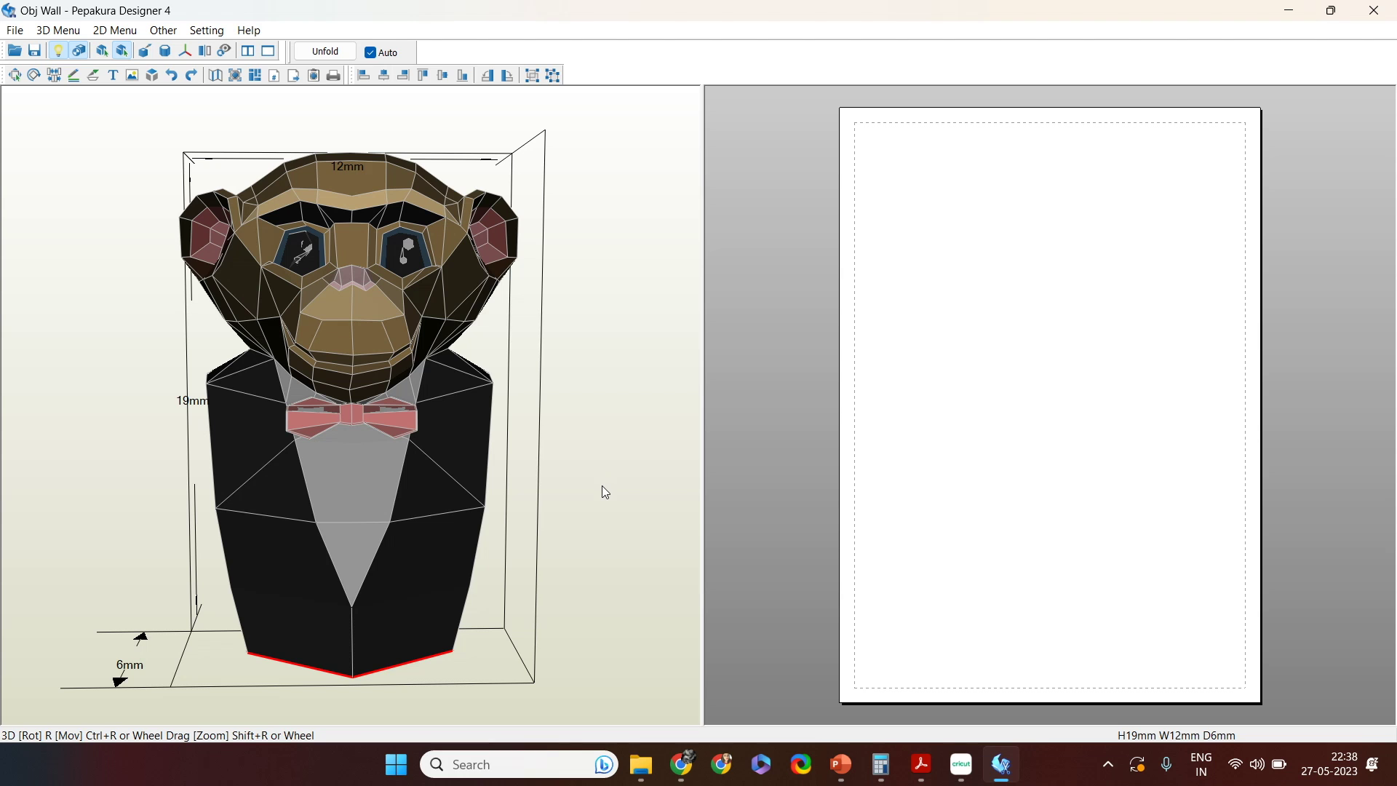
{"action": "left_click_drag", "start_coordinate": [522, 503], "coordinate": [297, 193]}
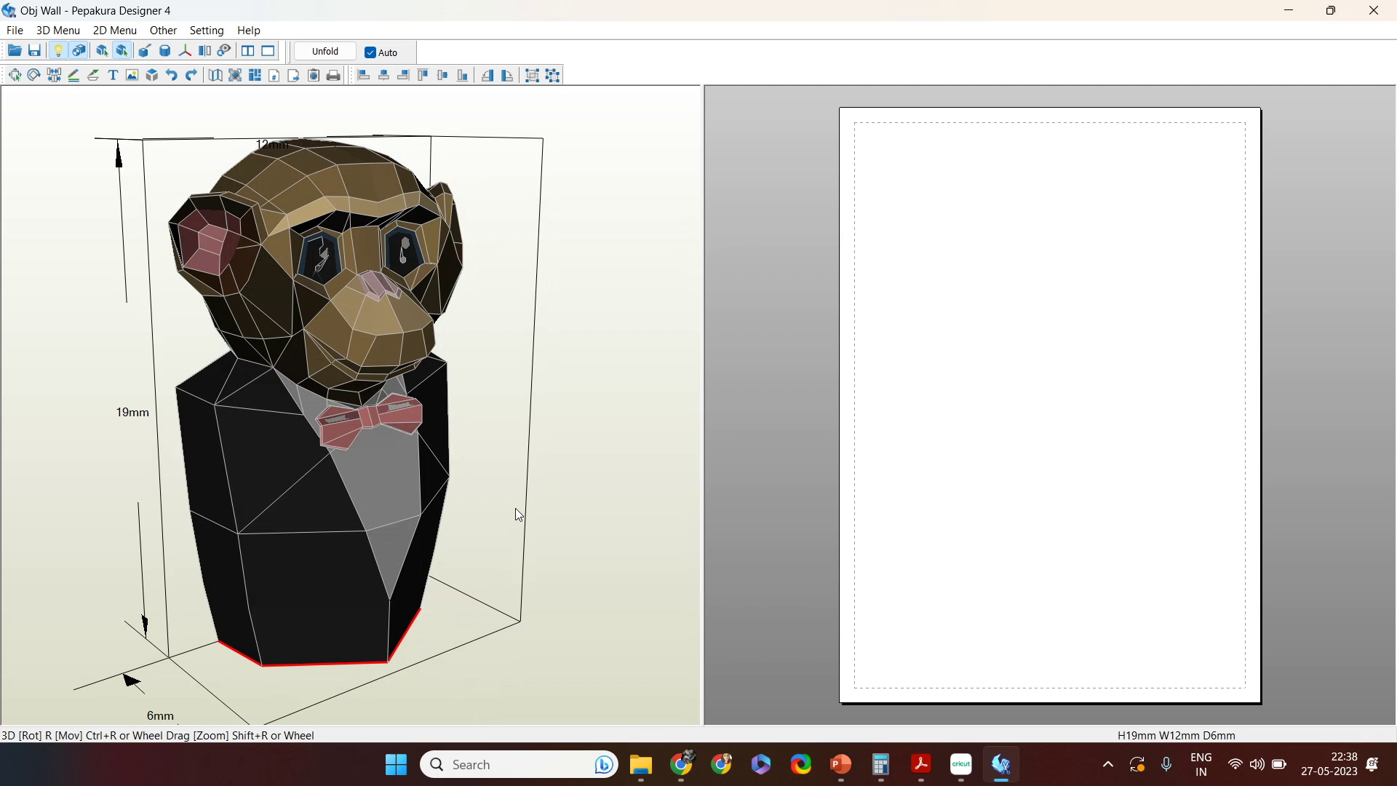
{"action": "left_click_drag", "start_coordinate": [515, 509], "coordinate": [346, 465]}
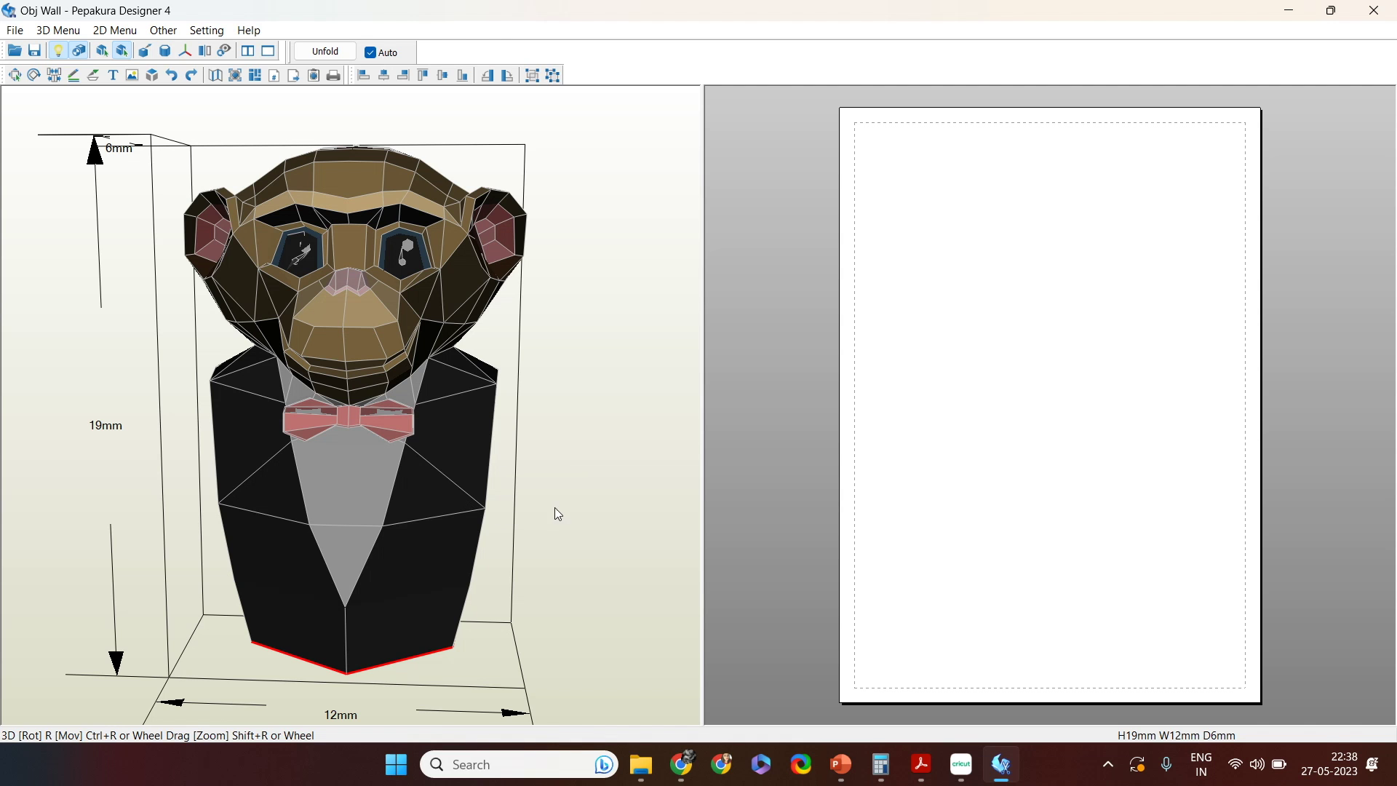
{"action": "mouse_move", "coordinate": [565, 503]}
{"action": "left_mouse_down"}
{"action": "mouse_move", "coordinate": [330, 502]}
{"action": "mouse_move", "coordinate": [570, 481]}
{"action": "mouse_move", "coordinate": [601, 489]}
{"action": "mouse_move", "coordinate": [603, 524]}
{"action": "mouse_move", "coordinate": [496, 500]}
{"action": "mouse_move", "coordinate": [593, 508]}
{"action": "mouse_move", "coordinate": [537, 516]}
{"action": "mouse_move", "coordinate": [627, 503]}
{"action": "mouse_move", "coordinate": [592, 521]}
{"action": "mouse_move", "coordinate": [558, 508]}
{"action": "left_mouse_up"}
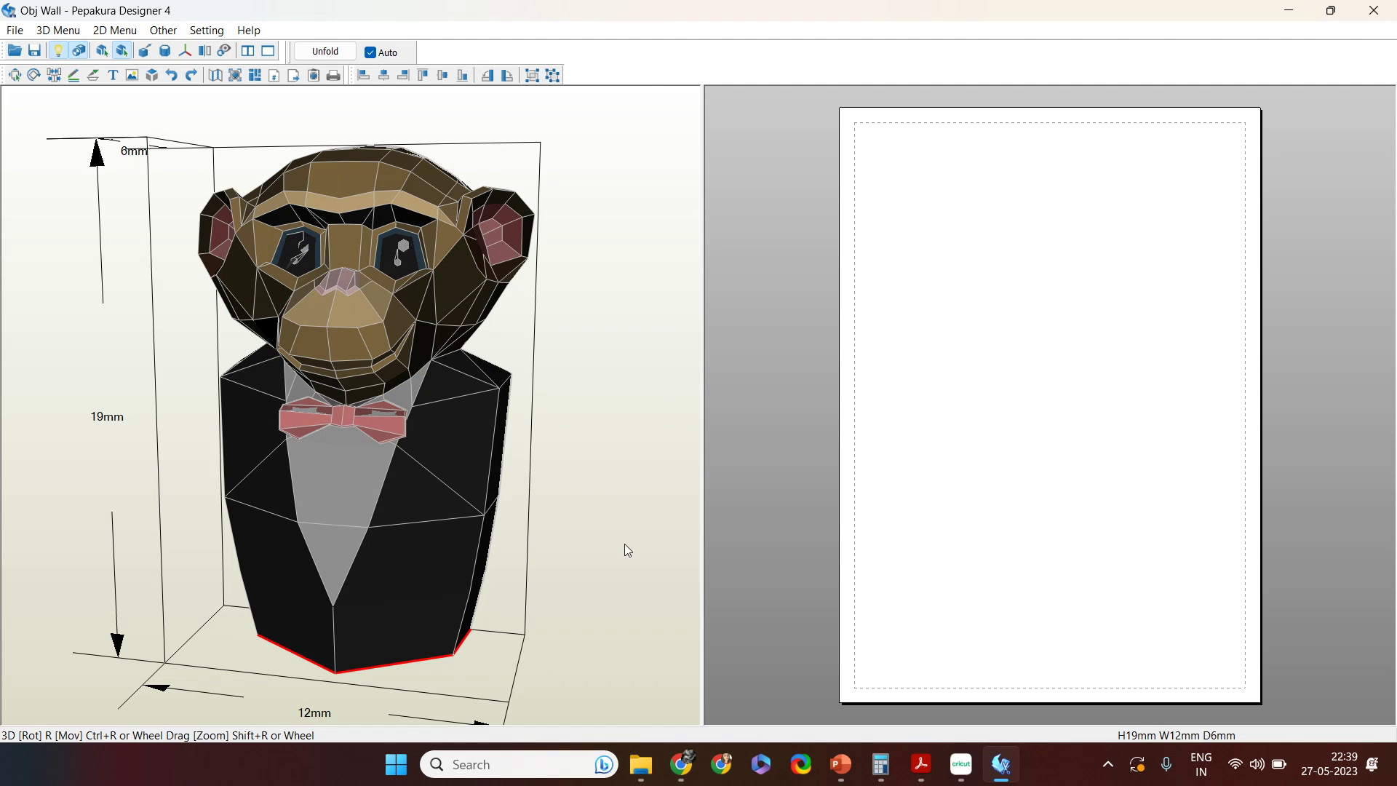
Step: Close the current model session and restart Pepakura Designer 4 in a maximized window
{"action": "left_click", "coordinate": [1374, 8]}
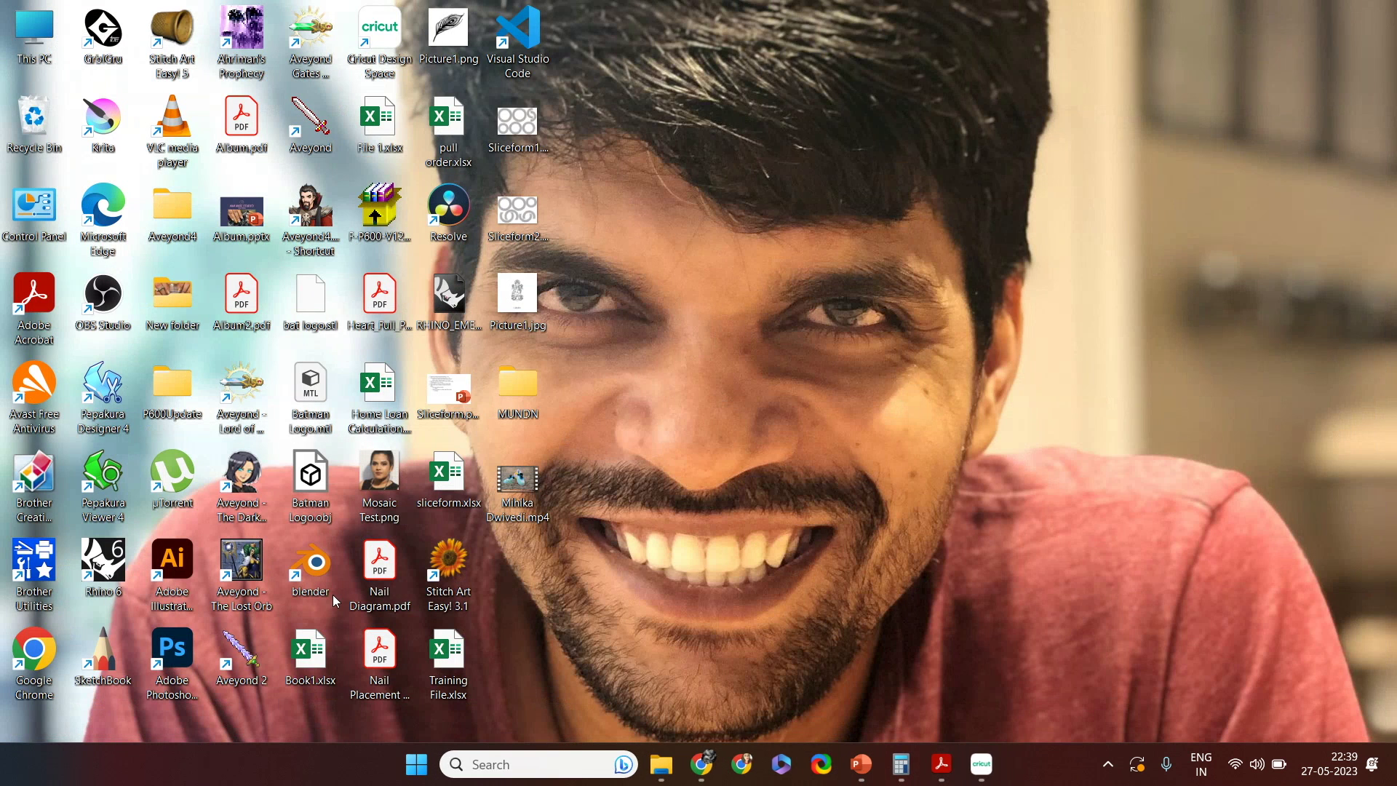
{"action": "double_click", "coordinate": [107, 391]}
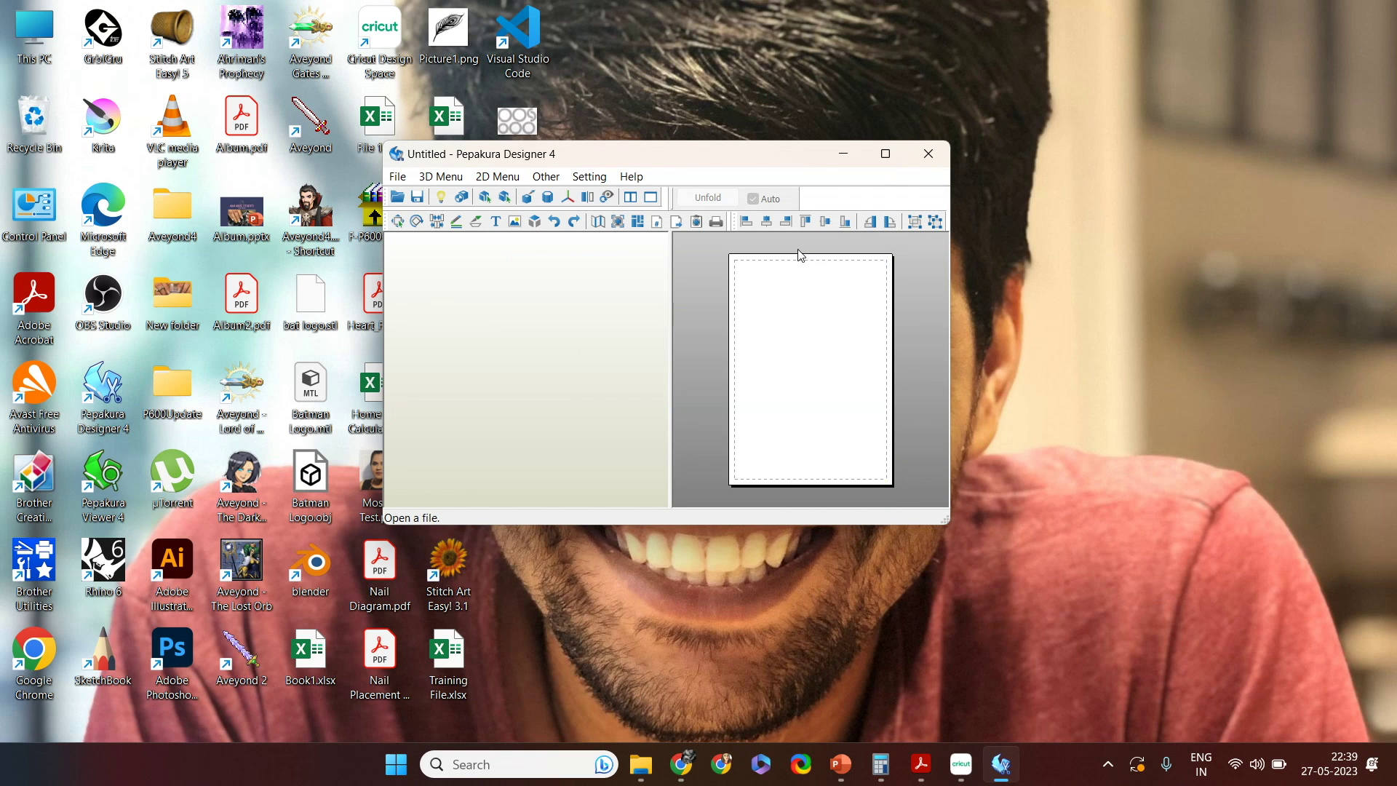
{"action": "left_click", "coordinate": [886, 154]}
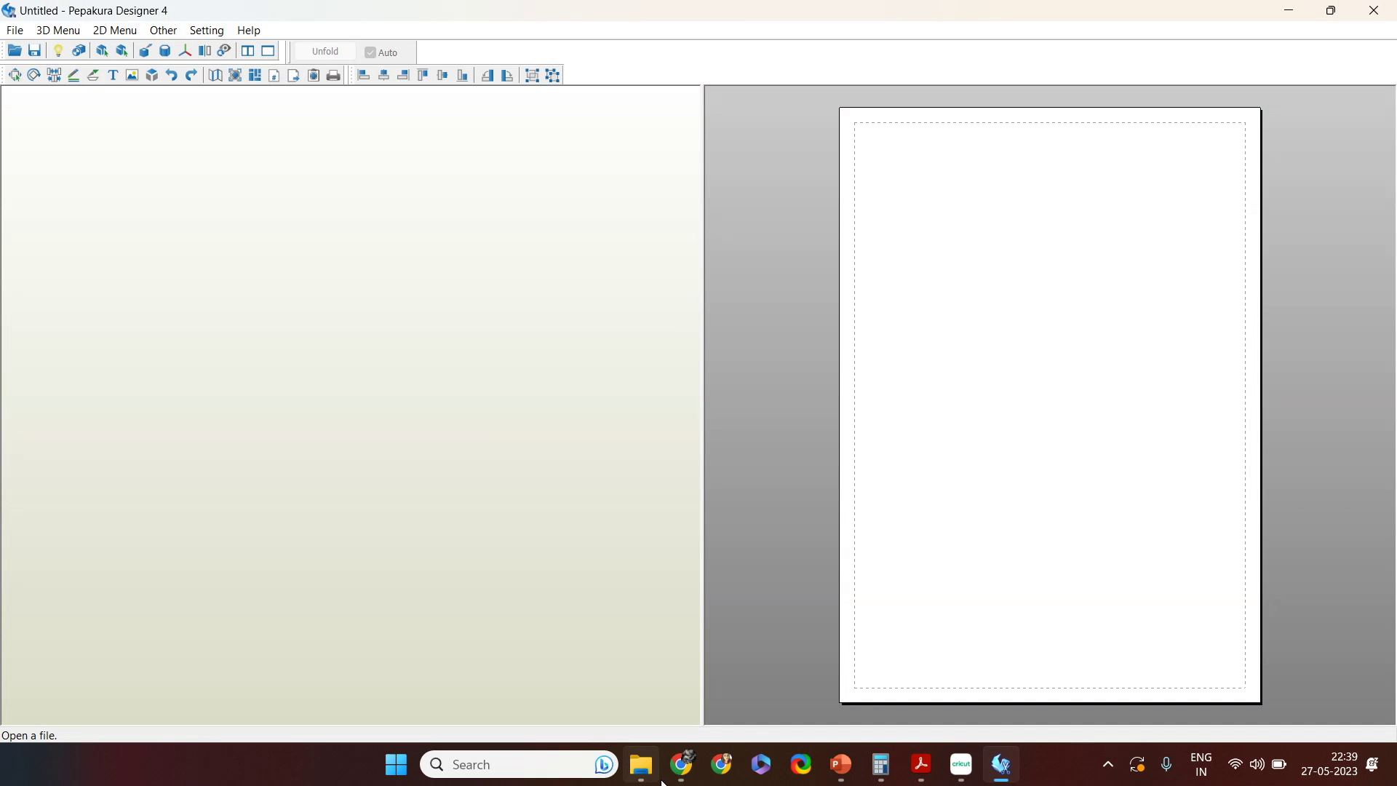
Step: Load Obj Wall.obj from the Wall Mount folder in File Explorer into the empty 3D view of Pepakura Designer 4
{"action": "left_click", "coordinate": [640, 764]}
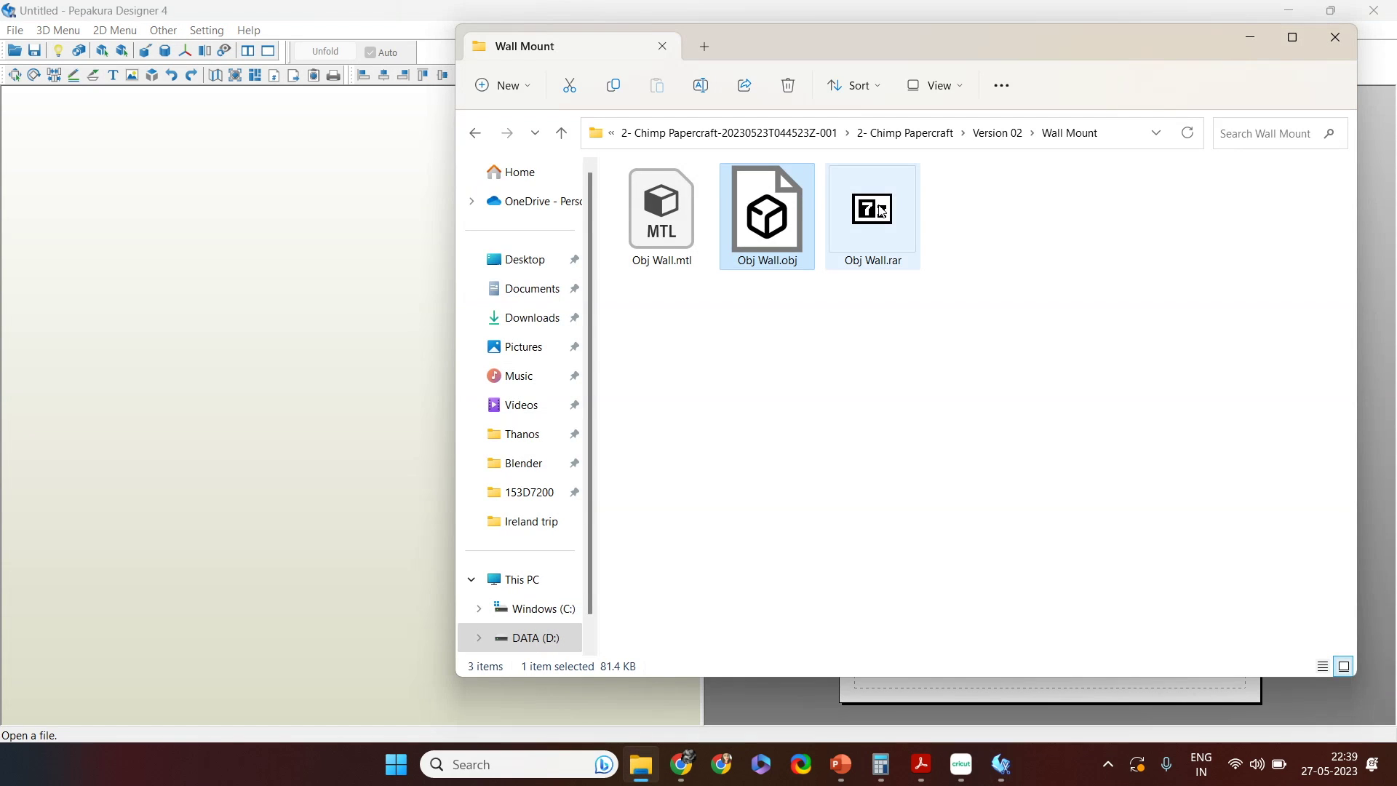
{"action": "left_click", "coordinate": [180, 285]}
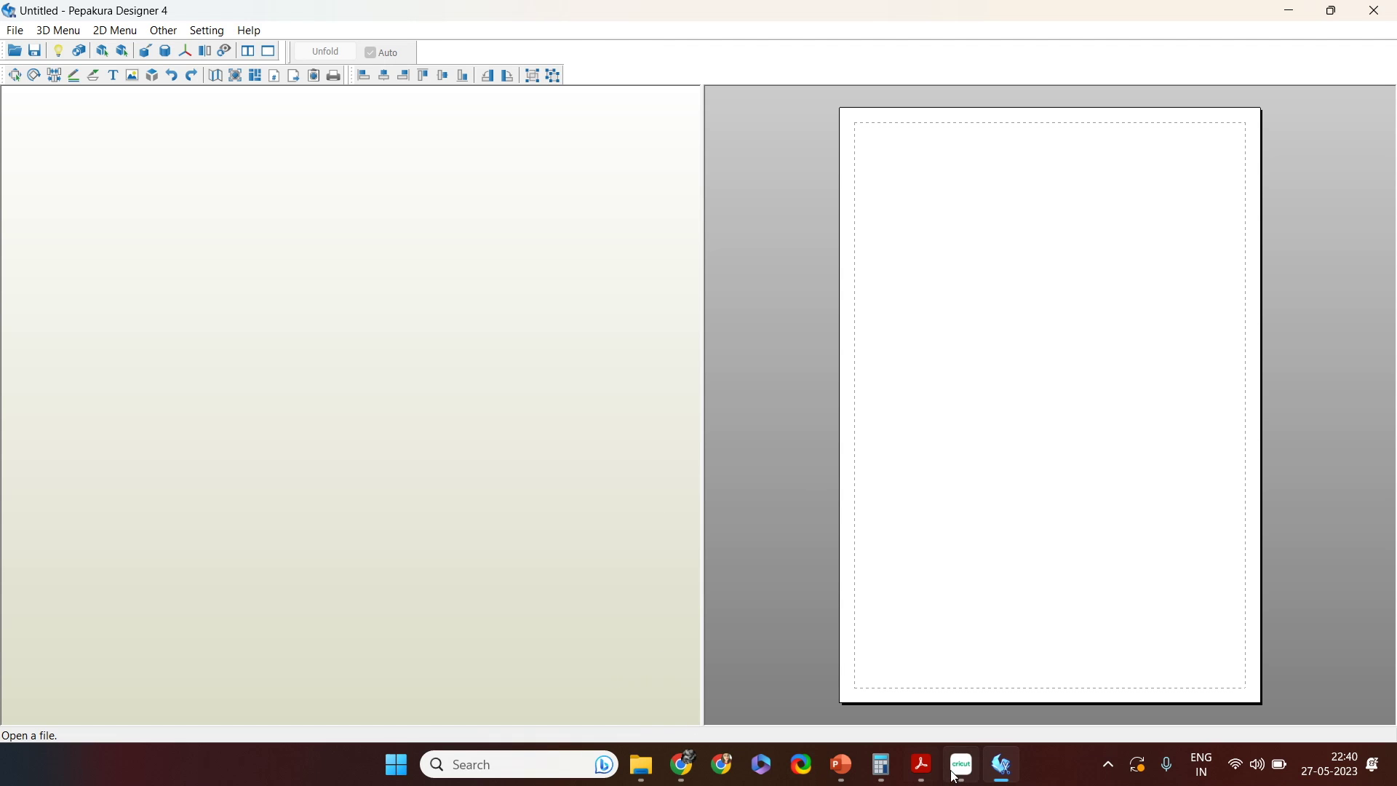
{"action": "mouse_move", "coordinate": [934, 757]}
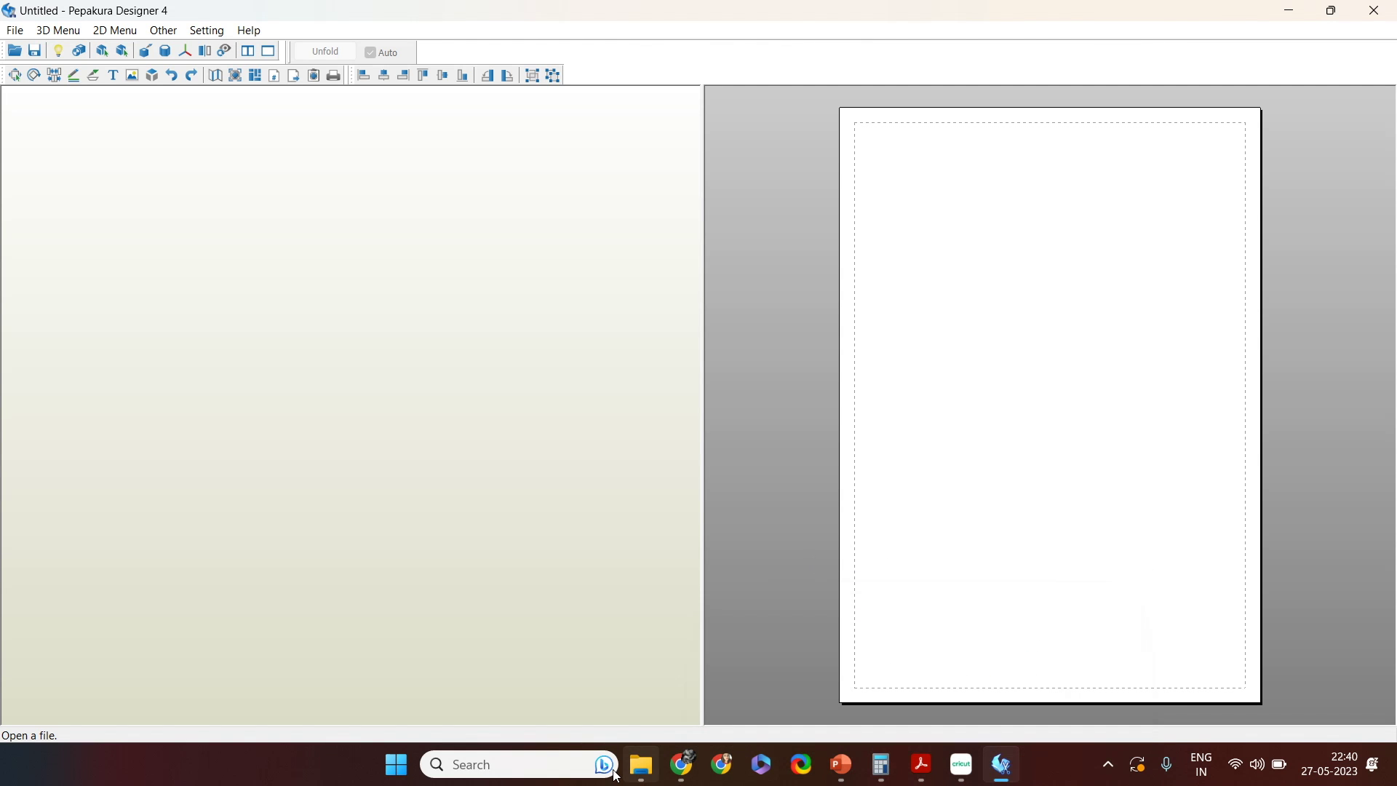
{"action": "left_click", "coordinate": [641, 764]}
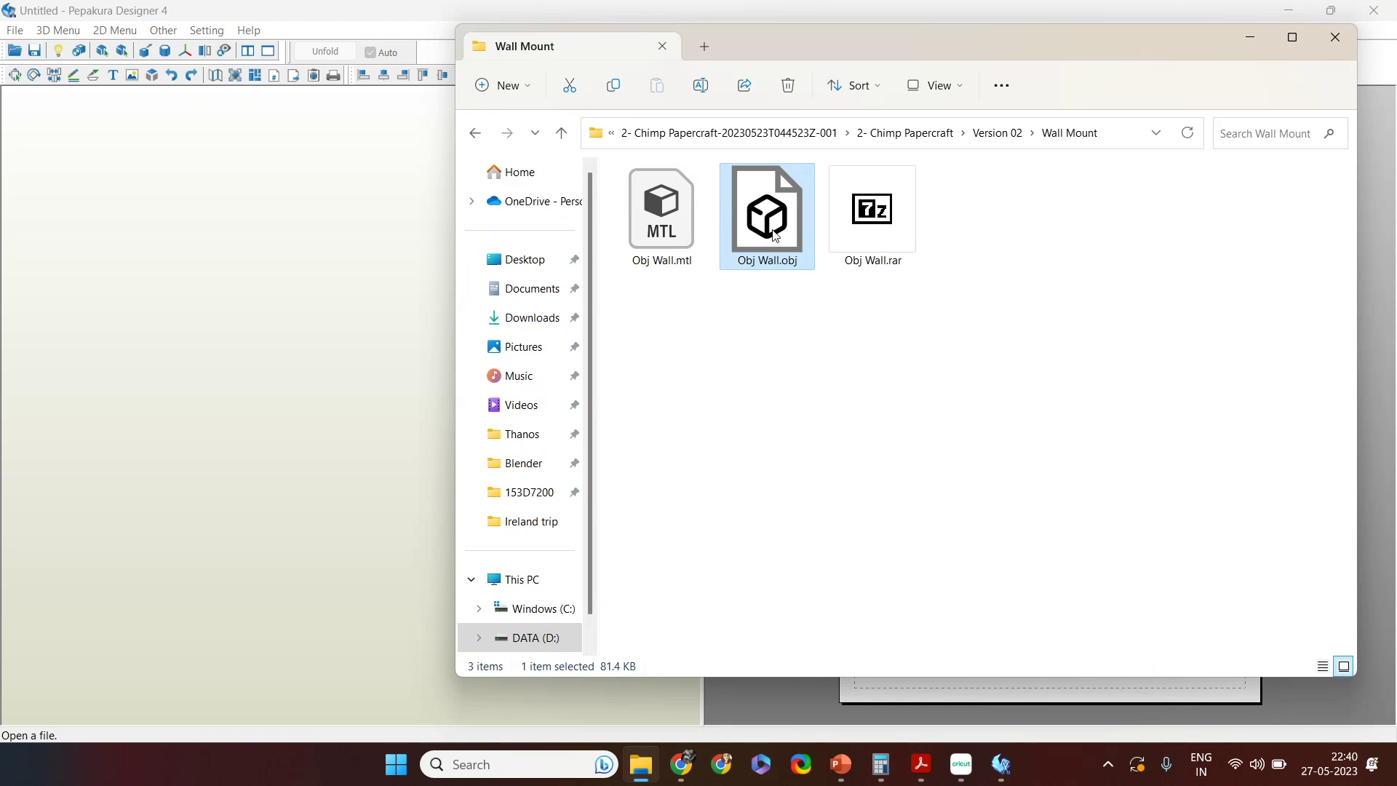
{"action": "left_click_drag", "start_coordinate": [776, 231], "coordinate": [355, 416]}
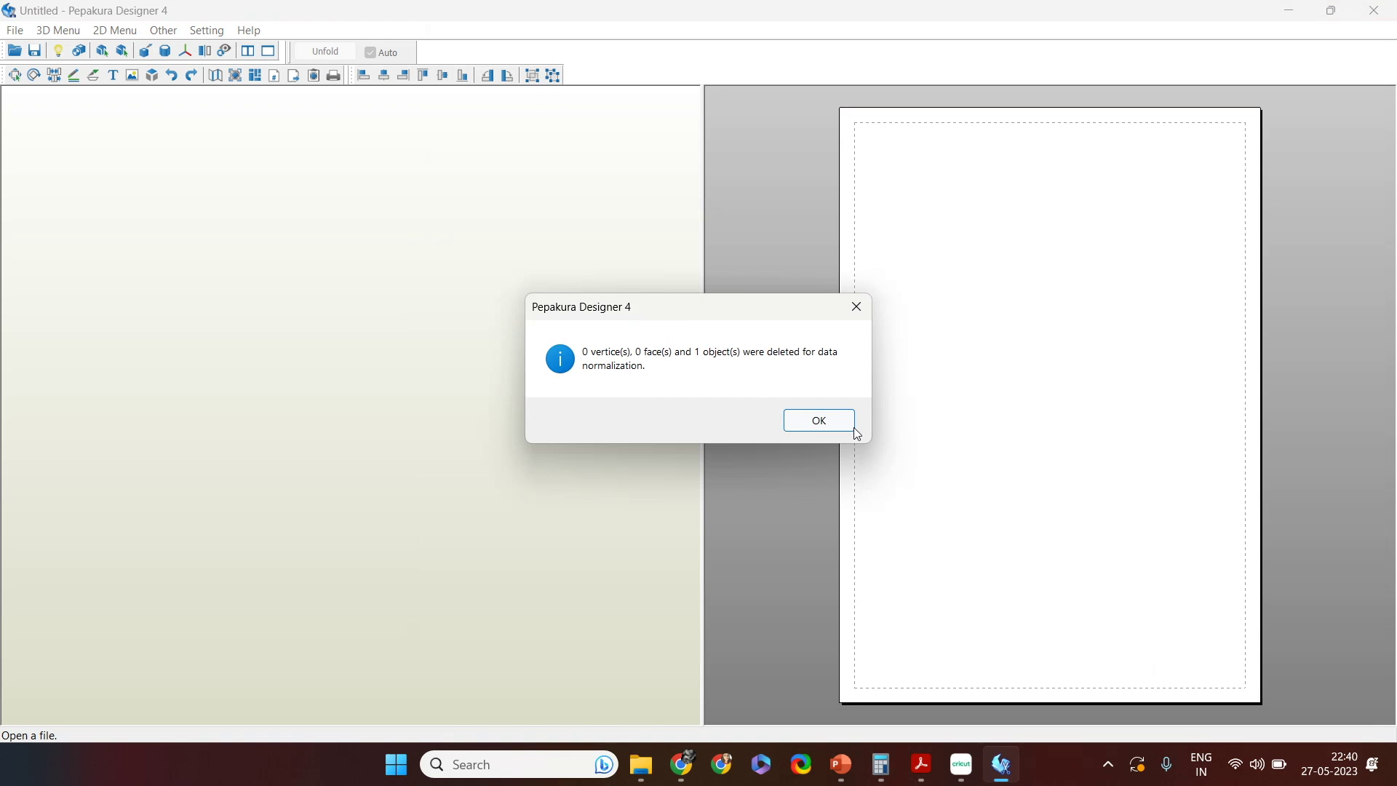
{"action": "left_click", "coordinate": [834, 424]}
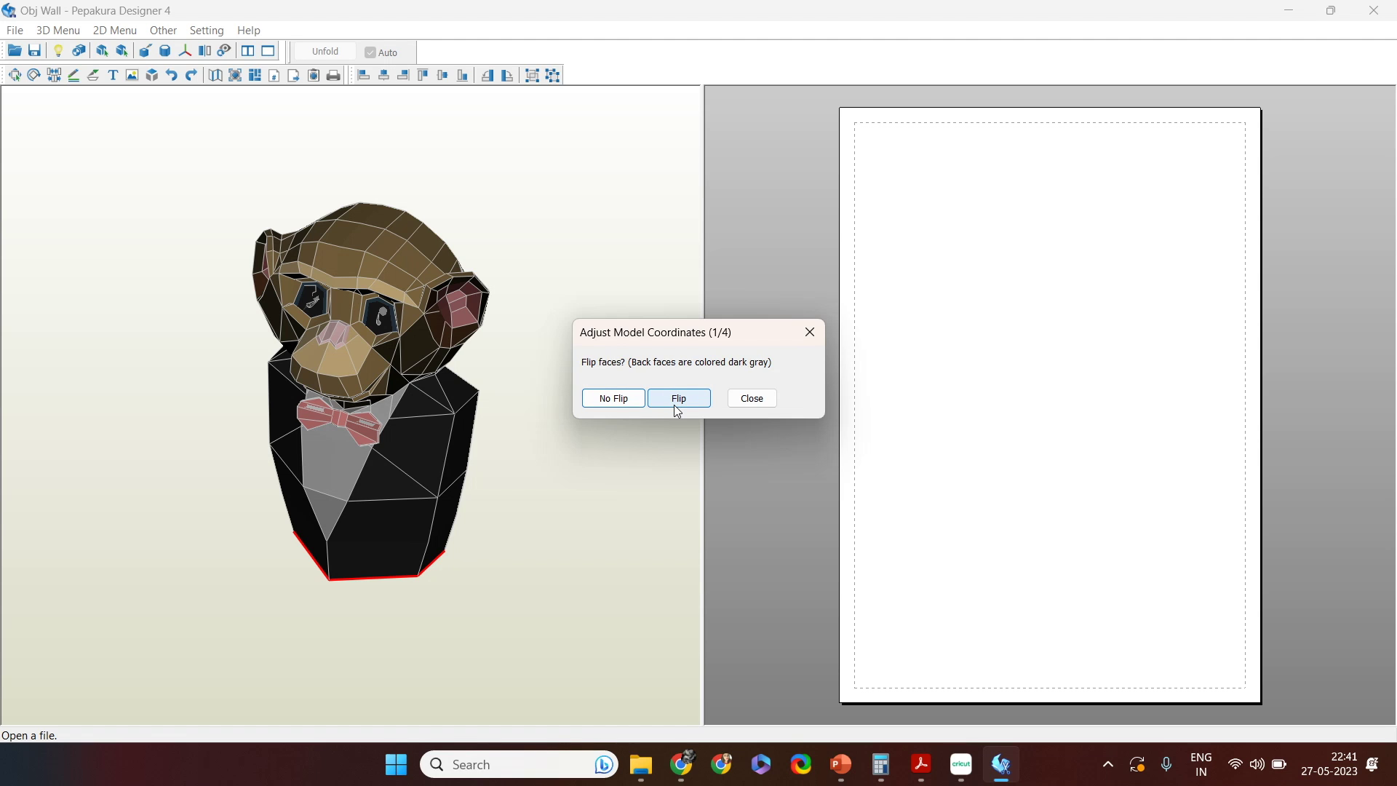
Step: Adjust the model coordinates with no face flip, the front and bottom directions kept, and the model inverted
{"action": "left_click", "coordinate": [598, 406]}
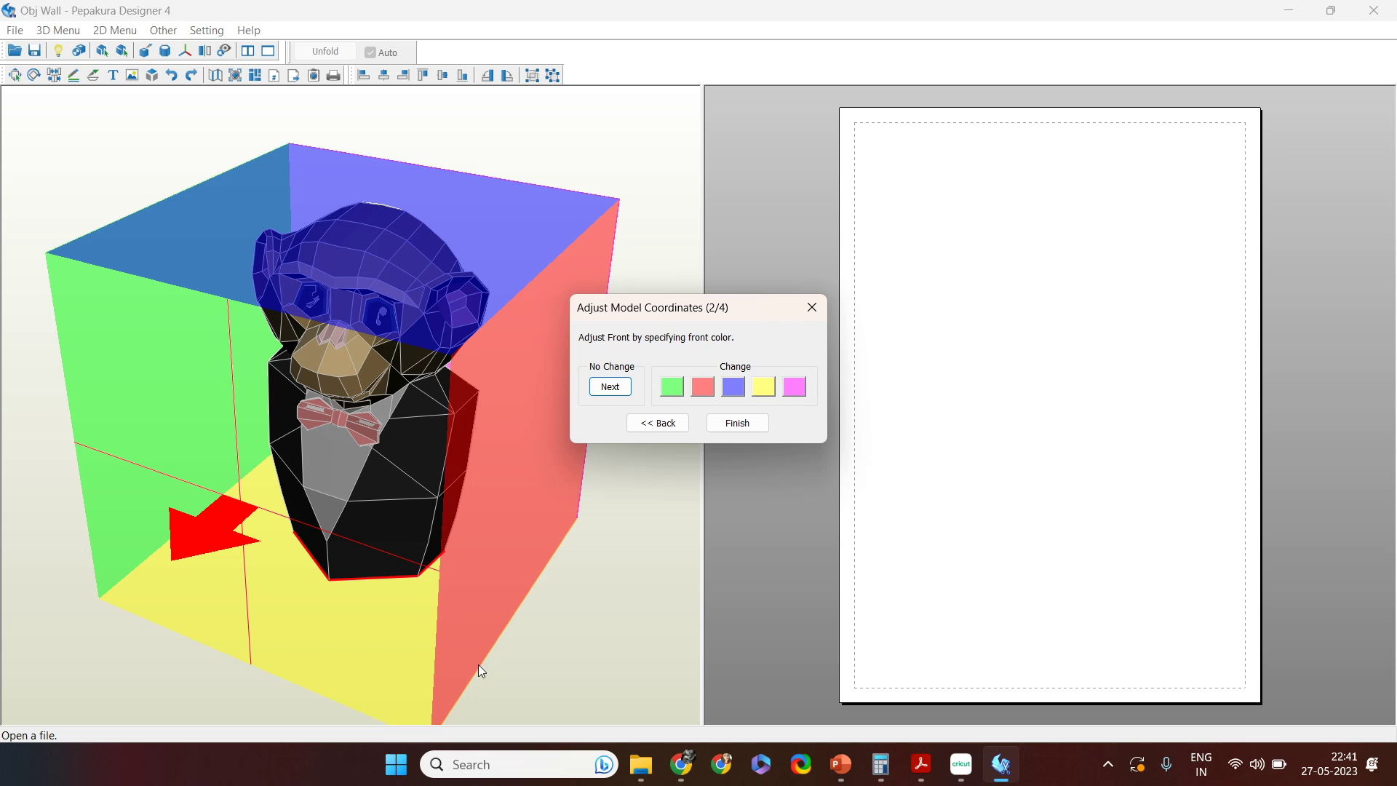
{"action": "left_click", "coordinate": [615, 393]}
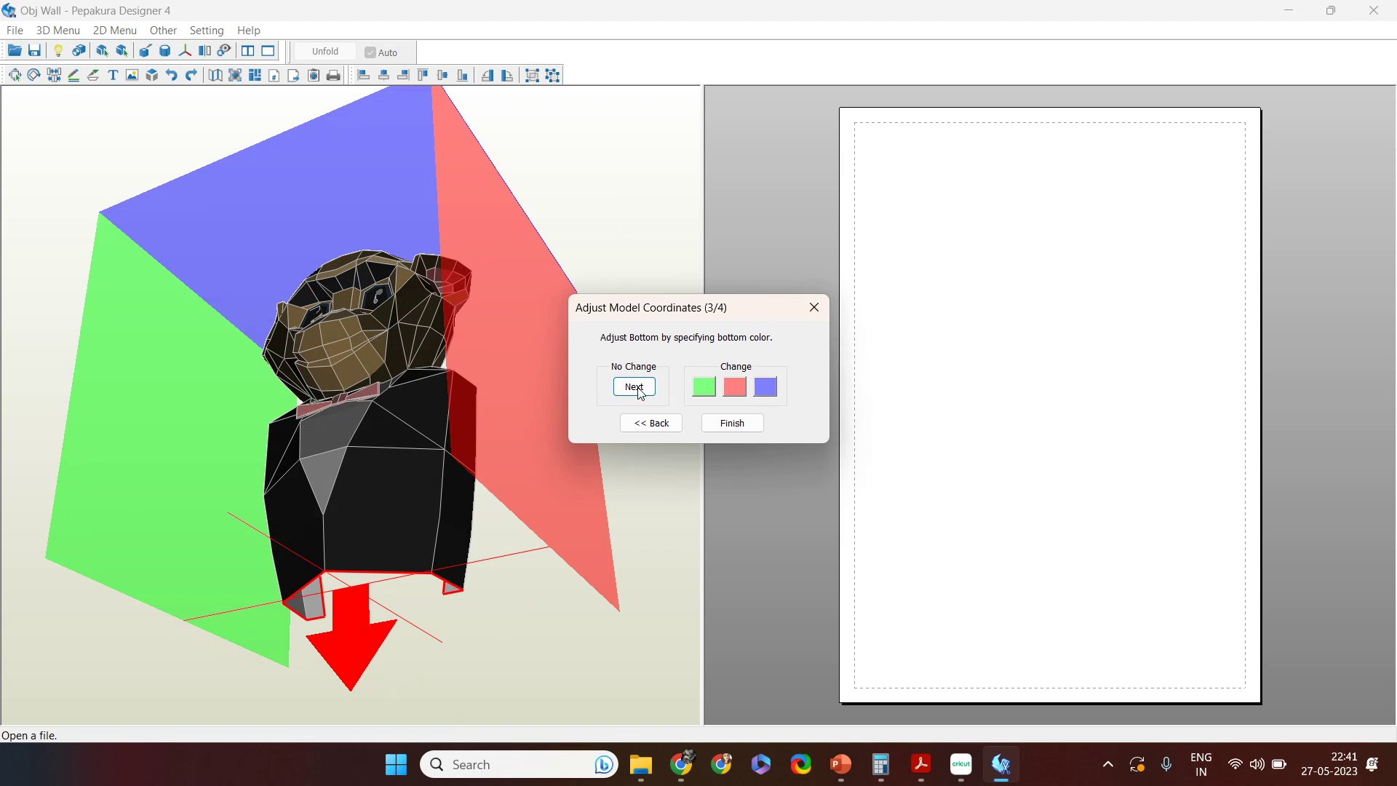
{"action": "left_click", "coordinate": [637, 387]}
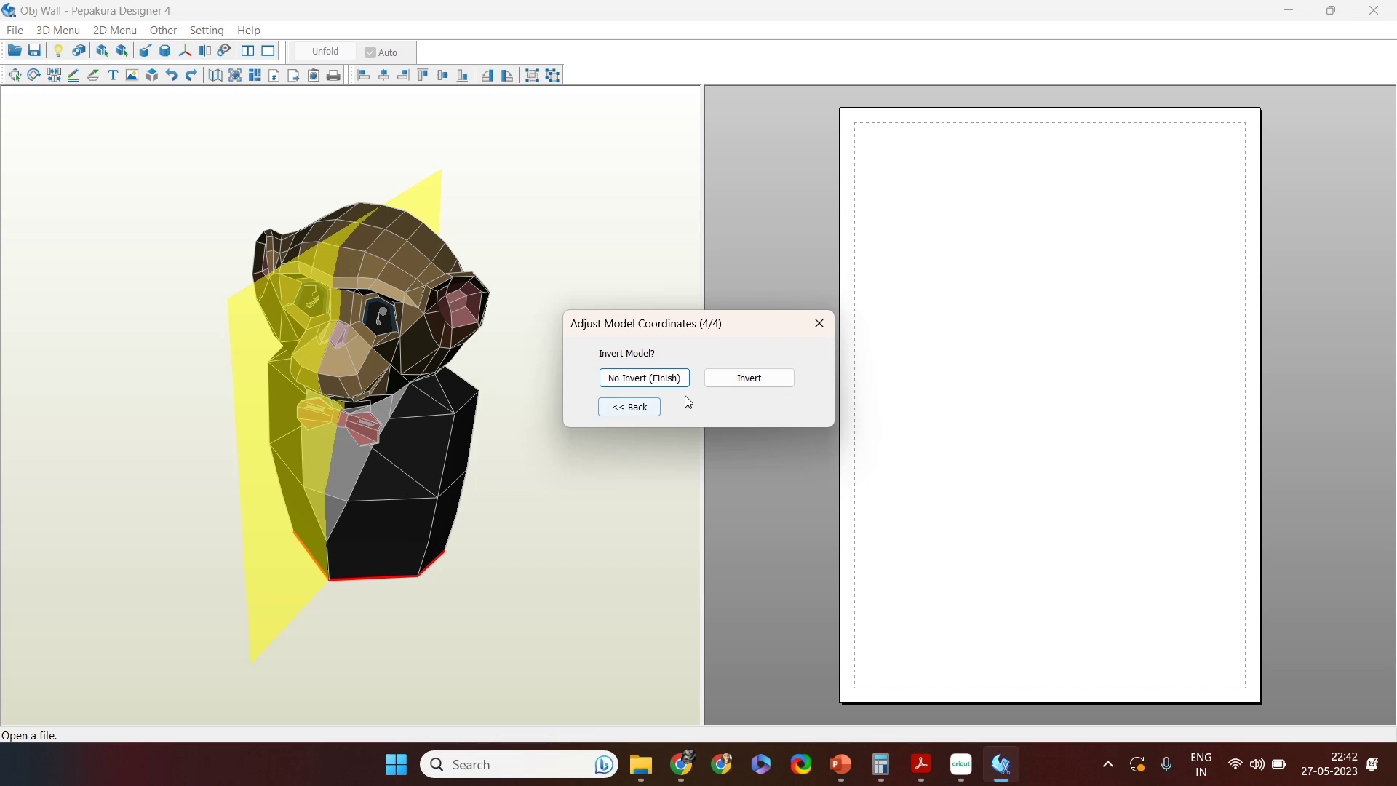
{"action": "left_click", "coordinate": [756, 379]}
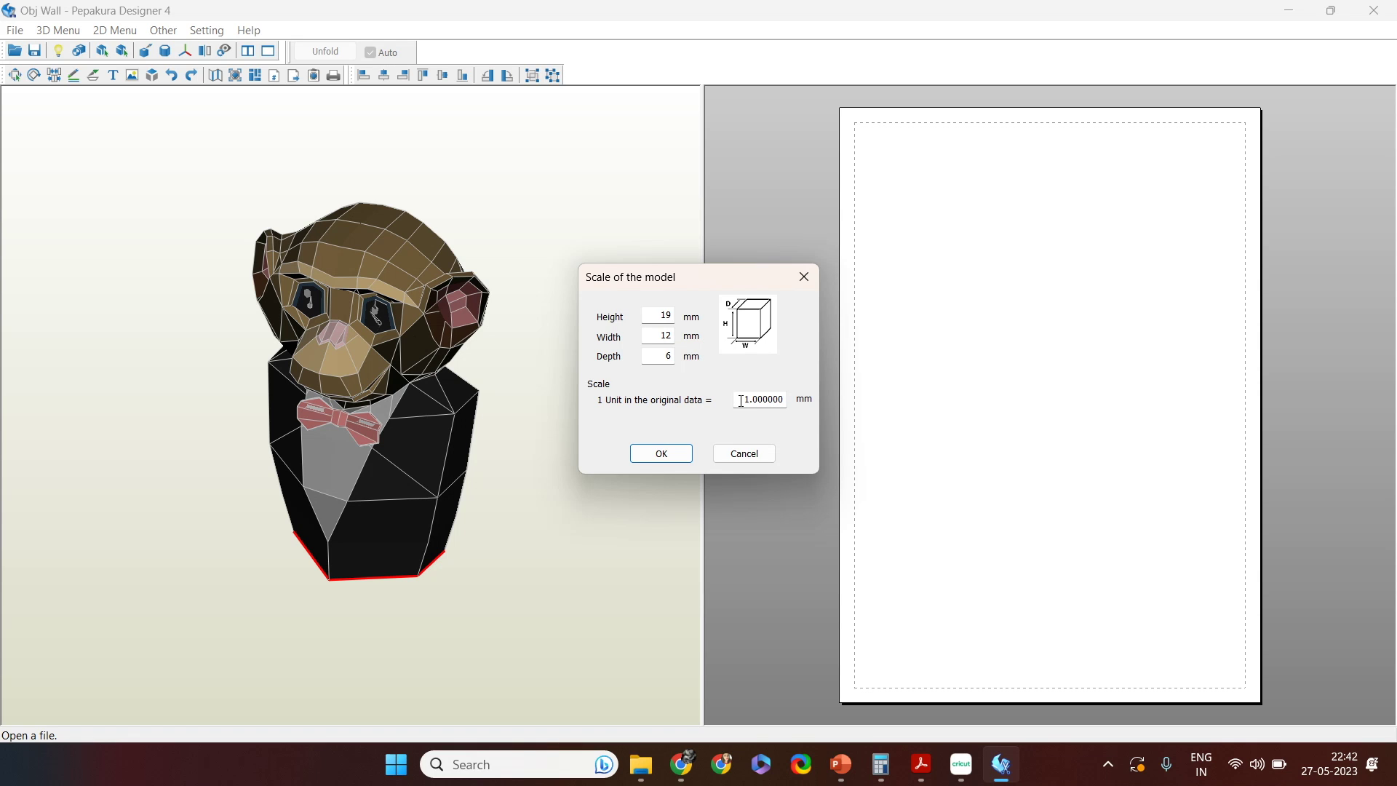
Step: Try a model scale of 1000 mm per original unit, but settle on 45 mm per unit
{"action": "left_click_drag", "start_coordinate": [741, 401], "coordinate": [789, 401]}
{"action": "type", "text": "1000"}
{"action": "left_click_drag", "start_coordinate": [762, 399], "coordinate": [790, 395]}
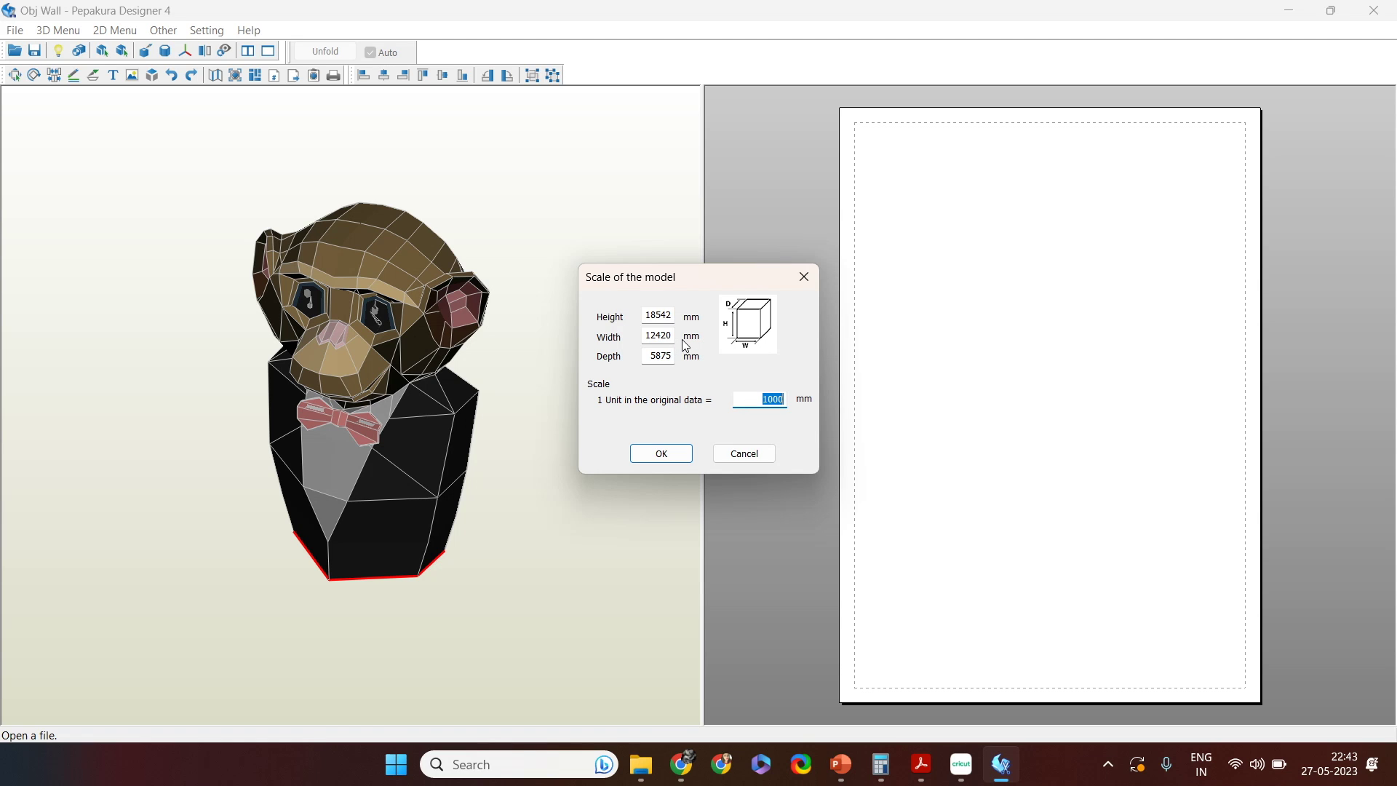
{"action": "type", "text": "45"}
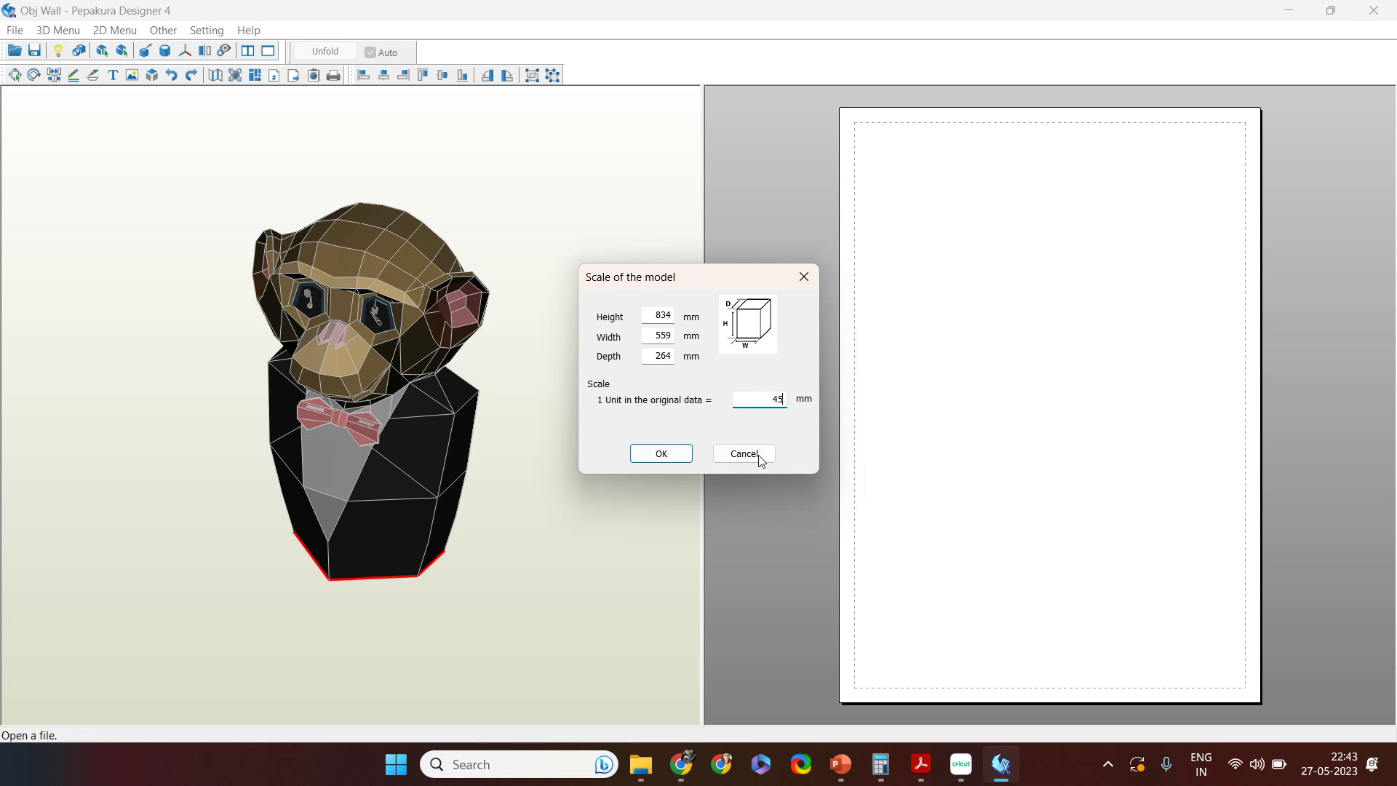
{"action": "left_click", "coordinate": [662, 454]}
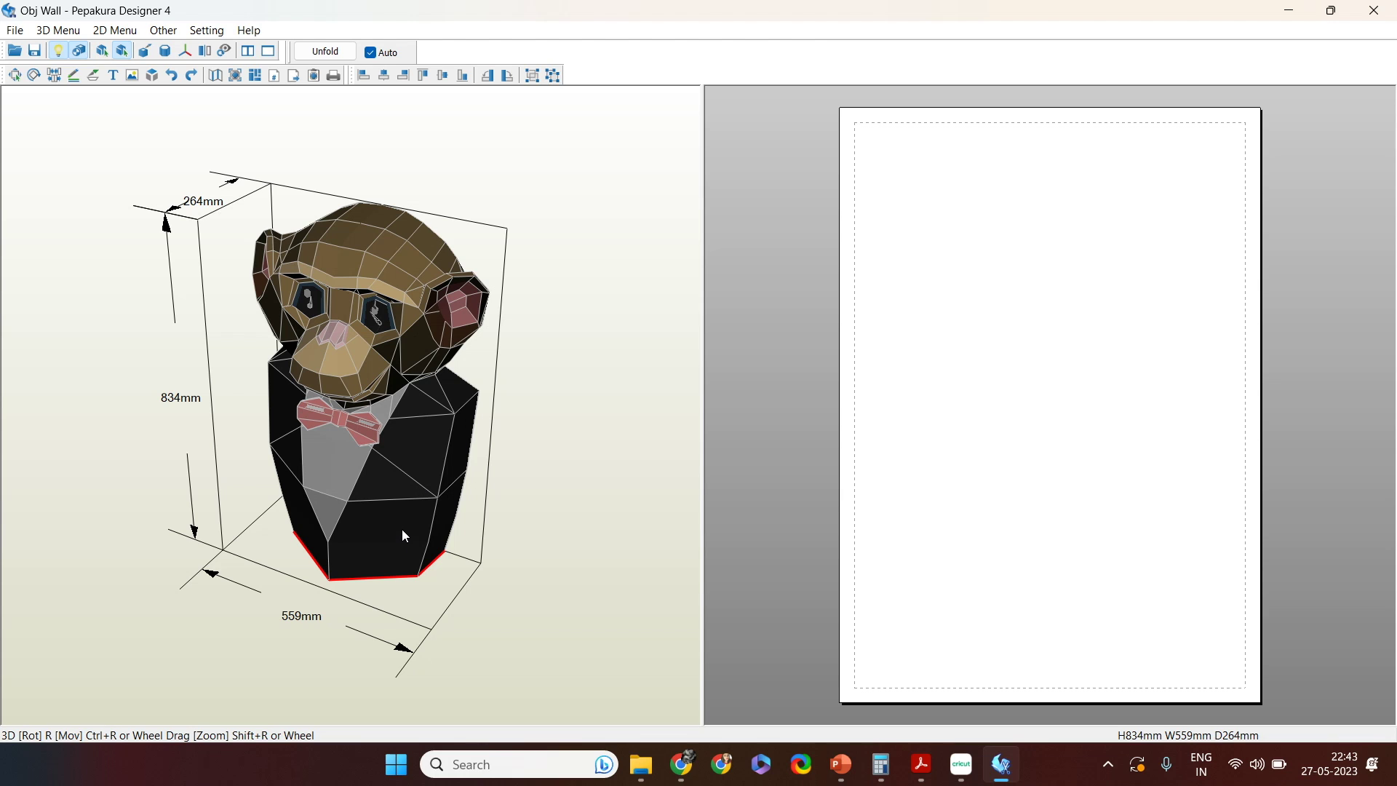
Step: Examine the chimp model from the front and its hollow back with the open red edges
{"action": "mouse_move", "coordinate": [409, 484]}
{"action": "right_mouse_down"}
{"action": "mouse_move", "coordinate": [449, 470]}
{"action": "mouse_move", "coordinate": [431, 460]}
{"action": "mouse_move", "coordinate": [452, 467]}
{"action": "mouse_move", "coordinate": [425, 463]}
{"action": "mouse_move", "coordinate": [424, 422]}
{"action": "mouse_move", "coordinate": [491, 445]}
{"action": "mouse_move", "coordinate": [387, 508]}
{"action": "mouse_move", "coordinate": [358, 486]}
{"action": "mouse_move", "coordinate": [416, 474]}
{"action": "mouse_move", "coordinate": [468, 487]}
{"action": "mouse_move", "coordinate": [363, 479]}
{"action": "mouse_move", "coordinate": [445, 499]}
{"action": "mouse_move", "coordinate": [428, 458]}
{"action": "mouse_move", "coordinate": [406, 469]}
{"action": "mouse_move", "coordinate": [437, 482]}
{"action": "mouse_move", "coordinate": [448, 459]}
{"action": "mouse_move", "coordinate": [401, 461]}
{"action": "right_mouse_up"}
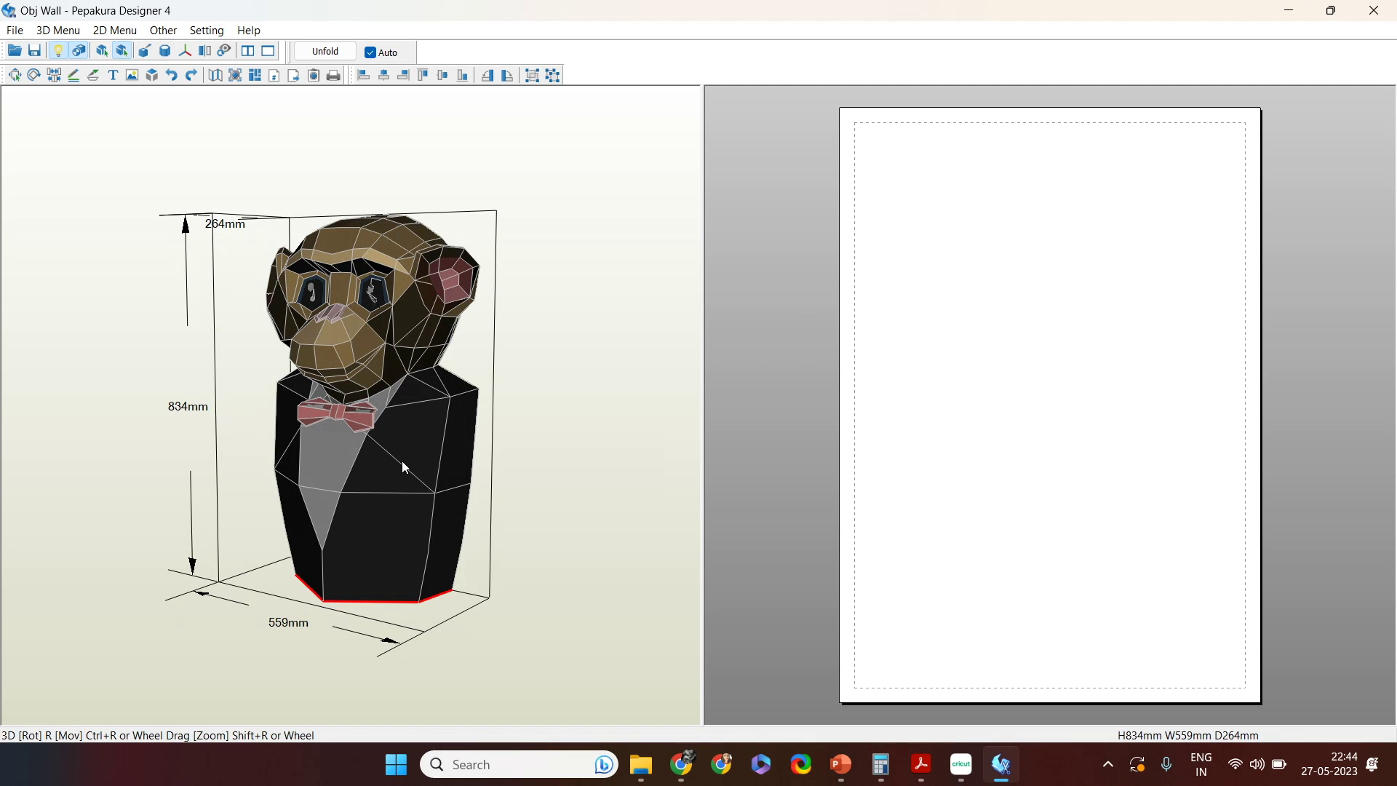
{"action": "scroll", "coordinate": [412, 486], "scroll_direction": "up", "scroll_amount": 5}
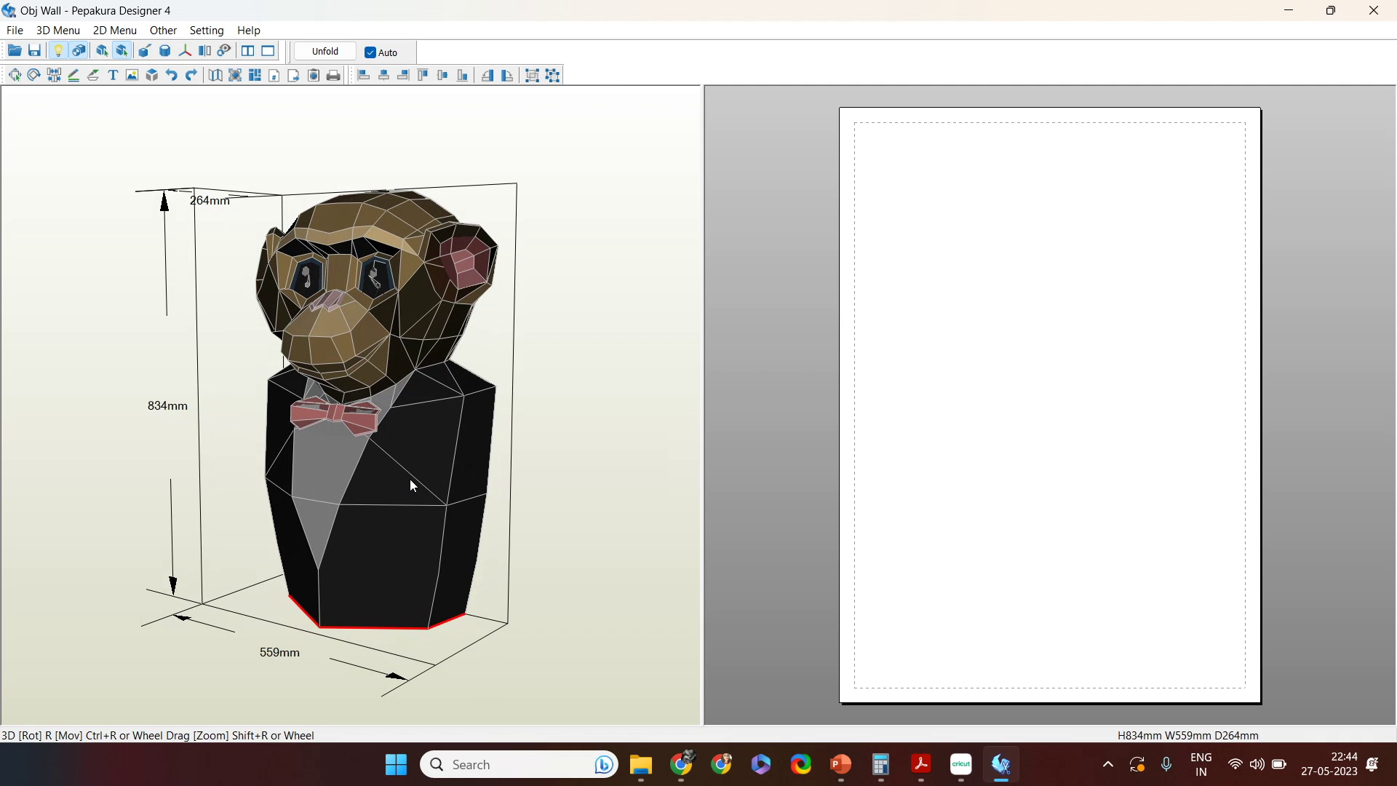
{"action": "scroll", "coordinate": [412, 483], "scroll_direction": "down", "scroll_amount": 2}
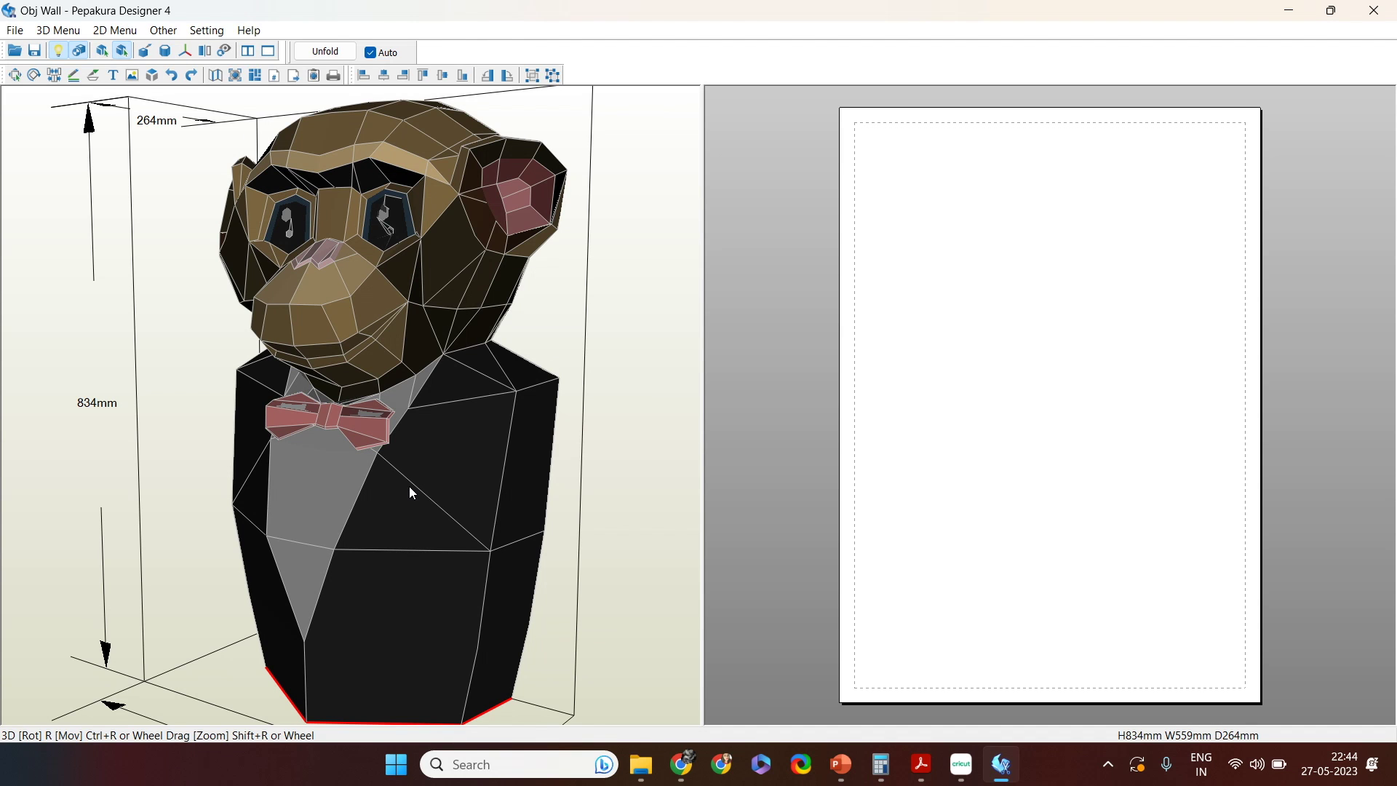
{"action": "scroll", "coordinate": [403, 469], "scroll_direction": "up", "scroll_amount": 2}
{"action": "scroll", "coordinate": [404, 469], "scroll_direction": "down", "scroll_amount": 3}
{"action": "right_click_drag", "start_coordinate": [377, 501], "coordinate": [220, 523]}
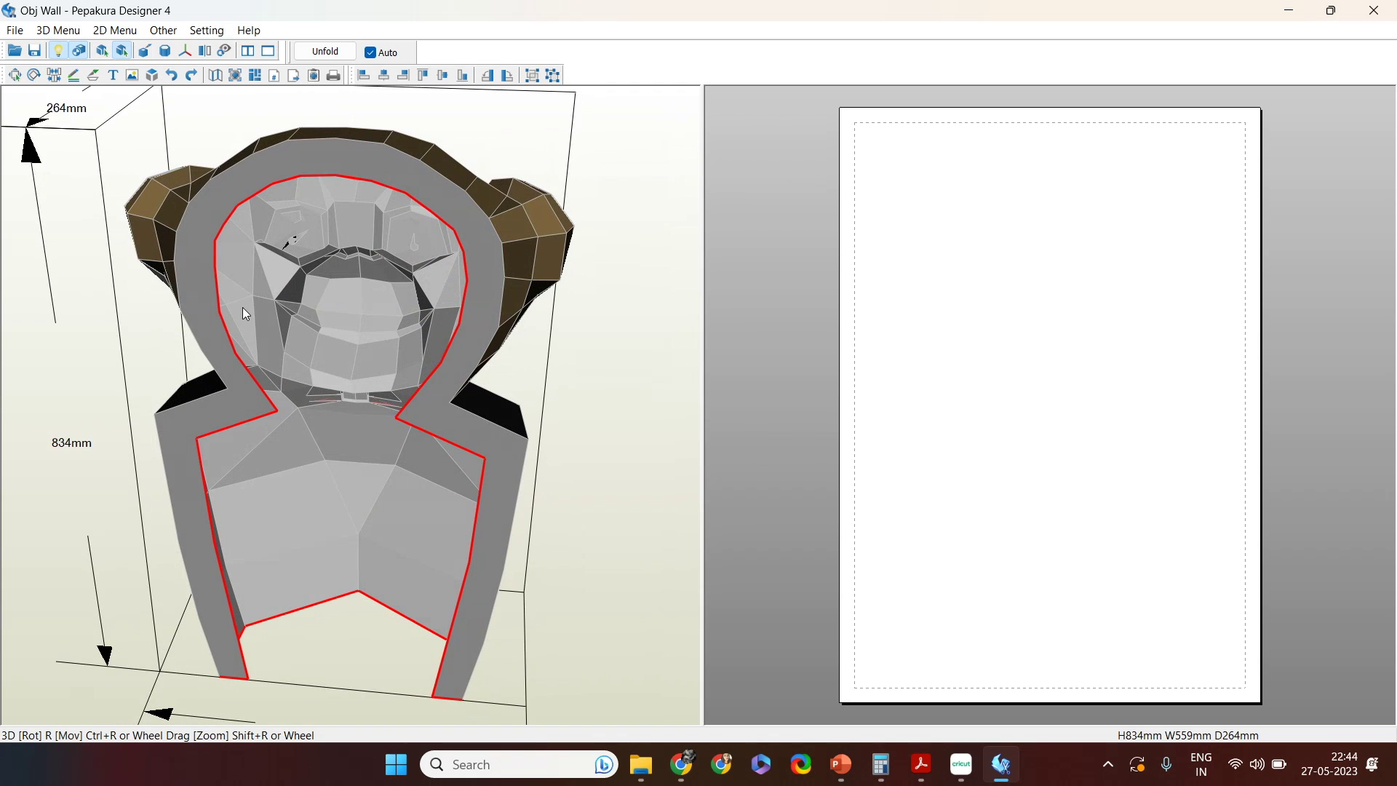
{"action": "right_click_drag", "start_coordinate": [328, 557], "coordinate": [311, 543]}
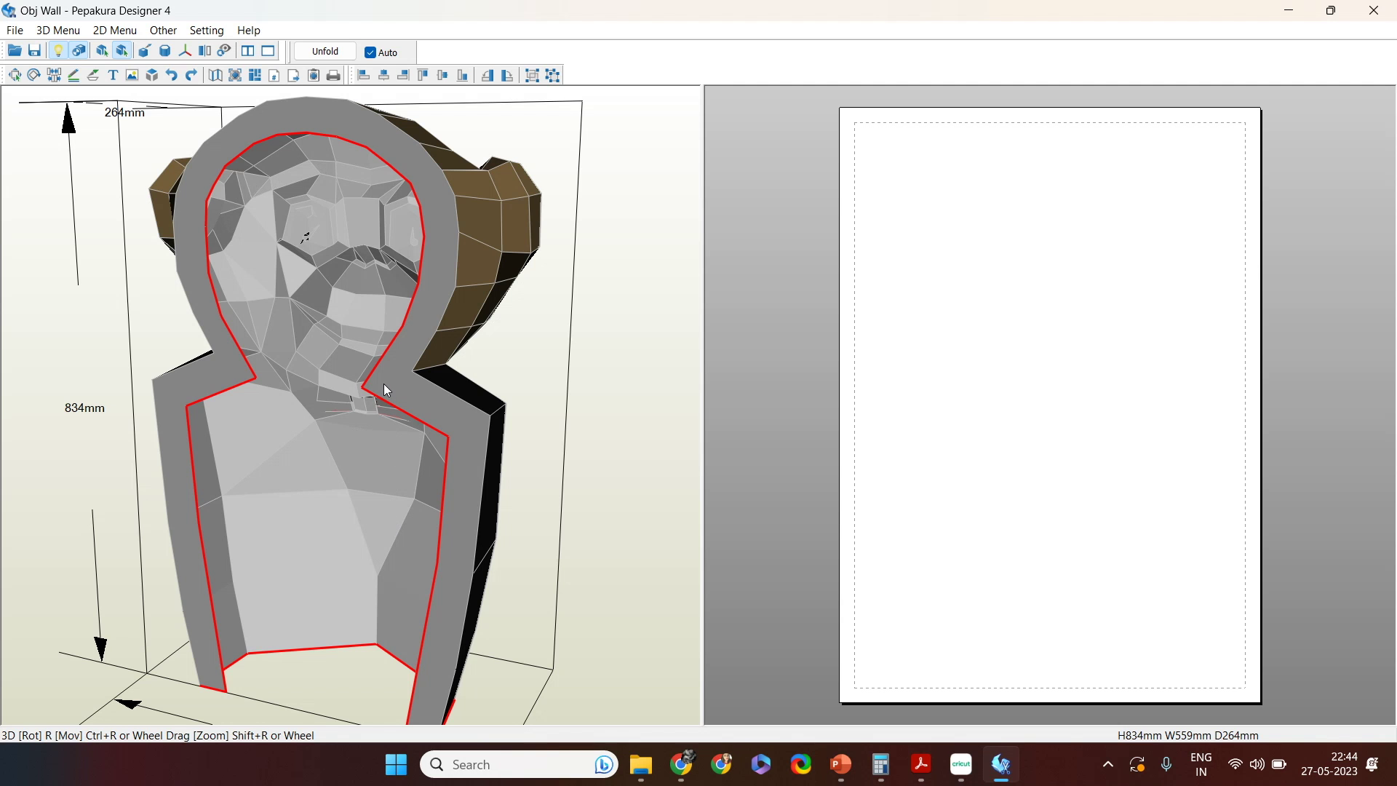
{"action": "right_click_drag", "start_coordinate": [548, 524], "coordinate": [588, 532]}
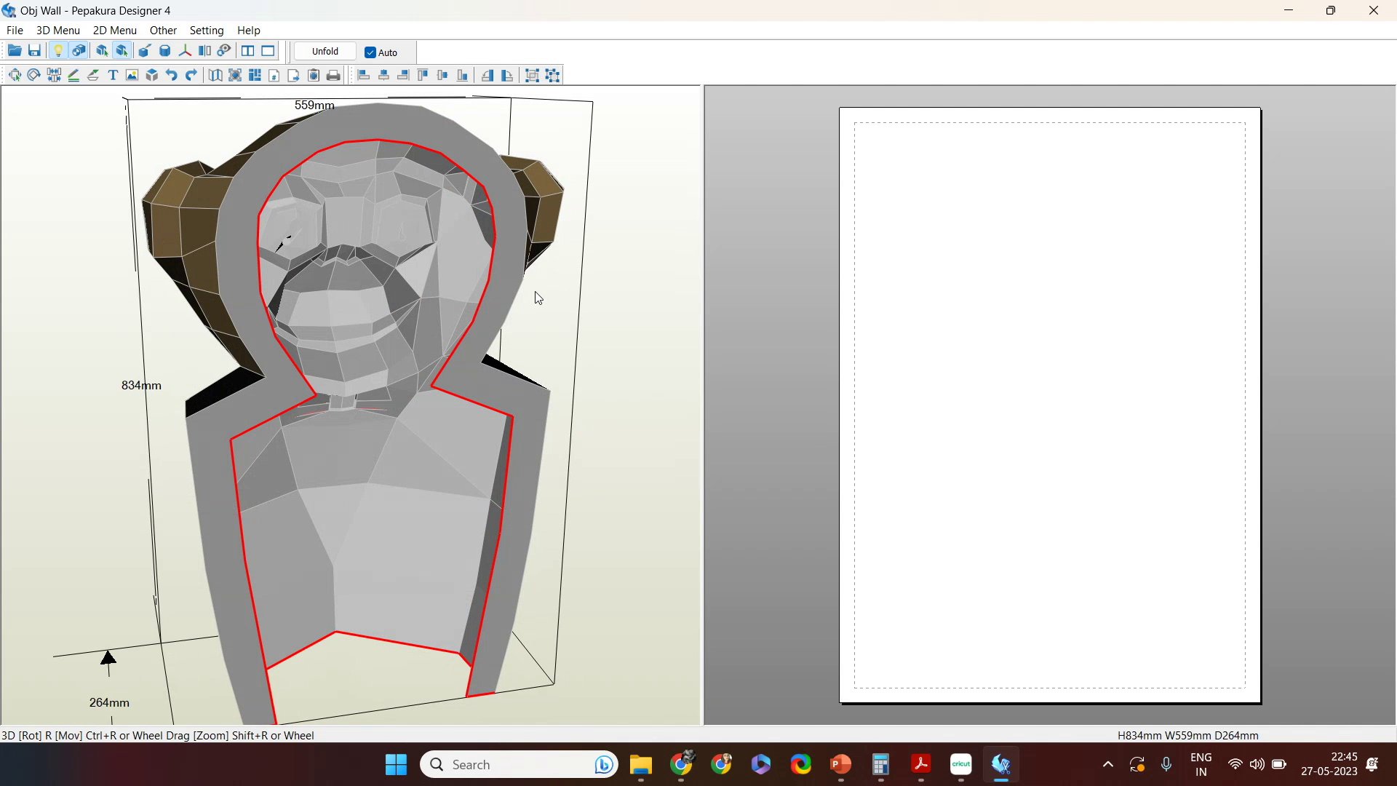
{"action": "mouse_move", "coordinate": [291, 547]}
{"action": "right_mouse_down"}
{"action": "mouse_move", "coordinate": [238, 531]}
{"action": "mouse_move", "coordinate": [279, 532]}
{"action": "right_mouse_up"}
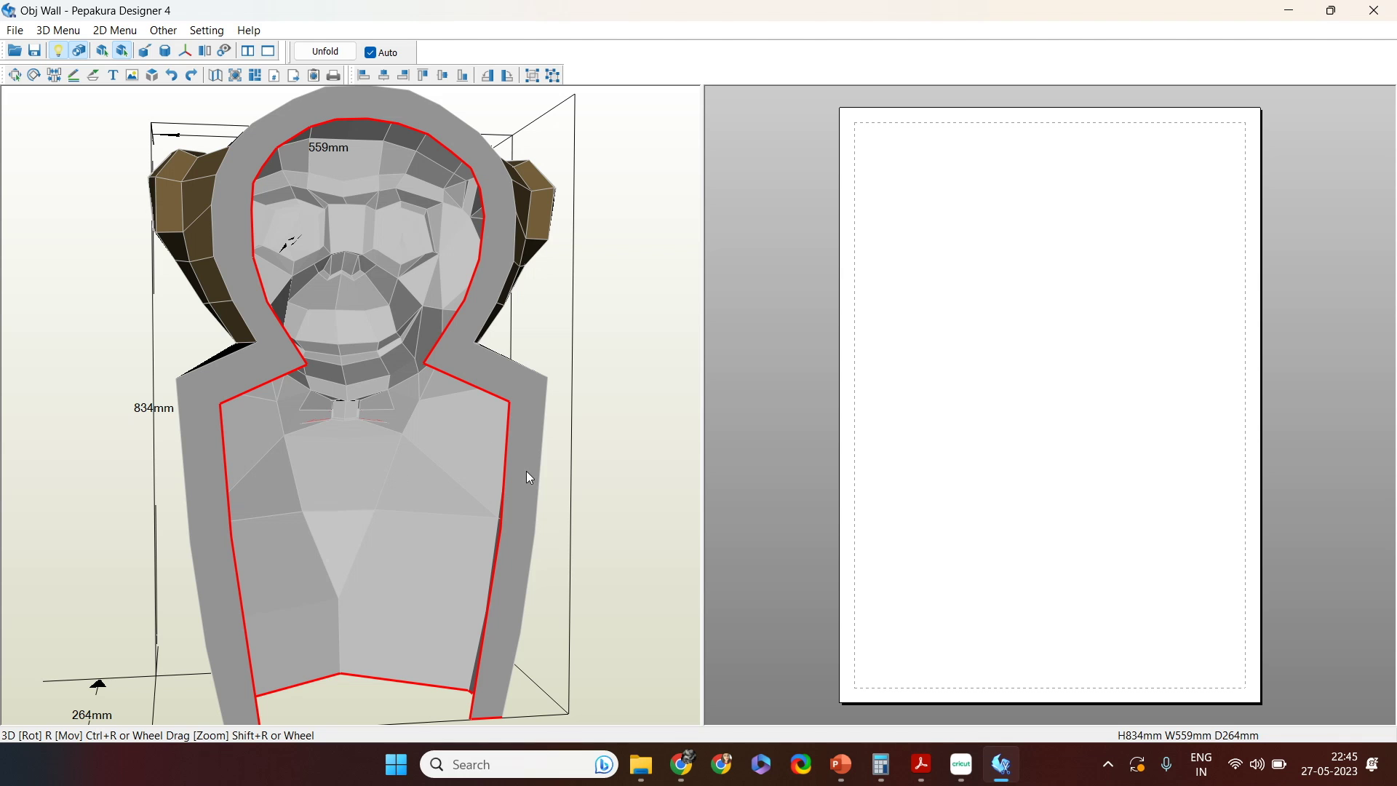
{"action": "left_click_drag", "start_coordinate": [567, 499], "coordinate": [378, 508]}
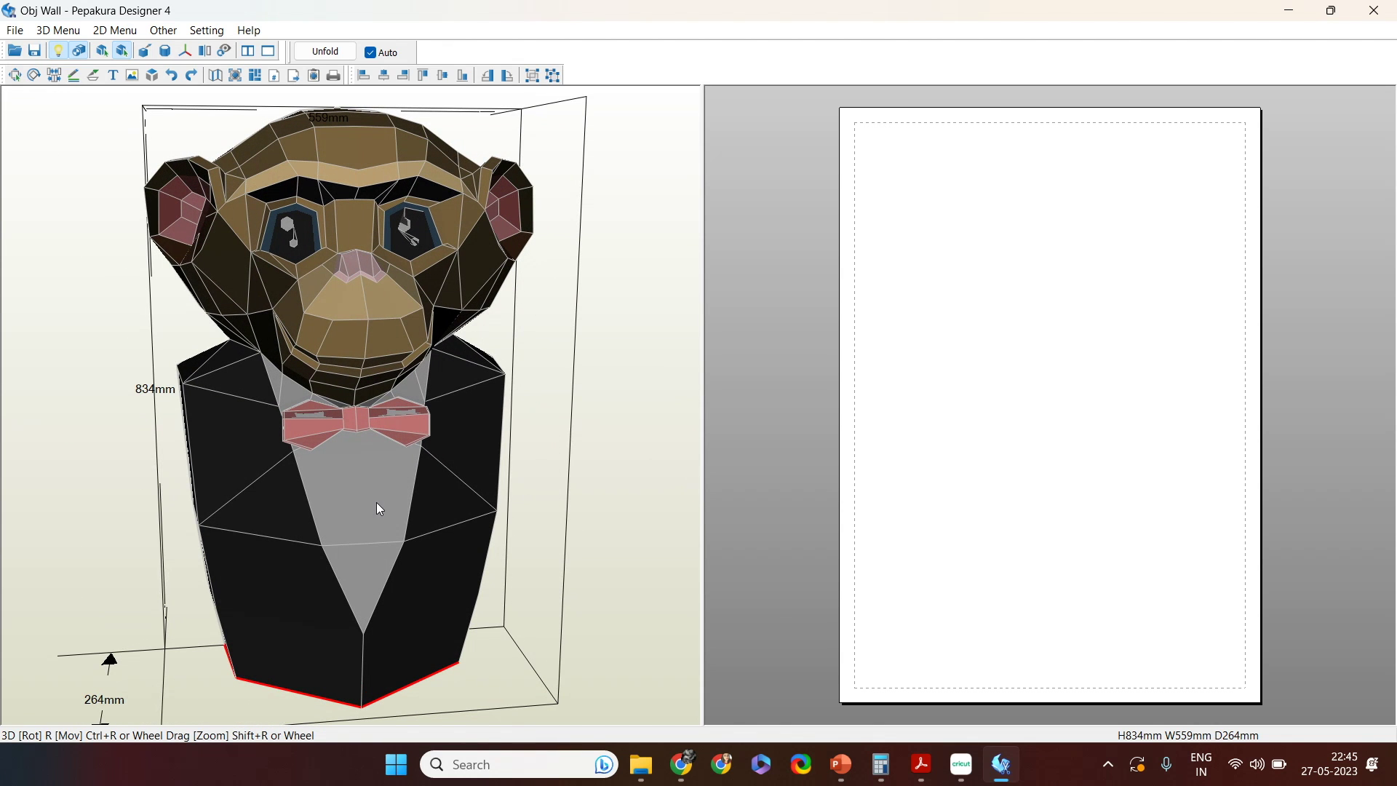
Step: Examine the bow tie and how it sits against the shirt, from the front and from the side
{"action": "scroll", "coordinate": [379, 468], "scroll_direction": "up", "scroll_amount": 5}
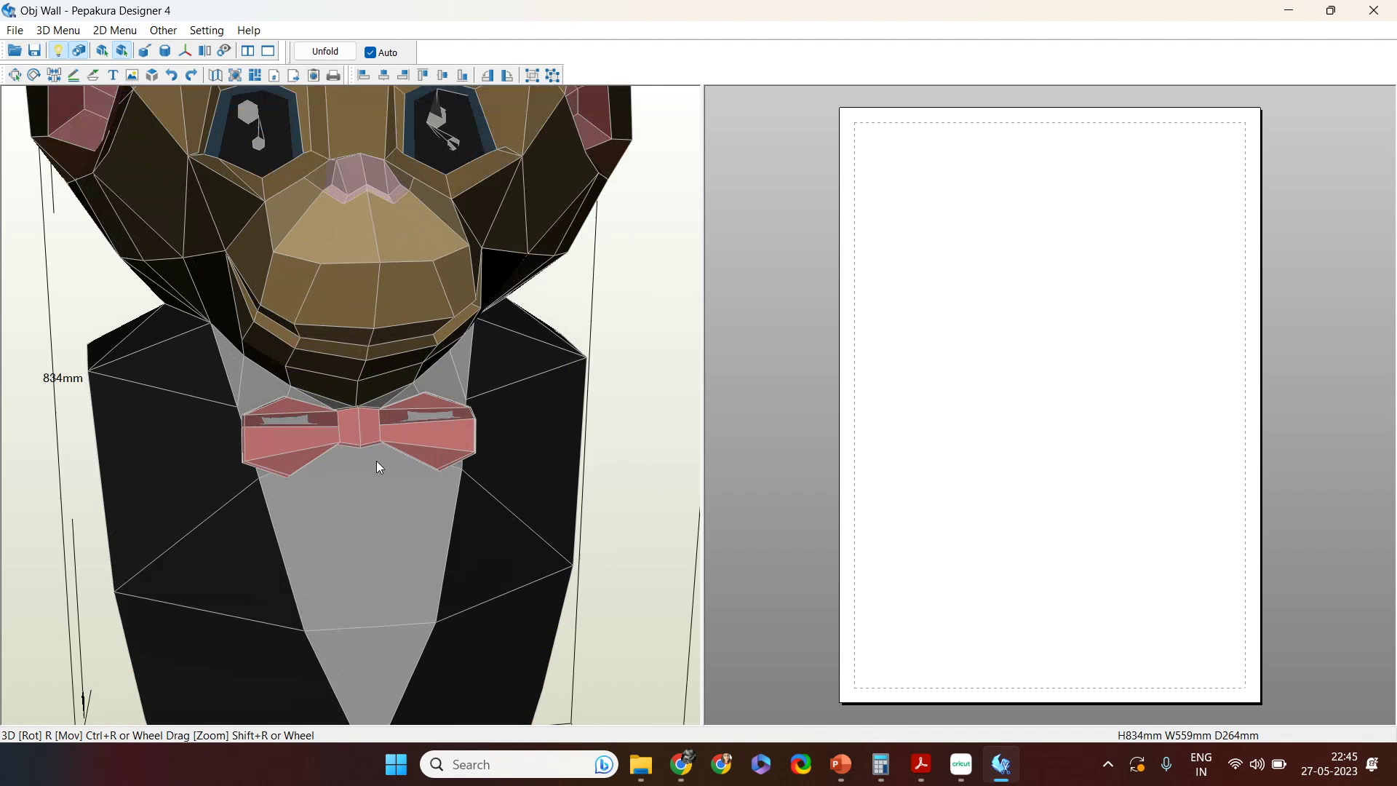
{"action": "right_click_drag", "start_coordinate": [427, 523], "coordinate": [458, 532]}
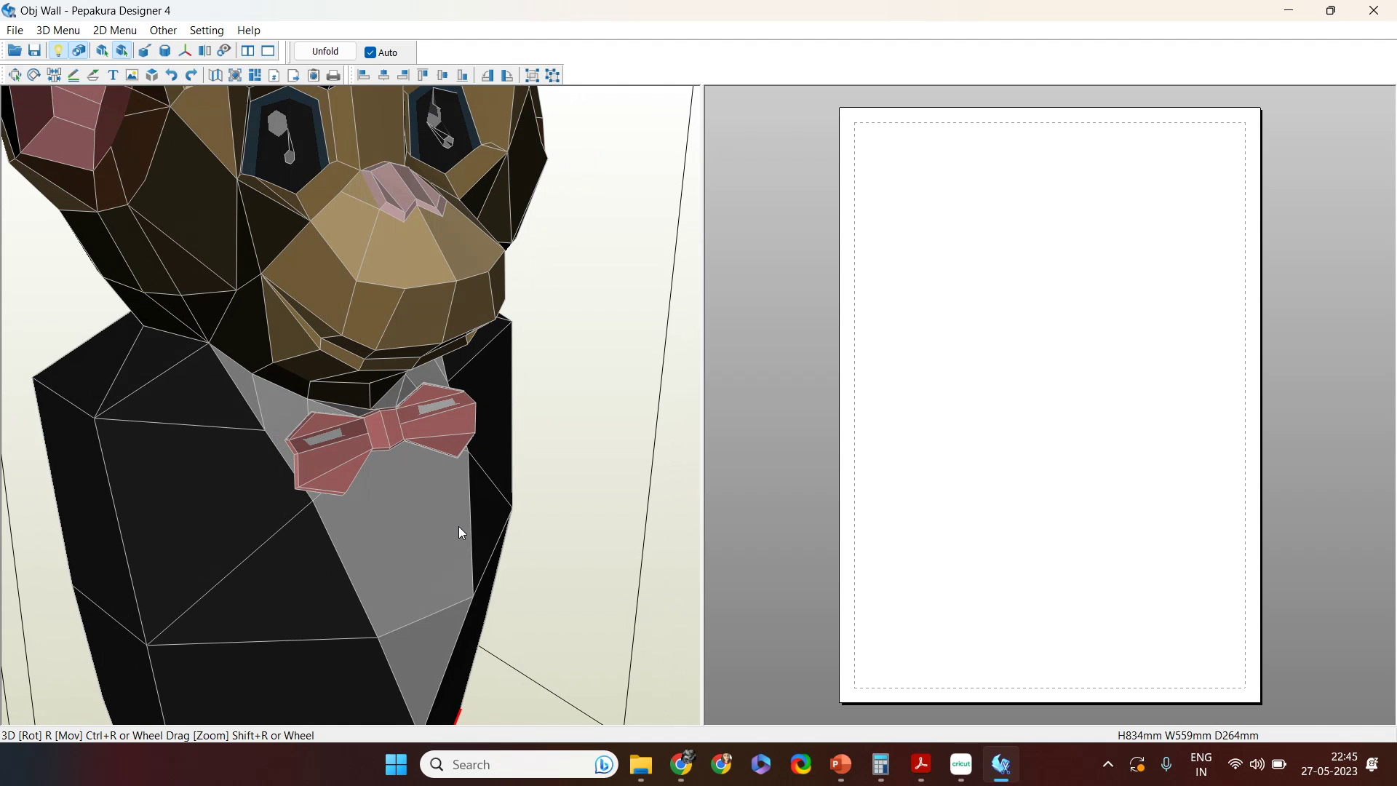
{"action": "right_click_drag", "start_coordinate": [492, 521], "coordinate": [460, 491]}
{"action": "mouse_move", "coordinate": [355, 439]}
{"action": "right_mouse_down"}
{"action": "mouse_move", "coordinate": [327, 507]}
{"action": "mouse_move", "coordinate": [404, 496]}
{"action": "mouse_move", "coordinate": [350, 448]}
{"action": "right_mouse_up"}
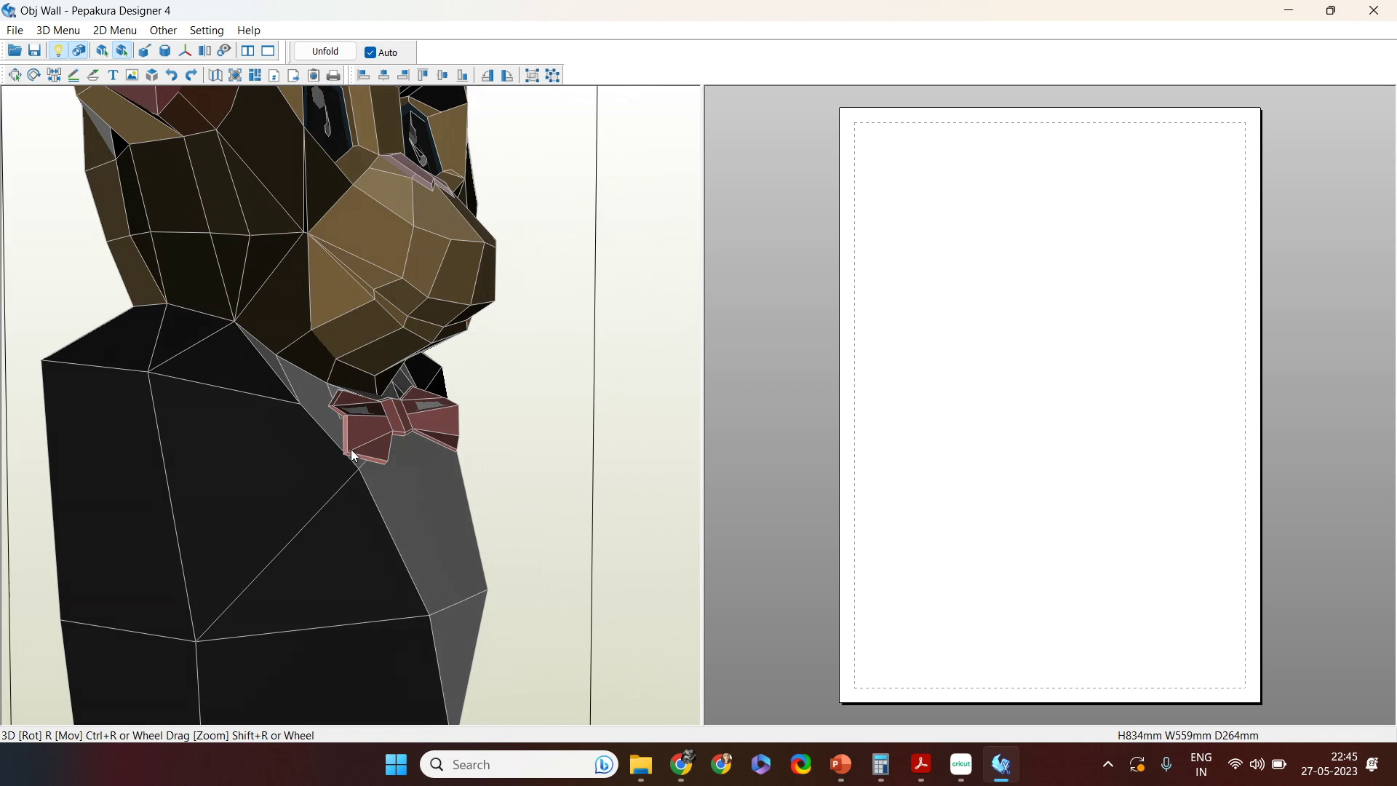
{"action": "right_click_drag", "start_coordinate": [310, 505], "coordinate": [231, 518]}
{"action": "scroll", "coordinate": [357, 465], "scroll_direction": "down", "scroll_amount": 3}
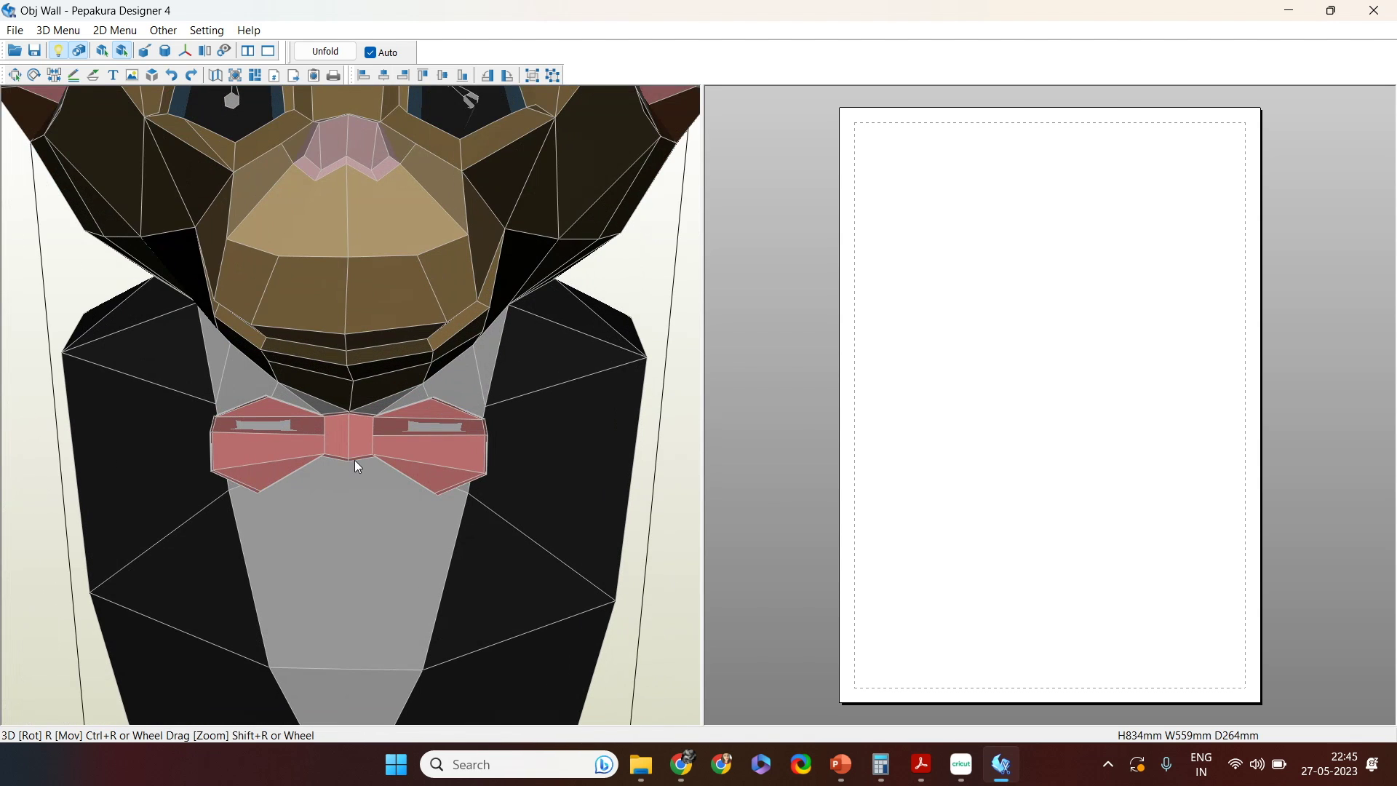
{"action": "scroll", "coordinate": [355, 461], "scroll_direction": "down", "scroll_amount": 1}
{"action": "right_click_drag", "start_coordinate": [368, 500], "coordinate": [368, 466]}
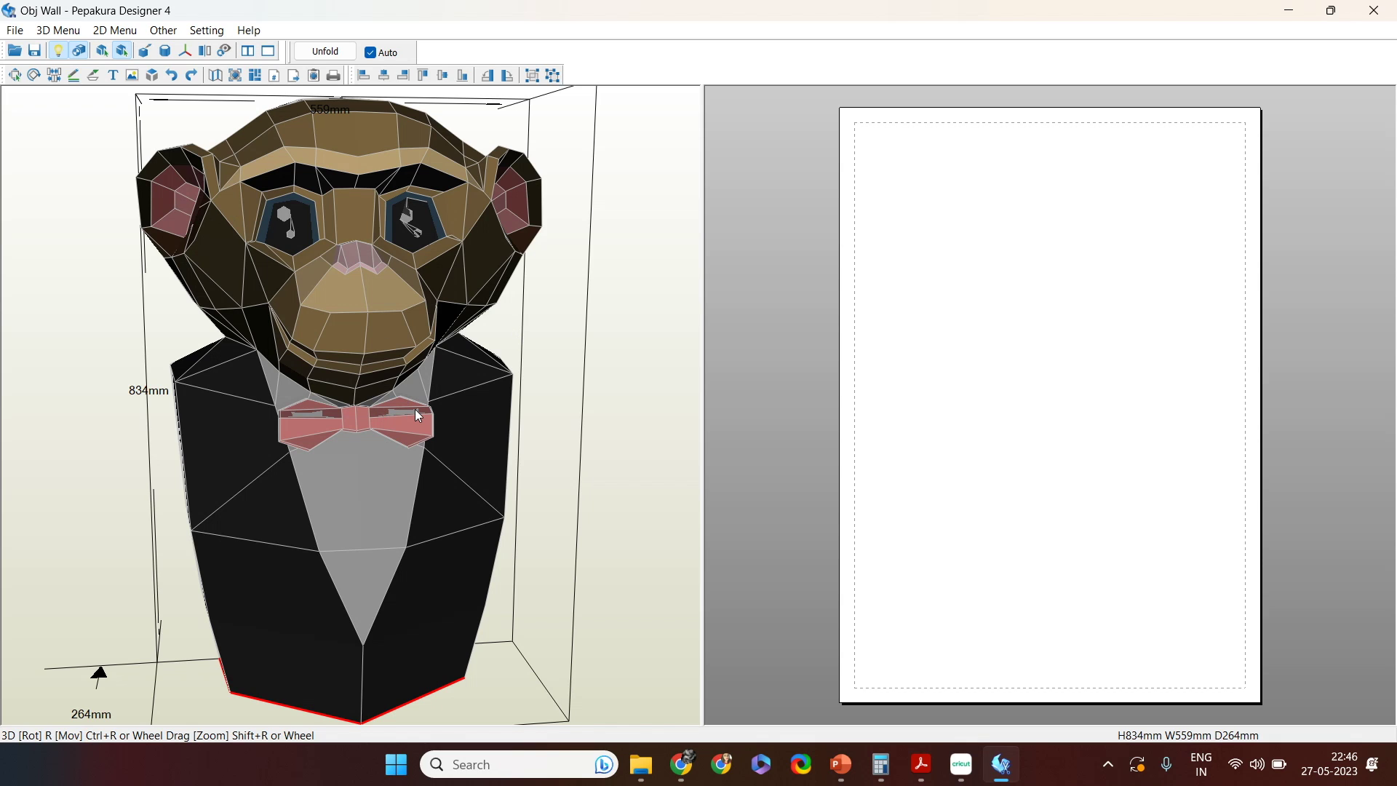
Step: Examine the nose and muzzle faces above the bow tie from an angle and from the front
{"action": "scroll", "coordinate": [418, 416], "scroll_direction": "down", "scroll_amount": 1}
{"action": "scroll", "coordinate": [418, 416], "scroll_direction": "down", "scroll_amount": 1}
{"action": "mouse_move", "coordinate": [374, 428]}
{"action": "right_mouse_down"}
{"action": "mouse_move", "coordinate": [361, 492]}
{"action": "mouse_move", "coordinate": [362, 452]}
{"action": "right_mouse_up"}
{"action": "scroll", "coordinate": [363, 448], "scroll_direction": "up", "scroll_amount": 1}
{"action": "scroll", "coordinate": [362, 443], "scroll_direction": "up", "scroll_amount": 2}
{"action": "right_click_drag", "start_coordinate": [361, 261], "coordinate": [401, 260]}
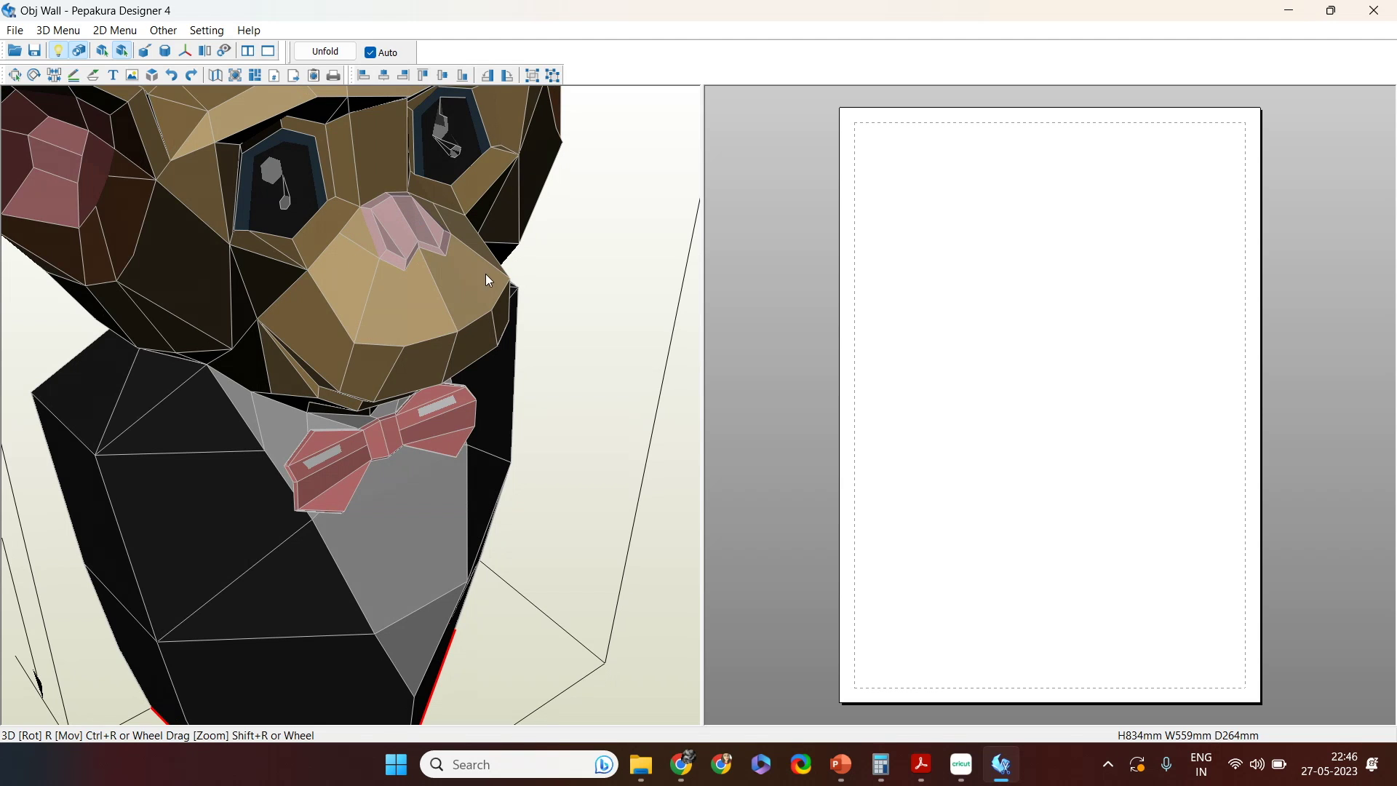
{"action": "right_click_drag", "start_coordinate": [380, 208], "coordinate": [401, 238]}
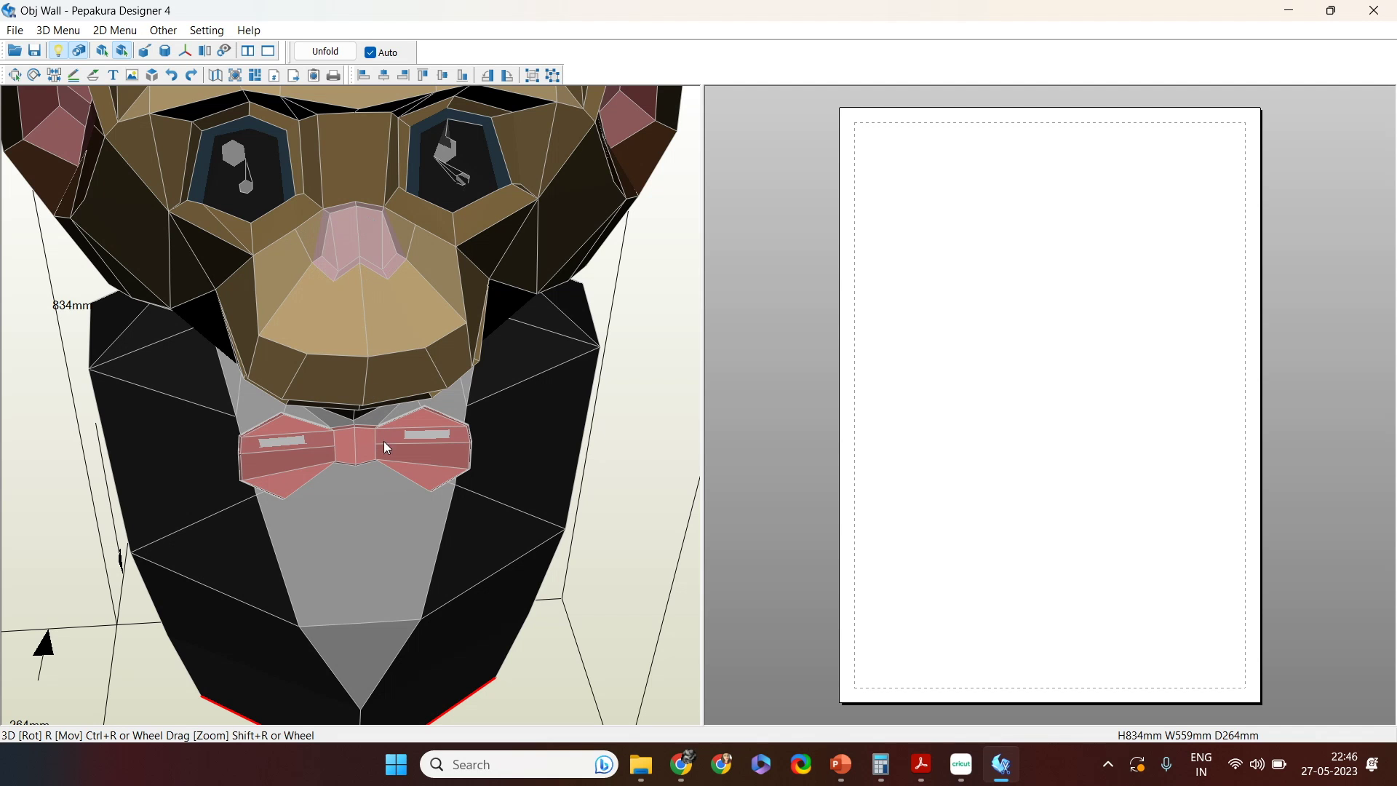
{"action": "scroll", "coordinate": [358, 422], "scroll_direction": "down", "scroll_amount": 1}
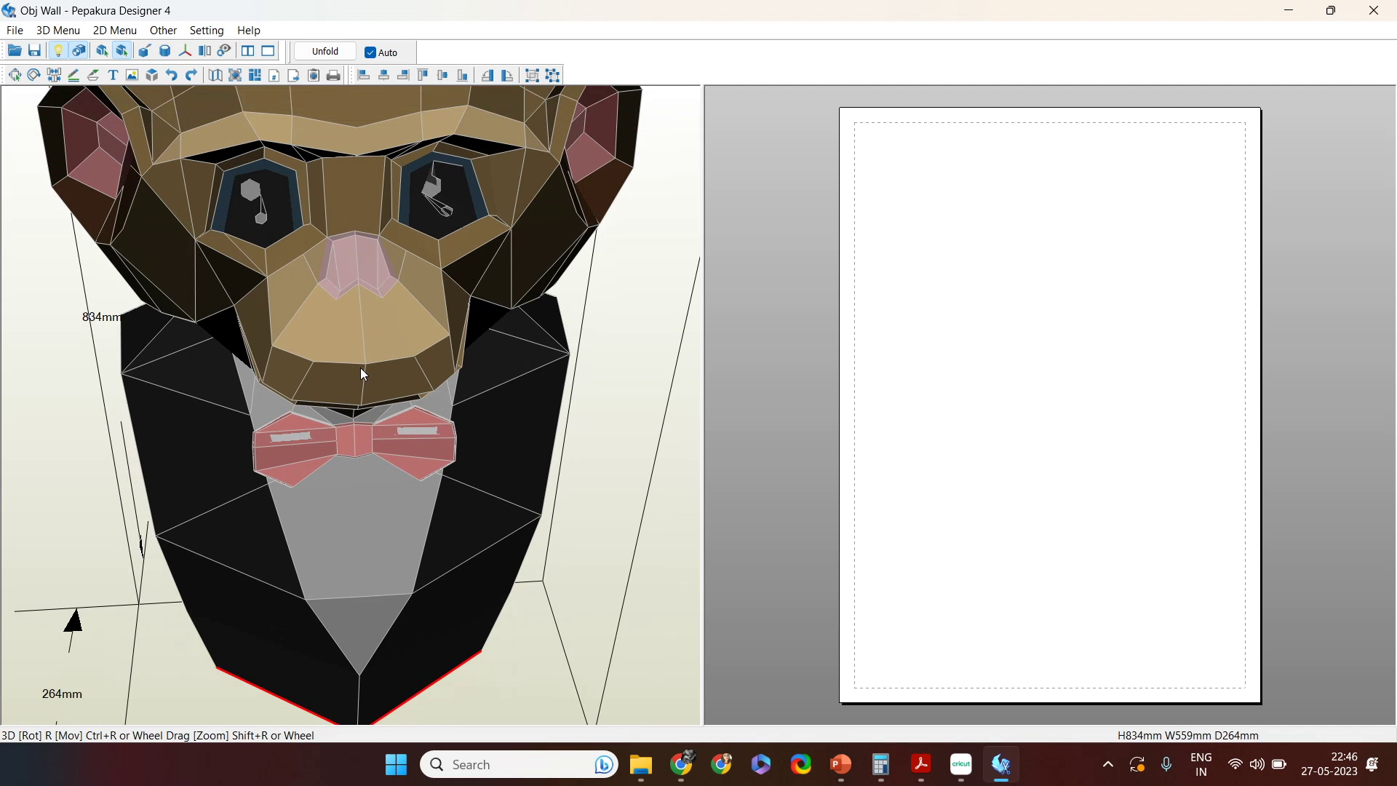
Step: Examine the chimp's eyes and muzzle up close, then the head and bust in profile from the ear side
{"action": "left_click_drag", "start_coordinate": [282, 175], "coordinate": [317, 206]}
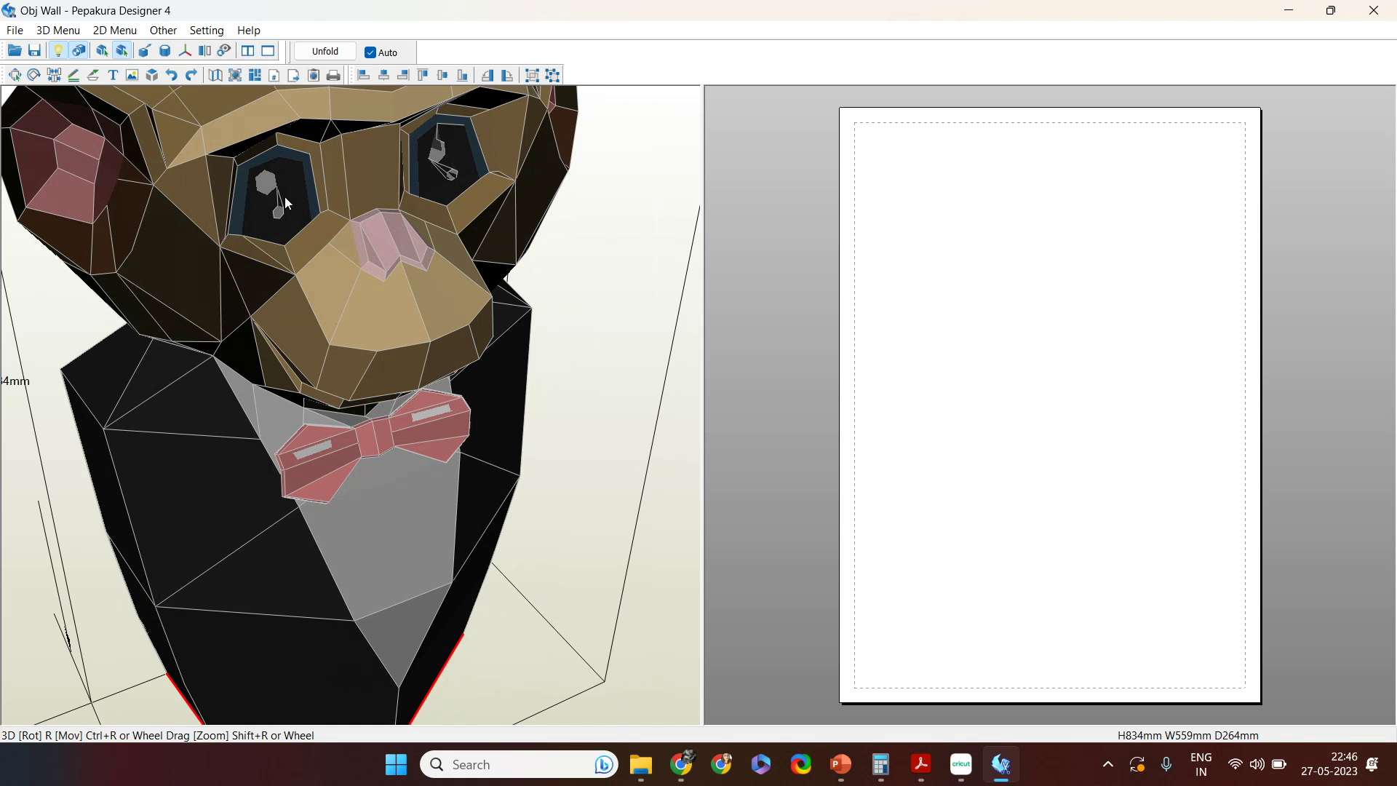
{"action": "left_click_drag", "start_coordinate": [285, 197], "coordinate": [282, 195]}
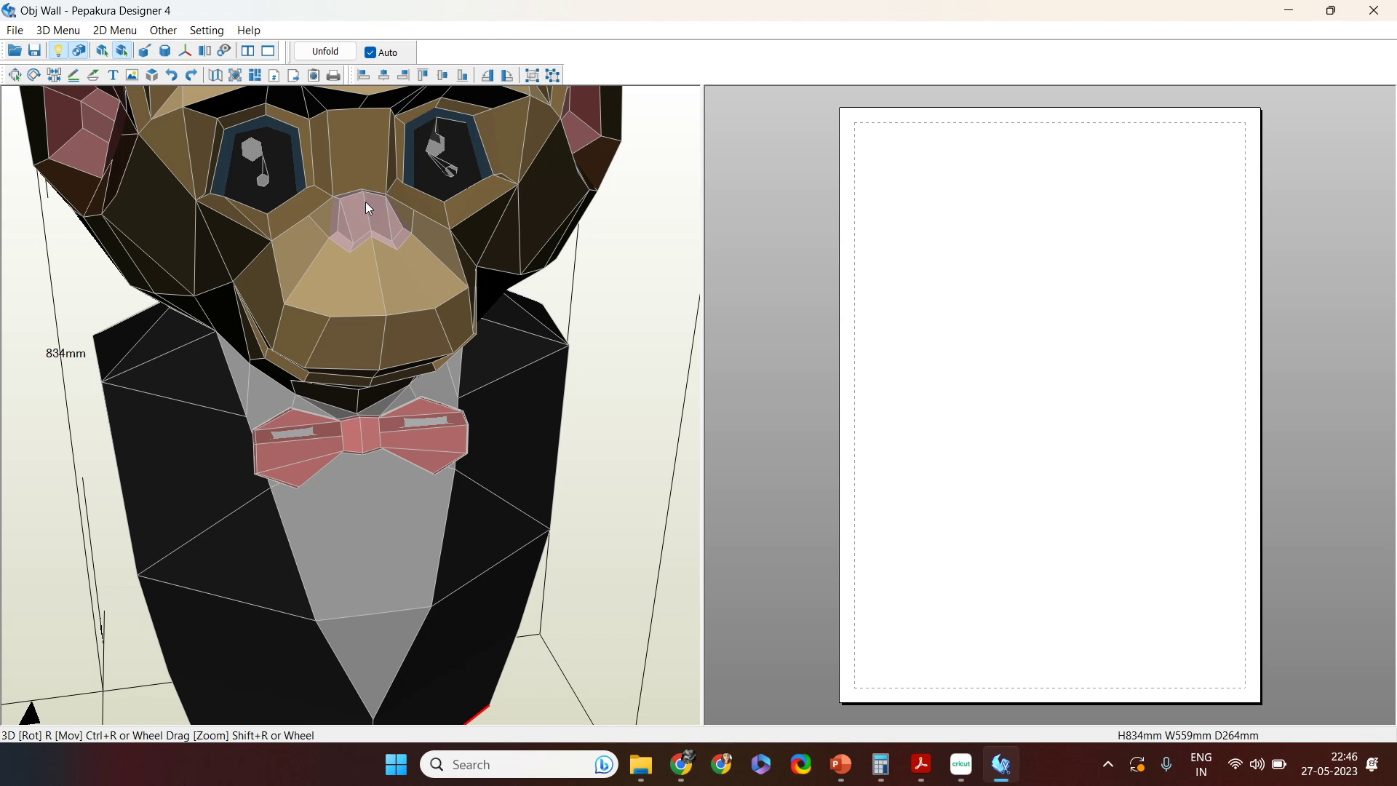
{"action": "scroll", "coordinate": [272, 290], "scroll_direction": "down", "scroll_amount": 5}
{"action": "left_click_drag", "start_coordinate": [273, 290], "coordinate": [242, 283]}
{"action": "left_click_drag", "start_coordinate": [467, 281], "coordinate": [386, 289]}
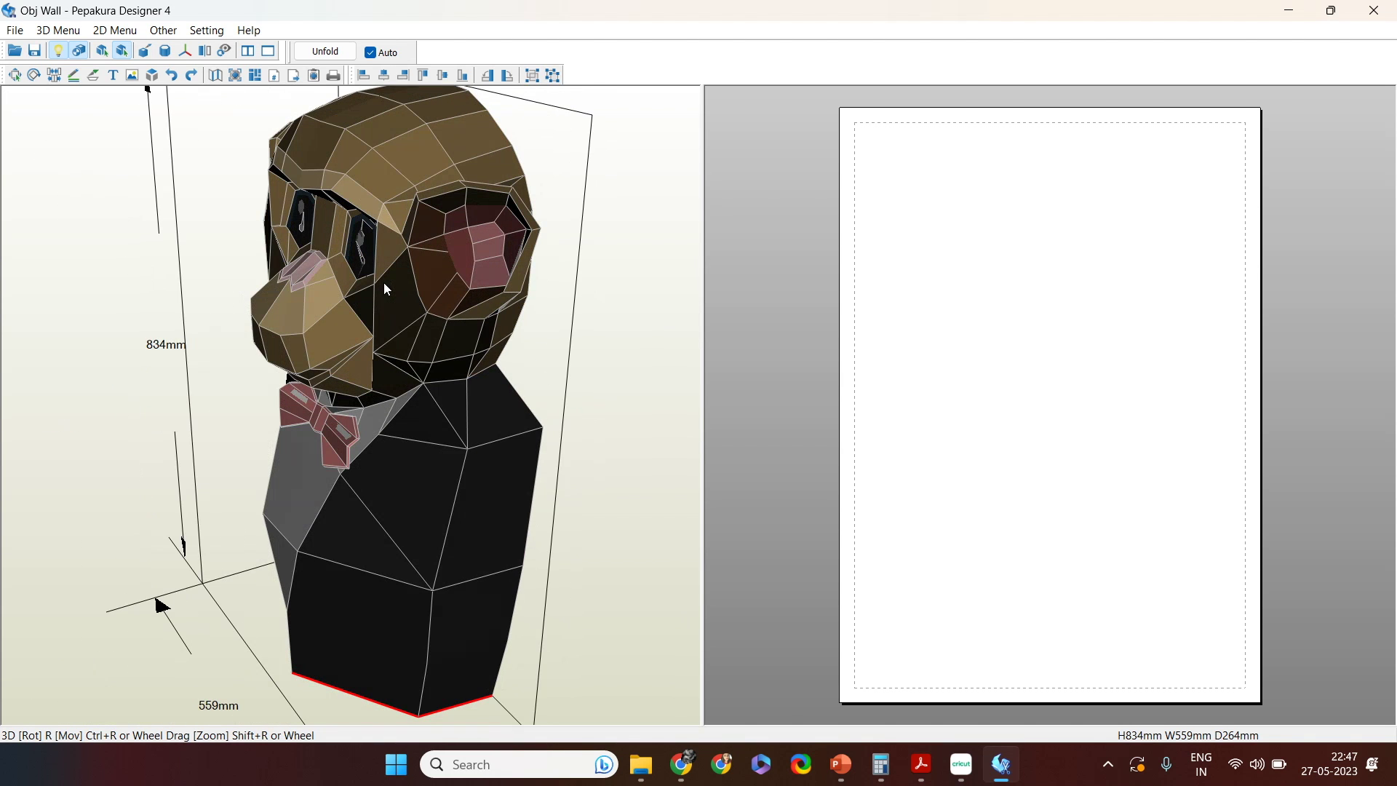
{"action": "left_click_drag", "start_coordinate": [500, 237], "coordinate": [404, 221]}
{"action": "right_click_drag", "start_coordinate": [404, 221], "coordinate": [311, 299]}
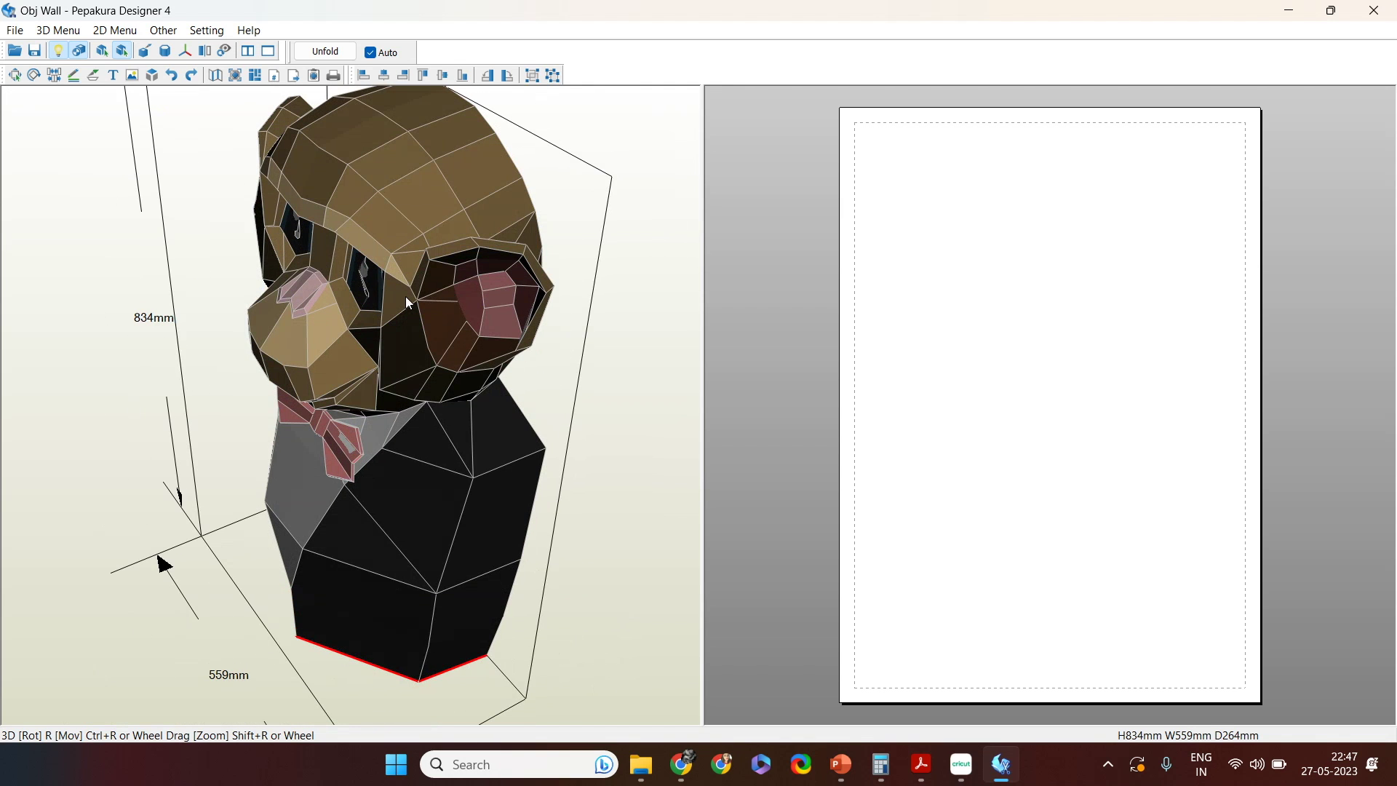
{"action": "mouse_move", "coordinate": [518, 295]}
{"action": "right_mouse_down"}
{"action": "mouse_move", "coordinate": [492, 311]}
{"action": "mouse_move", "coordinate": [497, 292]}
{"action": "right_mouse_up"}
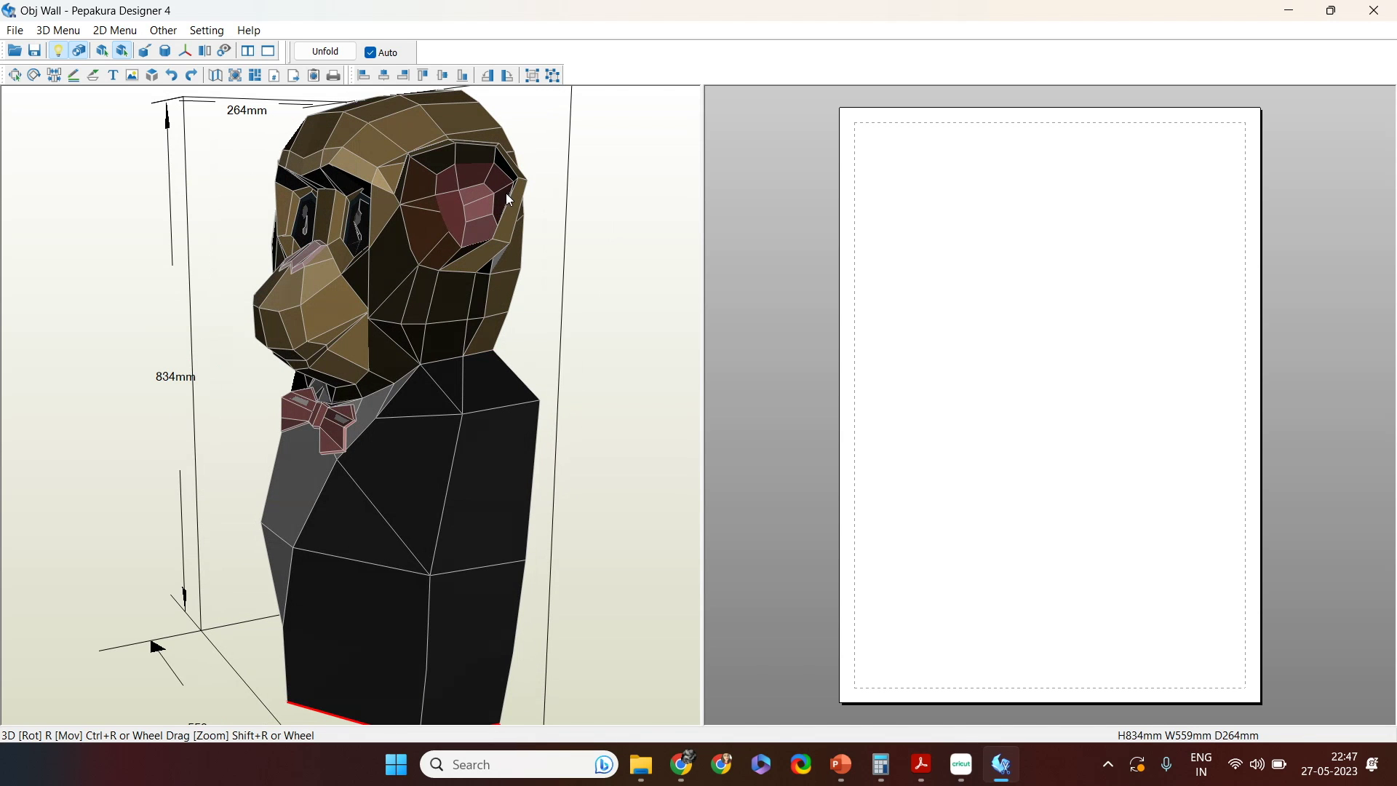
Step: Examine the ear's inner faces and the area where the head meets the suit from the side
{"action": "scroll", "coordinate": [504, 200], "scroll_direction": "up", "scroll_amount": 3}
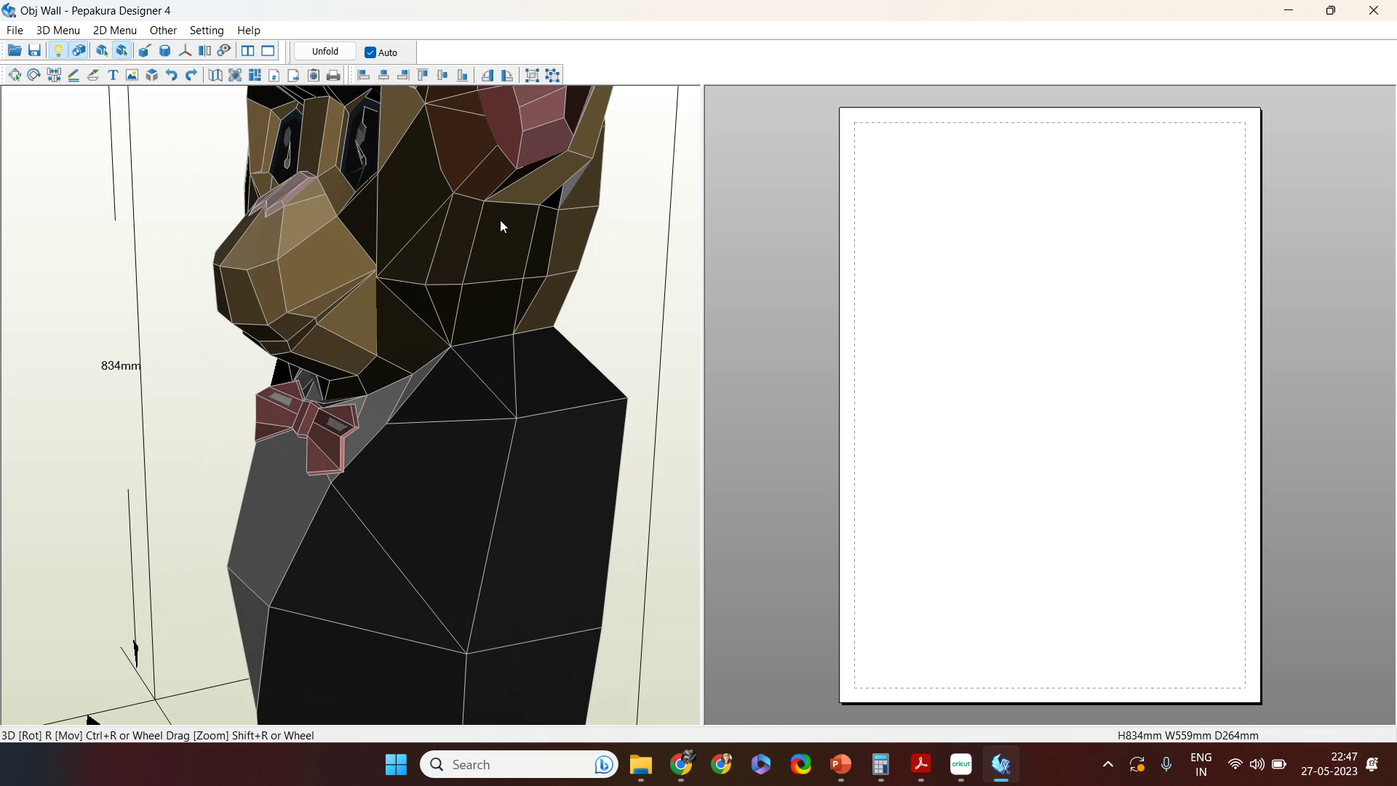
{"action": "scroll", "coordinate": [499, 219], "scroll_direction": "up", "scroll_amount": 1}
{"action": "right_click_drag", "start_coordinate": [504, 230], "coordinate": [511, 228]}
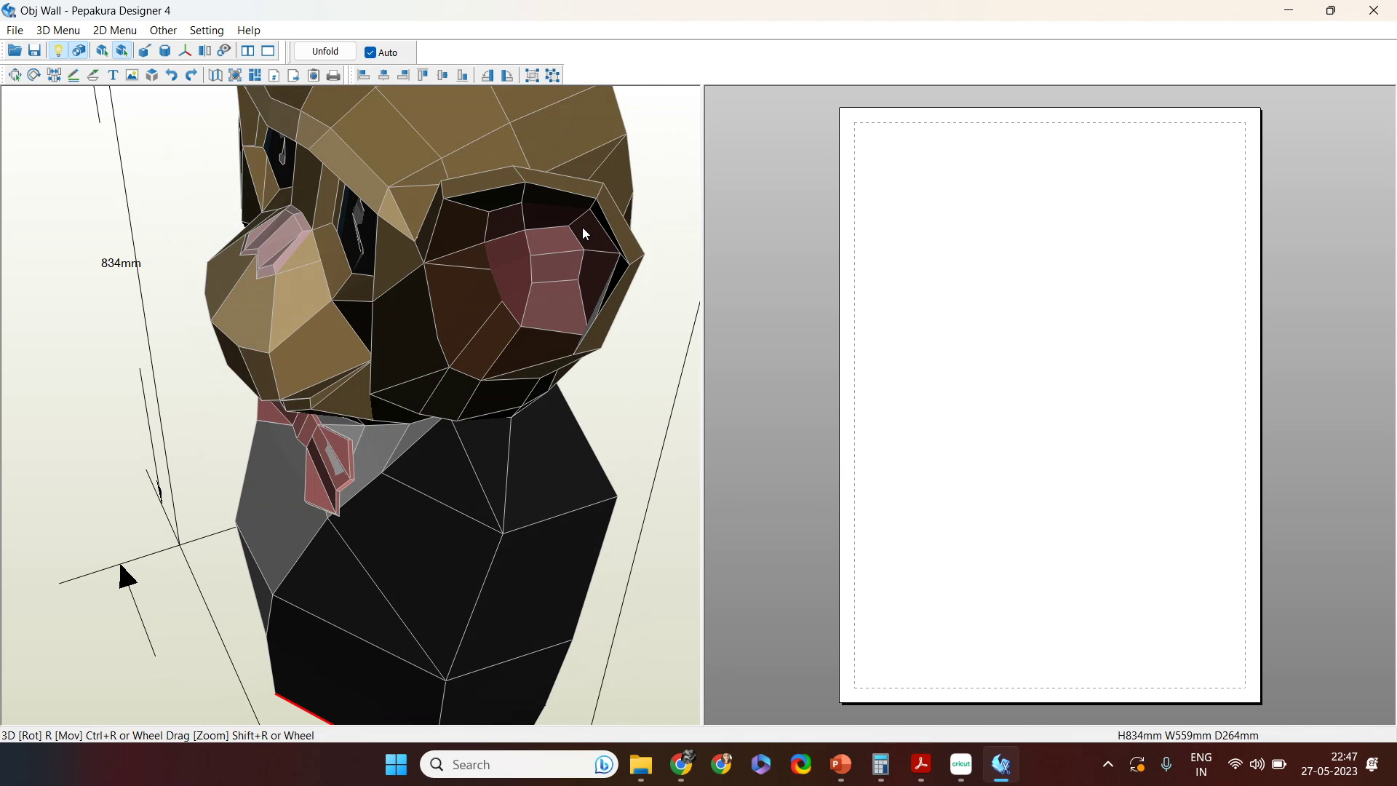
{"action": "scroll", "coordinate": [493, 336], "scroll_direction": "down", "scroll_amount": 4}
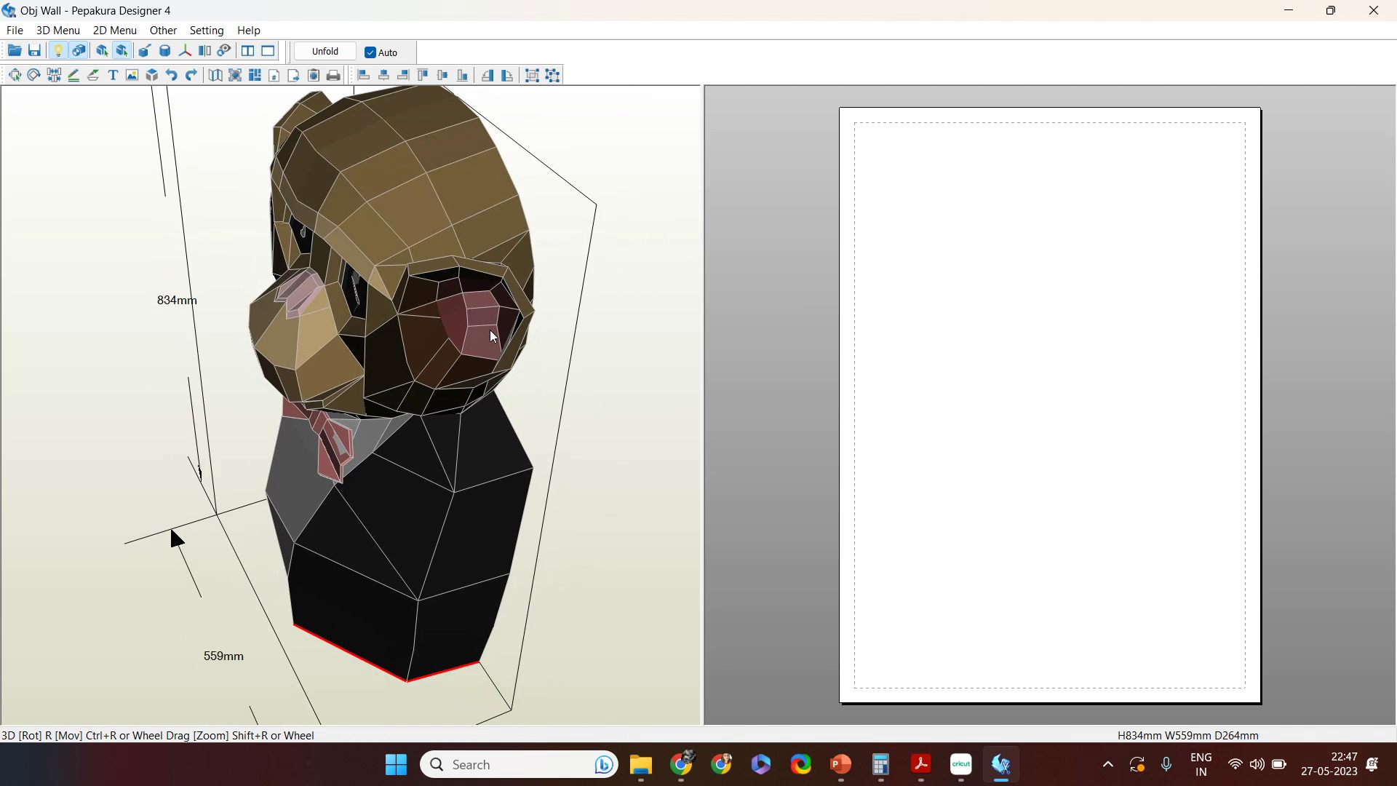
{"action": "scroll", "coordinate": [490, 341], "scroll_direction": "up", "scroll_amount": 2}
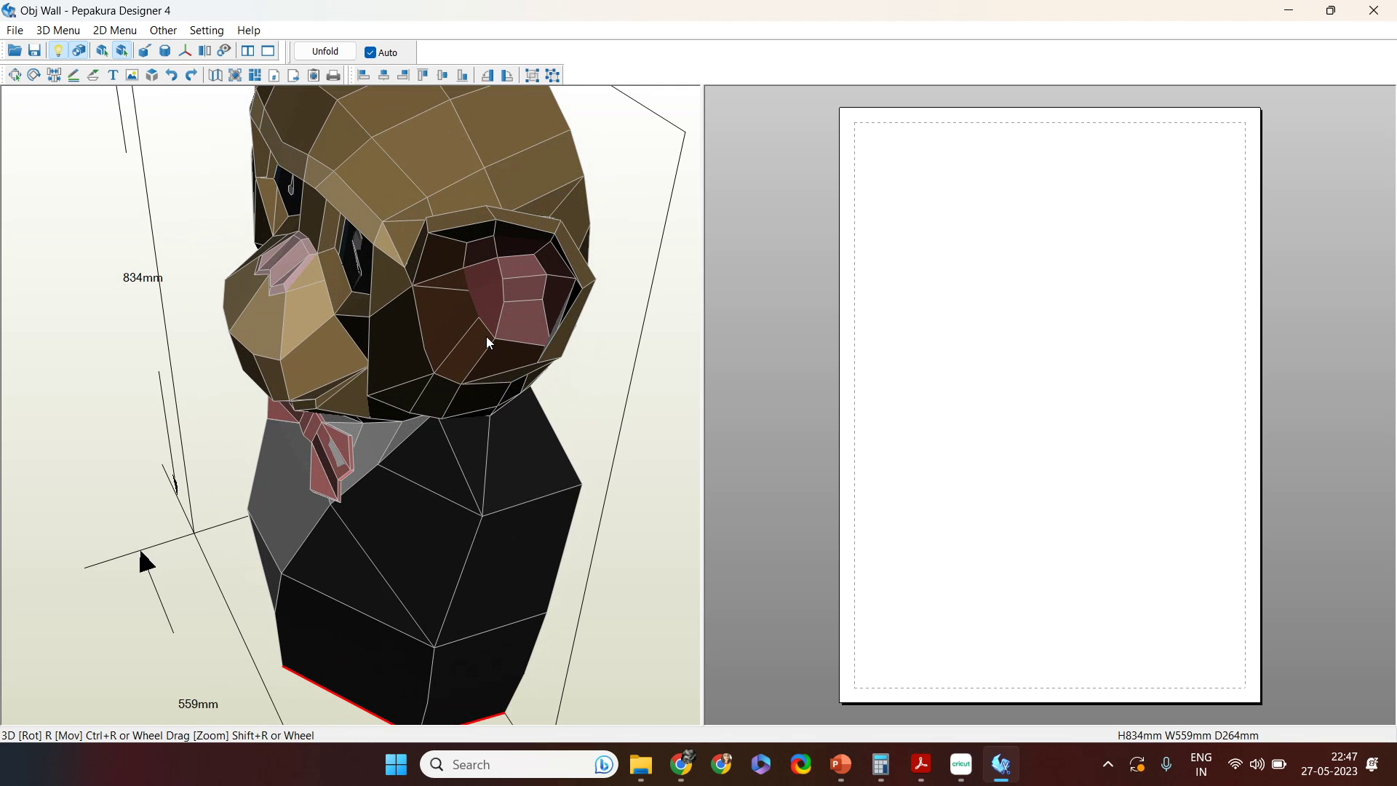
{"action": "right_click_drag", "start_coordinate": [483, 364], "coordinate": [555, 342]}
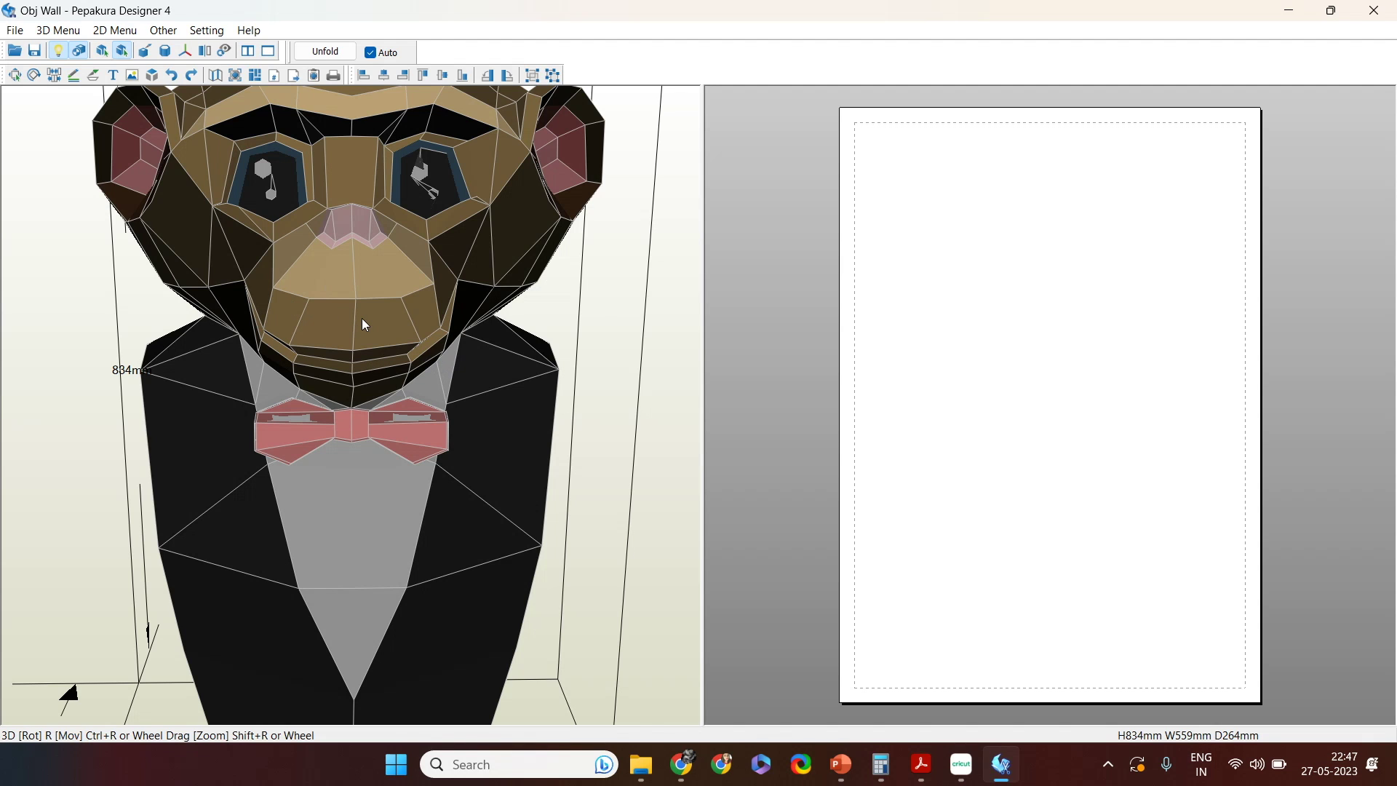
Step: Examine the whole face, the mouth and the bow tie straight from the front
{"action": "mouse_move", "coordinate": [361, 318]}
{"action": "middle_mouse_down"}
{"action": "mouse_move", "coordinate": [377, 464]}
{"action": "mouse_move", "coordinate": [330, 187]}
{"action": "mouse_move", "coordinate": [343, 305]}
{"action": "mouse_move", "coordinate": [306, 203]}
{"action": "mouse_move", "coordinate": [373, 293]}
{"action": "mouse_move", "coordinate": [276, 364]}
{"action": "mouse_move", "coordinate": [355, 331]}
{"action": "middle_mouse_up"}
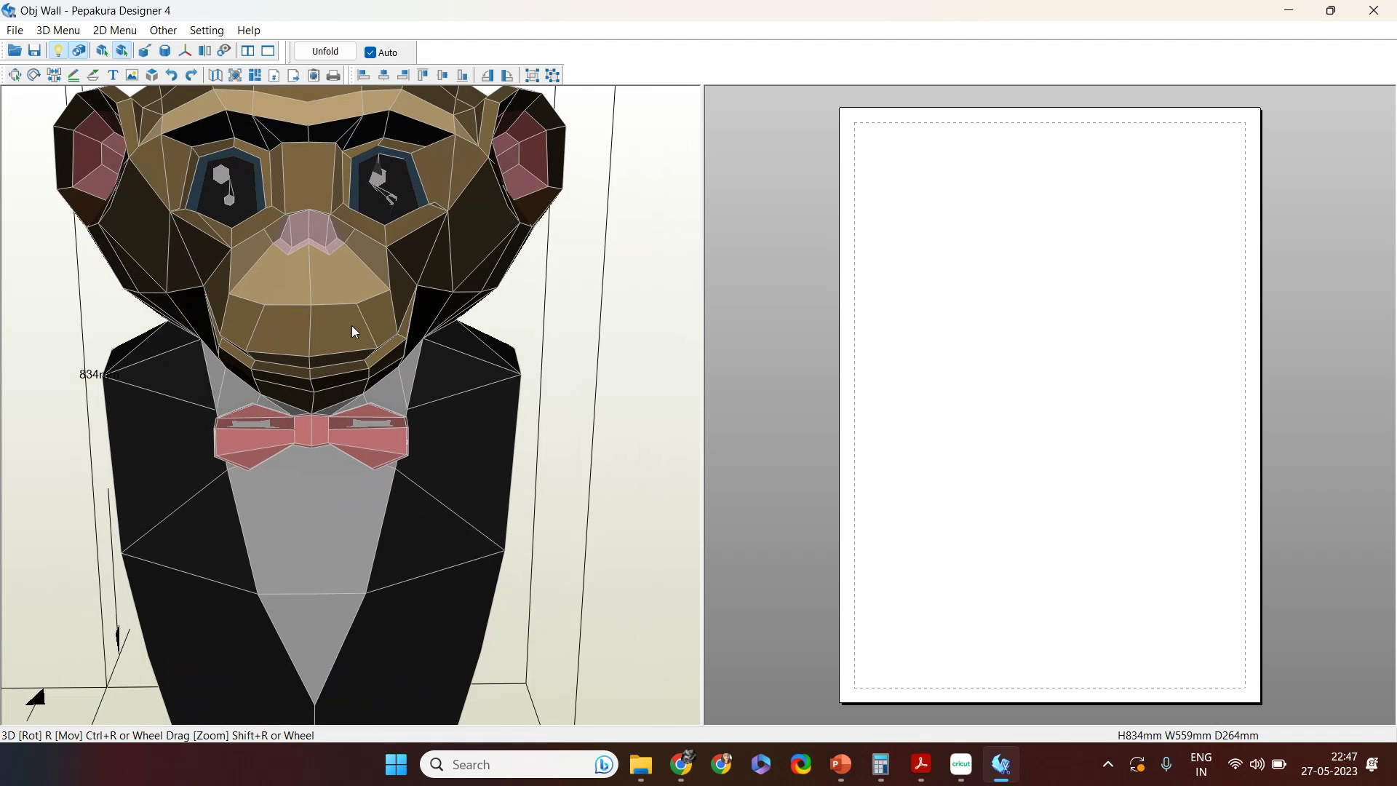
{"action": "scroll", "coordinate": [370, 380], "scroll_direction": "down", "scroll_amount": 3}
{"action": "scroll", "coordinate": [369, 381], "scroll_direction": "up", "scroll_amount": 5}
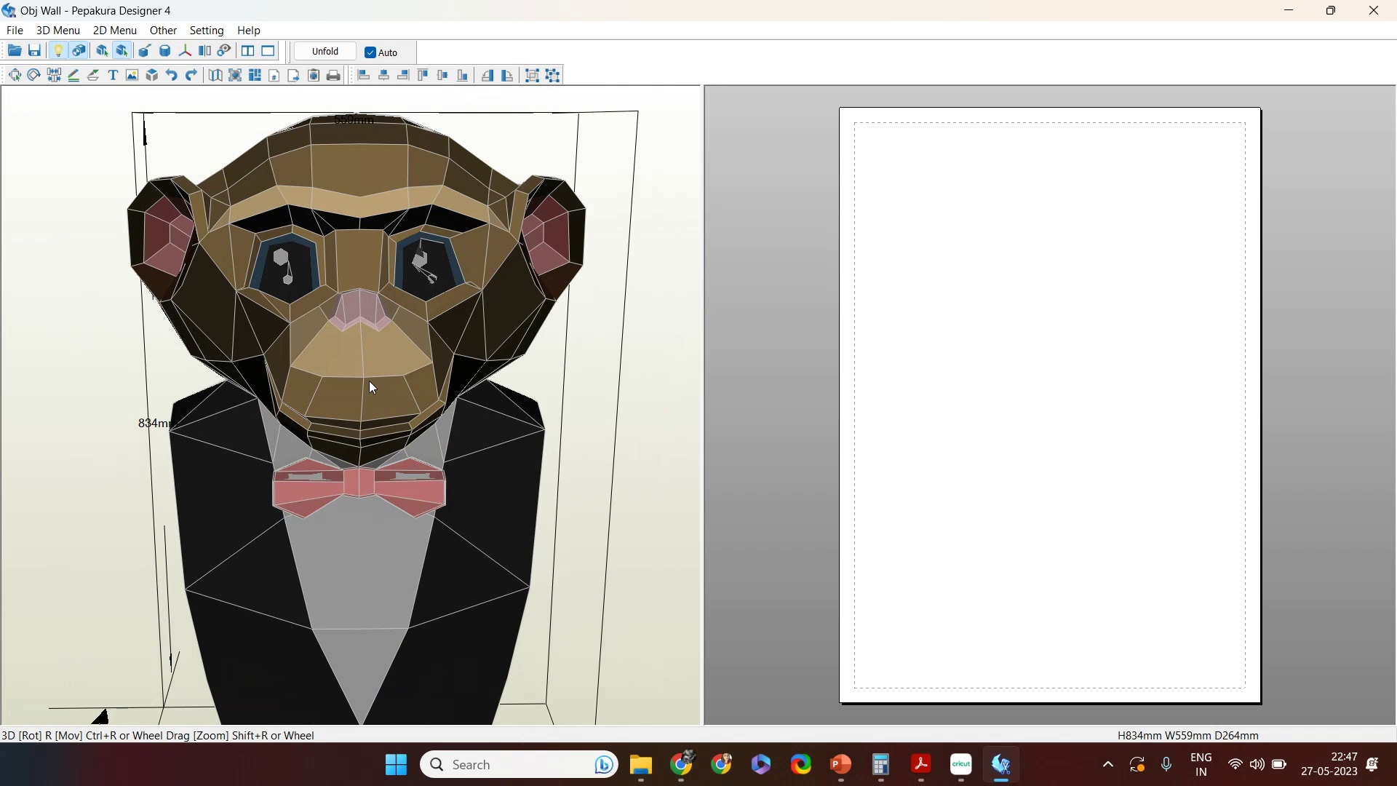
{"action": "right_click_drag", "start_coordinate": [377, 314], "coordinate": [426, 315]}
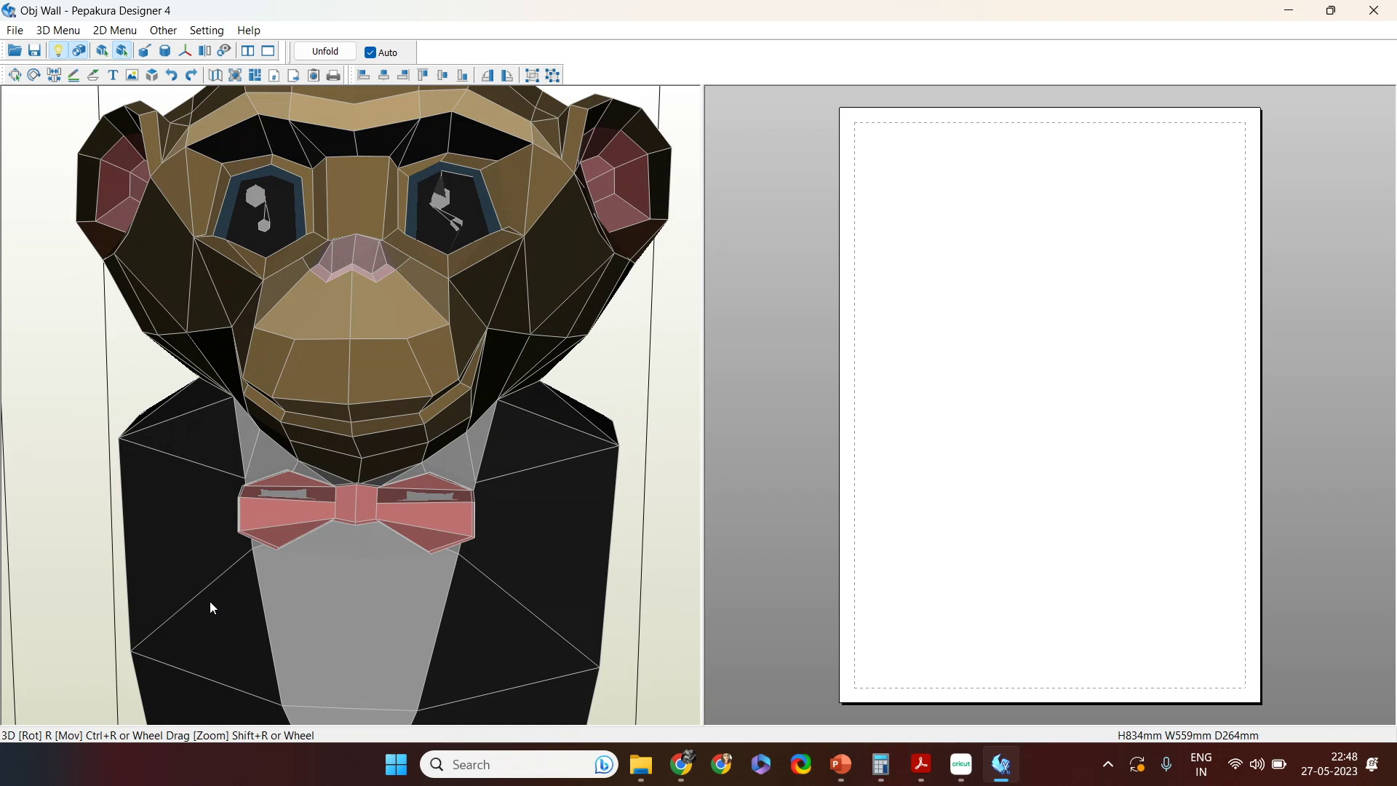
{"action": "right_click_drag", "start_coordinate": [381, 362], "coordinate": [402, 334]}
Step: Unfold the model automatically and examine the large brown head part with its fold lines and glue flaps
{"action": "left_click", "coordinate": [322, 53]}
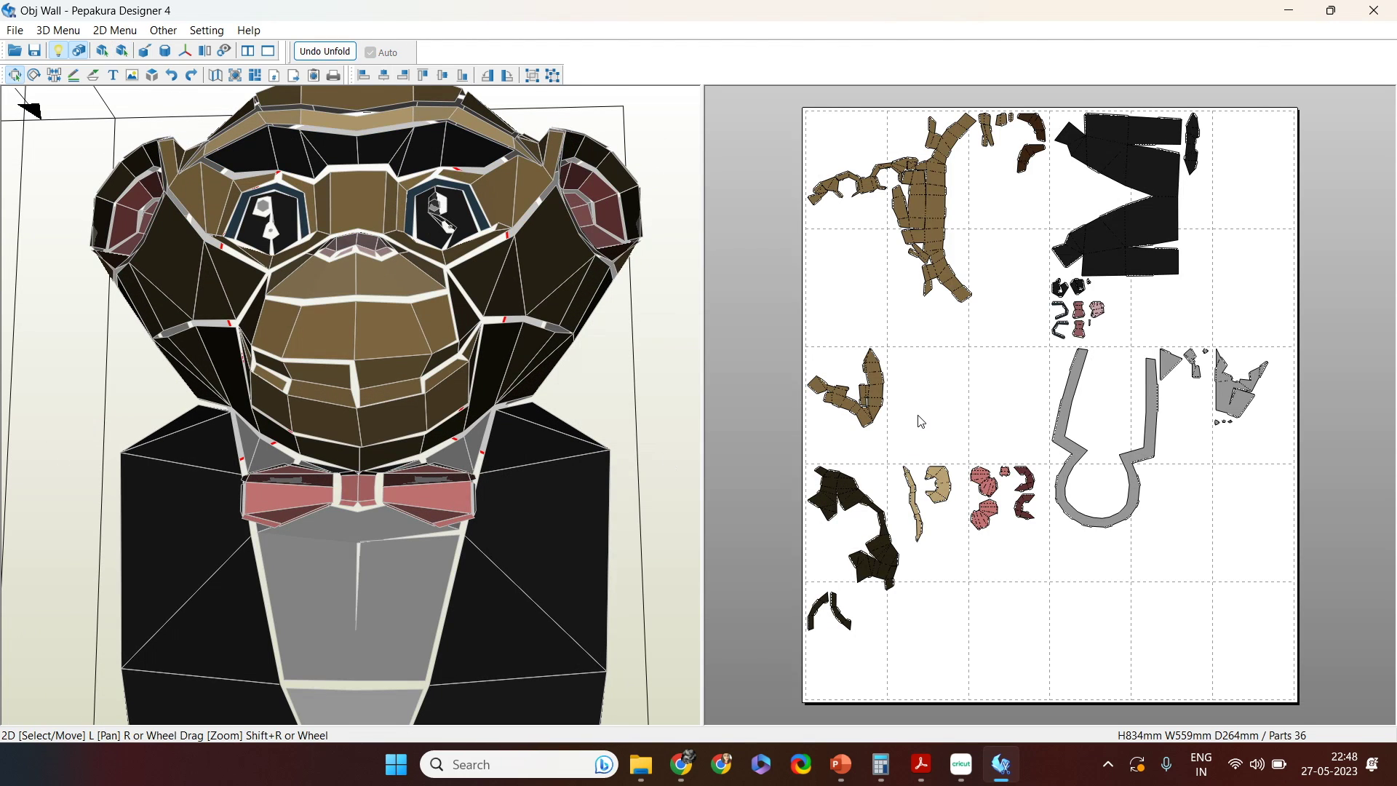
{"action": "scroll", "coordinate": [948, 307], "scroll_direction": "up", "scroll_amount": 5}
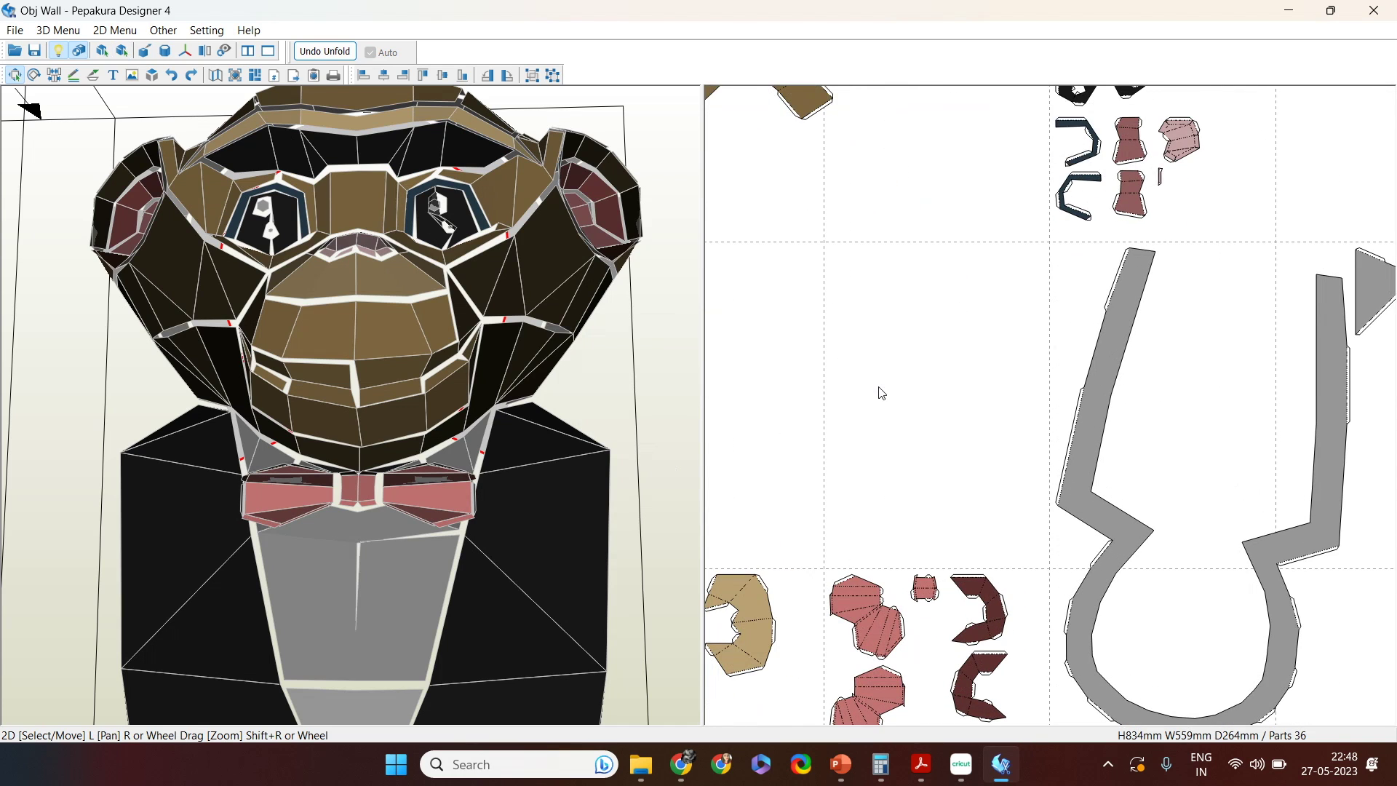
{"action": "scroll", "coordinate": [937, 391], "scroll_direction": "up", "scroll_amount": 3}
{"action": "scroll", "coordinate": [939, 391], "scroll_direction": "up", "scroll_amount": 2}
{"action": "scroll", "coordinate": [1048, 437], "scroll_direction": "down", "scroll_amount": 4}
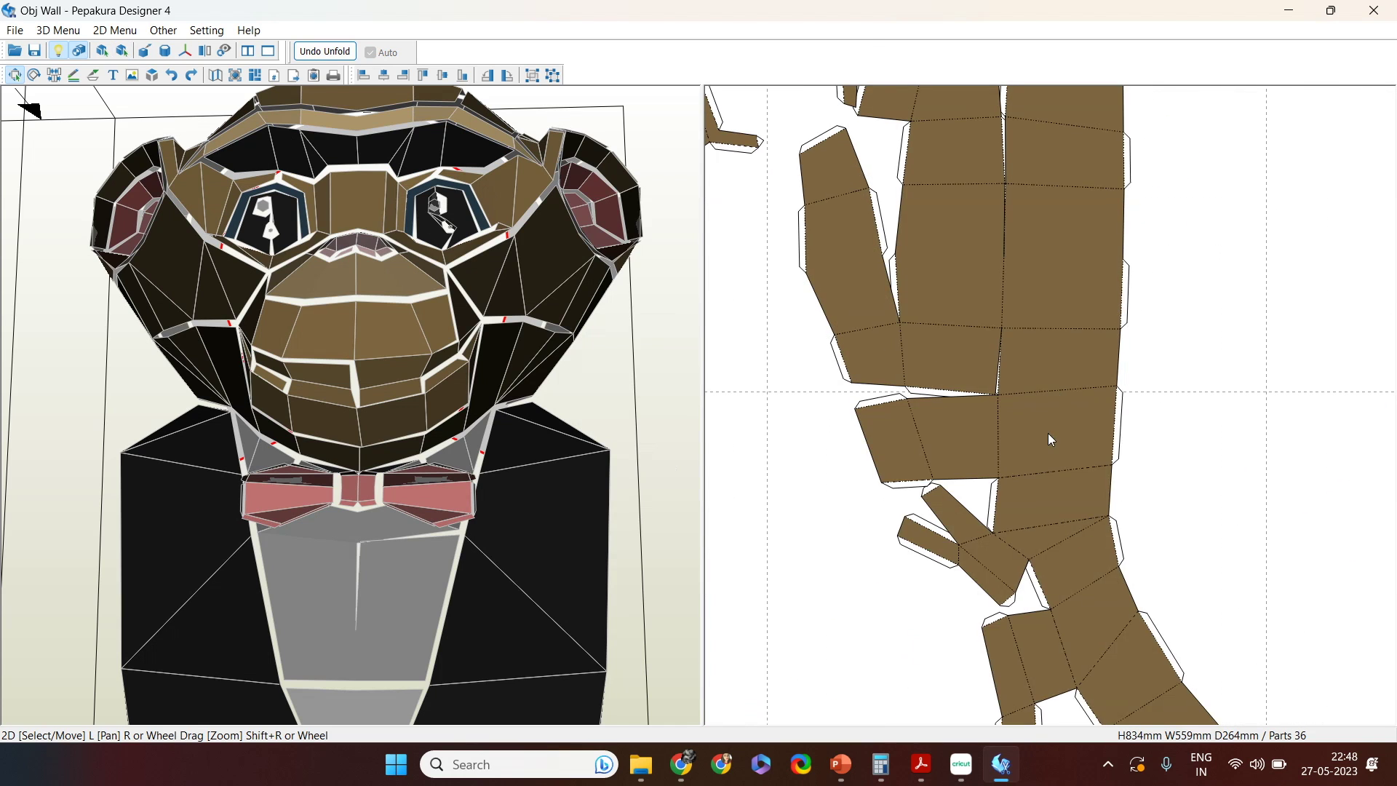
{"action": "scroll", "coordinate": [1048, 470], "scroll_direction": "up", "scroll_amount": 6}
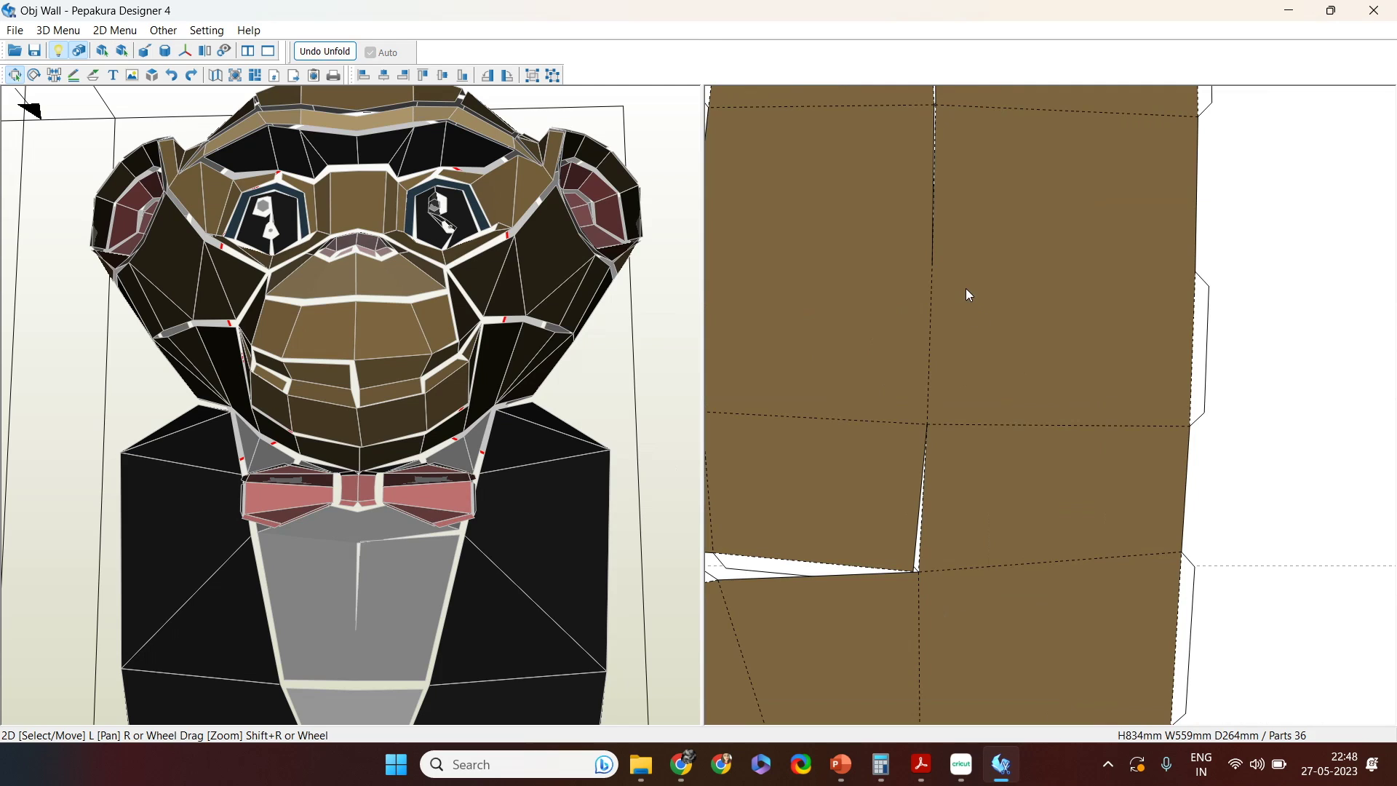
{"action": "right_click_drag", "start_coordinate": [966, 288], "coordinate": [997, 406]}
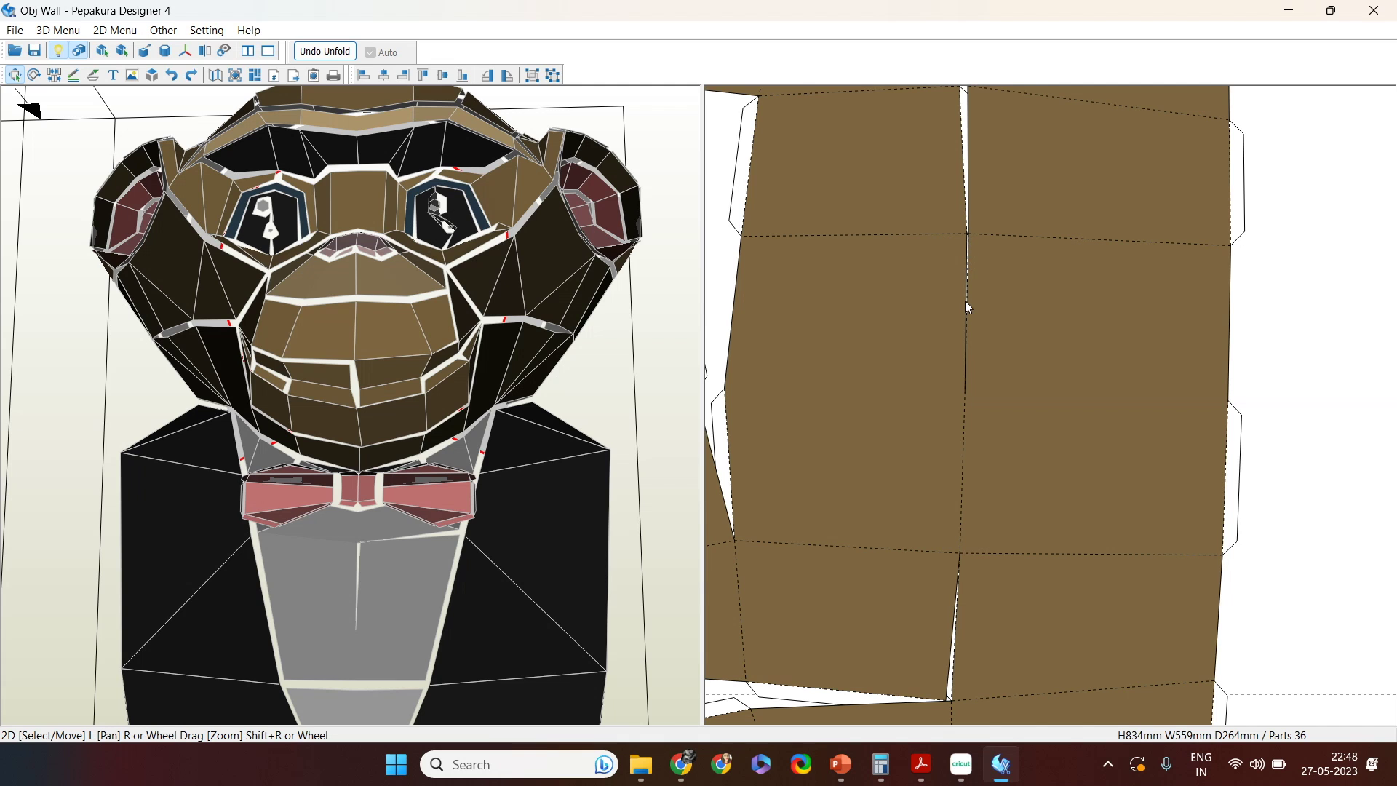
{"action": "scroll", "coordinate": [969, 572], "scroll_direction": "down", "scroll_amount": 5}
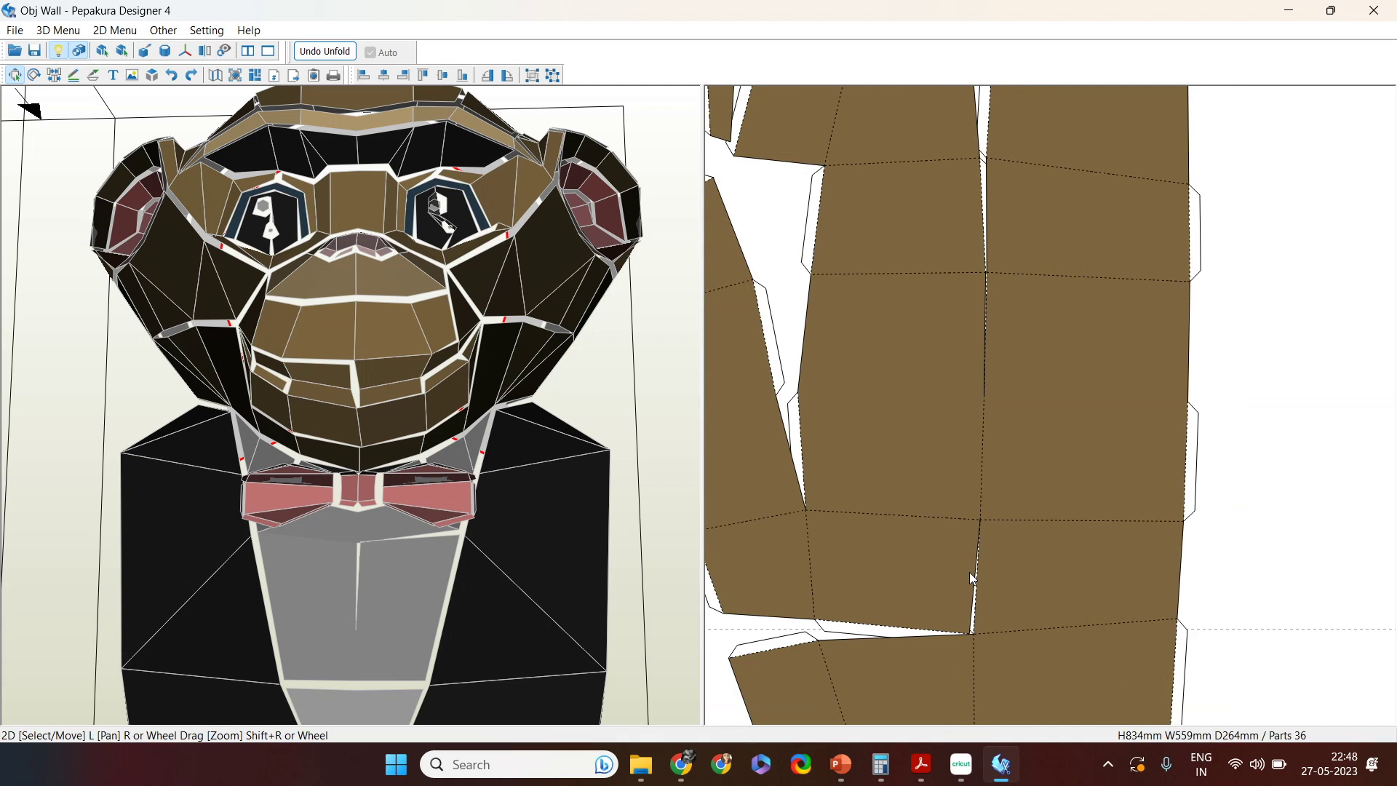
{"action": "middle_click_drag", "start_coordinate": [1084, 419], "coordinate": [1042, 416]}
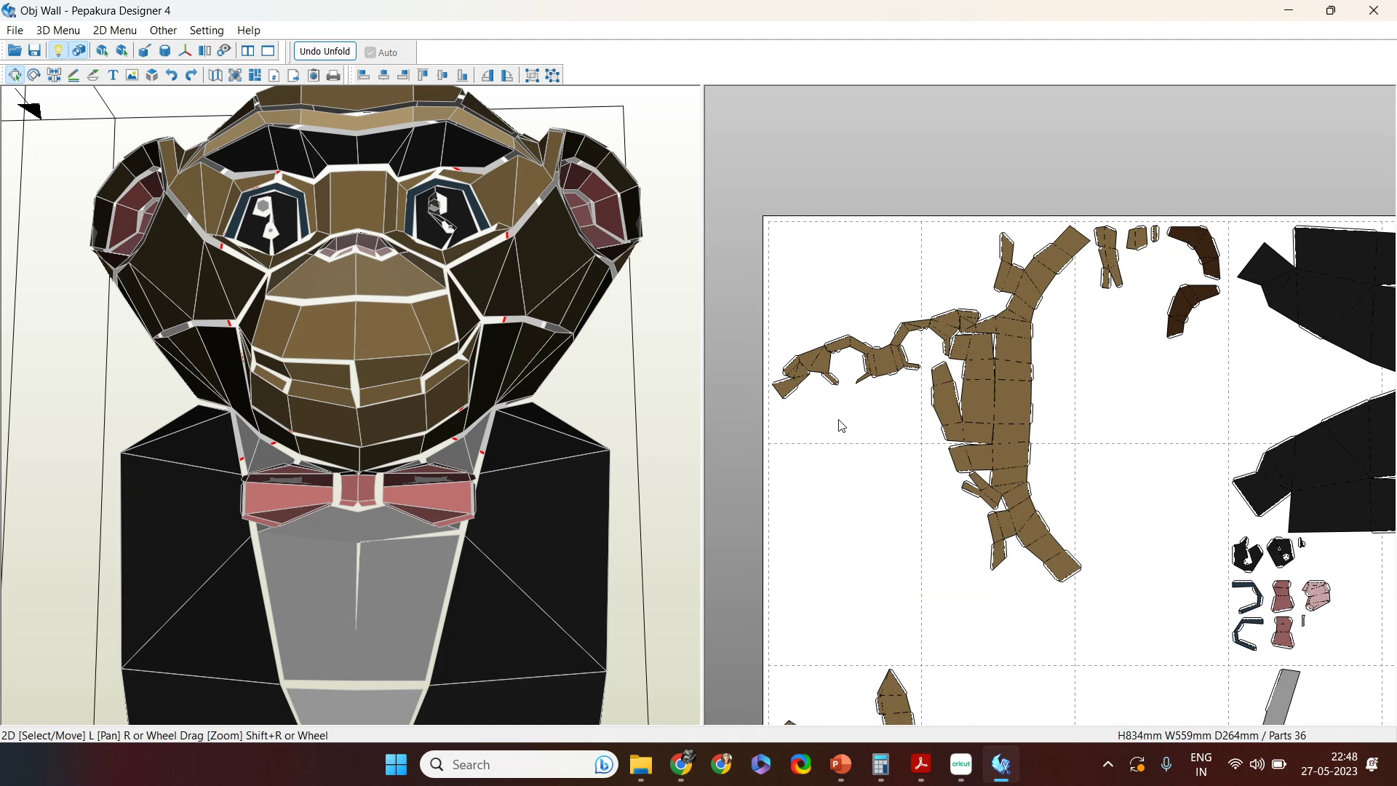
{"action": "middle_click_drag", "start_coordinate": [1074, 428], "coordinate": [1027, 474]}
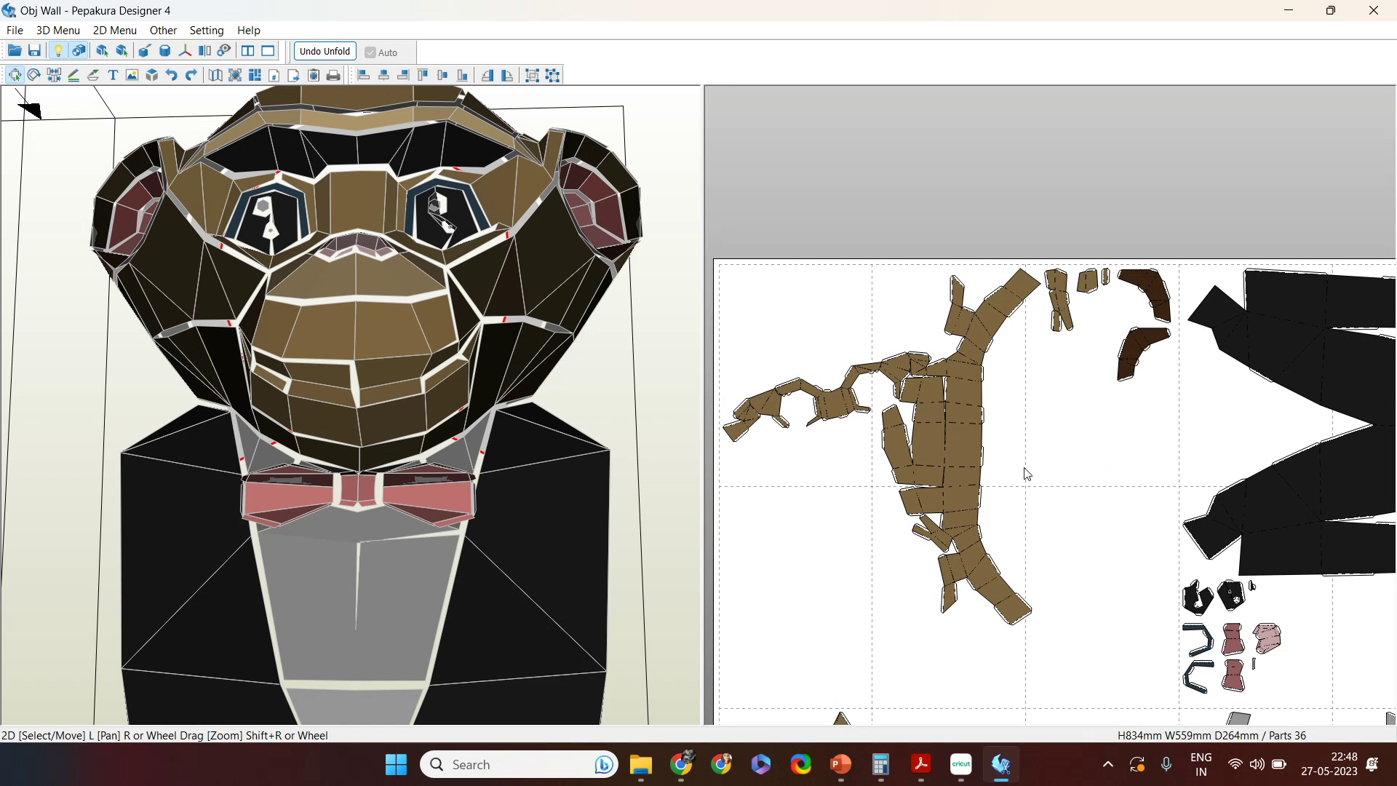
Step: Examine the small unfolded eye, bow tie and nose parts, then the overall layout of the parts on the pages
{"action": "left_click_drag", "start_coordinate": [447, 383], "coordinate": [464, 419]}
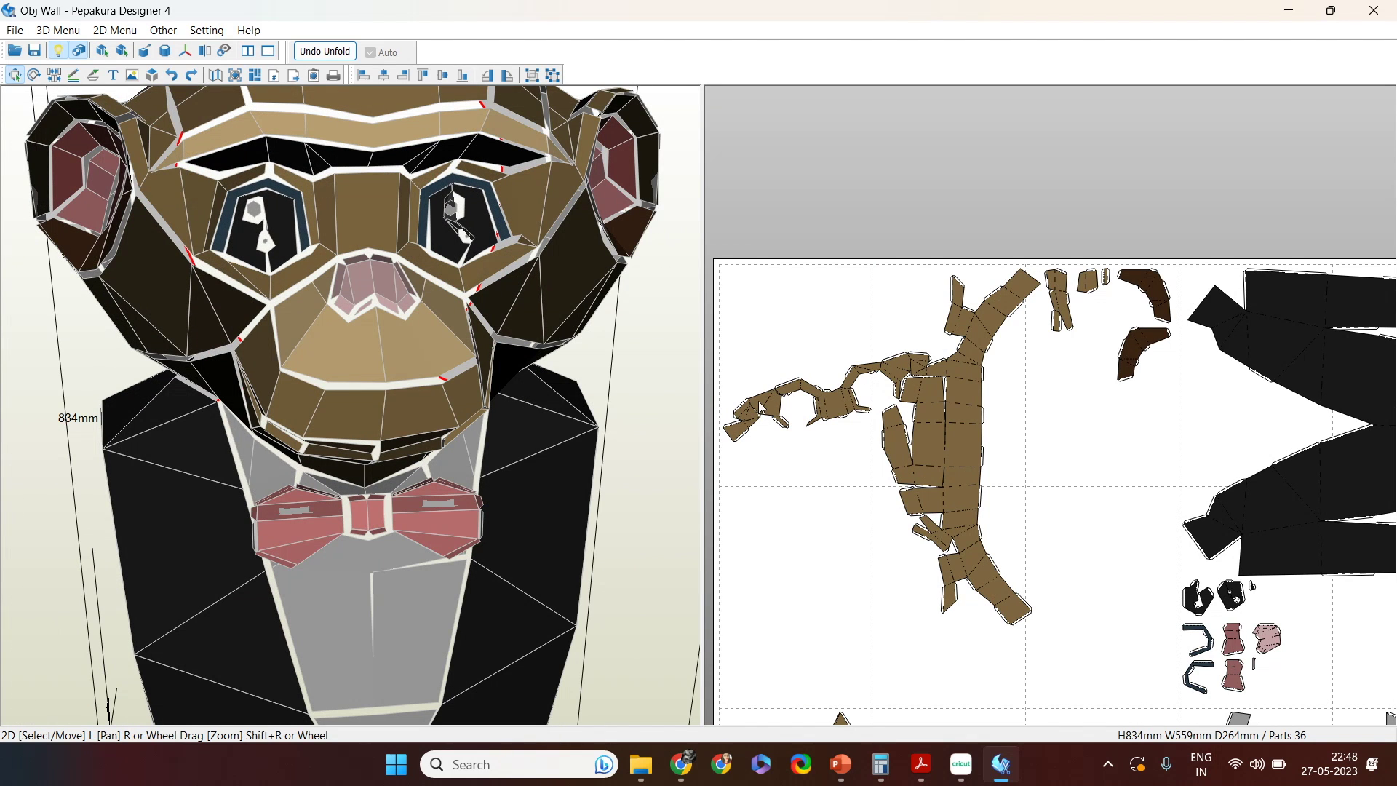
{"action": "right_click_drag", "start_coordinate": [1076, 458], "coordinate": [817, 347]}
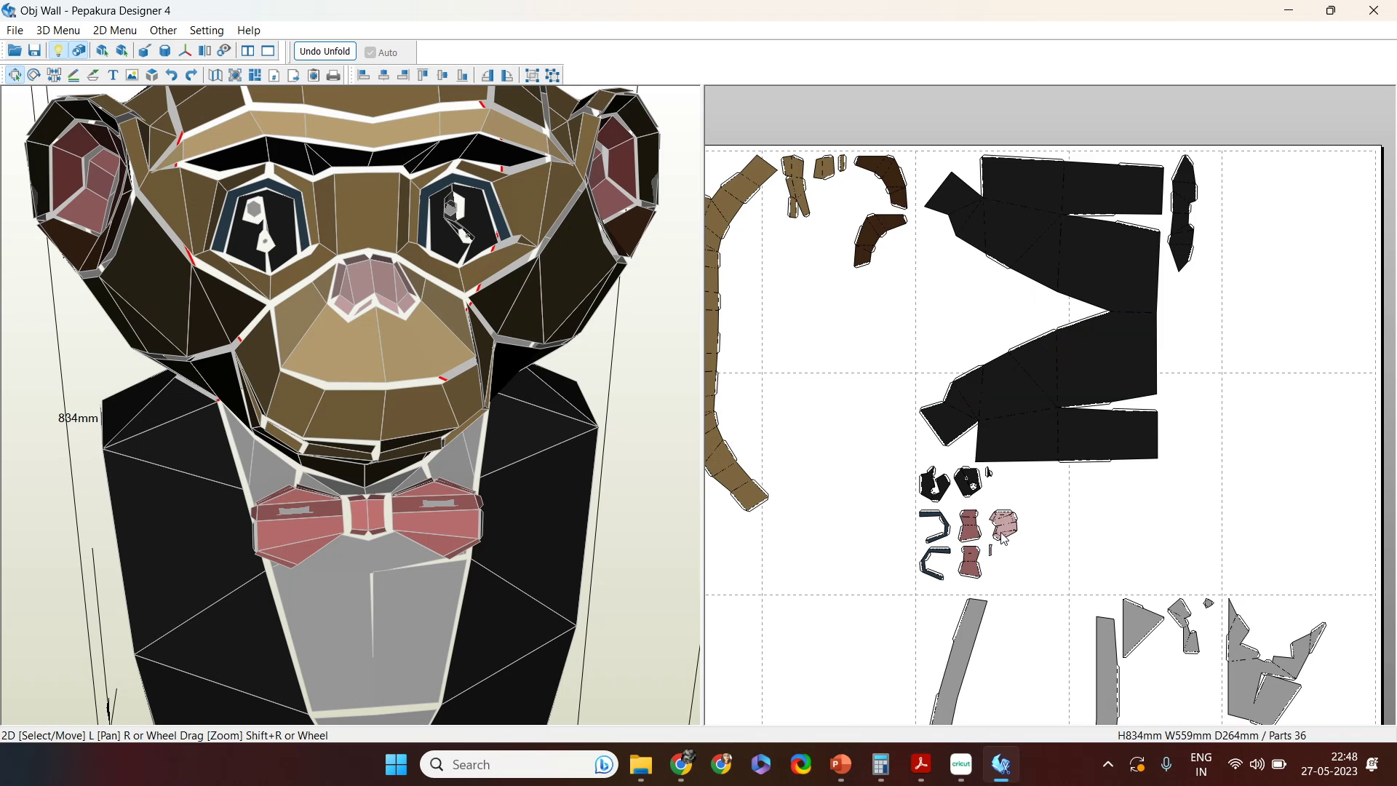
{"action": "scroll", "coordinate": [1002, 538], "scroll_direction": "up", "scroll_amount": 5}
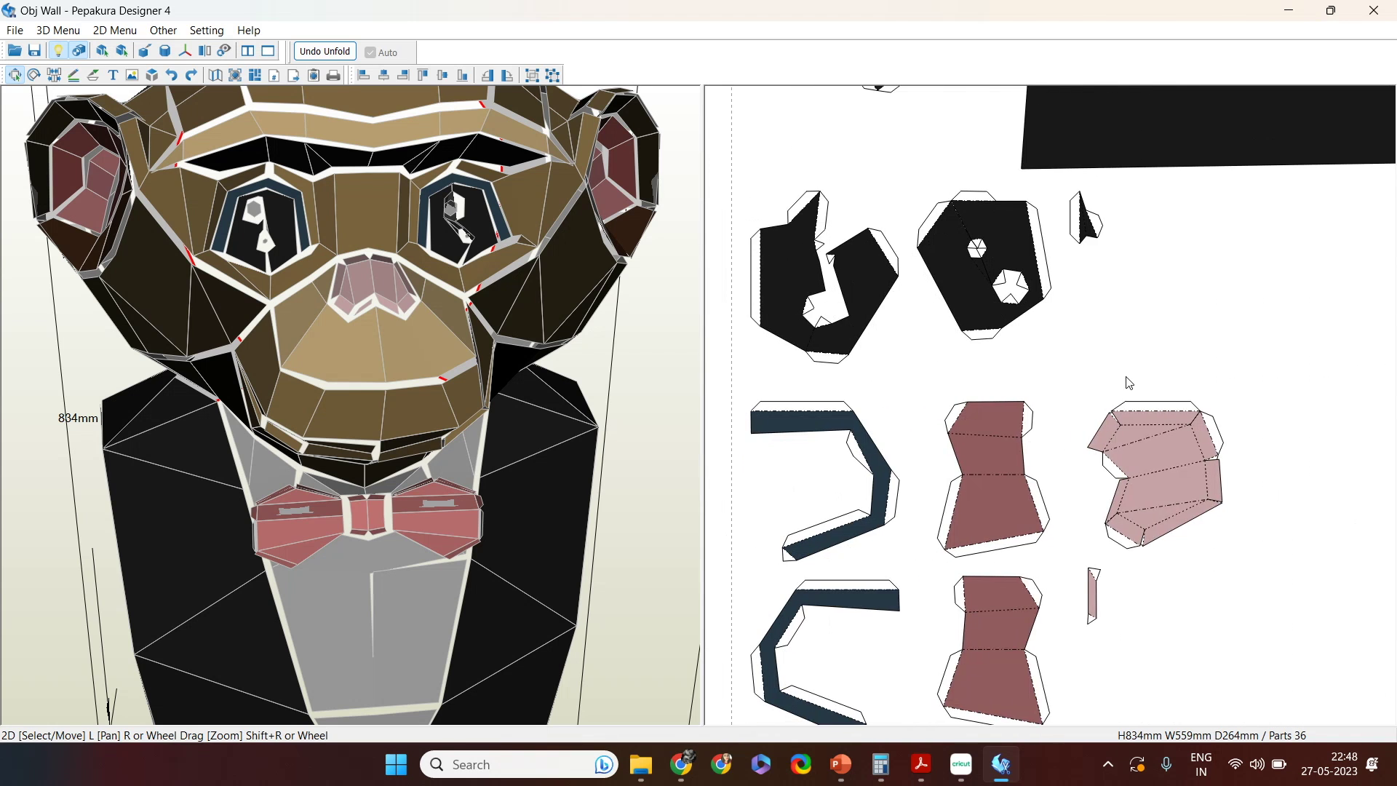
{"action": "scroll", "coordinate": [1010, 355], "scroll_direction": "up", "scroll_amount": 1}
{"action": "right_click_drag", "start_coordinate": [1010, 354], "coordinate": [782, 325]}
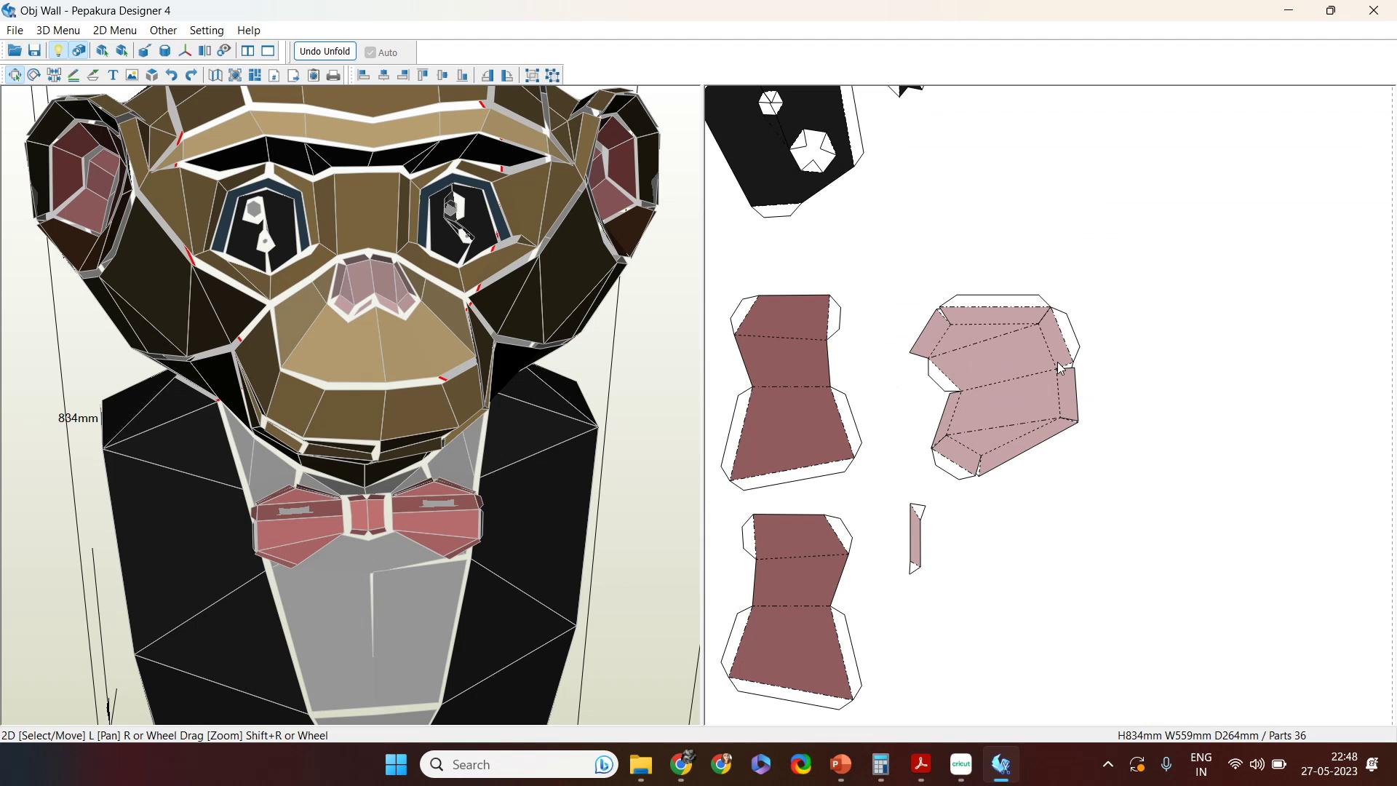
{"action": "scroll", "coordinate": [1060, 369], "scroll_direction": "down", "scroll_amount": 5}
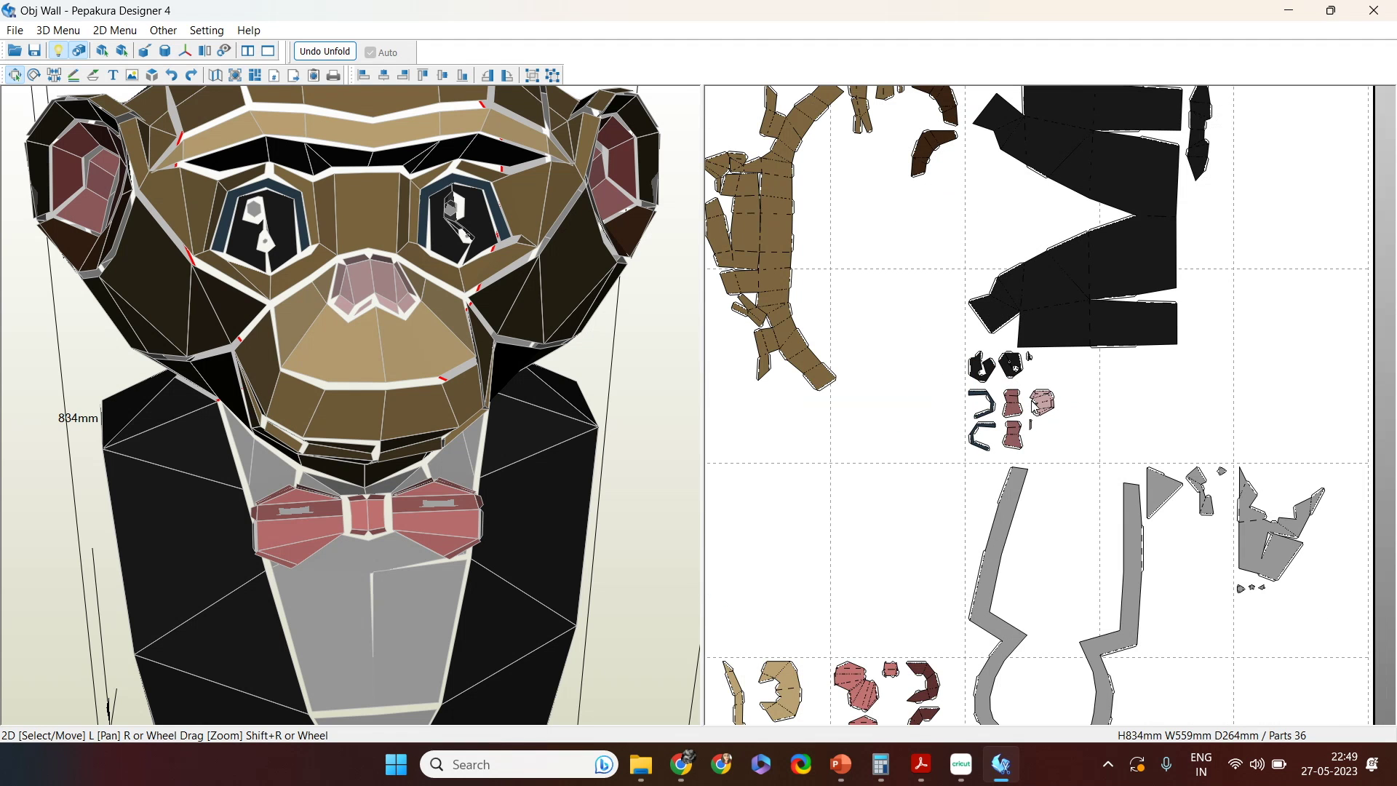
{"action": "scroll", "coordinate": [856, 402], "scroll_direction": "down", "scroll_amount": 2}
{"action": "right_click_drag", "start_coordinate": [757, 303], "coordinate": [816, 370]}
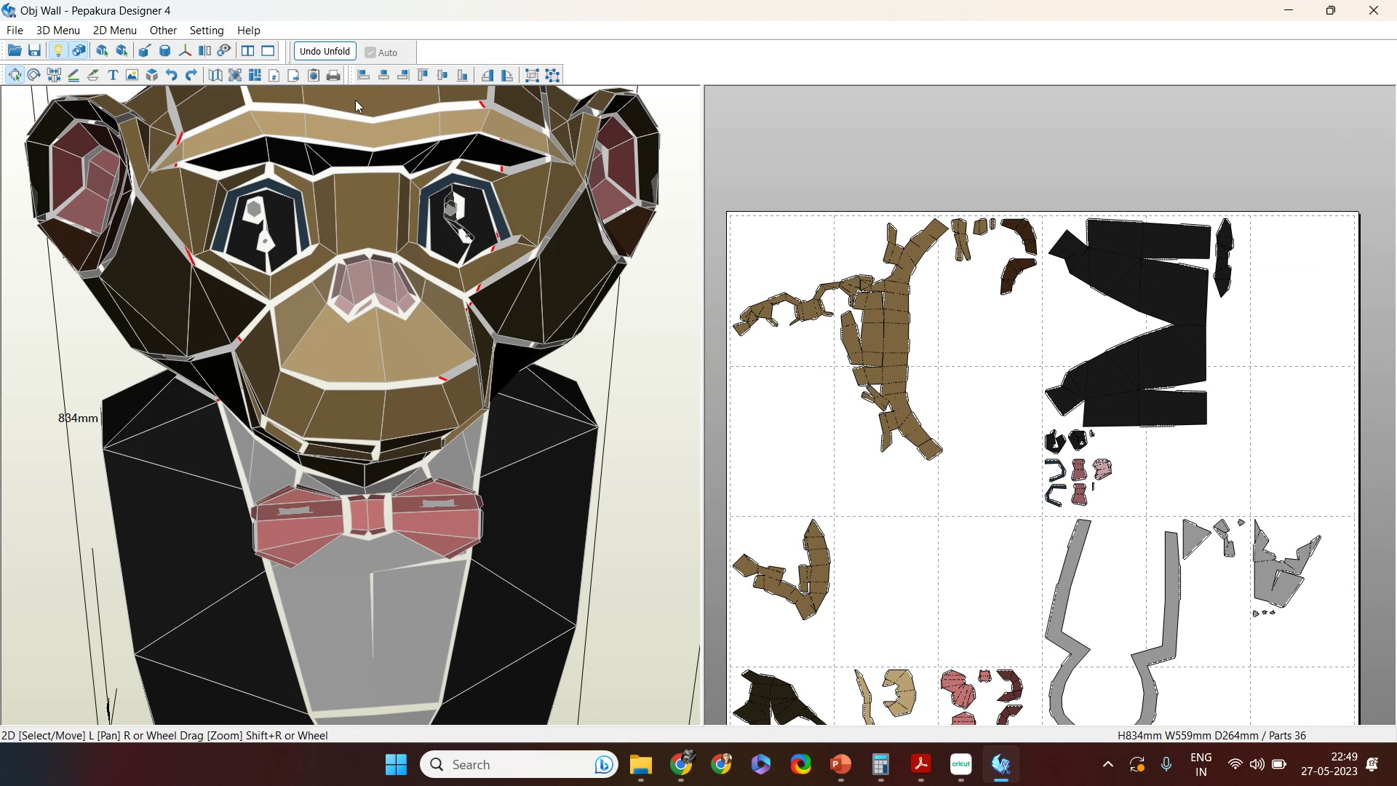
Step: Undo the automatic unfold of the chimp model
{"action": "left_click", "coordinate": [326, 51]}
{"action": "left_click", "coordinate": [597, 358]}
{"action": "left_click", "coordinate": [659, 422]}
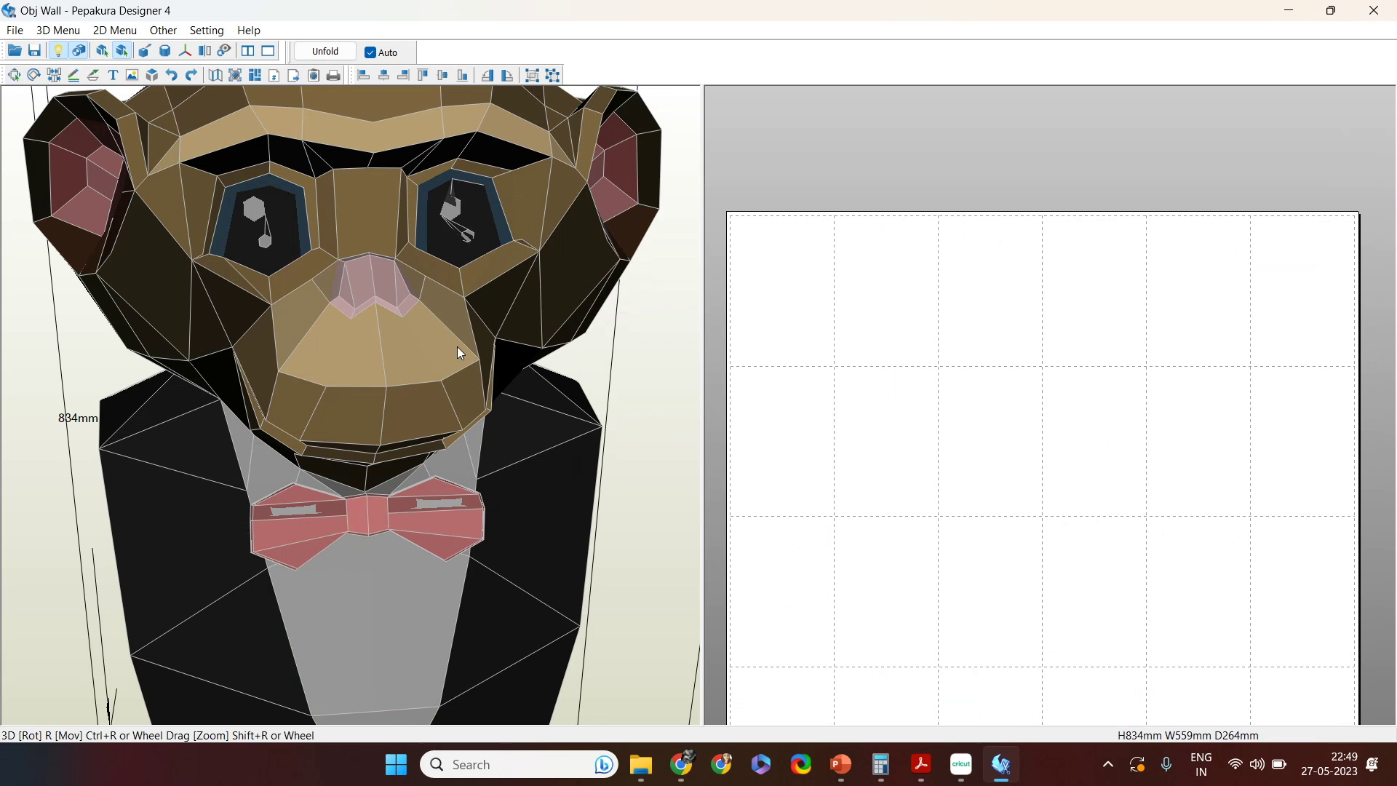
Step: Mark the edges around the pink inner faces of both ears as open cut edges
{"action": "scroll", "coordinate": [457, 347], "scroll_direction": "down", "scroll_amount": 5}
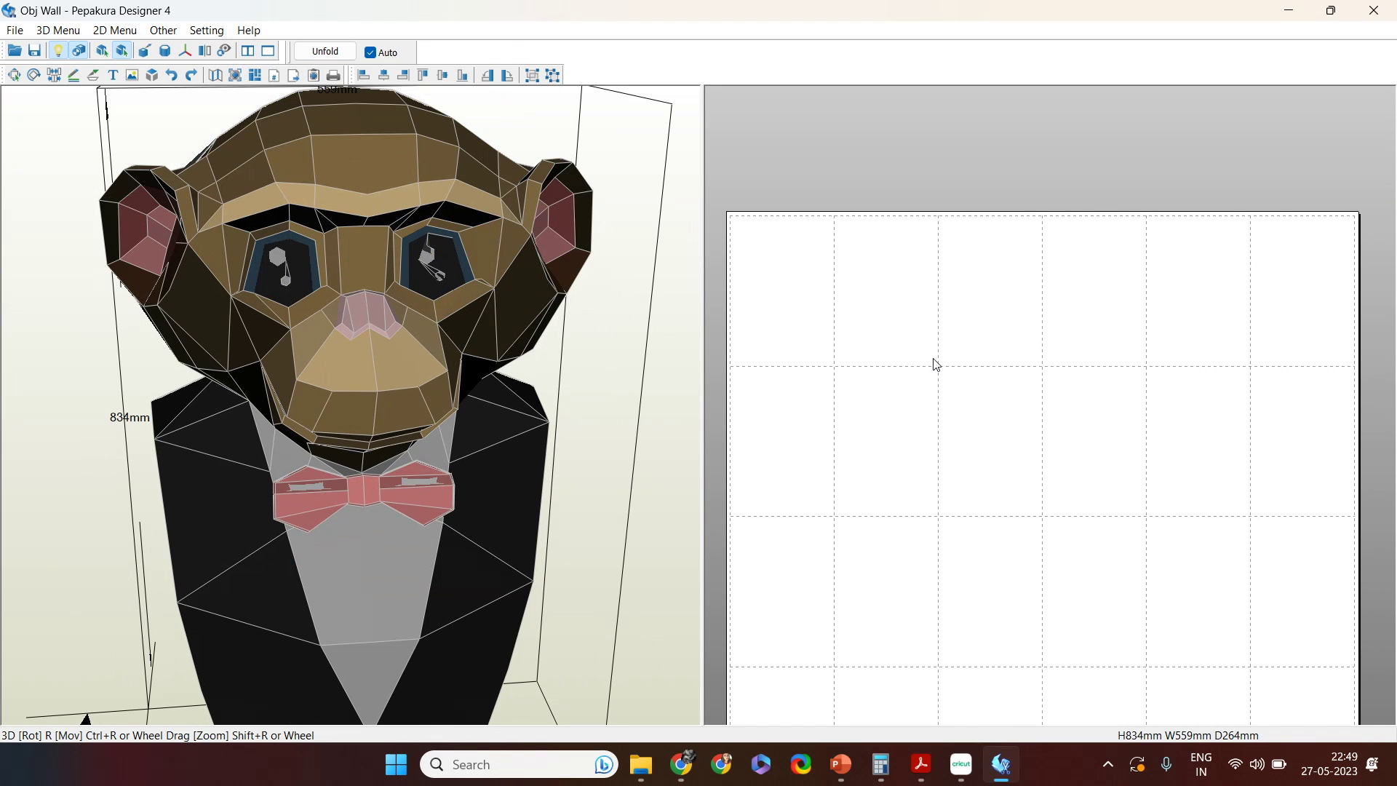
{"action": "right_click_drag", "start_coordinate": [936, 363], "coordinate": [949, 244]}
{"action": "left_click_drag", "start_coordinate": [384, 399], "coordinate": [424, 407]}
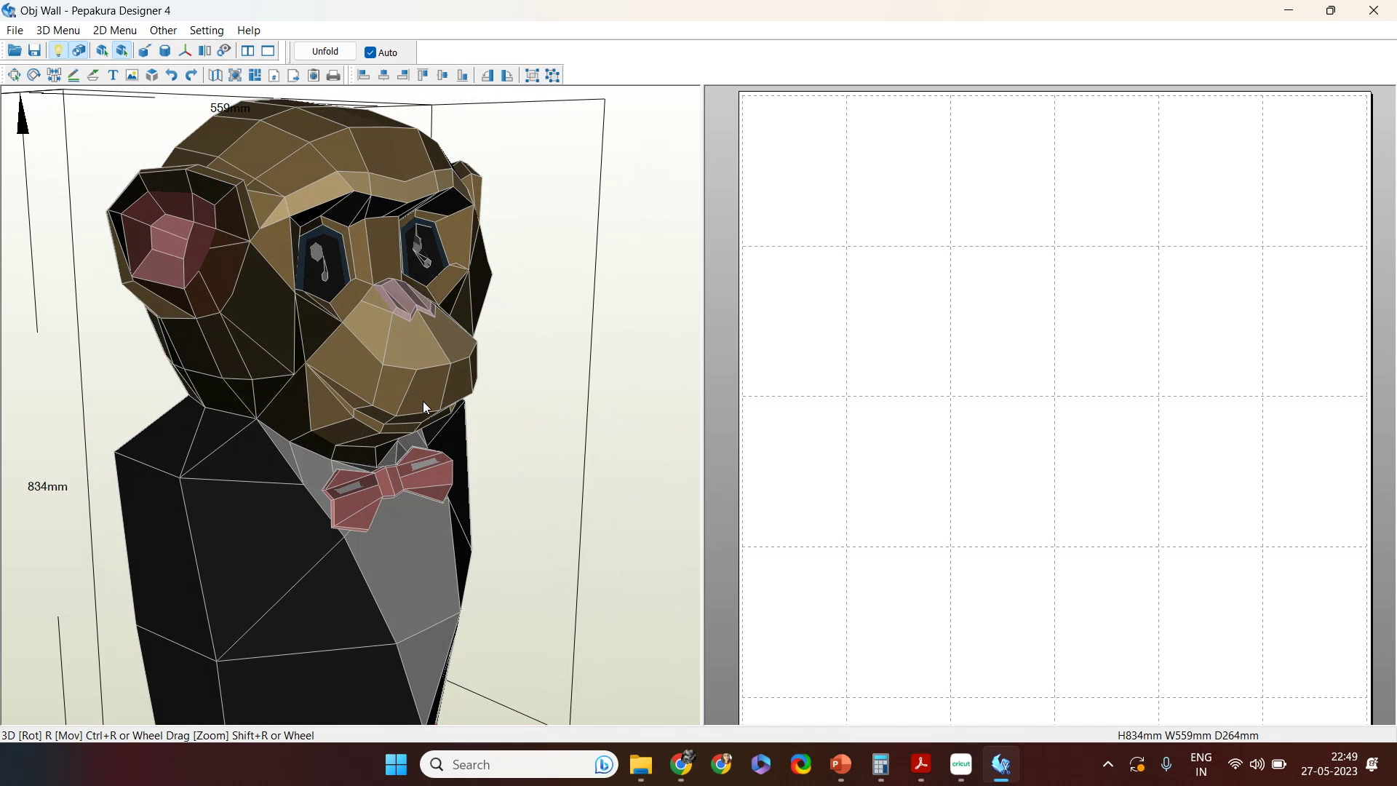
{"action": "left_click", "coordinate": [147, 55]}
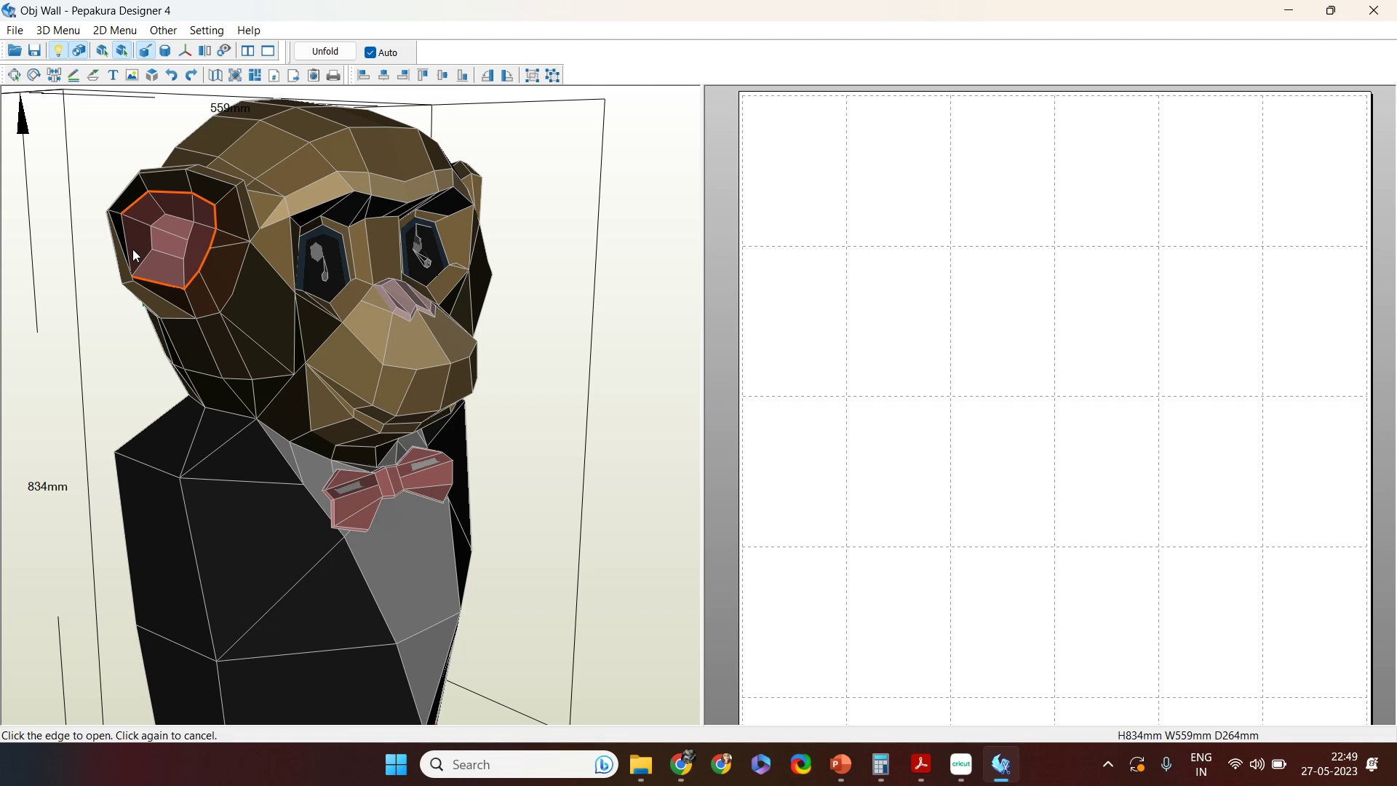
{"action": "right_click_drag", "start_coordinate": [558, 241], "coordinate": [446, 243]}
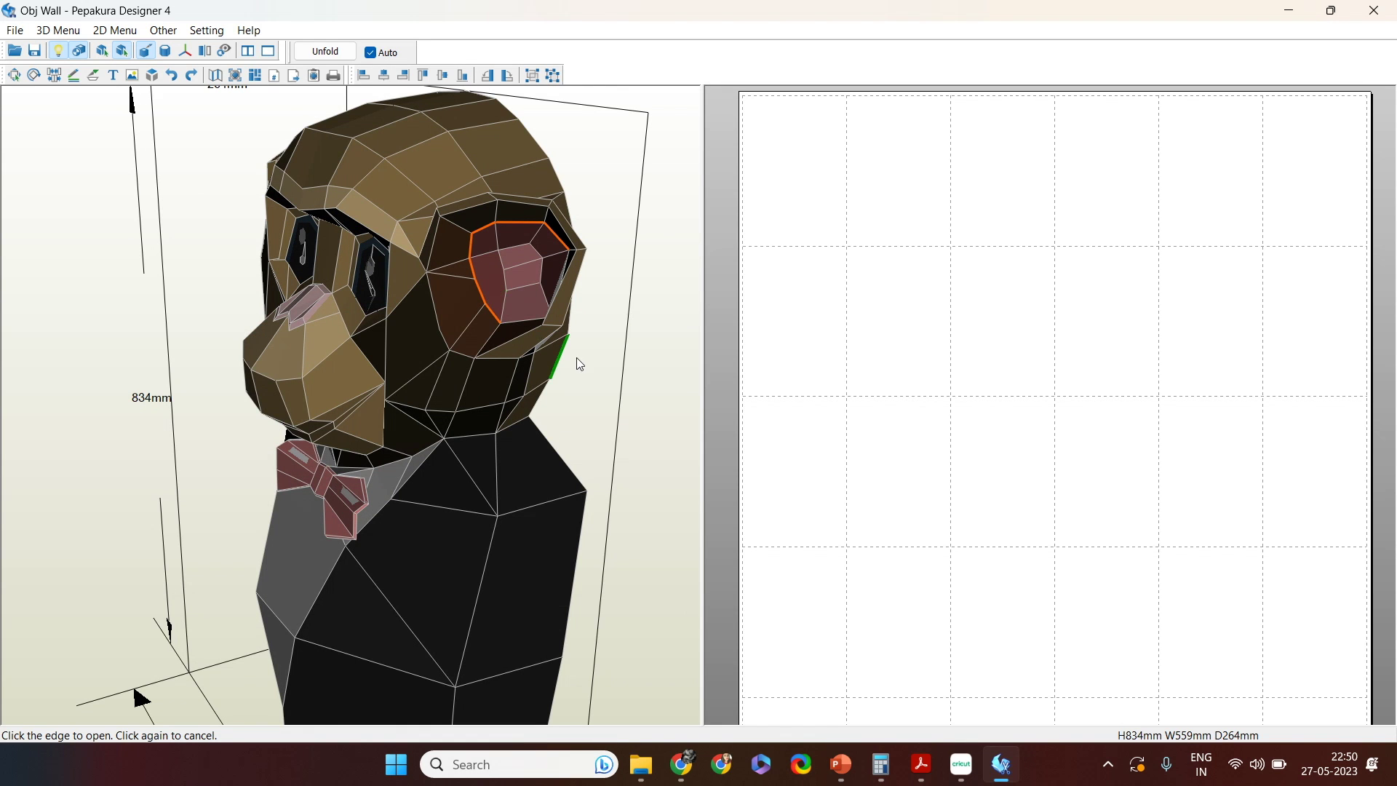
{"action": "right_click_drag", "start_coordinate": [576, 356], "coordinate": [621, 359]}
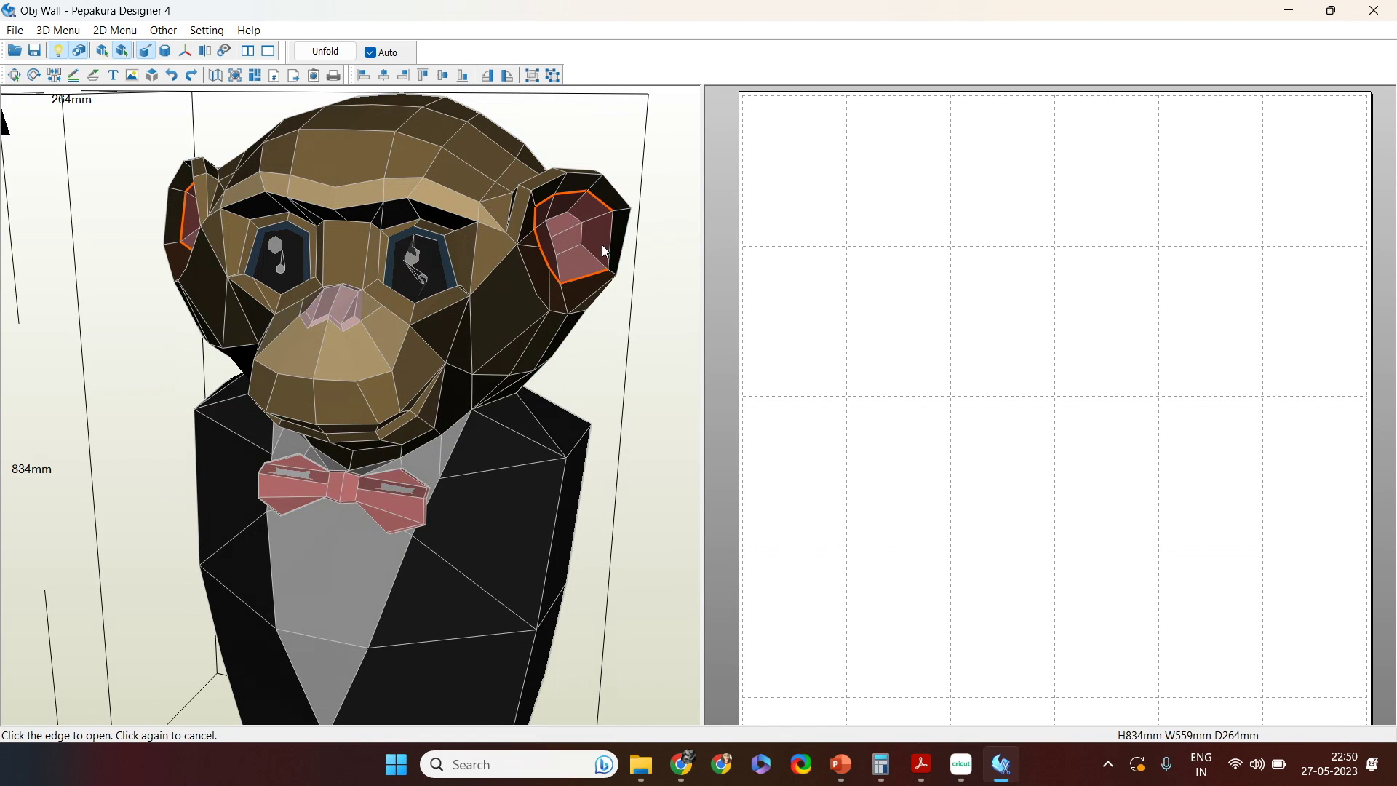
Step: Mark the outer edges of the blue rim around the chimp's right eye as open cut edges
{"action": "mouse_move", "coordinate": [602, 315]}
{"action": "right_mouse_down"}
{"action": "mouse_move", "coordinate": [554, 312]}
{"action": "mouse_move", "coordinate": [627, 310]}
{"action": "right_mouse_up"}
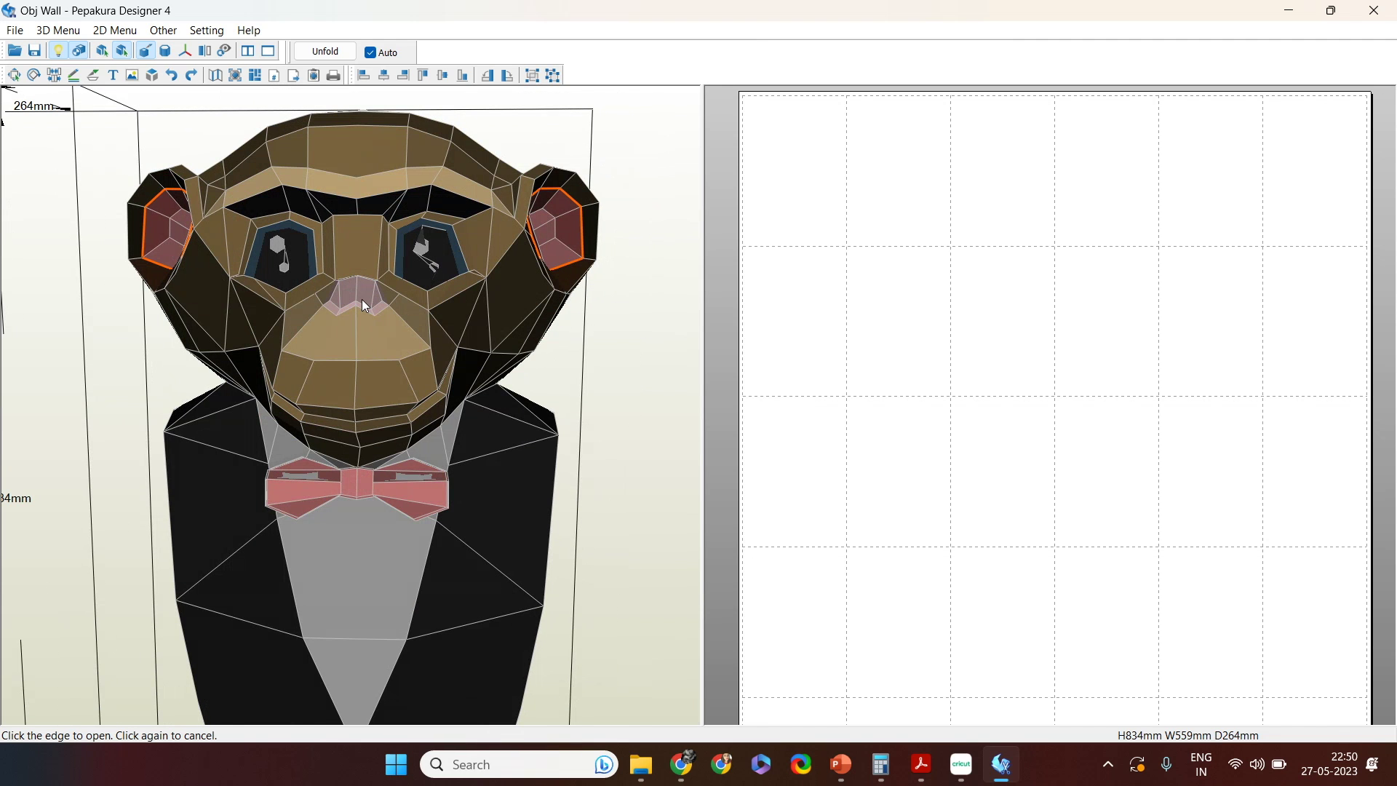
{"action": "left_click", "coordinate": [296, 289]}
{"action": "scroll", "coordinate": [313, 281], "scroll_direction": "up", "scroll_amount": 5}
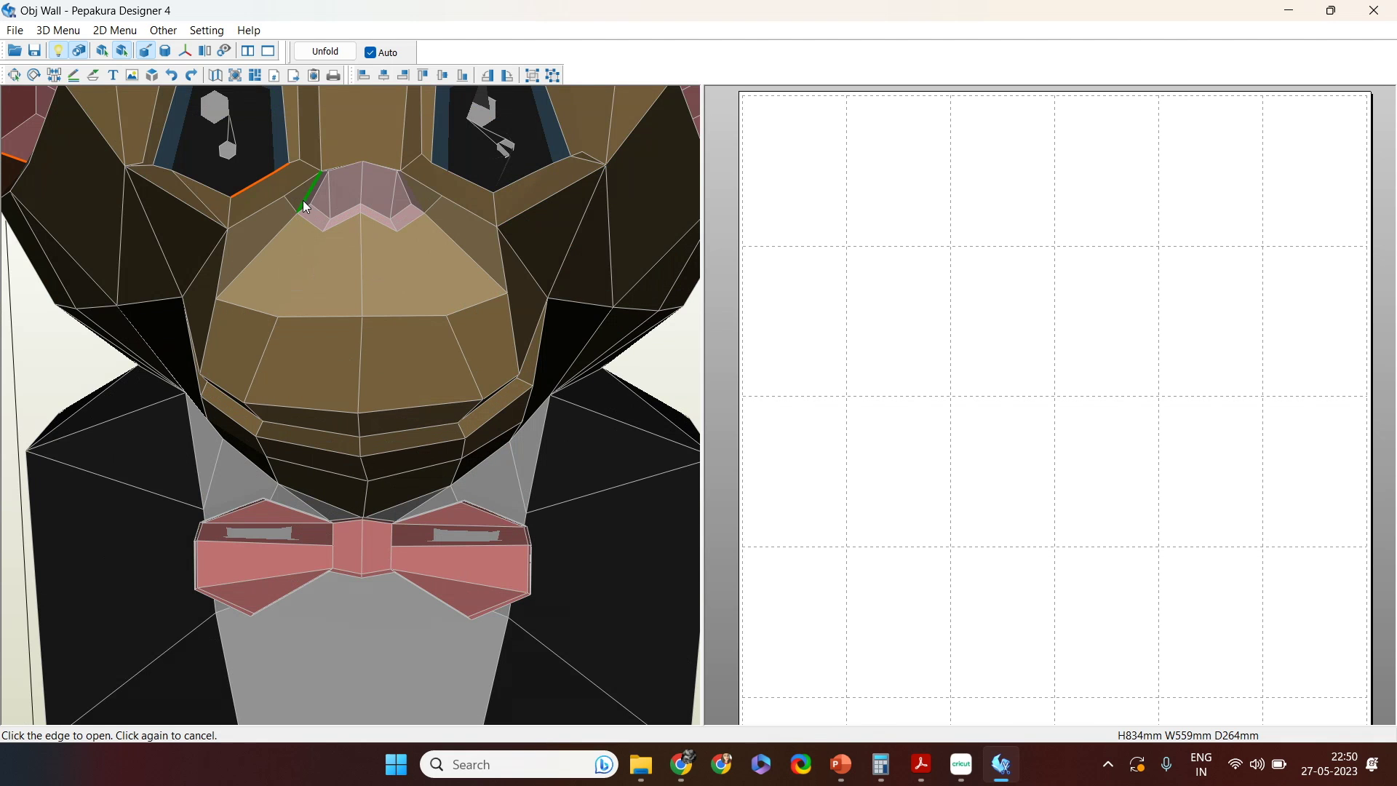
{"action": "middle_click_drag", "start_coordinate": [311, 194], "coordinate": [347, 325]}
{"action": "scroll", "coordinate": [347, 325], "scroll_direction": "up", "scroll_amount": 3}
{"action": "scroll", "coordinate": [348, 401], "scroll_direction": "up", "scroll_amount": 4}
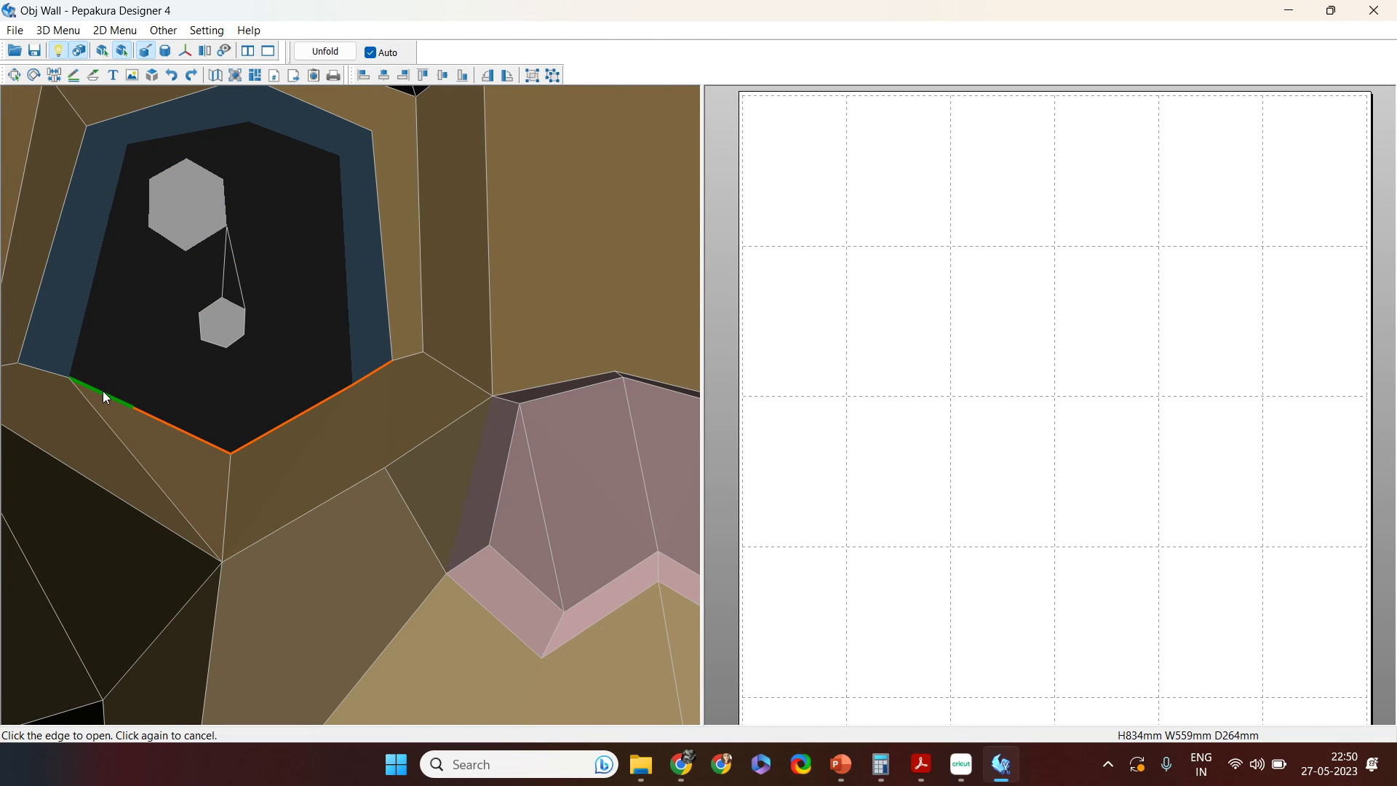
{"action": "left_click", "coordinate": [45, 370]}
{"action": "left_click", "coordinate": [35, 288]}
{"action": "left_click", "coordinate": [147, 111]}
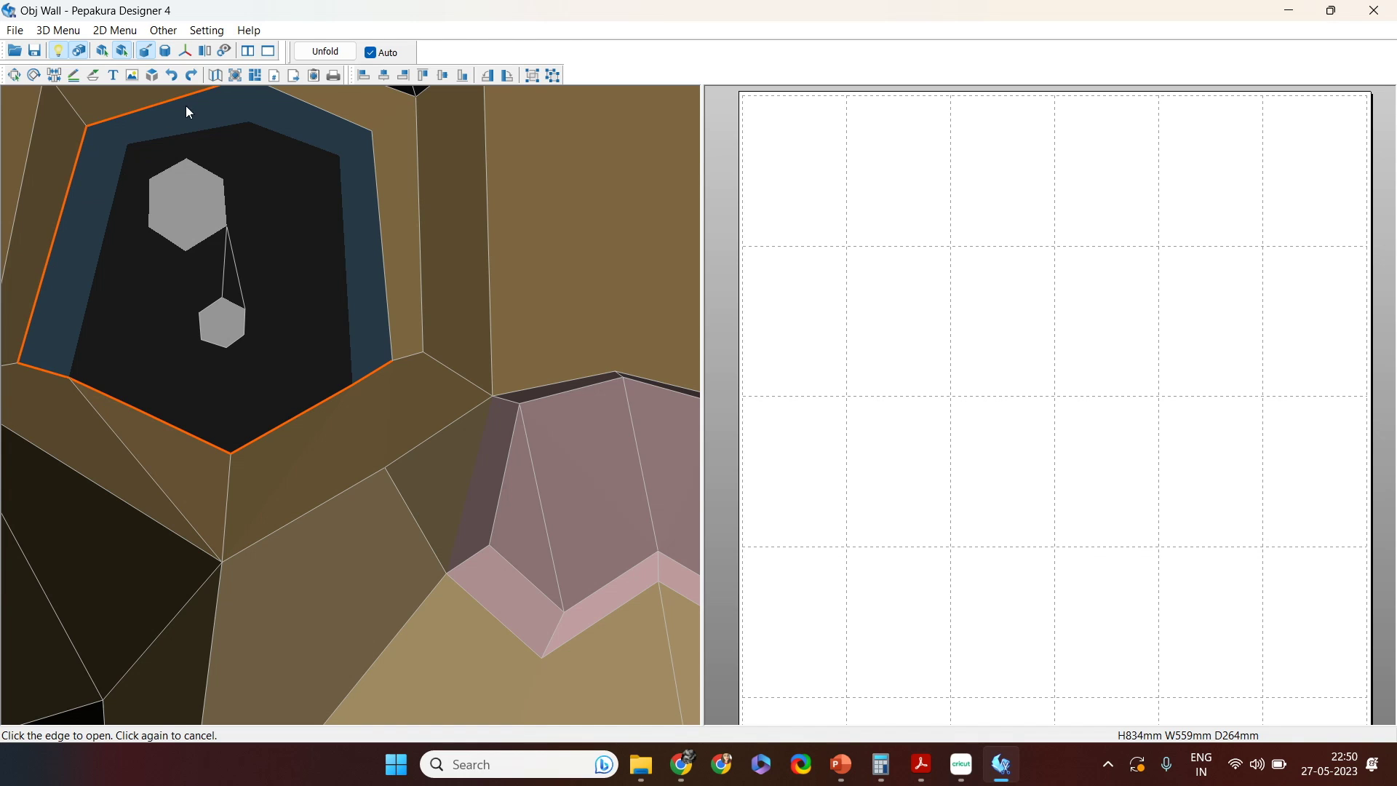
{"action": "left_click", "coordinate": [312, 109]}
{"action": "left_click", "coordinate": [374, 224]}
Step: Mark the outer edges of the blue rim around the chimp's left eye as open cut edges
{"action": "scroll", "coordinate": [511, 382], "scroll_direction": "down", "scroll_amount": 5}
{"action": "scroll", "coordinate": [572, 408], "scroll_direction": "up", "scroll_amount": 5}
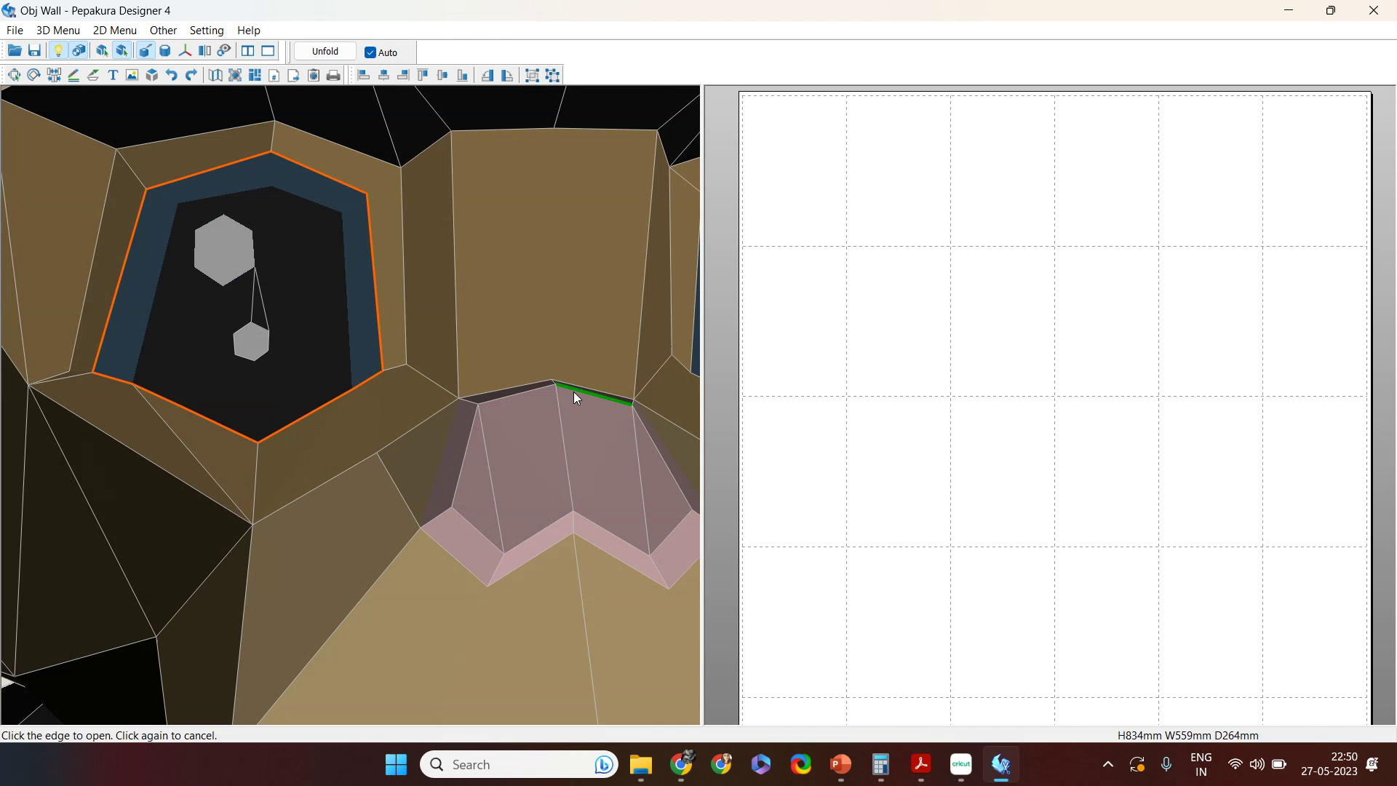
{"action": "right_click_drag", "start_coordinate": [565, 391], "coordinate": [449, 391]}
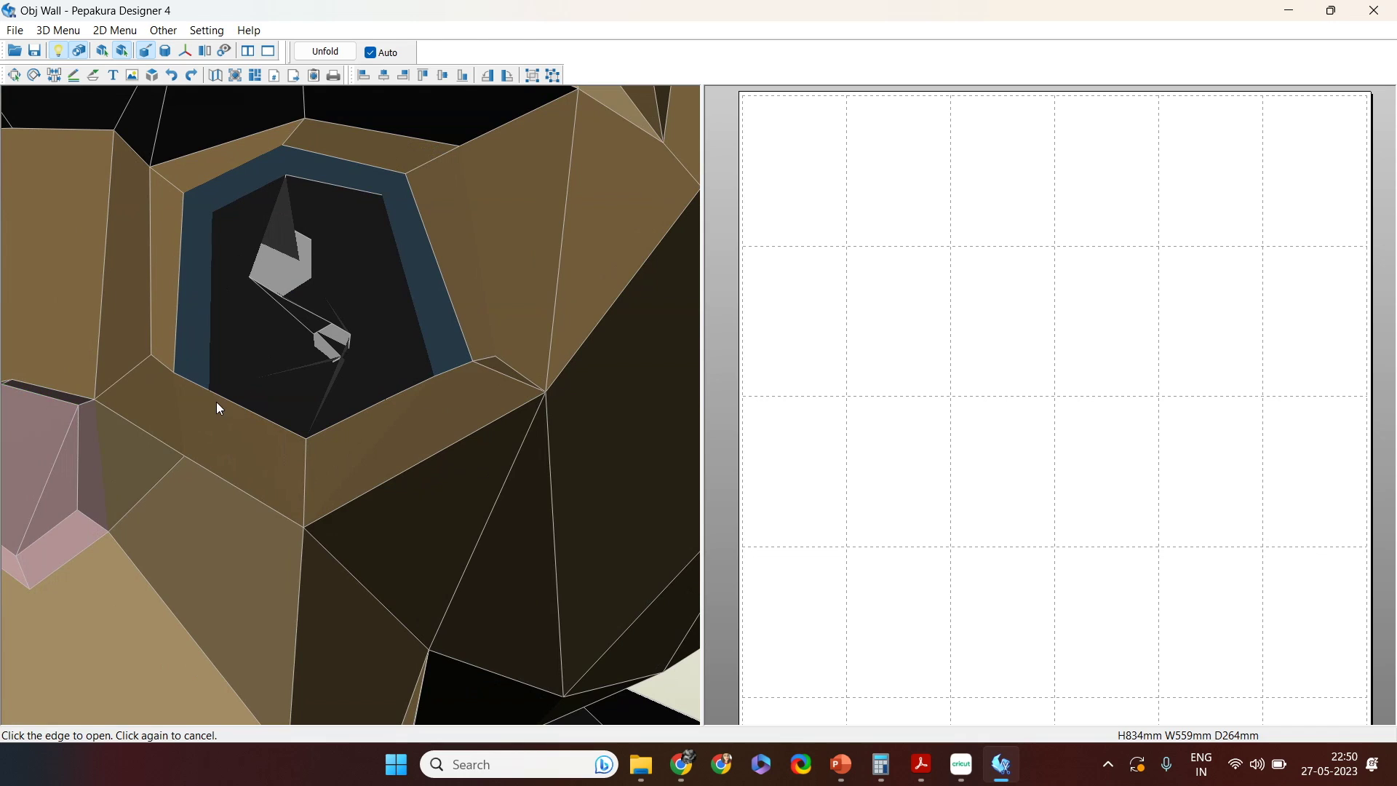
{"action": "left_click", "coordinate": [237, 402]}
{"action": "left_click", "coordinate": [463, 356]}
{"action": "left_click", "coordinate": [383, 166]}
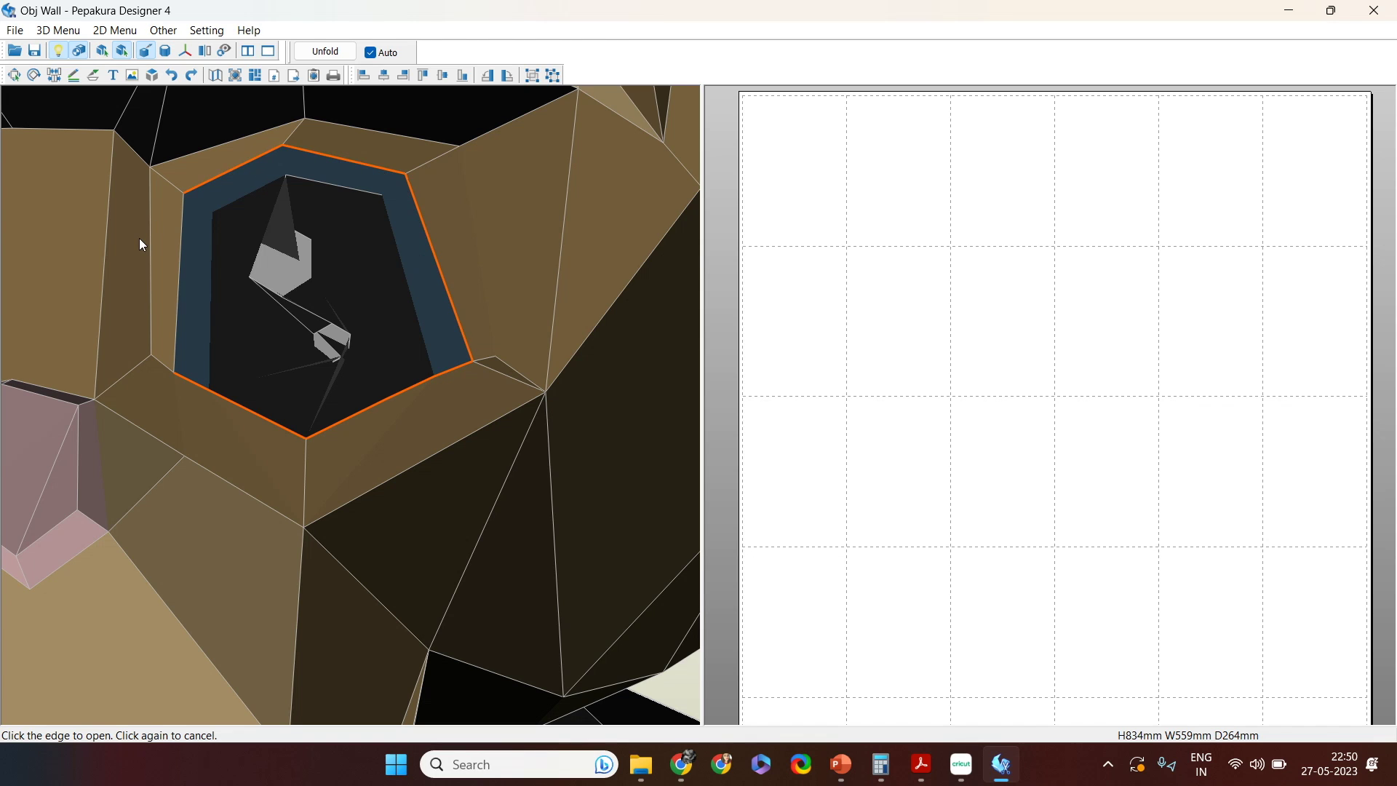
{"action": "left_click", "coordinate": [179, 293]}
Step: Mark the whole outline of the pink nose as open cut edges, including the zigzag edge above the muzzle
{"action": "scroll", "coordinate": [261, 376], "scroll_direction": "down", "scroll_amount": 3}
{"action": "scroll", "coordinate": [260, 377], "scroll_direction": "up", "scroll_amount": 4}
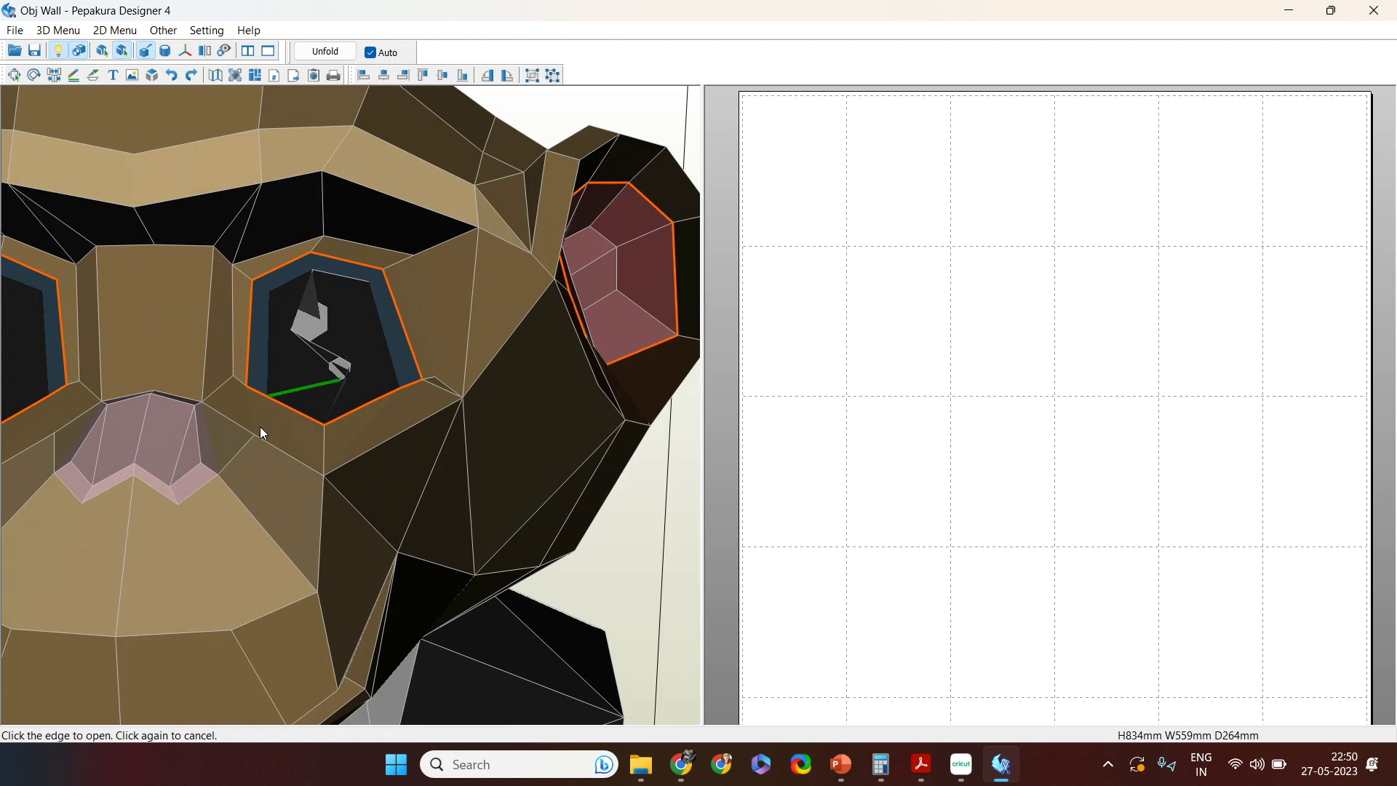
{"action": "right_click_drag", "start_coordinate": [263, 459], "coordinate": [293, 467]}
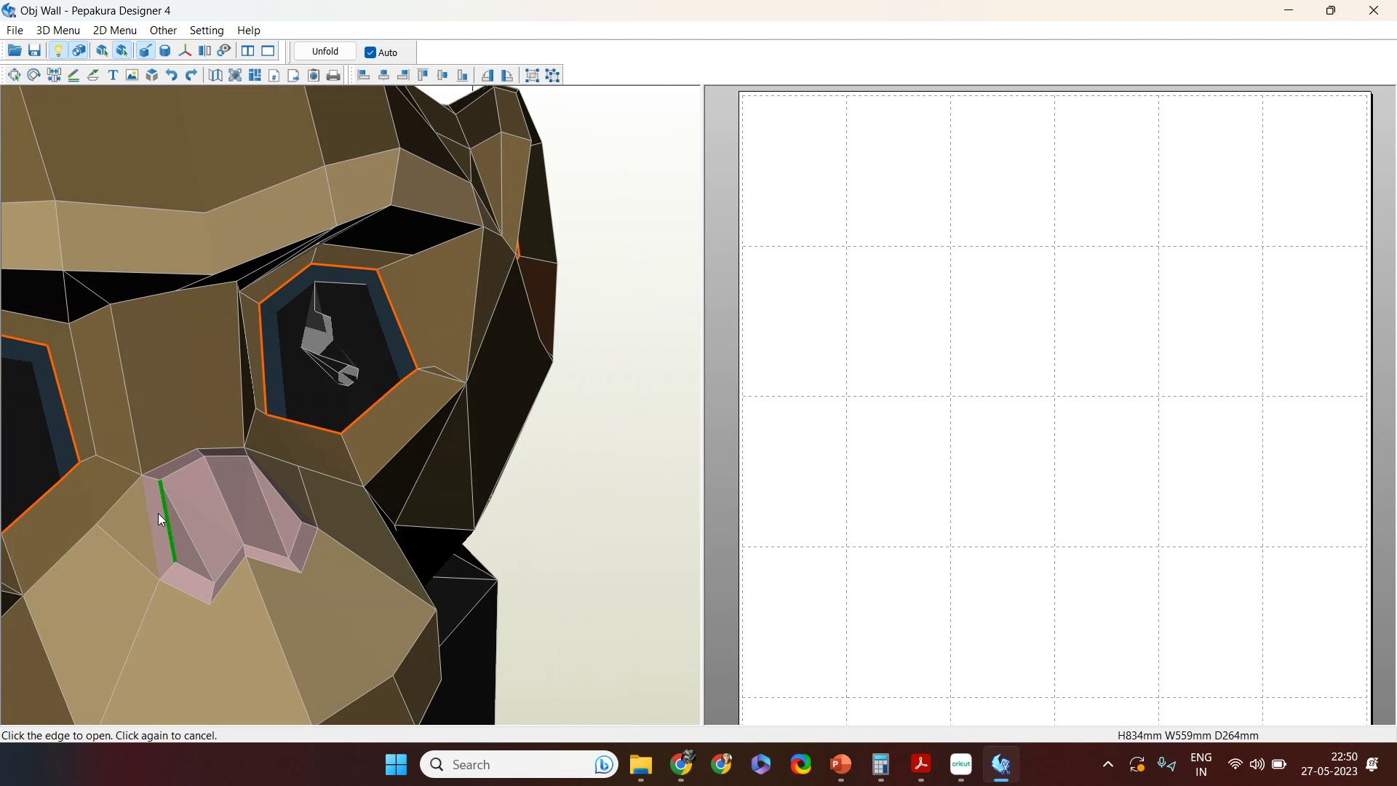
{"action": "left_click", "coordinate": [232, 449]}
{"action": "right_click_drag", "start_coordinate": [339, 540], "coordinate": [179, 507]}
{"action": "left_click", "coordinate": [186, 539]}
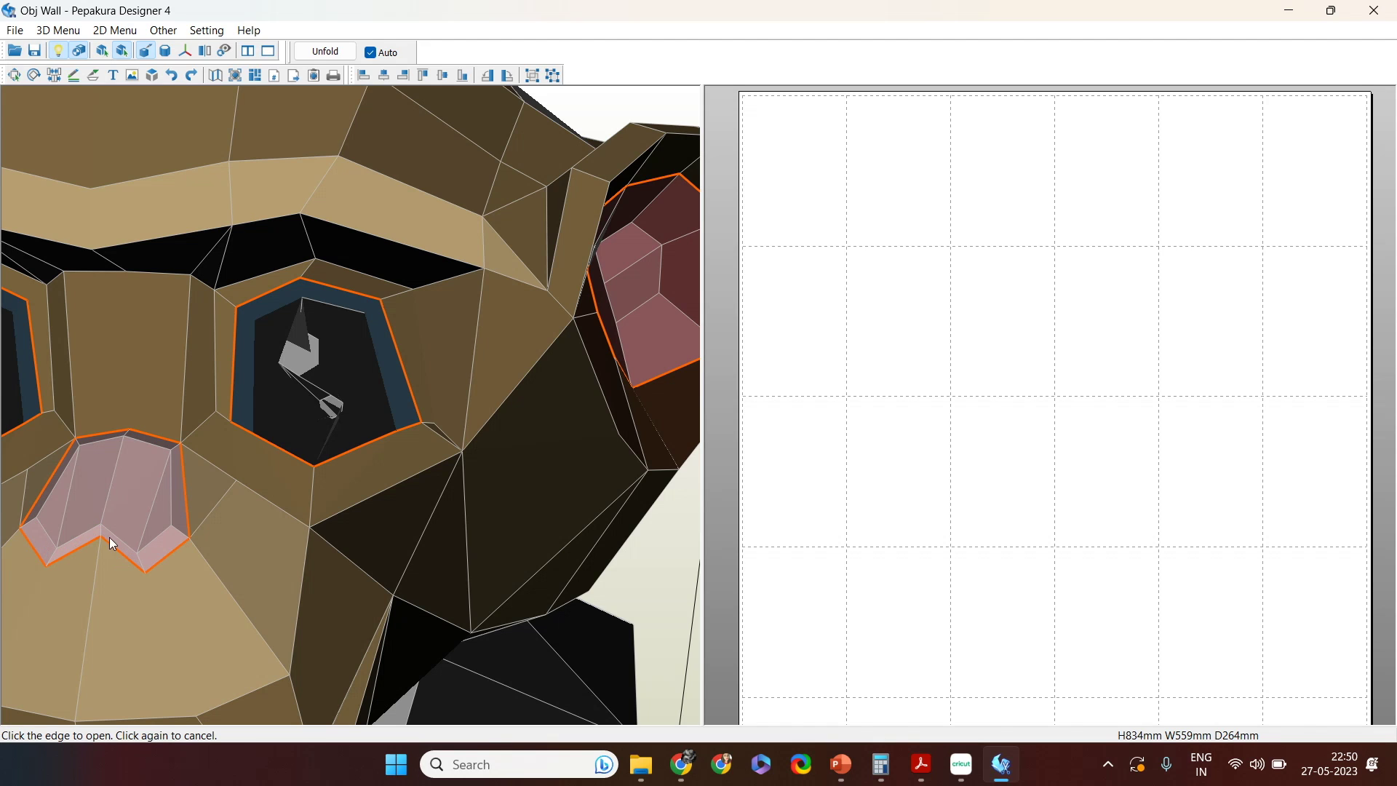
Step: Mark the edges around the bow tie's centre knot as open cut edges
{"action": "scroll", "coordinate": [249, 537], "scroll_direction": "down", "scroll_amount": 2}
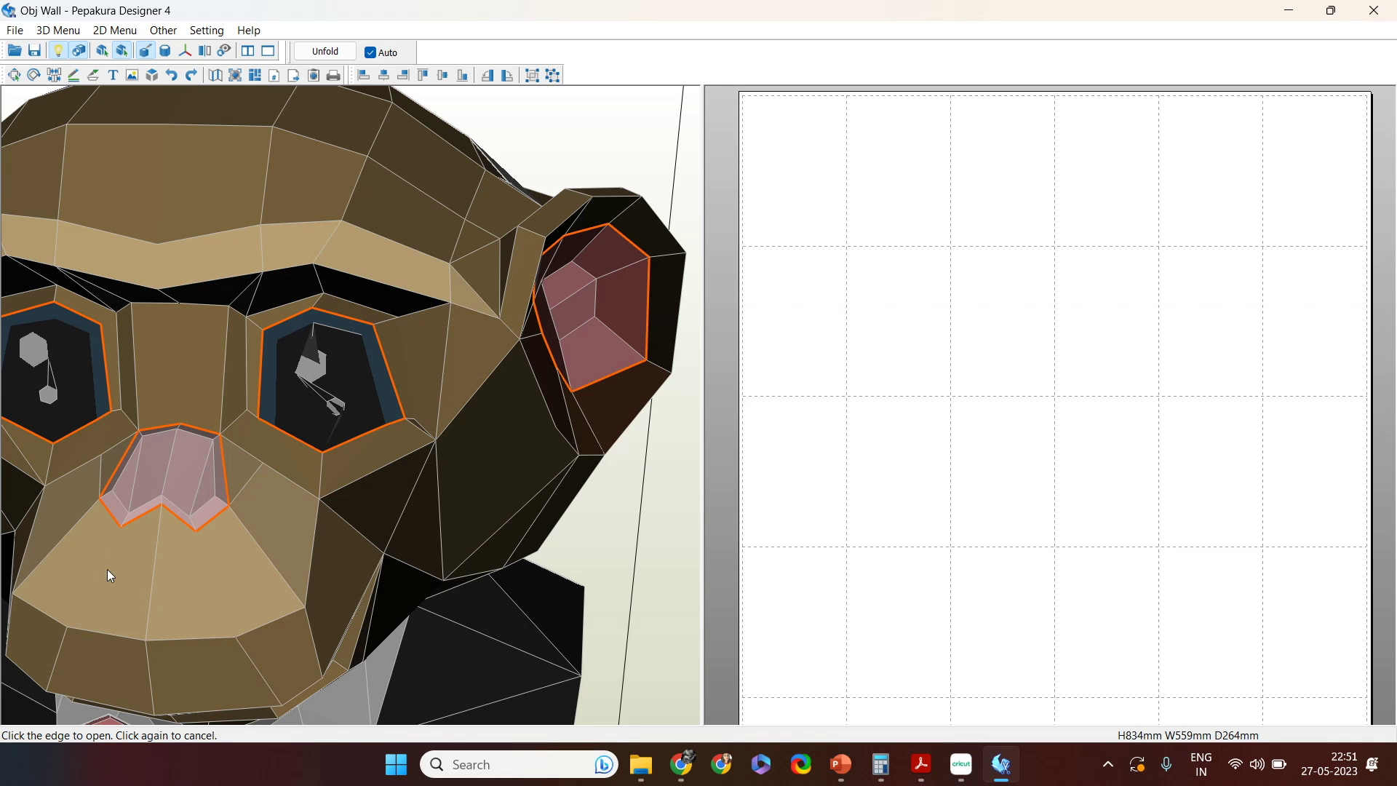
{"action": "scroll", "coordinate": [342, 544], "scroll_direction": "down", "scroll_amount": 1}
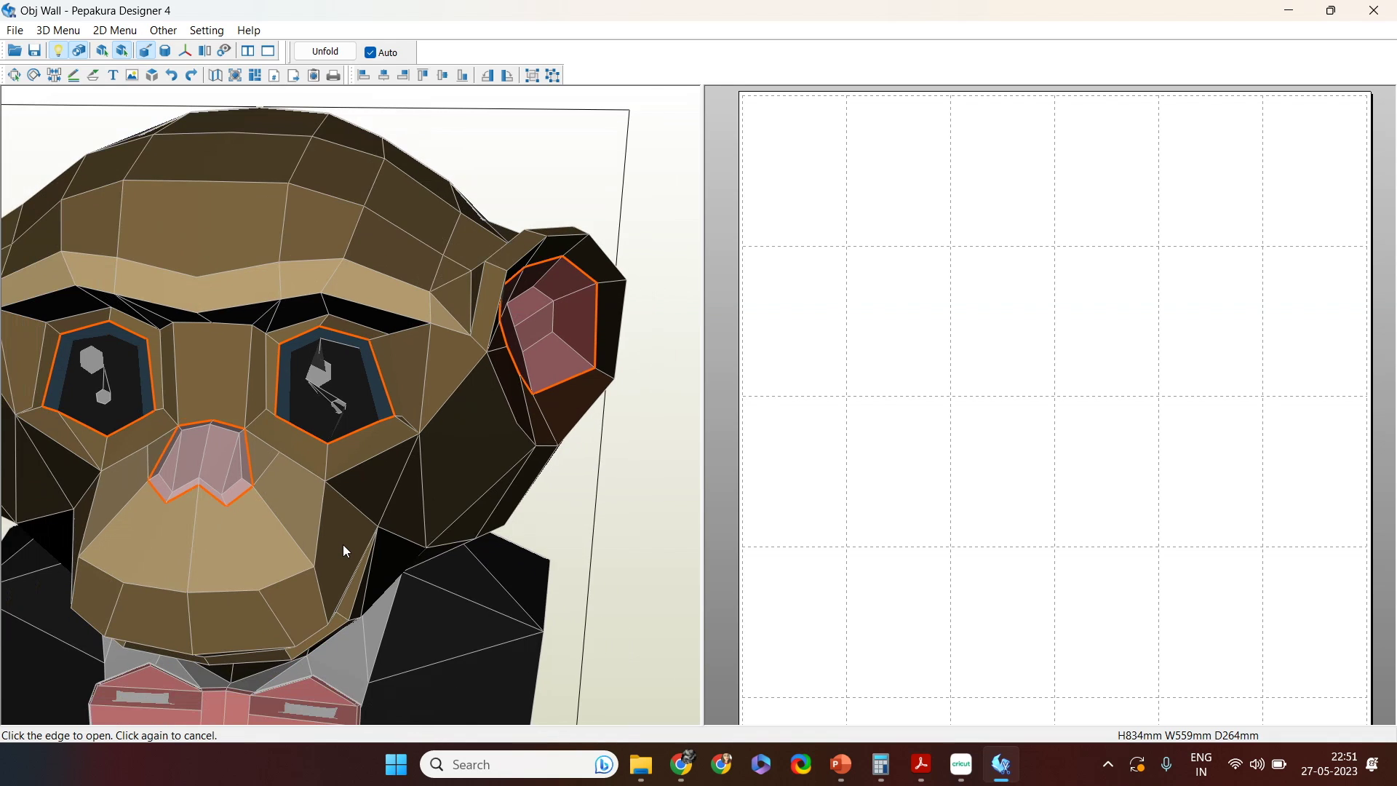
{"action": "scroll", "coordinate": [354, 574], "scroll_direction": "down", "scroll_amount": 2}
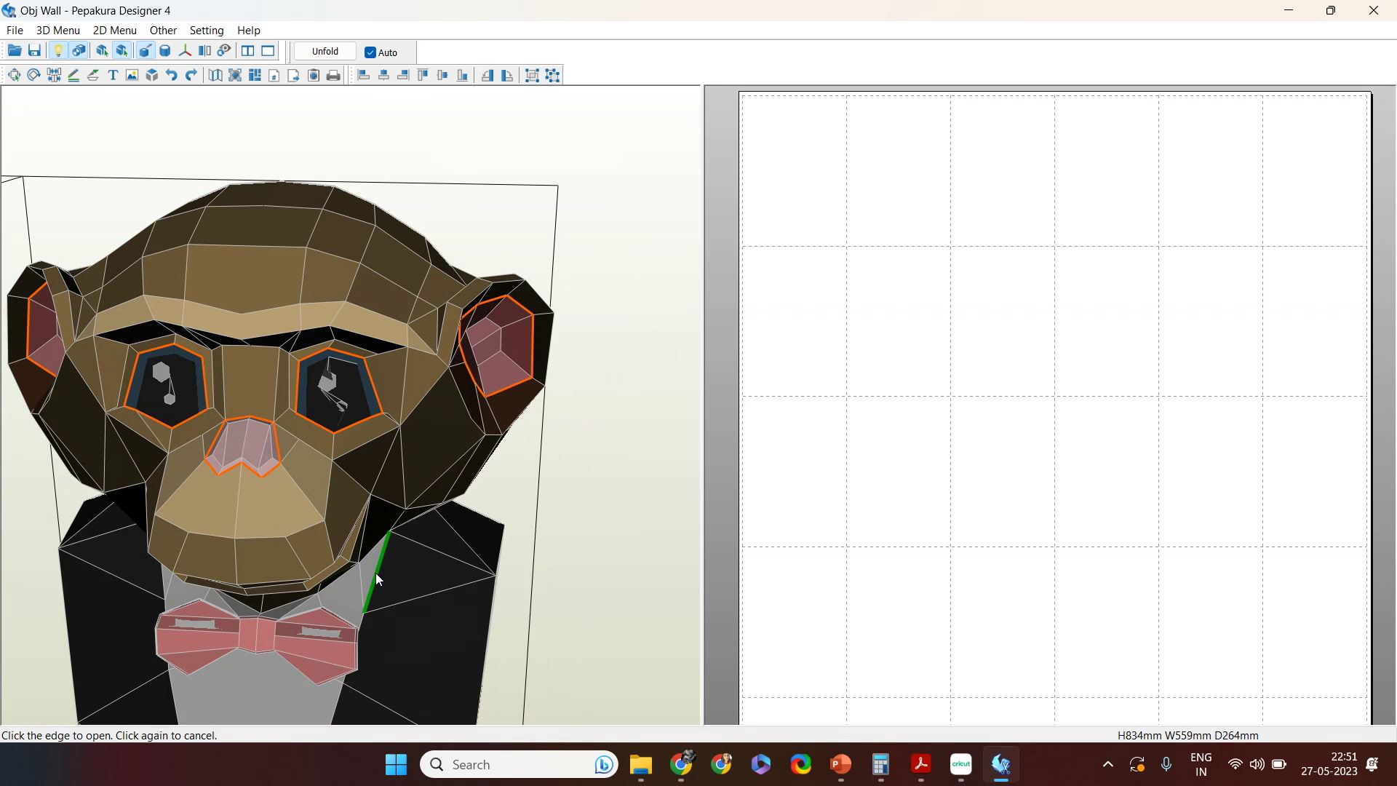
{"action": "mouse_move", "coordinate": [376, 574]}
{"action": "left_mouse_down"}
{"action": "mouse_move", "coordinate": [390, 547]}
{"action": "mouse_move", "coordinate": [402, 558]}
{"action": "mouse_move", "coordinate": [382, 562]}
{"action": "left_mouse_up"}
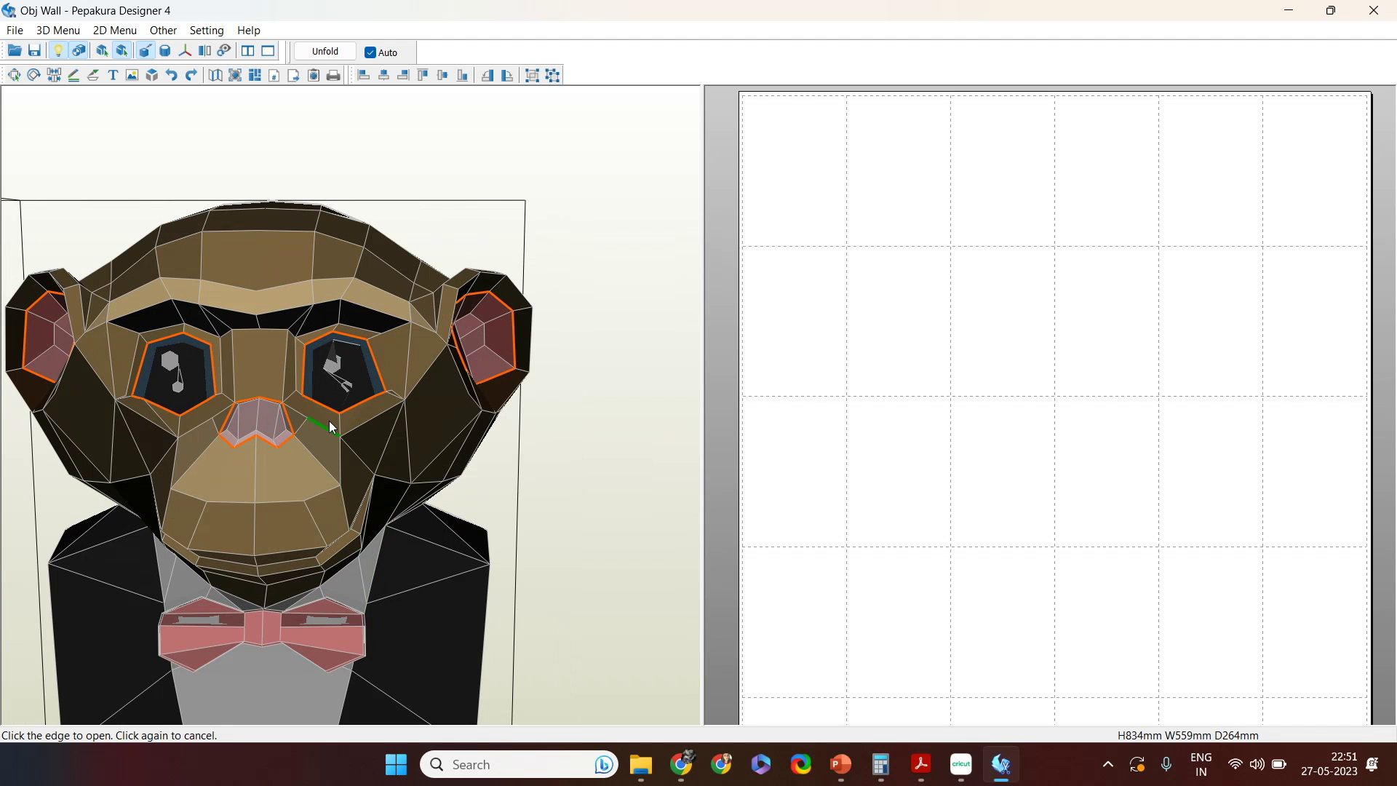
{"action": "left_click_drag", "start_coordinate": [462, 579], "coordinate": [343, 551]}
{"action": "right_click_drag", "start_coordinate": [340, 543], "coordinate": [343, 610]}
{"action": "scroll", "coordinate": [343, 583], "scroll_direction": "down", "scroll_amount": 2}
{"action": "scroll", "coordinate": [325, 608], "scroll_direction": "up", "scroll_amount": 1}
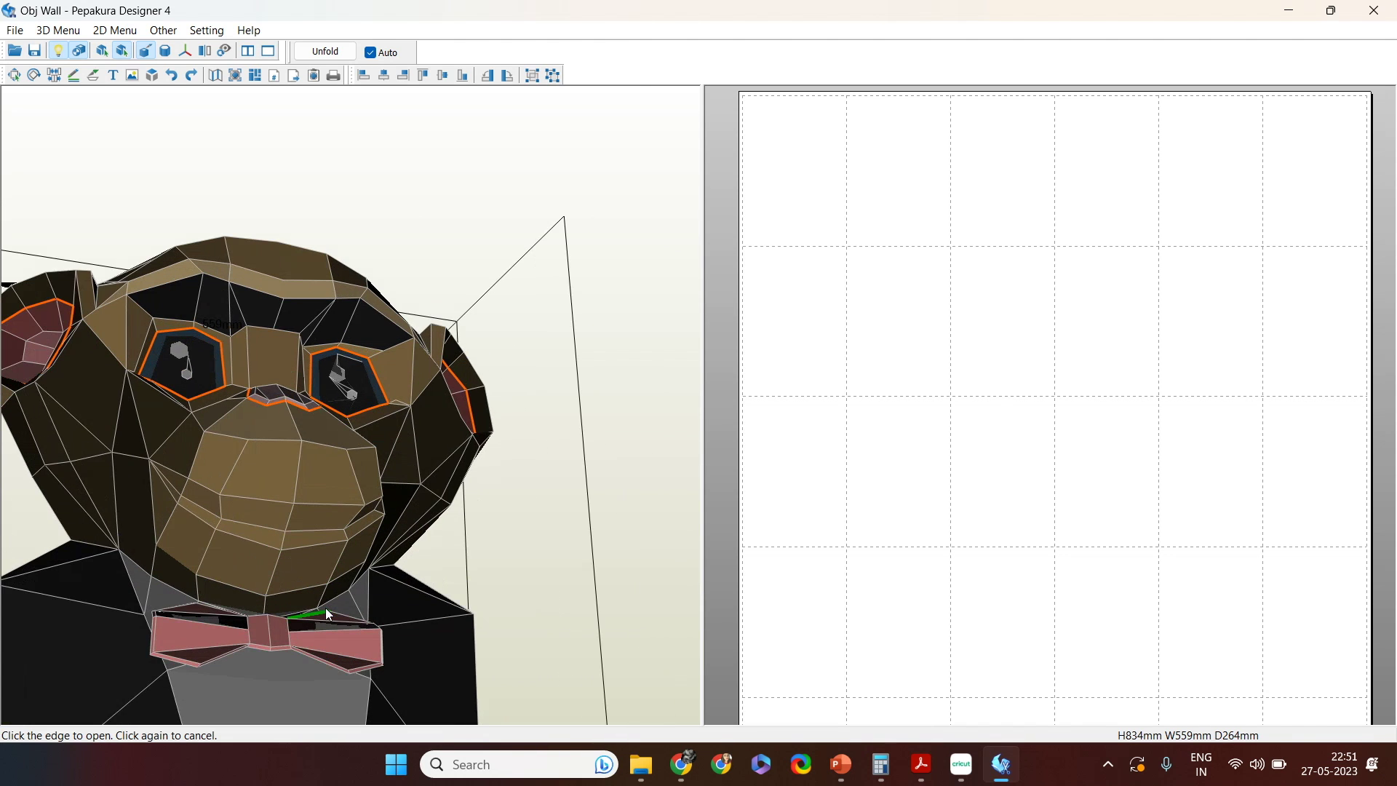
{"action": "scroll", "coordinate": [305, 612], "scroll_direction": "up", "scroll_amount": 2}
{"action": "middle_click_drag", "start_coordinate": [285, 618], "coordinate": [322, 451]}
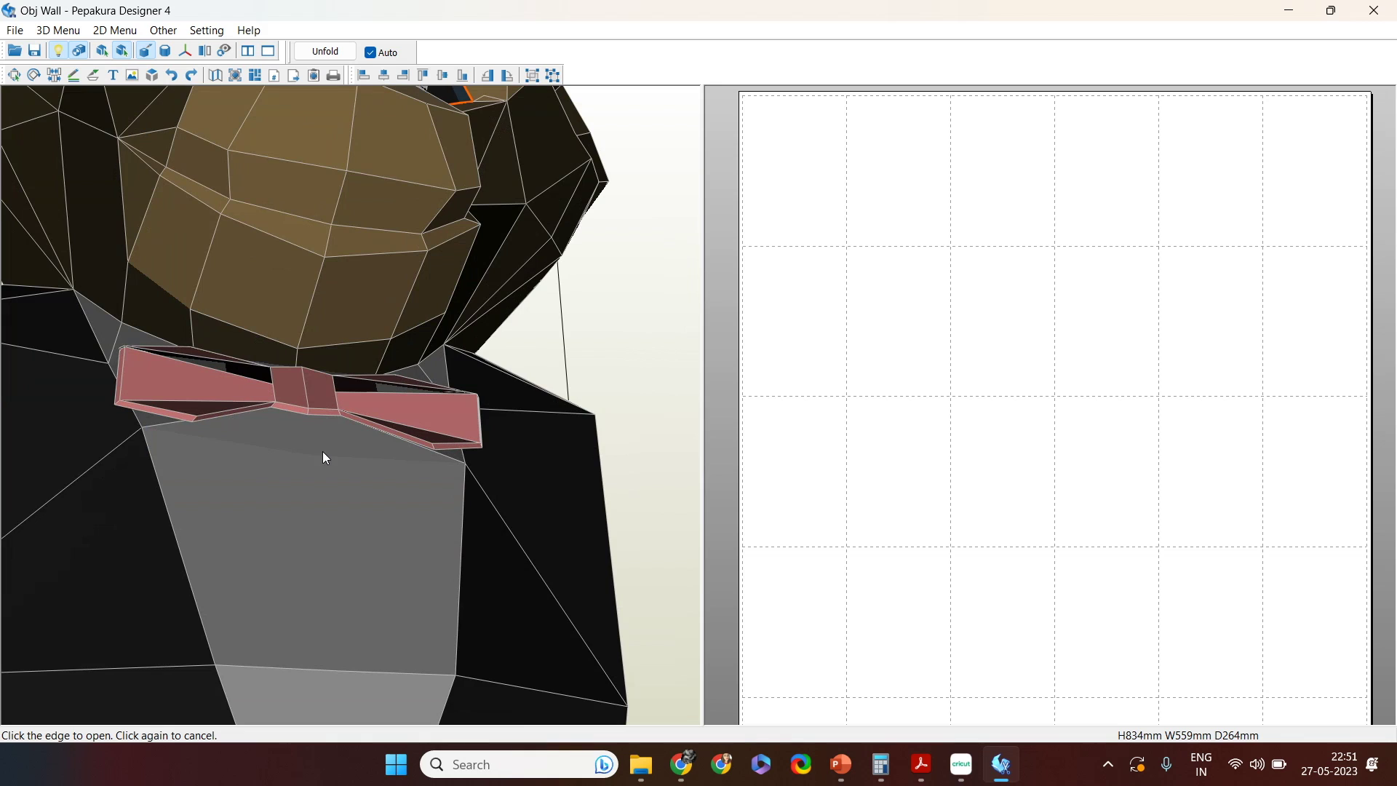
{"action": "scroll", "coordinate": [321, 451], "scroll_direction": "up", "scroll_amount": 3}
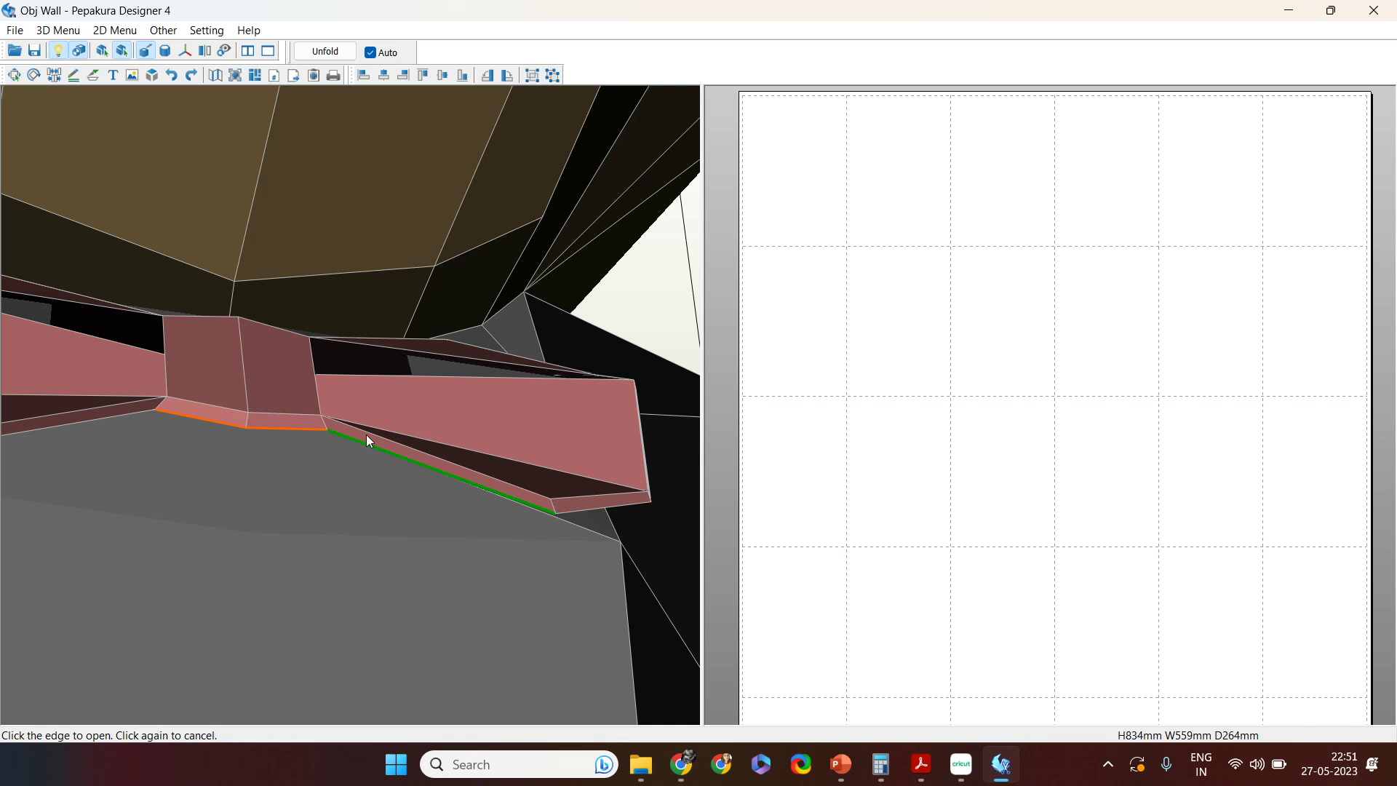
{"action": "right_click_drag", "start_coordinate": [396, 502], "coordinate": [302, 530]}
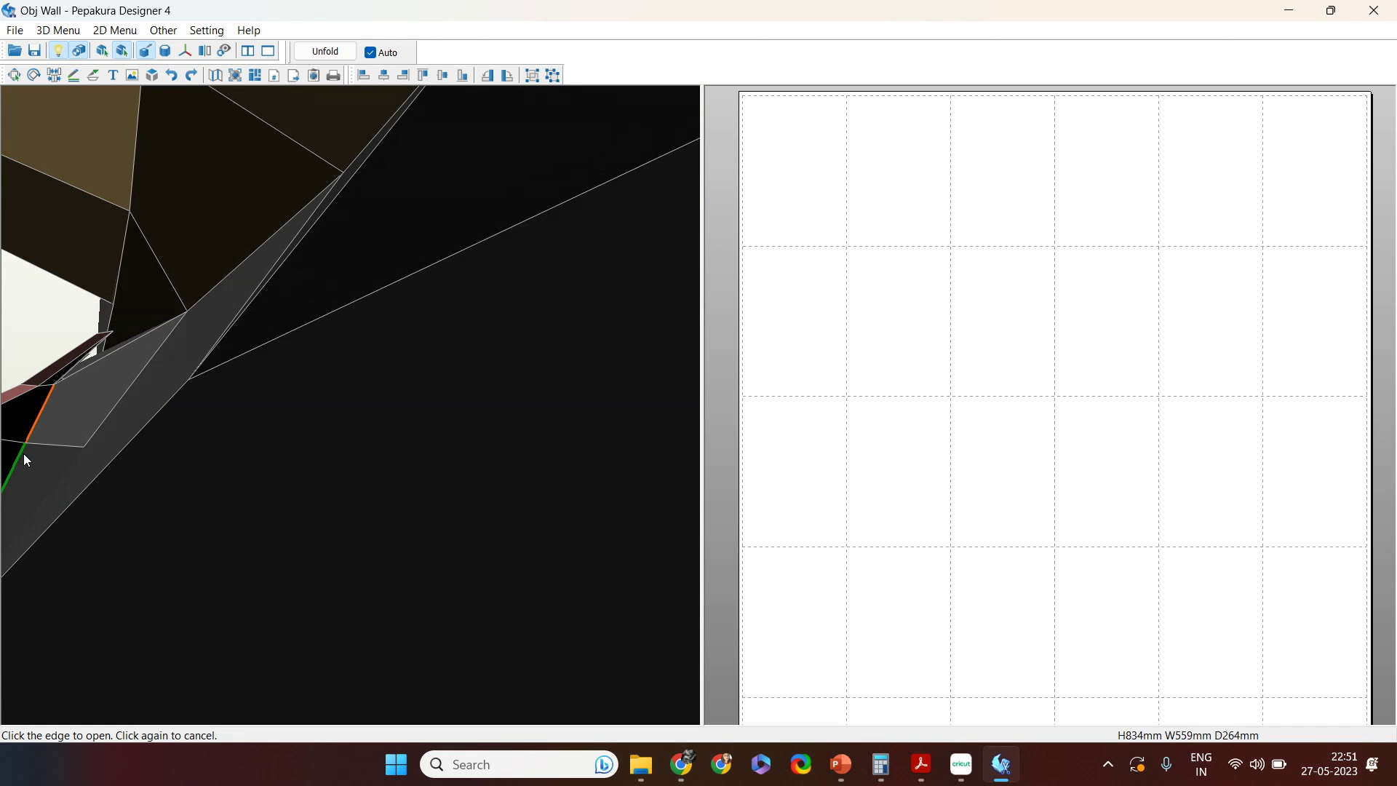
{"action": "right_click_drag", "start_coordinate": [93, 456], "coordinate": [358, 419]}
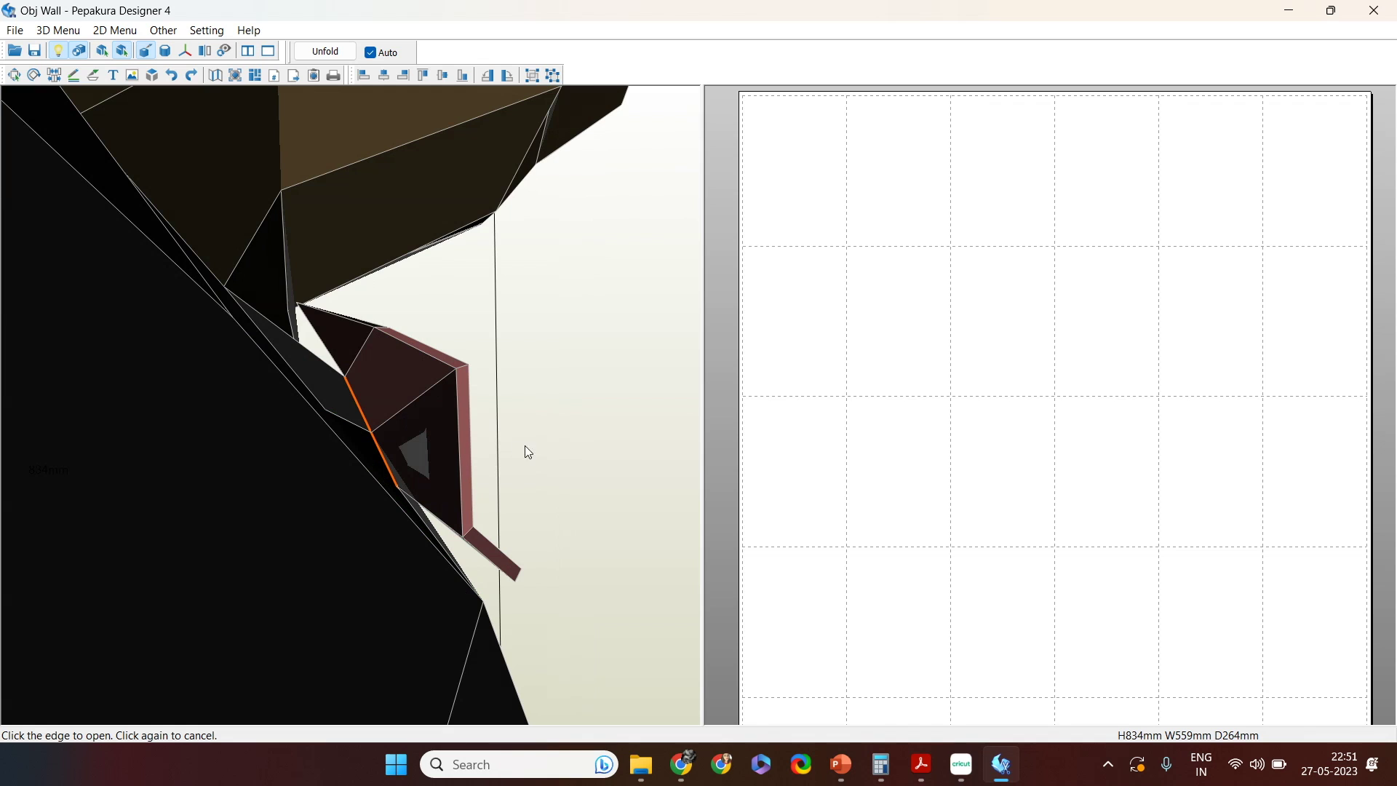
{"action": "right_click_drag", "start_coordinate": [530, 453], "coordinate": [601, 427]}
{"action": "left_click_drag", "start_coordinate": [599, 429], "coordinate": [437, 484]}
{"action": "scroll", "coordinate": [435, 479], "scroll_direction": "down", "scroll_amount": 8}
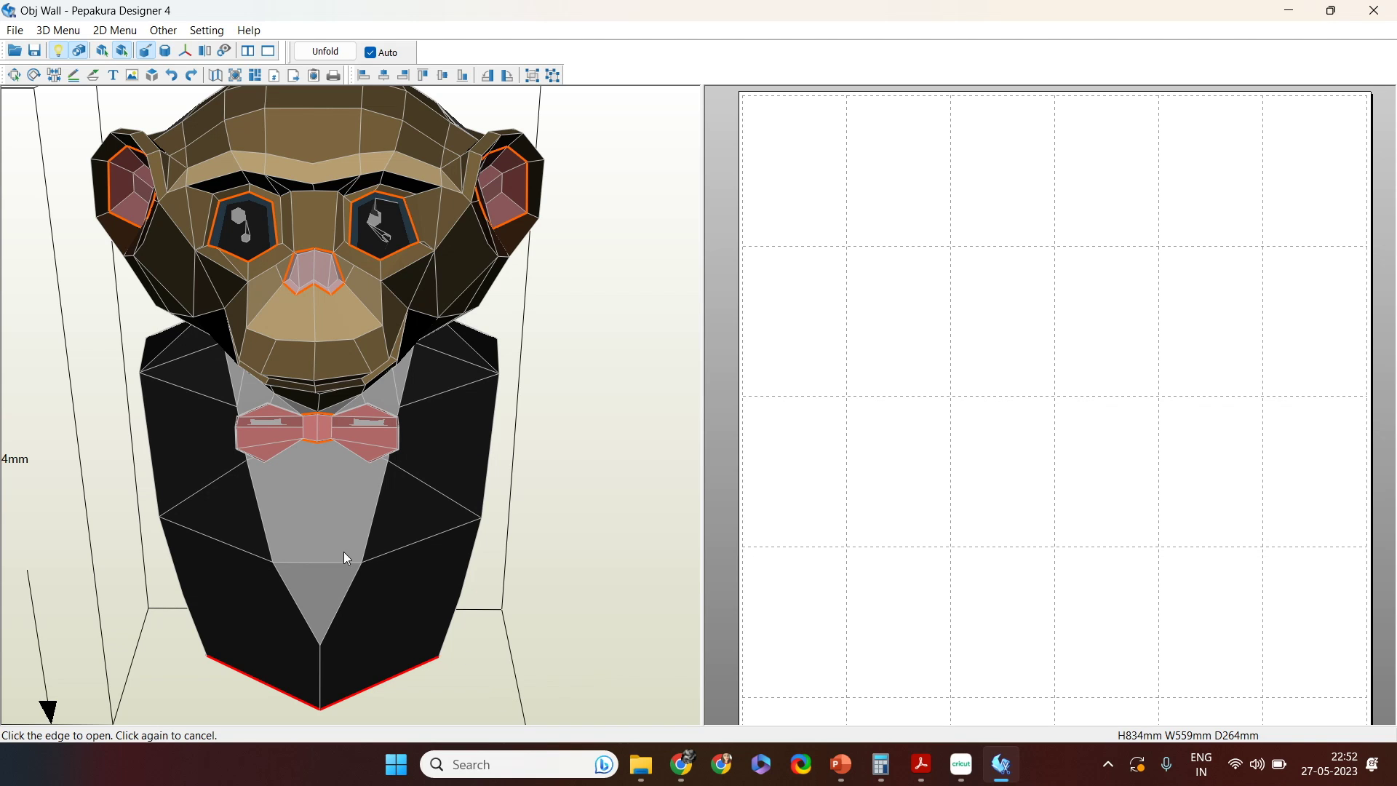
Step: Mark the edges along the underside of the lower lip strip as open cuts, from one mouth corner to the other
{"action": "left_click_drag", "start_coordinate": [513, 524], "coordinate": [551, 512]}
{"action": "scroll", "coordinate": [550, 512], "scroll_direction": "up", "scroll_amount": 5}
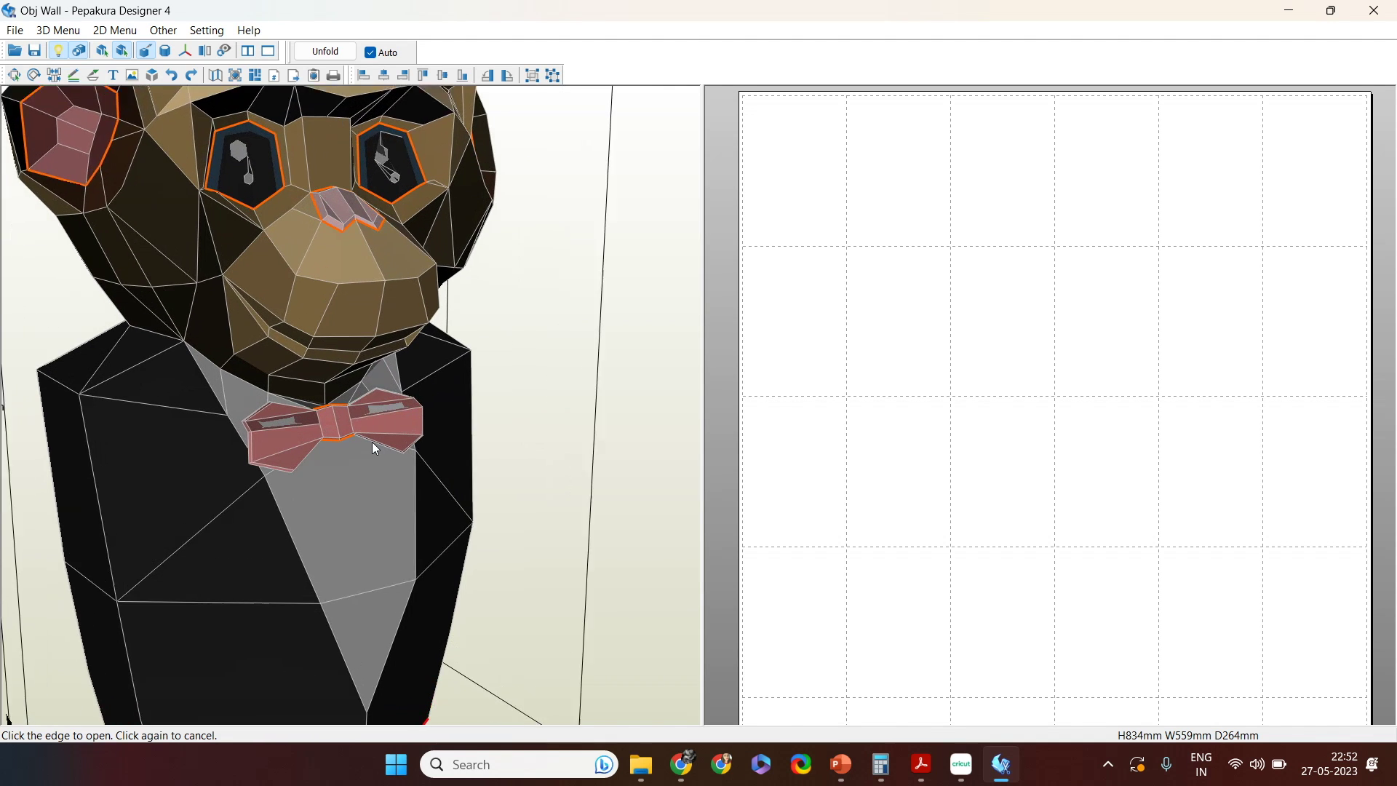
{"action": "left_click_drag", "start_coordinate": [551, 370], "coordinate": [492, 311]}
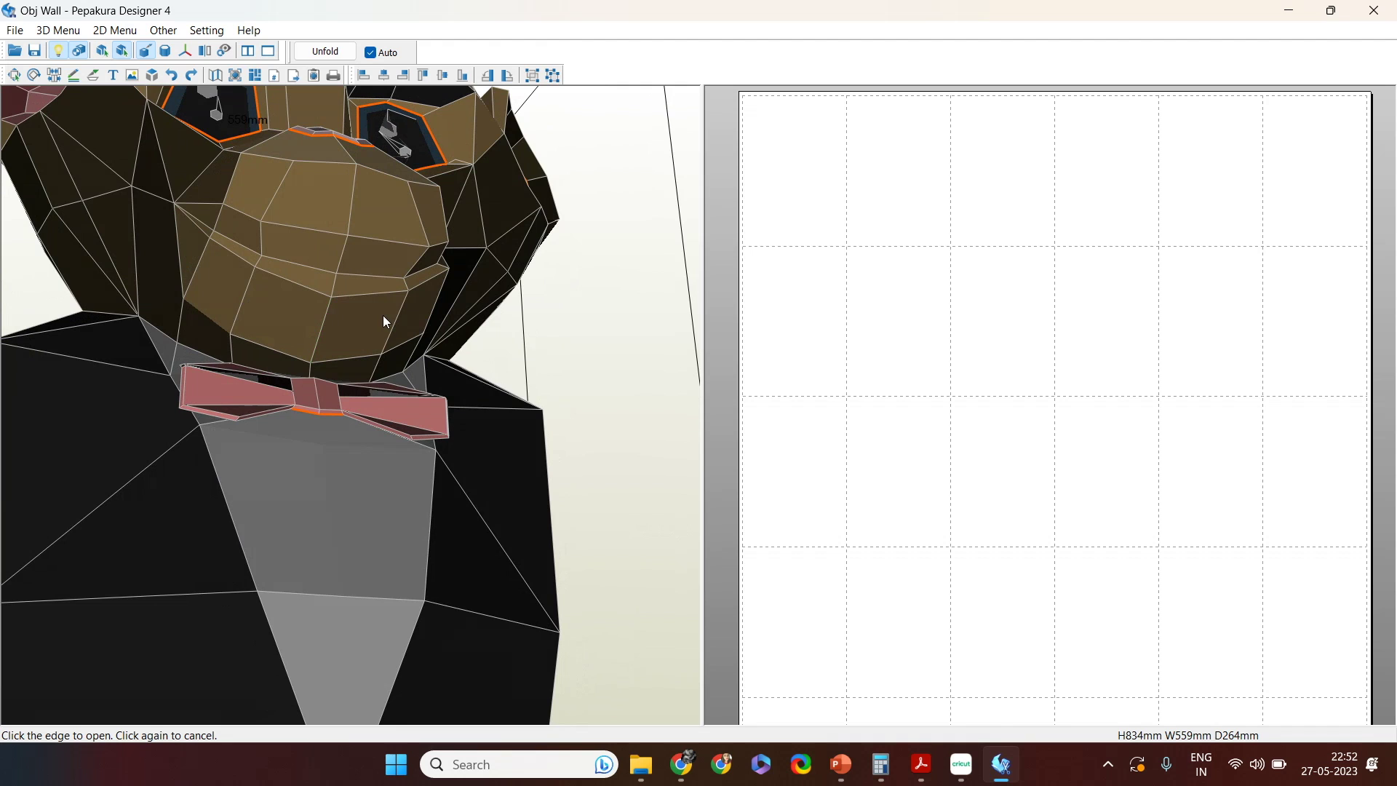
{"action": "left_click_drag", "start_coordinate": [462, 300], "coordinate": [412, 280]}
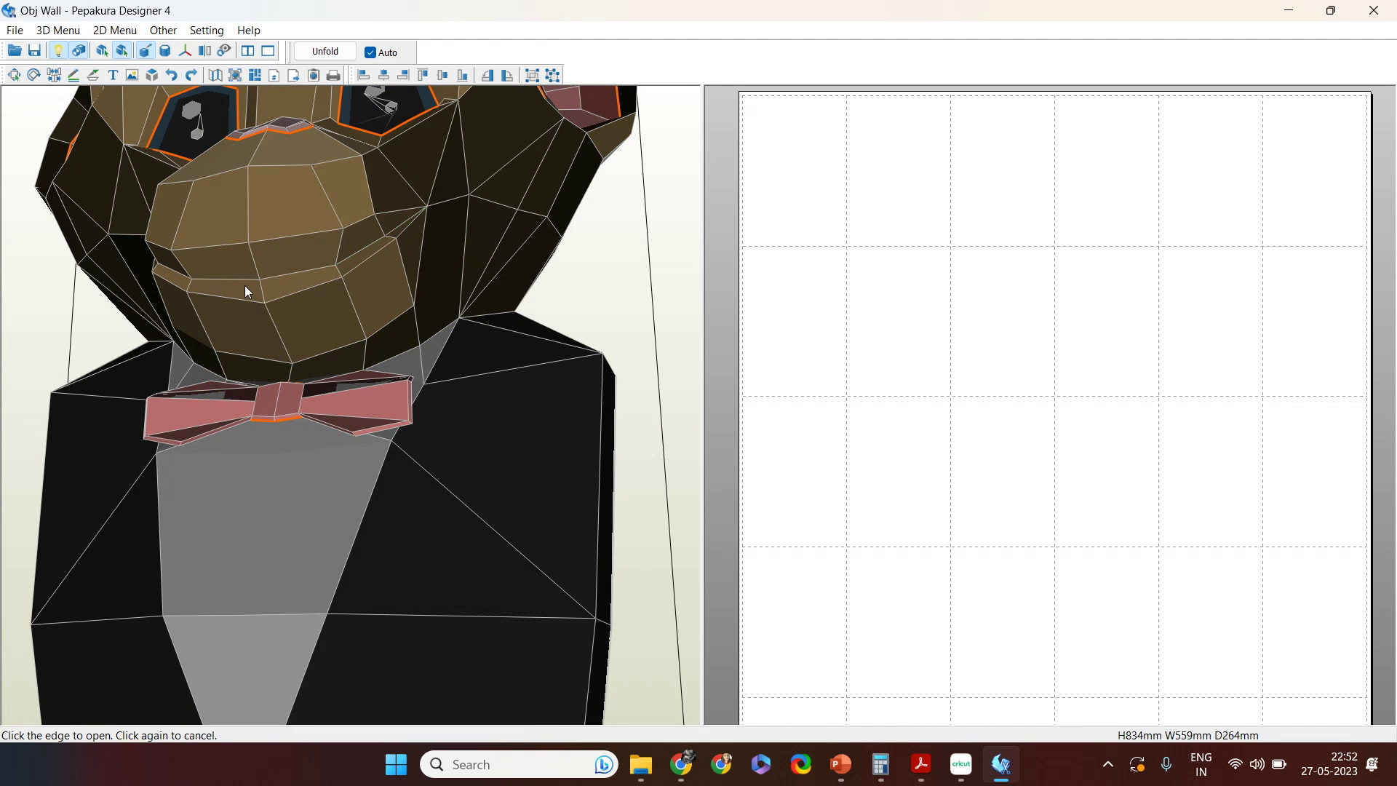
{"action": "left_click_drag", "start_coordinate": [172, 278], "coordinate": [233, 288]}
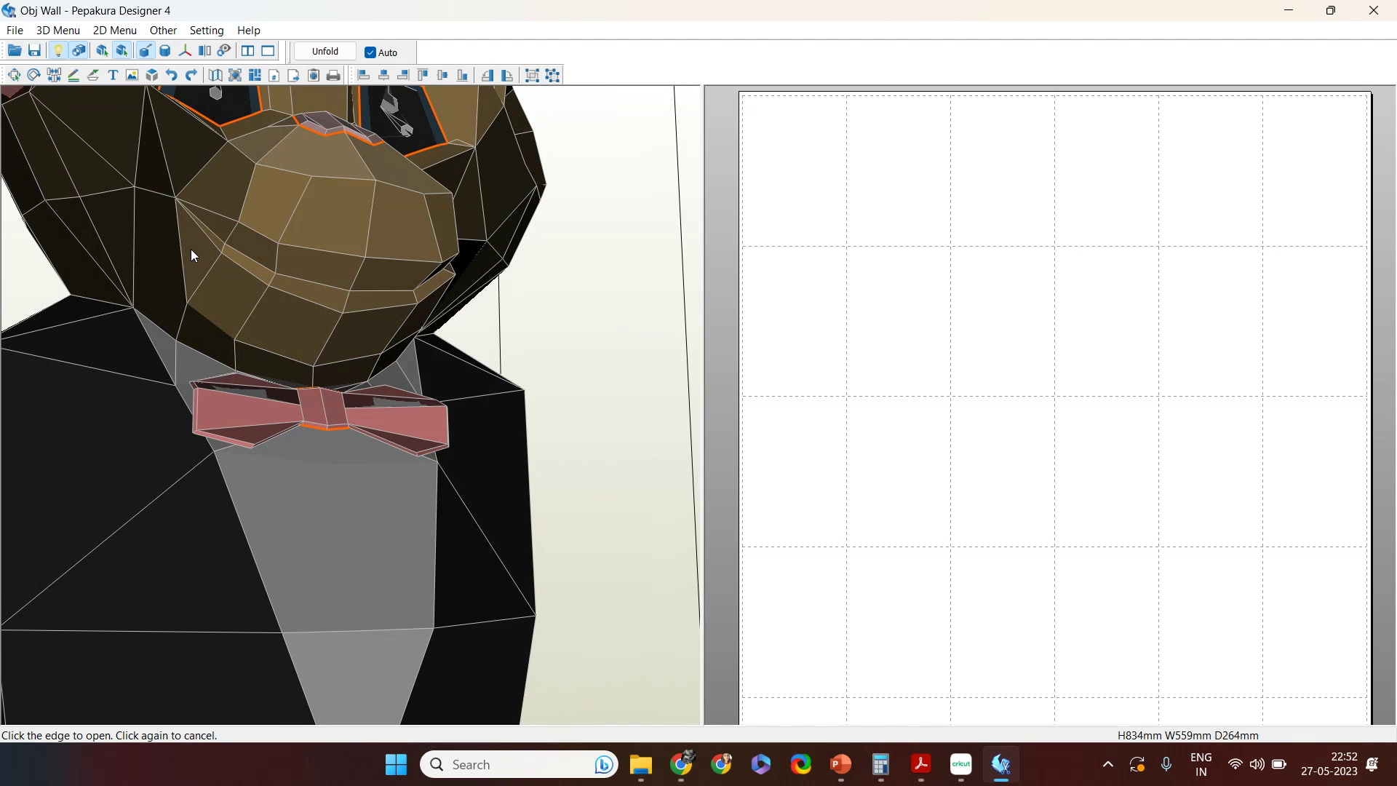
{"action": "left_click_drag", "start_coordinate": [498, 342], "coordinate": [370, 289]}
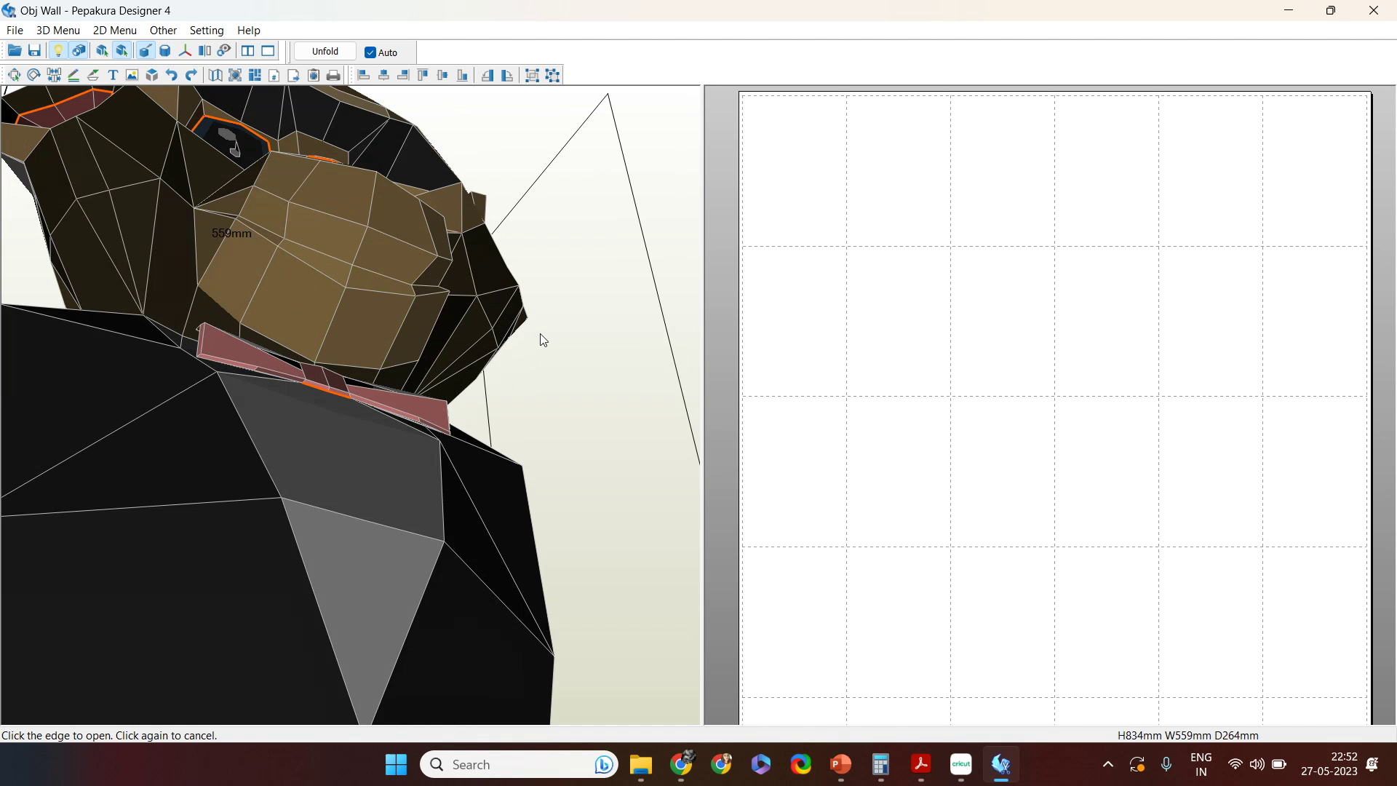
{"action": "left_click", "coordinate": [216, 217]}
{"action": "left_click", "coordinate": [370, 298]}
{"action": "right_click_drag", "start_coordinate": [526, 324], "coordinate": [462, 349]}
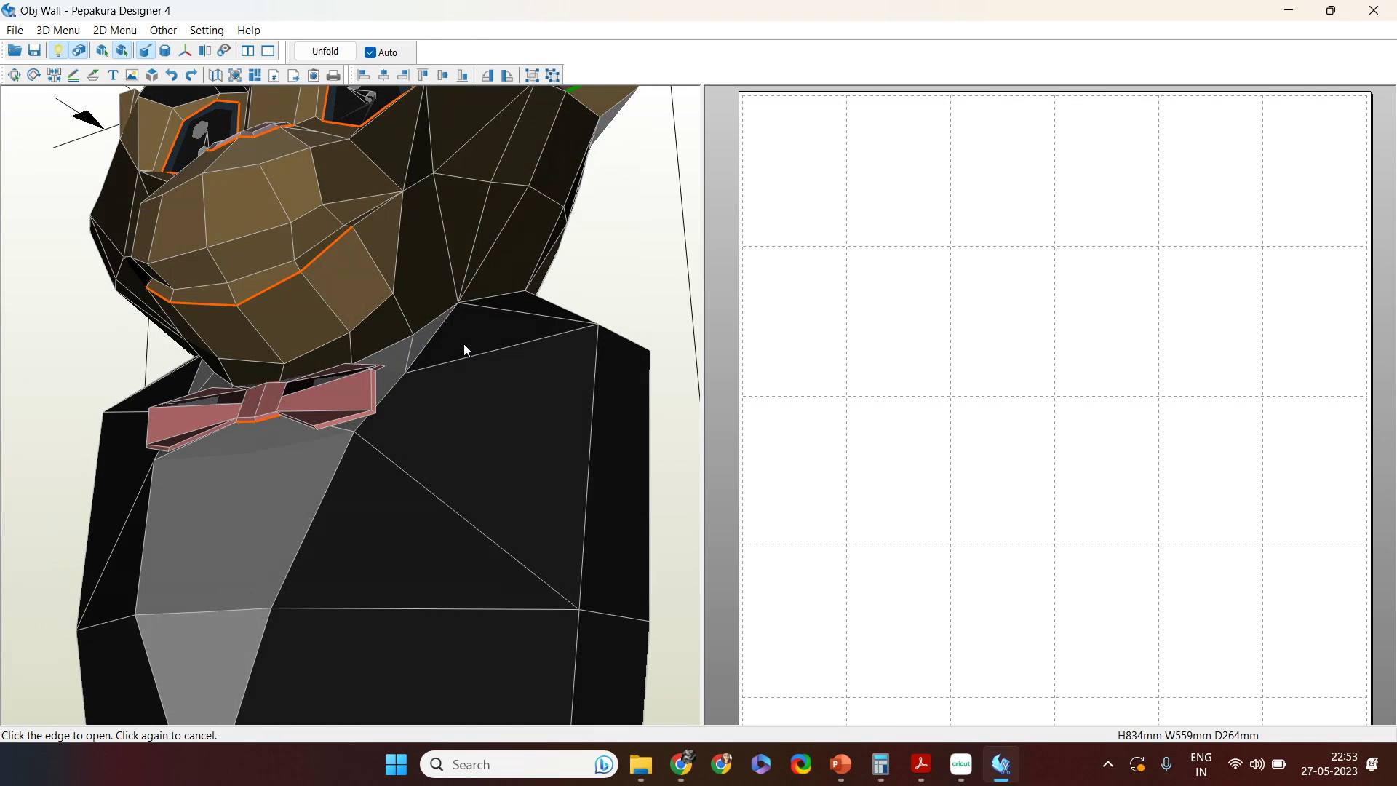
{"action": "scroll", "coordinate": [356, 236], "scroll_direction": "up", "scroll_amount": 3}
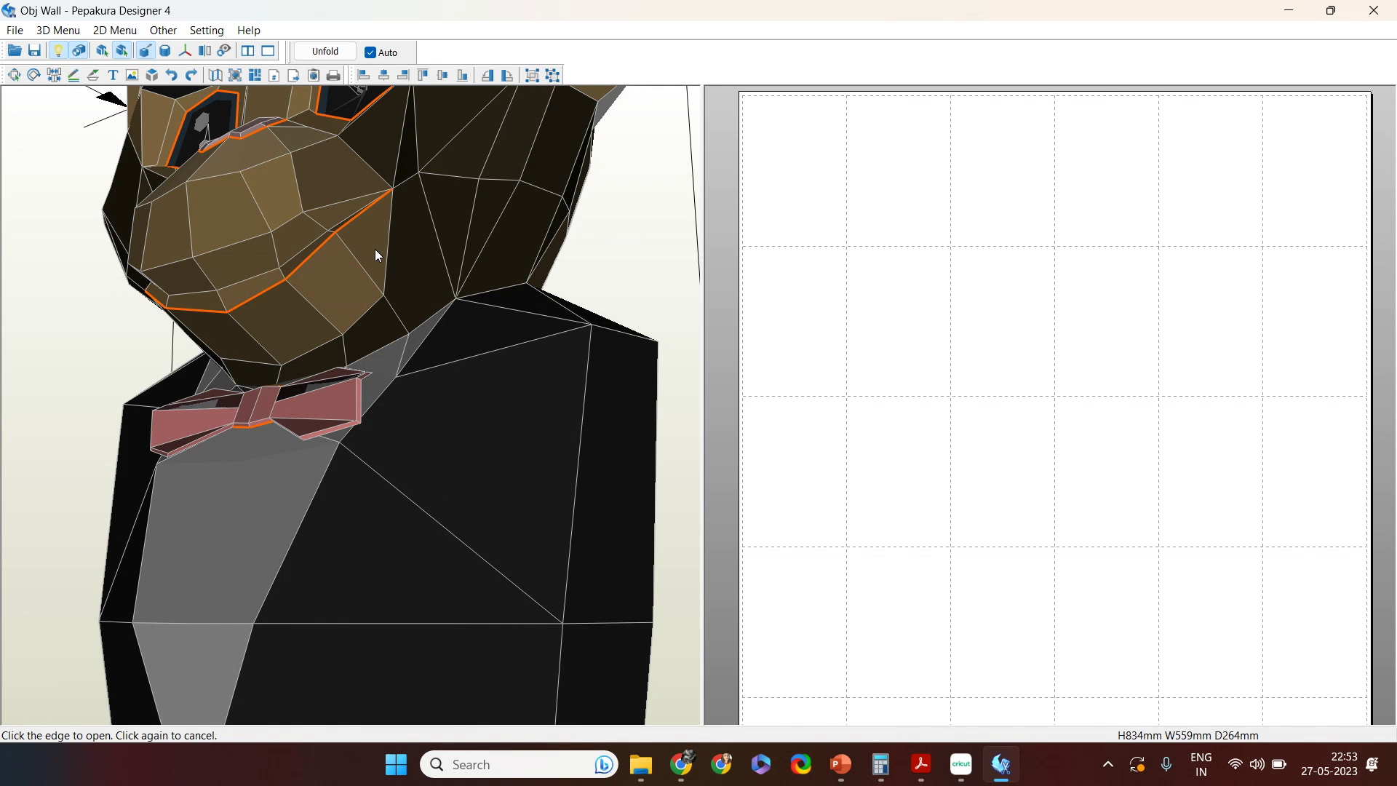
Step: Mark the side and lower edges of the chin as open cuts to close the outline around the chin band
{"action": "left_click", "coordinate": [370, 320]}
{"action": "left_click", "coordinate": [317, 347]}
{"action": "right_click_drag", "start_coordinate": [317, 347], "coordinate": [288, 335]}
{"action": "scroll", "coordinate": [288, 335], "scroll_direction": "up", "scroll_amount": 2}
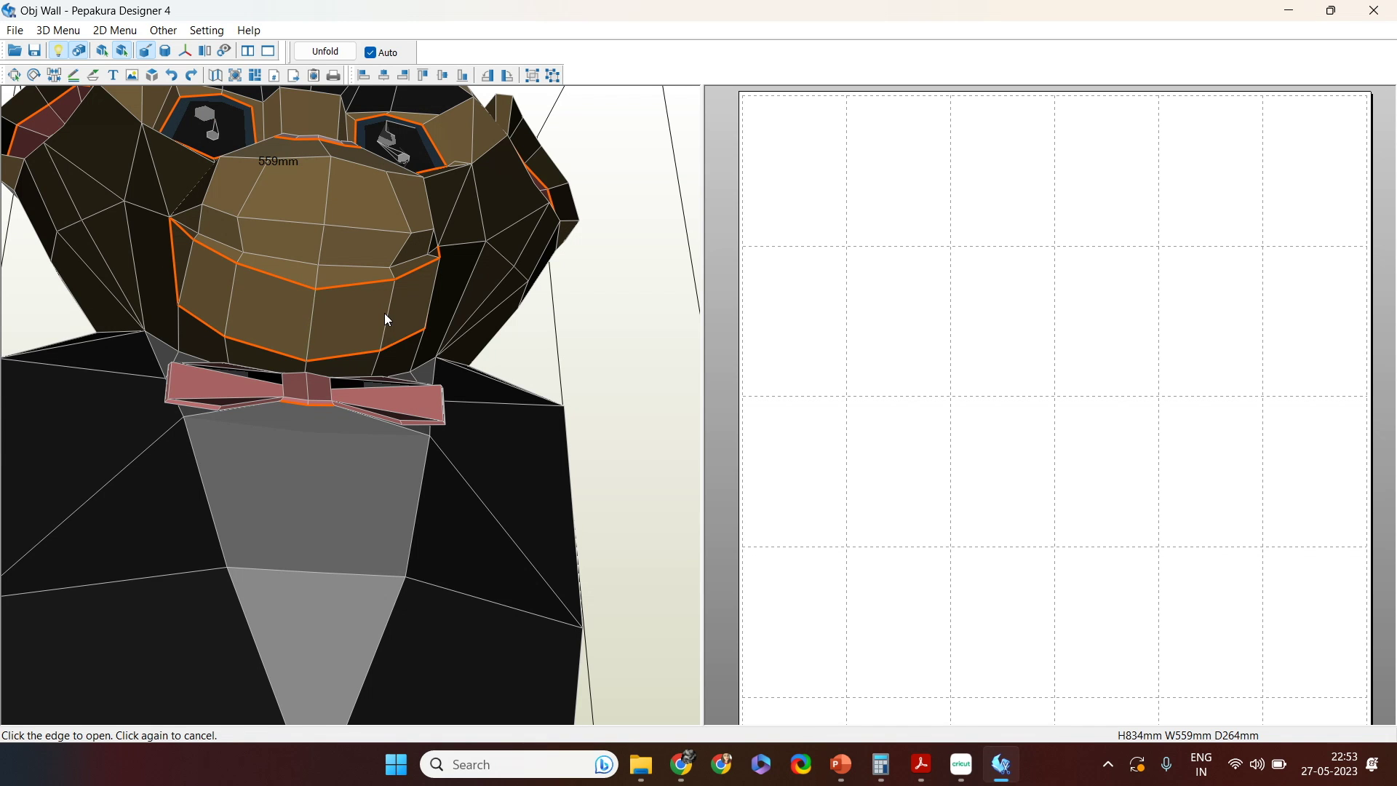
Step: Reroute the cut at the middle of the lower lip to its upper edge so the central lip faces stay attached to the chin
{"action": "right_click_drag", "start_coordinate": [668, 358], "coordinate": [623, 350]}
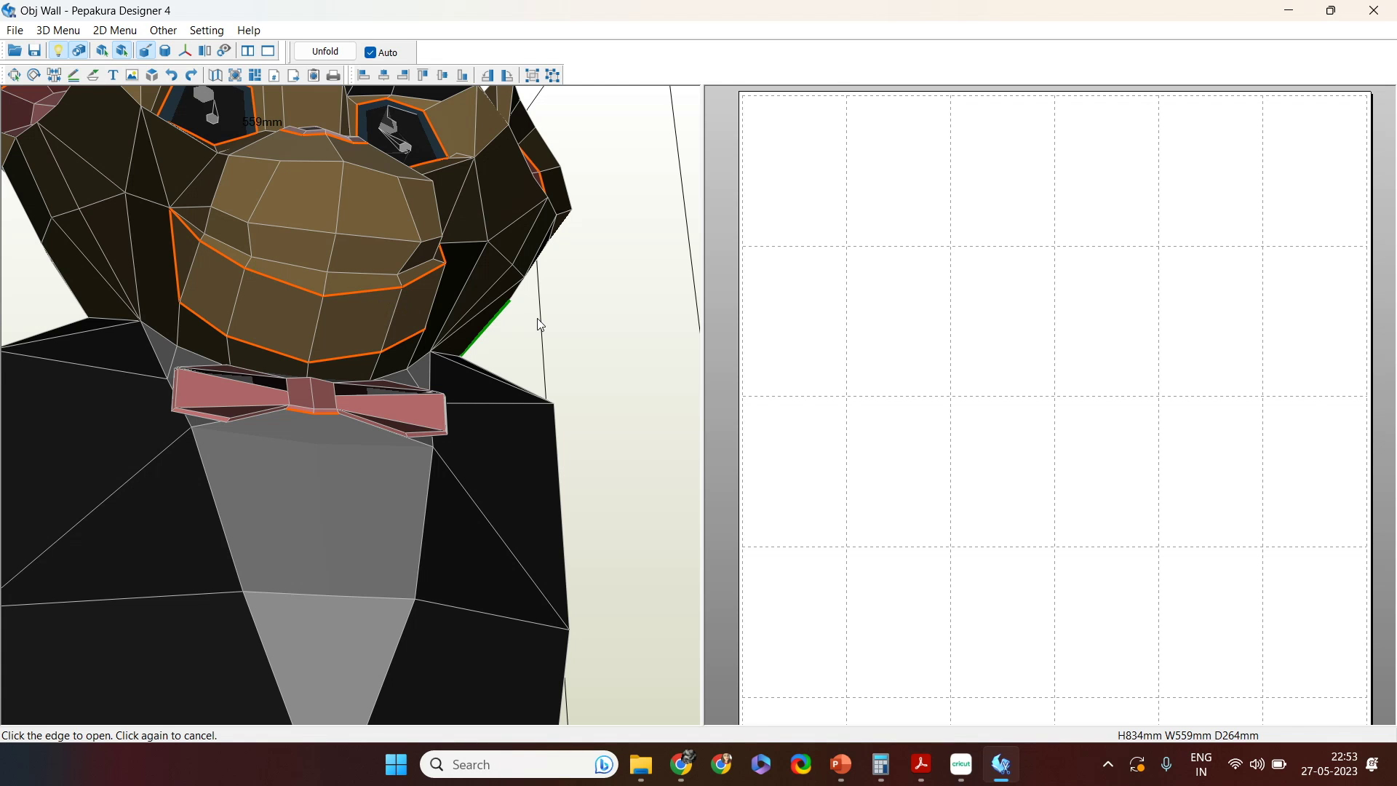
{"action": "right_click_drag", "start_coordinate": [541, 326], "coordinate": [260, 300]}
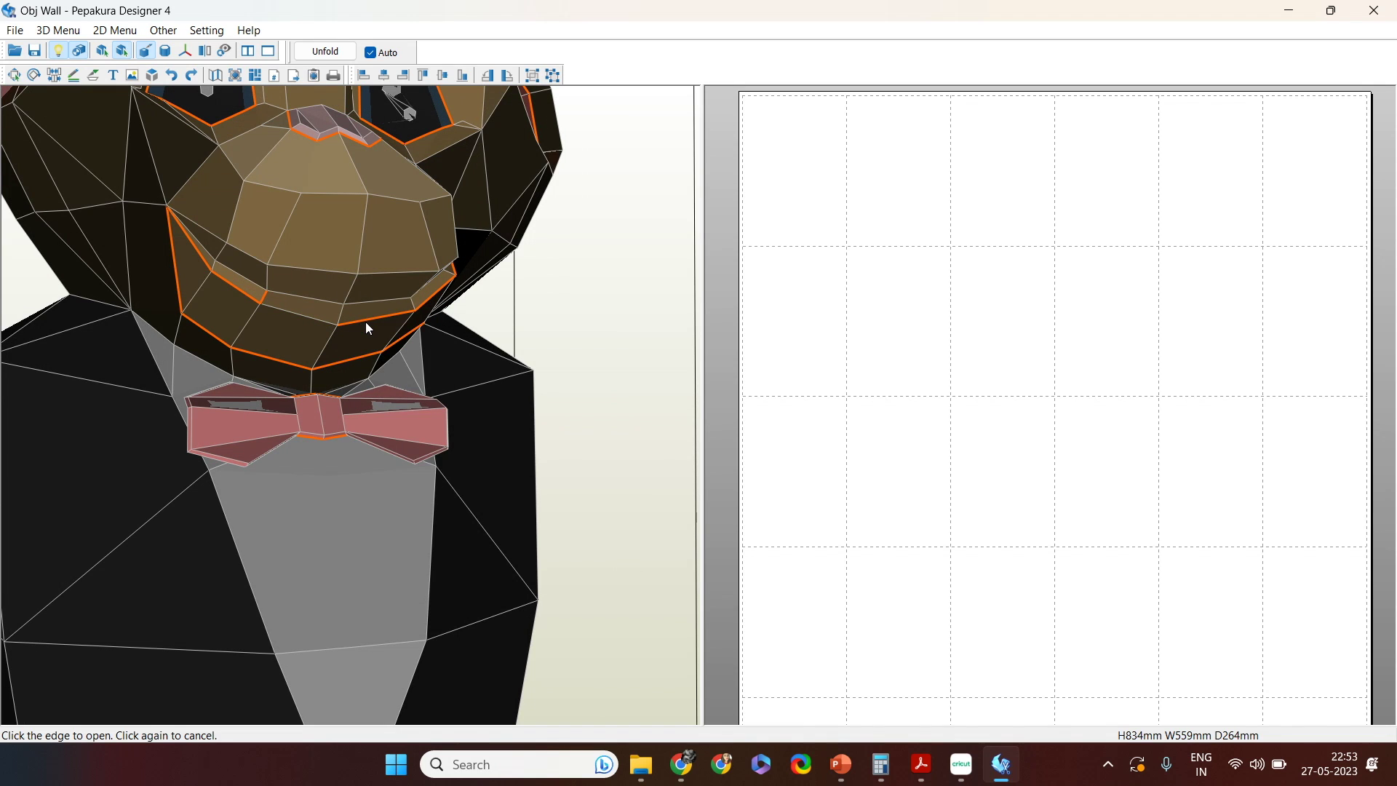
{"action": "left_click", "coordinate": [345, 303]}
{"action": "left_click", "coordinate": [412, 301]}
{"action": "right_click_drag", "start_coordinate": [529, 317], "coordinate": [234, 268]}
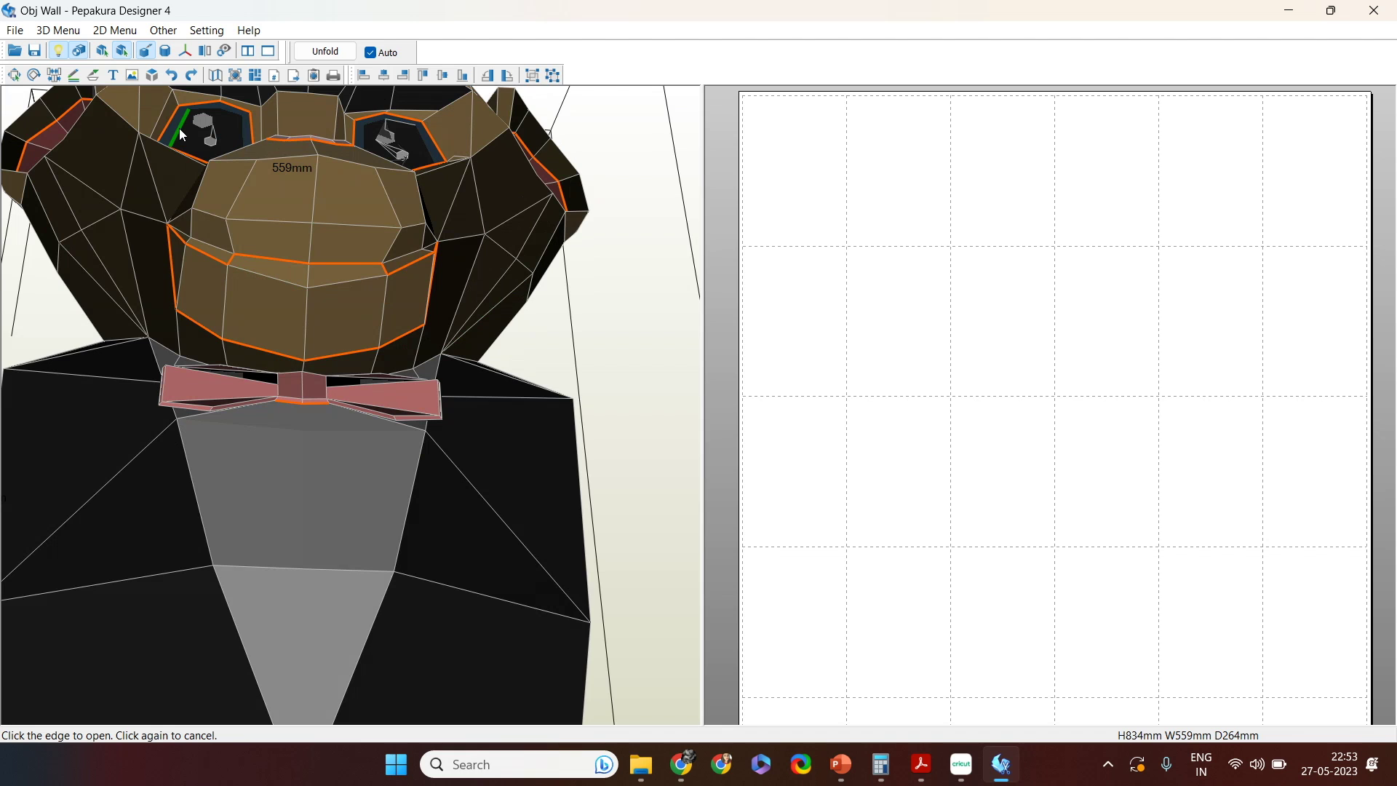
Step: Unfold the model along the marked cut edges, then select the chin band and examine its flat part on the page
{"action": "left_click", "coordinate": [329, 51]}
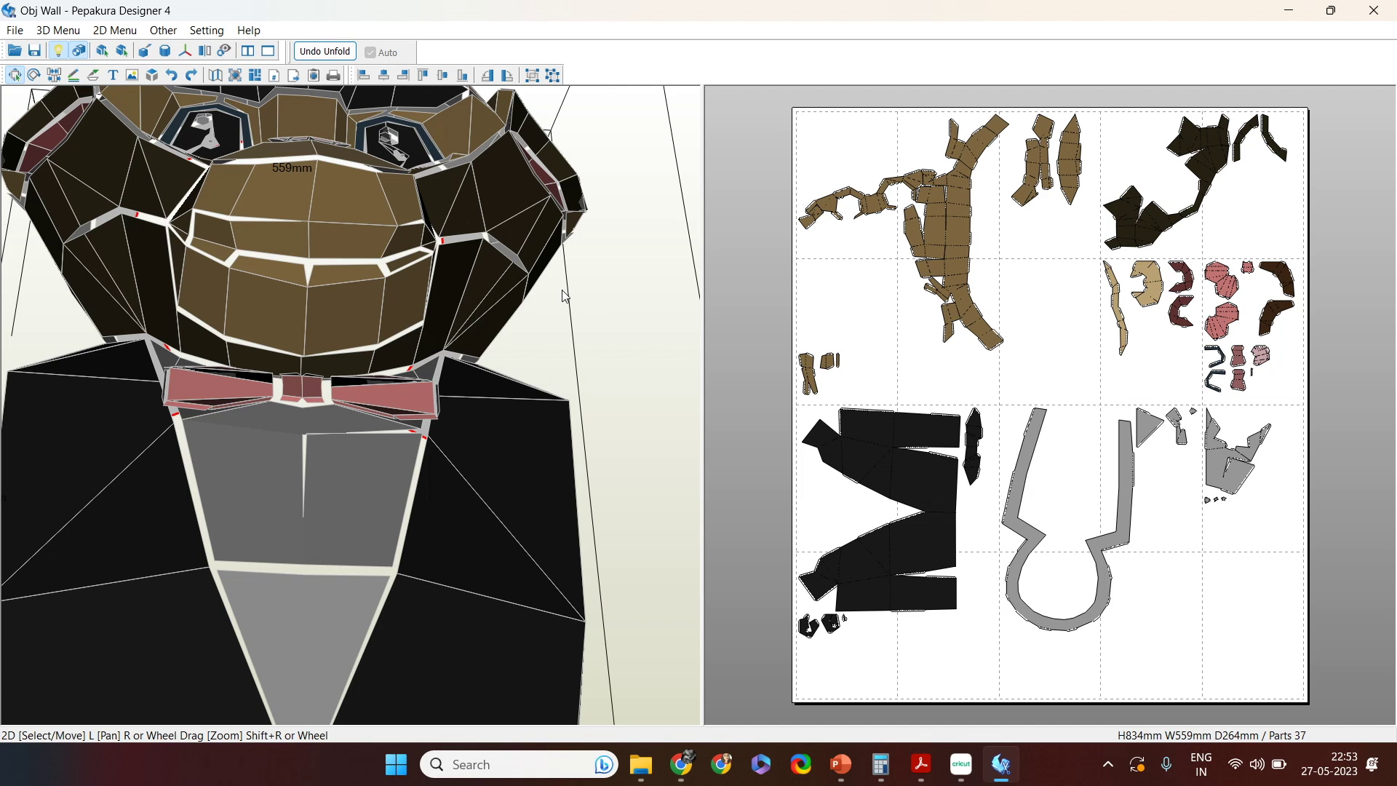
{"action": "left_click", "coordinate": [352, 310]}
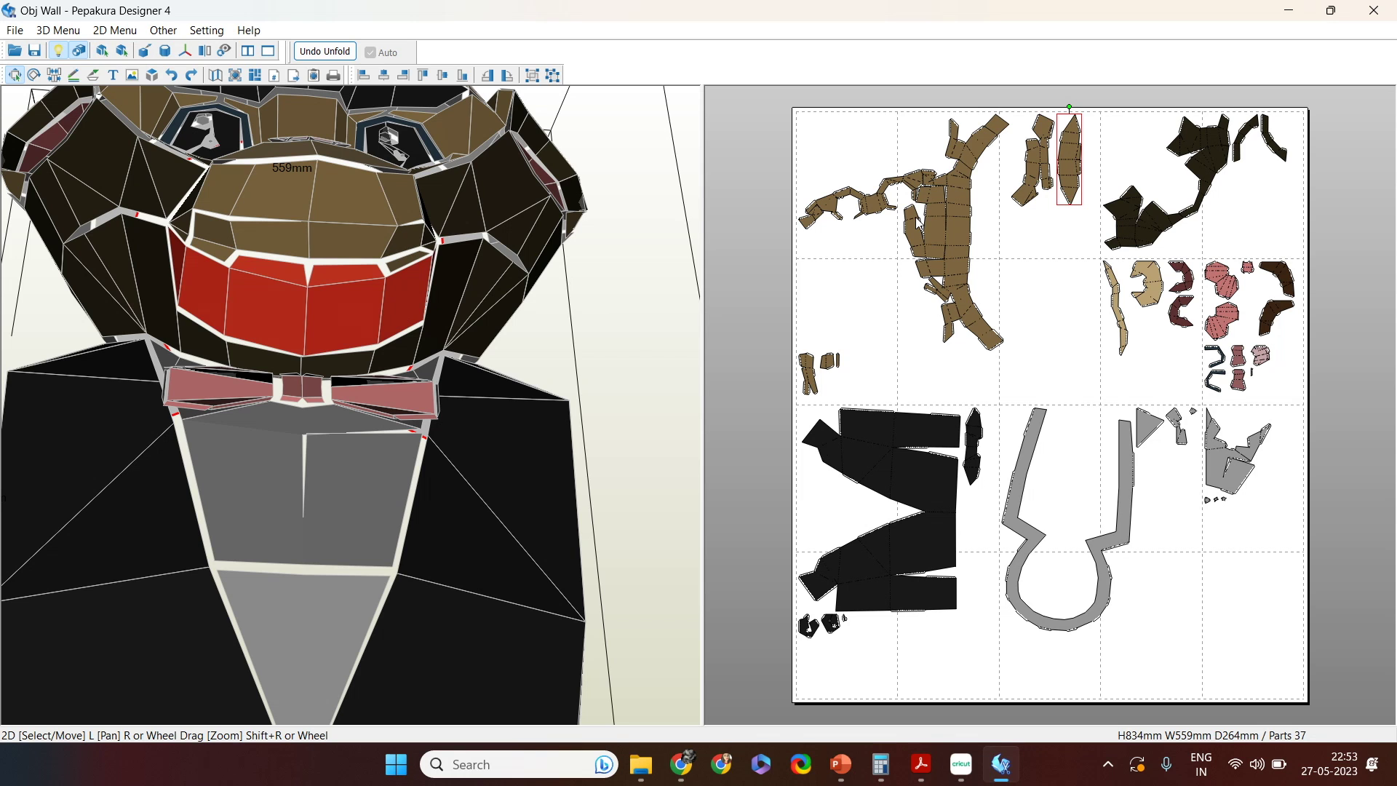
{"action": "scroll", "coordinate": [1113, 158], "scroll_direction": "up", "scroll_amount": 5}
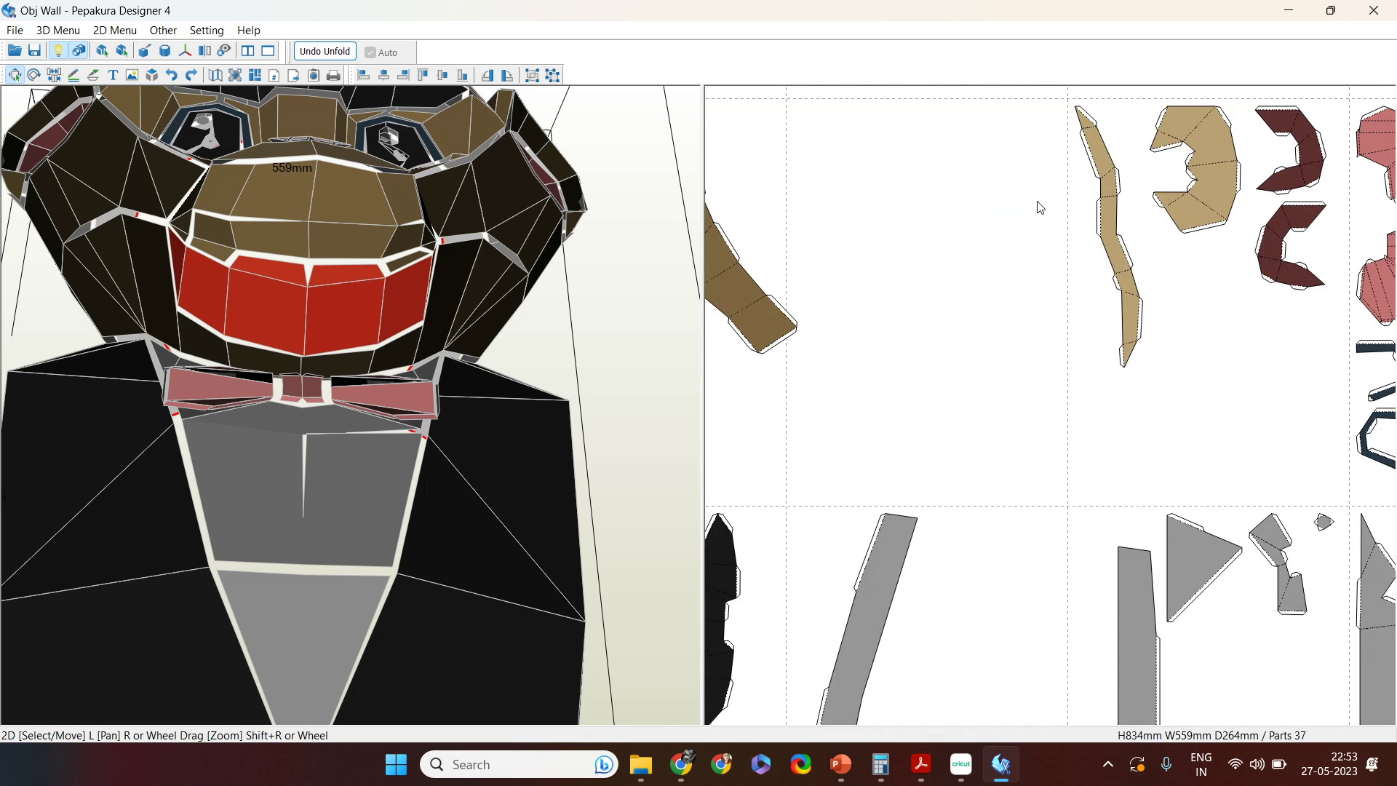
{"action": "scroll", "coordinate": [1027, 539], "scroll_direction": "up", "scroll_amount": 1}
{"action": "middle_click_drag", "start_coordinate": [1024, 522], "coordinate": [1016, 729]}
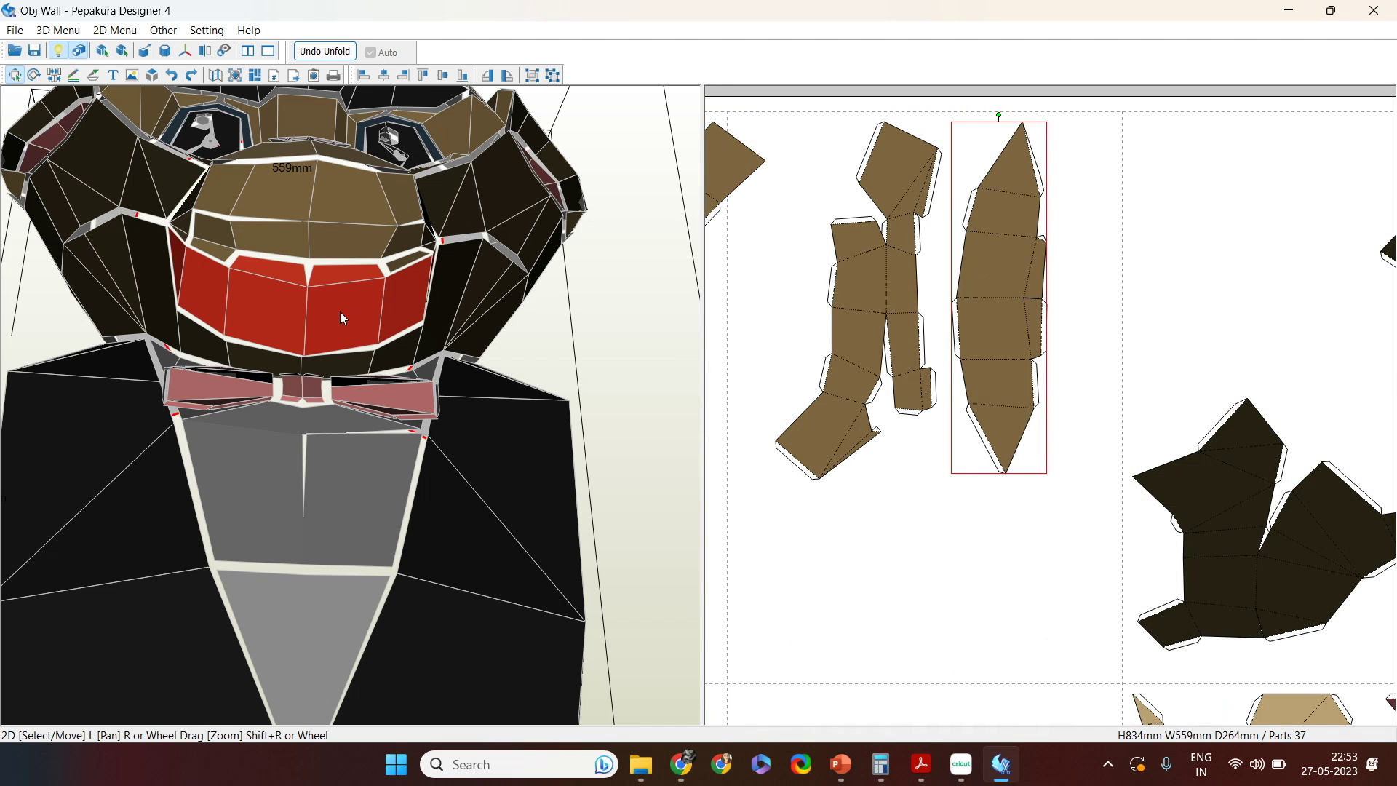
Step: Inspect the notched edge of the chin band's flat part, then undo the unfolding without applying its open edge info to the 3D model
{"action": "scroll", "coordinate": [1008, 270], "scroll_direction": "up", "scroll_amount": 3}
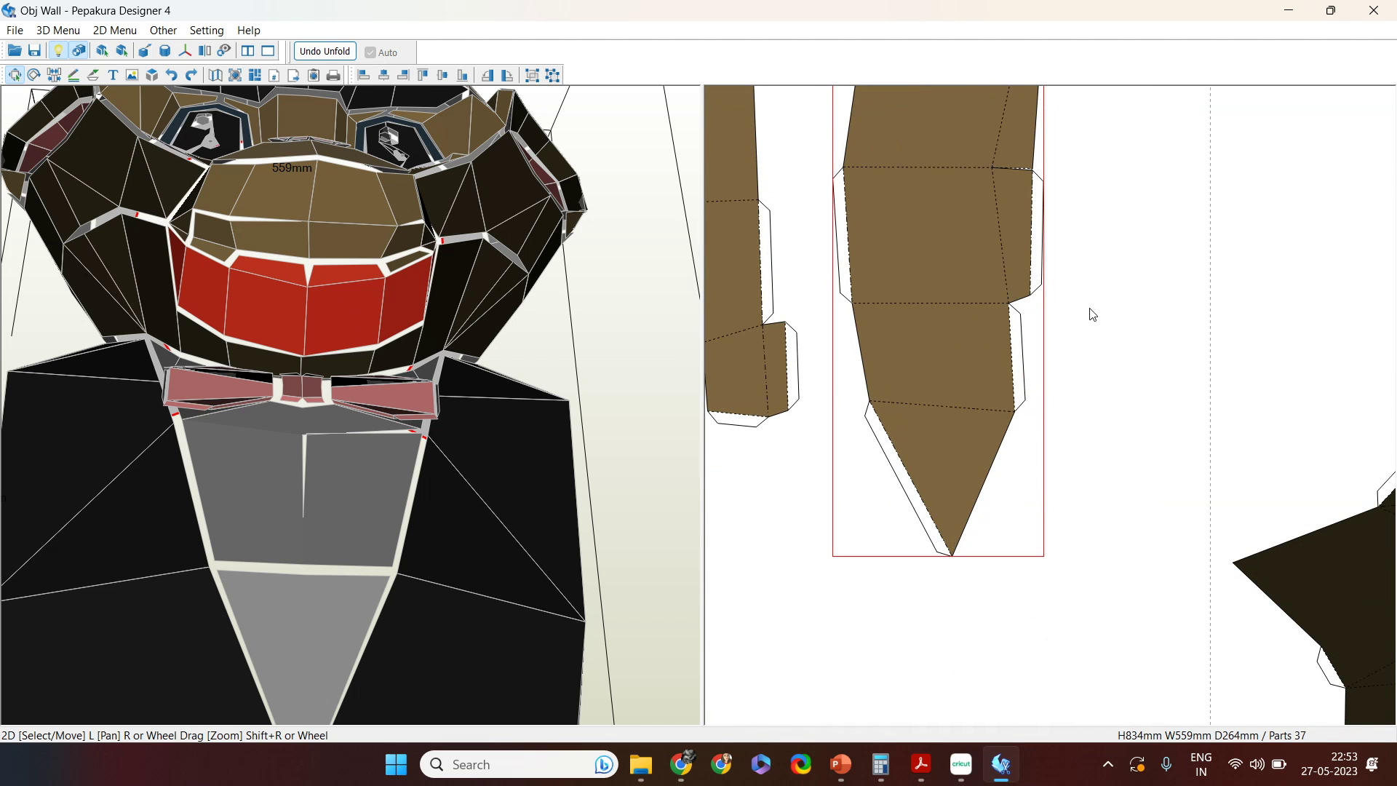
{"action": "middle_click_drag", "start_coordinate": [1114, 282], "coordinate": [1147, 430]}
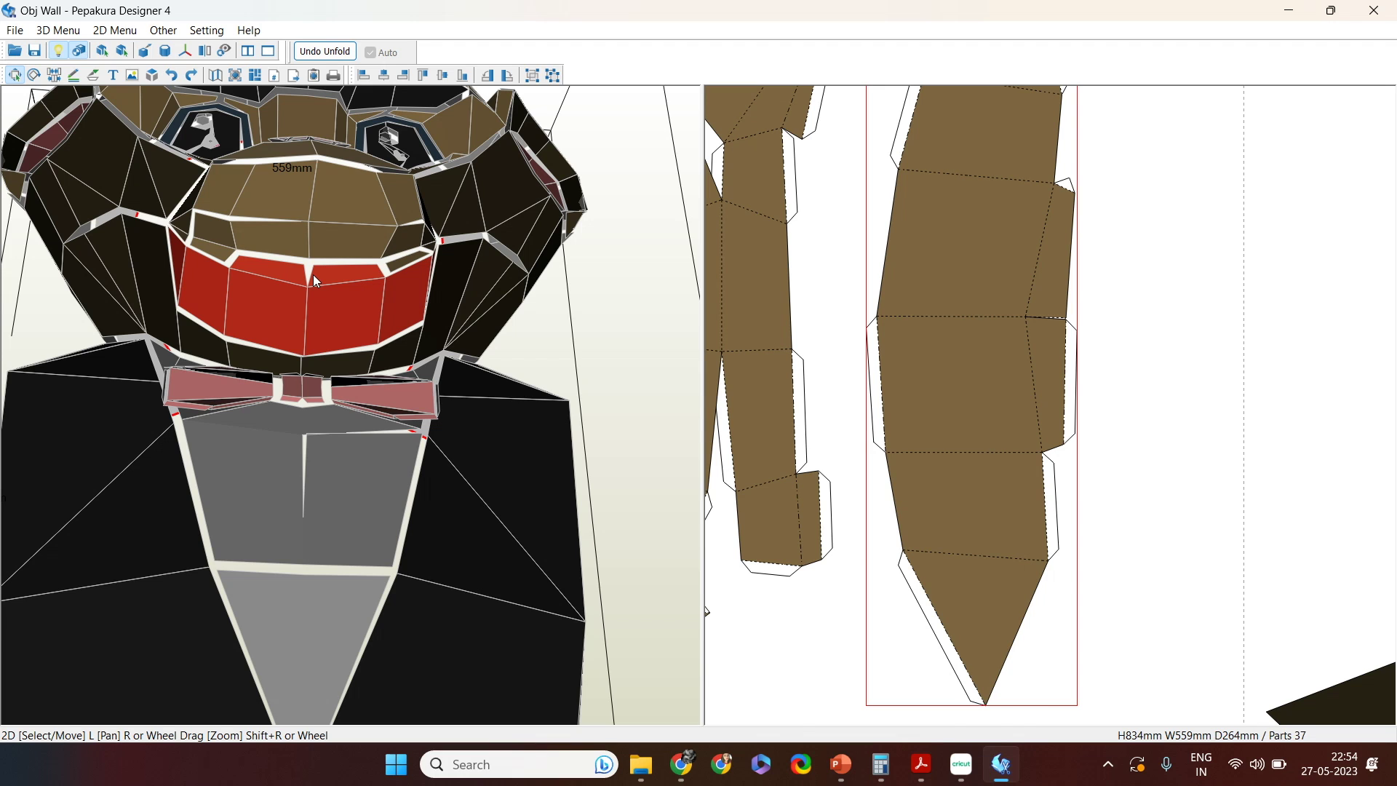
{"action": "scroll", "coordinate": [1081, 313], "scroll_direction": "up", "scroll_amount": 3}
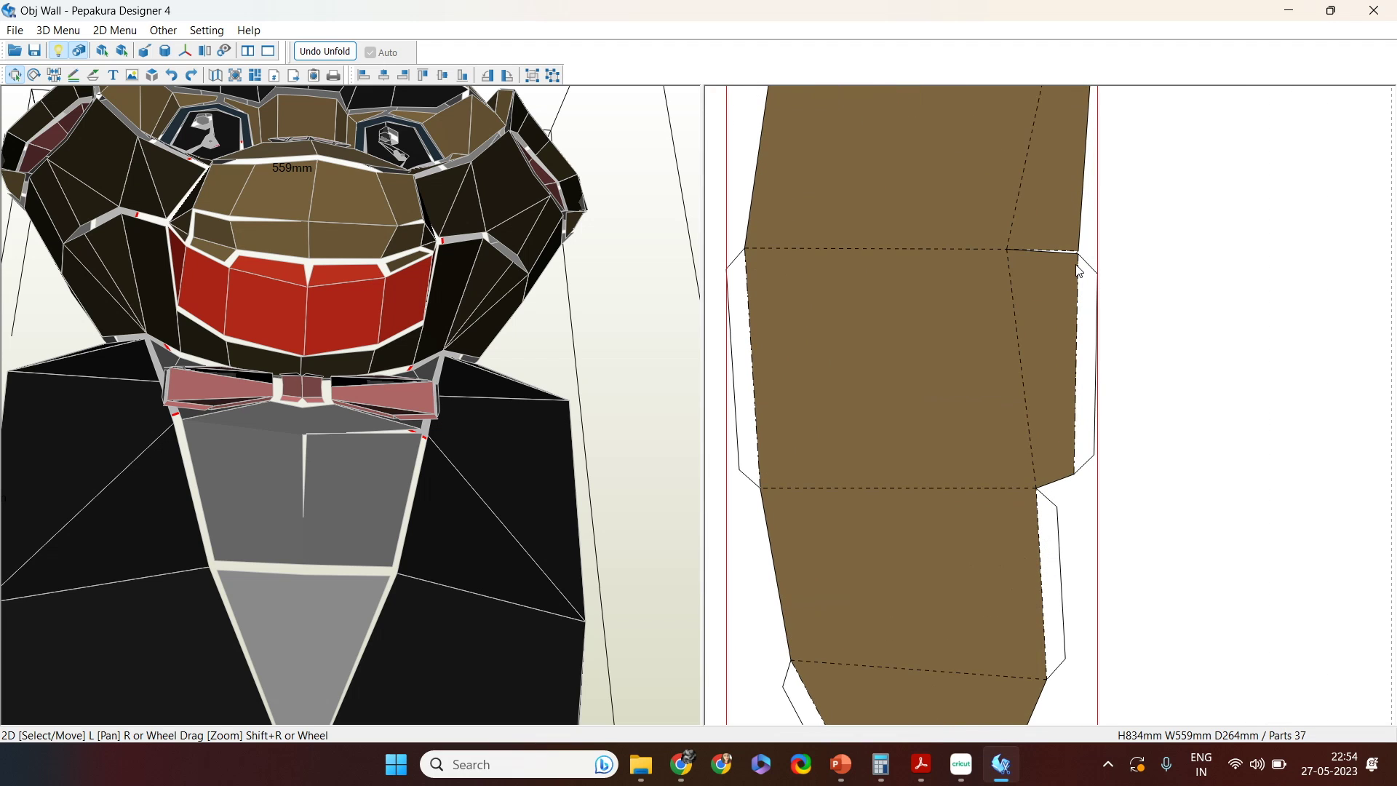
{"action": "scroll", "coordinate": [1073, 254], "scroll_direction": "up", "scroll_amount": 3}
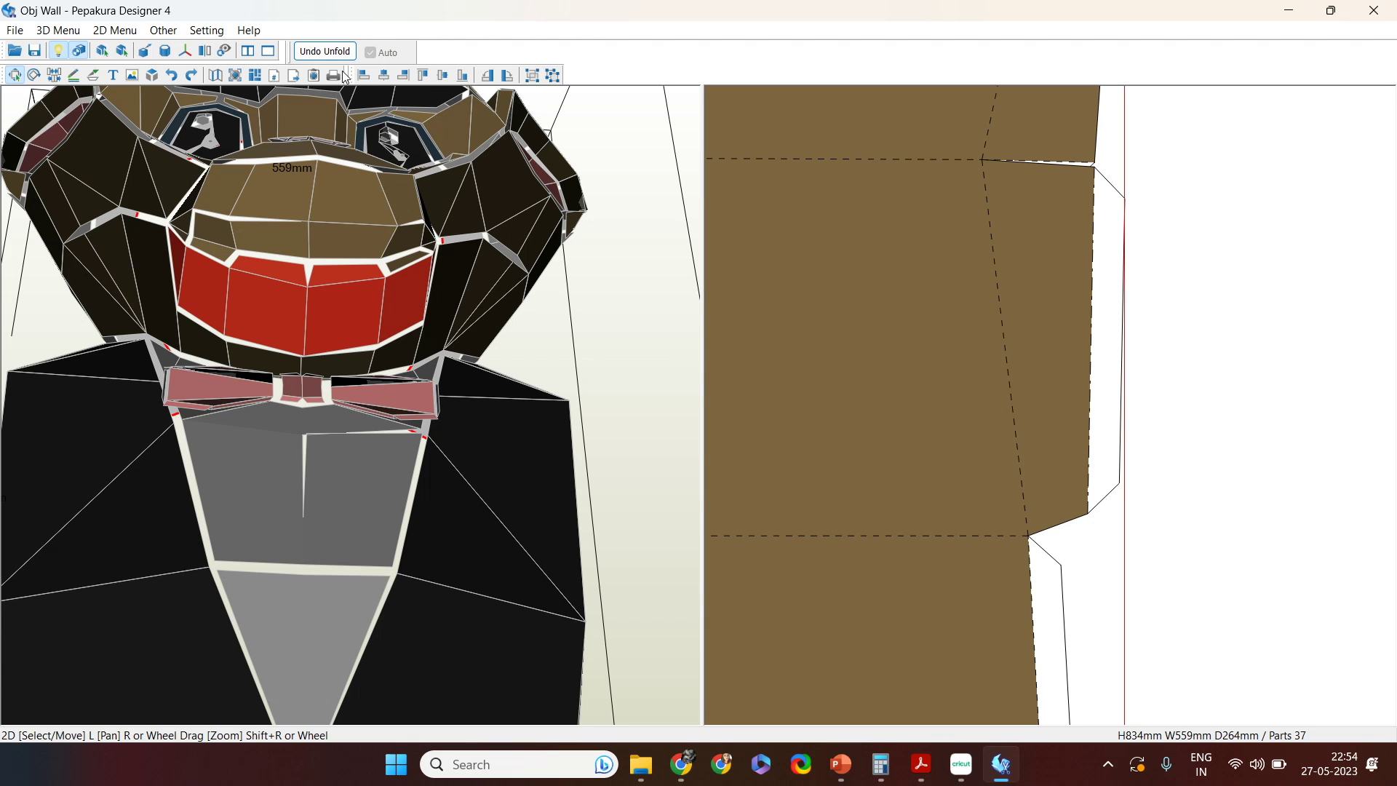
{"action": "left_click", "coordinate": [325, 50]}
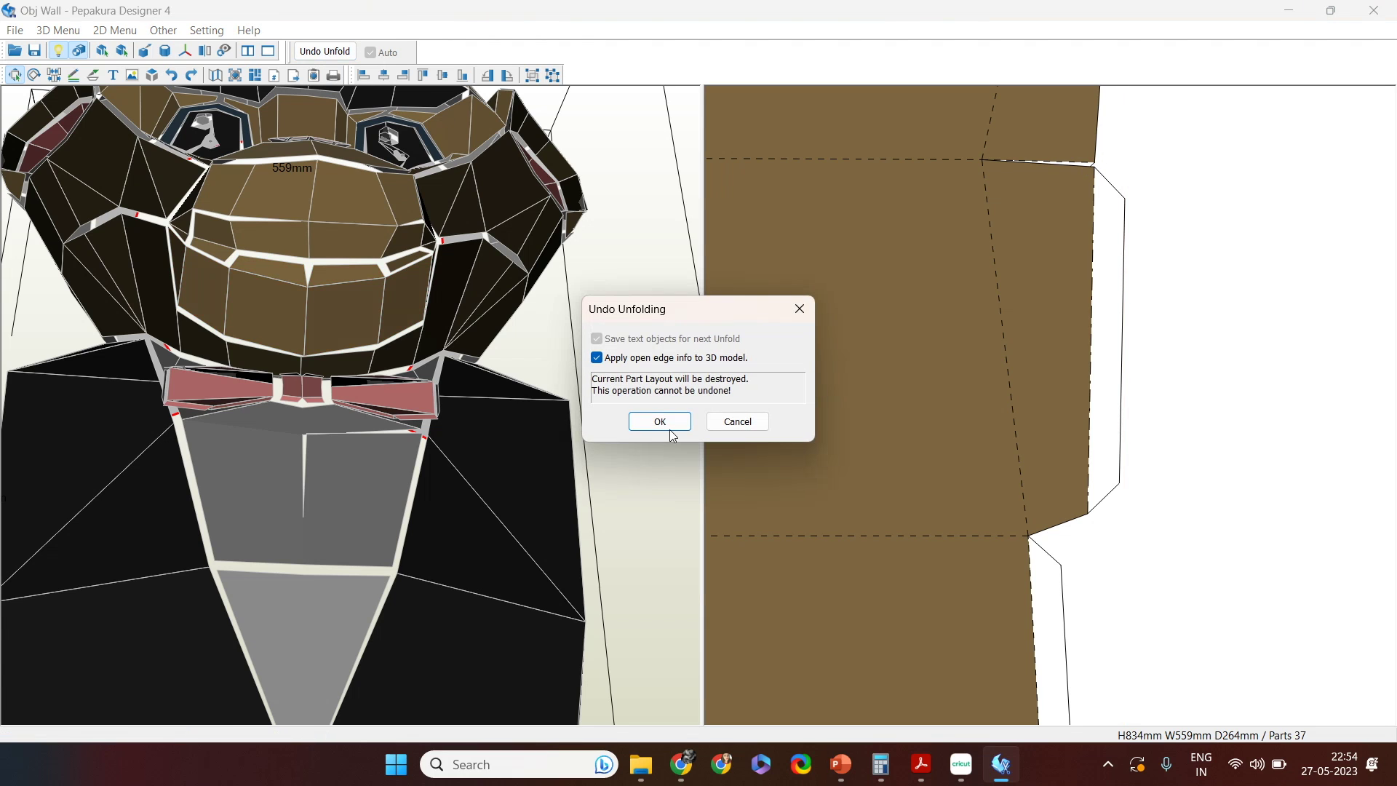
{"action": "left_click", "coordinate": [601, 360]}
{"action": "left_click", "coordinate": [660, 422]}
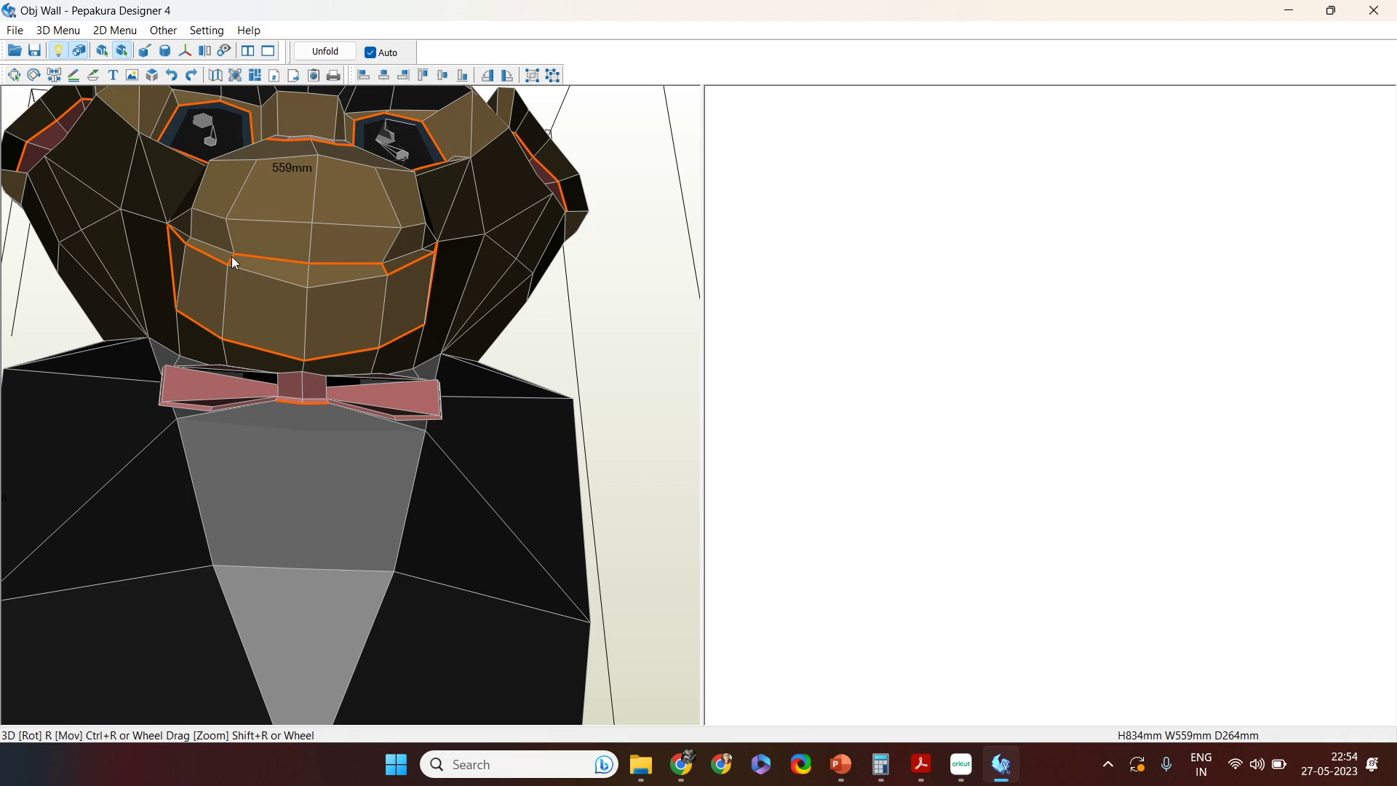
Step: Reroute the middle of the lower lip cut to the lip strip's lower edge so the central lip faces separate from the chin
{"action": "left_click", "coordinate": [146, 51]}
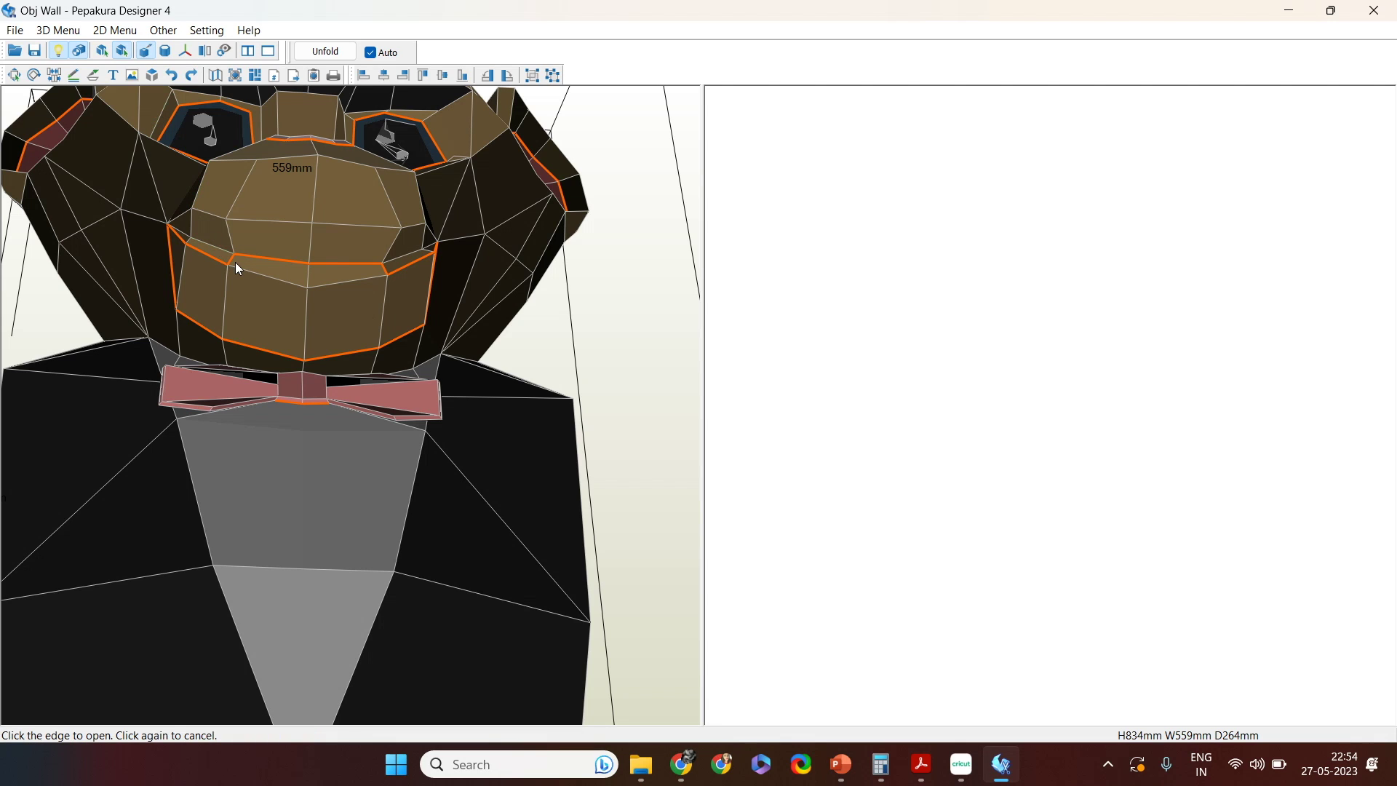
{"action": "left_click", "coordinate": [383, 273]}
{"action": "left_click", "coordinate": [304, 274]}
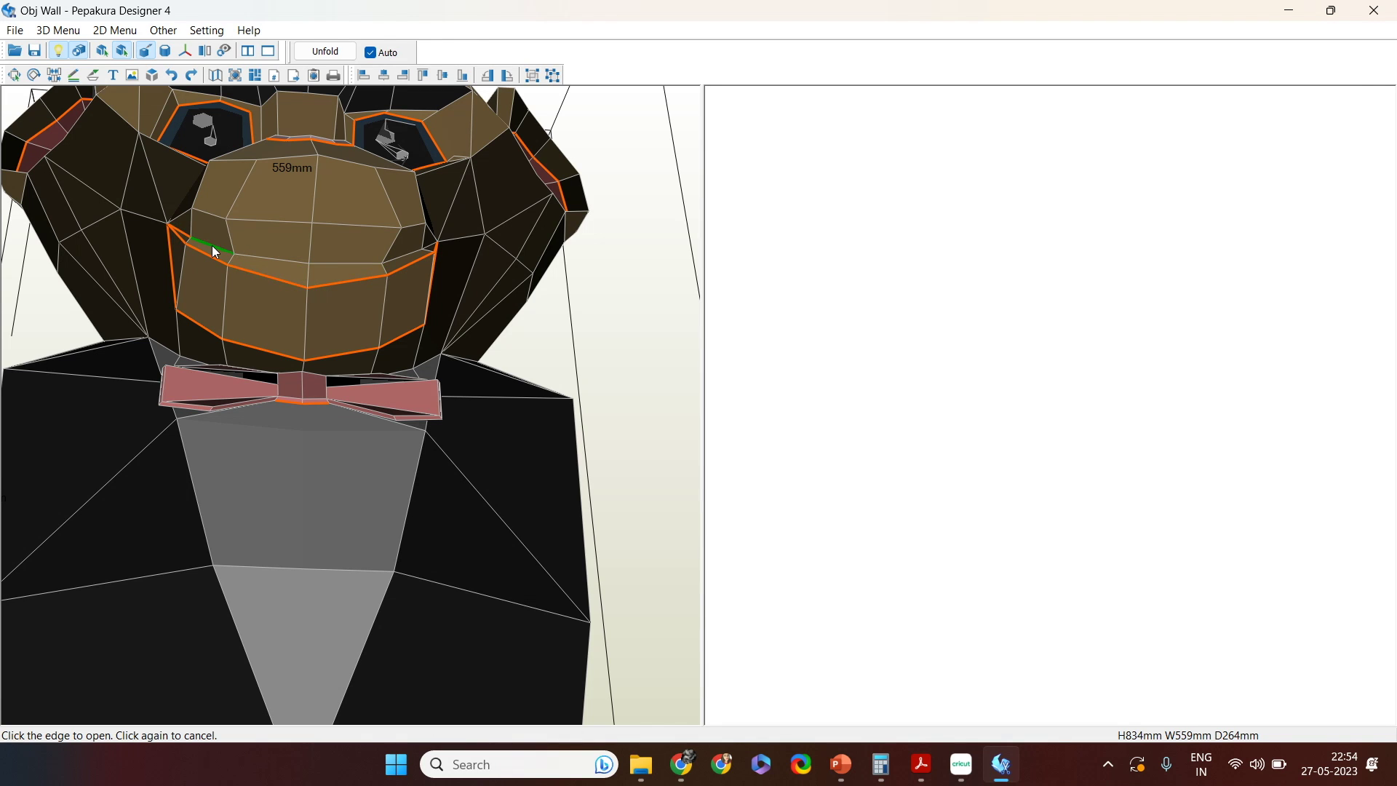
Step: Mark the upper edge of the lower lip strip as open cuts from one mouth corner to the other
{"action": "left_click", "coordinate": [271, 259]}
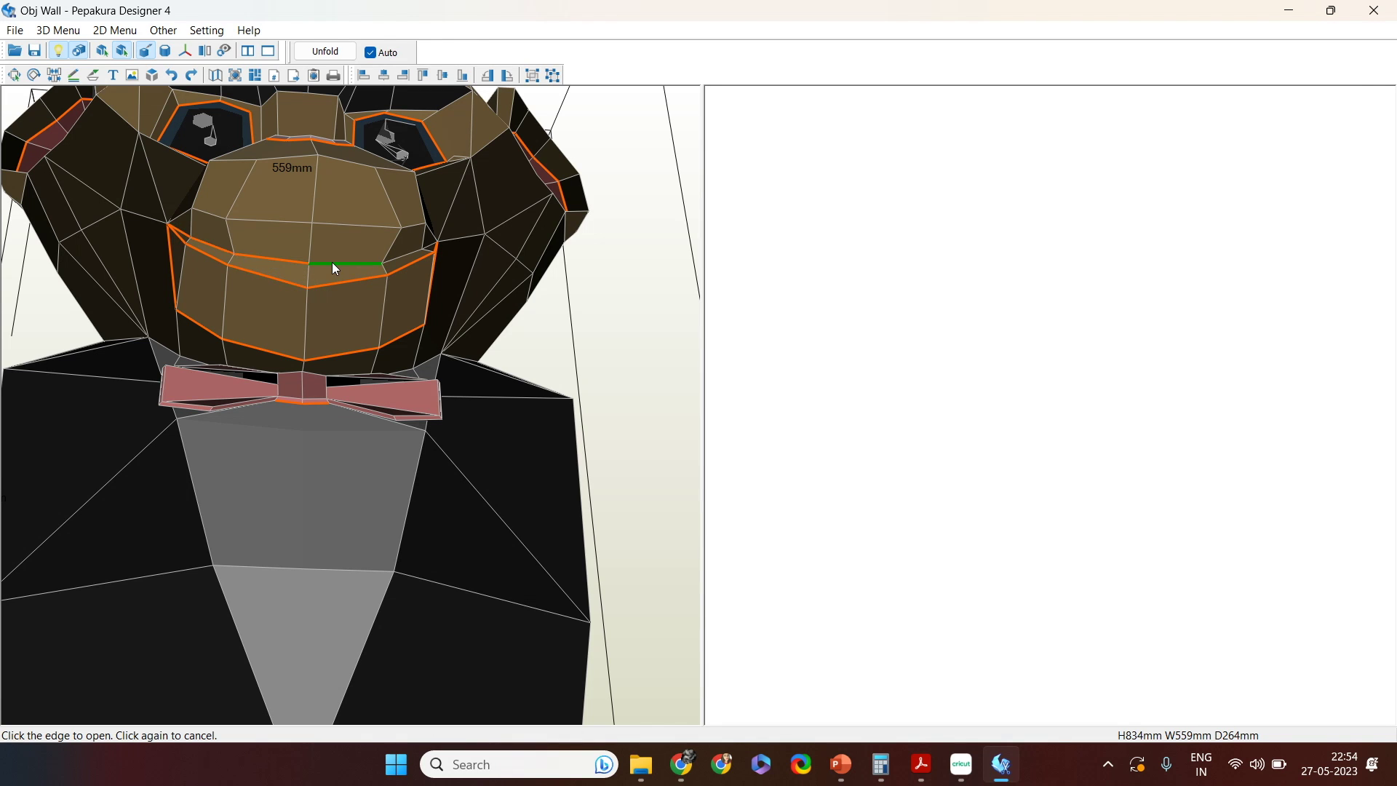
{"action": "left_click", "coordinate": [428, 246]}
{"action": "right_click_drag", "start_coordinate": [546, 289], "coordinate": [639, 324]}
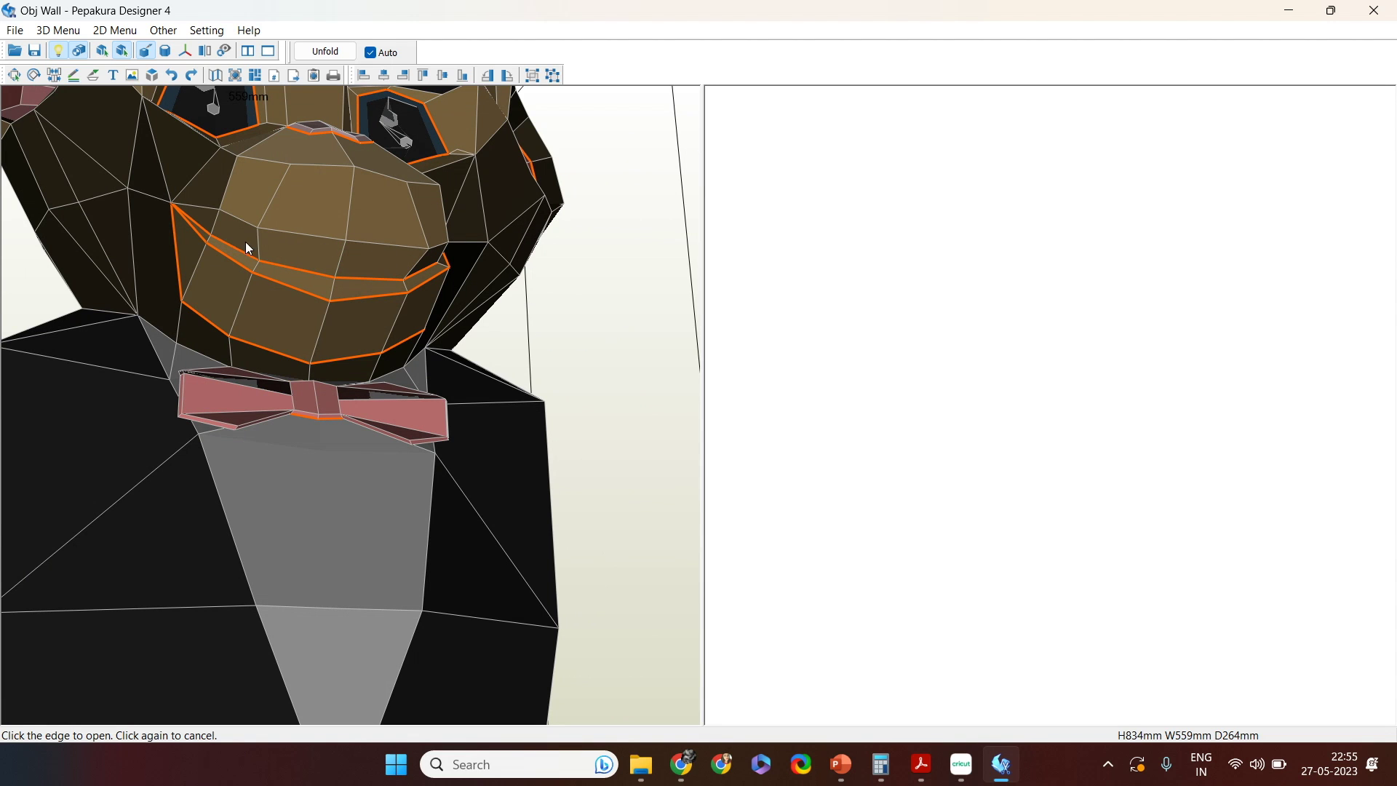
{"action": "right_click_drag", "start_coordinate": [310, 281], "coordinate": [204, 310]}
{"action": "right_click_drag", "start_coordinate": [291, 350], "coordinate": [363, 332]}
{"action": "left_click", "coordinate": [190, 274]}
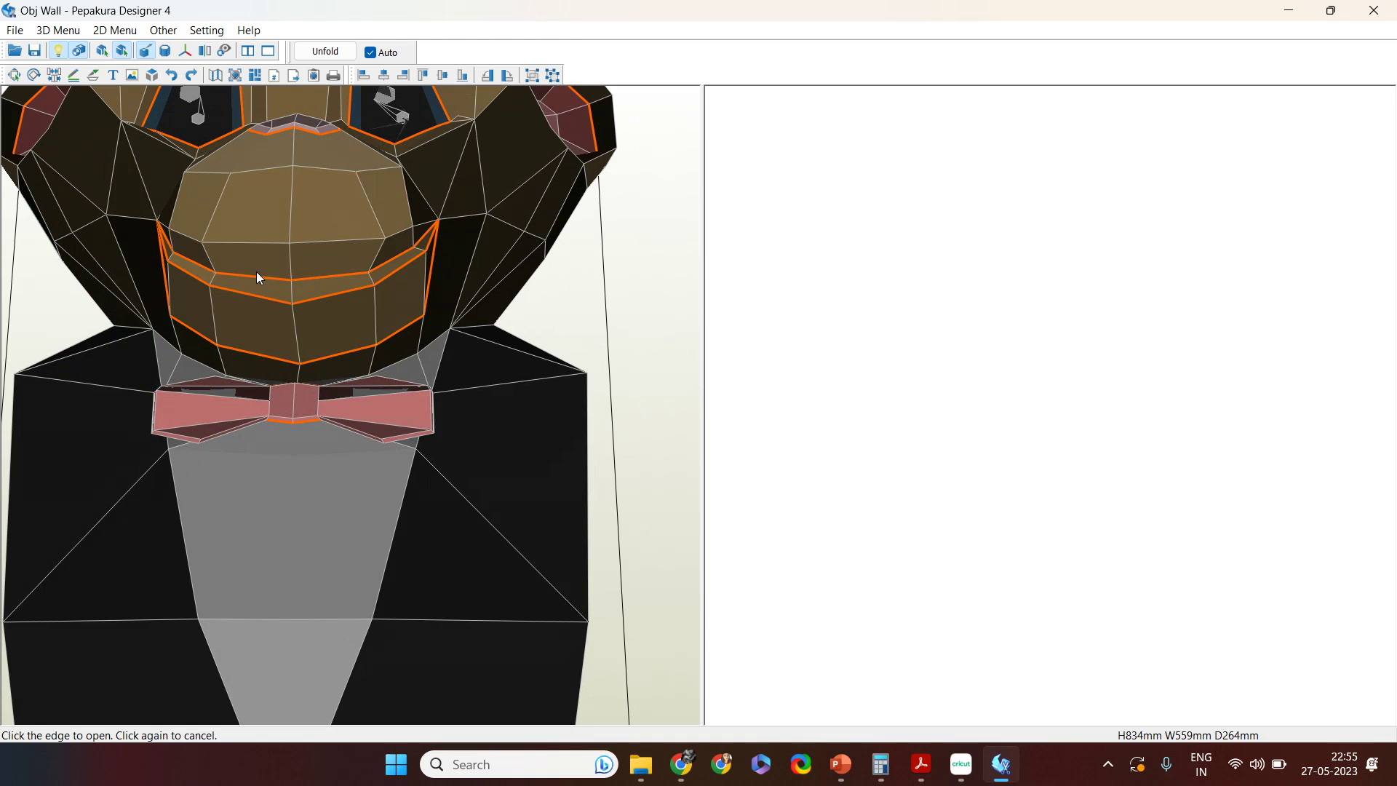
Step: Mark the edges along the top of the upper lip band as open cuts and unfold the model
{"action": "left_click", "coordinate": [181, 240]}
{"action": "left_click", "coordinate": [246, 243]}
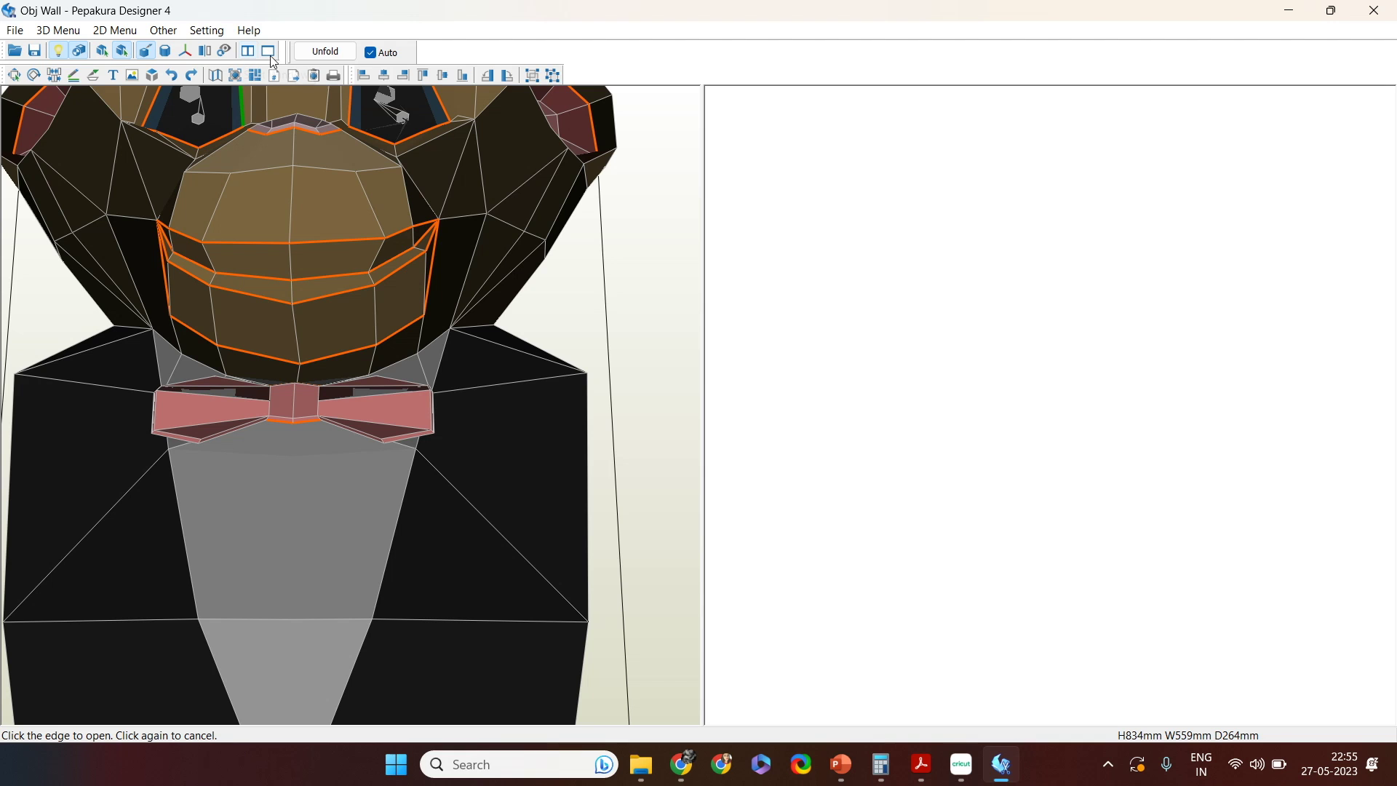
{"action": "left_click", "coordinate": [318, 54]}
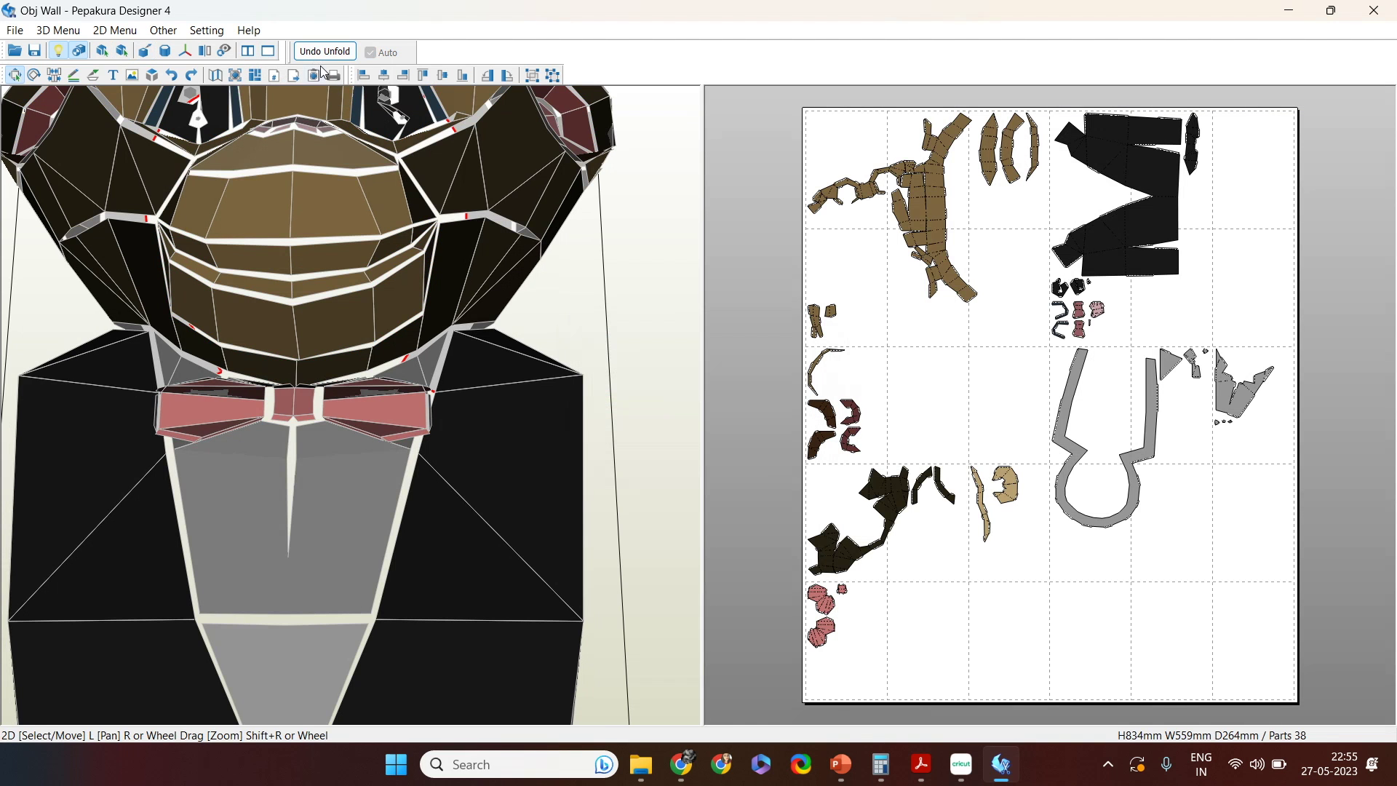
Step: Select the chin band among the unfolded parts and examine the shape and flaps of its flat part
{"action": "scroll", "coordinate": [1002, 187], "scroll_direction": "up", "scroll_amount": 6}
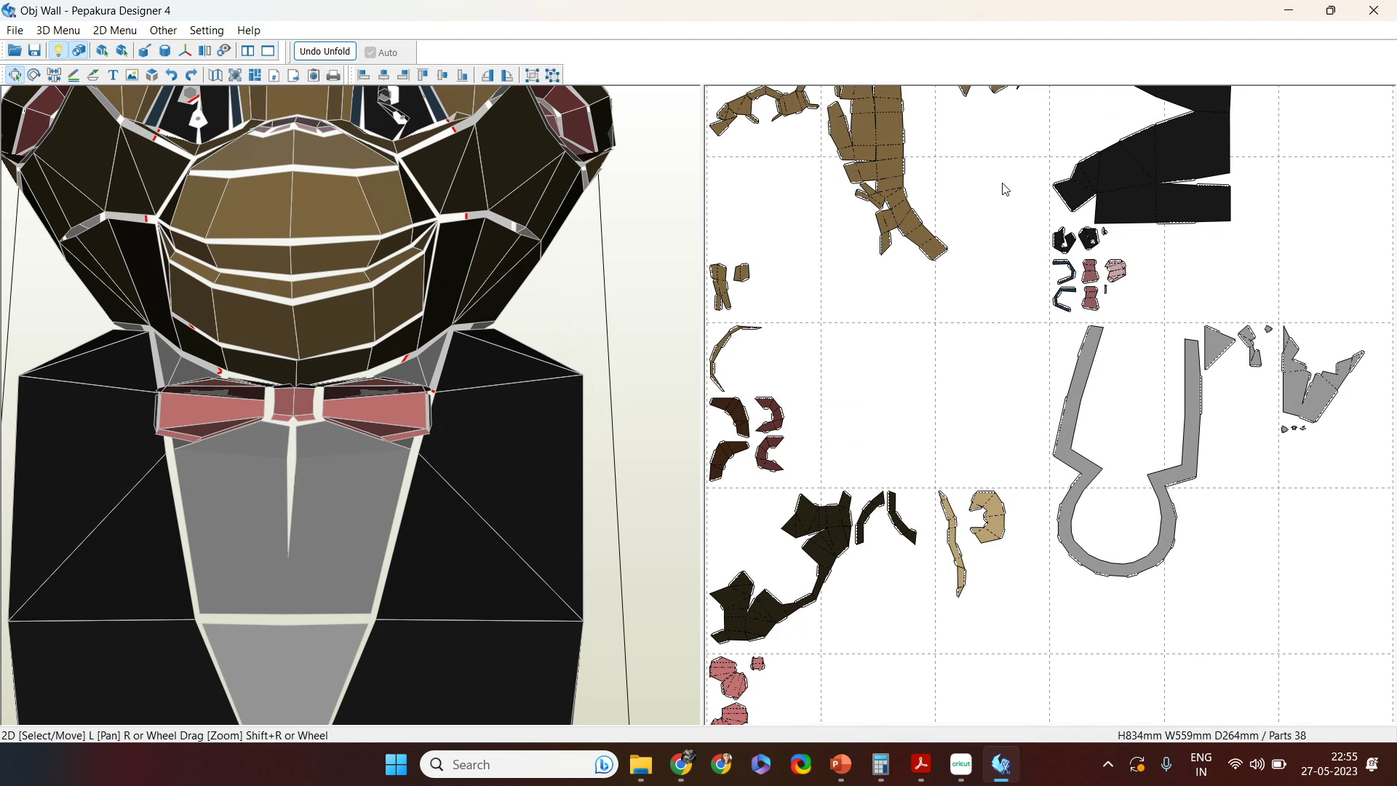
{"action": "right_click_drag", "start_coordinate": [969, 403], "coordinate": [979, 615]}
{"action": "left_click", "coordinate": [884, 380]}
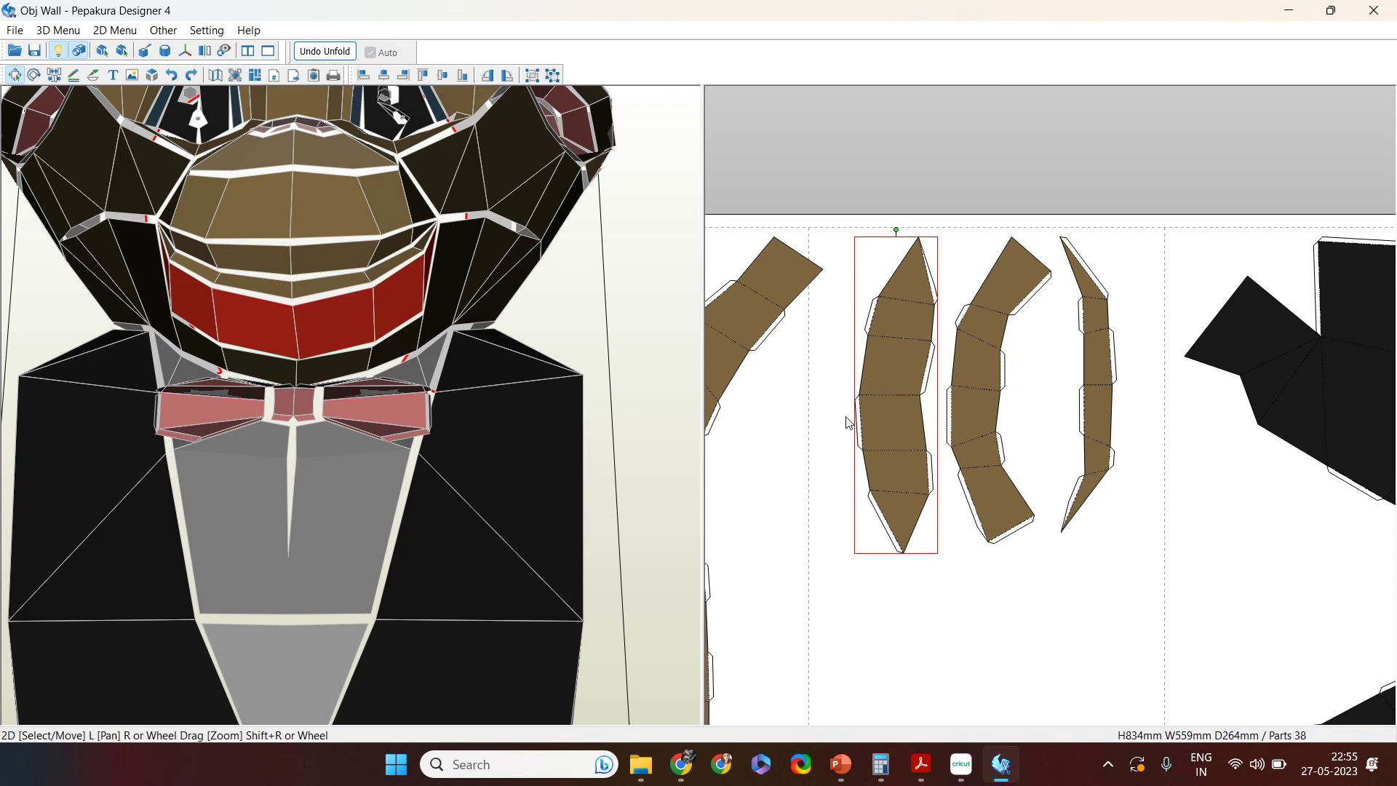
{"action": "scroll", "coordinate": [848, 422], "scroll_direction": "up", "scroll_amount": 3}
{"action": "scroll", "coordinate": [850, 374], "scroll_direction": "up", "scroll_amount": 1}
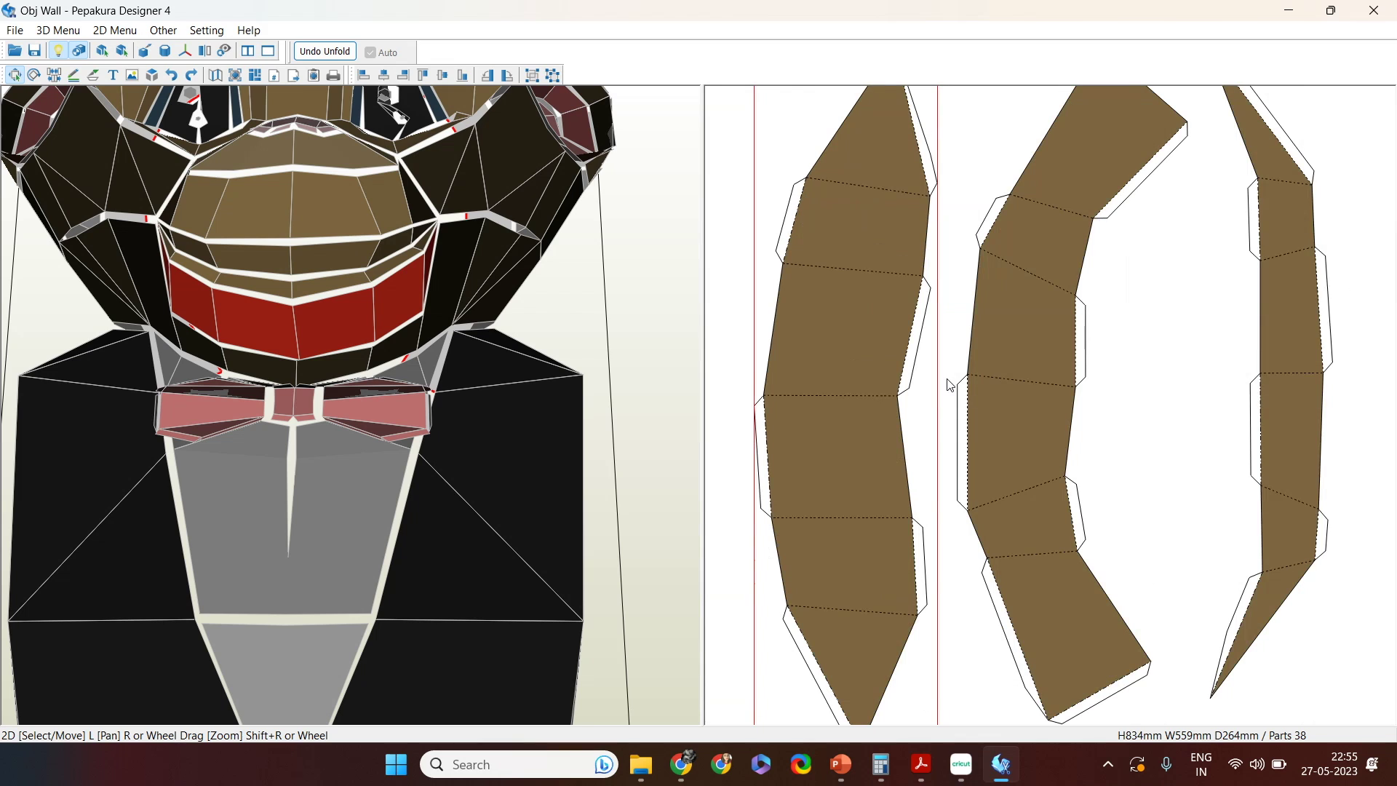
{"action": "middle_click_drag", "start_coordinate": [904, 91], "coordinate": [893, 177]}
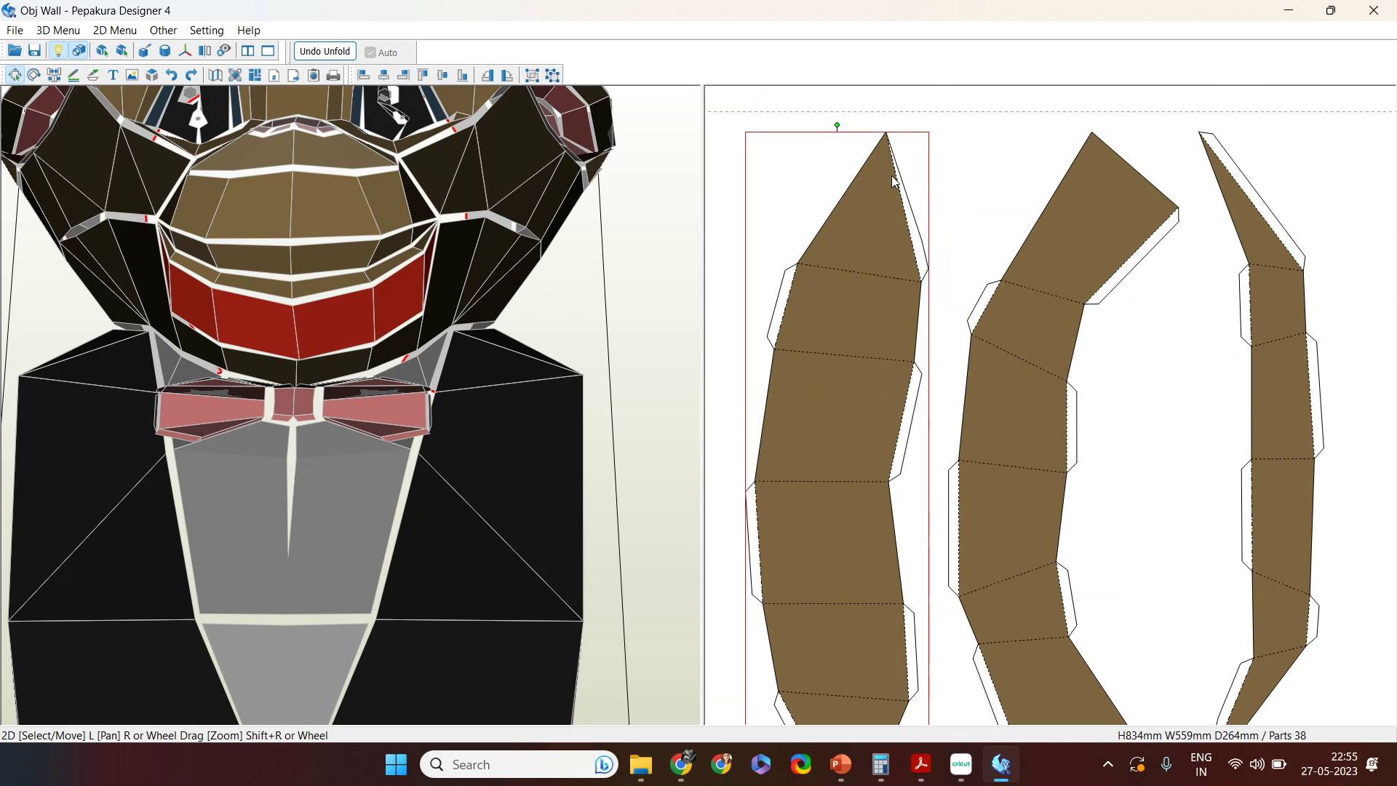
{"action": "middle_click_drag", "start_coordinate": [908, 528], "coordinate": [882, 409]}
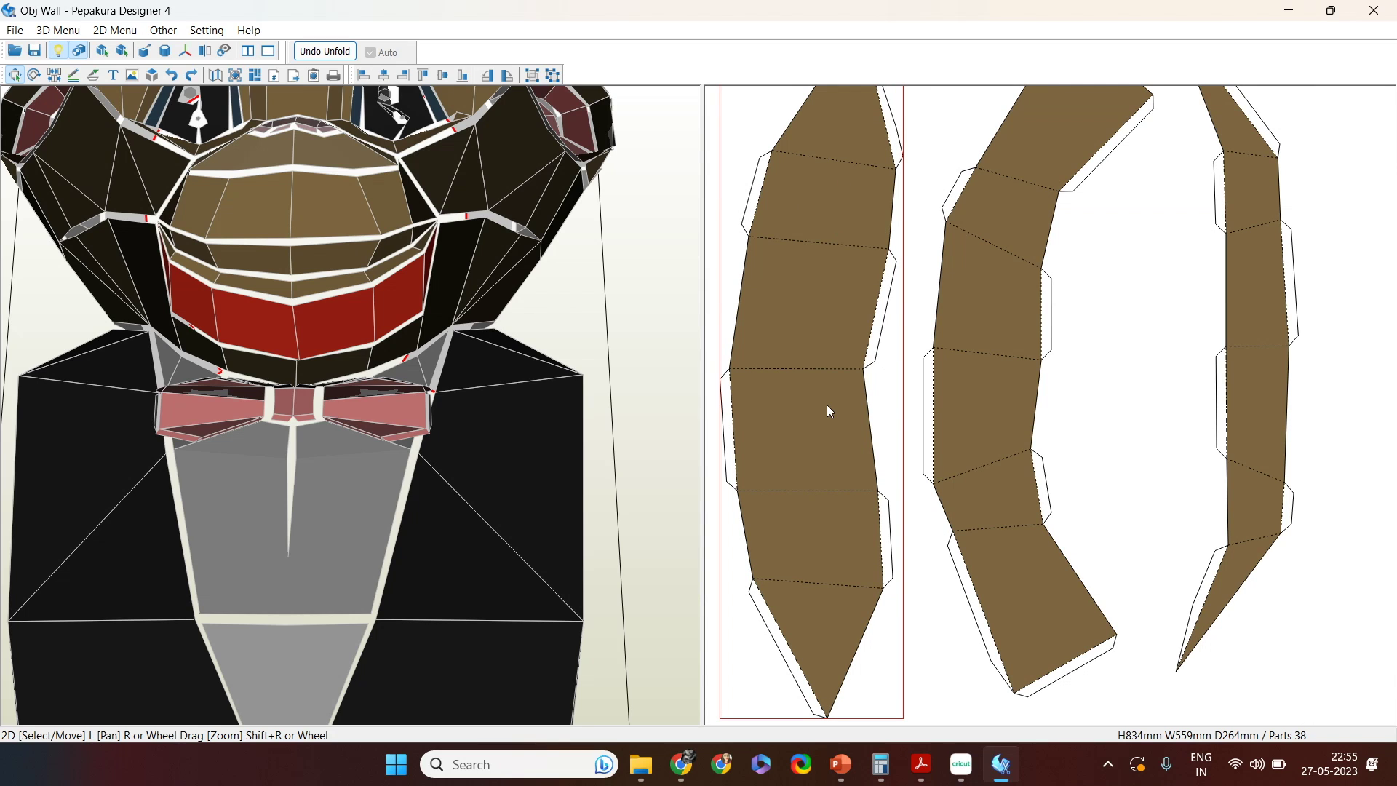
Step: Select the muzzle band and the upper and lower lip strips in turn to match each flat part with the model
{"action": "left_click", "coordinate": [989, 345]}
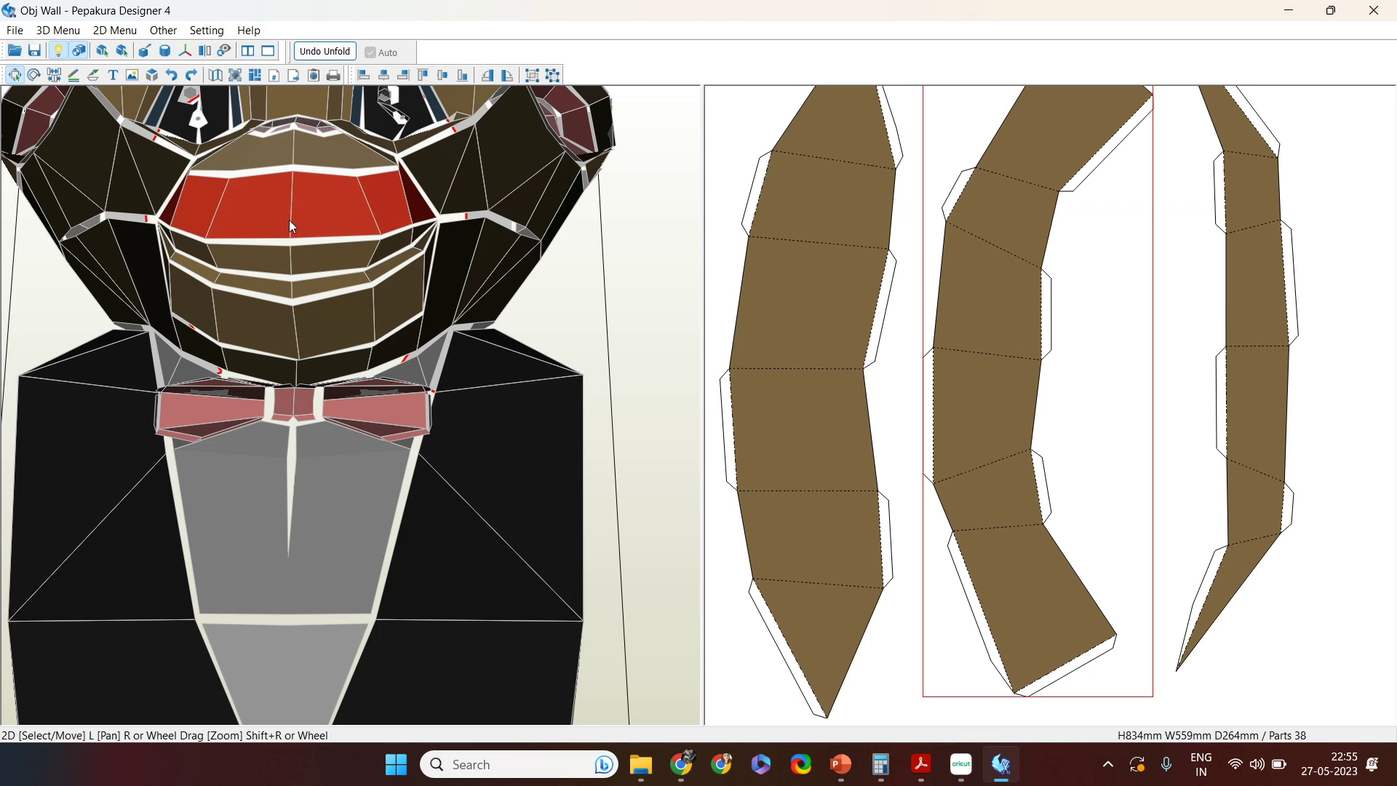
{"action": "left_click", "coordinate": [1258, 328]}
{"action": "scroll", "coordinate": [1239, 365], "scroll_direction": "down", "scroll_amount": 1}
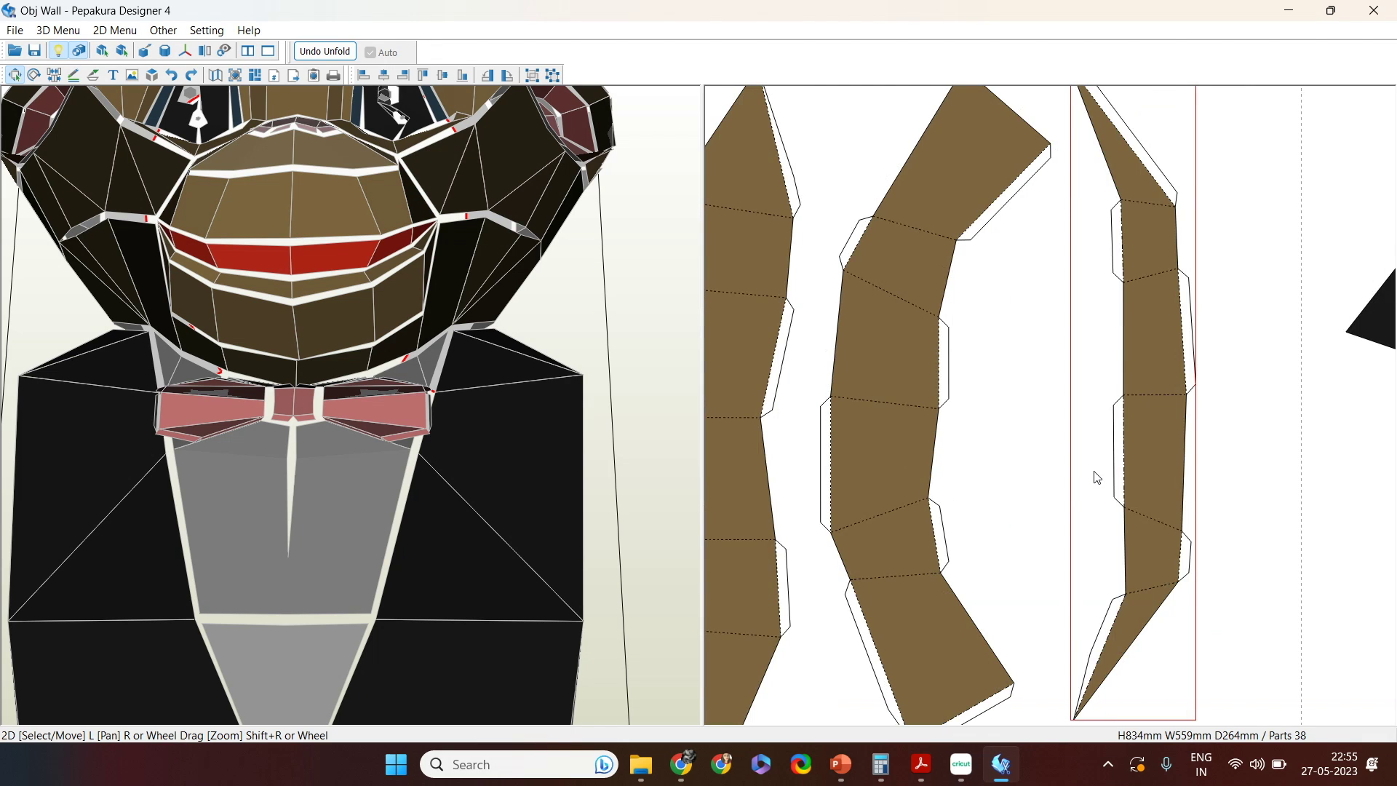
{"action": "scroll", "coordinate": [1127, 468], "scroll_direction": "up", "scroll_amount": 3}
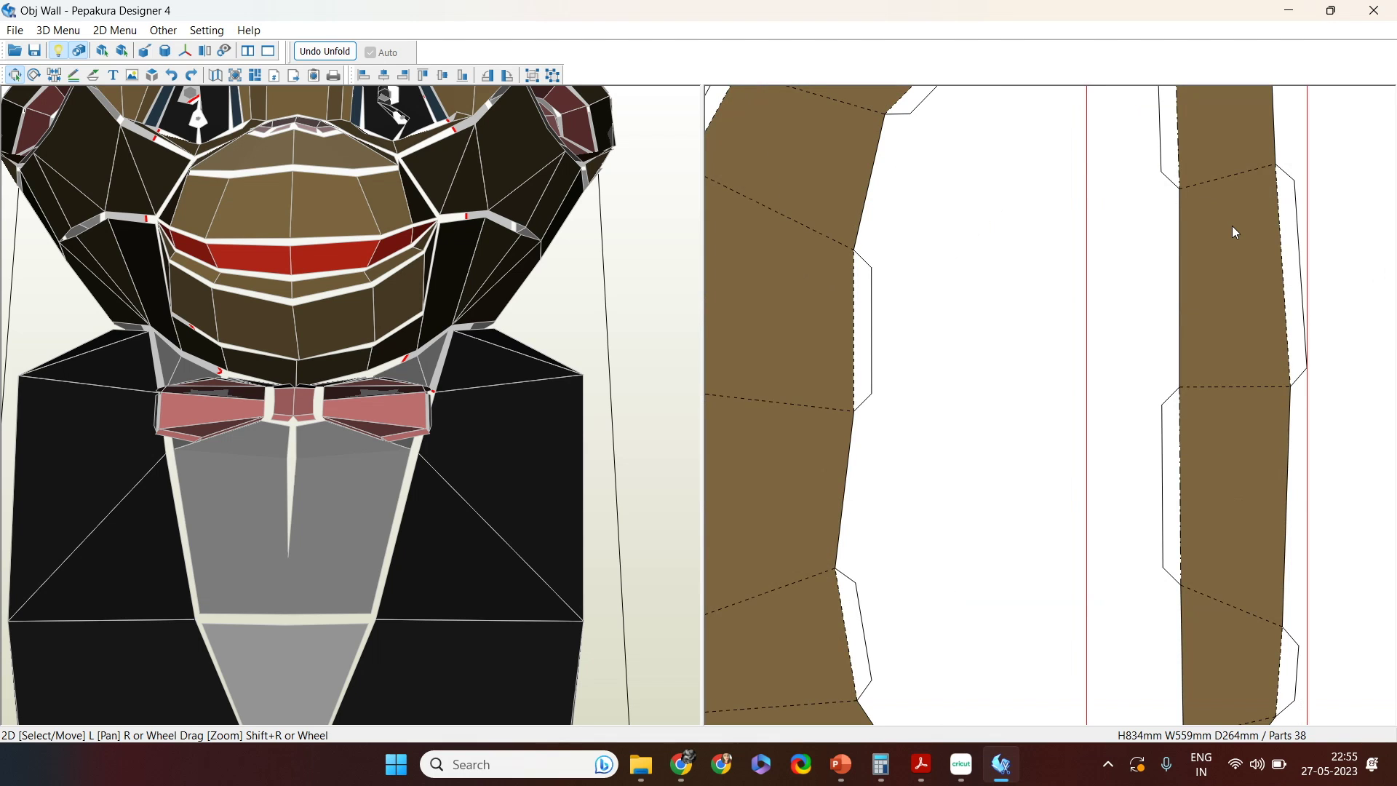
{"action": "scroll", "coordinate": [1233, 226], "scroll_direction": "down", "scroll_amount": 3}
{"action": "scroll", "coordinate": [936, 577], "scroll_direction": "down", "scroll_amount": 1}
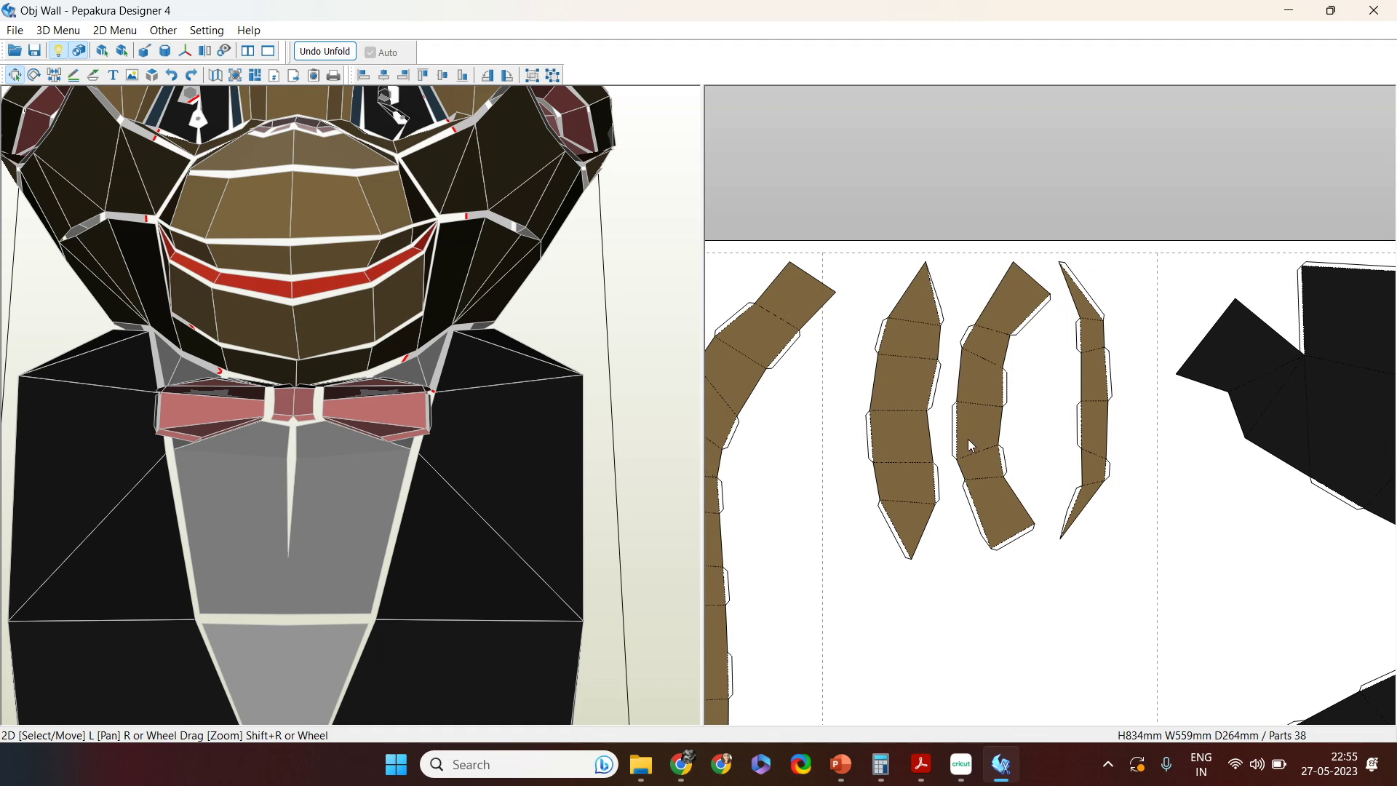
{"action": "scroll", "coordinate": [959, 587], "scroll_direction": "down", "scroll_amount": 2}
Step: Move the curved lower lip part beneath the other muzzle strips on the page and examine it
{"action": "right_click_drag", "start_coordinate": [1201, 592], "coordinate": [1255, 275]}
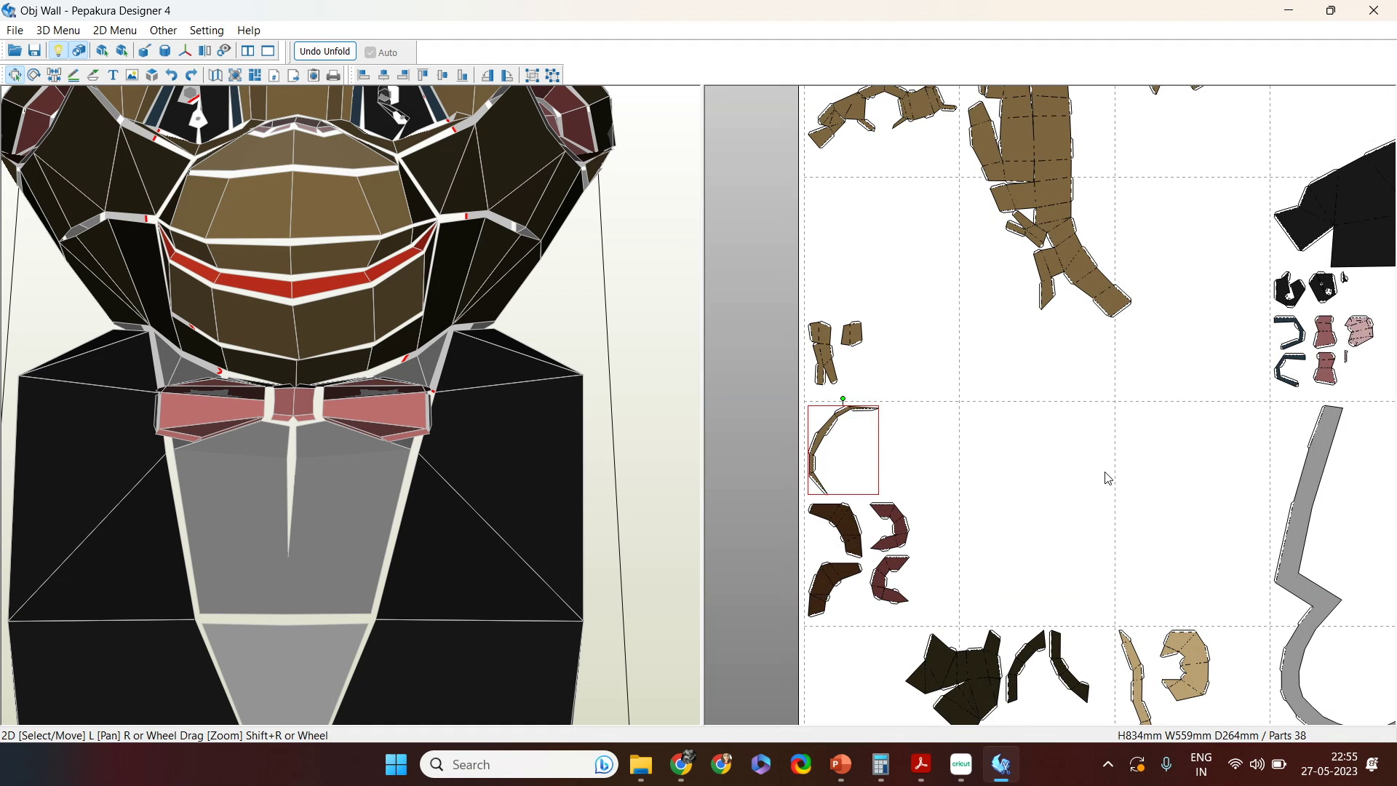
{"action": "left_click_drag", "start_coordinate": [824, 435], "coordinate": [1194, 162]}
{"action": "right_click_drag", "start_coordinate": [1044, 458], "coordinate": [1008, 557]}
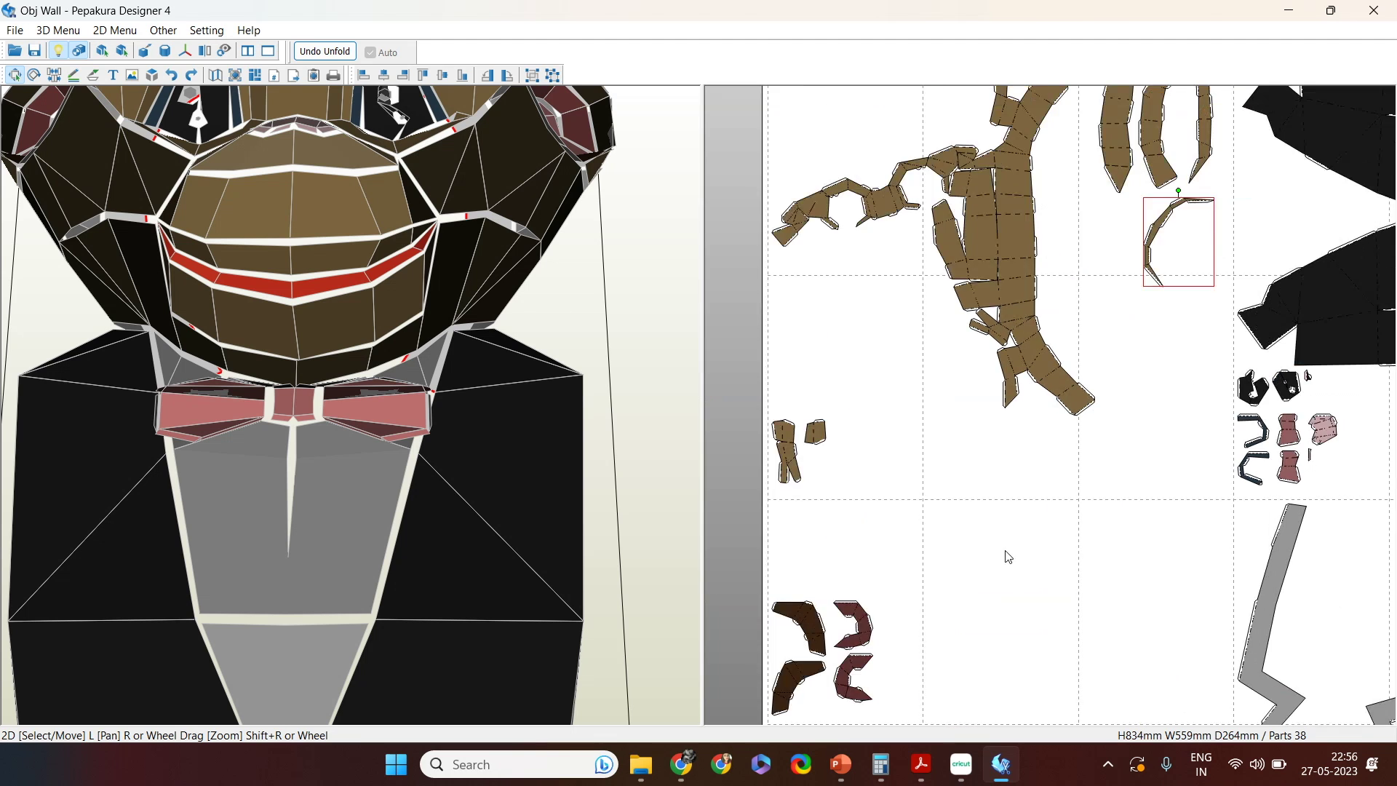
{"action": "right_click_drag", "start_coordinate": [1100, 284], "coordinate": [958, 509]}
{"action": "scroll", "coordinate": [958, 510], "scroll_direction": "up", "scroll_amount": 5}
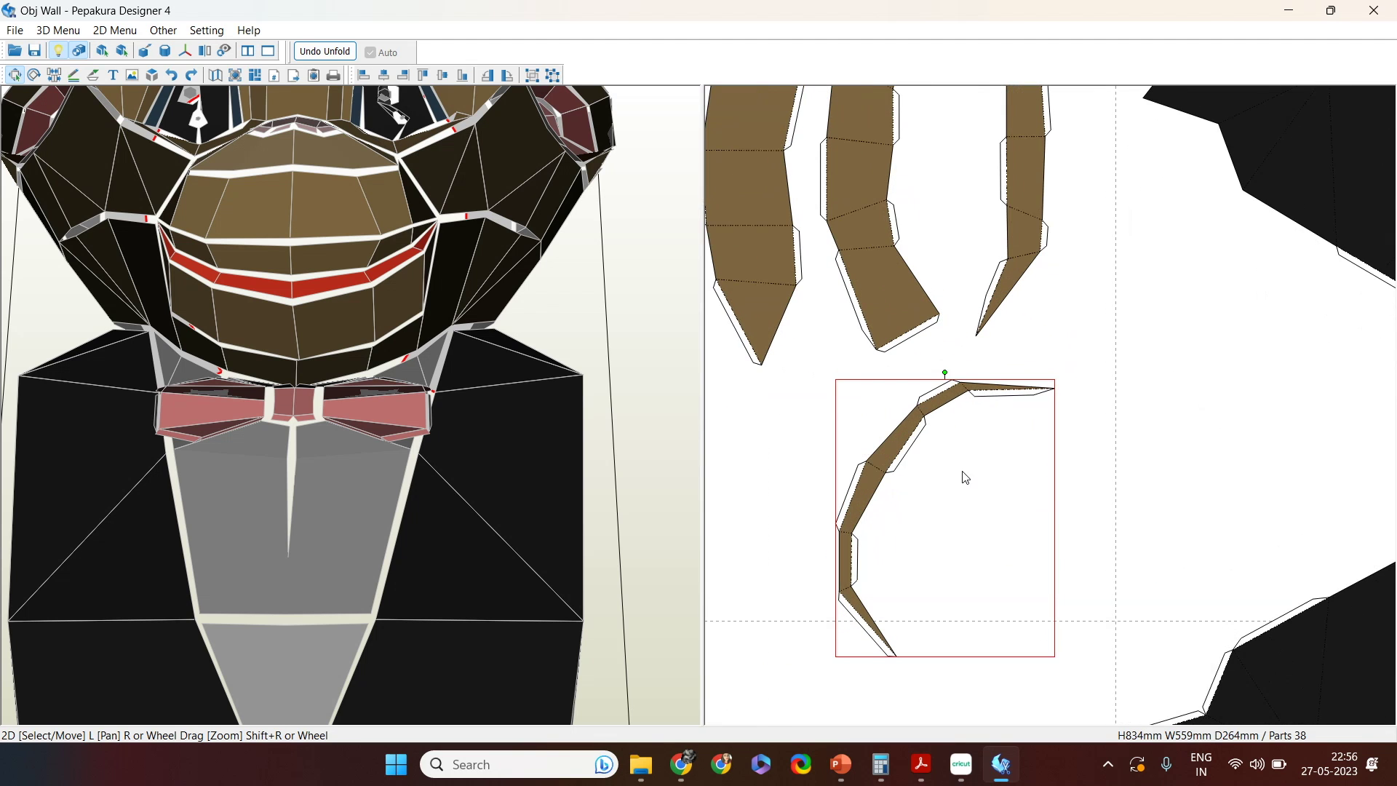
{"action": "scroll", "coordinate": [866, 475], "scroll_direction": "up", "scroll_amount": 1}
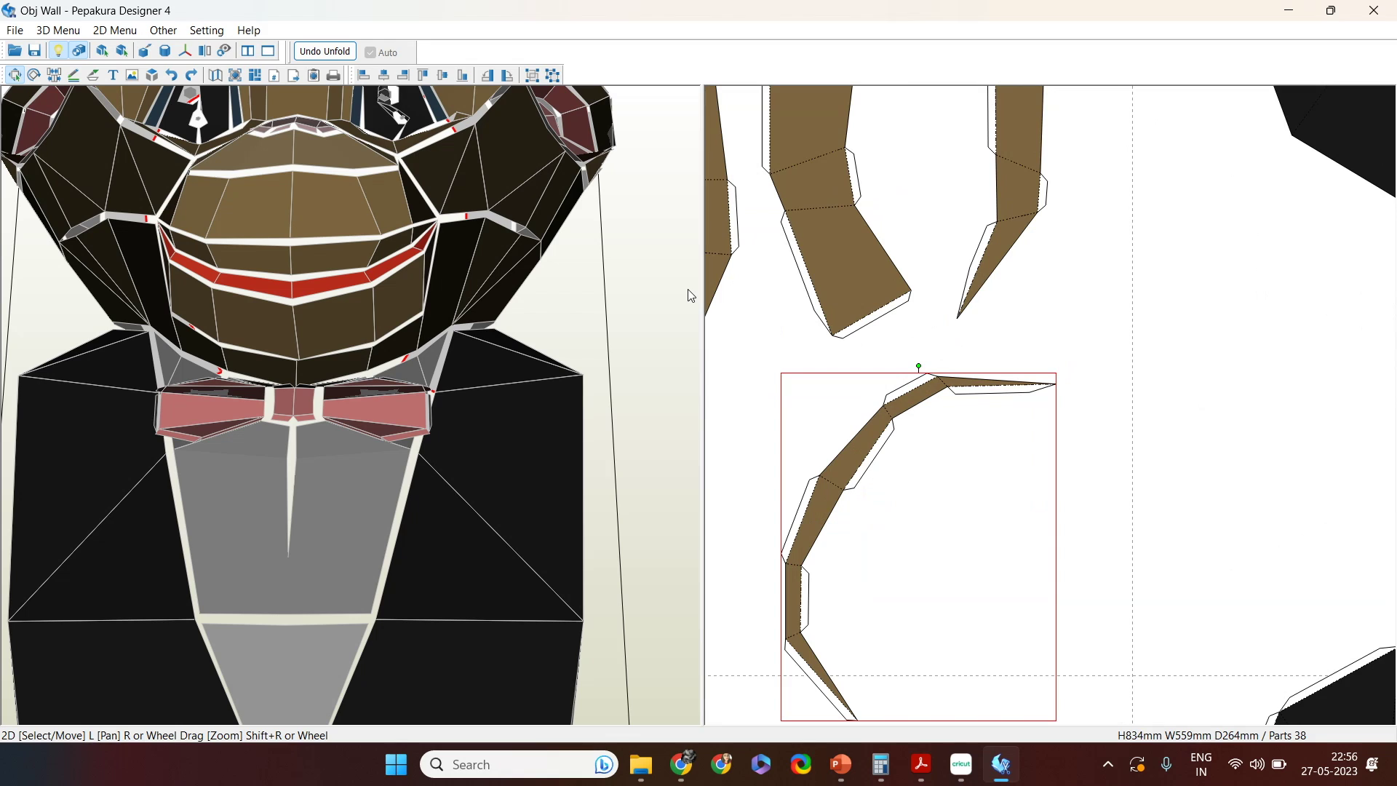
Step: Undo the unfolding again, leaving its open edge info unapplied to the 3D model
{"action": "left_click", "coordinate": [324, 51]}
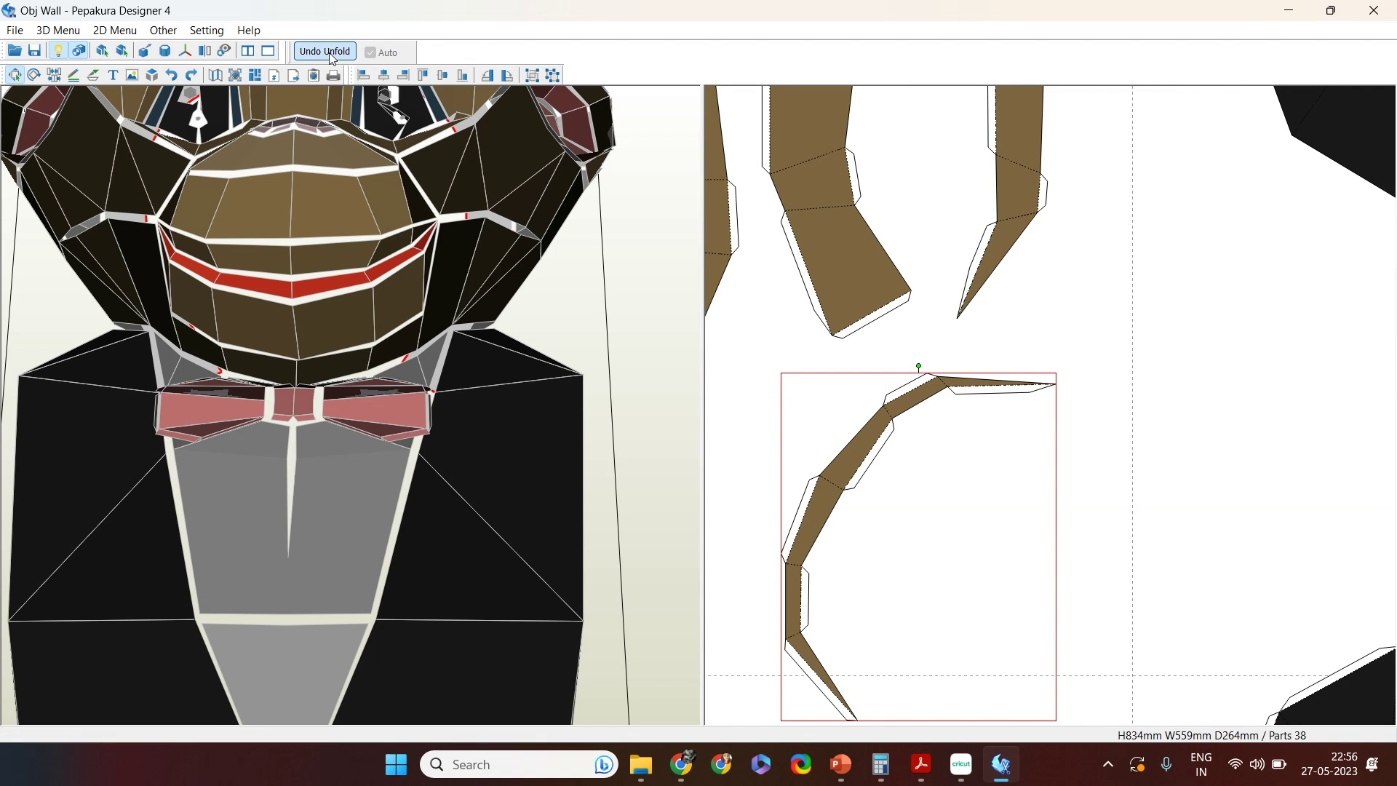
{"action": "left_click", "coordinate": [597, 357]}
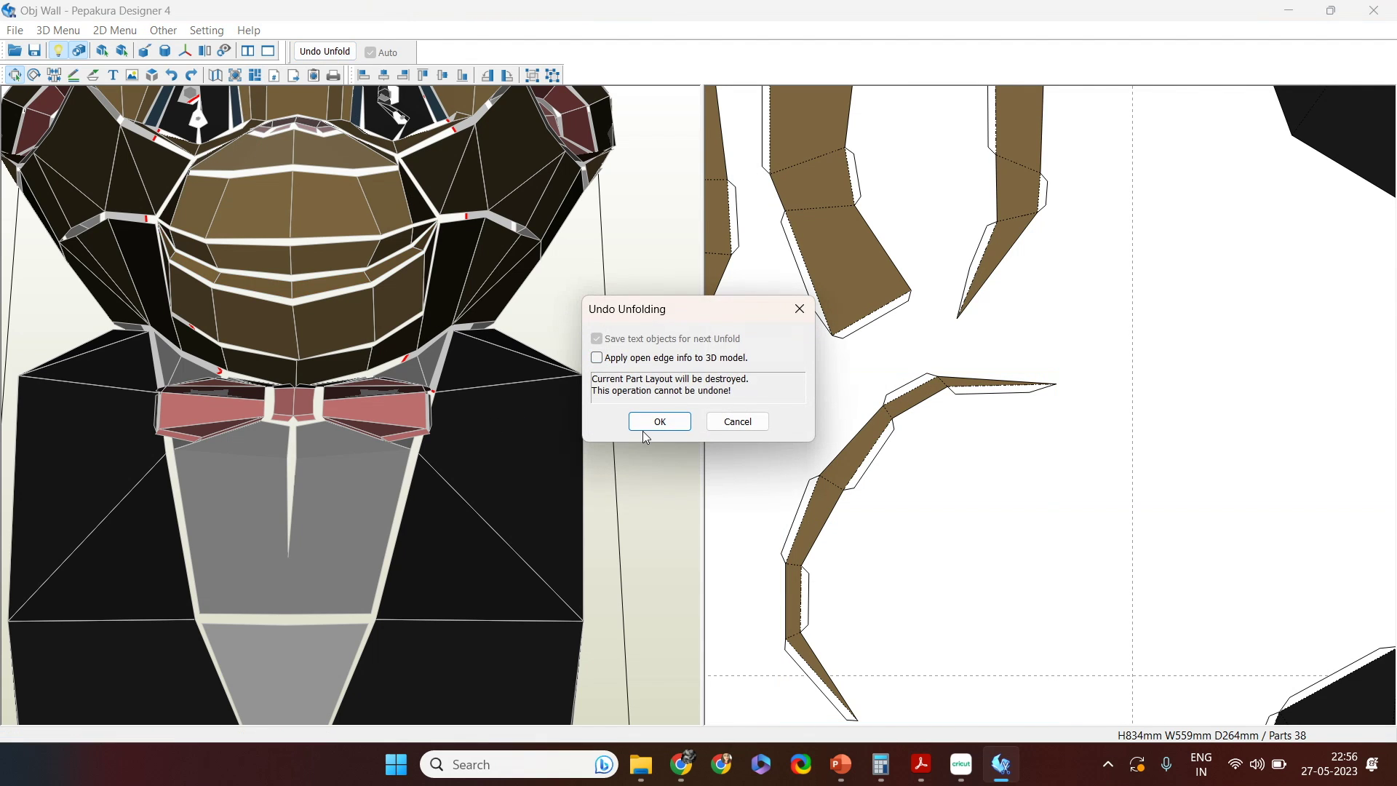
{"action": "left_click", "coordinate": [659, 422]}
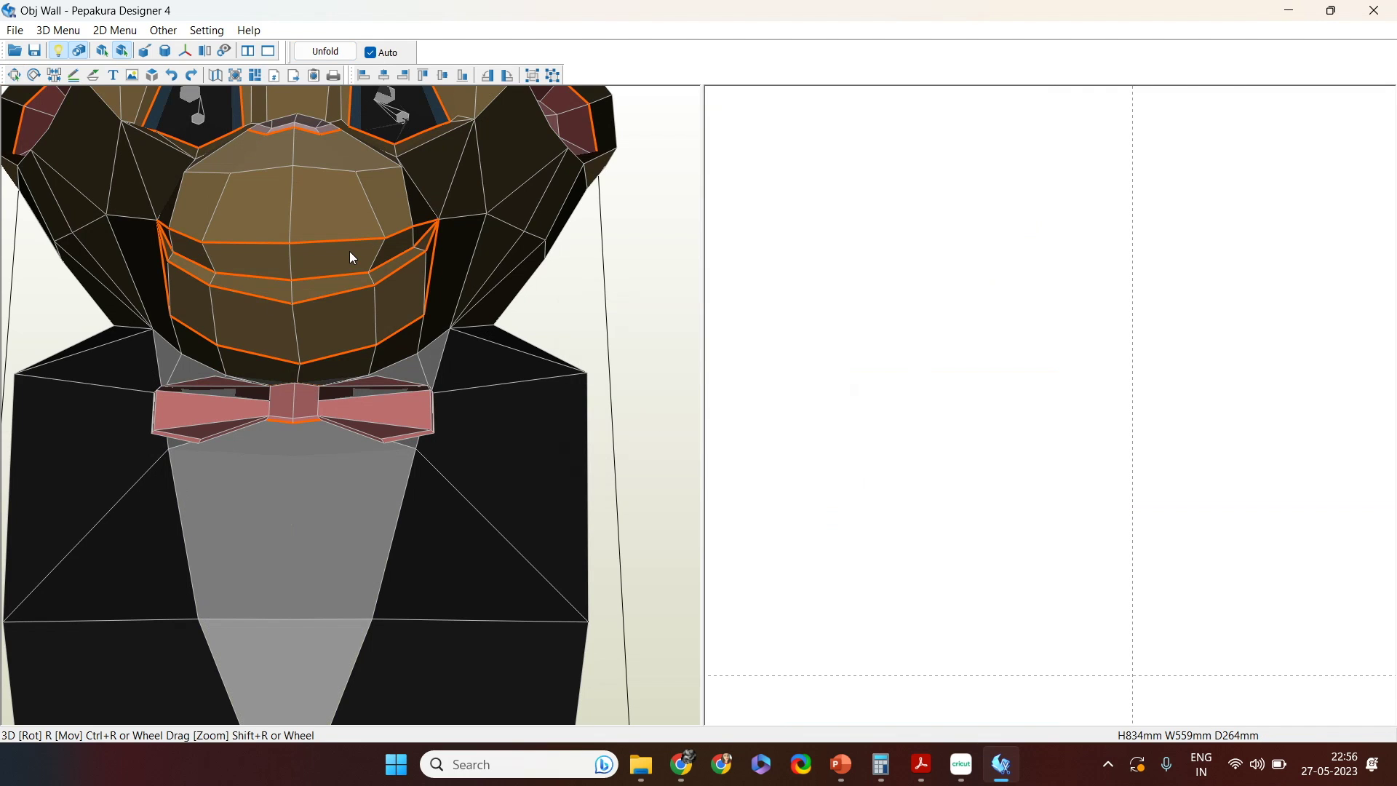
Step: Mark the cheek edges and the upper edge of the front muzzle band as open cuts to separate it from the top of the muzzle
{"action": "left_click_drag", "start_coordinate": [430, 324], "coordinate": [115, 234]}
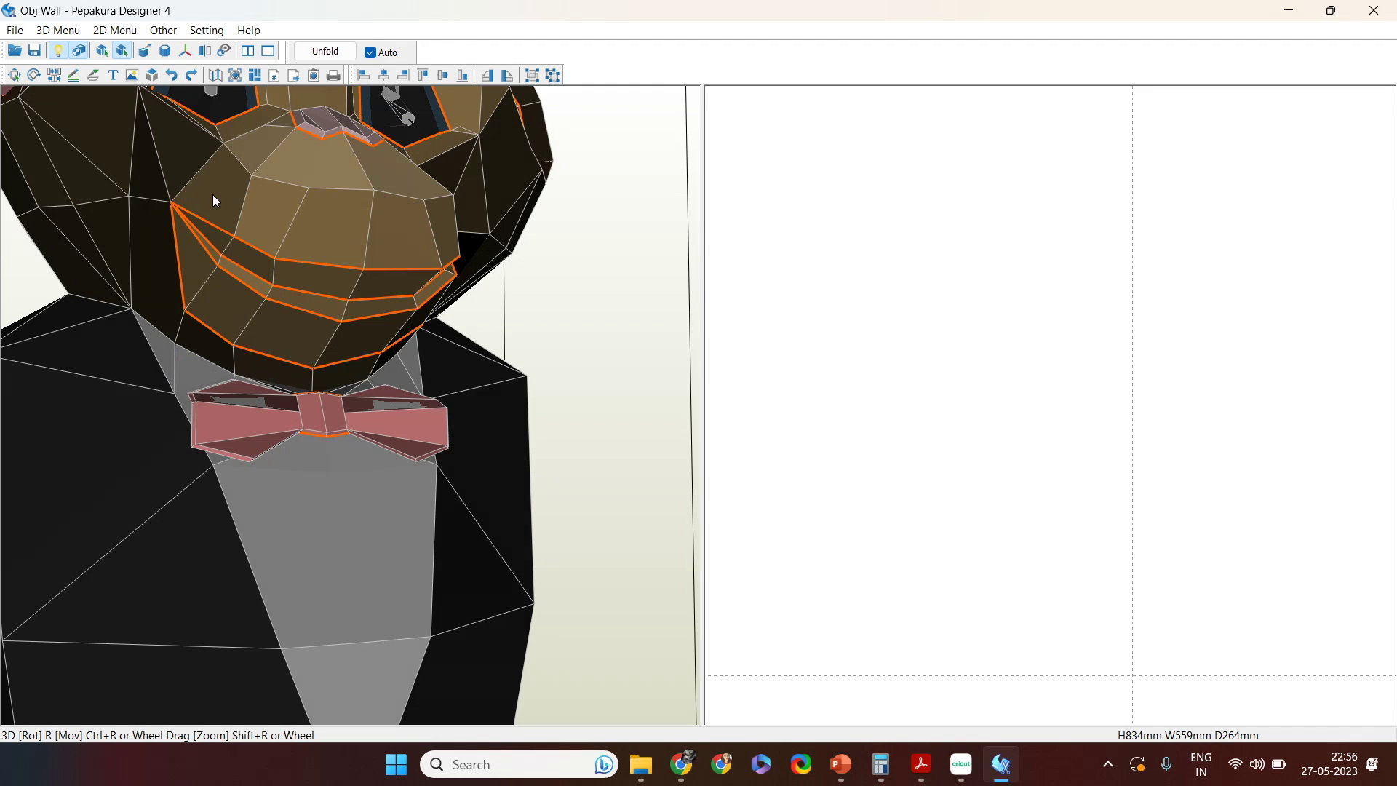
{"action": "left_click", "coordinate": [144, 50]}
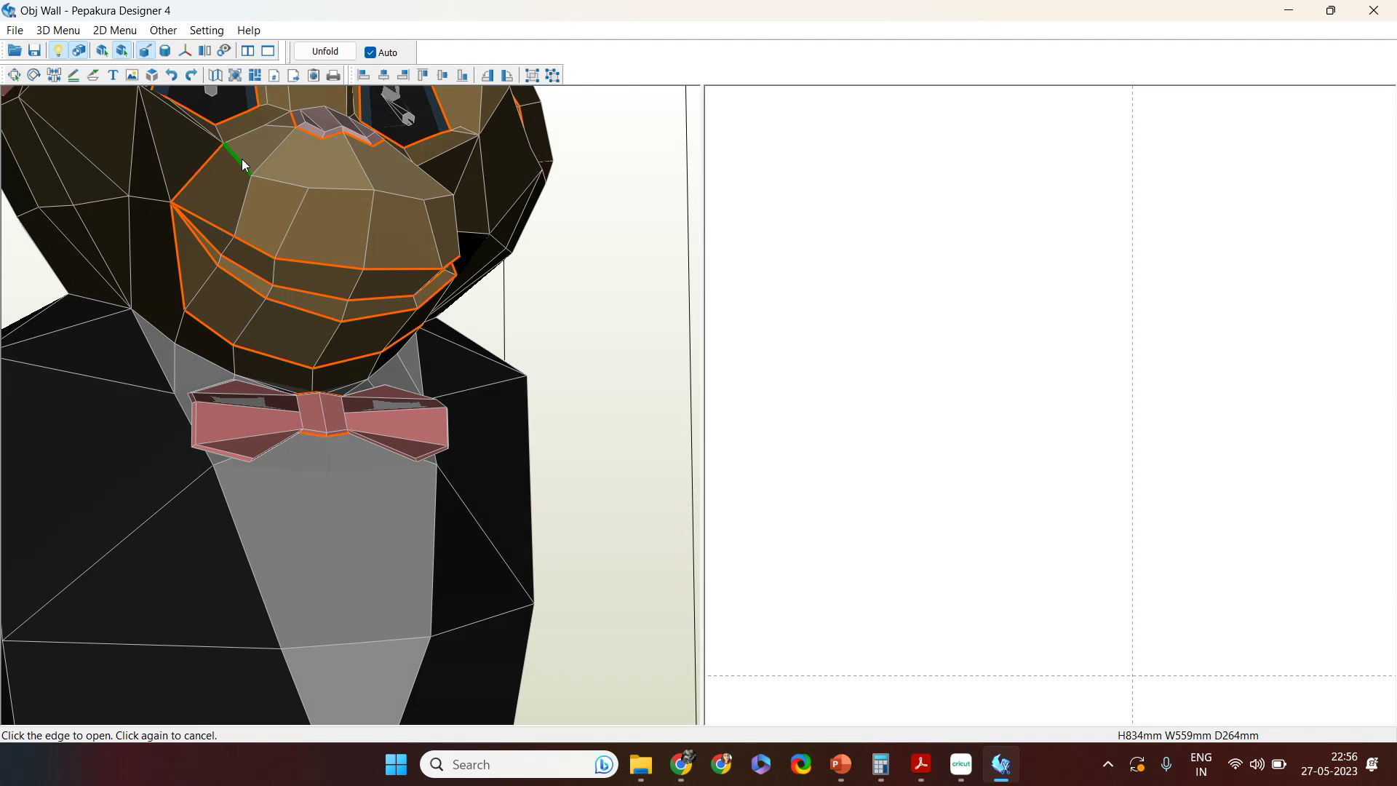
{"action": "left_click", "coordinate": [282, 182]}
{"action": "left_click_drag", "start_coordinate": [447, 200], "coordinate": [530, 259]}
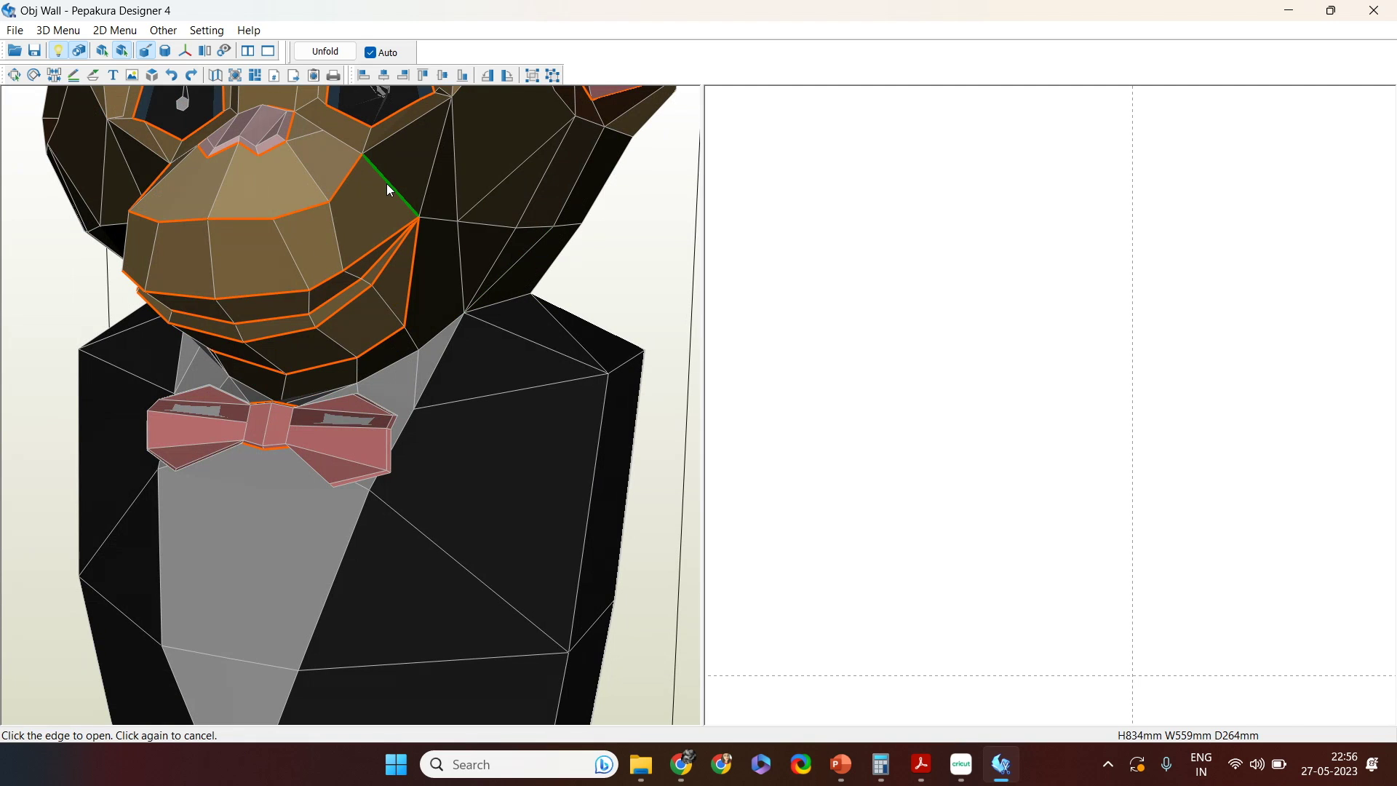
Step: Mark the edges running from the cheeks up to the nose as open cuts to outline the top of the muzzle on both sides
{"action": "left_click", "coordinate": [326, 133]}
{"action": "right_click_drag", "start_coordinate": [326, 132], "coordinate": [358, 211]}
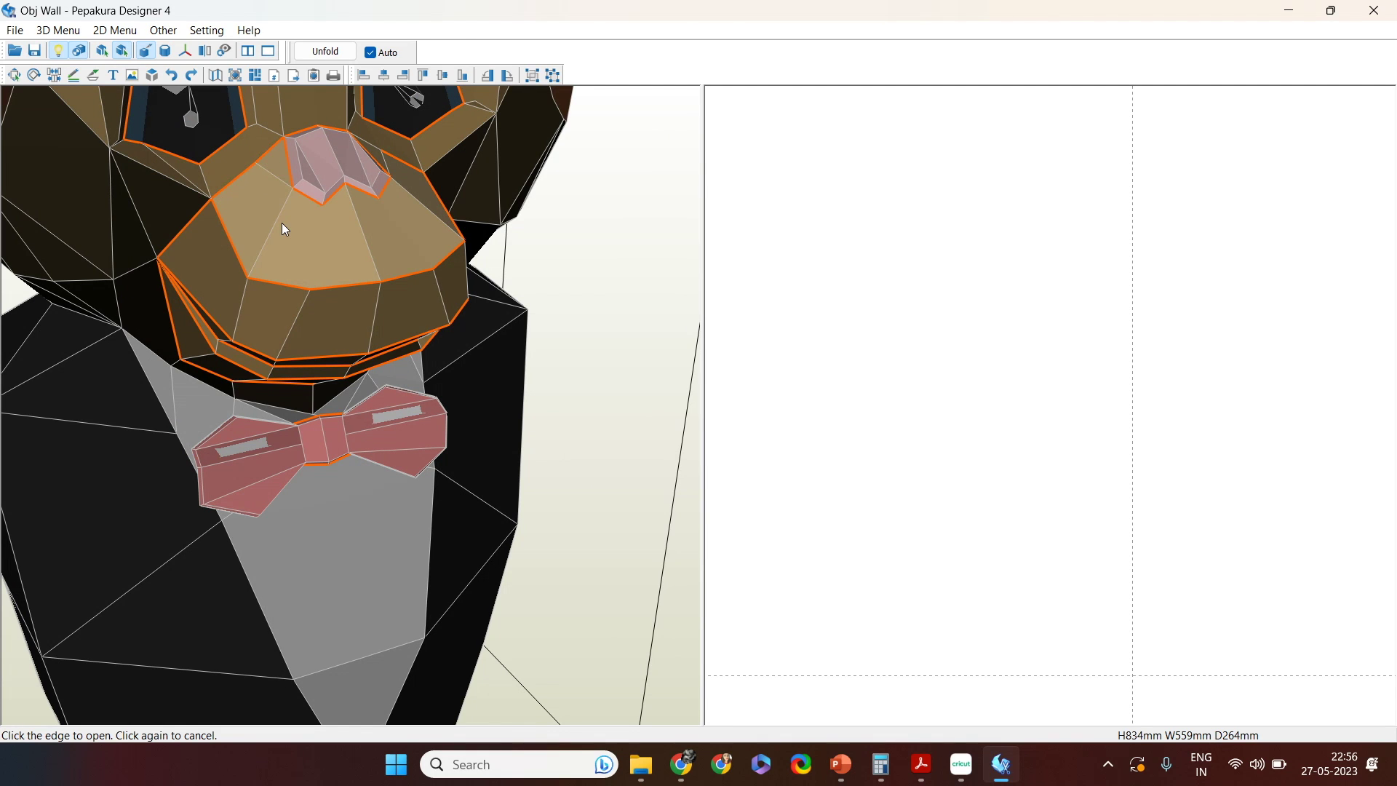
{"action": "right_click_drag", "start_coordinate": [282, 224], "coordinate": [328, 185]}
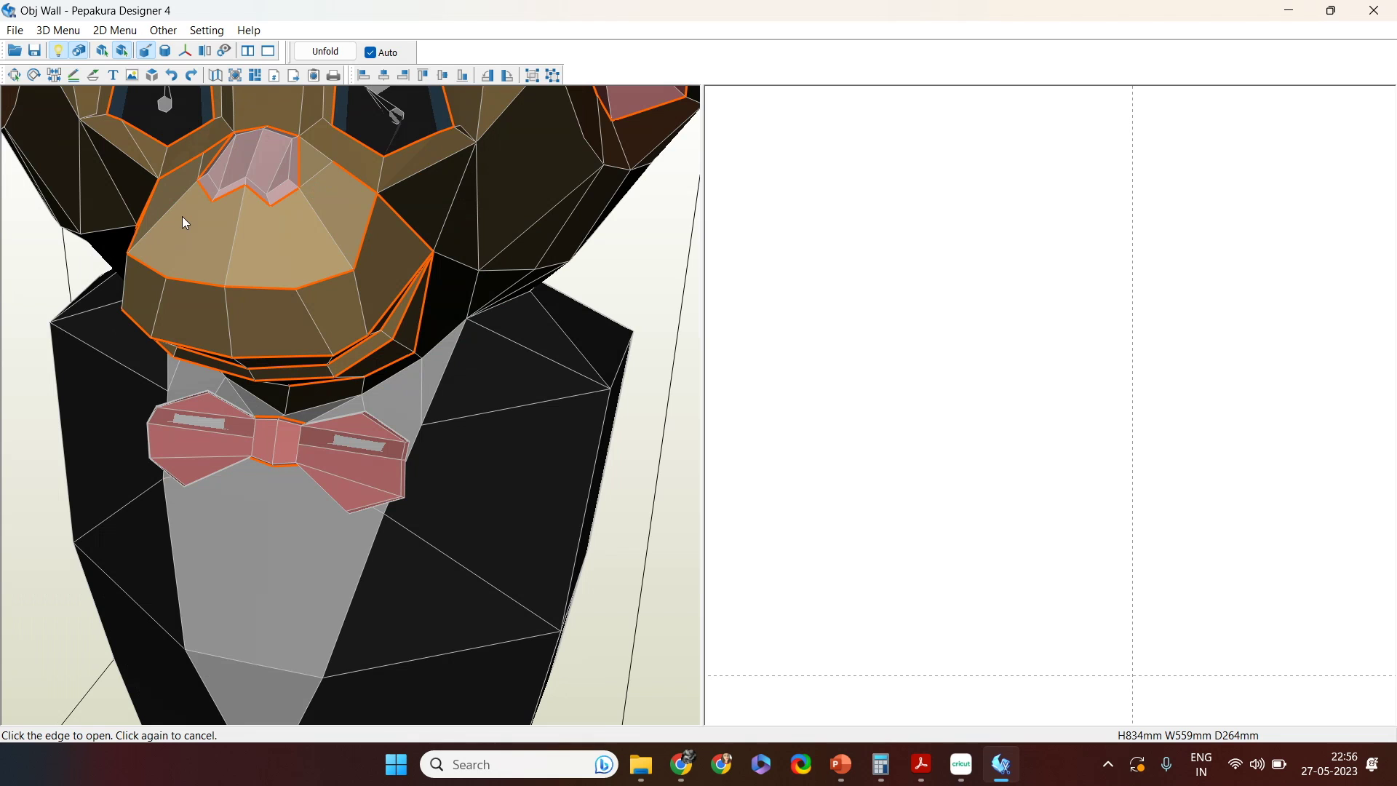
{"action": "right_click_drag", "start_coordinate": [335, 240], "coordinate": [251, 185]}
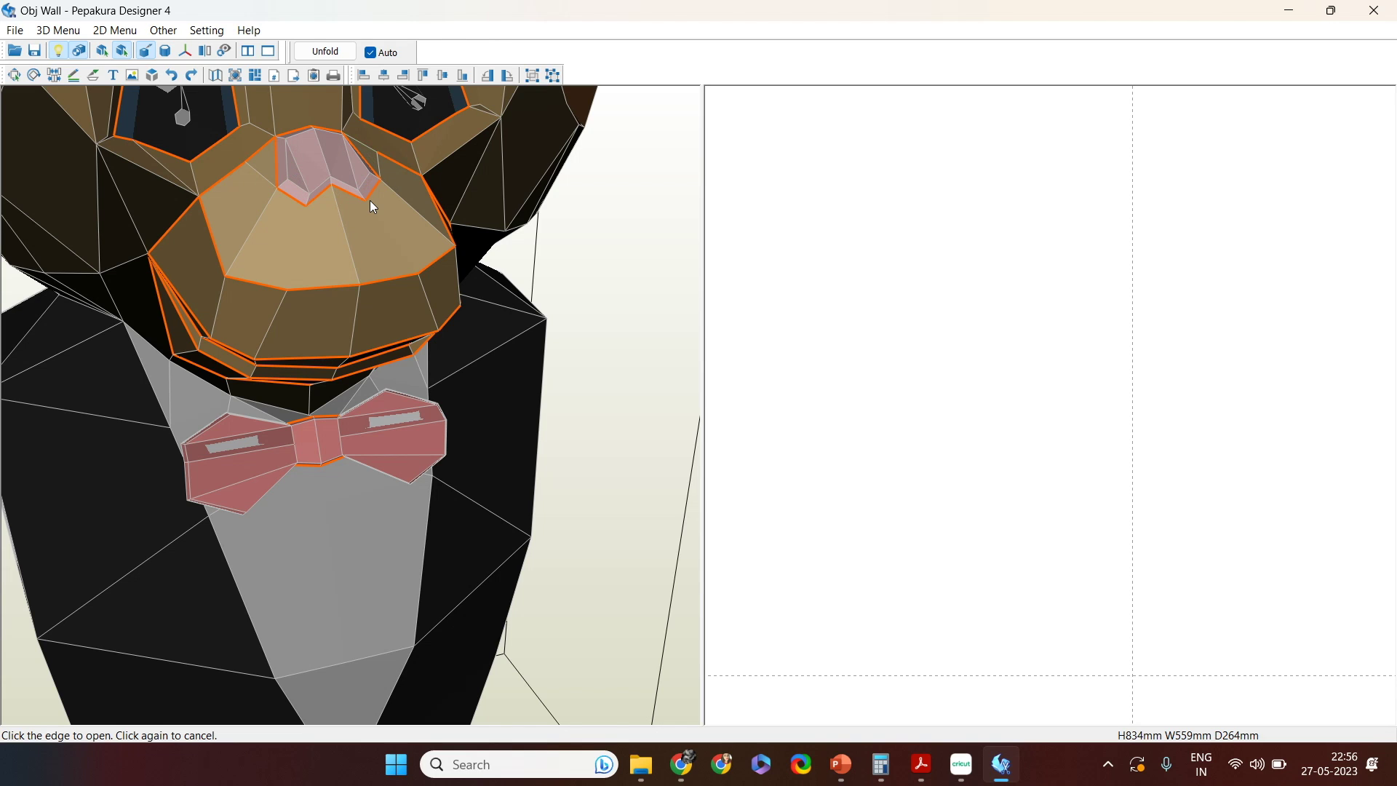
Step: Unfold the model and examine the unfolded part for the top of the muzzle
{"action": "left_click", "coordinate": [325, 52]}
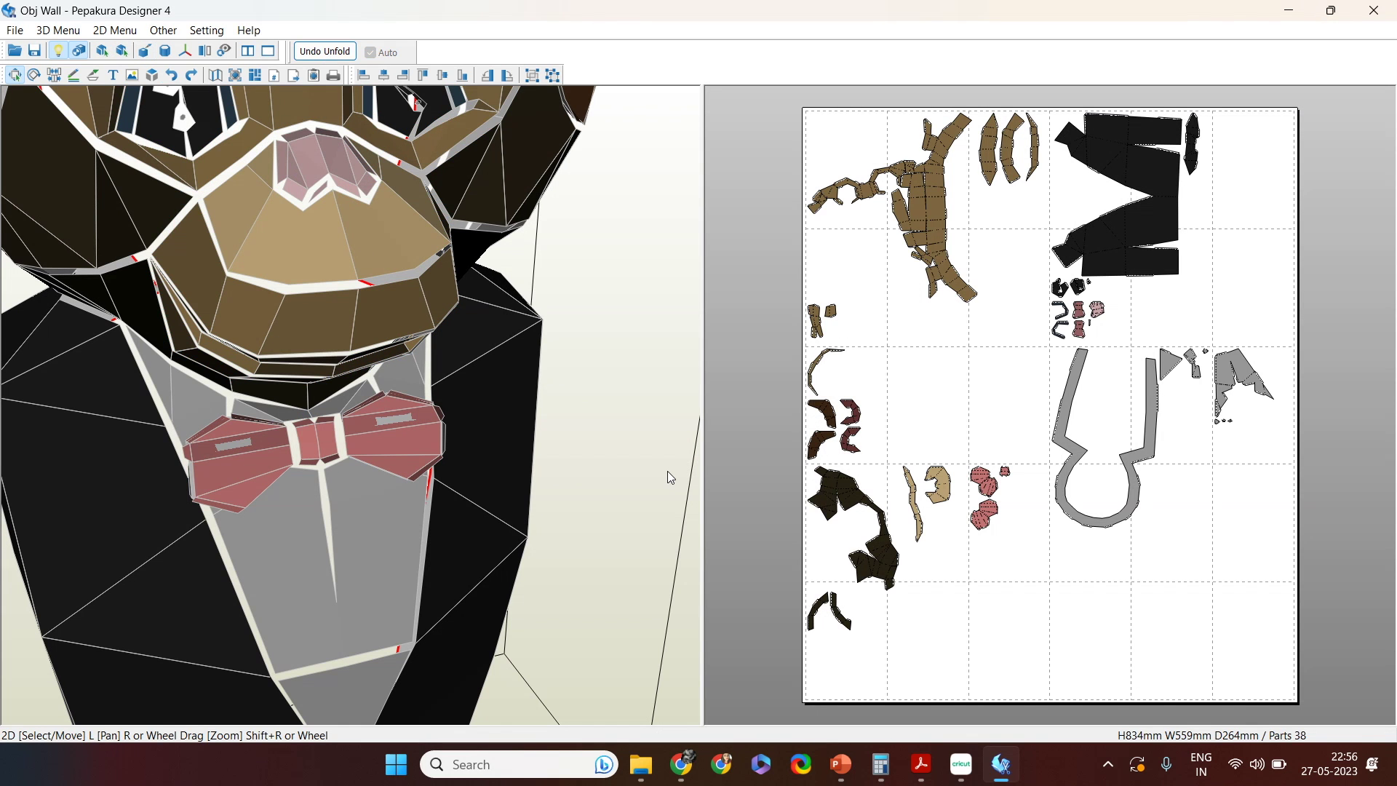
{"action": "left_click", "coordinate": [291, 251]}
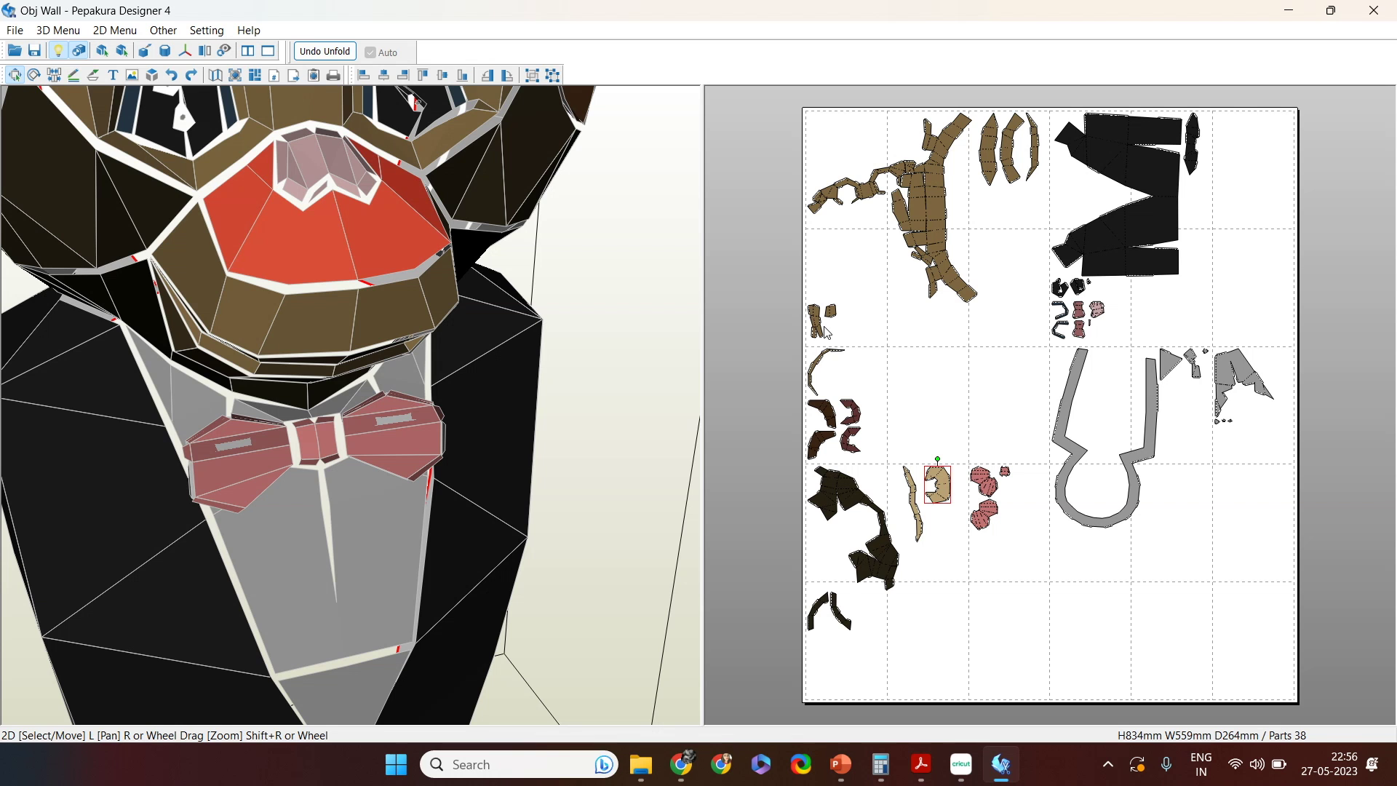
{"action": "scroll", "coordinate": [955, 452], "scroll_direction": "up", "scroll_amount": 3}
{"action": "scroll", "coordinate": [955, 452], "scroll_direction": "up", "scroll_amount": 2}
{"action": "middle_click_drag", "start_coordinate": [931, 425], "coordinate": [1085, 128]}
{"action": "middle_click_drag", "start_coordinate": [921, 302], "coordinate": [938, 241]}
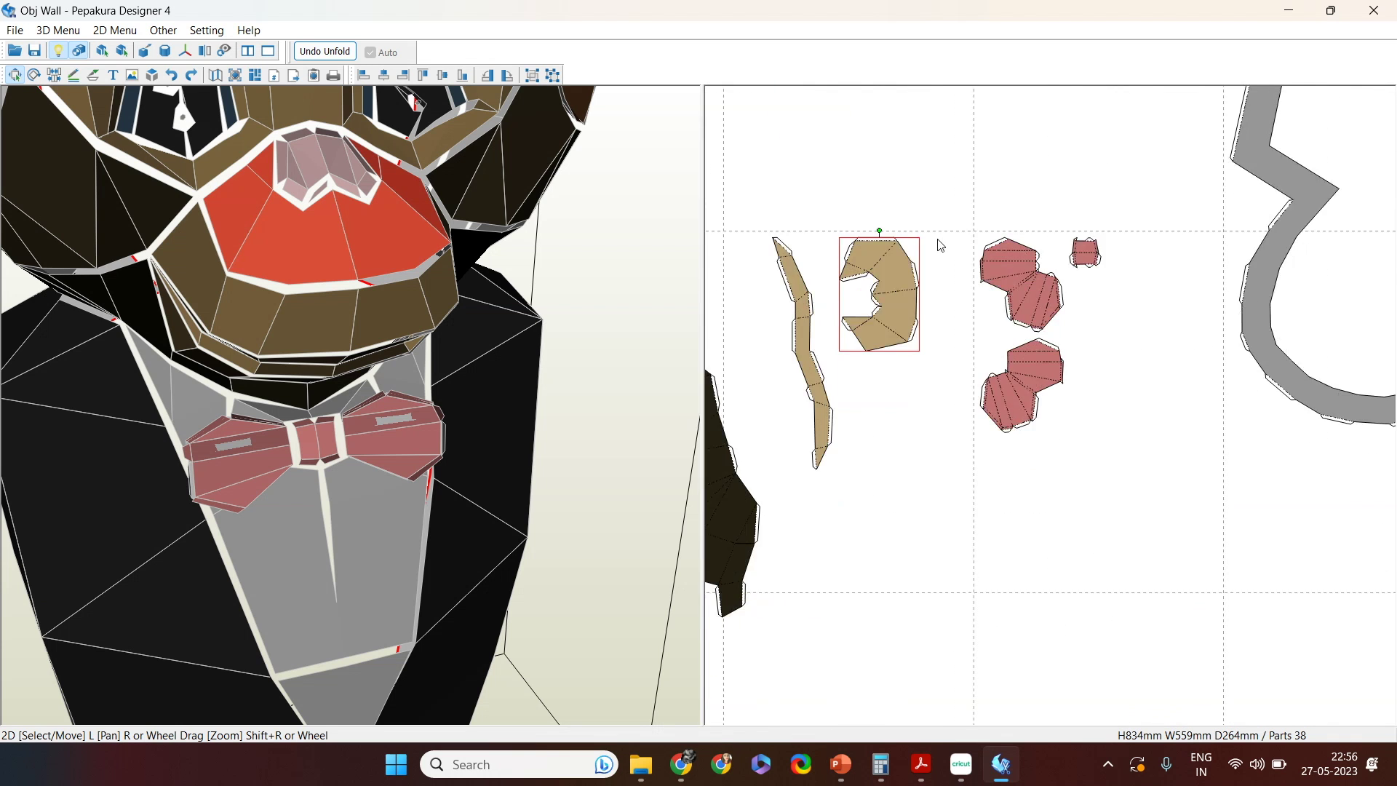
{"action": "scroll", "coordinate": [917, 262], "scroll_direction": "up", "scroll_amount": 4}
{"action": "middle_click_drag", "start_coordinate": [866, 296], "coordinate": [1098, 400]}
{"action": "scroll", "coordinate": [996, 331], "scroll_direction": "up", "scroll_amount": 2}
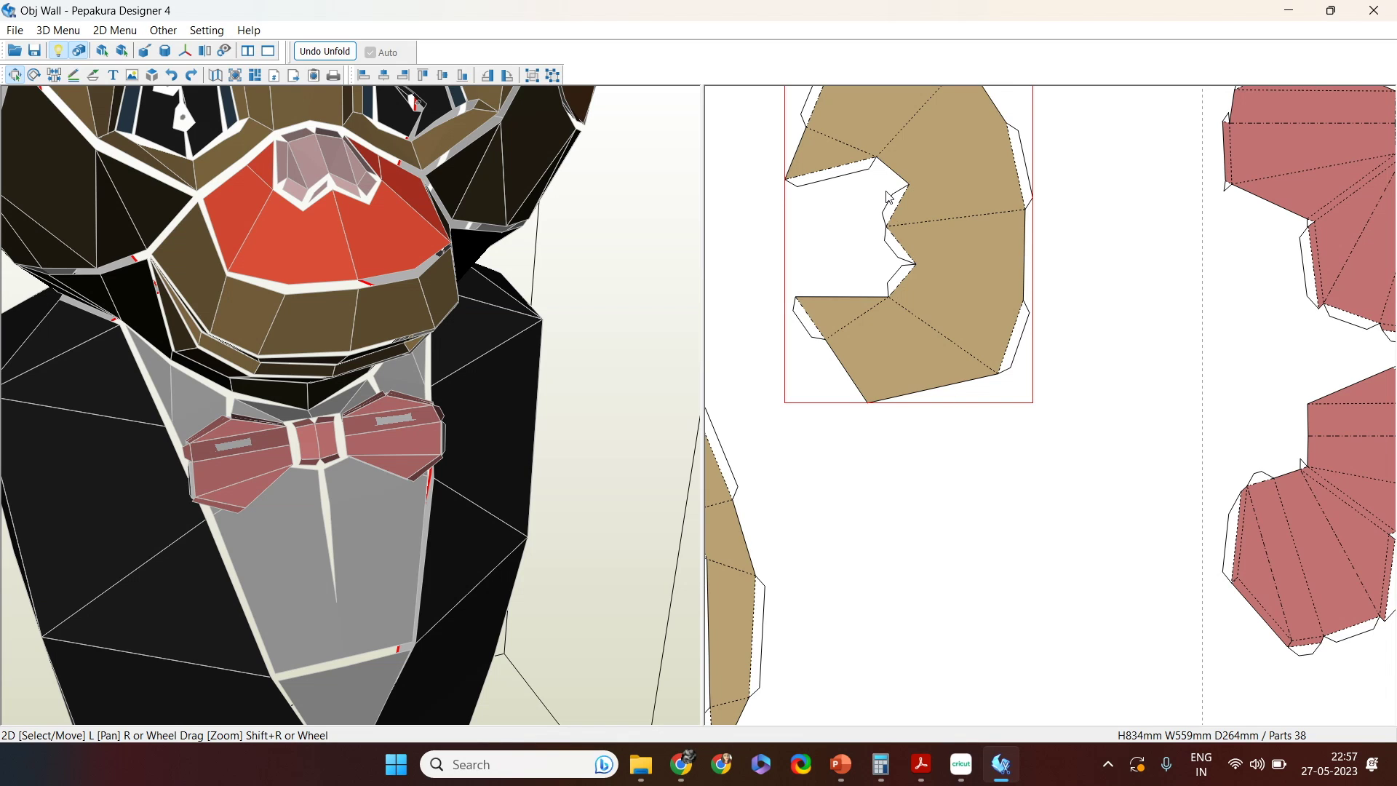
Step: Undo the unfolding without applying its open edge info to the 3D model
{"action": "left_click", "coordinate": [311, 54]}
{"action": "left_click", "coordinate": [597, 358]}
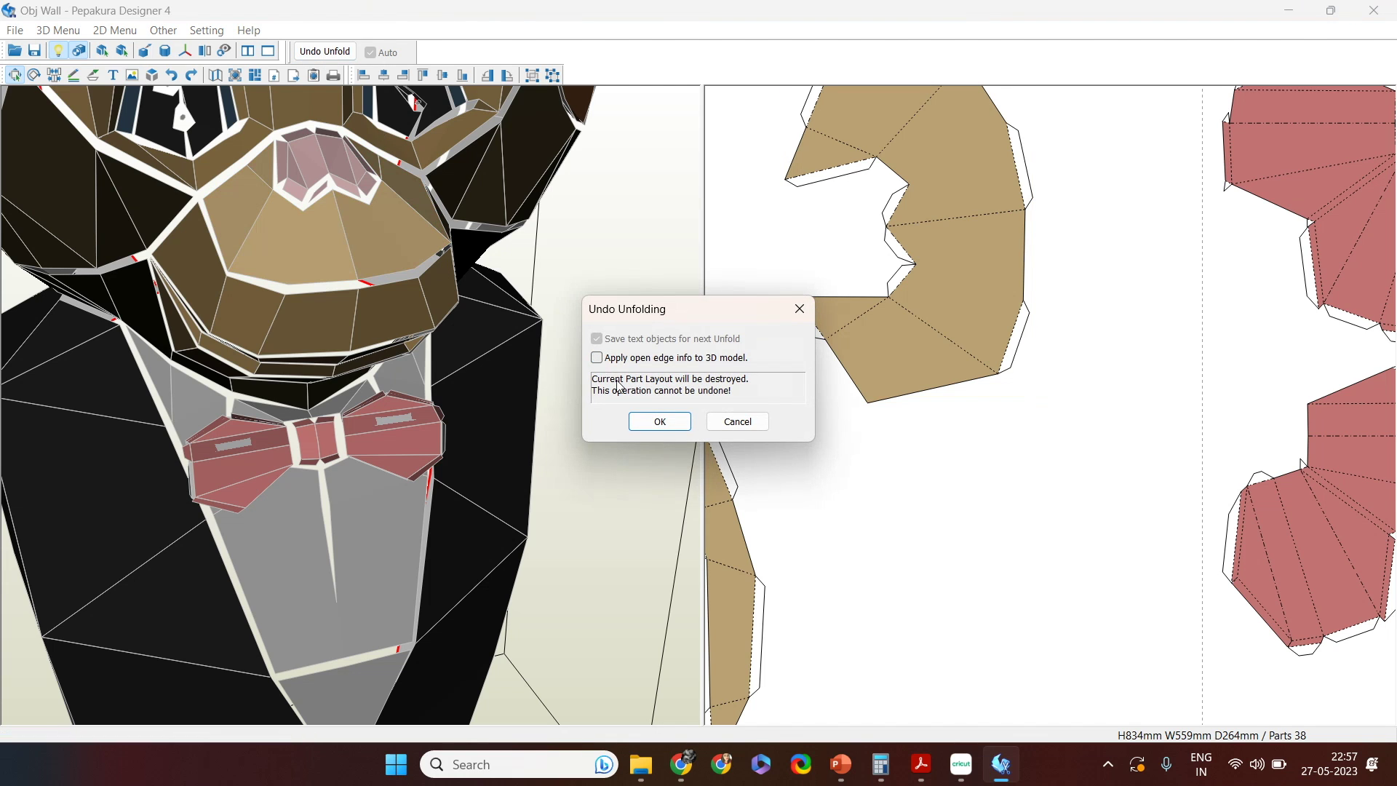
{"action": "left_click", "coordinate": [662, 422]}
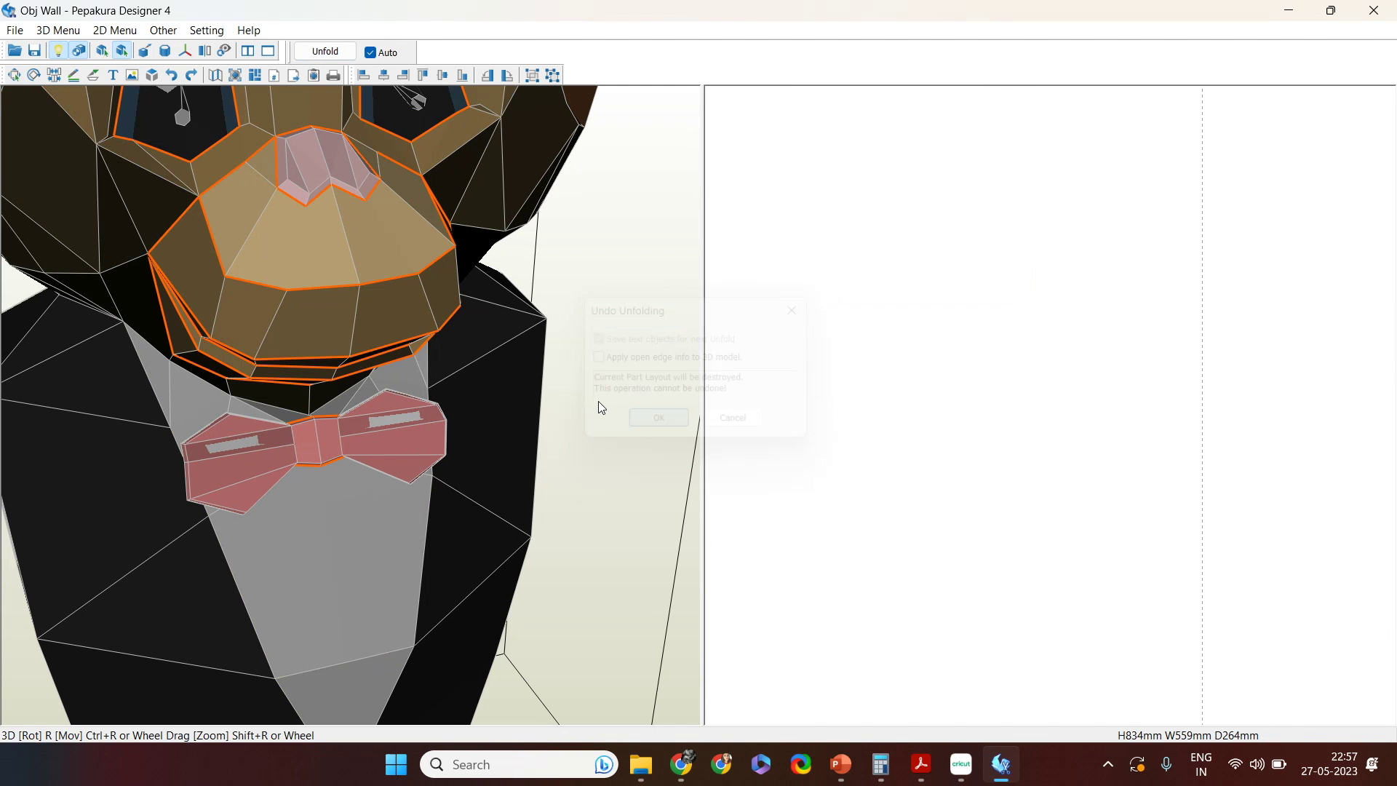
Step: Mark the edges from beside the muzzle, down the first dark cheek and along the neckline under the chin as open cuts
{"action": "scroll", "coordinate": [530, 342], "scroll_direction": "down", "scroll_amount": 4}
{"action": "right_click_drag", "start_coordinate": [550, 312], "coordinate": [509, 280]}
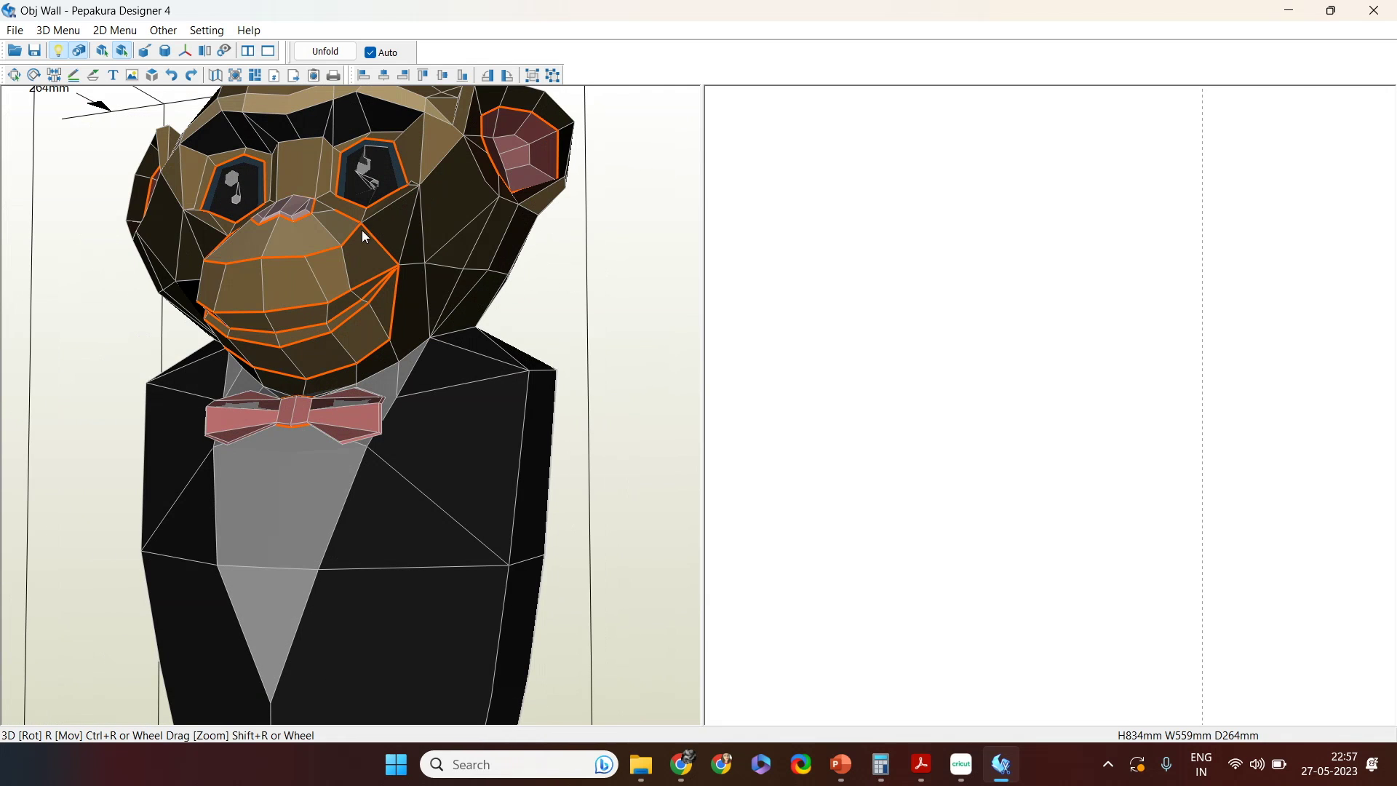
{"action": "right_click_drag", "start_coordinate": [412, 232], "coordinate": [208, 273]}
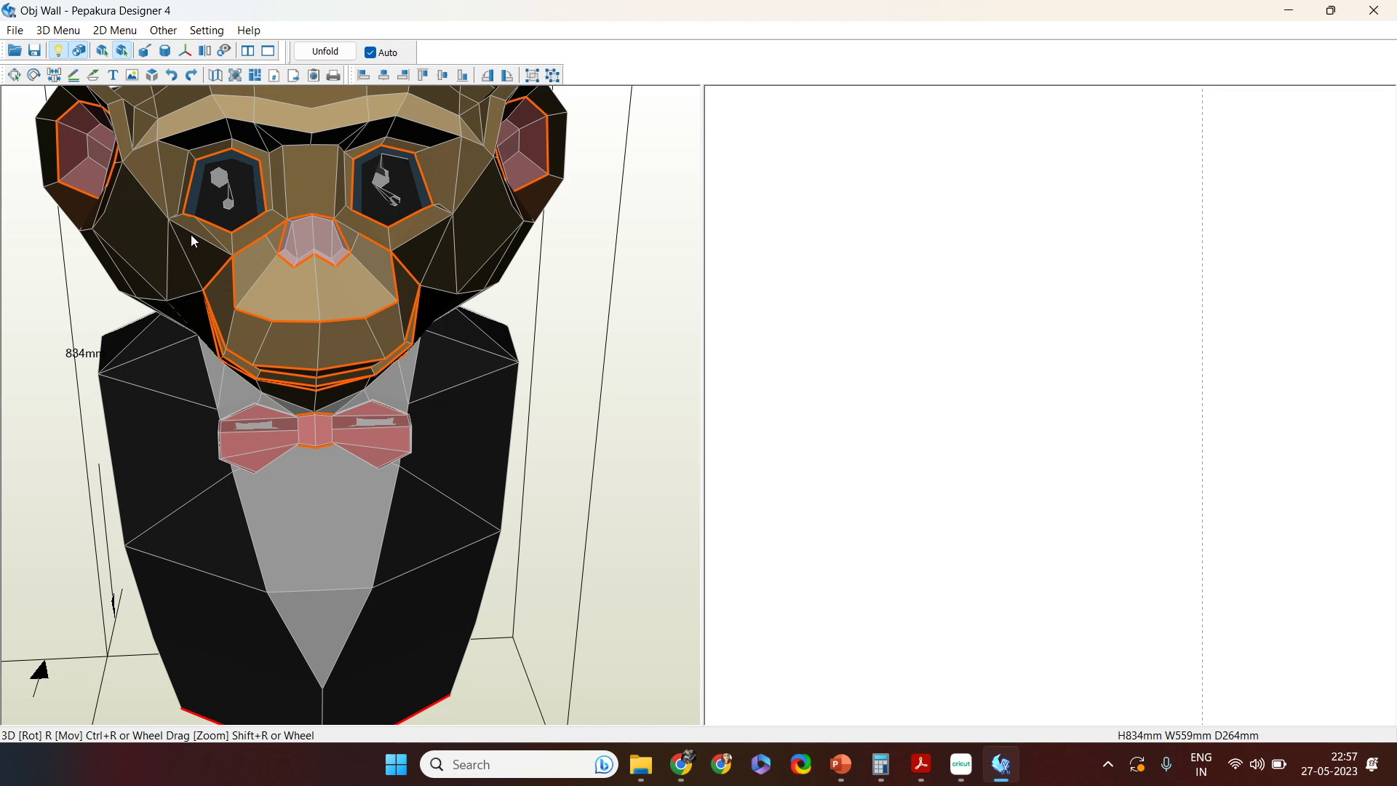
{"action": "left_click", "coordinate": [145, 50]}
{"action": "left_click", "coordinate": [207, 245]}
{"action": "left_click", "coordinate": [168, 263]}
{"action": "right_click_drag", "start_coordinate": [168, 265], "coordinate": [195, 293]}
{"action": "left_click", "coordinate": [195, 295]}
{"action": "left_click", "coordinate": [212, 350]}
{"action": "left_click", "coordinate": [248, 374]}
{"action": "right_click_drag", "start_coordinate": [299, 398], "coordinate": [282, 404]}
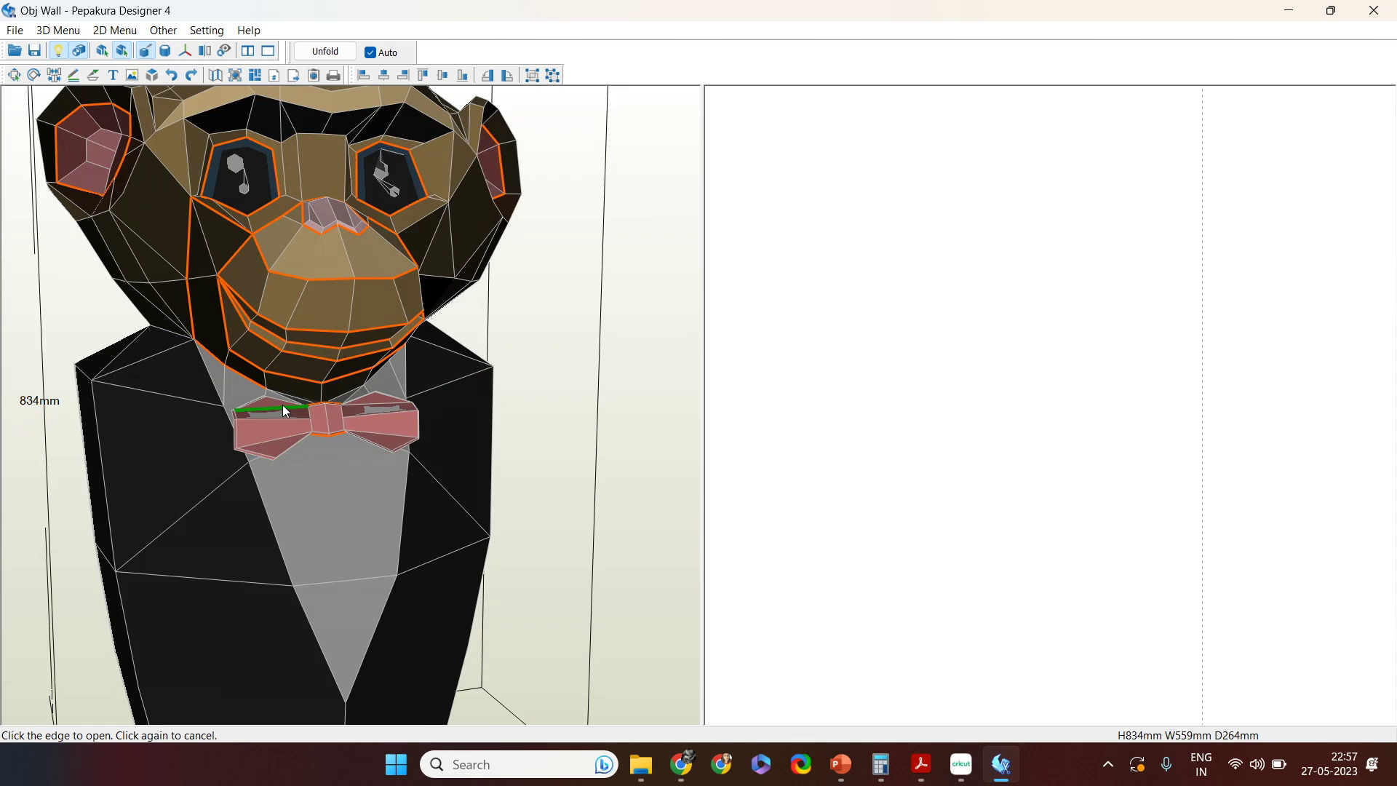
Step: Mark the remaining neckline edges and the matching edges on the opposite cheek as open cuts to outline the dark jaw band
{"action": "scroll", "coordinate": [282, 405], "scroll_direction": "up", "scroll_amount": 3}
{"action": "left_click", "coordinate": [397, 347]}
{"action": "right_click_drag", "start_coordinate": [398, 346], "coordinate": [366, 347]}
{"action": "left_click", "coordinate": [444, 331]}
{"action": "left_click", "coordinate": [458, 234]}
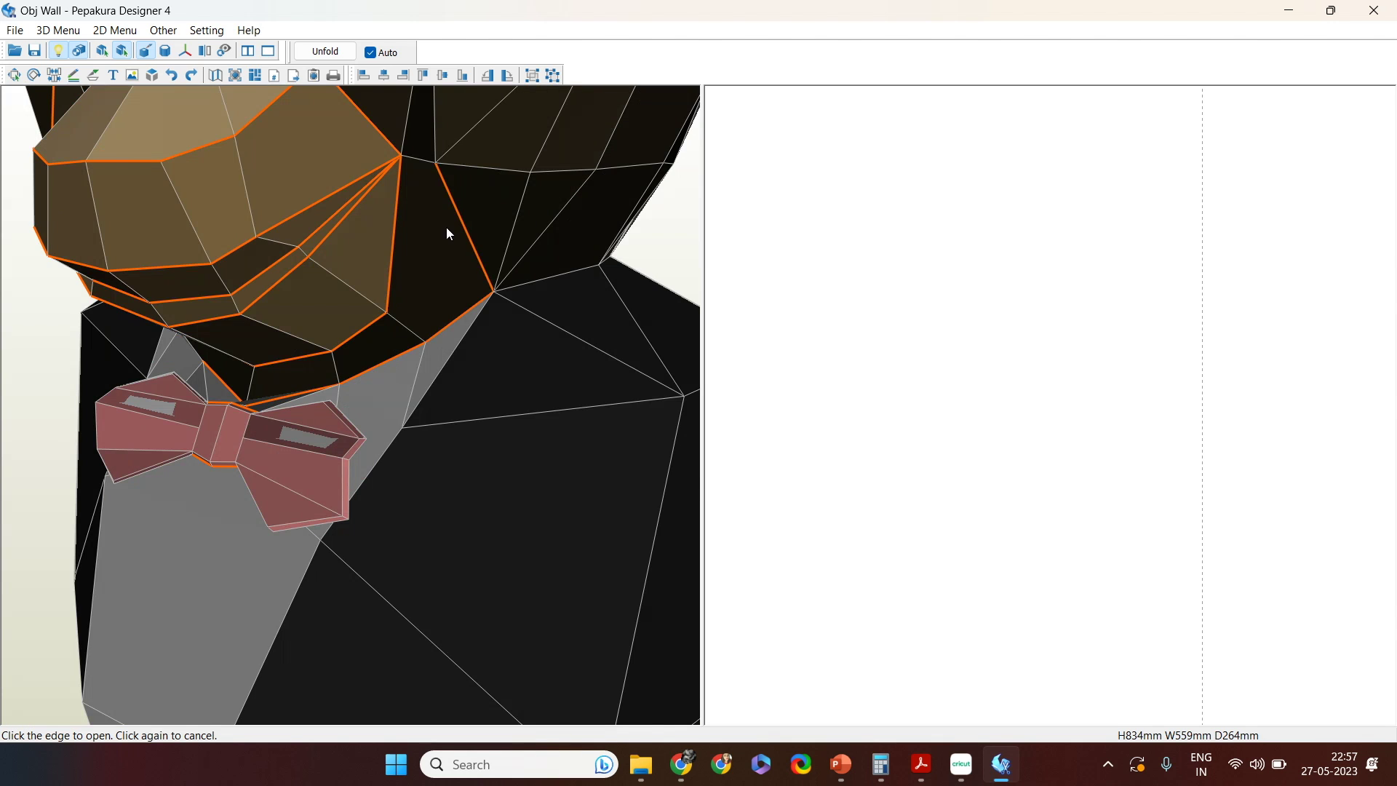
{"action": "right_click_drag", "start_coordinate": [447, 227], "coordinate": [467, 263]}
{"action": "left_click", "coordinate": [502, 204]}
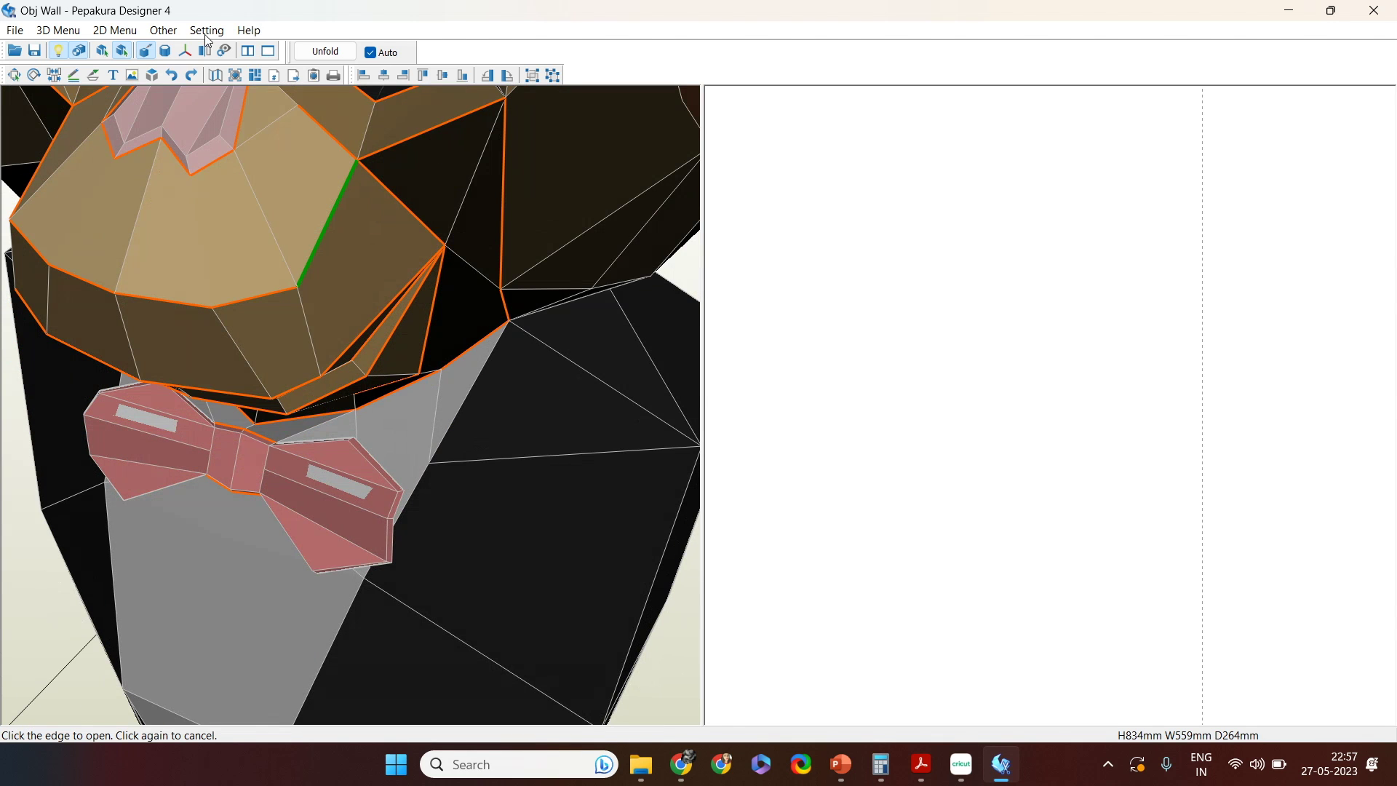
Step: Unfold the model and select the part for the dark jaw band around the muzzle
{"action": "left_click", "coordinate": [325, 55]}
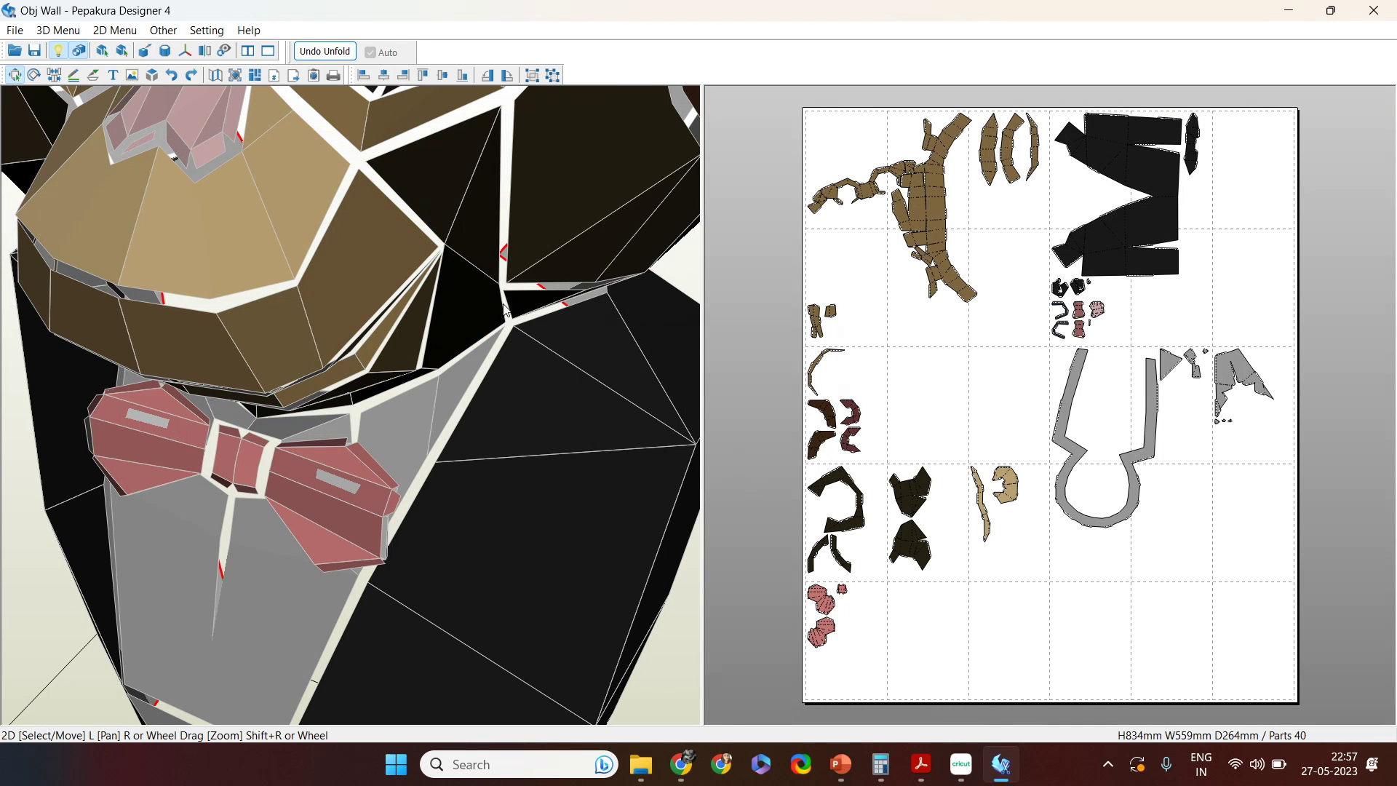
{"action": "scroll", "coordinate": [906, 540], "scroll_direction": "up", "scroll_amount": 3}
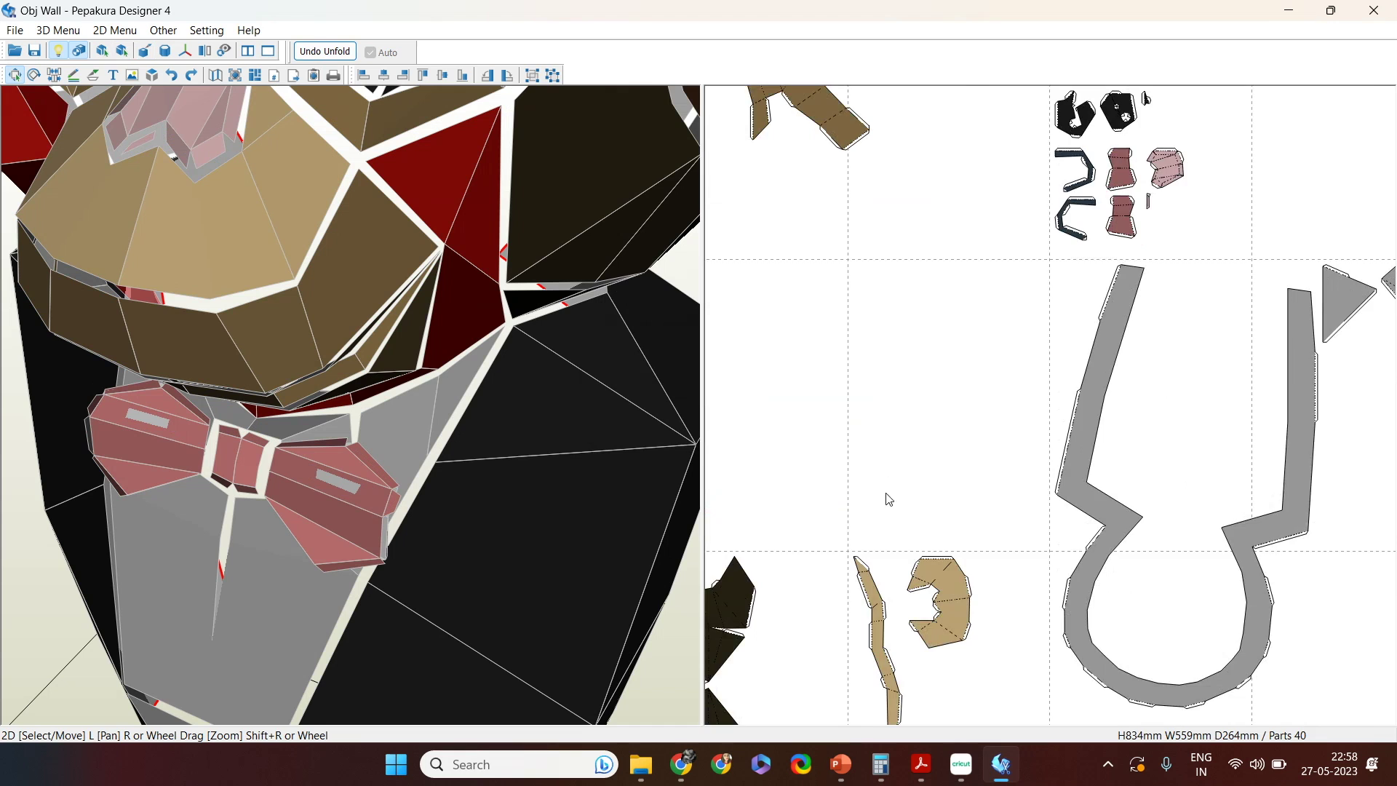
{"action": "right_click_drag", "start_coordinate": [889, 500], "coordinate": [1237, 346]}
{"action": "scroll", "coordinate": [1237, 346], "scroll_direction": "up", "scroll_amount": 2}
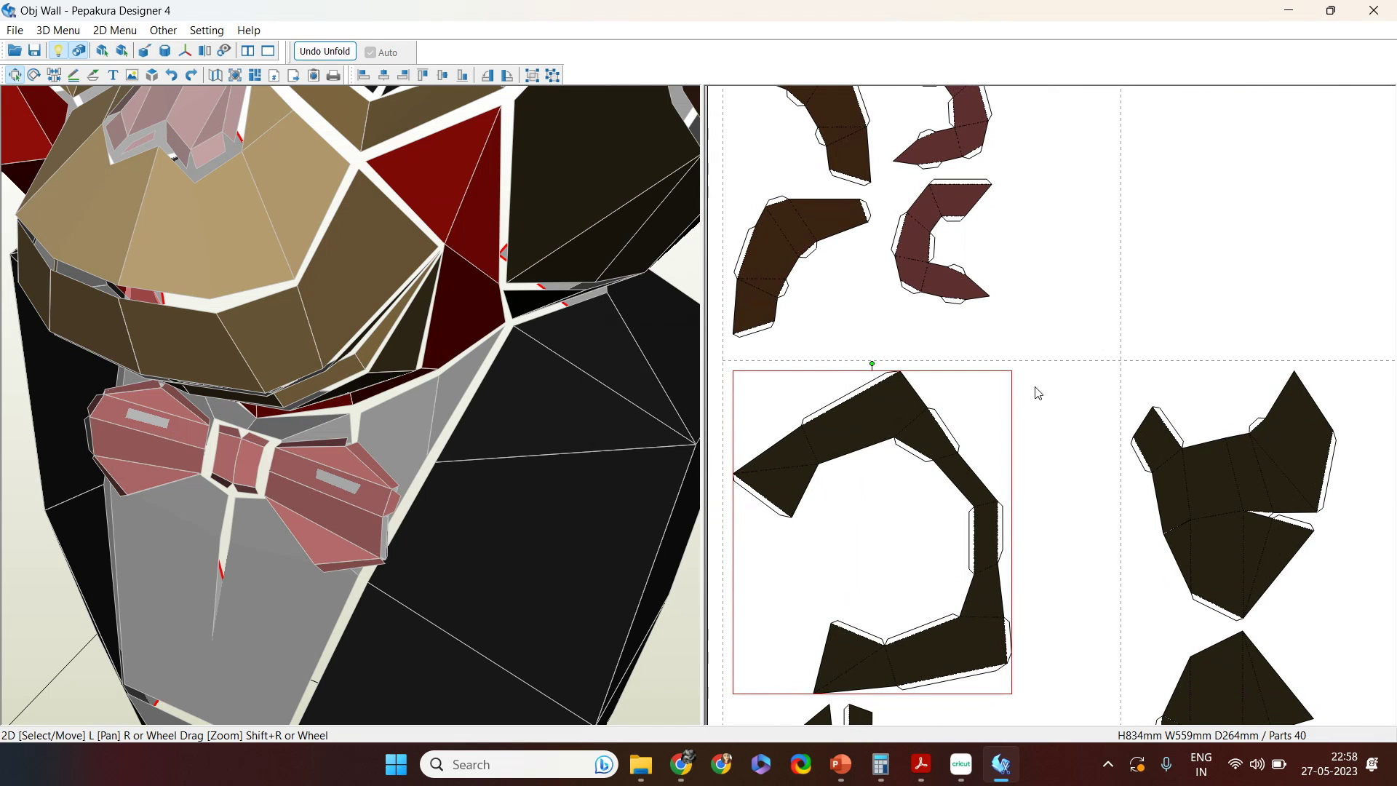
Step: Move the C-shaped jaw part into the empty space above the dark cheek parts and examine it
{"action": "right_click_drag", "start_coordinate": [866, 442], "coordinate": [1122, 136]}
{"action": "left_click_drag", "start_coordinate": [1121, 136], "coordinate": [1259, 40]}
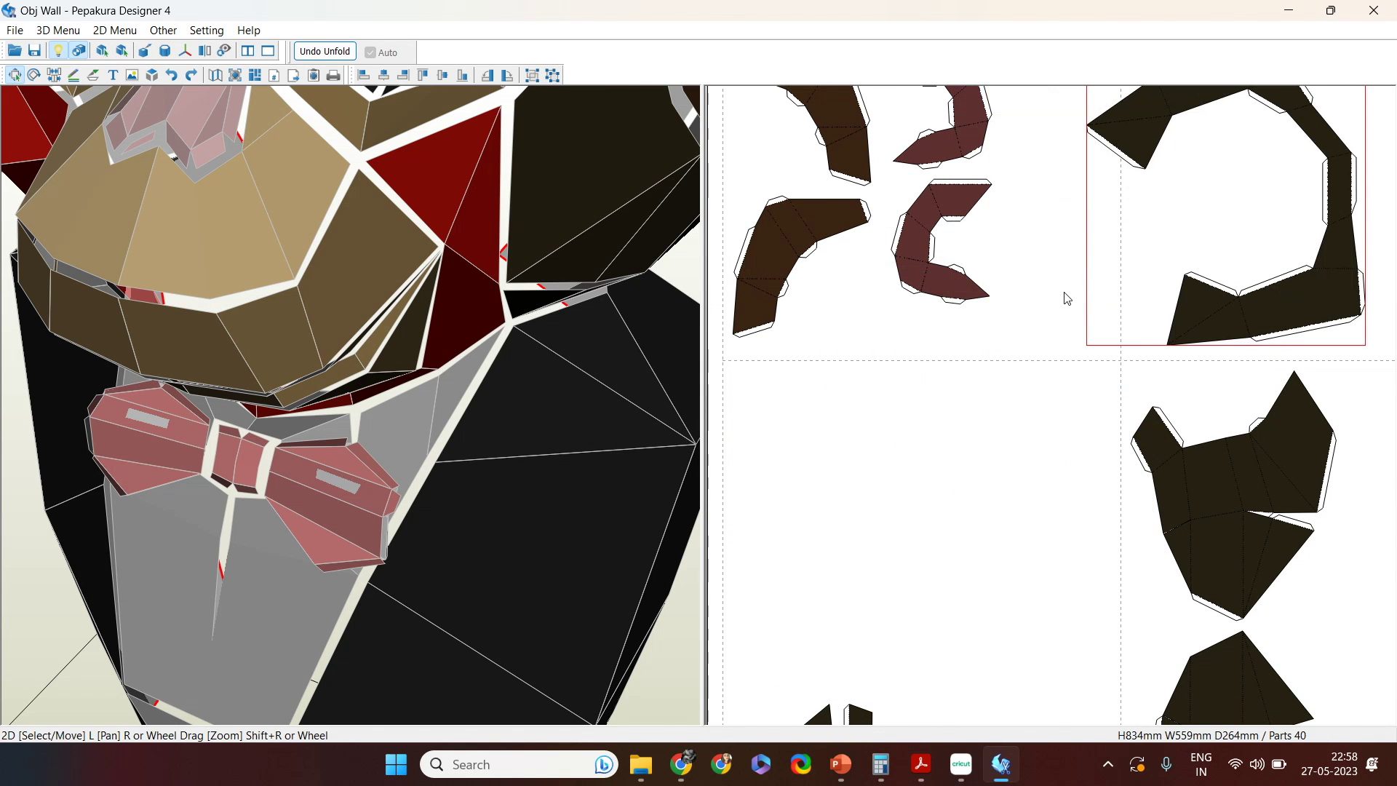
{"action": "right_click_drag", "start_coordinate": [1066, 297], "coordinate": [889, 390]}
{"action": "scroll", "coordinate": [897, 393], "scroll_direction": "up", "scroll_amount": 2}
{"action": "scroll", "coordinate": [896, 393], "scroll_direction": "down", "scroll_amount": 2}
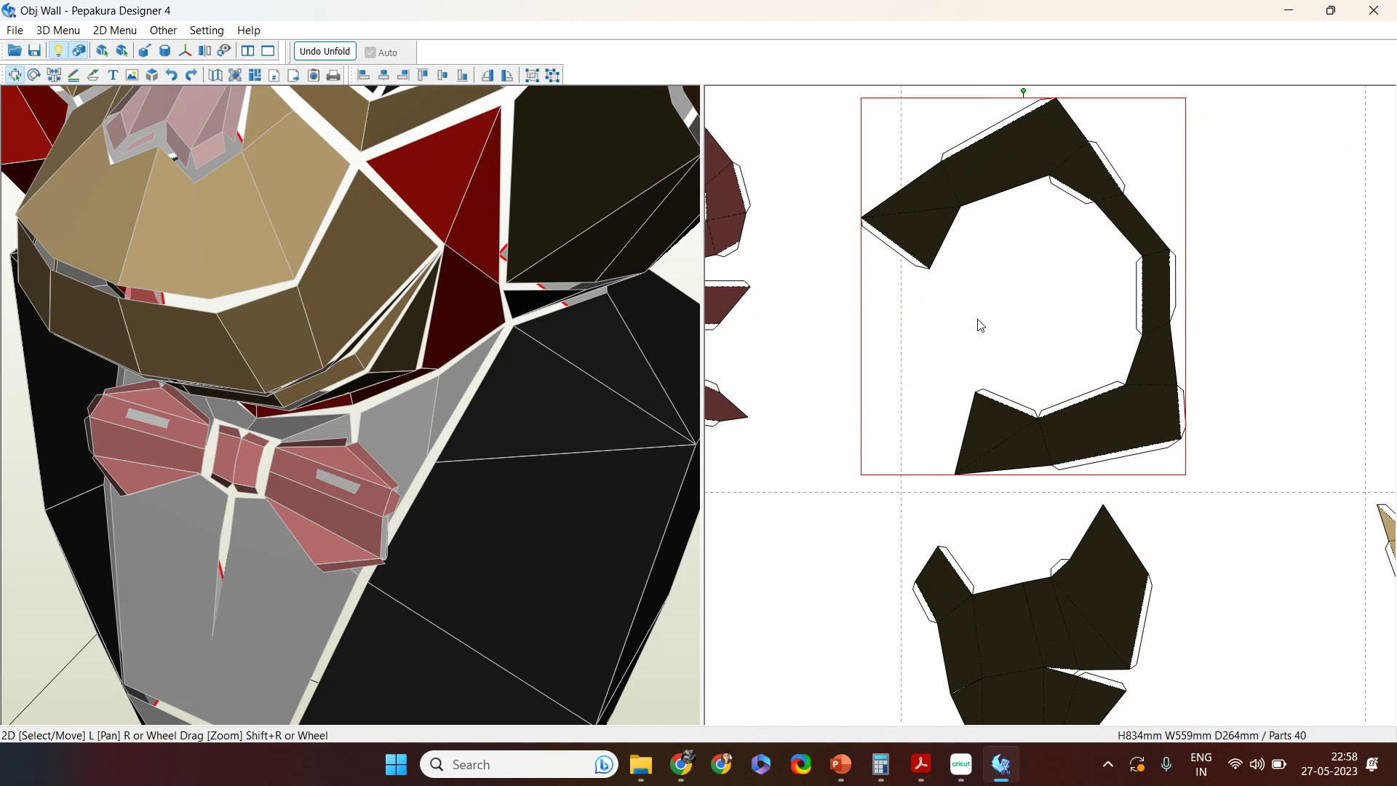
{"action": "left_click_drag", "start_coordinate": [962, 182], "coordinate": [1013, 184]}
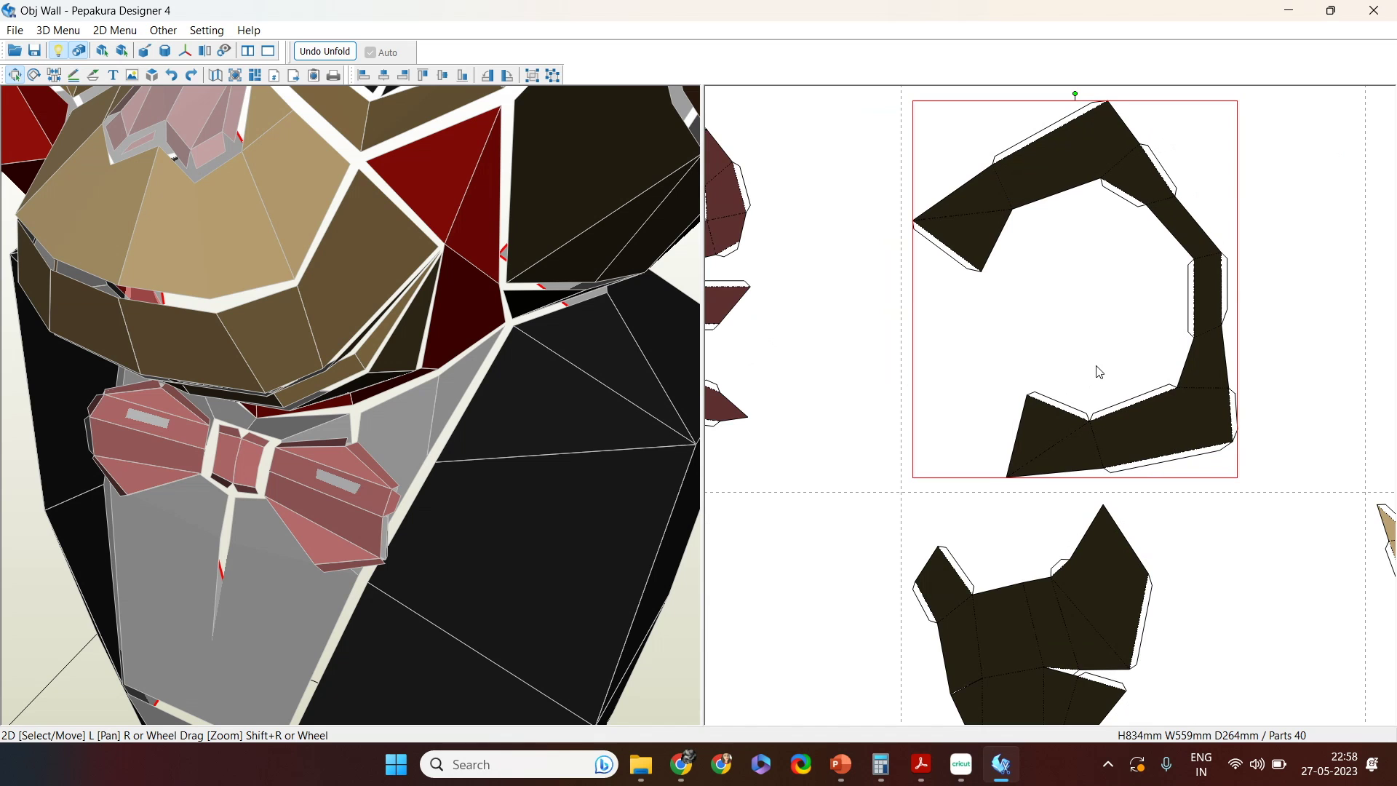
Step: Undo the unfolding of the jaw parts, leaving the open edge info unapplied
{"action": "left_click_drag", "start_coordinate": [462, 543], "coordinate": [268, 98]}
{"action": "left_click", "coordinate": [325, 51]}
{"action": "left_click", "coordinate": [616, 360]}
{"action": "left_click", "coordinate": [664, 422]}
Step: Mark the edges along the temple, around the ear base and from the ear down to the neck as open cuts
{"action": "left_click_drag", "start_coordinate": [422, 291], "coordinate": [201, 250]}
{"action": "scroll", "coordinate": [281, 278], "scroll_direction": "up", "scroll_amount": 4}
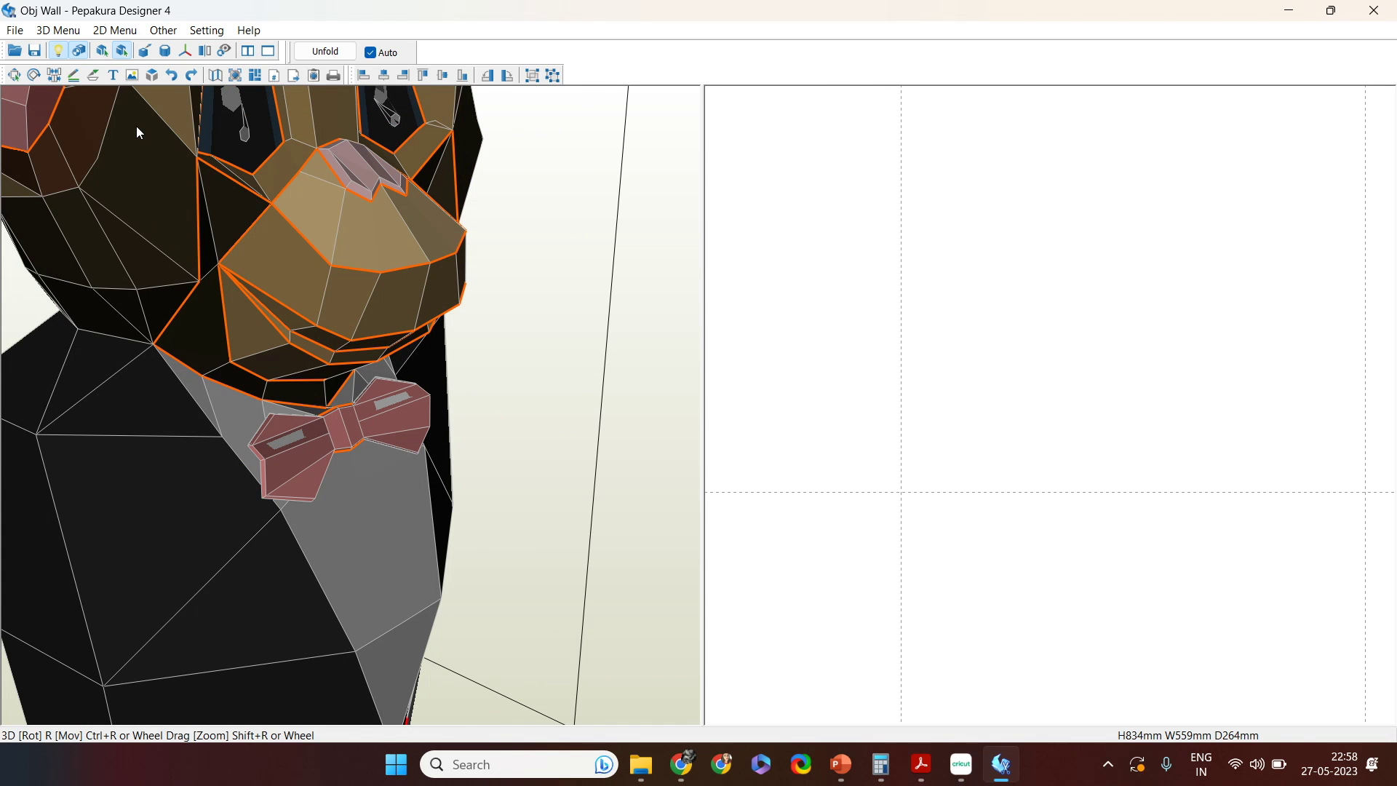
{"action": "left_click", "coordinate": [145, 50]}
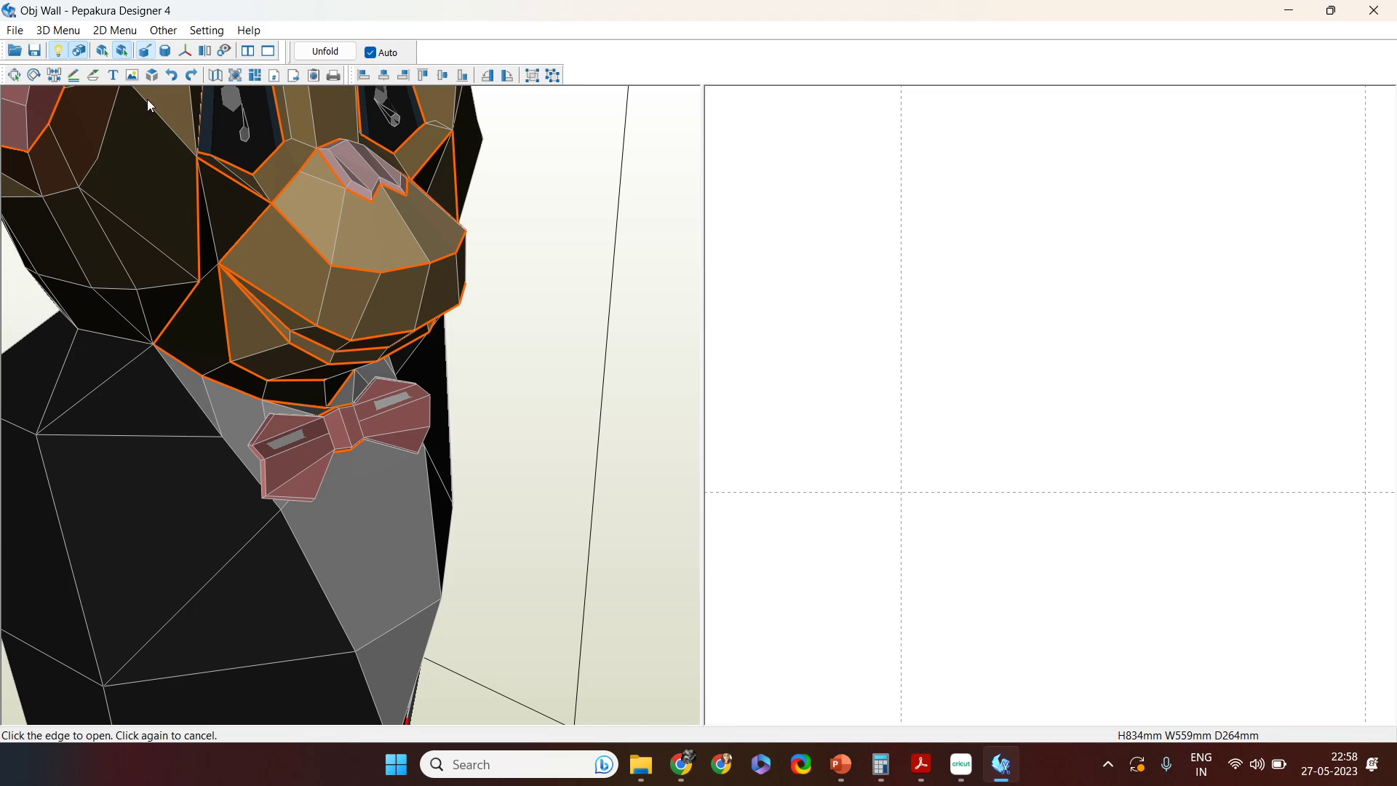
{"action": "left_click", "coordinate": [102, 138]}
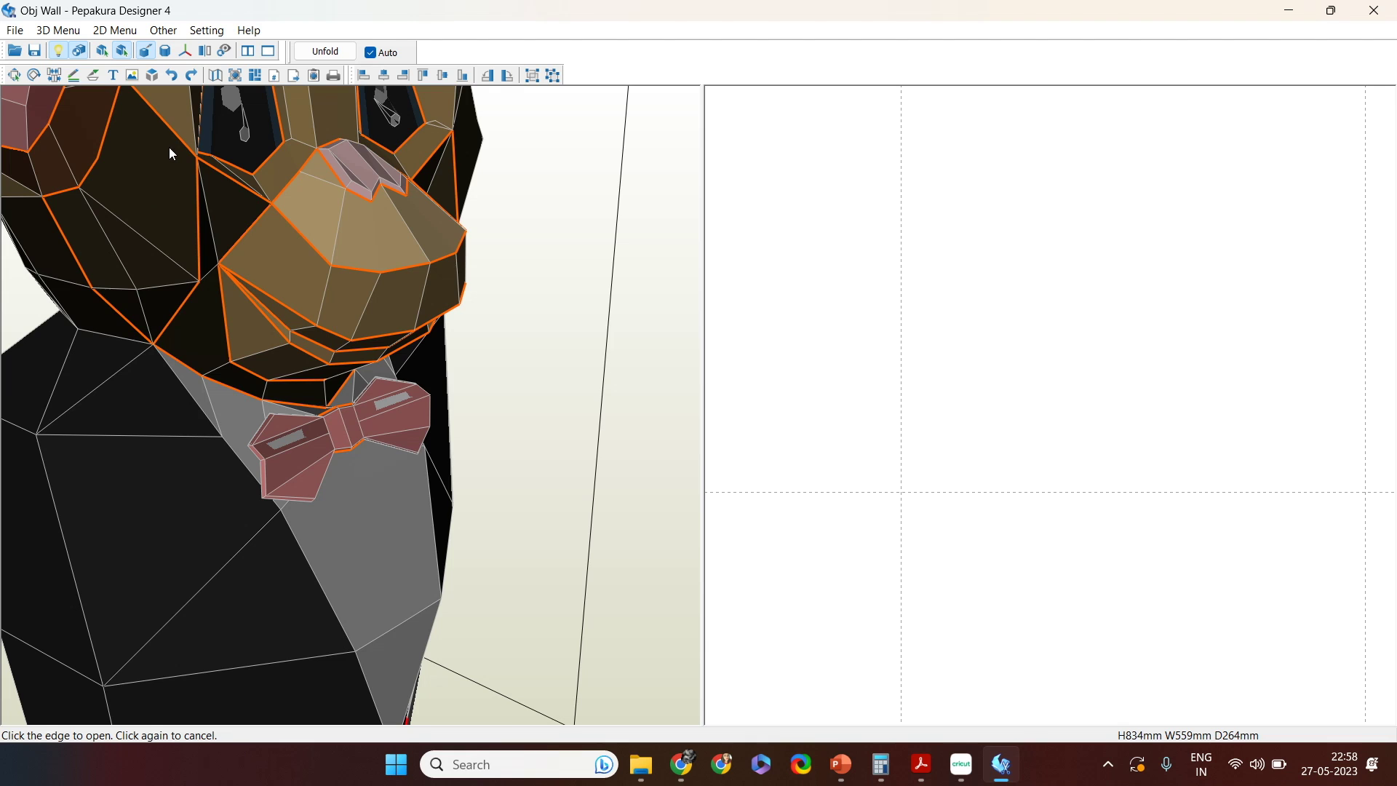
{"action": "right_click_drag", "start_coordinate": [198, 321], "coordinate": [460, 248]}
{"action": "left_click_drag", "start_coordinate": [400, 253], "coordinate": [417, 258]}
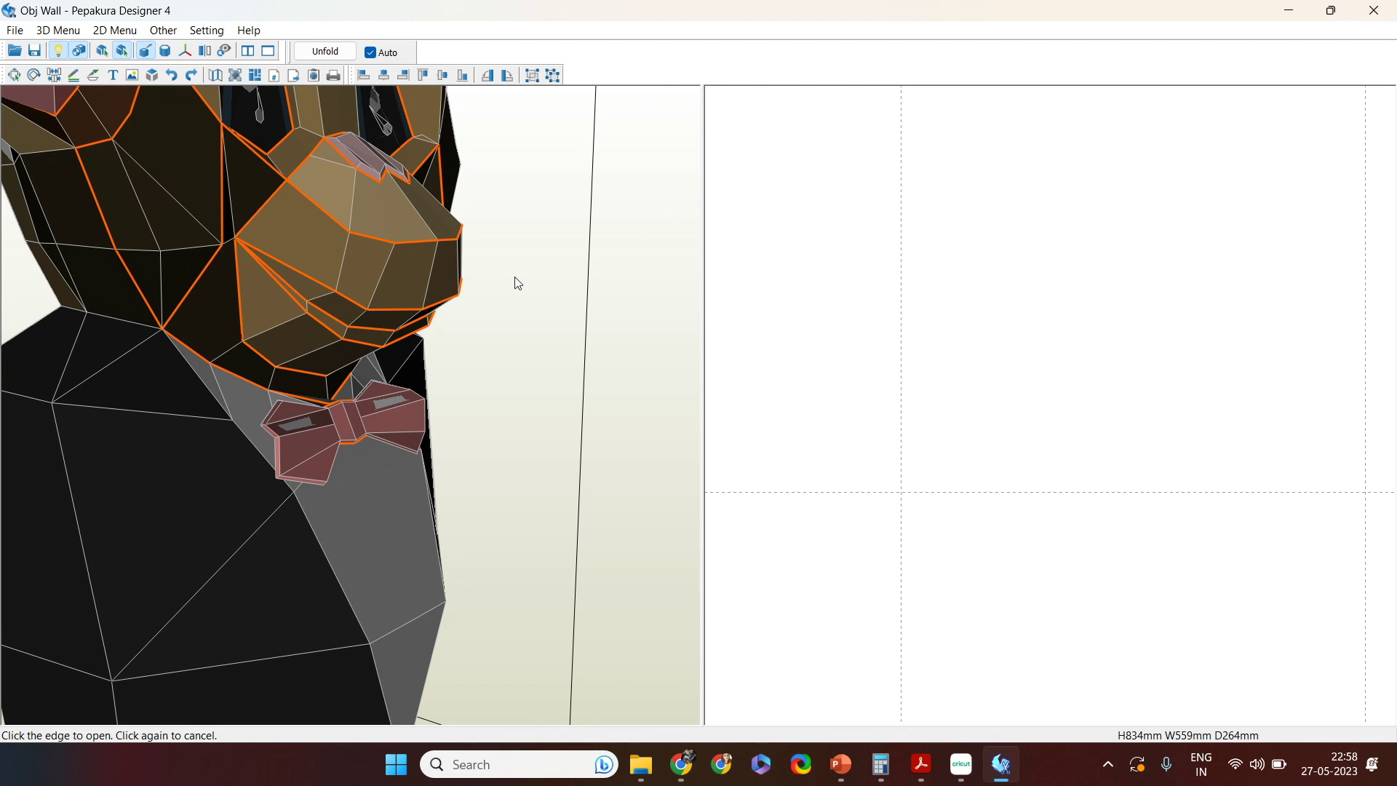
{"action": "left_click_drag", "start_coordinate": [572, 275], "coordinate": [568, 284]}
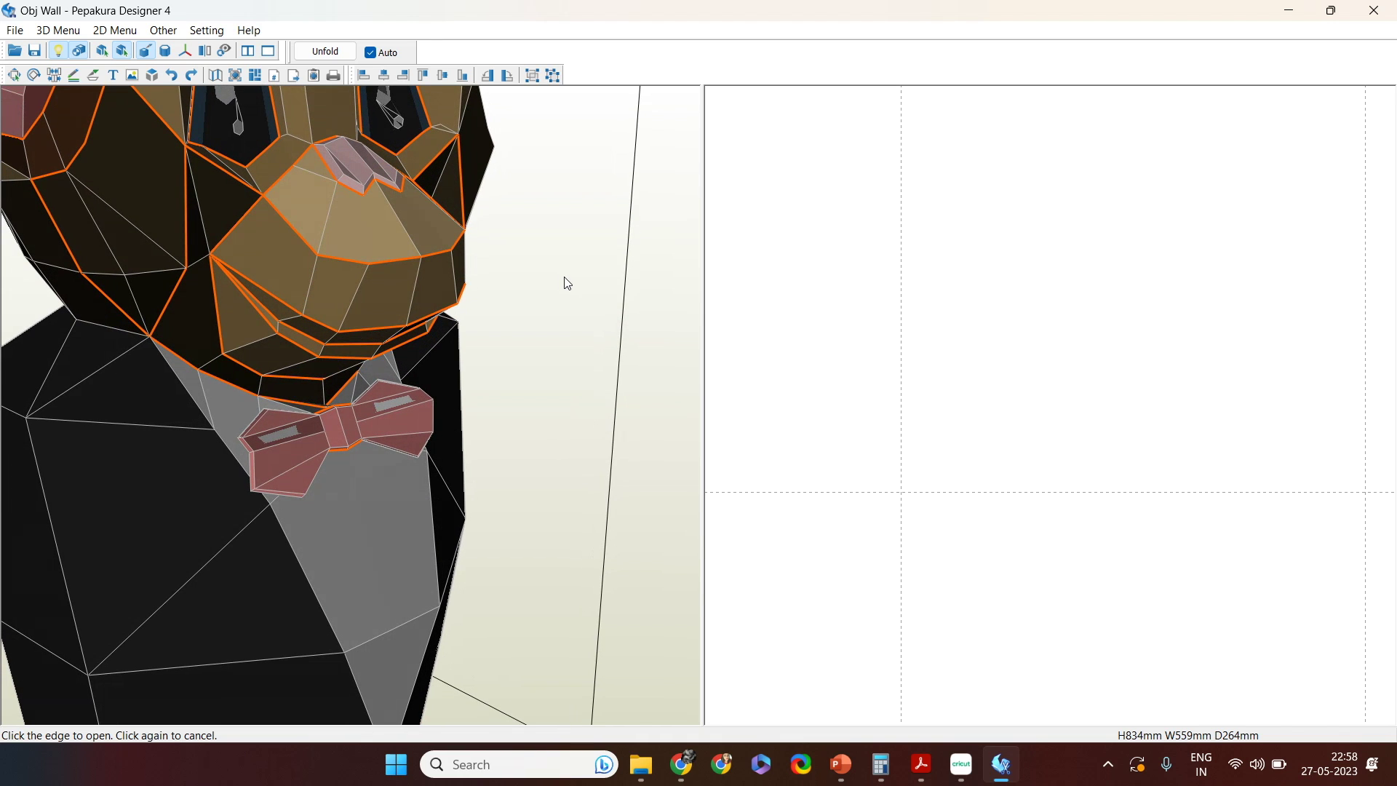
Step: Unfold the model and examine the dark part between the ear and the jaw band
{"action": "left_click", "coordinate": [327, 52]}
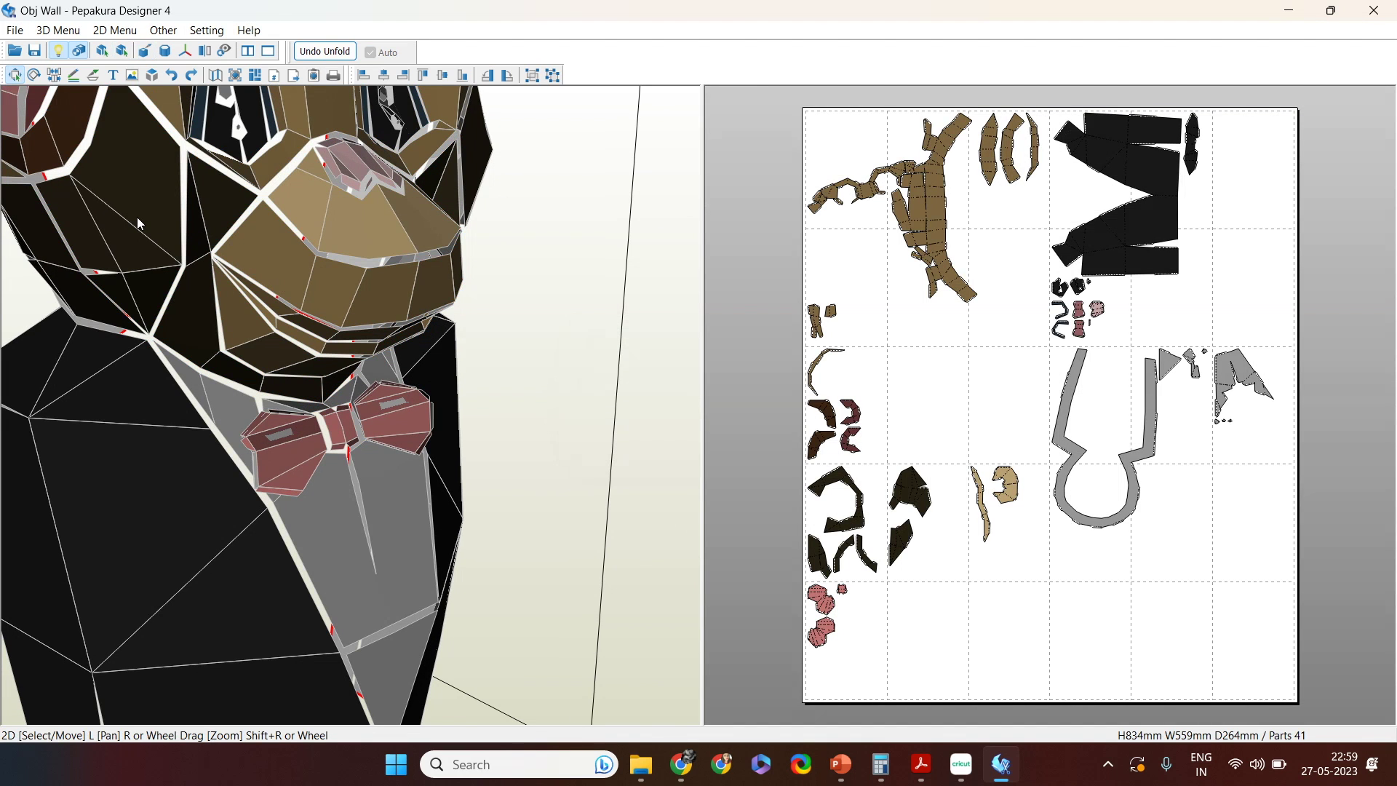
{"action": "left_click", "coordinate": [129, 217]}
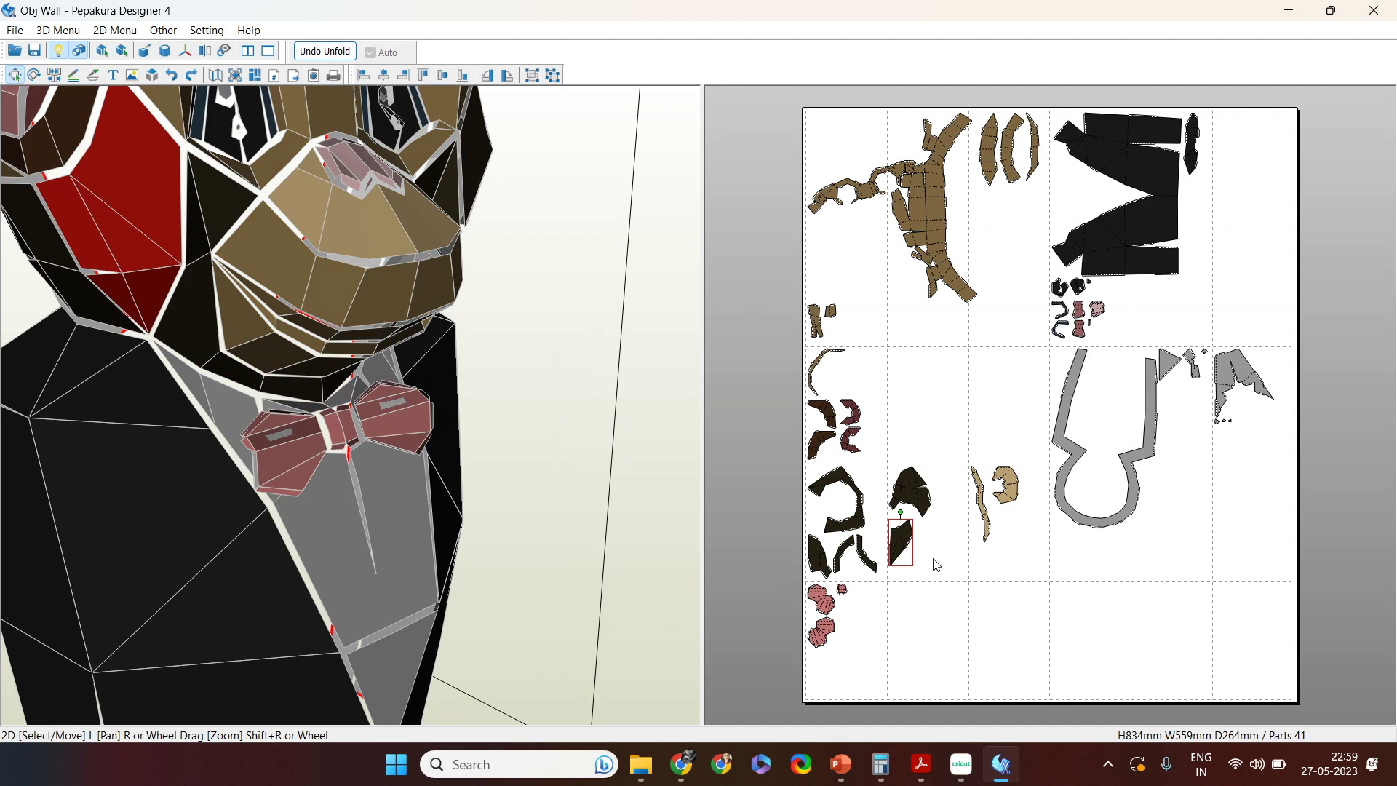
{"action": "scroll", "coordinate": [937, 565], "scroll_direction": "up", "scroll_amount": 4}
{"action": "scroll", "coordinate": [1045, 301], "scroll_direction": "up", "scroll_amount": 6}
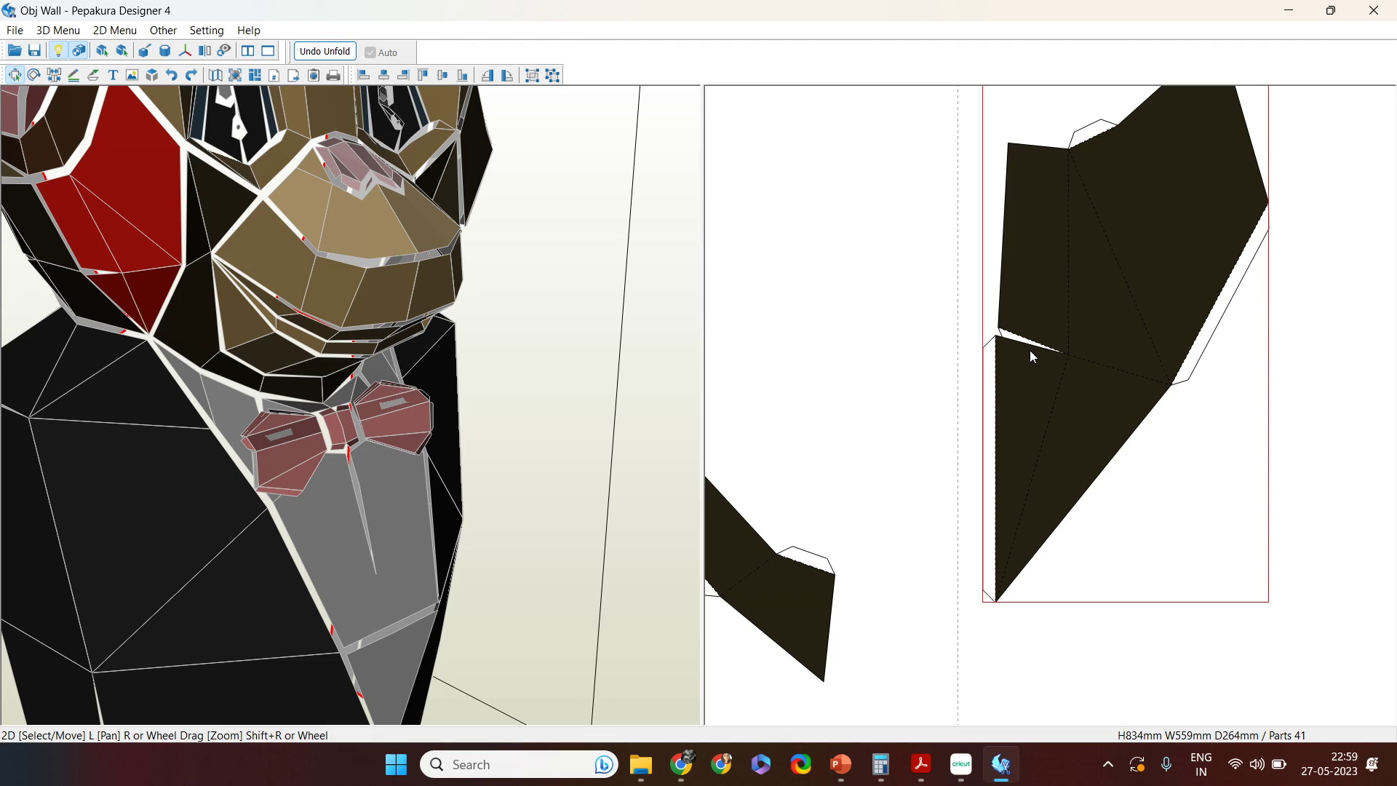
Step: Undo the latest unfolding without transferring its open edge info to the 3D model
{"action": "left_click", "coordinate": [346, 51]}
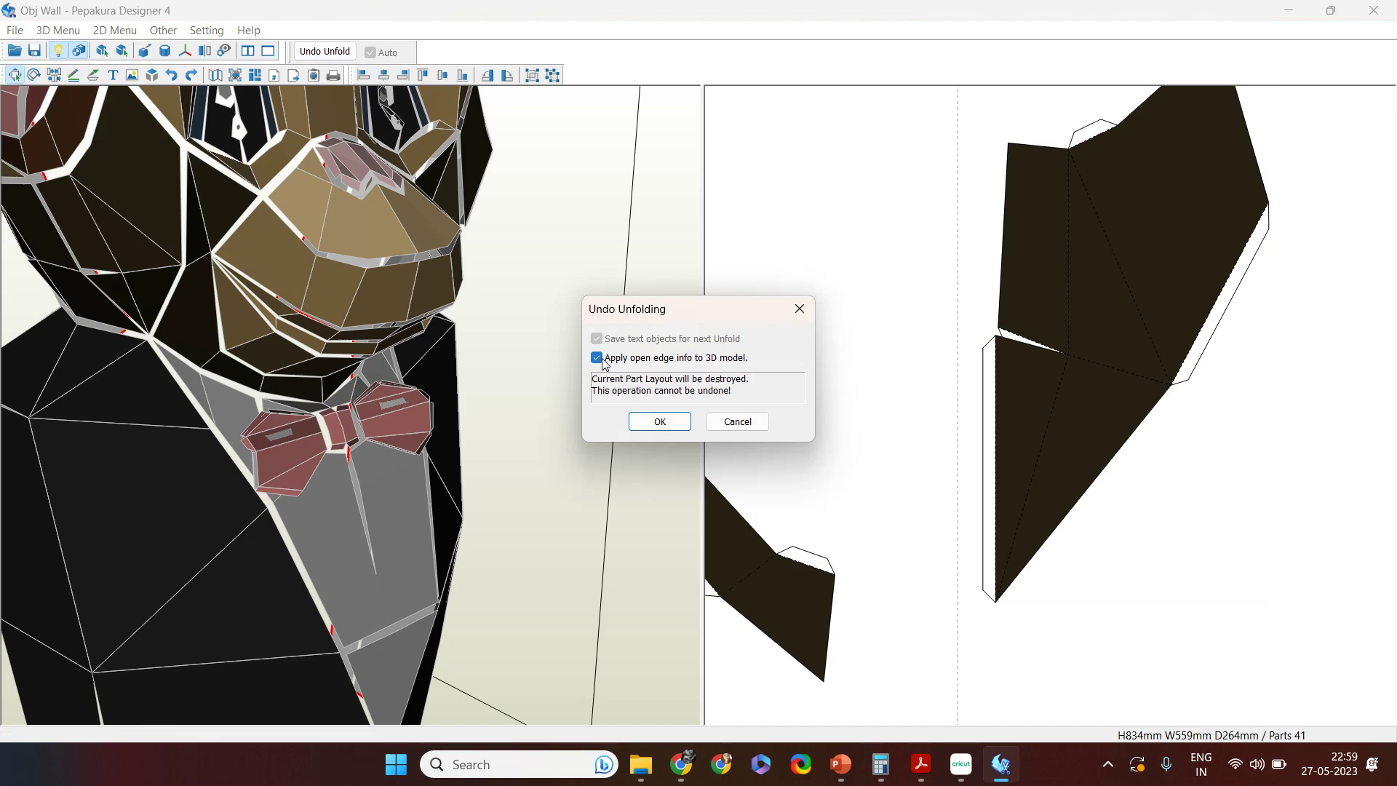
{"action": "key", "text": "Return"}
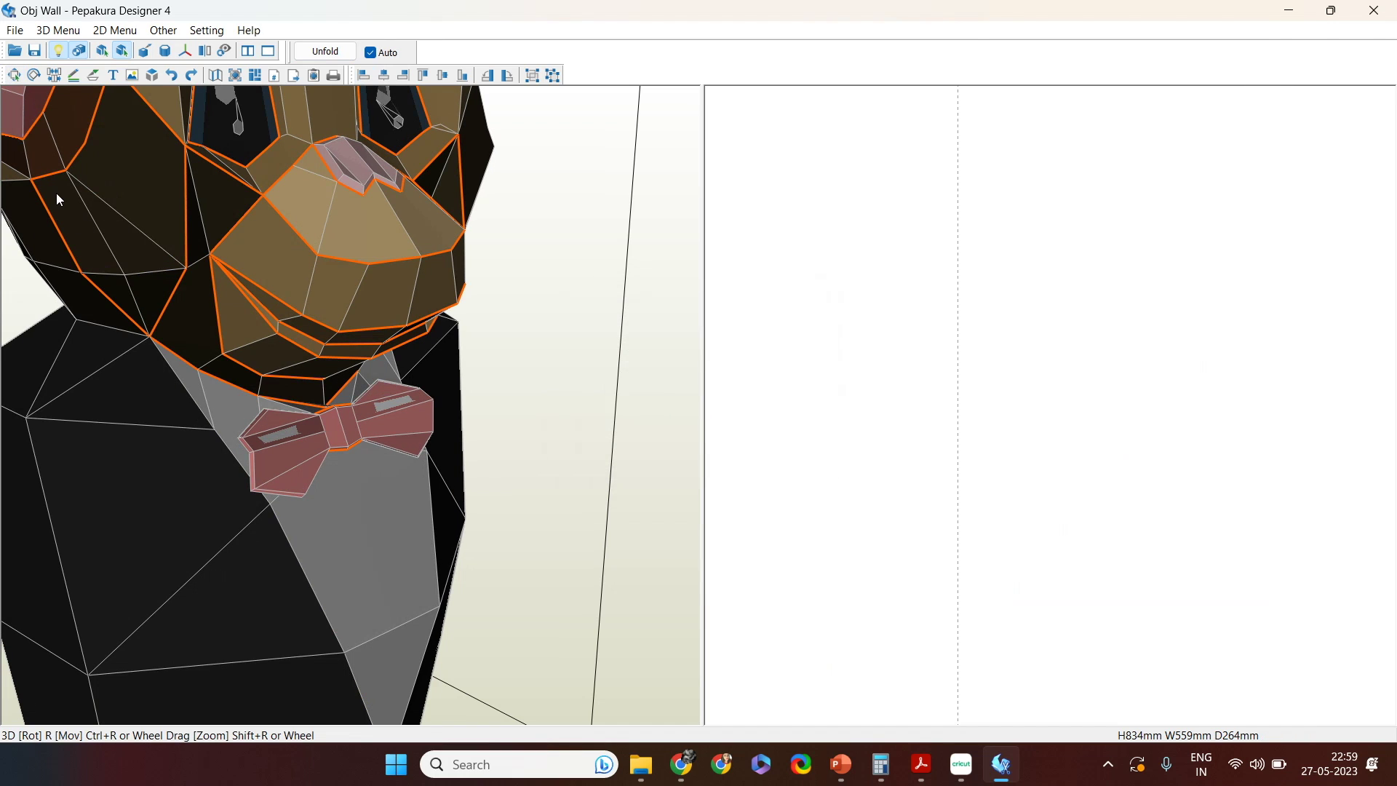
Step: Mark the edges running from below the ear to the neck, including those bordering the back of the head, as open cuts
{"action": "left_click", "coordinate": [73, 75]}
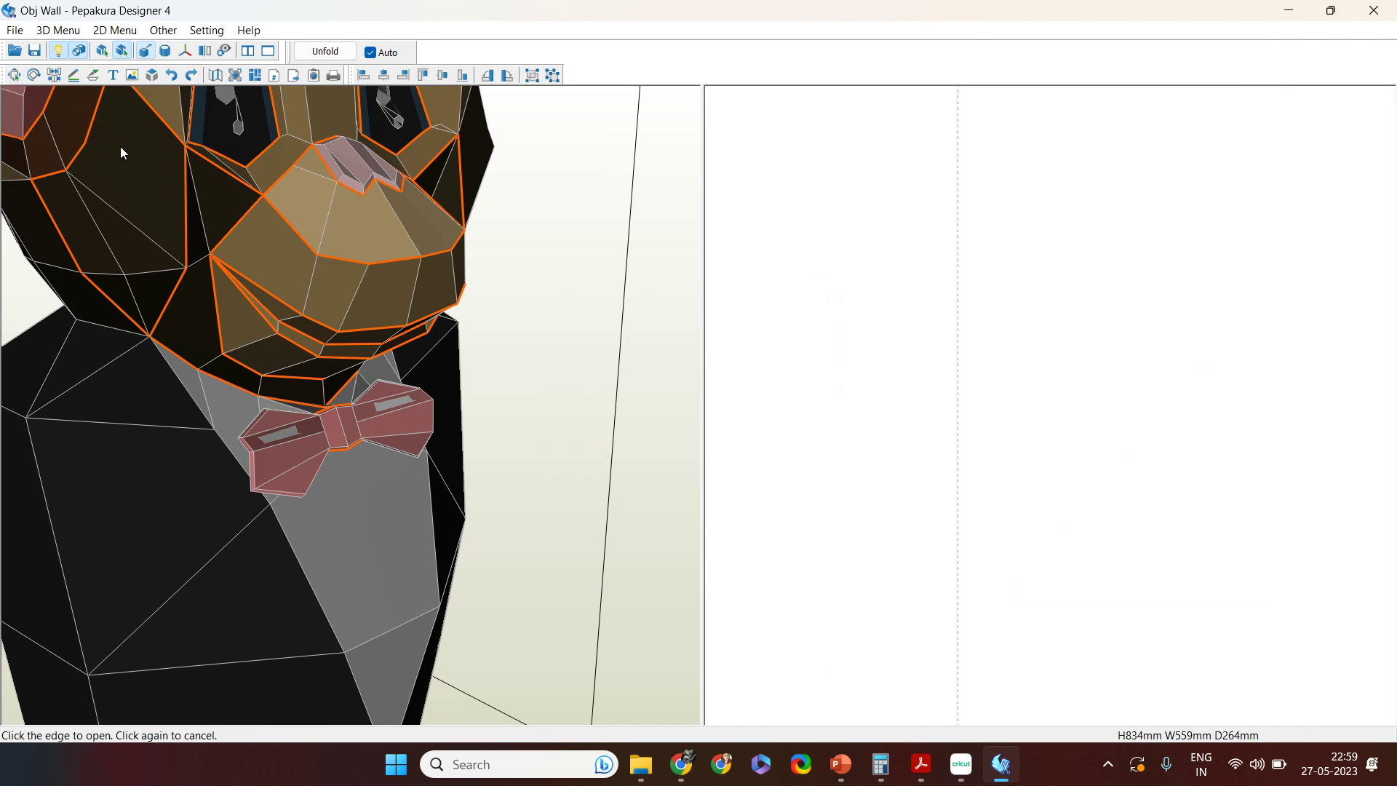
{"action": "left_click", "coordinate": [107, 246]}
{"action": "left_click", "coordinate": [135, 302]}
{"action": "mouse_move", "coordinate": [110, 290]}
{"action": "left_mouse_down"}
{"action": "mouse_move", "coordinate": [142, 281]}
{"action": "mouse_move", "coordinate": [129, 281]}
{"action": "mouse_move", "coordinate": [124, 248]}
{"action": "mouse_move", "coordinate": [106, 275]}
{"action": "mouse_move", "coordinate": [117, 285]}
{"action": "left_mouse_up"}
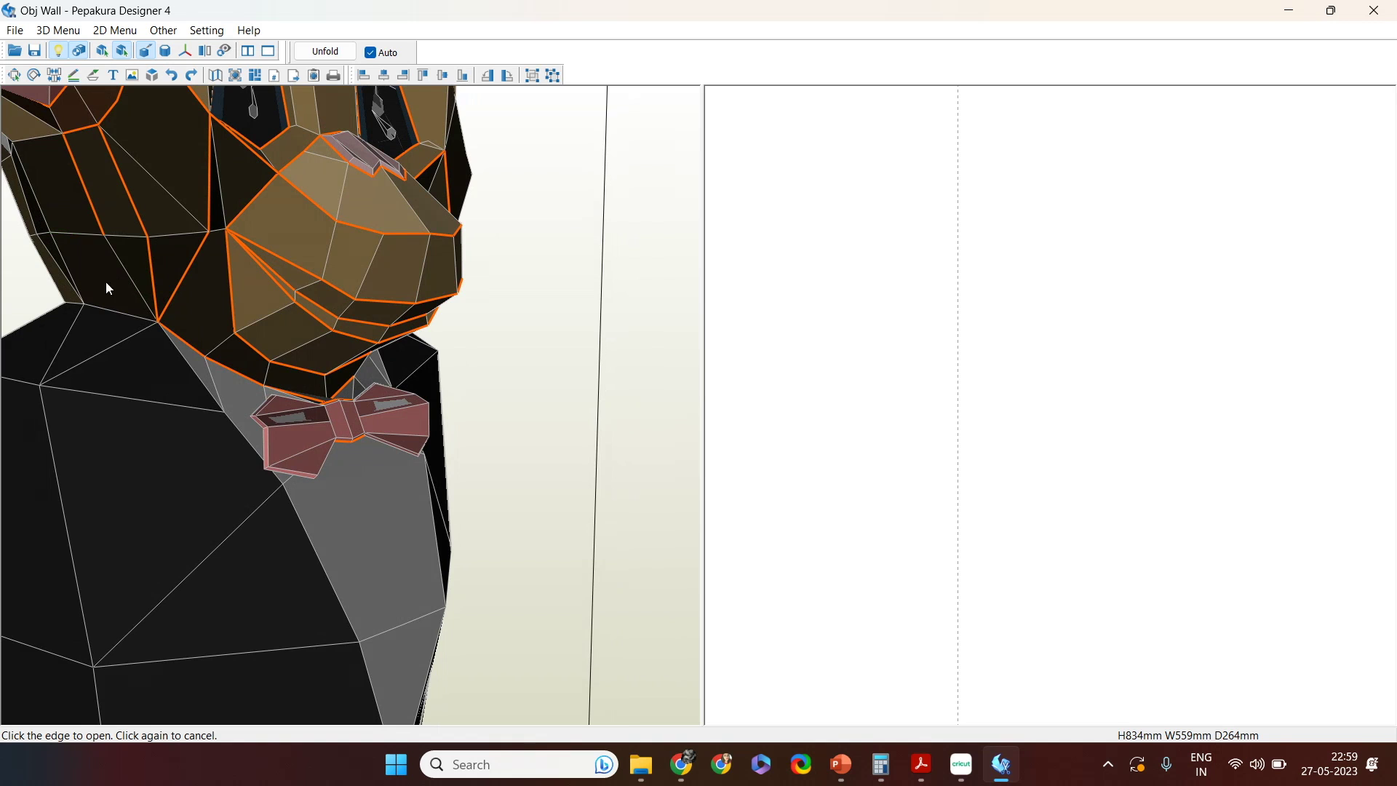
{"action": "left_click_drag", "start_coordinate": [130, 289], "coordinate": [149, 250]}
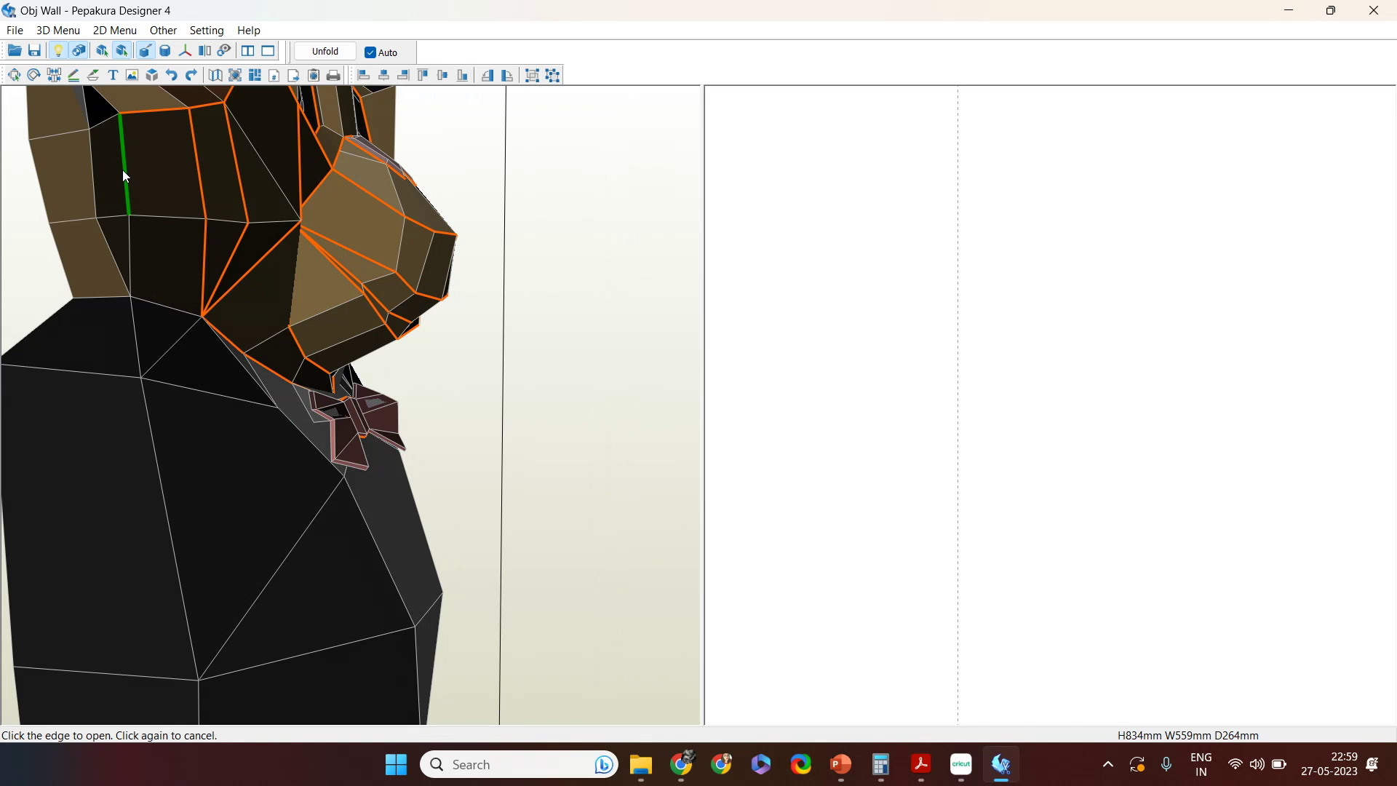
{"action": "left_click_drag", "start_coordinate": [169, 285], "coordinate": [211, 295]}
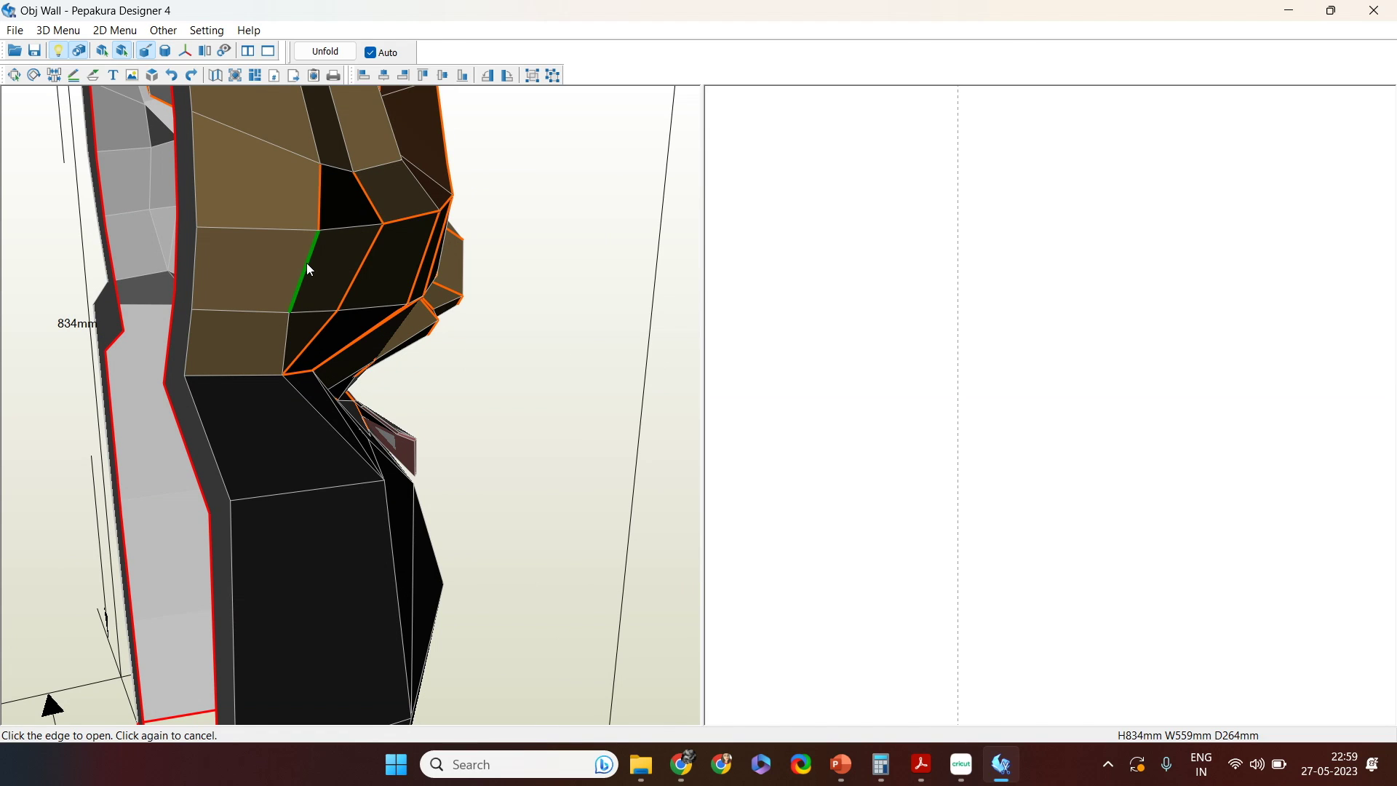
{"action": "left_click", "coordinate": [294, 311]}
{"action": "left_click_drag", "start_coordinate": [324, 163], "coordinate": [478, 367]}
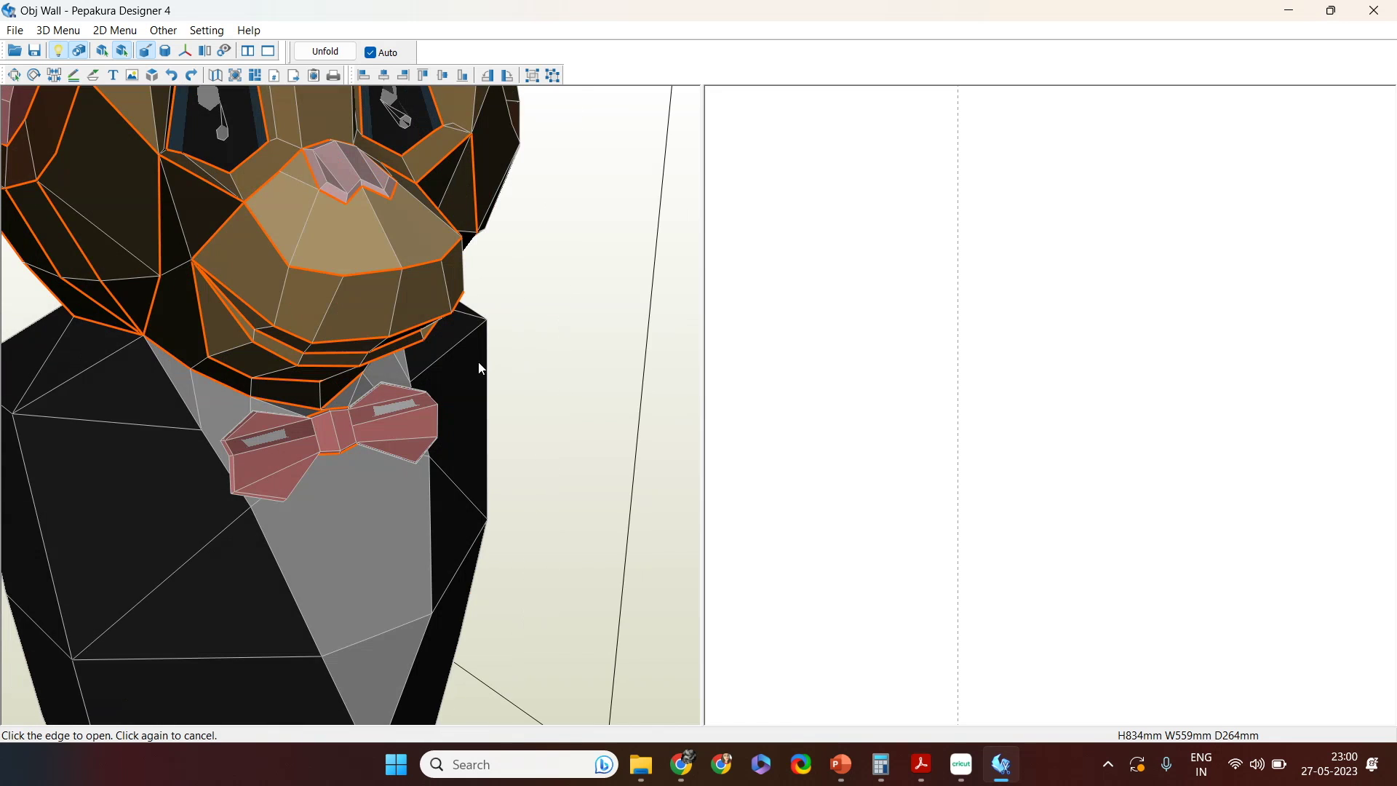
Step: Unfold the model and examine the dark parts from the side of the head between the ear and the neck
{"action": "left_click", "coordinate": [326, 51]}
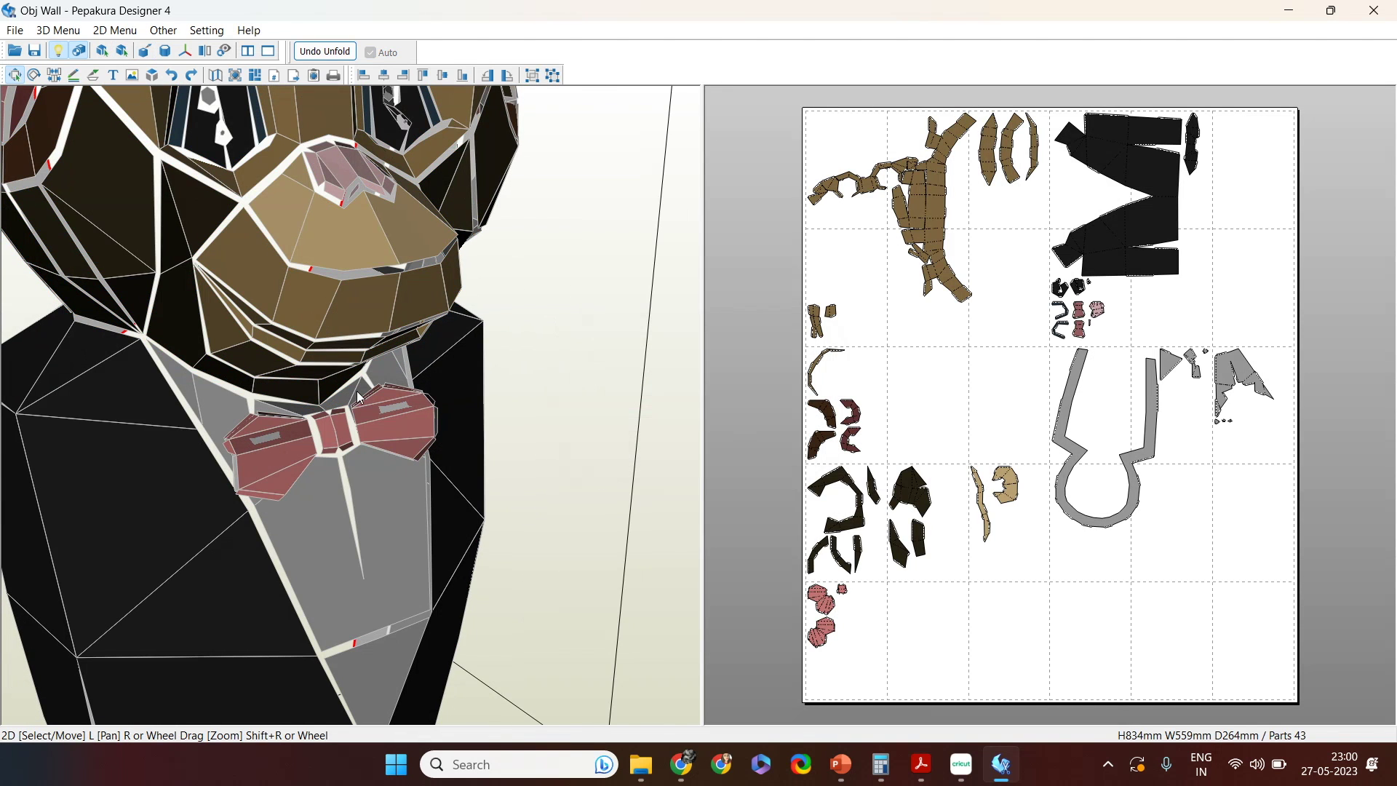
{"action": "scroll", "coordinate": [365, 383], "scroll_direction": "down", "scroll_amount": 3}
{"action": "left_click_drag", "start_coordinate": [358, 389], "coordinate": [451, 393]}
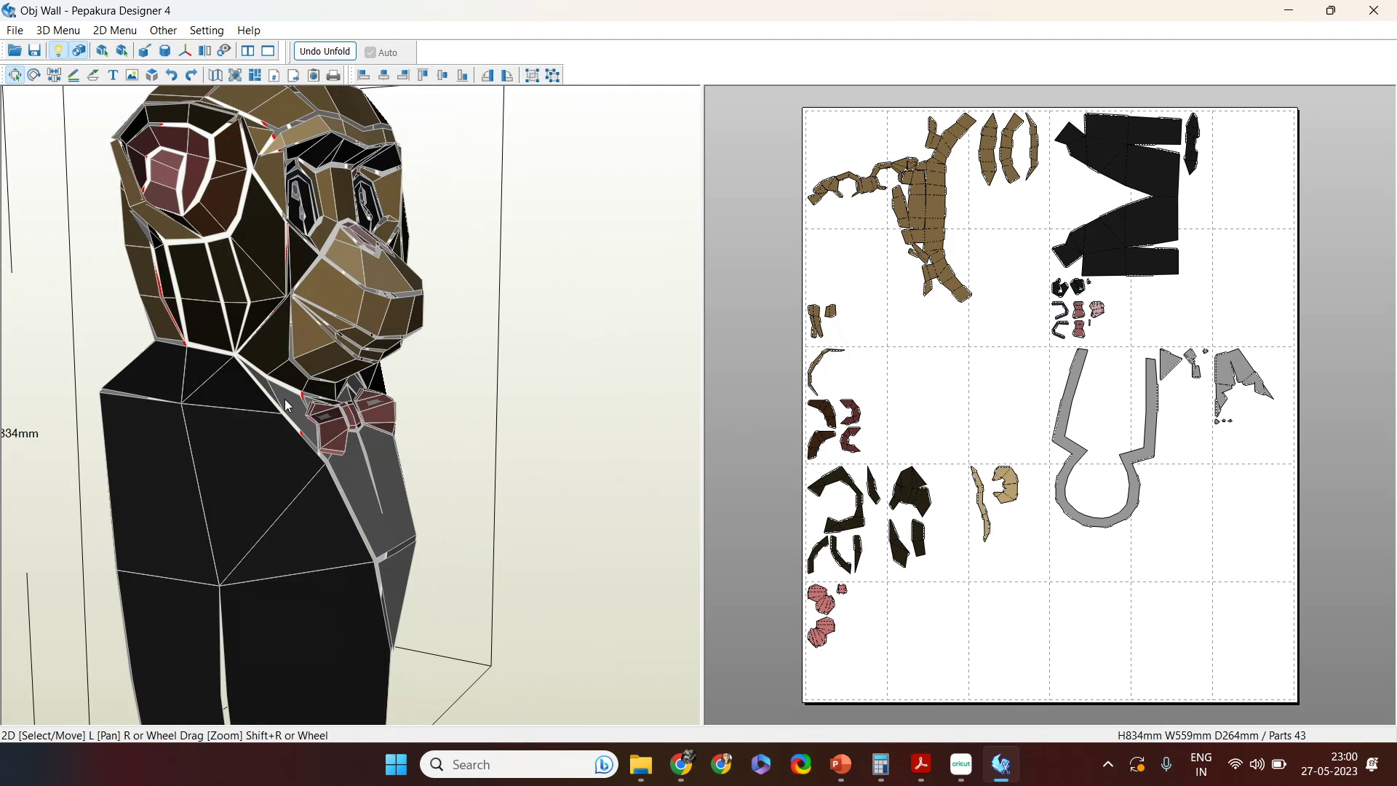
{"action": "scroll", "coordinate": [958, 546], "scroll_direction": "up", "scroll_amount": 3}
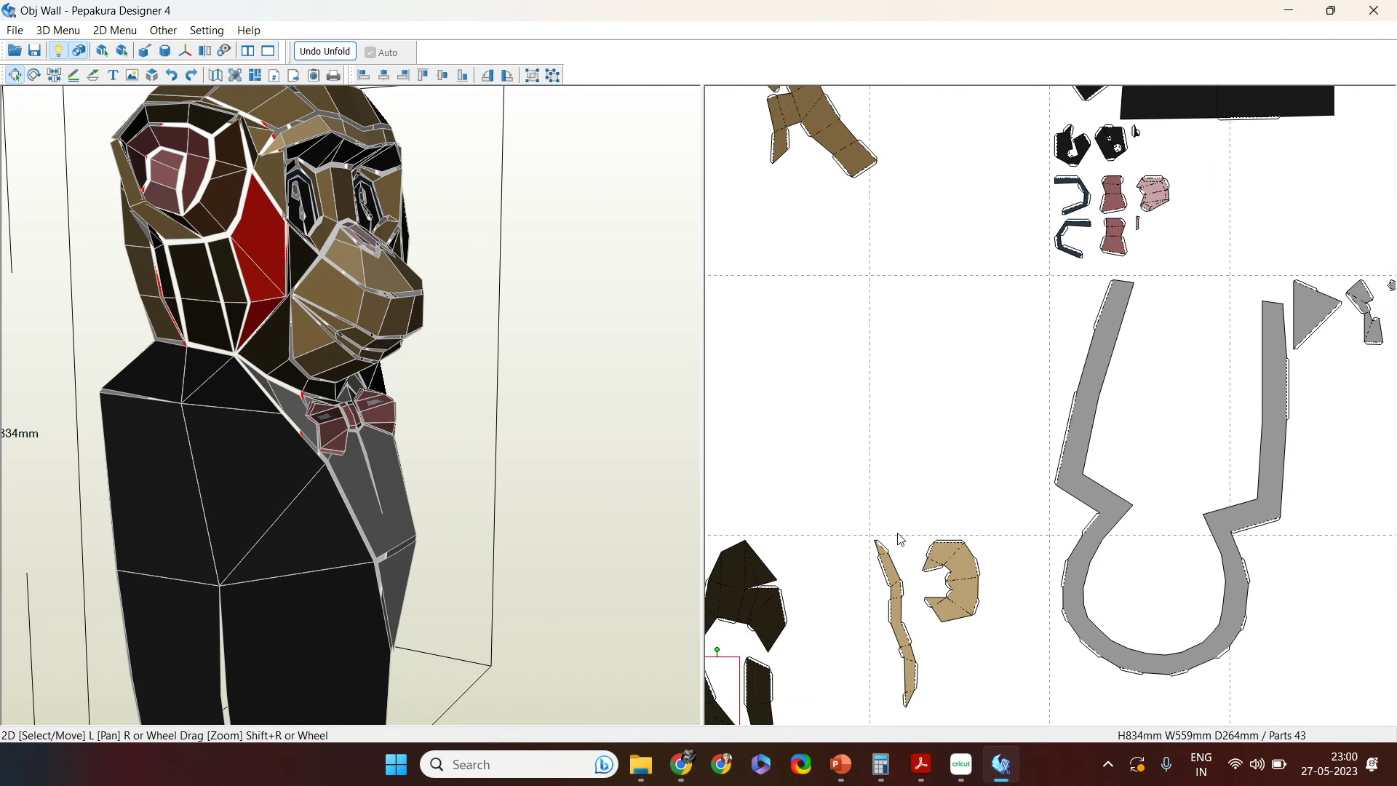
{"action": "scroll", "coordinate": [900, 539], "scroll_direction": "up", "scroll_amount": 3}
{"action": "right_click_drag", "start_coordinate": [1079, 477], "coordinate": [1279, 561]}
{"action": "scroll", "coordinate": [1270, 550], "scroll_direction": "up", "scroll_amount": 1}
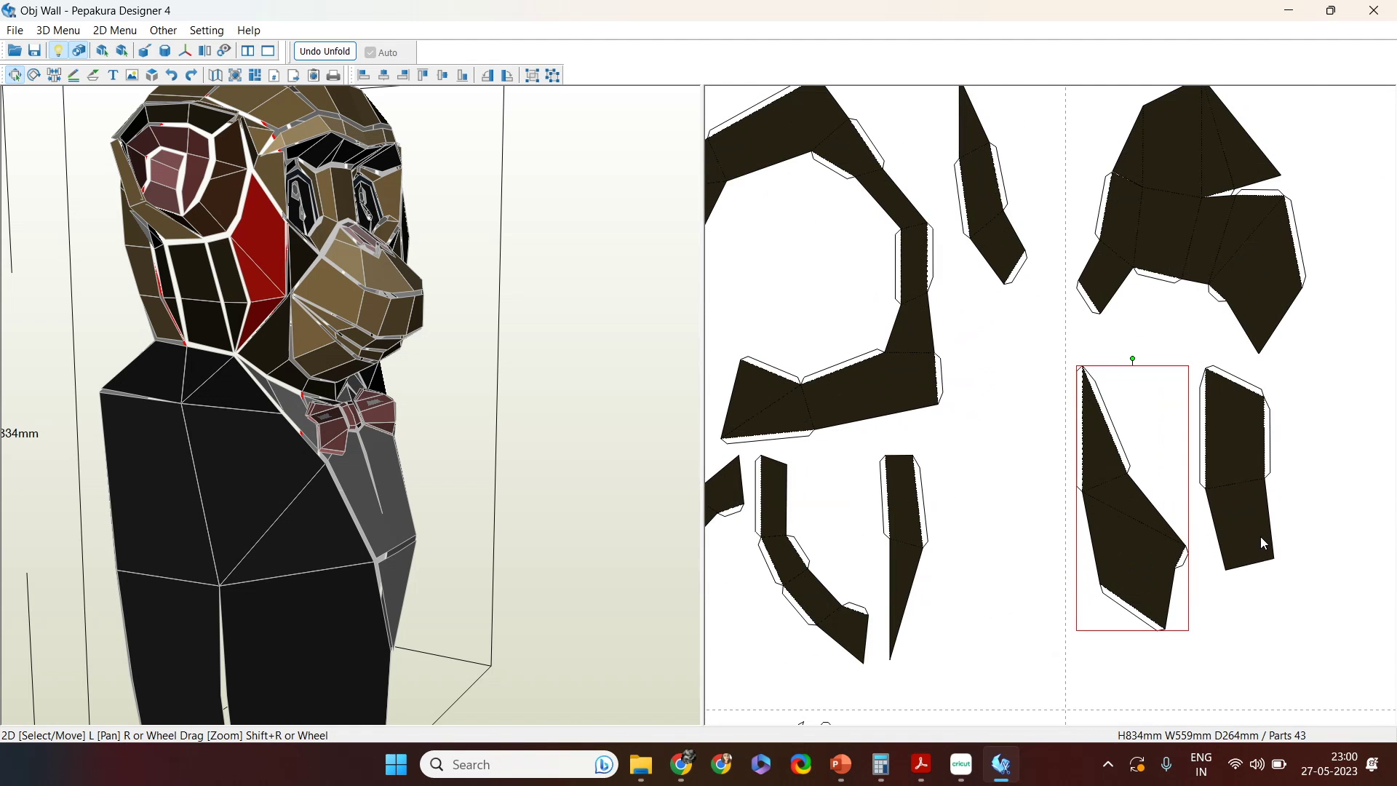
{"action": "right_click_drag", "start_coordinate": [1200, 629], "coordinate": [1256, 632]}
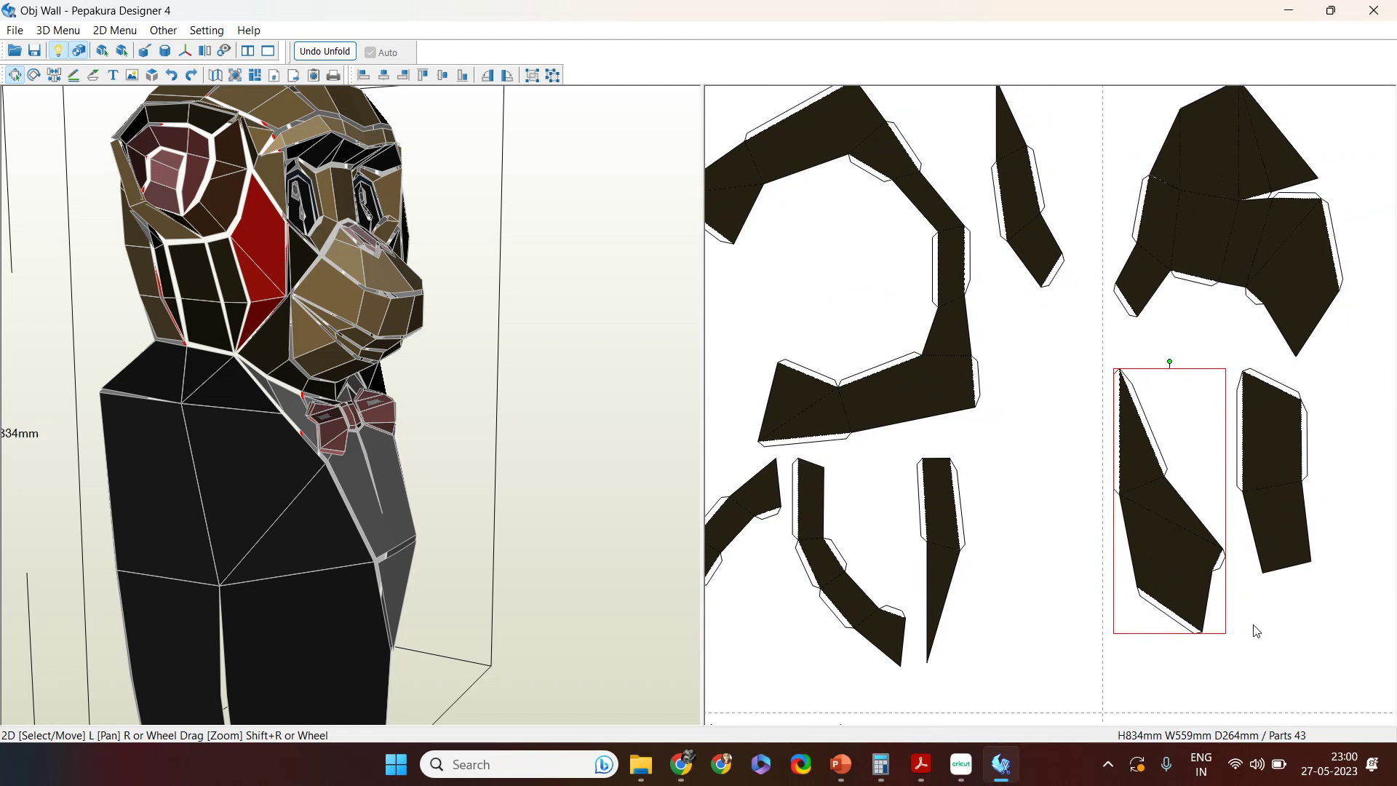
Step: Identify the narrow tapered part and the wider part below the ear, and place them near each other in the layout
{"action": "left_click", "coordinate": [230, 282]}
{"action": "left_click_drag", "start_coordinate": [937, 529], "coordinate": [982, 504]}
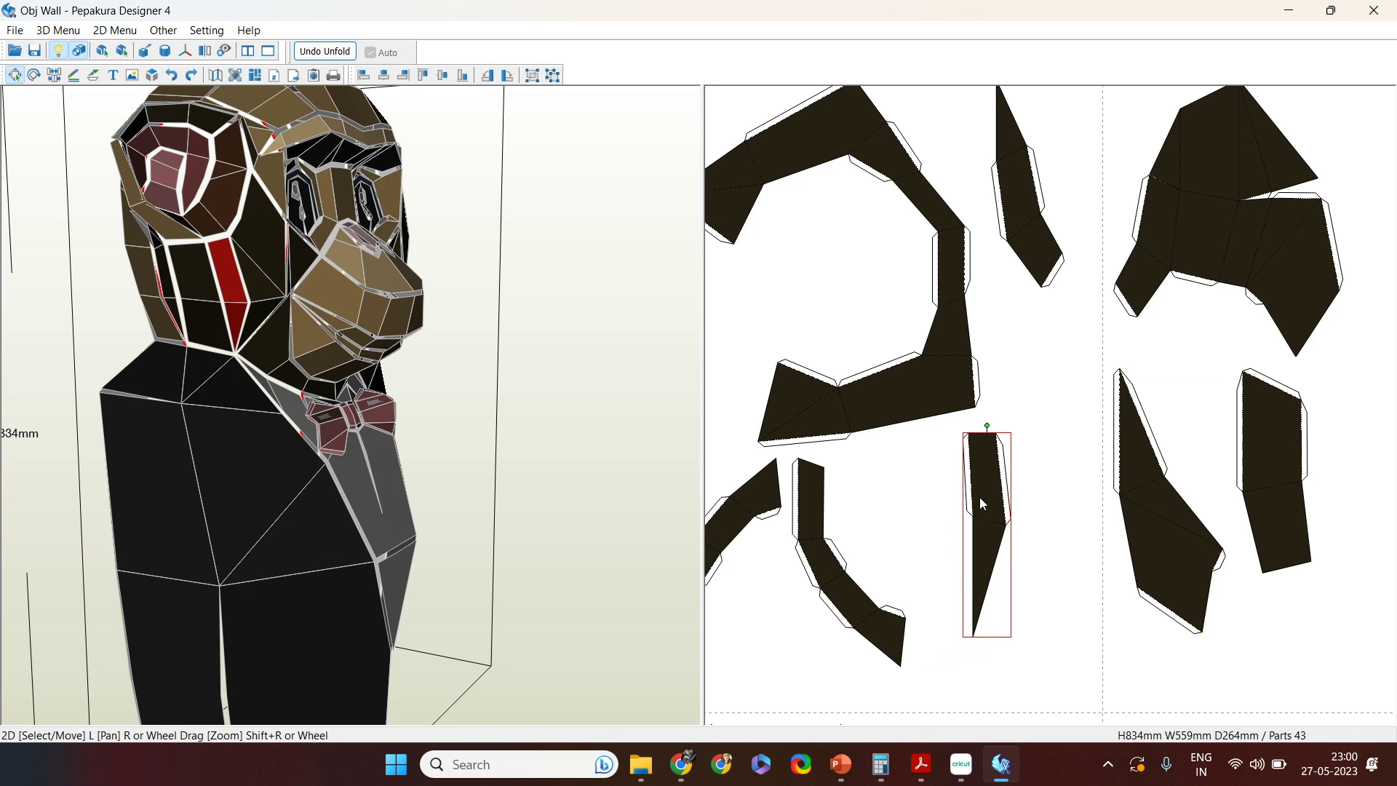
{"action": "left_click", "coordinate": [193, 294]}
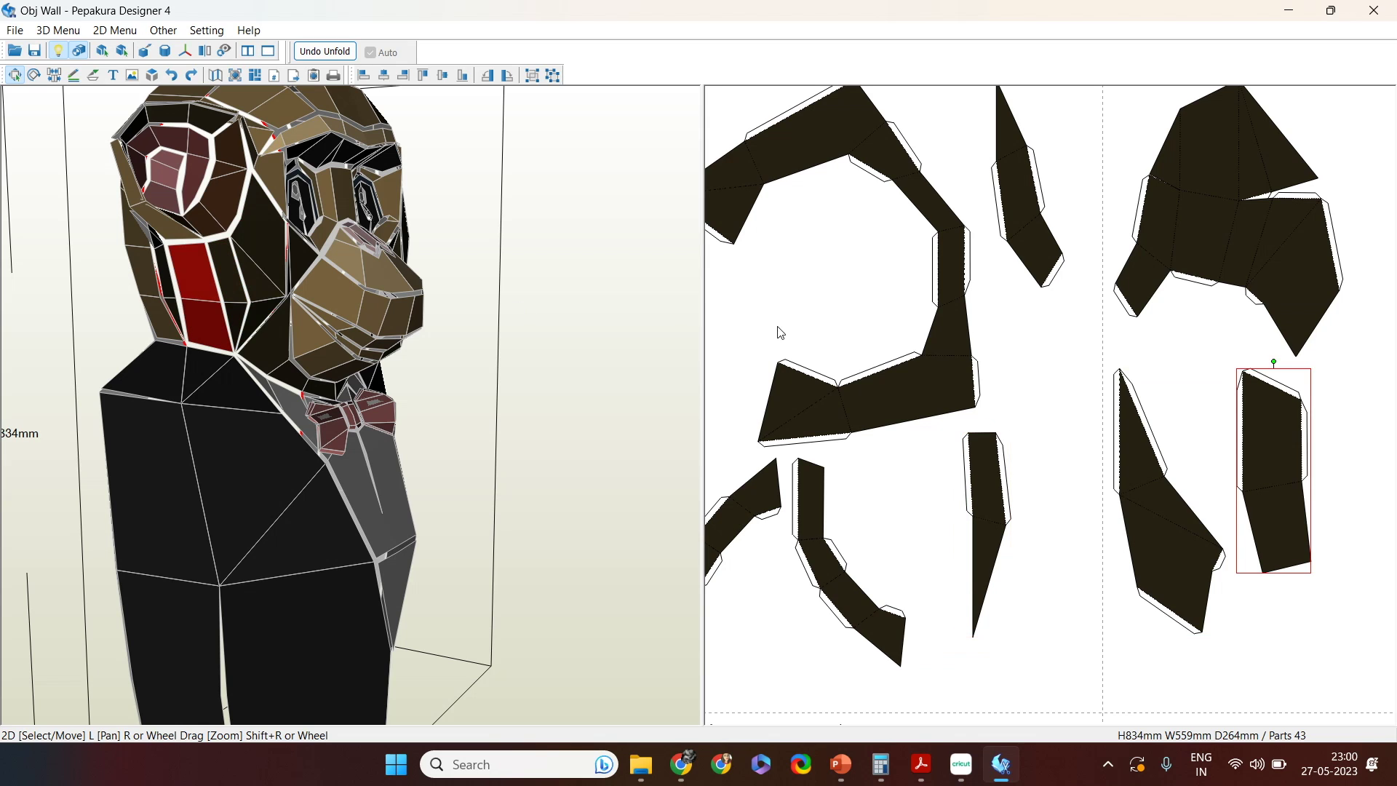
{"action": "left_click_drag", "start_coordinate": [1230, 421], "coordinate": [1060, 447]}
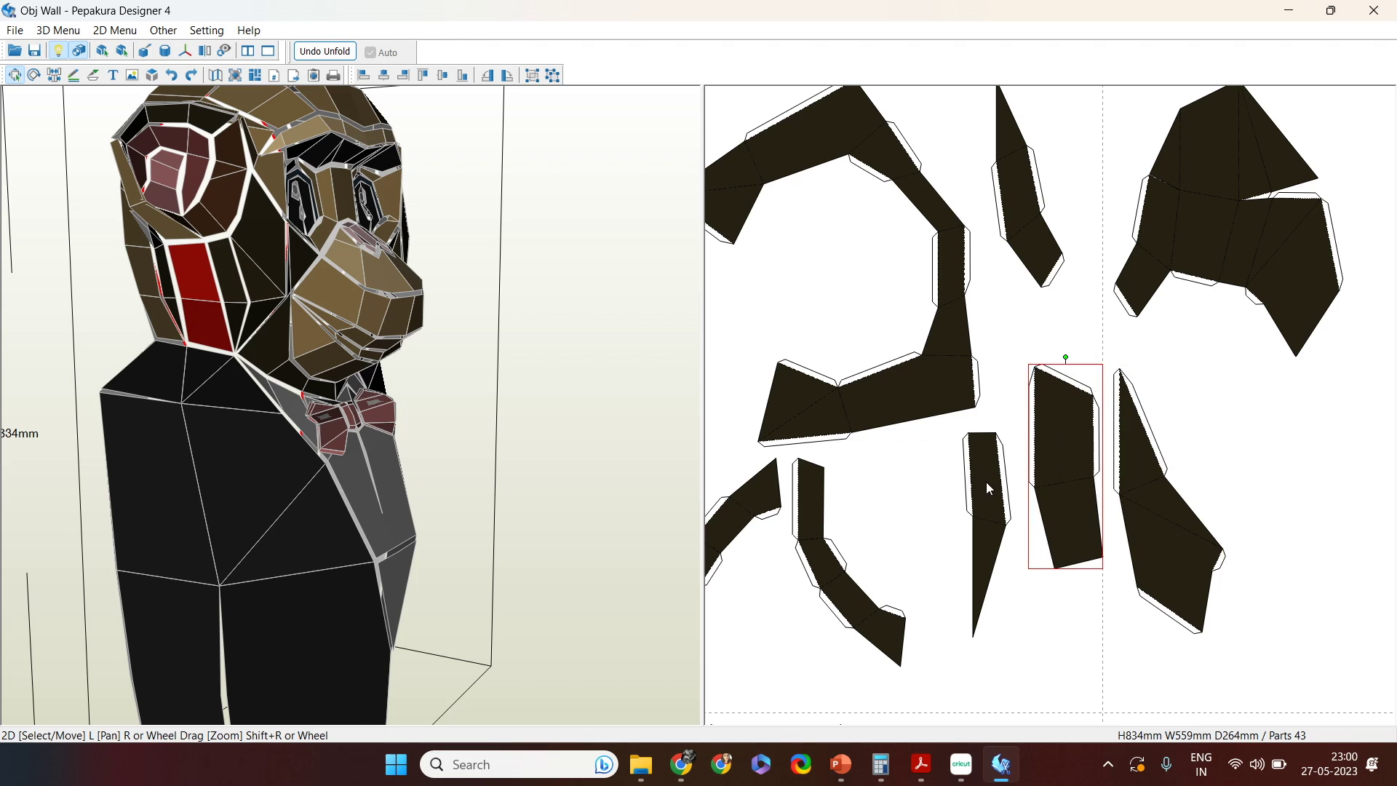
{"action": "left_click_drag", "start_coordinate": [985, 484], "coordinate": [951, 495]}
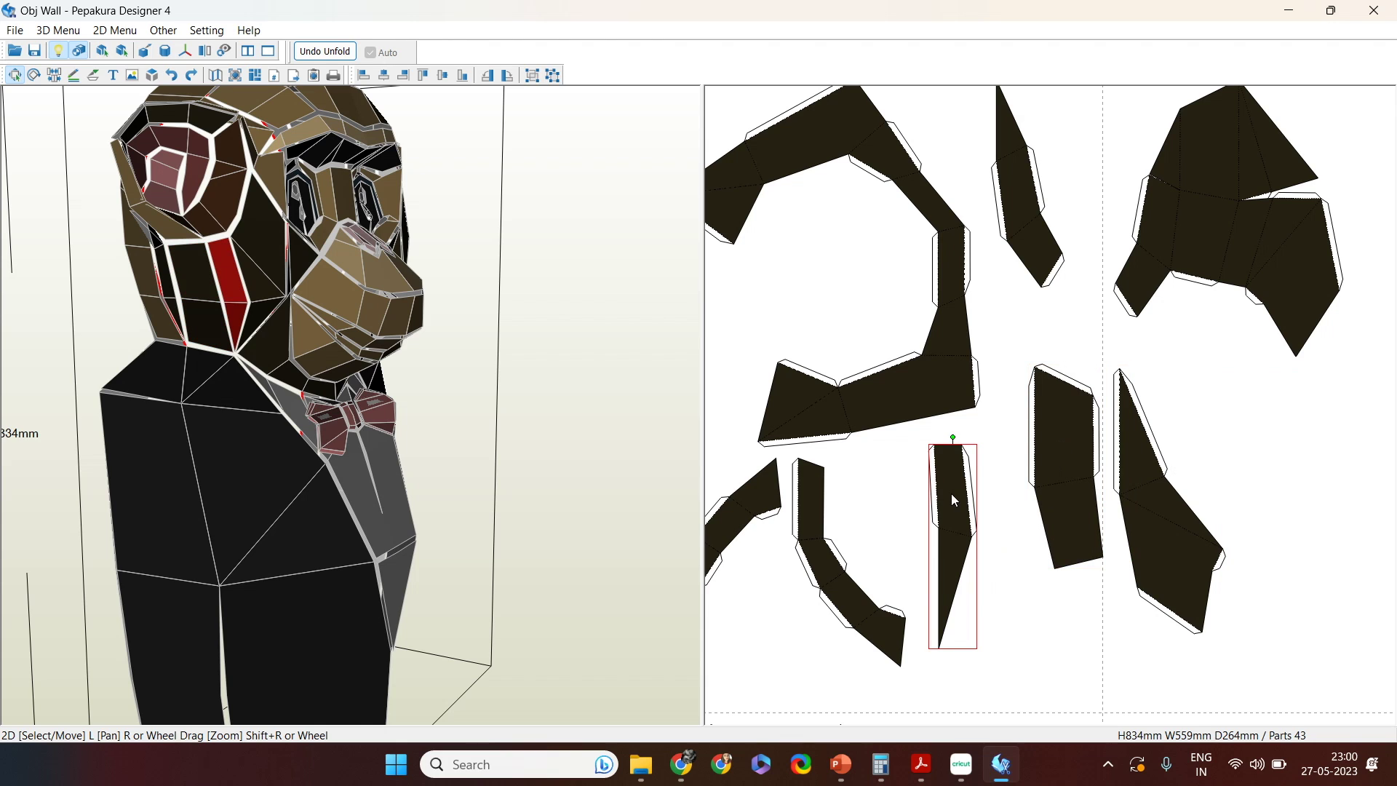
Step: Join the wider part to the narrow tapered part along their shared edge and place the joined piece clear of the curved strip
{"action": "left_click", "coordinate": [53, 78]}
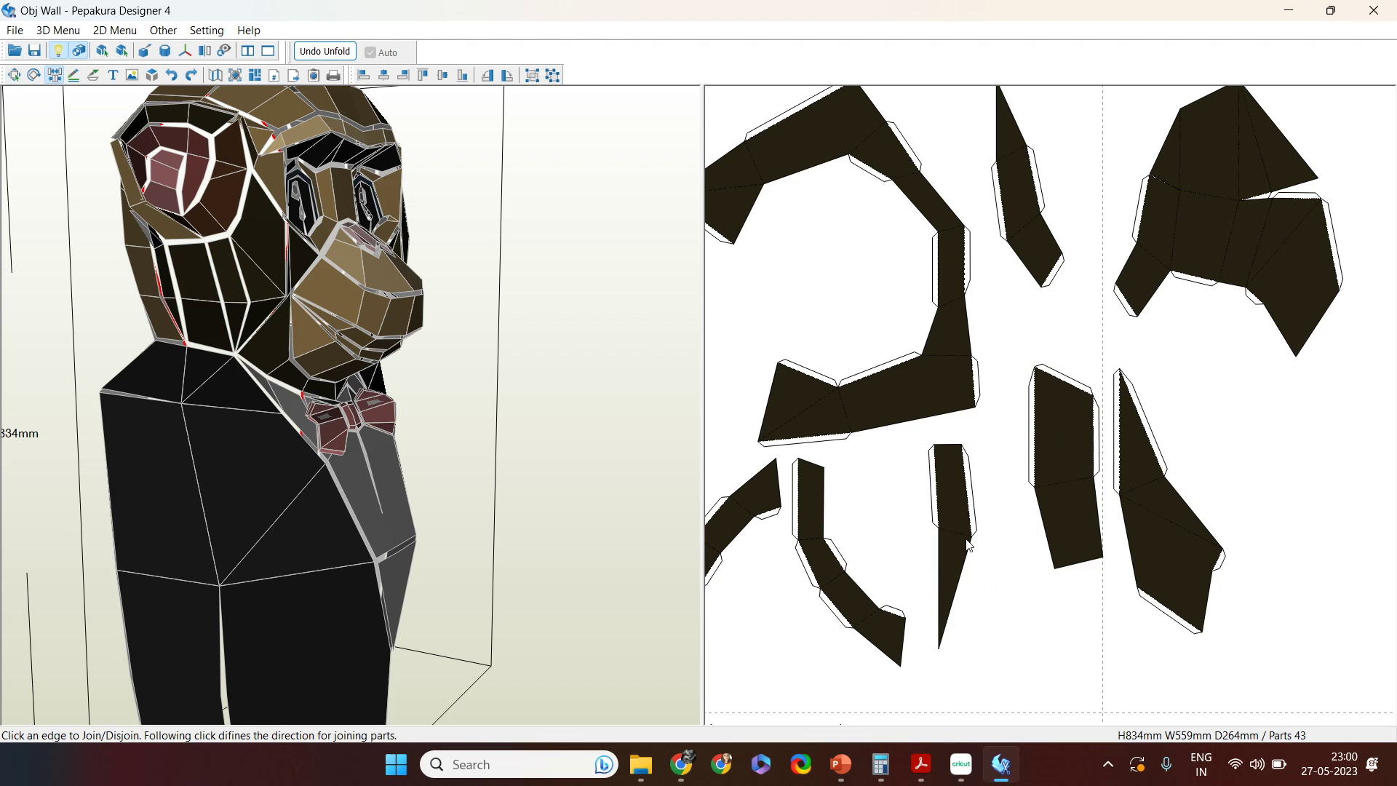
{"action": "left_click", "coordinate": [938, 484]}
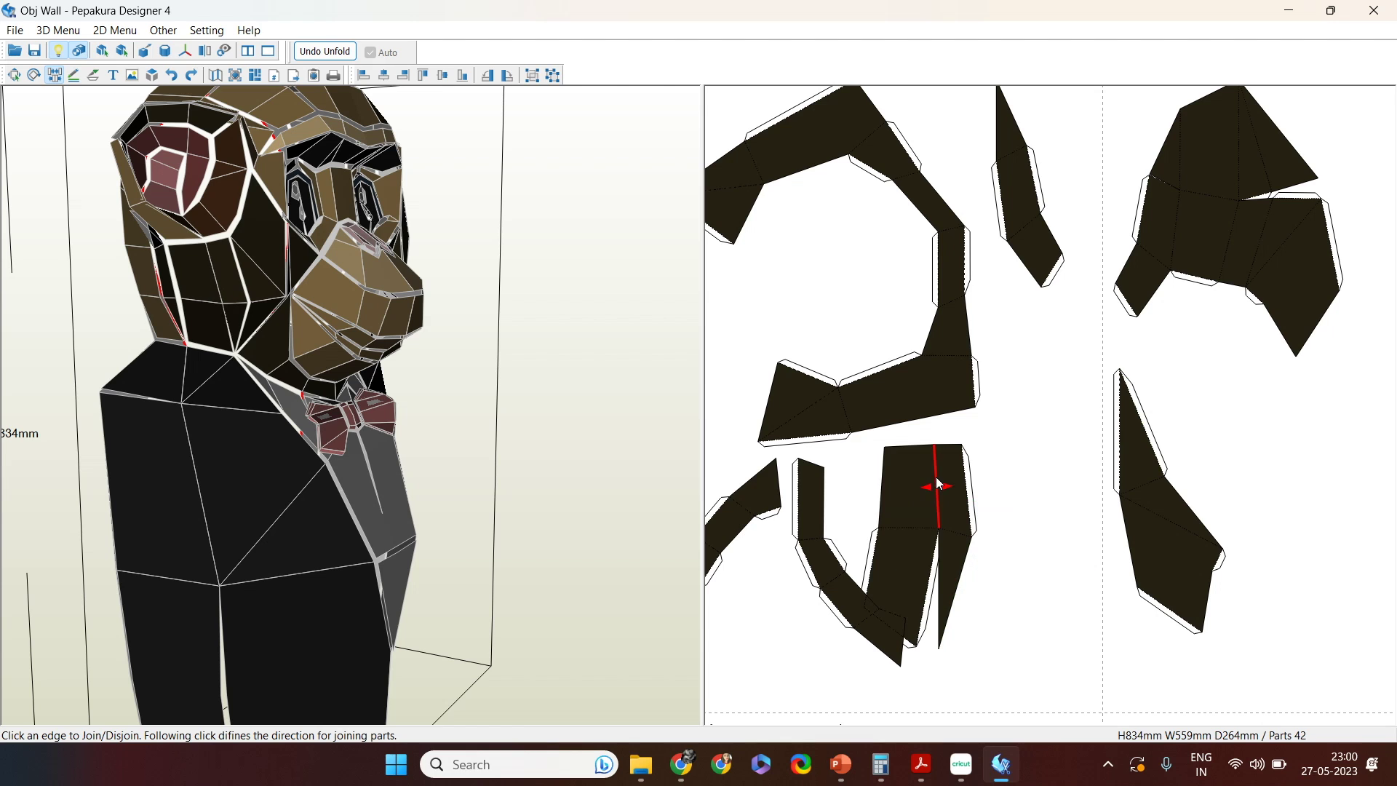
{"action": "right_click_drag", "start_coordinate": [910, 496], "coordinate": [962, 461]}
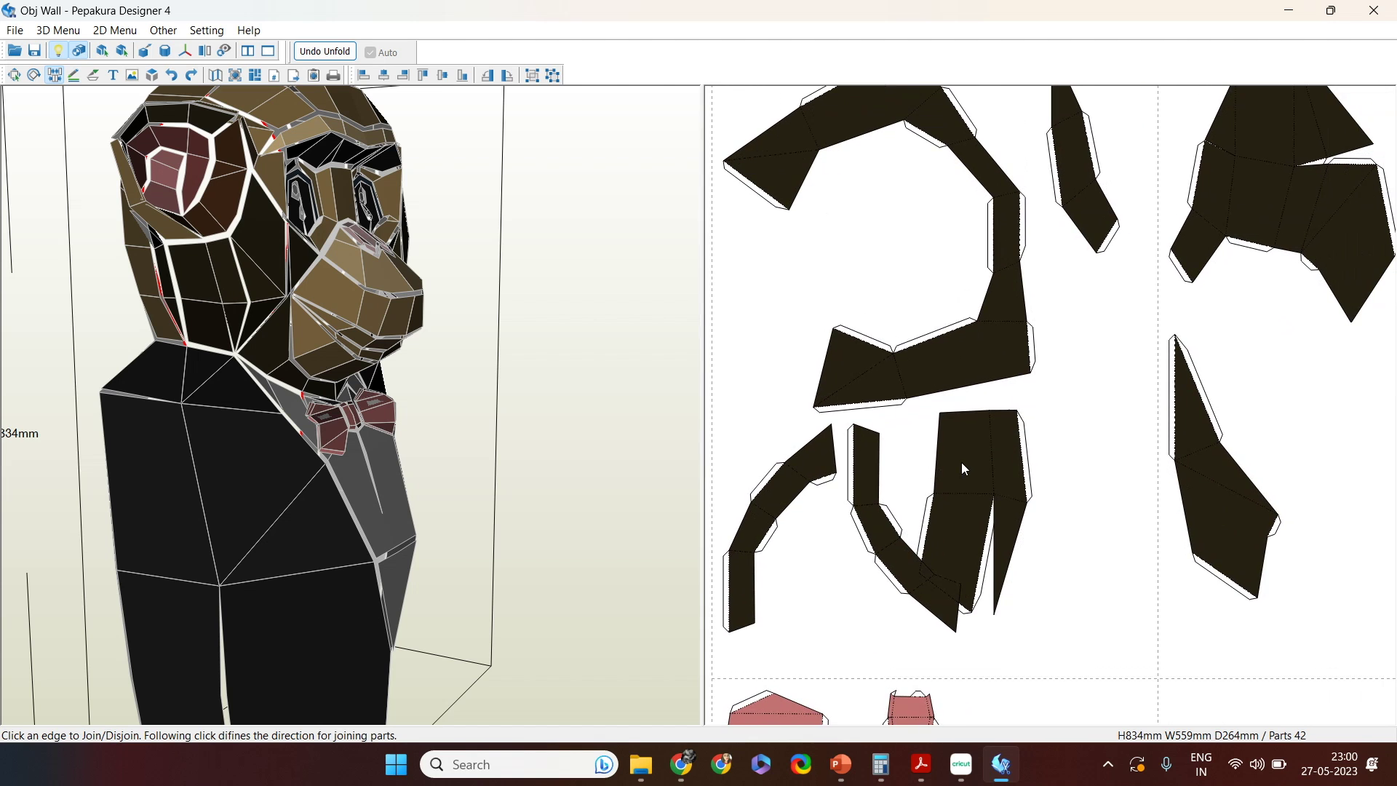
{"action": "left_click_drag", "start_coordinate": [976, 464], "coordinate": [1056, 445]}
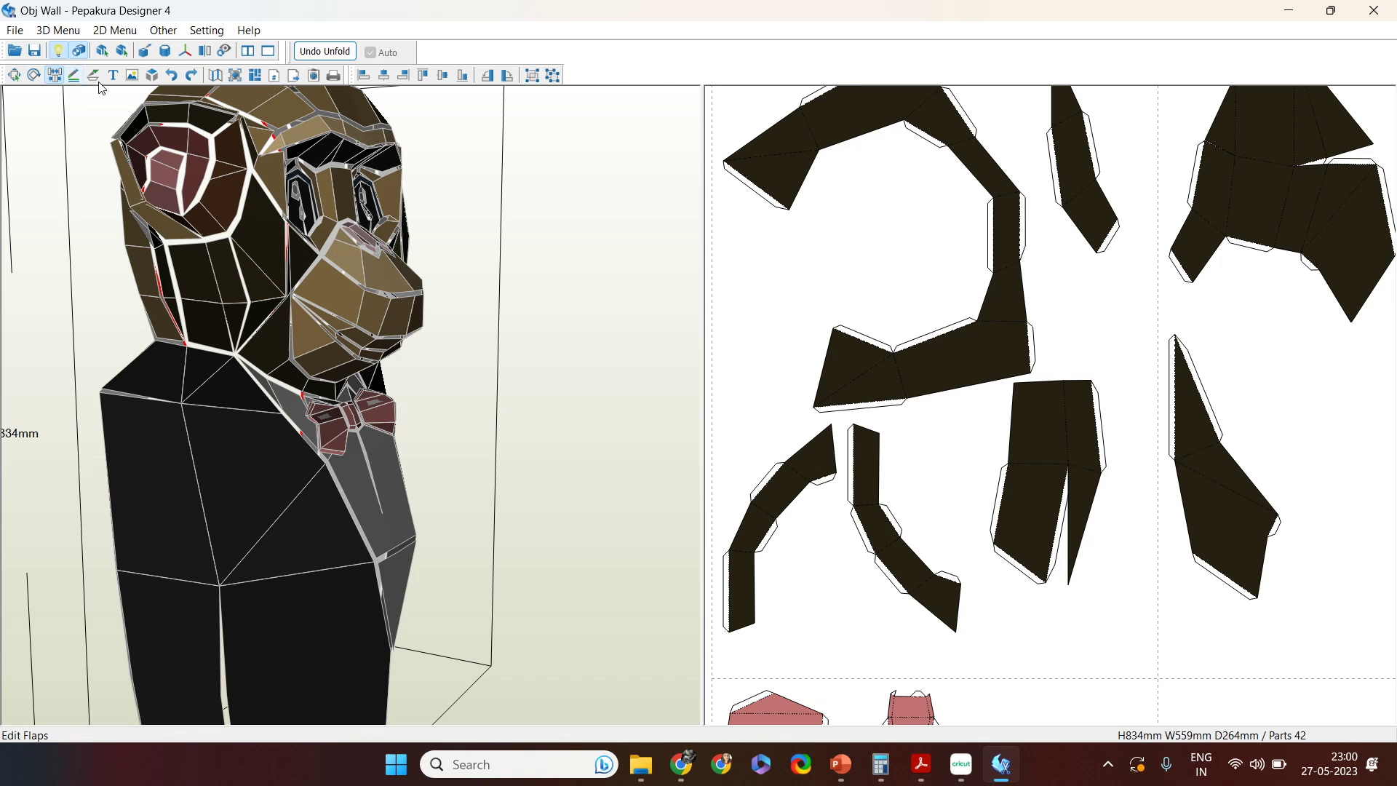
Step: Place the thin strip from behind the ear beside the joined piece and join the two along their shared edge
{"action": "left_click", "coordinate": [11, 75]}
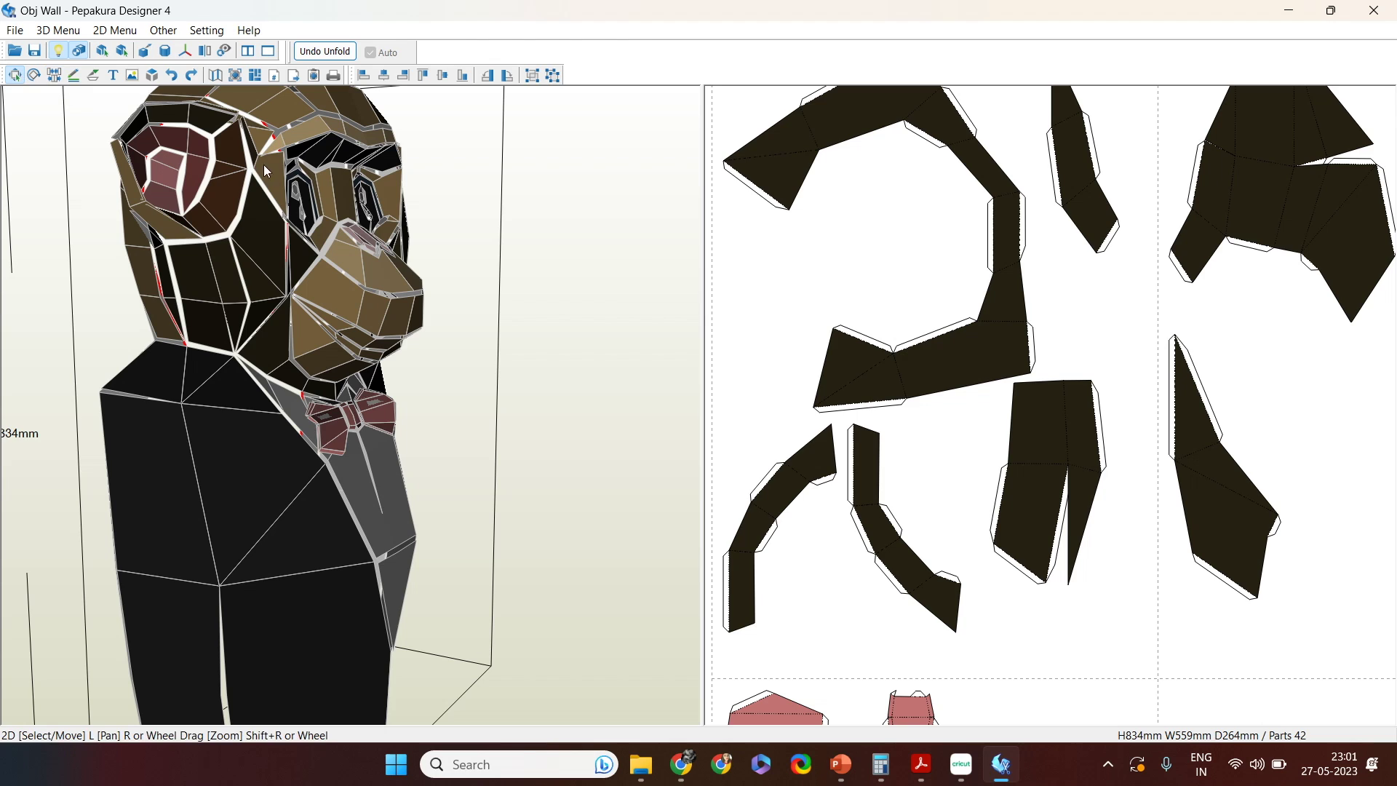
{"action": "left_click", "coordinate": [156, 280]}
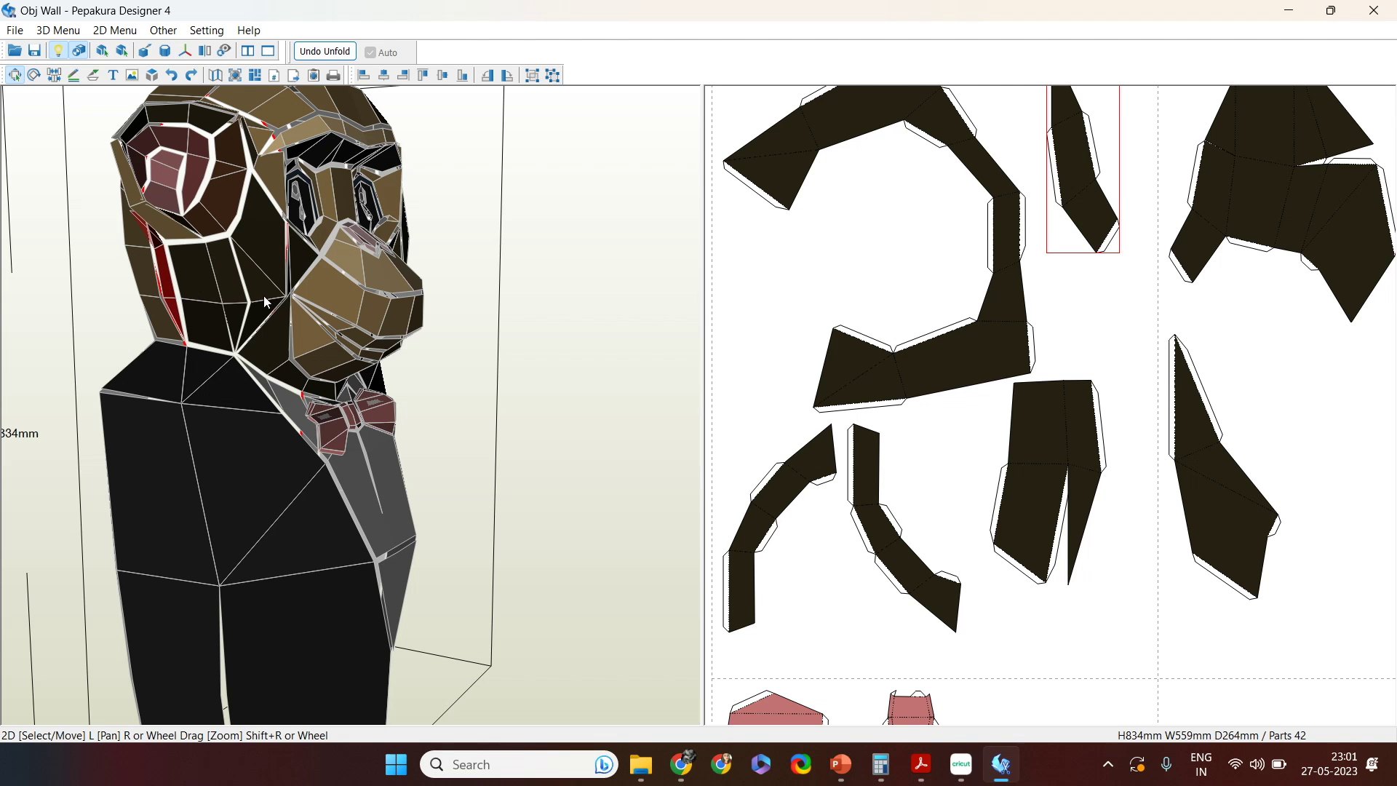
{"action": "left_click_drag", "start_coordinate": [1088, 237], "coordinate": [1155, 604]}
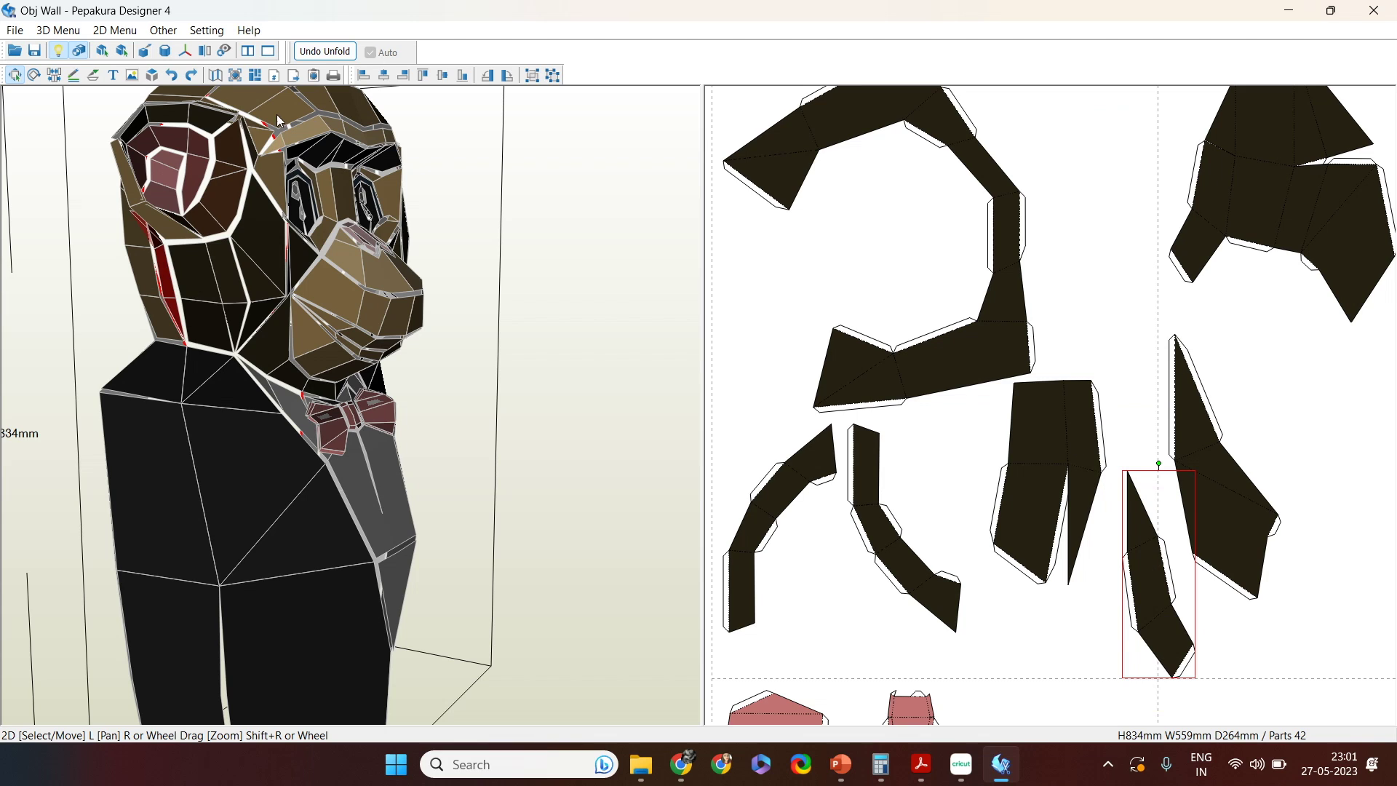
{"action": "left_click", "coordinate": [53, 75]}
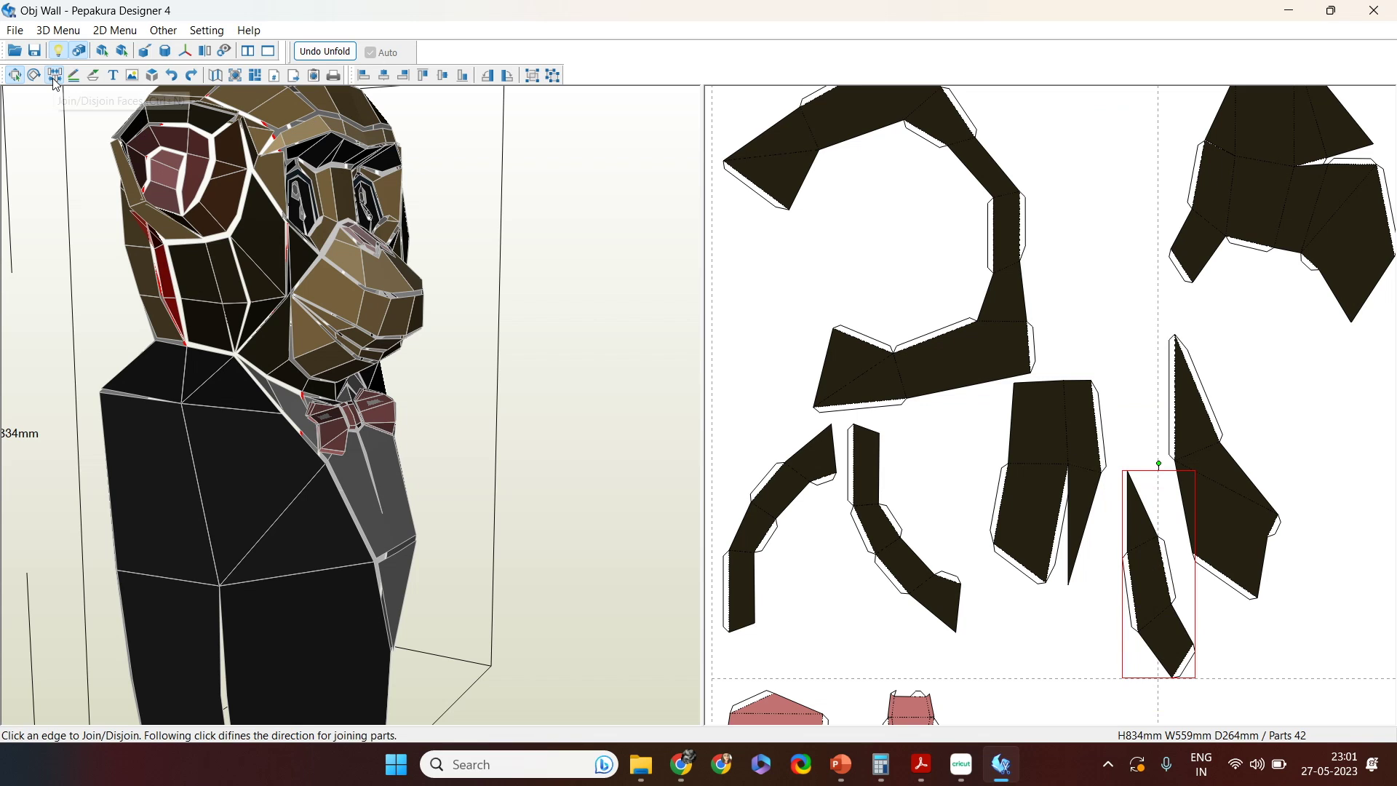
{"action": "left_click", "coordinate": [1128, 527]}
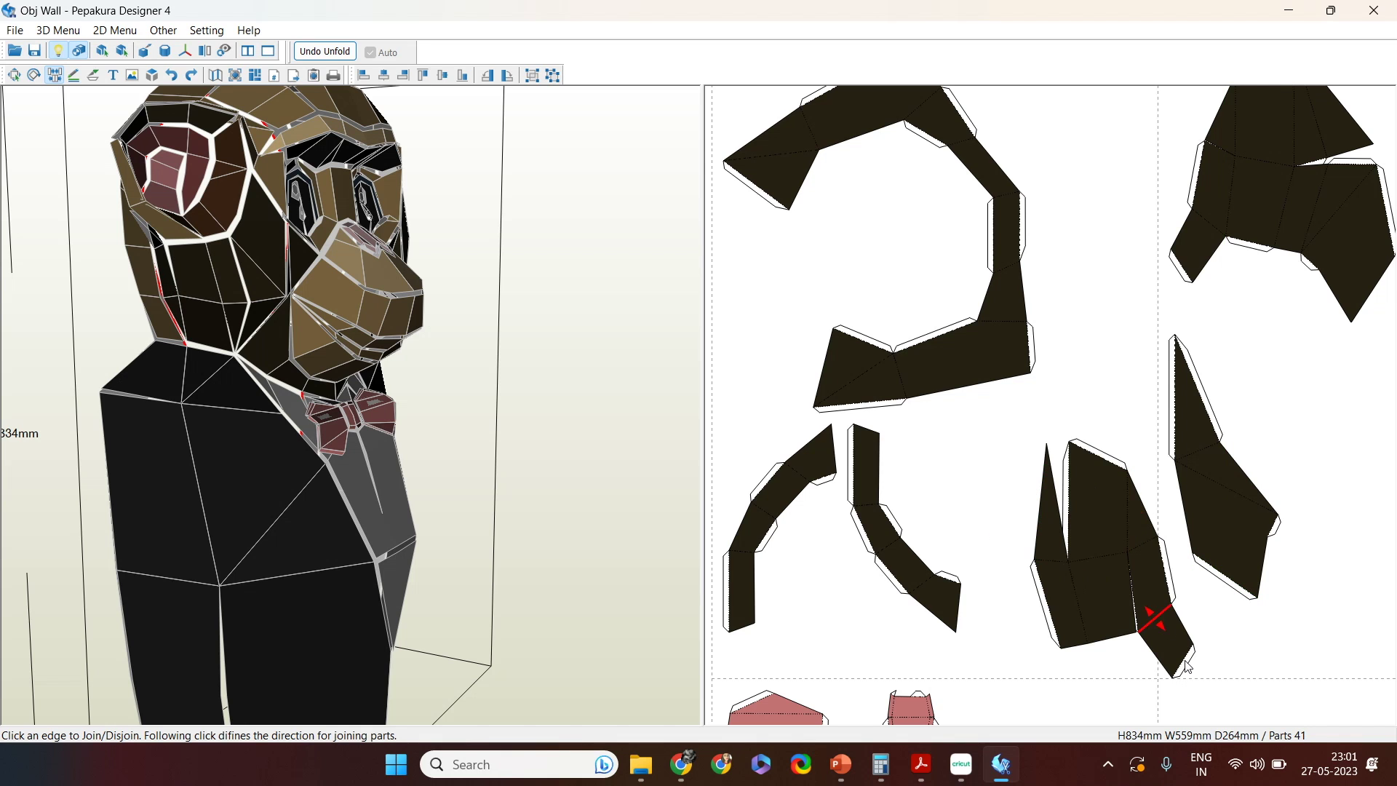
Step: Check the gap in the combined piece and disjoin the thin strip from it again
{"action": "scroll", "coordinate": [1155, 575], "scroll_direction": "up", "scroll_amount": 2}
{"action": "middle_click_drag", "start_coordinate": [1154, 572], "coordinate": [1020, 315]}
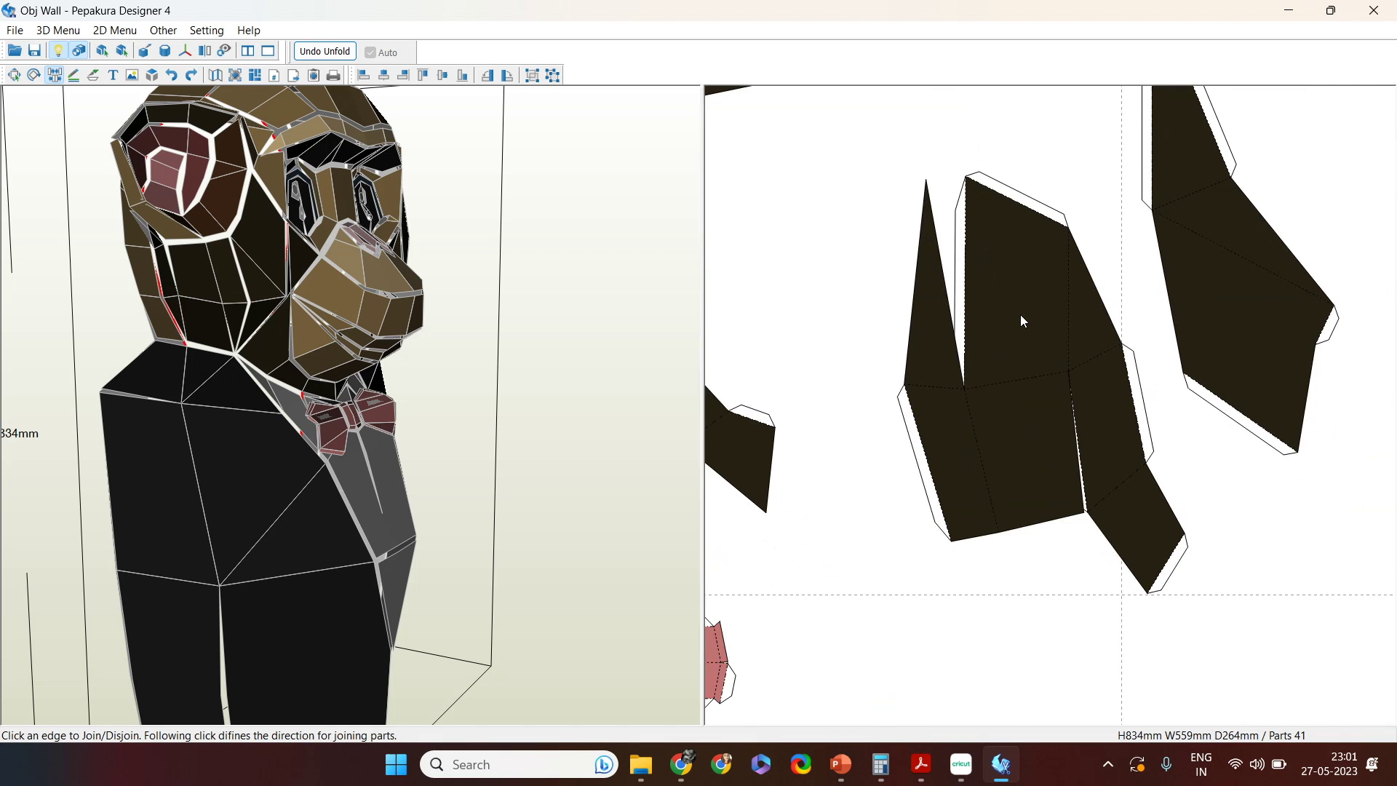
{"action": "scroll", "coordinate": [1067, 417], "scroll_direction": "up", "scroll_amount": 2}
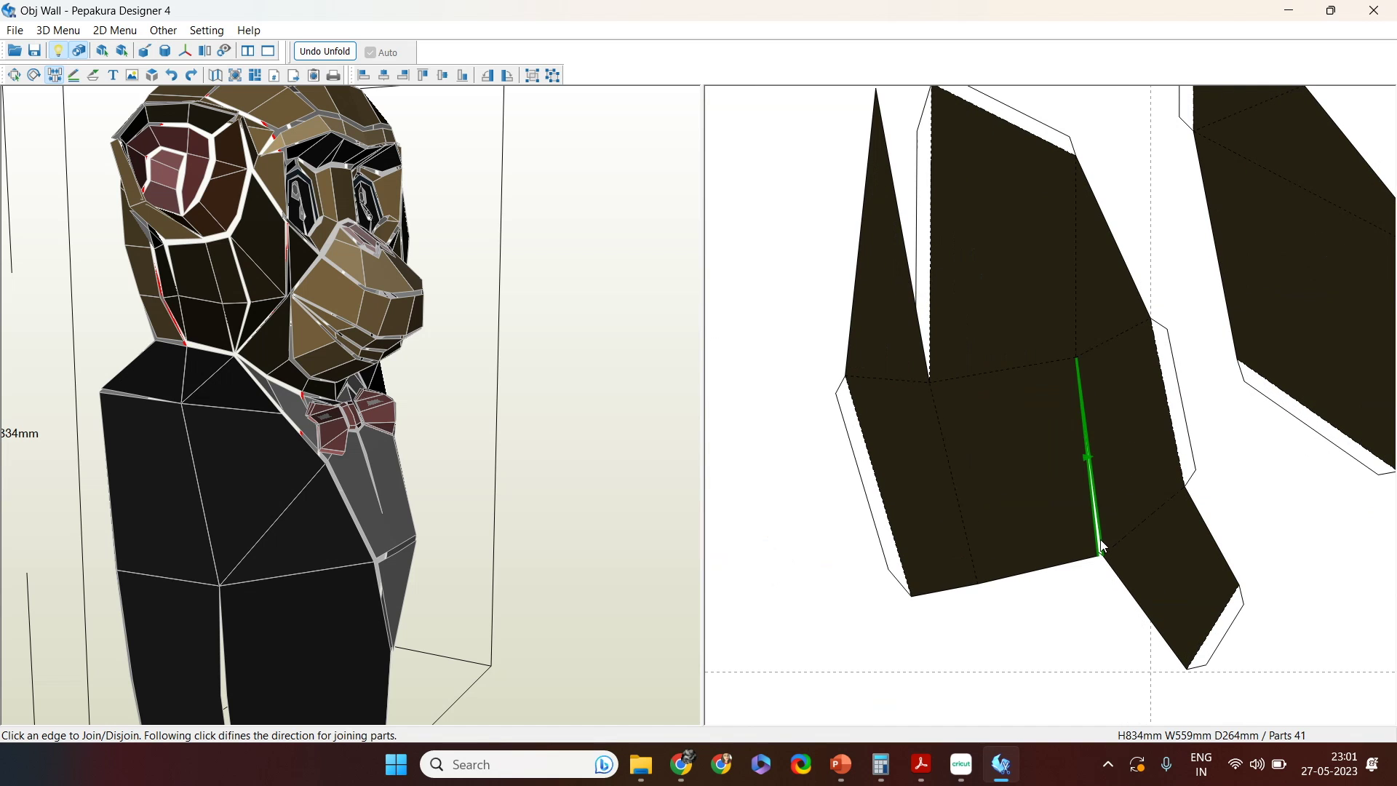
{"action": "scroll", "coordinate": [1059, 469], "scroll_direction": "down", "scroll_amount": 3}
{"action": "left_click", "coordinate": [1059, 472]}
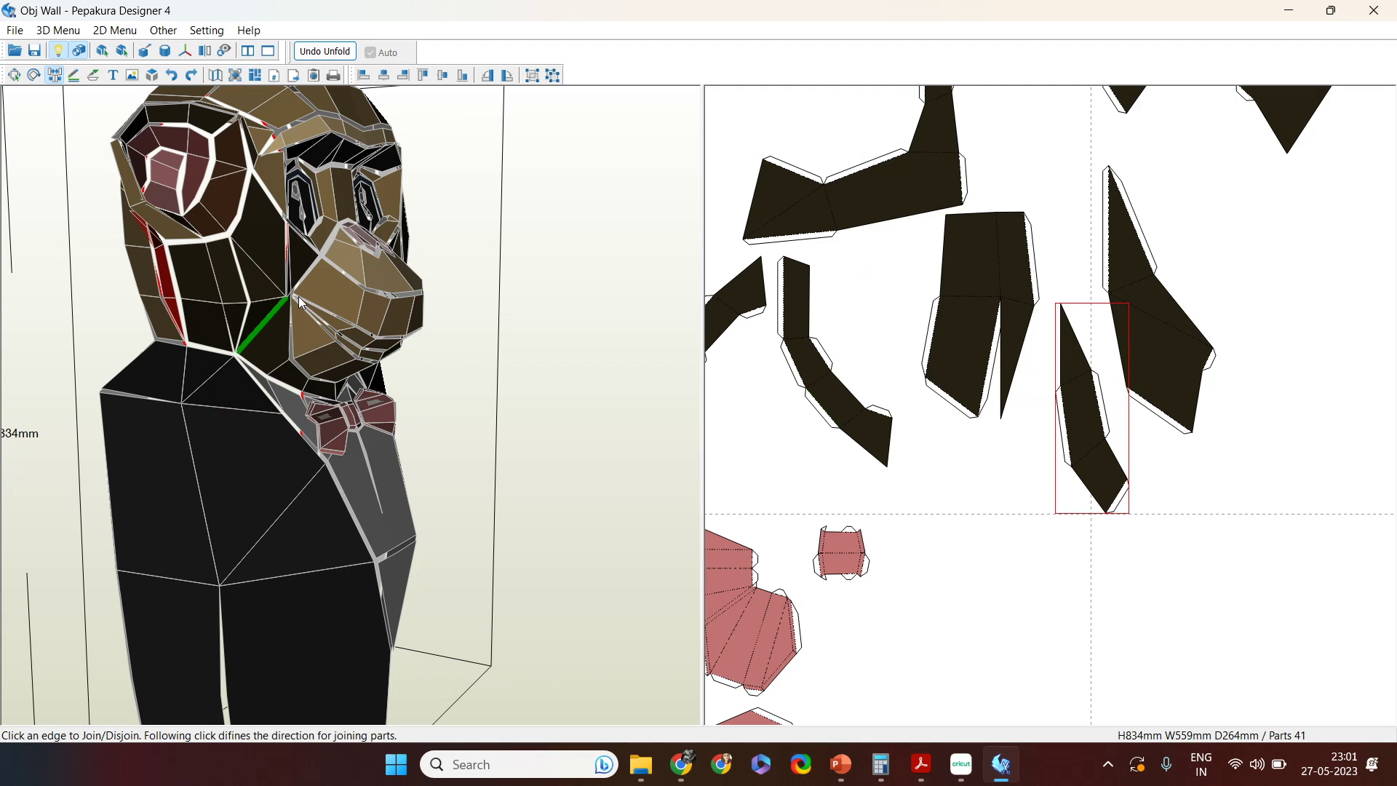
Step: Inspect the other side of the head and undo the unfolding, keeping only the manually marked open edges
{"action": "right_click_drag", "start_coordinate": [203, 321], "coordinate": [518, 327]}
{"action": "right_click_drag", "start_coordinate": [456, 370], "coordinate": [327, 305]}
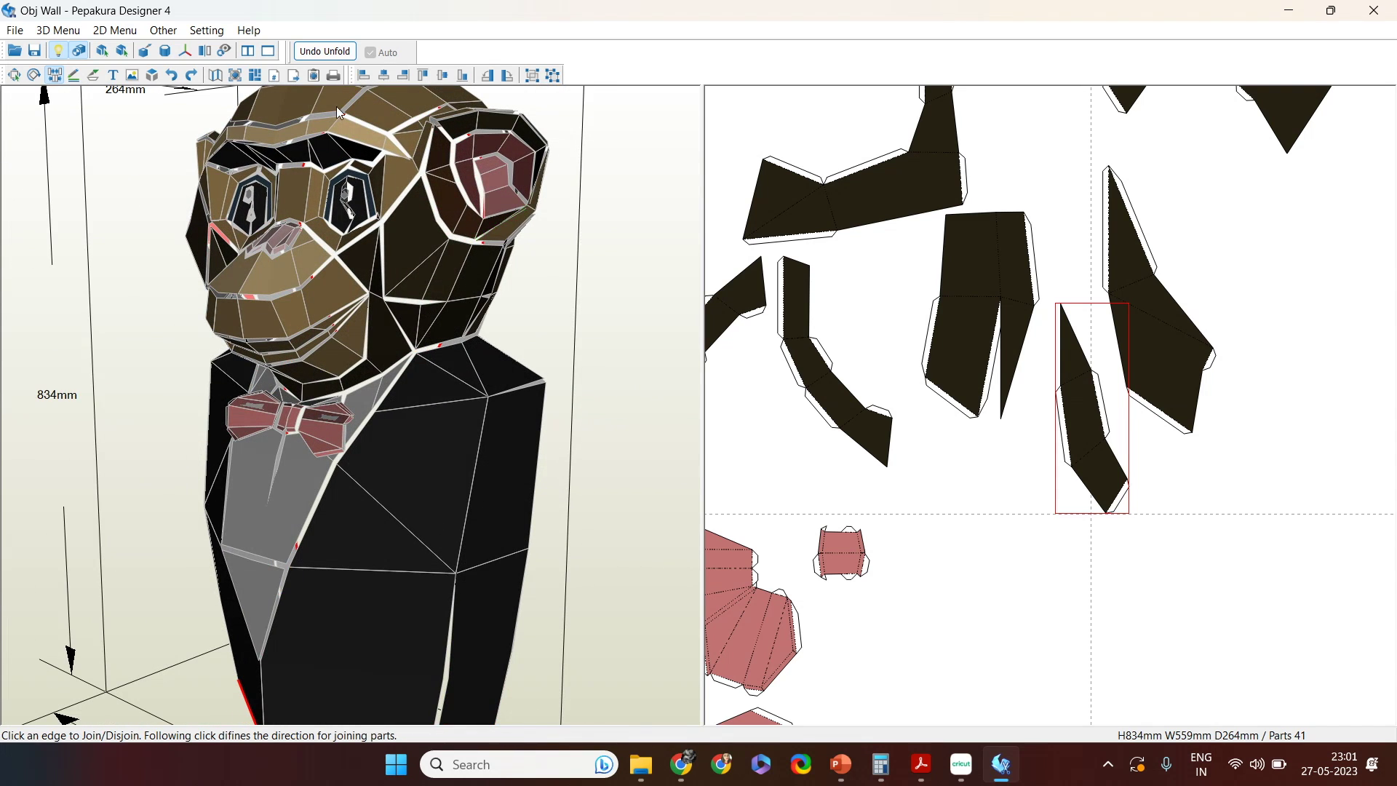
{"action": "left_click", "coordinate": [326, 51]}
{"action": "left_click", "coordinate": [618, 365]}
{"action": "key", "text": "Return"}
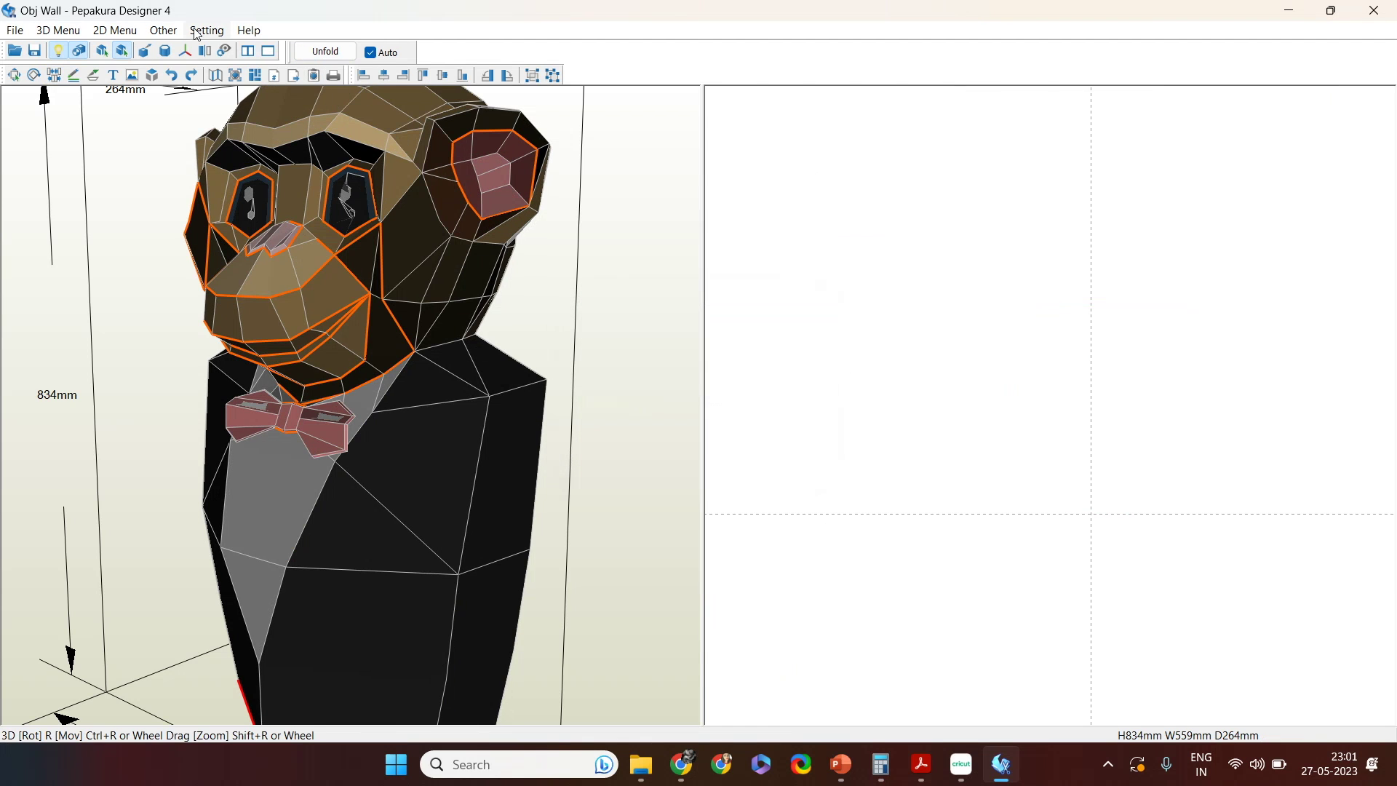
Step: Mark the edges on the other side of the head, along the temple, around the ear base and down to the neck, as open cuts
{"action": "left_click", "coordinate": [146, 51]}
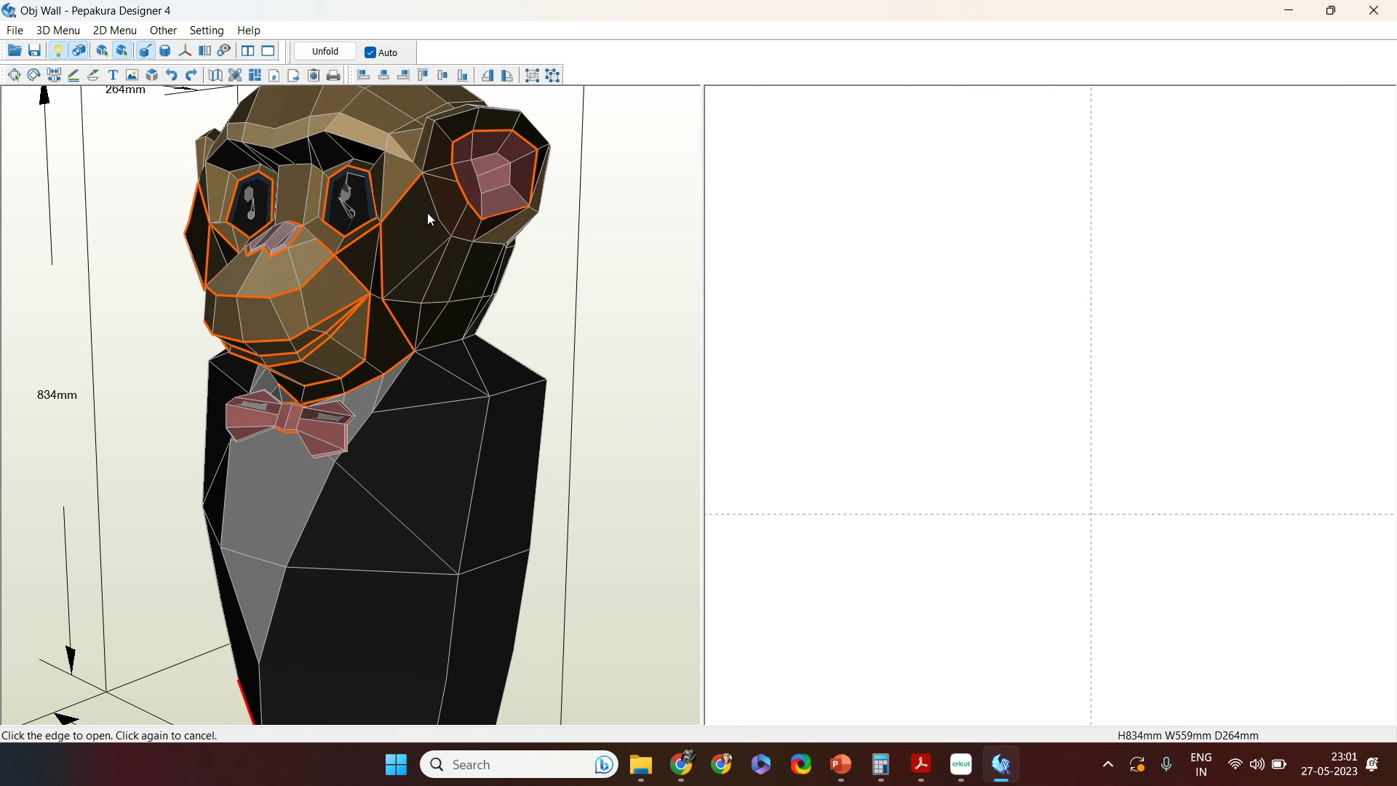
{"action": "right_click_drag", "start_coordinate": [491, 247], "coordinate": [443, 260]}
{"action": "left_click", "coordinate": [442, 257]}
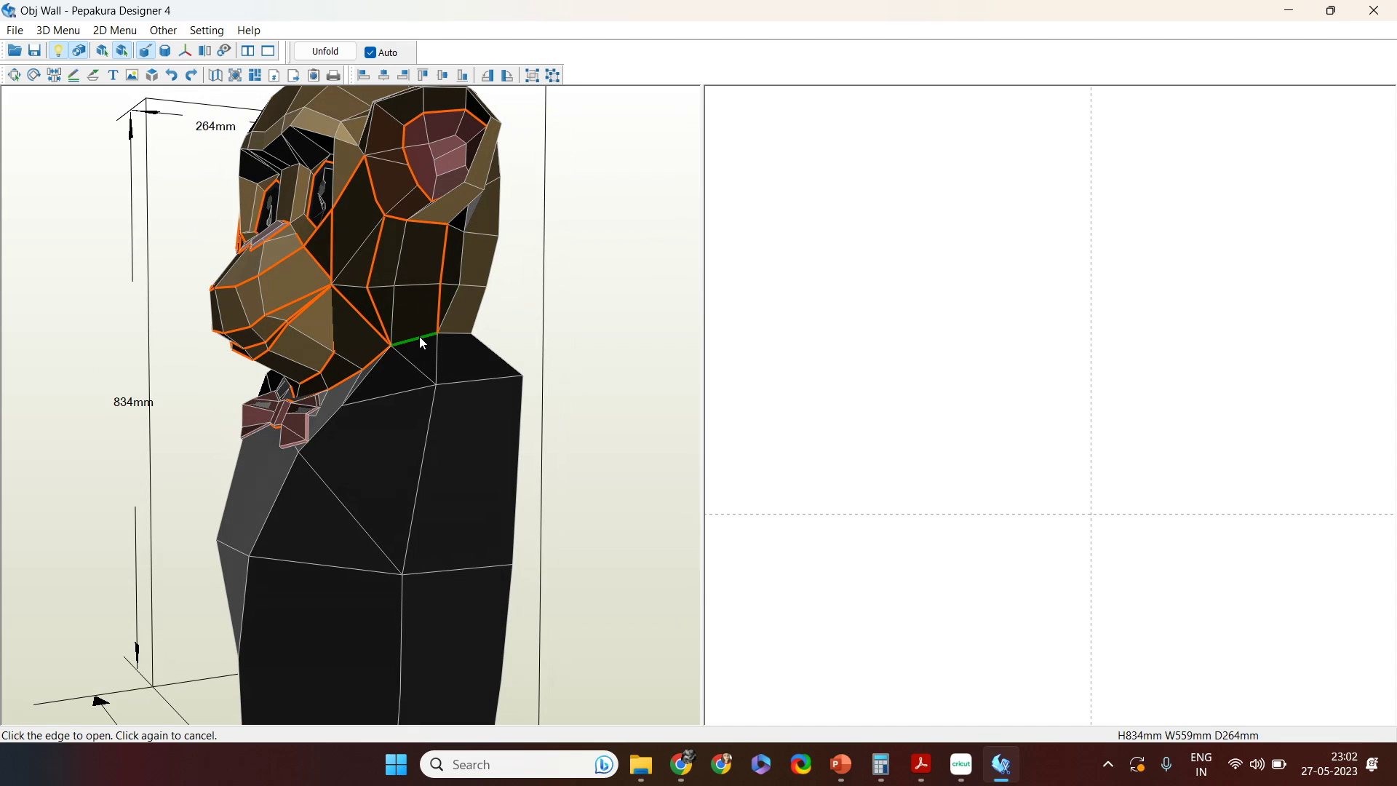
{"action": "right_click_drag", "start_coordinate": [551, 264], "coordinate": [212, 218]}
{"action": "right_click_drag", "start_coordinate": [533, 315], "coordinate": [650, 321]}
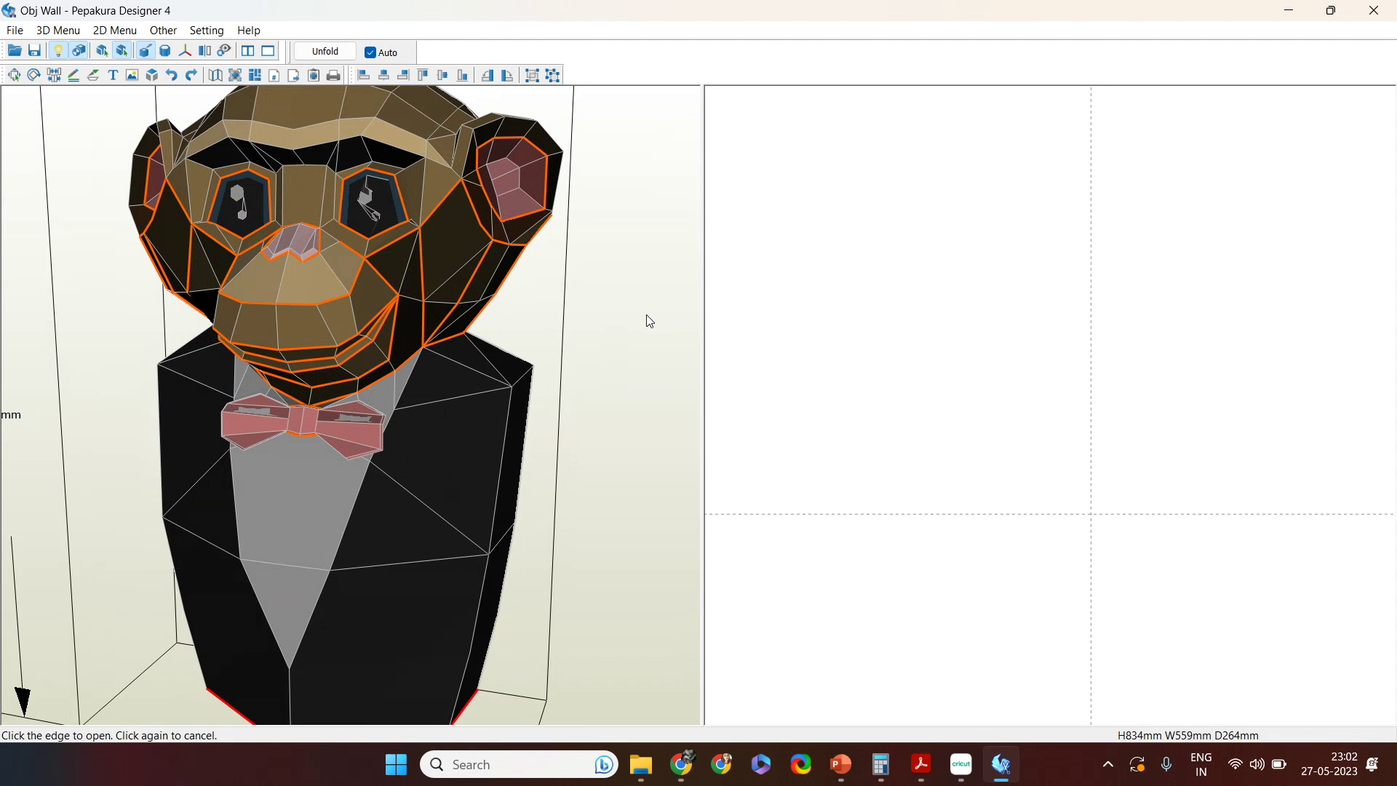
Step: Unfold the model with the new cuts and bring the dark head parts into view in the layout
{"action": "left_click", "coordinate": [325, 51]}
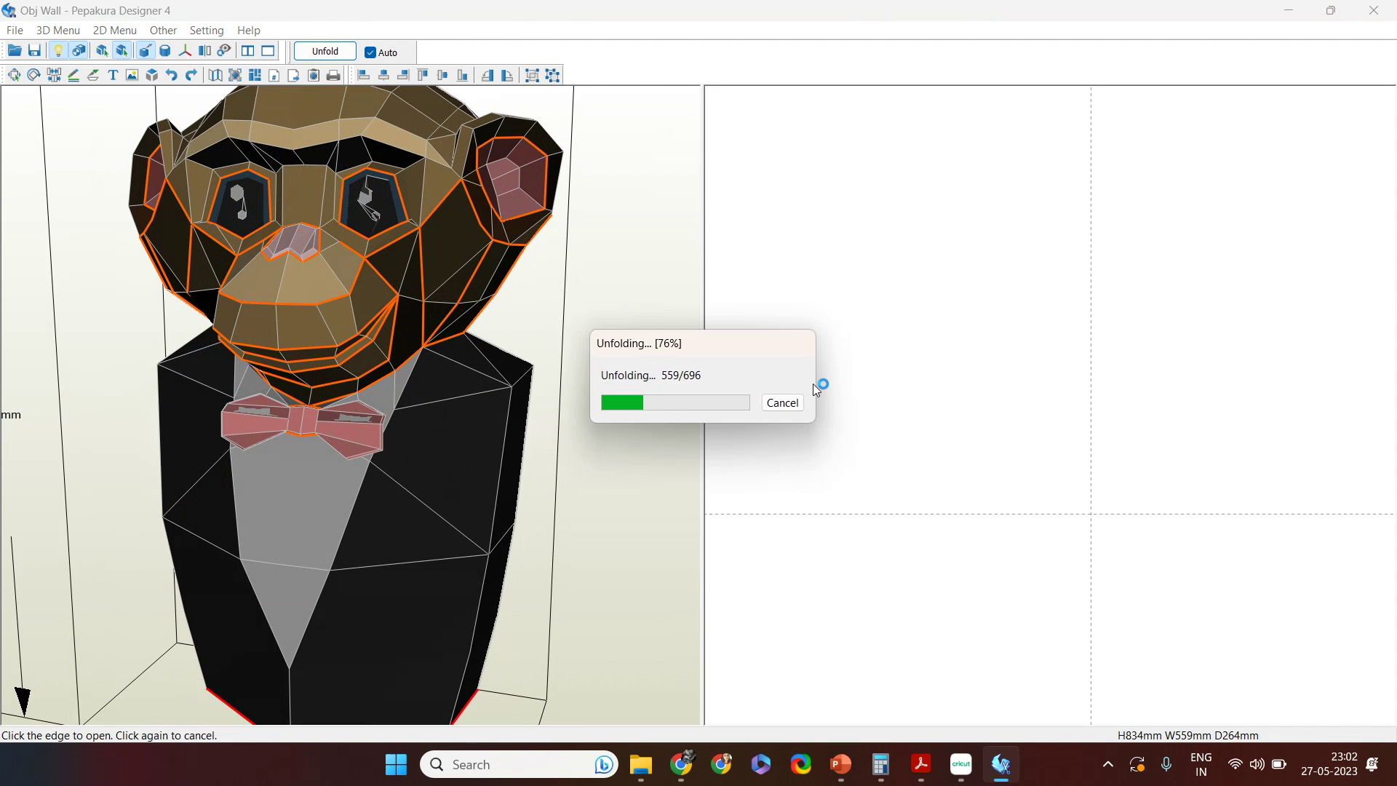
{"action": "scroll", "coordinate": [1094, 231], "scroll_direction": "up", "scroll_amount": 3}
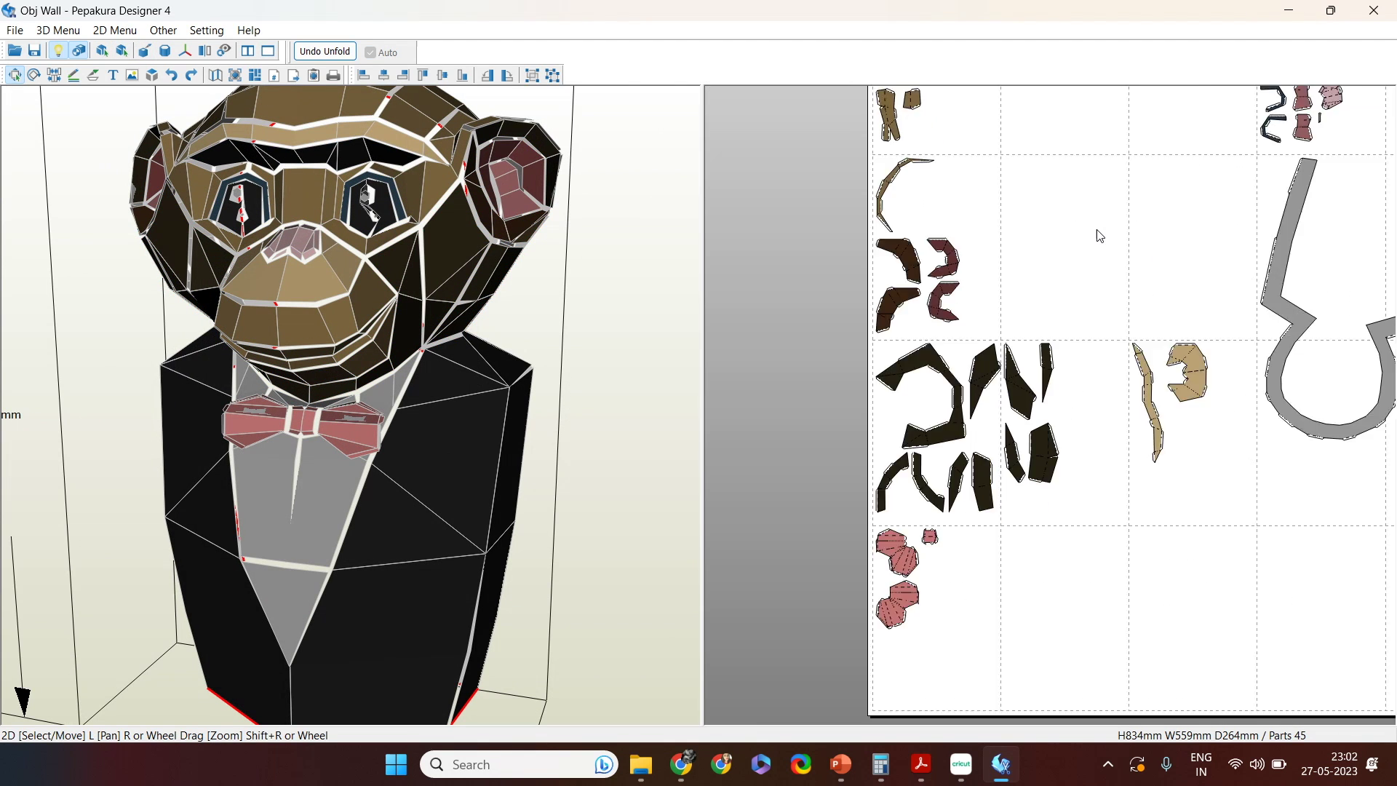
{"action": "scroll", "coordinate": [1141, 385], "scroll_direction": "up", "scroll_amount": 4}
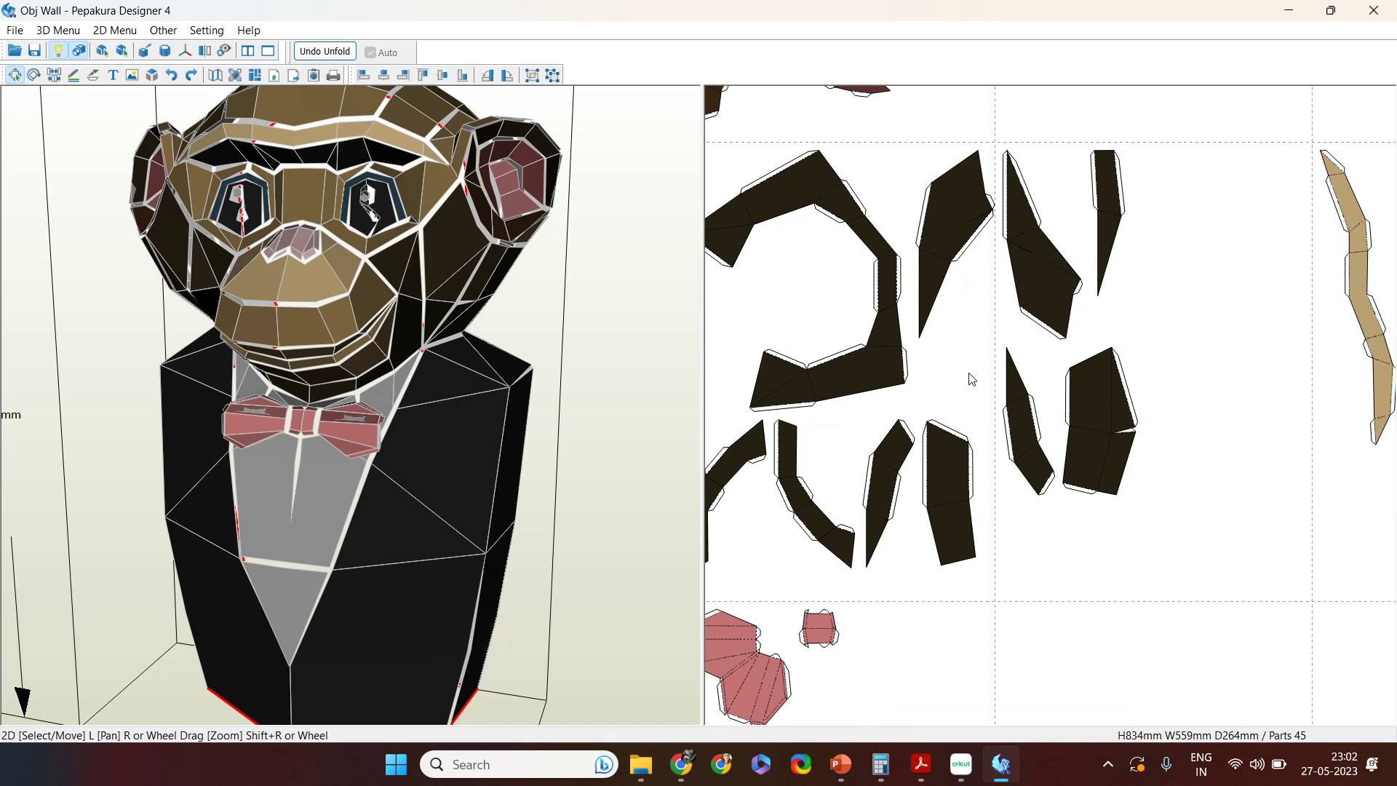
{"action": "right_click_drag", "start_coordinate": [970, 374], "coordinate": [1021, 455]}
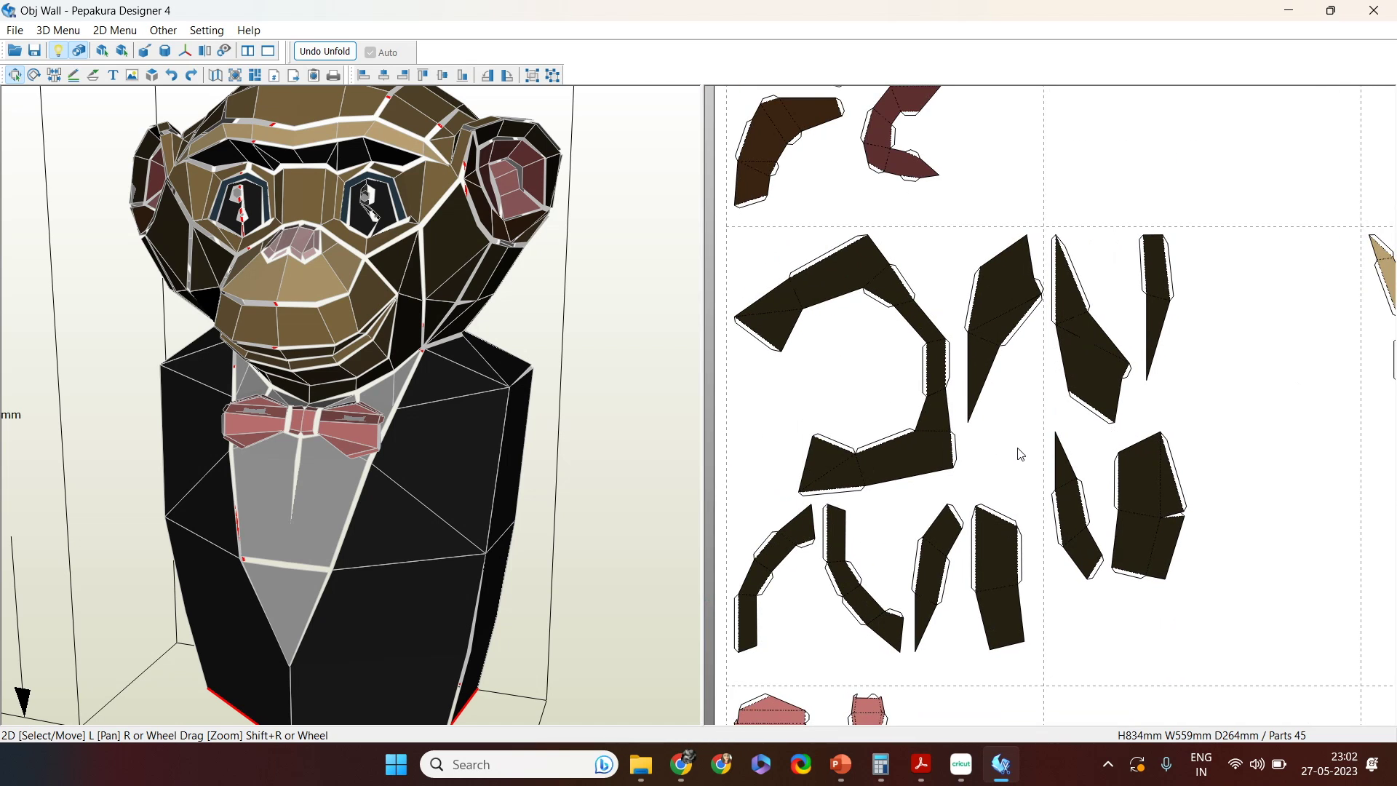
Step: Select the neck part directly below the ear and examine its shape, slit and flaps in the layout
{"action": "scroll", "coordinate": [1020, 455], "scroll_direction": "down", "scroll_amount": 3}
{"action": "left_click_drag", "start_coordinate": [692, 404], "coordinate": [430, 268]}
{"action": "left_click", "coordinate": [431, 268]}
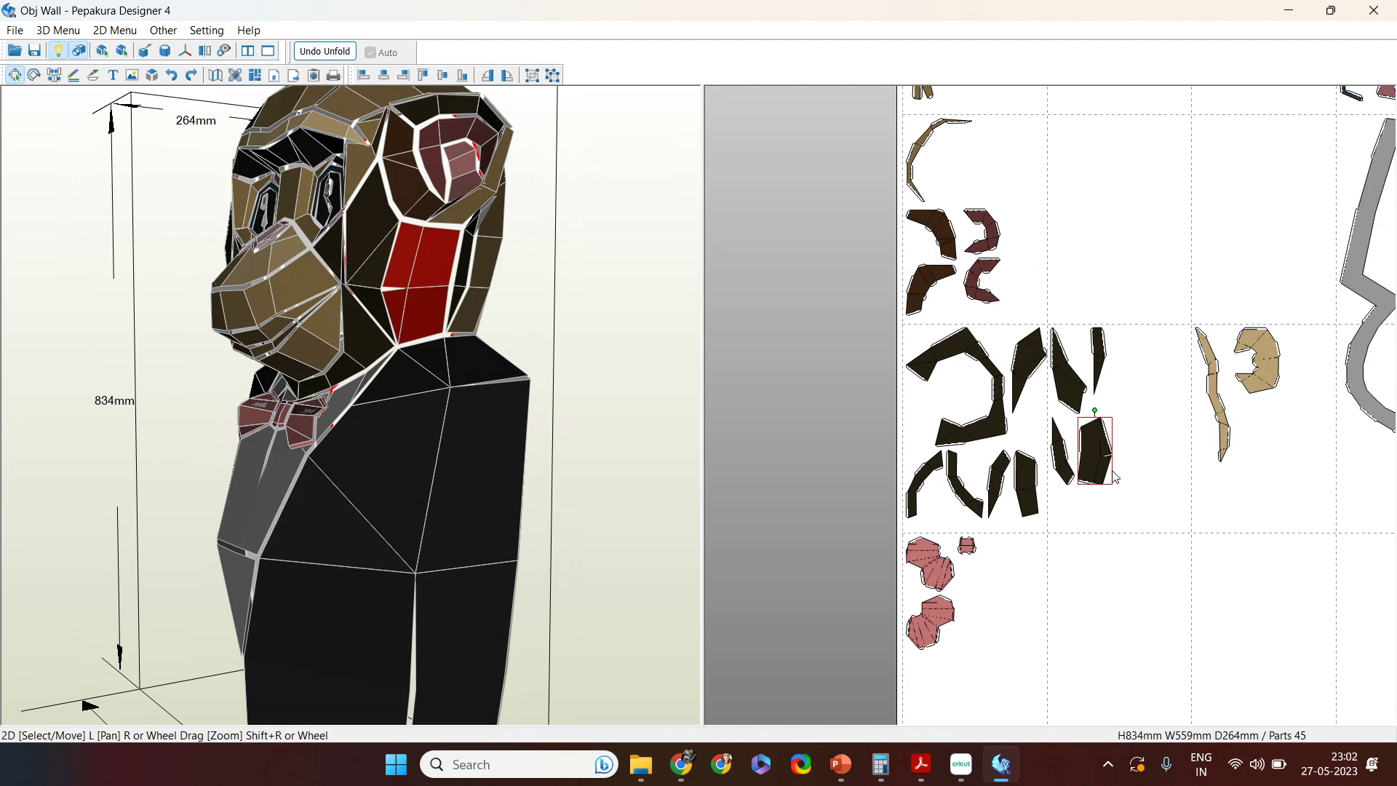
{"action": "scroll", "coordinate": [1114, 477], "scroll_direction": "up", "scroll_amount": 2}
{"action": "scroll", "coordinate": [1113, 477], "scroll_direction": "up", "scroll_amount": 5}
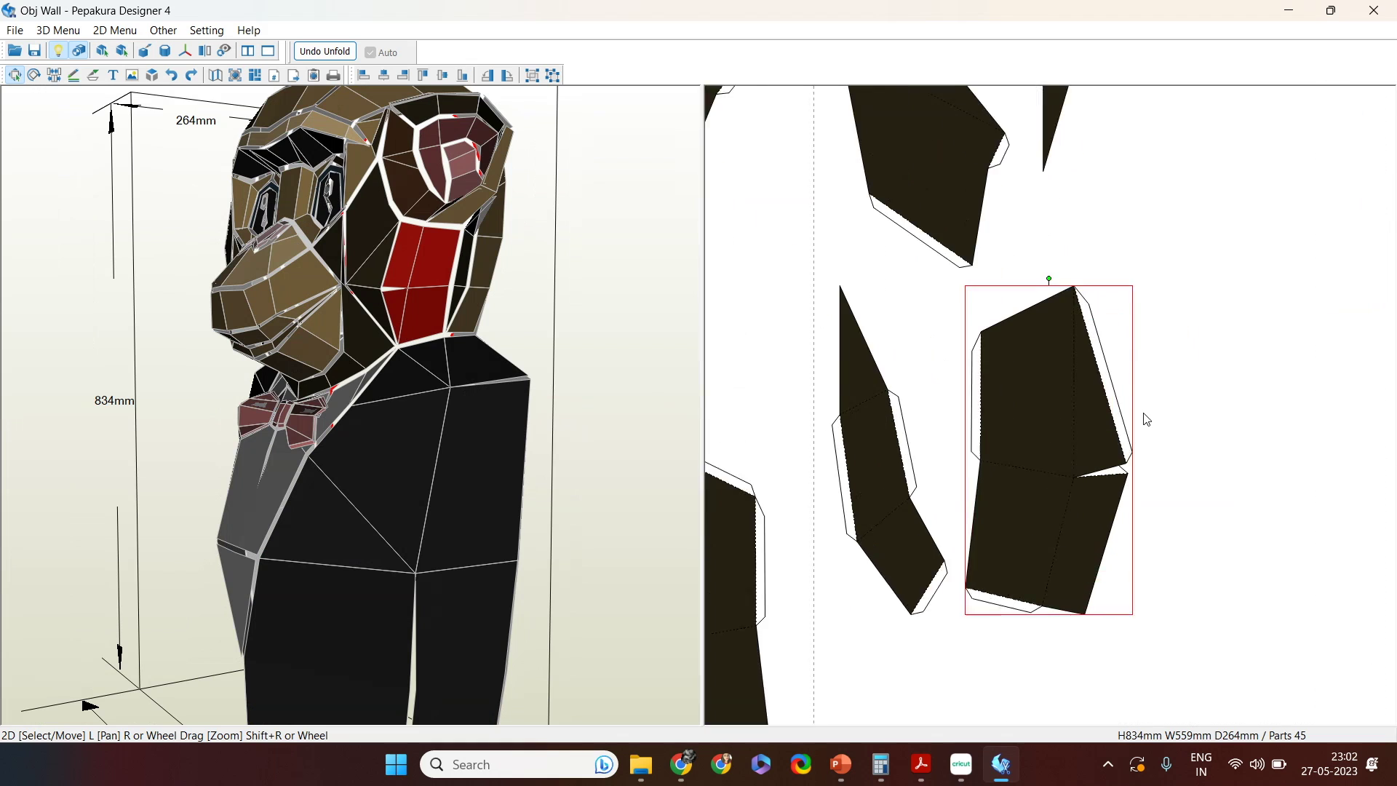
{"action": "middle_click_drag", "start_coordinate": [1163, 545], "coordinate": [1072, 475]}
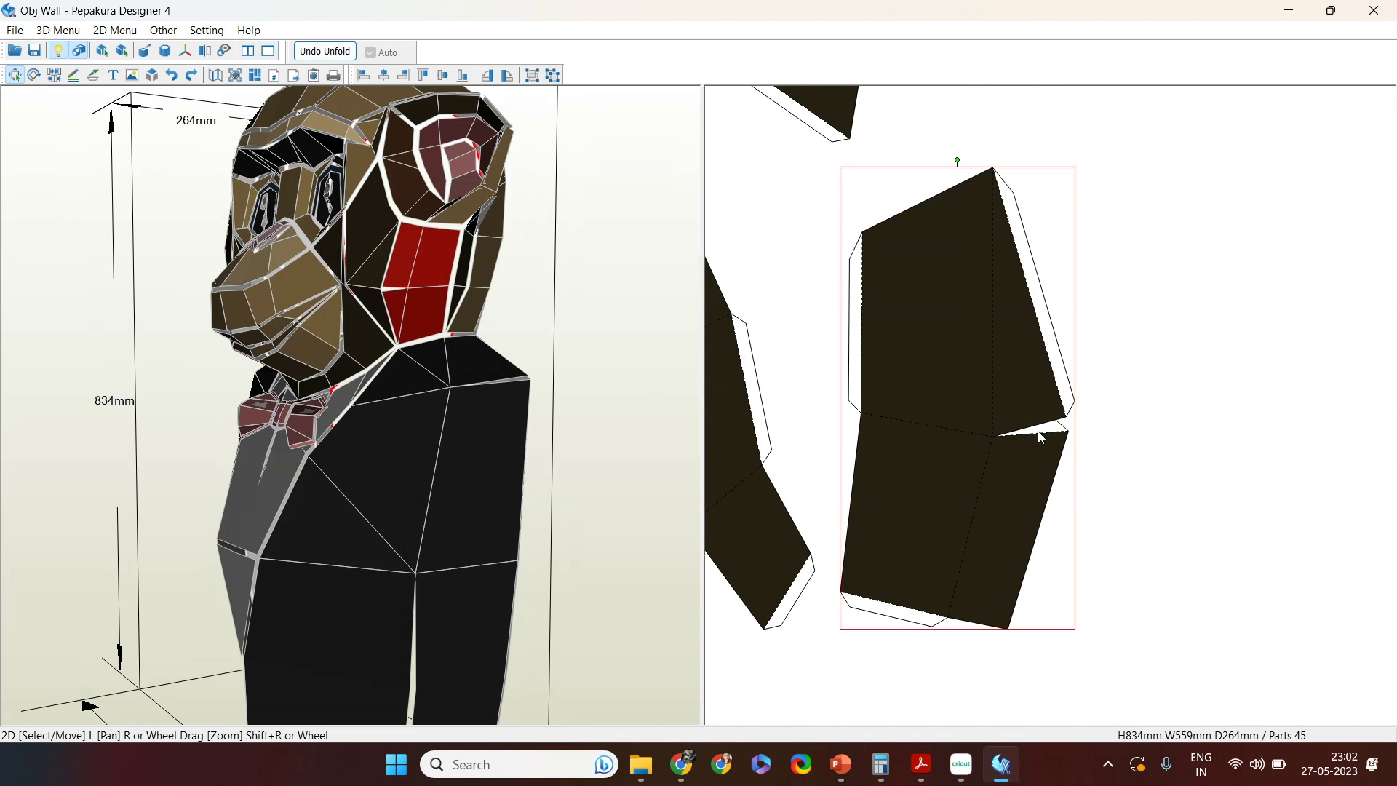
{"action": "scroll", "coordinate": [924, 433], "scroll_direction": "down", "scroll_amount": 3}
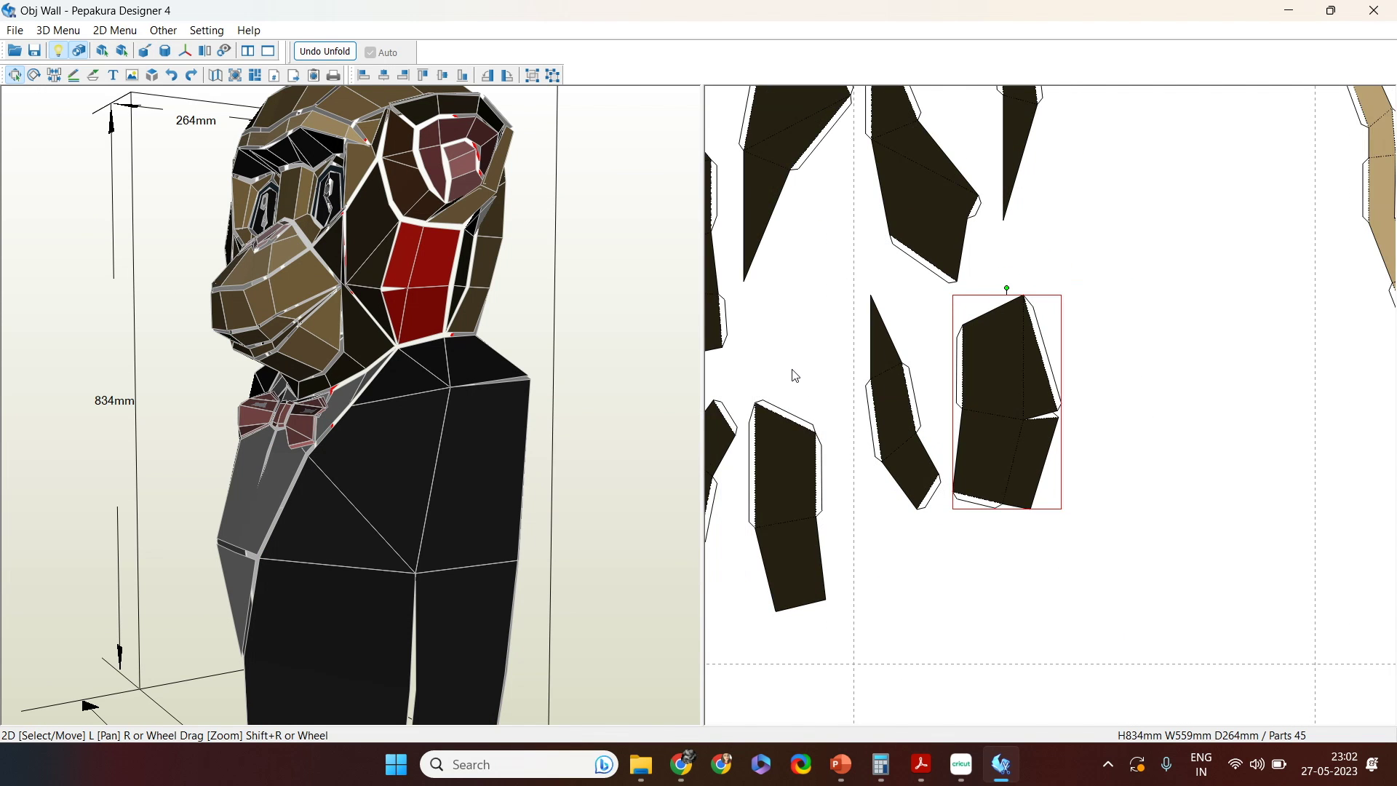
{"action": "right_click_drag", "start_coordinate": [796, 376], "coordinate": [805, 376]}
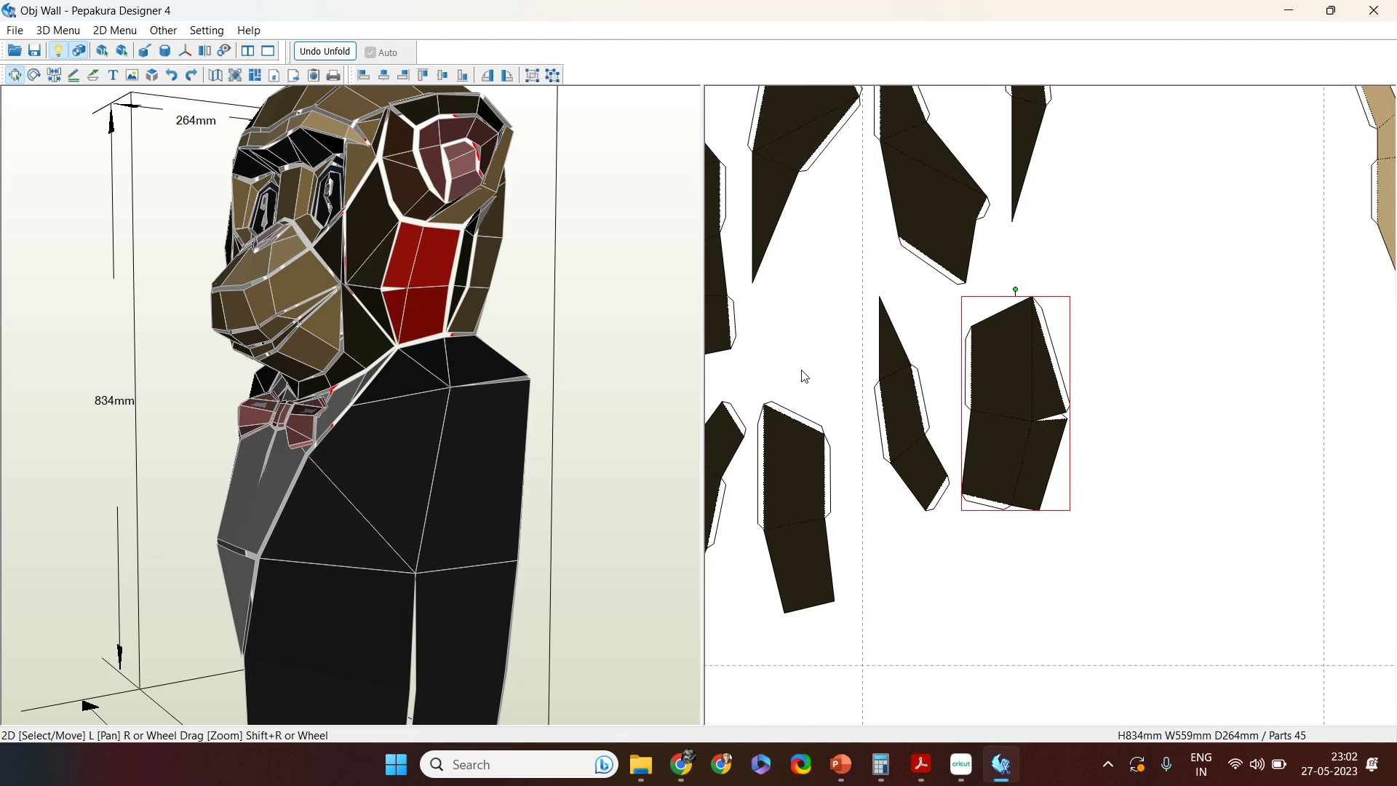
Step: Disjoin and rejoin the neck part's faces to shift its slit from the horizontal edge to the upper lengthwise edge, and move the part clear of its neighbour
{"action": "left_click", "coordinate": [55, 75]}
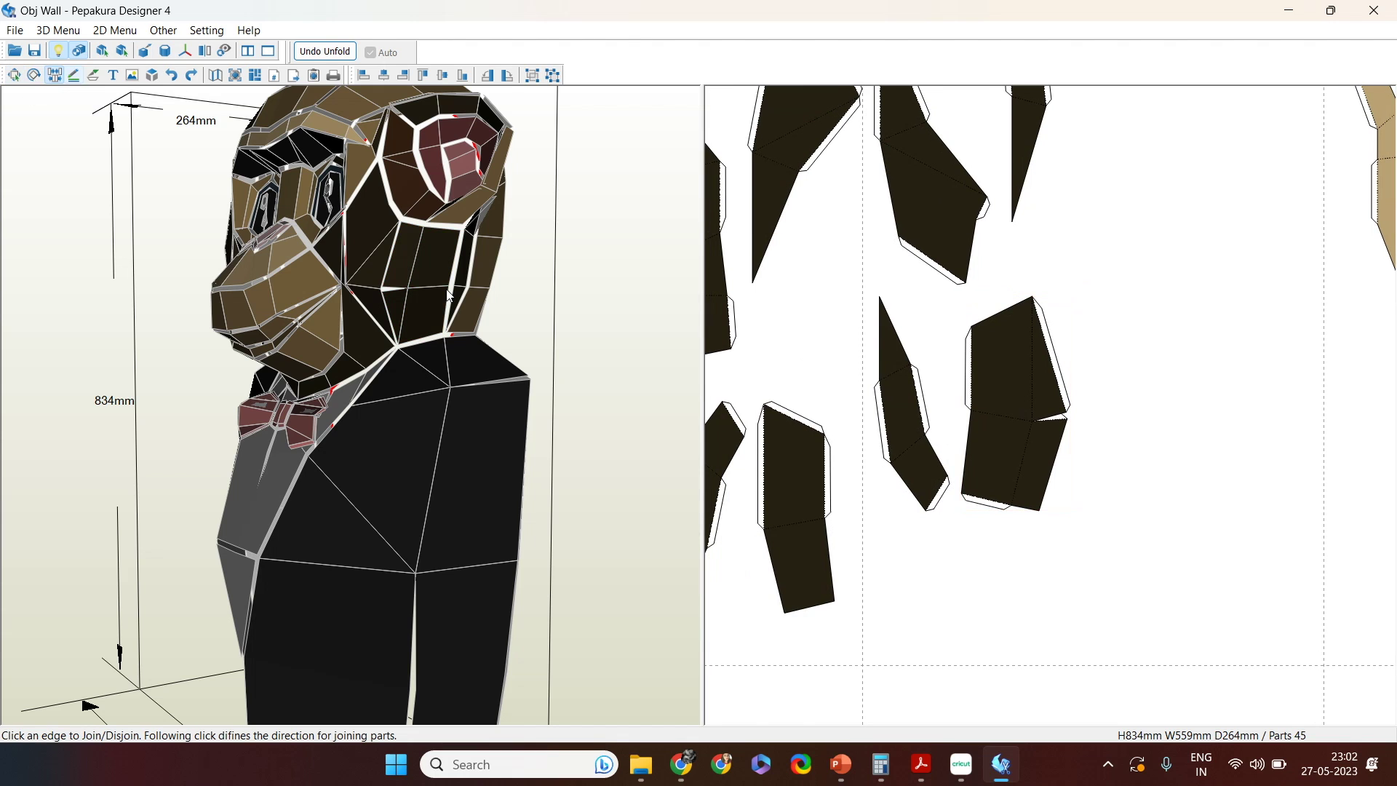
{"action": "left_click", "coordinate": [1031, 400]}
{"action": "left_click", "coordinate": [1028, 448]}
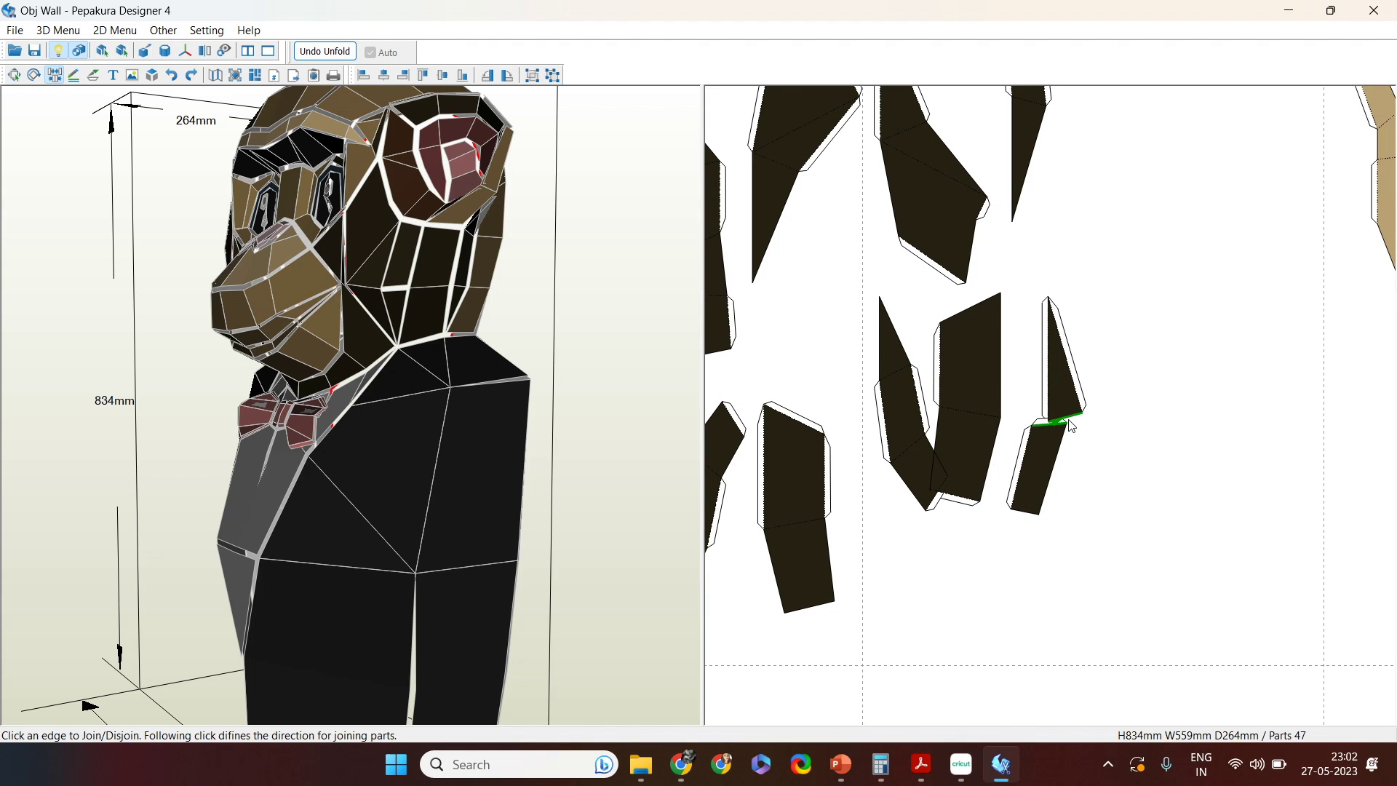
{"action": "left_click", "coordinate": [1064, 422]}
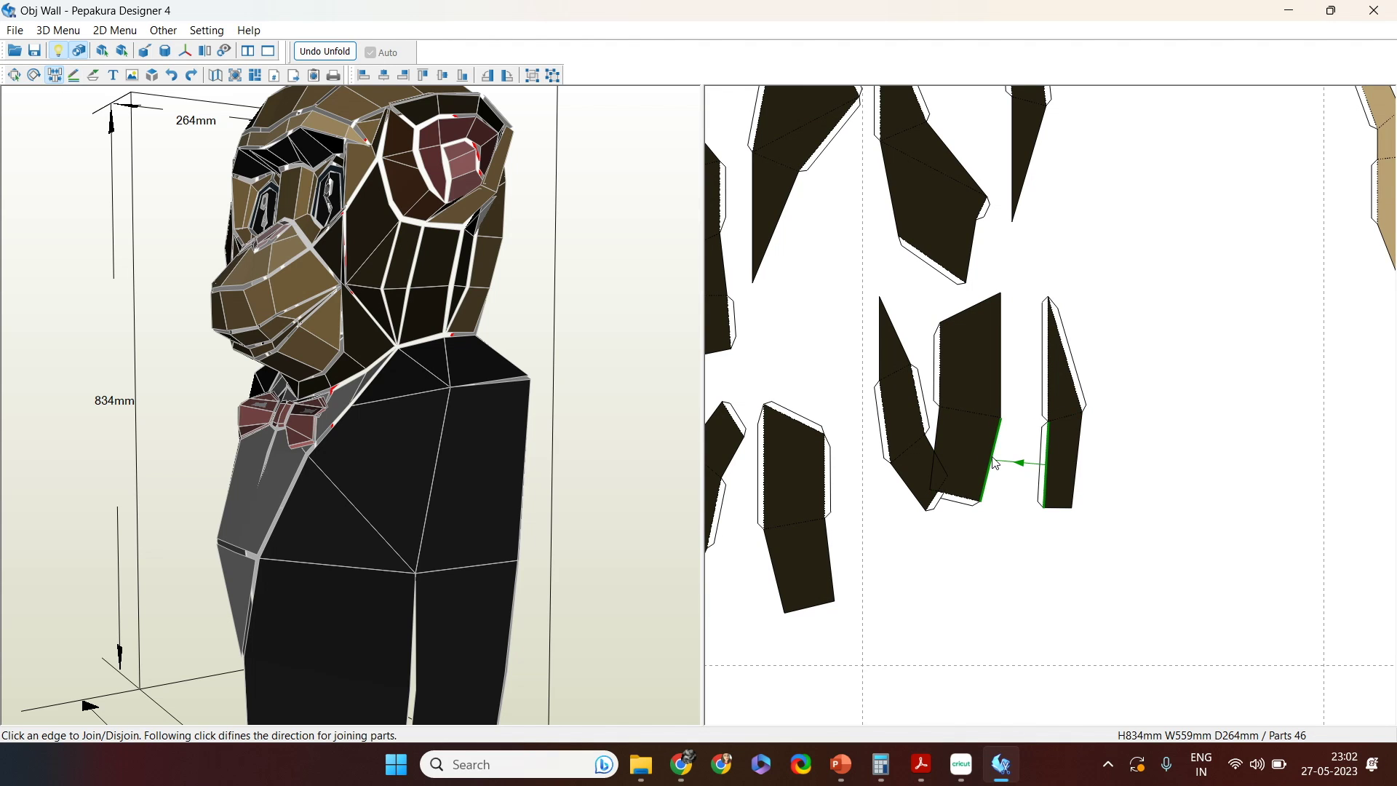
{"action": "left_click", "coordinate": [995, 460]}
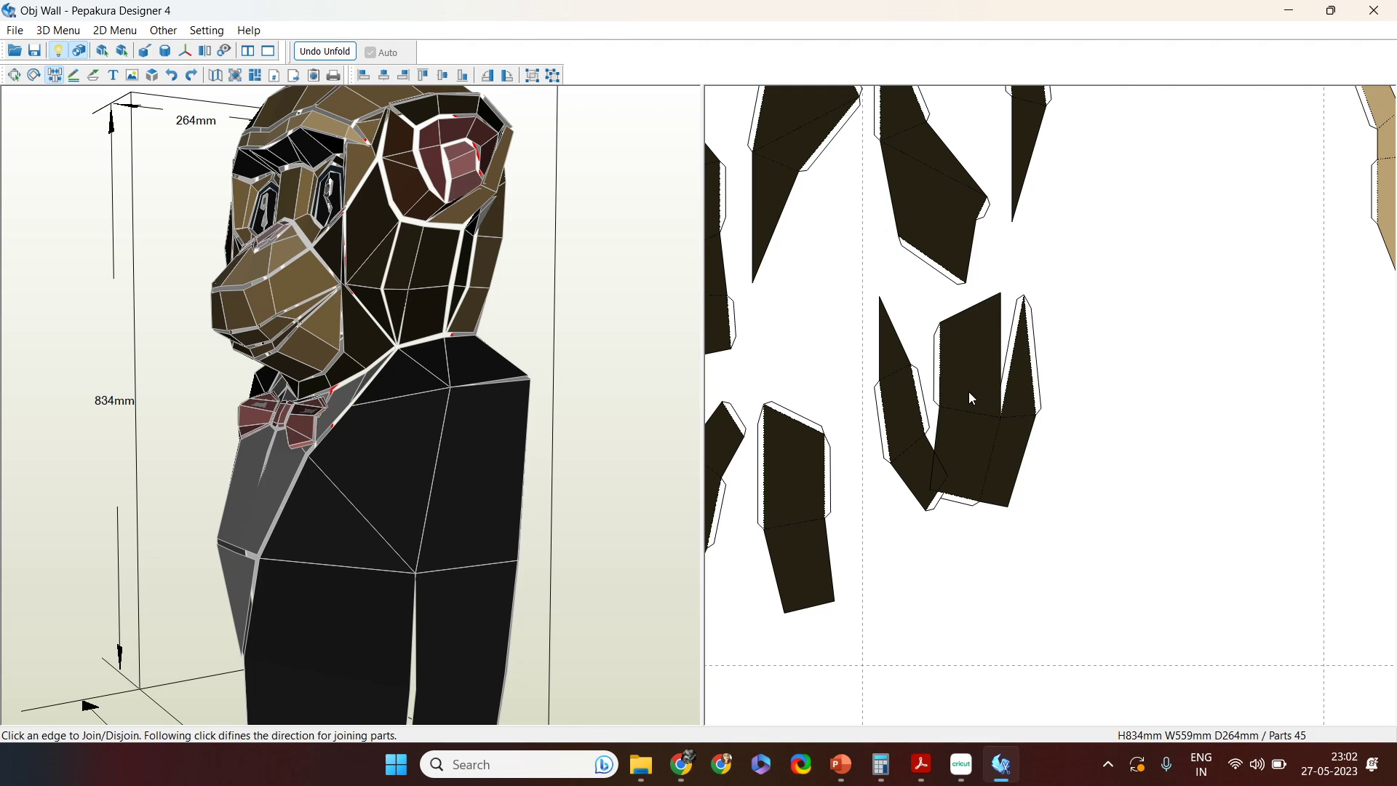
{"action": "key", "text": "Escape"}
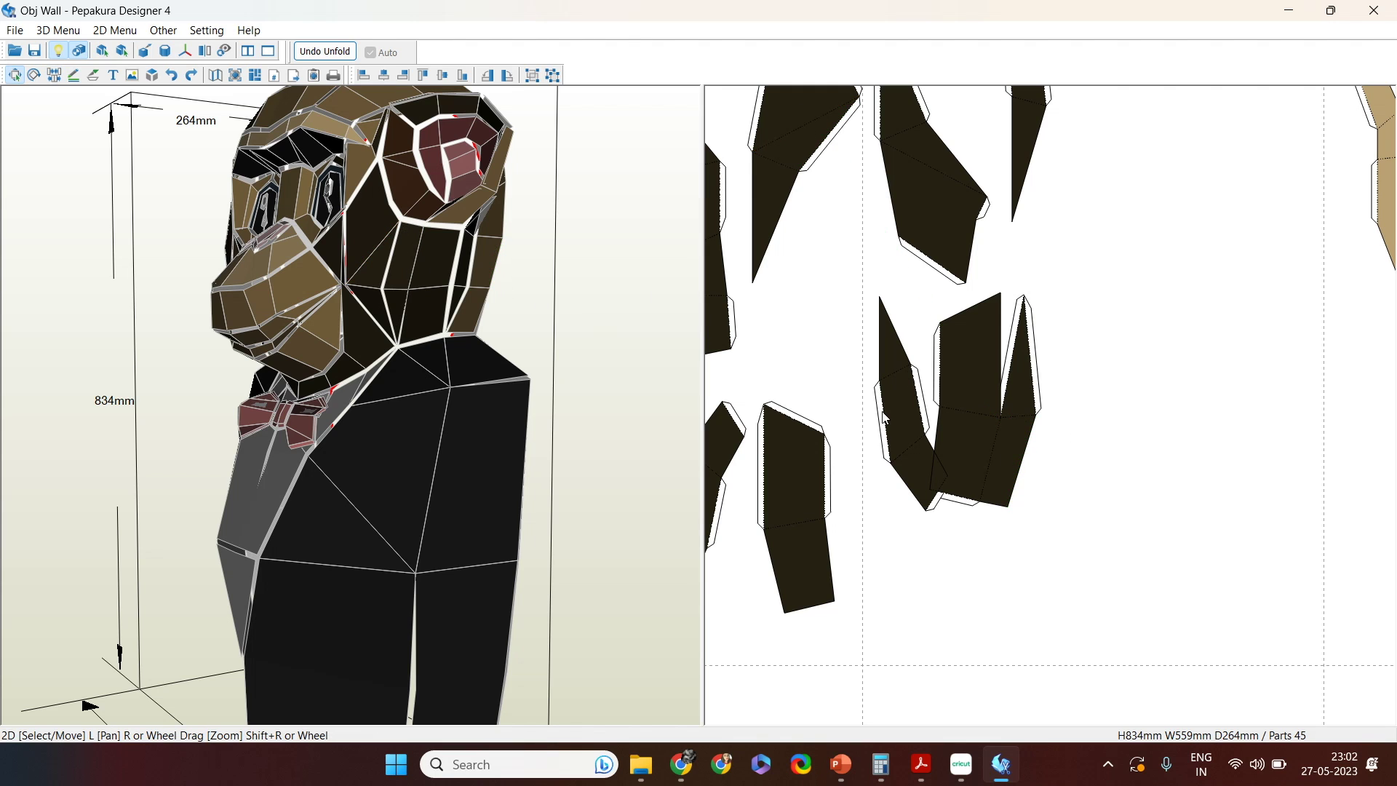
{"action": "left_click_drag", "start_coordinate": [977, 431], "coordinate": [1038, 427]}
Step: Join the two dark neck parts below the other ear along their shared edge and move the merged part to a free area of the layout
{"action": "right_click_drag", "start_coordinate": [909, 553], "coordinate": [1094, 627]}
{"action": "left_click_drag", "start_coordinate": [442, 378], "coordinate": [329, 303]}
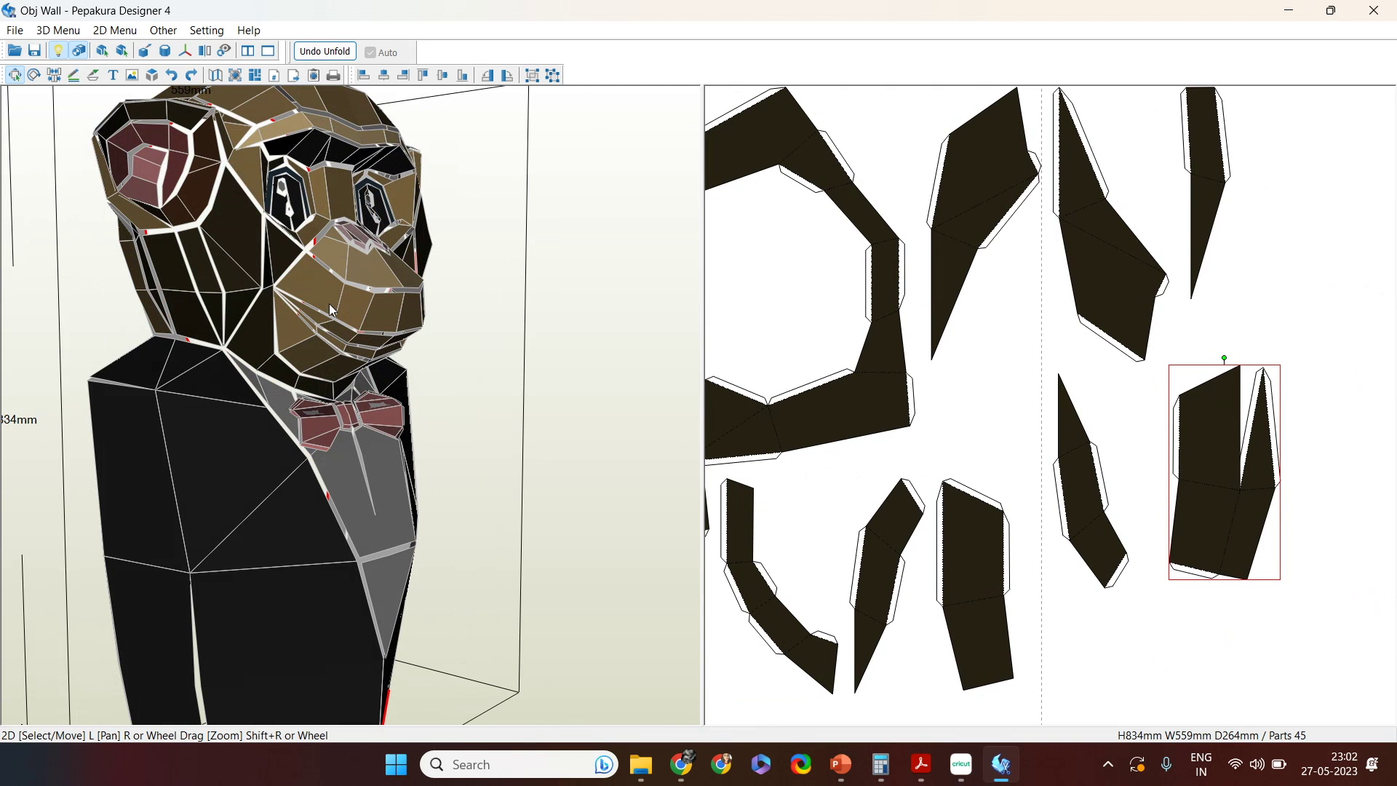
{"action": "left_click", "coordinate": [177, 272]}
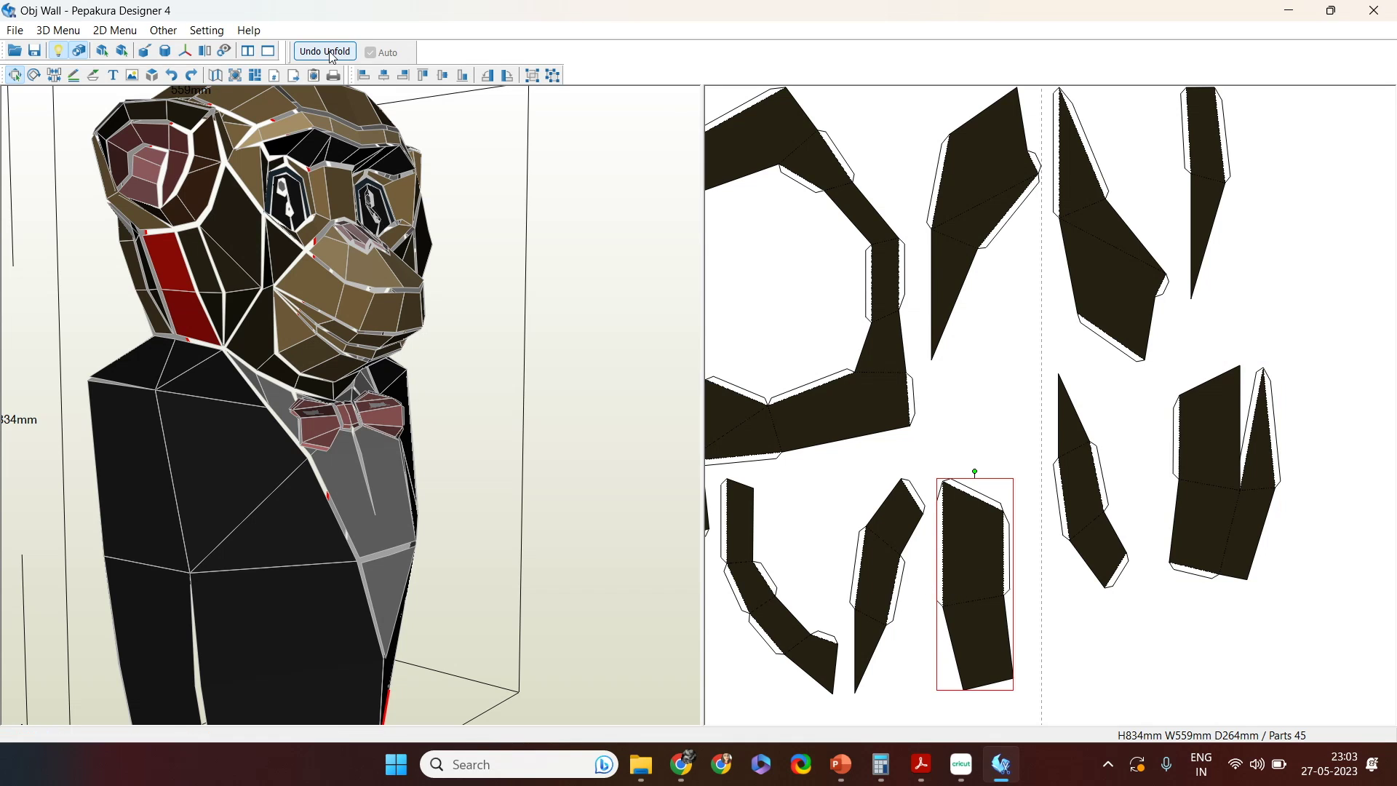
{"action": "key", "text": "j"}
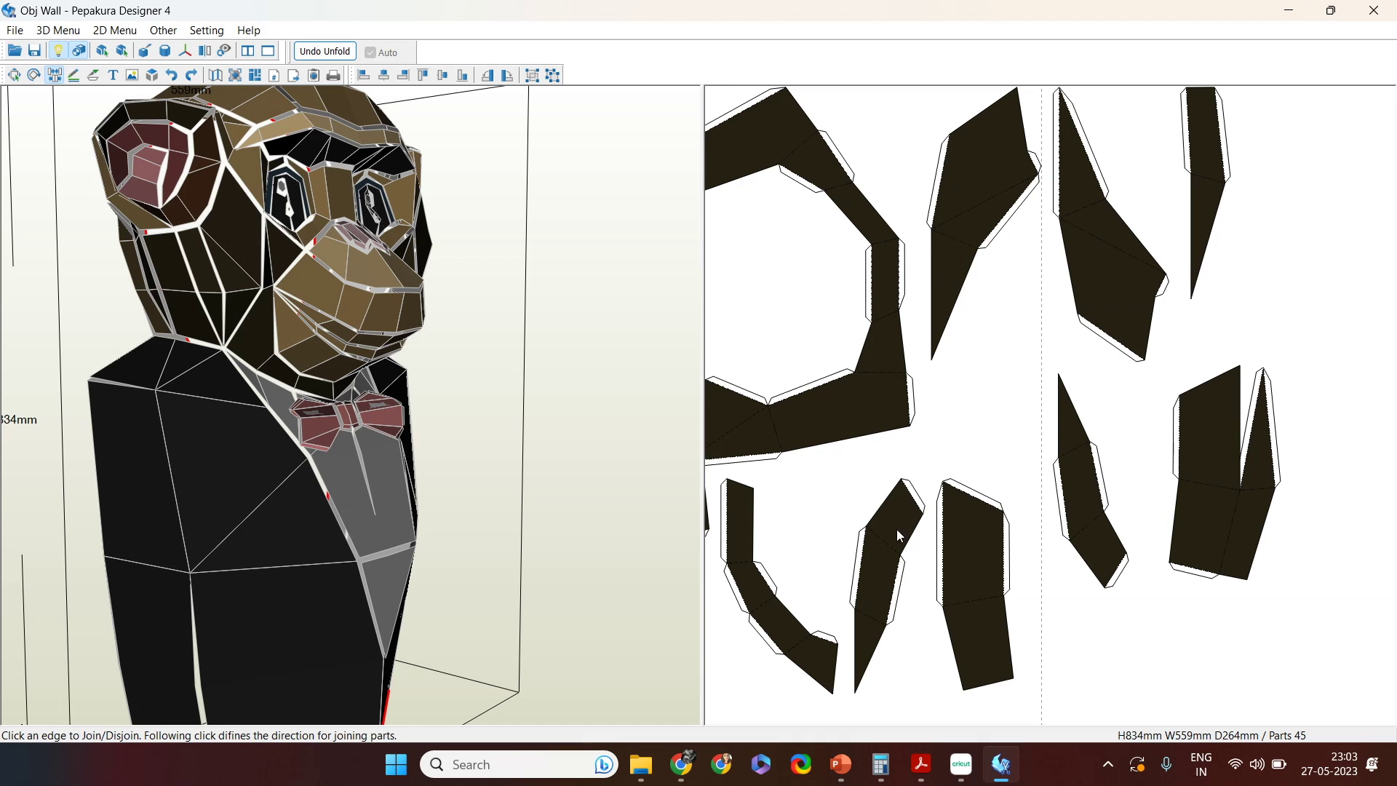
{"action": "left_click", "coordinate": [1066, 495]}
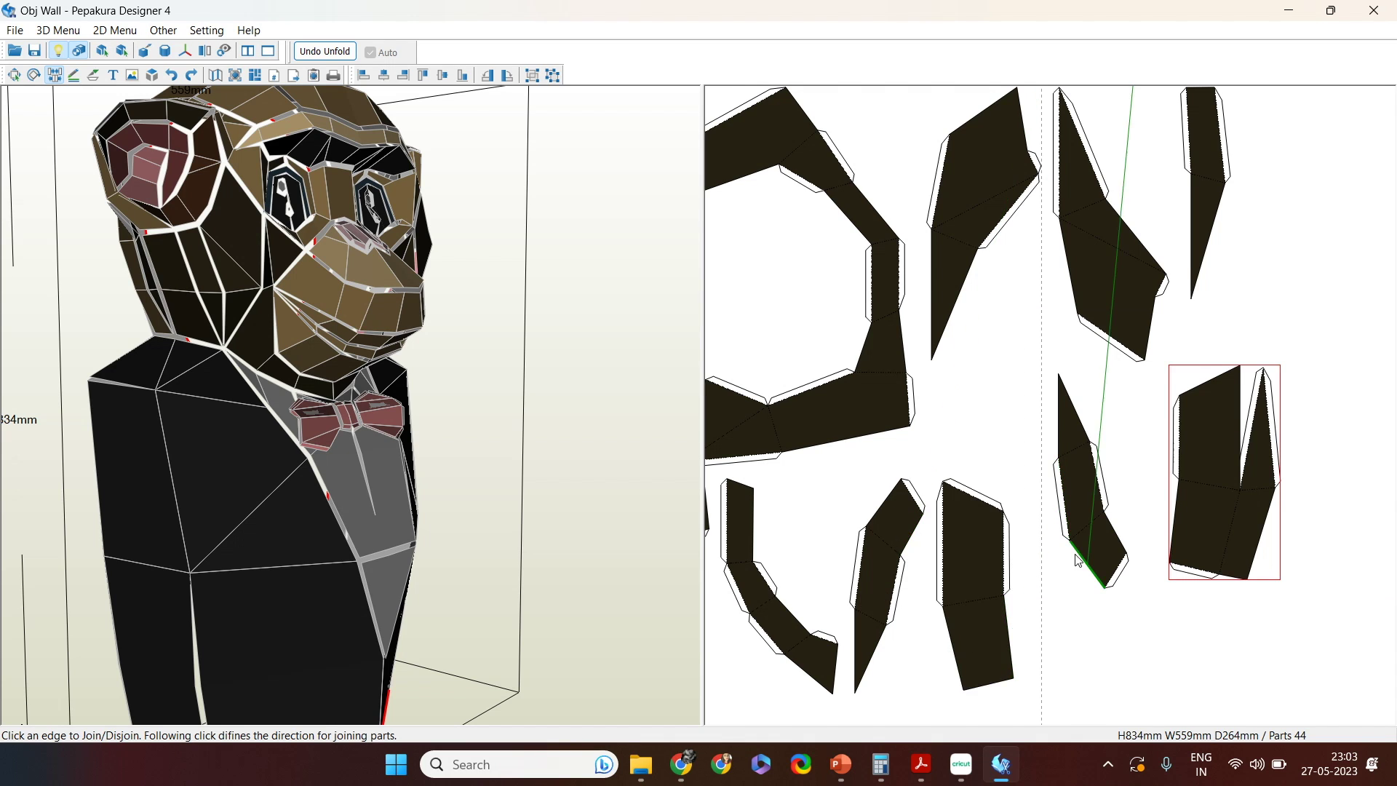
{"action": "left_click", "coordinate": [1190, 151]}
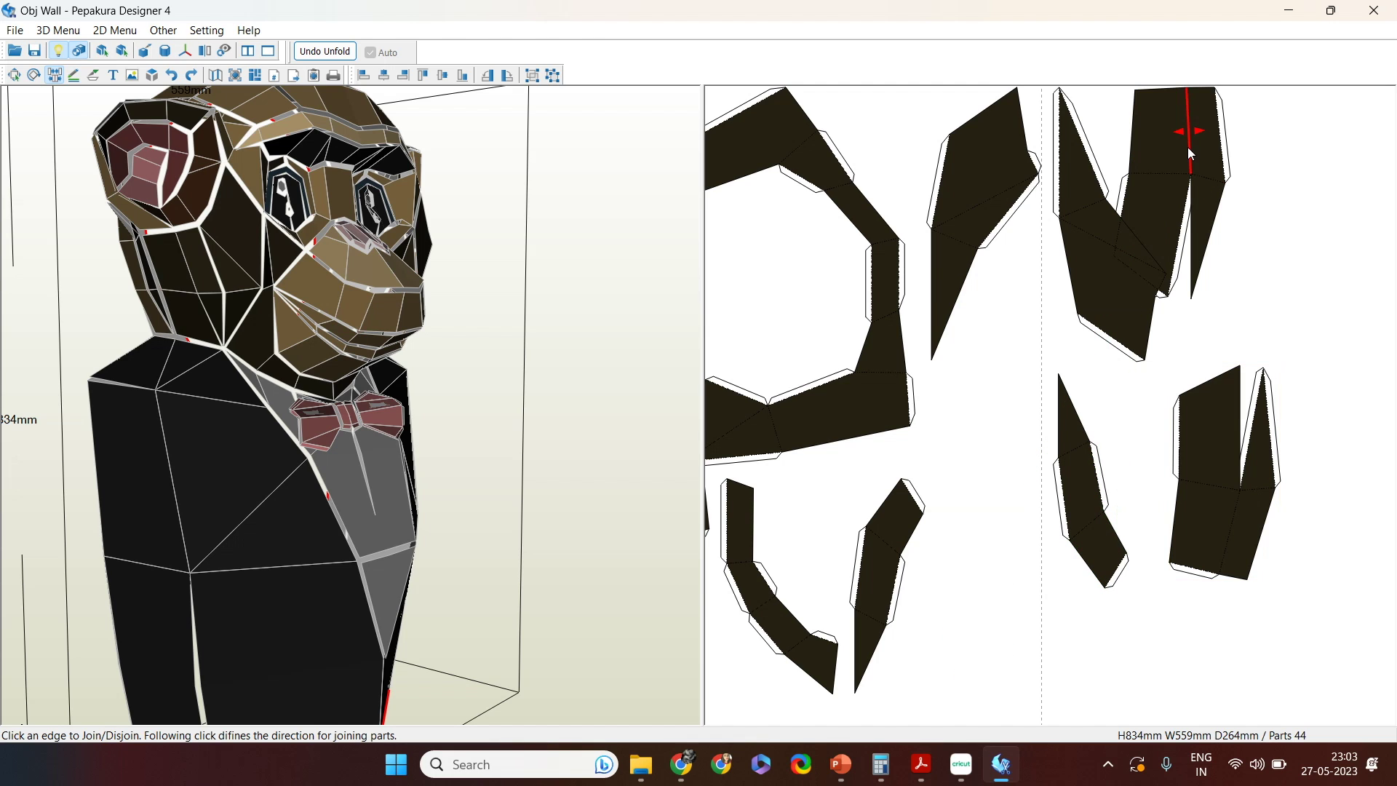
{"action": "key", "text": "Escape"}
{"action": "left_click_drag", "start_coordinate": [1151, 137], "coordinate": [1252, 176]}
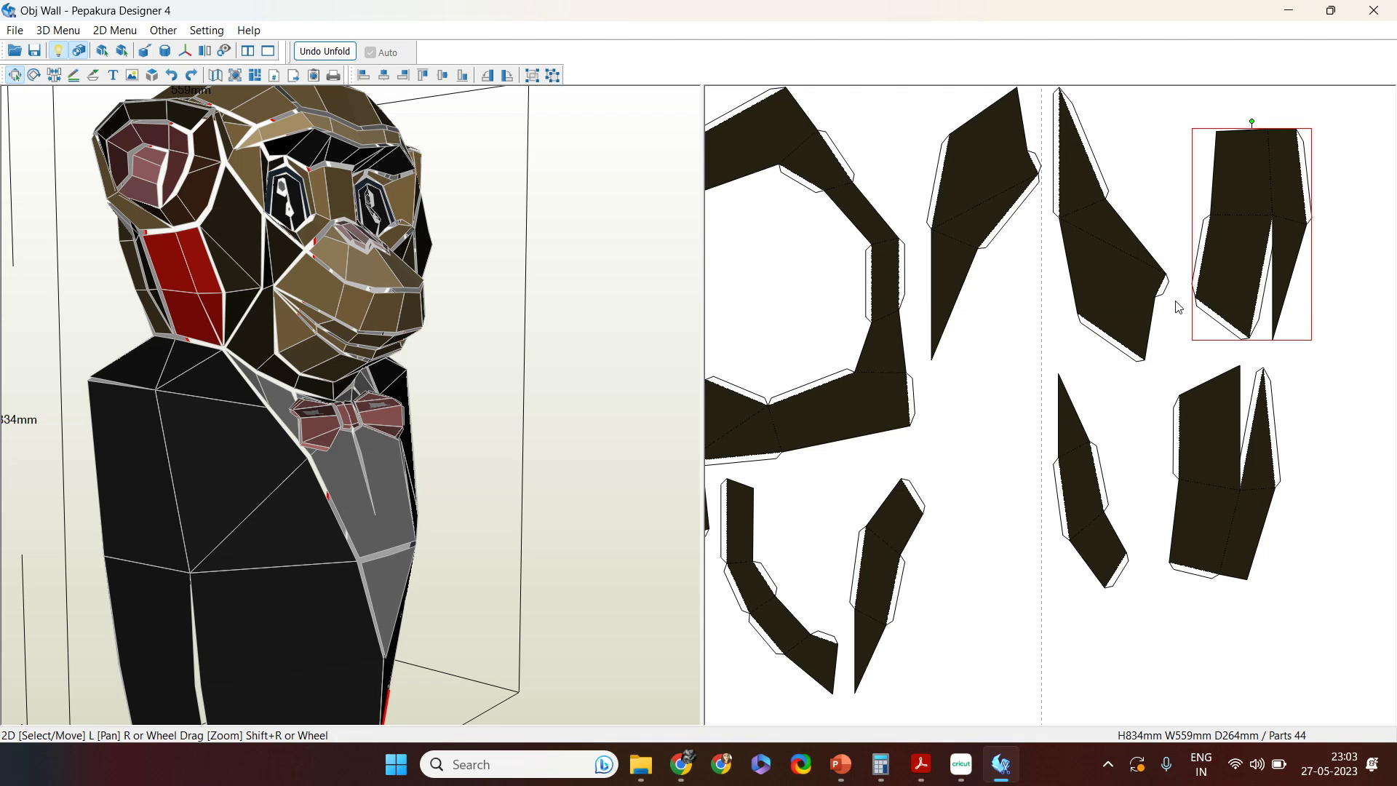
Step: Undo the unfolding and mark the inner edges around the nose's front face as open cuts
{"action": "left_click", "coordinate": [315, 59]}
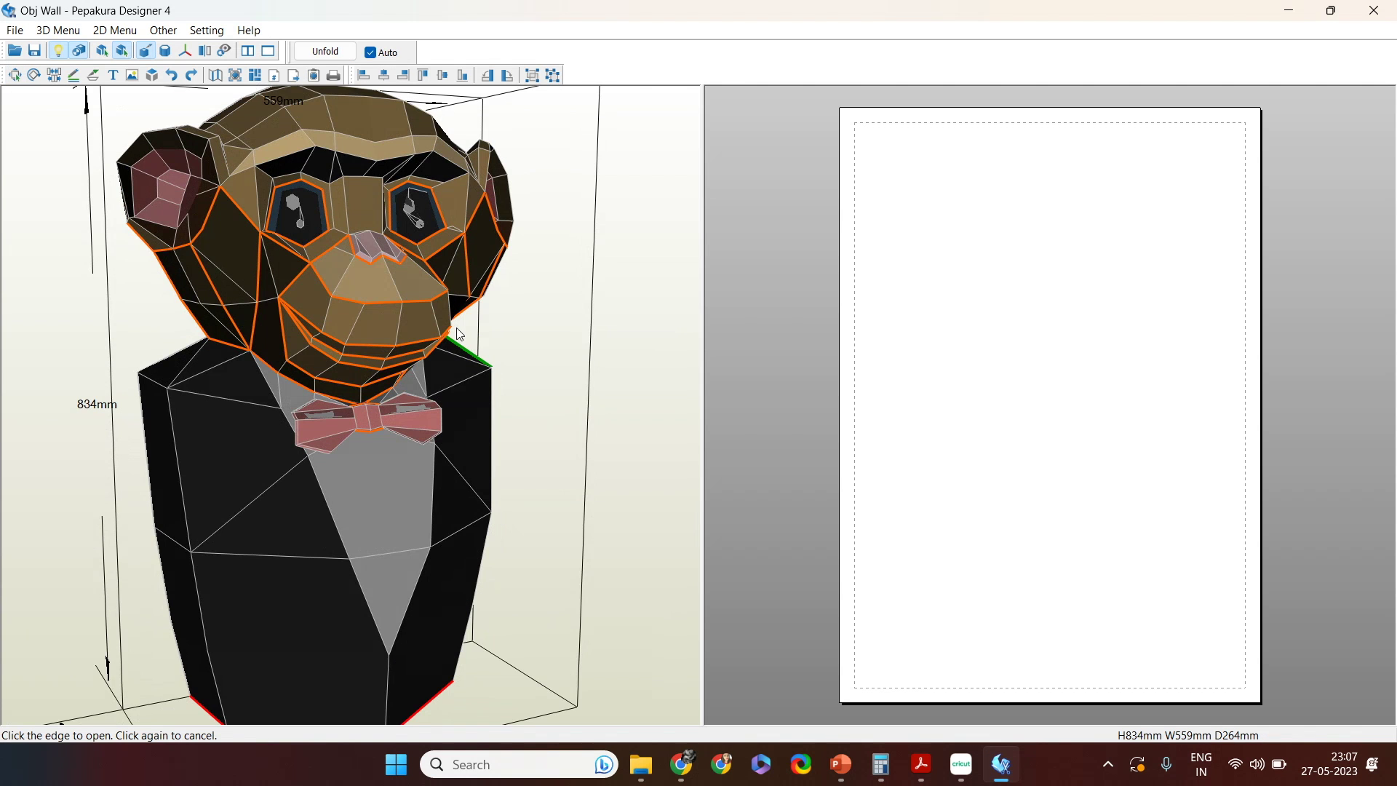
{"action": "left_click_drag", "start_coordinate": [456, 327], "coordinate": [451, 298]}
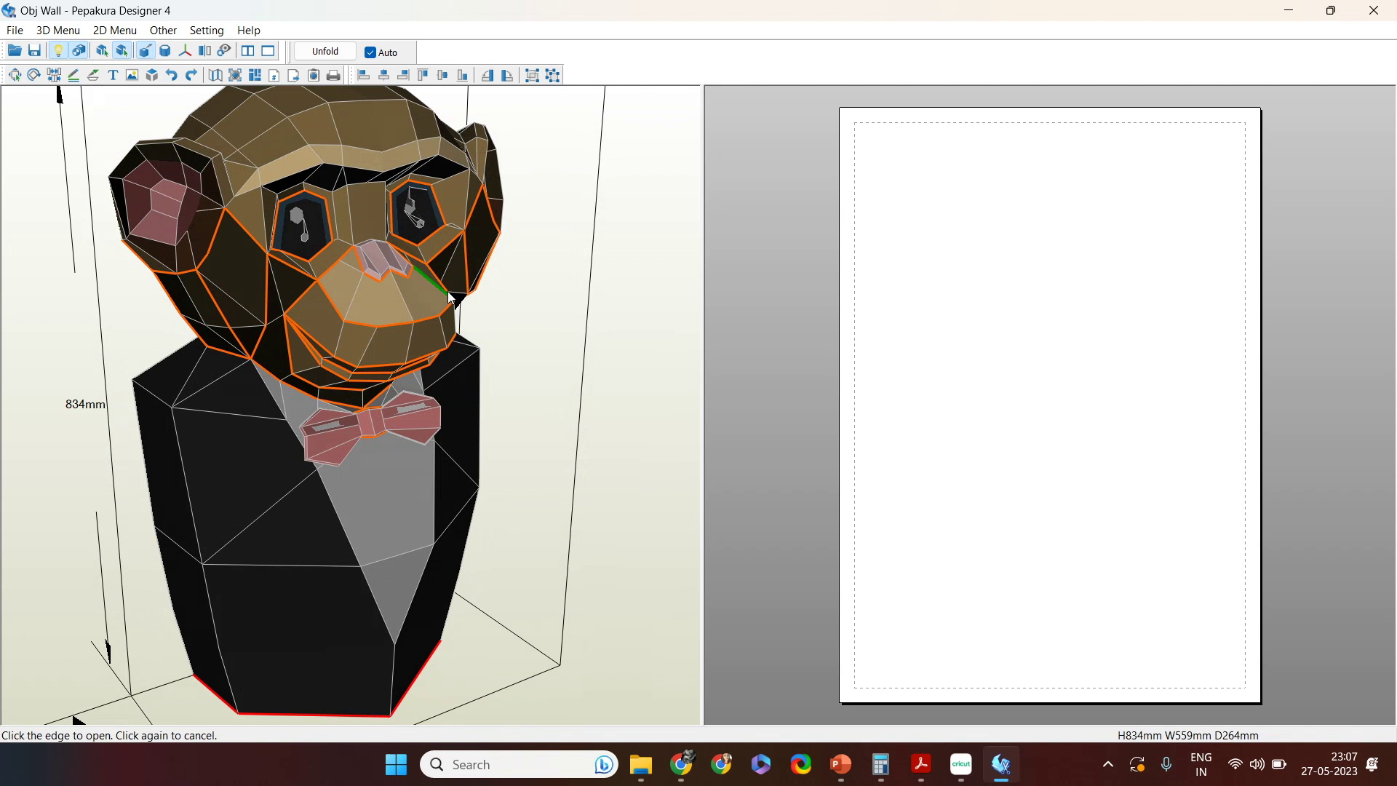
{"action": "scroll", "coordinate": [474, 230], "scroll_direction": "up", "scroll_amount": 3}
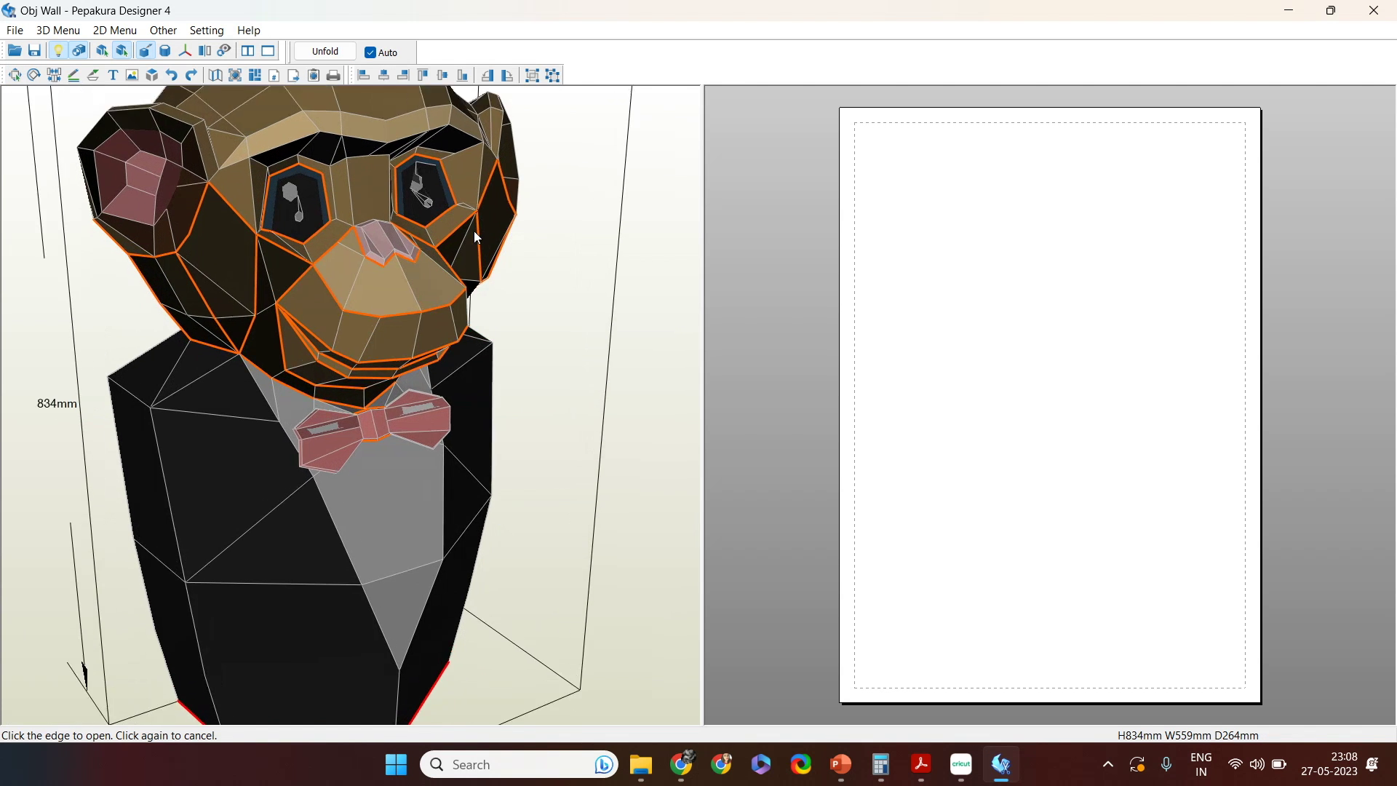
{"action": "scroll", "coordinate": [474, 230], "scroll_direction": "up", "scroll_amount": 5}
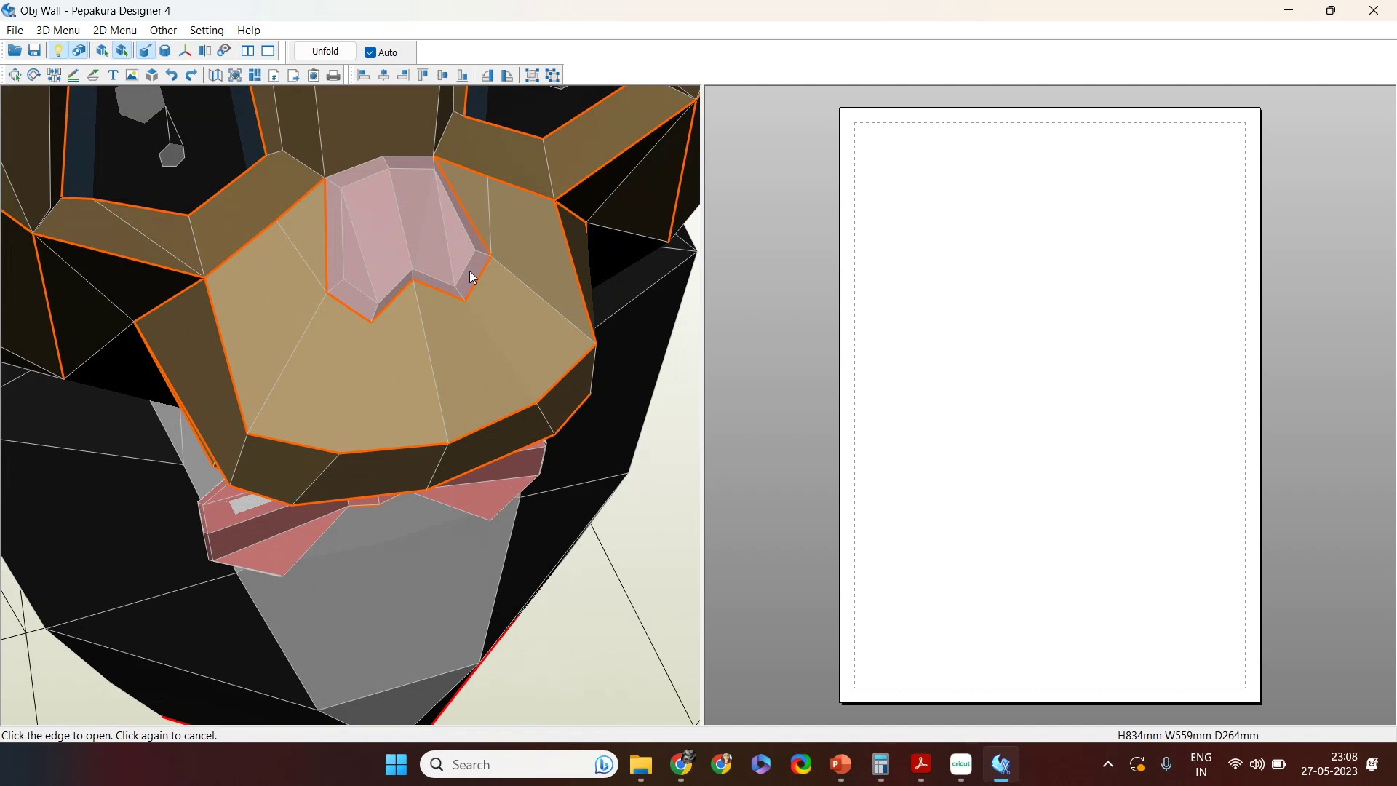
{"action": "left_click_drag", "start_coordinate": [469, 271], "coordinate": [337, 215]}
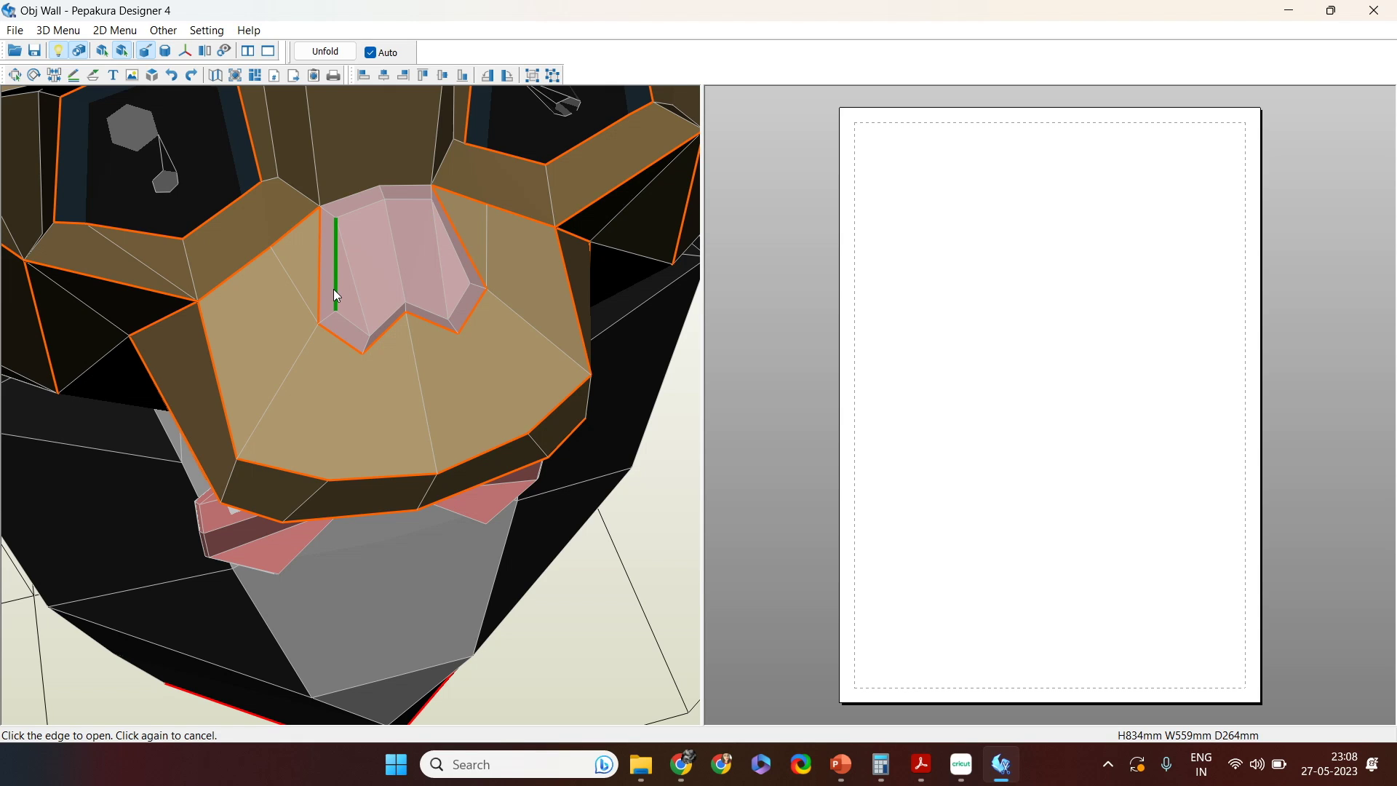
{"action": "left_click", "coordinate": [412, 201]}
{"action": "left_click", "coordinate": [329, 220]}
Step: Unfold the model and examine the nose's rim strip and front face as separate parts in the layout
{"action": "left_click", "coordinate": [342, 53]}
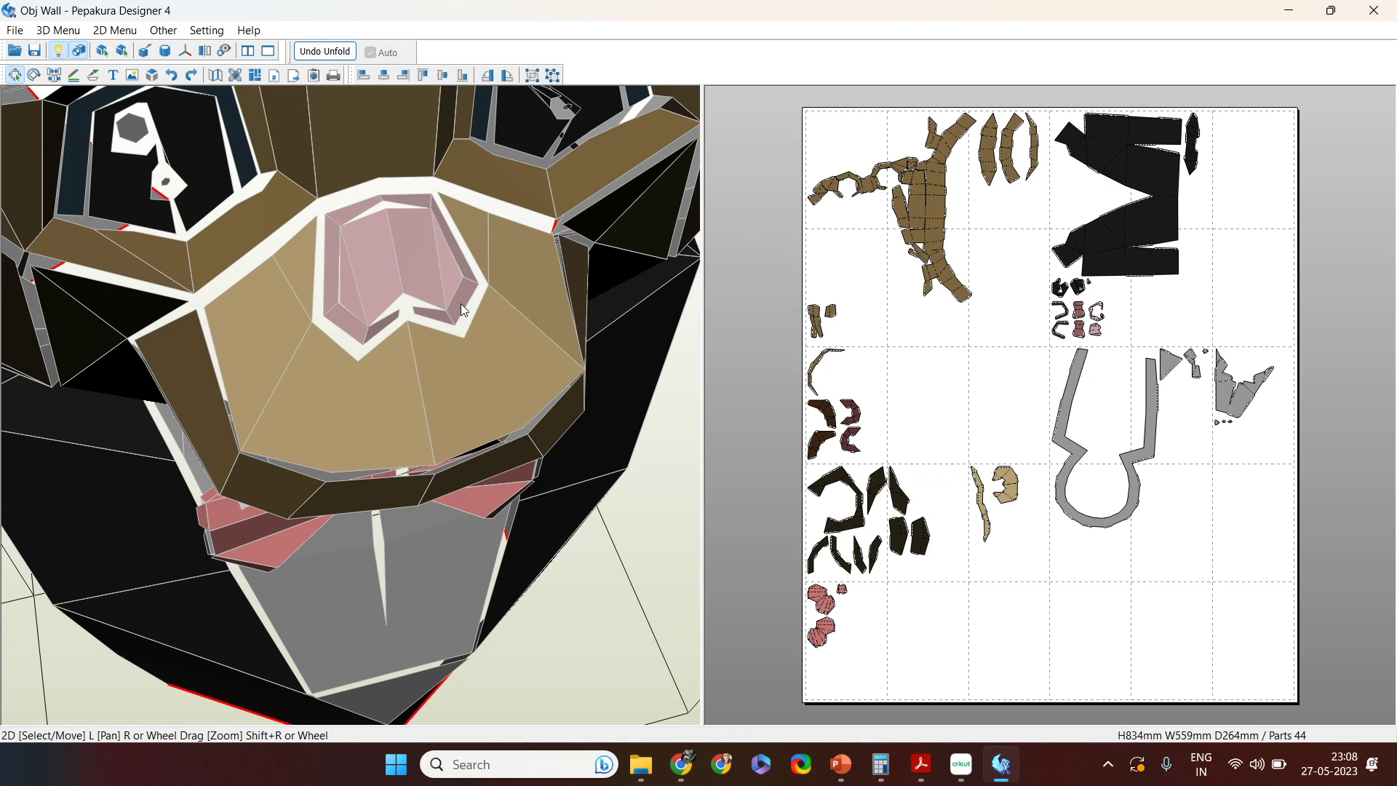
{"action": "left_click", "coordinate": [461, 304]}
{"action": "scroll", "coordinate": [1164, 335], "scroll_direction": "up", "scroll_amount": 5}
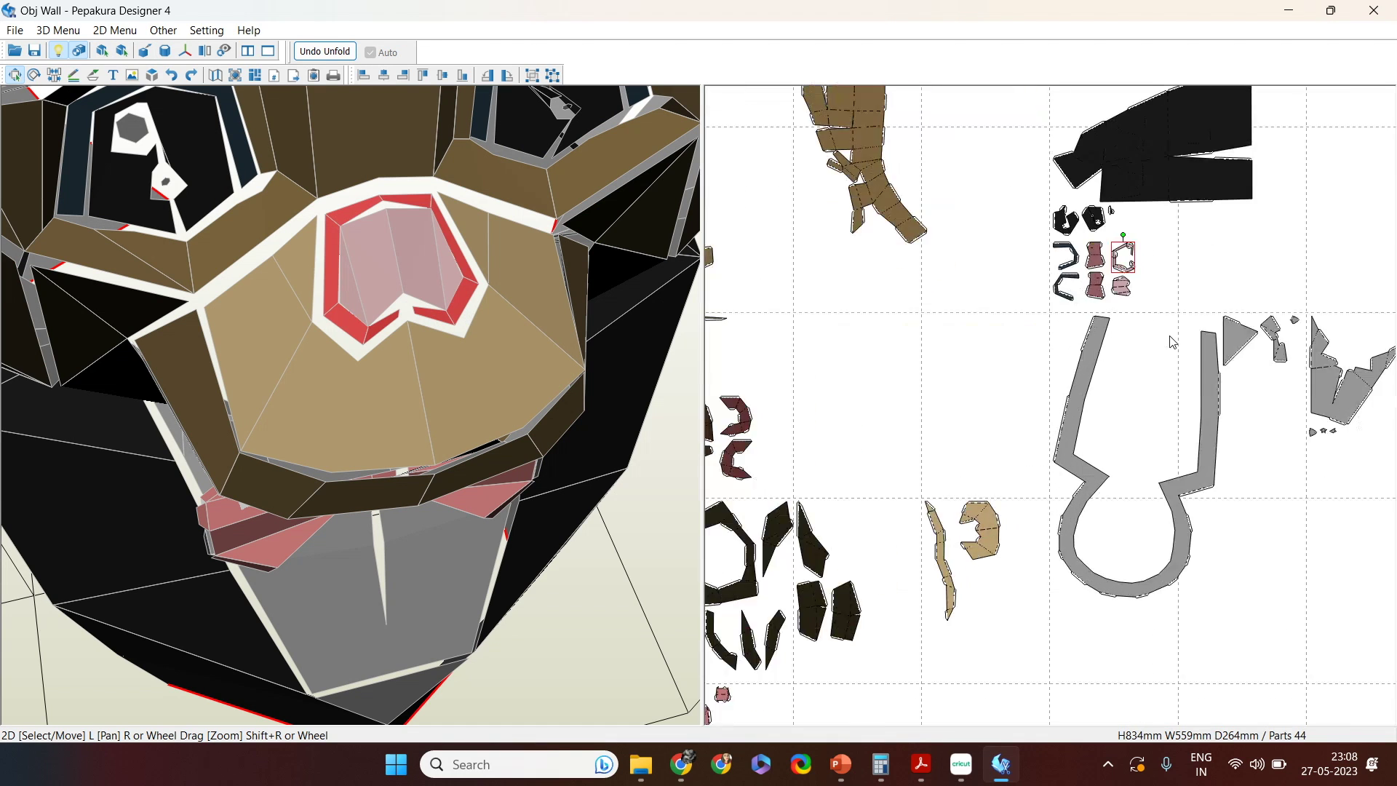
{"action": "scroll", "coordinate": [994, 378], "scroll_direction": "up", "scroll_amount": 5}
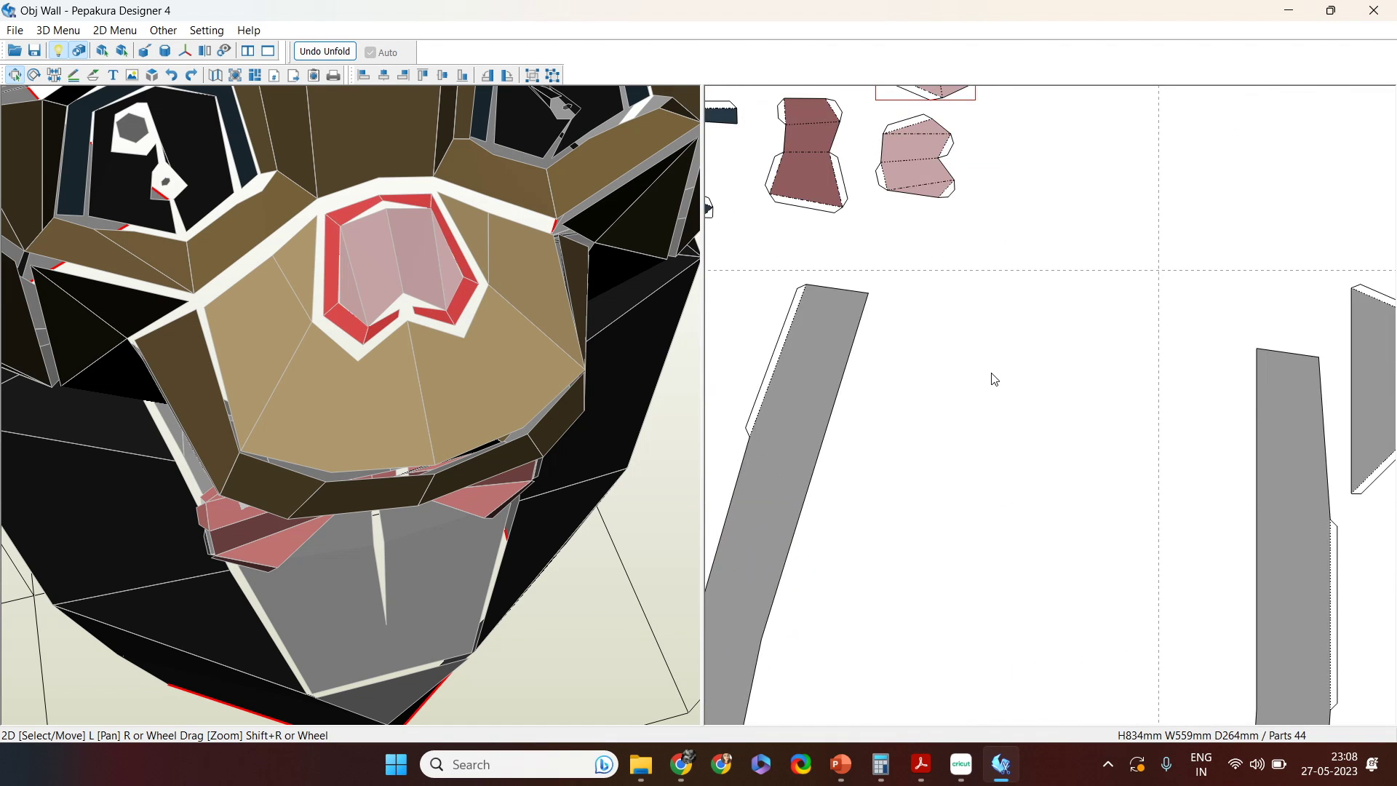
{"action": "middle_click_drag", "start_coordinate": [1013, 391], "coordinate": [1026, 505]}
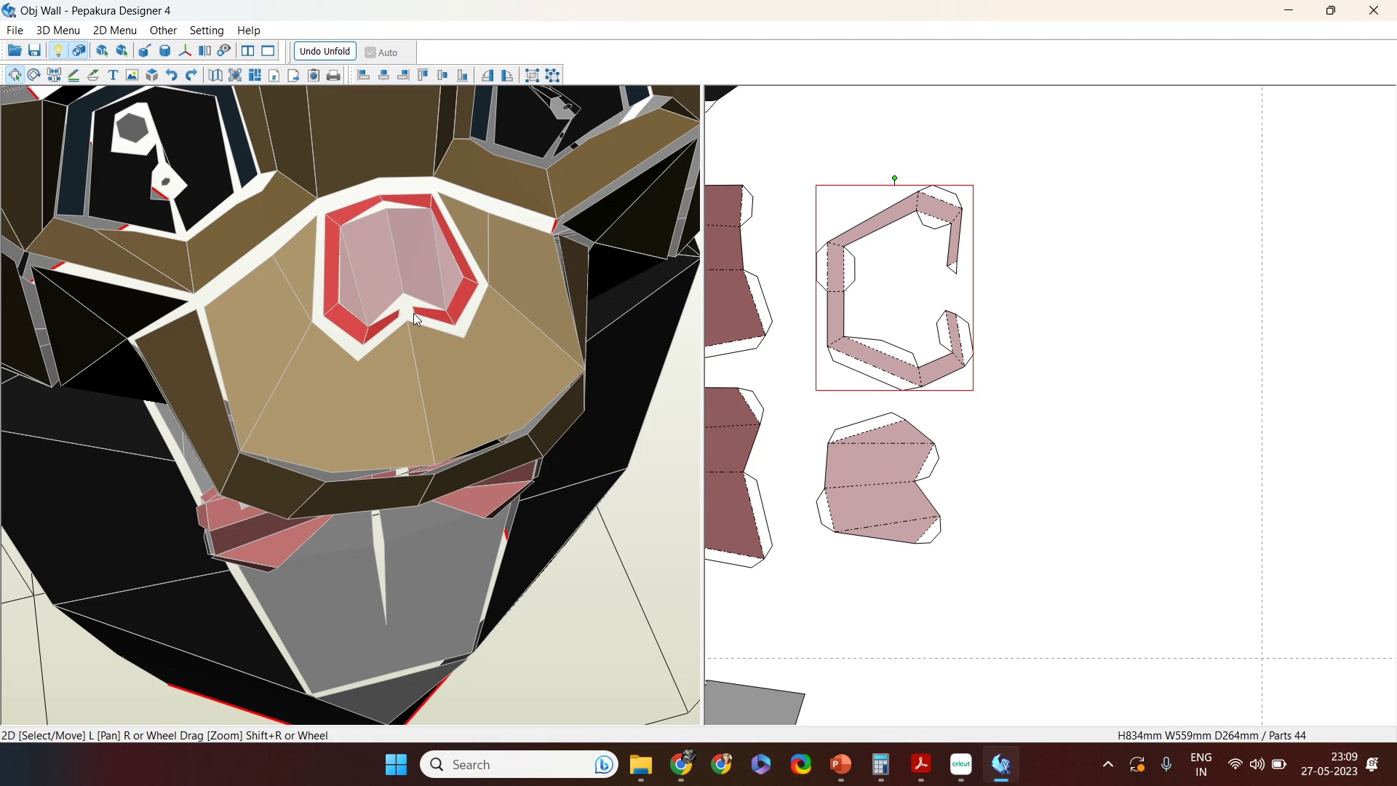
{"action": "left_click", "coordinate": [897, 500]}
Step: Undo the unfolding without applying the open edge info to the 3D model
{"action": "left_click", "coordinate": [308, 52]}
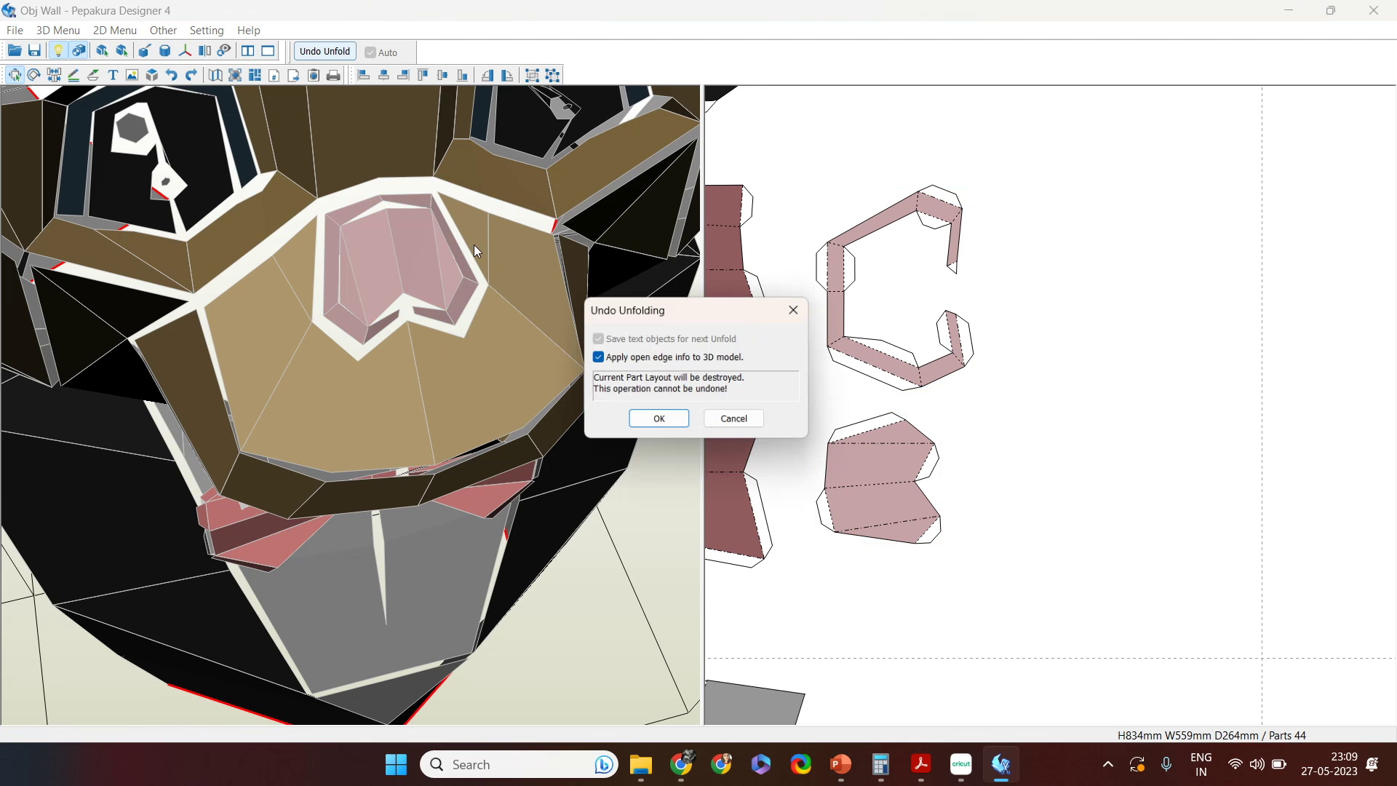
{"action": "left_click", "coordinate": [597, 358]}
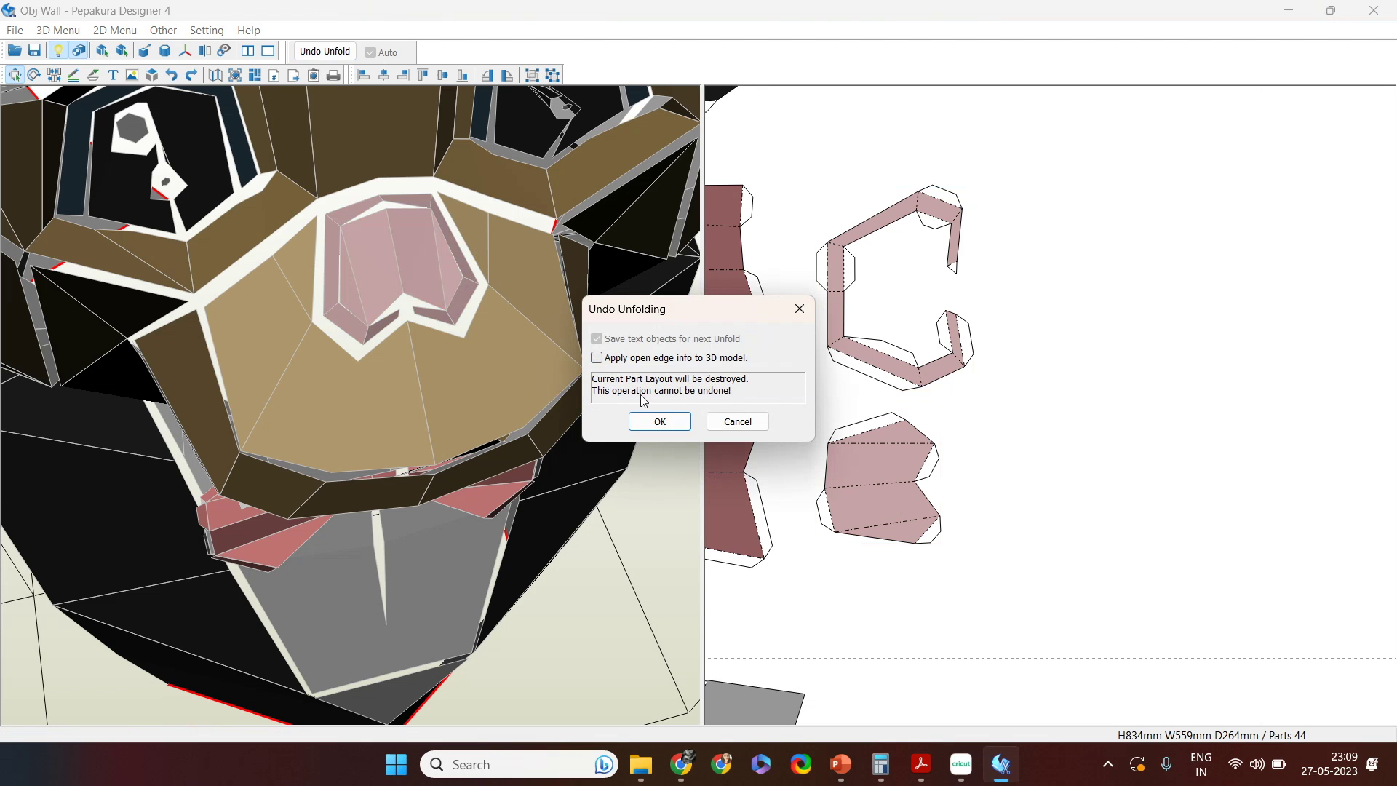
{"action": "left_click", "coordinate": [678, 425]}
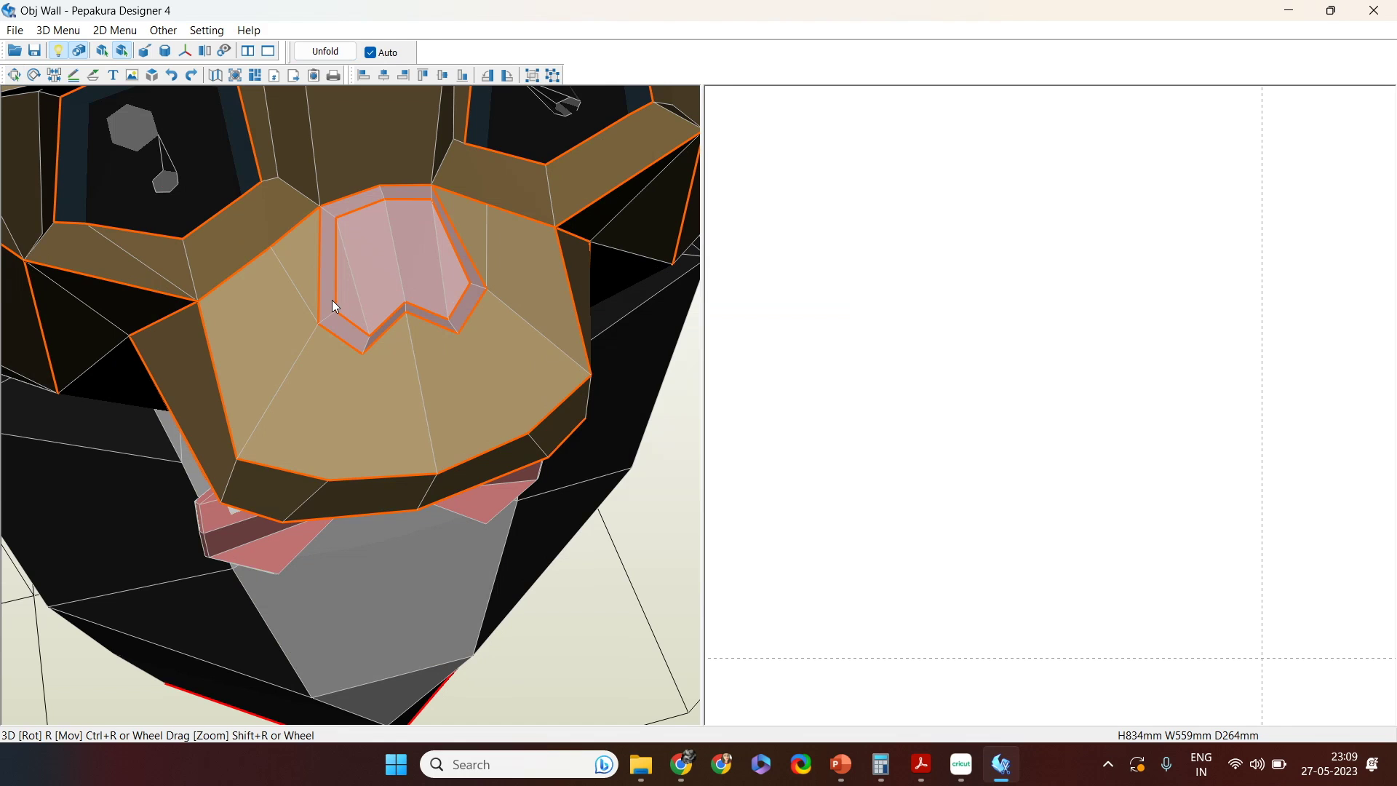
Step: Mark the inner edges of the eye's dark blue ring and the outlines of both grey hexagonal highlights as open cuts
{"action": "scroll", "coordinate": [306, 300], "scroll_direction": "up", "scroll_amount": 1}
{"action": "scroll", "coordinate": [306, 299], "scroll_direction": "down", "scroll_amount": 2}
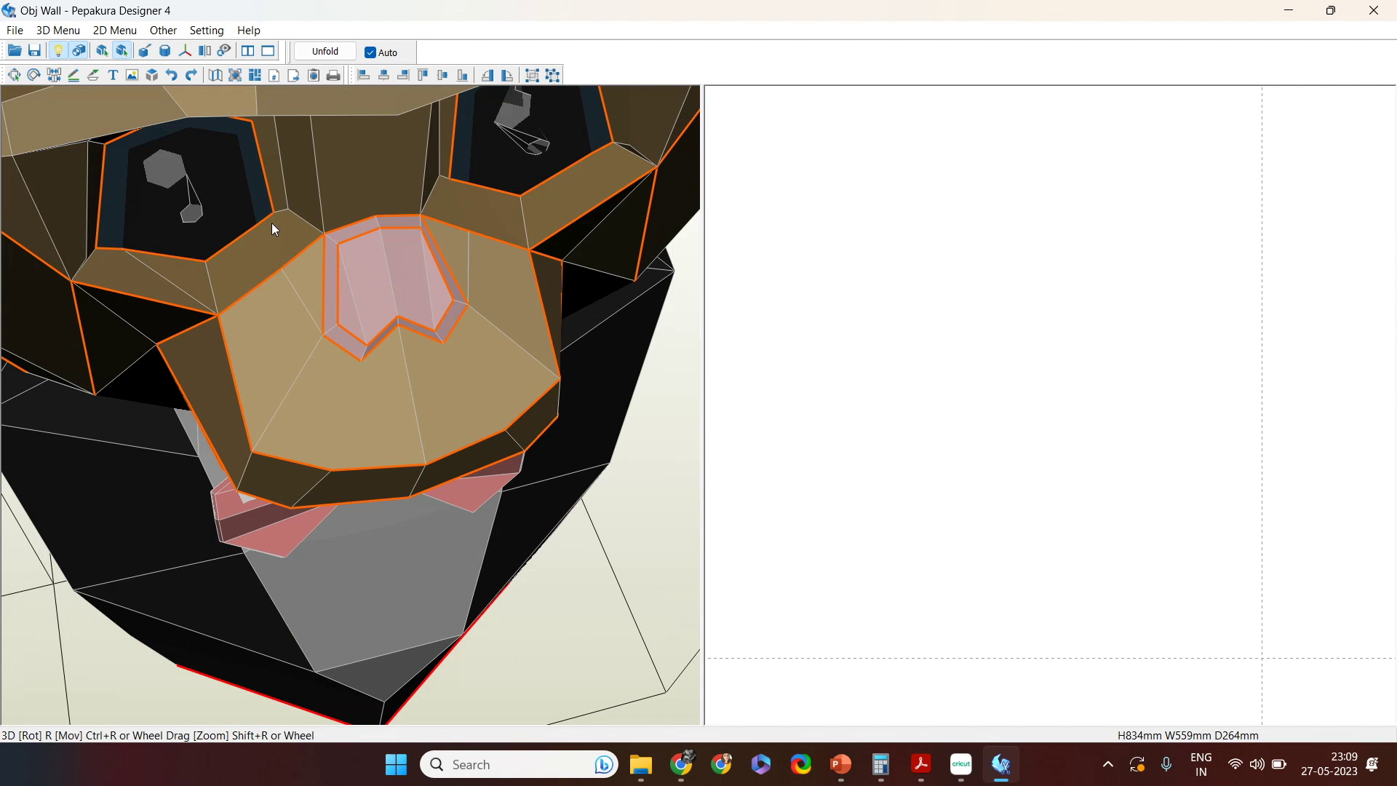
{"action": "middle_click_drag", "start_coordinate": [272, 223], "coordinate": [339, 329]}
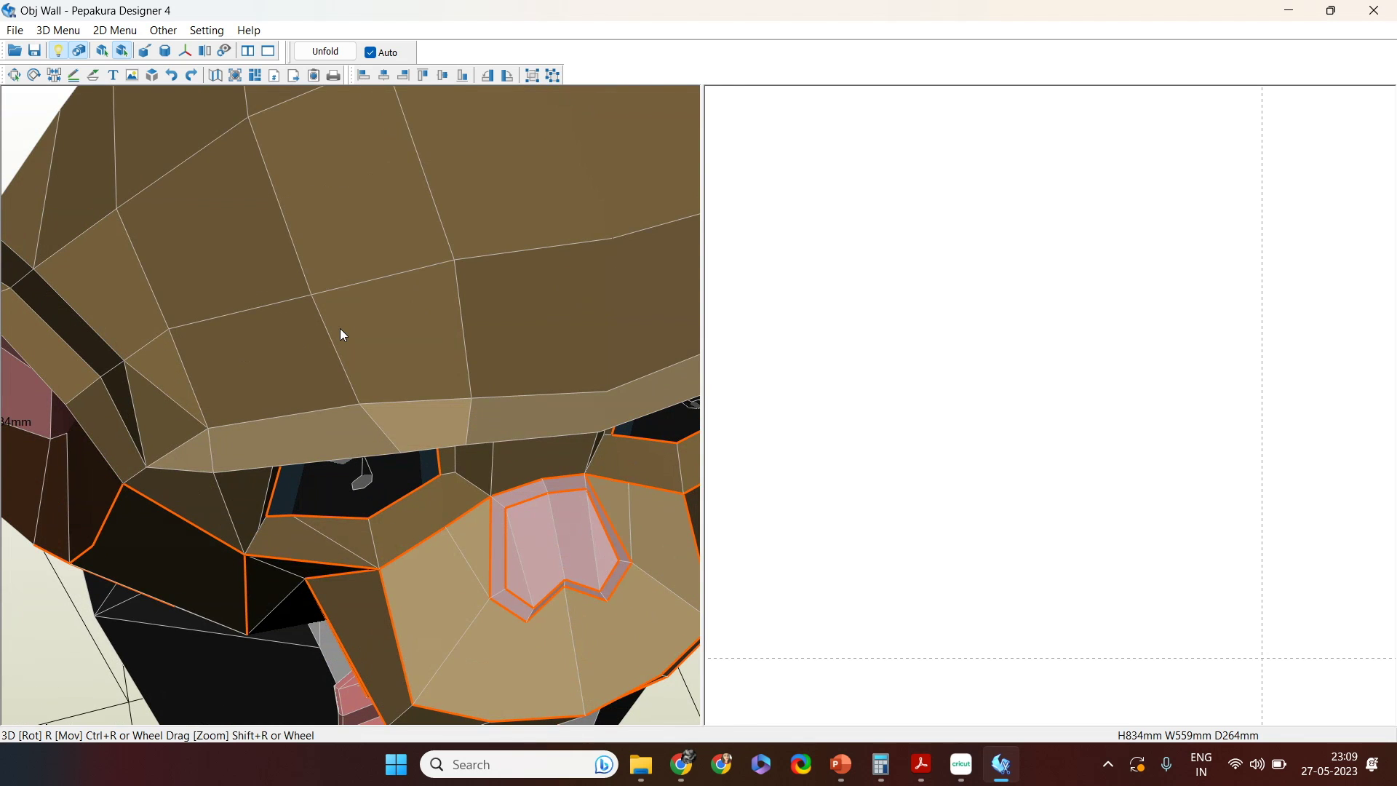
{"action": "scroll", "coordinate": [339, 329], "scroll_direction": "down", "scroll_amount": 3}
{"action": "scroll", "coordinate": [412, 230], "scroll_direction": "up", "scroll_amount": 1}
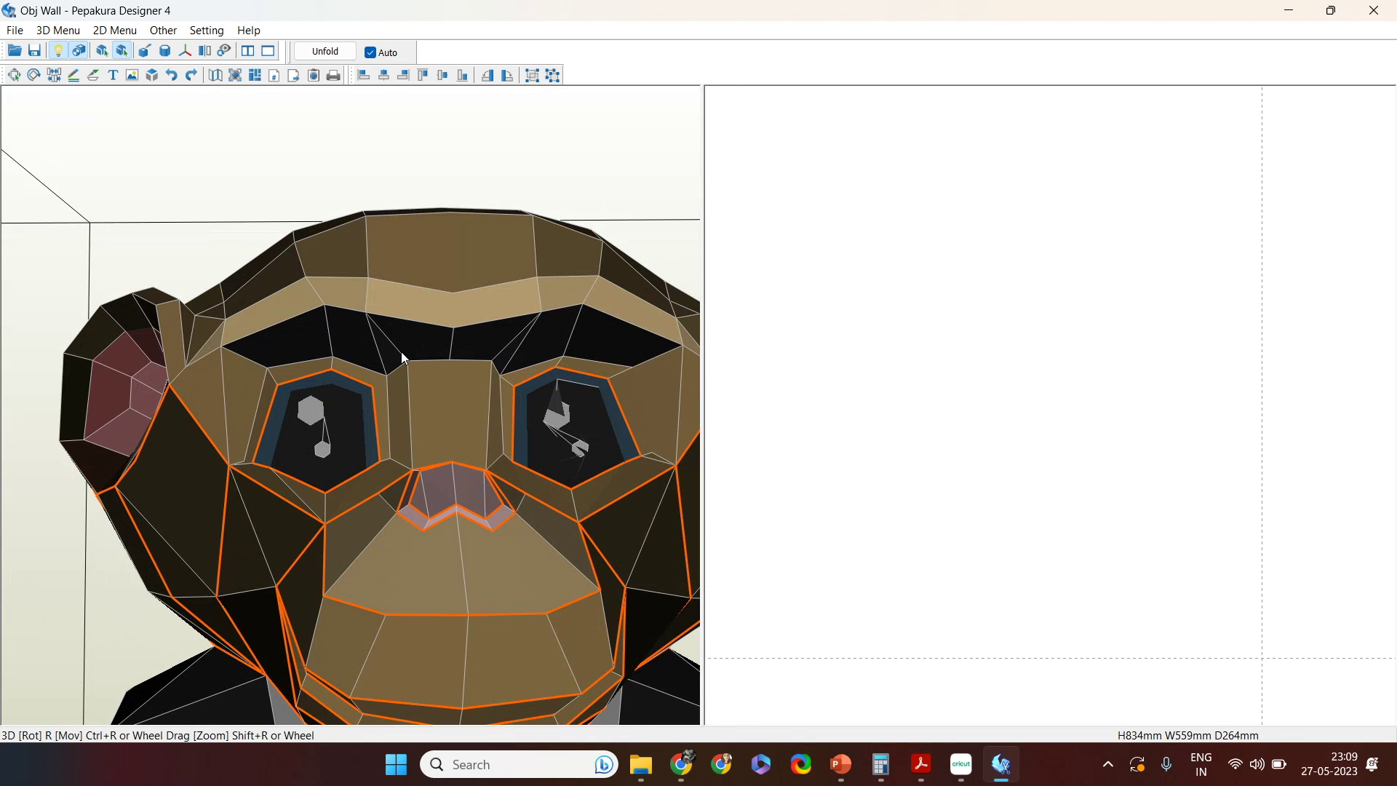
{"action": "scroll", "coordinate": [404, 358], "scroll_direction": "up", "scroll_amount": 1}
{"action": "scroll", "coordinate": [317, 485], "scroll_direction": "up", "scroll_amount": 3}
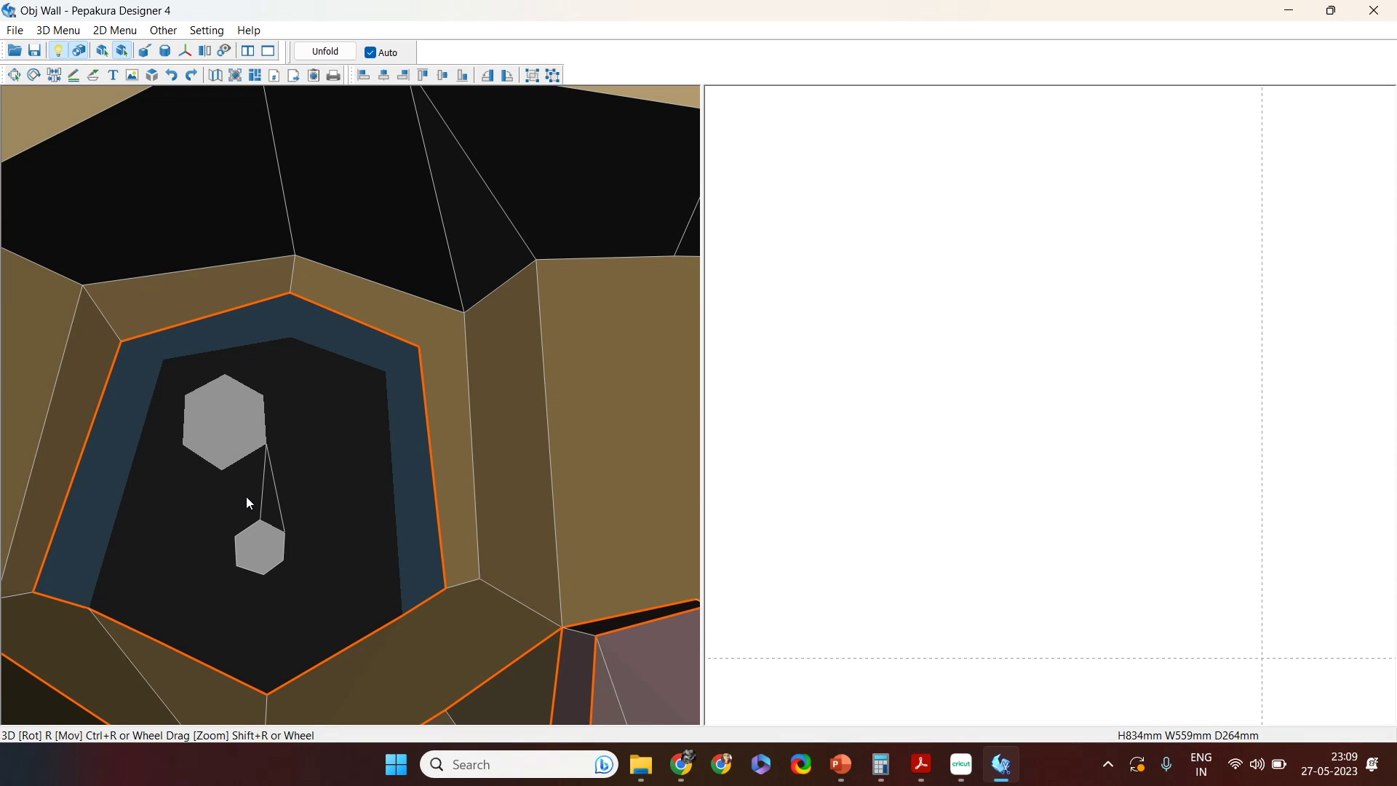
{"action": "middle_click_drag", "start_coordinate": [442, 583], "coordinate": [457, 434]}
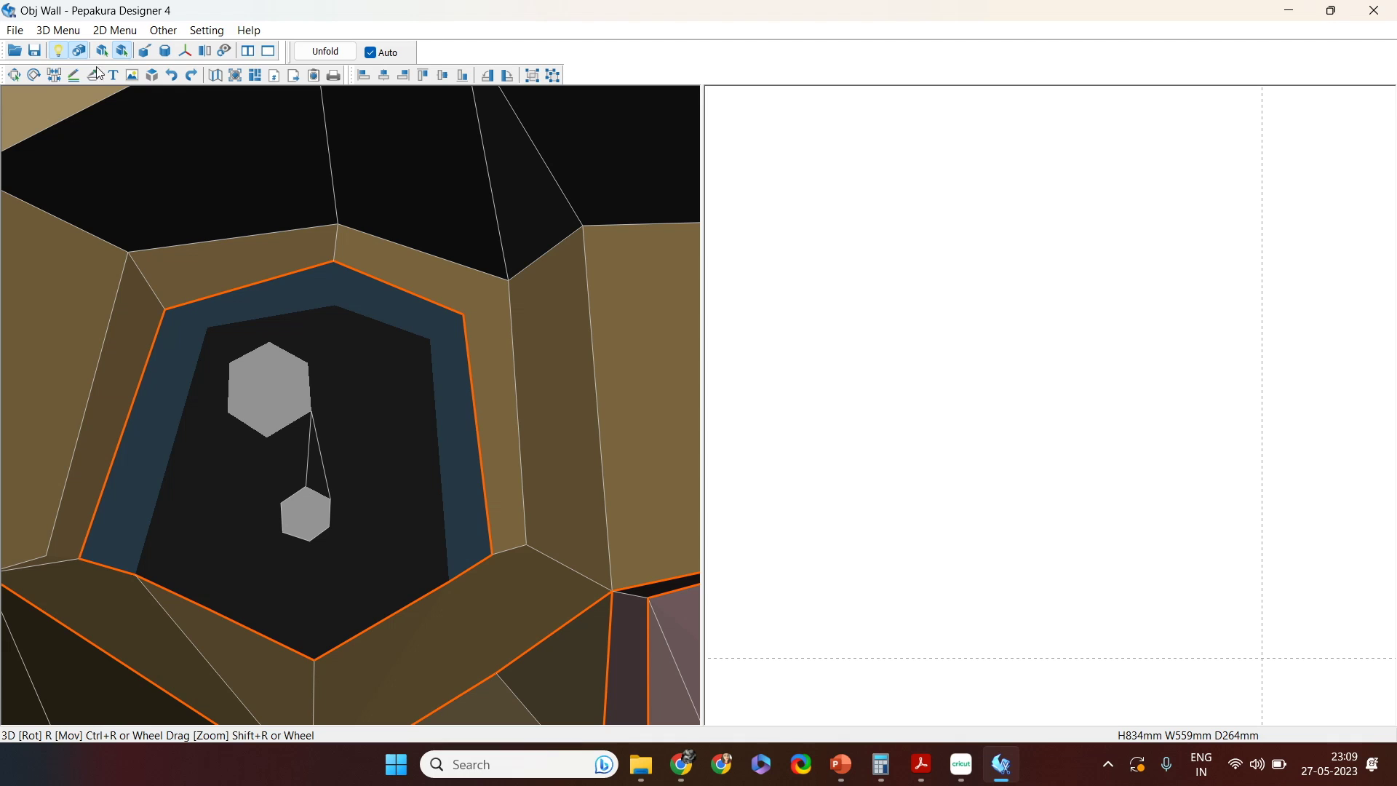
{"action": "left_click", "coordinate": [144, 53]}
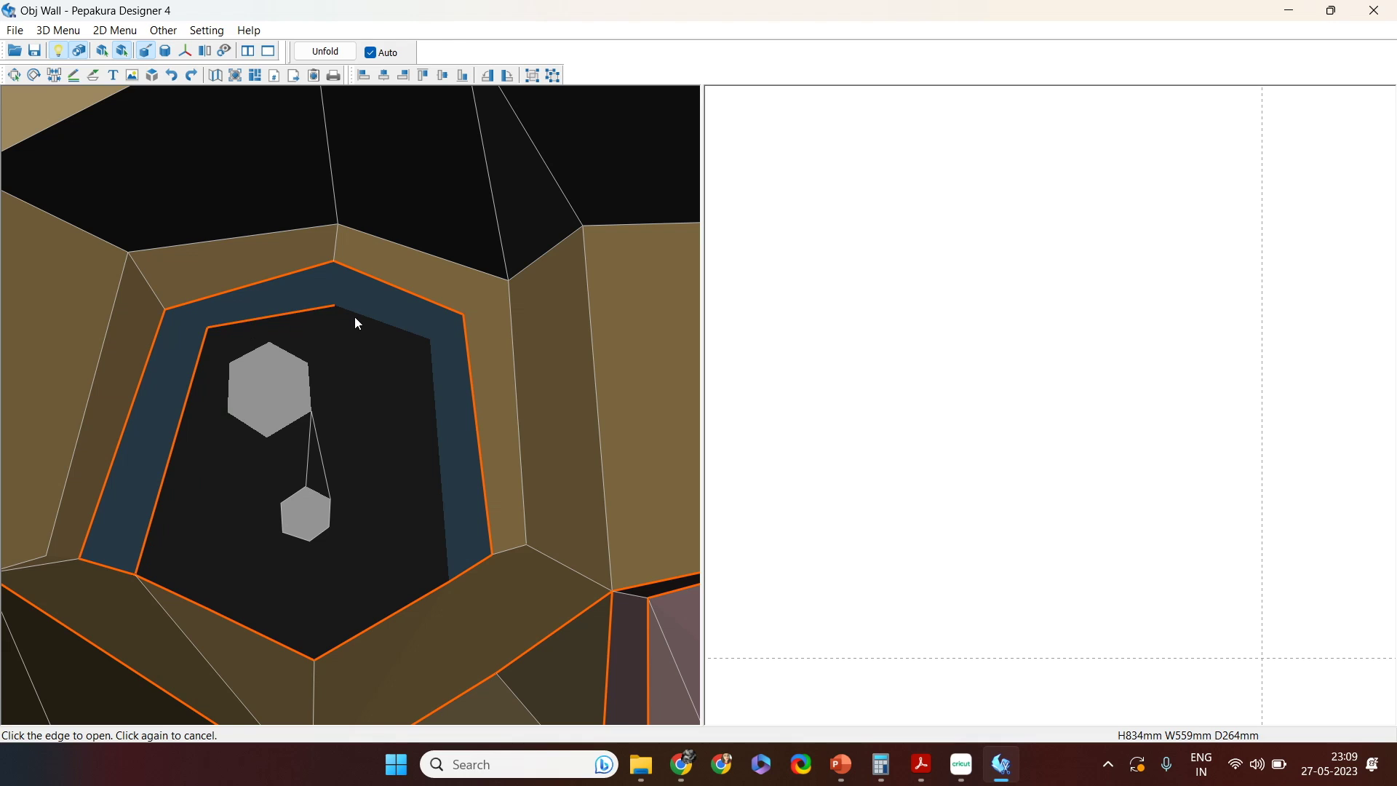
{"action": "left_click", "coordinate": [438, 474]}
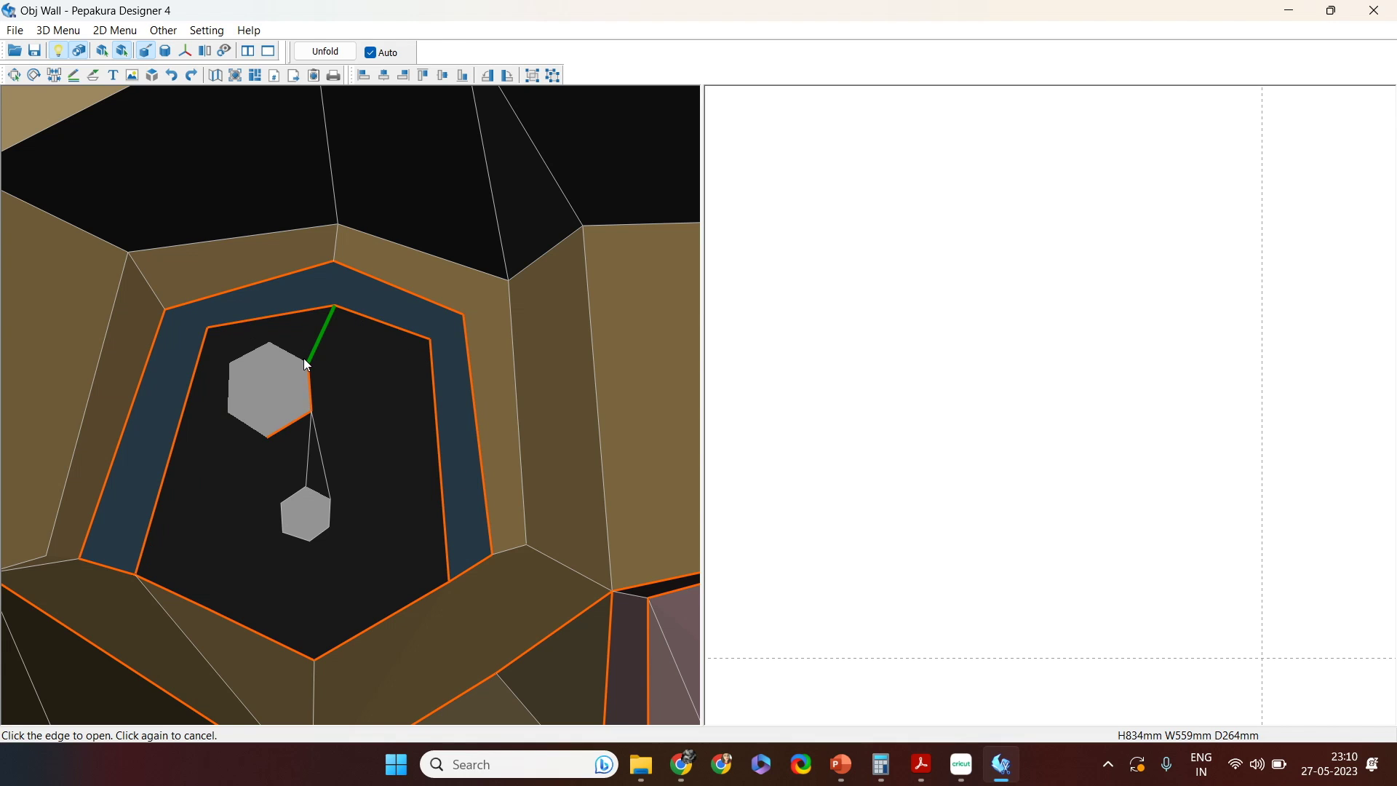
{"action": "left_click", "coordinate": [248, 431]}
Step: Unfold the model and examine the eye's black part, its highlight holes and flaps in the layout
{"action": "left_click", "coordinate": [325, 51]}
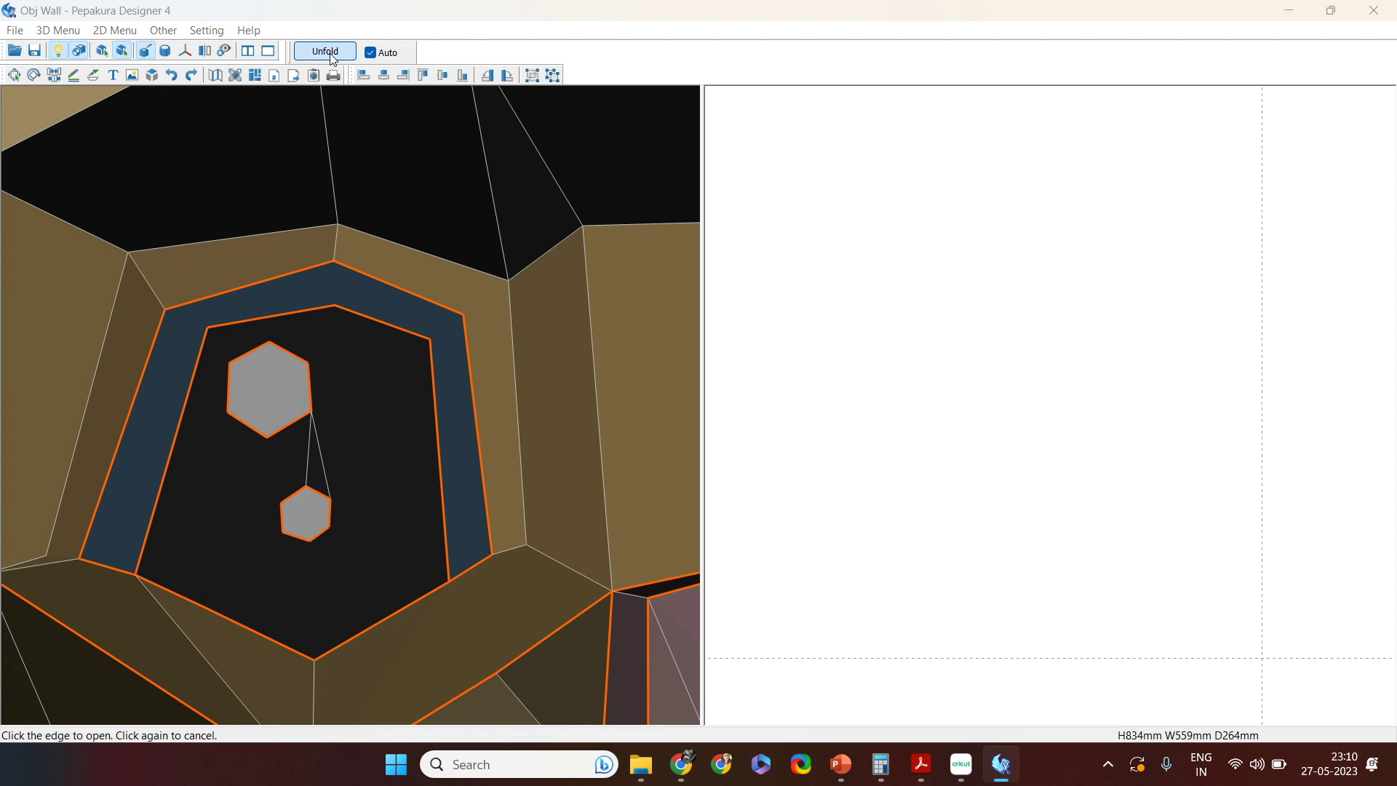
{"action": "scroll", "coordinate": [910, 491], "scroll_direction": "up", "scroll_amount": 4}
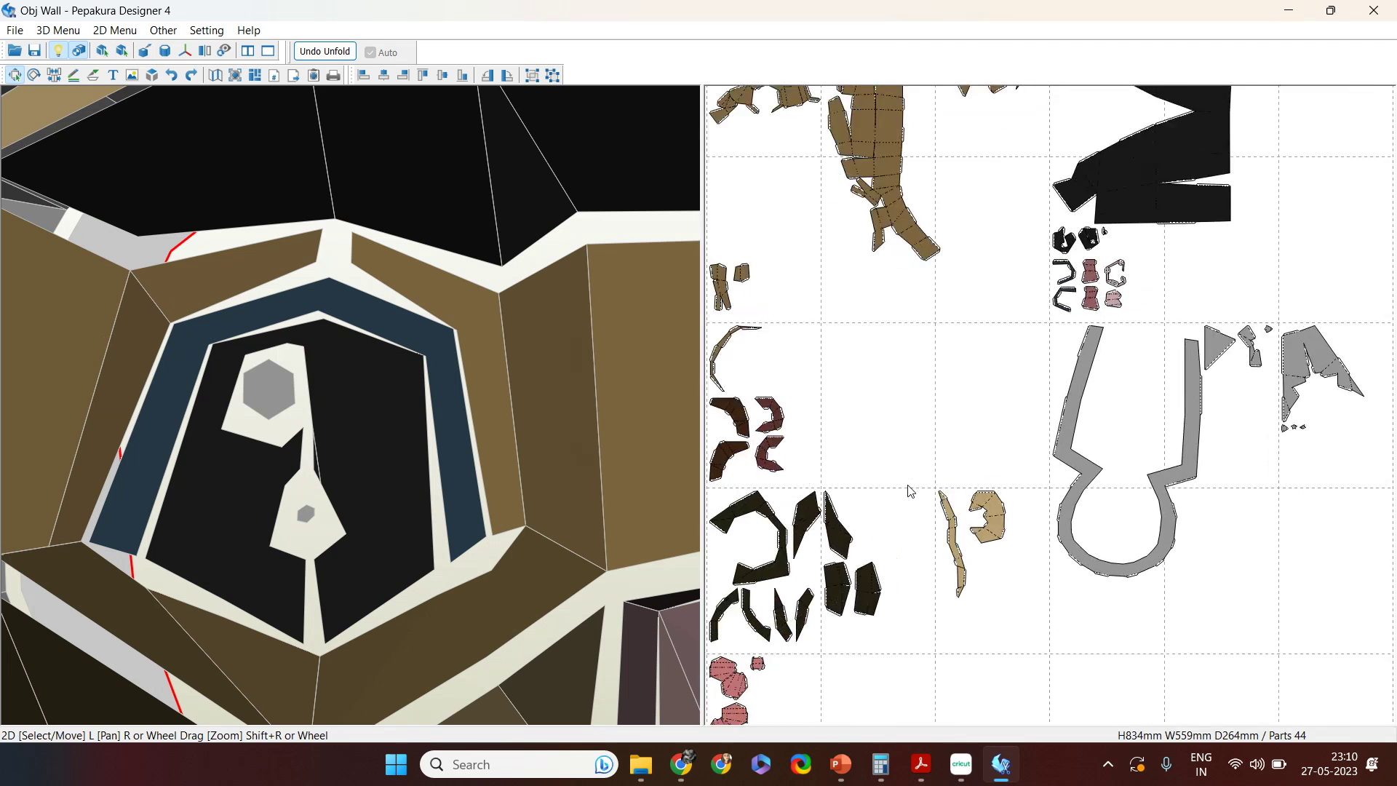
{"action": "scroll", "coordinate": [858, 485], "scroll_direction": "up", "scroll_amount": 2}
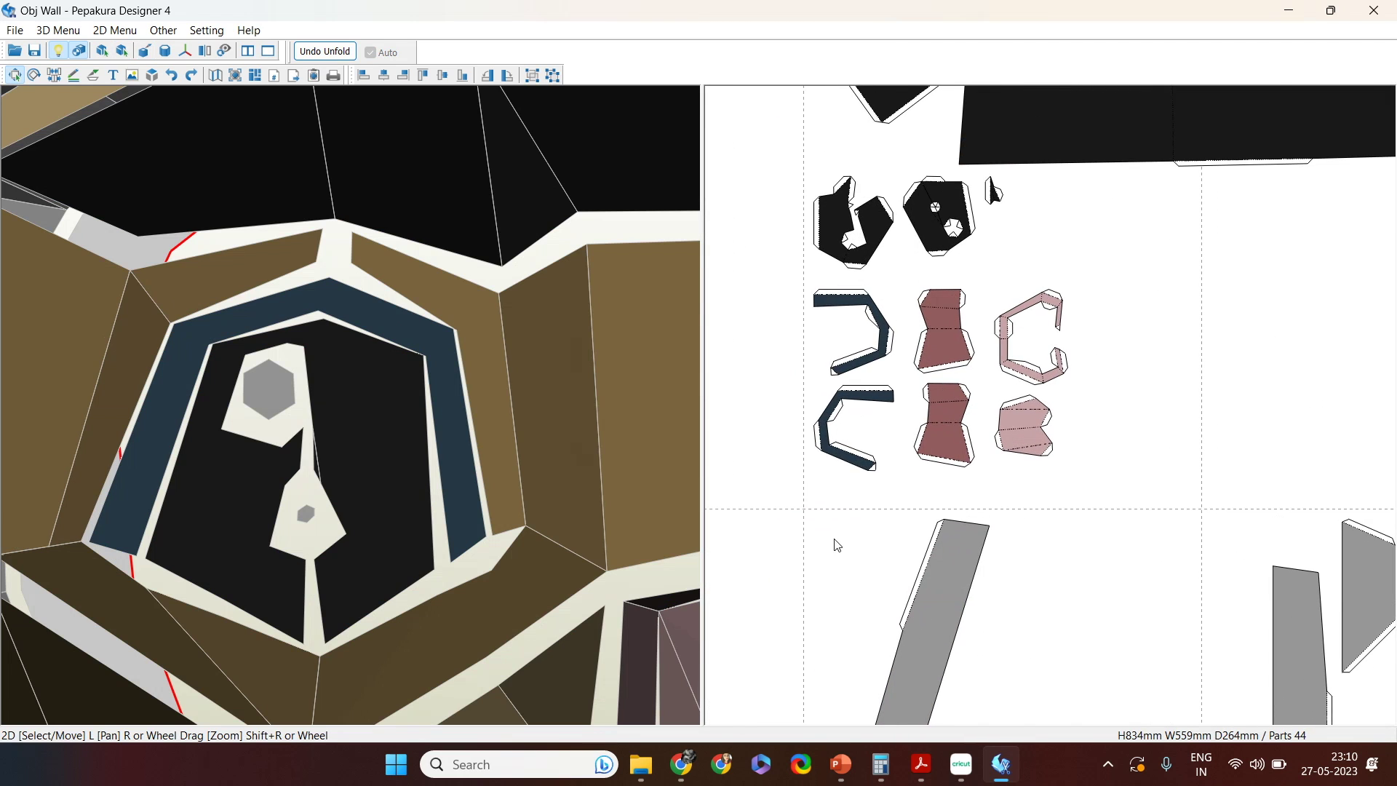
{"action": "left_click", "coordinate": [388, 417]}
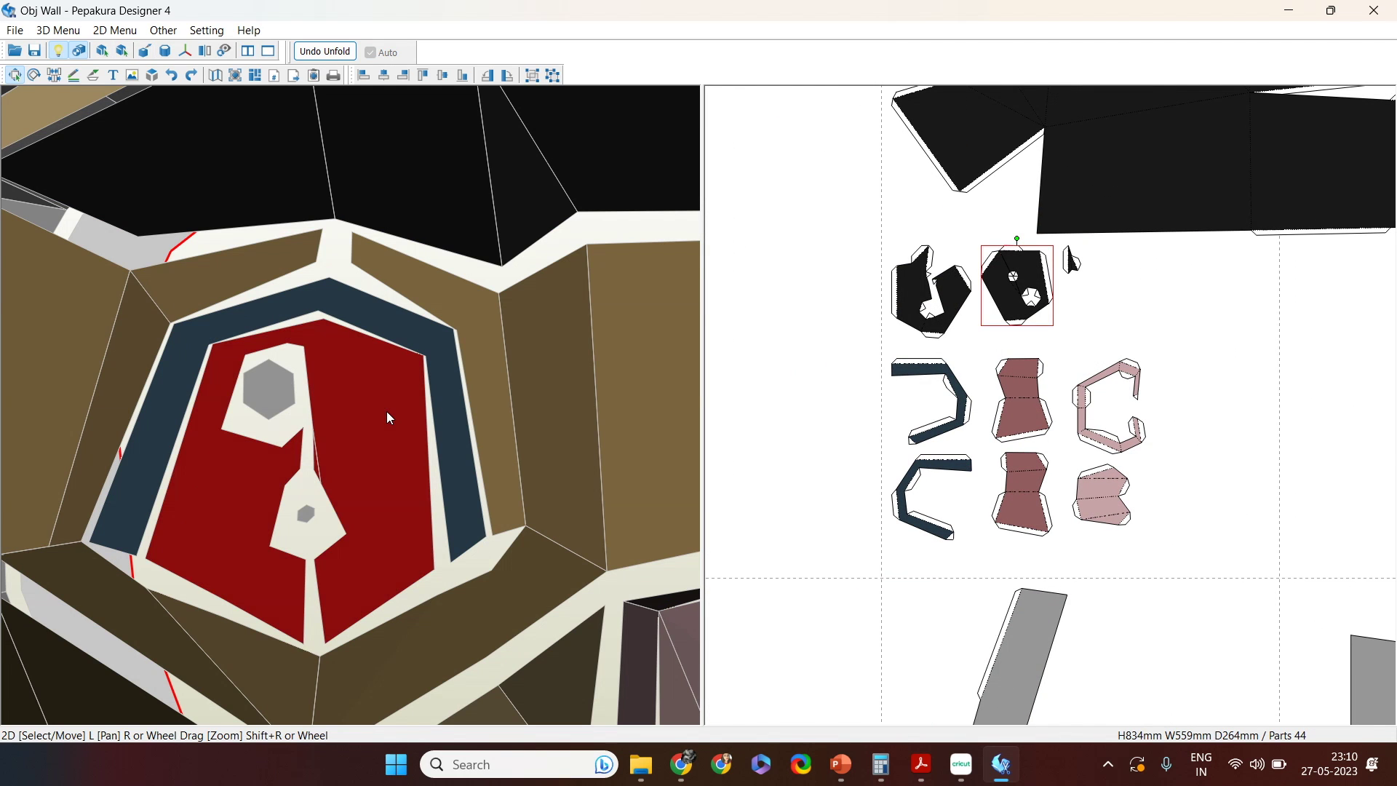
{"action": "scroll", "coordinate": [1045, 284], "scroll_direction": "up", "scroll_amount": 3}
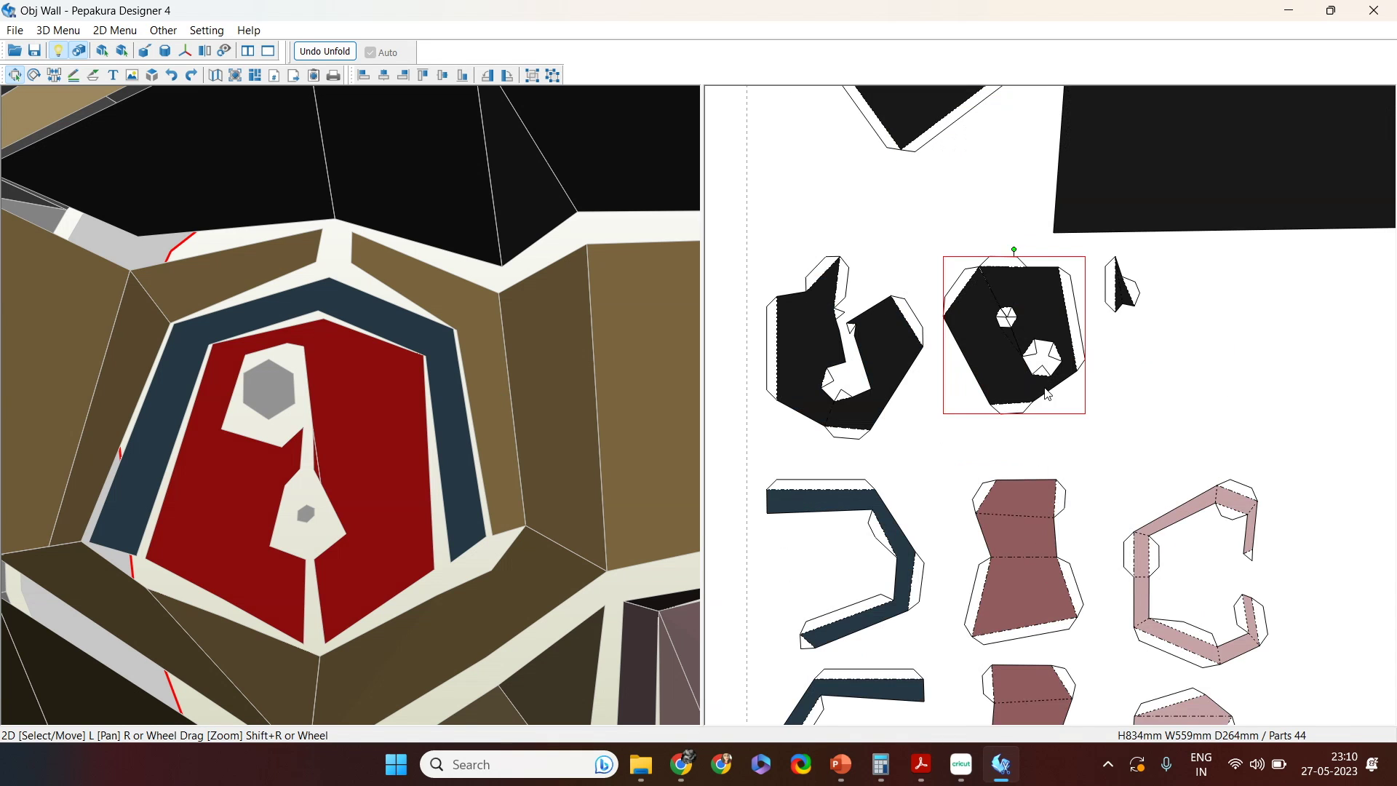
Step: Disjoin the eye's black part through its highlight holes and move one piece away from the other
{"action": "scroll", "coordinate": [977, 339], "scroll_direction": "up", "scroll_amount": 3}
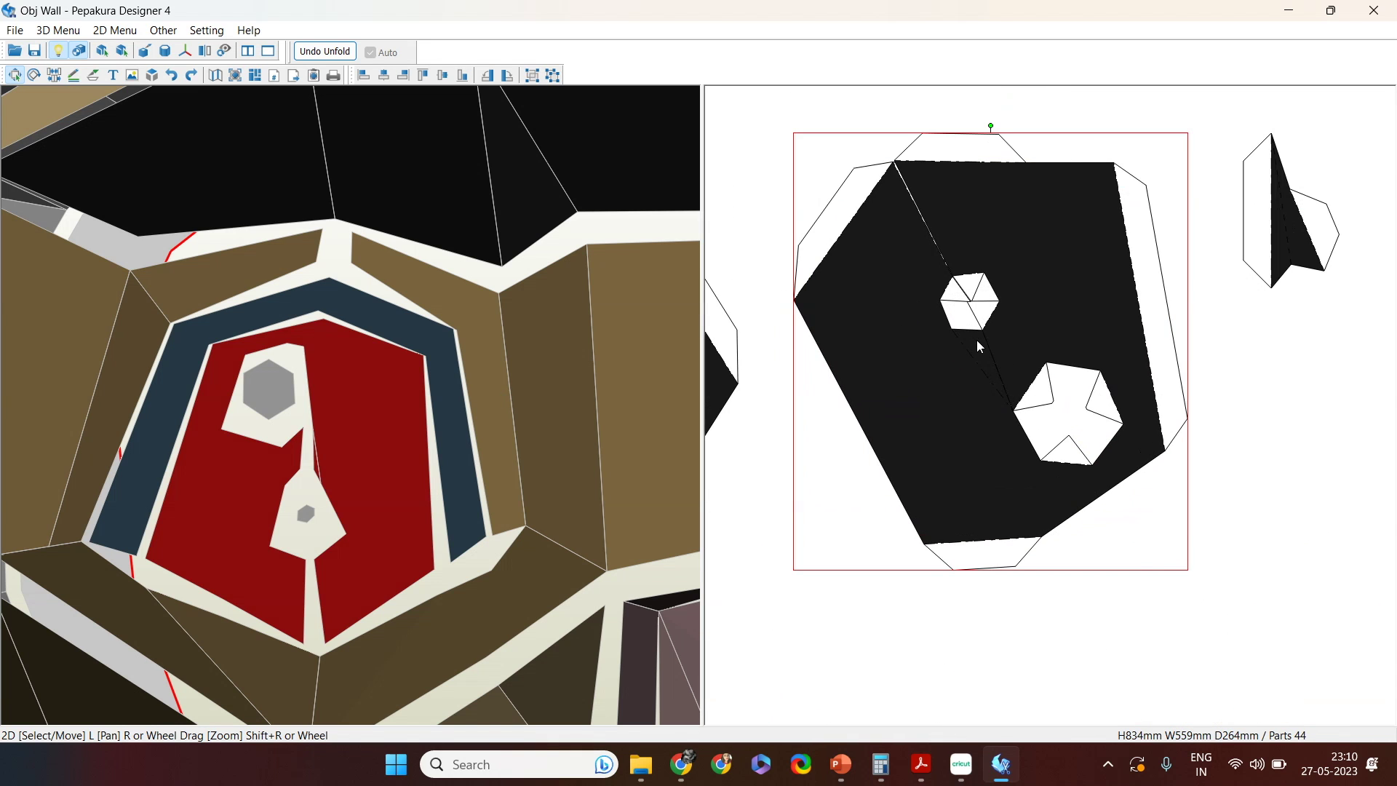
{"action": "scroll", "coordinate": [1008, 473], "scroll_direction": "up", "scroll_amount": 3}
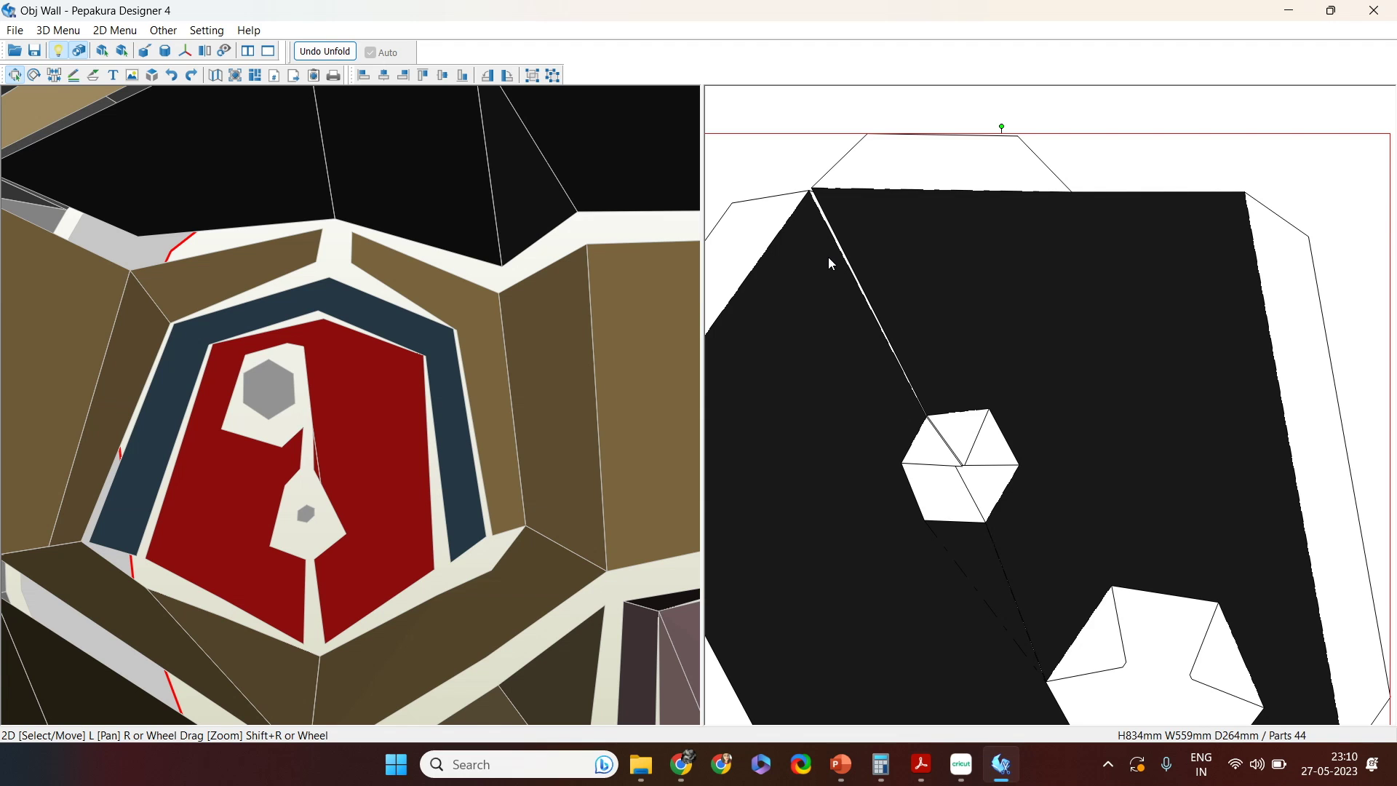
{"action": "right_click_drag", "start_coordinate": [1081, 452], "coordinate": [1066, 274]}
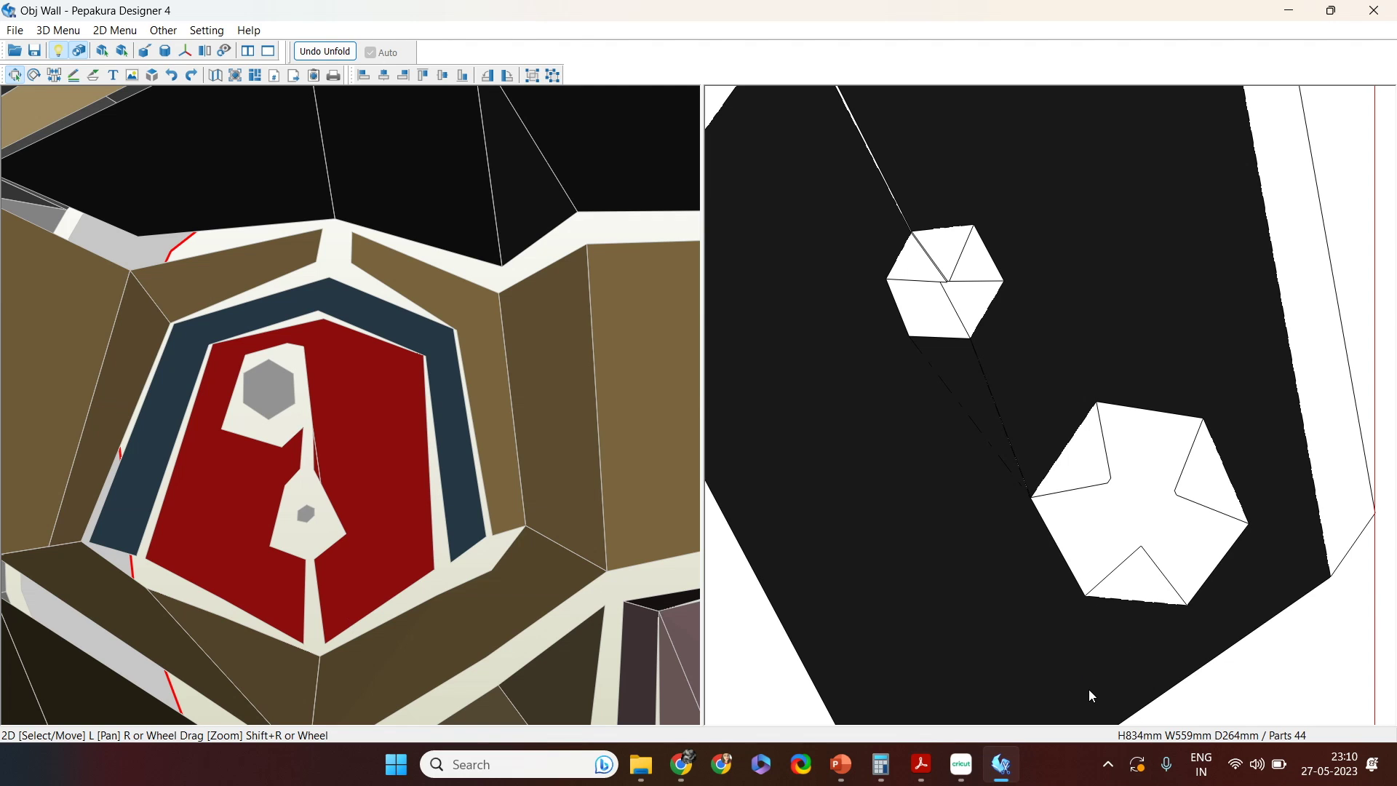
{"action": "key", "text": "j"}
{"action": "scroll", "coordinate": [1120, 656], "scroll_direction": "down", "scroll_amount": 3}
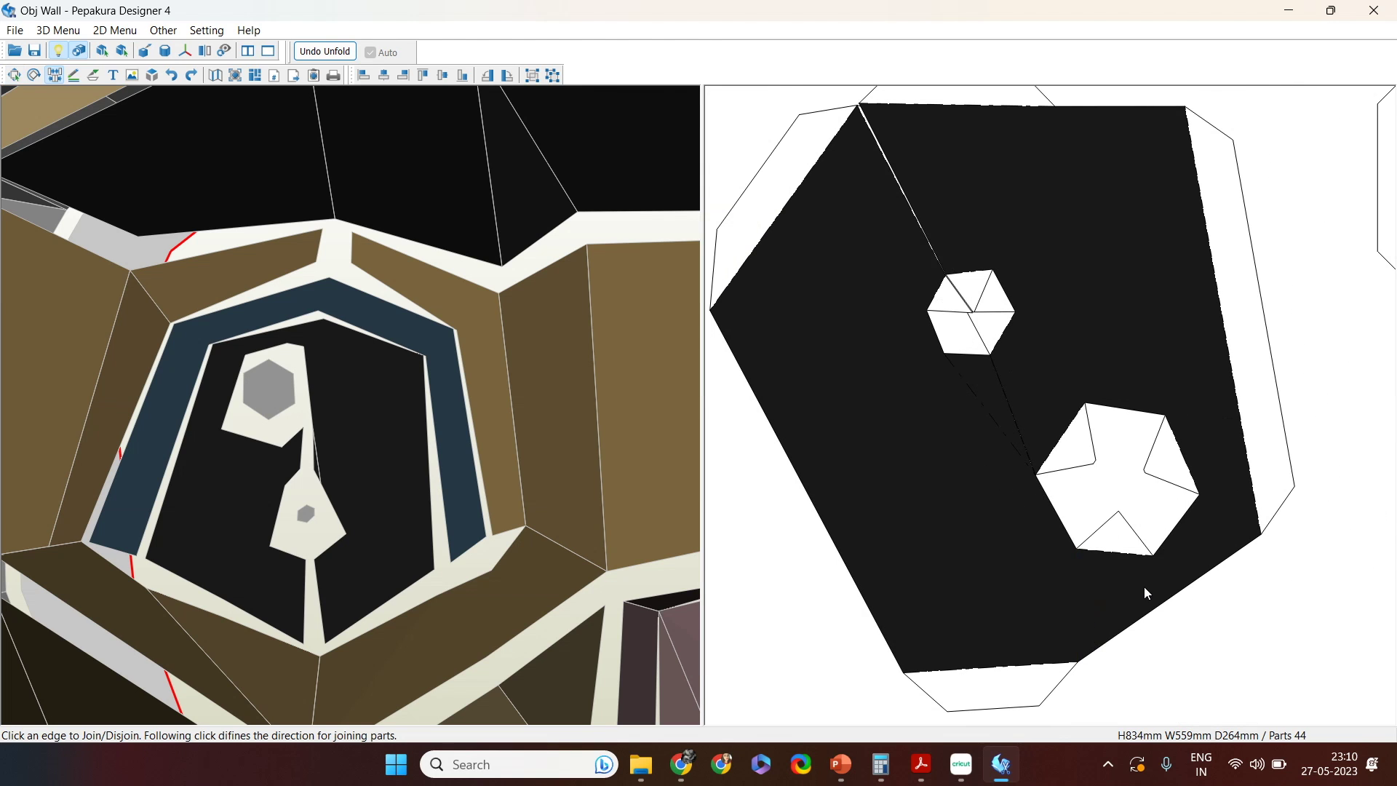
{"action": "left_click", "coordinate": [1079, 563]}
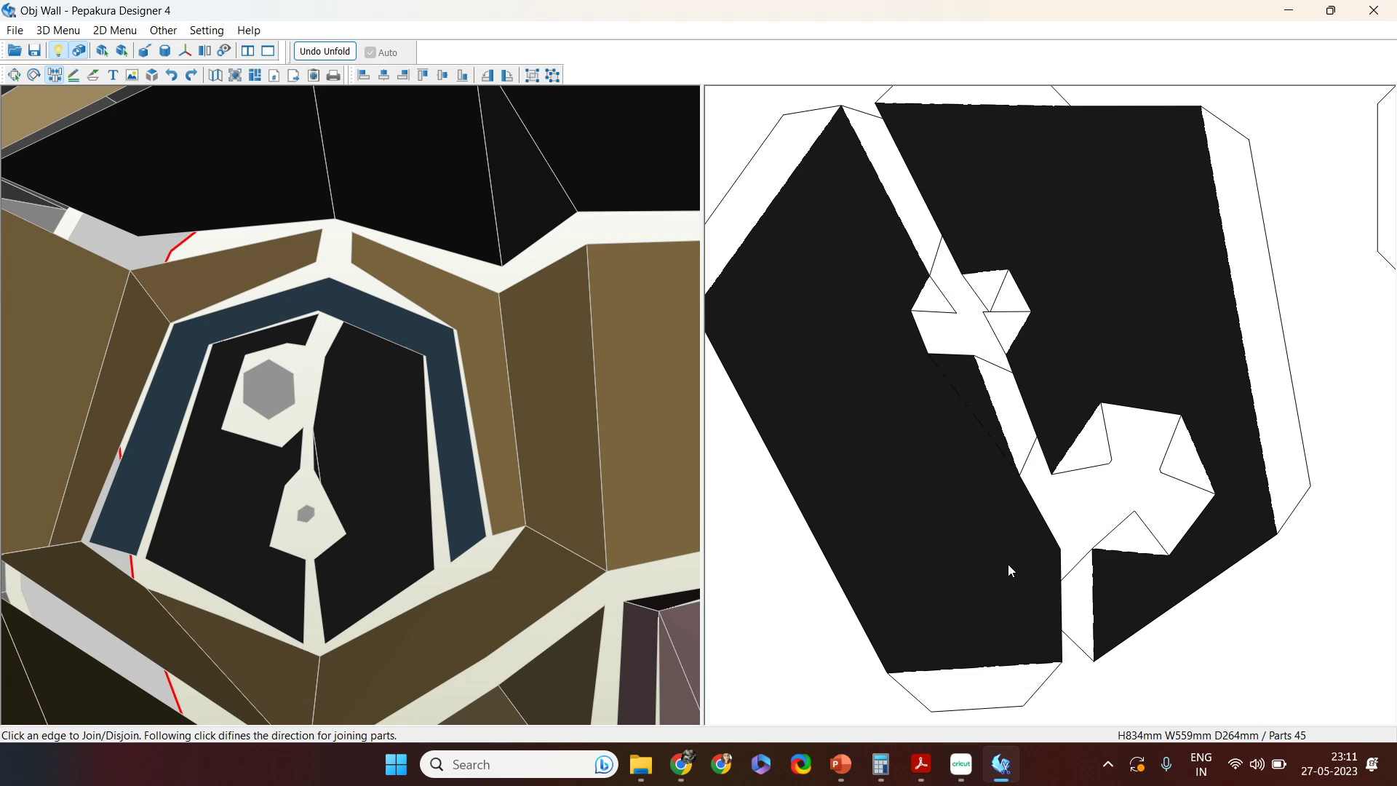
{"action": "scroll", "coordinate": [1008, 565], "scroll_direction": "down", "scroll_amount": 2}
{"action": "left_click_drag", "start_coordinate": [1106, 365], "coordinate": [1125, 361]}
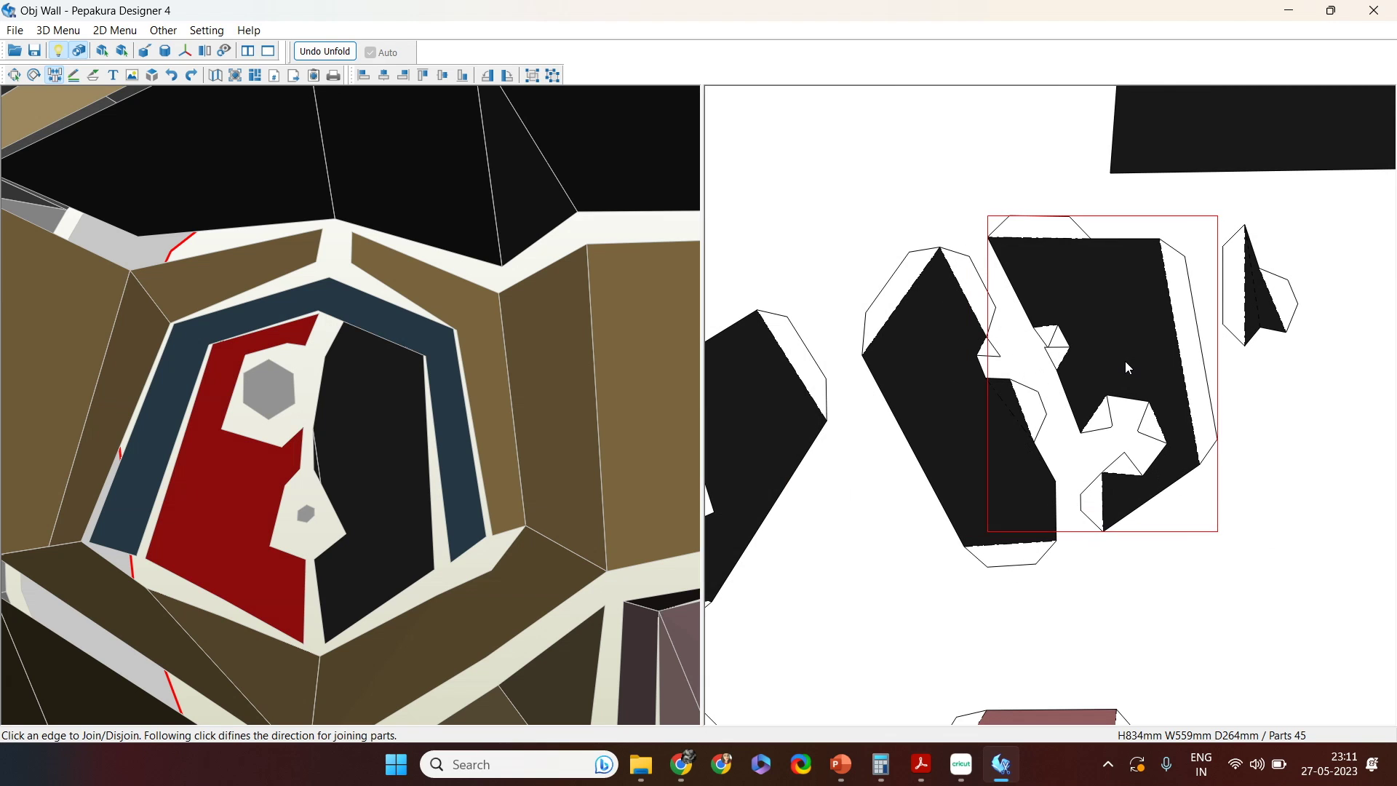
{"action": "left_click", "coordinate": [1033, 361]}
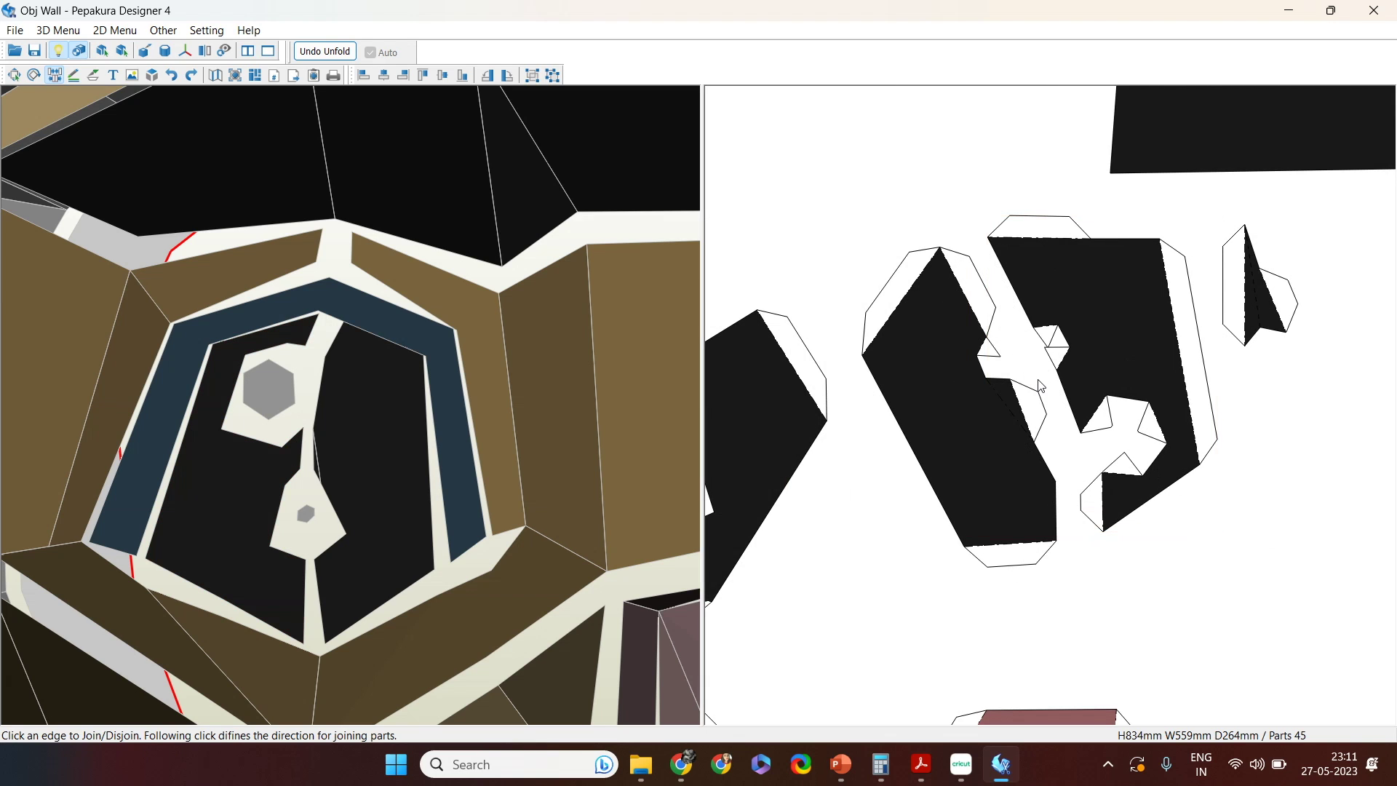
{"action": "key", "text": "Escape"}
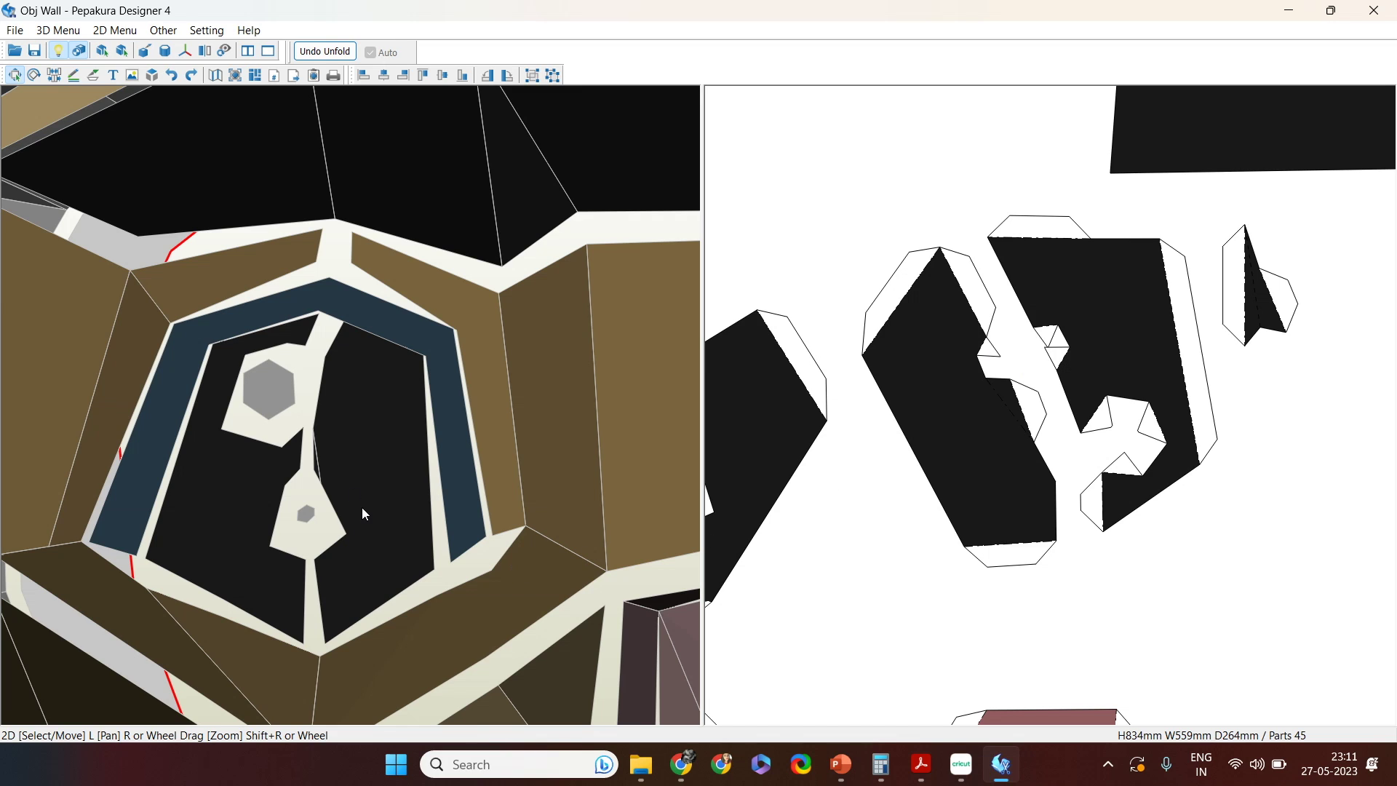
Step: Select the eye's dark blue ring, both grey highlights and a black piece on the 3D model to locate them in the layout
{"action": "left_click", "coordinate": [383, 356]}
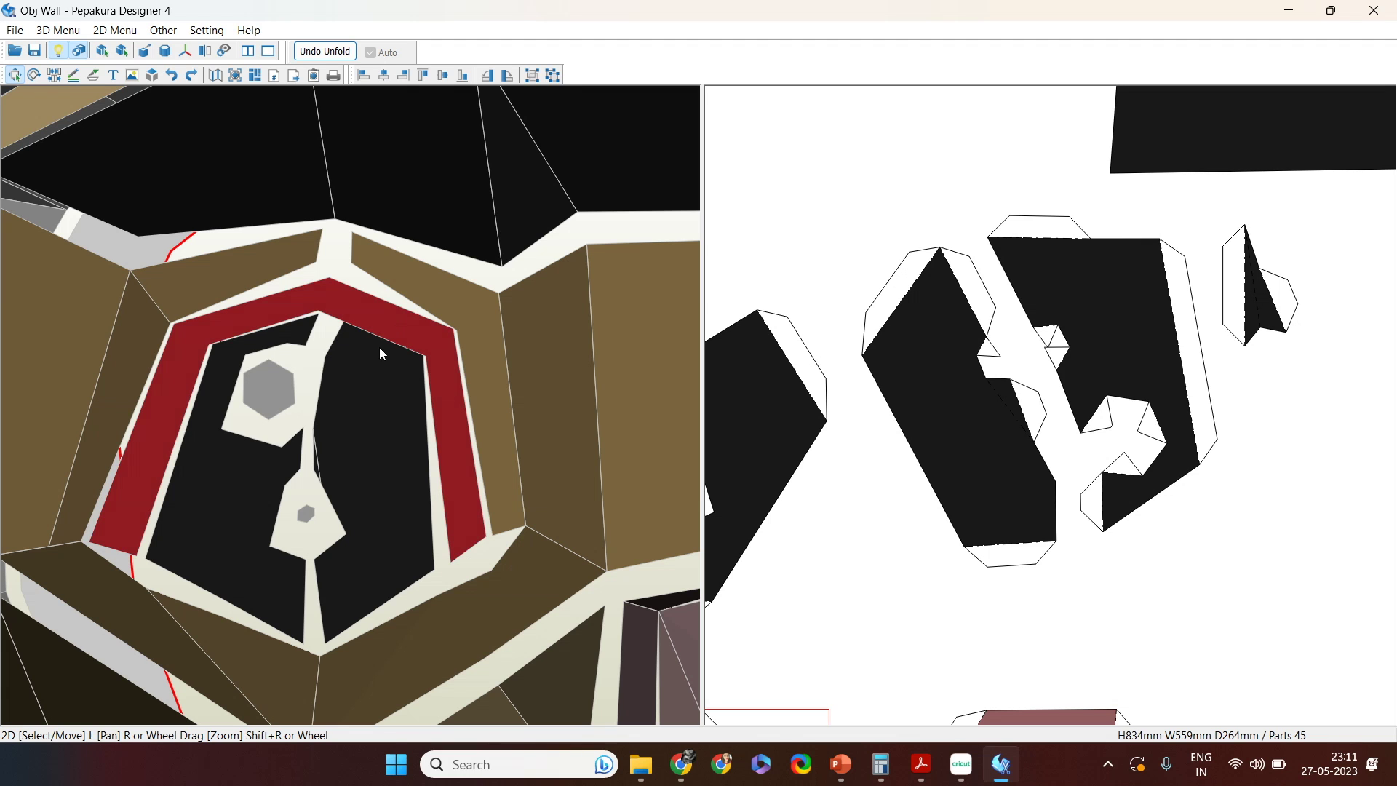
{"action": "left_click", "coordinate": [282, 404]}
{"action": "scroll", "coordinate": [909, 596], "scroll_direction": "down", "scroll_amount": 3}
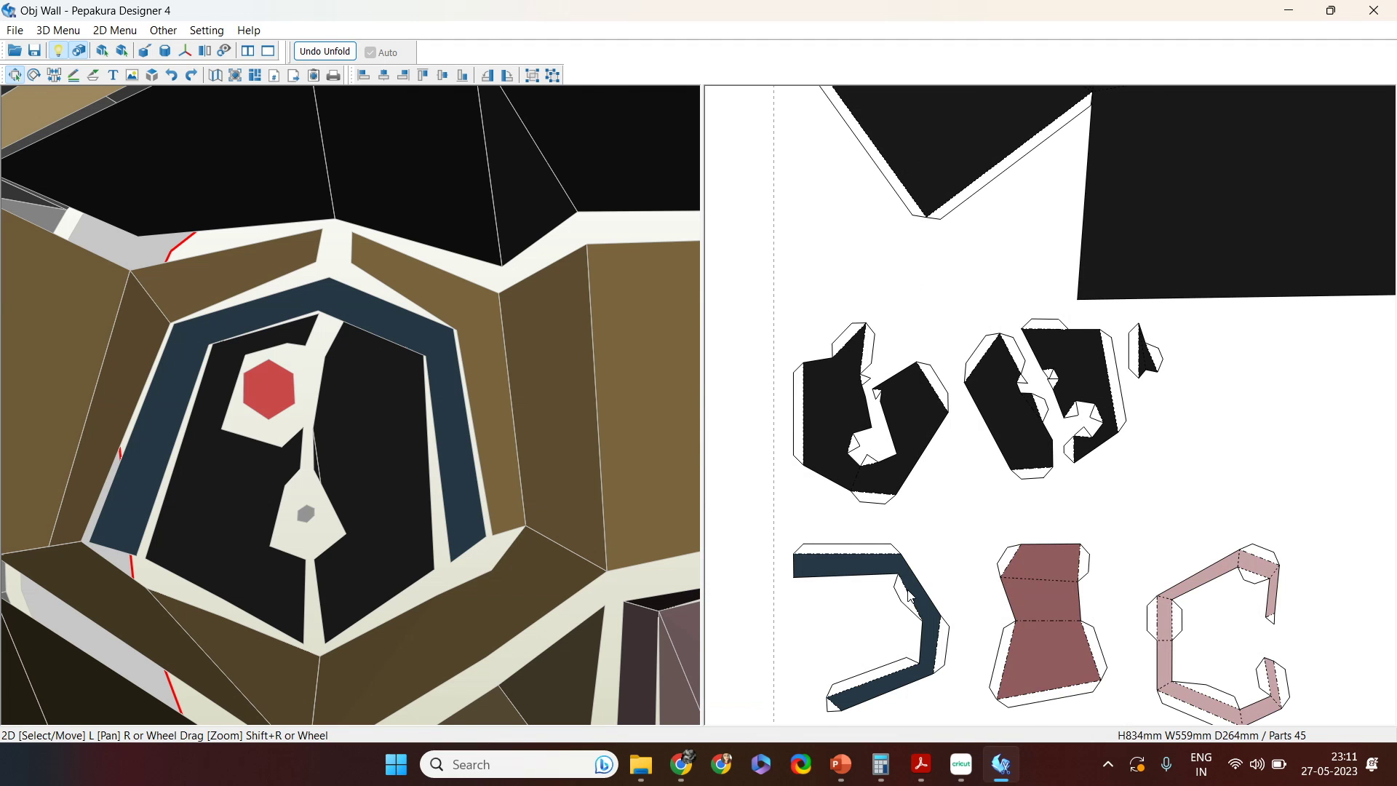
{"action": "scroll", "coordinate": [910, 595], "scroll_direction": "down", "scroll_amount": 6}
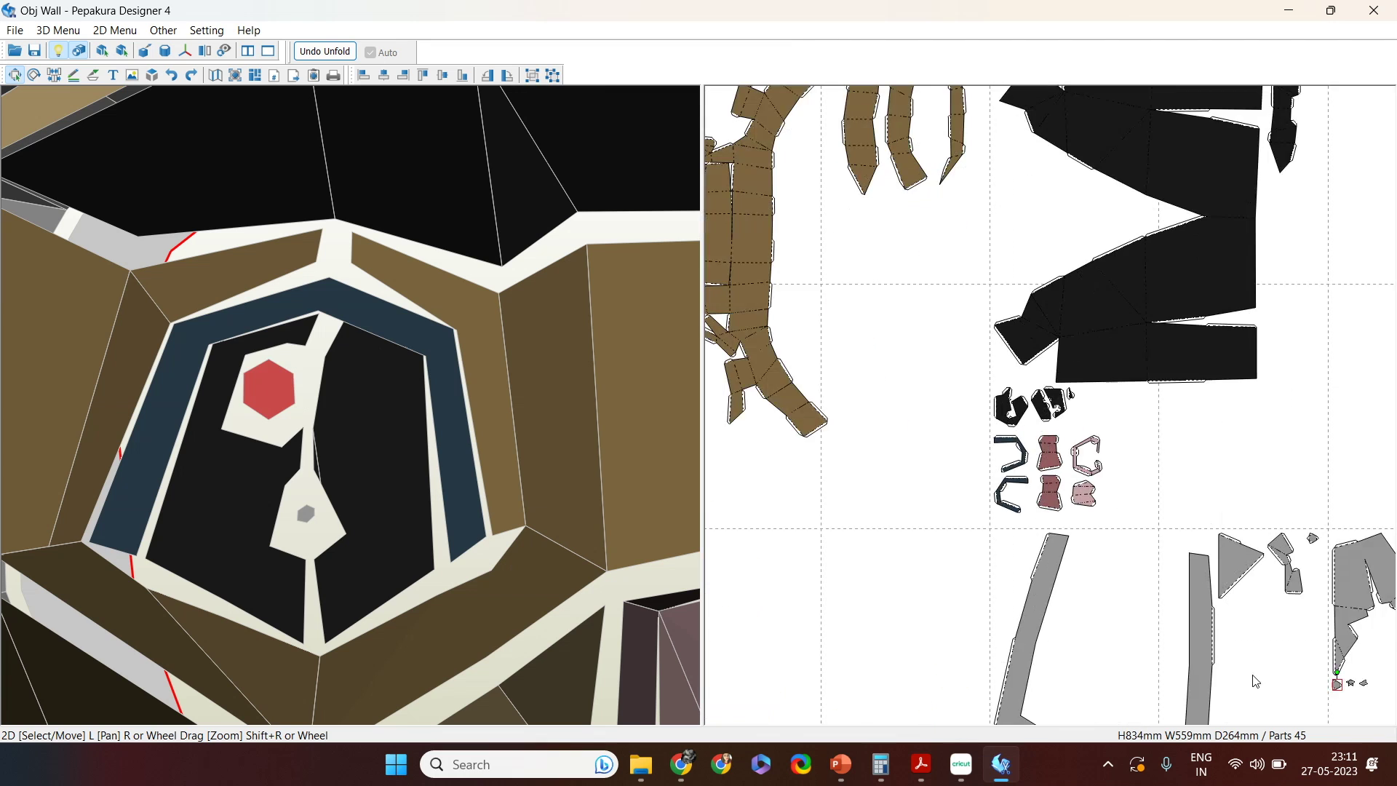
{"action": "right_click_drag", "start_coordinate": [1256, 681], "coordinate": [957, 505]}
{"action": "scroll", "coordinate": [956, 502], "scroll_direction": "up", "scroll_amount": 5}
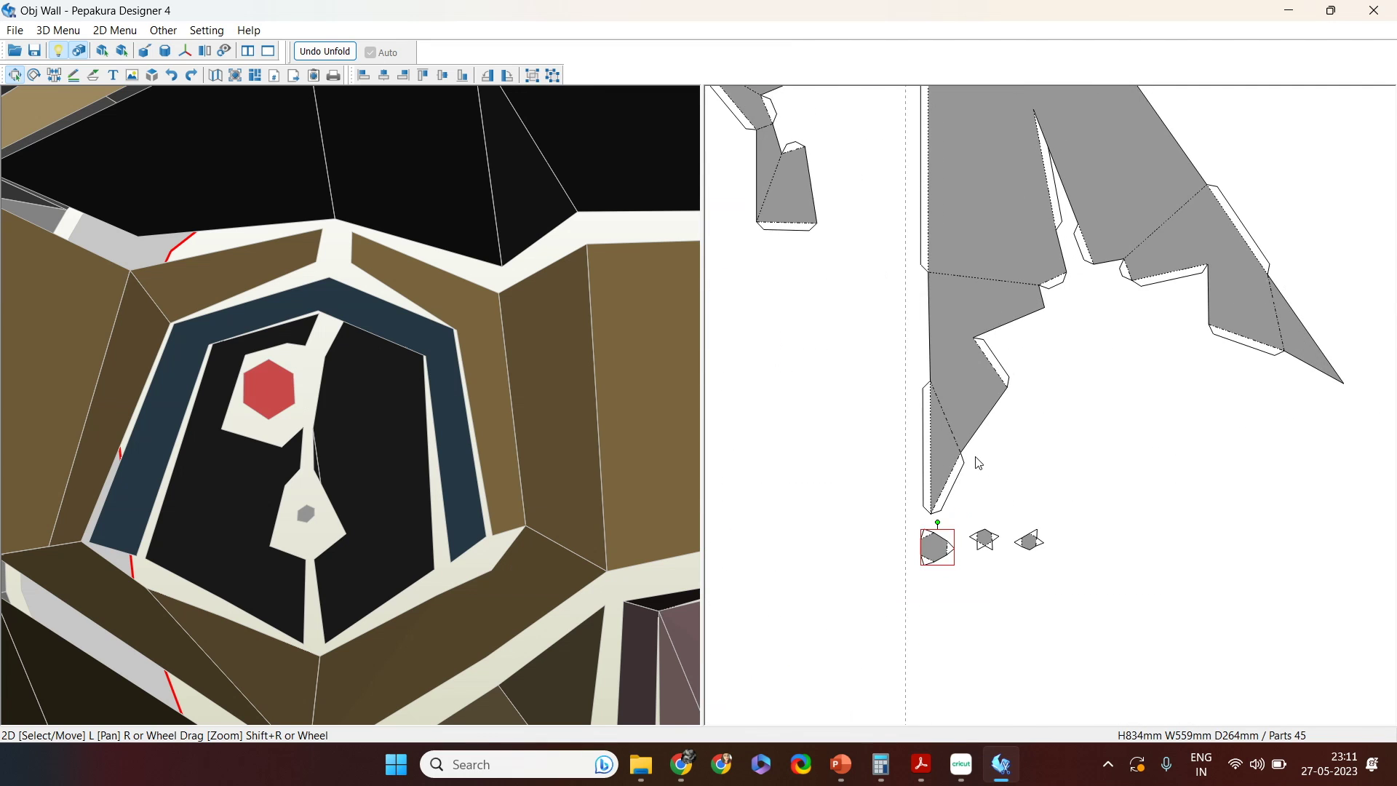
{"action": "scroll", "coordinate": [978, 464], "scroll_direction": "up", "scroll_amount": 1}
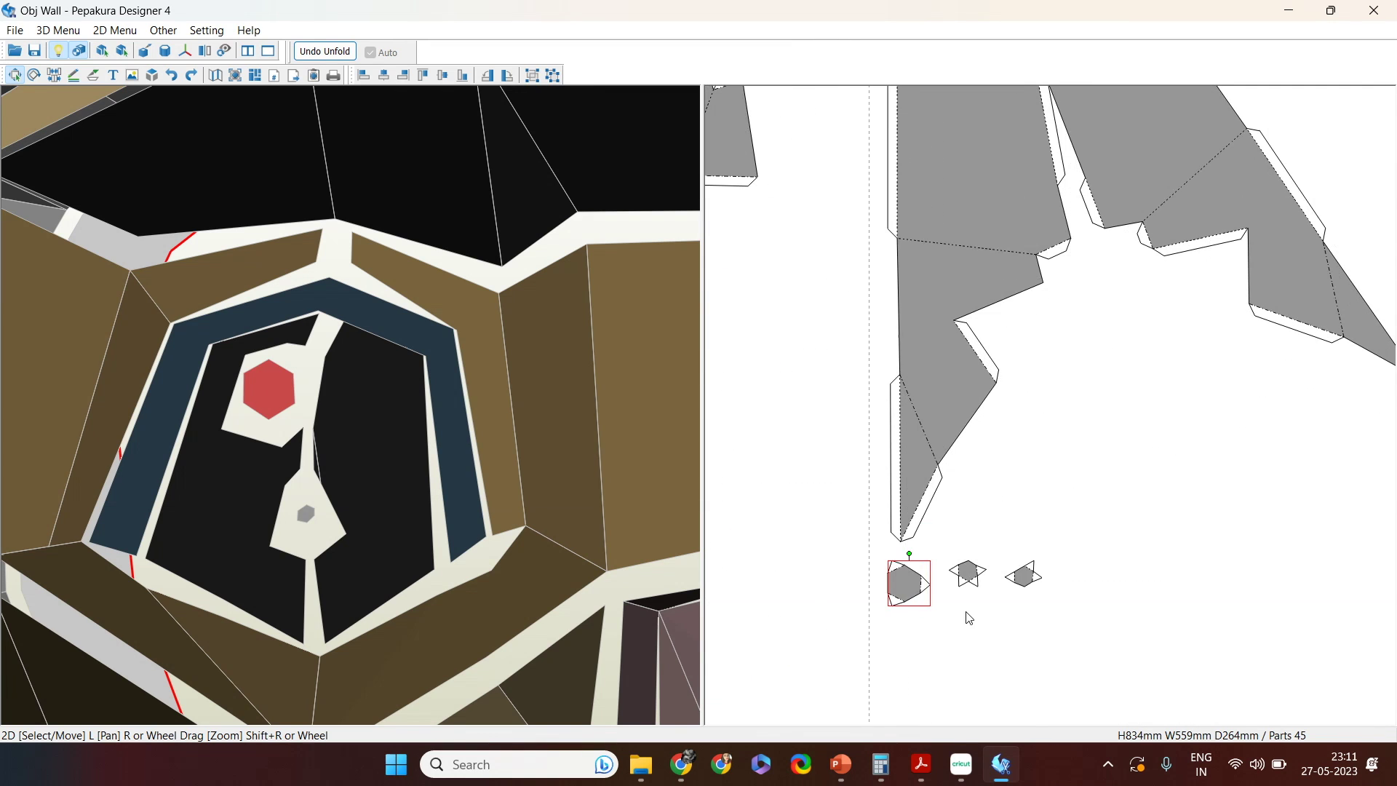
{"action": "left_click", "coordinate": [306, 517]}
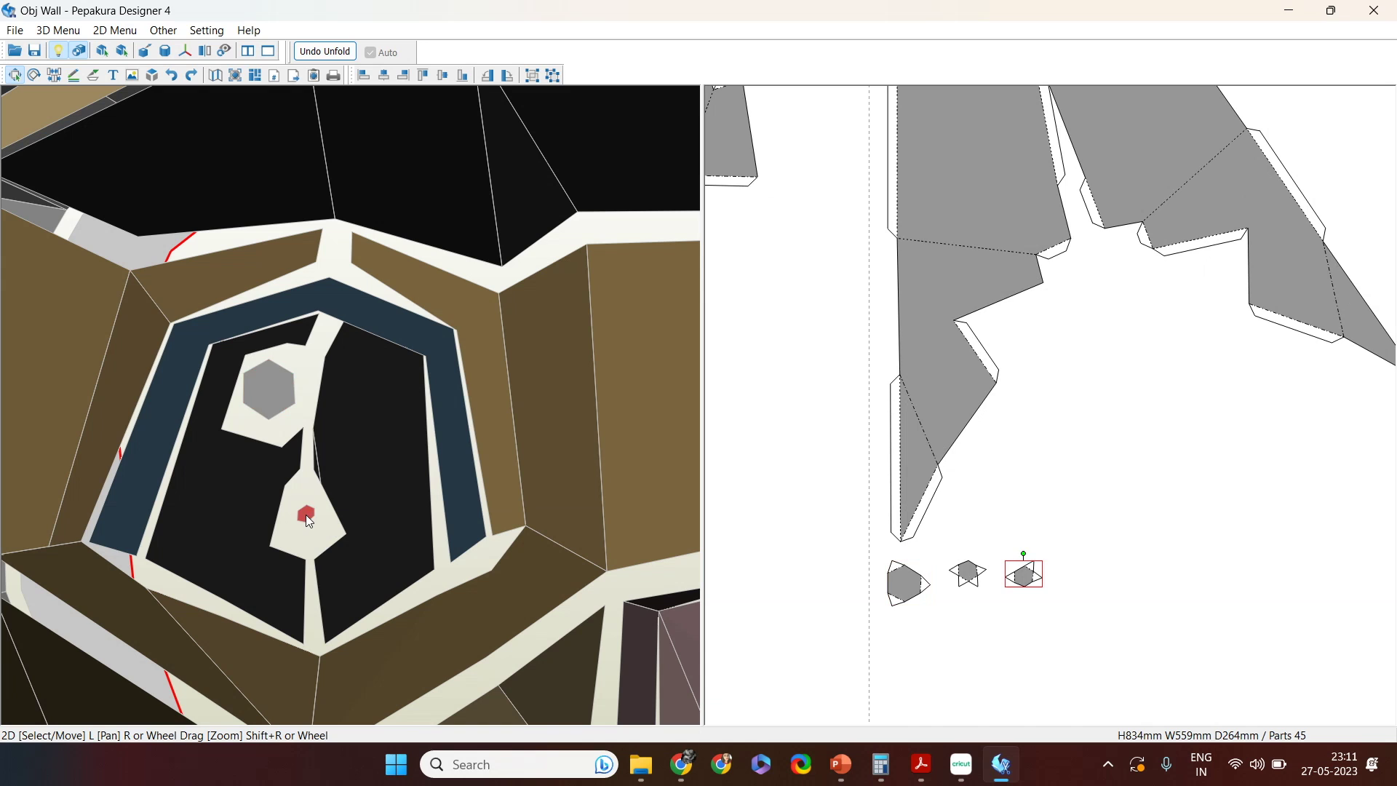
{"action": "left_click", "coordinate": [318, 466]}
{"action": "scroll", "coordinate": [766, 466], "scroll_direction": "down", "scroll_amount": 3}
{"action": "scroll", "coordinate": [766, 466], "scroll_direction": "down", "scroll_amount": 2}
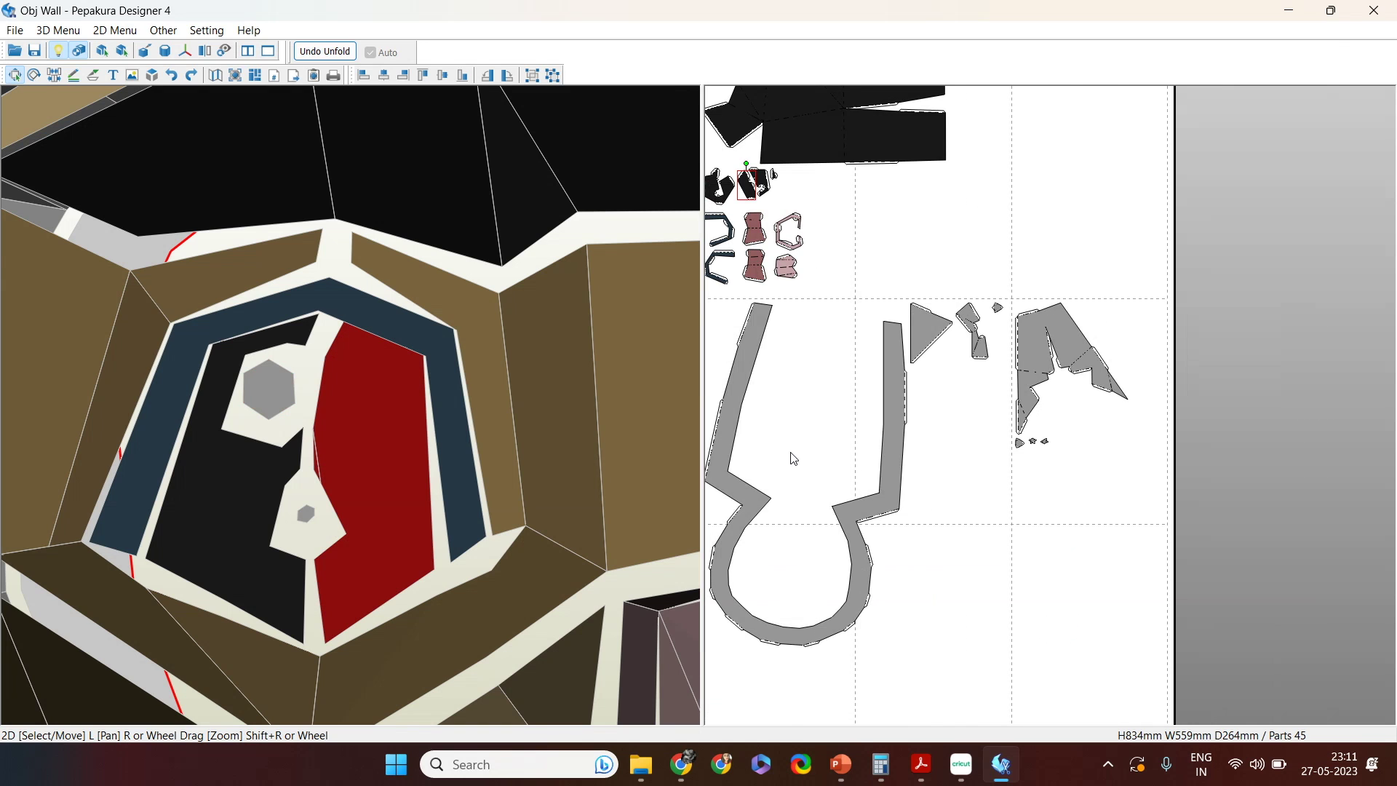
{"action": "scroll", "coordinate": [793, 459], "scroll_direction": "up", "scroll_amount": 2}
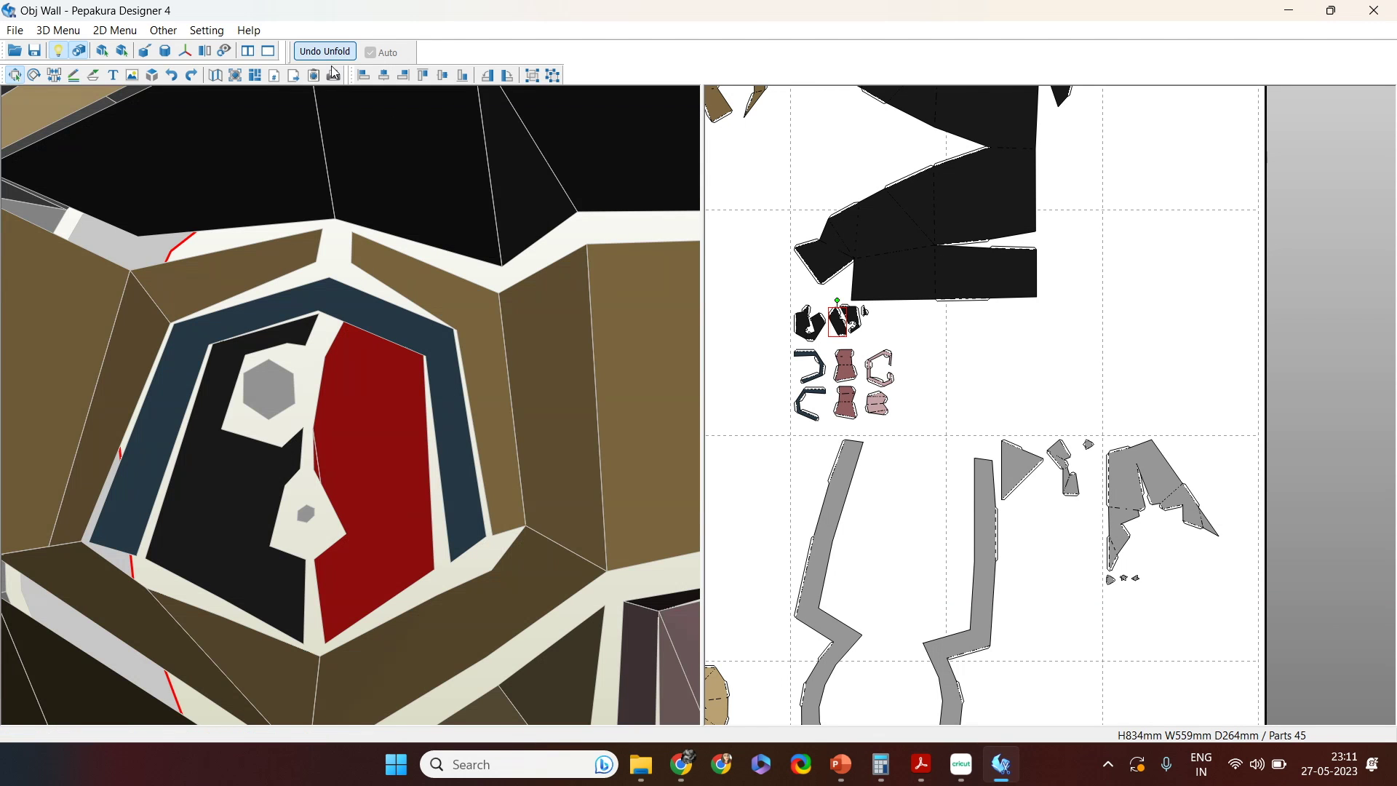
Step: Undo the unfolding with the option to apply open edge info to the 3D model switched off
{"action": "left_click", "coordinate": [325, 51]}
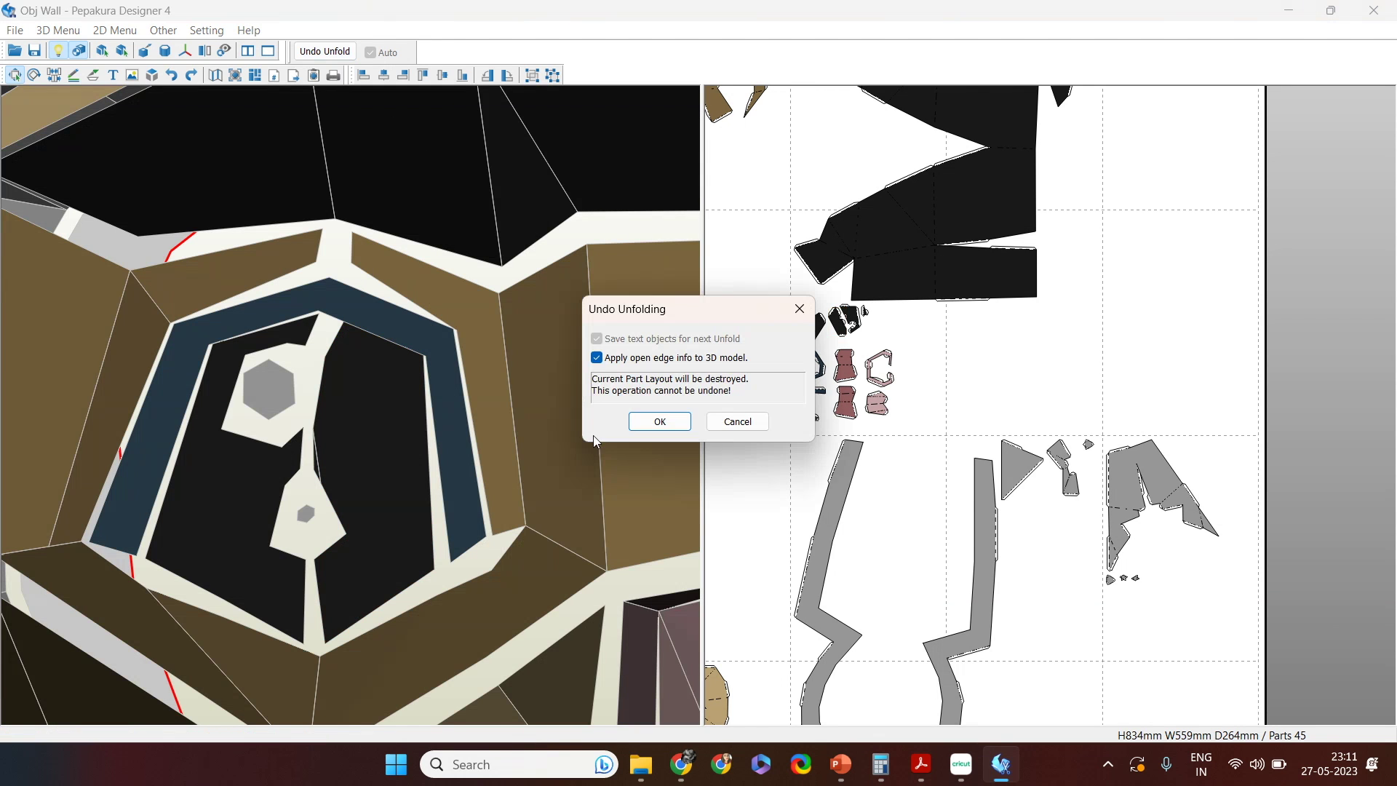
{"action": "left_click", "coordinate": [599, 358]}
{"action": "left_click", "coordinate": [655, 420]}
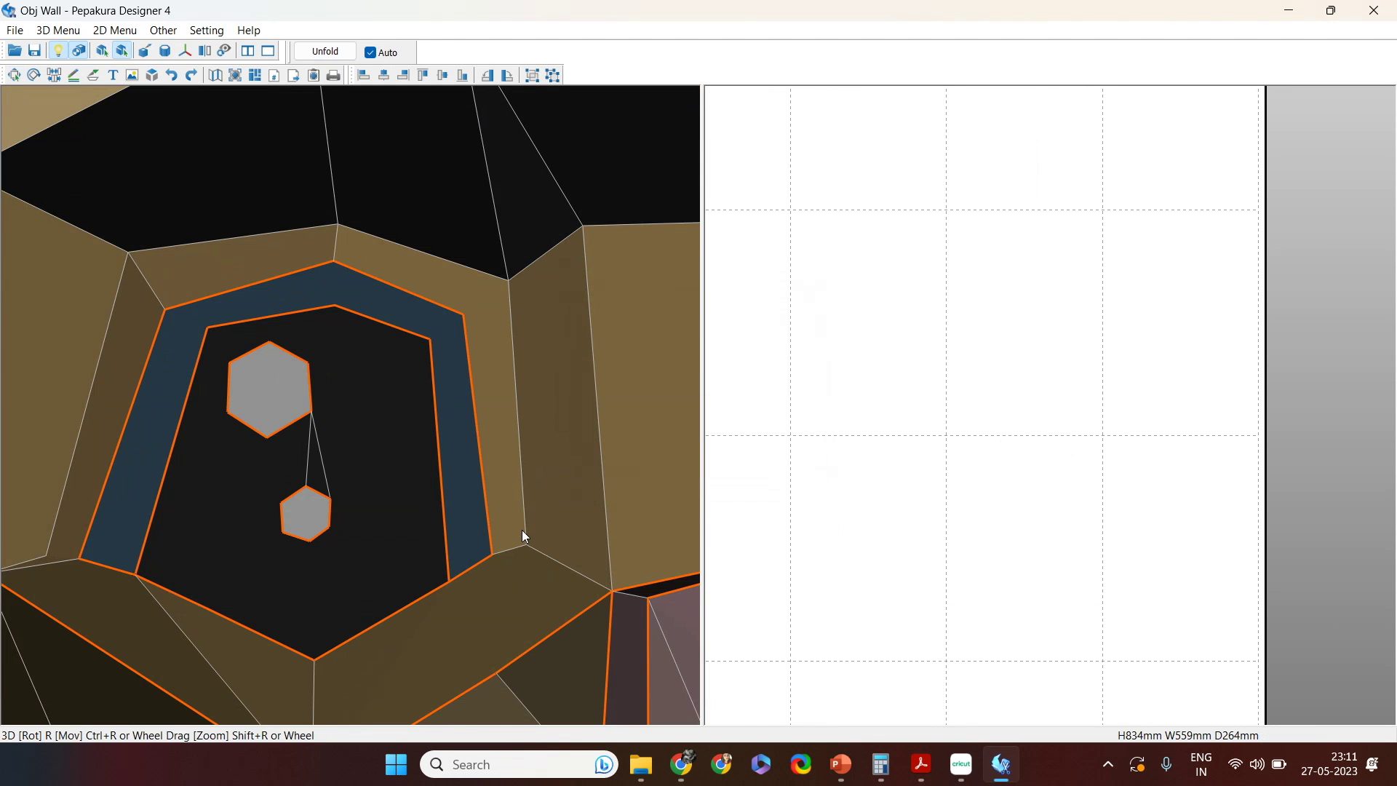
Step: Mark the inner edges of the other eye's dark blue ring as open cuts
{"action": "scroll", "coordinate": [522, 530], "scroll_direction": "down", "scroll_amount": 3}
{"action": "scroll", "coordinate": [620, 497], "scroll_direction": "up", "scroll_amount": 2}
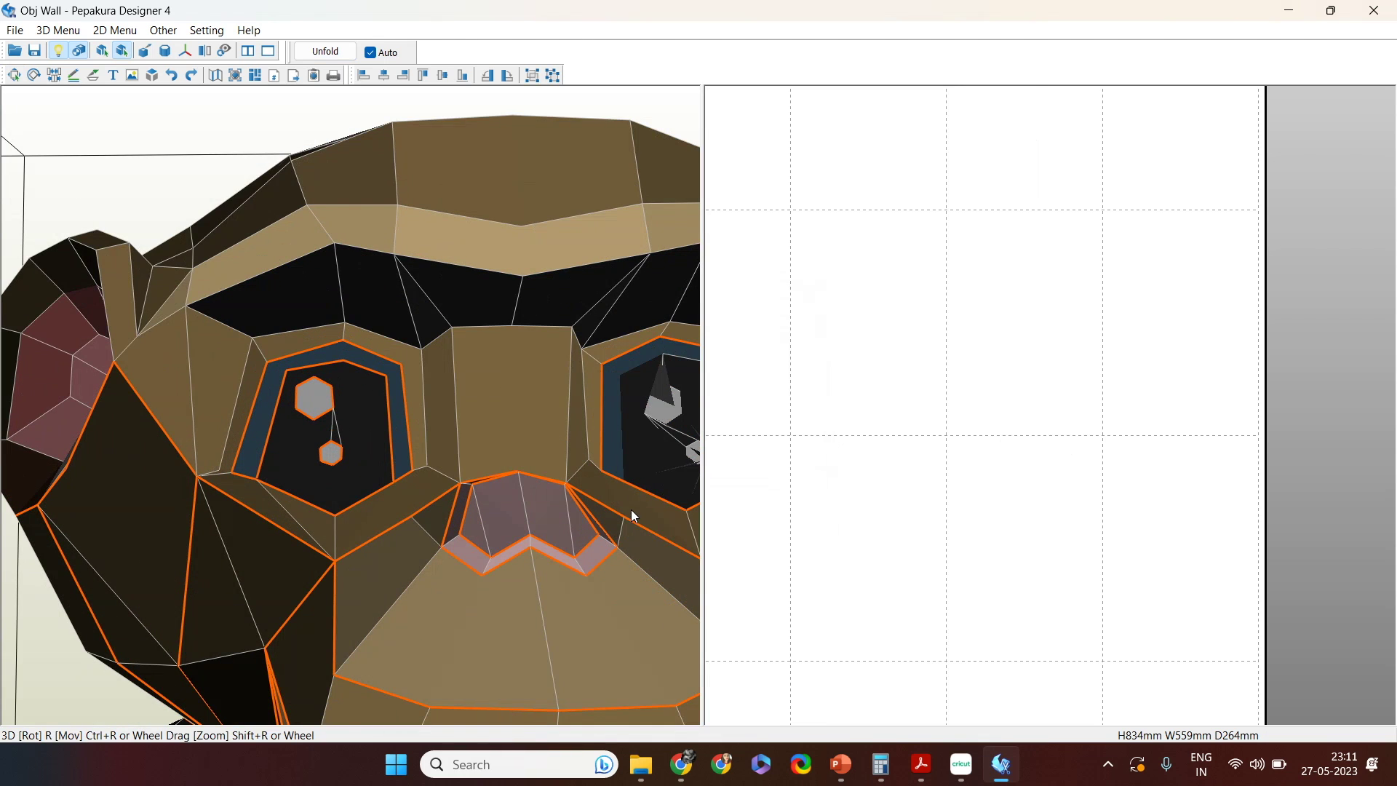
{"action": "left_click_drag", "start_coordinate": [631, 509], "coordinate": [477, 500]}
{"action": "scroll", "coordinate": [475, 500], "scroll_direction": "down", "scroll_amount": 1}
{"action": "scroll", "coordinate": [421, 479], "scroll_direction": "up", "scroll_amount": 4}
{"action": "scroll", "coordinate": [455, 488], "scroll_direction": "up", "scroll_amount": 5}
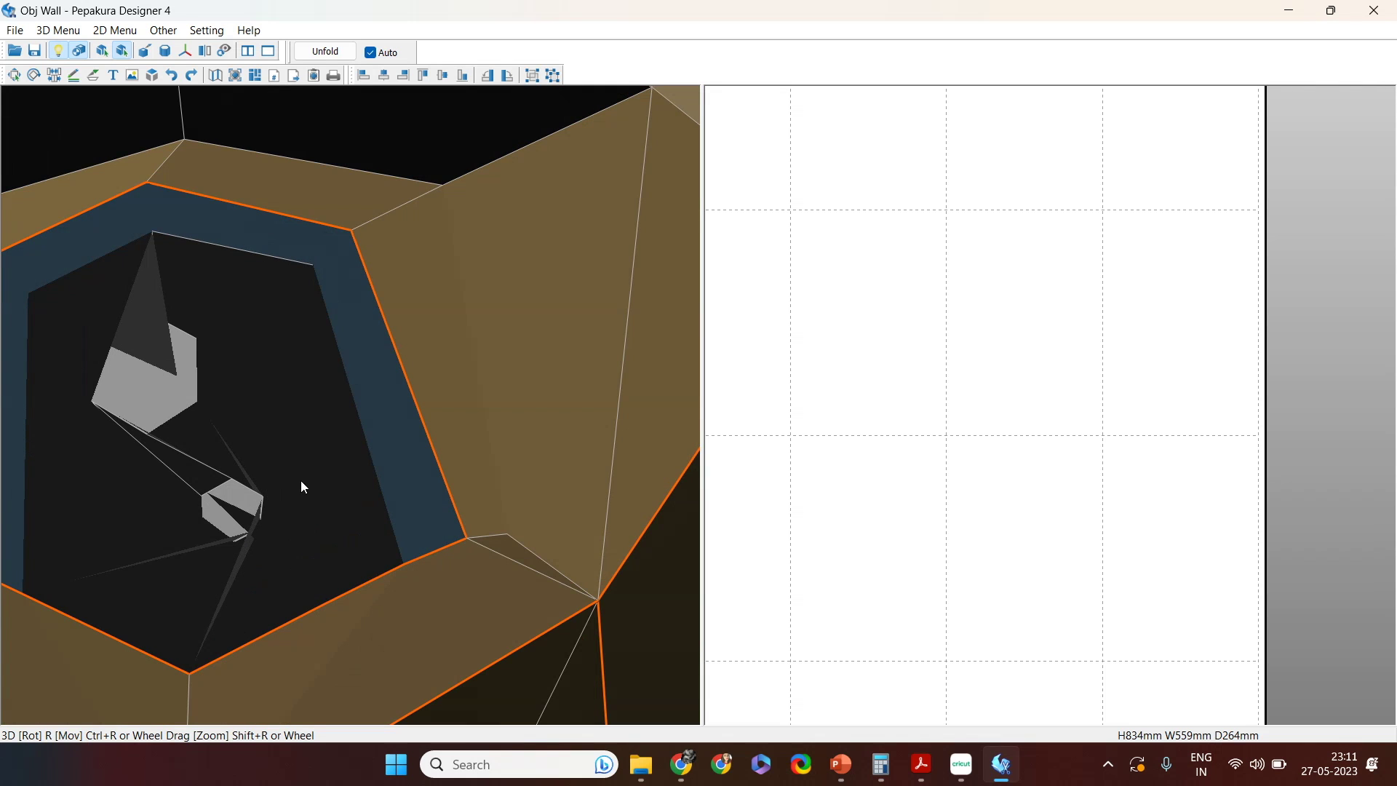
{"action": "mouse_move", "coordinate": [295, 466]}
{"action": "left_mouse_down"}
{"action": "mouse_move", "coordinate": [351, 464]}
{"action": "mouse_move", "coordinate": [317, 469]}
{"action": "left_mouse_up"}
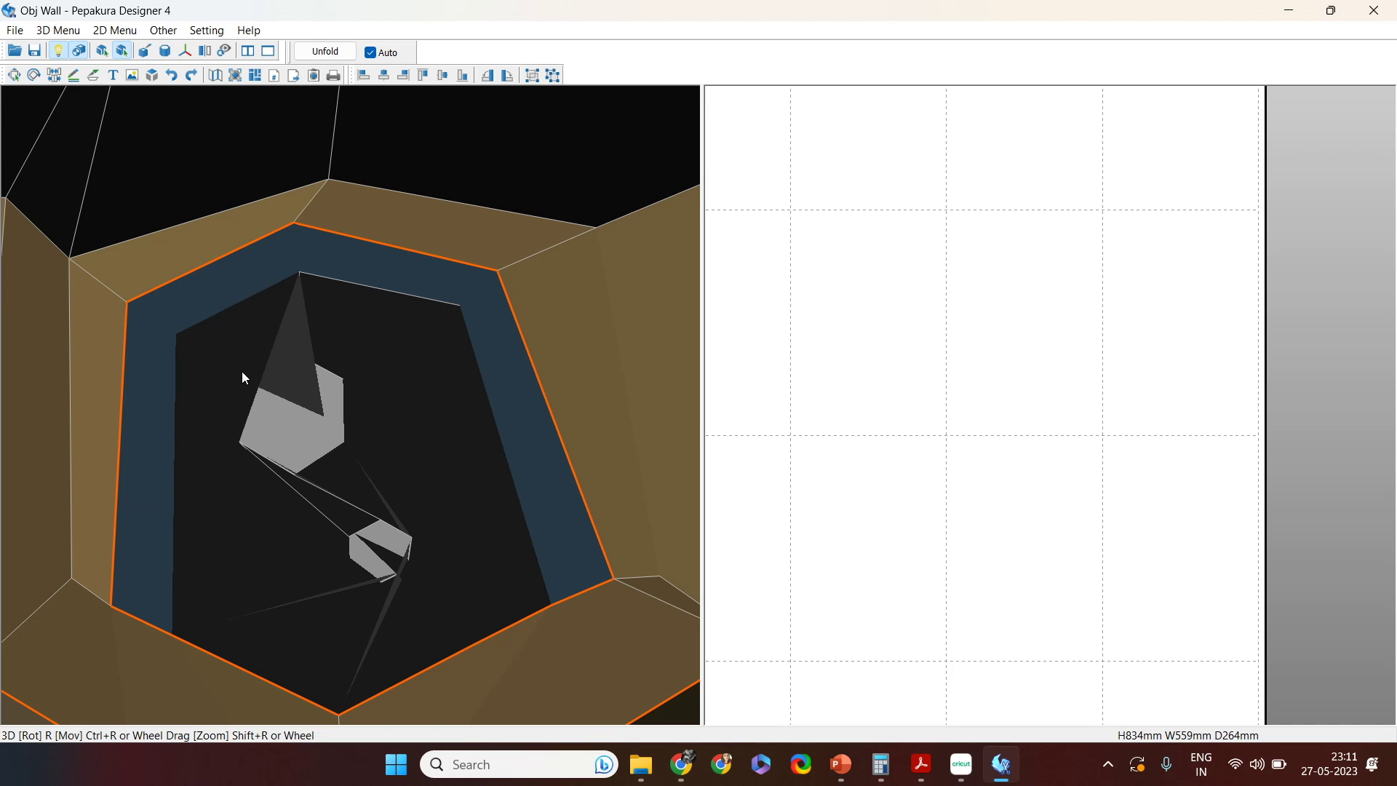
{"action": "left_click", "coordinate": [144, 51]}
{"action": "left_click", "coordinate": [173, 471]}
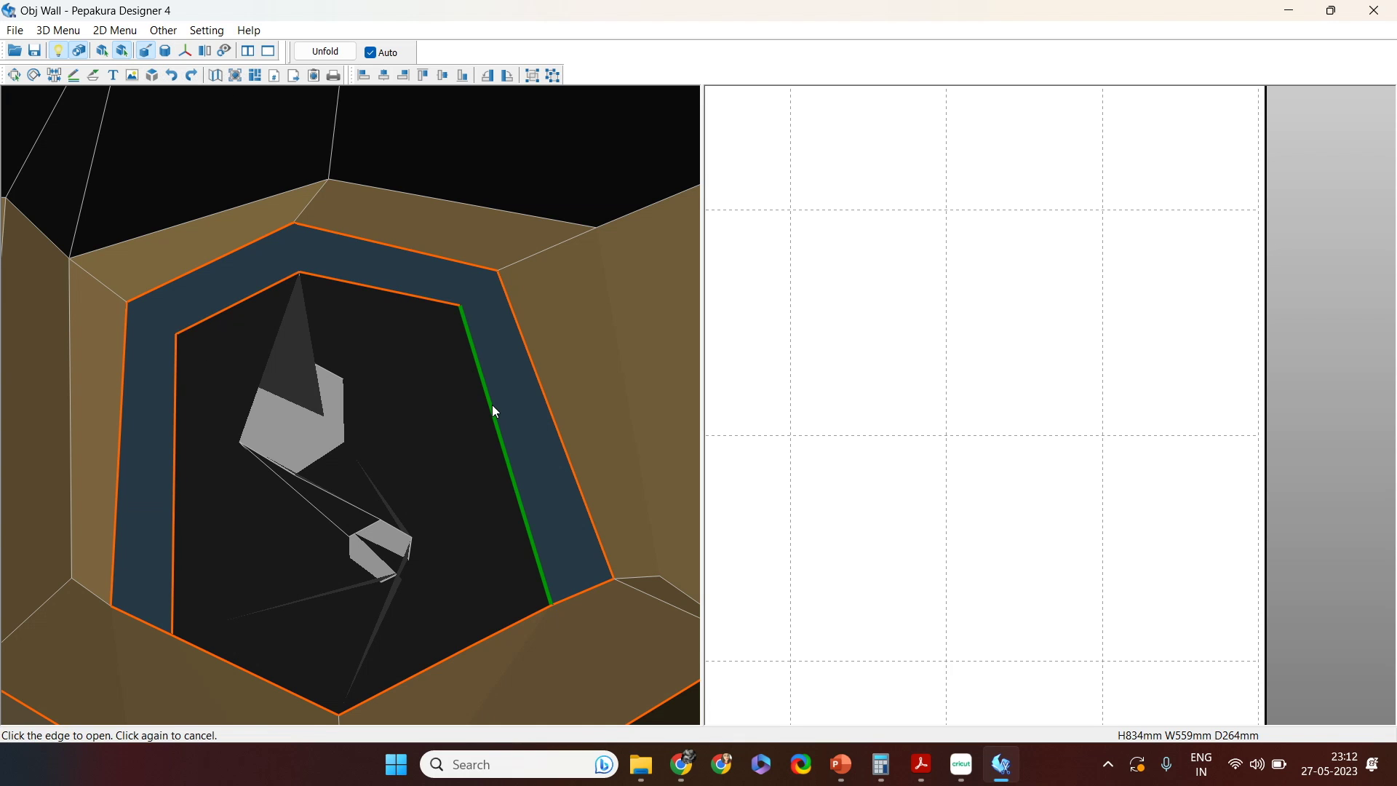
Step: Mark the outlines of the large and small grey highlights in the second eye as open cuts
{"action": "left_click", "coordinate": [326, 460]}
{"action": "left_click_drag", "start_coordinate": [438, 503], "coordinate": [486, 500]}
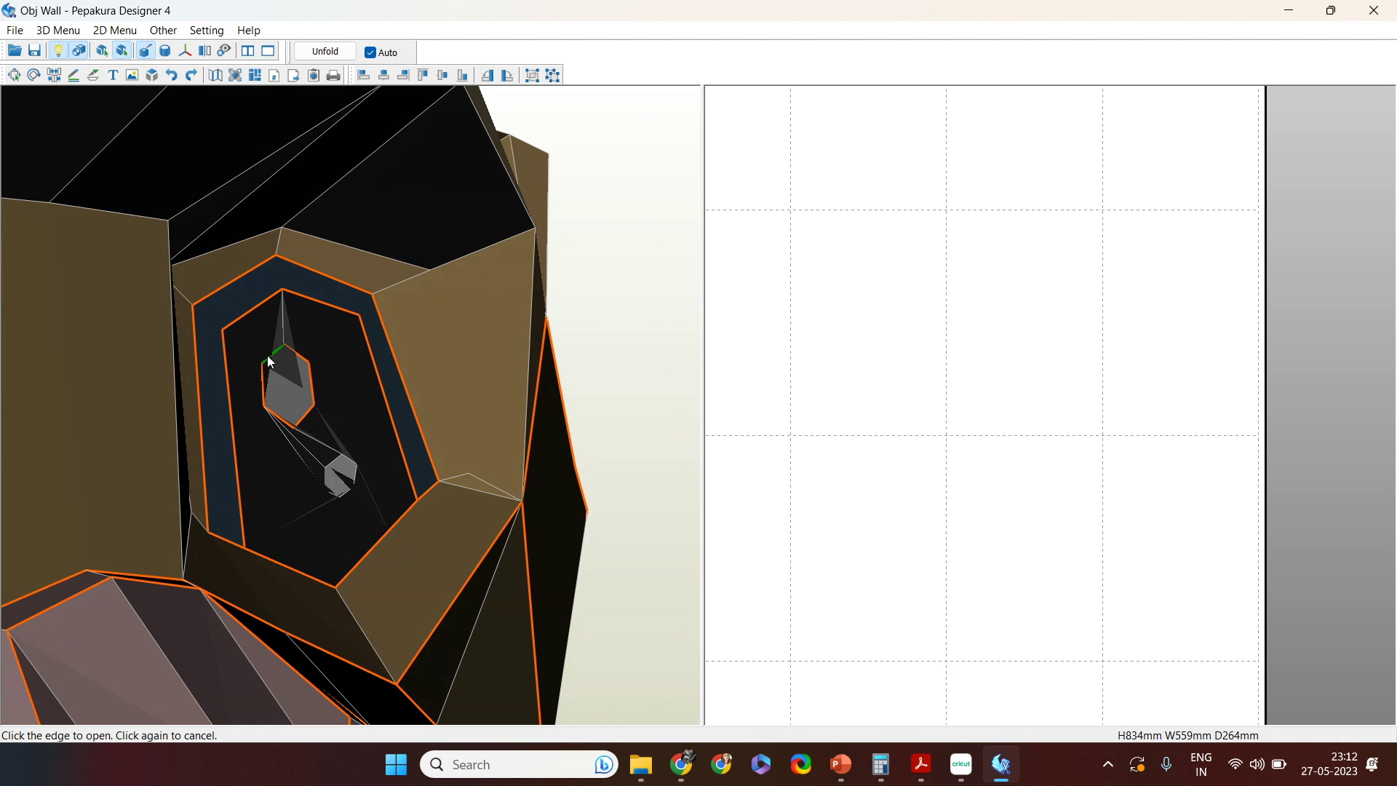
{"action": "scroll", "coordinate": [382, 459], "scroll_direction": "up", "scroll_amount": 8}
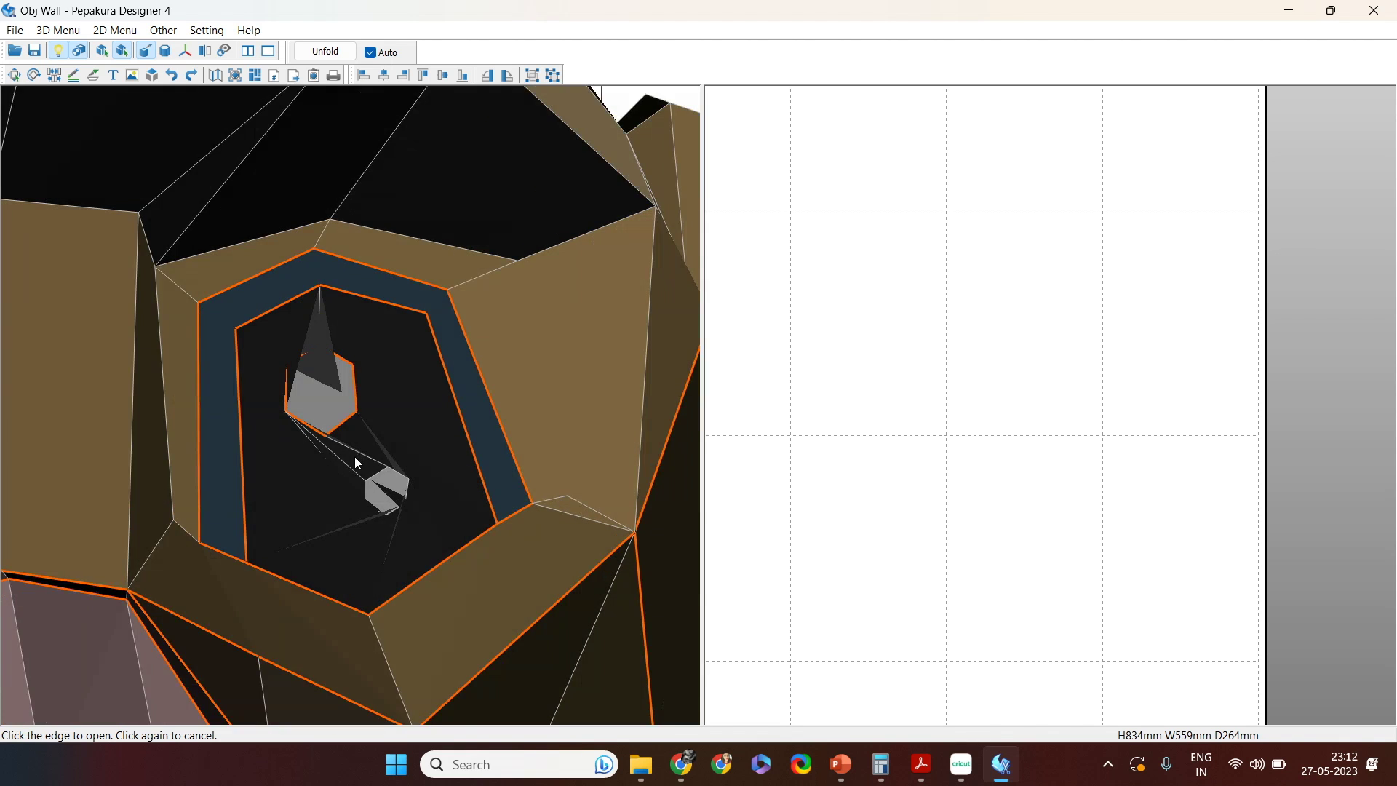
{"action": "scroll", "coordinate": [363, 466], "scroll_direction": "down", "scroll_amount": 5}
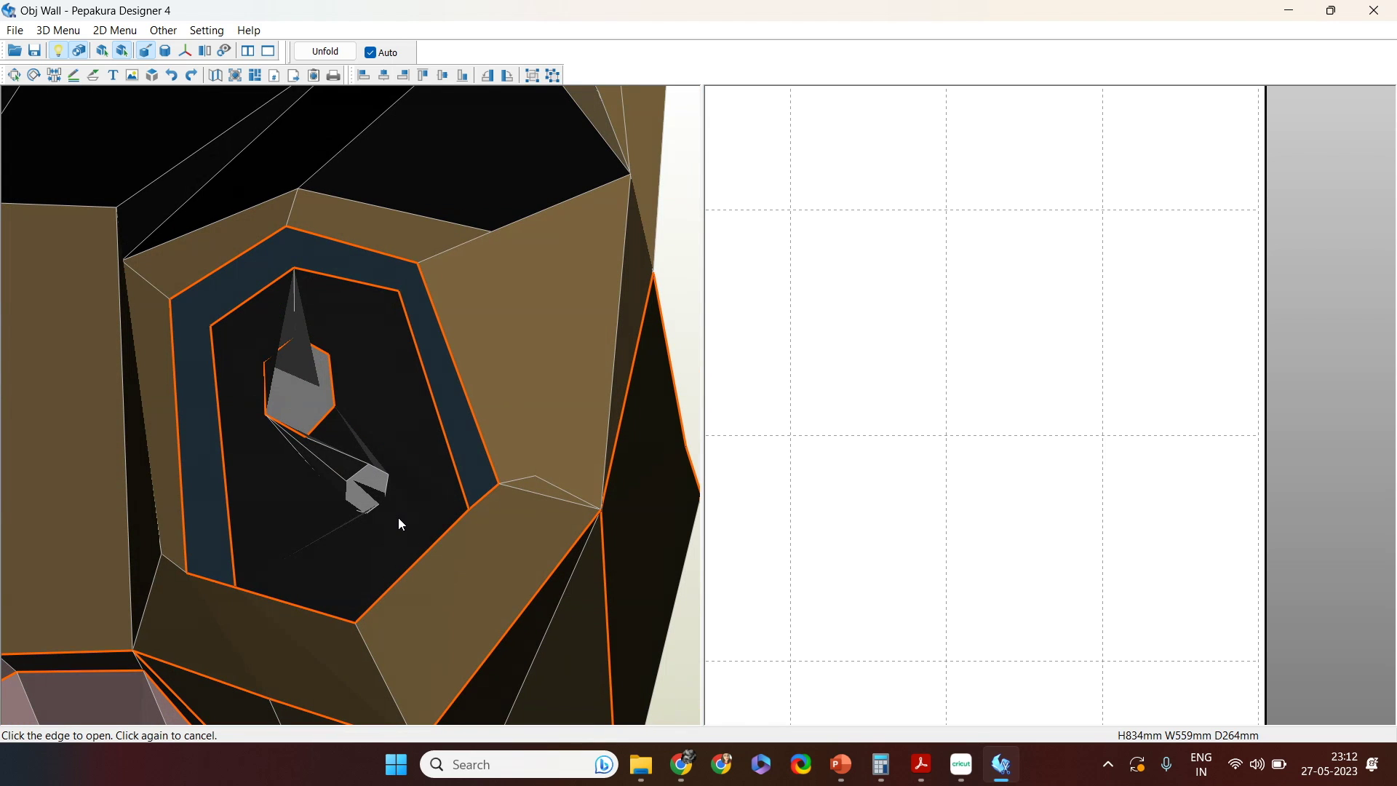
{"action": "scroll", "coordinate": [359, 515], "scroll_direction": "down", "scroll_amount": 3}
{"action": "scroll", "coordinate": [363, 526], "scroll_direction": "up", "scroll_amount": 5}
{"action": "scroll", "coordinate": [448, 591], "scroll_direction": "down", "scroll_amount": 4}
{"action": "scroll", "coordinate": [450, 591], "scroll_direction": "up", "scroll_amount": 2}
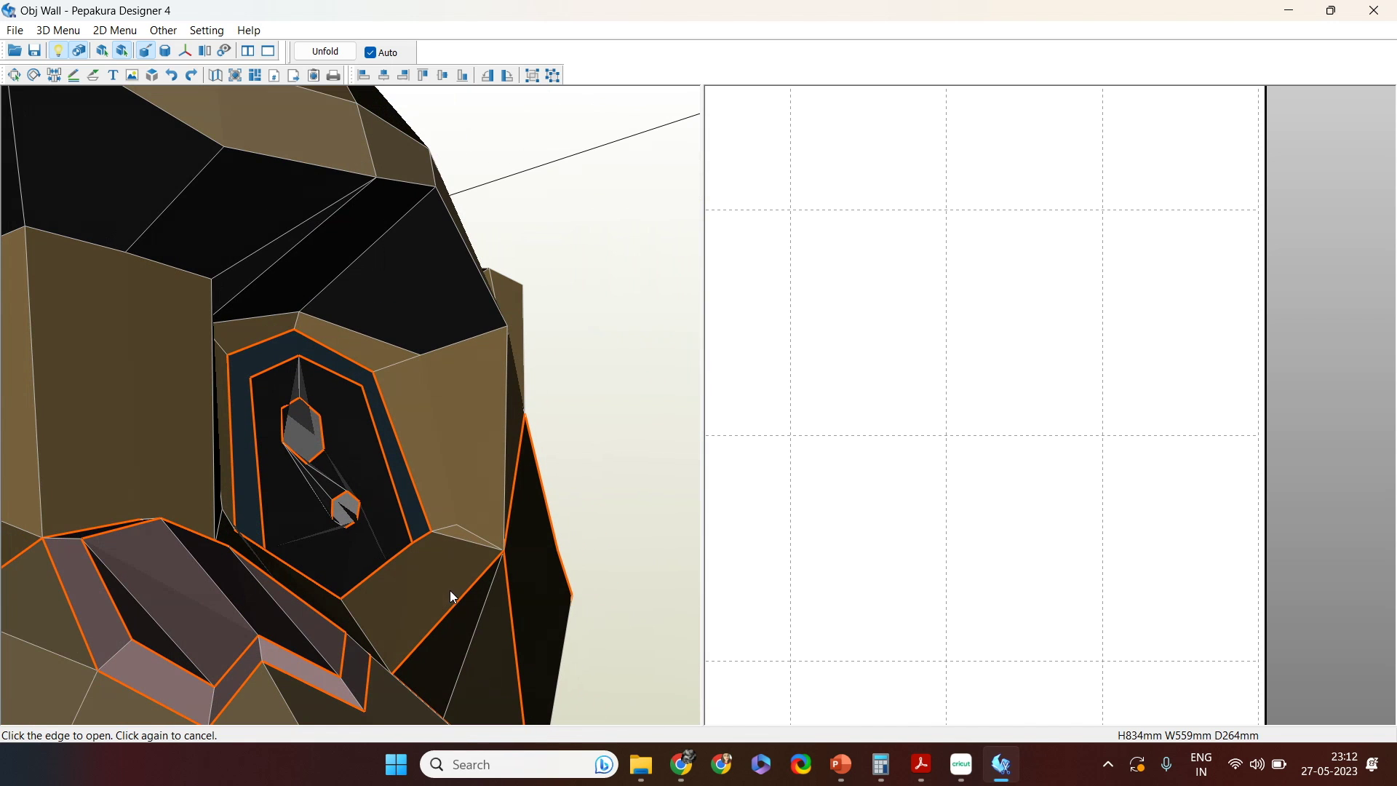
{"action": "scroll", "coordinate": [593, 465], "scroll_direction": "up", "scroll_amount": 5}
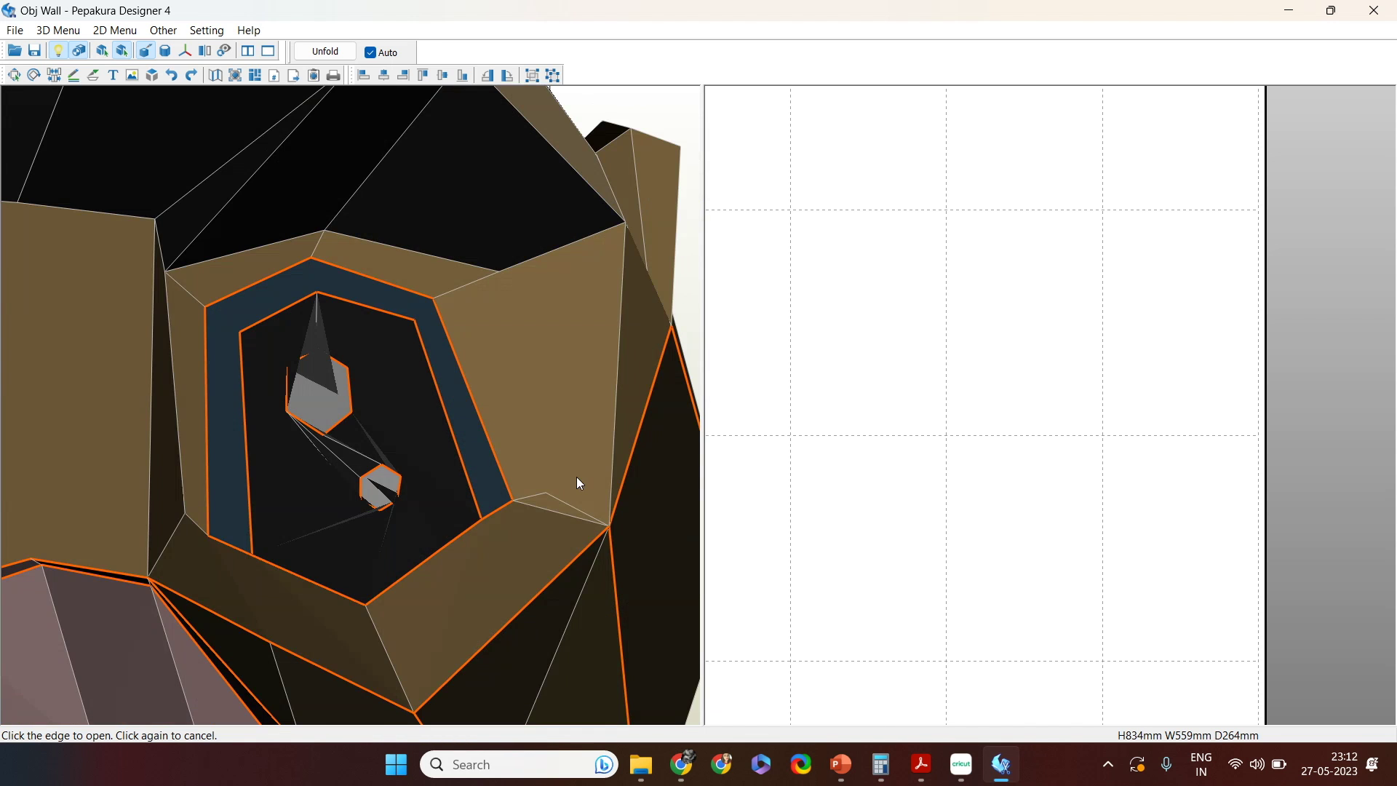
Step: Open the edges that run across the eyes' black faces from the grey highlights to the top and bottom corners
{"action": "scroll", "coordinate": [562, 487], "scroll_direction": "down", "scroll_amount": 2}
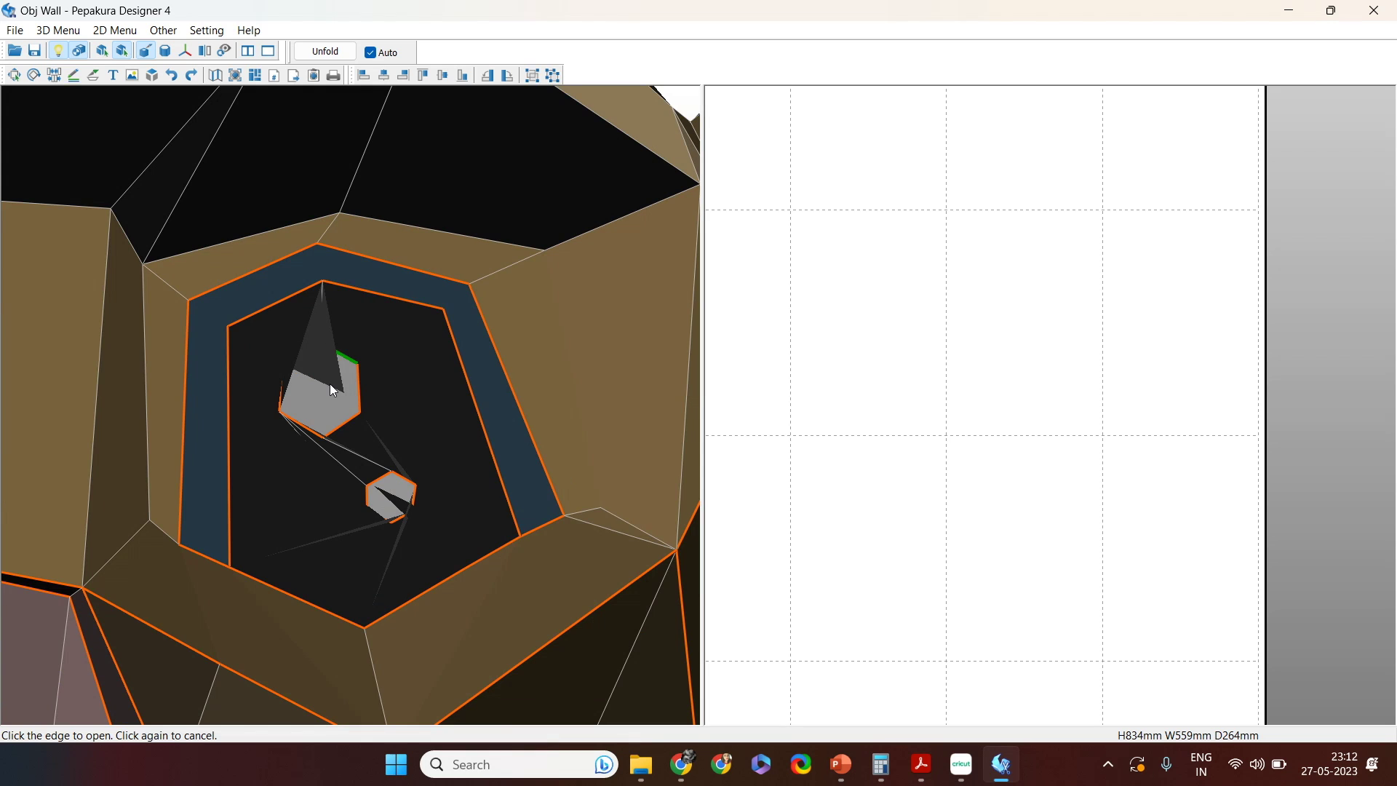
{"action": "scroll", "coordinate": [228, 474], "scroll_direction": "down", "scroll_amount": 3}
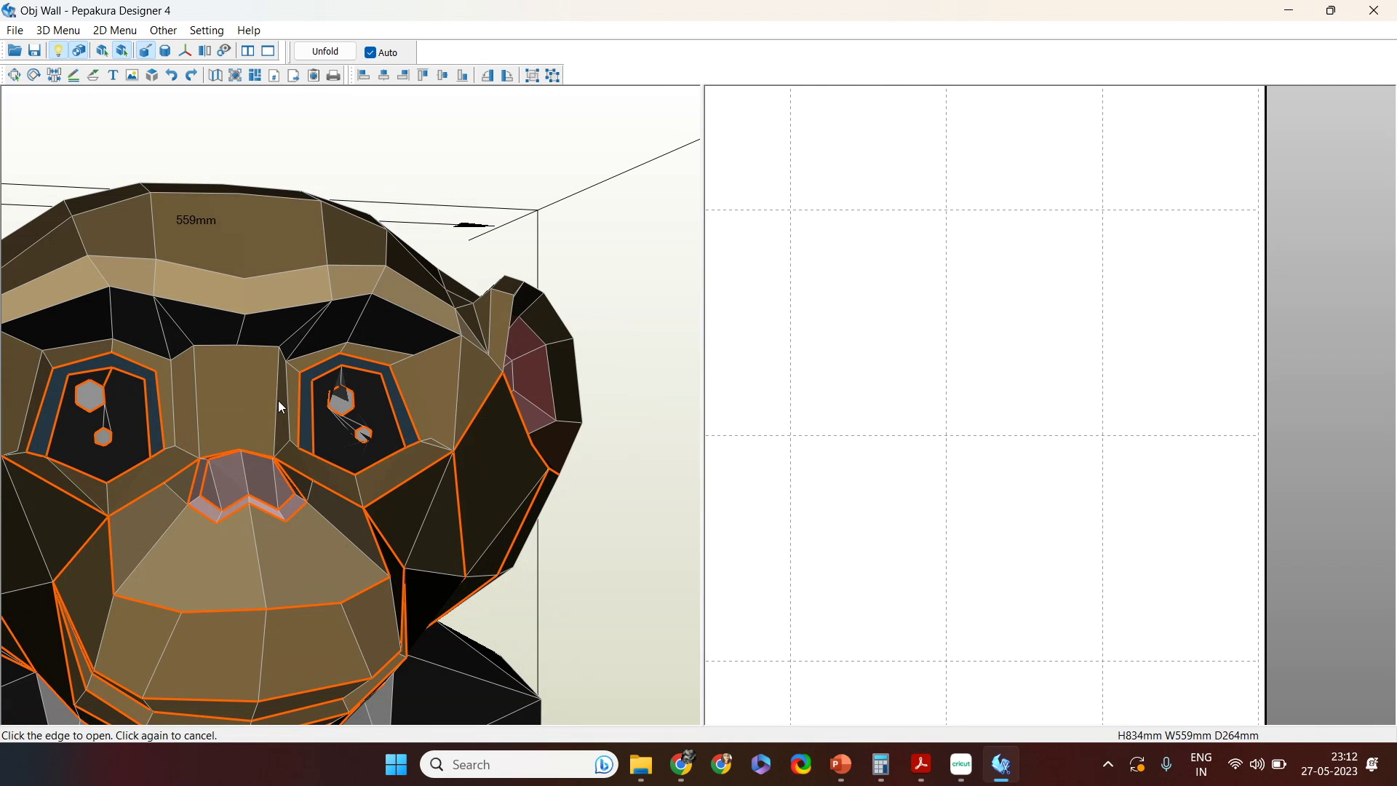
{"action": "scroll", "coordinate": [291, 405], "scroll_direction": "up", "scroll_amount": 5}
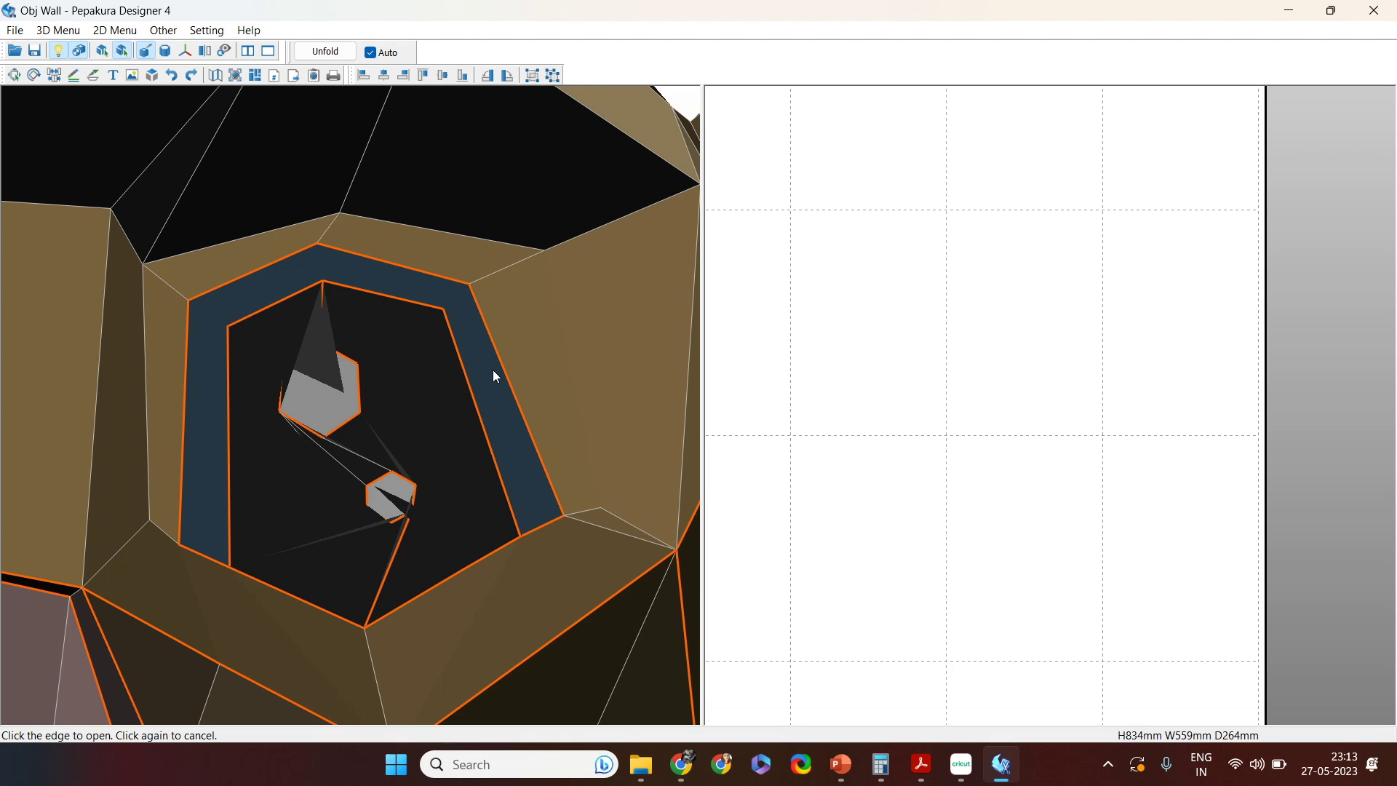
Step: Unfold the model again and examine the second eye's split black pieces in the layout
{"action": "left_click", "coordinate": [324, 51]}
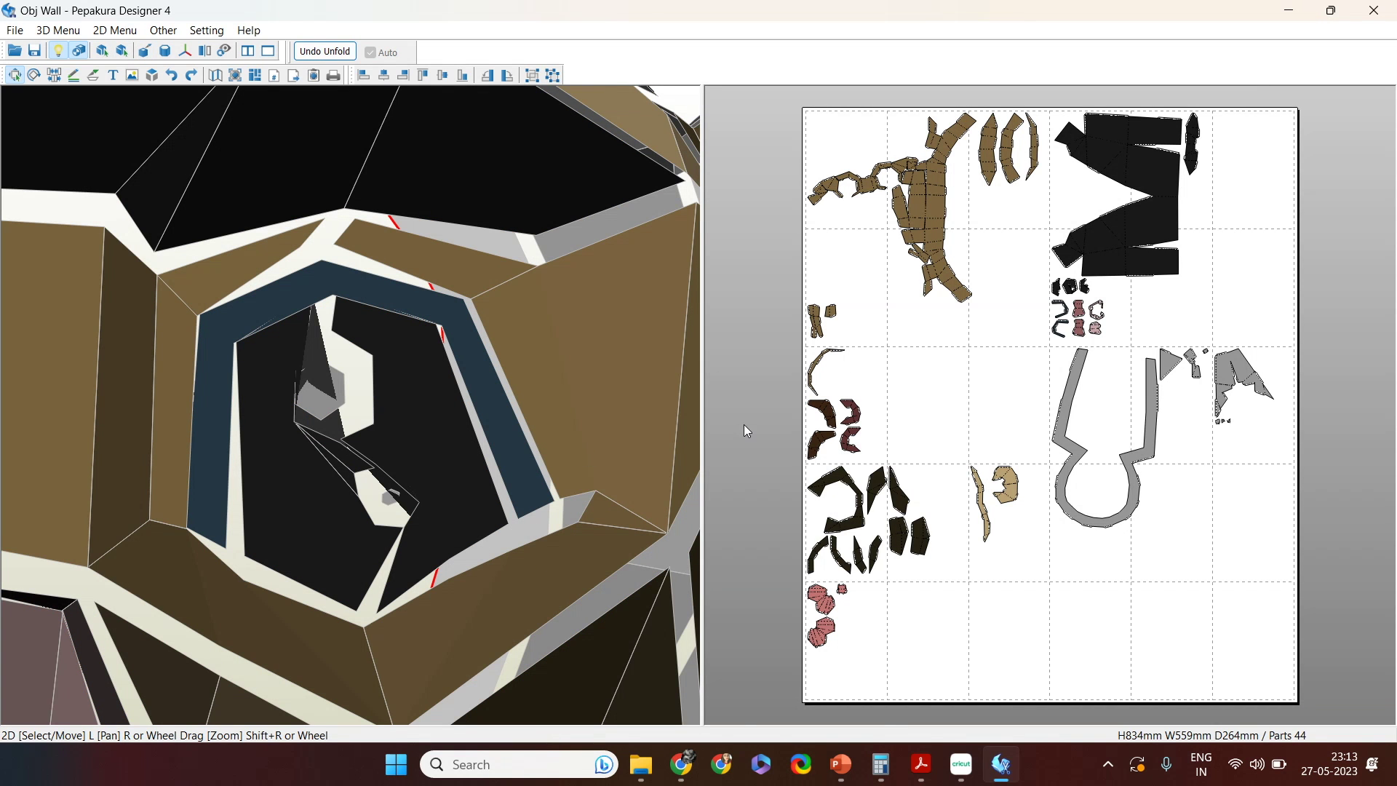
{"action": "scroll", "coordinate": [1055, 362], "scroll_direction": "up", "scroll_amount": 6}
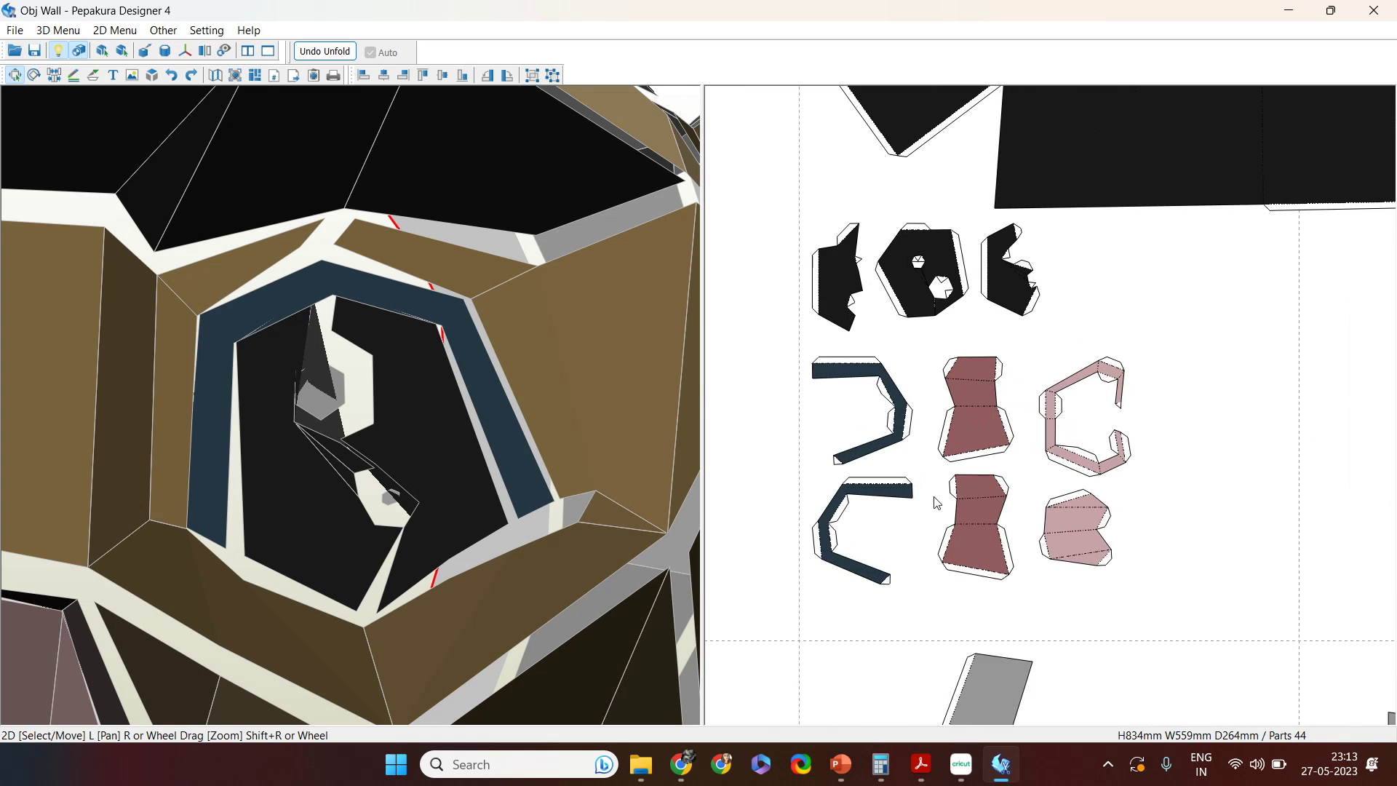
{"action": "scroll", "coordinate": [937, 503], "scroll_direction": "up", "scroll_amount": 4}
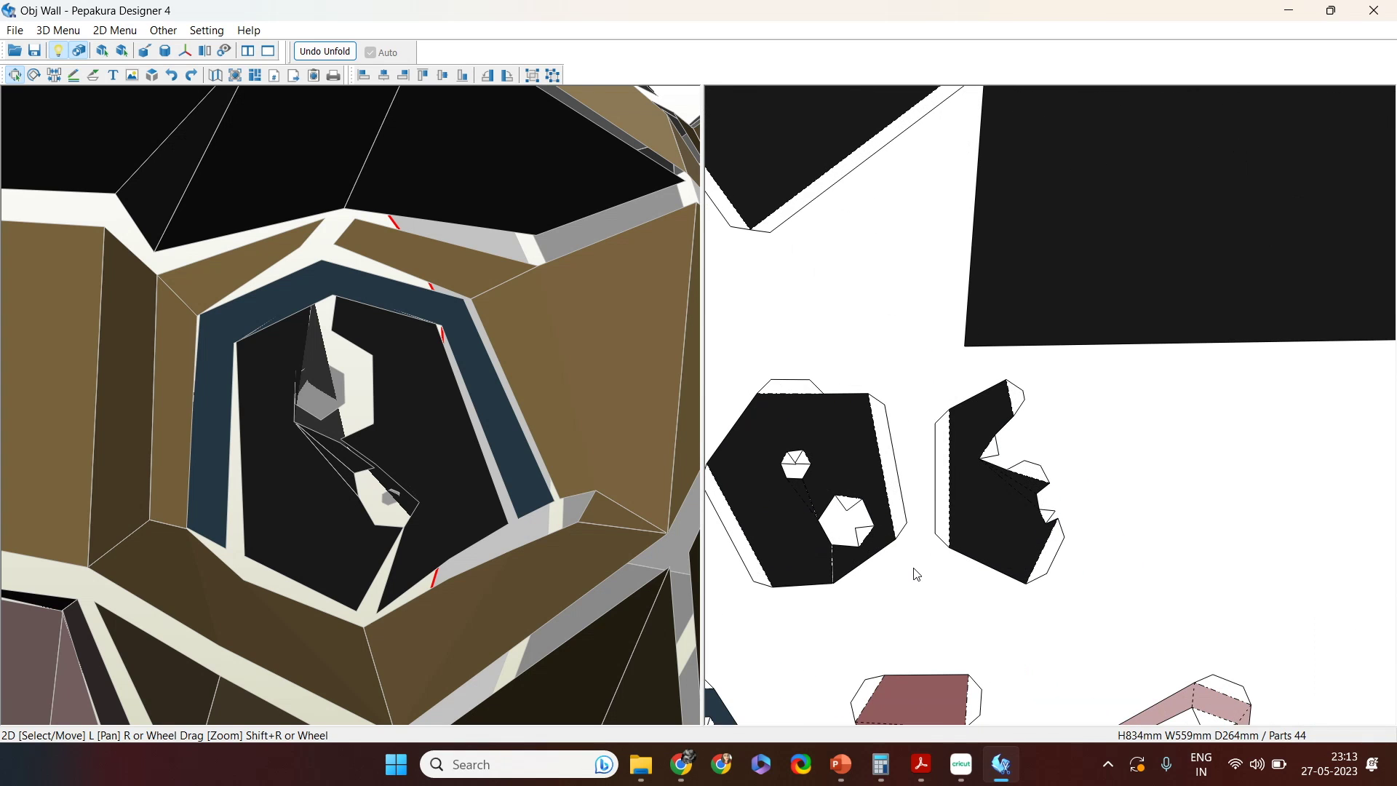
{"action": "left_click", "coordinate": [407, 461]}
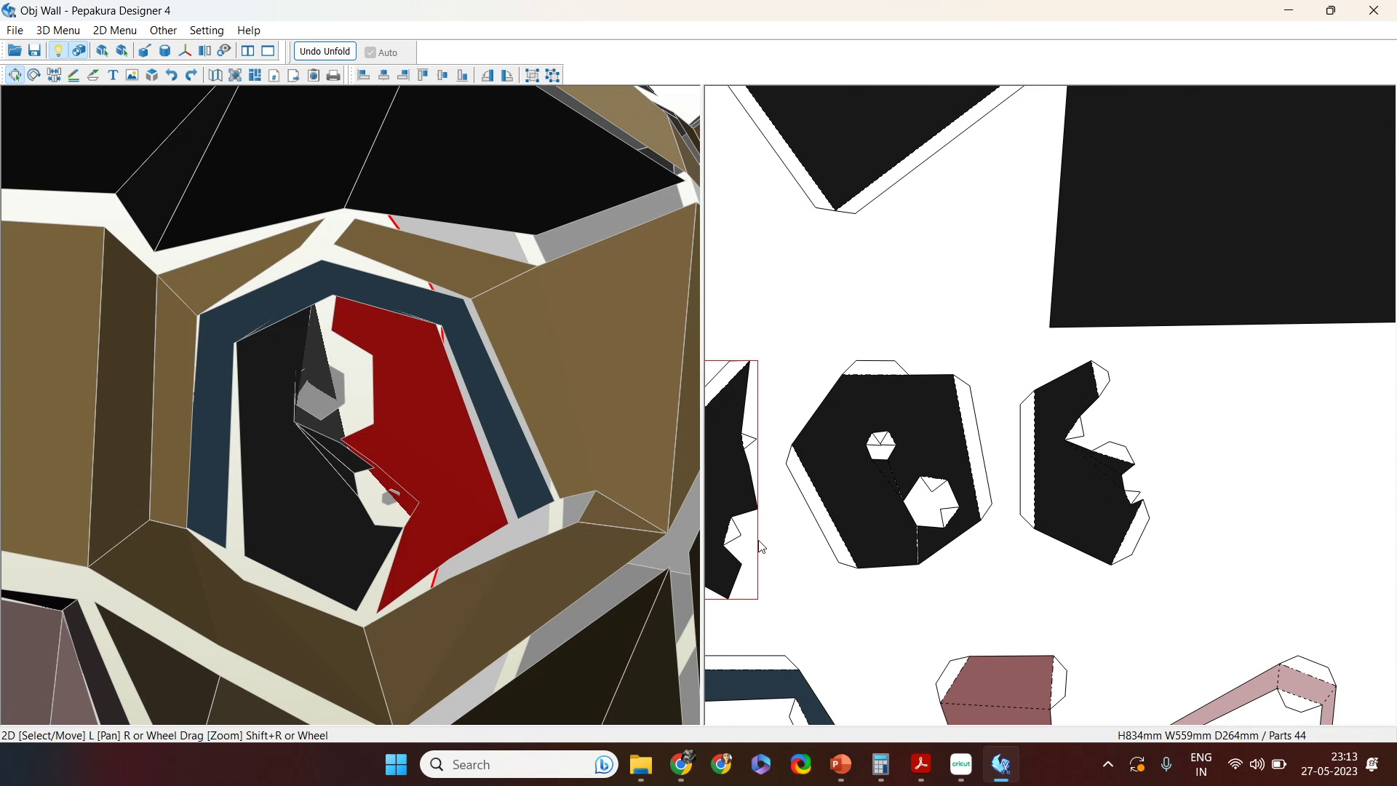
{"action": "right_click_drag", "start_coordinate": [799, 594], "coordinate": [885, 586]}
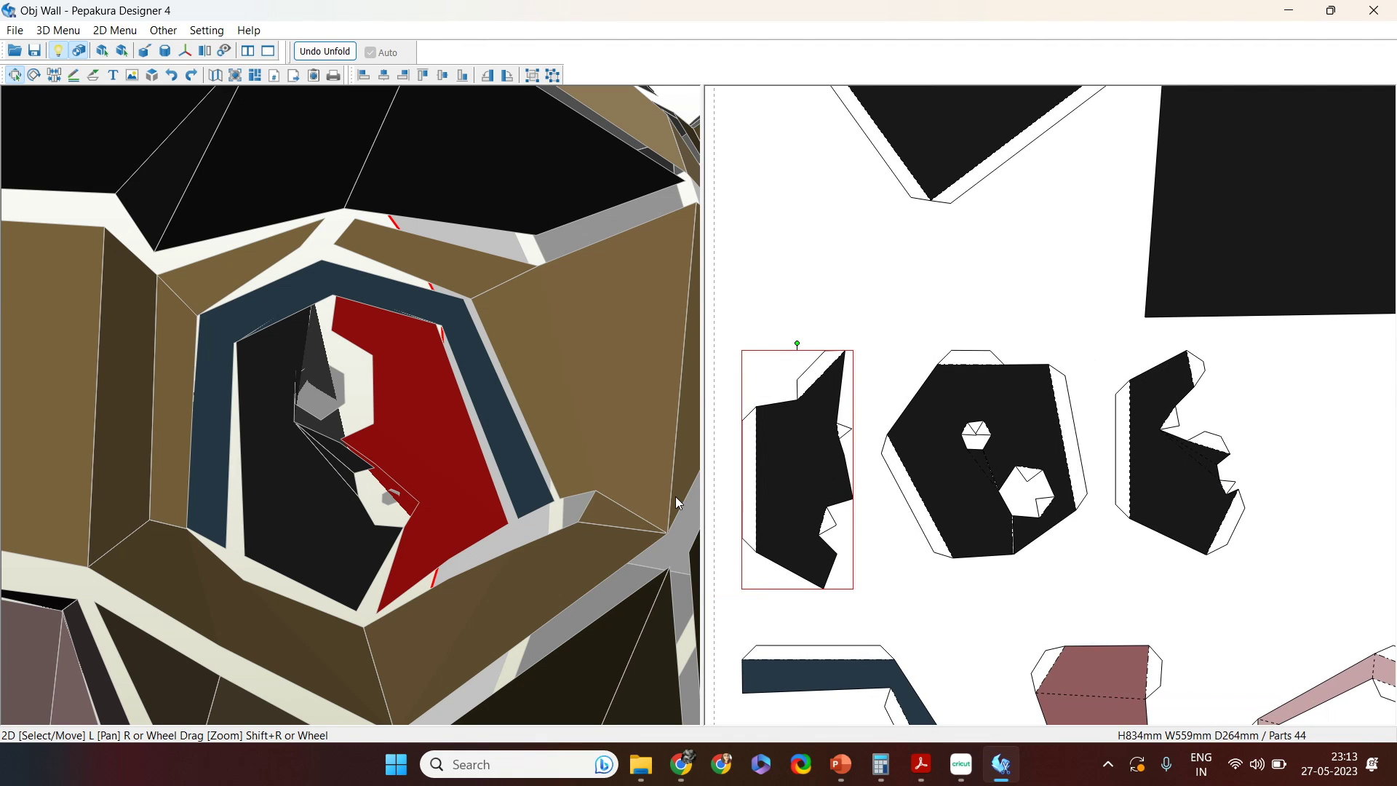
Step: Compare the split black pieces of both eyes between the 3D model and the layout
{"action": "left_click", "coordinate": [311, 489]}
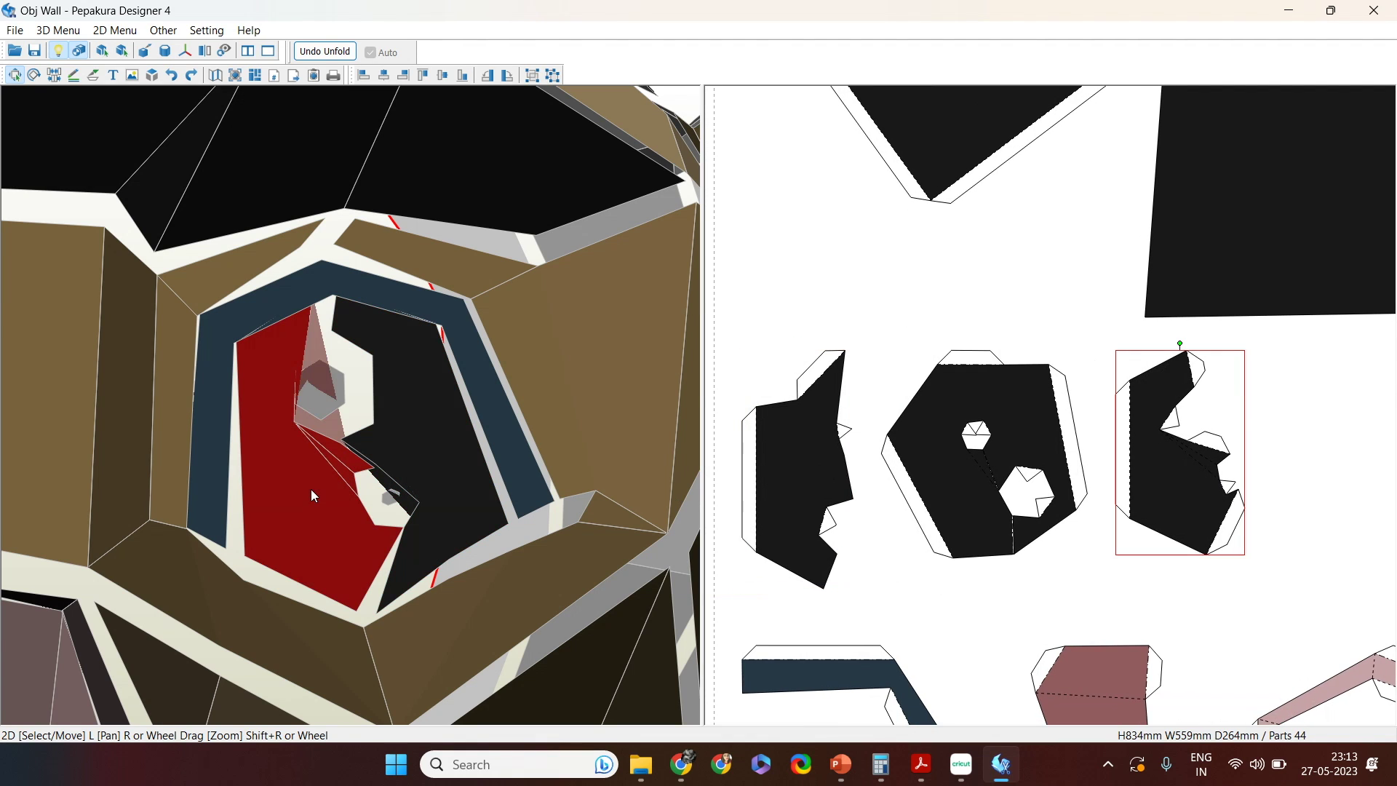
{"action": "left_click", "coordinate": [988, 492]}
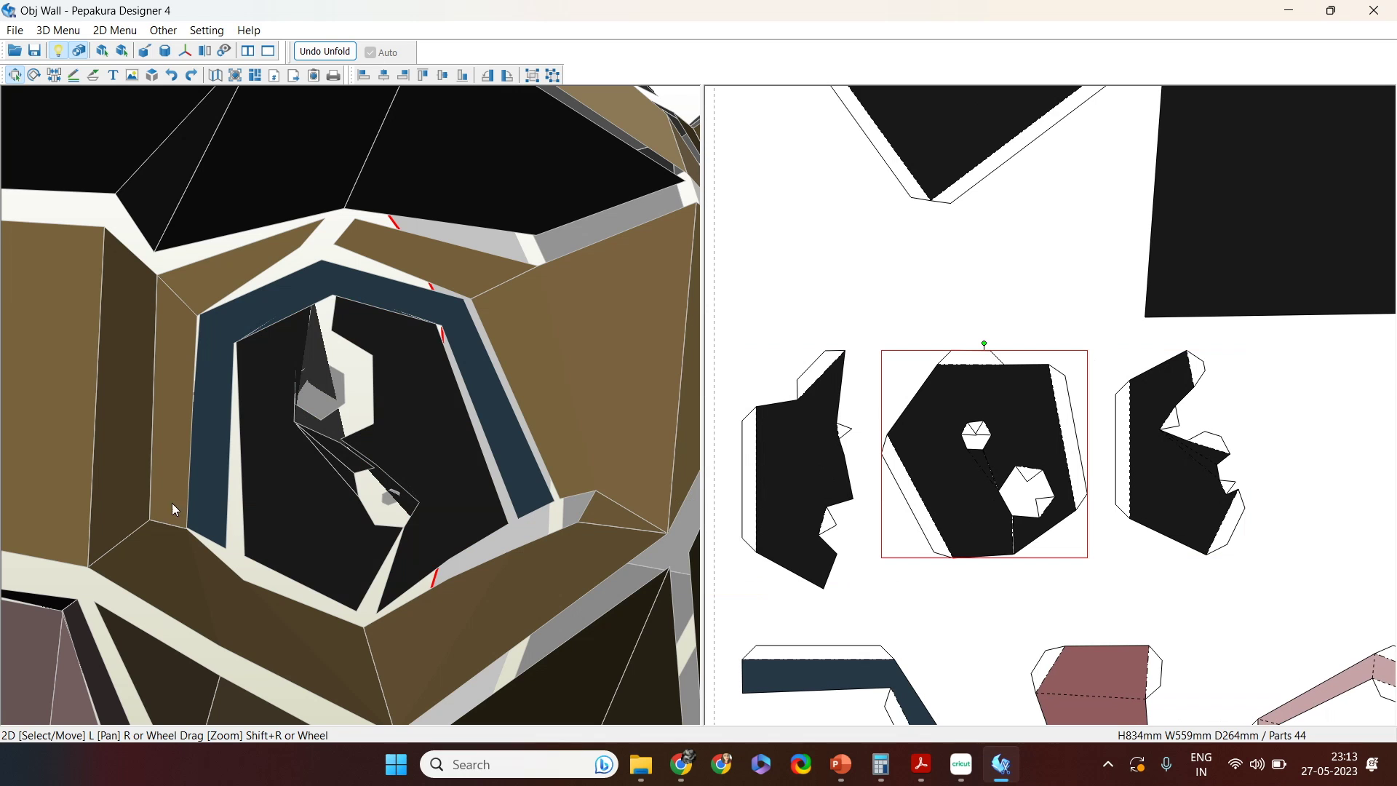
{"action": "scroll", "coordinate": [163, 492], "scroll_direction": "down", "scroll_amount": 5}
{"action": "scroll", "coordinate": [138, 487], "scroll_direction": "up", "scroll_amount": 2}
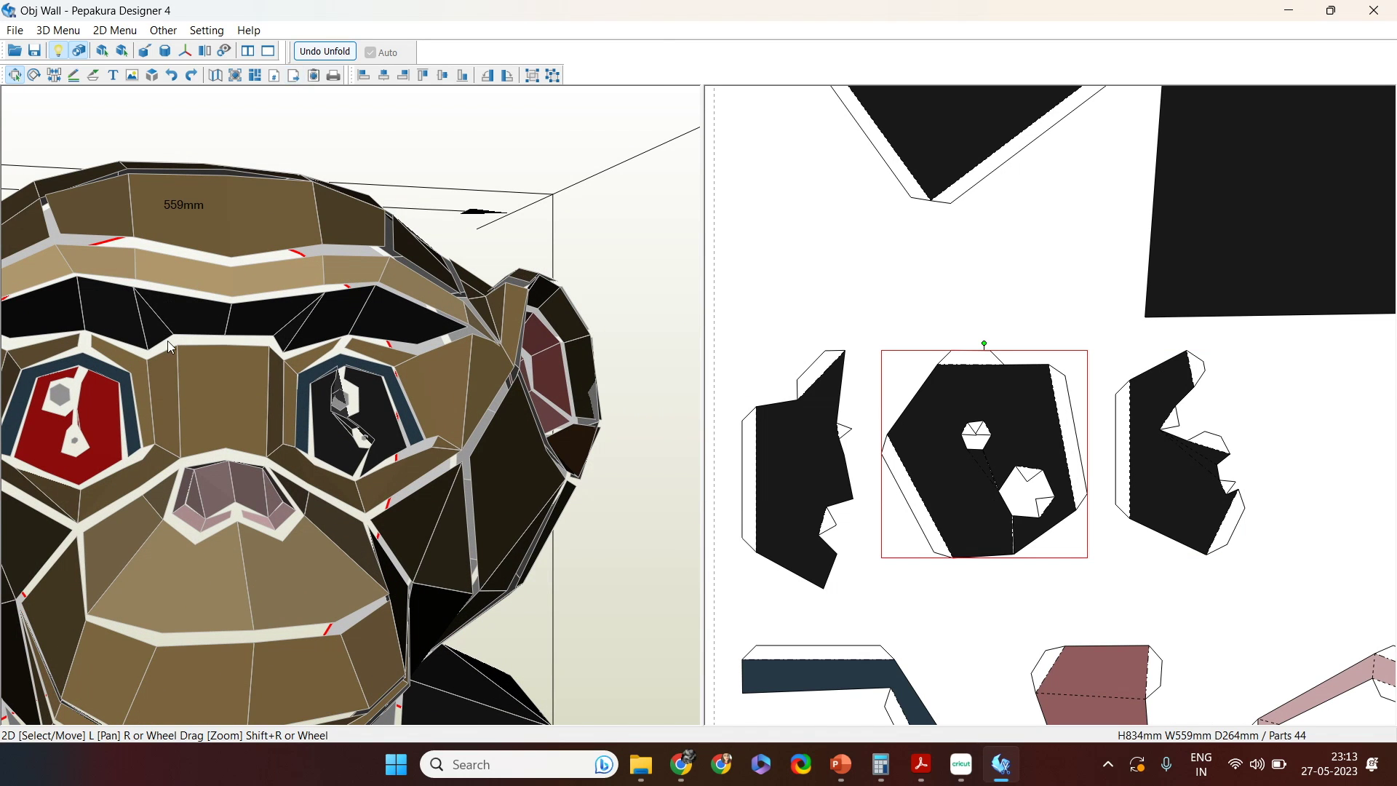
{"action": "scroll", "coordinate": [440, 422], "scroll_direction": "up", "scroll_amount": 5}
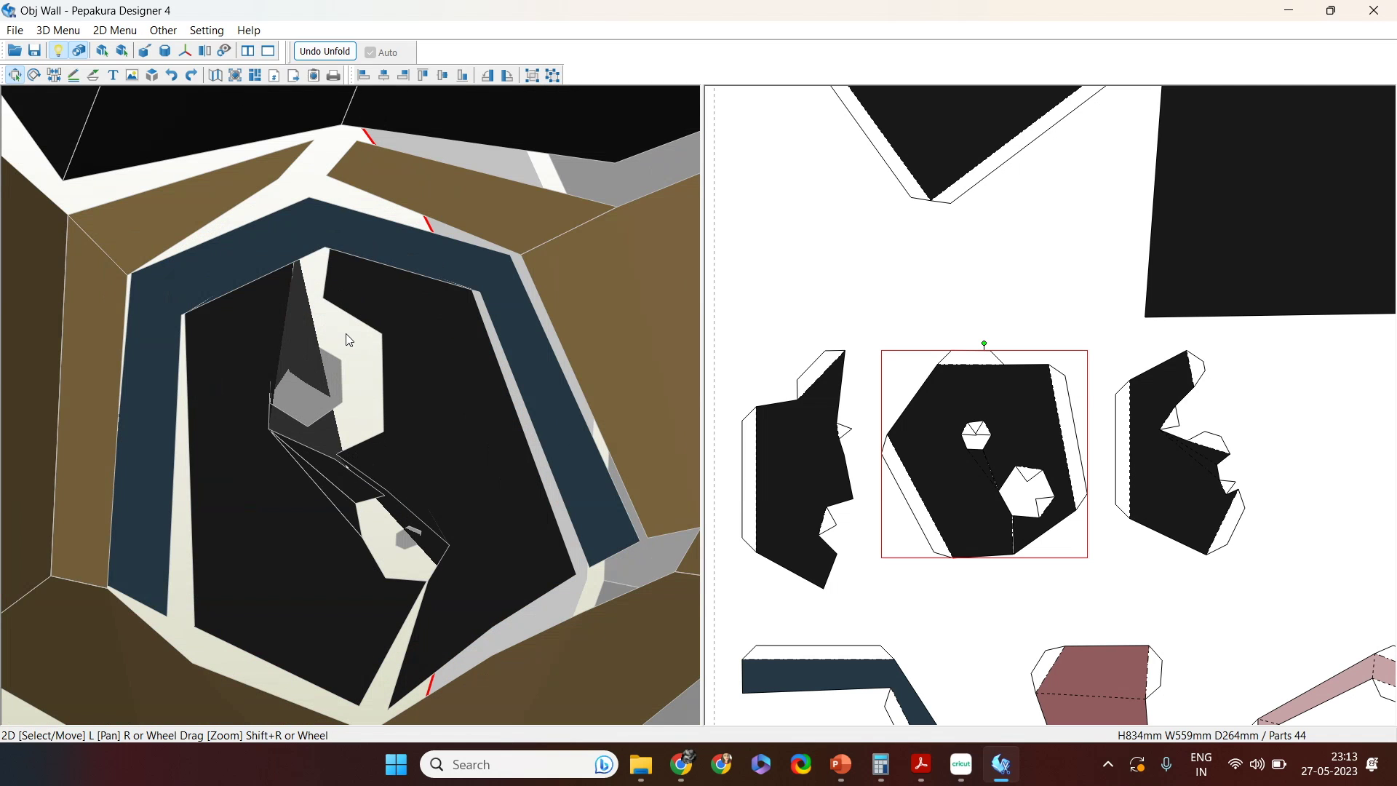
{"action": "left_click", "coordinate": [1169, 476]}
{"action": "left_click", "coordinate": [780, 474]}
{"action": "left_click", "coordinate": [1158, 469]}
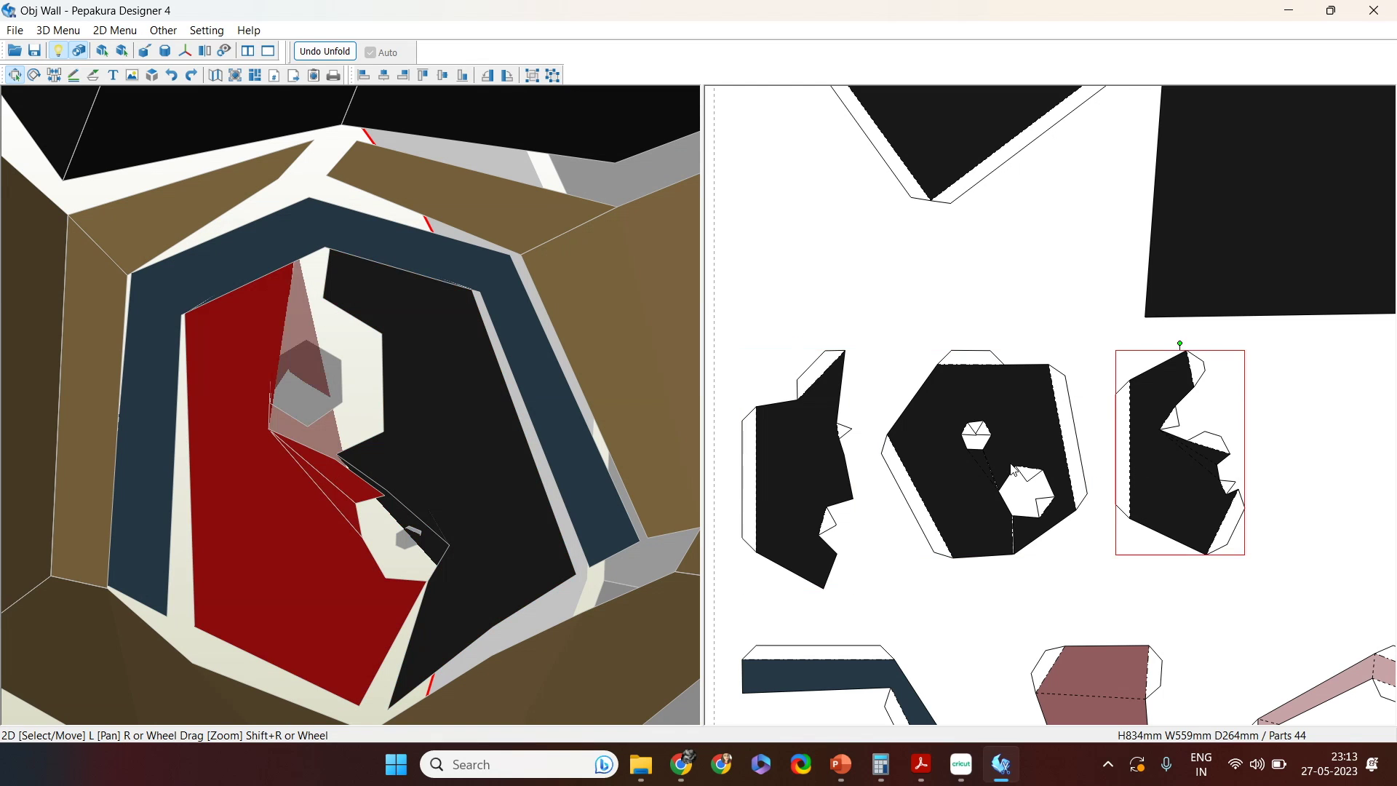
{"action": "left_click", "coordinate": [786, 463]}
{"action": "left_click", "coordinate": [1101, 450]}
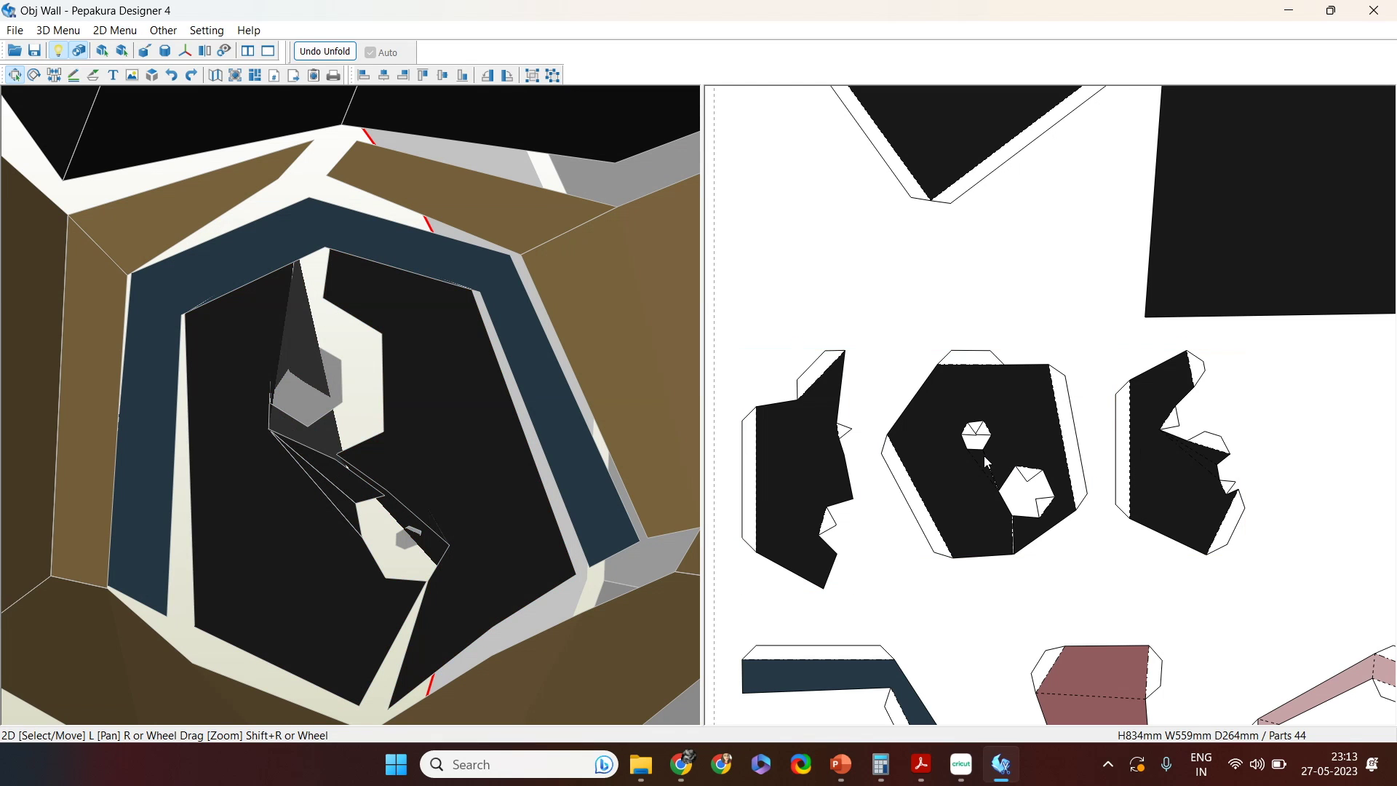
Step: Undo the unfolding without applying the open edge info to the 3D model
{"action": "left_click", "coordinate": [325, 51]}
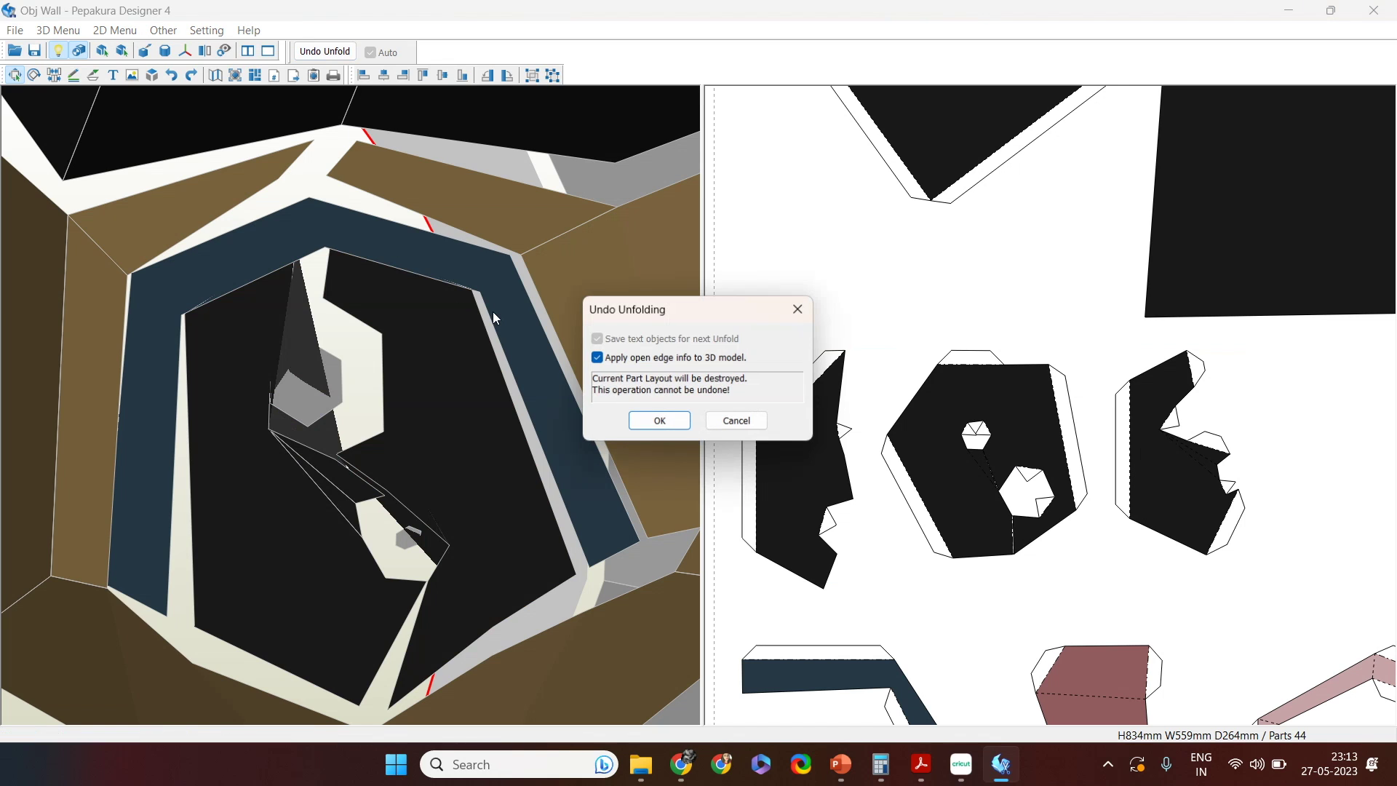
{"action": "left_click", "coordinate": [597, 358]}
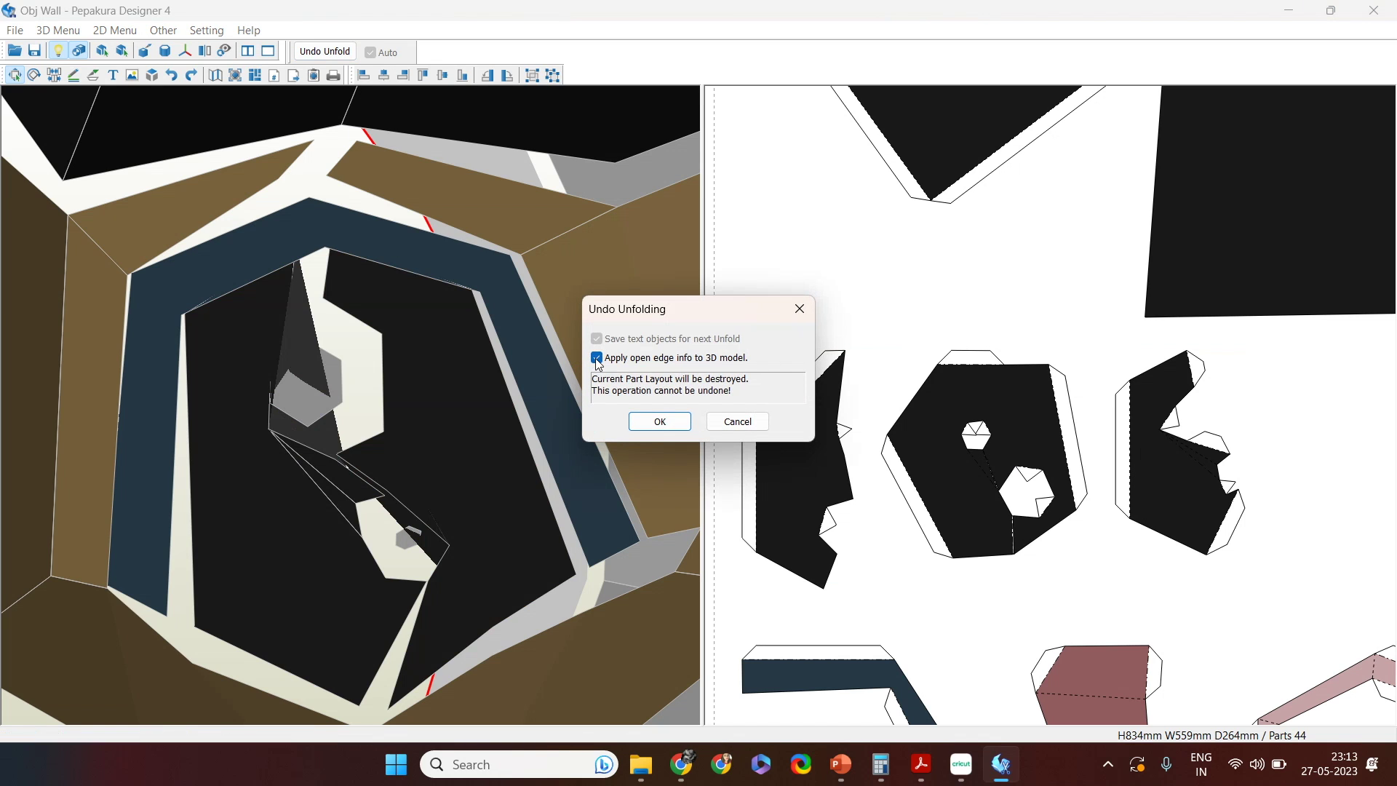
{"action": "left_click", "coordinate": [661, 422]}
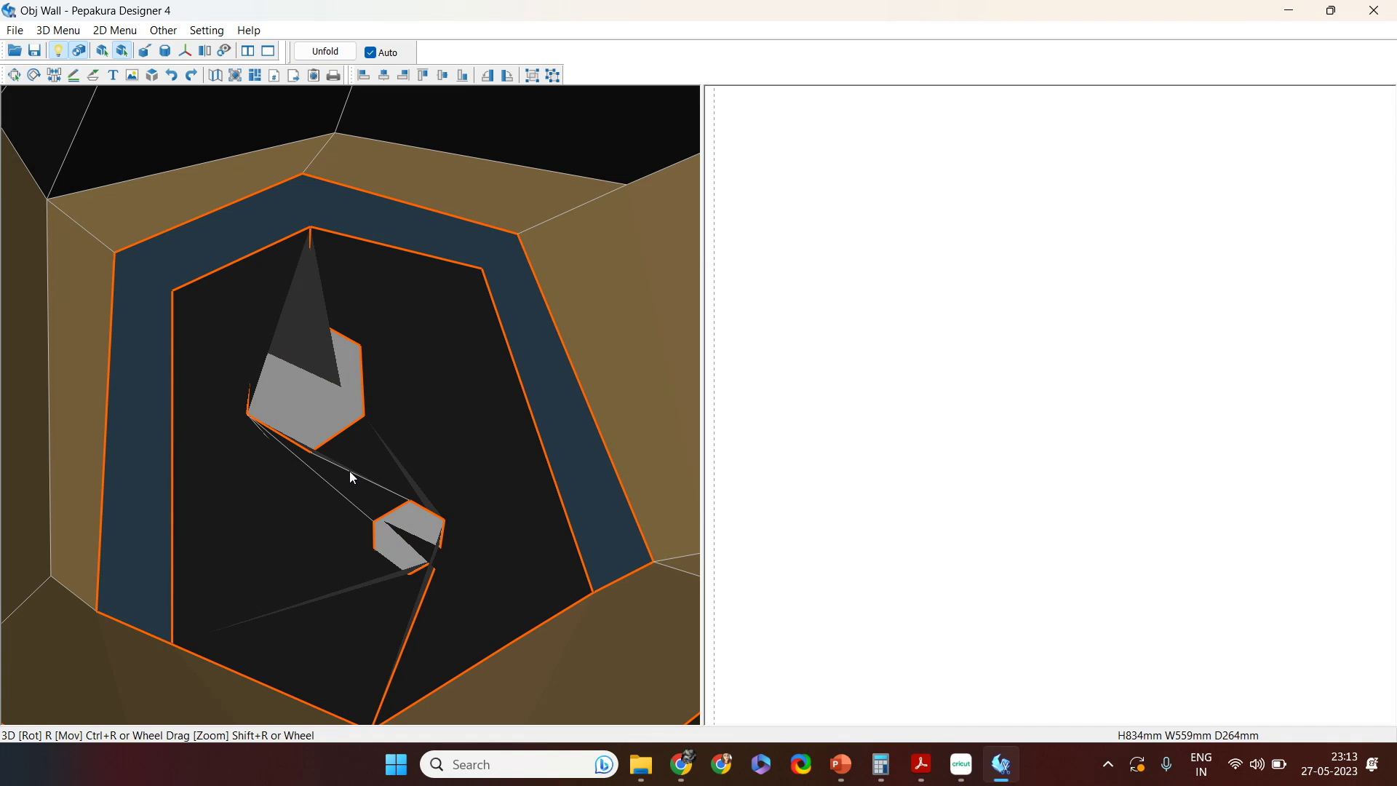
Step: Mark the outer edges of the brown rim around the second eye and the adjacent nose-bridge edge as open cuts
{"action": "scroll", "coordinate": [216, 493], "scroll_direction": "down", "scroll_amount": 5}
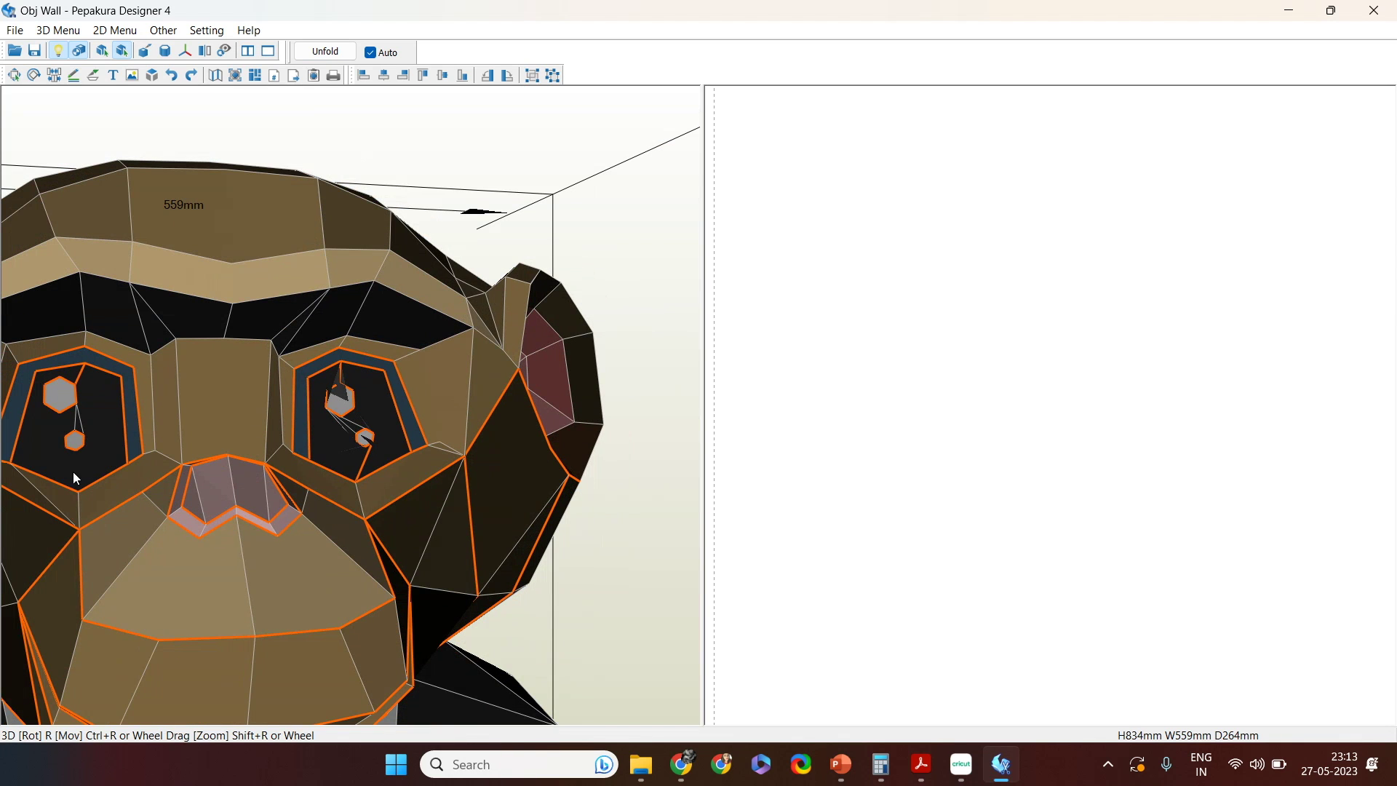
{"action": "left_click", "coordinate": [145, 50]}
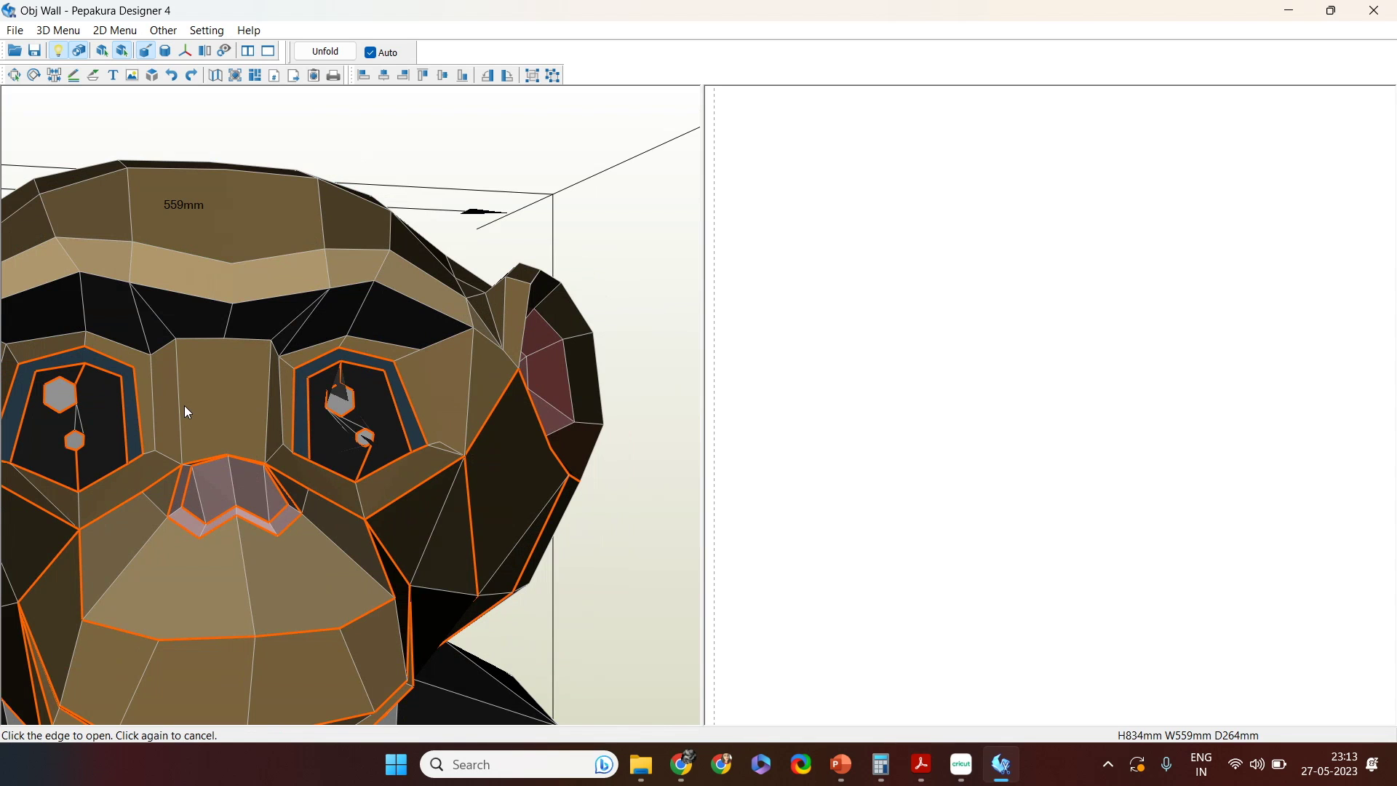
{"action": "scroll", "coordinate": [401, 359], "scroll_direction": "up", "scroll_amount": 2}
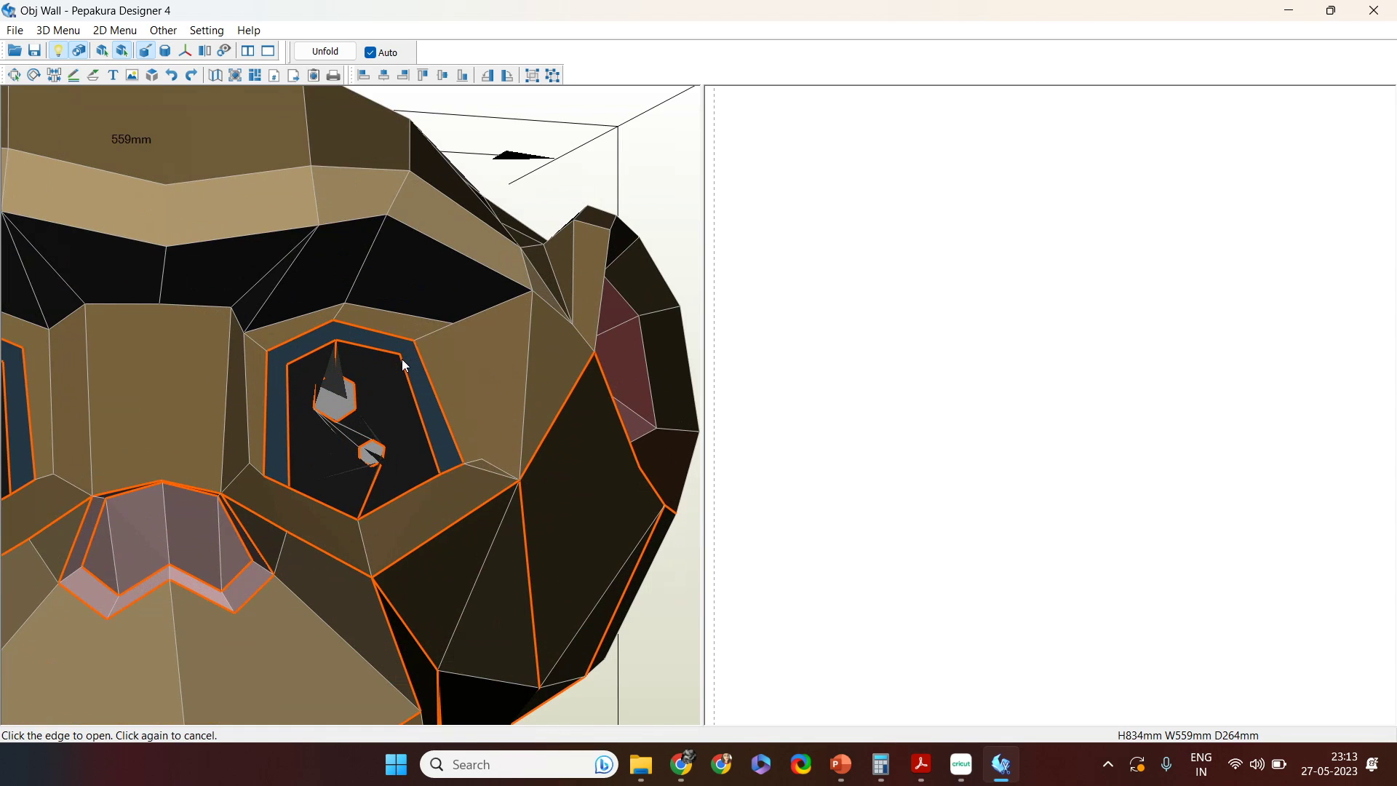
{"action": "scroll", "coordinate": [394, 361], "scroll_direction": "down", "scroll_amount": 3}
{"action": "scroll", "coordinate": [247, 417], "scroll_direction": "up", "scroll_amount": 5}
{"action": "scroll", "coordinate": [668, 595], "scroll_direction": "up", "scroll_amount": 1}
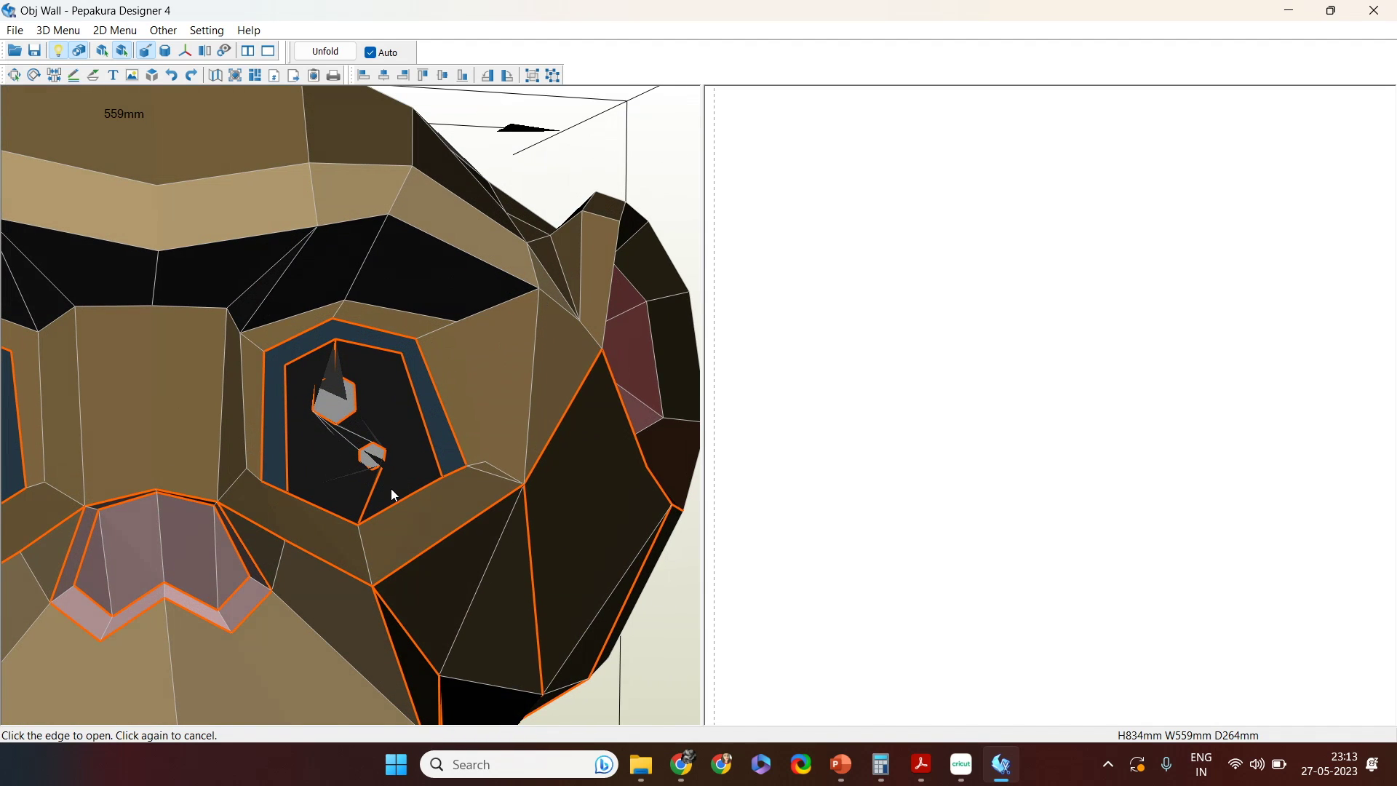
{"action": "scroll", "coordinate": [391, 487], "scroll_direction": "up", "scroll_amount": 2}
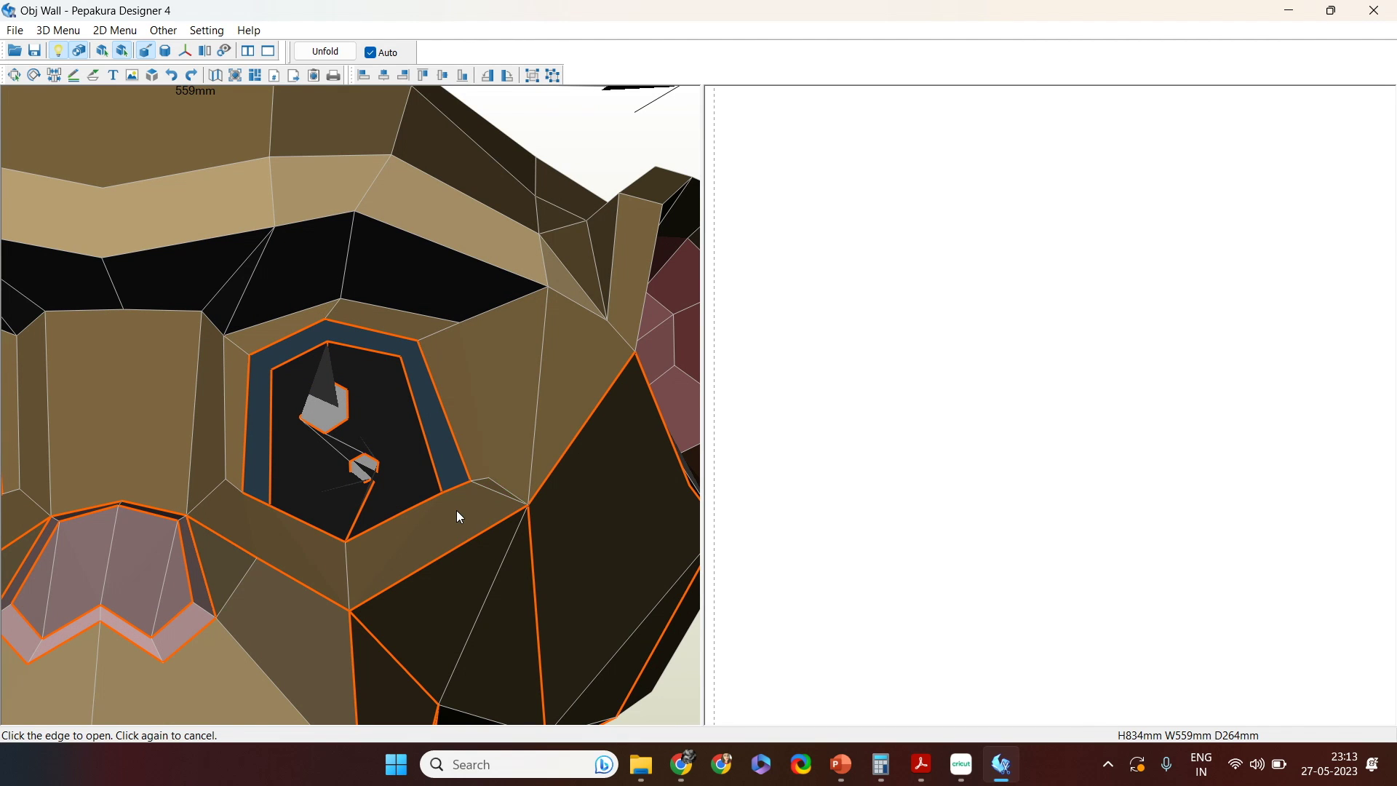
{"action": "scroll", "coordinate": [457, 512], "scroll_direction": "down", "scroll_amount": 3}
{"action": "scroll", "coordinate": [489, 508], "scroll_direction": "up", "scroll_amount": 3}
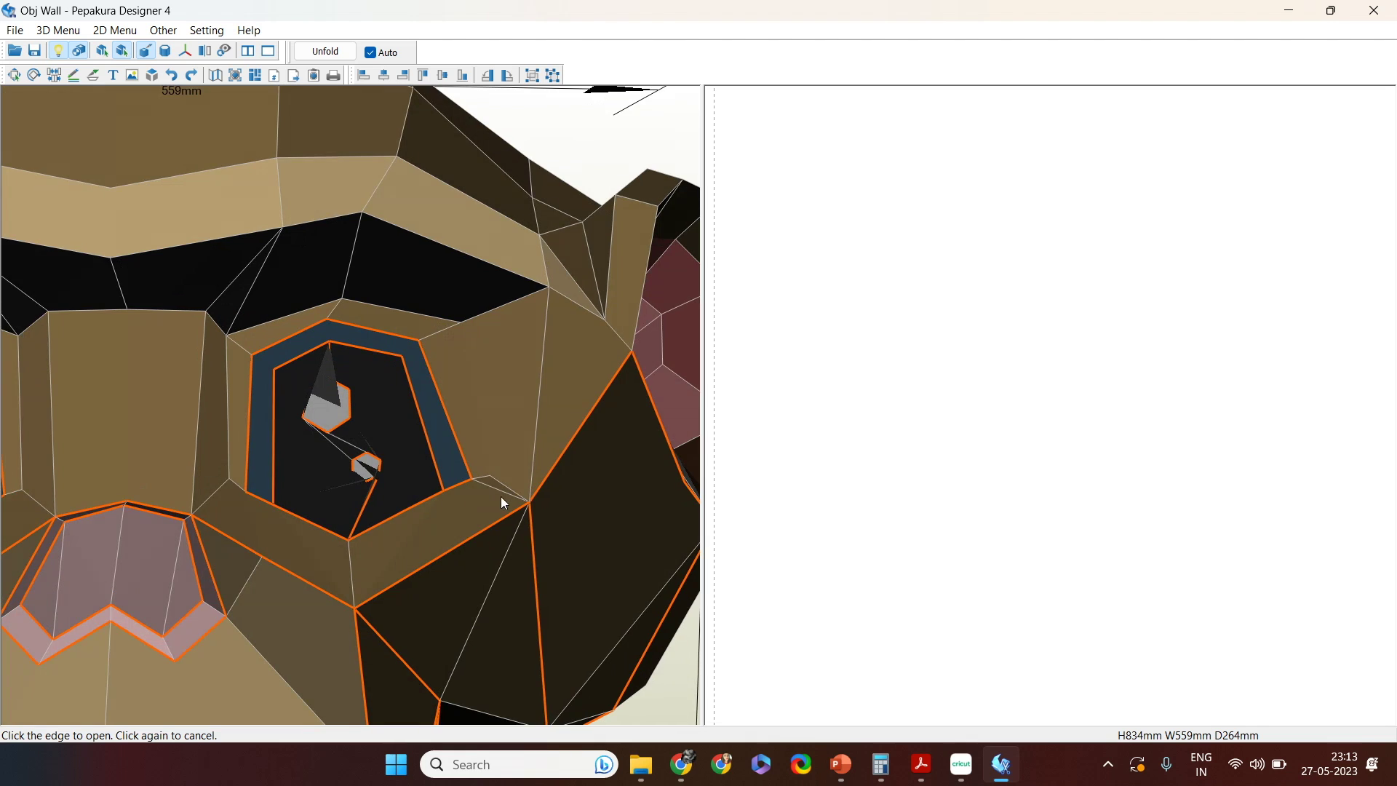
{"action": "scroll", "coordinate": [508, 499], "scroll_direction": "up", "scroll_amount": 2}
{"action": "scroll", "coordinate": [508, 490], "scroll_direction": "up", "scroll_amount": 2}
{"action": "scroll", "coordinate": [649, 580], "scroll_direction": "down", "scroll_amount": 2}
{"action": "right_click_drag", "start_coordinate": [649, 579], "coordinate": [642, 559]}
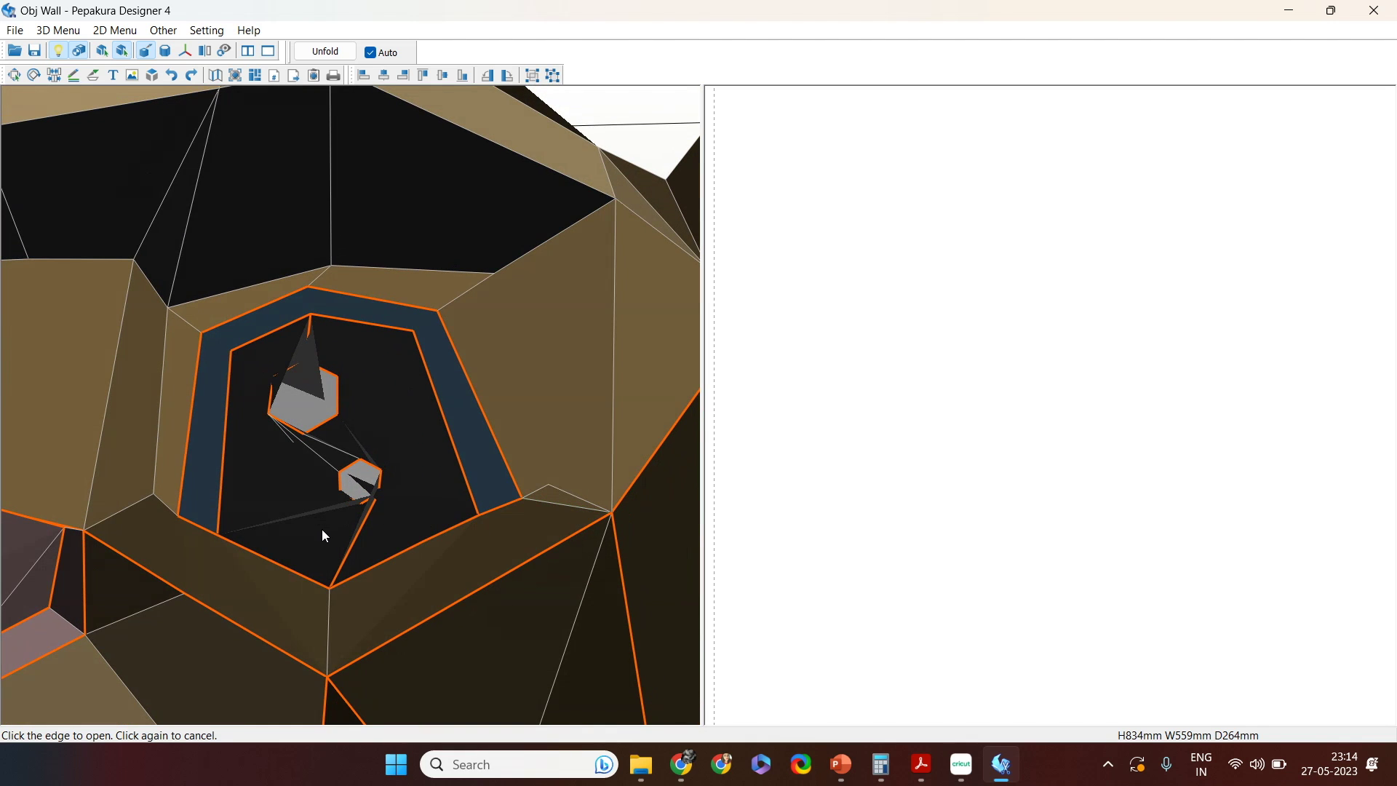
{"action": "left_click", "coordinate": [157, 288]}
{"action": "left_click", "coordinate": [121, 386]}
{"action": "left_click", "coordinate": [159, 472]}
{"action": "left_click", "coordinate": [210, 297]}
{"action": "left_click", "coordinate": [467, 289]}
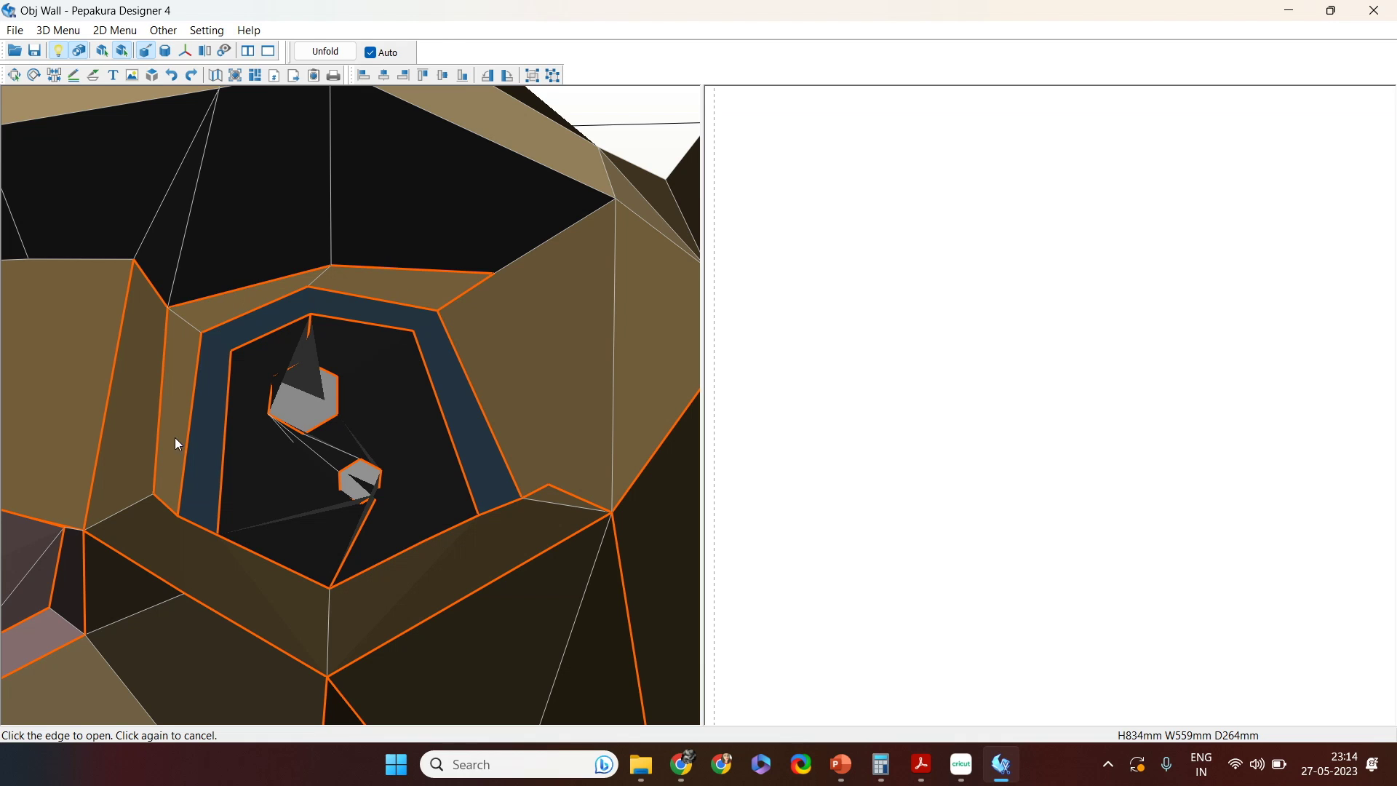
Step: Open the edges from the second eye's rim along the brow and temple to the ear, keeping the cheek's vertical edge joined
{"action": "left_click", "coordinate": [525, 252]}
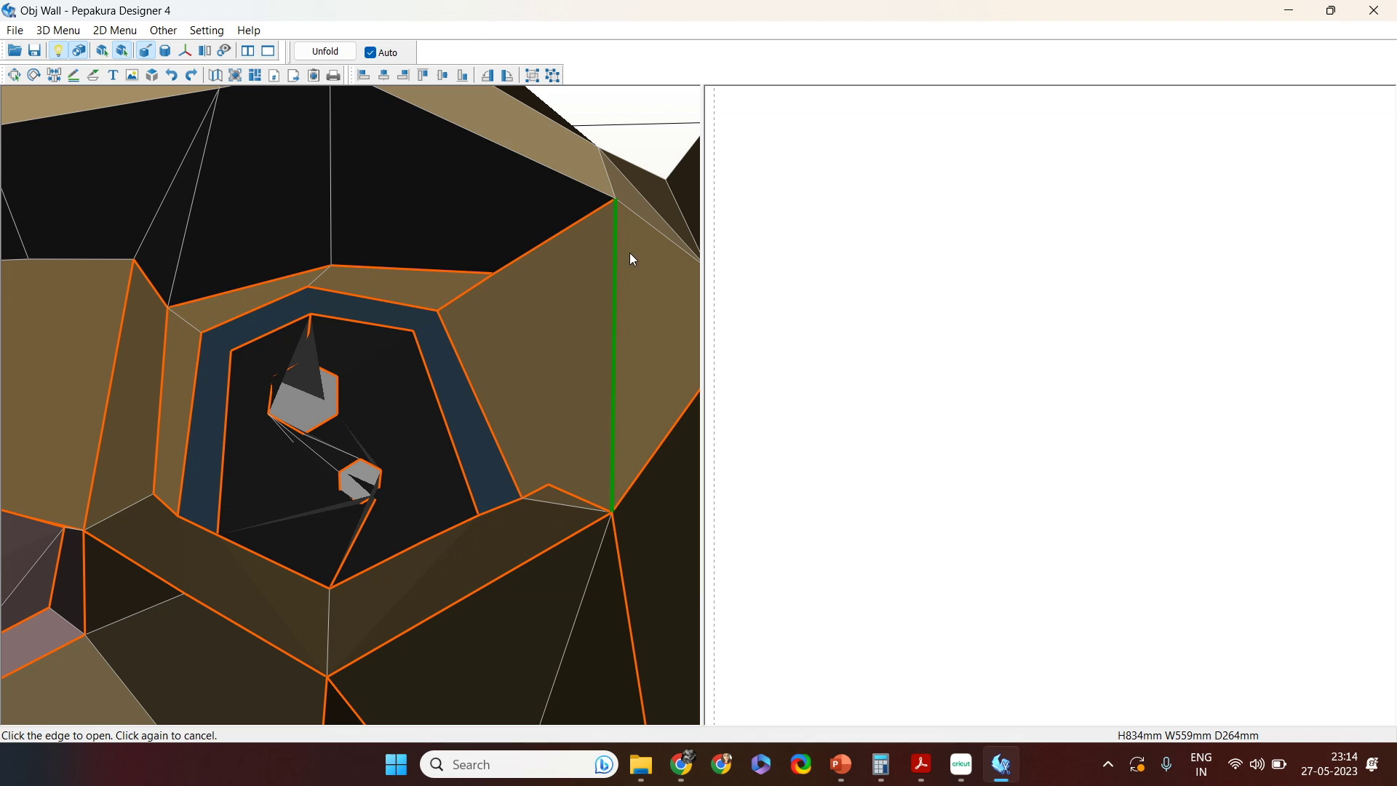
{"action": "left_click", "coordinate": [611, 329]}
{"action": "scroll", "coordinate": [510, 459], "scroll_direction": "down", "scroll_amount": 3}
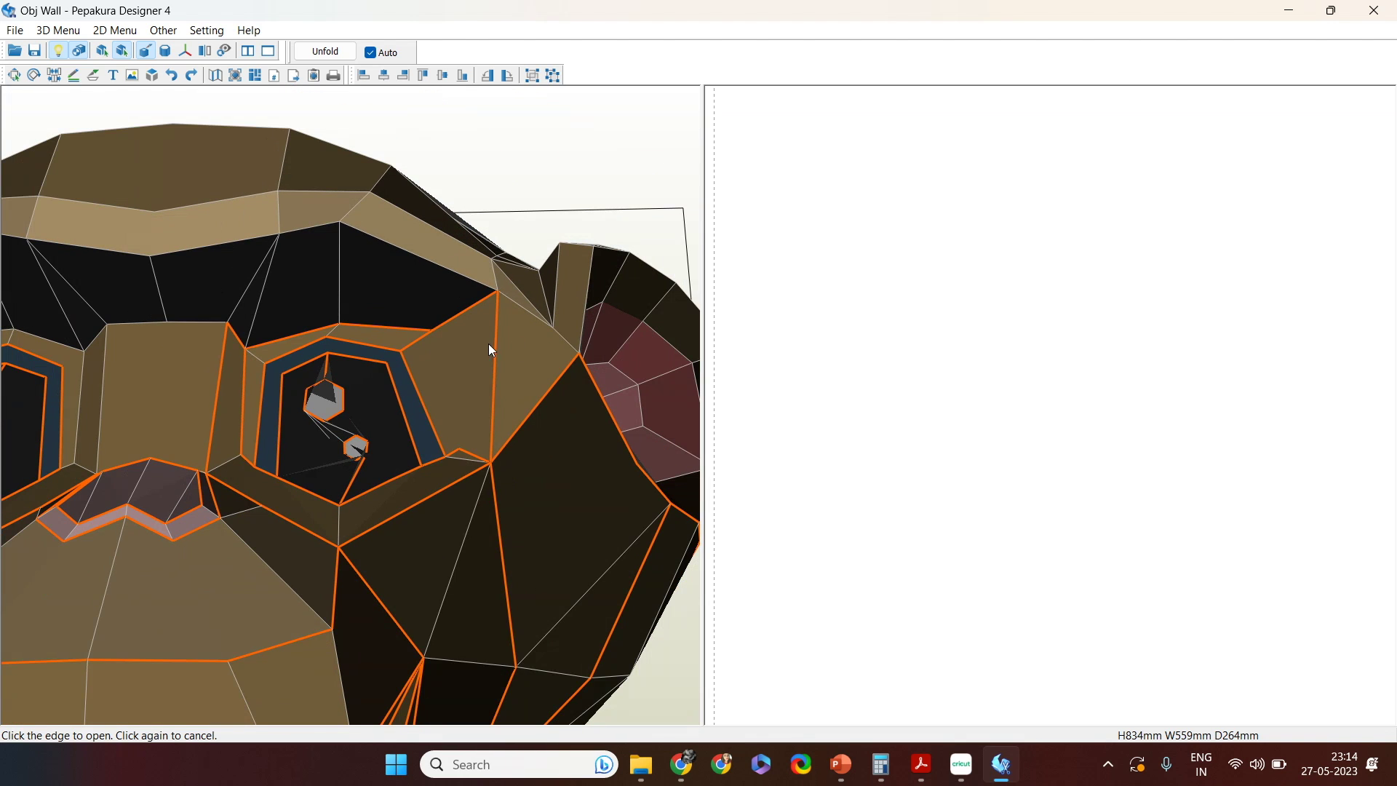
{"action": "left_click", "coordinate": [494, 358]}
{"action": "right_click_drag", "start_coordinate": [567, 363], "coordinate": [571, 397]}
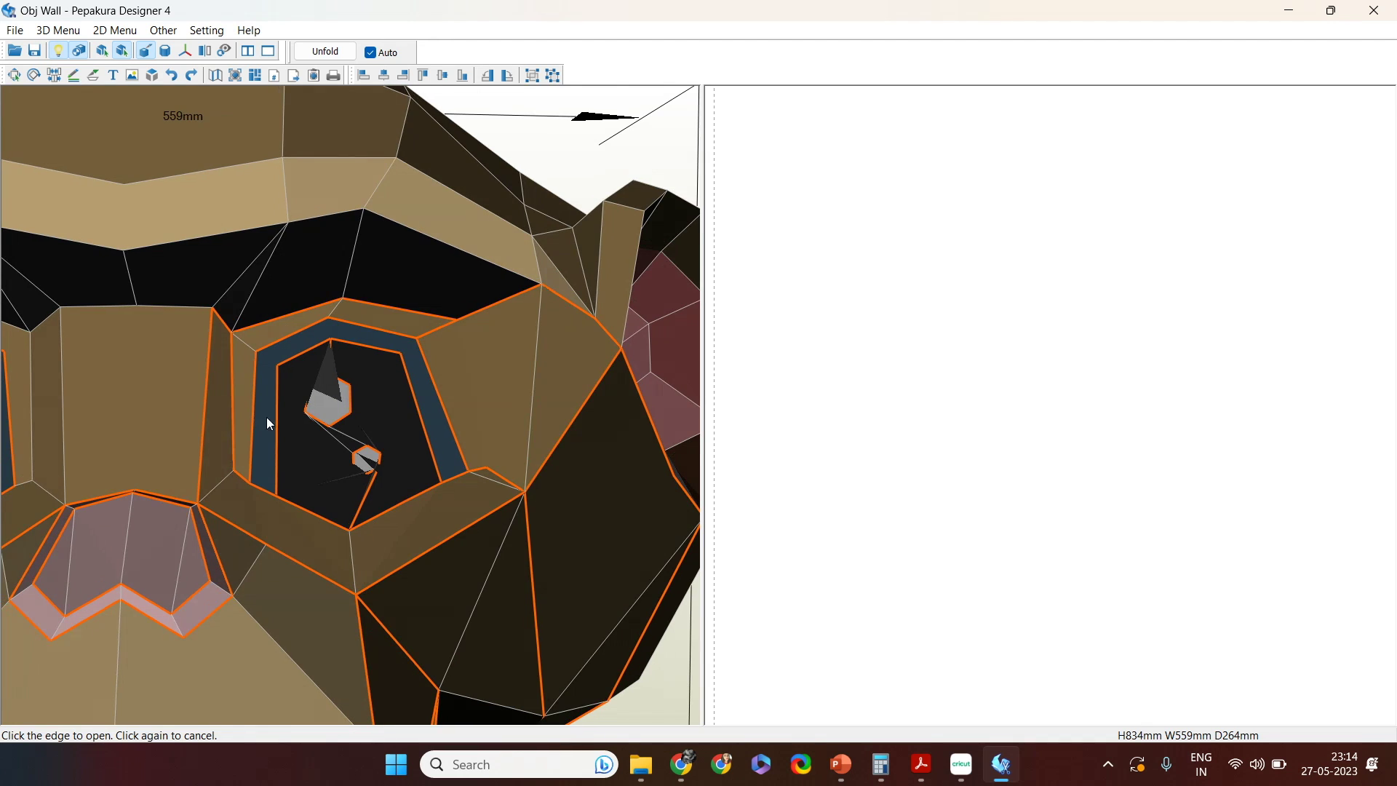
Step: Mark the outer edges of the brown rim around the first eye and its neighbouring nose-bridge edge as open cuts
{"action": "right_click_drag", "start_coordinate": [128, 405], "coordinate": [242, 412]}
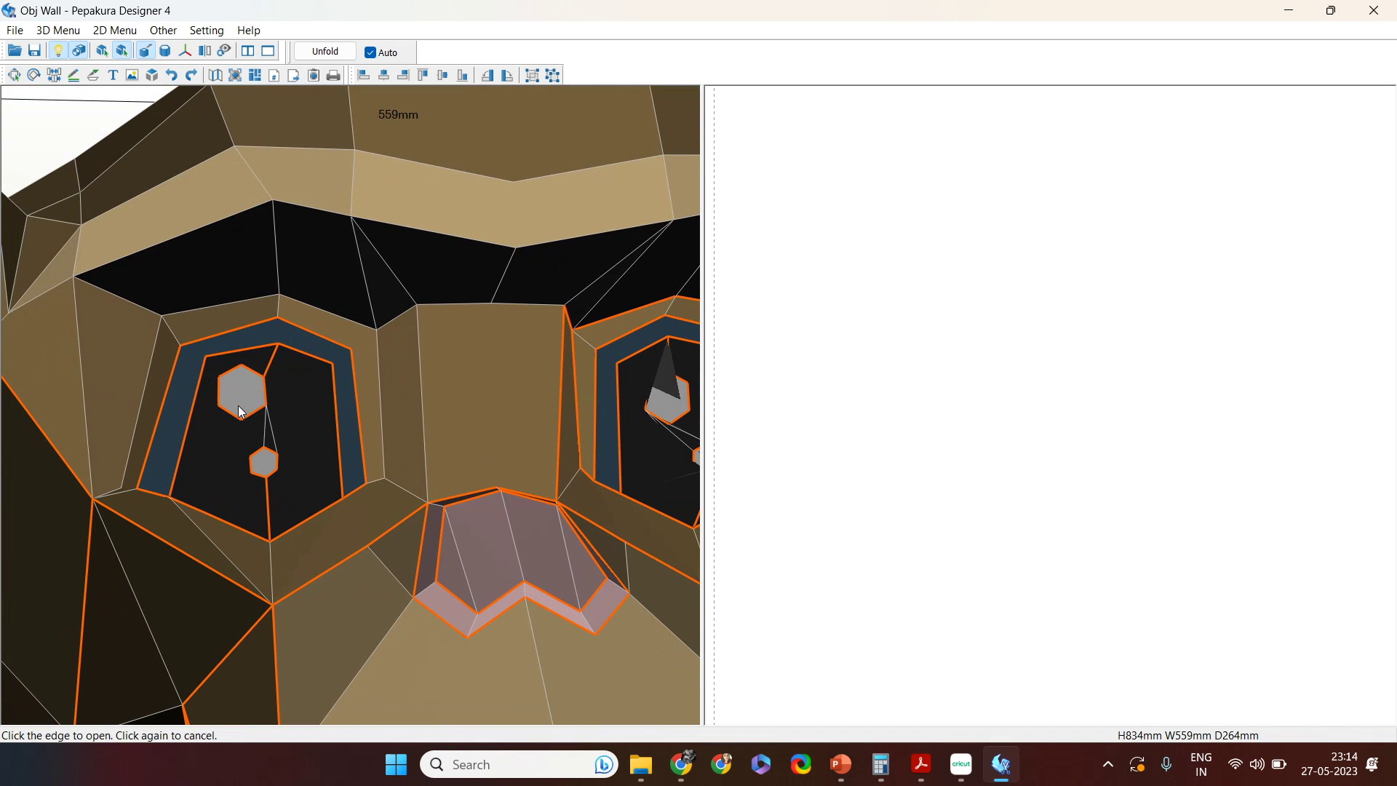
{"action": "scroll", "coordinate": [173, 515], "scroll_direction": "up", "scroll_amount": 2}
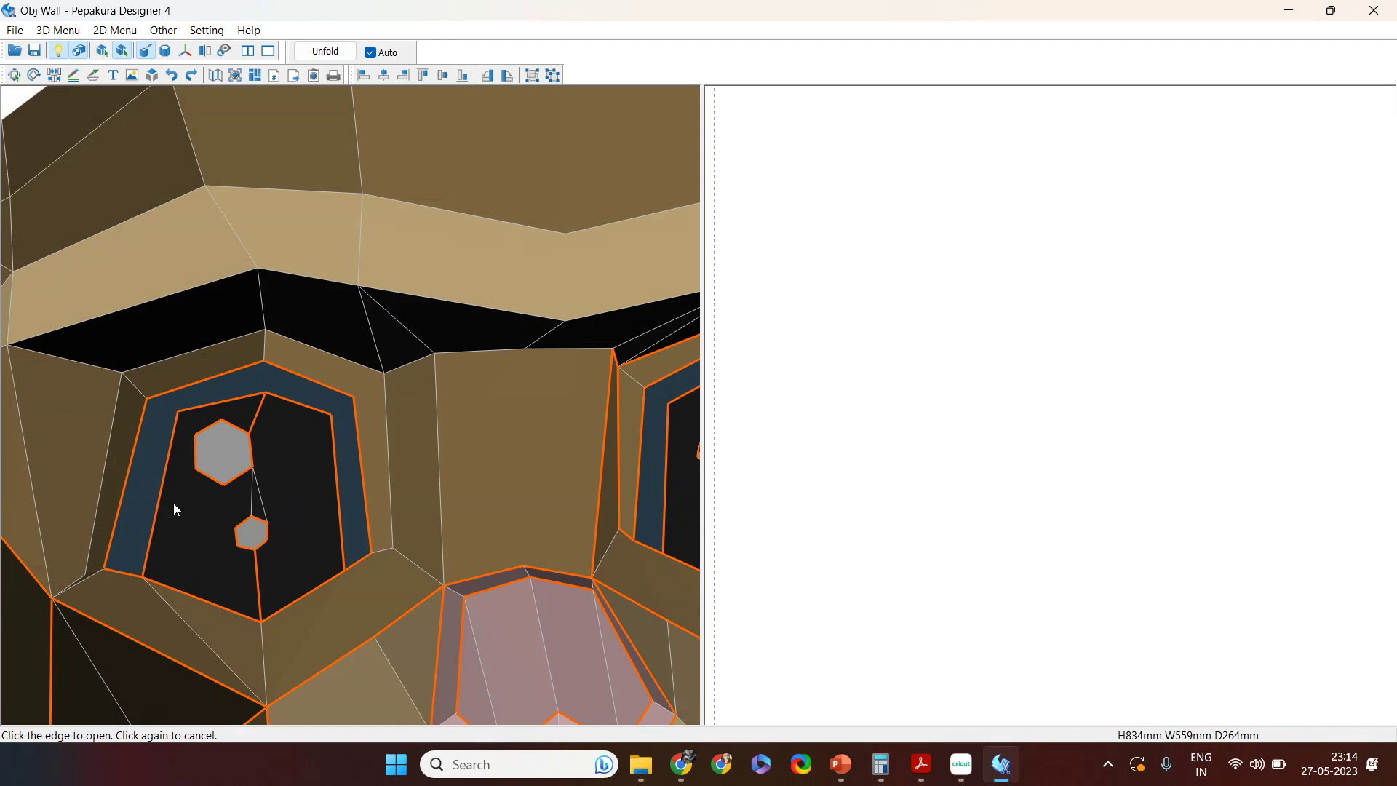
{"action": "left_click", "coordinate": [315, 357]}
{"action": "left_click", "coordinate": [387, 473]}
{"action": "left_click", "coordinate": [103, 518]}
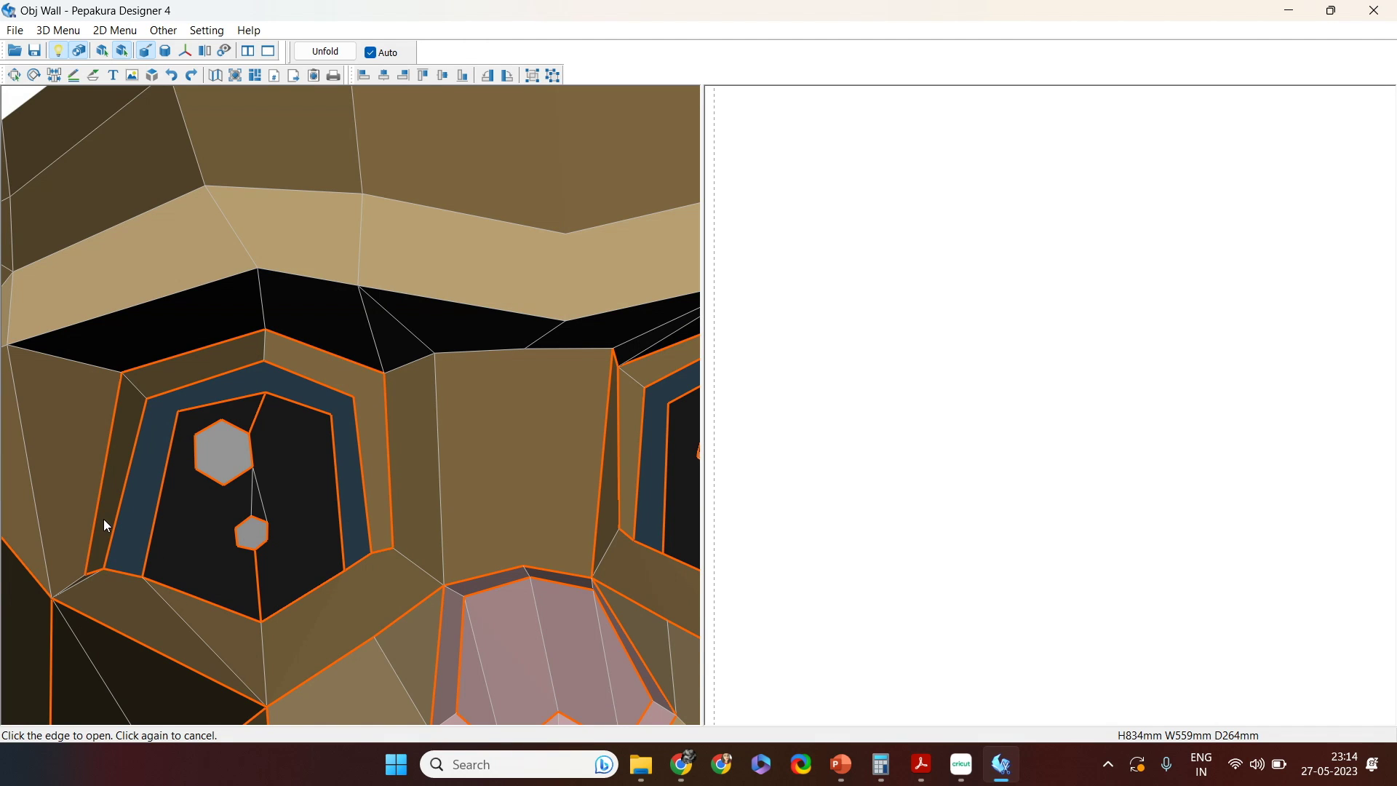
{"action": "left_click", "coordinate": [70, 585]}
{"action": "left_click", "coordinate": [440, 456]}
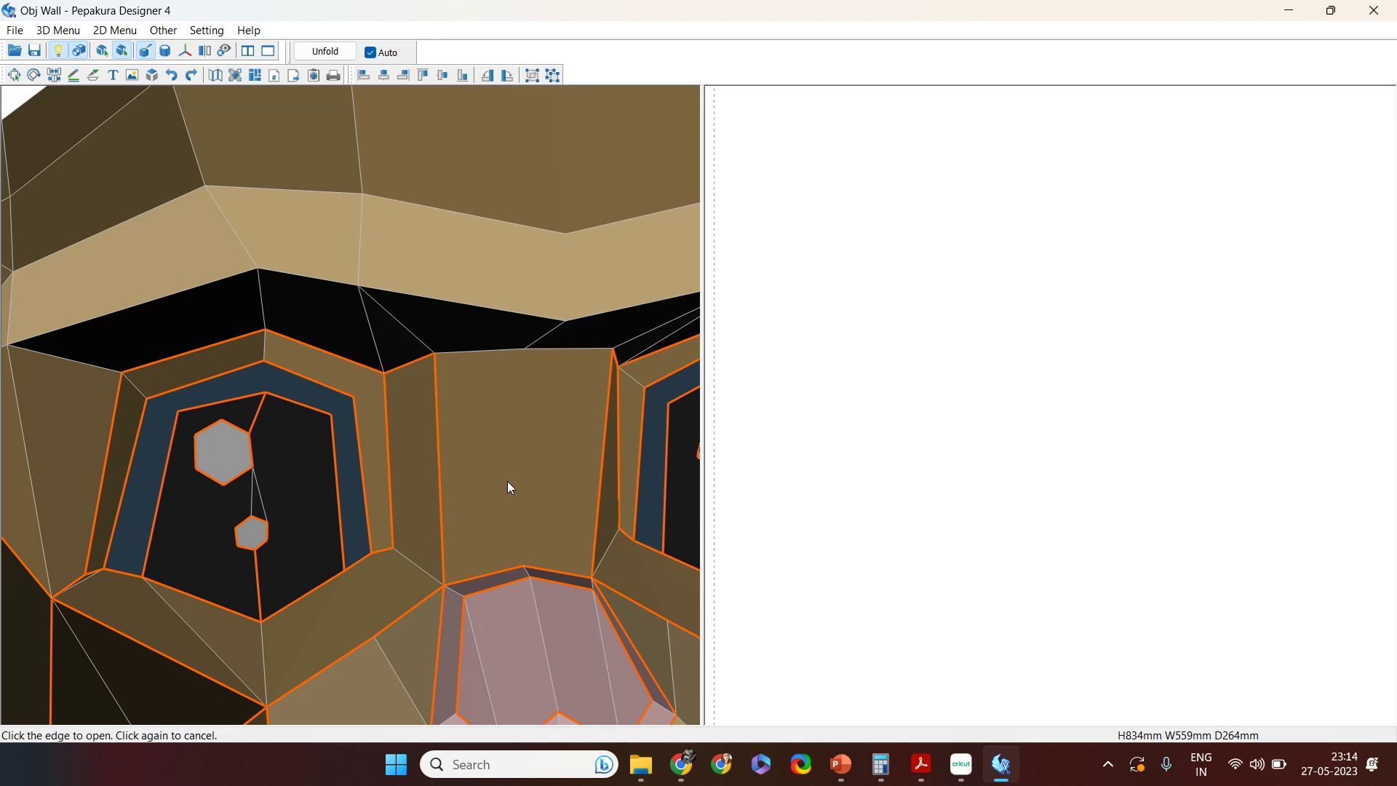
Step: Open the temple edges between the brow and the ear beside the first eye
{"action": "left_click_drag", "start_coordinate": [75, 444], "coordinate": [161, 350]}
{"action": "left_click_drag", "start_coordinate": [78, 333], "coordinate": [146, 359]}
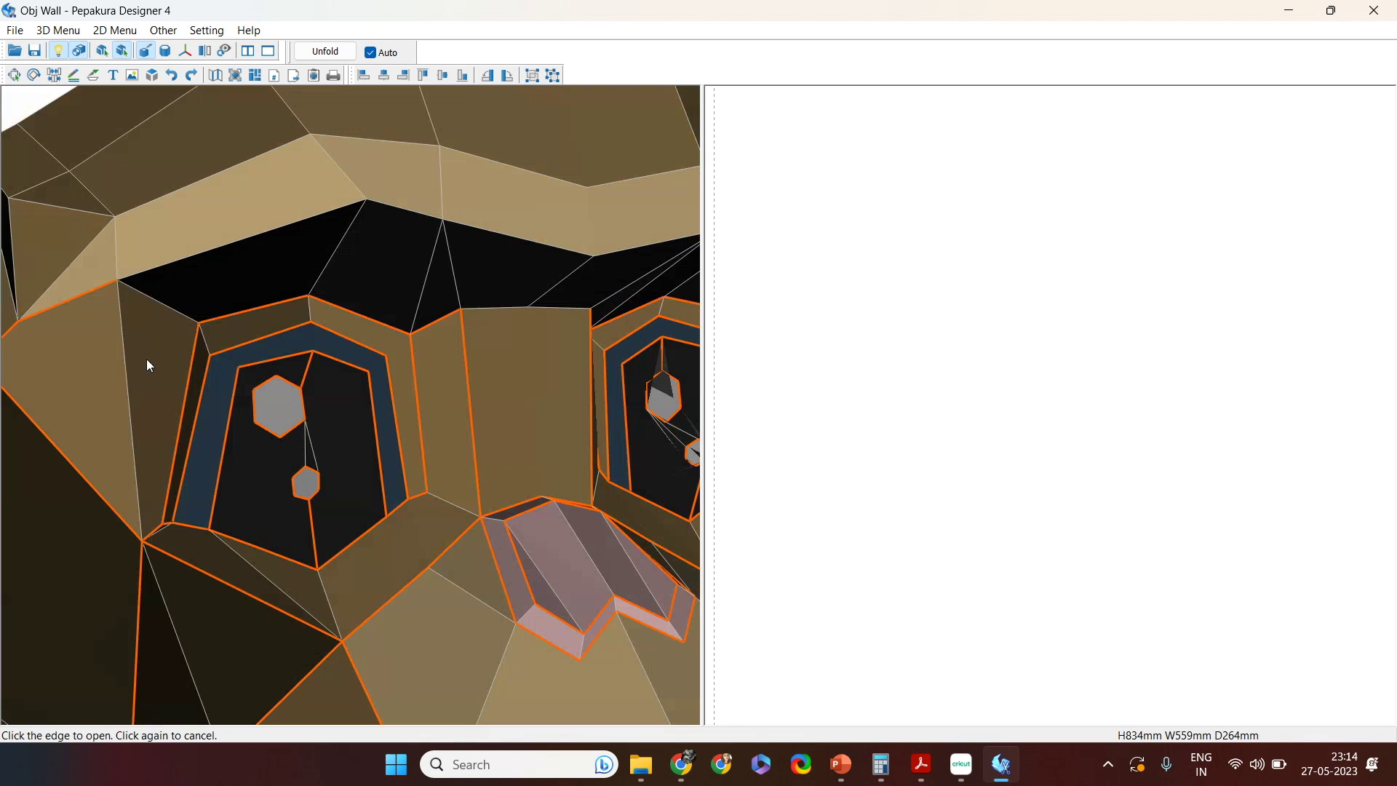
{"action": "left_click", "coordinate": [176, 313]}
Step: Unfold the model again and examine the brown strip under the first eye in the layout
{"action": "left_click", "coordinate": [329, 52]}
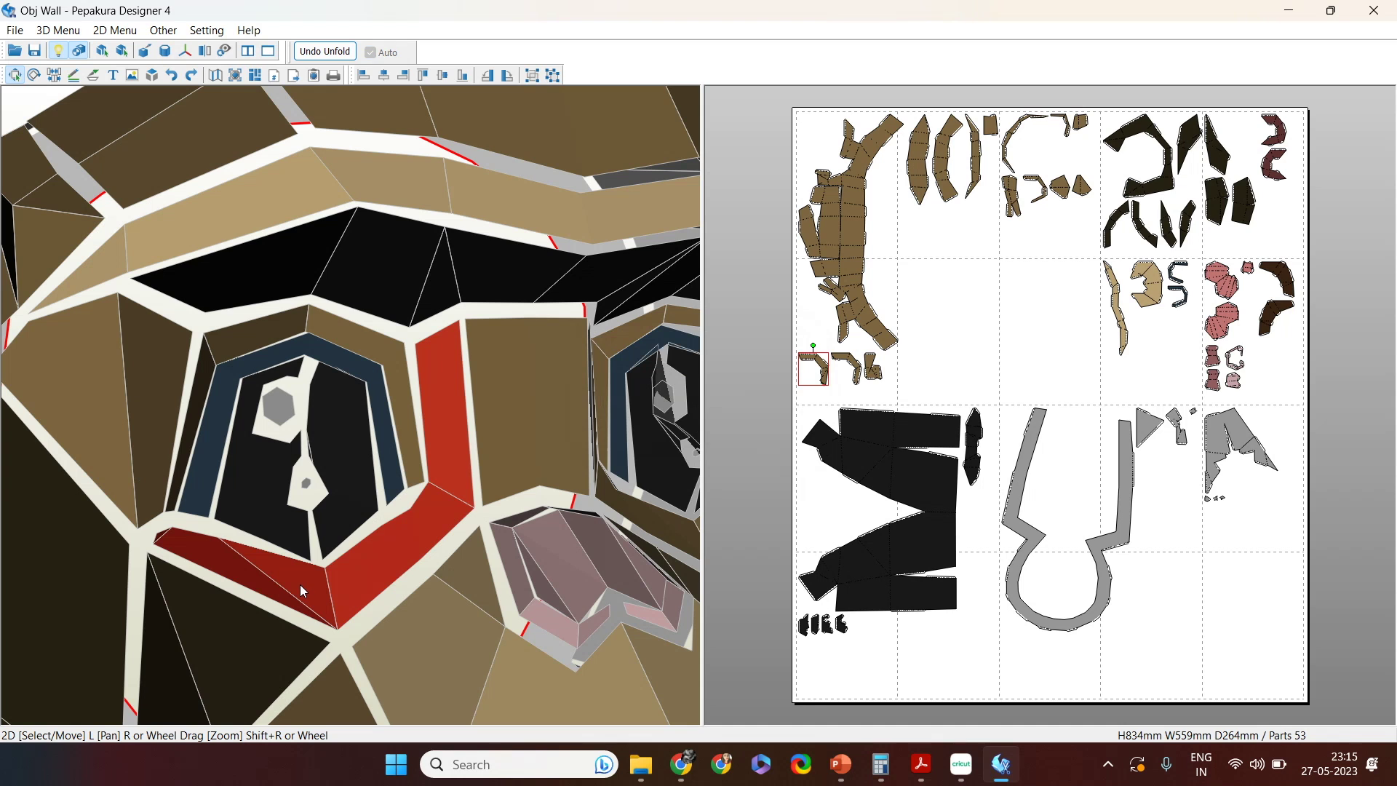
{"action": "scroll", "coordinate": [796, 547], "scroll_direction": "up", "scroll_amount": 2}
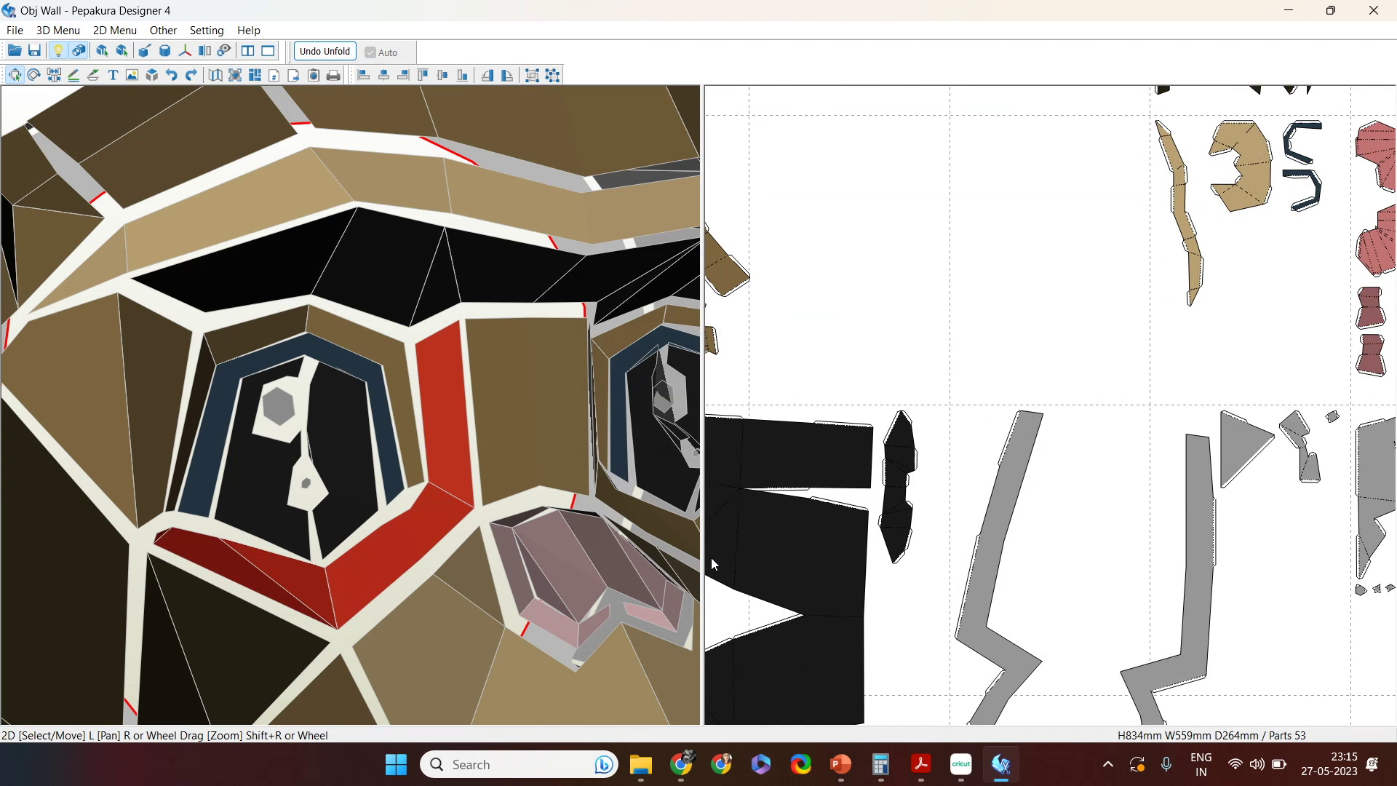
{"action": "scroll", "coordinate": [800, 473], "scroll_direction": "down", "scroll_amount": 2}
{"action": "scroll", "coordinate": [762, 439], "scroll_direction": "up", "scroll_amount": 4}
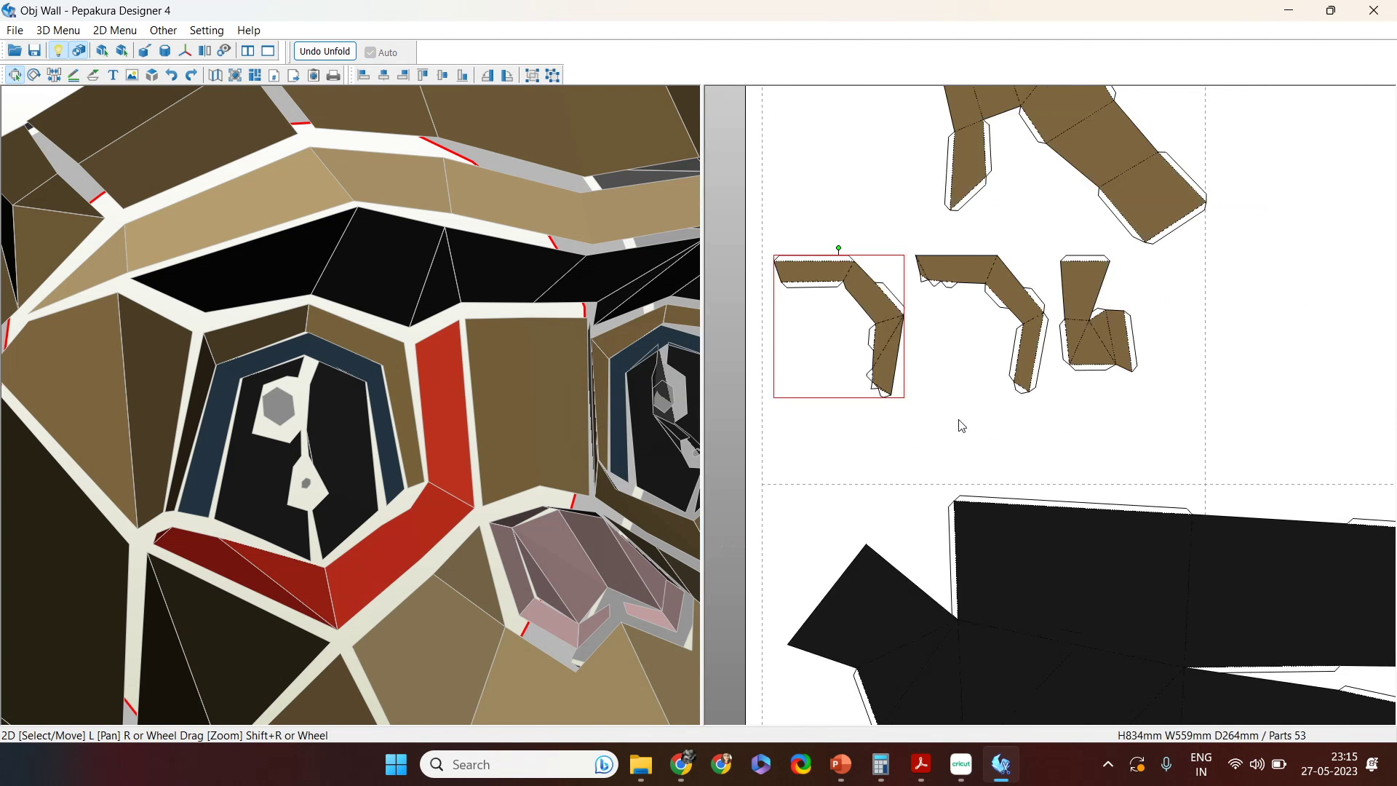
{"action": "scroll", "coordinate": [962, 426], "scroll_direction": "up", "scroll_amount": 2}
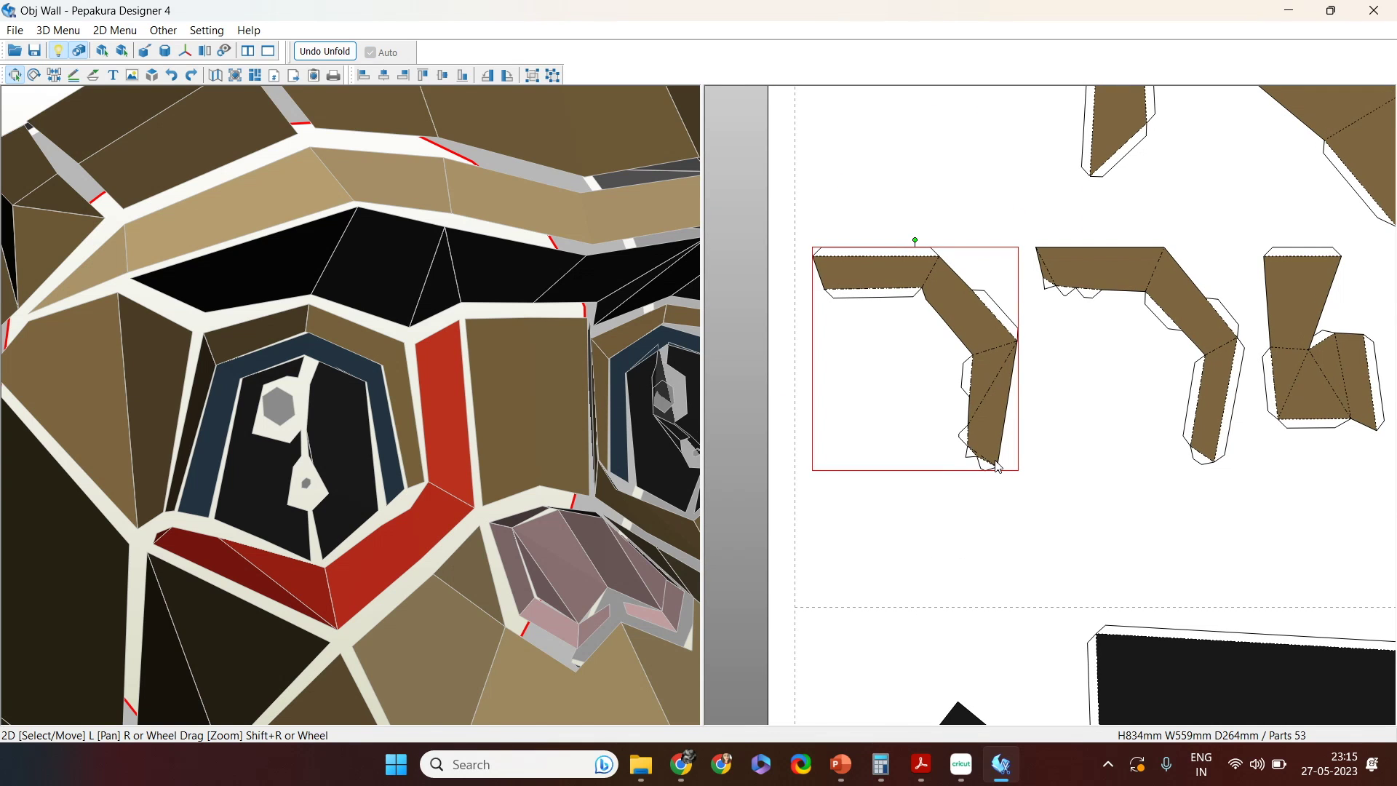
{"action": "scroll", "coordinate": [998, 467], "scroll_direction": "up", "scroll_amount": 3}
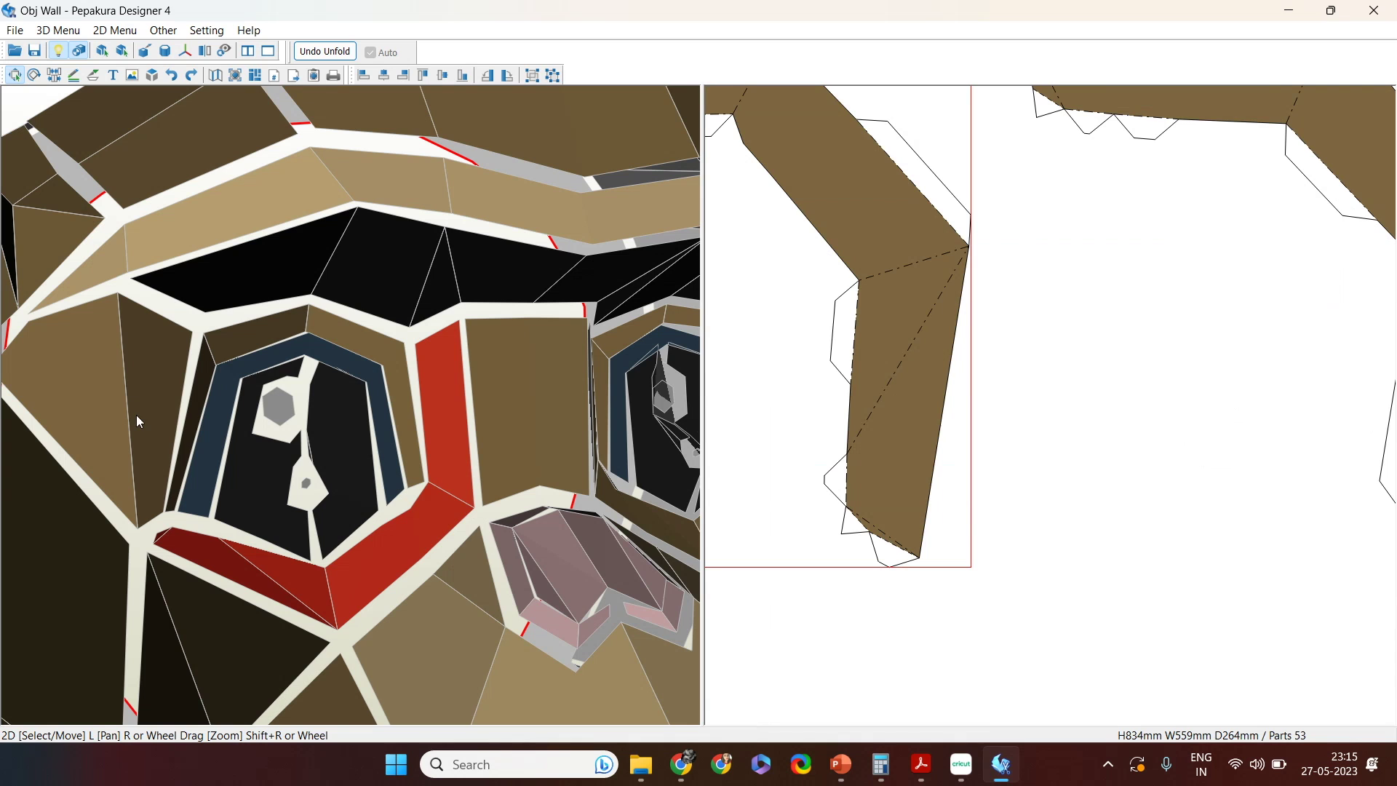
Step: Locate the temple, brown eye rim and nose-bridge pieces in the layout
{"action": "scroll", "coordinate": [852, 490], "scroll_direction": "down", "scroll_amount": 5}
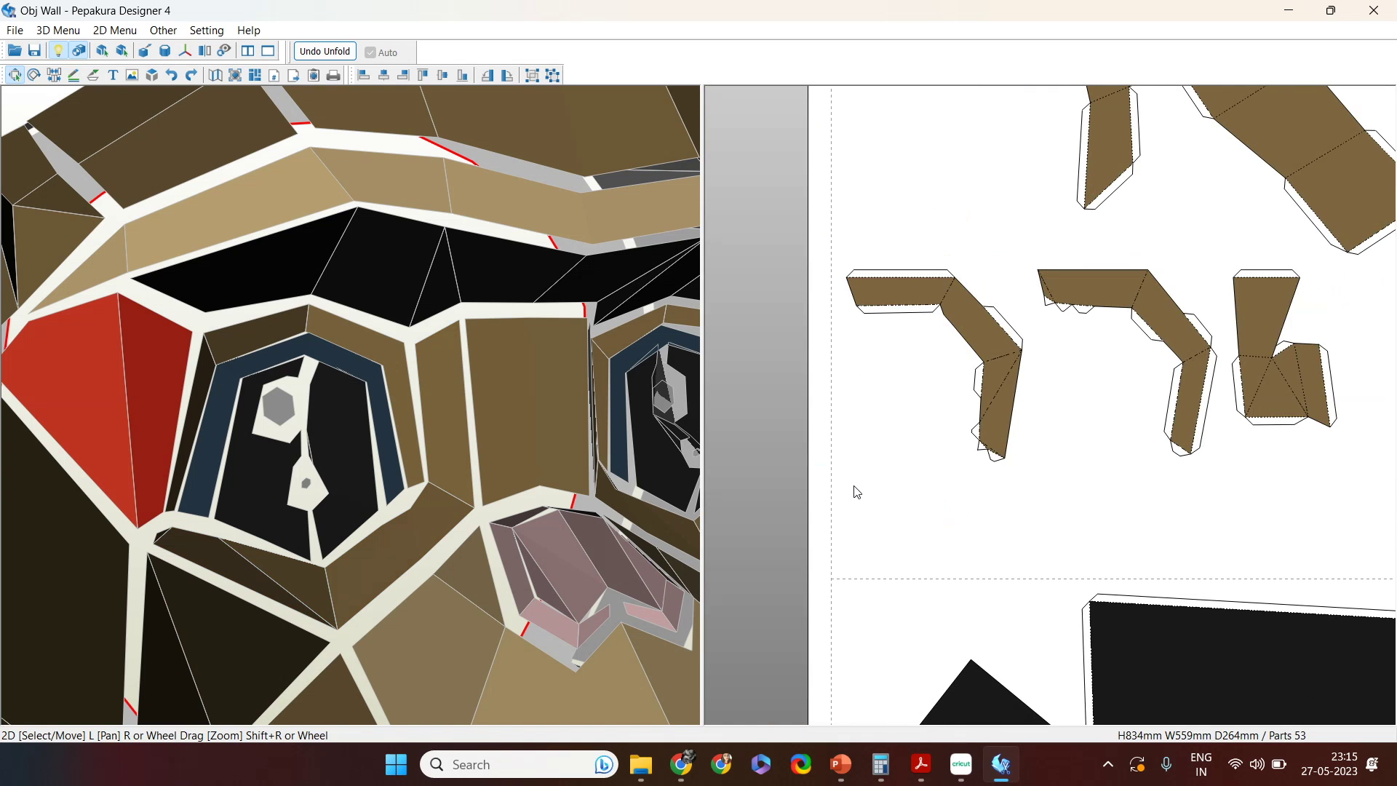
{"action": "scroll", "coordinate": [853, 486], "scroll_direction": "up", "scroll_amount": 5}
{"action": "scroll", "coordinate": [965, 630], "scroll_direction": "down", "scroll_amount": 5}
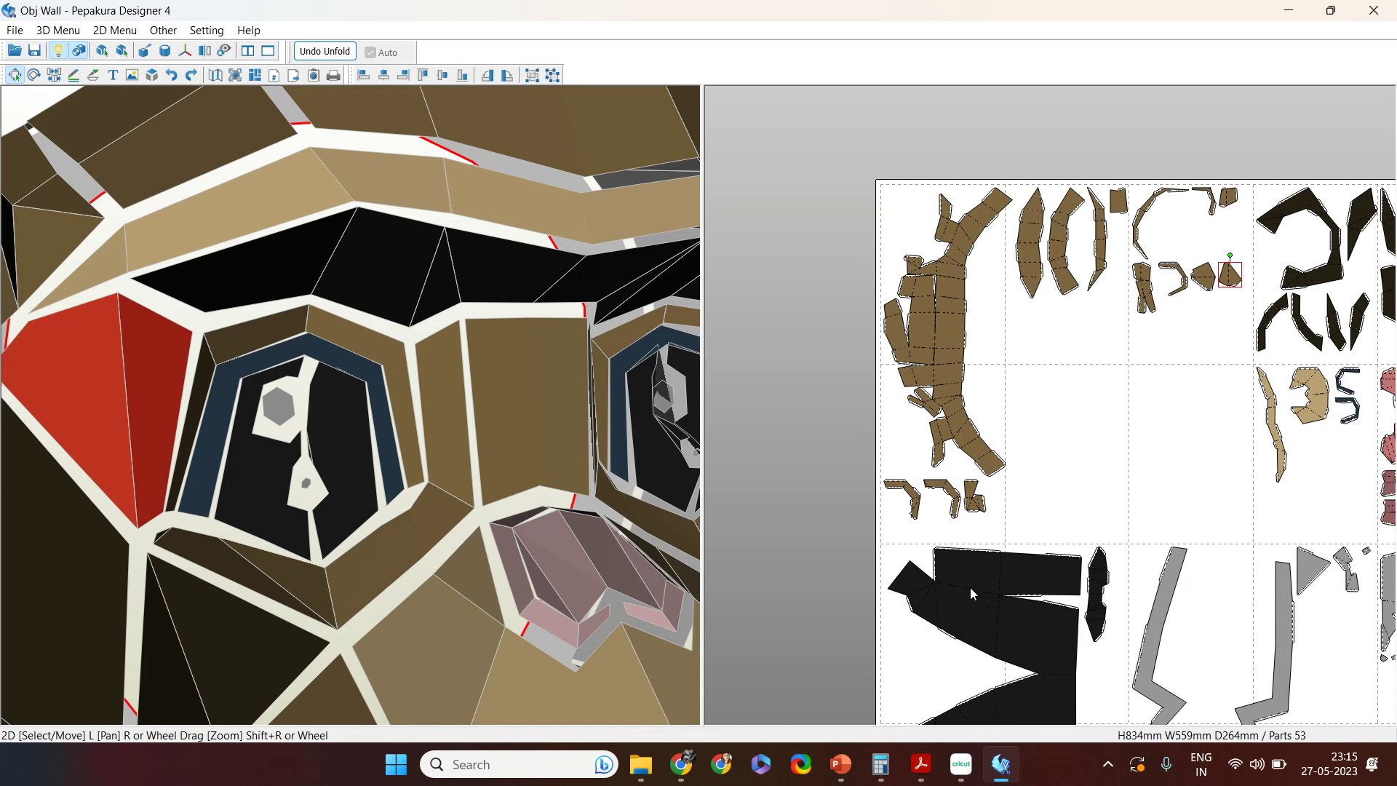
{"action": "scroll", "coordinate": [1038, 405], "scroll_direction": "up", "scroll_amount": 5}
{"action": "right_click_drag", "start_coordinate": [1098, 343], "coordinate": [1038, 468]}
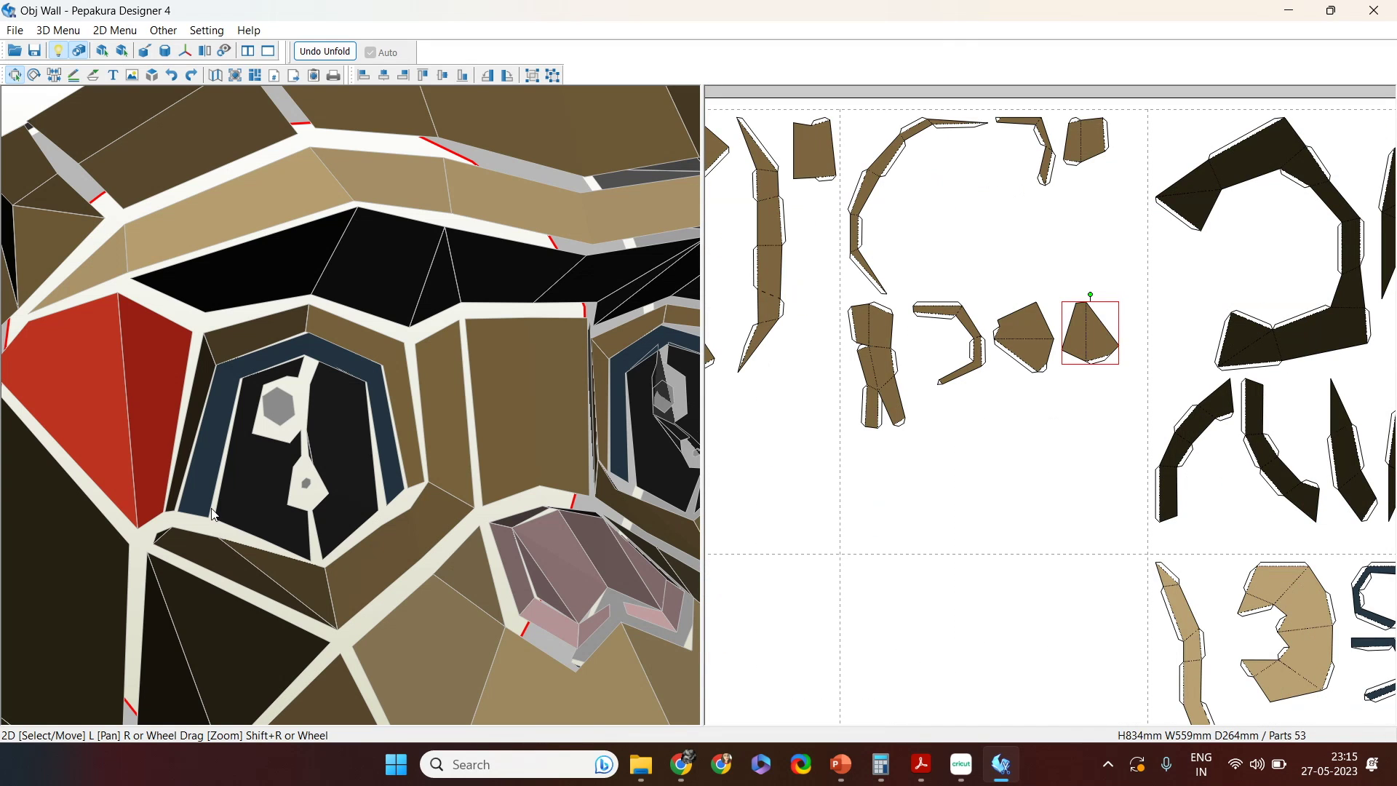
{"action": "left_click", "coordinate": [235, 348]}
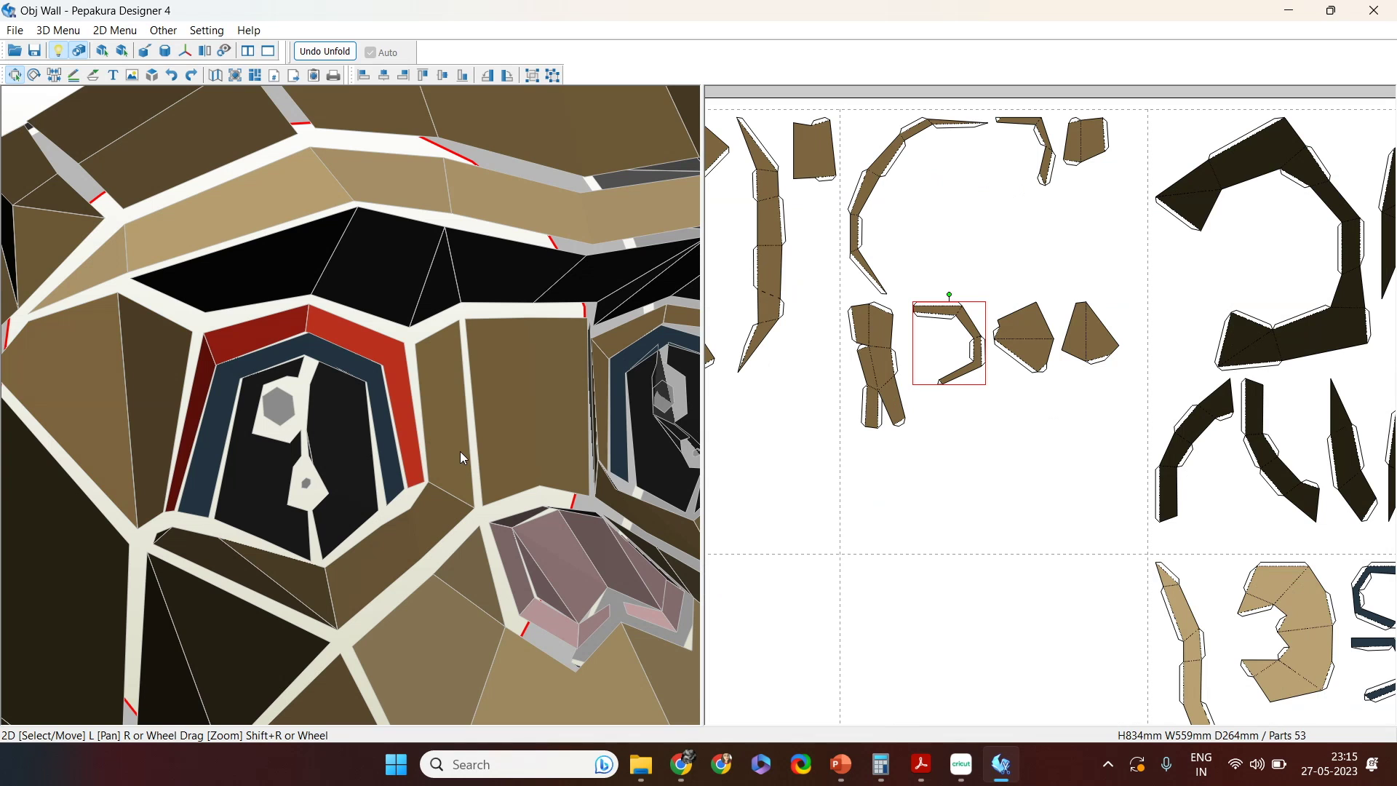
{"action": "left_click", "coordinate": [511, 423]}
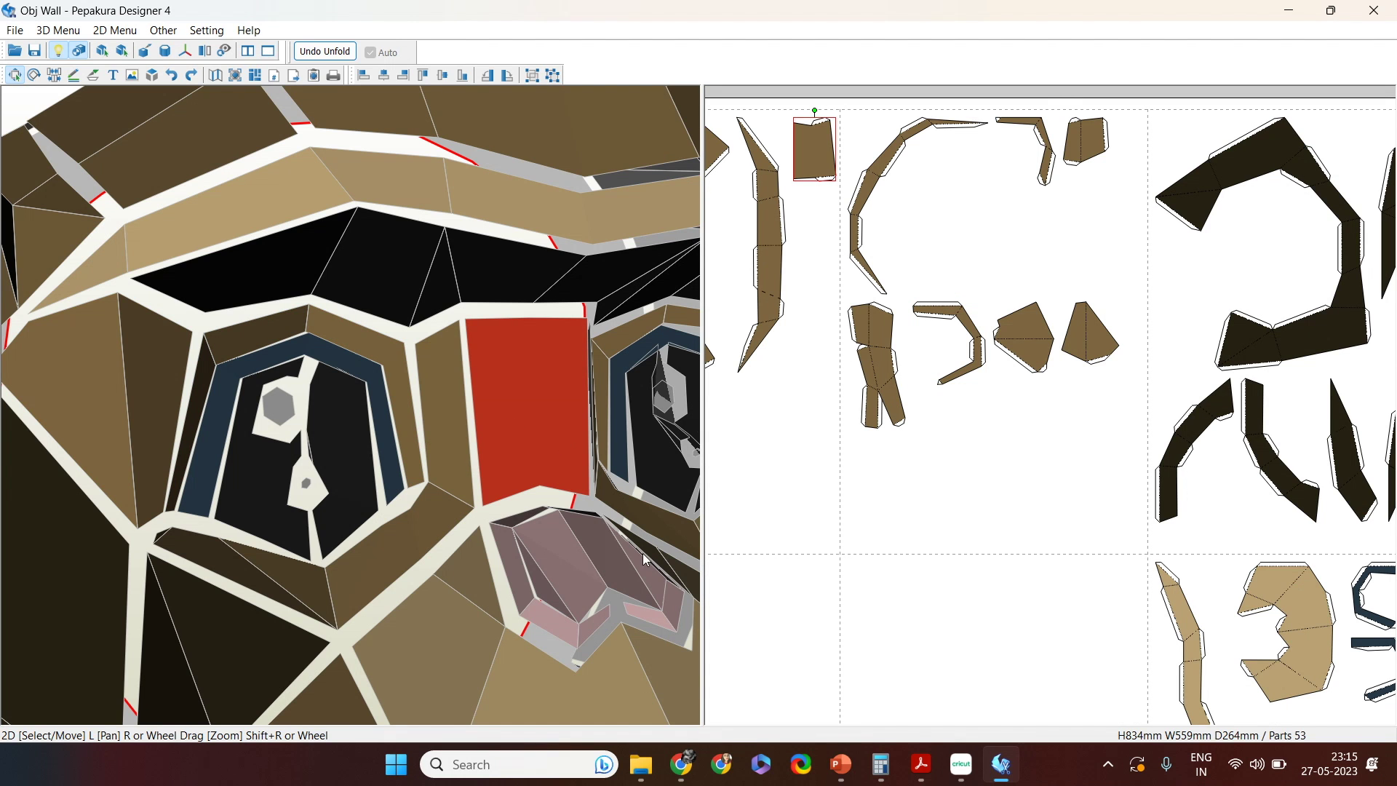
Step: Examine the nose-bridge piece and the other brown head pieces on the face and in the part layout
{"action": "scroll", "coordinate": [649, 545], "scroll_direction": "down", "scroll_amount": 5}
{"action": "scroll", "coordinate": [579, 588], "scroll_direction": "up", "scroll_amount": 2}
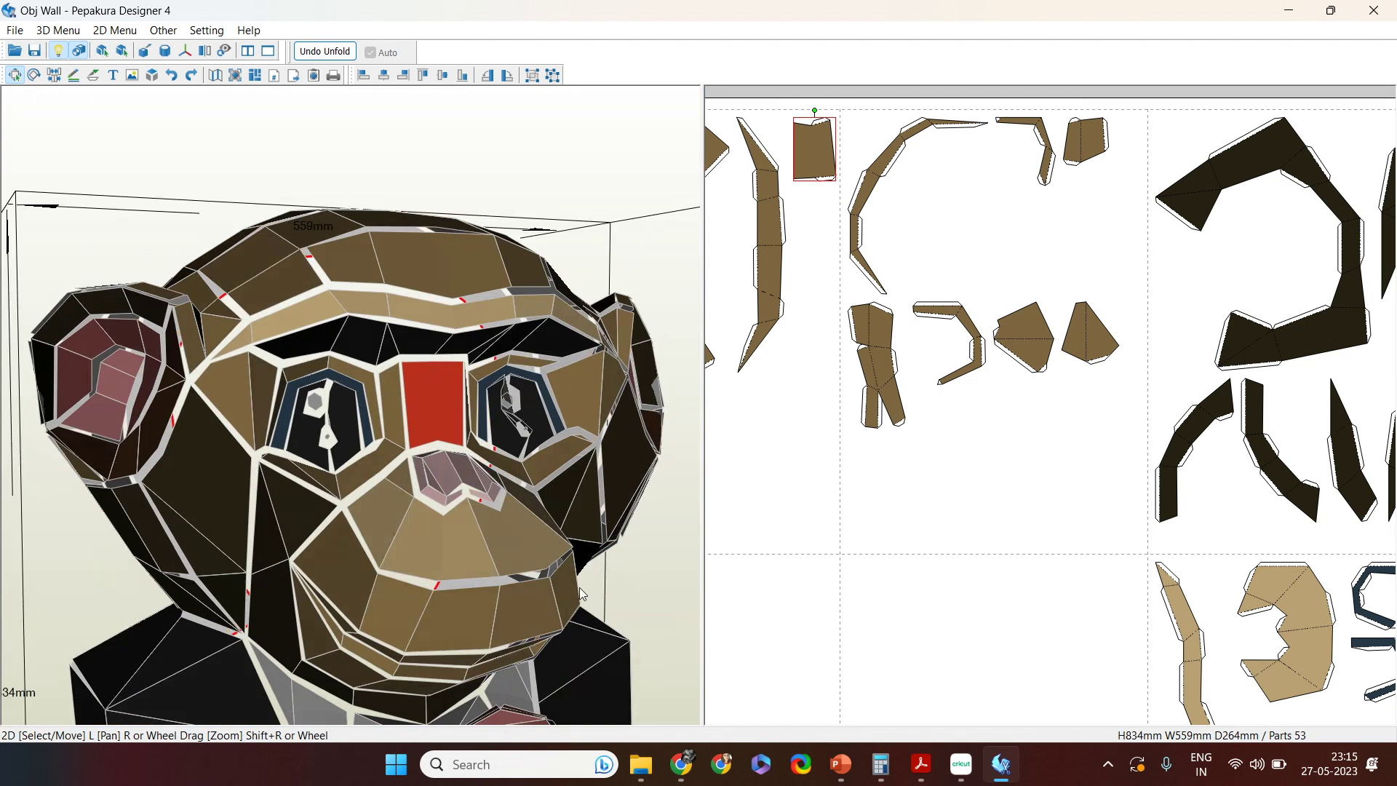
{"action": "scroll", "coordinate": [562, 591], "scroll_direction": "down", "scroll_amount": 1}
{"action": "scroll", "coordinate": [945, 496], "scroll_direction": "down", "scroll_amount": 3}
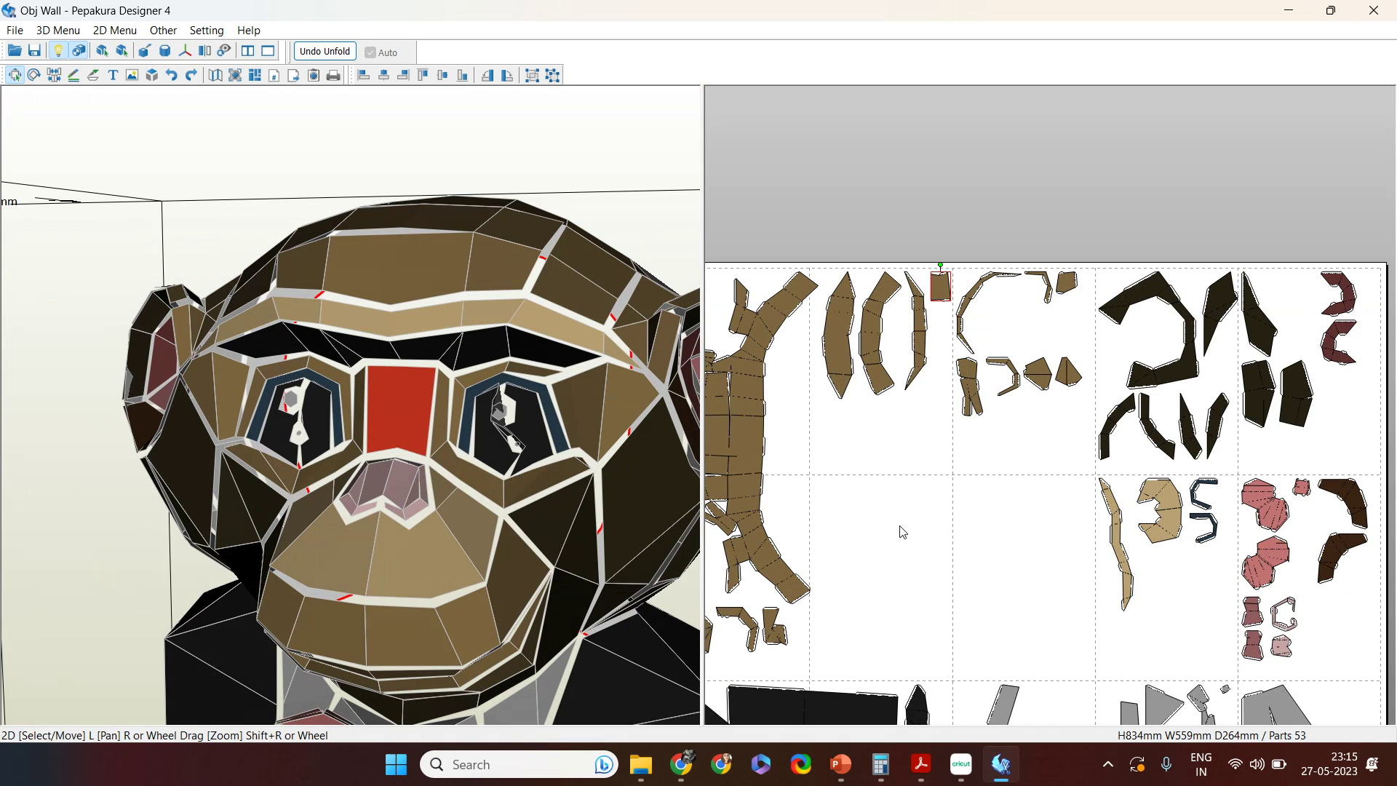
{"action": "scroll", "coordinate": [1078, 444], "scroll_direction": "up", "scroll_amount": 2}
{"action": "scroll", "coordinate": [1077, 445], "scroll_direction": "down", "scroll_amount": 1}
{"action": "scroll", "coordinate": [1063, 318], "scroll_direction": "up", "scroll_amount": 3}
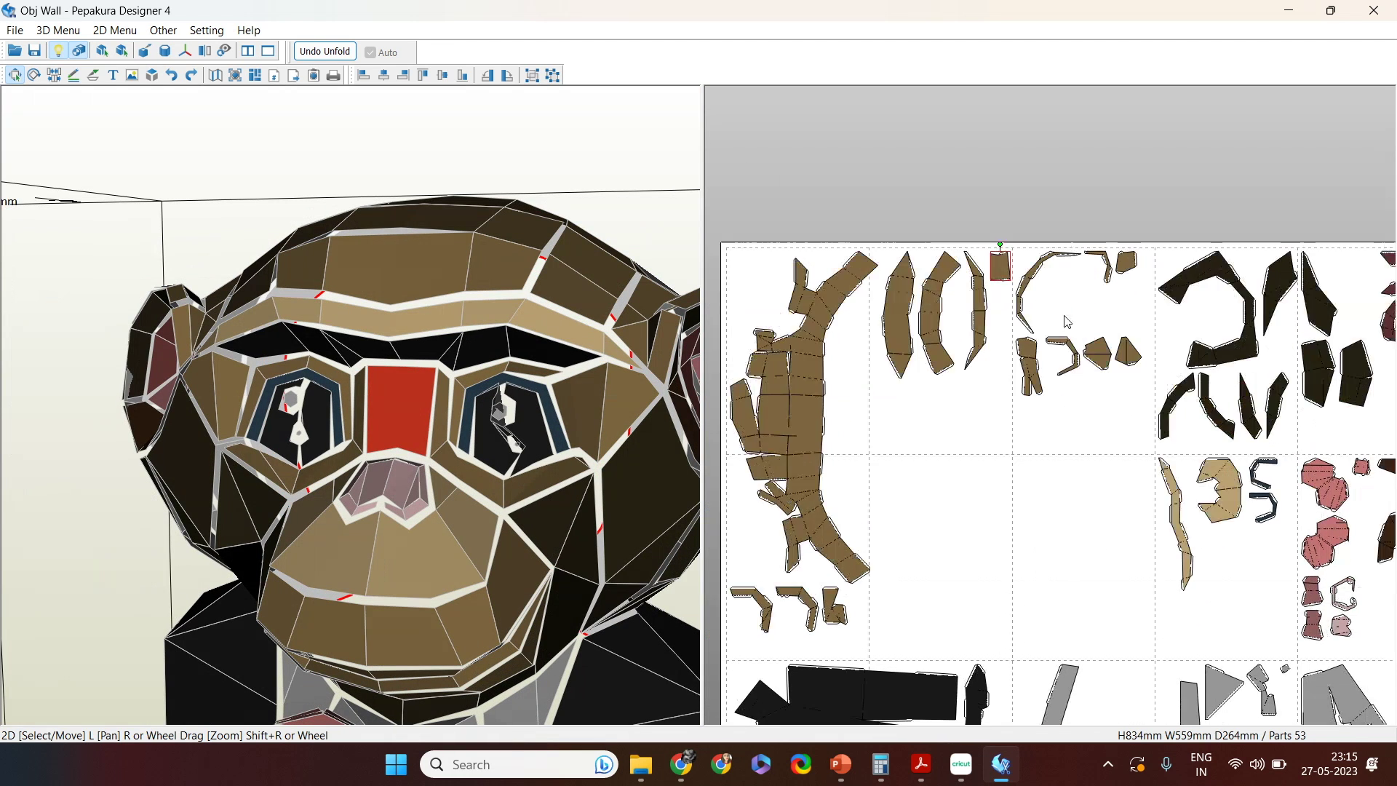
{"action": "middle_click_drag", "start_coordinate": [941, 210], "coordinate": [960, 377]}
{"action": "scroll", "coordinate": [961, 378], "scroll_direction": "up", "scroll_amount": 3}
{"action": "scroll", "coordinate": [960, 378], "scroll_direction": "down", "scroll_amount": 3}
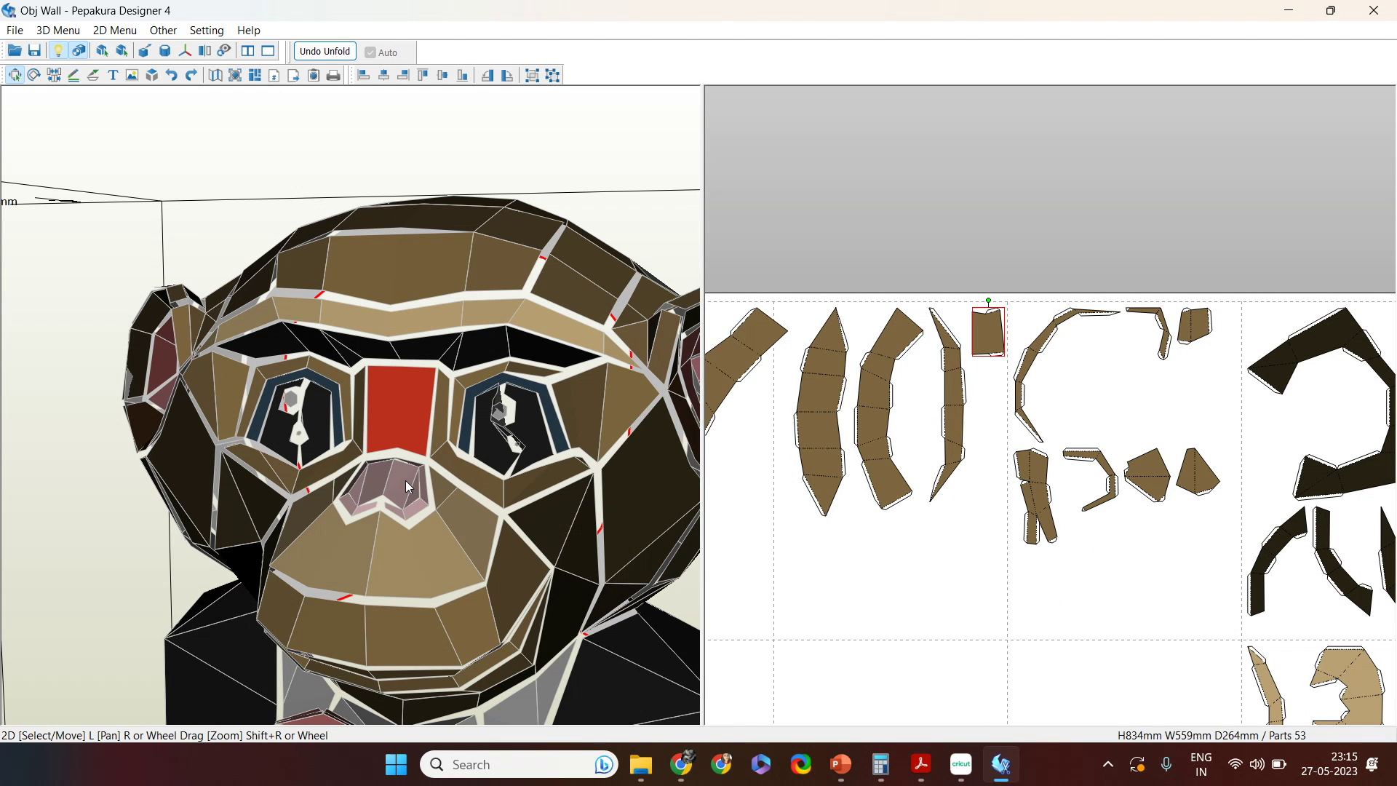
{"action": "scroll", "coordinate": [403, 484], "scroll_direction": "down", "scroll_amount": 5}
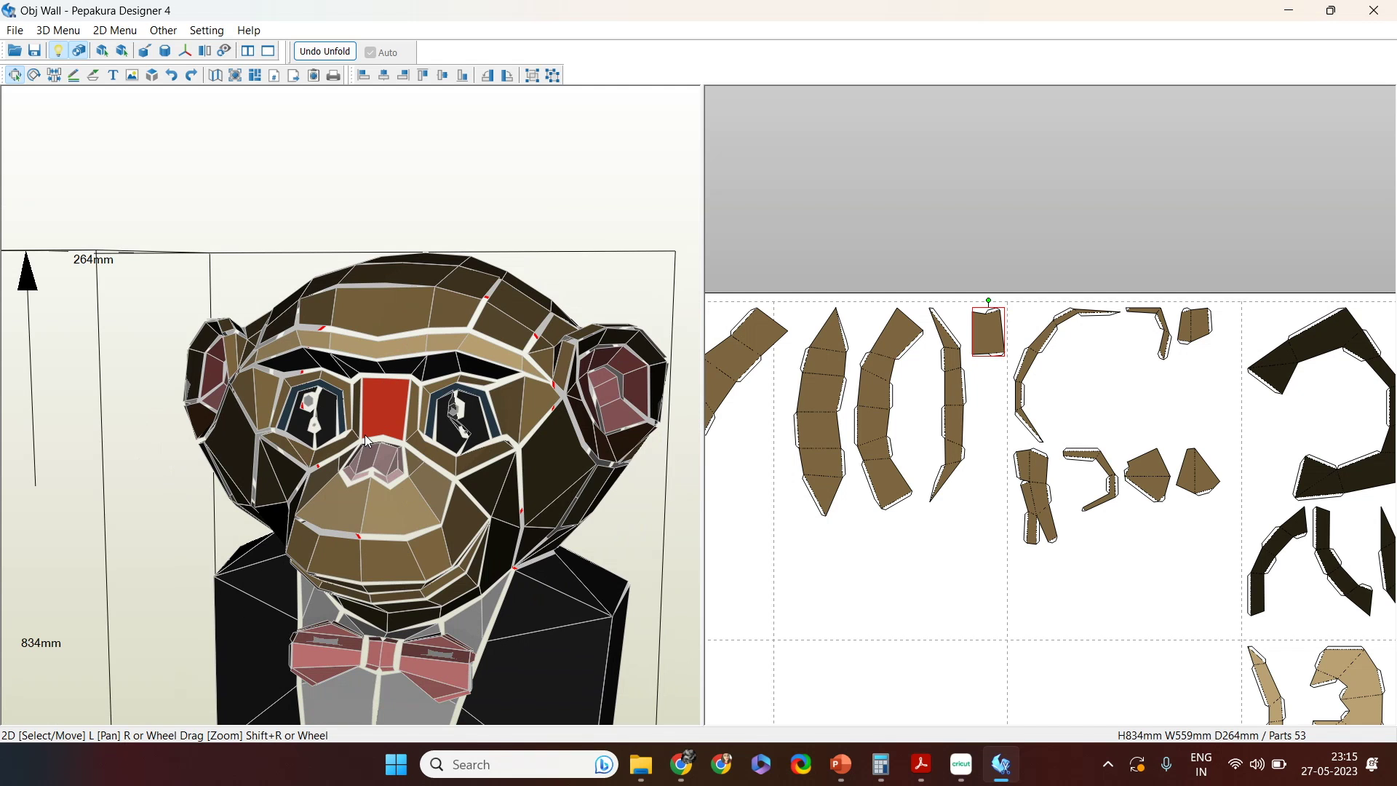
{"action": "left_click_drag", "start_coordinate": [365, 434], "coordinate": [383, 417]}
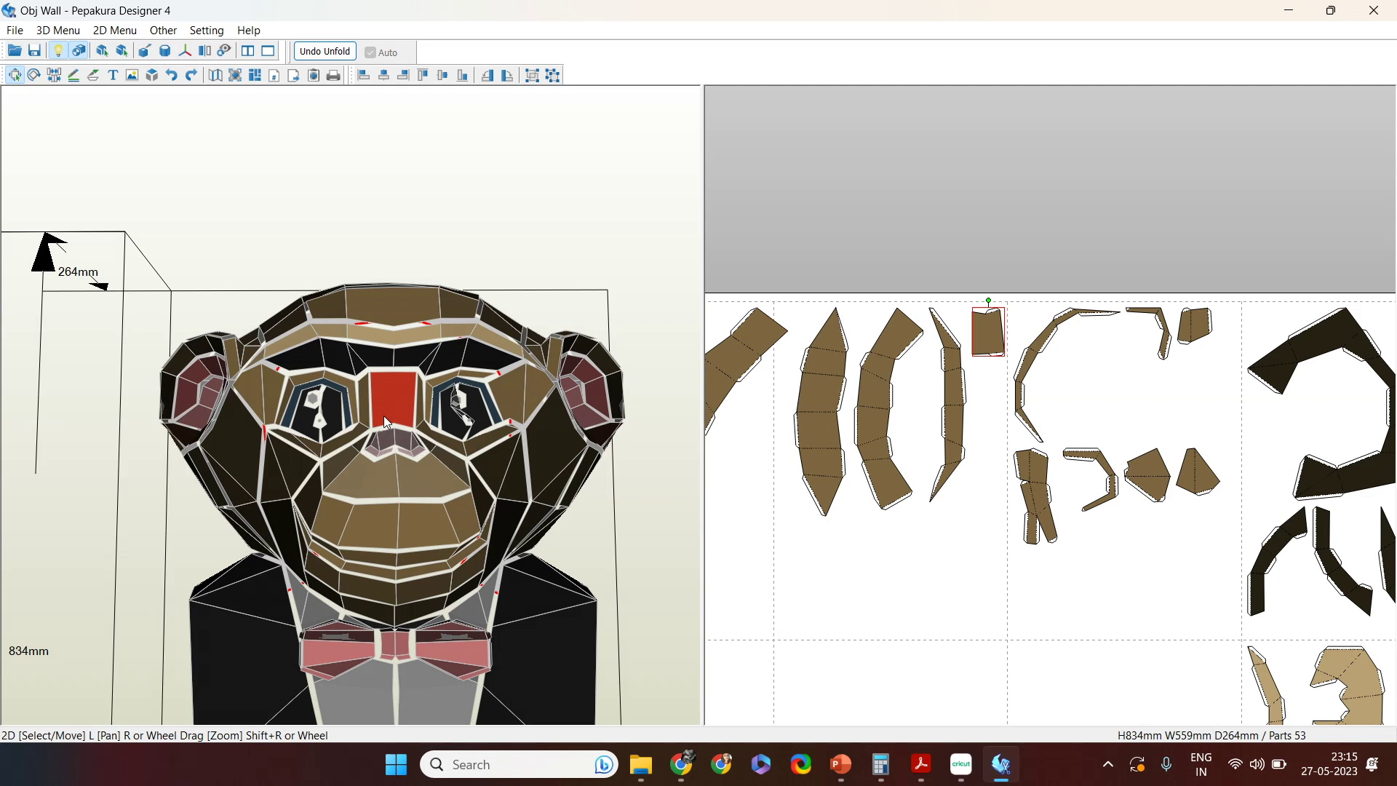
{"action": "scroll", "coordinate": [342, 334], "scroll_direction": "up", "scroll_amount": 5}
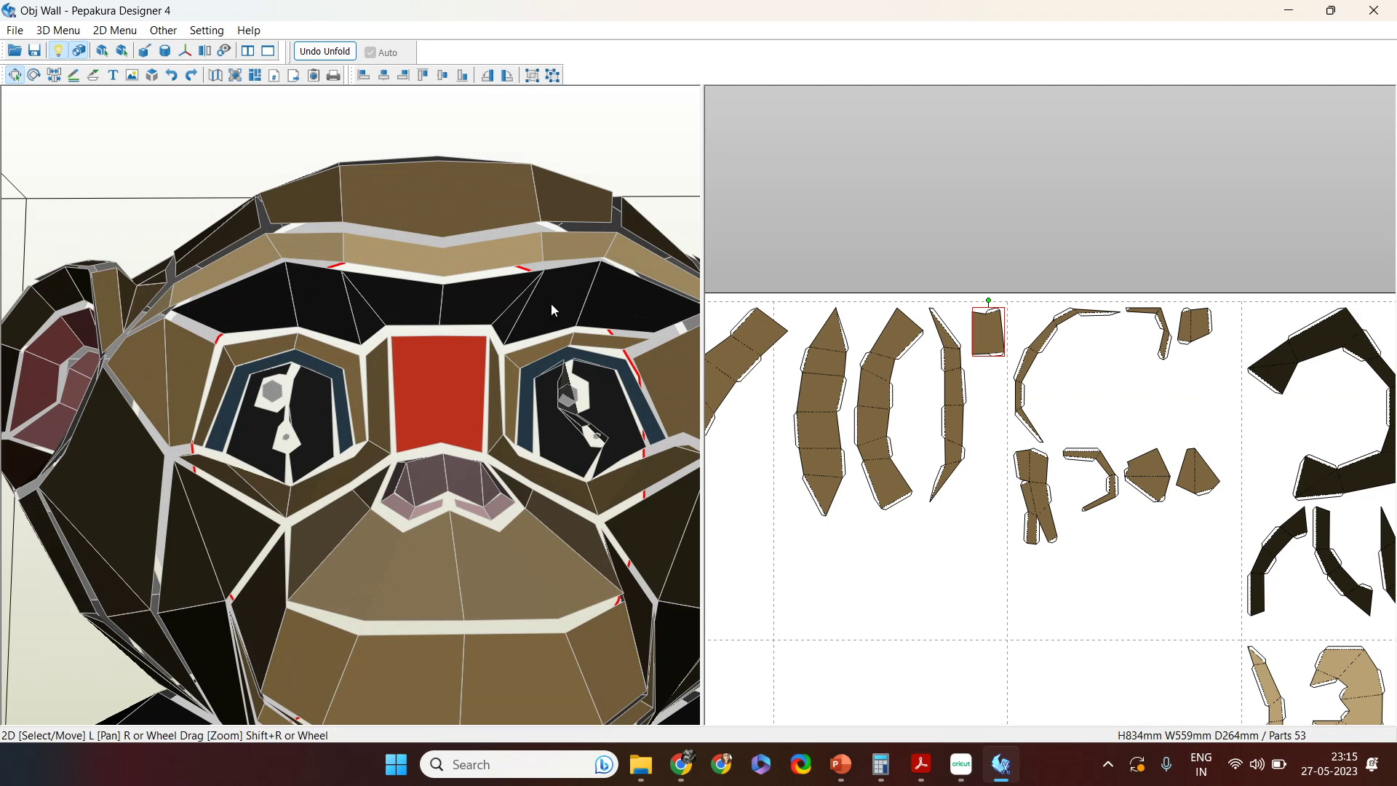
Step: Undo the unfolding with the option to apply open edge info to the 3D model turned off
{"action": "left_click", "coordinate": [325, 51]}
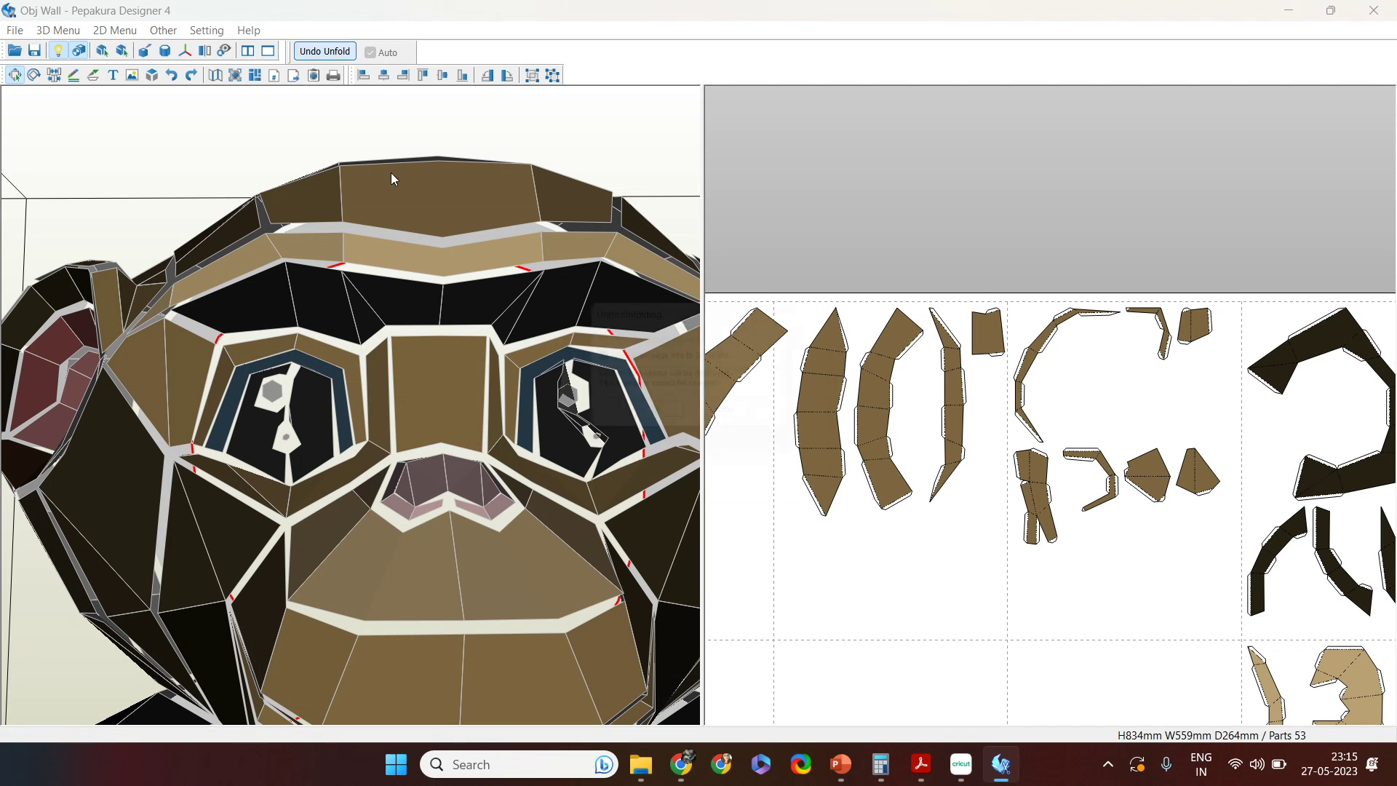
{"action": "left_click", "coordinate": [596, 357]}
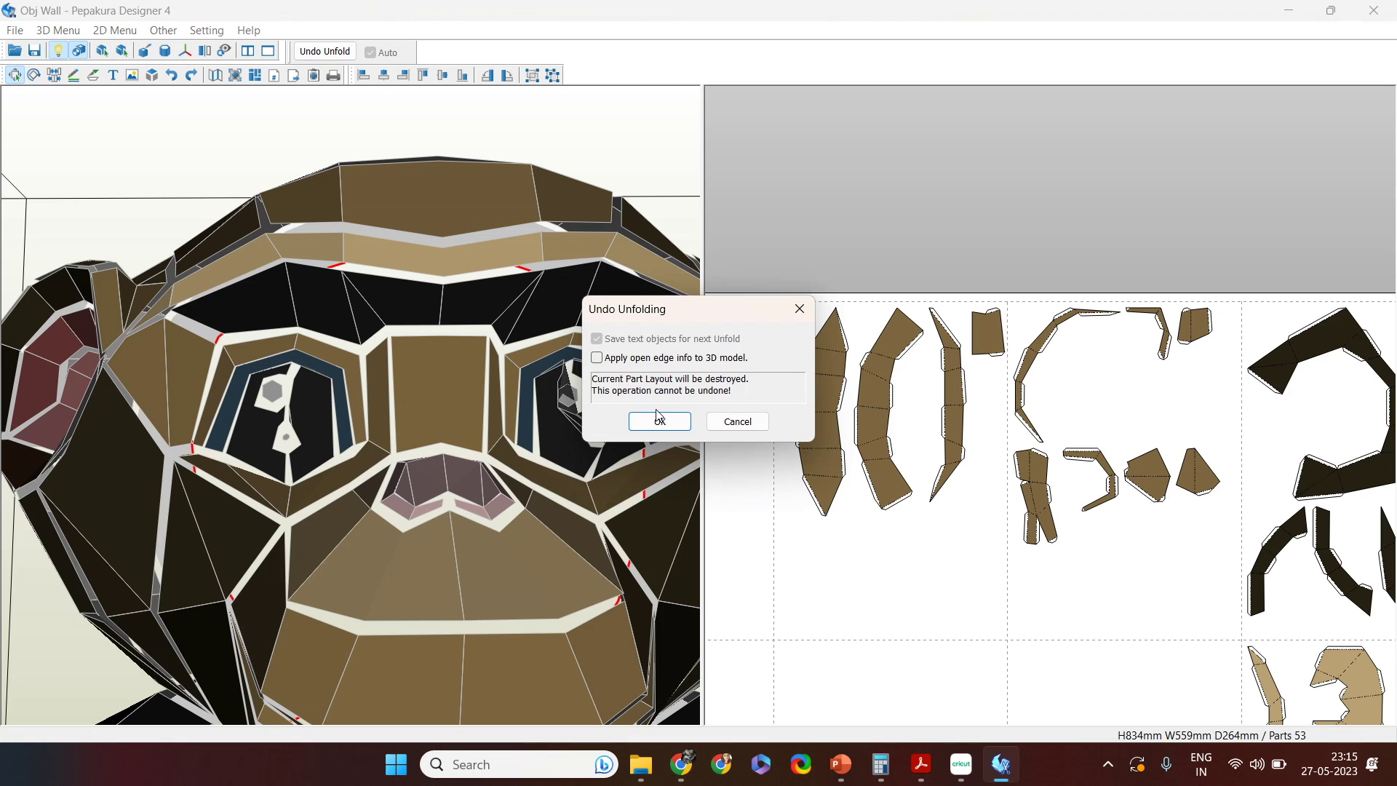
{"action": "left_click", "coordinate": [659, 421]}
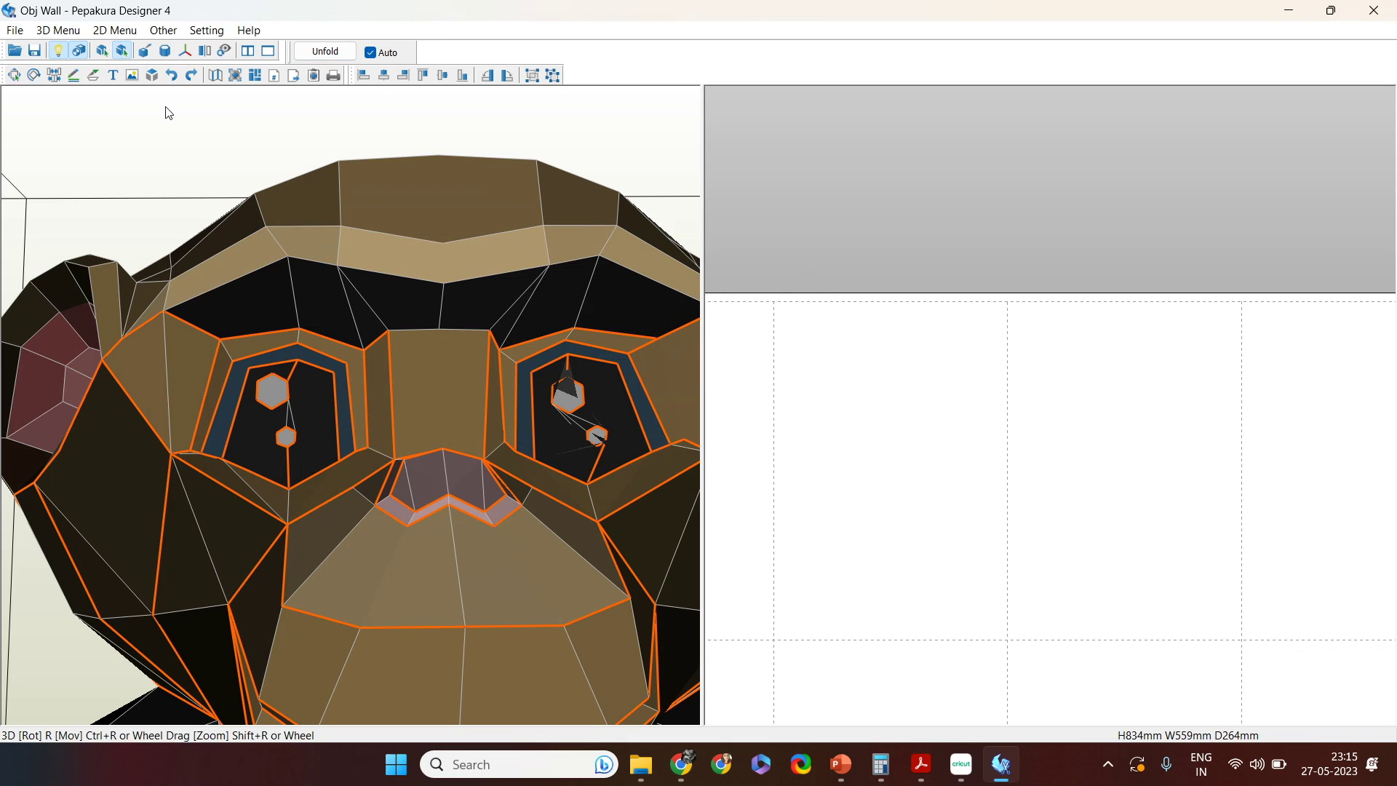
Step: Open the edges between the tan brow band and the black brow area across the face
{"action": "left_click", "coordinate": [145, 50]}
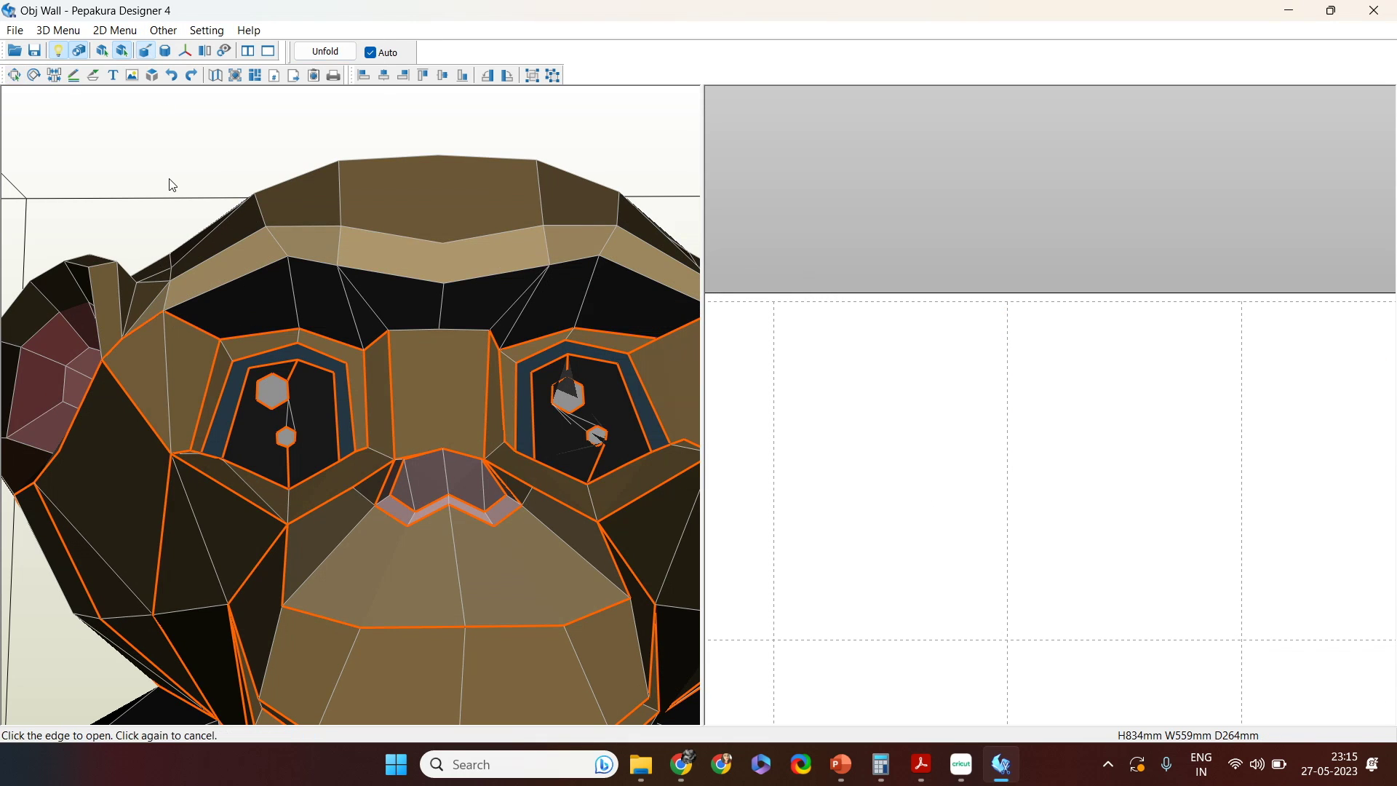
{"action": "left_click", "coordinate": [234, 276]}
{"action": "left_click", "coordinate": [387, 274]}
{"action": "left_click", "coordinate": [572, 269]}
{"action": "scroll", "coordinate": [569, 405], "scroll_direction": "down", "scroll_amount": 3}
{"action": "mouse_move", "coordinate": [593, 384]}
{"action": "right_mouse_down"}
{"action": "mouse_move", "coordinate": [586, 396]}
{"action": "mouse_move", "coordinate": [606, 403]}
{"action": "right_mouse_up"}
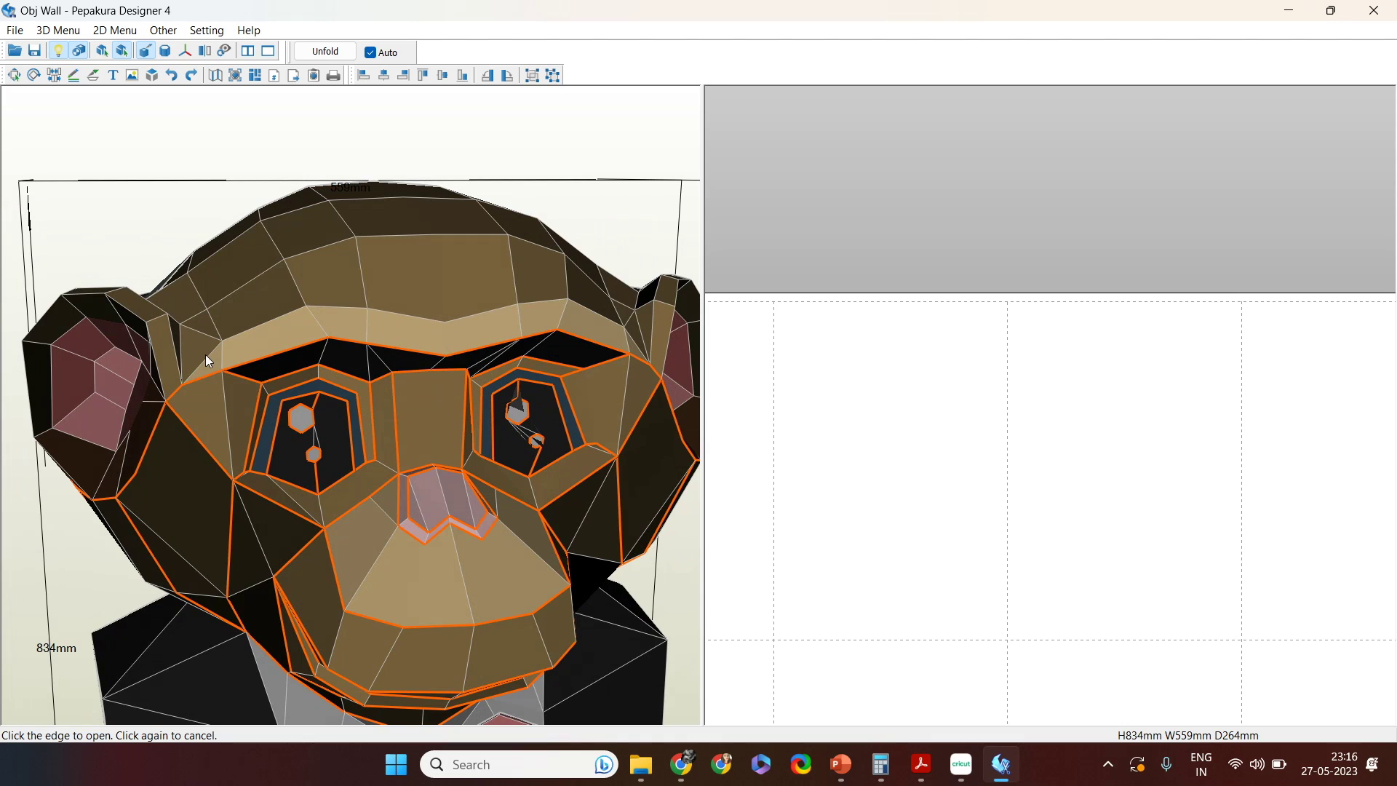
Step: Open the upper edges of the tan brow band and the first forehead seam above it, from ear to ear
{"action": "left_click", "coordinate": [329, 312]}
{"action": "left_click", "coordinate": [465, 316]}
{"action": "left_click", "coordinate": [533, 300]}
{"action": "left_click", "coordinate": [635, 347]}
{"action": "mouse_move", "coordinate": [605, 366]}
{"action": "right_mouse_down"}
{"action": "mouse_move", "coordinate": [583, 377]}
{"action": "mouse_move", "coordinate": [595, 376]}
{"action": "right_mouse_up"}
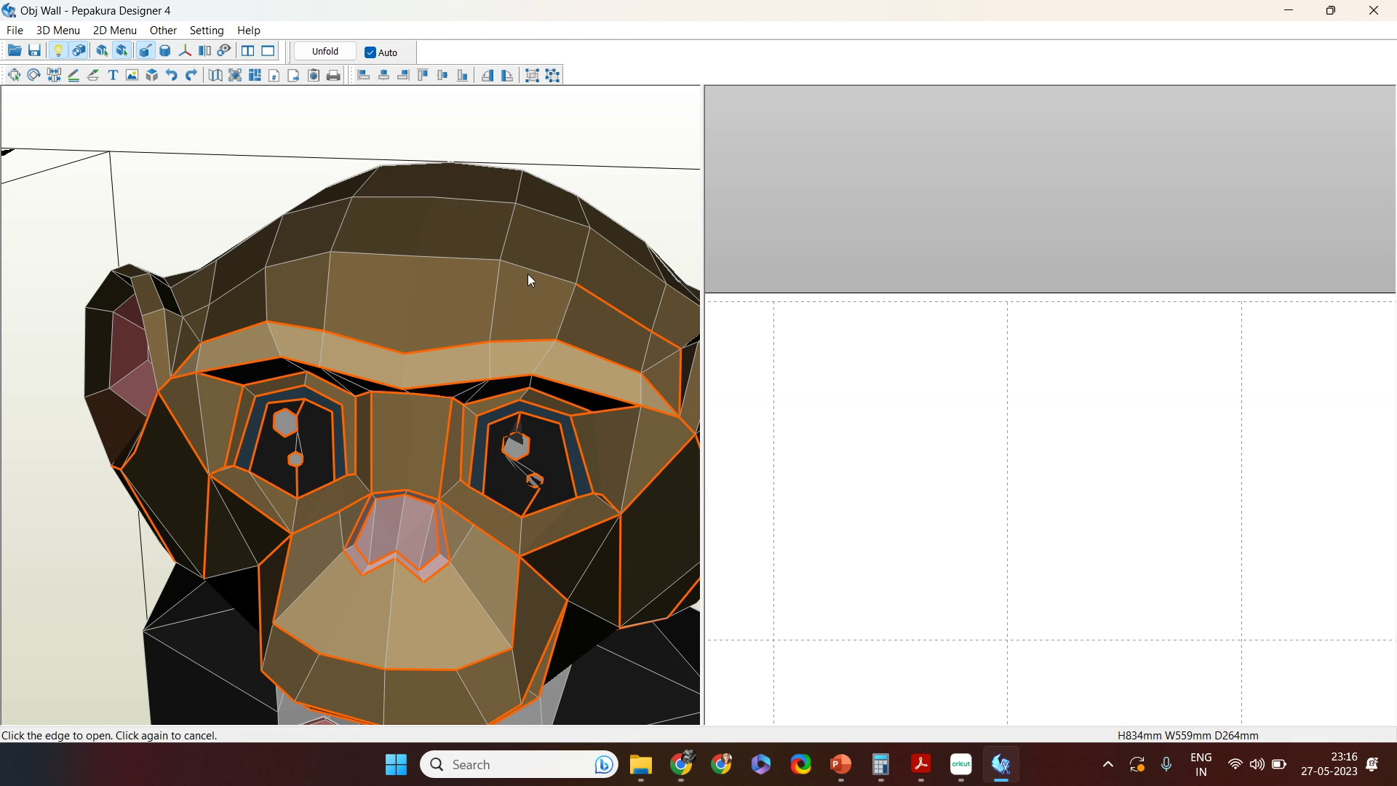
{"action": "left_click", "coordinate": [428, 258]}
Step: Open the second seam across the top of the head, running from ear to ear
{"action": "left_click_drag", "start_coordinate": [343, 304], "coordinate": [183, 379]}
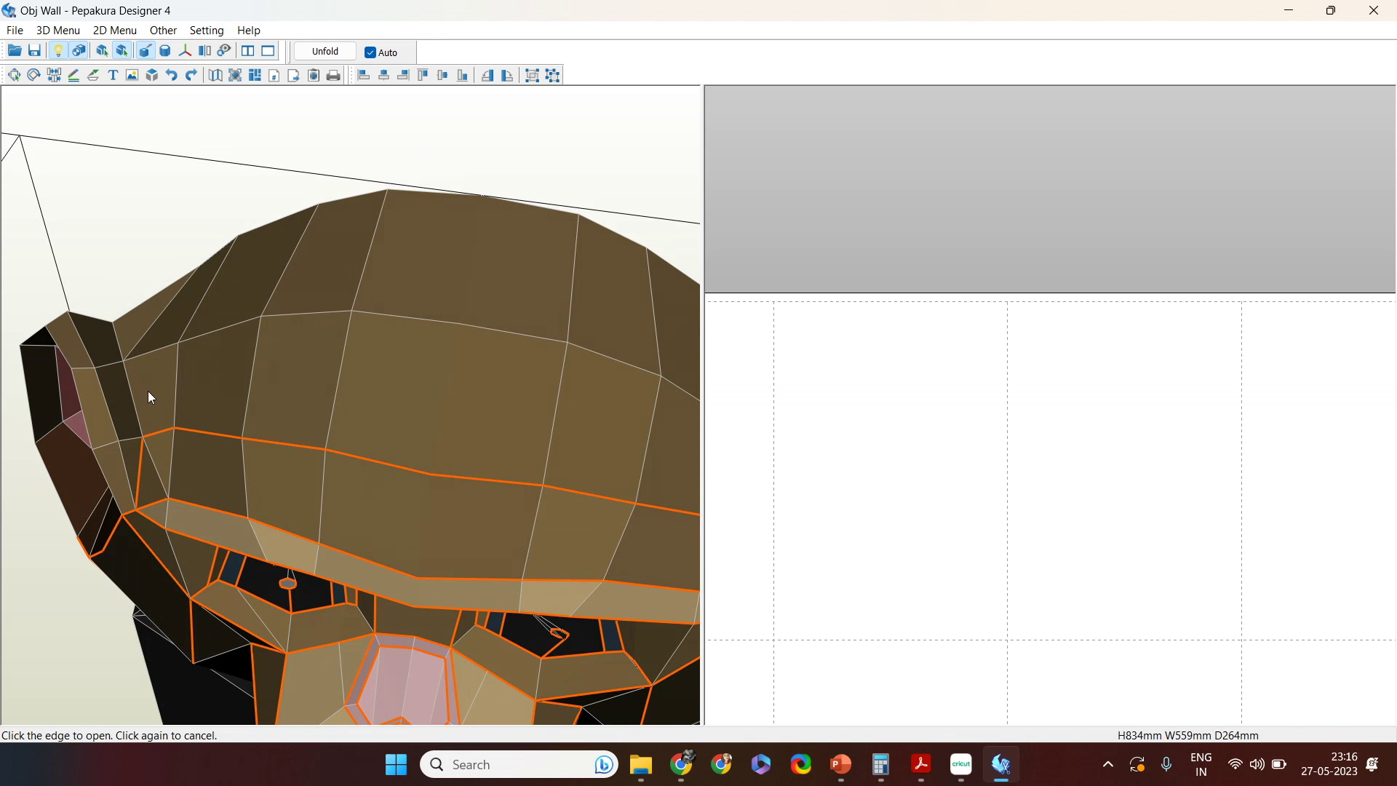
{"action": "left_click", "coordinate": [151, 353]}
{"action": "left_click", "coordinate": [209, 333]}
{"action": "left_click", "coordinate": [321, 314]}
{"action": "left_click", "coordinate": [396, 313]}
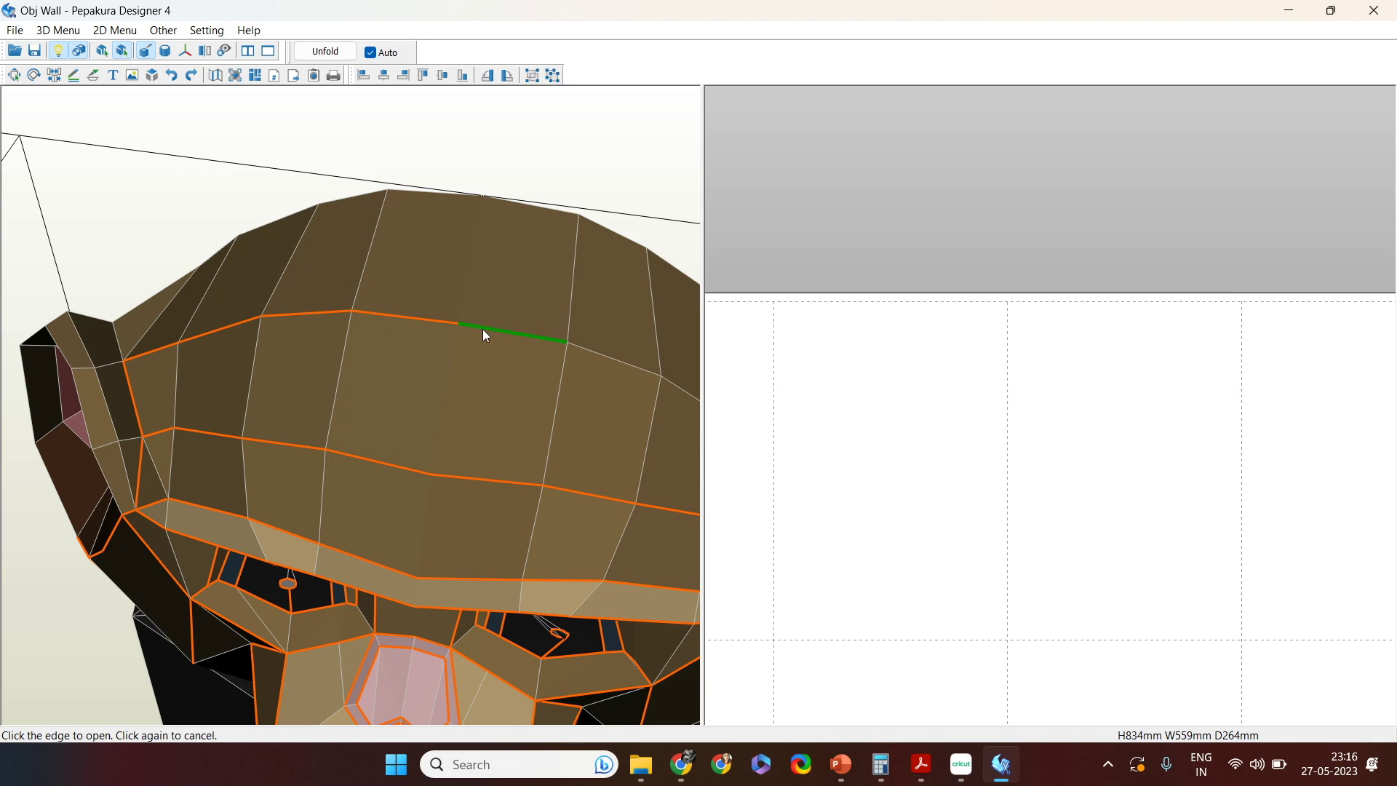
{"action": "left_click", "coordinate": [600, 356]}
{"action": "left_click_drag", "start_coordinate": [601, 361], "coordinate": [458, 368]}
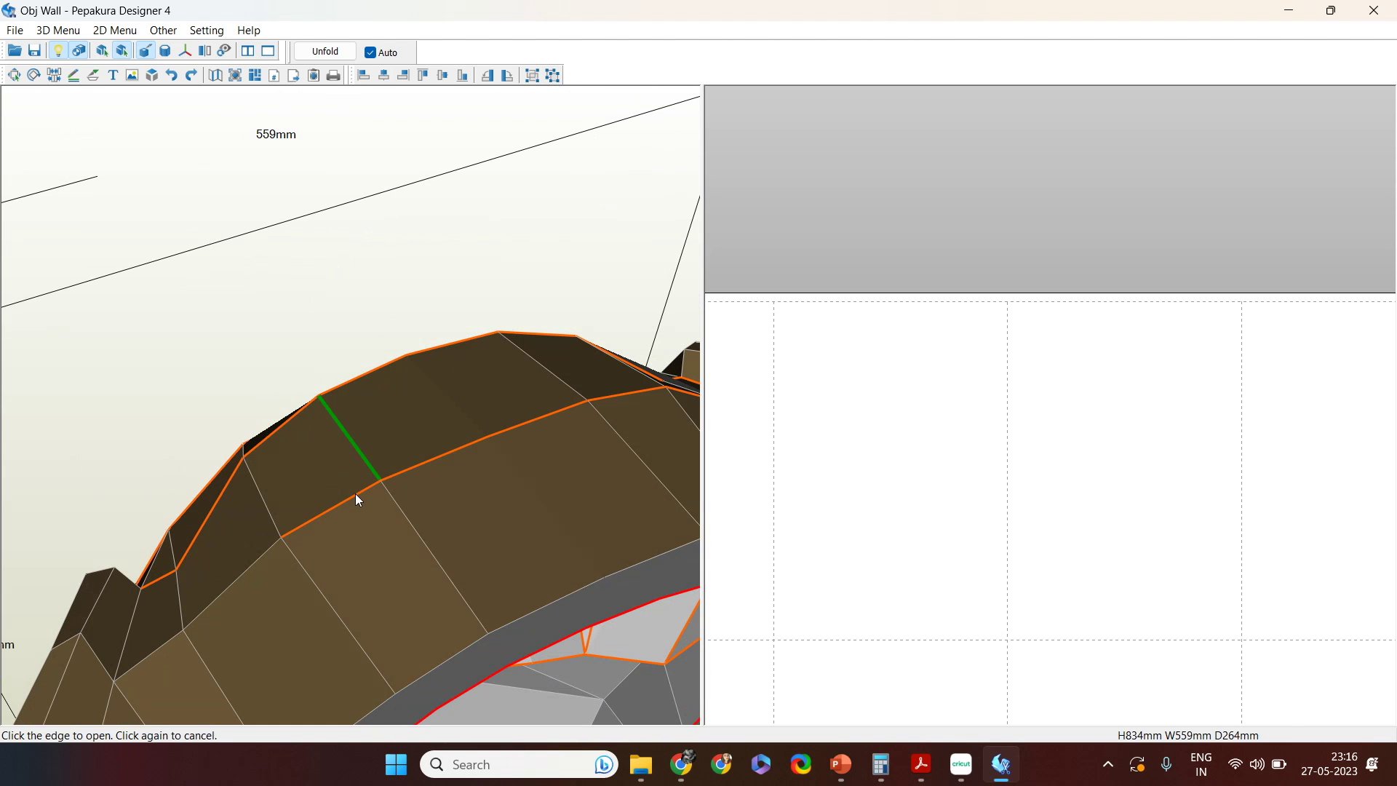
{"action": "left_click", "coordinate": [265, 552]}
{"action": "left_click_drag", "start_coordinate": [130, 635], "coordinate": [409, 624]}
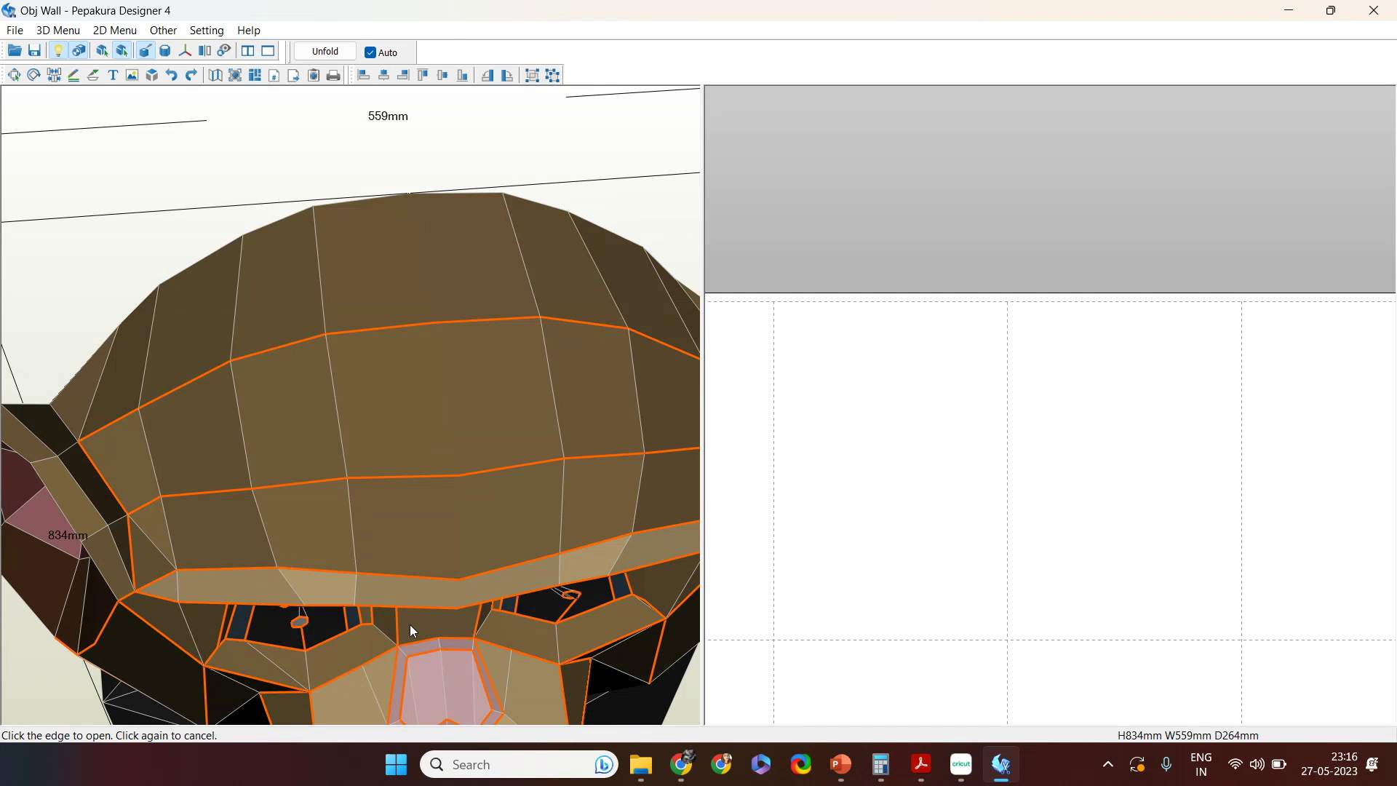
{"action": "right_click_drag", "start_coordinate": [409, 625], "coordinate": [418, 646]}
Step: Open the head edges behind the ear and the back rim edges over the top of the head
{"action": "left_click", "coordinate": [57, 470]}
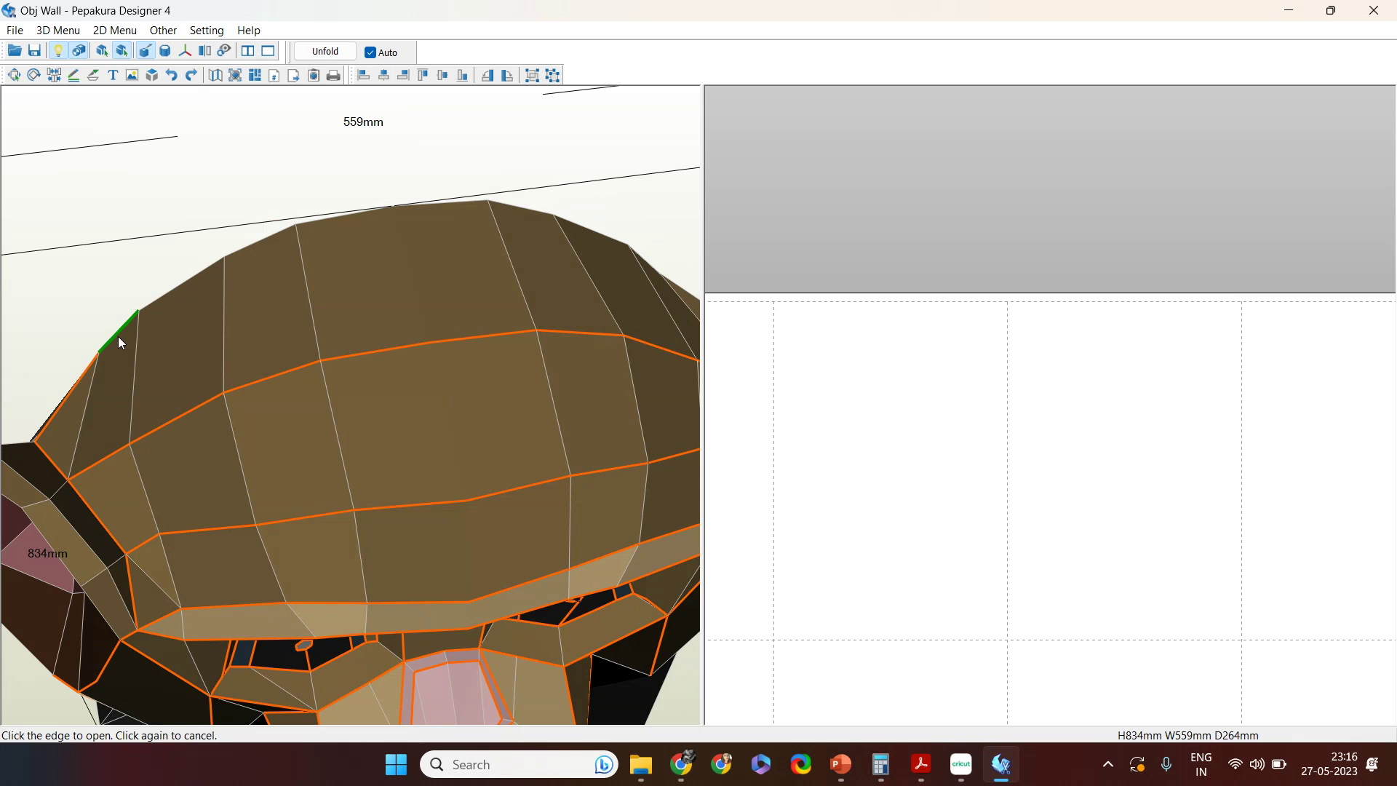
{"action": "left_click_drag", "start_coordinate": [118, 336], "coordinate": [361, 315]}
{"action": "left_click", "coordinate": [289, 418]}
{"action": "mouse_move", "coordinate": [377, 422]}
{"action": "left_mouse_down"}
{"action": "mouse_move", "coordinate": [372, 394]}
{"action": "mouse_move", "coordinate": [371, 412]}
{"action": "left_mouse_up"}
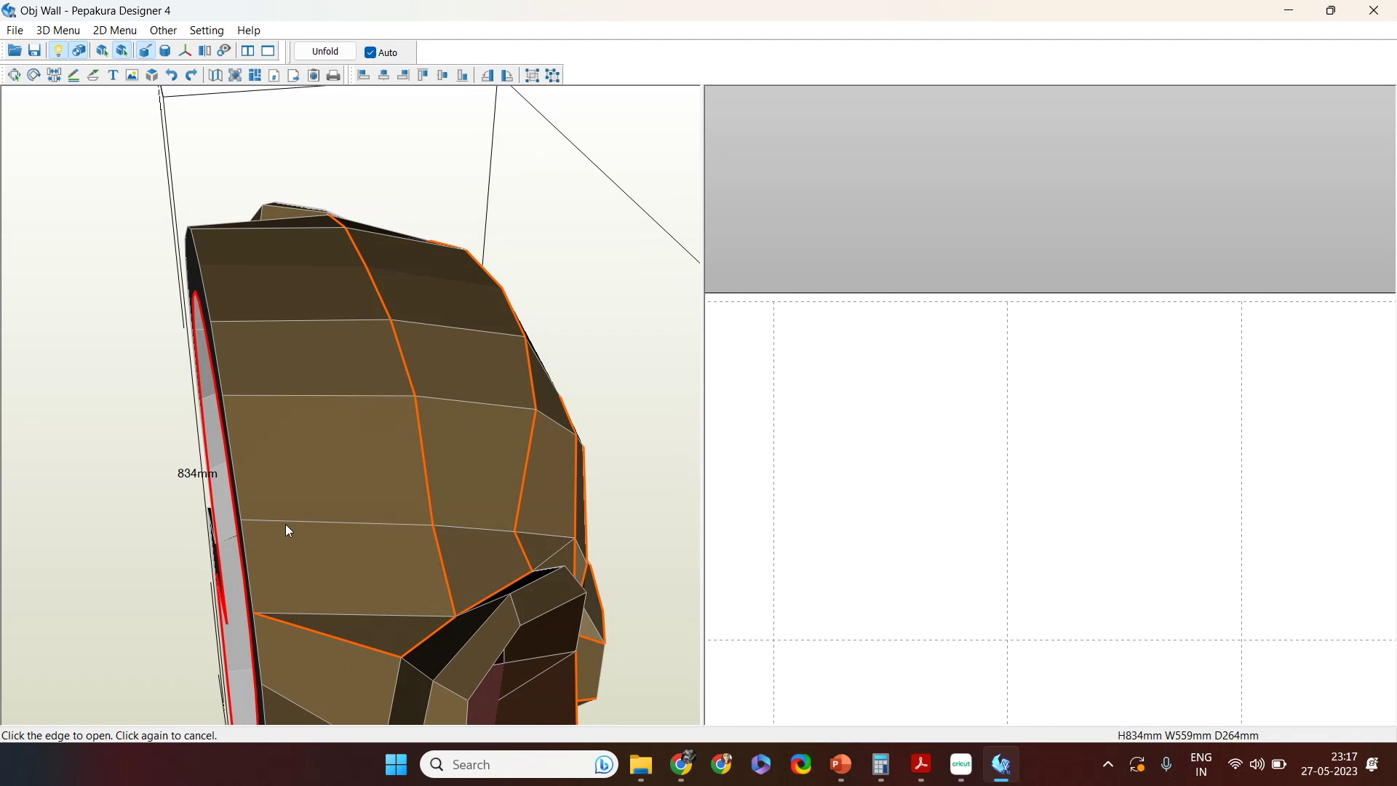
{"action": "left_click", "coordinate": [233, 453]}
{"action": "left_click_drag", "start_coordinate": [220, 365], "coordinate": [290, 383]}
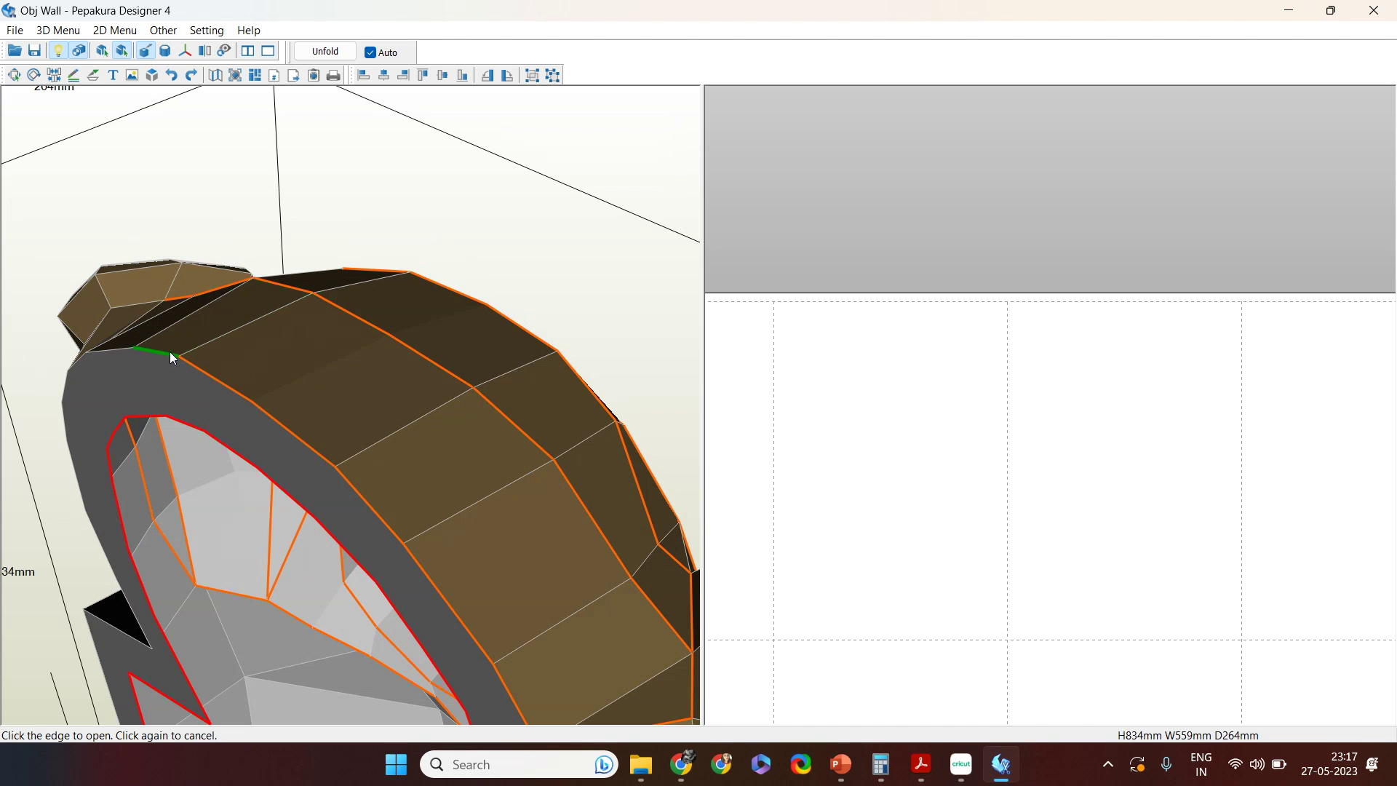
{"action": "left_click_drag", "start_coordinate": [230, 351], "coordinate": [272, 457]}
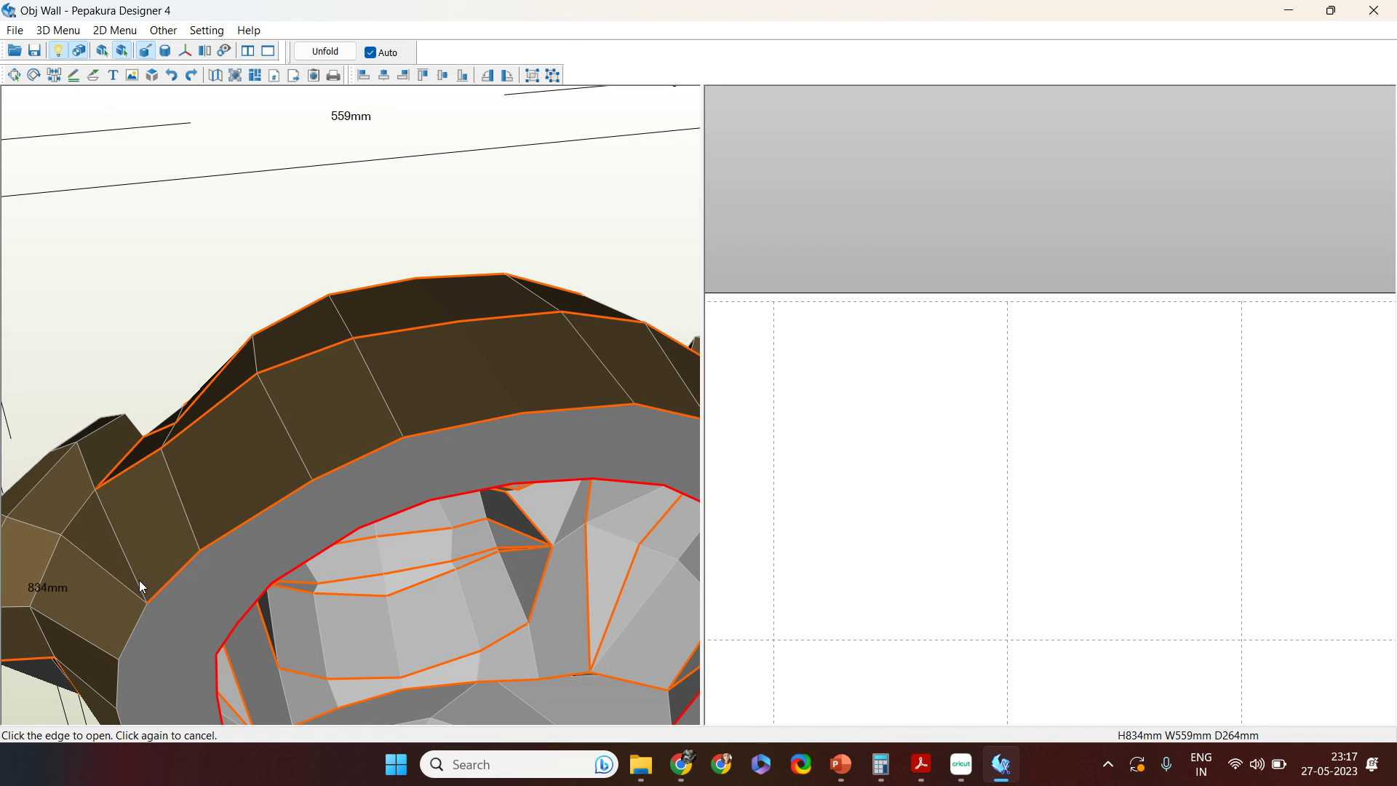
{"action": "left_click_drag", "start_coordinate": [82, 514], "coordinate": [218, 574]}
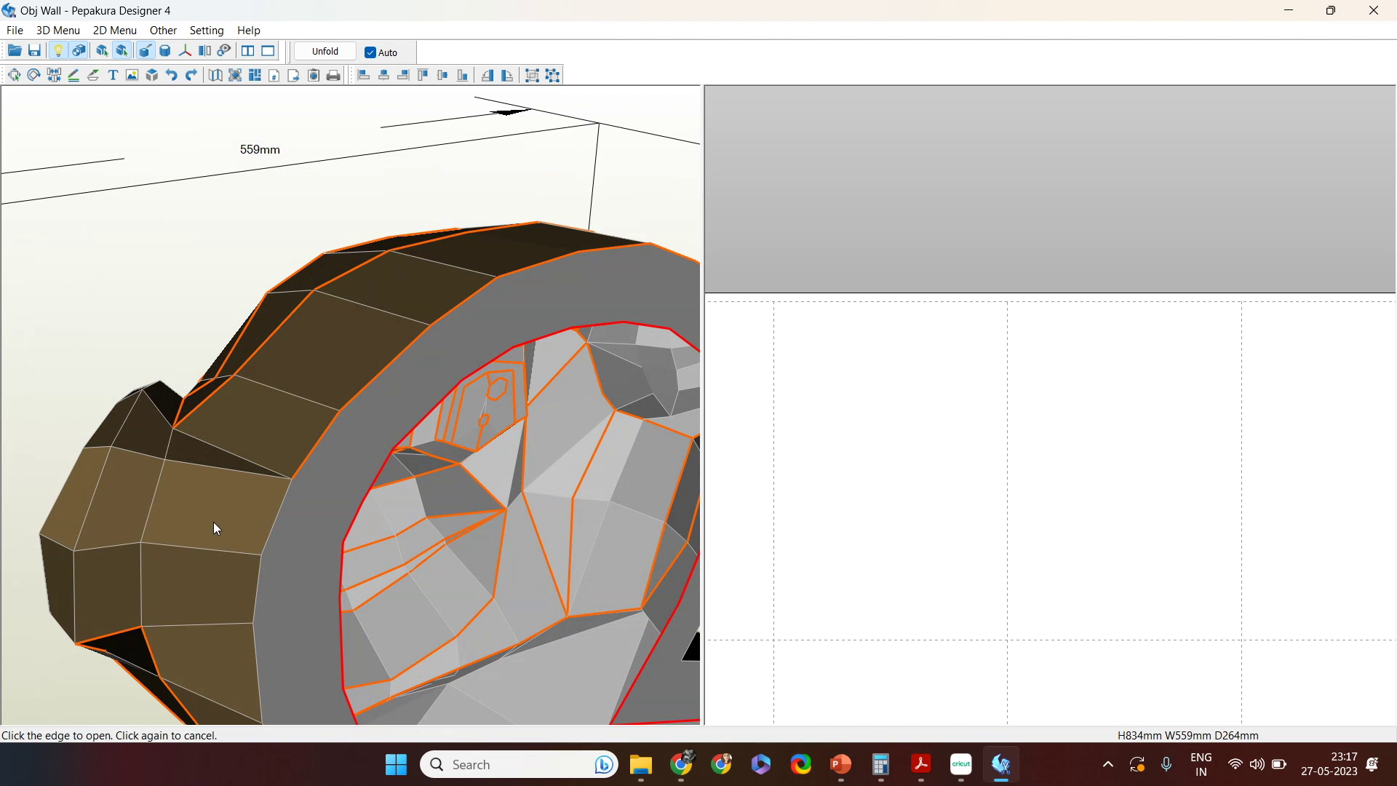
Step: Replace the cut behind the ear with the edge above it, from the back rim to the upper head seam
{"action": "left_click_drag", "start_coordinate": [263, 470], "coordinate": [182, 508]}
{"action": "left_click", "coordinate": [163, 578]}
{"action": "left_click", "coordinate": [188, 592]}
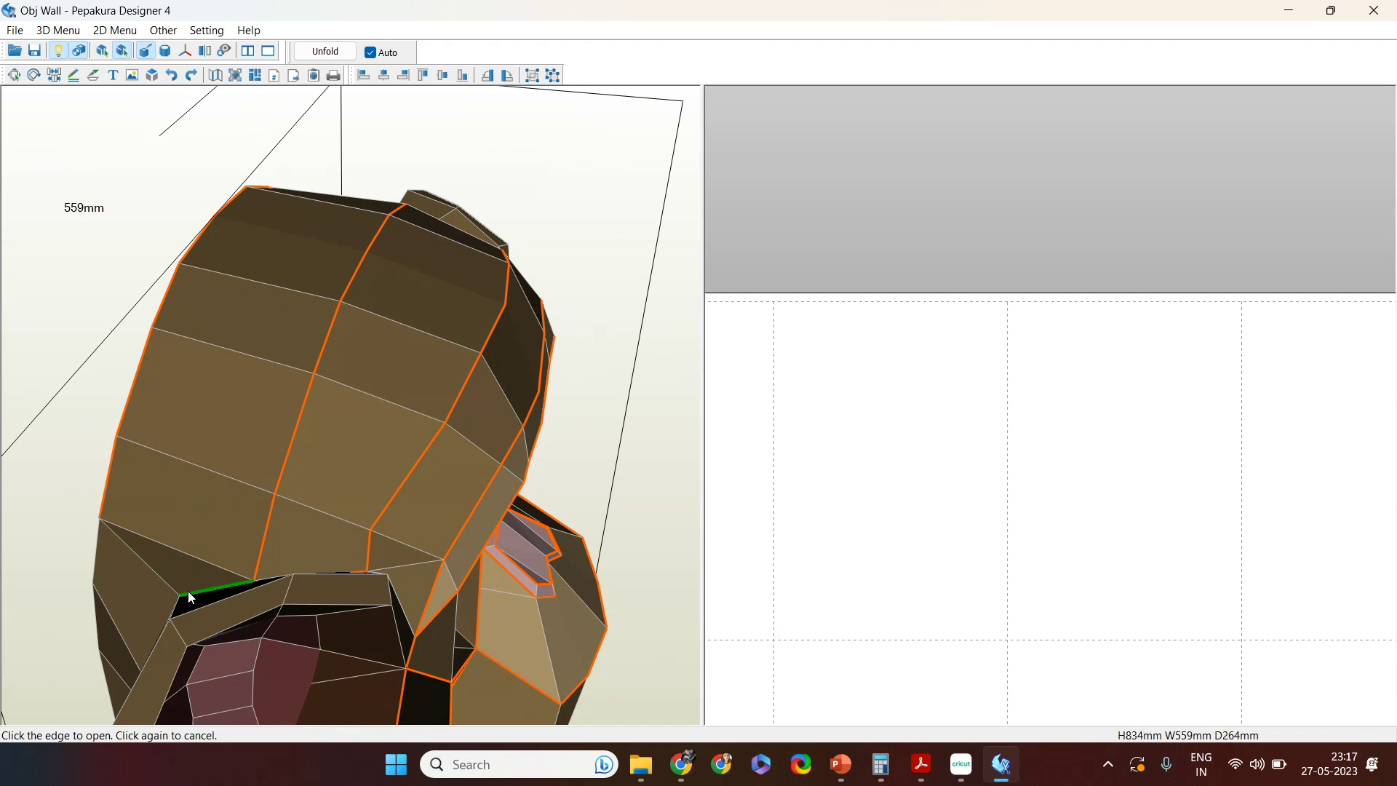
{"action": "left_click", "coordinate": [194, 554]}
{"action": "left_click_drag", "start_coordinate": [281, 518], "coordinate": [519, 589]}
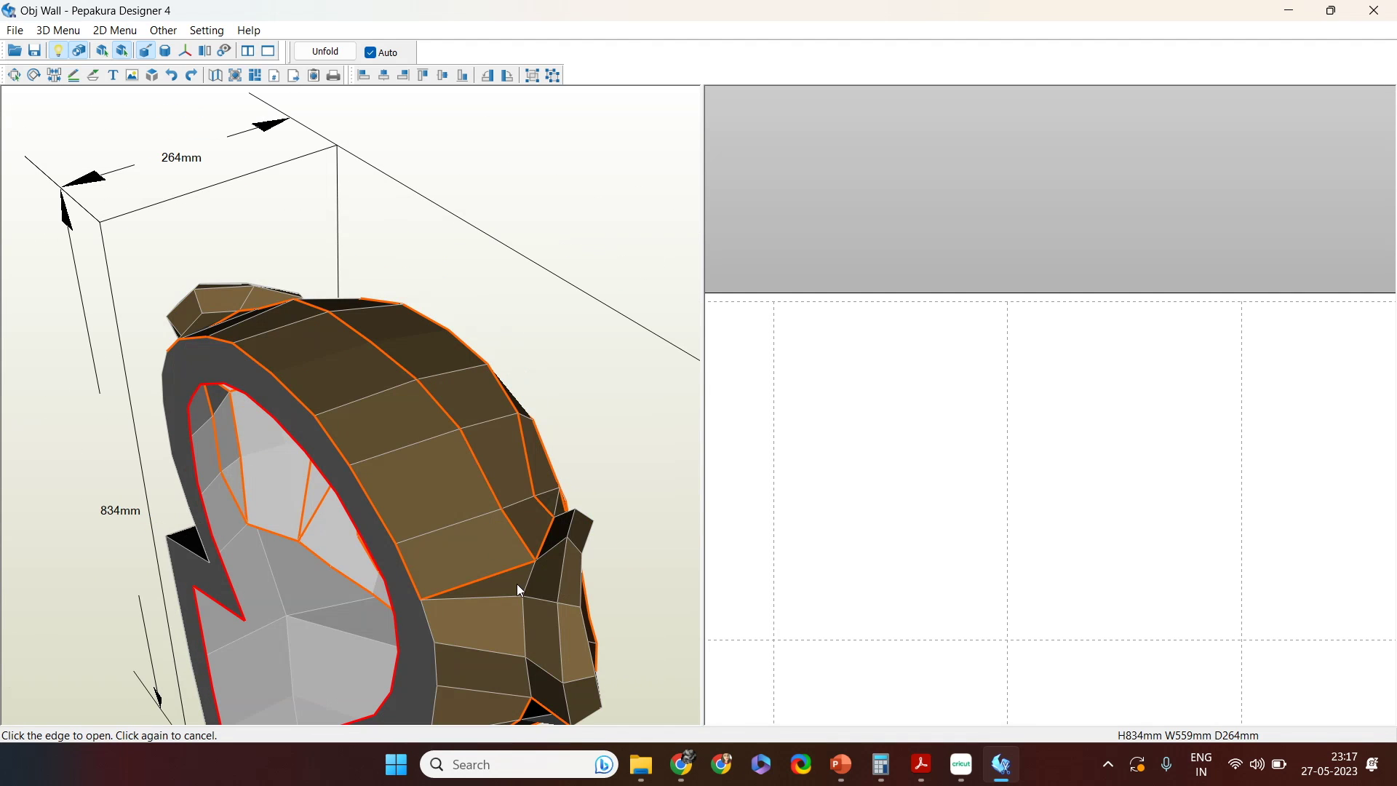
Step: Open the edges along the ear's rear base and down the adjacent back rim of the head towards the neck
{"action": "left_click", "coordinate": [525, 633]}
{"action": "left_click", "coordinate": [436, 662]}
{"action": "right_click_drag", "start_coordinate": [449, 652], "coordinate": [482, 593]}
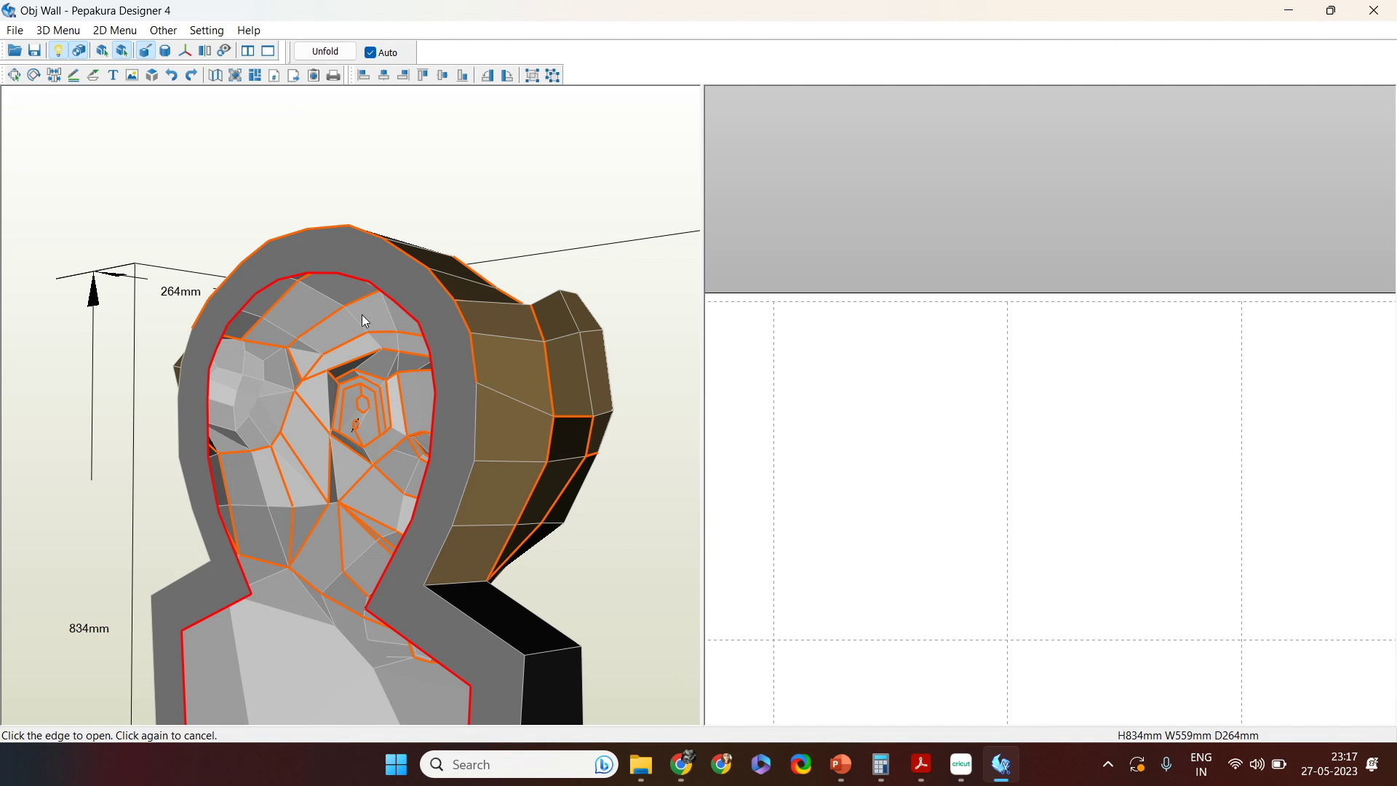
{"action": "left_click", "coordinate": [311, 278]}
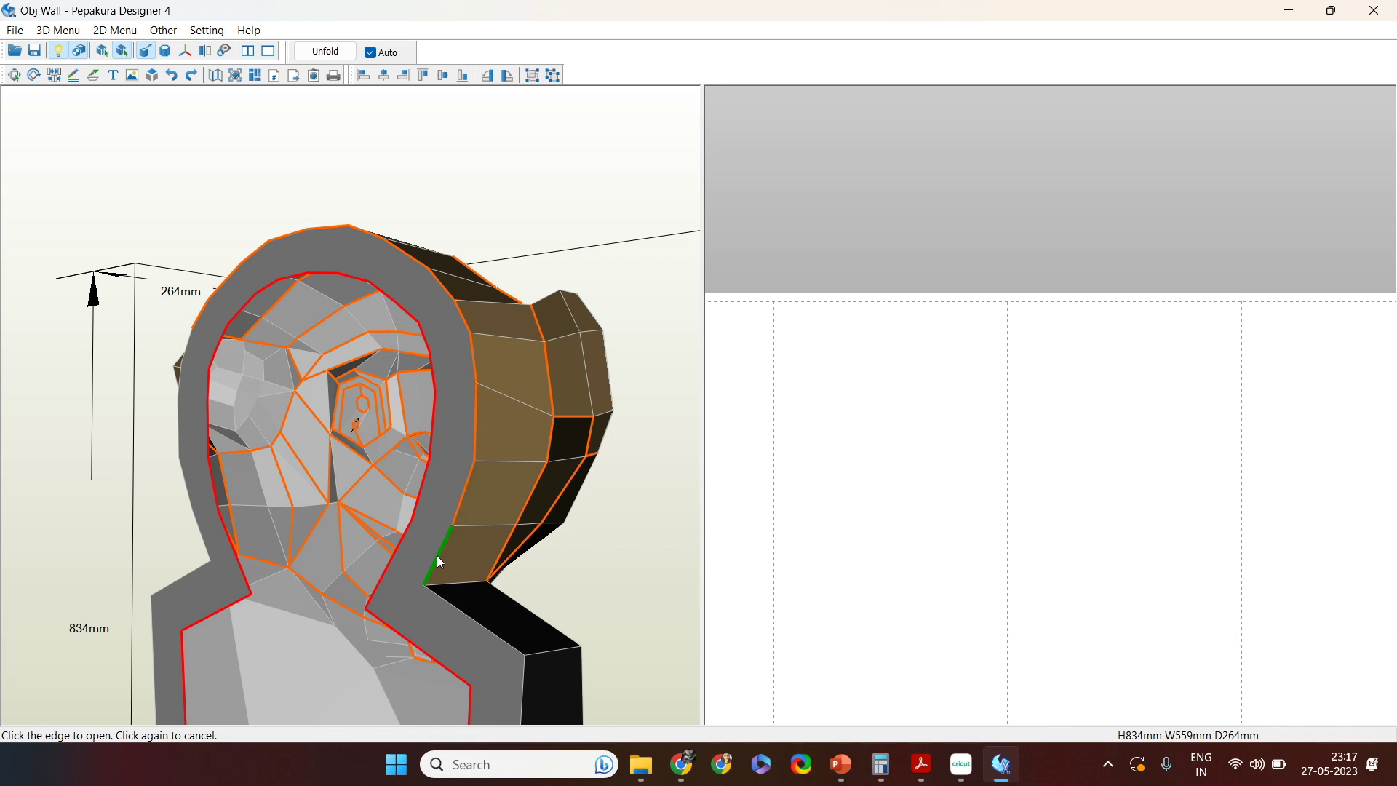
Step: Open the matching ear base and back rim edges on the other side of the head down to the shoulder
{"action": "left_click_drag", "start_coordinate": [582, 584], "coordinate": [290, 535]}
{"action": "left_click_drag", "start_coordinate": [387, 314], "coordinate": [354, 497]}
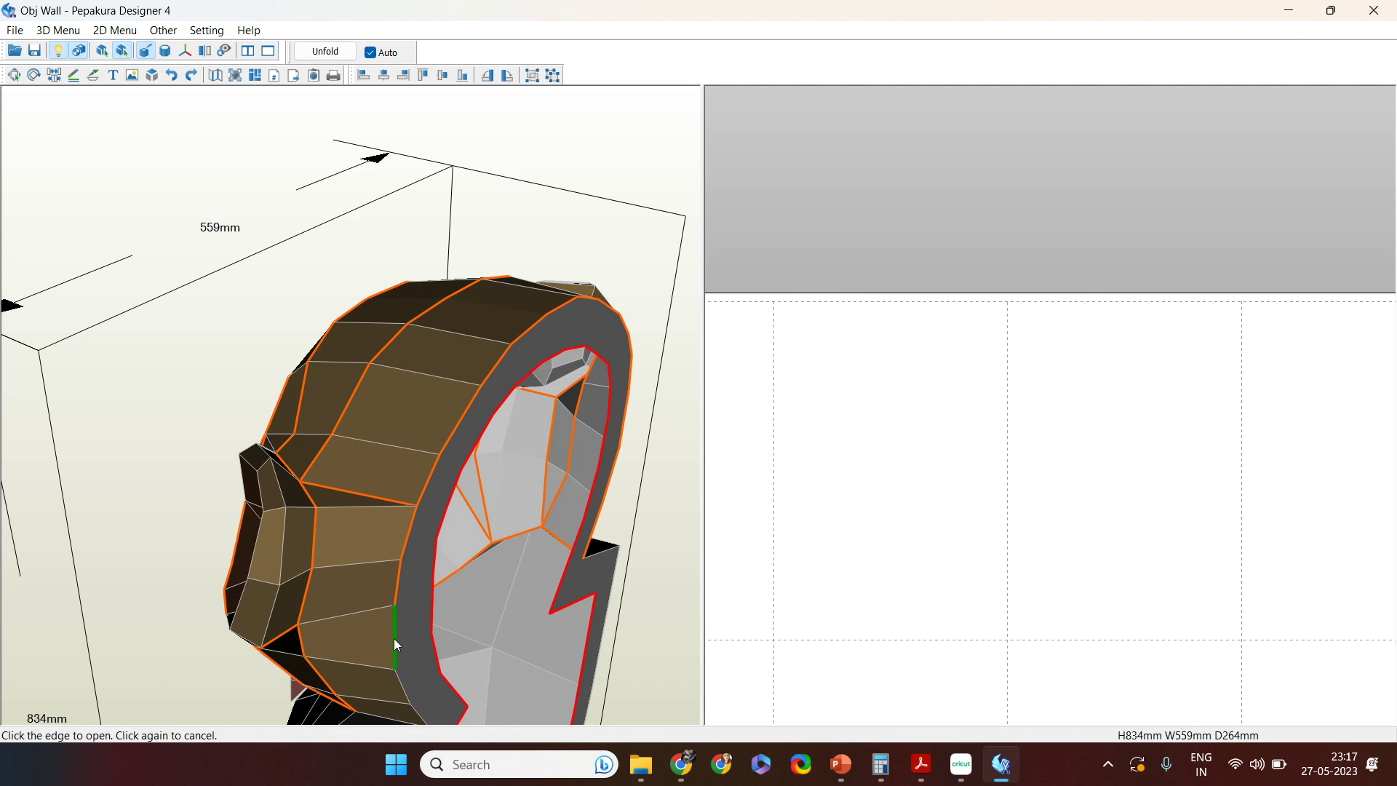
{"action": "left_click_drag", "start_coordinate": [369, 614], "coordinate": [393, 511]}
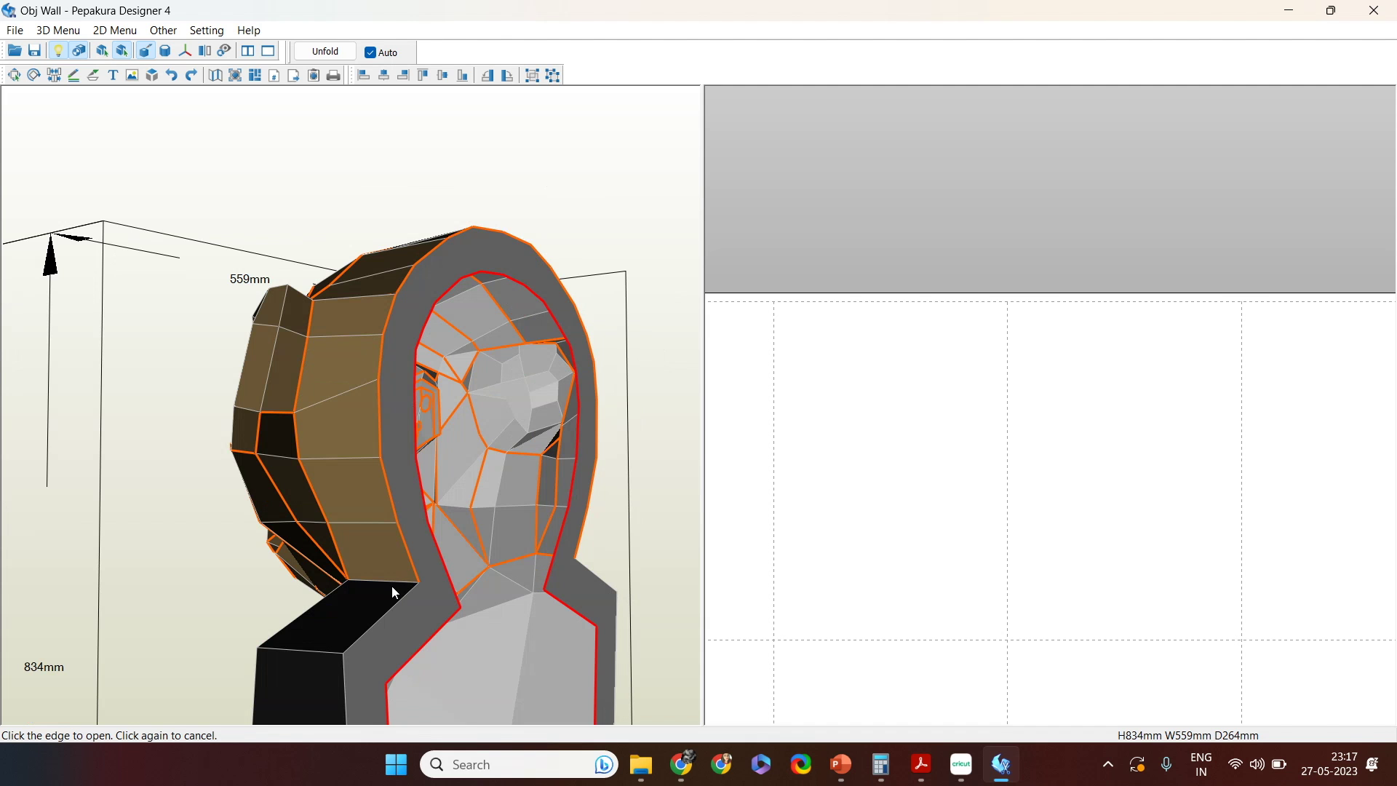
{"action": "left_click_drag", "start_coordinate": [392, 581], "coordinate": [507, 506]}
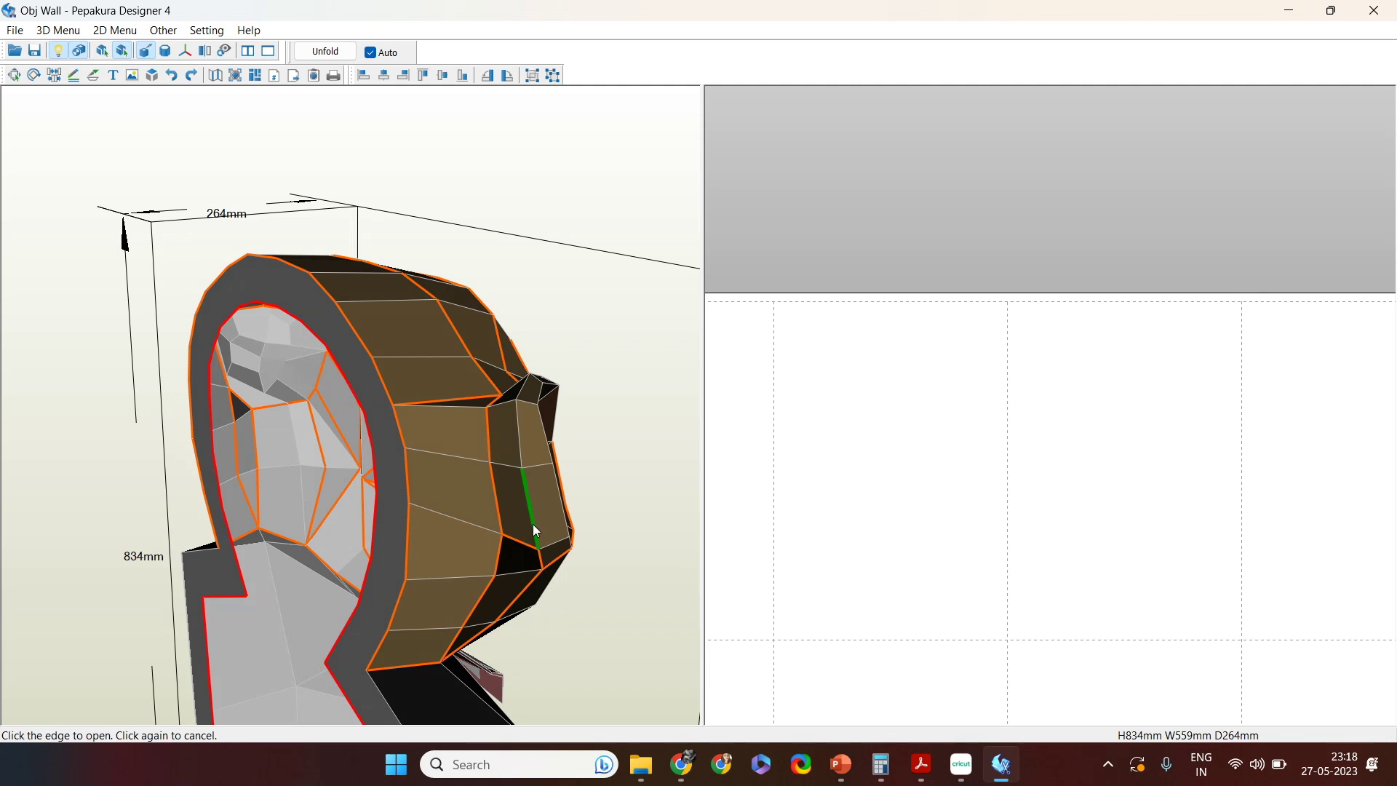
Step: Open the outer rim edges of both ears to separate their side strips from the ear fronts
{"action": "left_click", "coordinate": [521, 474]}
{"action": "left_click_drag", "start_coordinate": [522, 446], "coordinate": [409, 549]}
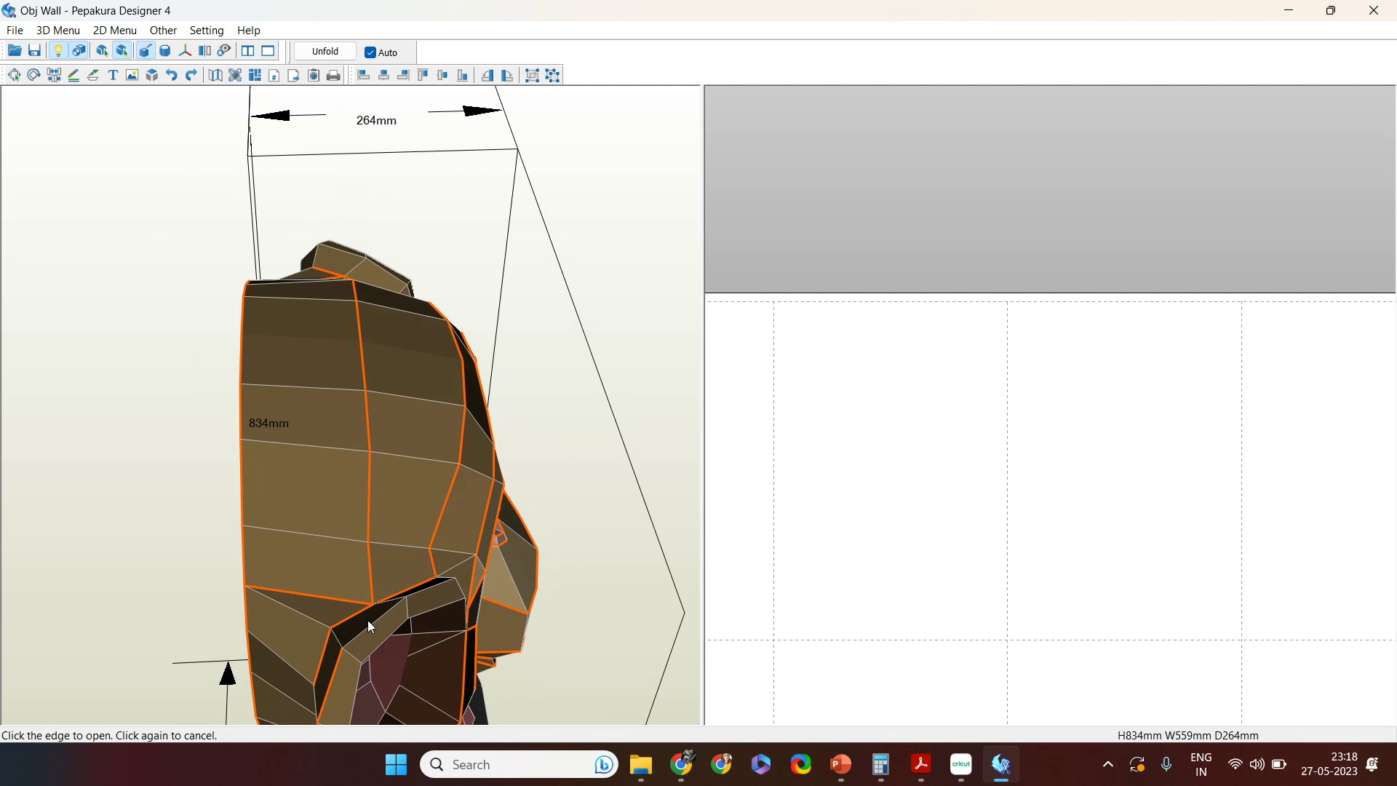
{"action": "left_click_drag", "start_coordinate": [424, 591], "coordinate": [188, 448]}
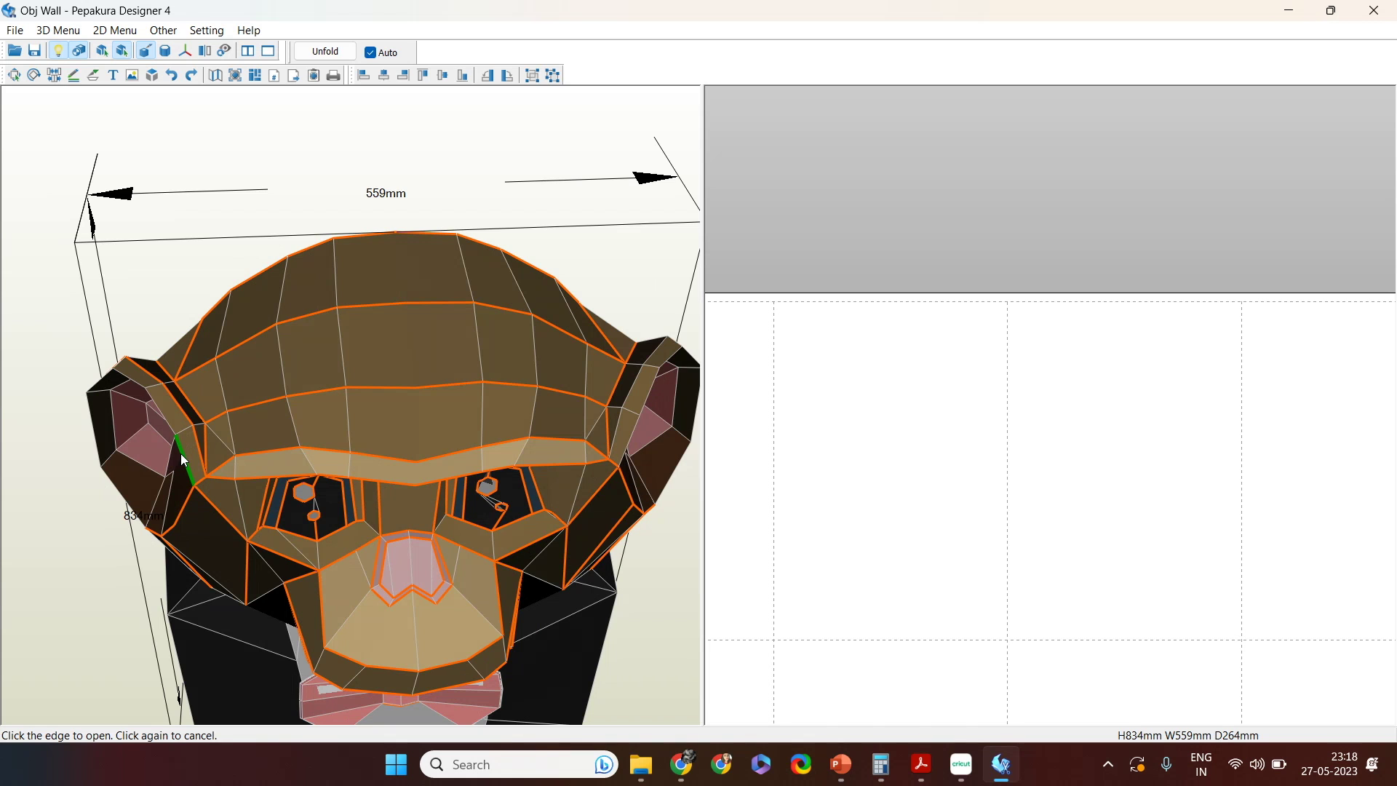
{"action": "left_click_drag", "start_coordinate": [165, 412], "coordinate": [242, 400]}
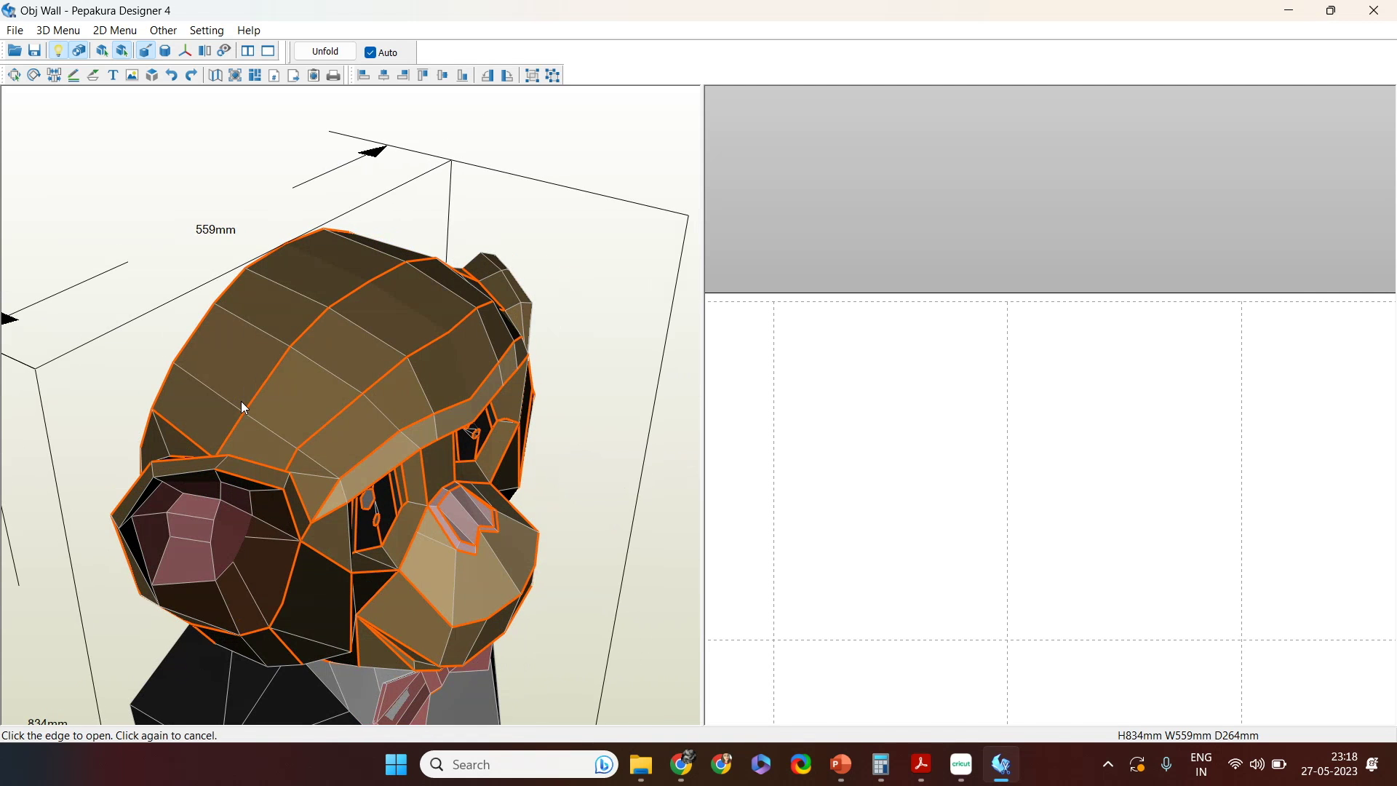
{"action": "left_click", "coordinate": [203, 456]}
{"action": "left_click_drag", "start_coordinate": [194, 487], "coordinate": [208, 460]}
{"action": "left_click", "coordinate": [201, 447]}
{"action": "left_click_drag", "start_coordinate": [247, 477], "coordinate": [98, 503]}
{"action": "left_click_drag", "start_coordinate": [346, 478], "coordinate": [339, 488]}
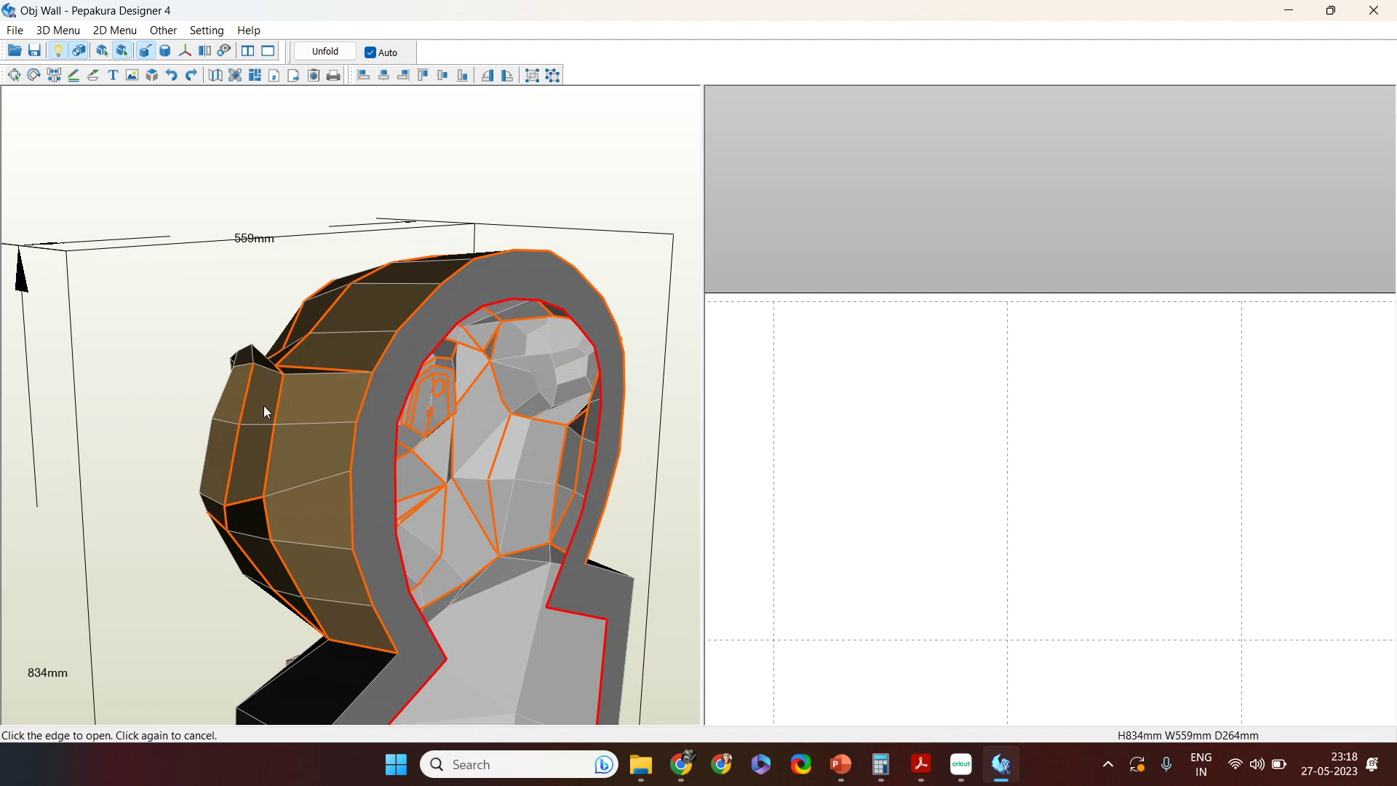
Step: Unfold the model again with the new head and ear cuts
{"action": "left_click_drag", "start_coordinate": [266, 411], "coordinate": [356, 484]}
{"action": "left_click_drag", "start_coordinate": [384, 662], "coordinate": [653, 431]}
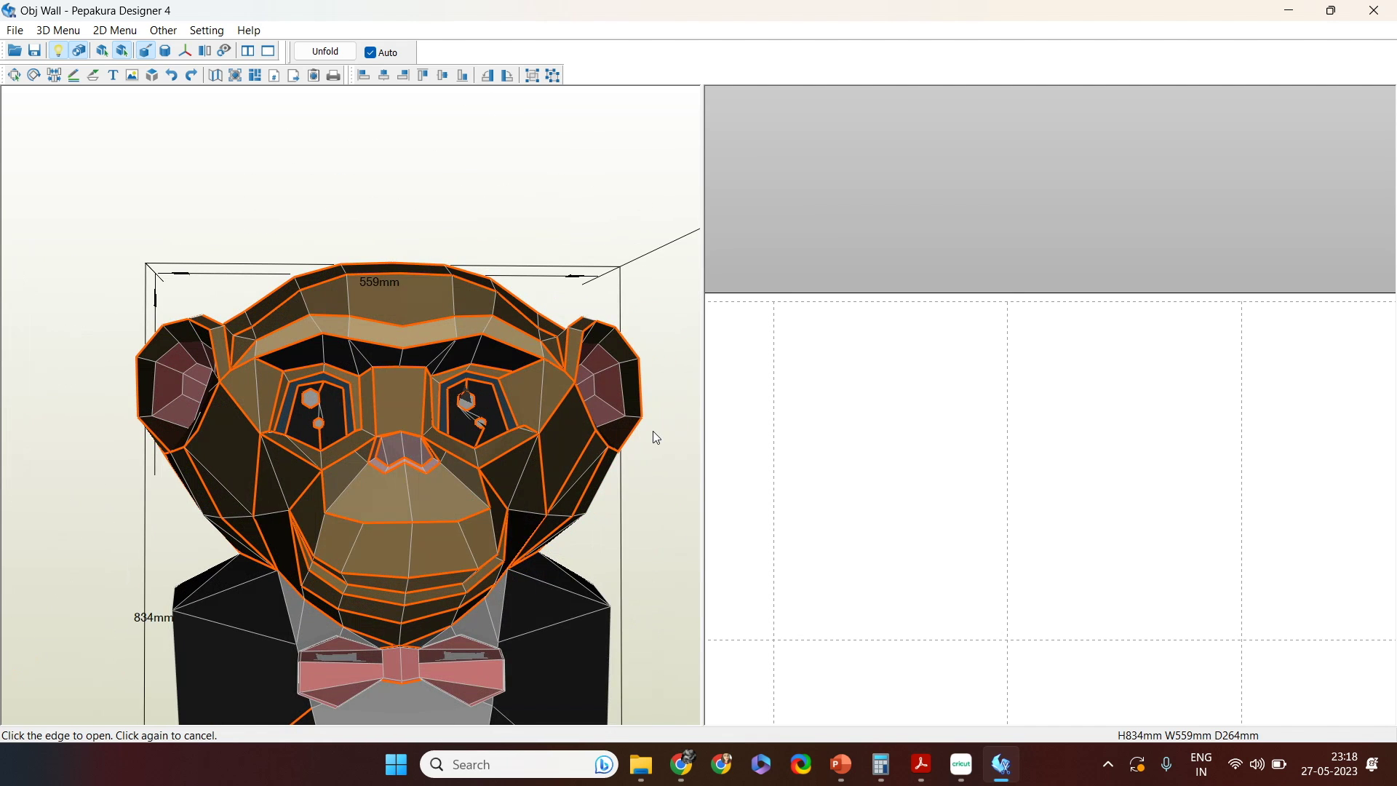
{"action": "left_click", "coordinate": [327, 53]}
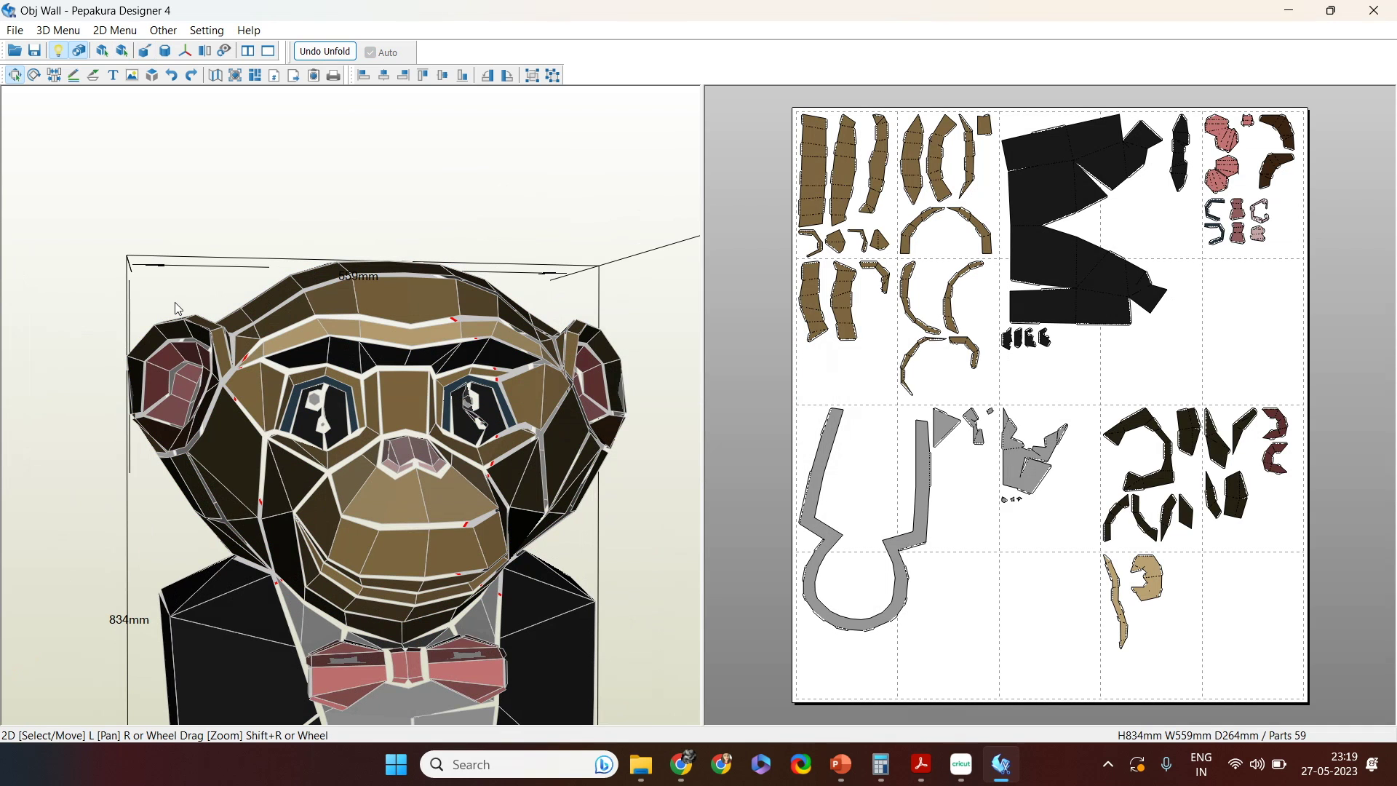
Step: Examine which unfolded pieces belong to the top-of-head strip and the ear rims by selecting them on the model and layout
{"action": "left_click_drag", "start_coordinate": [613, 263], "coordinate": [593, 342]}
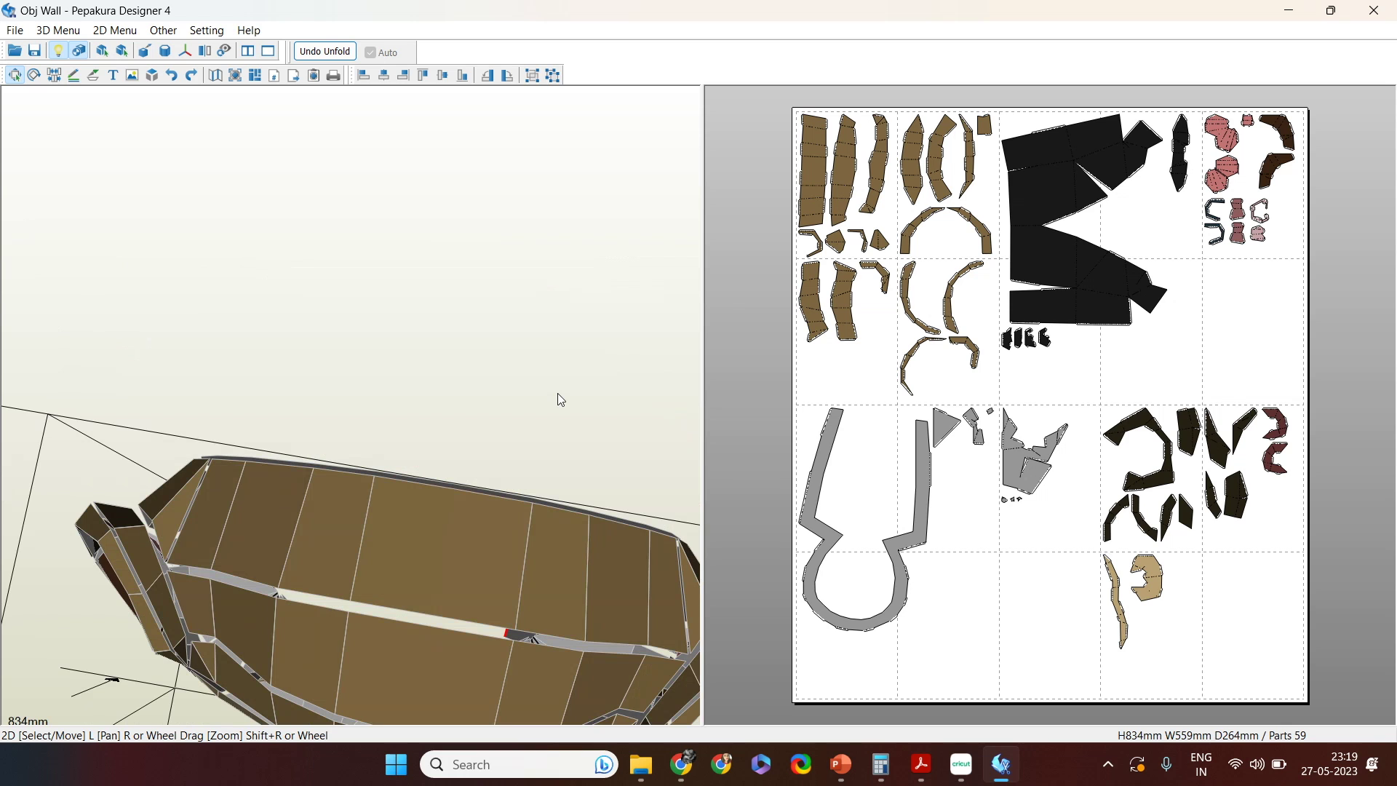
{"action": "left_click", "coordinate": [483, 559]}
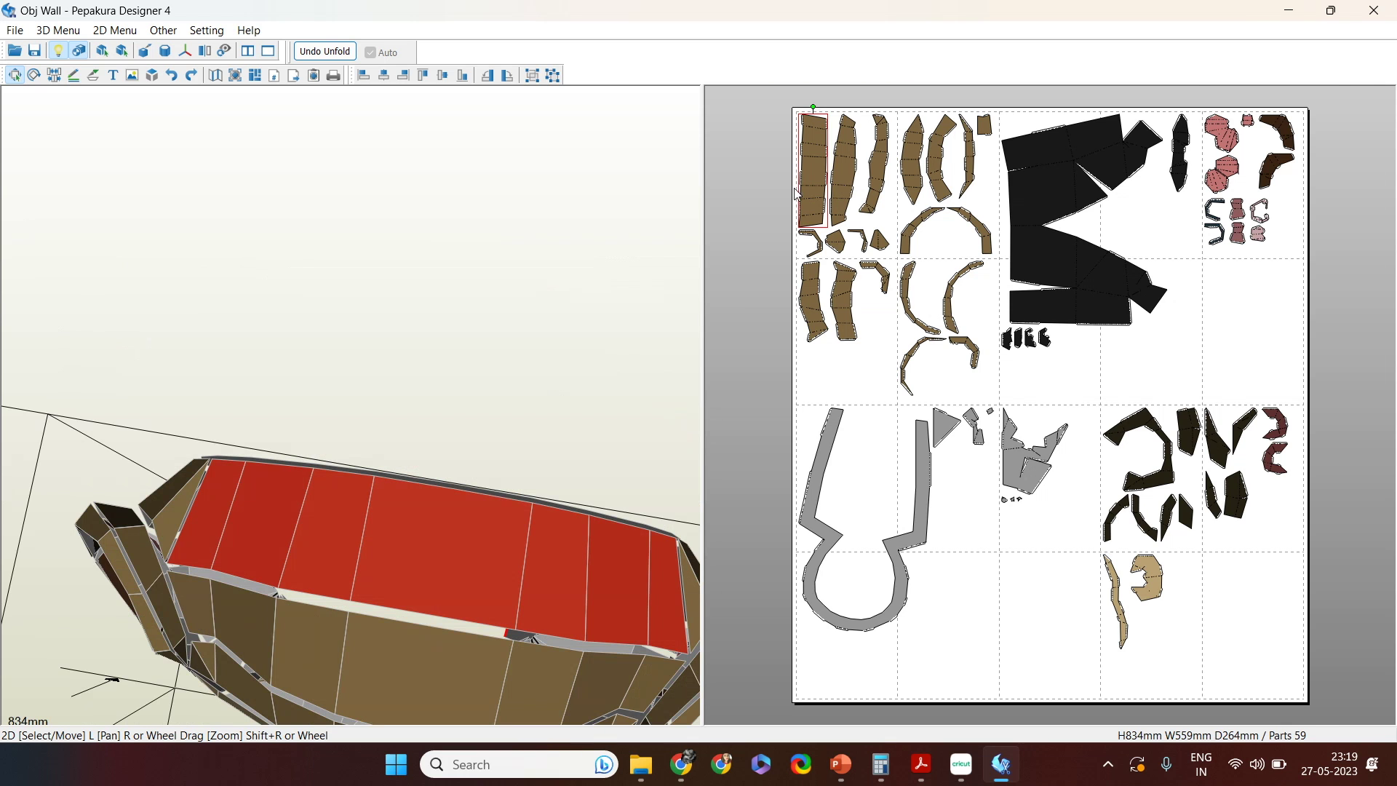
{"action": "scroll", "coordinate": [797, 193], "scroll_direction": "up", "scroll_amount": 3}
{"action": "scroll", "coordinate": [903, 148], "scroll_direction": "up", "scroll_amount": 2}
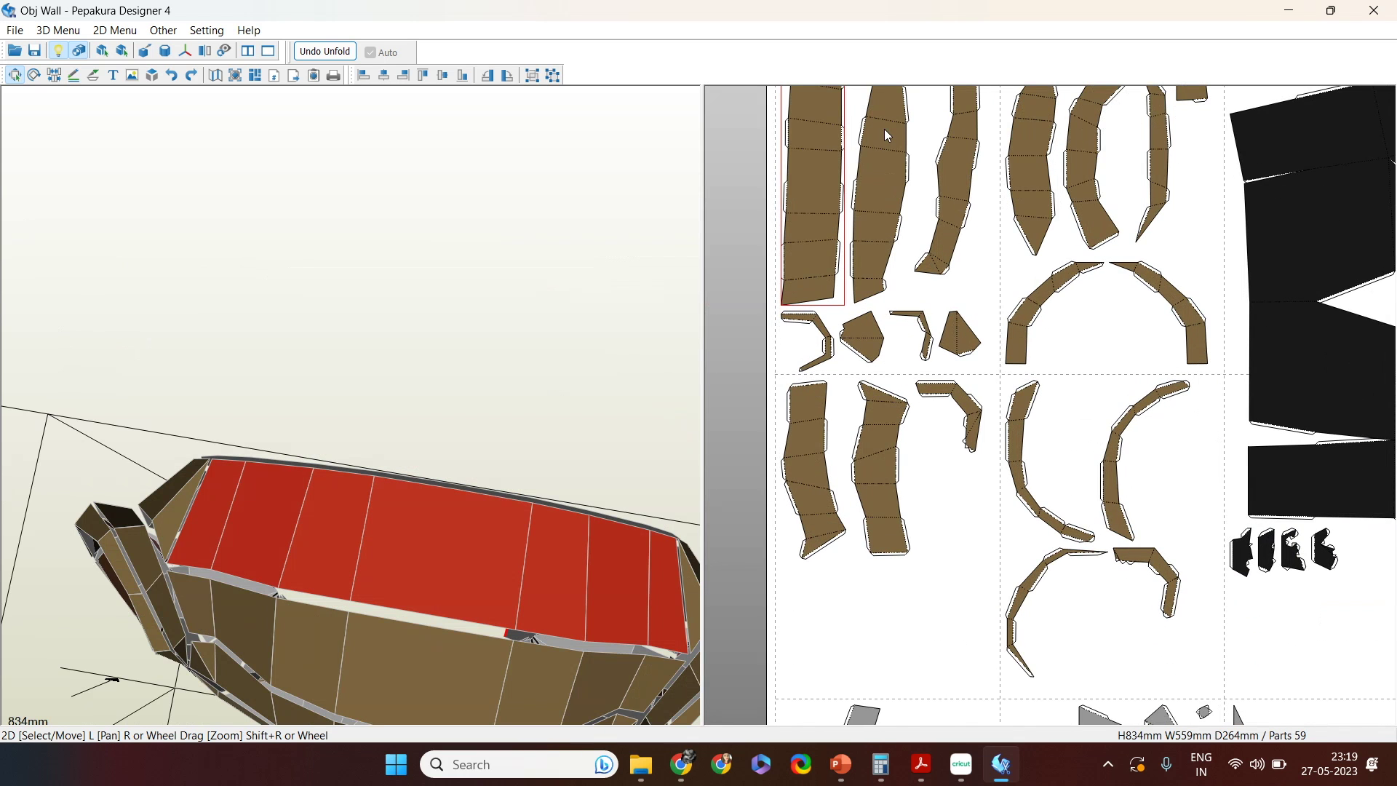
{"action": "left_click_drag", "start_coordinate": [674, 518], "coordinate": [601, 366]}
{"action": "left_click", "coordinate": [601, 366]}
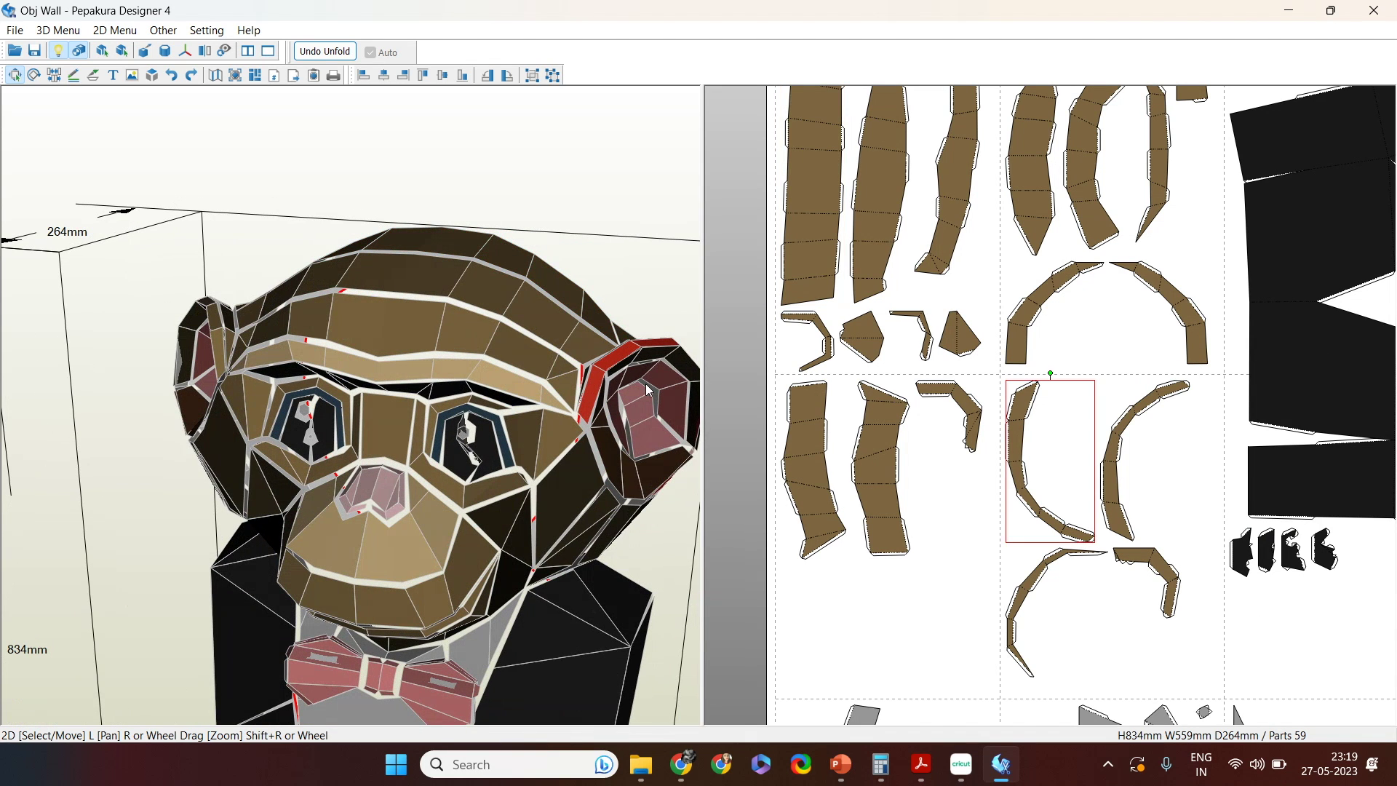
{"action": "left_click_drag", "start_coordinate": [666, 513], "coordinate": [348, 442]}
{"action": "left_click", "coordinate": [218, 425]}
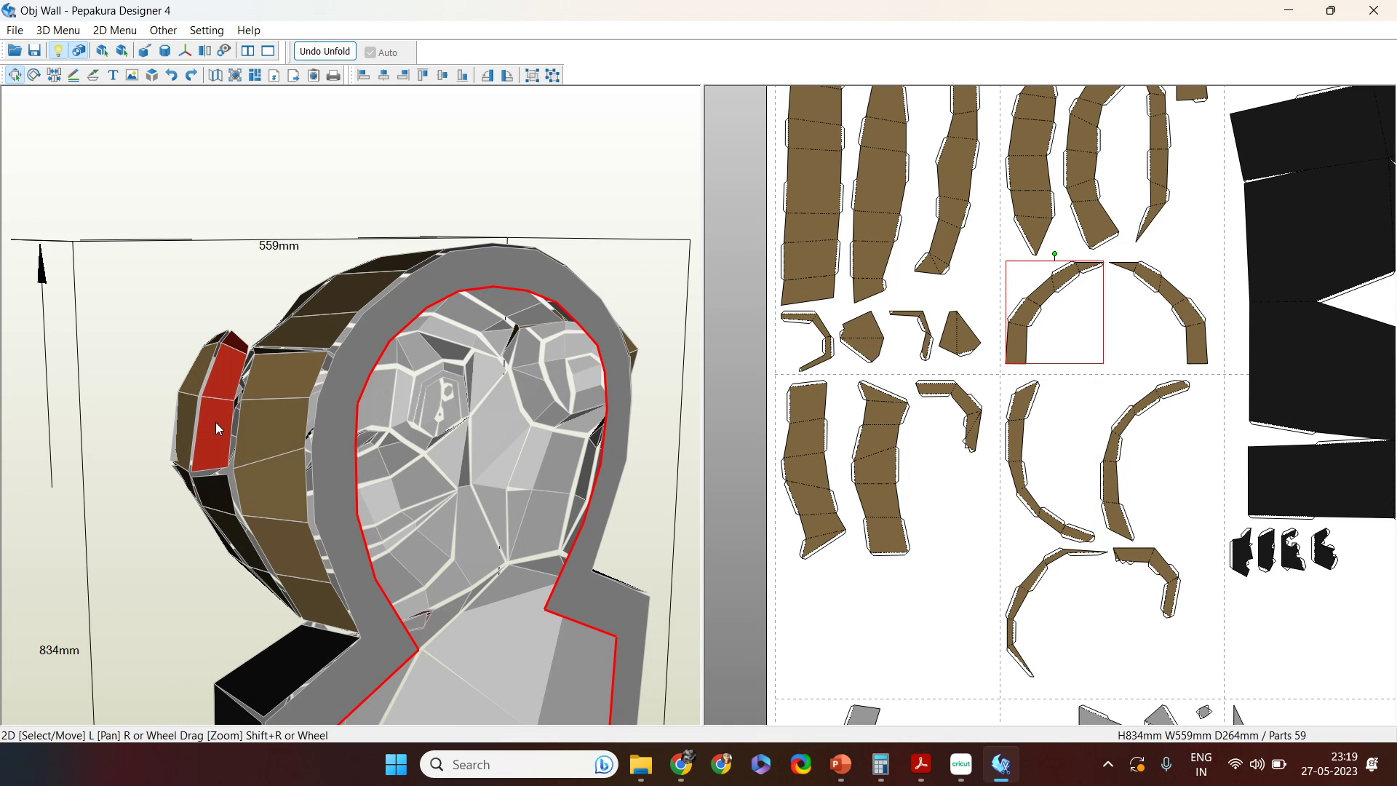
{"action": "left_click", "coordinate": [1173, 311]}
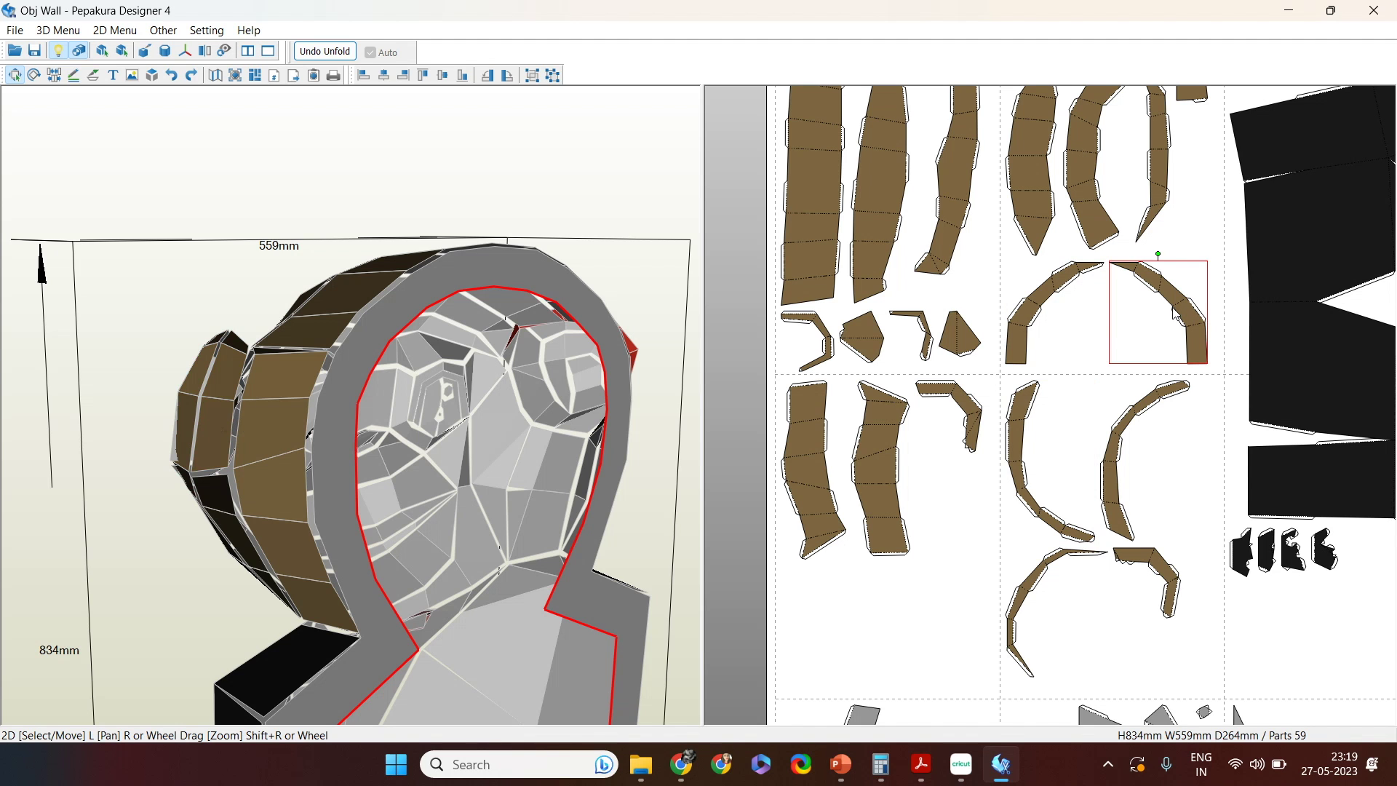
{"action": "left_click_drag", "start_coordinate": [676, 342], "coordinate": [513, 331]}
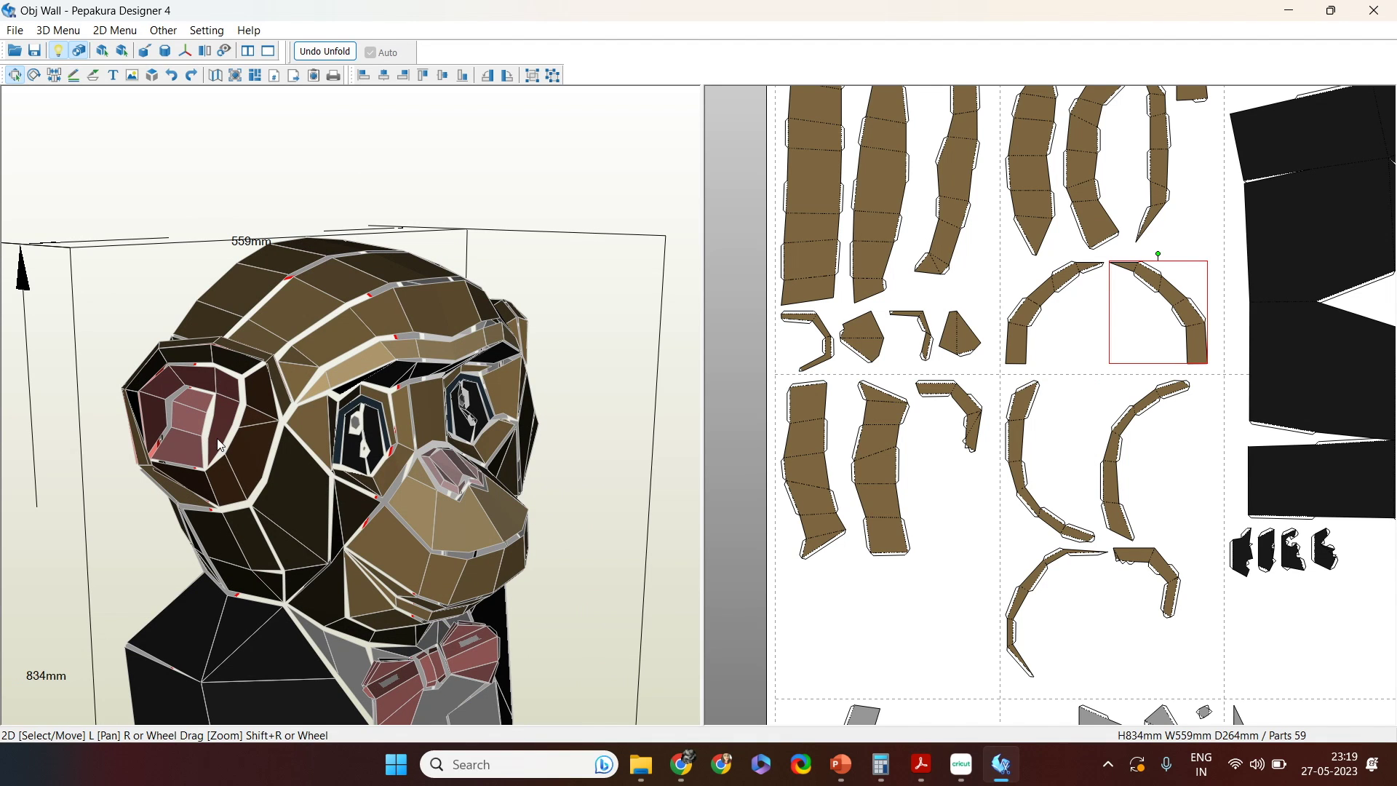
Step: Undo the unfolding with the open edge info applied to the 3D model
{"action": "left_click", "coordinate": [325, 52]}
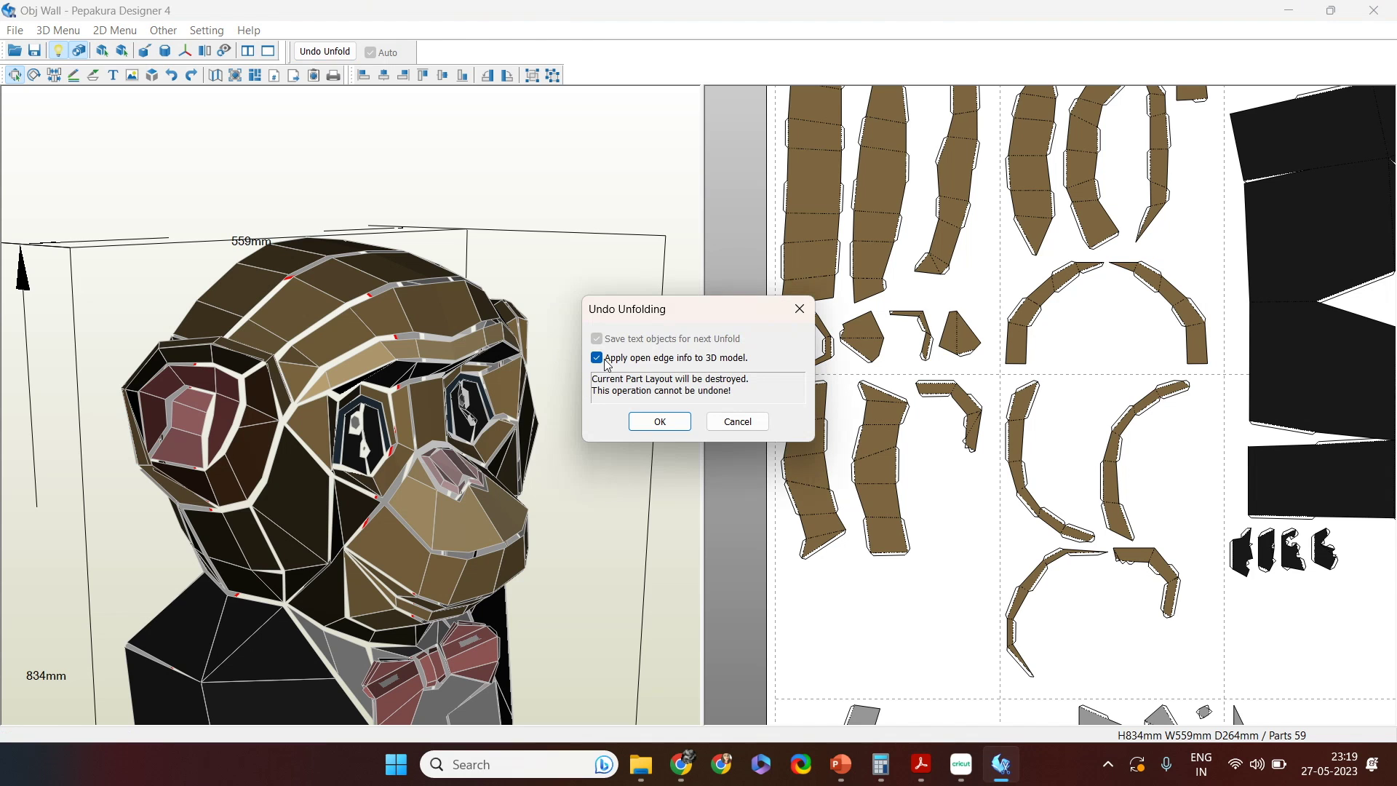
{"action": "left_click", "coordinate": [607, 360]}
{"action": "left_click", "coordinate": [660, 422]}
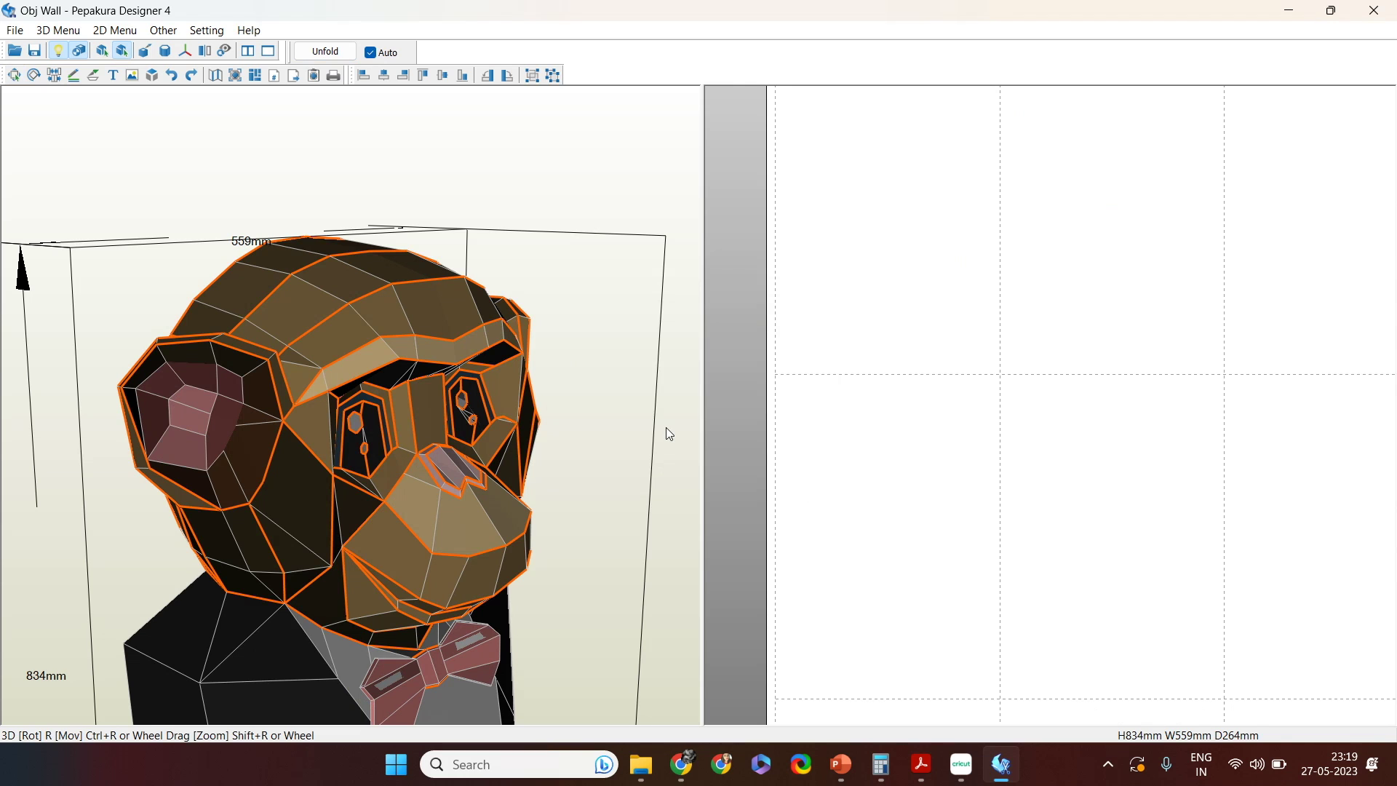
Step: Open the edges around the pink inner area and its innermost panel on both ears
{"action": "right_click_drag", "start_coordinate": [588, 383], "coordinate": [474, 383]}
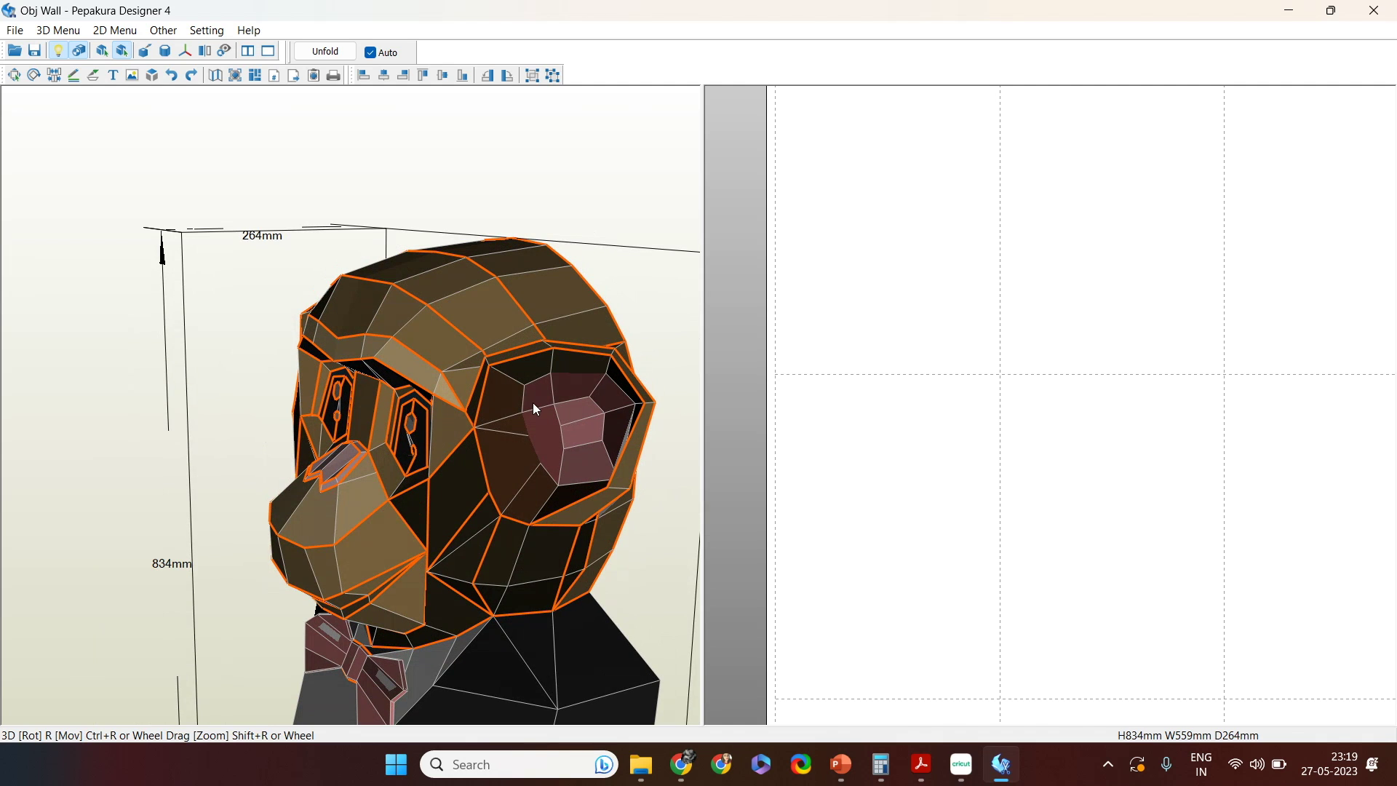
{"action": "left_click", "coordinate": [145, 51]}
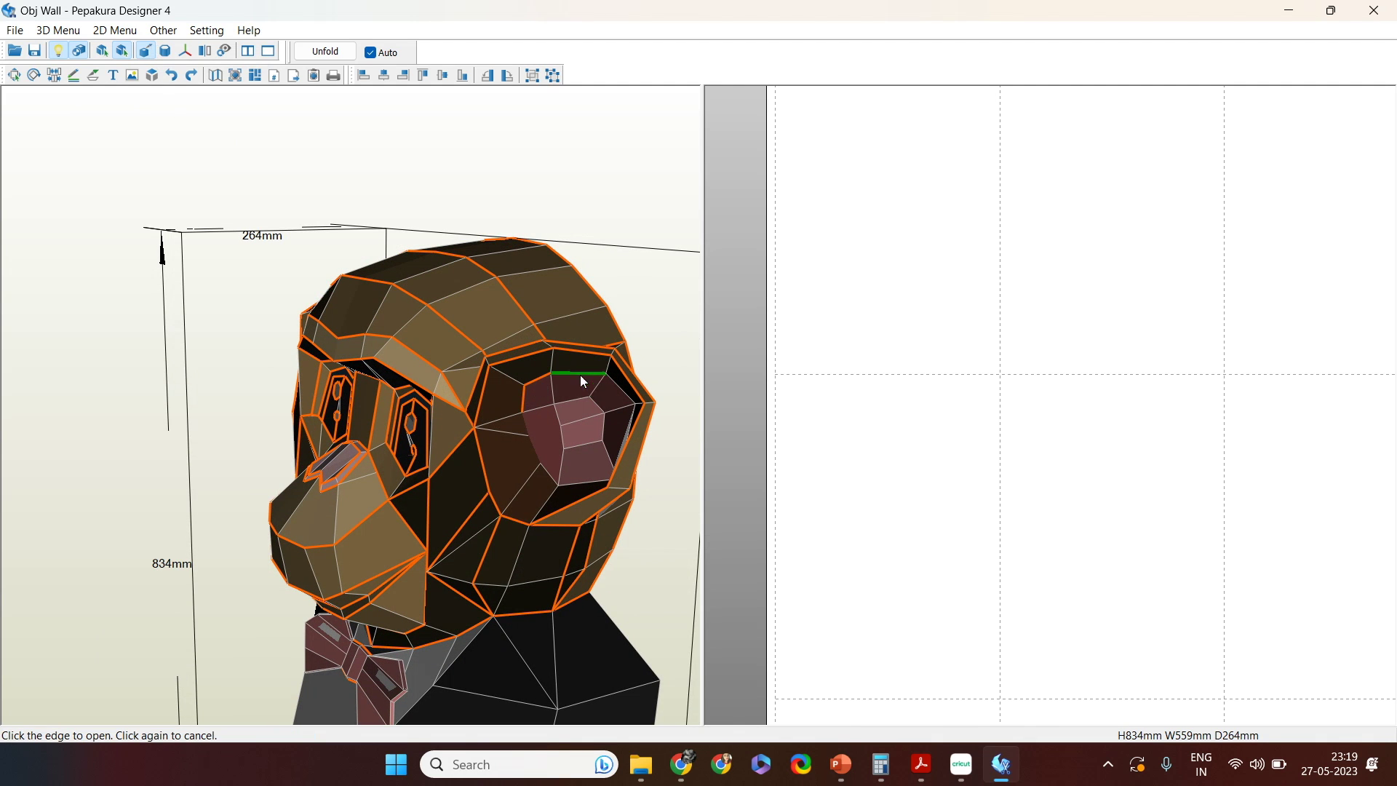
{"action": "mouse_move", "coordinate": [626, 436]}
{"action": "right_mouse_down"}
{"action": "mouse_move", "coordinate": [675, 397]}
{"action": "mouse_move", "coordinate": [613, 446]}
{"action": "right_mouse_up"}
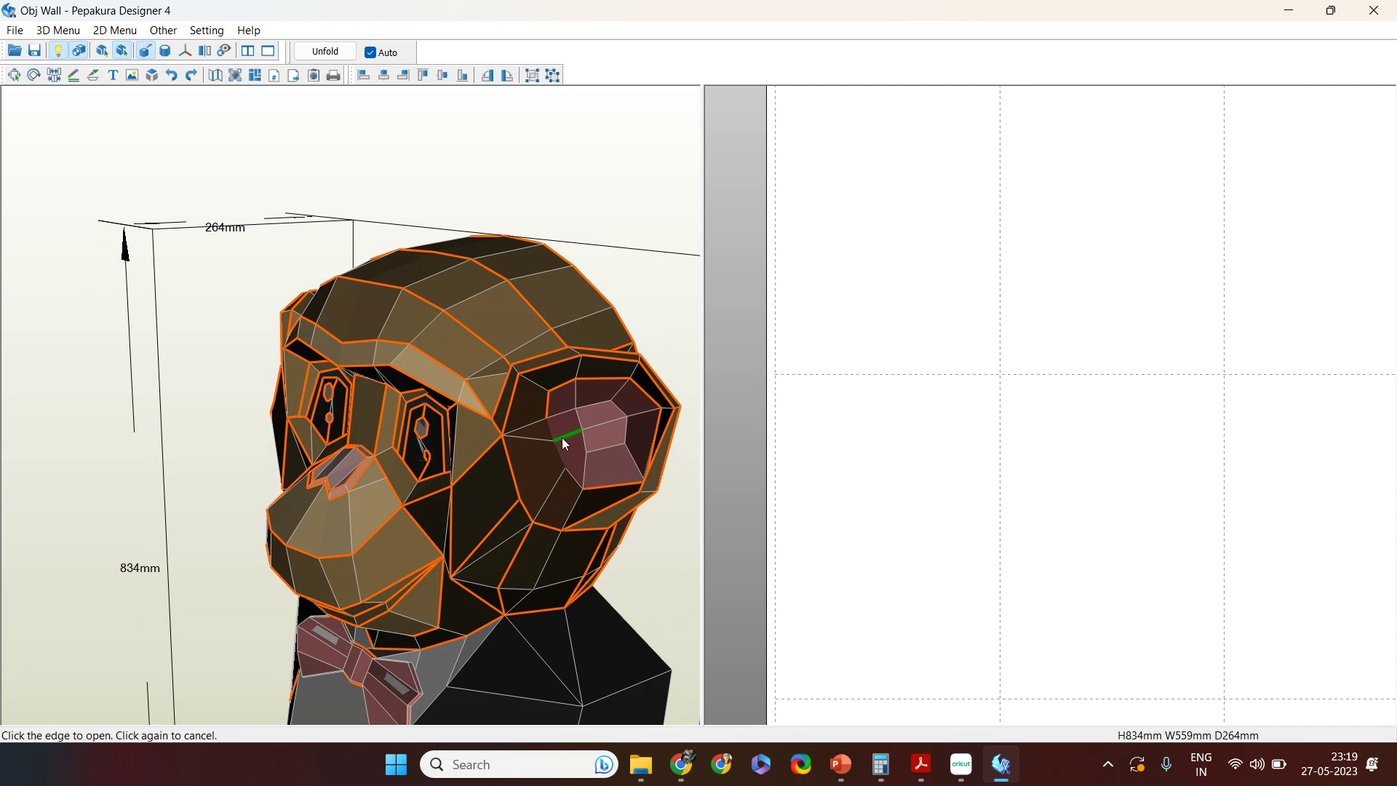
{"action": "left_click", "coordinate": [586, 435]}
{"action": "right_click_drag", "start_coordinate": [591, 437], "coordinate": [585, 471]}
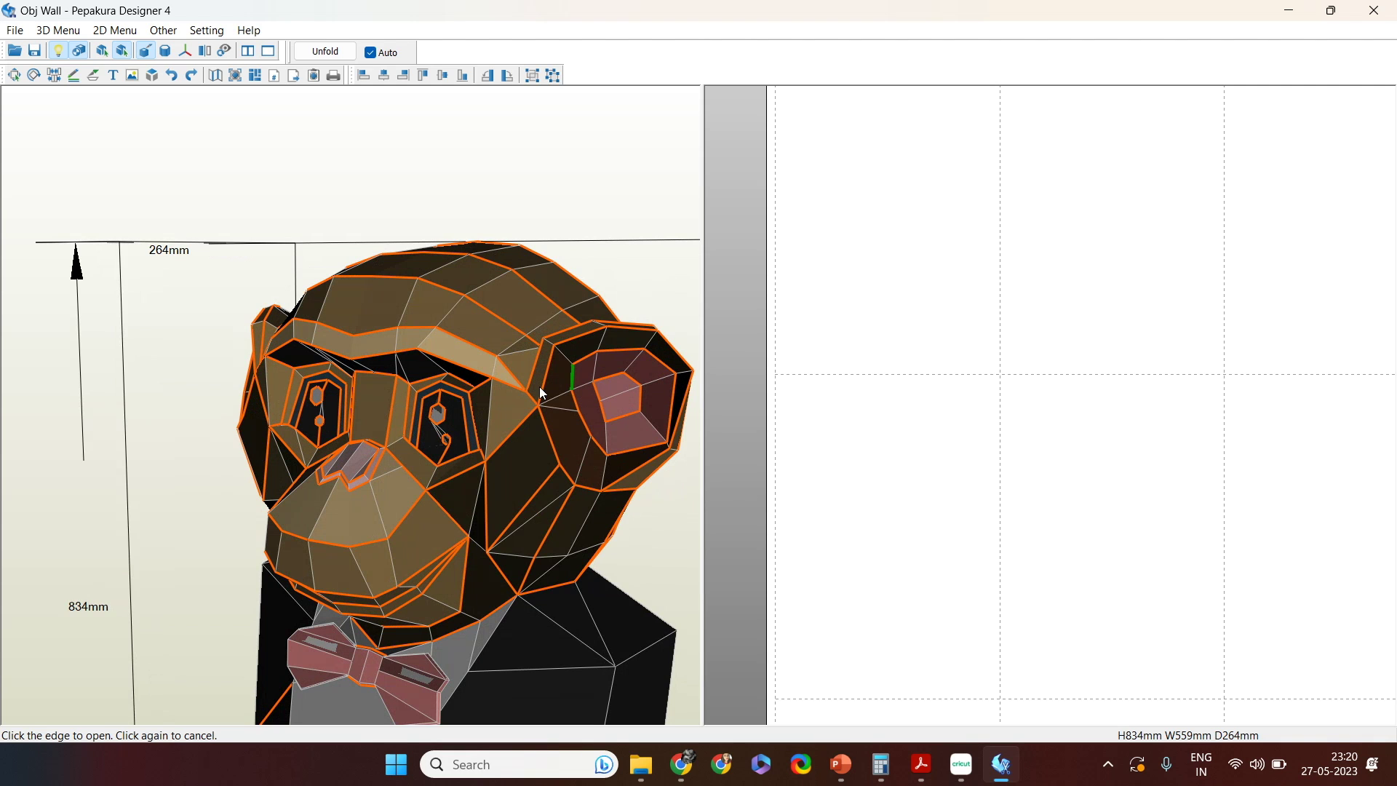
{"action": "right_click_drag", "start_coordinate": [365, 421], "coordinate": [222, 390]}
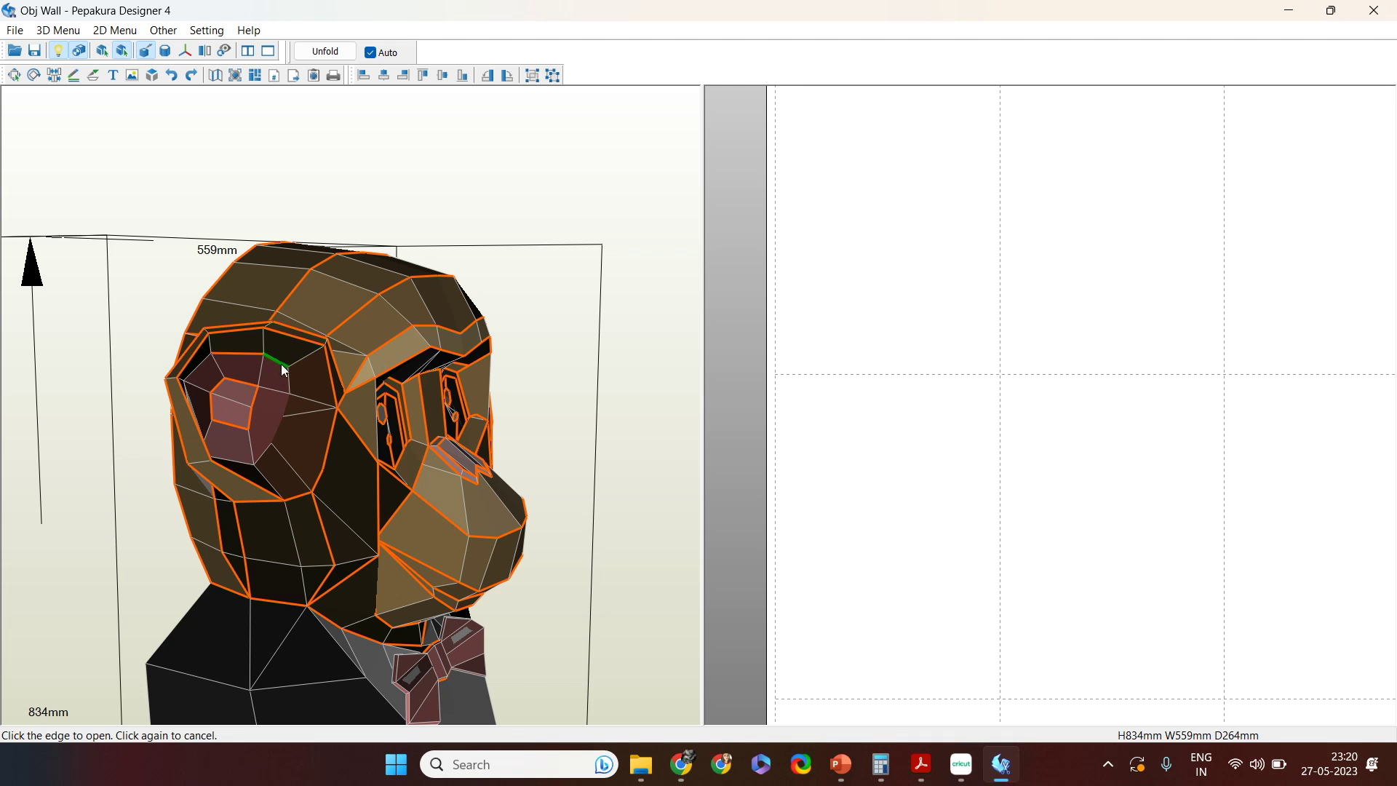
{"action": "right_click_drag", "start_coordinate": [241, 466], "coordinate": [180, 334]}
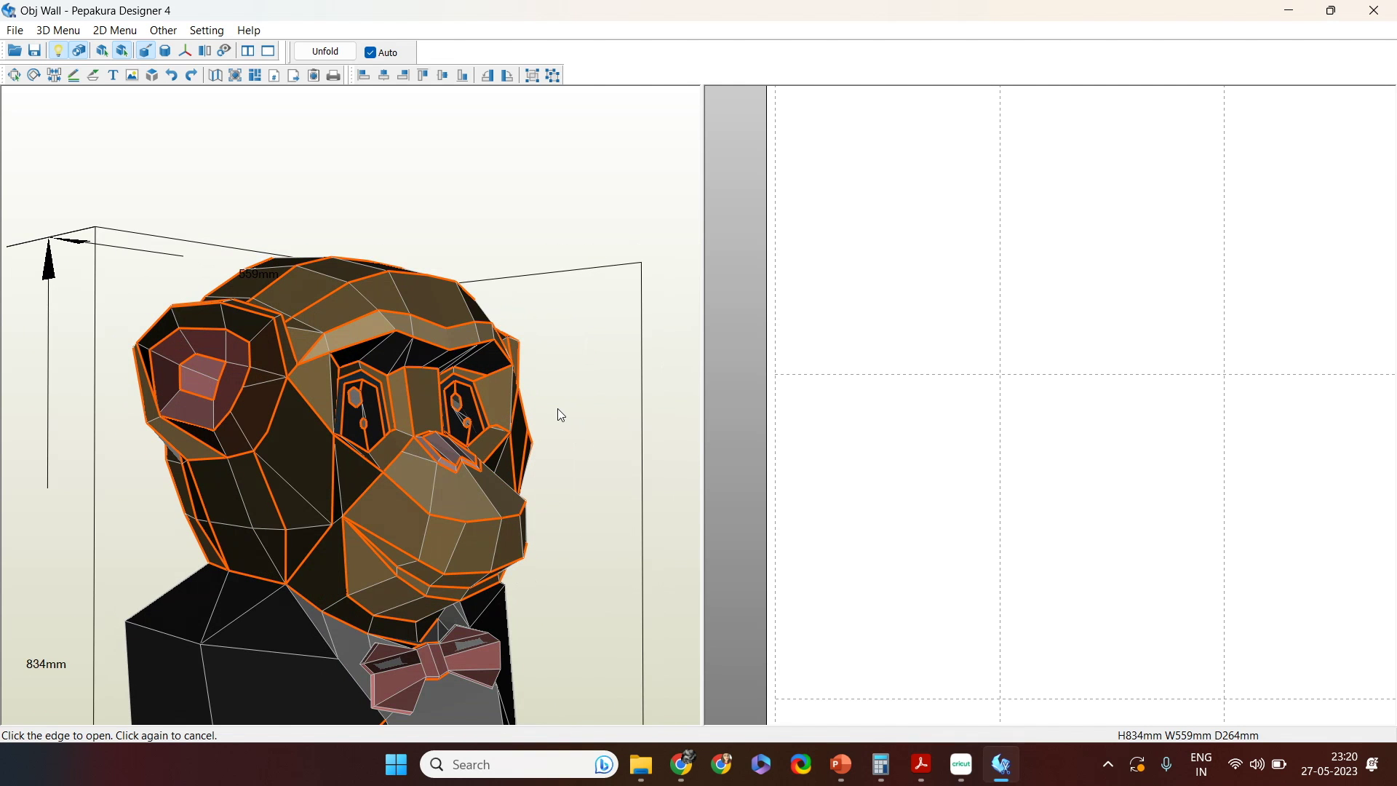
Step: Open the lower and outer side rim edges of one bow tie wing to separate its thin border from the front
{"action": "right_click_drag", "start_coordinate": [557, 409], "coordinate": [510, 415]}
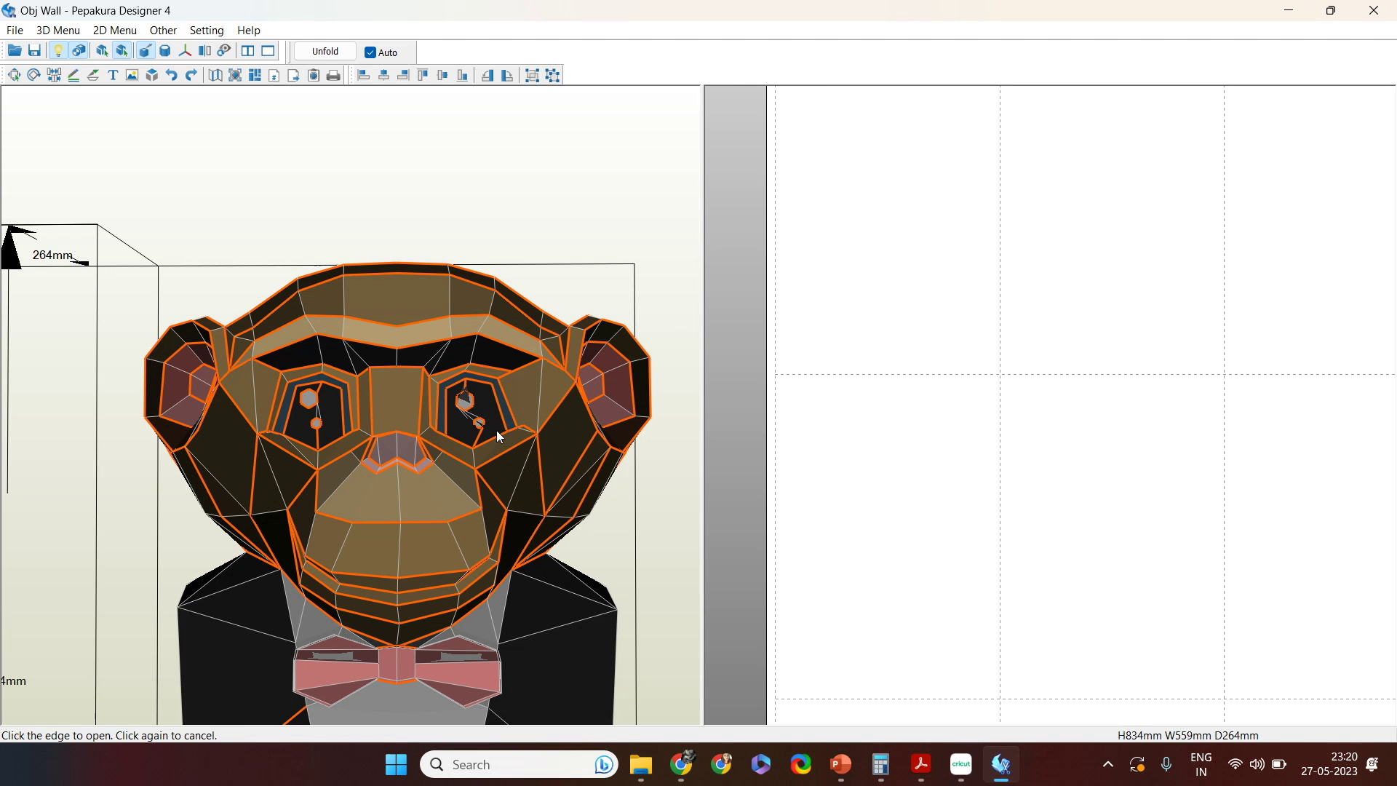
{"action": "middle_click_drag", "start_coordinate": [470, 568], "coordinate": [469, 328]}
{"action": "right_click_drag", "start_coordinate": [469, 327], "coordinate": [492, 461]}
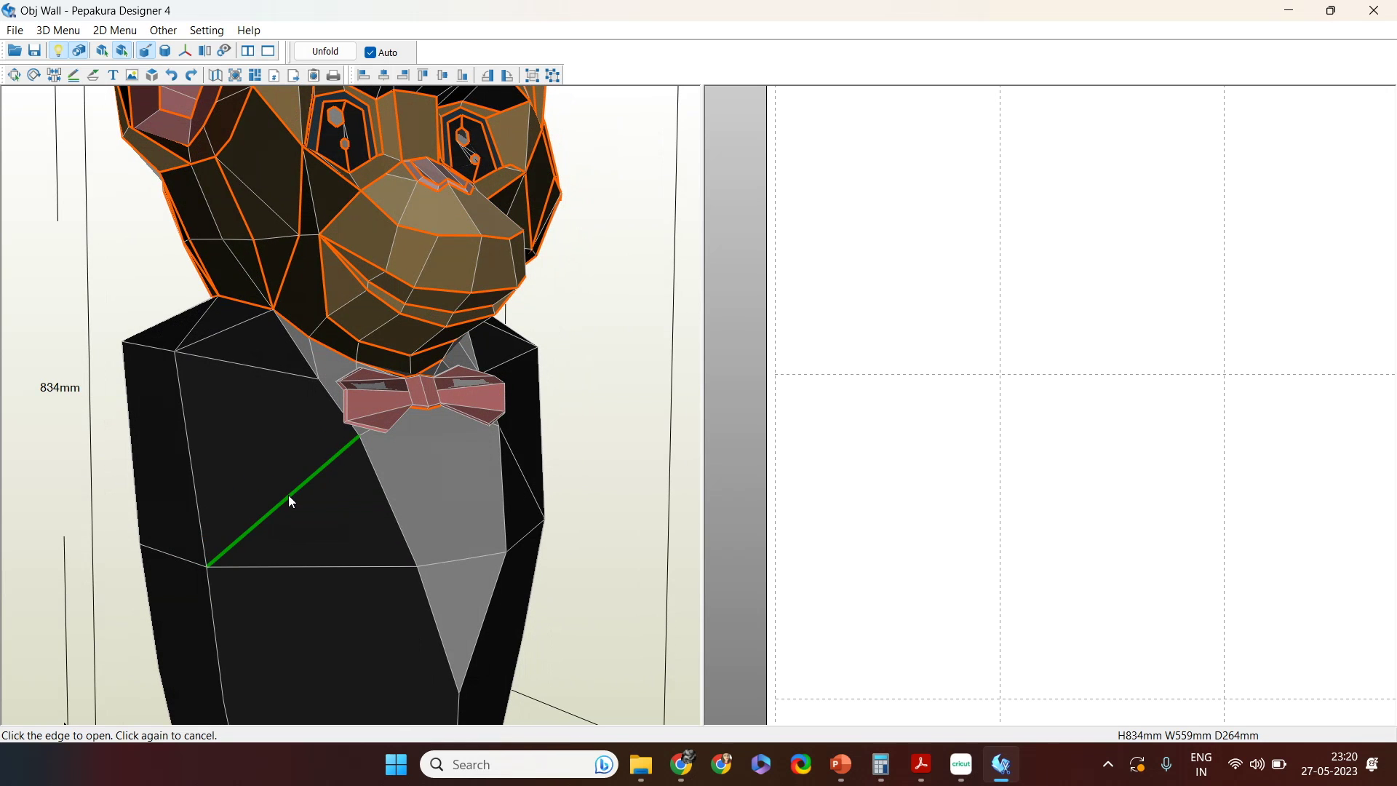
{"action": "right_click_drag", "start_coordinate": [400, 498], "coordinate": [423, 523]}
{"action": "scroll", "coordinate": [422, 473], "scroll_direction": "up", "scroll_amount": 5}
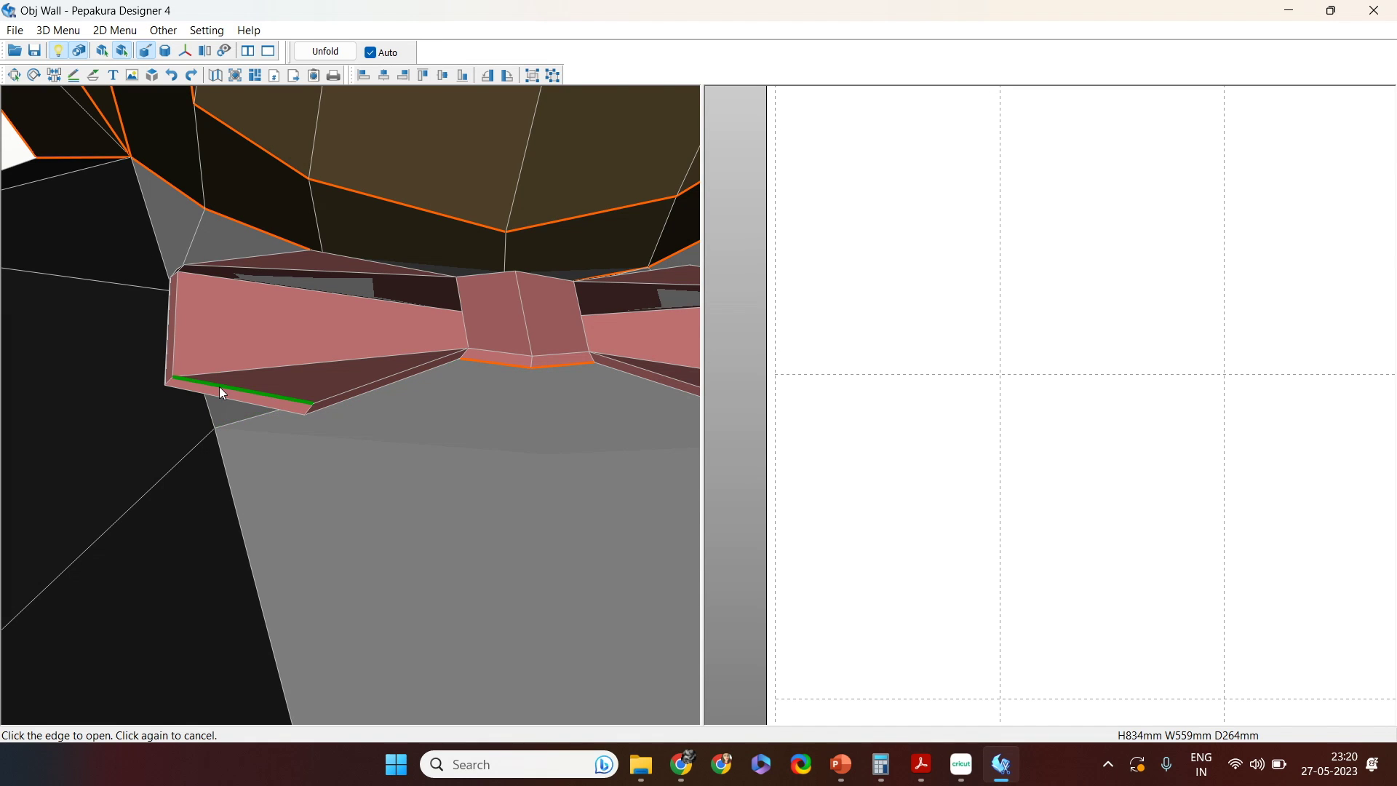
{"action": "left_click", "coordinate": [198, 382]}
{"action": "right_click_drag", "start_coordinate": [421, 439], "coordinate": [362, 283]}
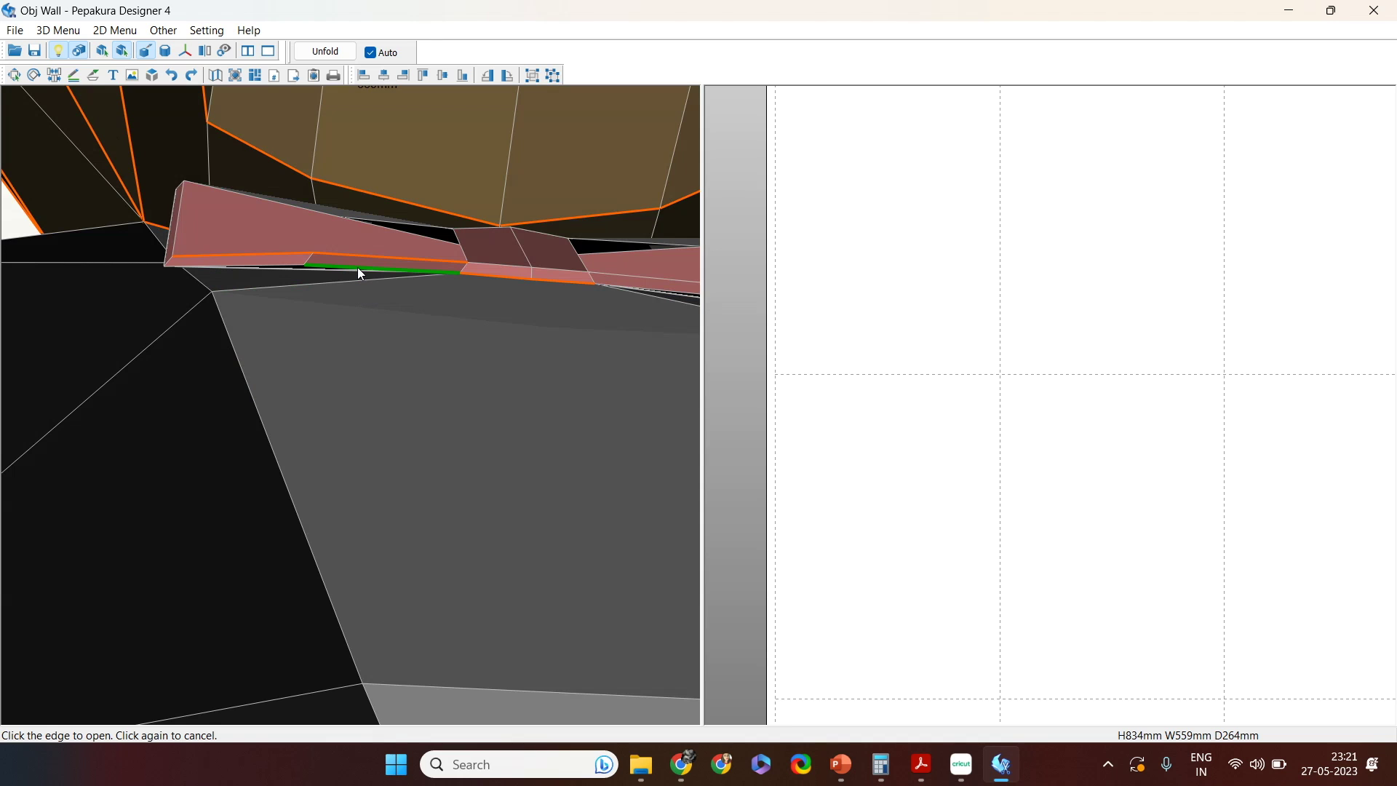
{"action": "right_click_drag", "start_coordinate": [273, 294], "coordinate": [334, 325]}
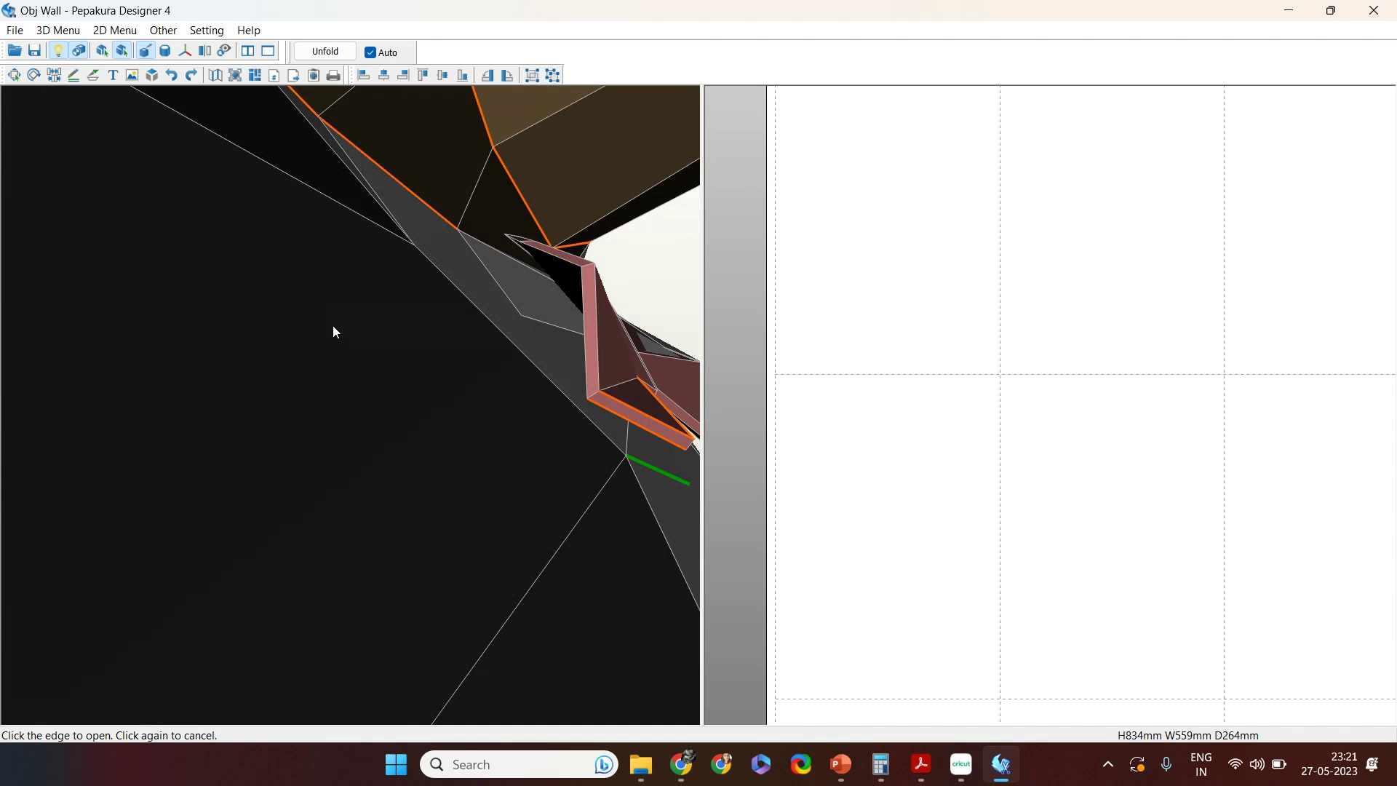
{"action": "left_click", "coordinate": [581, 315]}
{"action": "right_click_drag", "start_coordinate": [580, 313], "coordinate": [548, 347]}
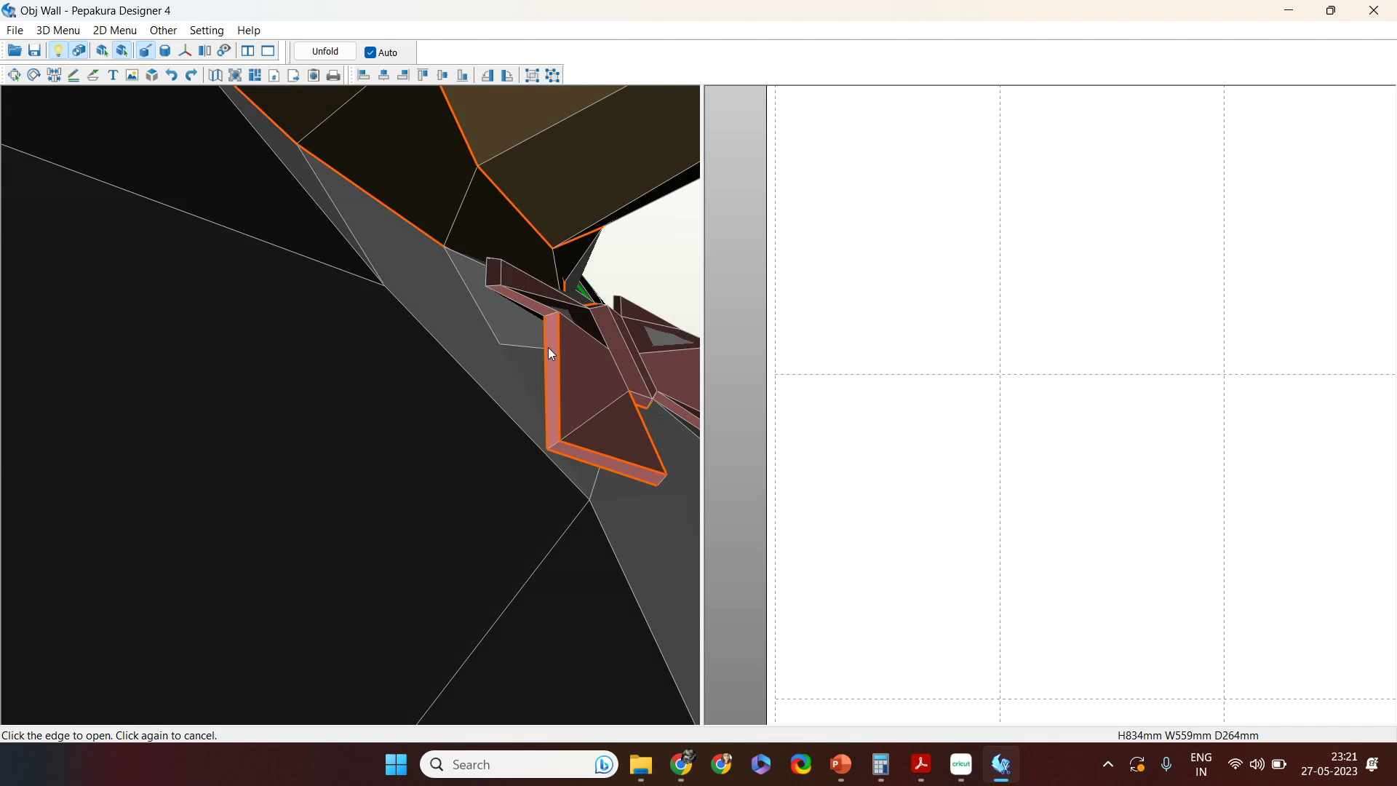
Step: Open the remaining rim edges of both bow tie wings and the edges around the central knot
{"action": "left_click", "coordinate": [439, 489]}
{"action": "left_click", "coordinate": [434, 428]}
{"action": "right_click_drag", "start_coordinate": [470, 416], "coordinate": [513, 406]}
{"action": "right_click_drag", "start_coordinate": [653, 409], "coordinate": [588, 287]}
{"action": "right_click_drag", "start_coordinate": [510, 452], "coordinate": [459, 484]}
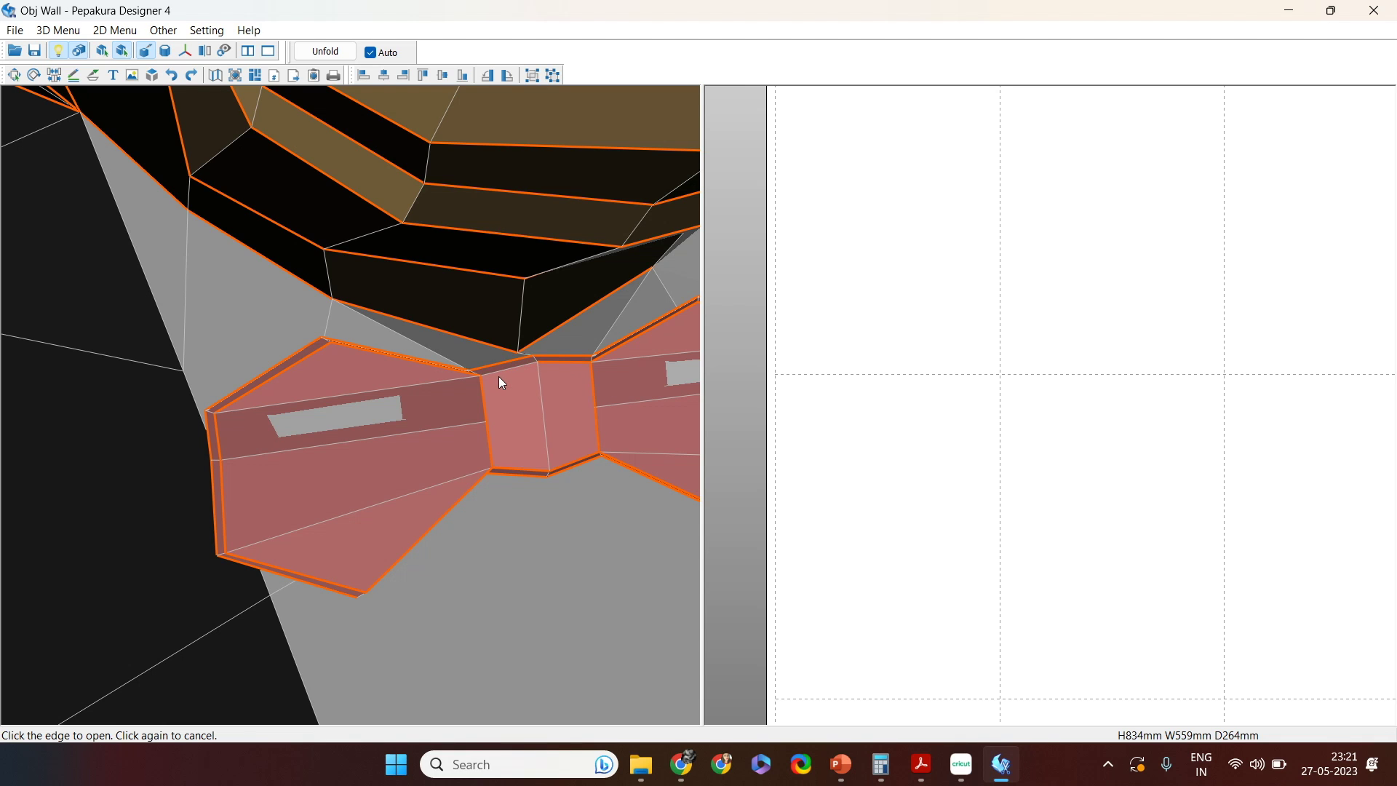
{"action": "right_click_drag", "start_coordinate": [486, 403], "coordinate": [479, 407]}
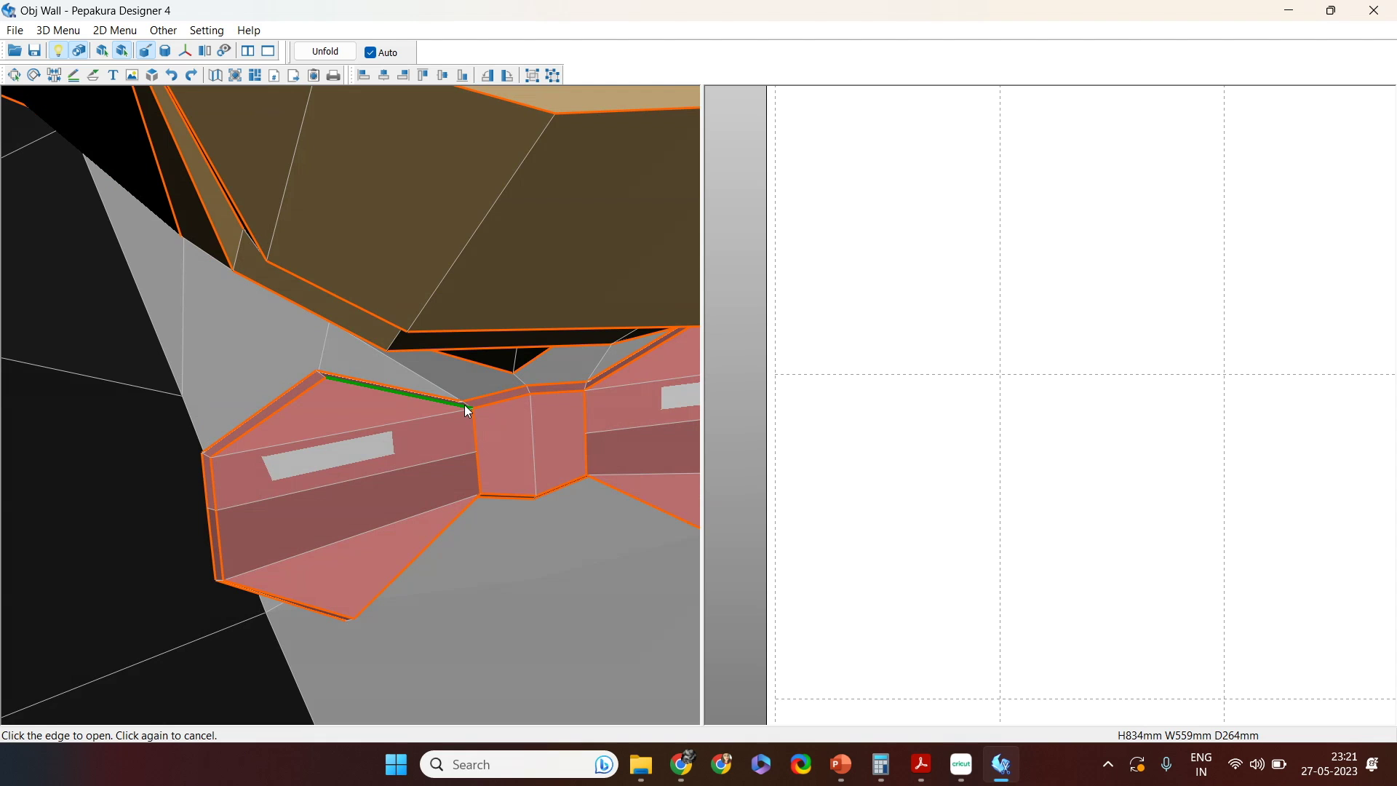
{"action": "right_click_drag", "start_coordinate": [587, 384], "coordinate": [500, 417]}
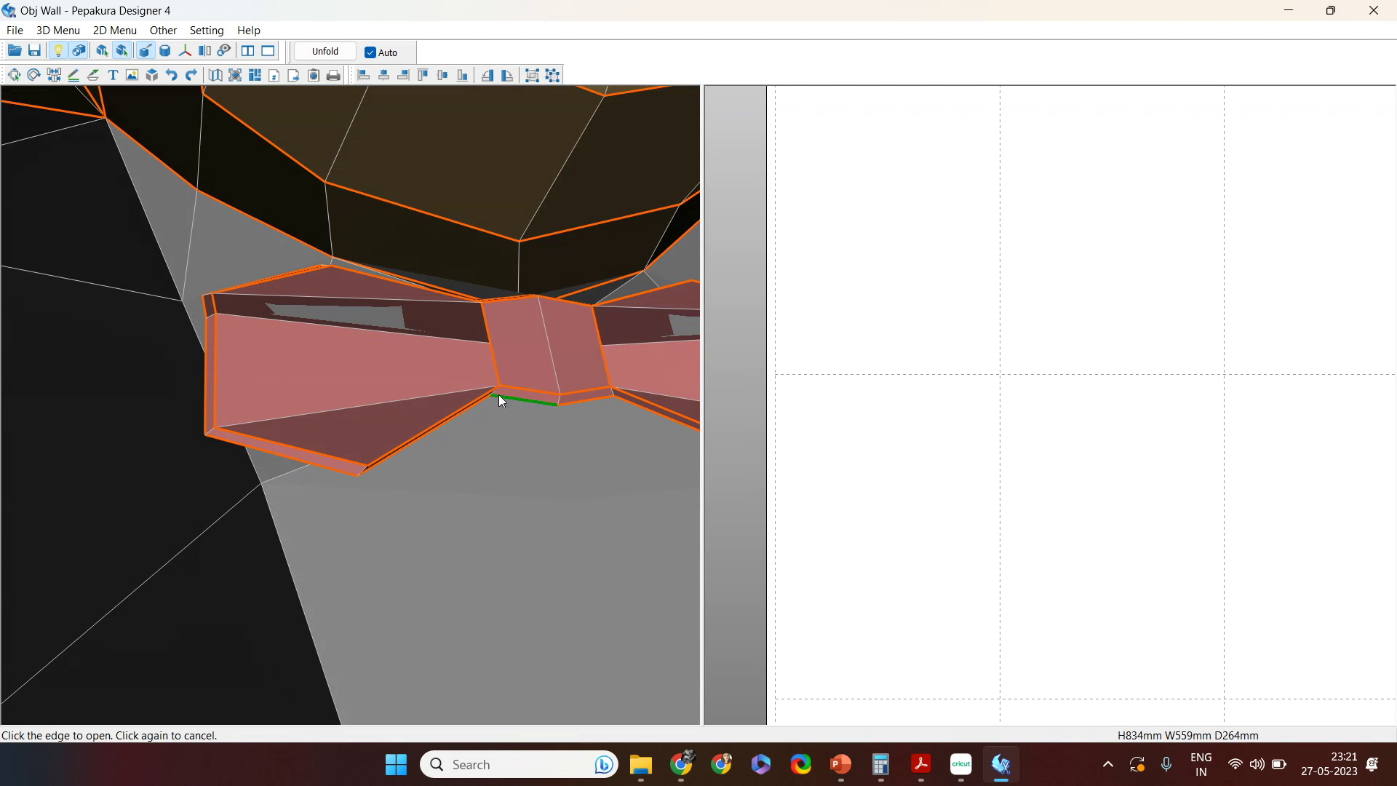
{"action": "right_click_drag", "start_coordinate": [615, 398], "coordinate": [444, 217]}
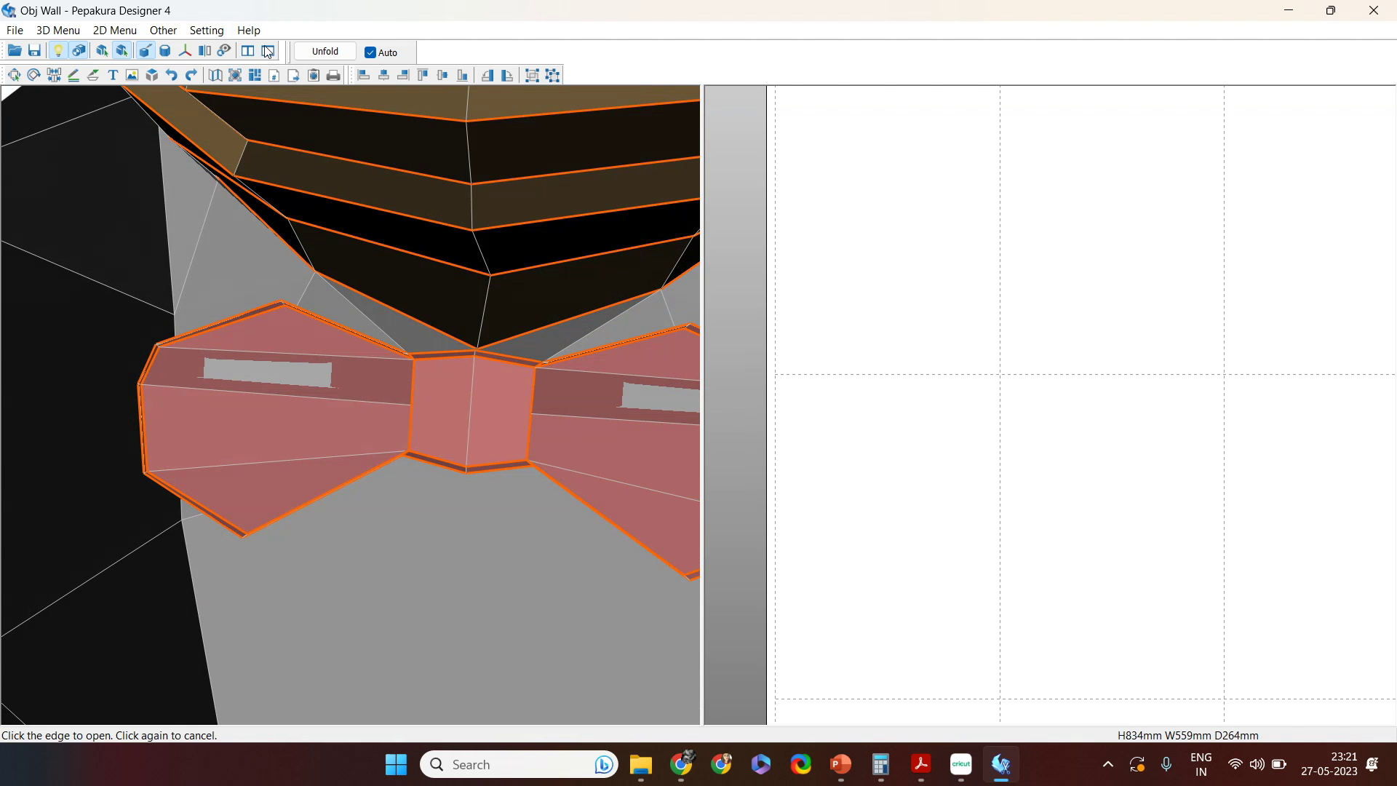
Step: Unfold the model to examine the bow tie parts, and undo the unfolding with the open edge info applied
{"action": "left_click", "coordinate": [324, 52]}
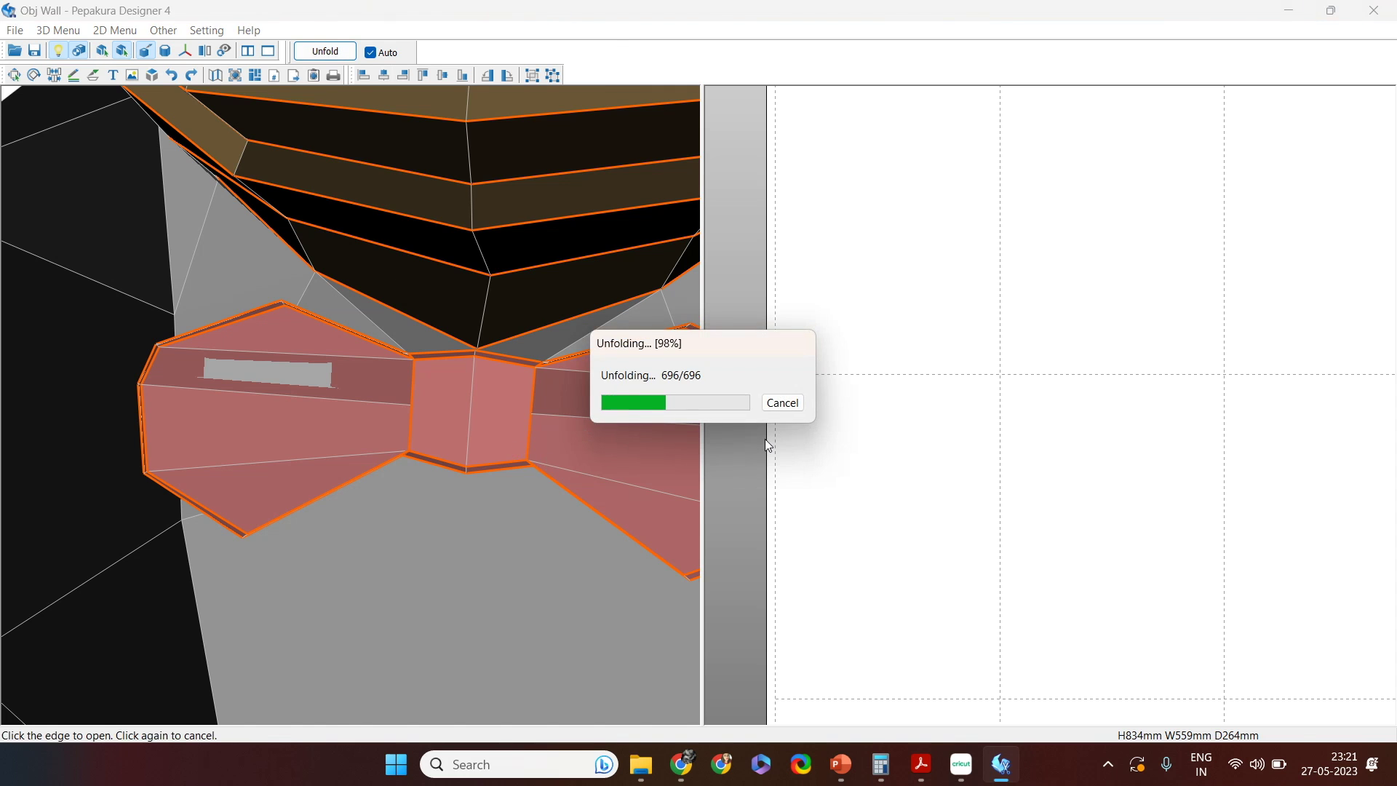
{"action": "scroll", "coordinate": [805, 248], "scroll_direction": "up", "scroll_amount": 5}
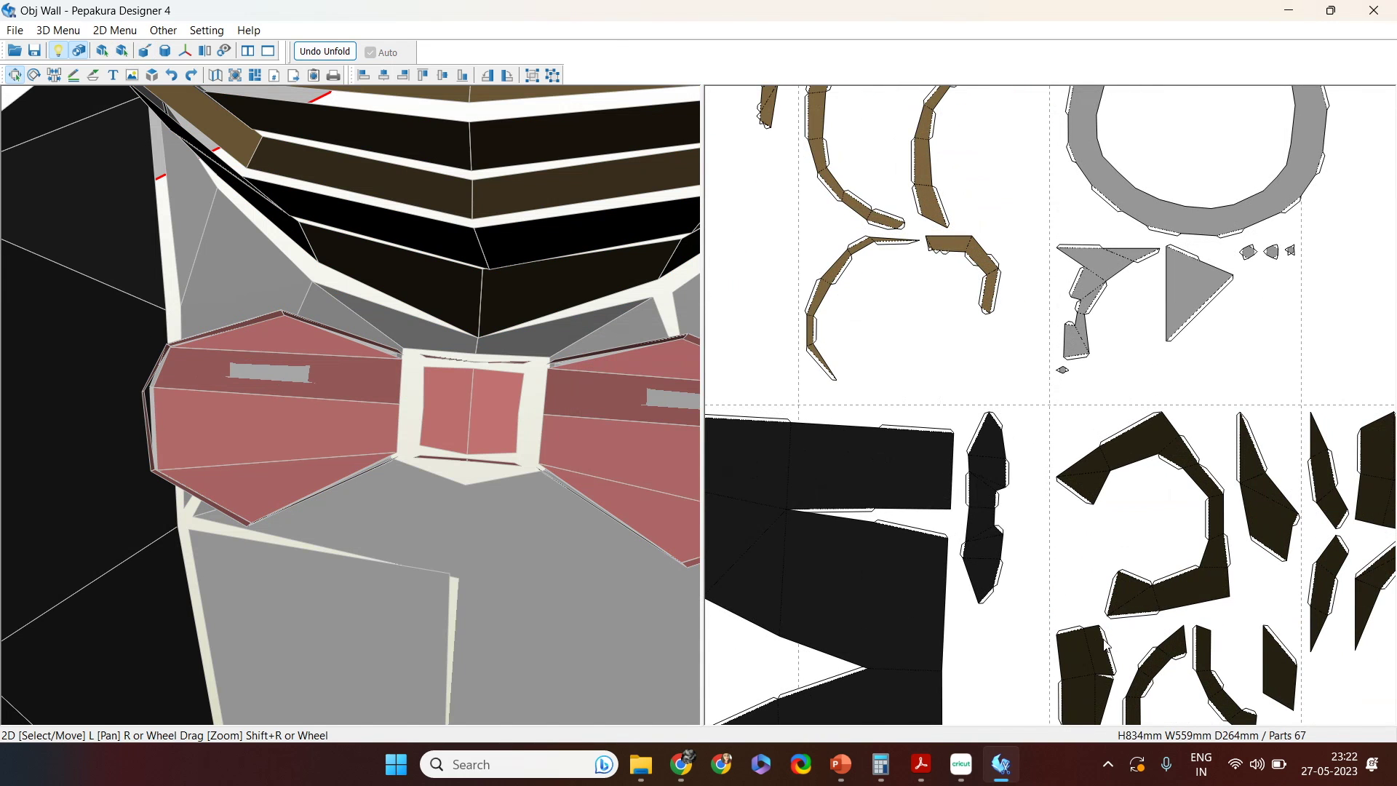
{"action": "scroll", "coordinate": [806, 248], "scroll_direction": "down", "scroll_amount": 3}
{"action": "scroll", "coordinate": [817, 371], "scroll_direction": "up", "scroll_amount": 3}
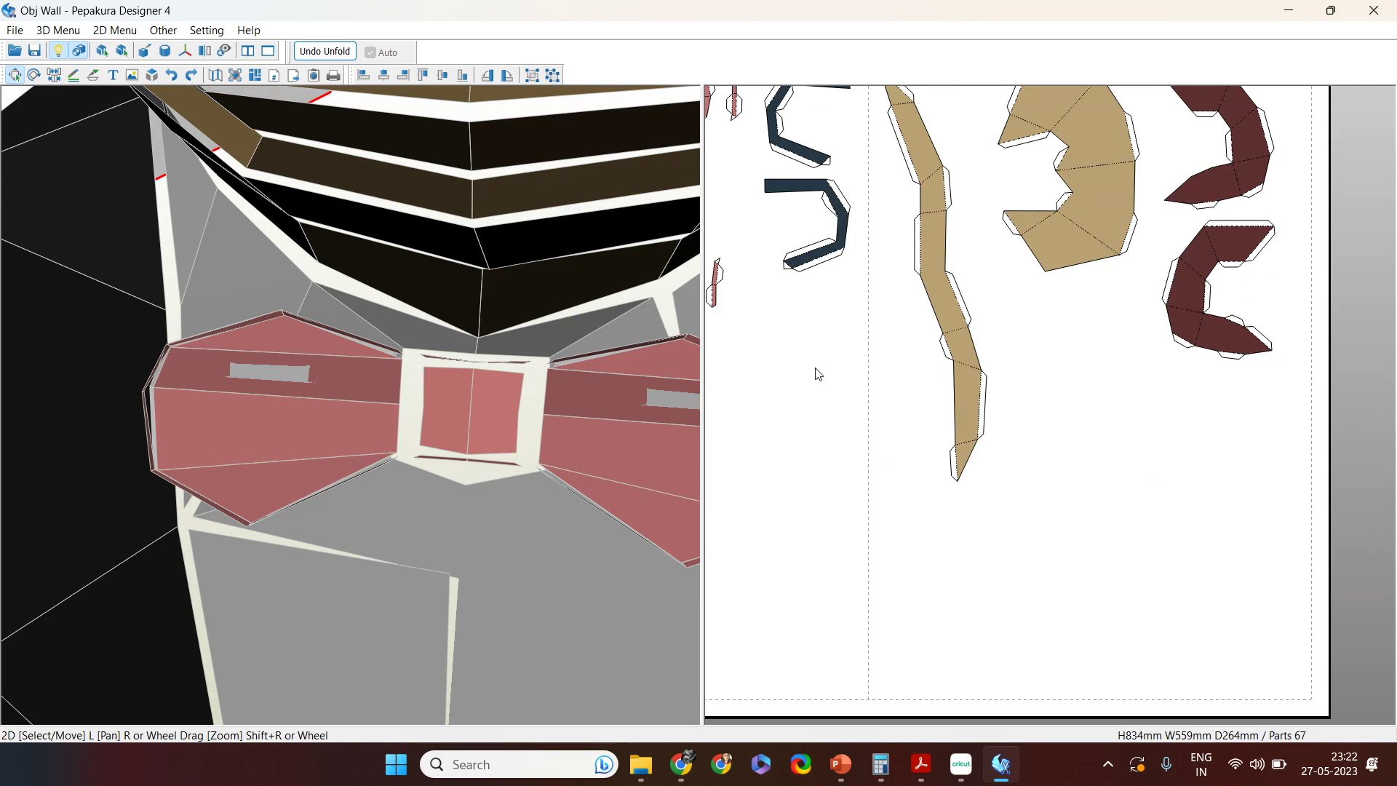
{"action": "right_click_drag", "start_coordinate": [817, 371], "coordinate": [1206, 450]}
{"action": "scroll", "coordinate": [1125, 405], "scroll_direction": "up", "scroll_amount": 2}
{"action": "right_click_drag", "start_coordinate": [777, 399], "coordinate": [908, 575]}
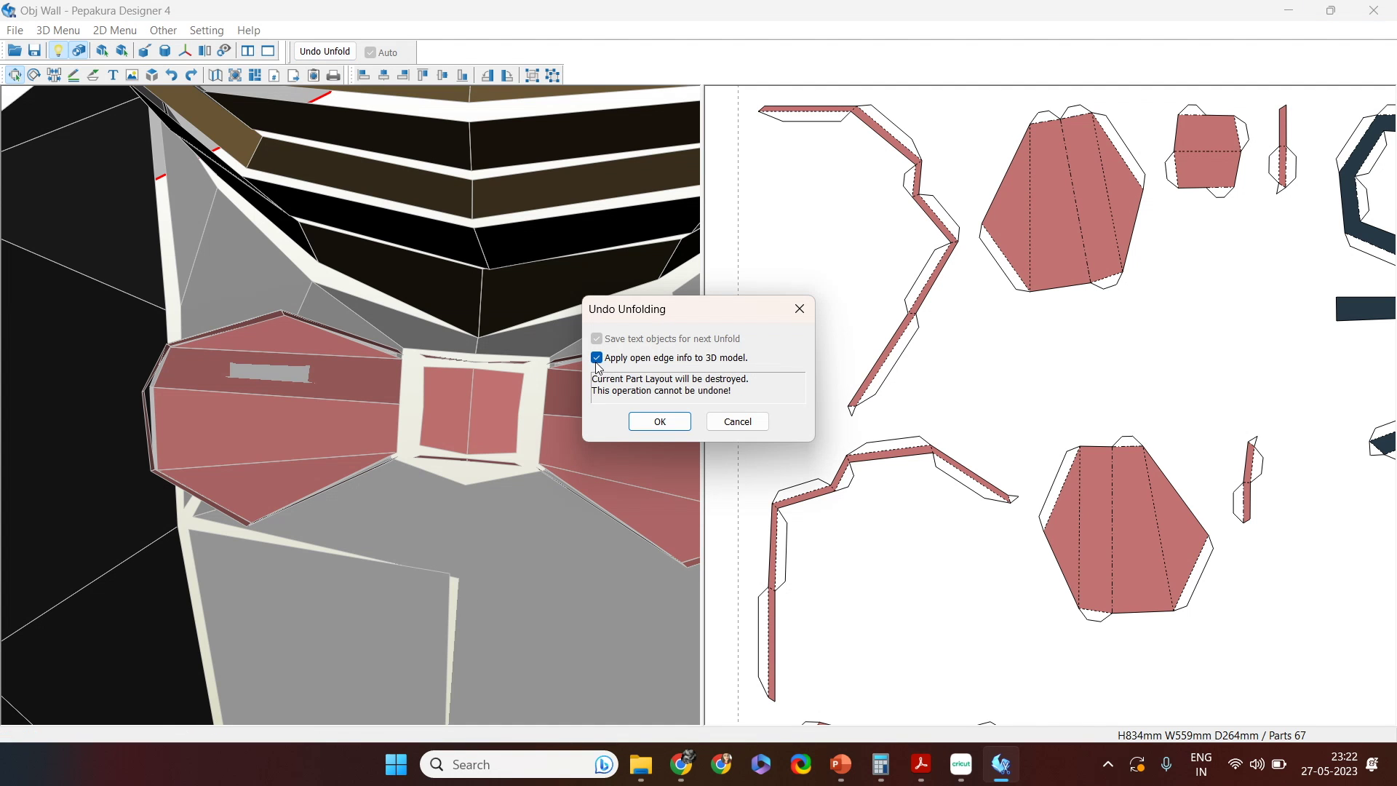
{"action": "left_click", "coordinate": [660, 421]}
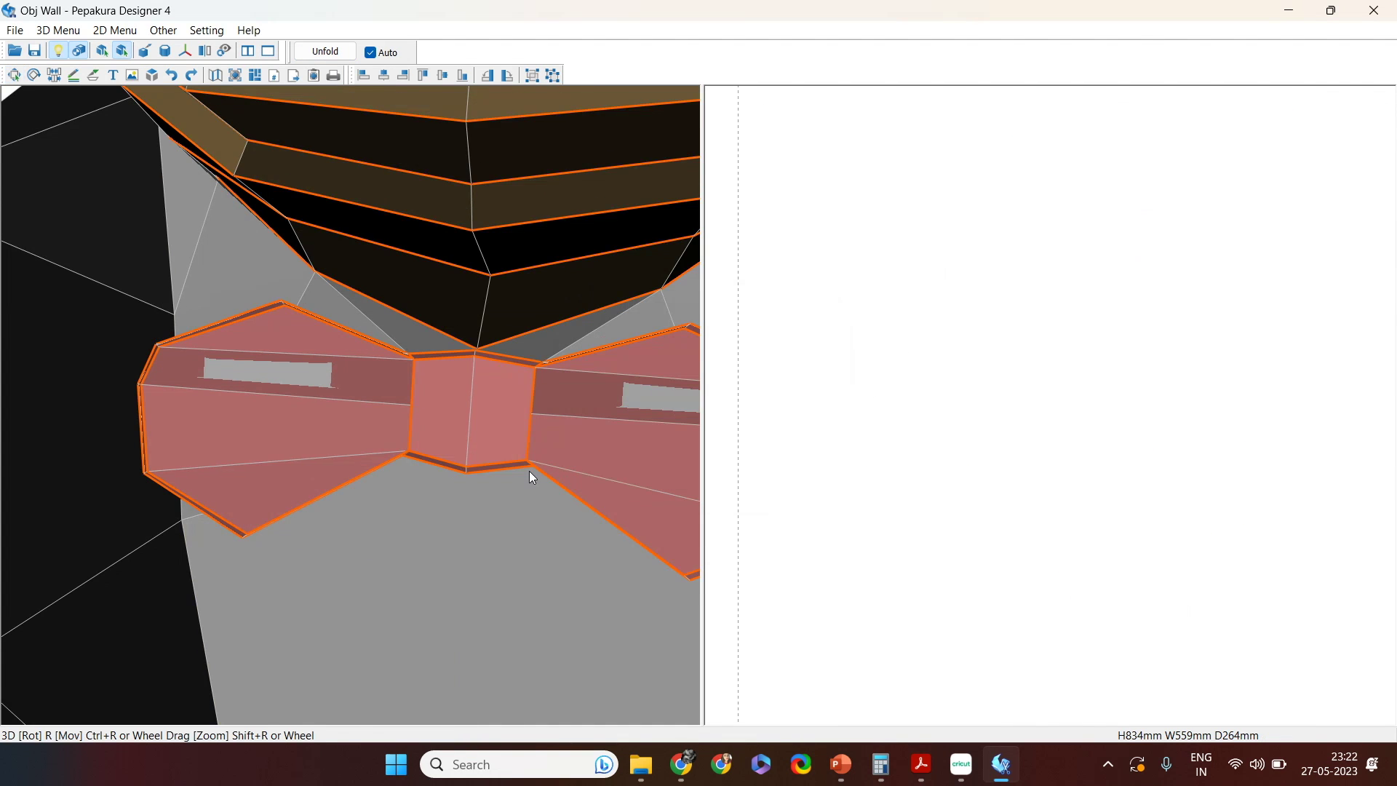
Step: Open the upper lapel edge beside the neck and the shoulder line running to the back on one side of the jacket
{"action": "scroll", "coordinate": [530, 470], "scroll_direction": "down", "scroll_amount": 2}
{"action": "scroll", "coordinate": [529, 472], "scroll_direction": "down", "scroll_amount": 3}
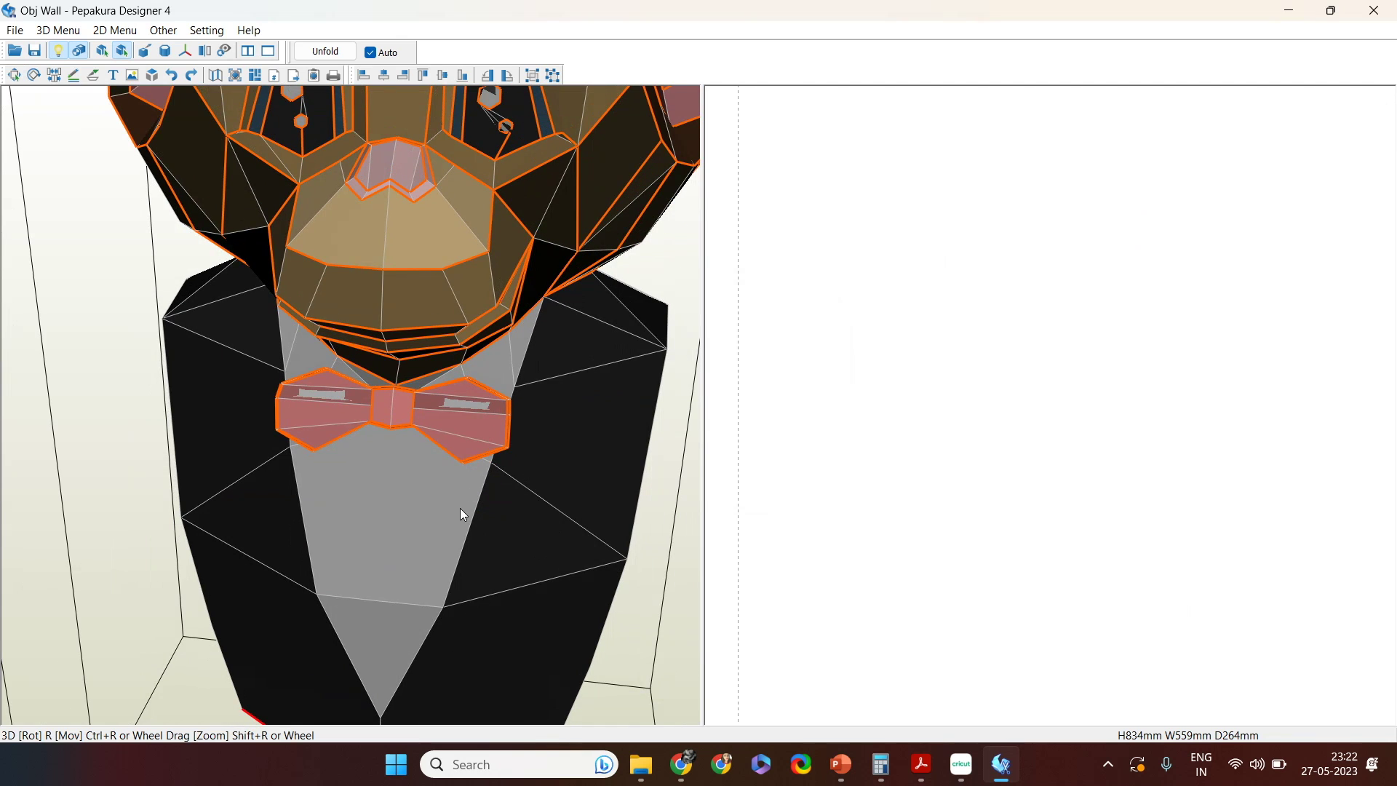
{"action": "right_click_drag", "start_coordinate": [506, 516], "coordinate": [414, 512]}
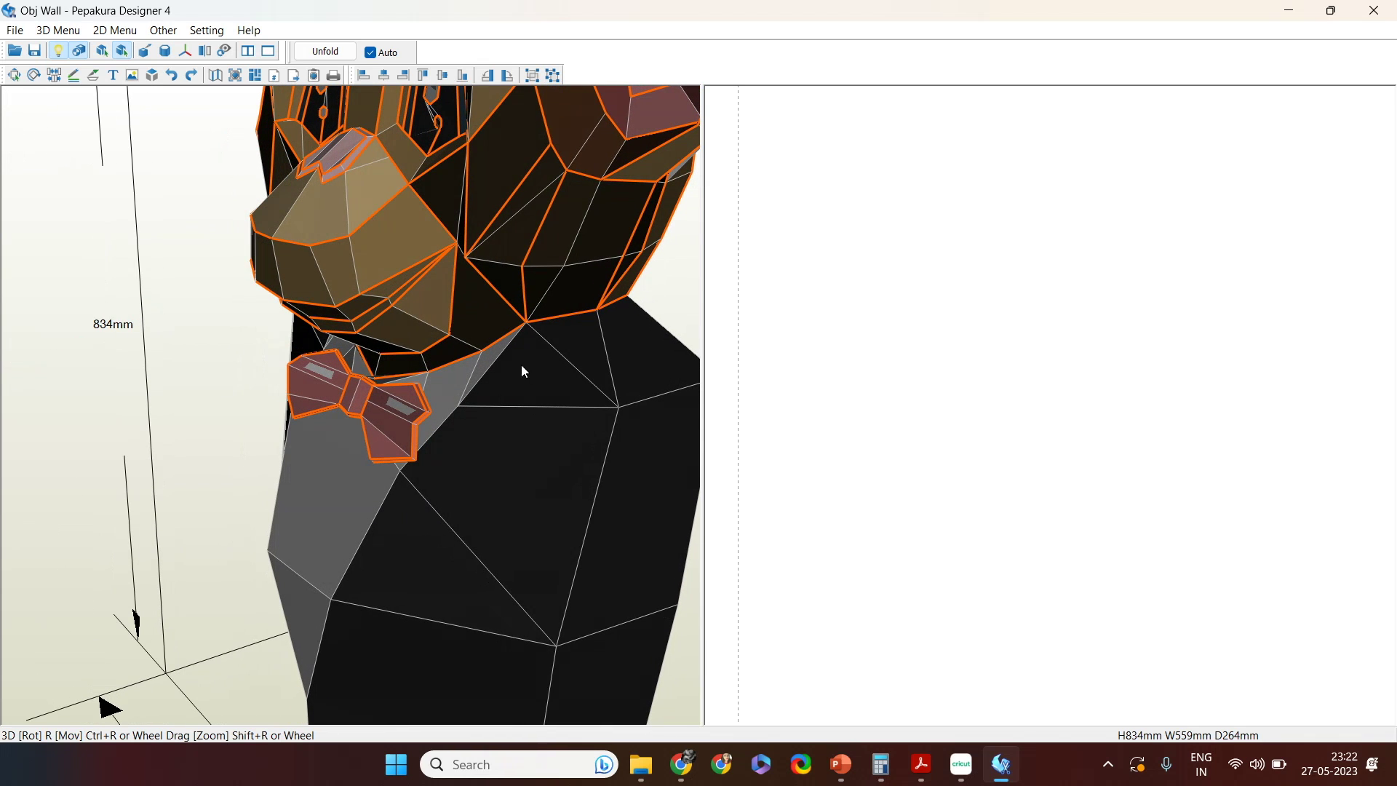
{"action": "left_click", "coordinate": [148, 52]}
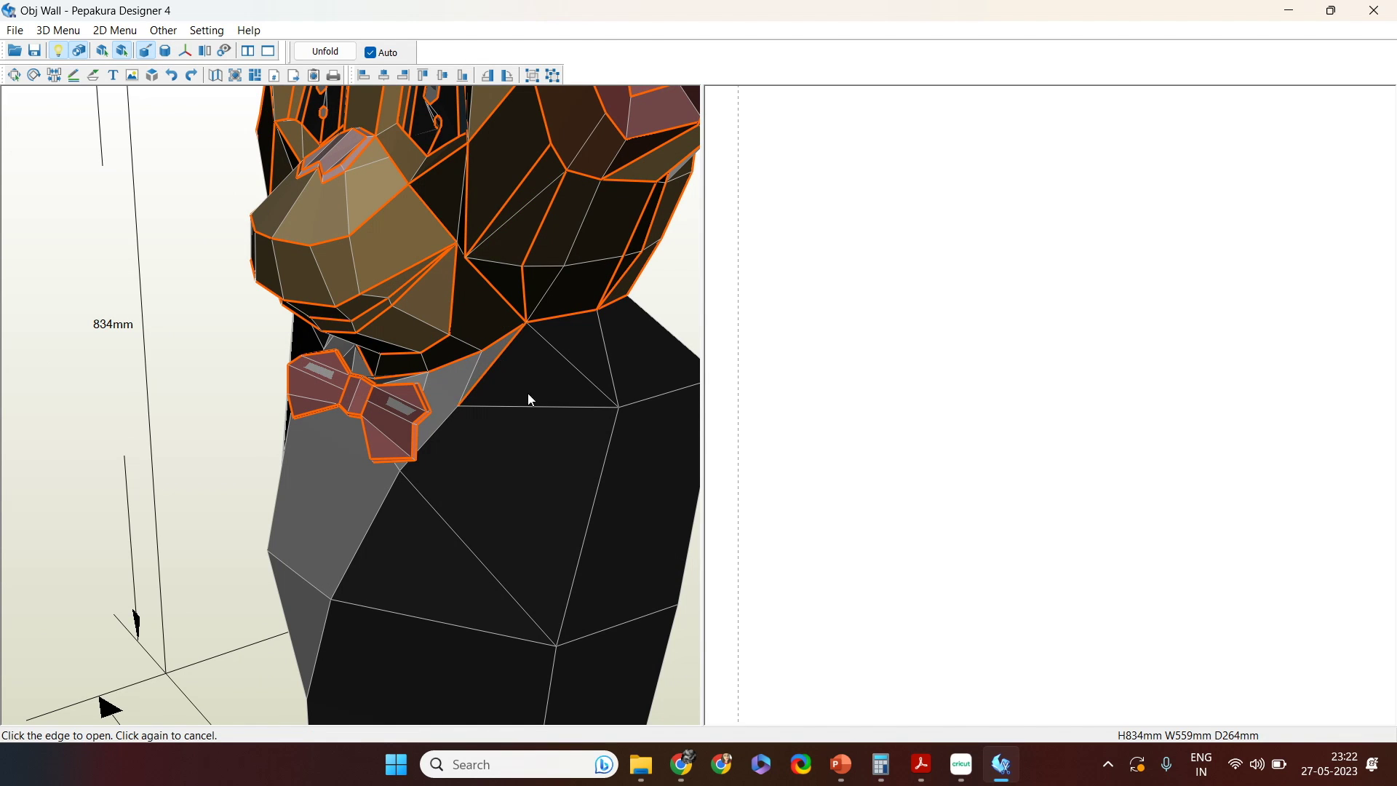
{"action": "left_click", "coordinate": [628, 408]}
{"action": "mouse_move", "coordinate": [645, 404]}
{"action": "right_mouse_down"}
{"action": "mouse_move", "coordinate": [652, 421]}
{"action": "mouse_move", "coordinate": [634, 426]}
{"action": "right_mouse_up"}
{"action": "right_click_drag", "start_coordinate": [555, 470], "coordinate": [595, 459]}
Step: Open the lapel edge beside the shirt, the horizontal chest line and the rear side edge on the same jacket half
{"action": "left_click", "coordinate": [452, 416]}
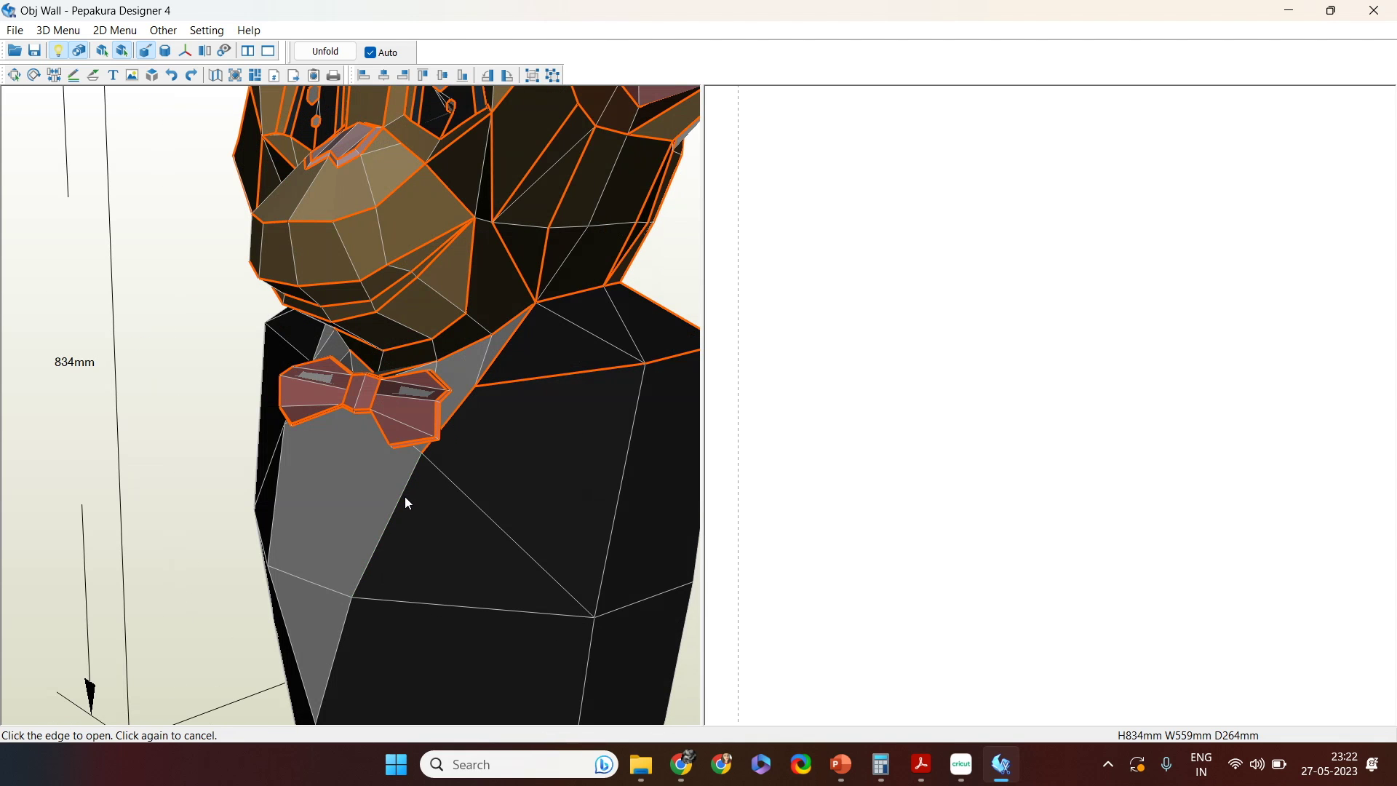
{"action": "left_click", "coordinate": [382, 529]}
{"action": "left_click", "coordinate": [488, 608]}
{"action": "right_click_drag", "start_coordinate": [632, 613], "coordinate": [595, 564]}
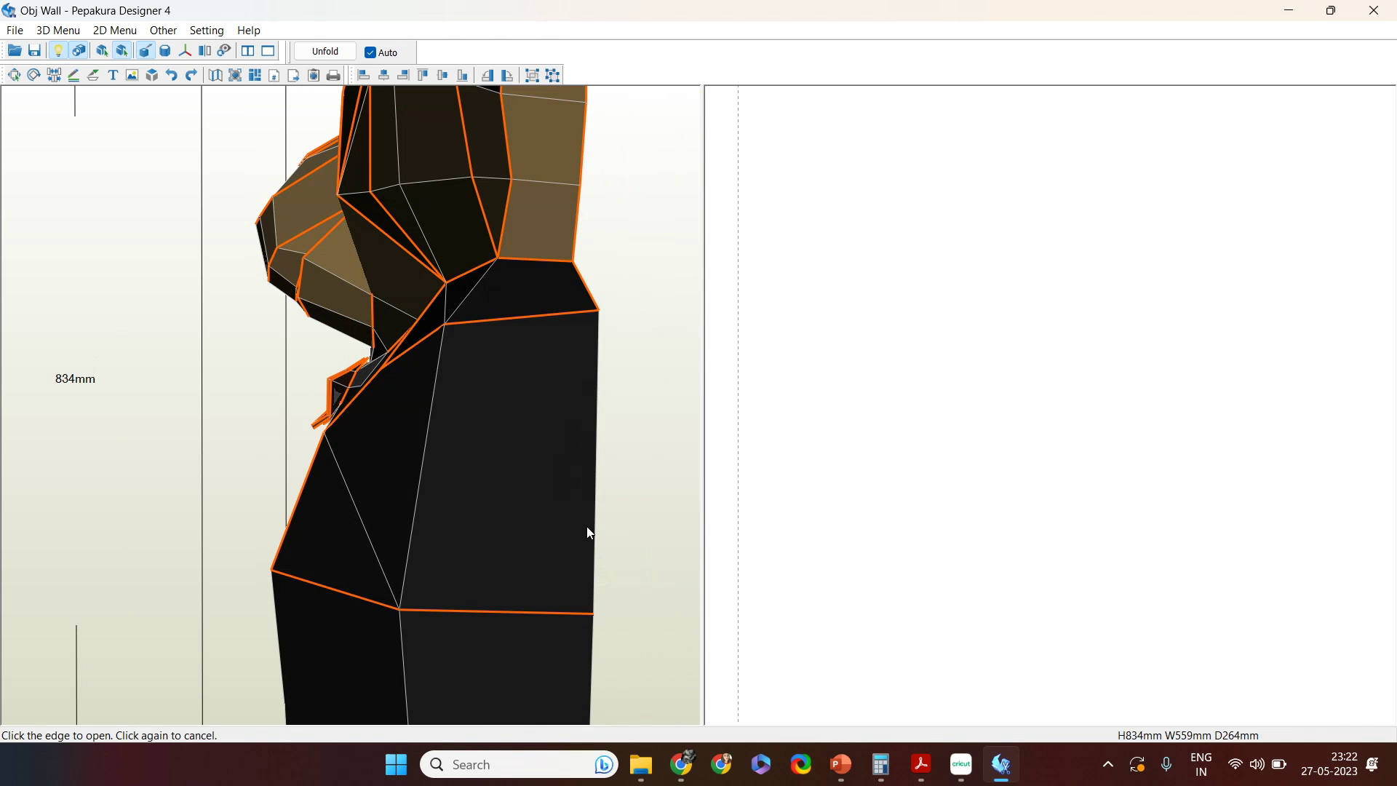
{"action": "left_click", "coordinate": [595, 486]}
Step: Open the lower lapel edge to the shirt's tip and the jacket's centre front seam down to the base
{"action": "right_click_drag", "start_coordinate": [548, 521], "coordinate": [463, 536]}
{"action": "scroll", "coordinate": [562, 499], "scroll_direction": "down", "scroll_amount": 2}
{"action": "left_click", "coordinate": [399, 524]}
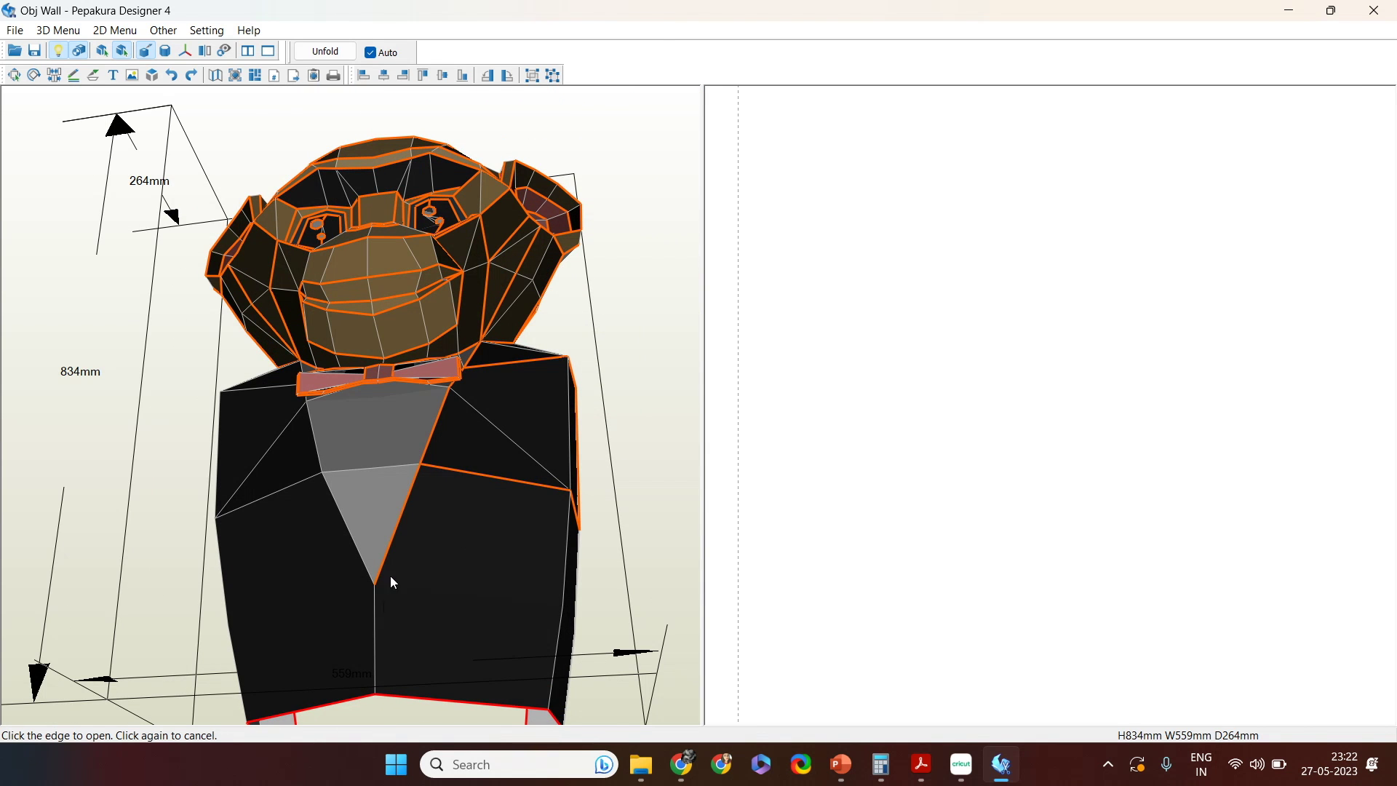
{"action": "left_click", "coordinate": [375, 631]}
Step: Open the matching lapel, shoulder, chest line and rear side edges on the other half of the jacket
{"action": "right_click_drag", "start_coordinate": [539, 682], "coordinate": [508, 515]}
{"action": "right_click_drag", "start_coordinate": [580, 555], "coordinate": [434, 508]}
{"action": "left_click", "coordinate": [423, 482]}
{"action": "right_click_drag", "start_coordinate": [426, 632], "coordinate": [582, 648]}
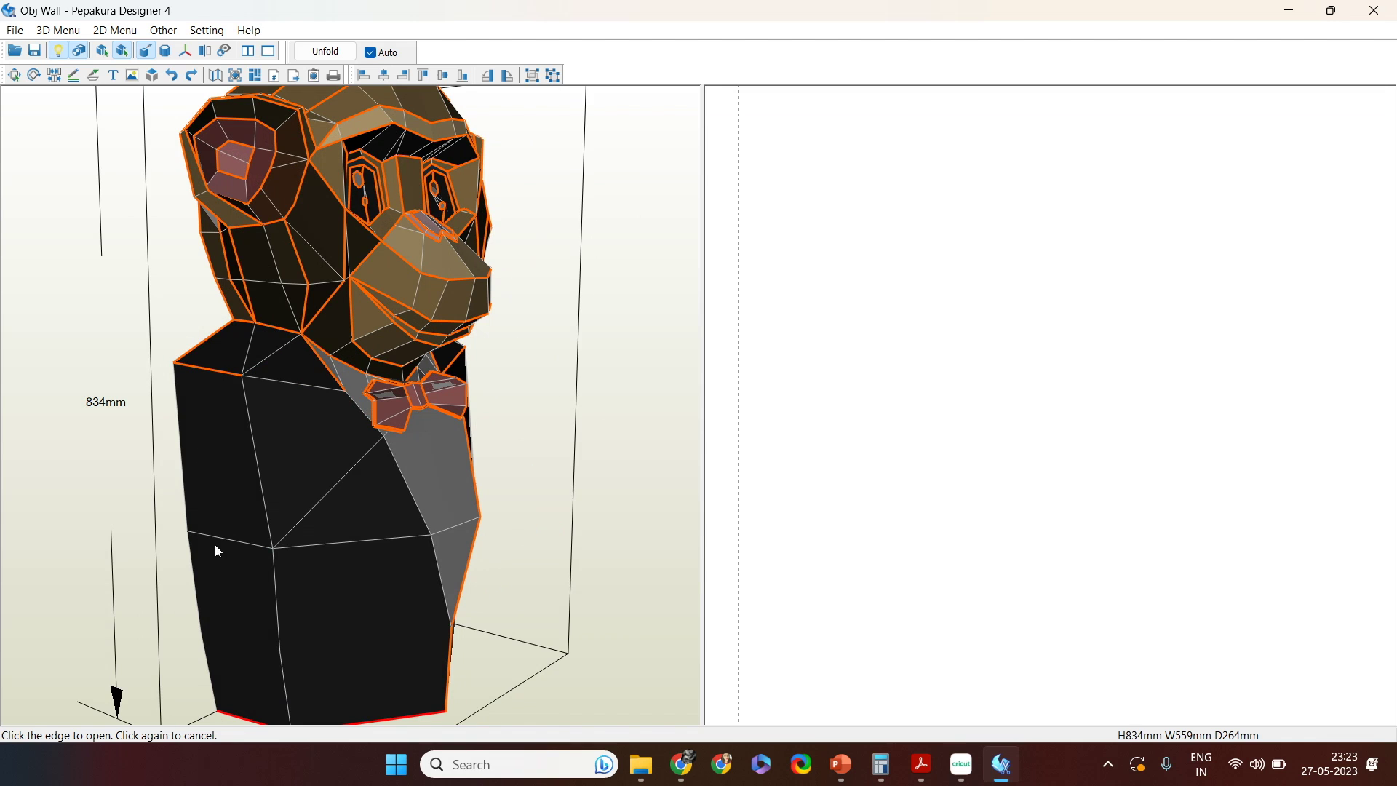
{"action": "right_click_drag", "start_coordinate": [405, 476], "coordinate": [359, 608]}
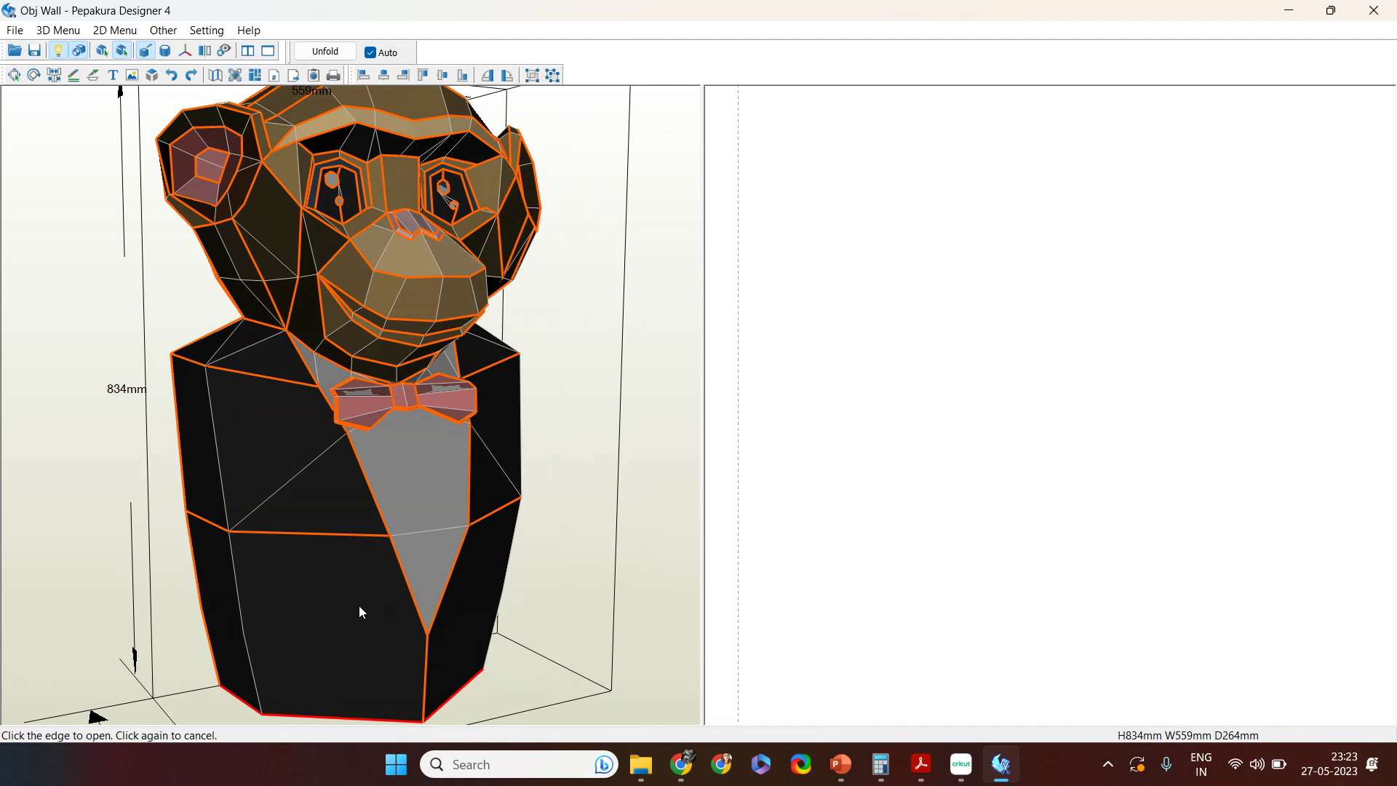
Step: Unfold the model with the new jacket cuts and check the body pieces in the layout
{"action": "left_click", "coordinate": [314, 52]}
{"action": "scroll", "coordinate": [753, 555], "scroll_direction": "up", "scroll_amount": 5}
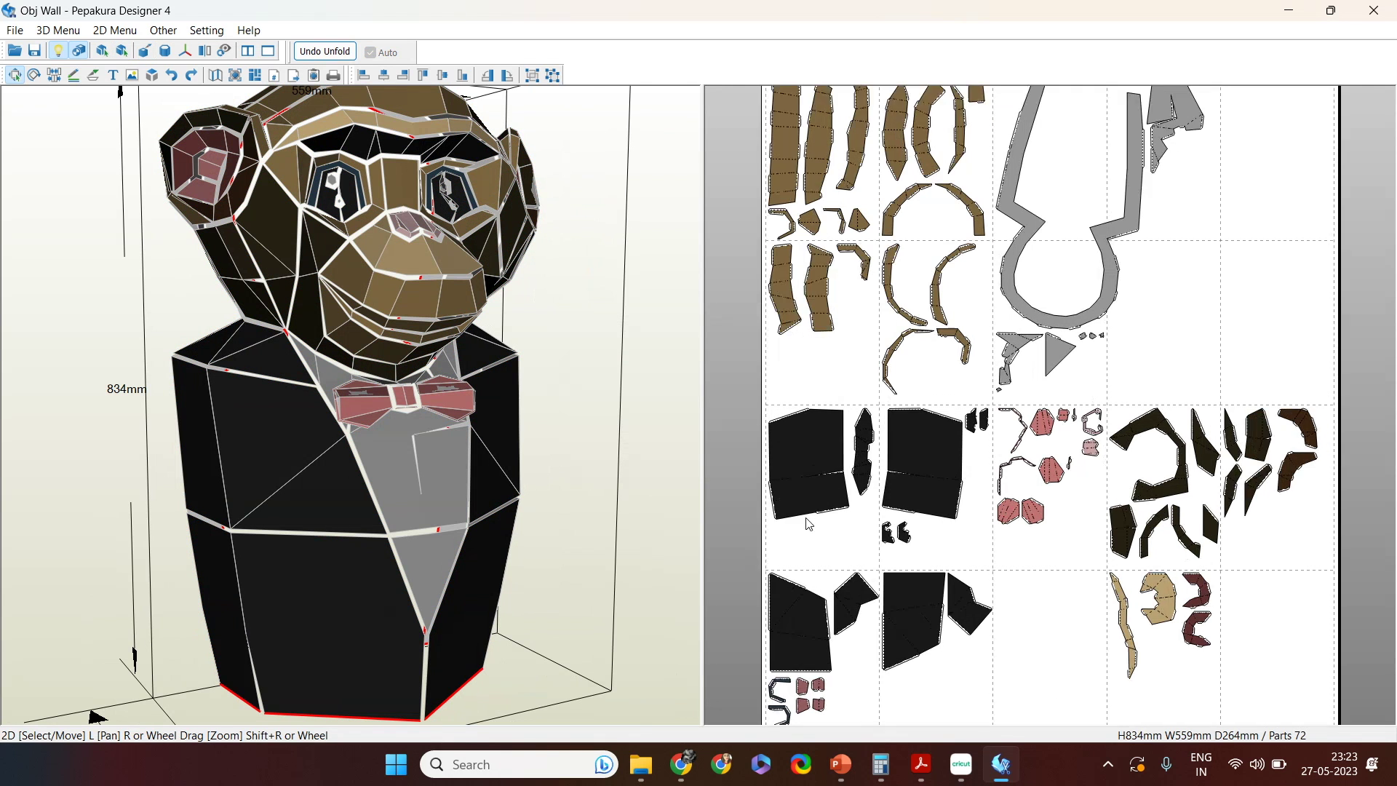
{"action": "middle_click_drag", "start_coordinate": [708, 568], "coordinate": [795, 569]}
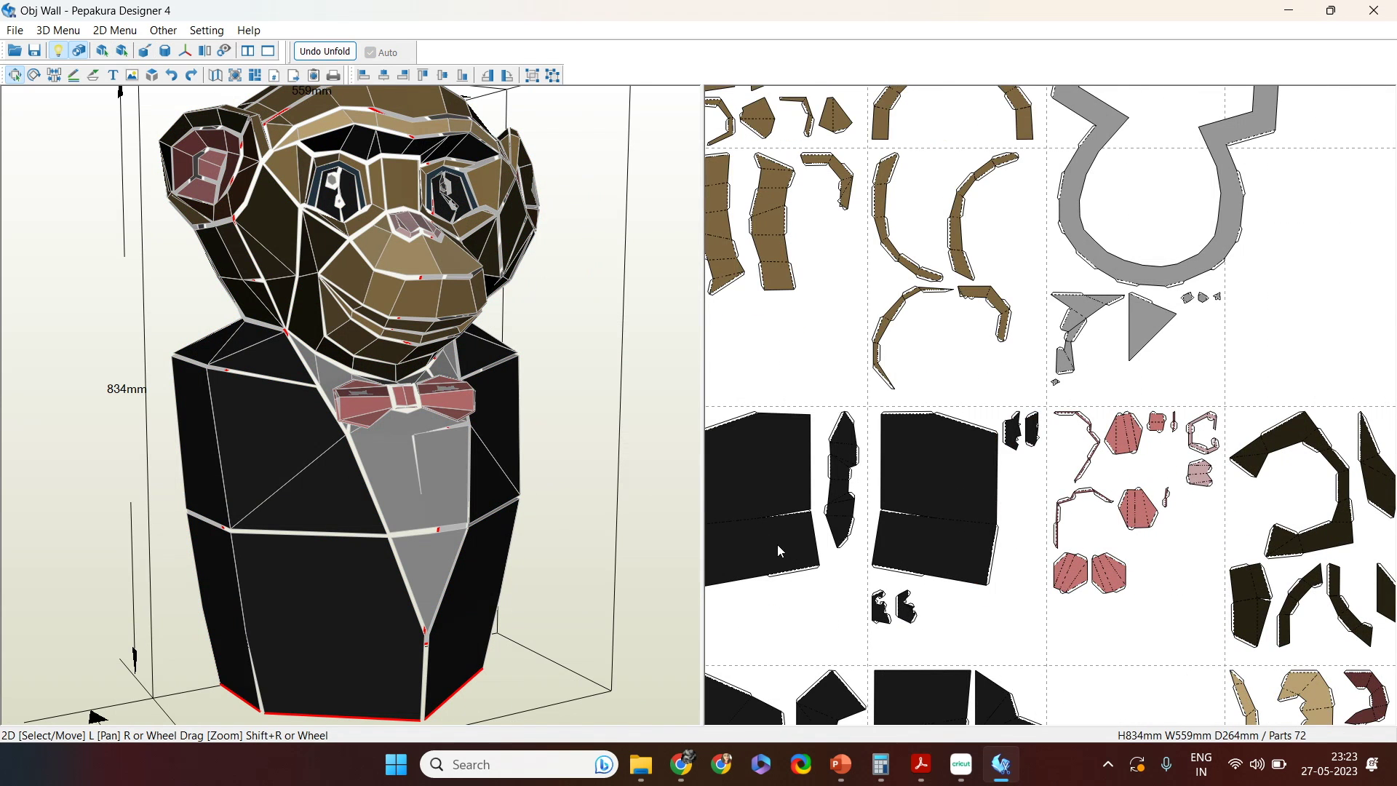
Step: Examine the unfolded black jacket parts by selecting each one and locating its faces on the 3D model
{"action": "left_click", "coordinate": [778, 545]}
{"action": "left_click_drag", "start_coordinate": [394, 624], "coordinate": [285, 509]}
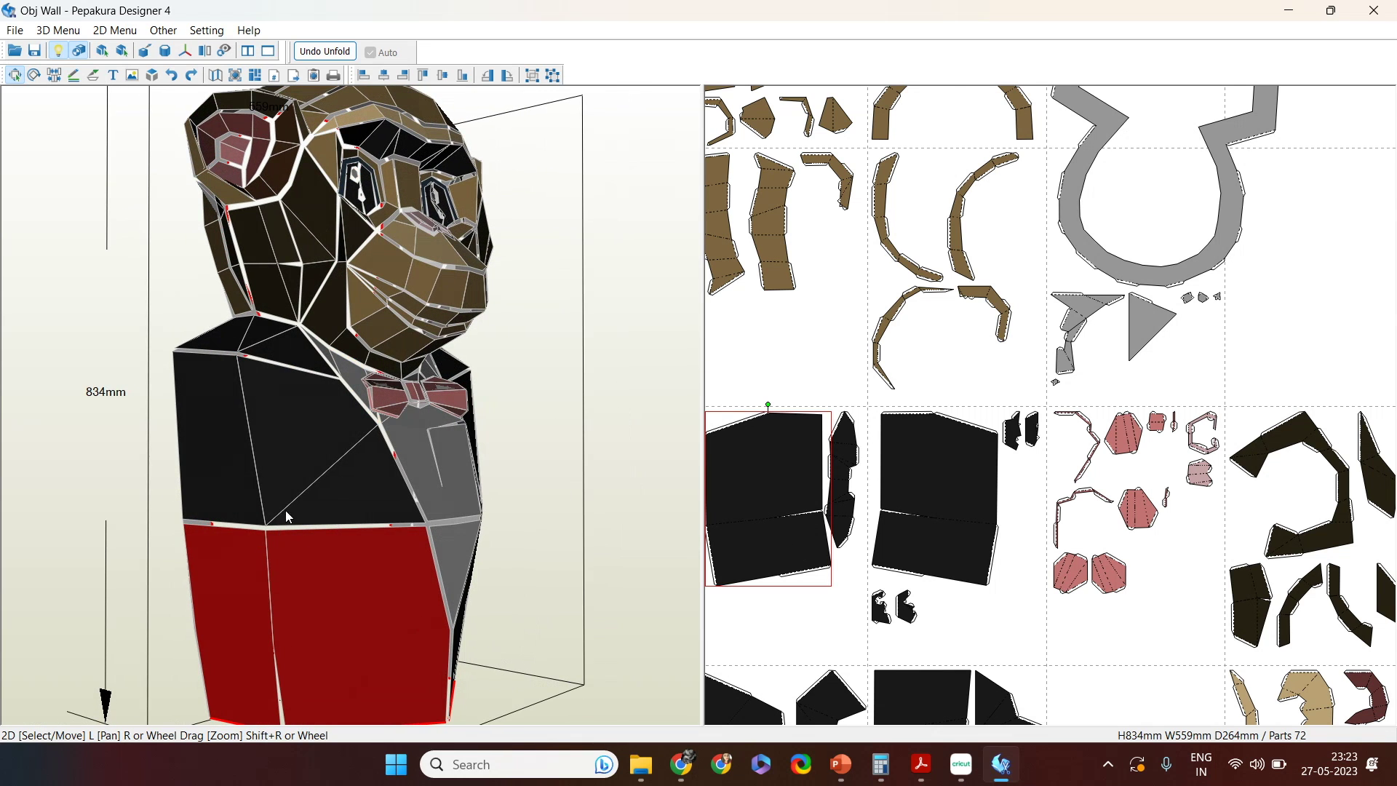
{"action": "left_click", "coordinate": [286, 489]}
{"action": "middle_click_drag", "start_coordinate": [810, 615], "coordinate": [803, 425]}
{"action": "scroll", "coordinate": [842, 609], "scroll_direction": "up", "scroll_amount": 3}
{"action": "middle_click_drag", "start_coordinate": [841, 609], "coordinate": [950, 489]}
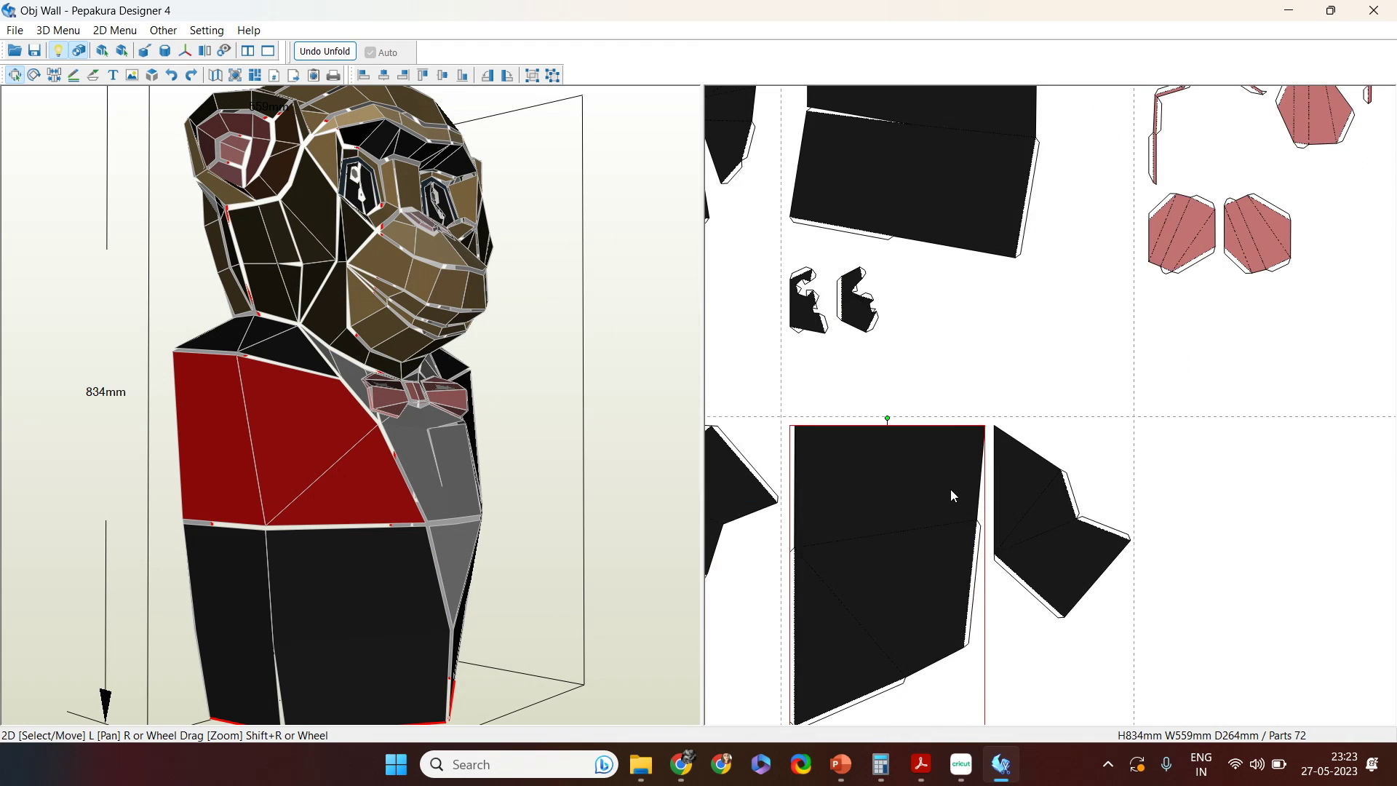
{"action": "scroll", "coordinate": [950, 489], "scroll_direction": "up", "scroll_amount": 1}
{"action": "middle_click_drag", "start_coordinate": [818, 571], "coordinate": [973, 437]}
{"action": "scroll", "coordinate": [983, 435], "scroll_direction": "up", "scroll_amount": 1}
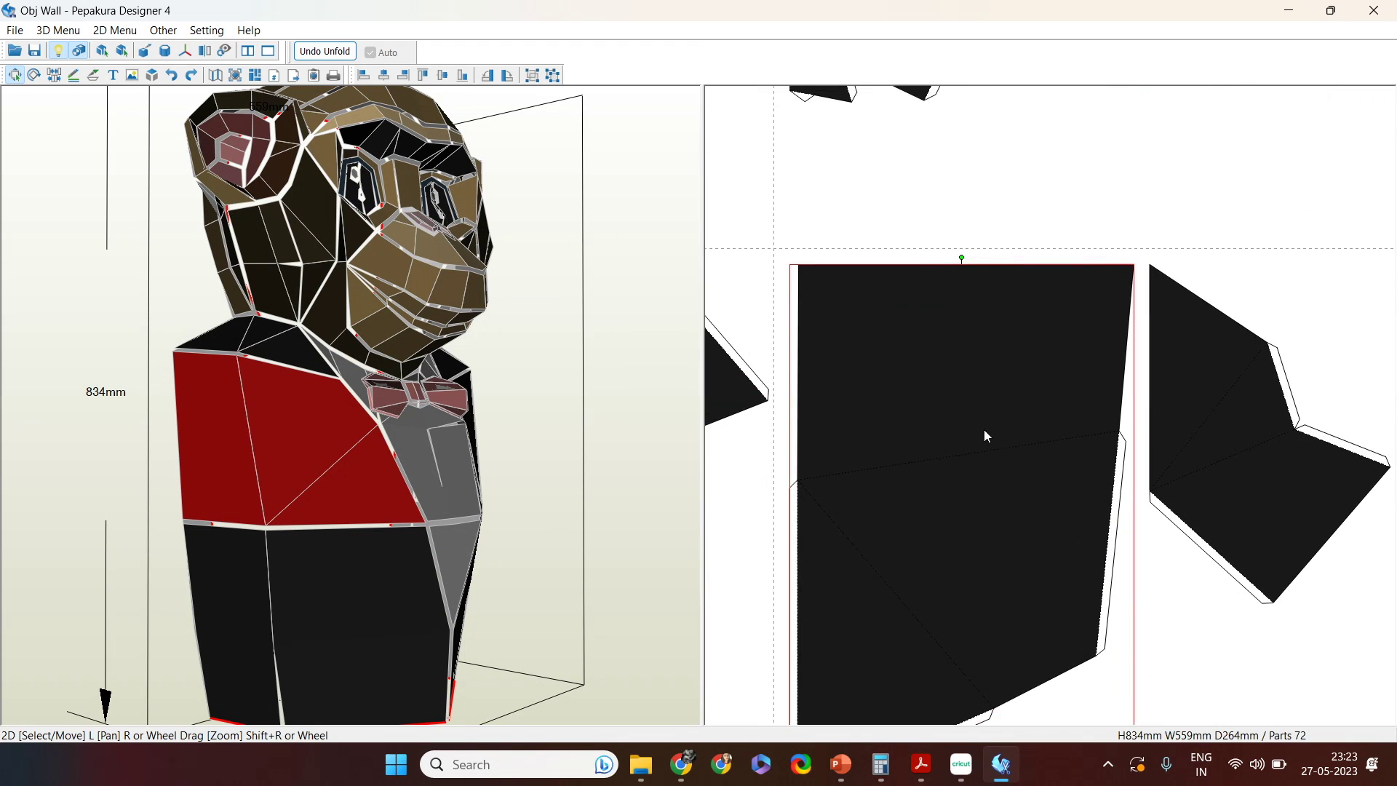
{"action": "left_click_drag", "start_coordinate": [543, 463], "coordinate": [559, 387]}
{"action": "left_click", "coordinate": [559, 387]}
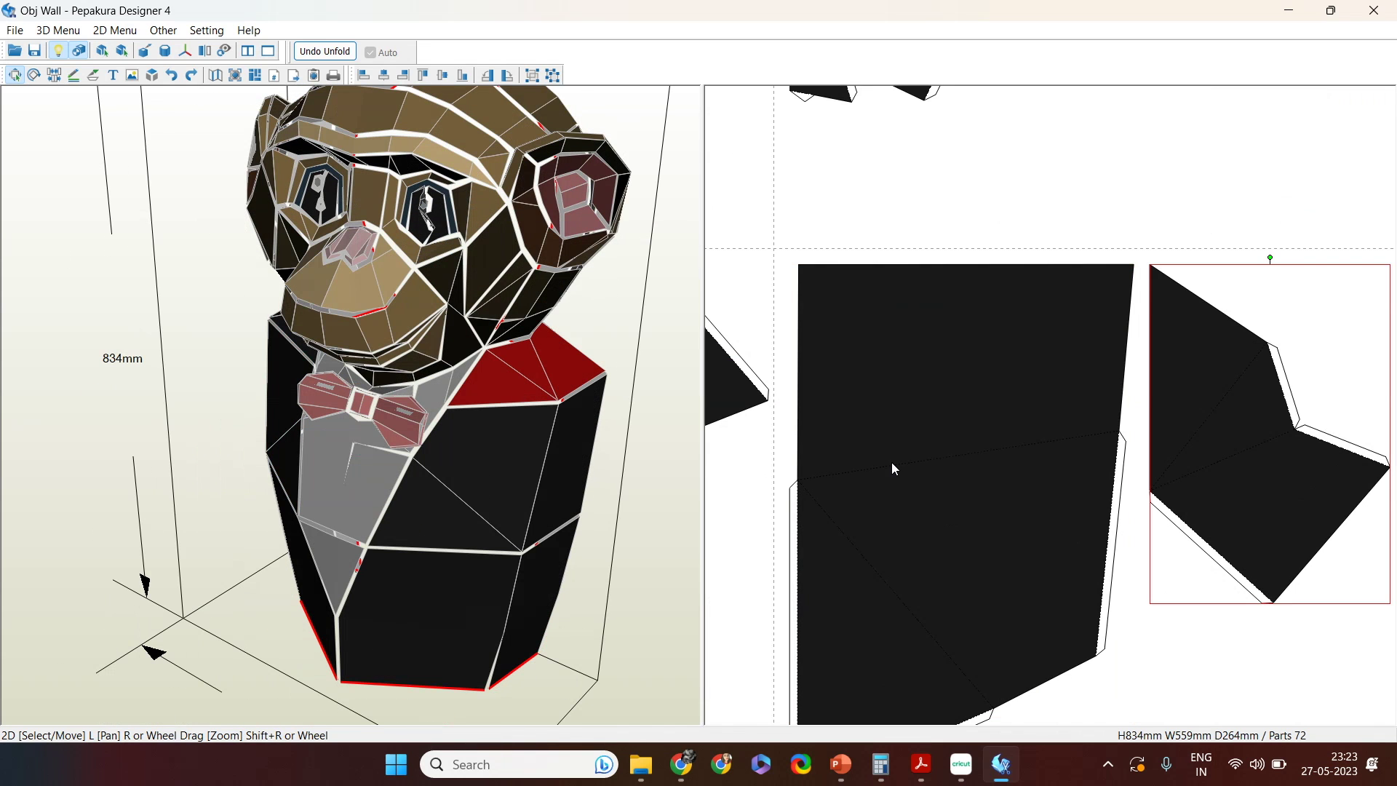
{"action": "left_click", "coordinate": [489, 602]}
{"action": "left_click_drag", "start_coordinate": [489, 601], "coordinate": [668, 569]}
{"action": "scroll", "coordinate": [979, 511], "scroll_direction": "down", "scroll_amount": 4}
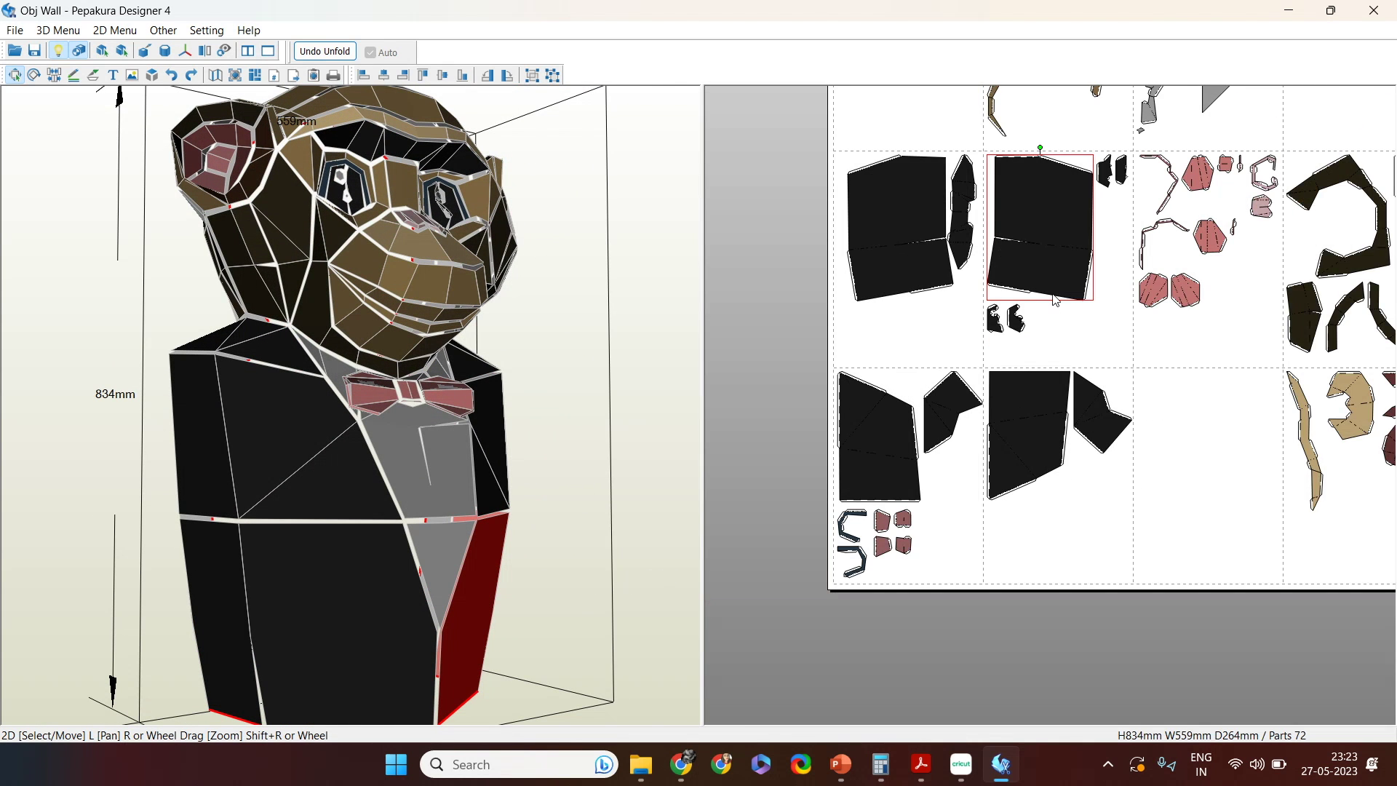
{"action": "scroll", "coordinate": [1021, 431], "scroll_direction": "up", "scroll_amount": 4}
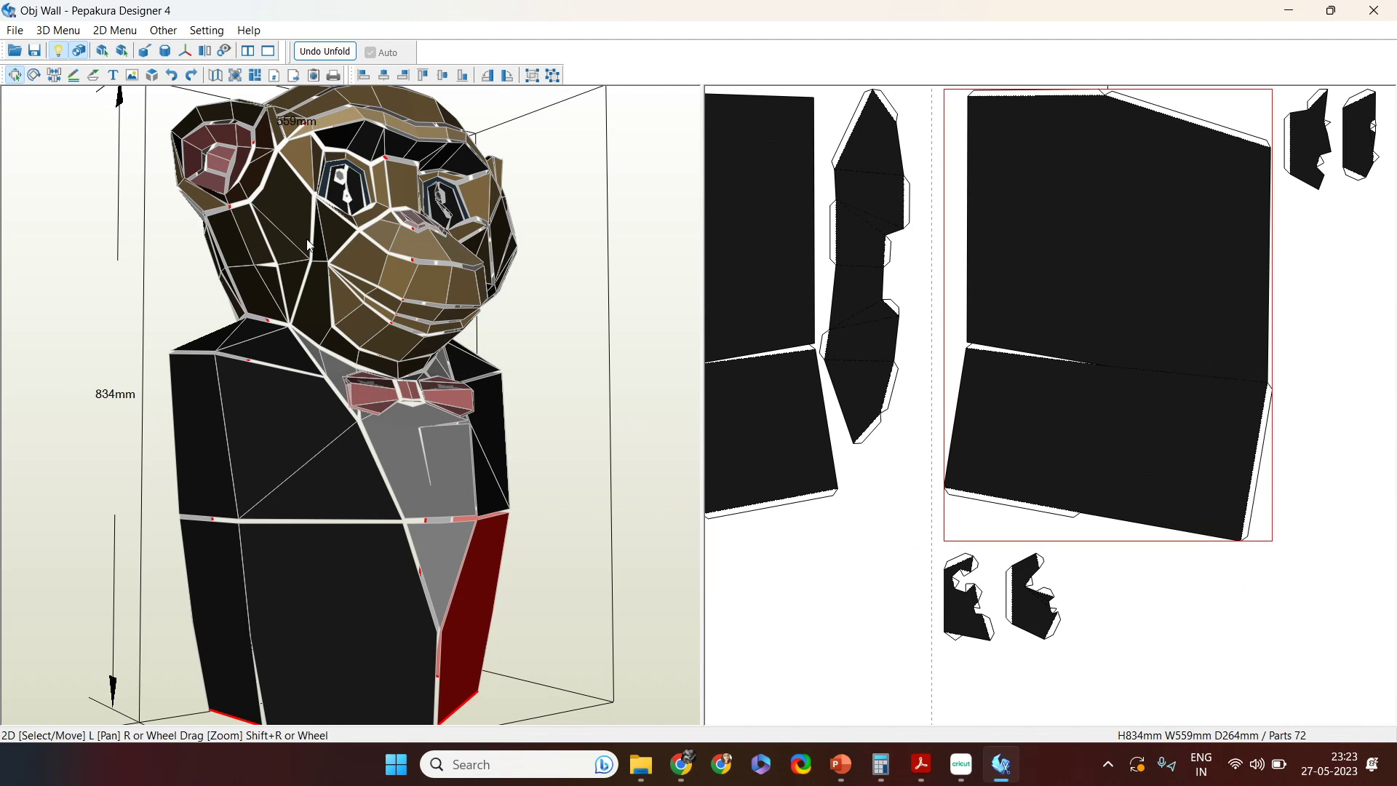
Step: Undo the unfolding without applying the open edge information to the 3D model
{"action": "left_click", "coordinate": [325, 51]}
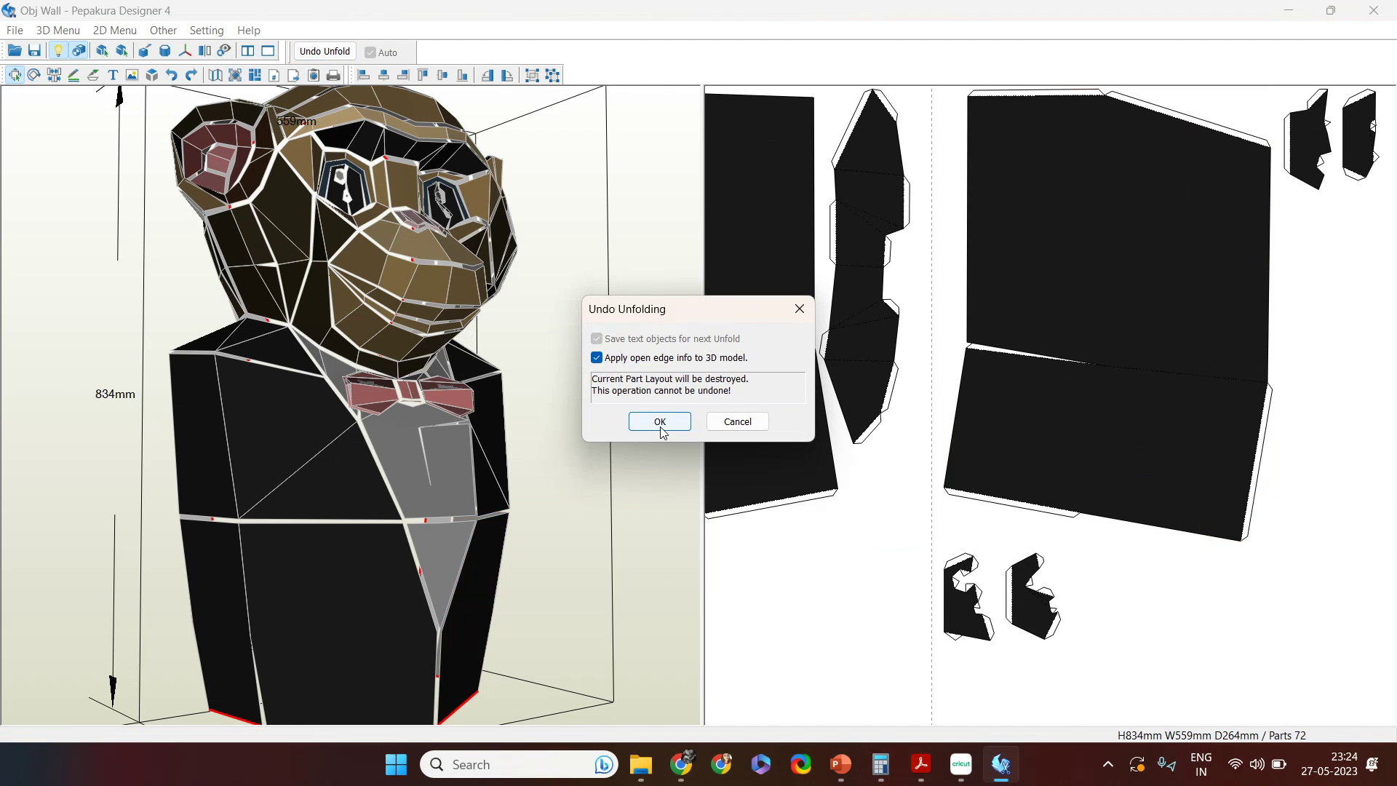
{"action": "left_click", "coordinate": [597, 357]}
{"action": "left_click", "coordinate": [658, 422]}
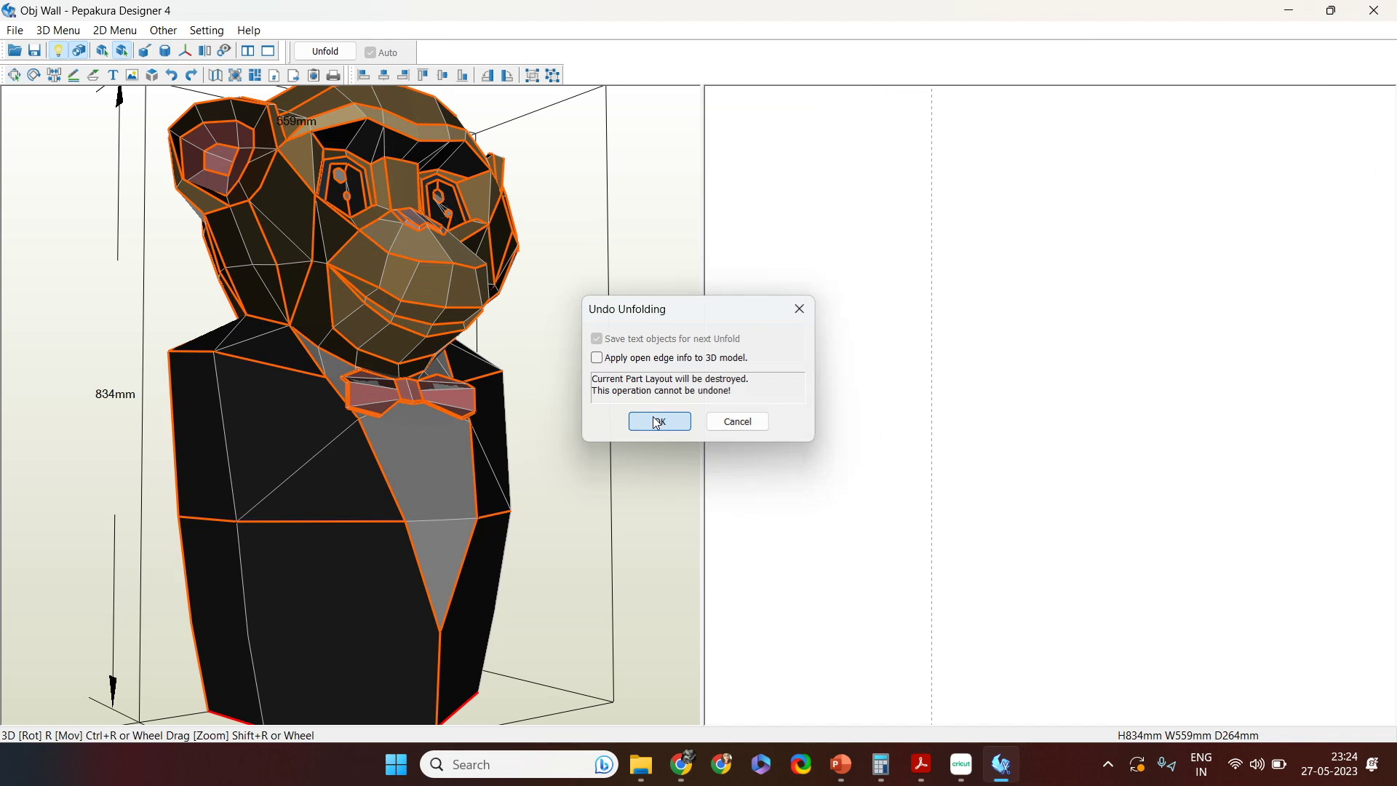
Step: Mark the vertical side edges of the lower jacket as open on both sides of the model
{"action": "left_click", "coordinate": [146, 51]}
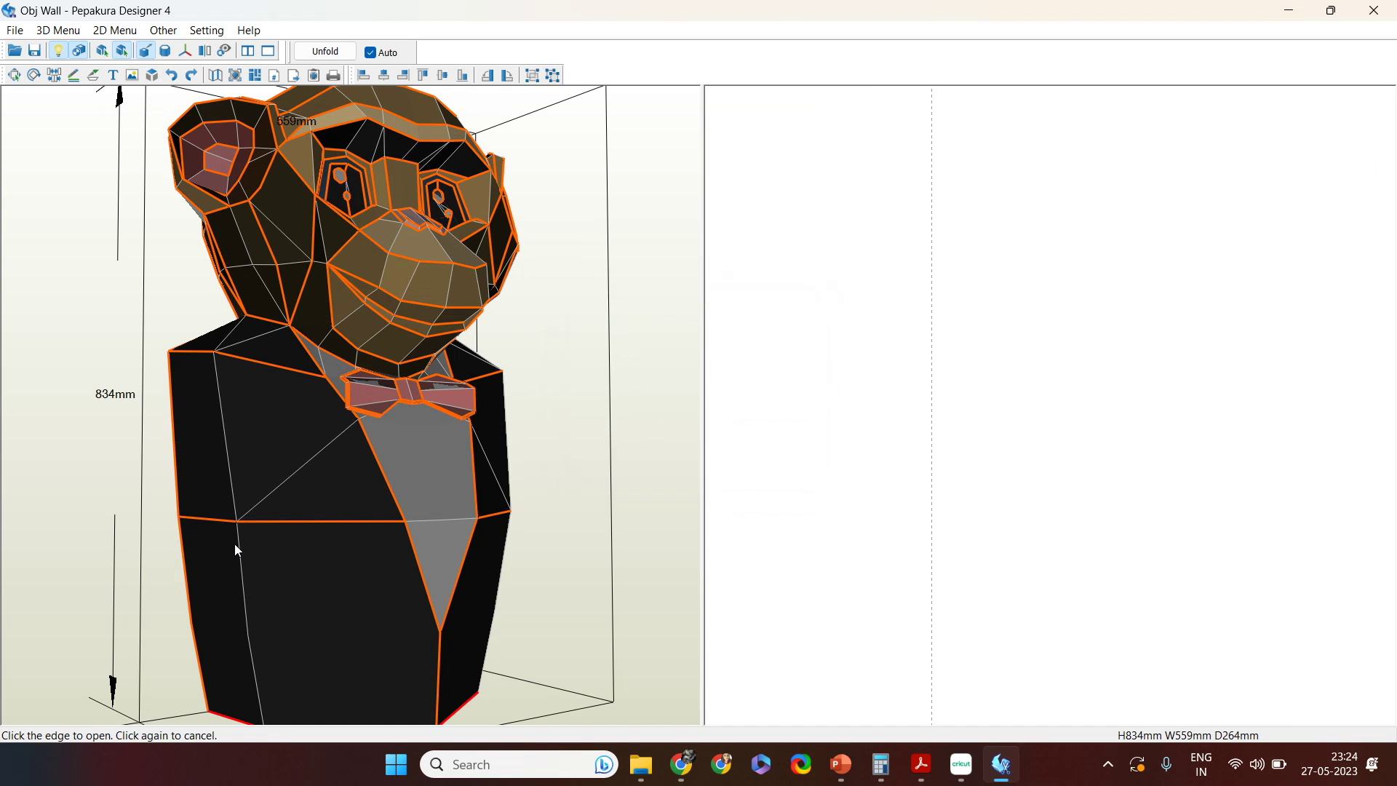
{"action": "right_click_drag", "start_coordinate": [480, 617], "coordinate": [426, 587]}
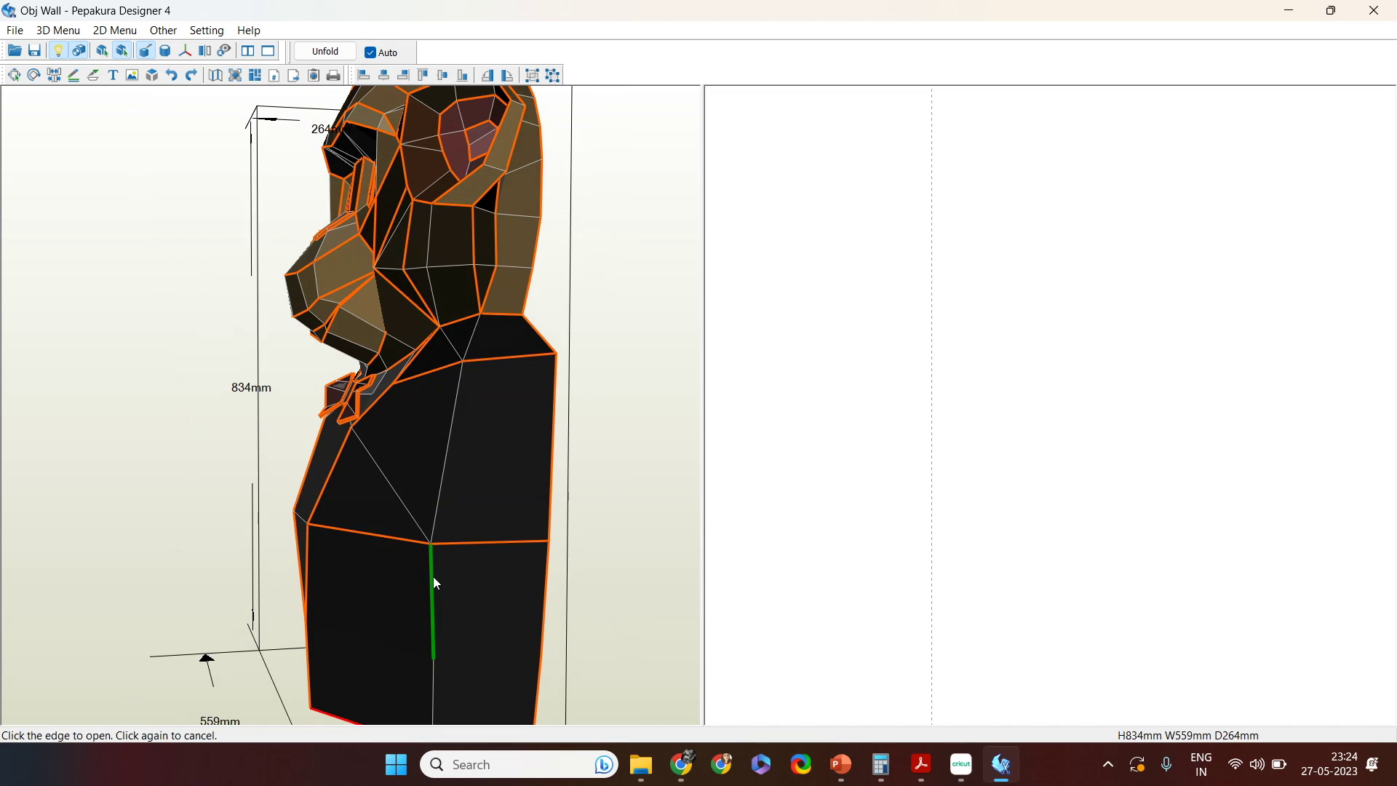
{"action": "right_click_drag", "start_coordinate": [466, 678], "coordinate": [321, 644]}
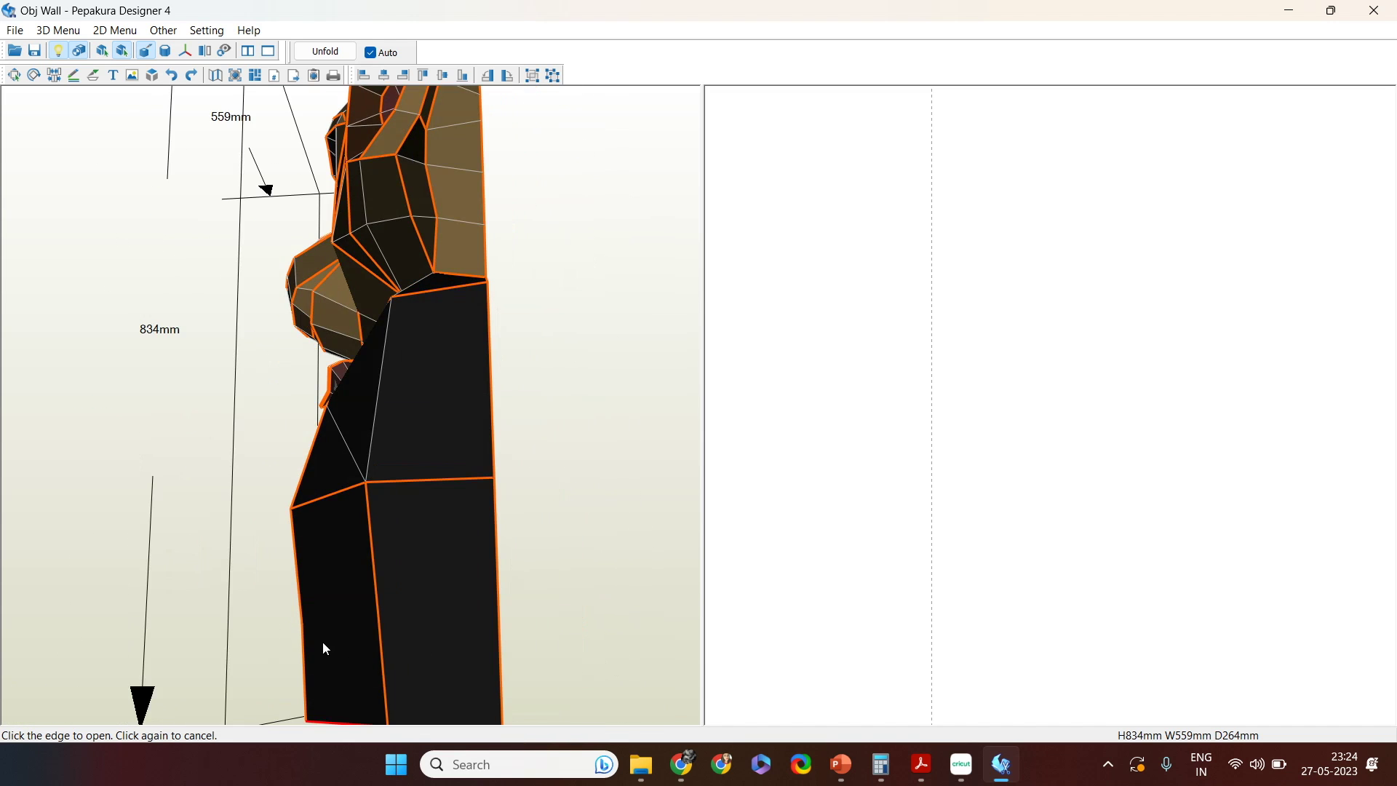
Step: Inspect the jacket's open edges from the side and front with the model's textures hidden, and restore the textures
{"action": "left_click", "coordinate": [79, 51]}
{"action": "right_click_drag", "start_coordinate": [419, 572], "coordinate": [346, 633]}
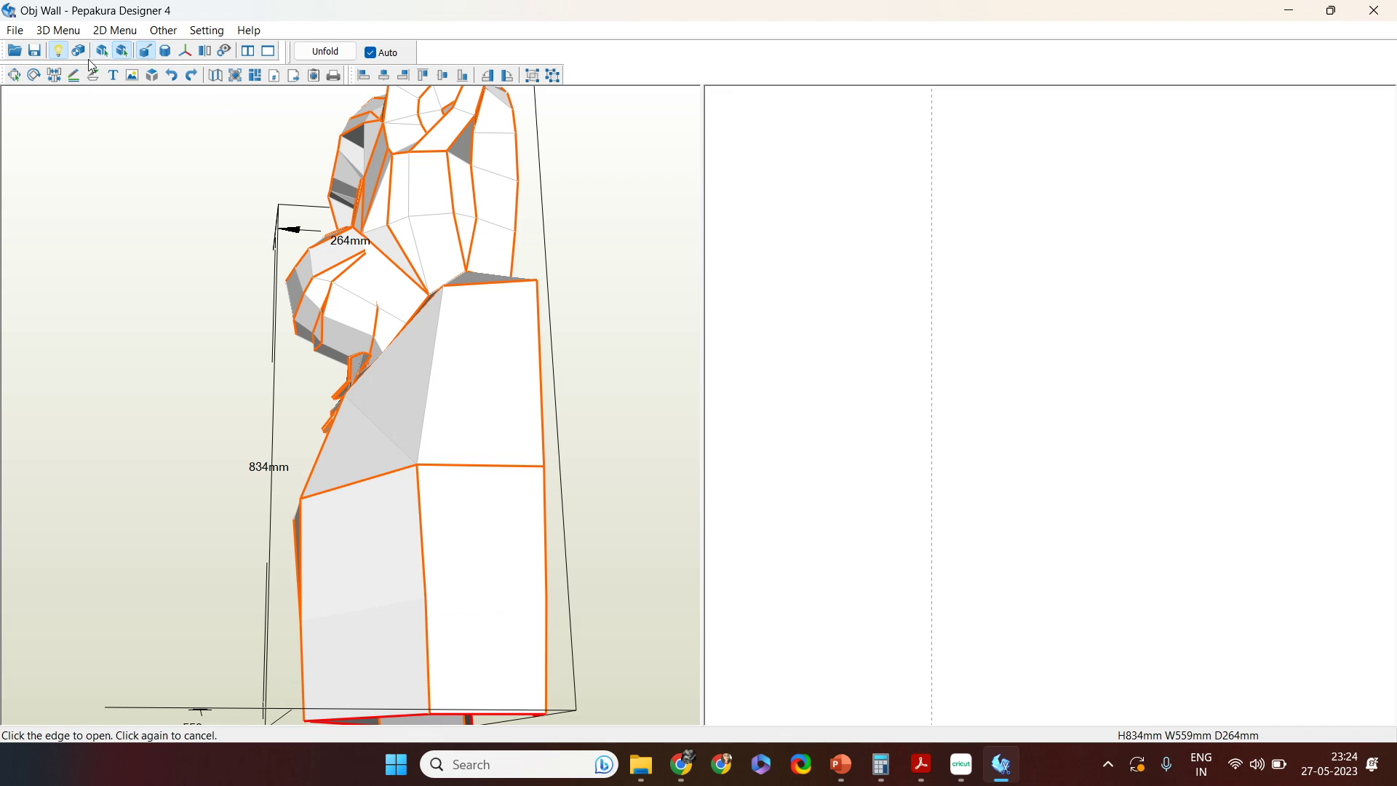
{"action": "right_click_drag", "start_coordinate": [533, 394], "coordinate": [653, 425]}
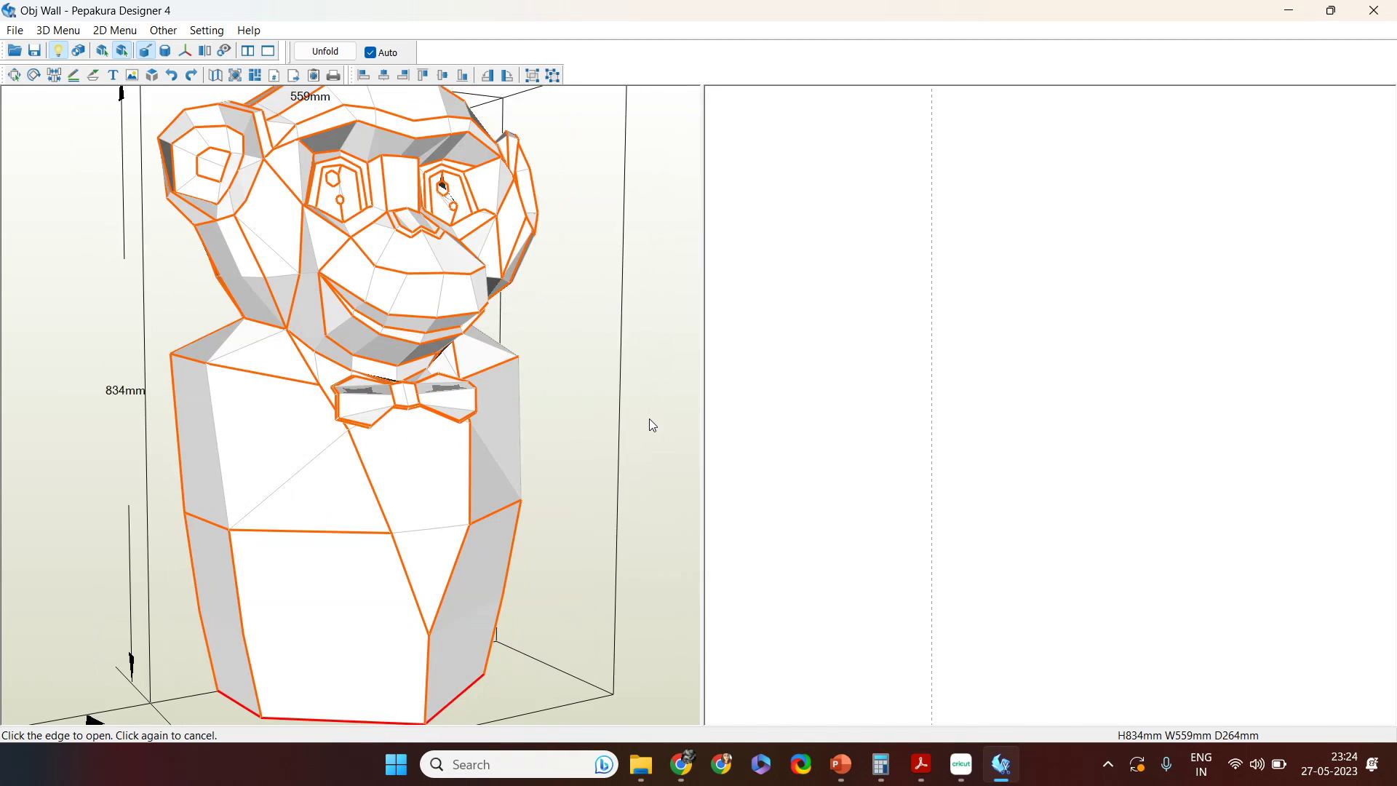
{"action": "left_click", "coordinate": [78, 52]}
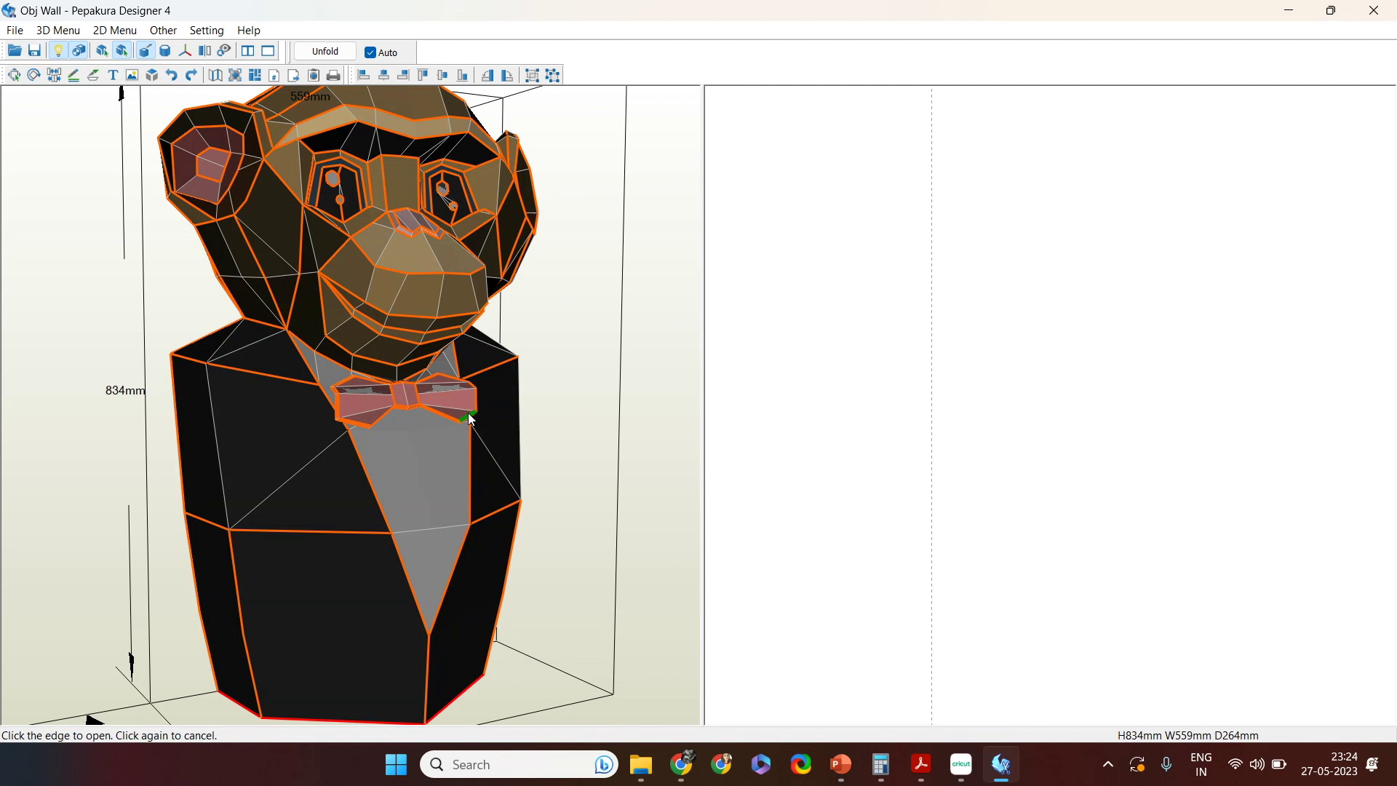
Step: Mark the shirt's horizontal edges just below the bow tie and at the jacket's waist seam as open
{"action": "scroll", "coordinate": [404, 529], "scroll_direction": "up", "scroll_amount": 3}
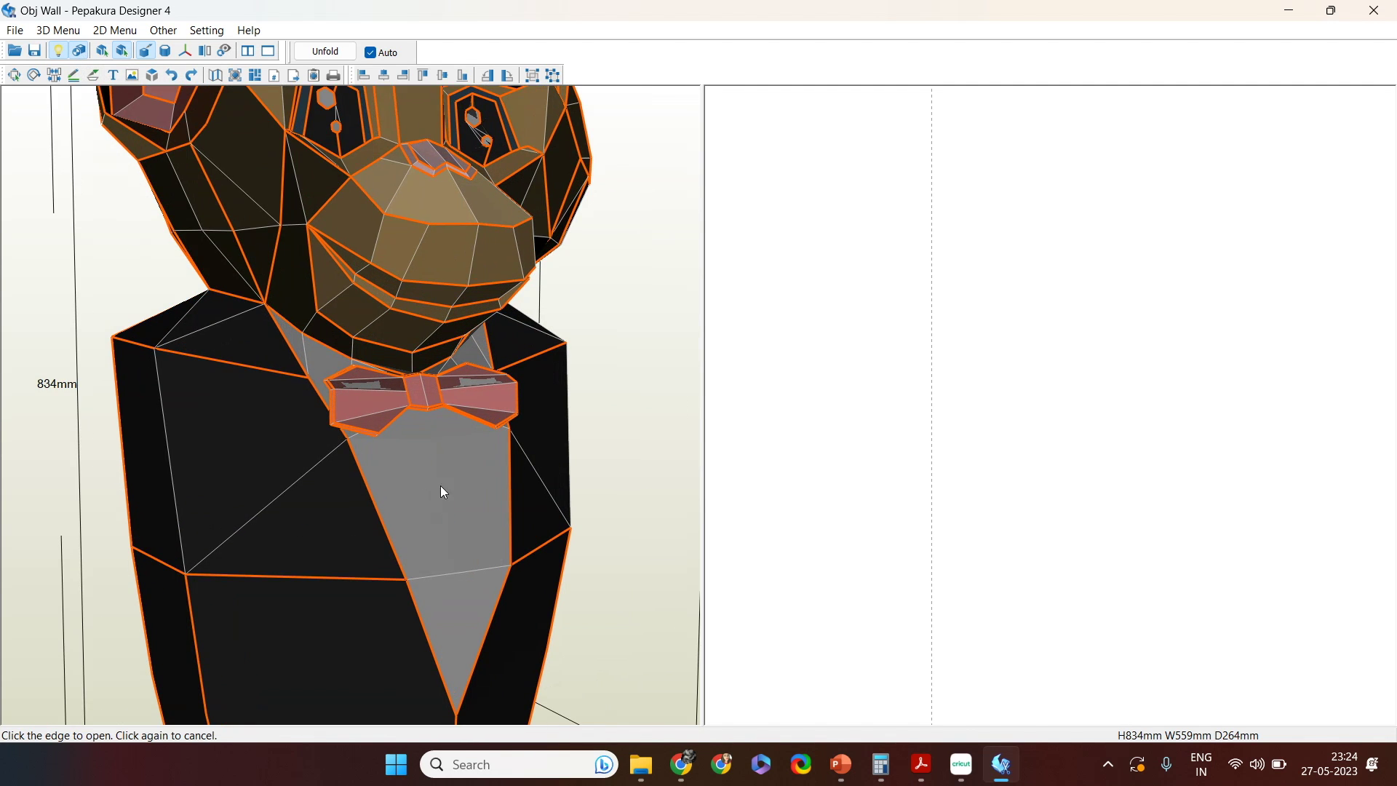
{"action": "right_click_drag", "start_coordinate": [469, 501], "coordinate": [435, 500]}
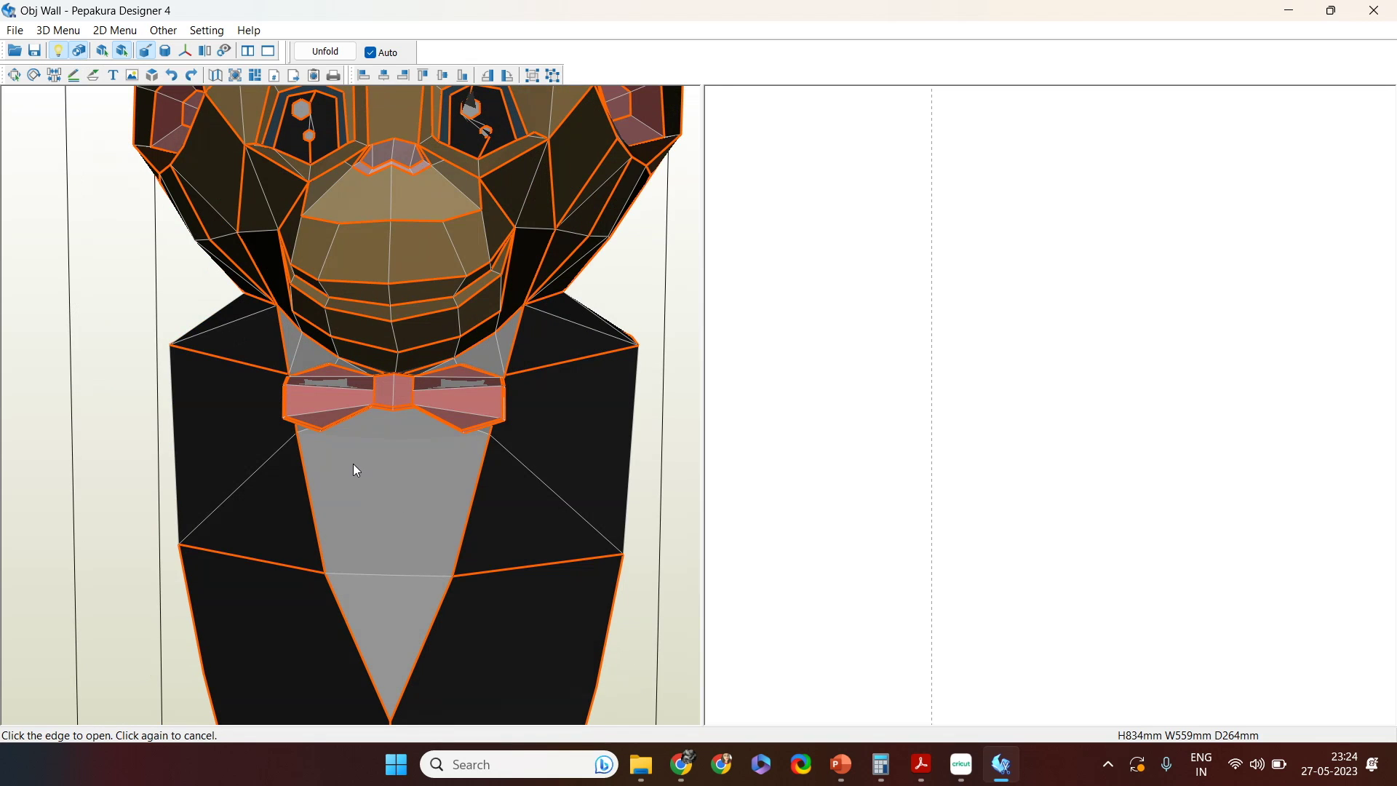
{"action": "left_click", "coordinate": [346, 439]}
{"action": "left_click", "coordinate": [430, 436]}
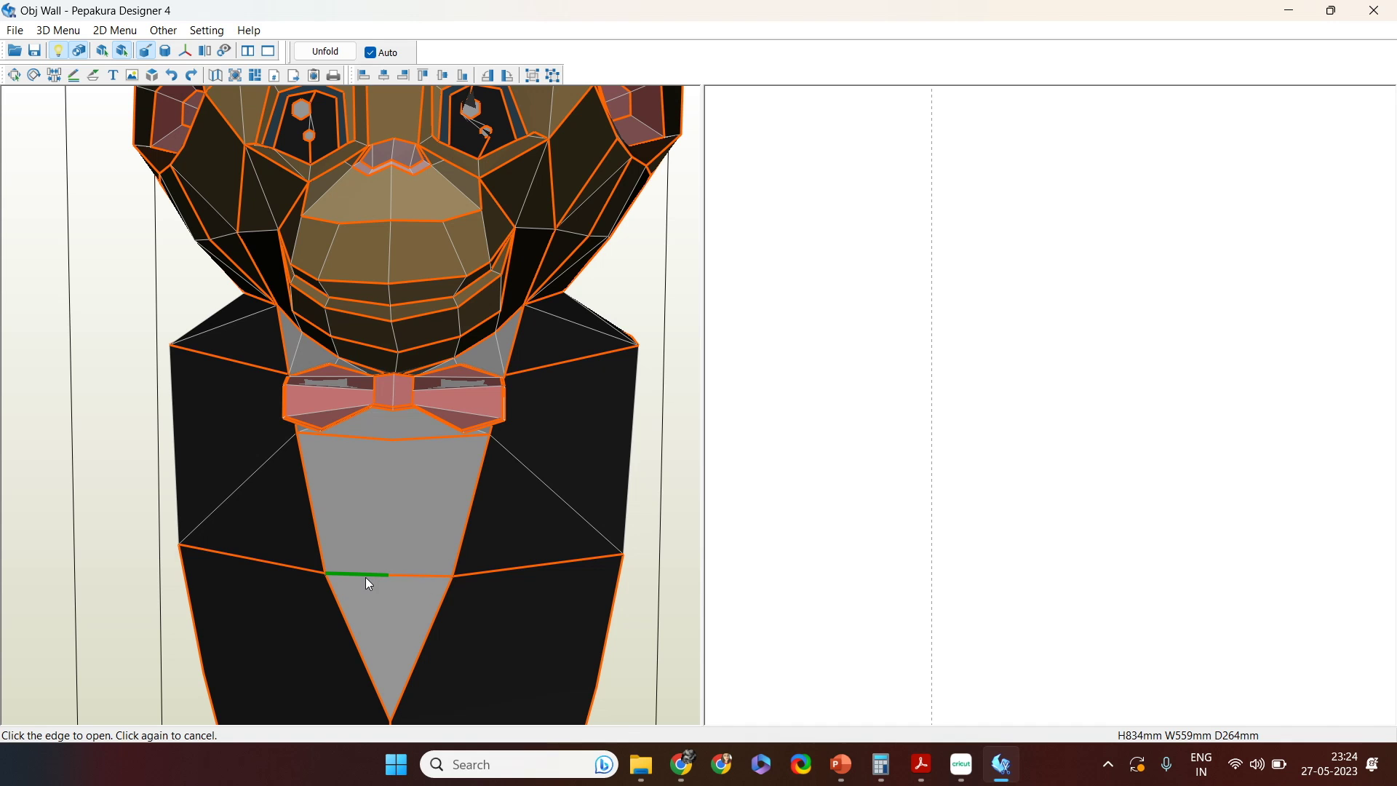
Step: Mark the shirt collar's edges beside and behind the bow tie as open on both sides of the neck
{"action": "right_click_drag", "start_coordinate": [421, 489], "coordinate": [500, 511]}
{"action": "scroll", "coordinate": [500, 505], "scroll_direction": "up", "scroll_amount": 5}
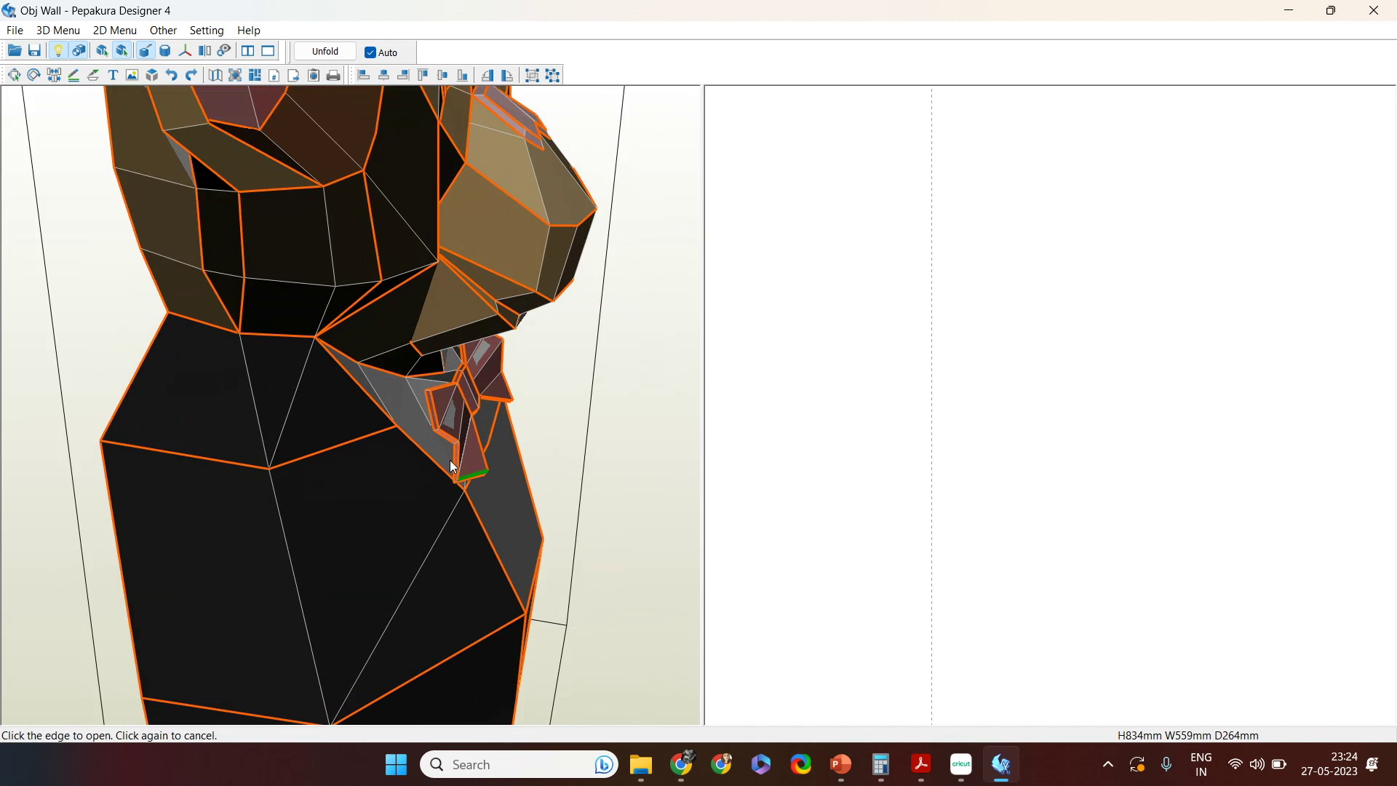
{"action": "mouse_move", "coordinate": [515, 496]}
{"action": "right_mouse_down"}
{"action": "mouse_move", "coordinate": [533, 481]}
{"action": "mouse_move", "coordinate": [517, 471]}
{"action": "mouse_move", "coordinate": [521, 487]}
{"action": "right_mouse_up"}
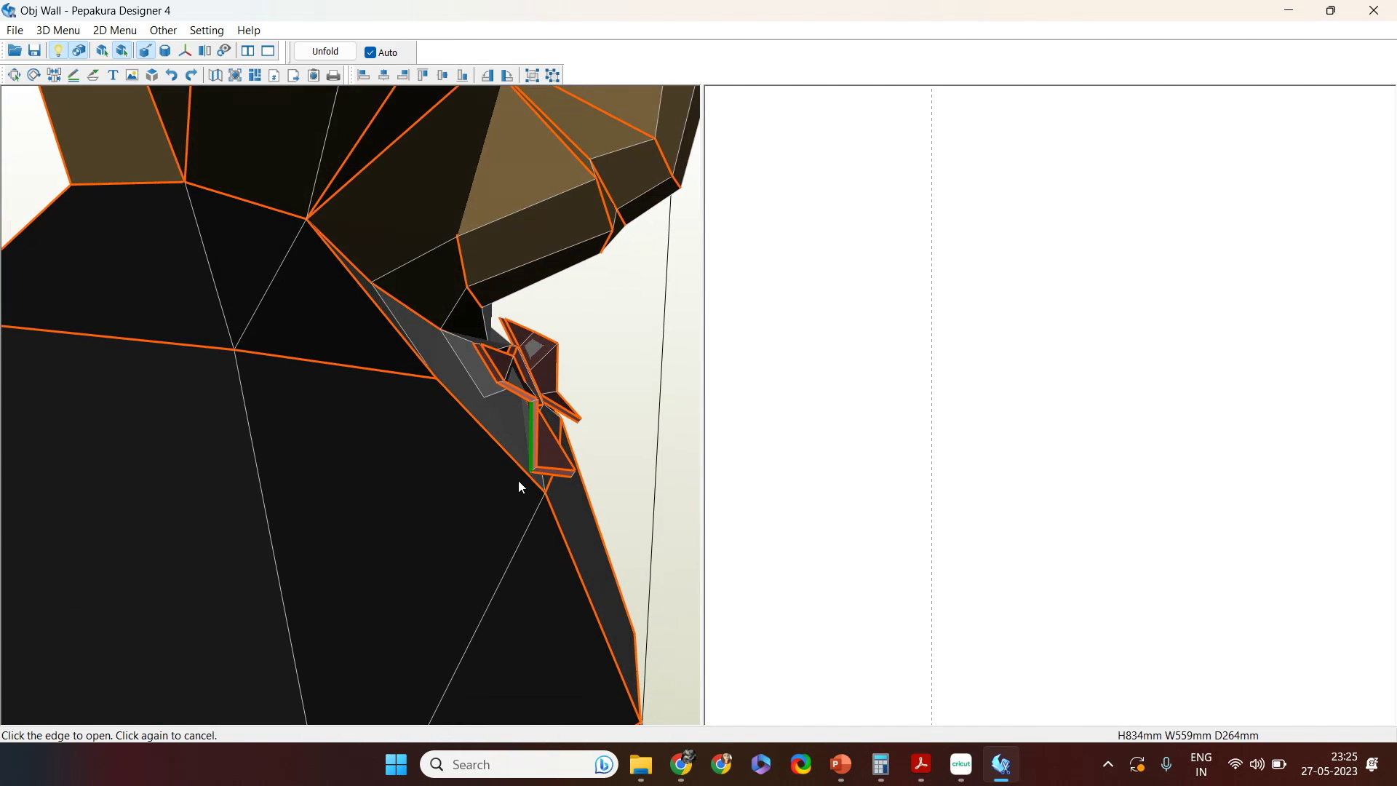
{"action": "left_click", "coordinate": [469, 374]}
{"action": "right_click_drag", "start_coordinate": [526, 419], "coordinate": [349, 499]}
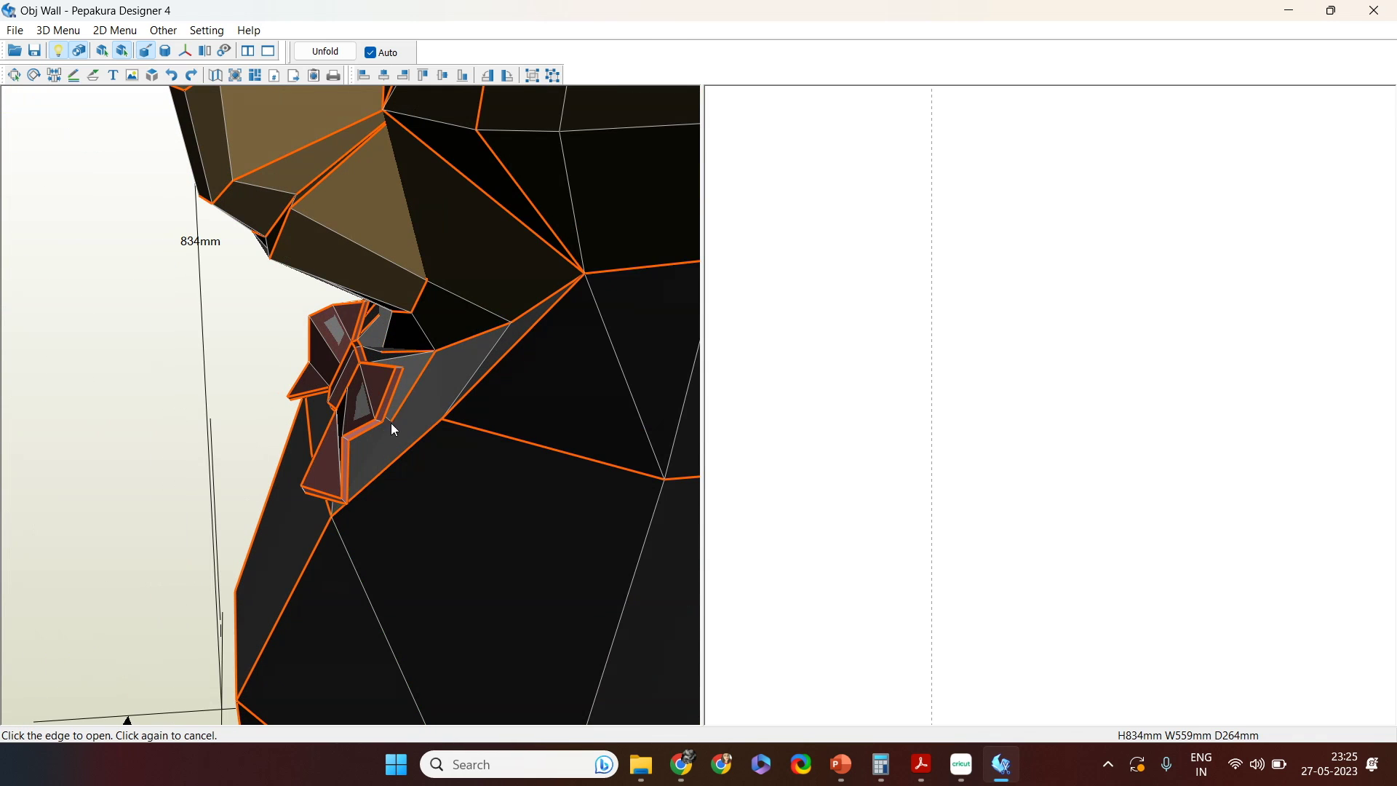
{"action": "right_click_drag", "start_coordinate": [396, 442], "coordinate": [549, 355]}
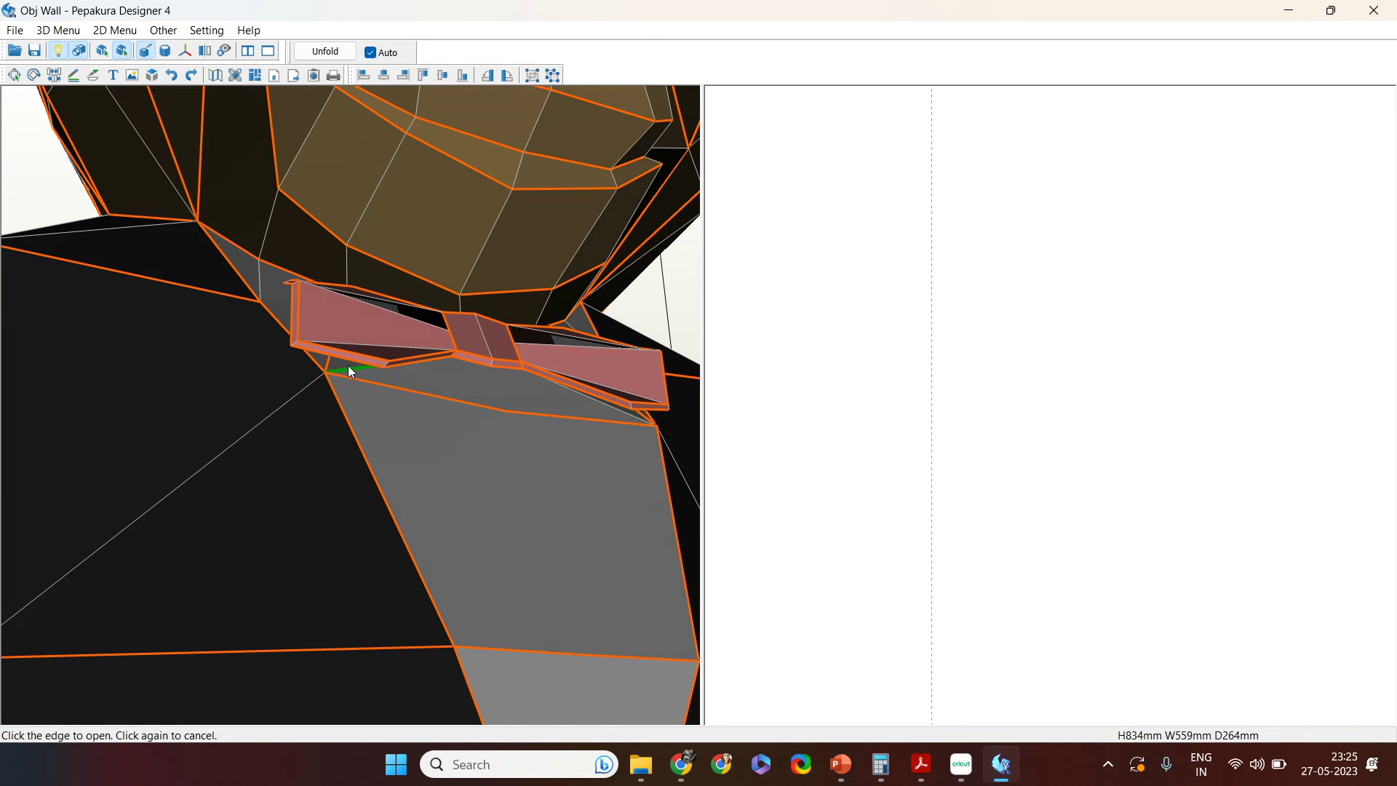
Step: Check the model from behind and the front, and unfold it into flat parts with the new open edges
{"action": "right_click_drag", "start_coordinate": [627, 417], "coordinate": [474, 536]}
{"action": "scroll", "coordinate": [371, 580], "scroll_direction": "up", "scroll_amount": 5}
{"action": "scroll", "coordinate": [371, 580], "scroll_direction": "down", "scroll_amount": 8}
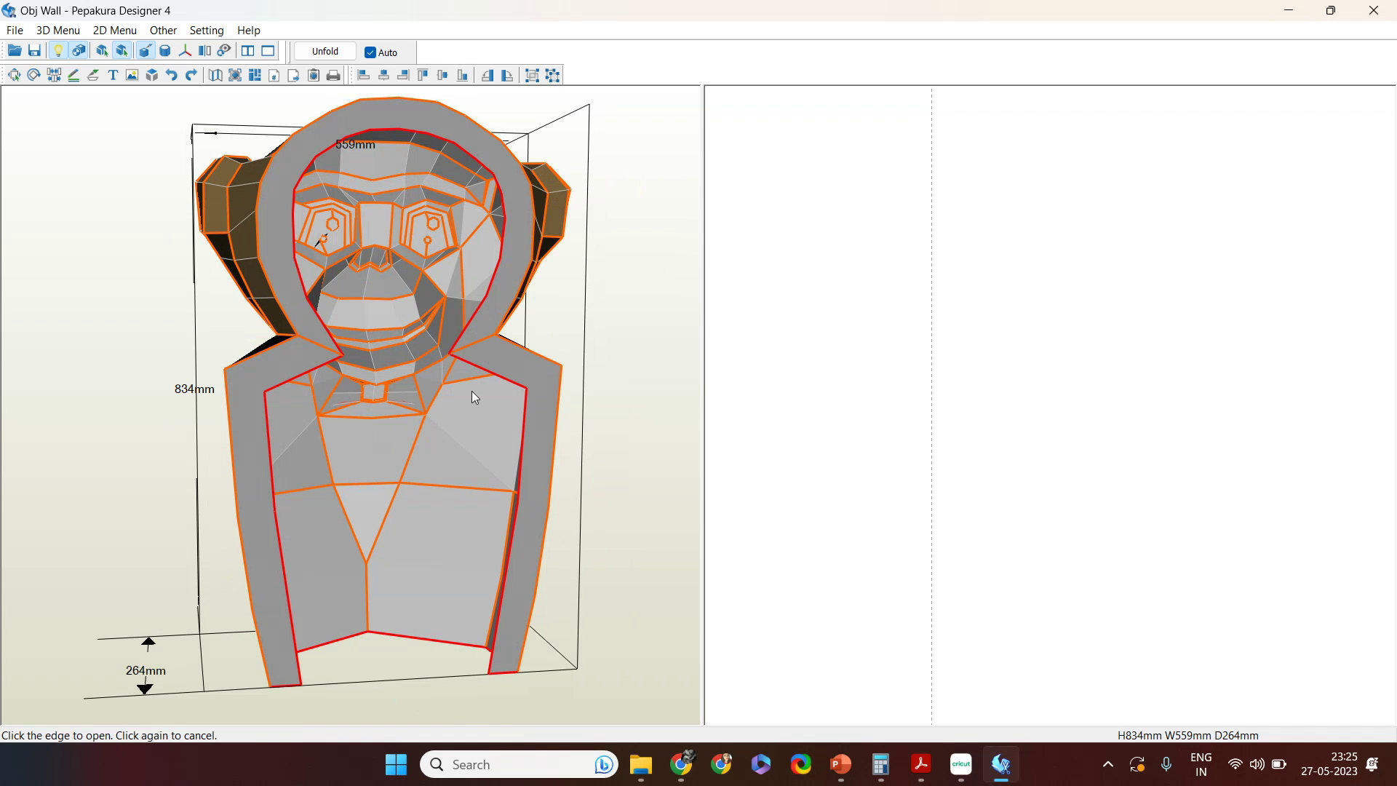
{"action": "right_click_drag", "start_coordinate": [620, 440], "coordinate": [438, 466]}
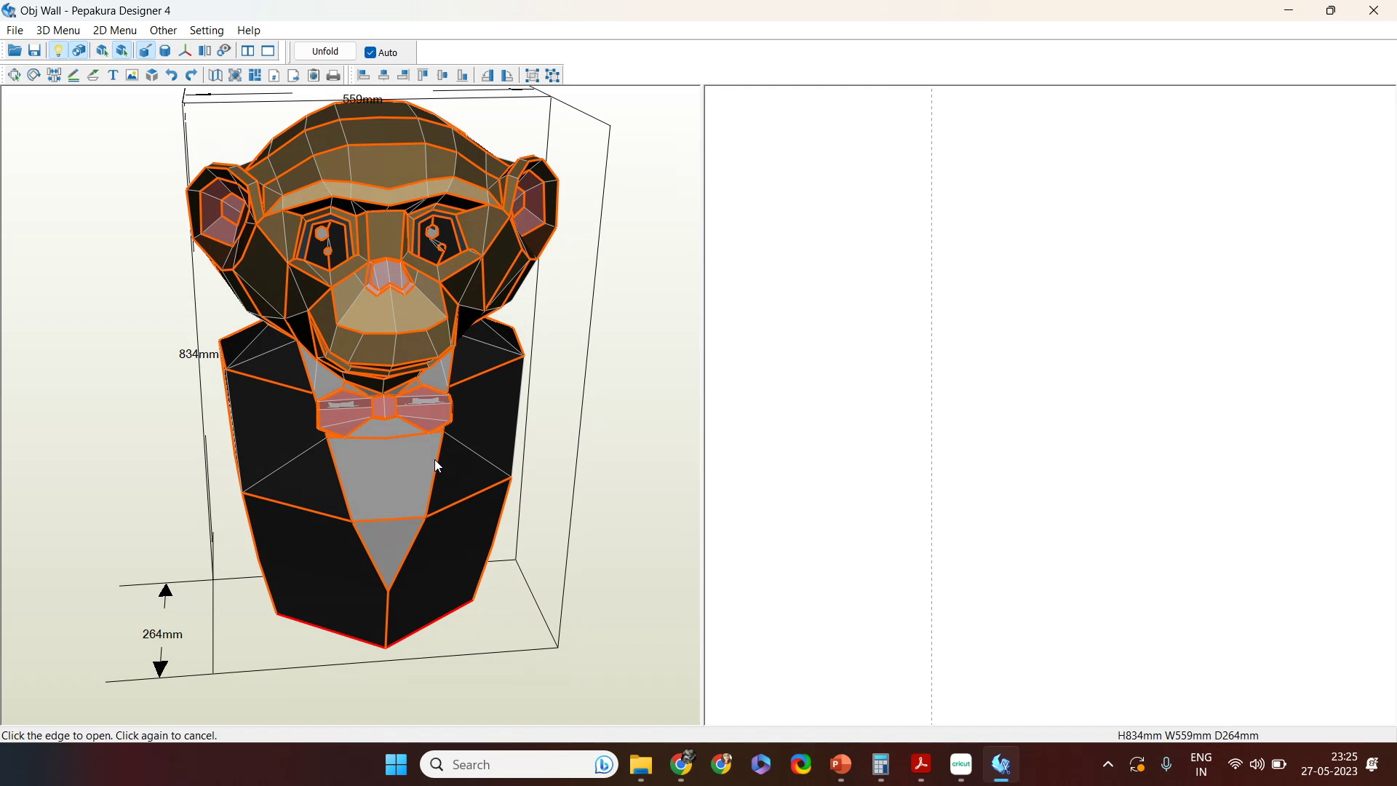
{"action": "left_click", "coordinate": [319, 54]}
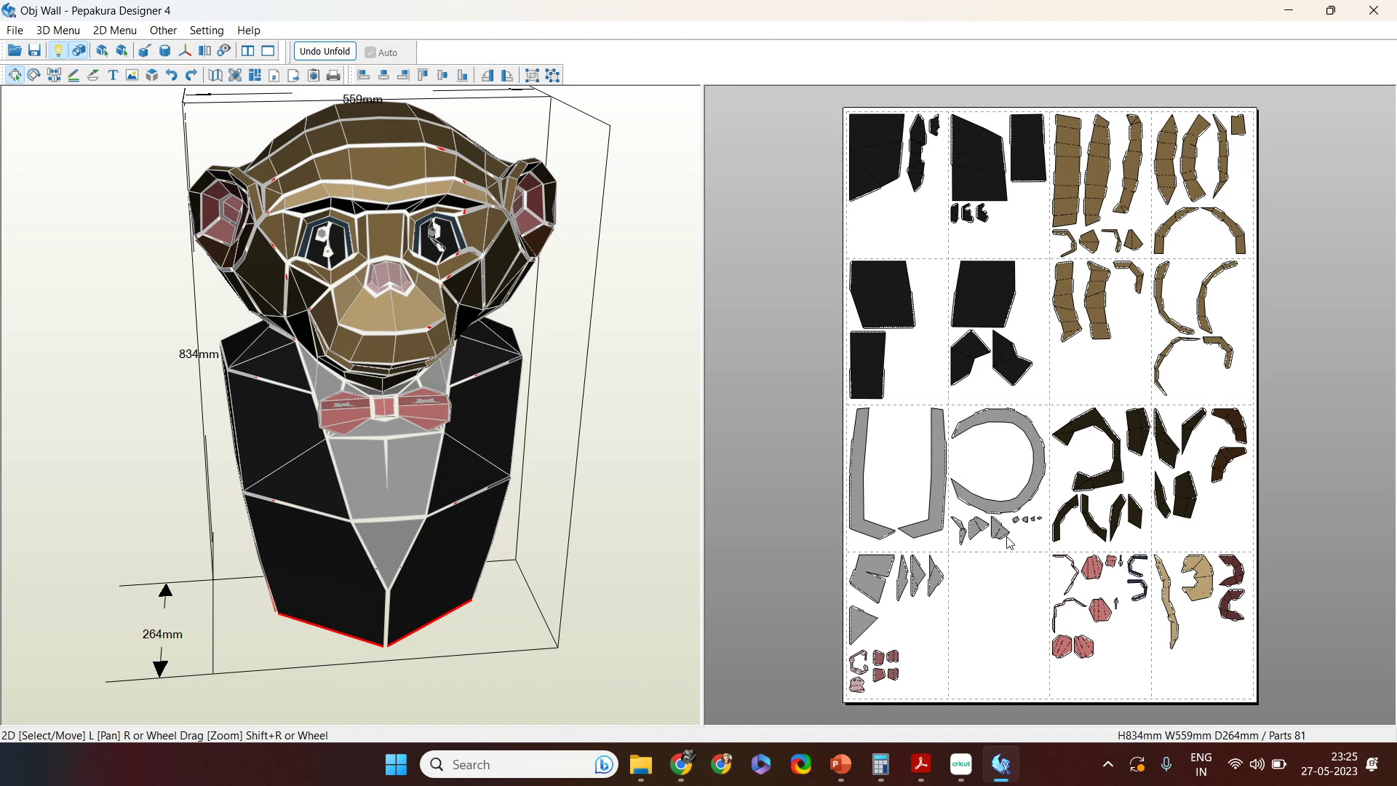
Step: Examine the unfolded grey shirt and collar parts by selecting each one and locating its faces on the model
{"action": "scroll", "coordinate": [997, 509], "scroll_direction": "up", "scroll_amount": 5}
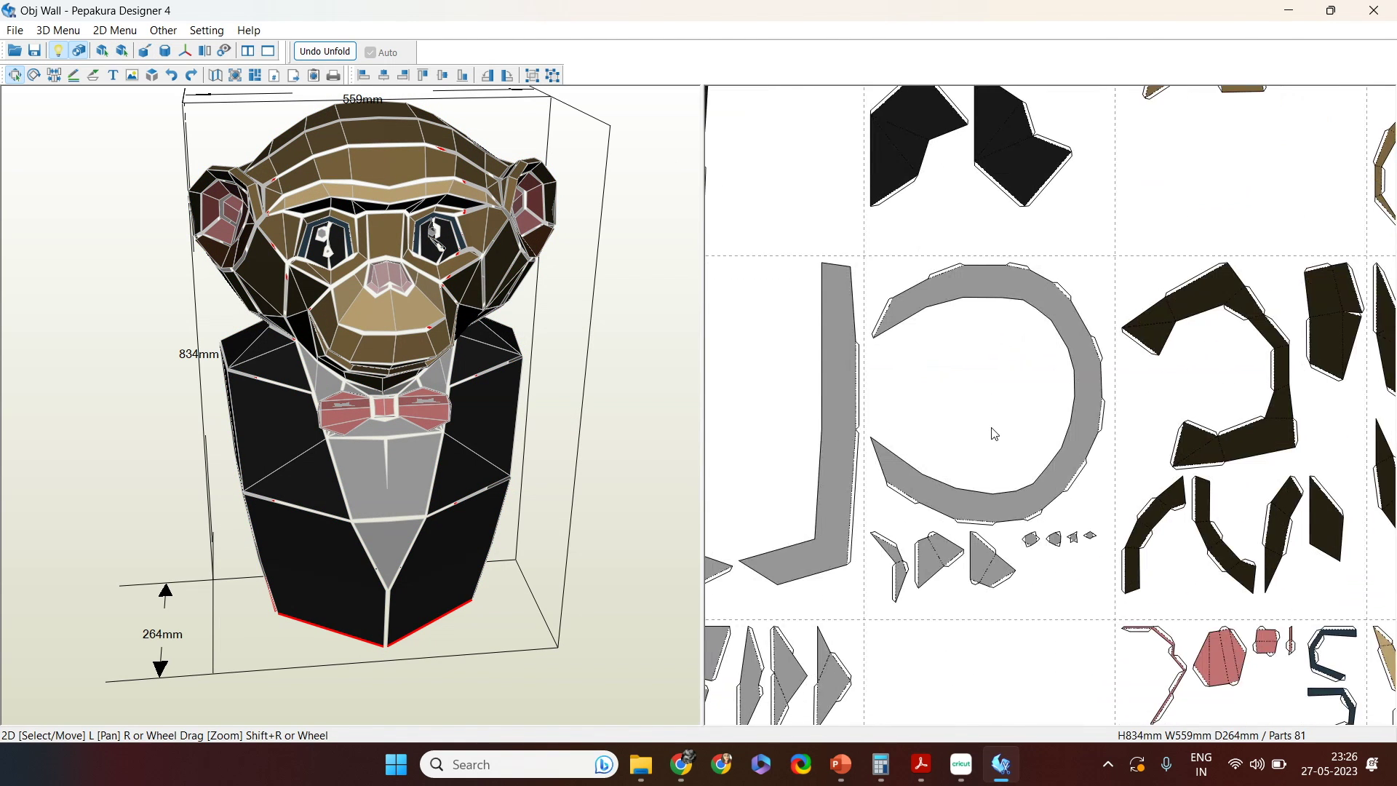
{"action": "scroll", "coordinate": [990, 452], "scroll_direction": "up", "scroll_amount": 2}
{"action": "middle_click_drag", "start_coordinate": [1134, 496], "coordinate": [1262, 415]}
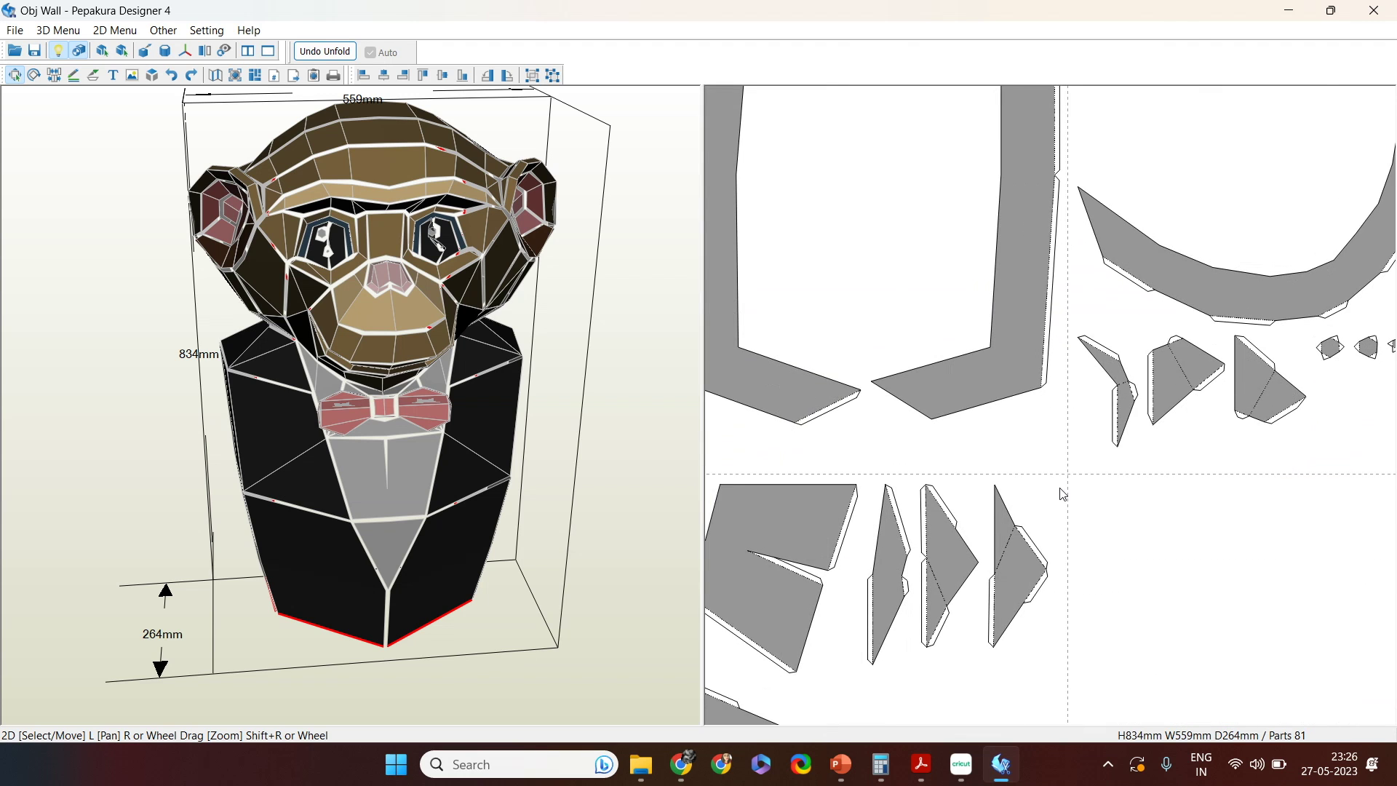
{"action": "middle_click_drag", "start_coordinate": [1063, 495], "coordinate": [1170, 435]}
{"action": "left_click", "coordinate": [879, 538]}
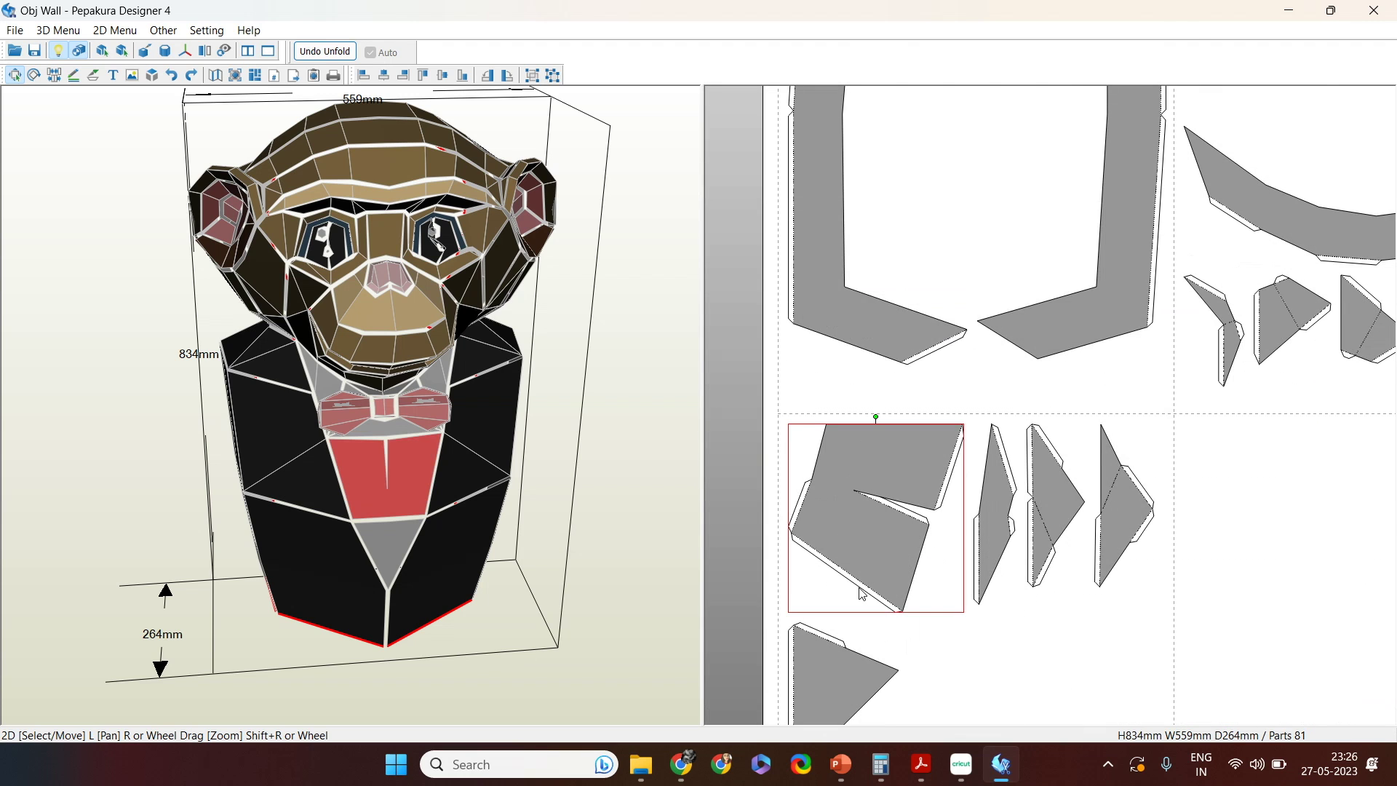
{"action": "left_click", "coordinate": [853, 691]}
{"action": "left_click", "coordinate": [1000, 513]}
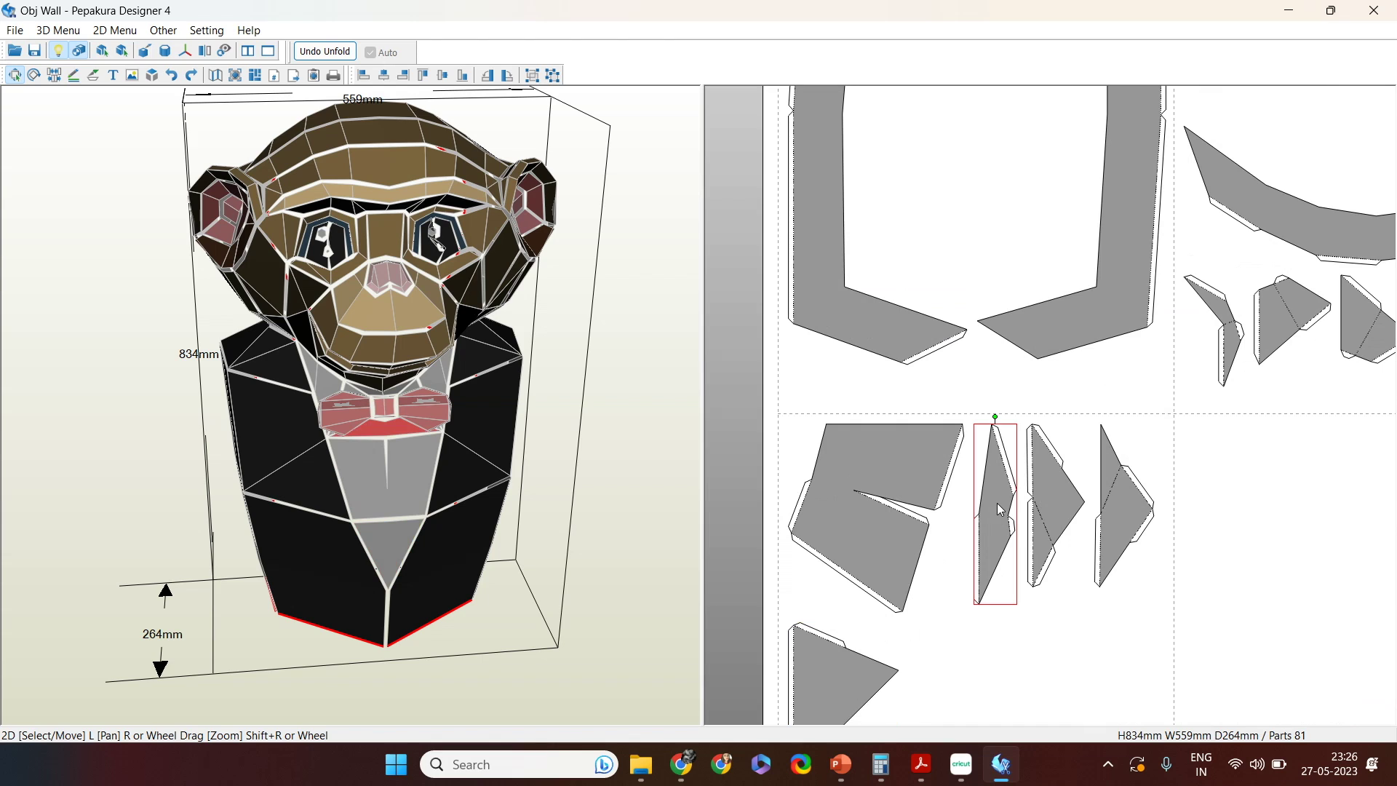
{"action": "left_click", "coordinate": [1051, 501]}
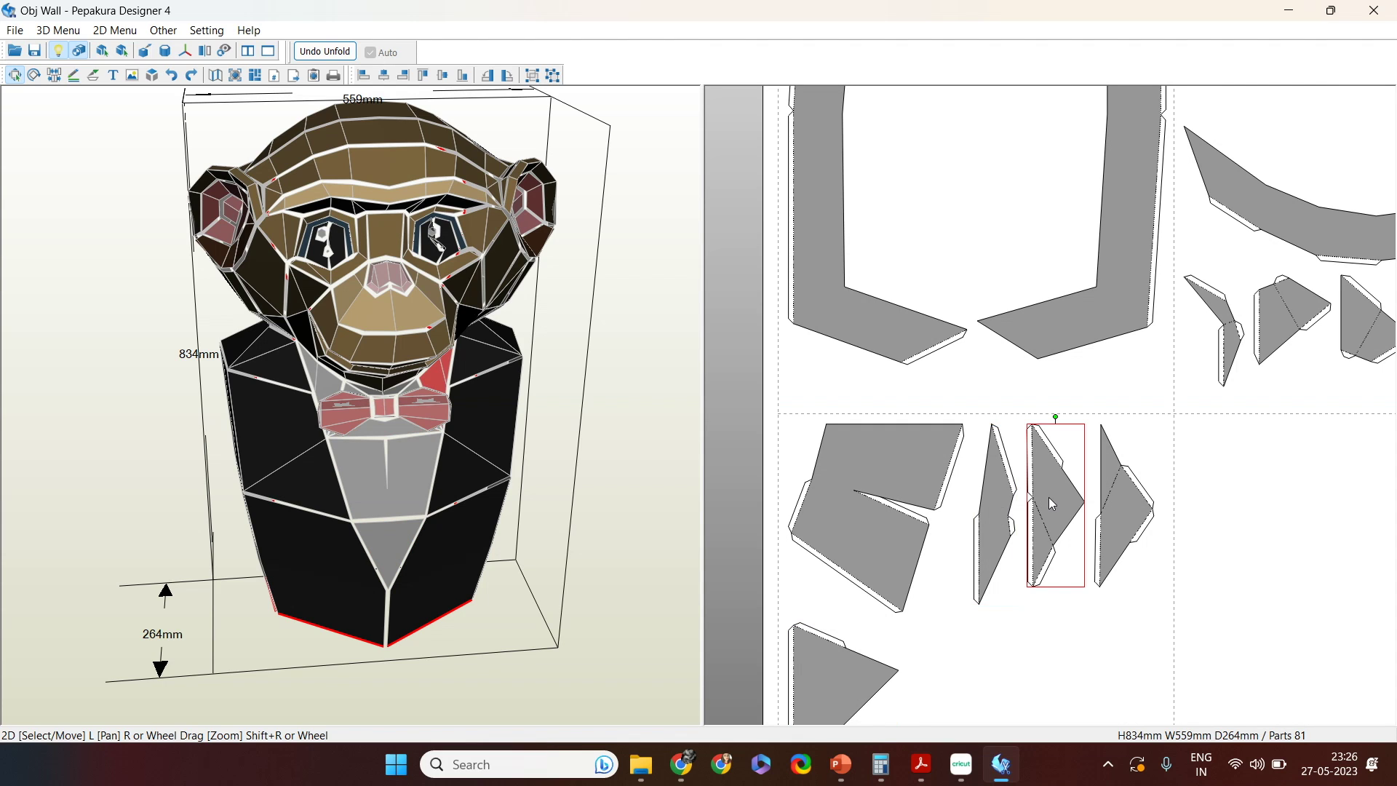
{"action": "left_click", "coordinate": [1137, 502]}
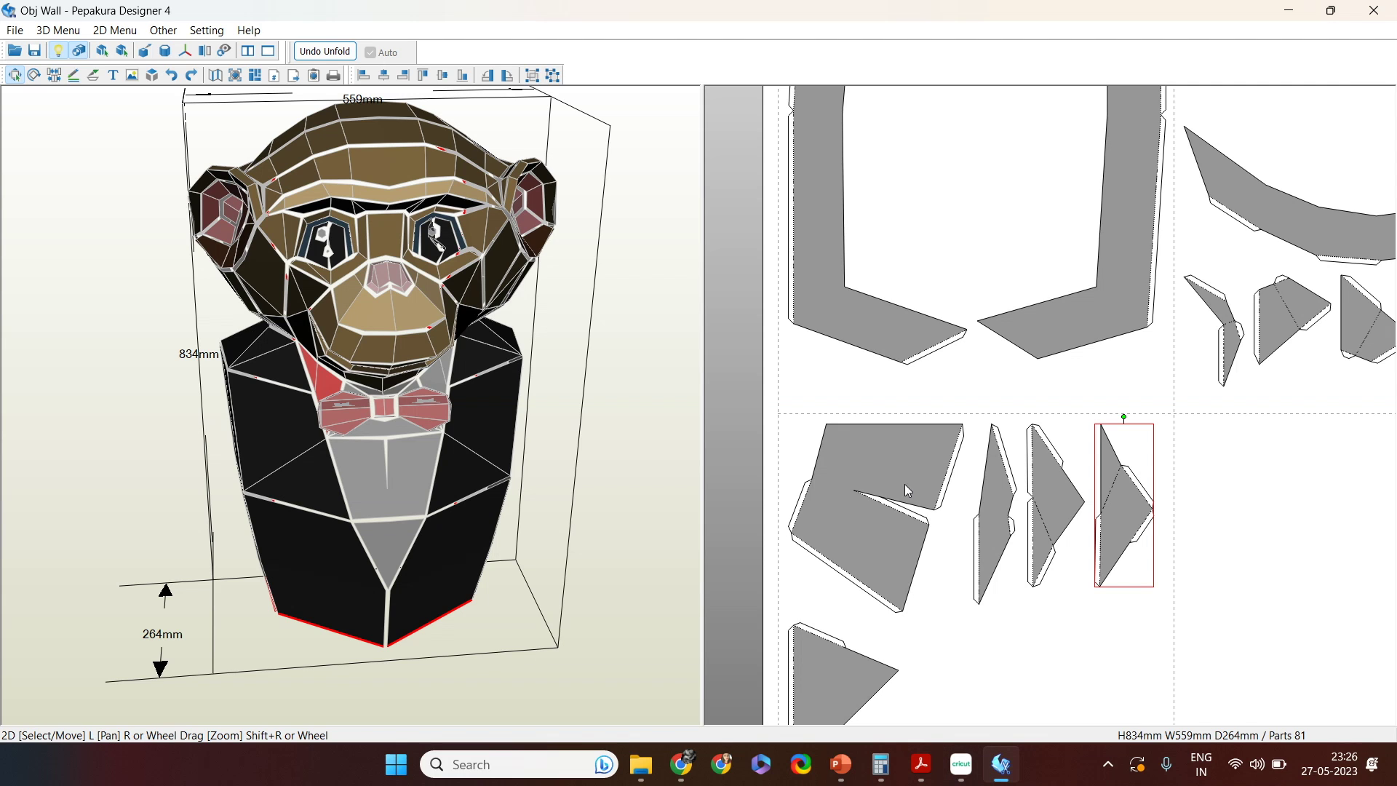
{"action": "mouse_move", "coordinate": [600, 394]}
{"action": "left_mouse_down"}
{"action": "mouse_move", "coordinate": [408, 409]}
{"action": "mouse_move", "coordinate": [602, 381]}
{"action": "mouse_move", "coordinate": [757, 386]}
{"action": "mouse_move", "coordinate": [749, 368]}
{"action": "mouse_move", "coordinate": [605, 408]}
{"action": "left_mouse_up"}
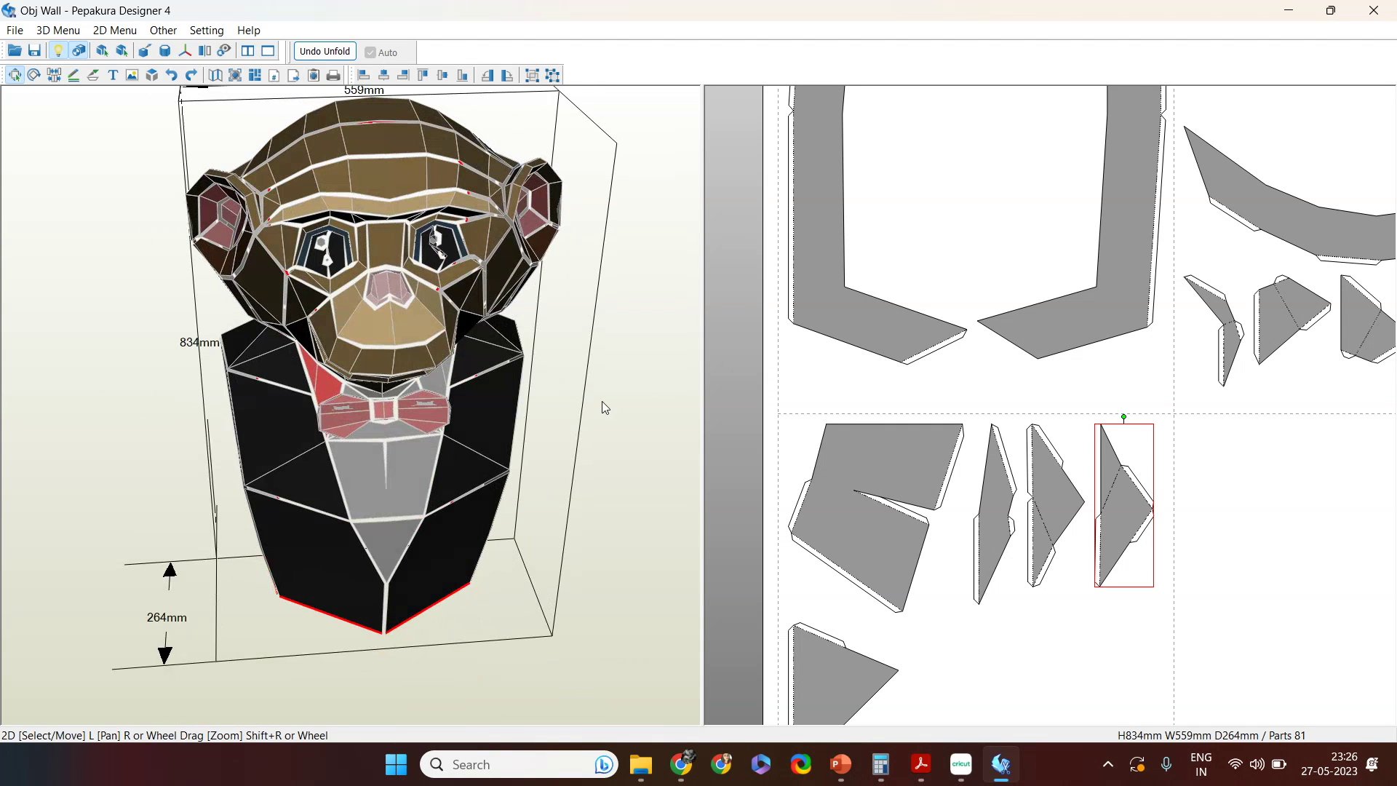
Step: Review how the jacket, backing and remaining parts are distributed over the pages of the new layout
{"action": "scroll", "coordinate": [1194, 443], "scroll_direction": "down", "scroll_amount": 5}
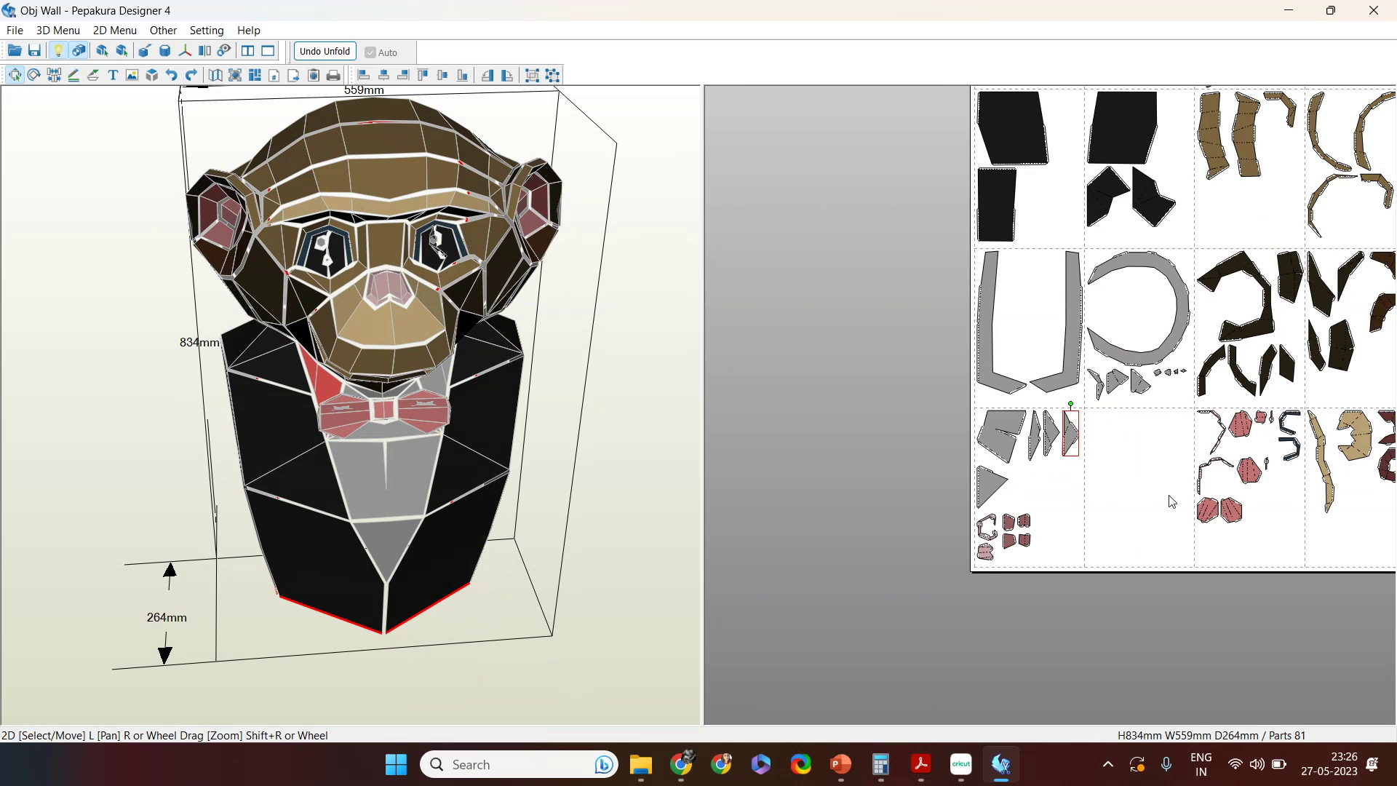
{"action": "scroll", "coordinate": [1126, 422], "scroll_direction": "up", "scroll_amount": 2}
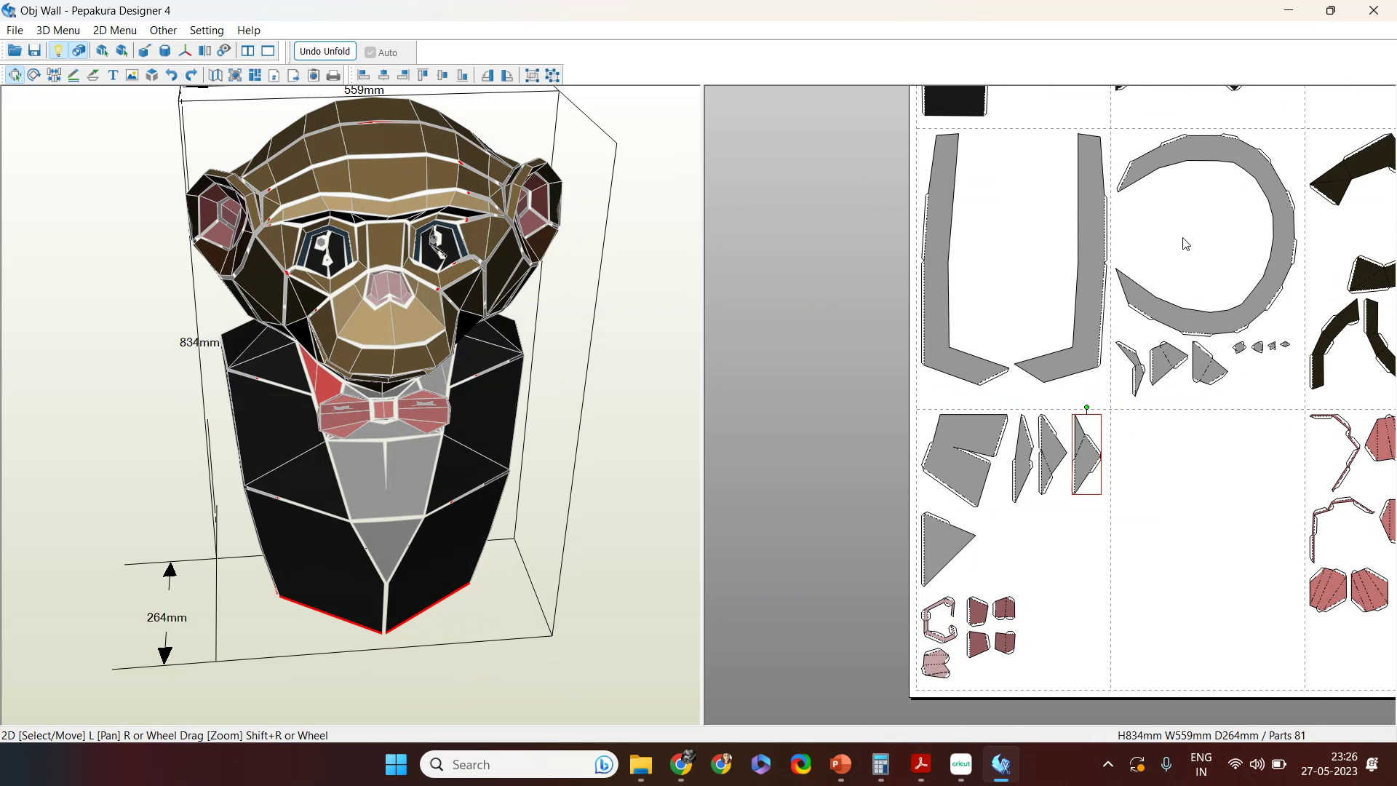
{"action": "scroll", "coordinate": [1082, 529], "scroll_direction": "up", "scroll_amount": 2}
{"action": "scroll", "coordinate": [1074, 525], "scroll_direction": "up", "scroll_amount": 1}
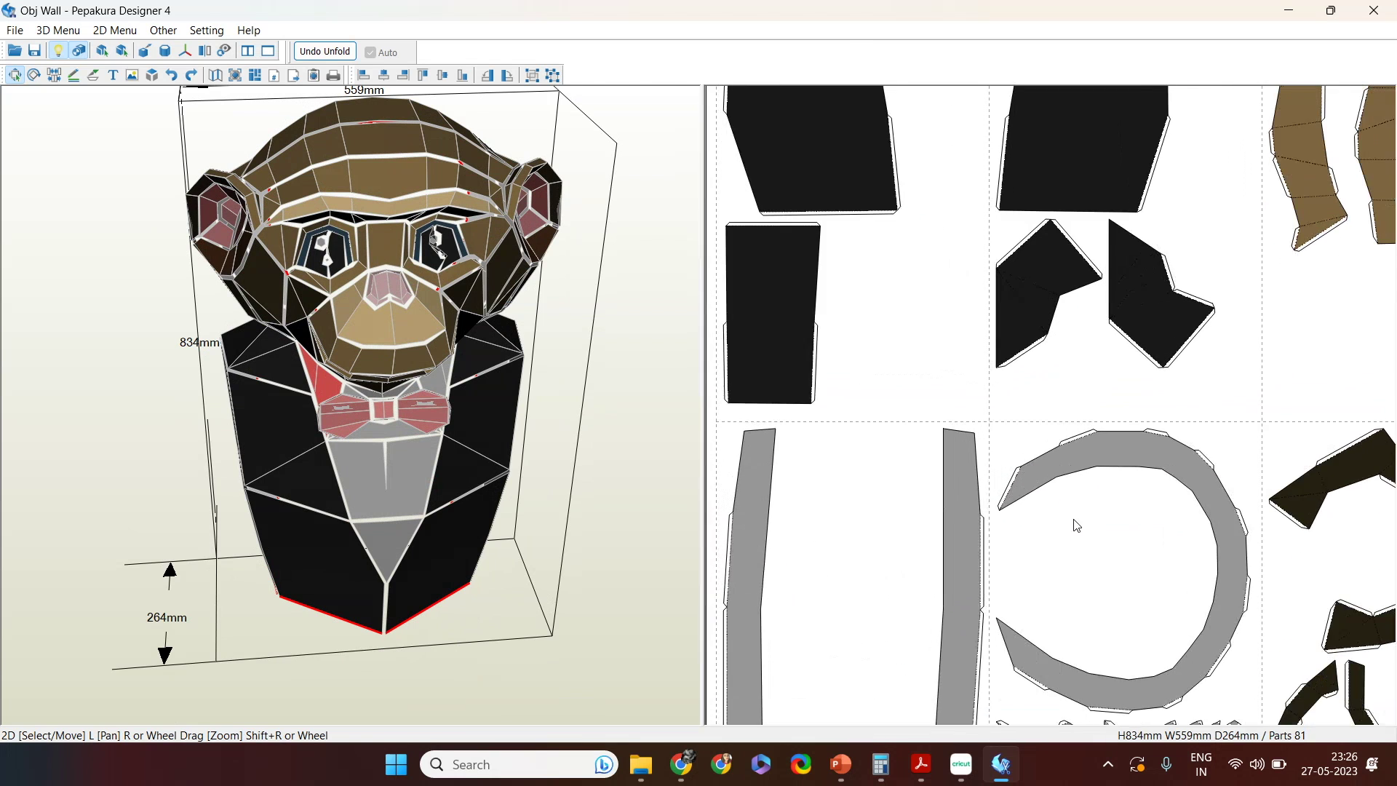
{"action": "scroll", "coordinate": [1008, 366], "scroll_direction": "up", "scroll_amount": 1}
{"action": "scroll", "coordinate": [1028, 400], "scroll_direction": "down", "scroll_amount": 3}
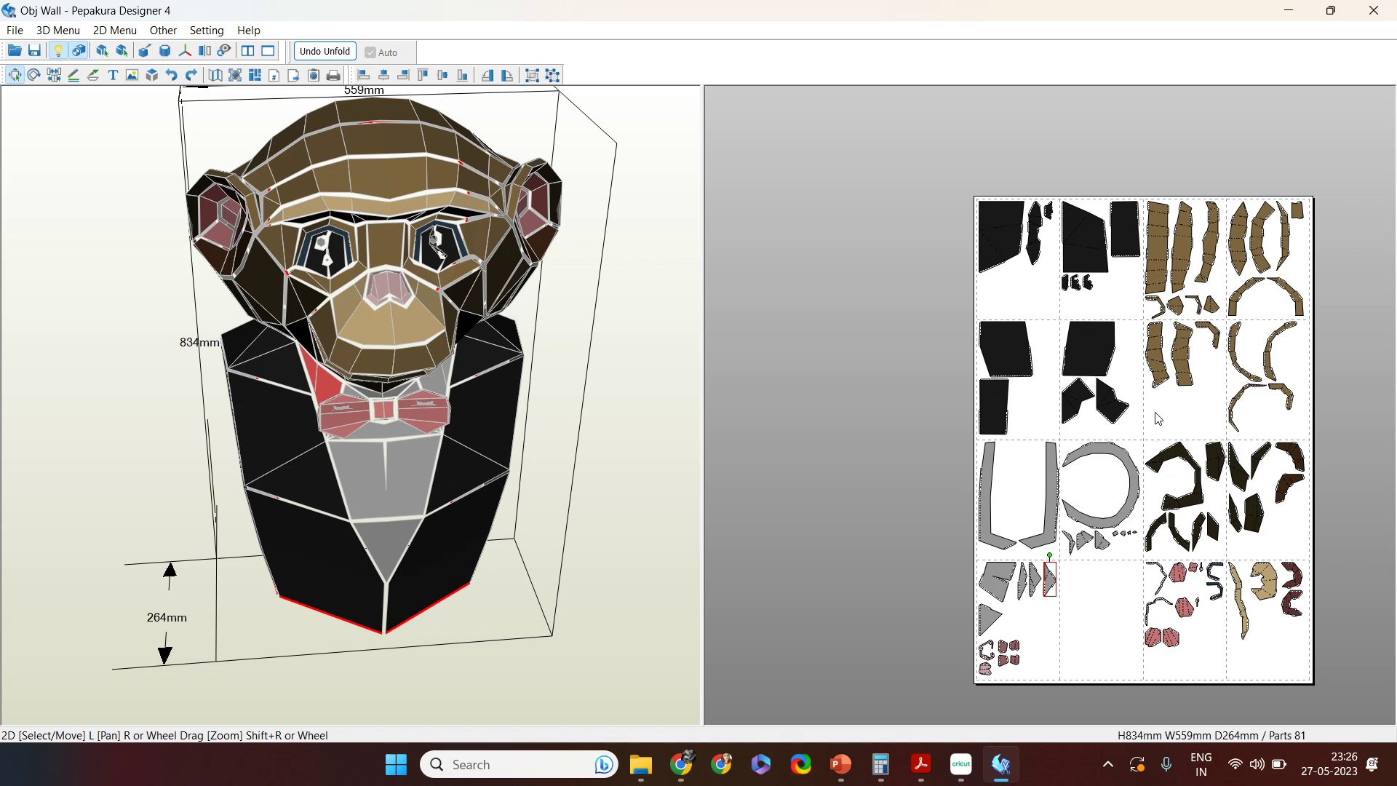
Step: Pick out all the red bow-tie parts on the layout and move them off the sheet, above the first page
{"action": "scroll", "coordinate": [1158, 417], "scroll_direction": "down", "scroll_amount": 3}
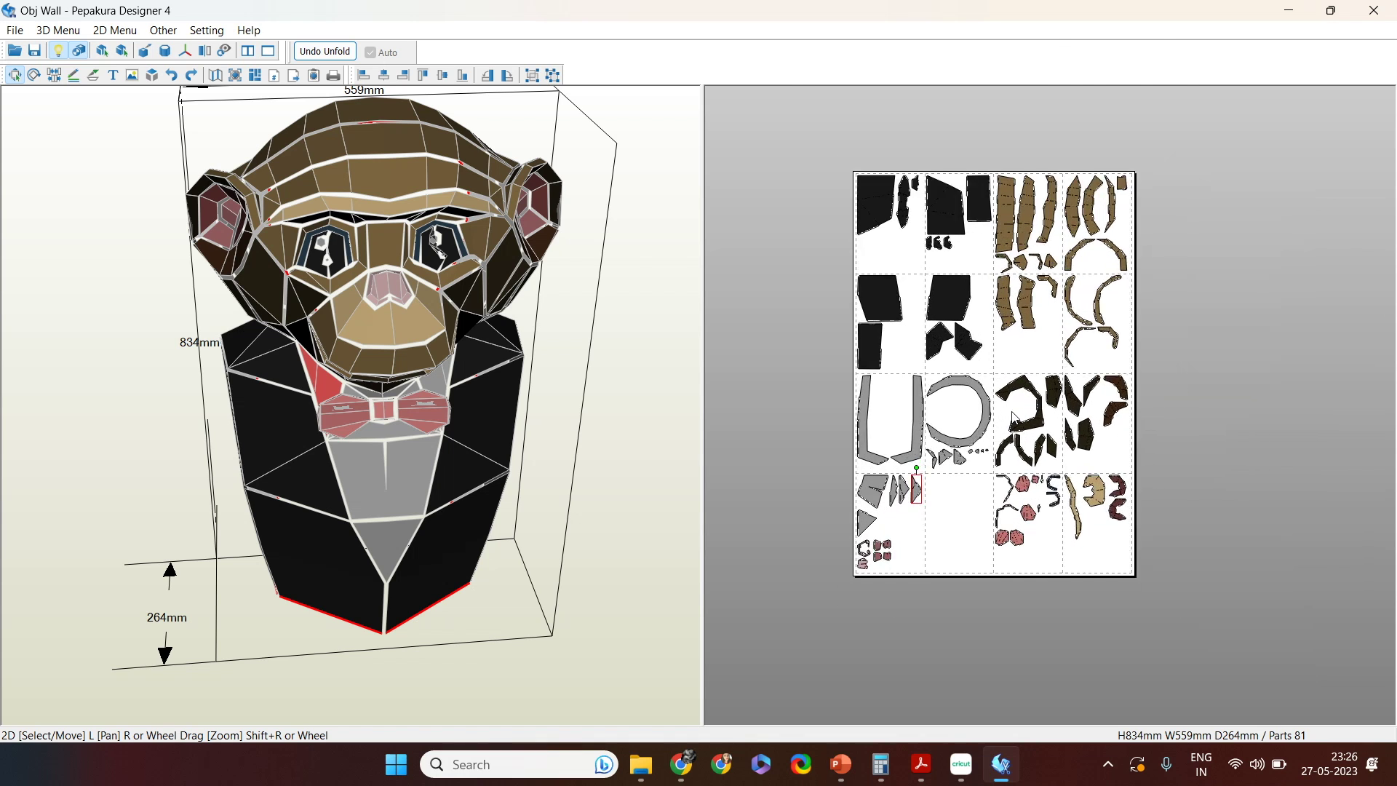
{"action": "scroll", "coordinate": [1013, 417], "scroll_direction": "up", "scroll_amount": 2}
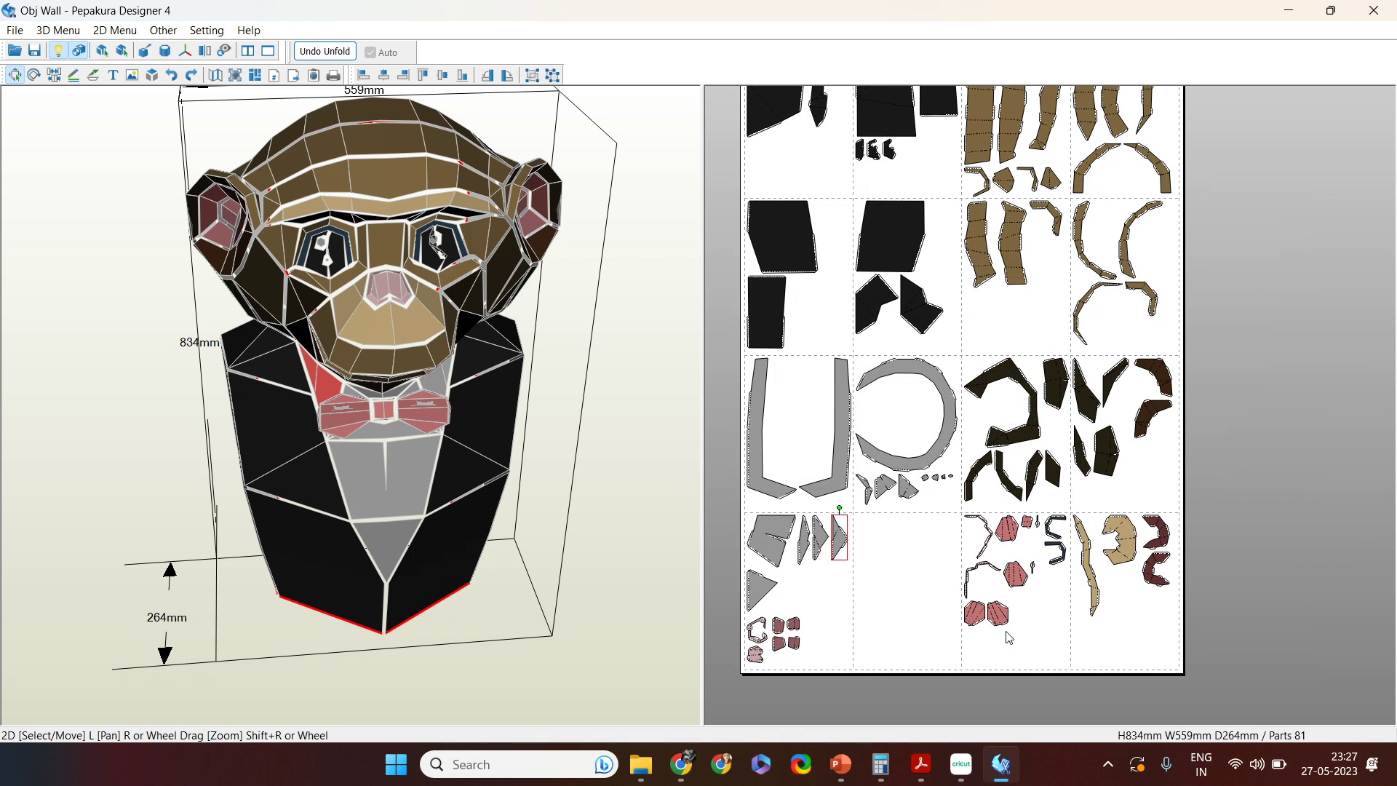
{"action": "scroll", "coordinate": [1009, 638], "scroll_direction": "up", "scroll_amount": 1}
{"action": "scroll", "coordinate": [1081, 564], "scroll_direction": "up", "scroll_amount": 2}
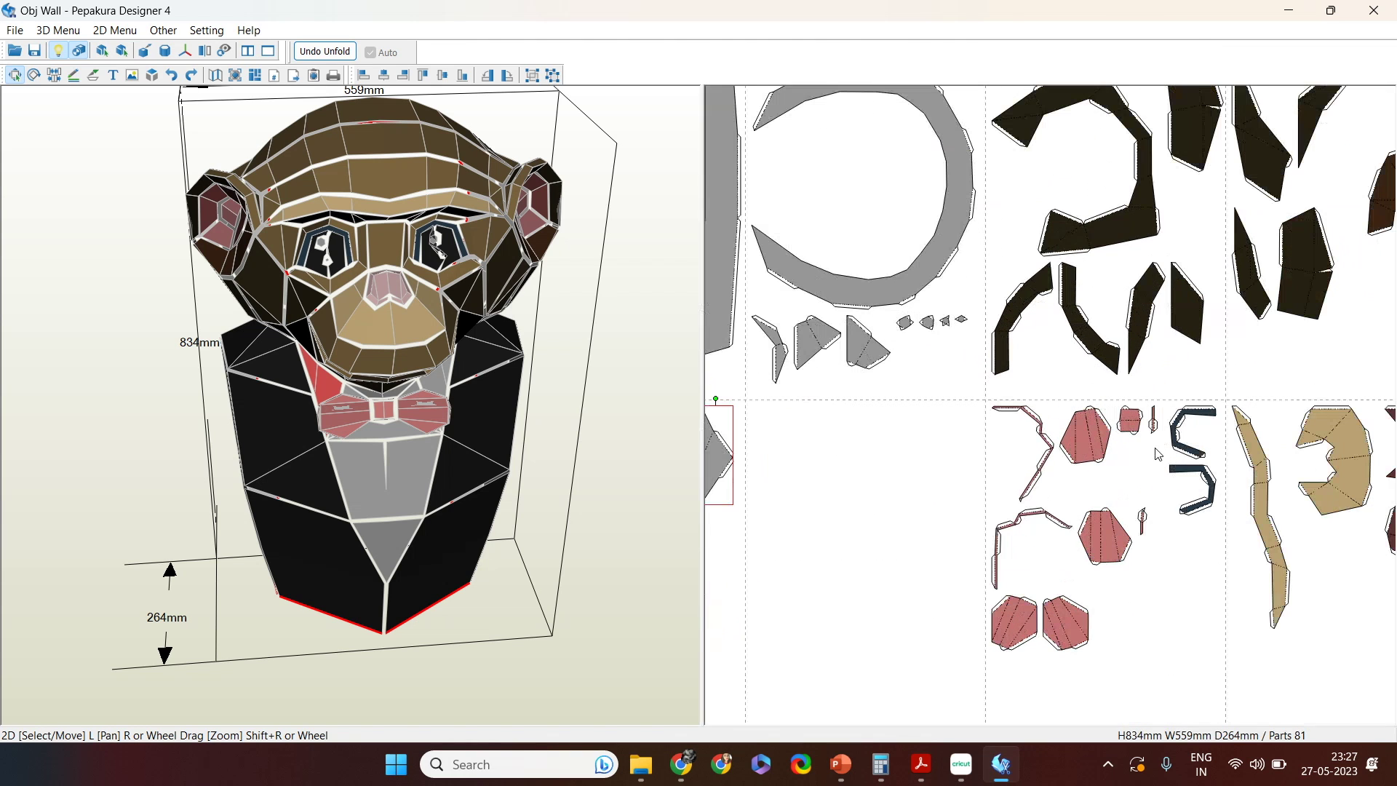
{"action": "left_click_drag", "start_coordinate": [1149, 668], "coordinate": [995, 397]}
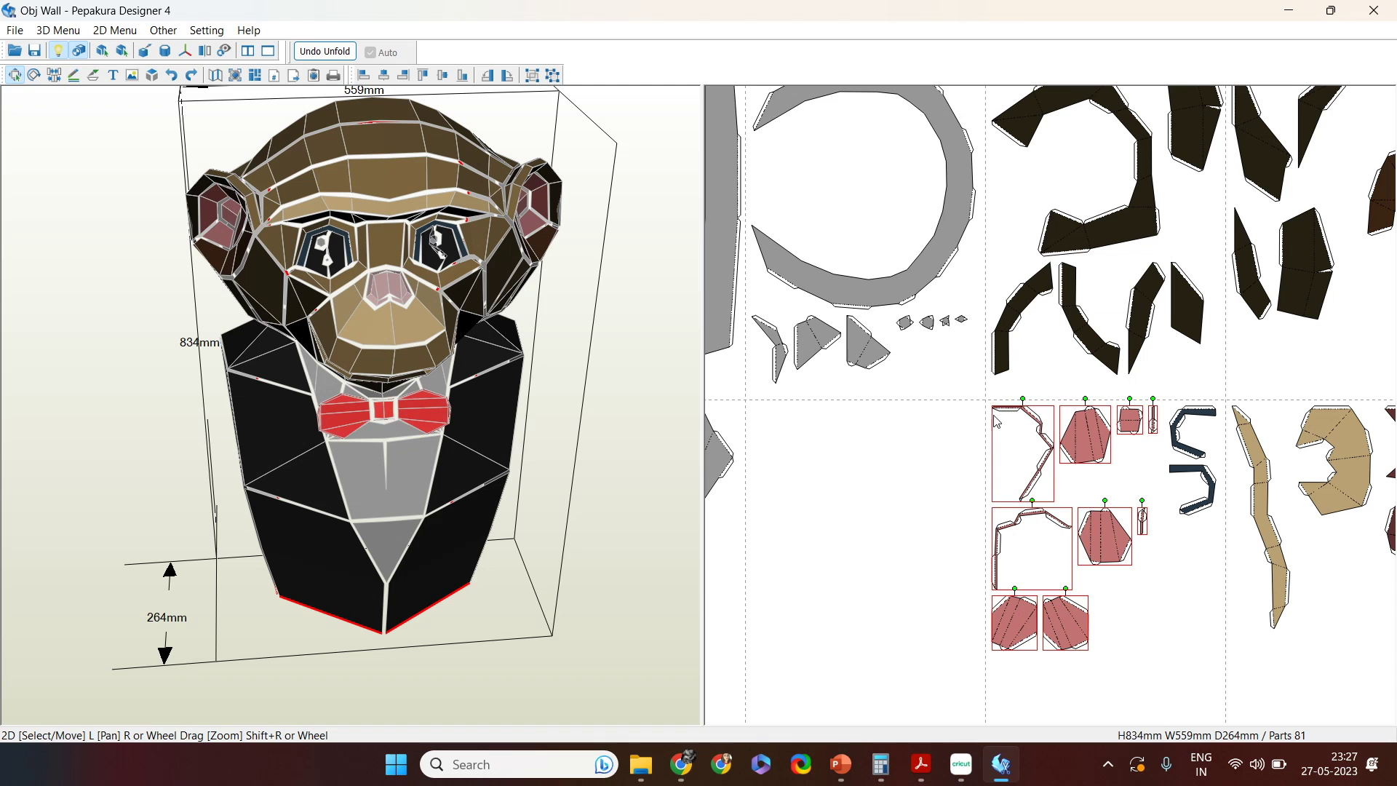
{"action": "scroll", "coordinate": [1105, 535], "scroll_direction": "down", "scroll_amount": 3}
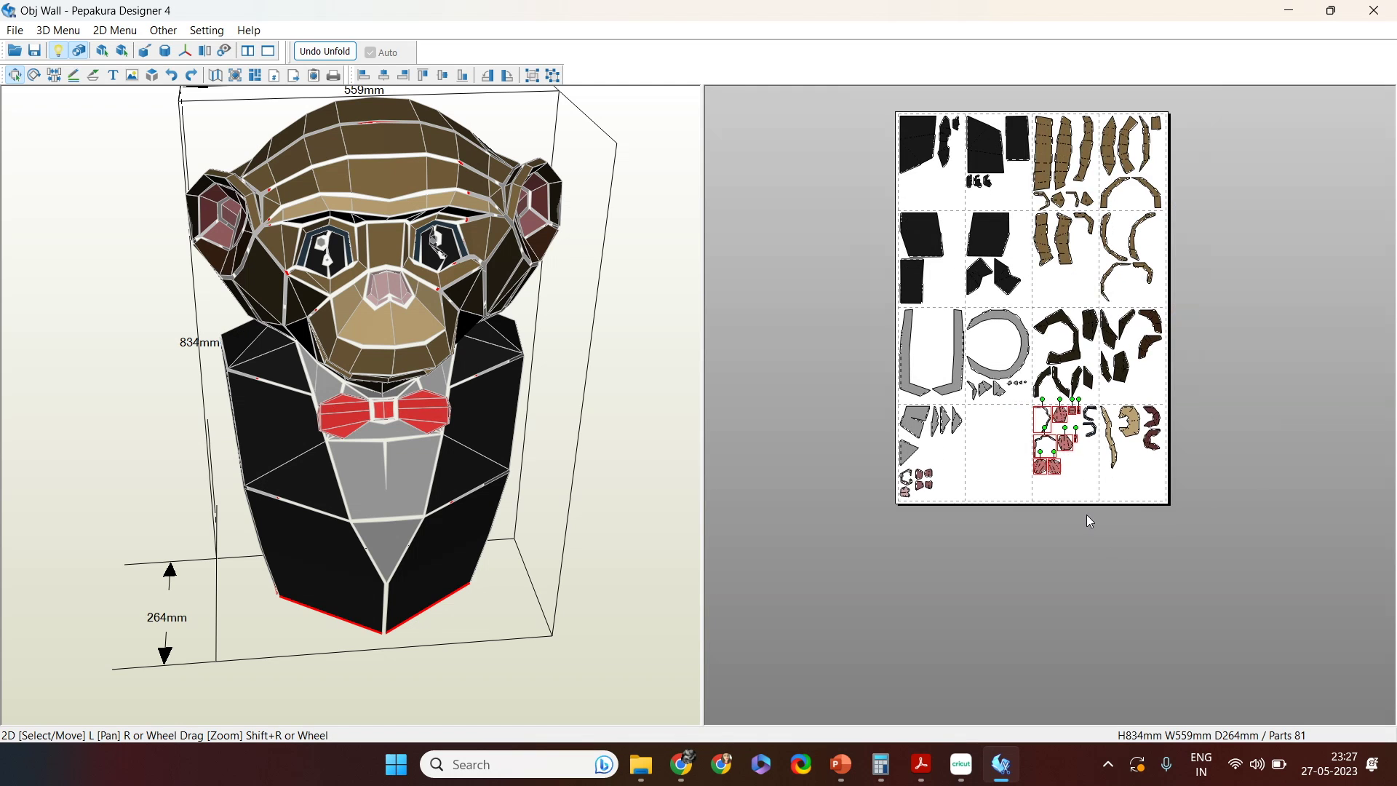
{"action": "right_click_drag", "start_coordinate": [1089, 521], "coordinate": [1173, 575]}
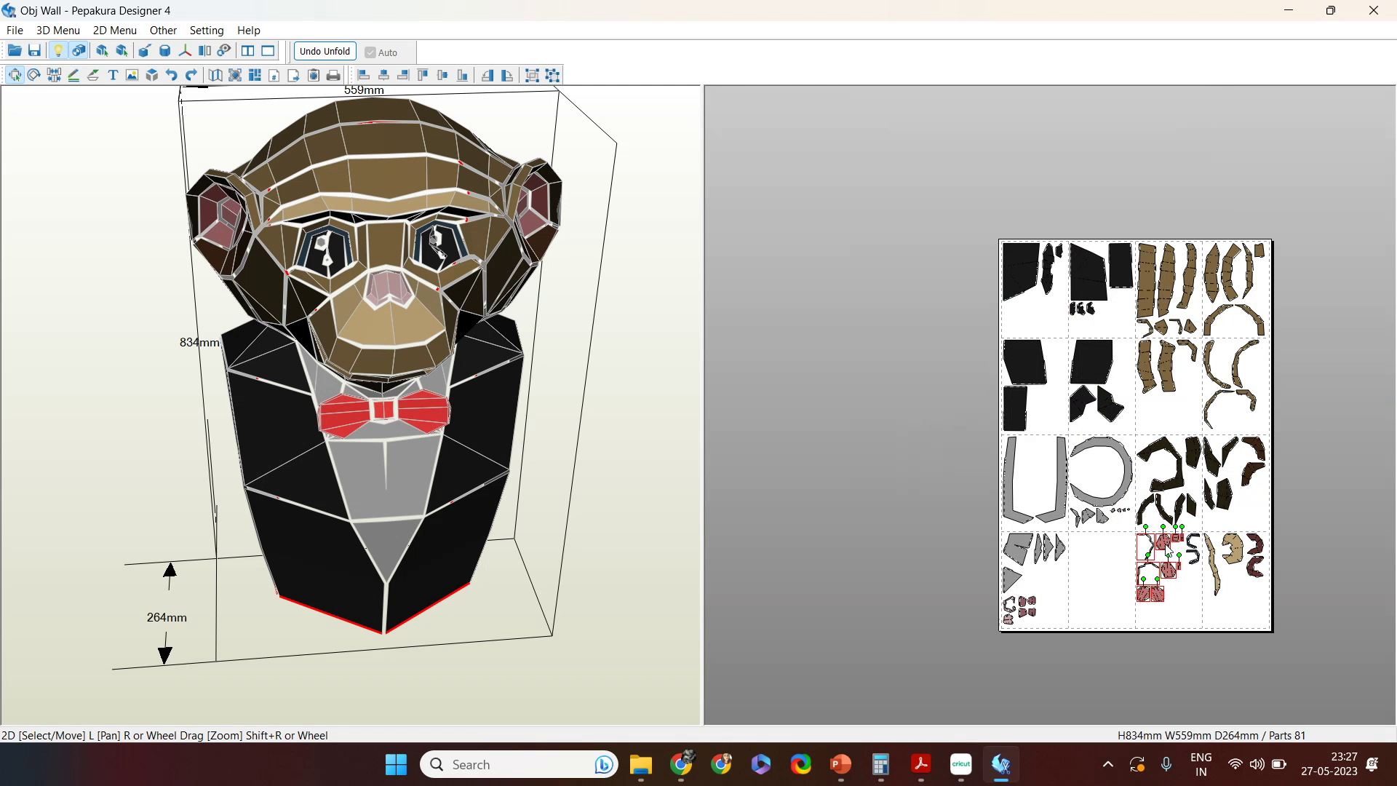
{"action": "left_click_drag", "start_coordinate": [1167, 546], "coordinate": [1045, 212]}
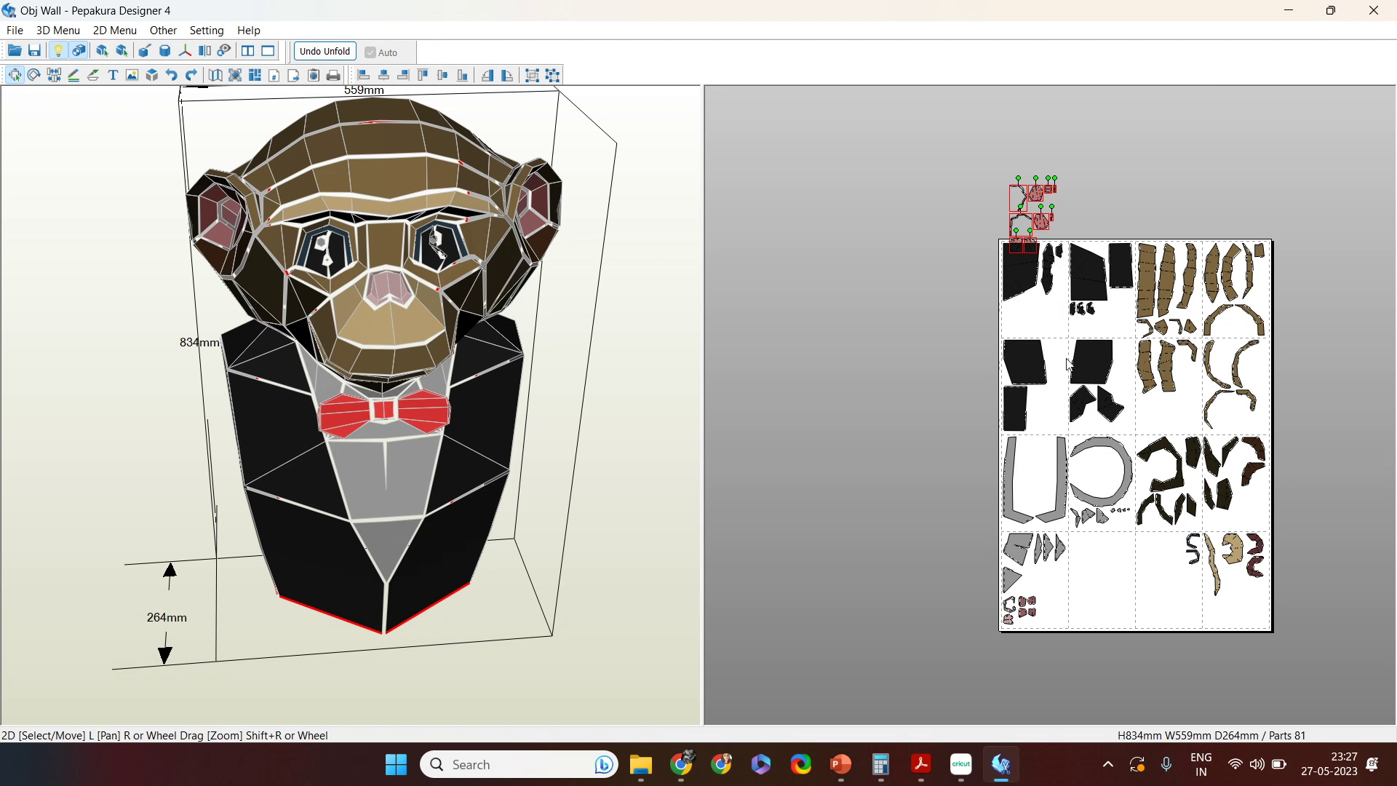
Step: Move all the other parts down by one row of pages, including the small black part and the brown square part, to clear the first row
{"action": "left_click_drag", "start_coordinate": [954, 232], "coordinate": [1010, 317]}
{"action": "left_click_drag", "start_coordinate": [942, 275], "coordinate": [1339, 696]}
{"action": "left_click_drag", "start_coordinate": [1098, 291], "coordinate": [1100, 394]}
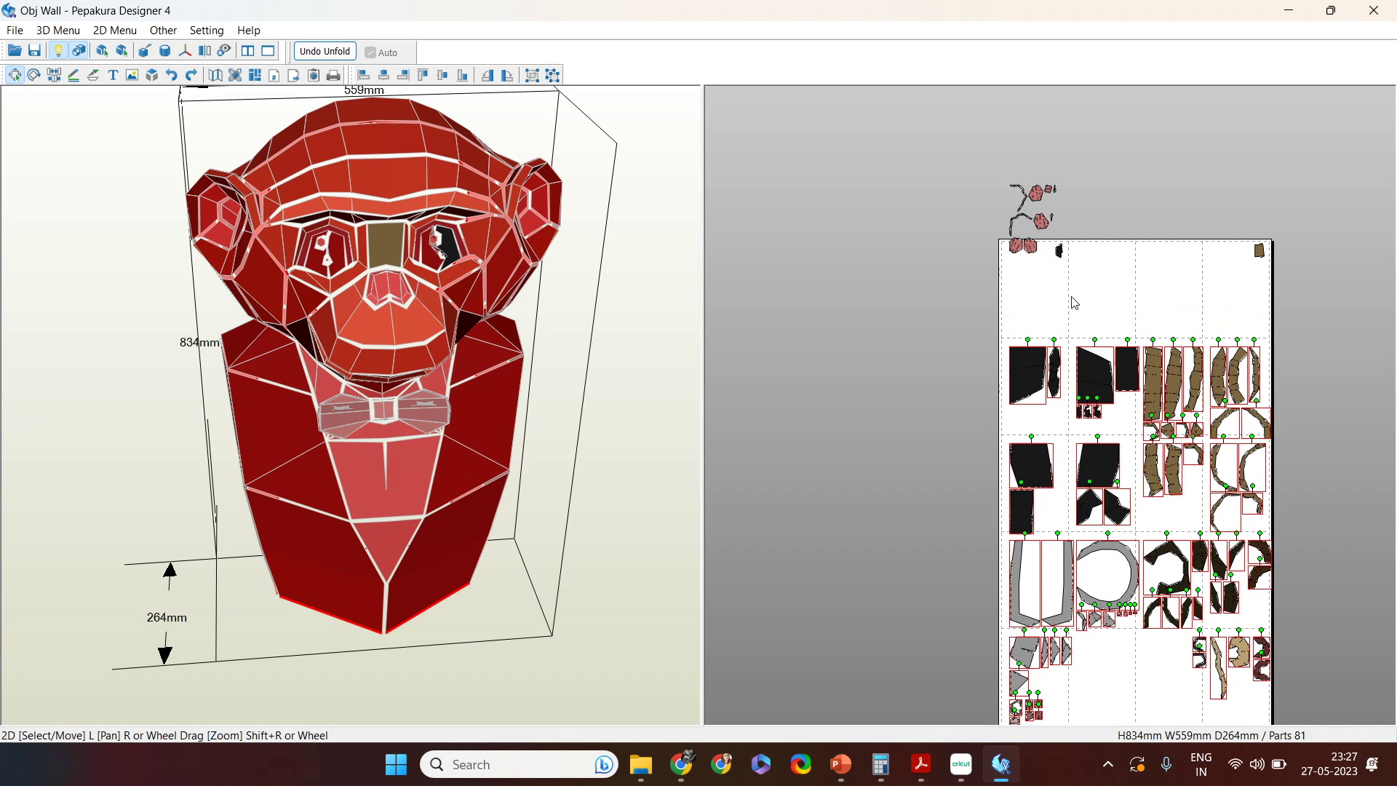
{"action": "left_click_drag", "start_coordinate": [1061, 259], "coordinate": [1063, 422]}
{"action": "left_click_drag", "start_coordinate": [1259, 252], "coordinate": [1222, 427]}
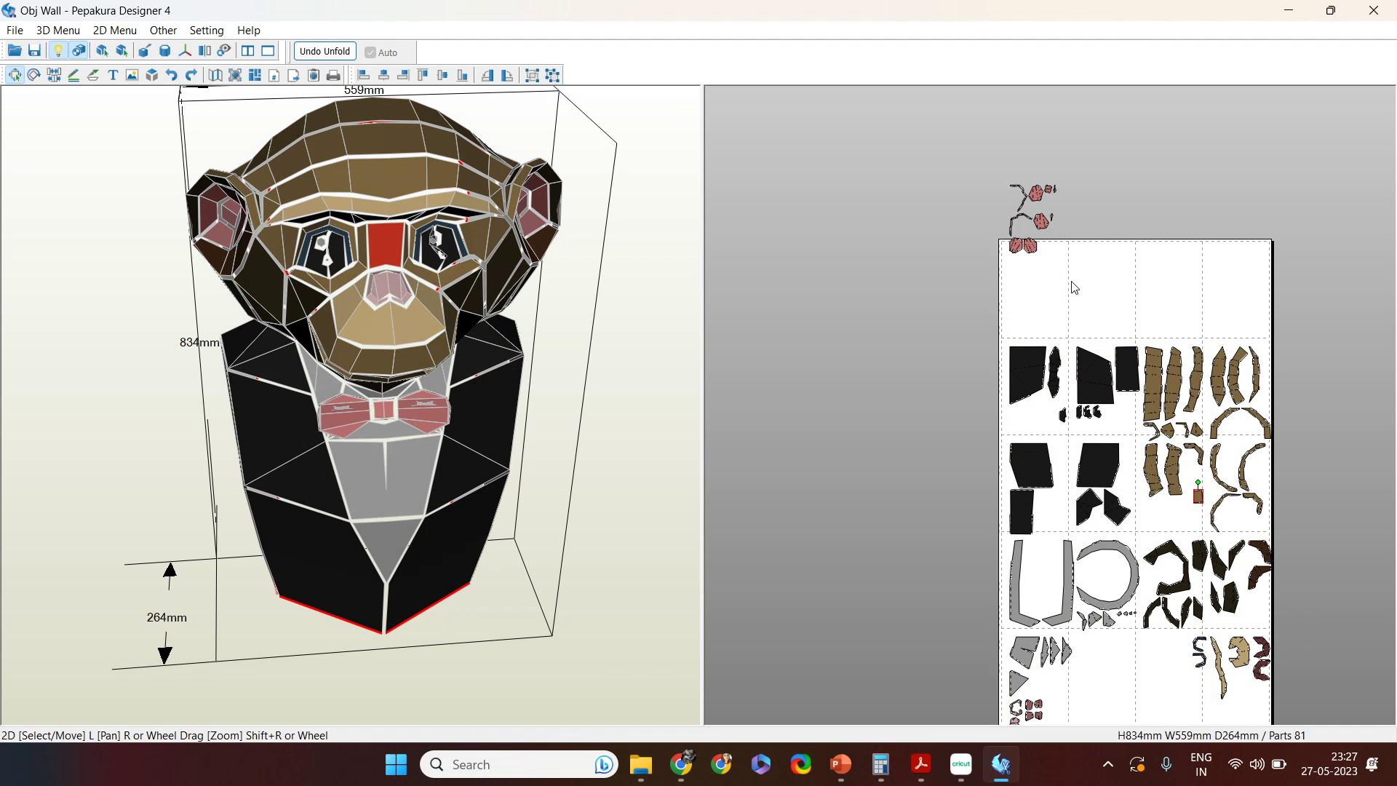
Step: Move the whole group of bow-tie parts onto the empty first page
{"action": "scroll", "coordinate": [1072, 286], "scroll_direction": "up", "scroll_amount": 3}
{"action": "scroll", "coordinate": [960, 393], "scroll_direction": "up", "scroll_amount": 3}
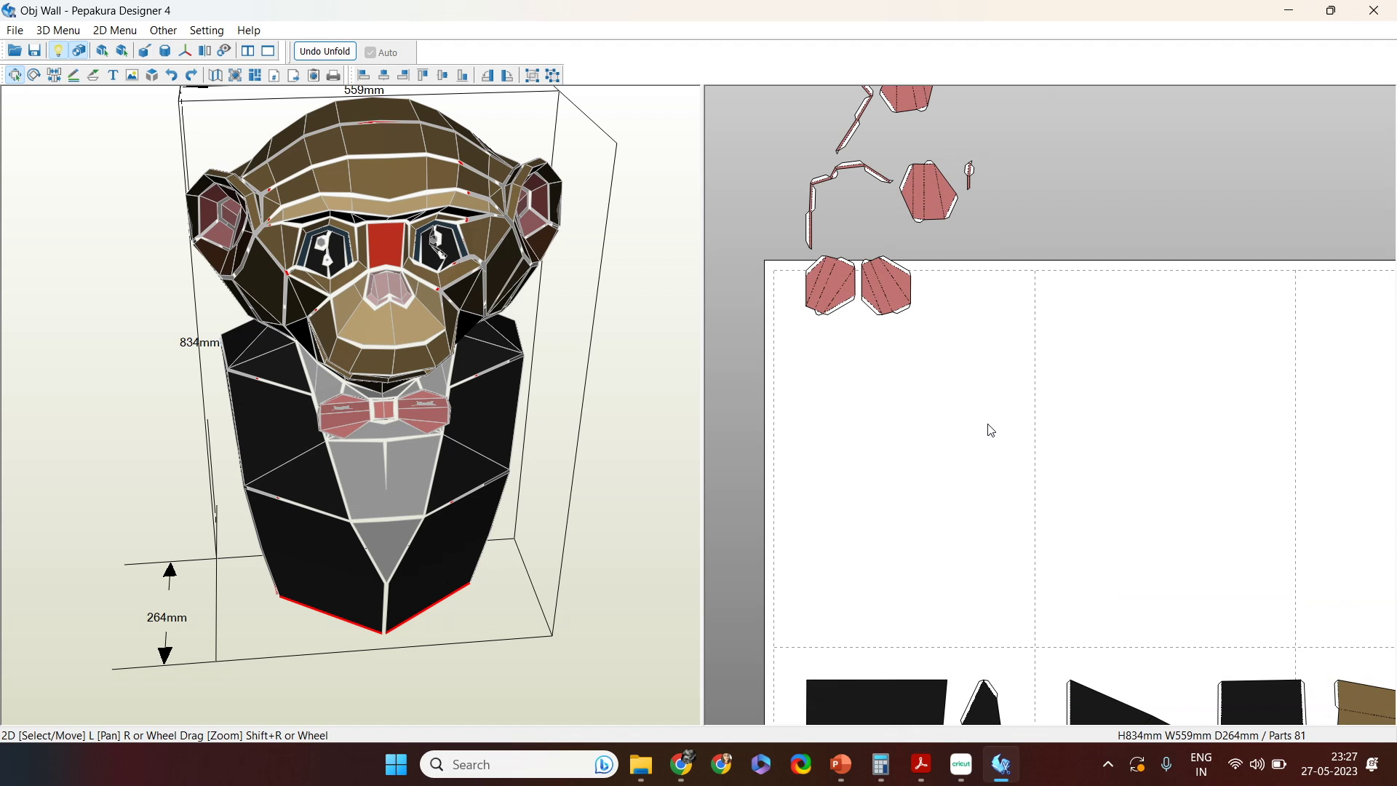
{"action": "scroll", "coordinate": [991, 430], "scroll_direction": "down", "scroll_amount": 2}
{"action": "scroll", "coordinate": [991, 431], "scroll_direction": "up", "scroll_amount": 2}
{"action": "scroll", "coordinate": [991, 430], "scroll_direction": "down", "scroll_amount": 2}
{"action": "scroll", "coordinate": [992, 430], "scroll_direction": "up", "scroll_amount": 2}
{"action": "right_click_drag", "start_coordinate": [985, 442], "coordinate": [1085, 380]}
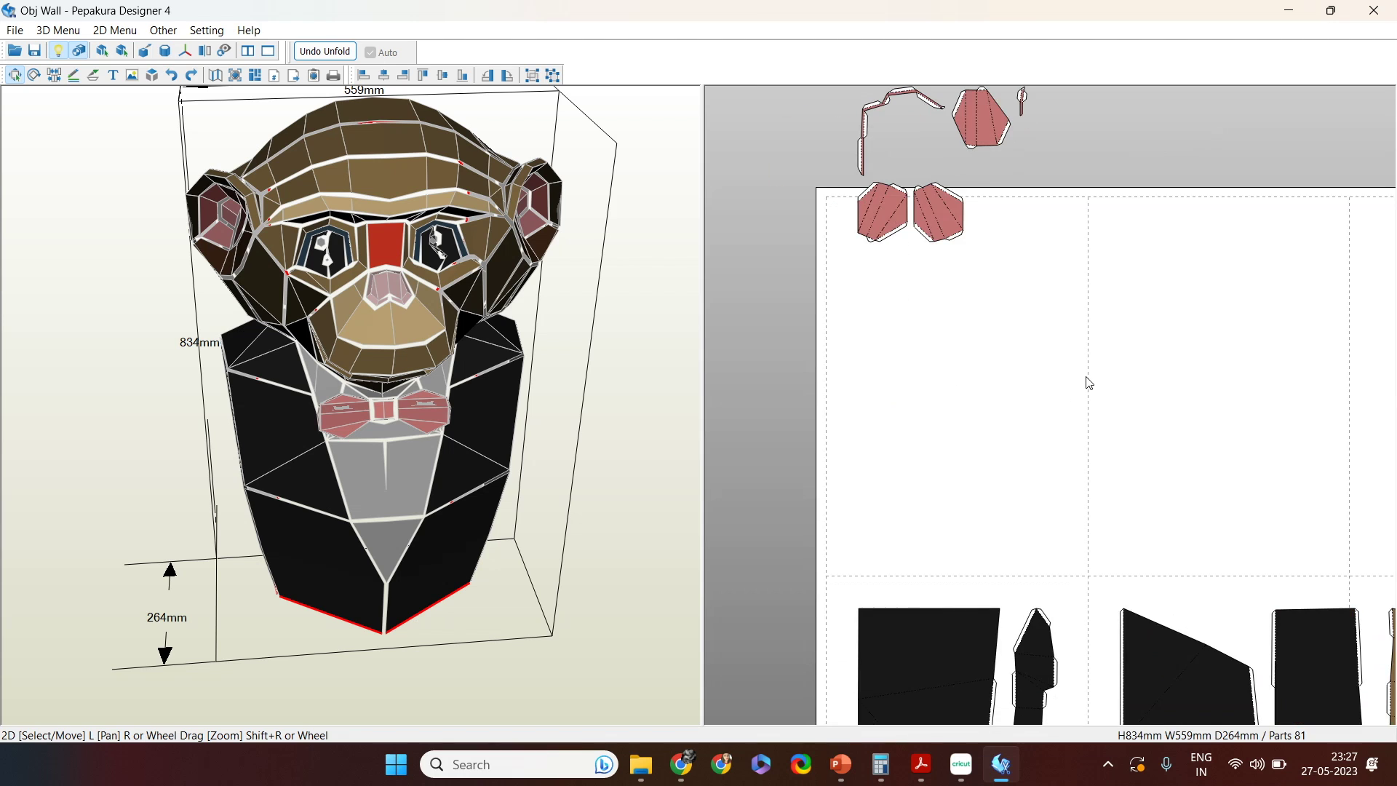
{"action": "right_click_drag", "start_coordinate": [1039, 362], "coordinate": [1073, 492]}
{"action": "left_click_drag", "start_coordinate": [1069, 488], "coordinate": [885, 153]}
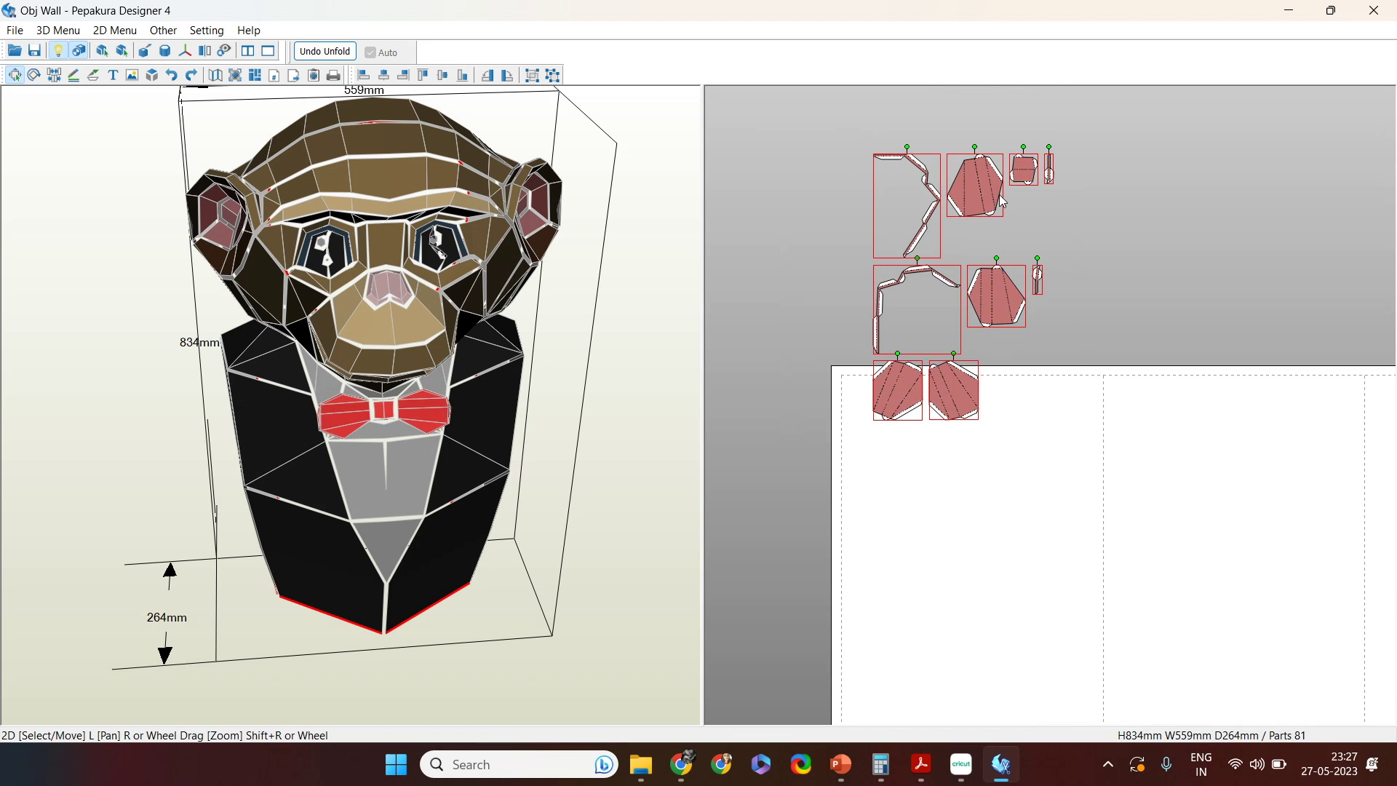
{"action": "left_click_drag", "start_coordinate": [995, 197], "coordinate": [988, 453]}
Step: Examine the flaps on the narrow bow-tie strips and the hexagonal bow-tie parts up close
{"action": "scroll", "coordinate": [1164, 460], "scroll_direction": "up", "scroll_amount": 2}
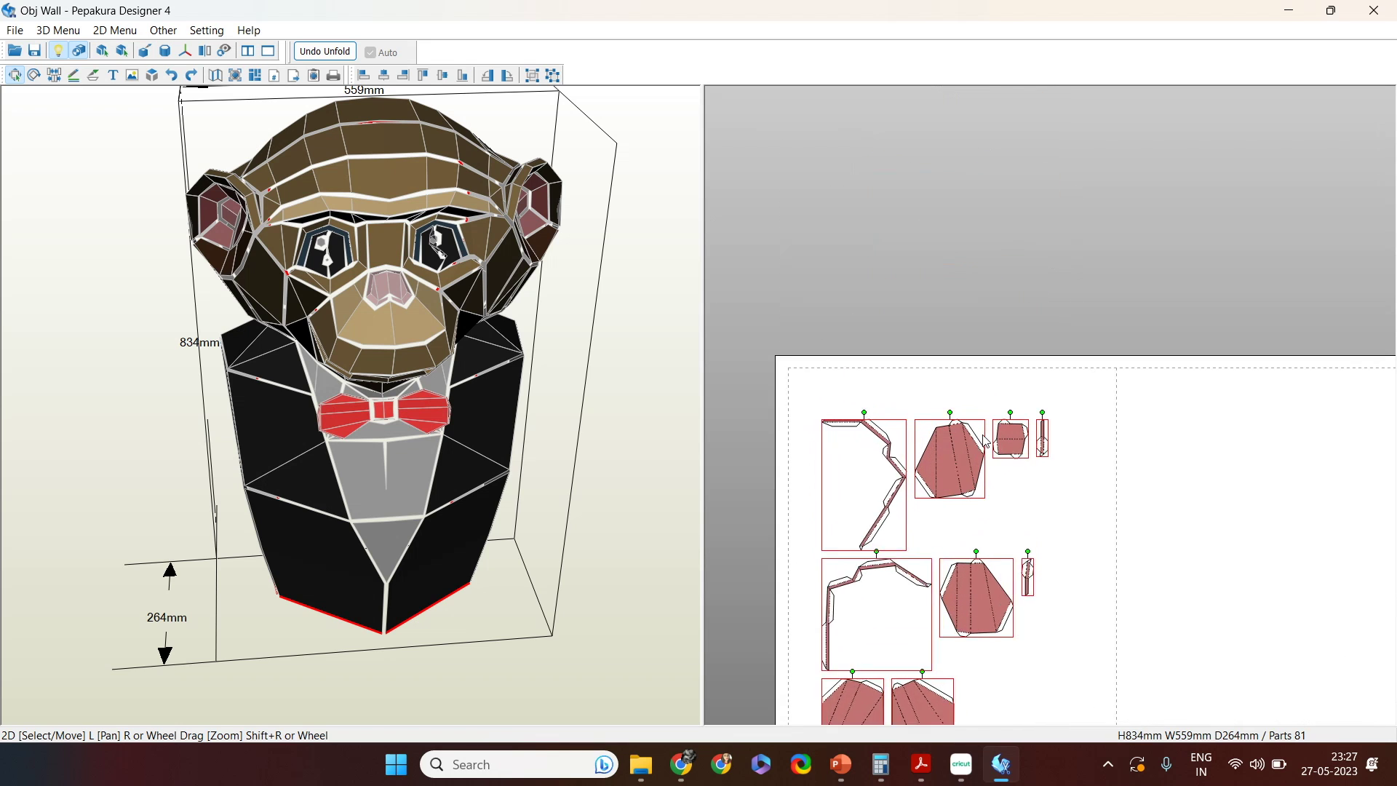
{"action": "scroll", "coordinate": [1042, 356], "scroll_direction": "up", "scroll_amount": 4}
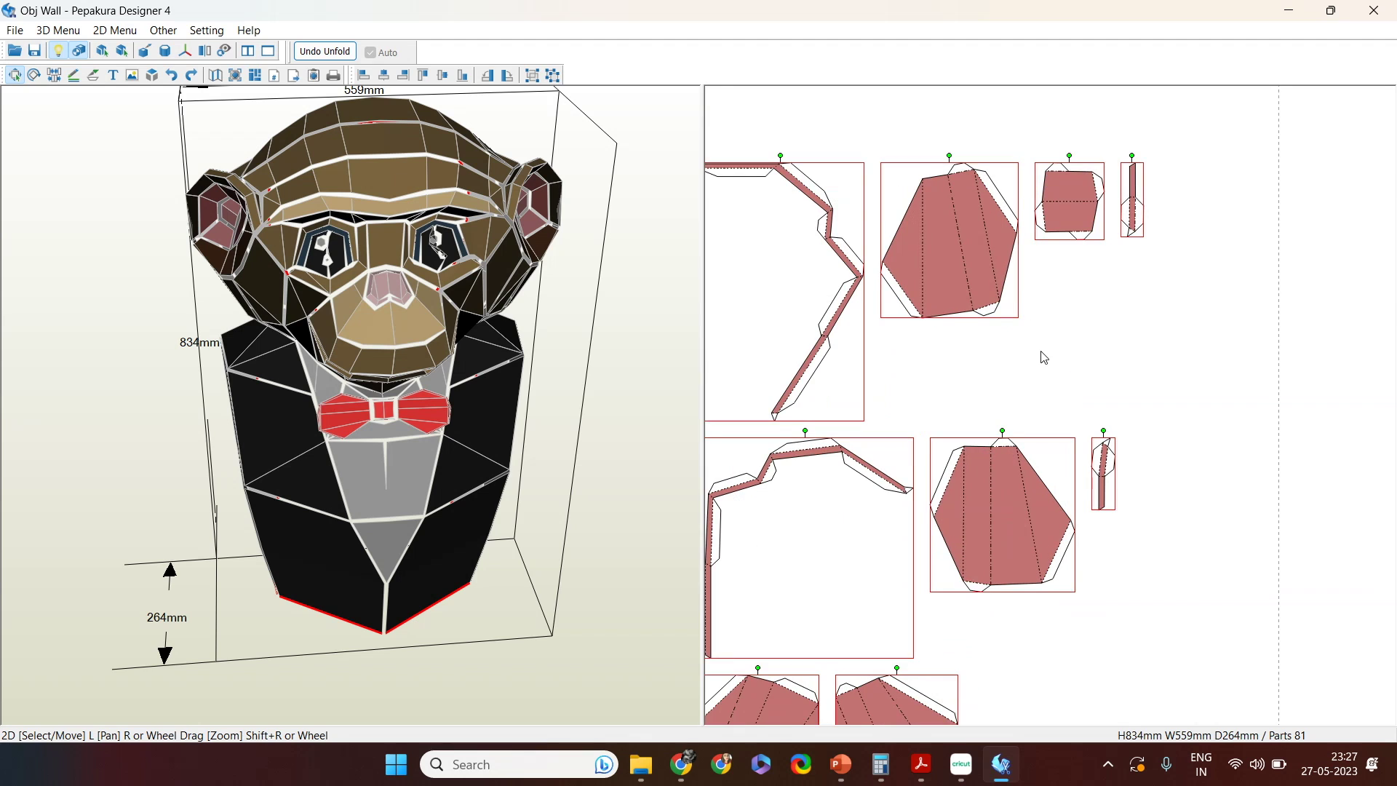
{"action": "right_click_drag", "start_coordinate": [859, 403], "coordinate": [1264, 309]}
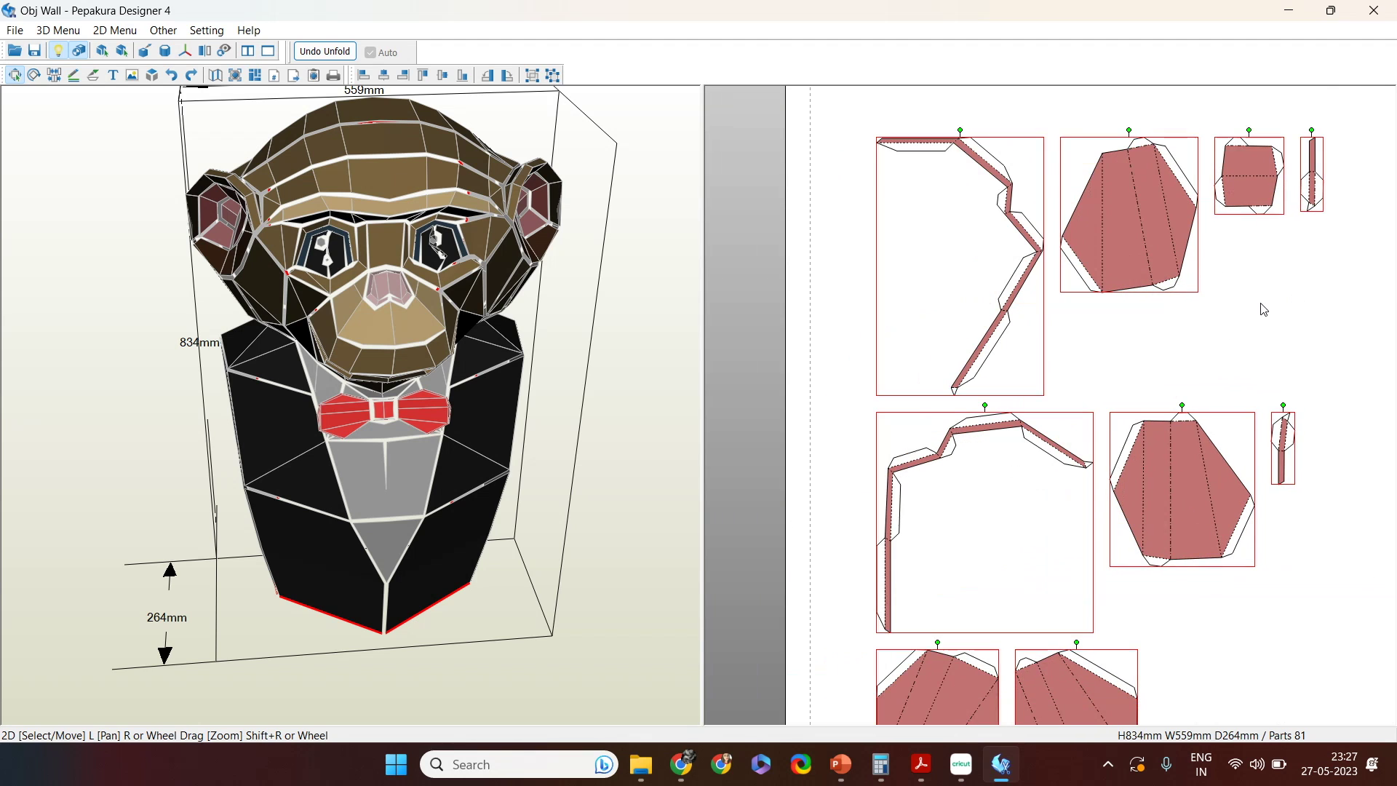
{"action": "left_click", "coordinate": [1268, 299]}
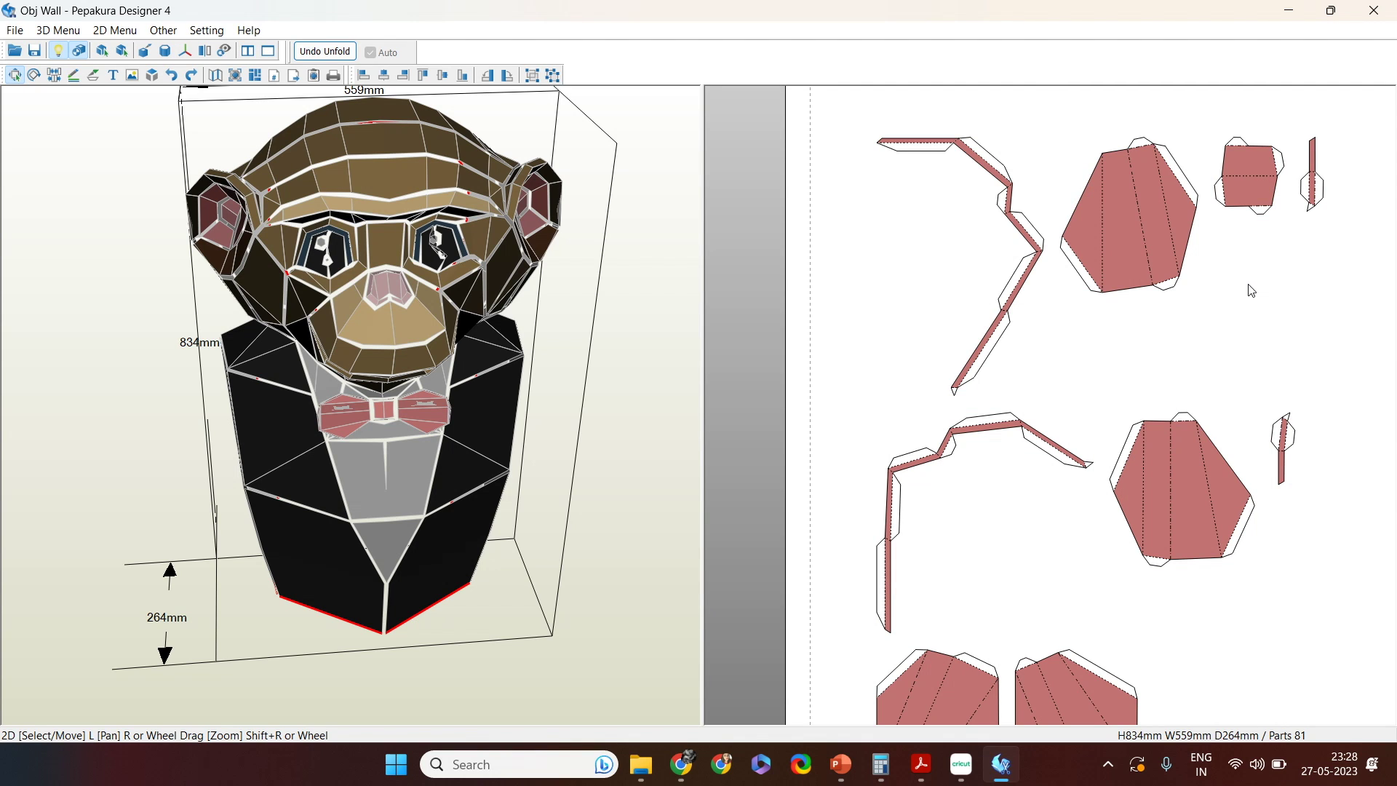
{"action": "scroll", "coordinate": [1093, 321], "scroll_direction": "up", "scroll_amount": 2}
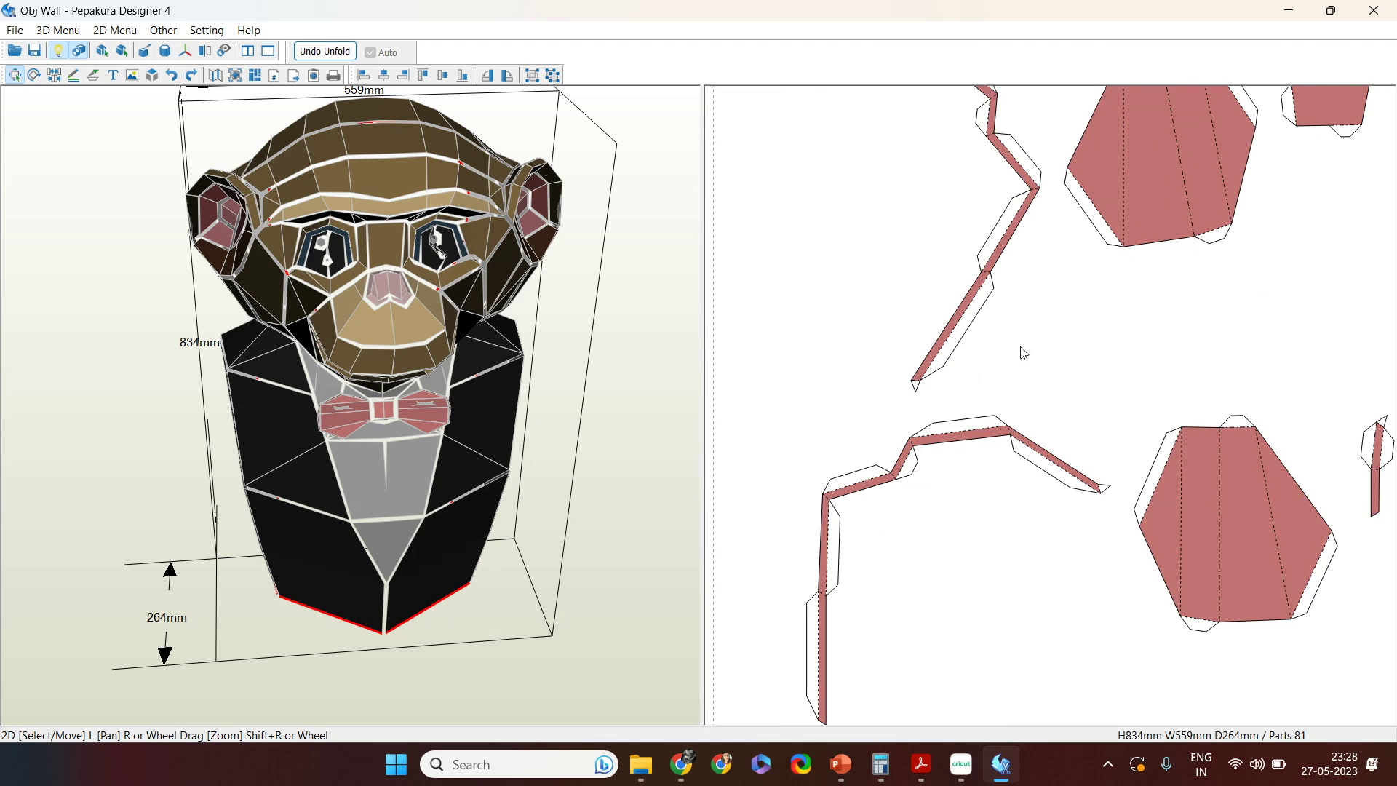
{"action": "scroll", "coordinate": [1045, 339], "scroll_direction": "down", "scroll_amount": 2}
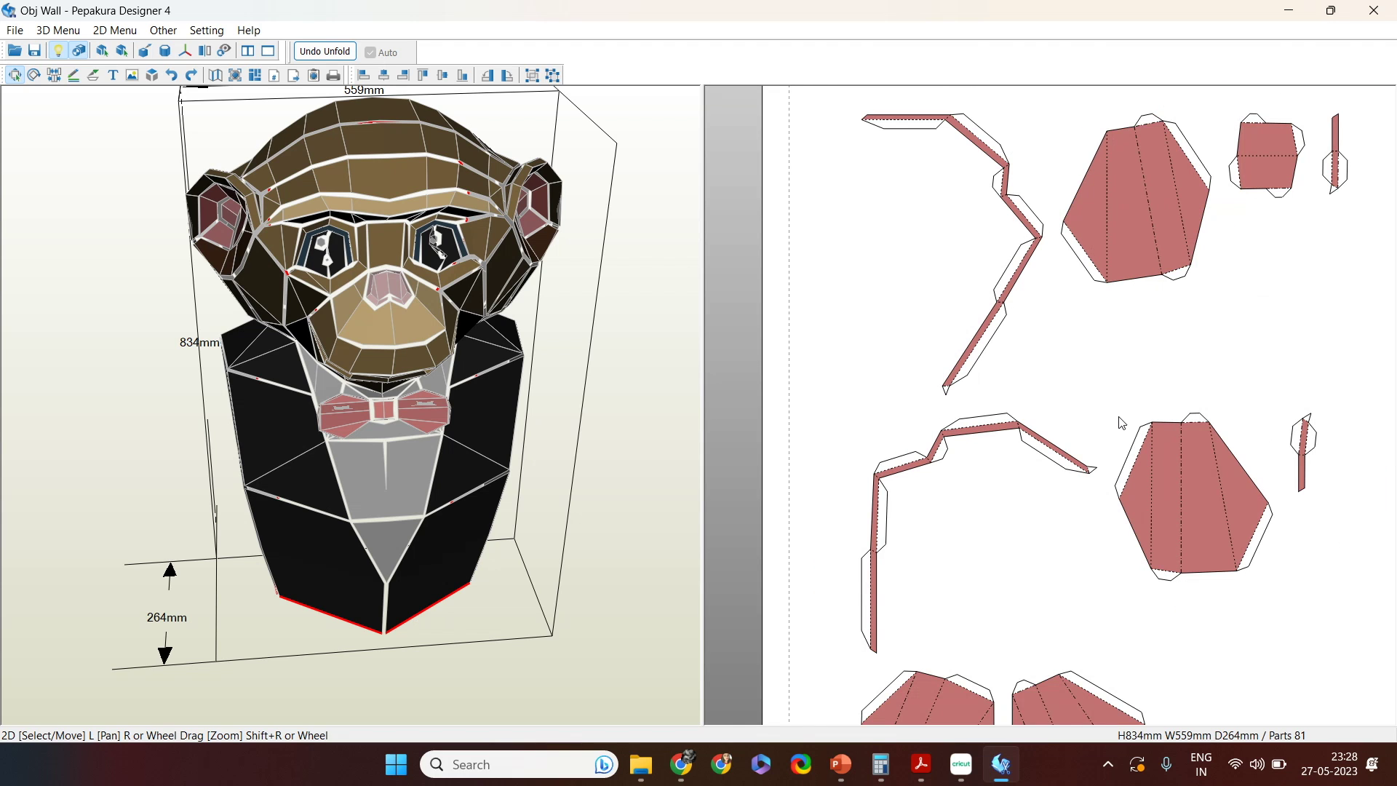
{"action": "left_click", "coordinate": [1009, 292]}
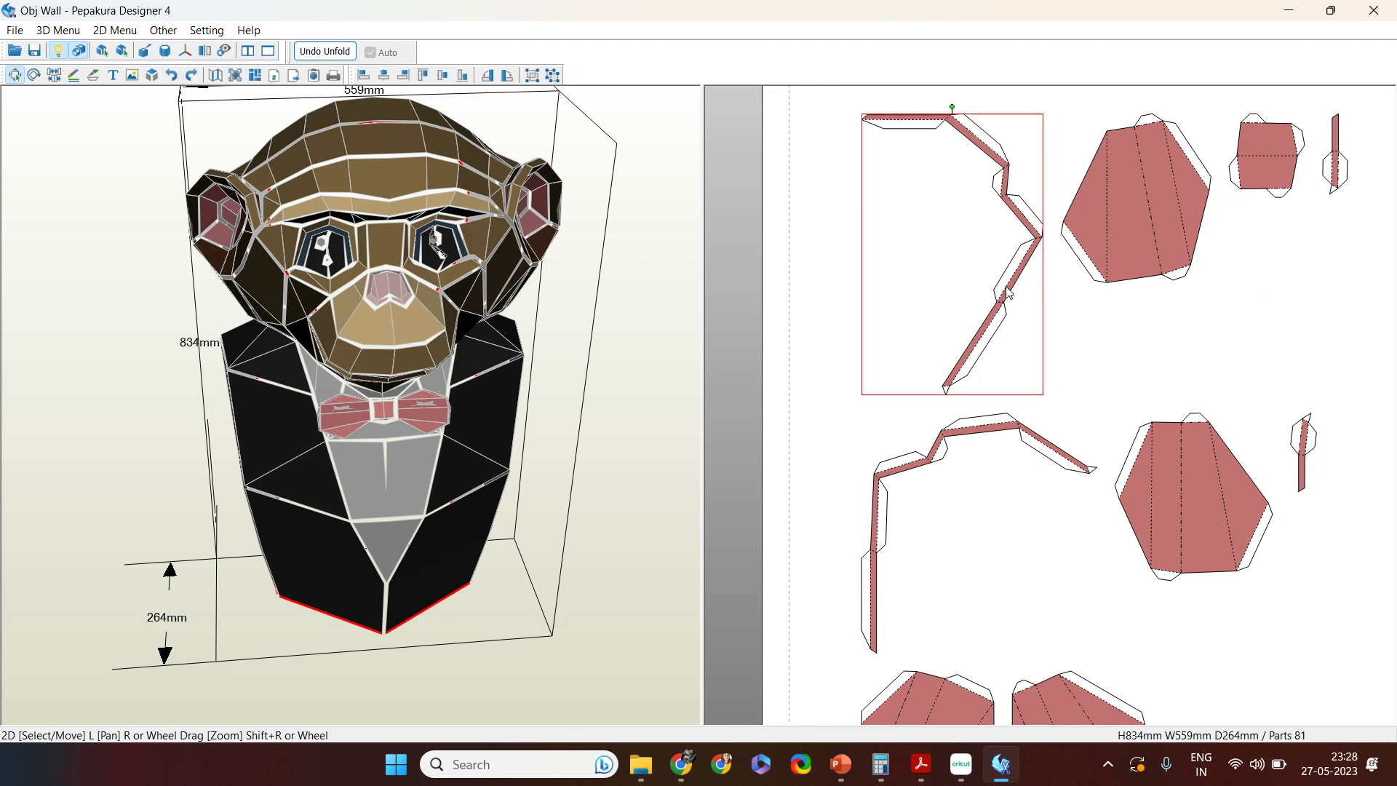
{"action": "left_click_drag", "start_coordinate": [1009, 292], "coordinate": [998, 304]}
{"action": "scroll", "coordinate": [997, 303], "scroll_direction": "up", "scroll_amount": 4}
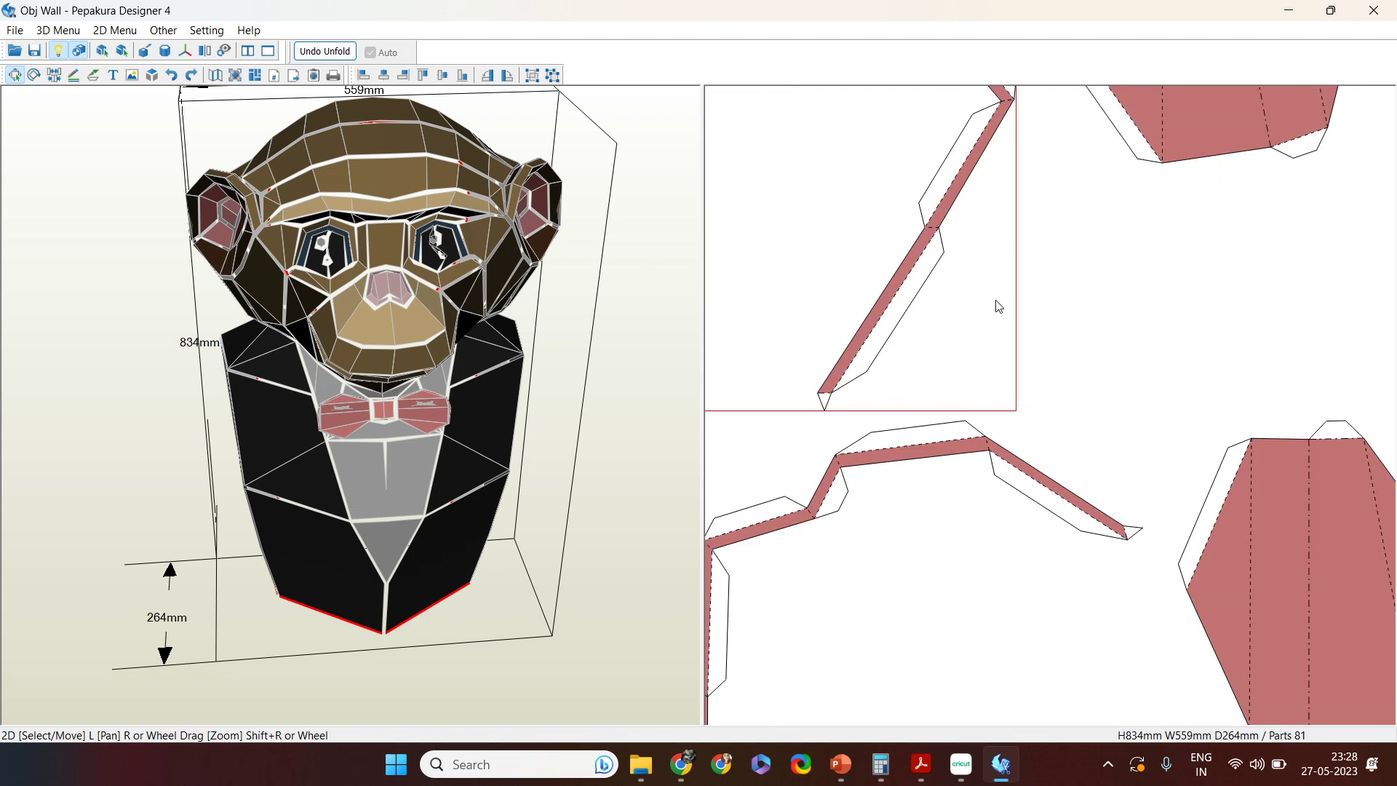
{"action": "scroll", "coordinate": [1037, 390], "scroll_direction": "up", "scroll_amount": 1}
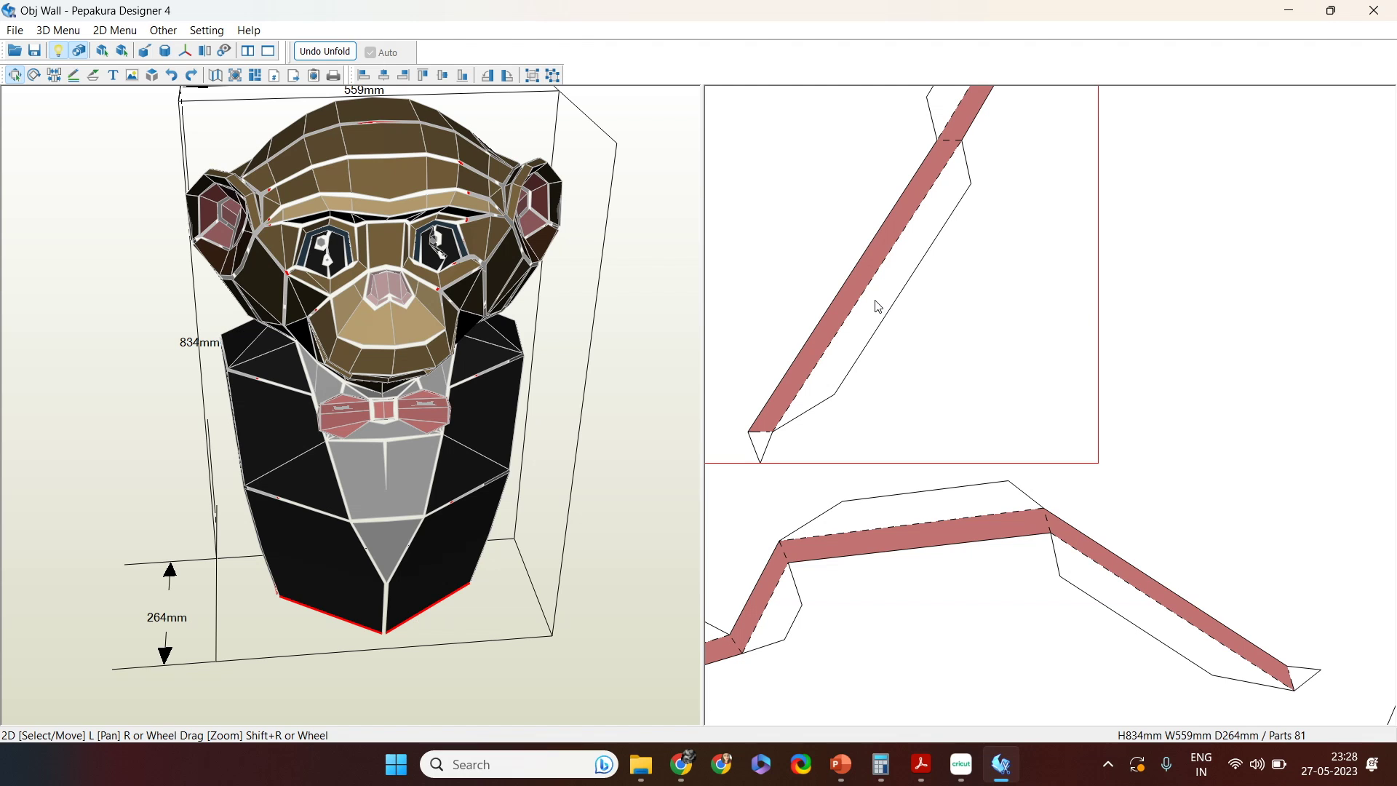
{"action": "scroll", "coordinate": [877, 307], "scroll_direction": "down", "scroll_amount": 1}
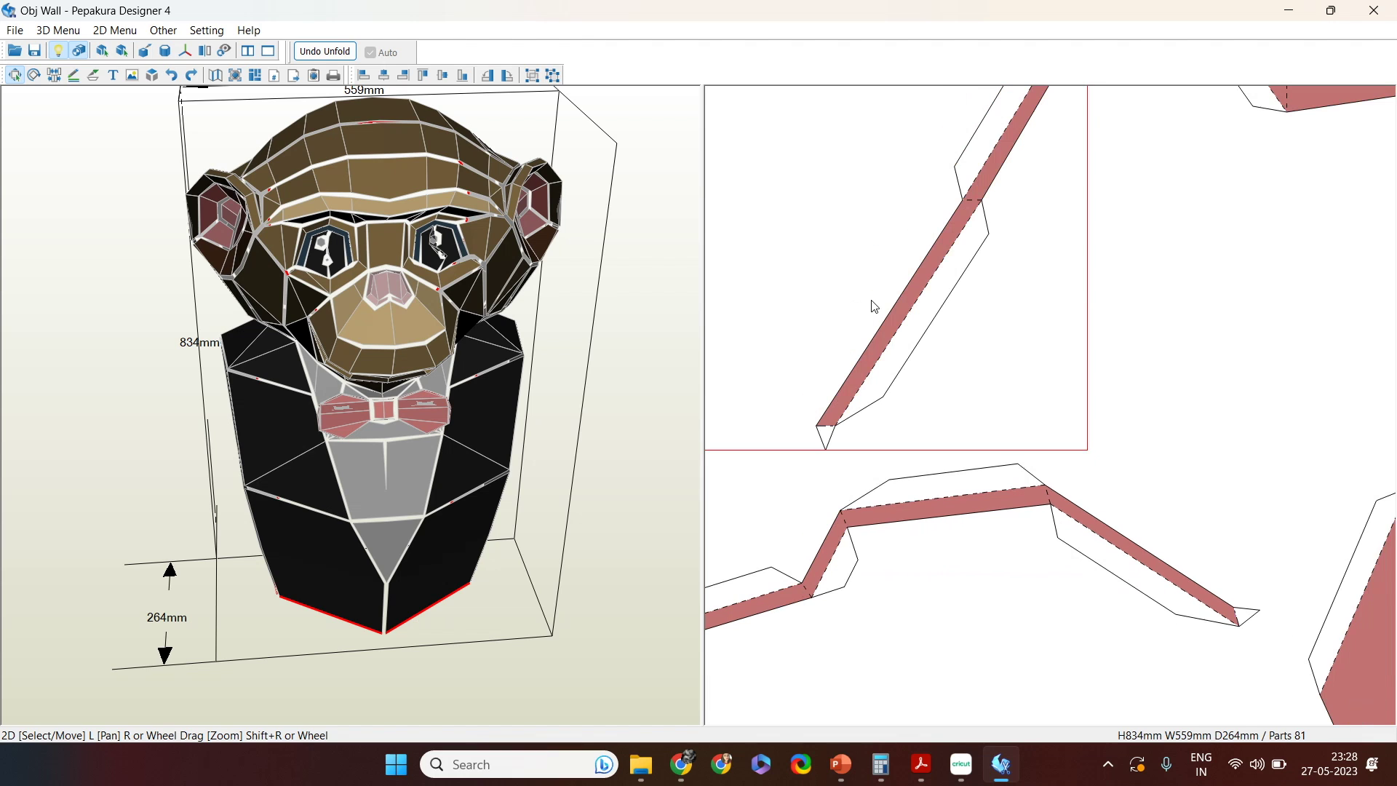
{"action": "scroll", "coordinate": [876, 305], "scroll_direction": "up", "scroll_amount": 2}
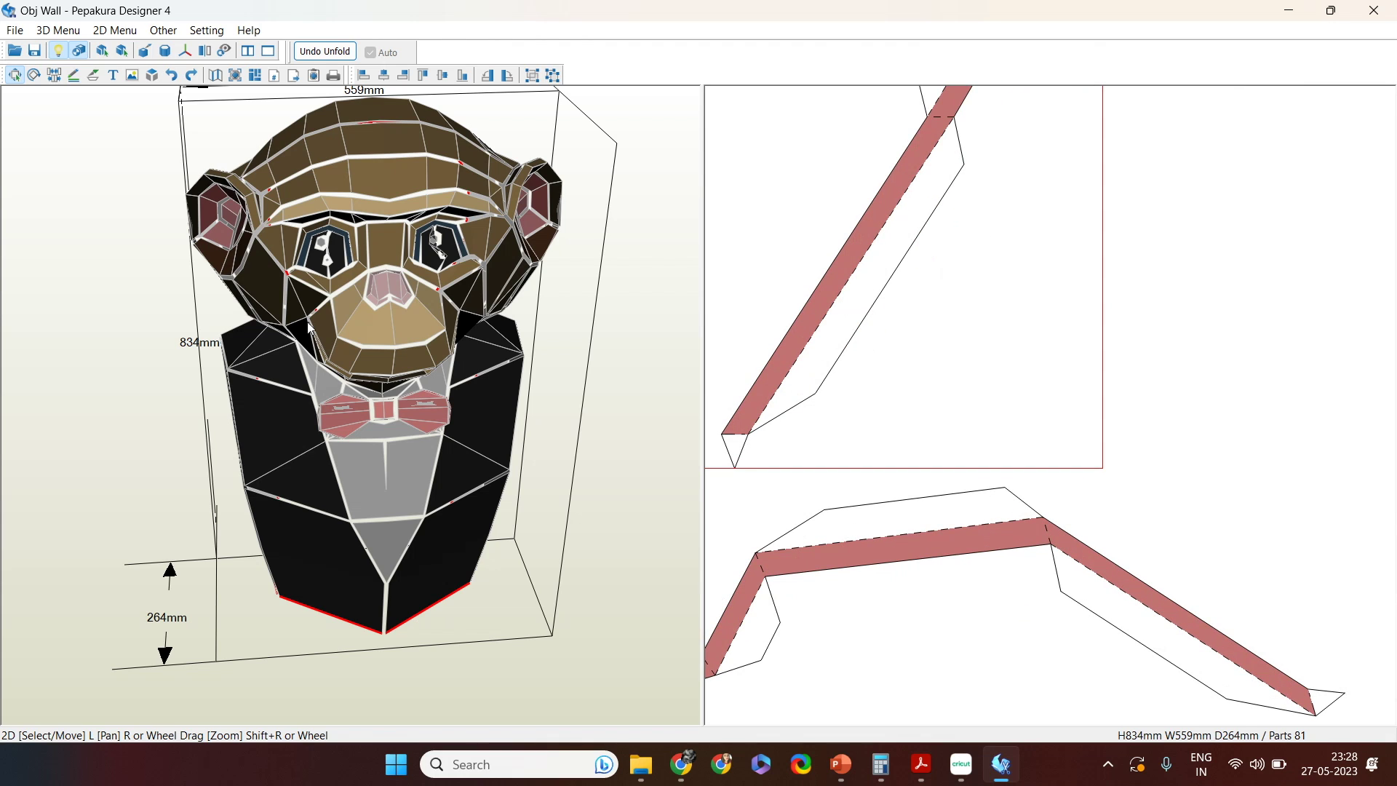
Step: Set the flap height to 2 mm on the long lower segment of the first narrow bow-tie strip
{"action": "left_click", "coordinate": [93, 75]}
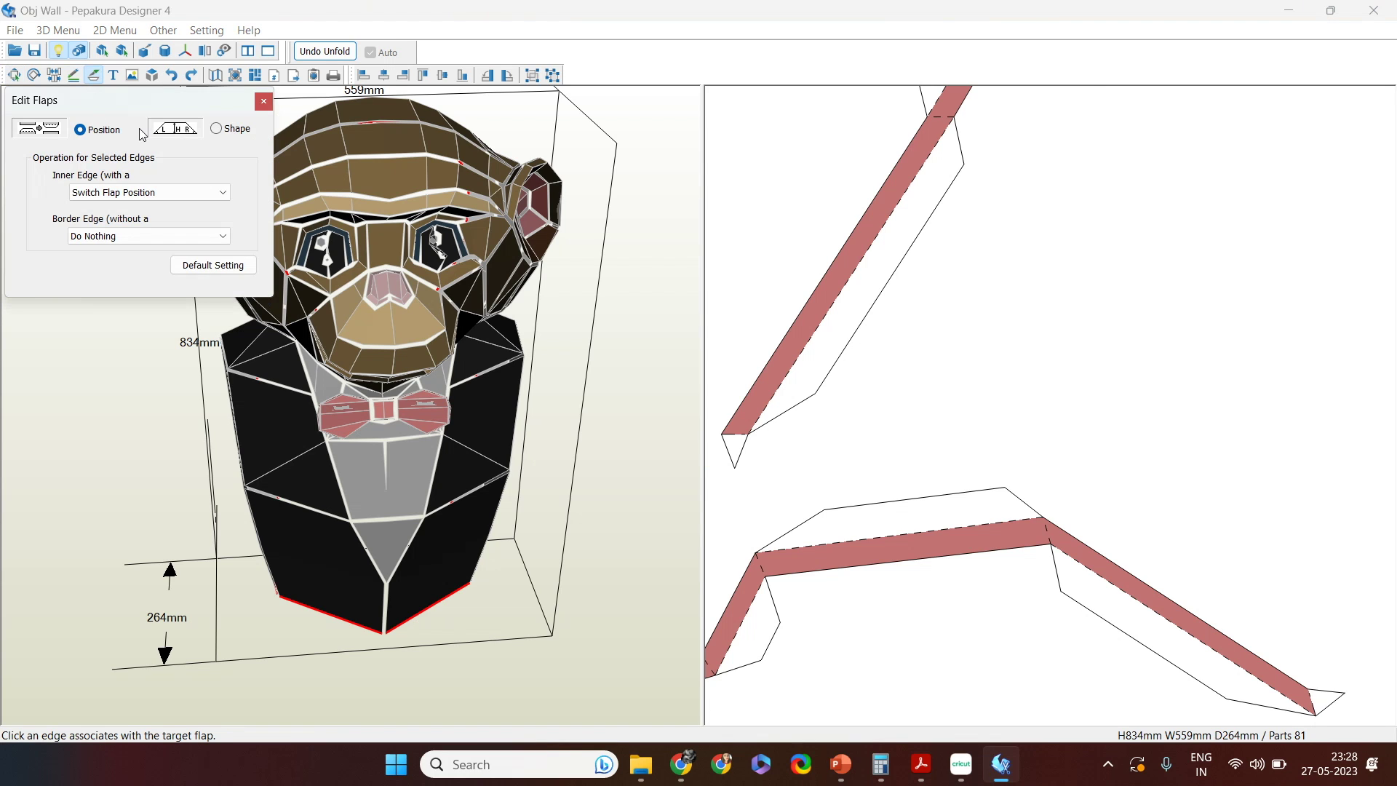
{"action": "left_click", "coordinate": [217, 128]}
{"action": "double_click", "coordinate": [159, 162]}
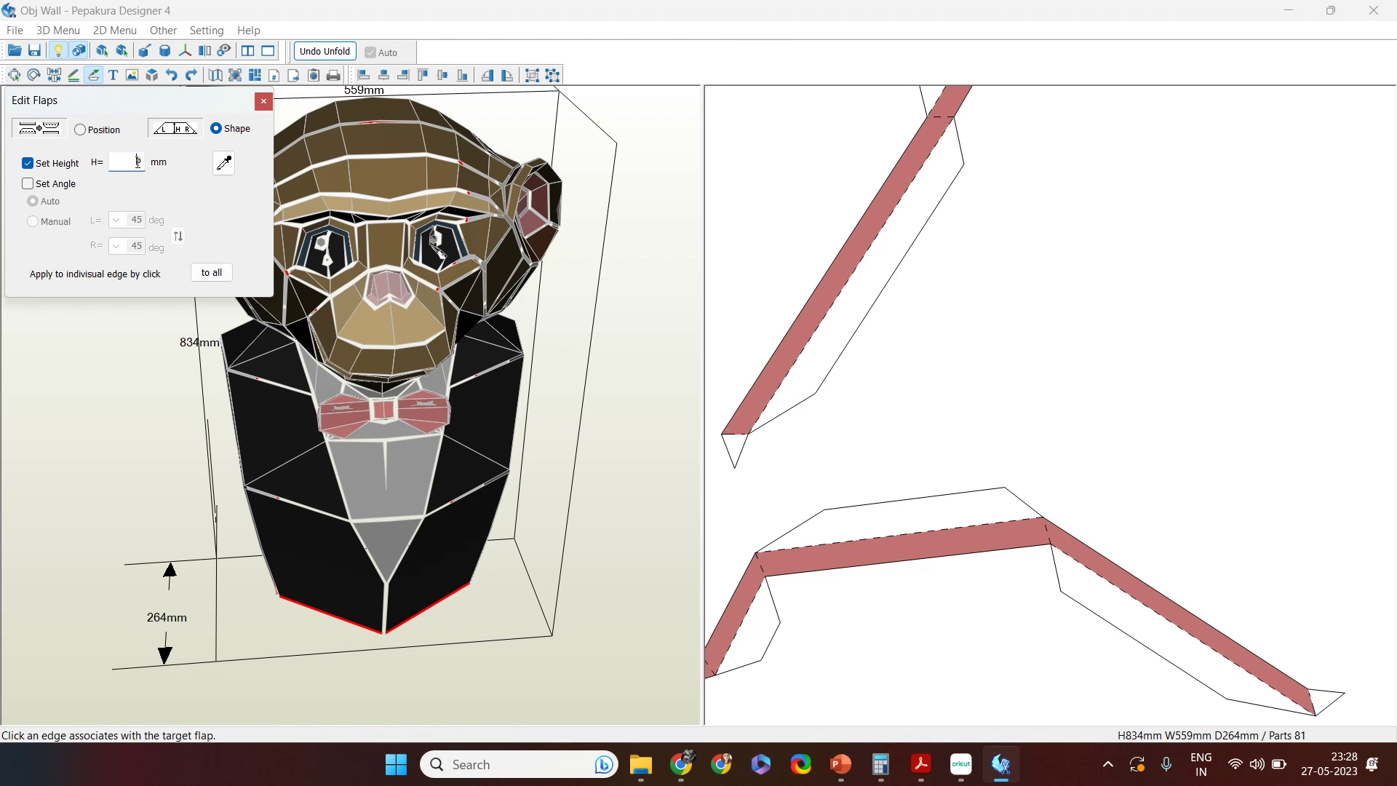
{"action": "type", "text": "2"}
{"action": "left_click", "coordinate": [859, 263]}
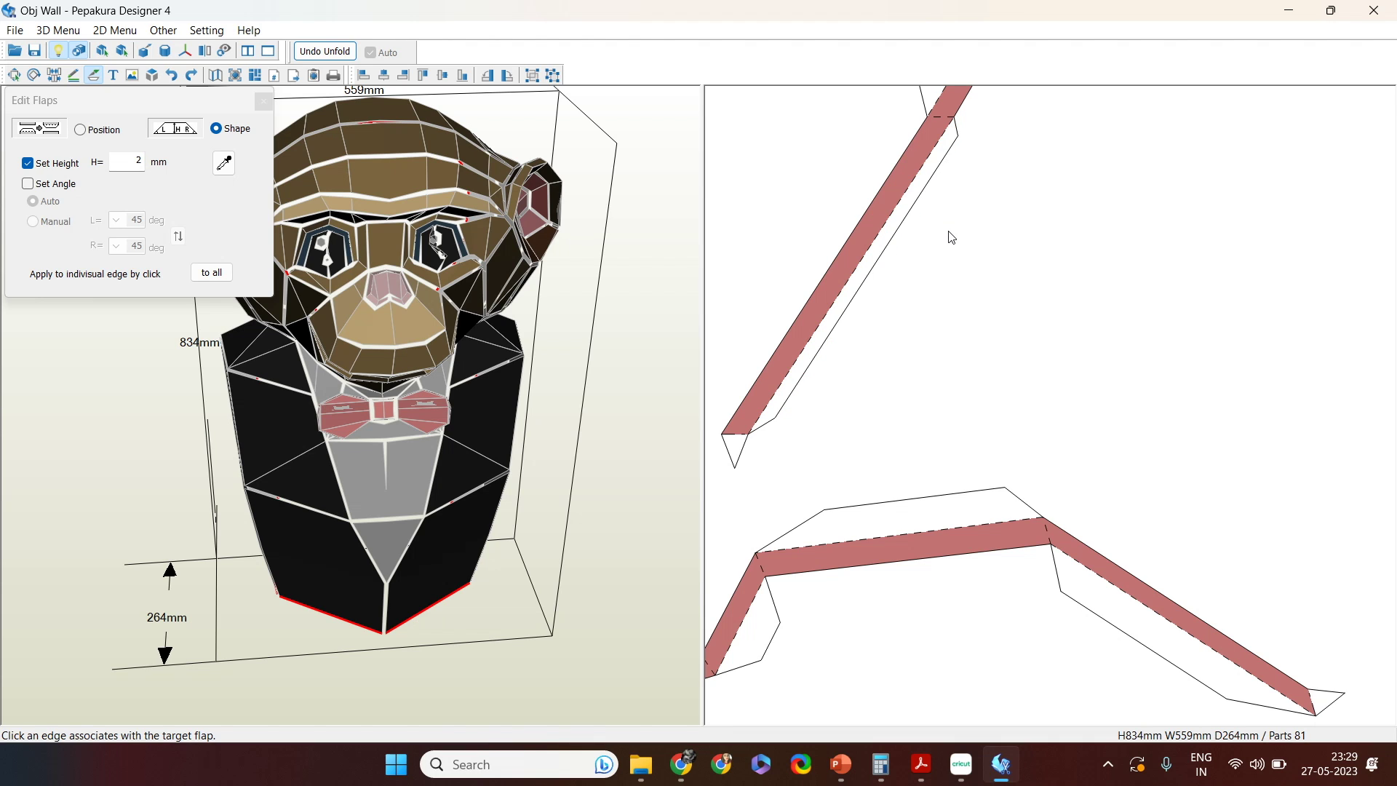
Step: Change the flap height on the first narrow strip's long lower segment to 5 mm
{"action": "scroll", "coordinate": [951, 238], "scroll_direction": "down", "scroll_amount": 2}
{"action": "scroll", "coordinate": [951, 237], "scroll_direction": "down", "scroll_amount": 2}
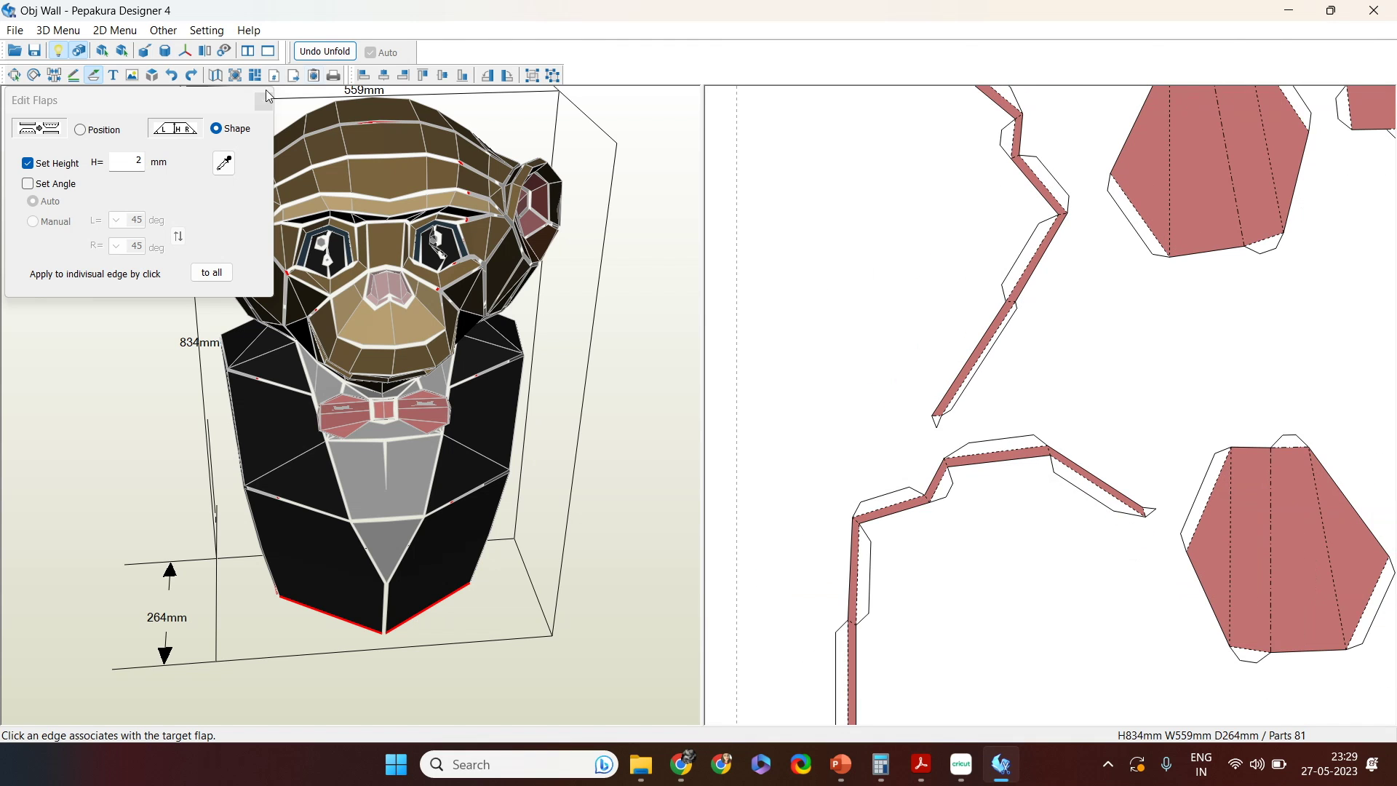
{"action": "double_click", "coordinate": [154, 162]}
{"action": "type", "text": "5"}
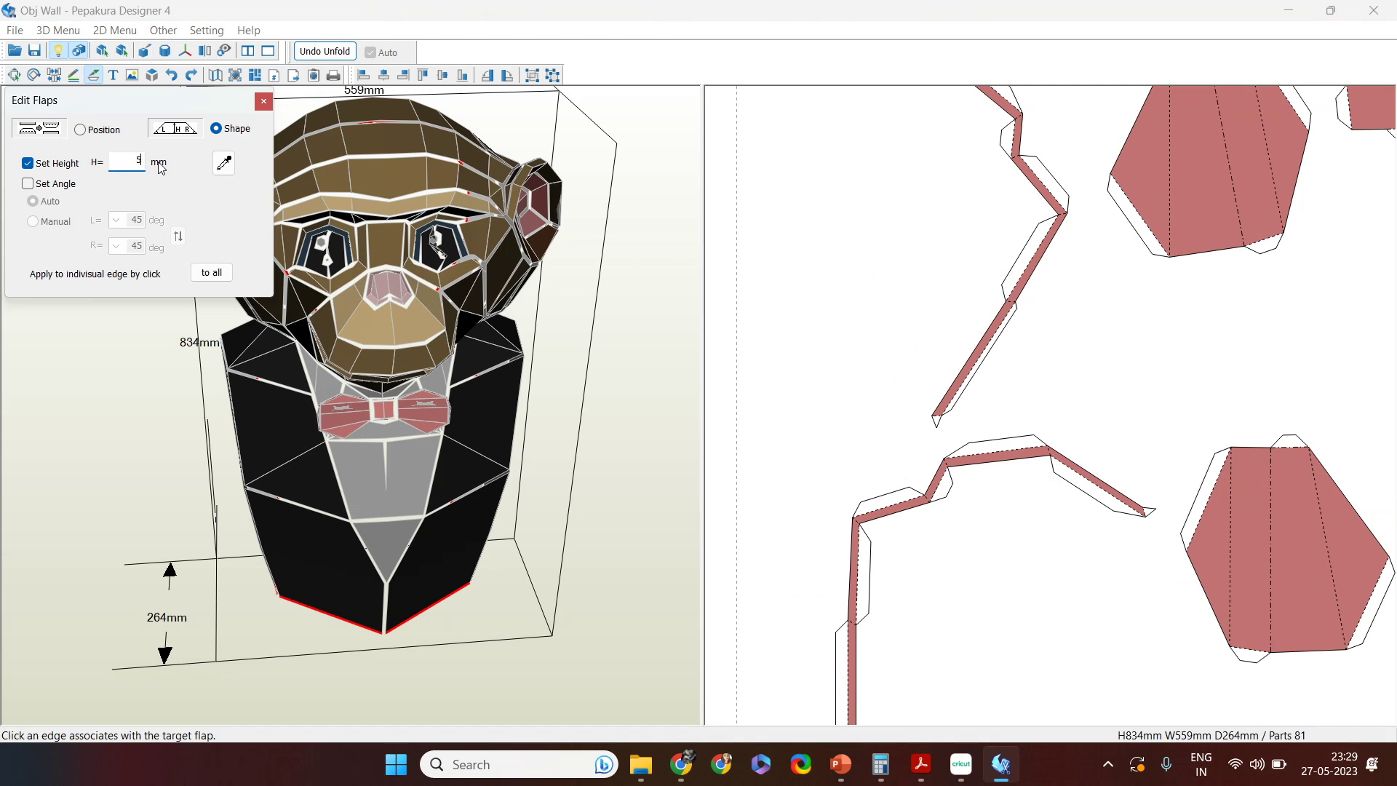
{"action": "left_click", "coordinate": [1014, 317]}
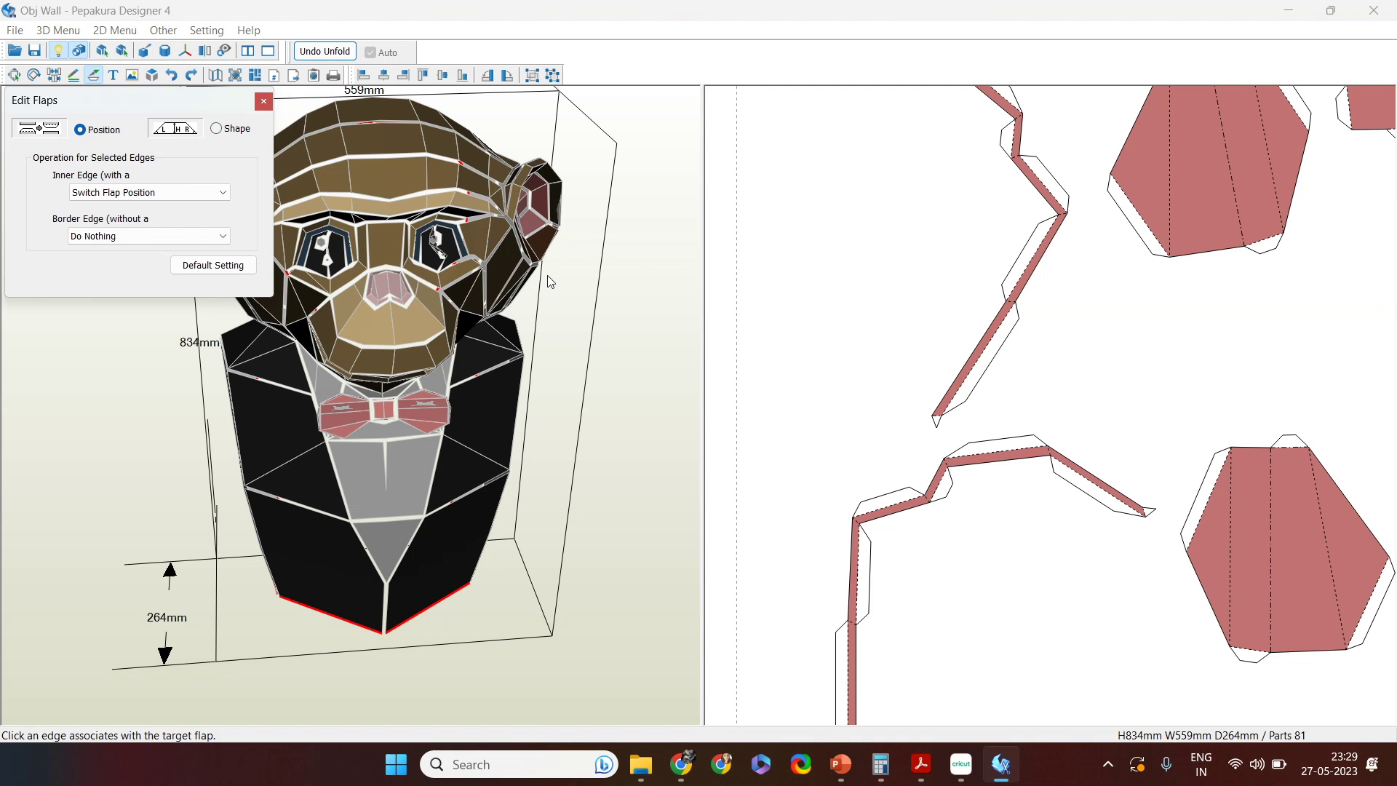
Step: Switch the flap on the upper slanted edge of the second-row hexagonal bow-tie part to the matching edge of the first narrow strip
{"action": "middle_click_drag", "start_coordinate": [1120, 282], "coordinate": [1038, 302]}
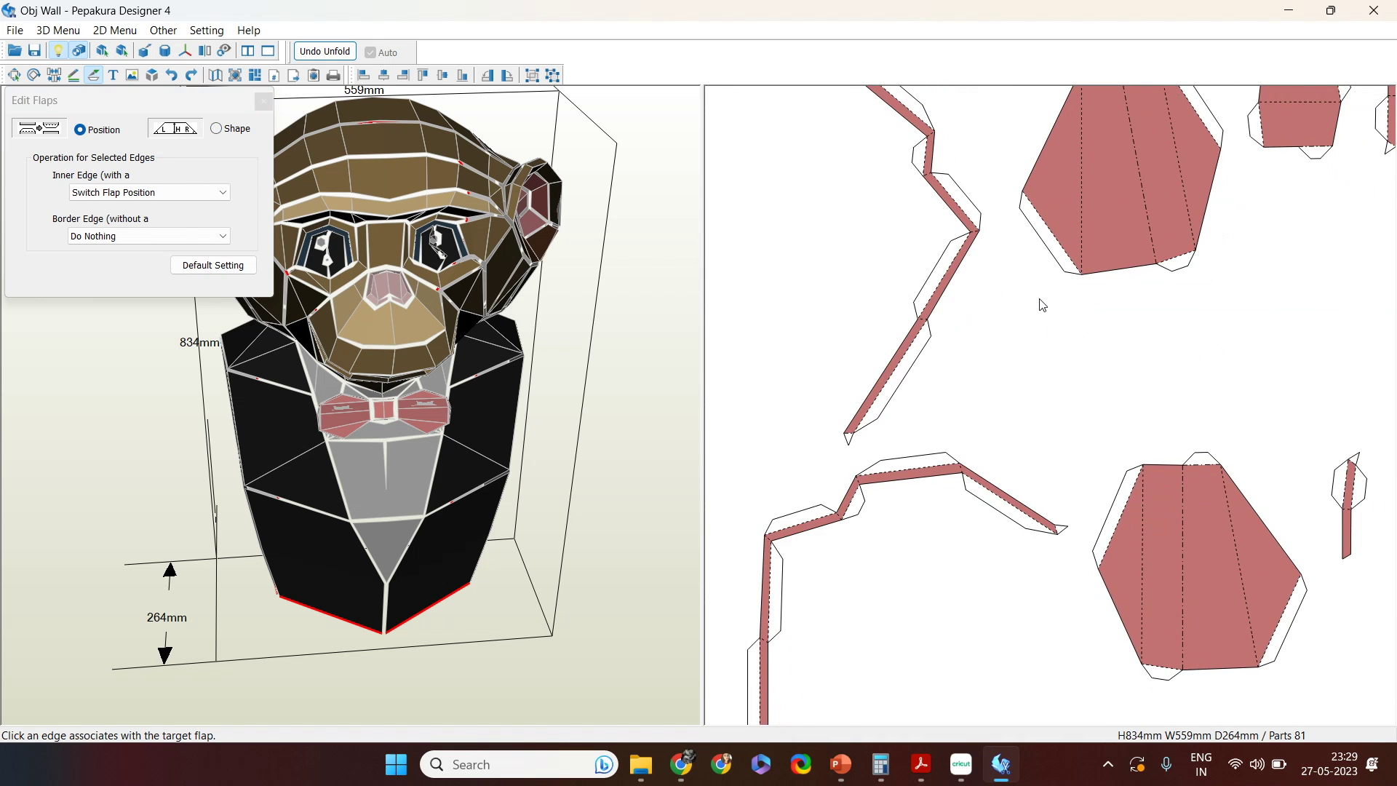
{"action": "scroll", "coordinate": [1038, 303], "scroll_direction": "down", "scroll_amount": 3}
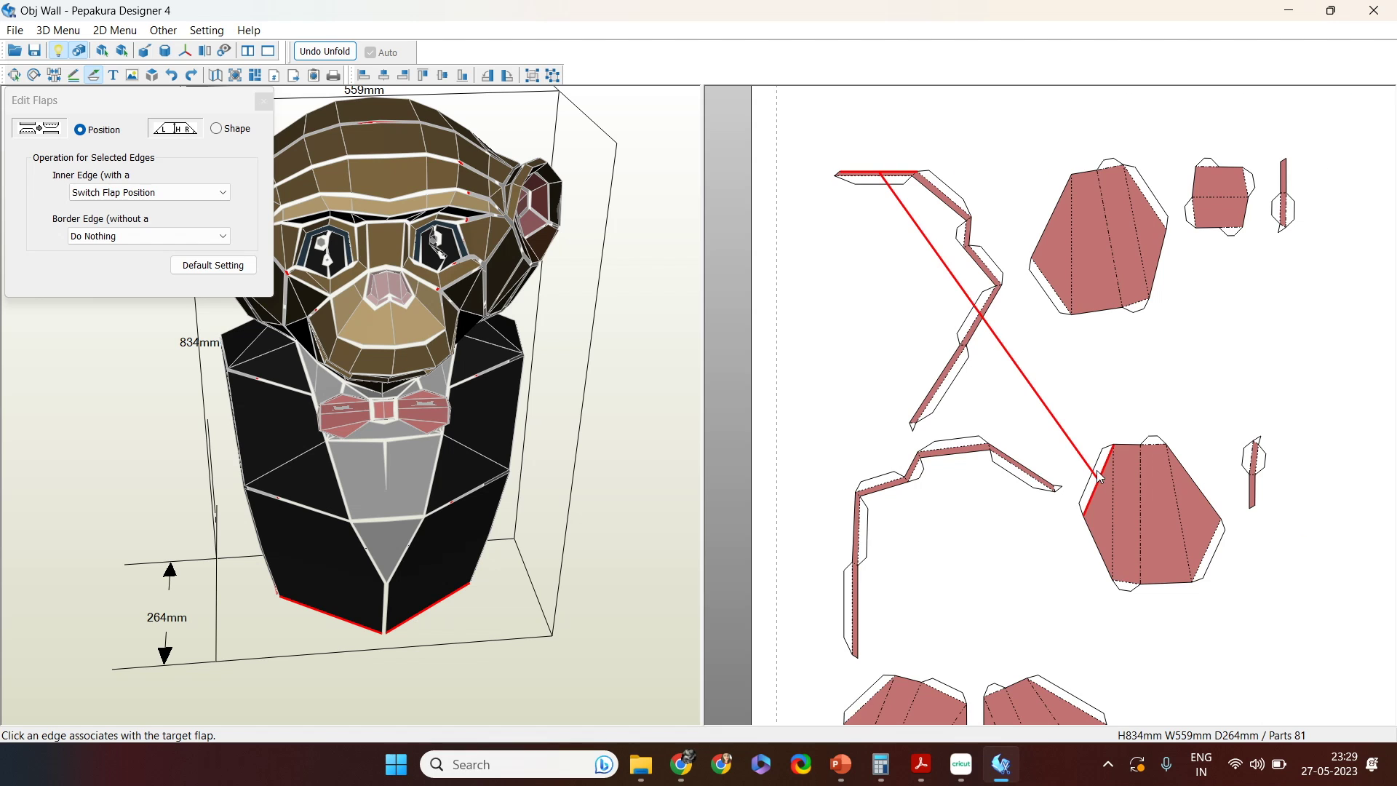
{"action": "scroll", "coordinate": [1103, 469], "scroll_direction": "up", "scroll_amount": 4}
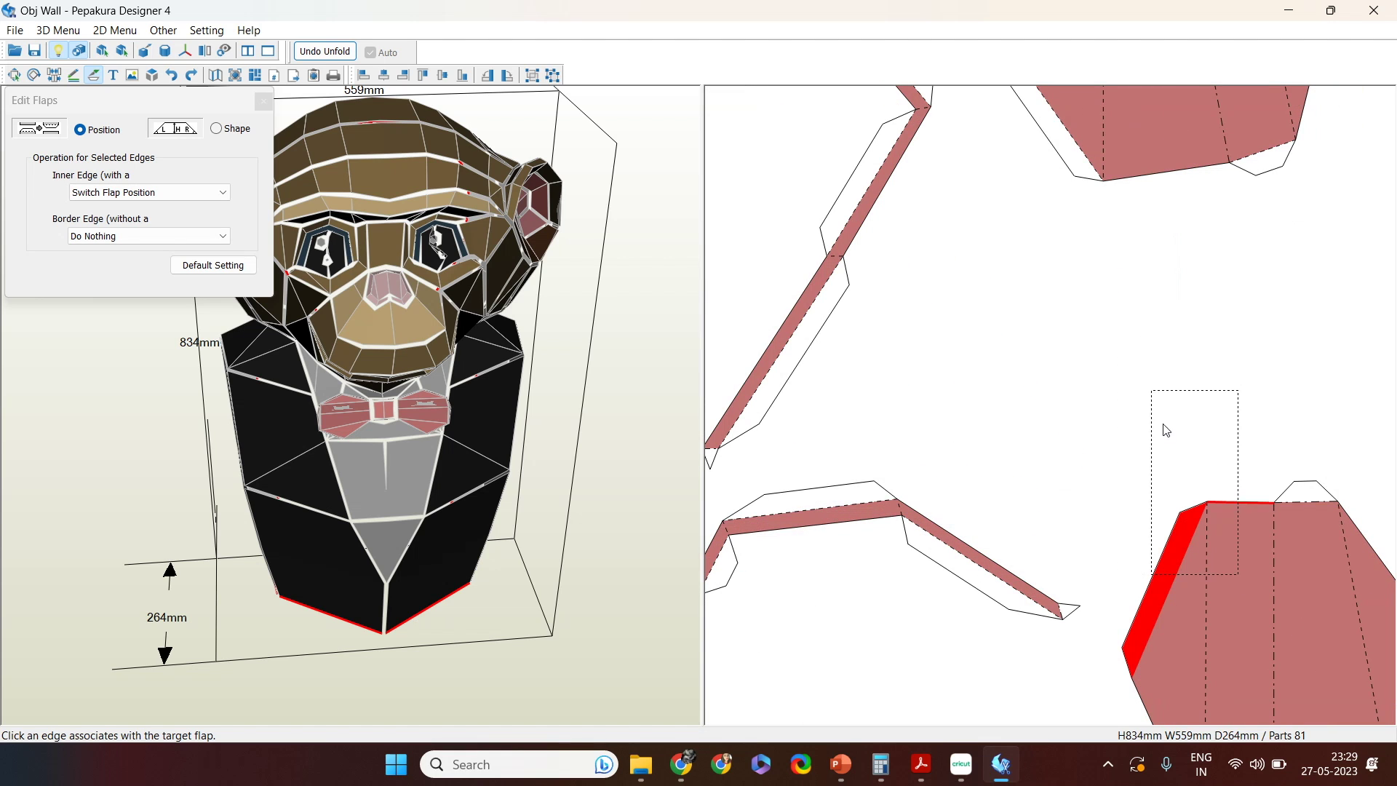
{"action": "left_click", "coordinate": [1169, 611]}
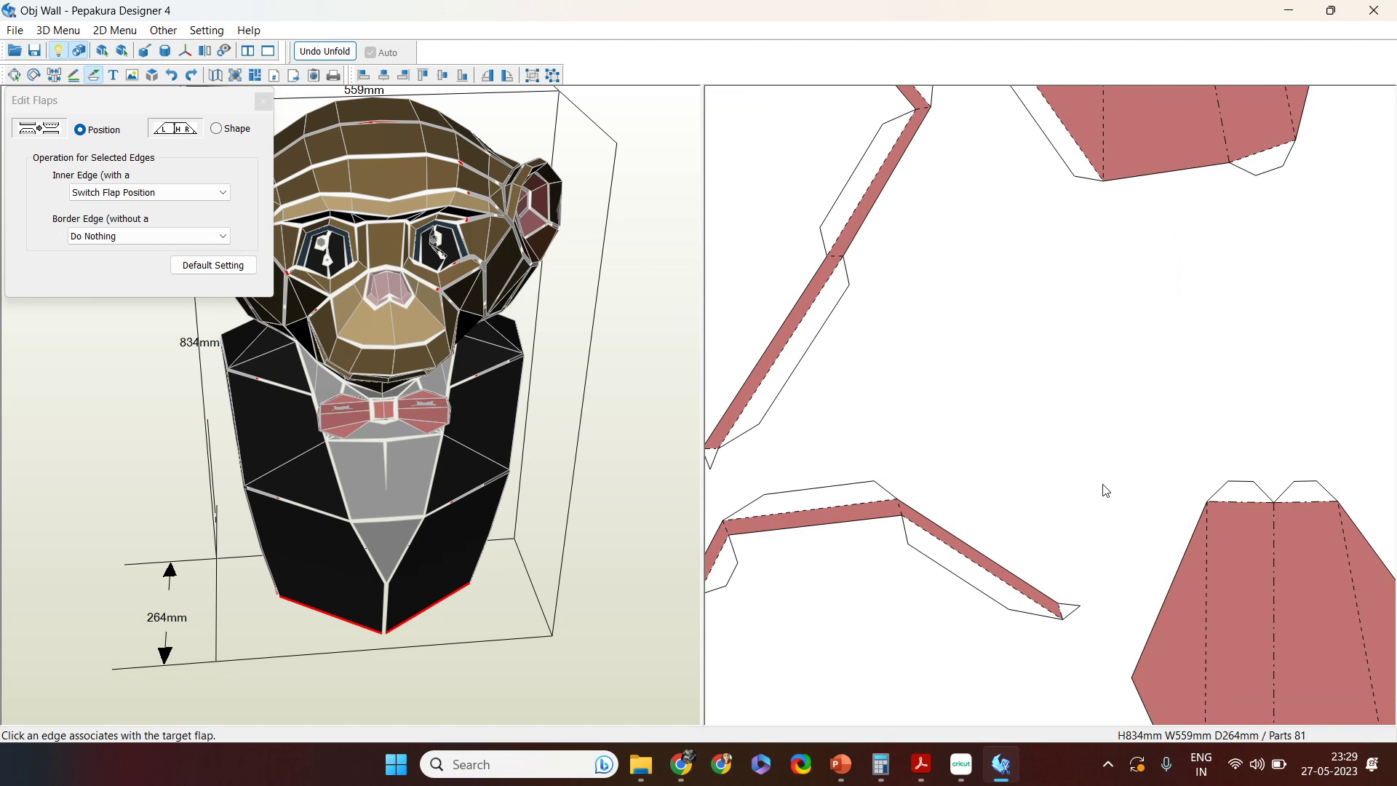
{"action": "left_click", "coordinate": [1182, 591]}
{"action": "scroll", "coordinate": [1172, 584], "scroll_direction": "down", "scroll_amount": 3}
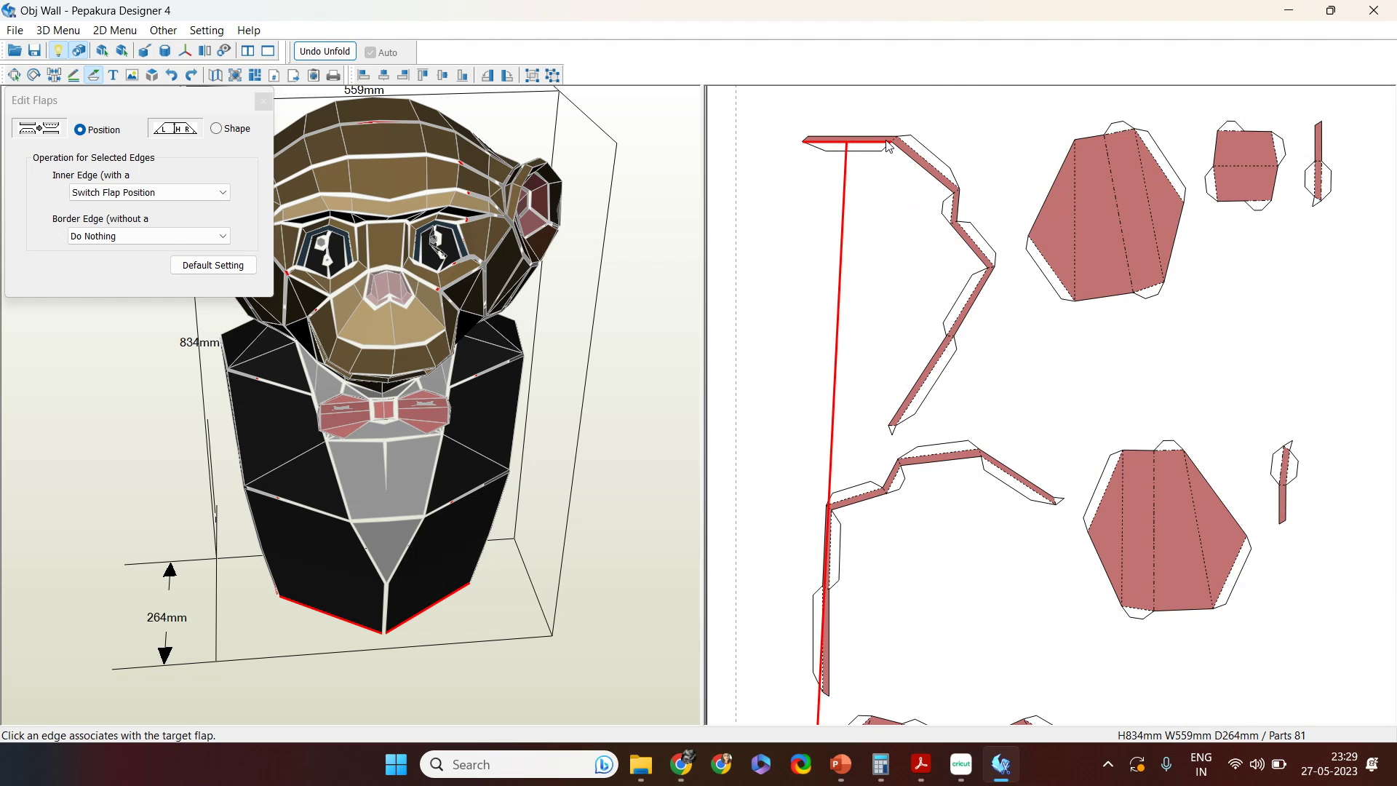
{"action": "left_click", "coordinate": [1103, 495]}
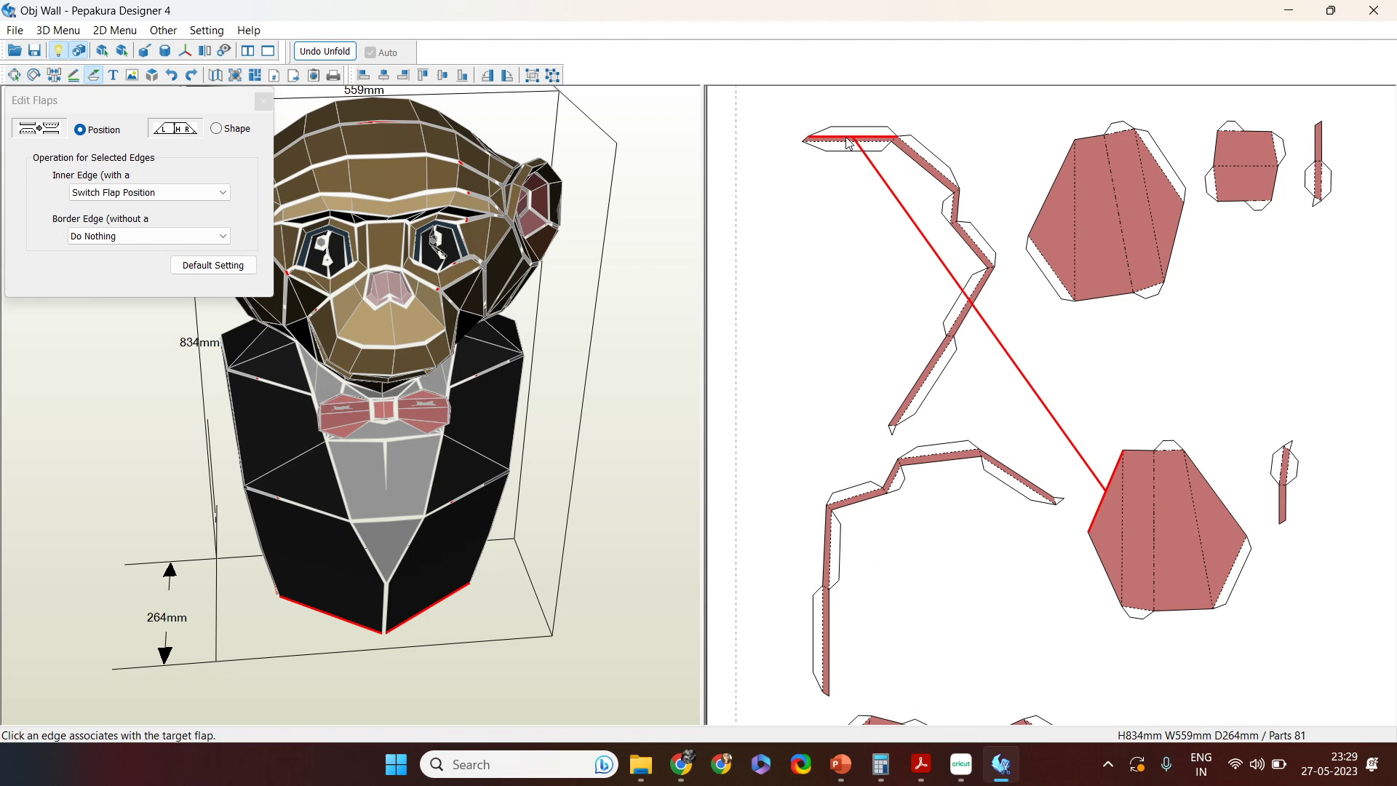
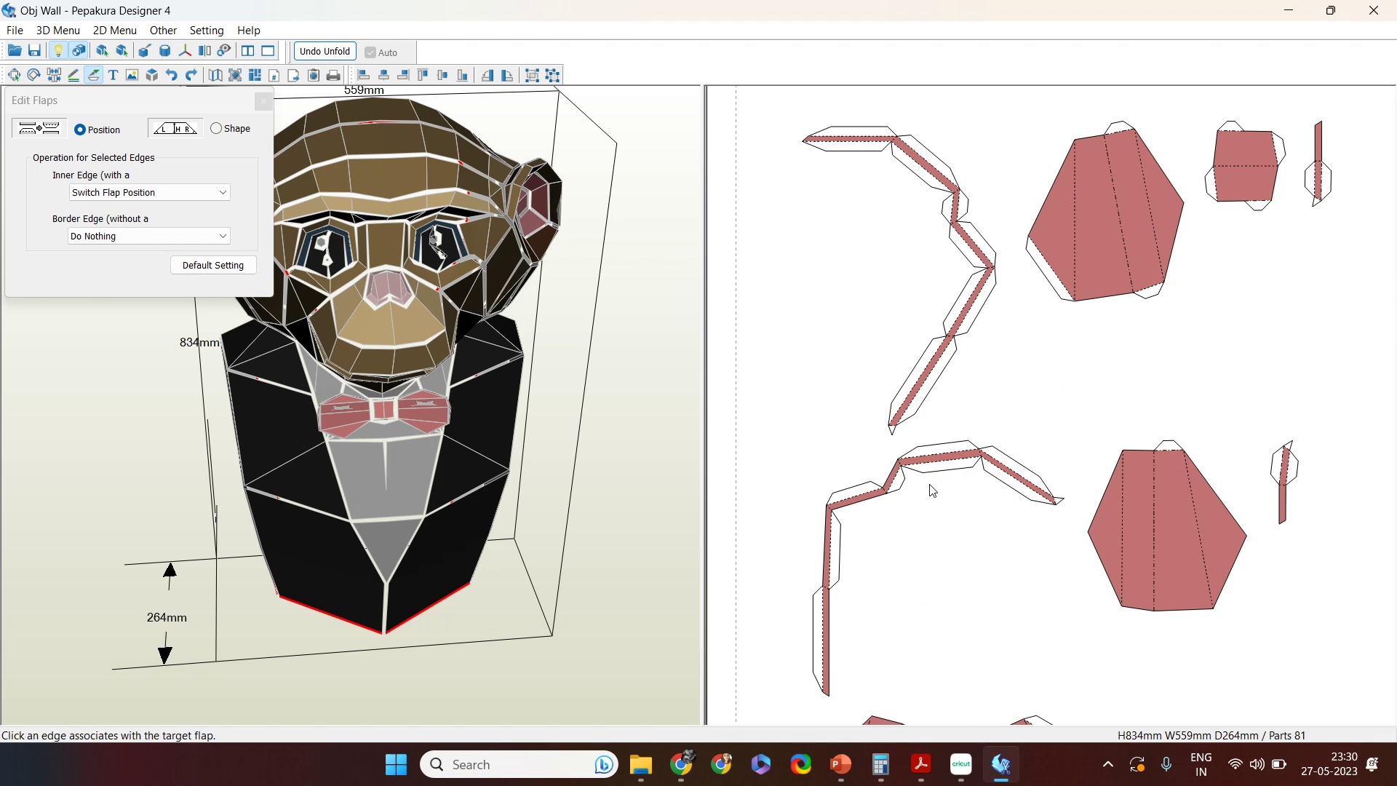
Step: Switch the remaining flaps onto the second long narrow bow-tie strip and both short narrow strips, and finish editing flaps
{"action": "left_click", "coordinate": [827, 552]}
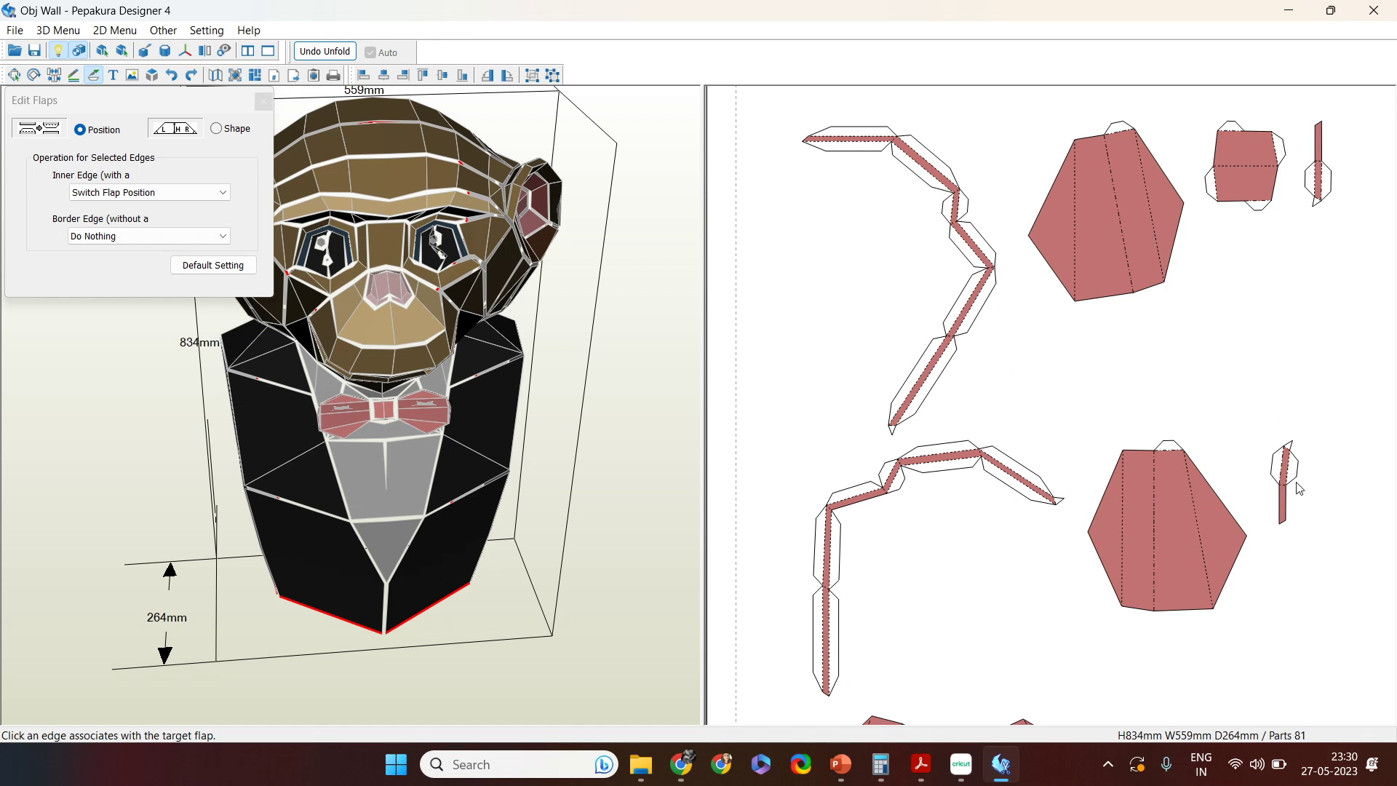
{"action": "left_click", "coordinate": [1282, 510]}
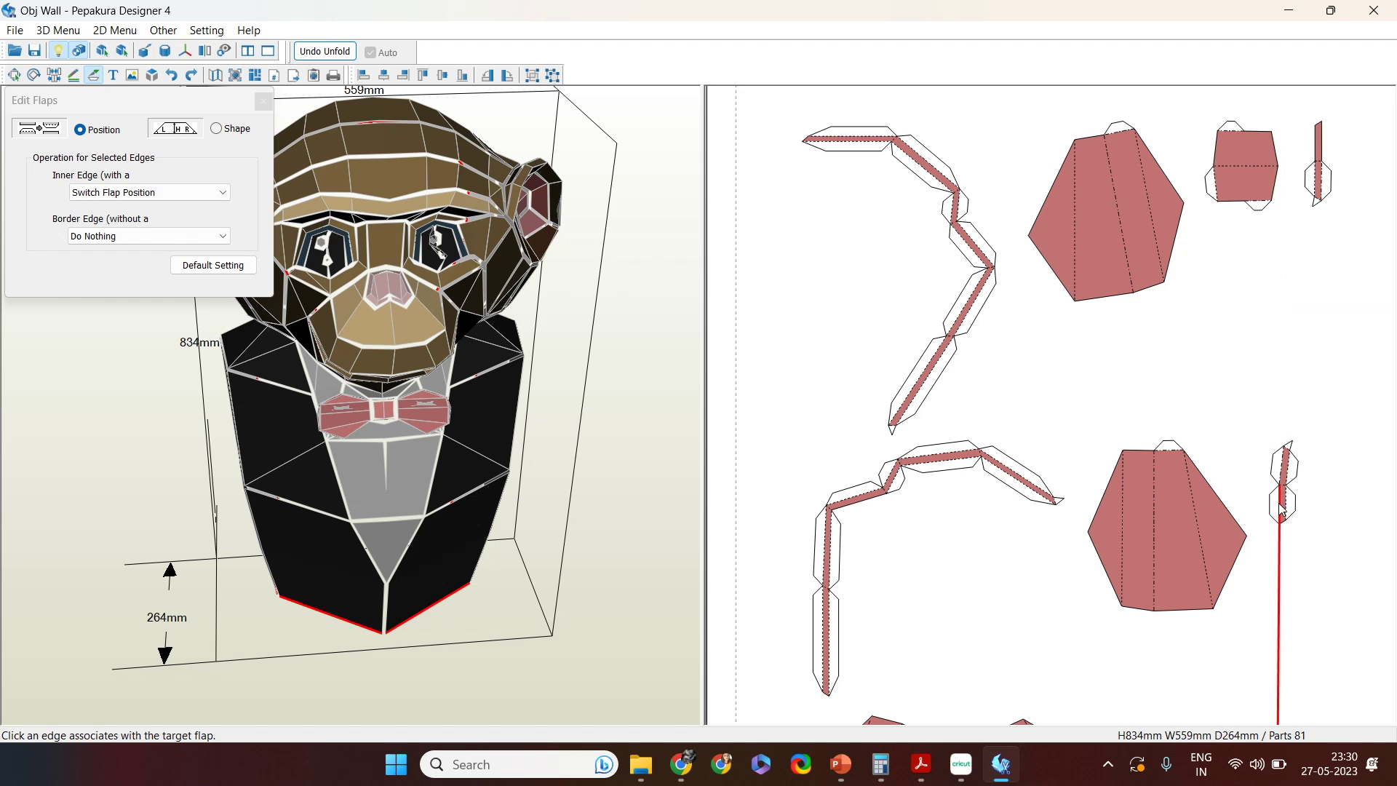
{"action": "left_click", "coordinate": [1317, 142]}
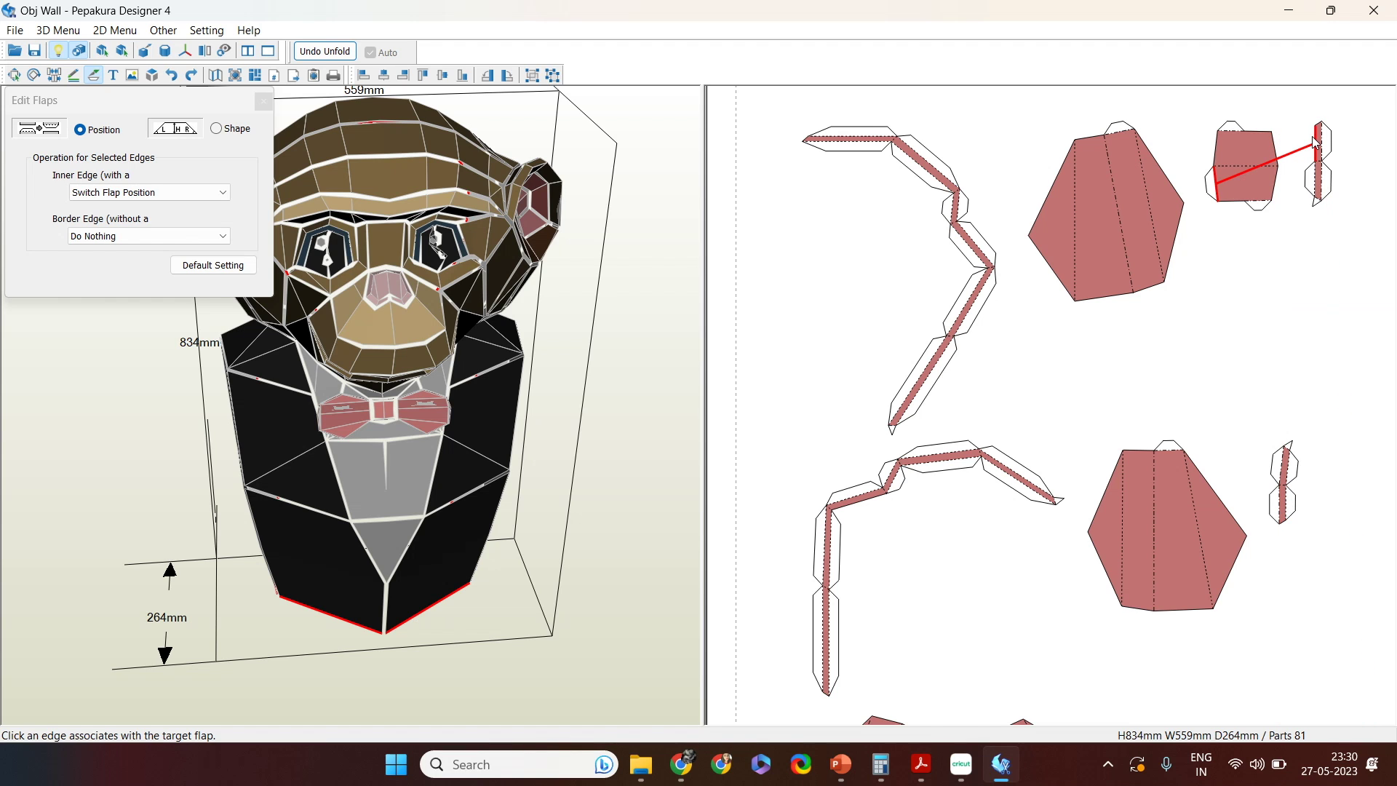
{"action": "right_click_drag", "start_coordinate": [1284, 441], "coordinate": [1260, 390]}
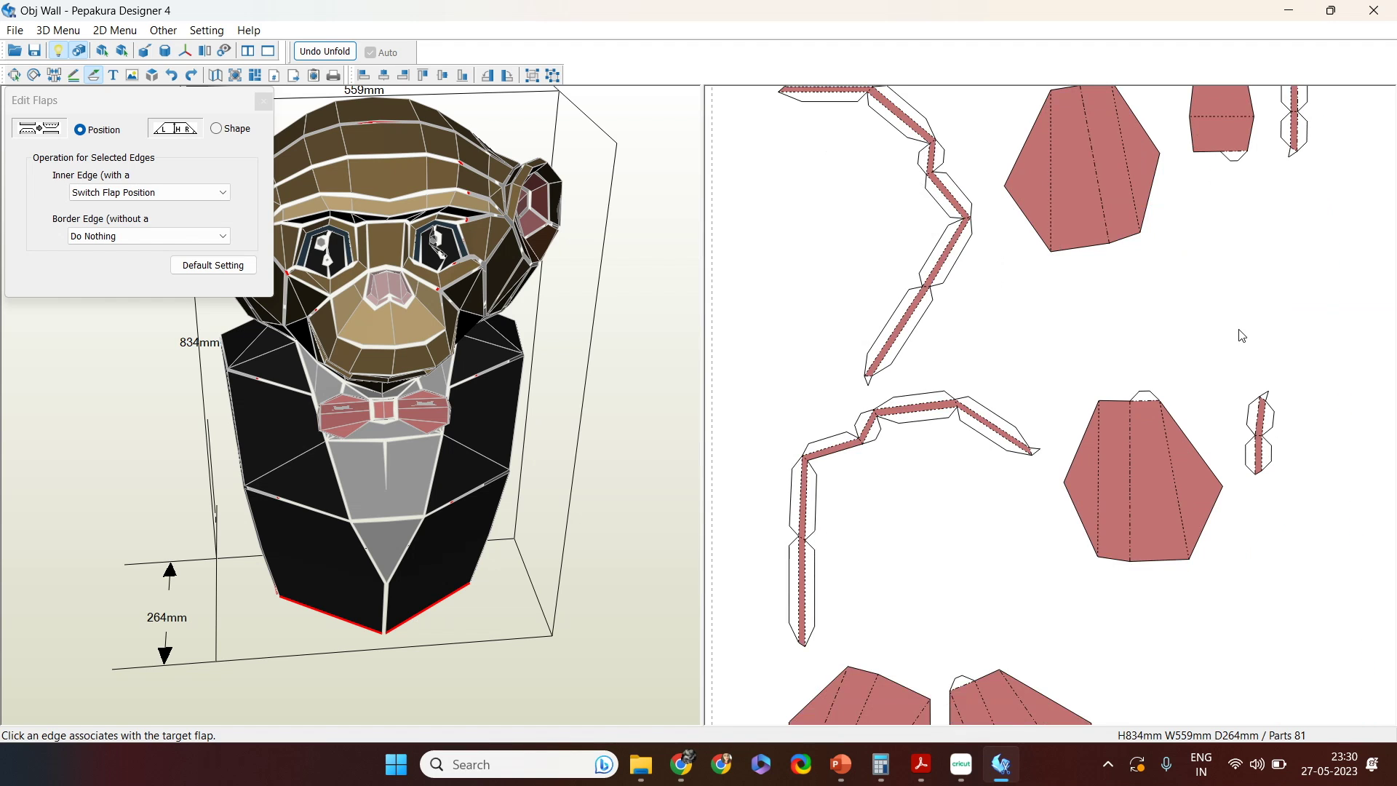
{"action": "right_click_drag", "start_coordinate": [1242, 335], "coordinate": [1267, 393]}
{"action": "scroll", "coordinate": [1041, 341], "scroll_direction": "up", "scroll_amount": 1}
{"action": "scroll", "coordinate": [1042, 341], "scroll_direction": "down", "scroll_amount": 4}
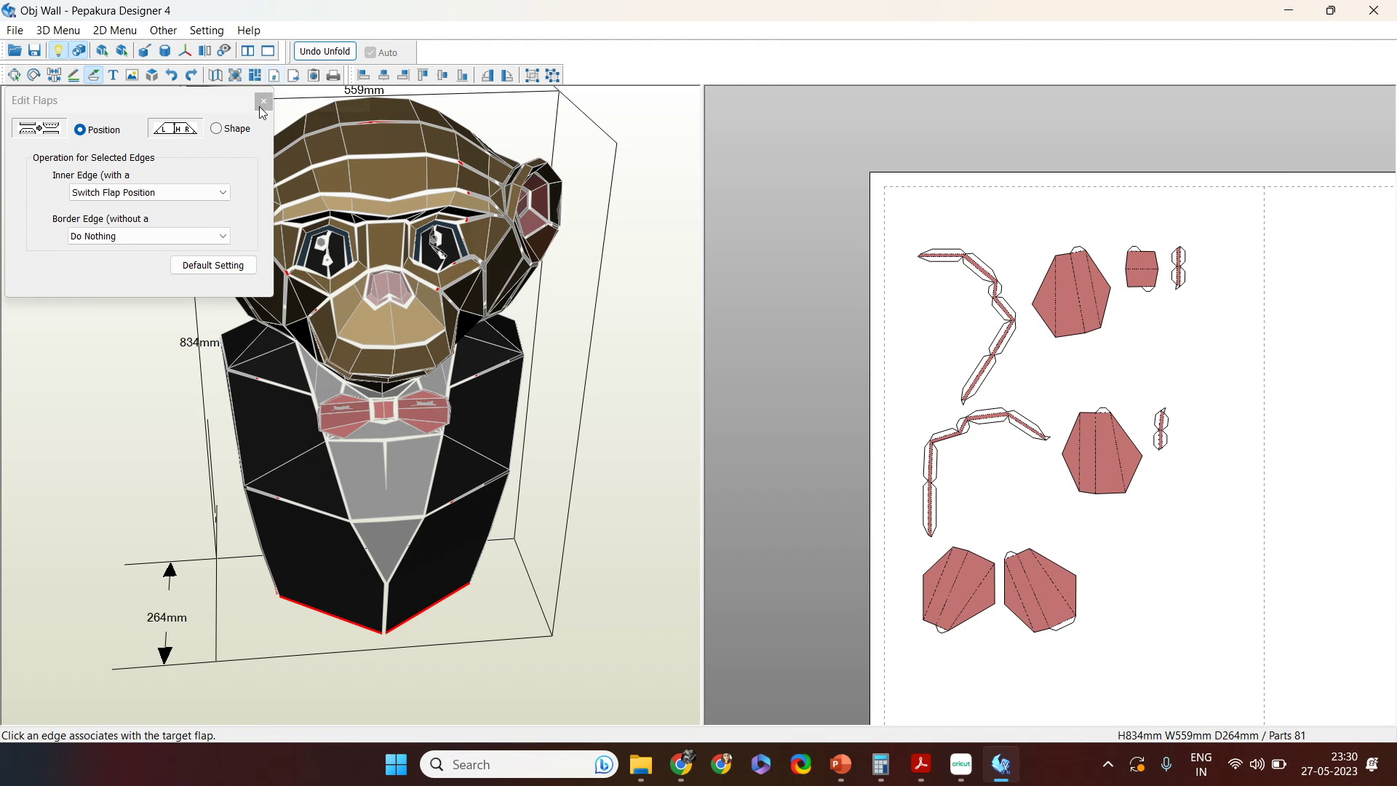
{"action": "left_click", "coordinate": [261, 107]}
Step: Identify the front hexagonal part of the bow tie's left half on the model and place it beside the first long narrow strip
{"action": "scroll", "coordinate": [1055, 445], "scroll_direction": "up", "scroll_amount": 2}
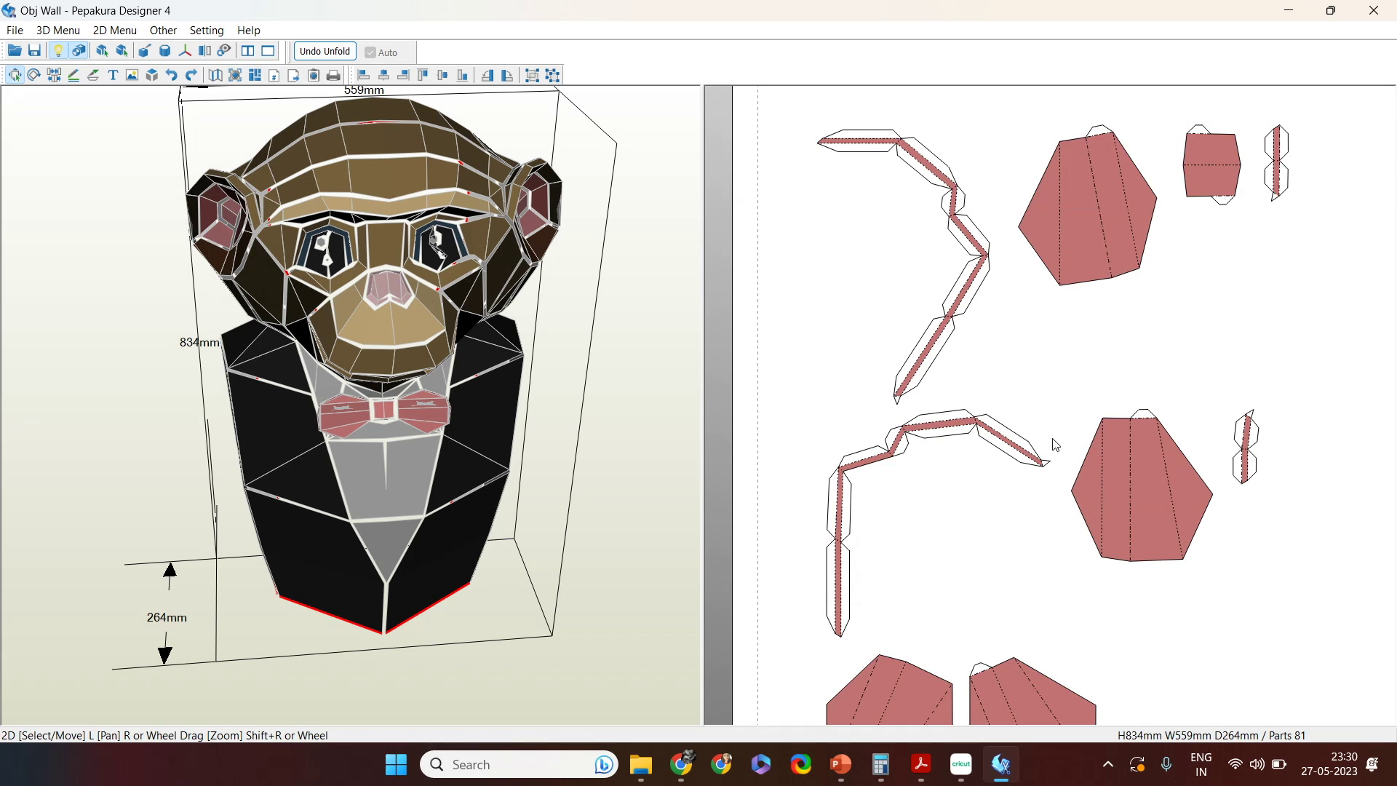
{"action": "scroll", "coordinate": [609, 434], "scroll_direction": "up", "scroll_amount": 4}
{"action": "left_click_drag", "start_coordinate": [578, 406], "coordinate": [526, 412]}
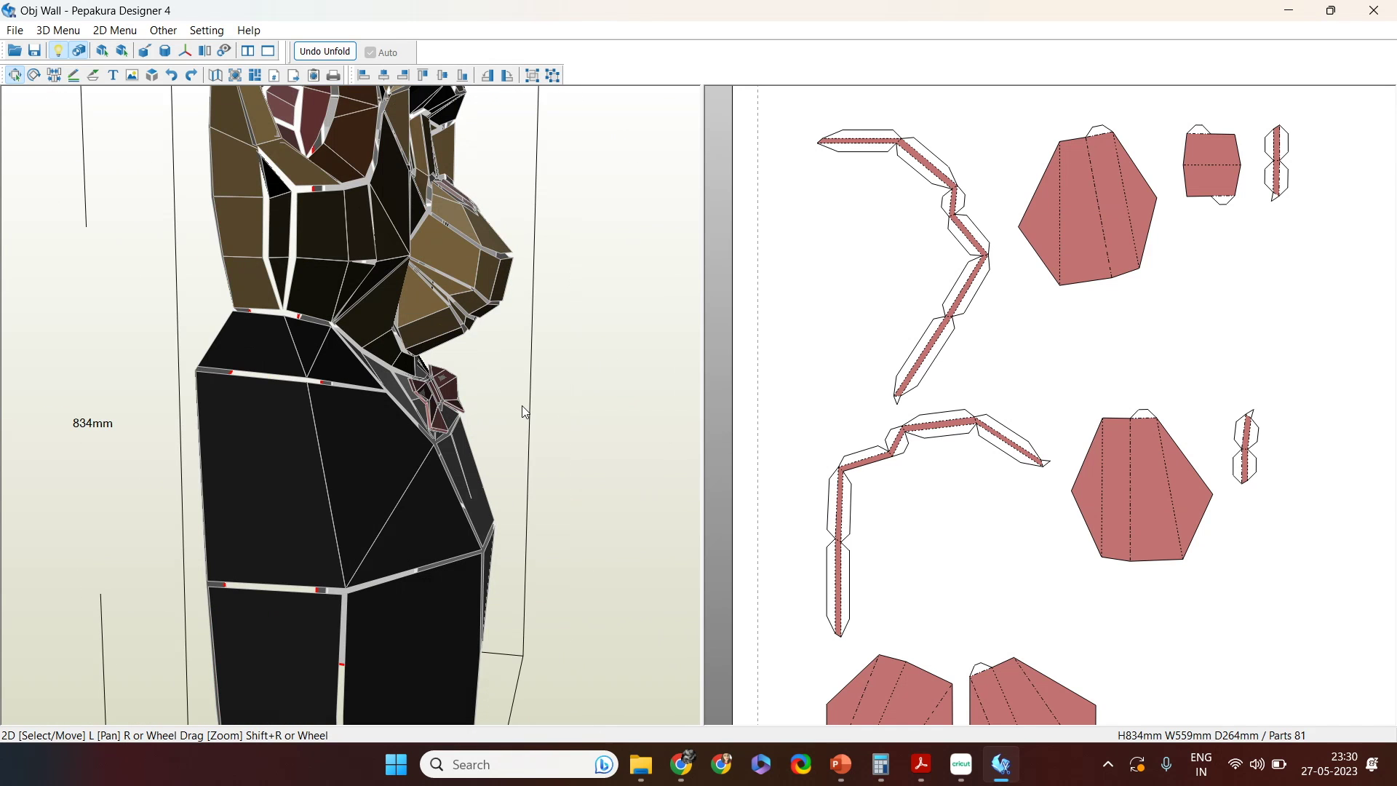
{"action": "left_click_drag", "start_coordinate": [518, 422], "coordinate": [386, 388]}
{"action": "left_click_drag", "start_coordinate": [325, 424], "coordinate": [395, 430]}
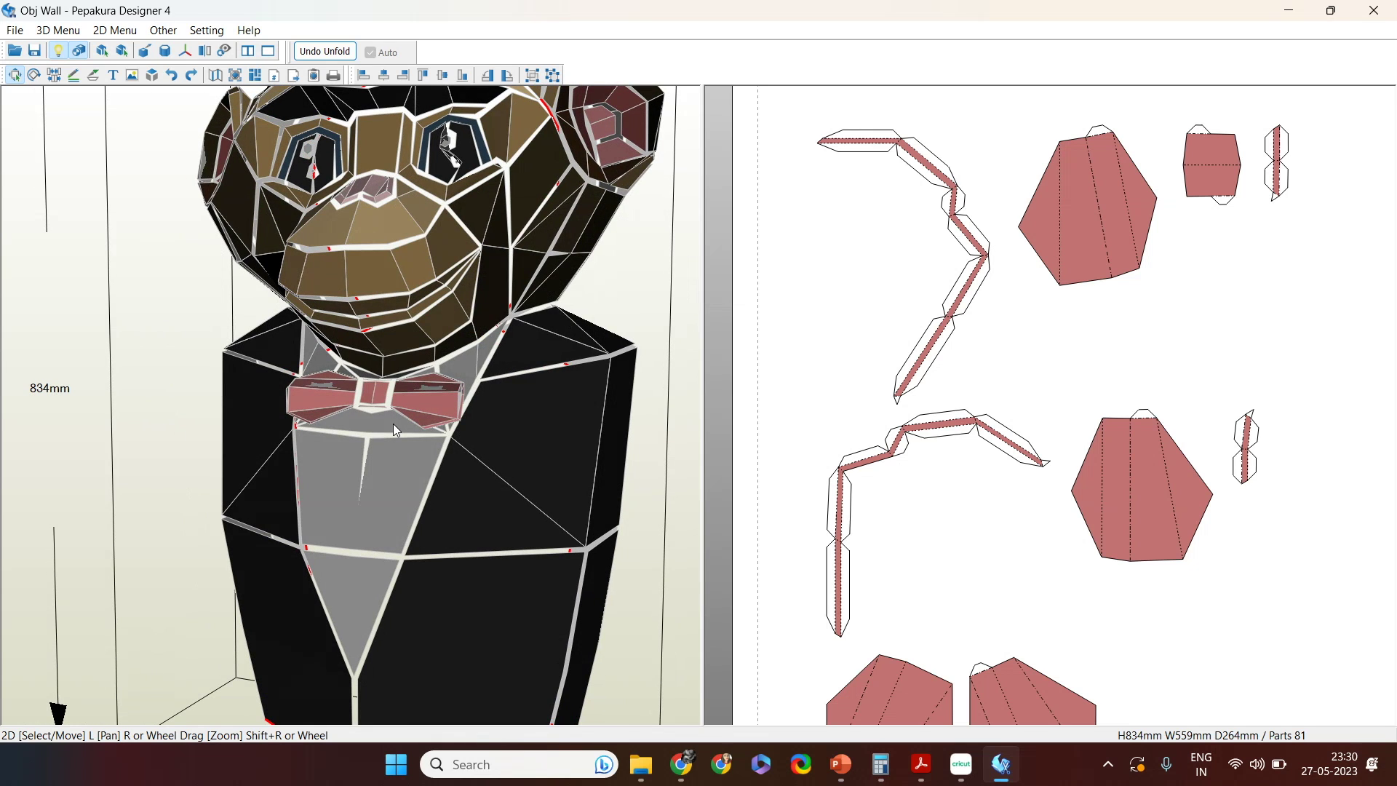
{"action": "left_click_drag", "start_coordinate": [393, 423], "coordinate": [421, 430]}
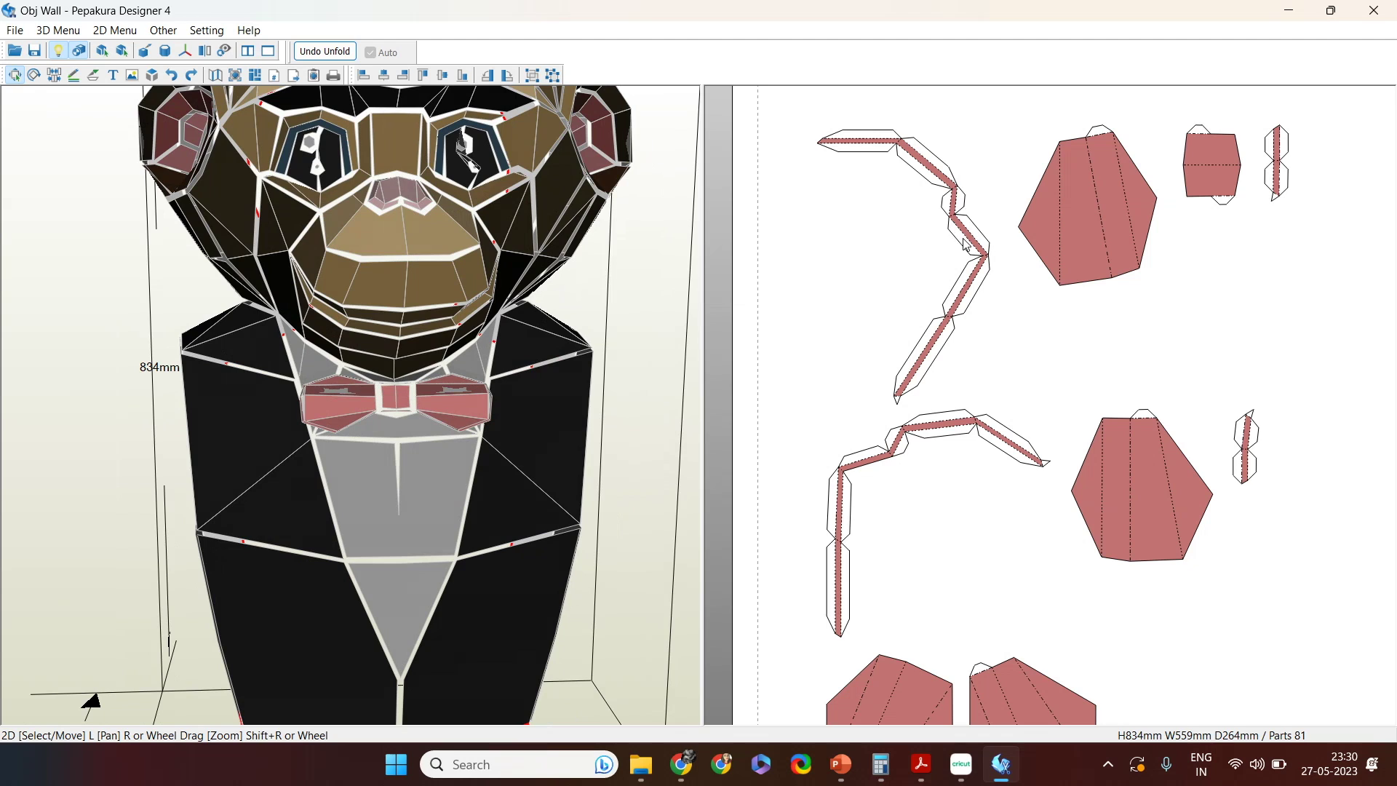
{"action": "left_click", "coordinate": [1120, 475]}
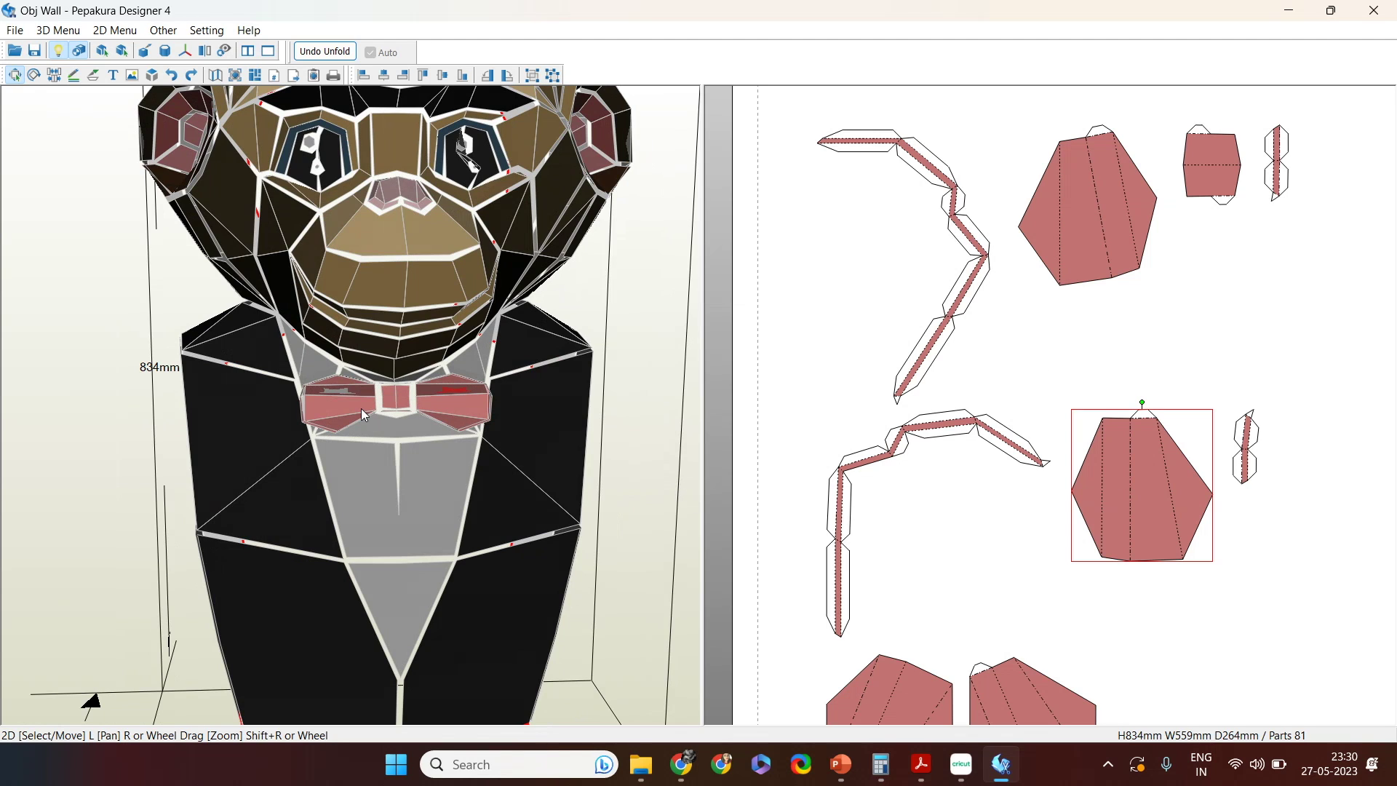
{"action": "left_click", "coordinate": [343, 406]}
{"action": "left_click_drag", "start_coordinate": [1057, 706], "coordinate": [879, 246]}
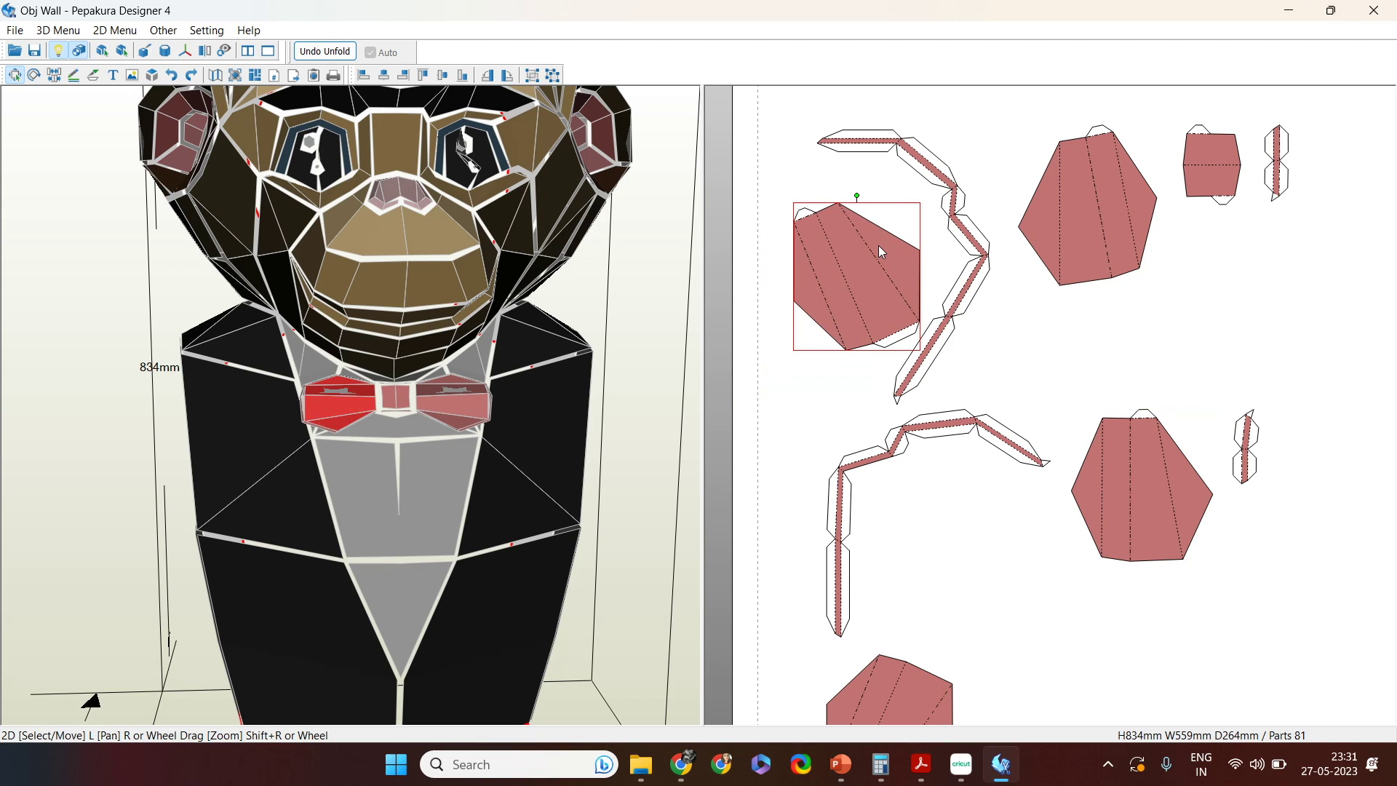
{"action": "left_click_drag", "start_coordinate": [879, 246], "coordinate": [867, 250]}
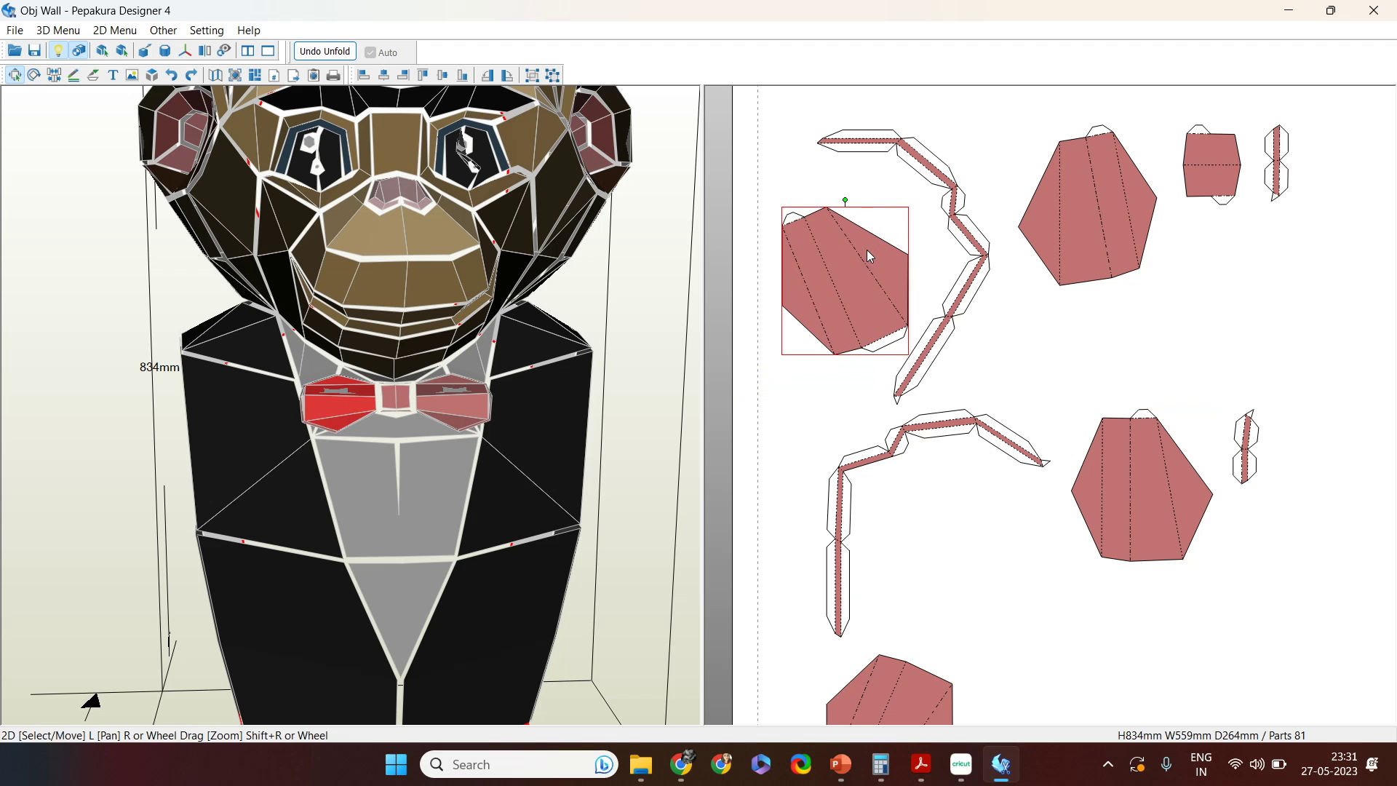
Step: Arrange the left bow half's front hexagon, first long strip and back hexagon side by side in the page's upper left corner
{"action": "left_click_drag", "start_coordinate": [337, 486], "coordinate": [451, 442]}
{"action": "left_click", "coordinate": [445, 383]}
{"action": "left_click_drag", "start_coordinate": [1112, 216], "coordinate": [1083, 272]}
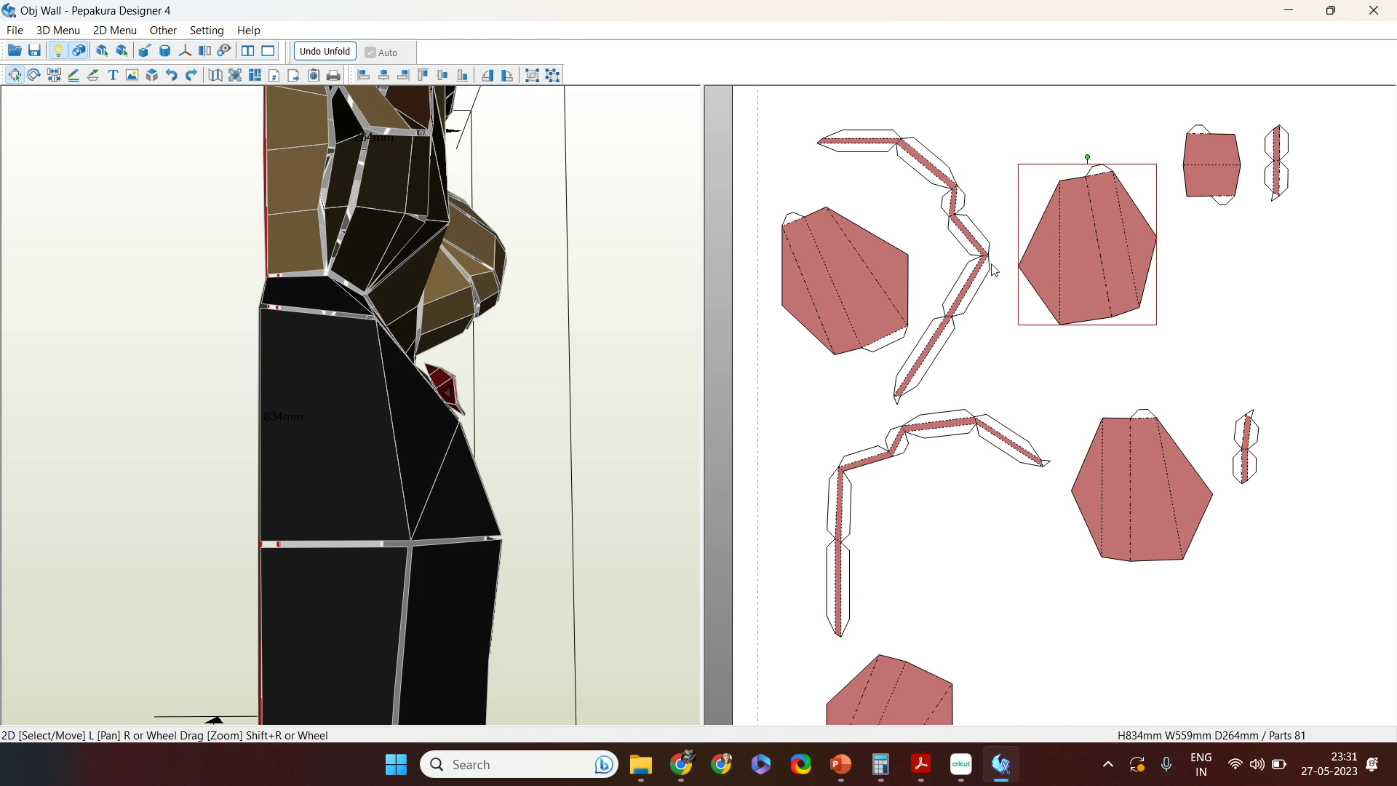
{"action": "right_click_drag", "start_coordinate": [994, 358], "coordinate": [968, 360]}
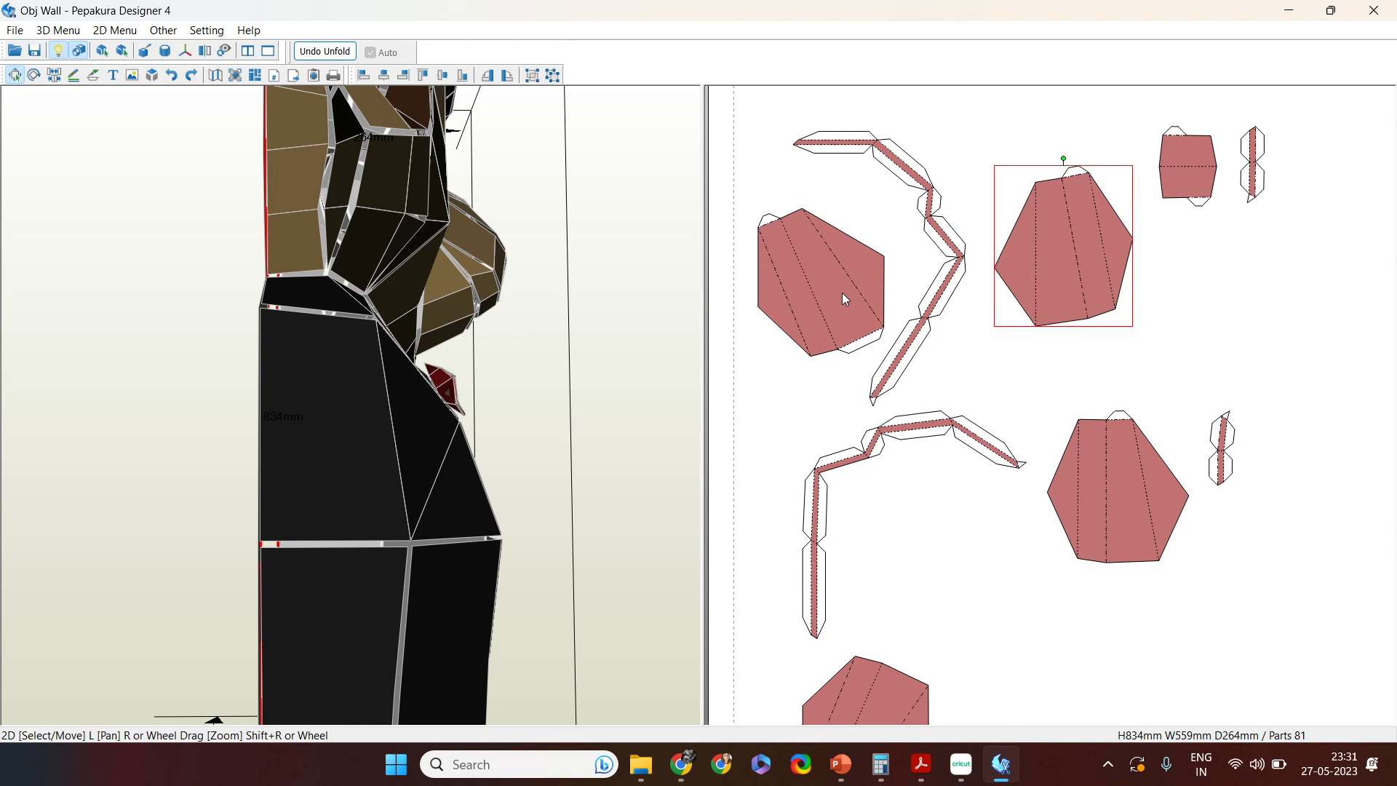
{"action": "left_click_drag", "start_coordinate": [909, 172], "coordinate": [955, 150]}
{"action": "left_click_drag", "start_coordinate": [794, 262], "coordinate": [779, 212]}
{"action": "left_click_drag", "start_coordinate": [942, 150], "coordinate": [972, 149]}
{"action": "right_click_drag", "start_coordinate": [773, 405], "coordinate": [804, 498]}
{"action": "left_click_drag", "start_coordinate": [844, 356], "coordinate": [841, 269]}
{"action": "left_click_drag", "start_coordinate": [1020, 281], "coordinate": [940, 201]}
{"action": "left_click_drag", "start_coordinate": [1082, 378], "coordinate": [1046, 241]}
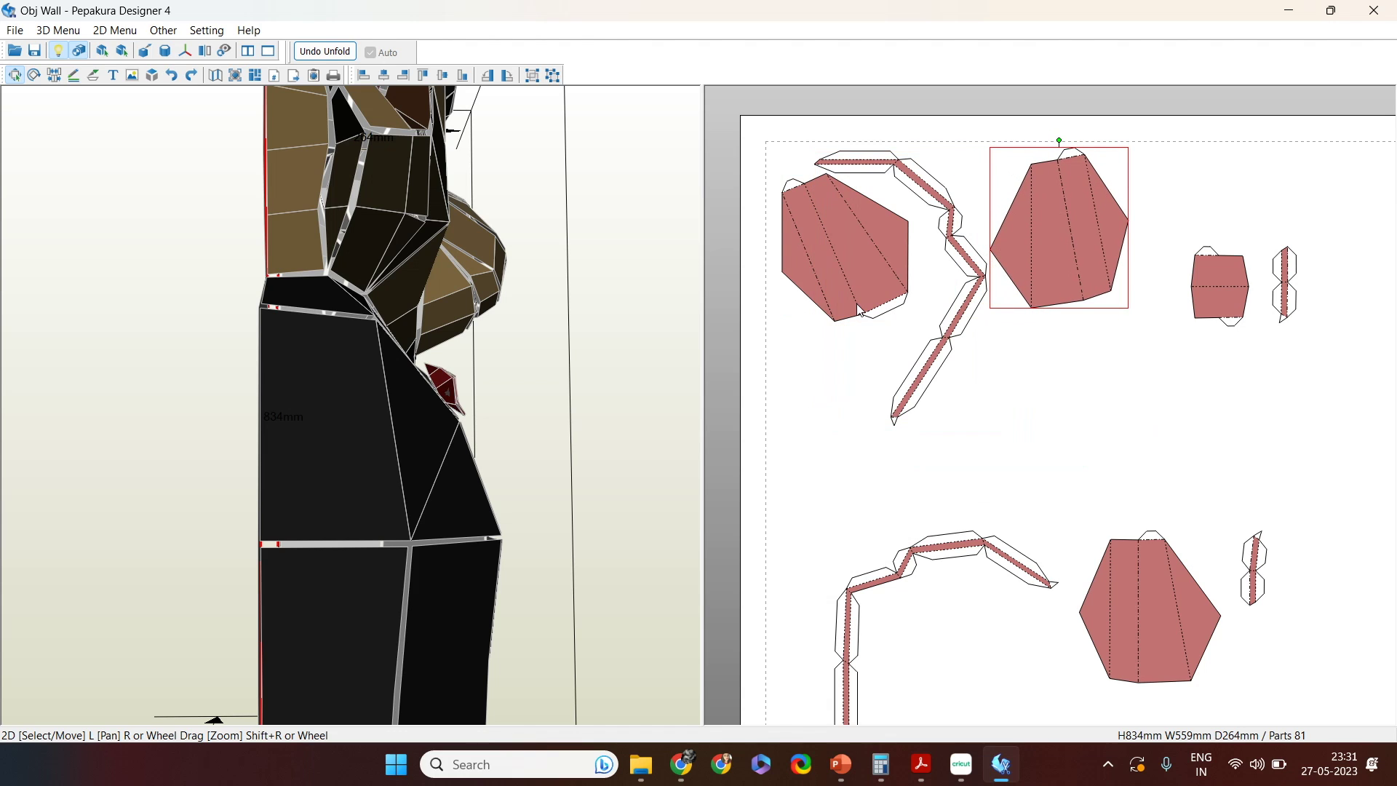
Step: Label the first row's front hexagon 1, long strip 2 and back hexagon 3, and move the 2 inside the strip's flap
{"action": "key", "text": "ctrl+t"}
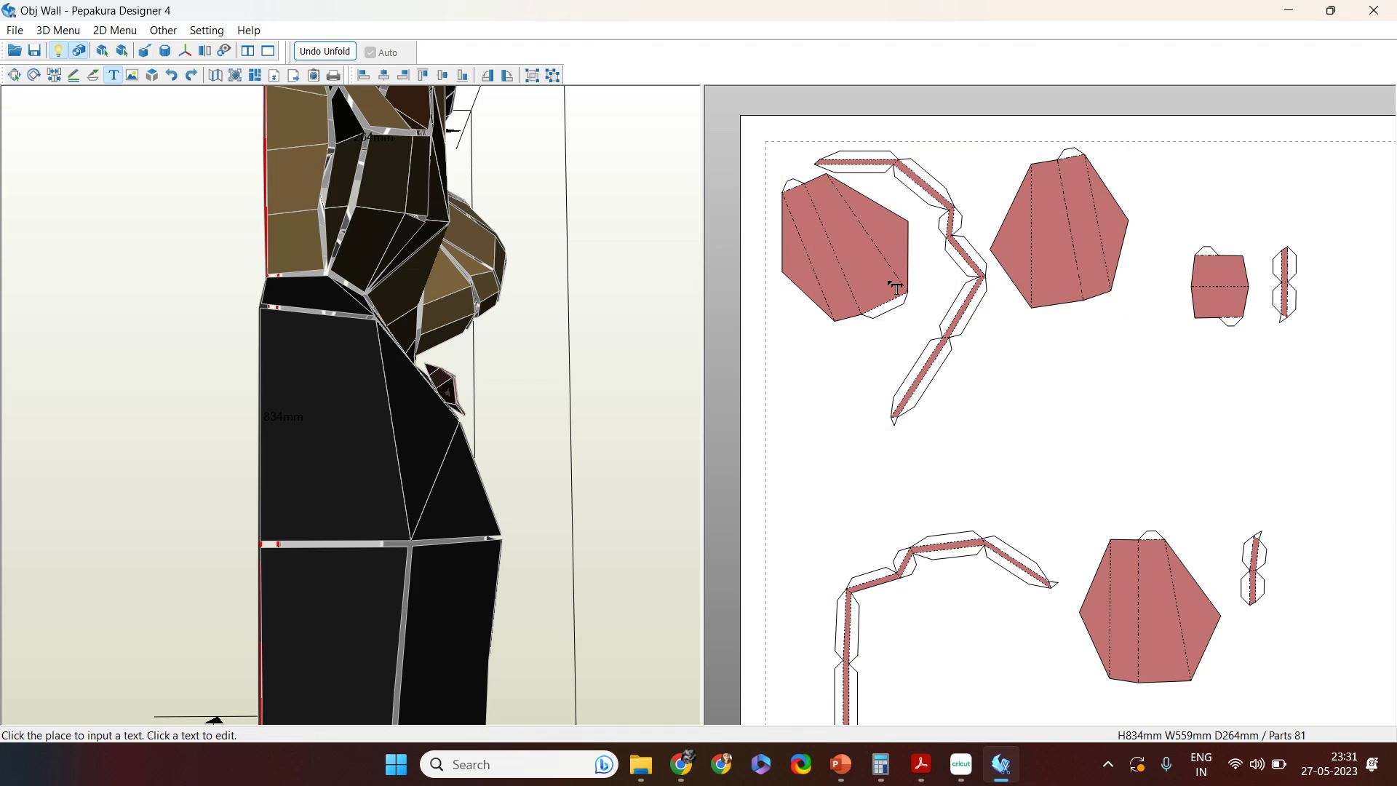
{"action": "left_click", "coordinate": [846, 243]}
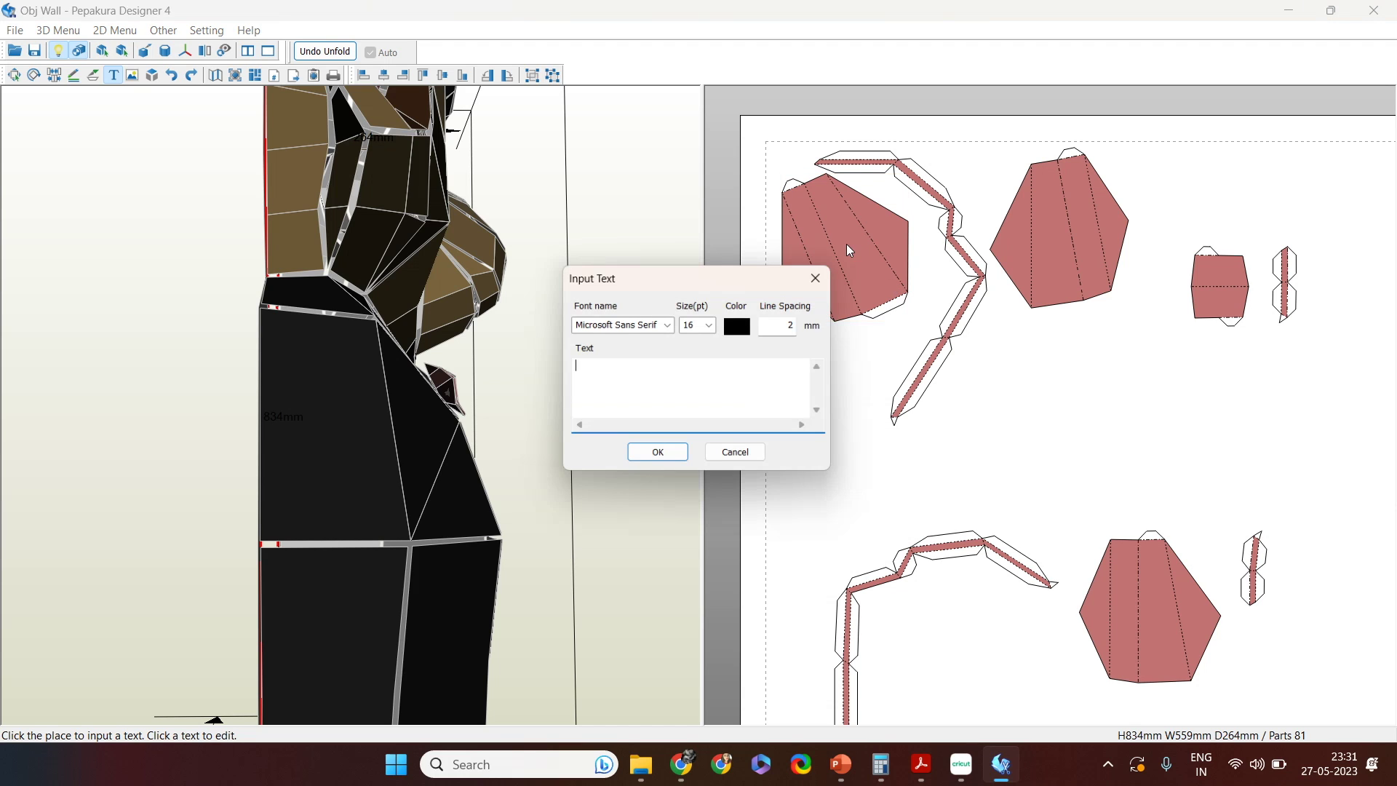
{"action": "type", "text": "1"}
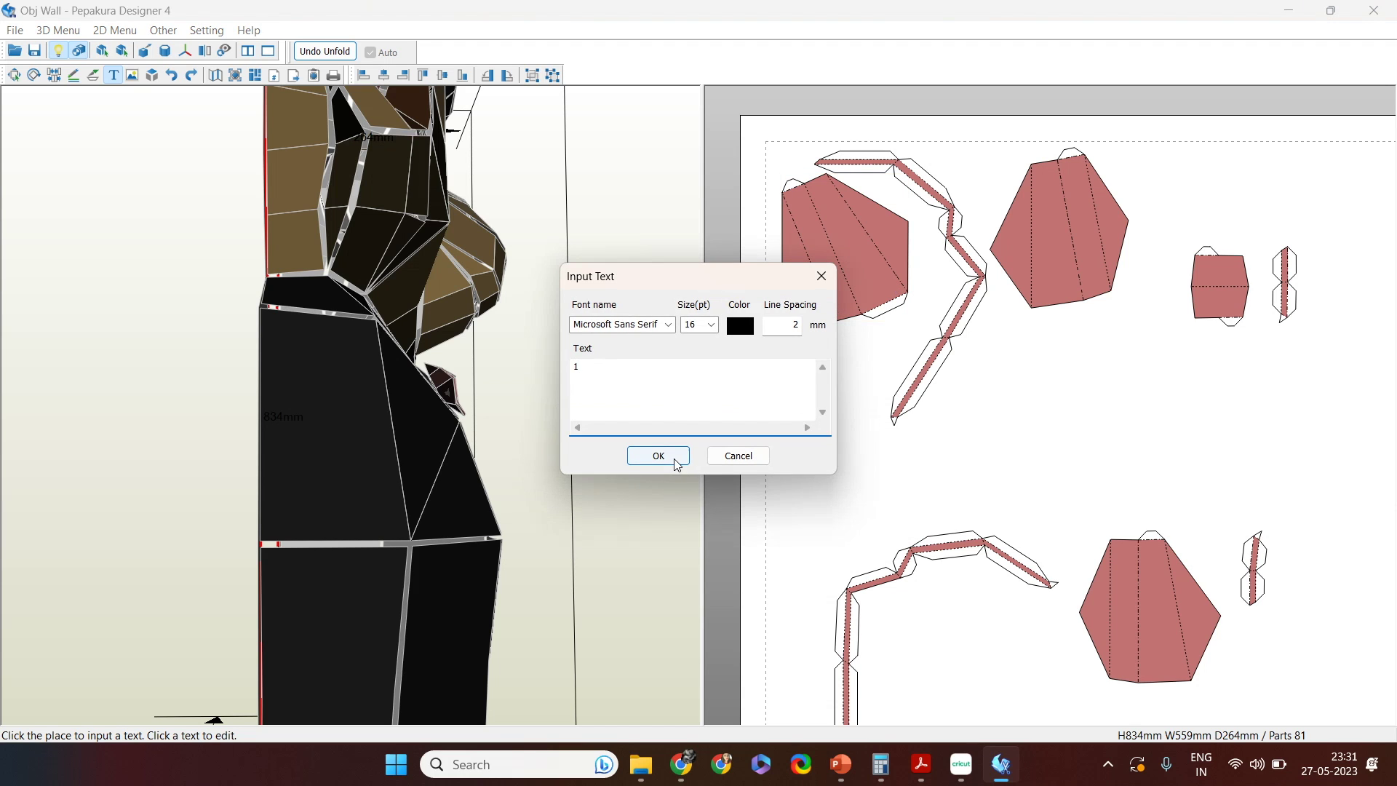
{"action": "left_click", "coordinate": [674, 458]}
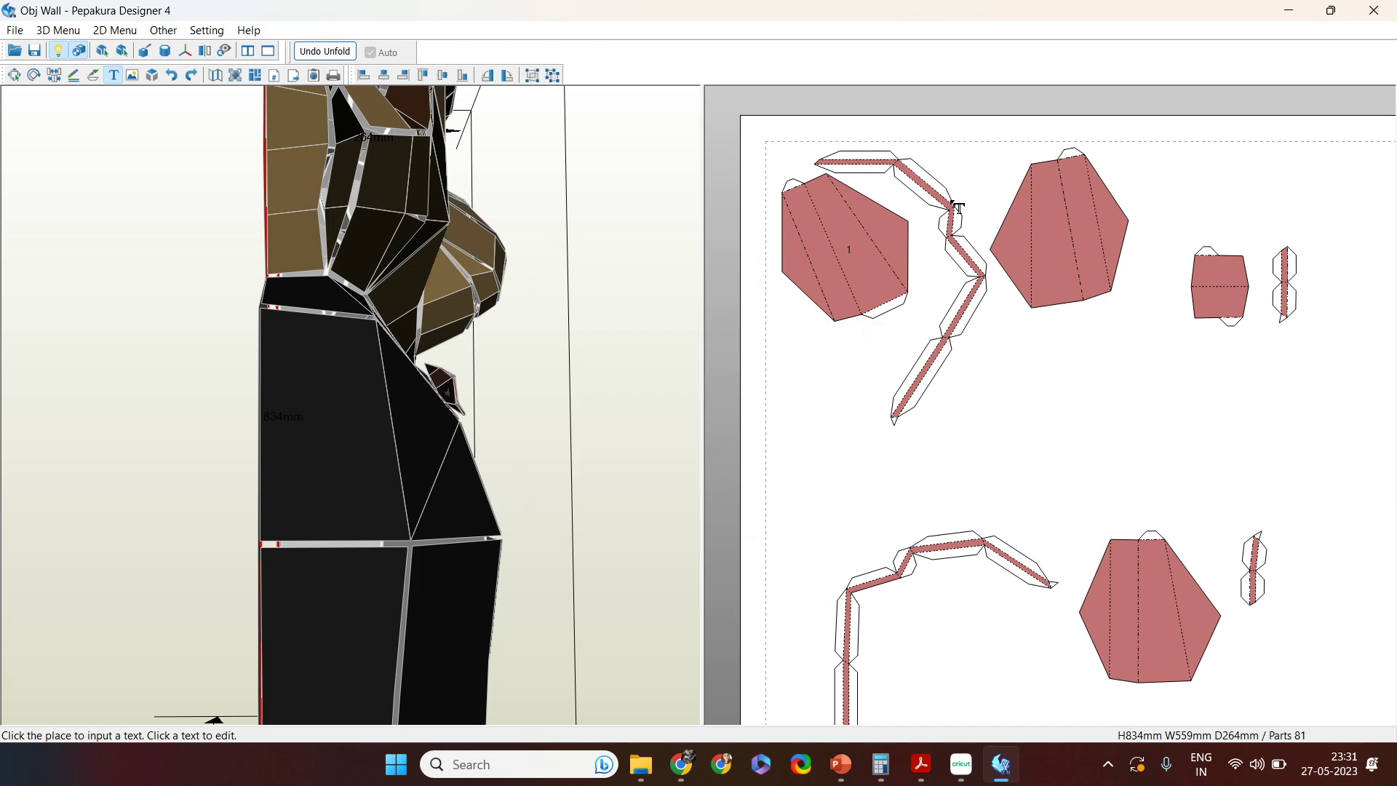
{"action": "left_click", "coordinate": [975, 315]}
{"action": "type", "text": "2"}
{"action": "left_click", "coordinate": [658, 457]}
{"action": "left_click", "coordinate": [1048, 256]}
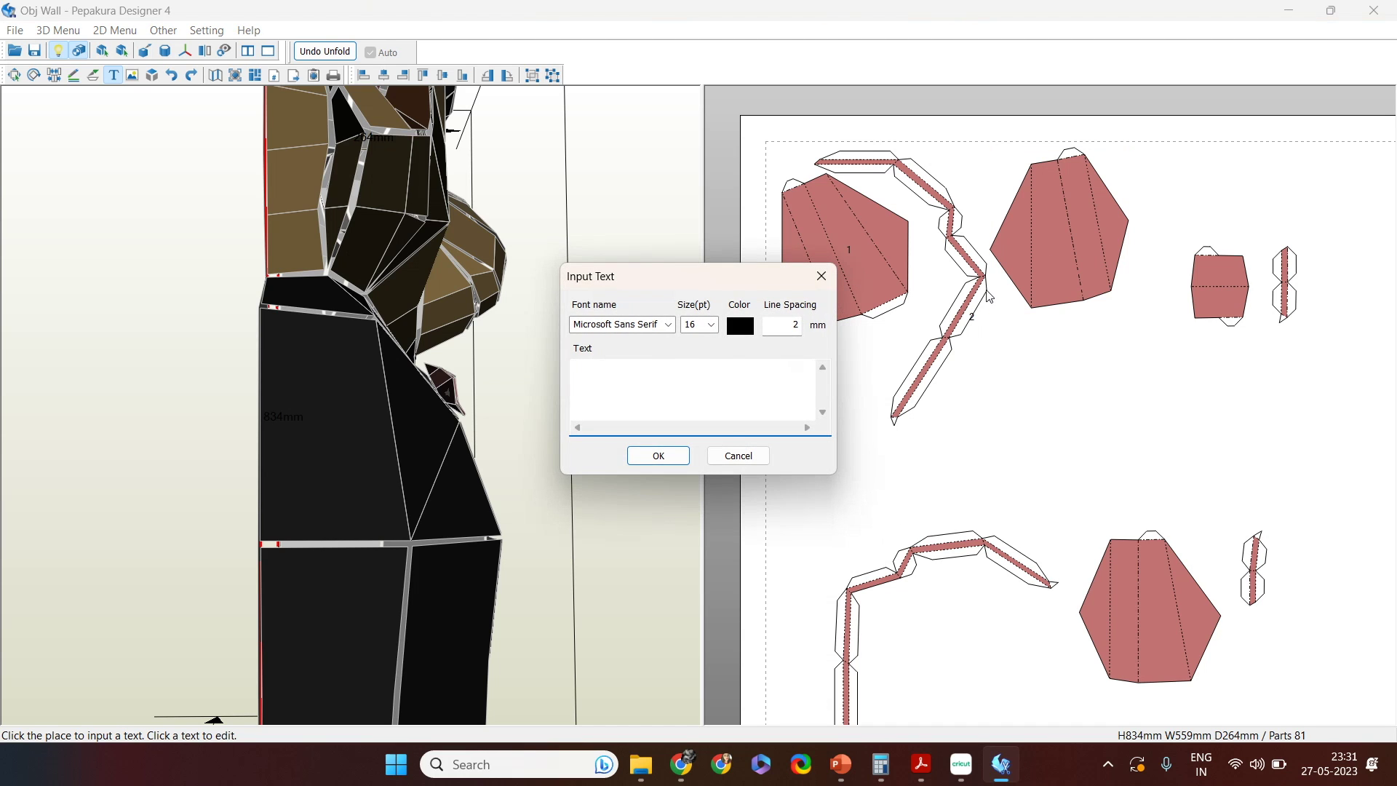
{"action": "left_click", "coordinate": [658, 456]}
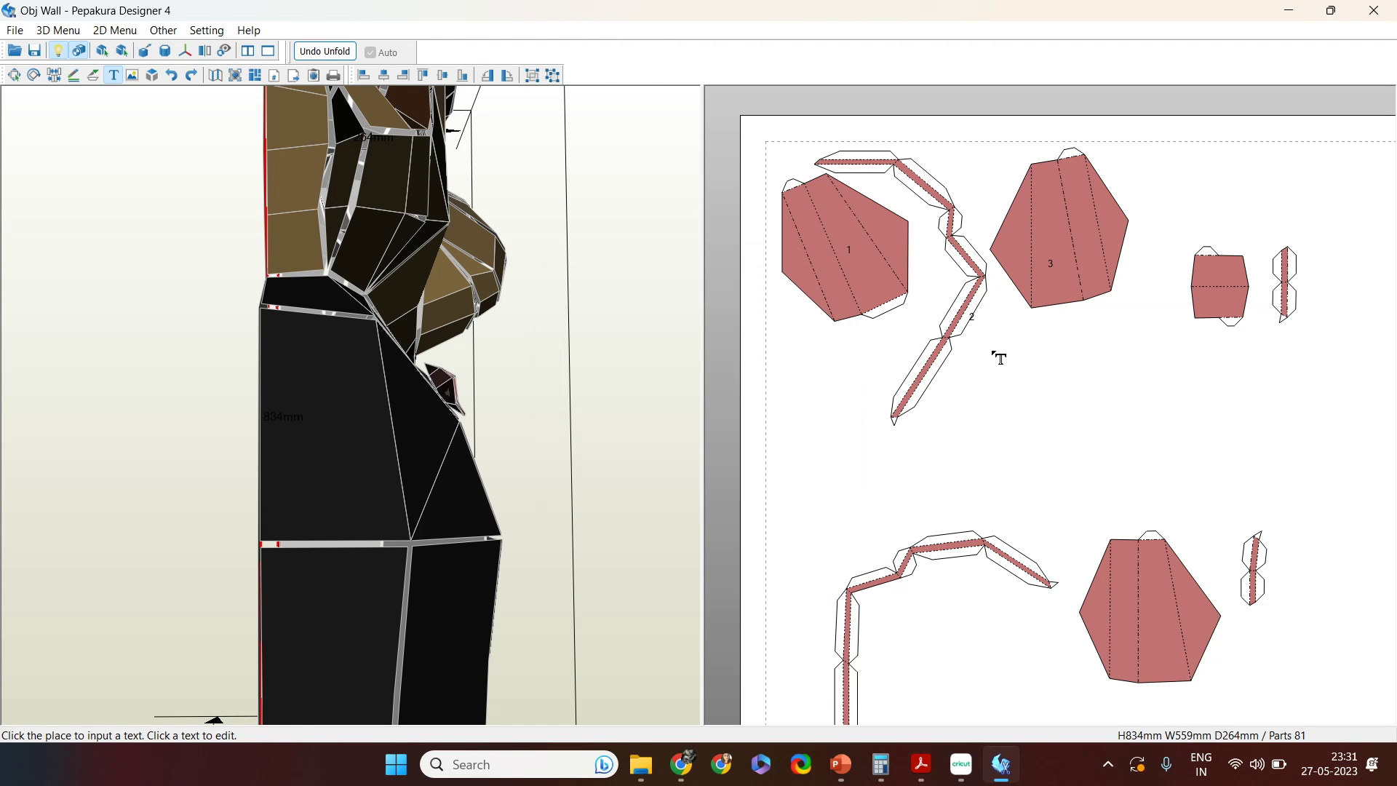
{"action": "key", "text": "Escape"}
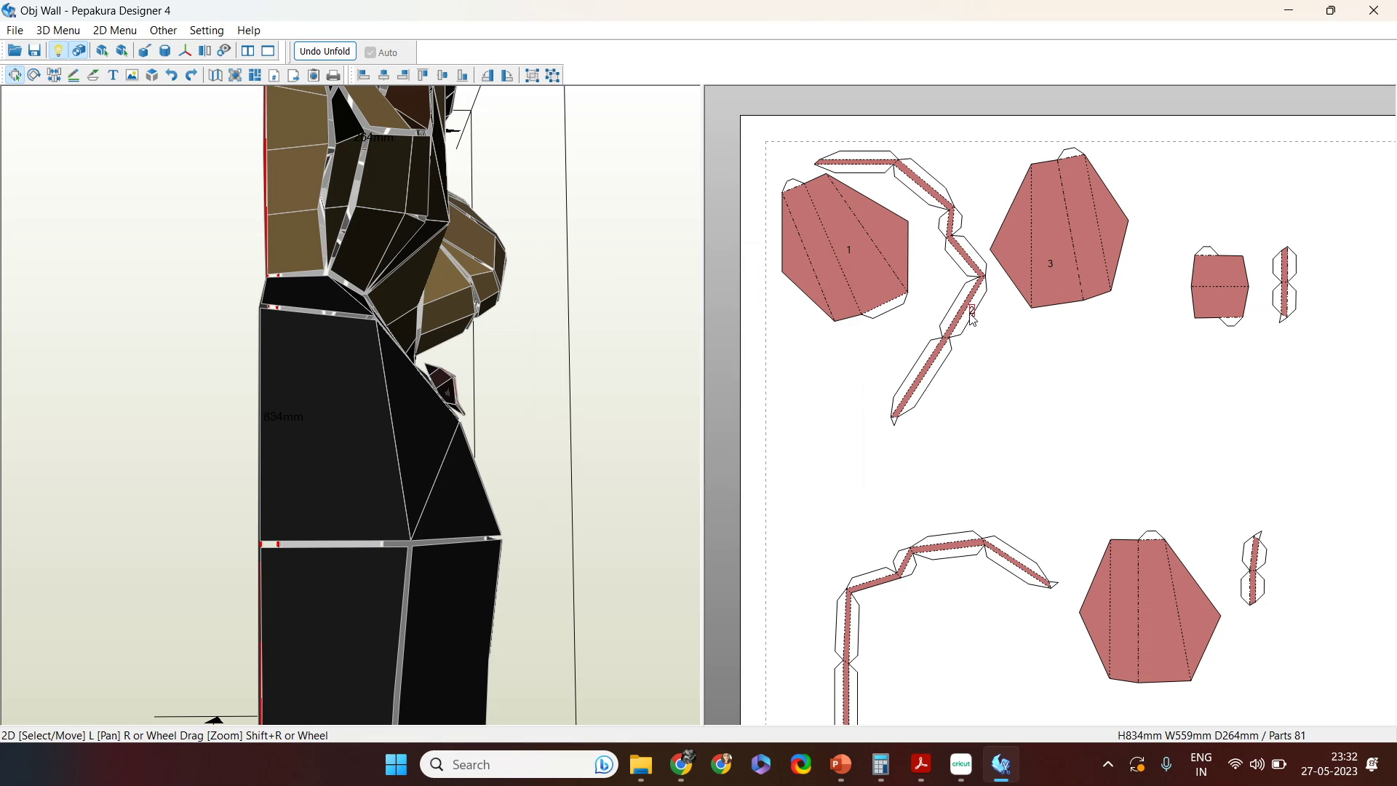
{"action": "left_click_drag", "start_coordinate": [972, 321], "coordinate": [968, 327]}
Step: Arrange the right bow half's front hexagon, second long strip and back hexagon side by side as a second row
{"action": "right_click_drag", "start_coordinate": [474, 420], "coordinate": [426, 398]}
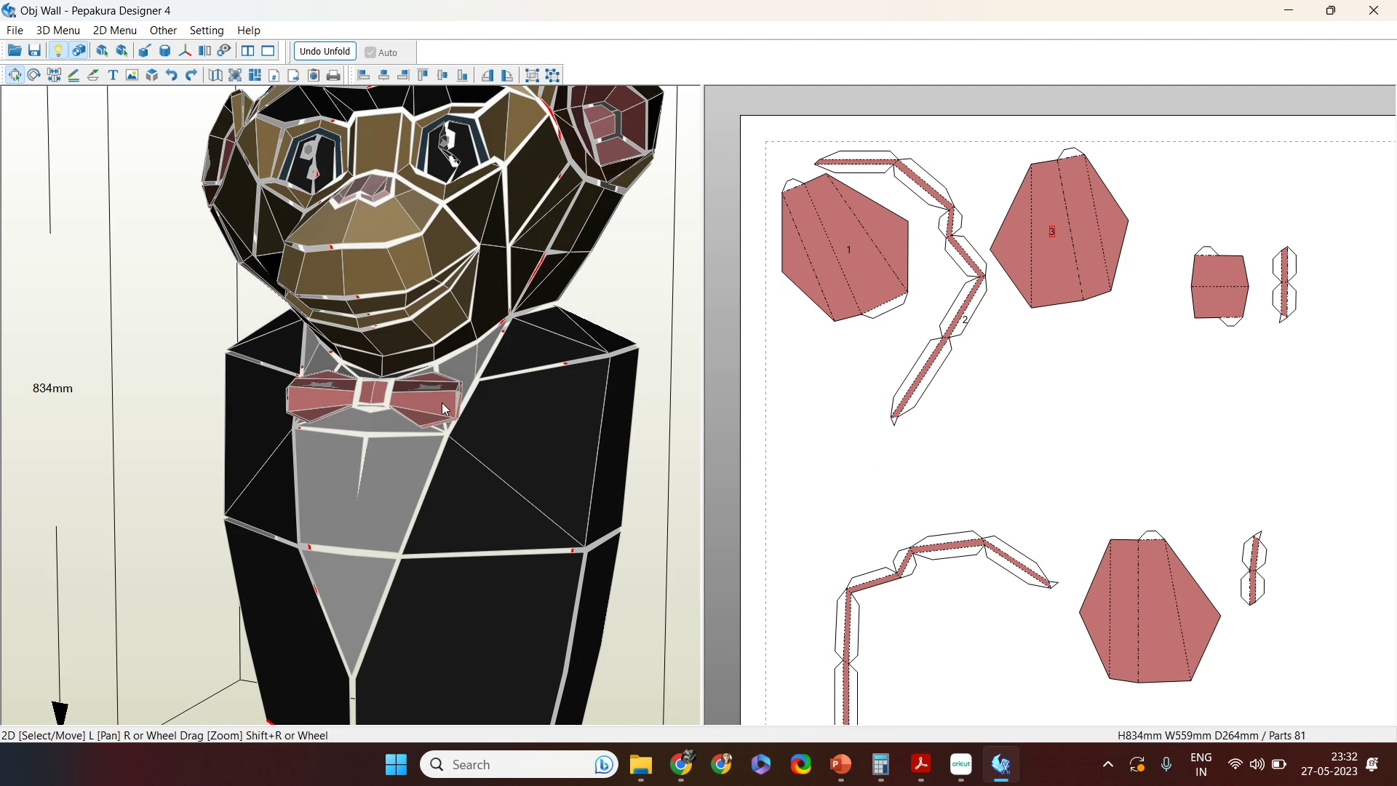
{"action": "right_click_drag", "start_coordinate": [1116, 484], "coordinate": [1131, 241]}
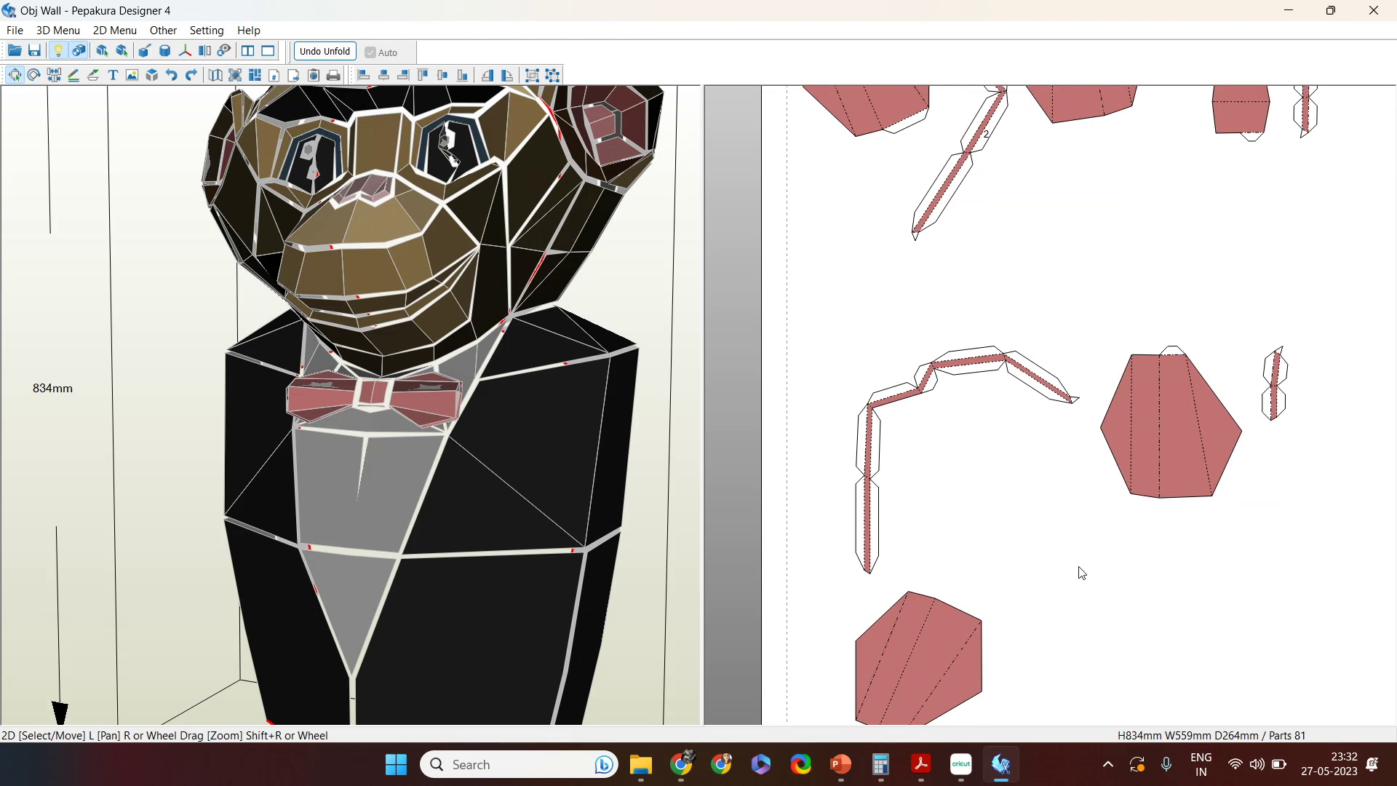
{"action": "left_click", "coordinate": [936, 622]}
{"action": "left_click_drag", "start_coordinate": [937, 622], "coordinate": [888, 320]}
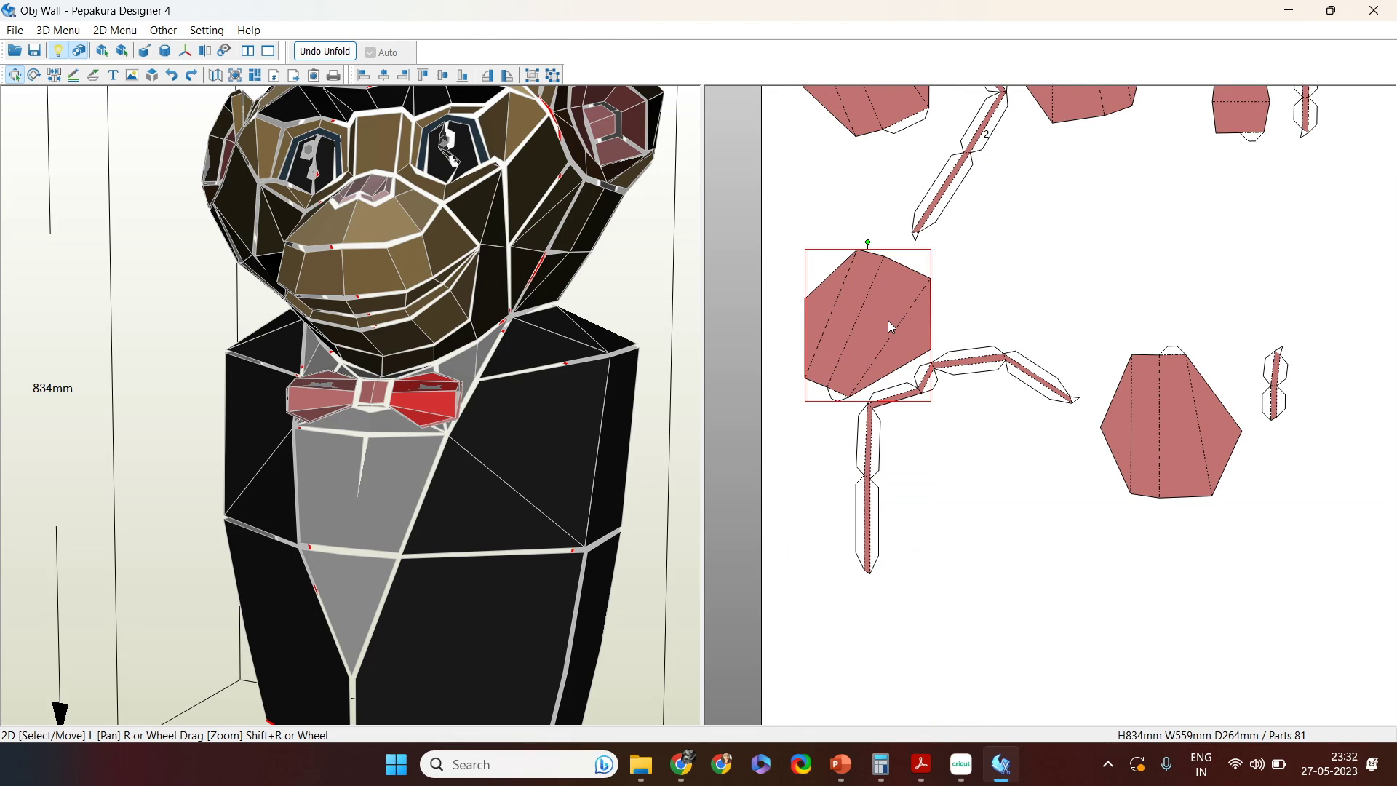
{"action": "left_click", "coordinate": [998, 367]}
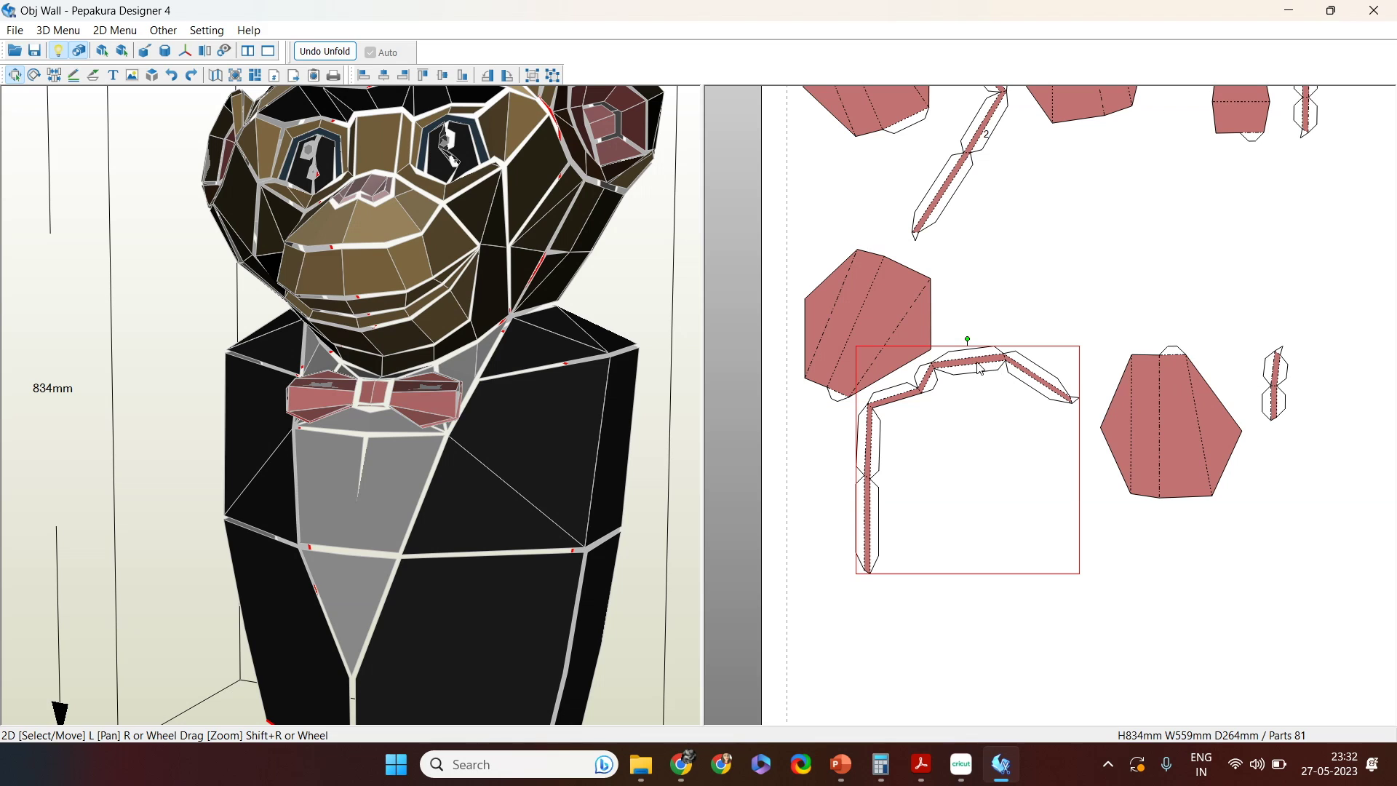
{"action": "left_click_drag", "start_coordinate": [984, 355], "coordinate": [1077, 211]}
{"action": "left_click_drag", "start_coordinate": [1179, 475], "coordinate": [1085, 383]}
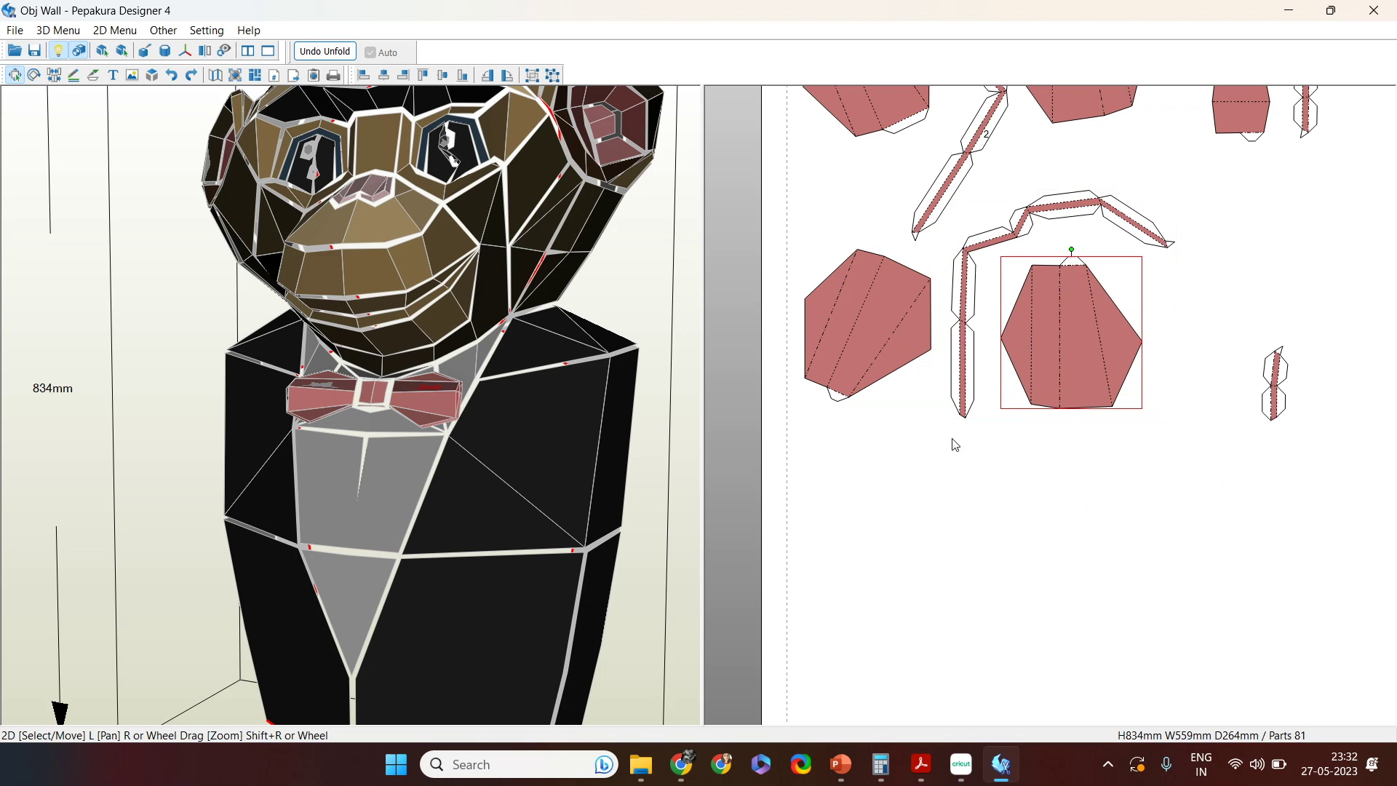
Step: Add the text labels 4 to the second row's front hexagon and "6." to its back hexagon
{"action": "key", "text": "ctrl+t"}
{"action": "left_click", "coordinate": [877, 323]}
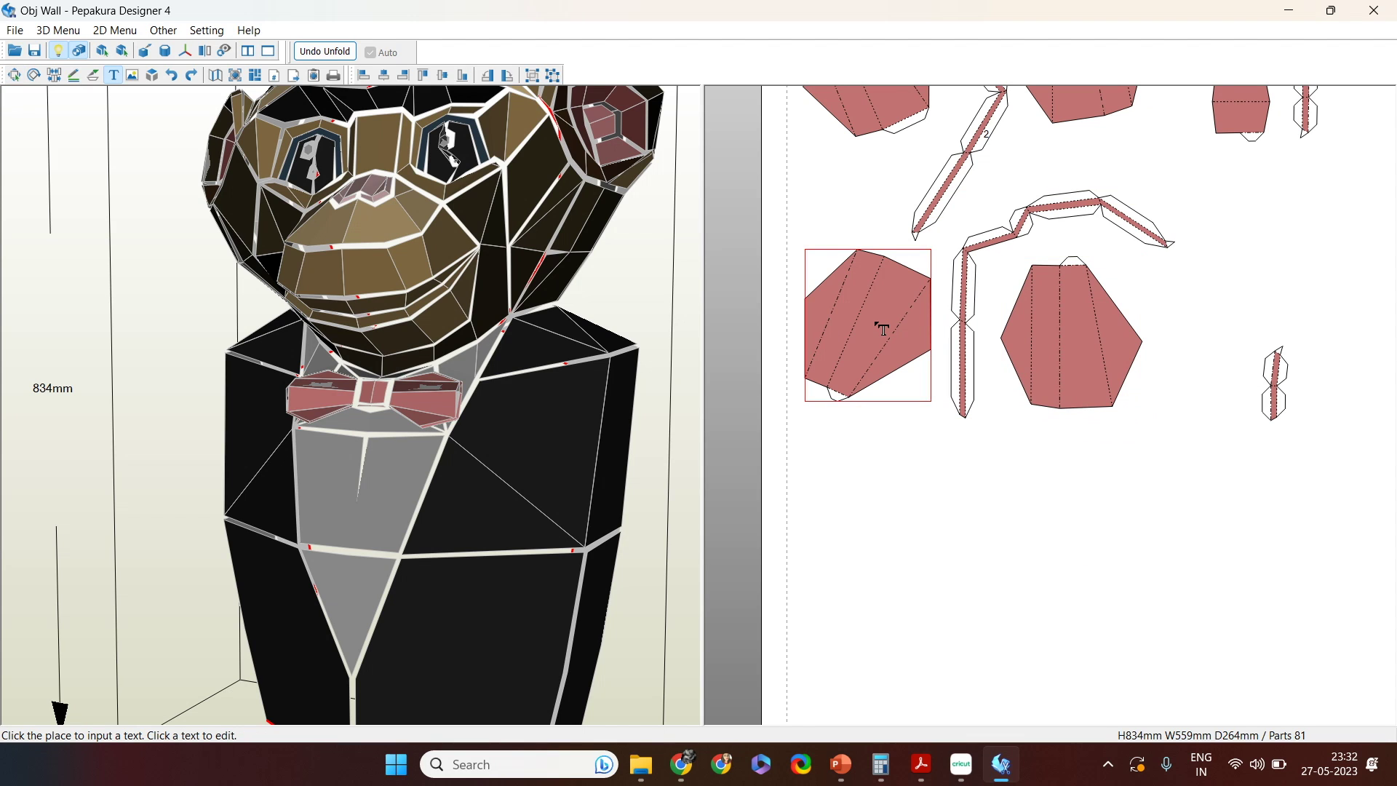
{"action": "left_click", "coordinate": [883, 329]}
{"action": "type", "text": "4"}
{"action": "left_click", "coordinate": [658, 455]}
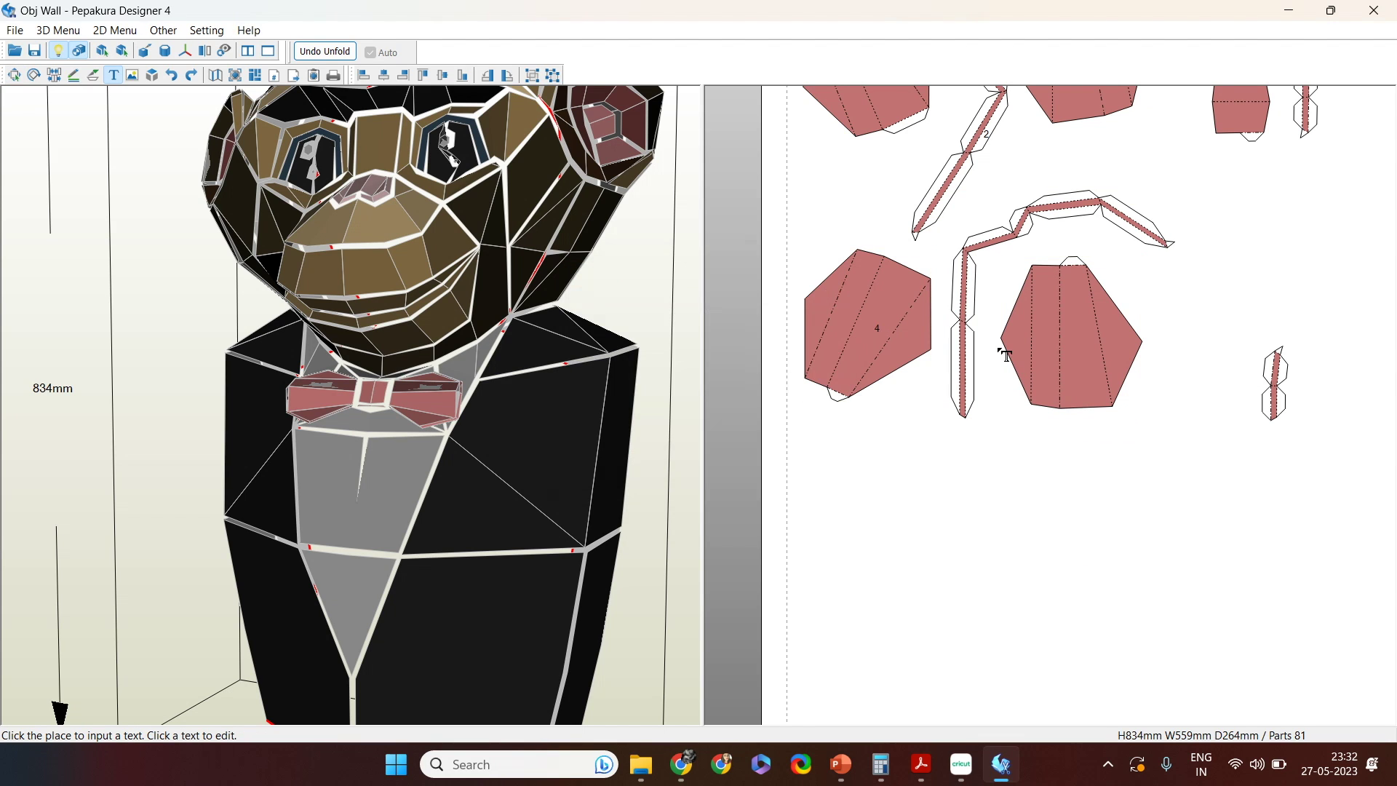
{"action": "left_click", "coordinate": [1090, 347]}
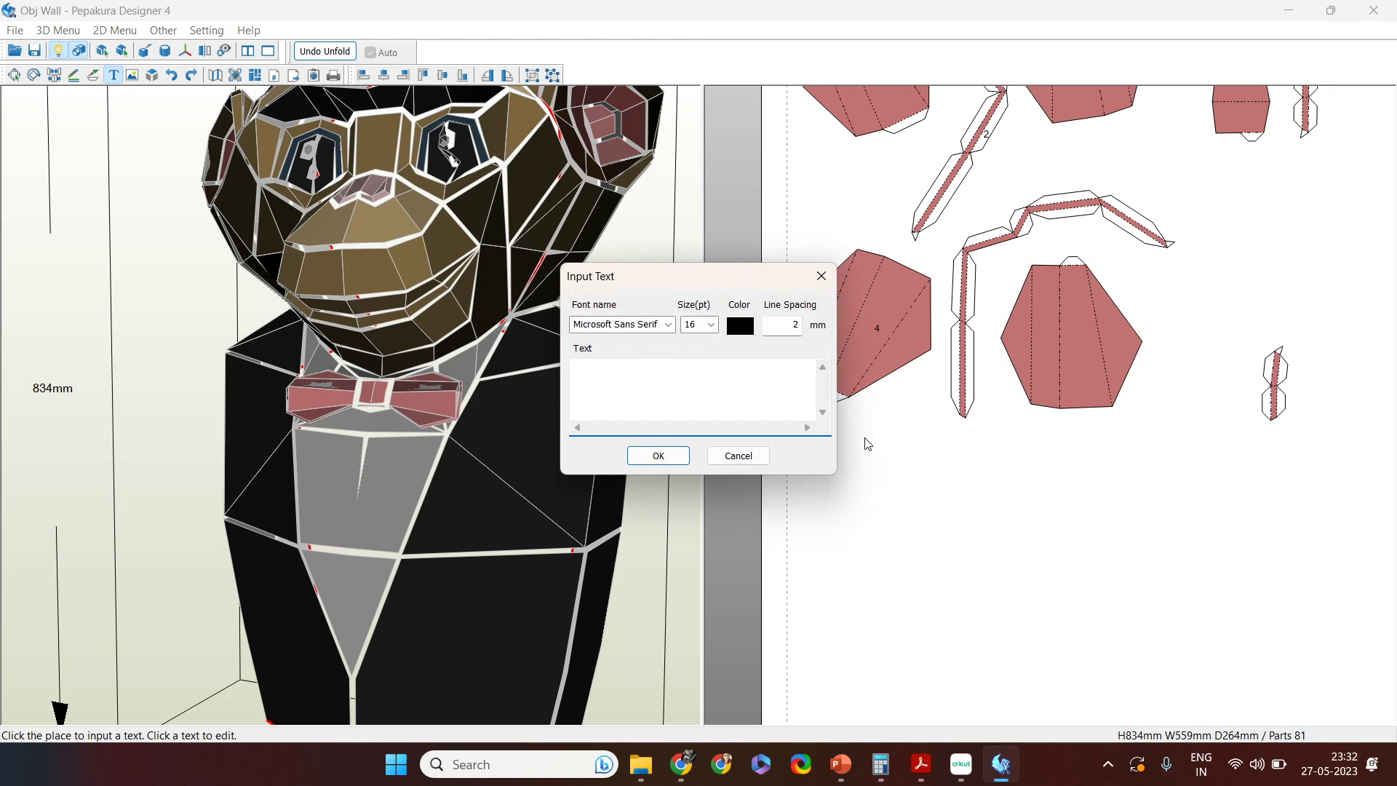
{"action": "type", "text": "6."}
{"action": "left_click", "coordinate": [667, 456]}
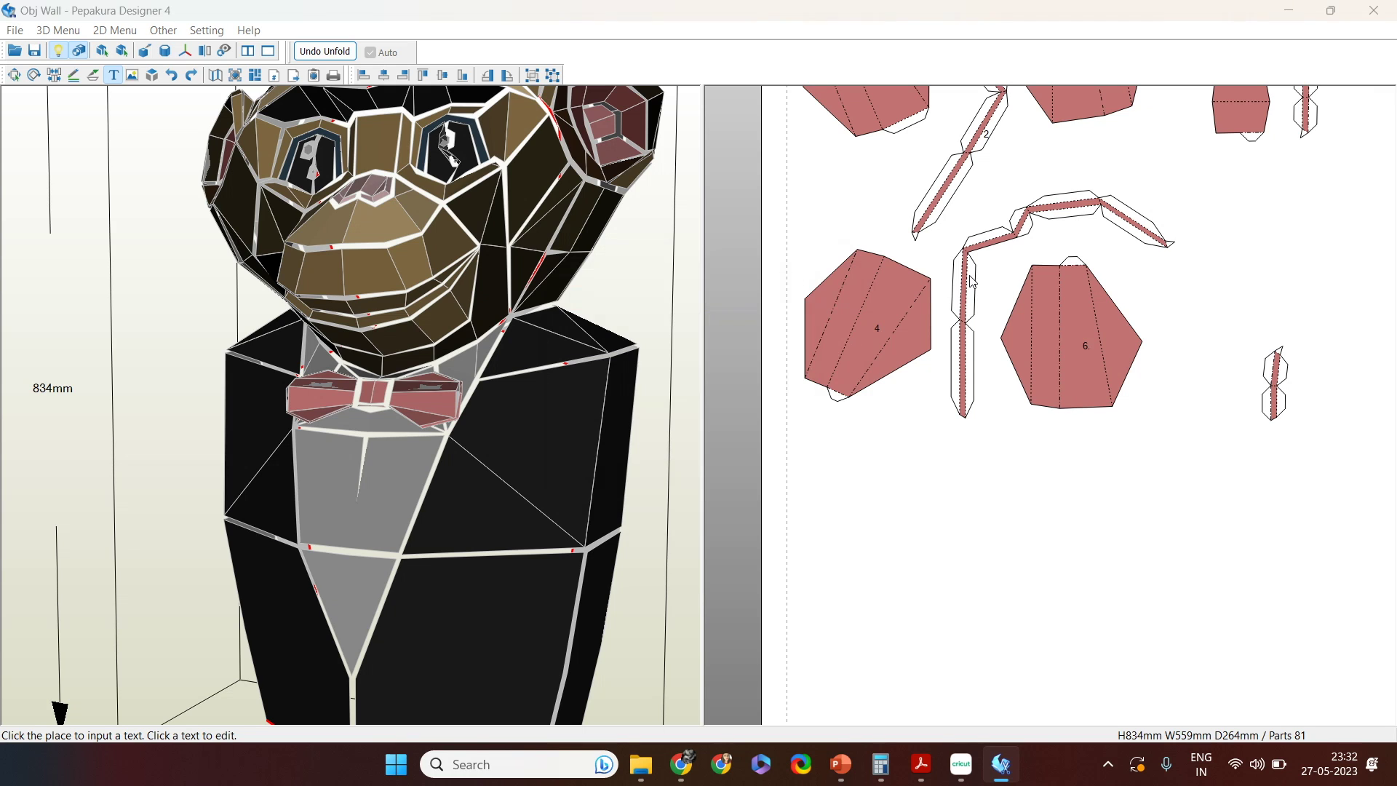
Step: Label the second long narrow strip 5 and position the number inside its flap
{"action": "left_click", "coordinate": [973, 283]}
{"action": "type", "text": "5"}
{"action": "left_click", "coordinate": [659, 455]}
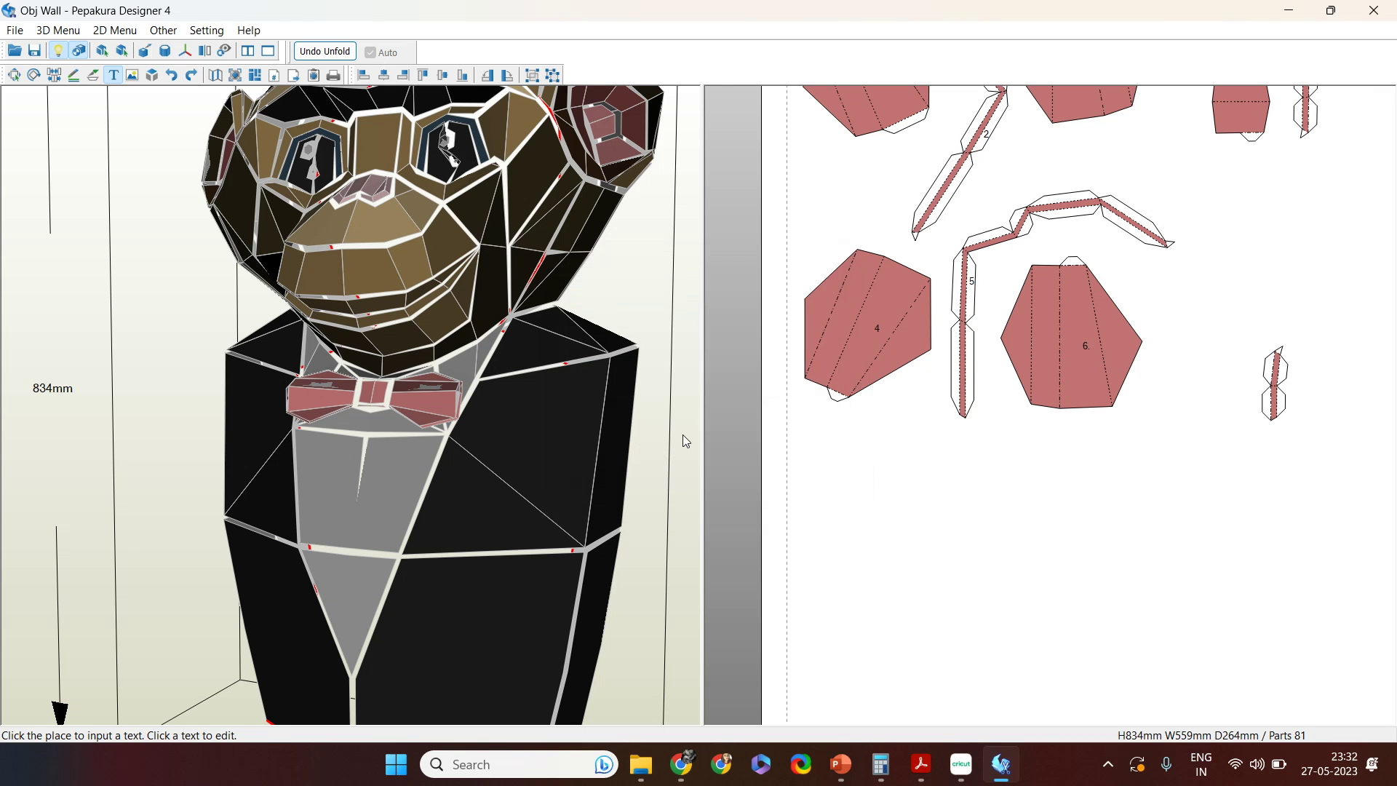
{"action": "key", "text": "Escape"}
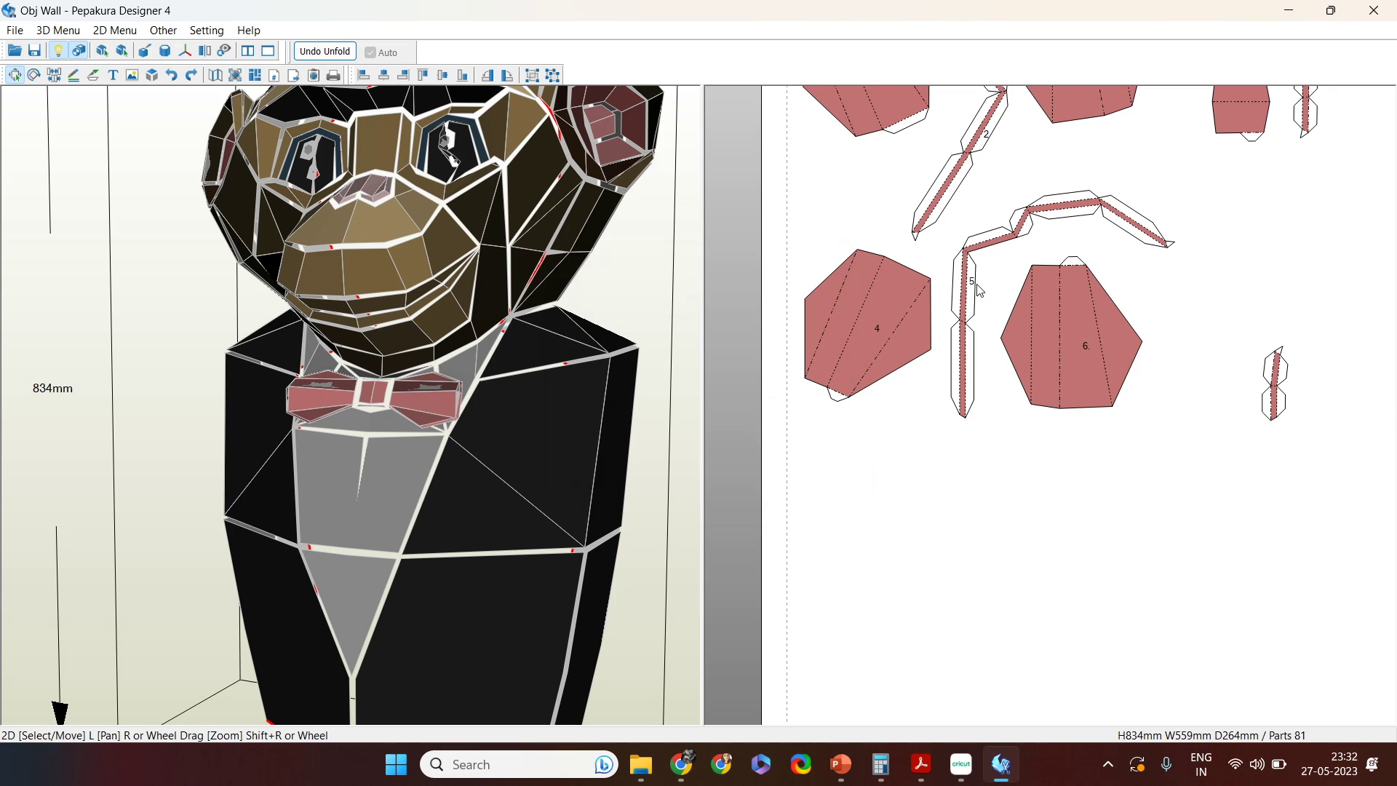
{"action": "left_click_drag", "start_coordinate": [972, 284], "coordinate": [974, 295]}
{"action": "scroll", "coordinate": [1159, 411], "scroll_direction": "down", "scroll_amount": 3}
{"action": "scroll", "coordinate": [1165, 416], "scroll_direction": "up", "scroll_amount": 2}
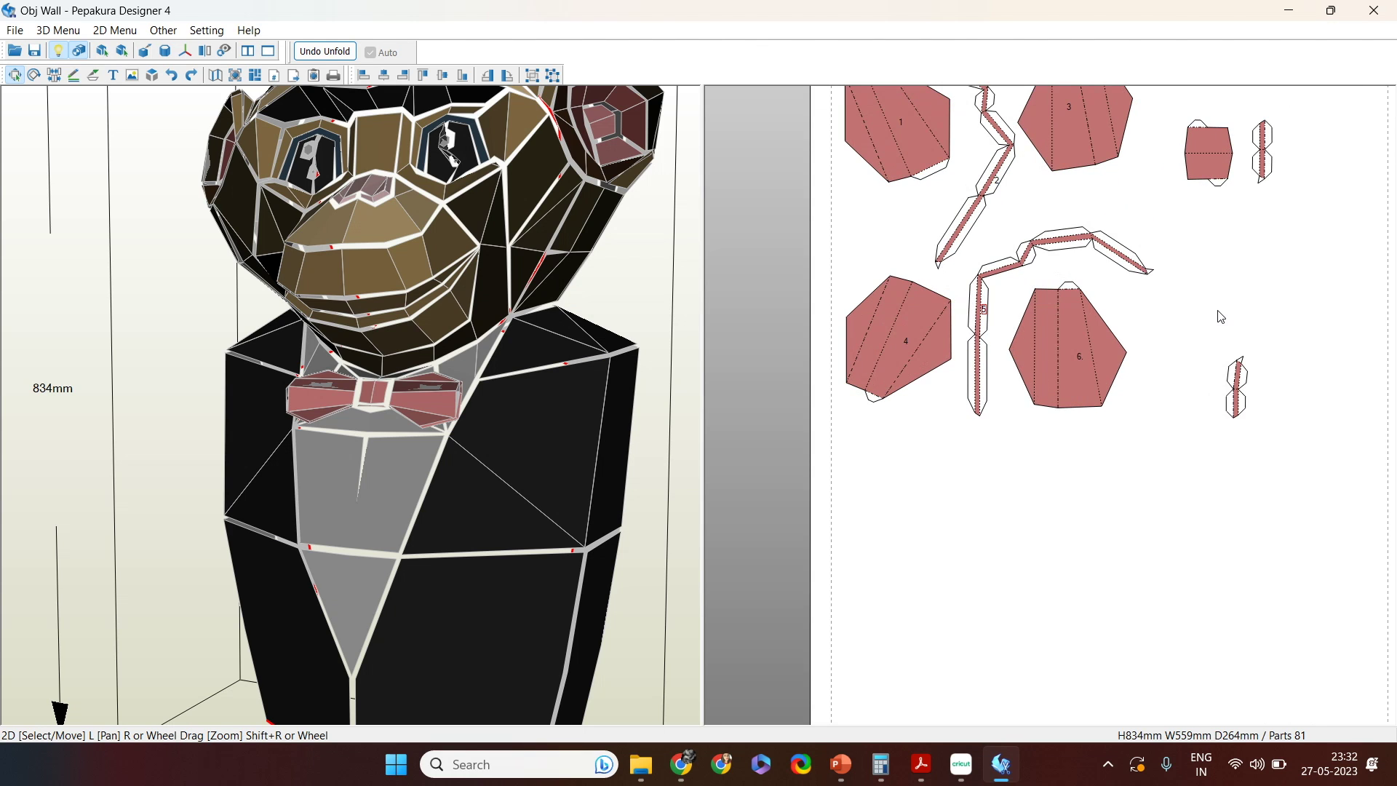
Step: Place the small square bow-knot part beside the hexagon labelled 3 and label it 7
{"action": "right_click_drag", "start_coordinate": [1221, 317], "coordinate": [1187, 378]}
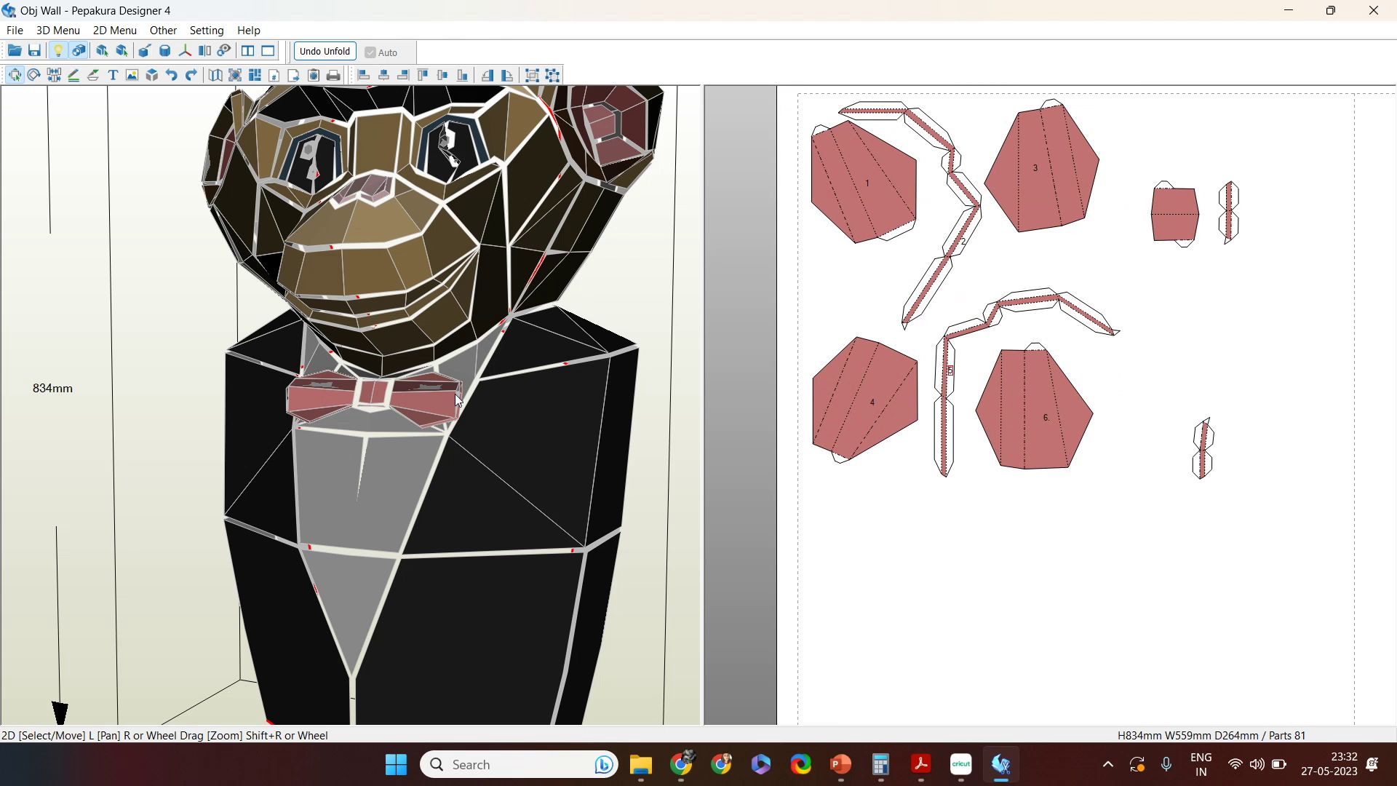
{"action": "left_click_drag", "start_coordinate": [1178, 211], "coordinate": [1173, 216]}
{"action": "left_click_drag", "start_coordinate": [1125, 259], "coordinate": [1147, 164]}
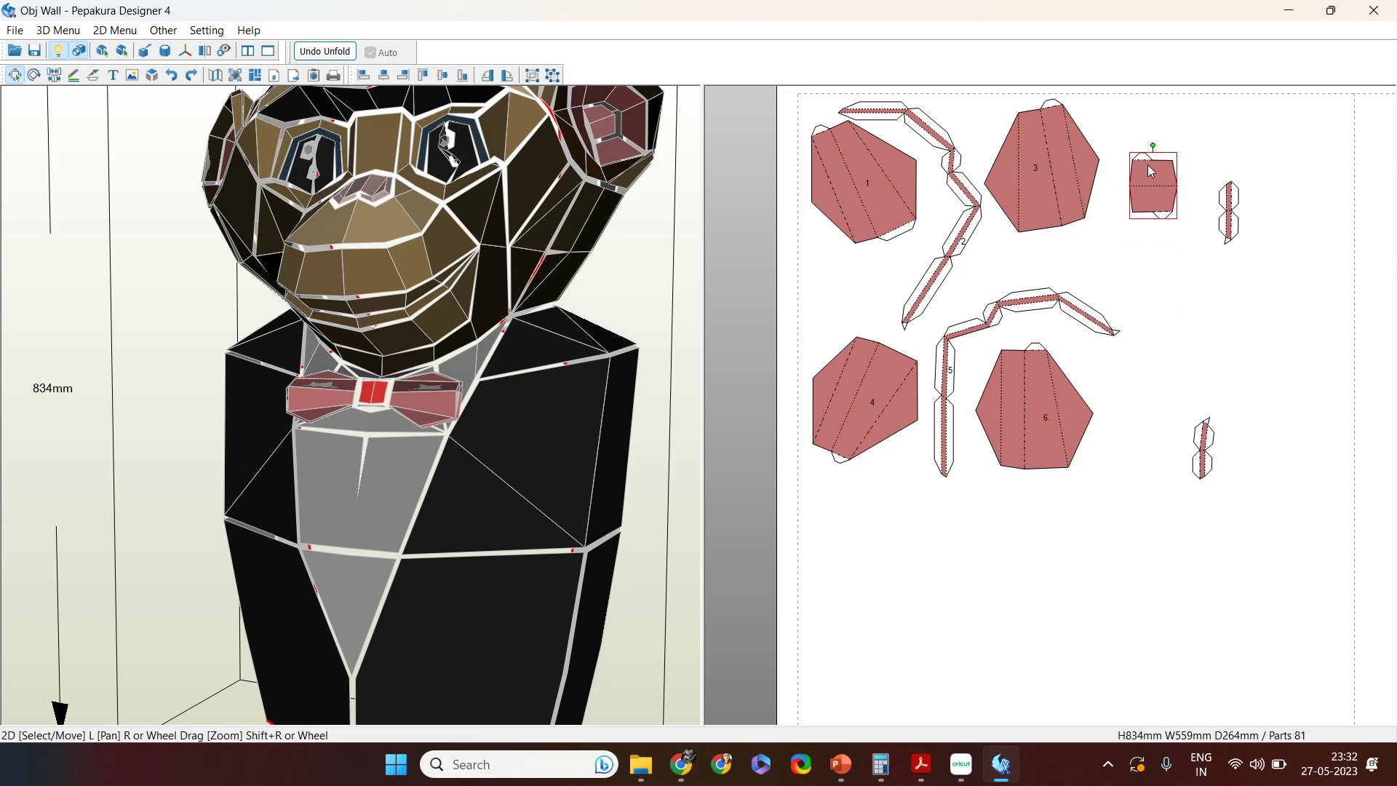
{"action": "key", "text": "ctrl+t"}
{"action": "left_click", "coordinate": [1149, 154]}
{"action": "type", "text": "7"}
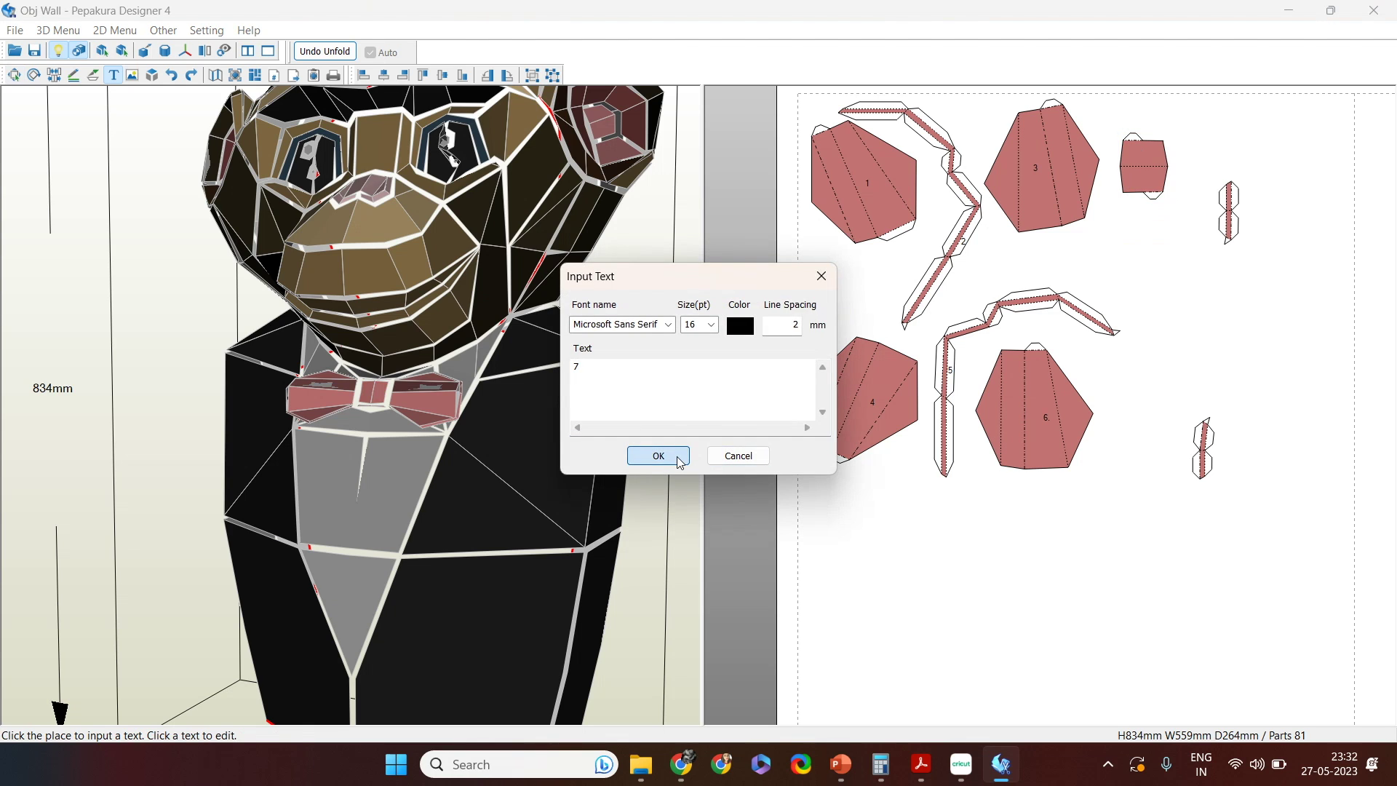
{"action": "left_click", "coordinate": [659, 456]}
Step: Label the upper short two-segment knot strip 8 and the lower one "9."
{"action": "left_click", "coordinate": [1237, 225]}
{"action": "type", "text": "8"}
{"action": "left_click", "coordinate": [663, 460]}
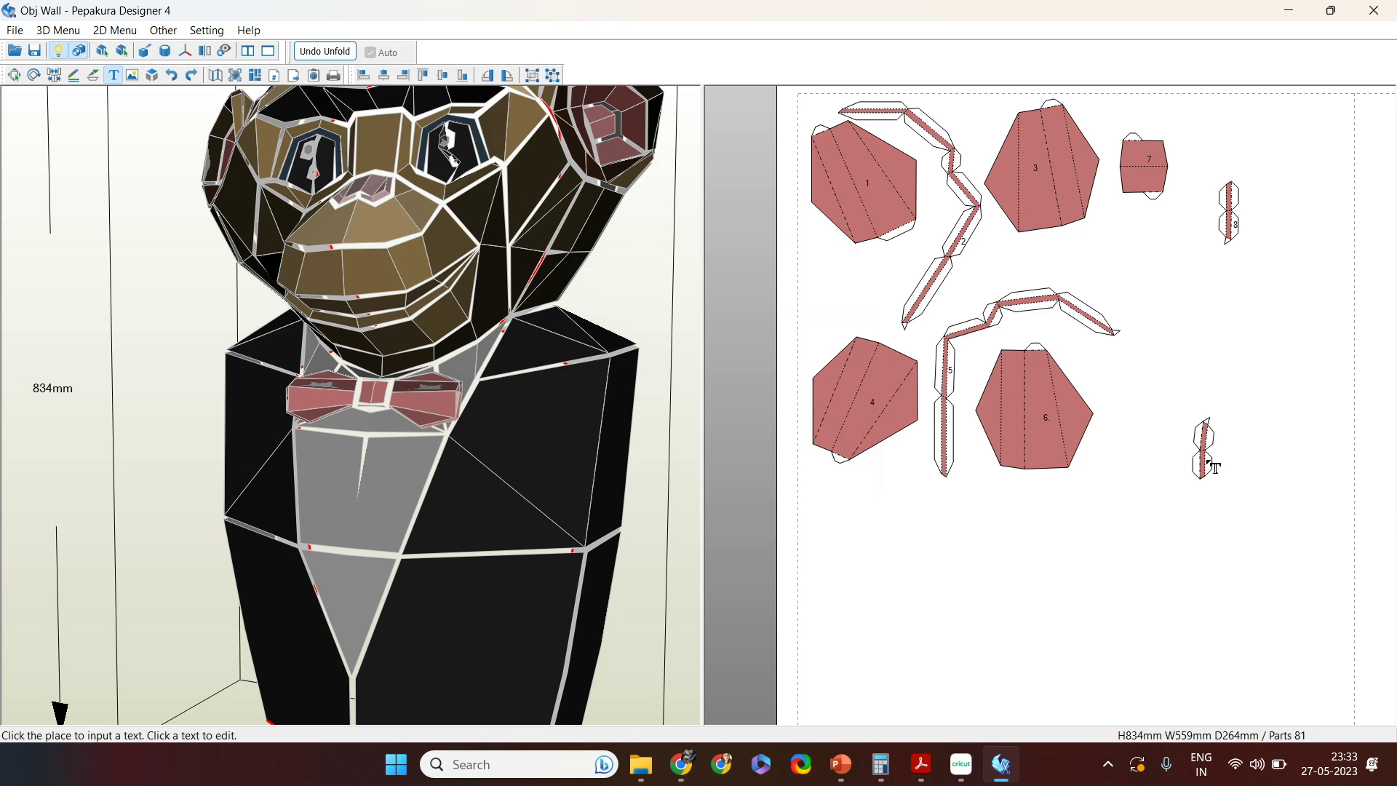
{"action": "left_click", "coordinate": [1209, 466]}
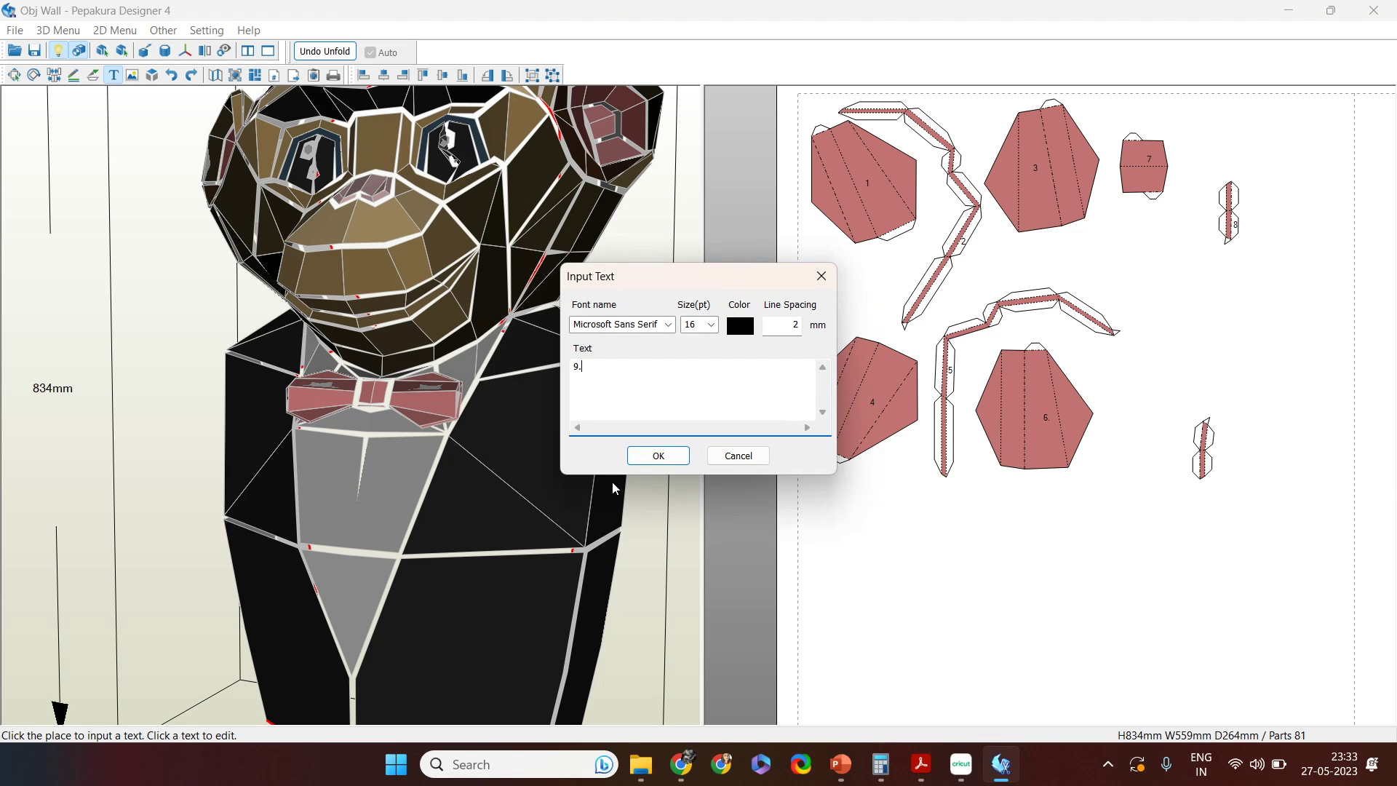
{"action": "left_click", "coordinate": [660, 456]}
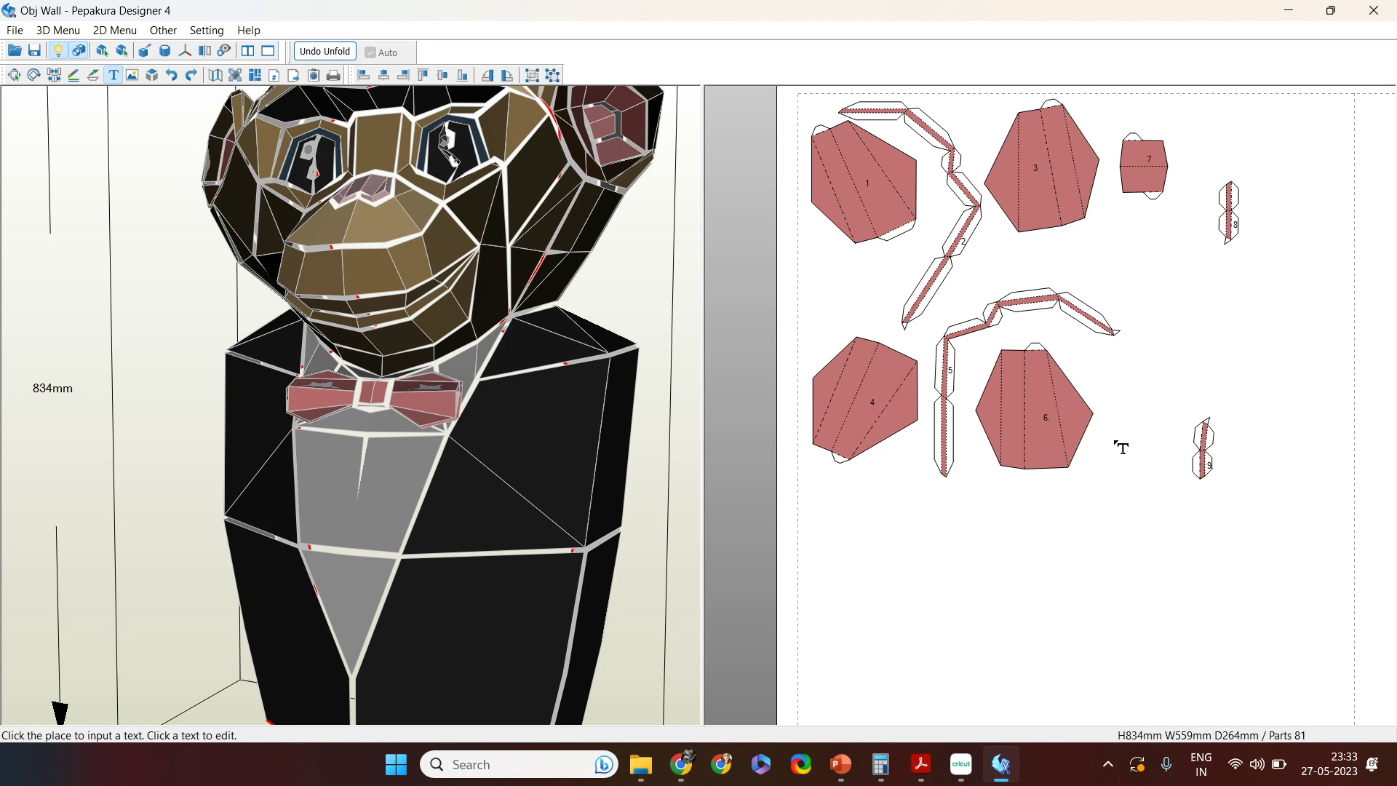
{"action": "key", "text": "Escape"}
{"action": "left_click", "coordinate": [1208, 466]}
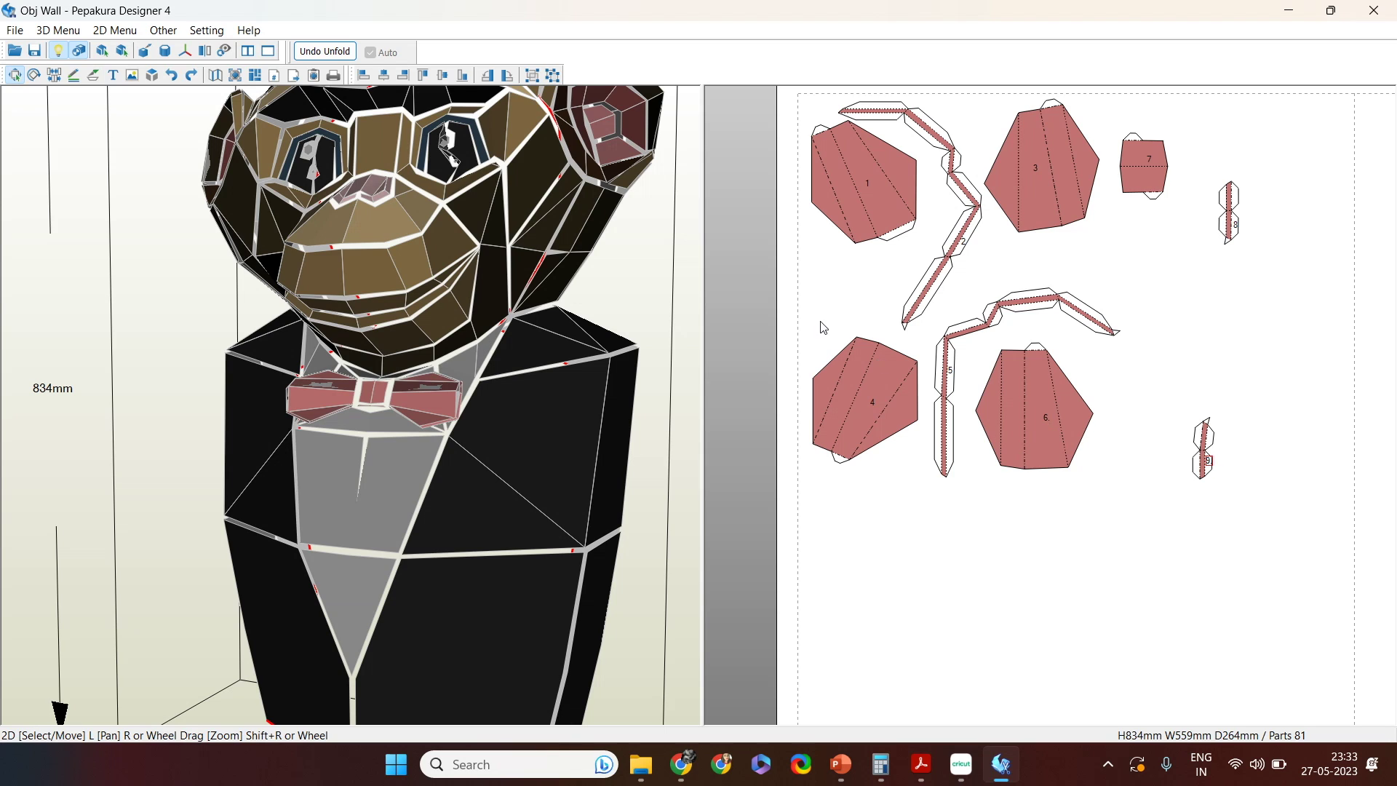
Step: Nudge the hexagon labelled 1 slightly down and to the right within the curve of strip 2
{"action": "left_click", "coordinate": [871, 255]}
{"action": "left_click_drag", "start_coordinate": [871, 255], "coordinate": [876, 226]}
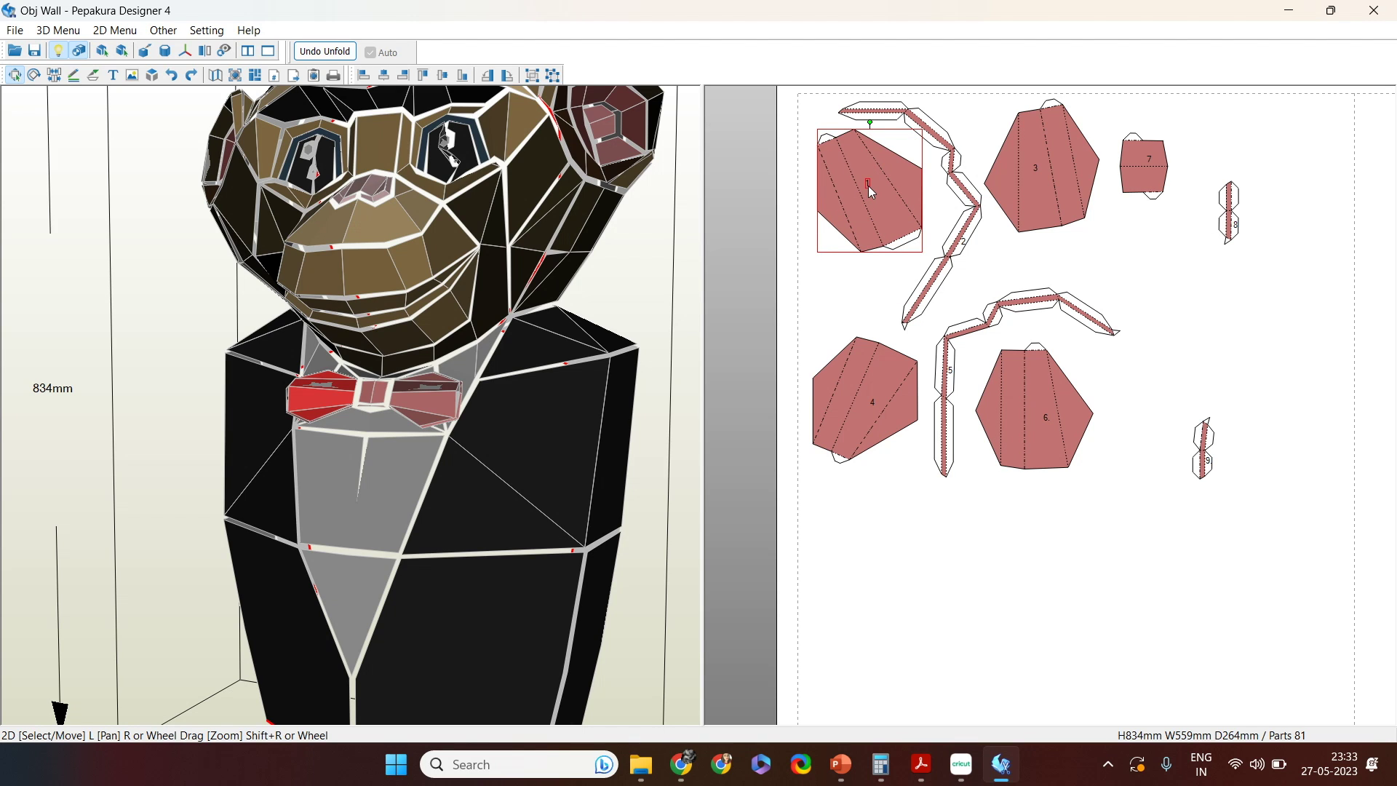
{"action": "left_click", "coordinate": [870, 275]}
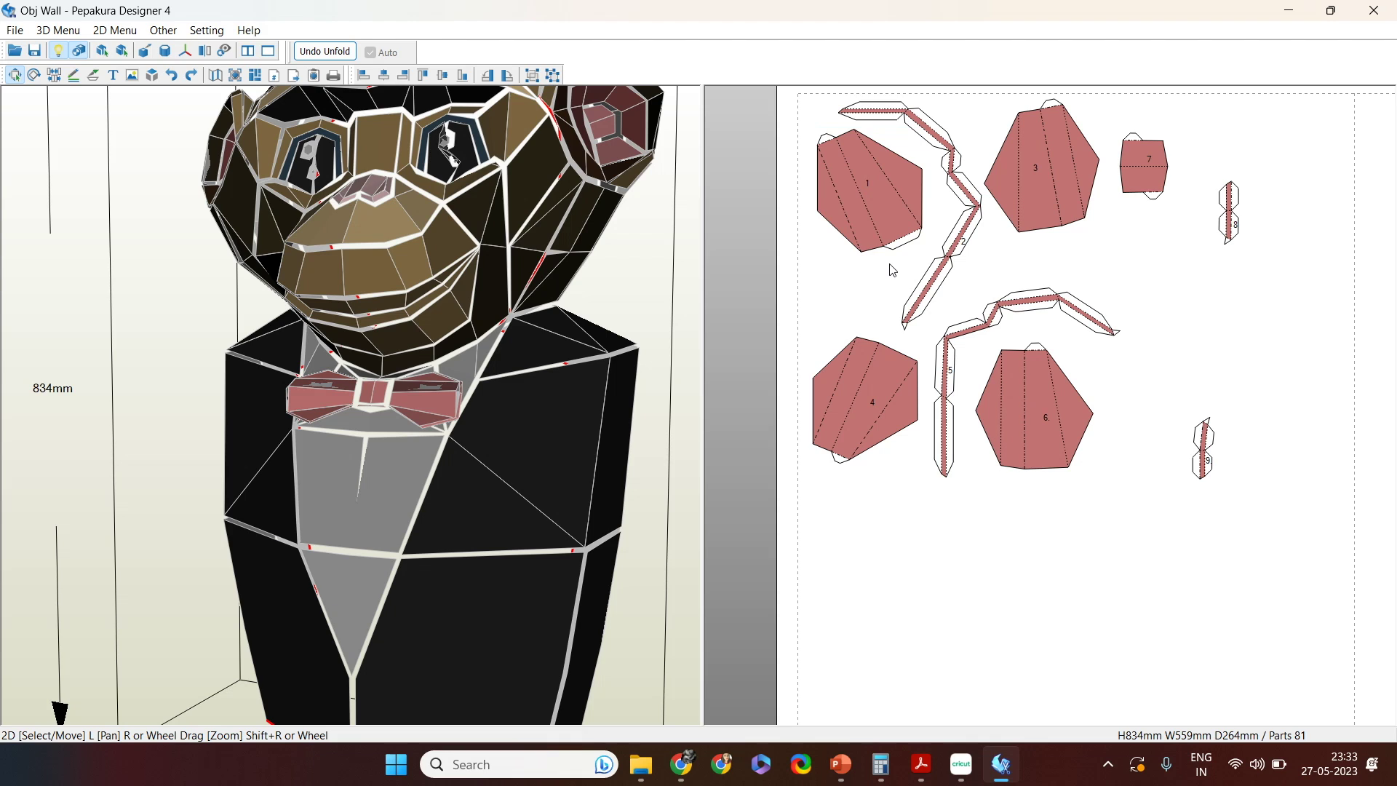
{"action": "left_click", "coordinate": [887, 247]}
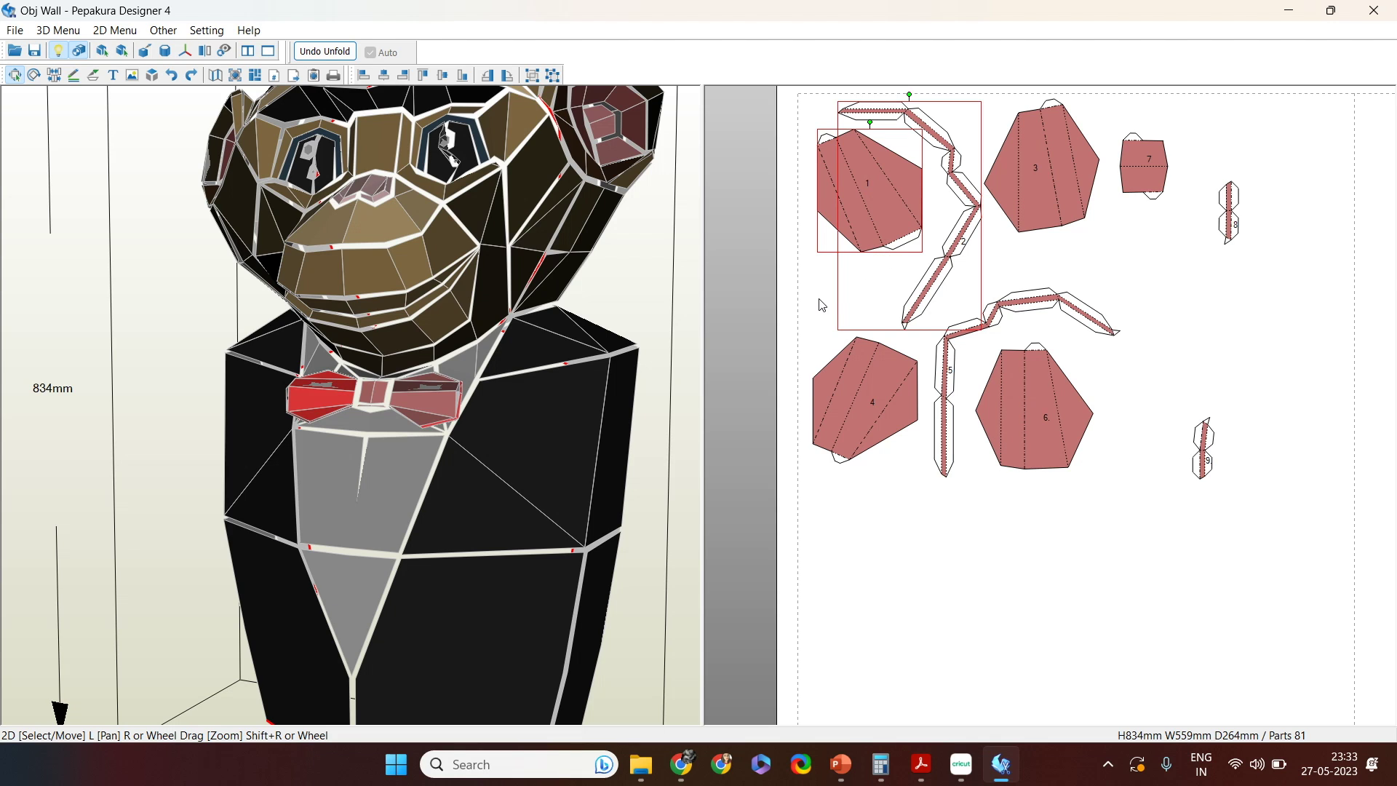
{"action": "left_click", "coordinate": [803, 185]}
{"action": "left_click", "coordinate": [849, 217]}
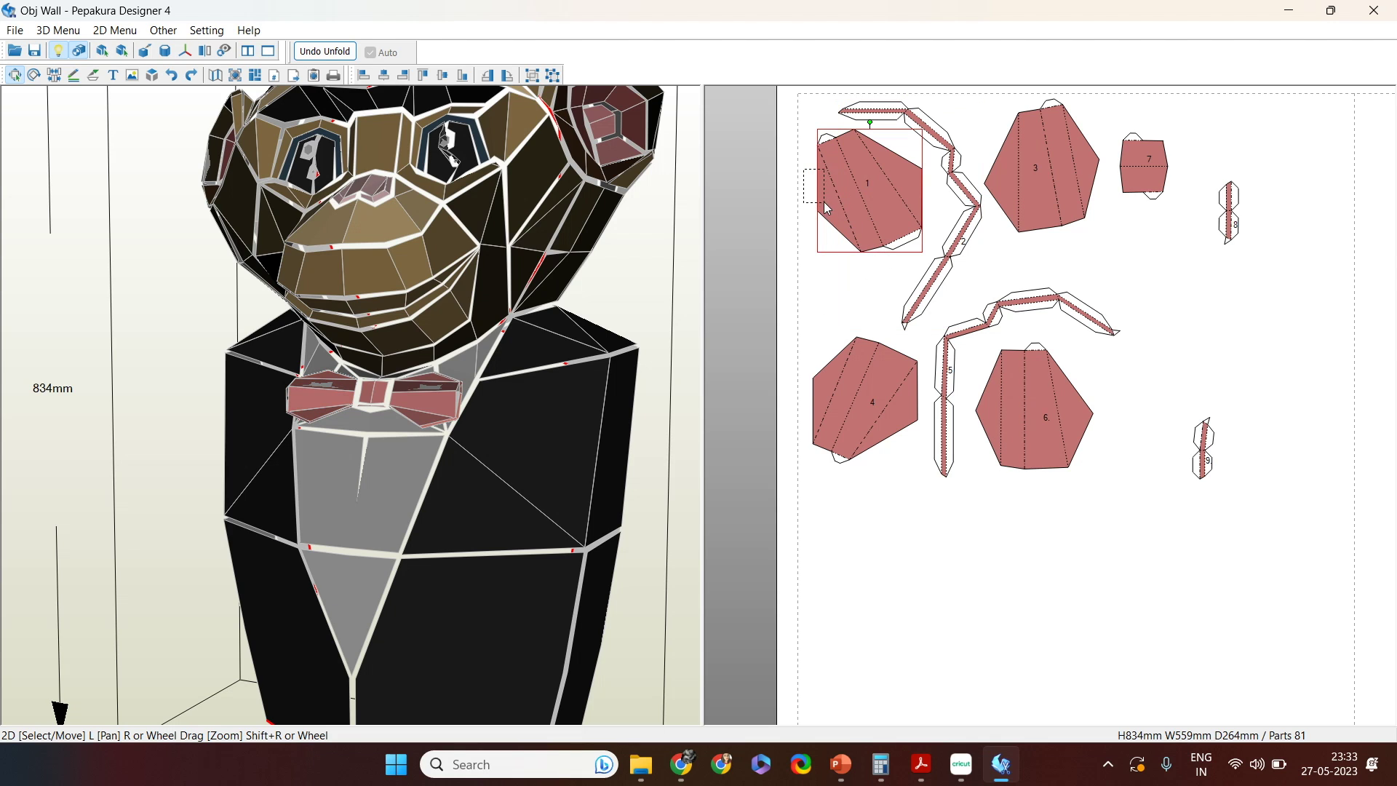
{"action": "left_click_drag", "start_coordinate": [864, 207], "coordinate": [870, 207]}
{"action": "left_click", "coordinate": [815, 294]}
{"action": "left_click", "coordinate": [828, 223]}
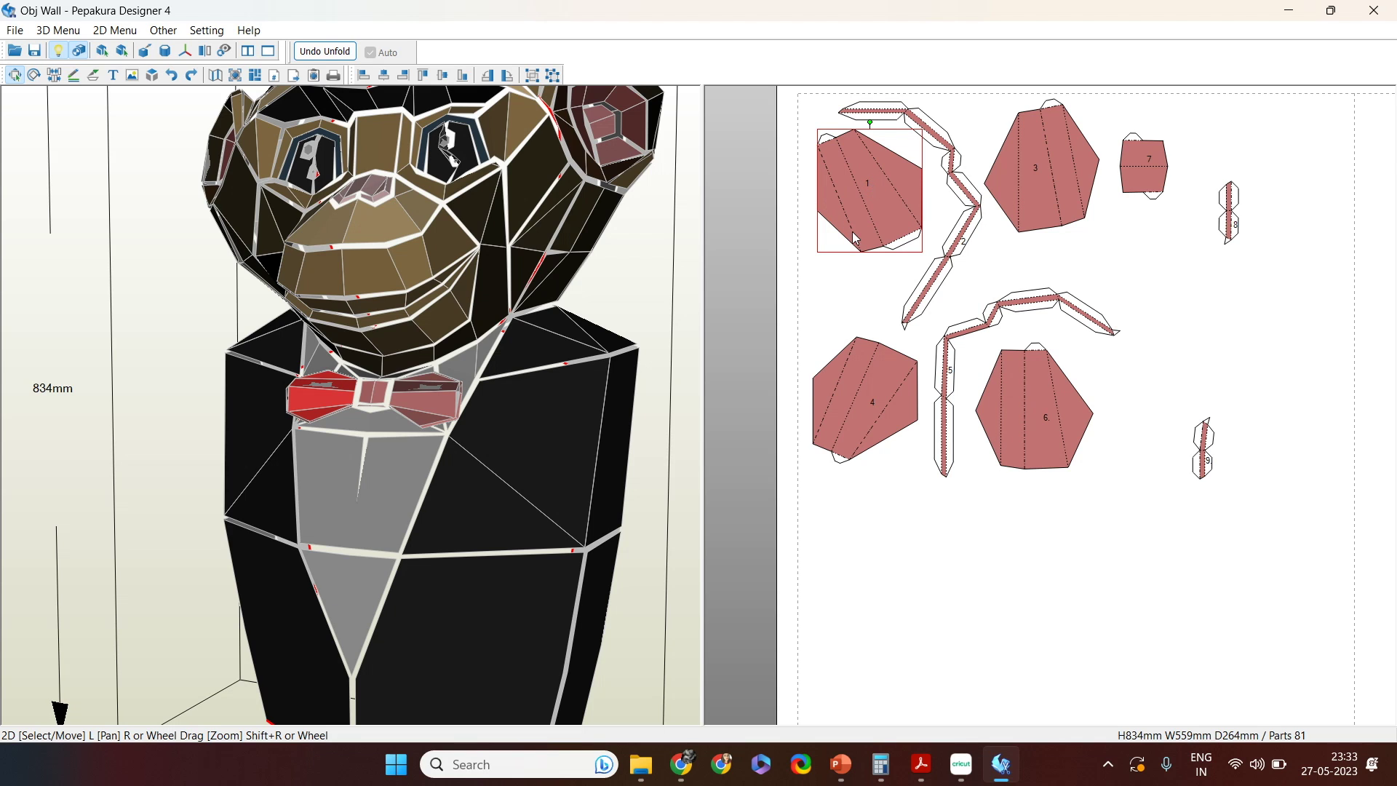
{"action": "mouse_move", "coordinate": [879, 211]}
{"action": "left_mouse_down"}
{"action": "mouse_move", "coordinate": [859, 281]}
{"action": "mouse_move", "coordinate": [897, 212]}
{"action": "mouse_move", "coordinate": [853, 207]}
{"action": "mouse_move", "coordinate": [883, 220]}
{"action": "left_mouse_up"}
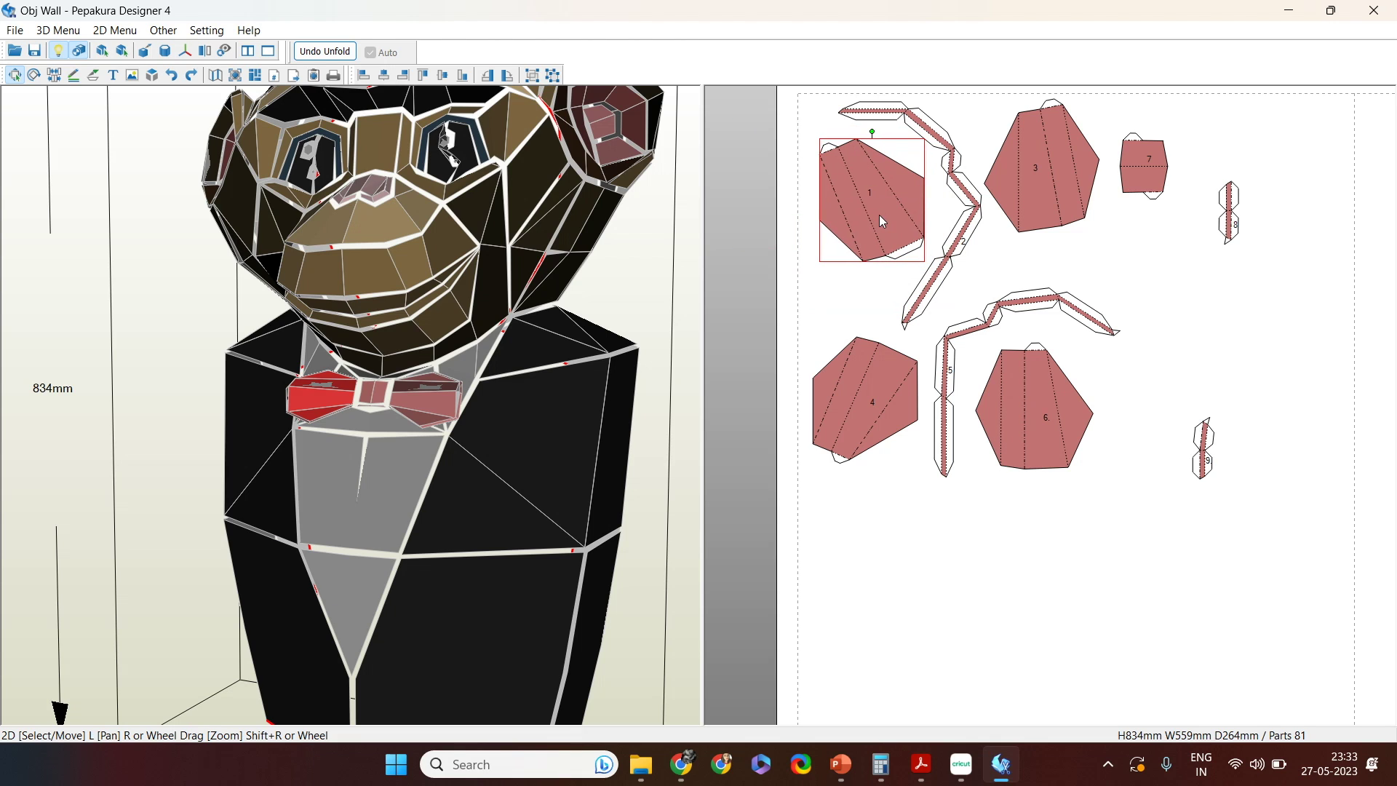
Step: Check the numbered bow-tie parts one by one and their arrangement on the first page
{"action": "left_click", "coordinate": [972, 256]}
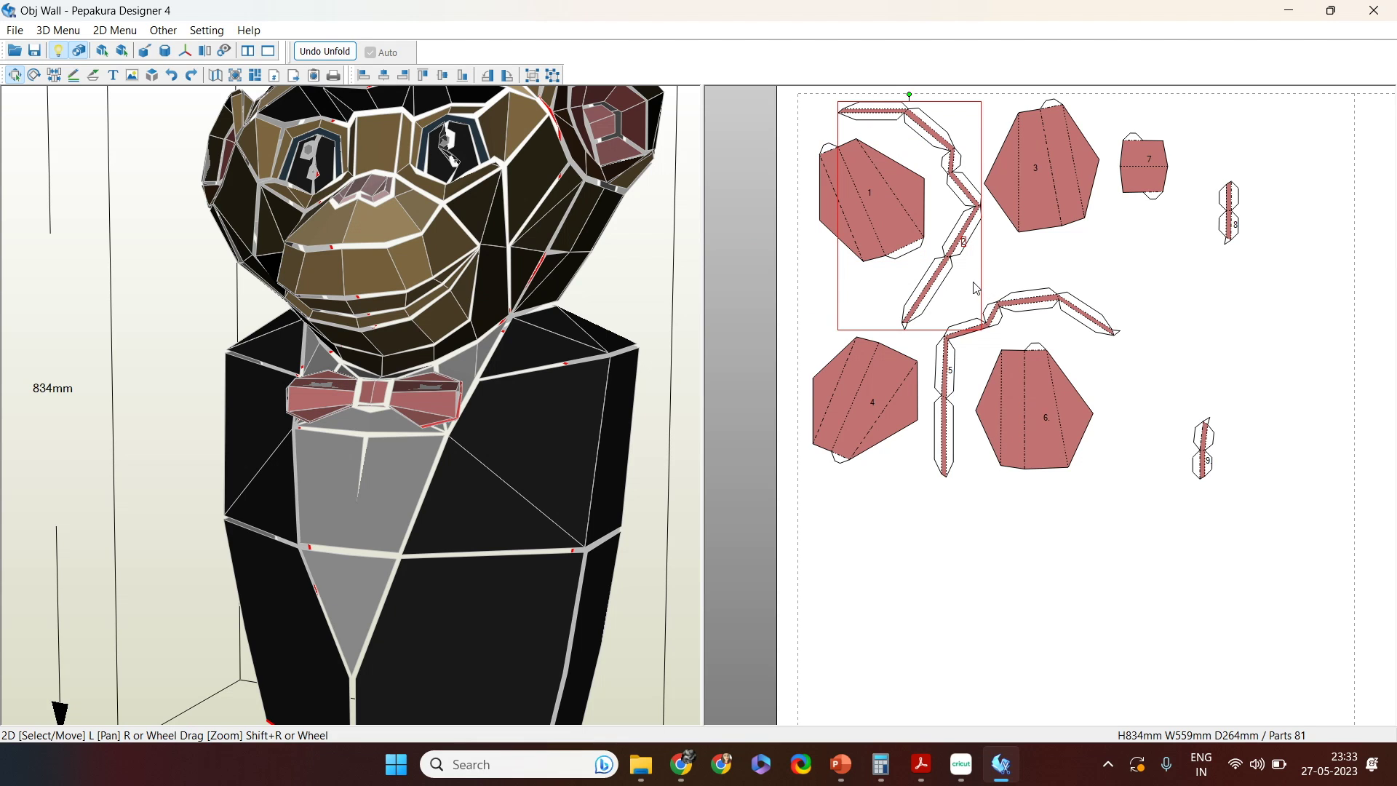
{"action": "left_click", "coordinate": [1046, 188]}
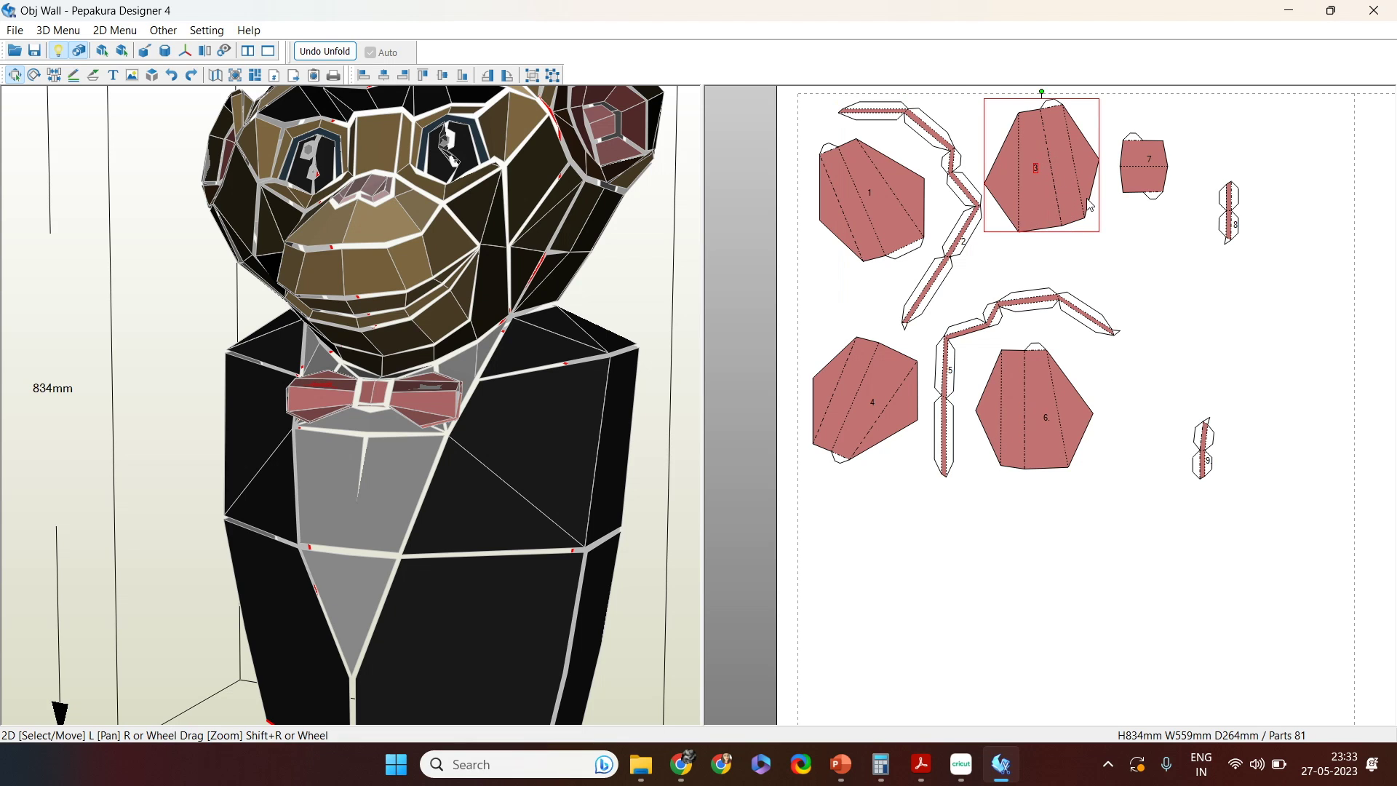
{"action": "left_click", "coordinate": [1161, 182]}
{"action": "left_click", "coordinate": [1242, 249]}
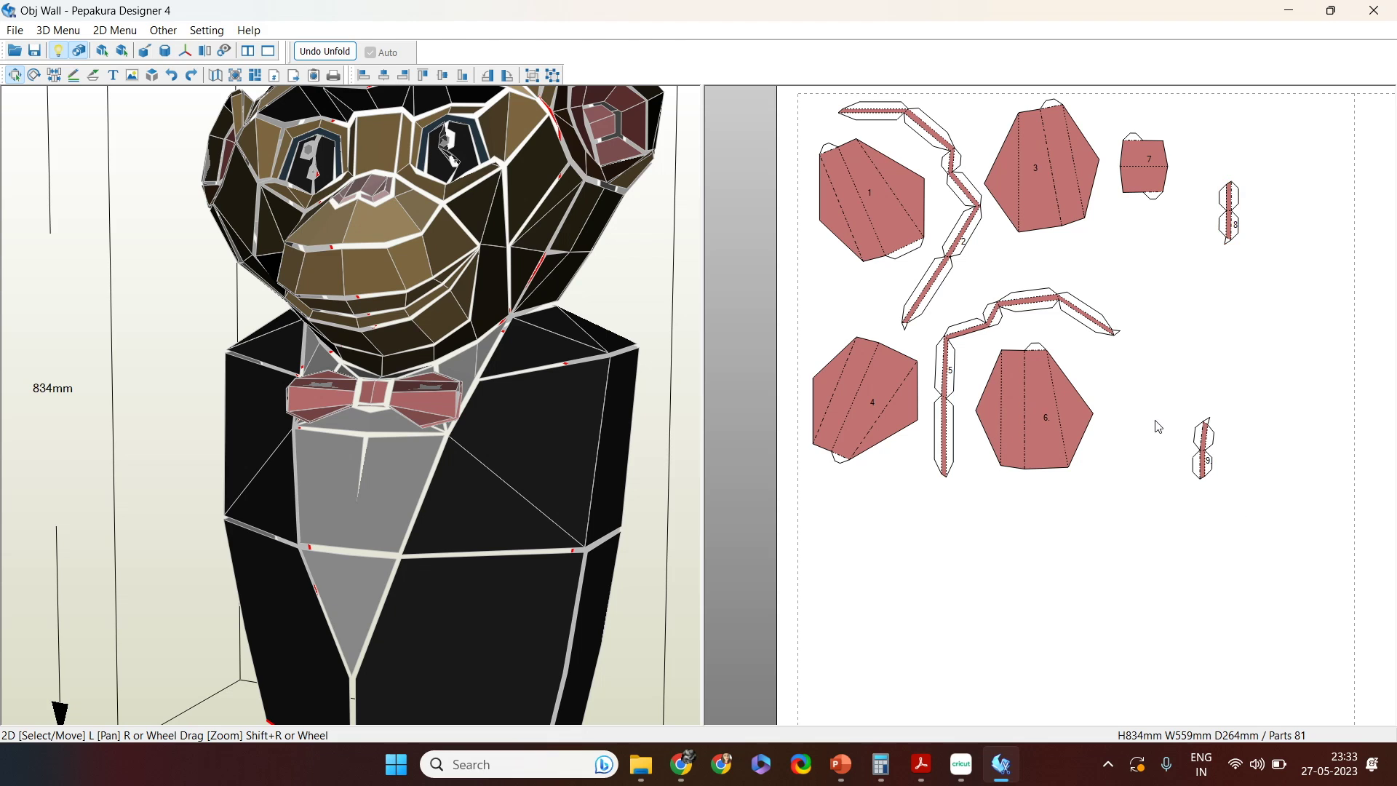
{"action": "left_click", "coordinate": [1045, 421]}
{"action": "left_click", "coordinate": [863, 393]}
{"action": "left_click", "coordinate": [950, 362]}
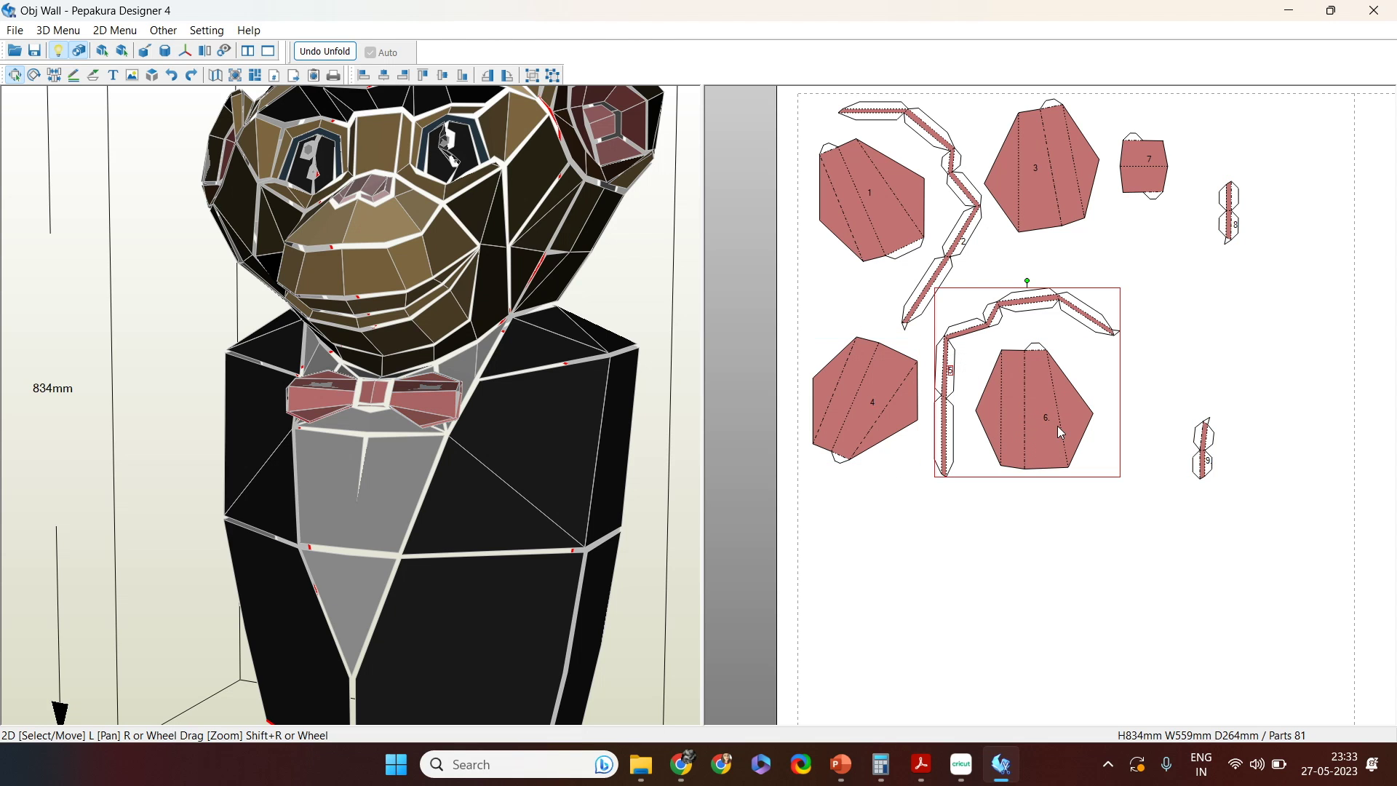
{"action": "scroll", "coordinate": [1154, 505], "scroll_direction": "down", "scroll_amount": 2}
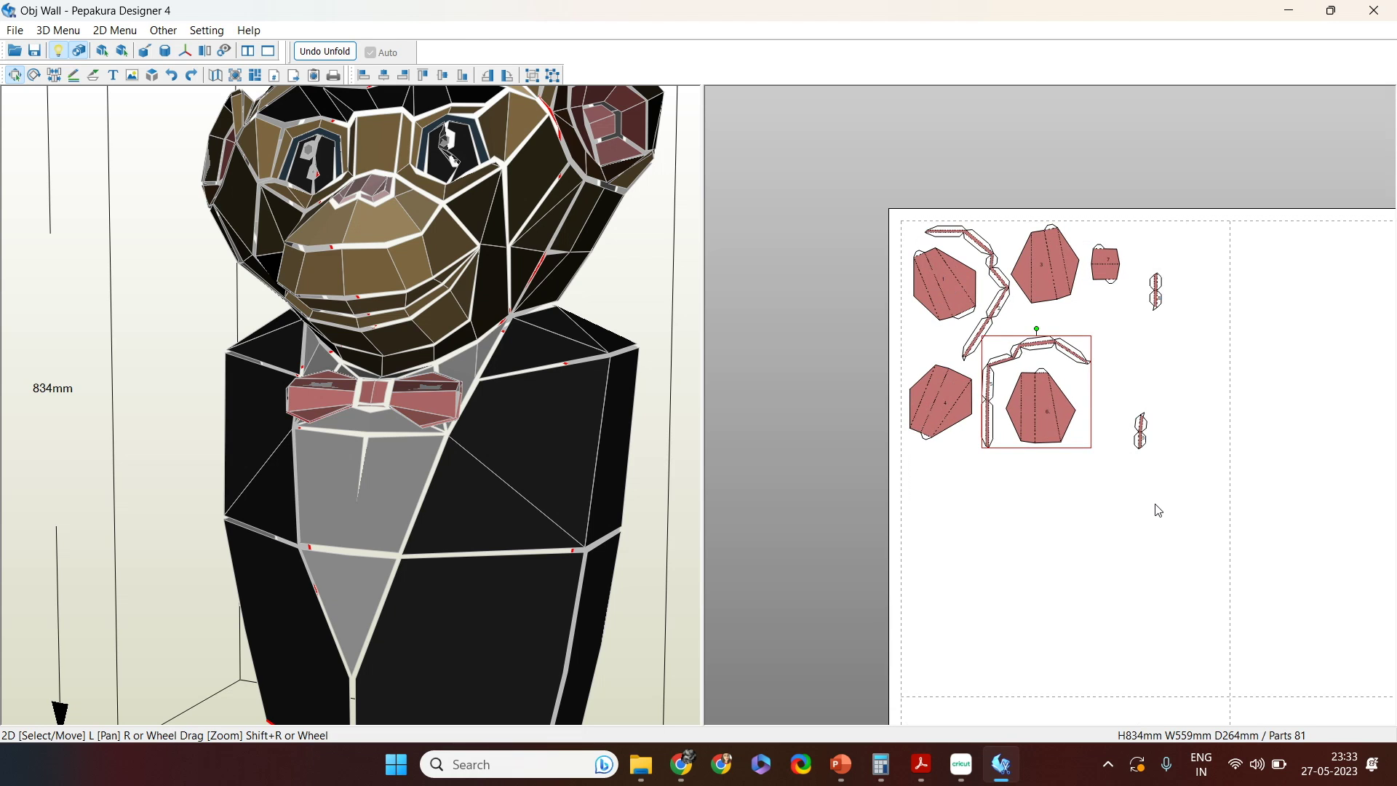
{"action": "scroll", "coordinate": [1157, 508], "scroll_direction": "up", "scroll_amount": 2}
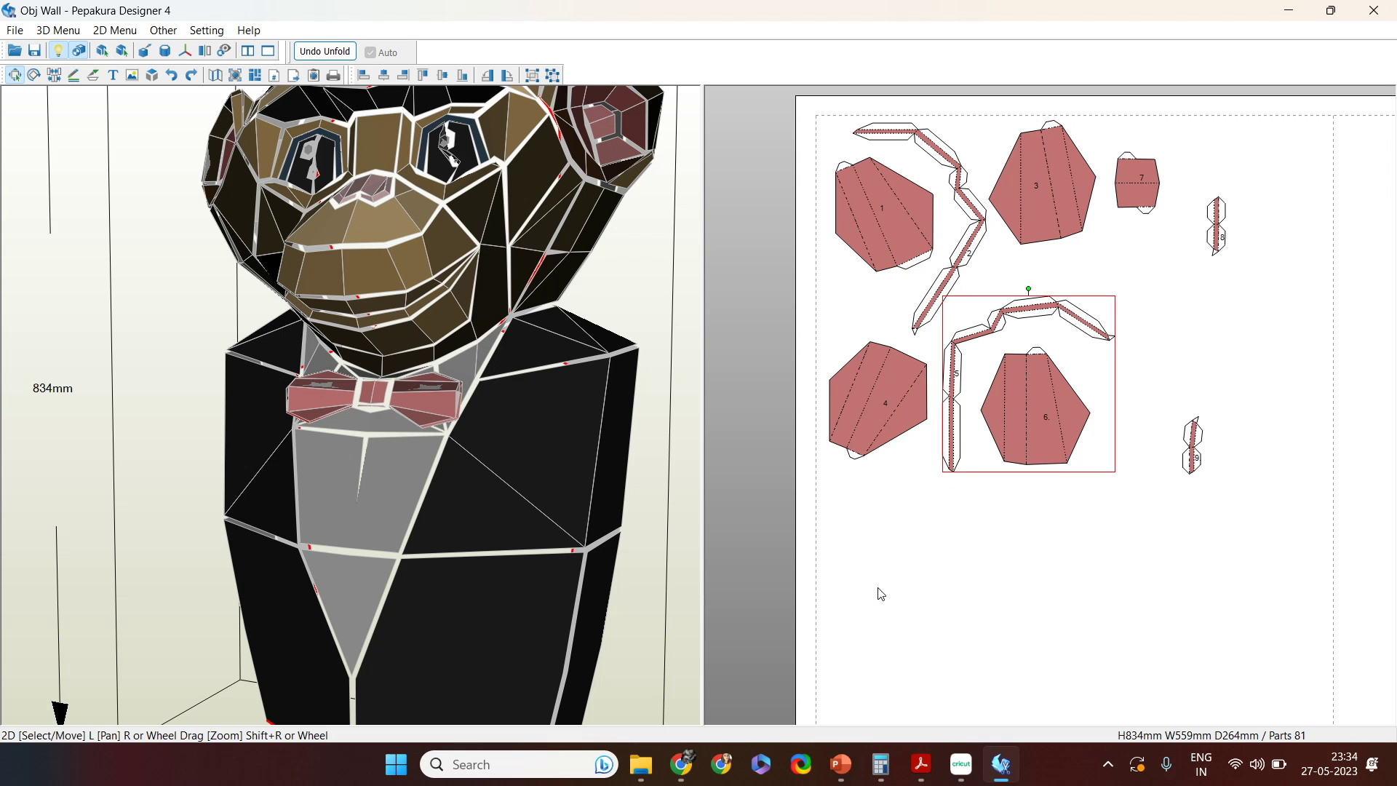
Step: Select the parts of the eye on the viewer's left and move its two black parts to the page beside the bow-tie parts
{"action": "mouse_move", "coordinate": [412, 499]}
{"action": "left_mouse_down"}
{"action": "mouse_move", "coordinate": [440, 499]}
{"action": "mouse_move", "coordinate": [415, 486]}
{"action": "left_mouse_up"}
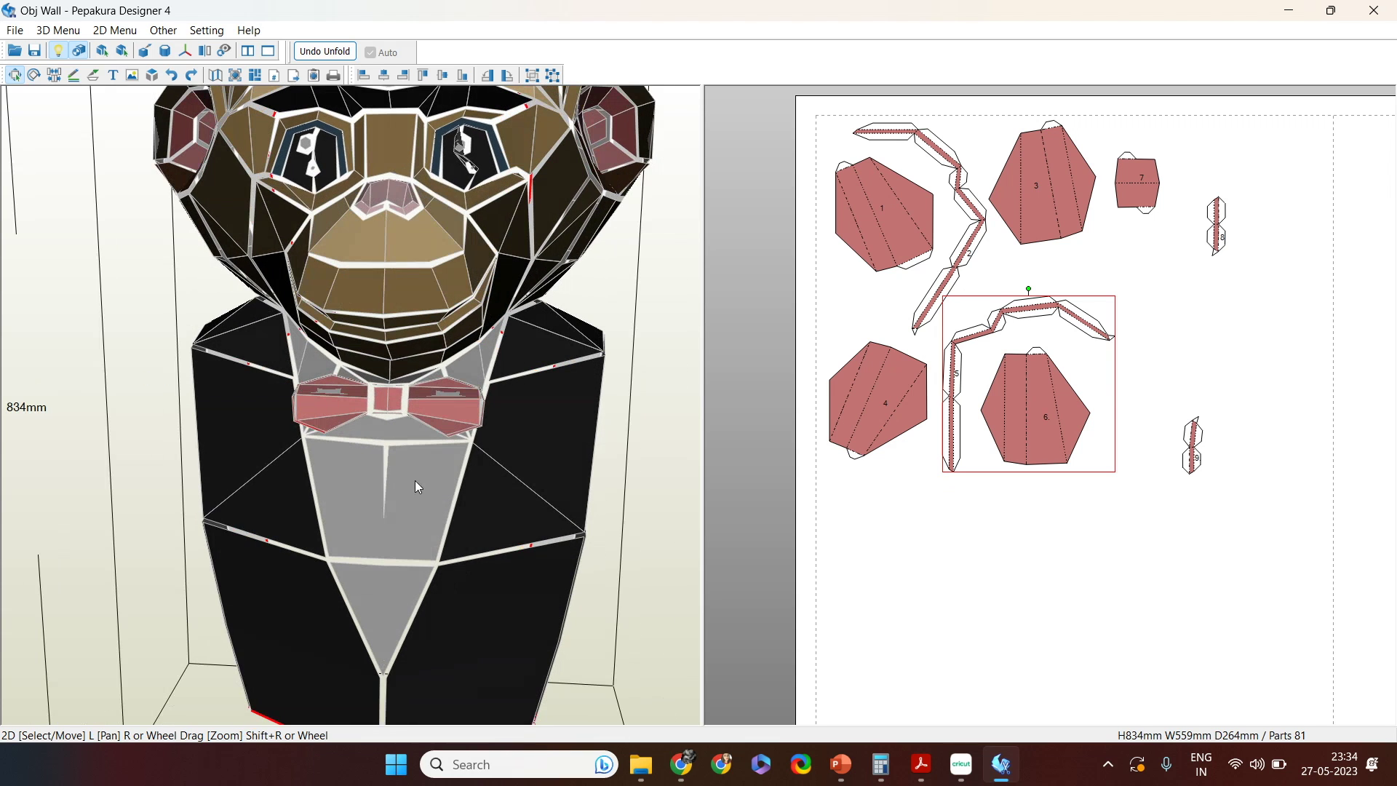
{"action": "left_click", "coordinate": [295, 176]}
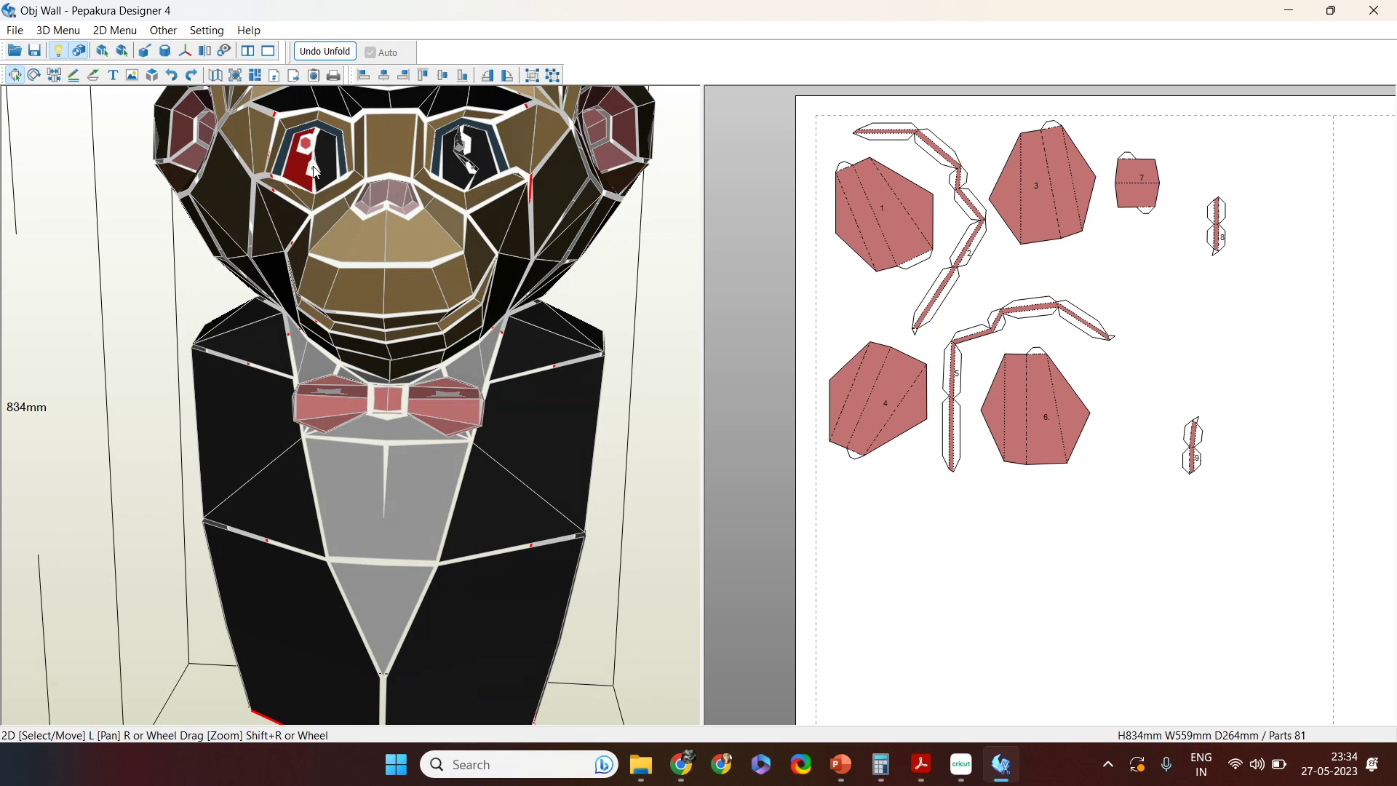
{"action": "left_click", "coordinate": [281, 157]}
{"action": "scroll", "coordinate": [933, 438], "scroll_direction": "down", "scroll_amount": 3}
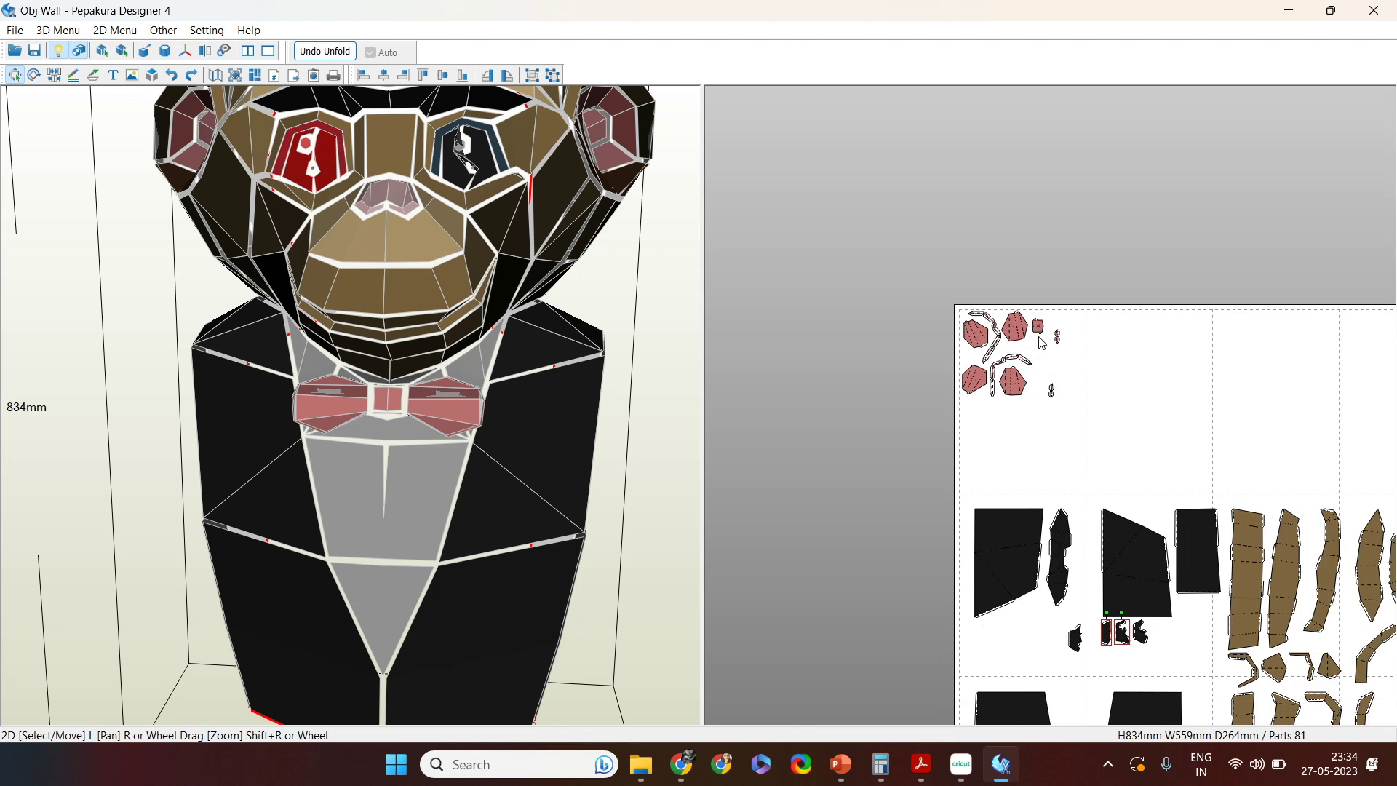
{"action": "right_click_drag", "start_coordinate": [1043, 343], "coordinate": [963, 241]}
{"action": "left_click_drag", "start_coordinate": [944, 449], "coordinate": [948, 152]}
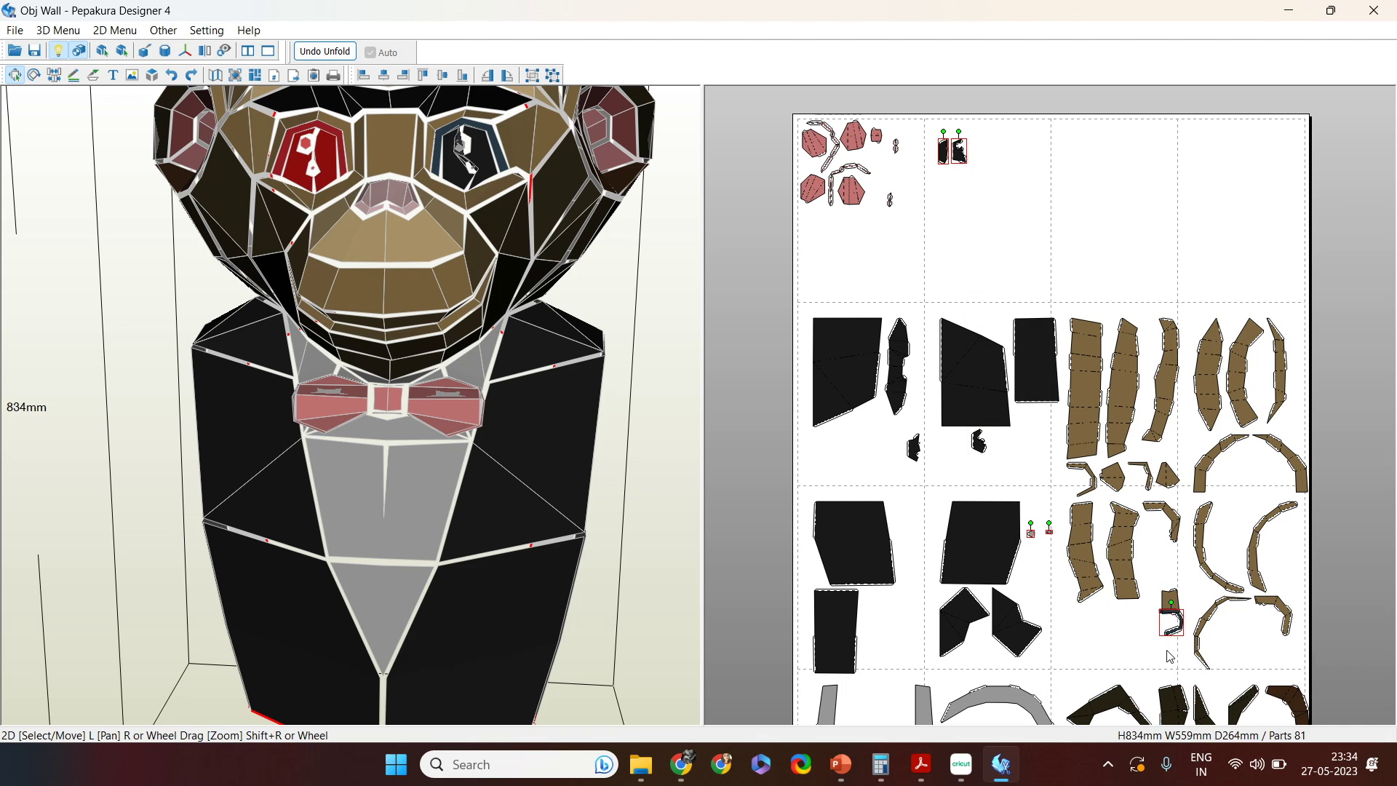
Step: Move the eye's outline strip to the fourth page of the top row and its two small highlight parts to the third
{"action": "left_click", "coordinate": [1169, 627]}
{"action": "left_click", "coordinate": [1178, 633]}
{"action": "left_click_drag", "start_coordinate": [1177, 627], "coordinate": [1210, 171]}
{"action": "left_click_drag", "start_coordinate": [1061, 554], "coordinate": [1082, 159]}
Step: Turn off the texture display so the two black eye parts show as plain outlines
{"action": "scroll", "coordinate": [980, 227], "scroll_direction": "up", "scroll_amount": 4}
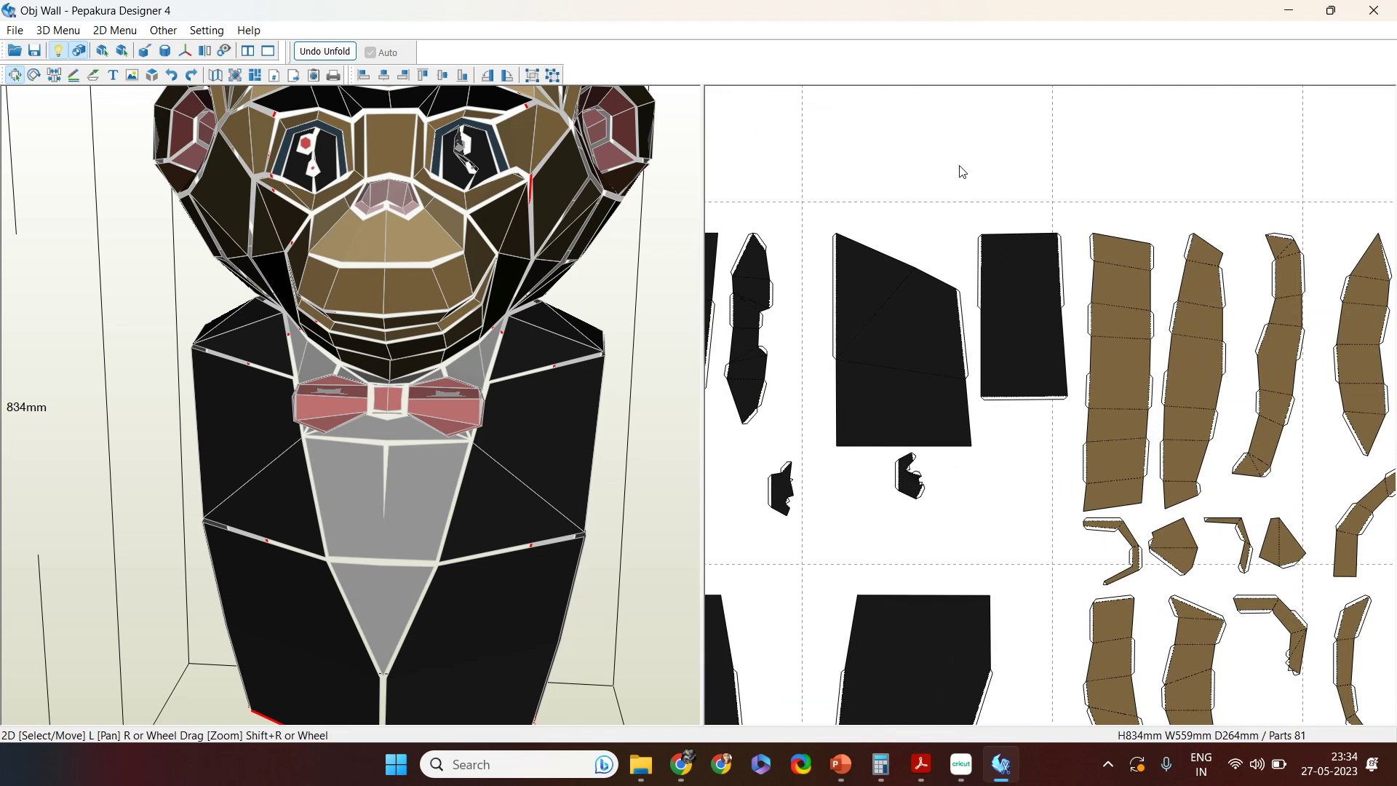
{"action": "middle_click_drag", "start_coordinate": [960, 153], "coordinate": [1170, 661]}
{"action": "scroll", "coordinate": [1166, 625], "scroll_direction": "up", "scroll_amount": 2}
{"action": "scroll", "coordinate": [976, 622], "scroll_direction": "up", "scroll_amount": 5}
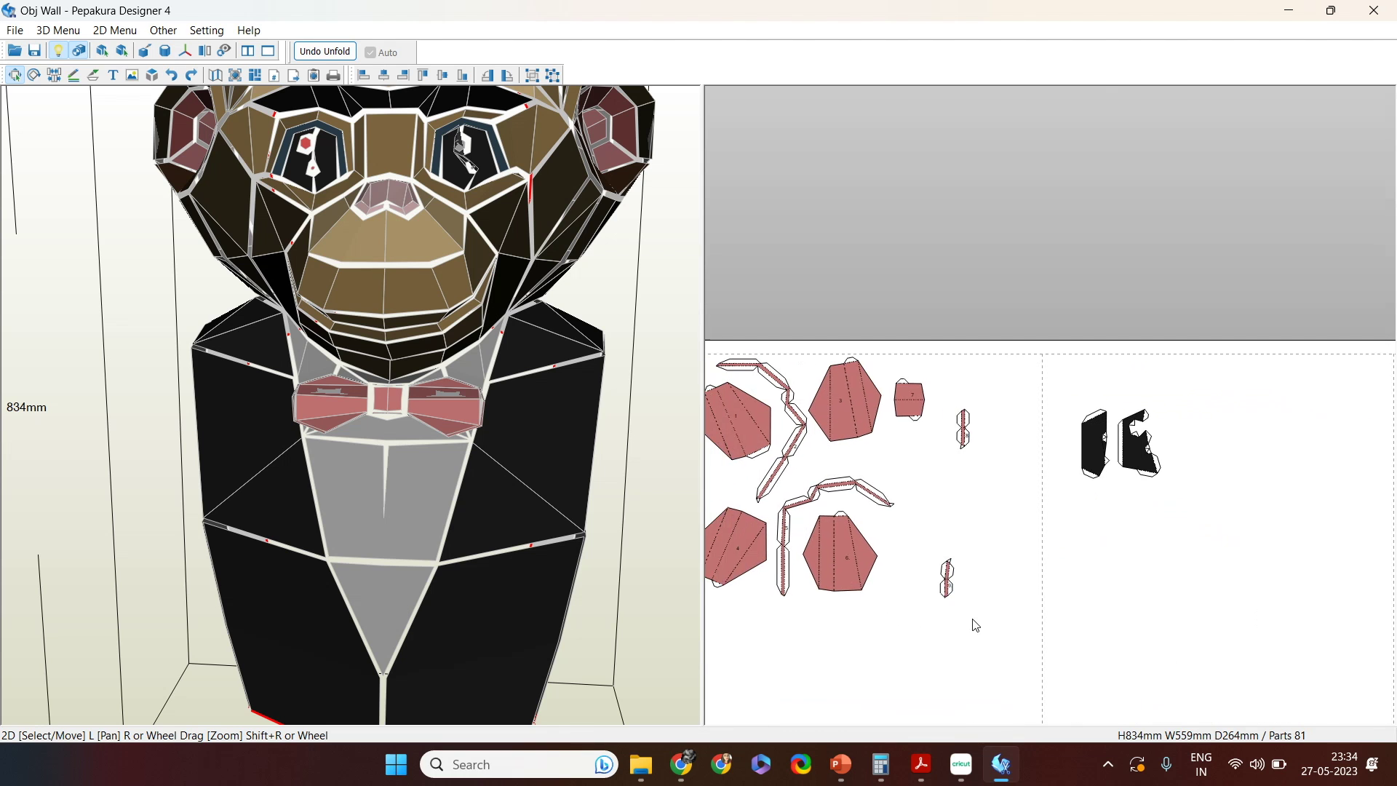
{"action": "middle_click_drag", "start_coordinate": [966, 606], "coordinate": [902, 493]}
{"action": "scroll", "coordinate": [1119, 529], "scroll_direction": "up", "scroll_amount": 3}
{"action": "middle_click_drag", "start_coordinate": [1162, 604], "coordinate": [1017, 603]}
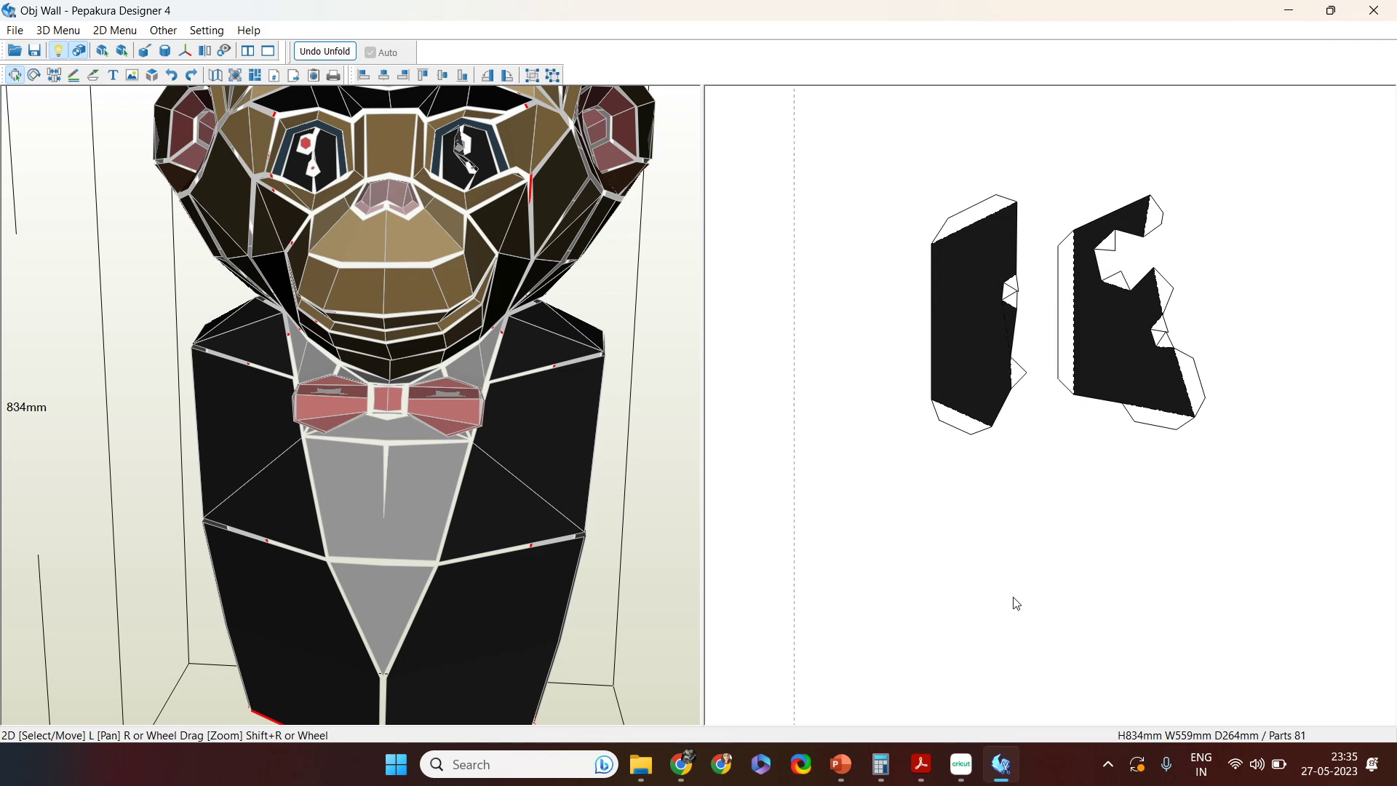
{"action": "left_click", "coordinate": [81, 53]}
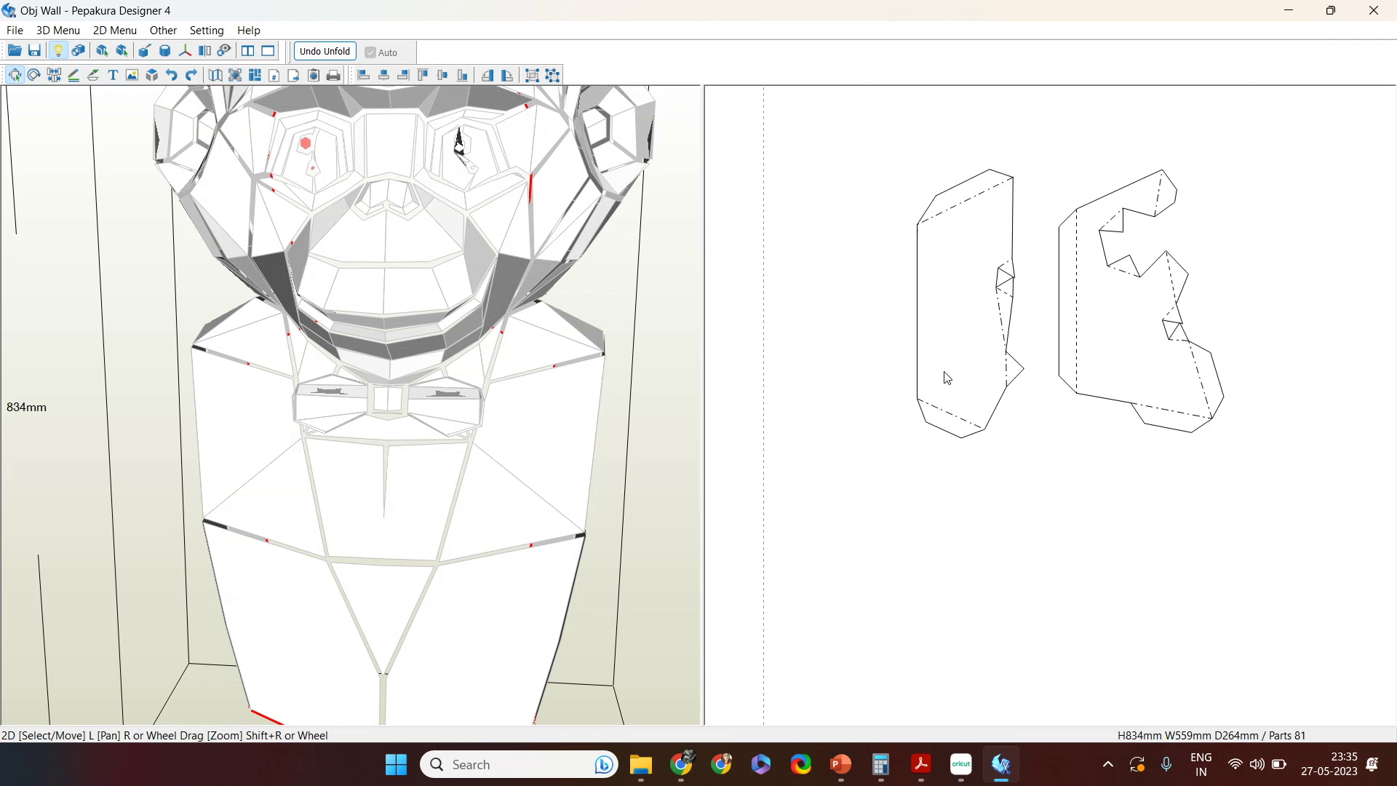
{"action": "scroll", "coordinate": [943, 377], "scroll_direction": "up", "scroll_amount": 2}
{"action": "scroll", "coordinate": [945, 377], "scroll_direction": "down", "scroll_amount": 2}
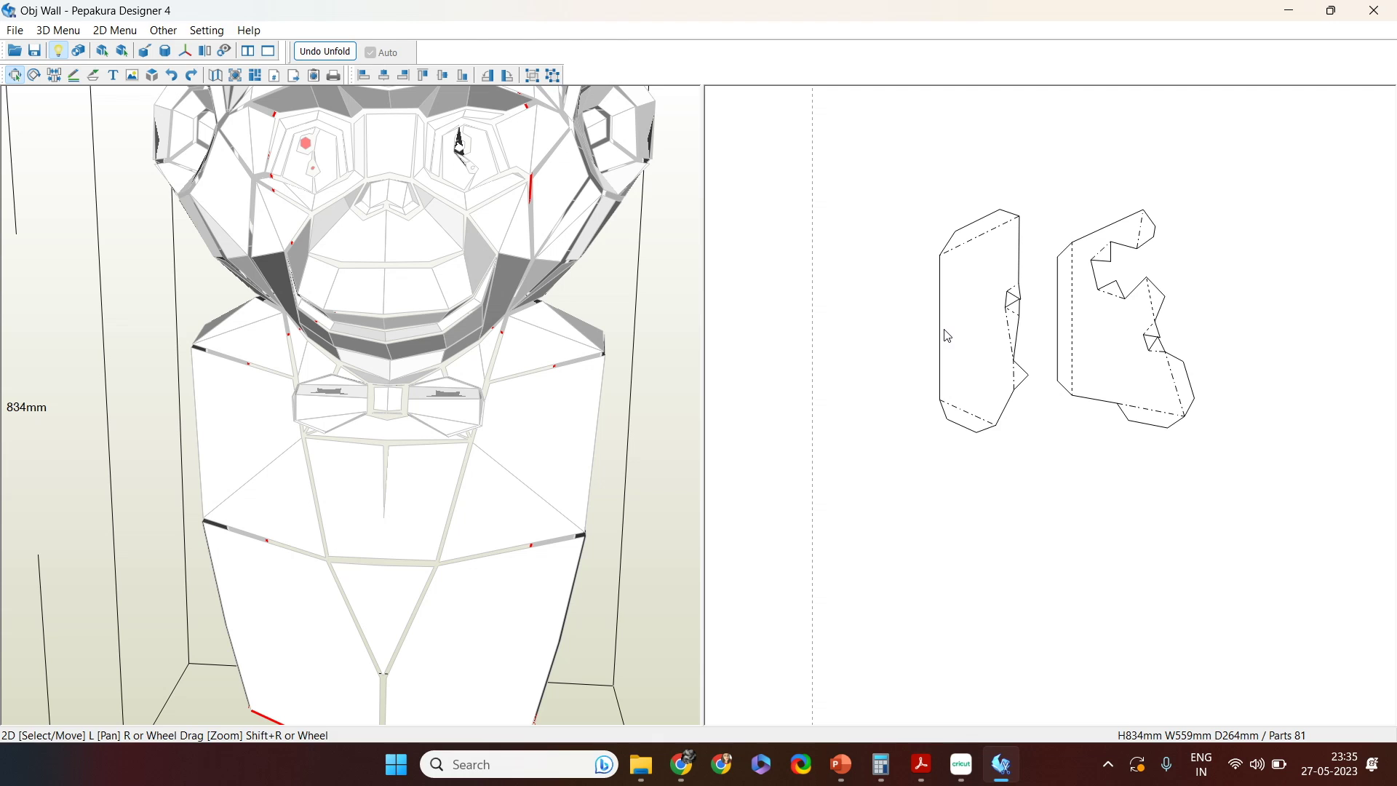
Step: Label the straight-sided eye part 10 and the deeply notched eye part 11
{"action": "key", "text": "ctrl+t"}
{"action": "left_click", "coordinate": [968, 304]}
{"action": "type", "text": "10"}
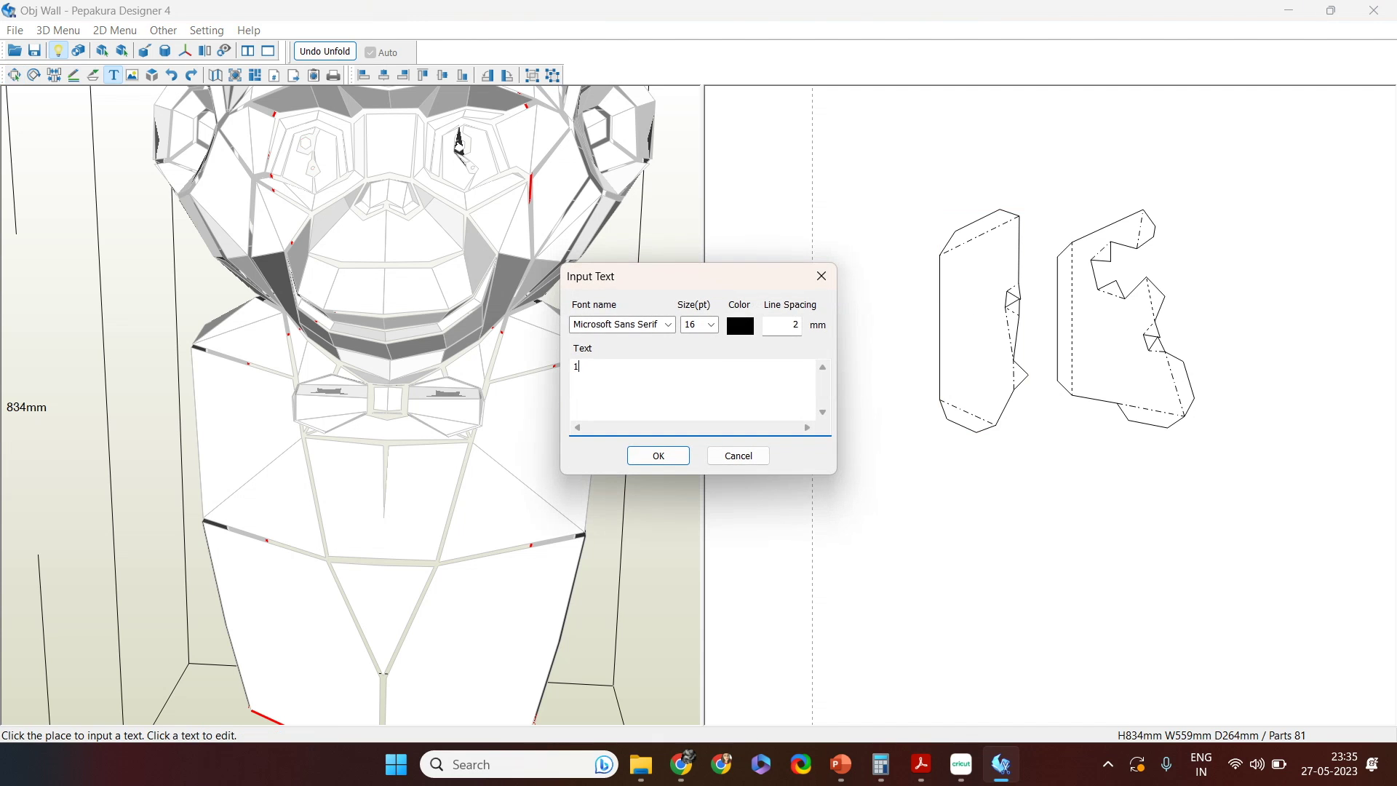
{"action": "left_click", "coordinate": [658, 456]}
{"action": "left_click", "coordinate": [1111, 344]}
{"action": "type", "text": "11"}
{"action": "left_click", "coordinate": [659, 455]}
{"action": "scroll", "coordinate": [1197, 489], "scroll_direction": "down", "scroll_amount": 3}
{"action": "key", "text": "Escape"}
Step: Label the small rounded triangular eye part 12 and the small diamond-shaped part 13 in 8 pt text
{"action": "scroll", "coordinate": [1092, 484], "scroll_direction": "up", "scroll_amount": 2}
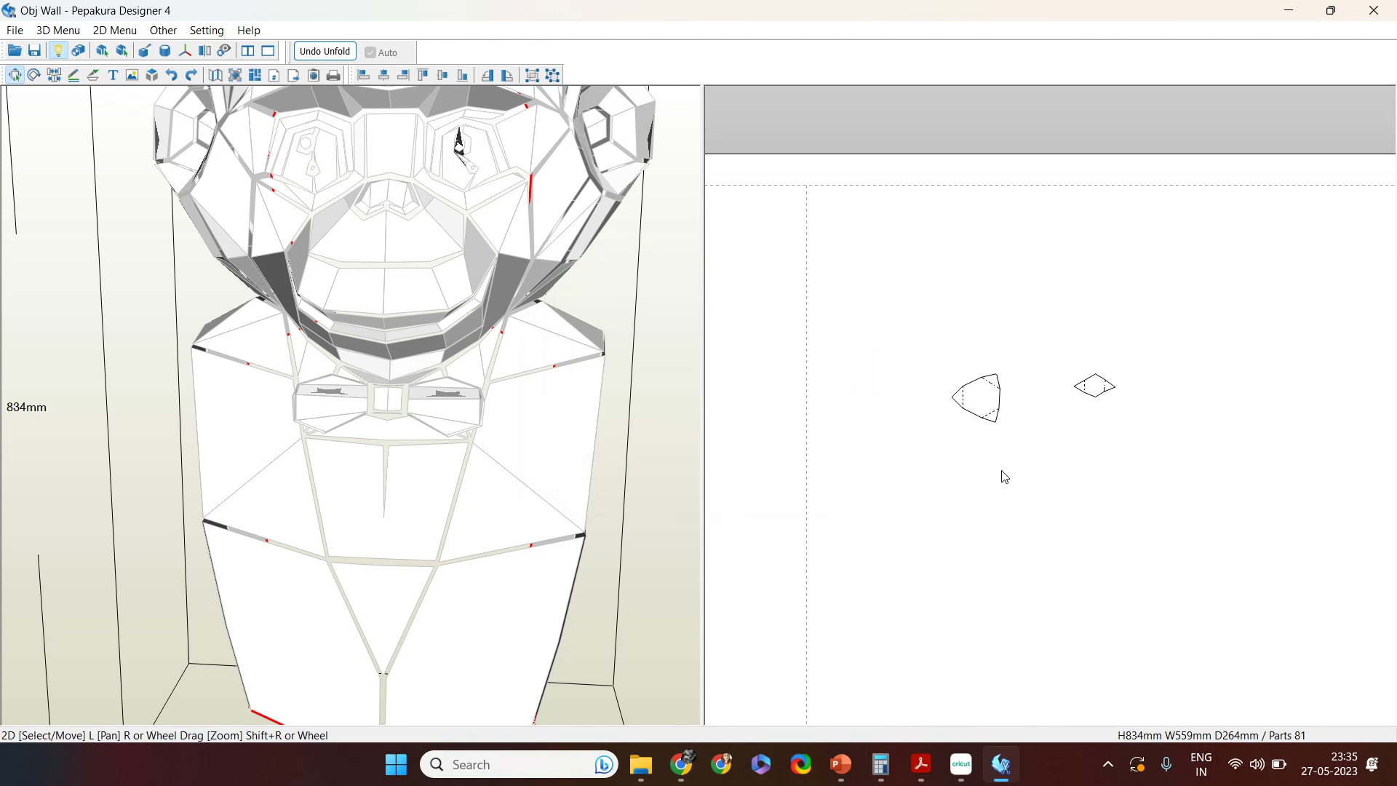
{"action": "key", "text": "ctrl+t"}
{"action": "left_click", "coordinate": [964, 395]}
{"action": "type", "text": "12"}
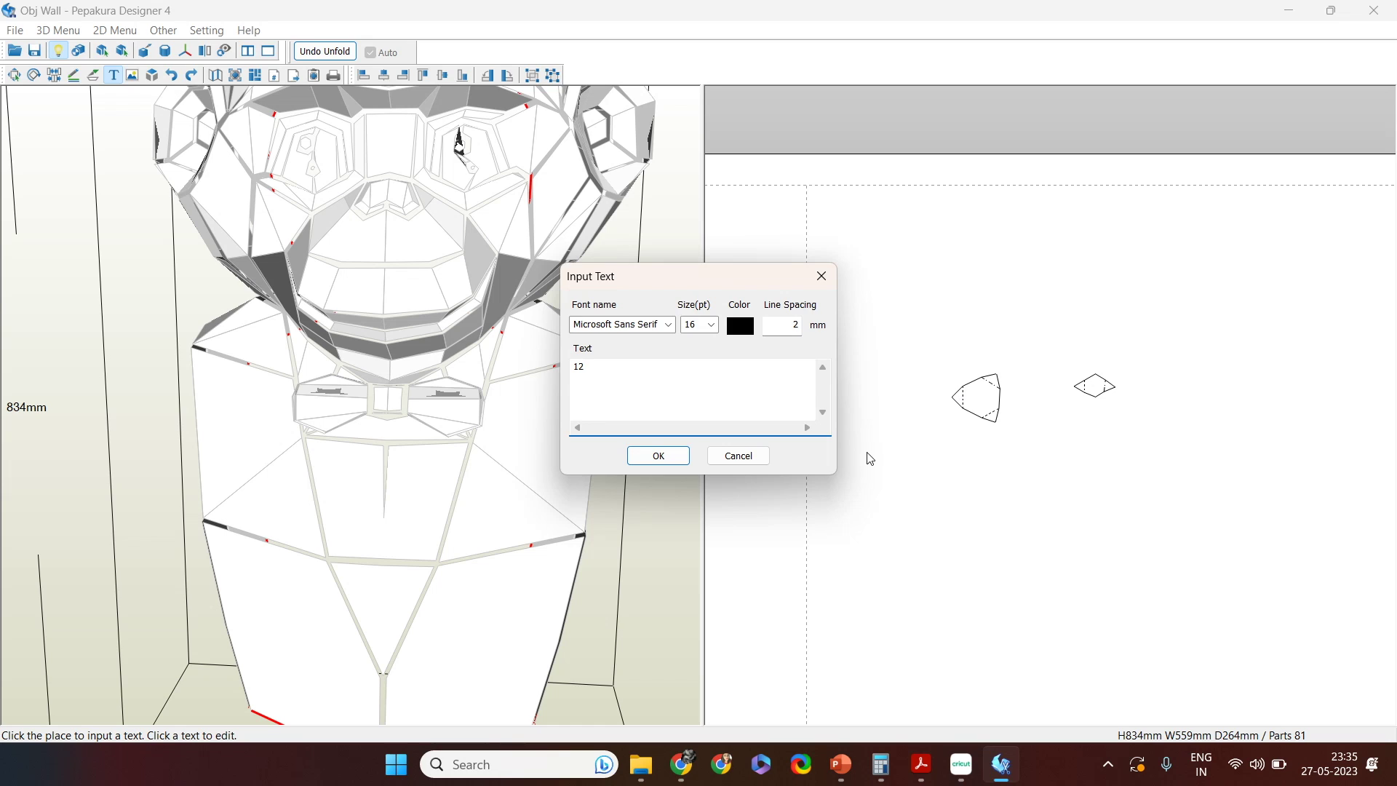
{"action": "left_click", "coordinate": [712, 325]}
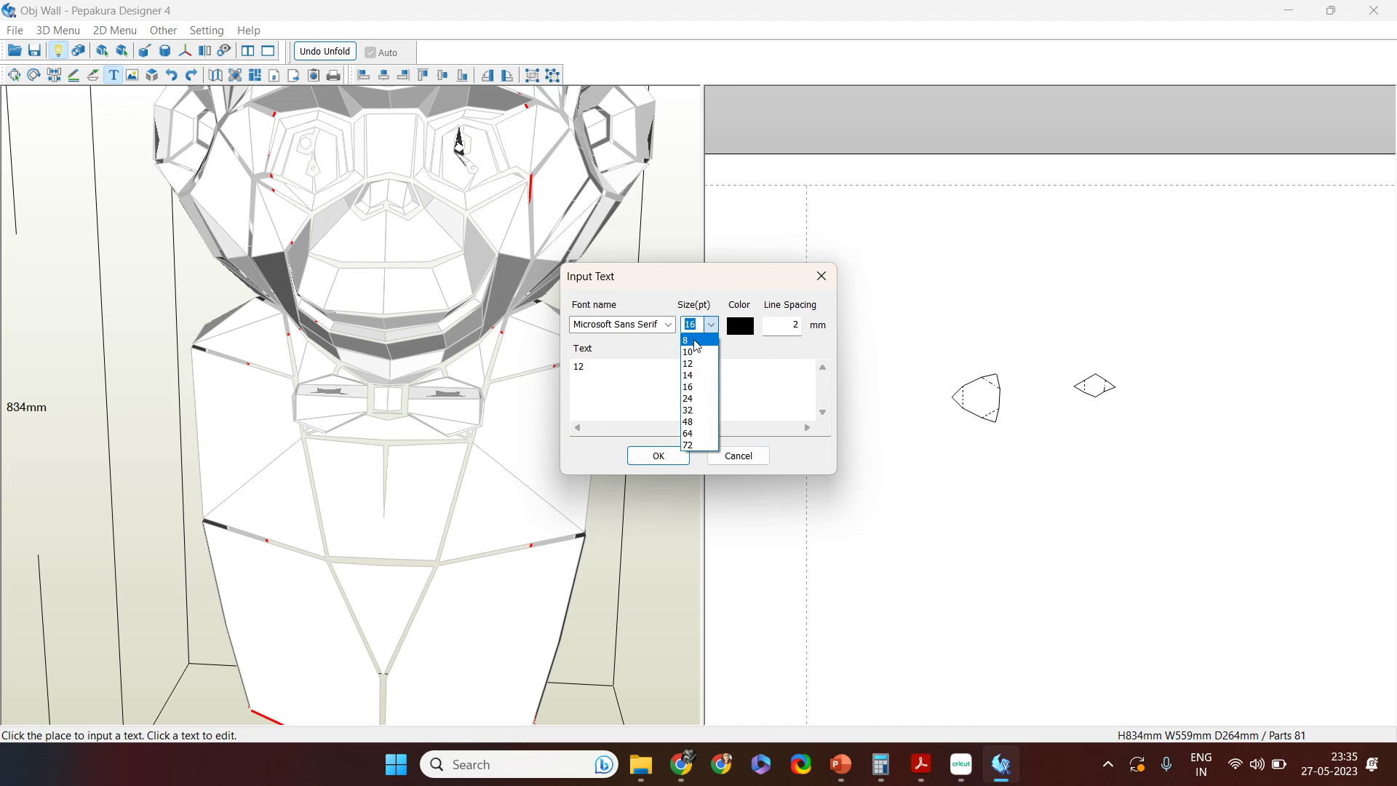
{"action": "left_click", "coordinate": [697, 363]}
{"action": "left_click", "coordinate": [659, 456]}
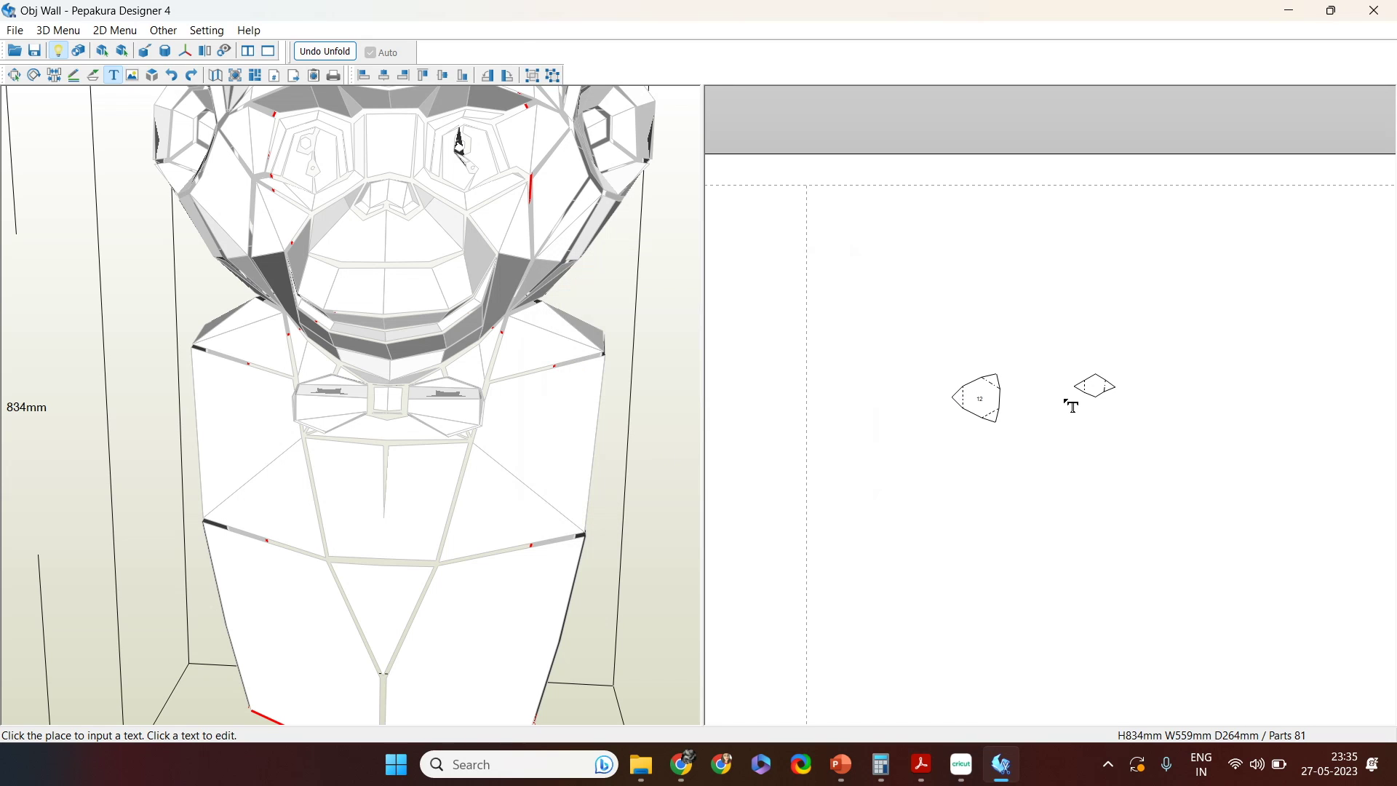
{"action": "left_click", "coordinate": [1097, 391]}
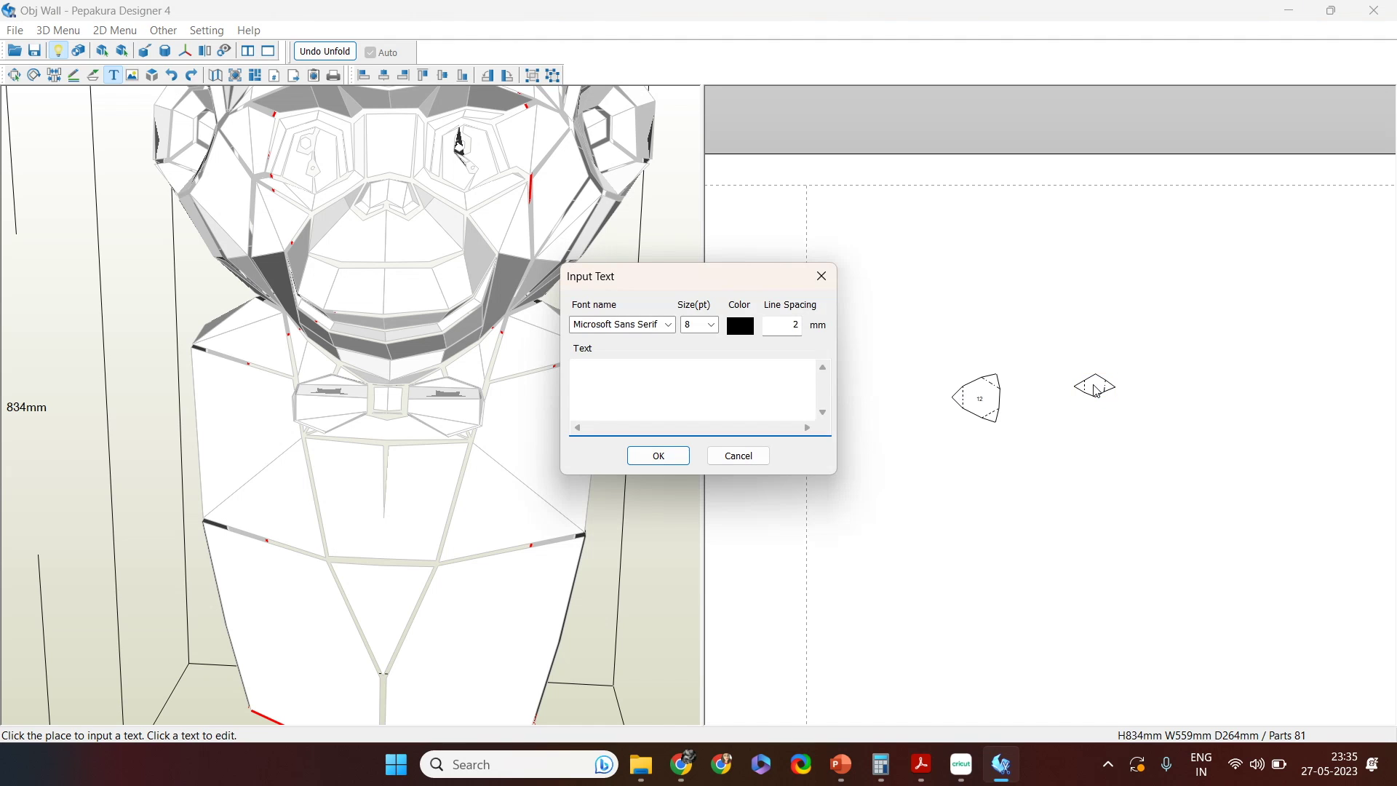
{"action": "type", "text": "13"}
{"action": "left_click", "coordinate": [658, 455]}
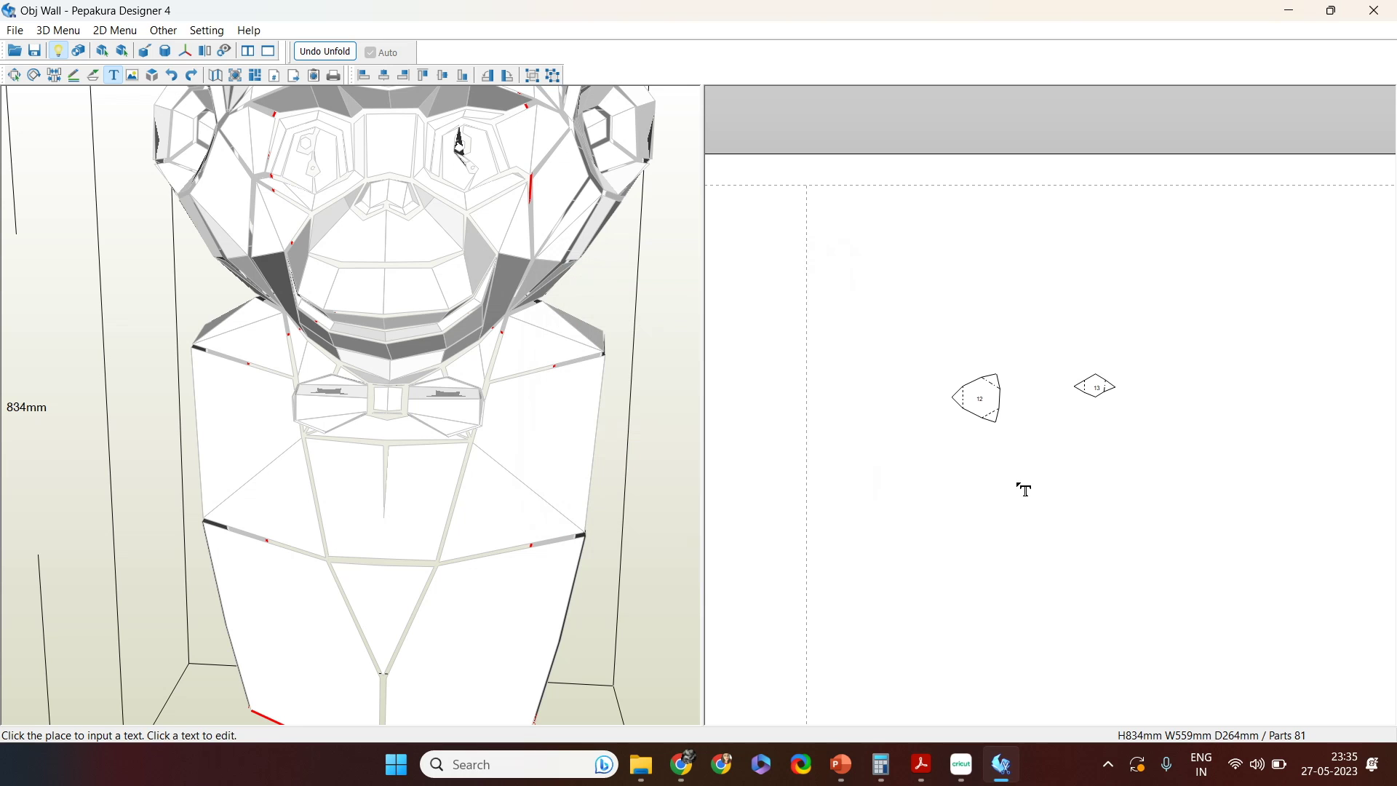
Step: Switch the flap positions on the small eye highlight parts 12 and 13 so flaps surround each part
{"action": "key", "text": "Escape"}
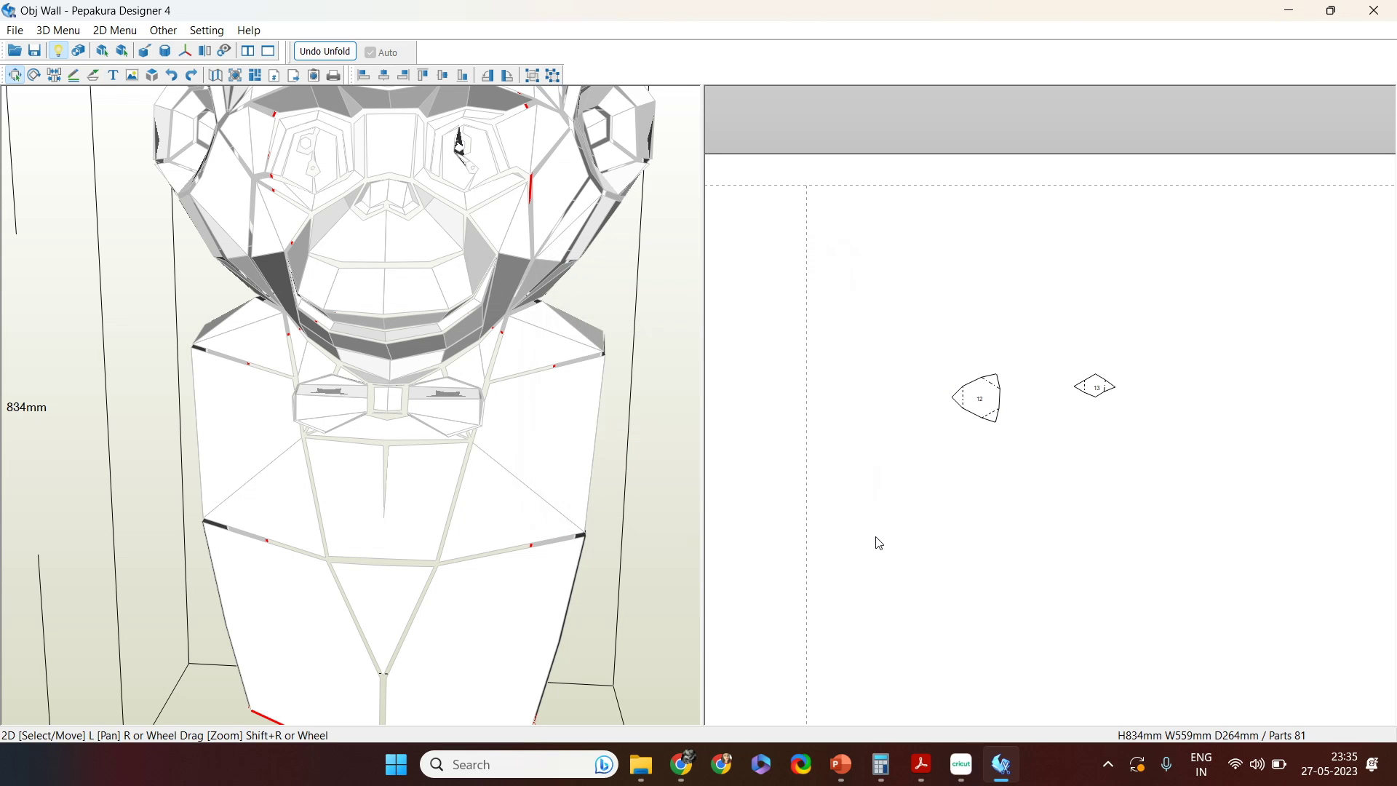
{"action": "key", "text": "ctrl+f"}
{"action": "right_click_drag", "start_coordinate": [880, 537], "coordinate": [1017, 524]}
{"action": "scroll", "coordinate": [1024, 502], "scroll_direction": "down", "scroll_amount": 1}
{"action": "scroll", "coordinate": [1023, 502], "scroll_direction": "down", "scroll_amount": 1}
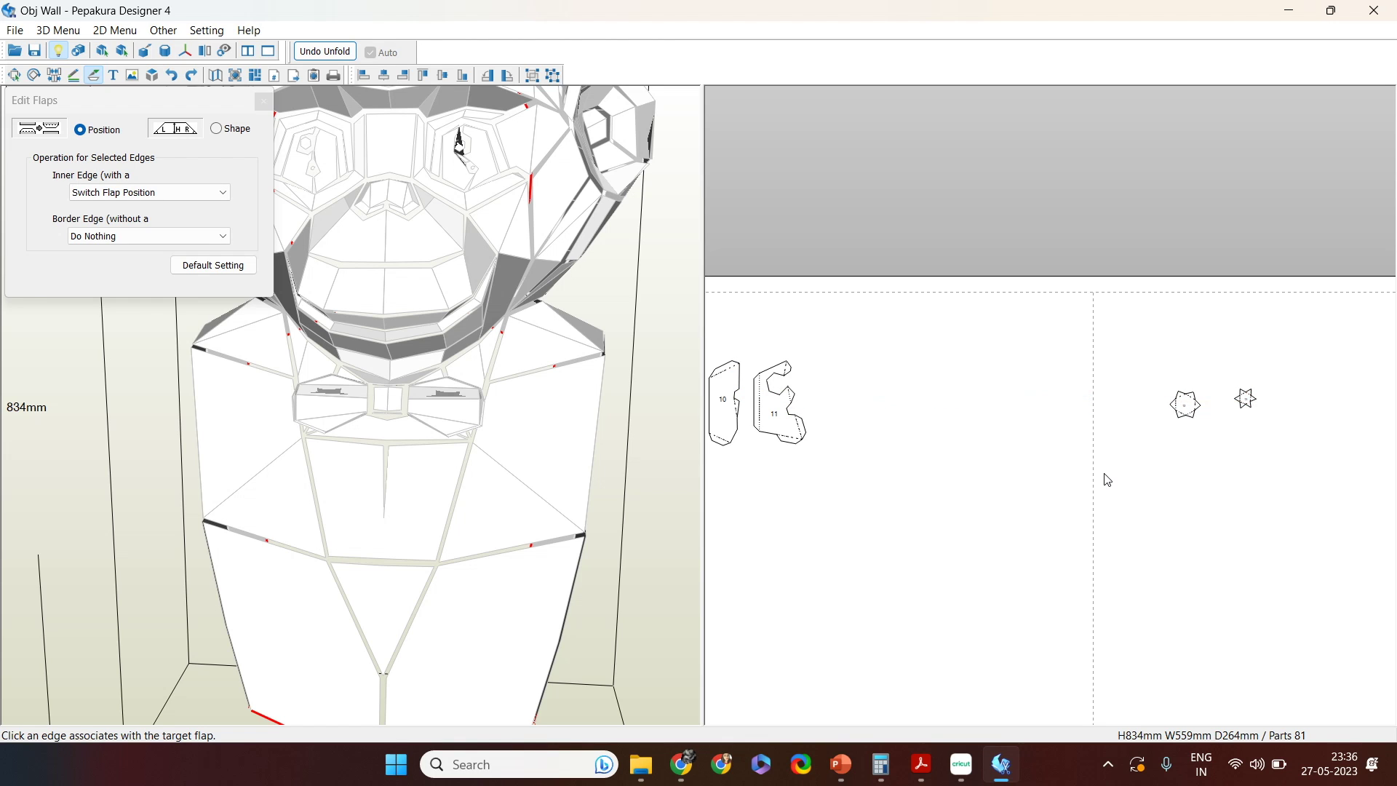
{"action": "scroll", "coordinate": [1126, 467], "scroll_direction": "down", "scroll_amount": 3}
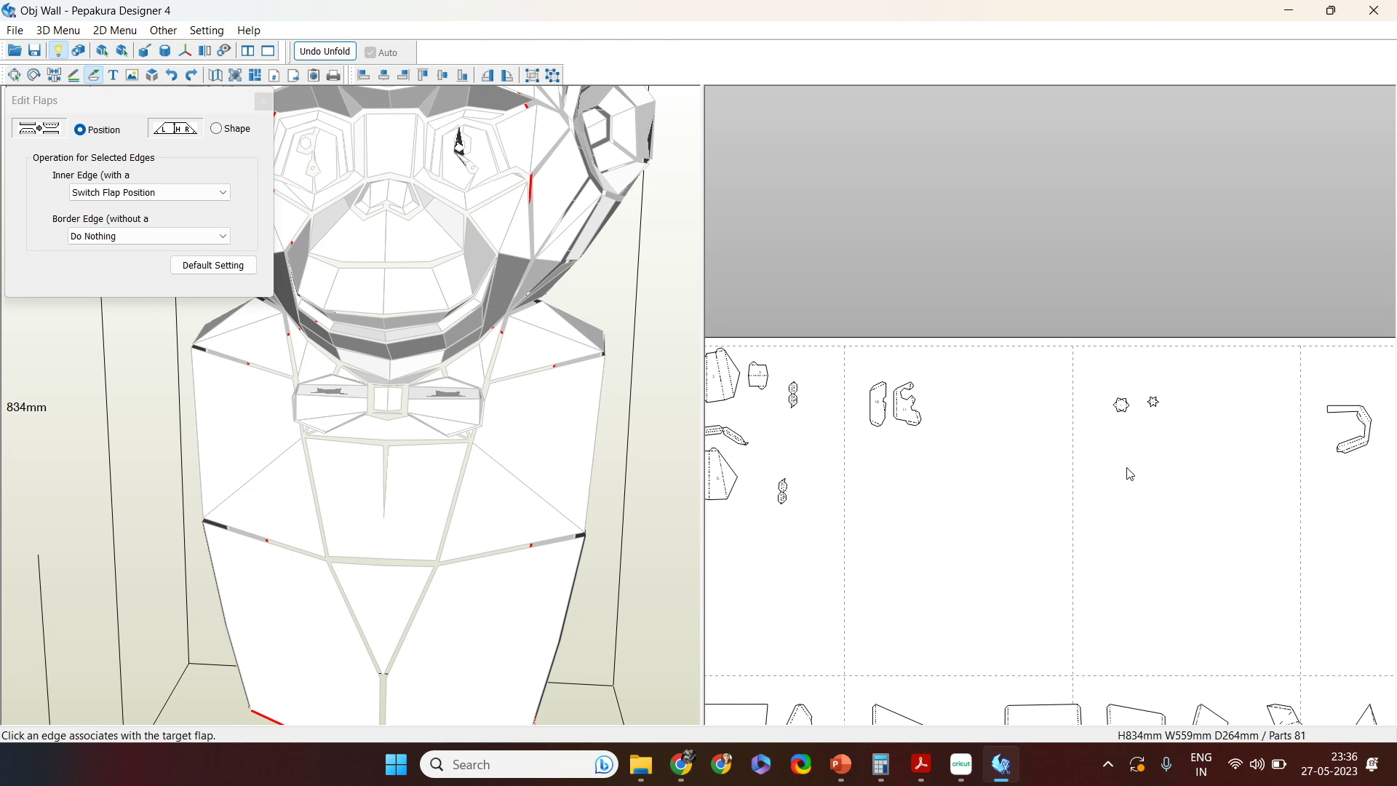
{"action": "middle_click_drag", "start_coordinate": [1241, 514], "coordinate": [1028, 533]}
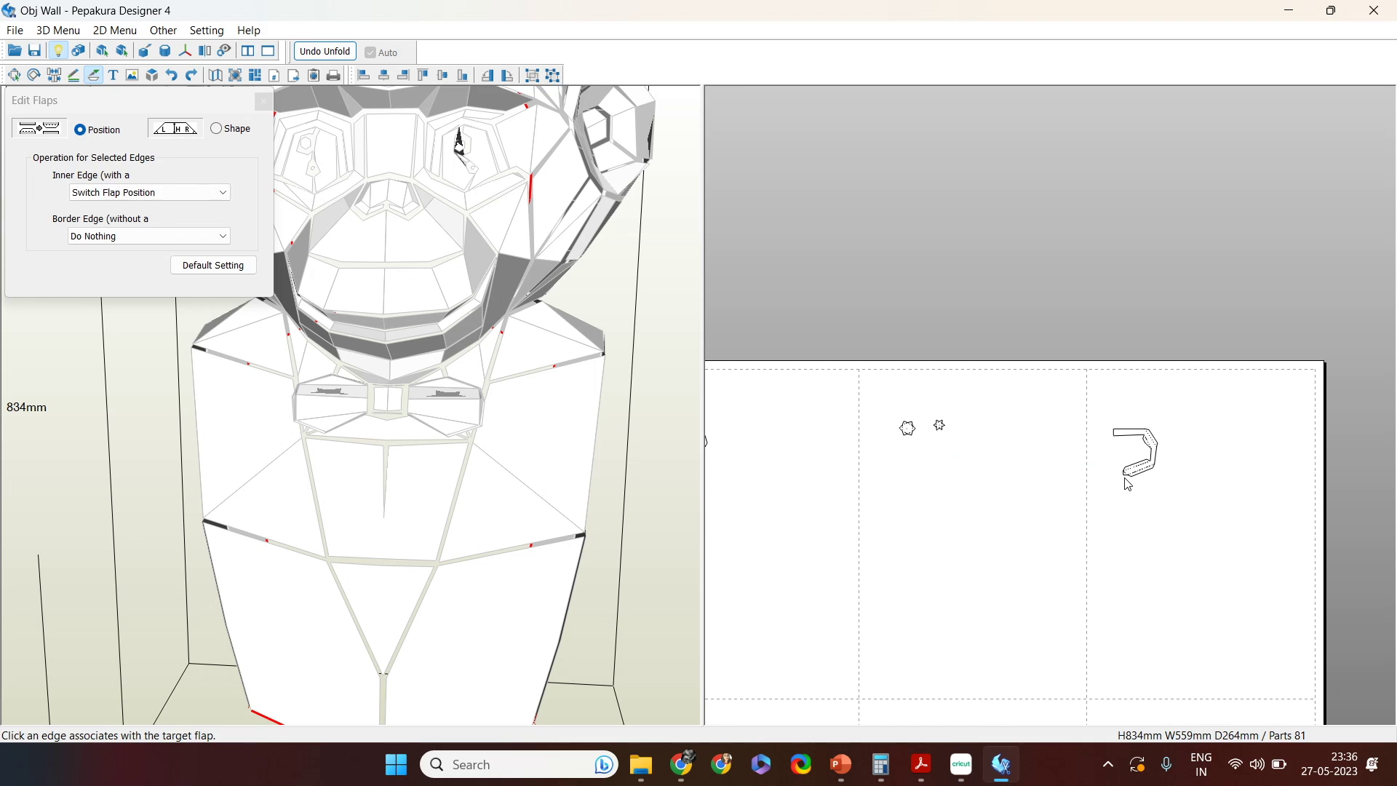
{"action": "key", "text": "Escape"}
Step: Move the eye's outline strip into the upper inner corner of the fourth page in the top row
{"action": "scroll", "coordinate": [1170, 473], "scroll_direction": "up", "scroll_amount": 3}
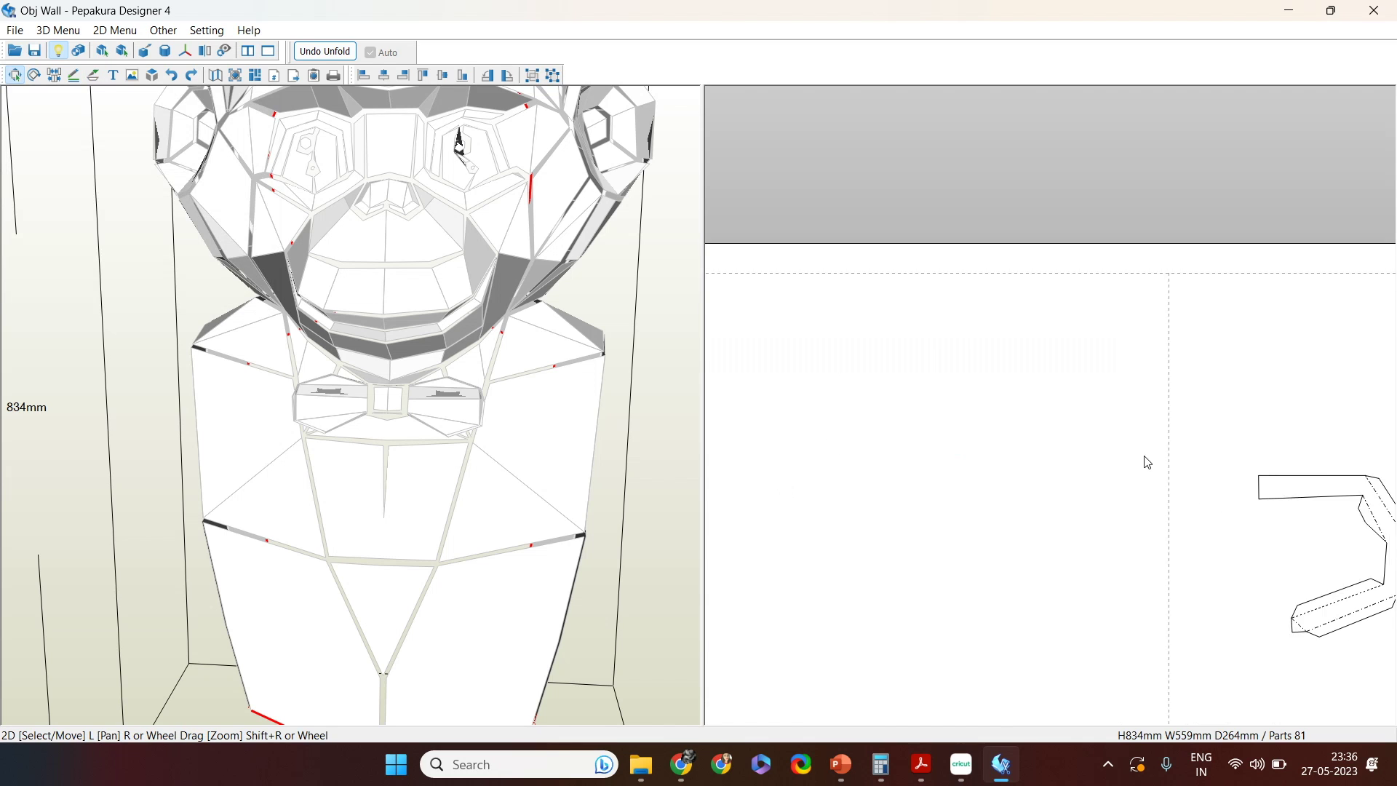
{"action": "middle_click_drag", "start_coordinate": [1144, 456], "coordinate": [1037, 385]}
{"action": "left_click_drag", "start_coordinate": [1287, 452], "coordinate": [1224, 282]}
{"action": "scroll", "coordinate": [964, 468], "scroll_direction": "down", "scroll_amount": 3}
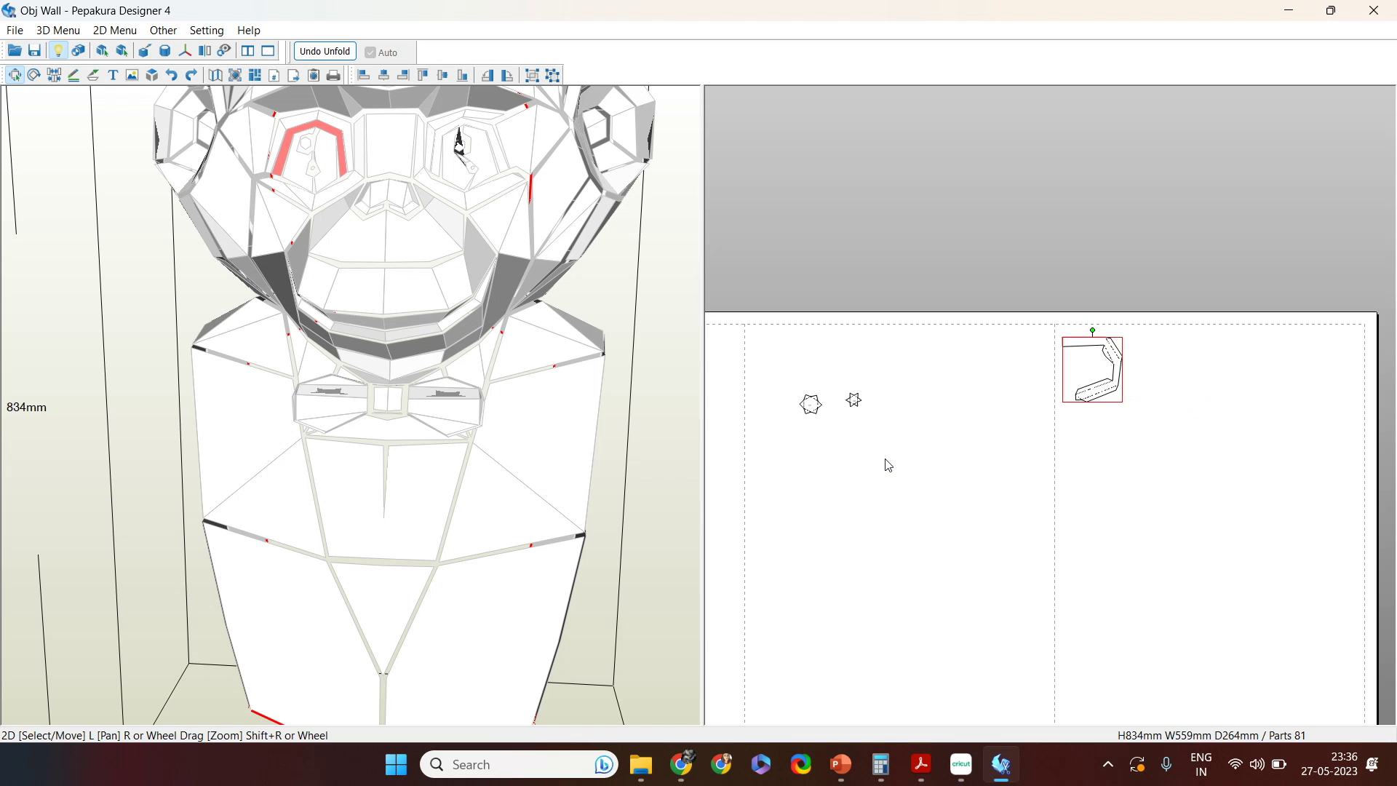
{"action": "scroll", "coordinate": [891, 468], "scroll_direction": "up", "scroll_amount": 4}
{"action": "middle_click_drag", "start_coordinate": [730, 422], "coordinate": [841, 557]}
{"action": "scroll", "coordinate": [886, 483], "scroll_direction": "up", "scroll_amount": 2}
{"action": "scroll", "coordinate": [1008, 520], "scroll_direction": "down", "scroll_amount": 4}
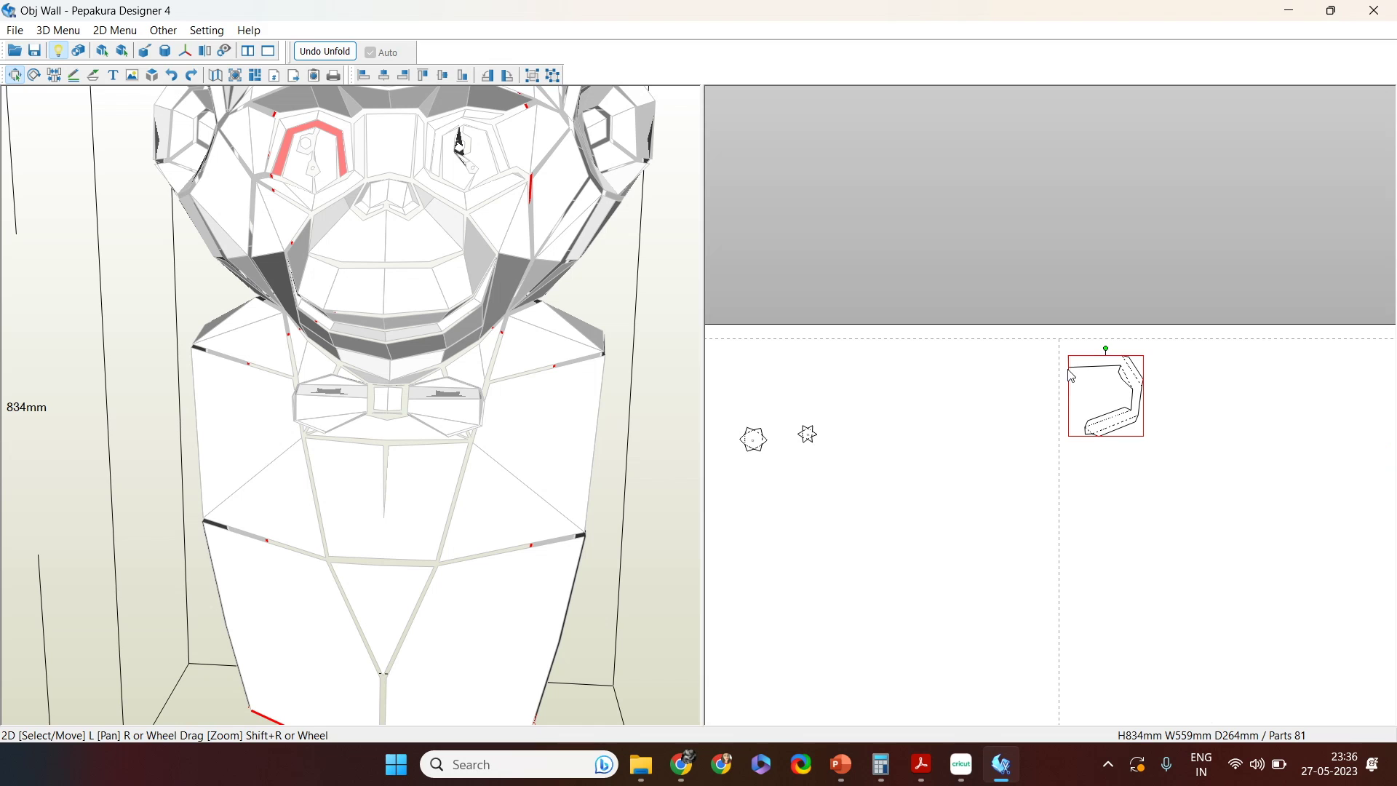
Step: Label the eye's outline strip 14 in 16 pt text
{"action": "key", "text": "ctrl+t"}
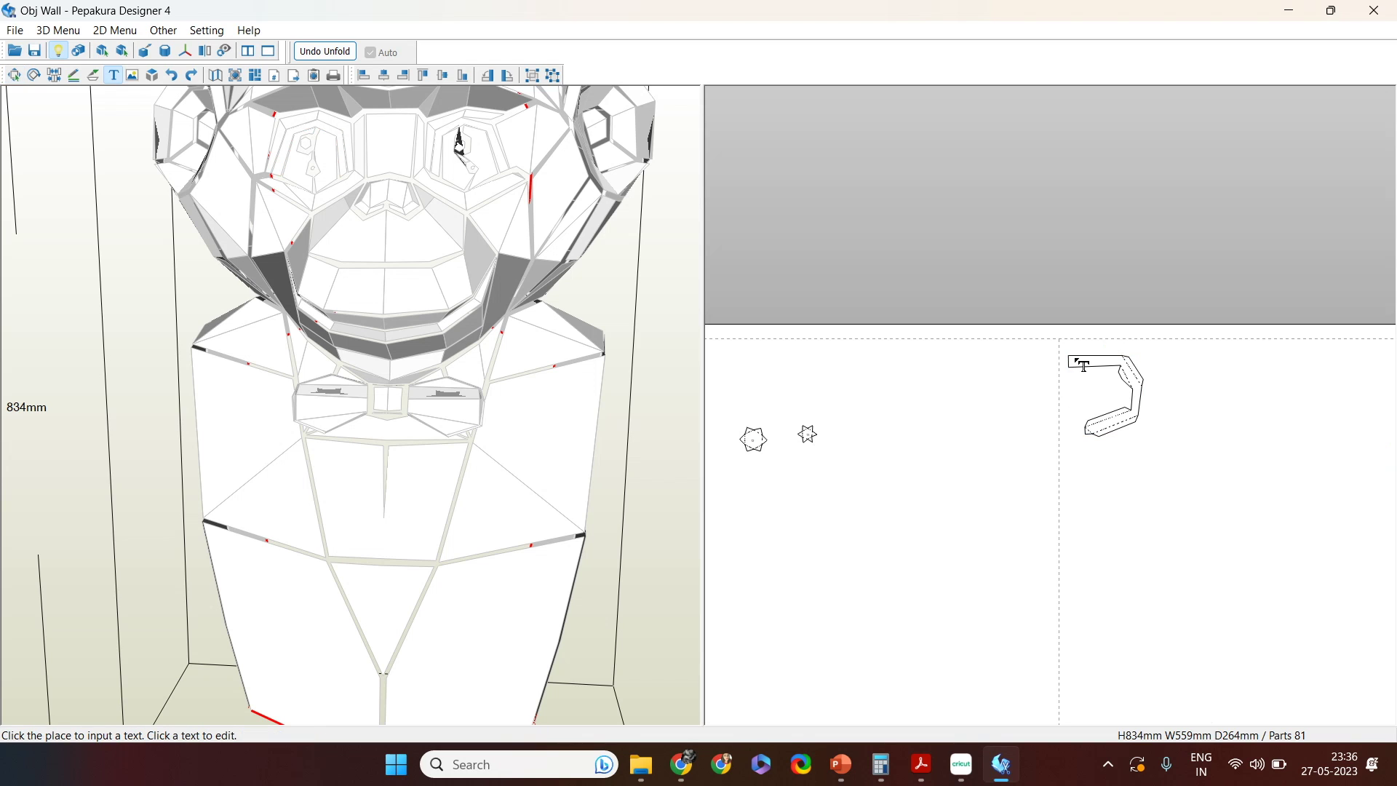
{"action": "left_click", "coordinate": [1083, 366]}
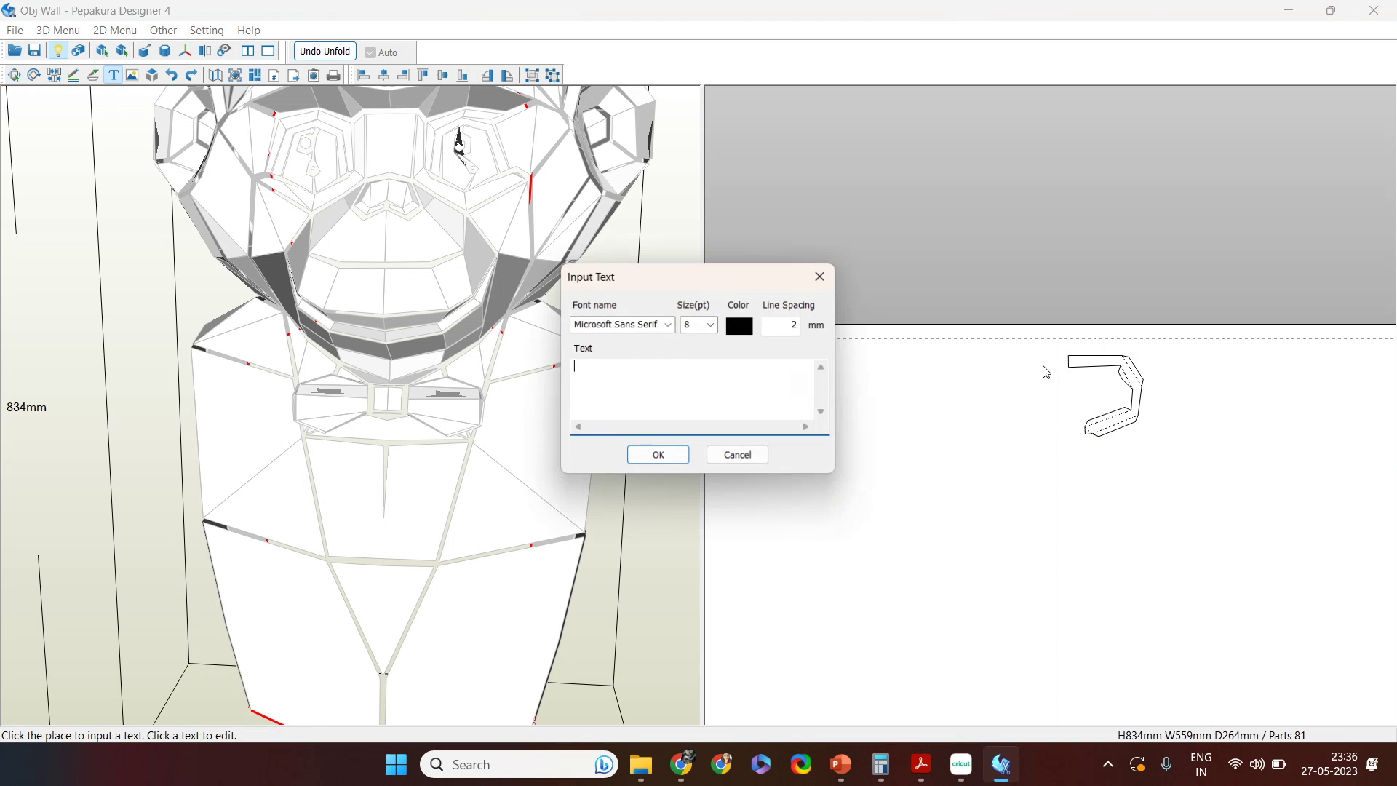
{"action": "left_click", "coordinate": [713, 326]}
{"action": "type", "text": "14"}
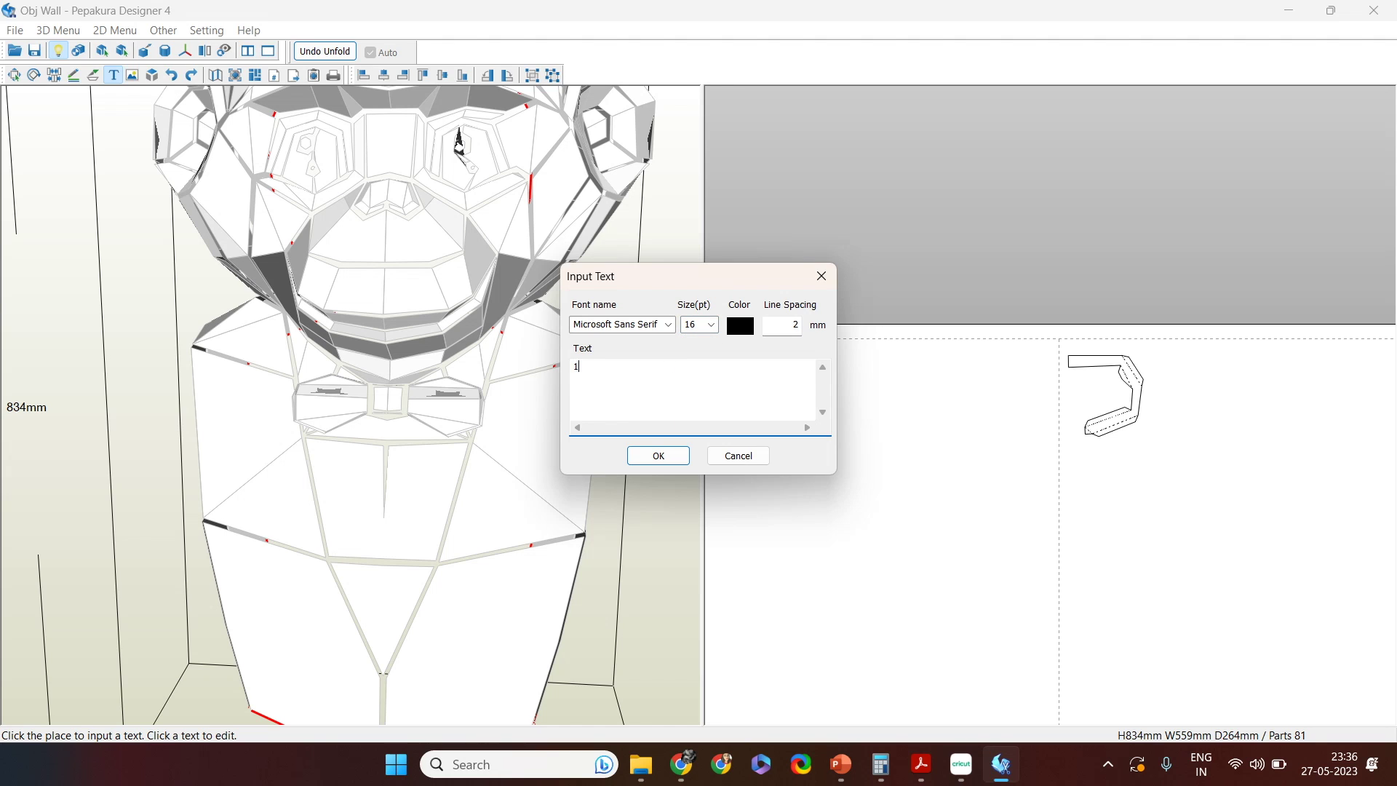
{"action": "left_click", "coordinate": [664, 458]}
{"action": "key", "text": "Escape"}
Step: Check which faces of the first eye on the model match the arranged highlight part, black parts and outline strip
{"action": "scroll", "coordinate": [1120, 492], "scroll_direction": "down", "scroll_amount": 2}
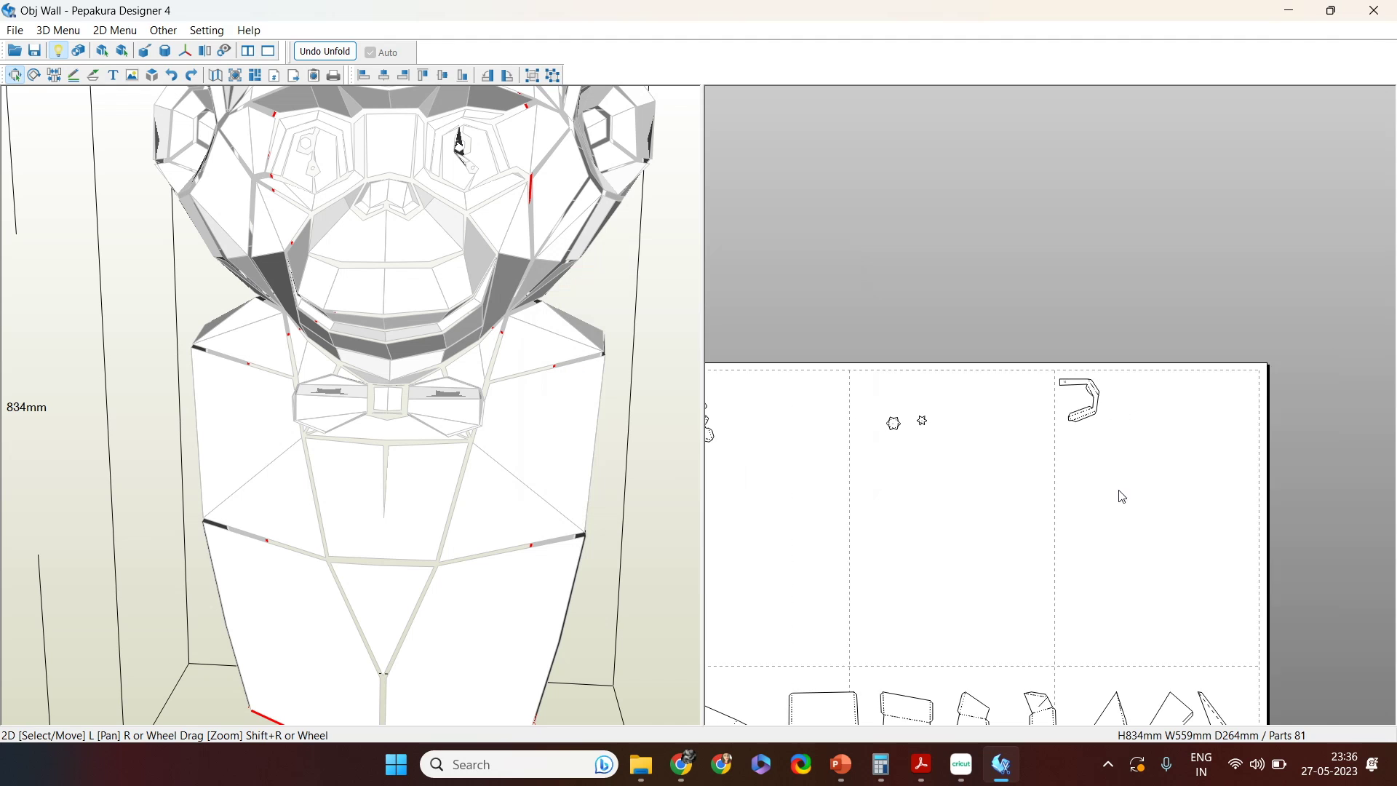
{"action": "middle_click_drag", "start_coordinate": [1057, 460], "coordinate": [1133, 459]}
{"action": "left_click_drag", "start_coordinate": [1034, 457], "coordinate": [996, 408]}
{"action": "left_click", "coordinate": [970, 421]}
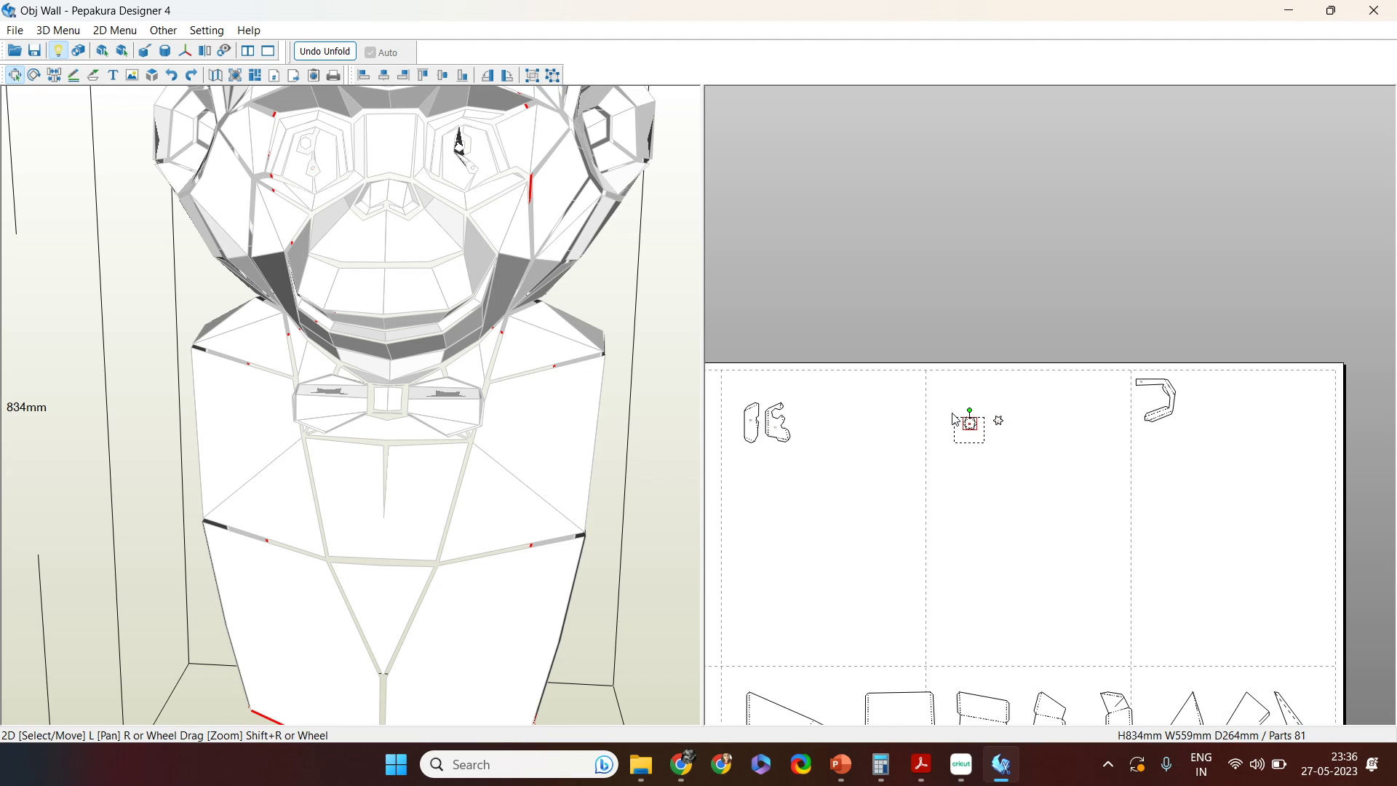
{"action": "left_click", "coordinate": [778, 429]}
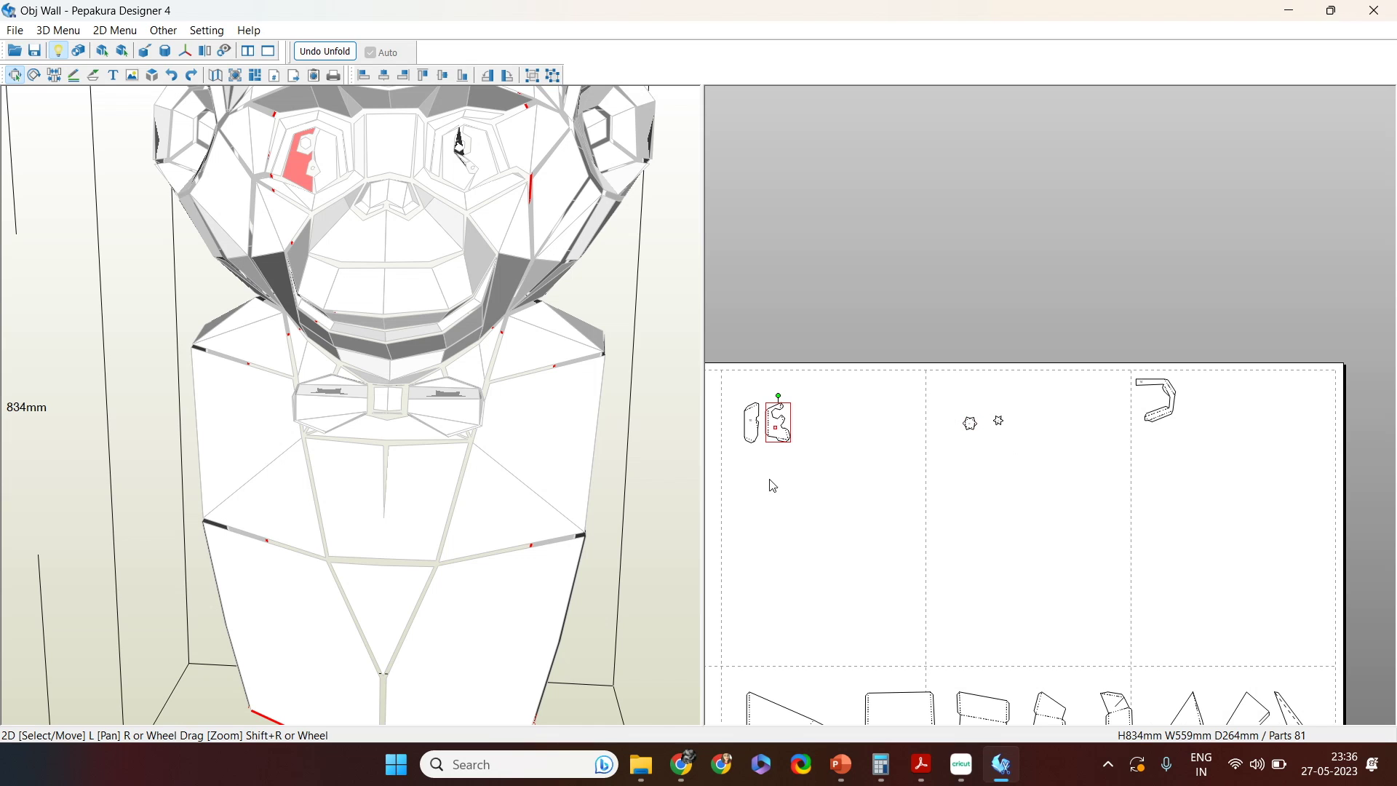
{"action": "left_click", "coordinate": [751, 426]}
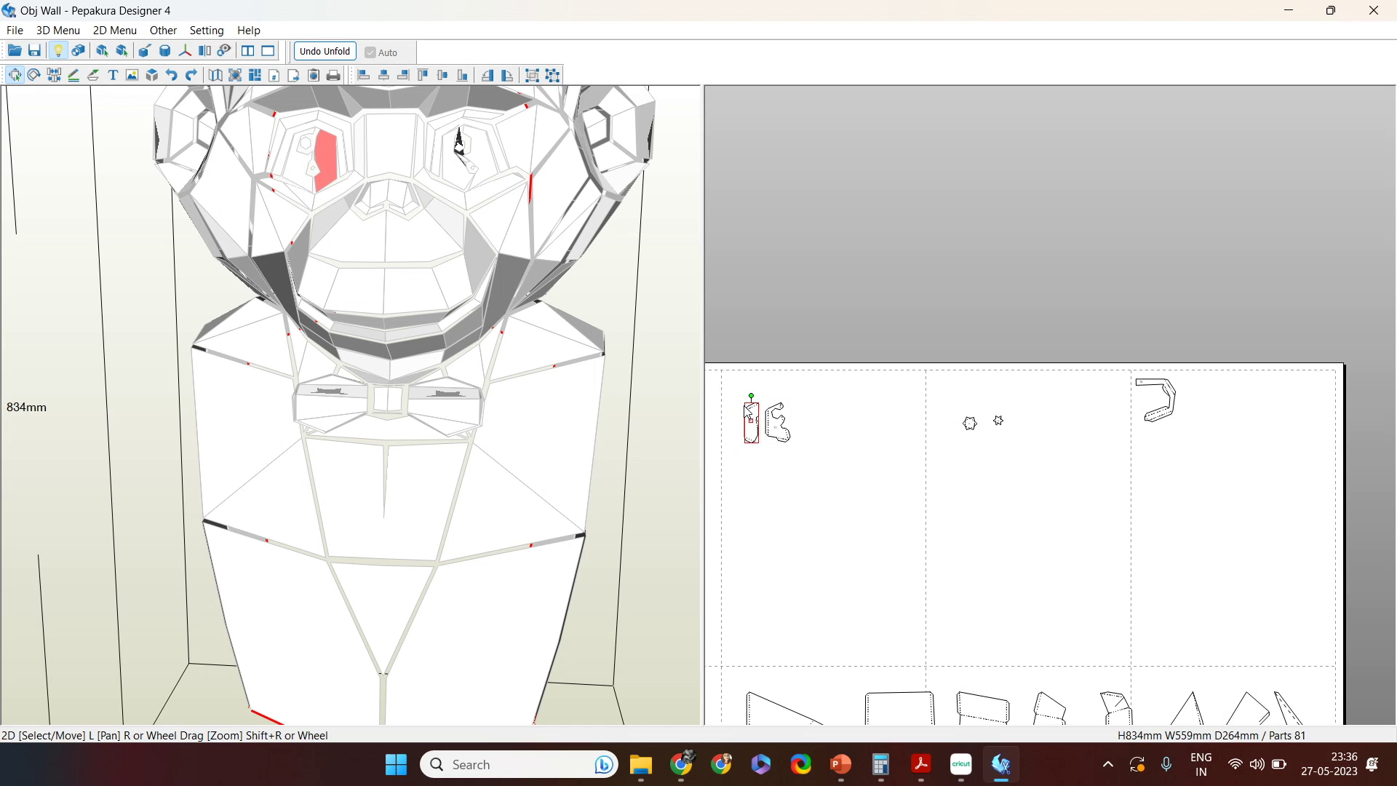
{"action": "left_click", "coordinate": [1159, 407]}
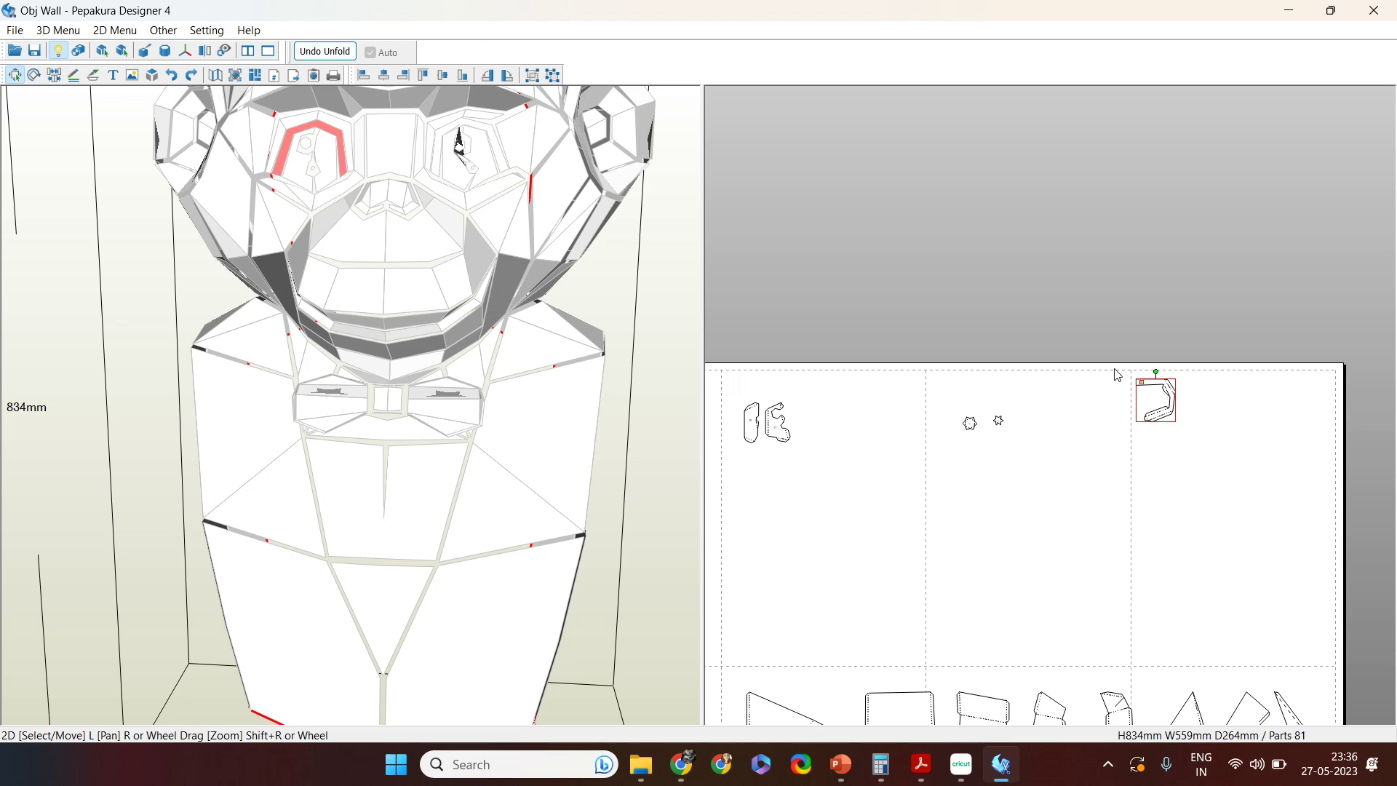
Step: Move the second eye's two black parts onto the second page of the top row, side by side beneath parts 10 and 11
{"action": "left_click", "coordinate": [460, 169]}
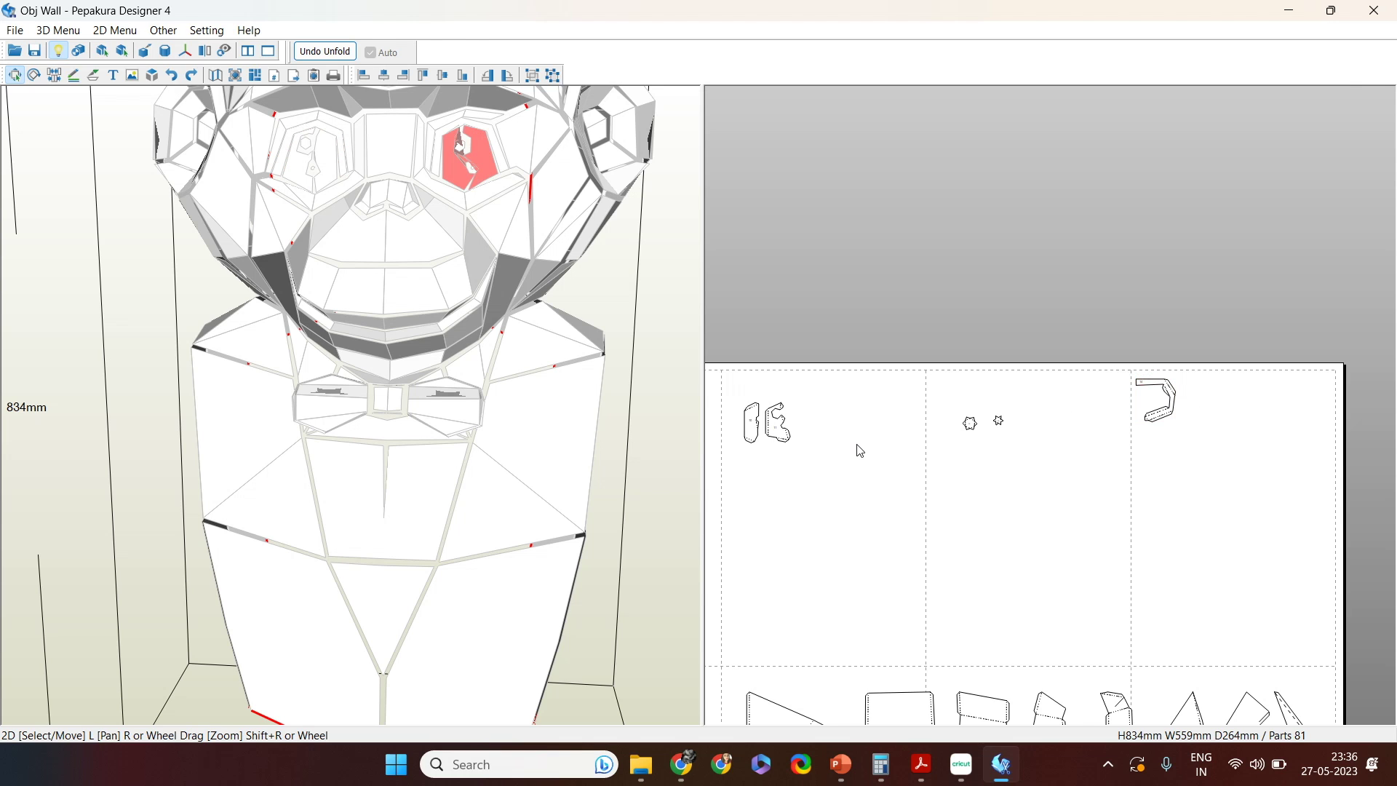
{"action": "scroll", "coordinate": [859, 450], "scroll_direction": "down", "scroll_amount": 3}
{"action": "left_click_drag", "start_coordinate": [917, 608], "coordinate": [937, 447]}
{"action": "scroll", "coordinate": [921, 554], "scroll_direction": "up", "scroll_amount": 2}
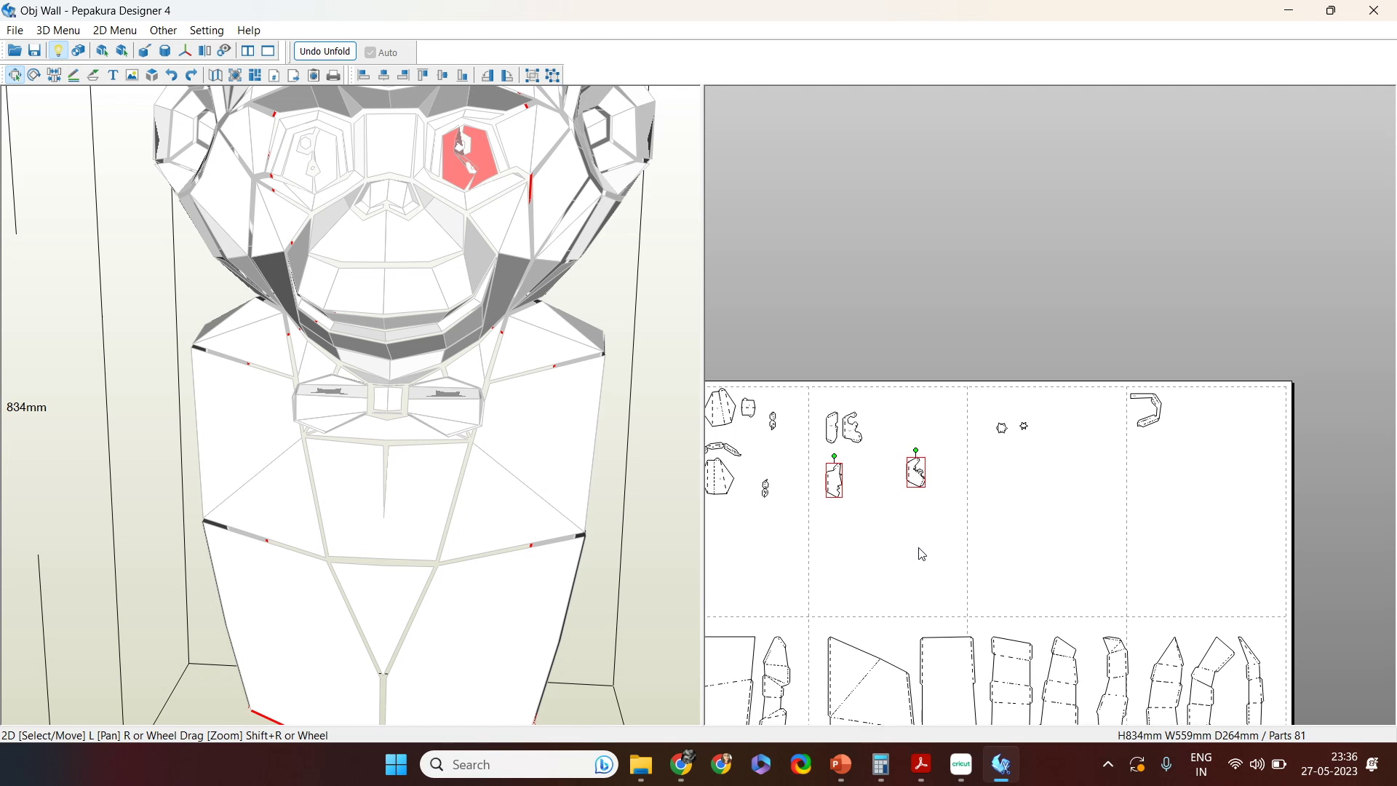
{"action": "left_click", "coordinate": [916, 518]}
{"action": "left_click_drag", "start_coordinate": [920, 486], "coordinate": [872, 495]}
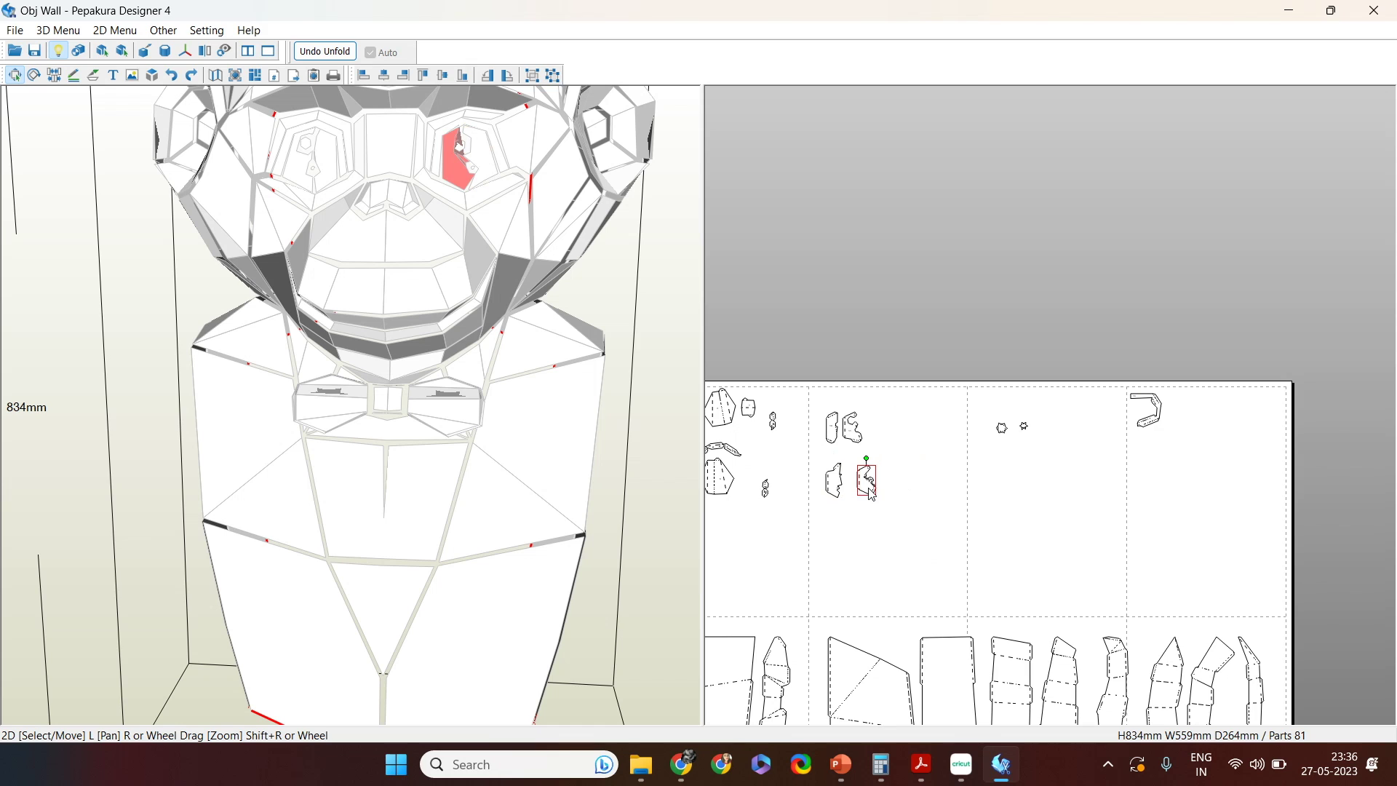
{"action": "scroll", "coordinate": [871, 495], "scroll_direction": "up", "scroll_amount": 3}
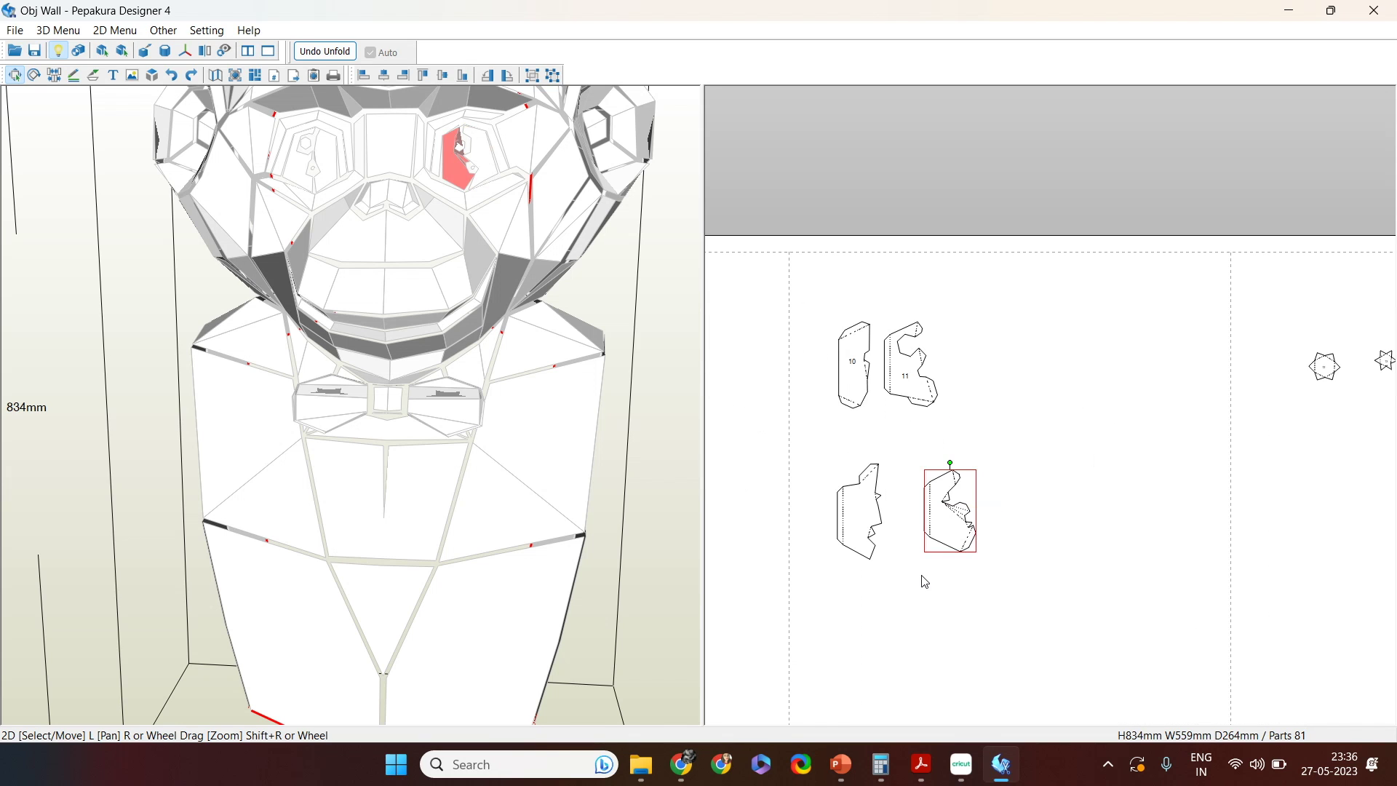
Step: Label the second eye's black parts 15 and 16 in 16 pt text, starting with the part beneath part 10
{"action": "key", "text": "t"}
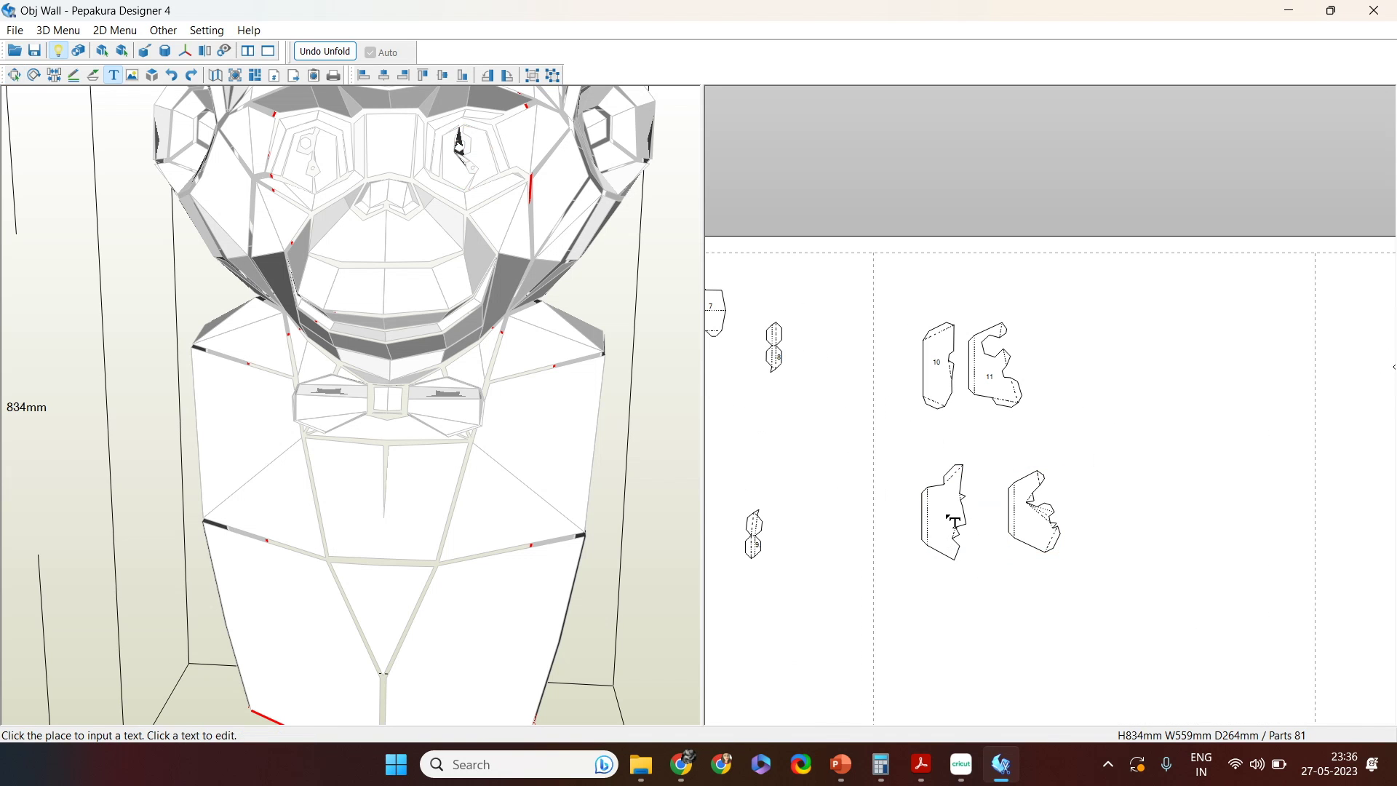
{"action": "left_click", "coordinate": [954, 519]}
{"action": "type", "text": "15"}
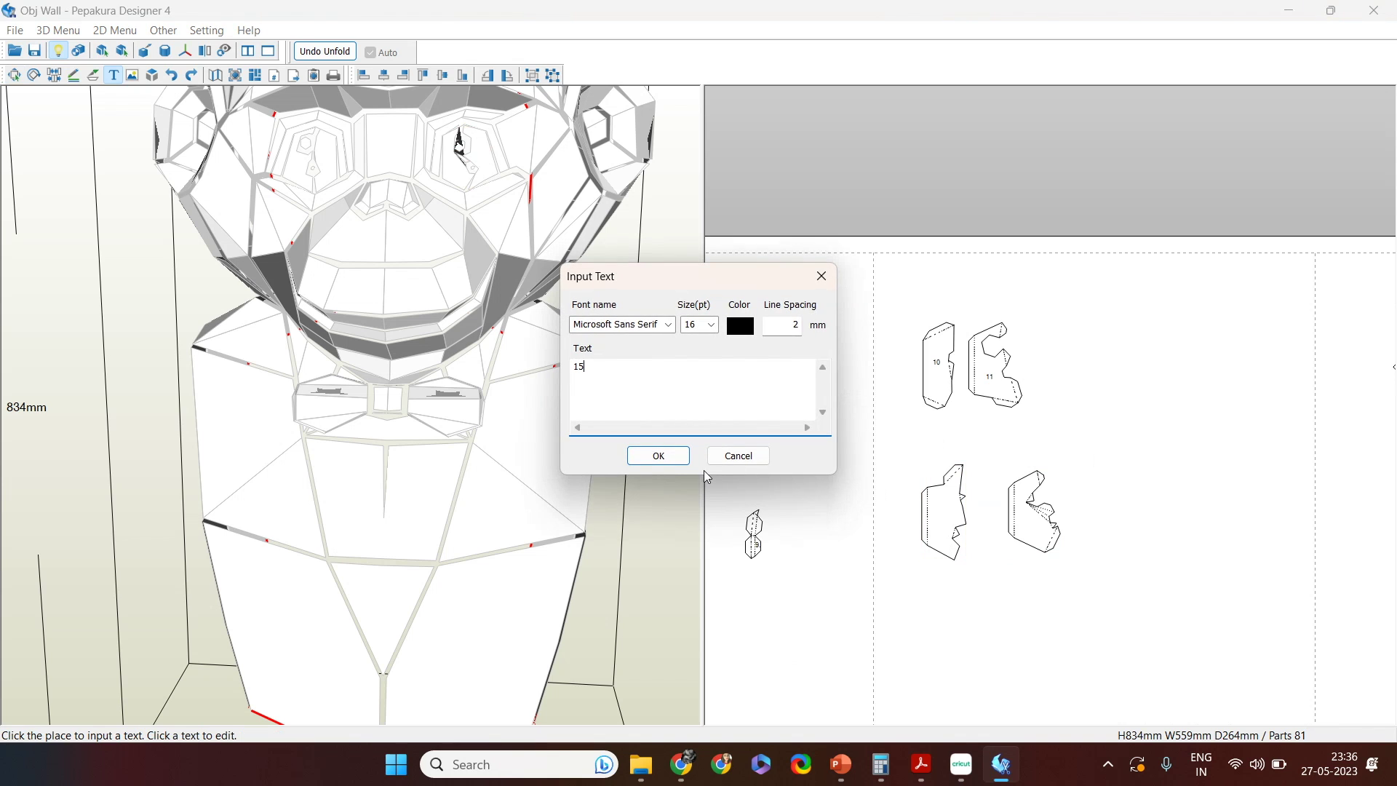
{"action": "left_click", "coordinate": [668, 457]}
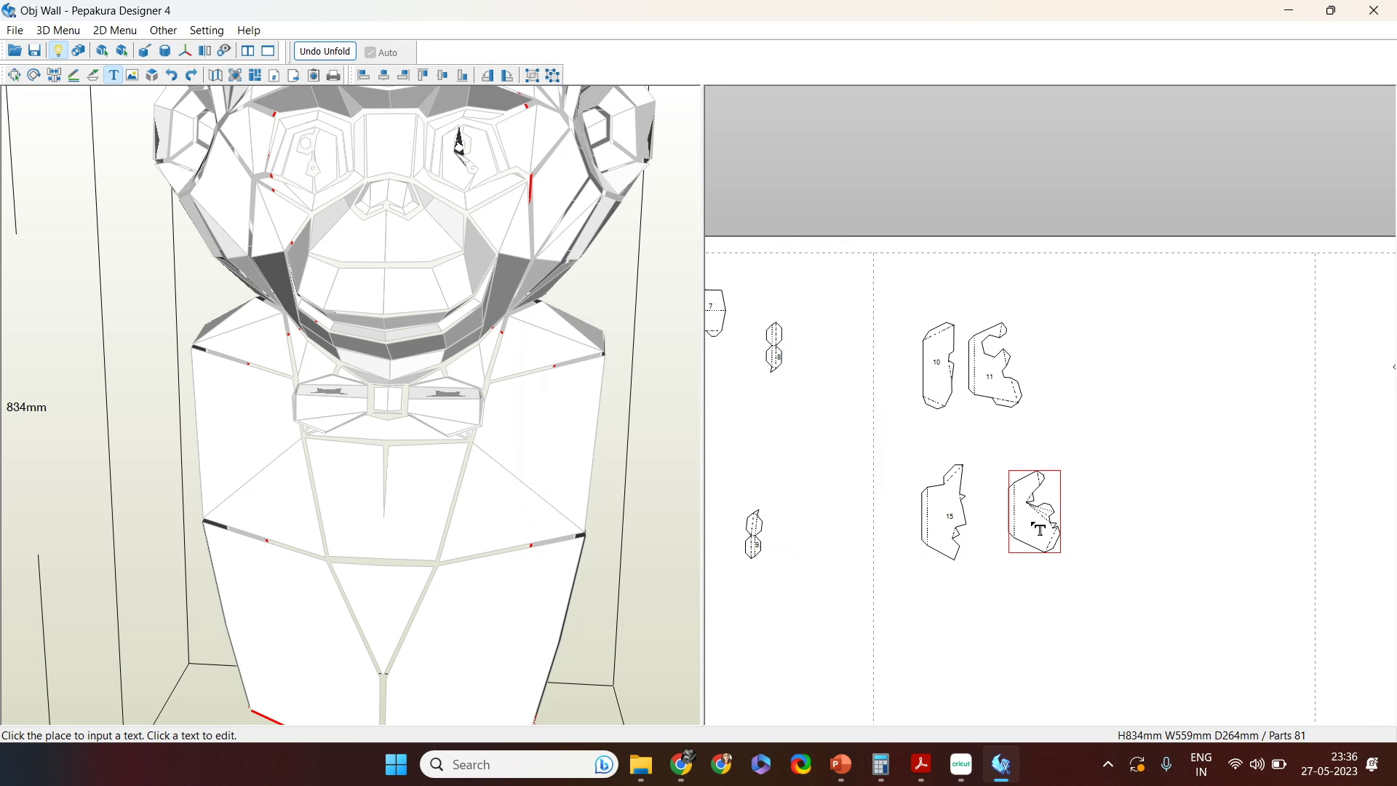
{"action": "left_click", "coordinate": [1040, 529]}
{"action": "type", "text": "1"}
{"action": "left_click", "coordinate": [658, 455]}
{"action": "key", "text": "Escape"}
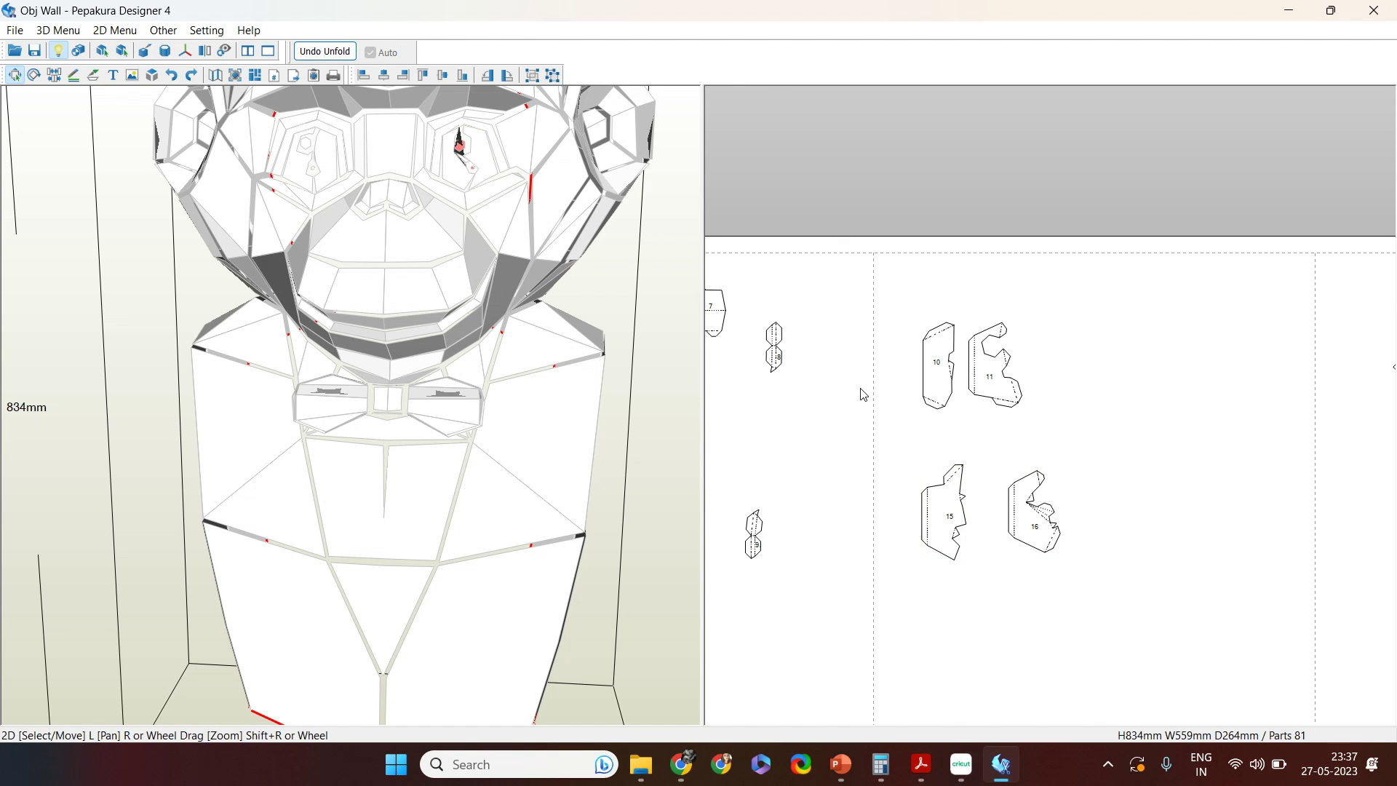
Step: Move the second eye's two small highlight parts onto the third page of the top row, beneath parts 12 and 13
{"action": "scroll", "coordinate": [1179, 587], "scroll_direction": "down", "scroll_amount": 4}
{"action": "scroll", "coordinate": [1017, 698], "scroll_direction": "up", "scroll_amount": 2}
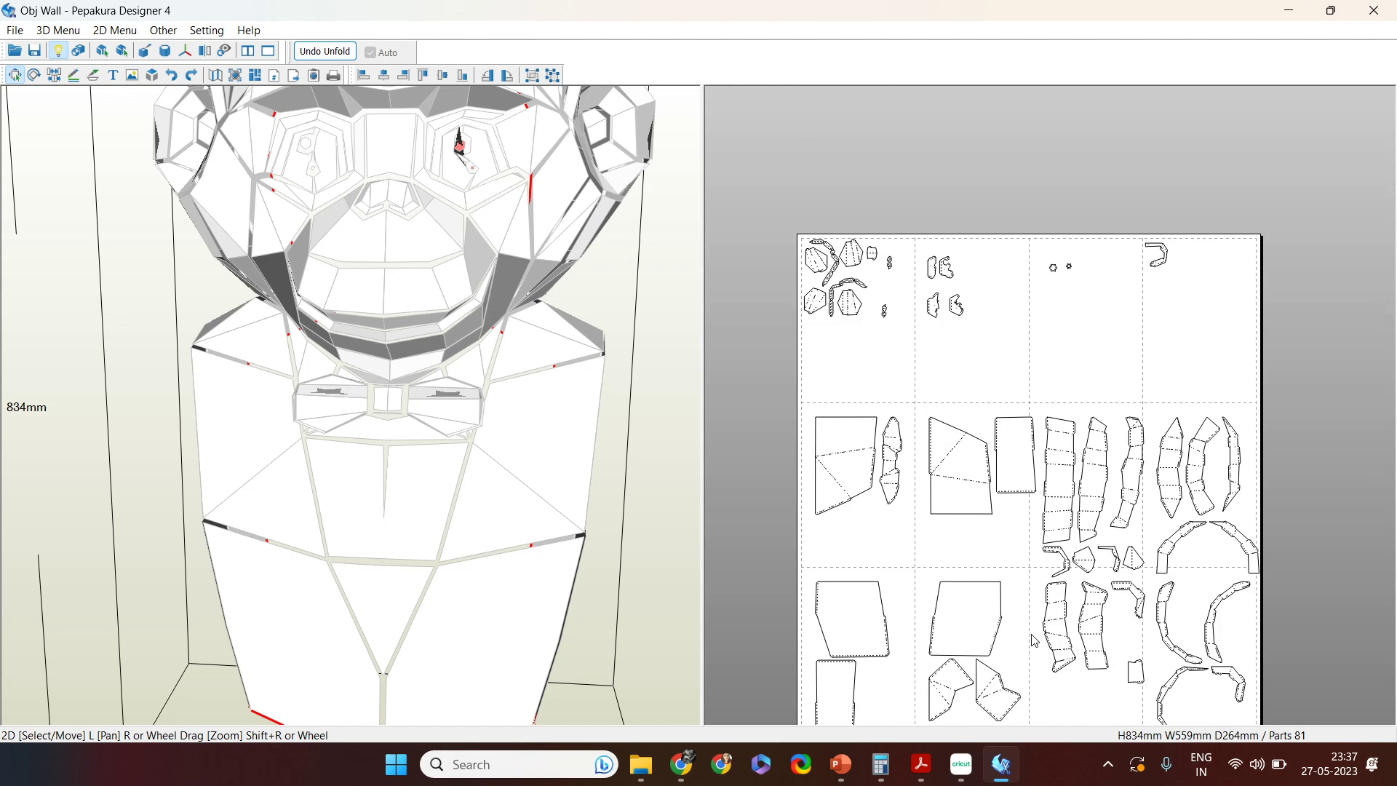
{"action": "left_click_drag", "start_coordinate": [1004, 564], "coordinate": [1059, 81]}
{"action": "middle_click_drag", "start_coordinate": [1046, 113], "coordinate": [1020, 384]}
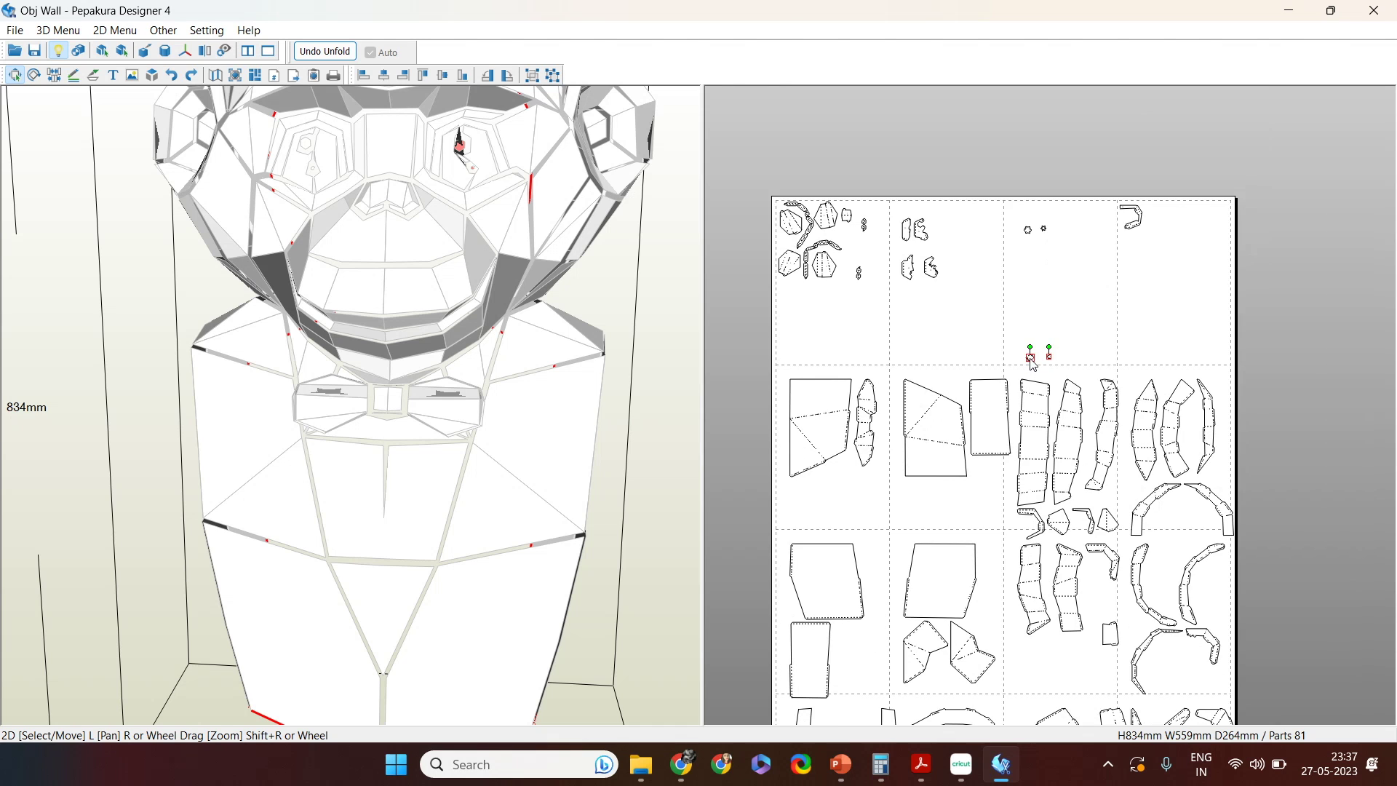
{"action": "left_click_drag", "start_coordinate": [1030, 358], "coordinate": [1031, 260]}
Step: Label the second eye's larger highlight part 17 in 8 pt text
{"action": "scroll", "coordinate": [1002, 504], "scroll_direction": "up", "scroll_amount": 3}
{"action": "middle_click_drag", "start_coordinate": [887, 225], "coordinate": [1016, 539]}
{"action": "scroll", "coordinate": [1017, 539], "scroll_direction": "up", "scroll_amount": 2}
{"action": "left_click", "coordinate": [905, 471]}
{"action": "left_click", "coordinate": [961, 470]}
{"action": "scroll", "coordinate": [1264, 524], "scroll_direction": "up", "scroll_amount": 5}
{"action": "middle_click_drag", "start_coordinate": [1136, 383], "coordinate": [992, 493]}
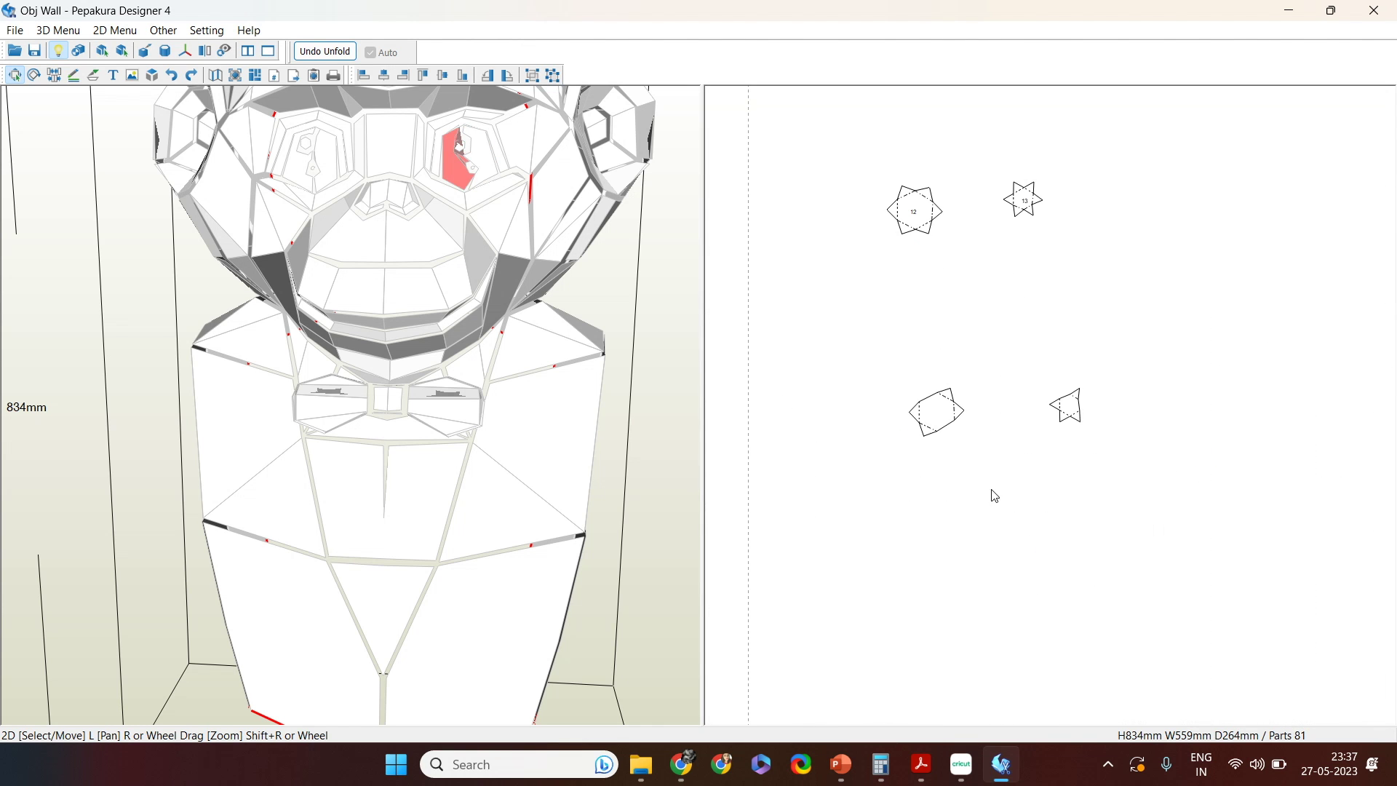
{"action": "left_click", "coordinate": [112, 75]}
{"action": "left_click", "coordinate": [939, 412]}
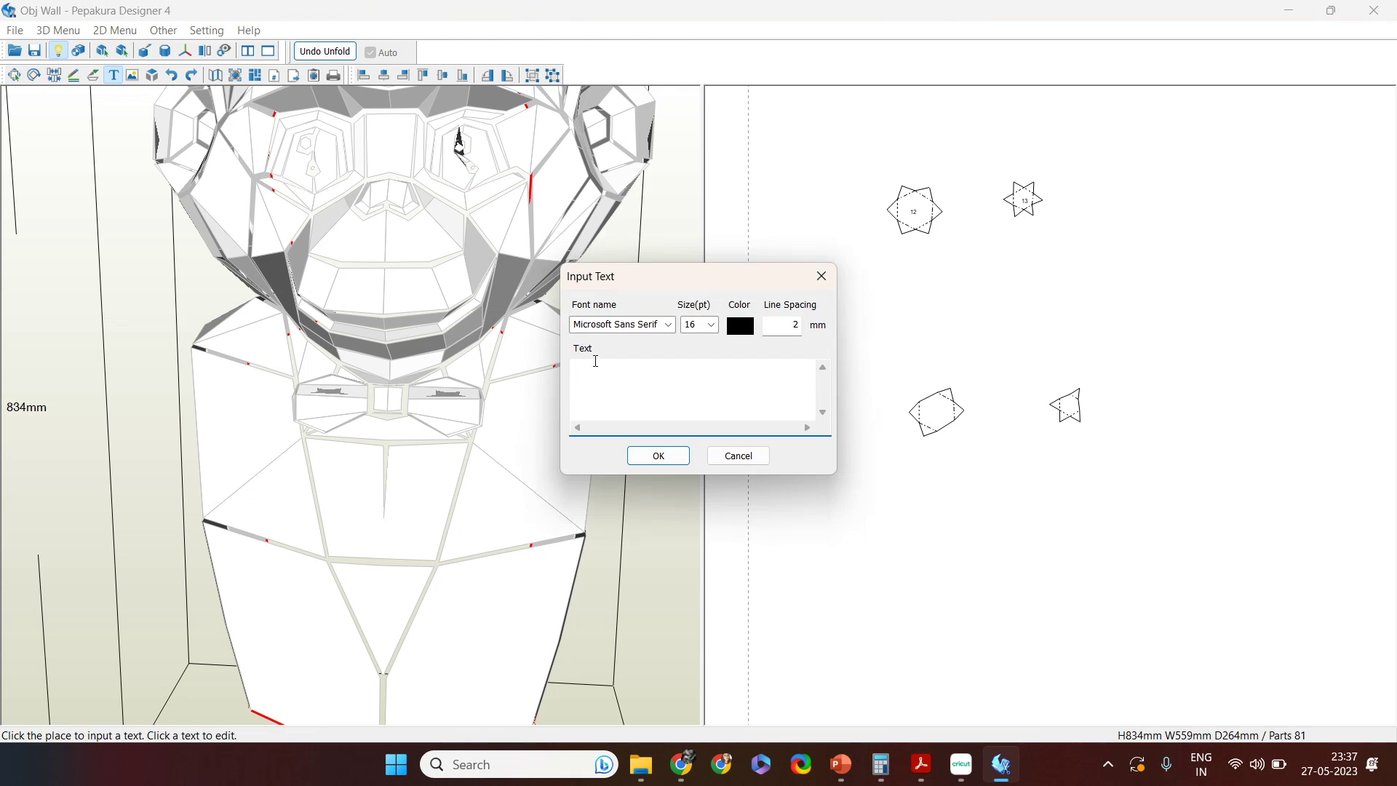
{"action": "type", "text": "16"}
{"action": "key", "text": "BackSpace"}
{"action": "type", "text": "7"}
{"action": "left_click", "coordinate": [712, 325]}
{"action": "left_click", "coordinate": [695, 345]}
{"action": "left_click", "coordinate": [662, 460]}
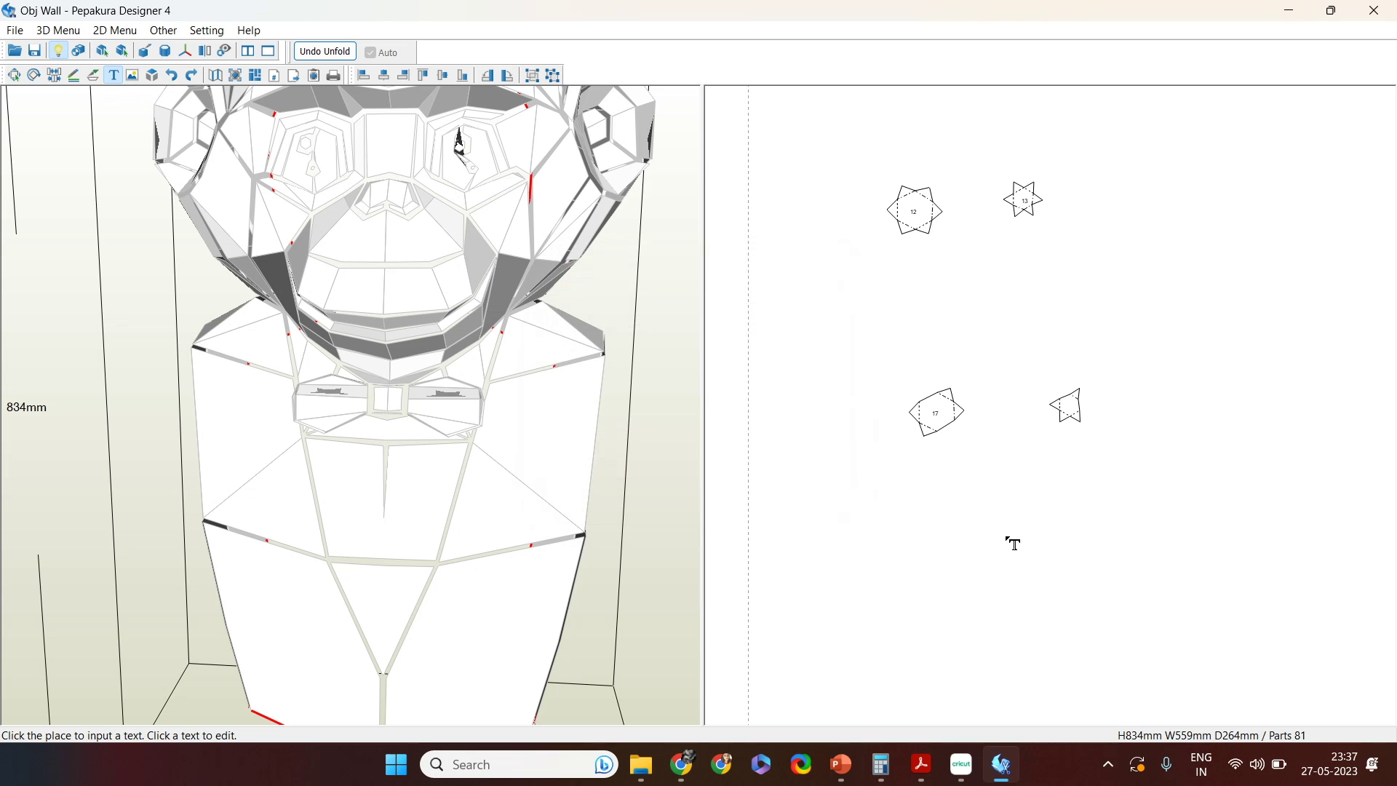
Step: Label the second eye's smaller highlight part 18
{"action": "left_click", "coordinate": [1065, 405]}
{"action": "type", "text": "18"}
{"action": "left_click", "coordinate": [658, 456]}
{"action": "key", "text": "Escape"}
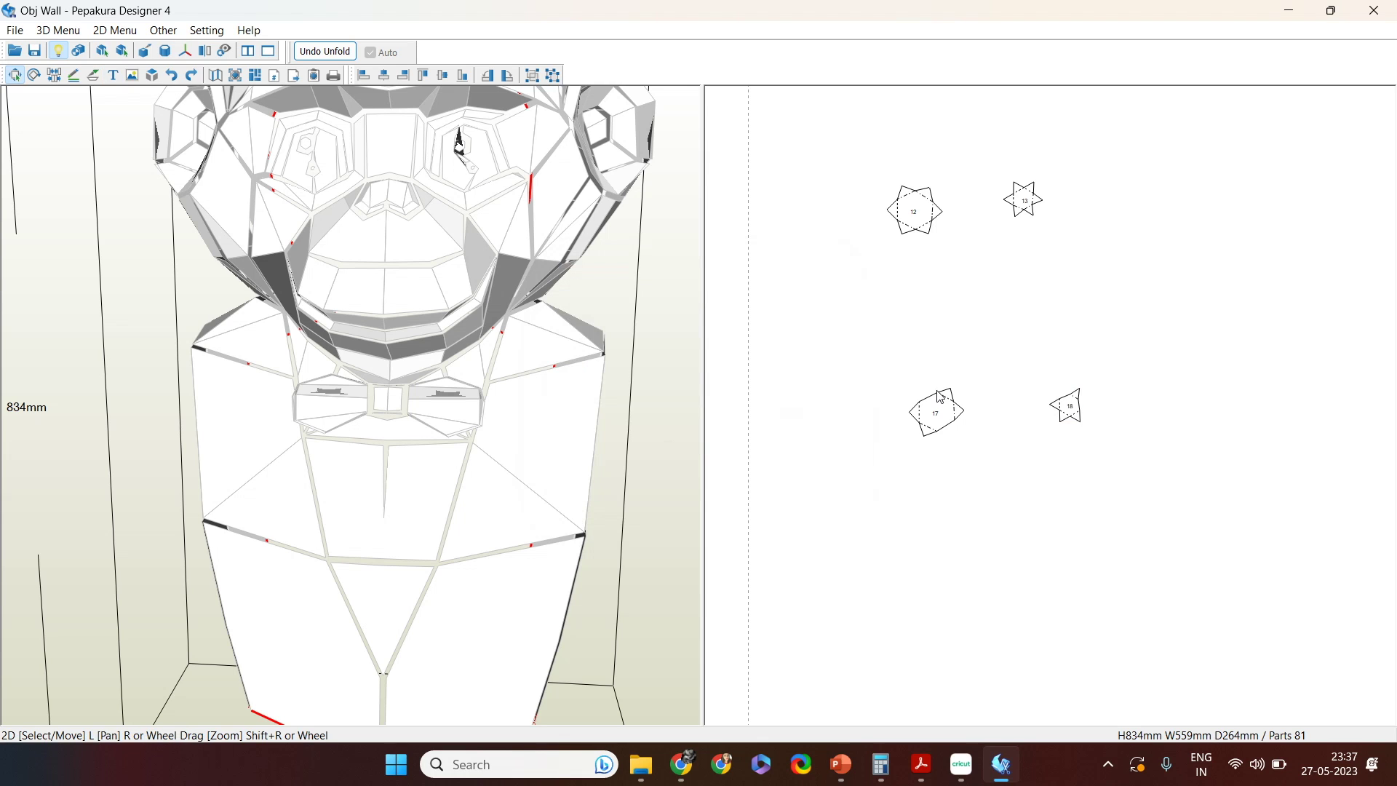
Step: Switch the missing flaps onto highlight parts 17 and 18 so every edge carries a flap
{"action": "key", "text": "f"}
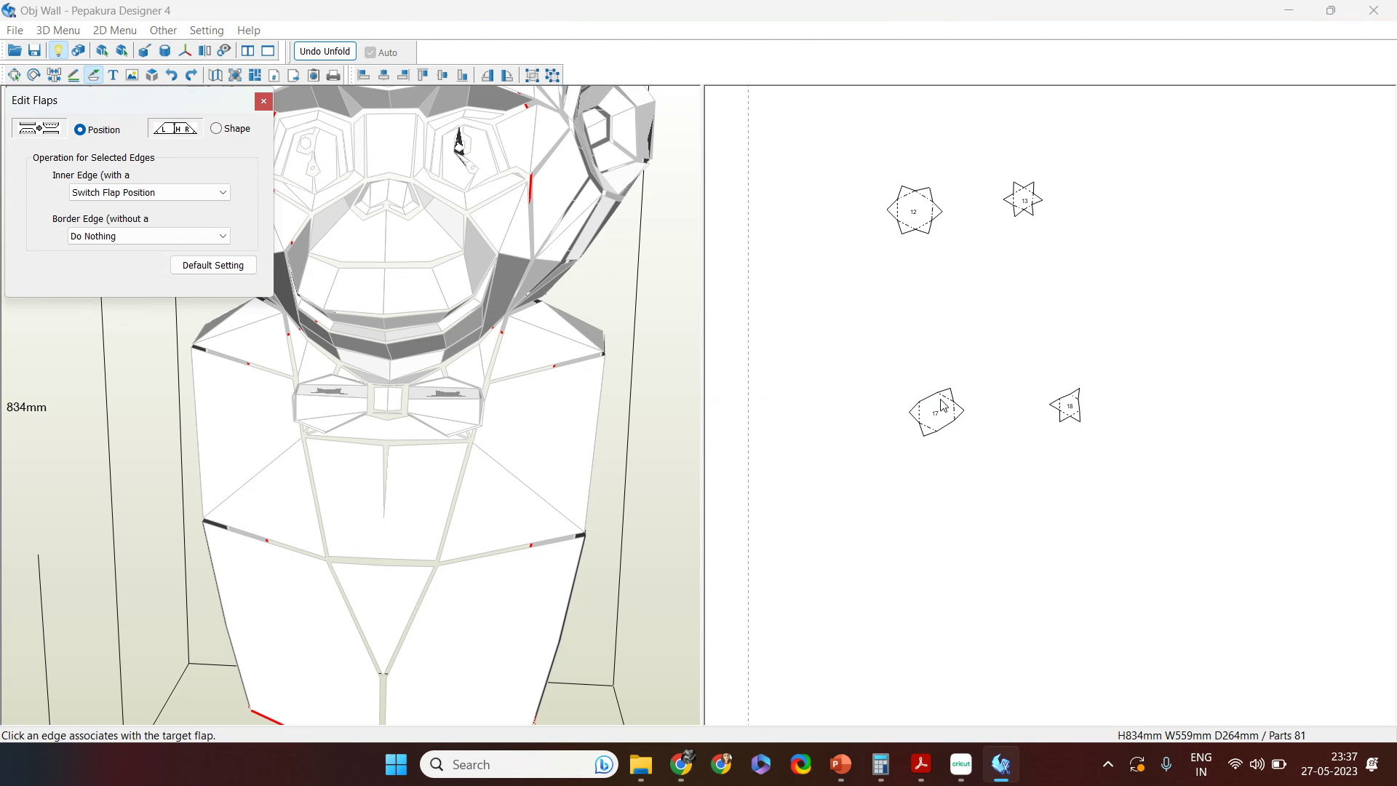
{"action": "left_click", "coordinate": [932, 400]}
{"action": "left_click", "coordinate": [931, 402]}
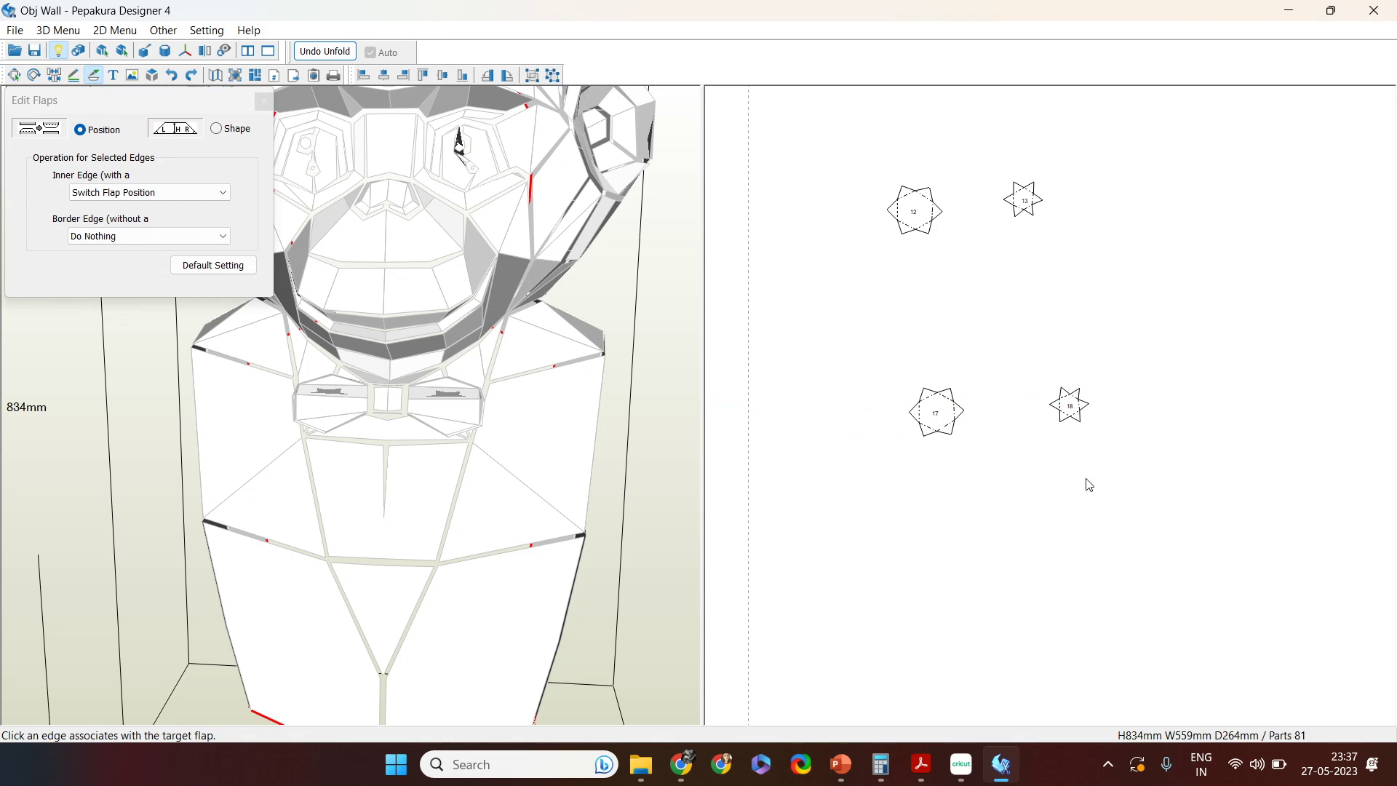
{"action": "key", "text": "Escape"}
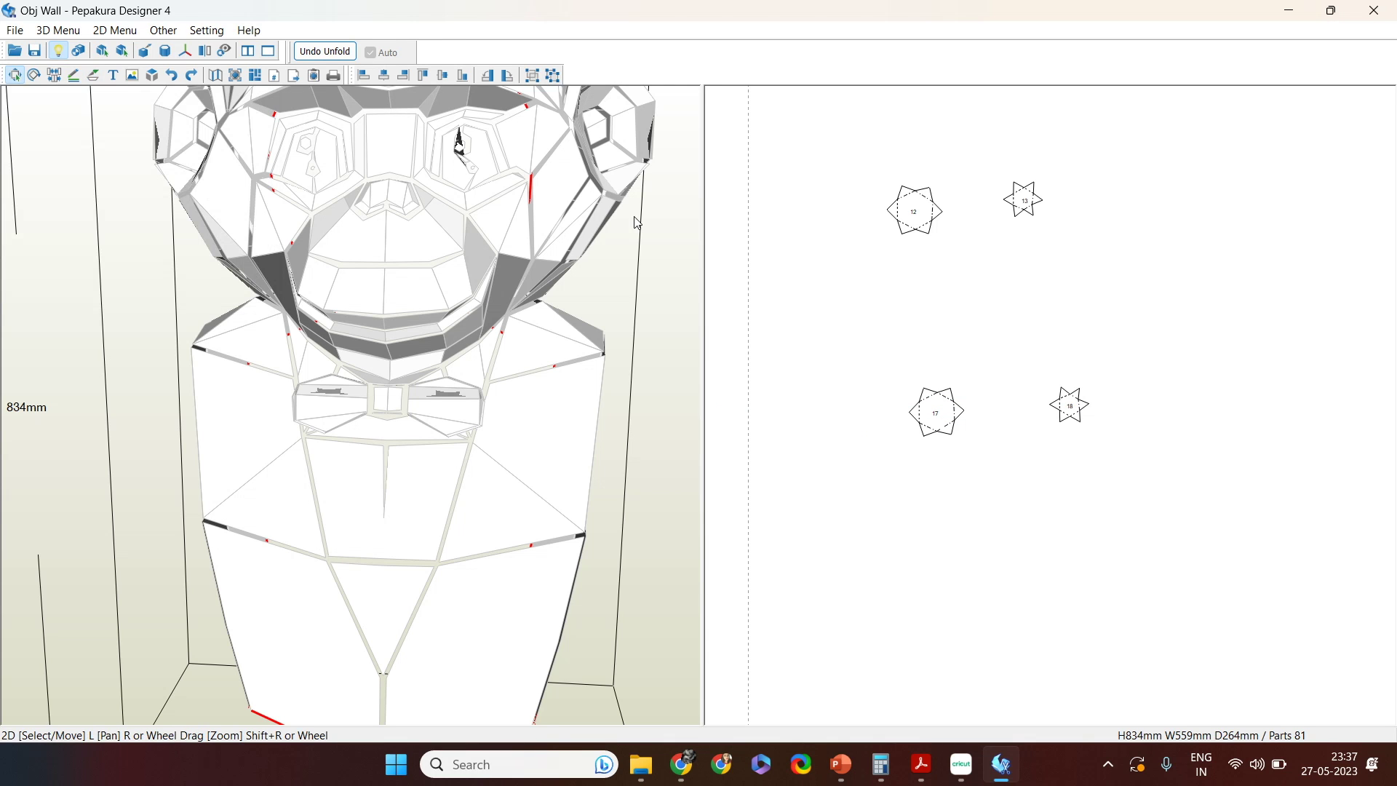
Step: Move the second eye's C-shaped frame part from the lower pages onto the fourth page of the top row, beside part 14
{"action": "scroll", "coordinate": [867, 377], "scroll_direction": "down", "scroll_amount": 3}
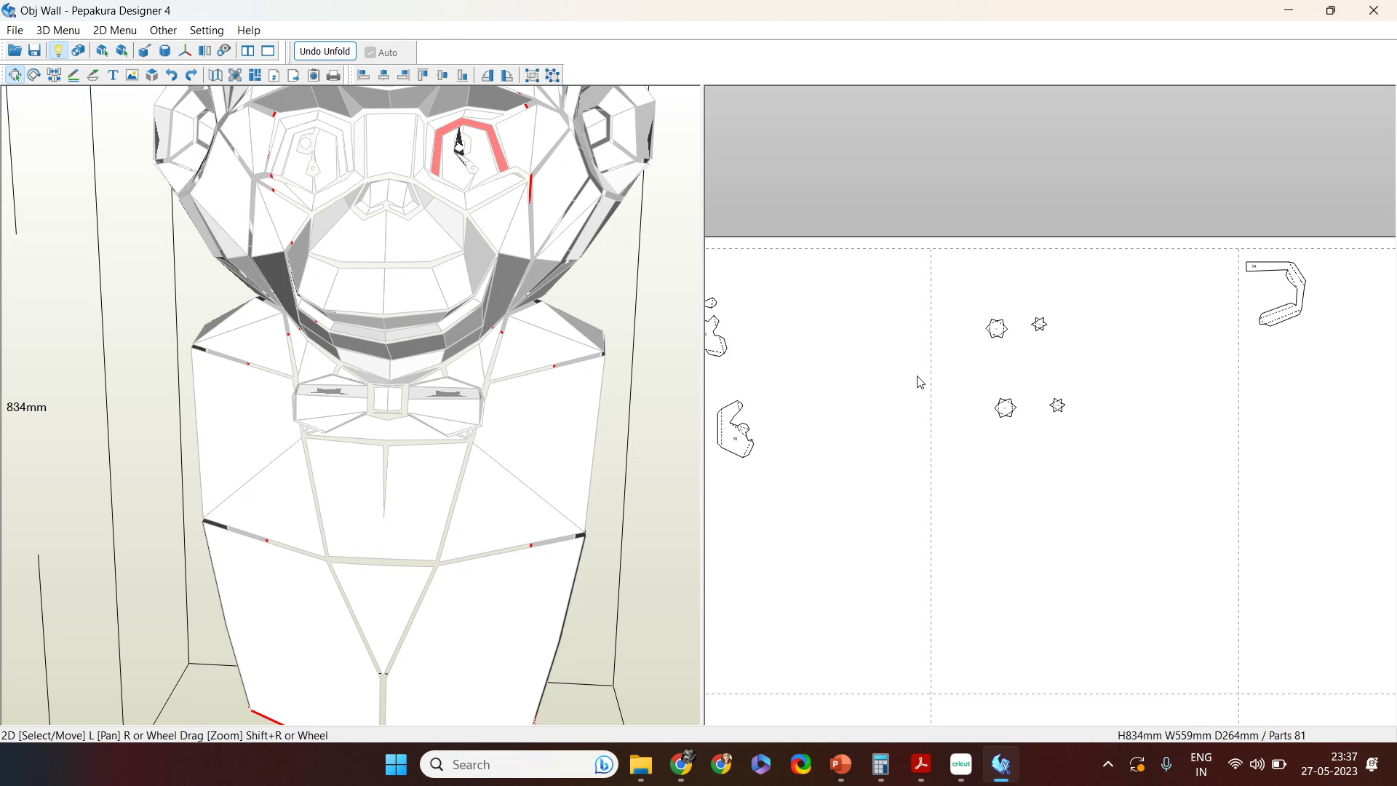
{"action": "right_click_drag", "start_coordinate": [1053, 662], "coordinate": [1087, 200]}
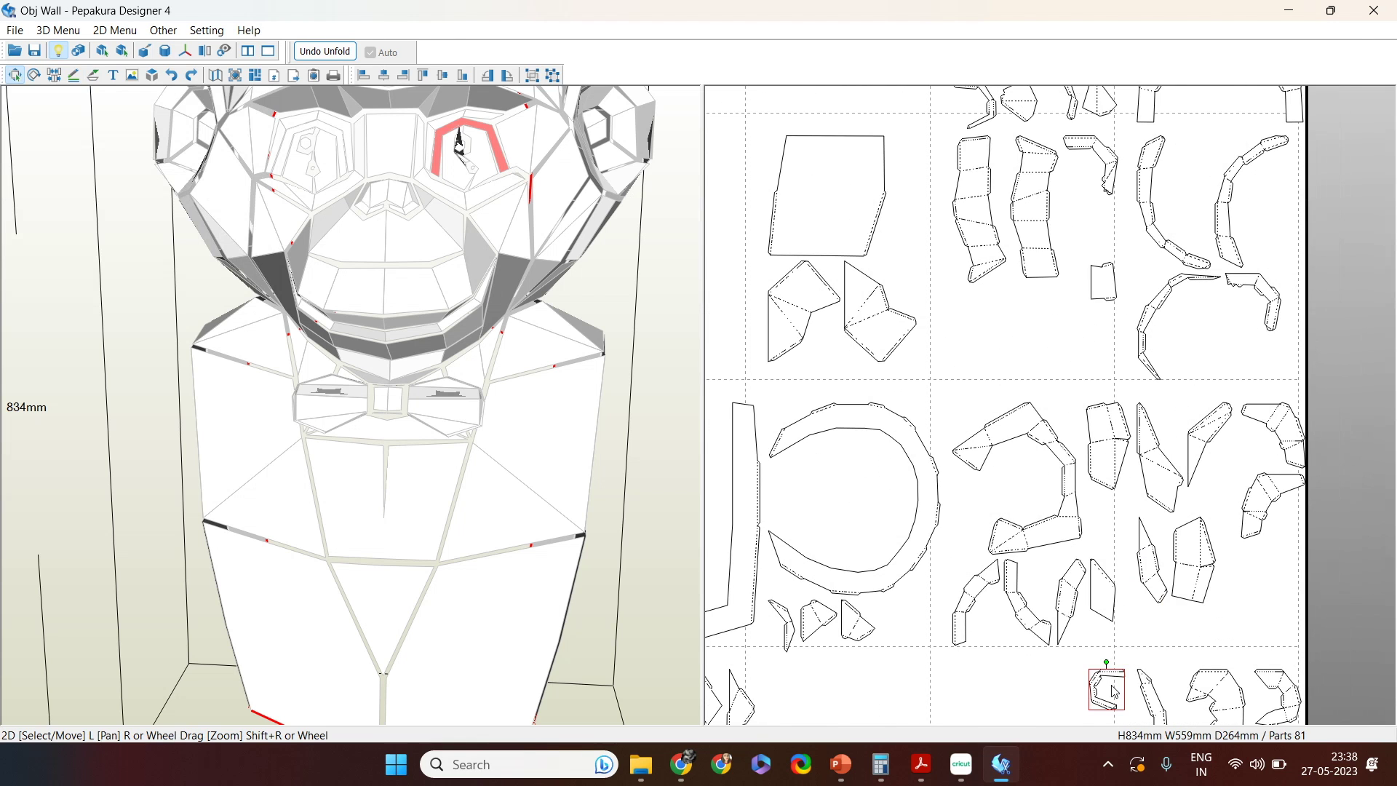
{"action": "left_click_drag", "start_coordinate": [1114, 687], "coordinate": [1097, 525]}
{"action": "left_click_drag", "start_coordinate": [1029, 332], "coordinate": [927, 109]}
{"action": "right_click_drag", "start_coordinate": [927, 109], "coordinate": [949, 582]}
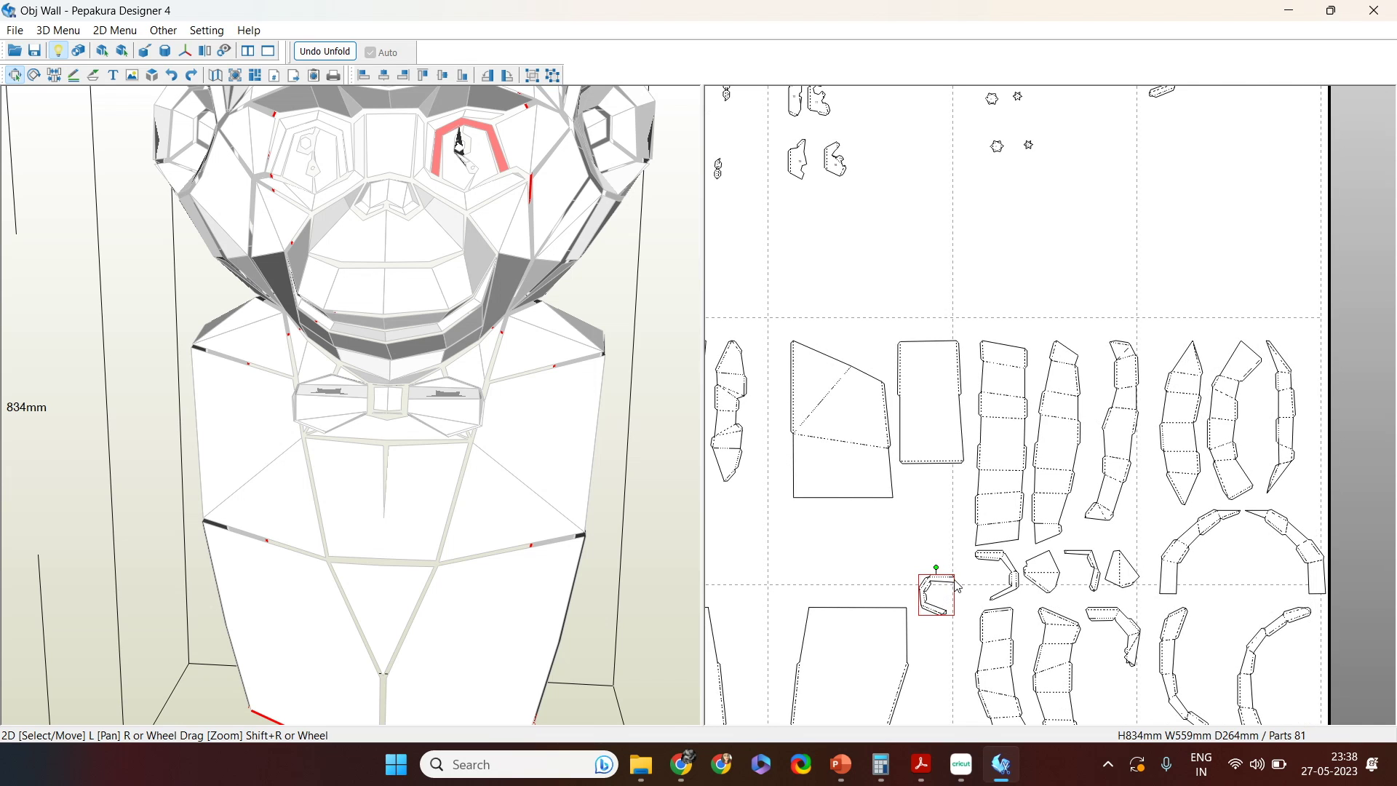
{"action": "left_click_drag", "start_coordinate": [957, 586], "coordinate": [1182, 128]}
{"action": "right_click_drag", "start_coordinate": [1161, 186], "coordinate": [1013, 487]}
{"action": "scroll", "coordinate": [1013, 487], "scroll_direction": "up", "scroll_amount": 2}
{"action": "left_click_drag", "start_coordinate": [998, 452], "coordinate": [1071, 342]}
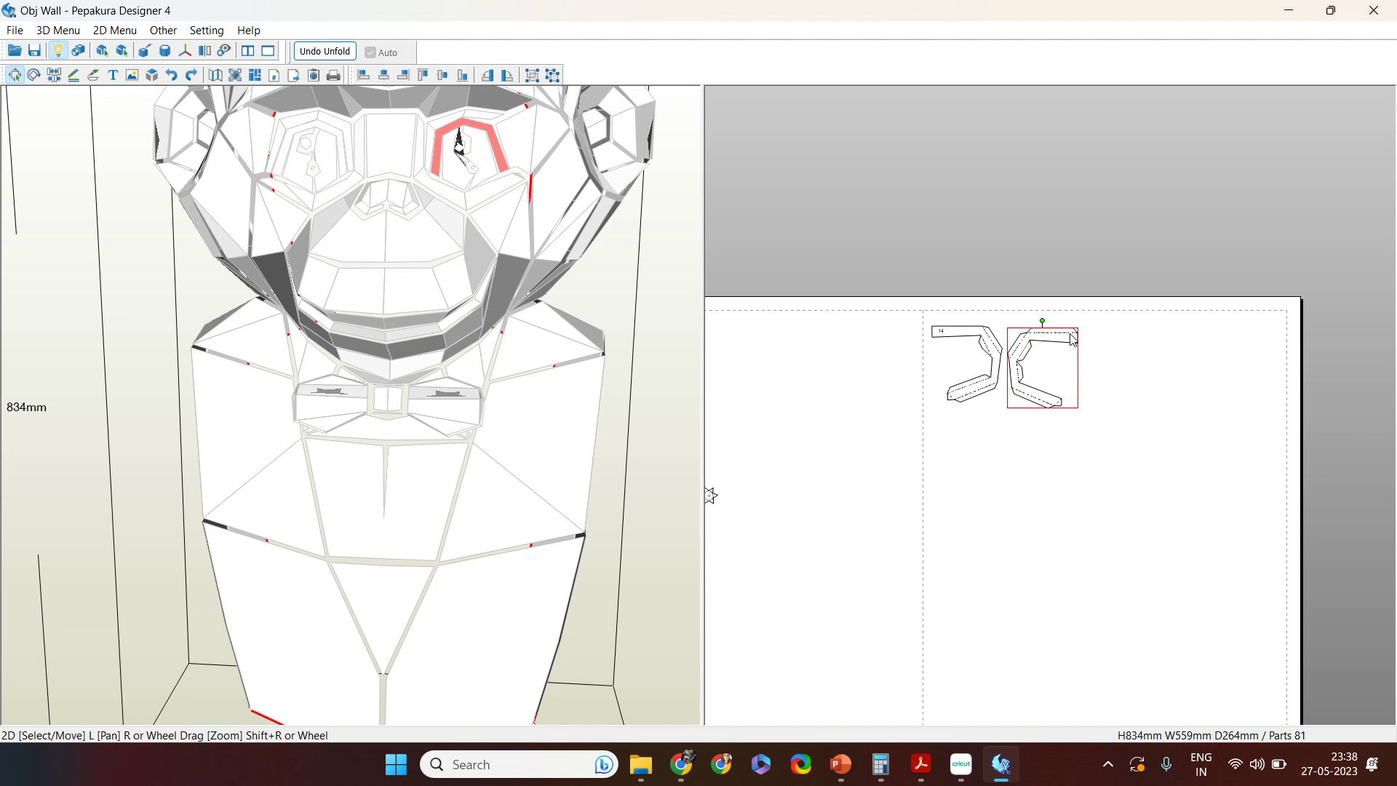
Step: Label the second eye's C-shaped frame part 18 in 16 pt text
{"action": "scroll", "coordinate": [1064, 376], "scroll_direction": "up", "scroll_amount": 2}
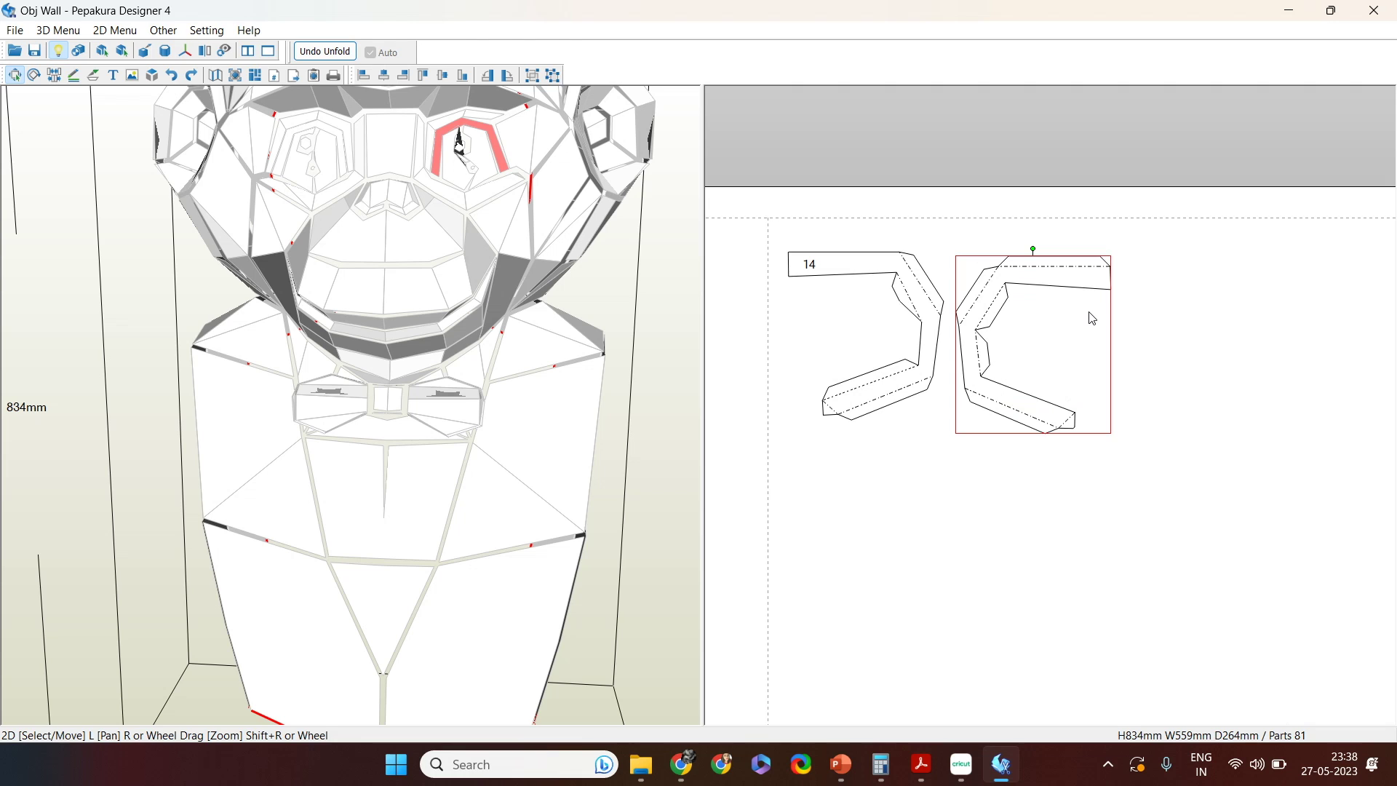
{"action": "key", "text": "t"}
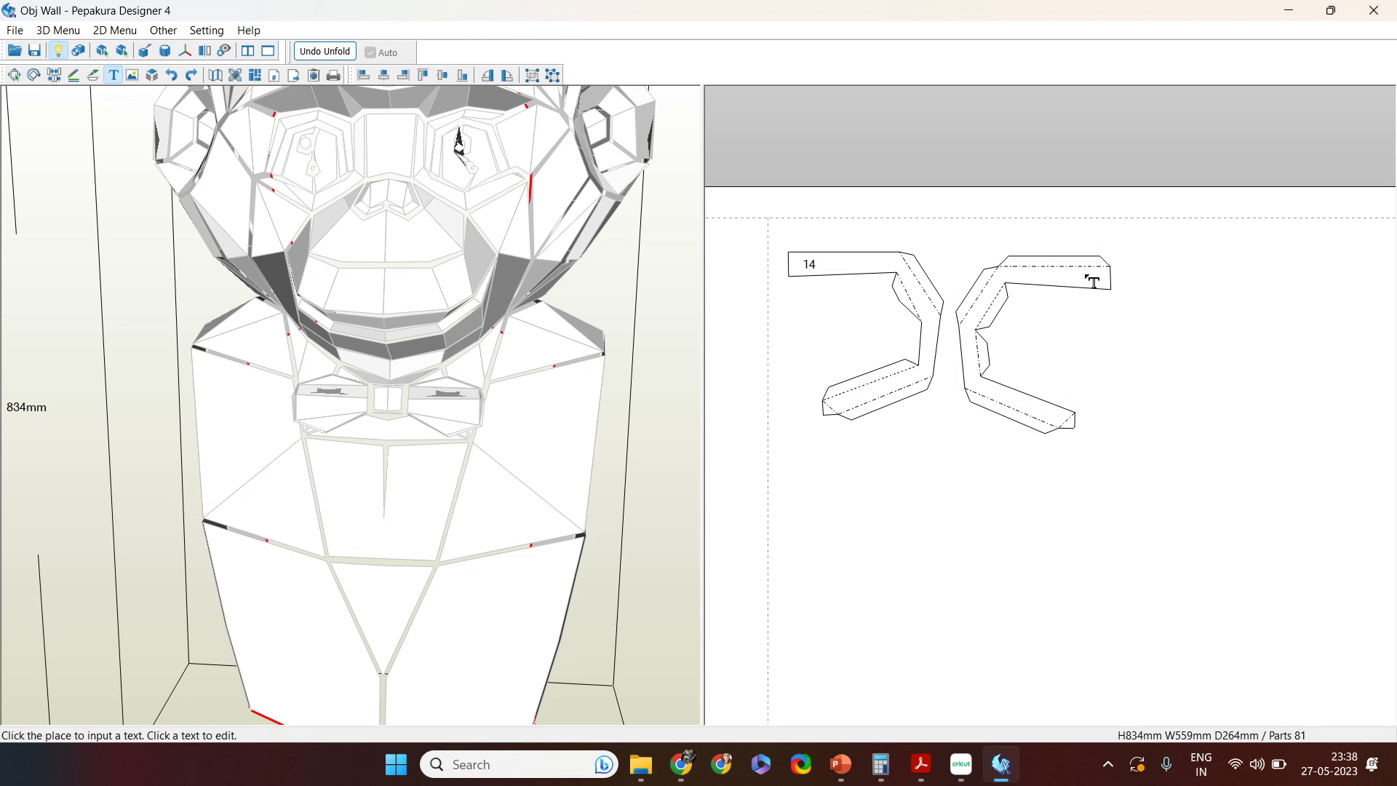
{"action": "left_click", "coordinate": [1090, 280]}
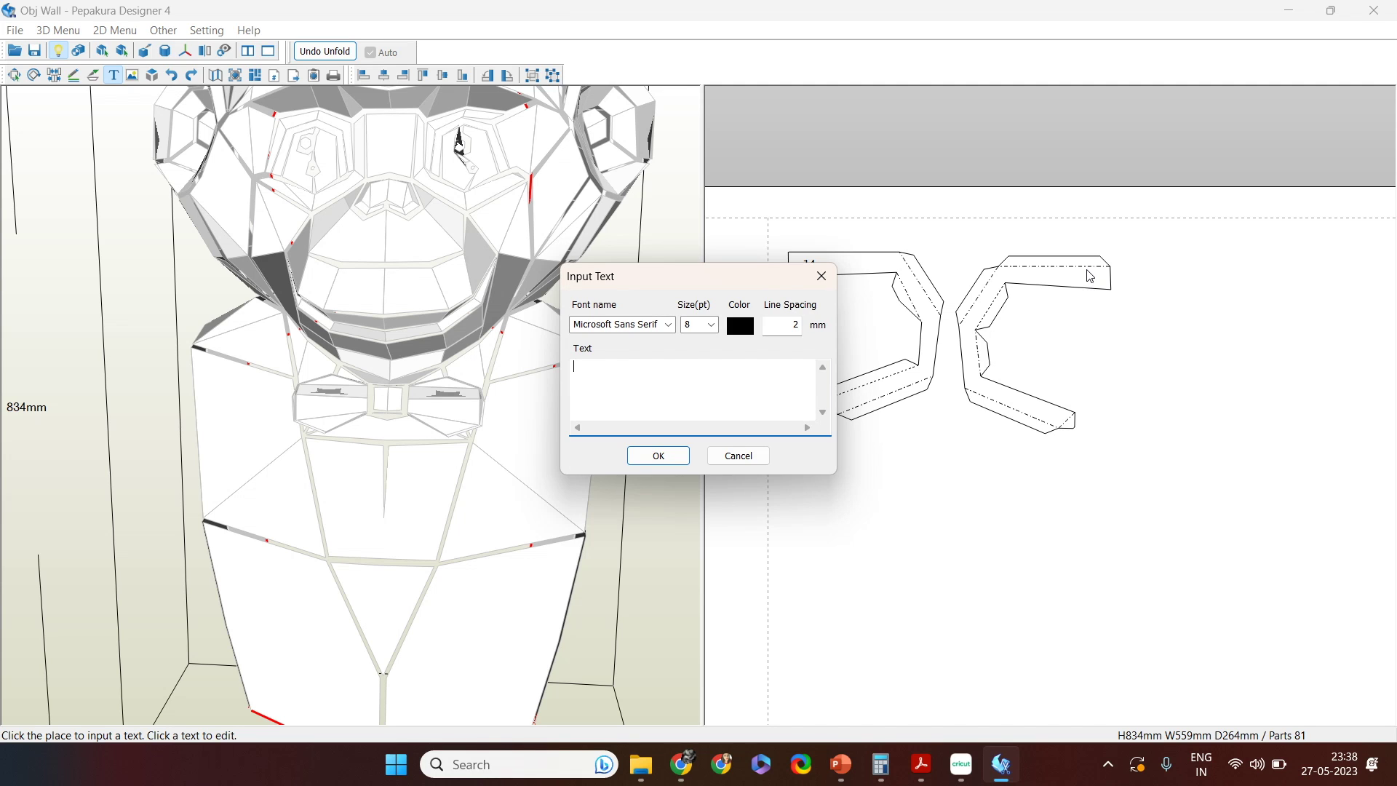
{"action": "left_click", "coordinate": [710, 325]}
{"action": "left_click", "coordinate": [709, 399]}
{"action": "type", "text": "18"}
{"action": "left_click", "coordinate": [674, 460]}
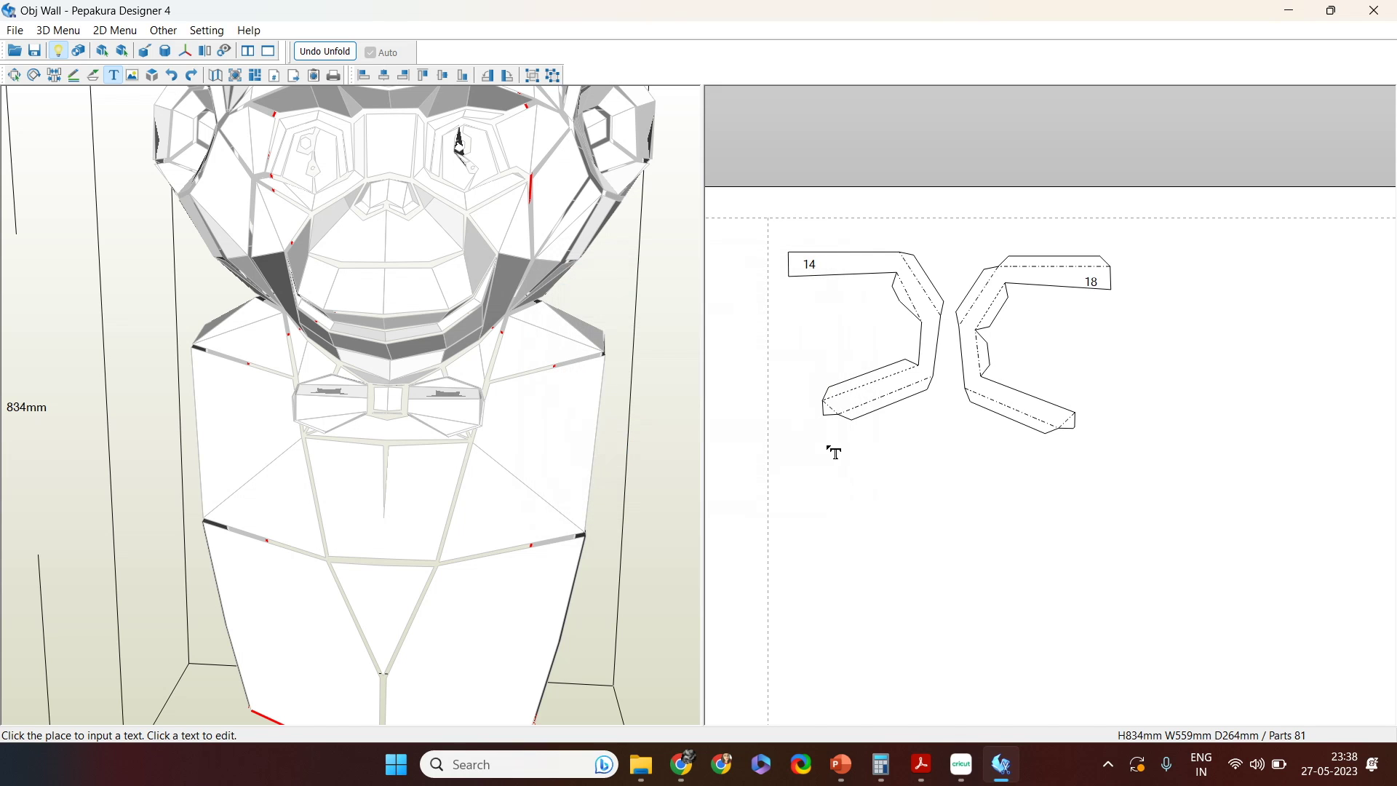
{"action": "key", "text": "Escape"}
Step: Check the numbers already used on the highlight parts and correct the second eye's frame label to 19
{"action": "middle_click_drag", "start_coordinate": [879, 543], "coordinate": [1294, 451]}
{"action": "scroll", "coordinate": [1033, 530], "scroll_direction": "down", "scroll_amount": 4}
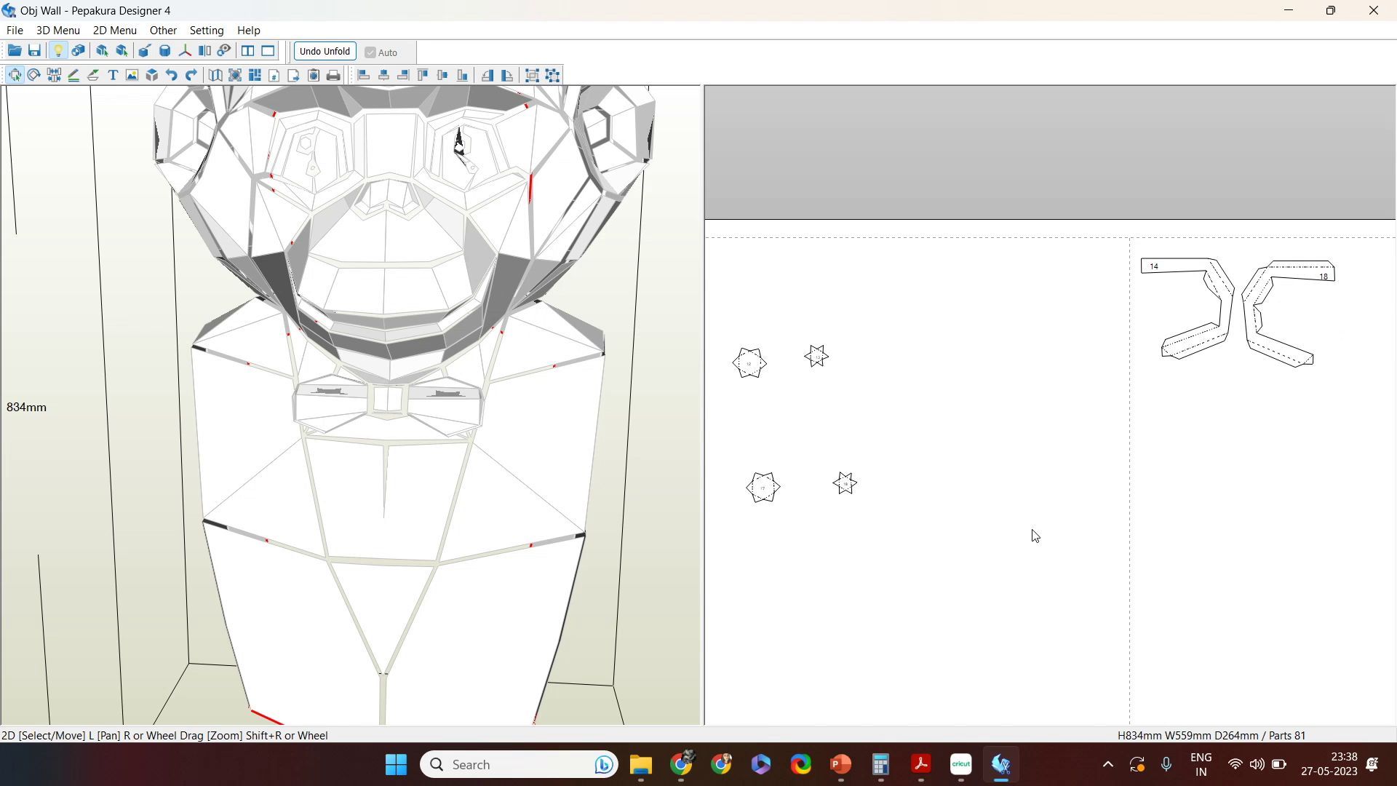
{"action": "scroll", "coordinate": [989, 529], "scroll_direction": "up", "scroll_amount": 5}
{"action": "scroll", "coordinate": [991, 535], "scroll_direction": "down", "scroll_amount": 3}
{"action": "scroll", "coordinate": [1019, 508], "scroll_direction": "up", "scroll_amount": 2}
{"action": "right_click", "coordinate": [818, 611]}
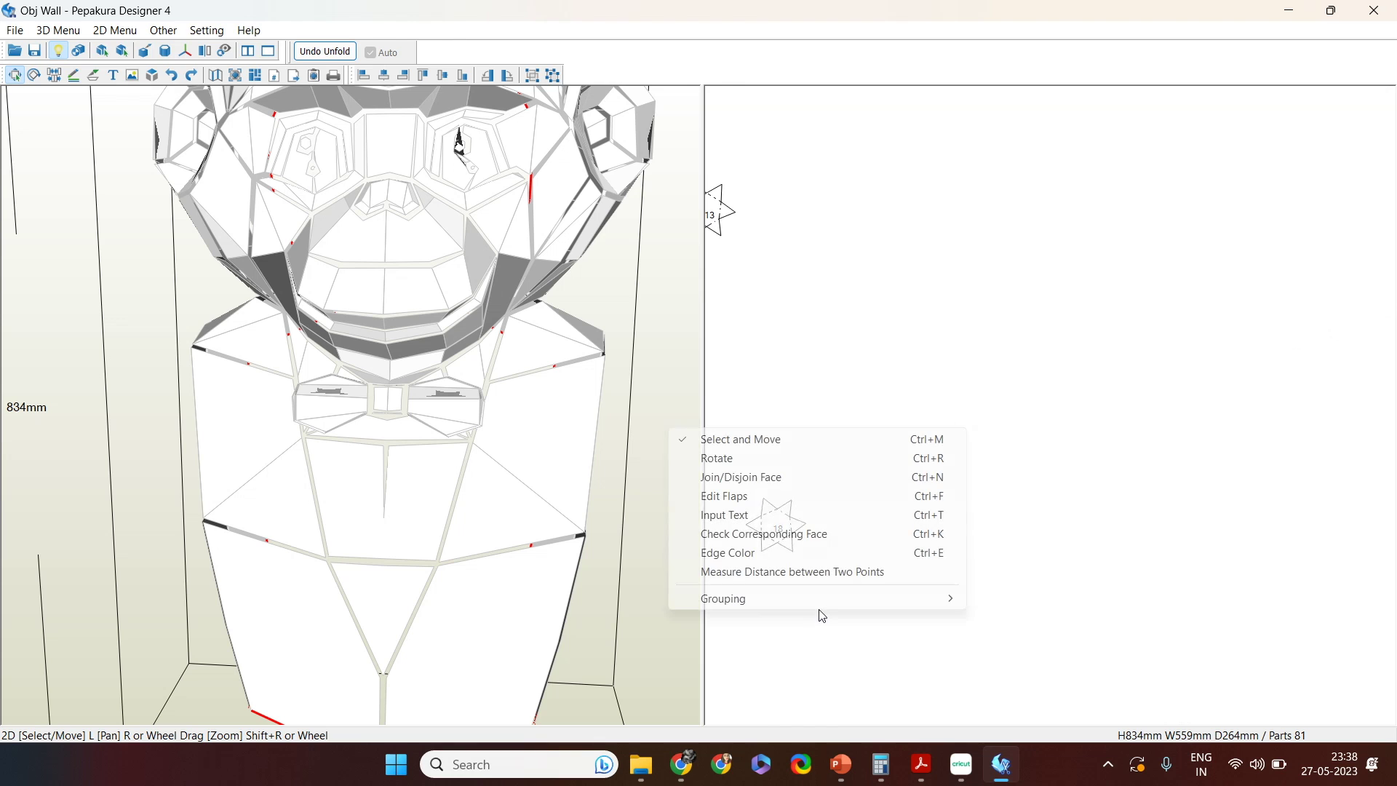
{"action": "scroll", "coordinate": [823, 627], "scroll_direction": "down", "scroll_amount": 3}
{"action": "middle_click_drag", "start_coordinate": [783, 614], "coordinate": [1317, 561]}
{"action": "scroll", "coordinate": [1176, 460], "scroll_direction": "up", "scroll_amount": 3}
{"action": "right_click_drag", "start_coordinate": [716, 466], "coordinate": [871, 459]}
{"action": "right_click_drag", "start_coordinate": [1383, 502], "coordinate": [678, 503]}
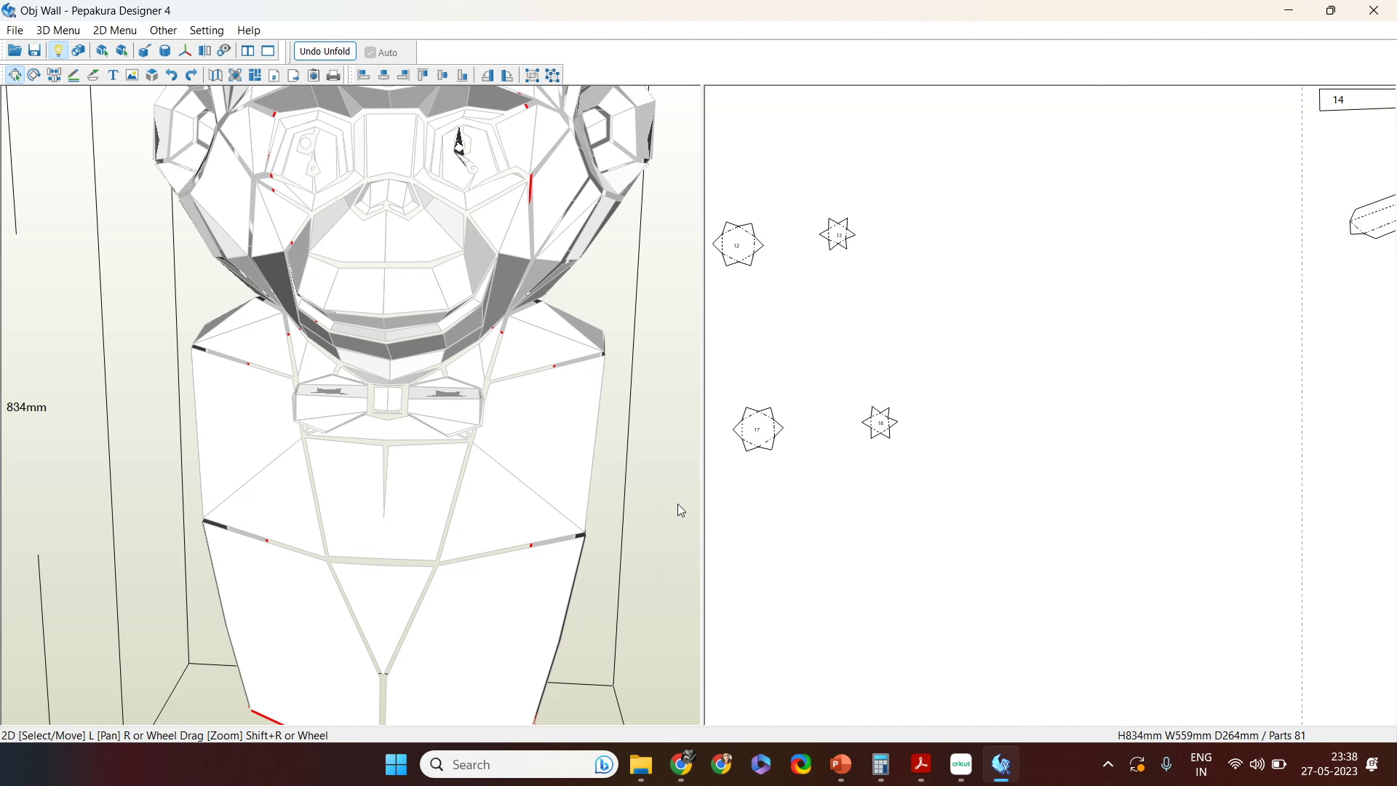
{"action": "right_click_drag", "start_coordinate": [1384, 286], "coordinate": [834, 457]}
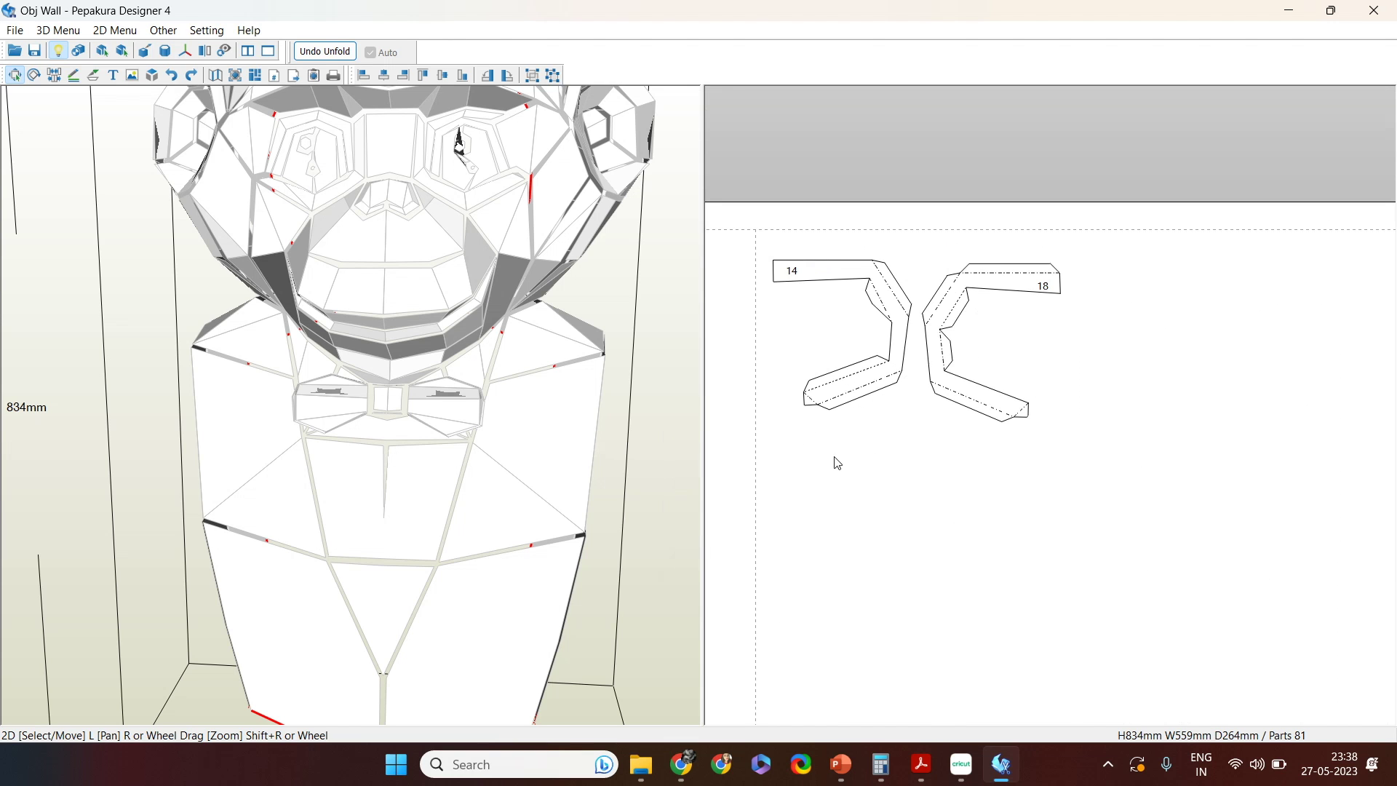
{"action": "right_click", "coordinate": [1045, 288]}
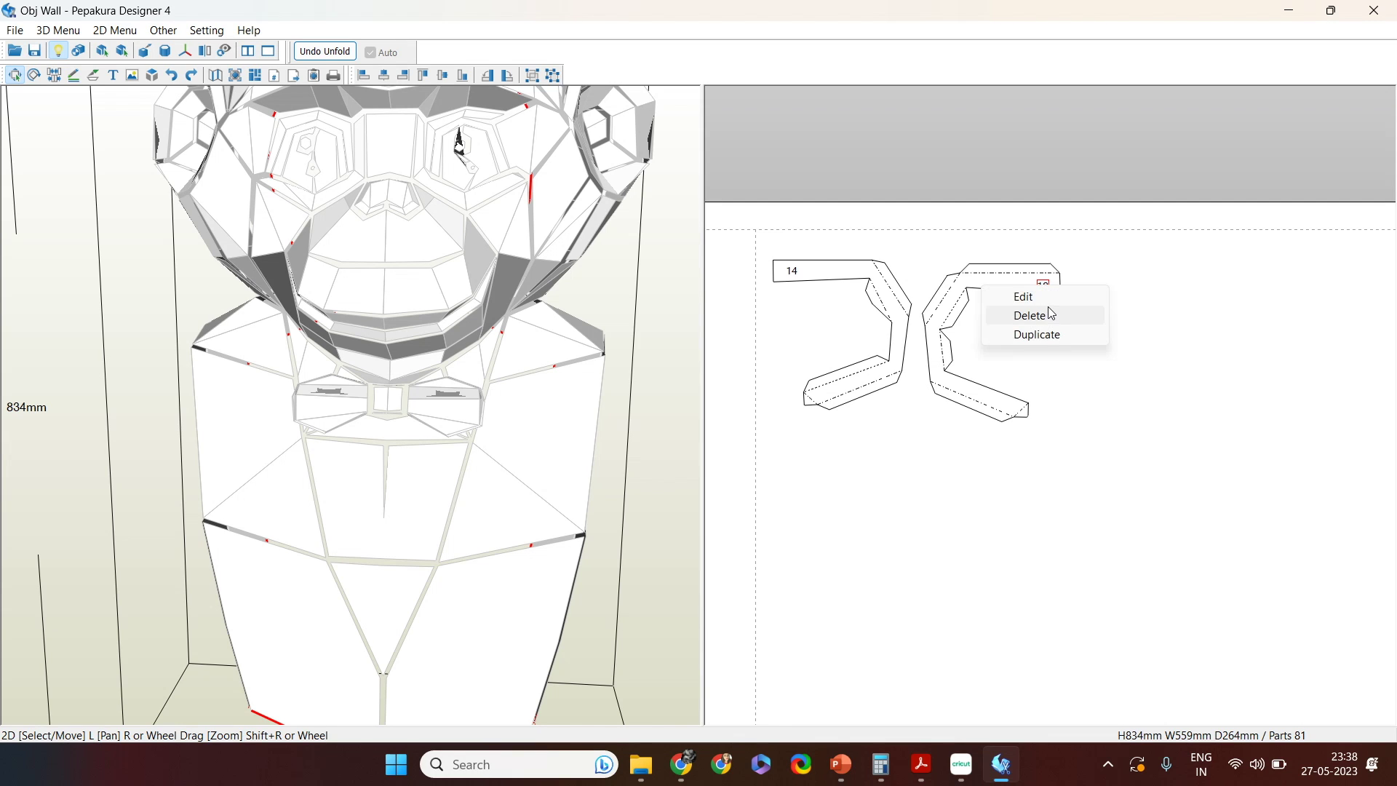
{"action": "left_click", "coordinate": [1050, 300]}
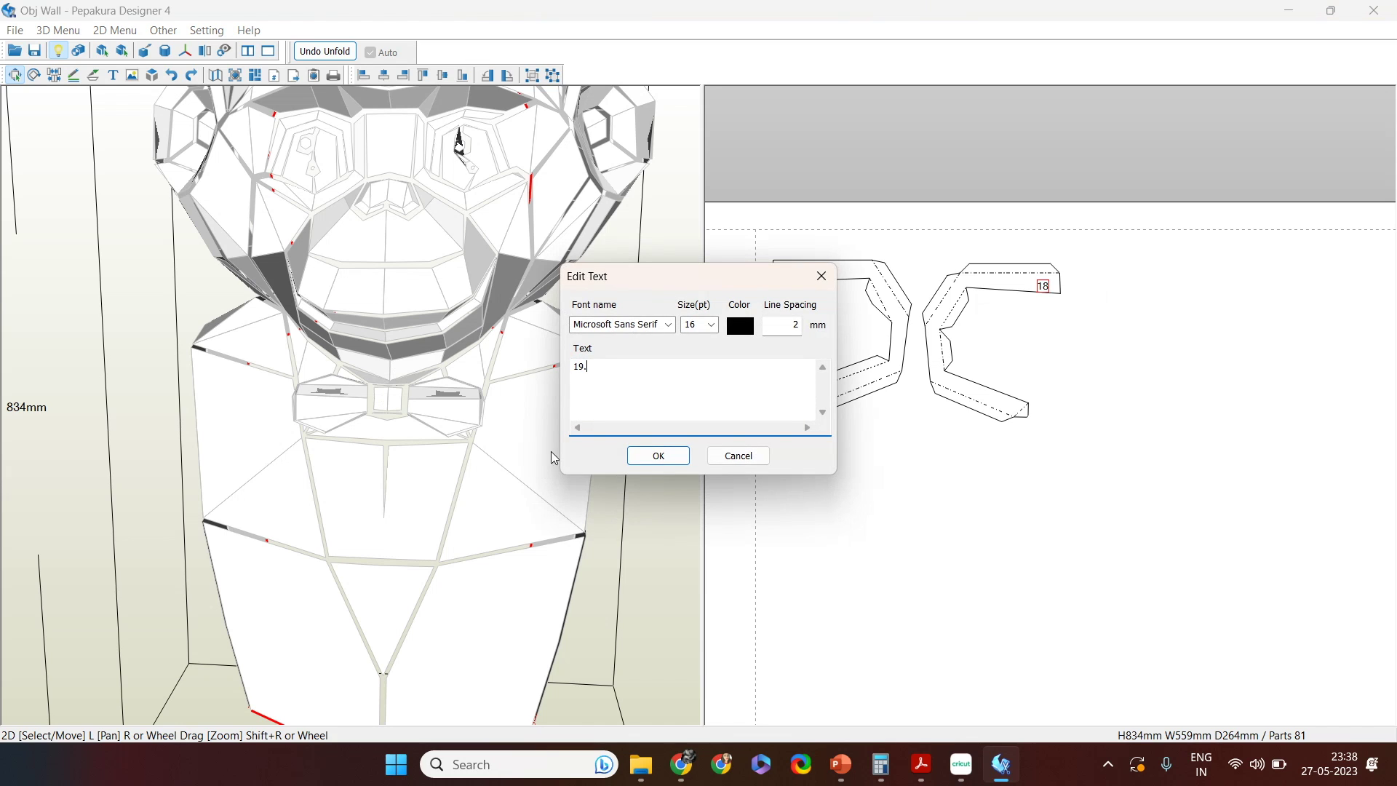
{"action": "left_click", "coordinate": [657, 456]}
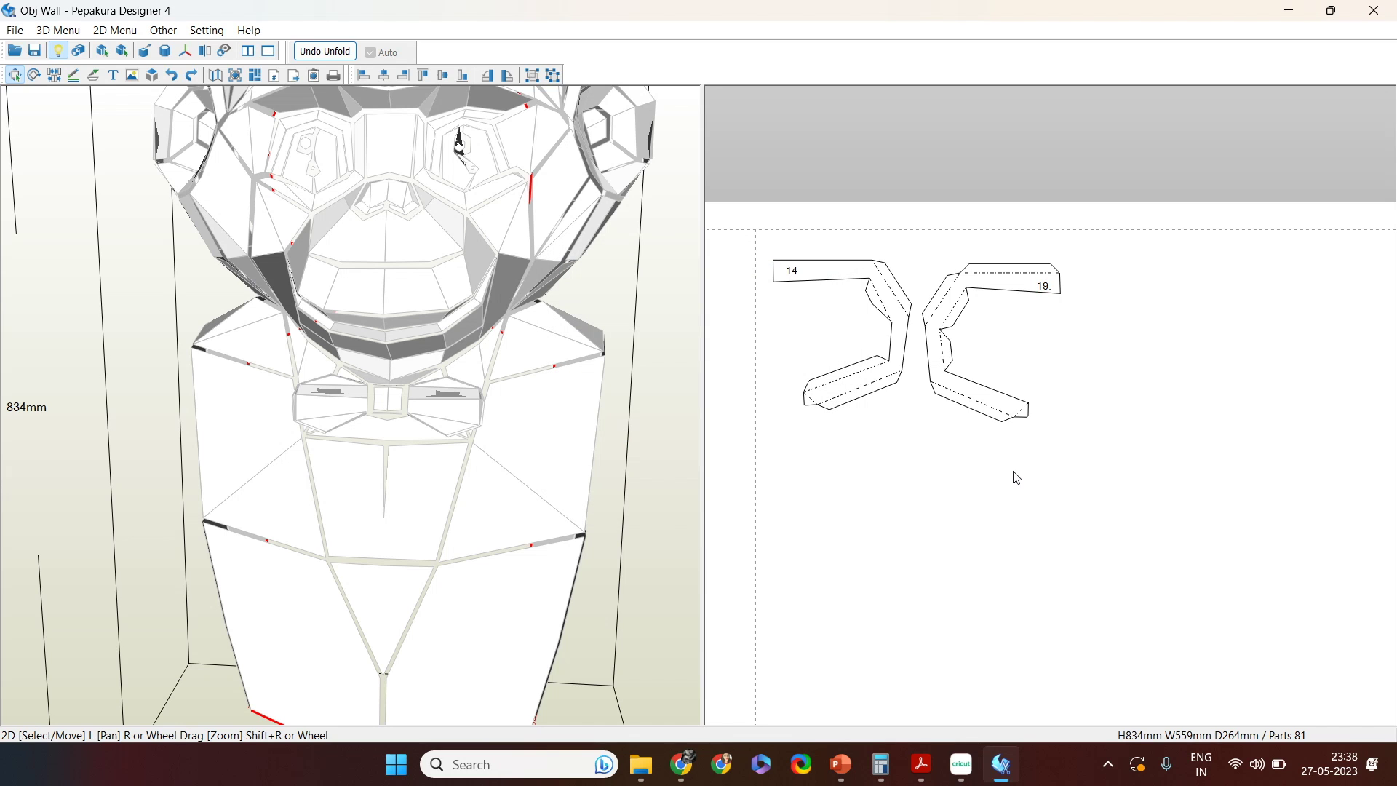
Step: Turn on the texture display for the model and parts, and rotate the bust to expose the monkey's right ear
{"action": "scroll", "coordinate": [1018, 480], "scroll_direction": "down", "scroll_amount": 5}
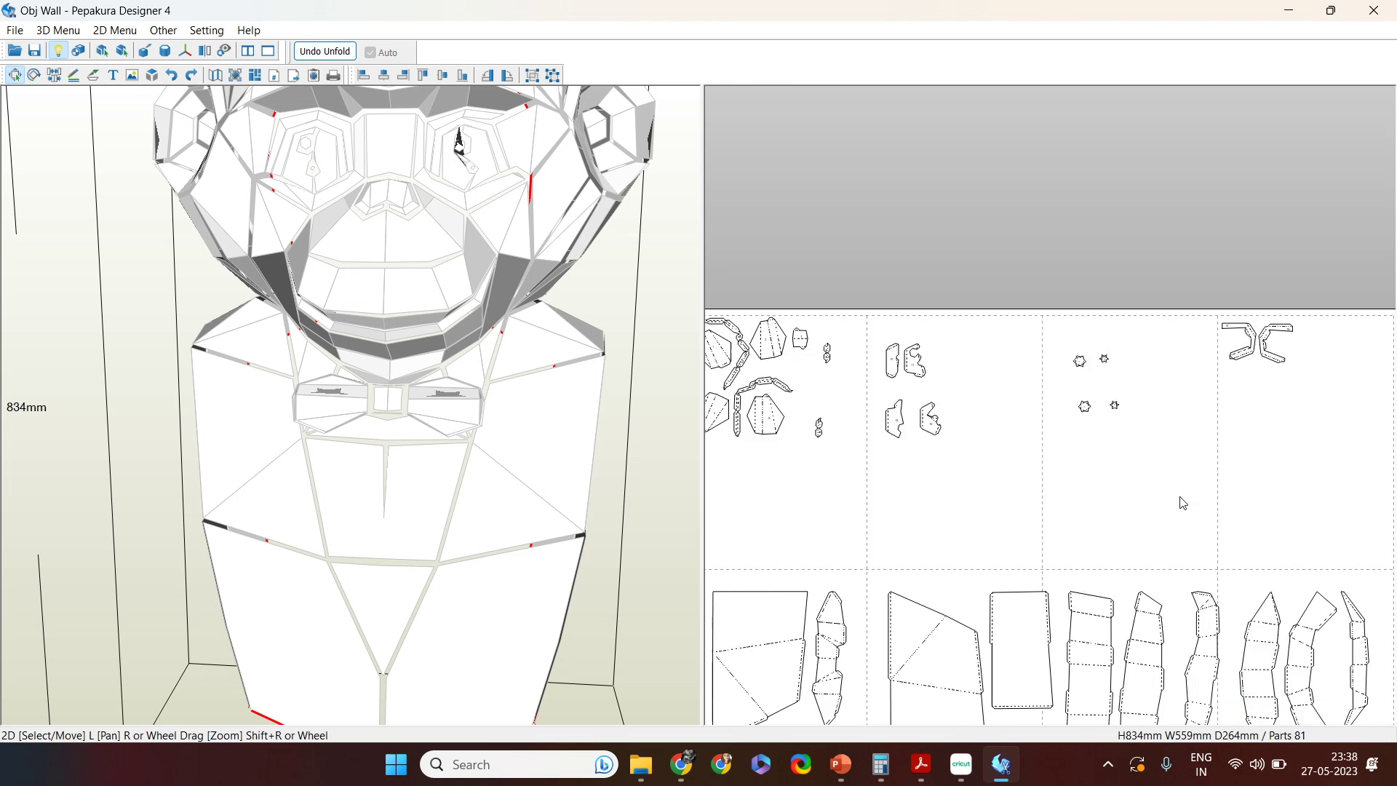
{"action": "scroll", "coordinate": [1183, 502], "scroll_direction": "down", "scroll_amount": 3}
{"action": "left_click_drag", "start_coordinate": [1061, 473], "coordinate": [682, 256]}
{"action": "scroll", "coordinate": [560, 413], "scroll_direction": "down", "scroll_amount": 5}
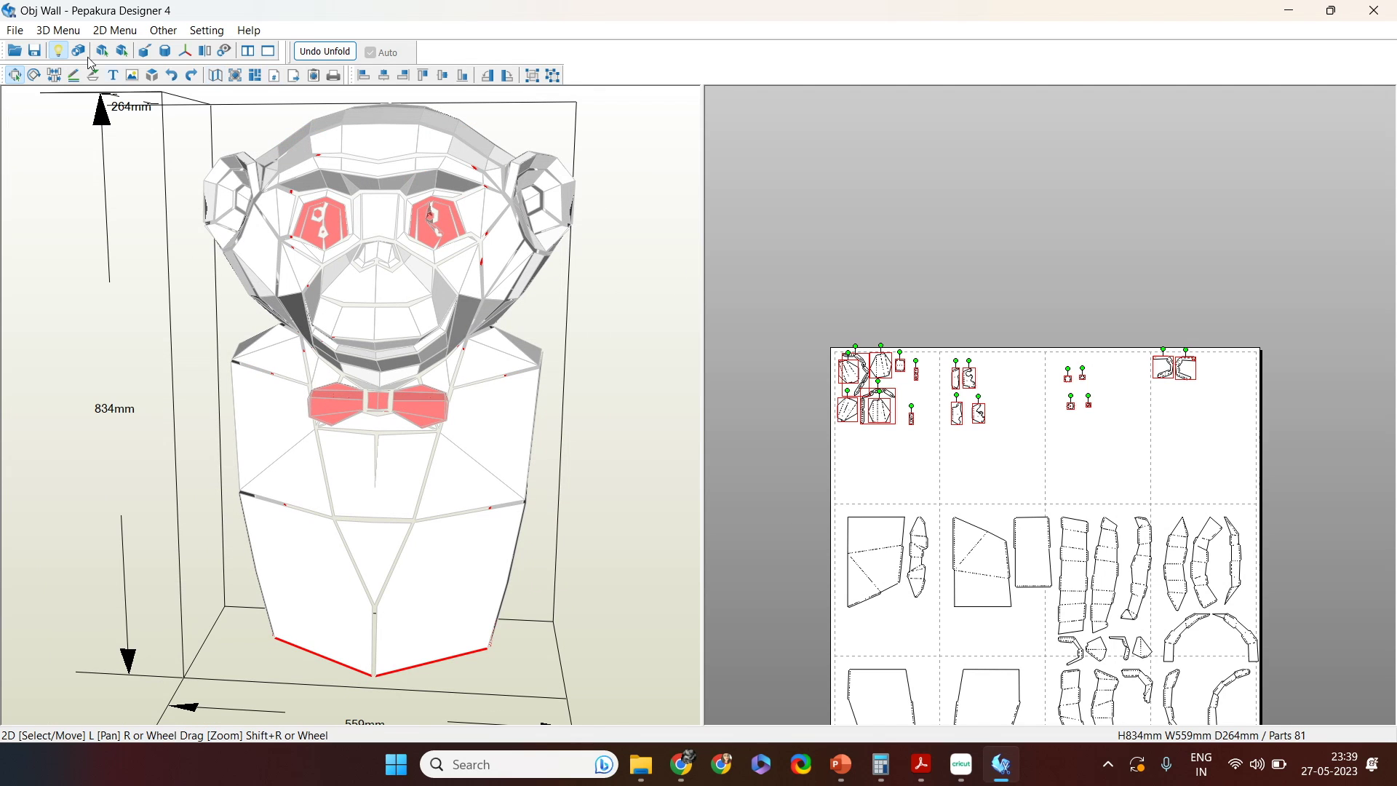
{"action": "left_click", "coordinate": [78, 51]}
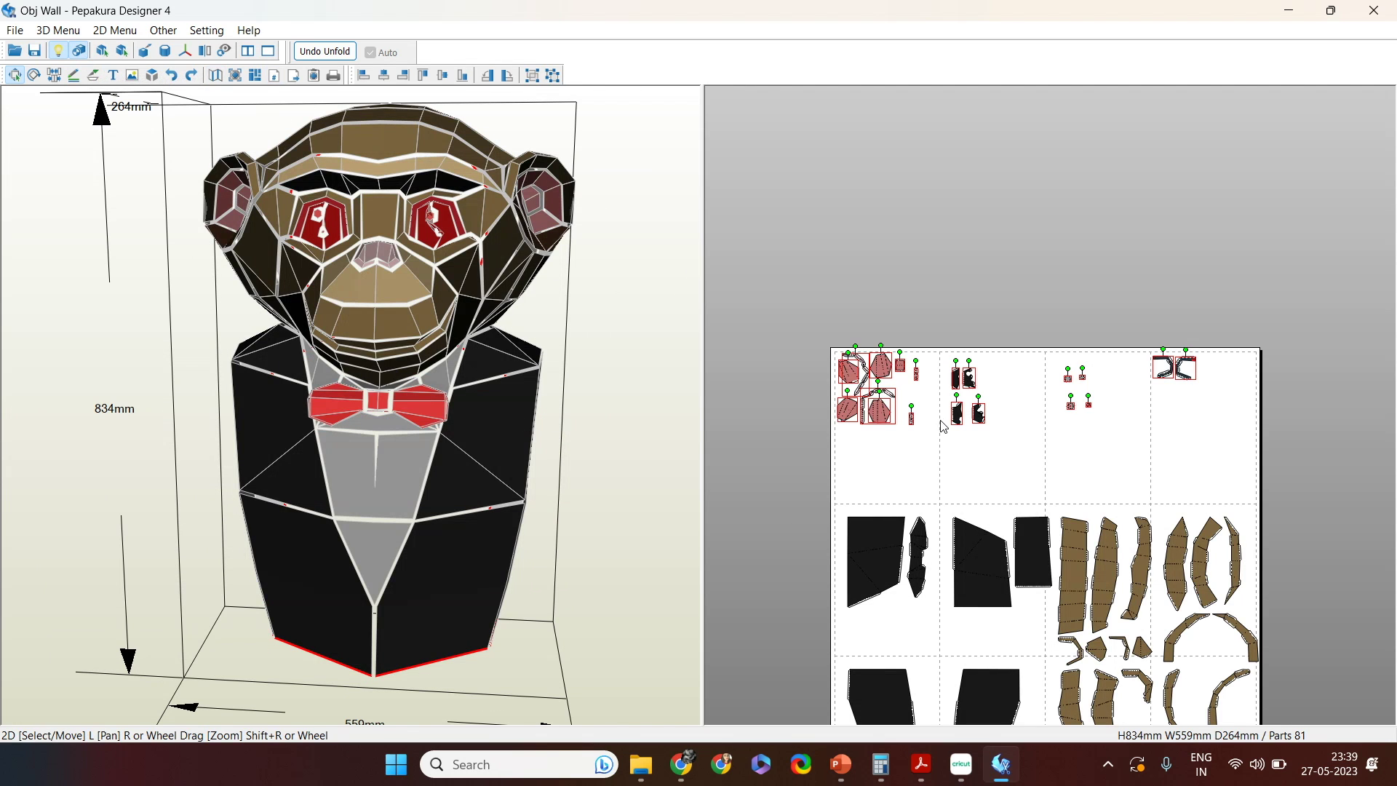
{"action": "left_click_drag", "start_coordinate": [617, 378], "coordinate": [642, 382]}
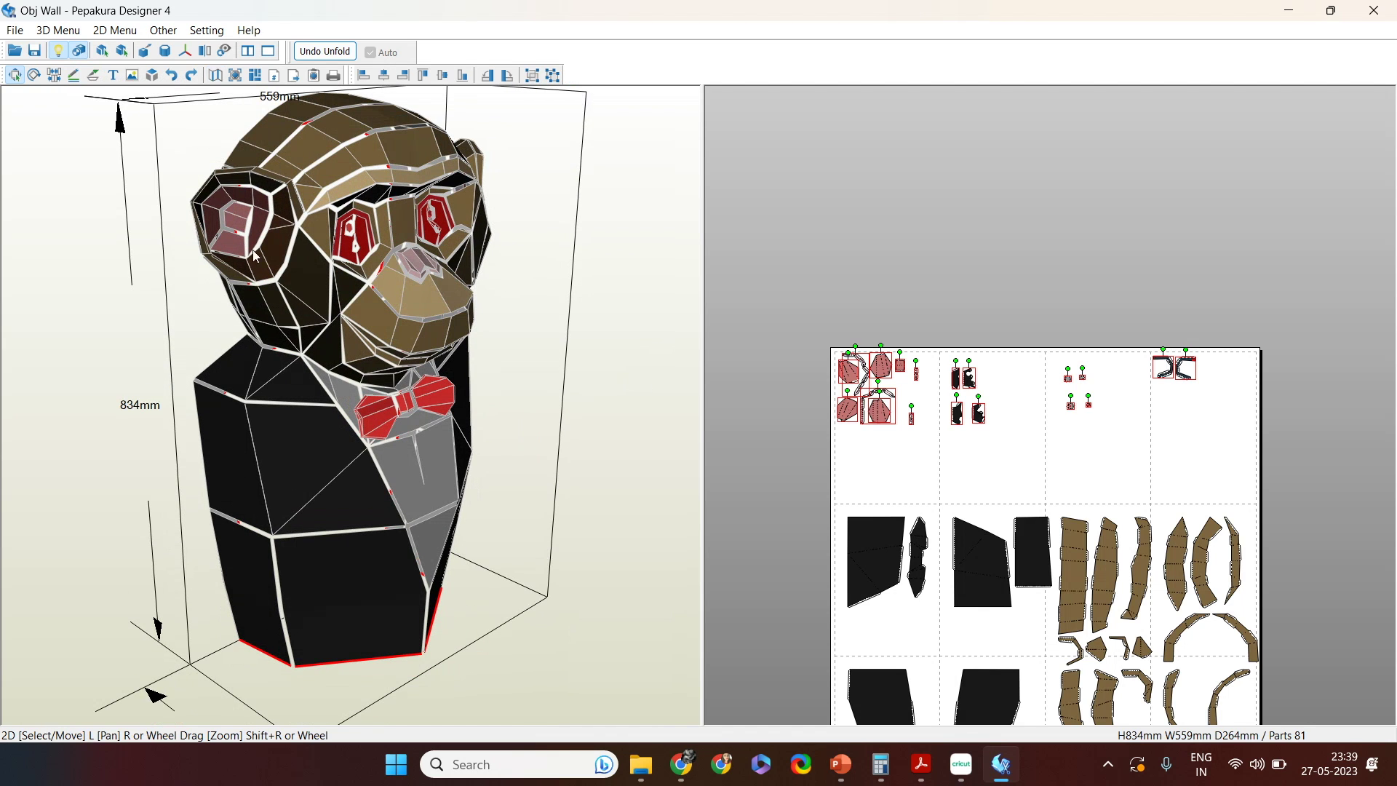
Step: Locate the right ear's parts in the layout and move all unnumbered parts down to free a page row beneath the numbered ones
{"action": "left_click", "coordinate": [235, 215]}
{"action": "left_click", "coordinate": [267, 253]}
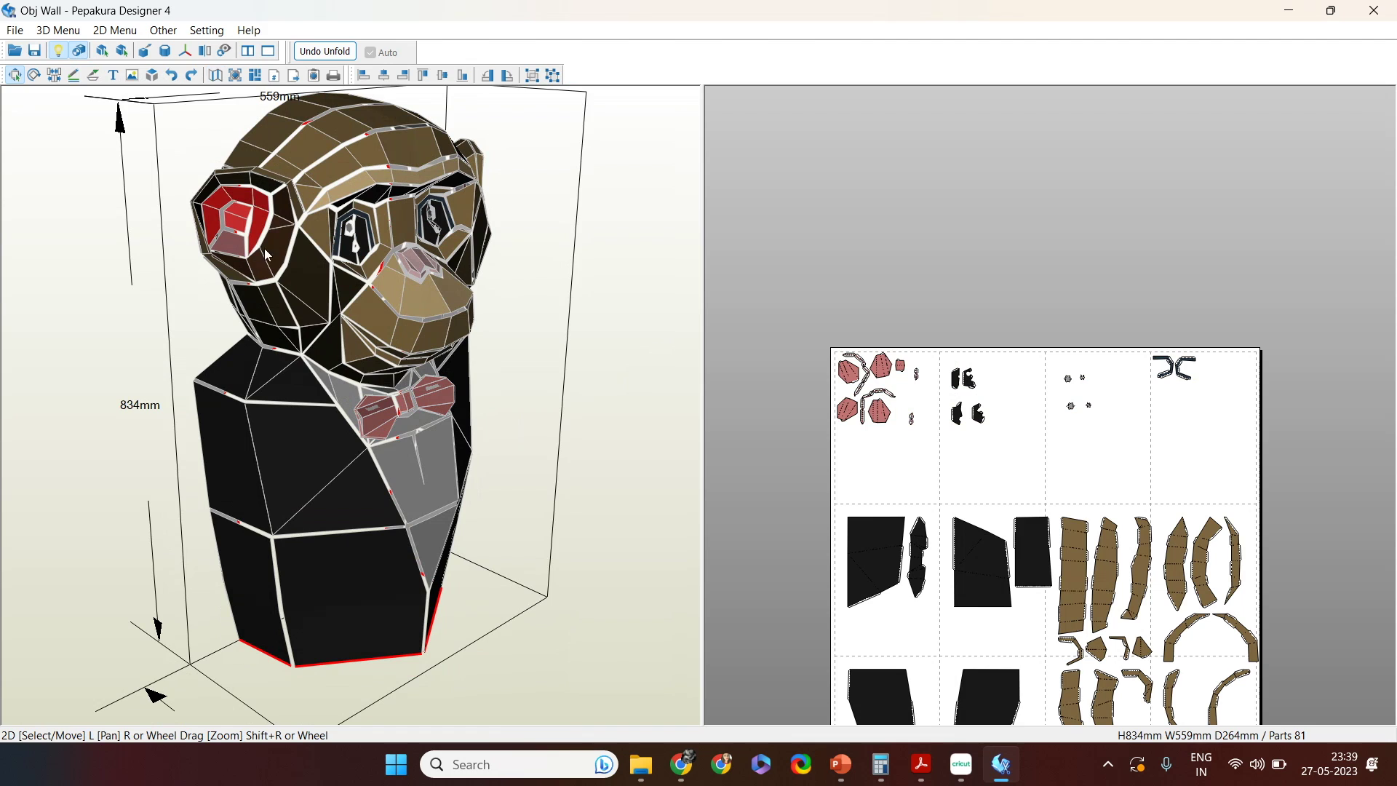
{"action": "left_click", "coordinate": [274, 248]}
{"action": "right_click_drag", "start_coordinate": [1138, 509], "coordinate": [1042, 139]}
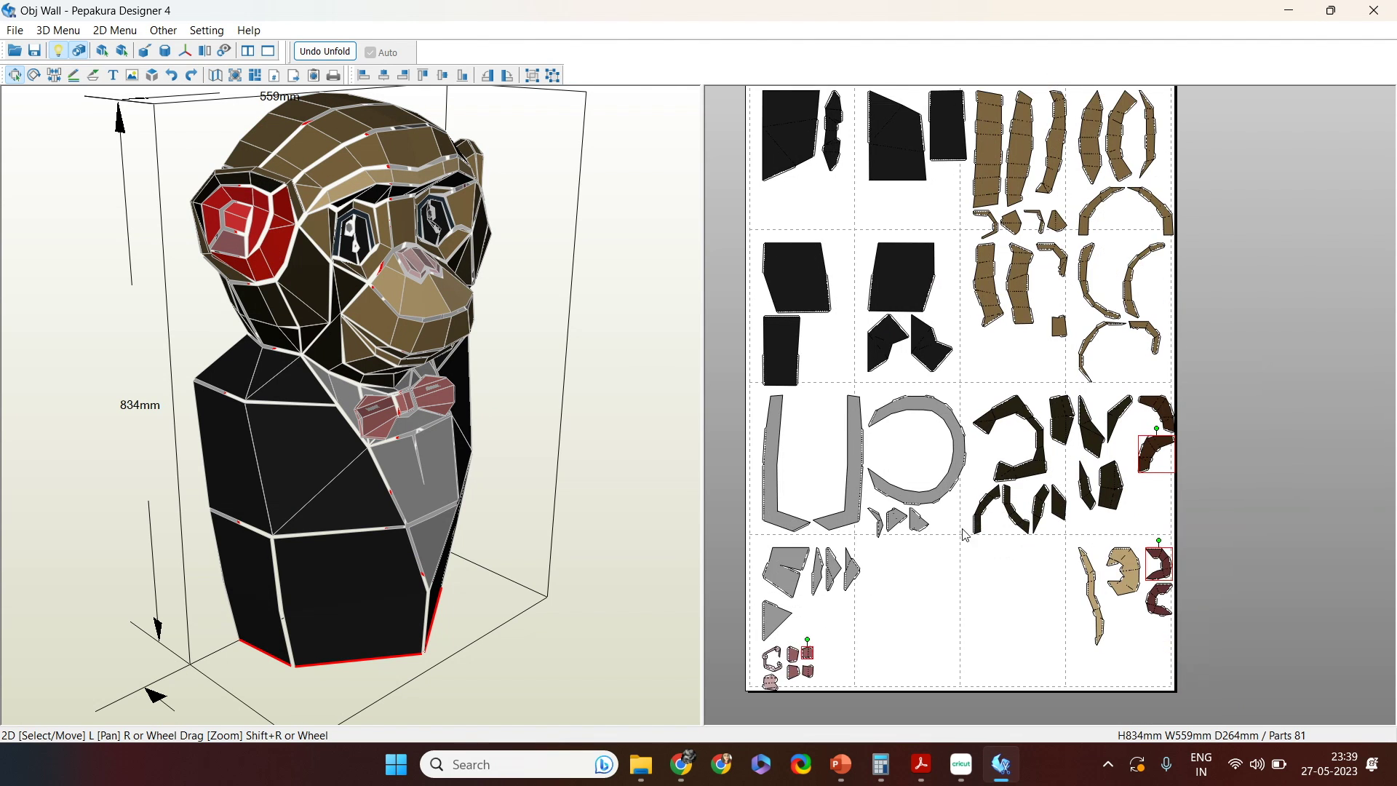
{"action": "right_click_drag", "start_coordinate": [961, 557], "coordinate": [990, 495]}
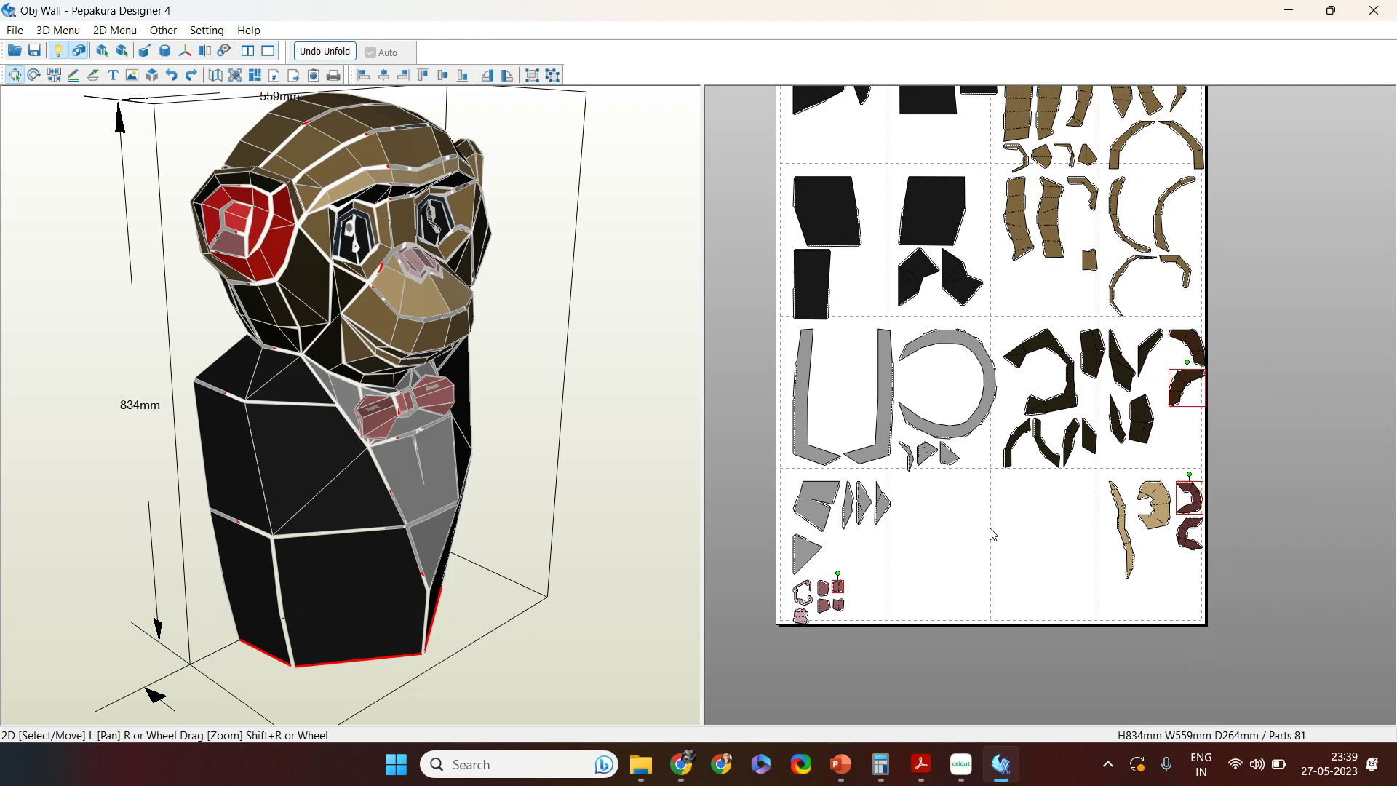
{"action": "scroll", "coordinate": [994, 535], "scroll_direction": "down", "scroll_amount": 3}
{"action": "left_click_drag", "start_coordinate": [853, 163], "coordinate": [1216, 562]}
{"action": "left_click_drag", "start_coordinate": [972, 223], "coordinate": [974, 323]}
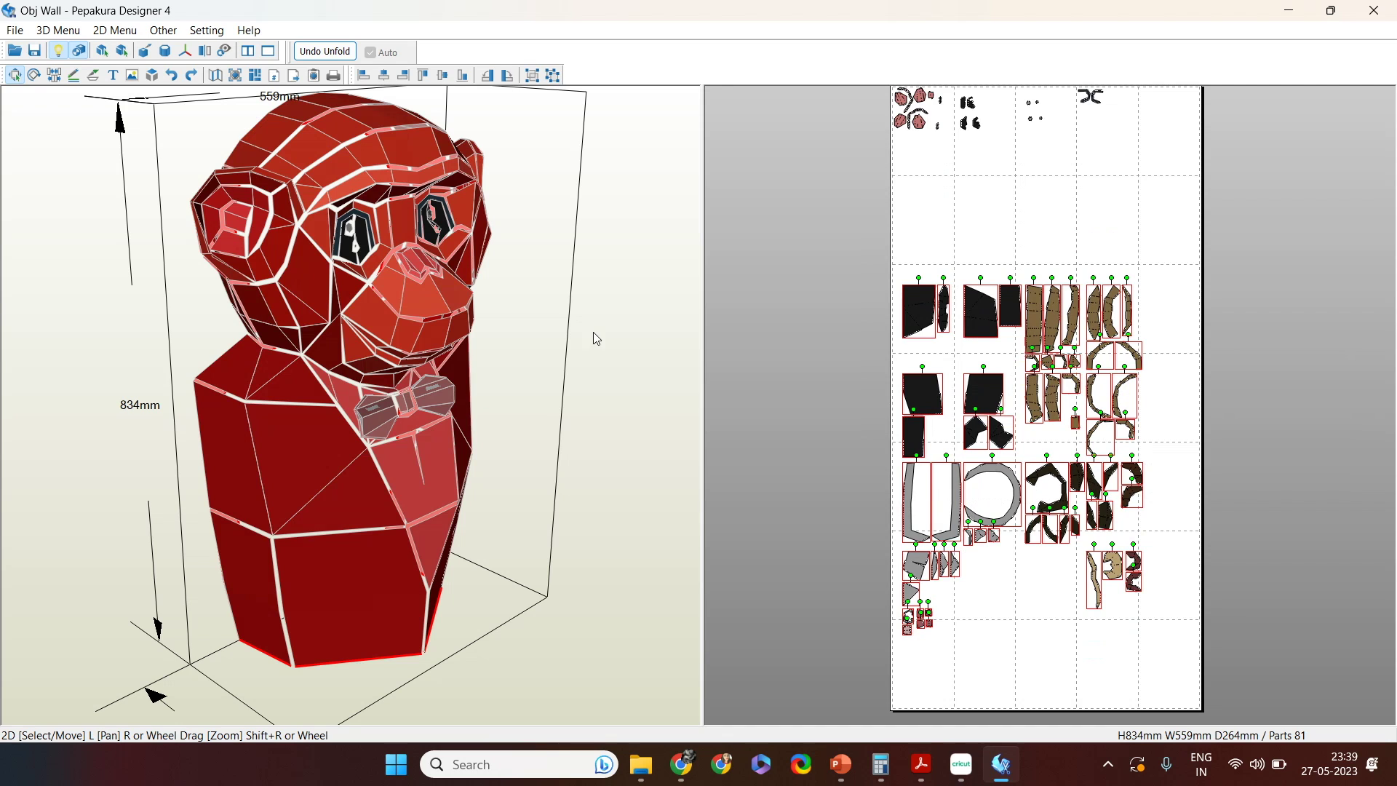
Step: Move the right ear's brown outer part, maroon inner part and one small pink part together up towards the freed page row
{"action": "left_click", "coordinate": [595, 337]}
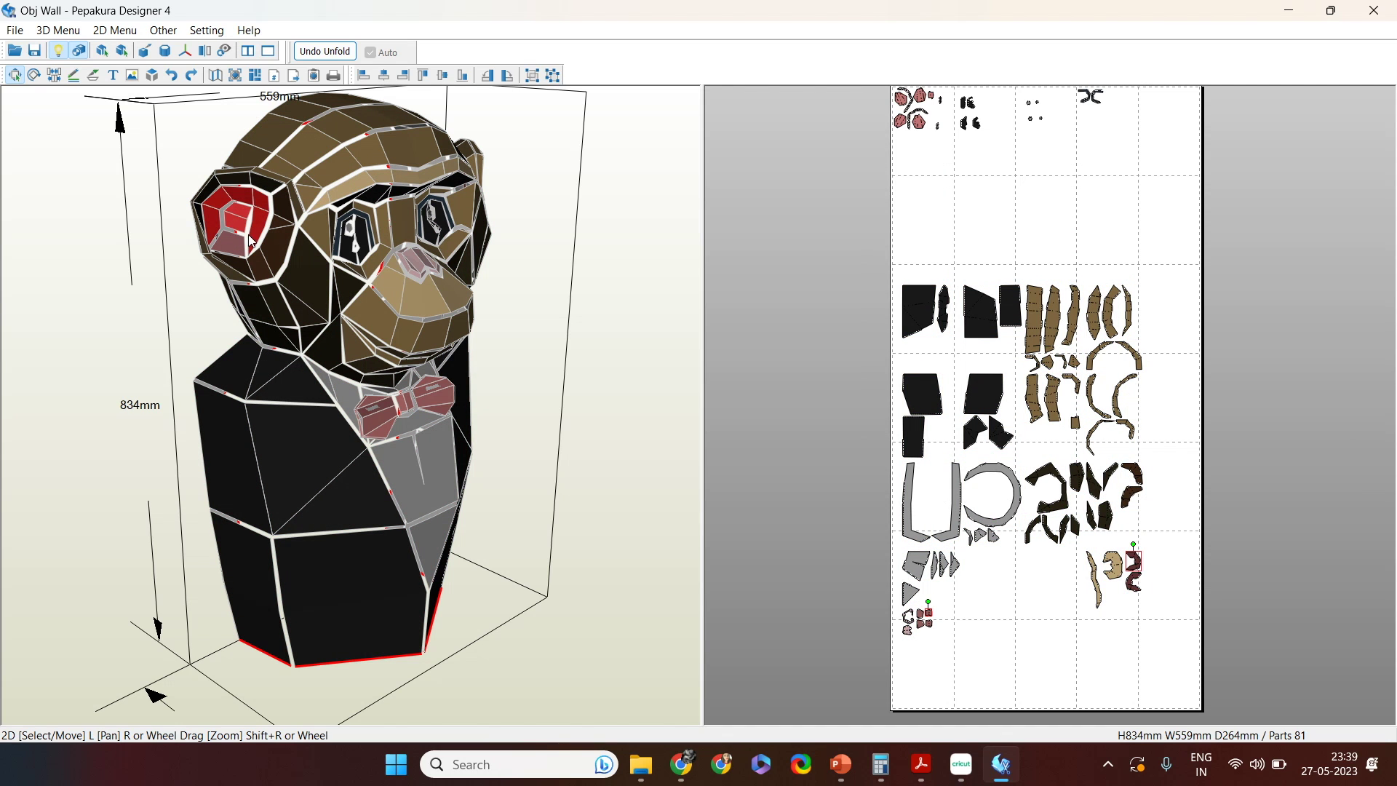
{"action": "left_click", "coordinate": [292, 226]}
{"action": "left_click_drag", "start_coordinate": [931, 618], "coordinate": [913, 255]}
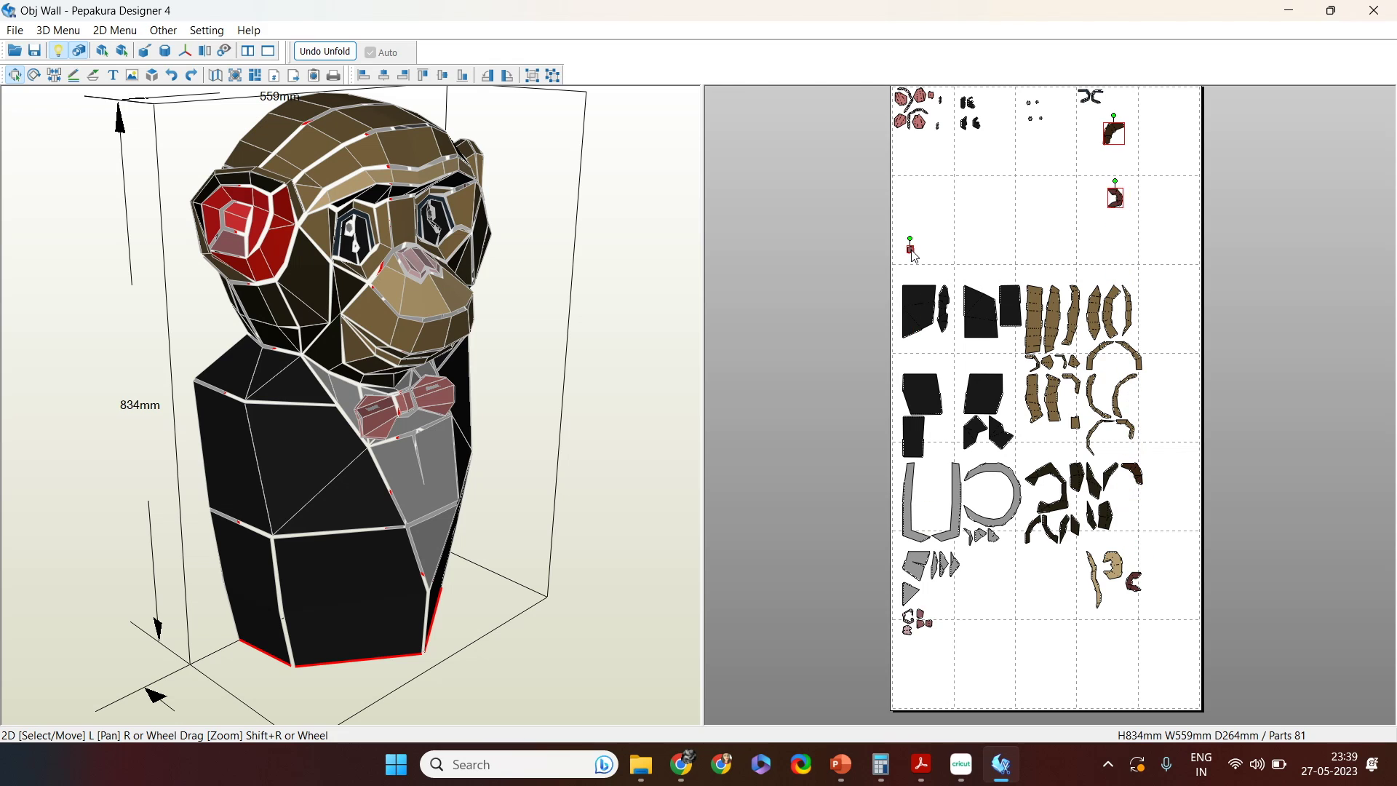
Step: Place the ear's second small pink part on the freed row's first page and the brown outer part on its second page
{"action": "left_click", "coordinate": [231, 255]}
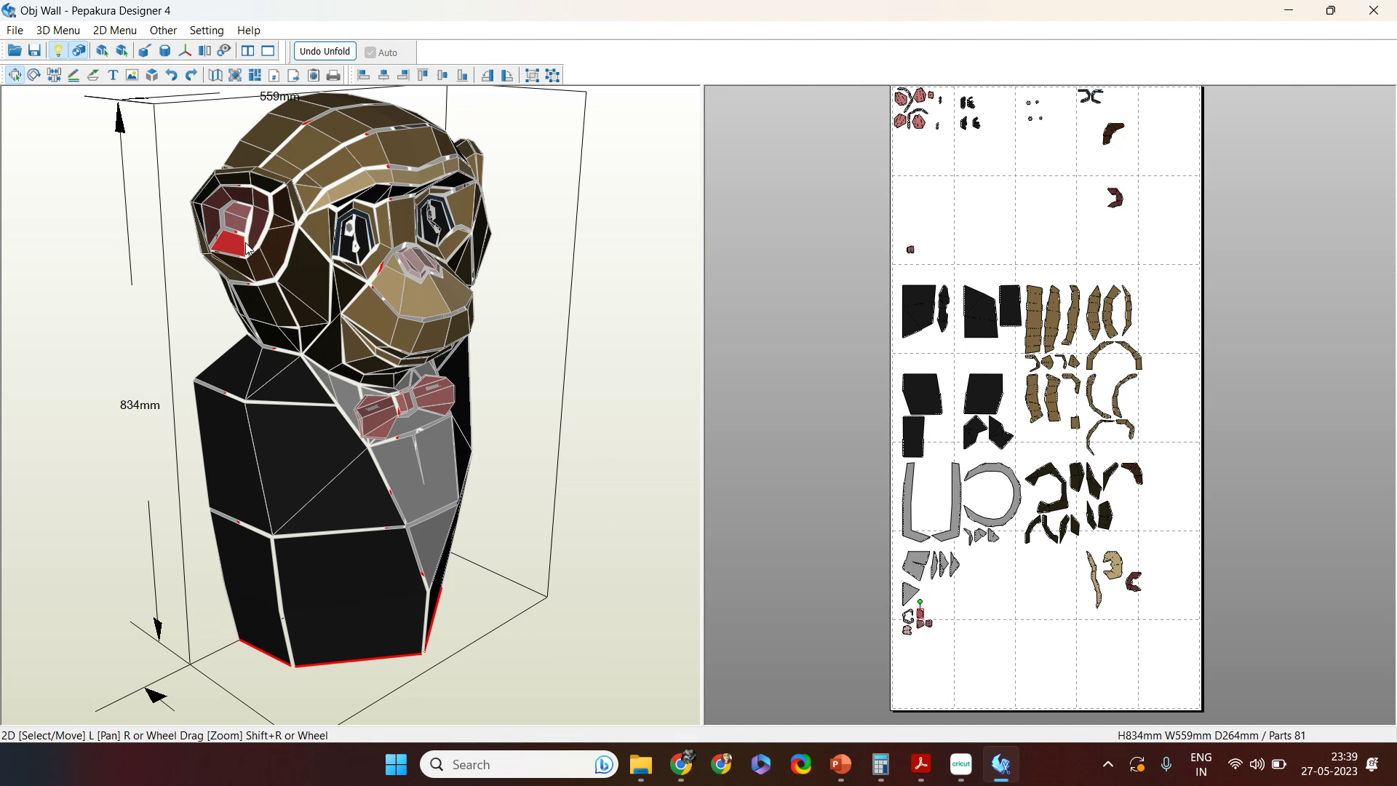
{"action": "left_click", "coordinate": [245, 221]}
{"action": "left_click", "coordinate": [257, 221], "text": "shift"}
{"action": "left_click", "coordinate": [278, 243], "text": "shift"}
{"action": "left_click", "coordinate": [922, 614]}
{"action": "scroll", "coordinate": [982, 272], "scroll_direction": "up", "scroll_amount": 3}
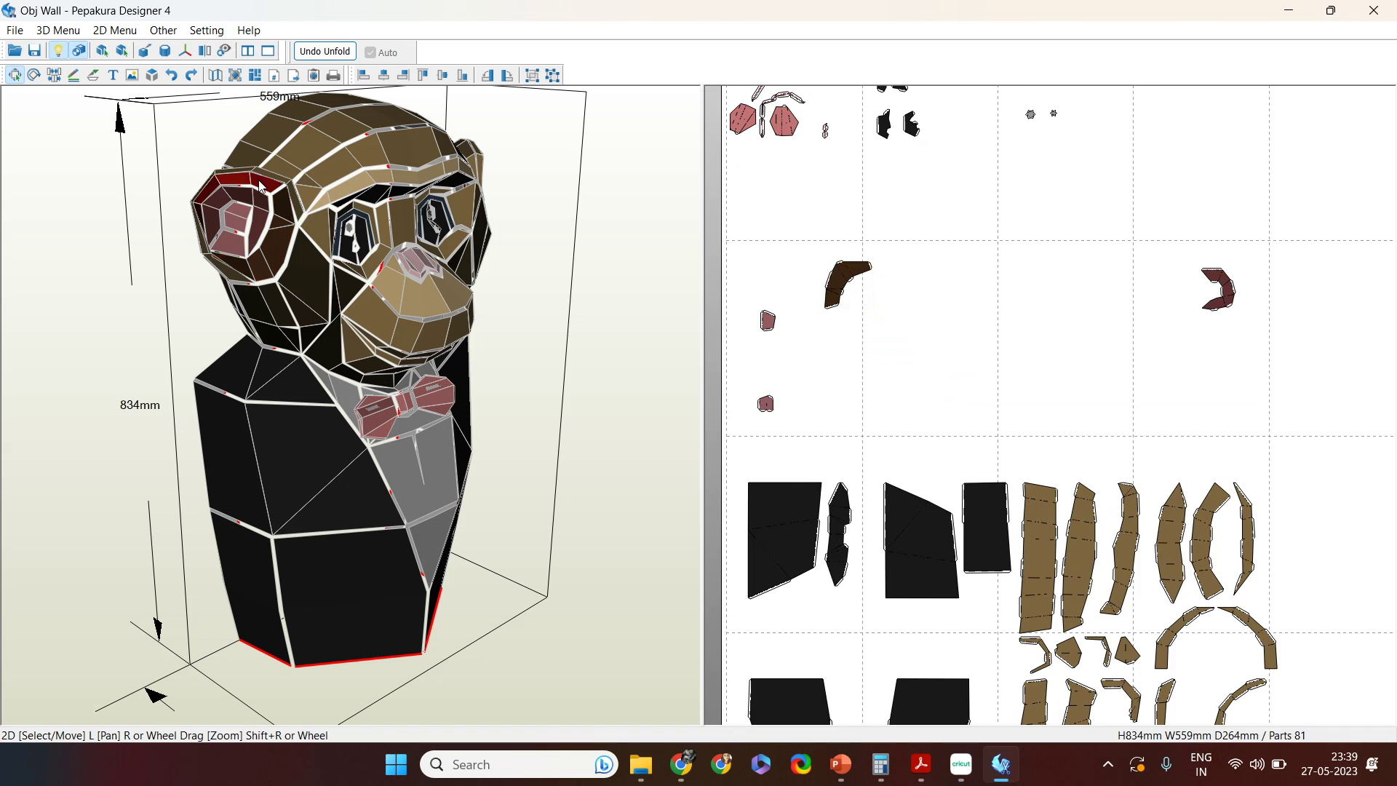
Step: Place the ear's dark upper rim part beneath the brown part and move the maroon inner part onto the first page
{"action": "scroll", "coordinate": [1052, 699], "scroll_direction": "down", "scroll_amount": 5}
{"action": "left_click", "coordinate": [244, 220]}
{"action": "left_click_drag", "start_coordinate": [1128, 353], "coordinate": [934, 350]}
{"action": "scroll", "coordinate": [966, 345], "scroll_direction": "up", "scroll_amount": 2}
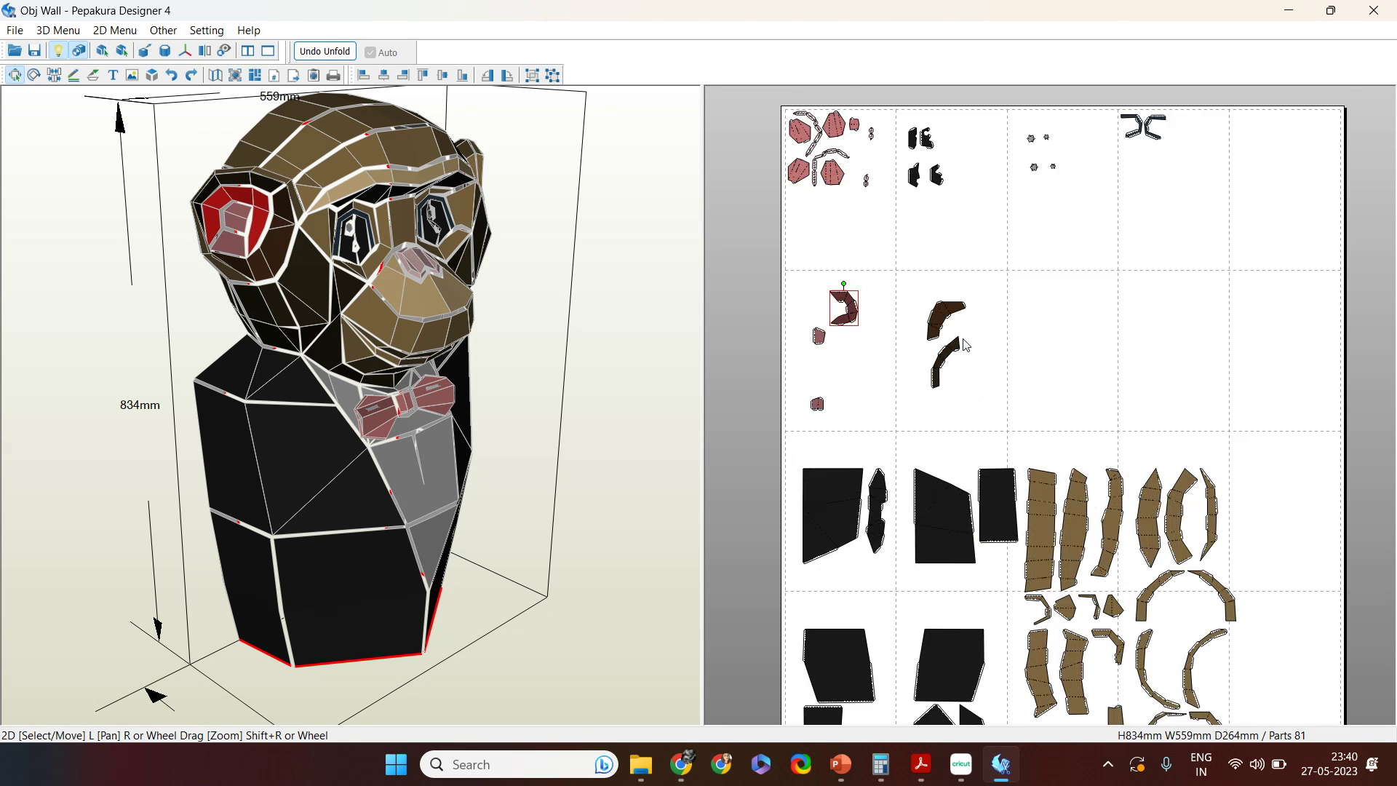
Step: Examine the dark and brown outer ear parts up close and check which model faces each one covers
{"action": "scroll", "coordinate": [966, 345], "scroll_direction": "up", "scroll_amount": 2}
{"action": "scroll", "coordinate": [1070, 291], "scroll_direction": "up", "scroll_amount": 2}
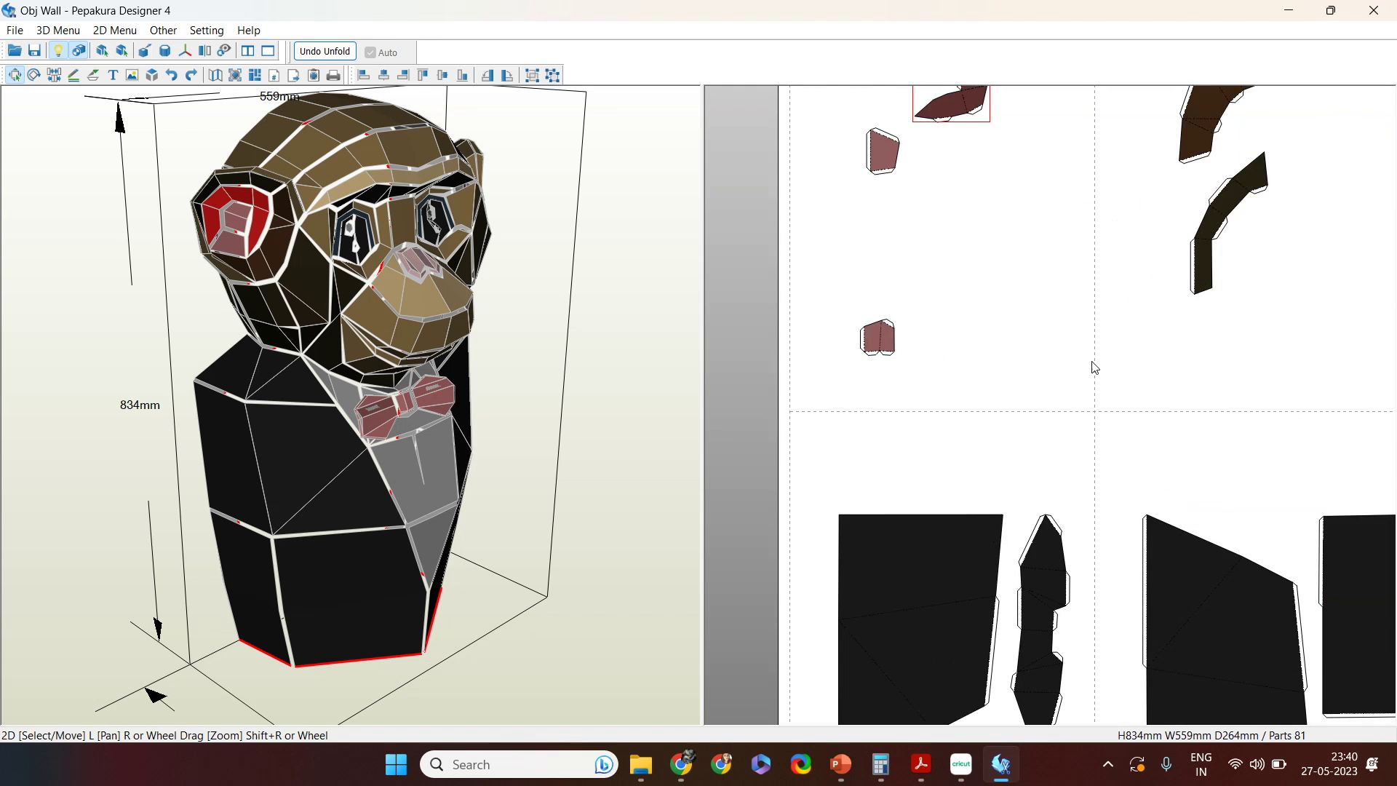
{"action": "right_click_drag", "start_coordinate": [1109, 349], "coordinate": [979, 515]}
{"action": "scroll", "coordinate": [970, 465], "scroll_direction": "up", "scroll_amount": 3}
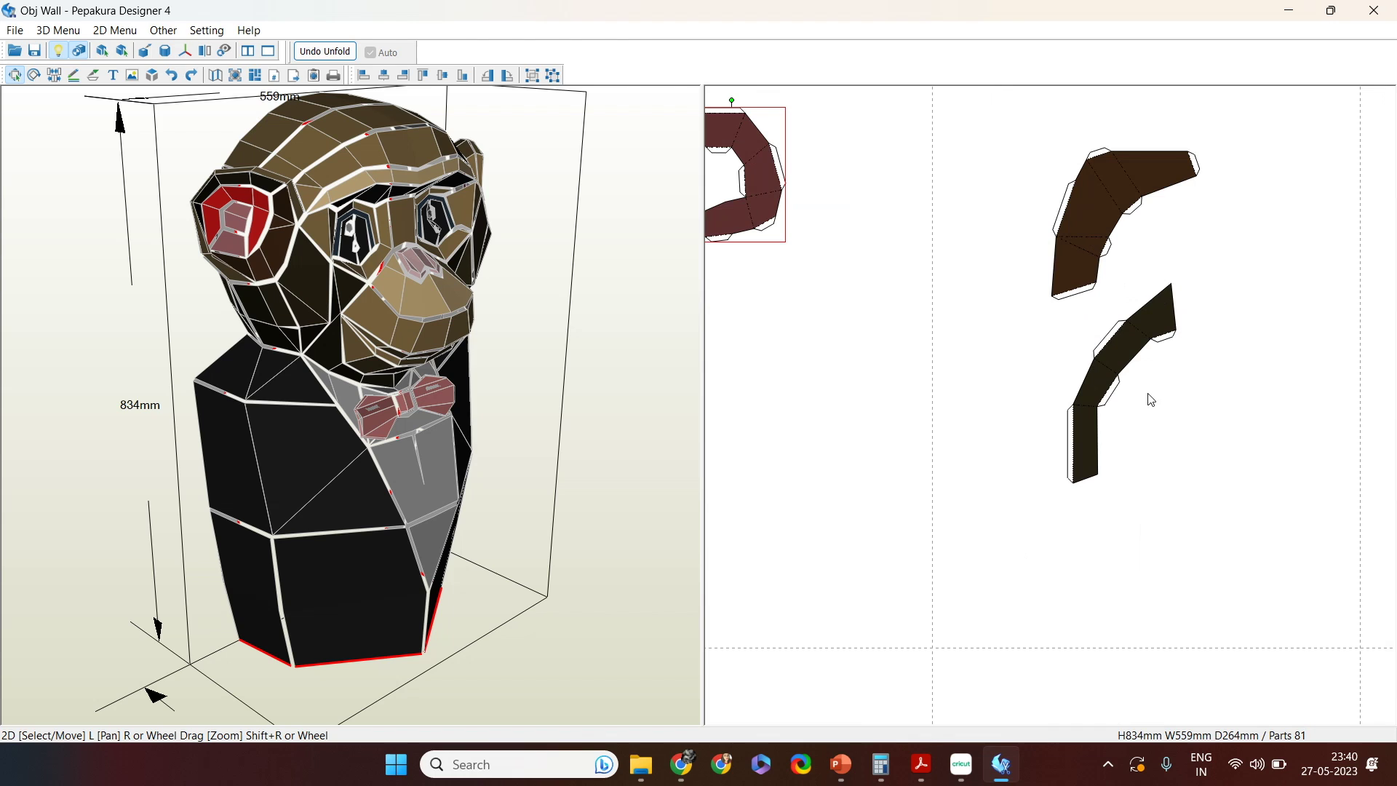
{"action": "left_click", "coordinate": [1117, 370]}
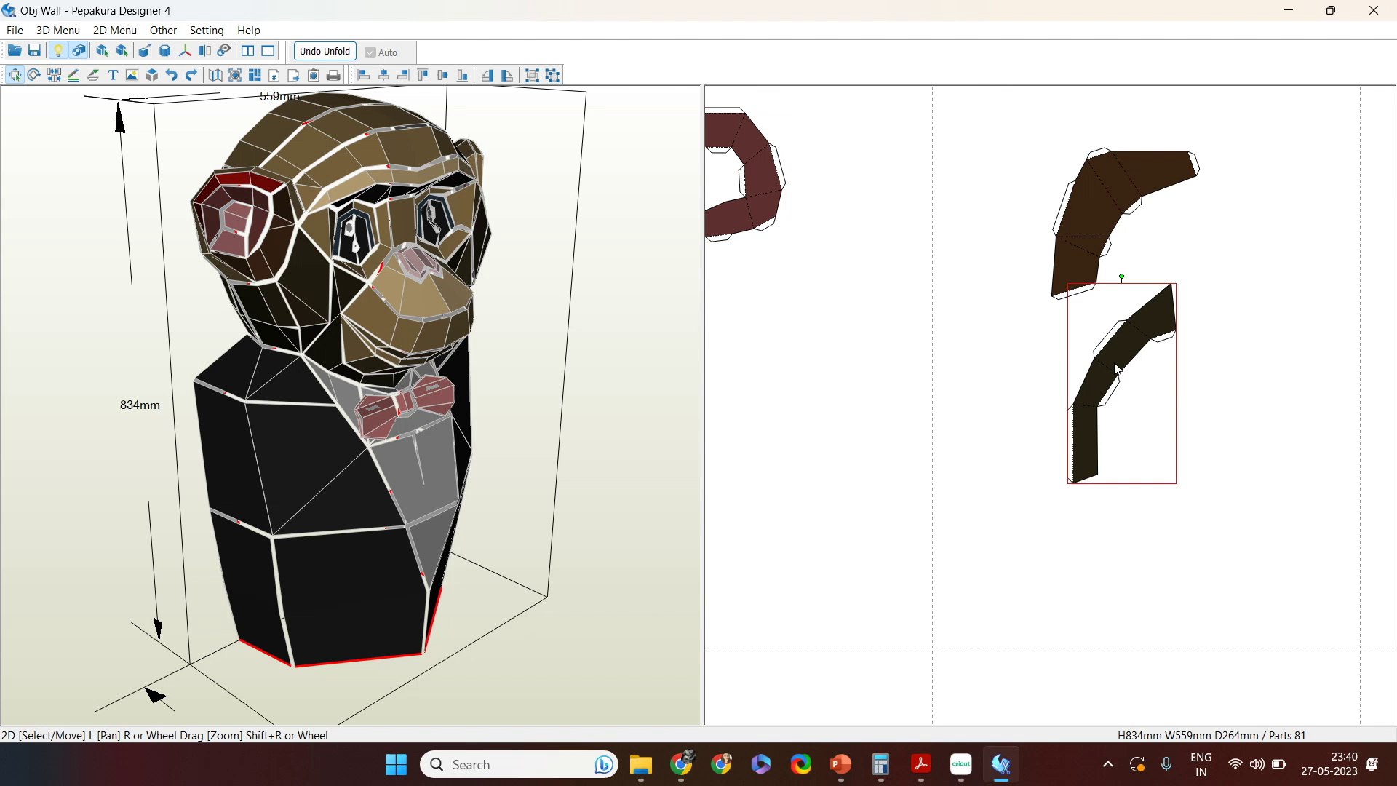
{"action": "scroll", "coordinate": [1195, 444], "scroll_direction": "up", "scroll_amount": 3}
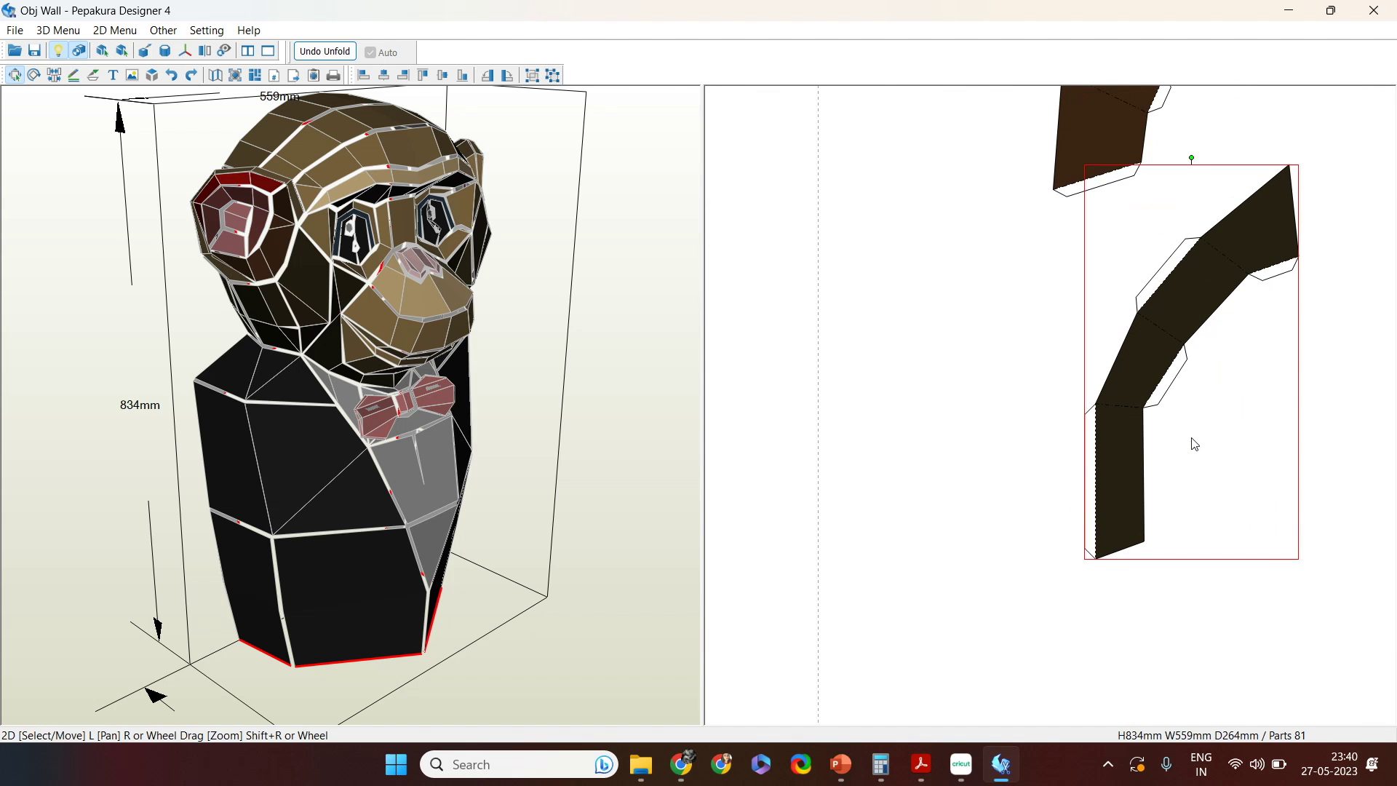
{"action": "scroll", "coordinate": [1184, 523], "scroll_direction": "down", "scroll_amount": 4}
{"action": "scroll", "coordinate": [1183, 517], "scroll_direction": "up", "scroll_amount": 3}
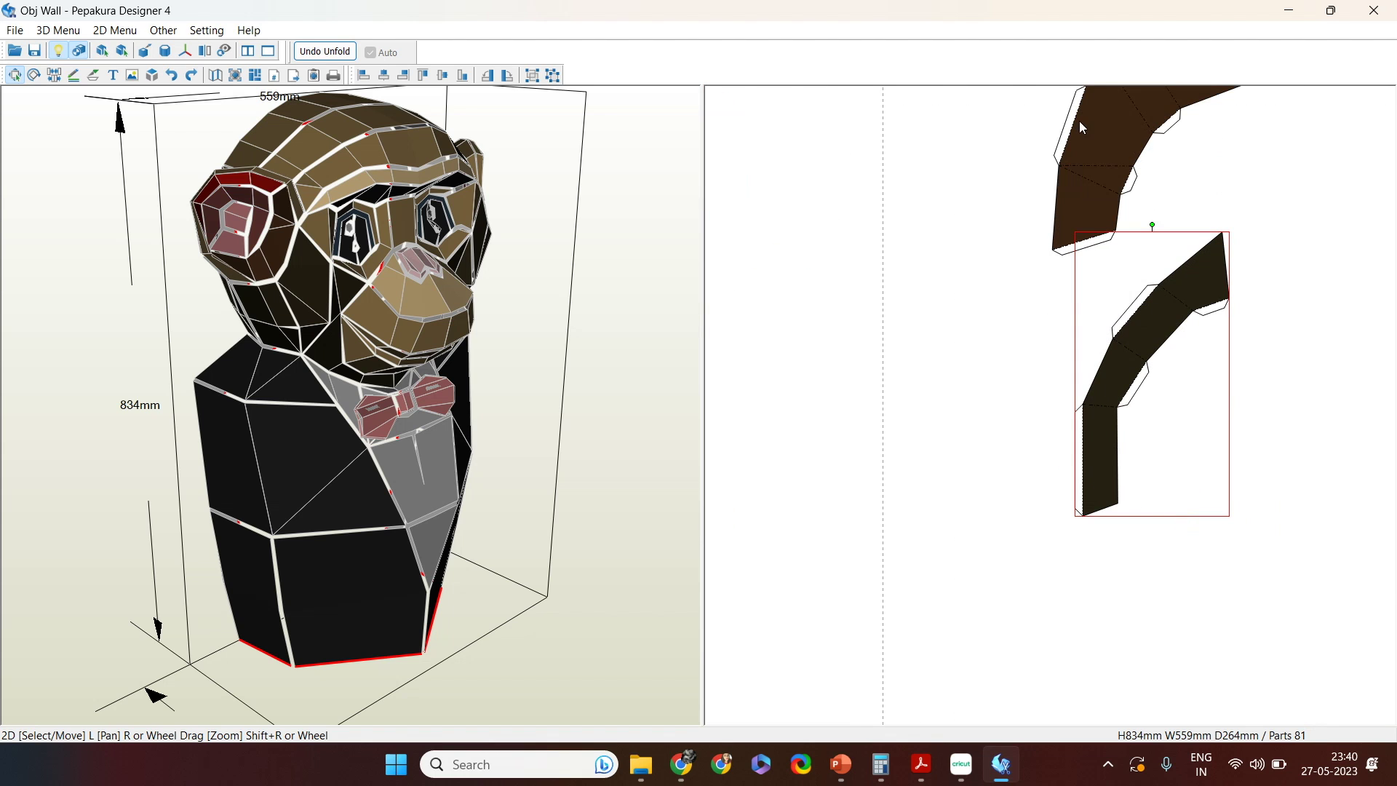
{"action": "left_click", "coordinate": [1106, 146]}
{"action": "scroll", "coordinate": [1033, 391], "scroll_direction": "down", "scroll_amount": 5}
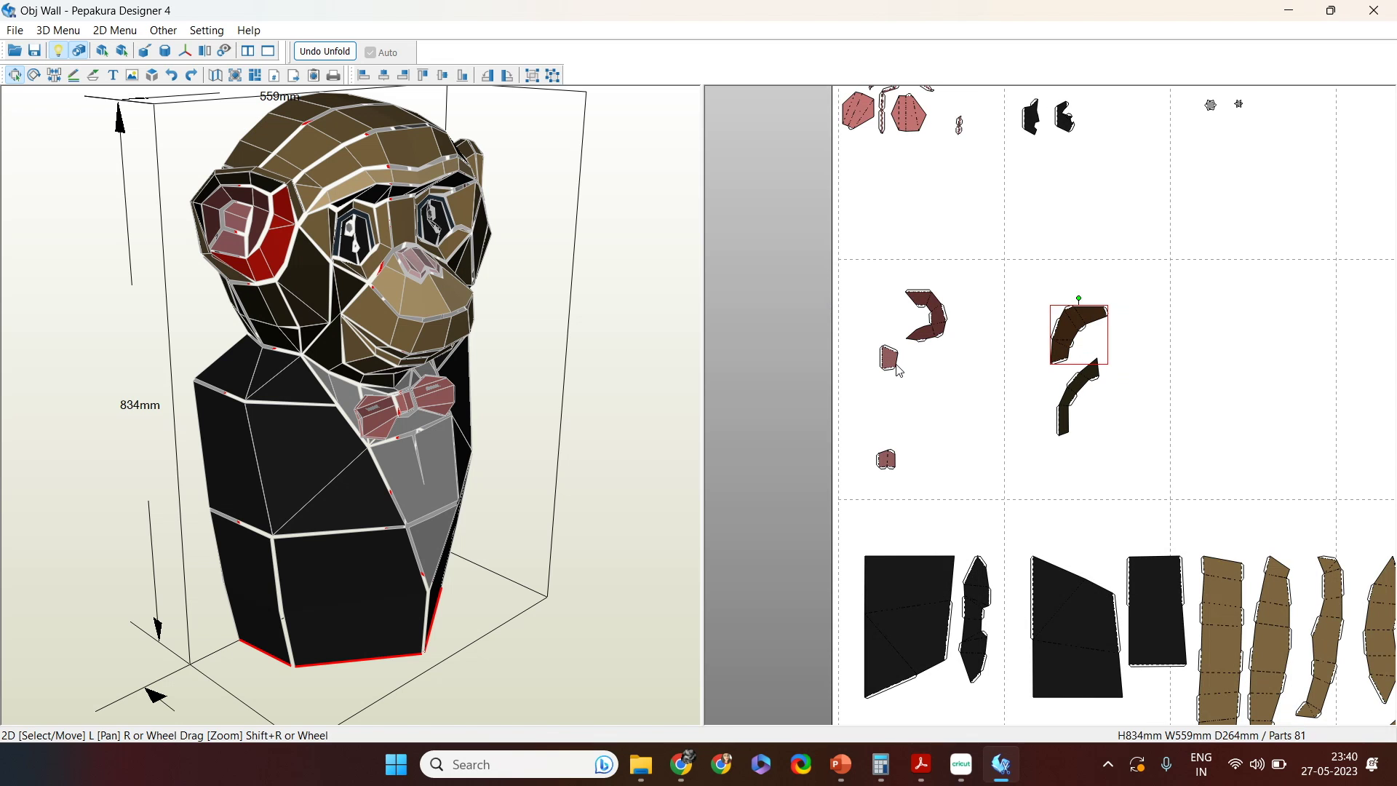
Step: Move the ear's lower small pink part up directly beneath the other pink part on the first page
{"action": "scroll", "coordinate": [903, 368], "scroll_direction": "up", "scroll_amount": 5}
{"action": "right_click_drag", "start_coordinate": [900, 367], "coordinate": [1222, 390]}
{"action": "left_click_drag", "start_coordinate": [968, 549], "coordinate": [968, 372]}
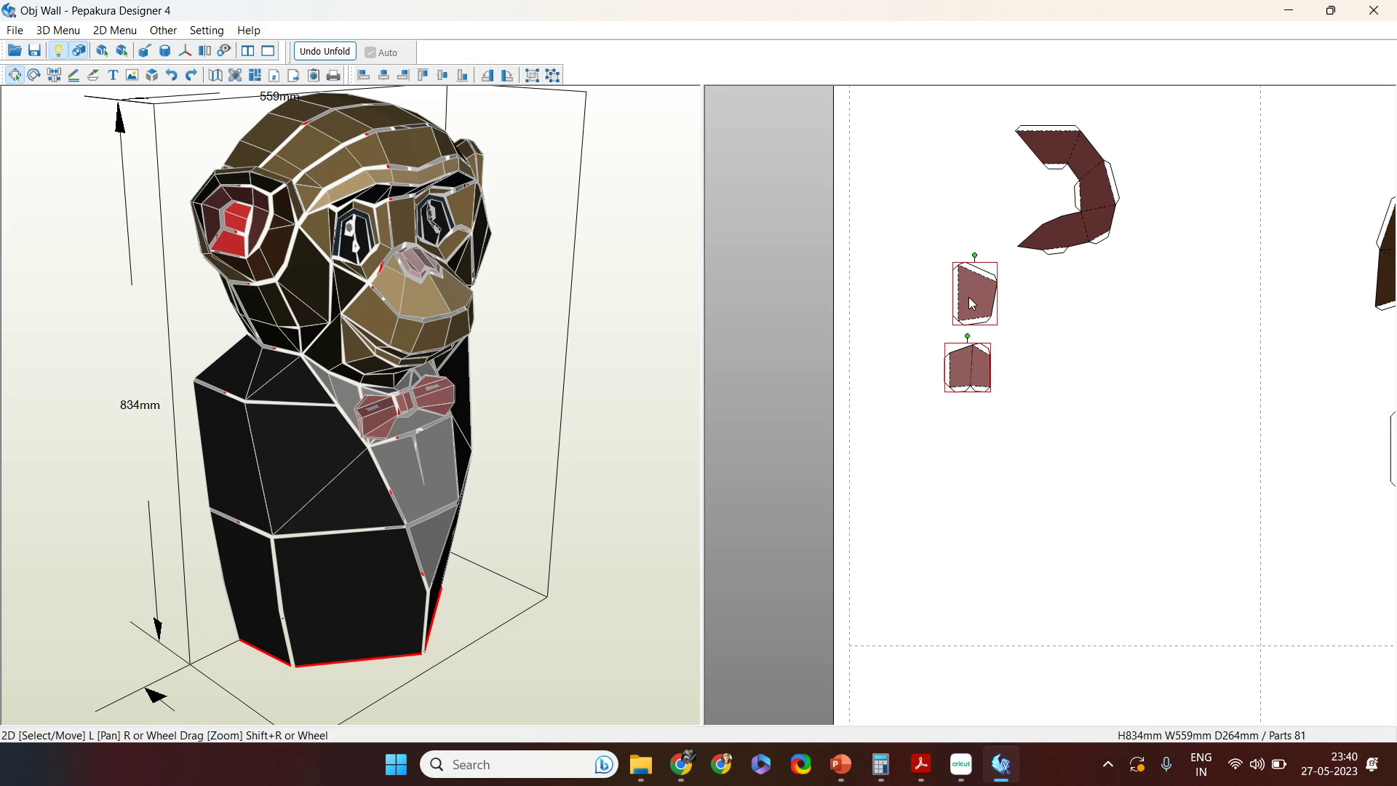
Step: Move the upper pink ear part closer to the lower one and join the two pink parts along their shared edge
{"action": "left_click", "coordinate": [1105, 194]}
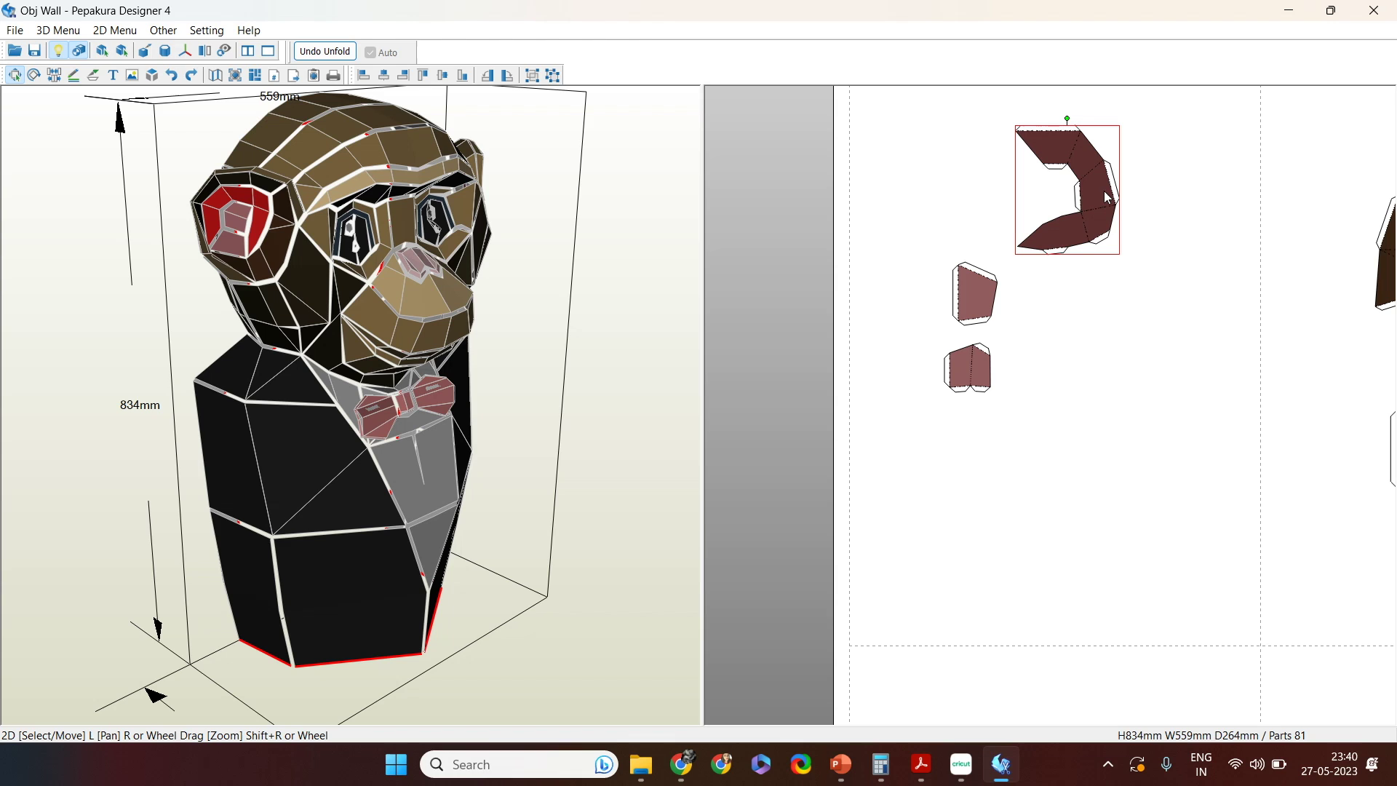
{"action": "left_click_drag", "start_coordinate": [977, 306], "coordinate": [966, 322]}
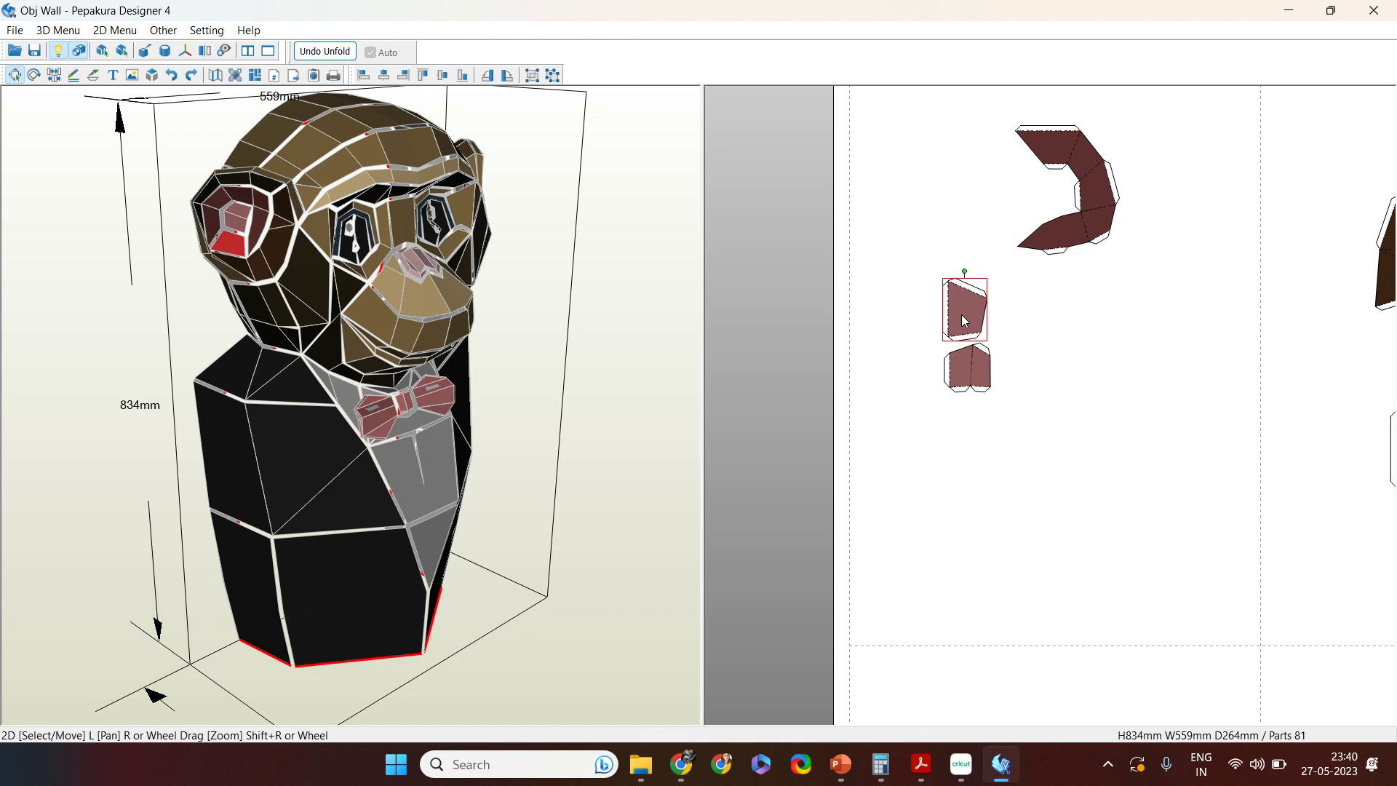
{"action": "key", "text": "ctrl+b"}
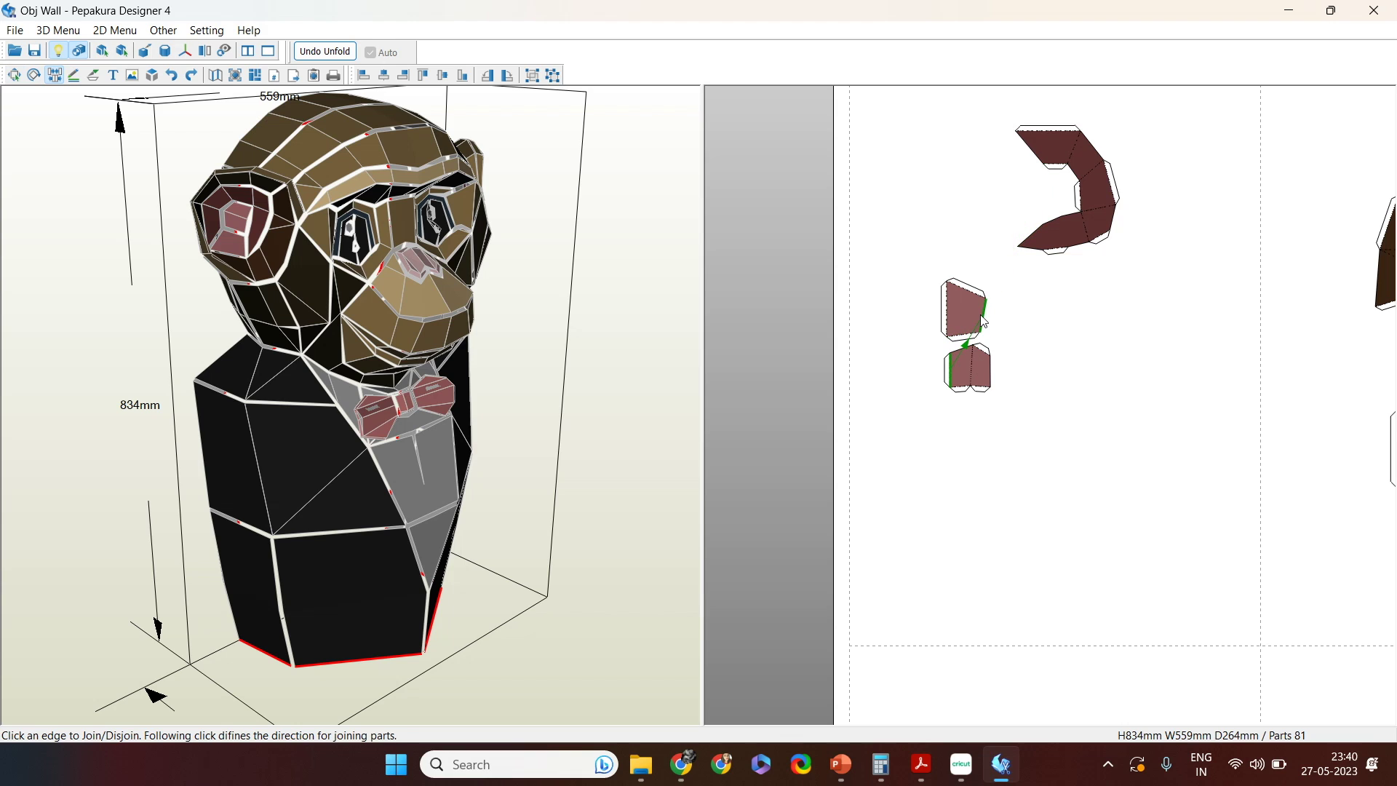
{"action": "left_click", "coordinate": [984, 320]}
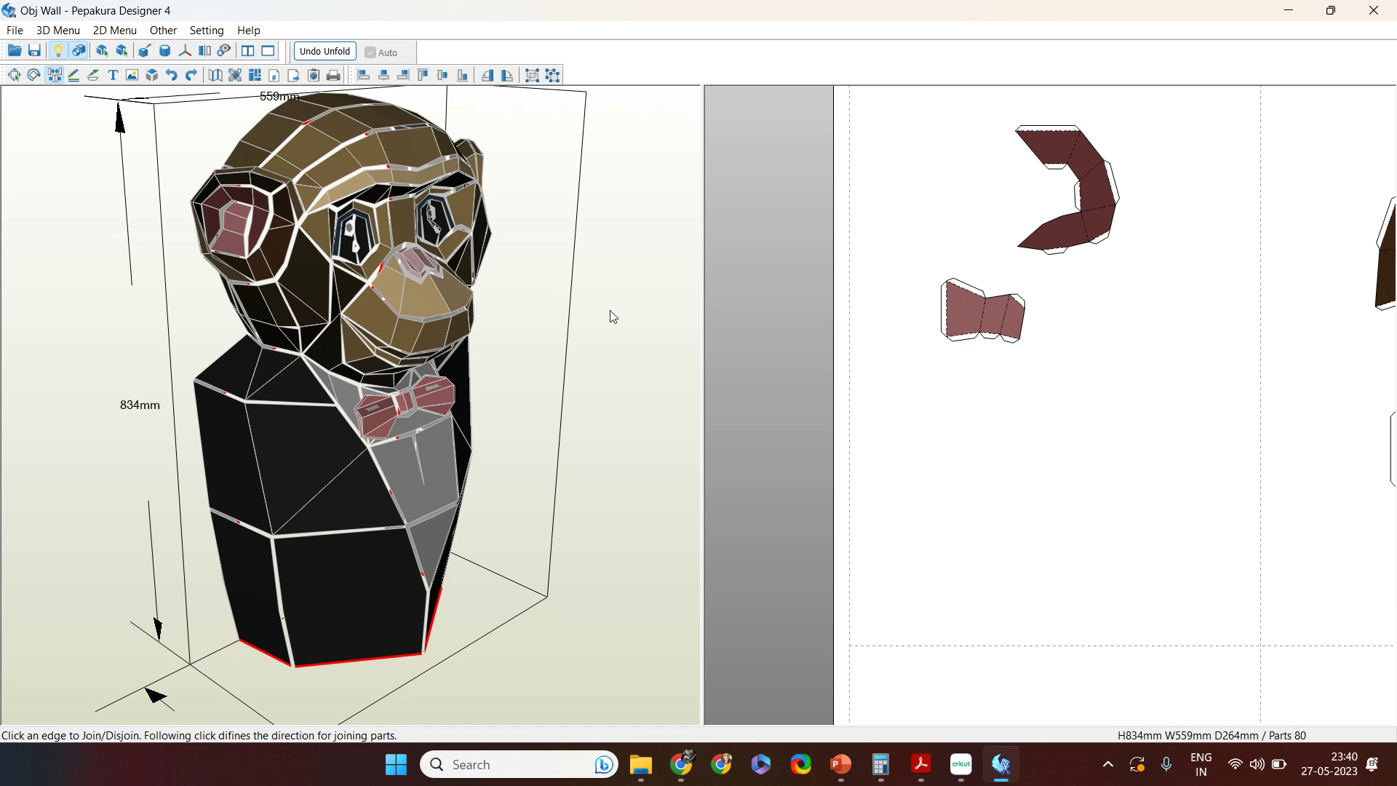
{"action": "key", "text": "Escape"}
Step: Place the brown outer ear part in the second page's upper-left corner and the maroon inner part on the third page
{"action": "left_click", "coordinate": [1092, 205]}
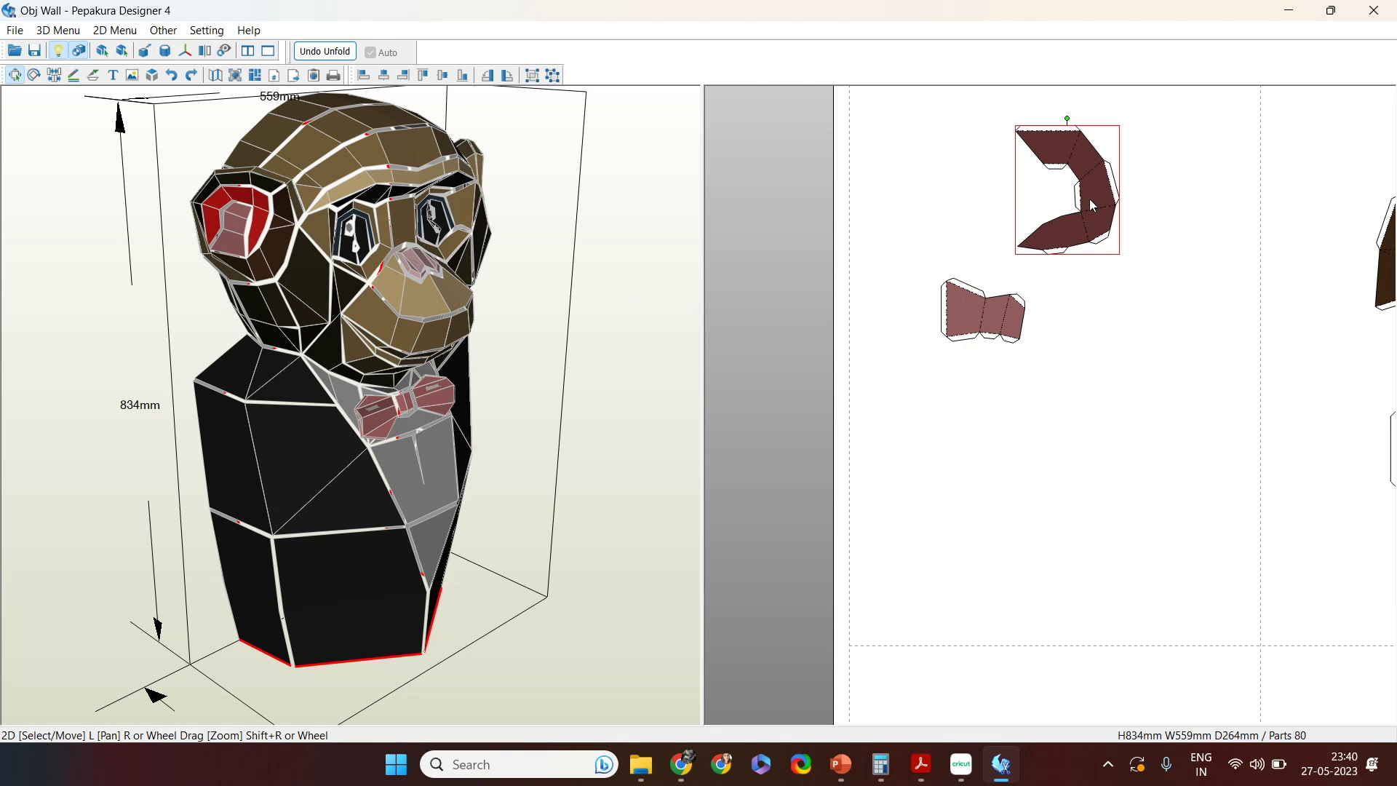
{"action": "left_click", "coordinate": [260, 205]}
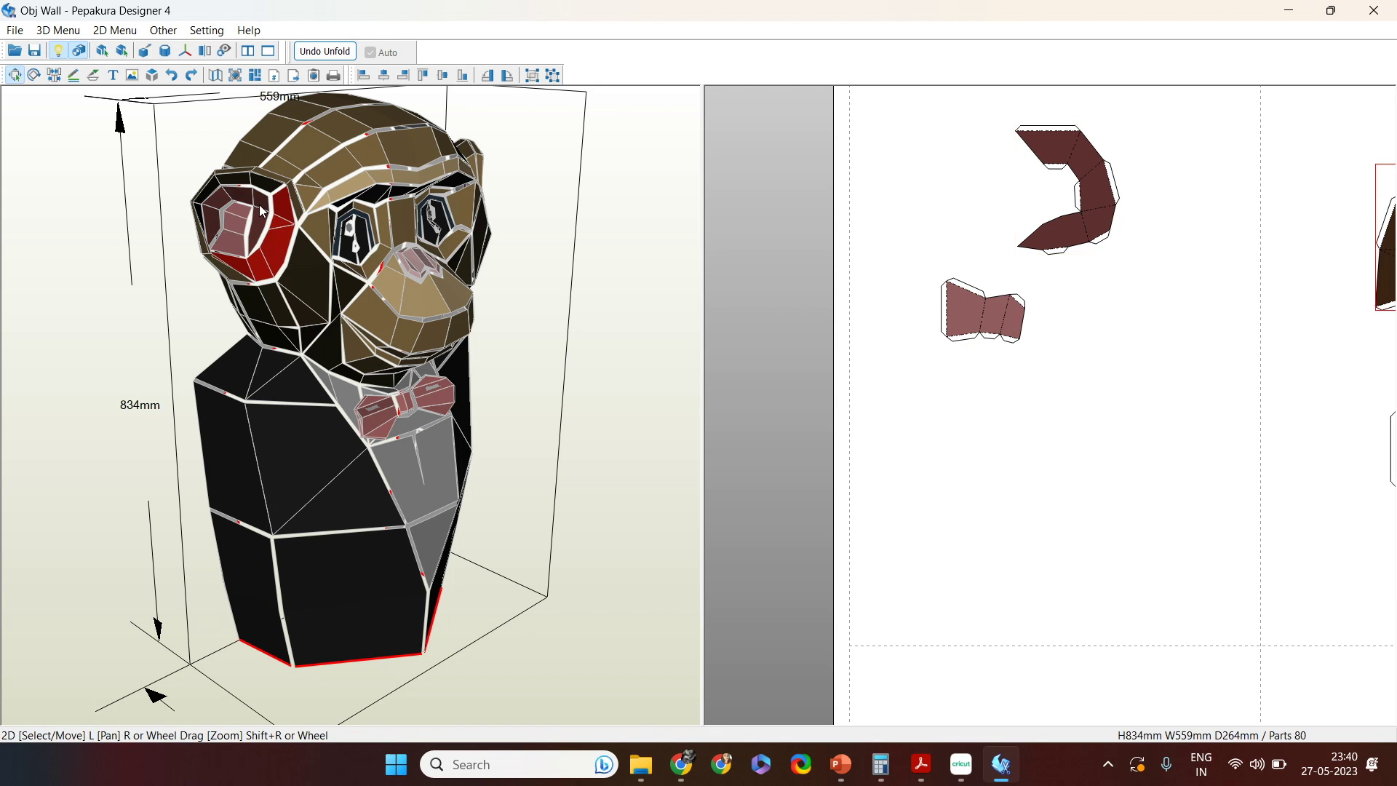
{"action": "left_click", "coordinate": [256, 189]}
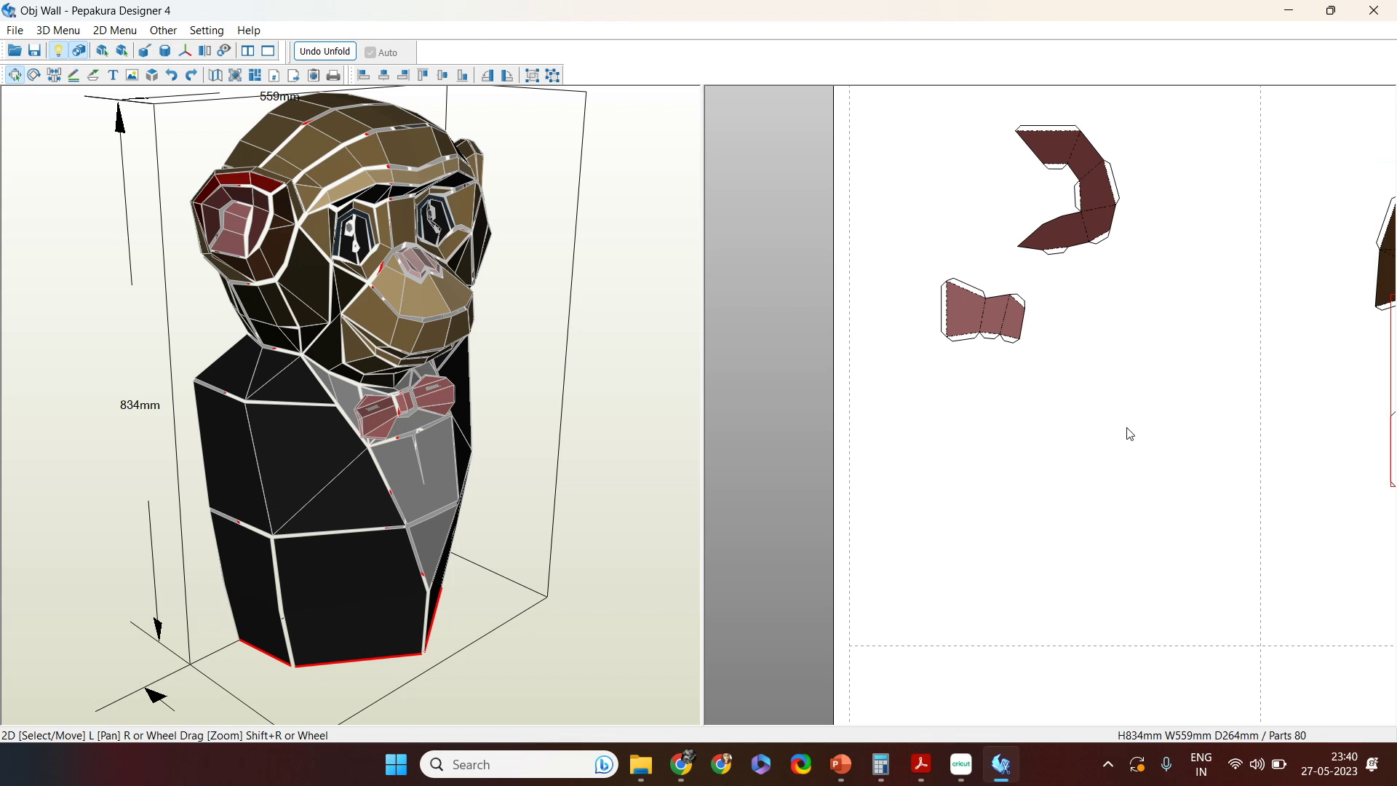
{"action": "scroll", "coordinate": [1080, 335], "scroll_direction": "down", "scroll_amount": 4}
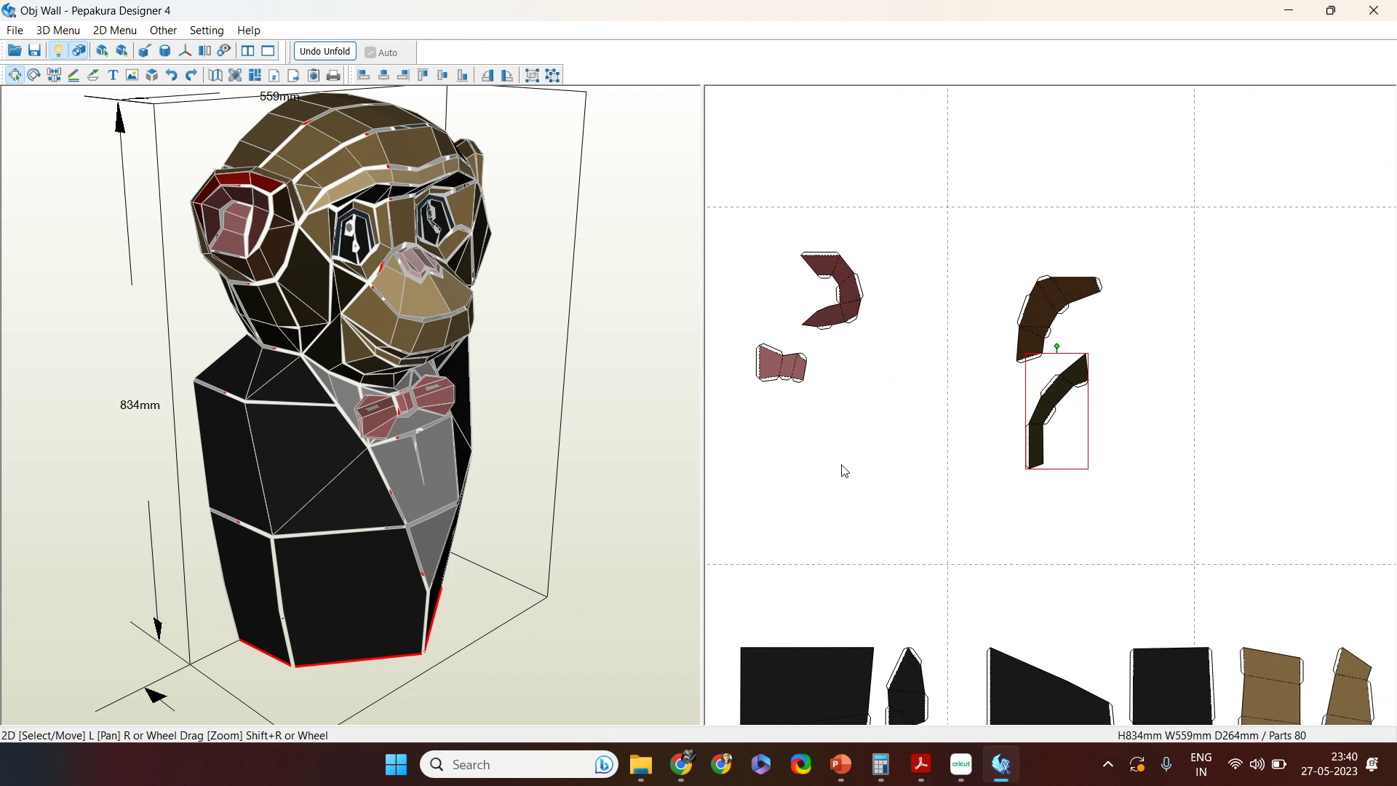
{"action": "left_click_drag", "start_coordinate": [1035, 320], "coordinate": [973, 272]}
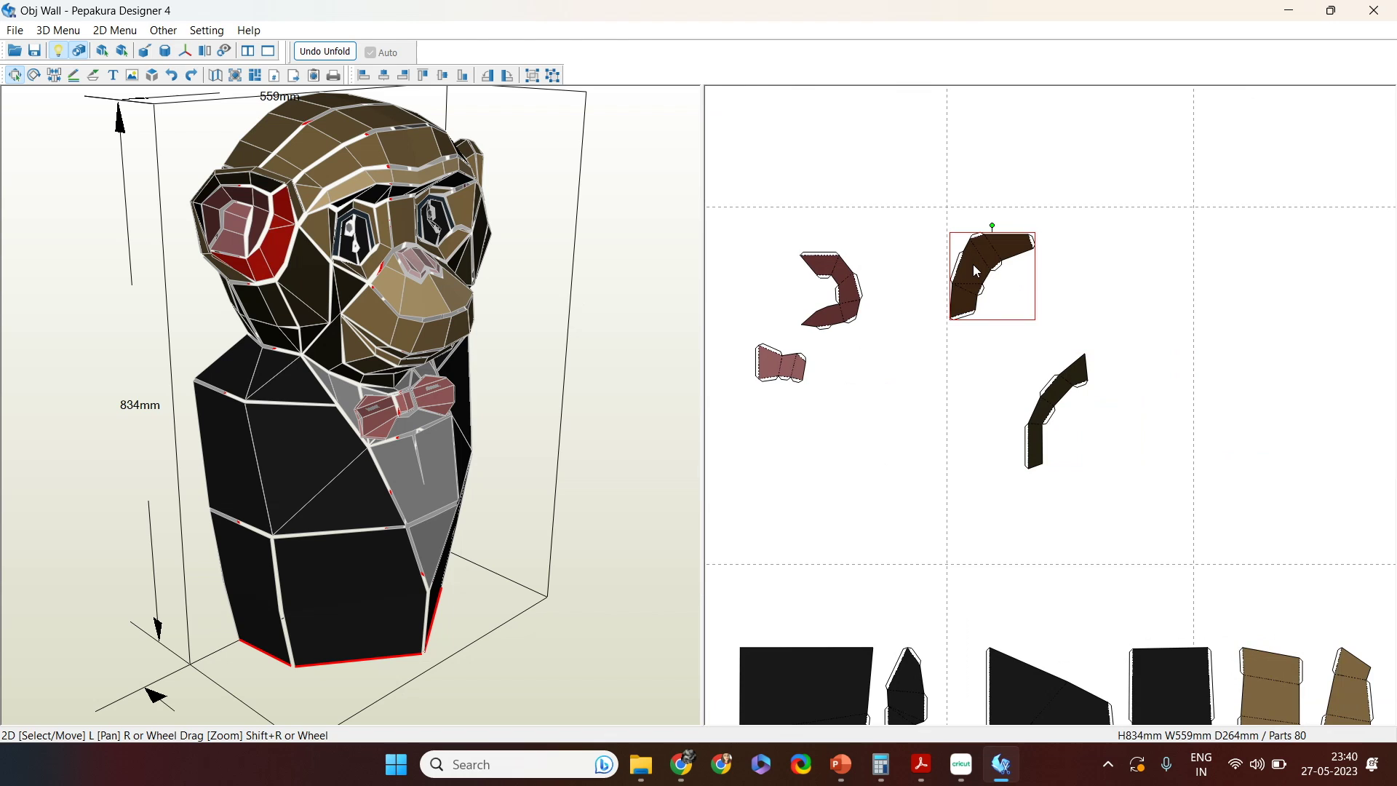
{"action": "left_click_drag", "start_coordinate": [855, 306], "coordinate": [1253, 273]}
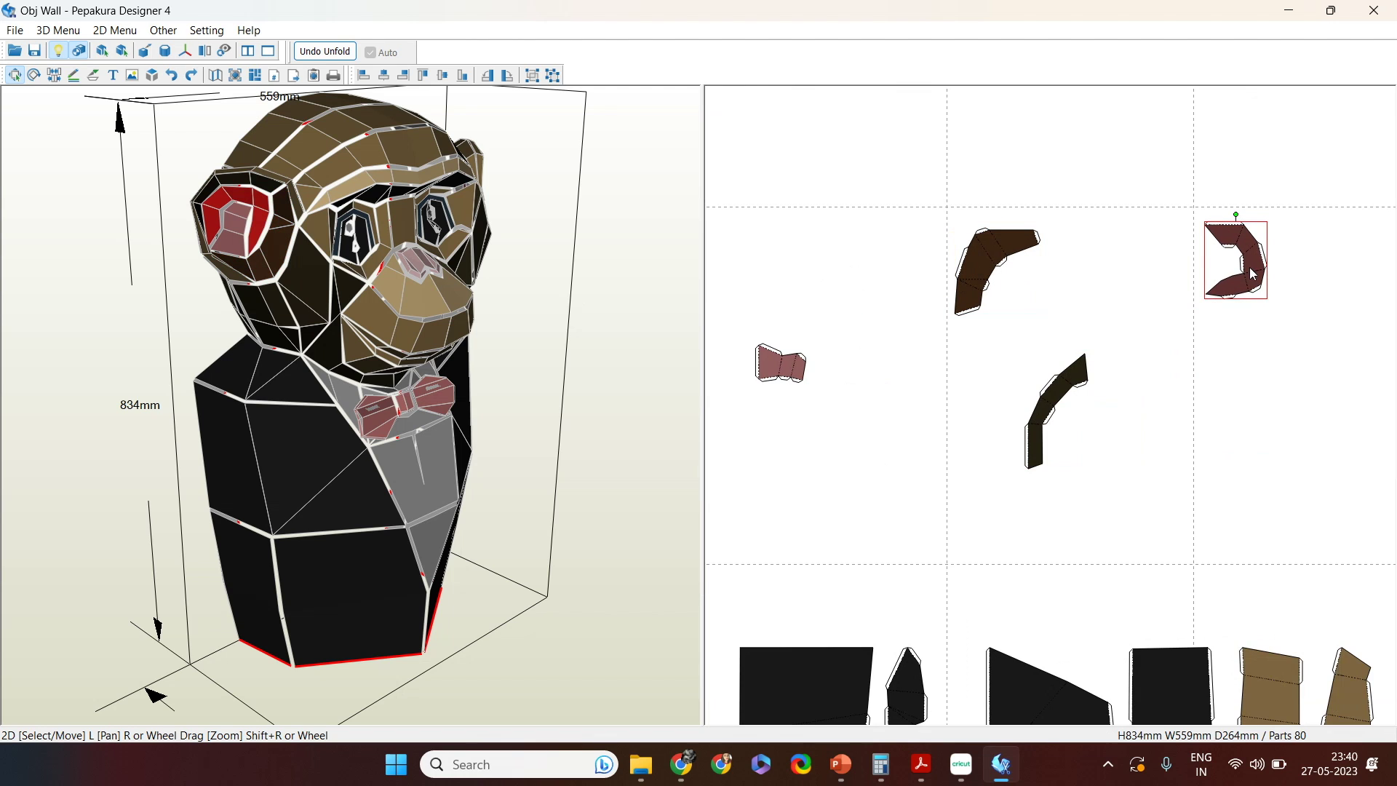
Step: Place the dark ear rim part on the fourth page and the joined pink part near the first page's upper-left corner
{"action": "left_click_drag", "start_coordinate": [1057, 399], "coordinate": [1338, 369]}
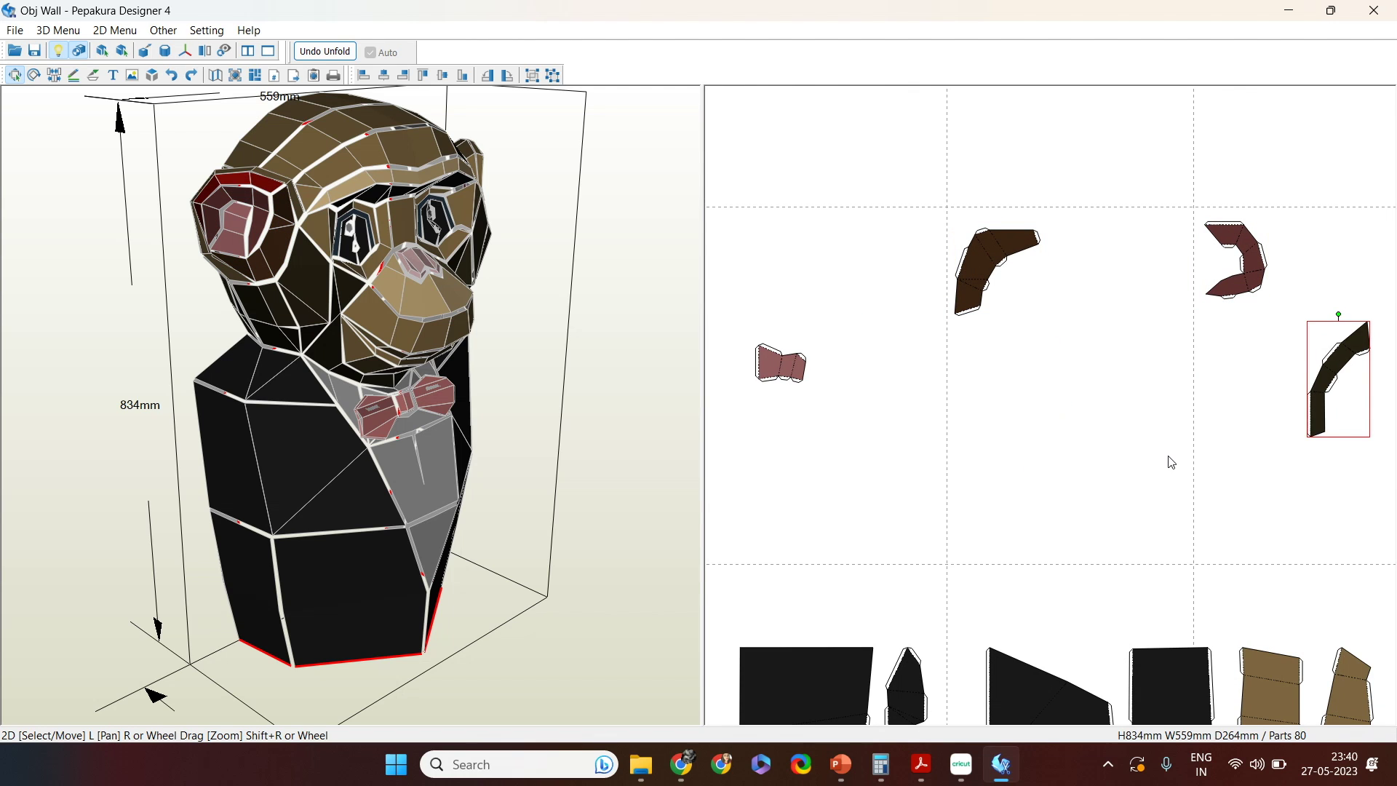
{"action": "right_click_drag", "start_coordinate": [1333, 375], "coordinate": [1115, 378]}
{"action": "left_click_drag", "start_coordinate": [1122, 373], "coordinate": [1274, 264]}
{"action": "right_click_drag", "start_coordinate": [921, 406], "coordinate": [1129, 424]}
{"action": "right_click_drag", "start_coordinate": [704, 388], "coordinate": [757, 388]}
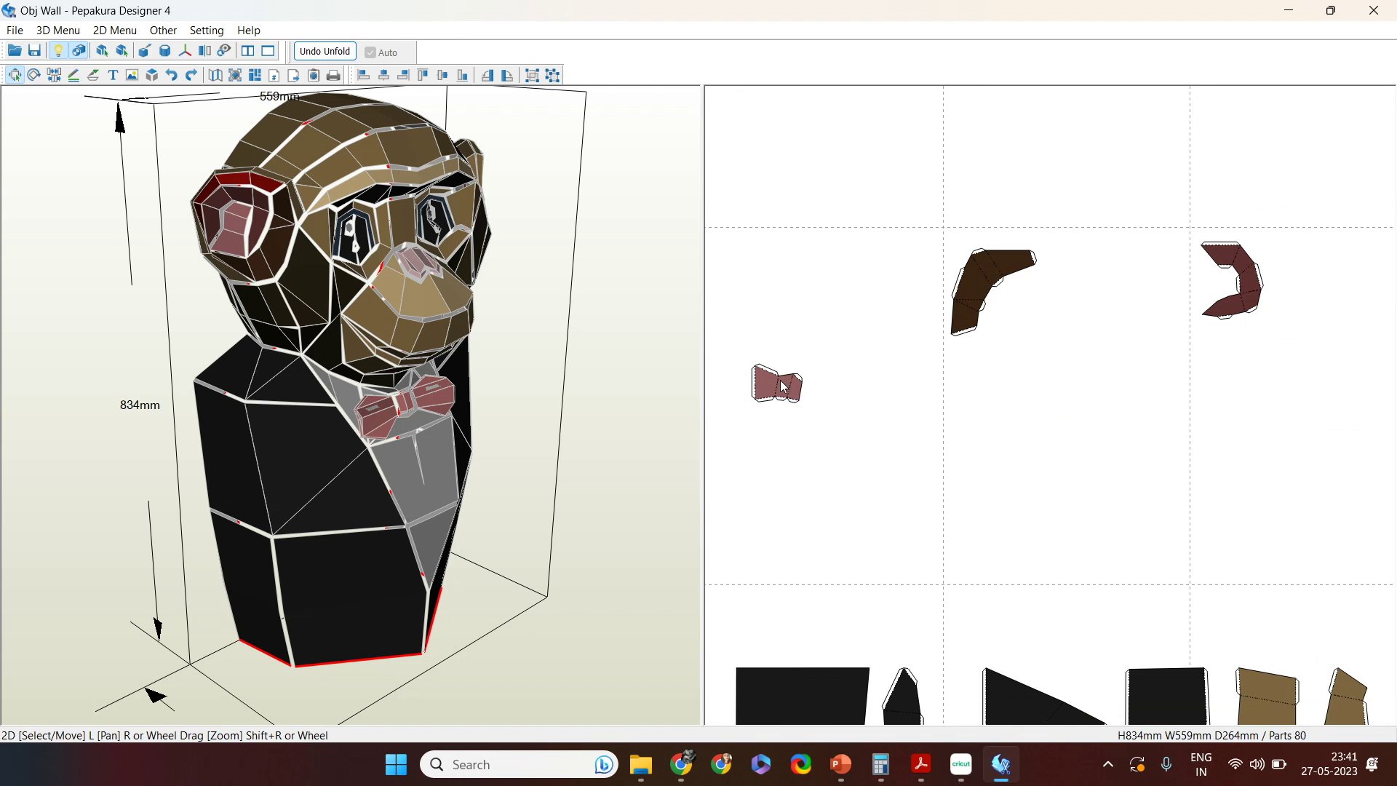
{"action": "left_click_drag", "start_coordinate": [783, 387], "coordinate": [742, 288]}
Step: Examine the numbers on the eye parts in the row above to find the last part number used
{"action": "right_click_drag", "start_coordinate": [858, 428], "coordinate": [953, 500]}
{"action": "right_click_drag", "start_coordinate": [1142, 240], "coordinate": [859, 505]}
{"action": "scroll", "coordinate": [1228, 357], "scroll_direction": "up", "scroll_amount": 3}
{"action": "right_click_drag", "start_coordinate": [1310, 269], "coordinate": [843, 591]}
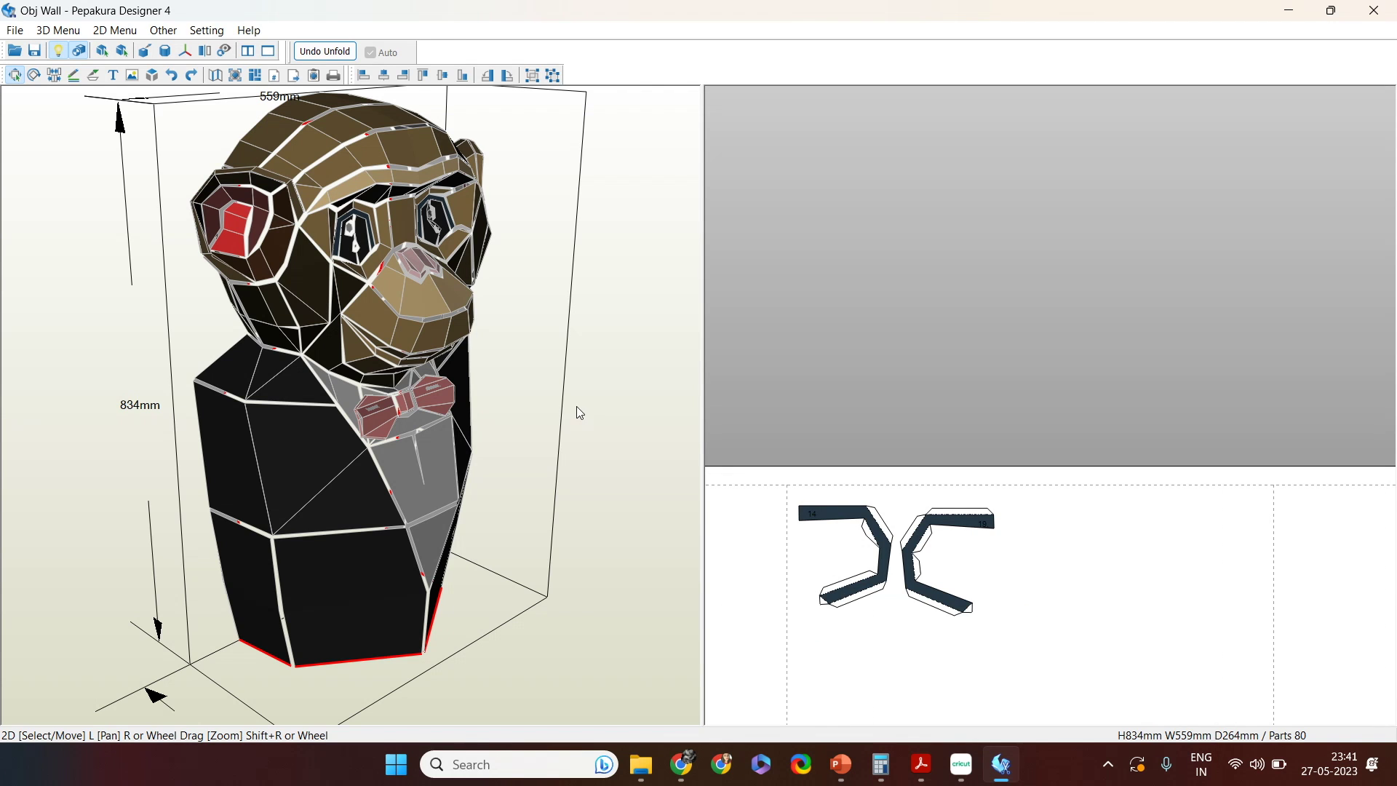
{"action": "scroll", "coordinate": [954, 524], "scroll_direction": "up", "scroll_amount": 4}
{"action": "right_click_drag", "start_coordinate": [909, 672], "coordinate": [946, 467]}
{"action": "scroll", "coordinate": [947, 467], "scroll_direction": "up", "scroll_amount": 1}
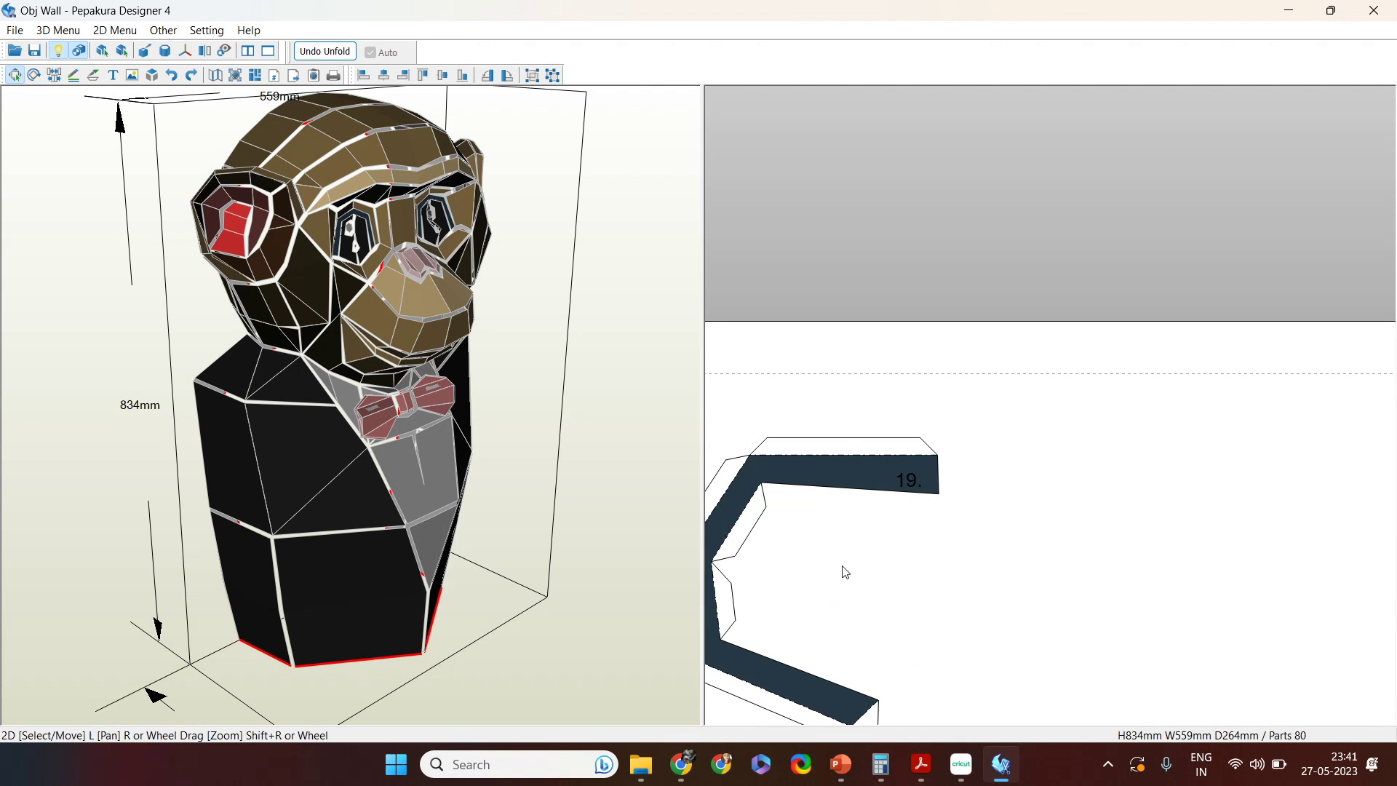
{"action": "scroll", "coordinate": [846, 573], "scroll_direction": "down", "scroll_amount": 4}
{"action": "scroll", "coordinate": [1147, 293], "scroll_direction": "down", "scroll_amount": 2}
{"action": "scroll", "coordinate": [1056, 404], "scroll_direction": "down", "scroll_amount": 1}
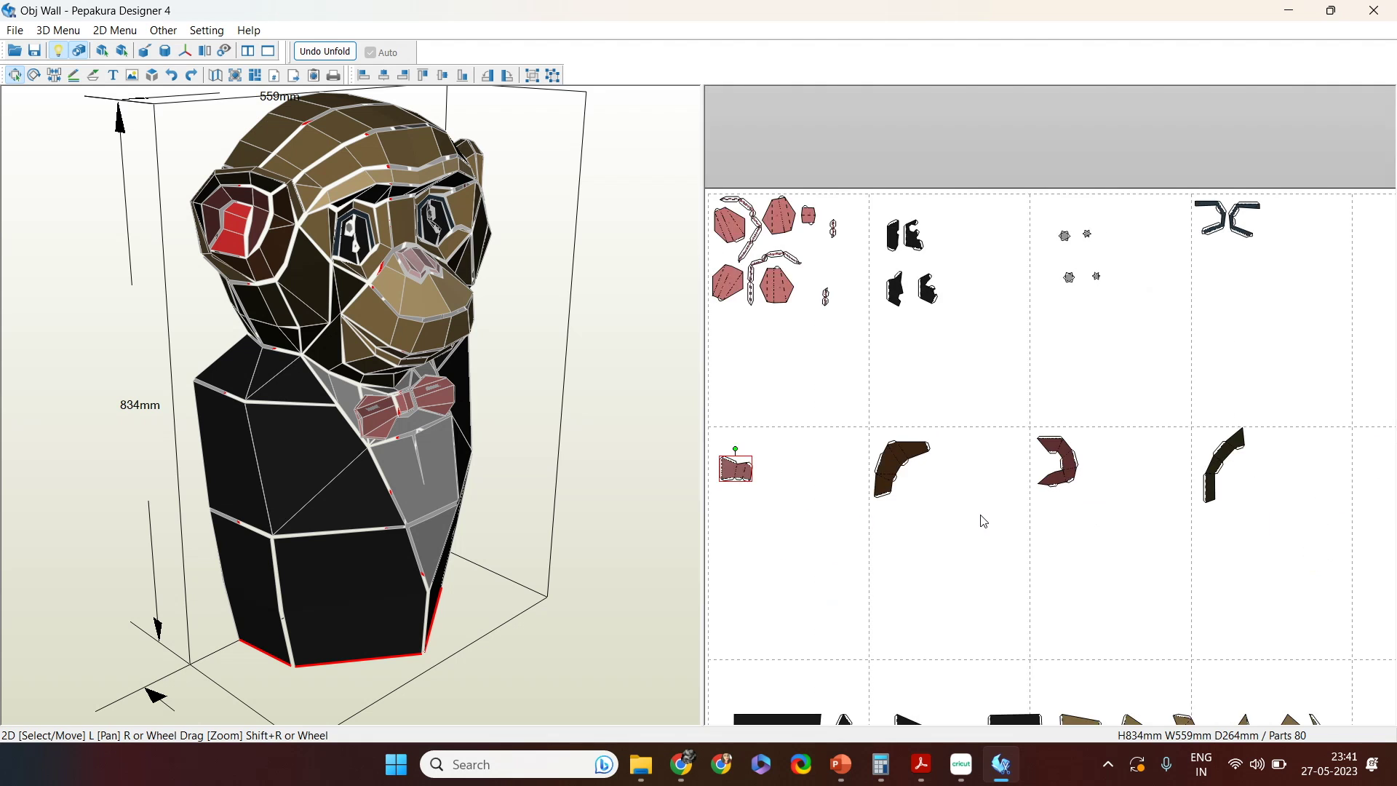
{"action": "scroll", "coordinate": [1007, 561], "scroll_direction": "down", "scroll_amount": 1}
Step: Add the number 20 as a 16 pt text label on the joined pink ear part
{"action": "scroll", "coordinate": [914, 452], "scroll_direction": "up", "scroll_amount": 1}
{"action": "scroll", "coordinate": [876, 499], "scroll_direction": "up", "scroll_amount": 2}
{"action": "right_click_drag", "start_coordinate": [876, 499], "coordinate": [933, 430]}
{"action": "scroll", "coordinate": [933, 430], "scroll_direction": "up", "scroll_amount": 1}
{"action": "scroll", "coordinate": [933, 430], "scroll_direction": "up", "scroll_amount": 2}
{"action": "right_click_drag", "start_coordinate": [942, 509], "coordinate": [976, 499]}
{"action": "key", "text": "ctrl+t"}
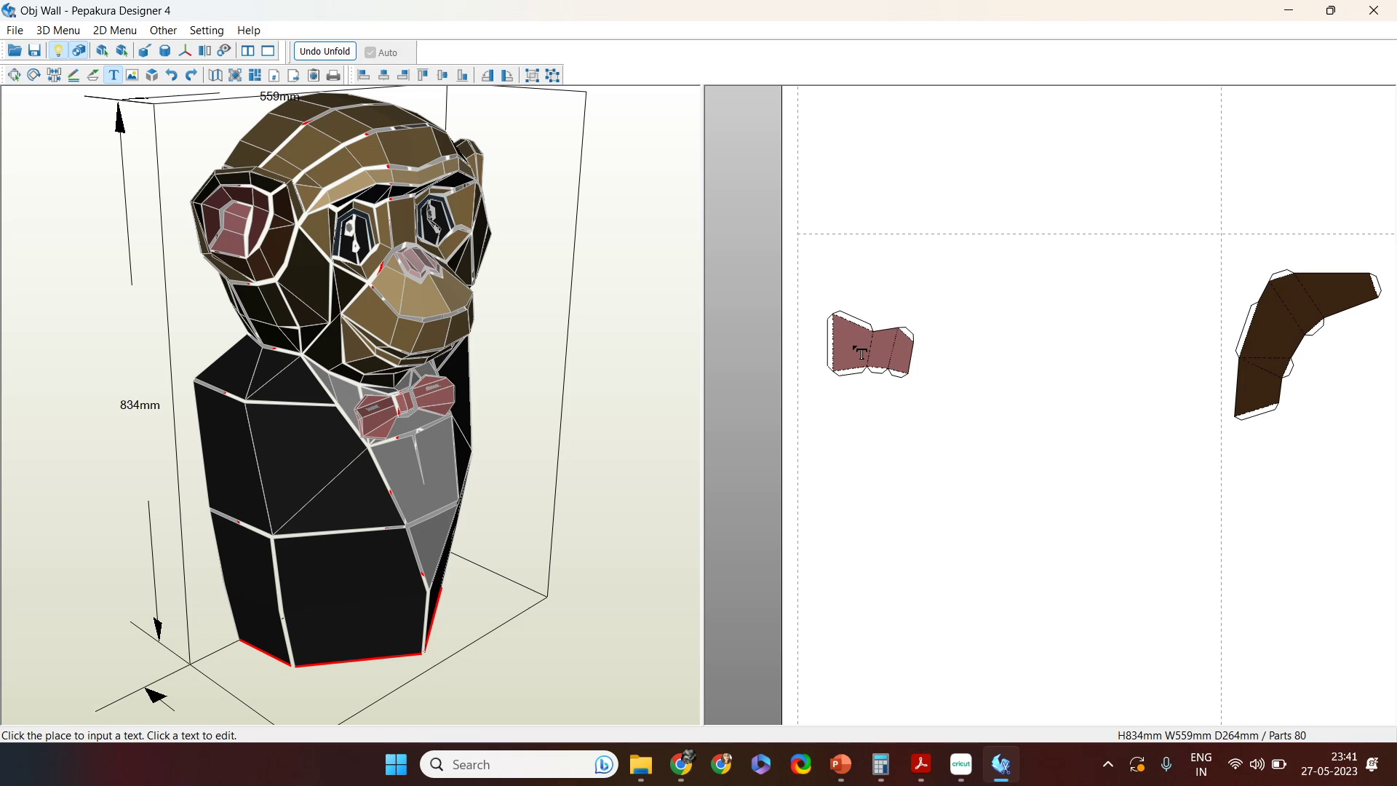
{"action": "left_click", "coordinate": [860, 354]}
{"action": "type", "text": "20"}
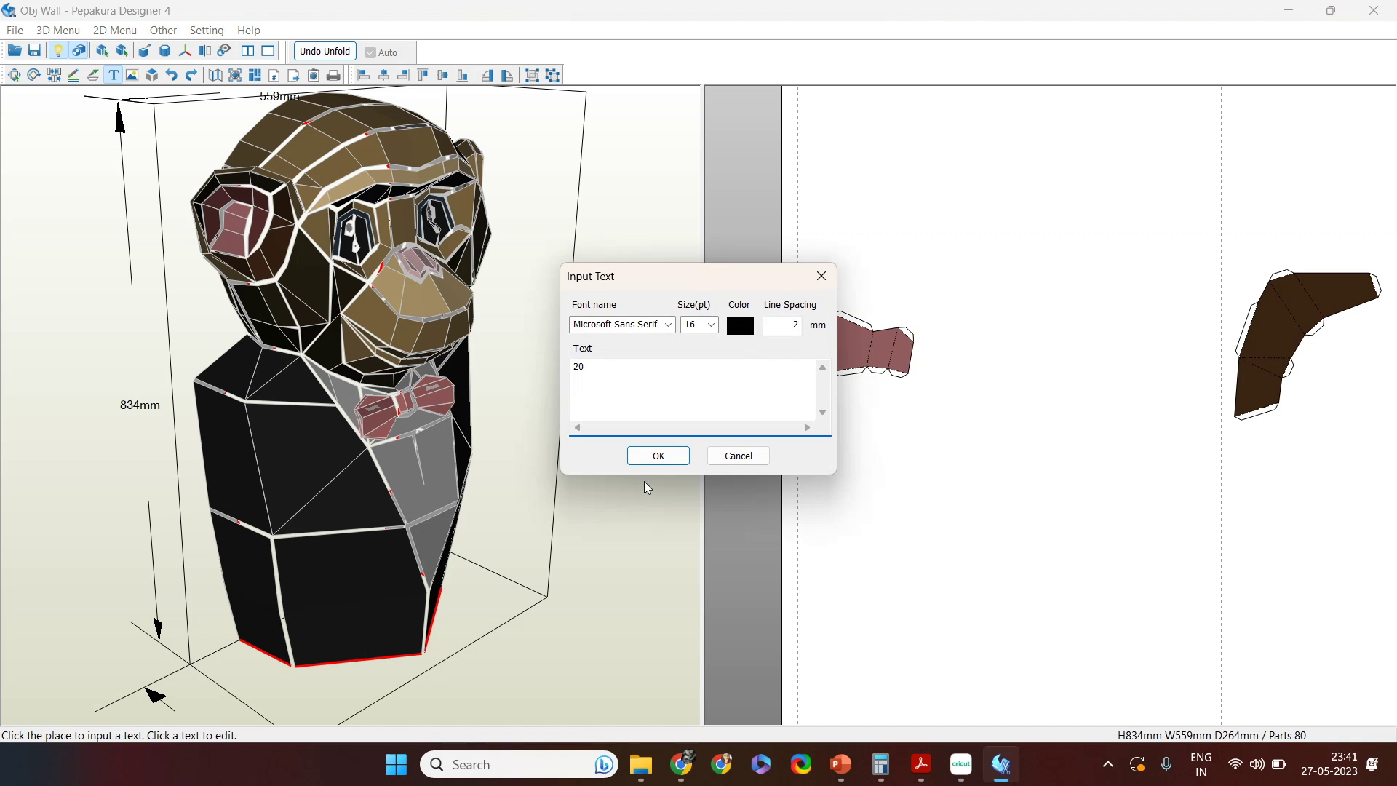
{"action": "left_click", "coordinate": [659, 458]}
{"action": "key", "text": "Escape"}
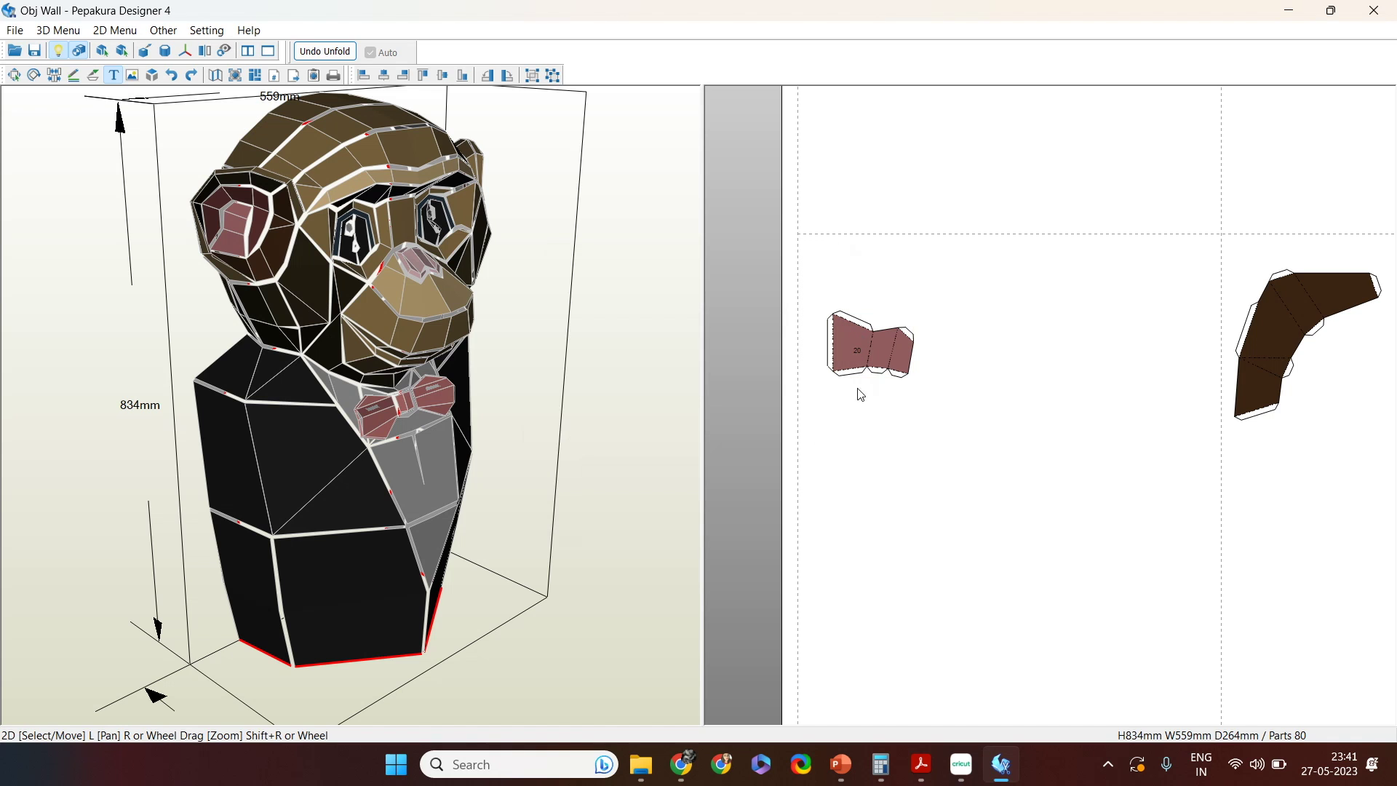
Step: Swap the pages of two ear parts, placing the brown part on the third page and the maroon part on the second
{"action": "left_click", "coordinate": [902, 358]}
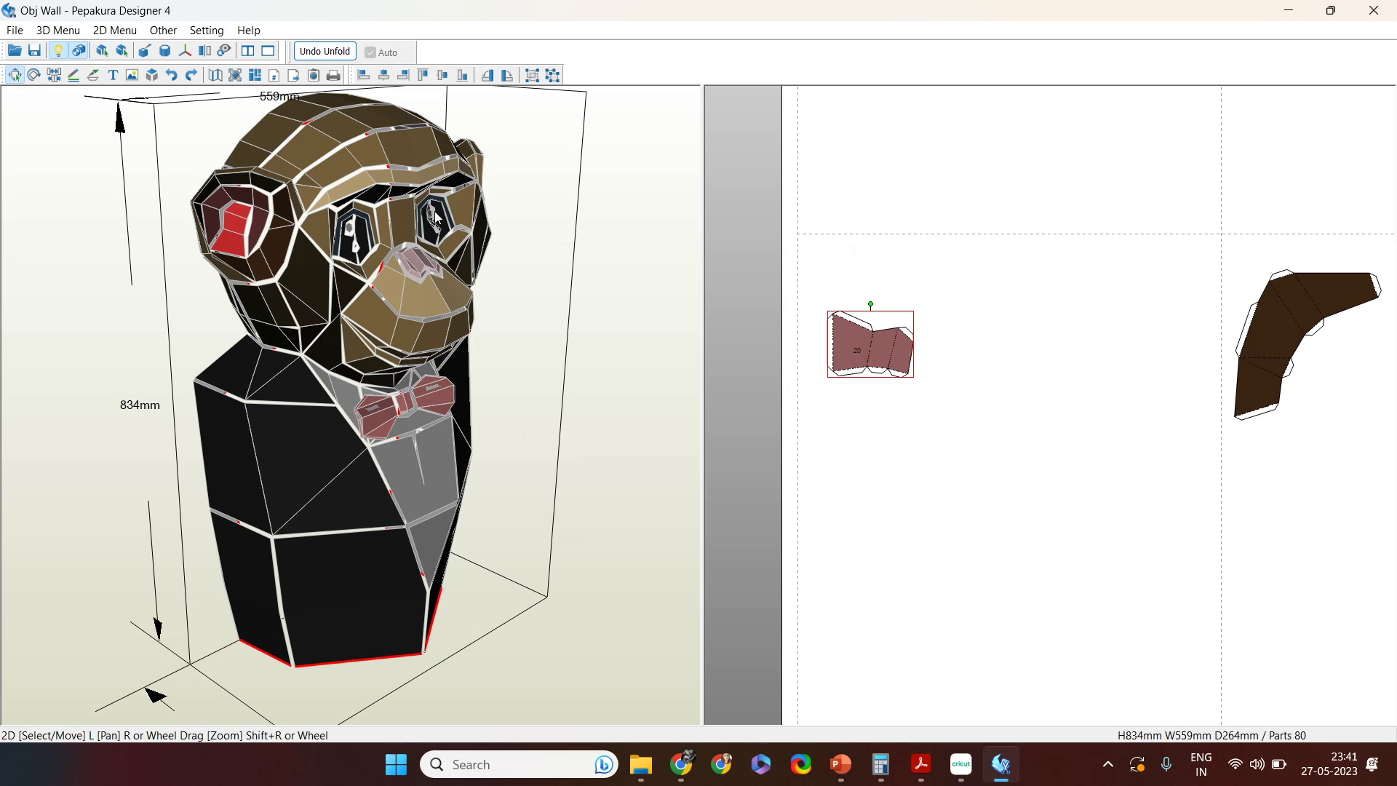
{"action": "left_click", "coordinate": [783, 434]}
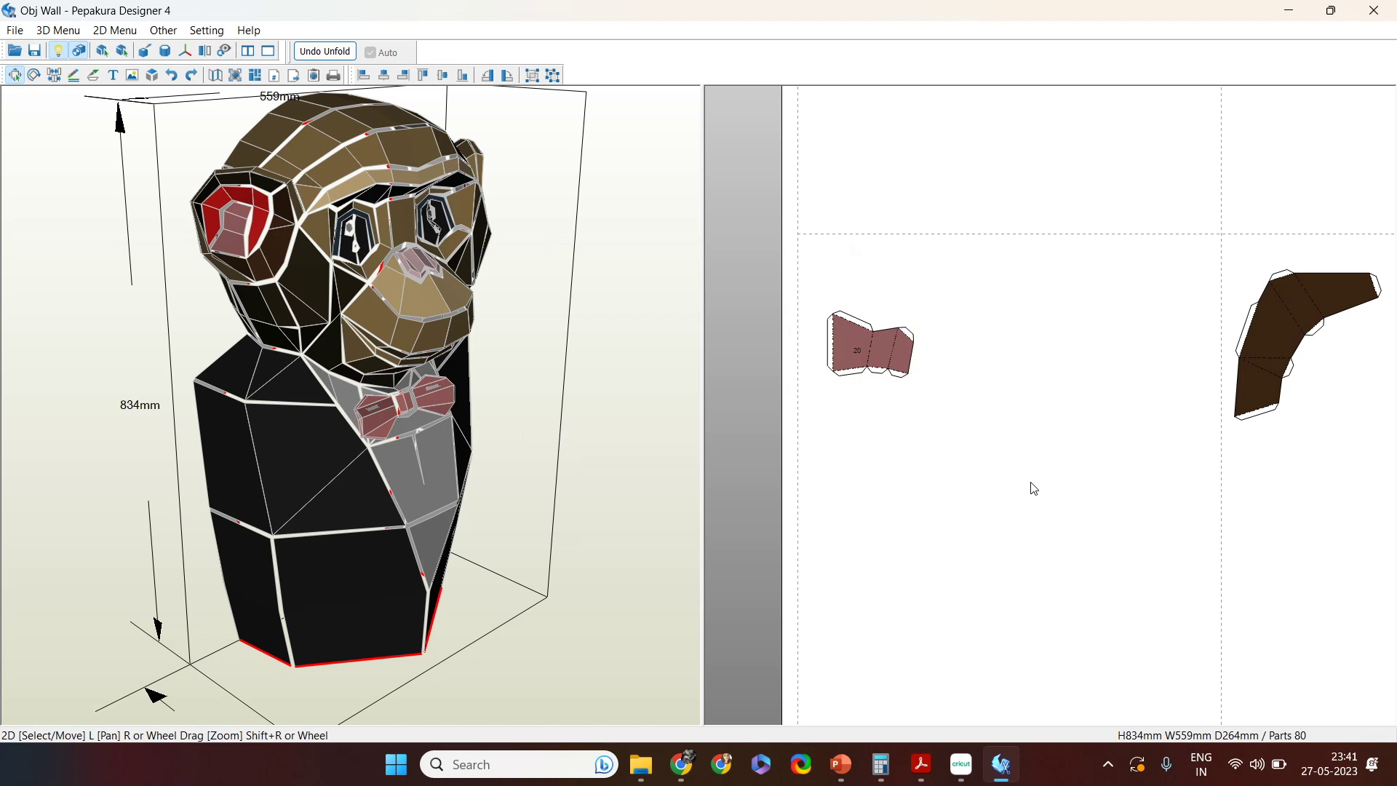
{"action": "right_click_drag", "start_coordinate": [1034, 489], "coordinate": [630, 483]}
{"action": "left_click_drag", "start_coordinate": [863, 316], "coordinate": [1319, 459]}
{"action": "left_click_drag", "start_coordinate": [1337, 322], "coordinate": [927, 320]}
Step: Add the number 21 as a text label on the maroon inner ear part
{"action": "left_click", "coordinate": [112, 75]}
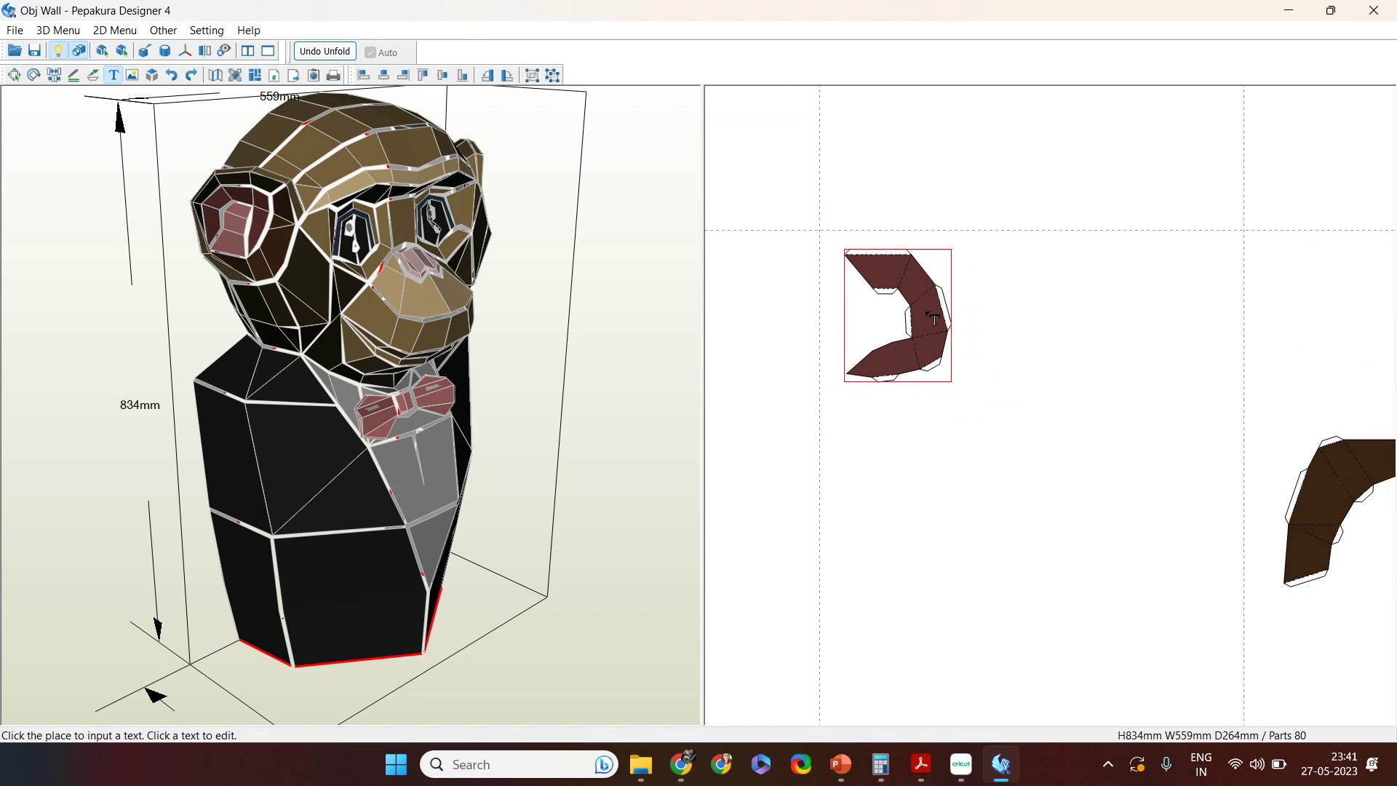
{"action": "left_click", "coordinate": [924, 320]}
{"action": "left_click", "coordinate": [687, 457]}
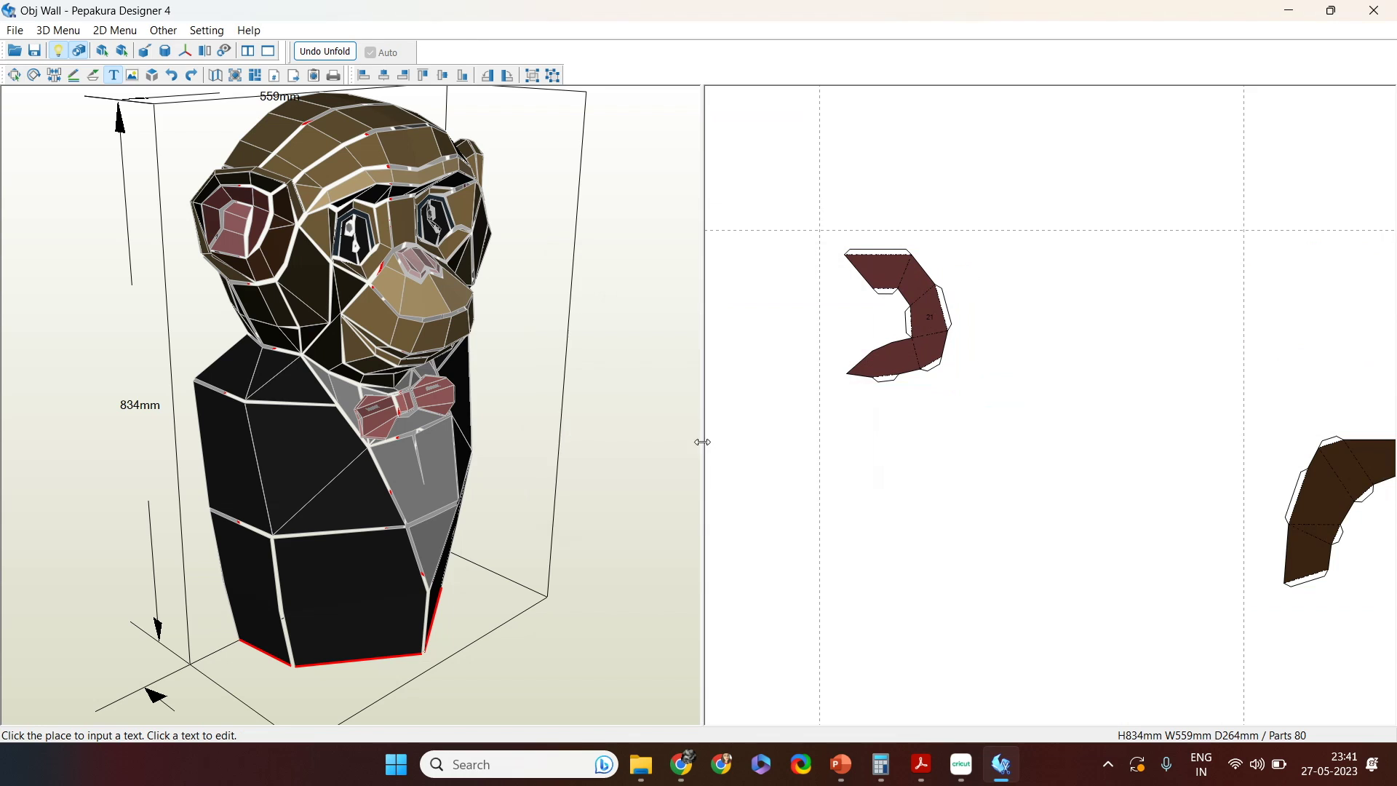
Step: Move the brown outer ear part up toward the third page's upper-left corner and label it with the number 22
{"action": "left_click_drag", "start_coordinate": [1316, 511], "coordinate": [1293, 456]}
{"action": "right_click_drag", "start_coordinate": [987, 529], "coordinate": [866, 539]}
{"action": "left_click_drag", "start_coordinate": [1039, 464], "coordinate": [1058, 351]}
{"action": "key", "text": "t"}
{"action": "left_click", "coordinate": [1055, 358]}
{"action": "type", "text": "22"}
{"action": "left_click", "coordinate": [658, 456]}
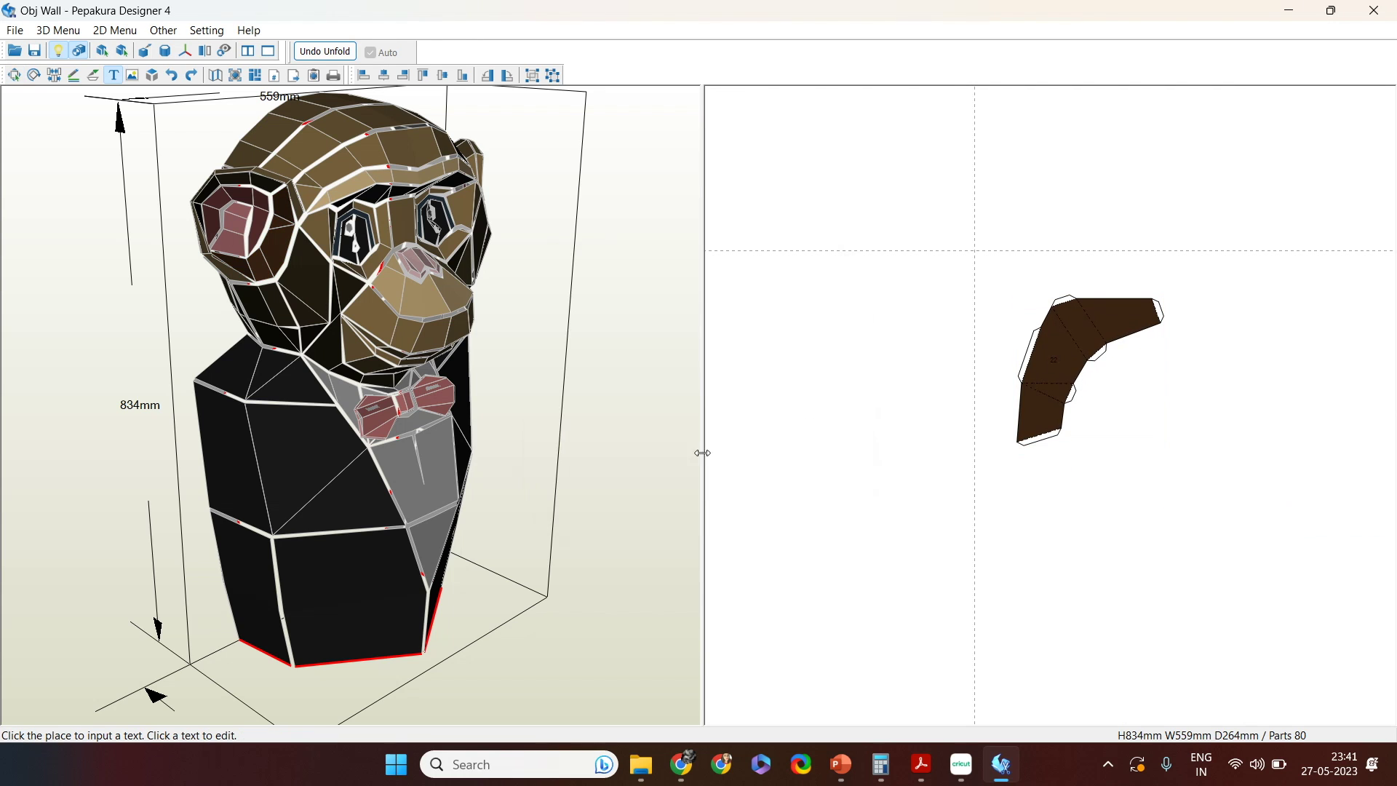
Step: Add the number 23 as a text label on the dark ear rim part
{"action": "right_click_drag", "start_coordinate": [1241, 483], "coordinate": [943, 477]}
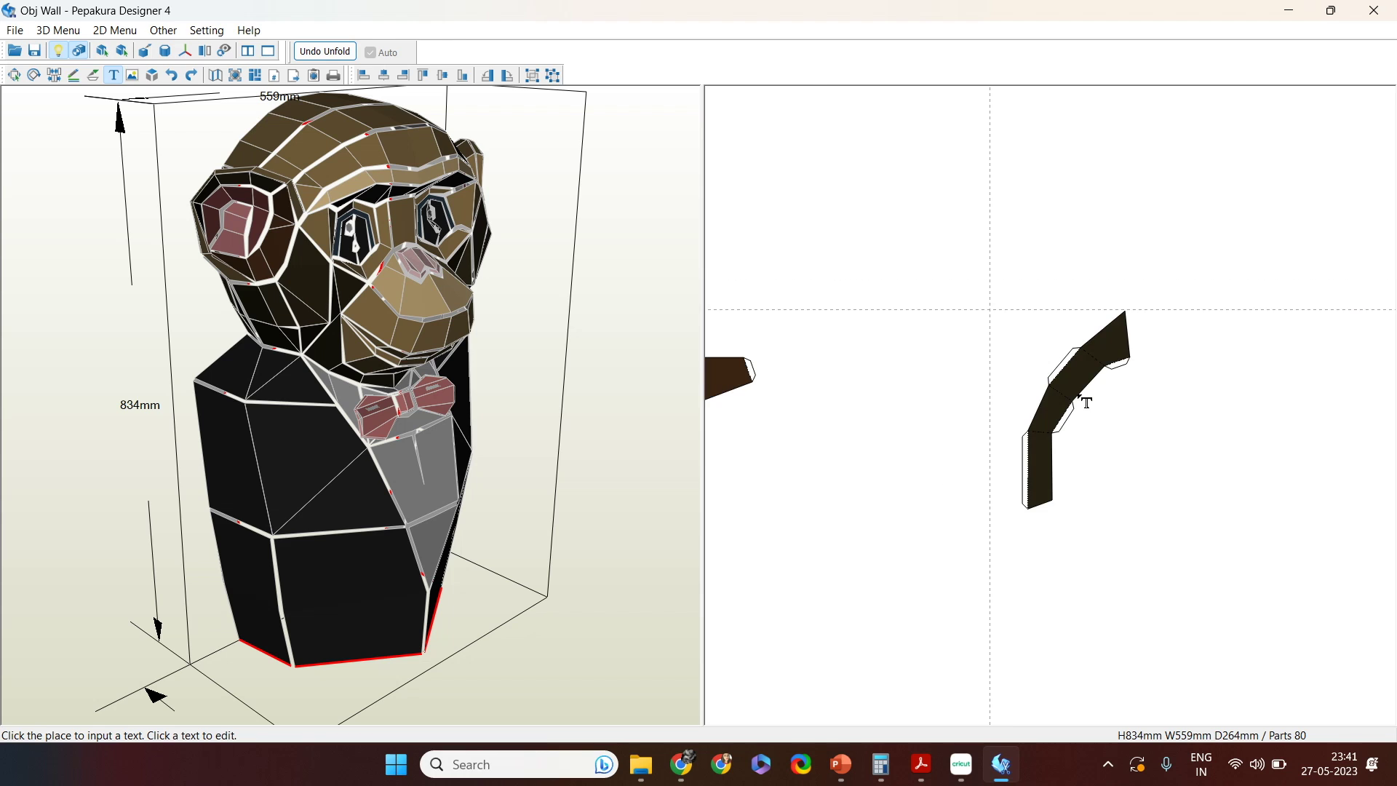
{"action": "left_click", "coordinate": [1076, 377]}
{"action": "type", "text": "23"}
{"action": "left_click", "coordinate": [651, 463]}
Step: Turn off the texture display and select each numbered ear part with its number, going from 23 back to 20
{"action": "left_click", "coordinate": [85, 53]}
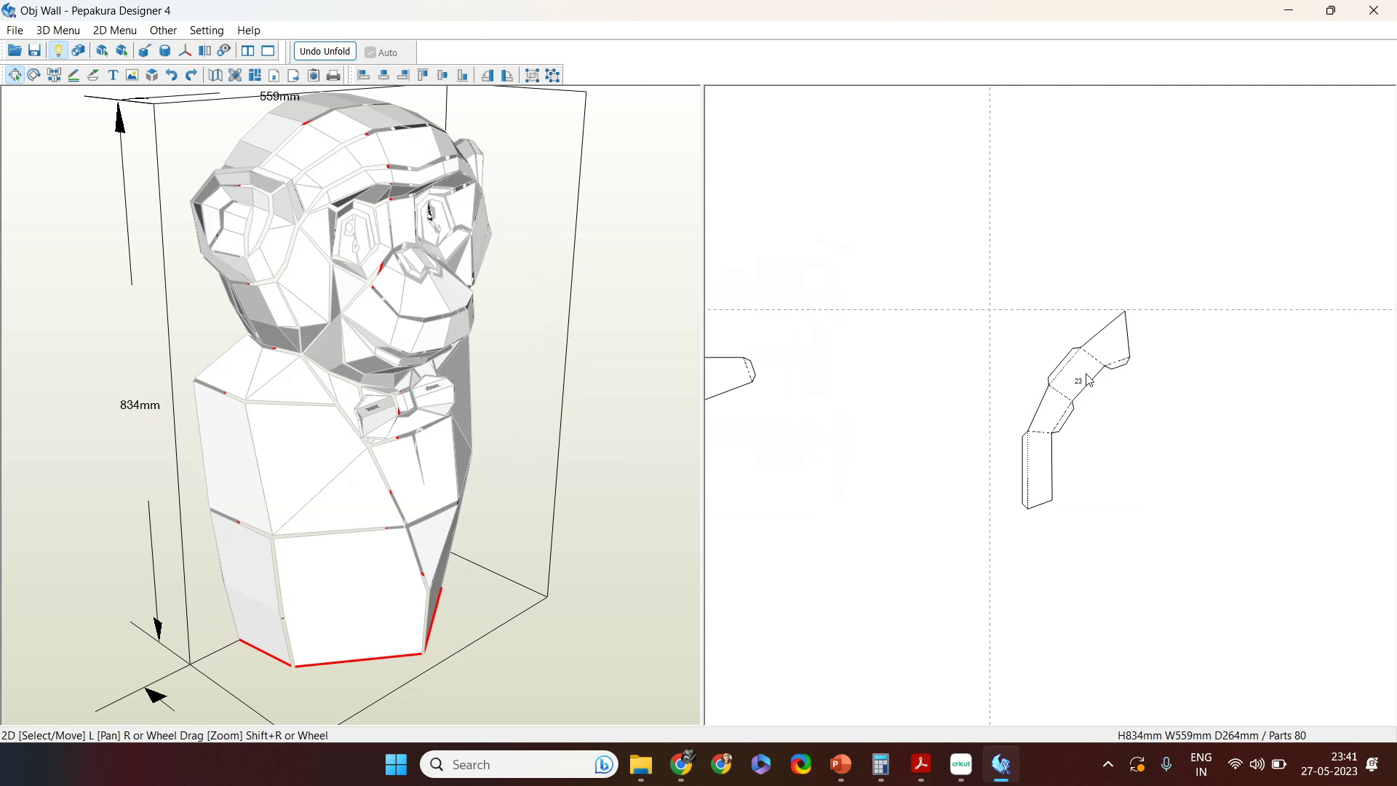
{"action": "left_click", "coordinate": [1093, 473]}
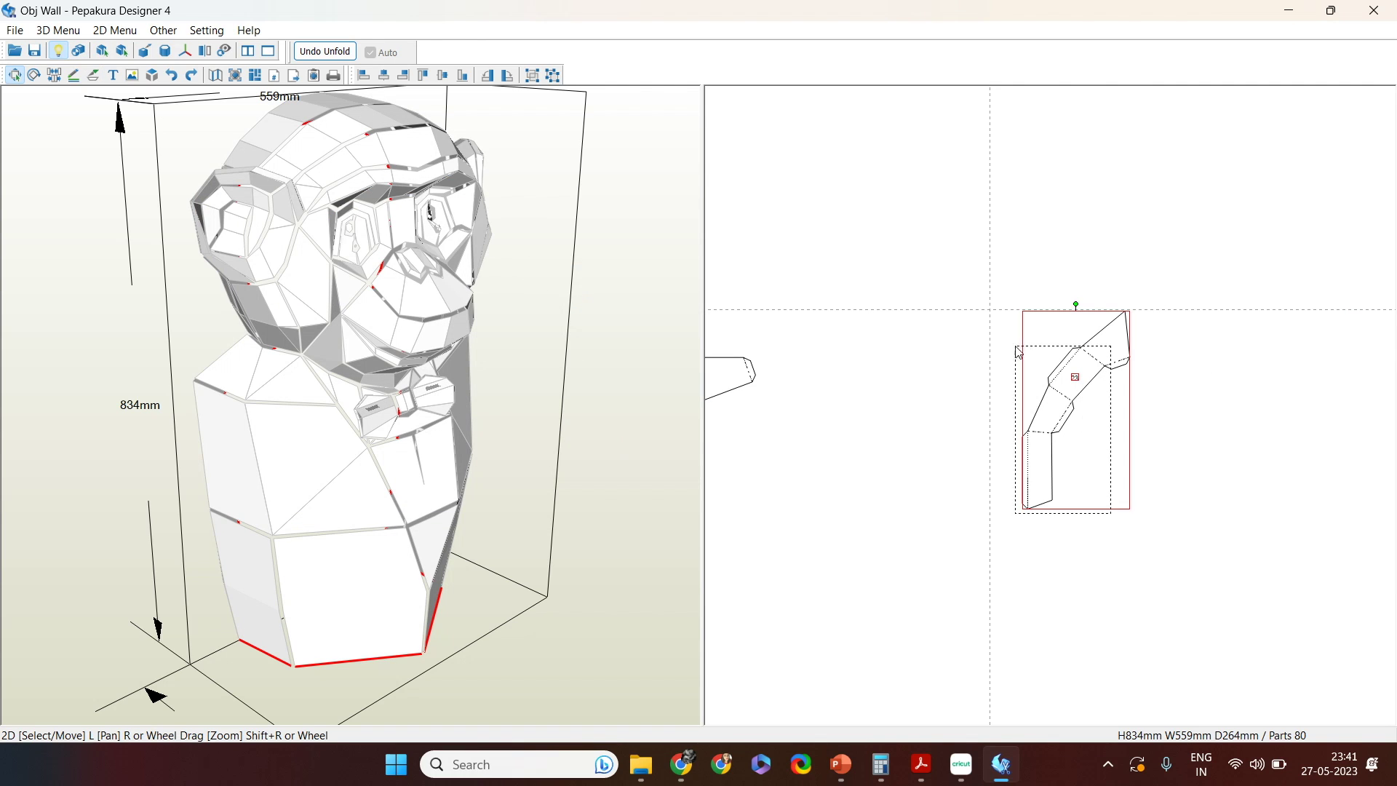
{"action": "right_click_drag", "start_coordinate": [855, 562], "coordinate": [1098, 531]}
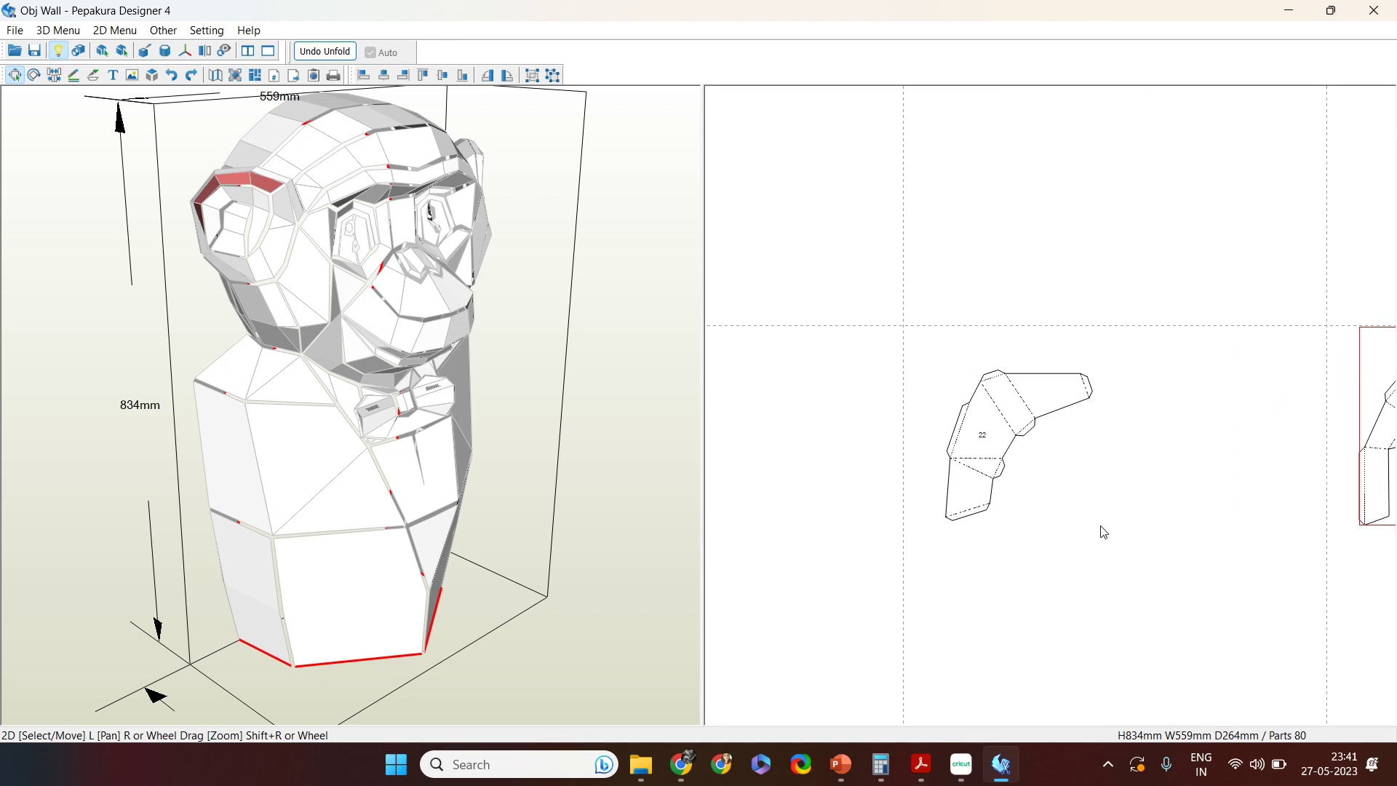
{"action": "left_click", "coordinate": [987, 451]}
{"action": "right_click_drag", "start_coordinate": [795, 509], "coordinate": [1063, 509]}
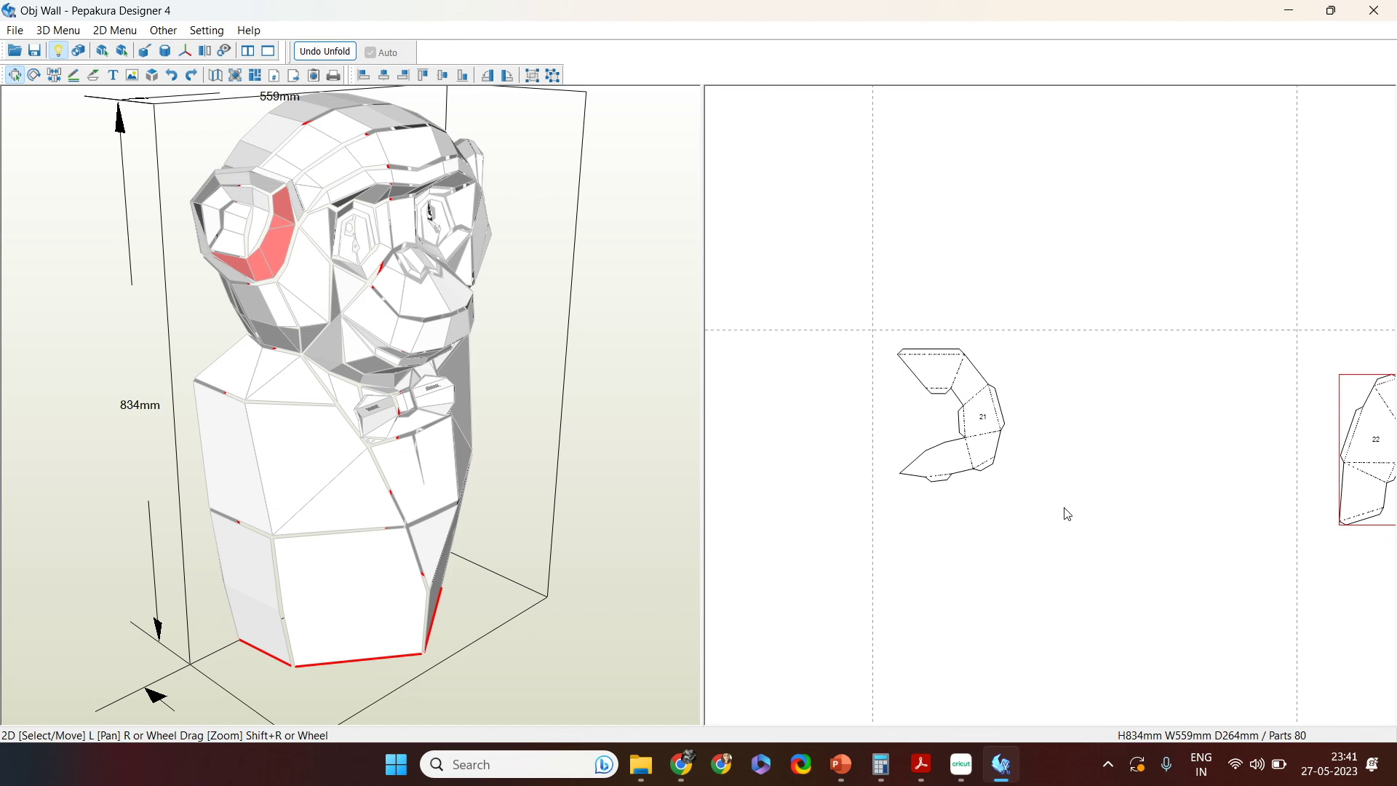
{"action": "left_click", "coordinate": [936, 368]}
{"action": "right_click_drag", "start_coordinate": [827, 461], "coordinate": [1174, 474]}
{"action": "left_click", "coordinate": [848, 457]}
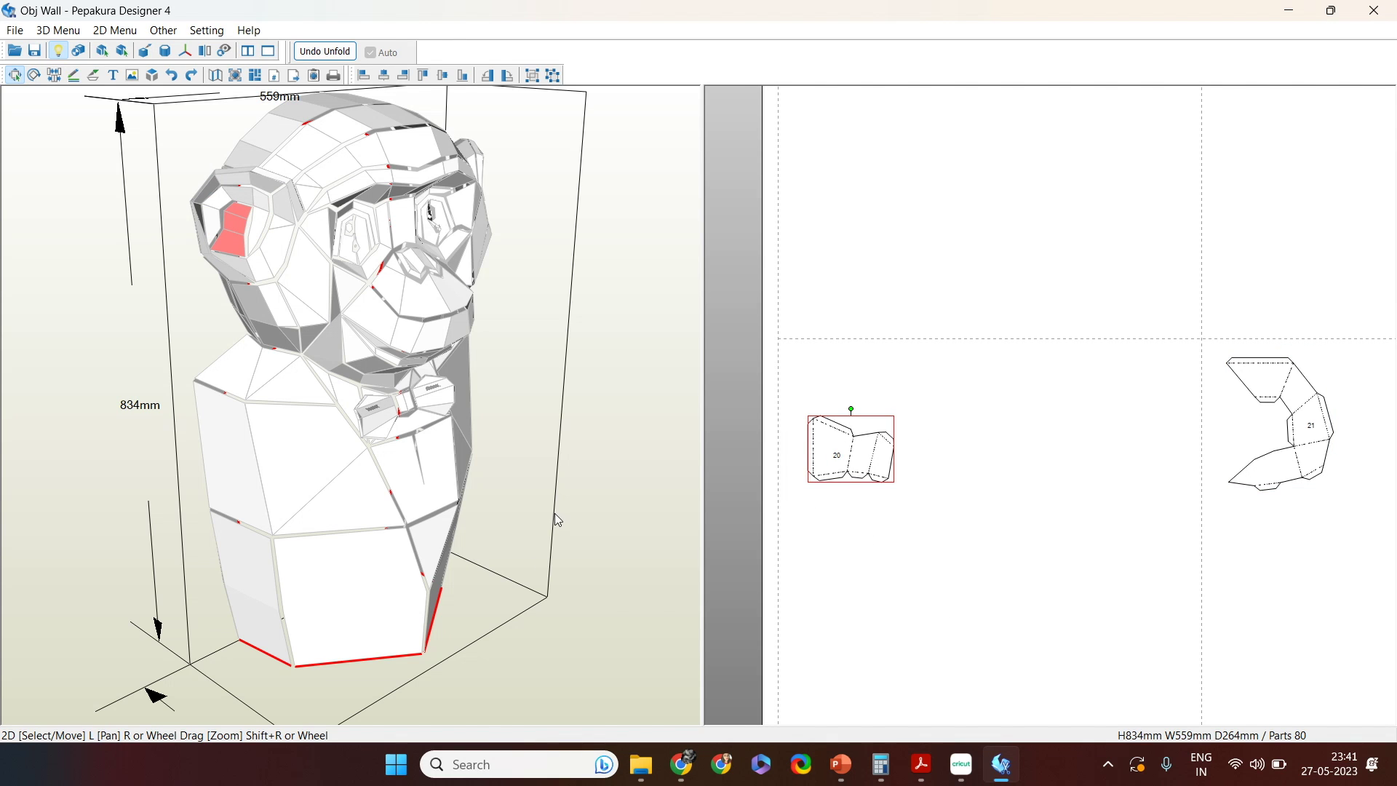
Step: Orbit the model to the opposite ear and join its two inner center parts along their shared edge
{"action": "left_click_drag", "start_coordinate": [554, 513], "coordinate": [463, 524]}
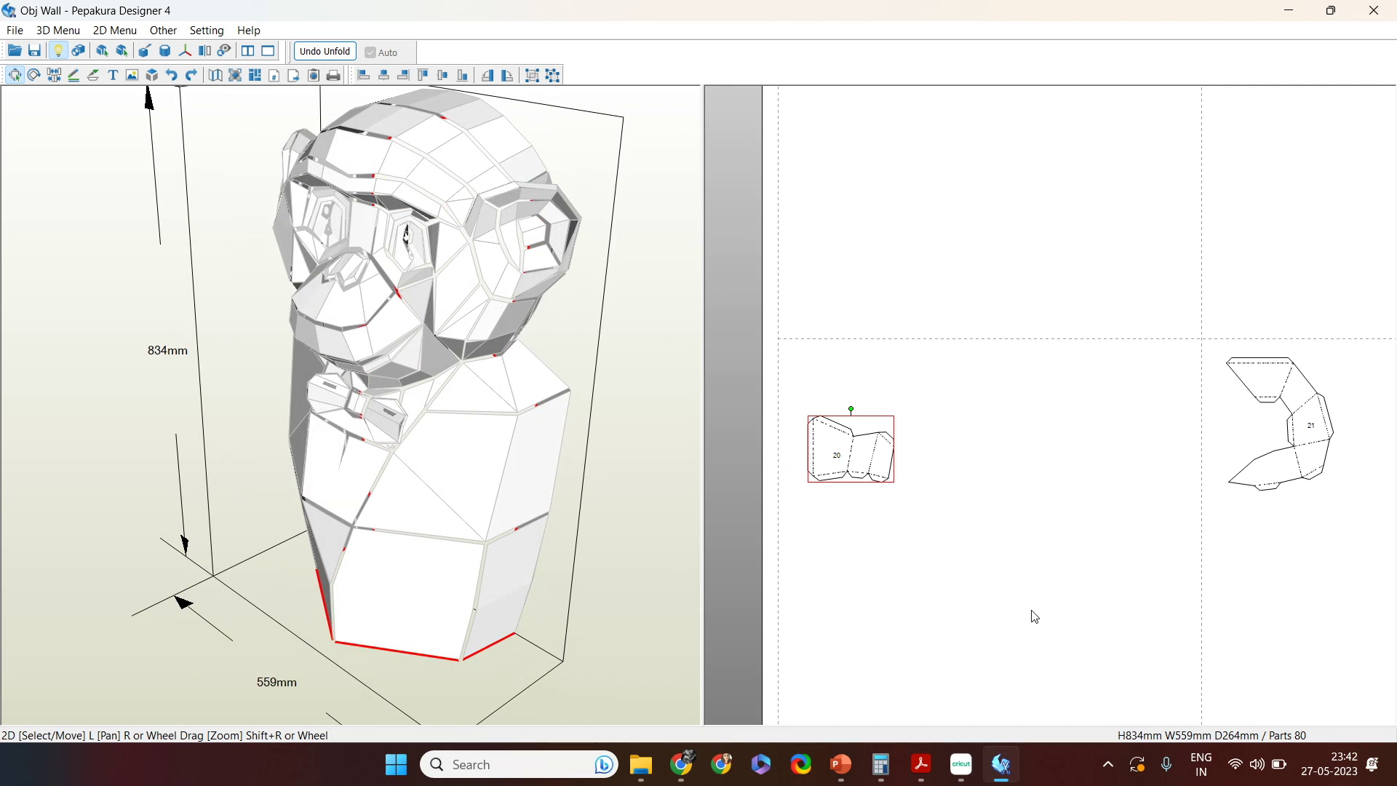
{"action": "scroll", "coordinate": [1050, 603], "scroll_direction": "down", "scroll_amount": 5}
{"action": "right_click_drag", "start_coordinate": [1147, 543], "coordinate": [966, 318]}
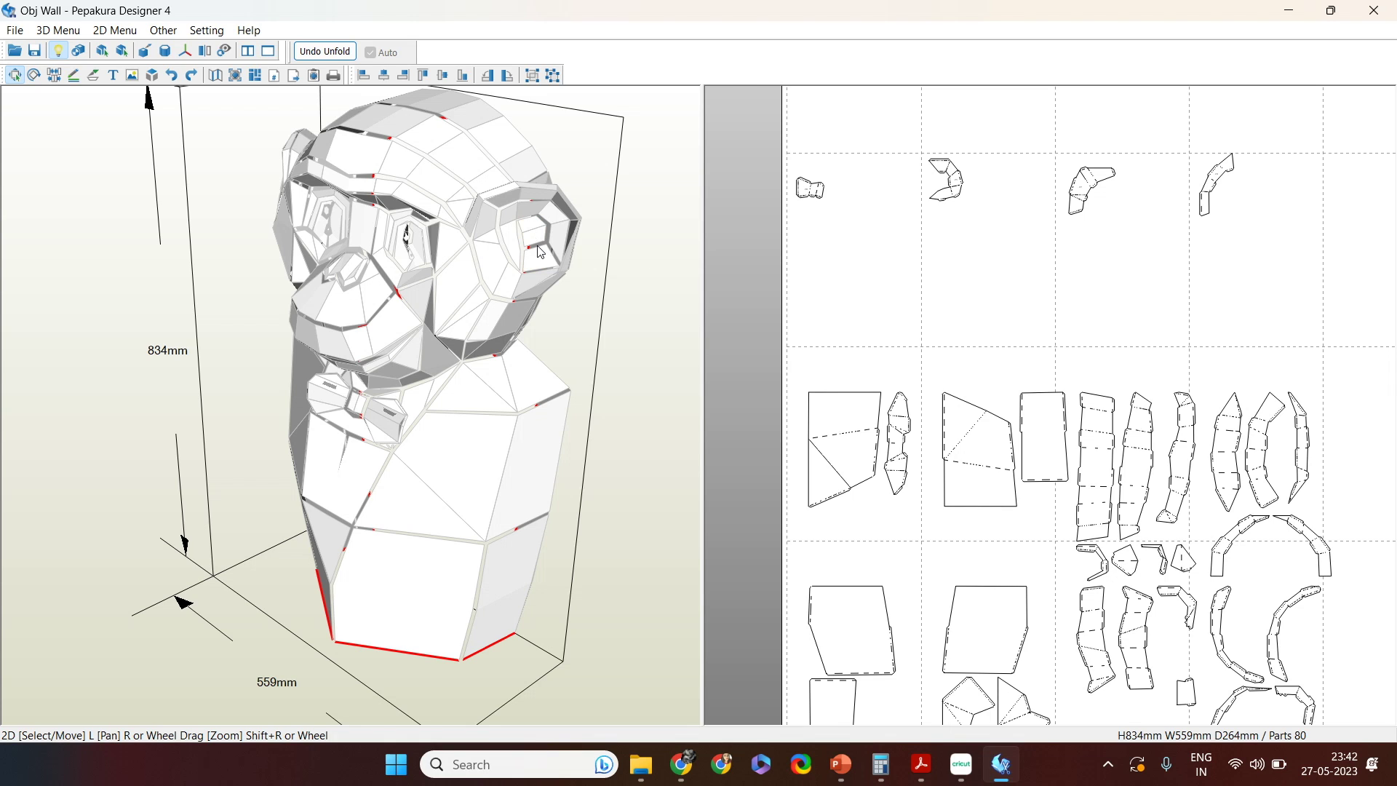
{"action": "key", "text": "ctrl+n"}
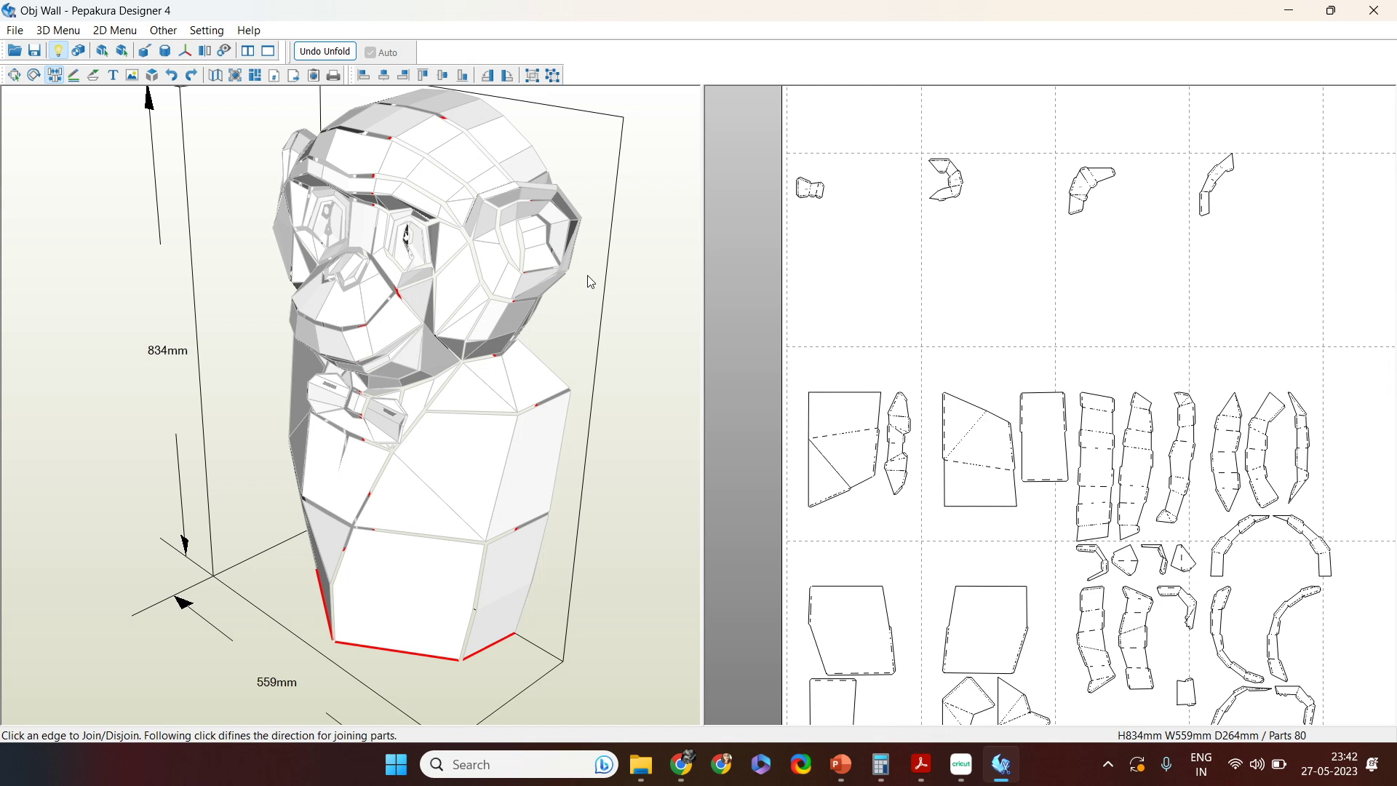
{"action": "left_click", "coordinate": [565, 256]}
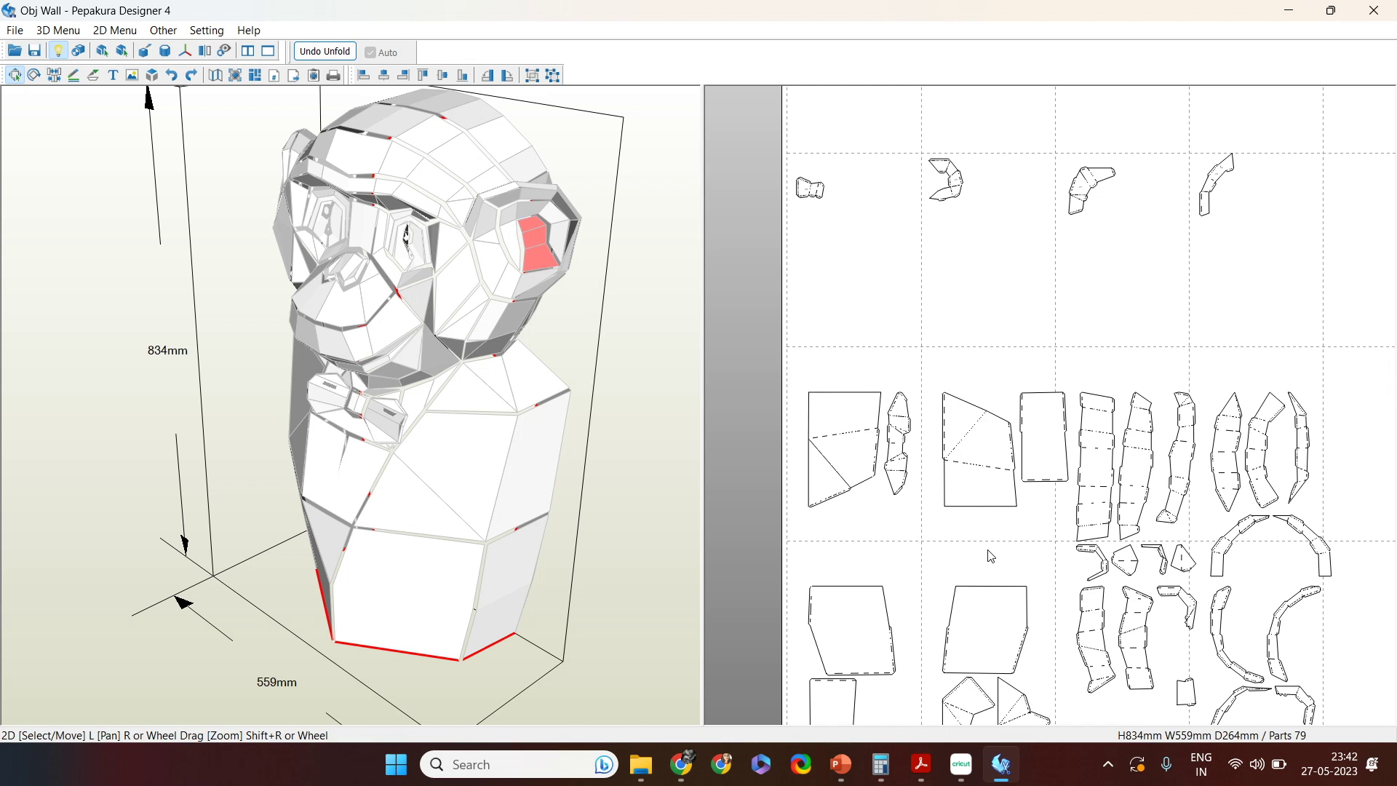
Step: Move the opposite ear's joined inner part from the bottom of the layout to directly beneath part 20
{"action": "scroll", "coordinate": [990, 556], "scroll_direction": "down", "scroll_amount": 3}
{"action": "right_click_drag", "start_coordinate": [1074, 706], "coordinate": [1047, 587]}
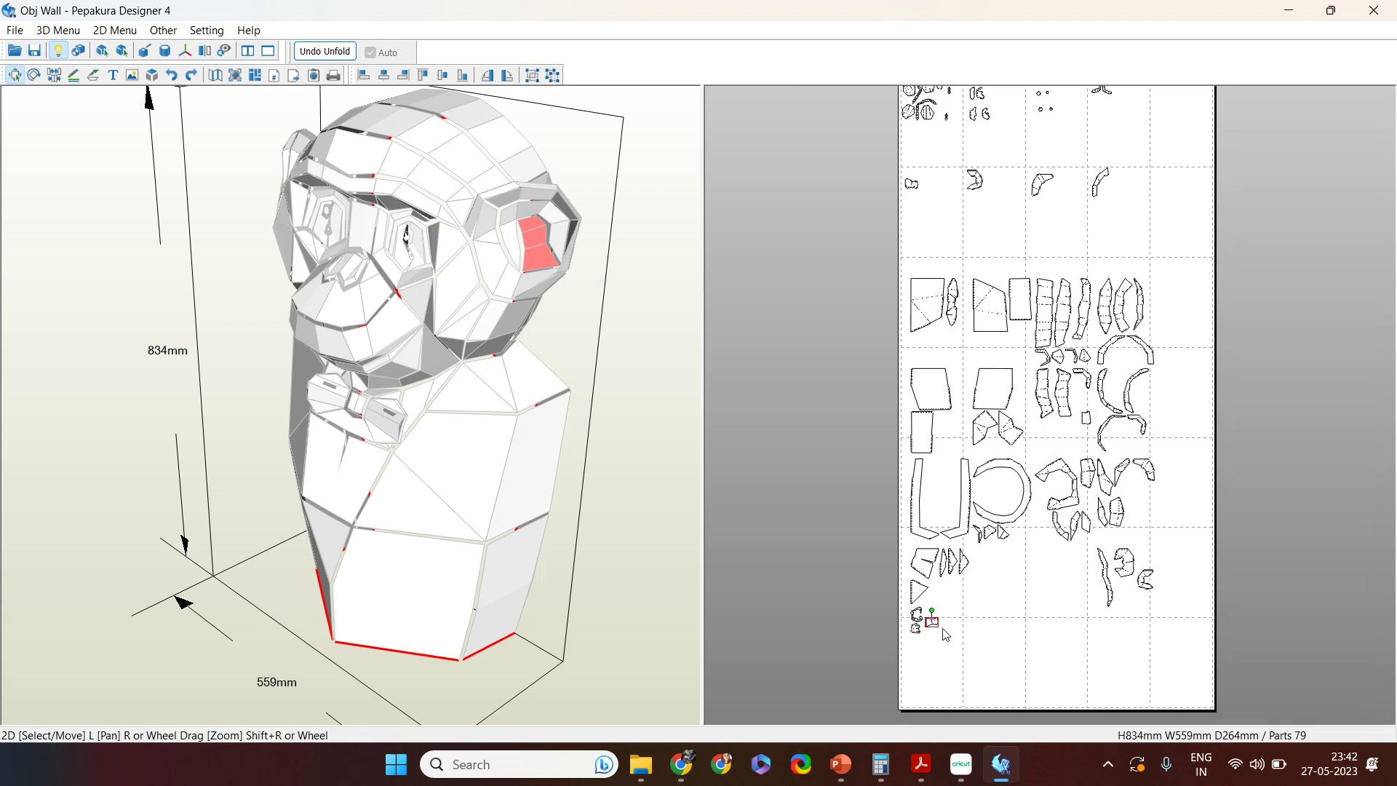
{"action": "left_click_drag", "start_coordinate": [939, 626], "coordinate": [917, 206]}
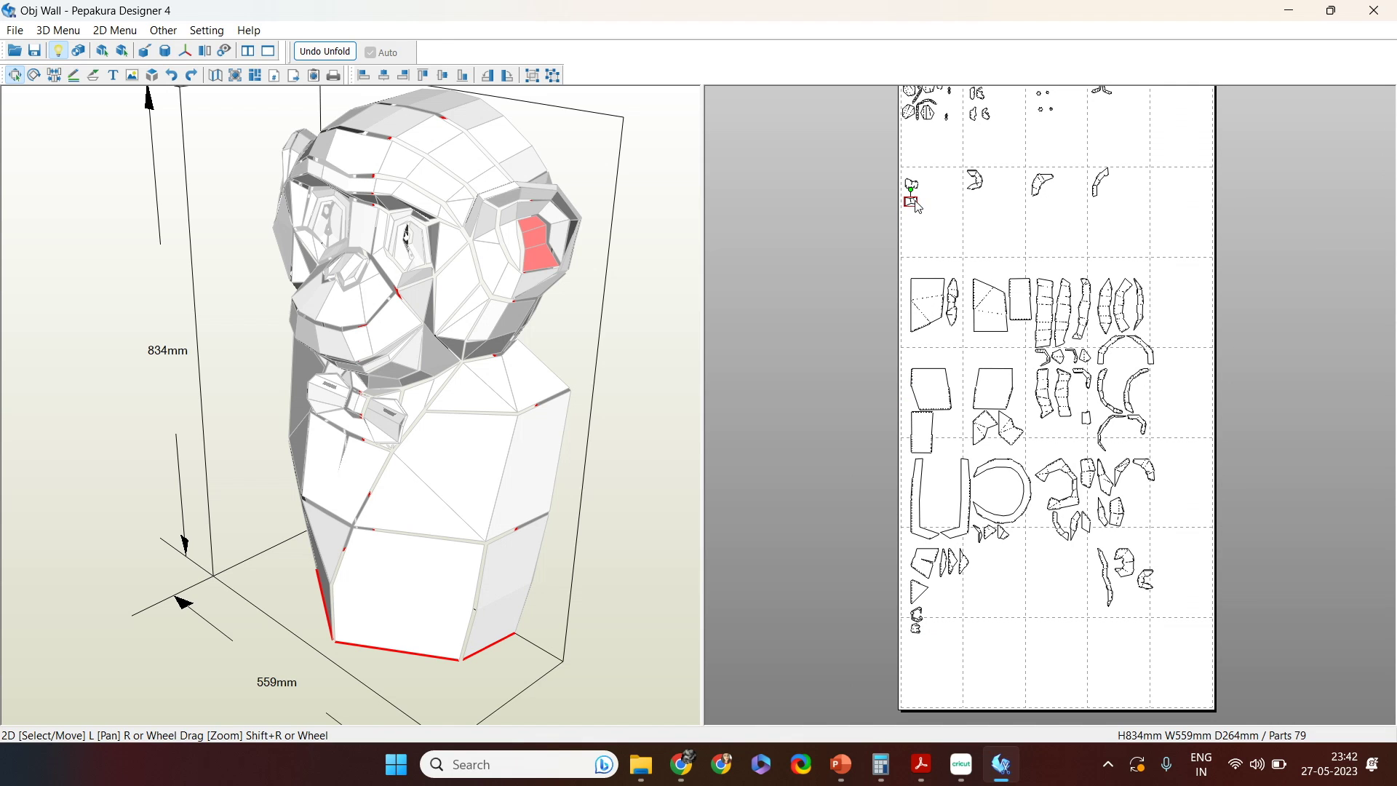
Step: Move the opposite ear's three remaining parts from the lower layout to directly beneath parts 21, 22 and 23
{"action": "left_click", "coordinate": [529, 219]}
{"action": "left_click_drag", "start_coordinate": [1148, 573], "coordinate": [979, 198]}
{"action": "left_click", "coordinate": [1040, 184]}
{"action": "right_click_drag", "start_coordinate": [429, 350], "coordinate": [364, 328]}
{"action": "left_click", "coordinate": [454, 182]}
{"action": "left_click_drag", "start_coordinate": [1143, 470], "coordinate": [1045, 216]}
{"action": "left_click", "coordinate": [512, 141]}
{"action": "left_click_drag", "start_coordinate": [1063, 524], "coordinate": [1053, 286]}
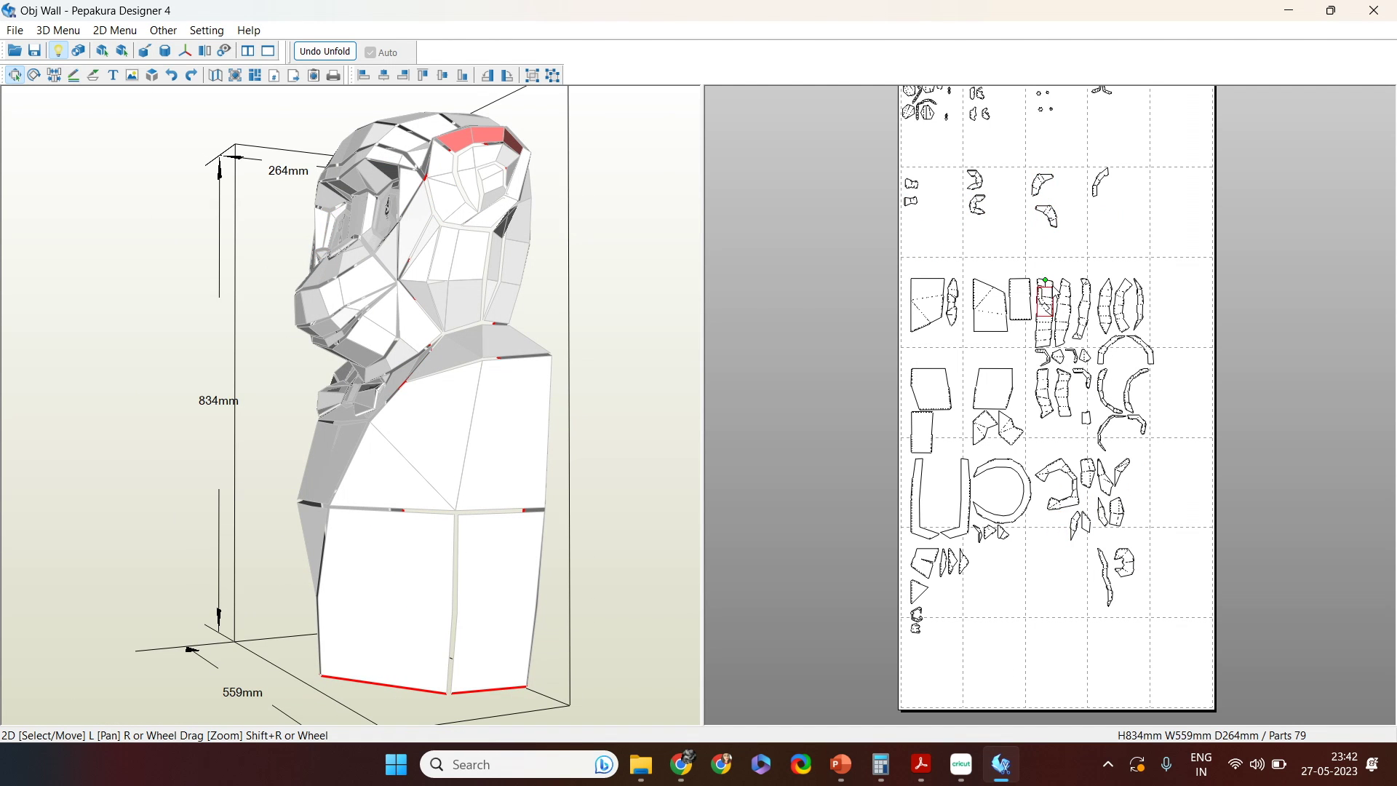
Step: Label the opposite ear's joined inner part beneath part 20 as 24 and the C-shaped part beneath part 21 as 25
{"action": "scroll", "coordinate": [986, 524], "scroll_direction": "up", "scroll_amount": 6}
{"action": "mouse_move", "coordinate": [962, 537]}
{"action": "middle_mouse_down"}
{"action": "mouse_move", "coordinate": [1393, 317]}
{"action": "mouse_move", "coordinate": [1394, 276]}
{"action": "middle_mouse_up"}
{"action": "middle_click_drag", "start_coordinate": [817, 428], "coordinate": [1243, 405]}
{"action": "middle_click_drag", "start_coordinate": [728, 519], "coordinate": [1107, 561]}
{"action": "scroll", "coordinate": [1108, 561], "scroll_direction": "up", "scroll_amount": 3}
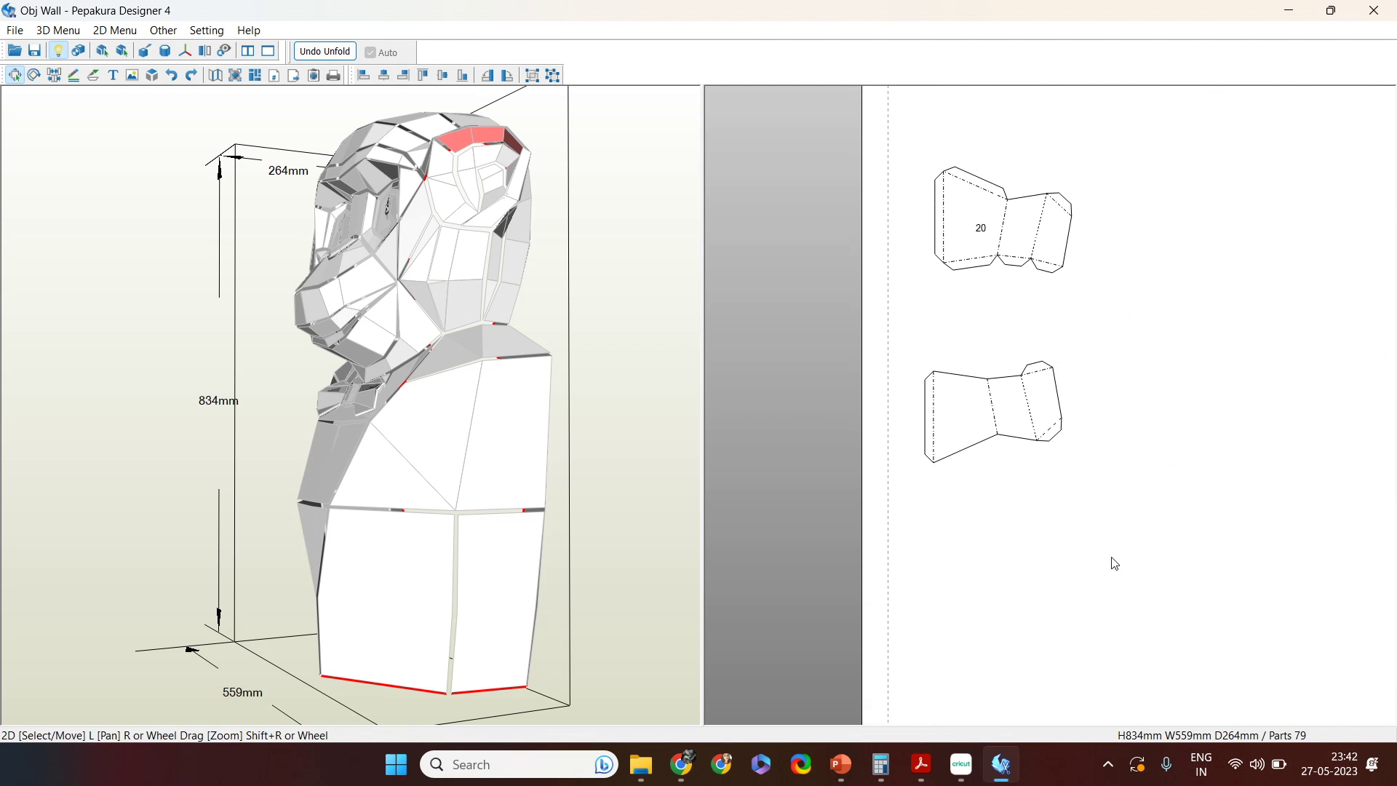
{"action": "left_click", "coordinate": [113, 75]}
{"action": "left_click", "coordinate": [968, 406]}
{"action": "type", "text": "24"}
{"action": "left_click", "coordinate": [658, 455]}
{"action": "middle_click_drag", "start_coordinate": [1266, 465], "coordinate": [772, 466]}
{"action": "left_click", "coordinate": [1018, 463]}
{"action": "type", "text": "25"}
{"action": "left_click", "coordinate": [658, 456]}
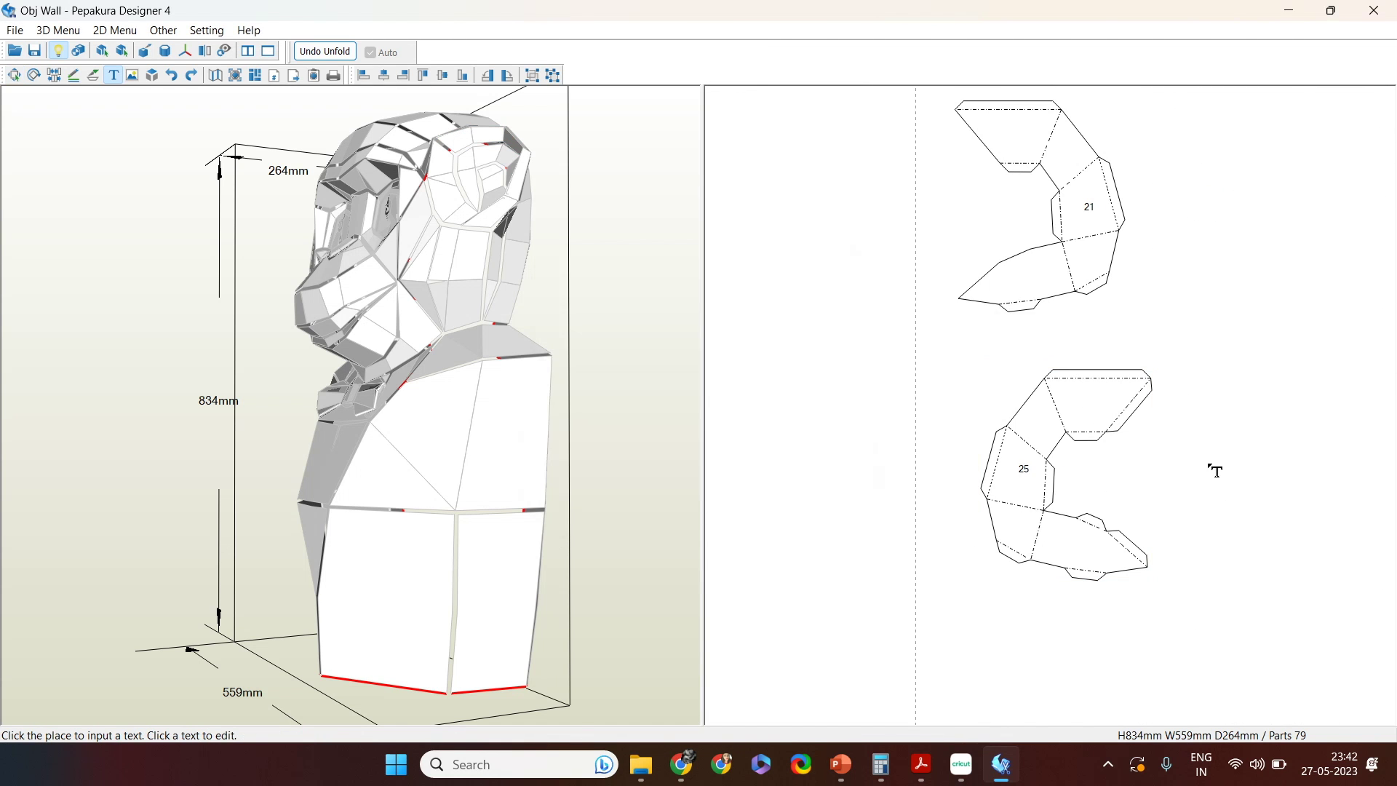
Step: Label the ear part beneath part 22 as 26 and the dark rim part beneath part 23 as 27
{"action": "middle_click_drag", "start_coordinate": [1211, 465], "coordinate": [728, 470]}
{"action": "left_click", "coordinate": [1313, 568]}
{"action": "type", "text": "26"}
{"action": "left_click", "coordinate": [657, 456]}
{"action": "middle_click_drag", "start_coordinate": [1310, 579], "coordinate": [713, 542]}
{"action": "left_click", "coordinate": [1349, 508]}
{"action": "type", "text": "27"}
{"action": "left_click", "coordinate": [658, 456]}
{"action": "key", "text": "Escape"}
Step: Select ear parts 27 back to 24 in turn, then all numbered parts together, and check them on the model from the front
{"action": "scroll", "coordinate": [1229, 544], "scroll_direction": "down", "scroll_amount": 5}
{"action": "left_click_drag", "start_coordinate": [1173, 481], "coordinate": [1096, 399]}
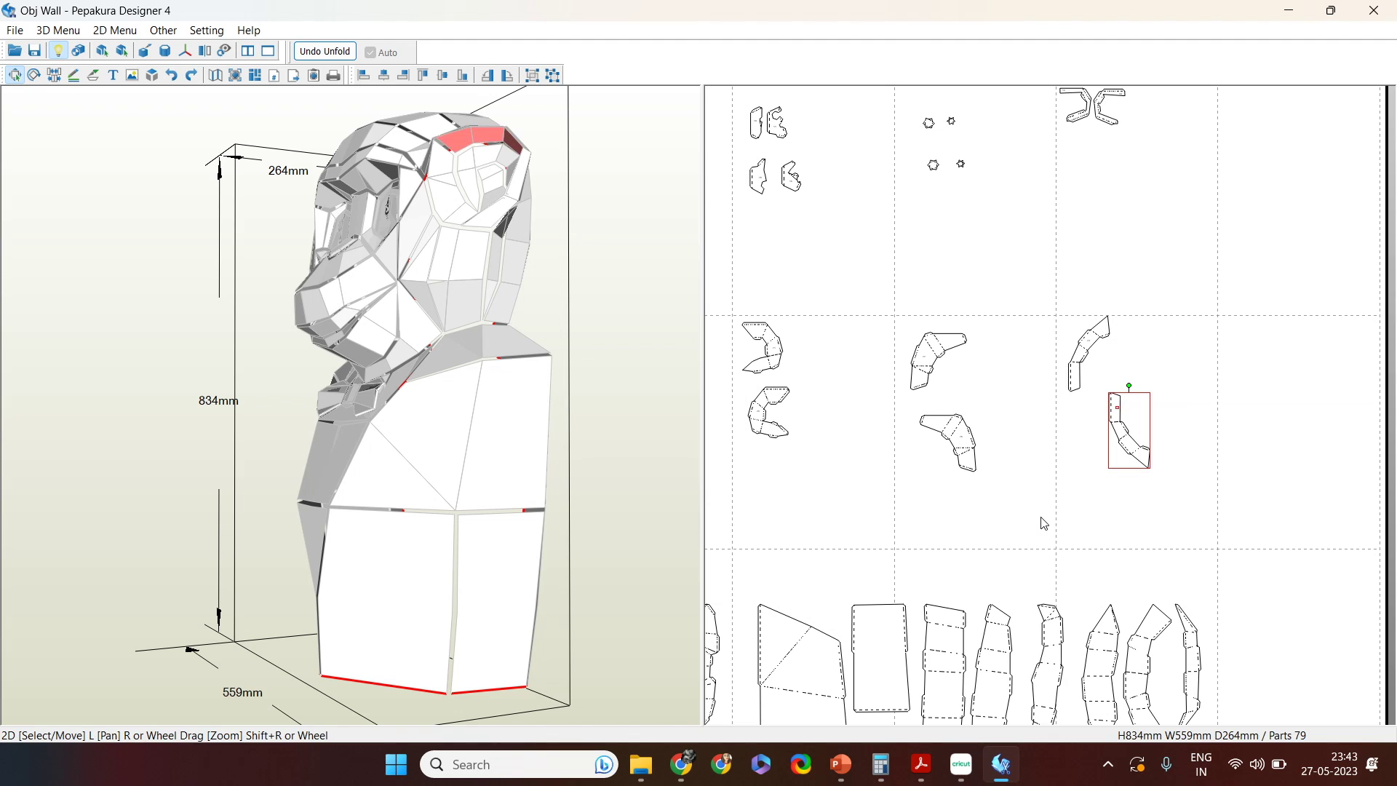
{"action": "left_click_drag", "start_coordinate": [1043, 482], "coordinate": [942, 442]}
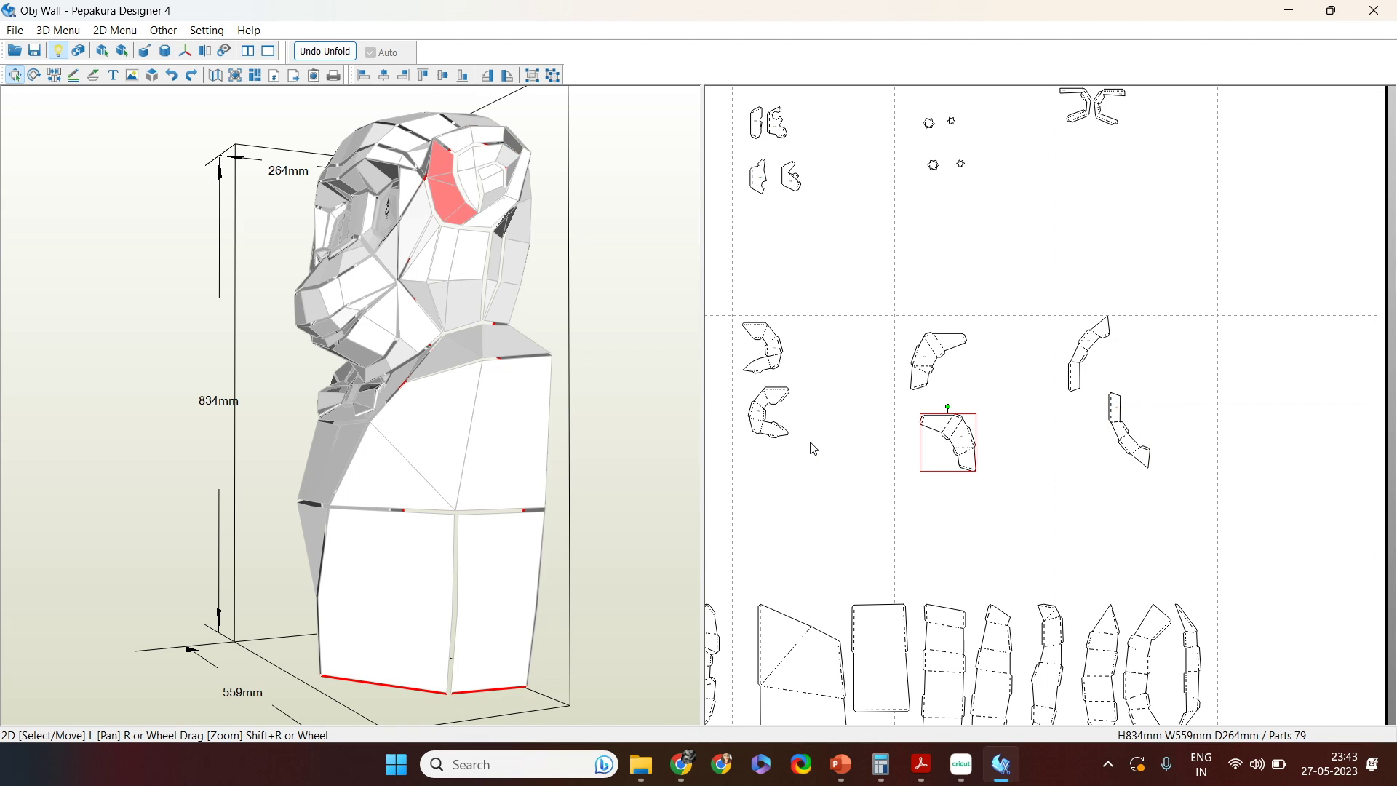
{"action": "left_click", "coordinate": [773, 431]}
{"action": "middle_click_drag", "start_coordinate": [795, 492], "coordinate": [1023, 521]}
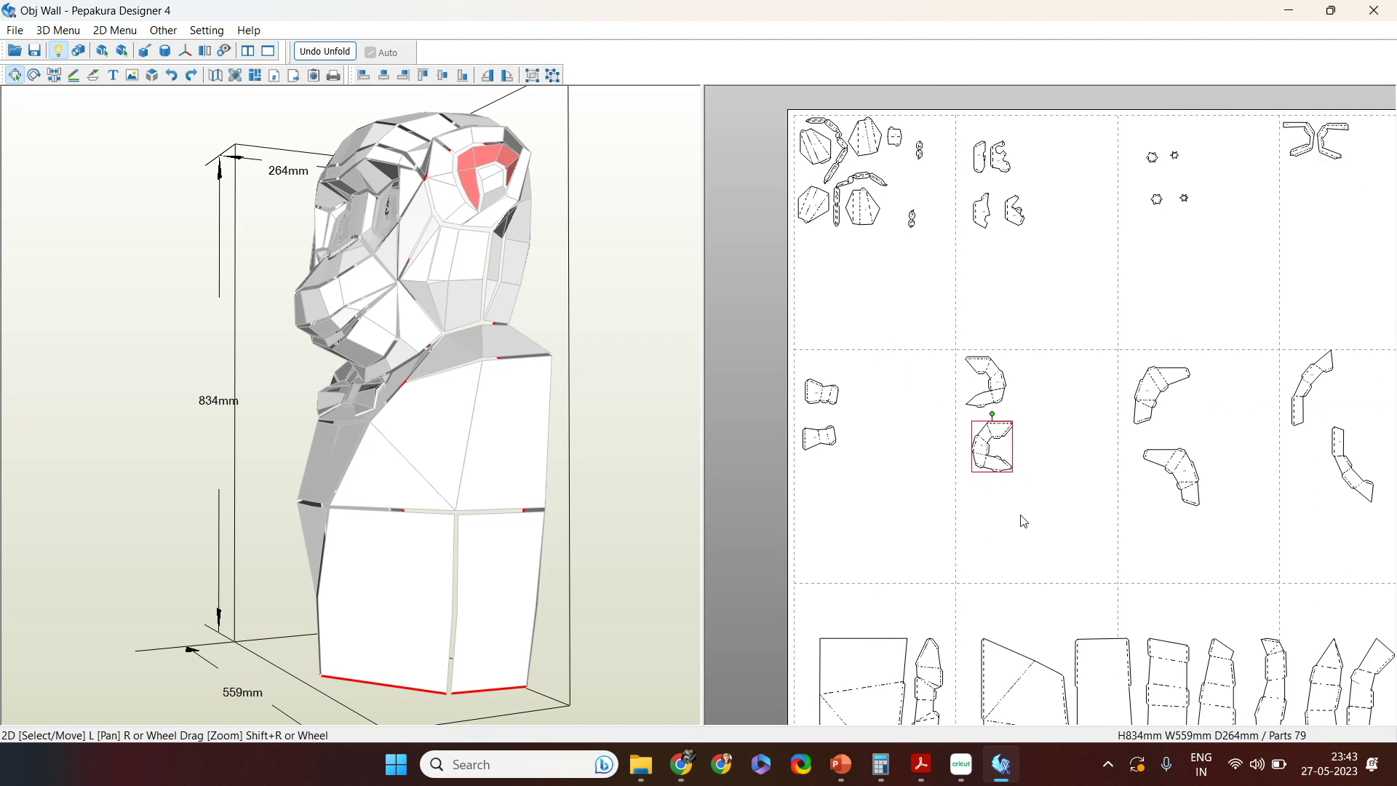
{"action": "left_click", "coordinate": [814, 458]}
{"action": "left_click_drag", "start_coordinate": [817, 458], "coordinate": [801, 438]}
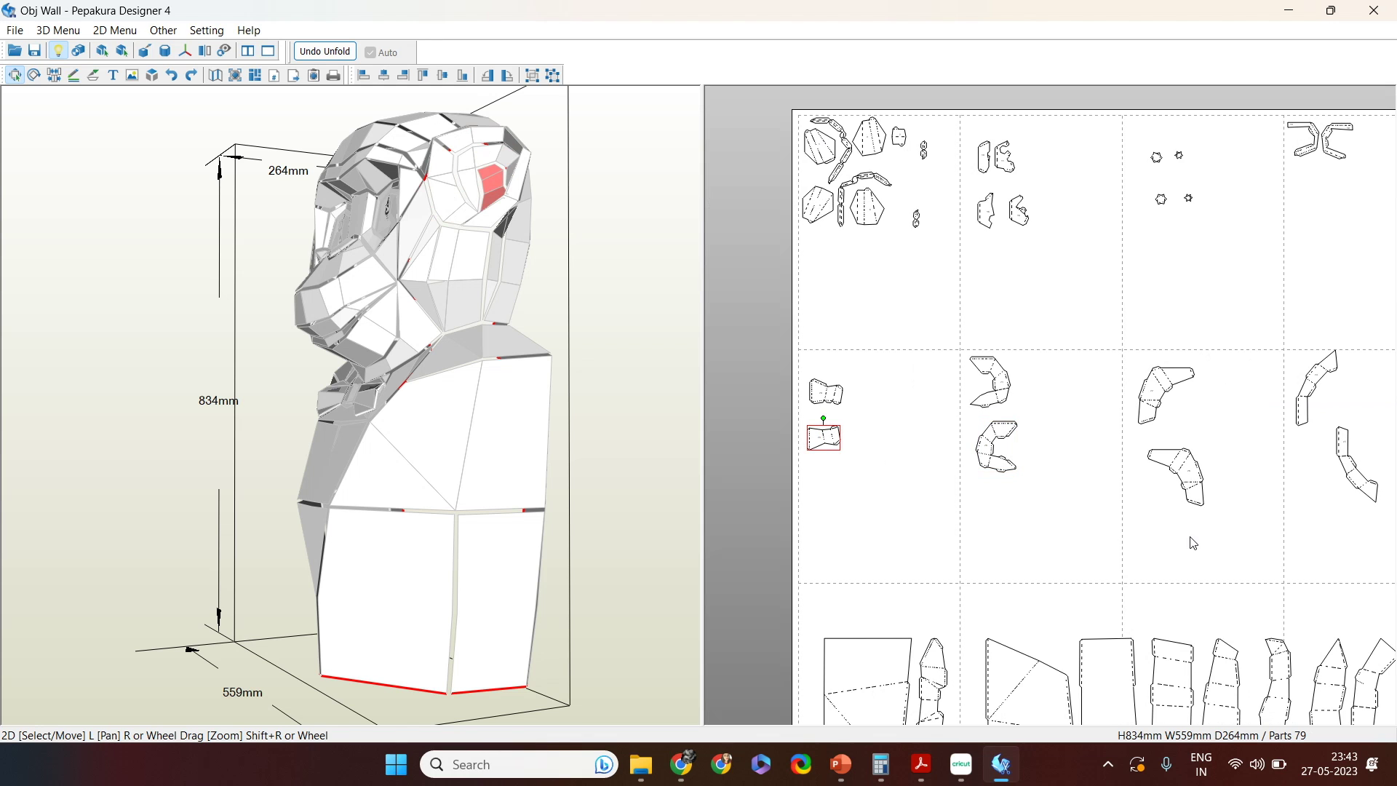
{"action": "scroll", "coordinate": [1193, 543], "scroll_direction": "down", "scroll_amount": 3}
{"action": "left_click_drag", "start_coordinate": [1312, 495], "coordinate": [699, 156]}
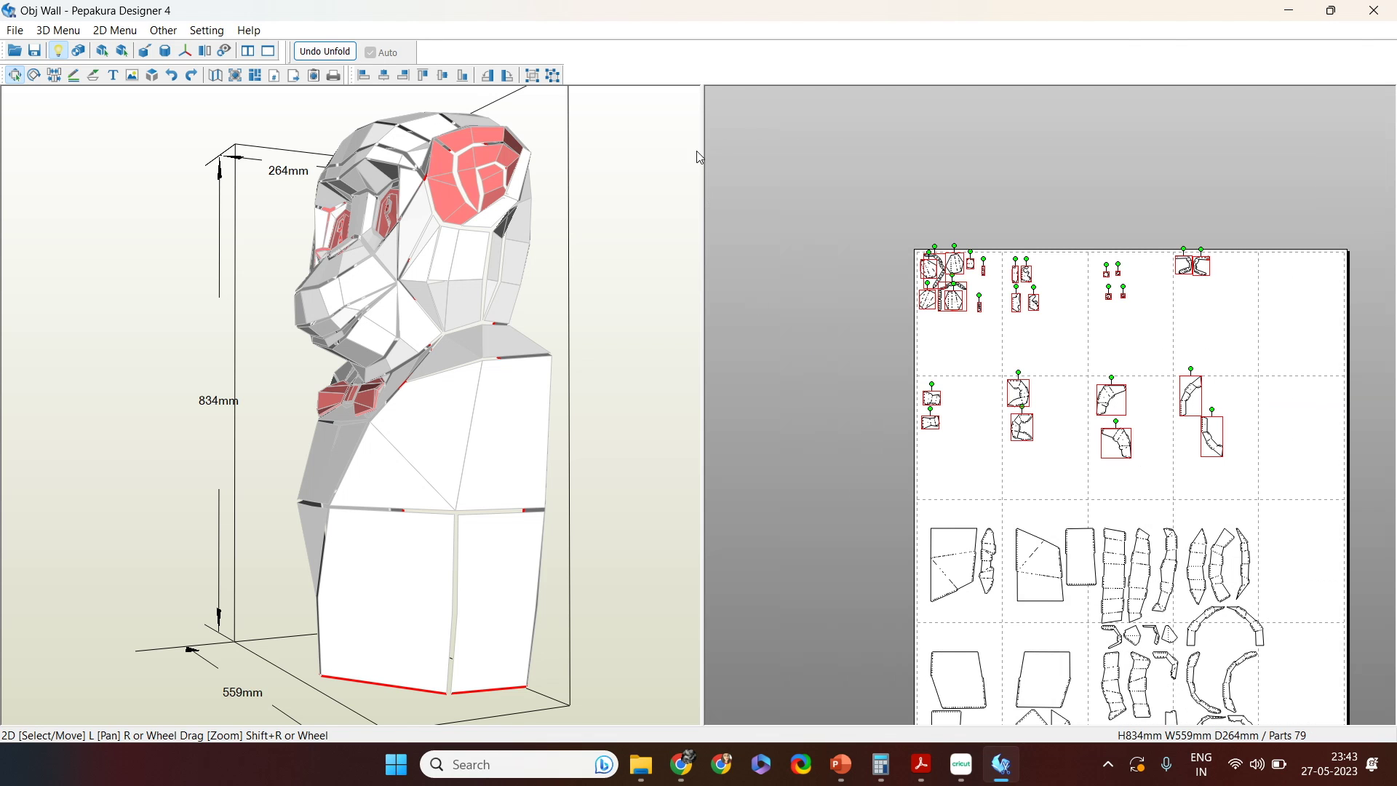
{"action": "left_click_drag", "start_coordinate": [451, 328], "coordinate": [532, 368]}
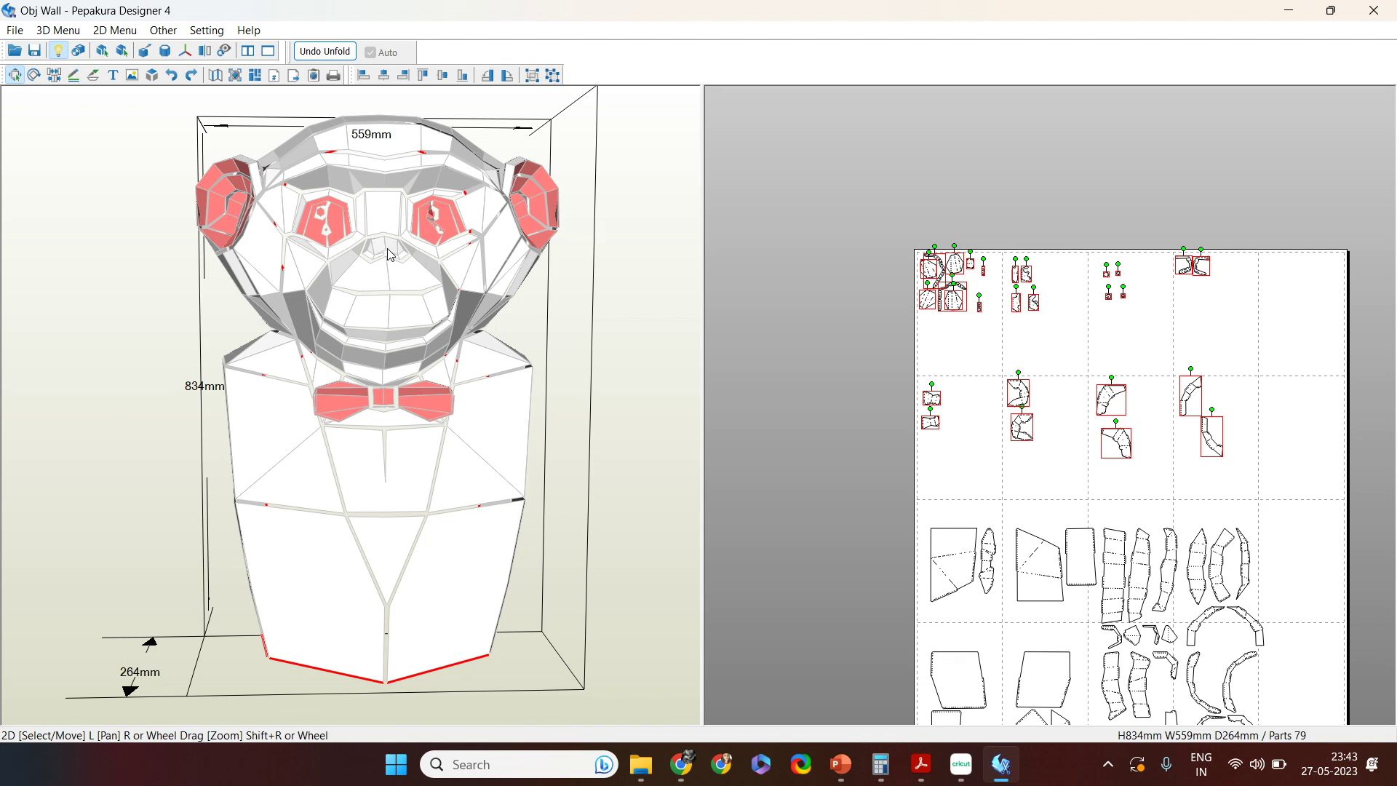
Step: Turn on the texture display and move the nose part and its rim onto the first page, beneath the bow-tie parts
{"action": "left_click", "coordinate": [375, 270]}
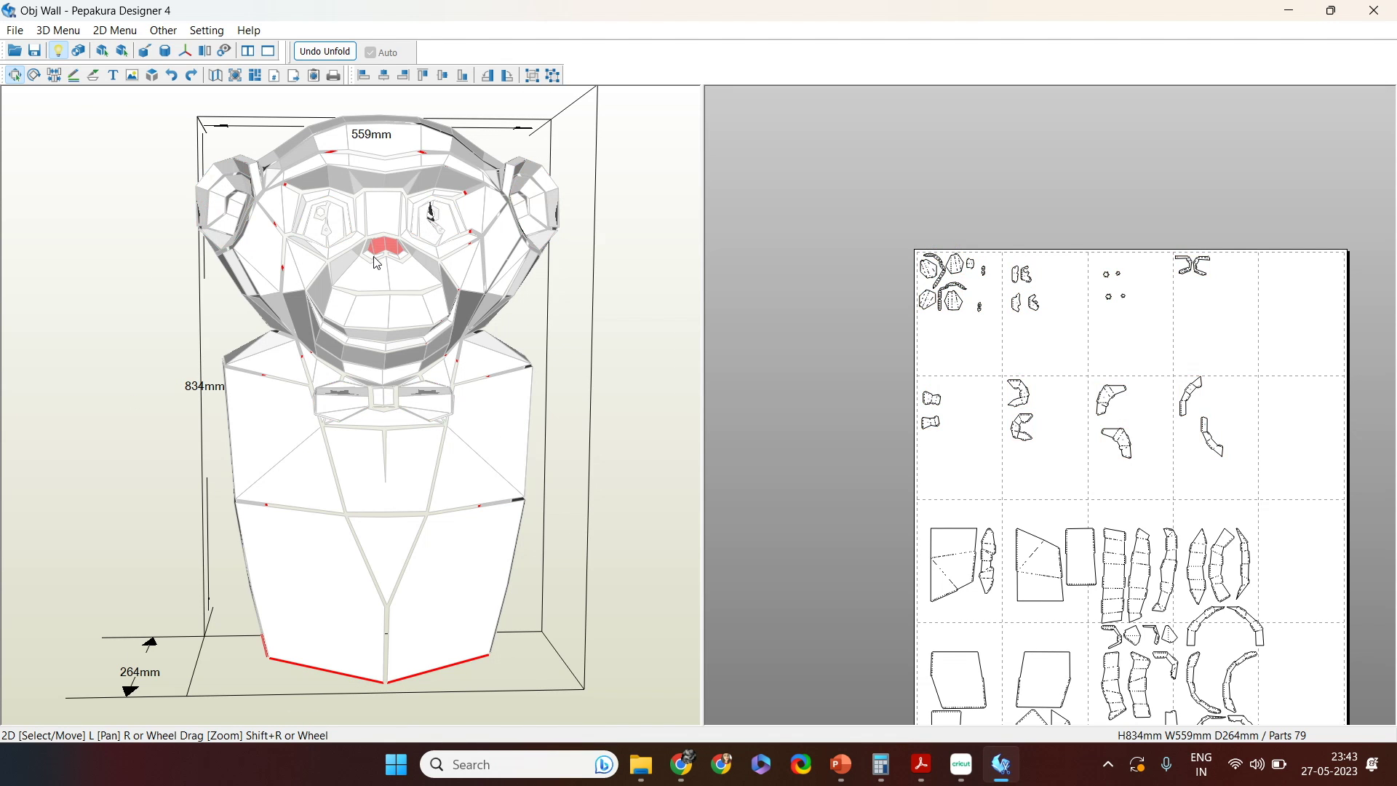
{"action": "left_click_drag", "start_coordinate": [400, 266], "coordinate": [608, 339]}
{"action": "right_click_drag", "start_coordinate": [1055, 430], "coordinate": [1037, 142]}
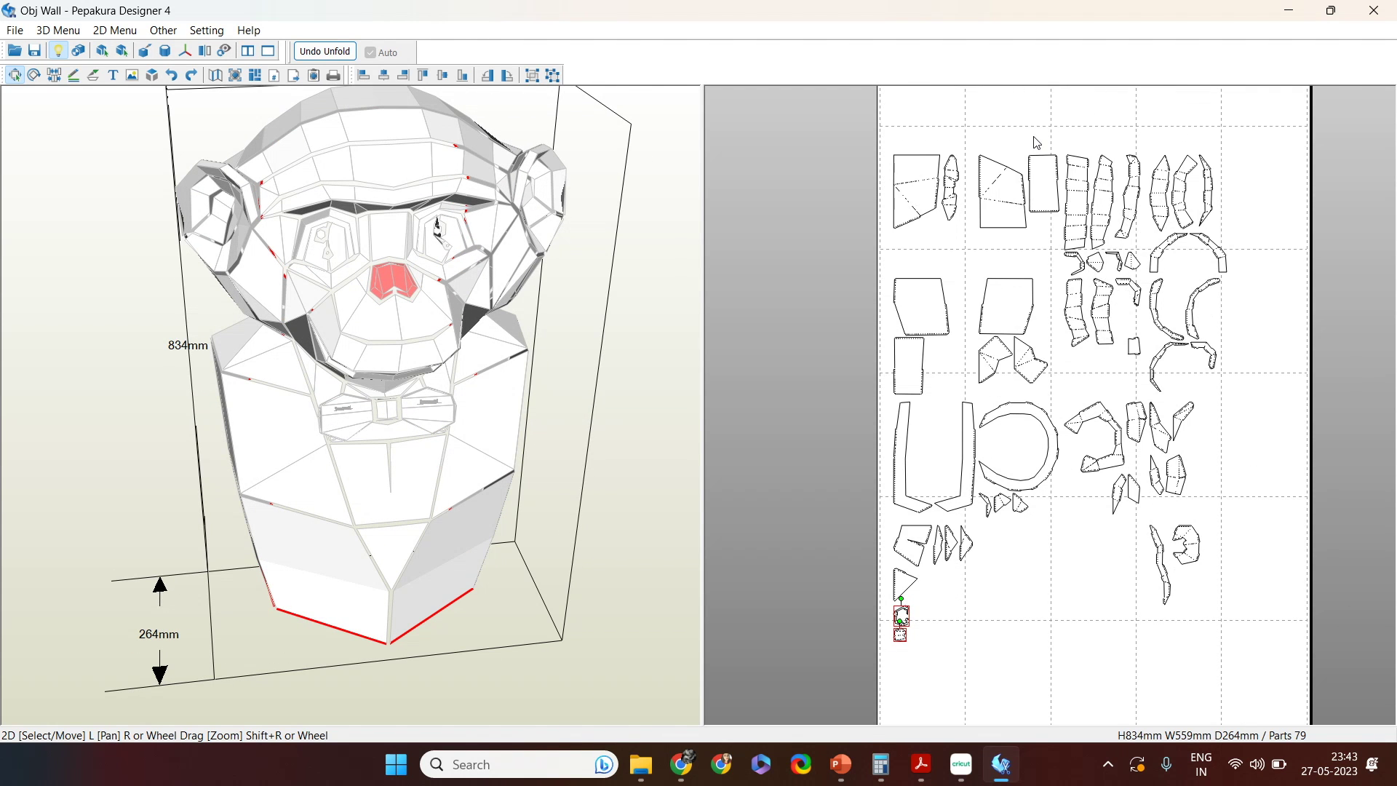
{"action": "left_click", "coordinate": [79, 51]}
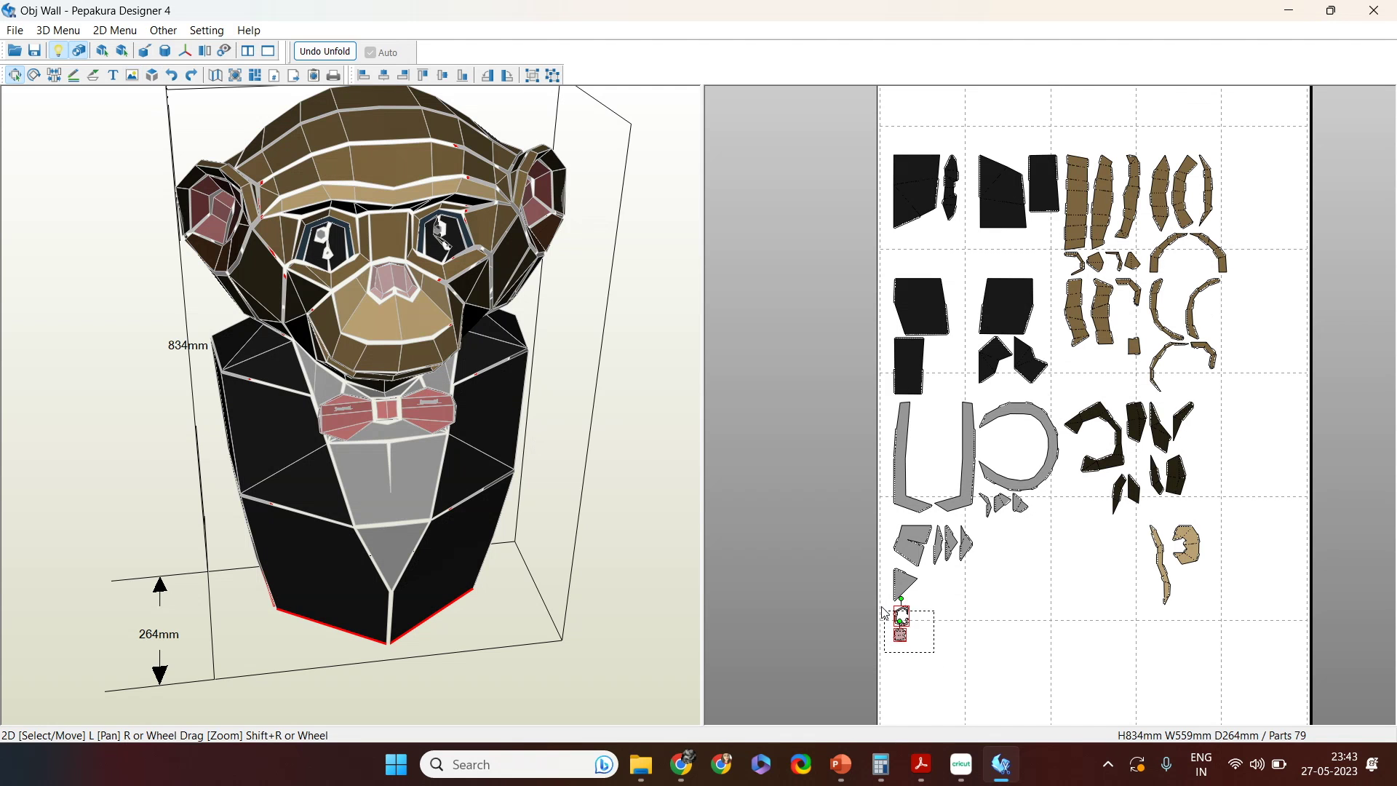
{"action": "right_click_drag", "start_coordinate": [976, 619], "coordinate": [981, 648]}
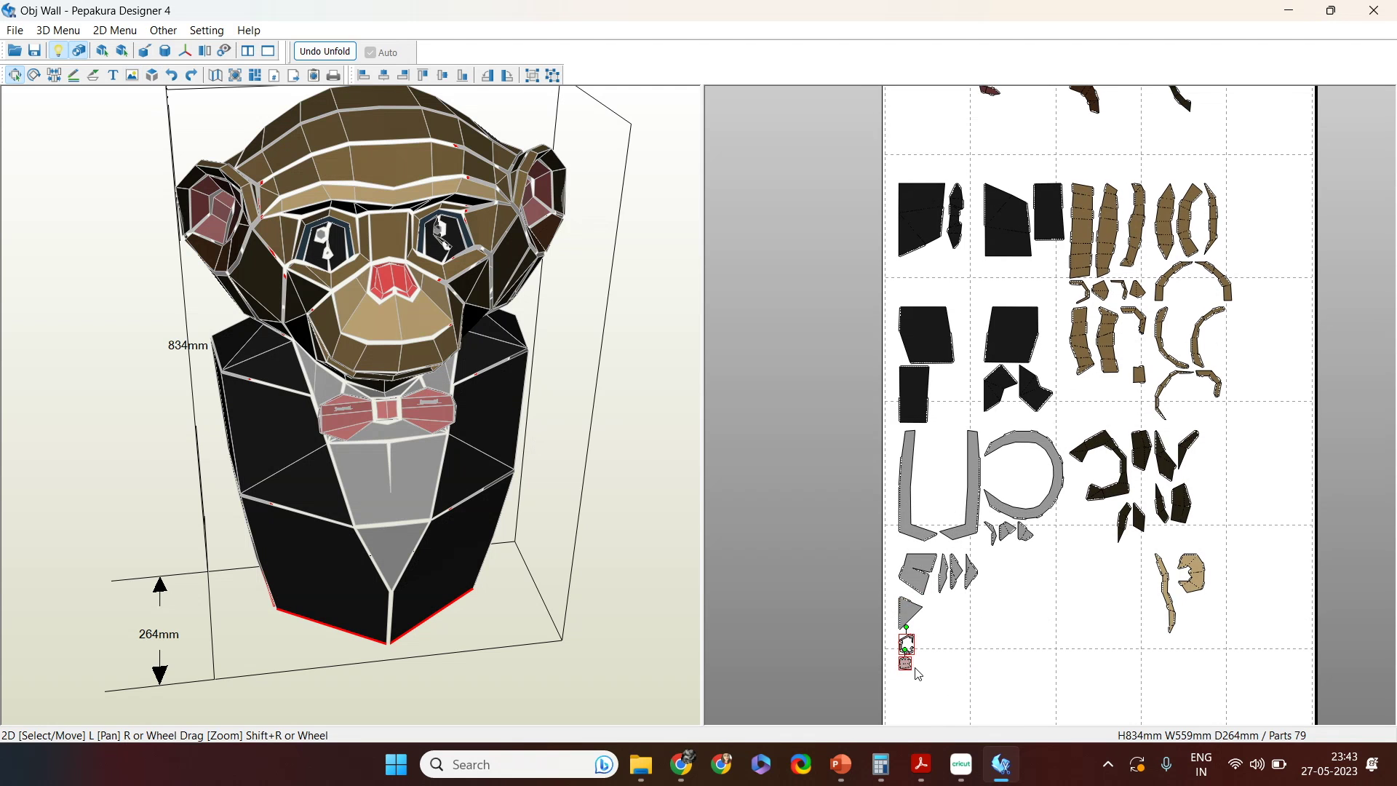
{"action": "left_click_drag", "start_coordinate": [909, 669], "coordinate": [917, 344]}
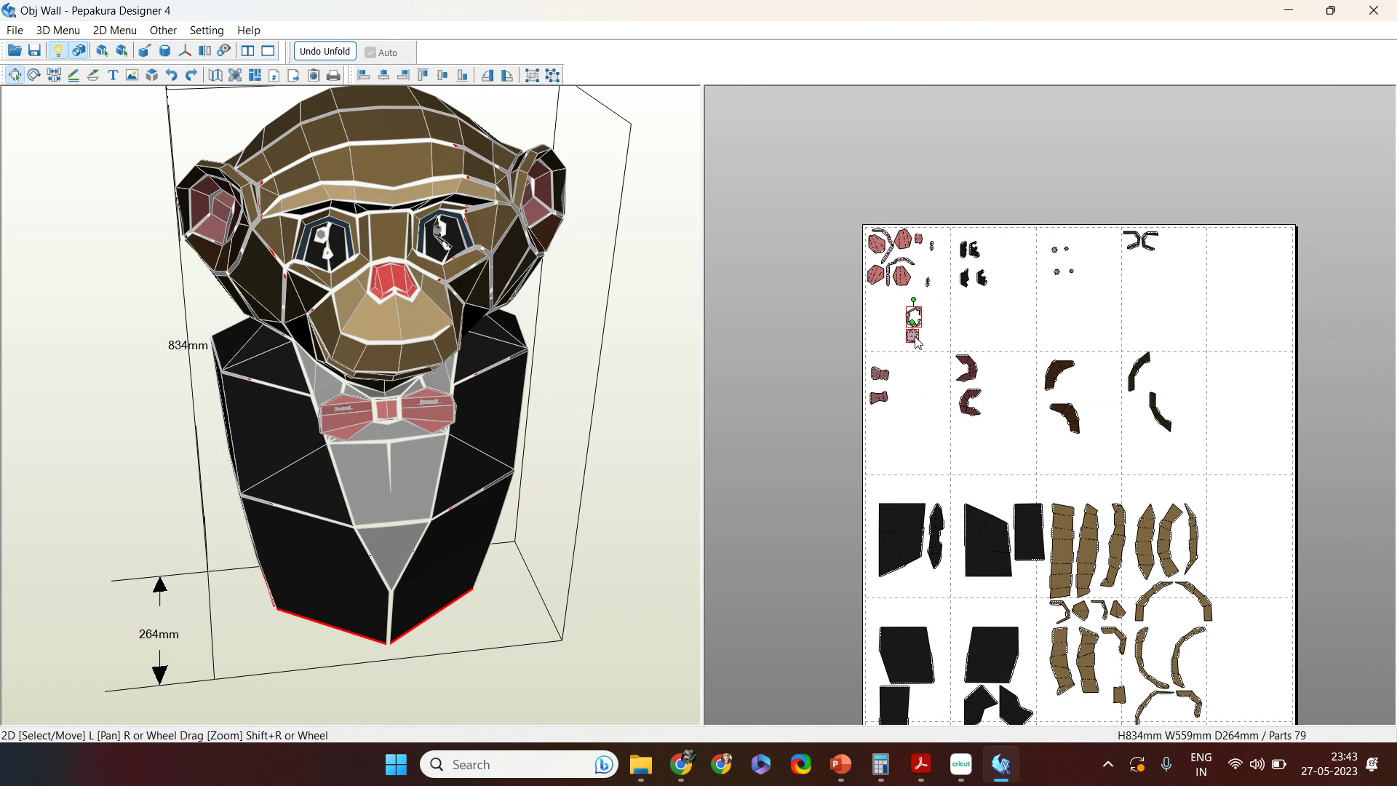
Step: Move both nose parts to the empty fifth page in the top row of pages
{"action": "scroll", "coordinate": [919, 342], "scroll_direction": "up", "scroll_amount": 5}
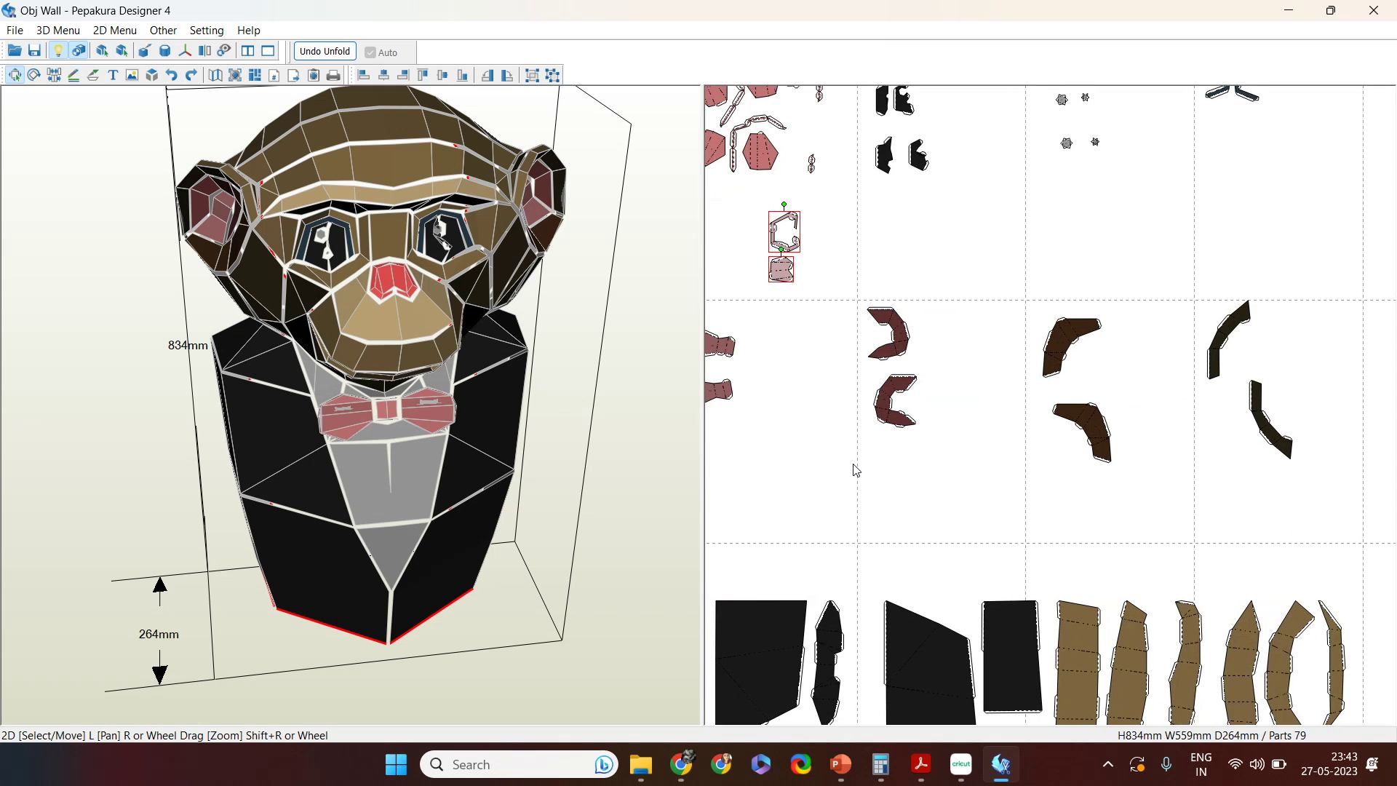
{"action": "middle_click_drag", "start_coordinate": [894, 507], "coordinate": [963, 521]}
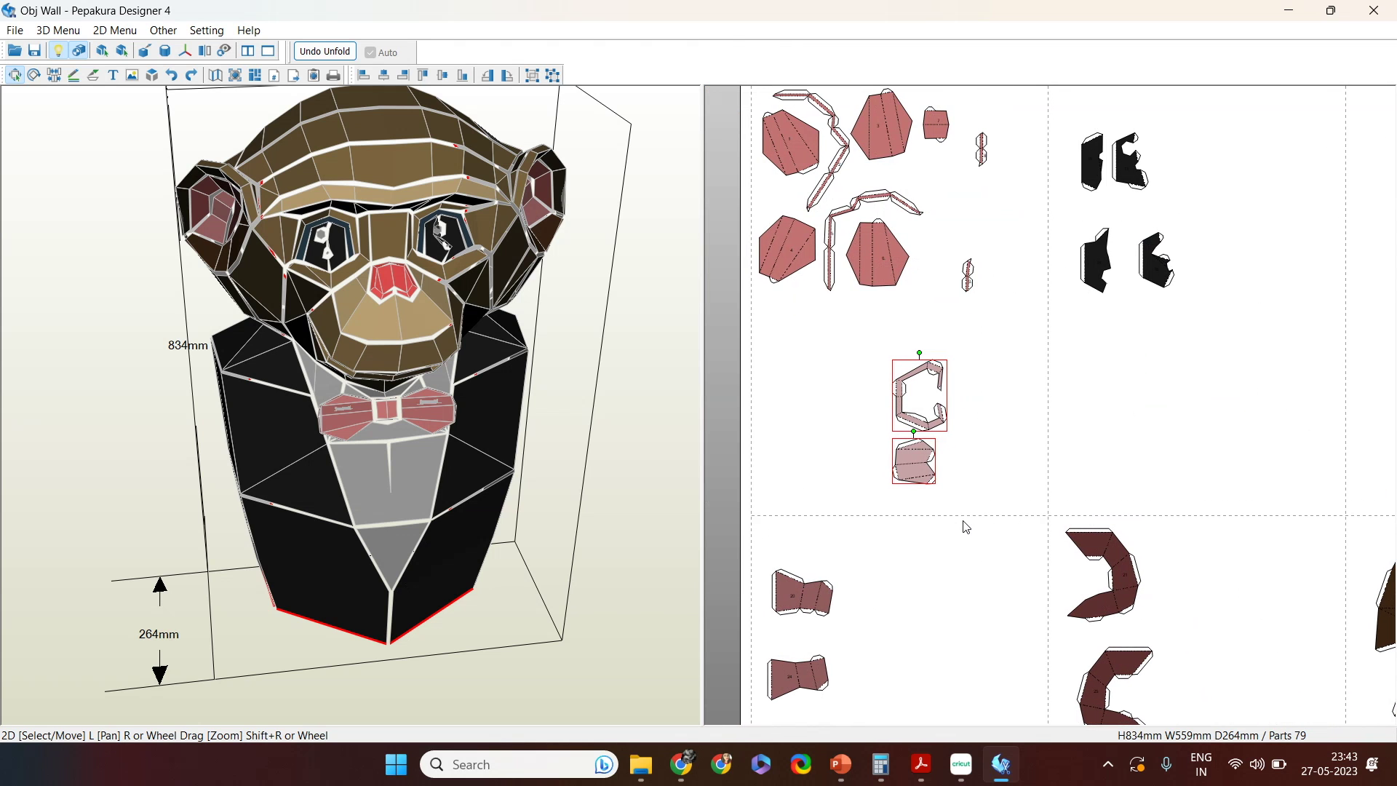
{"action": "scroll", "coordinate": [967, 527], "scroll_direction": "down", "scroll_amount": 5}
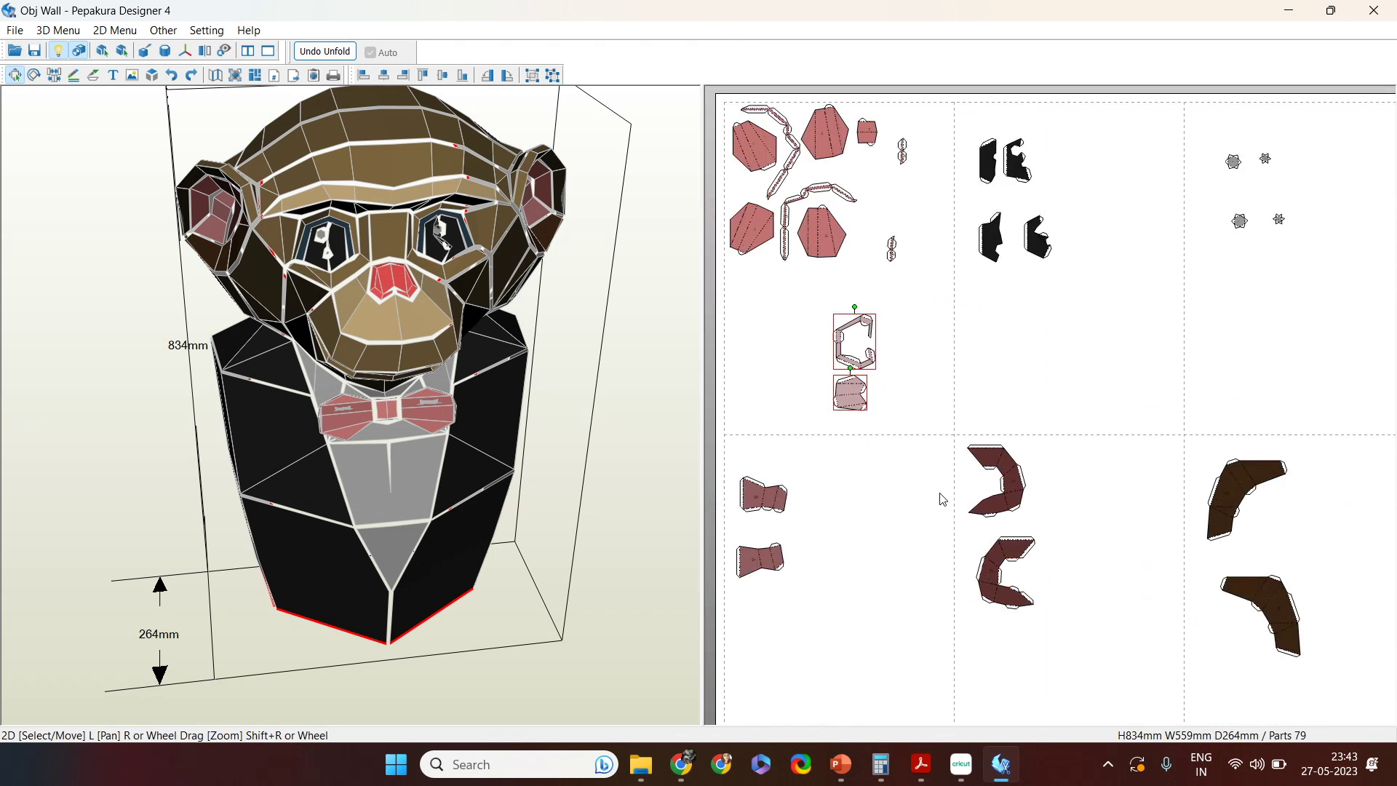
{"action": "middle_click_drag", "start_coordinate": [922, 455], "coordinate": [885, 460]}
{"action": "left_click_drag", "start_coordinate": [793, 444], "coordinate": [1280, 330]}
Step: Examine the number on the last labelled dark ear rim part, then return to the nose parts
{"action": "middle_click_drag", "start_coordinate": [1066, 421], "coordinate": [776, 505]}
{"action": "scroll", "coordinate": [954, 444], "scroll_direction": "up", "scroll_amount": 8}
{"action": "middle_click_drag", "start_coordinate": [932, 471], "coordinate": [1051, 565]}
{"action": "scroll", "coordinate": [946, 619], "scroll_direction": "up", "scroll_amount": 3}
{"action": "scroll", "coordinate": [920, 657], "scroll_direction": "down", "scroll_amount": 2}
{"action": "middle_click_drag", "start_coordinate": [919, 657], "coordinate": [976, 364]}
{"action": "scroll", "coordinate": [975, 375], "scroll_direction": "up", "scroll_amount": 4}
{"action": "scroll", "coordinate": [978, 379], "scroll_direction": "up", "scroll_amount": 5}
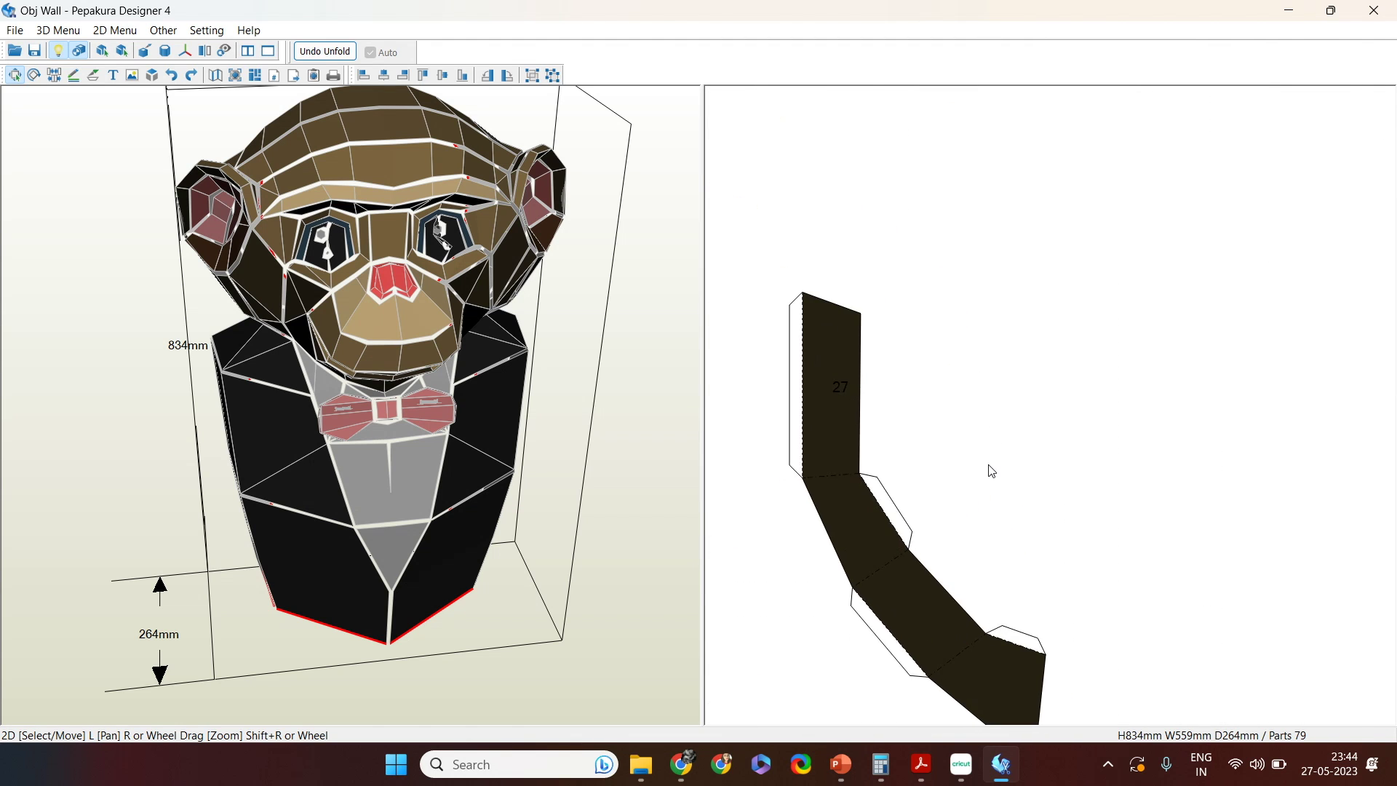
{"action": "scroll", "coordinate": [991, 471], "scroll_direction": "up", "scroll_amount": 2}
{"action": "scroll", "coordinate": [939, 456], "scroll_direction": "down", "scroll_amount": 5}
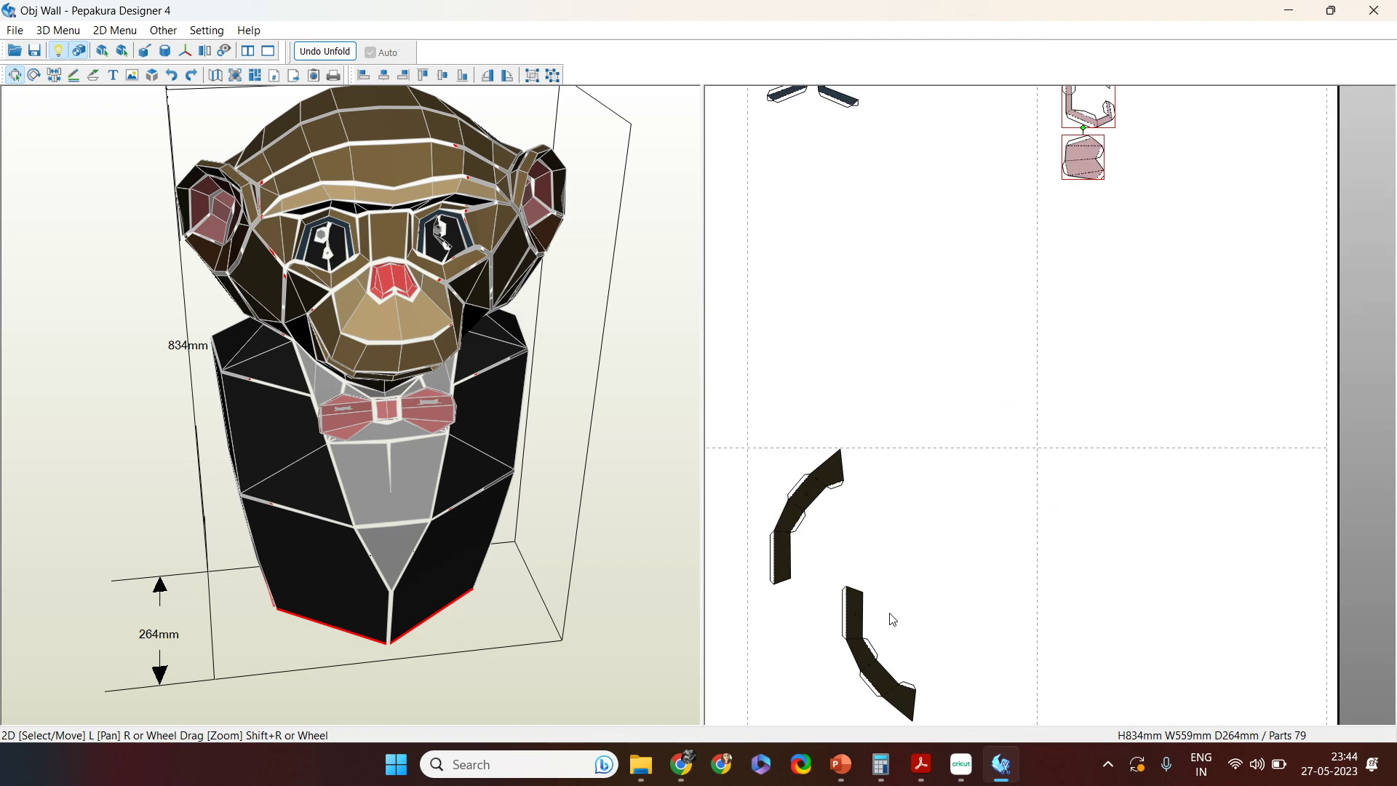
{"action": "scroll", "coordinate": [971, 480], "scroll_direction": "down", "scroll_amount": 1}
{"action": "scroll", "coordinate": [972, 480], "scroll_direction": "up", "scroll_amount": 3}
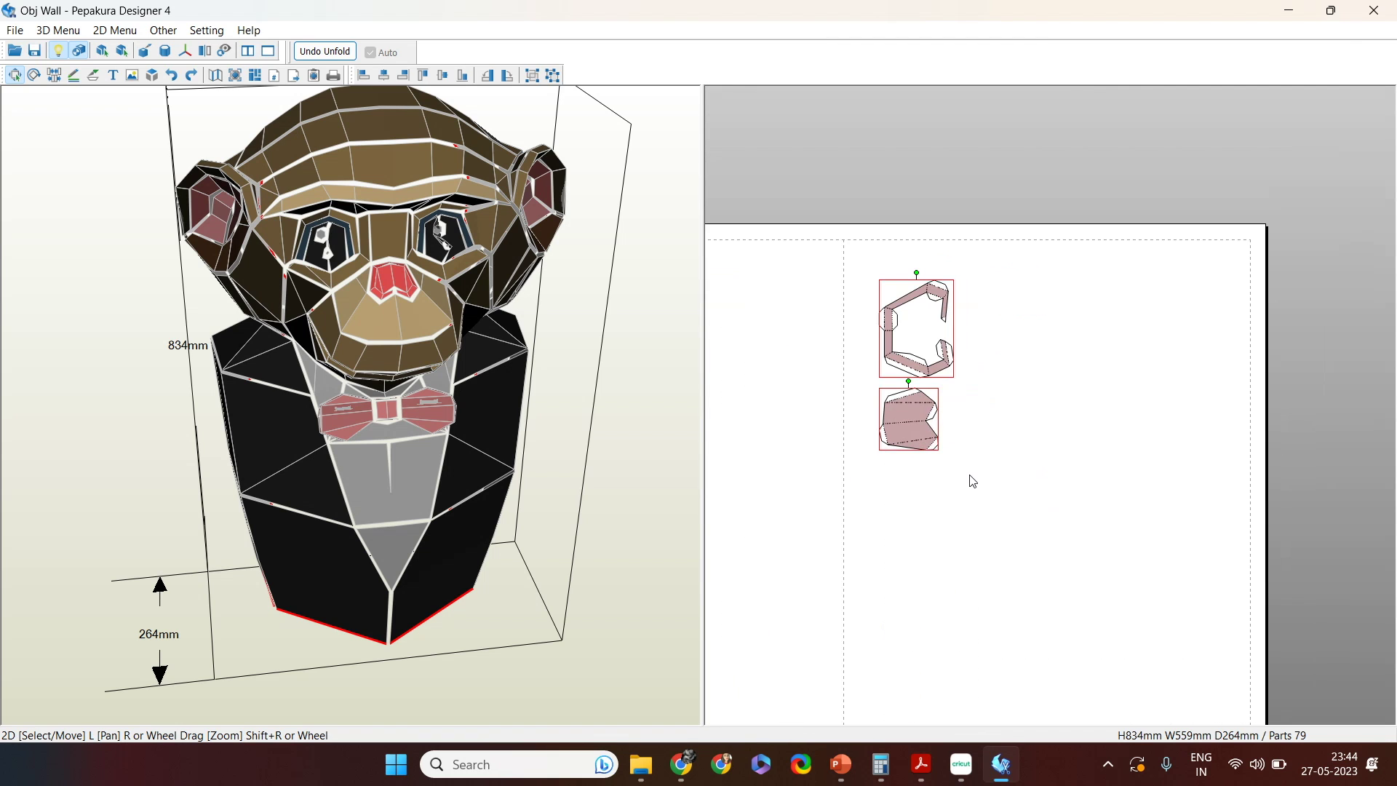
Step: Switch the flaps between the nose part and its rim so that they all sit on the rim
{"action": "left_click", "coordinate": [1012, 514]}
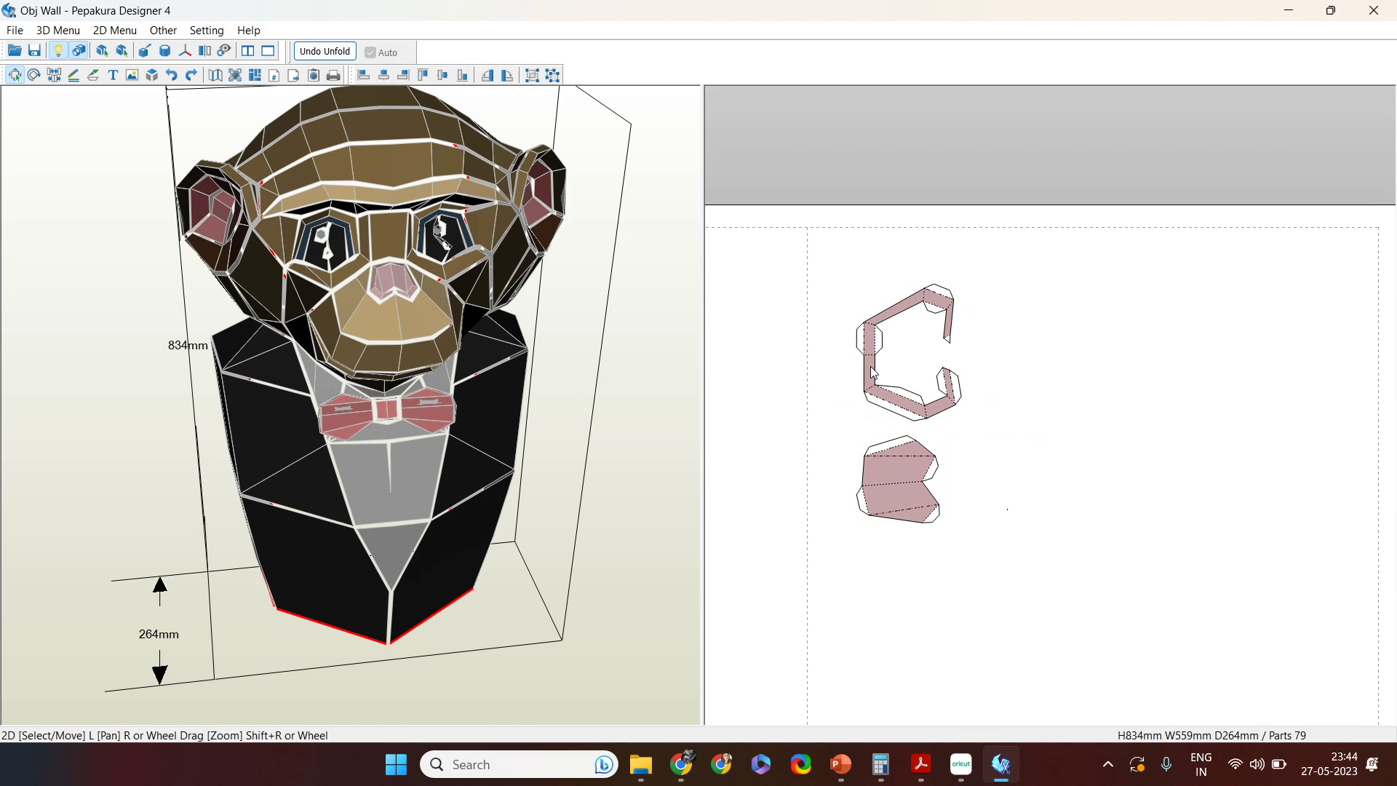
{"action": "key", "text": "ctrl+b"}
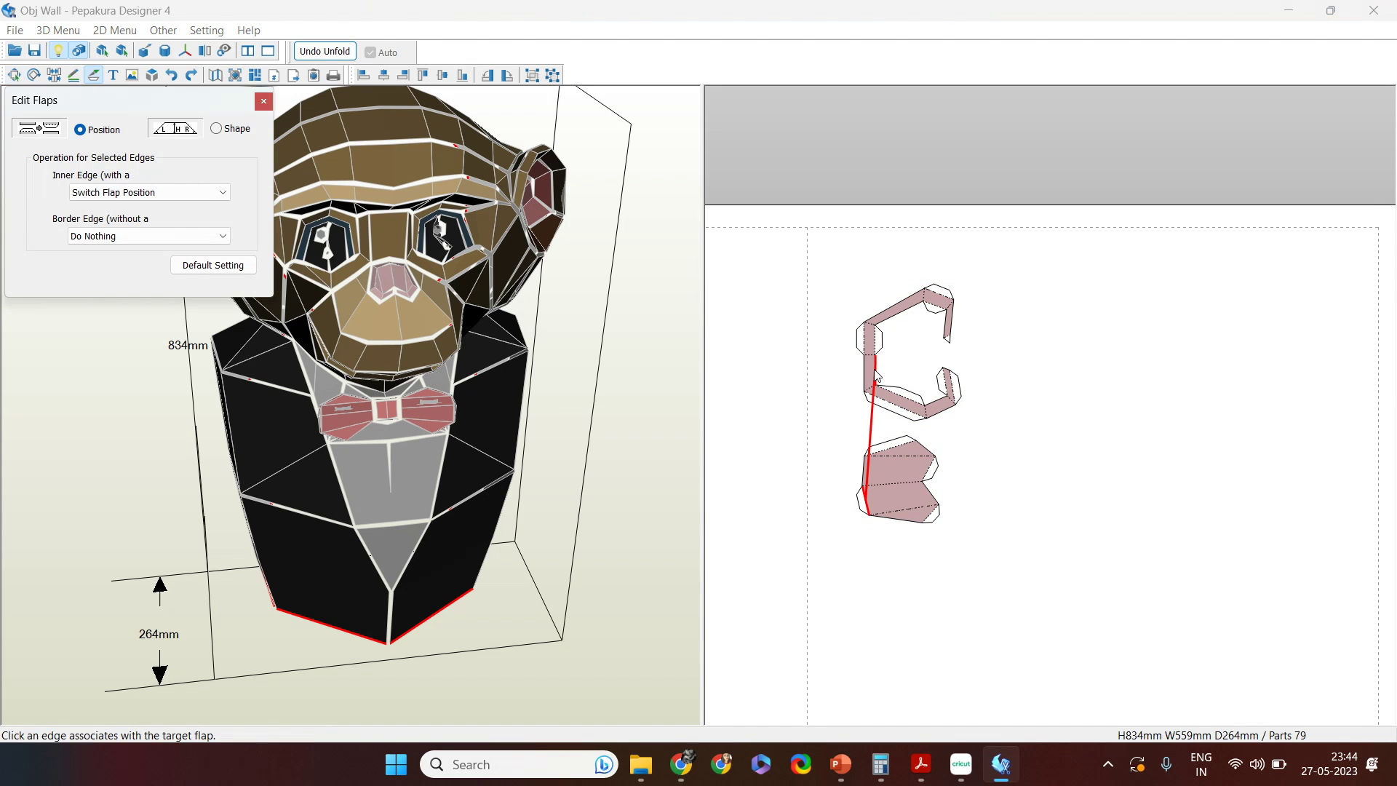
{"action": "left_click", "coordinate": [877, 377]}
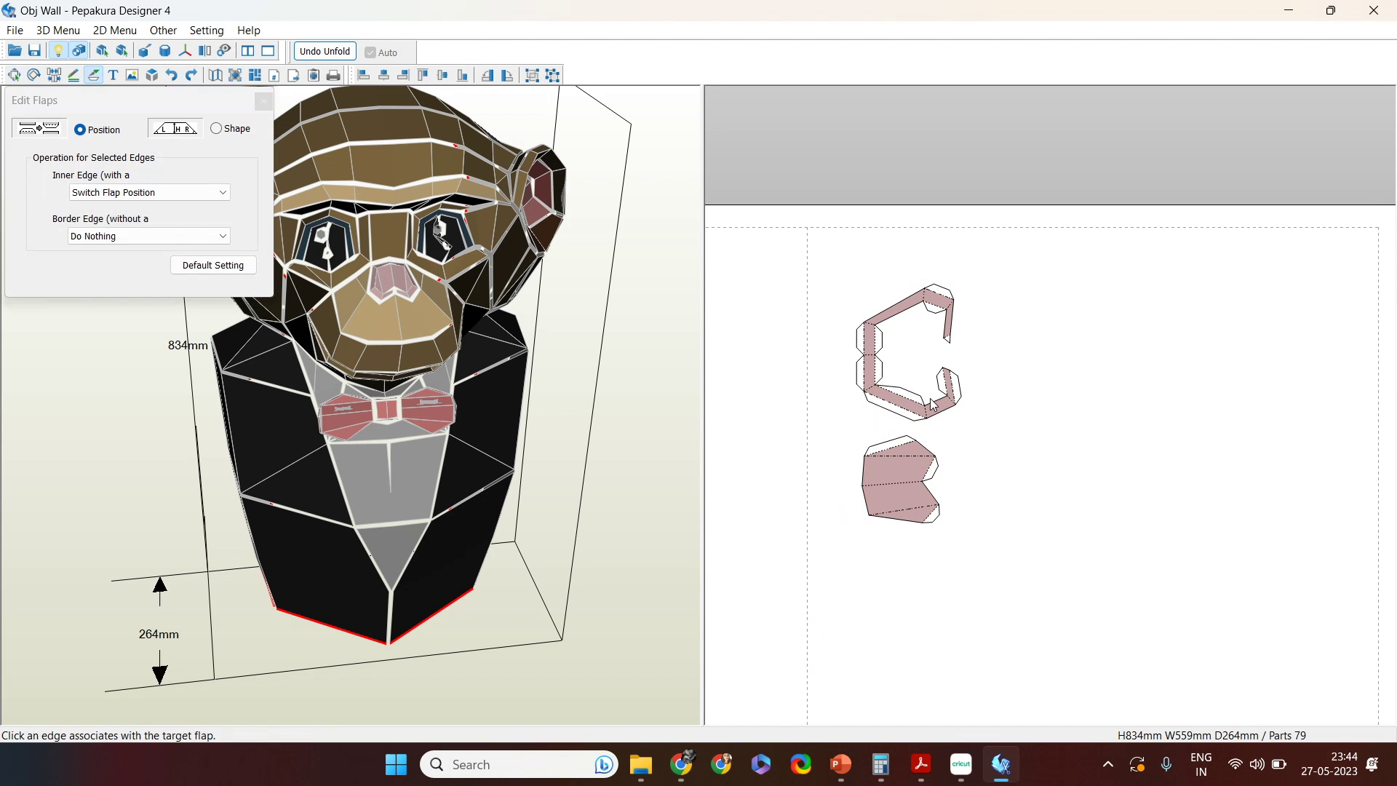
{"action": "left_click", "coordinate": [939, 411]}
{"action": "left_click", "coordinate": [899, 303]}
{"action": "left_click", "coordinate": [948, 320]}
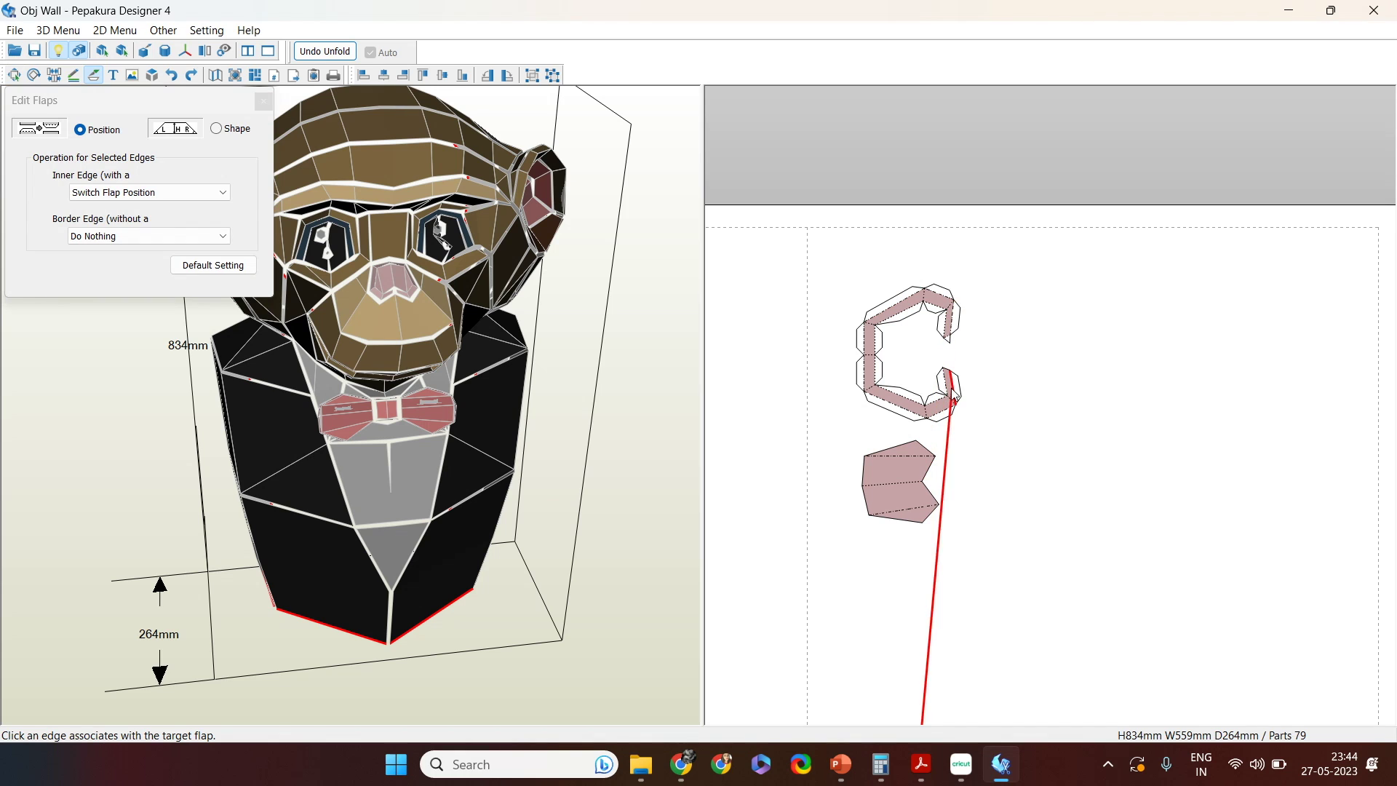
{"action": "key", "text": "Escape"}
Step: Label the nose part 28 and its rim 29, placing the 29 on the rim's lower strip
{"action": "scroll", "coordinate": [992, 645], "scroll_direction": "up", "scroll_amount": 6}
{"action": "scroll", "coordinate": [780, 422], "scroll_direction": "down", "scroll_amount": 6}
{"action": "left_click", "coordinate": [112, 75]}
{"action": "left_click", "coordinate": [840, 375]}
{"action": "key", "text": "Escape"}
{"action": "left_click", "coordinate": [952, 394]}
{"action": "type", "text": "29"}
{"action": "left_click", "coordinate": [681, 459]}
{"action": "key", "text": "Escape"}
{"action": "left_click_drag", "start_coordinate": [960, 400], "coordinate": [976, 417]}
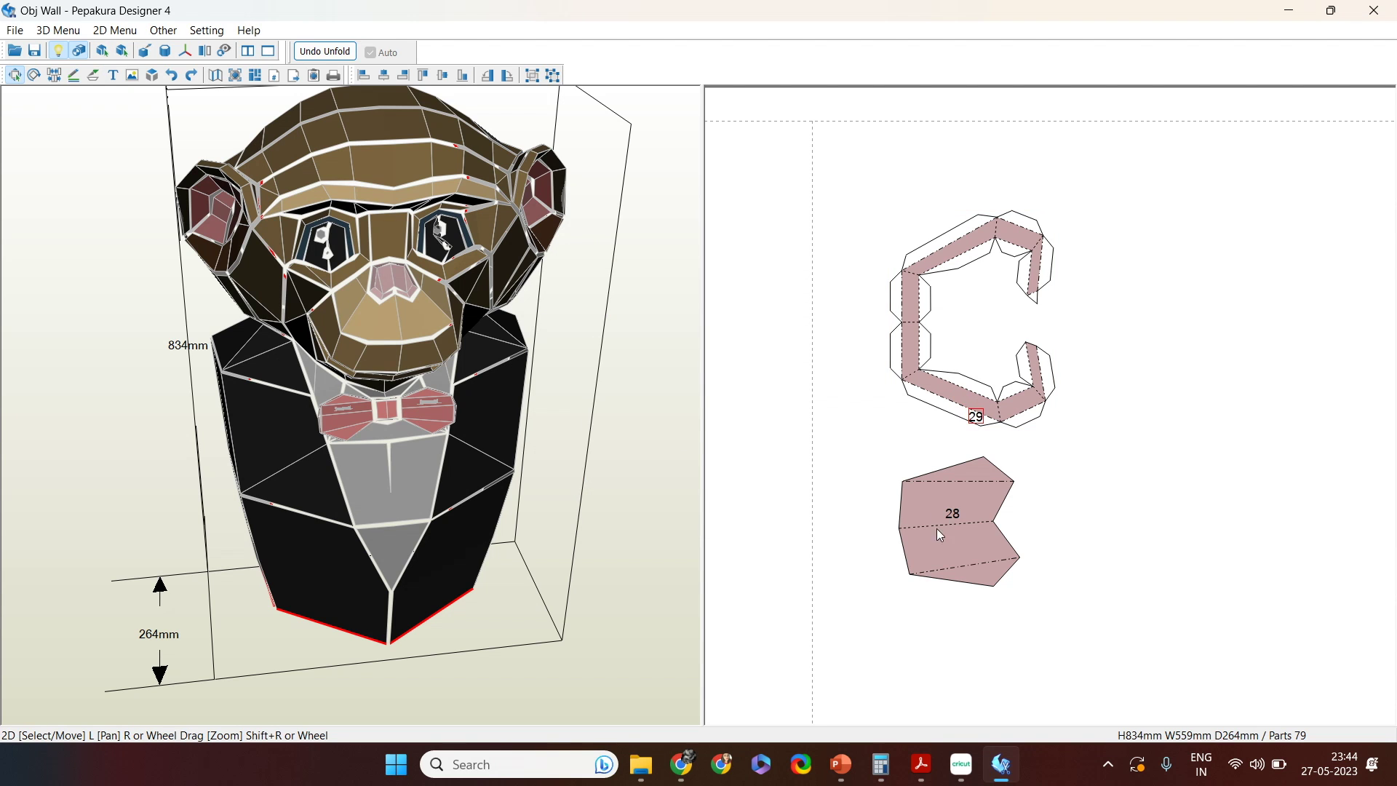
Step: Select nose part 28 and rim part 29 in turn to check where each belongs on the model
{"action": "scroll", "coordinate": [918, 475], "scroll_direction": "down", "scroll_amount": 5}
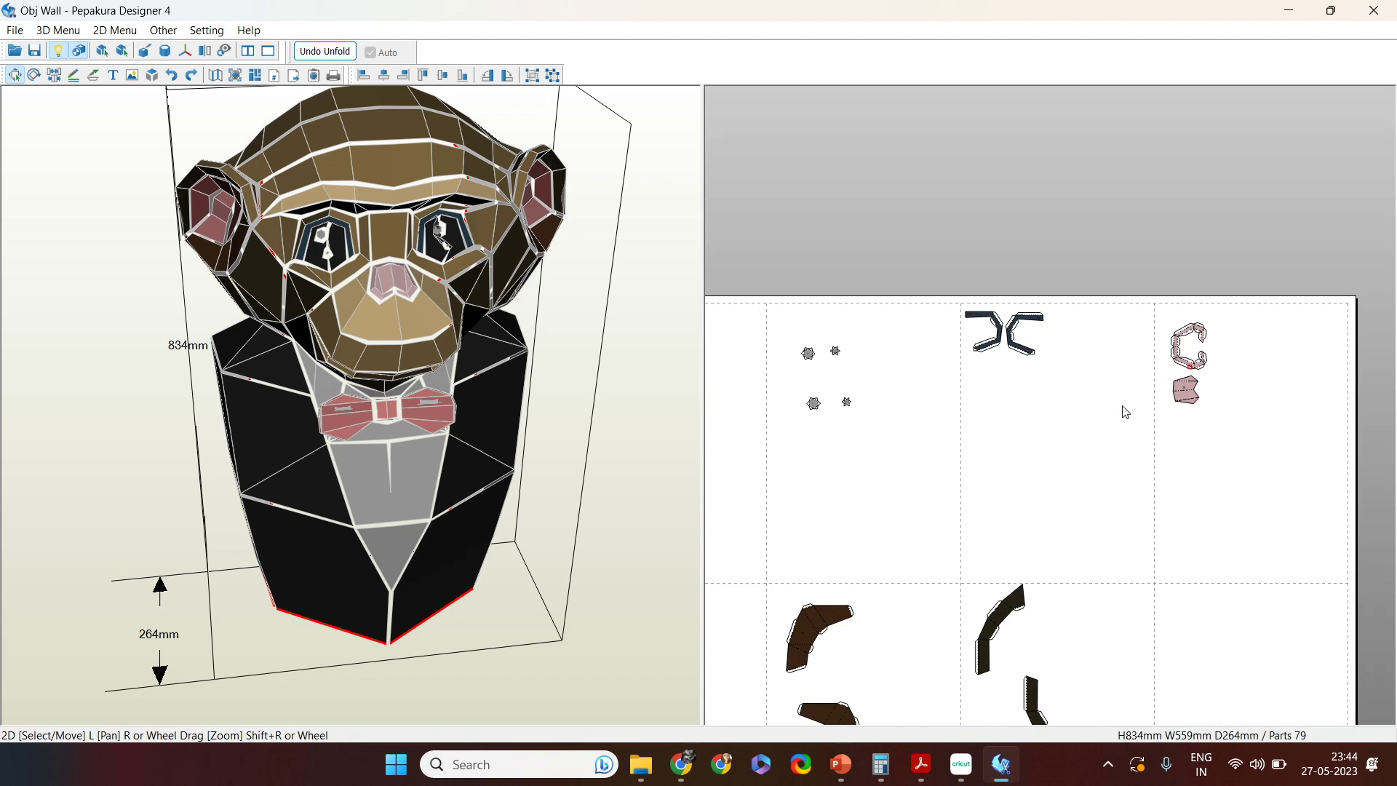
{"action": "scroll", "coordinate": [1024, 495], "scroll_direction": "down", "scroll_amount": 2}
{"action": "scroll", "coordinate": [1026, 492], "scroll_direction": "up", "scroll_amount": 1}
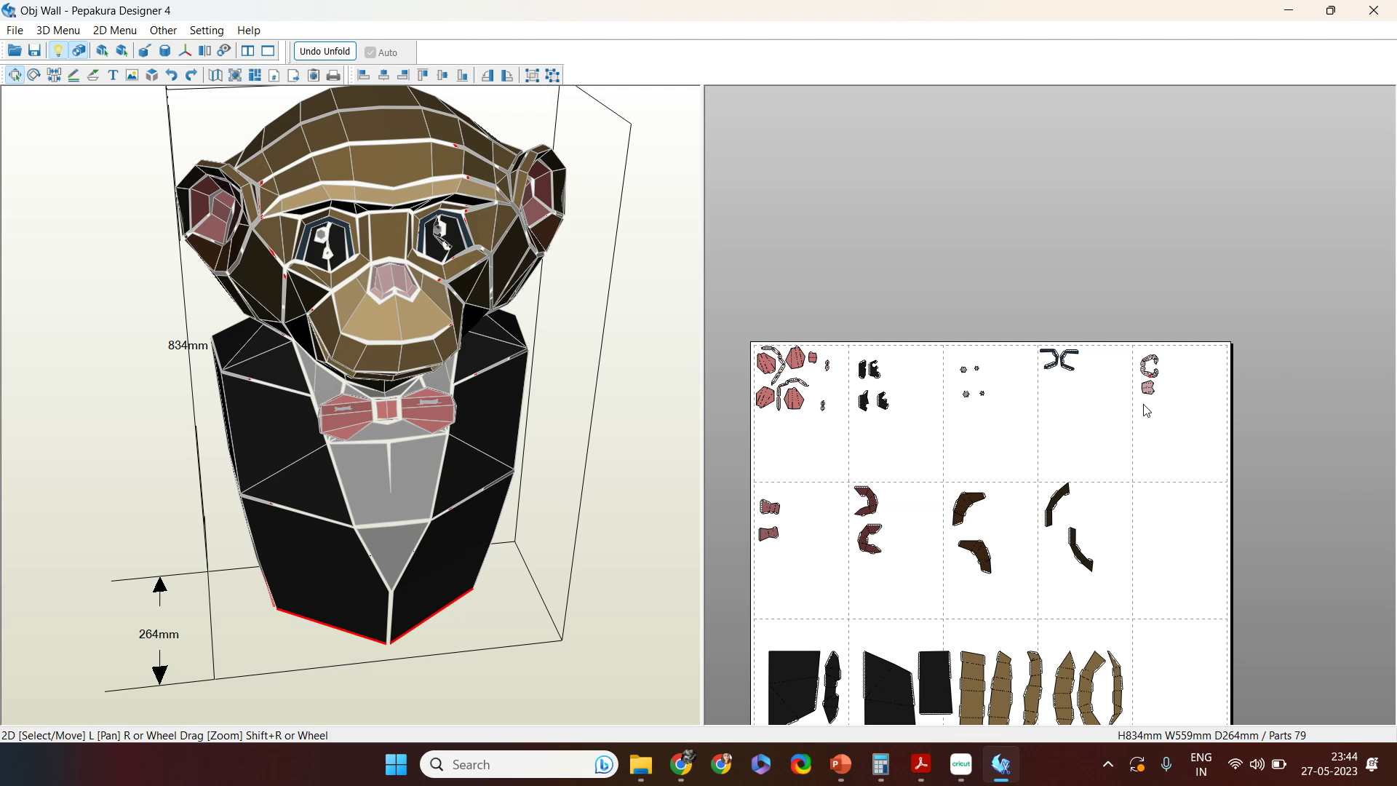
{"action": "right_click_drag", "start_coordinate": [1224, 427], "coordinate": [1147, 474]}
{"action": "scroll", "coordinate": [1147, 475], "scroll_direction": "up", "scroll_amount": 3}
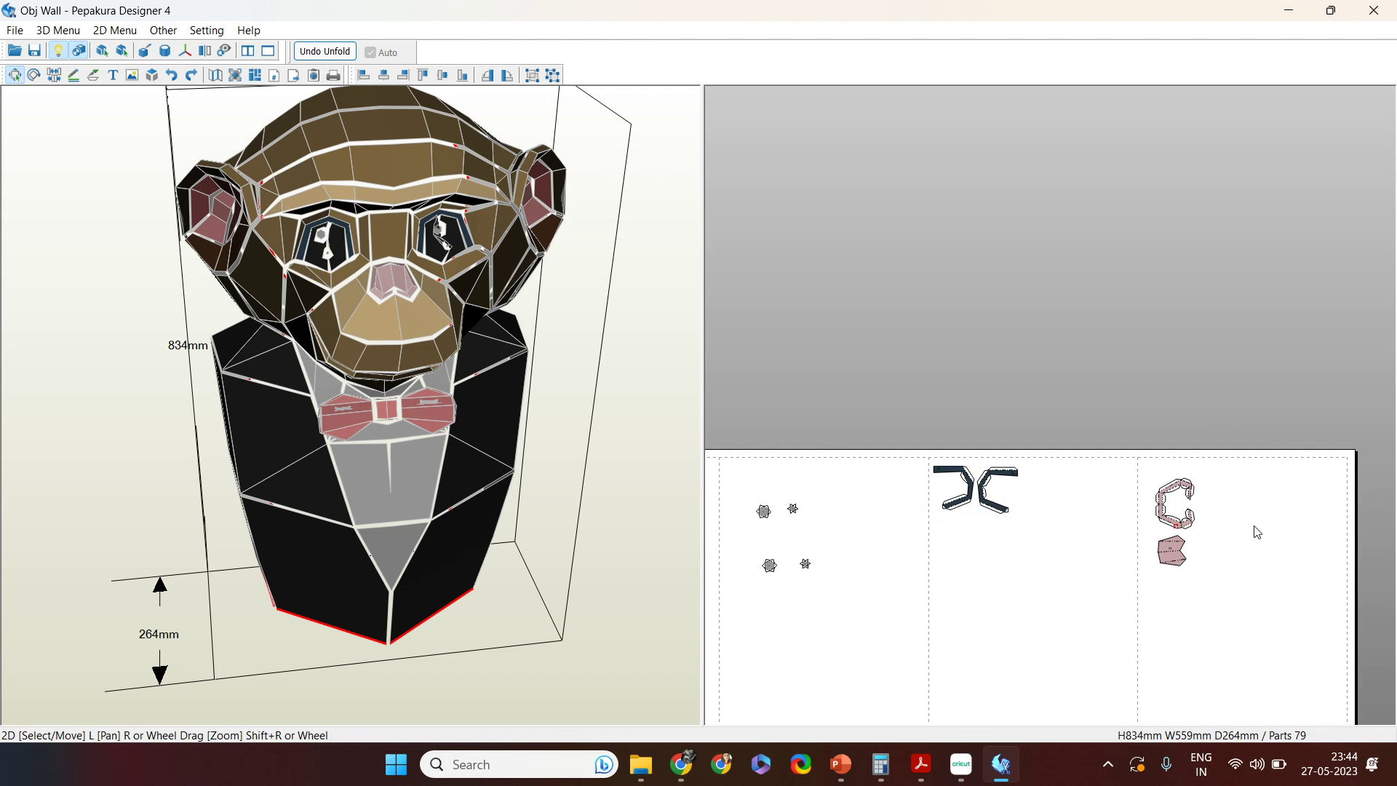
{"action": "left_click_drag", "start_coordinate": [1239, 535], "coordinate": [1163, 499]}
{"action": "left_click_drag", "start_coordinate": [1203, 582], "coordinate": [1156, 554]}
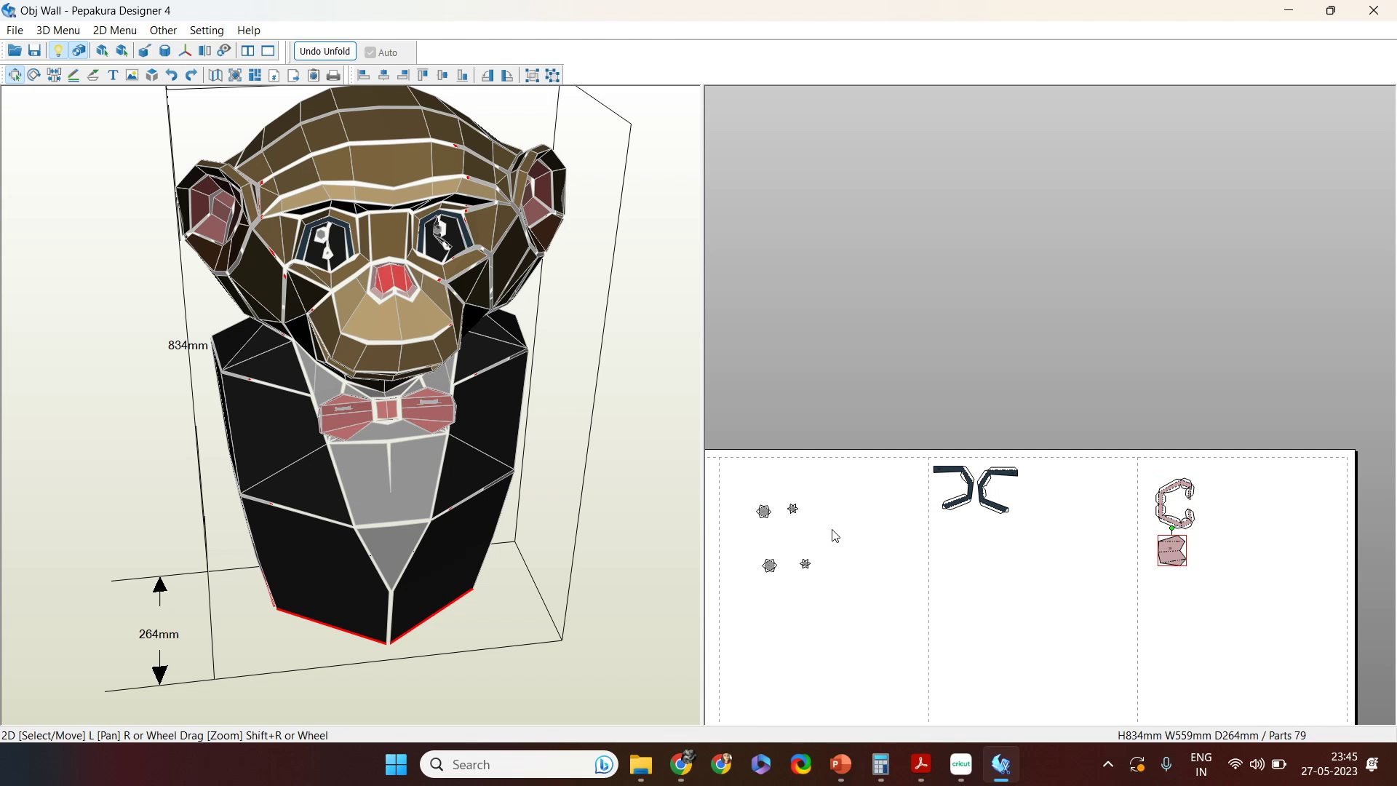
{"action": "scroll", "coordinate": [836, 536], "scroll_direction": "up", "scroll_amount": 4}
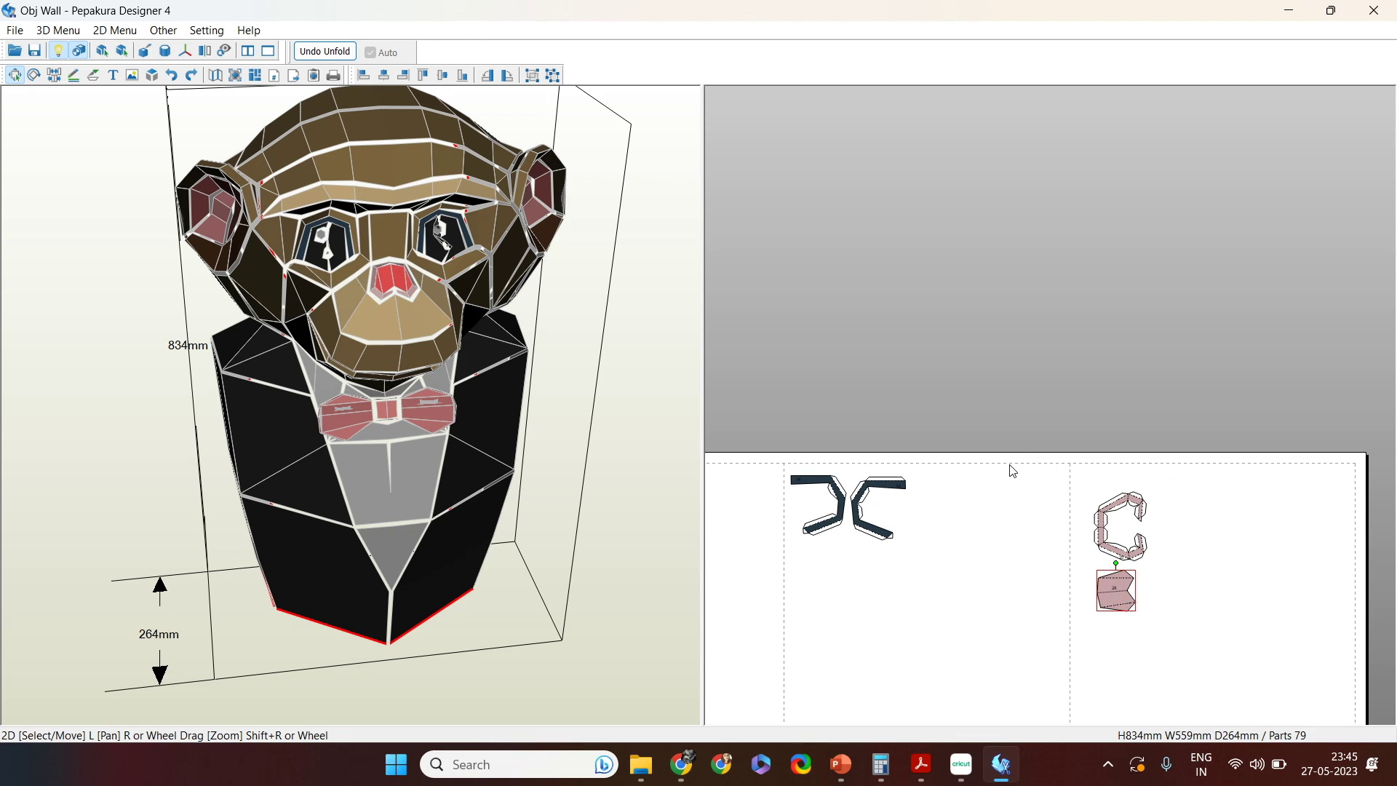
{"action": "middle_click_drag", "start_coordinate": [1088, 610], "coordinate": [882, 415]}
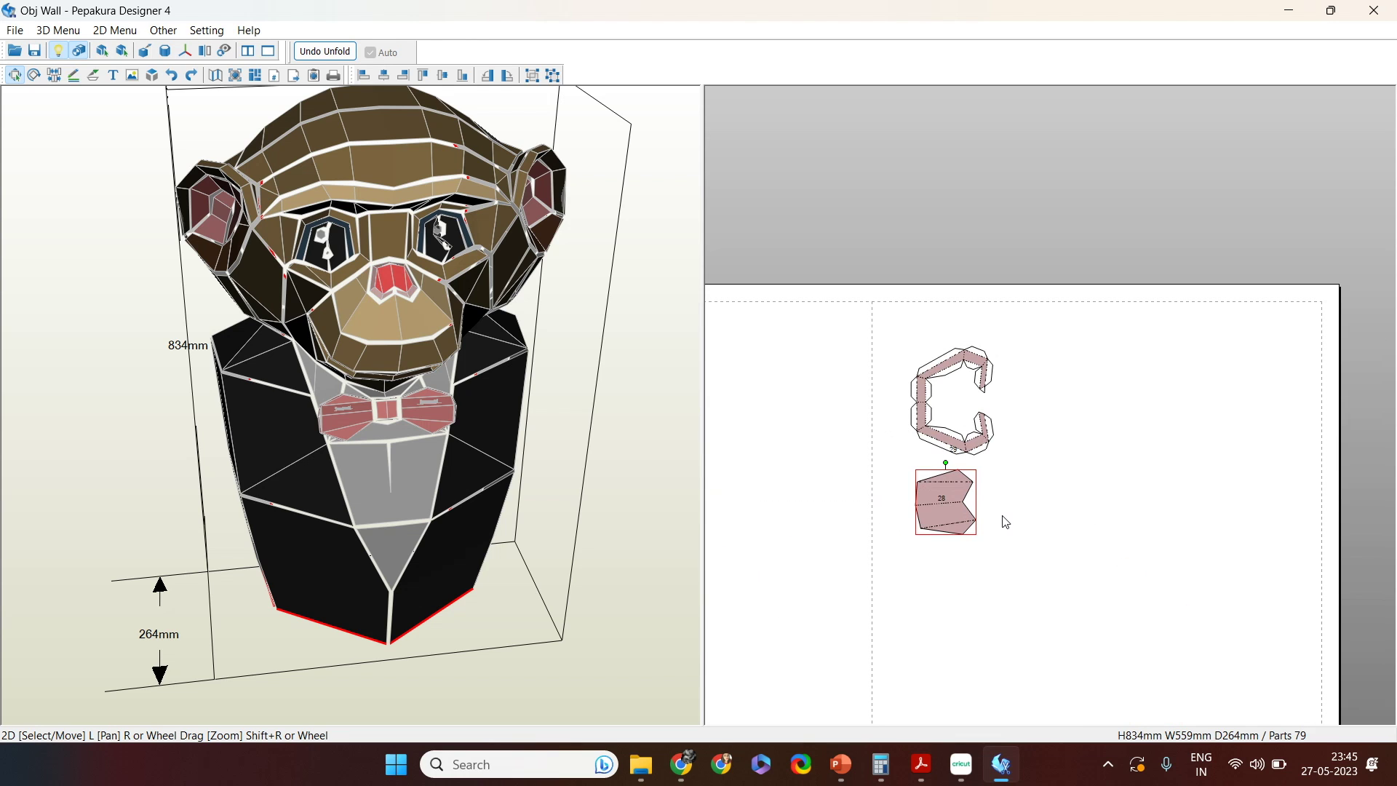
{"action": "scroll", "coordinate": [950, 492], "scroll_direction": "up", "scroll_amount": 1}
{"action": "left_click", "coordinate": [958, 456]}
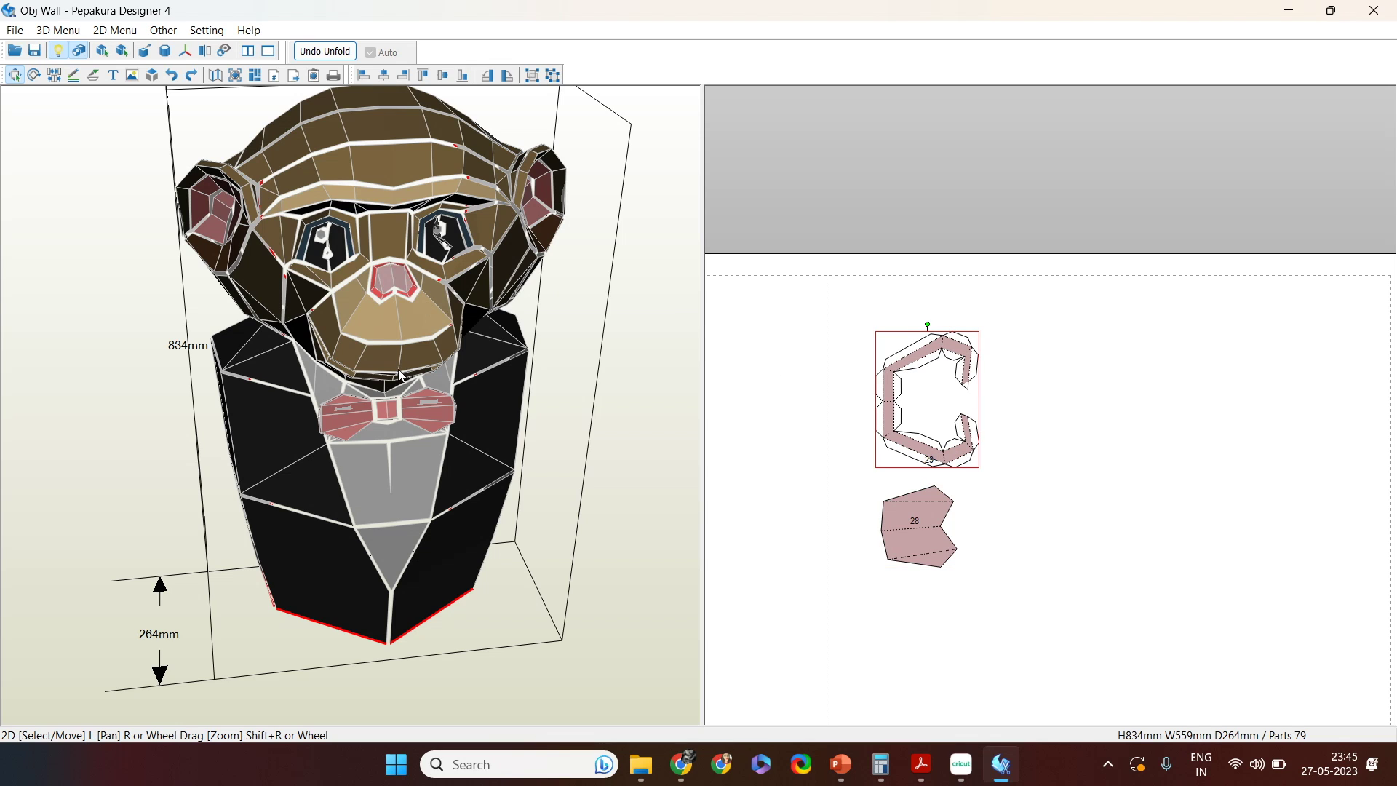
Step: Select the muzzle on the model and move its light-brown part to the page directly beneath the nose parts' page
{"action": "left_click", "coordinate": [361, 313]}
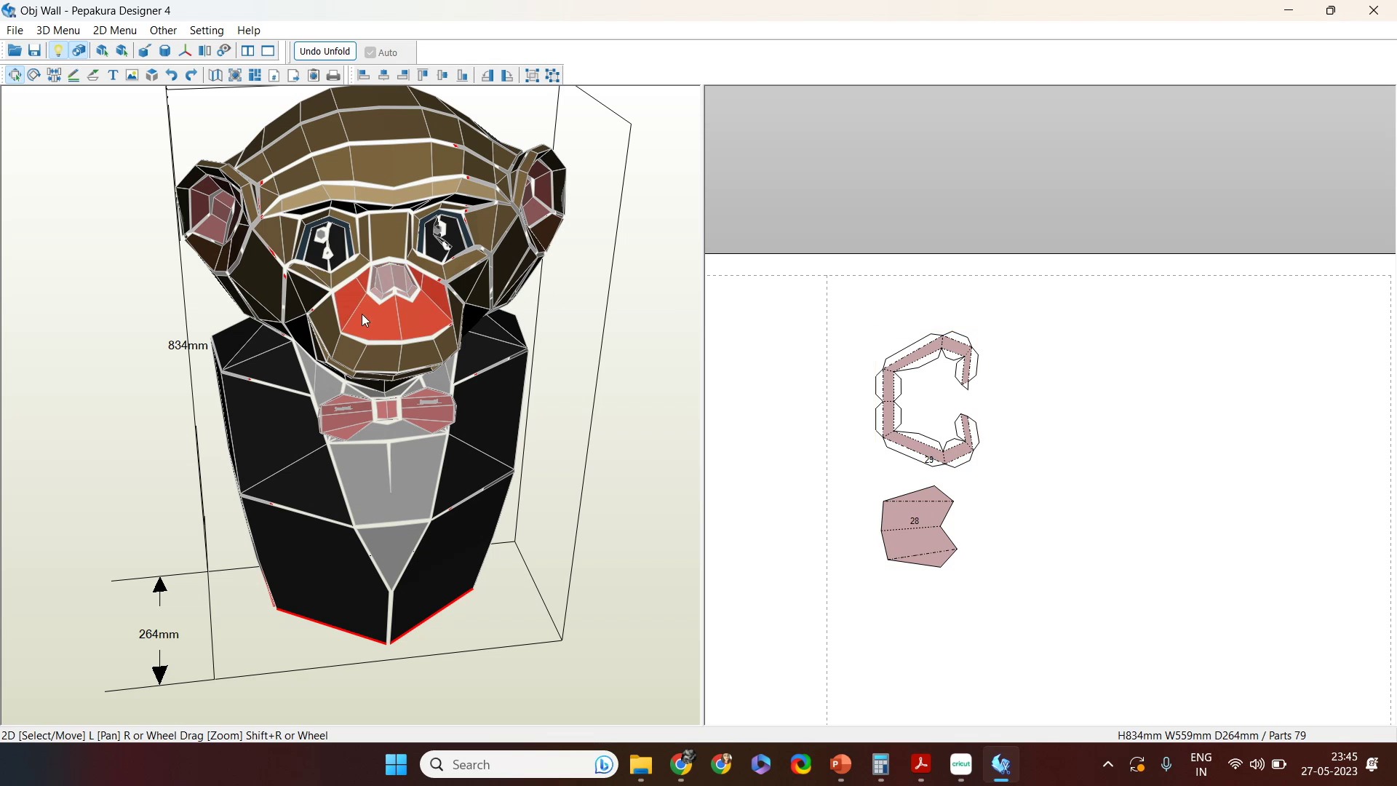
{"action": "scroll", "coordinate": [627, 451], "scroll_direction": "down", "scroll_amount": 1}
{"action": "scroll", "coordinate": [628, 452], "scroll_direction": "down", "scroll_amount": 1}
{"action": "scroll", "coordinate": [951, 623], "scroll_direction": "down", "scroll_amount": 4}
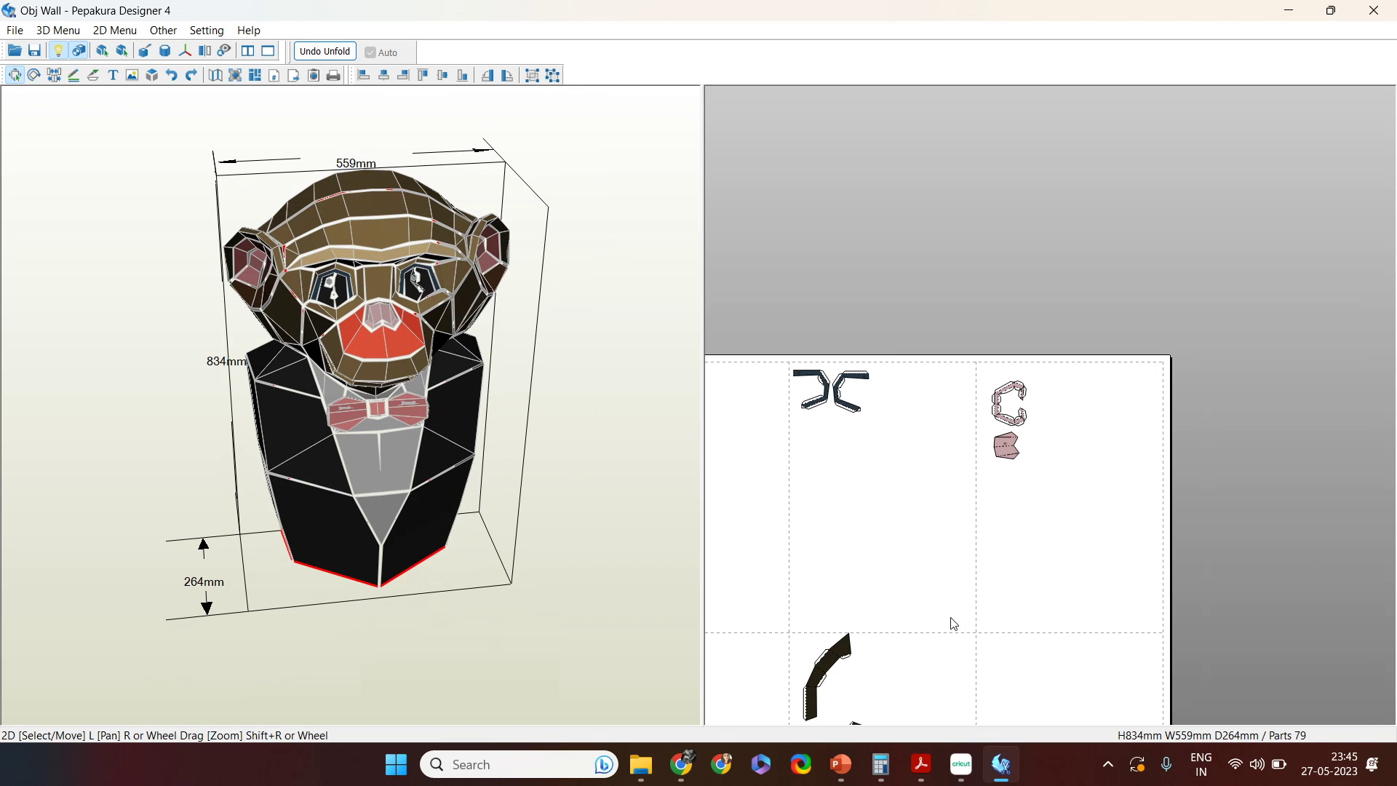
{"action": "middle_click_drag", "start_coordinate": [1128, 377], "coordinate": [1016, 12]}
{"action": "middle_click_drag", "start_coordinate": [1122, 599], "coordinate": [1001, 533]}
{"action": "left_click_drag", "start_coordinate": [1008, 593], "coordinate": [1047, 170]}
{"action": "left_click_drag", "start_coordinate": [1004, 155], "coordinate": [1085, 204]}
{"action": "middle_click_drag", "start_coordinate": [1091, 243], "coordinate": [1136, 675]}
{"action": "left_click_drag", "start_coordinate": [1122, 624], "coordinate": [1119, 348]}
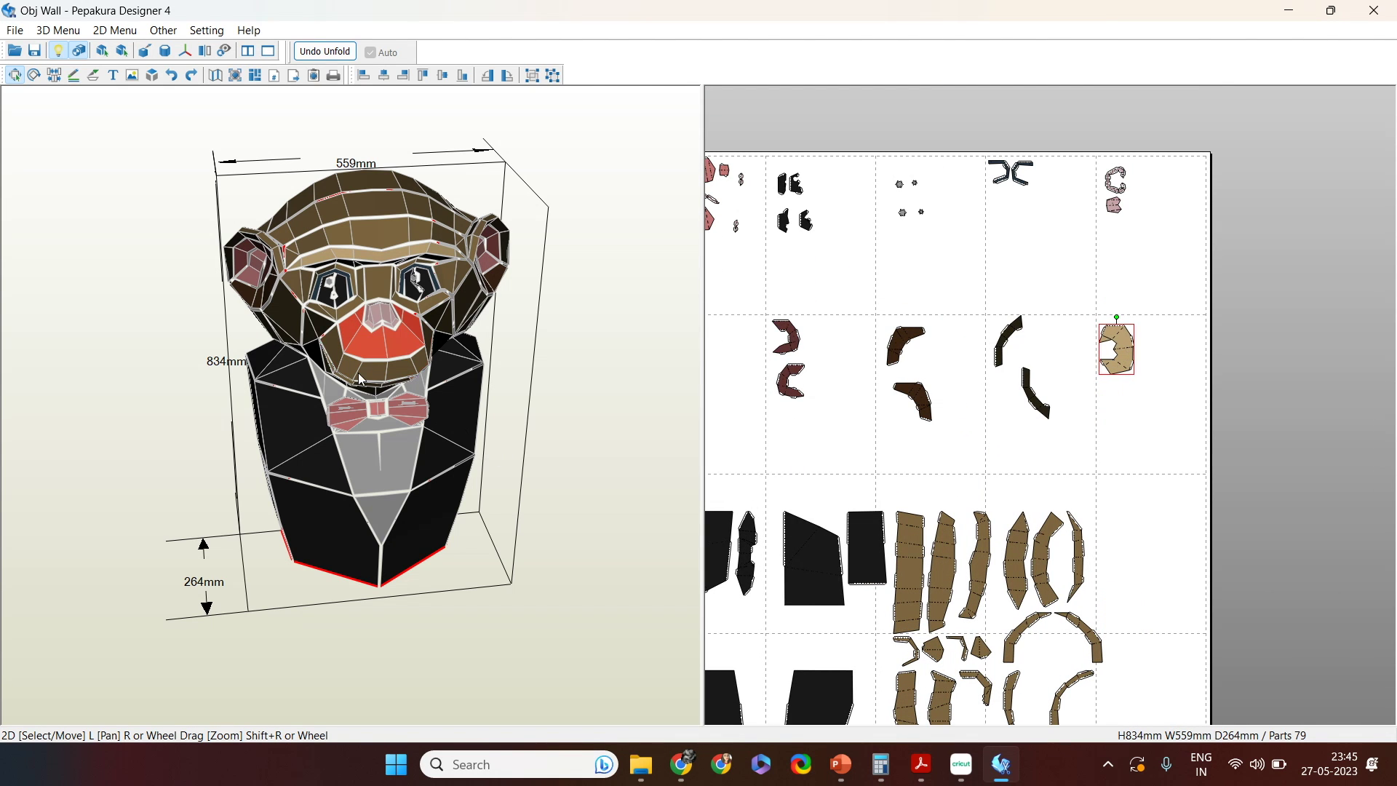
Step: Label the light-brown muzzle part with the number 30
{"action": "left_click", "coordinate": [359, 372]}
{"action": "left_click", "coordinate": [1123, 362]}
{"action": "scroll", "coordinate": [1132, 366], "scroll_direction": "up", "scroll_amount": 3}
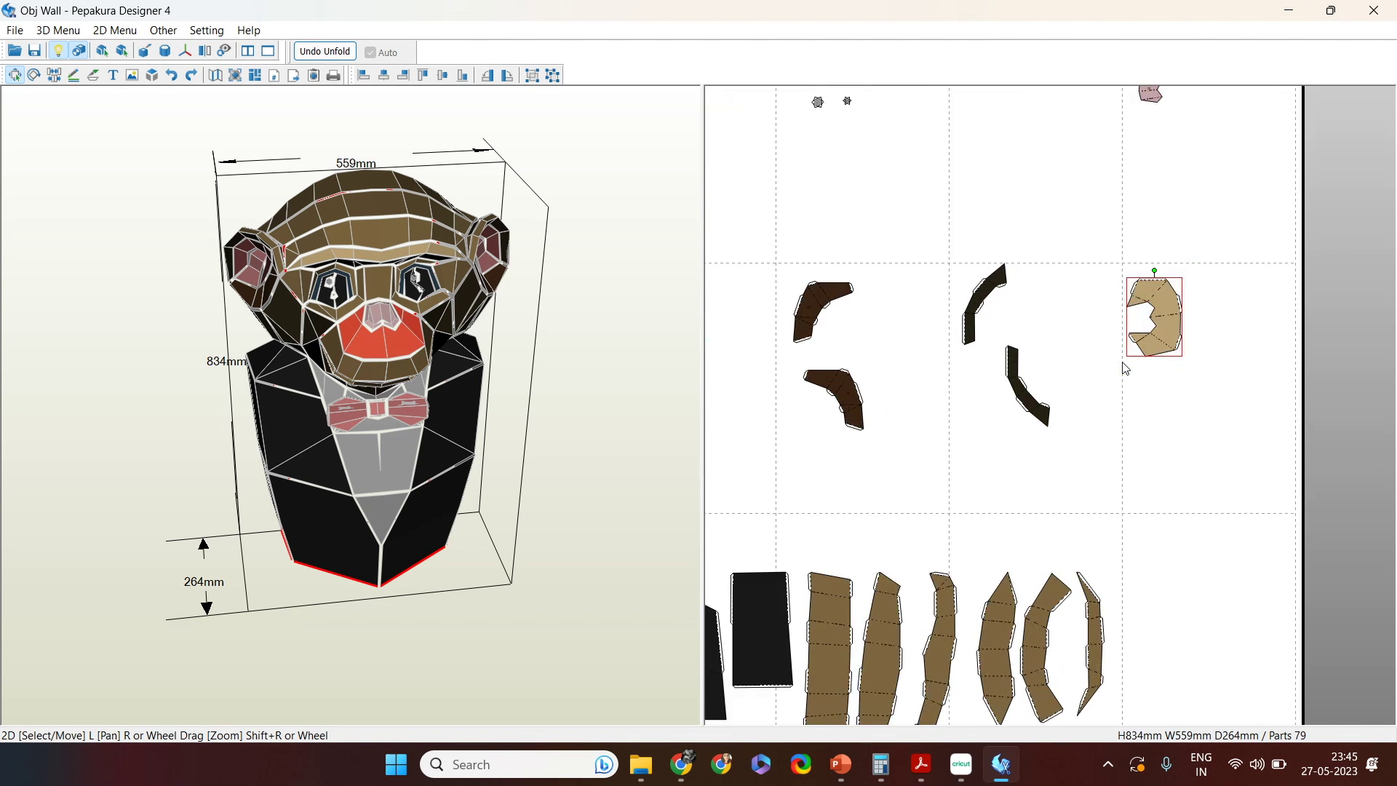
{"action": "key", "text": "t"}
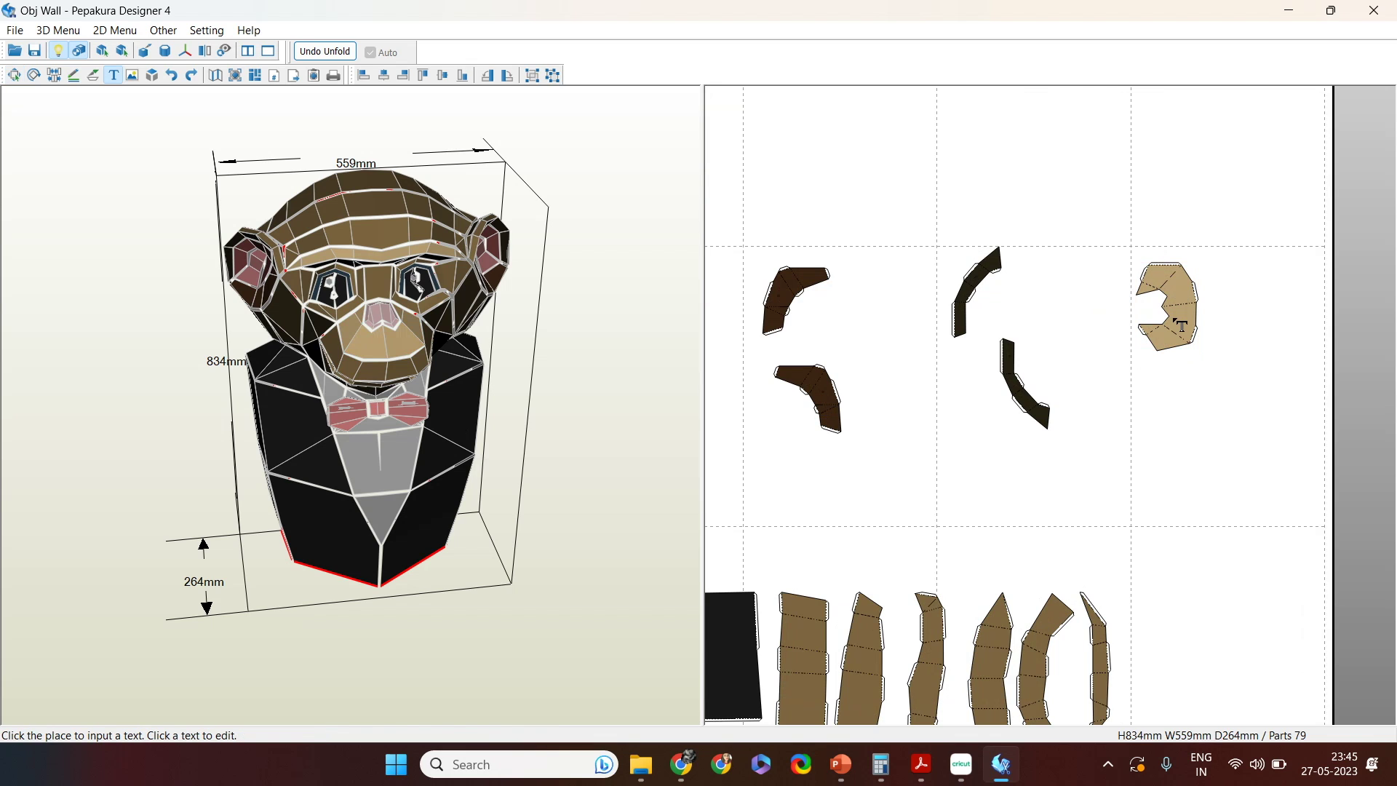
{"action": "left_click", "coordinate": [1181, 325]}
{"action": "type", "text": "30"}
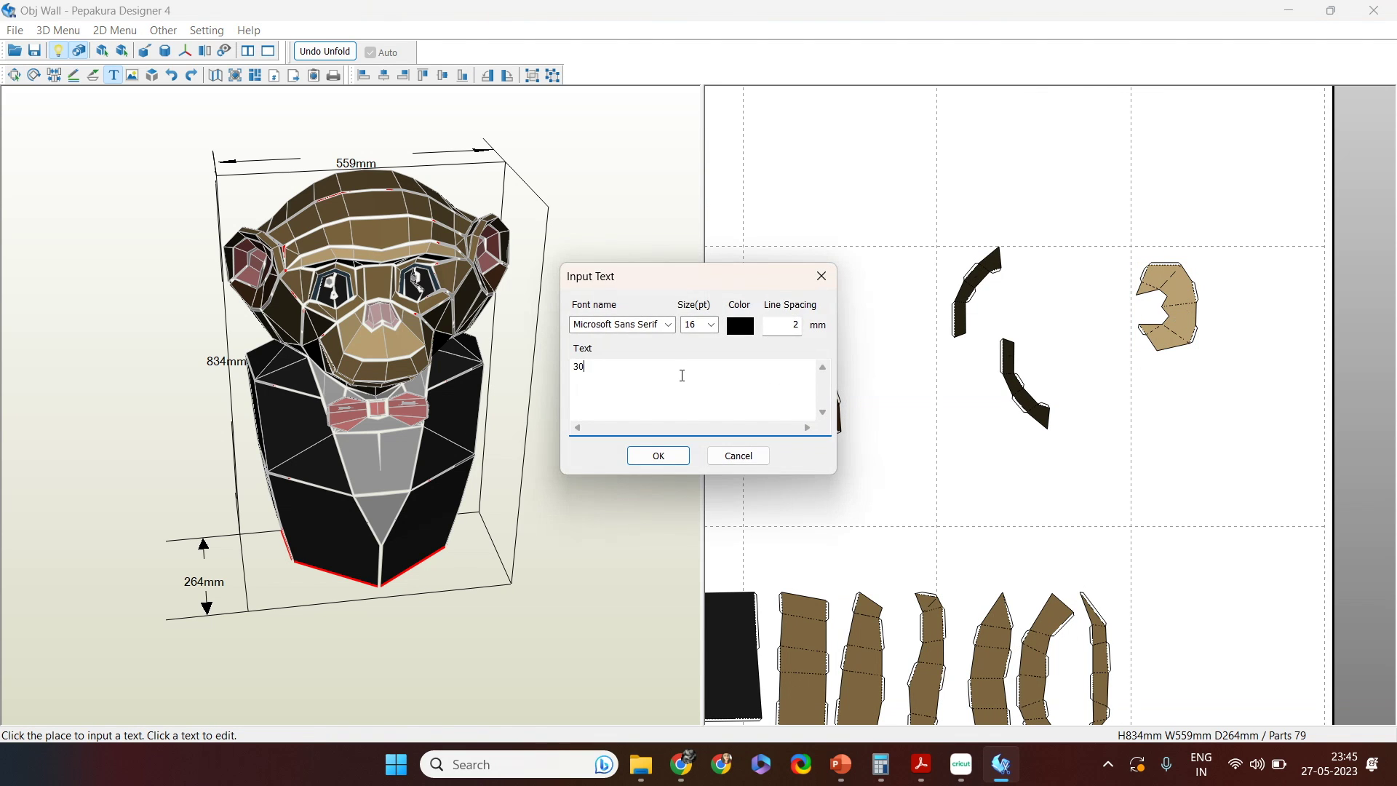
{"action": "left_click", "coordinate": [674, 458]}
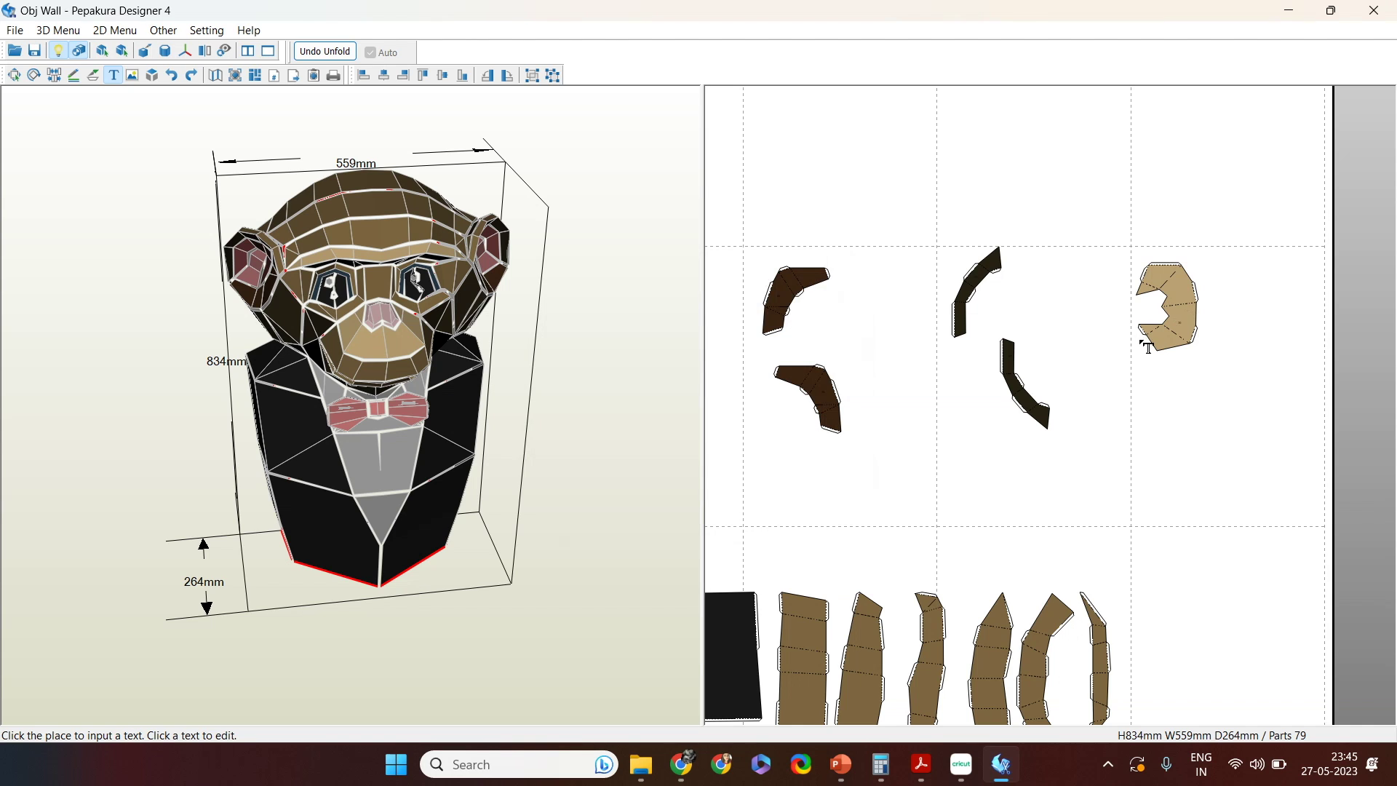
{"action": "key", "text": "Escape"}
Step: Check the label 30 on the muzzle part up close and select the part to see where it belongs on the model
{"action": "scroll", "coordinate": [1171, 348], "scroll_direction": "up", "scroll_amount": 1}
{"action": "scroll", "coordinate": [1172, 348], "scroll_direction": "up", "scroll_amount": 6}
{"action": "middle_click_drag", "start_coordinate": [1227, 349], "coordinate": [967, 480]}
{"action": "scroll", "coordinate": [981, 461], "scroll_direction": "up", "scroll_amount": 3}
{"action": "scroll", "coordinate": [981, 459], "scroll_direction": "down", "scroll_amount": 4}
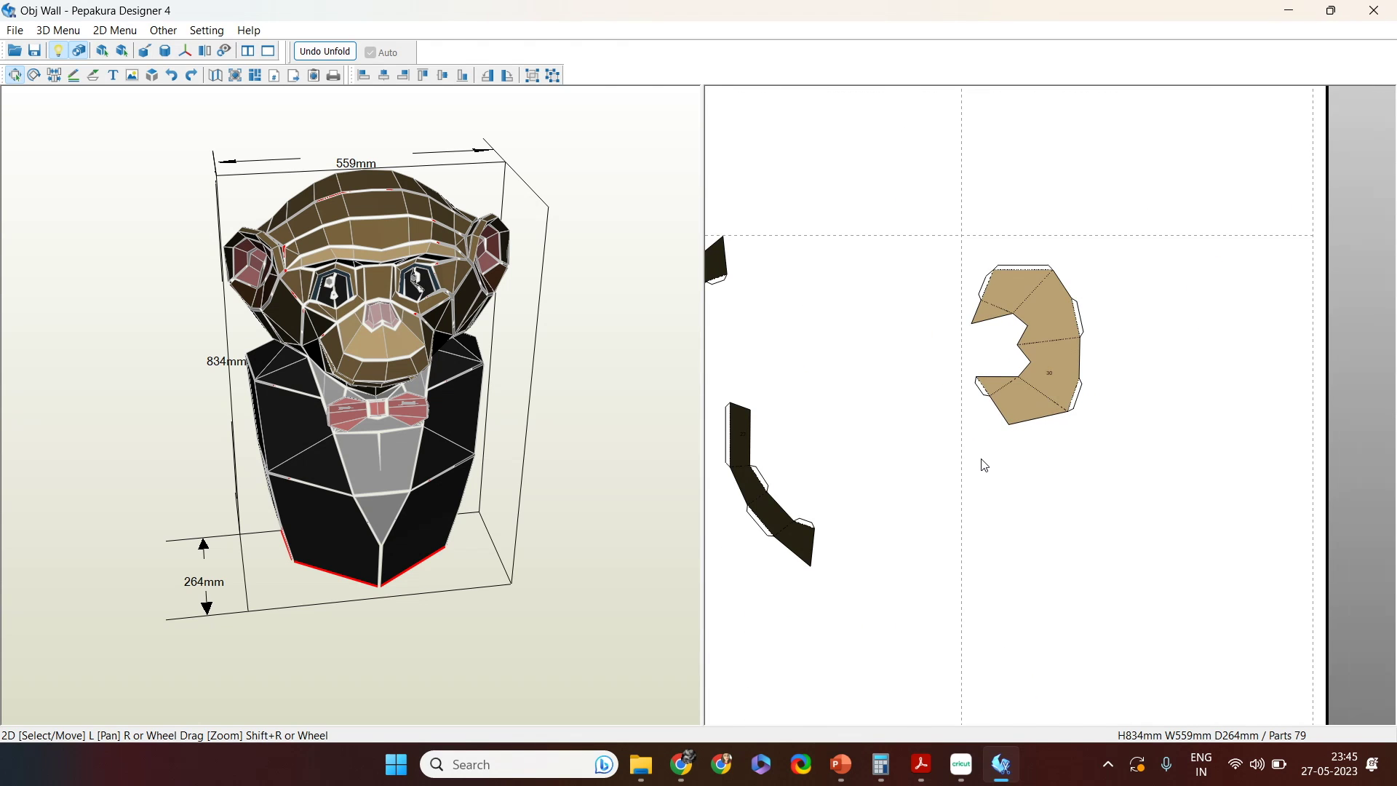
{"action": "scroll", "coordinate": [984, 474], "scroll_direction": "up", "scroll_amount": 1}
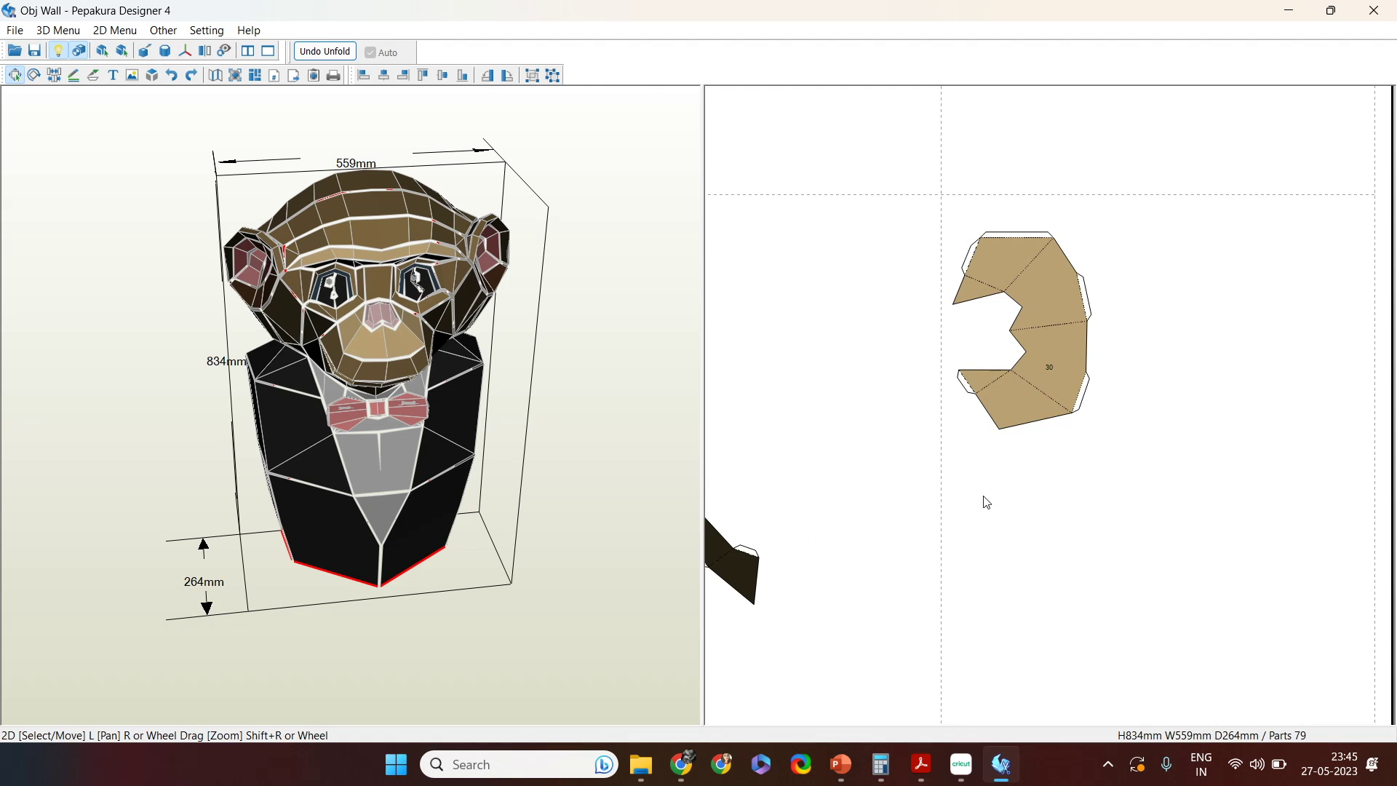
{"action": "scroll", "coordinate": [982, 499], "scroll_direction": "down", "scroll_amount": 2}
{"action": "middle_click_drag", "start_coordinate": [948, 543], "coordinate": [952, 413]}
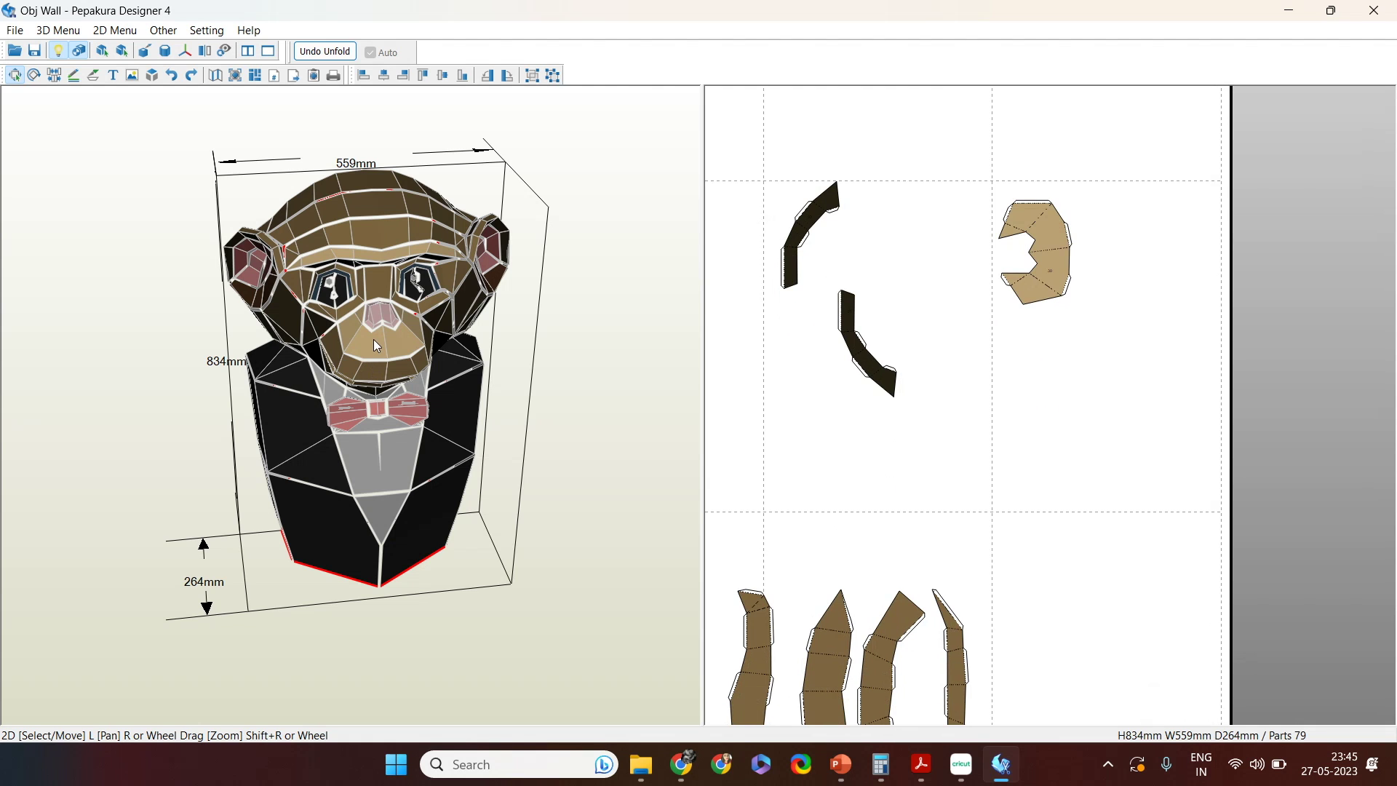
{"action": "left_click", "coordinate": [1030, 252]}
Step: Select all the parts on the lower pages and move them down about two page rows to free pages beneath the muzzle part
{"action": "scroll", "coordinate": [1073, 432], "scroll_direction": "down", "scroll_amount": 2}
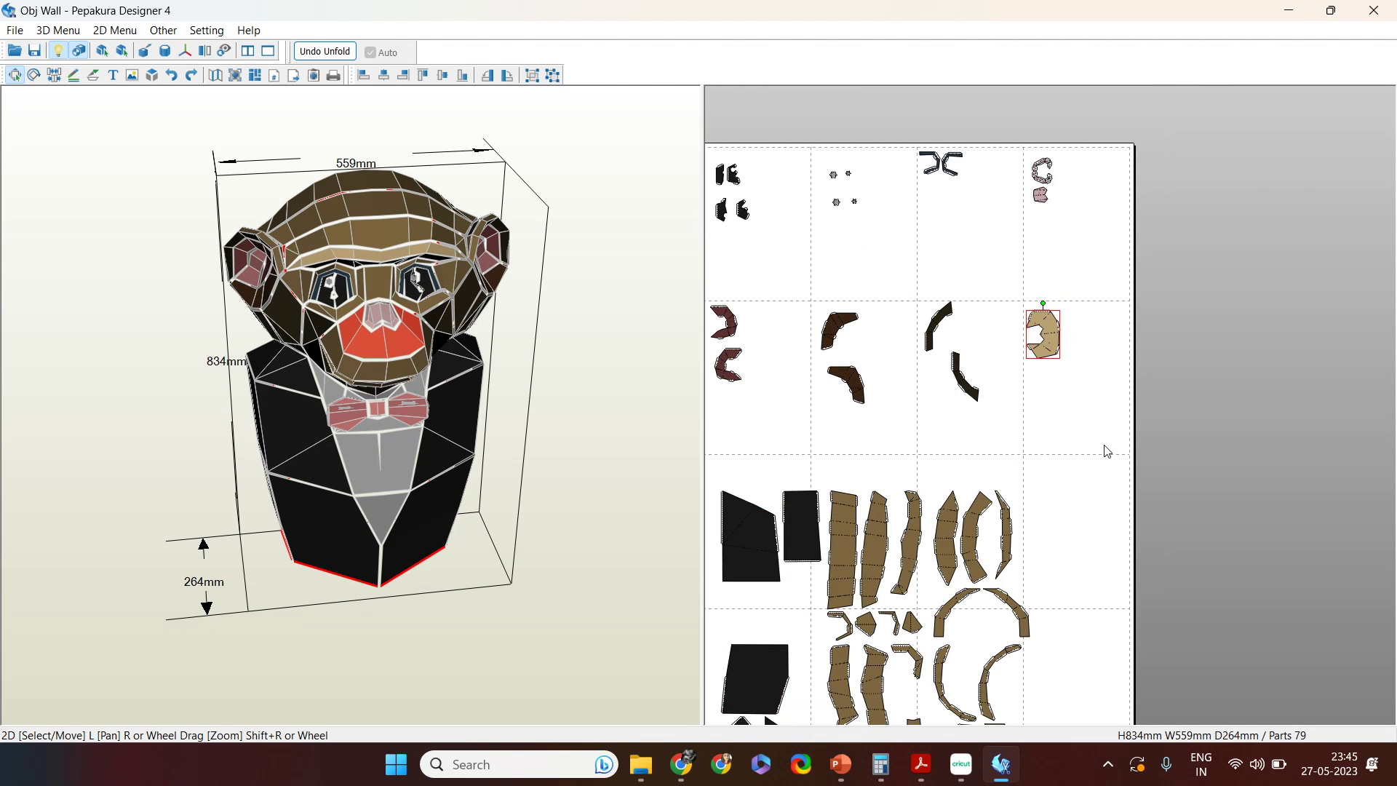
{"action": "scroll", "coordinate": [1106, 451], "scroll_direction": "down", "scroll_amount": 2}
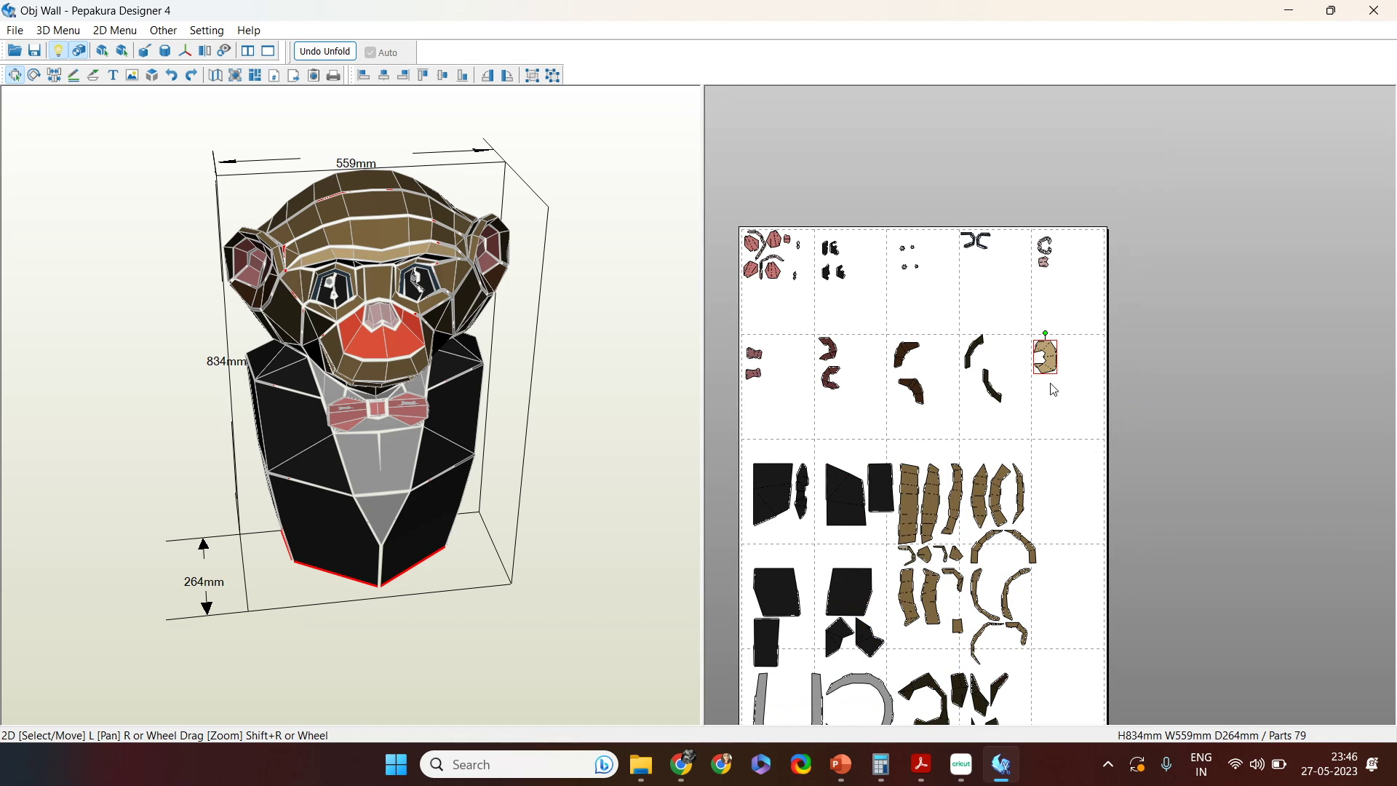
{"action": "left_click_drag", "start_coordinate": [722, 445], "coordinate": [1091, 720]}
{"action": "middle_click_drag", "start_coordinate": [1119, 657], "coordinate": [1194, 422]}
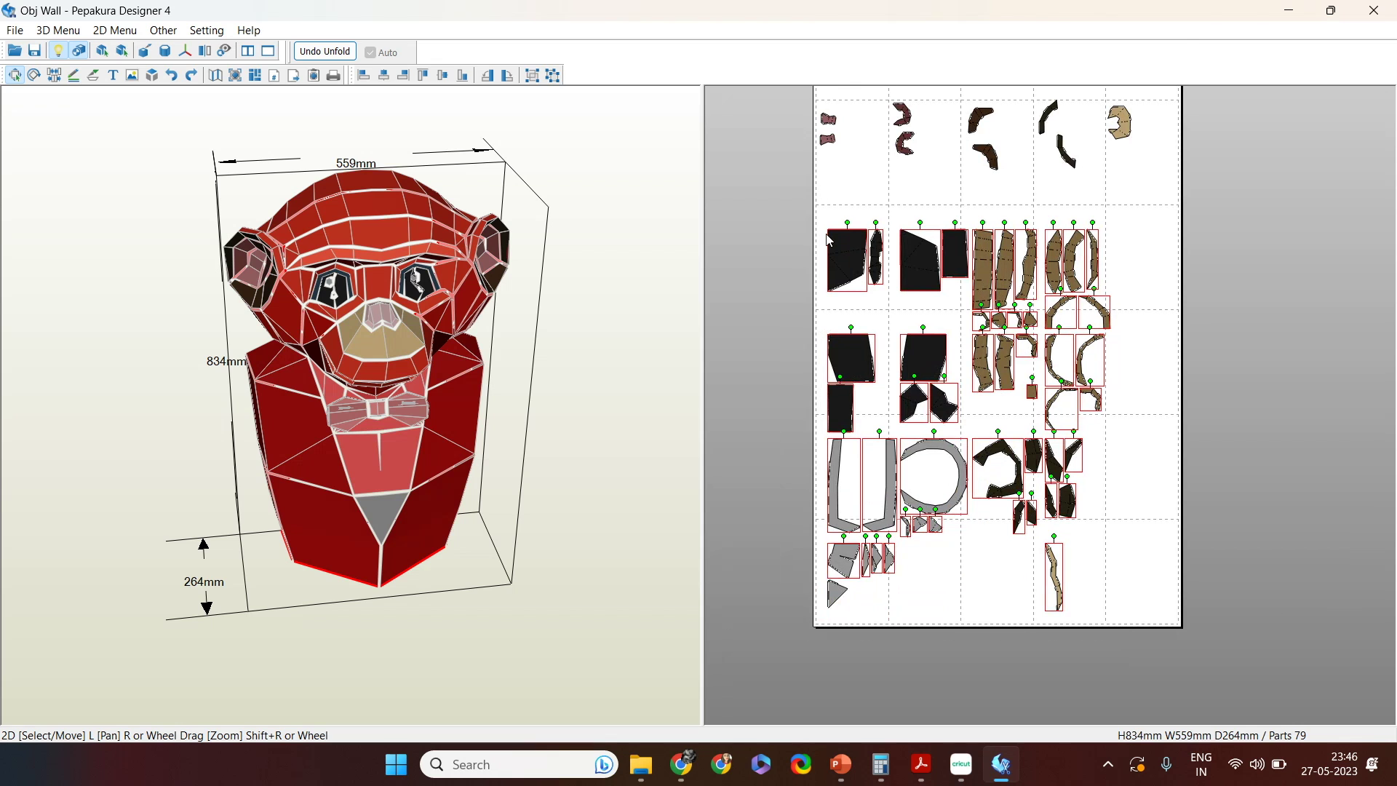
{"action": "left_click_drag", "start_coordinate": [841, 248], "coordinate": [870, 436]}
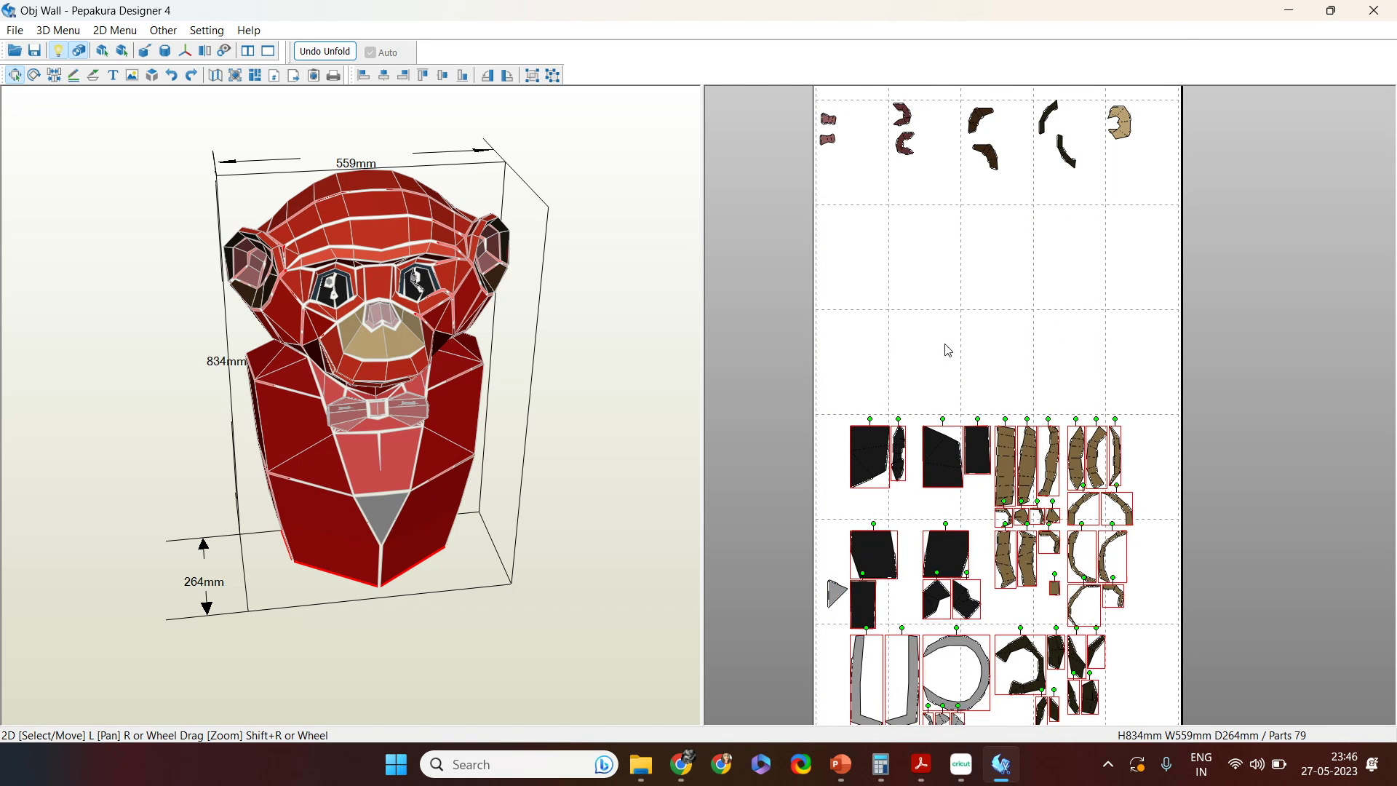
{"action": "middle_click_drag", "start_coordinate": [948, 350], "coordinate": [960, 418]}
{"action": "left_click", "coordinate": [1188, 221]}
Step: Move the nose parts to the first page of the third row and the muzzle part to the second page
{"action": "left_click", "coordinate": [1131, 198]}
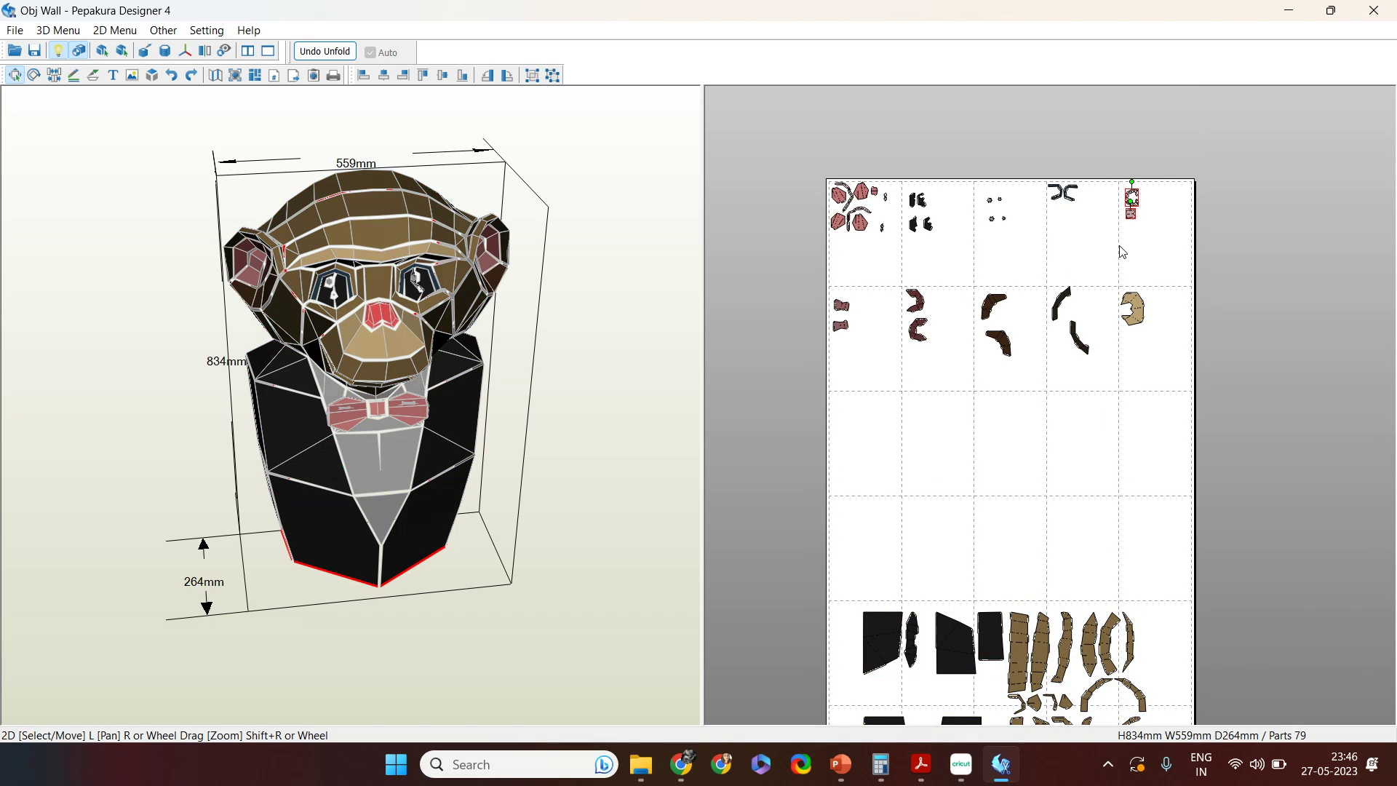
{"action": "left_click_drag", "start_coordinate": [1131, 213], "coordinate": [838, 419]}
{"action": "left_click_drag", "start_coordinate": [1134, 310], "coordinate": [920, 419]}
{"action": "left_click_drag", "start_coordinate": [998, 455], "coordinate": [818, 399]}
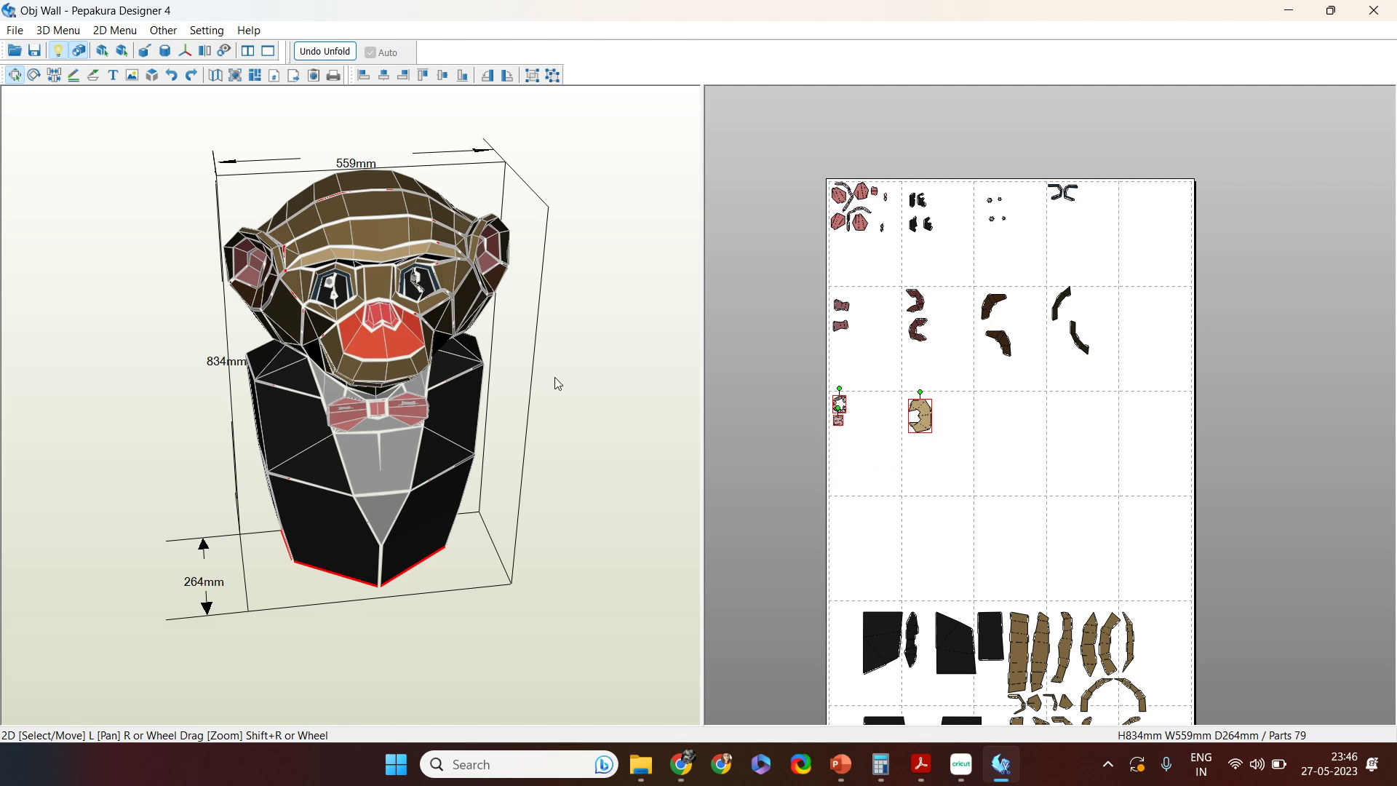
Step: Select the four brown strips around the mouth on the model and move their parts up to the empty pages beyond the muzzle part
{"action": "left_click", "coordinate": [362, 374]}
{"action": "left_click_drag", "start_coordinate": [508, 385], "coordinate": [418, 355]}
{"action": "left_click", "coordinate": [391, 352]}
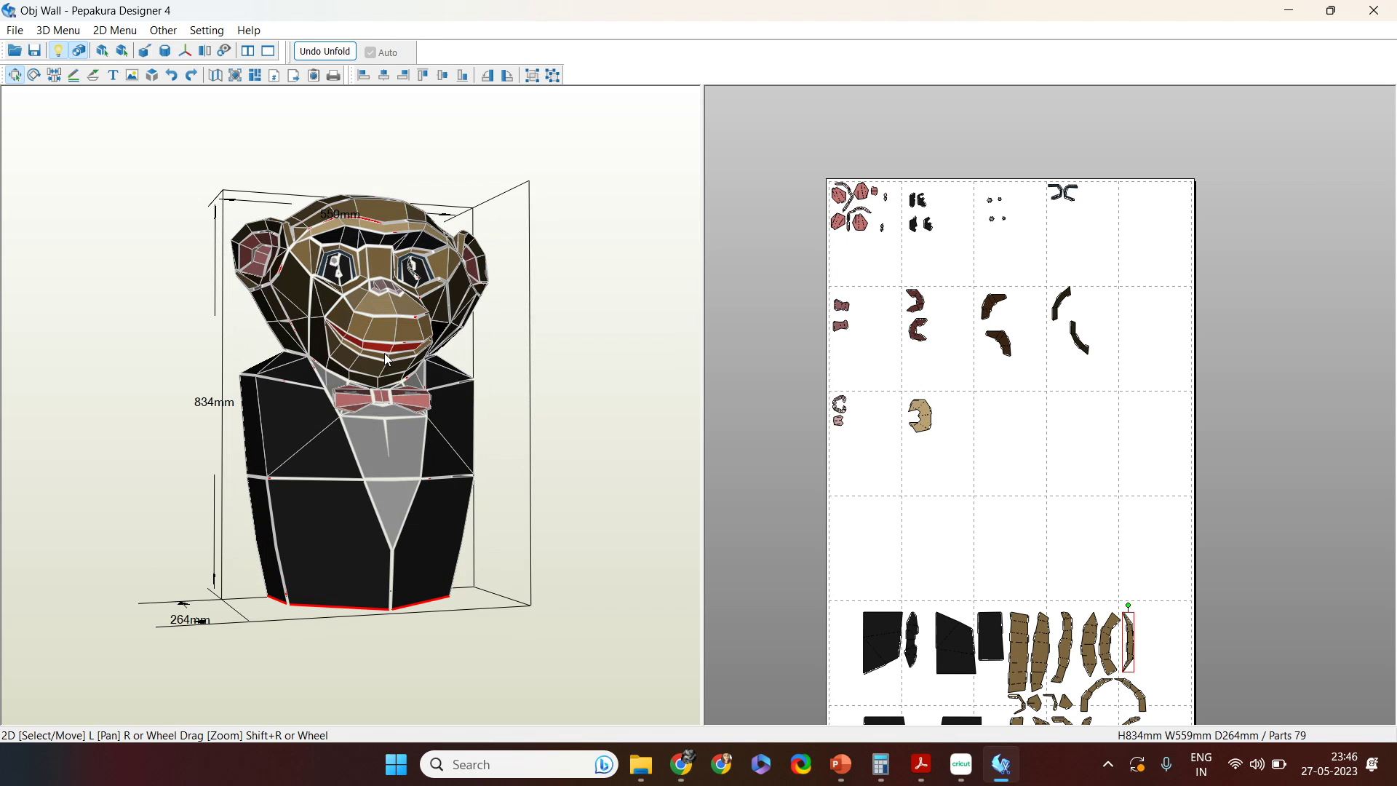
{"action": "left_click", "coordinate": [363, 376]}
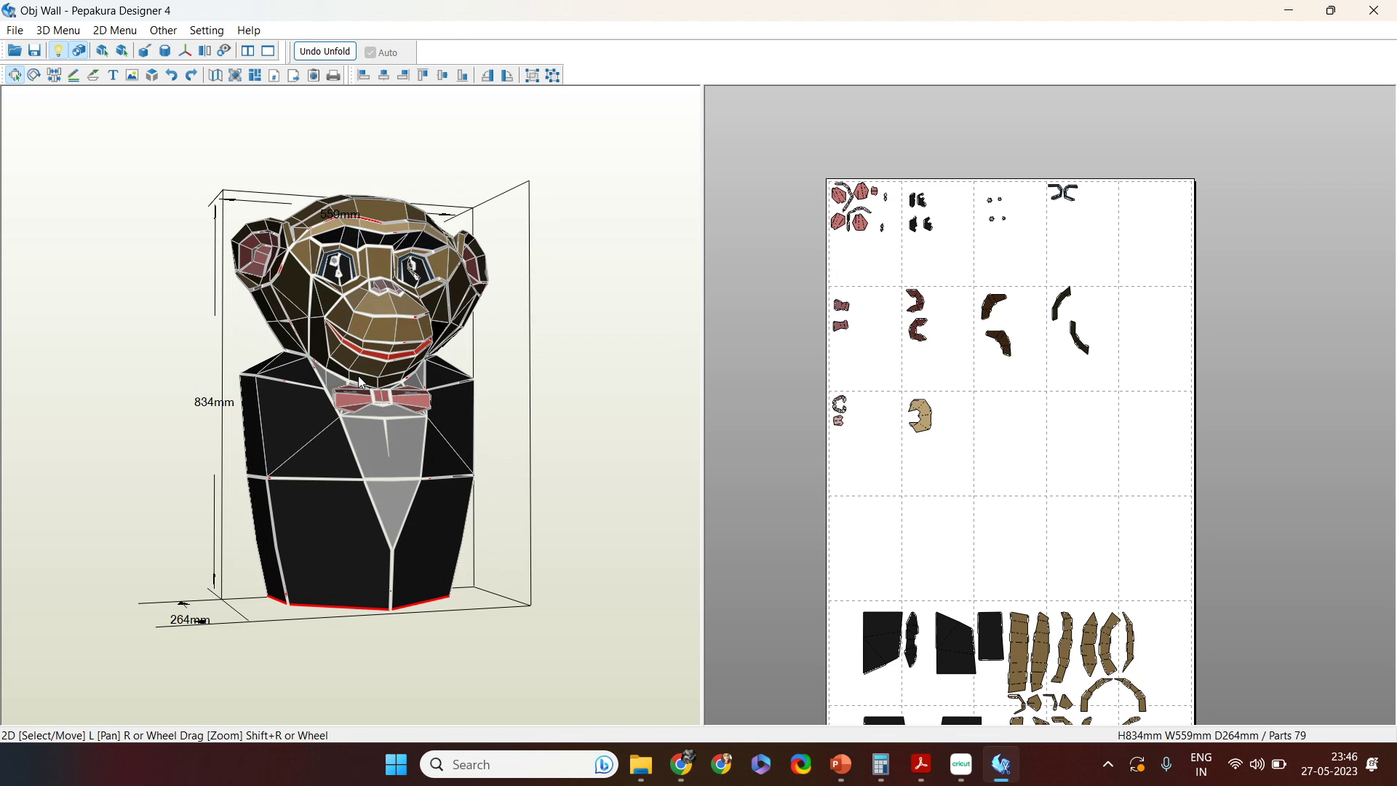
{"action": "left_click", "coordinate": [384, 356]}
{"action": "left_click", "coordinate": [387, 348], "text": "shift"}
{"action": "left_click", "coordinate": [397, 347], "text": "shift"}
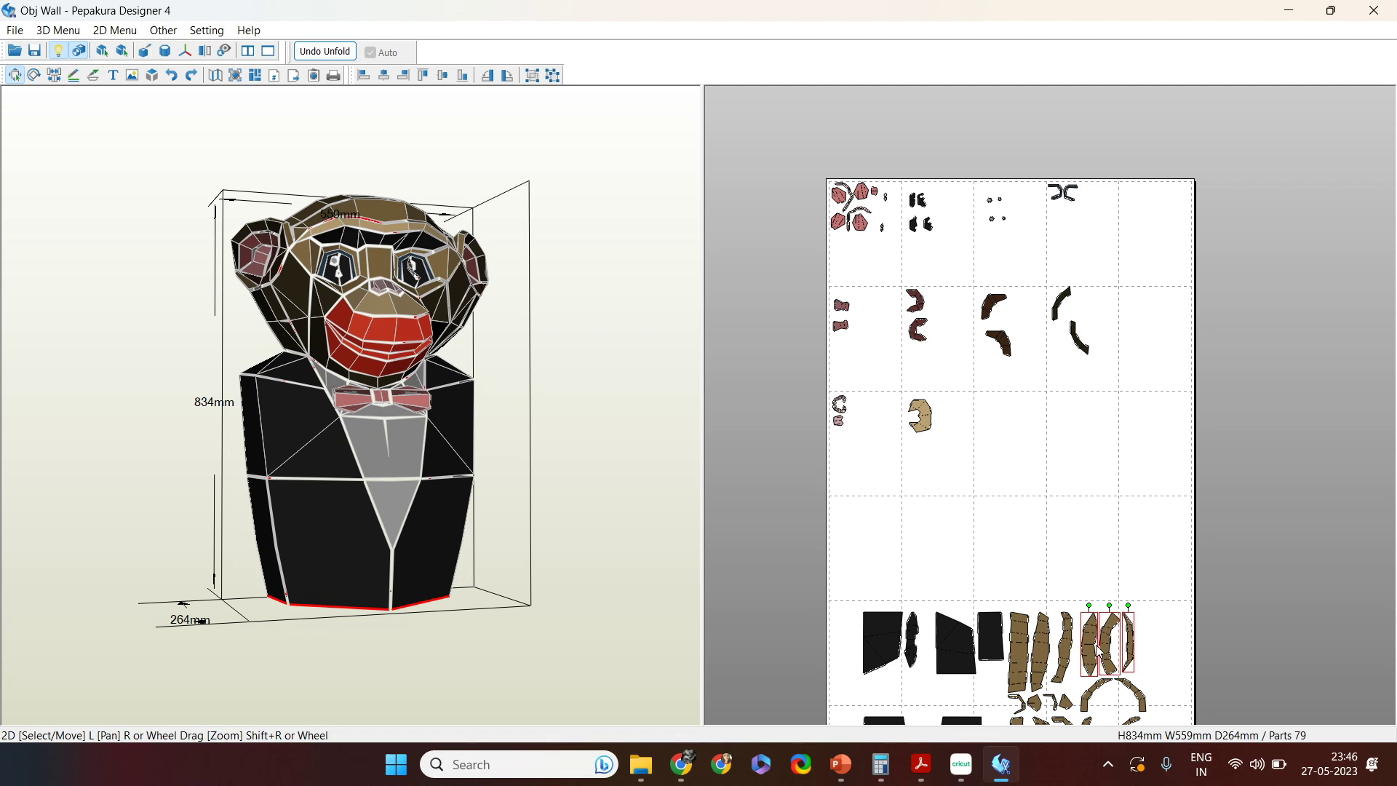
{"action": "right_click_drag", "start_coordinate": [1188, 643], "coordinate": [1185, 514]}
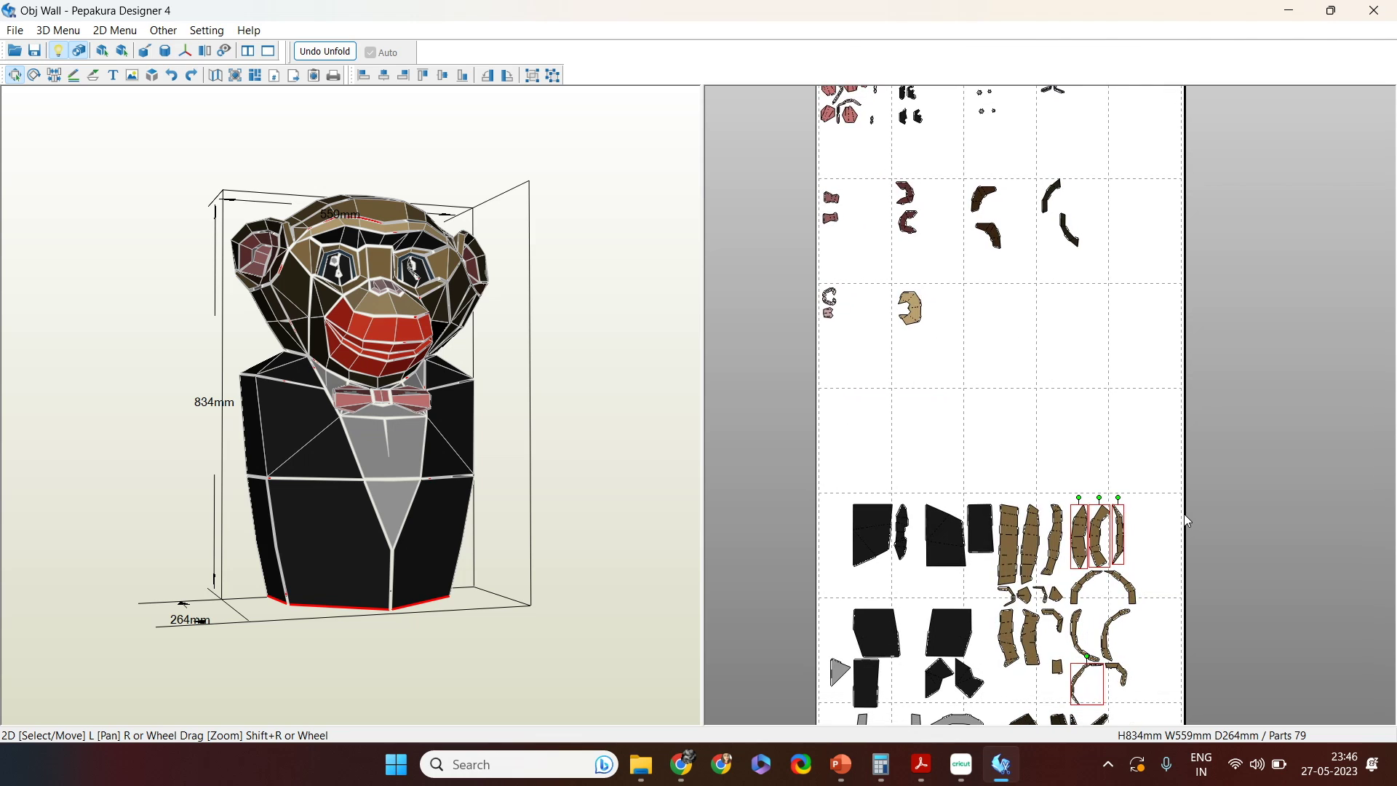
{"action": "left_click_drag", "start_coordinate": [1079, 542], "coordinate": [1025, 340]}
{"action": "left_click", "coordinate": [1108, 446]}
Step: Set the thin curved mouth strip in the muzzle row and move the three wider brown strips onto the page next to the muzzle part
{"action": "scroll", "coordinate": [1112, 447], "scroll_direction": "up", "scroll_amount": 3}
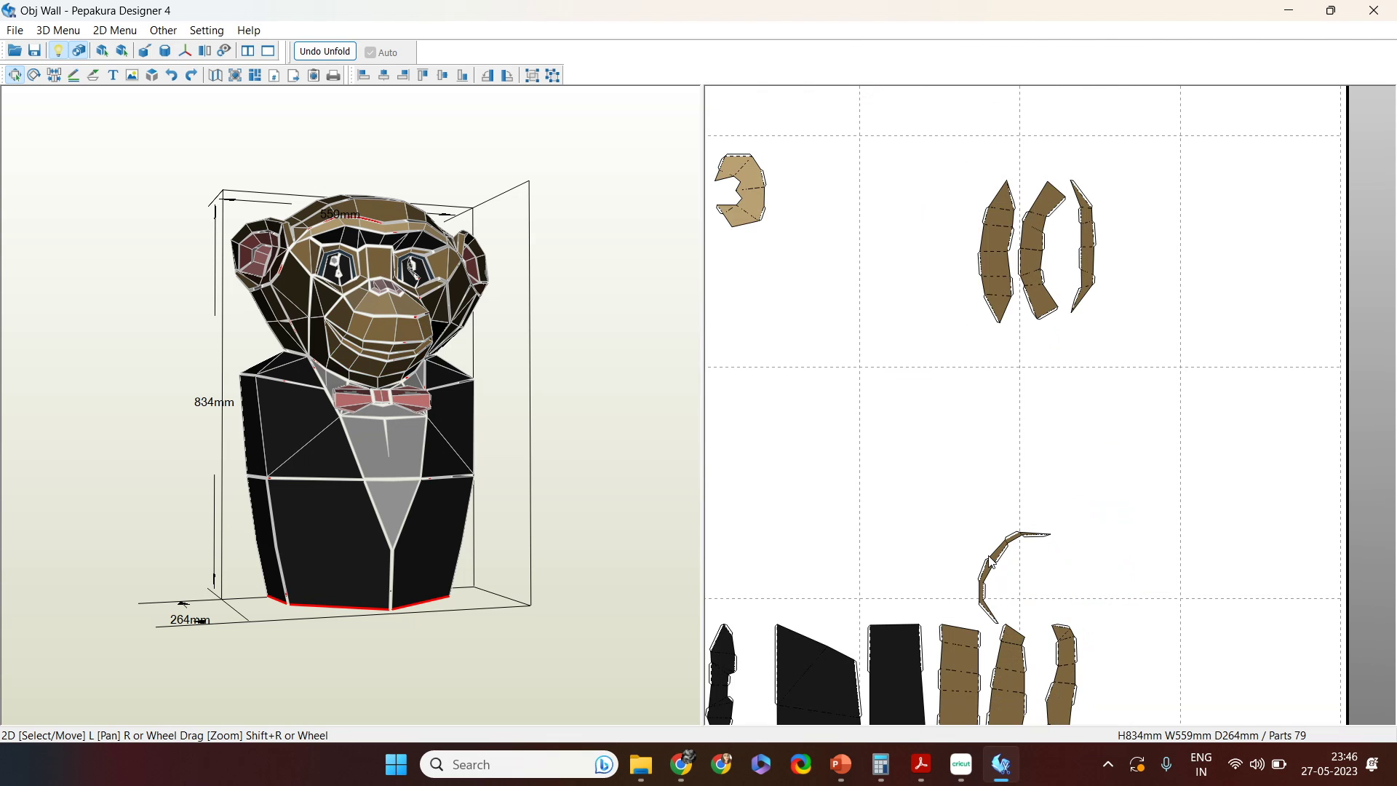
{"action": "left_click_drag", "start_coordinate": [989, 558], "coordinate": [1127, 291]}
{"action": "right_click_drag", "start_coordinate": [1004, 414], "coordinate": [1104, 539]}
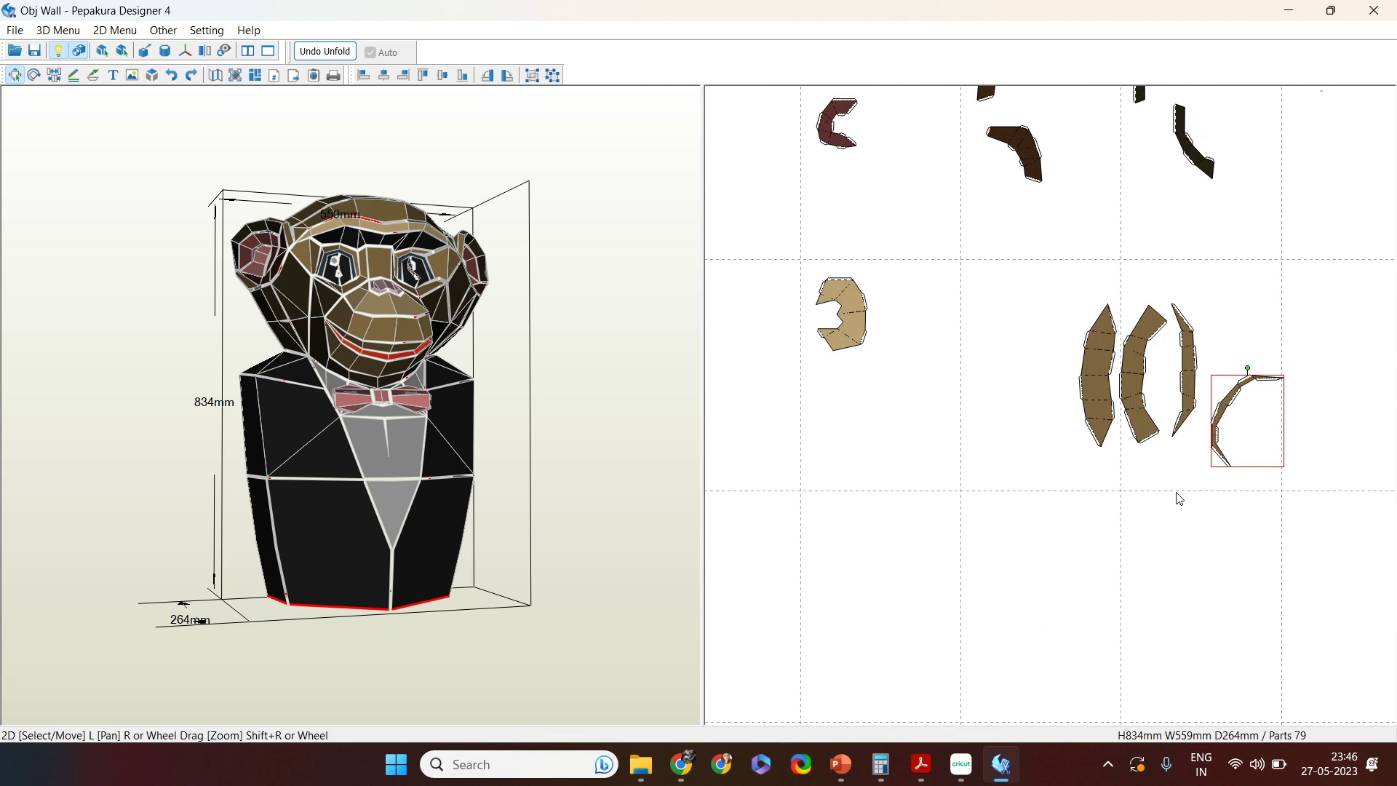
{"action": "left_click_drag", "start_coordinate": [1212, 475], "coordinate": [985, 287]}
{"action": "left_click_drag", "start_coordinate": [1120, 381], "coordinate": [987, 345]}
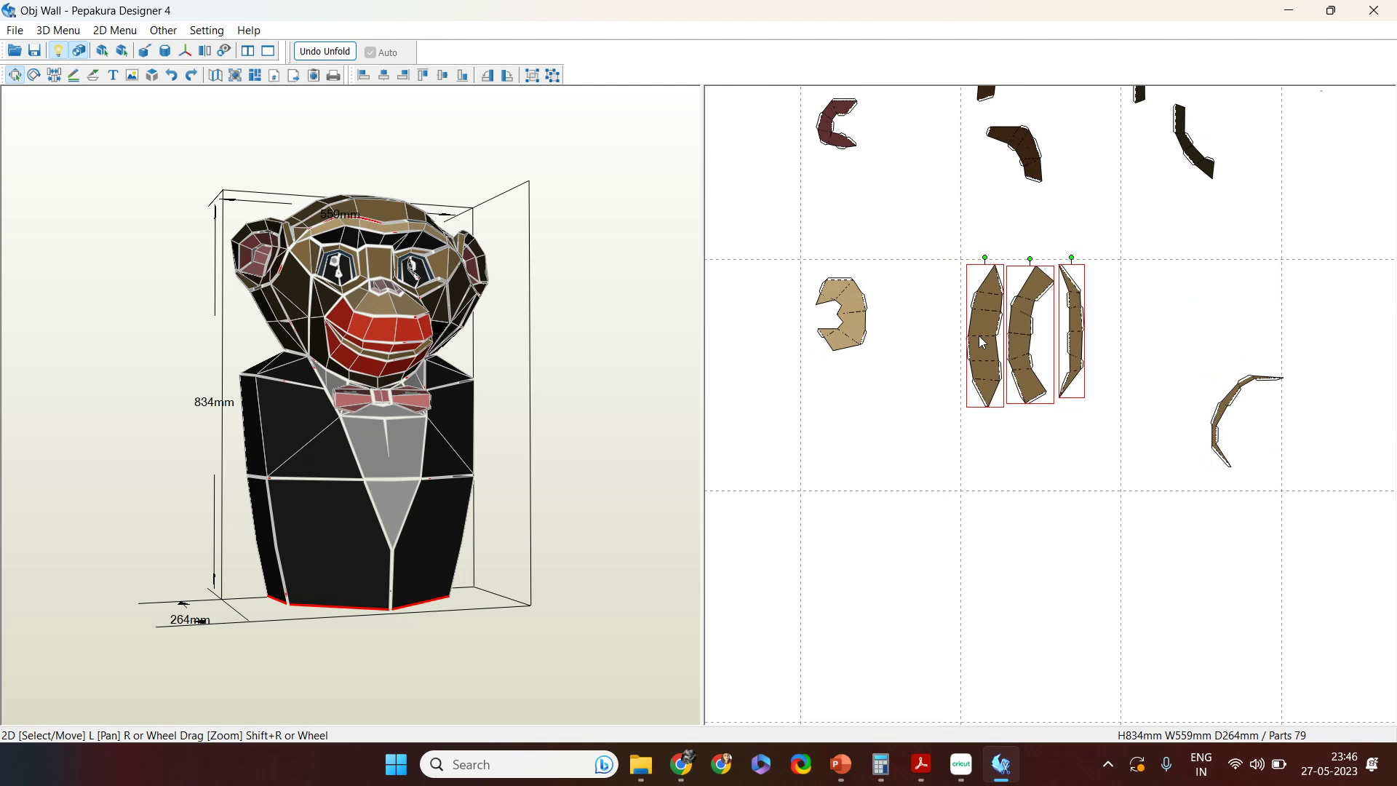
Step: Place the first brown strip in the page's upper-left corner and the second strip close beside it
{"action": "scroll", "coordinate": [988, 345], "scroll_direction": "up", "scroll_amount": 3}
{"action": "right_click_drag", "start_coordinate": [989, 633], "coordinate": [1004, 691]}
{"action": "left_click", "coordinate": [962, 507]}
{"action": "left_click_drag", "start_coordinate": [955, 418], "coordinate": [951, 412]}
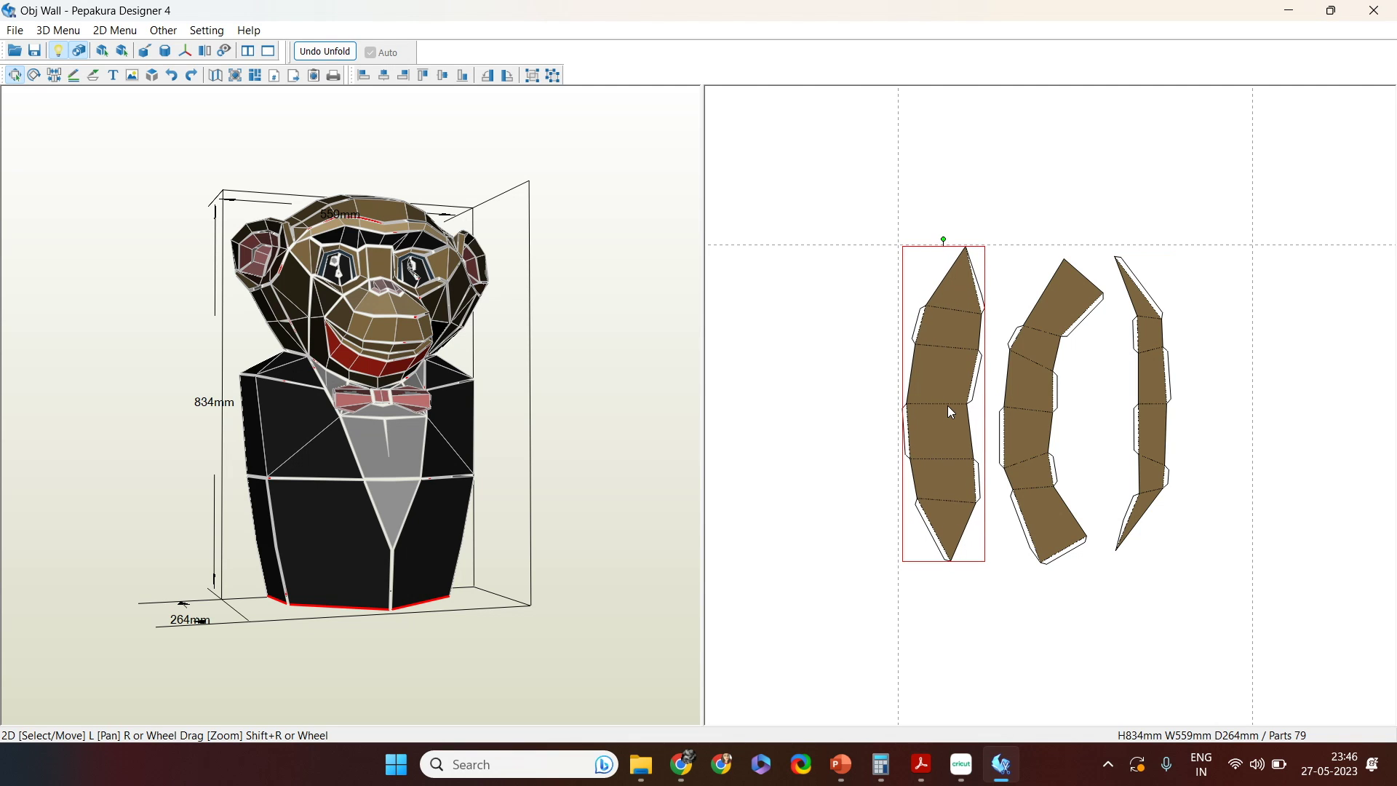
{"action": "left_click_drag", "start_coordinate": [1032, 454], "coordinate": [1011, 440]}
Step: Rotate the narrow brown strip half a turn and move it close against the second strip
{"action": "left_click", "coordinate": [1147, 436]}
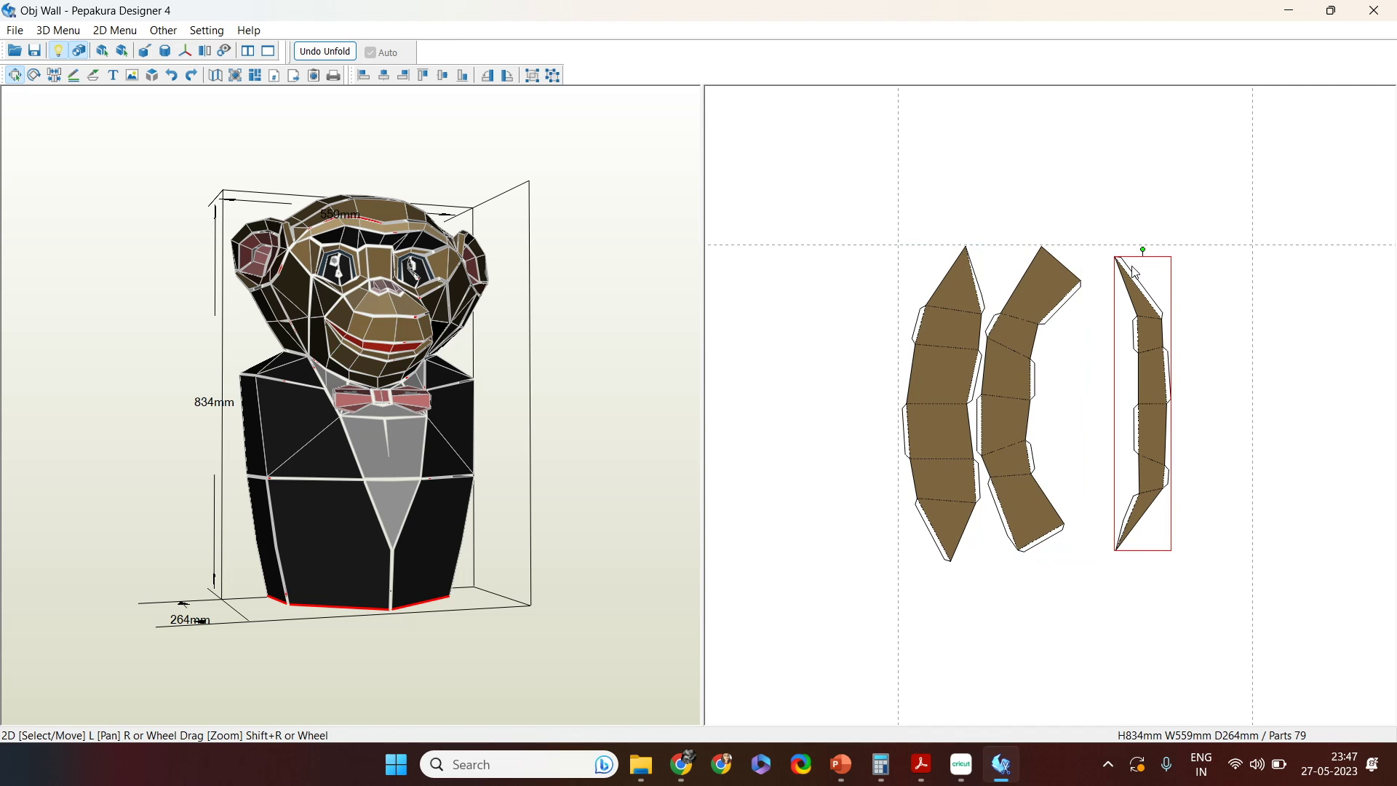
{"action": "left_click_drag", "start_coordinate": [1166, 264], "coordinate": [1143, 506]}
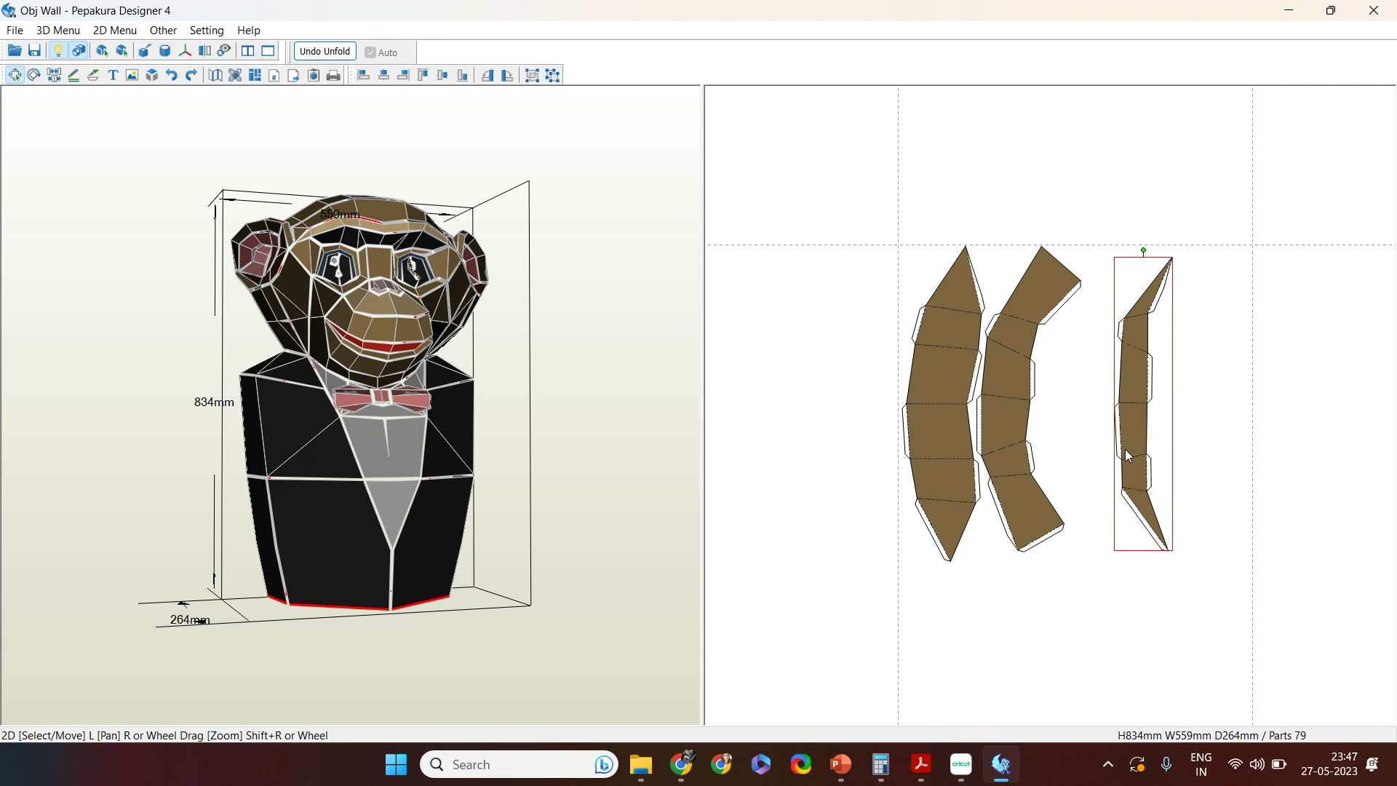
{"action": "left_click_drag", "start_coordinate": [1134, 418], "coordinate": [1072, 418]}
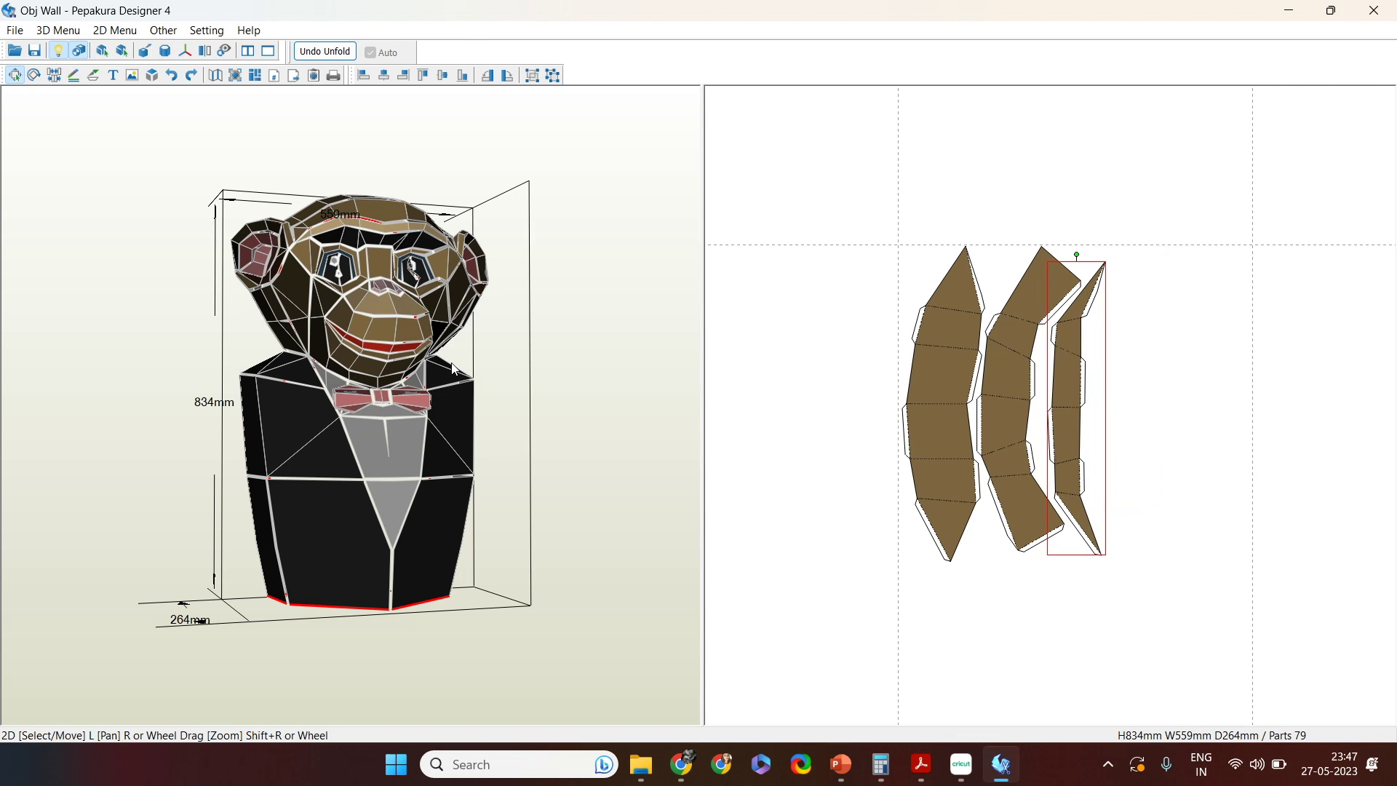
Step: Find the 30 label left behind on the old page and move it onto the light-brown muzzle part
{"action": "right_click_drag", "start_coordinate": [789, 468], "coordinate": [1263, 526]}
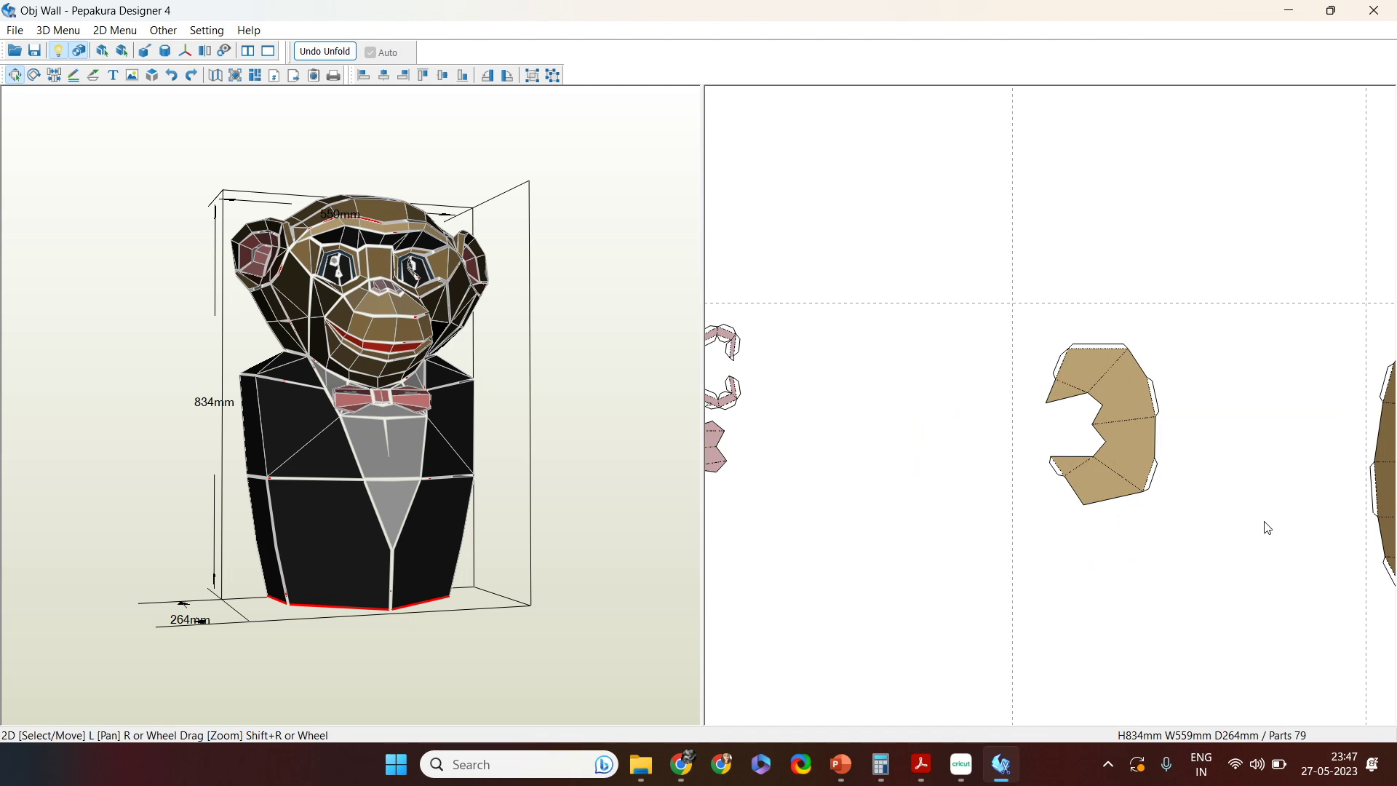
{"action": "right_click_drag", "start_coordinate": [1224, 314], "coordinate": [383, 733]}
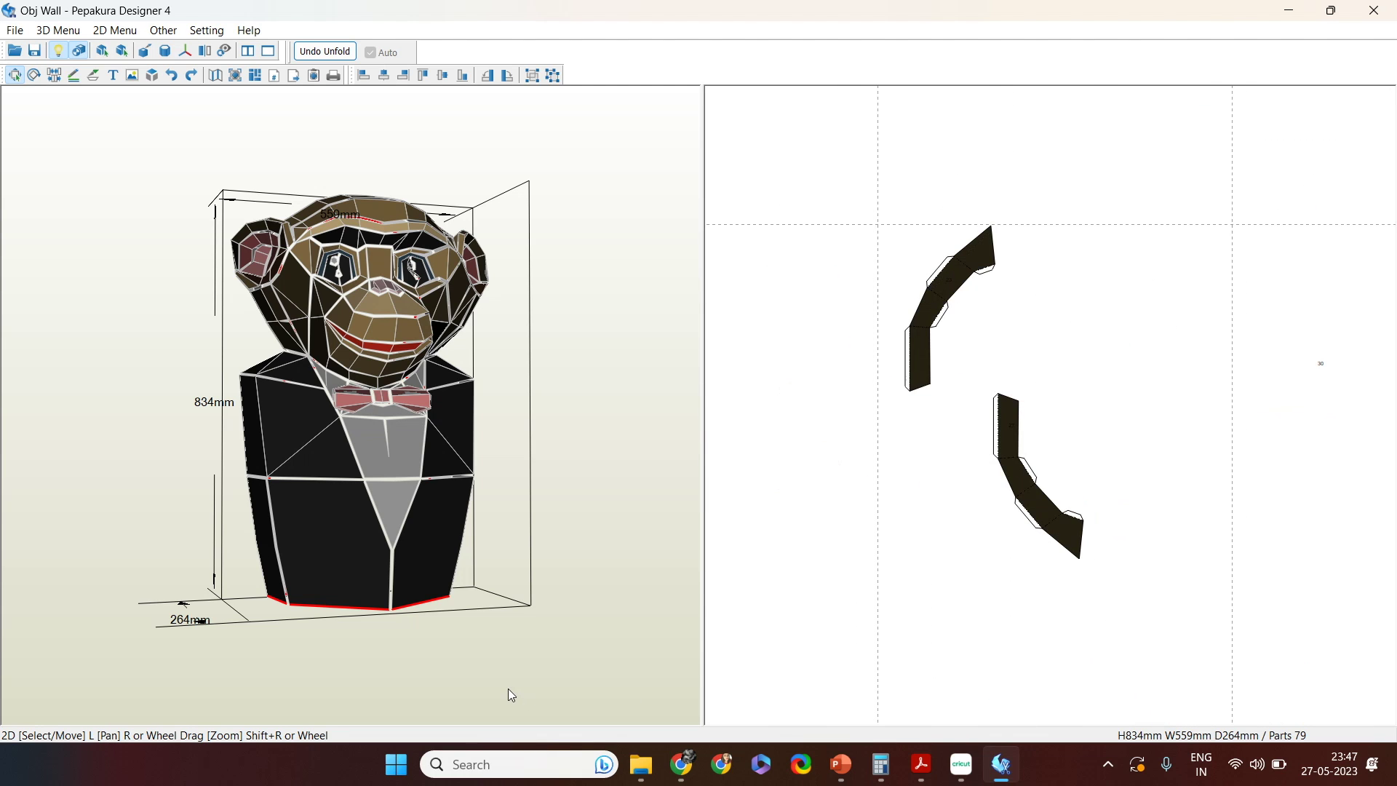
{"action": "right_click_drag", "start_coordinate": [1170, 482], "coordinate": [1150, 473]}
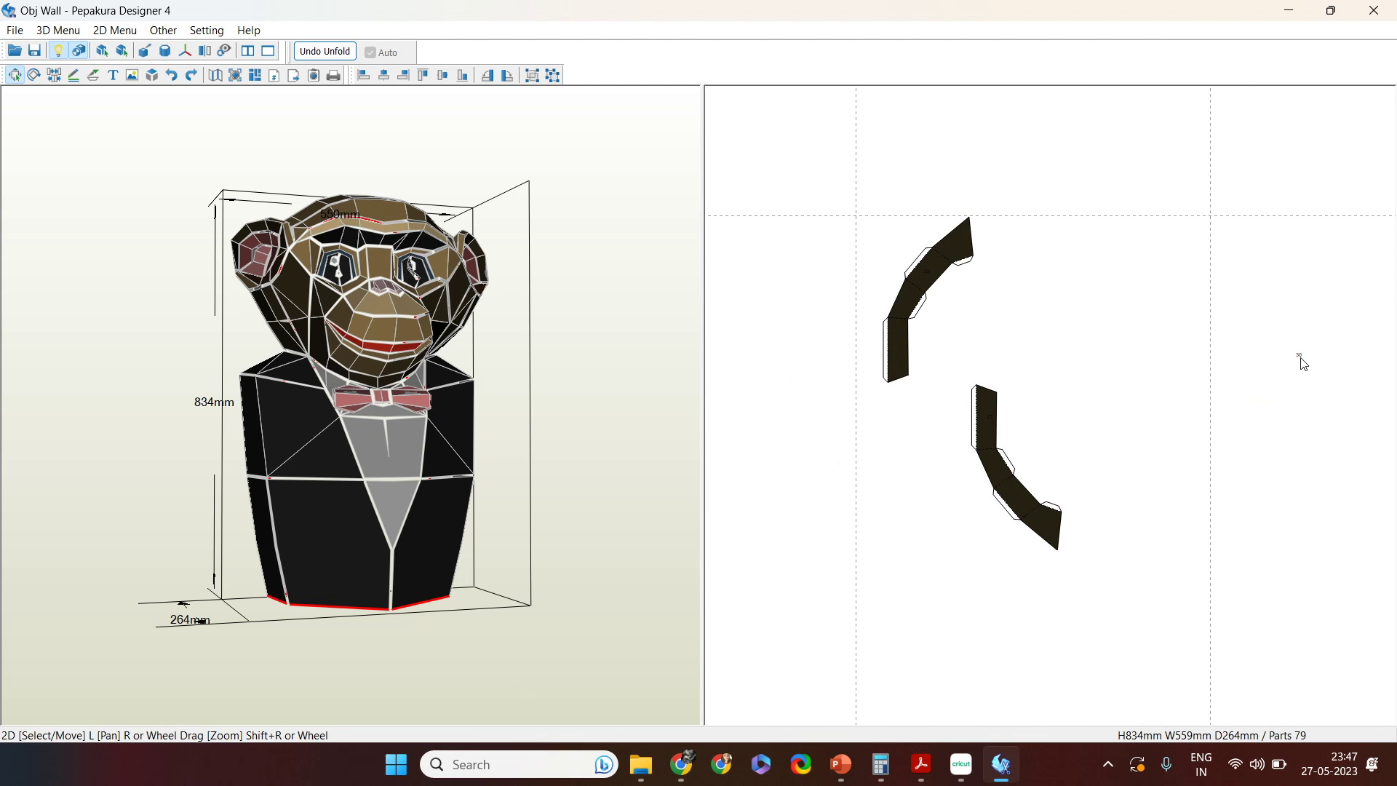
{"action": "right_click_drag", "start_coordinate": [827, 657], "coordinate": [1396, 315]}
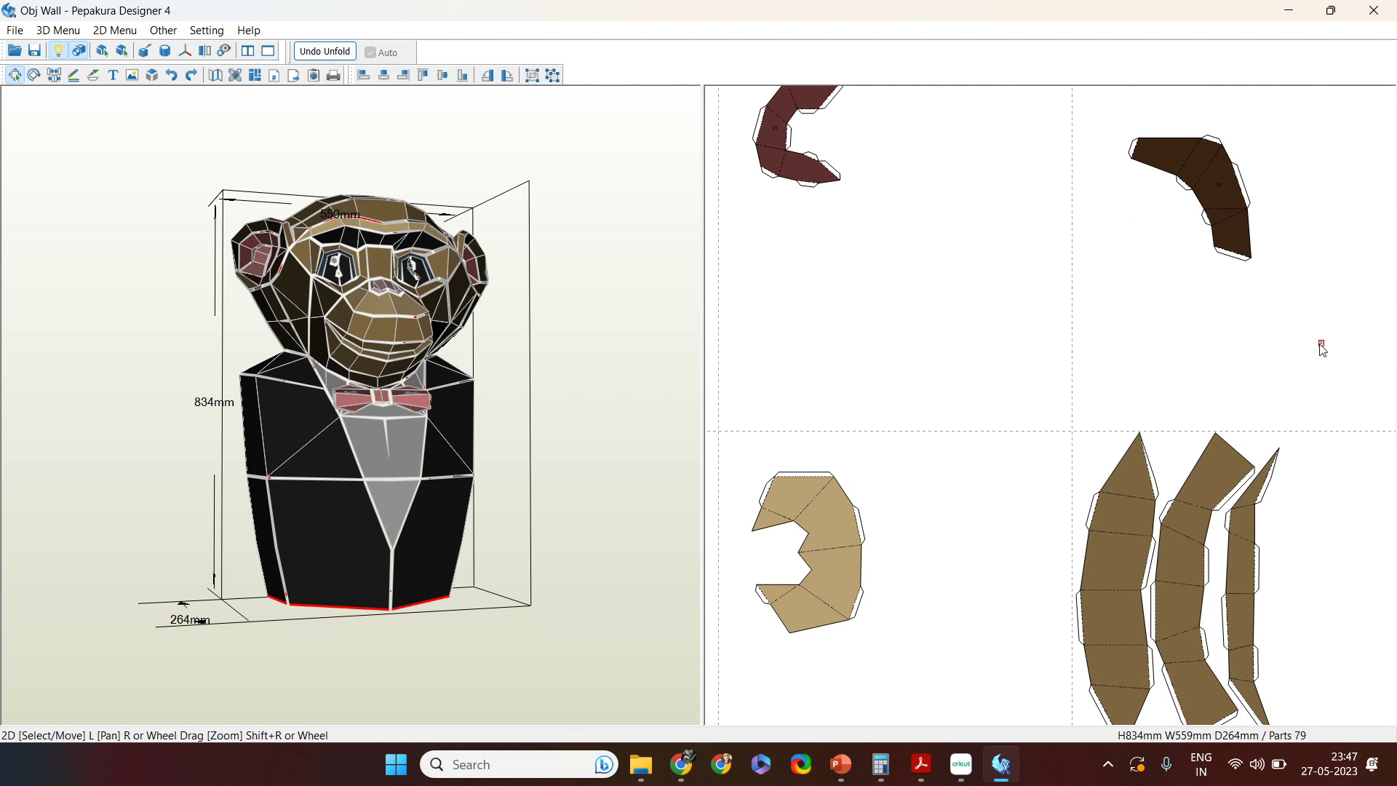
{"action": "left_click_drag", "start_coordinate": [831, 571], "coordinate": [835, 575]}
{"action": "left_click_drag", "start_coordinate": [908, 647], "coordinate": [776, 511]}
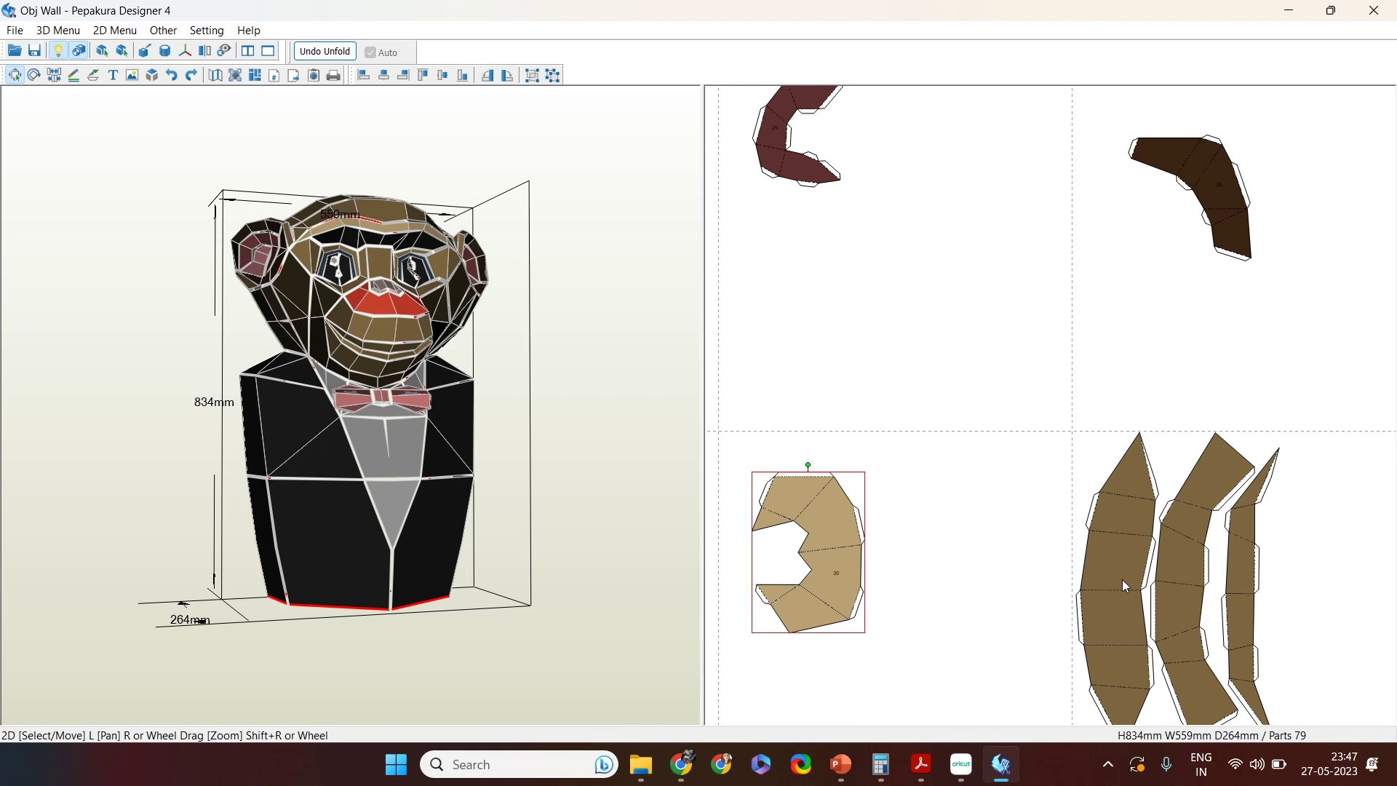
Step: Select the upper strip above the mouth on the model and label its part, the middle of the three brown strips, 31
{"action": "left_click", "coordinate": [393, 332]}
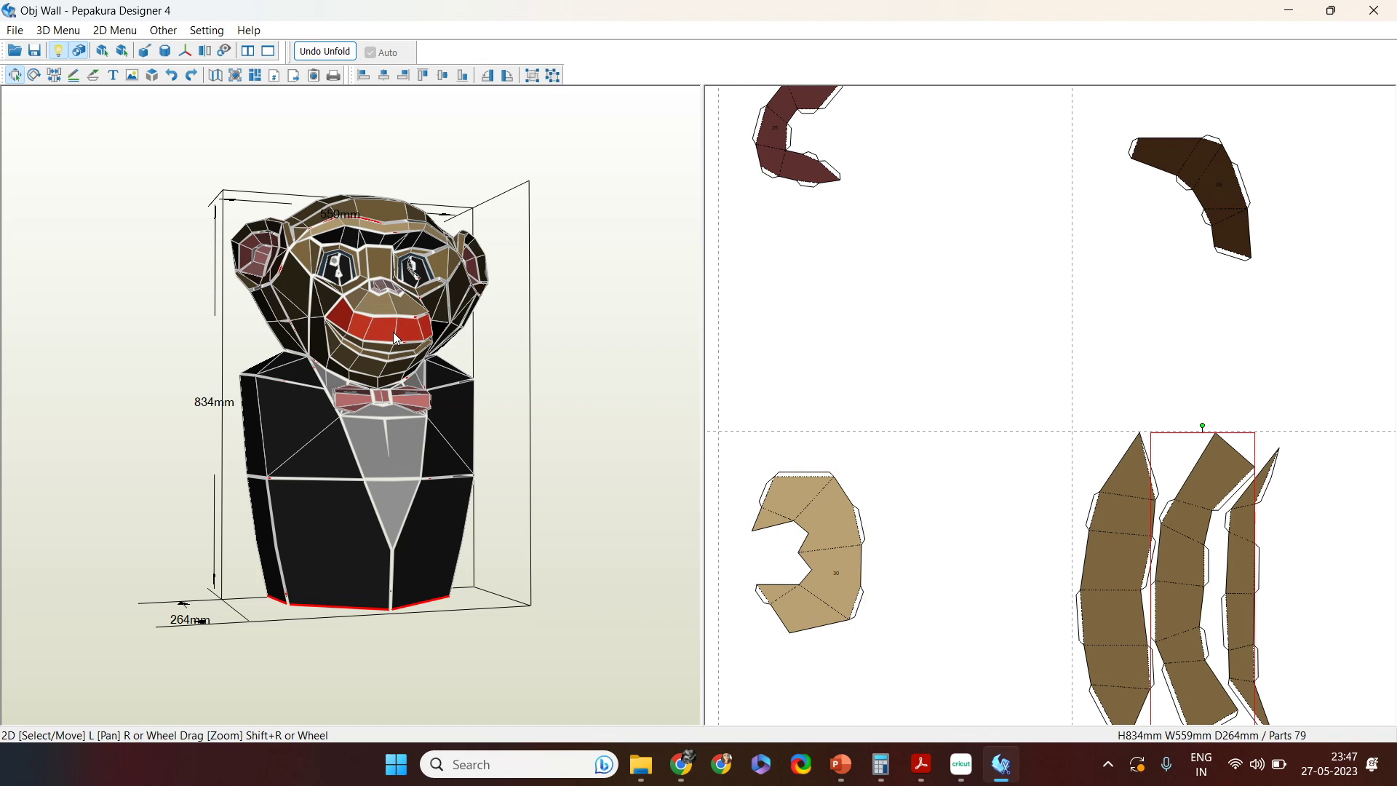
{"action": "key", "text": "ctrl+t"}
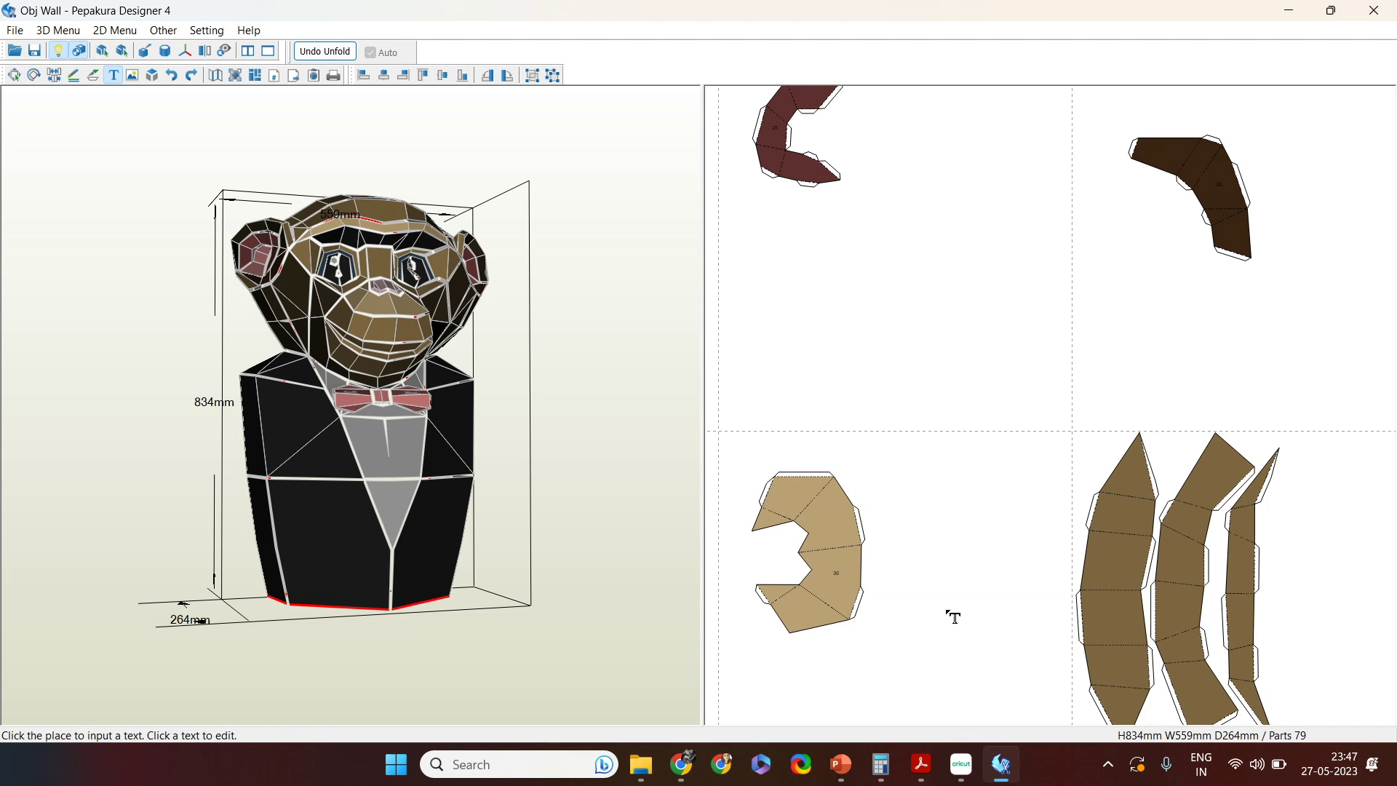
{"action": "left_click", "coordinate": [1179, 603]}
{"action": "type", "text": "31"}
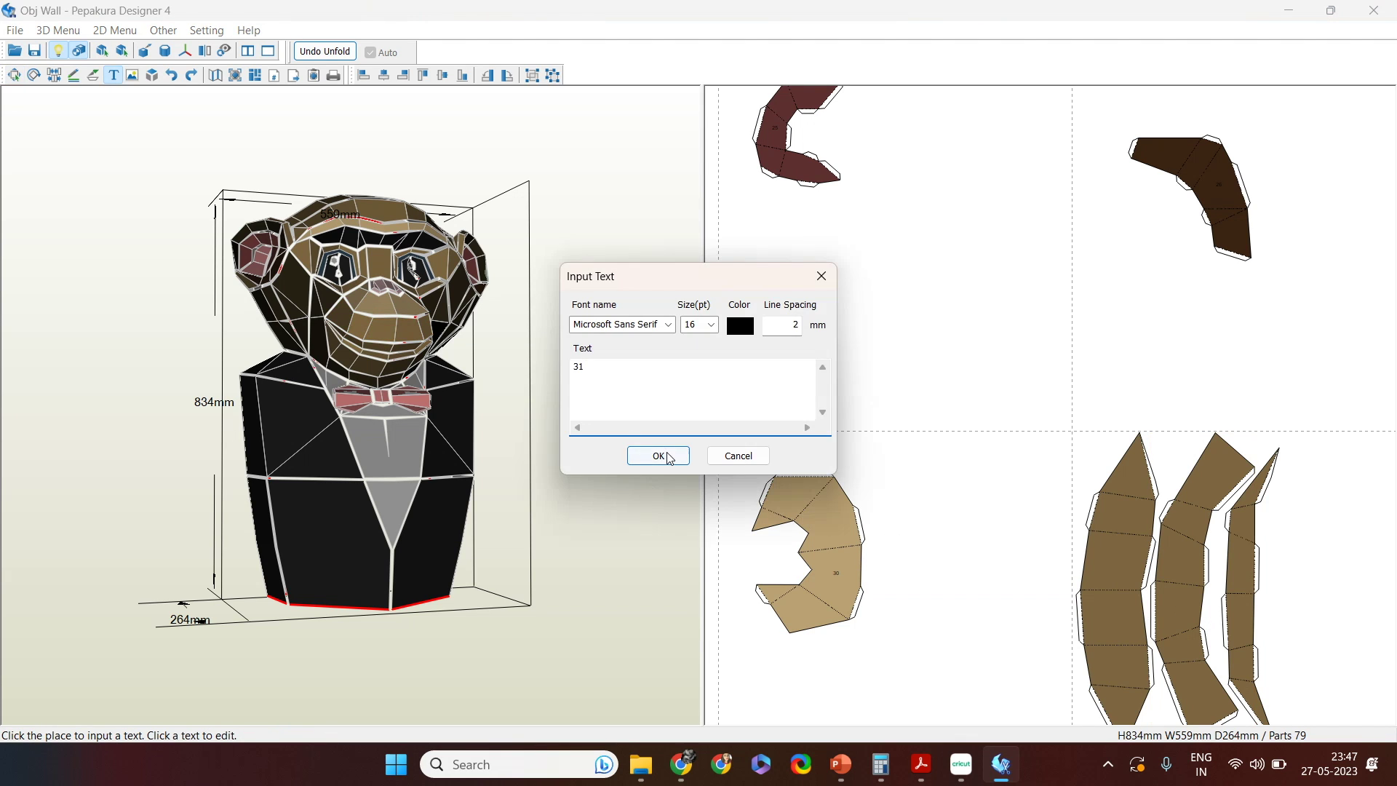
{"action": "left_click", "coordinate": [653, 456]}
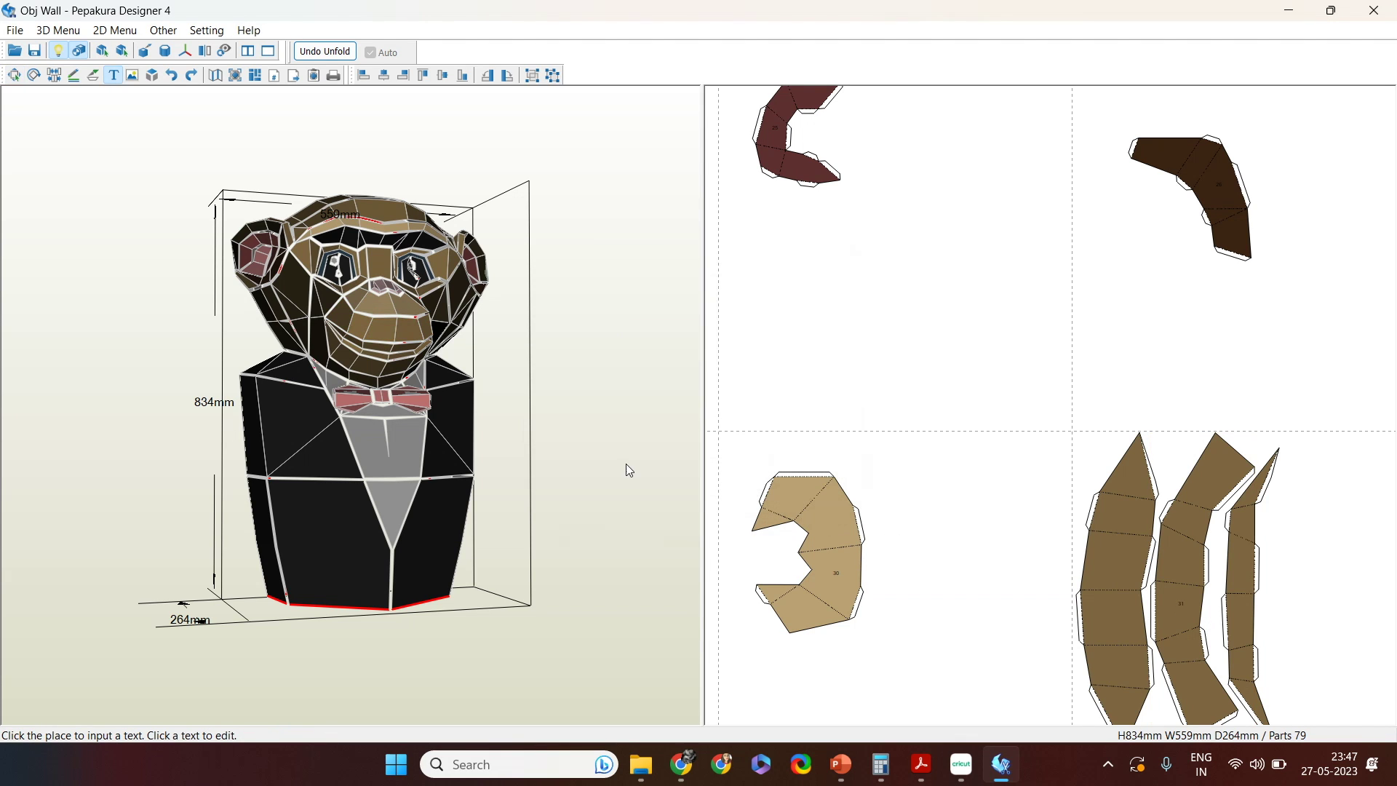
{"action": "key", "text": "Escape"}
Step: Select the upper mouth strip on the model and label its part, the narrow brown strip beside strip 31, with 32
{"action": "left_click", "coordinate": [380, 329]}
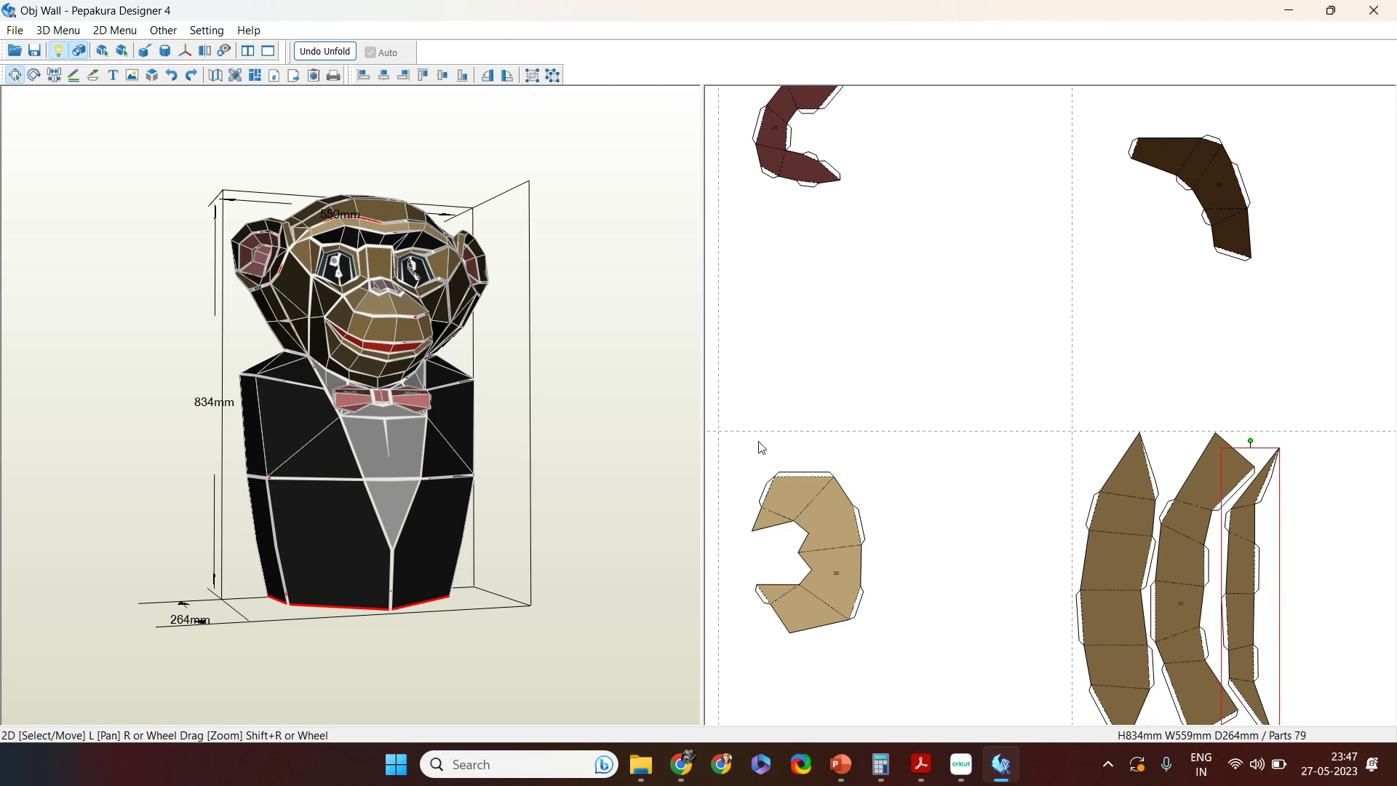
{"action": "right_click_drag", "start_coordinate": [1029, 537], "coordinate": [751, 354]}
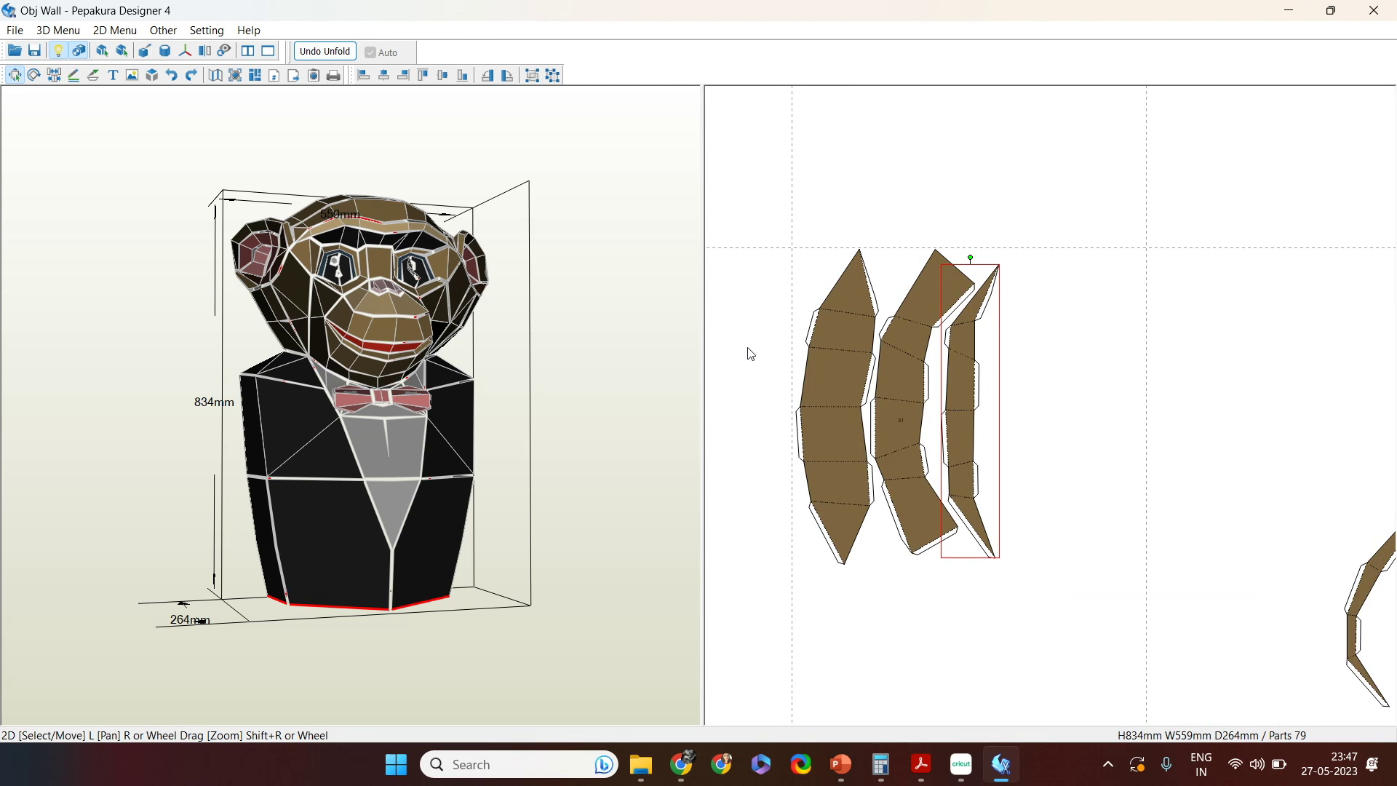
{"action": "key", "text": "ctrl+t"}
{"action": "left_click", "coordinate": [961, 378]}
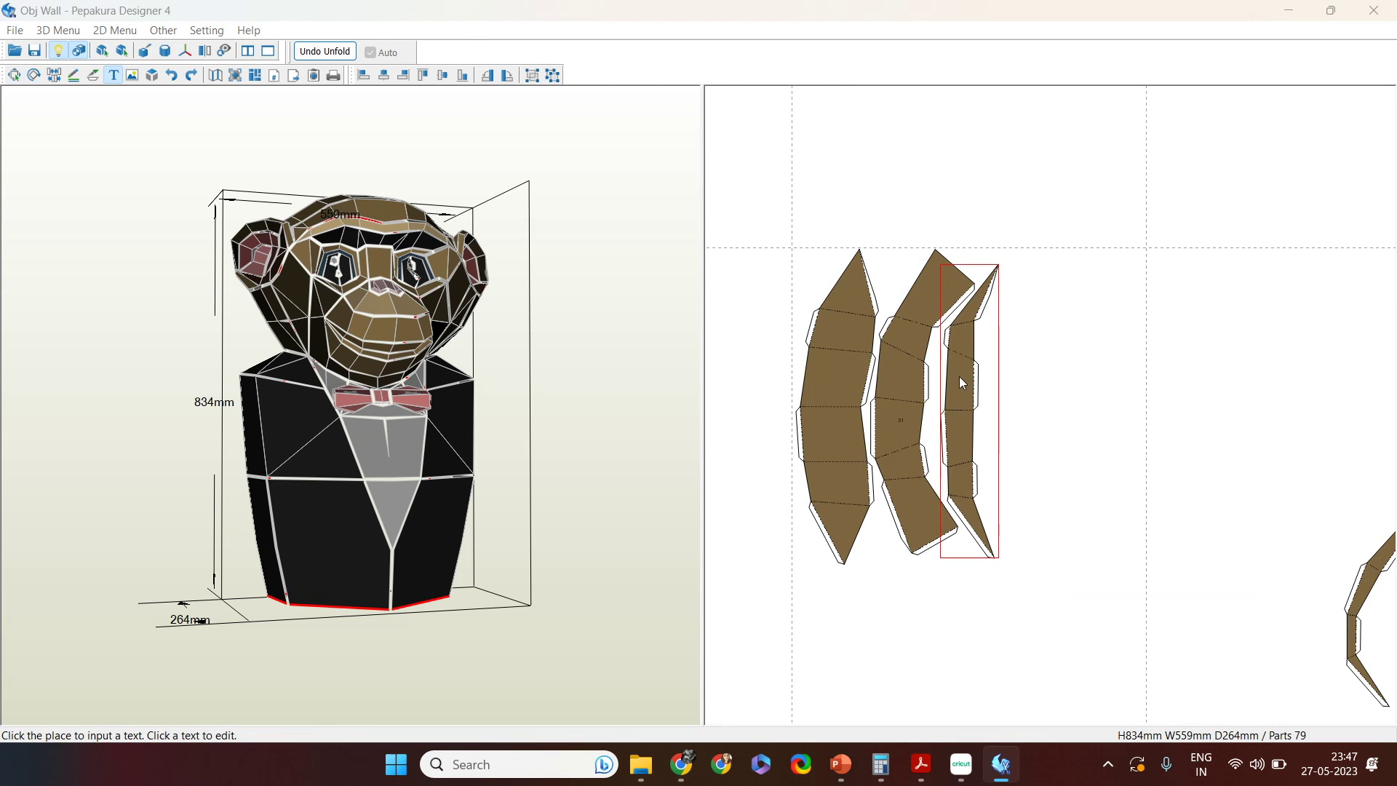
{"action": "type", "text": "32"}
{"action": "left_click", "coordinate": [659, 453]}
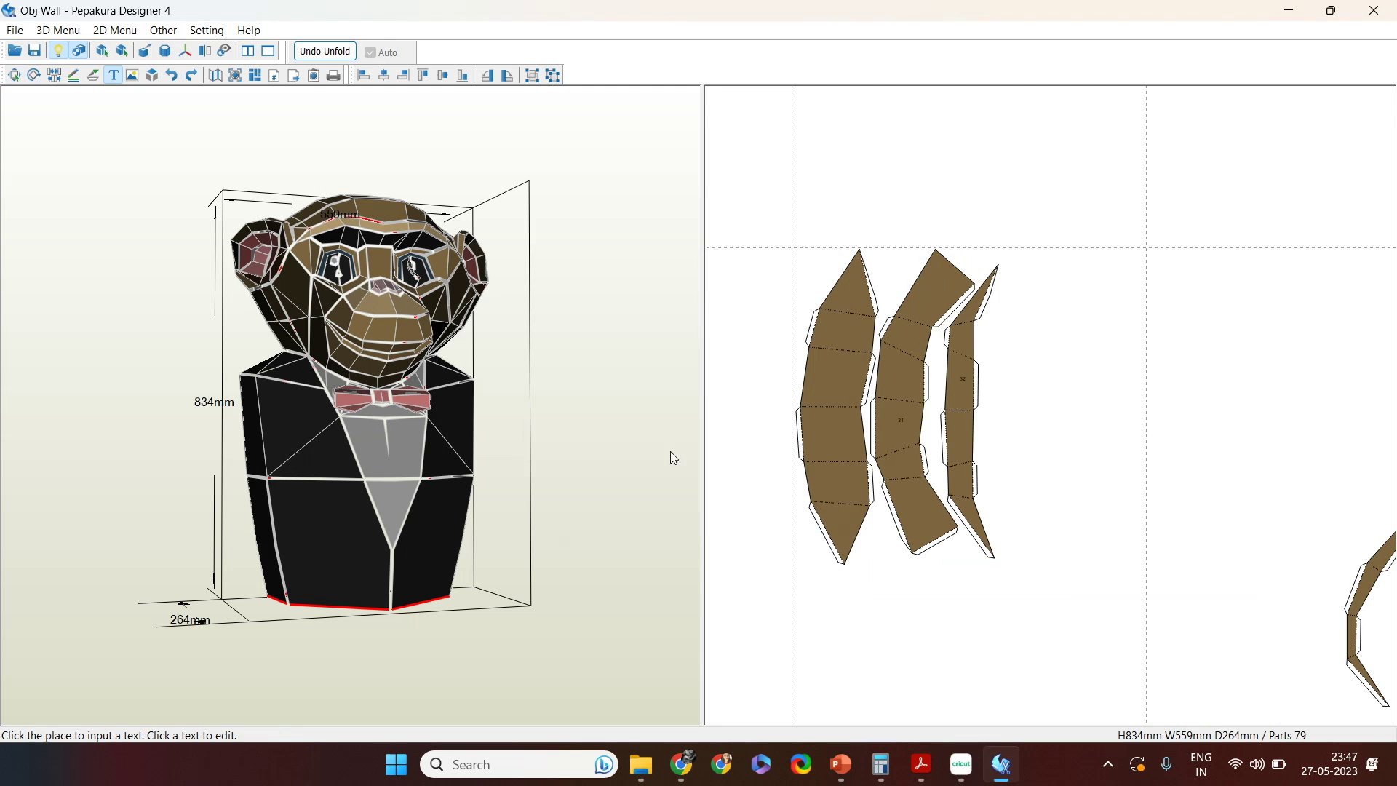
Step: Move the thin curved brown mouth strip onto the same page, close beside strip 32
{"action": "key", "text": "Escape"}
{"action": "left_click_drag", "start_coordinate": [1365, 582], "coordinate": [1028, 425]}
{"action": "left_click_drag", "start_coordinate": [1083, 360], "coordinate": [1057, 309]}
{"action": "left_click_drag", "start_coordinate": [1015, 444], "coordinate": [989, 422]}
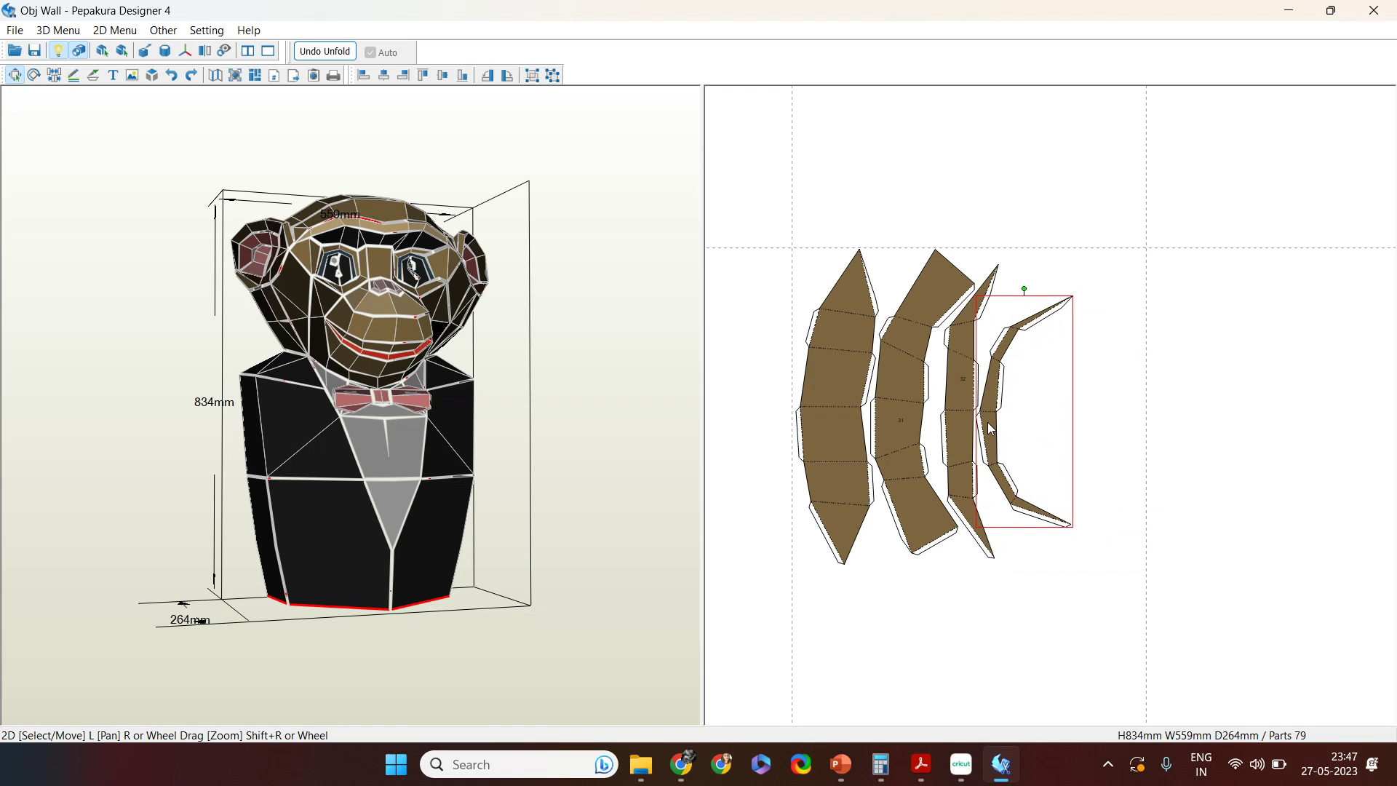
Step: Label the thin curved mouth strip 33
{"action": "left_click", "coordinate": [113, 75]}
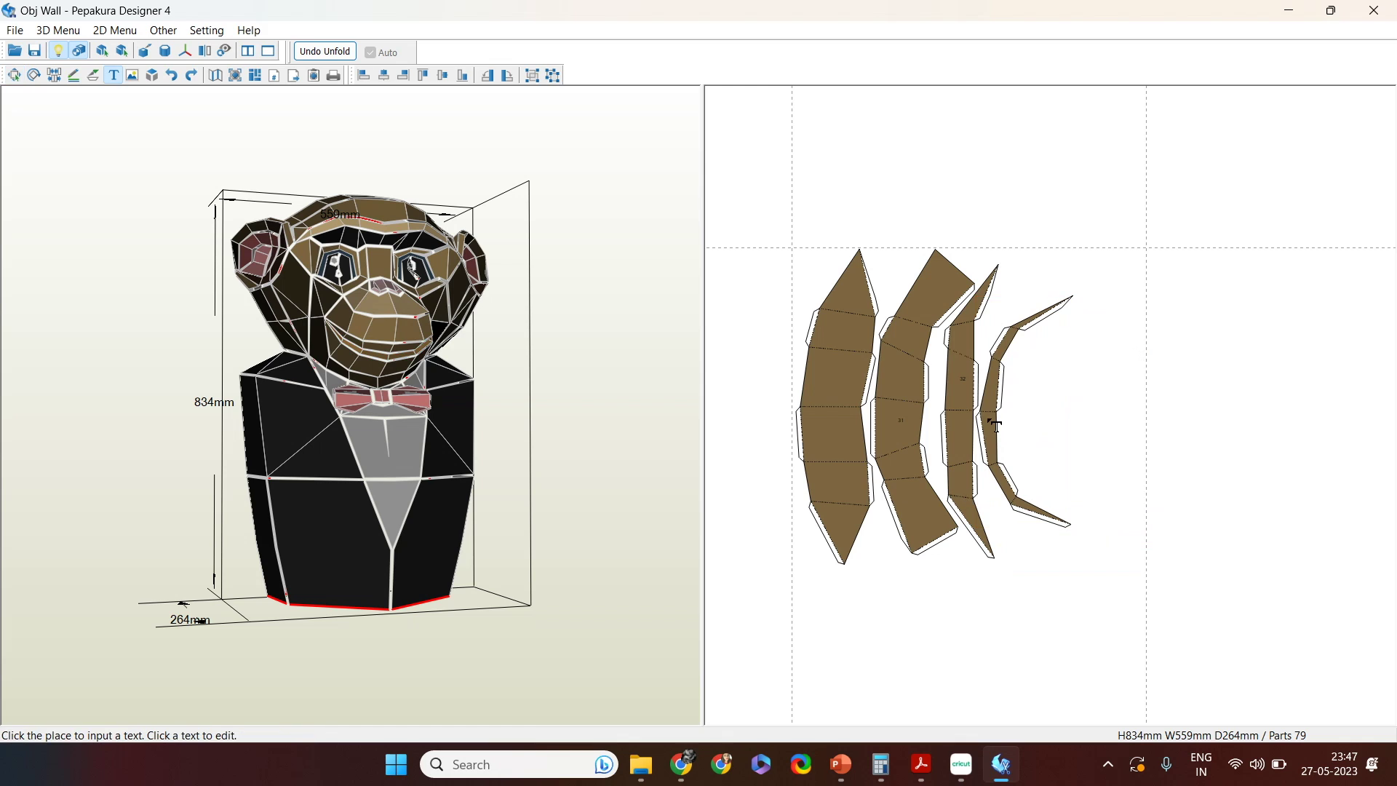
{"action": "left_click", "coordinate": [996, 423]}
{"action": "key", "text": "BackSpace"}
{"action": "type", "text": "33"}
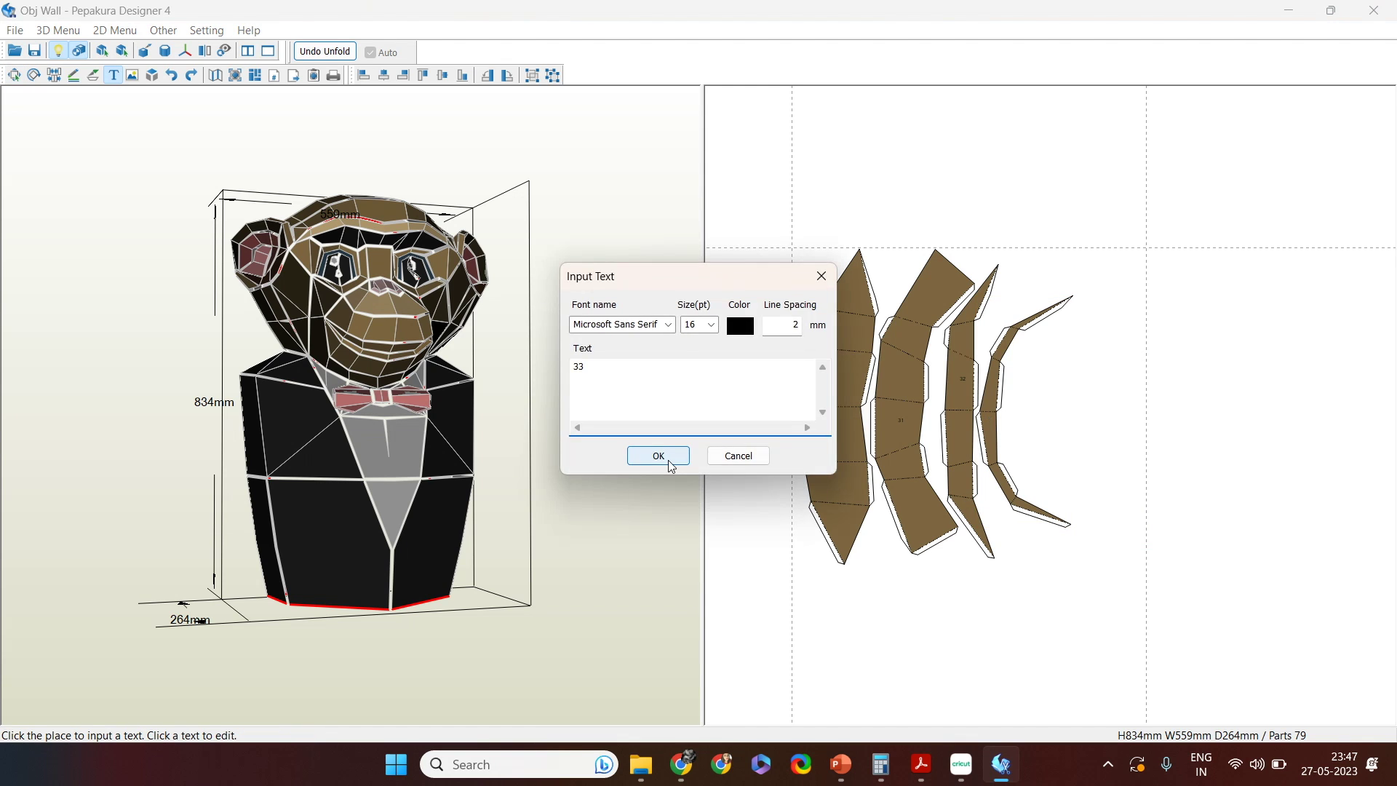
{"action": "left_click", "coordinate": [657, 449]}
{"action": "key", "text": "Escape"}
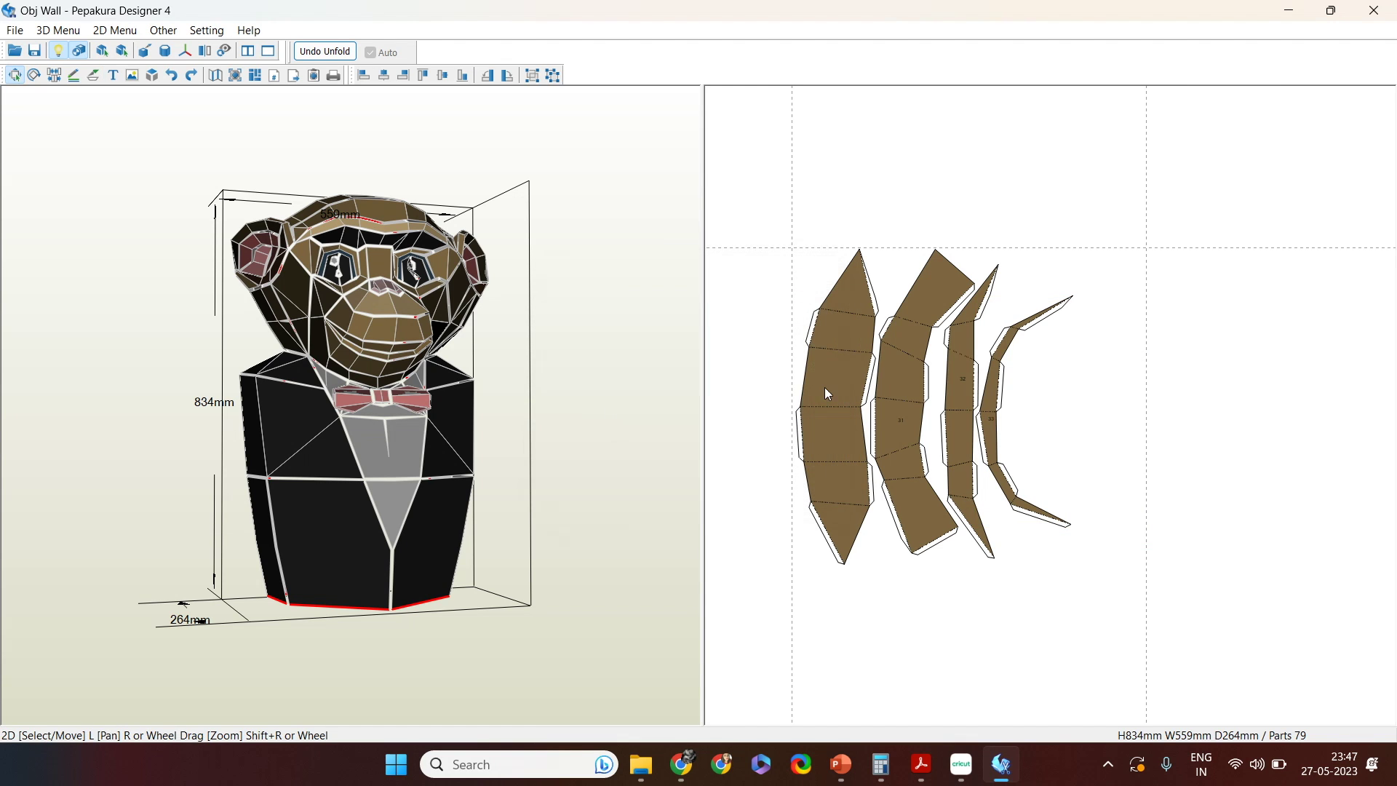
Step: Label the widest of the brown strips 34
{"action": "left_click", "coordinate": [843, 402]}
{"action": "key", "text": "ctrl+t"}
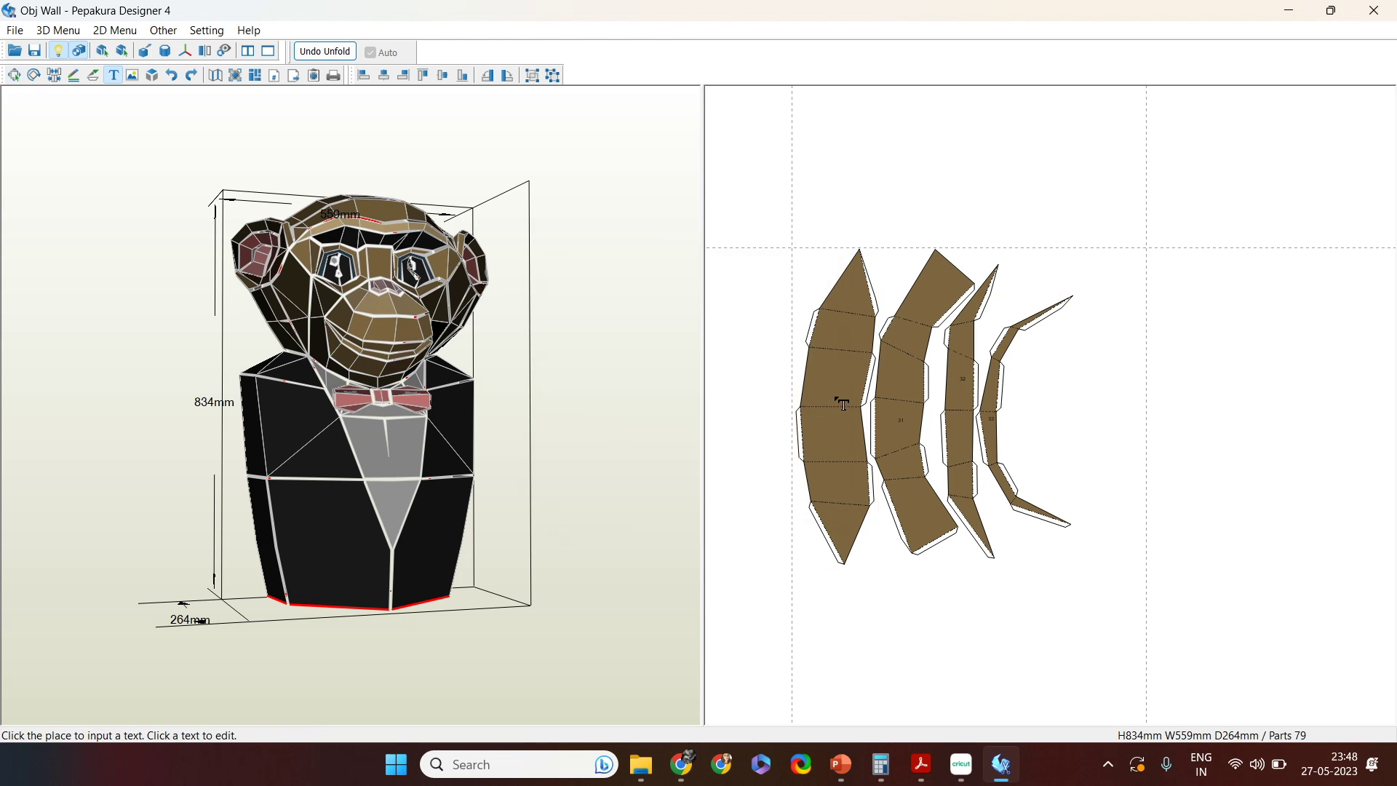
{"action": "left_click", "coordinate": [832, 386]}
{"action": "type", "text": "34"}
{"action": "left_click", "coordinate": [683, 456]}
Step: Select the whole row of nose, muzzle and mouth parts and check which faces they cover on the model
{"action": "scroll", "coordinate": [768, 597], "scroll_direction": "down", "scroll_amount": 4}
{"action": "scroll", "coordinate": [844, 578], "scroll_direction": "down", "scroll_amount": 2}
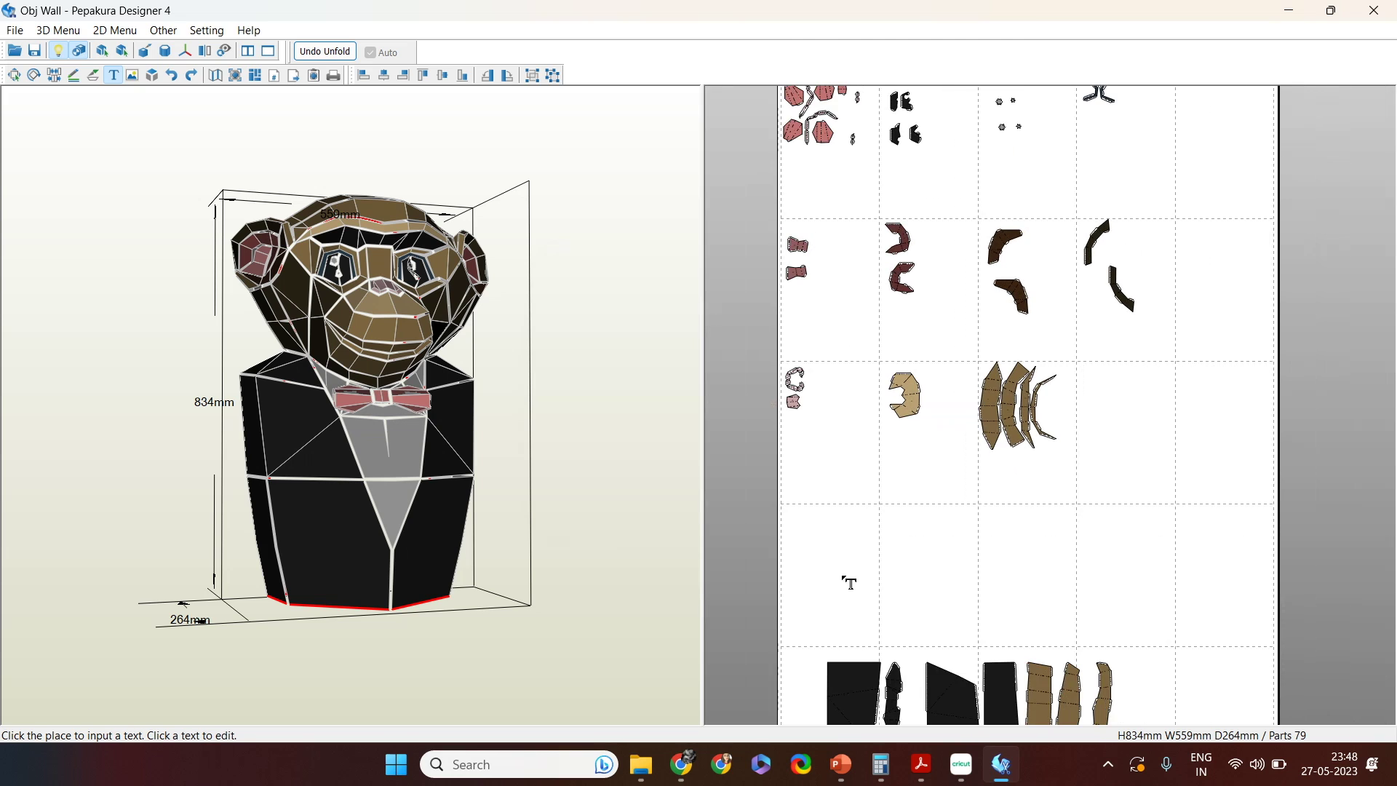
{"action": "key", "text": "Escape"}
{"action": "left_click_drag", "start_coordinate": [1071, 493], "coordinate": [659, 336]}
{"action": "mouse_move", "coordinate": [479, 395]}
{"action": "left_mouse_down"}
{"action": "mouse_move", "coordinate": [391, 391]}
{"action": "mouse_move", "coordinate": [524, 412]}
{"action": "mouse_move", "coordinate": [409, 402]}
{"action": "mouse_move", "coordinate": [453, 387]}
{"action": "mouse_move", "coordinate": [489, 399]}
{"action": "mouse_move", "coordinate": [449, 409]}
{"action": "mouse_move", "coordinate": [490, 399]}
{"action": "mouse_move", "coordinate": [463, 410]}
{"action": "mouse_move", "coordinate": [499, 395]}
{"action": "mouse_move", "coordinate": [469, 403]}
{"action": "left_mouse_up"}
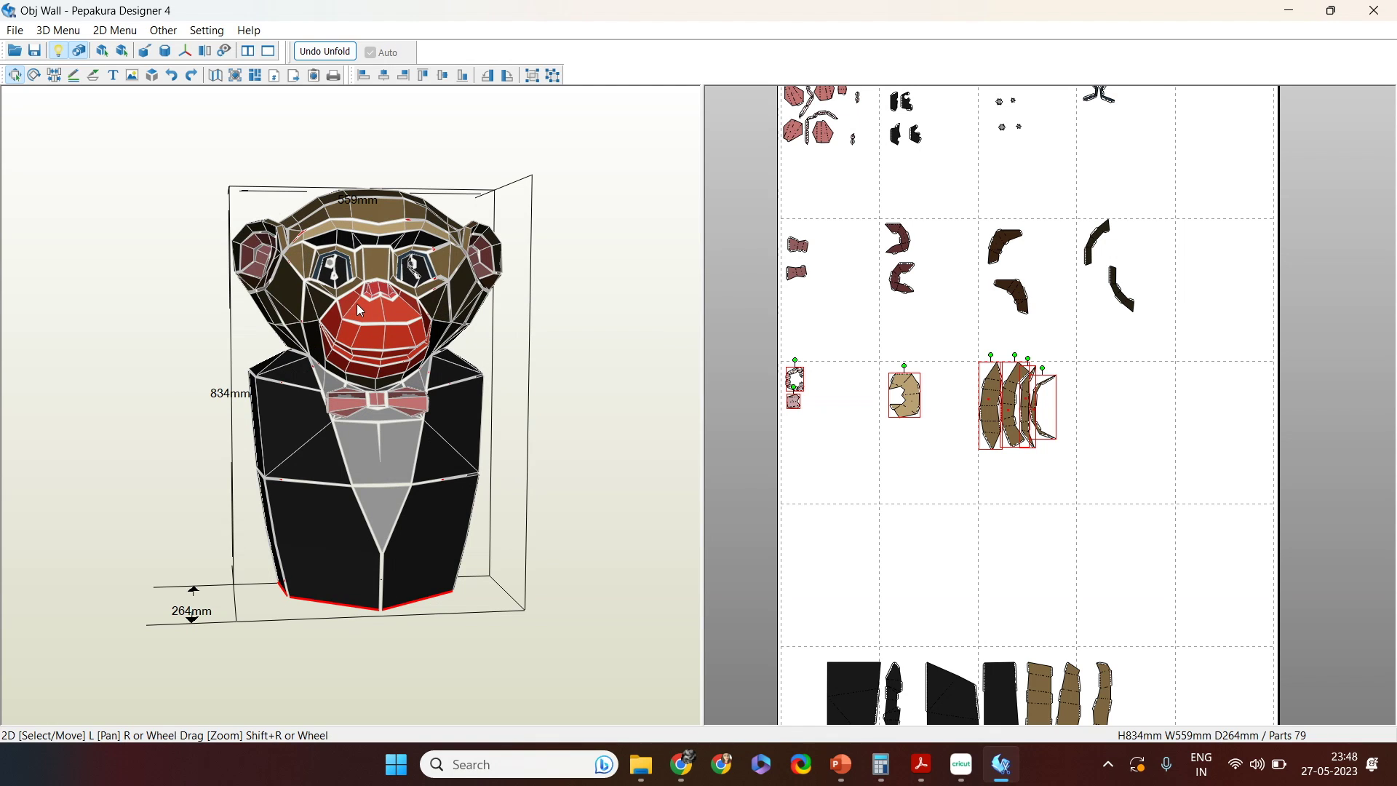
Step: Select the dark jaw piece around the muzzle on the model and move its C-shaped part to the page with the dark ear strips
{"action": "left_click", "coordinate": [309, 320]}
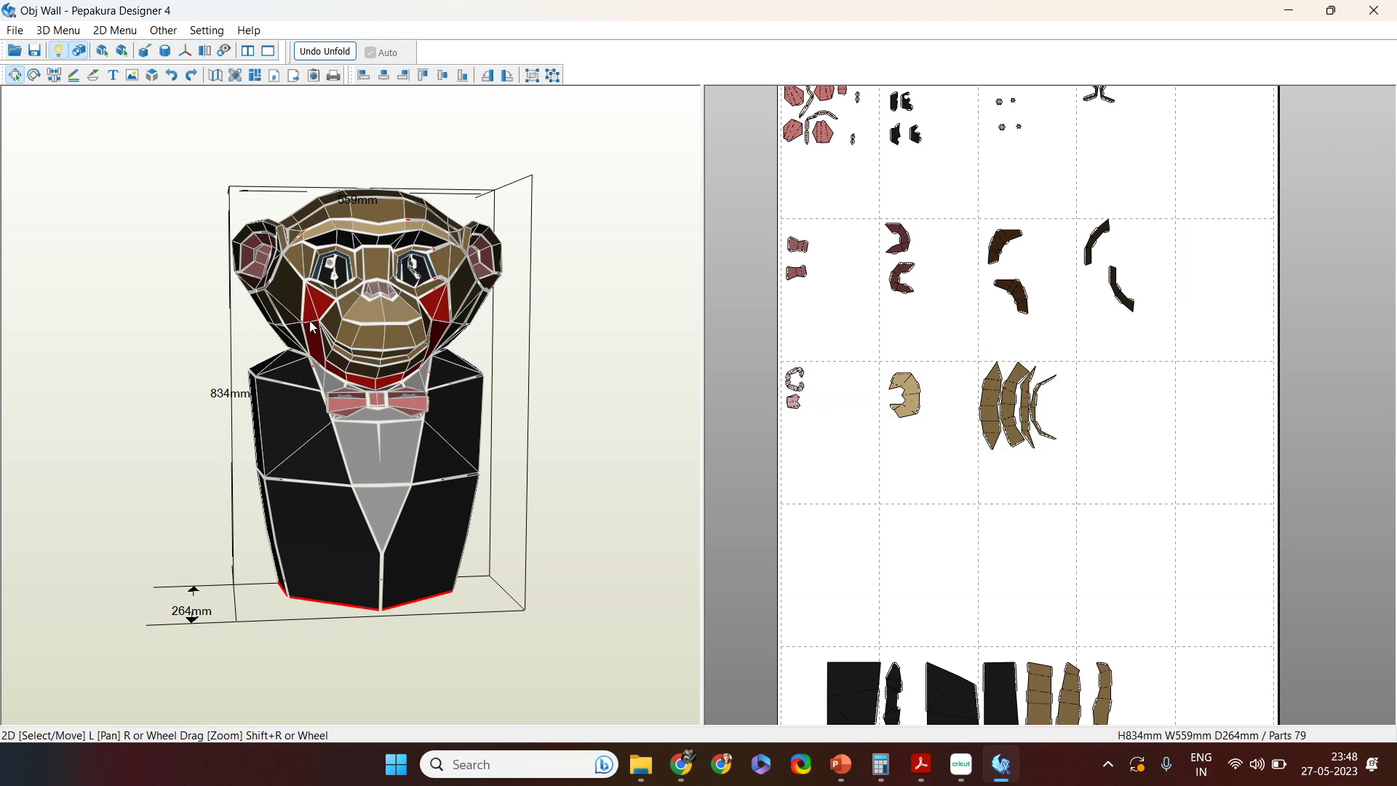
{"action": "left_click_drag", "start_coordinate": [684, 429], "coordinate": [596, 397]}
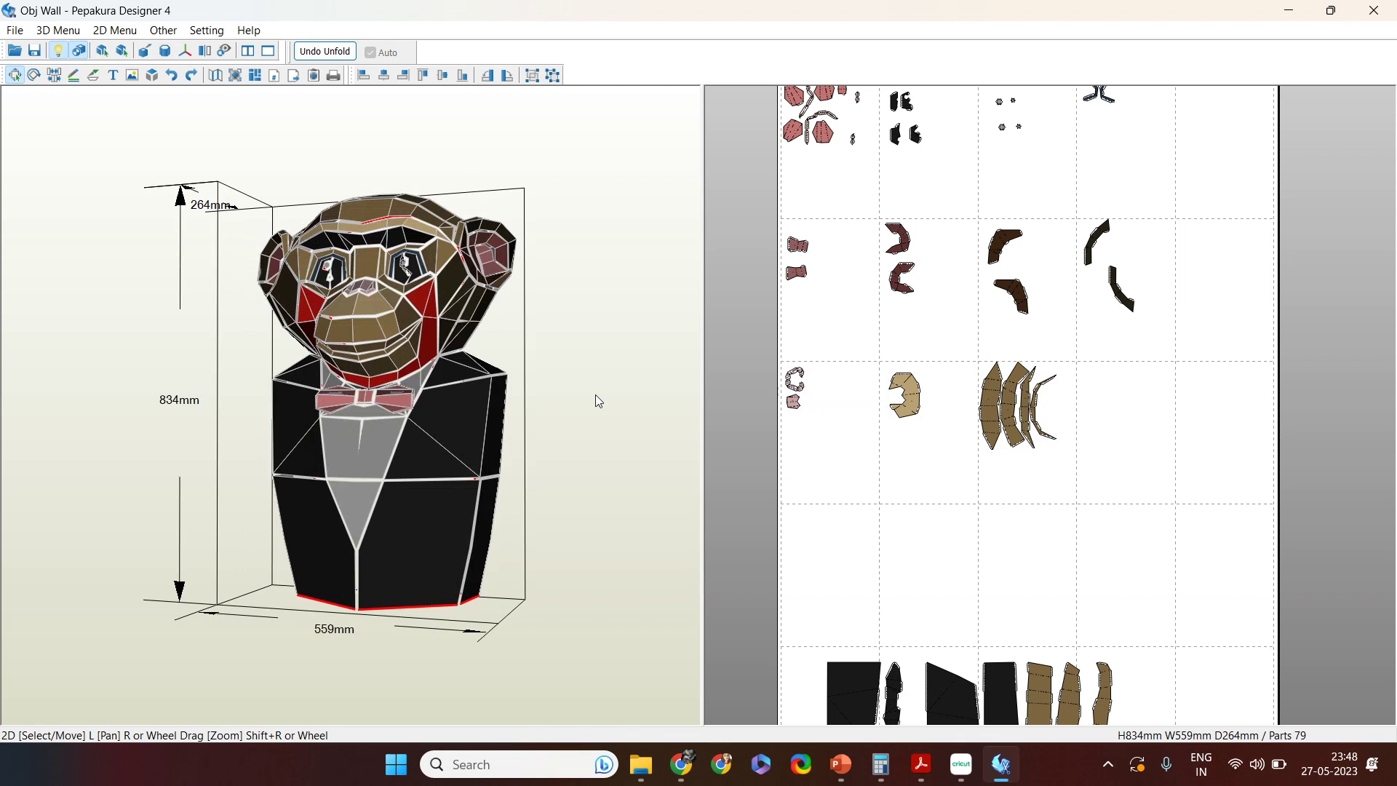
{"action": "middle_click_drag", "start_coordinate": [1053, 229], "coordinate": [1002, 154]}
{"action": "scroll", "coordinate": [1059, 520], "scroll_direction": "up", "scroll_amount": 4}
{"action": "middle_click_drag", "start_coordinate": [985, 566], "coordinate": [994, 432]}
{"action": "left_click_drag", "start_coordinate": [1052, 500], "coordinate": [1064, 459]}
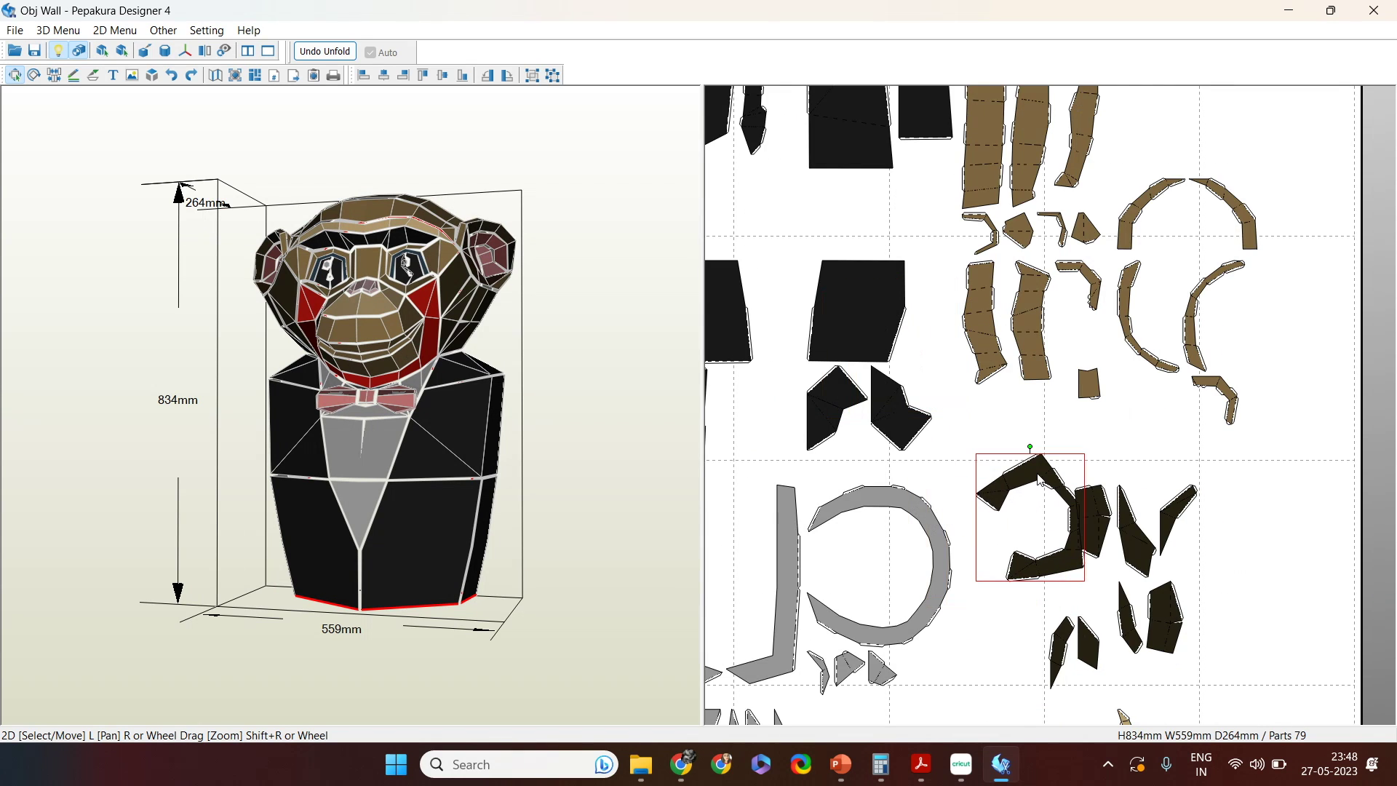
{"action": "middle_click_drag", "start_coordinate": [1094, 422], "coordinate": [1200, 655]}
{"action": "left_click_drag", "start_coordinate": [1155, 715], "coordinate": [939, 141]}
{"action": "middle_click_drag", "start_coordinate": [1117, 150], "coordinate": [1170, 536]}
{"action": "scroll", "coordinate": [1121, 523], "scroll_direction": "up", "scroll_amount": 3}
{"action": "scroll", "coordinate": [1121, 523], "scroll_direction": "up", "scroll_amount": 2}
{"action": "left_click_drag", "start_coordinate": [896, 599], "coordinate": [889, 72]}
{"action": "middle_click_drag", "start_coordinate": [1157, 312], "coordinate": [1213, 785]}
{"action": "left_click_drag", "start_coordinate": [935, 597], "coordinate": [1115, 221]}
{"action": "middle_click_drag", "start_coordinate": [1263, 301], "coordinate": [906, 450]}
{"action": "left_click_drag", "start_coordinate": [791, 368], "coordinate": [1308, 245]}
{"action": "middle_click_drag", "start_coordinate": [1138, 408], "coordinate": [991, 358]}
{"action": "middle_click_drag", "start_coordinate": [953, 467], "coordinate": [1099, 230]}
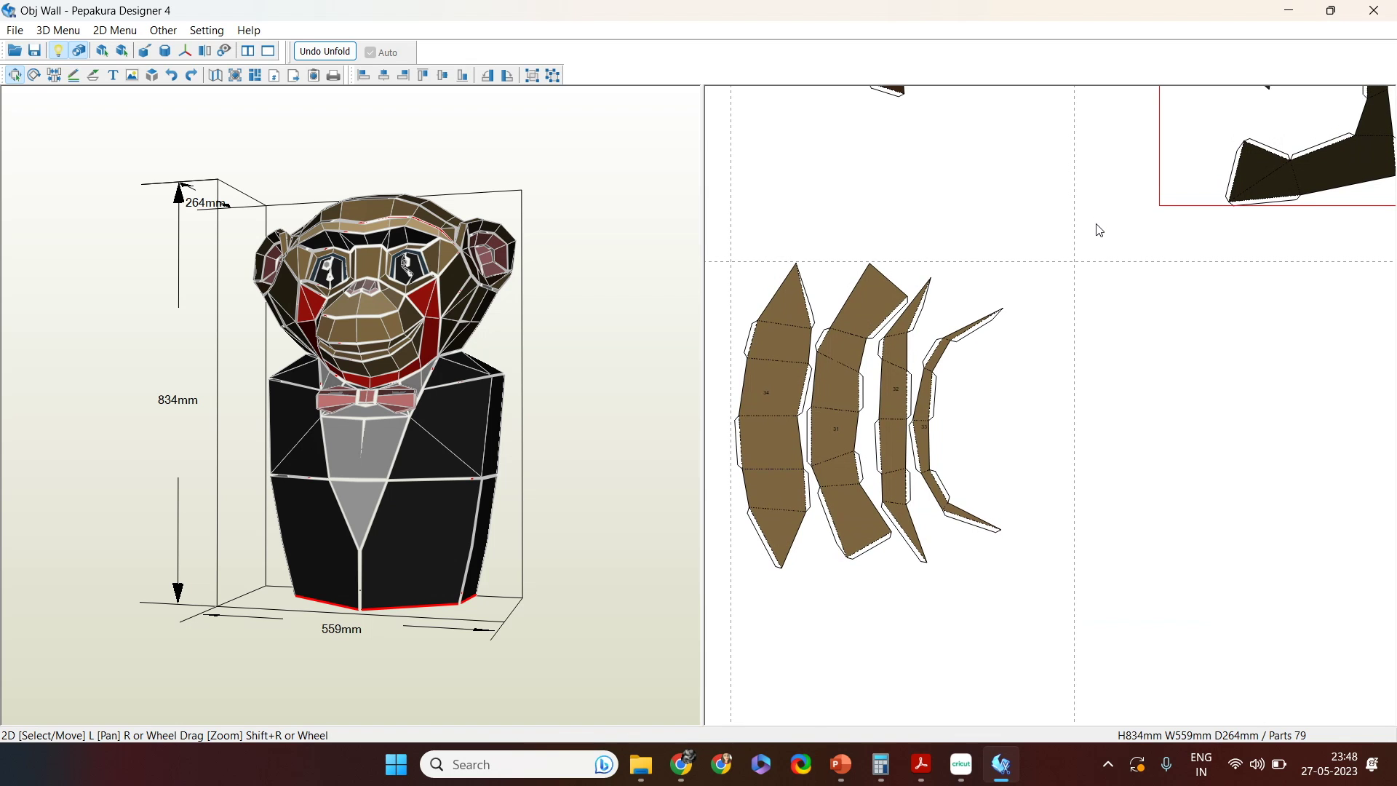
{"action": "middle_click_drag", "start_coordinate": [1095, 247], "coordinate": [888, 712]}
Step: Rotate the dark jaw part into an arch along the page's upper edge and nest the two narrow ear strips inside it
{"action": "left_click_drag", "start_coordinate": [1069, 382], "coordinate": [950, 473]}
{"action": "left_click_drag", "start_coordinate": [945, 300], "coordinate": [1226, 348]}
{"action": "left_click_drag", "start_coordinate": [1018, 499], "coordinate": [1197, 314]}
{"action": "left_click_drag", "start_coordinate": [1118, 449], "coordinate": [1046, 272]}
{"action": "left_click_drag", "start_coordinate": [1186, 324], "coordinate": [1015, 485]}
{"action": "left_click_drag", "start_coordinate": [1031, 363], "coordinate": [1078, 345]}
{"action": "left_click_drag", "start_coordinate": [1007, 460], "coordinate": [1026, 401]}
{"action": "left_click_drag", "start_coordinate": [1212, 364], "coordinate": [950, 487]}
{"action": "left_click_drag", "start_coordinate": [1005, 551], "coordinate": [1015, 543]}
{"action": "left_click_drag", "start_coordinate": [972, 493], "coordinate": [993, 420]}
Step: Rotate ear strip 23 slightly more upright and nudge it into the gap inside the jaw part's arch
{"action": "left_click", "coordinate": [979, 329]}
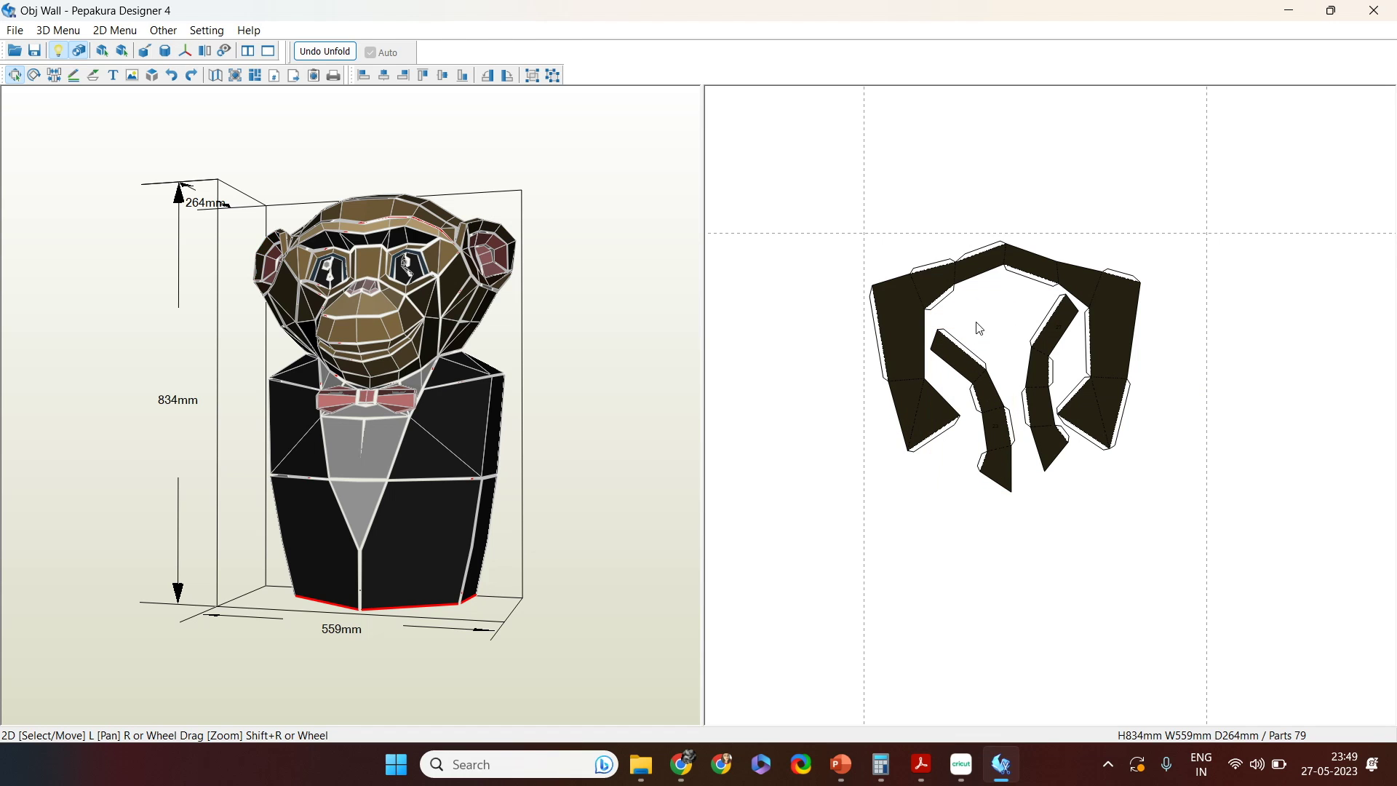
{"action": "left_click", "coordinate": [973, 386]}
{"action": "left_click_drag", "start_coordinate": [970, 321], "coordinate": [999, 317]}
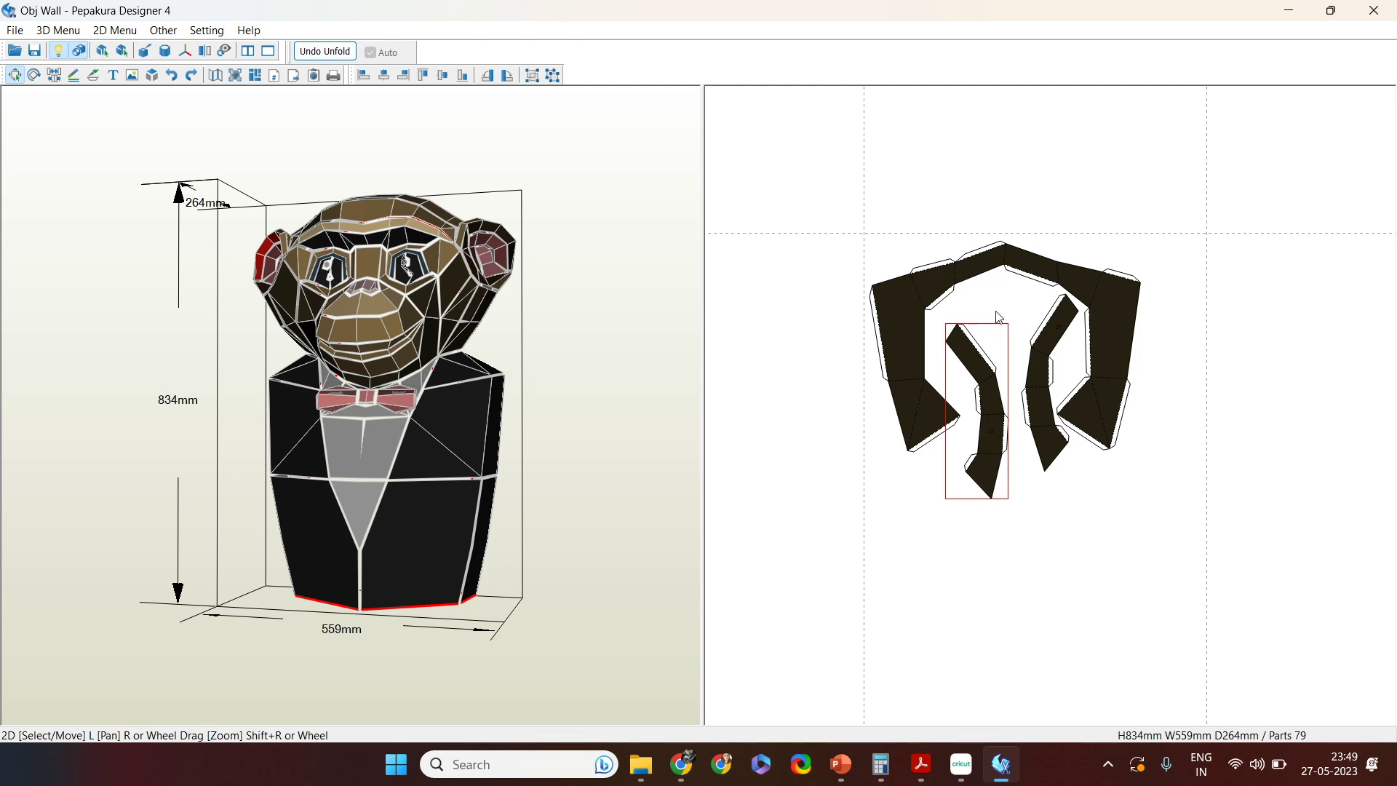
{"action": "left_click_drag", "start_coordinate": [994, 393], "coordinate": [982, 370]}
Step: Label the dark jaw part 35 on its left arm
{"action": "scroll", "coordinate": [1140, 521], "scroll_direction": "down", "scroll_amount": 1}
{"action": "scroll", "coordinate": [1039, 400], "scroll_direction": "up", "scroll_amount": 4}
{"action": "left_click", "coordinate": [1039, 399]}
{"action": "type", "text": "35"}
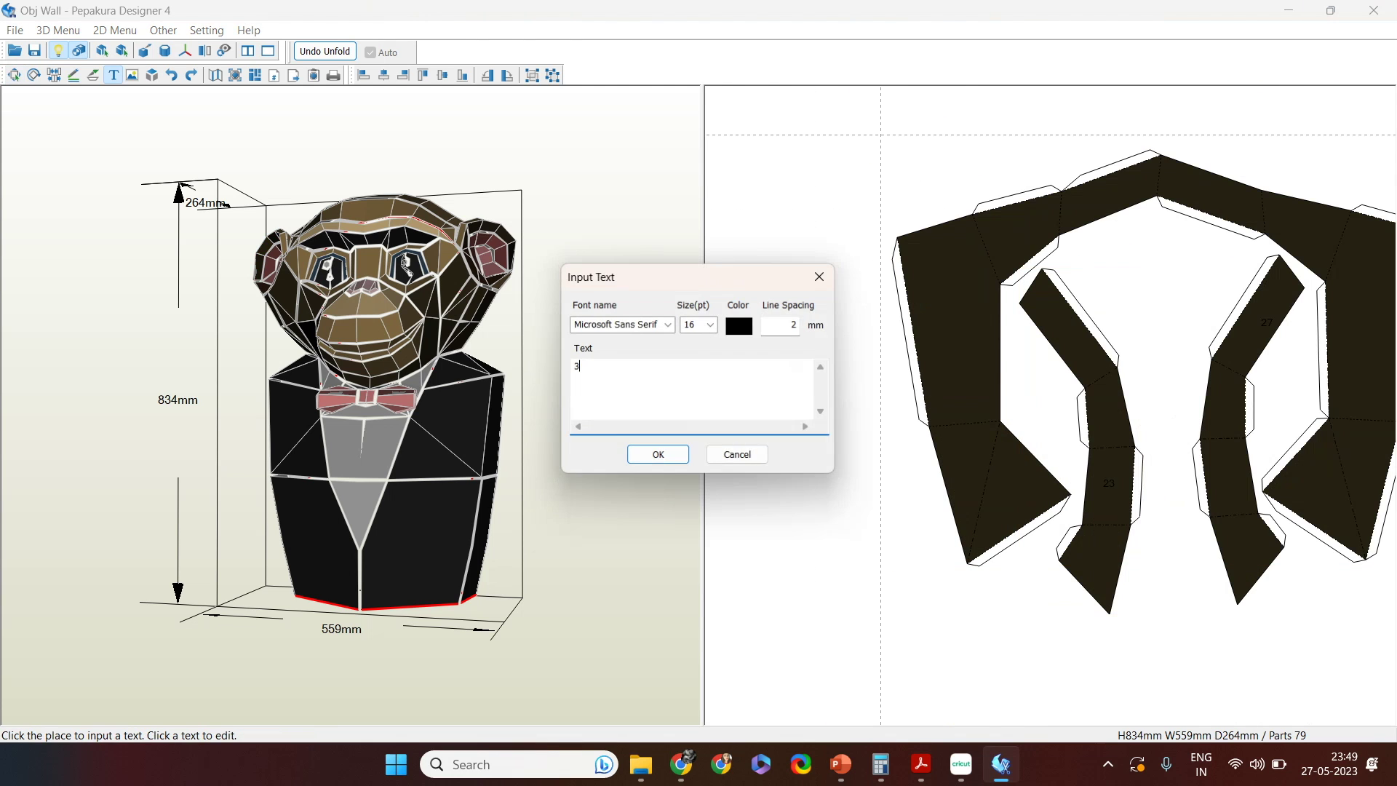
{"action": "left_click", "coordinate": [677, 456]}
{"action": "key", "text": "Escape"}
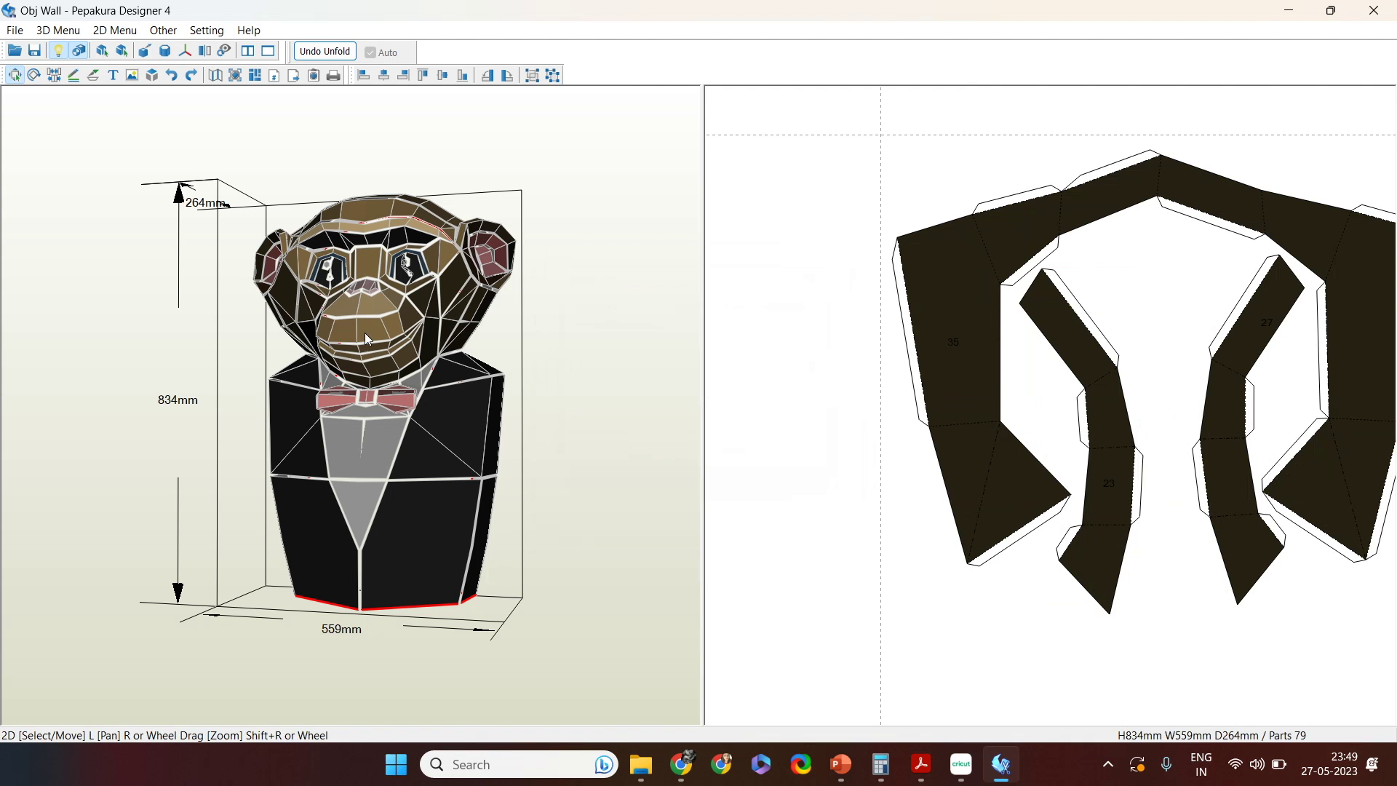
Step: Select the row of muzzle parts together with the jaw part and check their combined coverage on the model
{"action": "left_click", "coordinate": [86, 49]}
{"action": "left_click", "coordinate": [82, 49]}
{"action": "scroll", "coordinate": [761, 599], "scroll_direction": "down", "scroll_amount": 6}
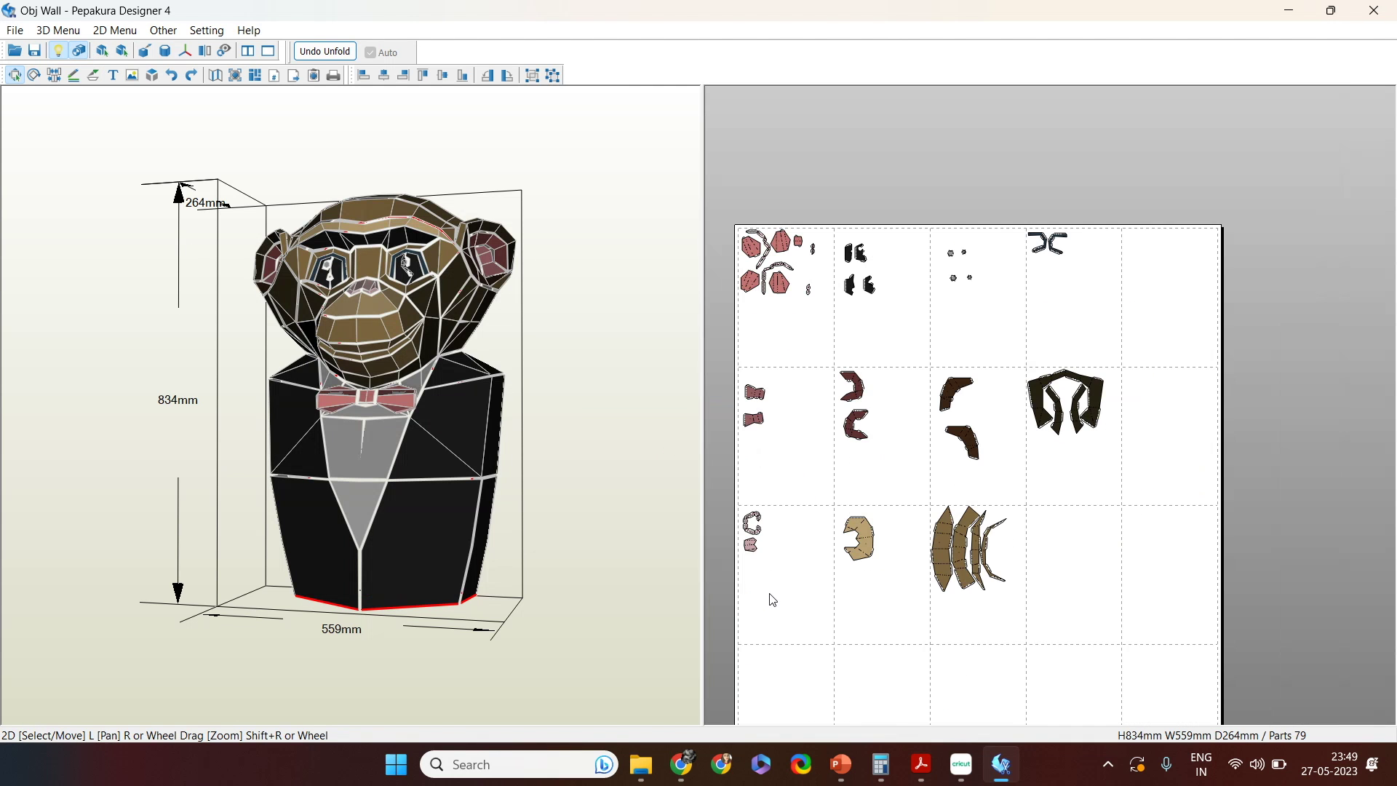
{"action": "left_click_drag", "start_coordinate": [1044, 606], "coordinate": [709, 491]}
{"action": "left_click", "coordinate": [1097, 404], "text": "shift"}
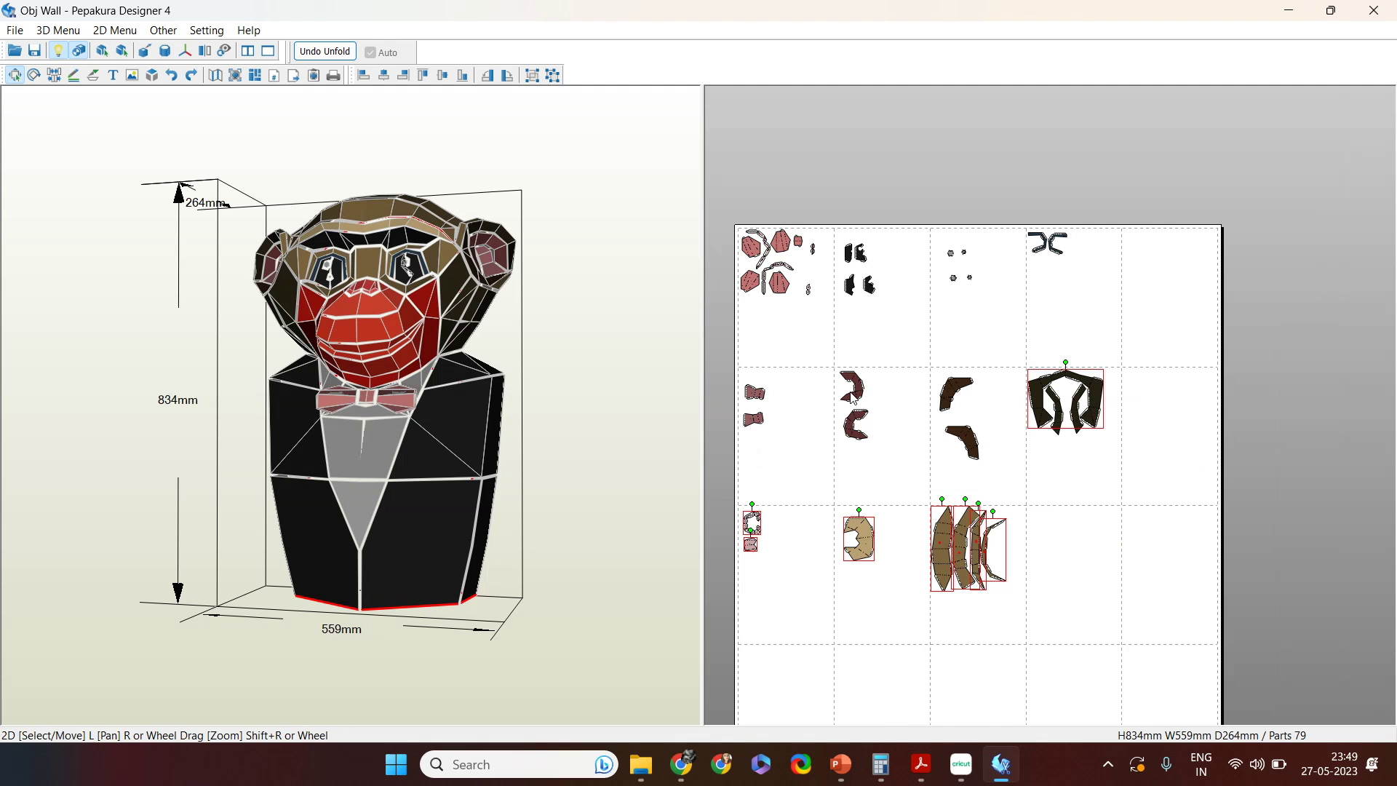
{"action": "left_click_drag", "start_coordinate": [470, 344], "coordinate": [505, 355]}
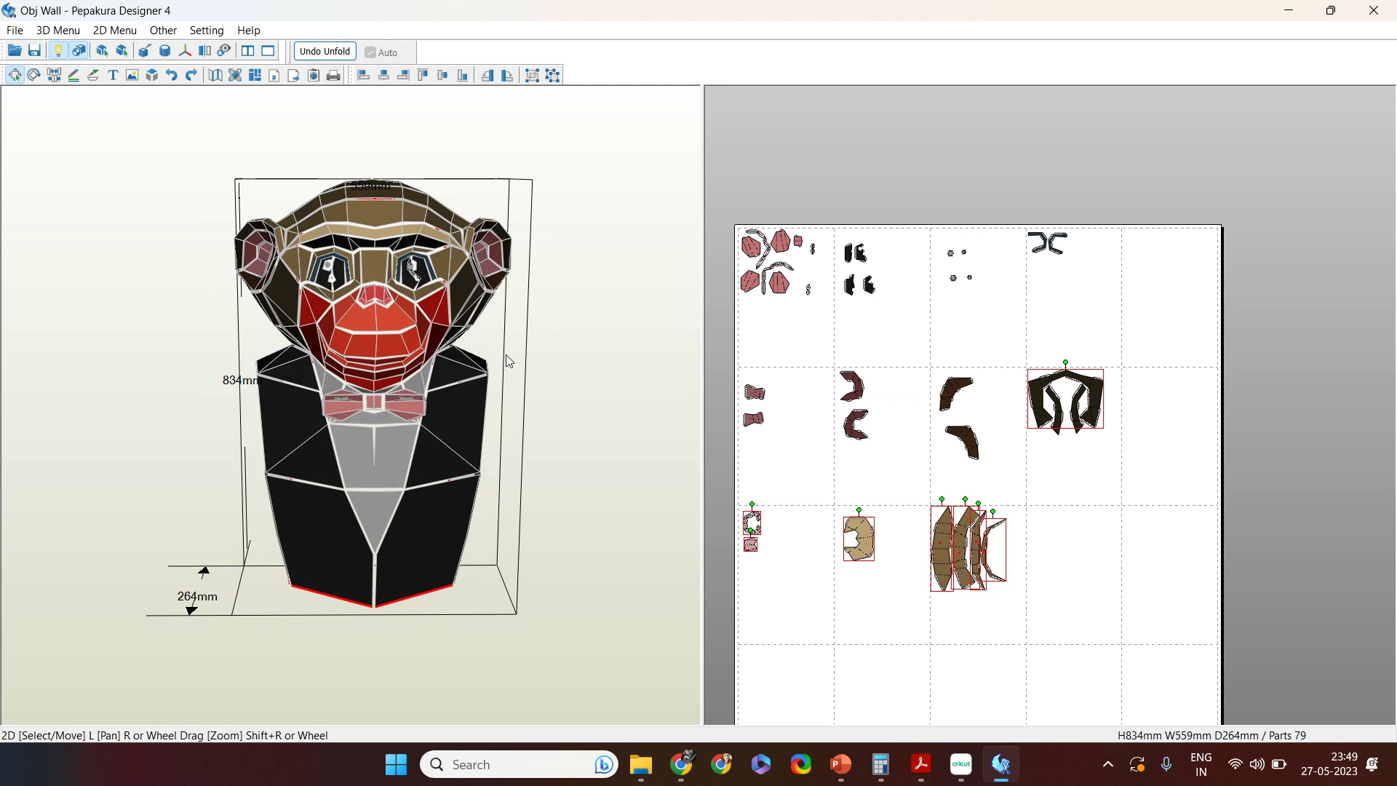
Step: Select the nose-bridge face between the eyes and move its part above the thin mouth strip on the brown strips' page
{"action": "left_click", "coordinate": [377, 274]}
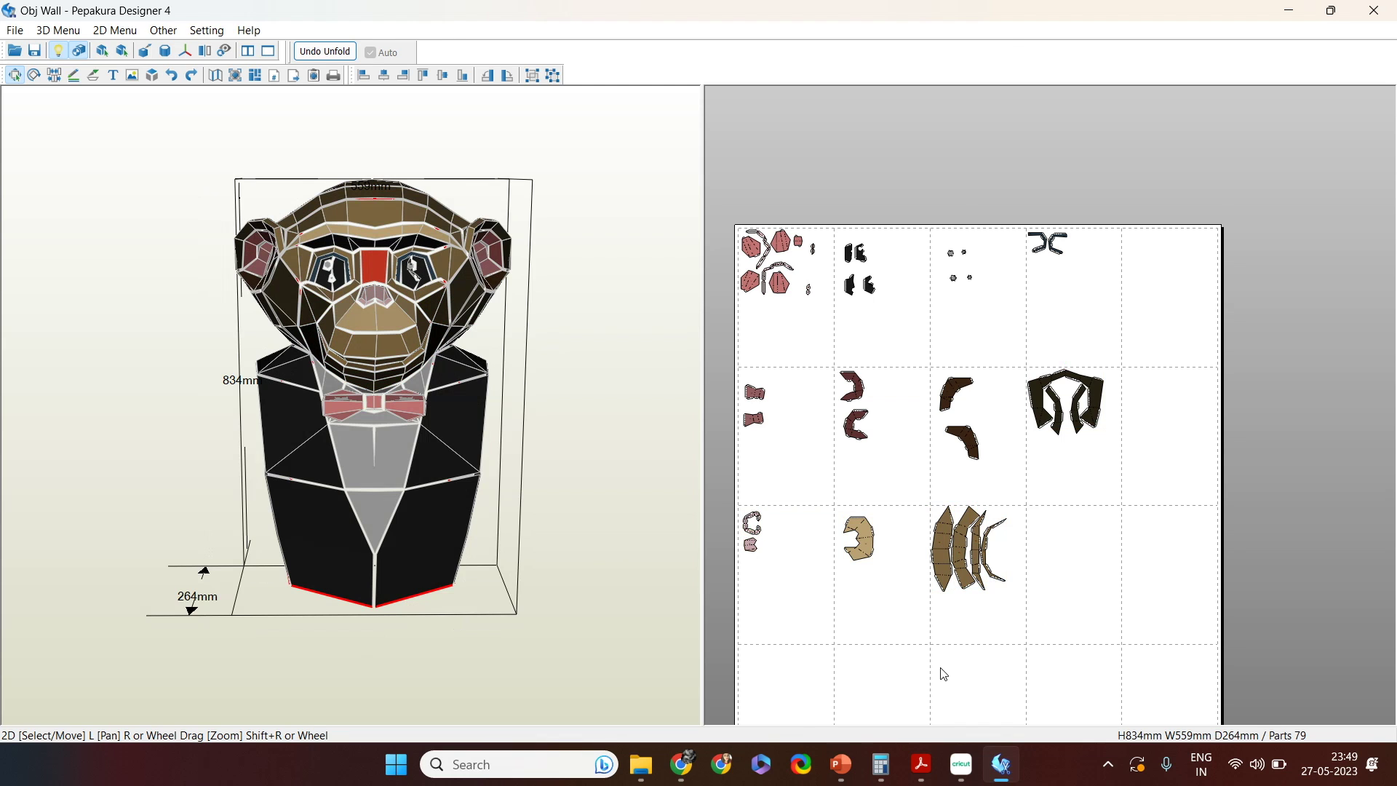
{"action": "right_click_drag", "start_coordinate": [944, 674], "coordinate": [914, 233]}
{"action": "left_click_drag", "start_coordinate": [1022, 572], "coordinate": [824, 176]}
{"action": "right_click_drag", "start_coordinate": [943, 344], "coordinate": [836, 432]}
{"action": "left_click_drag", "start_coordinate": [815, 433], "coordinate": [928, 383]}
{"action": "scroll", "coordinate": [1216, 396], "scroll_direction": "up", "scroll_amount": 2}
{"action": "scroll", "coordinate": [1216, 396], "scroll_direction": "up", "scroll_amount": 2}
{"action": "left_click_drag", "start_coordinate": [1042, 681], "coordinate": [984, 469]}
Step: Label the nose-bridge part 36
{"action": "left_click", "coordinate": [112, 75]}
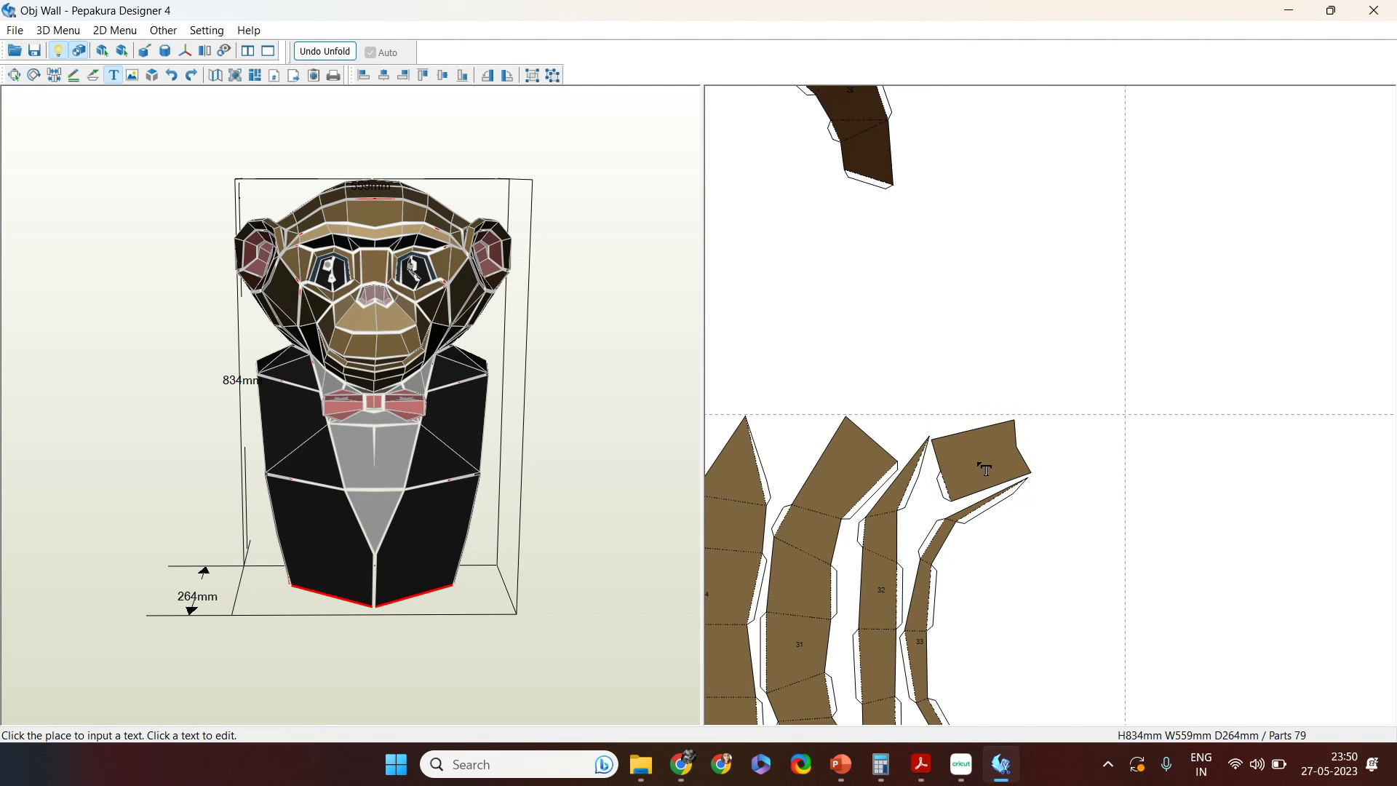
{"action": "left_click", "coordinate": [982, 465]}
{"action": "type", "text": "3"}
{"action": "left_click", "coordinate": [659, 455]}
{"action": "key", "text": "Escape"}
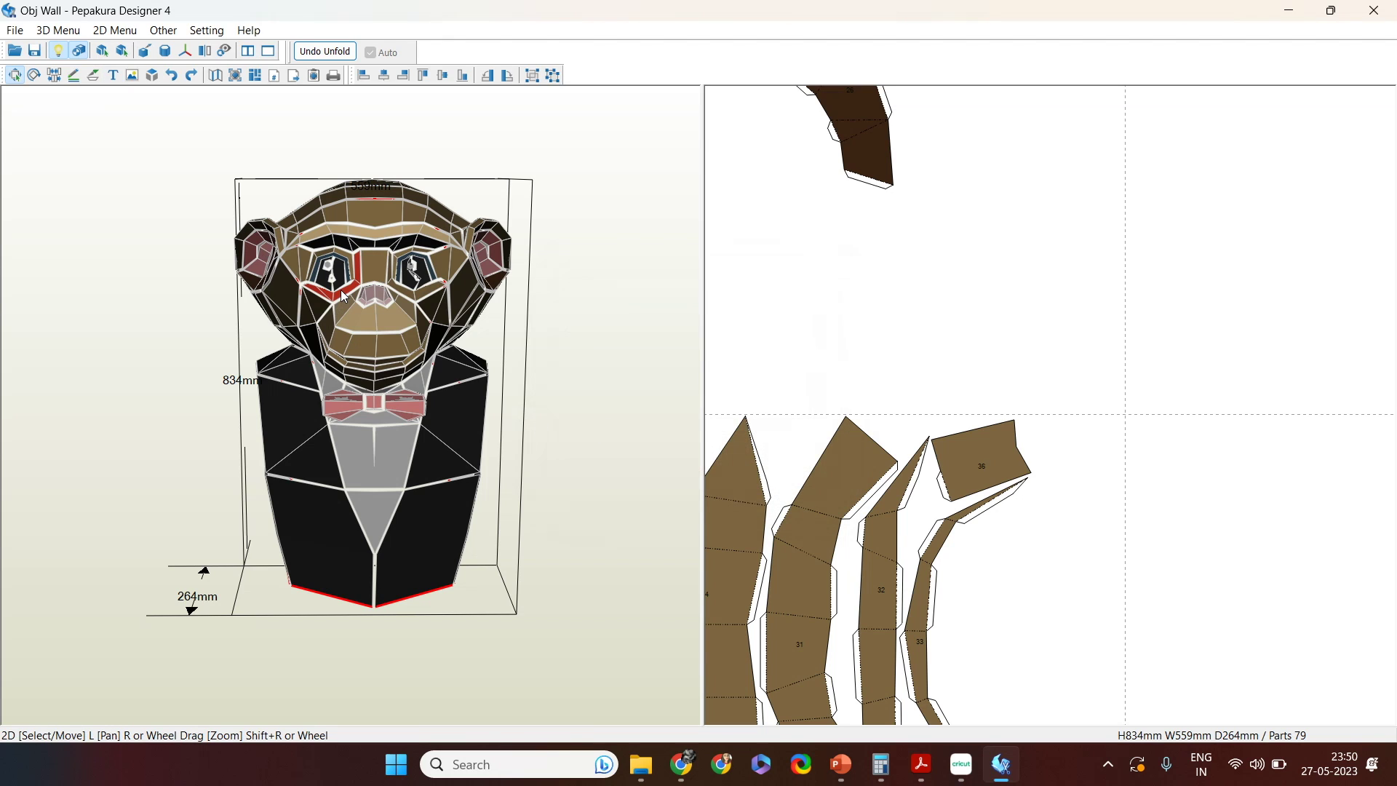
Step: Bring the brown strips beneath both eyes to the mouth strips' page and label the one nearest strip 33 with 37
{"action": "scroll", "coordinate": [1036, 233], "scroll_direction": "down", "scroll_amount": 3}
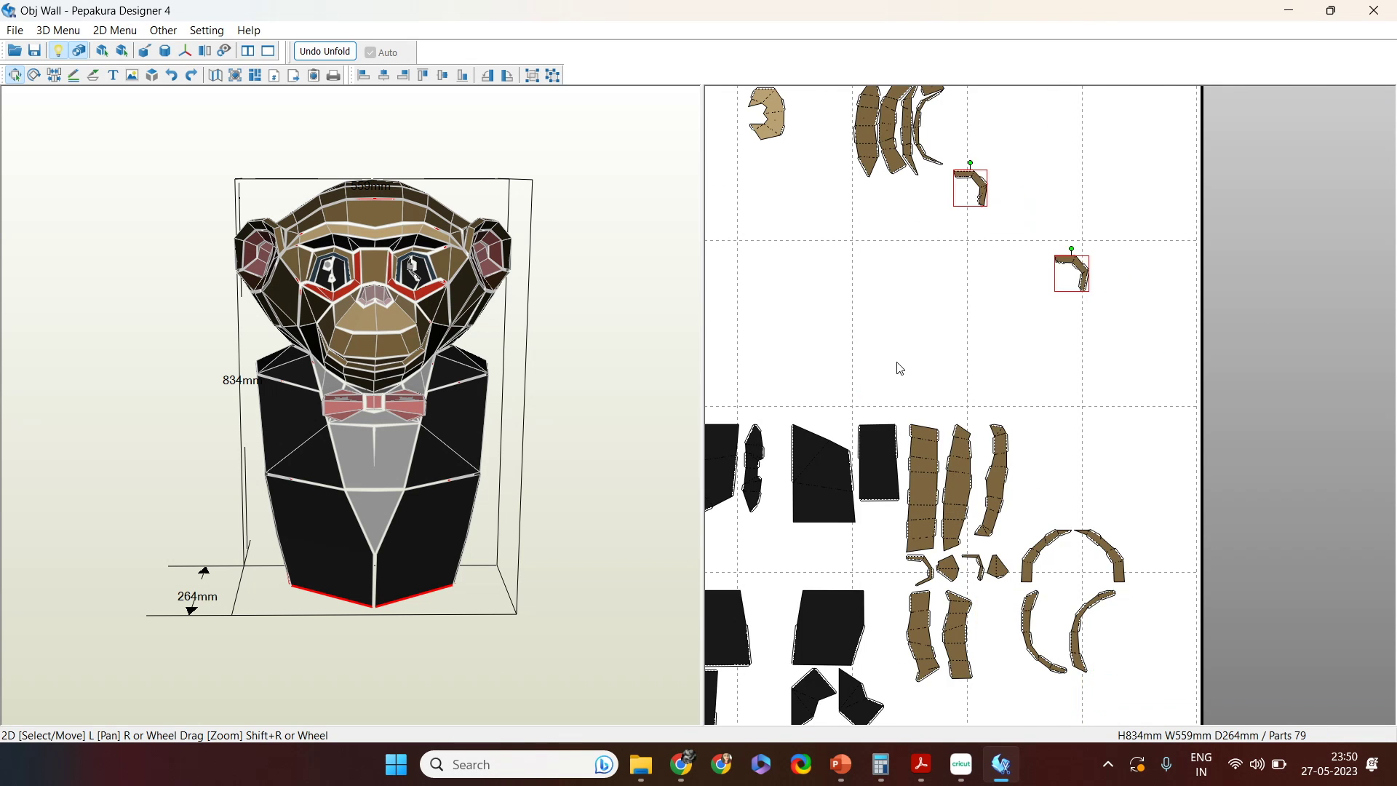
{"action": "scroll", "coordinate": [976, 627], "scroll_direction": "up", "scroll_amount": 3}
{"action": "left_click_drag", "start_coordinate": [976, 627], "coordinate": [940, 360]}
{"action": "scroll", "coordinate": [951, 459], "scroll_direction": "up", "scroll_amount": 3}
{"action": "left_click", "coordinate": [1110, 599]}
{"action": "key", "text": "Escape"}
Step: Position the second under-eye strip beside strip 37 and label it 38
{"action": "scroll", "coordinate": [1104, 517], "scroll_direction": "down", "scroll_amount": 3}
{"action": "scroll", "coordinate": [1104, 517], "scroll_direction": "up", "scroll_amount": 2}
{"action": "scroll", "coordinate": [1082, 714], "scroll_direction": "up", "scroll_amount": 3}
{"action": "left_click_drag", "start_coordinate": [949, 462], "coordinate": [943, 537]}
{"action": "left_click", "coordinate": [943, 537]}
{"action": "type", "text": "38"}
{"action": "left_click", "coordinate": [659, 456]}
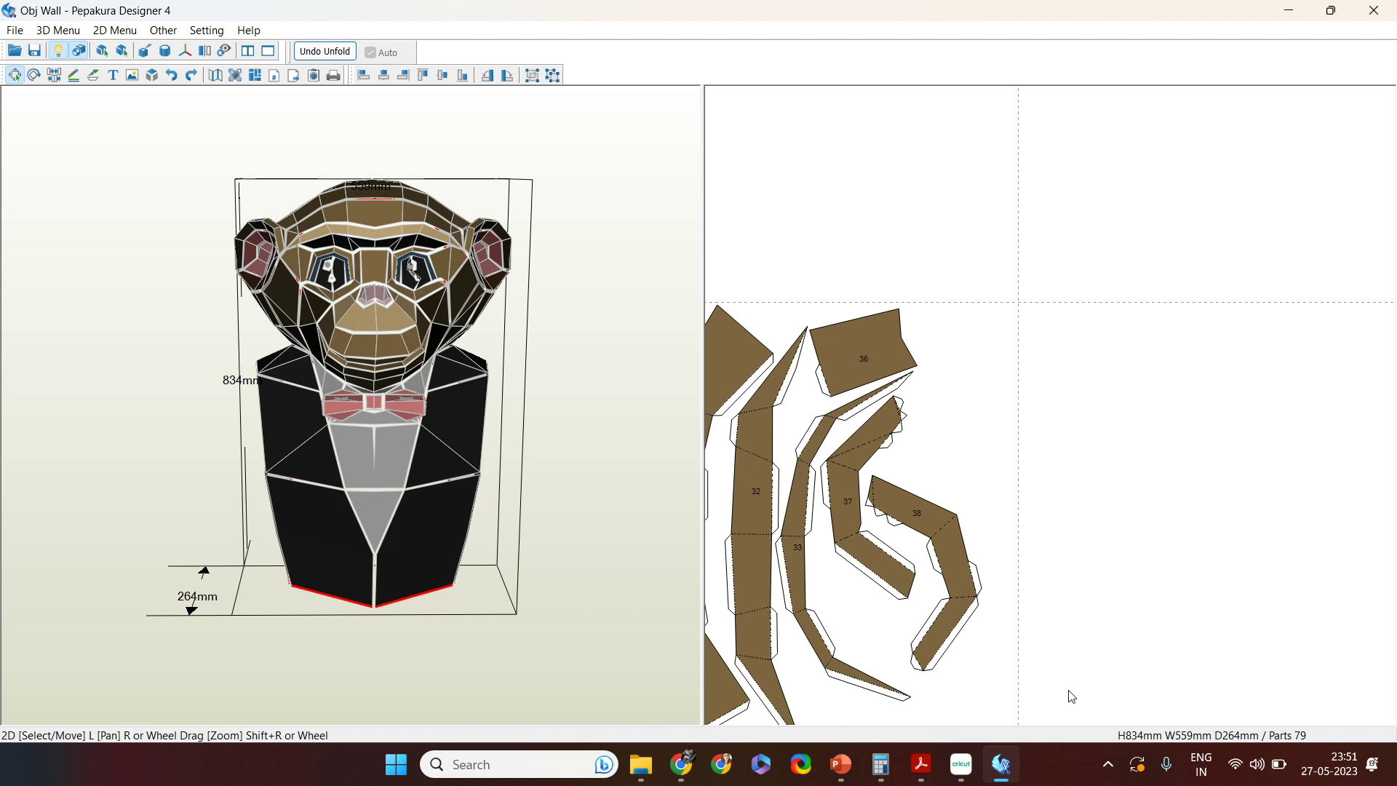
Step: Select the jaw, muzzle, nose-bridge and under-eye parts together and inspect the area they cover on the model
{"action": "left_click", "coordinate": [954, 546]}
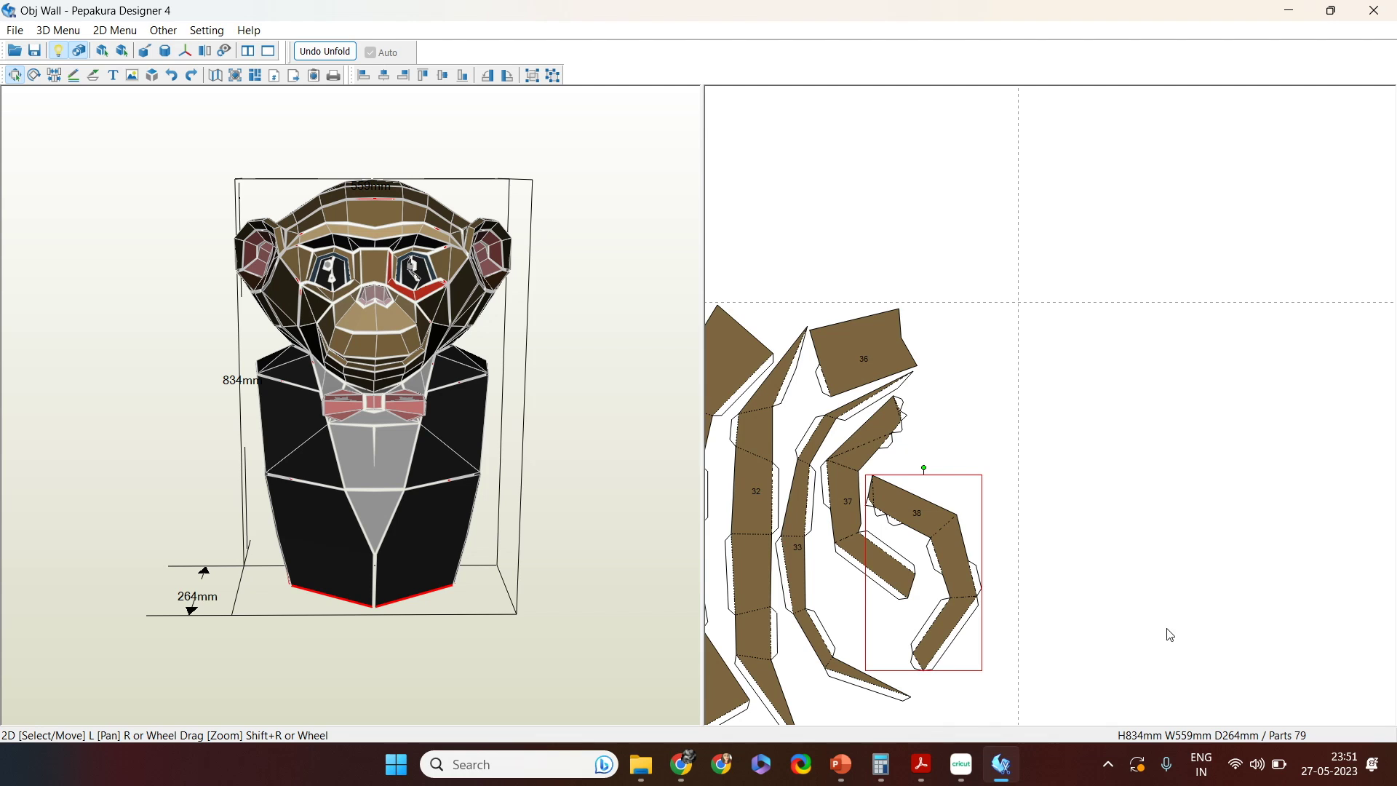
{"action": "scroll", "coordinate": [1169, 636], "scroll_direction": "down", "scroll_amount": 3}
{"action": "scroll", "coordinate": [1164, 582], "scroll_direction": "down", "scroll_amount": 2}
{"action": "left_click_drag", "start_coordinate": [1091, 521], "coordinate": [652, 375]}
{"action": "left_click", "coordinate": [1127, 259], "text": "shift"}
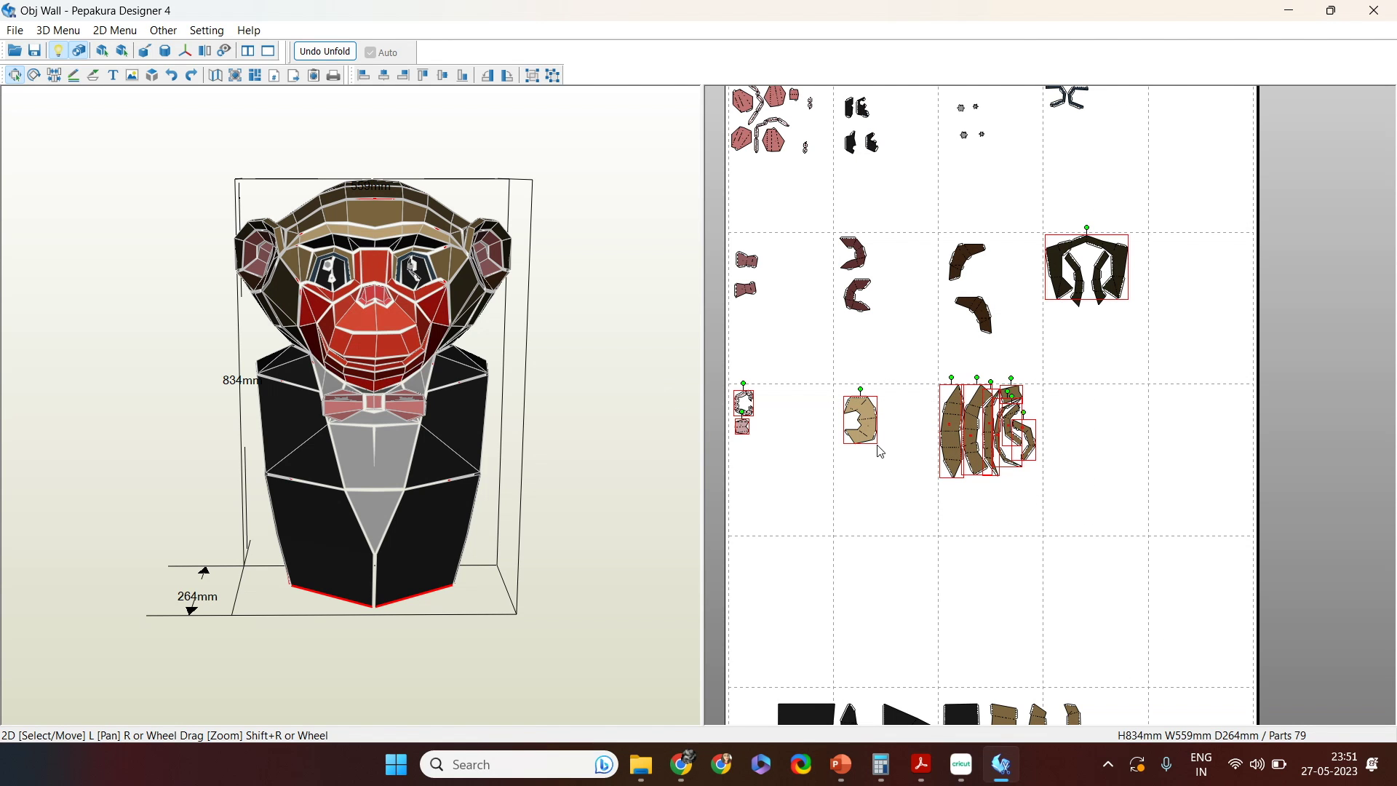
{"action": "mouse_move", "coordinate": [612, 572]}
{"action": "left_mouse_down"}
{"action": "mouse_move", "coordinate": [555, 568]}
{"action": "mouse_move", "coordinate": [623, 577]}
{"action": "mouse_move", "coordinate": [597, 571]}
{"action": "left_mouse_up"}
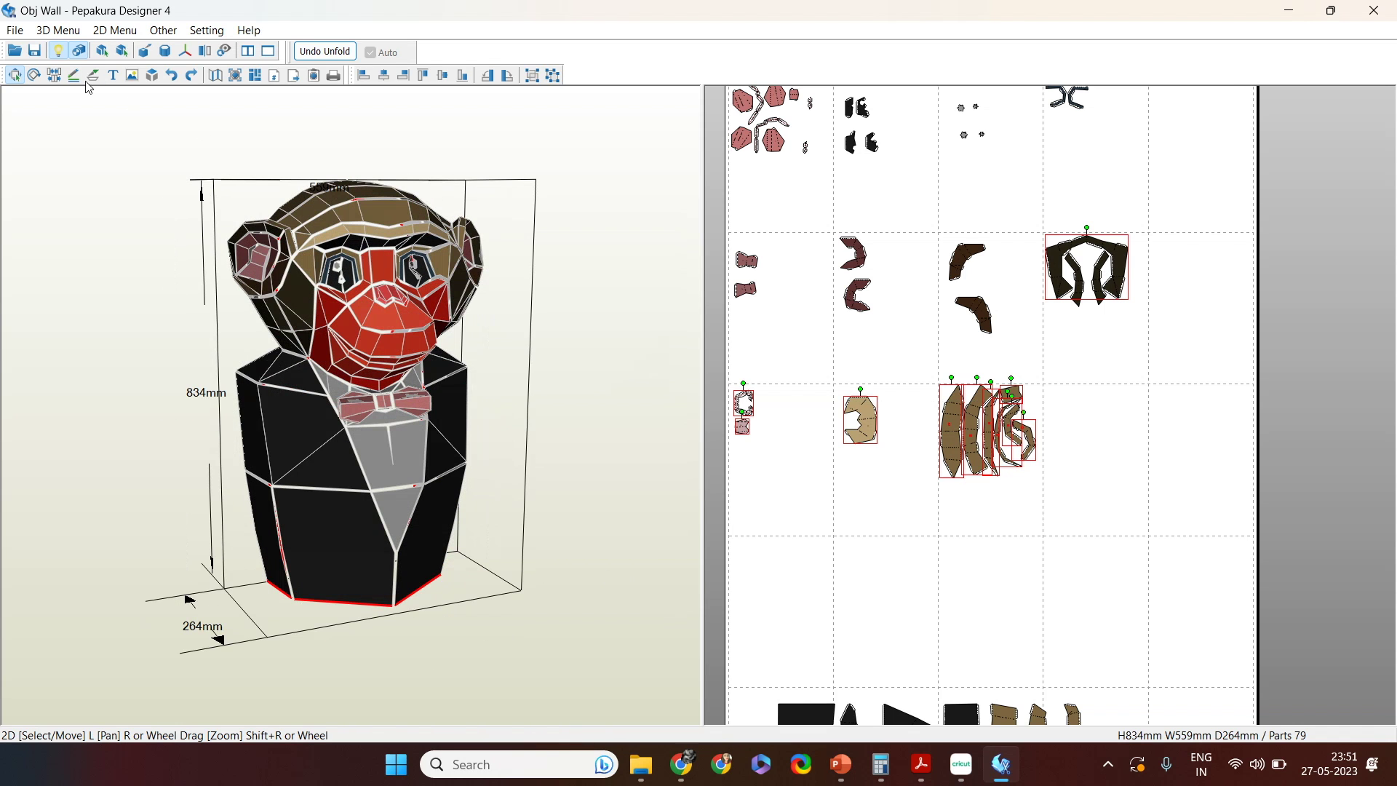
Step: Select the strips around the tops of both eyes and move them together to the blank page below the mouth strips' page
{"action": "left_click", "coordinate": [58, 51]}
{"action": "left_click_drag", "start_coordinate": [539, 475], "coordinate": [510, 472]}
{"action": "mouse_move", "coordinate": [500, 409]}
{"action": "left_mouse_down"}
{"action": "mouse_move", "coordinate": [512, 548]}
{"action": "mouse_move", "coordinate": [476, 414]}
{"action": "left_mouse_up"}
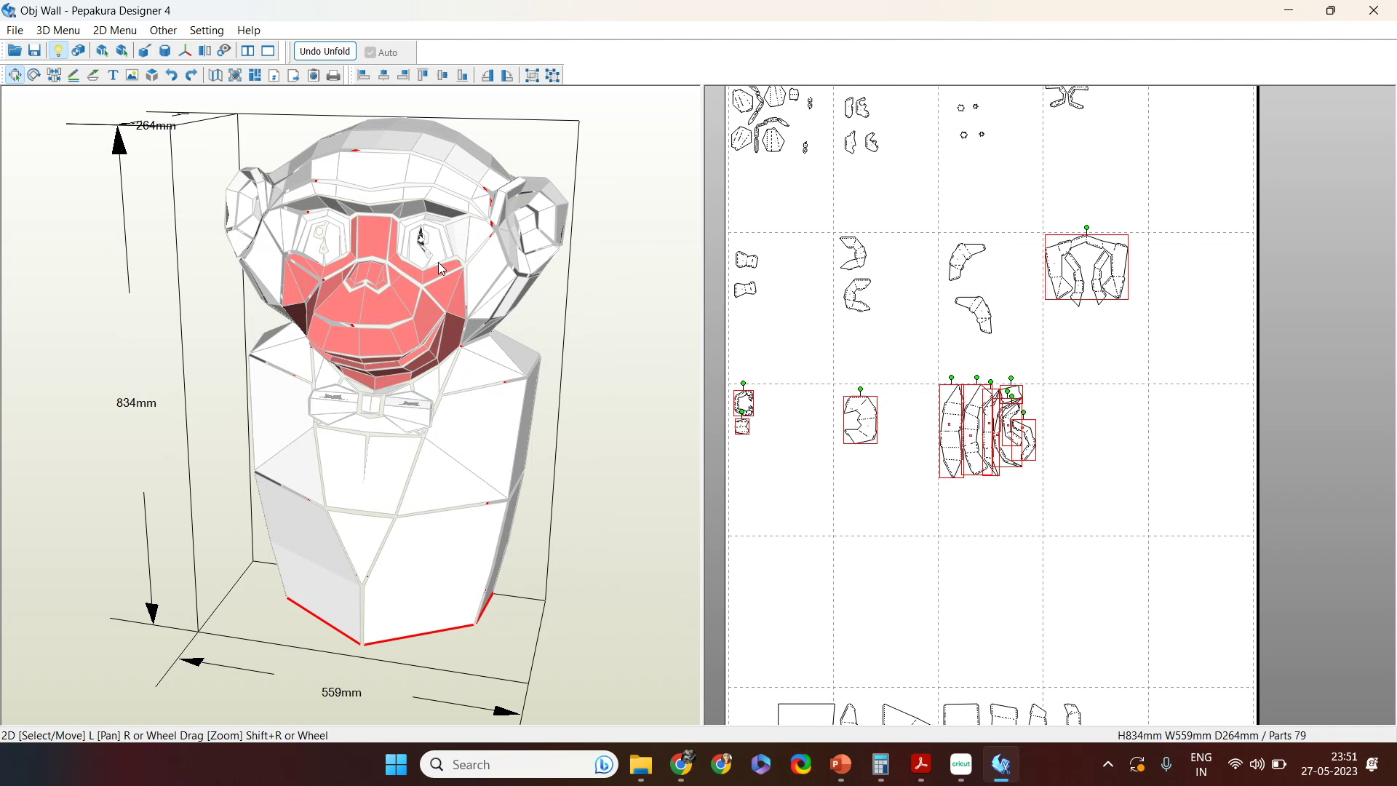
{"action": "left_click", "coordinate": [407, 230]}
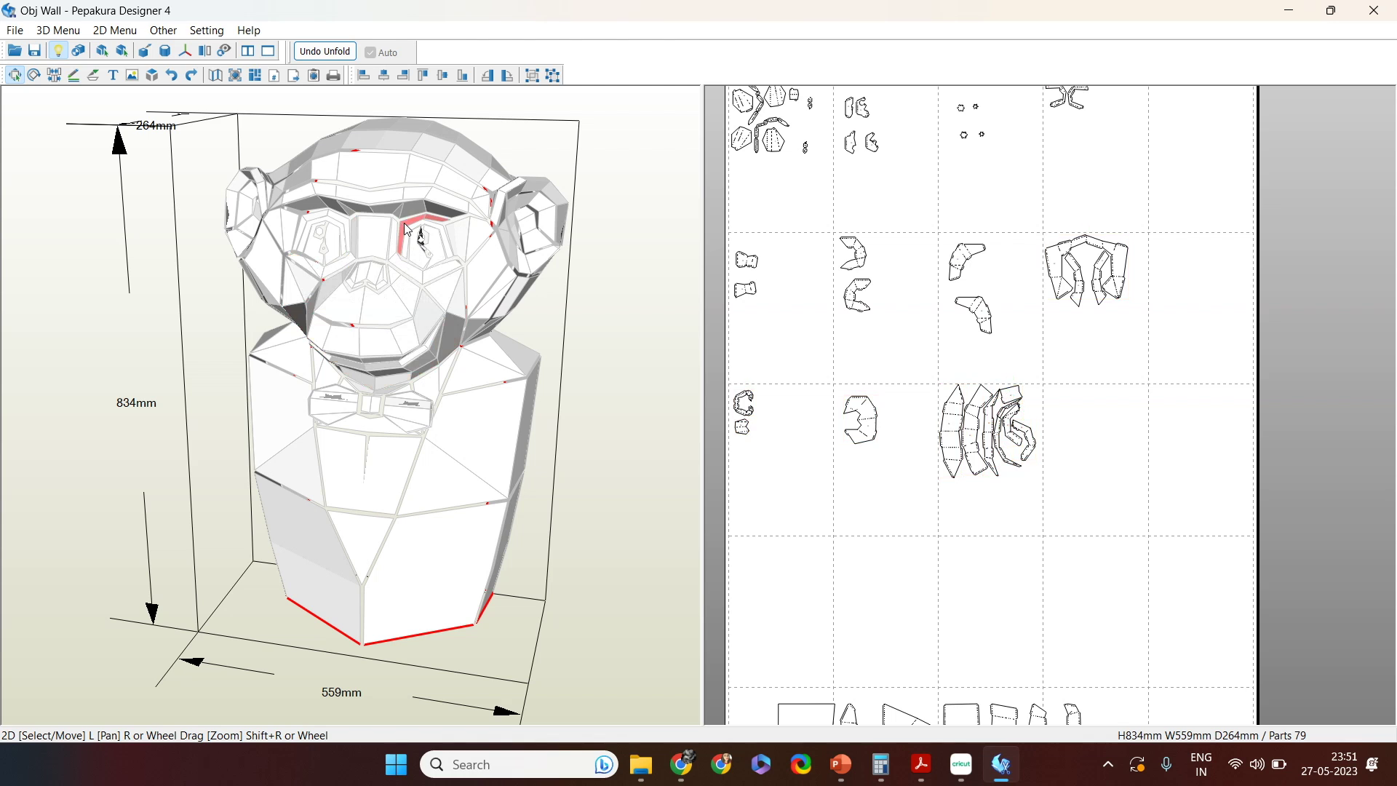
{"action": "left_click", "coordinate": [348, 227], "text": "shift"}
{"action": "left_click_drag", "start_coordinate": [424, 357], "coordinate": [453, 372]}
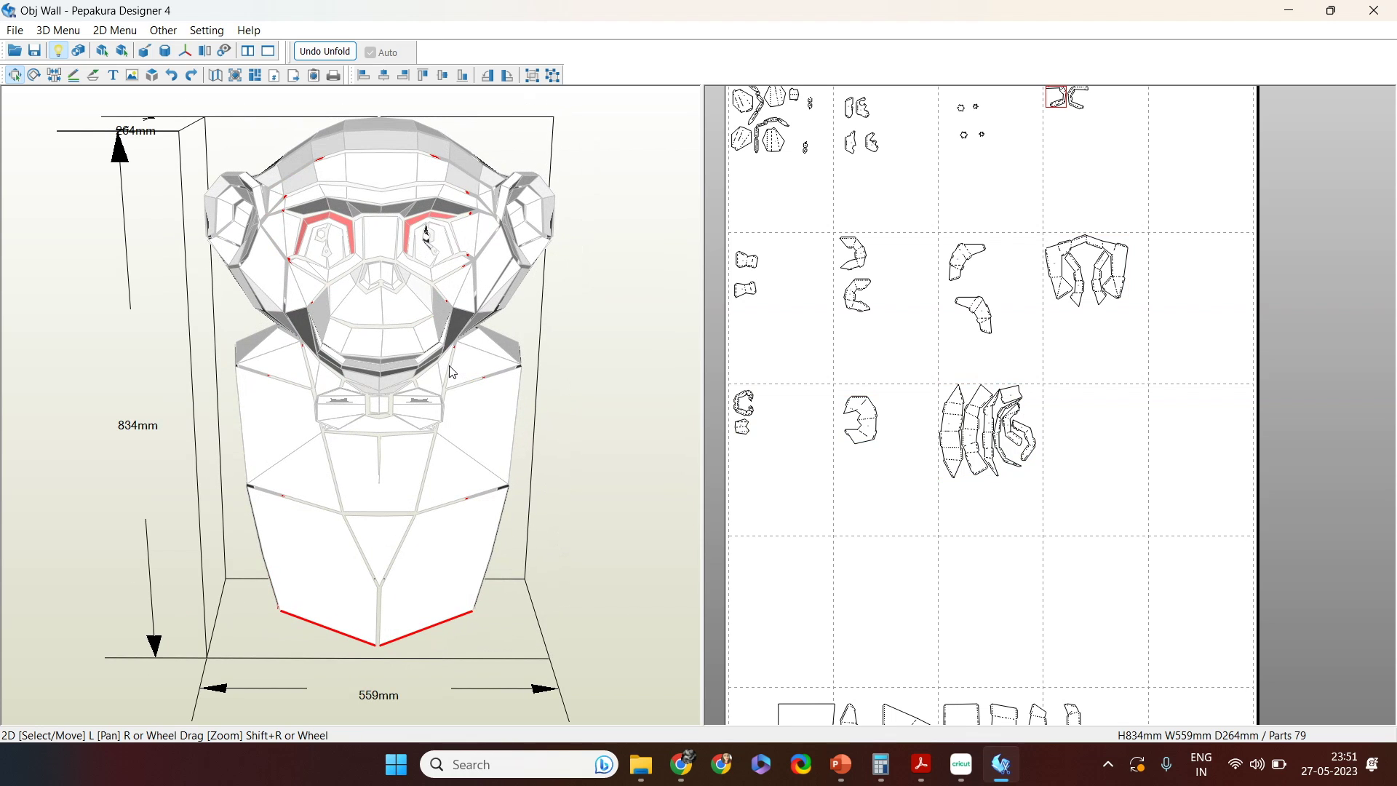
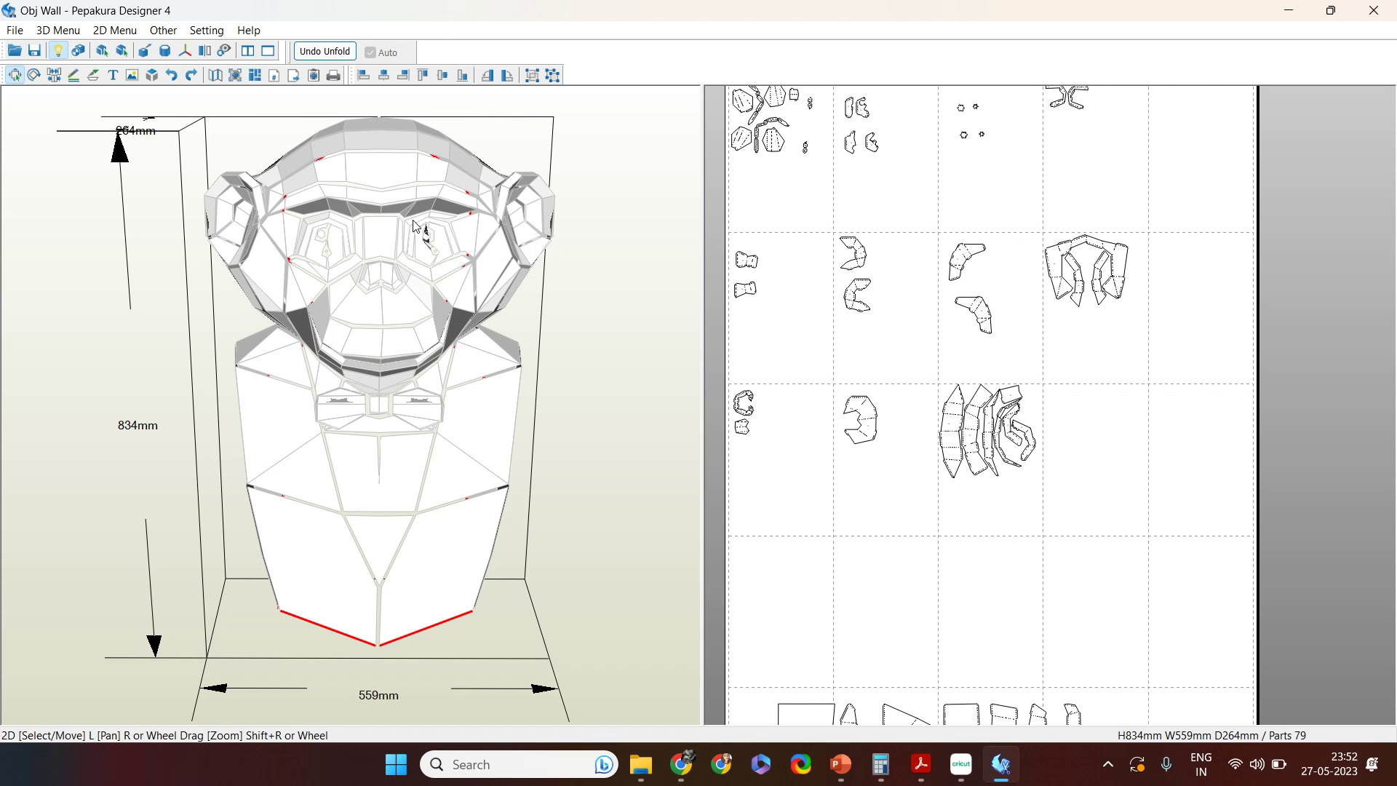
{"action": "scroll", "coordinate": [986, 550], "scroll_direction": "down", "scroll_amount": 3}
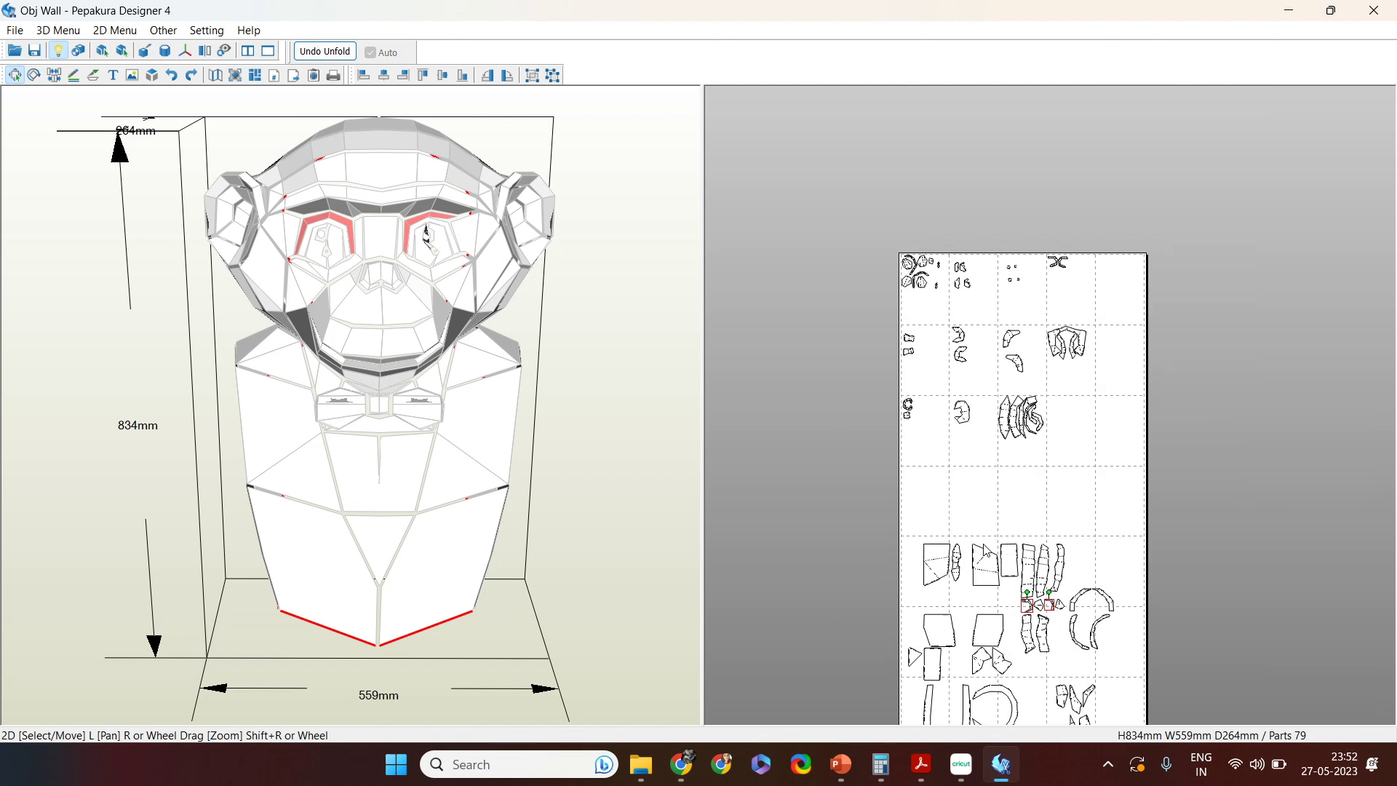
{"action": "scroll", "coordinate": [1004, 638], "scroll_direction": "up", "scroll_amount": 3}
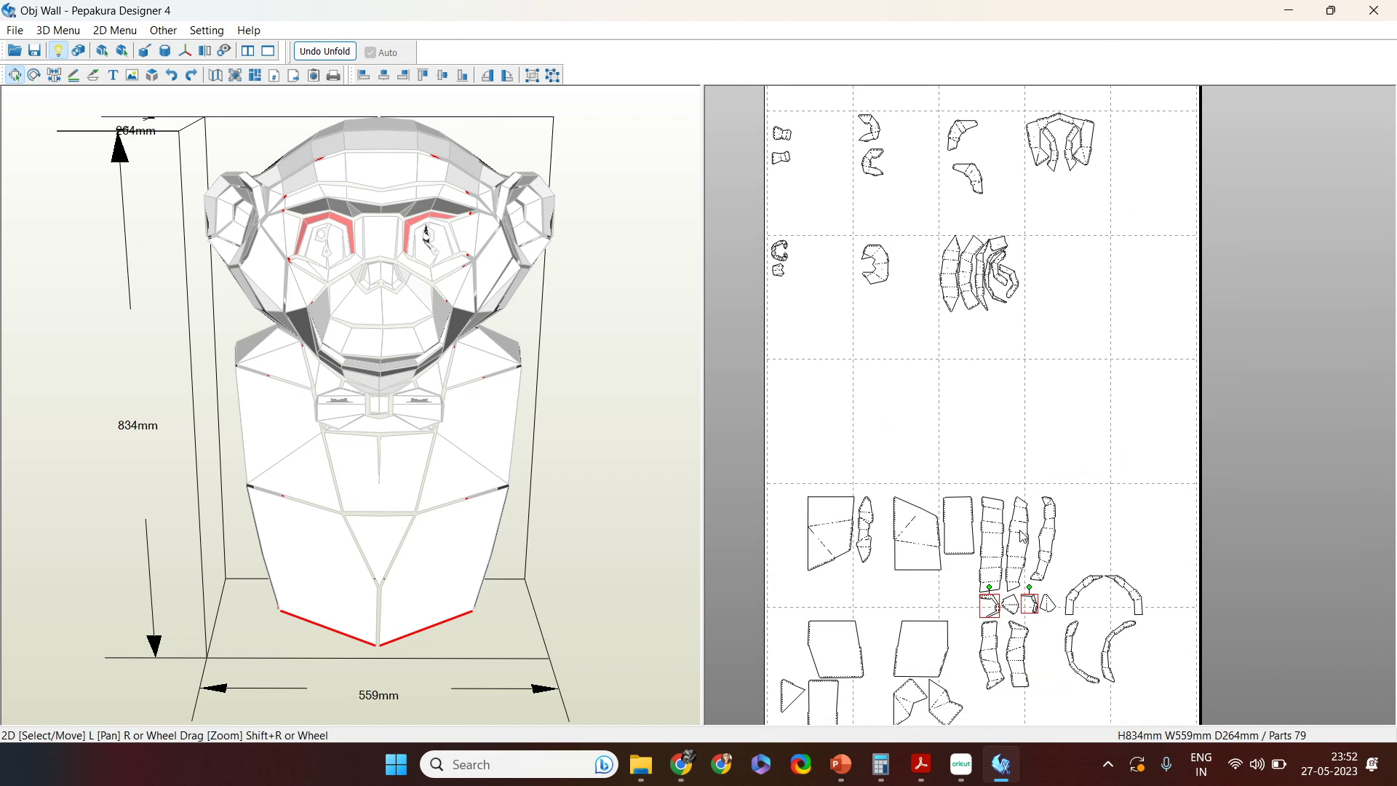
{"action": "left_click_drag", "start_coordinate": [996, 604], "coordinate": [955, 393]}
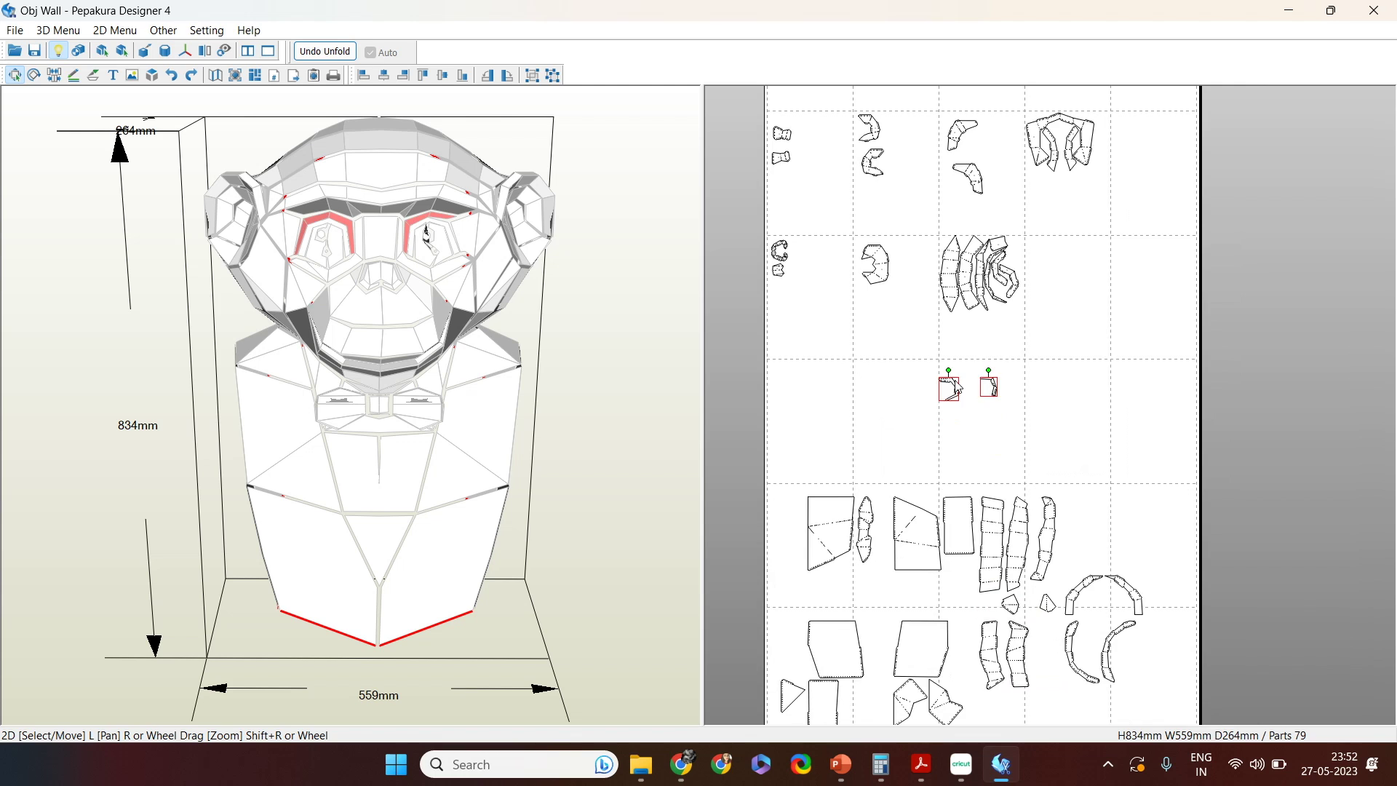
Step: Shift both selected upper-eye strips upward to sit directly beneath the mouth strips
{"action": "scroll", "coordinate": [971, 475], "scroll_direction": "up", "scroll_amount": 2}
{"action": "right_click_drag", "start_coordinate": [971, 474], "coordinate": [1072, 593]}
{"action": "scroll", "coordinate": [1063, 483], "scroll_direction": "up", "scroll_amount": 3}
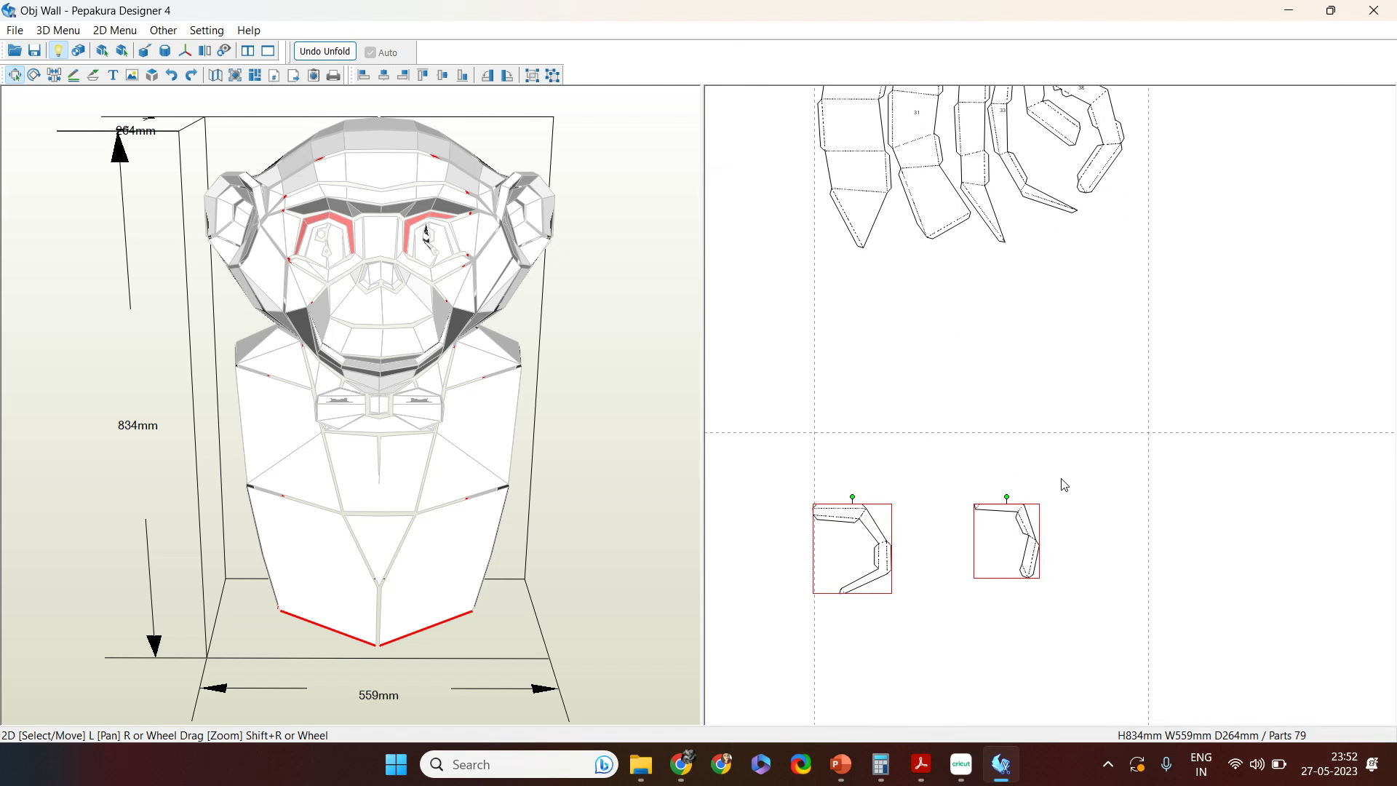
{"action": "left_click_drag", "start_coordinate": [856, 509], "coordinate": [869, 429]}
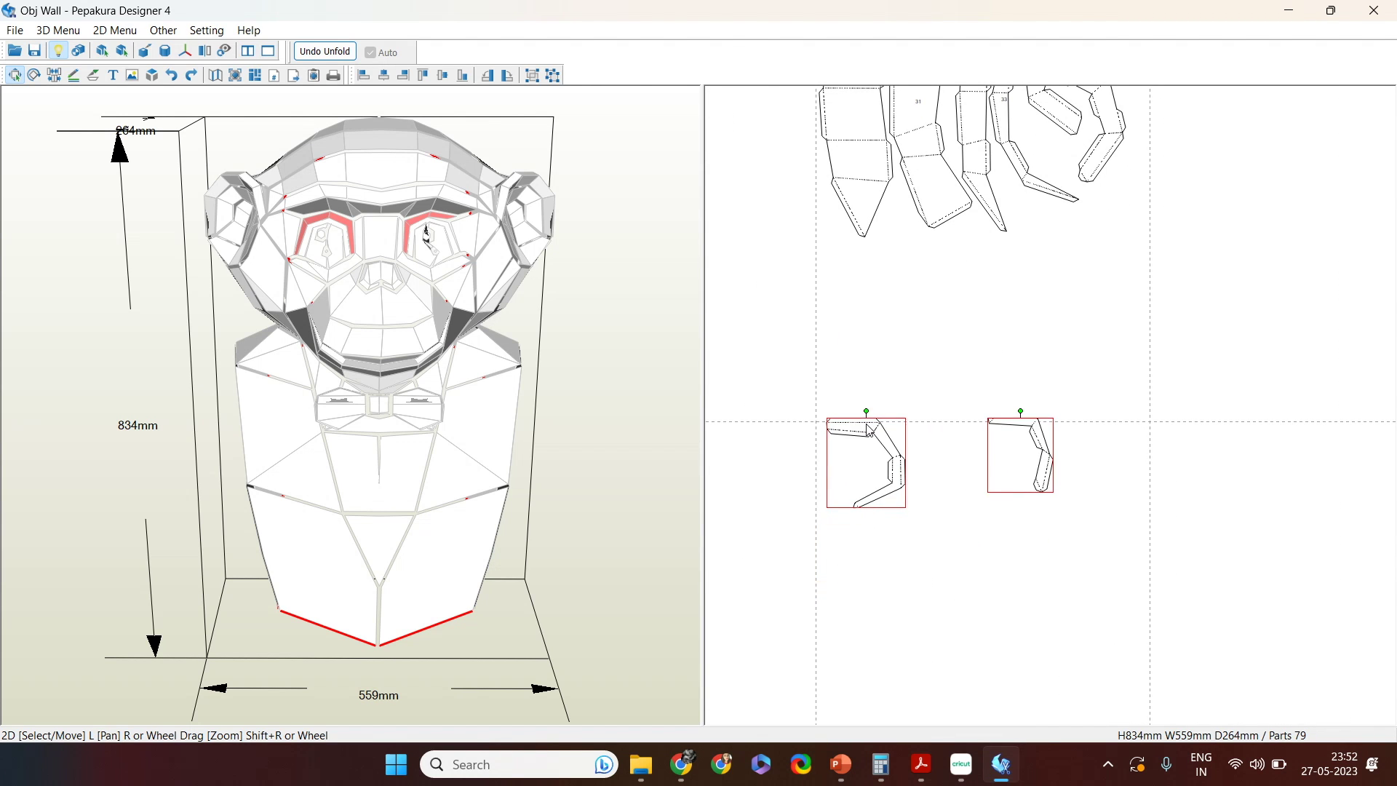
{"action": "scroll", "coordinate": [930, 362], "scroll_direction": "down", "scroll_amount": 3}
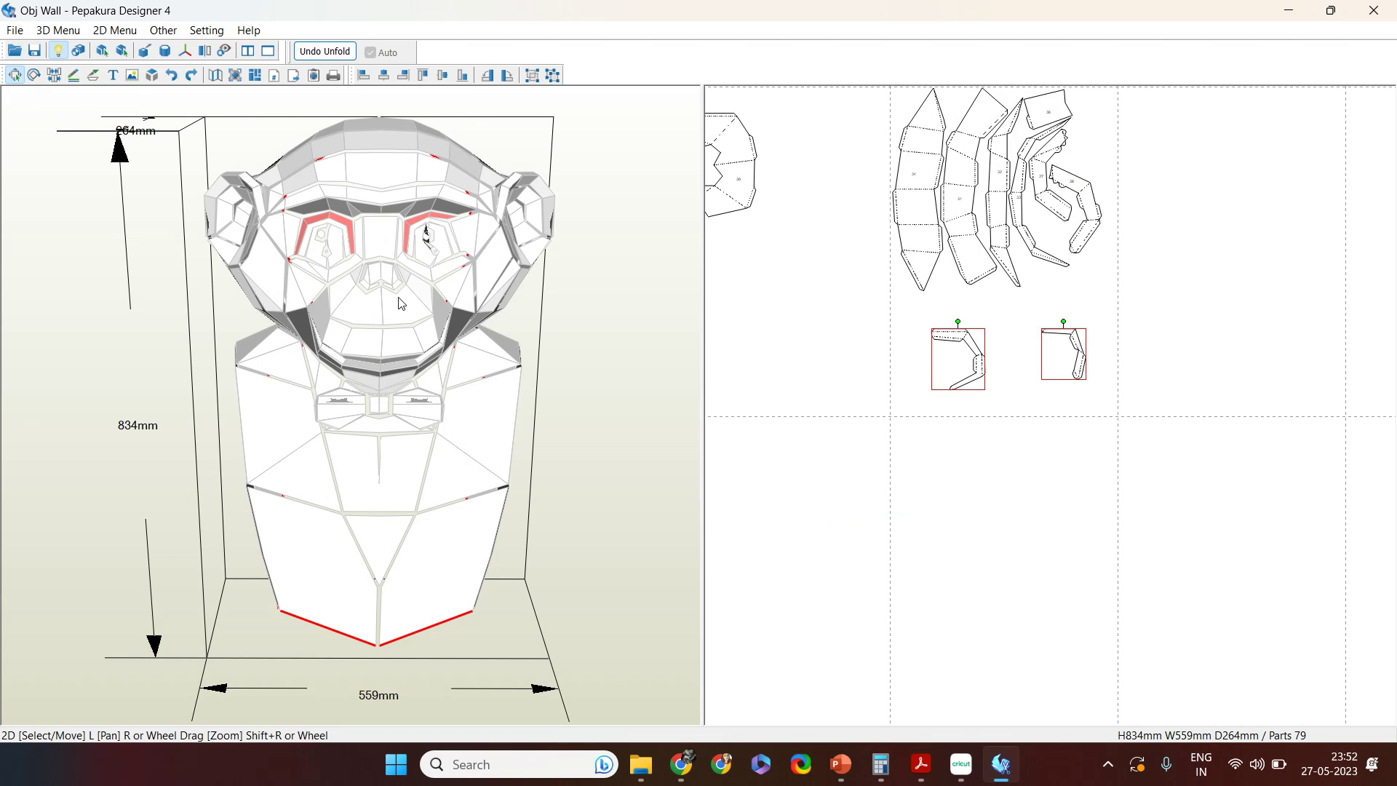
Step: Join the separate outer-corner piece above the right-hand eye to its upper-eye strip
{"action": "scroll", "coordinate": [419, 277], "scroll_direction": "up", "scroll_amount": 2}
{"action": "scroll", "coordinate": [419, 278], "scroll_direction": "up", "scroll_amount": 1}
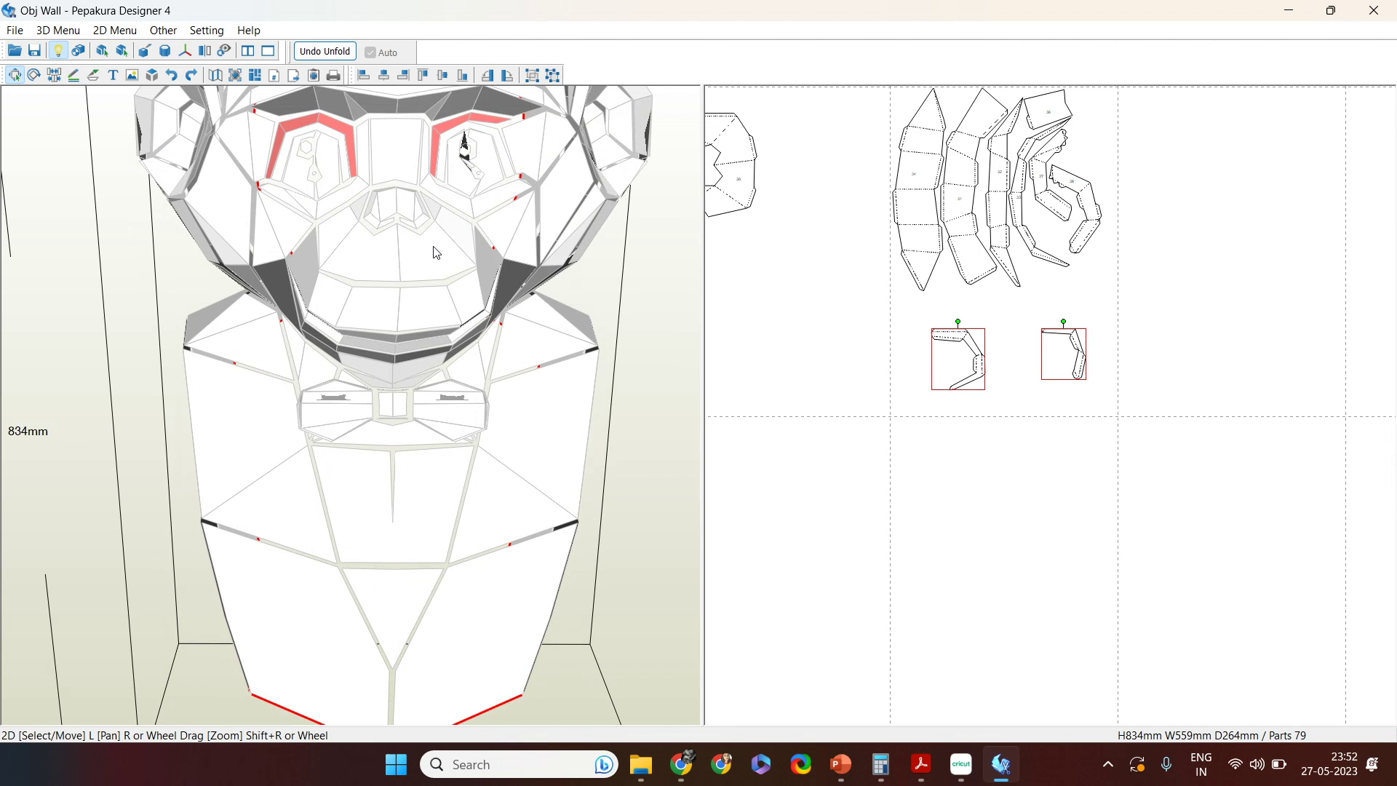
{"action": "key", "text": "ctrl+j"}
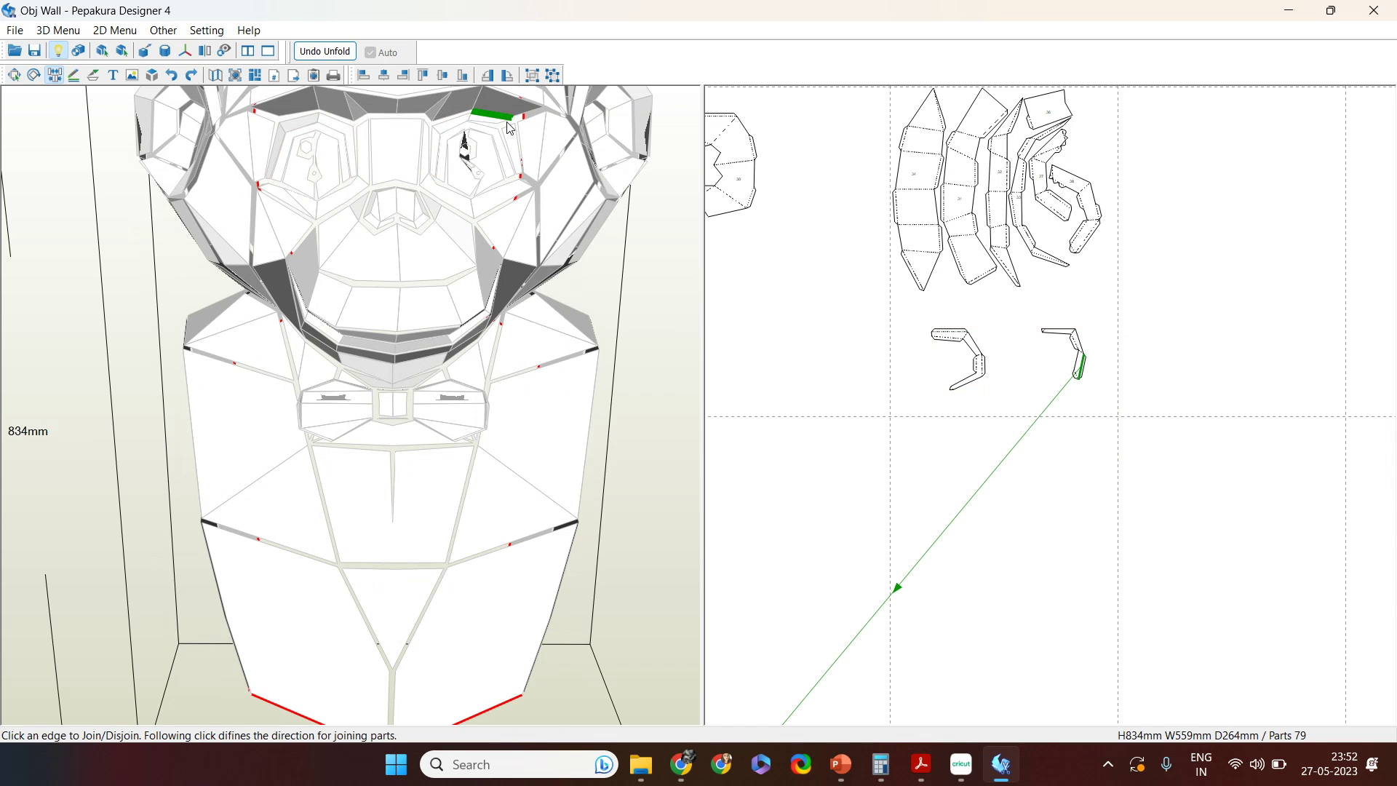
{"action": "left_click", "coordinate": [509, 130]}
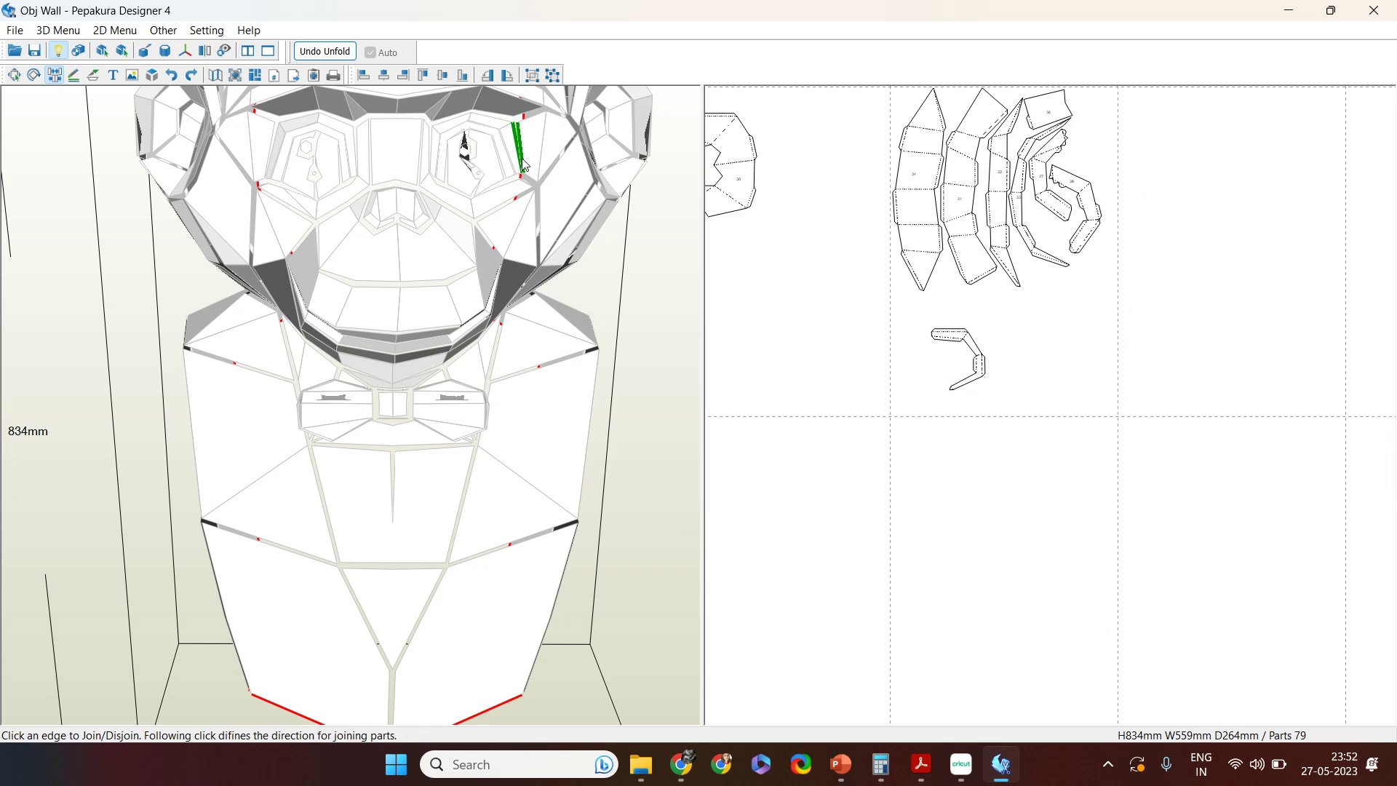
{"action": "key", "text": "Escape"}
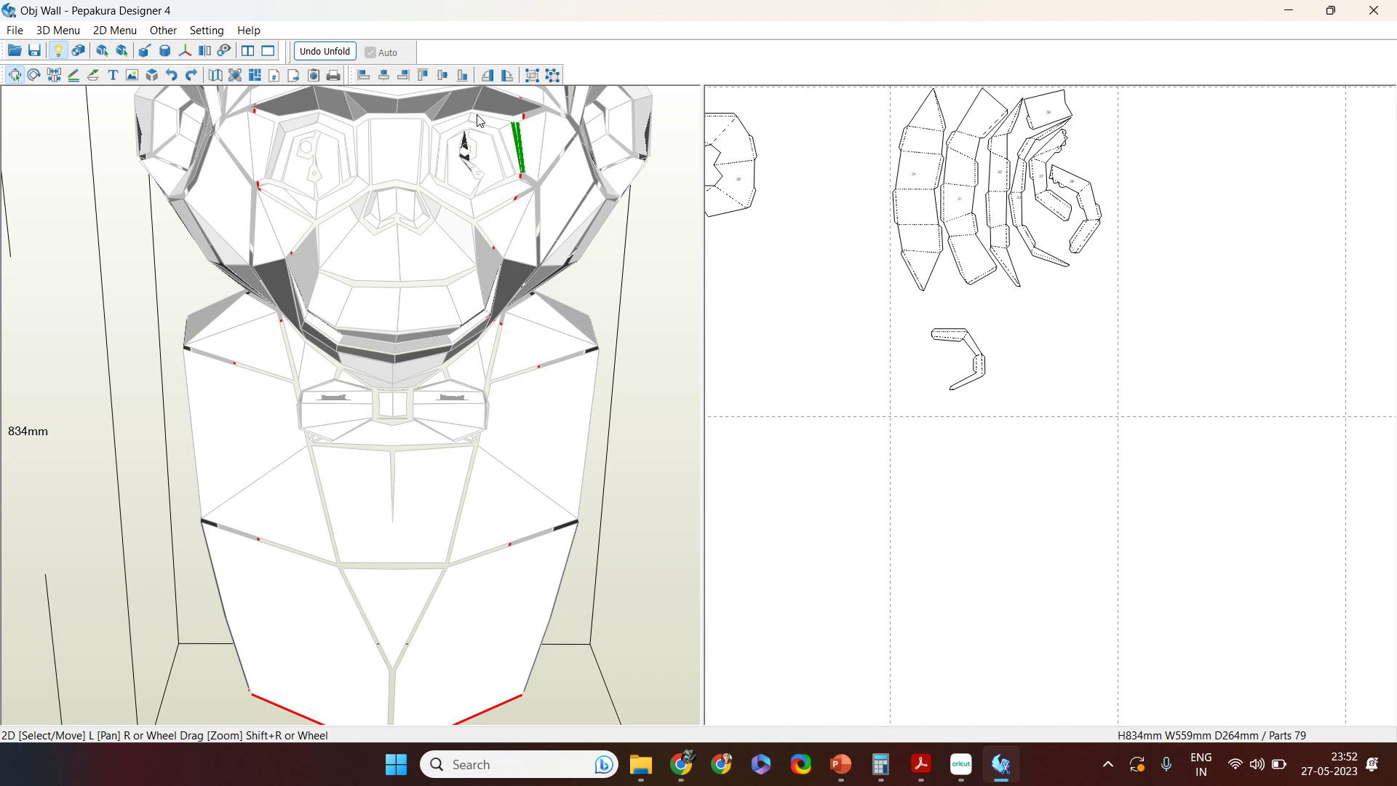
Step: Bring the joined right-hand upper-eye strip back from the unsorted parts to beside the other upper-eye strip
{"action": "left_click", "coordinate": [329, 121]}
{"action": "scroll", "coordinate": [982, 478], "scroll_direction": "down", "scroll_amount": 3}
{"action": "scroll", "coordinate": [984, 480], "scroll_direction": "up", "scroll_amount": 1}
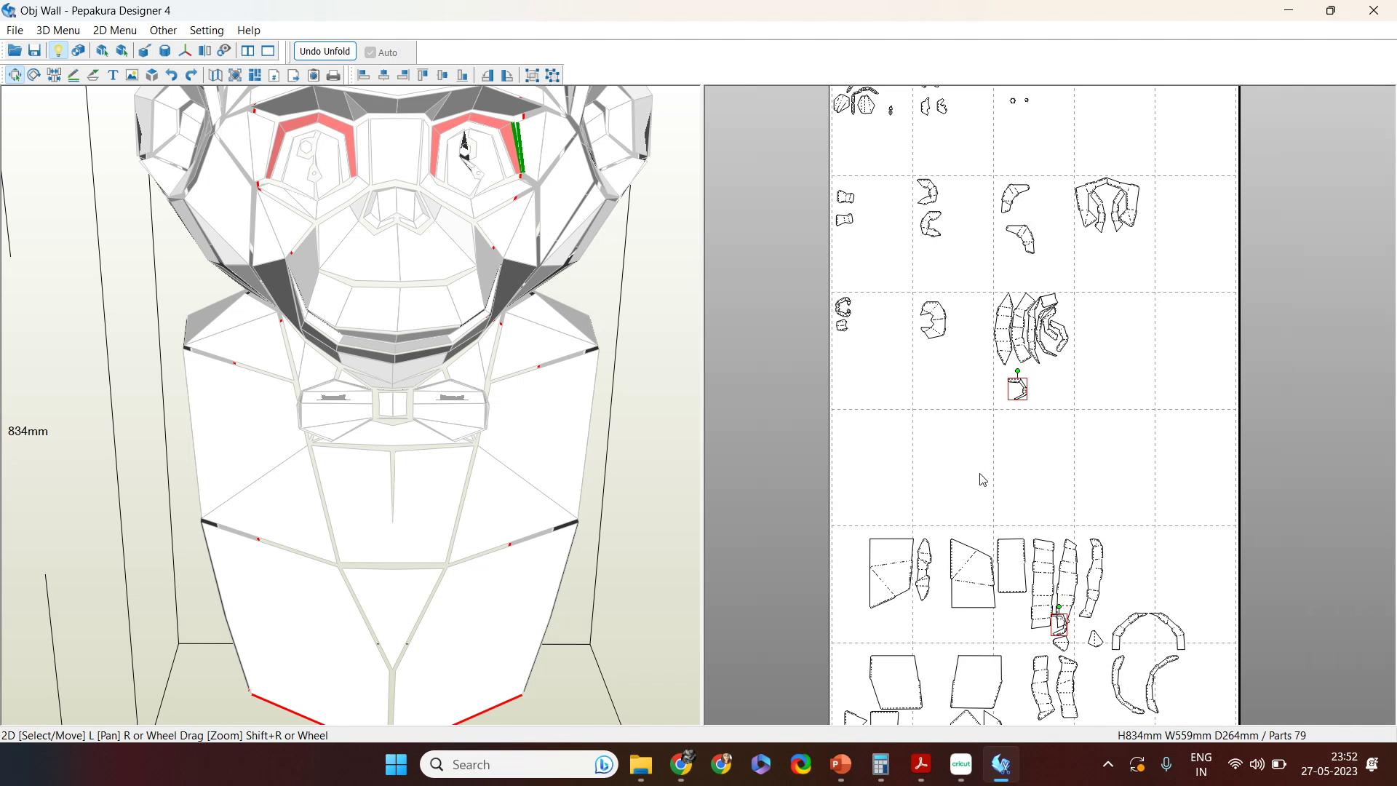
{"action": "left_click", "coordinate": [1079, 634]}
{"action": "left_click_drag", "start_coordinate": [1060, 630], "coordinate": [1056, 415]}
{"action": "scroll", "coordinate": [1056, 415], "scroll_direction": "up", "scroll_amount": 6}
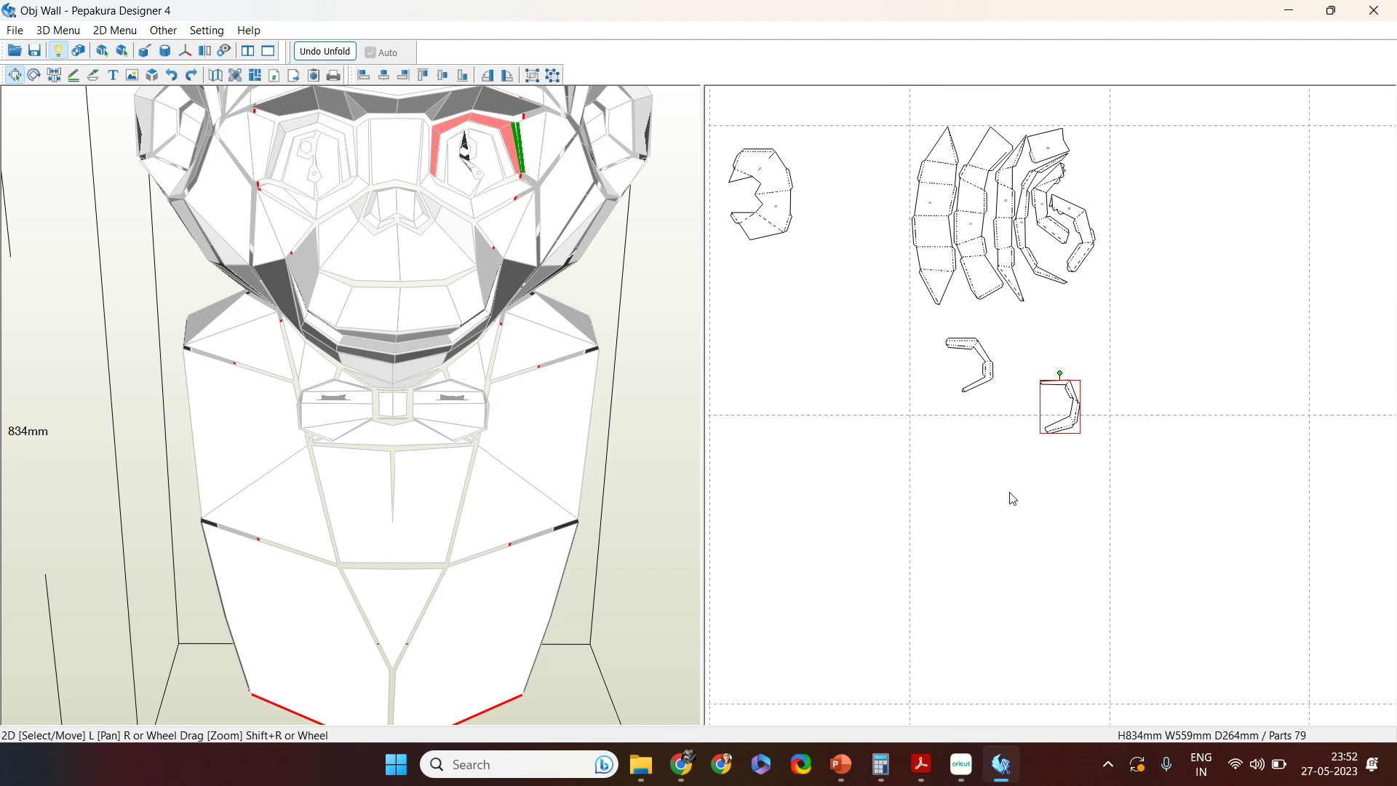
{"action": "right_click_drag", "start_coordinate": [1002, 485], "coordinate": [1052, 499]}
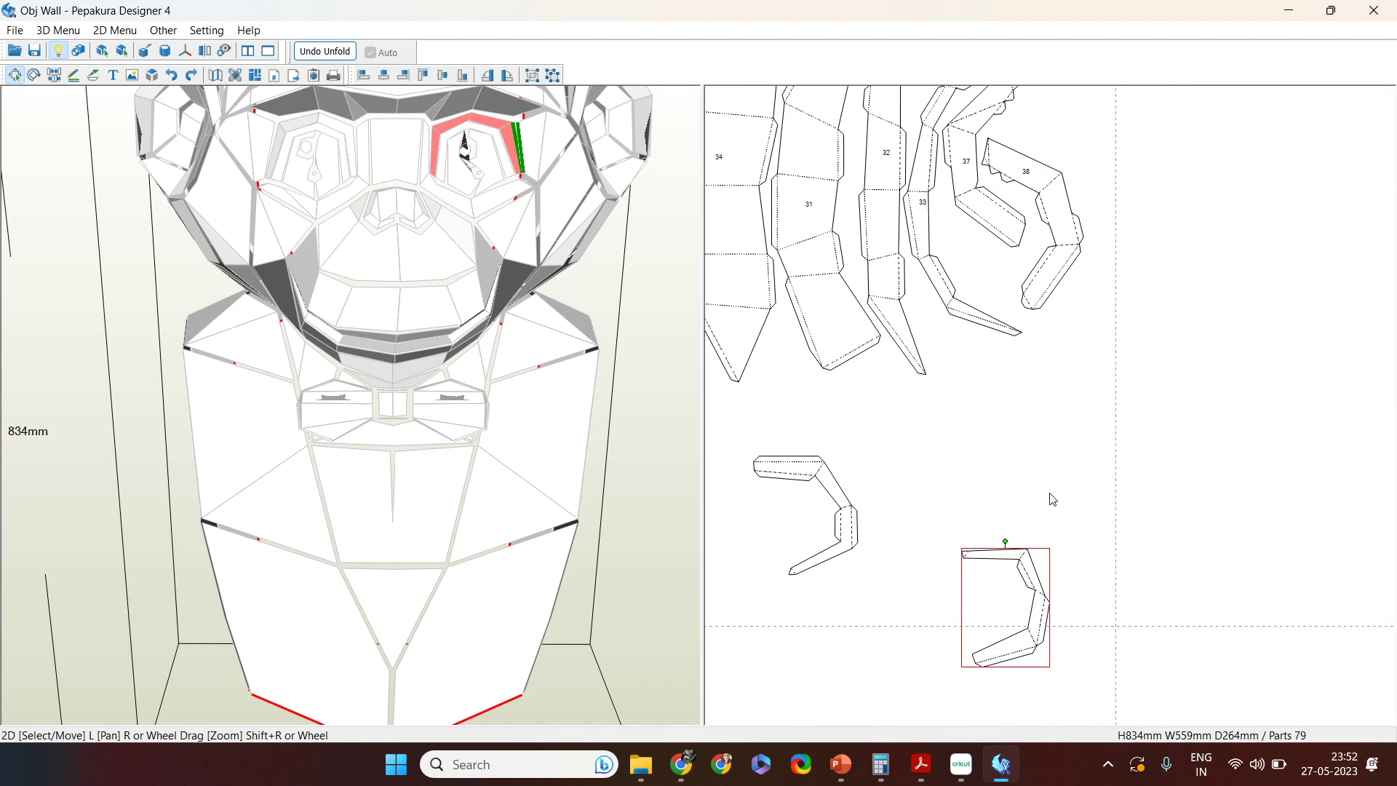
Step: Show the textures and position the left-hand upper-eye strip beside nose-bridge part 36
{"action": "left_click", "coordinate": [79, 51]}
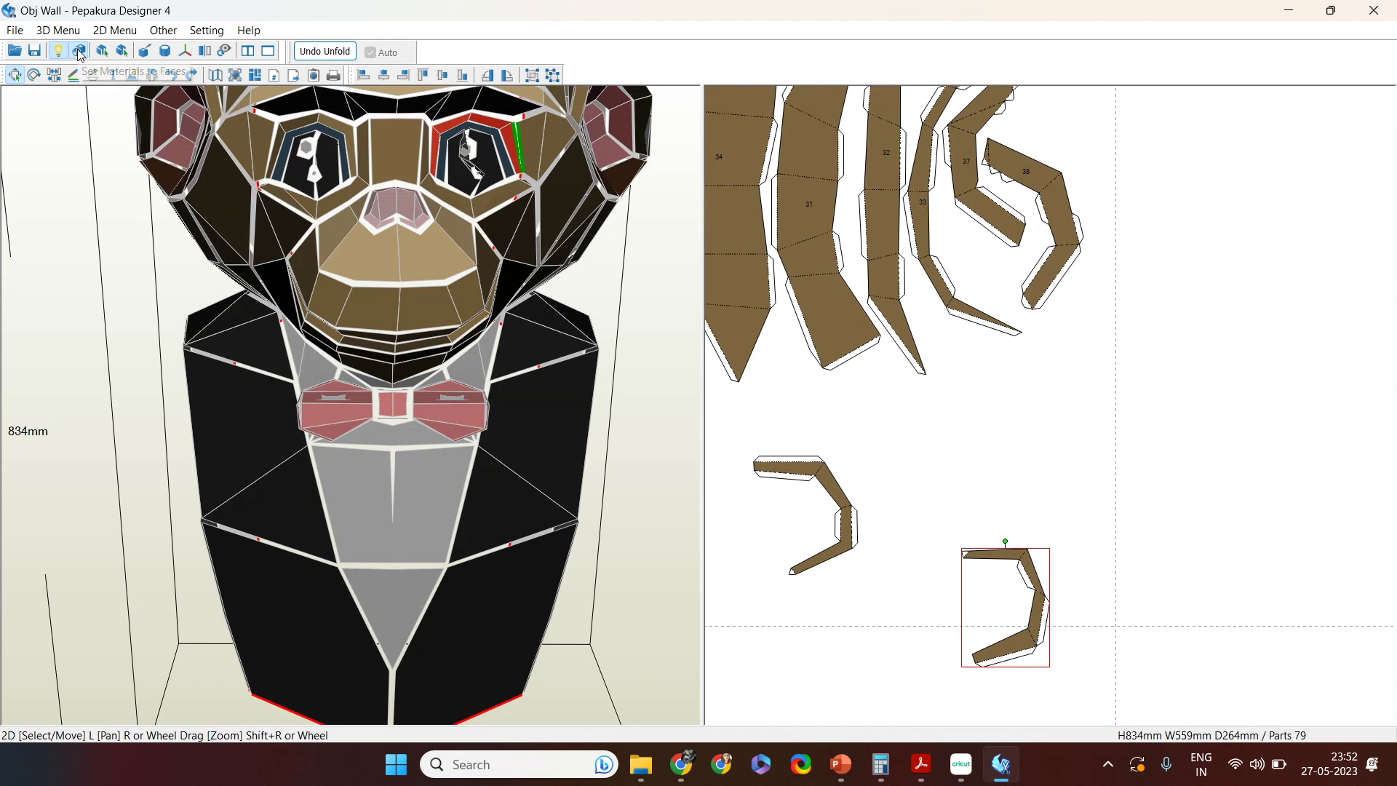
{"action": "scroll", "coordinate": [1008, 484], "scroll_direction": "up", "scroll_amount": 2}
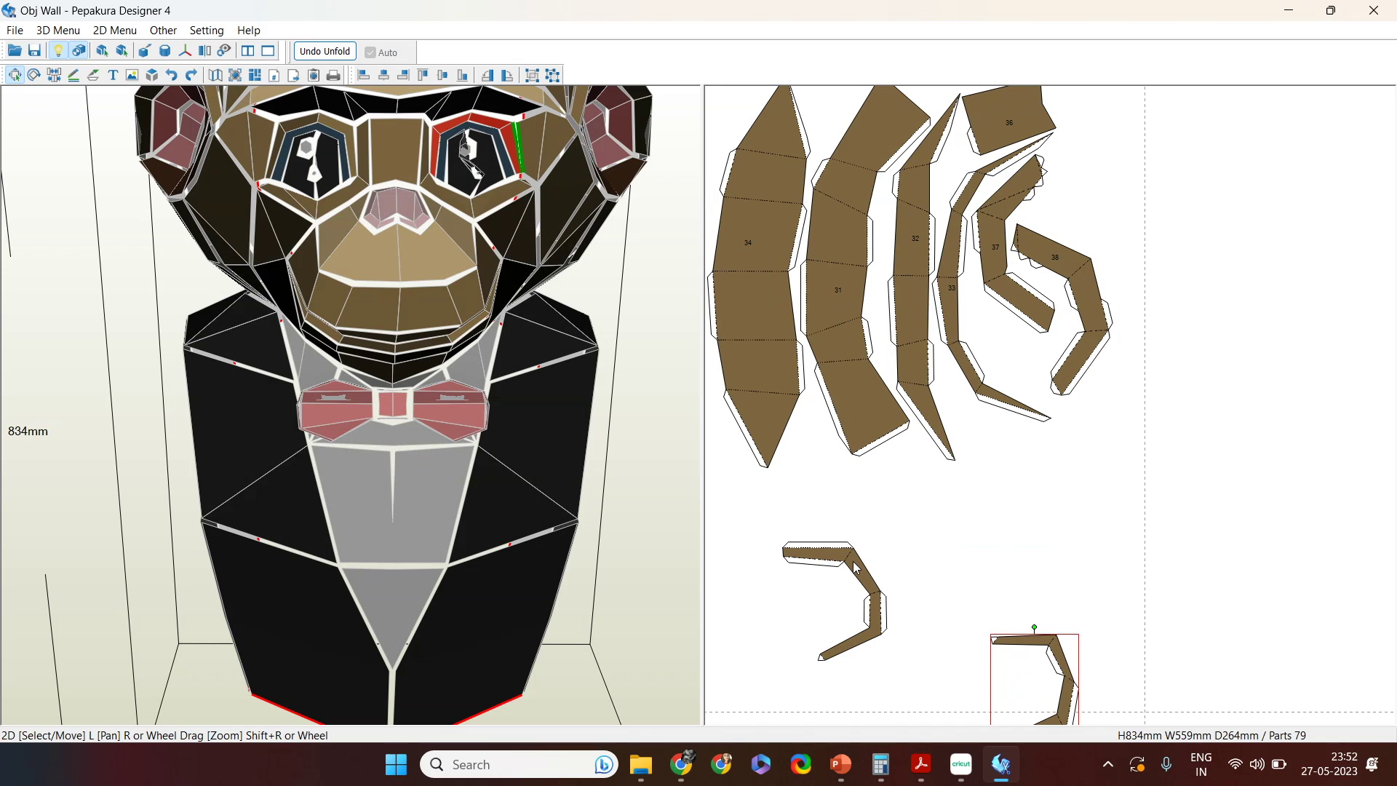
{"action": "left_click_drag", "start_coordinate": [844, 556], "coordinate": [1113, 104]}
{"action": "middle_click_drag", "start_coordinate": [1128, 279], "coordinate": [1102, 447]}
{"action": "scroll", "coordinate": [1082, 204], "scroll_direction": "up", "scroll_amount": 2}
{"action": "left_click_drag", "start_coordinate": [1084, 209], "coordinate": [1117, 295]}
Step: Label the upper-eye strip beside part 36 with 39
{"action": "key", "text": "ctrl+t"}
{"action": "left_click", "coordinate": [1081, 232]}
{"action": "type", "text": "39"}
{"action": "left_click", "coordinate": [661, 457]}
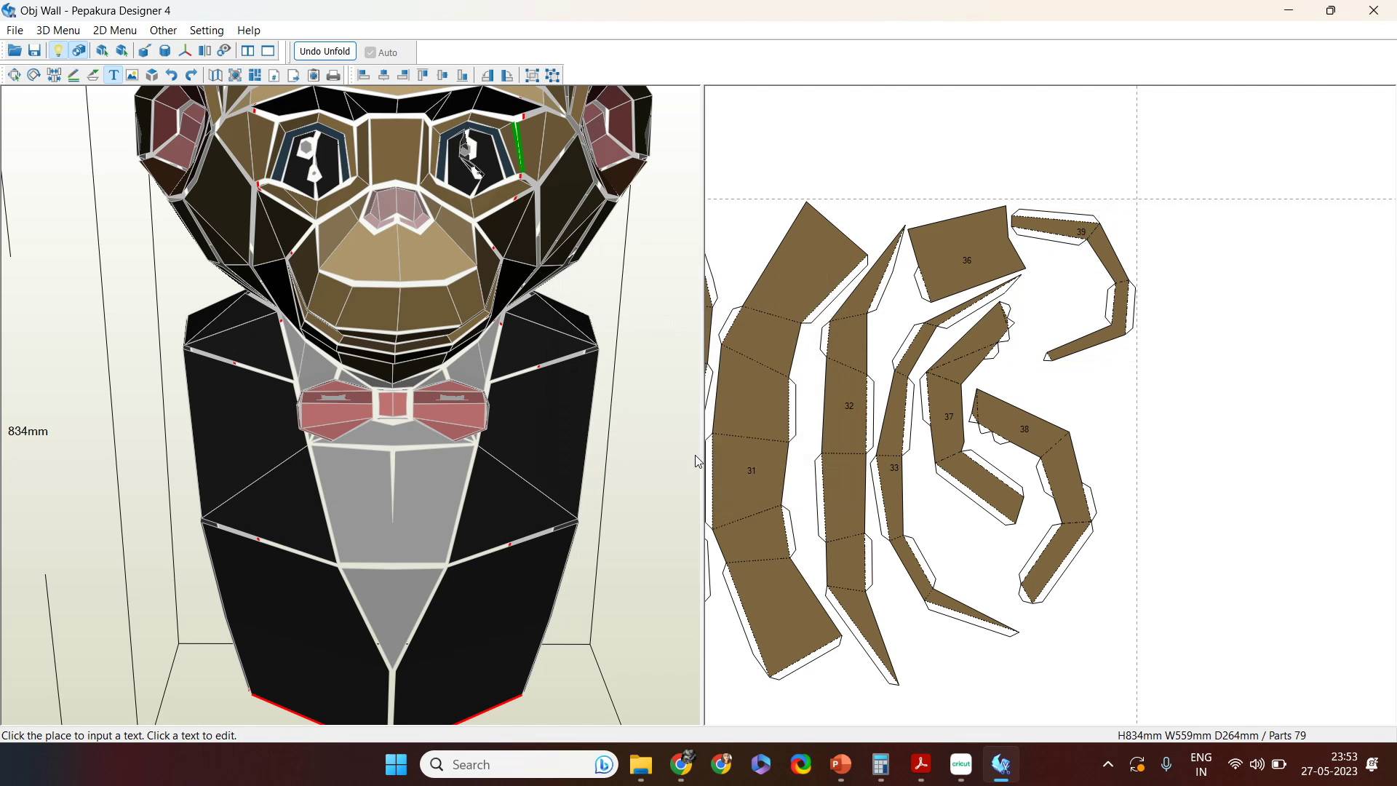
{"action": "key", "text": "Escape"}
Step: Rotate the second upper-eye strip and nest it inside the curve of strip 39, above strip 38
{"action": "scroll", "coordinate": [959, 551], "scroll_direction": "down", "scroll_amount": 5}
{"action": "mouse_move", "coordinate": [1101, 505]}
{"action": "left_mouse_down"}
{"action": "mouse_move", "coordinate": [1027, 697]}
{"action": "mouse_move", "coordinate": [1097, 480]}
{"action": "left_mouse_up"}
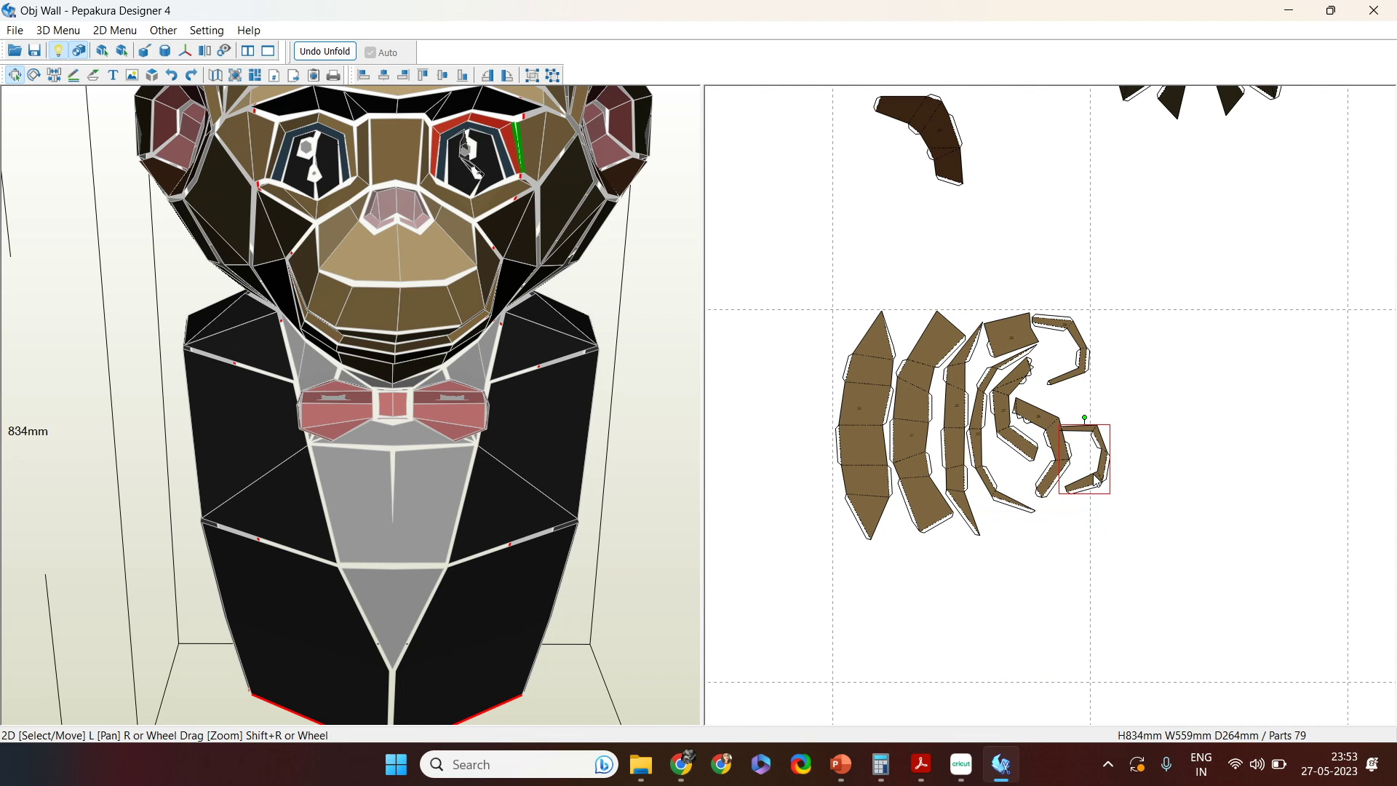
{"action": "right_click_drag", "start_coordinate": [1082, 415], "coordinate": [1050, 529]}
{"action": "left_click_drag", "start_coordinate": [1050, 529], "coordinate": [1059, 630]}
{"action": "left_click_drag", "start_coordinate": [1057, 572], "coordinate": [1023, 470]}
{"action": "middle_click_drag", "start_coordinate": [1055, 514], "coordinate": [1056, 325]}
{"action": "left_click_drag", "start_coordinate": [951, 381], "coordinate": [959, 380]}
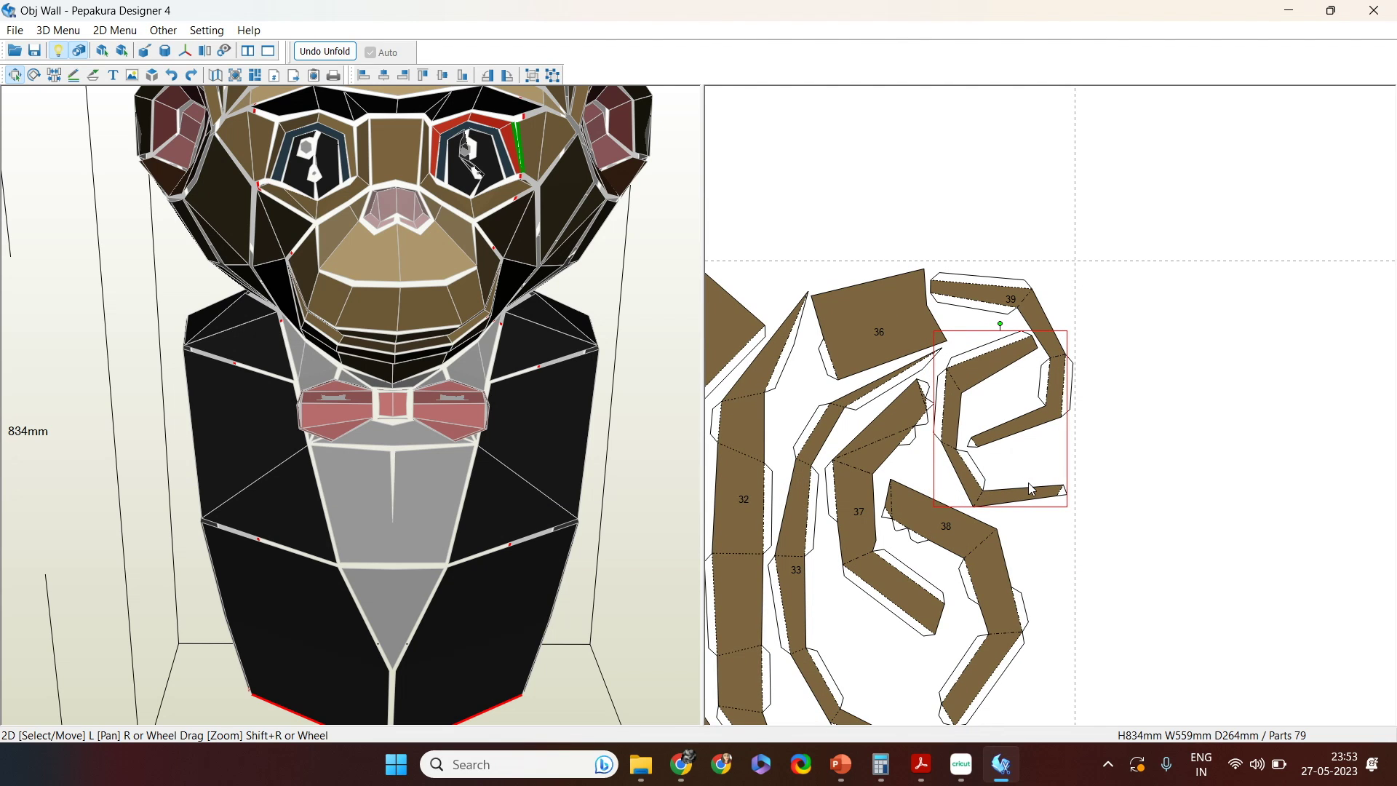
Step: Label the upper-eye strip nested inside strip 39 with 40
{"action": "key", "text": "ctrl+t"}
{"action": "left_click", "coordinate": [960, 379]}
{"action": "type", "text": "40"}
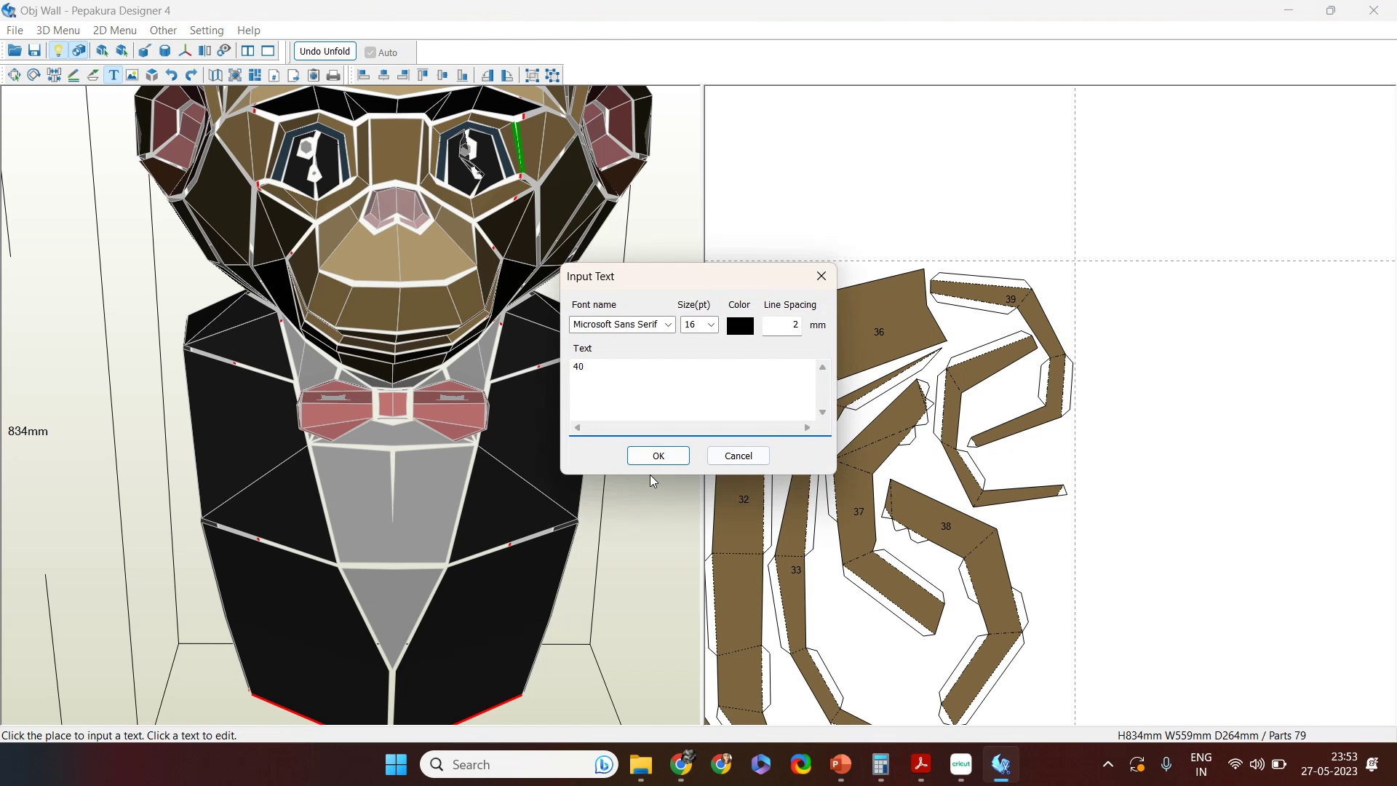
{"action": "left_click", "coordinate": [657, 456]}
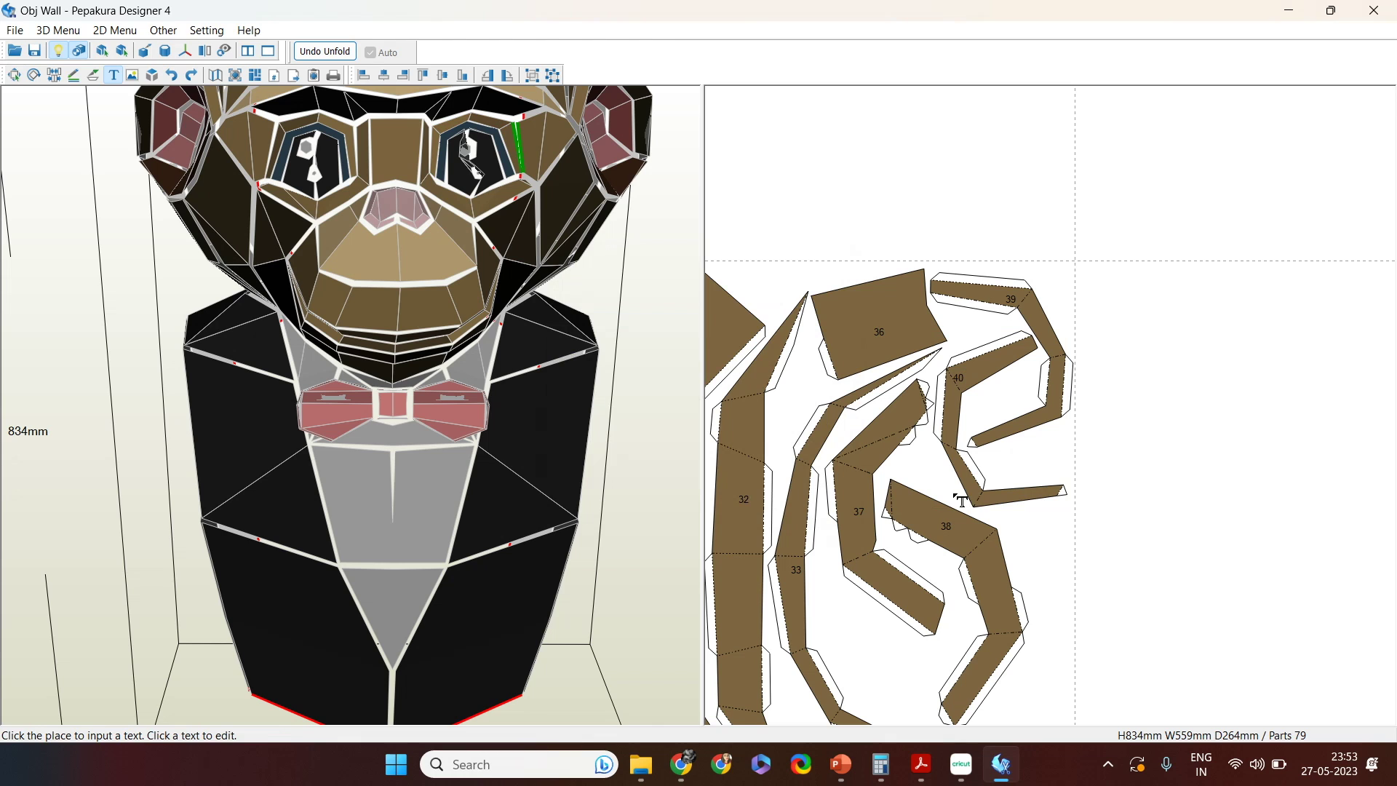
{"action": "key", "text": "Escape"}
Step: Select the nose, muzzle, mouth, eye-strip and jaw parts together and inspect their coverage on the model with textures hidden
{"action": "scroll", "coordinate": [1058, 546], "scroll_direction": "down", "scroll_amount": 5}
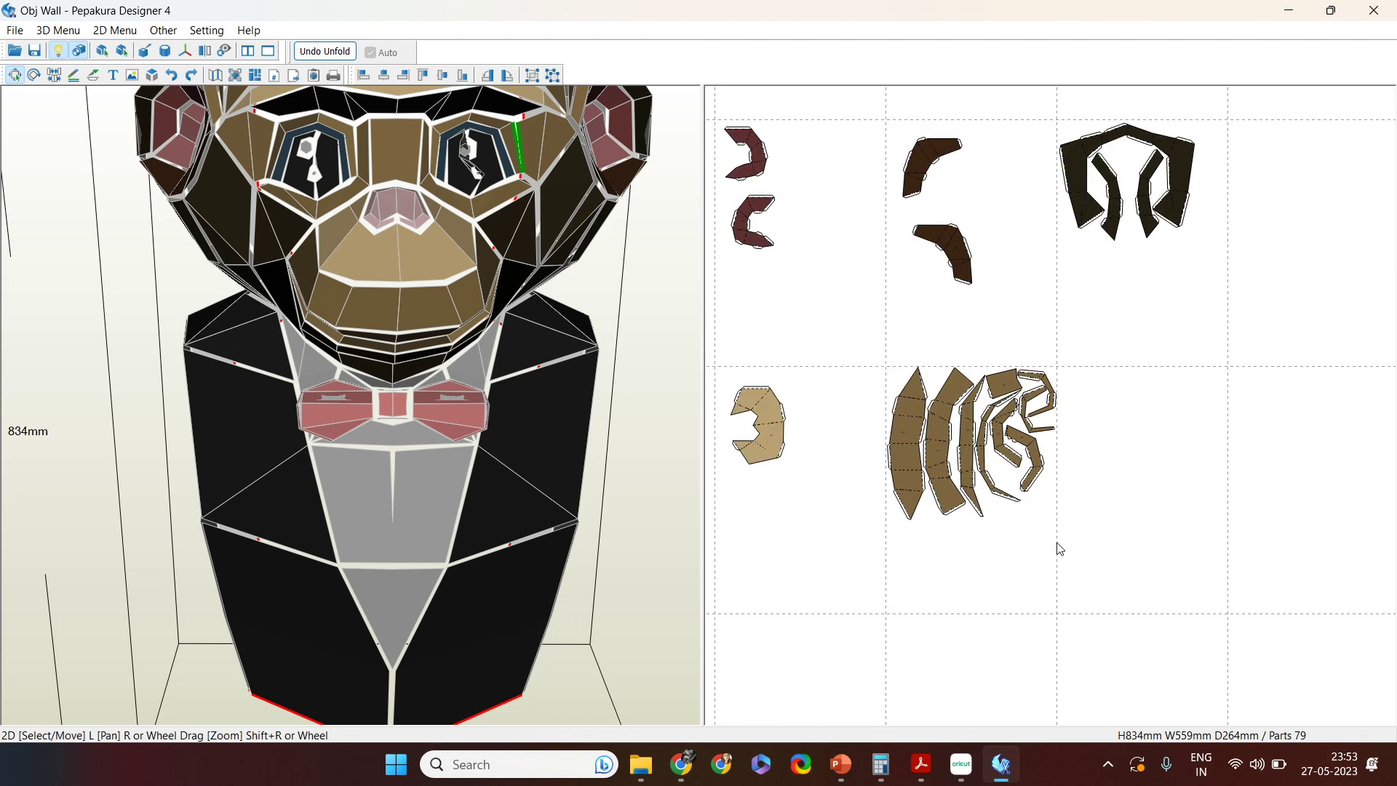
{"action": "right_click_drag", "start_coordinate": [1029, 543], "coordinate": [1216, 549]}
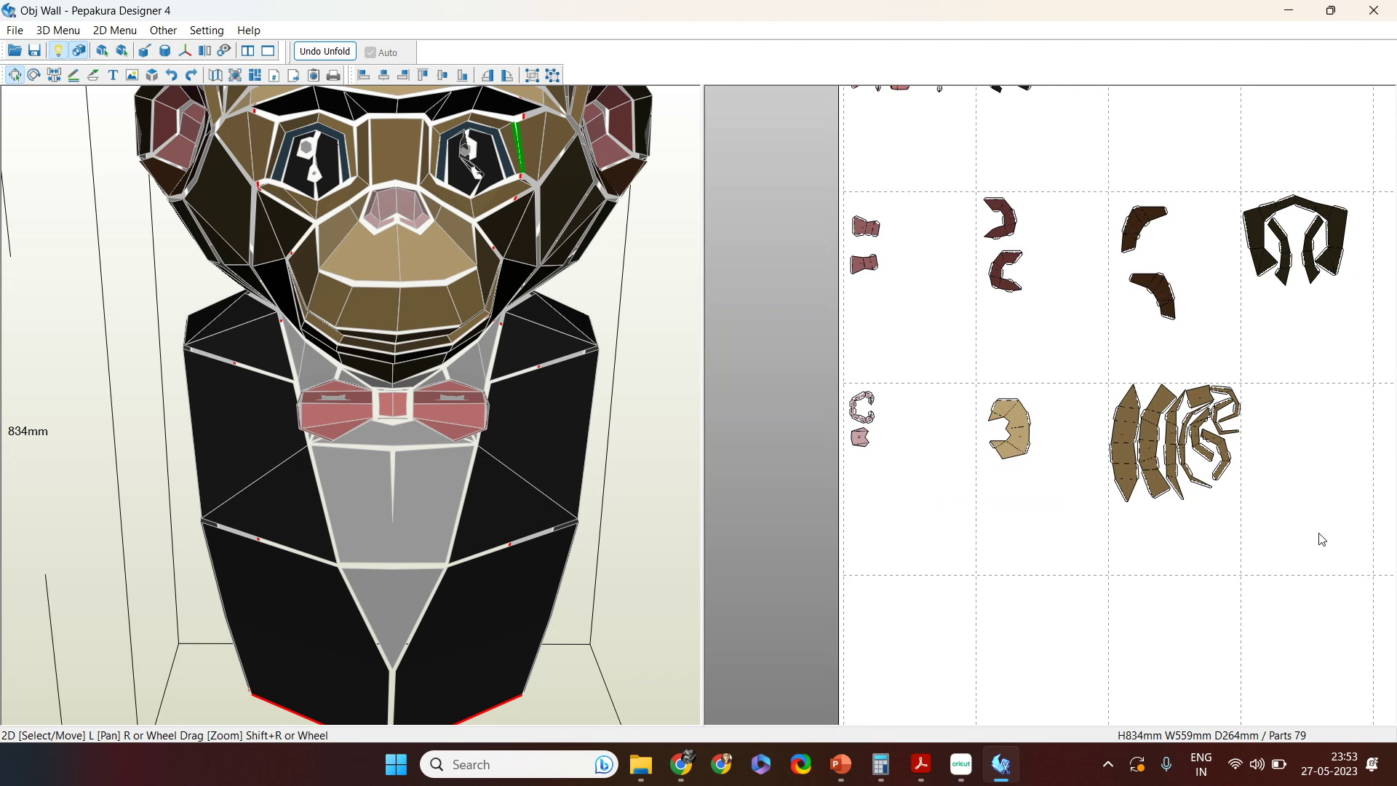
{"action": "left_click_drag", "start_coordinate": [1329, 530], "coordinate": [718, 358]}
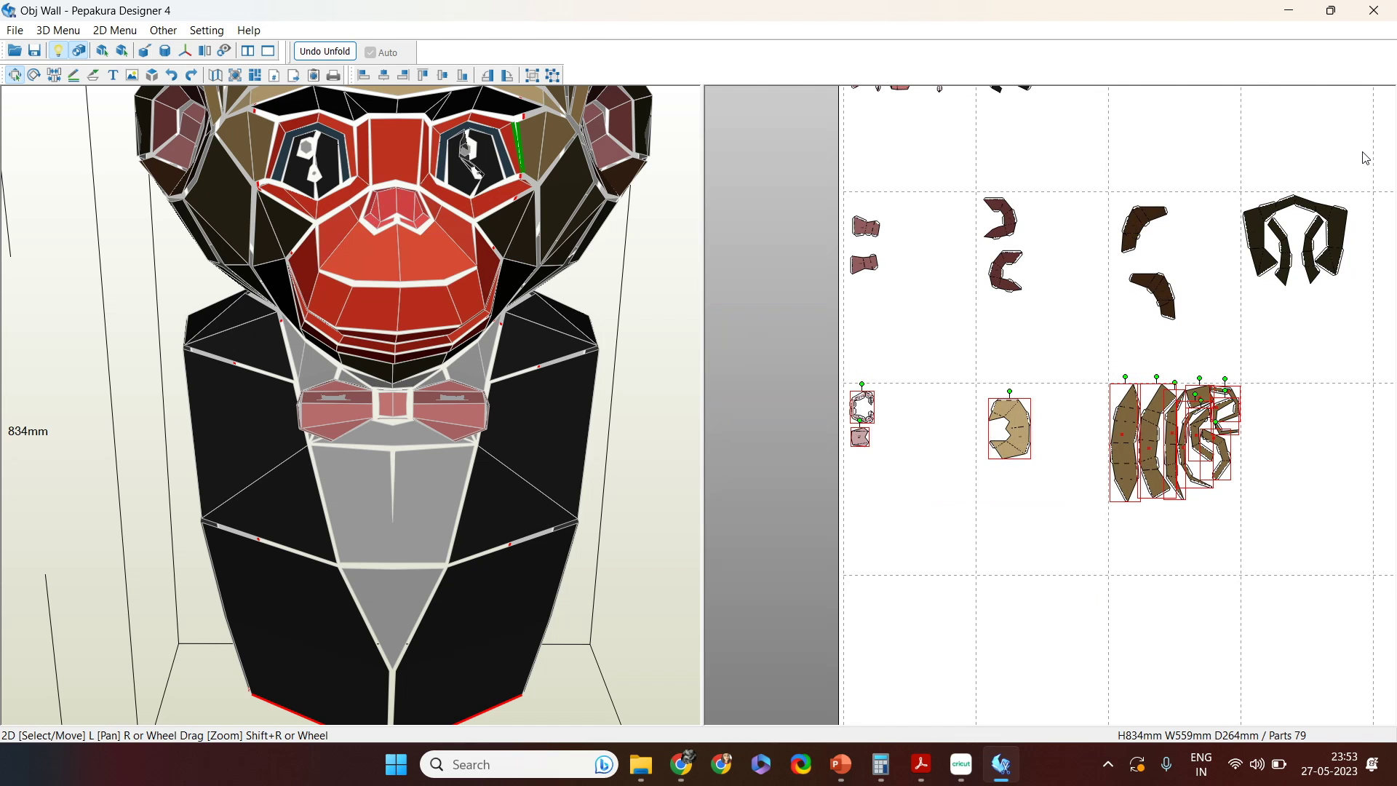
{"action": "left_click", "coordinate": [1334, 243], "text": "shift"}
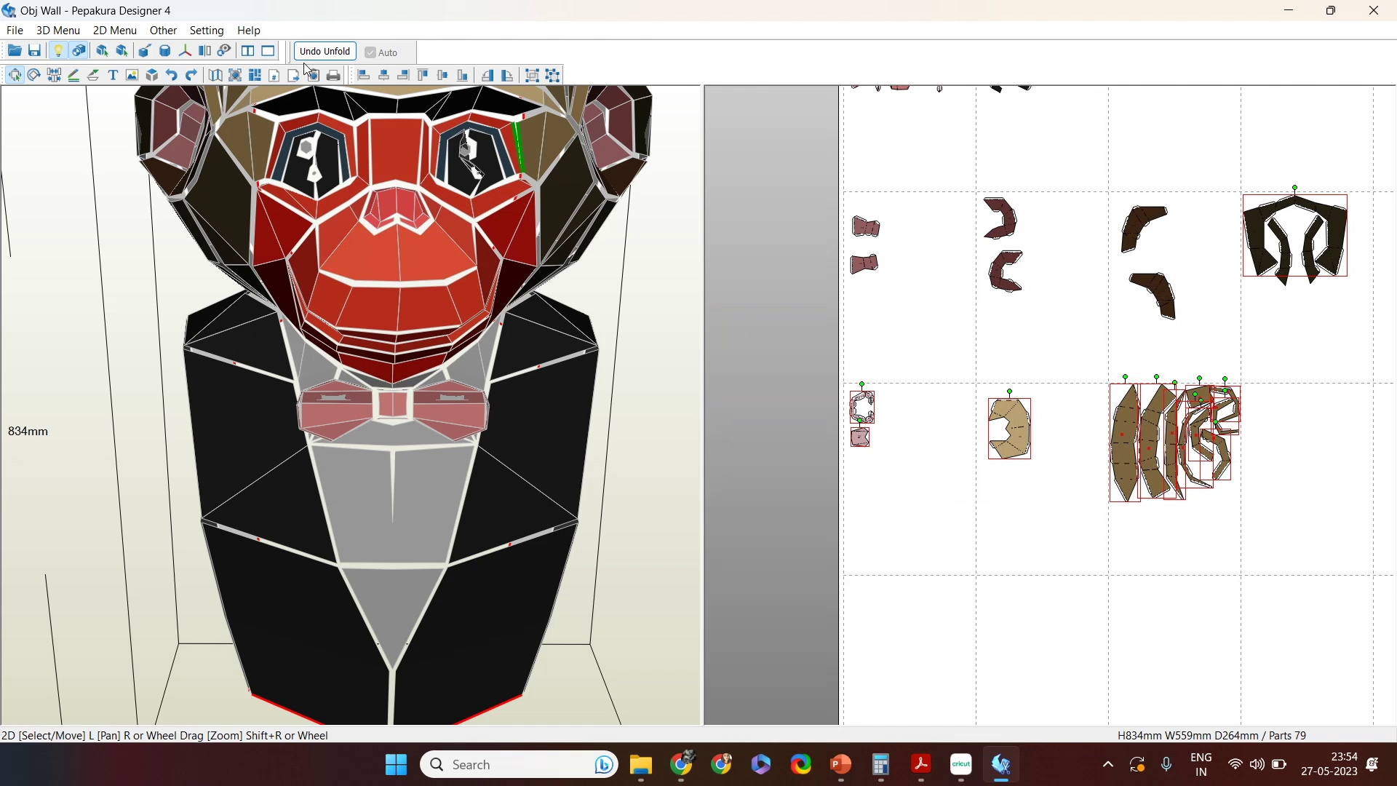
{"action": "left_click", "coordinate": [79, 50]}
{"action": "scroll", "coordinate": [436, 364], "scroll_direction": "up", "scroll_amount": 2}
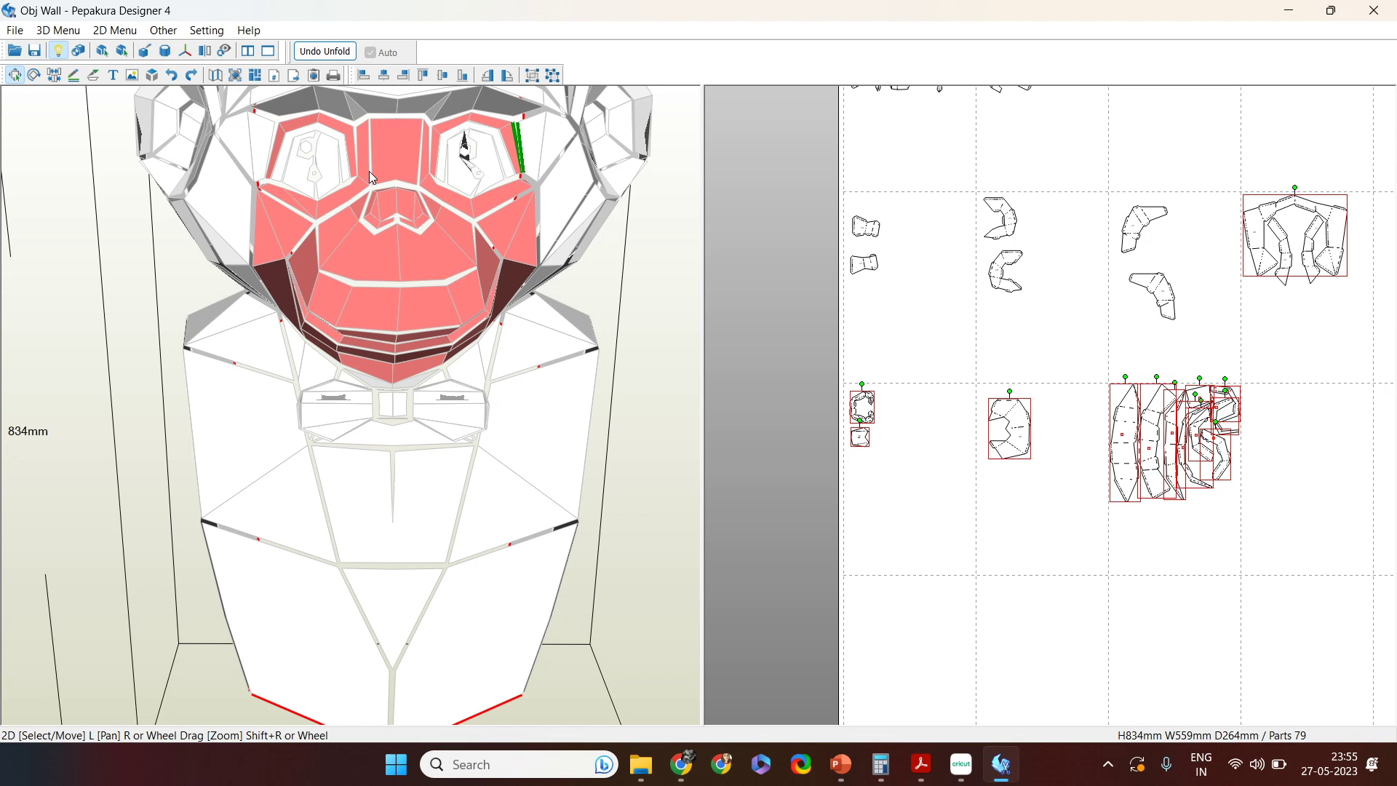
Step: Check where strips 39 and 40 sit on the model, and look over the other numbered parts on the pages
{"action": "left_click", "coordinate": [1293, 471]}
{"action": "scroll", "coordinate": [1293, 472], "scroll_direction": "up", "scroll_amount": 5}
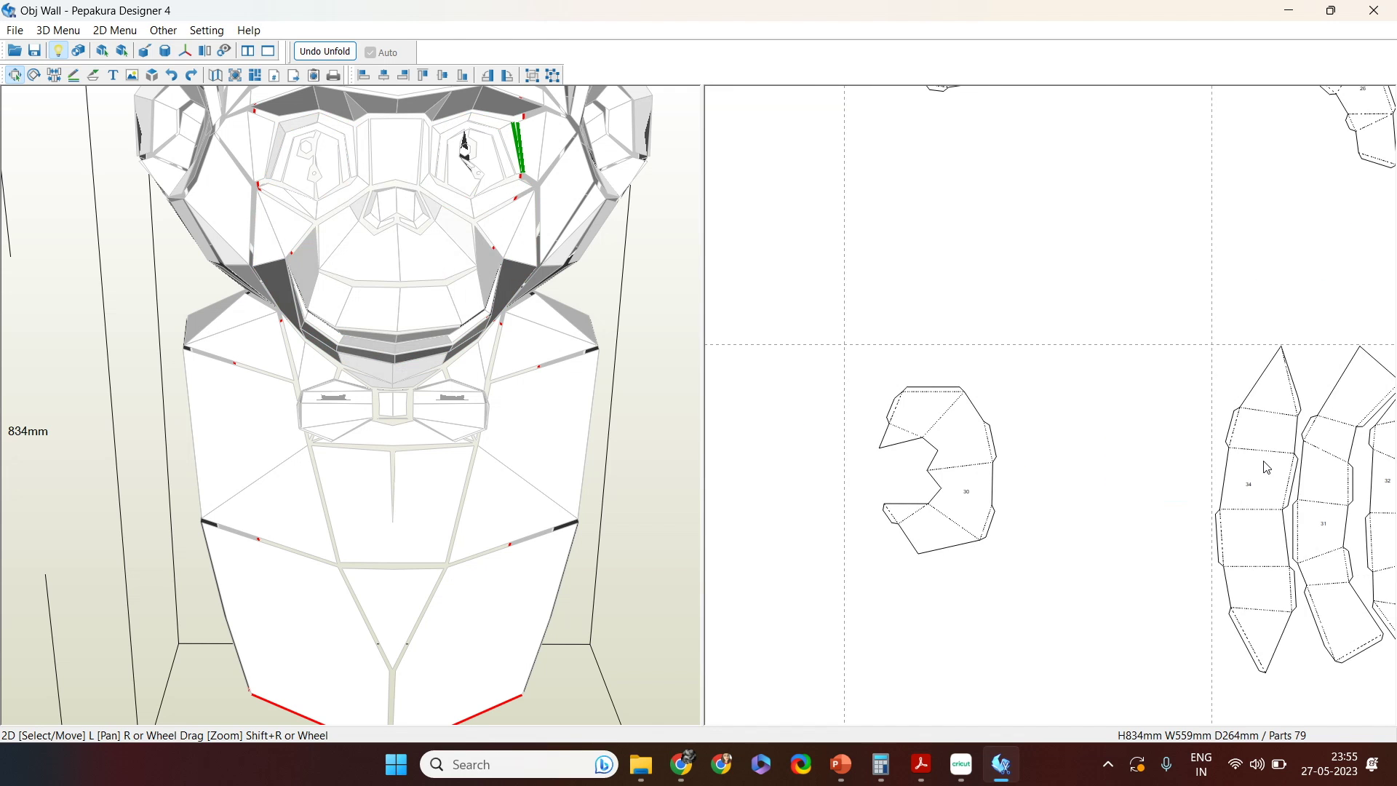
{"action": "right_click_drag", "start_coordinate": [1266, 503], "coordinate": [1180, 542]}
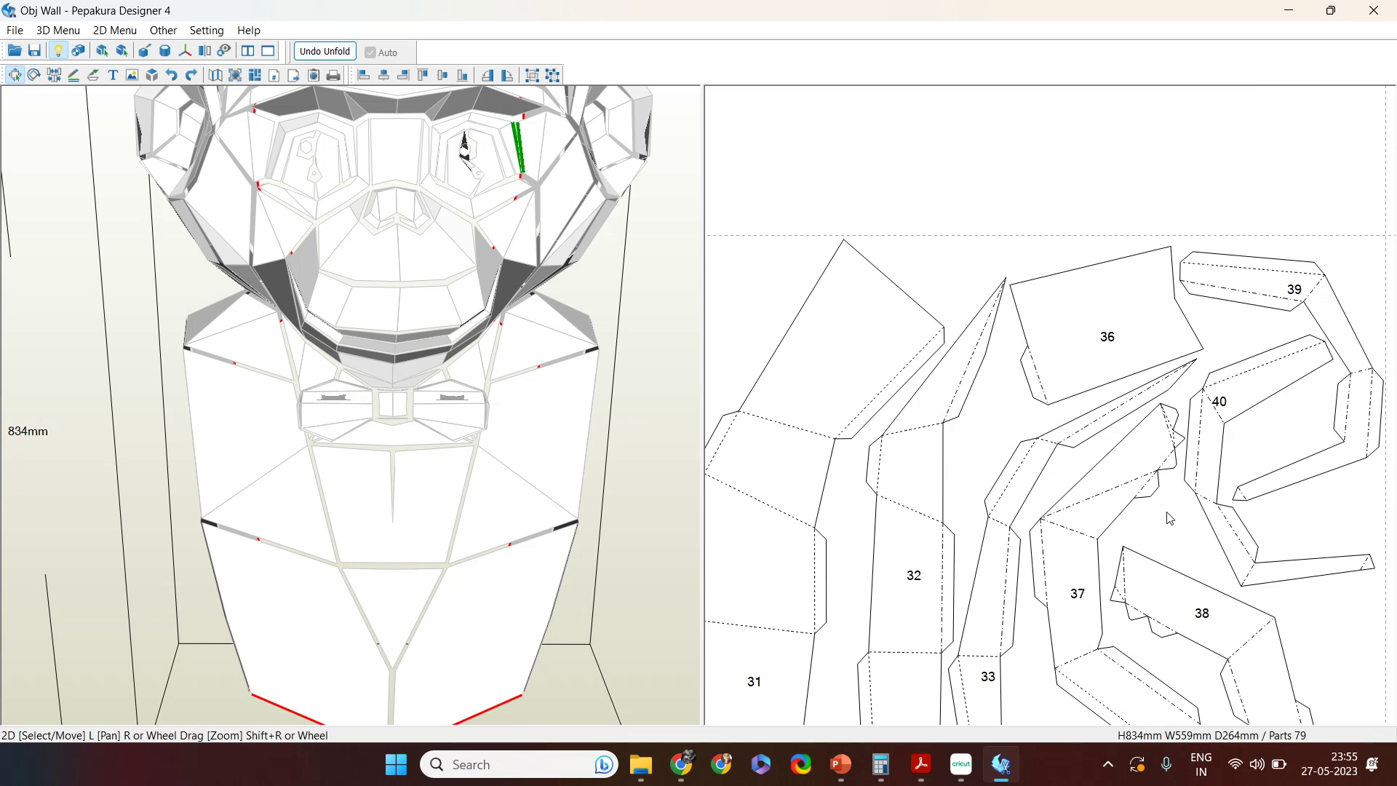
{"action": "scroll", "coordinate": [1104, 429], "scroll_direction": "down", "scroll_amount": 3}
{"action": "scroll", "coordinate": [1104, 429], "scroll_direction": "up", "scroll_amount": 2}
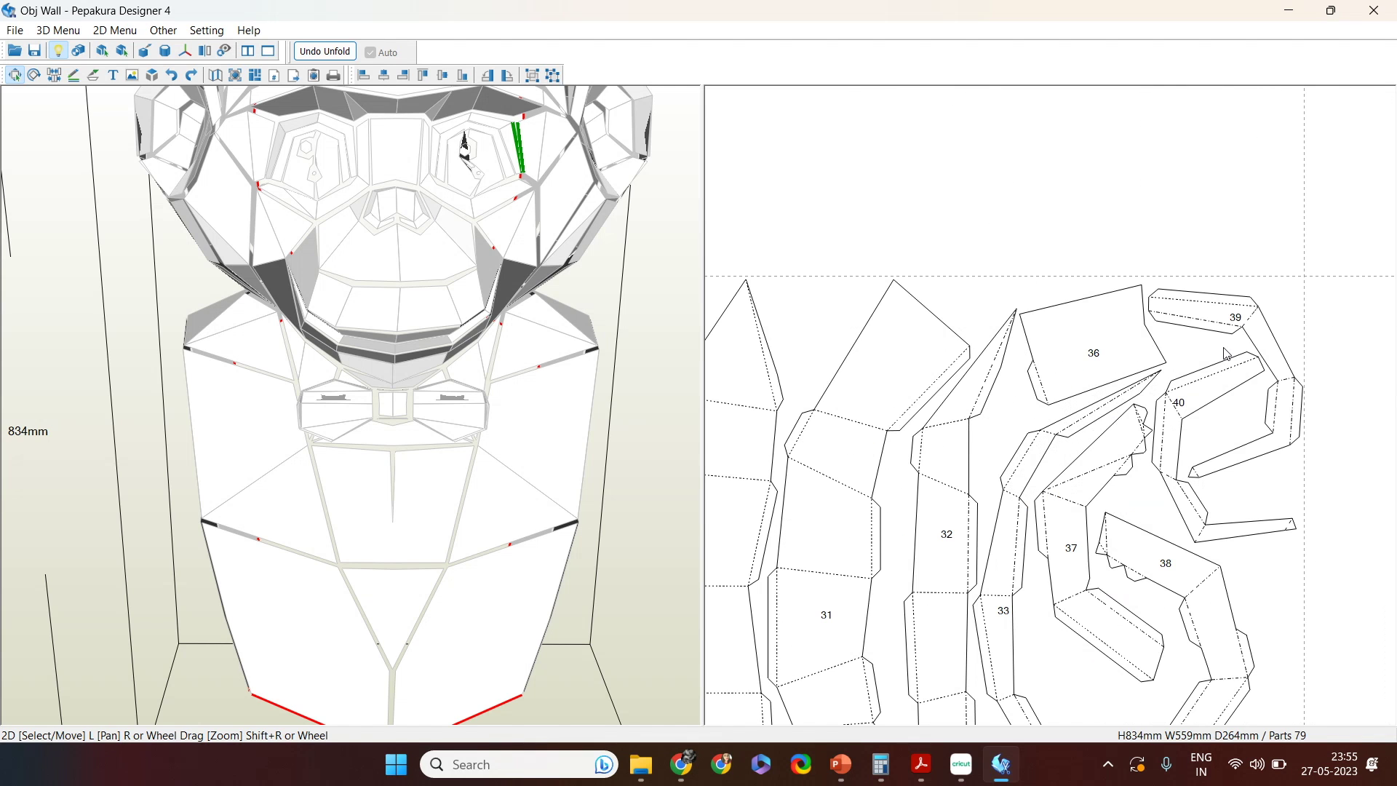
{"action": "left_click", "coordinate": [1216, 320]}
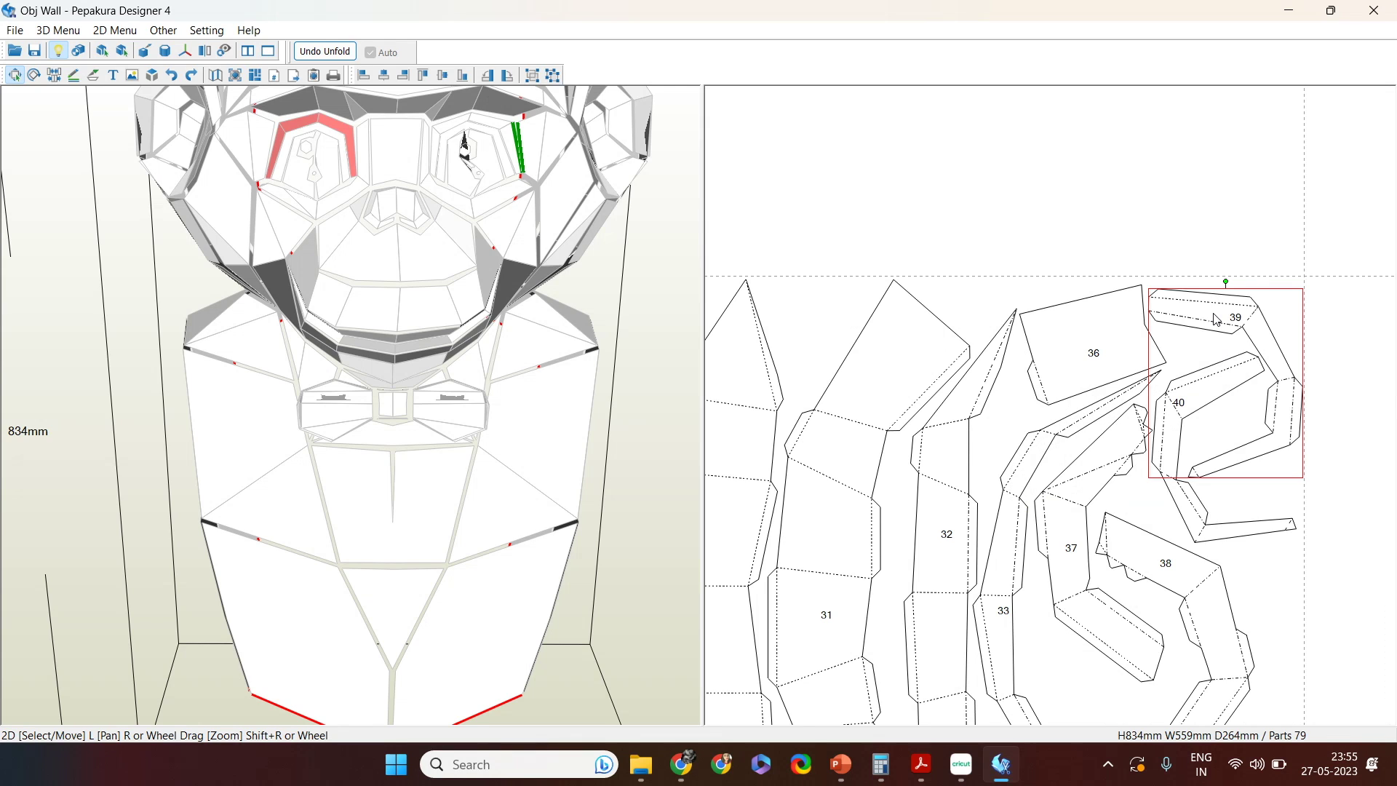
{"action": "left_click", "coordinate": [1173, 441]}
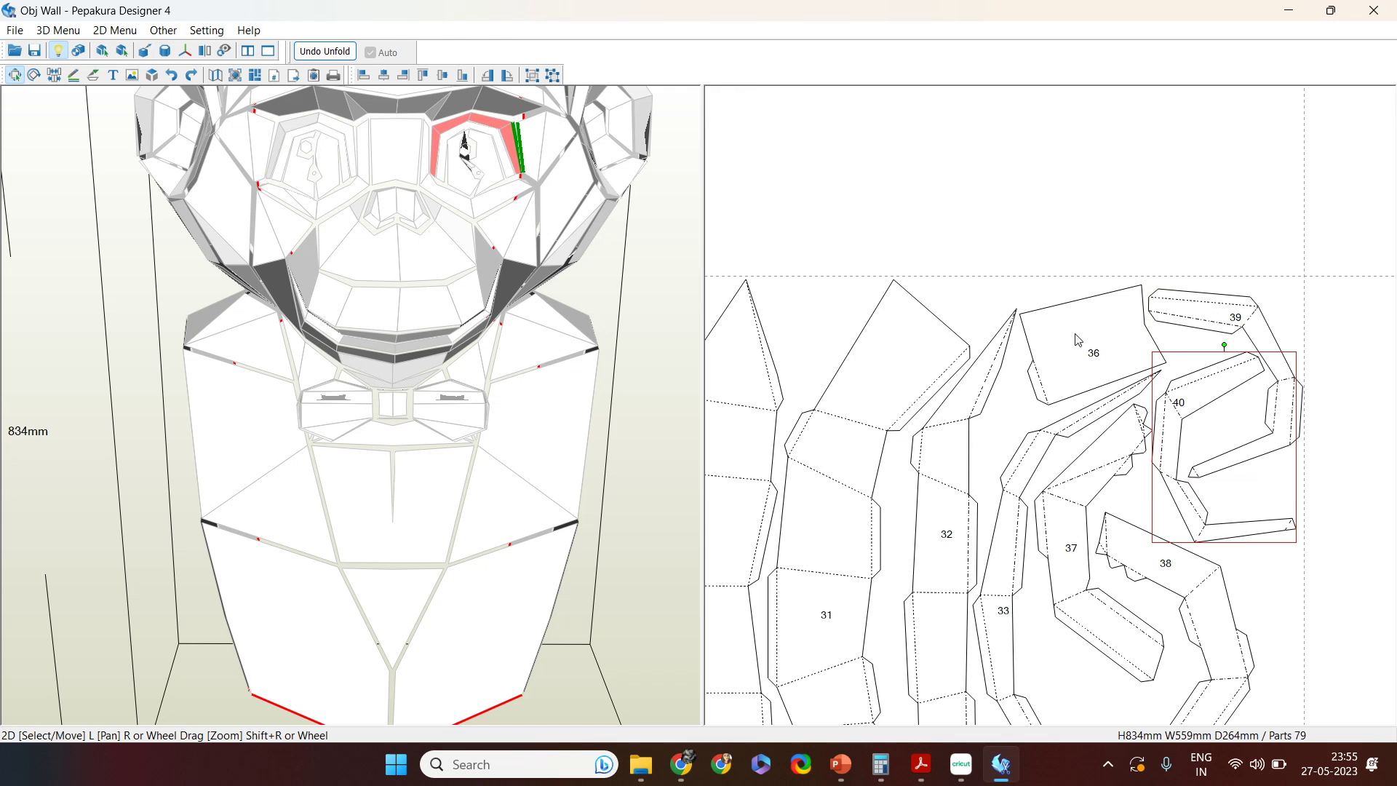
{"action": "scroll", "coordinate": [979, 272], "scroll_direction": "down", "scroll_amount": 2}
{"action": "right_click_drag", "start_coordinate": [979, 272], "coordinate": [1225, 505]}
{"action": "right_click_drag", "start_coordinate": [1064, 444], "coordinate": [1380, 601]}
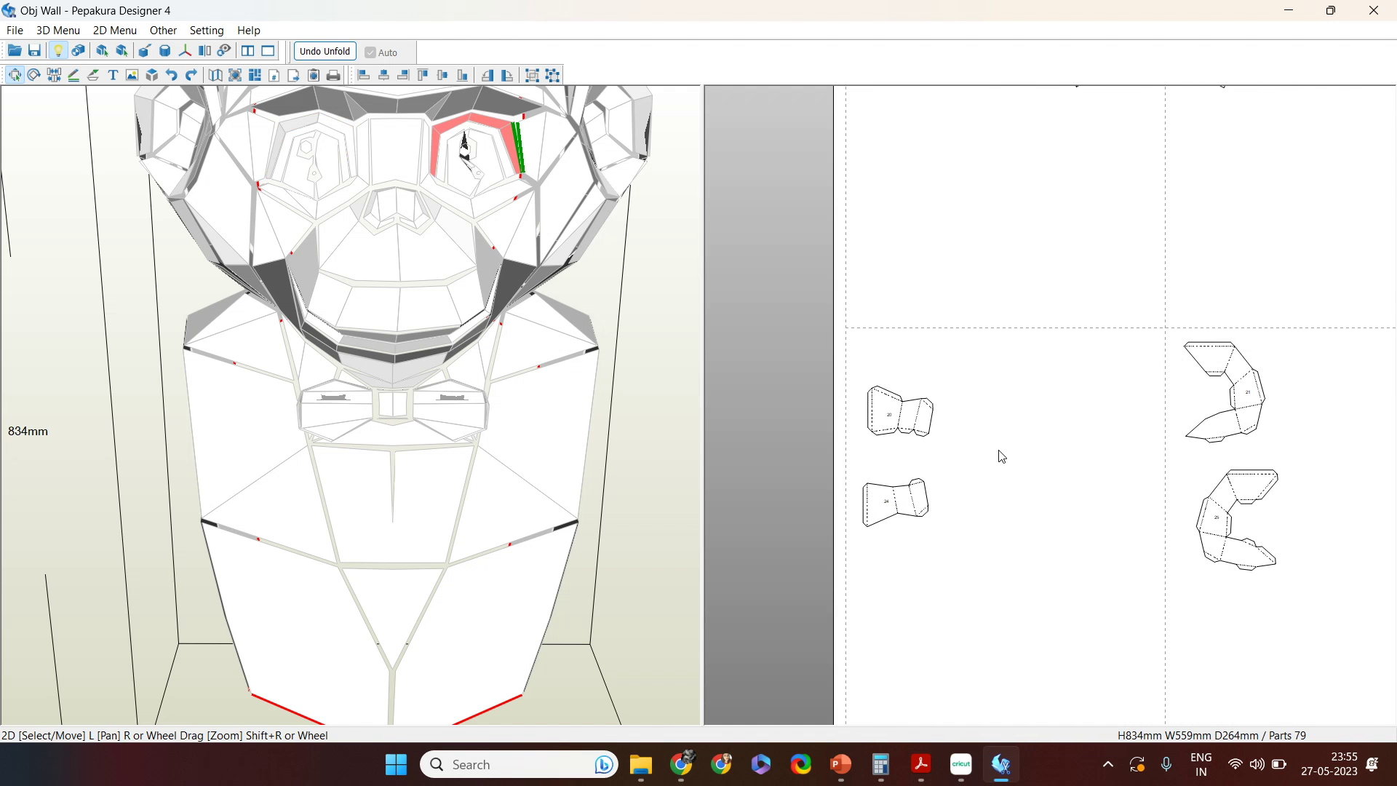
Step: Select each pair of inner-eye parts to check which eye it covers on the model, and compare with strips 39 and 40
{"action": "right_click_drag", "start_coordinate": [998, 455], "coordinate": [922, 539]}
{"action": "left_click", "coordinate": [950, 278]}
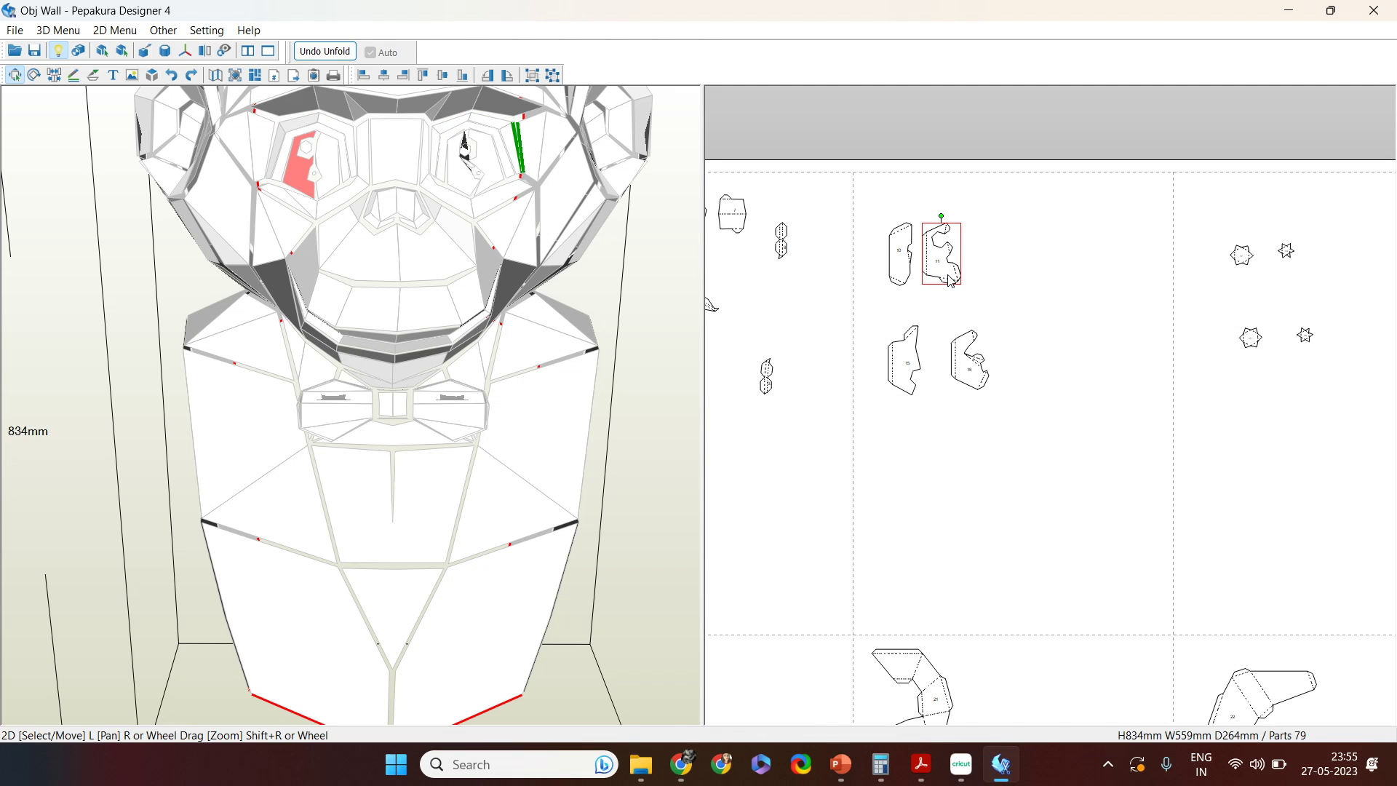
{"action": "left_click", "coordinate": [902, 270], "text": "shift"}
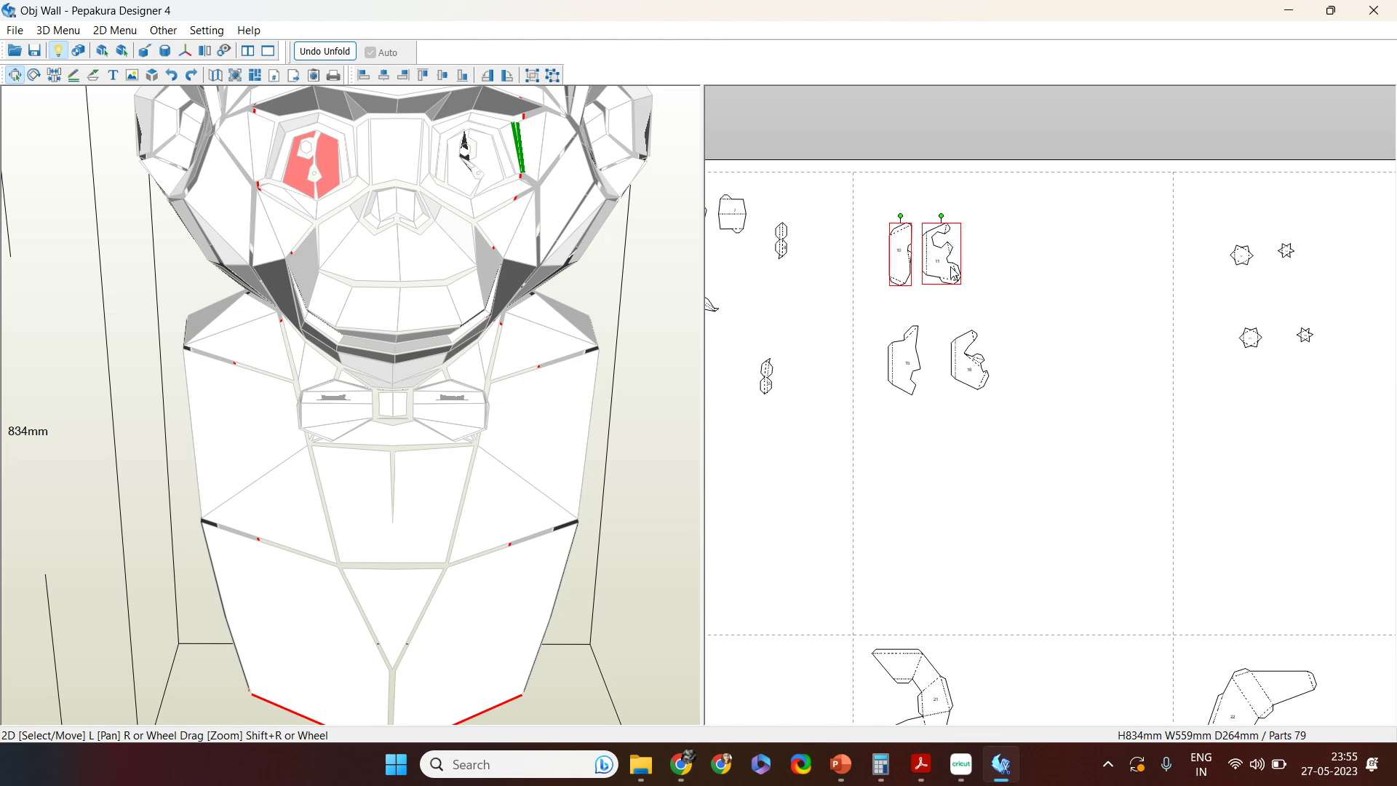
{"action": "left_click", "coordinate": [967, 383]}
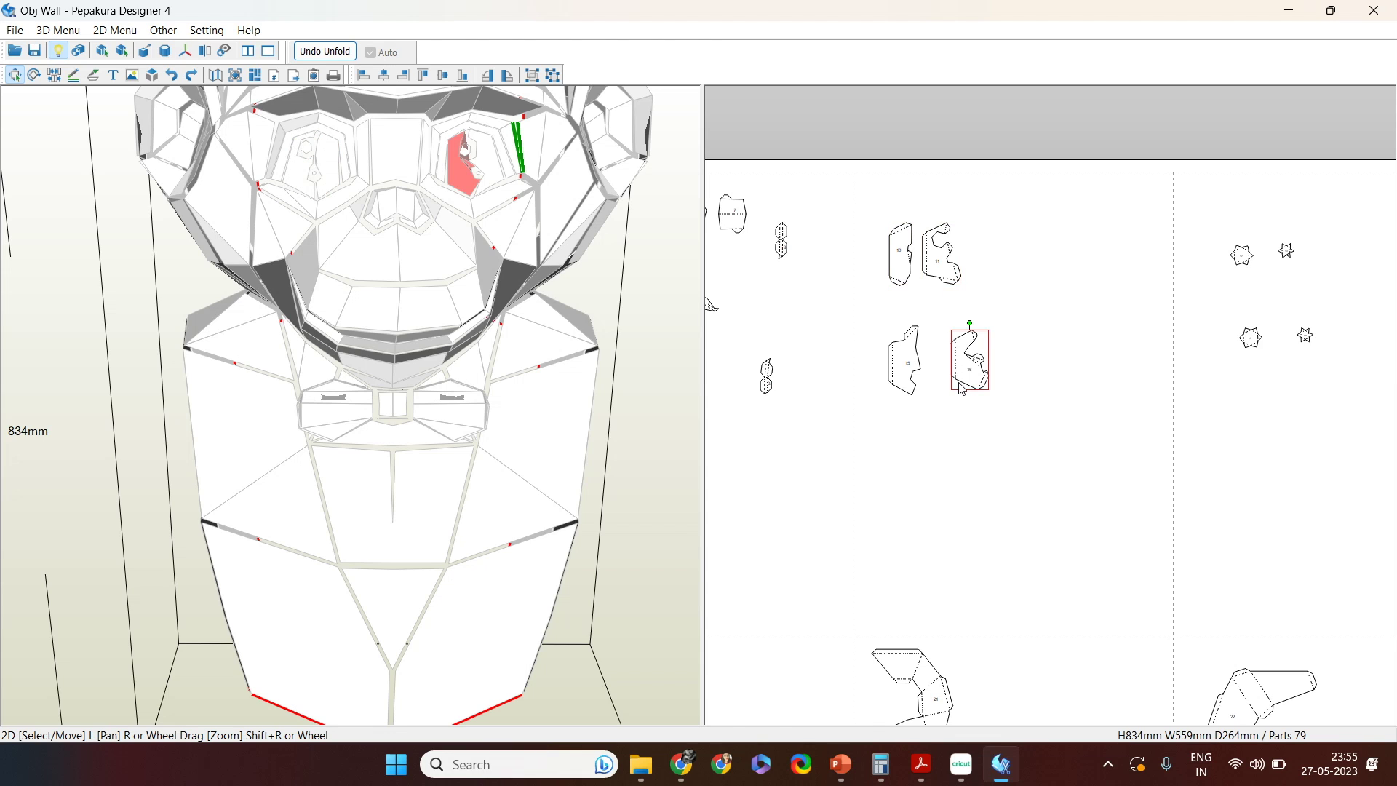
{"action": "left_click", "coordinate": [903, 386], "text": "shift"}
{"action": "scroll", "coordinate": [1089, 590], "scroll_direction": "down", "scroll_amount": 5}
{"action": "scroll", "coordinate": [1090, 590], "scroll_direction": "down", "scroll_amount": 2}
{"action": "right_click_drag", "start_coordinate": [1090, 589], "coordinate": [1101, 400]}
{"action": "scroll", "coordinate": [973, 474], "scroll_direction": "up", "scroll_amount": 5}
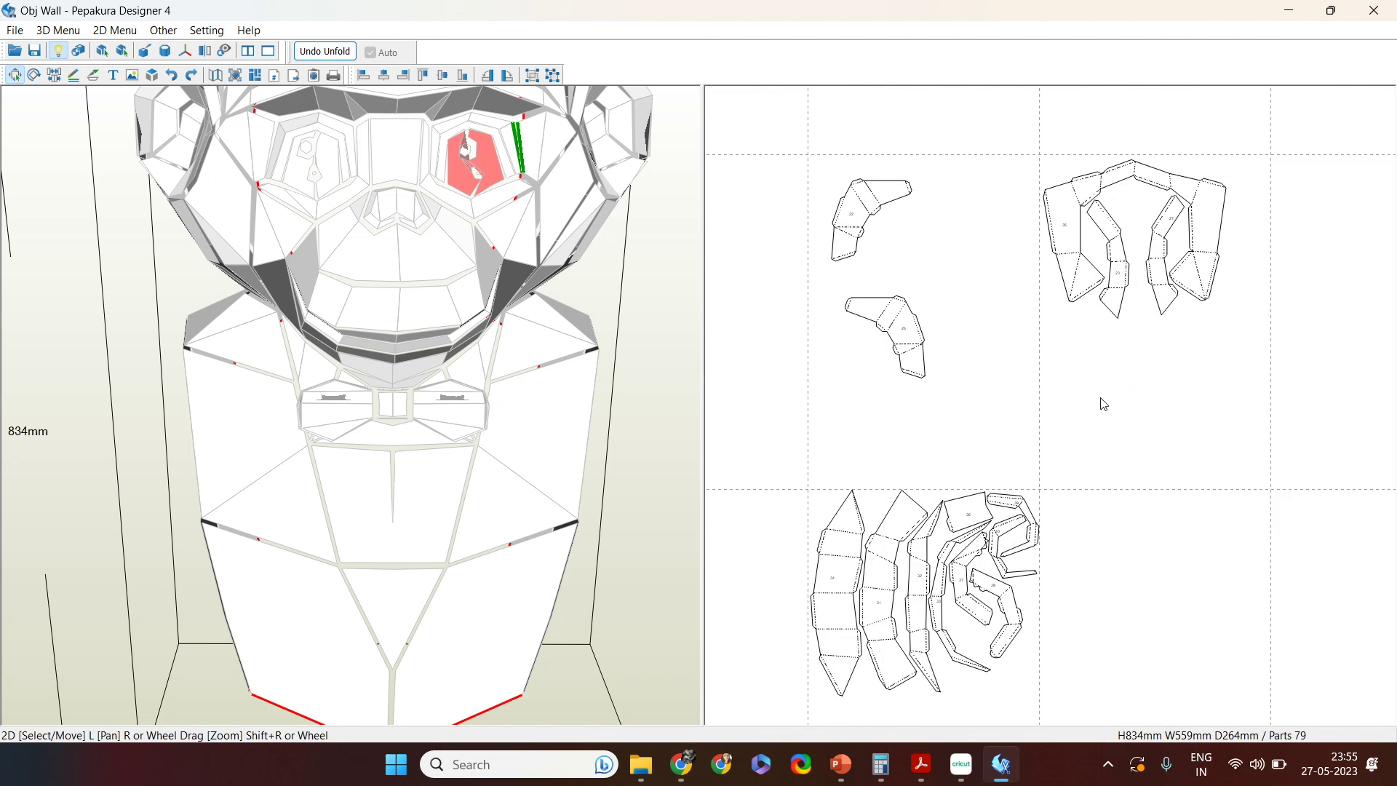
{"action": "scroll", "coordinate": [1064, 468], "scroll_direction": "up", "scroll_amount": 3}
{"action": "right_click_drag", "start_coordinate": [1046, 607], "coordinate": [1029, 470]}
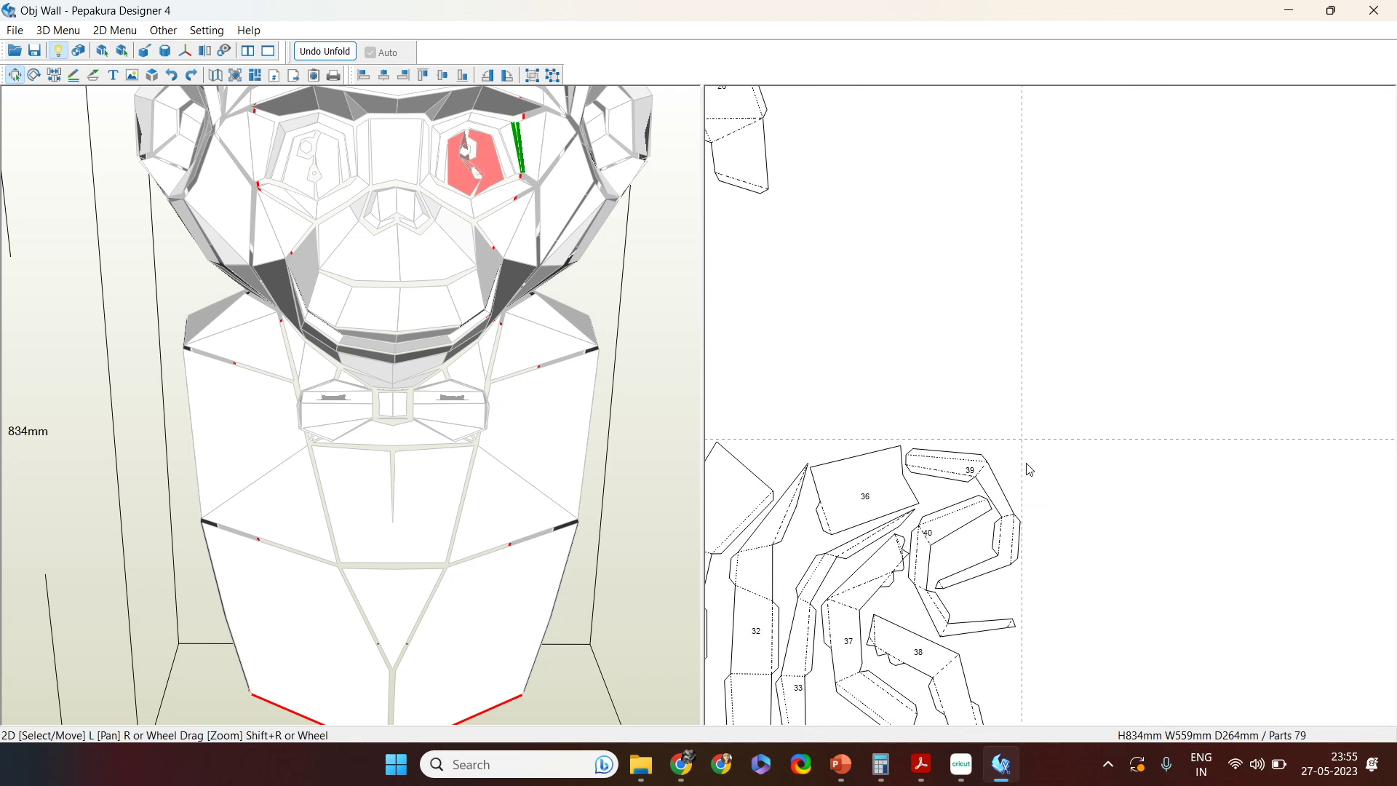
{"action": "left_click", "coordinate": [1017, 527]}
Step: Add the note "Connect Right Eye after part number 39 and Left Eye after part number 40" at the page's lower edge, below the numbered parts
{"action": "right_click_drag", "start_coordinate": [1164, 568], "coordinate": [1393, 138]}
{"action": "right_click_drag", "start_coordinate": [948, 555], "coordinate": [954, 433]}
{"action": "key", "text": "t"}
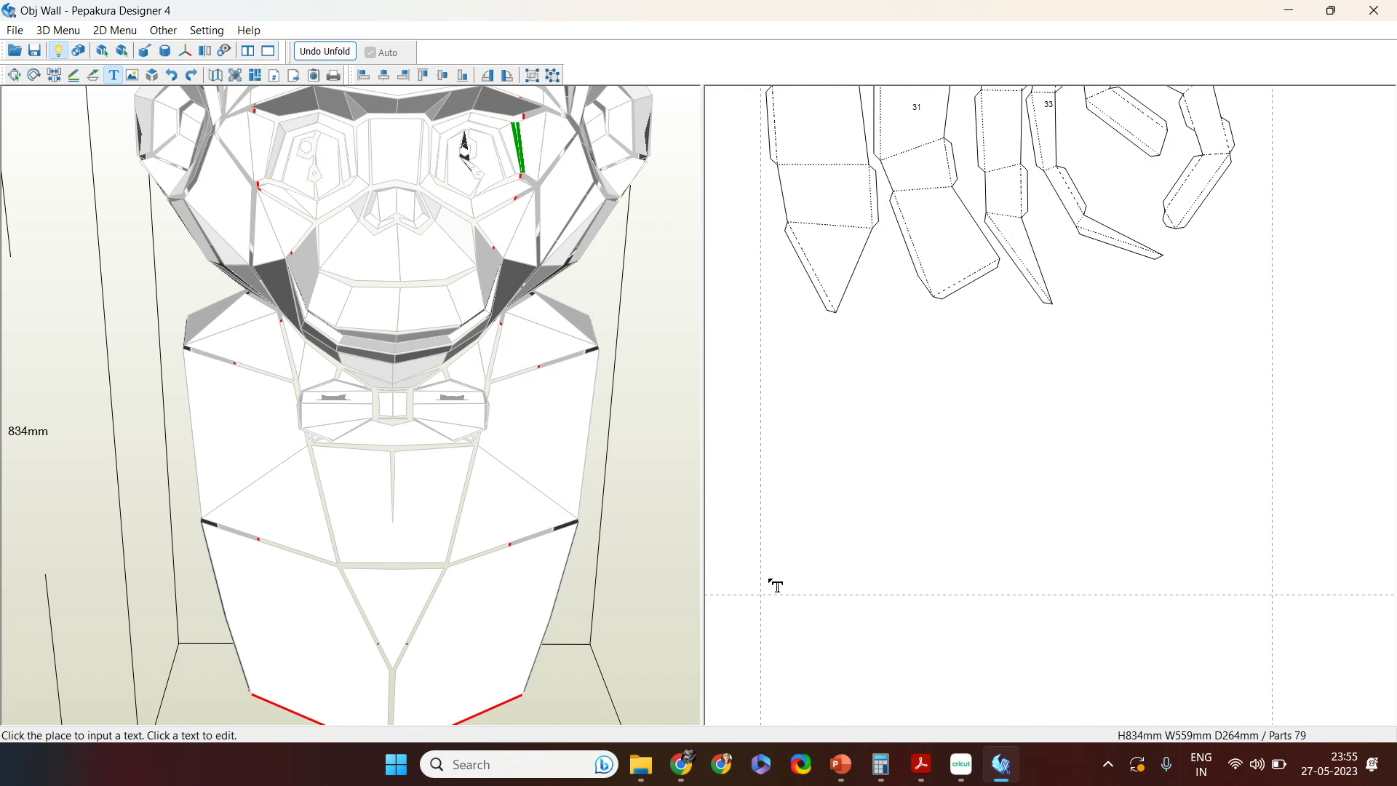
{"action": "left_click", "coordinate": [857, 603]}
{"action": "type", "text": "Connect "}
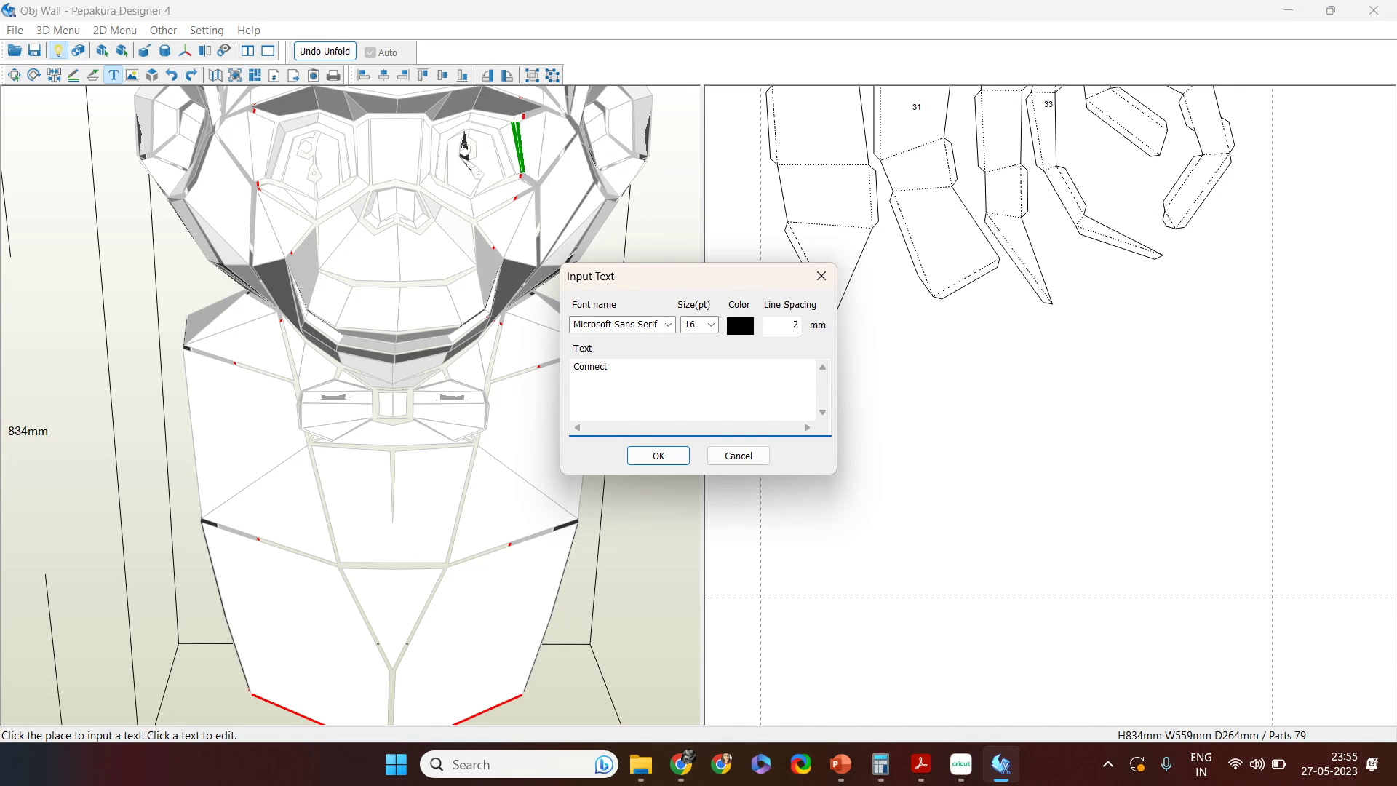
{"action": "type", "text": "Right Eye after"}
{"action": "type", "text": " part number"}
{"action": "type", "text": "Left E"}
{"action": "type", "text": "ye after poar"}
{"action": "type", "text": "t"}
{"action": "key", "text": "BackSpace"}
{"action": "key", "text": "BackSpace"}
{"action": "type", "text": "num"}
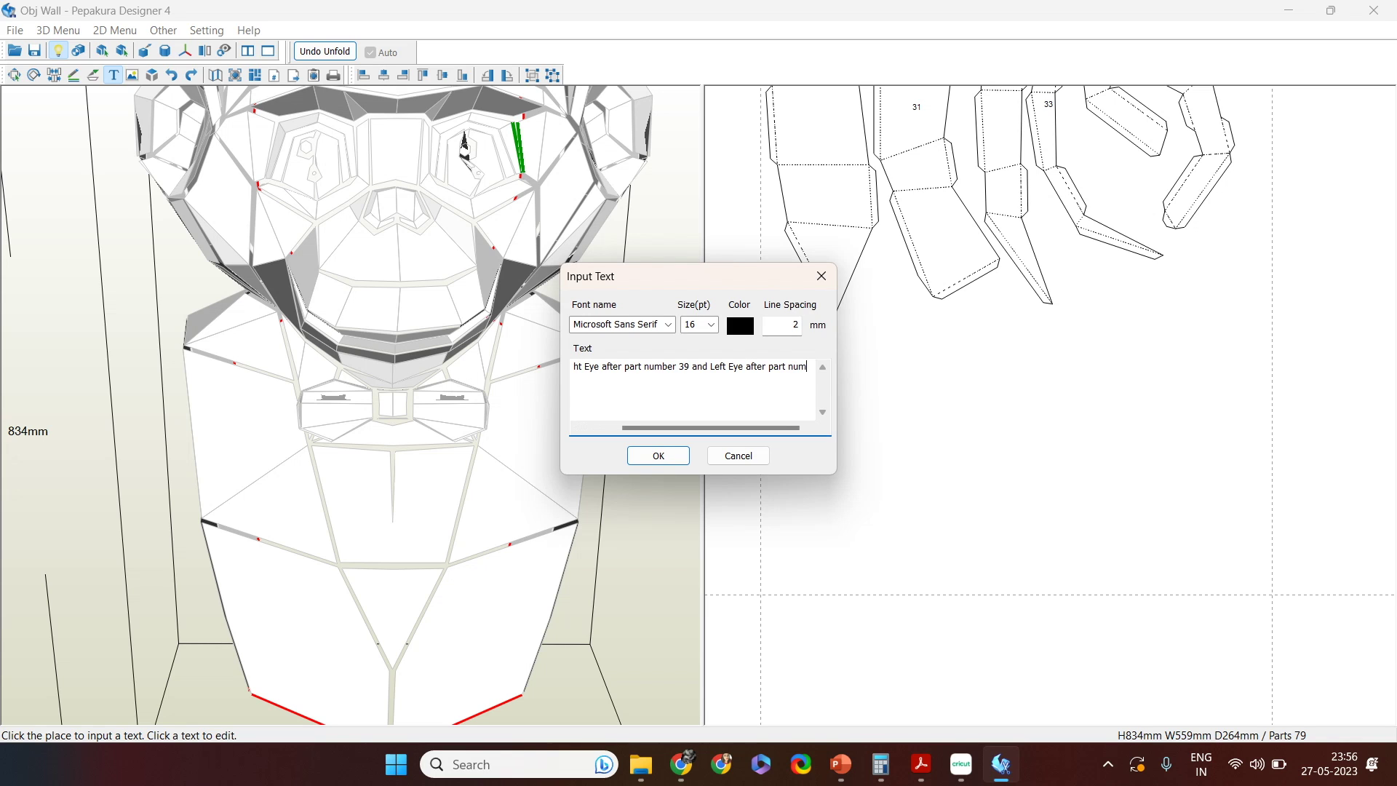
{"action": "type", "text": "nber 40"}
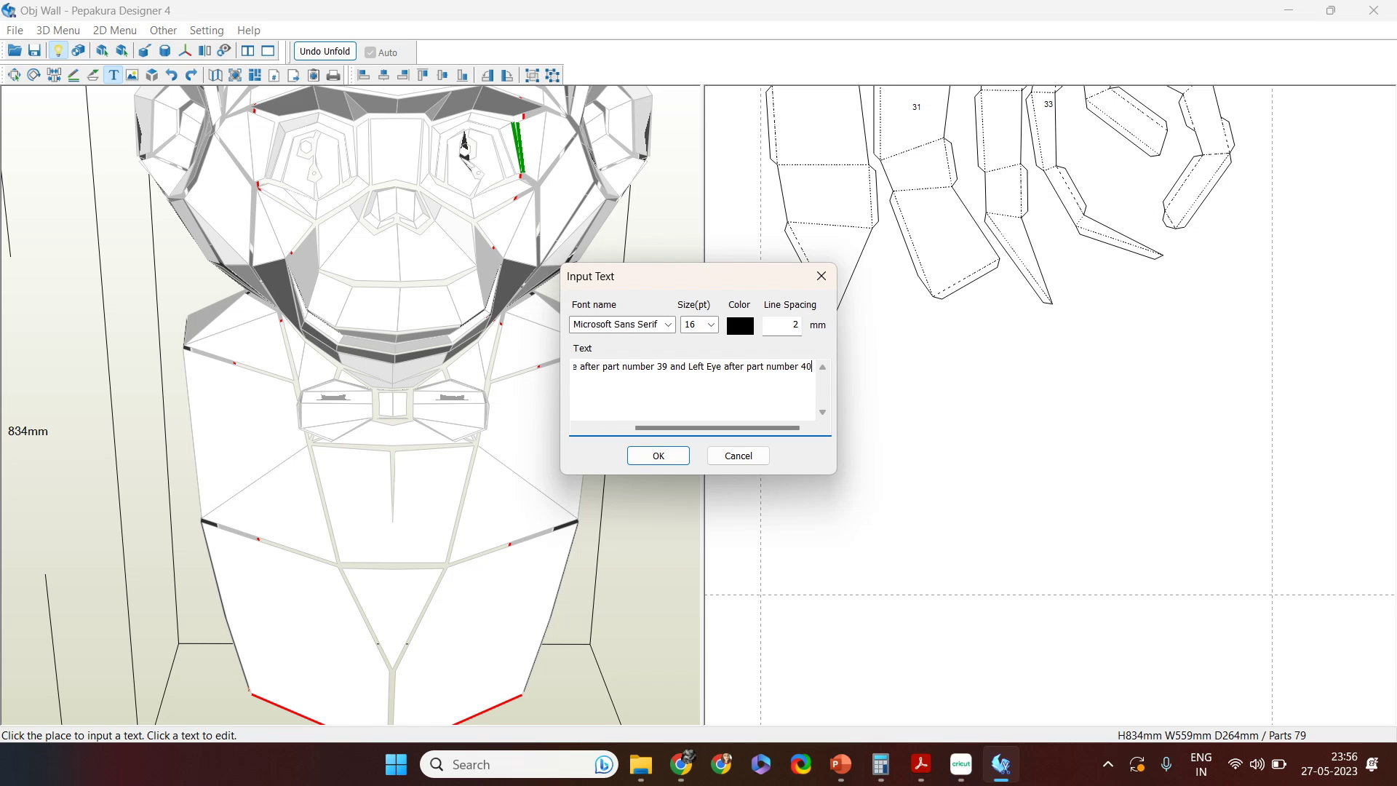
Step: Place the note "Connect Right Eye after part number 39 and Left Eye after part number 40" at the foot of the brown parts page
{"action": "left_click", "coordinate": [657, 455]}
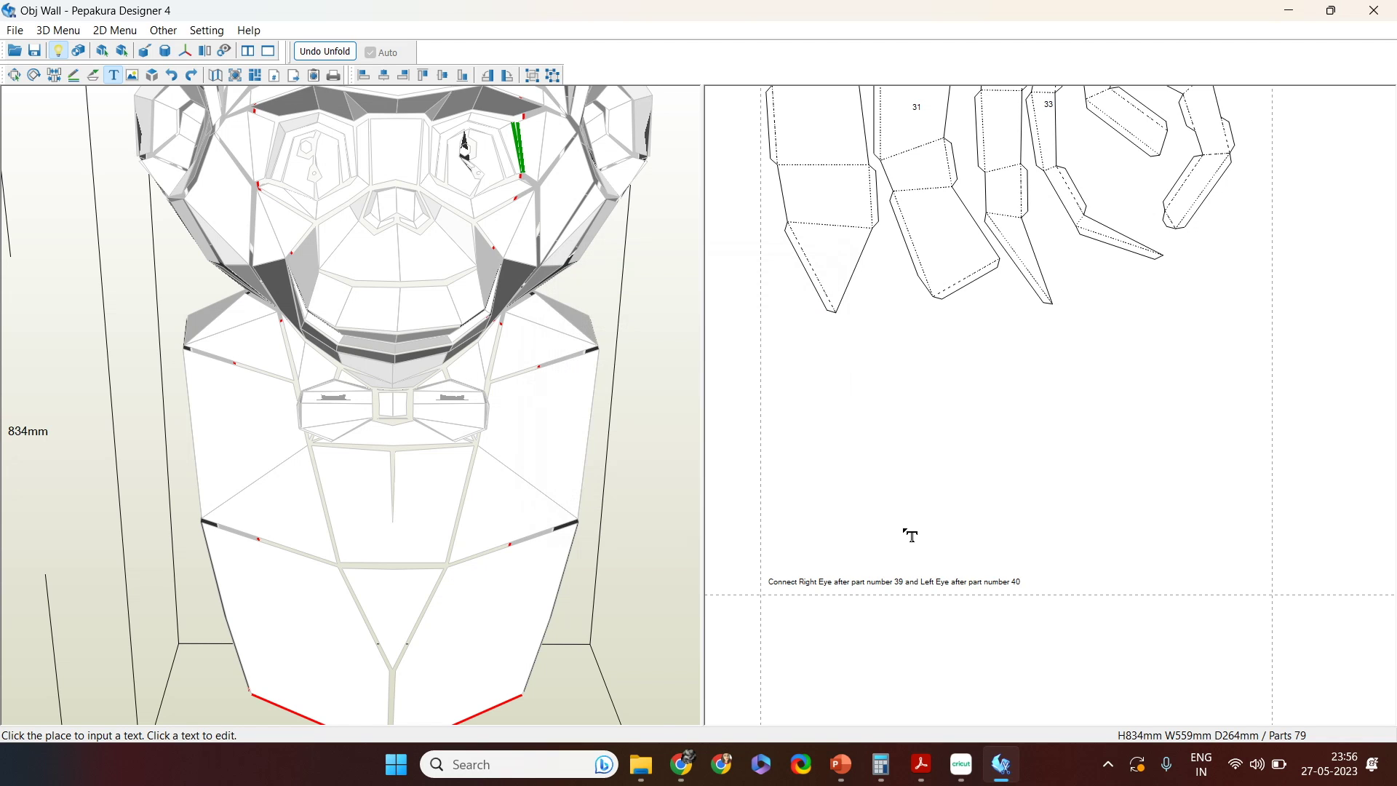
{"action": "key", "text": "Escape"}
{"action": "scroll", "coordinate": [939, 468], "scroll_direction": "down", "scroll_amount": 4}
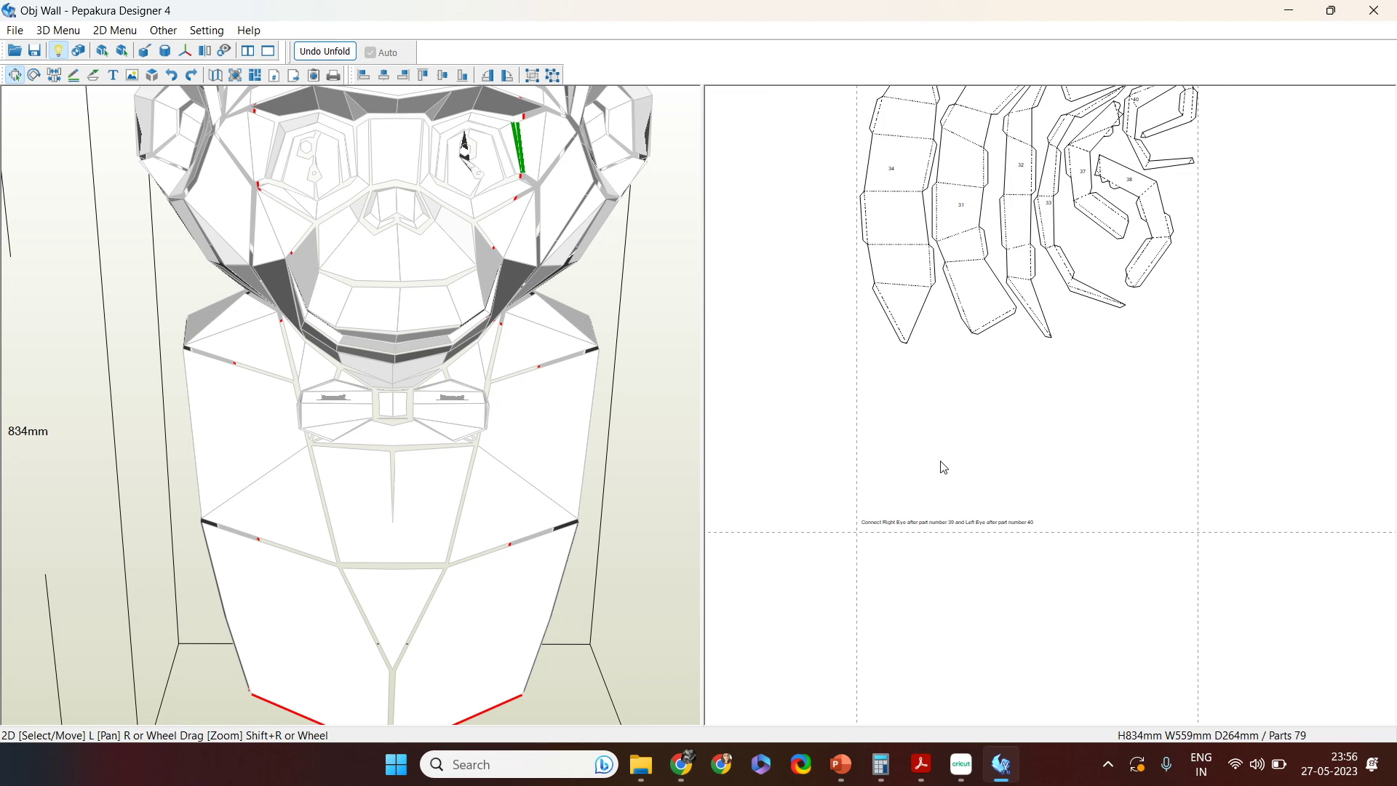
Step: Select the laid-out face parts to check which areas they cover on the 3D model
{"action": "left_click_drag", "start_coordinate": [1194, 423], "coordinate": [710, 301]}
{"action": "left_click", "coordinate": [1152, 218], "text": "shift"}
{"action": "mouse_move", "coordinate": [511, 453]}
{"action": "right_mouse_down"}
{"action": "mouse_move", "coordinate": [569, 456]}
{"action": "mouse_move", "coordinate": [514, 458]}
{"action": "right_mouse_up"}
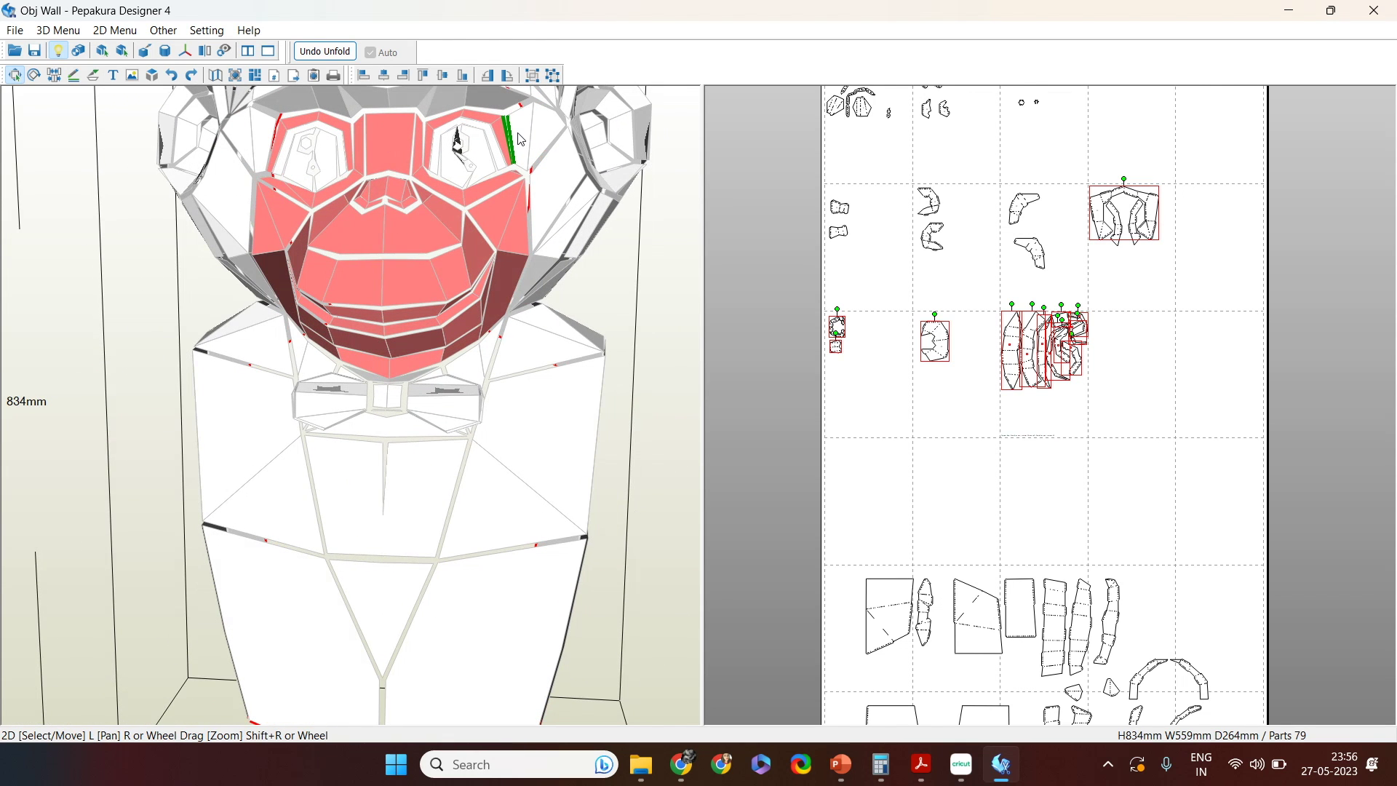
{"action": "left_click_drag", "start_coordinate": [234, 223], "coordinate": [555, 221]}
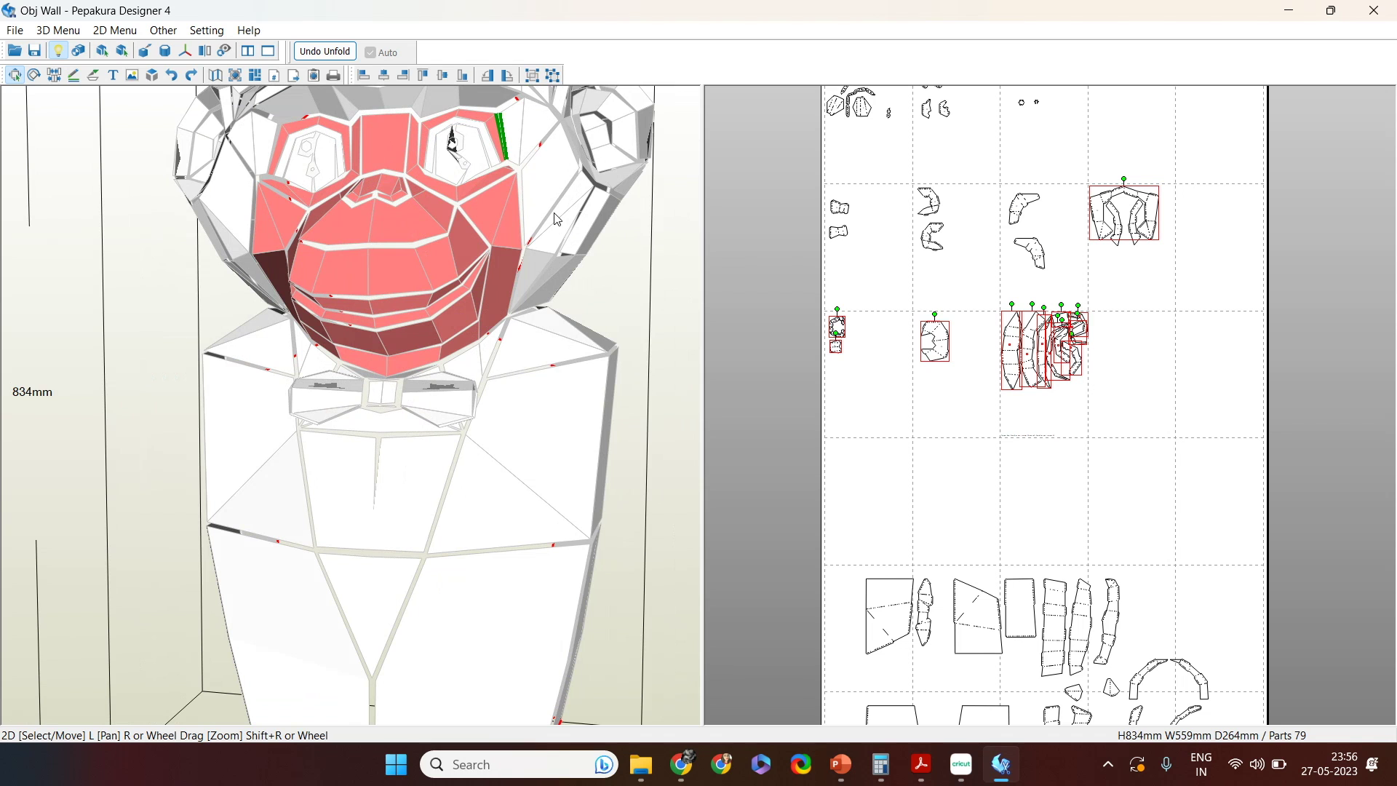
Step: Join two adjacent pieces of the head into one part
{"action": "key", "text": "ctrl+n"}
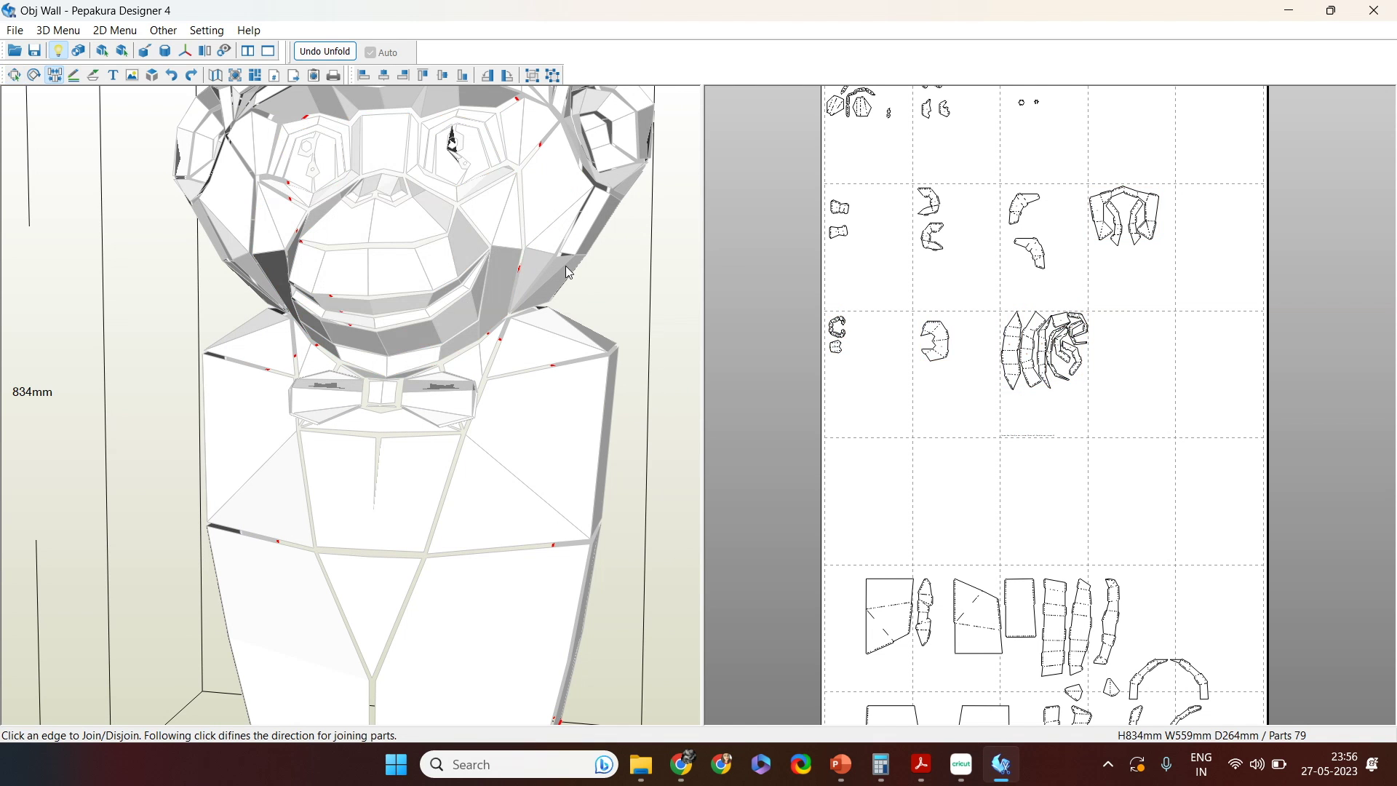
{"action": "mouse_move", "coordinate": [575, 273]}
{"action": "right_mouse_down"}
{"action": "mouse_move", "coordinate": [611, 271]}
{"action": "mouse_move", "coordinate": [566, 256]}
{"action": "mouse_move", "coordinate": [499, 269]}
{"action": "mouse_move", "coordinate": [590, 278]}
{"action": "right_mouse_up"}
{"action": "key", "text": "Escape"}
Step: Select the two temple pieces beside the eyes and display the model and parts with their texture colours
{"action": "left_click", "coordinate": [276, 144]}
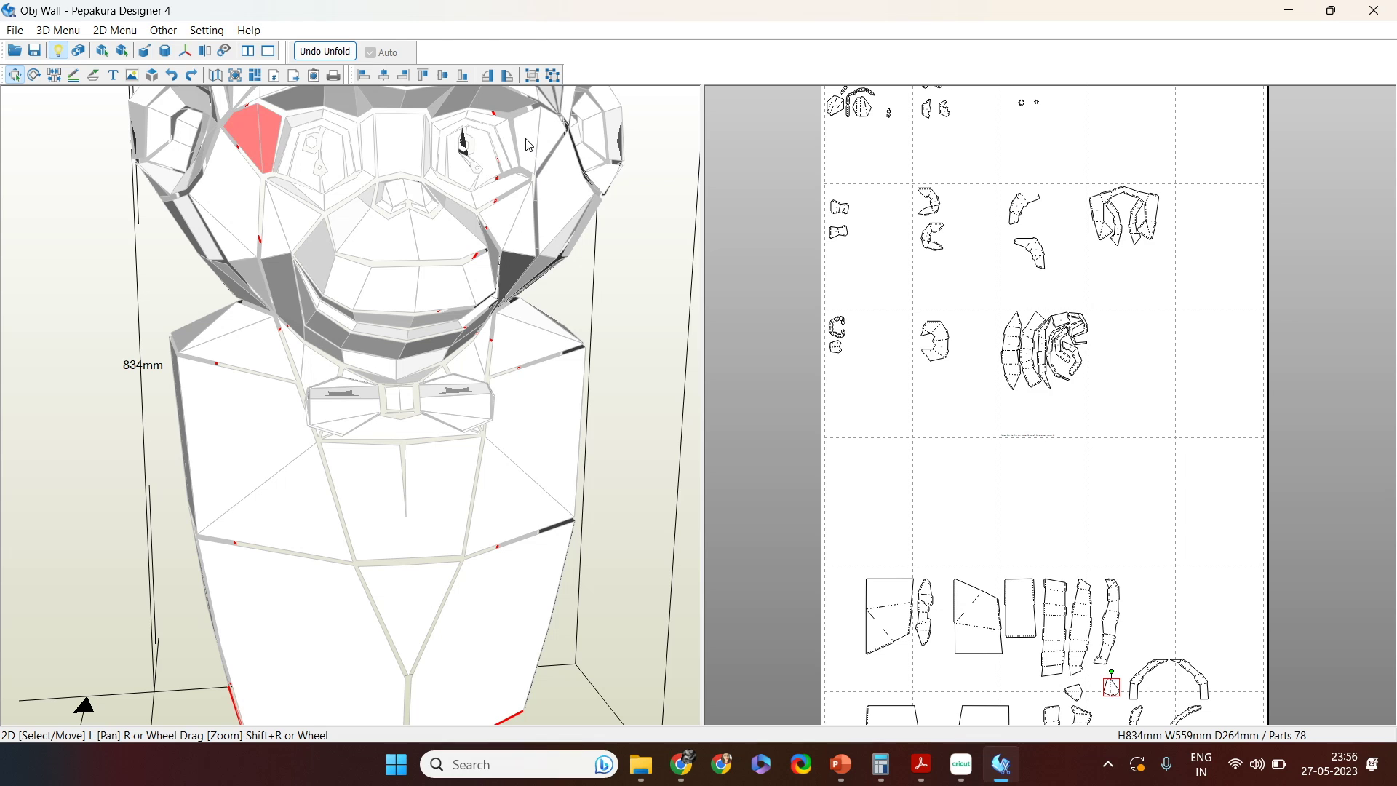
{"action": "left_click", "coordinate": [525, 140], "text": "shift"}
{"action": "scroll", "coordinate": [968, 502], "scroll_direction": "down", "scroll_amount": 6}
{"action": "scroll", "coordinate": [971, 515], "scroll_direction": "up", "scroll_amount": 1}
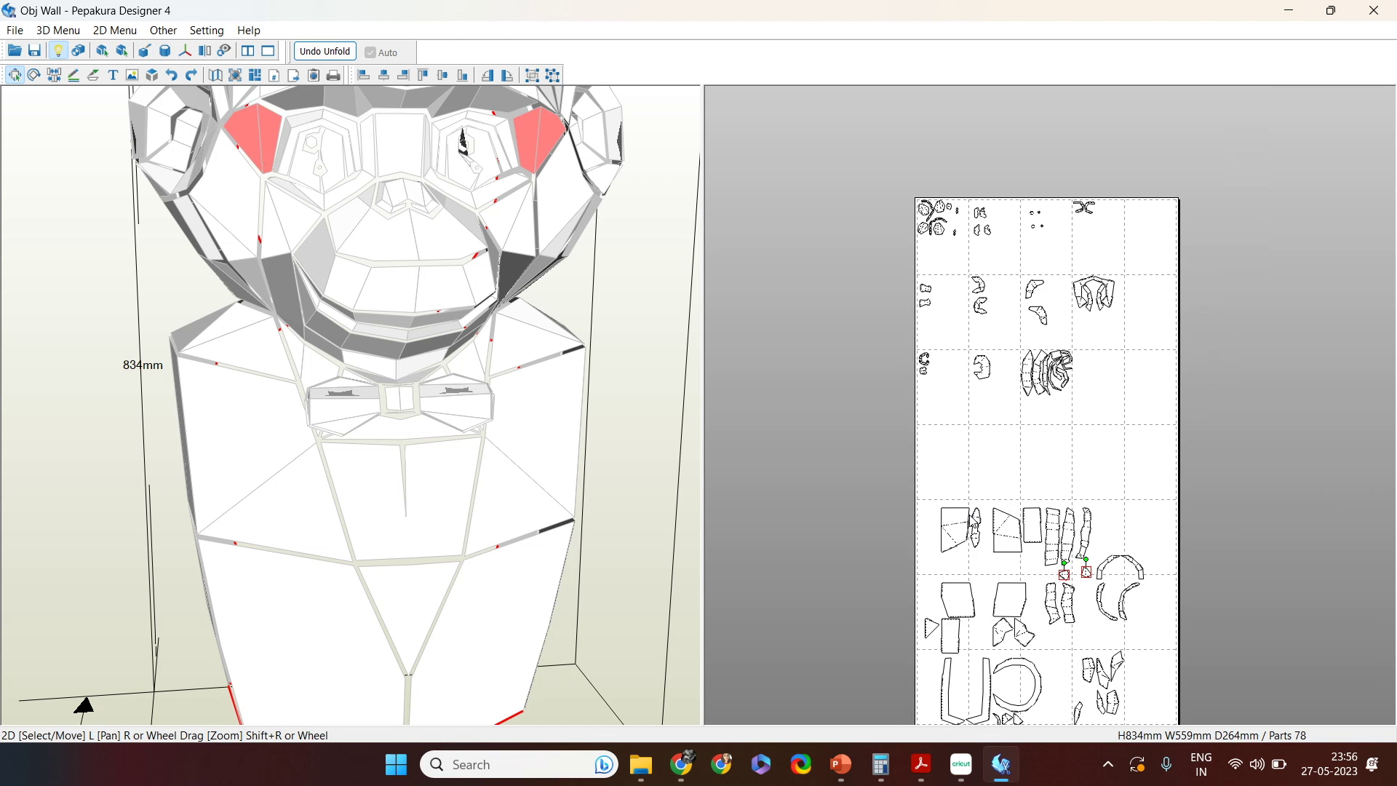
{"action": "scroll", "coordinate": [1048, 408], "scroll_direction": "up", "scroll_amount": 1}
{"action": "left_click", "coordinate": [79, 50]}
{"action": "right_click_drag", "start_coordinate": [1121, 440], "coordinate": [1045, 410]}
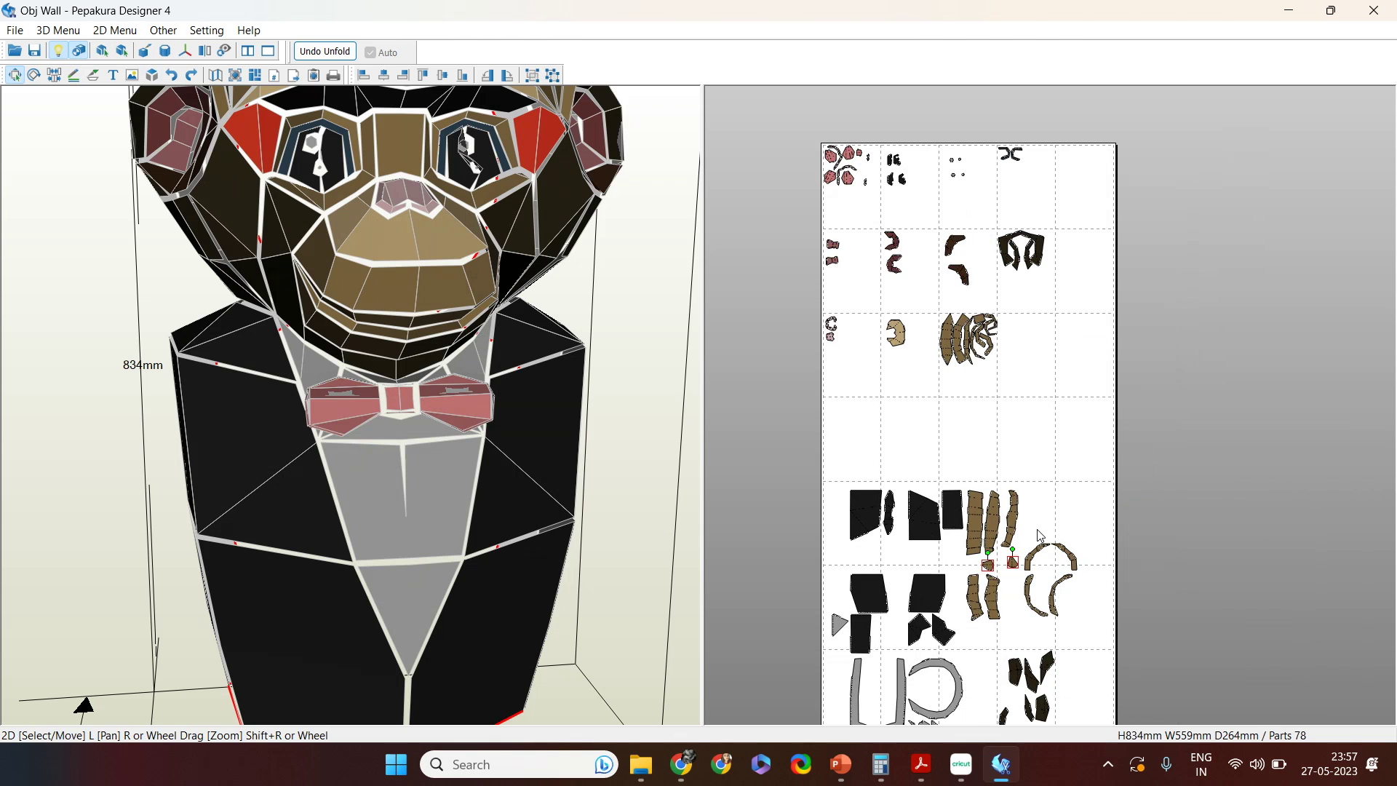
Step: Move the two temple pieces onto the page holding brown parts 31 to 40
{"action": "scroll", "coordinate": [1012, 489], "scroll_direction": "up", "scroll_amount": 1}
{"action": "scroll", "coordinate": [1010, 483], "scroll_direction": "up", "scroll_amount": 1}
{"action": "right_click_drag", "start_coordinate": [1014, 476], "coordinate": [1023, 424]}
{"action": "scroll", "coordinate": [1168, 284], "scroll_direction": "up", "scroll_amount": 2}
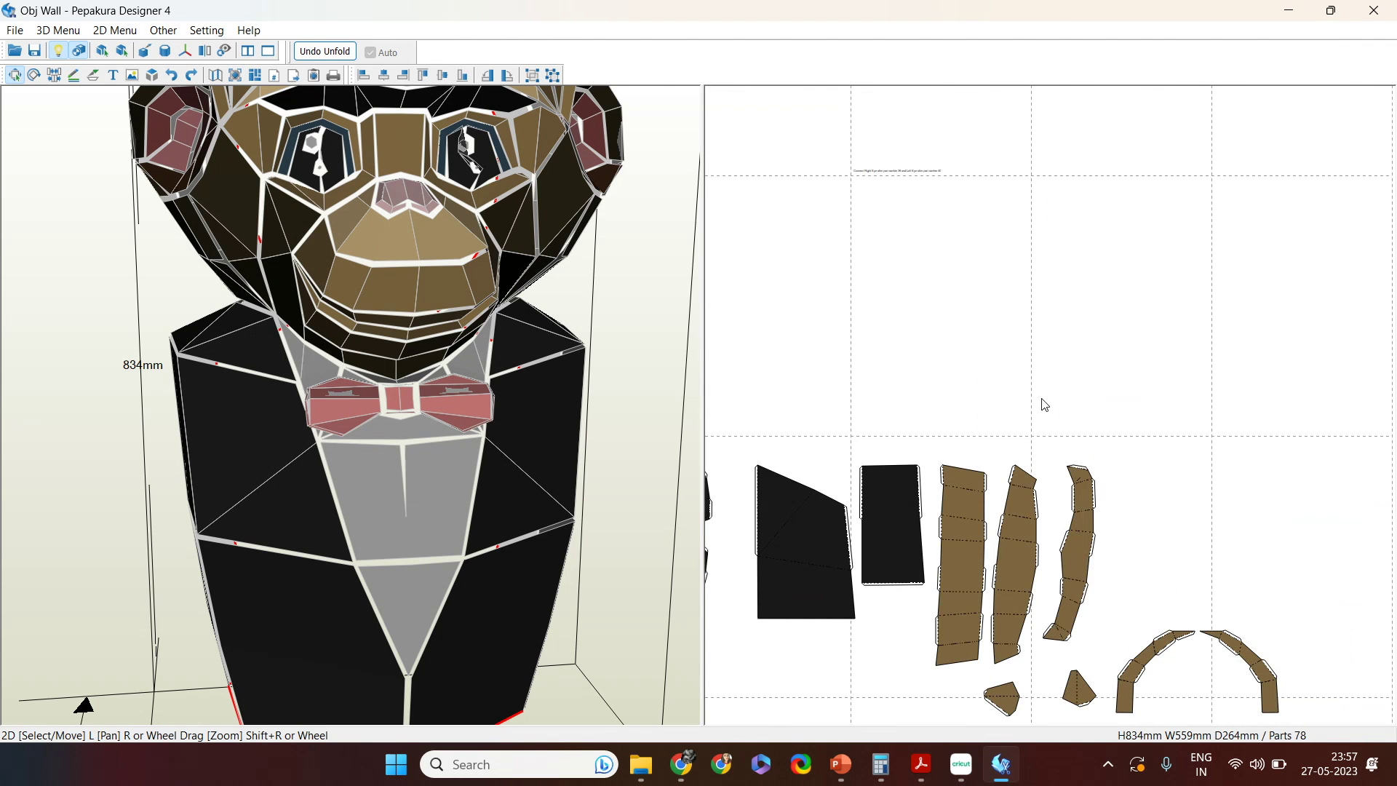
{"action": "left_click", "coordinate": [1010, 704]}
{"action": "left_click", "coordinate": [1093, 700], "text": "shift"}
{"action": "left_click_drag", "start_coordinate": [1091, 696], "coordinate": [991, 251]}
{"action": "right_click_drag", "start_coordinate": [1029, 348], "coordinate": [1009, 595]}
{"action": "left_click_drag", "start_coordinate": [976, 509], "coordinate": [956, 384]}
{"action": "scroll", "coordinate": [946, 364], "scroll_direction": "up", "scroll_amount": 3}
{"action": "right_click_drag", "start_coordinate": [1064, 578], "coordinate": [1056, 689]}
Step: Rotate and fit one temple piece beneath part 34 and label it 41
{"action": "left_click", "coordinate": [960, 589]}
{"action": "left_click_drag", "start_coordinate": [857, 531], "coordinate": [1141, 282]}
{"action": "left_click_drag", "start_coordinate": [1105, 238], "coordinate": [1019, 397]}
{"action": "left_click_drag", "start_coordinate": [1091, 309], "coordinate": [1023, 336]}
{"action": "left_click_drag", "start_coordinate": [921, 419], "coordinate": [751, 496]}
{"action": "left_click", "coordinate": [748, 489]}
{"action": "type", "text": "41"}
{"action": "left_click", "coordinate": [613, 455]}
Step: Fit the other temple piece between parts 34 and 31 and label it 42
{"action": "left_click_drag", "start_coordinate": [1060, 515], "coordinate": [866, 412]}
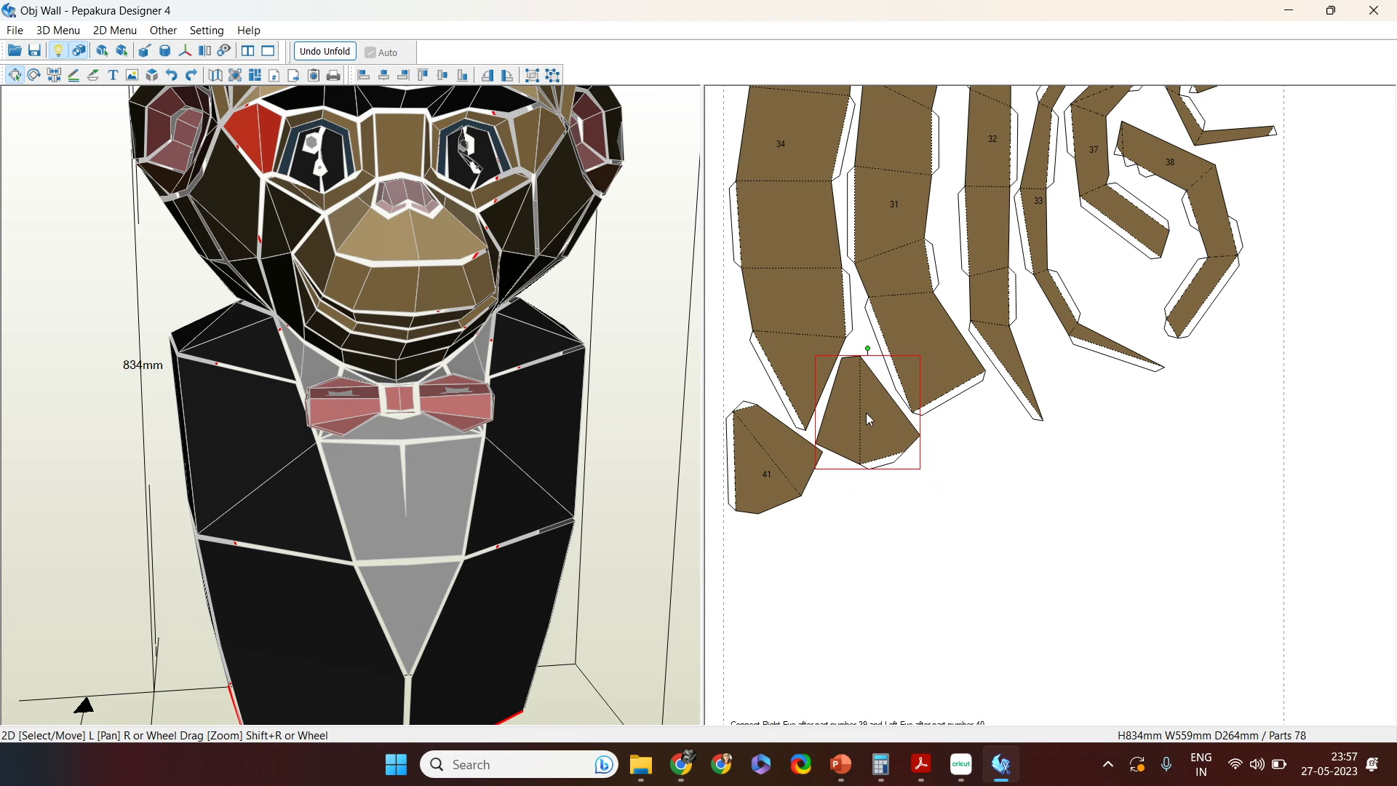
{"action": "left_click", "coordinate": [879, 416]}
{"action": "type", "text": "42"}
{"action": "left_click", "coordinate": [655, 456]}
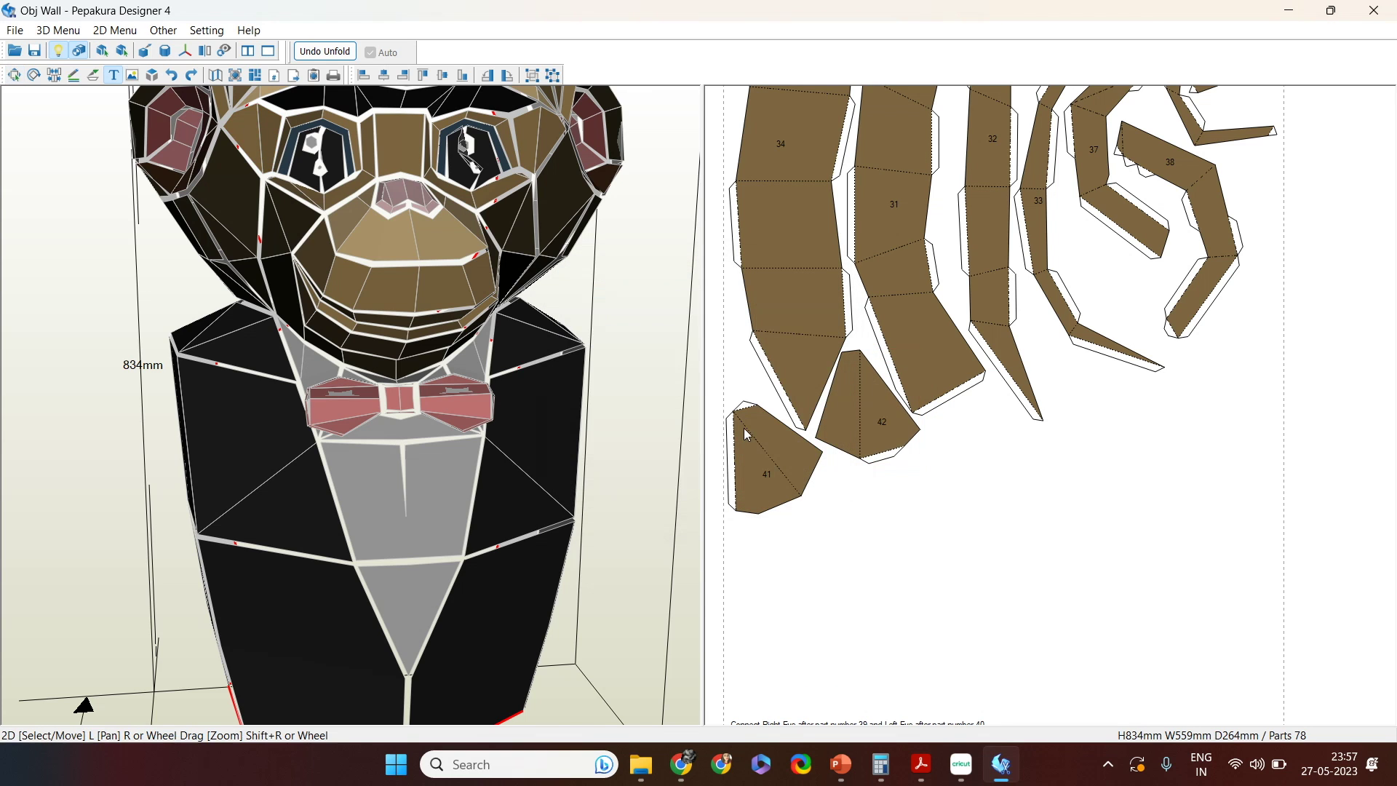
Step: Select the two dark cheek pieces on either side of the face and move them to the page with the dark arch-shaped part
{"action": "left_click", "coordinate": [230, 188]}
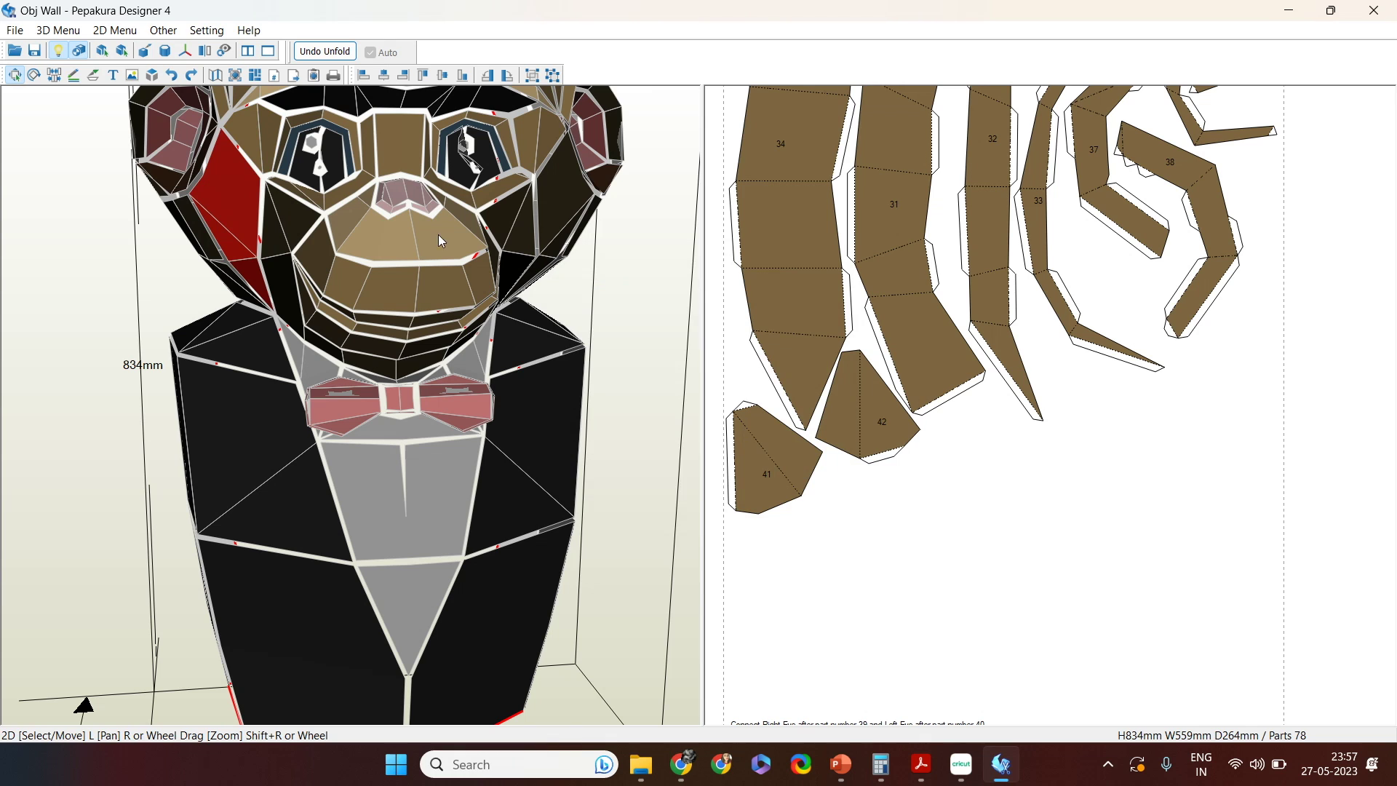
{"action": "left_click", "coordinate": [565, 211]}
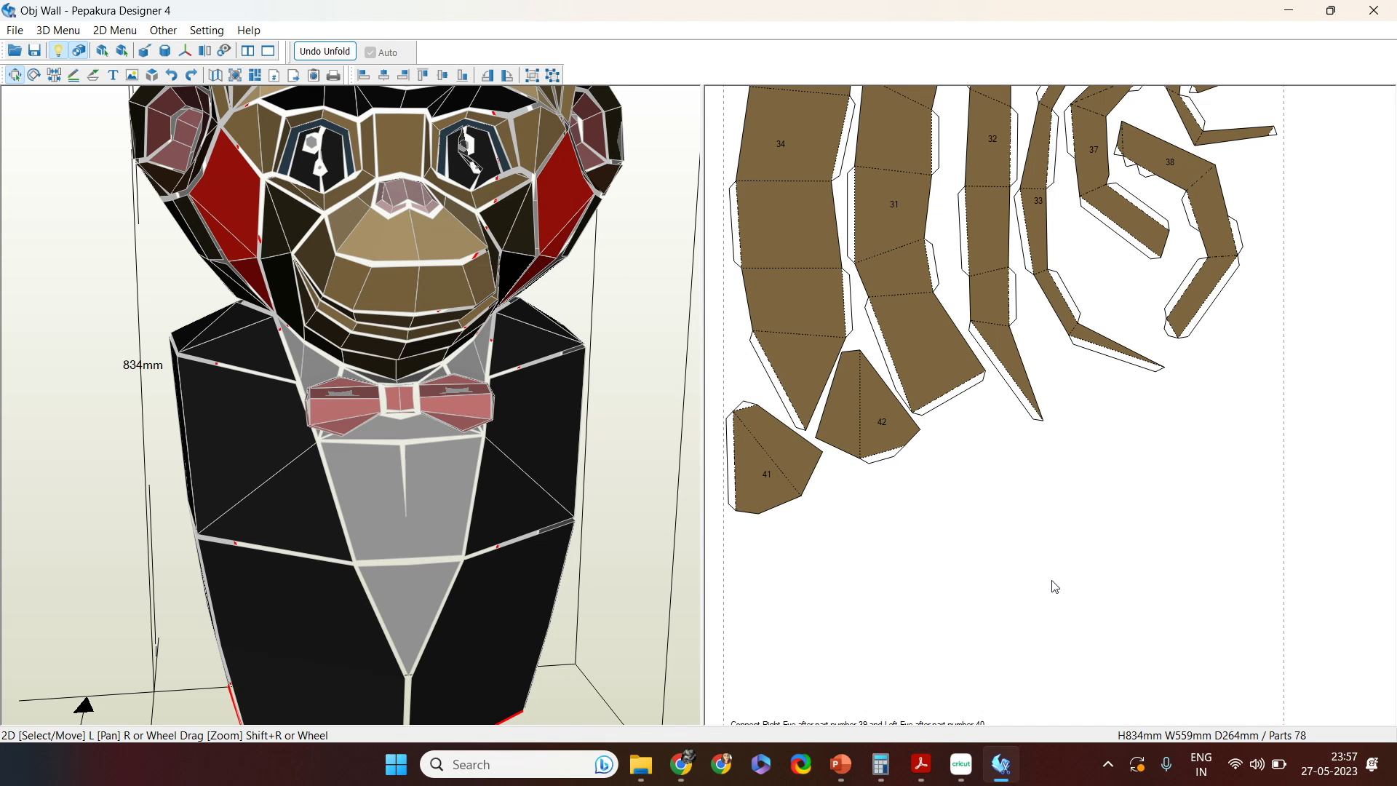
{"action": "scroll", "coordinate": [1063, 593], "scroll_direction": "down", "scroll_amount": 5}
{"action": "scroll", "coordinate": [1020, 306], "scroll_direction": "up", "scroll_amount": 4}
{"action": "right_click_drag", "start_coordinate": [1020, 305], "coordinate": [1100, 52]}
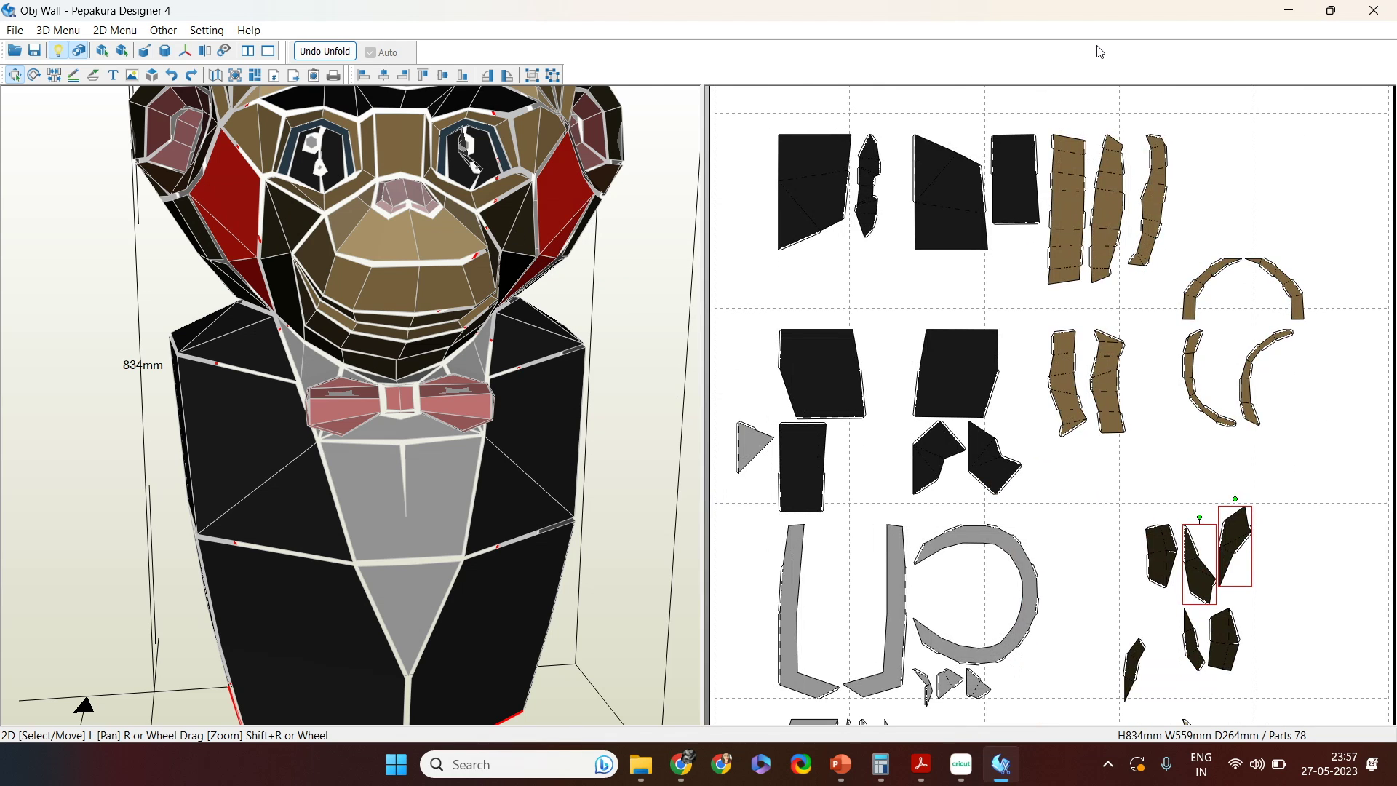
{"action": "right_click_drag", "start_coordinate": [1157, 583], "coordinate": [910, 378]}
{"action": "scroll", "coordinate": [1039, 550], "scroll_direction": "up", "scroll_amount": 5}
{"action": "left_click_drag", "start_coordinate": [1067, 544], "coordinate": [1272, 136]}
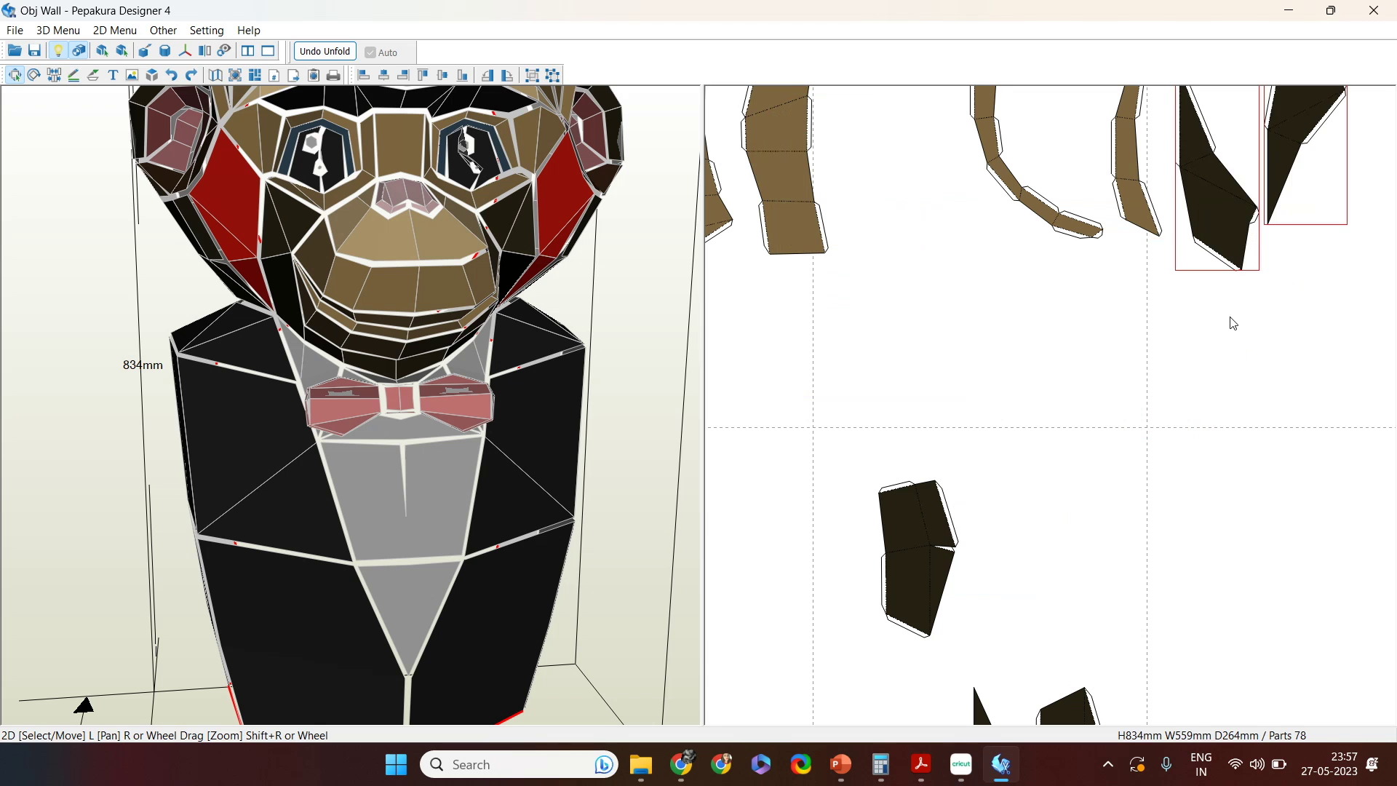
{"action": "scroll", "coordinate": [1210, 358], "scroll_direction": "down", "scroll_amount": 5}
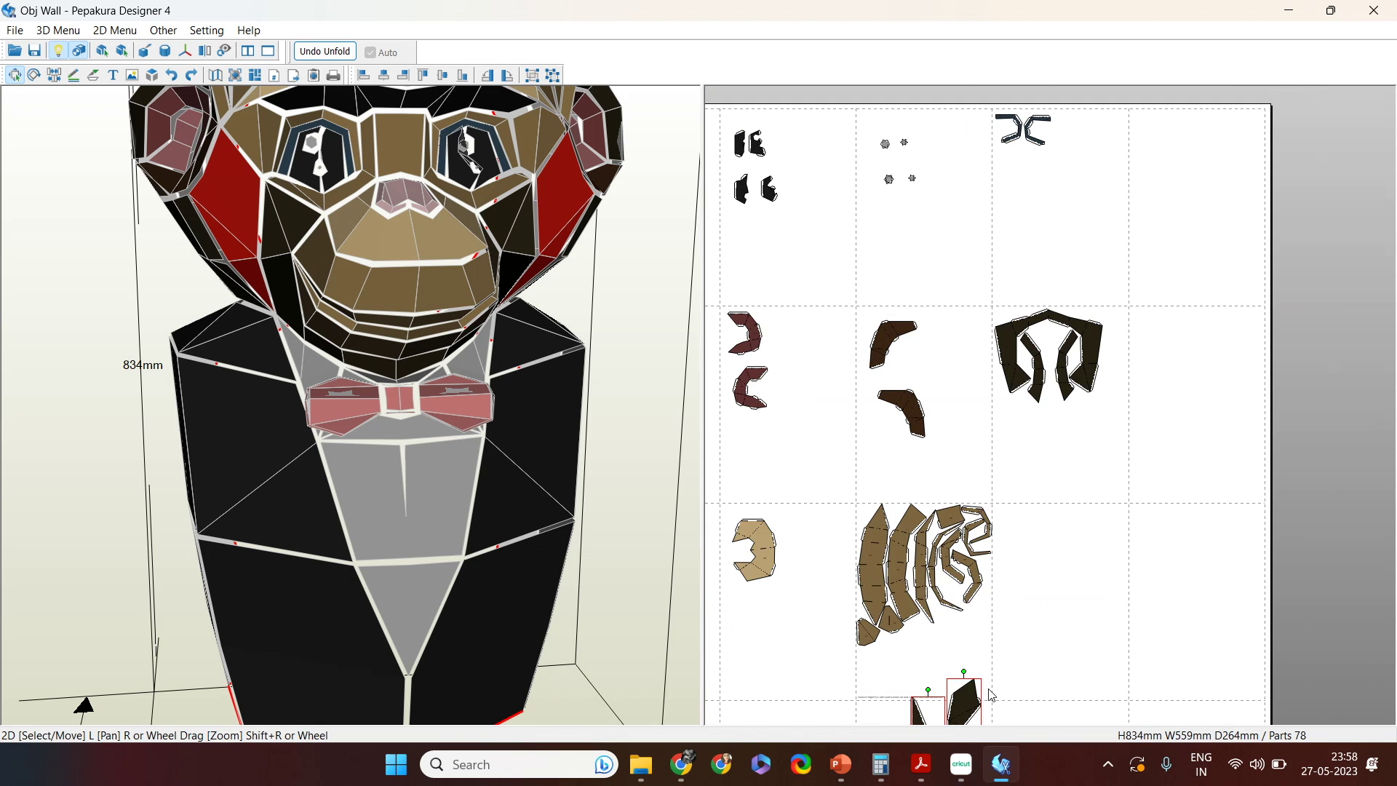
{"action": "left_click_drag", "start_coordinate": [964, 706], "coordinate": [1070, 441]}
Step: Separate the two cheek pieces, then rotate one and fit it beside the arch-shaped part at the page's edge
{"action": "scroll", "coordinate": [1202, 501], "scroll_direction": "up", "scroll_amount": 8}
{"action": "left_click", "coordinate": [1297, 458]}
{"action": "left_click_drag", "start_coordinate": [1188, 578], "coordinate": [1141, 547]}
{"action": "scroll", "coordinate": [1224, 519], "scroll_direction": "down", "scroll_amount": 3}
{"action": "scroll", "coordinate": [1224, 519], "scroll_direction": "down", "scroll_amount": 1}
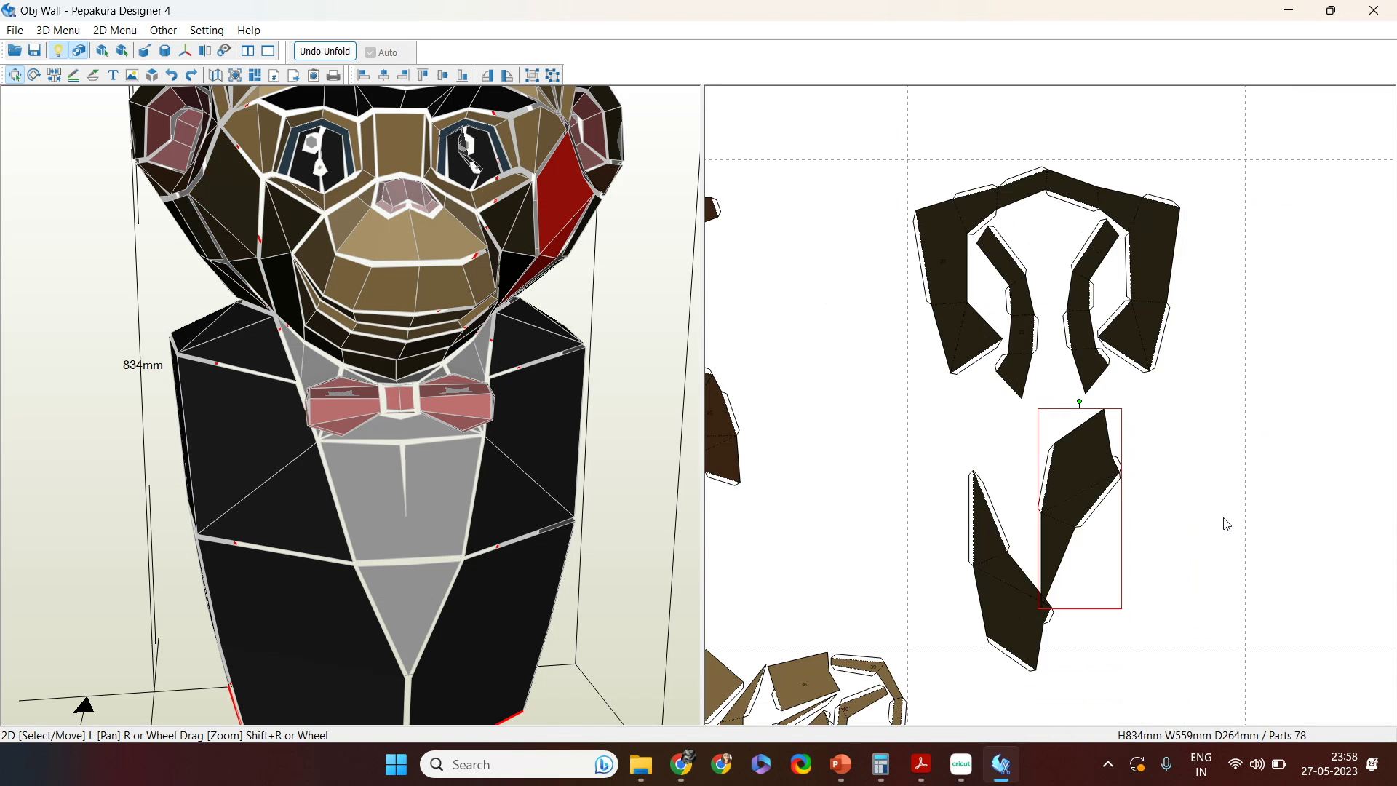
{"action": "left_click_drag", "start_coordinate": [1080, 402], "coordinate": [1121, 613]}
{"action": "left_click_drag", "start_coordinate": [1093, 555], "coordinate": [1204, 350]}
{"action": "left_click_drag", "start_coordinate": [1208, 283], "coordinate": [1208, 260]}
{"action": "scroll", "coordinate": [1208, 260], "scroll_direction": "up", "scroll_amount": 3}
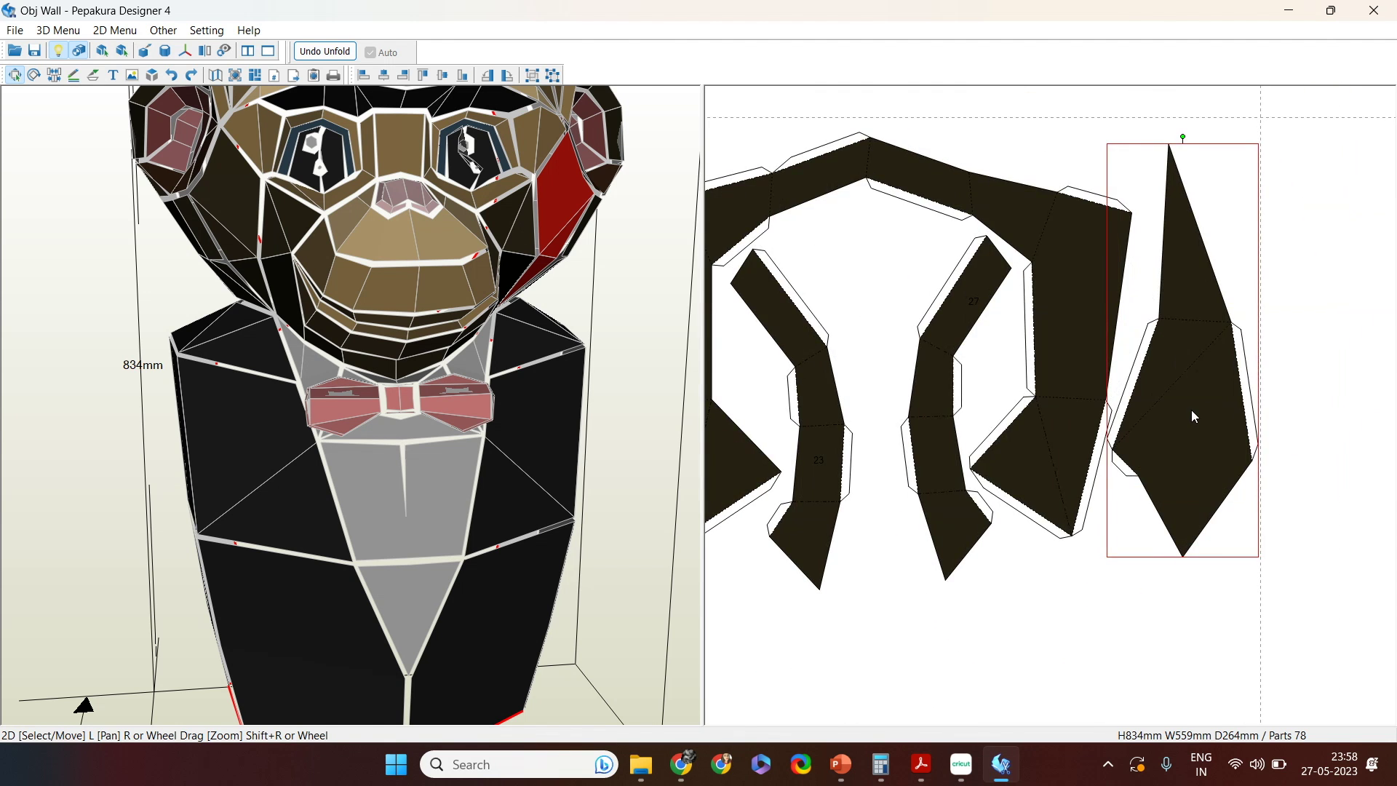
Step: Label the cheek piece beside the arch-shaped part 43
{"action": "left_click", "coordinate": [113, 75]}
{"action": "scroll", "coordinate": [1041, 561], "scroll_direction": "down", "scroll_amount": 7}
{"action": "scroll", "coordinate": [946, 560], "scroll_direction": "up", "scroll_amount": 6}
{"action": "scroll", "coordinate": [1067, 434], "scroll_direction": "down", "scroll_amount": 6}
{"action": "scroll", "coordinate": [1020, 419], "scroll_direction": "up", "scroll_amount": 6}
{"action": "left_click", "coordinate": [992, 405]}
{"action": "type", "text": "43"}
{"action": "left_click", "coordinate": [700, 457]}
Step: Fit the other cheek piece beneath the opposite end of the arch-shaped part and label it 44
{"action": "scroll", "coordinate": [866, 509], "scroll_direction": "down", "scroll_amount": 4}
{"action": "left_click", "coordinate": [14, 75]}
{"action": "left_click_drag", "start_coordinate": [870, 648], "coordinate": [827, 528]}
{"action": "left_click", "coordinate": [113, 75]}
{"action": "left_click", "coordinate": [829, 510]}
{"action": "type", "text": "44"}
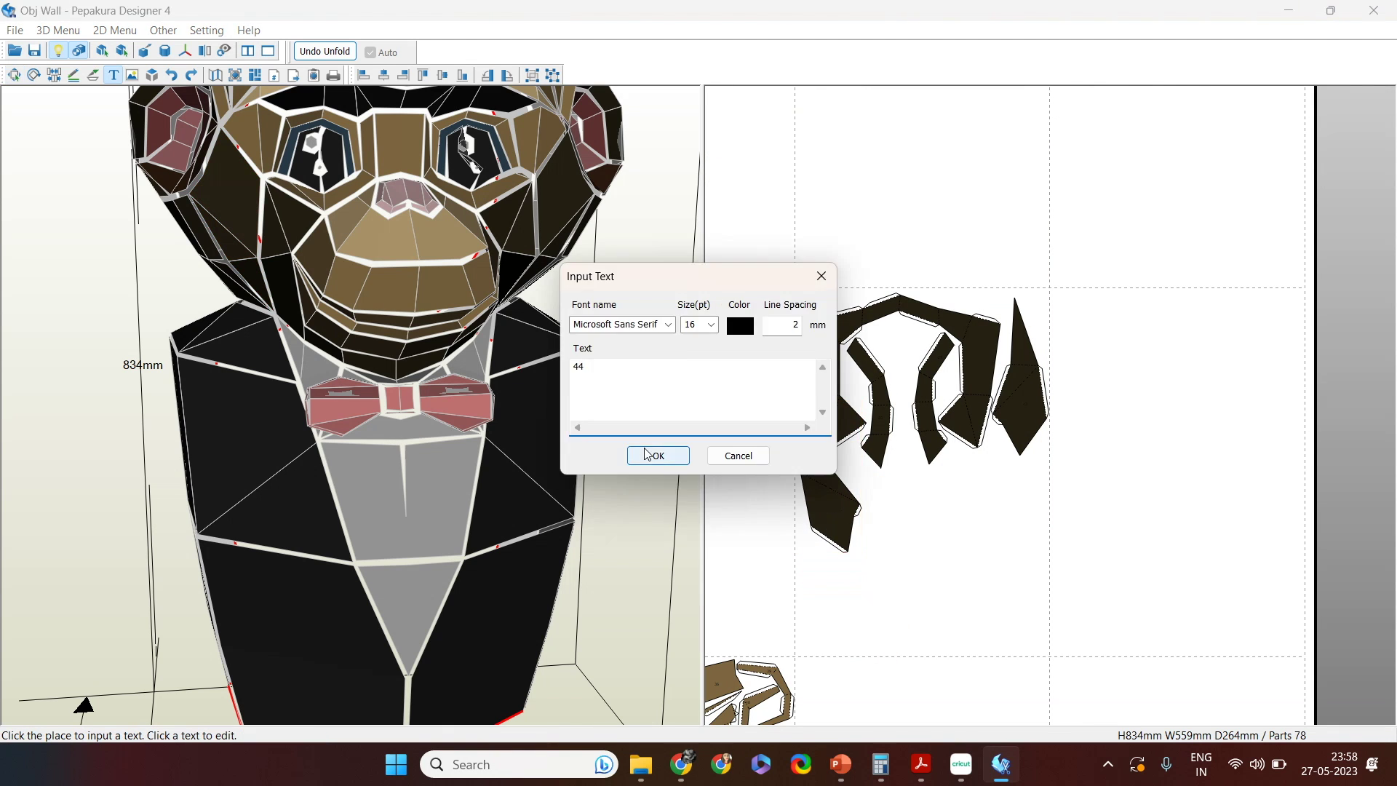
{"action": "left_click", "coordinate": [657, 456]}
Step: Select the numbered parts on the laid-out pages to check which head faces they cover on the 3D model
{"action": "scroll", "coordinate": [749, 505], "scroll_direction": "down", "scroll_amount": 4}
{"action": "left_click_drag", "start_coordinate": [818, 336], "coordinate": [1034, 402]}
{"action": "left_click_drag", "start_coordinate": [1059, 529], "coordinate": [836, 446]}
{"action": "left_click_drag", "start_coordinate": [967, 480], "coordinate": [908, 441]}
{"action": "key", "text": "ctrl+z"}
{"action": "left_click_drag", "start_coordinate": [1061, 536], "coordinate": [836, 446]}
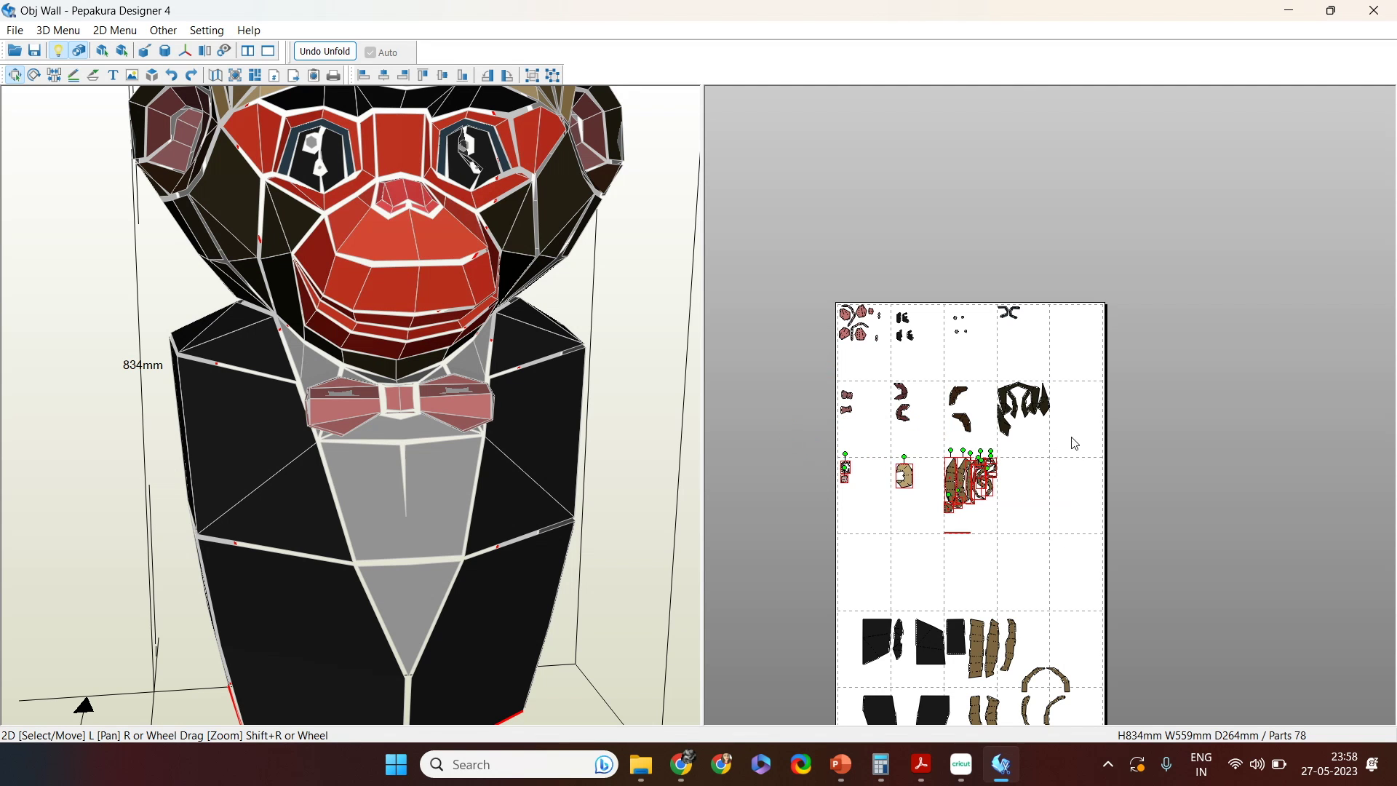
{"action": "left_click", "coordinate": [1055, 441]}
{"action": "left_click_drag", "start_coordinate": [1052, 533], "coordinate": [826, 442]}
{"action": "left_click", "coordinate": [1005, 427], "text": "shift"}
{"action": "left_click", "coordinate": [1008, 393], "text": "shift"}
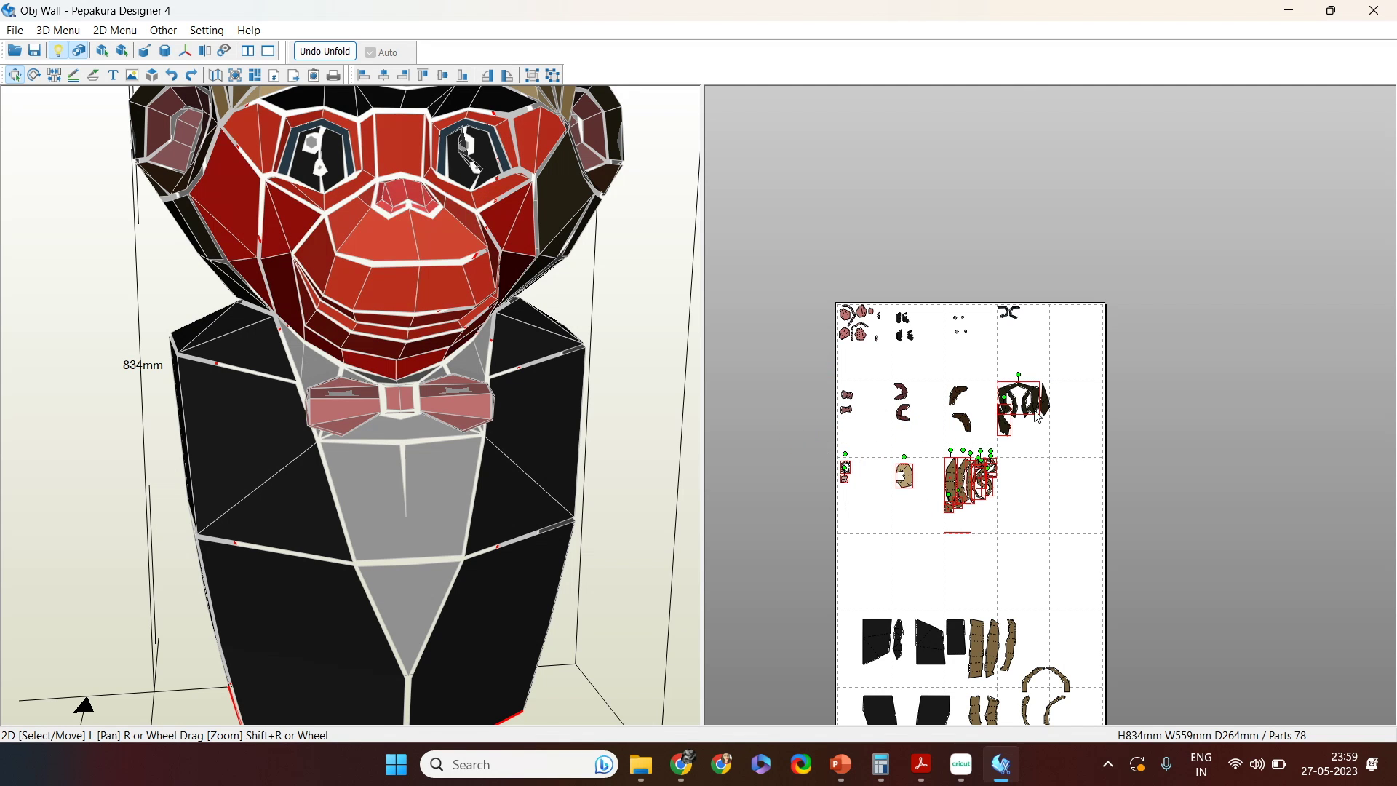
Step: Select the dark pieces below the ears on both sides of the head and move them near the numbered dark parts
{"action": "scroll", "coordinate": [614, 473], "scroll_direction": "down", "scroll_amount": 2}
{"action": "left_click_drag", "start_coordinate": [614, 474], "coordinate": [316, 452]}
{"action": "left_click", "coordinate": [394, 294]}
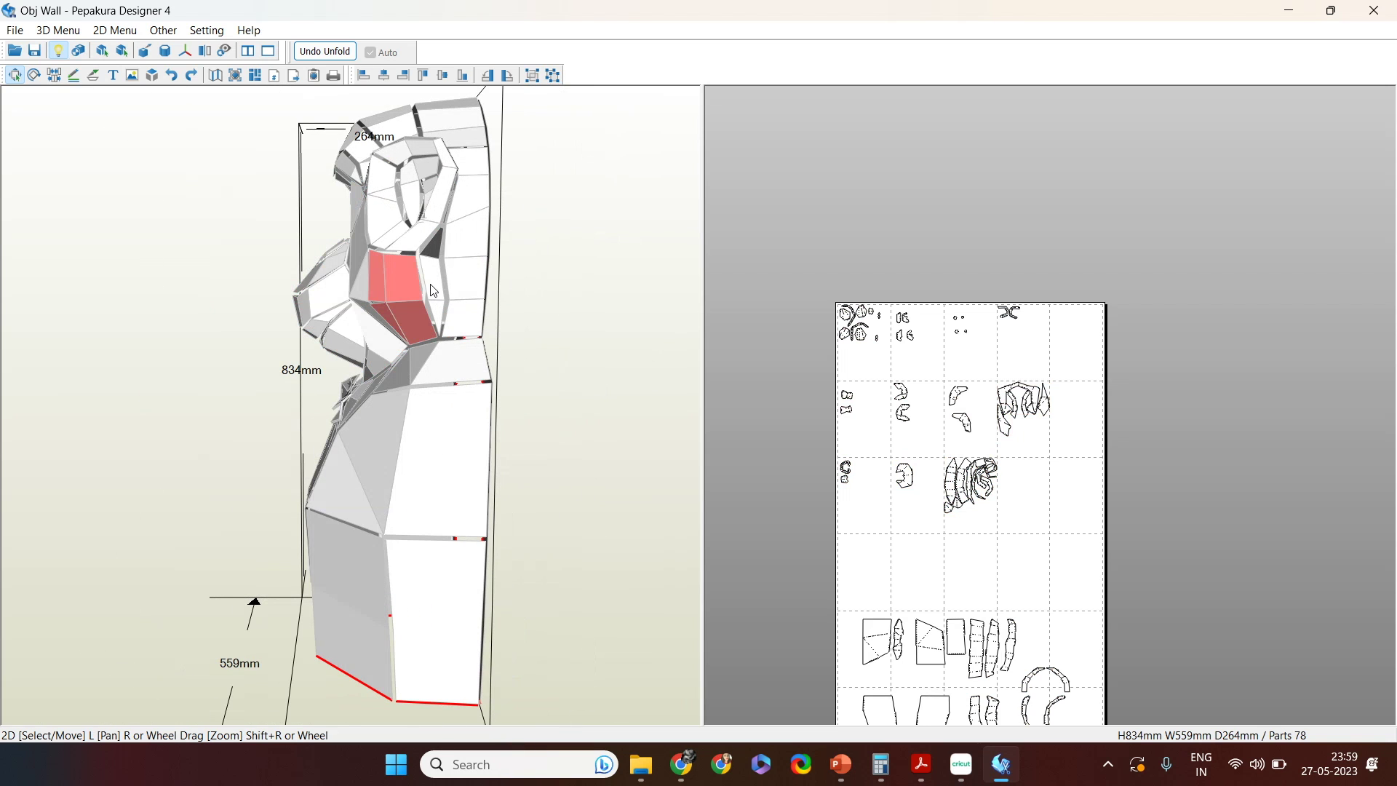
{"action": "left_click_drag", "start_coordinate": [513, 473], "coordinate": [626, 377]}
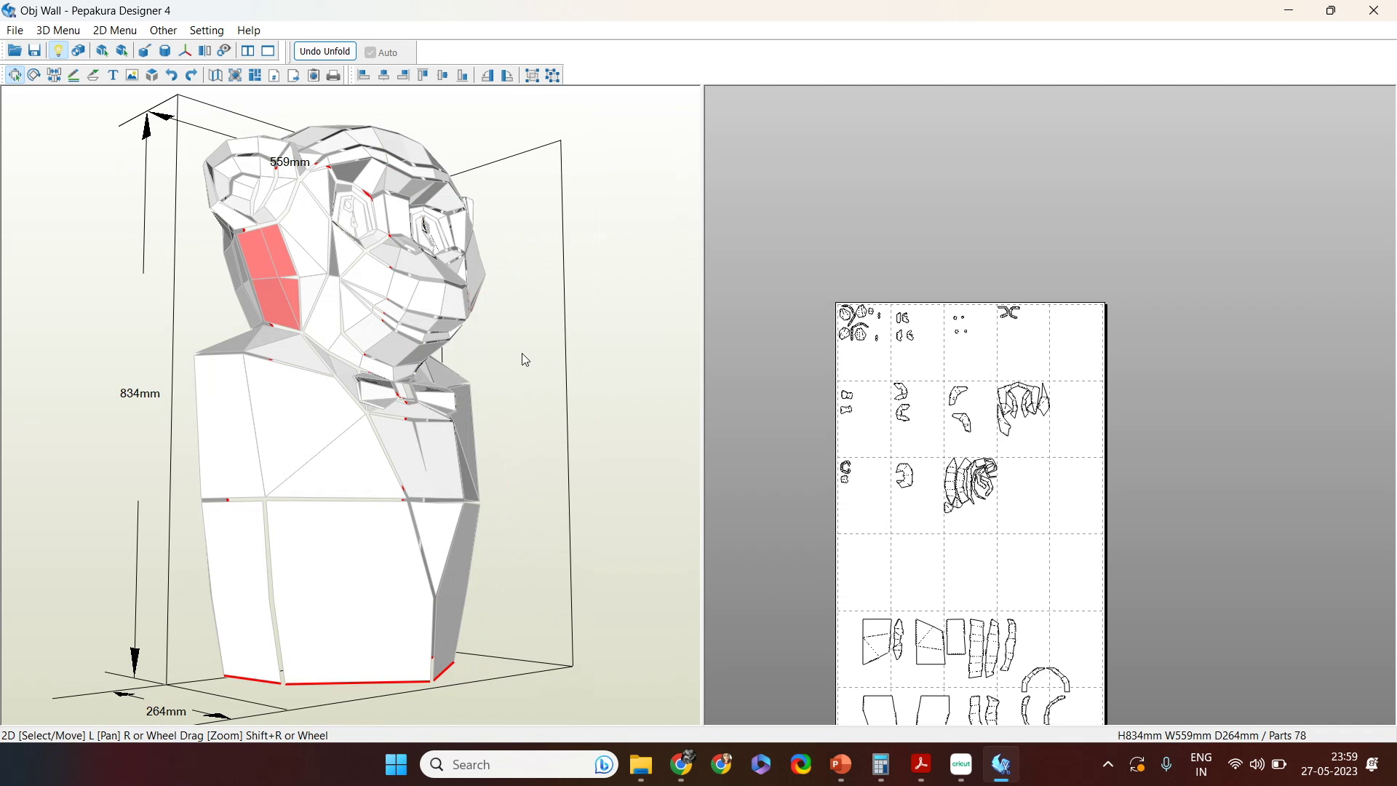
{"action": "middle_click_drag", "start_coordinate": [987, 474], "coordinate": [953, 307]}
{"action": "left_click_drag", "start_coordinate": [1004, 653], "coordinate": [1010, 309]}
{"action": "left_click", "coordinate": [77, 51]}
{"action": "scroll", "coordinate": [963, 285], "scroll_direction": "up", "scroll_amount": 5}
Step: Fit one below-ear piece next to part 44 on the dark parts page and label it 45
{"action": "left_click", "coordinate": [962, 285]}
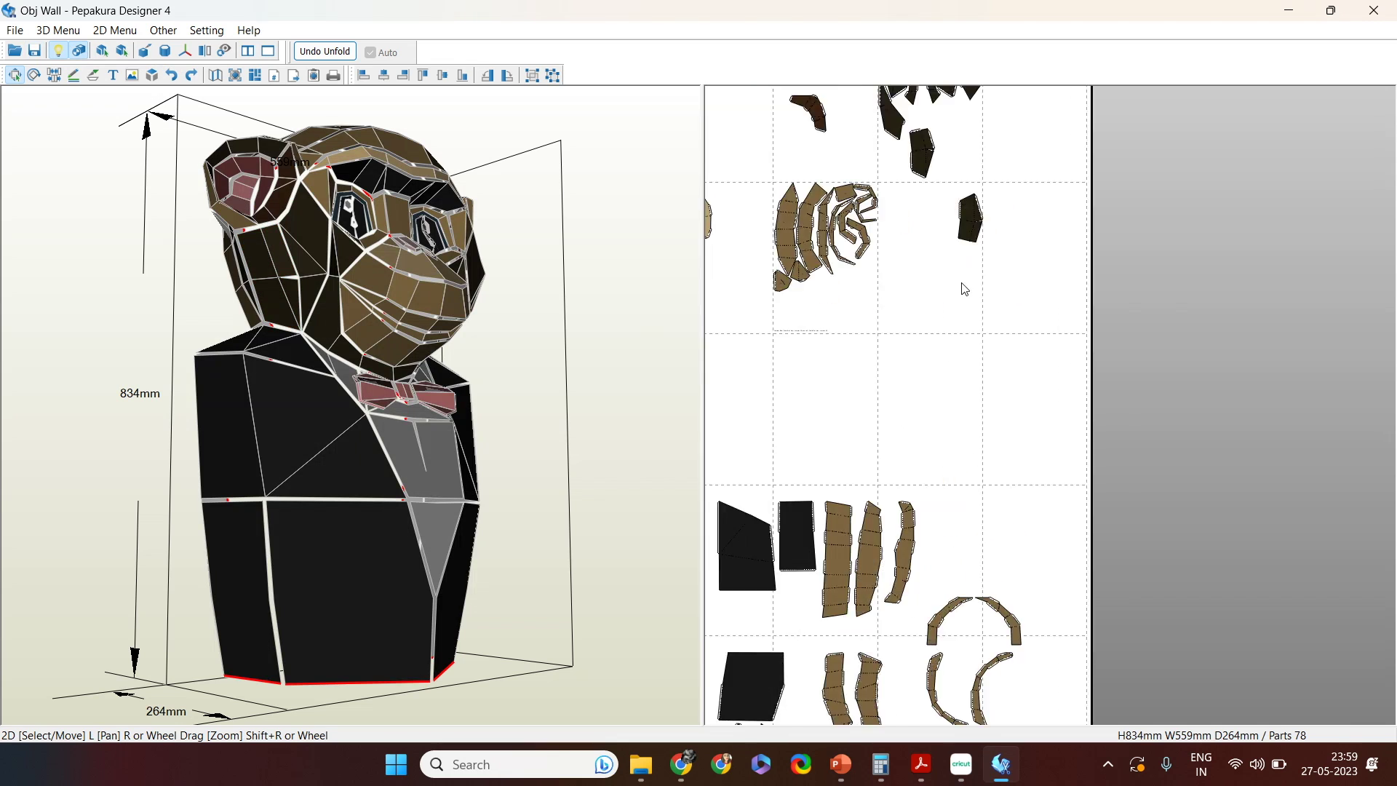
{"action": "scroll", "coordinate": [967, 292], "scroll_direction": "up", "scroll_amount": 4}
{"action": "left_click_drag", "start_coordinate": [903, 544], "coordinate": [913, 495]}
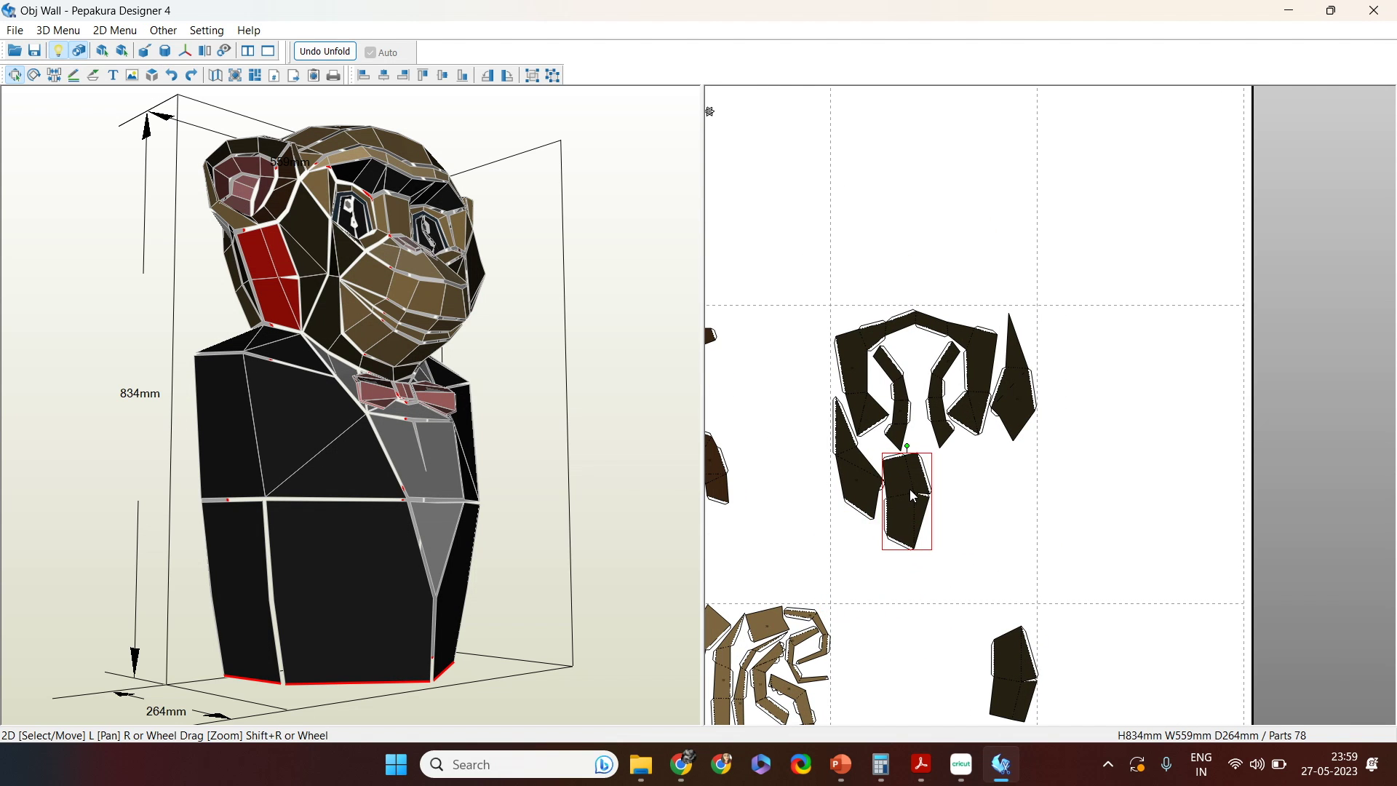
{"action": "scroll", "coordinate": [826, 380], "scroll_direction": "up", "scroll_amount": 3}
{"action": "left_click", "coordinate": [113, 75]}
{"action": "scroll", "coordinate": [840, 561], "scroll_direction": "up", "scroll_amount": 2}
{"action": "middle_click_drag", "start_coordinate": [840, 564], "coordinate": [1090, 484]}
{"action": "left_click", "coordinate": [985, 556]}
{"action": "type", "text": "45"}
Step: Fit the matching below-ear piece next to part 45 and label it 46
{"action": "left_click", "coordinate": [14, 75]}
{"action": "scroll", "coordinate": [1050, 565], "scroll_direction": "down", "scroll_amount": 4}
{"action": "left_click_drag", "start_coordinate": [1147, 650], "coordinate": [1089, 465]}
{"action": "scroll", "coordinate": [1089, 466], "scroll_direction": "up", "scroll_amount": 4}
{"action": "left_click", "coordinate": [113, 75]}
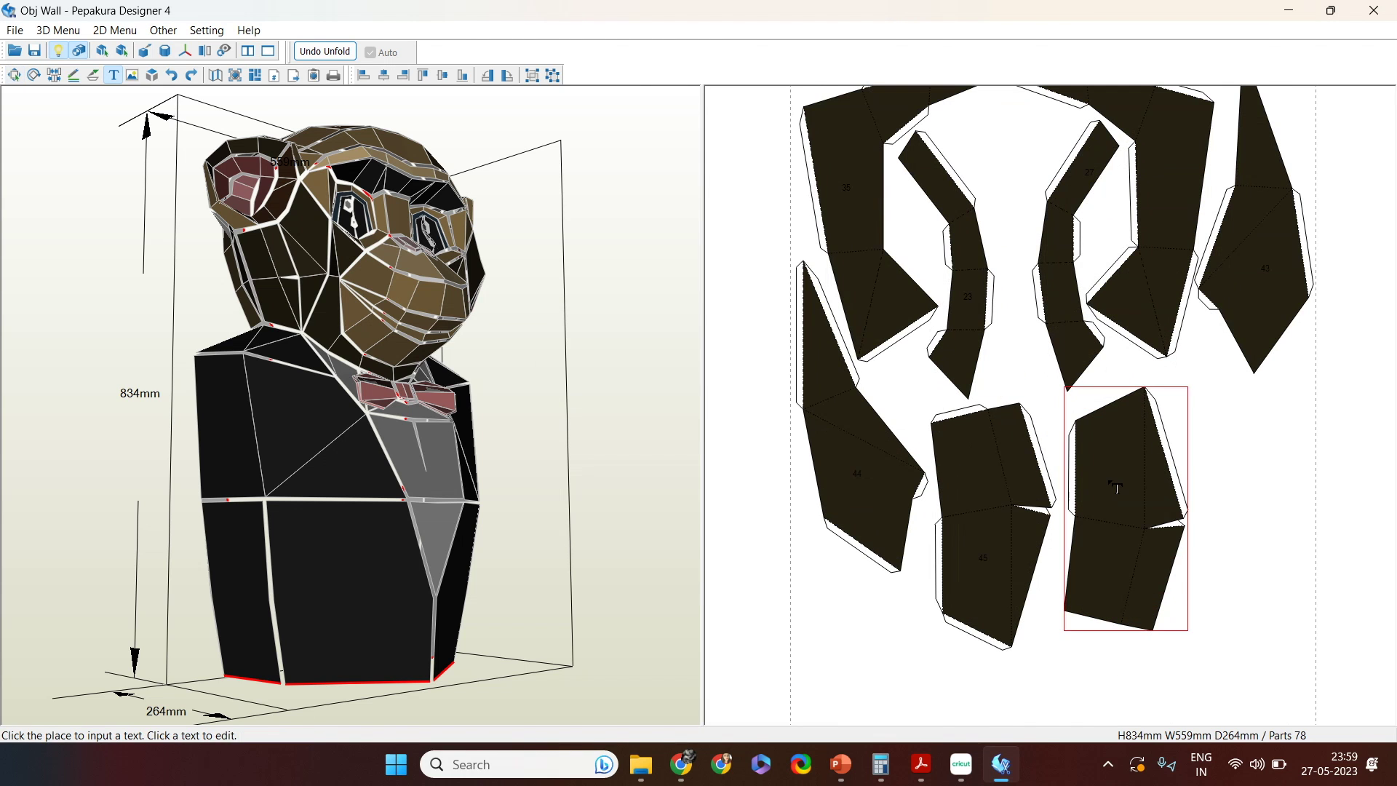
{"action": "left_click", "coordinate": [1115, 483]}
{"action": "type", "text": "46"}
{"action": "left_click", "coordinate": [670, 455]}
{"action": "left_click", "coordinate": [15, 75]}
Step: Examine the arrangement and numbering of the parts on the brown and dark pages
{"action": "scroll", "coordinate": [865, 545], "scroll_direction": "down", "scroll_amount": 5}
{"action": "scroll", "coordinate": [866, 551], "scroll_direction": "up", "scroll_amount": 2}
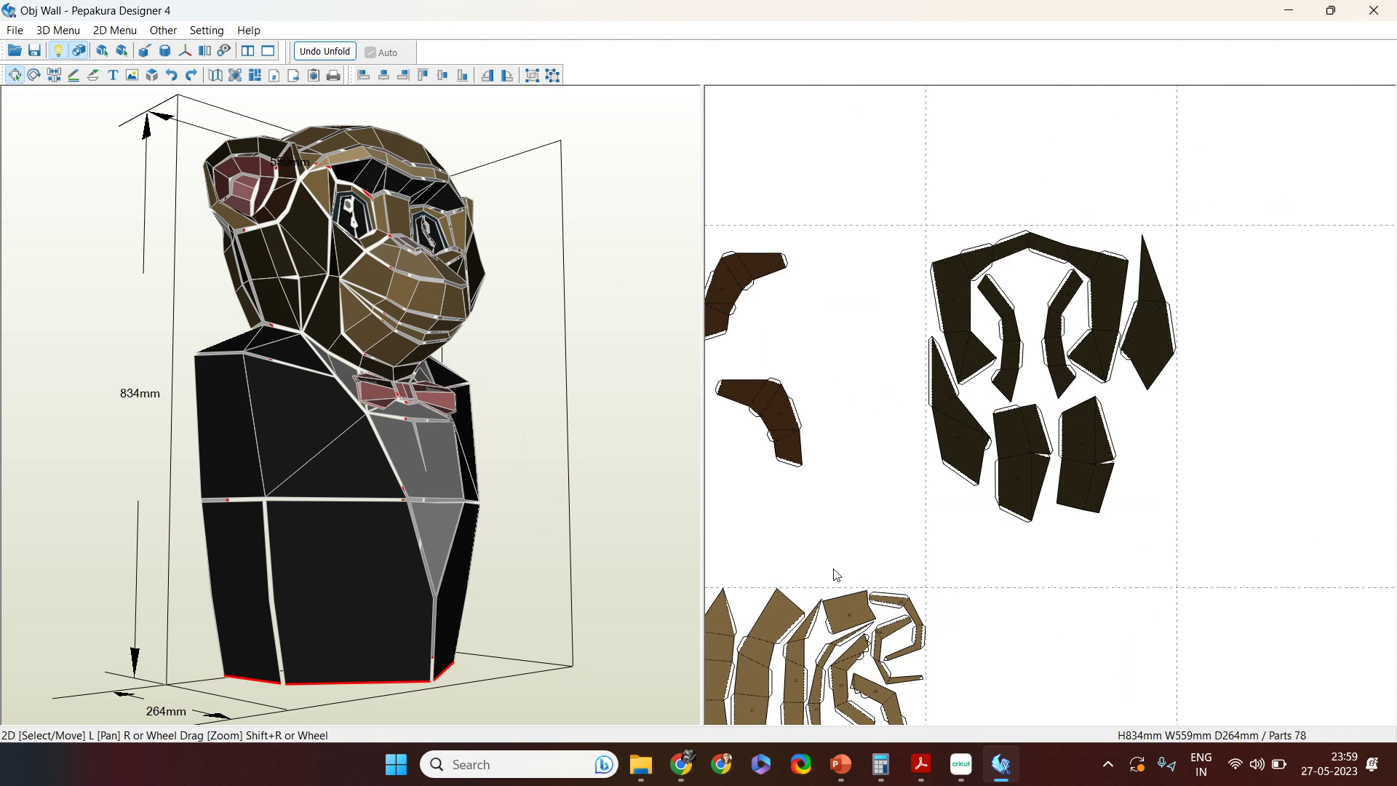
{"action": "middle_click_drag", "start_coordinate": [830, 579], "coordinate": [985, 306]}
{"action": "scroll", "coordinate": [984, 312], "scroll_direction": "up", "scroll_amount": 2}
{"action": "middle_click_drag", "start_coordinate": [1018, 187], "coordinate": [1073, 184]}
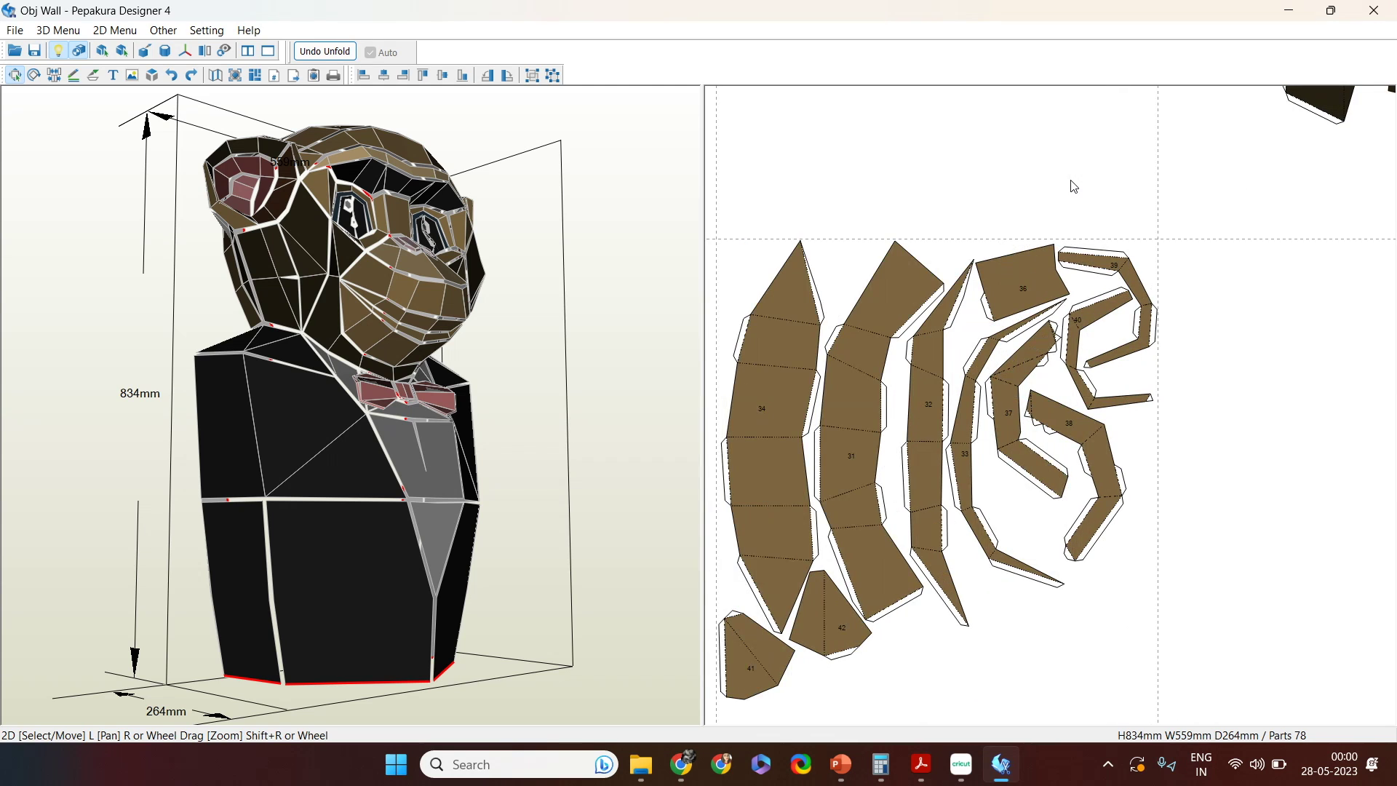
{"action": "middle_click_drag", "start_coordinate": [850, 359], "coordinate": [987, 346]}
{"action": "scroll", "coordinate": [987, 343], "scroll_direction": "up", "scroll_amount": 3}
{"action": "middle_click_drag", "start_coordinate": [908, 154], "coordinate": [997, 149]}
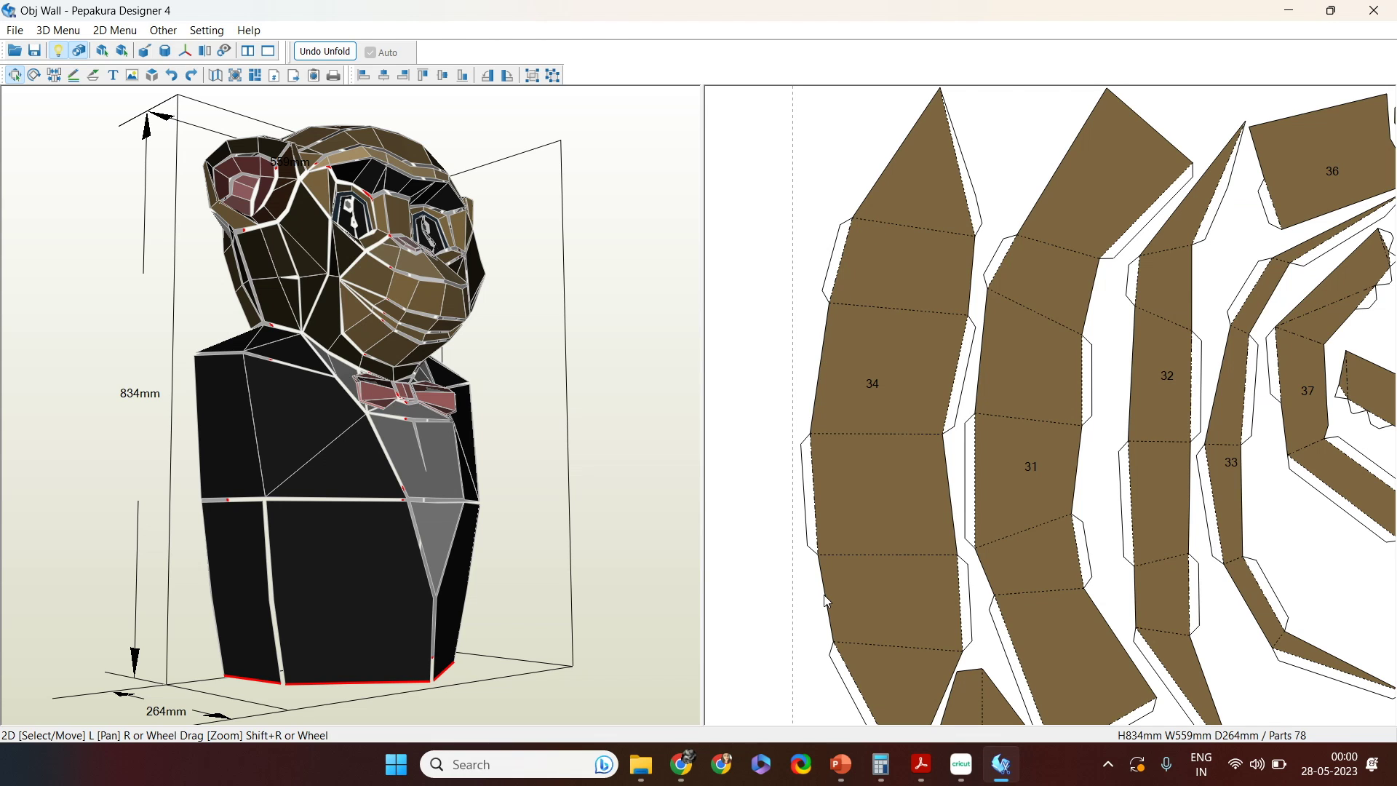
{"action": "right_click_drag", "start_coordinate": [817, 662], "coordinate": [771, 531]}
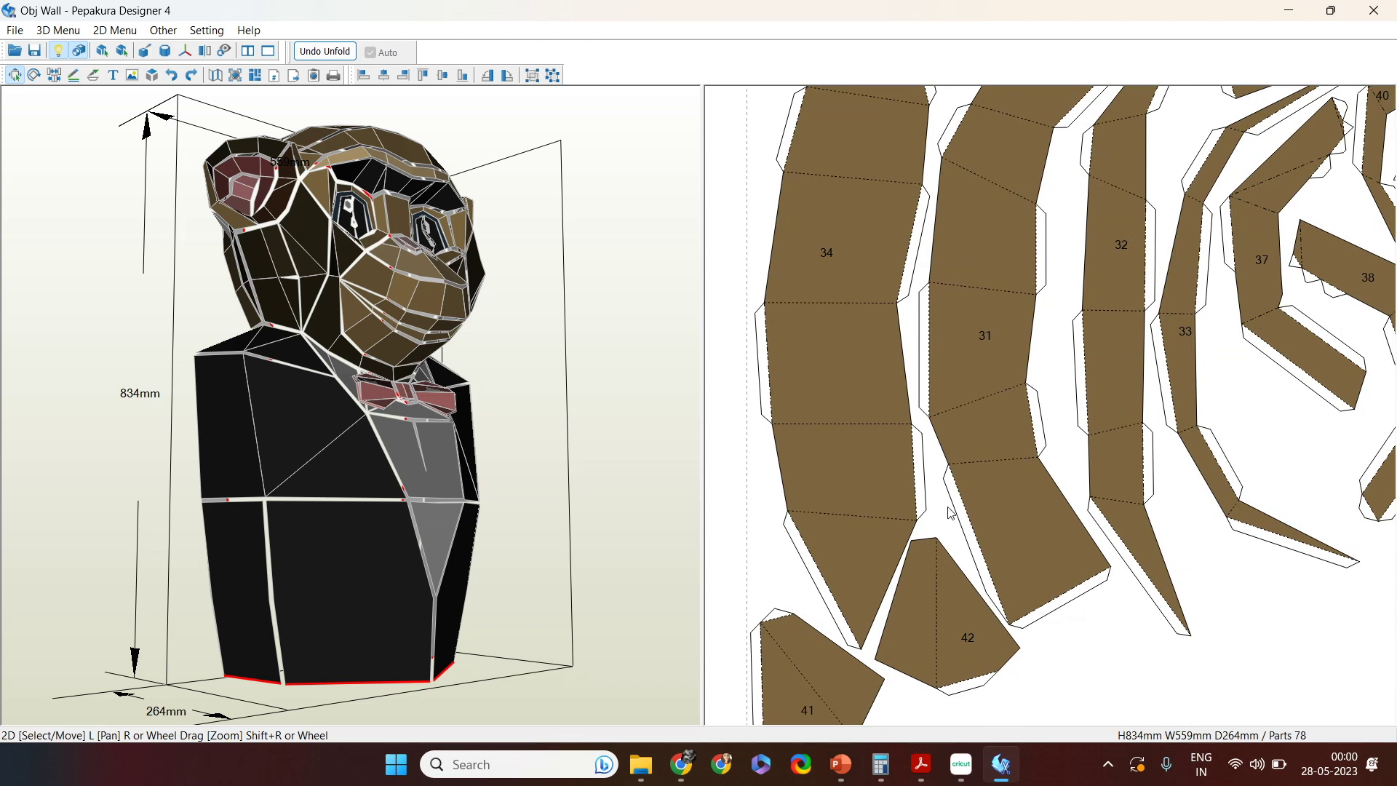
{"action": "right_click_drag", "start_coordinate": [1055, 370], "coordinate": [1081, 473]}
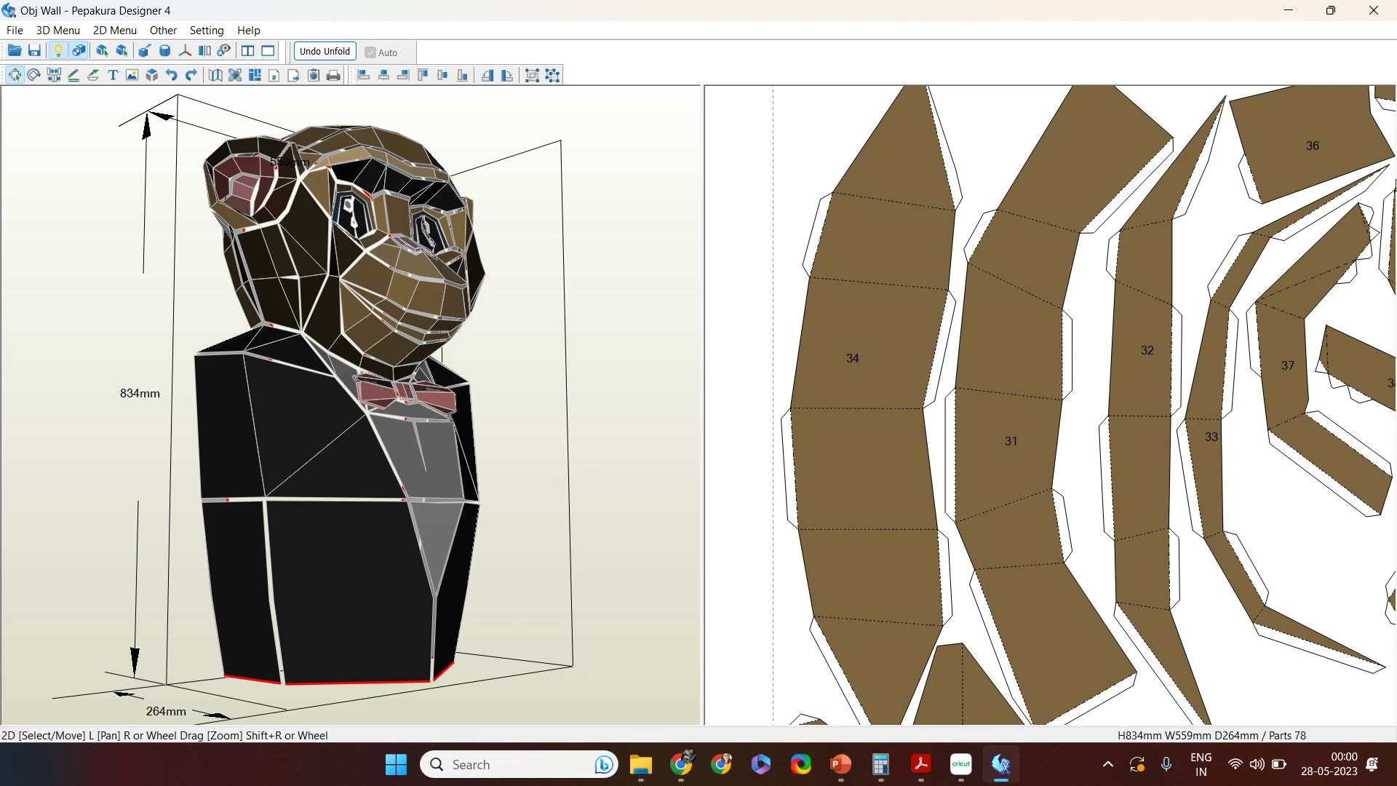
{"action": "right_click_drag", "start_coordinate": [1355, 555], "coordinate": [1053, 572]}
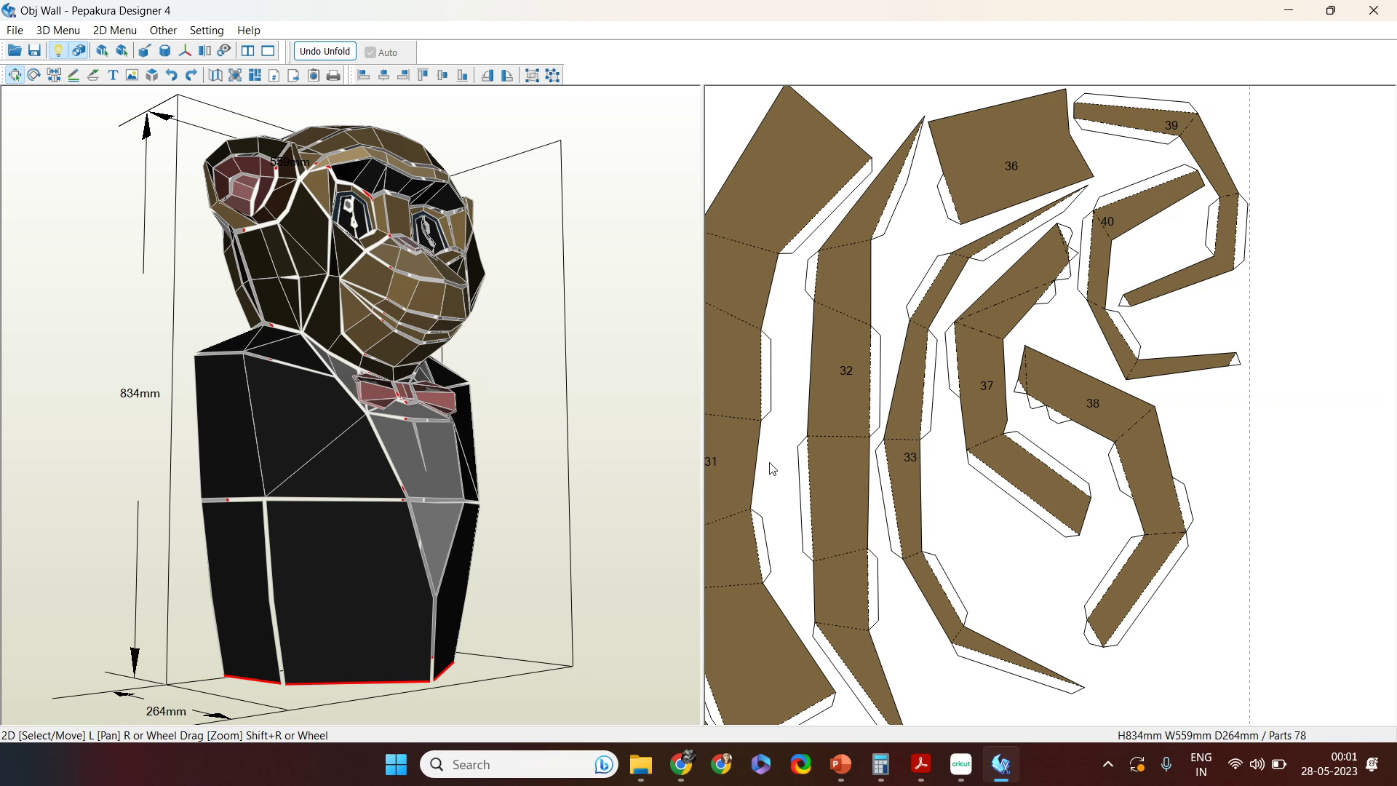
{"action": "scroll", "coordinate": [1124, 437], "scroll_direction": "down", "scroll_amount": 2}
{"action": "scroll", "coordinate": [1148, 417], "scroll_direction": "down", "scroll_amount": 2}
{"action": "scroll", "coordinate": [1145, 405], "scroll_direction": "up", "scroll_amount": 1}
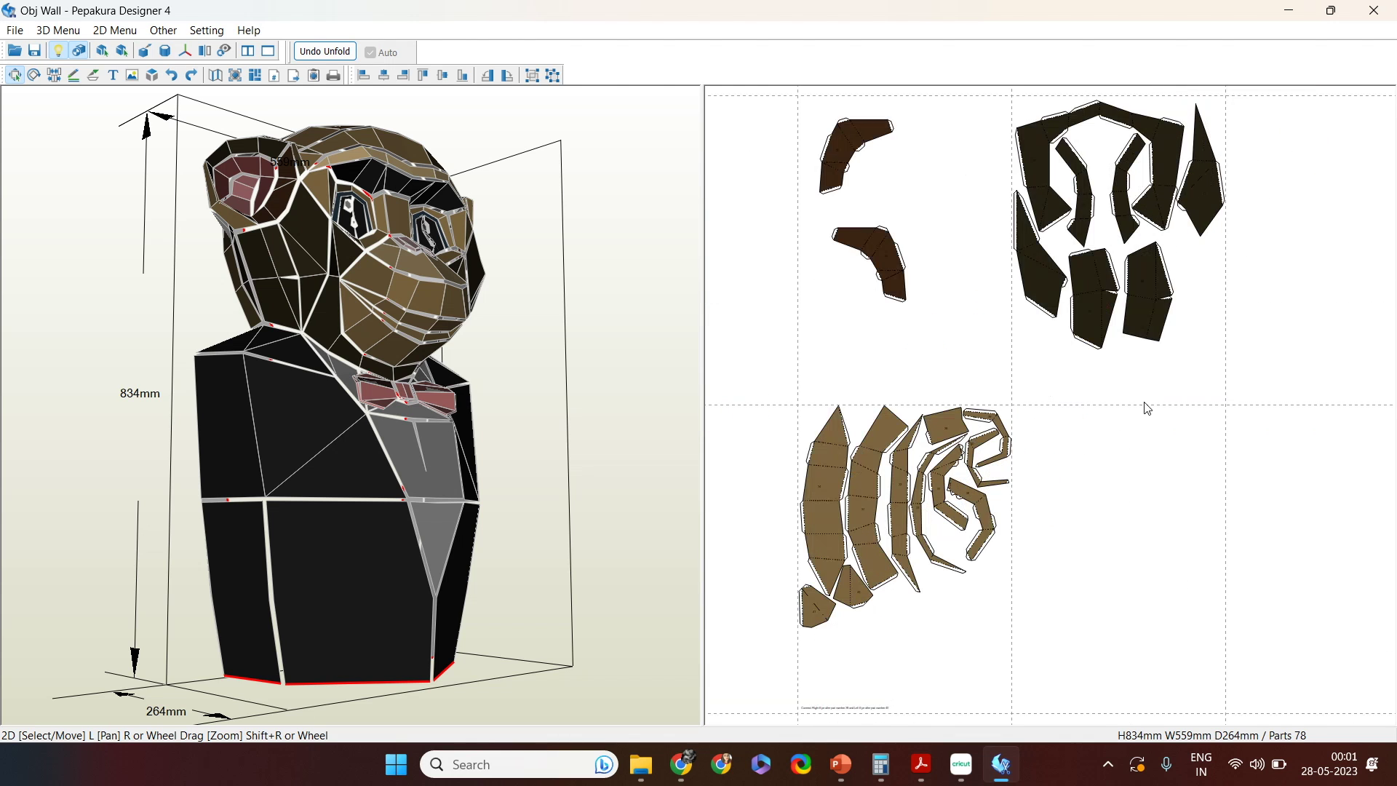
{"action": "scroll", "coordinate": [1090, 433], "scroll_direction": "up", "scroll_amount": 3}
{"action": "scroll", "coordinate": [1089, 432], "scroll_direction": "up", "scroll_amount": 4}
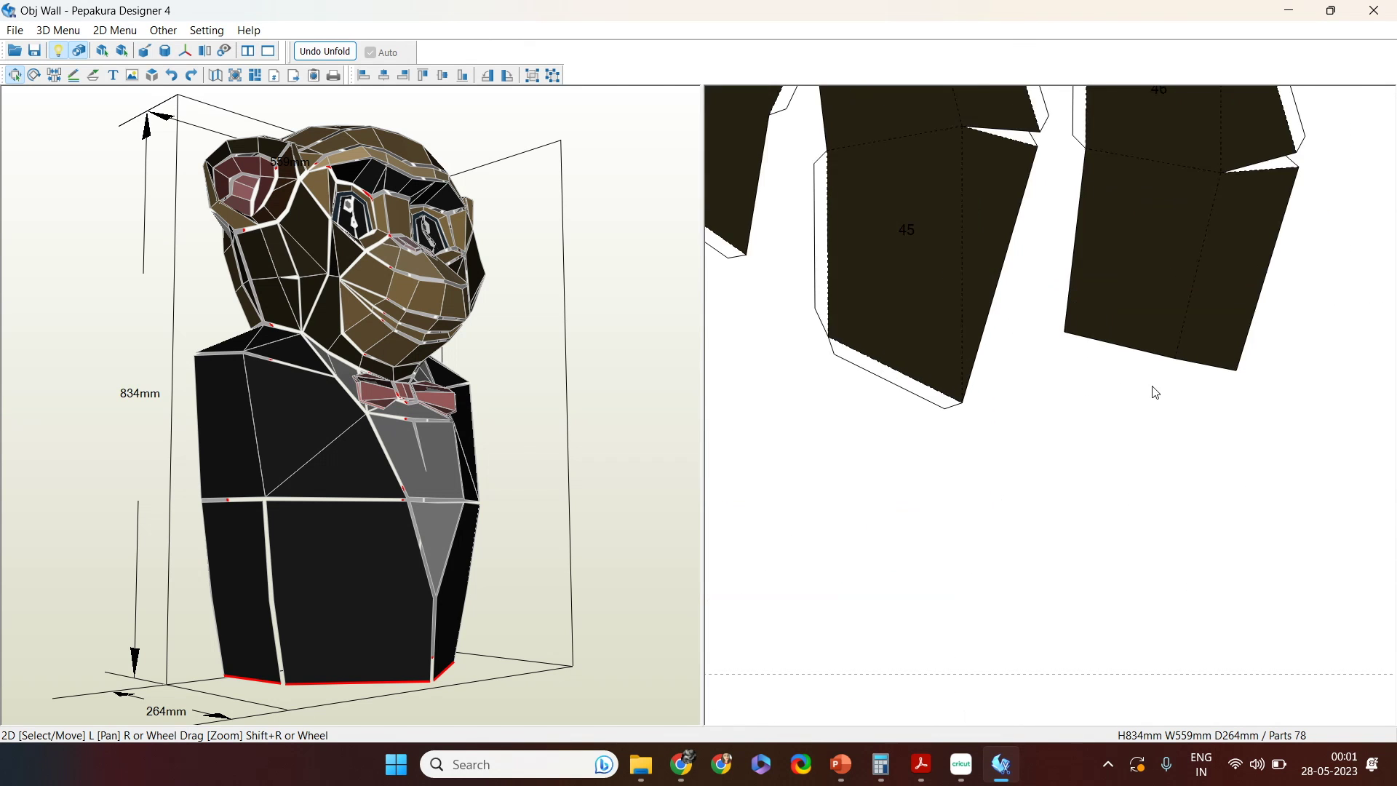
{"action": "scroll", "coordinate": [1016, 417], "scroll_direction": "down", "scroll_amount": 6}
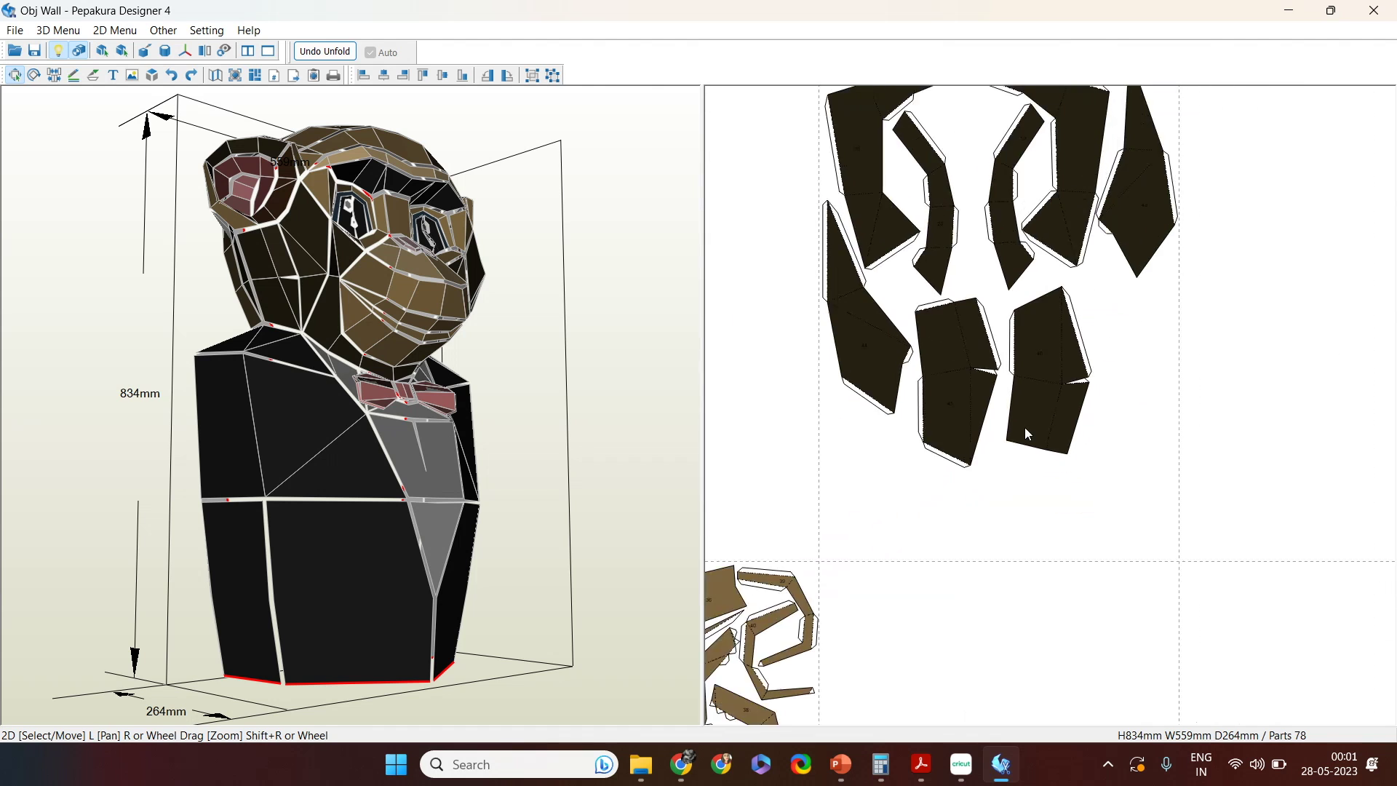
Step: Select the narrow dark pieces behind the ears on both sides of the head and move them near the dark parts page
{"action": "left_click_drag", "start_coordinate": [1092, 455], "coordinate": [966, 387]}
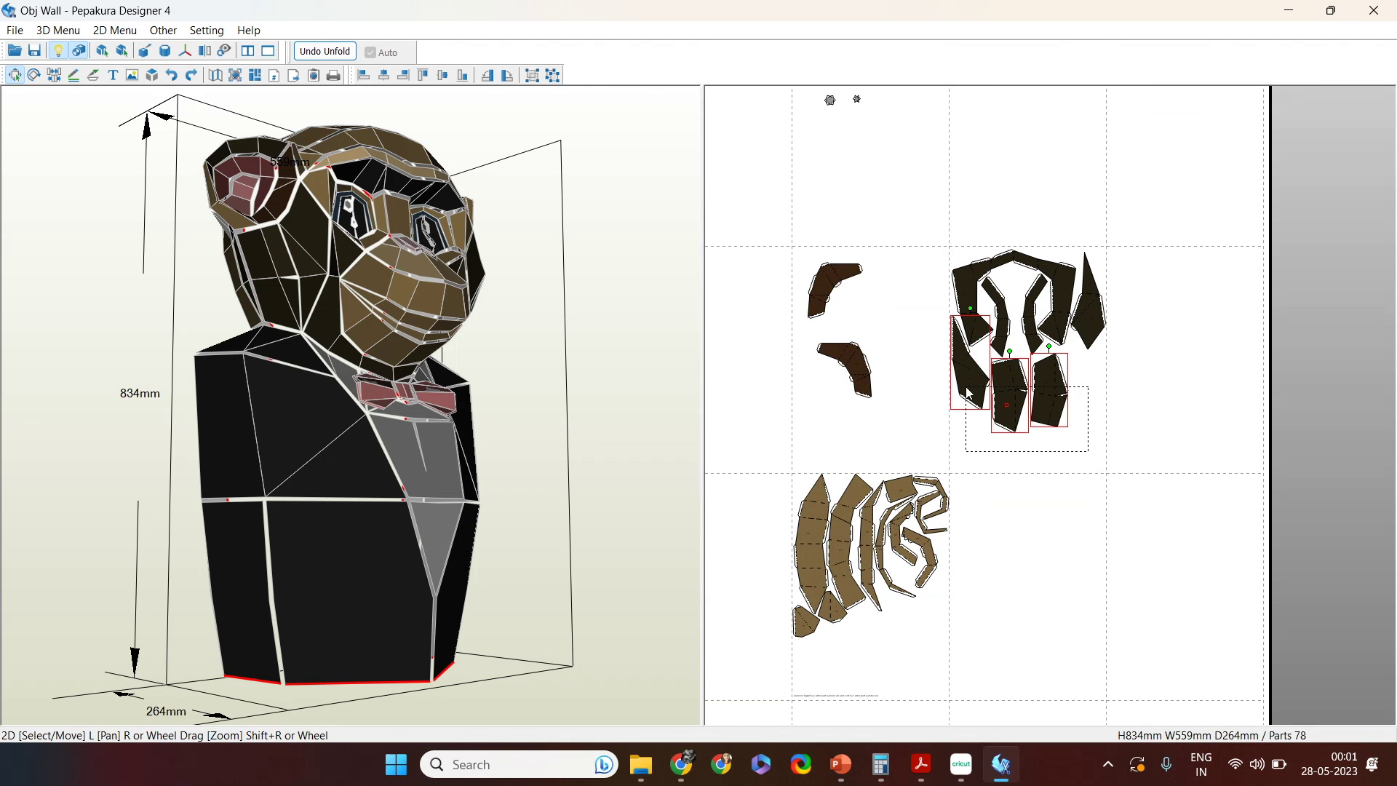
{"action": "left_click", "coordinate": [969, 284], "text": "shift"}
{"action": "left_click", "coordinate": [1094, 320], "text": "shift"}
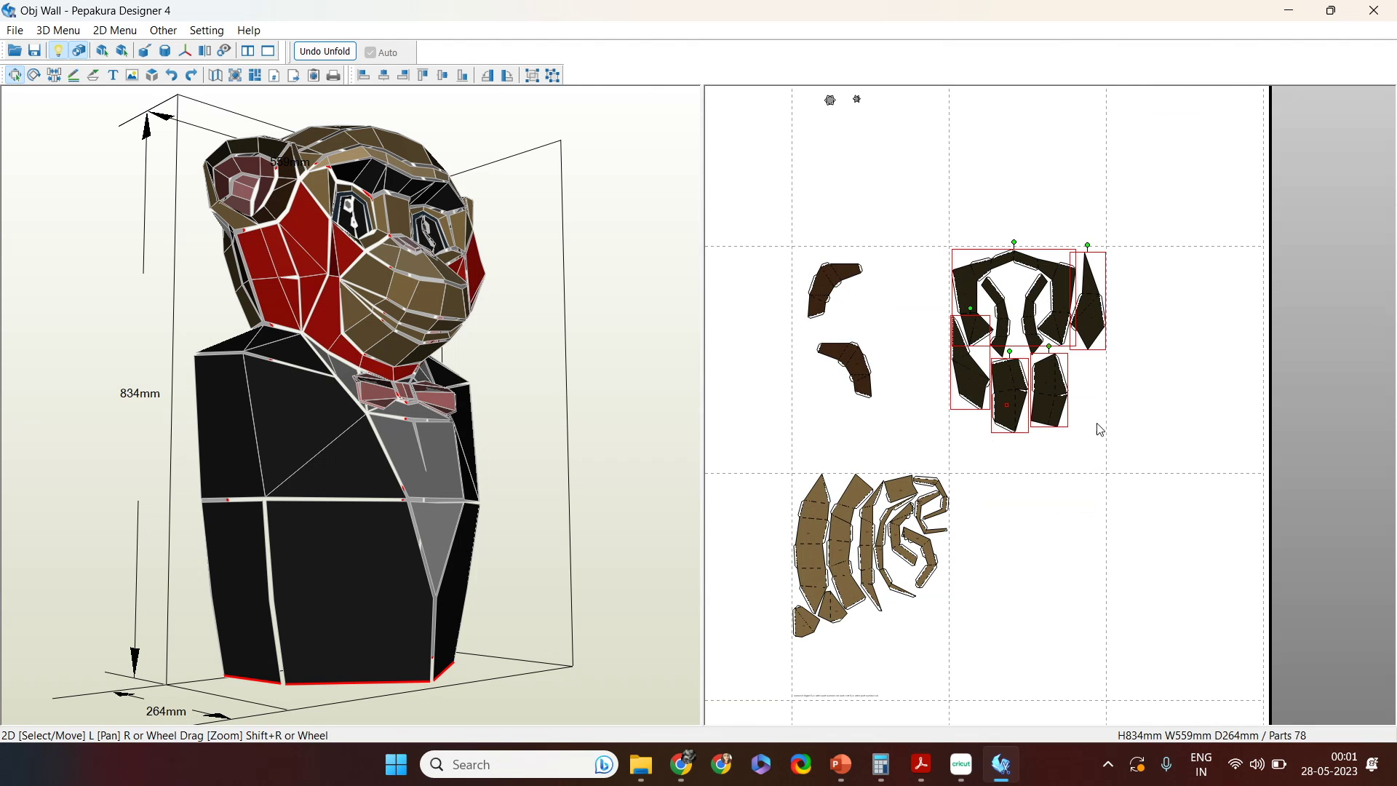
{"action": "middle_click_drag", "start_coordinate": [1150, 536], "coordinate": [1200, 580]}
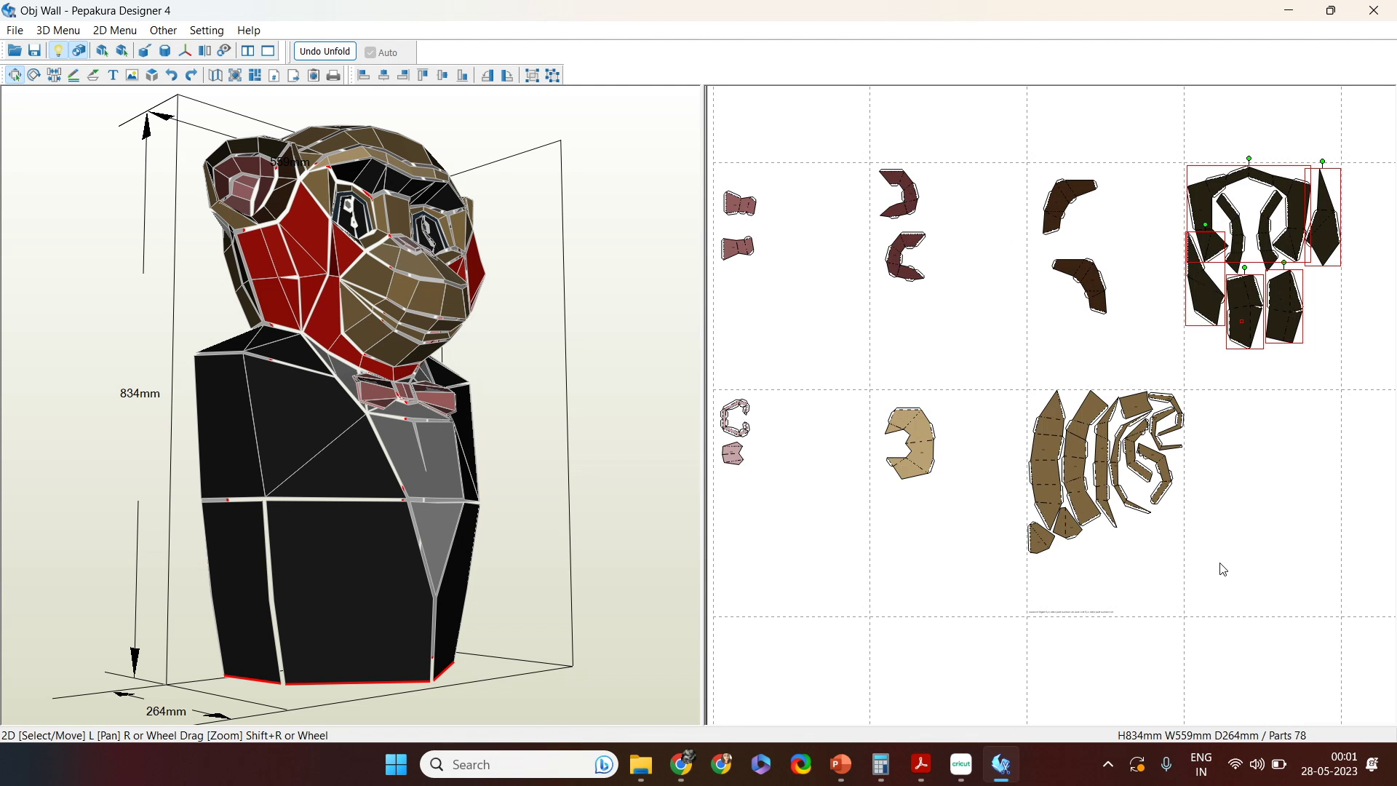
{"action": "left_click_drag", "start_coordinate": [675, 390], "coordinate": [653, 448]}
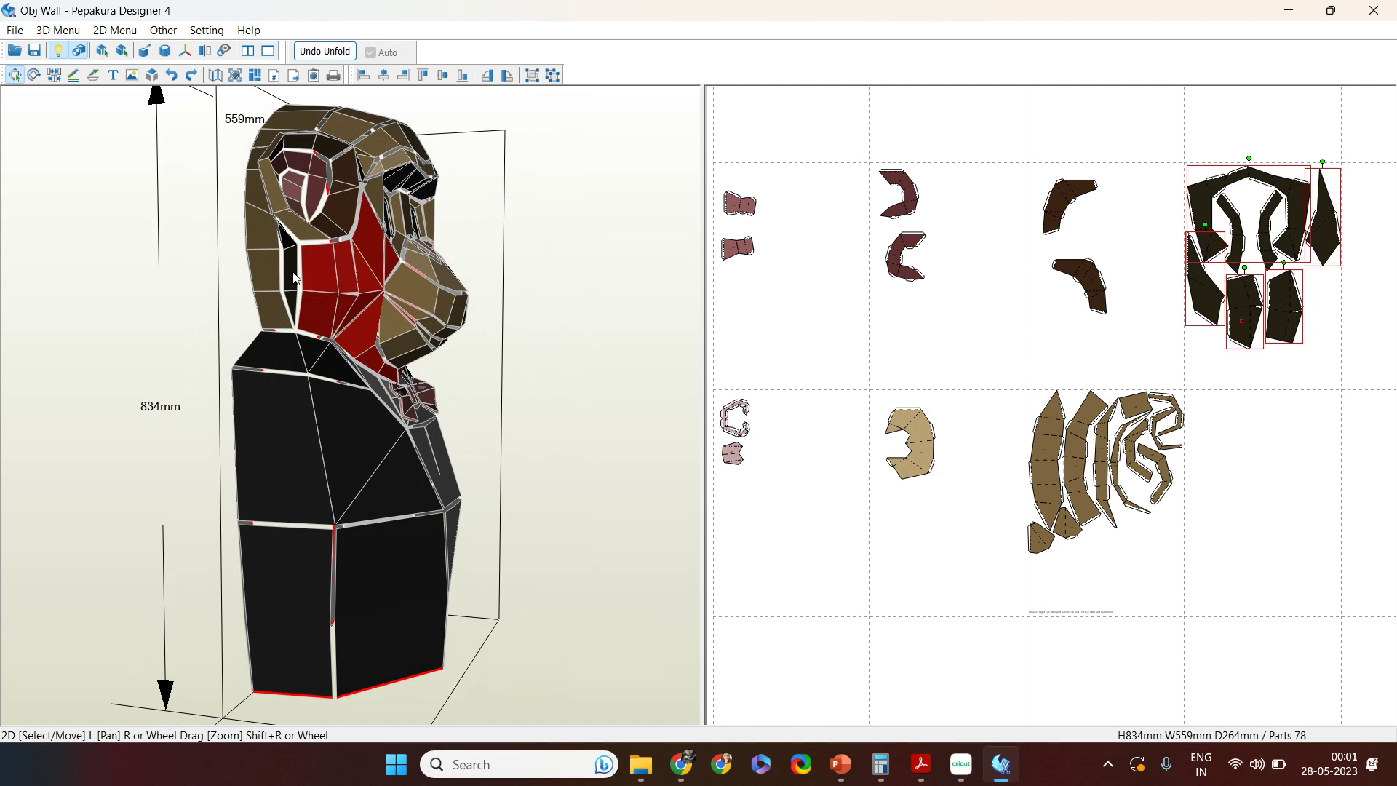
{"action": "left_click_drag", "start_coordinate": [509, 356], "coordinate": [343, 309]}
{"action": "scroll", "coordinate": [1033, 588], "scroll_direction": "down", "scroll_amount": 3}
{"action": "right_click_drag", "start_coordinate": [1111, 569], "coordinate": [1051, 396]}
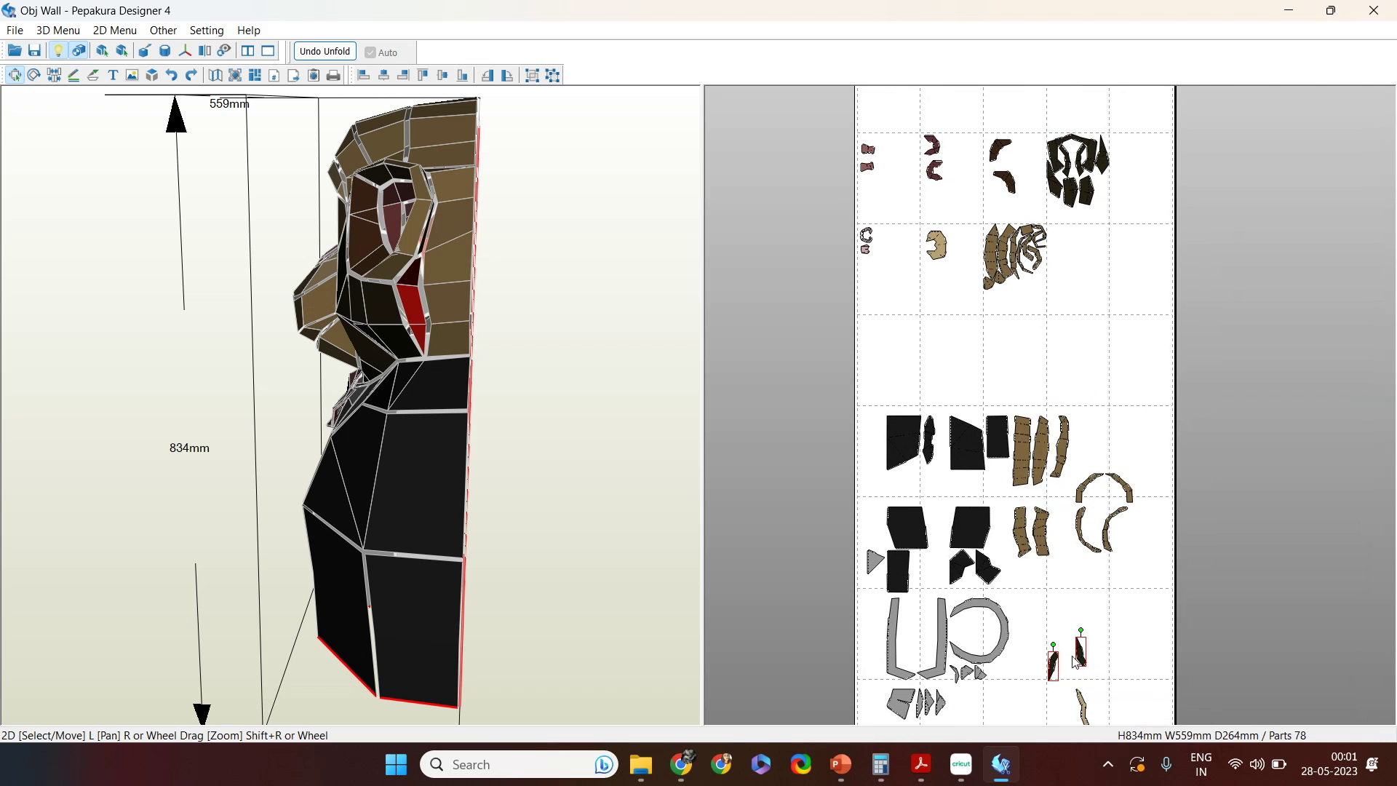
{"action": "left_click_drag", "start_coordinate": [1085, 664], "coordinate": [1117, 234]}
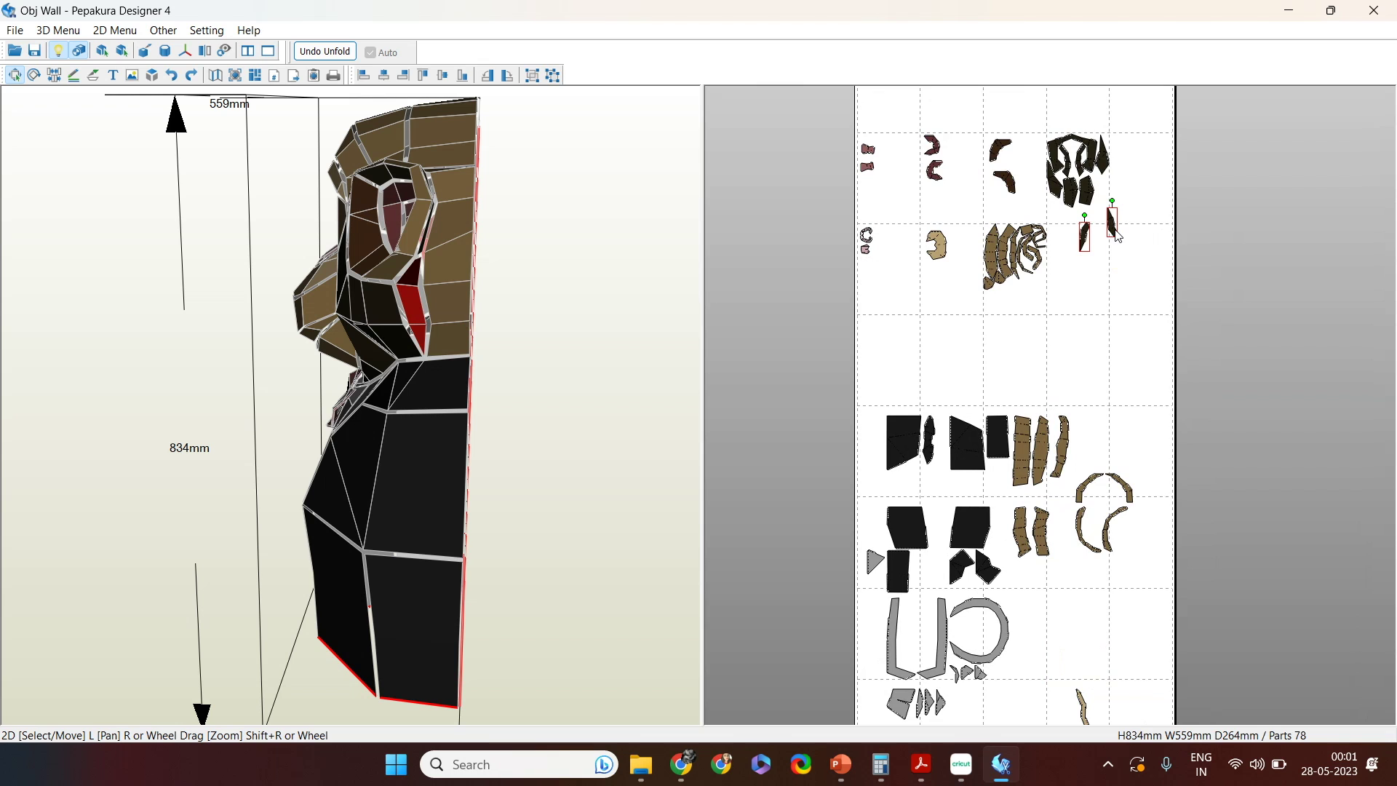
Step: Fit one narrow dark piece upright beside part 46 and turn the other horizontally to lie beneath it on the dark parts page
{"action": "scroll", "coordinate": [1063, 633], "scroll_direction": "up", "scroll_amount": 5}
{"action": "right_click", "coordinate": [967, 468]}
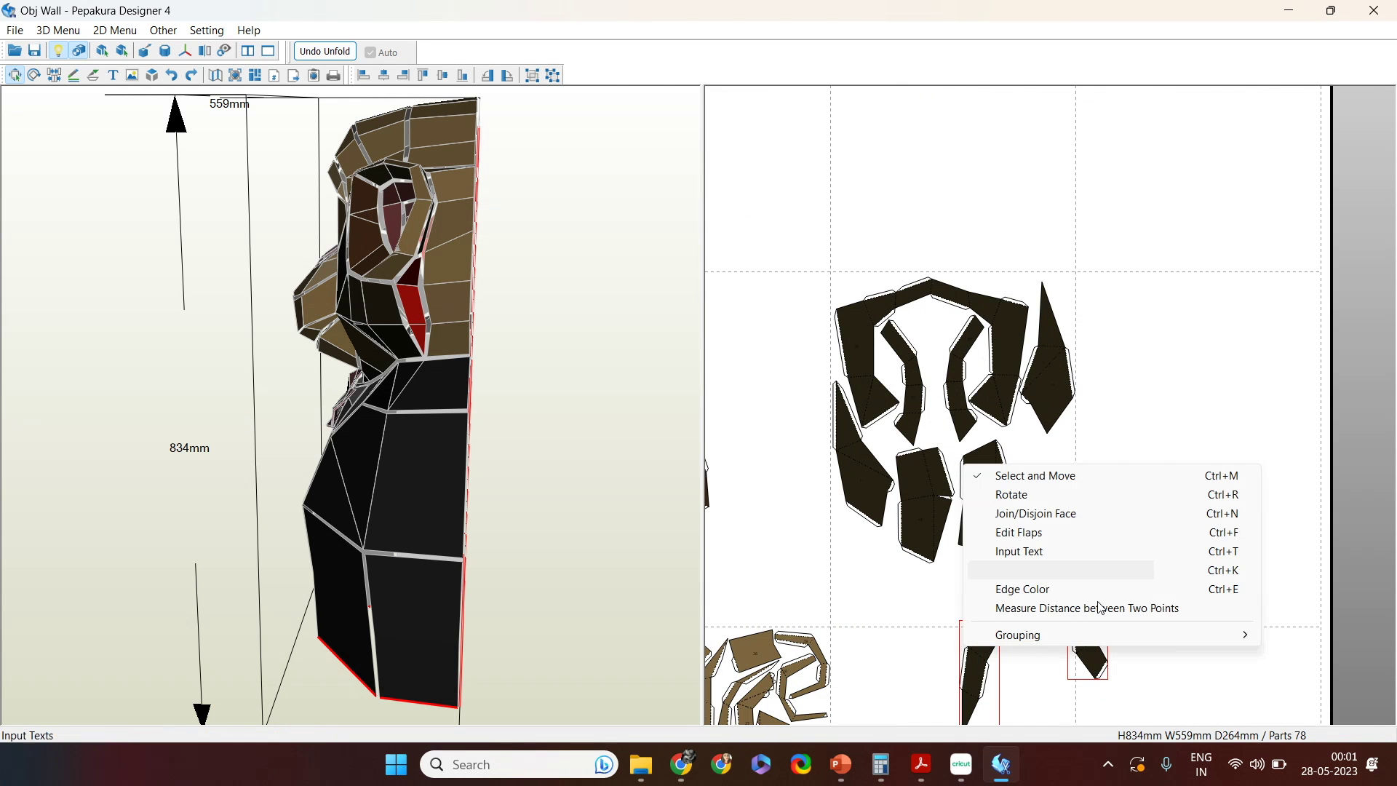
{"action": "left_click", "coordinate": [1119, 678]}
{"action": "left_click_drag", "start_coordinate": [1090, 652], "coordinate": [1037, 507]}
{"action": "left_click_drag", "start_coordinate": [973, 652], "coordinate": [1070, 627]}
{"action": "left_click_drag", "start_coordinate": [1030, 627], "coordinate": [1028, 604]}
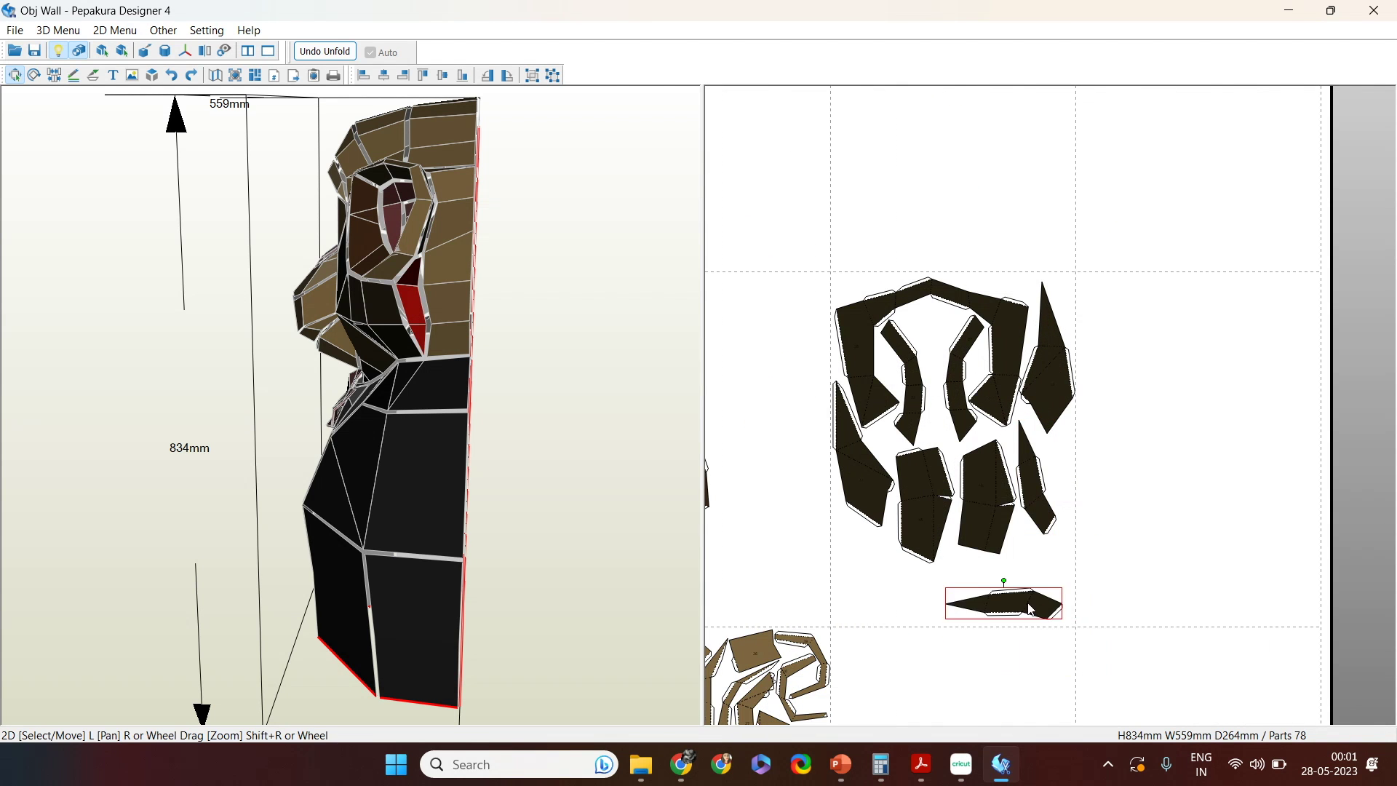
Step: Label the upright narrow dark piece 47 and the horizontal one 48
{"action": "scroll", "coordinate": [1051, 492], "scroll_direction": "up", "scroll_amount": 10}
{"action": "right_click", "coordinate": [1101, 408]}
{"action": "left_click", "coordinate": [1143, 512]}
{"action": "left_click", "coordinate": [979, 459]}
{"action": "type", "text": "47"}
{"action": "left_click", "coordinate": [658, 456]}
{"action": "middle_click_drag", "start_coordinate": [939, 648], "coordinate": [933, 485]}
{"action": "left_click", "coordinate": [933, 640]}
{"action": "type", "text": "48"}
{"action": "left_click", "coordinate": [665, 463]}
{"action": "key", "text": "Escape"}
{"action": "scroll", "coordinate": [1064, 533], "scroll_direction": "down", "scroll_amount": 10}
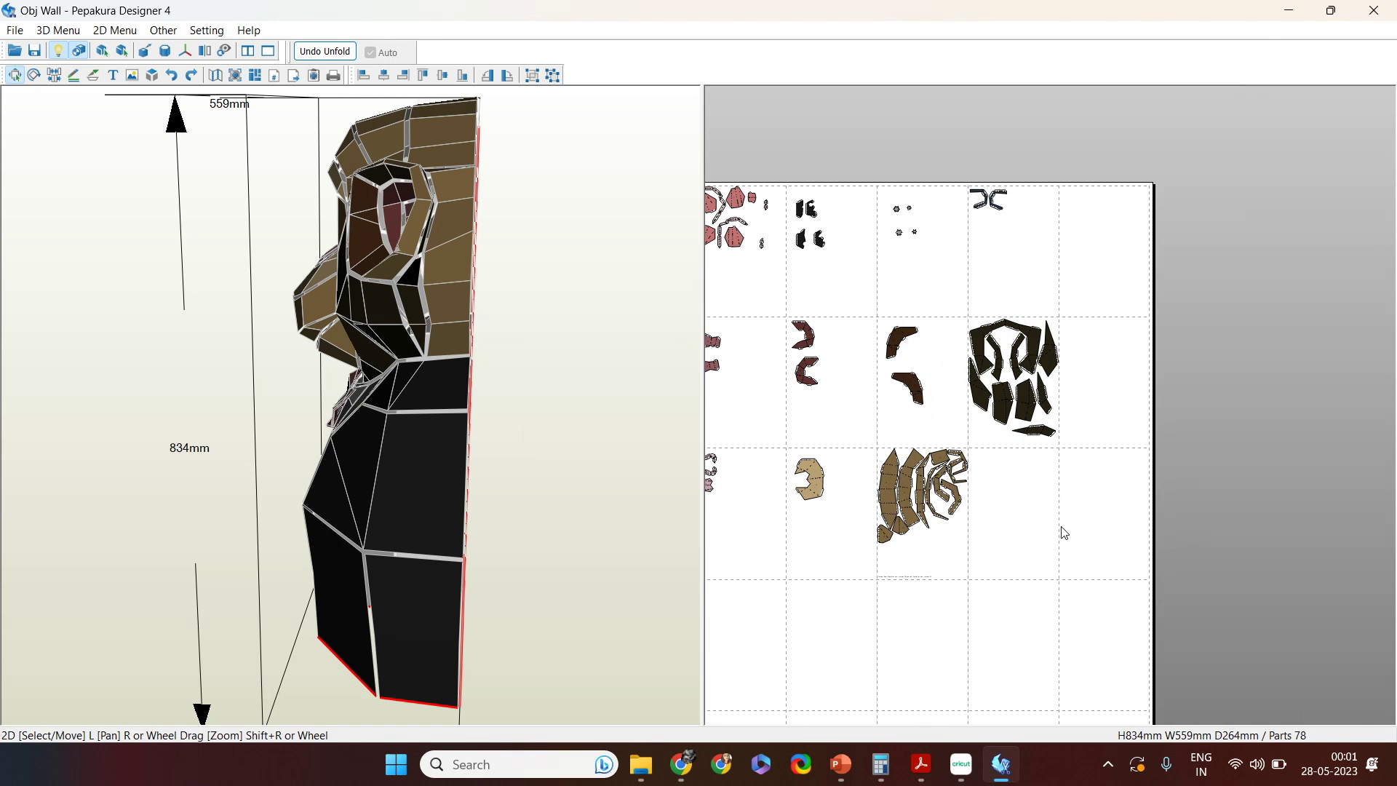
Step: Select the brown rear rim strips of both ears and move them to the brown parts page
{"action": "left_click_drag", "start_coordinate": [946, 309], "coordinate": [1121, 448]}
{"action": "middle_click_drag", "start_coordinate": [1121, 447], "coordinate": [1160, 456]}
{"action": "left_click_drag", "start_coordinate": [531, 412], "coordinate": [674, 405]}
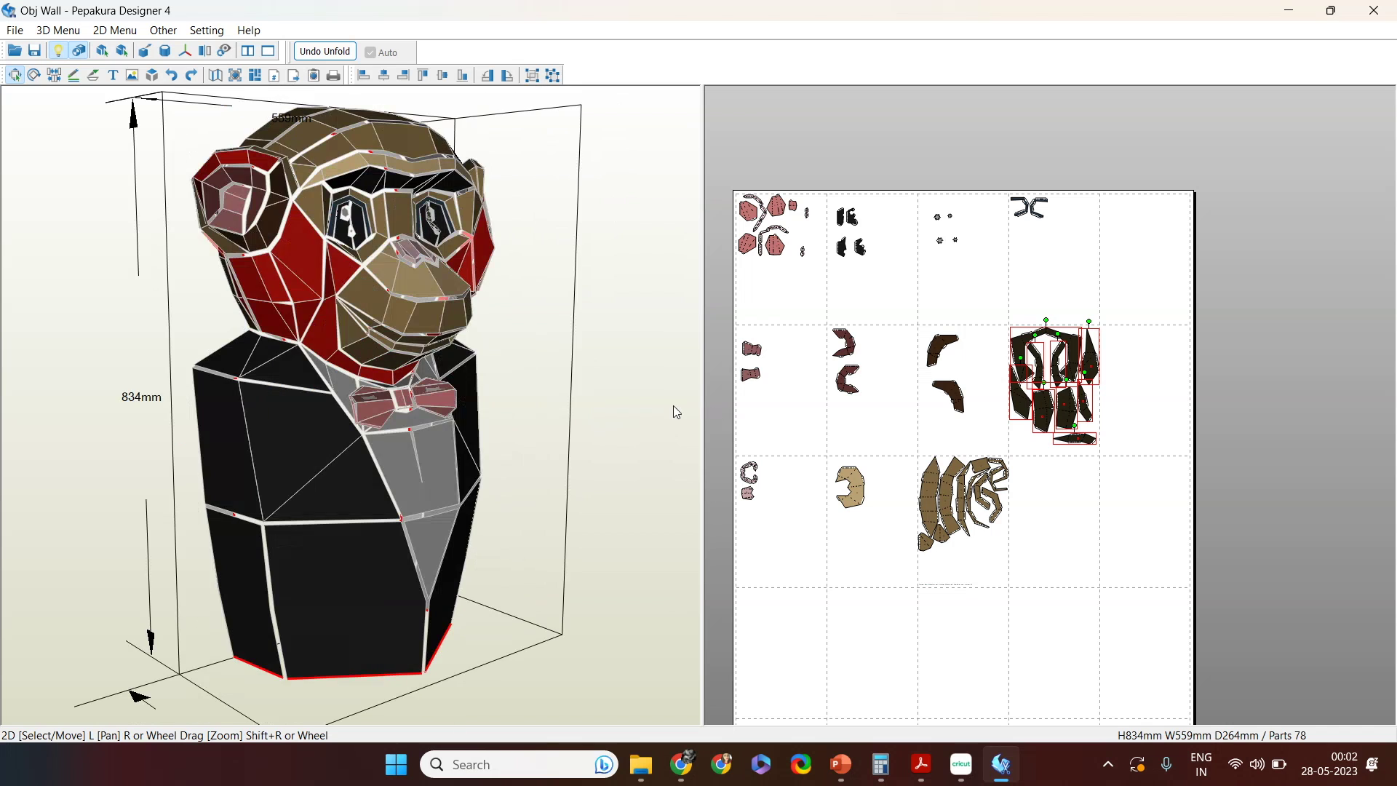
{"action": "left_click_drag", "start_coordinate": [323, 293], "coordinate": [390, 242]}
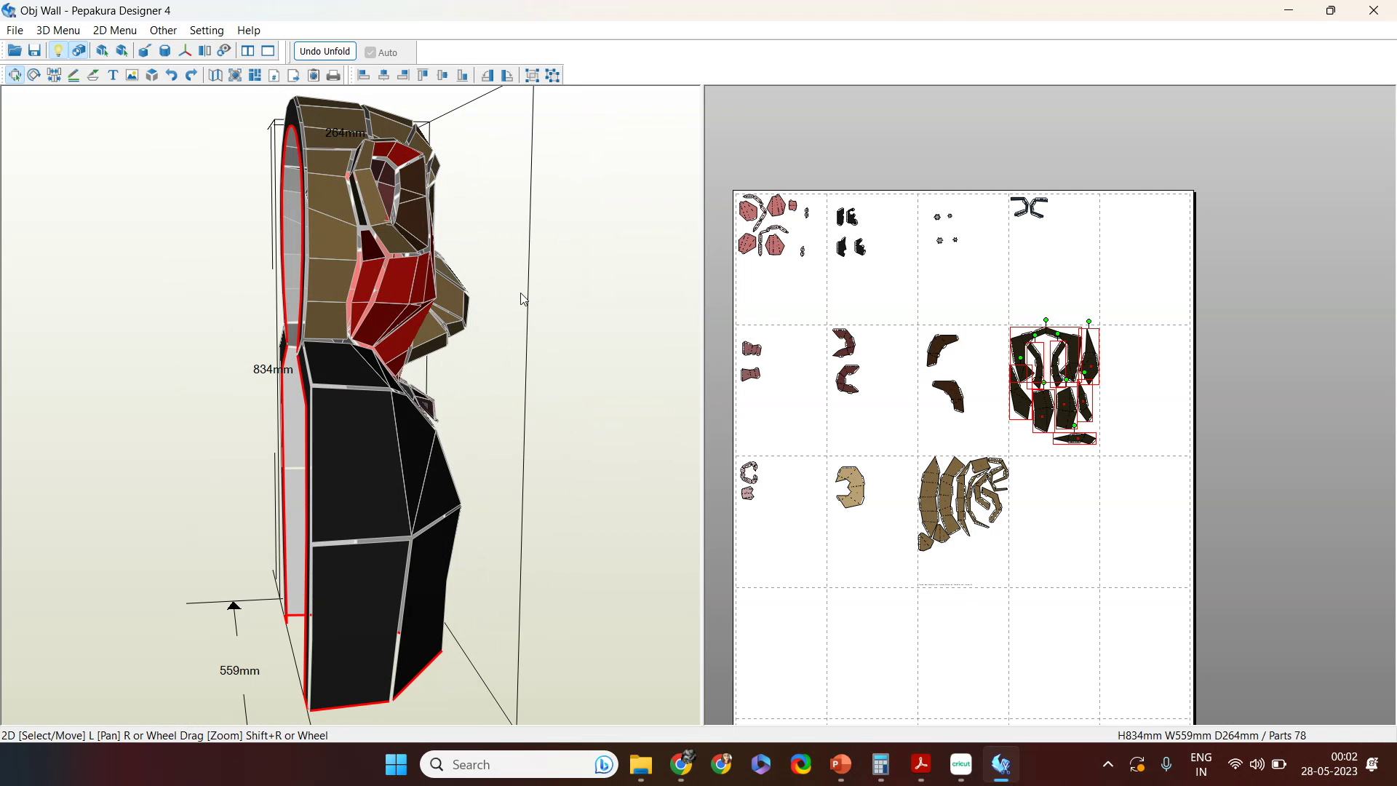
{"action": "mouse_move", "coordinate": [562, 309]}
{"action": "left_mouse_down"}
{"action": "mouse_move", "coordinate": [596, 316]}
{"action": "mouse_move", "coordinate": [582, 329]}
{"action": "mouse_move", "coordinate": [373, 307]}
{"action": "mouse_move", "coordinate": [483, 321]}
{"action": "mouse_move", "coordinate": [598, 306]}
{"action": "mouse_move", "coordinate": [614, 357]}
{"action": "mouse_move", "coordinate": [469, 329]}
{"action": "mouse_move", "coordinate": [554, 306]}
{"action": "left_mouse_up"}
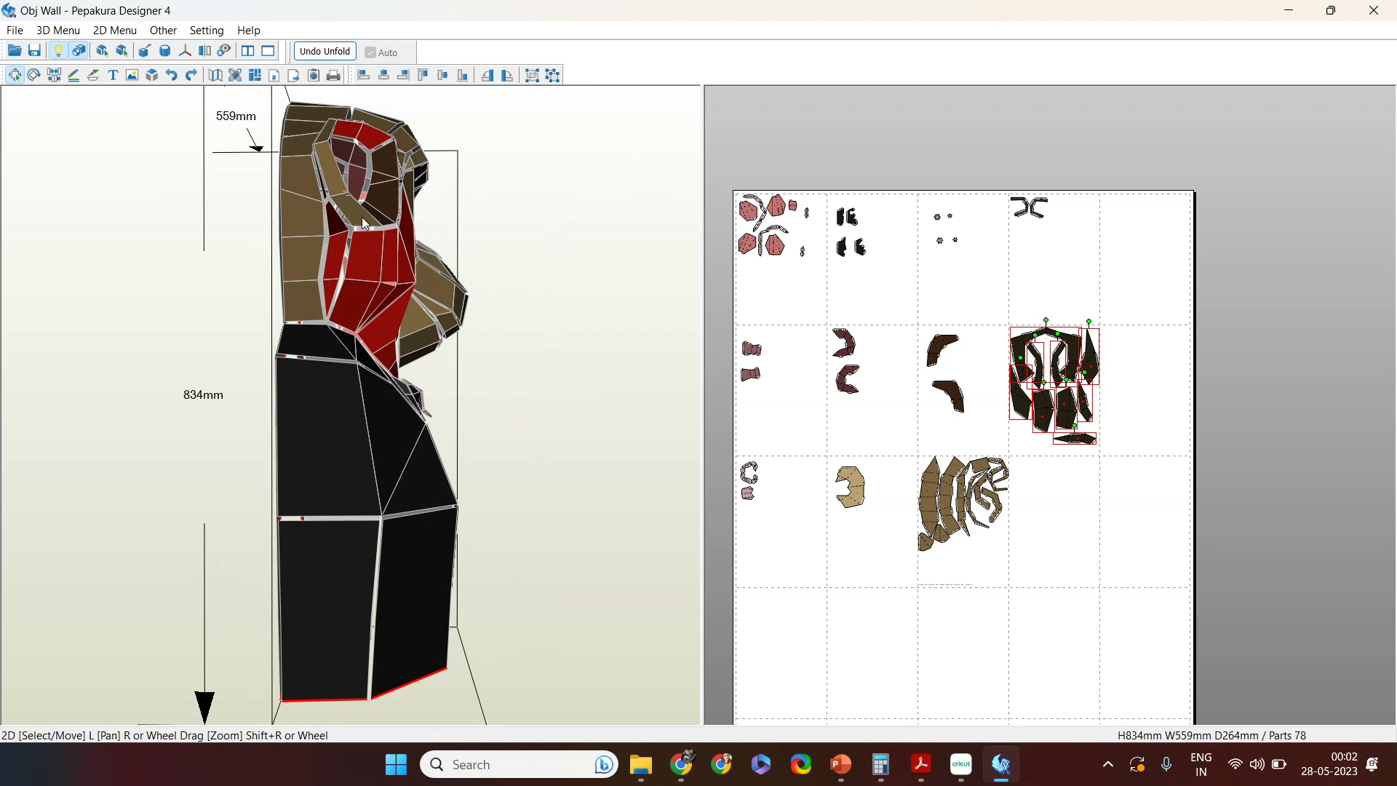
{"action": "left_click", "coordinate": [478, 312]}
{"action": "left_click_drag", "start_coordinate": [477, 312], "coordinate": [514, 378]}
{"action": "right_click_drag", "start_coordinate": [513, 379], "coordinate": [429, 280]}
{"action": "scroll", "coordinate": [987, 636], "scroll_direction": "down", "scroll_amount": 4}
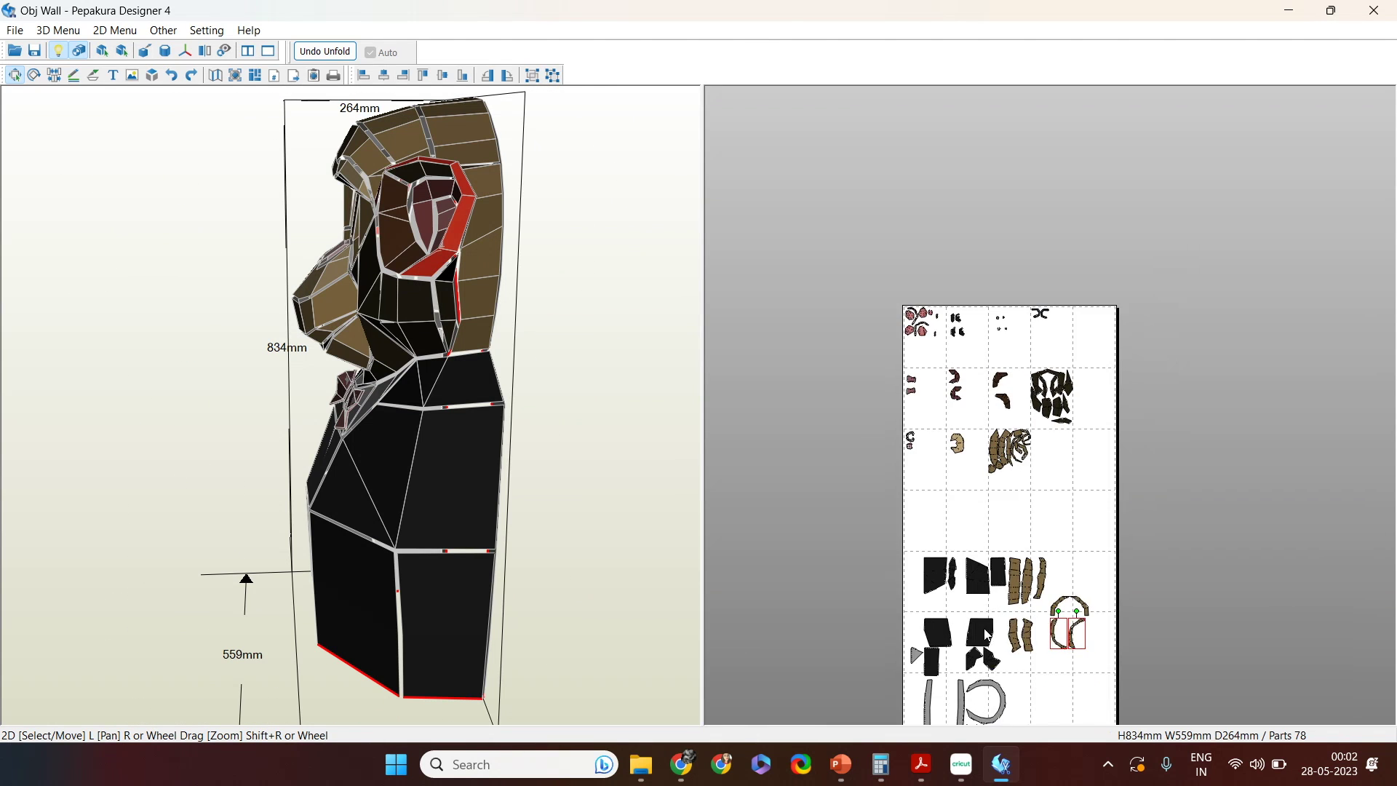
{"action": "scroll", "coordinate": [987, 636], "scroll_direction": "up", "scroll_amount": 8}
Step: Rotate the two ear-rim strips into arcs and stack them below the numbered brown parts beside part 42
{"action": "left_click", "coordinate": [914, 402]}
{"action": "left_click_drag", "start_coordinate": [967, 343], "coordinate": [1048, 513]}
{"action": "left_click_drag", "start_coordinate": [974, 420], "coordinate": [976, 322]}
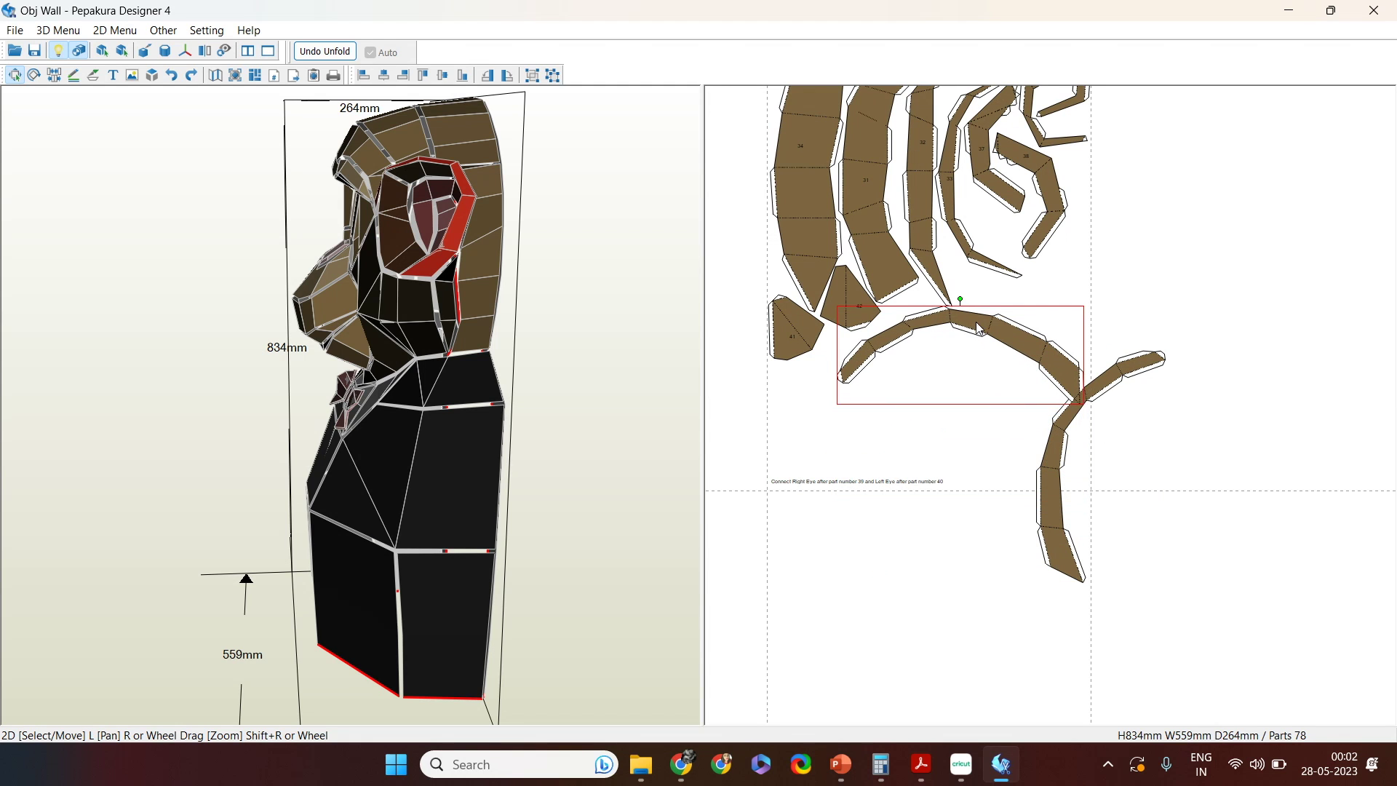
{"action": "left_click", "coordinate": [1109, 380]}
{"action": "left_click_drag", "start_coordinate": [1098, 343], "coordinate": [1201, 437]}
{"action": "left_click_drag", "start_coordinate": [1116, 424], "coordinate": [947, 376]}
{"action": "scroll", "coordinate": [1062, 536], "scroll_direction": "up", "scroll_amount": 2}
{"action": "left_click_drag", "start_coordinate": [596, 401], "coordinate": [675, 391]}
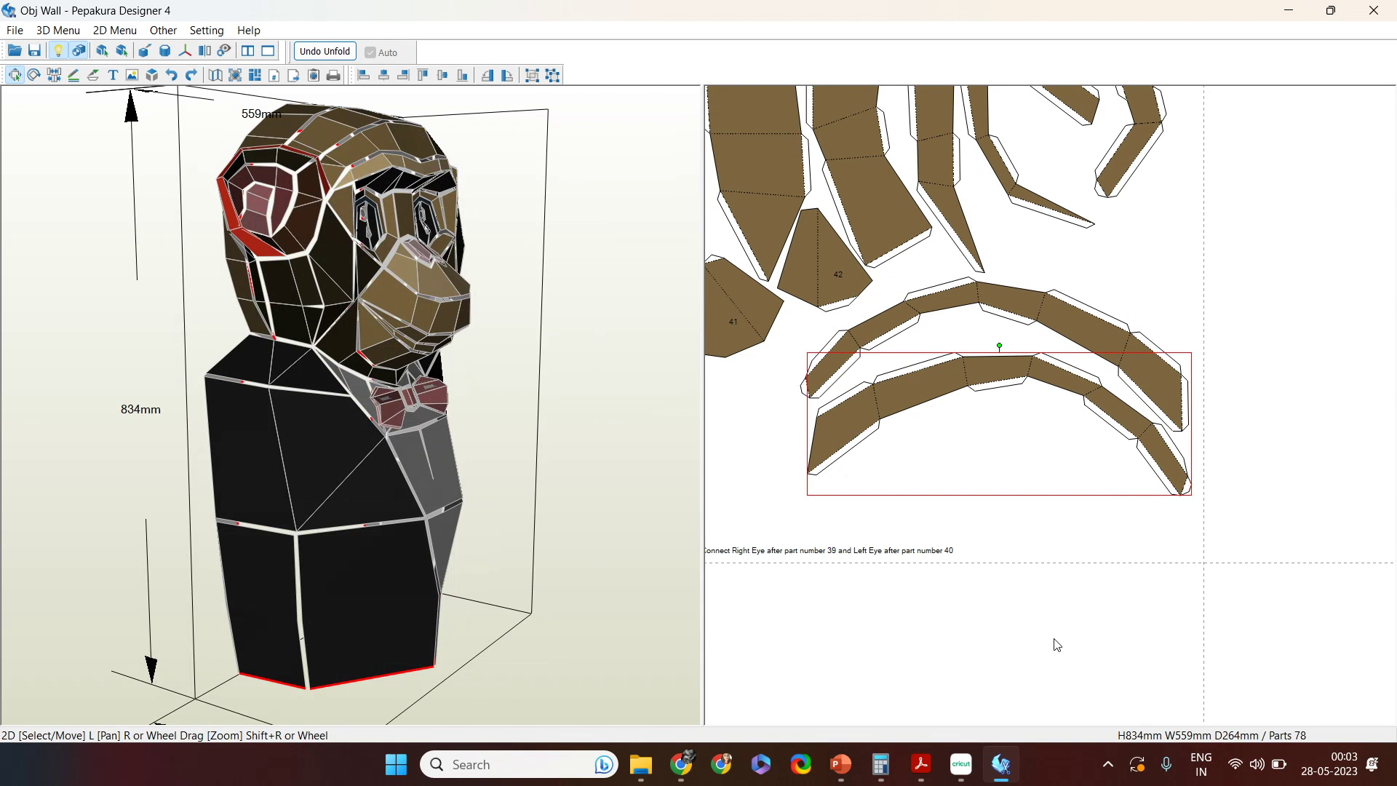
{"action": "left_click", "coordinate": [949, 554]}
{"action": "left_click", "coordinate": [903, 551]}
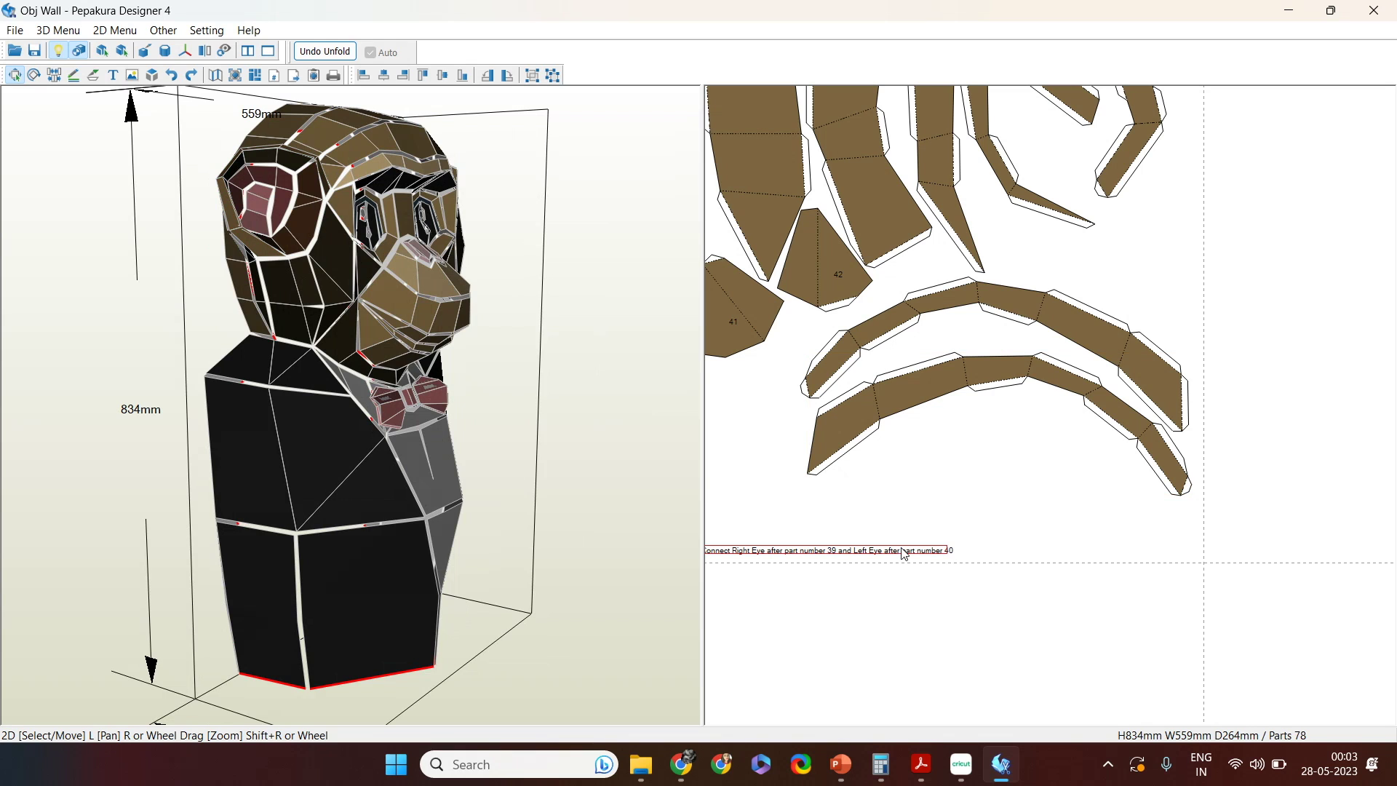
{"action": "right_click", "coordinate": [903, 553]}
{"action": "left_click", "coordinate": [927, 560]}
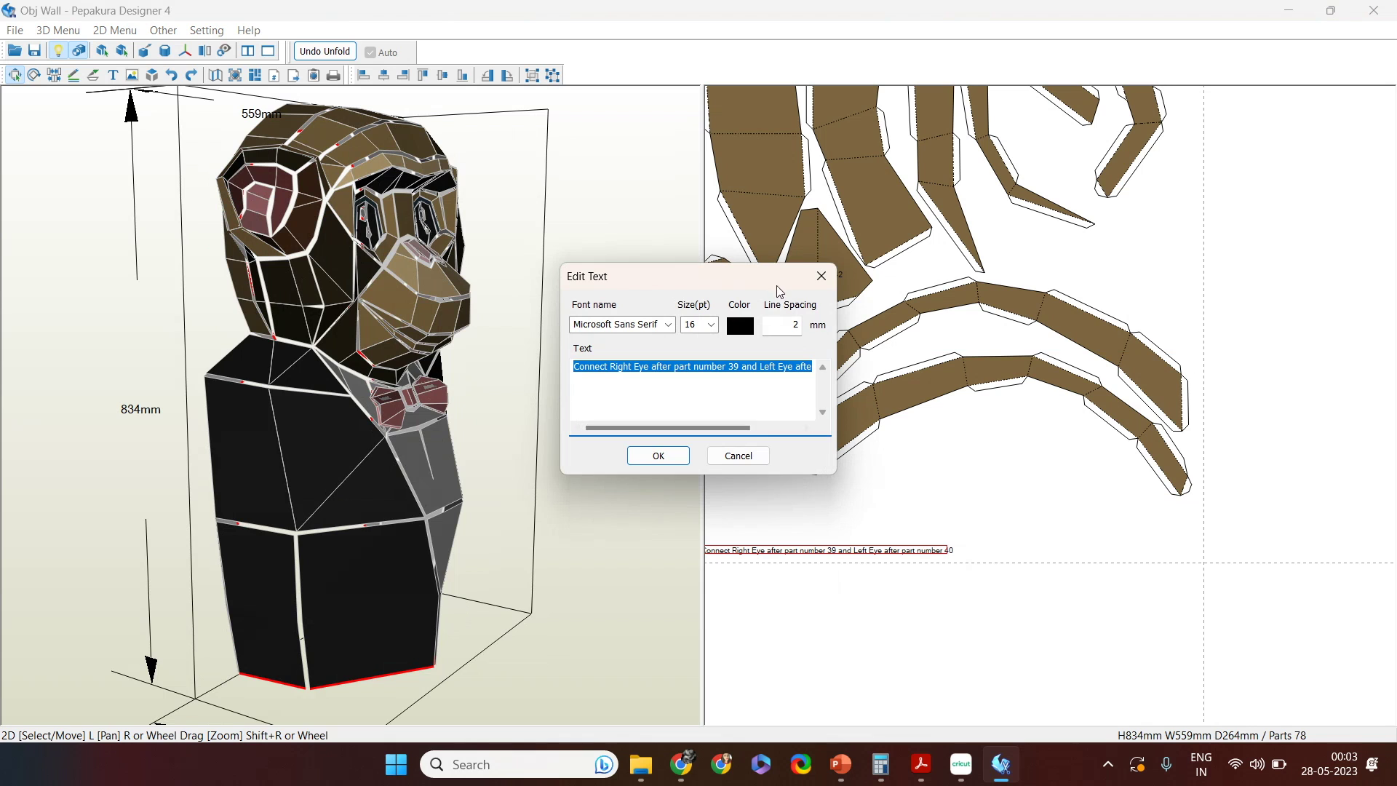
{"action": "left_click", "coordinate": [820, 277]}
Step: Label the upper ear-rim strip 49 and the lower ear-rim strip 50 on the brown parts page
{"action": "middle_click_drag", "start_coordinate": [1281, 194], "coordinate": [967, 667]}
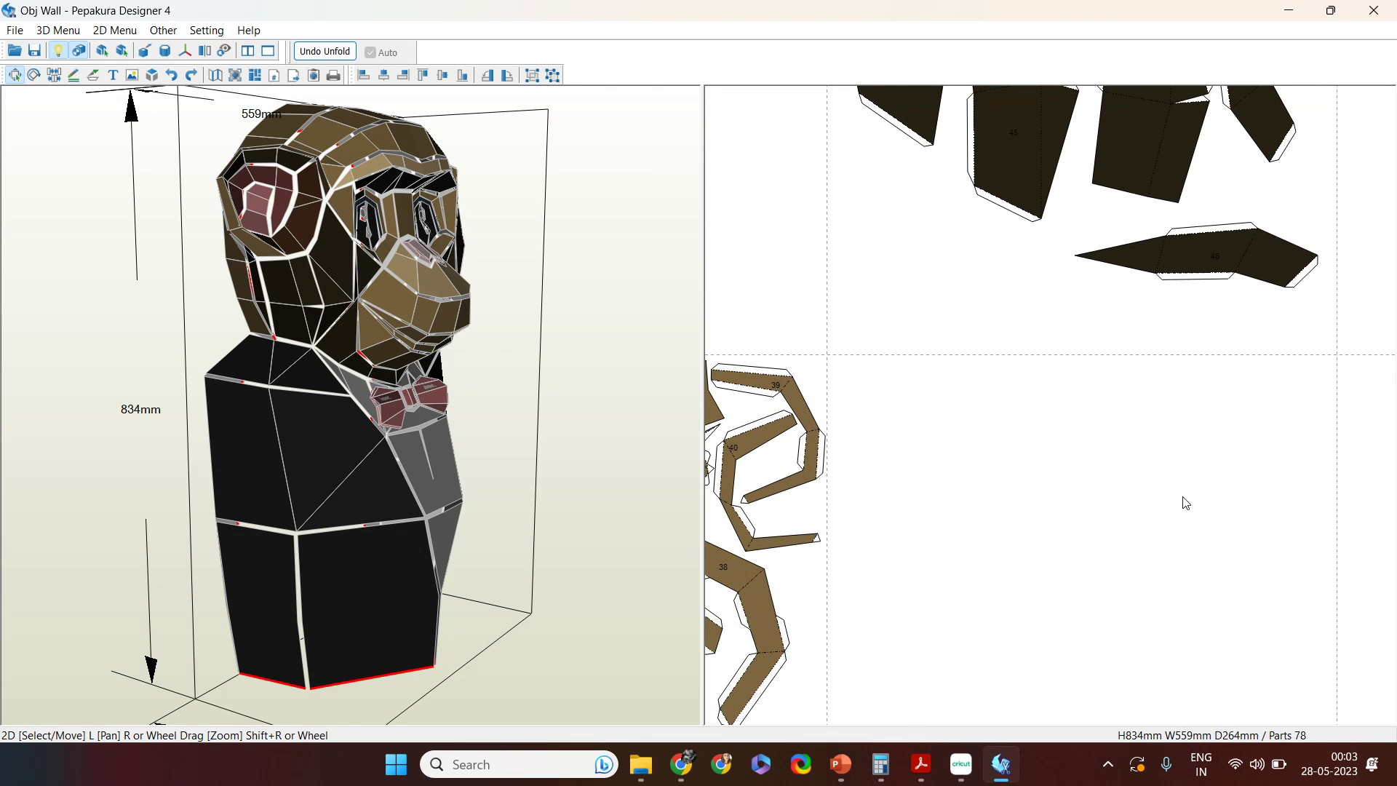
{"action": "scroll", "coordinate": [1056, 487], "scroll_direction": "up", "scroll_amount": 4}
{"action": "scroll", "coordinate": [958, 578], "scroll_direction": "down", "scroll_amount": 4}
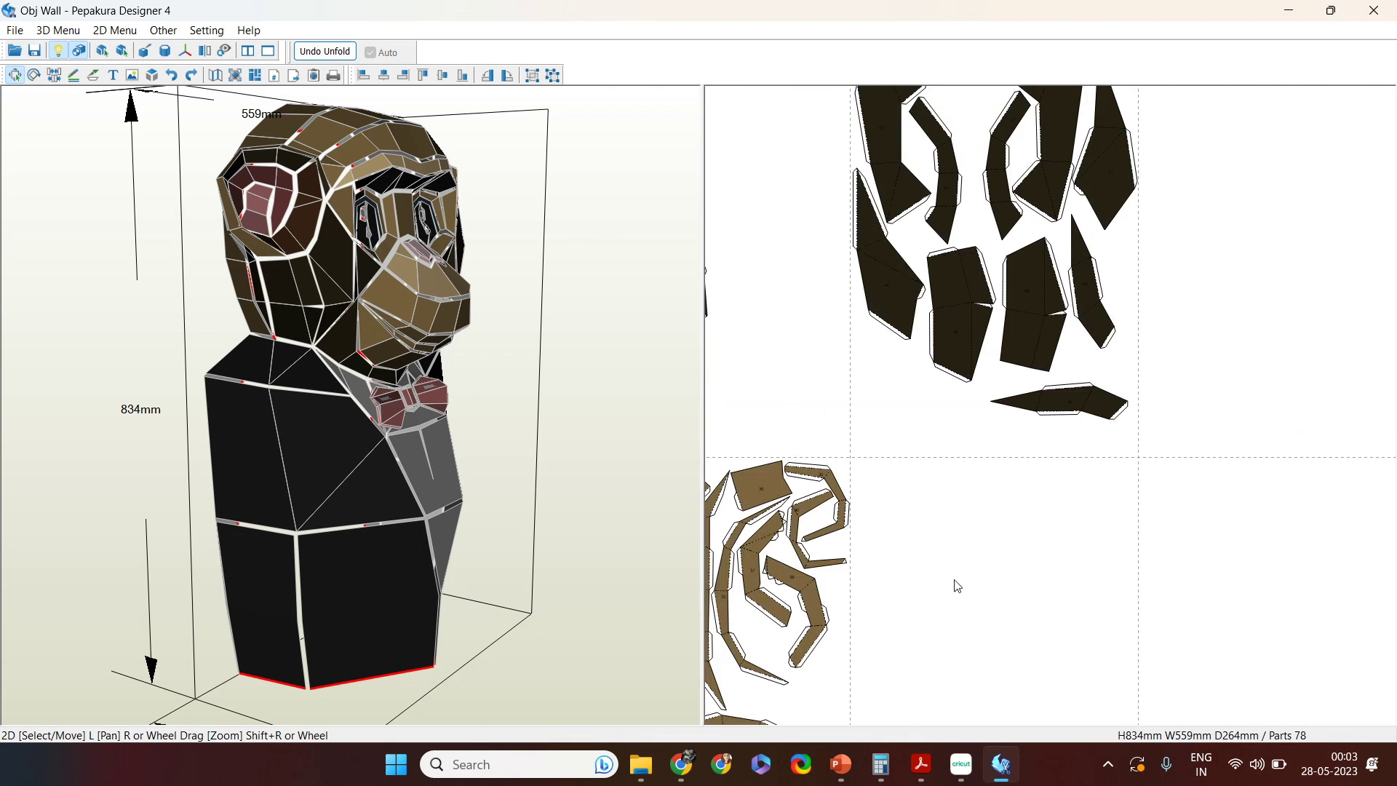
{"action": "middle_click_drag", "start_coordinate": [930, 591], "coordinate": [1227, 261]}
{"action": "scroll", "coordinate": [1105, 443], "scroll_direction": "up", "scroll_amount": 3}
{"action": "key", "text": "ctrl+t"}
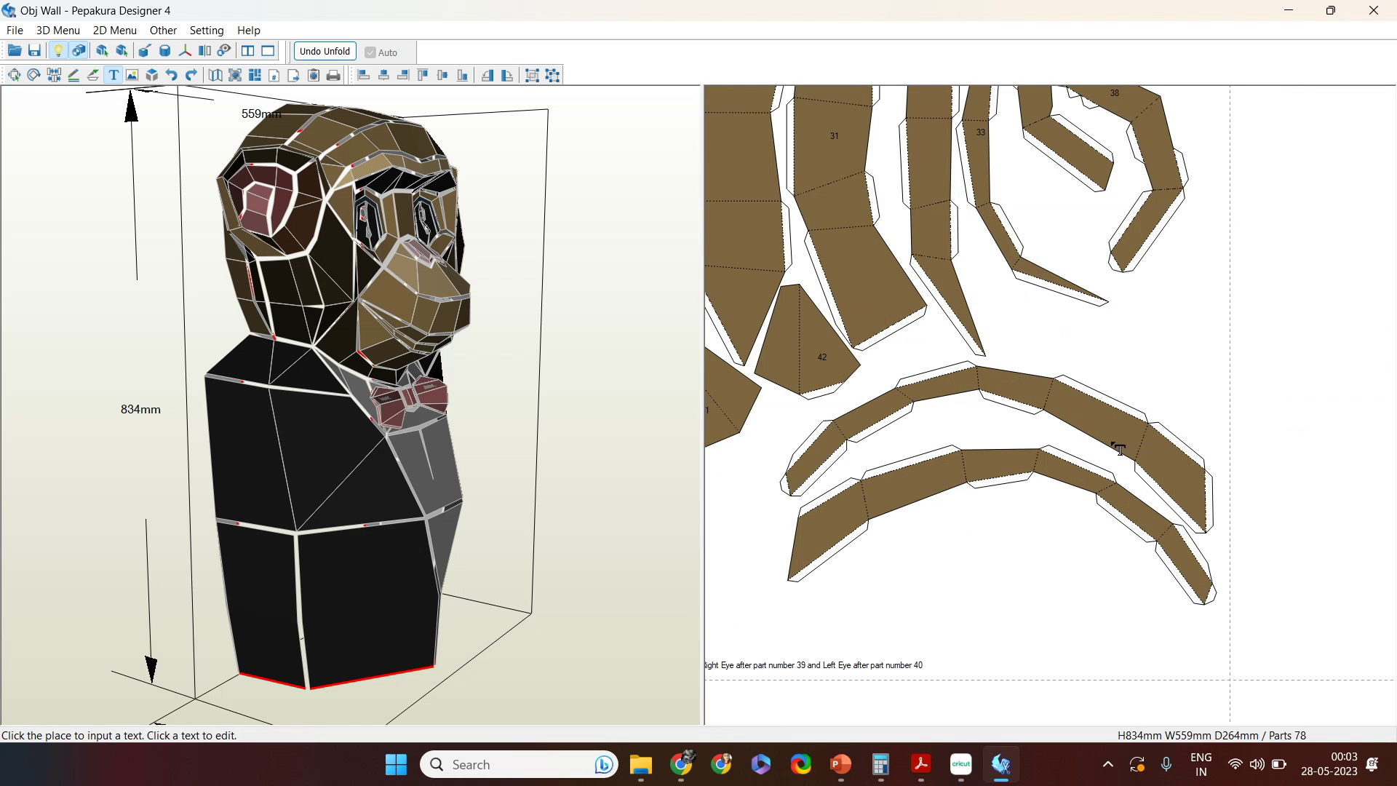
{"action": "left_click", "coordinate": [1099, 417]}
{"action": "type", "text": "49"}
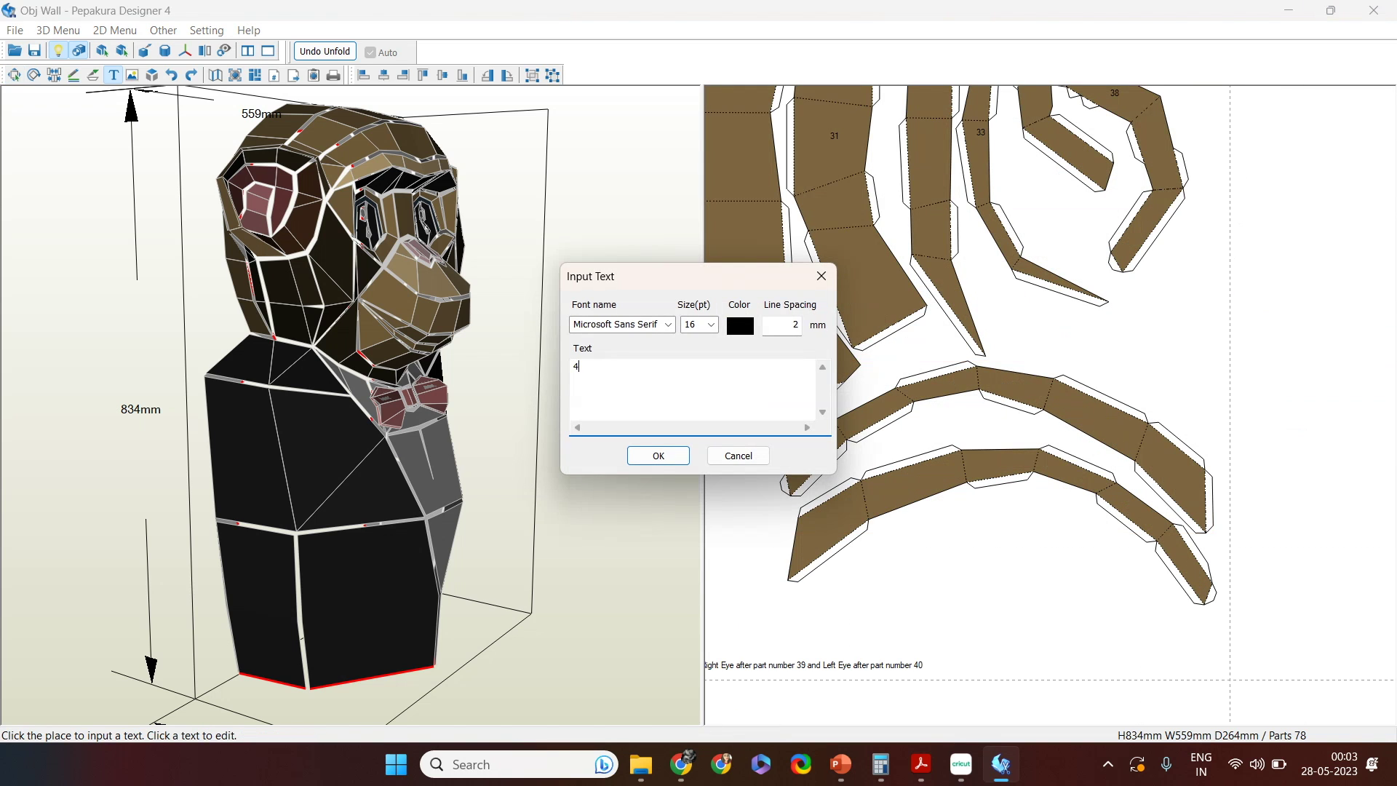
{"action": "left_click", "coordinate": [658, 454]}
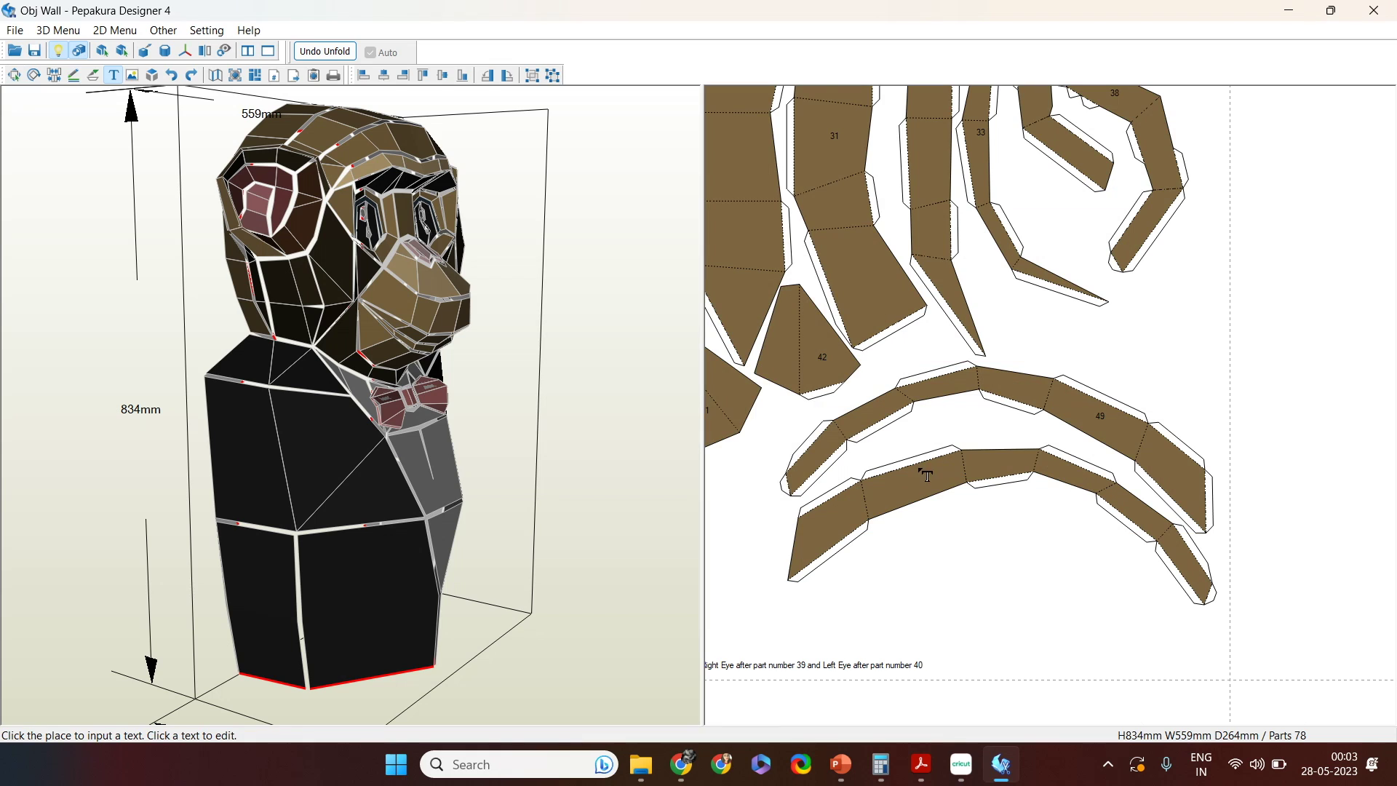
{"action": "left_click", "coordinate": [955, 486]}
{"action": "type", "text": "50"}
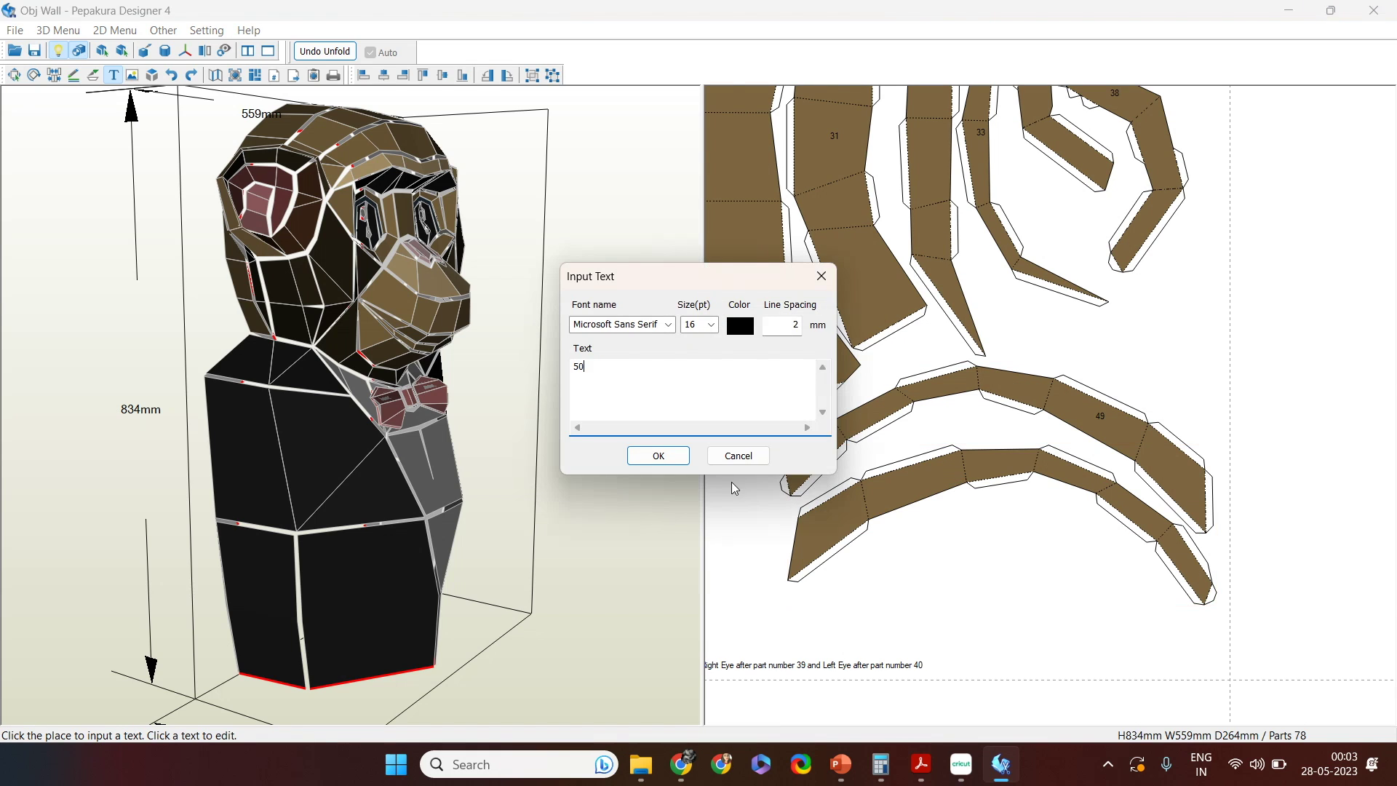
{"action": "left_click", "coordinate": [686, 455]}
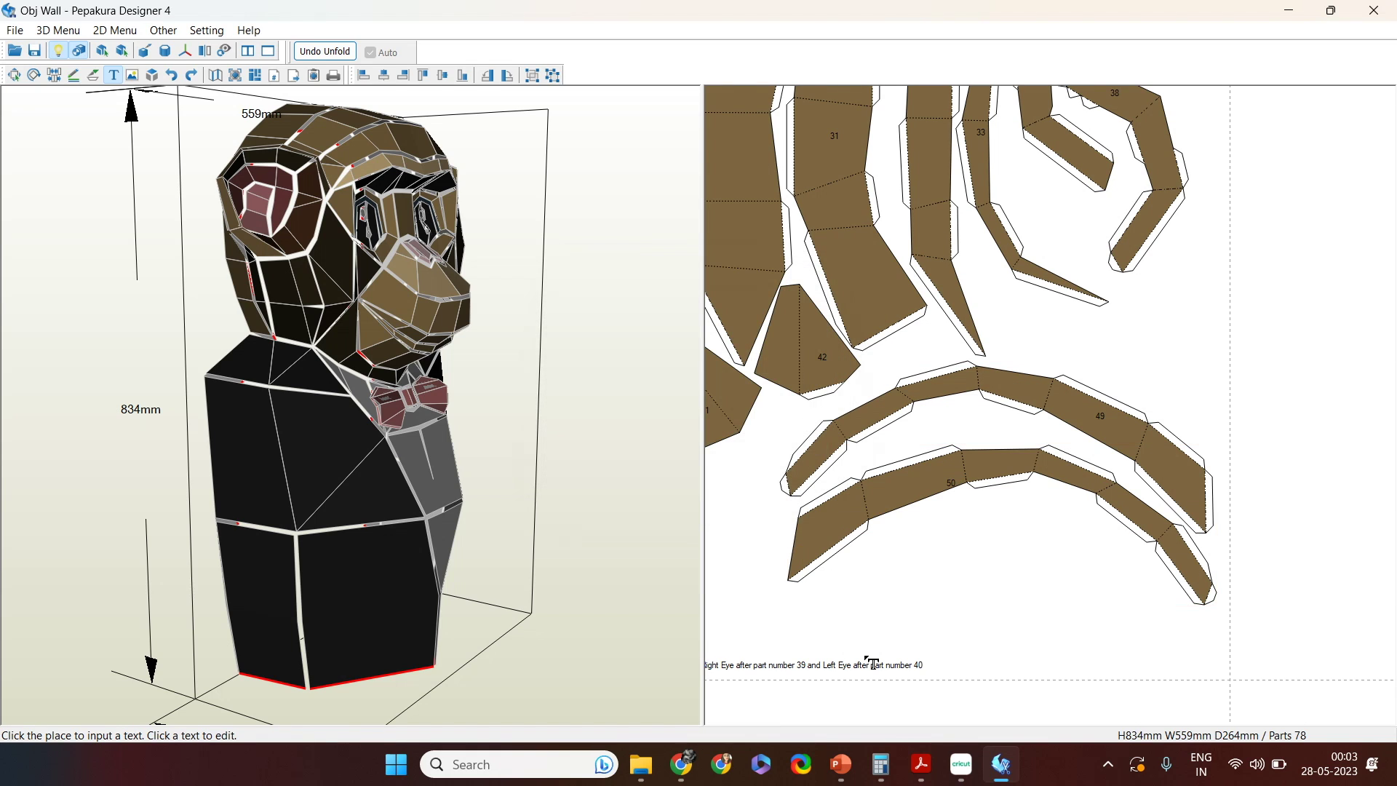
{"action": "key", "text": "Escape"}
Step: Add the line "Connect Right Inner ear with part 49. and Left Inner Ear with part 50" to the eye assembly note
{"action": "right_click", "coordinate": [884, 669]}
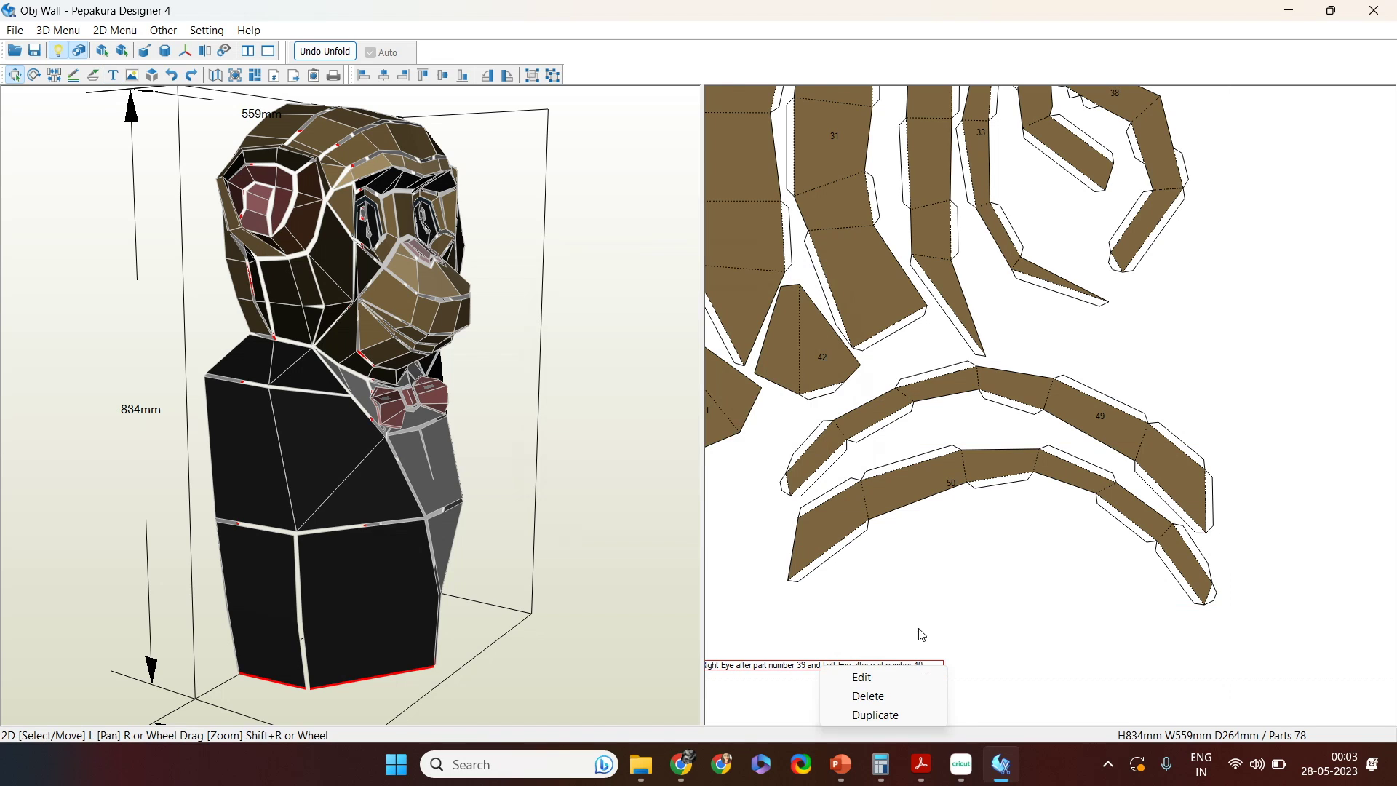
{"action": "left_click", "coordinate": [893, 678]}
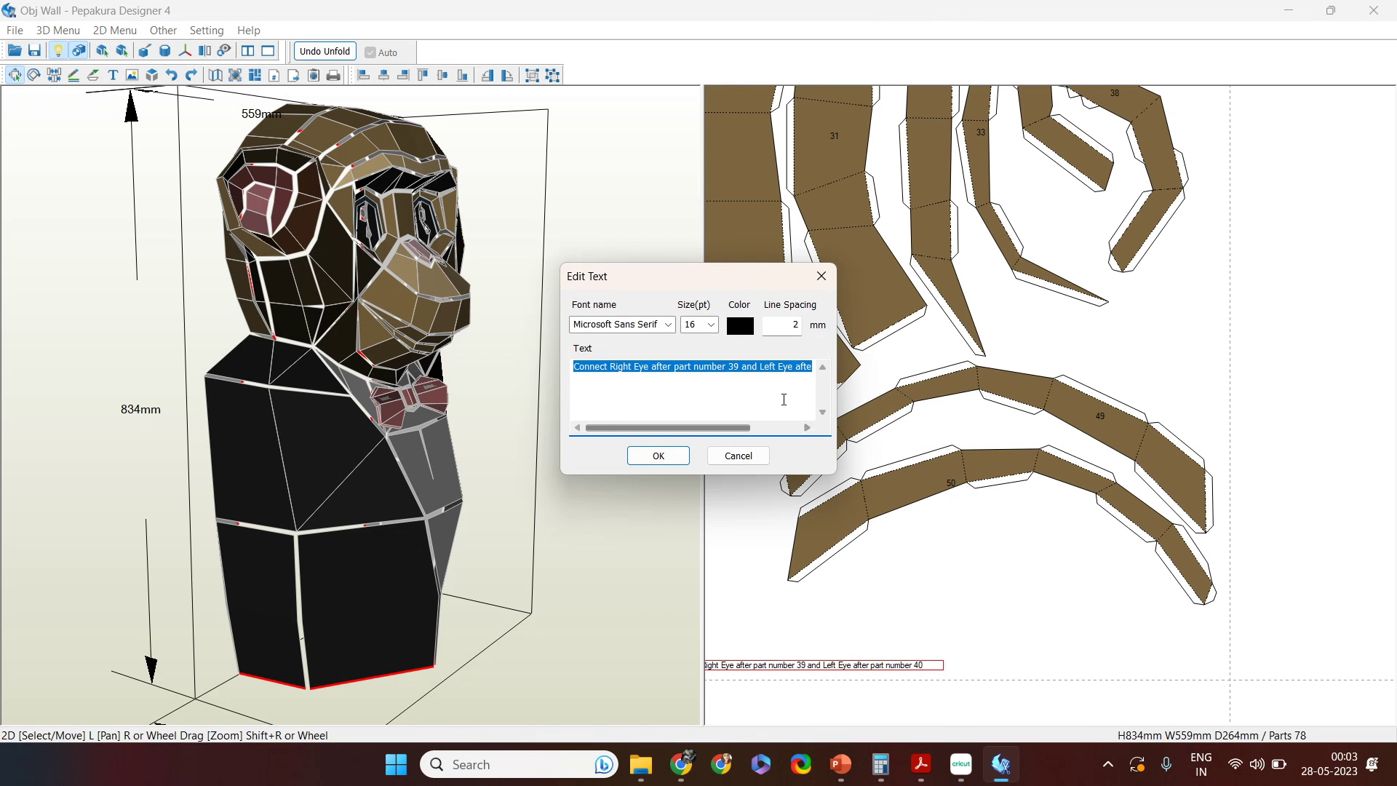
{"action": "left_click", "coordinate": [788, 395]}
{"action": "key", "text": "Right"}
{"action": "key", "text": "Right"}
{"action": "key", "text": "Right"}
{"action": "key", "text": "Right"}
{"action": "key", "text": "Right"}
{"action": "key", "text": "Right"}
{"action": "key", "text": "Right"}
{"action": "key", "text": "Right"}
{"action": "key", "text": "Right"}
{"action": "key", "text": "Right"}
{"action": "key", "text": "Return"}
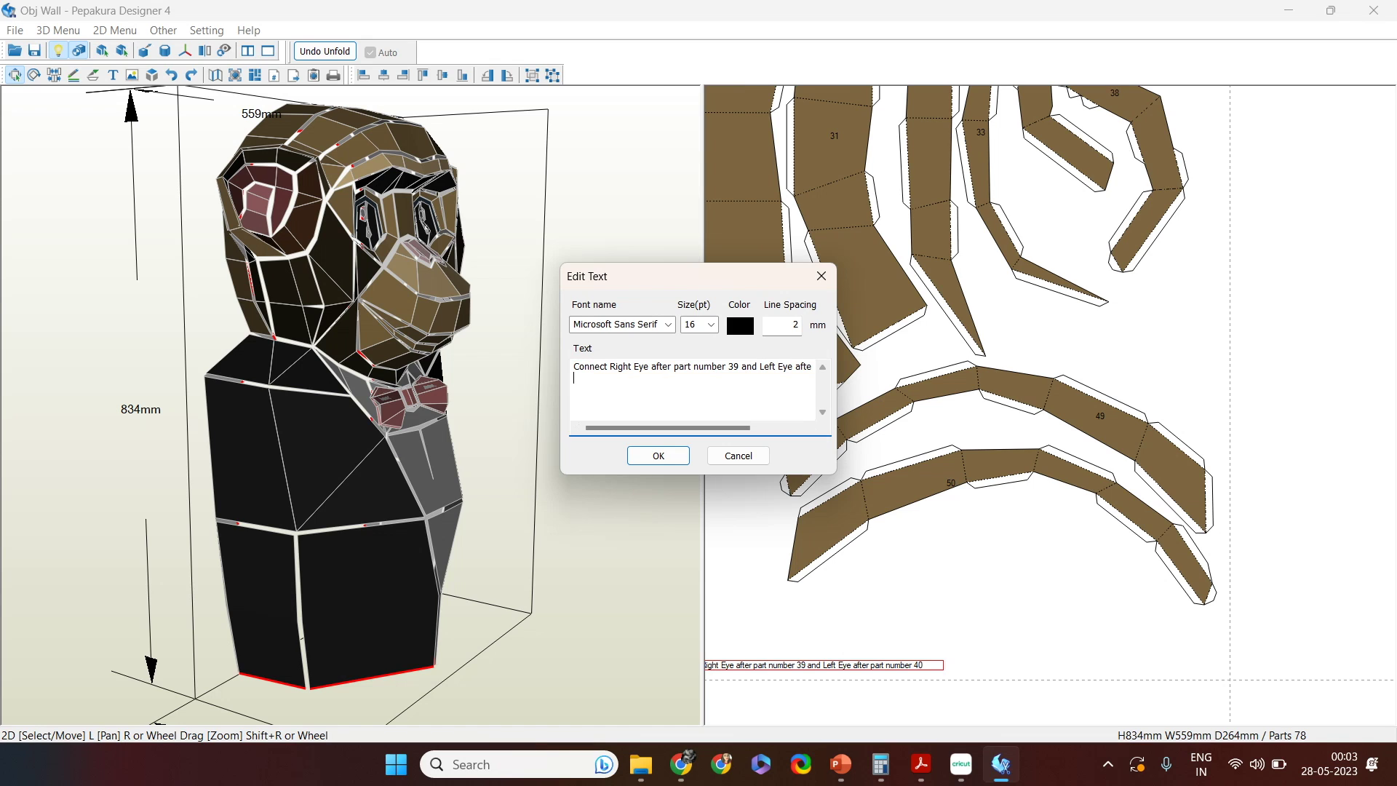
{"action": "type", "text": "Connect Right Inner ear with part 49. and lefy"}
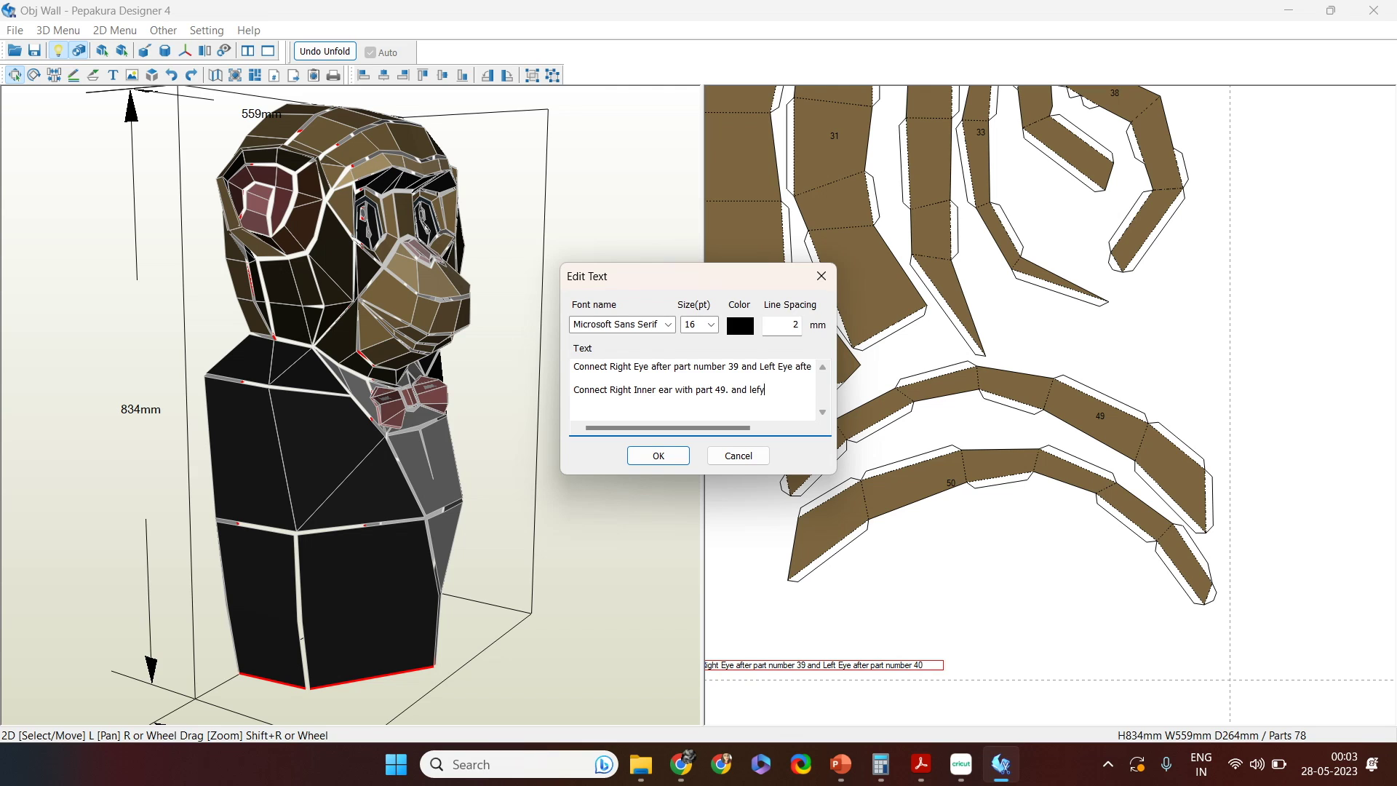
{"action": "type", "text": "nner ear with part 49. and "}
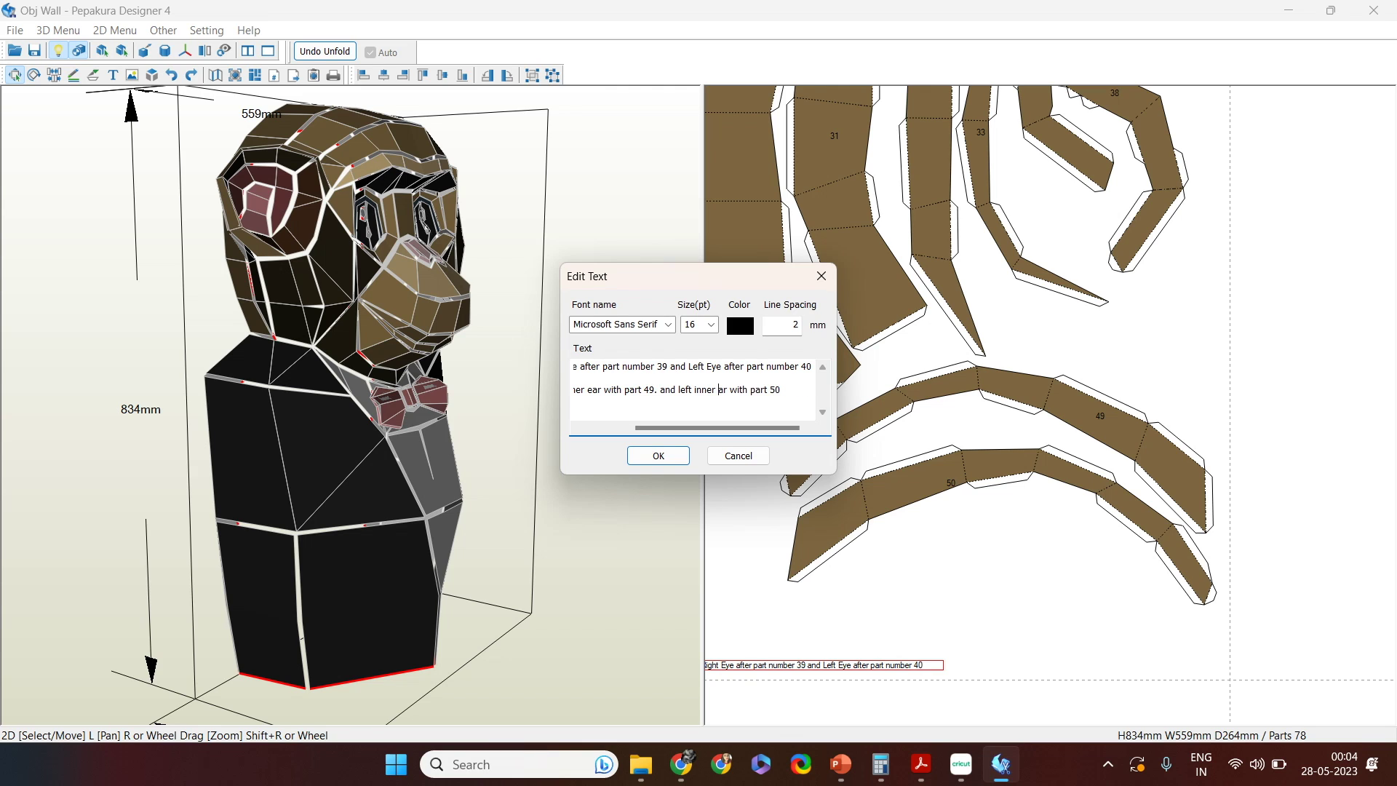
{"action": "type", "text": "L"}
{"action": "left_click", "coordinate": [659, 456]}
{"action": "right_click_drag", "start_coordinate": [909, 686], "coordinate": [1029, 602]}
{"action": "left_click_drag", "start_coordinate": [976, 578], "coordinate": [973, 580]}
{"action": "left_click", "coordinate": [1190, 445]}
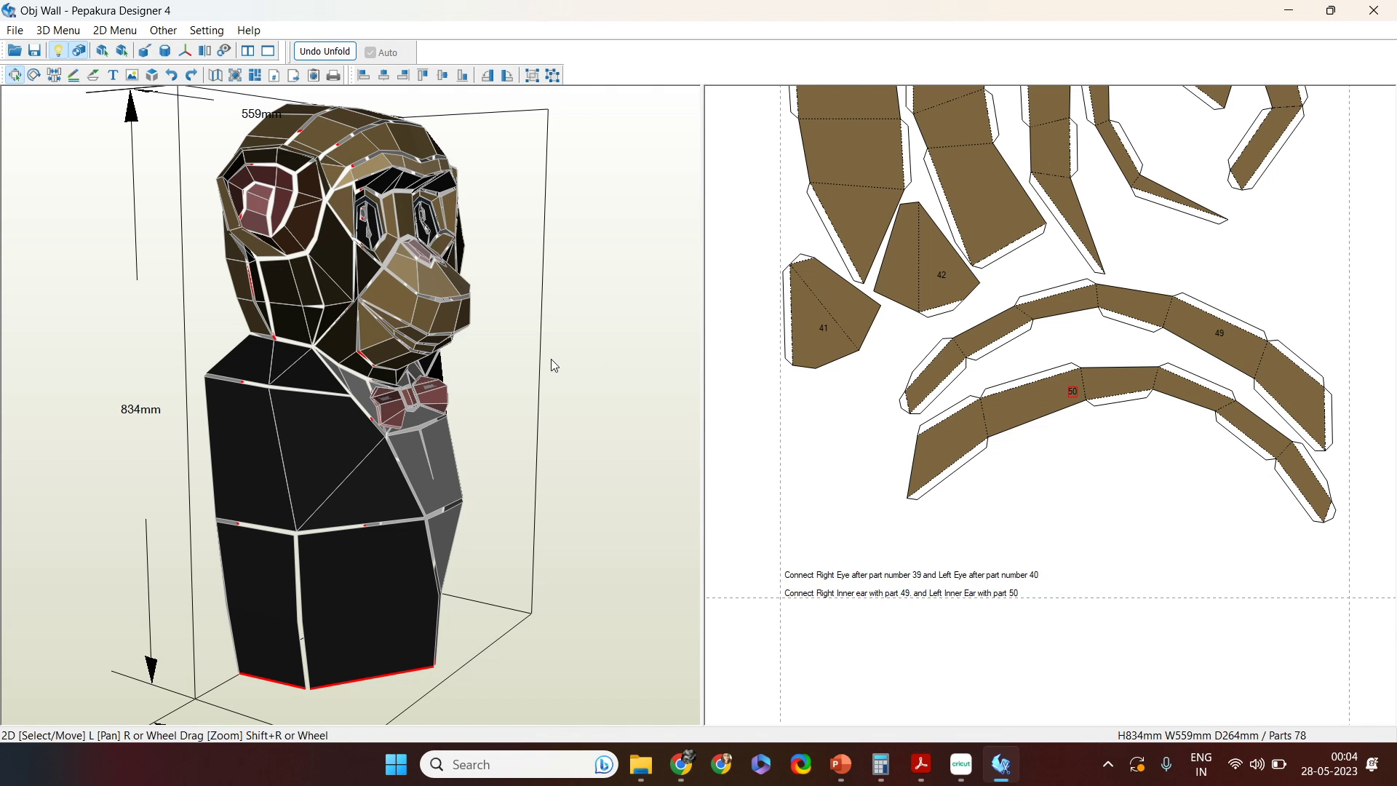
Step: Select the brown front rim strips of both ears and place them as stacked arcs below part 50
{"action": "left_click_drag", "start_coordinate": [551, 359], "coordinate": [590, 358]}
{"action": "left_click_drag", "start_coordinate": [369, 219], "coordinate": [468, 216]}
{"action": "left_click_drag", "start_coordinate": [553, 230], "coordinate": [412, 250]}
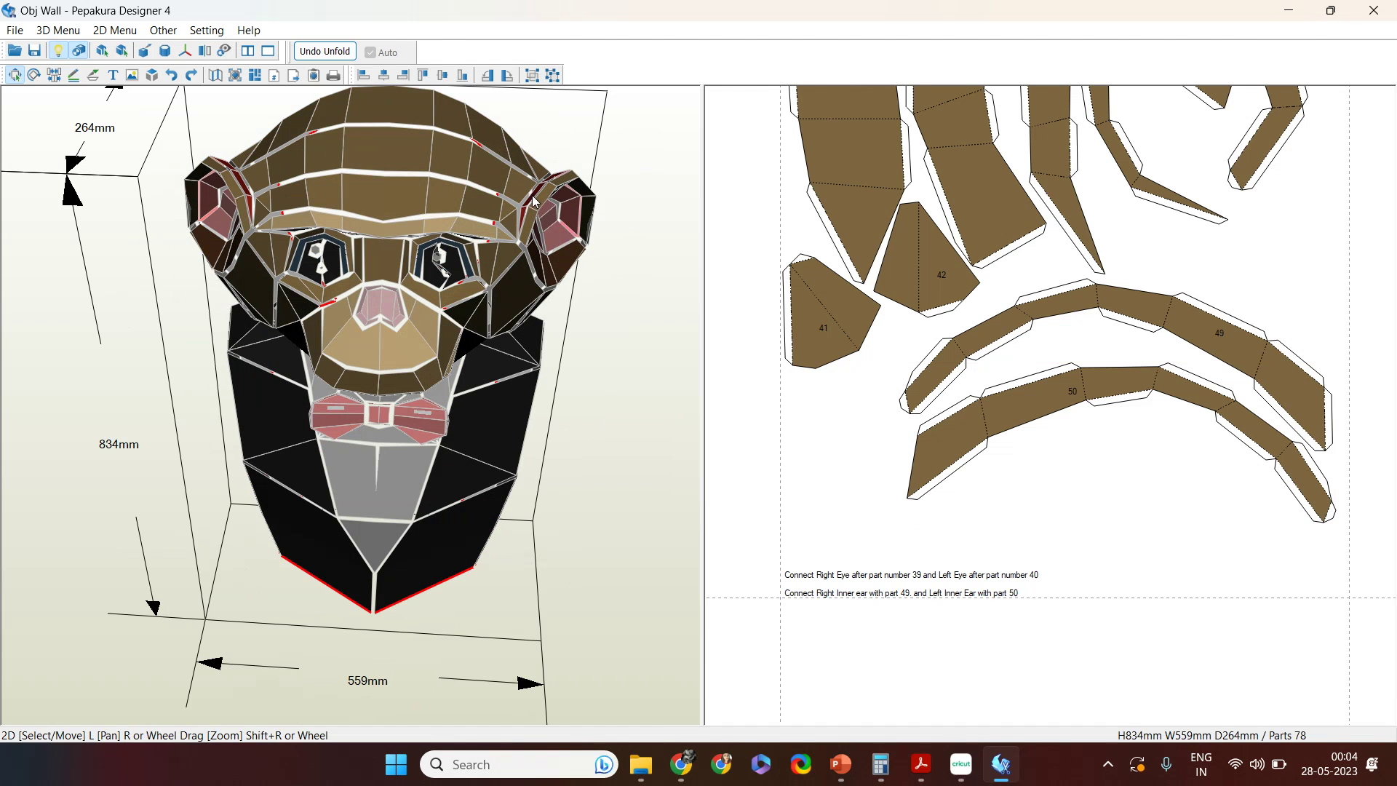
{"action": "scroll", "coordinate": [1075, 451], "scroll_direction": "down", "scroll_amount": 3}
{"action": "scroll", "coordinate": [1184, 674], "scroll_direction": "up", "scroll_amount": 3}
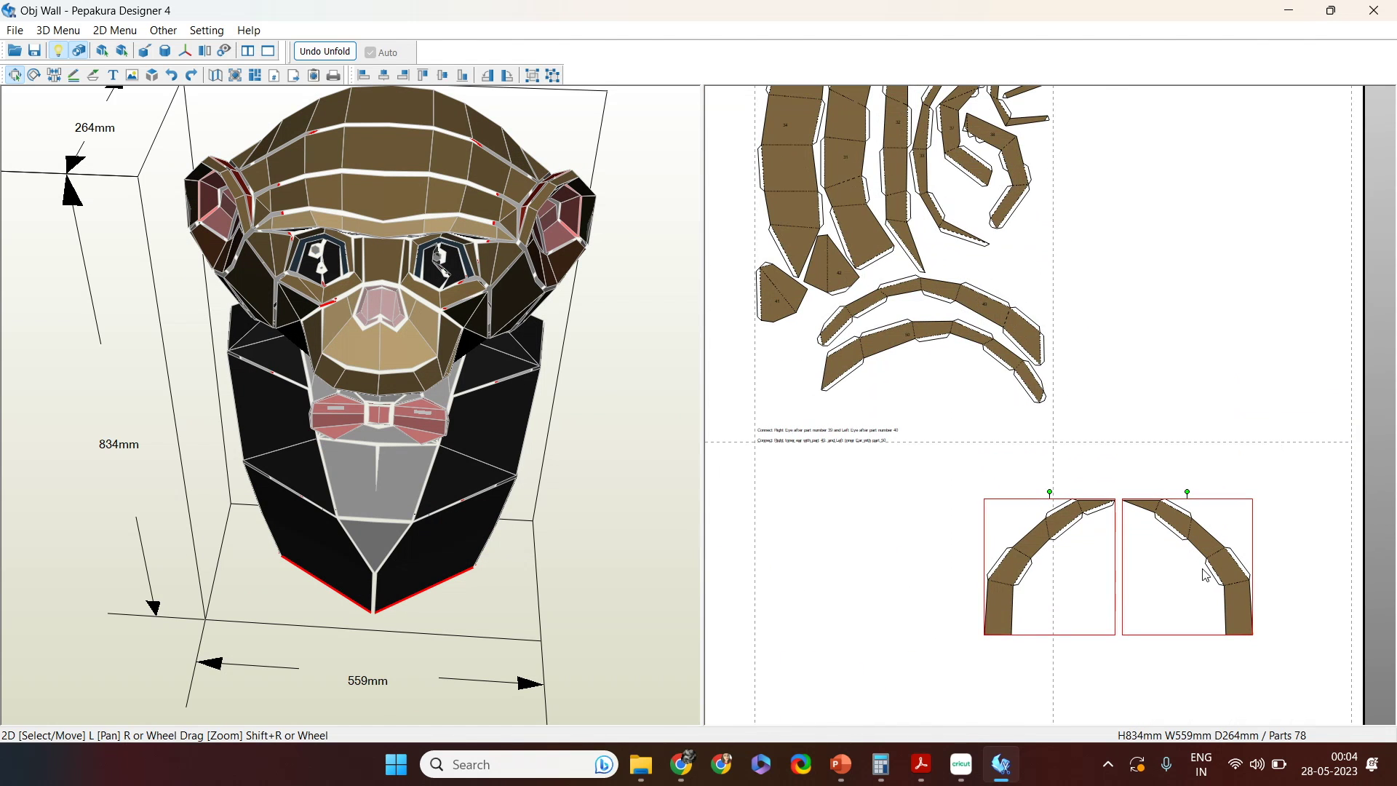
{"action": "left_click_drag", "start_coordinate": [1050, 521], "coordinate": [948, 372]}
{"action": "left_click", "coordinate": [1172, 510]}
{"action": "left_click_drag", "start_coordinate": [1179, 490], "coordinate": [944, 405]}
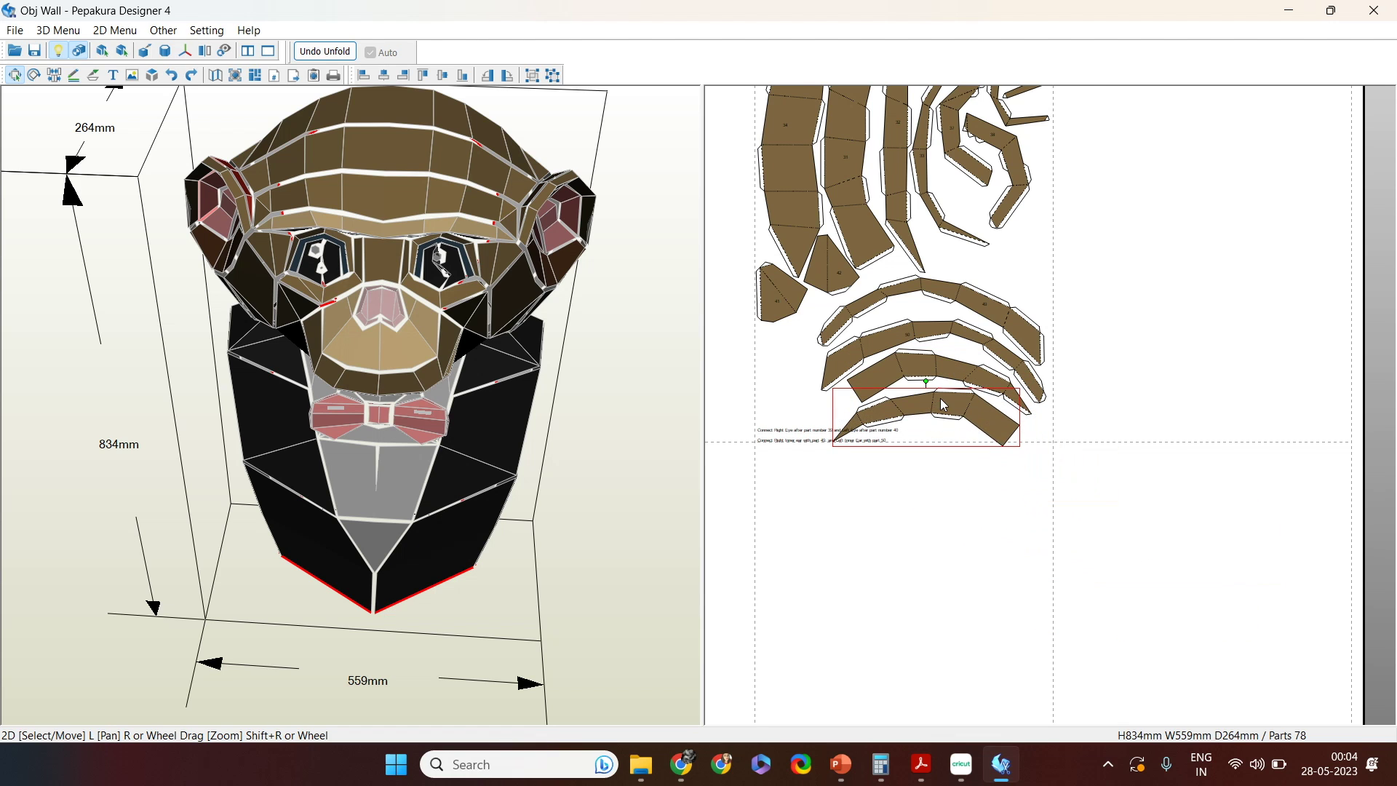
Step: Tighten the spacing of the four stacked ear-rim arcs so they sit inside the brown parts page
{"action": "left_click", "coordinate": [981, 311]}
{"action": "left_click", "coordinate": [989, 306]}
{"action": "left_click_drag", "start_coordinate": [997, 312], "coordinate": [1002, 313]}
{"action": "left_click_drag", "start_coordinate": [936, 268], "coordinate": [925, 266]}
{"action": "left_click", "coordinate": [1105, 321]}
{"action": "left_click", "coordinate": [889, 355]}
{"action": "left_click_drag", "start_coordinate": [942, 268], "coordinate": [952, 269]}
{"action": "left_click_drag", "start_coordinate": [927, 331], "coordinate": [928, 328]}
{"action": "left_click_drag", "start_coordinate": [946, 372], "coordinate": [963, 401]}
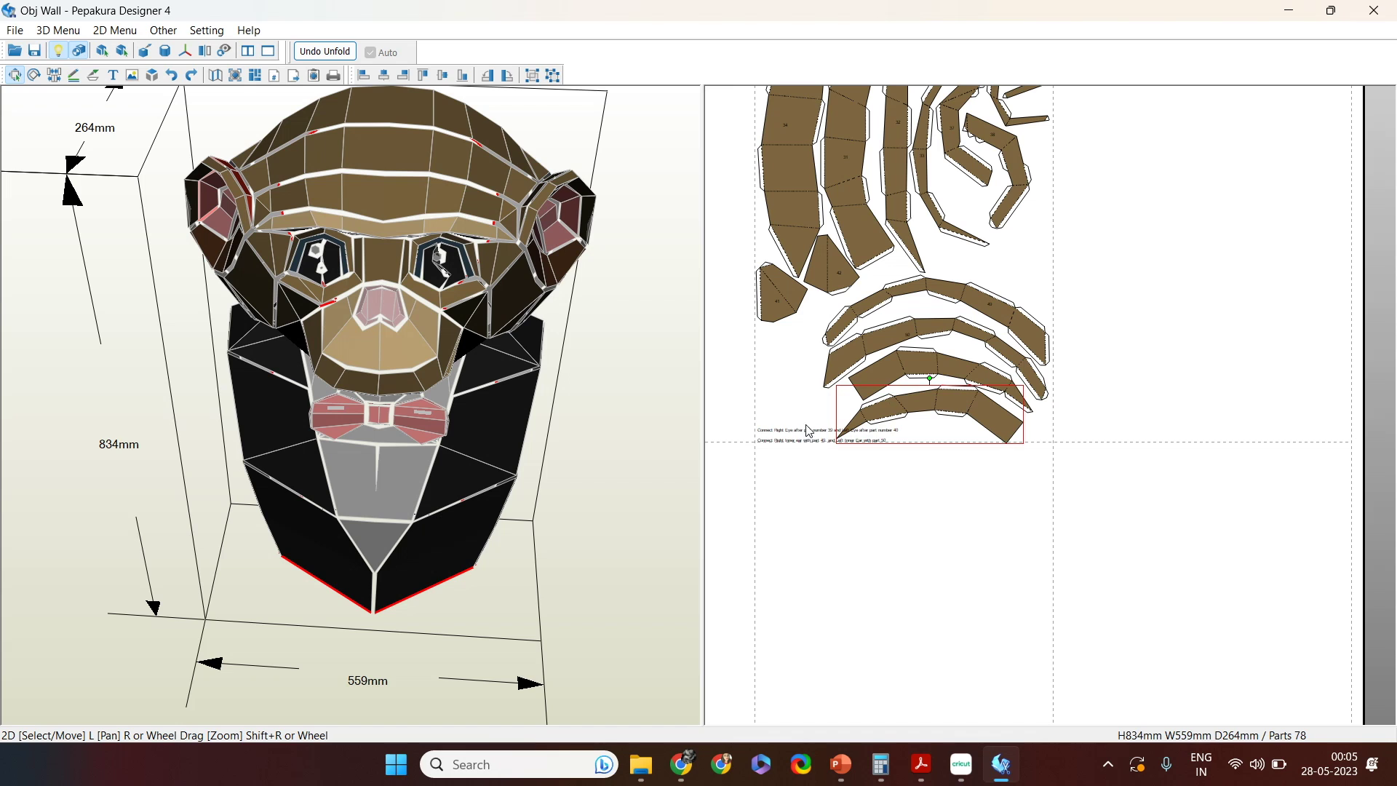
Step: Move the assembly note above part 49 and flip the lowest ear-rim strip to fit below part 41
{"action": "mouse_move", "coordinate": [808, 431]}
{"action": "left_mouse_down"}
{"action": "mouse_move", "coordinate": [775, 409]}
{"action": "mouse_move", "coordinate": [976, 261]}
{"action": "left_mouse_up"}
{"action": "left_click", "coordinate": [941, 412]}
{"action": "mouse_move", "coordinate": [940, 411]}
{"action": "left_mouse_down"}
{"action": "mouse_move", "coordinate": [928, 411]}
{"action": "mouse_move", "coordinate": [926, 505]}
{"action": "mouse_move", "coordinate": [870, 358]}
{"action": "left_mouse_up"}
{"action": "left_click_drag", "start_coordinate": [867, 417], "coordinate": [863, 414]}
{"action": "left_click", "coordinate": [999, 261]}
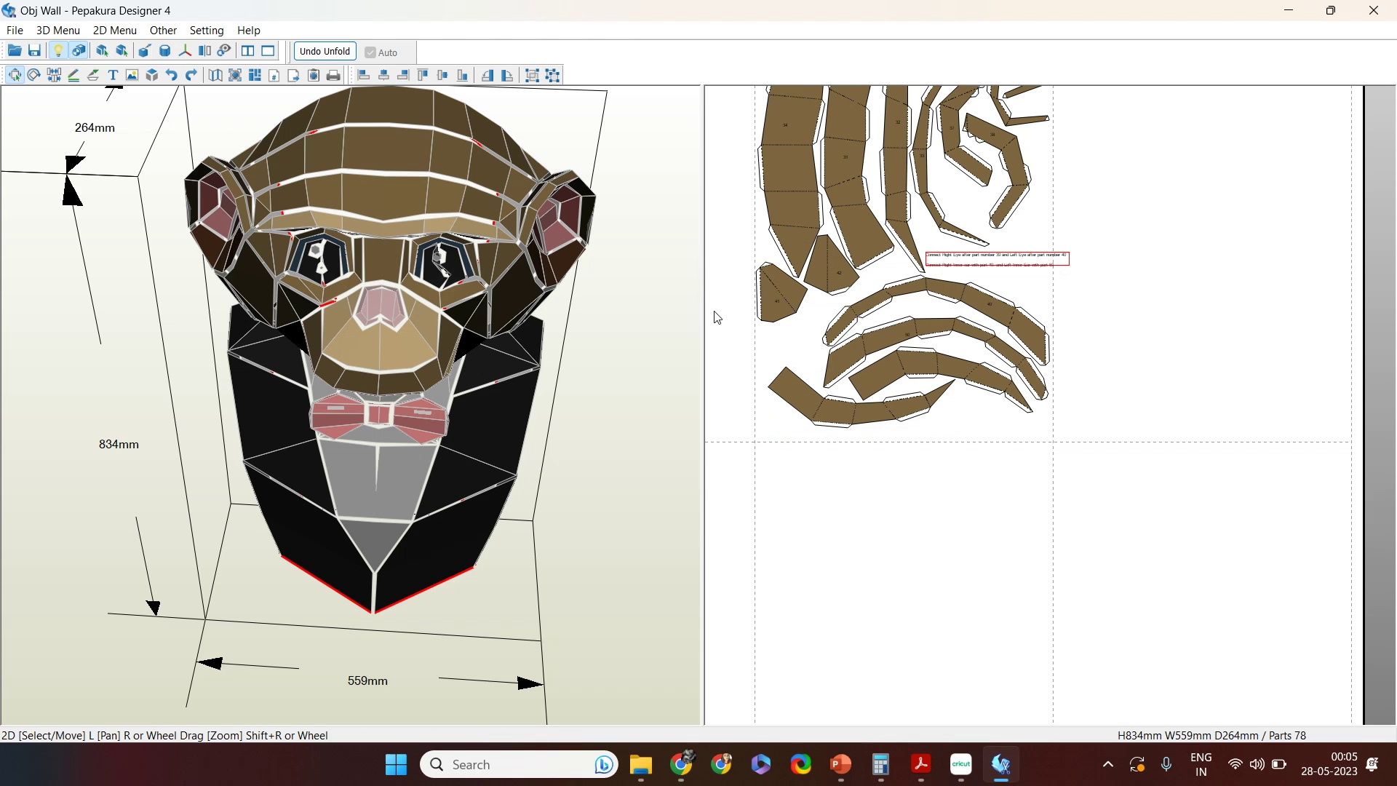
Step: Remove the blank line between the two assembly note lines and place the note at the brown parts page's lower edge
{"action": "left_click", "coordinate": [618, 384]}
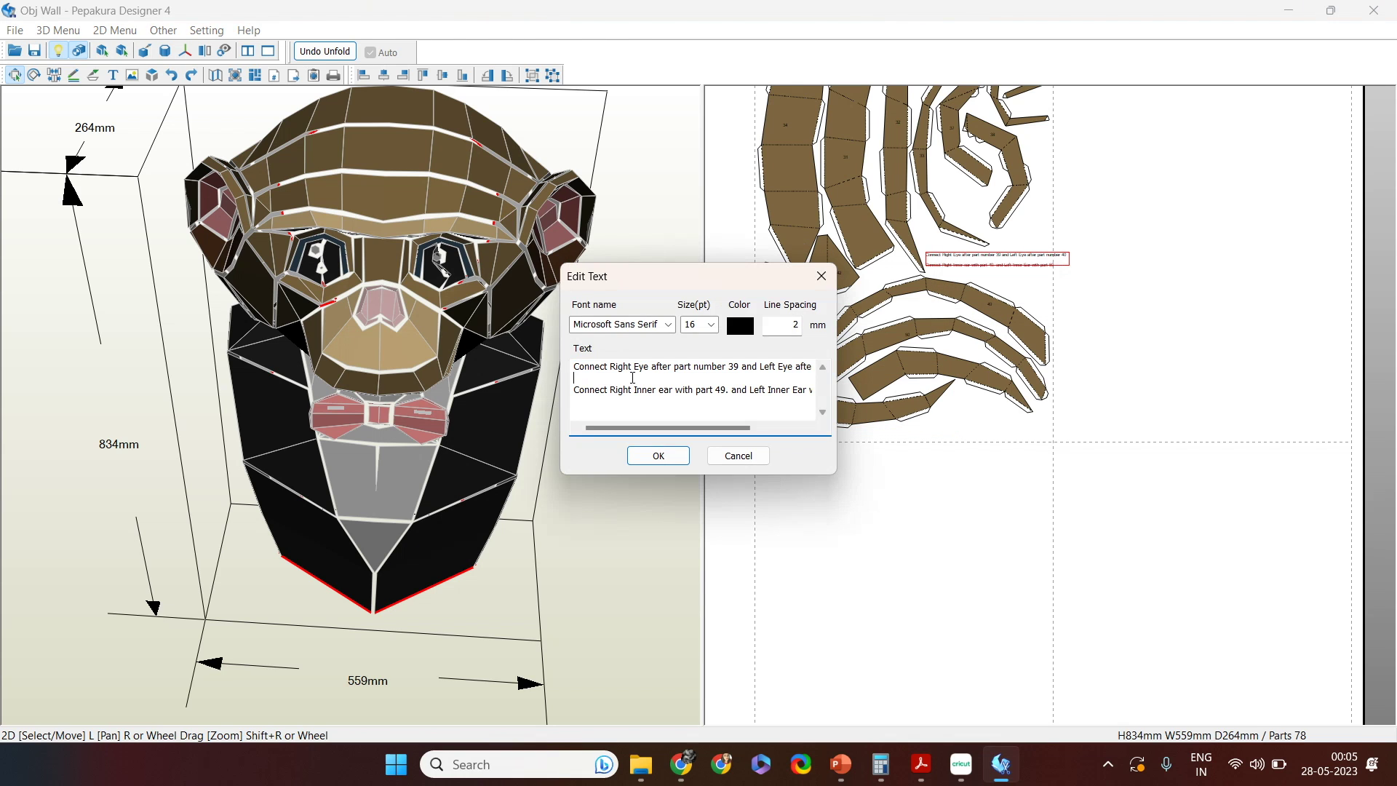
{"action": "key", "text": "BackSpace"}
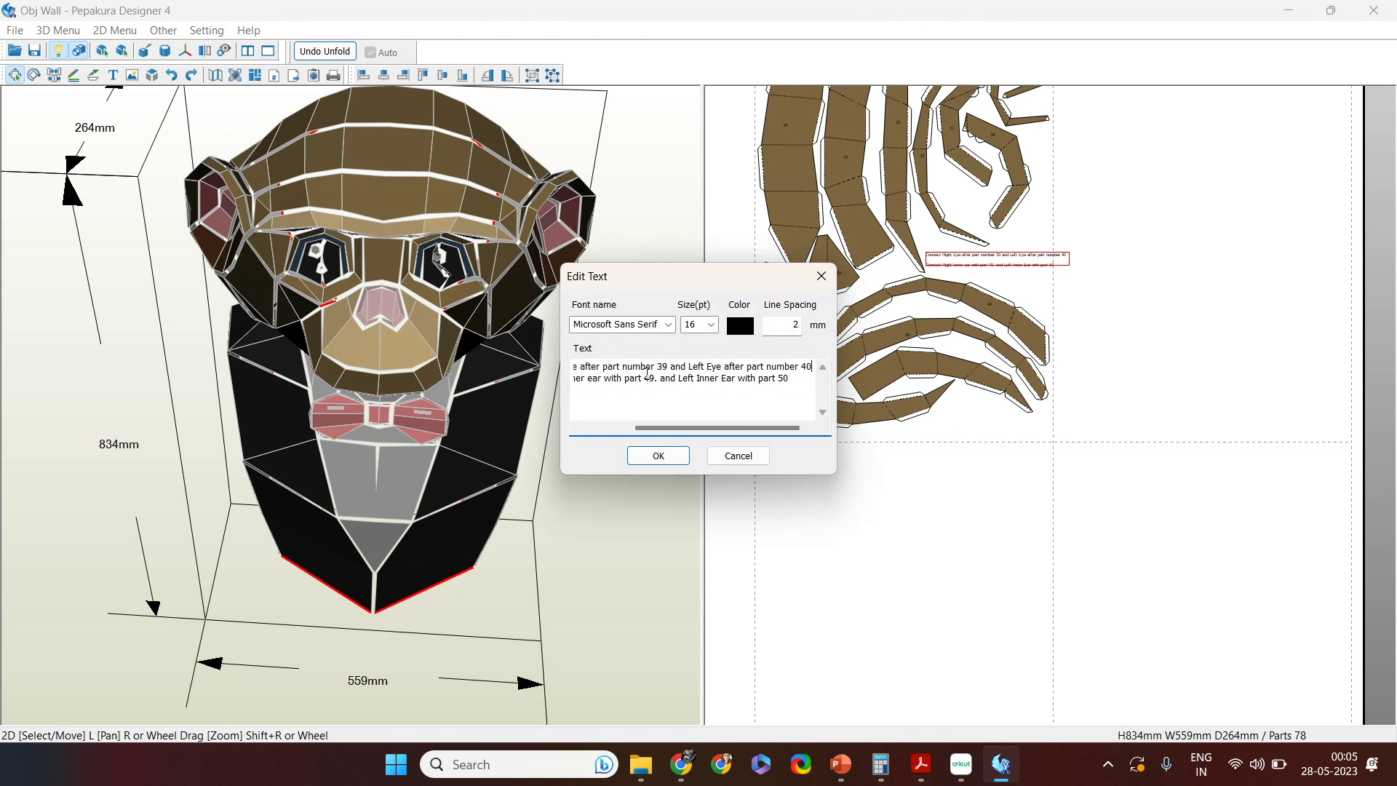
{"action": "left_click", "coordinate": [670, 463]}
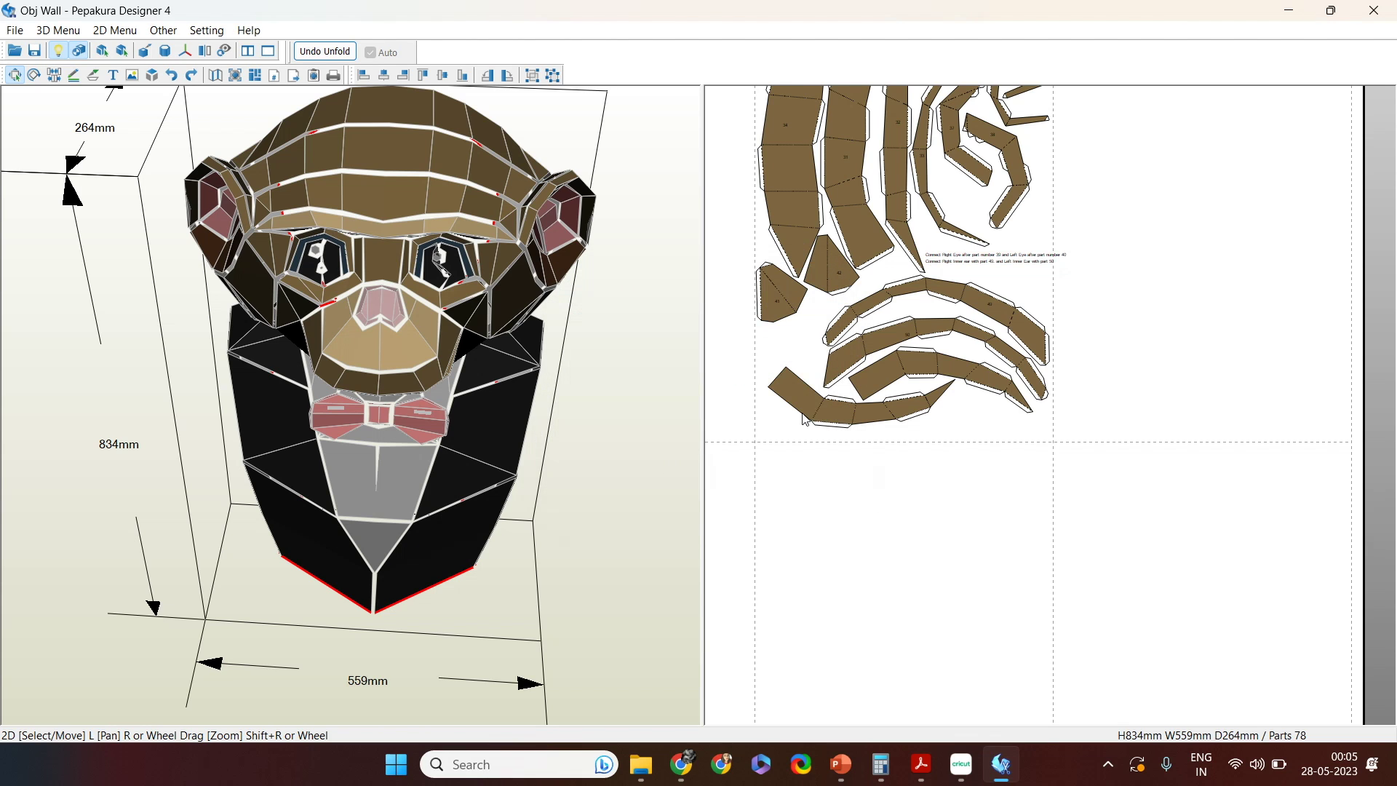
{"action": "mouse_move", "coordinate": [997, 259]}
{"action": "left_mouse_down"}
{"action": "mouse_move", "coordinate": [993, 437]}
{"action": "mouse_move", "coordinate": [978, 435]}
{"action": "left_mouse_up"}
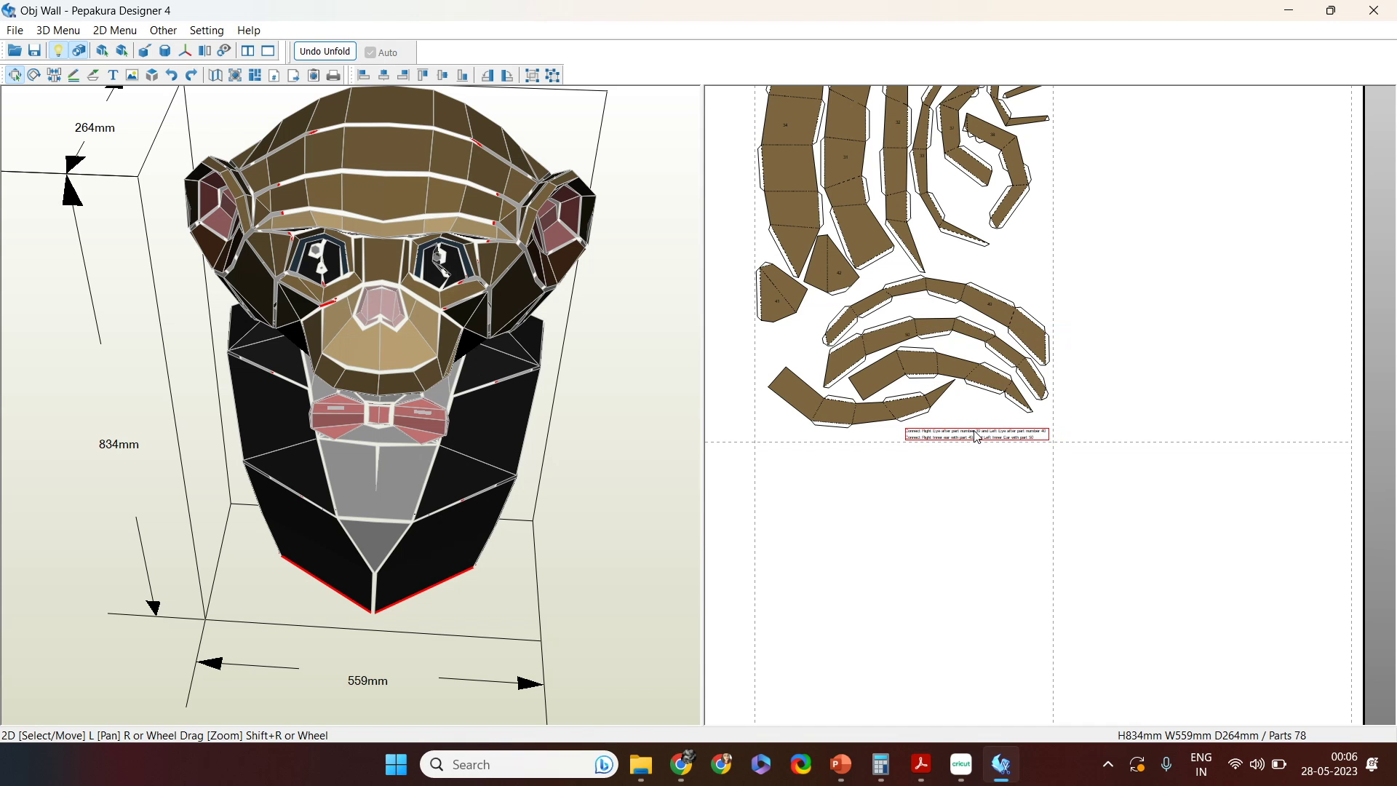
Step: Label the two lowest ear-rim strips 51 and 52 on the brown parts page
{"action": "scroll", "coordinate": [977, 436], "scroll_direction": "up", "scroll_amount": 5}
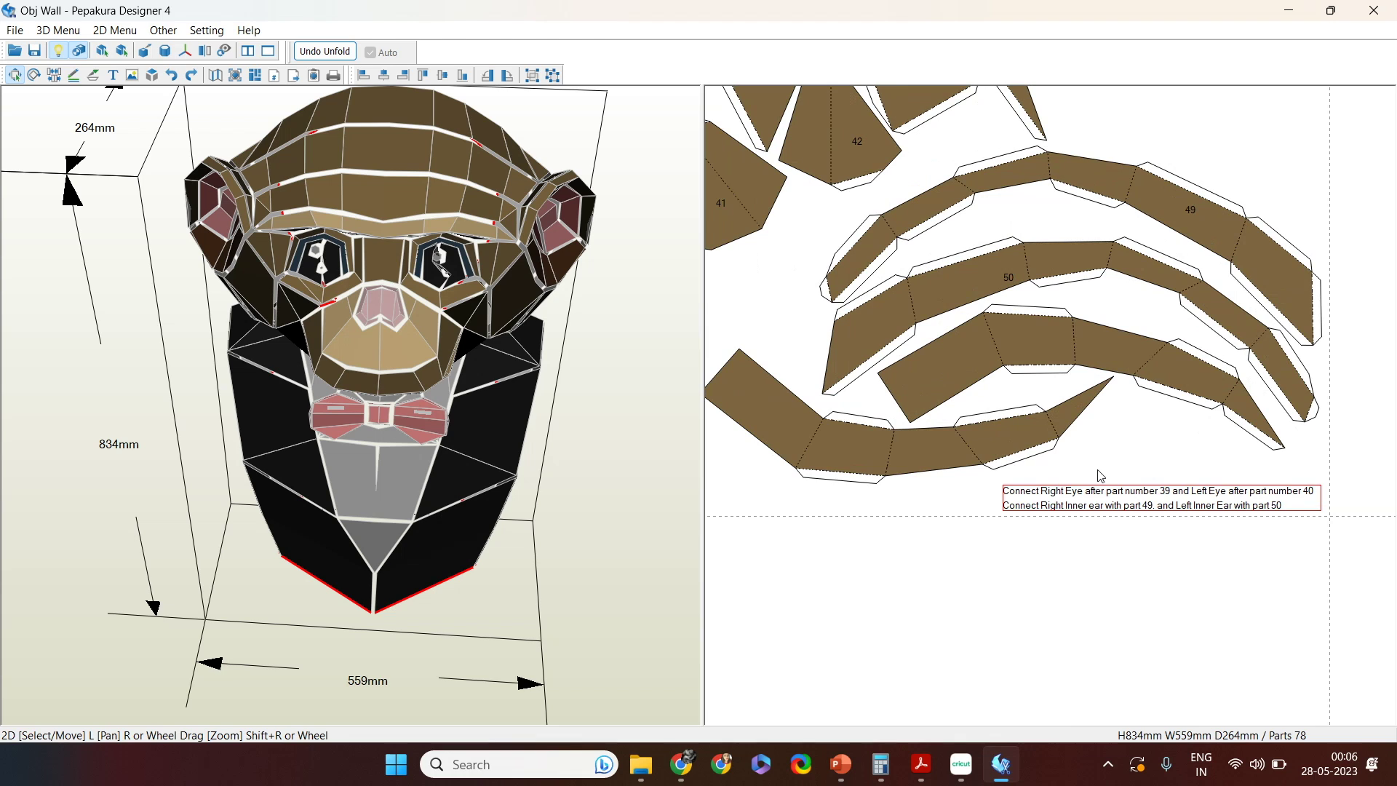
{"action": "key", "text": "t"}
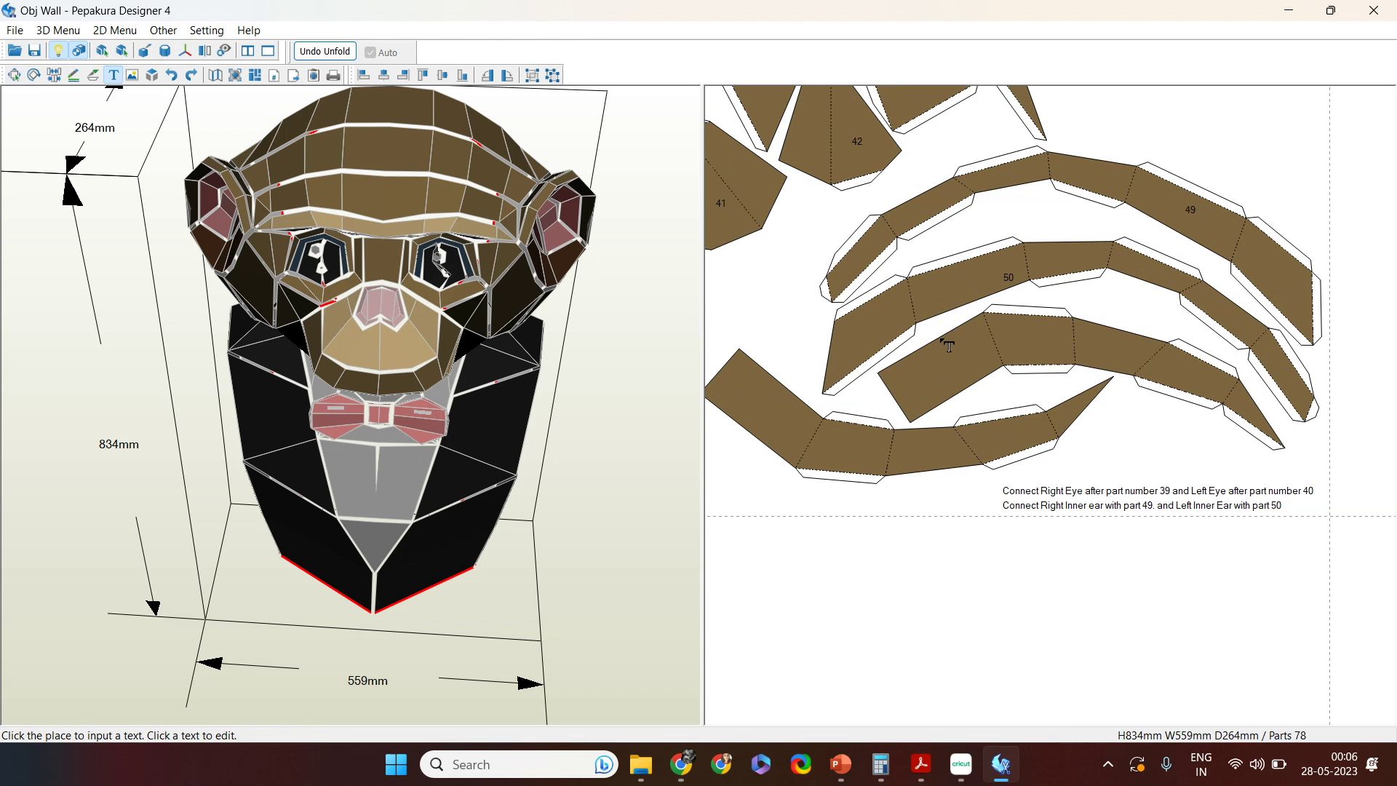
{"action": "left_click", "coordinate": [976, 356]}
{"action": "type", "text": "51"}
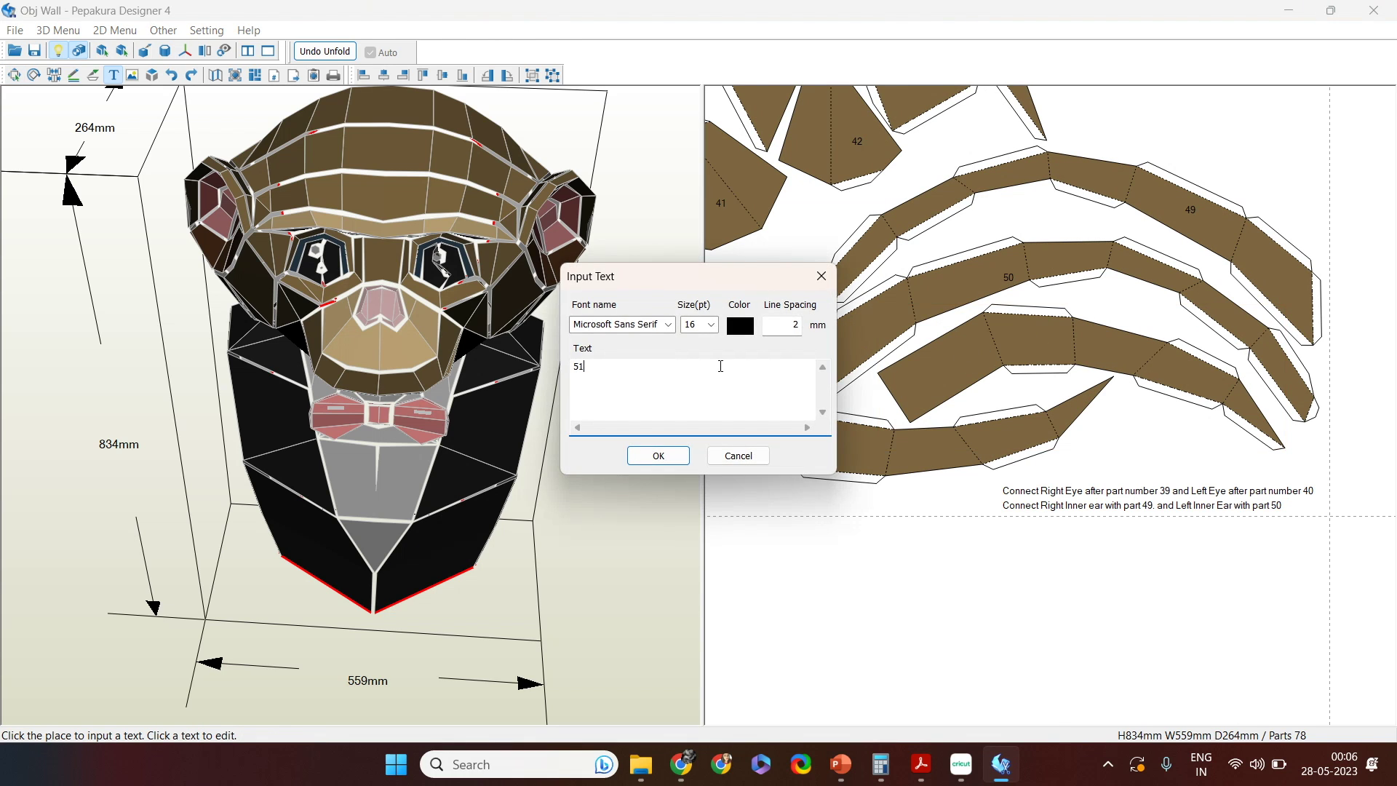
{"action": "left_click", "coordinate": [658, 456]}
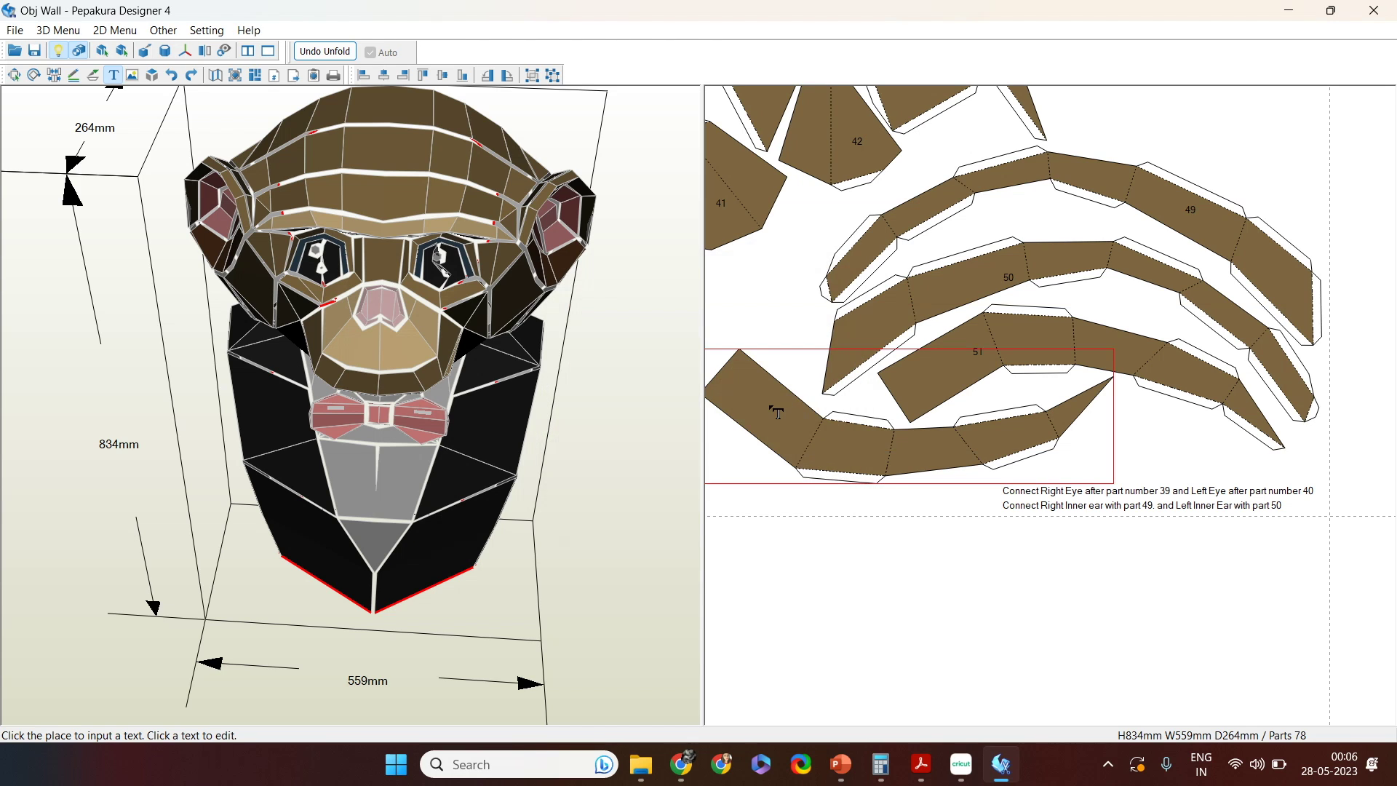
{"action": "left_click", "coordinate": [779, 404]}
{"action": "type", "text": "52"}
{"action": "left_click", "coordinate": [658, 456]}
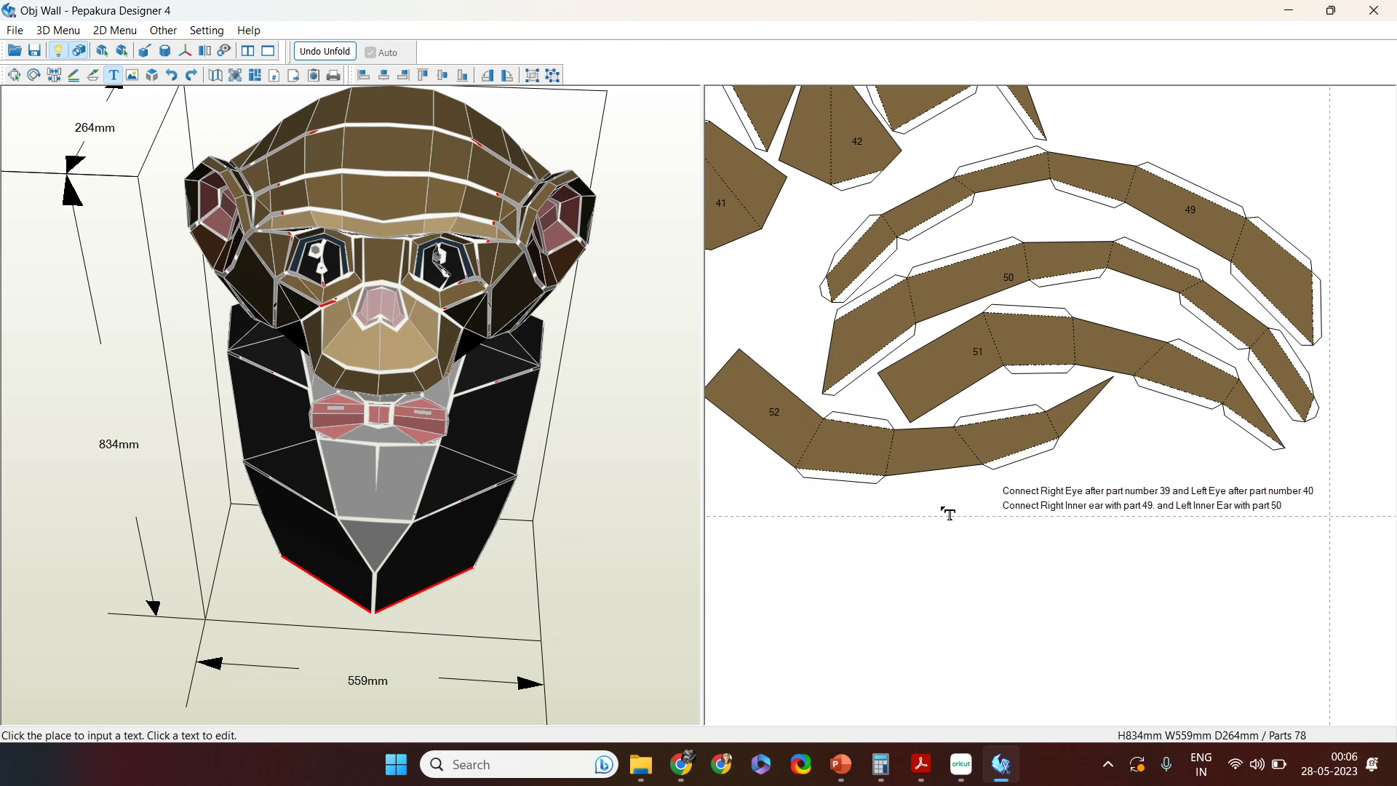
{"action": "key", "text": "Escape"}
Step: Pick out the black brow strip above the eyes on the model and move it up to the dark brown parts page
{"action": "scroll", "coordinate": [1012, 449], "scroll_direction": "down", "scroll_amount": 3}
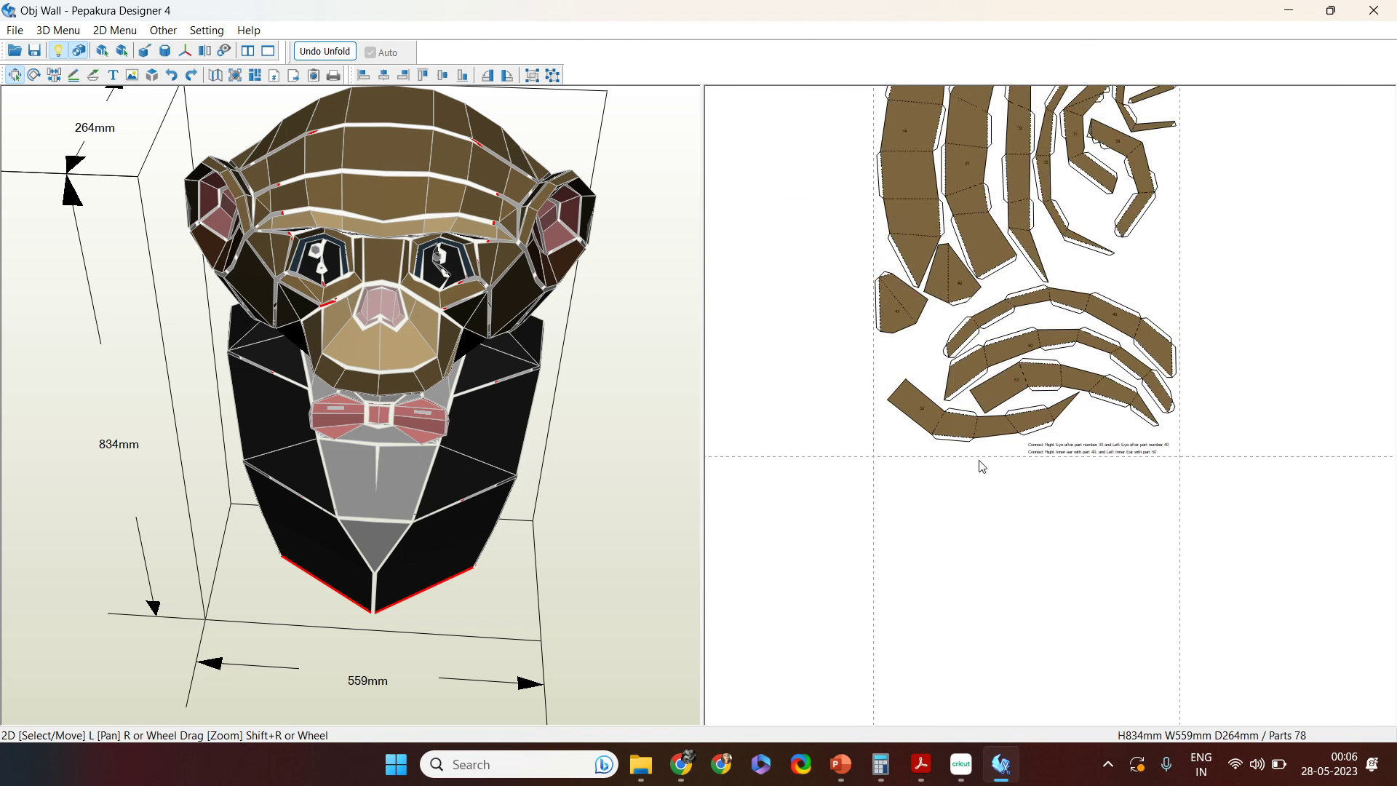
{"action": "scroll", "coordinate": [1273, 530], "scroll_direction": "down", "scroll_amount": 2}
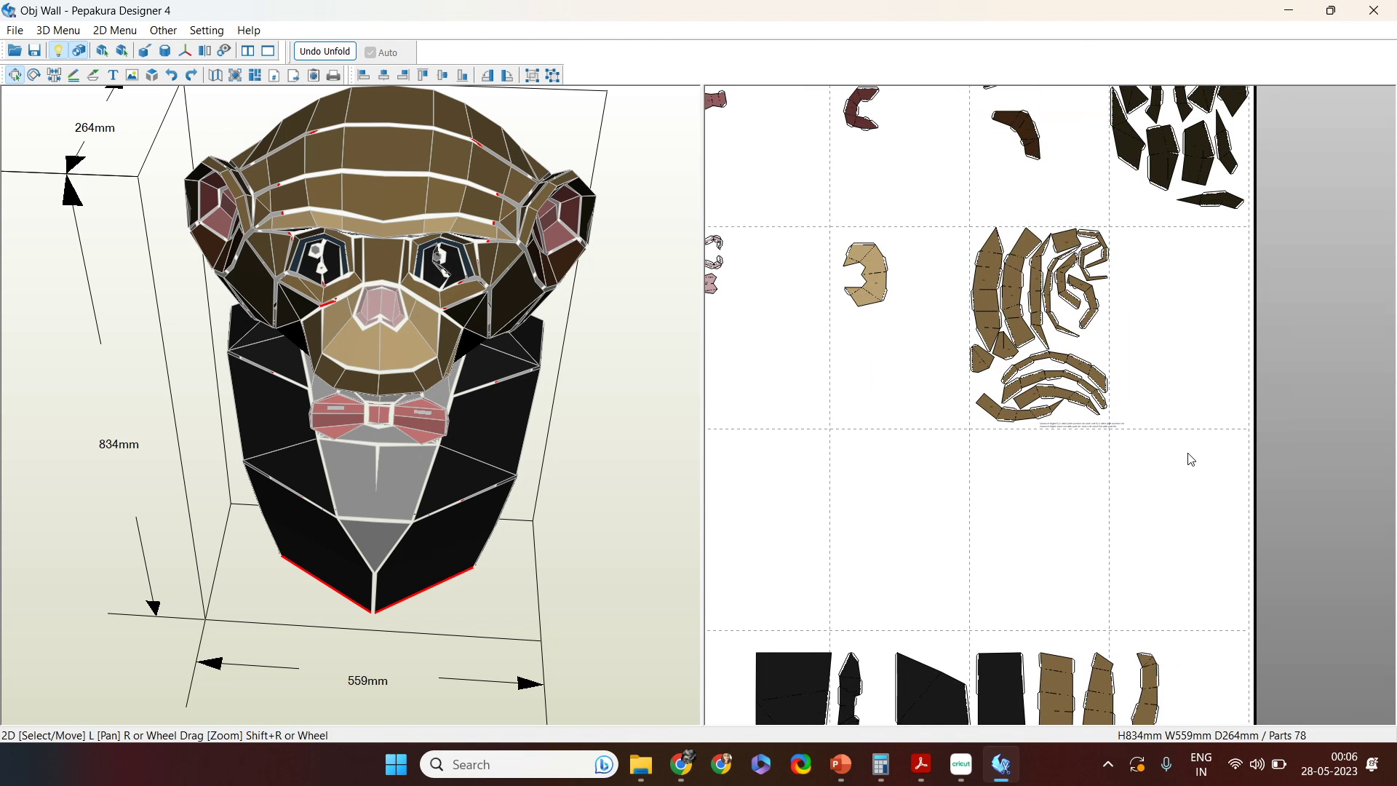
{"action": "left_click_drag", "start_coordinate": [1211, 460], "coordinate": [709, 120]}
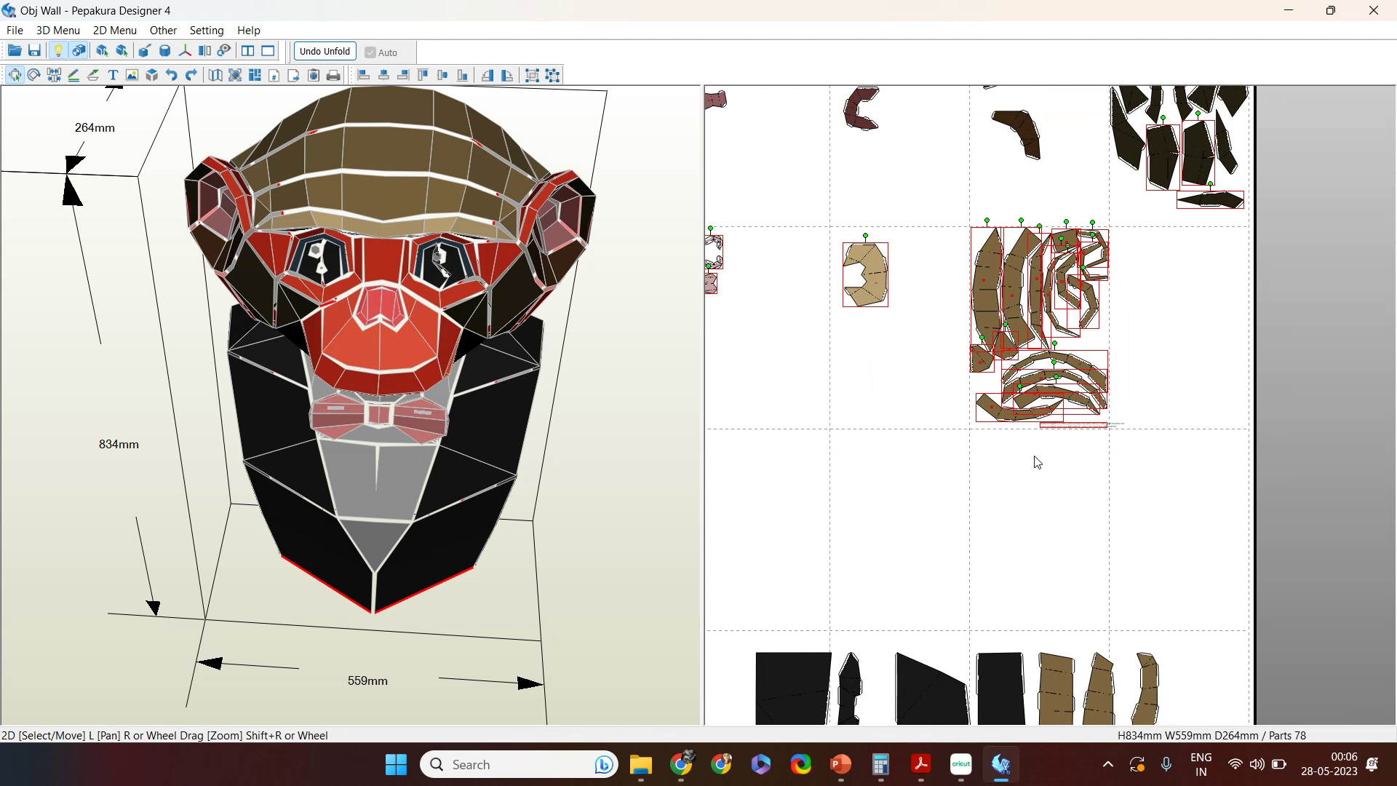
{"action": "right_click_drag", "start_coordinate": [1038, 463], "coordinate": [1063, 473]}
{"action": "left_click_drag", "start_coordinate": [570, 380], "coordinate": [469, 273]}
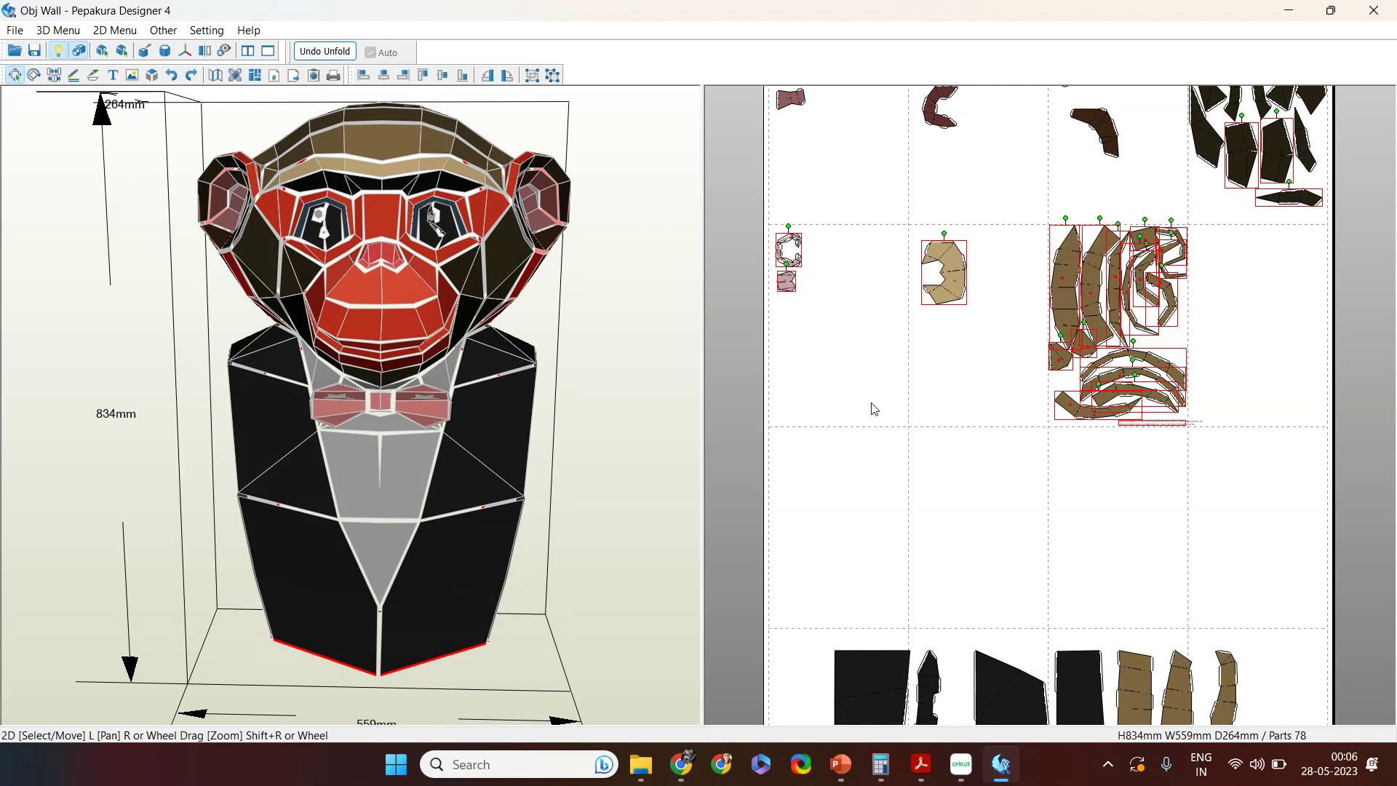
{"action": "left_click_drag", "start_coordinate": [633, 397], "coordinate": [600, 395]}
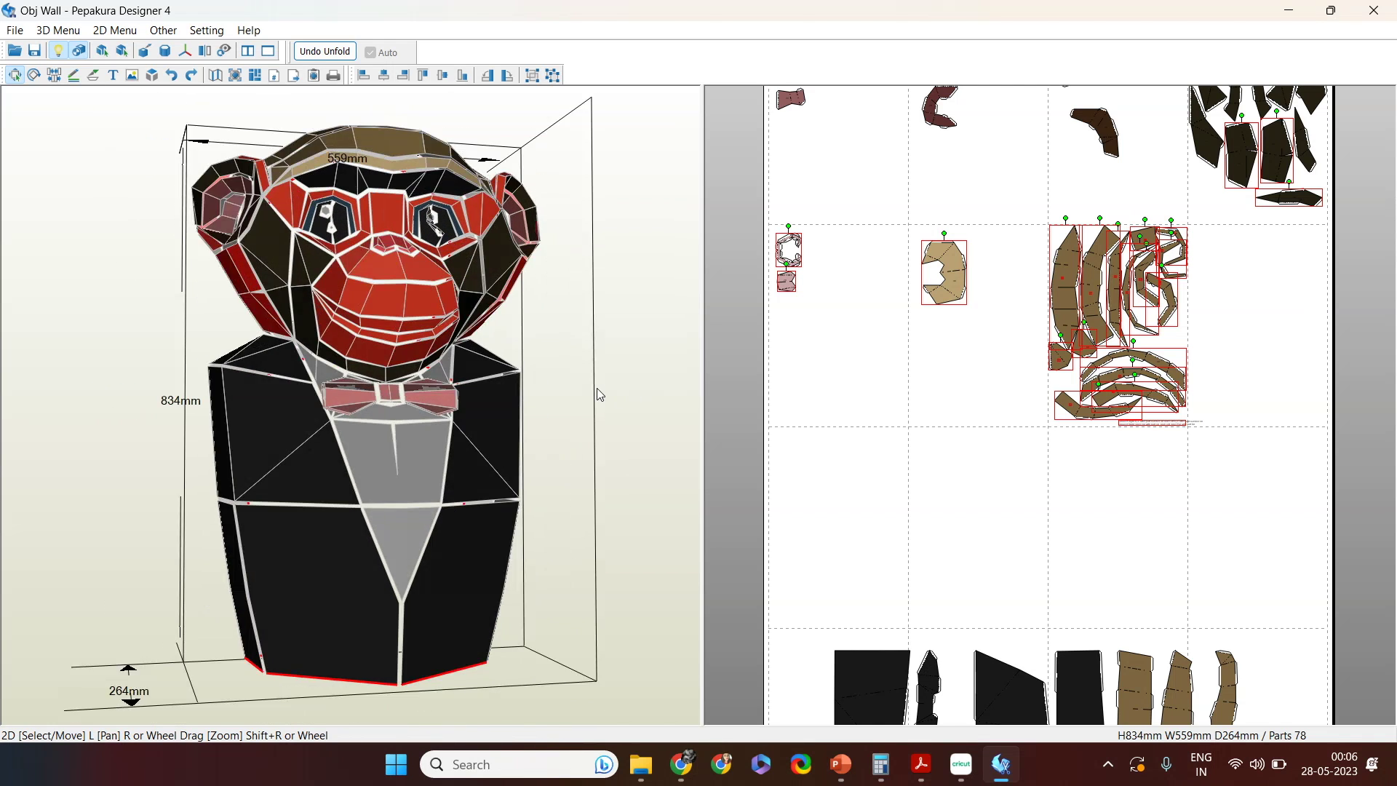
{"action": "left_click", "coordinate": [423, 191]}
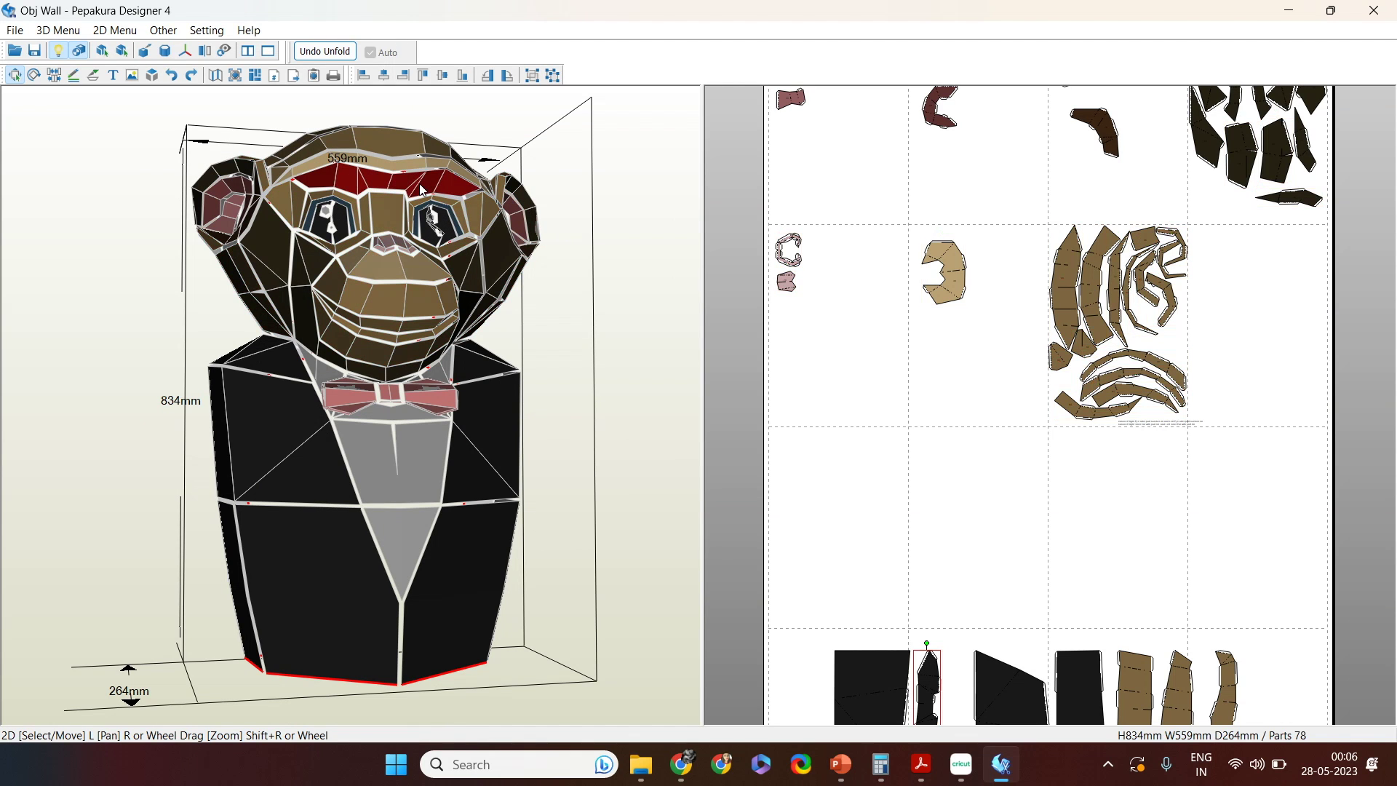
{"action": "scroll", "coordinate": [1139, 525], "scroll_direction": "down", "scroll_amount": 3}
{"action": "left_click_drag", "start_coordinate": [955, 632], "coordinate": [1204, 227]}
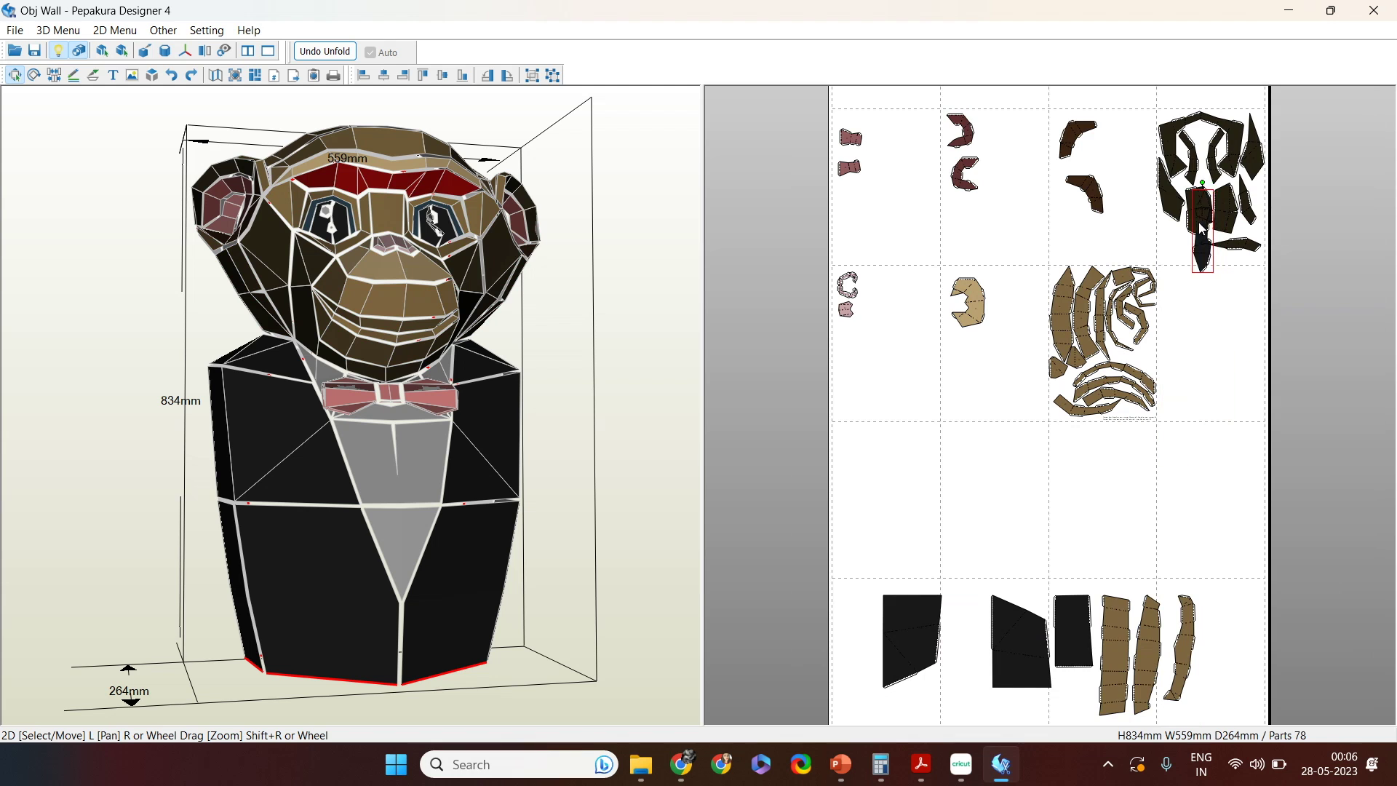
Step: Relocate the black brow strip to the black eye parts page, beside parts 11 and 16
{"action": "scroll", "coordinate": [1204, 227], "scroll_direction": "up", "scroll_amount": 5}
{"action": "scroll", "coordinate": [1063, 499], "scroll_direction": "up", "scroll_amount": 2}
{"action": "scroll", "coordinate": [1020, 487], "scroll_direction": "down", "scroll_amount": 5}
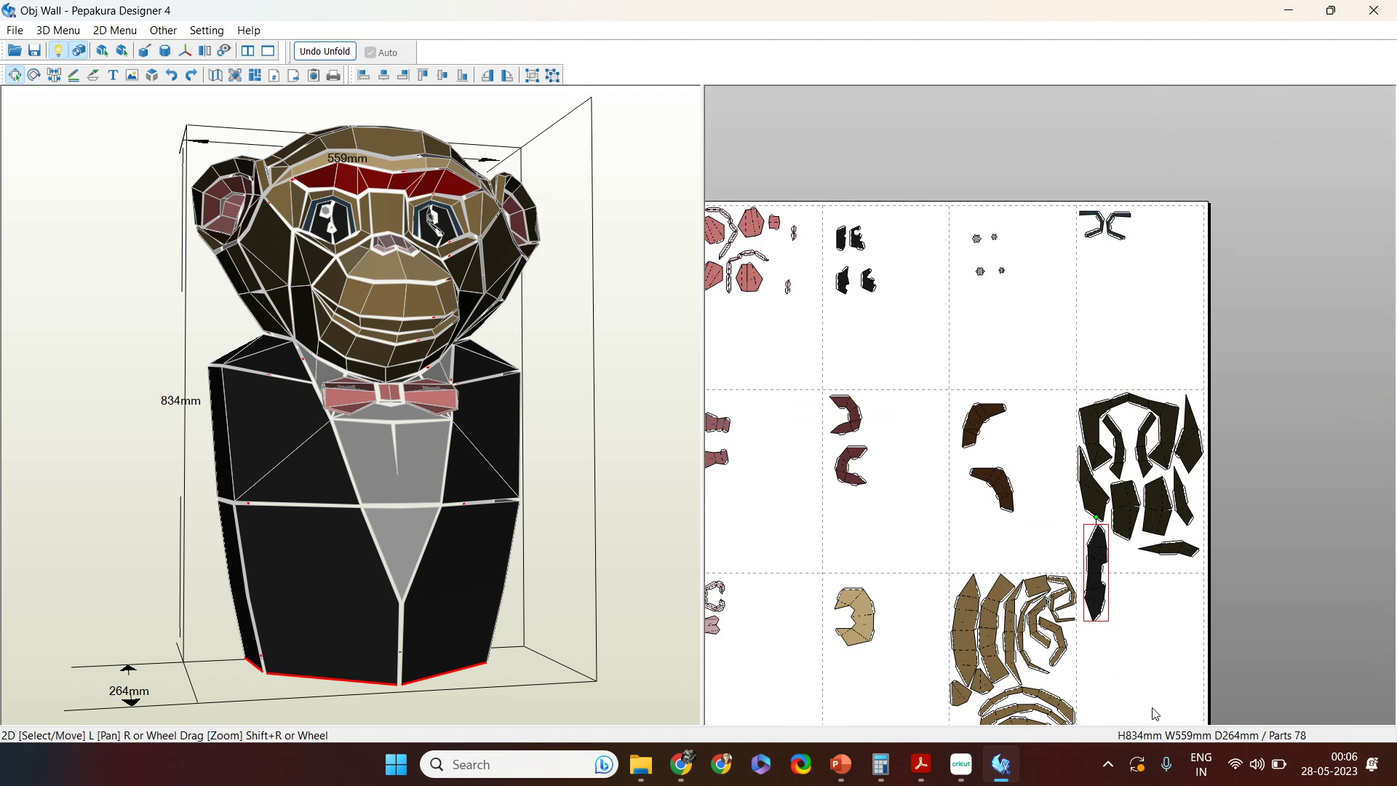
{"action": "scroll", "coordinate": [871, 366], "scroll_direction": "up", "scroll_amount": 6}
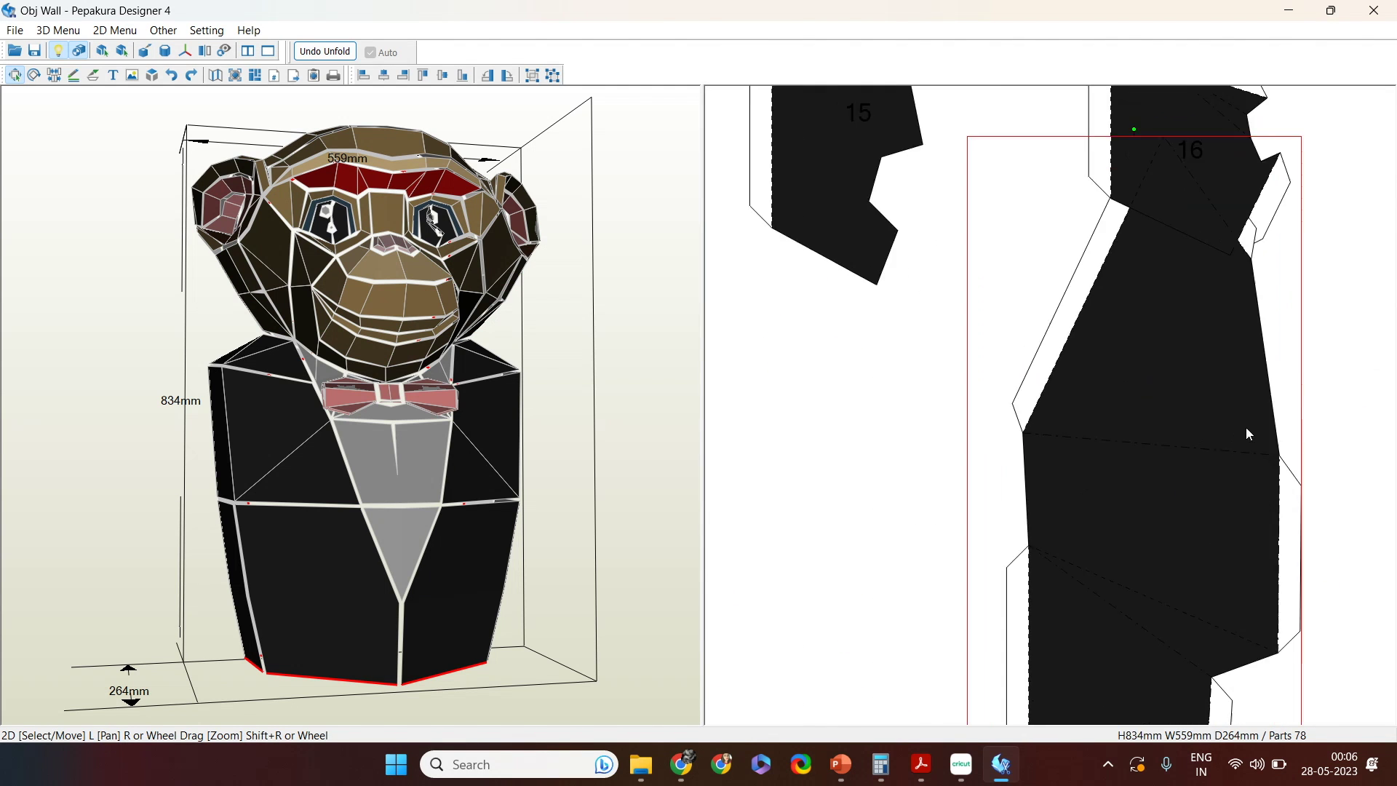
{"action": "scroll", "coordinate": [1234, 389], "scroll_direction": "down", "scroll_amount": 6}
{"action": "left_click_drag", "start_coordinate": [1097, 471], "coordinate": [1125, 294]}
{"action": "scroll", "coordinate": [1187, 588], "scroll_direction": "down", "scroll_amount": 2}
{"action": "scroll", "coordinate": [1144, 393], "scroll_direction": "up", "scroll_amount": 2}
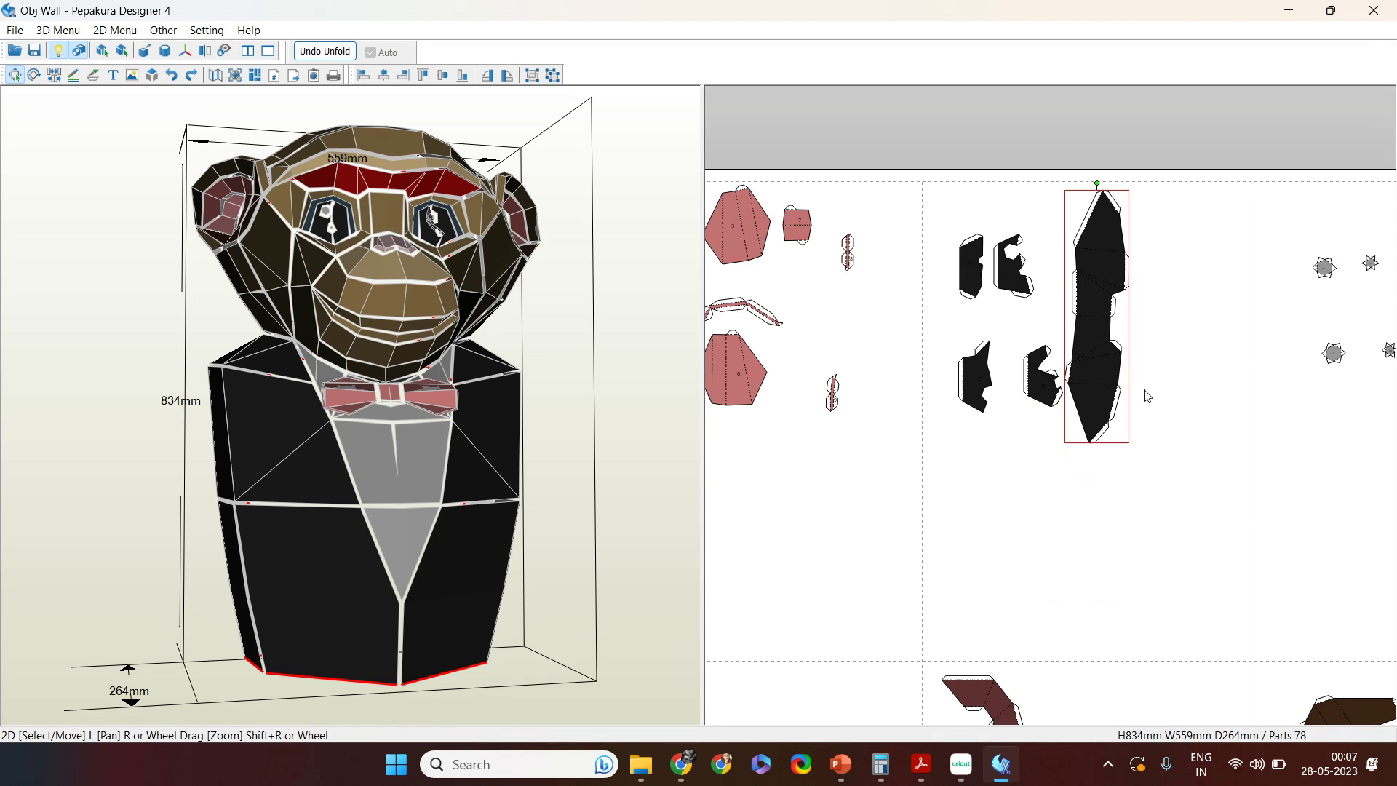
Step: Label the black brow strip 53 and turn off the texture display
{"action": "left_click", "coordinate": [113, 75]}
{"action": "left_click", "coordinate": [1104, 265]}
{"action": "left_click", "coordinate": [660, 456]}
{"action": "left_click", "coordinate": [79, 51]}
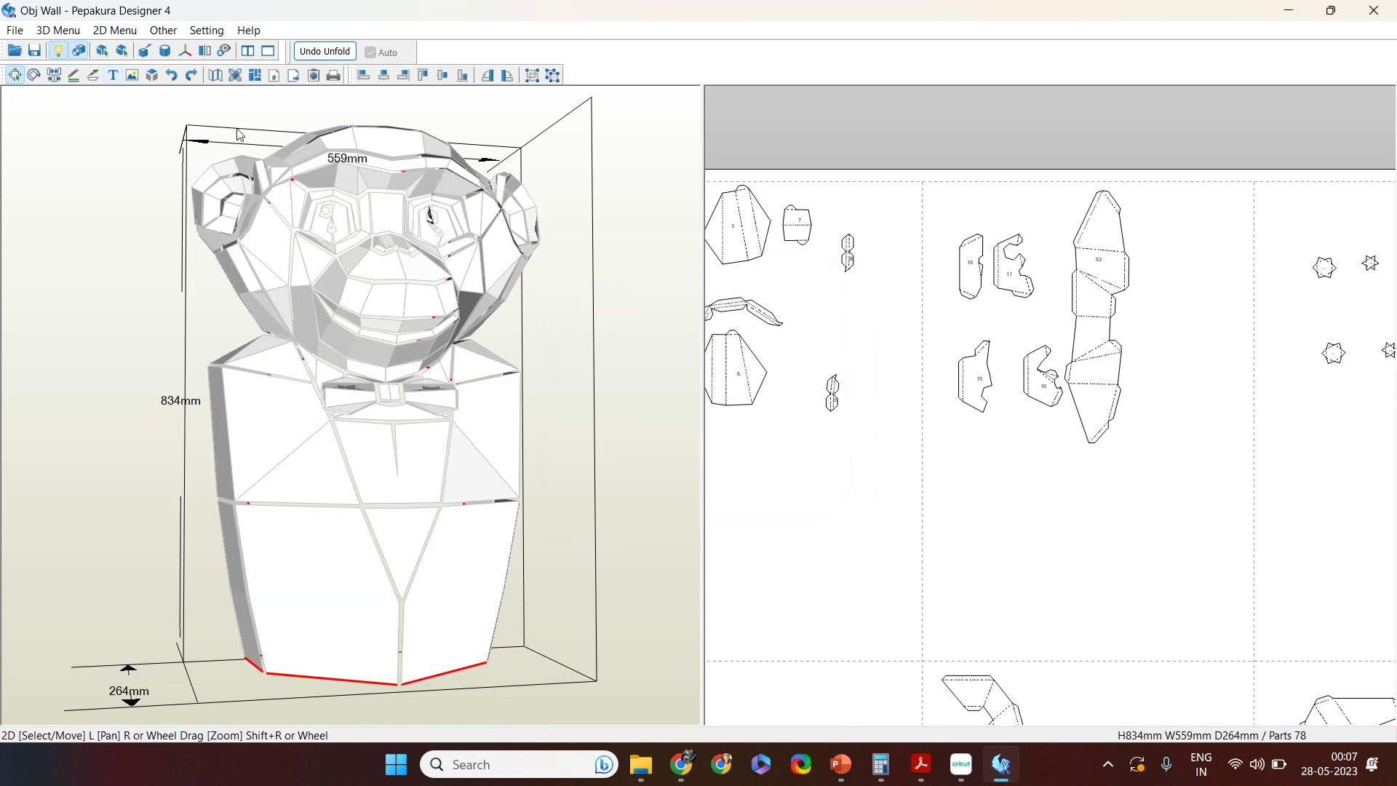
Step: Rotate the brow strip to lie horizontally and move its number 53 back onto it
{"action": "left_click", "coordinate": [1119, 237]}
{"action": "left_click_drag", "start_coordinate": [1100, 184], "coordinate": [1245, 307]}
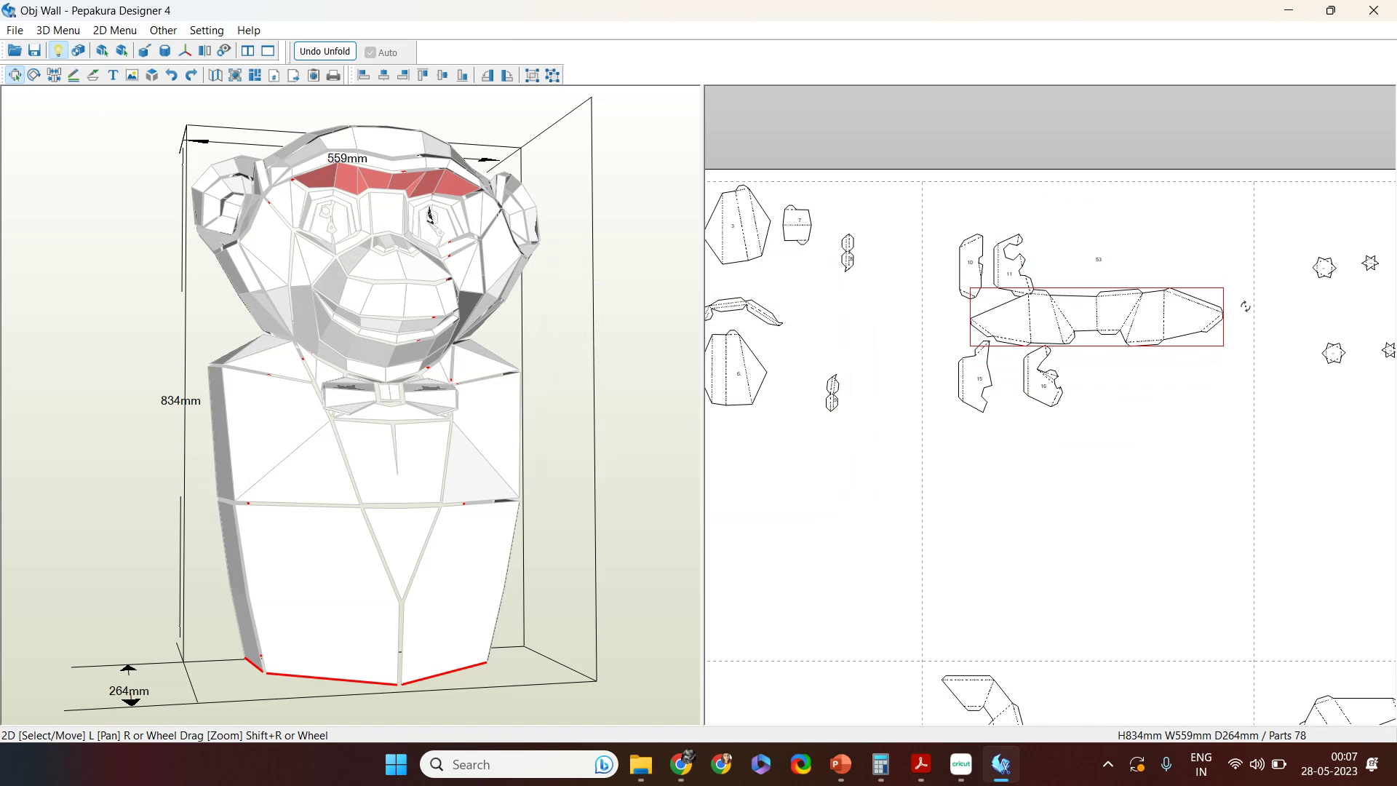
{"action": "left_click", "coordinate": [1099, 266]}
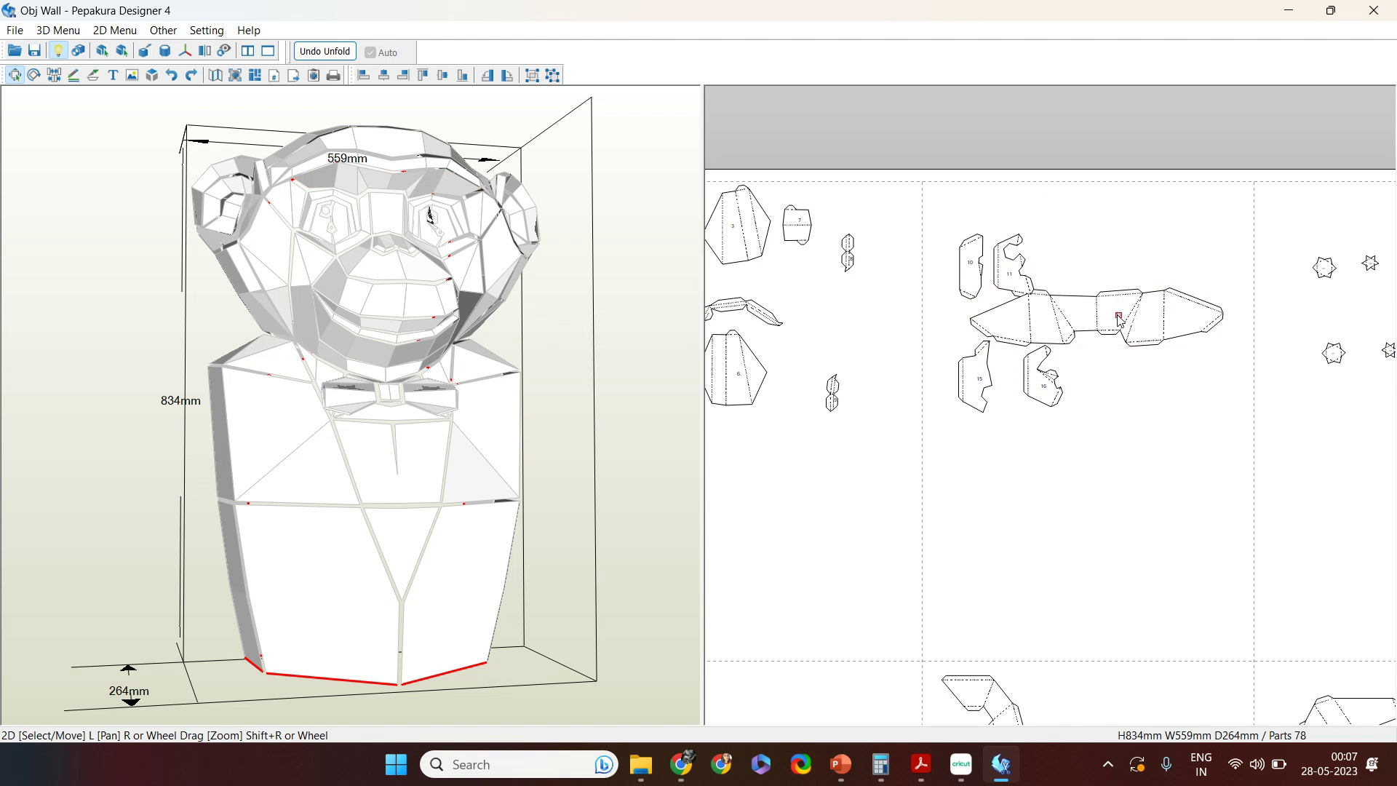
Step: Move parts 10 and 11 down, place strip 53 along the page's upper edge and fit parts 16 and 15 at its right end
{"action": "left_click", "coordinate": [1019, 287]}
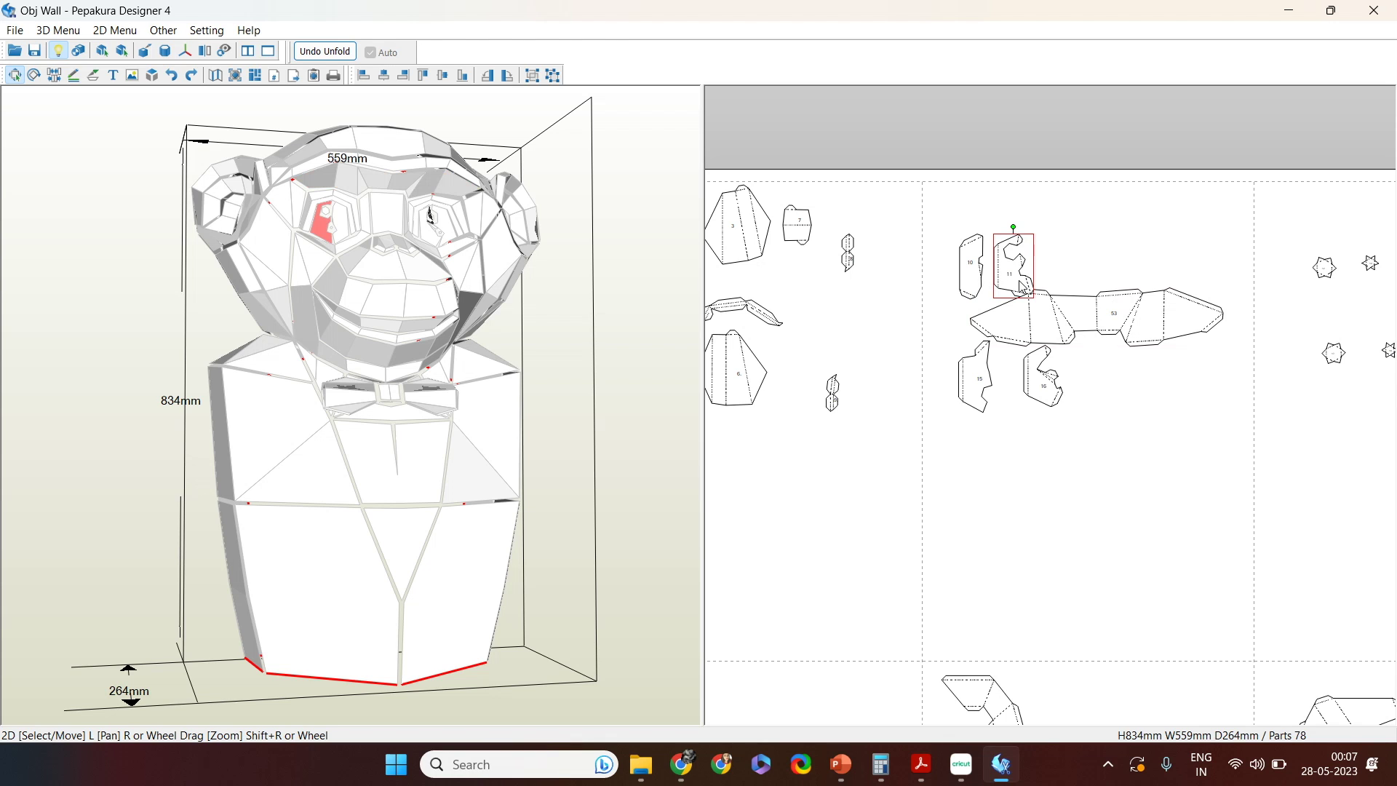
{"action": "left_click", "coordinate": [975, 280], "text": "shift"}
{"action": "left_click_drag", "start_coordinate": [975, 280], "coordinate": [963, 507]}
{"action": "left_click_drag", "start_coordinate": [1071, 329], "coordinate": [1105, 229]}
{"action": "left_click_drag", "start_coordinate": [1044, 375], "coordinate": [1204, 218]}
{"action": "left_click", "coordinate": [975, 376]}
{"action": "left_click_drag", "start_coordinate": [976, 376], "coordinate": [1239, 217]}
{"action": "scroll", "coordinate": [1222, 225], "scroll_direction": "up", "scroll_amount": 5}
{"action": "scroll", "coordinate": [1053, 532], "scroll_direction": "up", "scroll_amount": 3}
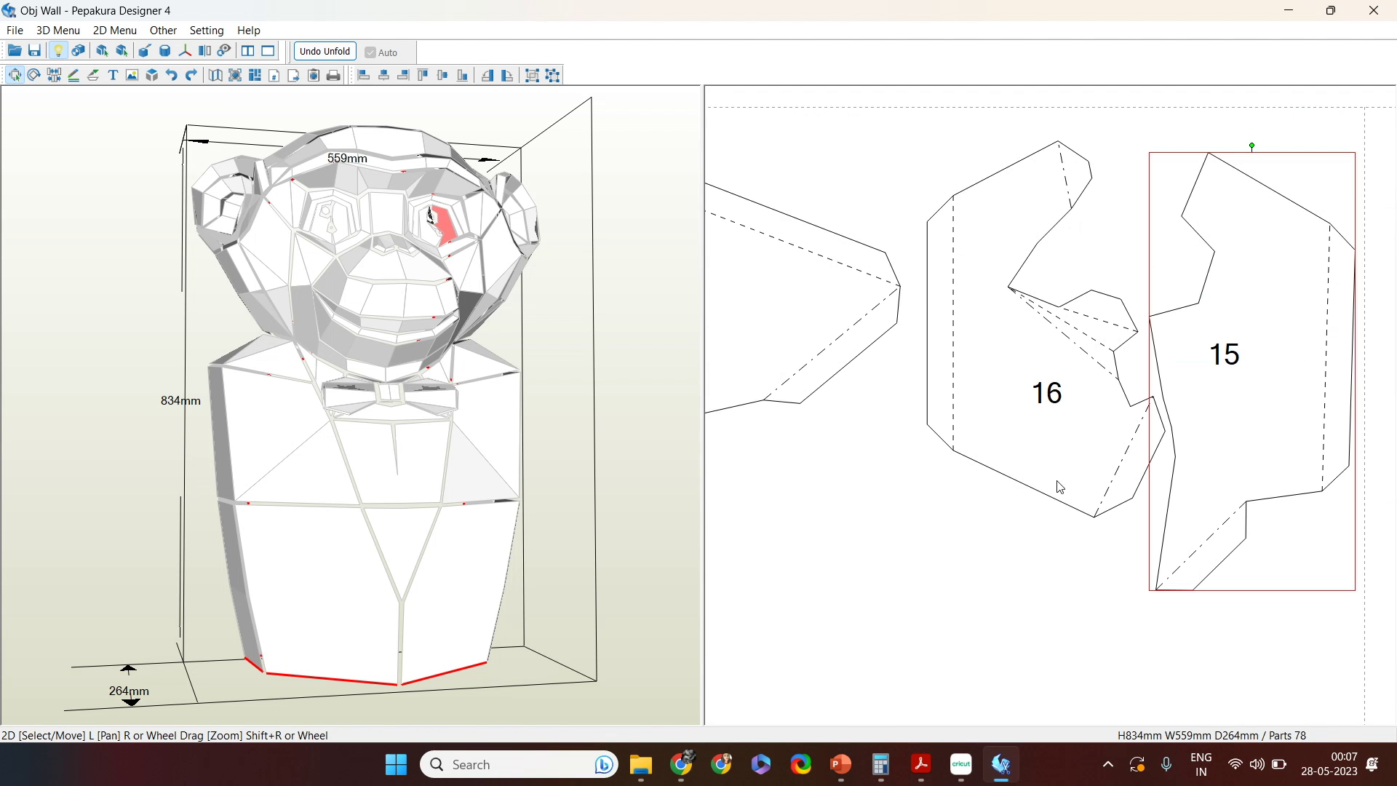
Step: Move parts 10 and 11 up directly below brow strip 53
{"action": "scroll", "coordinate": [969, 646], "scroll_direction": "down", "scroll_amount": 9}
{"action": "left_click_drag", "start_coordinate": [951, 473], "coordinate": [946, 274]}
{"action": "left_click", "coordinate": [1091, 203]}
{"action": "scroll", "coordinate": [1056, 260], "scroll_direction": "up", "scroll_amount": 2}
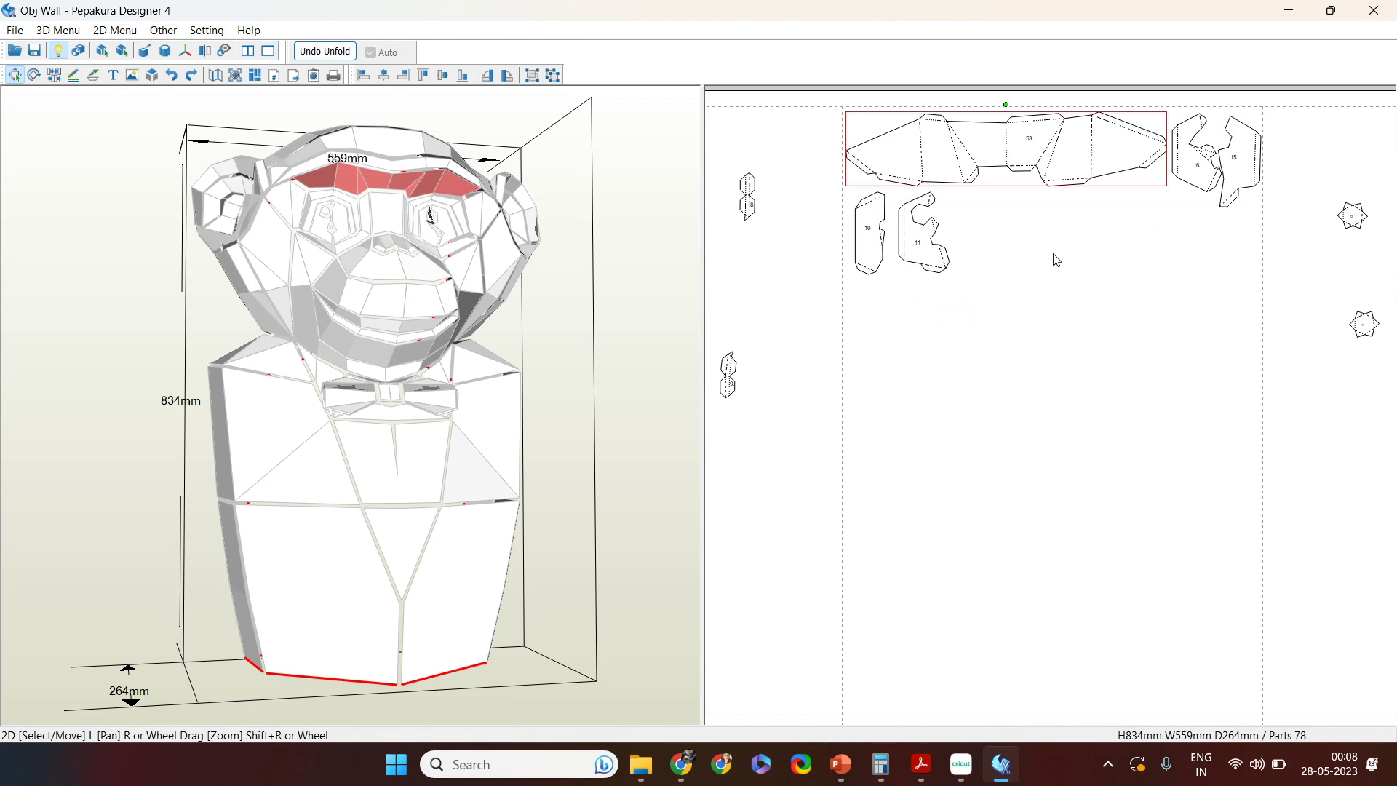
Step: Check the numbered pages and the forehead area of the model, and turn the texture display back on
{"action": "middle_click_drag", "start_coordinate": [1179, 700], "coordinate": [1127, 270]}
{"action": "middle_click_drag", "start_coordinate": [1172, 583], "coordinate": [1078, 125]}
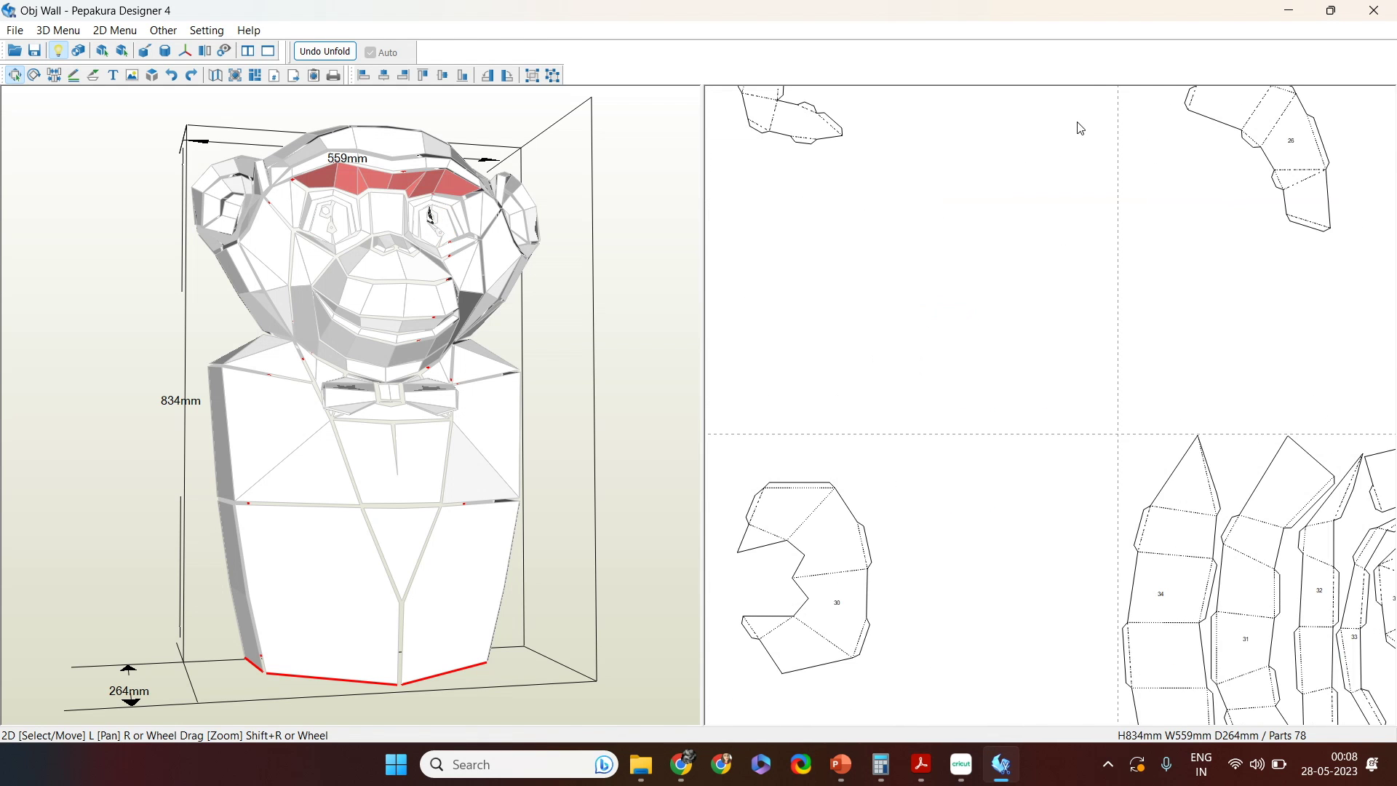
{"action": "middle_click_drag", "start_coordinate": [1147, 653], "coordinate": [903, 237]}
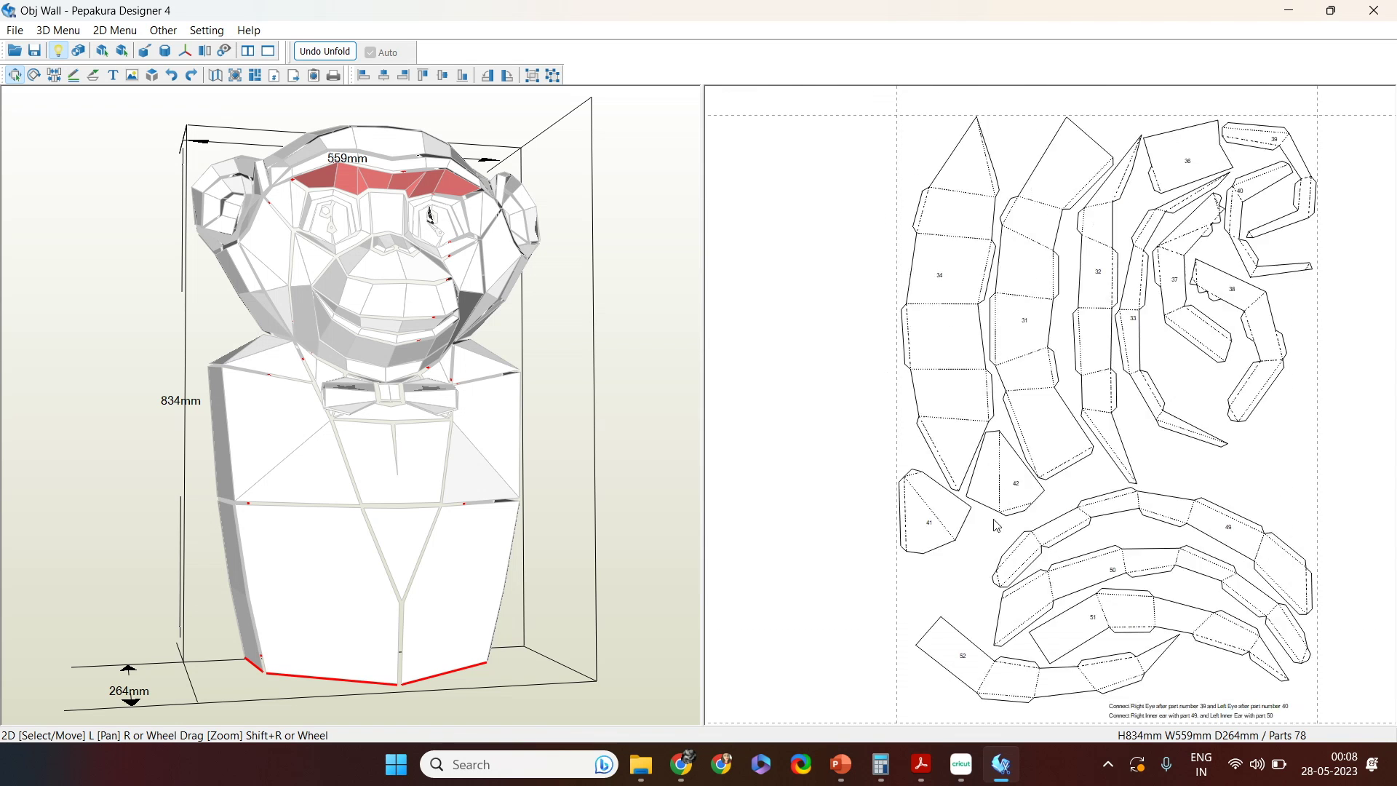
{"action": "middle_click_drag", "start_coordinate": [821, 139], "coordinate": [1046, 562]}
{"action": "scroll", "coordinate": [1019, 420], "scroll_direction": "down", "scroll_amount": 5}
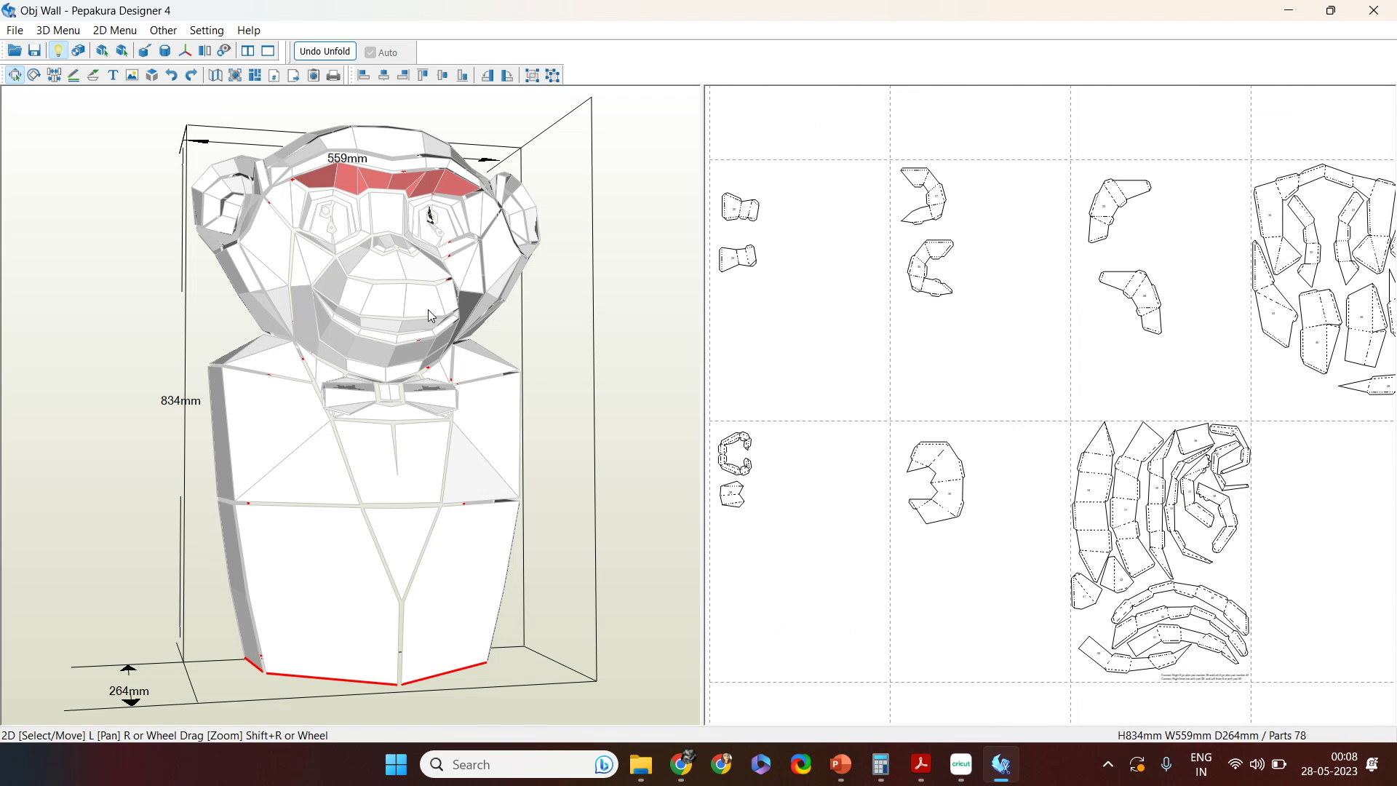
{"action": "left_click_drag", "start_coordinate": [583, 295], "coordinate": [439, 277]}
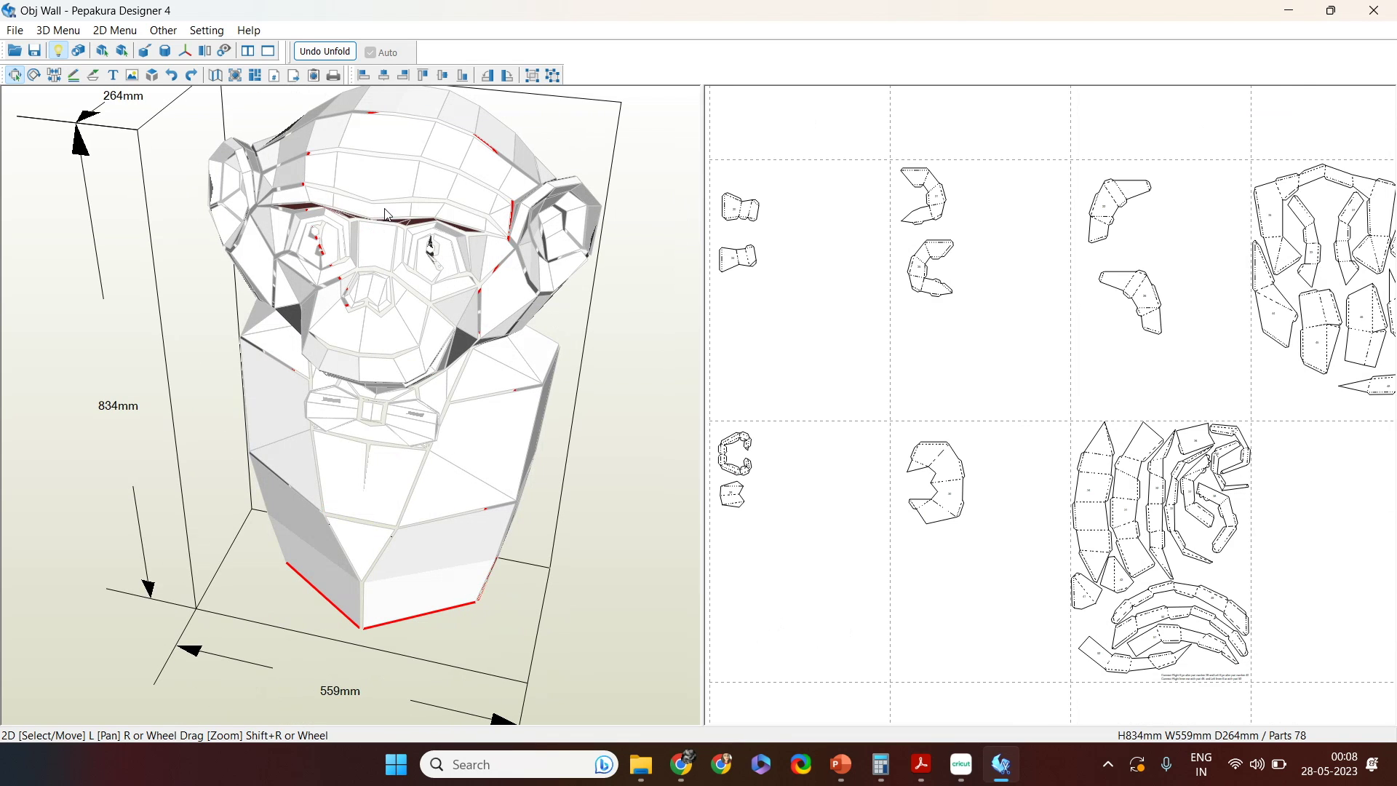
{"action": "scroll", "coordinate": [934, 449], "scroll_direction": "down", "scroll_amount": 5}
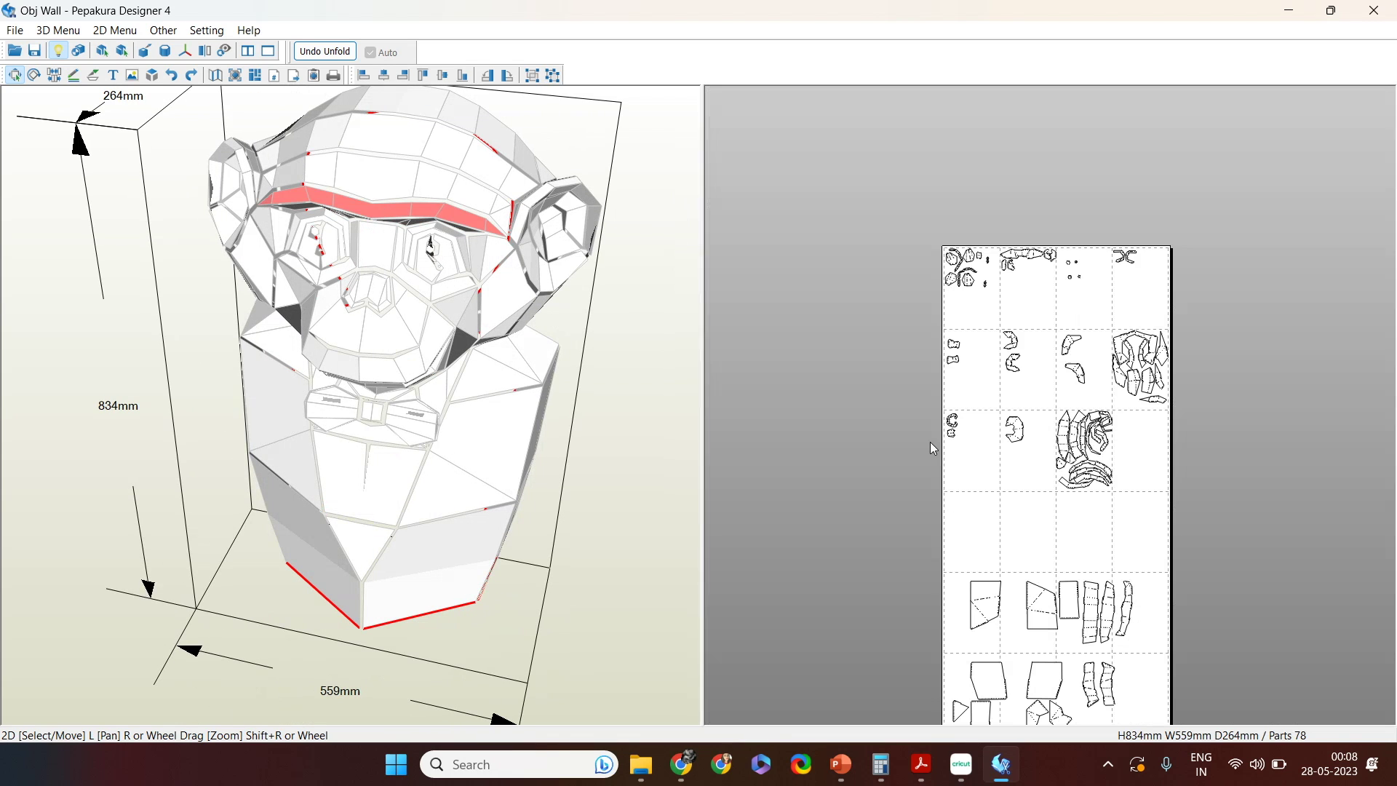
{"action": "left_click", "coordinate": [79, 51]}
Step: Move the narrow light tan forehead strip from the unsorted parts to the tan page, right beside the curved muzzle part
{"action": "scroll", "coordinate": [1030, 474], "scroll_direction": "up", "scroll_amount": 4}
{"action": "middle_click_drag", "start_coordinate": [1100, 596], "coordinate": [1022, 358]}
{"action": "left_click_drag", "start_coordinate": [1002, 664], "coordinate": [947, 432]}
{"action": "right_click", "coordinate": [1014, 337]}
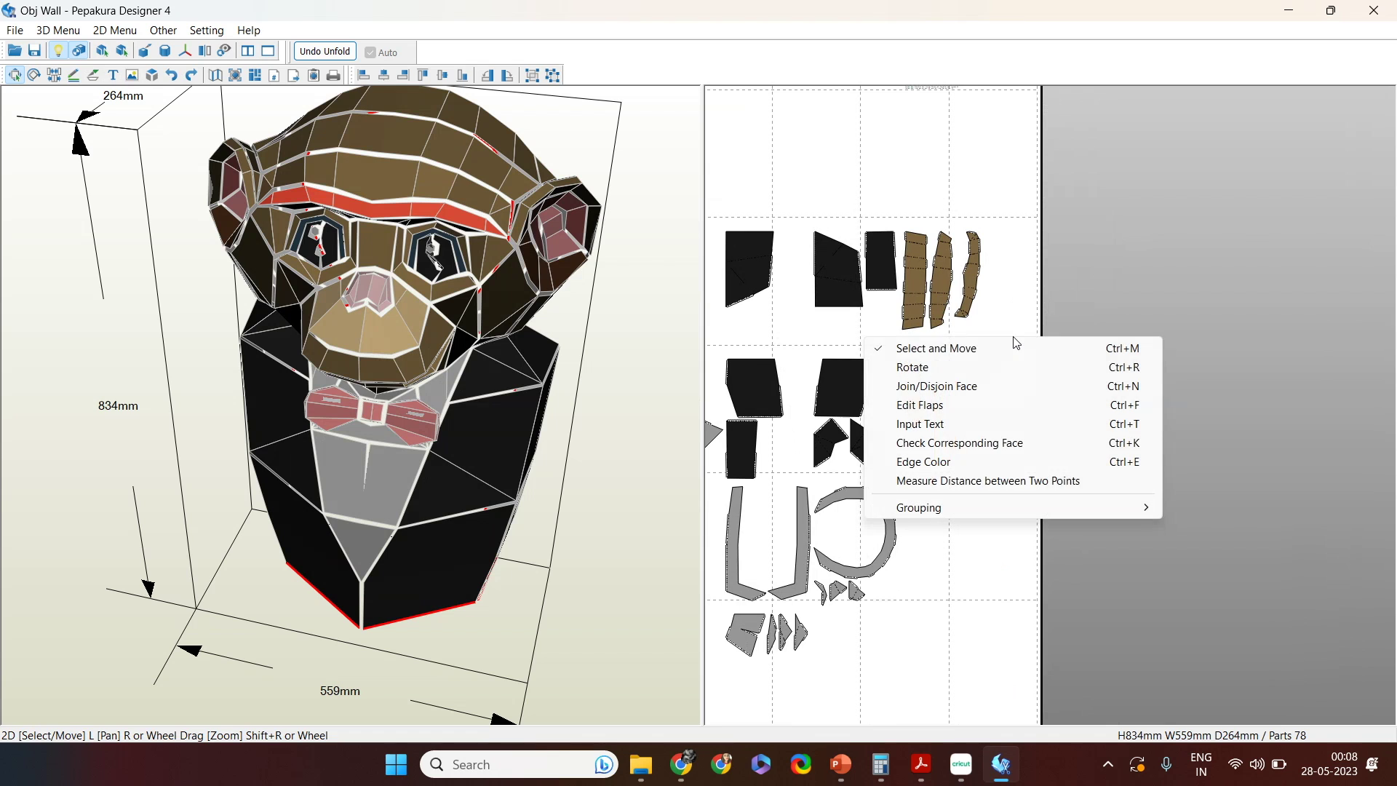
{"action": "left_click", "coordinate": [991, 310]}
{"action": "scroll", "coordinate": [982, 378], "scroll_direction": "up", "scroll_amount": 4}
{"action": "middle_click_drag", "start_coordinate": [1011, 412], "coordinate": [1277, 545]}
{"action": "left_click_drag", "start_coordinate": [1096, 618], "coordinate": [884, 209]}
{"action": "middle_click_drag", "start_coordinate": [953, 152], "coordinate": [1198, 606]}
{"action": "left_click_drag", "start_coordinate": [1125, 597], "coordinate": [1078, 187]}
{"action": "scroll", "coordinate": [1047, 376], "scroll_direction": "up", "scroll_amount": 4}
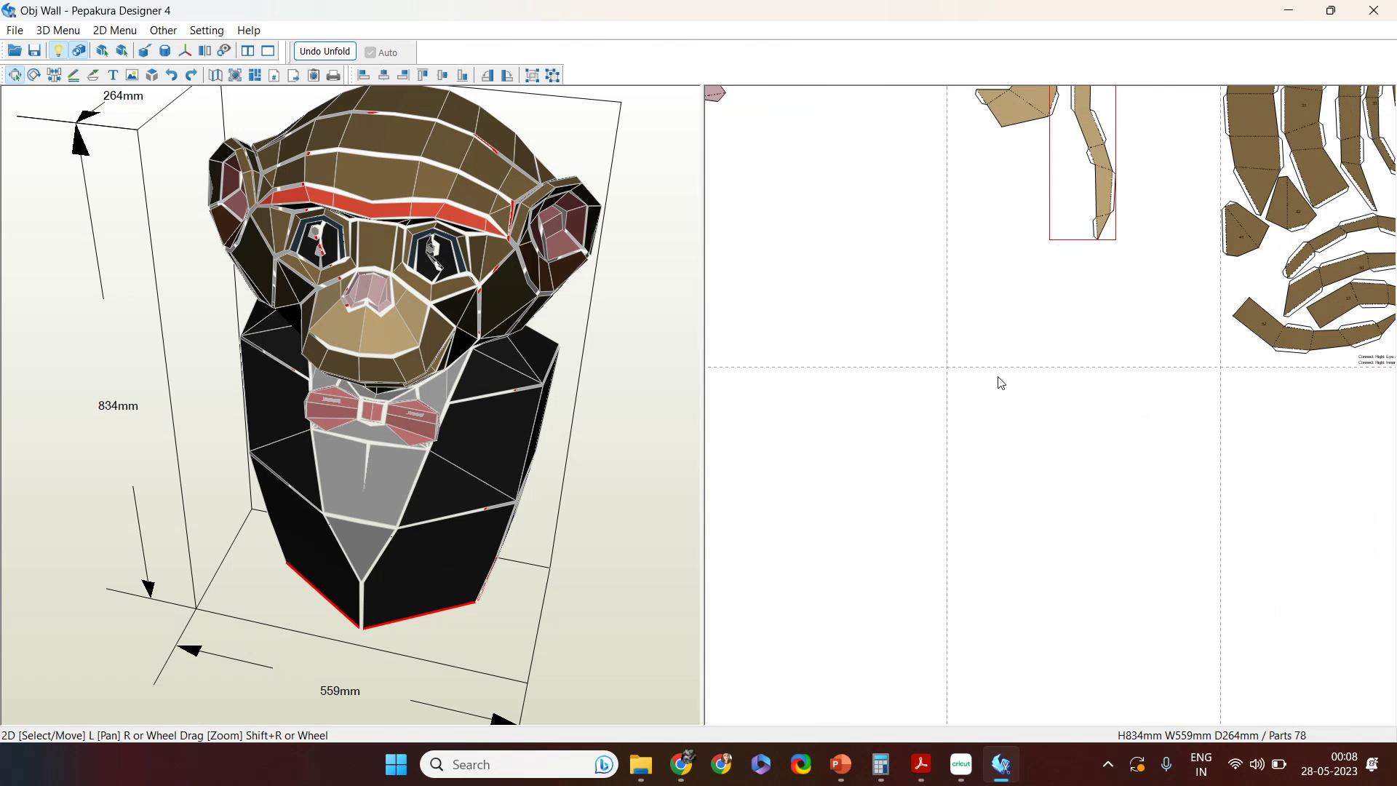
{"action": "middle_click_drag", "start_coordinate": [997, 378], "coordinate": [914, 594]}
Step: Label the light tan forehead strip 54
{"action": "left_click", "coordinate": [113, 75]}
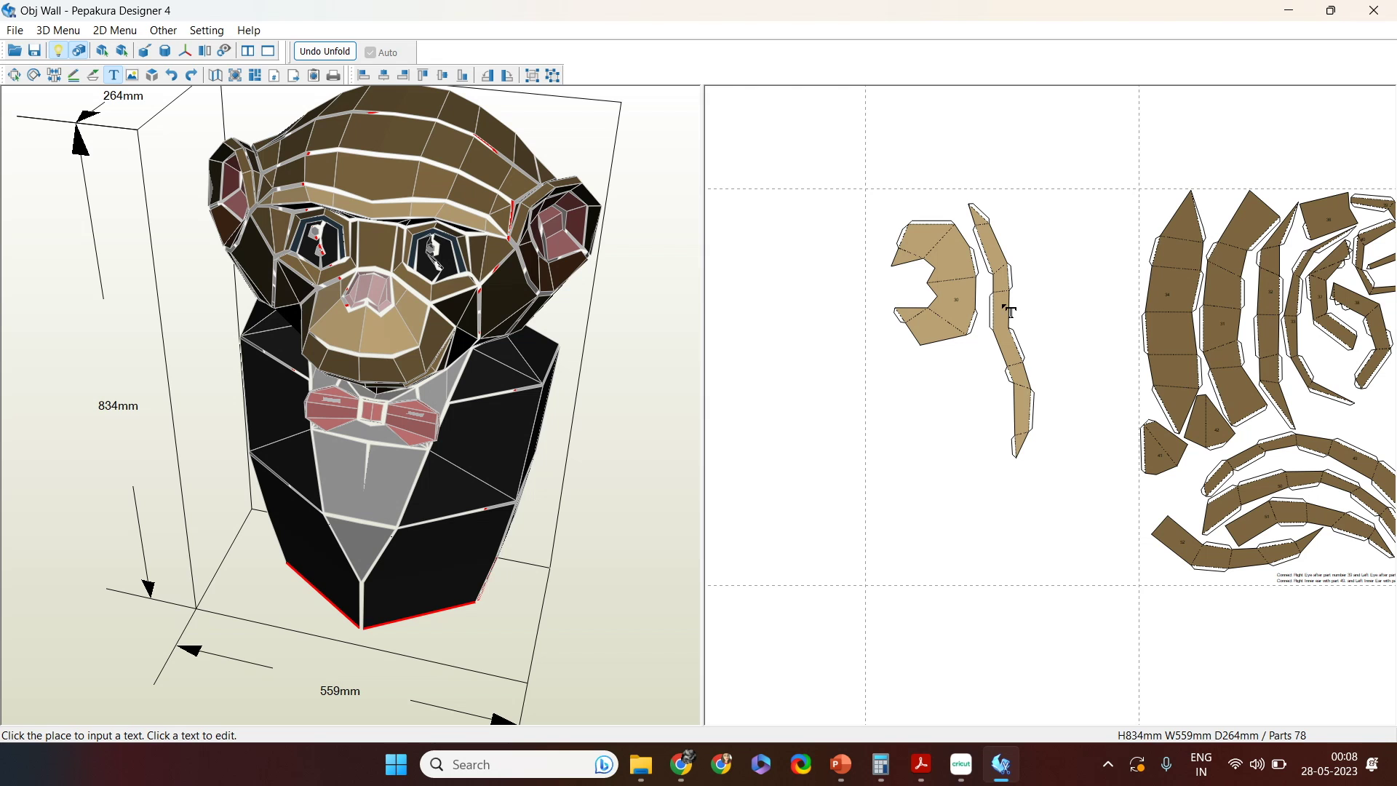
{"action": "left_click", "coordinate": [999, 304]}
{"action": "type", "text": "54"}
{"action": "left_click", "coordinate": [666, 457]}
{"action": "left_click", "coordinate": [15, 75]}
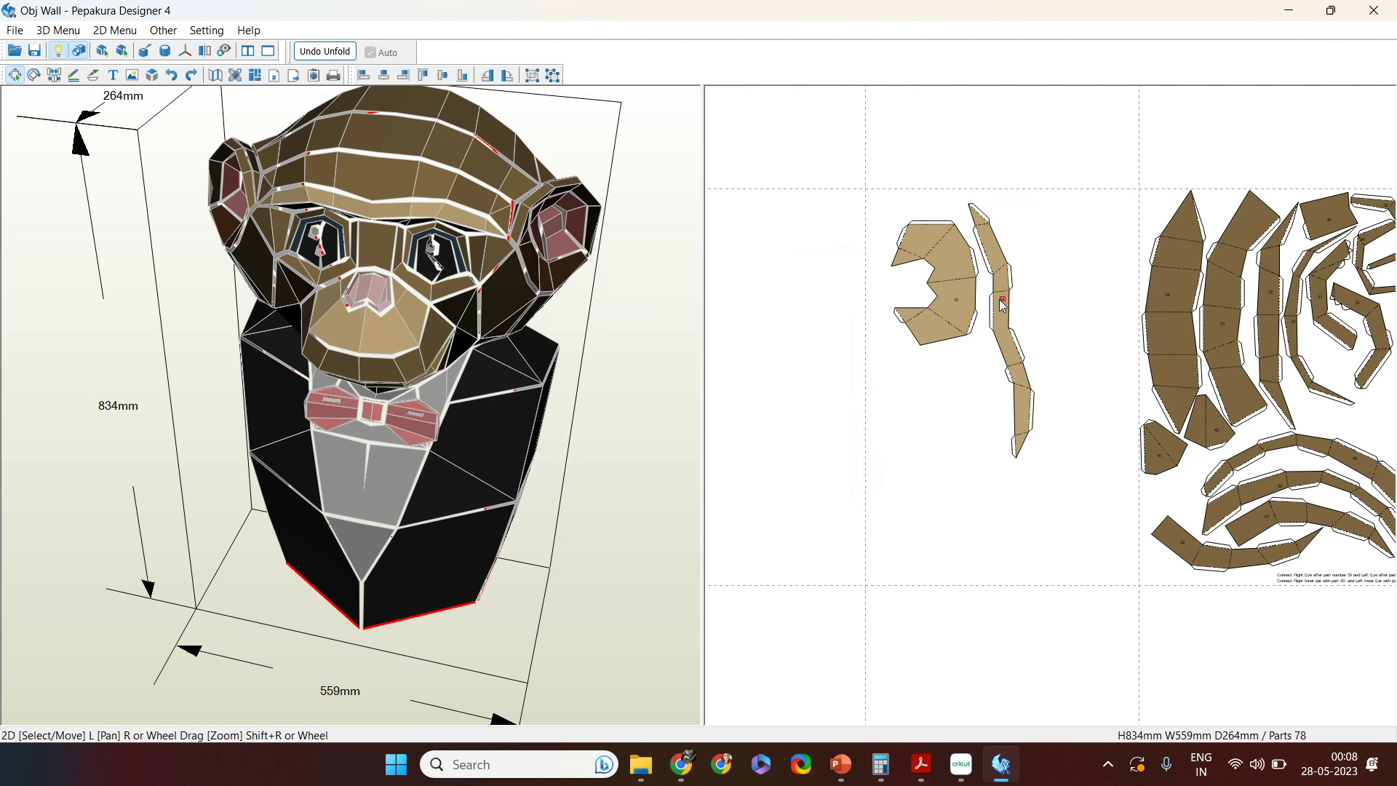
Step: Move the curved brown head strip from the unsorted parts to the second brown page and label it 55
{"action": "scroll", "coordinate": [1045, 393], "scroll_direction": "down", "scroll_amount": 4}
{"action": "middle_click_drag", "start_coordinate": [1090, 611], "coordinate": [970, 538]}
{"action": "left_click_drag", "start_coordinate": [1132, 673], "coordinate": [1123, 291]}
{"action": "left_click_drag", "start_coordinate": [1095, 212], "coordinate": [1129, 380]}
{"action": "scroll", "coordinate": [1129, 381], "scroll_direction": "up", "scroll_amount": 4}
{"action": "left_click", "coordinate": [113, 75]}
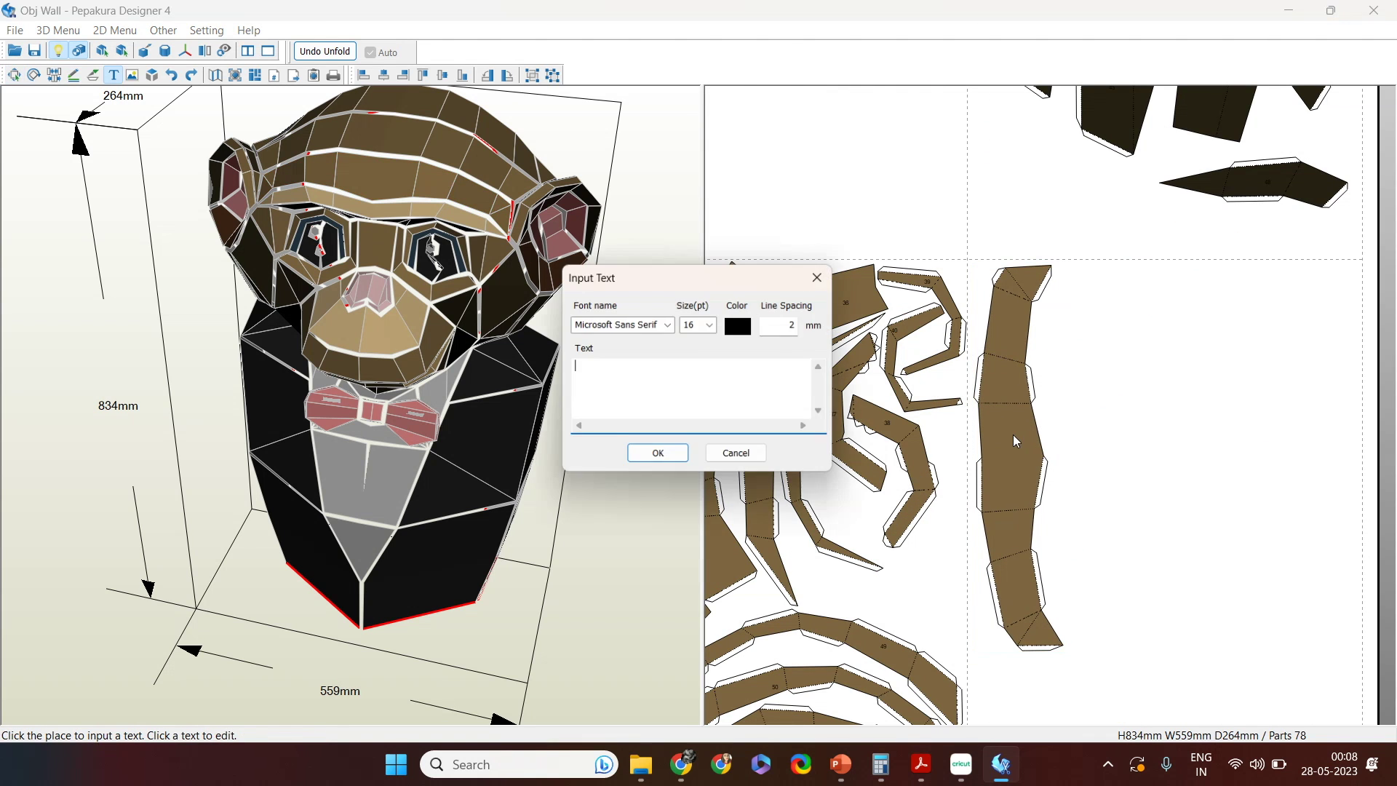
Step: Move the next brown head strip from the unsorted parts to the second brown page, beside strip 55
{"action": "left_click", "coordinate": [15, 75]}
{"action": "left_click", "coordinate": [1020, 277]}
{"action": "scroll", "coordinate": [1019, 277], "scroll_direction": "down", "scroll_amount": 4}
{"action": "left_click_drag", "start_coordinate": [1082, 240], "coordinate": [1041, 268]}
{"action": "left_click_drag", "start_coordinate": [1036, 335], "coordinate": [1034, 322]}
Step: Label the second brown head strip 56
{"action": "scroll", "coordinate": [1050, 360], "scroll_direction": "up", "scroll_amount": 4}
{"action": "middle_click_drag", "start_coordinate": [1051, 418], "coordinate": [1059, 470]}
{"action": "left_click", "coordinate": [113, 75]}
{"action": "left_click", "coordinate": [1025, 332]}
{"action": "type", "text": "55"}
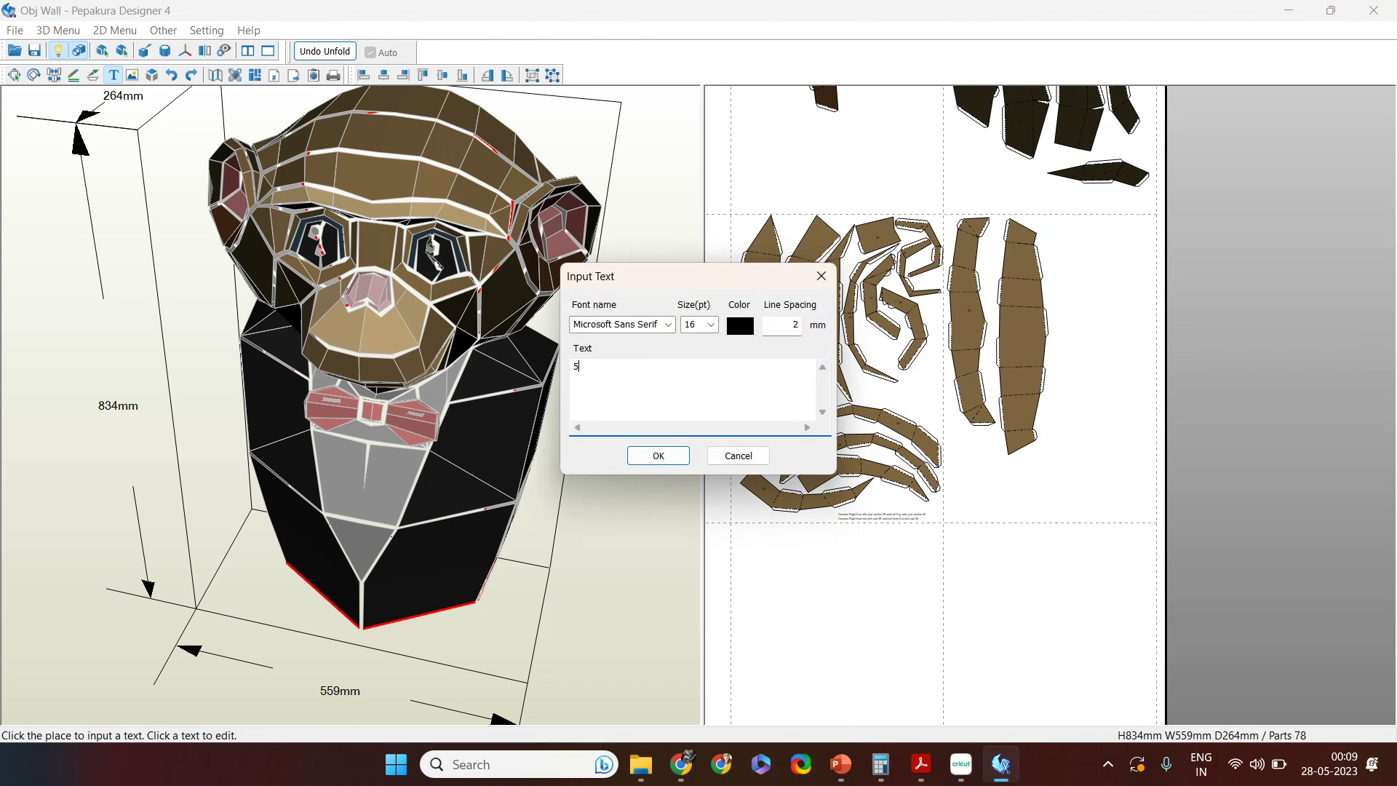
{"action": "left_click", "coordinate": [666, 461]}
Step: Move the wide straight brown strip from the unsorted parts to the second brown page, beside strip 56
{"action": "left_click", "coordinate": [14, 75]}
{"action": "left_click", "coordinate": [1024, 305]}
{"action": "scroll", "coordinate": [1033, 350], "scroll_direction": "down", "scroll_amount": 4}
{"action": "left_click_drag", "start_coordinate": [953, 688], "coordinate": [1075, 358]}
{"action": "mouse_move", "coordinate": [560, 309]}
{"action": "right_mouse_down"}
{"action": "mouse_move", "coordinate": [536, 373]}
{"action": "mouse_move", "coordinate": [568, 322]}
{"action": "right_mouse_up"}
{"action": "scroll", "coordinate": [1050, 364], "scroll_direction": "up", "scroll_amount": 4}
{"action": "middle_click_drag", "start_coordinate": [1069, 360], "coordinate": [1001, 377]}
Step: Label the wide straight brown strip 57
{"action": "left_click", "coordinate": [113, 75]}
{"action": "left_click", "coordinate": [1019, 399]}
{"action": "type", "text": "56"}
{"action": "left_click", "coordinate": [659, 456]}
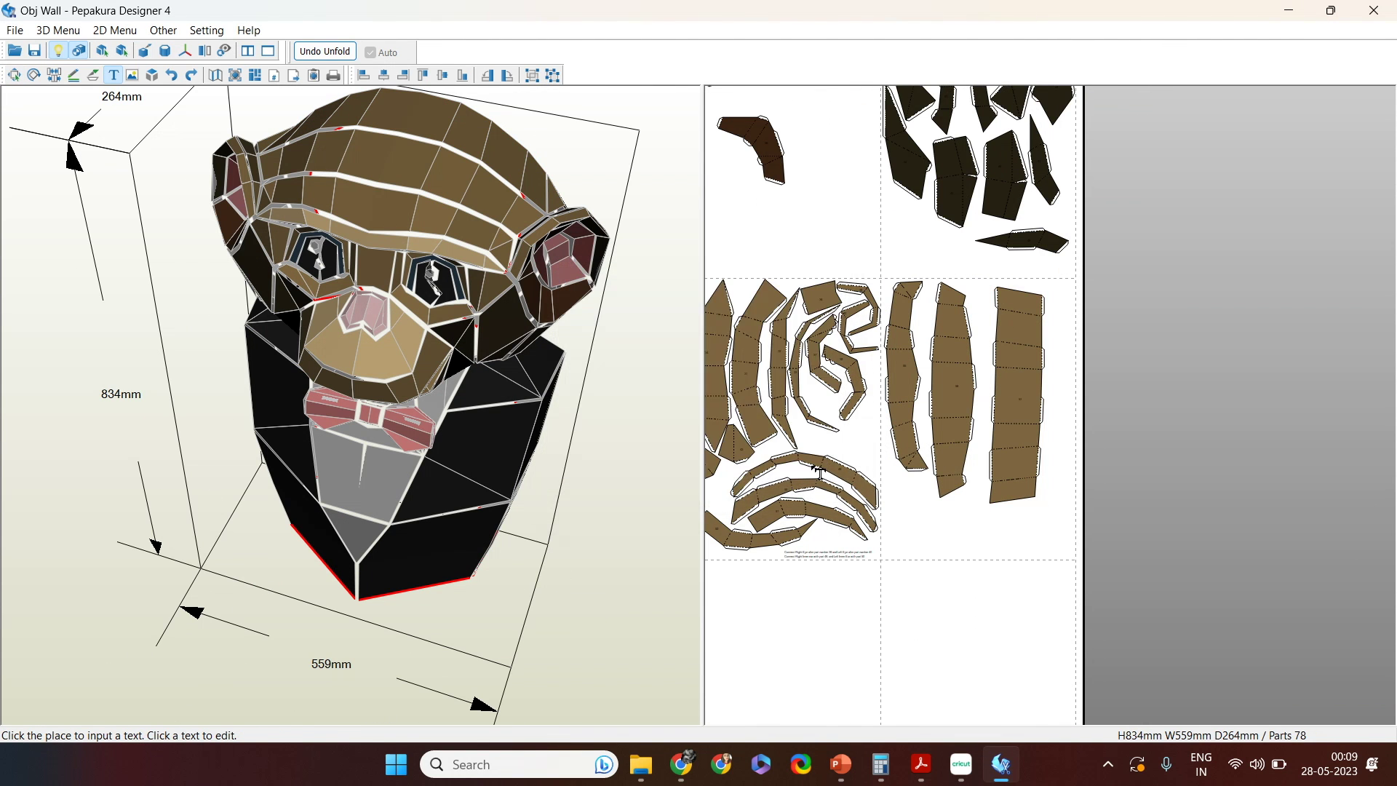
Step: Highlight all sorted parts on the model and inspect the back of the head for brown strips still unplaced
{"action": "left_click", "coordinate": [15, 75]}
{"action": "scroll", "coordinate": [1048, 404], "scroll_direction": "down", "scroll_amount": 5}
{"action": "scroll", "coordinate": [1103, 480], "scroll_direction": "down", "scroll_amount": 3}
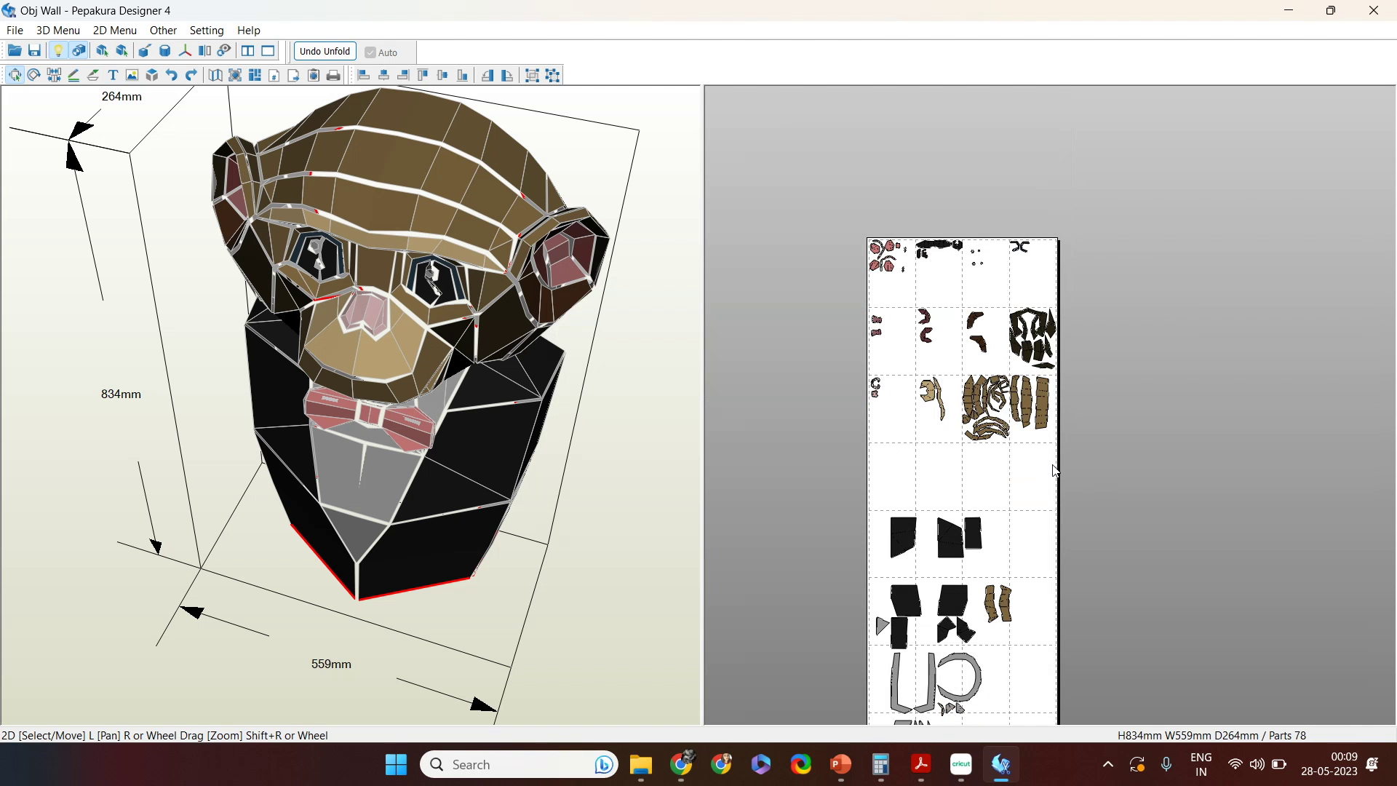
{"action": "left_click_drag", "start_coordinate": [1055, 465], "coordinate": [783, 300]}
{"action": "left_click_drag", "start_coordinate": [736, 251], "coordinate": [734, 240]}
{"action": "left_click_drag", "start_coordinate": [457, 543], "coordinate": [633, 492]}
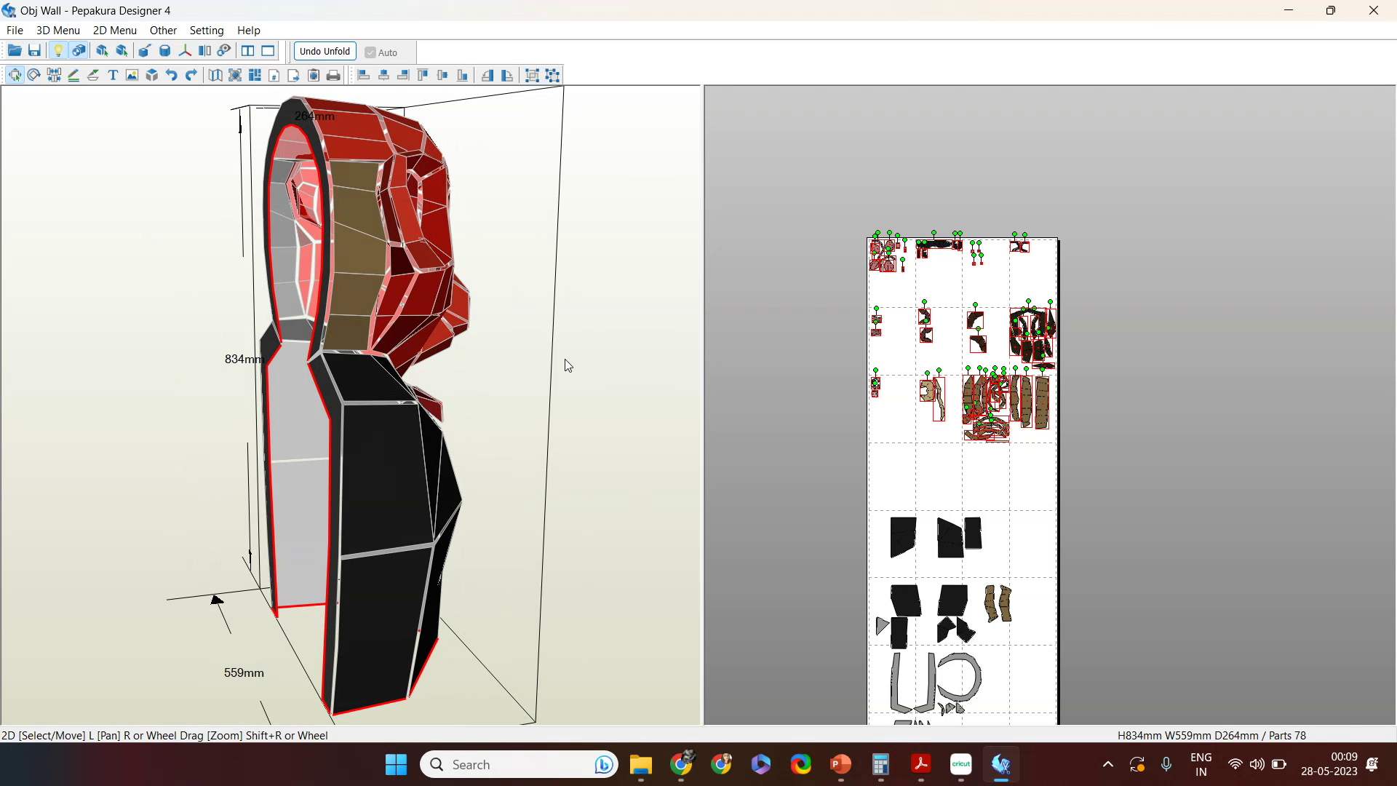
{"action": "left_click", "coordinate": [363, 281]}
{"action": "right_click_drag", "start_coordinate": [575, 377], "coordinate": [321, 382]}
{"action": "left_click_drag", "start_coordinate": [322, 383], "coordinate": [347, 319]}
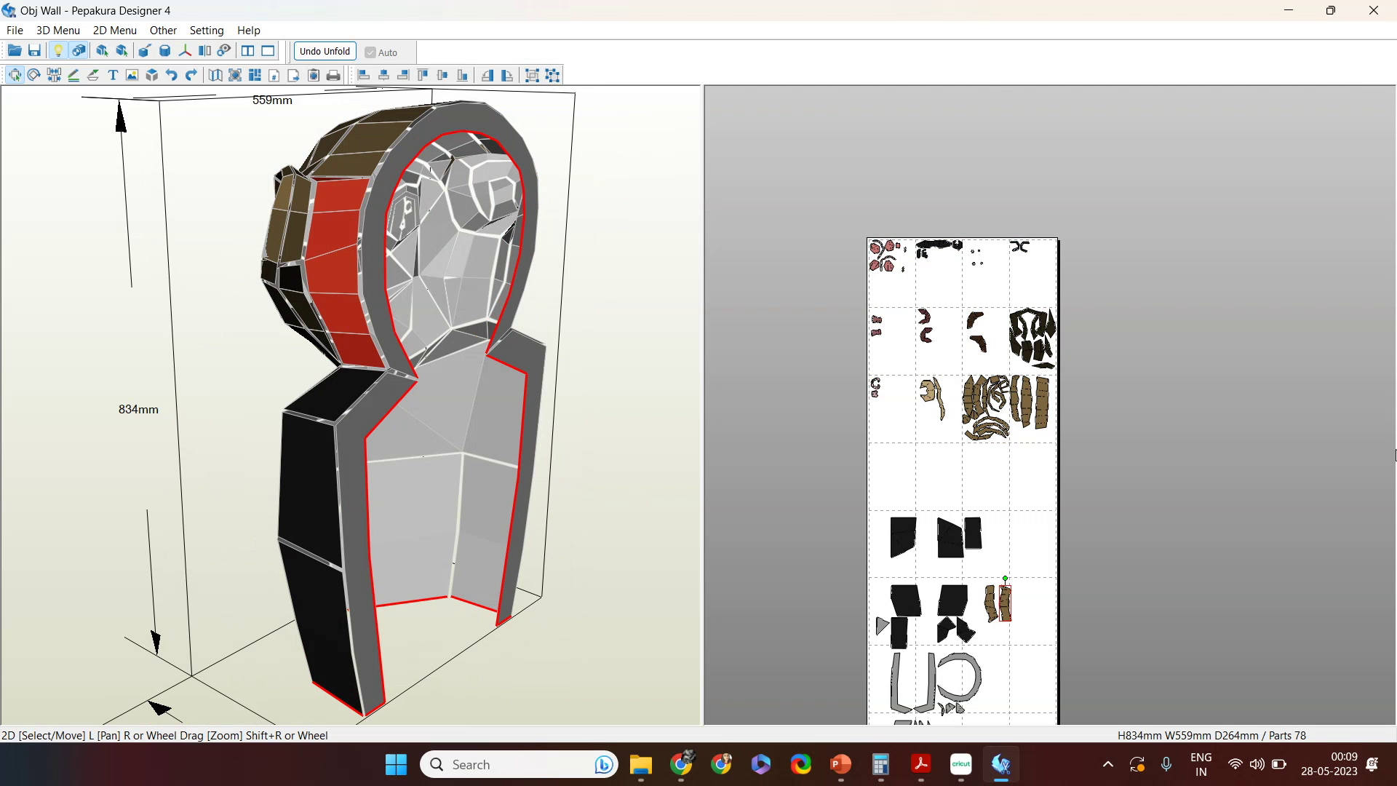
Step: Move strips 56 and 57 closer to strip 55 to free space on the second brown page
{"action": "scroll", "coordinate": [993, 485], "scroll_direction": "up", "scroll_amount": 5}
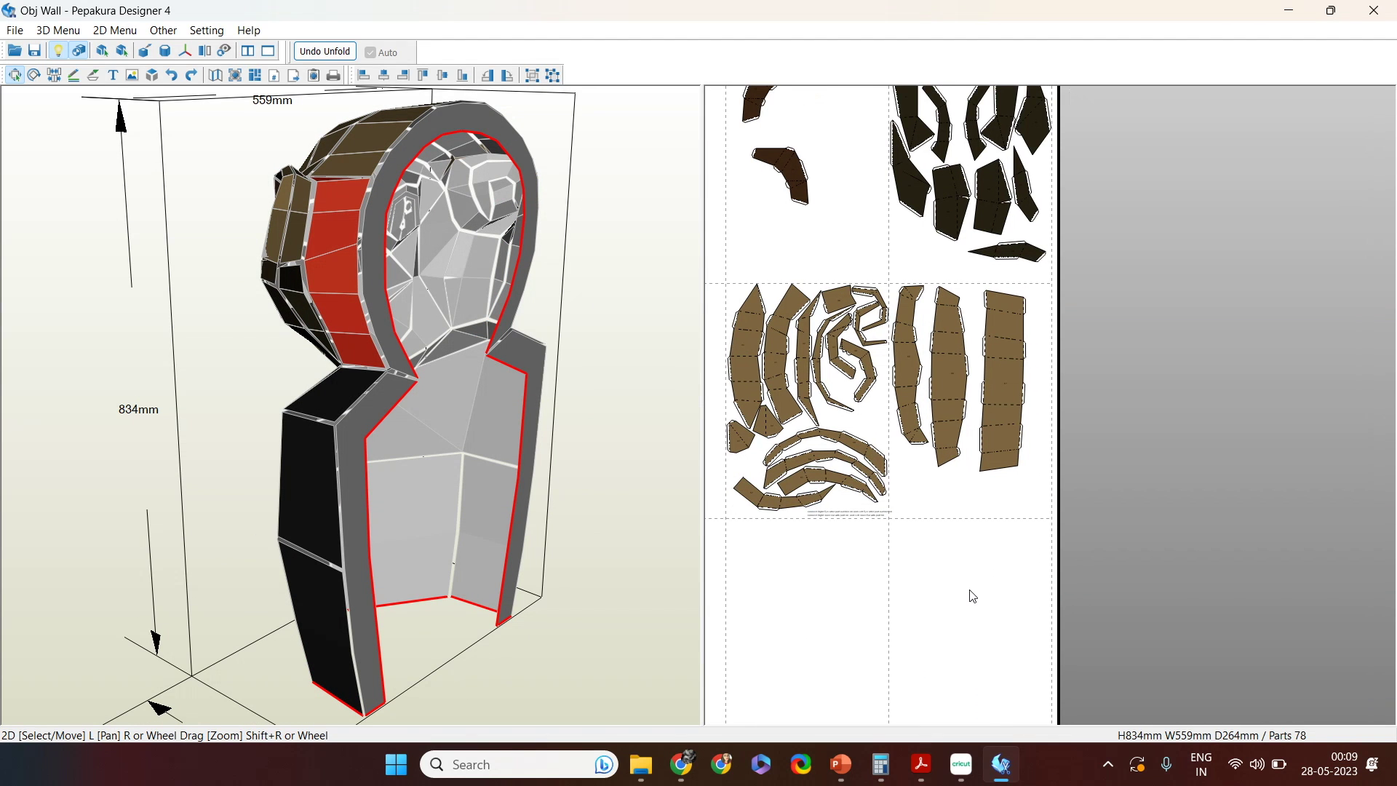
{"action": "scroll", "coordinate": [977, 397], "scroll_direction": "up", "scroll_amount": 5}
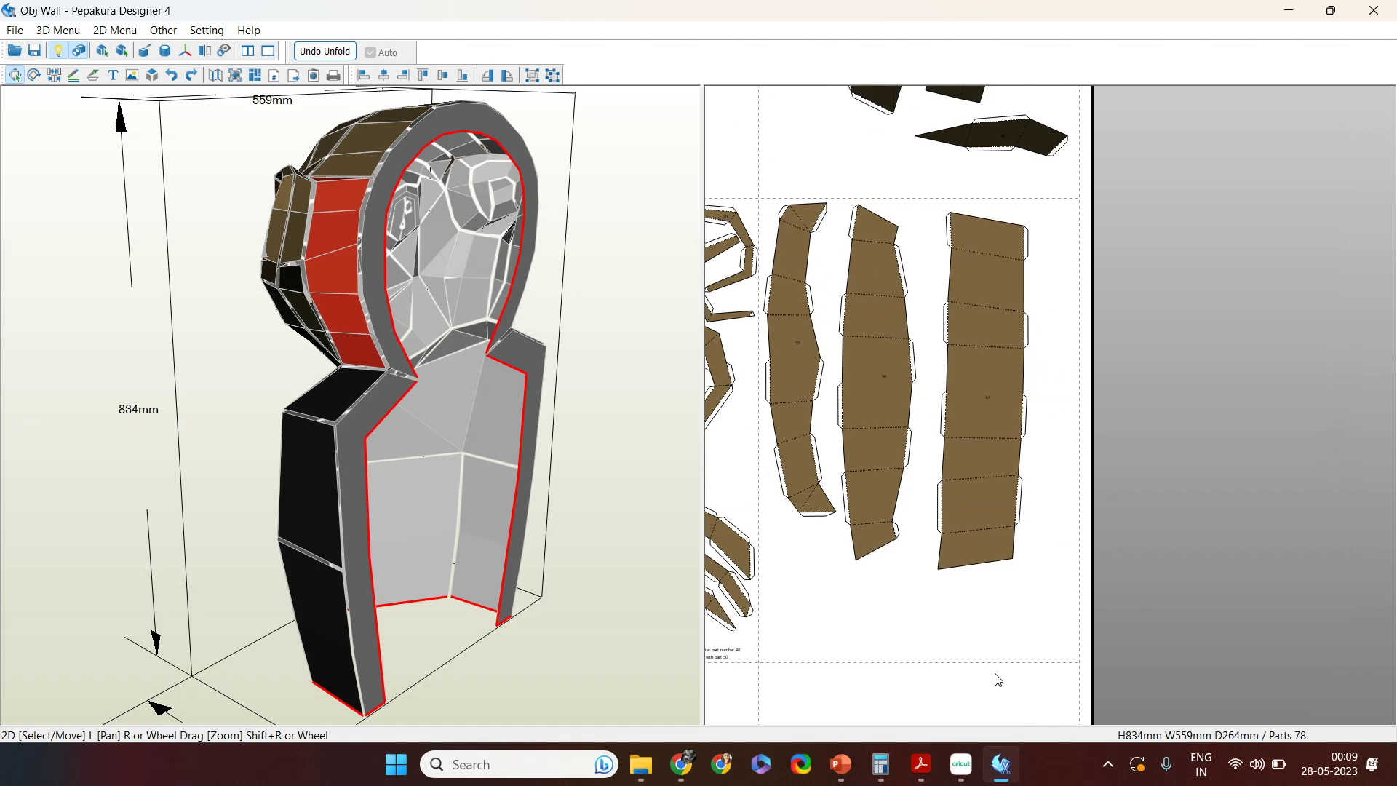
{"action": "left_click", "coordinate": [928, 383]}
{"action": "left_click_drag", "start_coordinate": [925, 377], "coordinate": [918, 383]}
{"action": "left_click_drag", "start_coordinate": [1033, 399], "coordinate": [1003, 396]}
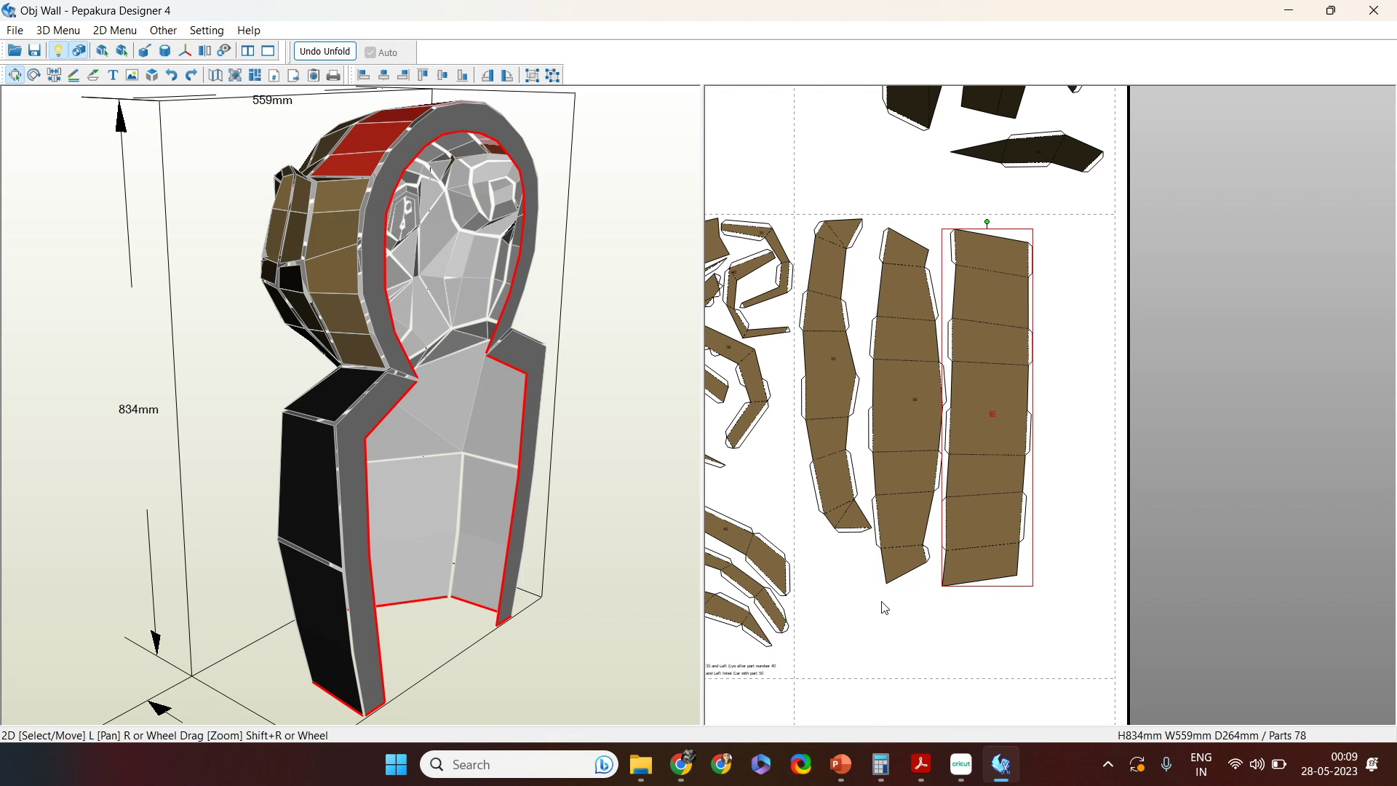
Step: Move one of the two remaining short brown strips to the second brown page, upright beside strip 57
{"action": "scroll", "coordinate": [884, 608], "scroll_direction": "down", "scroll_amount": 5}
{"action": "left_click_drag", "start_coordinate": [890, 714], "coordinate": [943, 448]}
{"action": "scroll", "coordinate": [1016, 343], "scroll_direction": "up", "scroll_amount": 5}
{"action": "middle_click_drag", "start_coordinate": [1016, 342], "coordinate": [910, 509]}
{"action": "left_click_drag", "start_coordinate": [909, 507], "coordinate": [937, 423]}
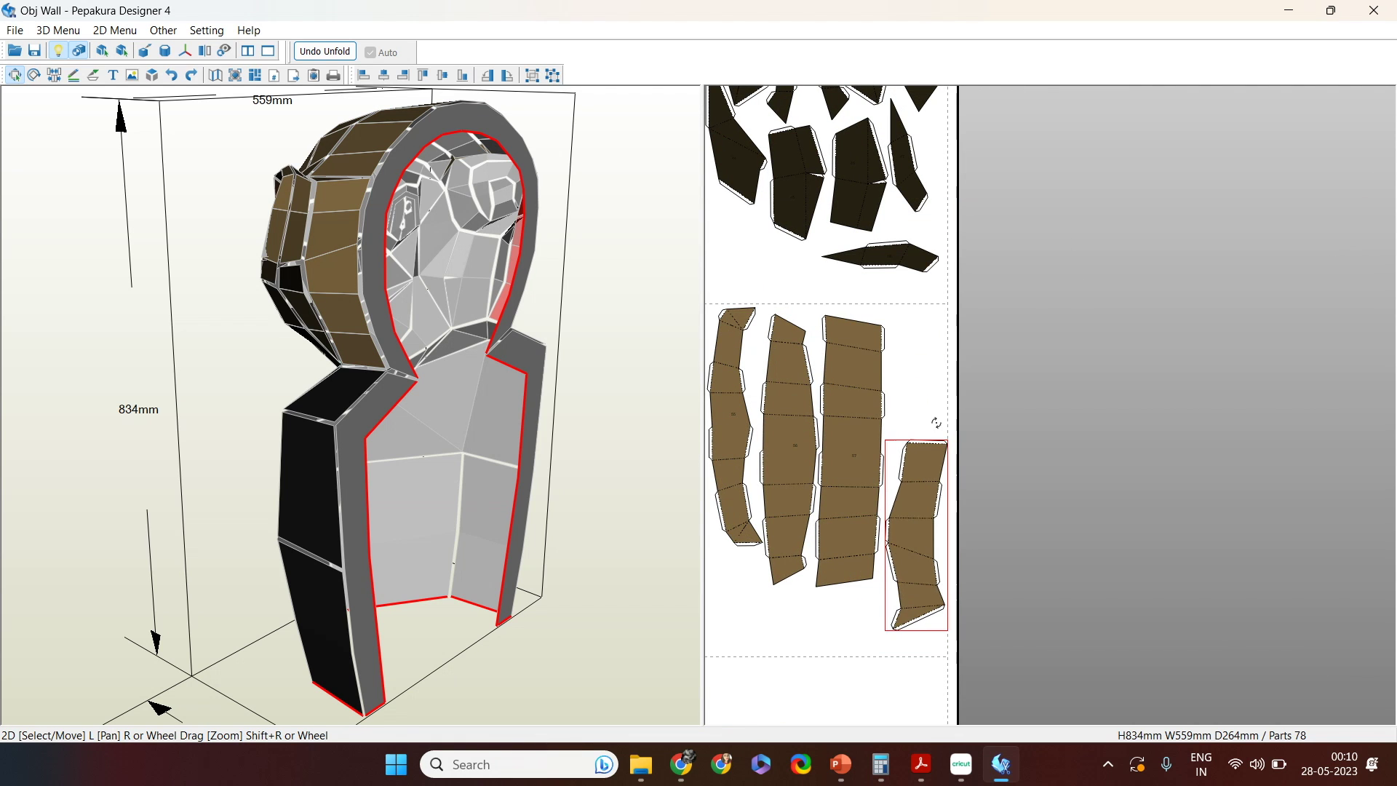
{"action": "left_click_drag", "start_coordinate": [940, 492], "coordinate": [939, 460]}
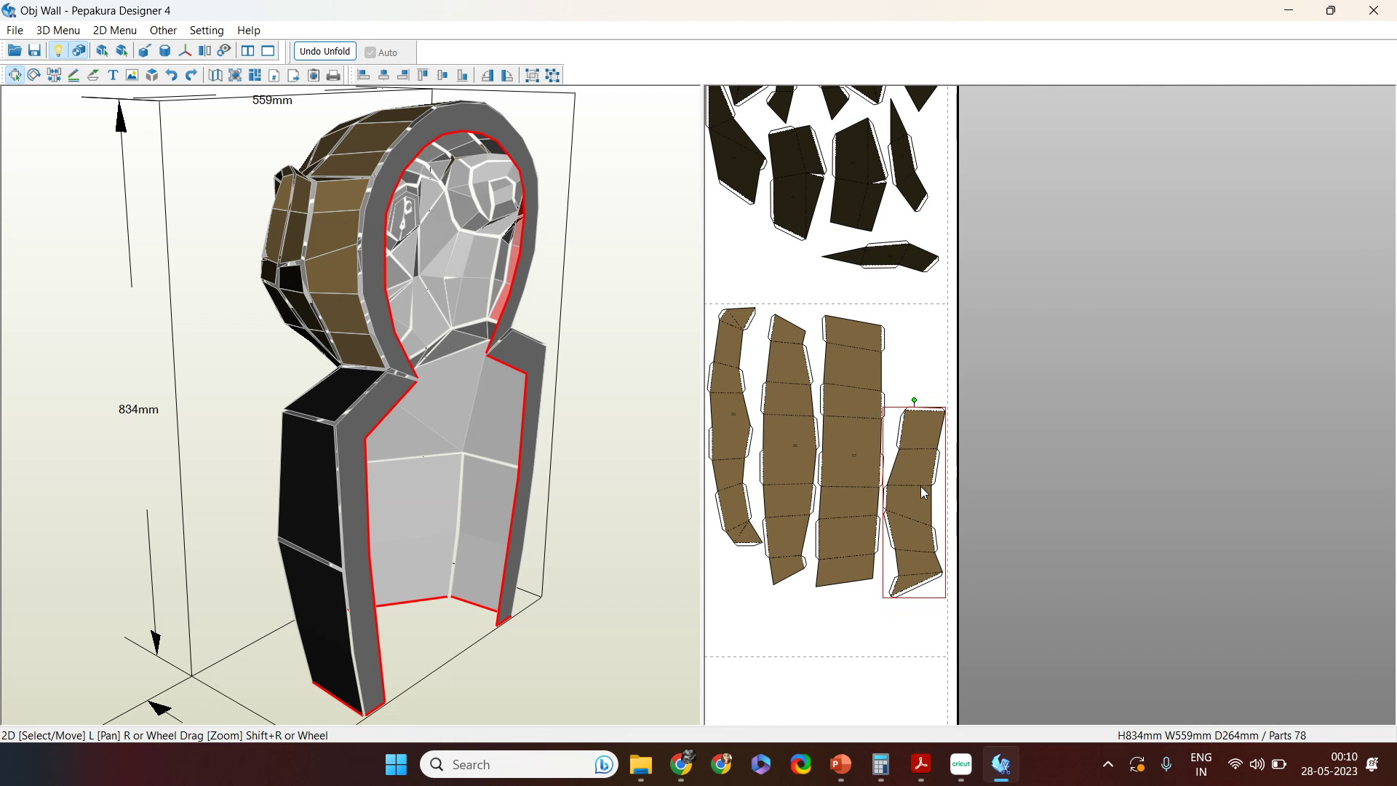
{"action": "scroll", "coordinate": [879, 530], "scroll_direction": "up", "scroll_amount": 2}
{"action": "left_click_drag", "start_coordinate": [875, 524], "coordinate": [867, 427]}
Step: Label the short upright brown strip 58
{"action": "key", "text": "t"}
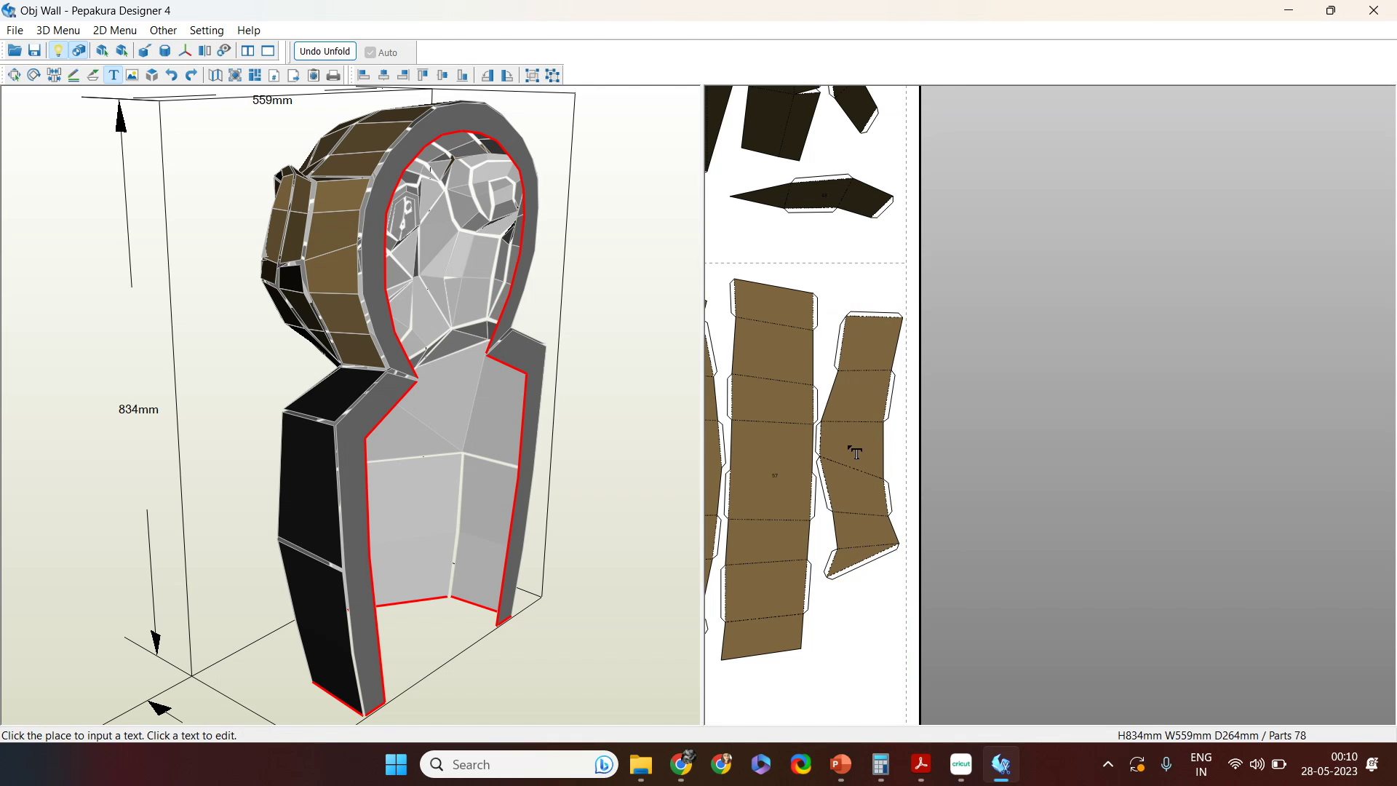
{"action": "left_click", "coordinate": [852, 447]}
{"action": "left_click", "coordinate": [674, 467]}
{"action": "key", "text": "Escape"}
Step: Place the last unsorted brown strip horizontally beneath strips 55 to 57 on the second brown page
{"action": "scroll", "coordinate": [839, 687], "scroll_direction": "down", "scroll_amount": 3}
{"action": "left_click_drag", "start_coordinate": [799, 700], "coordinate": [941, 636]}
{"action": "left_click_drag", "start_coordinate": [882, 638], "coordinate": [890, 569]}
{"action": "scroll", "coordinate": [892, 572], "scroll_direction": "up", "scroll_amount": 4}
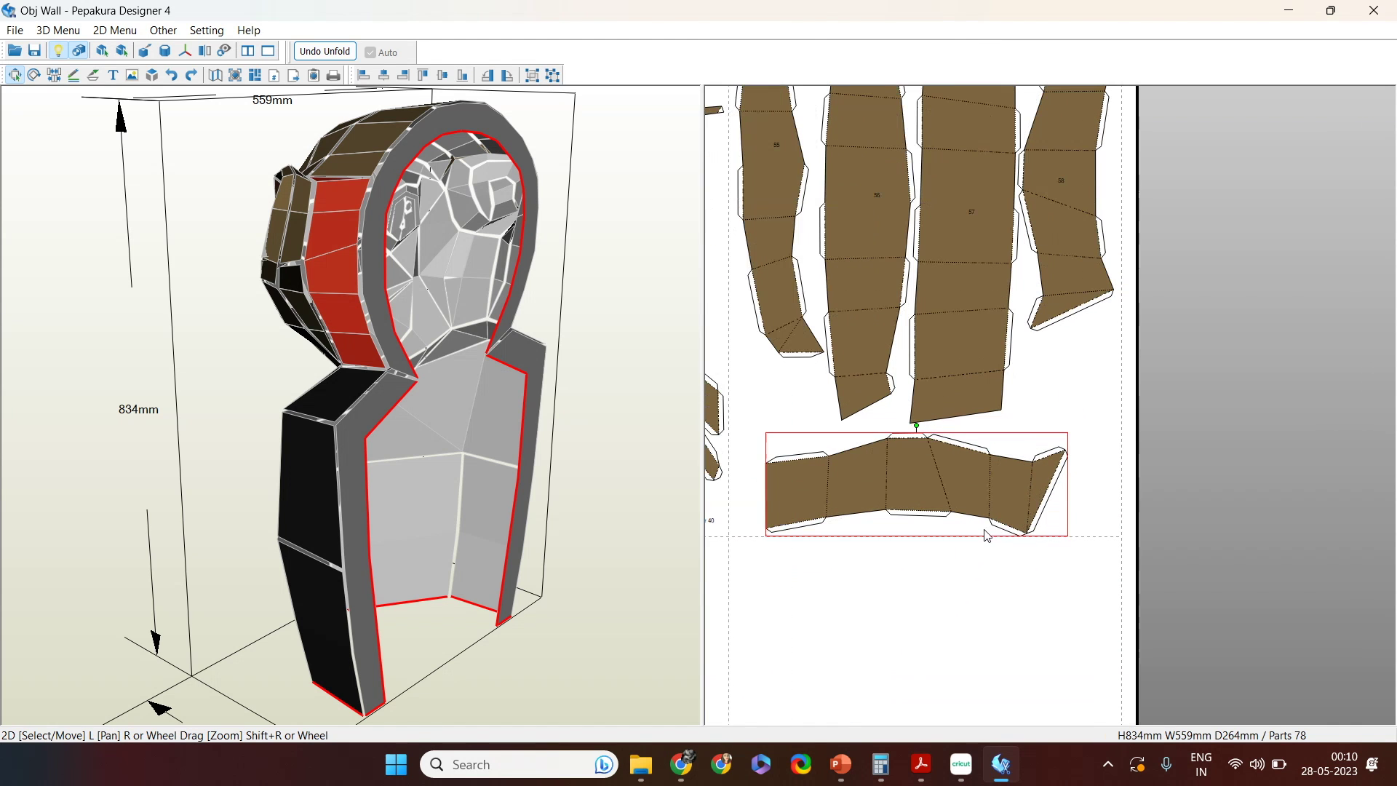
{"action": "left_click", "coordinate": [933, 580]}
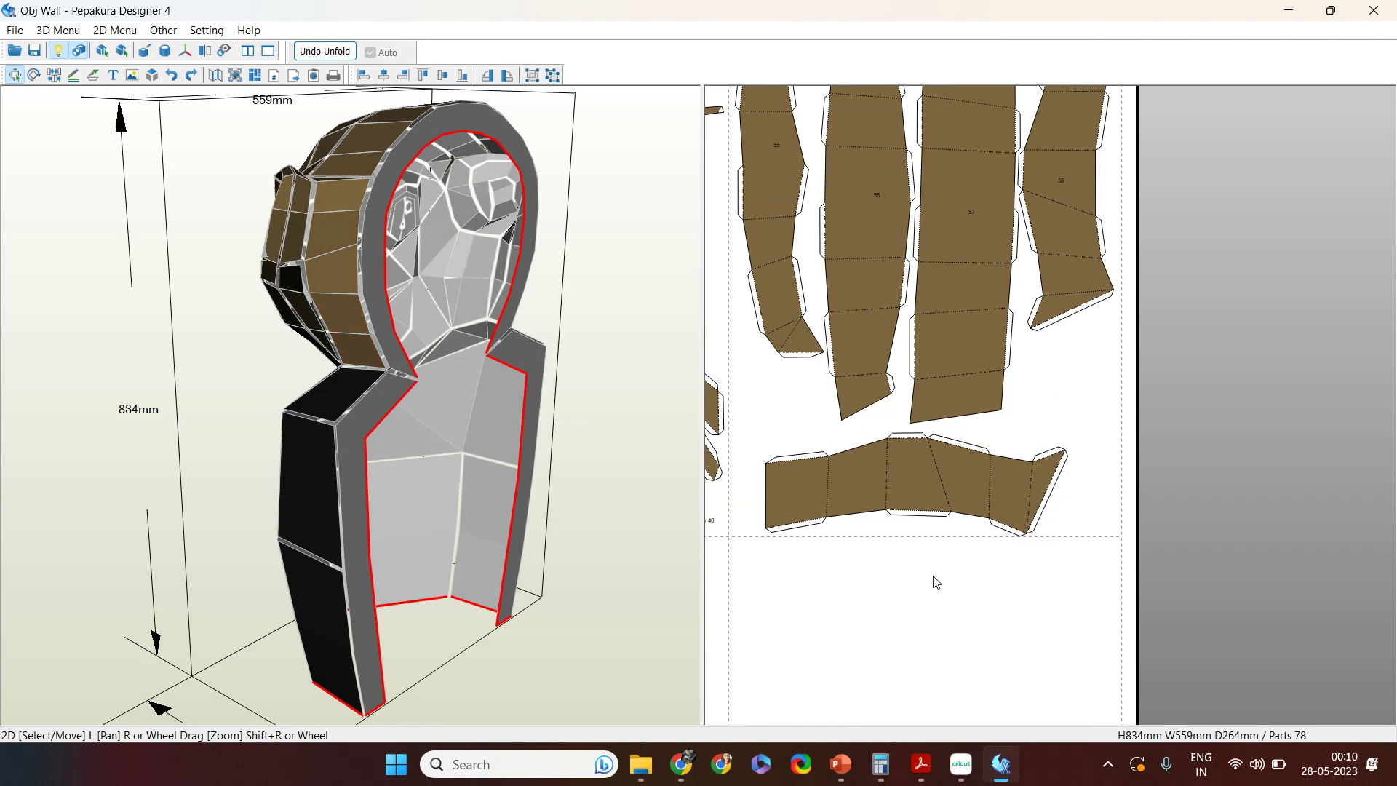
Step: Label the horizontal brown strip 59
{"action": "left_click", "coordinate": [912, 466]}
{"action": "key", "text": "ctrl+t"}
{"action": "left_click", "coordinate": [912, 467]}
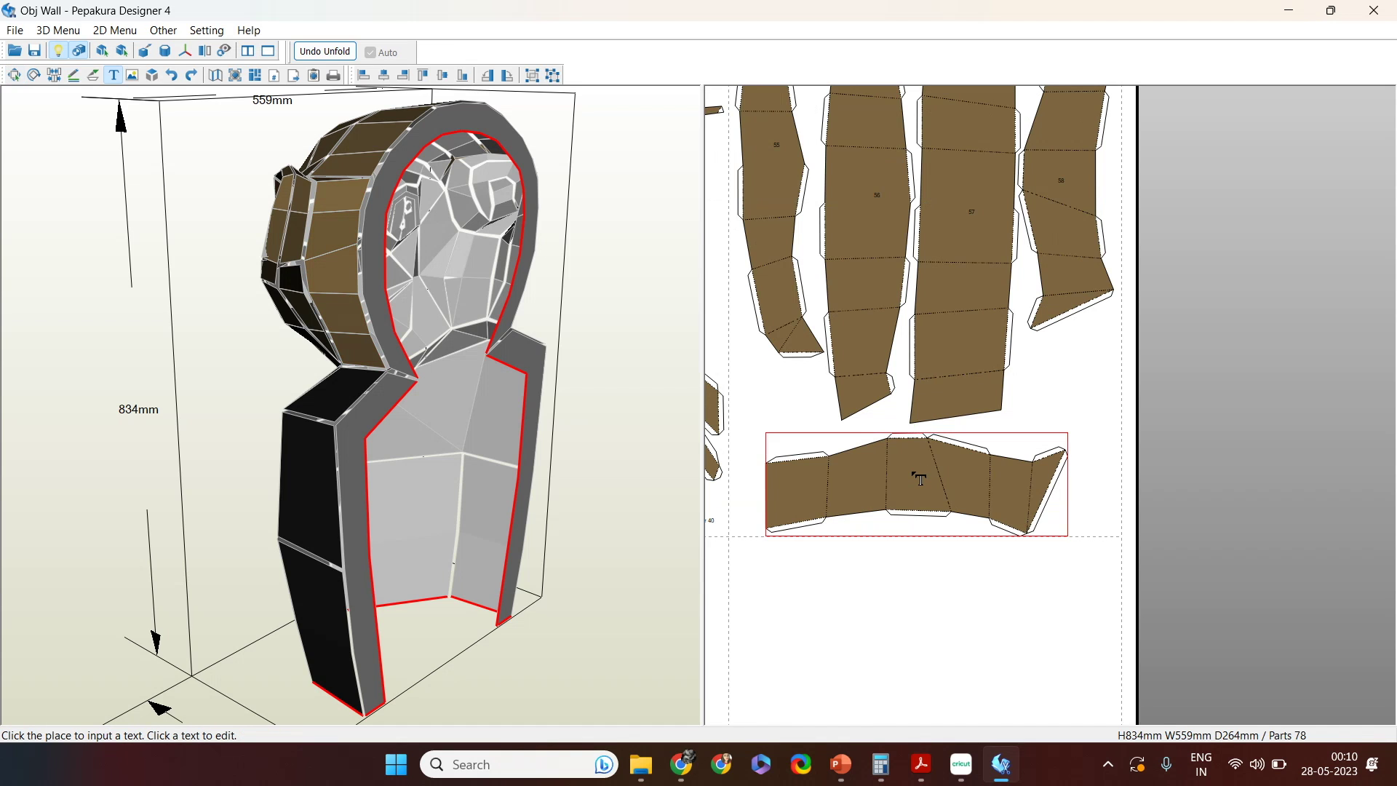
{"action": "left_click", "coordinate": [920, 479]}
{"action": "type", "text": "59"}
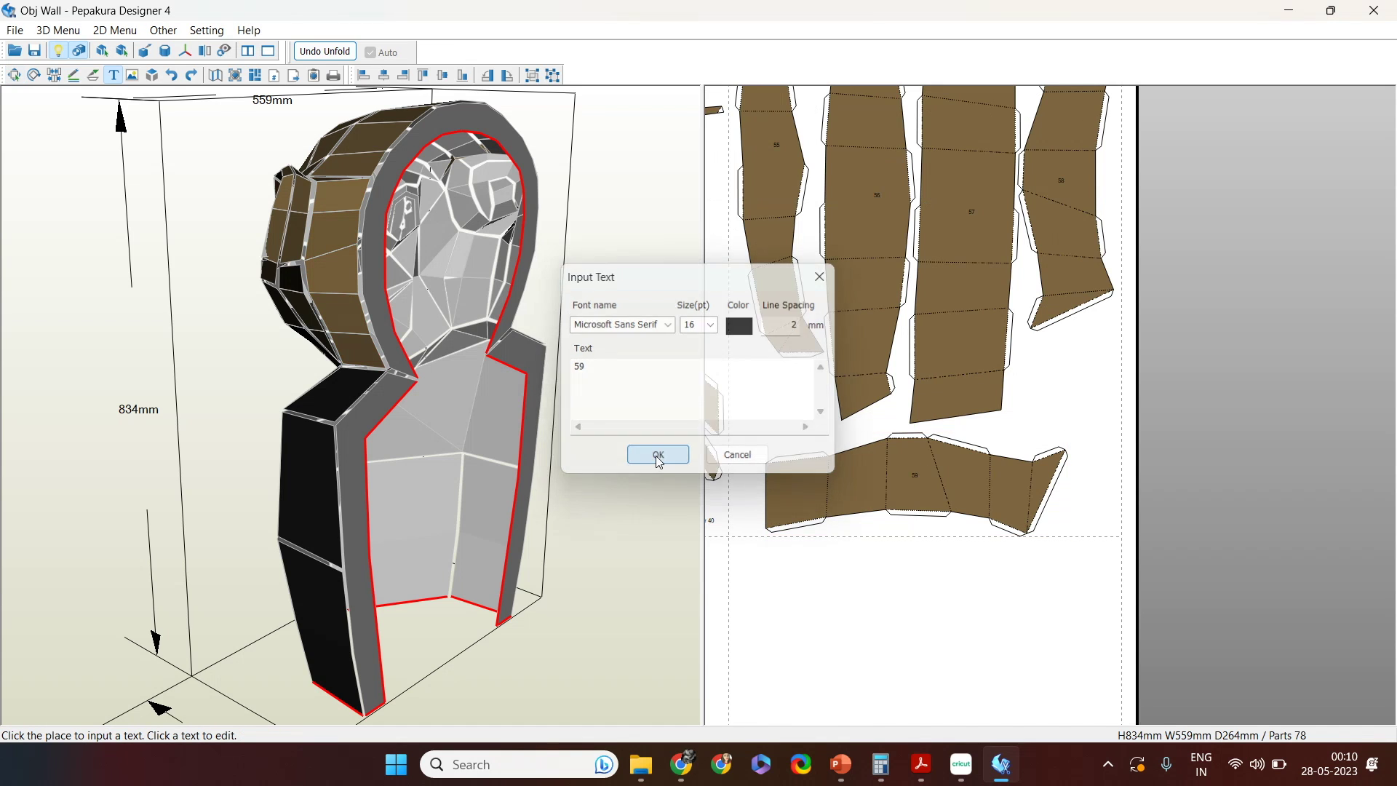
{"action": "left_click", "coordinate": [657, 457]}
{"action": "key", "text": "Escape"}
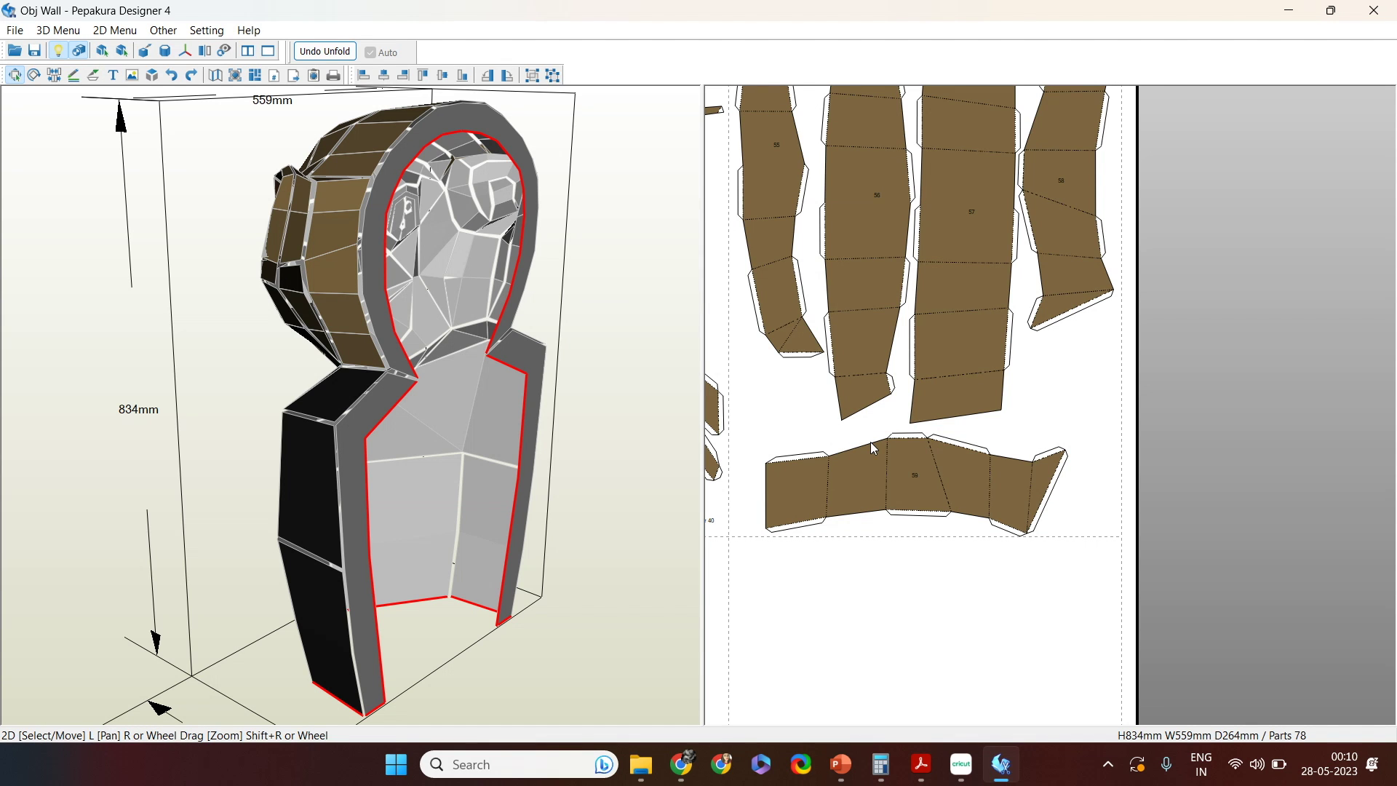
Step: Check the numbered brown strips and highlight all sorted parts on the model to see which remain unplaced
{"action": "scroll", "coordinate": [823, 493], "scroll_direction": "up", "scroll_amount": 2}
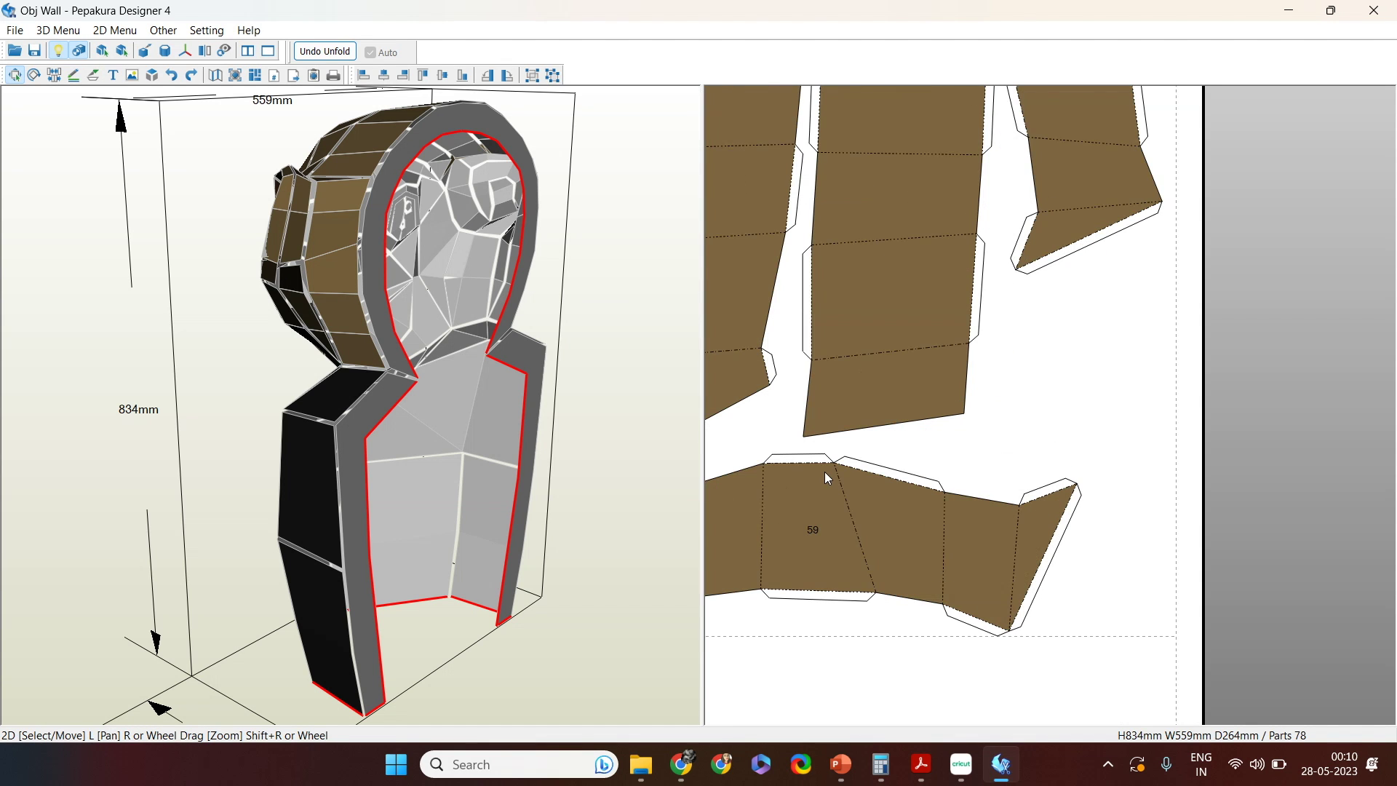
{"action": "scroll", "coordinate": [830, 478], "scroll_direction": "down", "scroll_amount": 5}
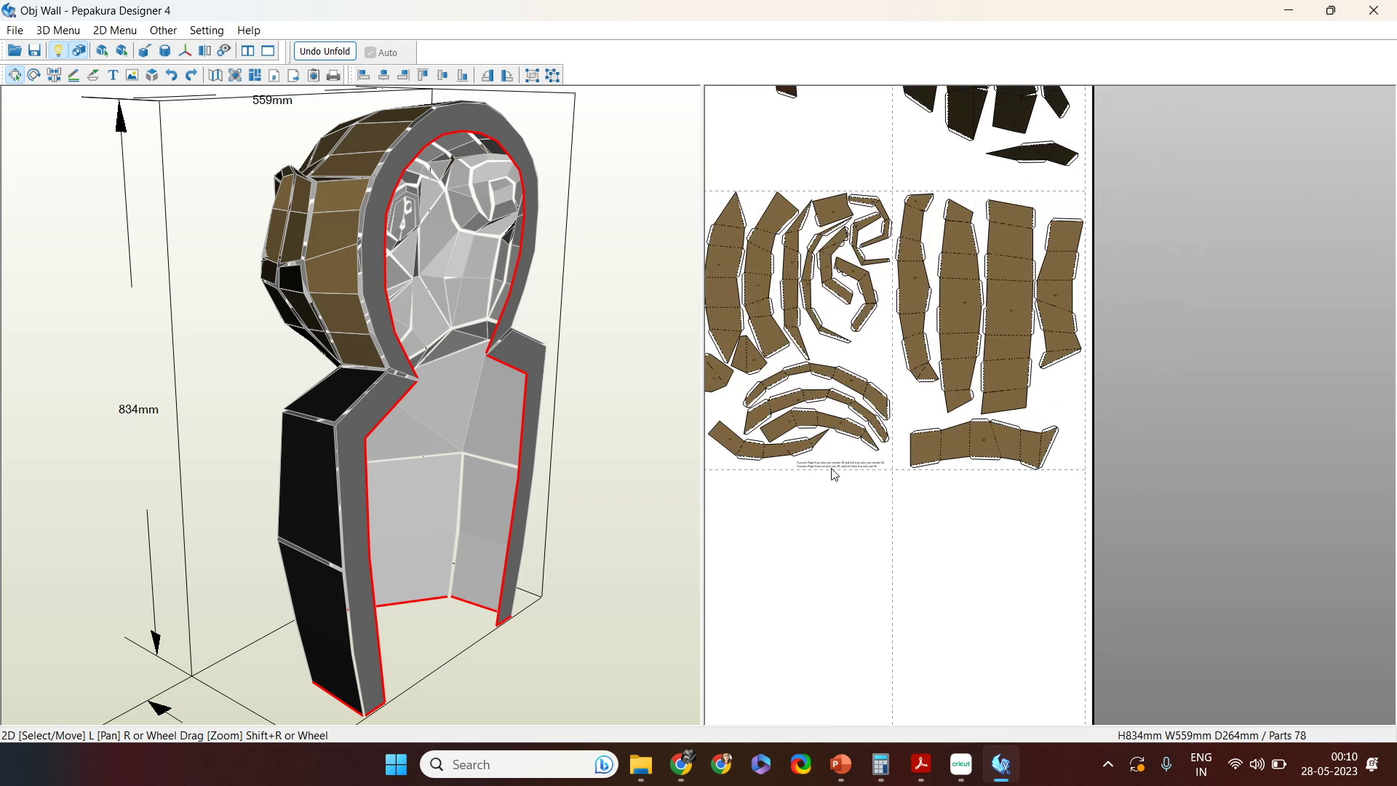
{"action": "right_click_drag", "start_coordinate": [751, 489], "coordinate": [866, 547]}
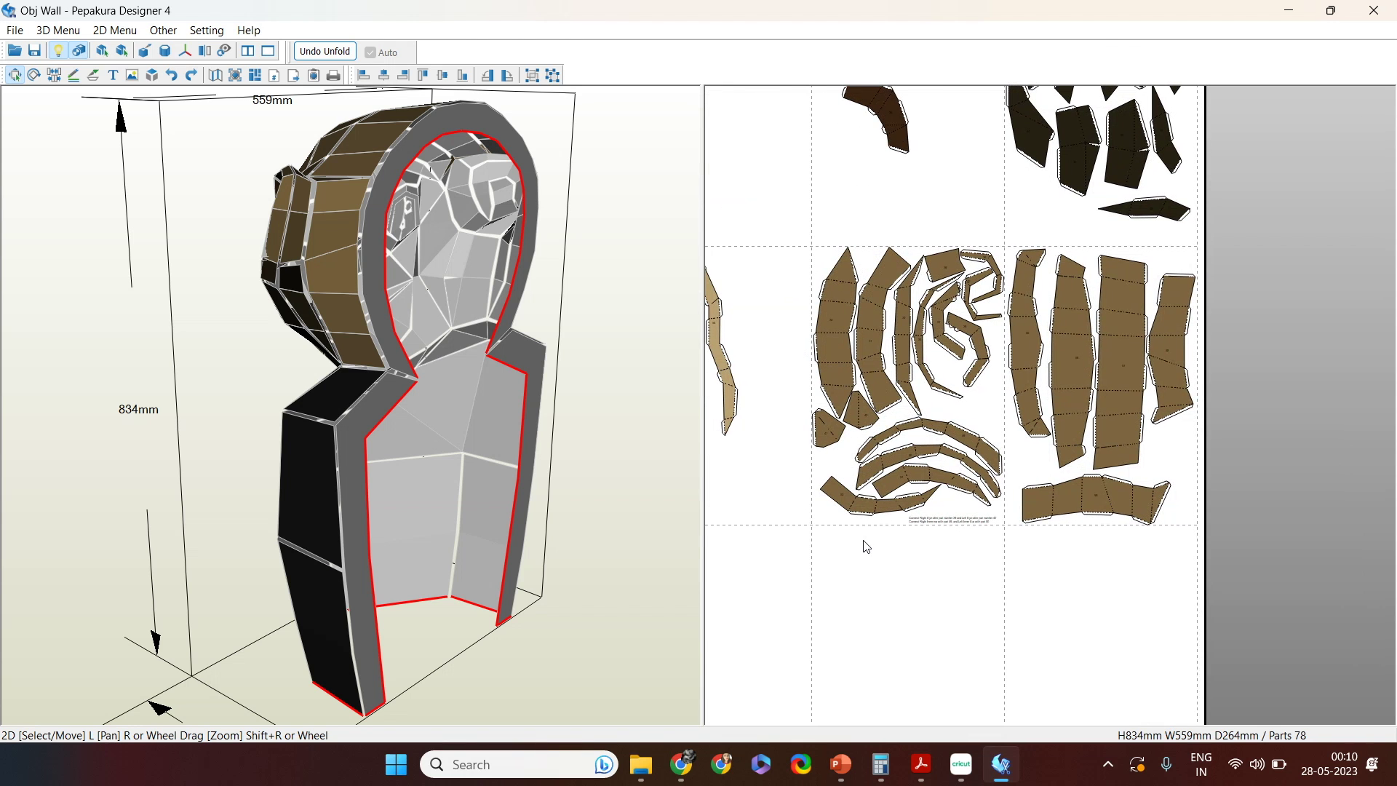
{"action": "scroll", "coordinate": [1001, 486], "scroll_direction": "up", "scroll_amount": 3}
{"action": "left_click_drag", "start_coordinate": [910, 300], "coordinate": [980, 329]}
{"action": "key", "text": "ctrl+z"}
{"action": "scroll", "coordinate": [1188, 614], "scroll_direction": "up", "scroll_amount": 1}
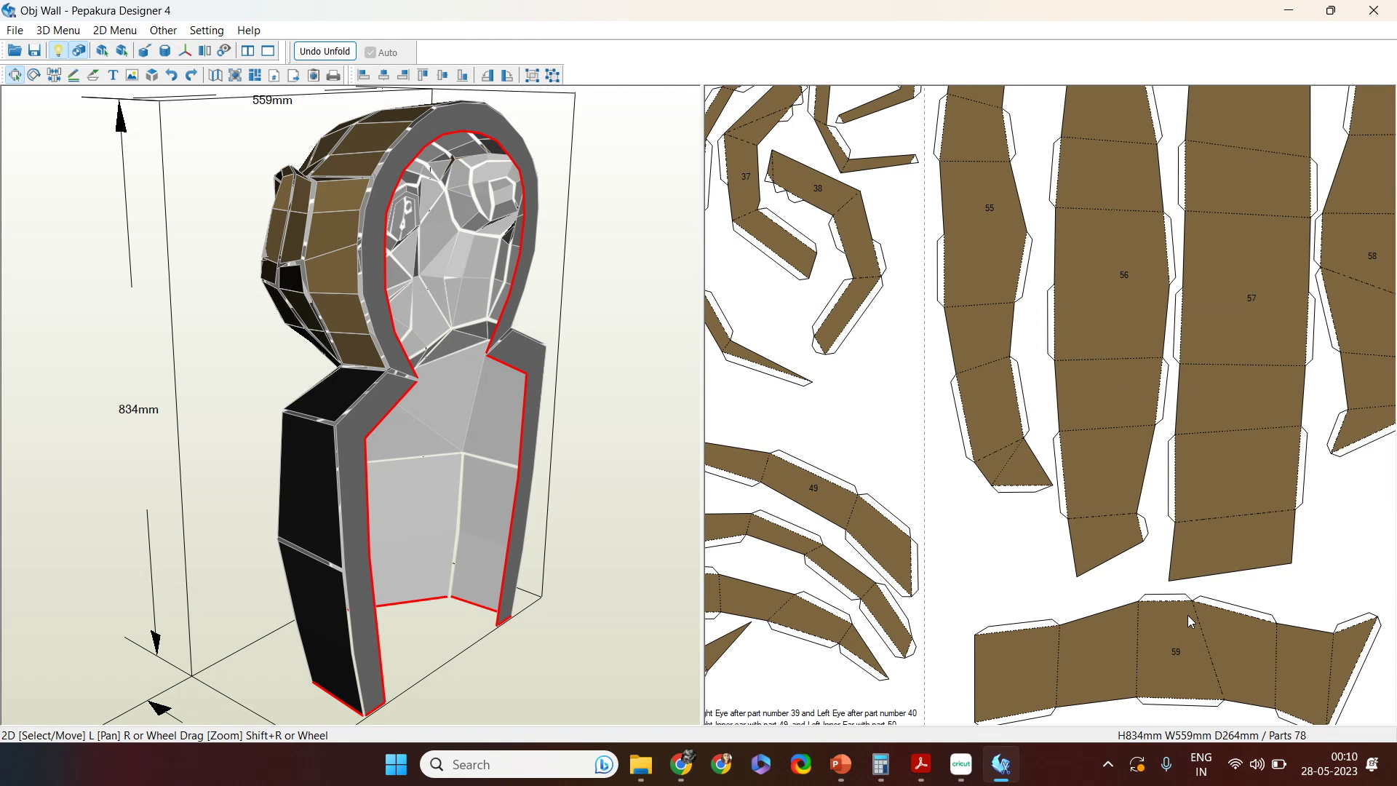
{"action": "scroll", "coordinate": [1179, 614], "scroll_direction": "down", "scroll_amount": 4}
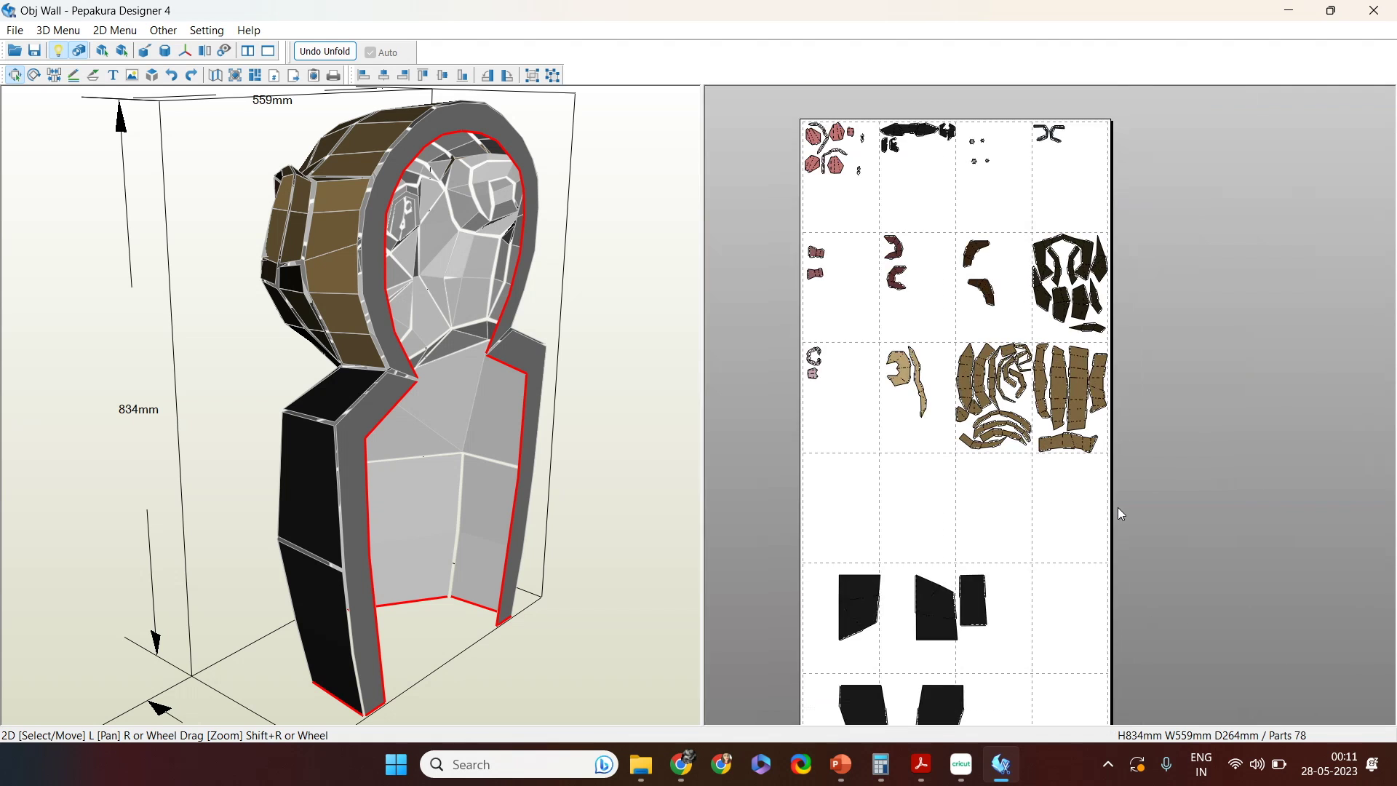
{"action": "left_click_drag", "start_coordinate": [1113, 493], "coordinate": [735, 90]}
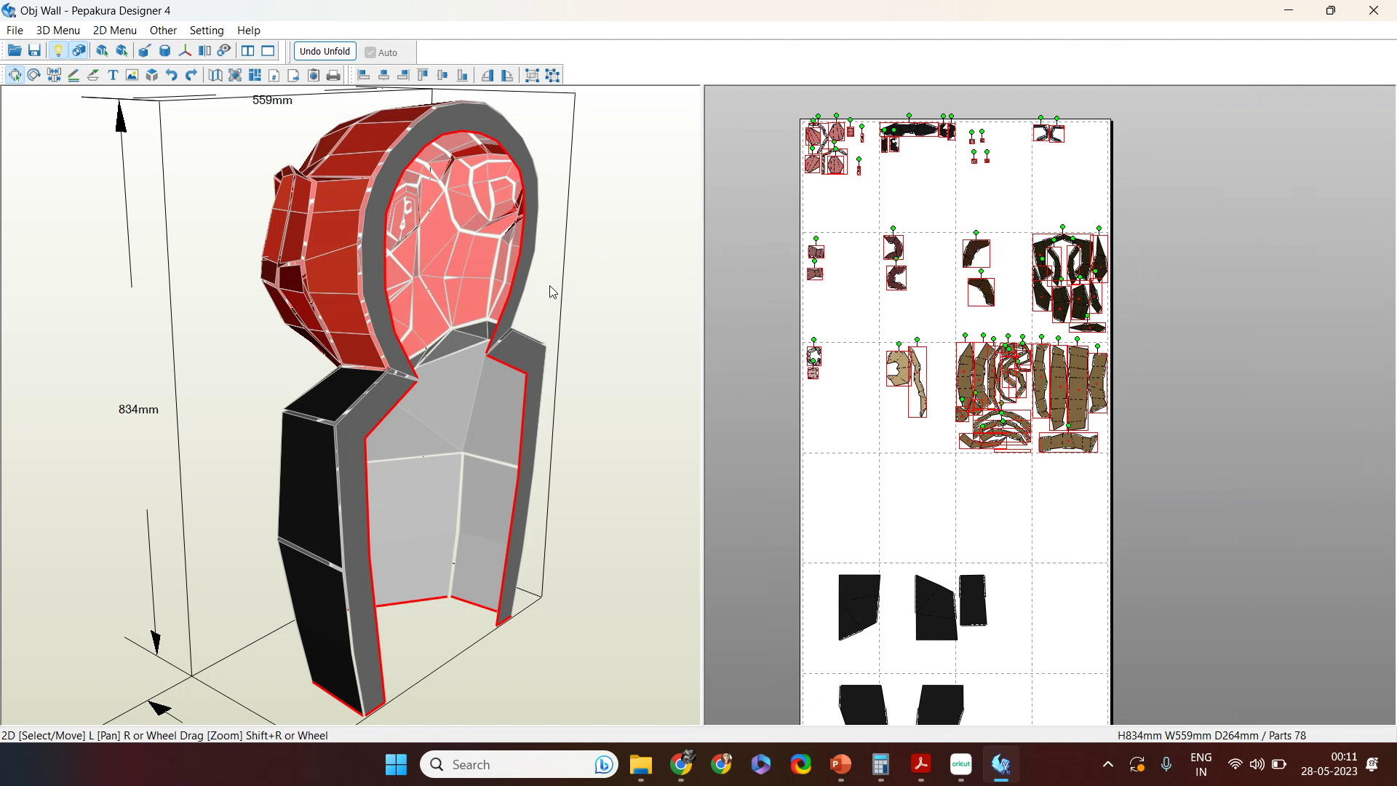
{"action": "left_click_drag", "start_coordinate": [553, 292], "coordinate": [700, 283]}
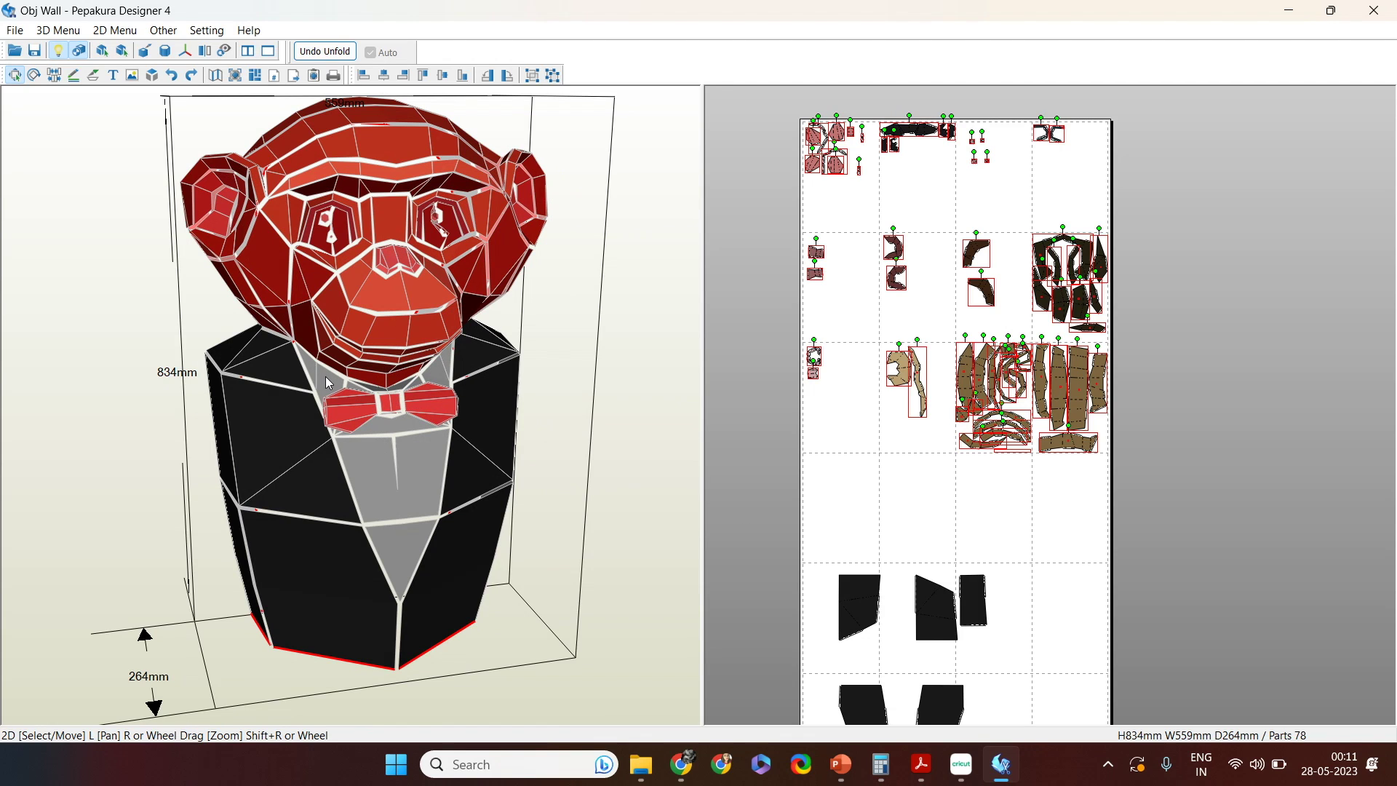
Step: Select the grey neck part under the chin and move it from the unsorted parts up to the grey page
{"action": "left_click", "coordinate": [401, 387]}
{"action": "scroll", "coordinate": [1045, 504], "scroll_direction": "up", "scroll_amount": 3}
{"action": "middle_click_drag", "start_coordinate": [1044, 504], "coordinate": [1061, 146]}
{"action": "left_click_drag", "start_coordinate": [891, 686], "coordinate": [954, 147]}
{"action": "middle_click_drag", "start_coordinate": [1048, 139], "coordinate": [1029, 698]}
{"action": "left_click_drag", "start_coordinate": [945, 705], "coordinate": [947, 269]}
{"action": "scroll", "coordinate": [959, 255], "scroll_direction": "up", "scroll_amount": 2}
{"action": "scroll", "coordinate": [962, 262], "scroll_direction": "up", "scroll_amount": 3}
Step: Line up the small grey eye parts in one row along the upper edge of the grey page
{"action": "left_click_drag", "start_coordinate": [842, 626], "coordinate": [1064, 407]}
{"action": "left_click_drag", "start_coordinate": [928, 383], "coordinate": [825, 301]}
{"action": "left_click_drag", "start_coordinate": [844, 350], "coordinate": [780, 288]}
{"action": "left_click_drag", "start_coordinate": [950, 486], "coordinate": [778, 397]}
{"action": "left_click_drag", "start_coordinate": [846, 448], "coordinate": [850, 261]}
Step: Place the grey neck part right beside the row of small eye parts on the grey page
{"action": "left_click", "coordinate": [1070, 408]}
{"action": "left_click_drag", "start_coordinate": [1110, 315], "coordinate": [976, 356]}
{"action": "left_click_drag", "start_coordinate": [1063, 382], "coordinate": [1028, 263]}
{"action": "scroll", "coordinate": [1054, 300], "scroll_direction": "up", "scroll_amount": 3}
{"action": "middle_click_drag", "start_coordinate": [1055, 299], "coordinate": [1115, 680]}
Step: Label the grey neck part 60
{"action": "left_click", "coordinate": [113, 75]}
{"action": "left_click", "coordinate": [784, 474]}
{"action": "type", "text": "59"}
{"action": "key", "text": "BackSpace"}
{"action": "key", "text": "BackSpace"}
{"action": "type", "text": "60"}
{"action": "left_click", "coordinate": [658, 455]}
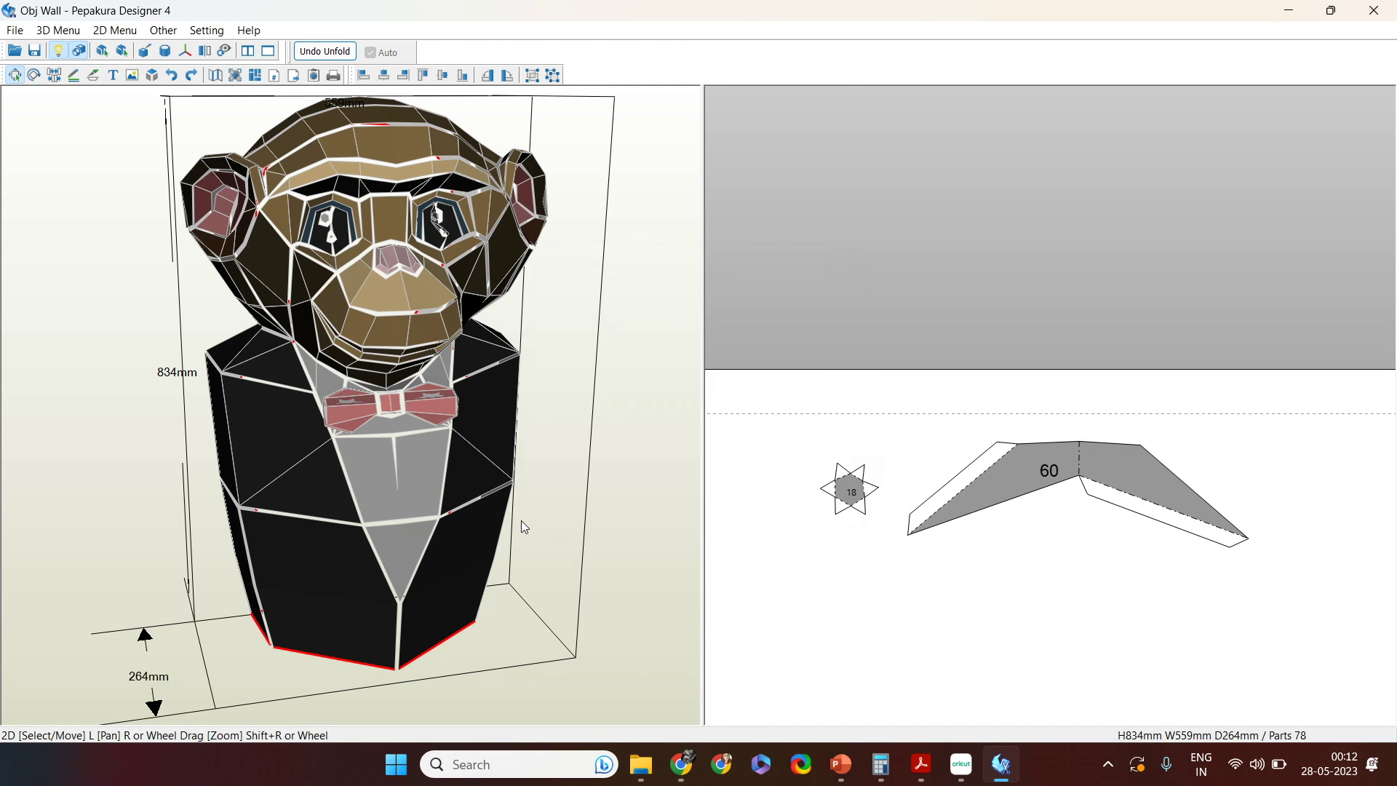
Step: Select the three grey shirt parts around the bow tie on the model and locate them among the unsorted parts
{"action": "left_click", "coordinate": [991, 486]}
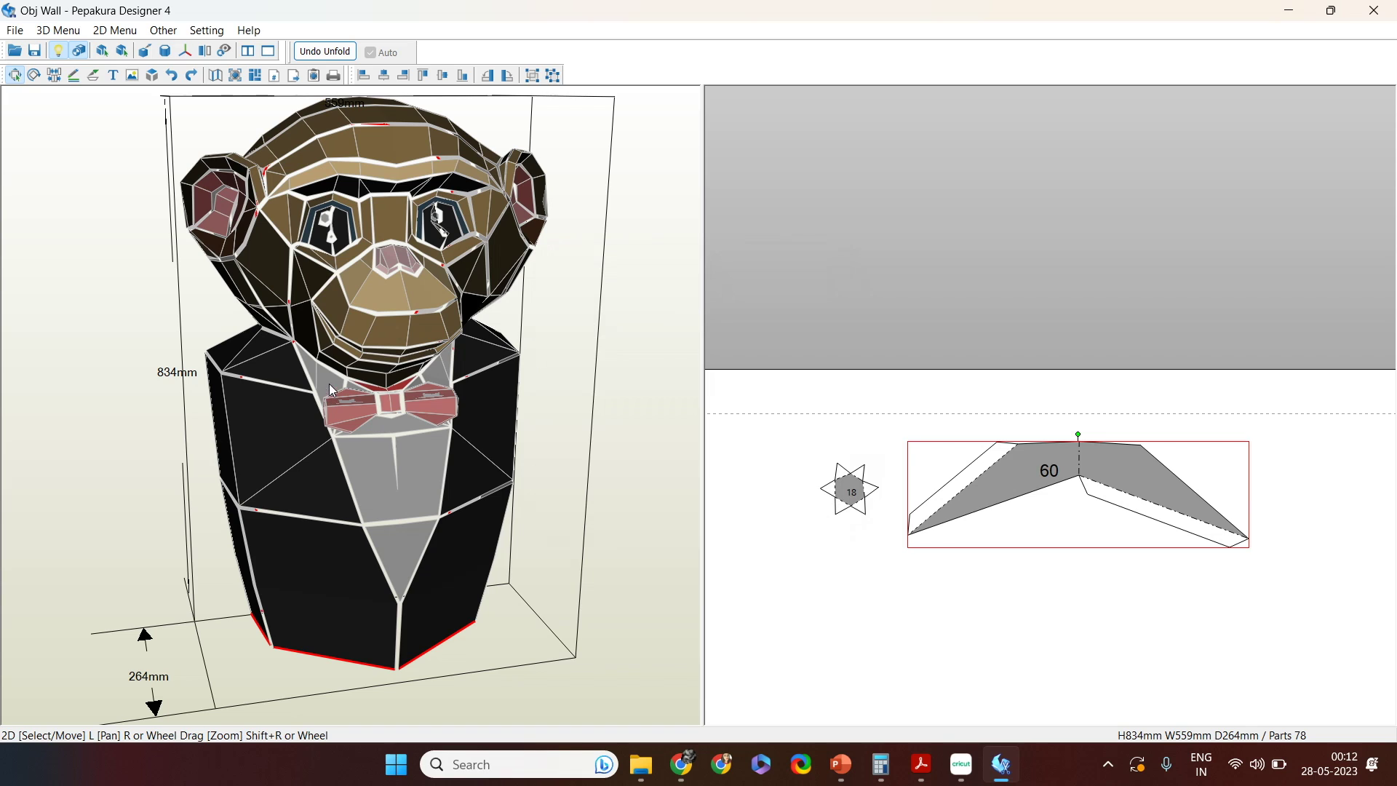
{"action": "left_click", "coordinate": [390, 425]}
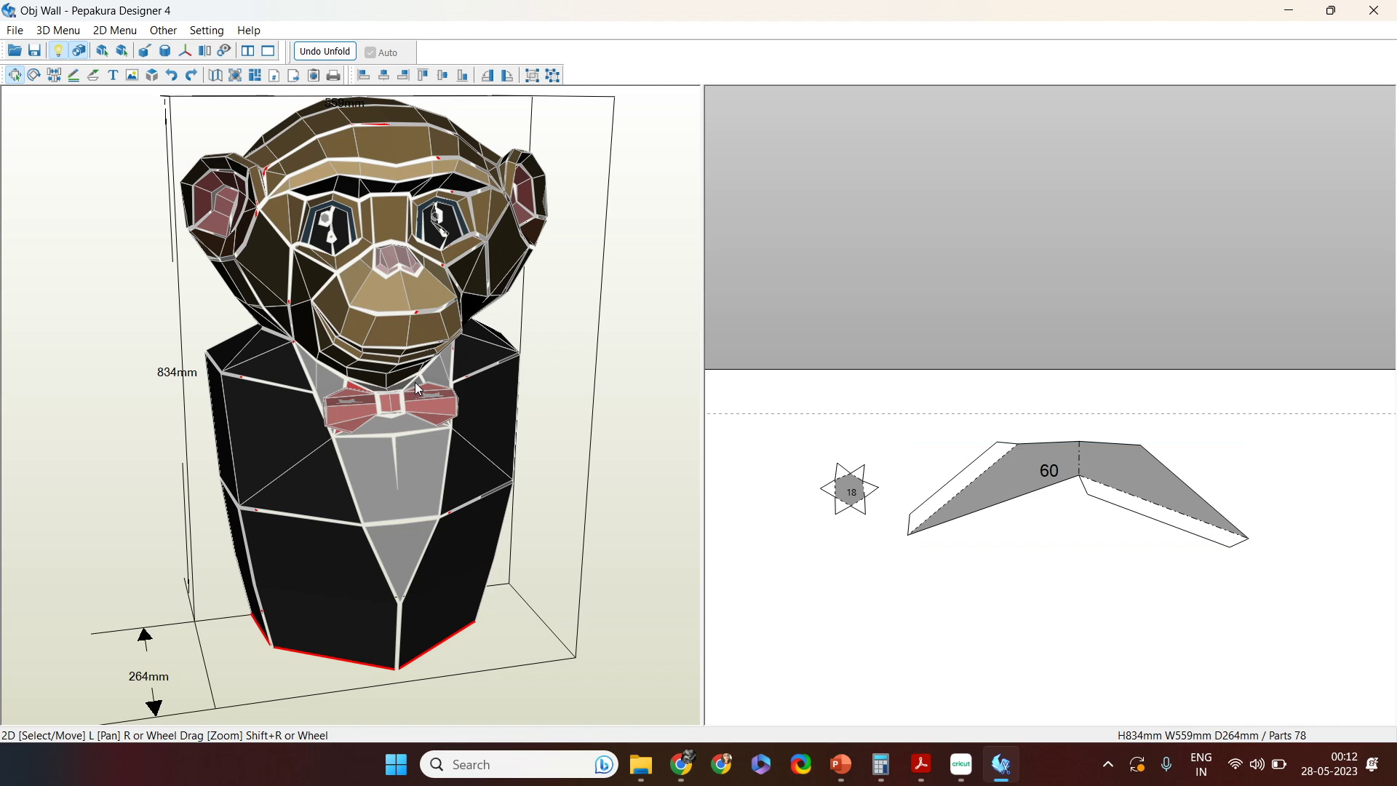
{"action": "scroll", "coordinate": [859, 538], "scroll_direction": "down", "scroll_amount": 3}
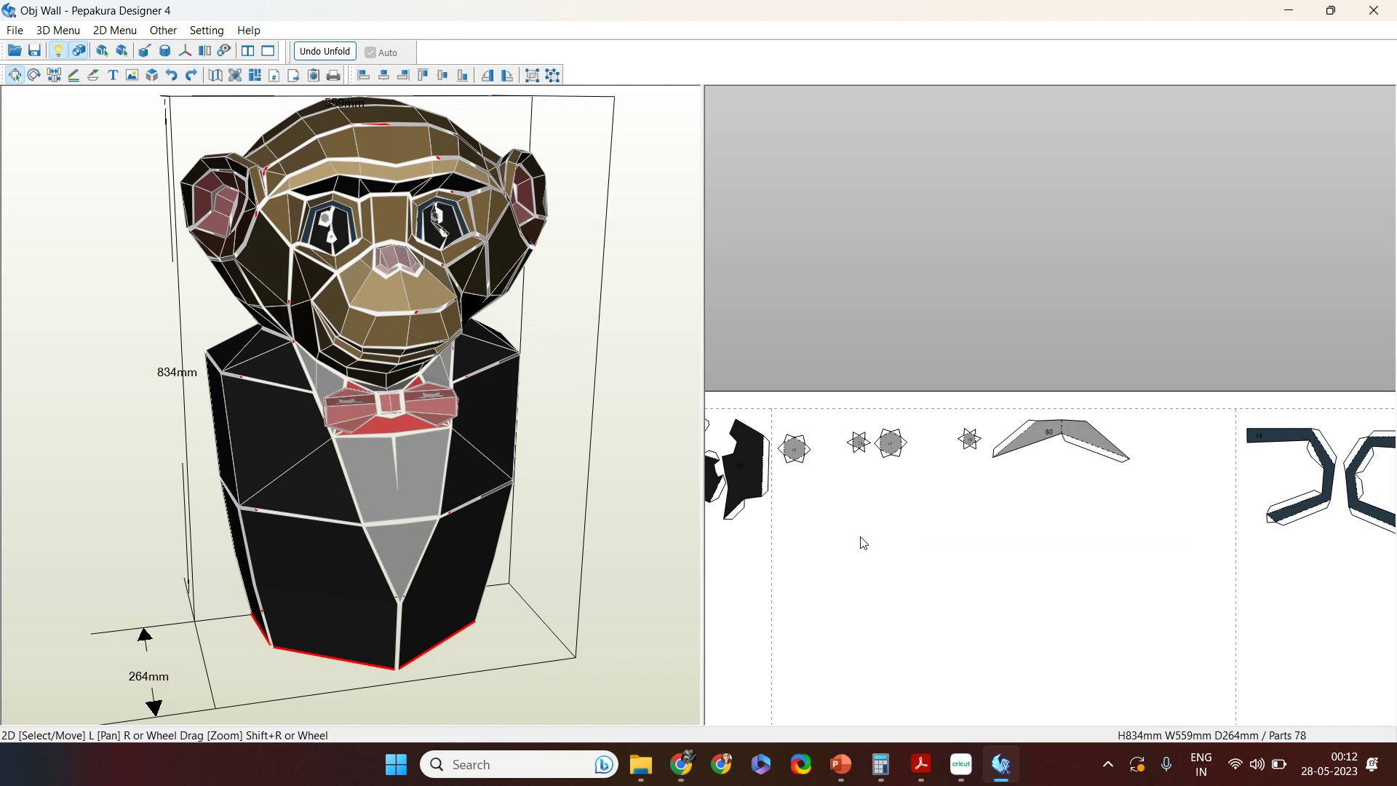
{"action": "scroll", "coordinate": [971, 618], "scroll_direction": "down", "scroll_amount": 2}
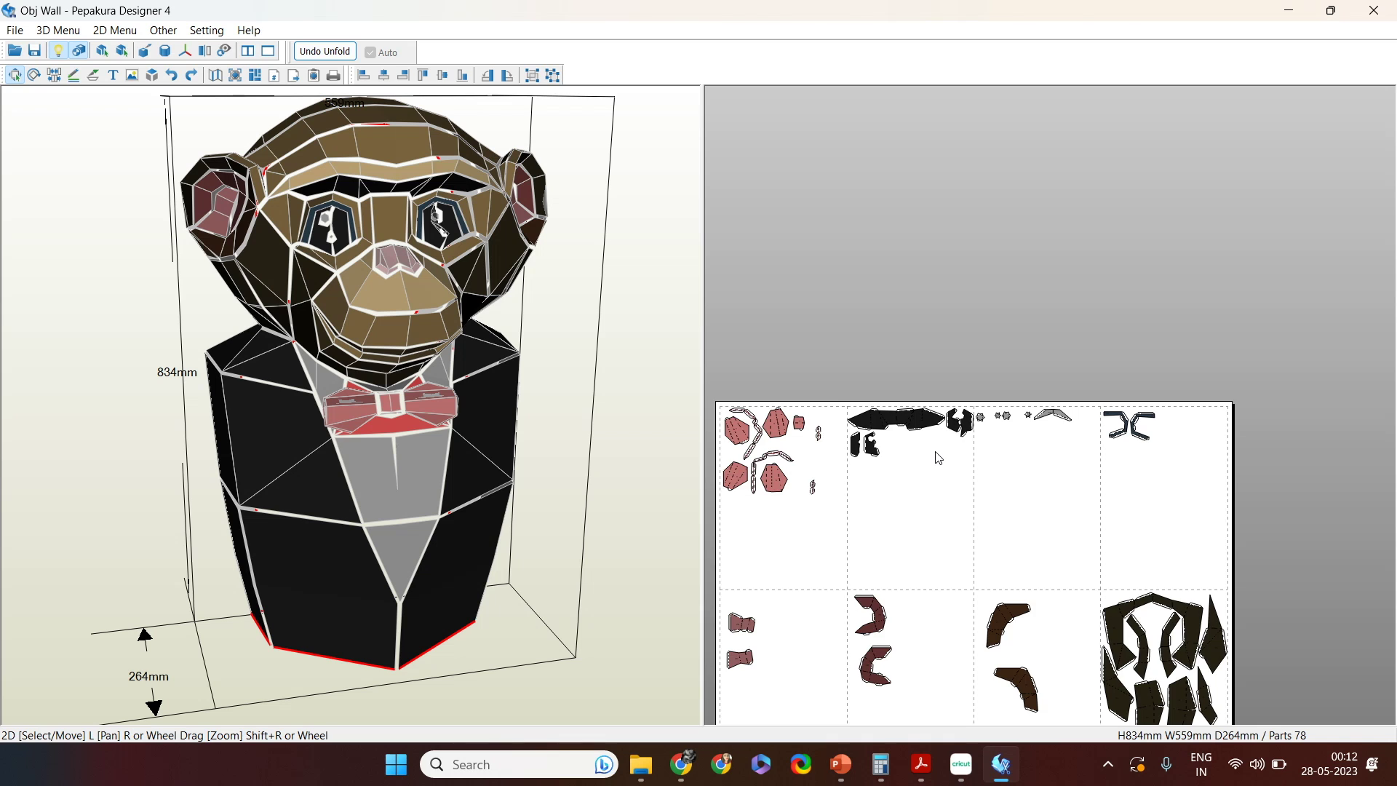
{"action": "scroll", "coordinate": [938, 457], "scroll_direction": "down", "scroll_amount": 10}
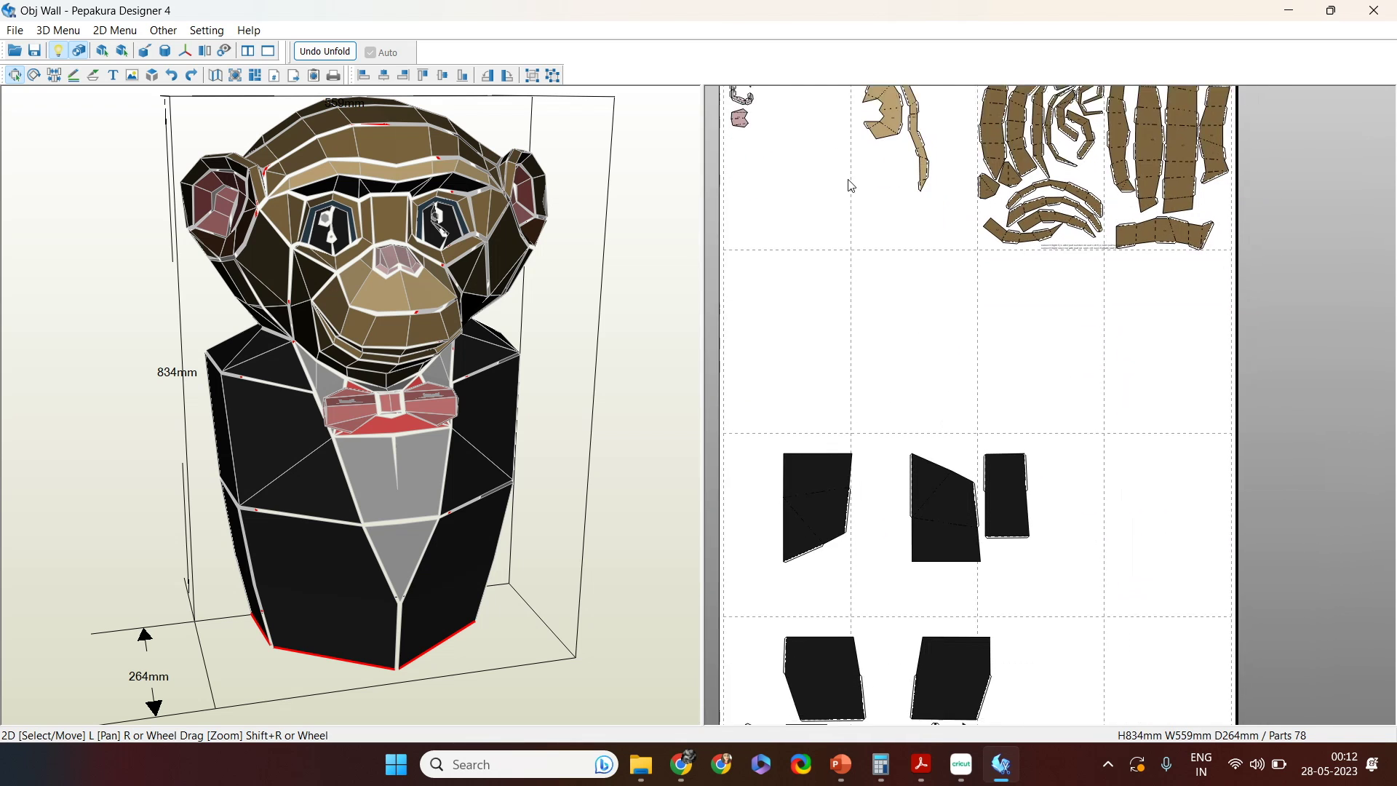
{"action": "right_click_drag", "start_coordinate": [850, 185], "coordinate": [836, 109]}
{"action": "right_click_drag", "start_coordinate": [1054, 580], "coordinate": [1080, 280]}
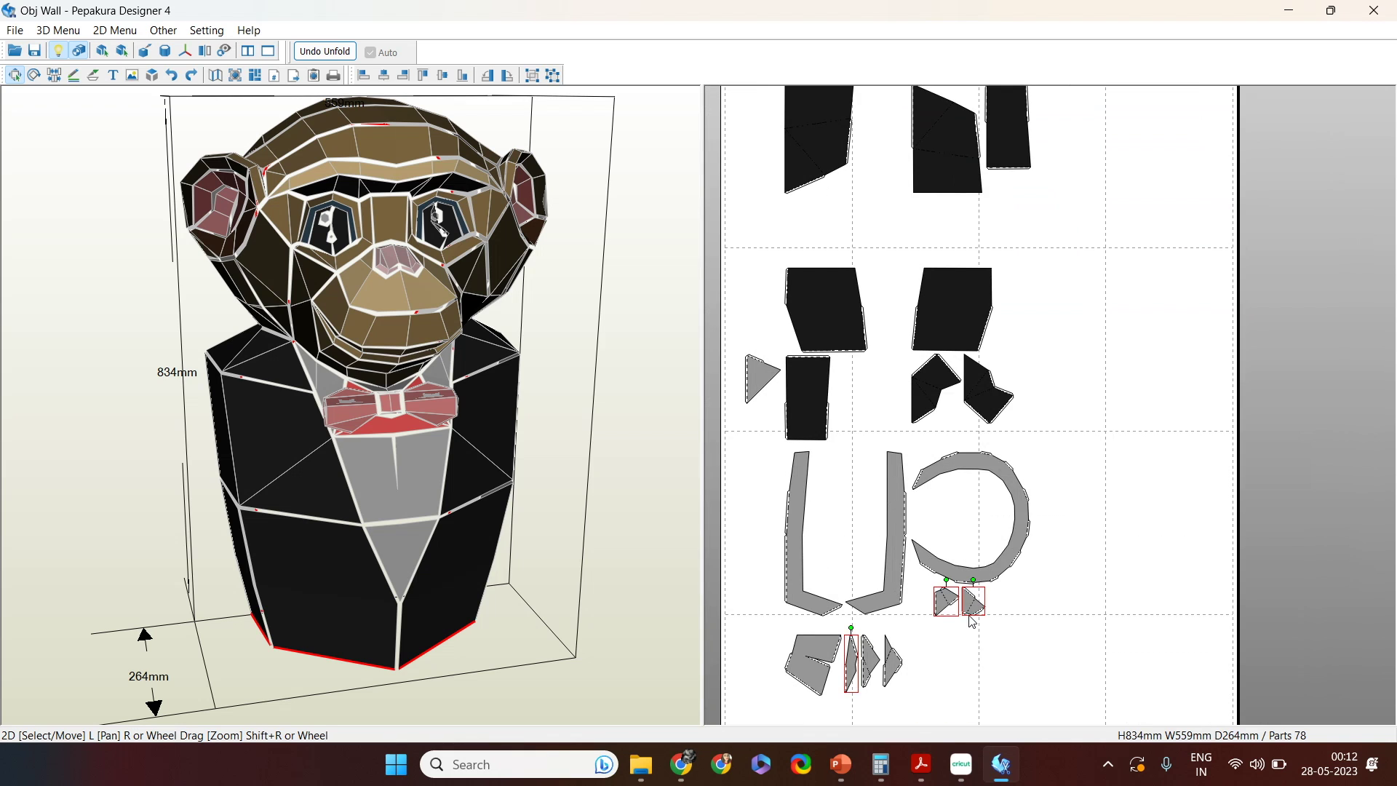
Step: Move the three selected grey shirt parts together from the unsorted area up to the grey page
{"action": "left_click_drag", "start_coordinate": [968, 618], "coordinate": [1012, 414]}
{"action": "left_click_drag", "start_coordinate": [1020, 336], "coordinate": [1086, 109]}
{"action": "right_click_drag", "start_coordinate": [1086, 109], "coordinate": [1070, 782]}
{"action": "left_click_drag", "start_coordinate": [1028, 707], "coordinate": [1022, 118]}
{"action": "right_click_drag", "start_coordinate": [1051, 365], "coordinate": [1059, 643]}
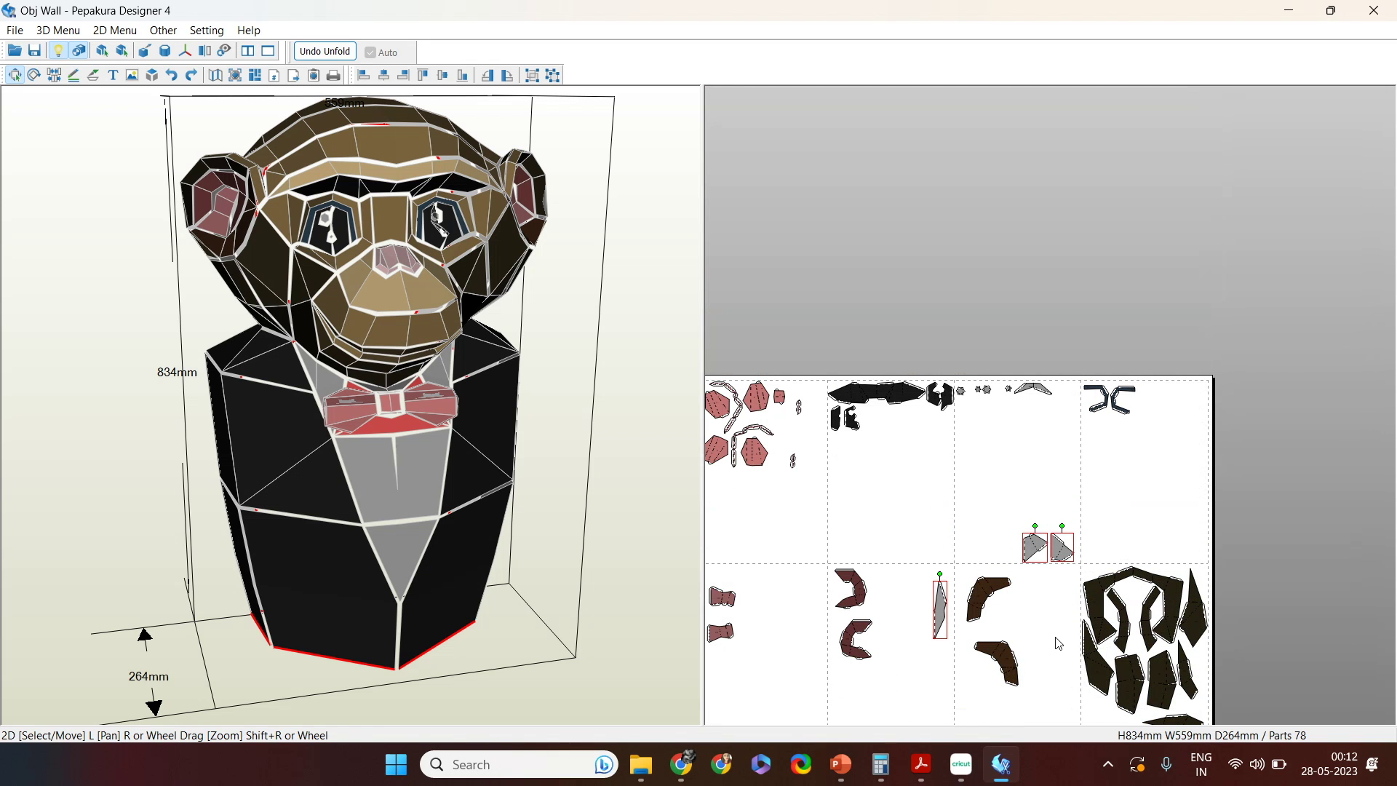
{"action": "left_click_drag", "start_coordinate": [1064, 551], "coordinate": [1044, 481]}
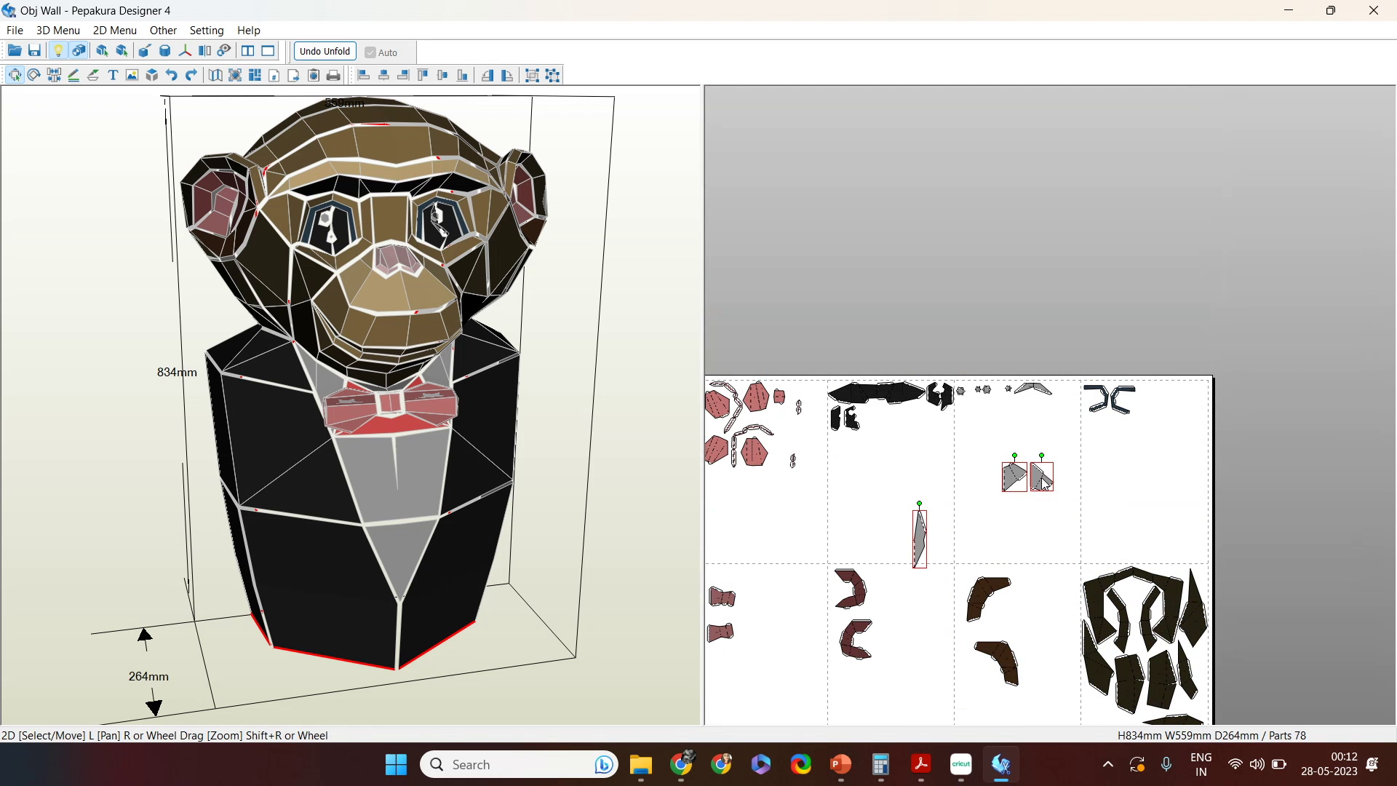
Step: Separate one of the two small grey shirt parts and move it up toward the eye parts on the grey page
{"action": "left_click", "coordinate": [1035, 524]}
{"action": "left_click_drag", "start_coordinate": [1042, 478], "coordinate": [1032, 464]}
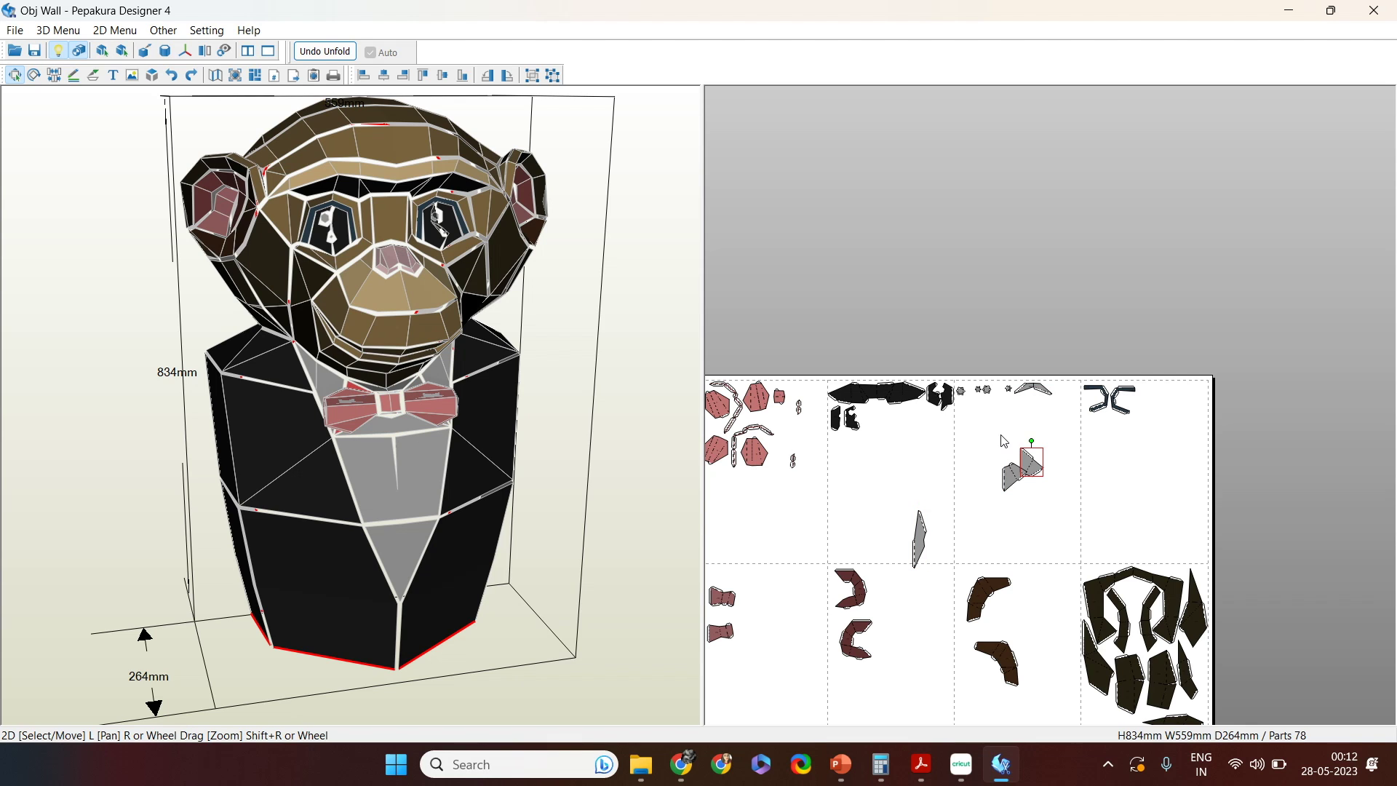
{"action": "scroll", "coordinate": [1003, 441], "scroll_direction": "up", "scroll_amount": 4}
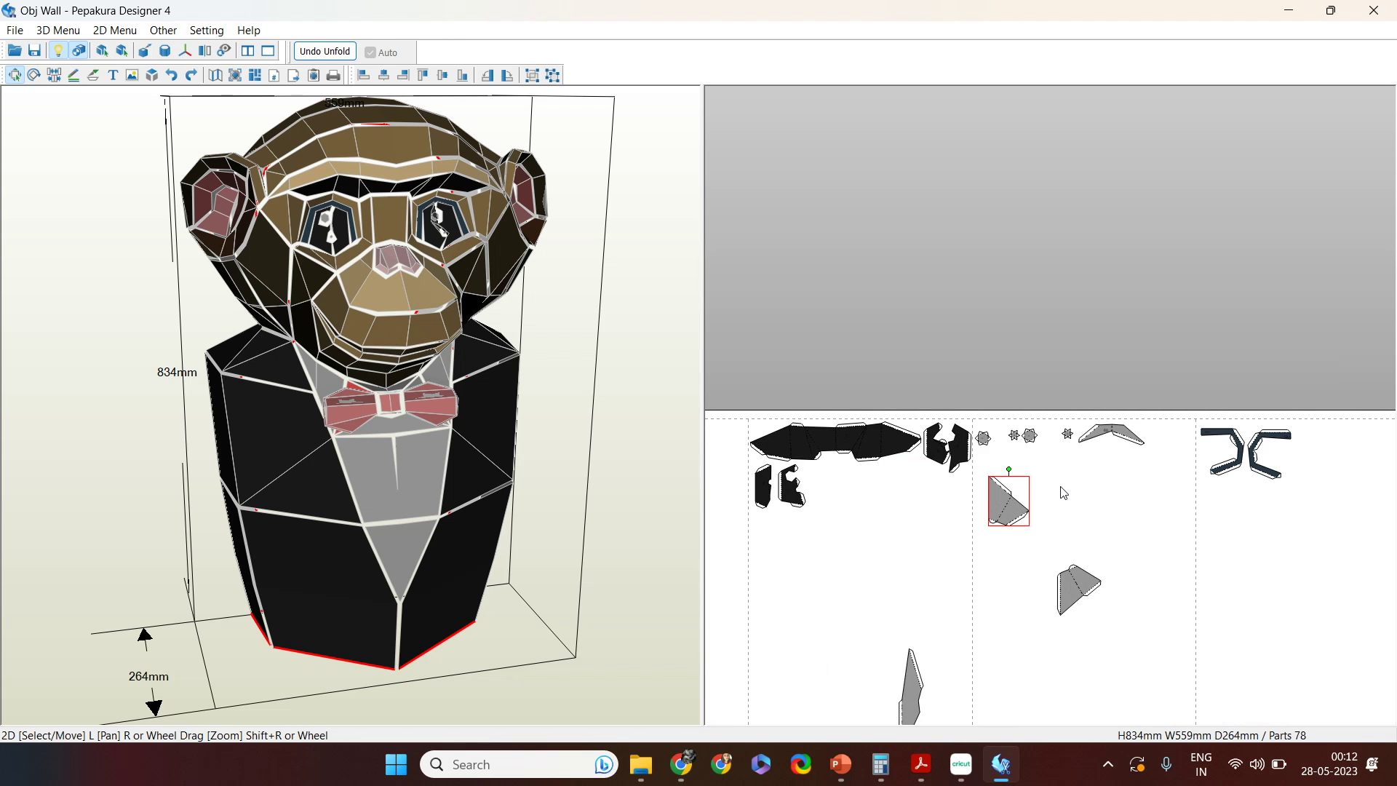
Step: Label the two small grey shirt parts 61 and 62
{"action": "key", "text": "t"}
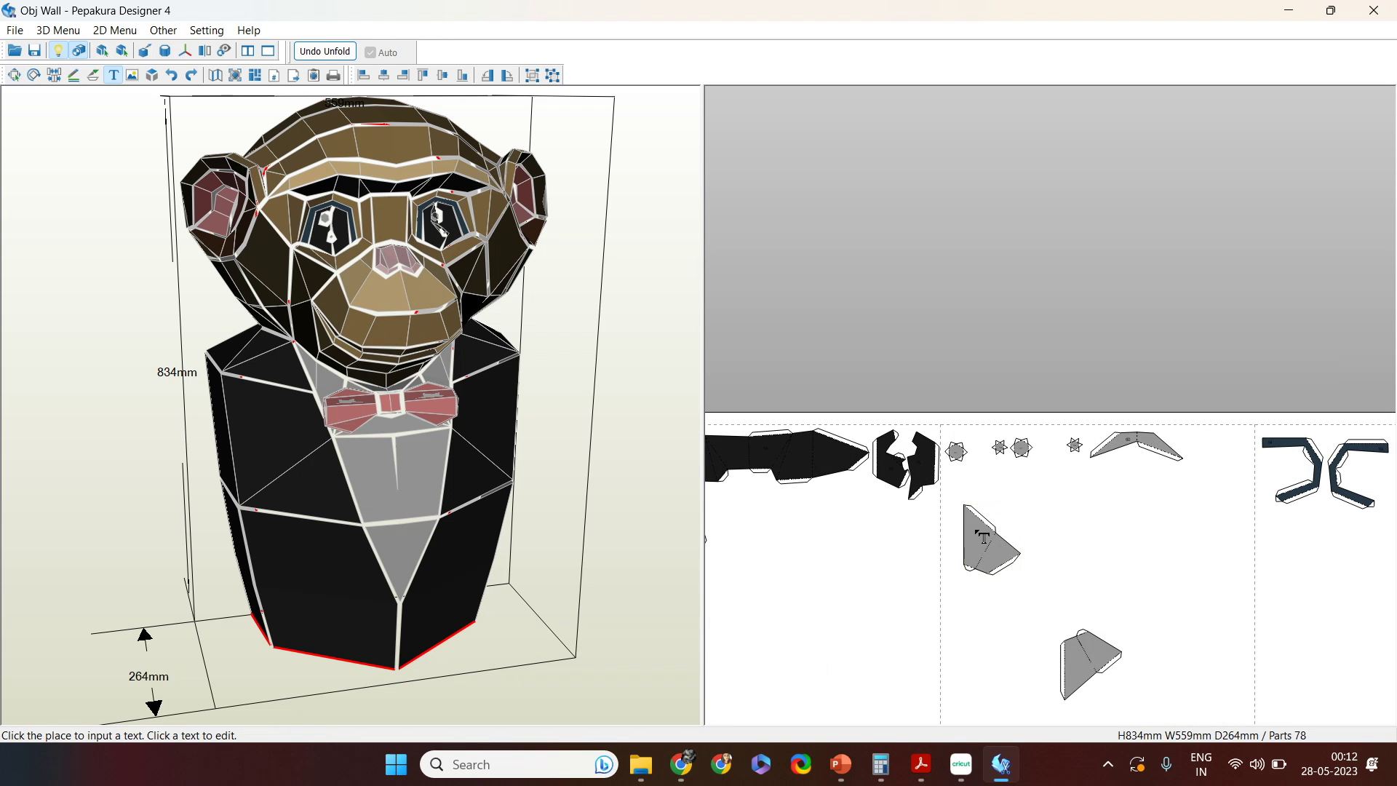
{"action": "left_click", "coordinate": [992, 542]}
{"action": "type", "text": "61"}
{"action": "left_click", "coordinate": [675, 456]}
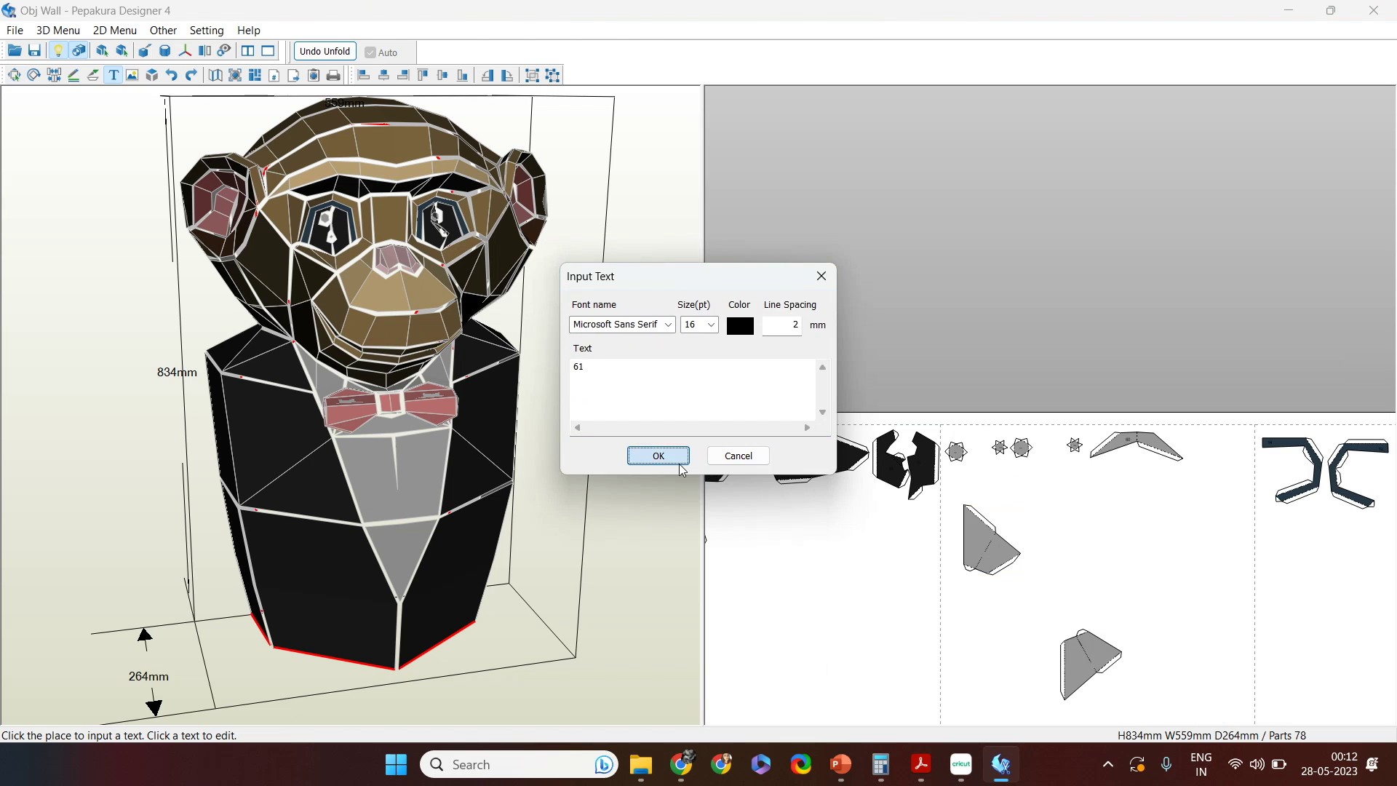
{"action": "left_click", "coordinate": [1093, 669]}
{"action": "type", "text": "62"}
{"action": "key", "text": "Return"}
{"action": "key", "text": "Escape"}
Step: Arrange shirt parts 61 and 62 side by side directly below the row of small eye parts
{"action": "left_click", "coordinate": [1087, 660]}
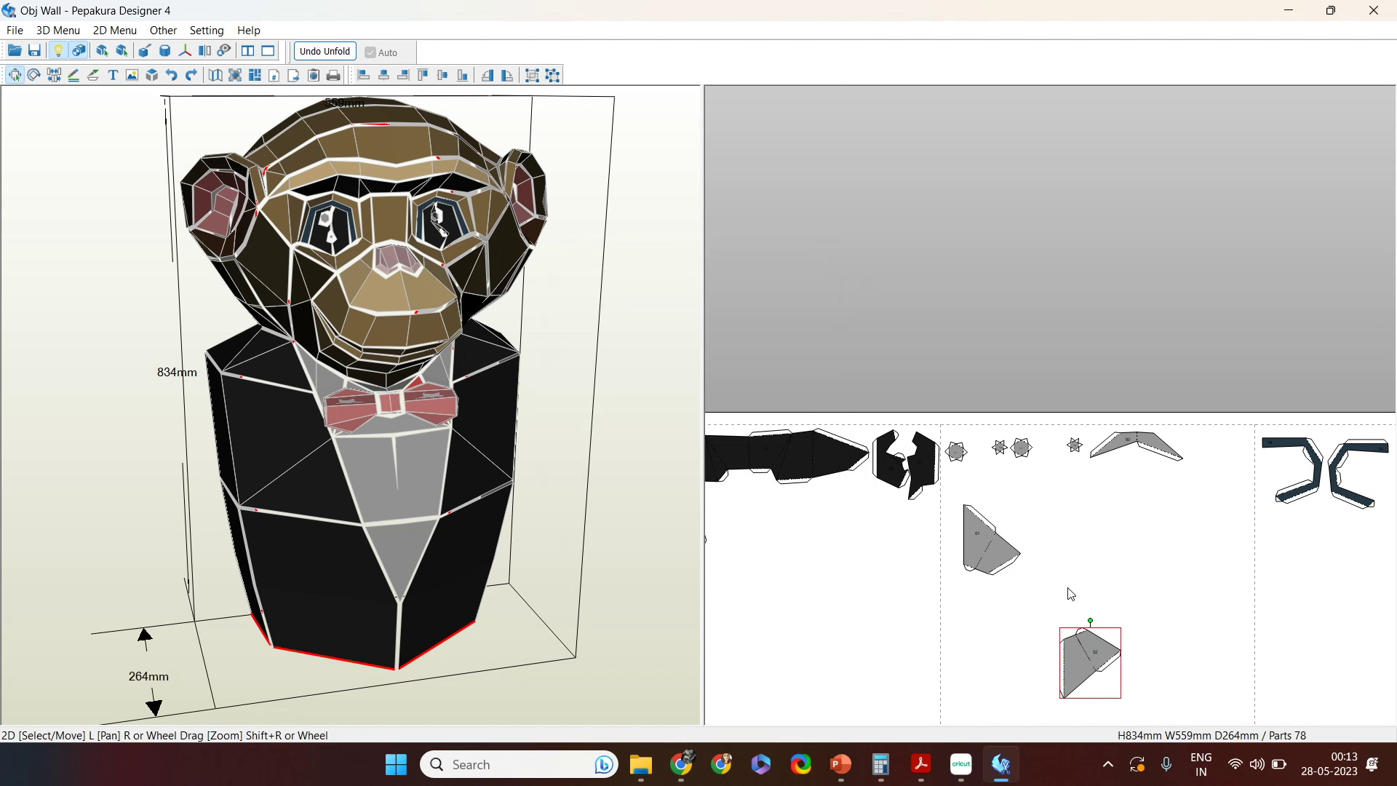
{"action": "left_click_drag", "start_coordinate": [1087, 660], "coordinate": [1035, 498]}
{"action": "left_click_drag", "start_coordinate": [995, 562], "coordinate": [980, 531]}
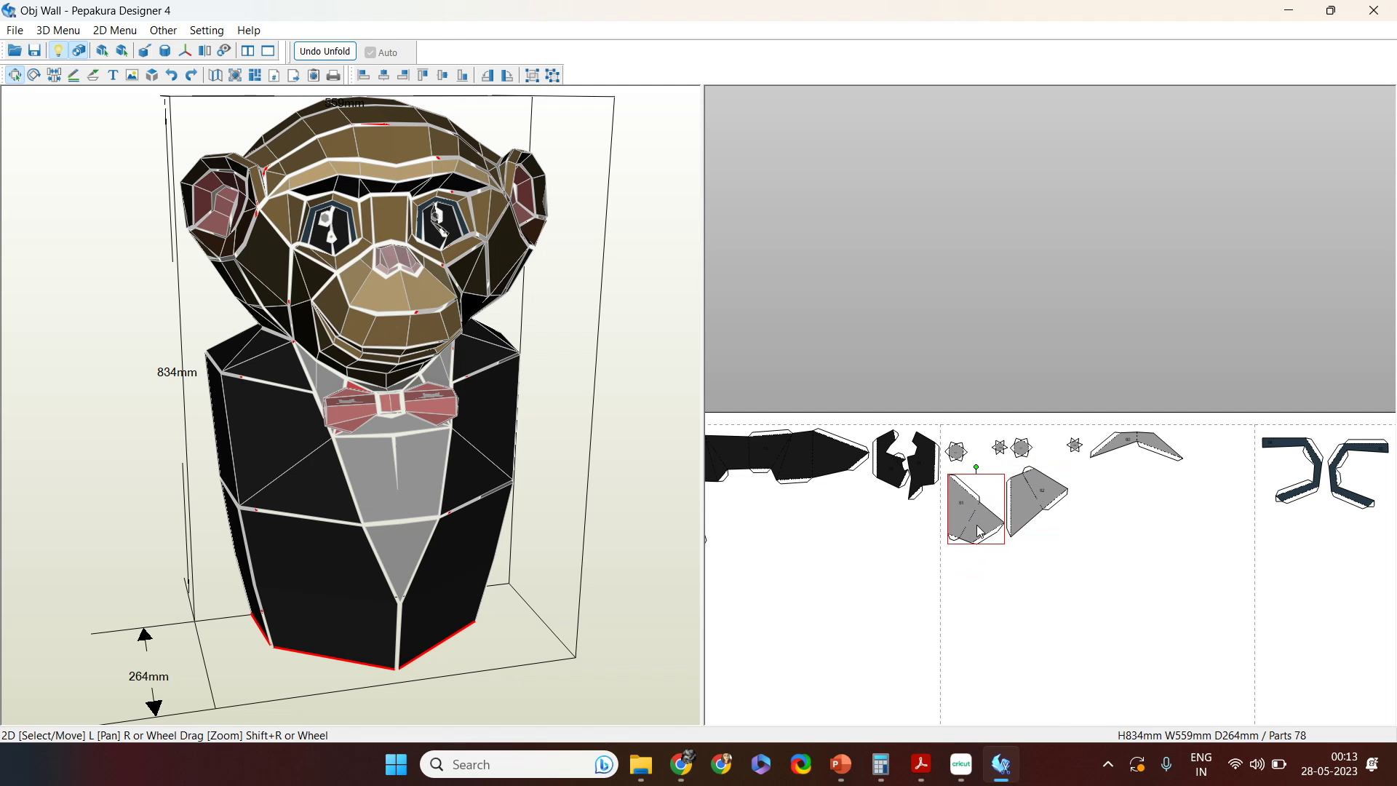
Step: Move the long narrow grey shirt part to the far edge of the grey page beyond part 60 and label it 63
{"action": "scroll", "coordinate": [981, 531], "scroll_direction": "down", "scroll_amount": 2}
{"action": "left_click", "coordinate": [935, 660]}
{"action": "left_click_drag", "start_coordinate": [935, 661], "coordinate": [1160, 473]}
{"action": "scroll", "coordinate": [1160, 473], "scroll_direction": "up", "scroll_amount": 2}
{"action": "key", "text": "t"}
{"action": "left_click", "coordinate": [1150, 531]}
{"action": "type", "text": "63"}
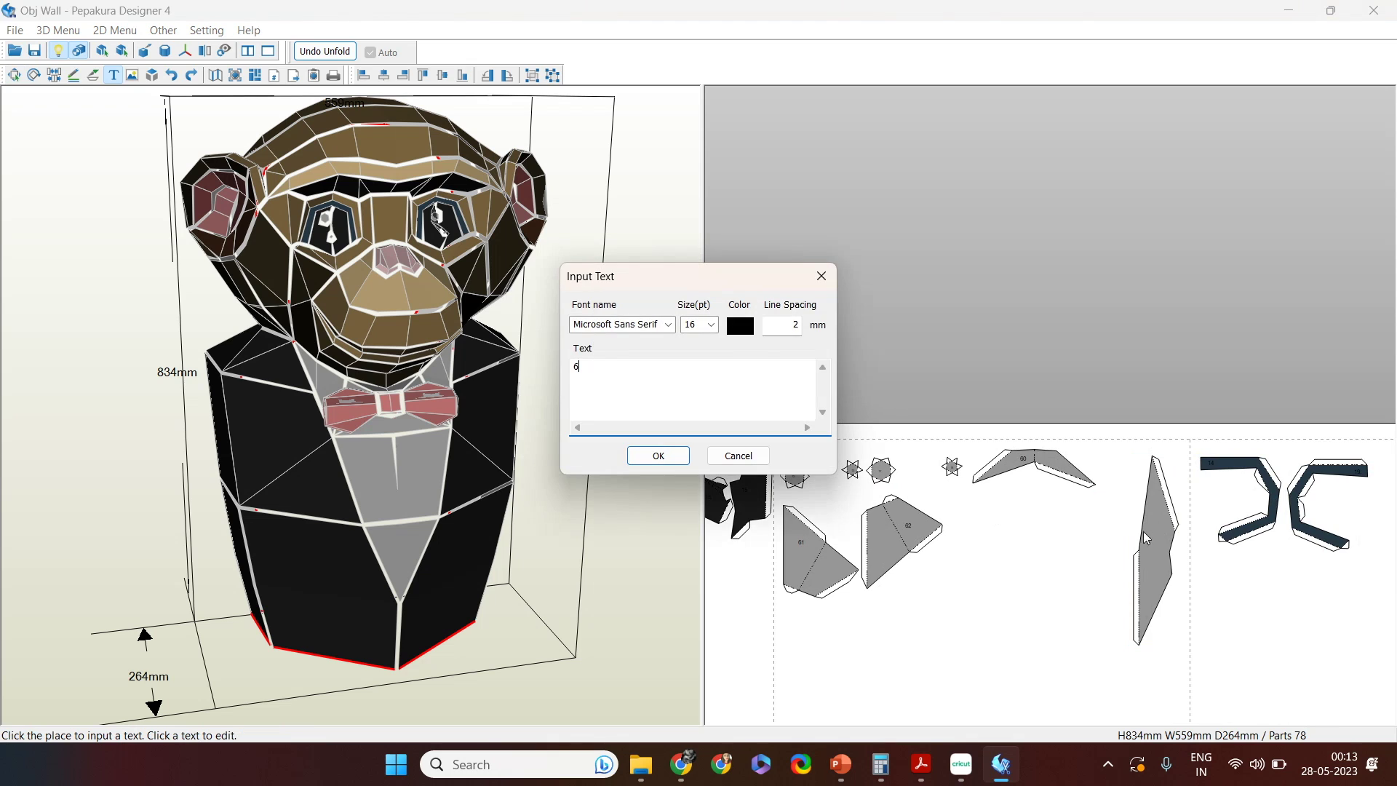
{"action": "left_click", "coordinate": [666, 458]}
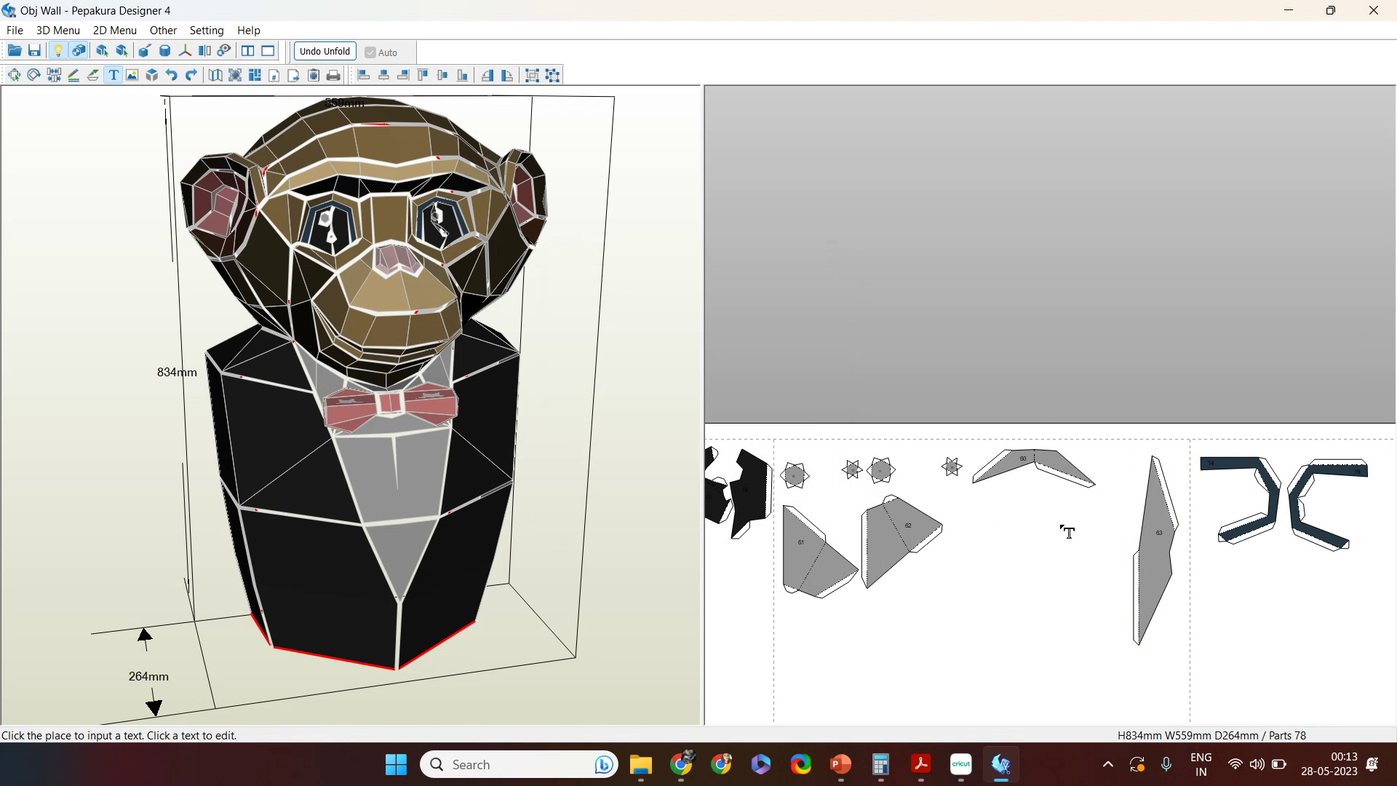
Step: Add the note "Connect the bowtie after part number 63" at the foot of the grey page
{"action": "scroll", "coordinate": [1066, 540], "scroll_direction": "down", "scroll_amount": 2}
{"action": "scroll", "coordinate": [951, 515], "scroll_direction": "down", "scroll_amount": 3}
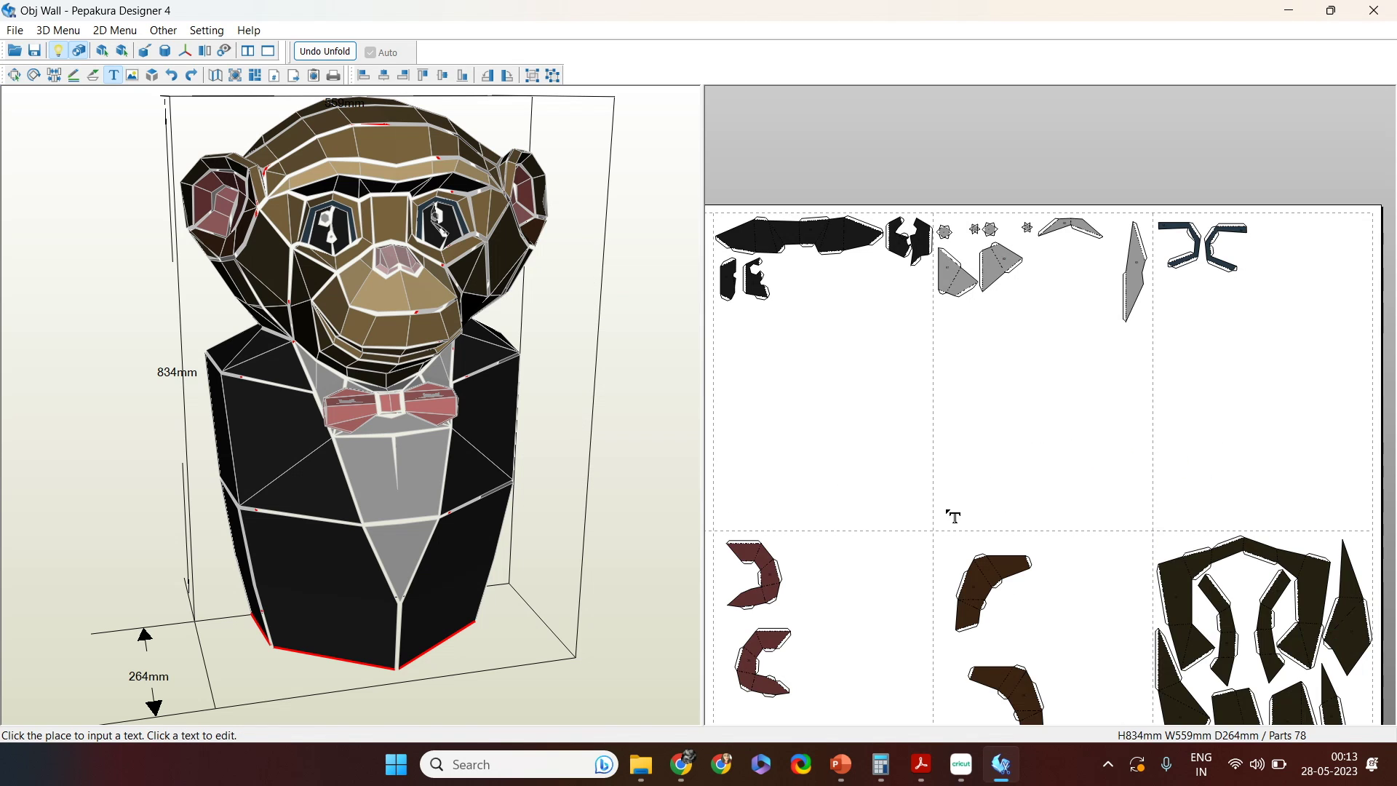
{"action": "left_click", "coordinate": [1070, 550]}
{"action": "type", "text": "connect the bowtie after part number "}
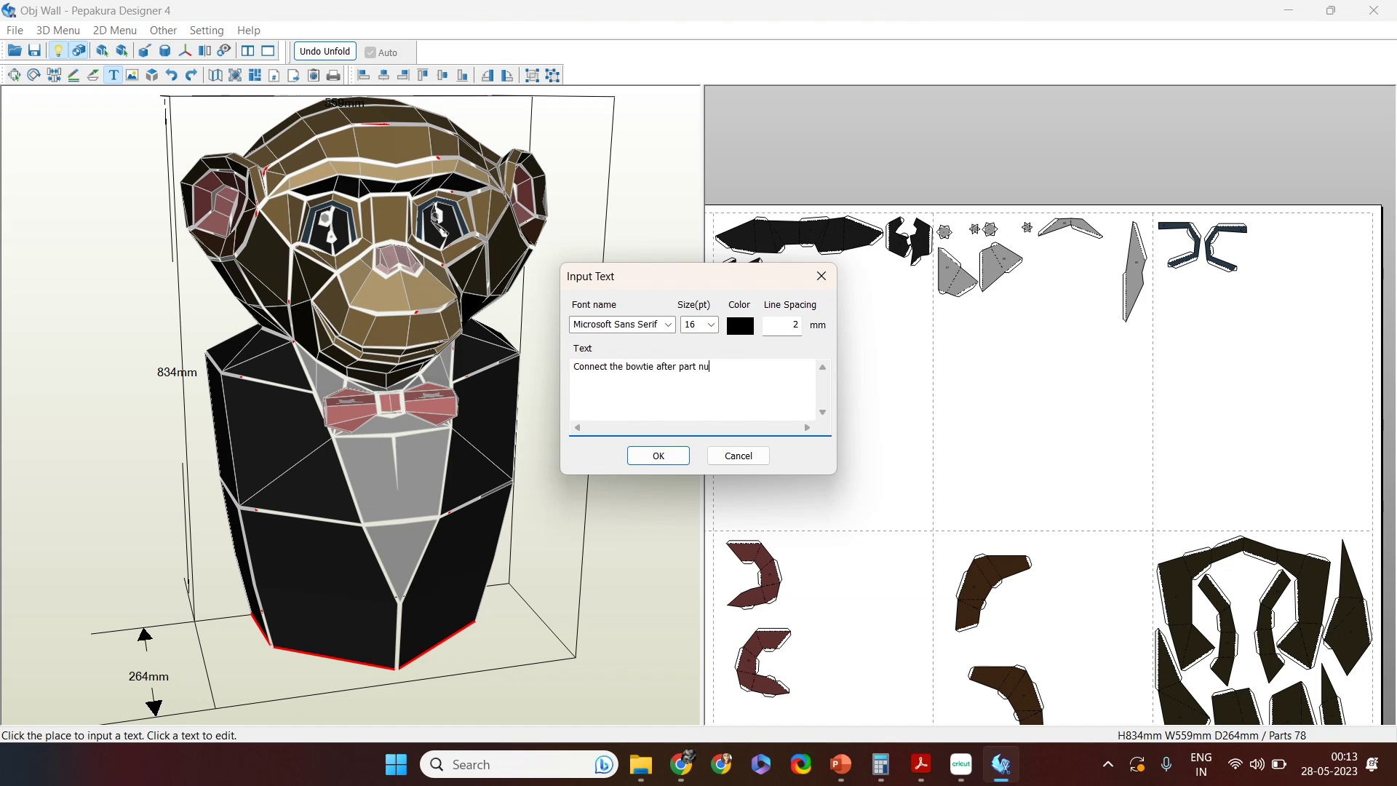
{"action": "type", "text": "60"}
{"action": "left_click", "coordinate": [668, 457]}
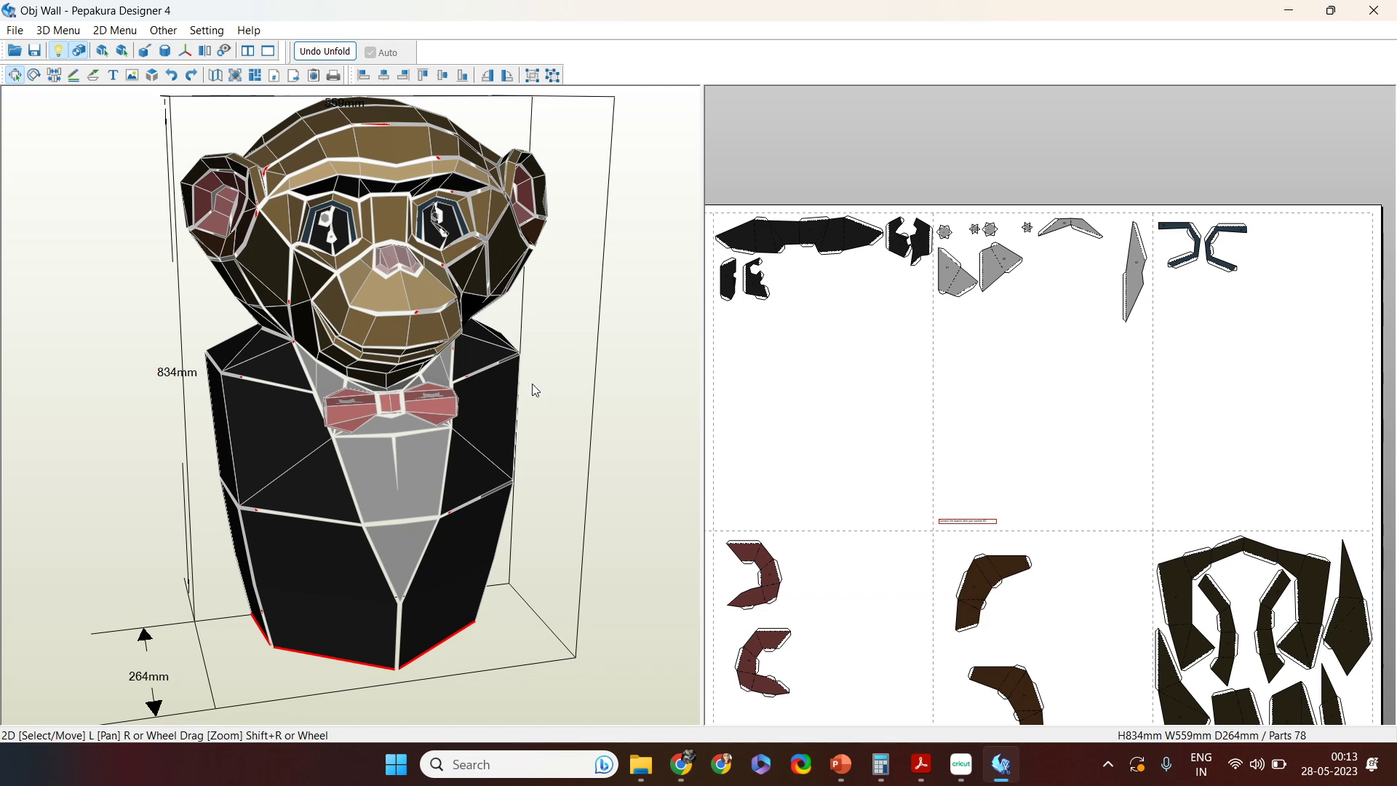
Step: Select all the arranged parts and examine the highlighted model from several angles for parts still to sort
{"action": "scroll", "coordinate": [1124, 348], "scroll_direction": "down", "scroll_amount": 5}
{"action": "left_click_drag", "start_coordinate": [1150, 615], "coordinate": [815, 282]}
{"action": "left_click_drag", "start_coordinate": [500, 421], "coordinate": [605, 439]}
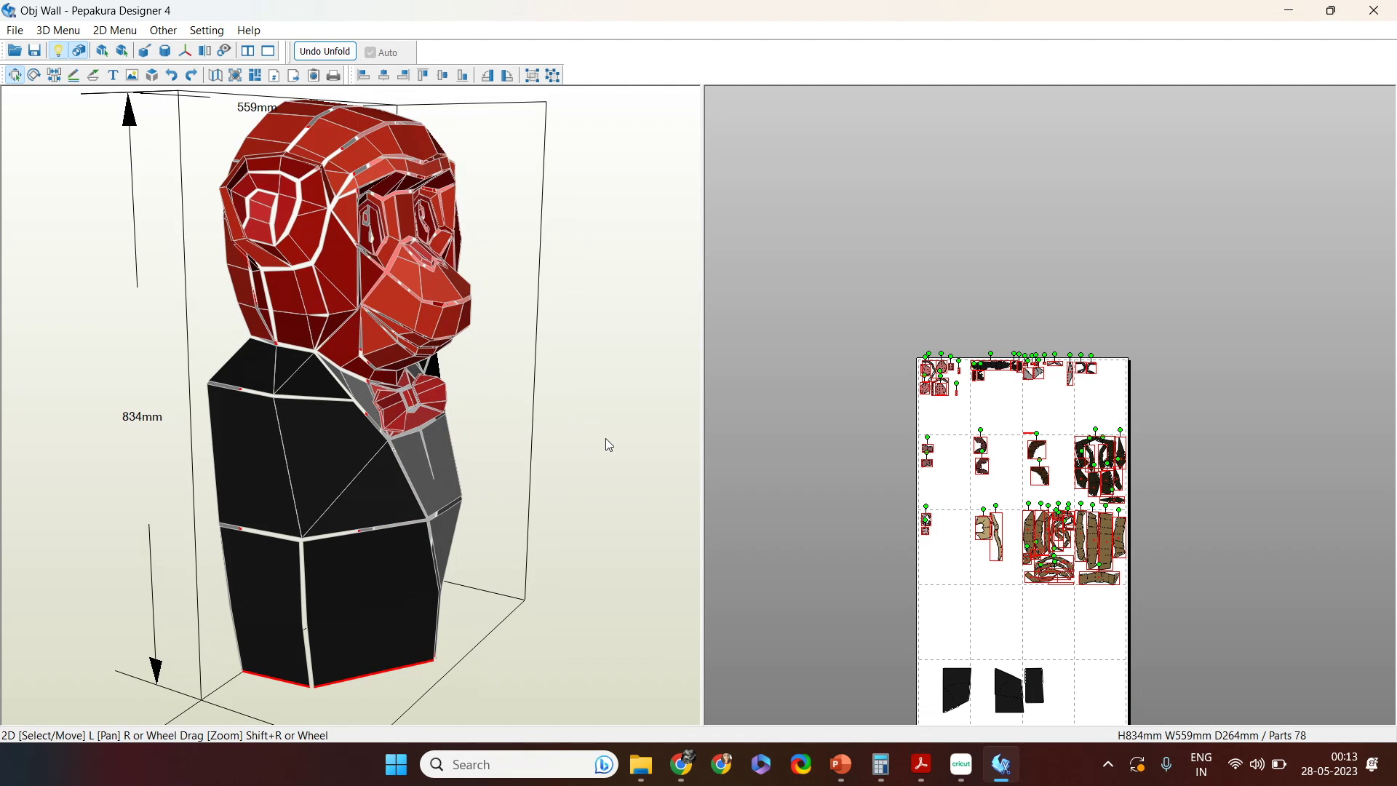
{"action": "left_click_drag", "start_coordinate": [502, 430], "coordinate": [334, 389]}
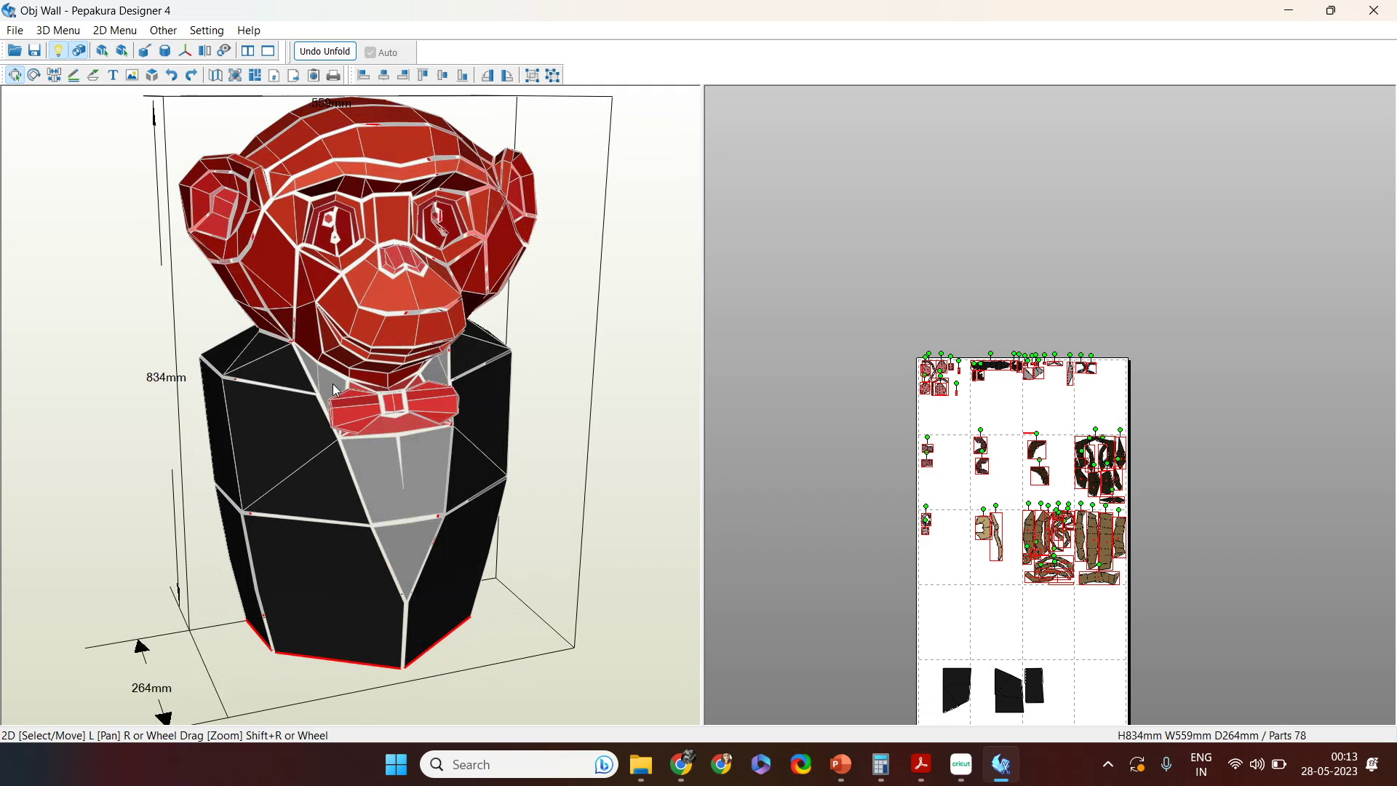
{"action": "mouse_move", "coordinate": [592, 431]}
{"action": "left_mouse_down"}
{"action": "mouse_move", "coordinate": [457, 431]}
{"action": "mouse_move", "coordinate": [609, 421]}
{"action": "left_mouse_up"}
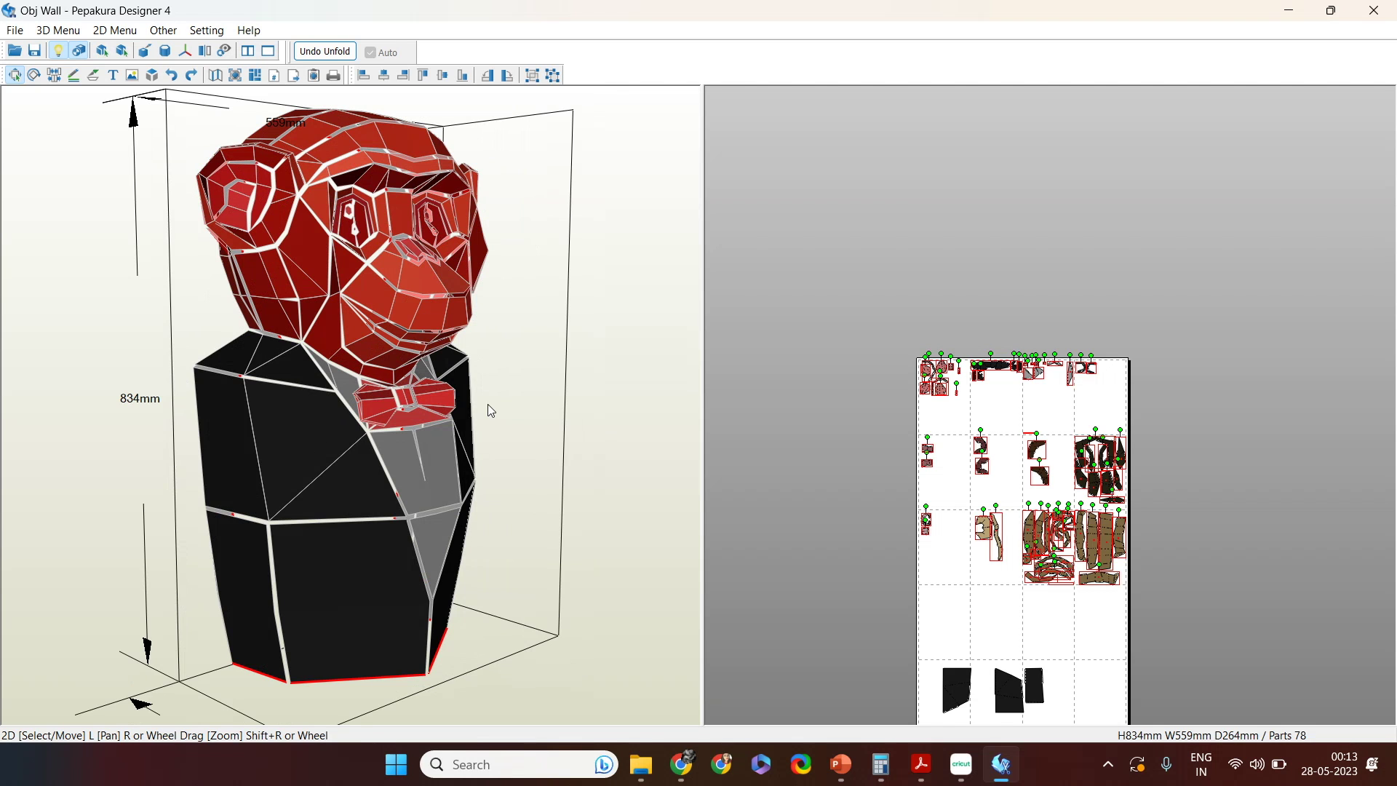
{"action": "left_click_drag", "start_coordinate": [587, 431], "coordinate": [525, 431]}
{"action": "right_click_drag", "start_coordinate": [524, 429], "coordinate": [478, 412]}
Step: Select the two grey collar parts on either side of the neck and move them from the unsorted area to the grey page
{"action": "left_click", "coordinate": [334, 382]}
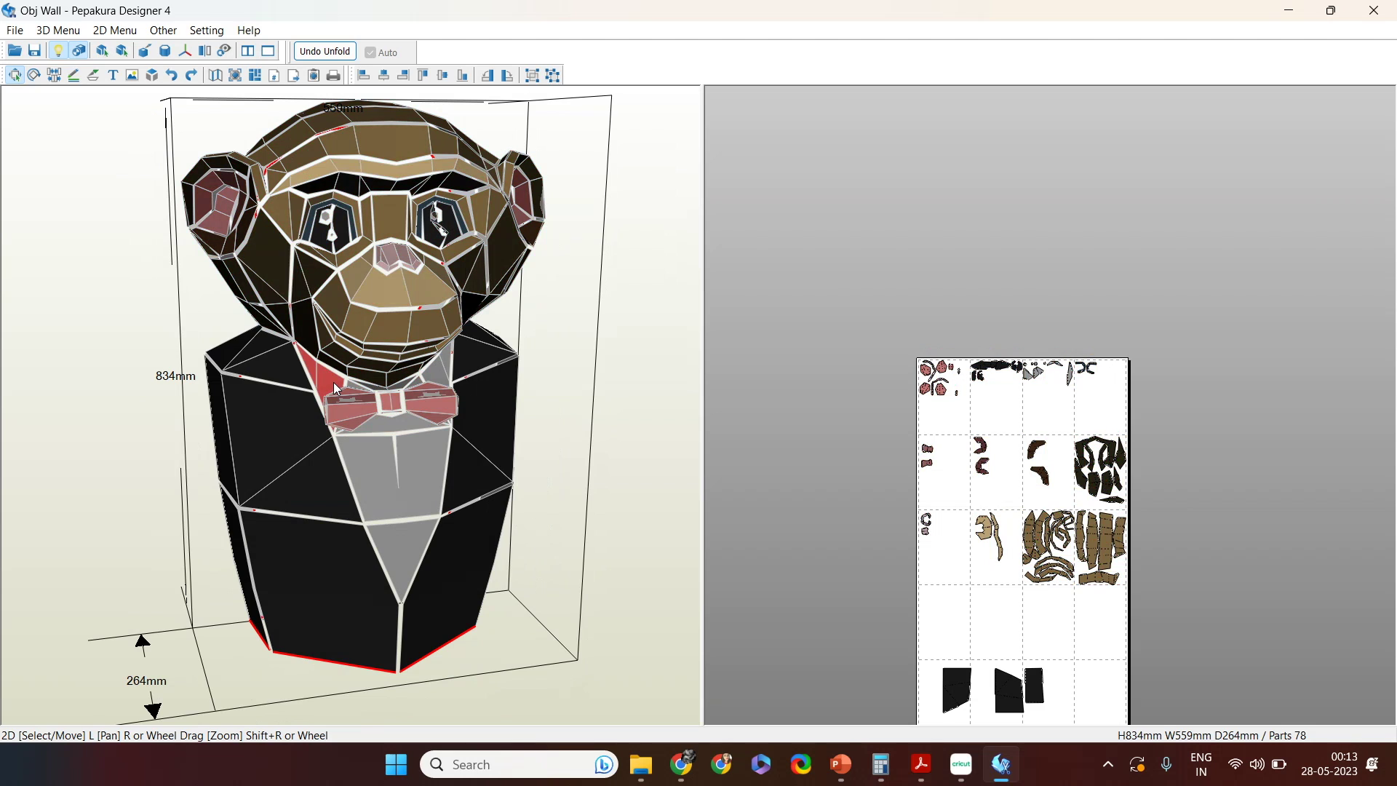
{"action": "left_click", "coordinate": [435, 370]}
{"action": "left_click", "coordinate": [329, 377]}
{"action": "scroll", "coordinate": [1053, 551], "scroll_direction": "down", "scroll_amount": 4}
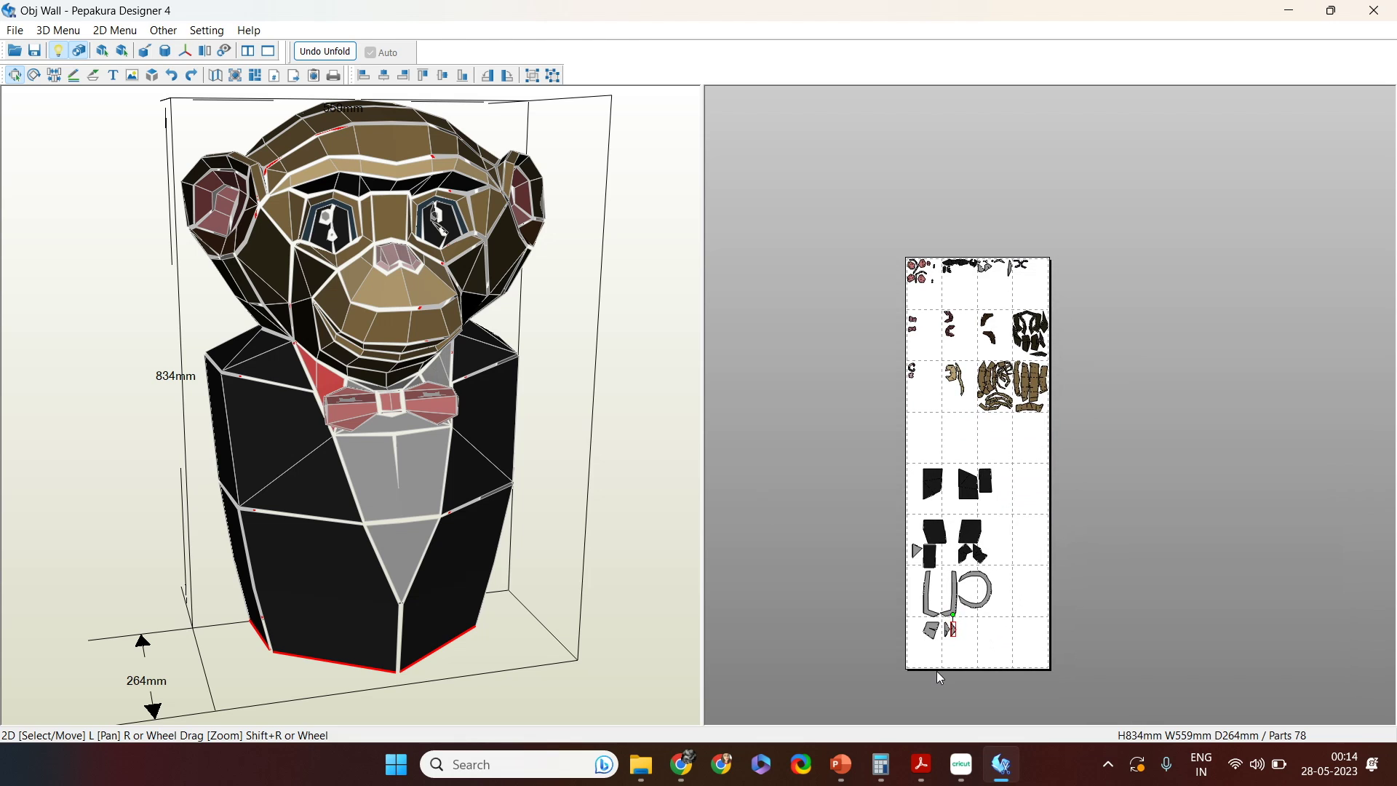
{"action": "left_click", "coordinate": [449, 379], "text": "shift"}
{"action": "left_click_drag", "start_coordinate": [954, 635], "coordinate": [993, 300]}
Step: Place the two grey collar parts side by side between parts 62 and 63 on the grey page
{"action": "scroll", "coordinate": [988, 294], "scroll_direction": "up", "scroll_amount": 4}
{"action": "middle_click_drag", "start_coordinate": [949, 300], "coordinate": [1061, 711]}
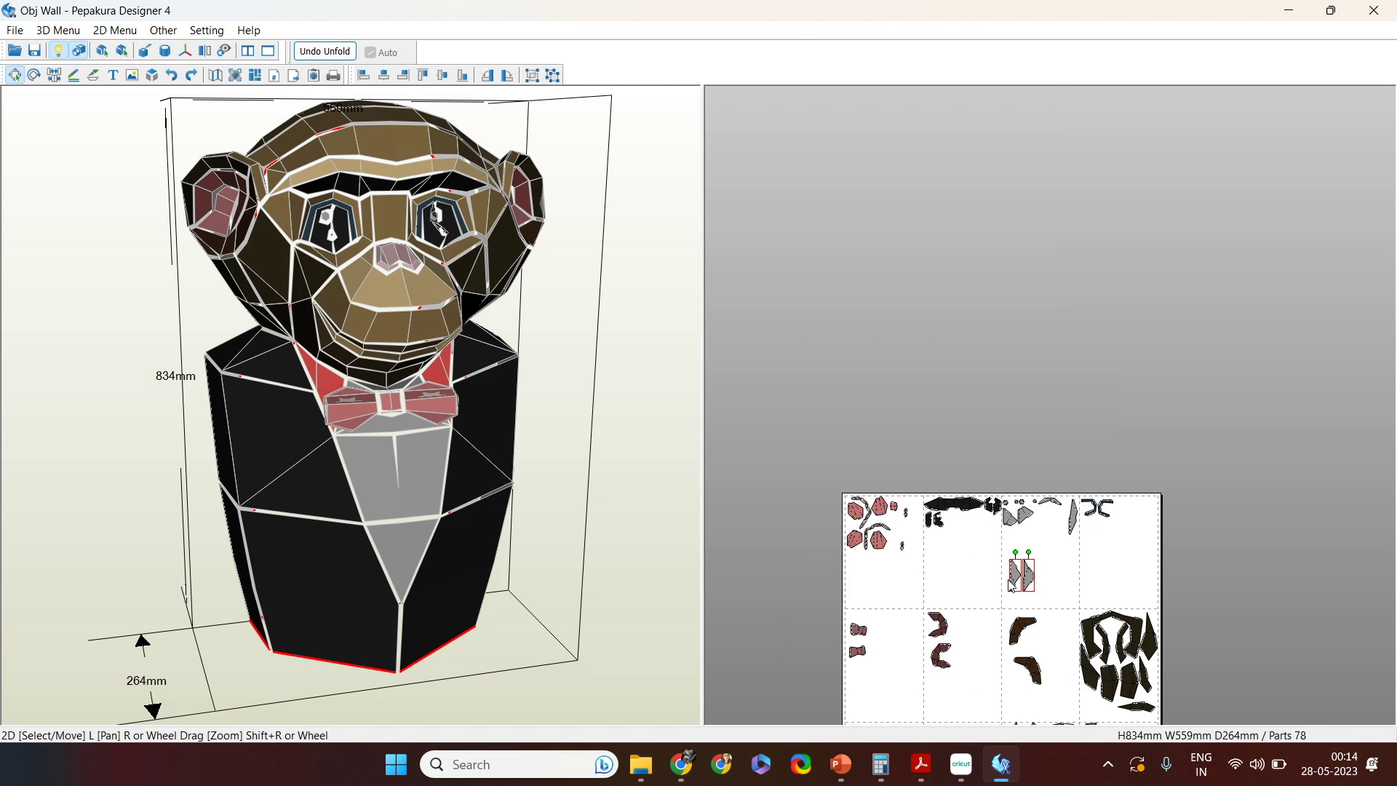
{"action": "scroll", "coordinate": [1045, 655], "scroll_direction": "up", "scroll_amount": 4}
{"action": "middle_click_drag", "start_coordinate": [997, 510], "coordinate": [974, 185]}
{"action": "scroll", "coordinate": [1006, 386], "scroll_direction": "up", "scroll_amount": 2}
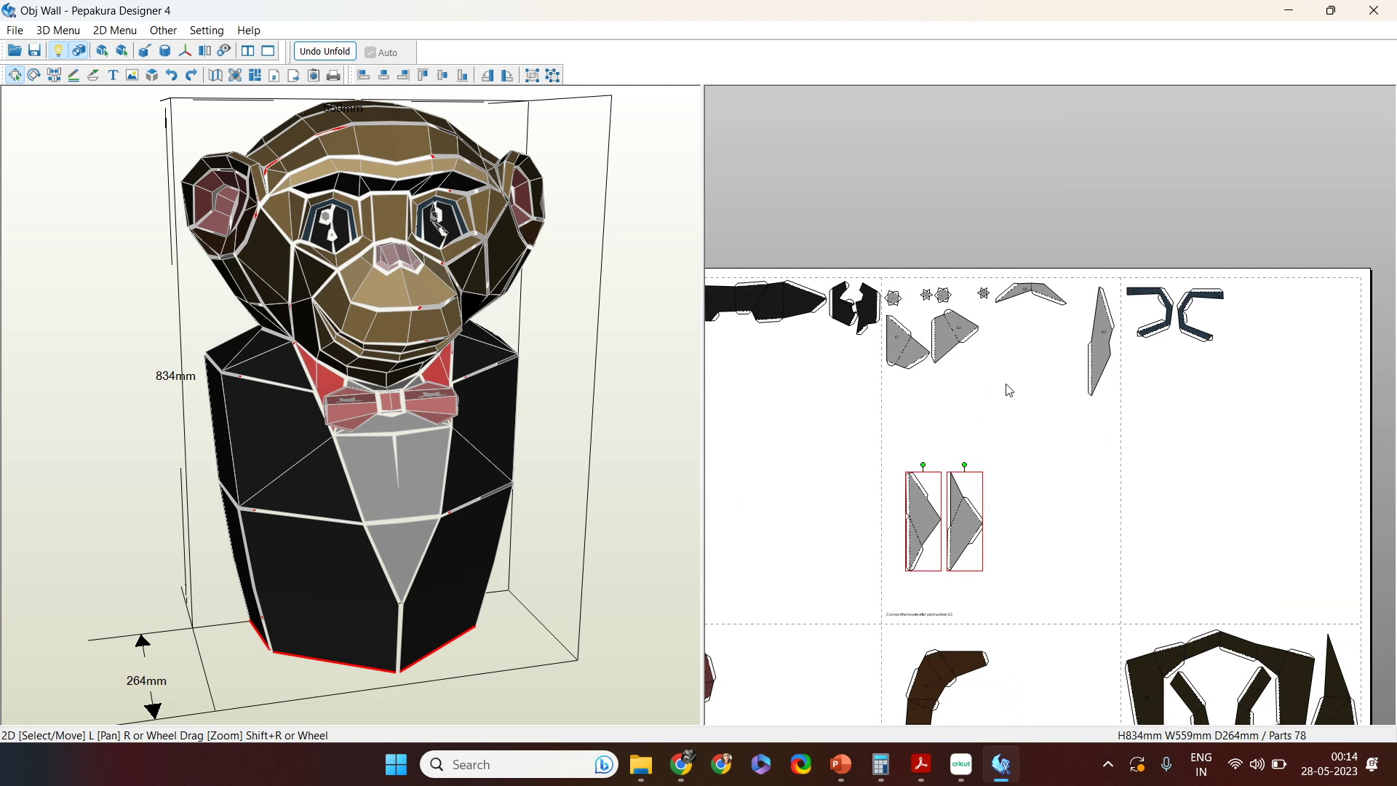
{"action": "scroll", "coordinate": [1009, 391], "scroll_direction": "up", "scroll_amount": 3}
{"action": "middle_click_drag", "start_coordinate": [1056, 452], "coordinate": [1100, 321]}
{"action": "scroll", "coordinate": [1097, 315], "scroll_direction": "up", "scroll_amount": 3}
{"action": "left_click_drag", "start_coordinate": [935, 541], "coordinate": [1033, 278]}
{"action": "scroll", "coordinate": [1125, 309], "scroll_direction": "down", "scroll_amount": 4}
{"action": "middle_click_drag", "start_coordinate": [1135, 404], "coordinate": [1144, 546]}
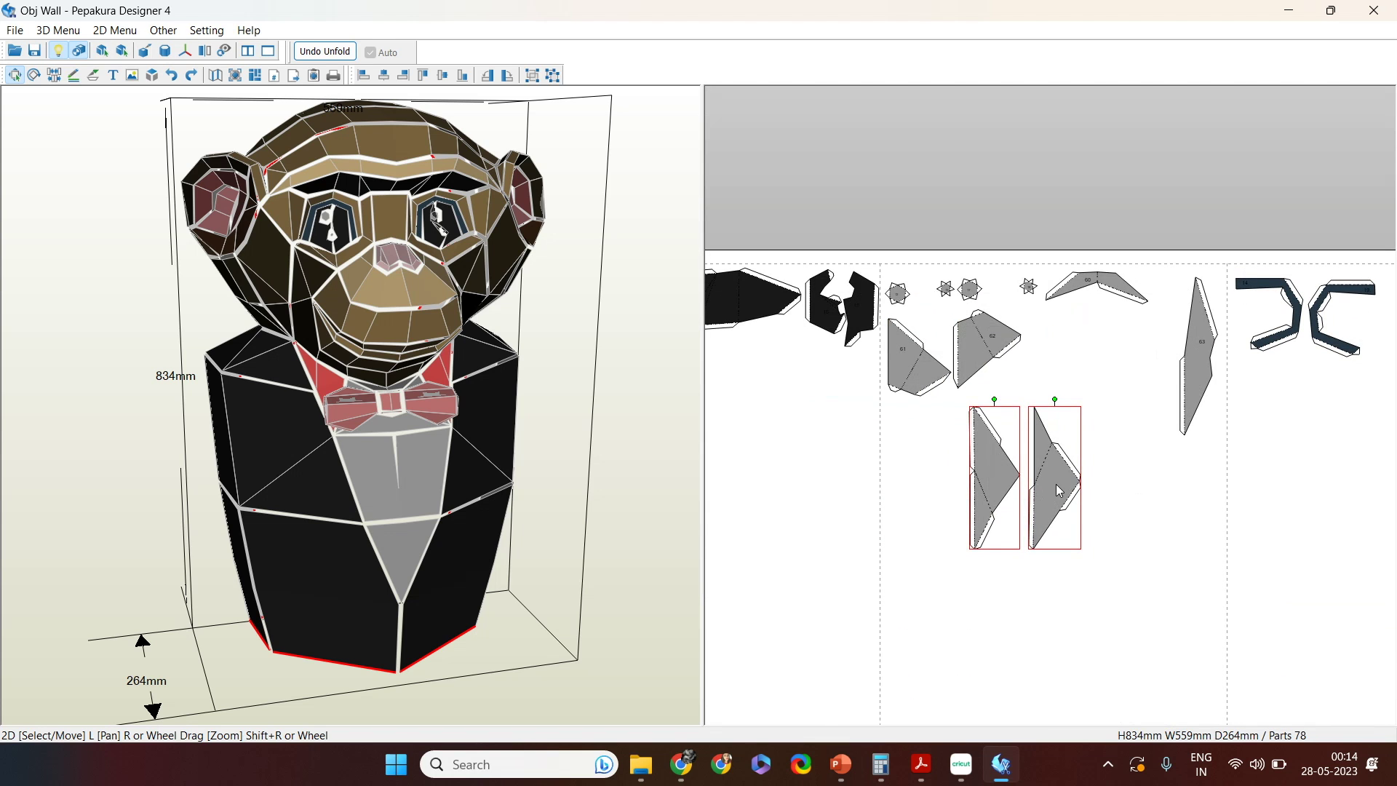
{"action": "left_click_drag", "start_coordinate": [1059, 486], "coordinate": [1120, 393]}
{"action": "left_click", "coordinate": [1055, 571]}
Step: Label the two grey collar parts 64 and 65
{"action": "key", "text": "t"}
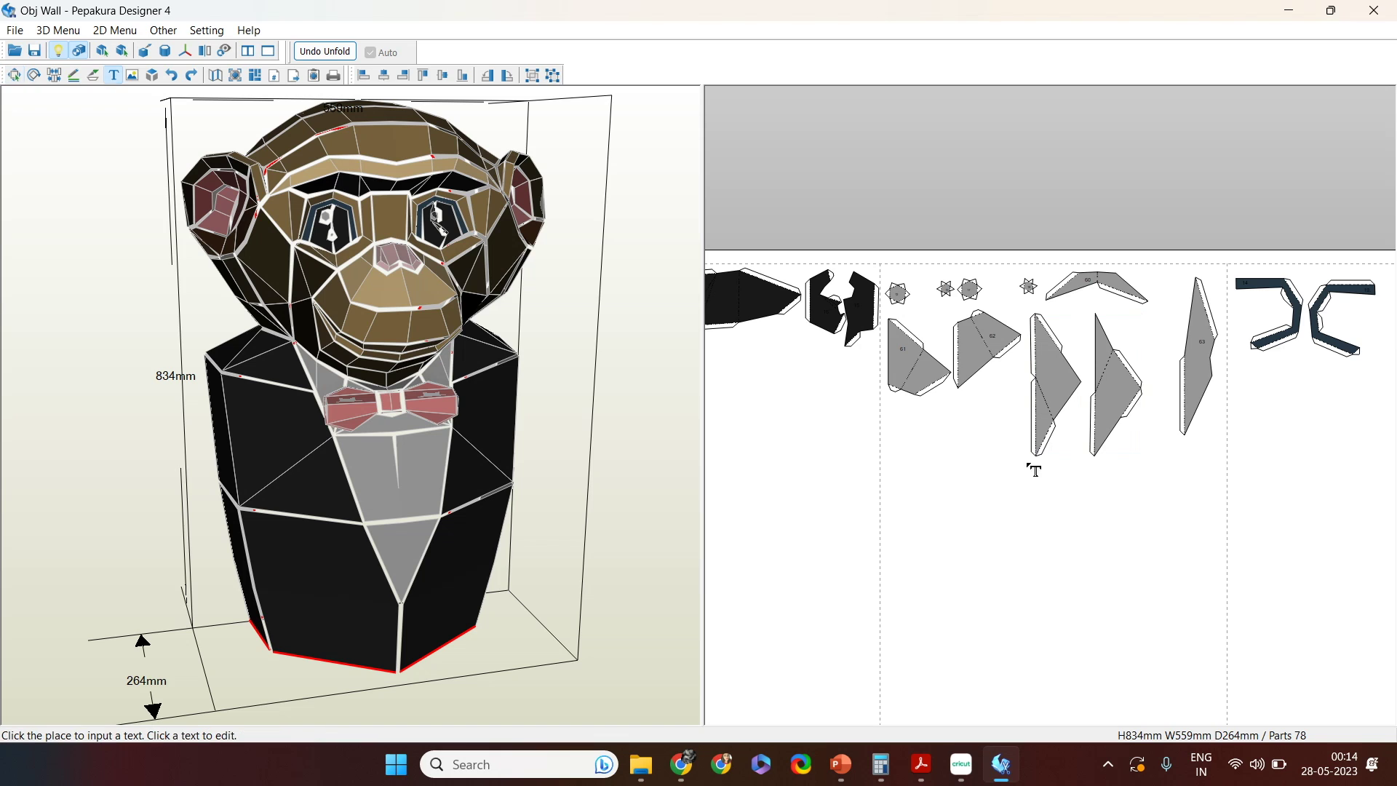
{"action": "left_click", "coordinate": [1047, 377]}
{"action": "type", "text": "64"}
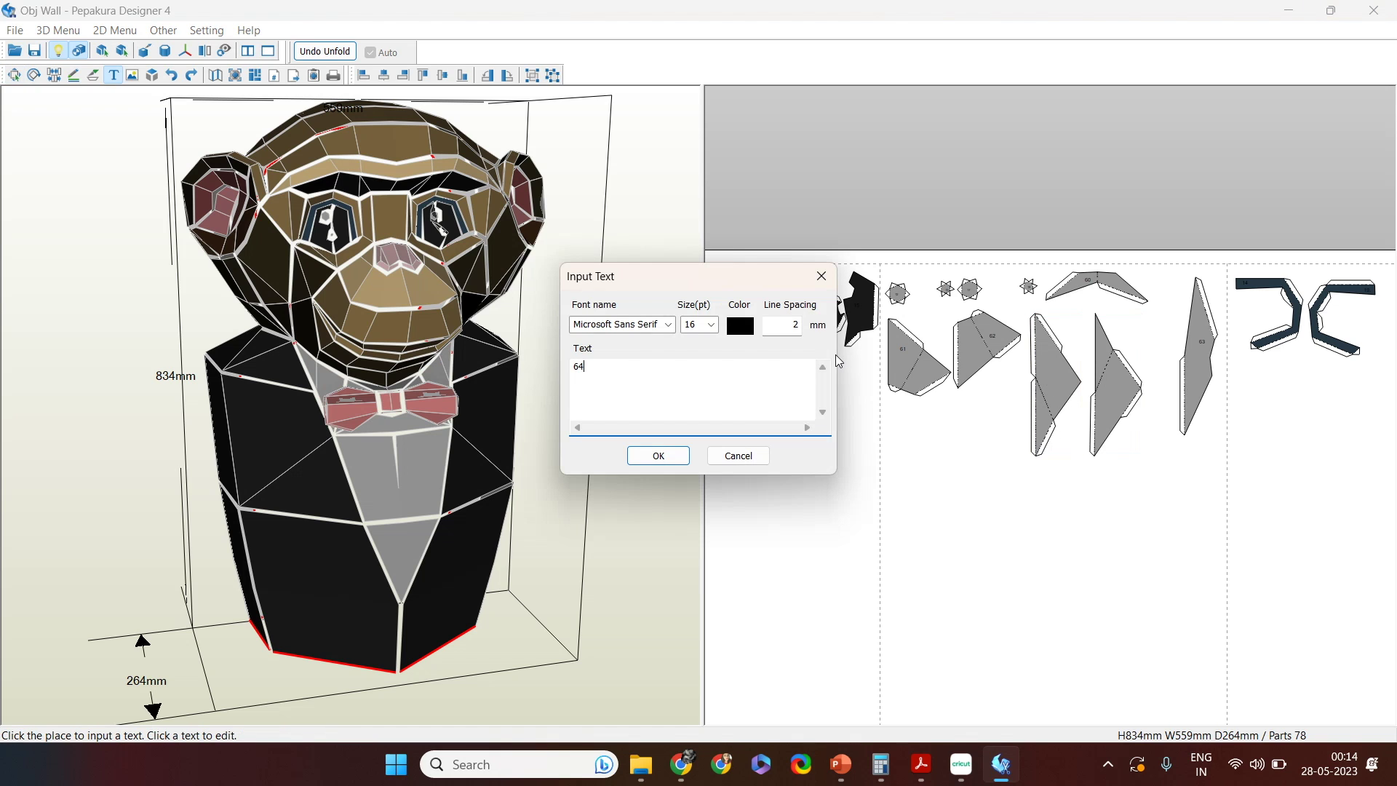
{"action": "key", "text": "Tab"}
{"action": "key", "text": "Return"}
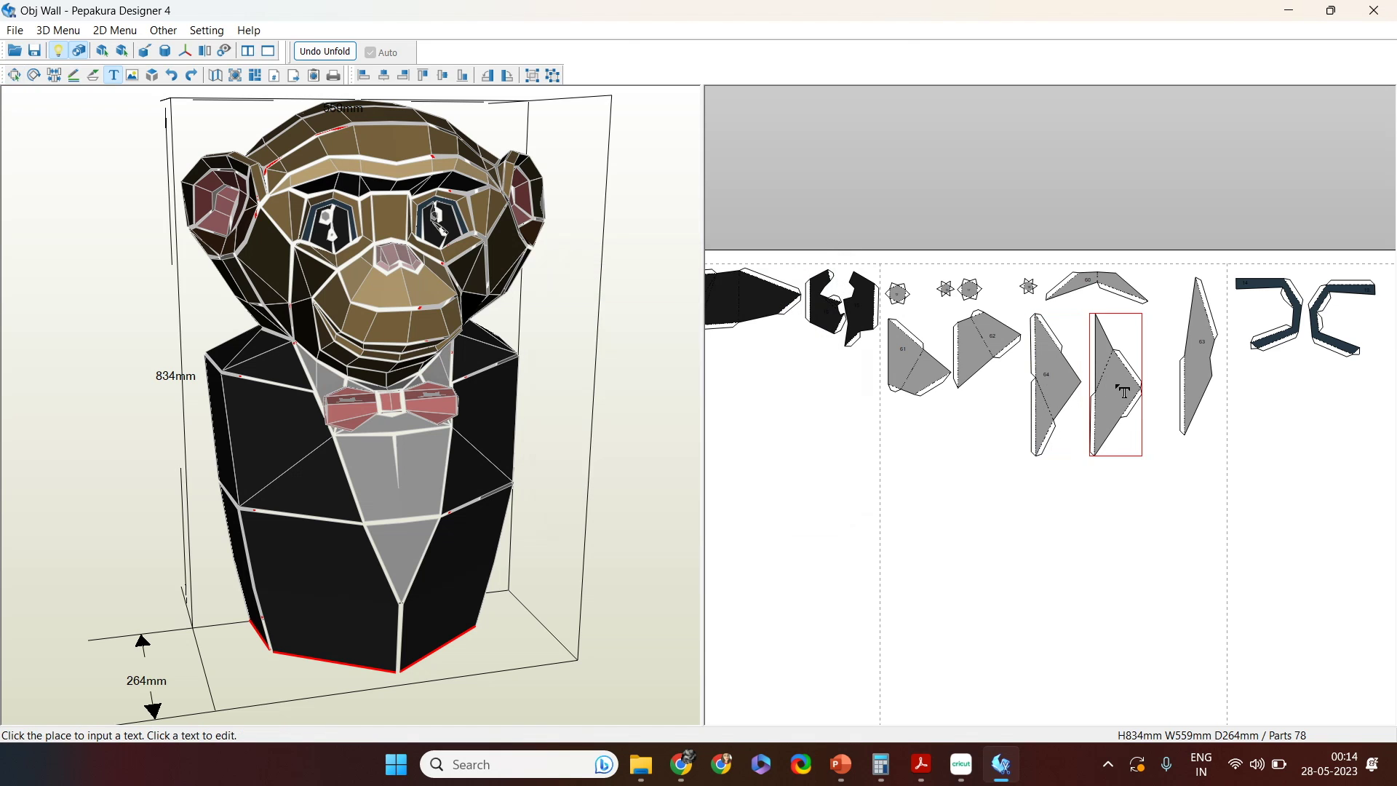
{"action": "left_click", "coordinate": [1121, 390]}
{"action": "type", "text": "65"}
{"action": "left_click", "coordinate": [658, 456]}
Step: Change the note on the grey page to "Connect the bowtie after part number 65"
{"action": "scroll", "coordinate": [1023, 437], "scroll_direction": "down", "scroll_amount": 3}
{"action": "left_click", "coordinate": [956, 542]}
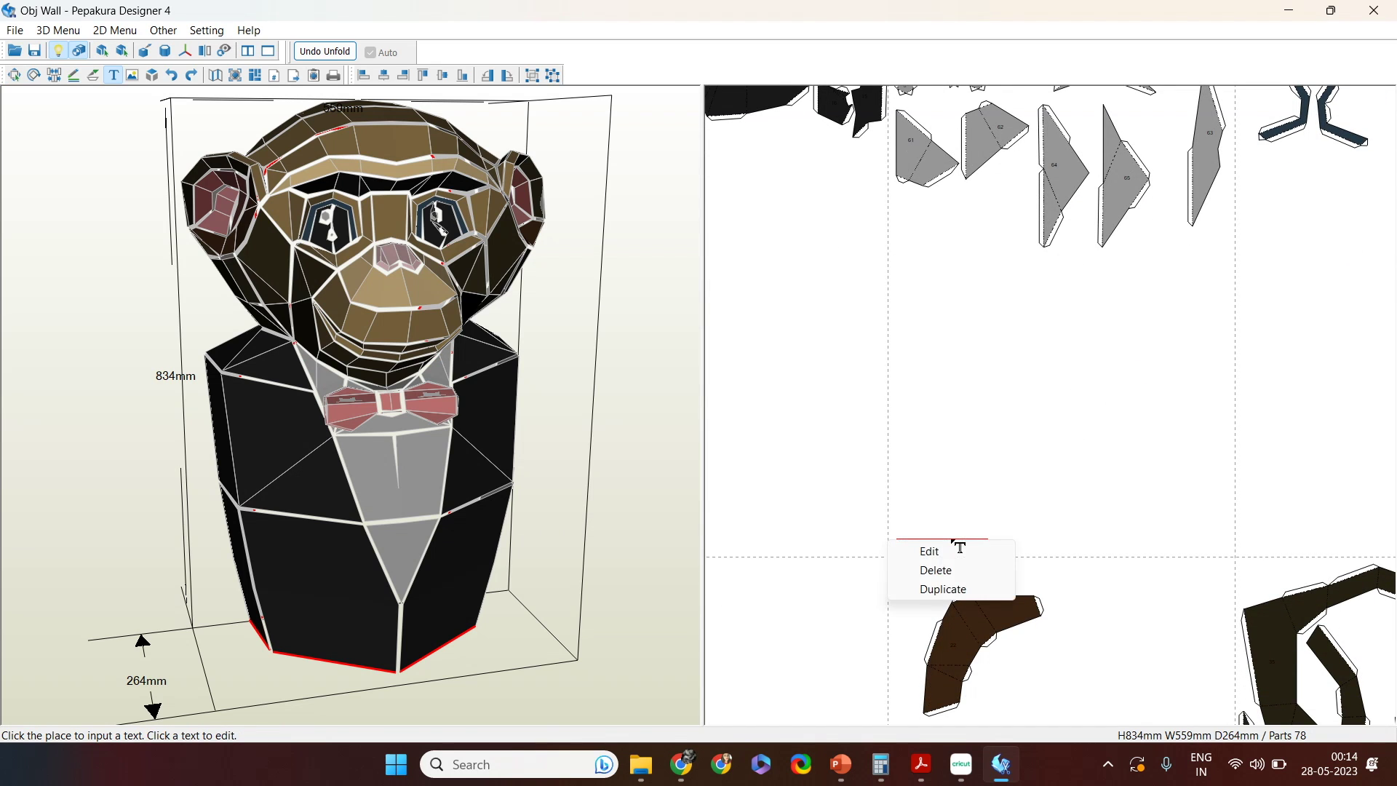
{"action": "left_click", "coordinate": [938, 552]}
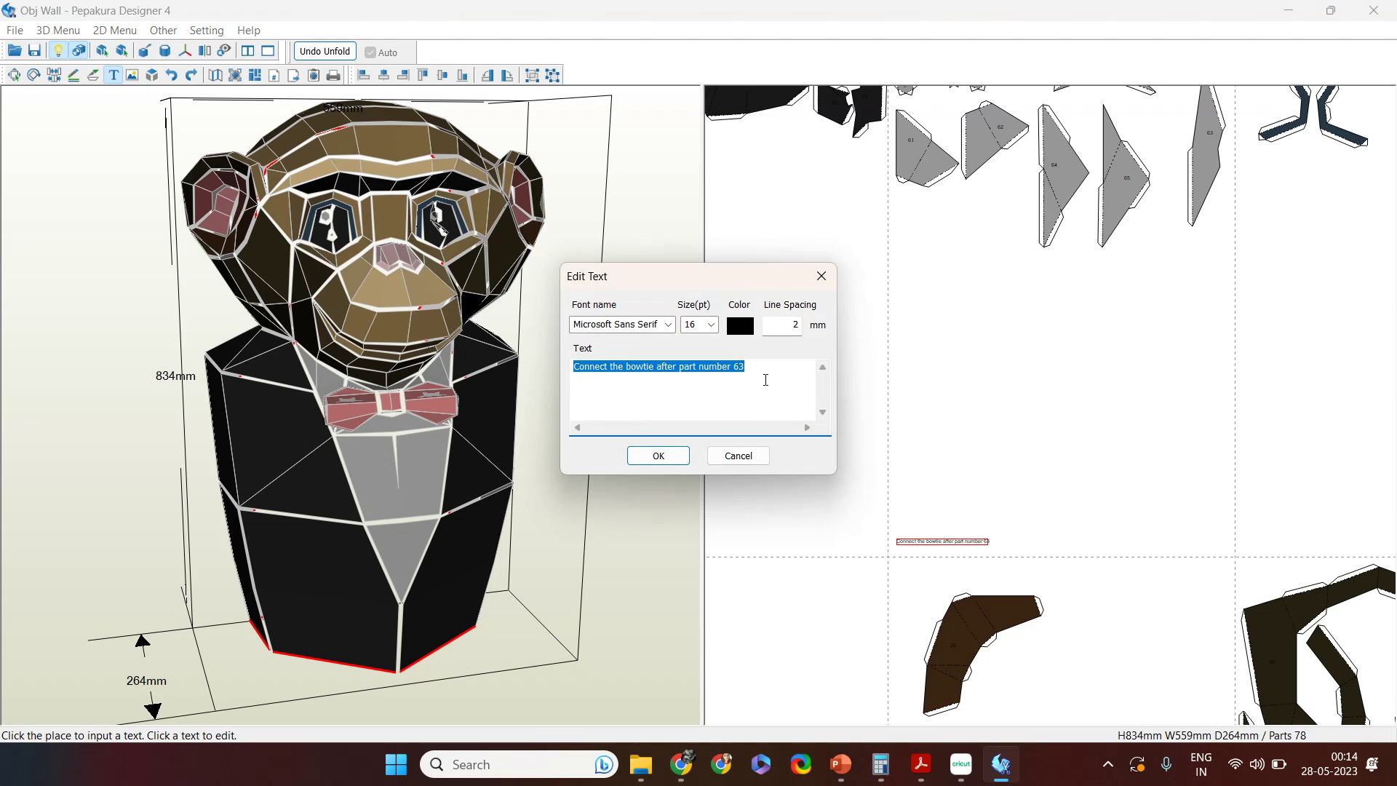
{"action": "left_click", "coordinate": [766, 375]}
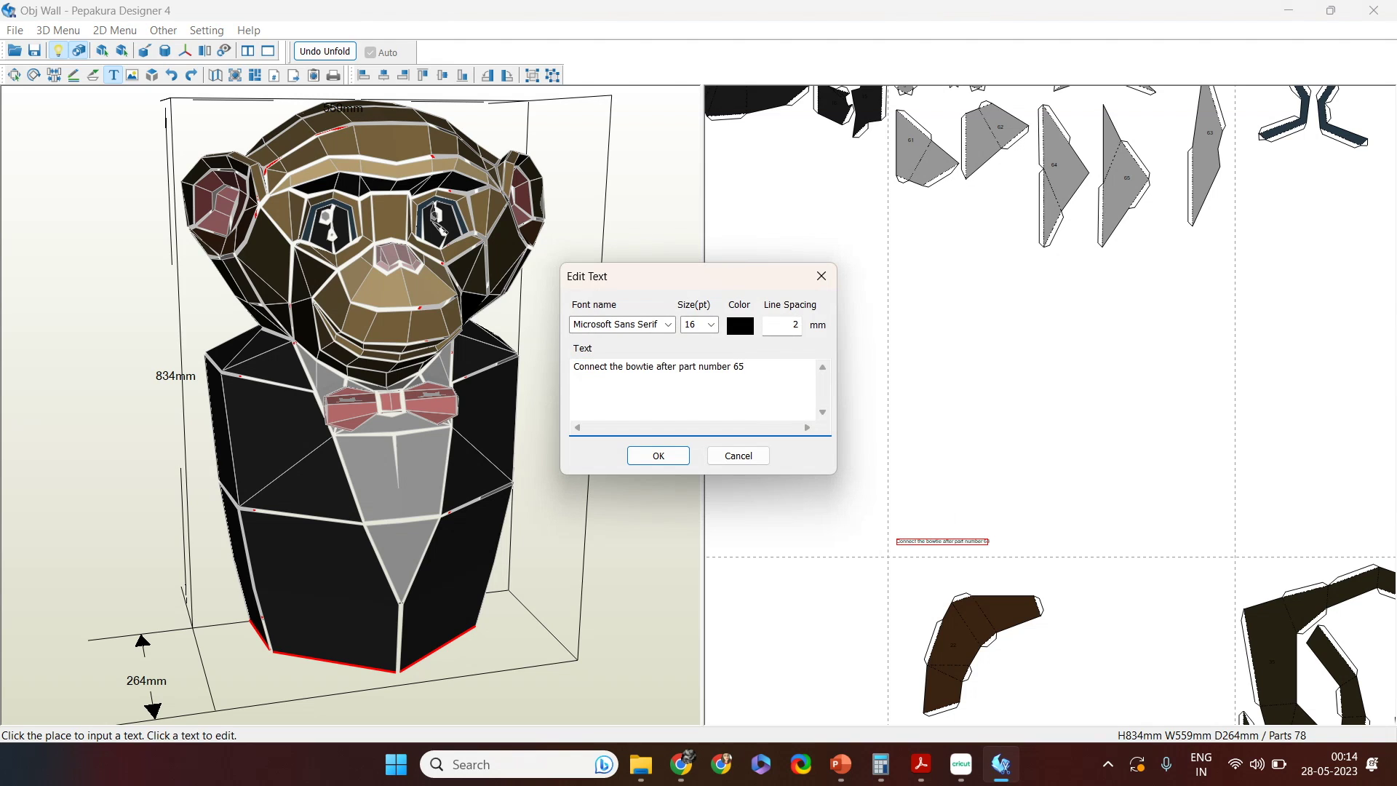
{"action": "left_click", "coordinate": [659, 456]}
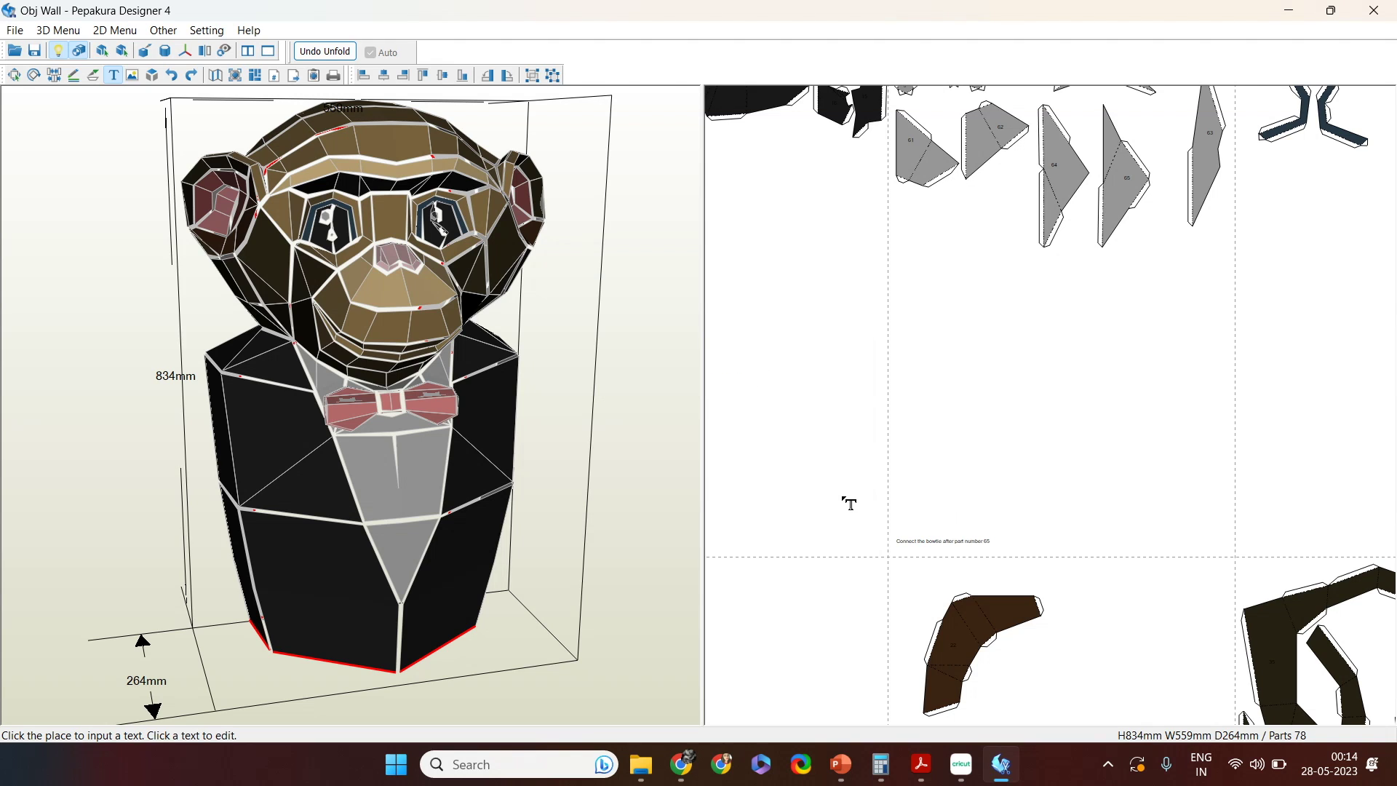
{"action": "key", "text": "Escape"}
Step: Select all the arranged parts again and check on the model which ones remain unsorted
{"action": "scroll", "coordinate": [1011, 515], "scroll_direction": "down", "scroll_amount": 6}
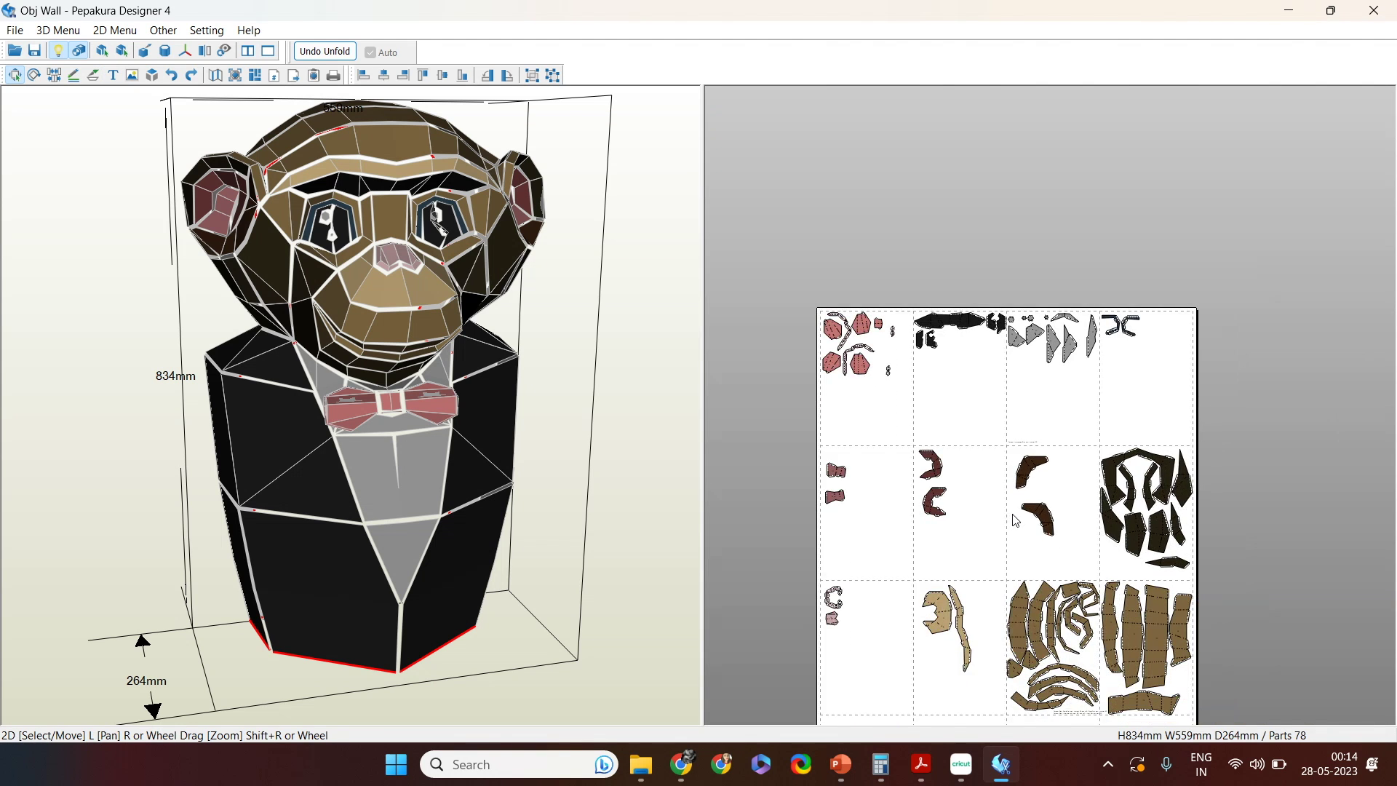
{"action": "scroll", "coordinate": [1015, 520], "scroll_direction": "down", "scroll_amount": 2}
{"action": "left_click_drag", "start_coordinate": [1146, 617], "coordinate": [946, 477]}
{"action": "left_click_drag", "start_coordinate": [893, 377], "coordinate": [885, 337]}
{"action": "mouse_move", "coordinate": [595, 435]}
{"action": "right_mouse_down"}
{"action": "mouse_move", "coordinate": [505, 407]}
{"action": "mouse_move", "coordinate": [599, 438]}
{"action": "right_mouse_up"}
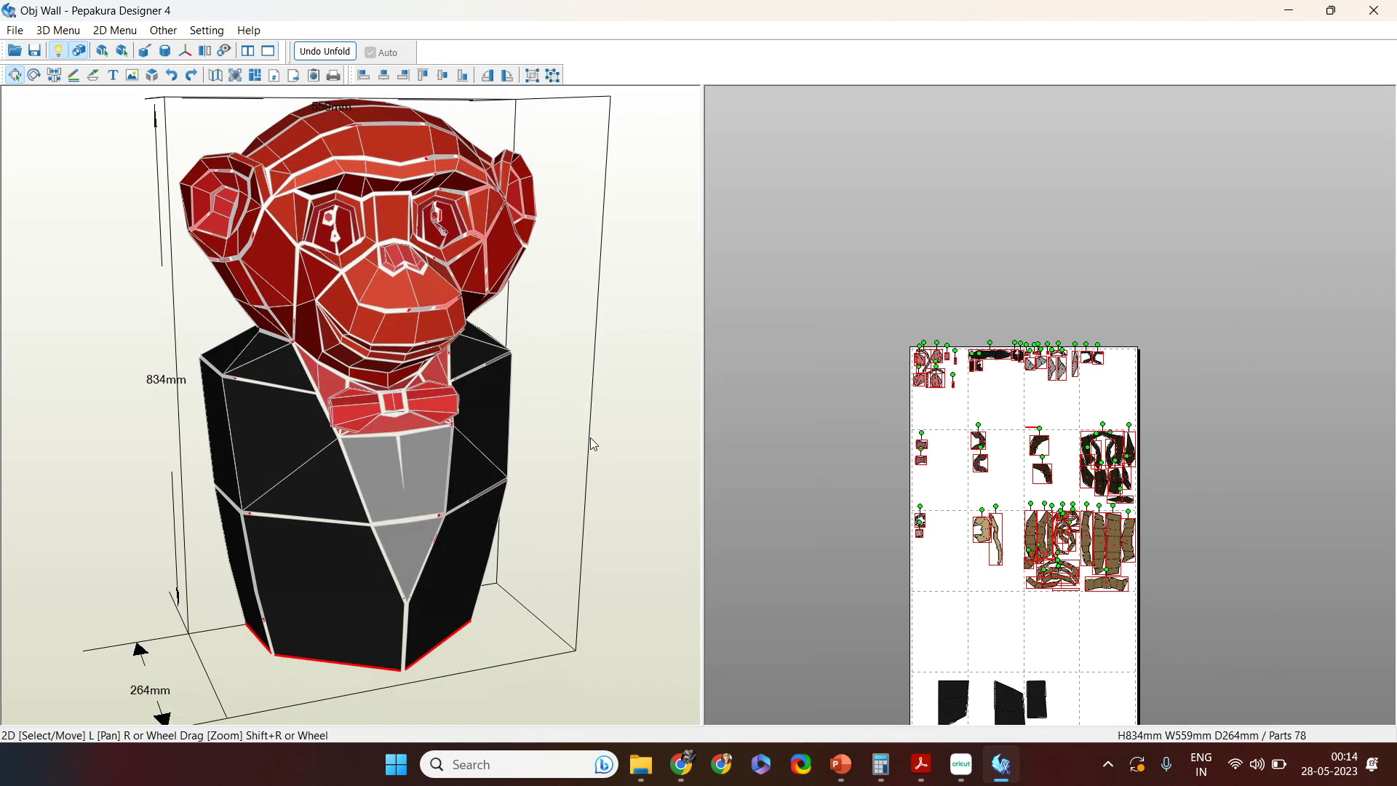
Step: Select both black shoulder parts on the model and move them together to the first empty page below the arranged rows
{"action": "mouse_move", "coordinate": [313, 365]}
{"action": "right_mouse_down"}
{"action": "mouse_move", "coordinate": [601, 406]}
{"action": "mouse_move", "coordinate": [313, 365]}
{"action": "right_mouse_up"}
{"action": "left_click", "coordinate": [532, 372]}
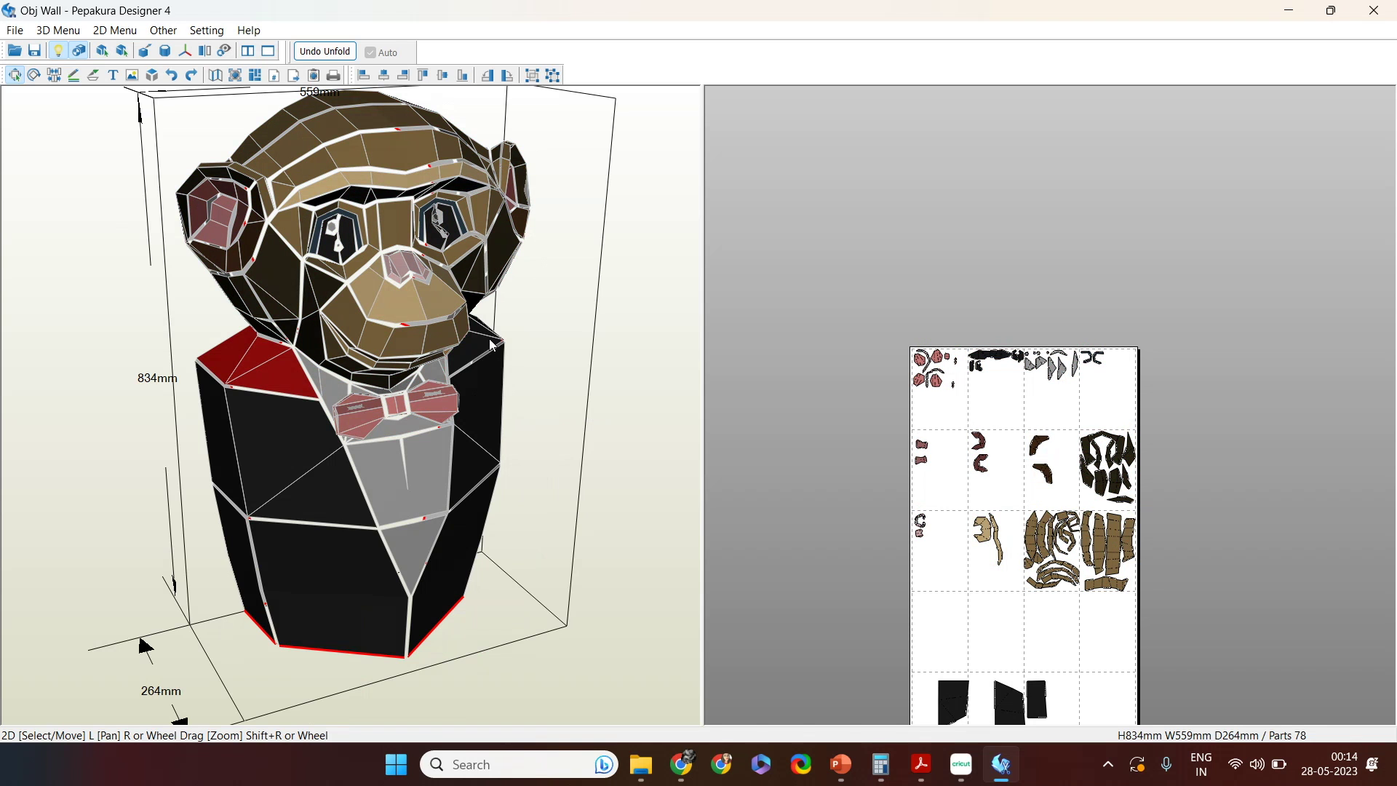
{"action": "right_click_drag", "start_coordinate": [532, 373], "coordinate": [776, 526]}
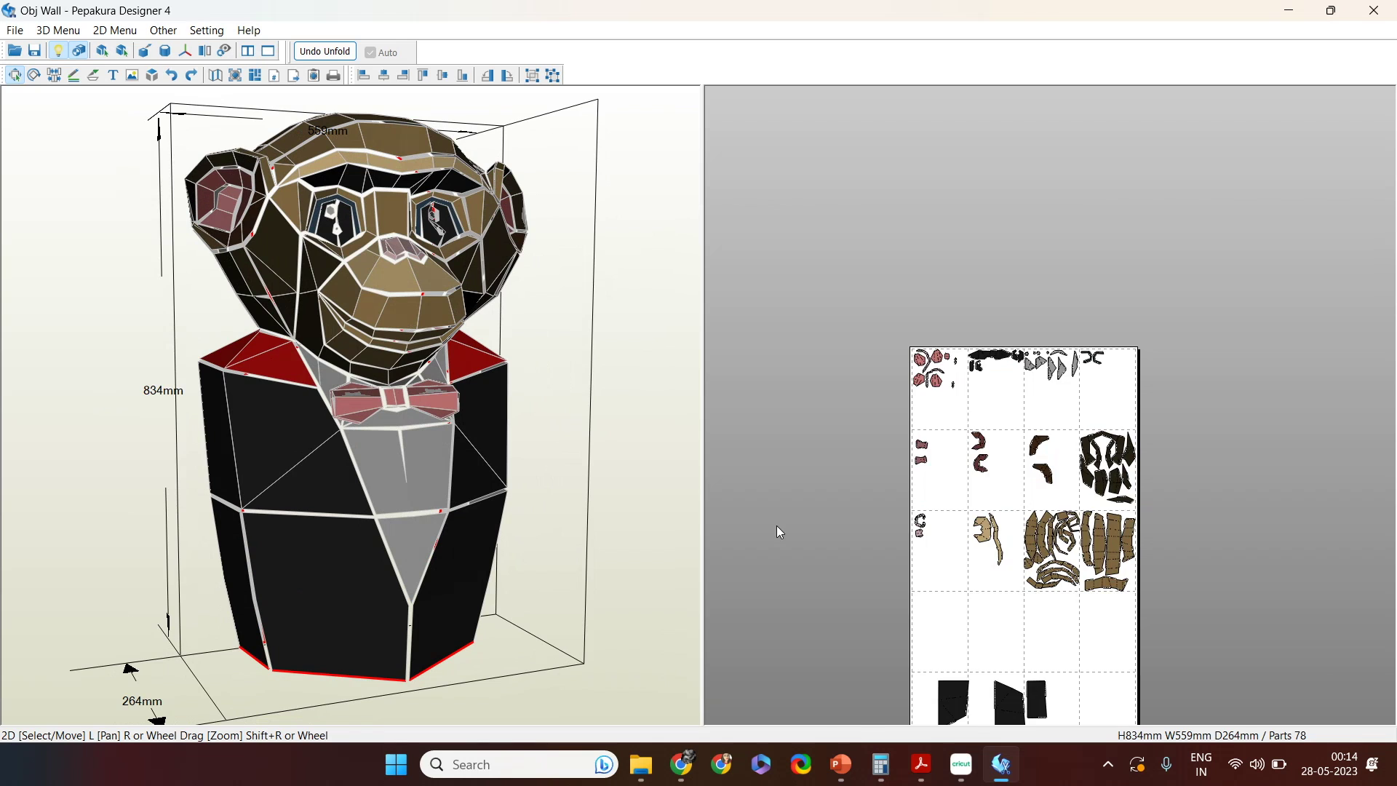
{"action": "right_click_drag", "start_coordinate": [996, 649], "coordinate": [939, 444]}
{"action": "left_click_drag", "start_coordinate": [969, 618], "coordinate": [901, 414]}
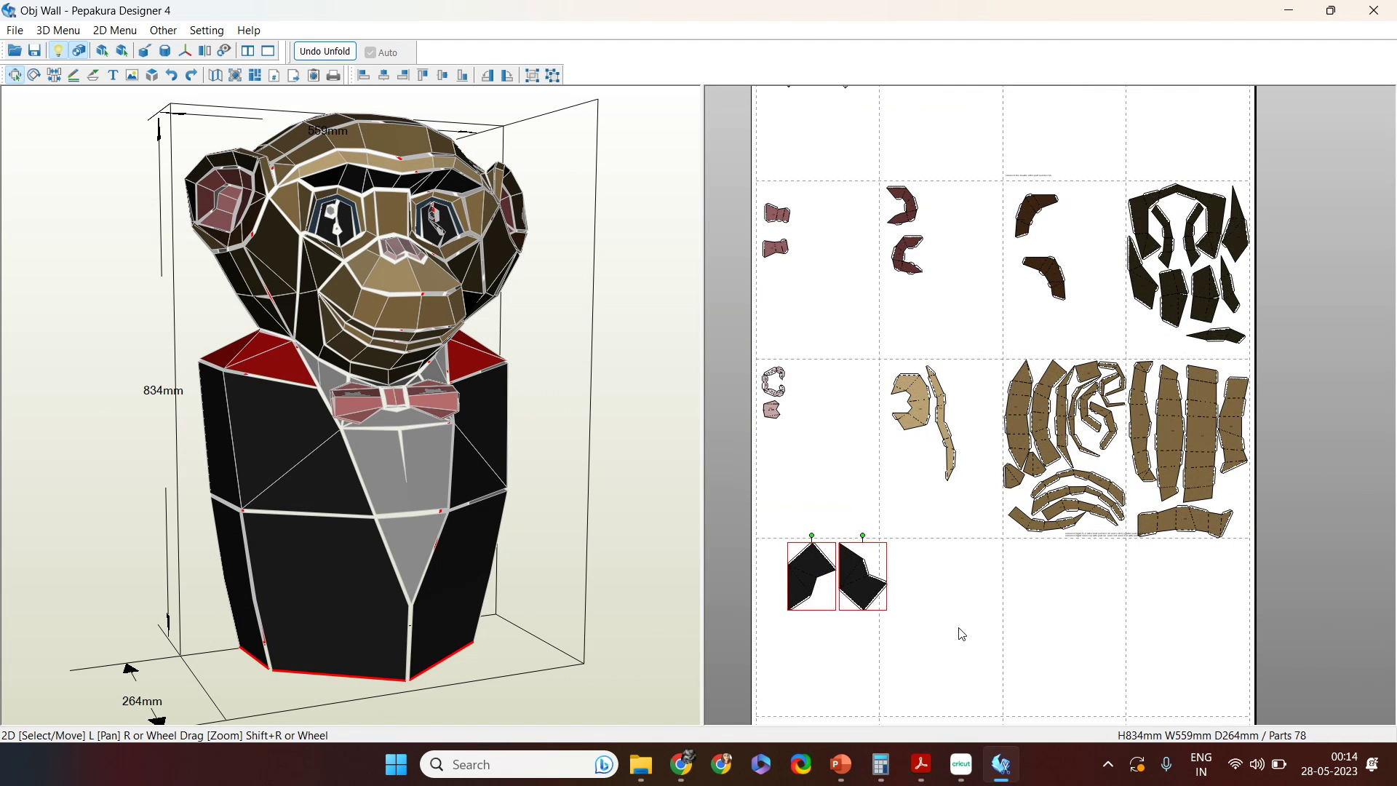
Step: Move one black shoulder part beside part 44 on the dark brown page and compare their colours
{"action": "left_click", "coordinate": [871, 590]}
{"action": "left_click_drag", "start_coordinate": [871, 591], "coordinate": [1137, 328]}
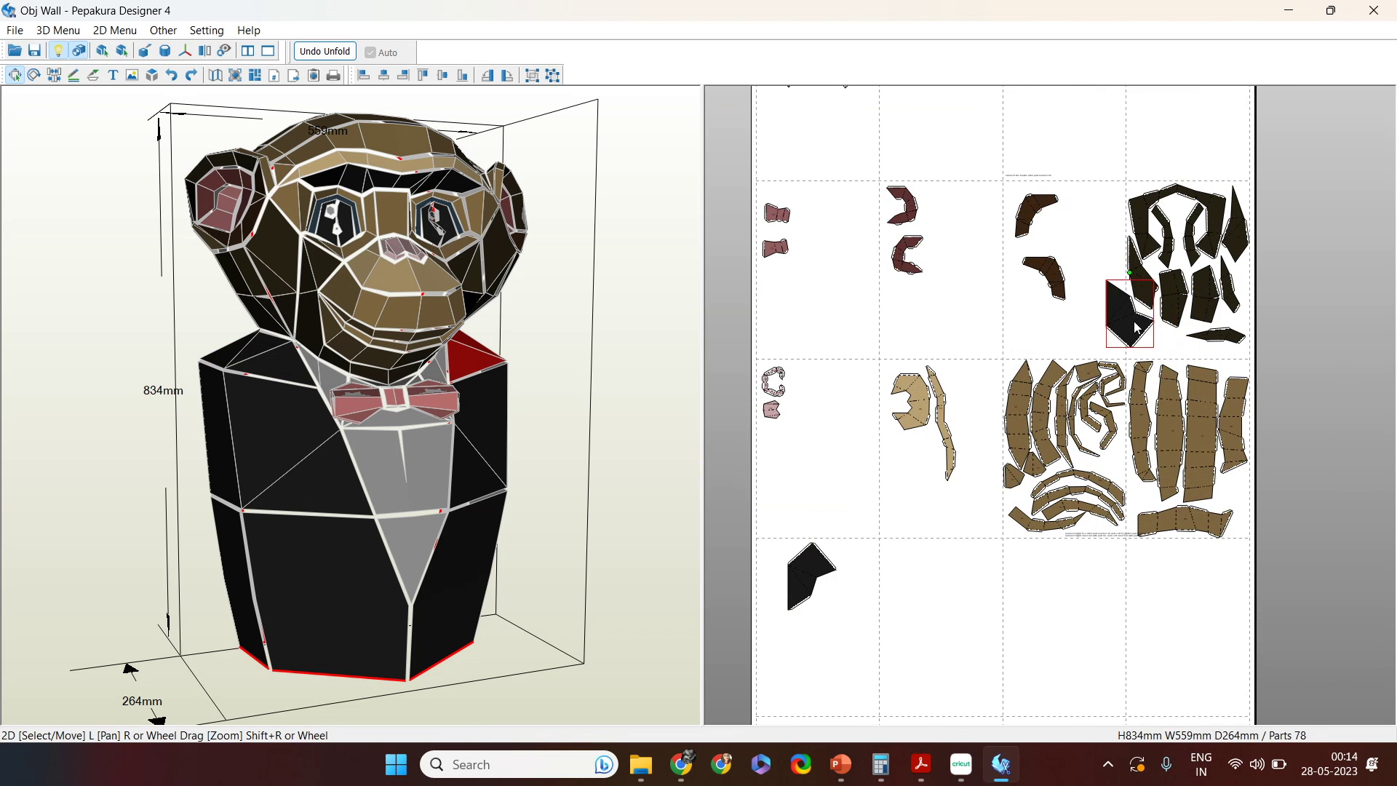
{"action": "scroll", "coordinate": [1138, 327], "scroll_direction": "up", "scroll_amount": 4}
{"action": "scroll", "coordinate": [1200, 491], "scroll_direction": "up", "scroll_amount": 2}
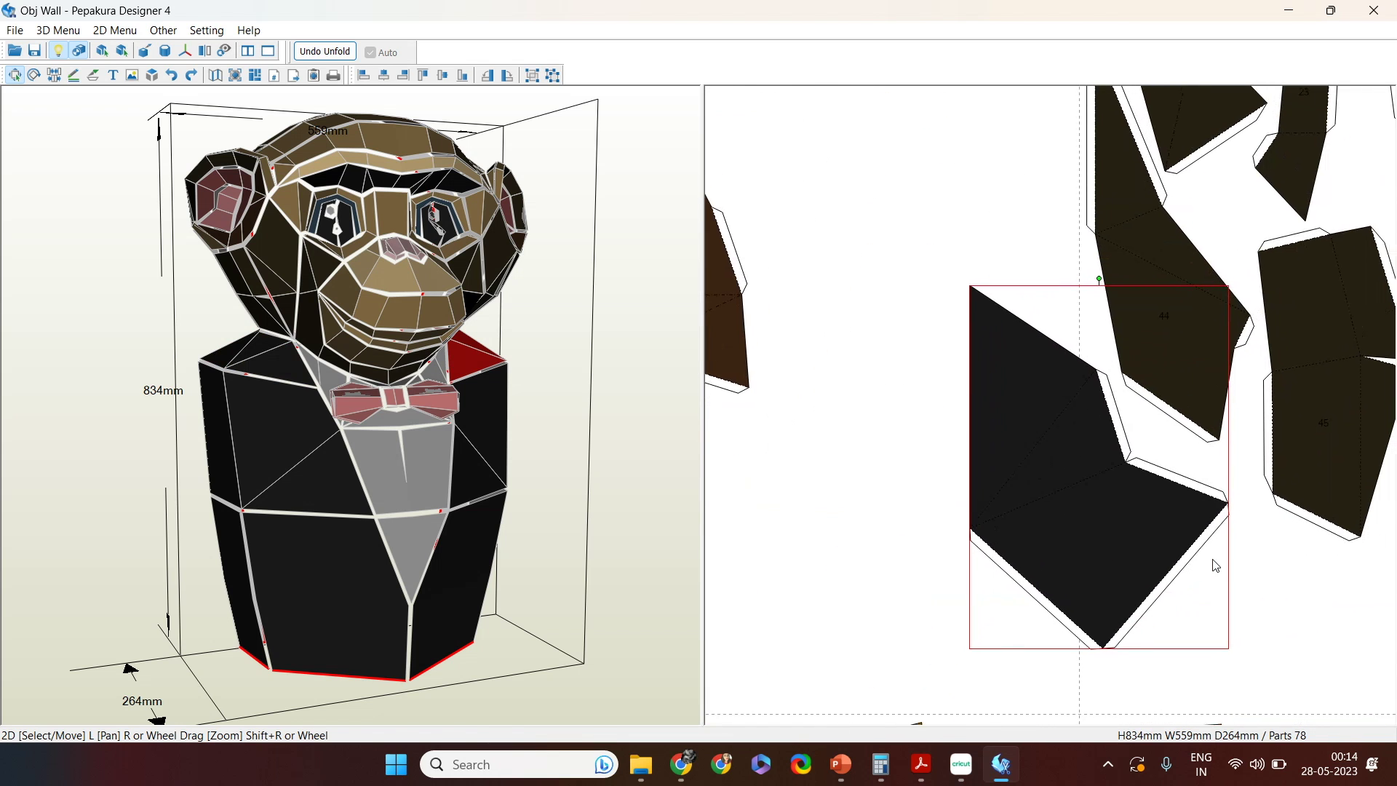
{"action": "left_click_drag", "start_coordinate": [1079, 571], "coordinate": [1140, 529]}
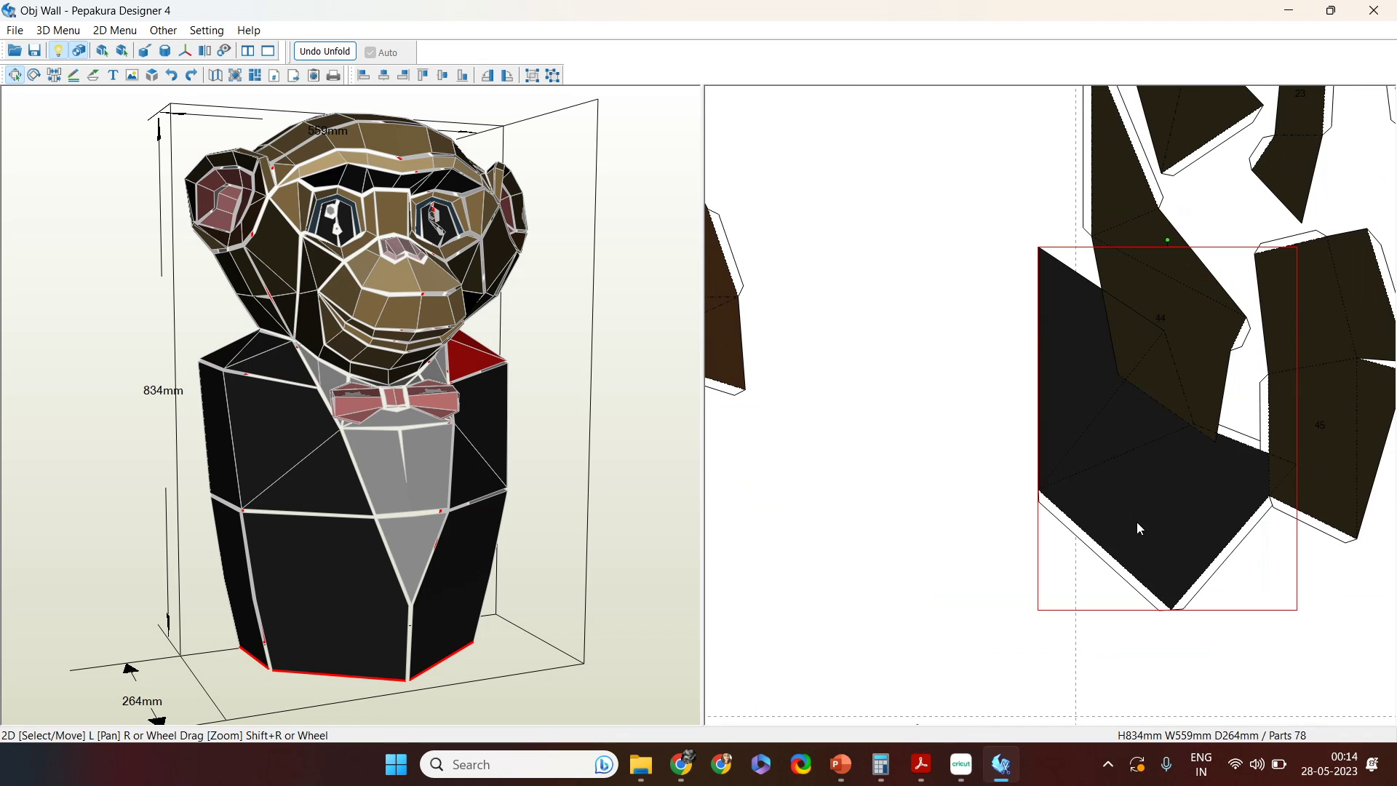
{"action": "scroll", "coordinate": [1136, 522], "scroll_direction": "down", "scroll_amount": 5}
{"action": "scroll", "coordinate": [895, 553], "scroll_direction": "down", "scroll_amount": 2}
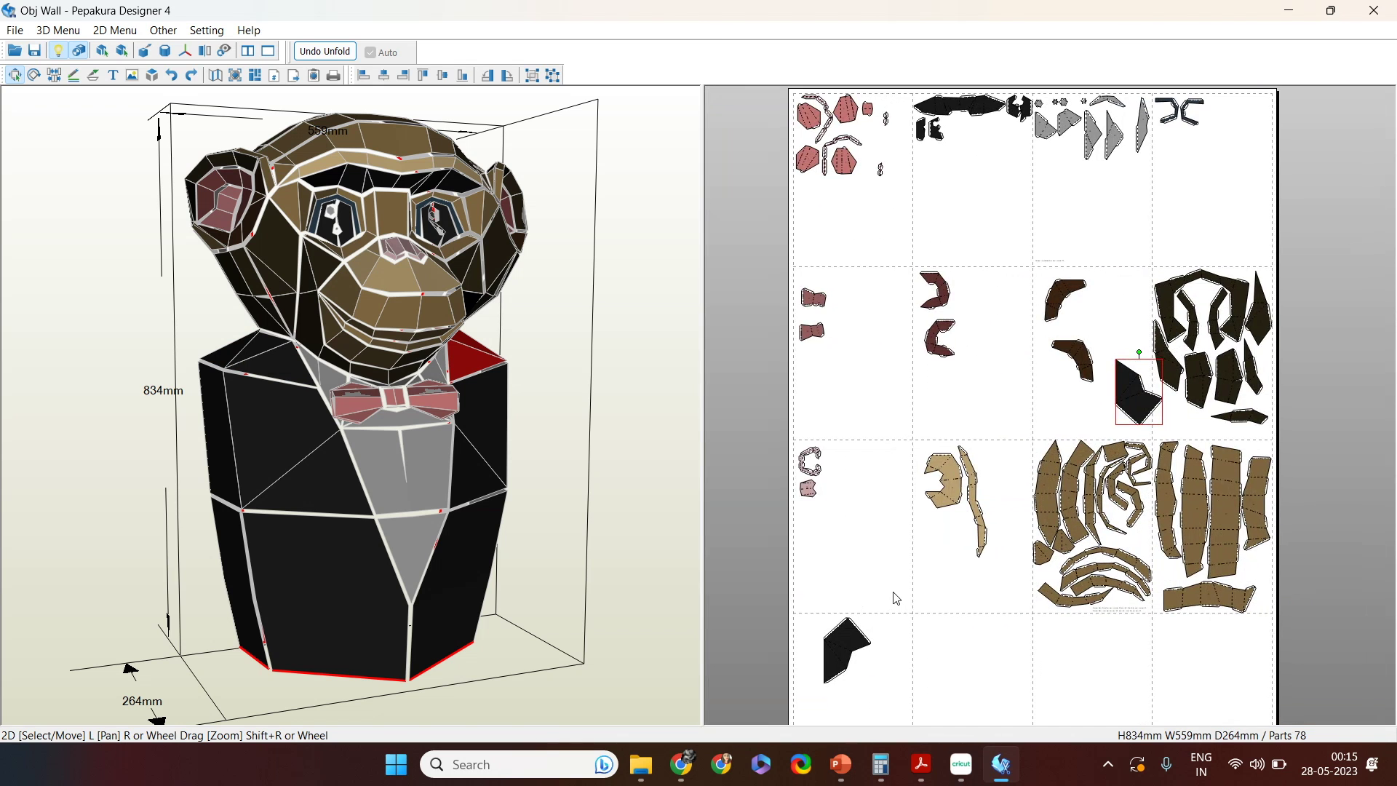
Step: Move the black shoulder part from the dark brown page to the black page and rotate it to fit below the long strip
{"action": "scroll", "coordinate": [1062, 494], "scroll_direction": "up", "scroll_amount": 6}
{"action": "scroll", "coordinate": [1071, 496], "scroll_direction": "down", "scroll_amount": 6}
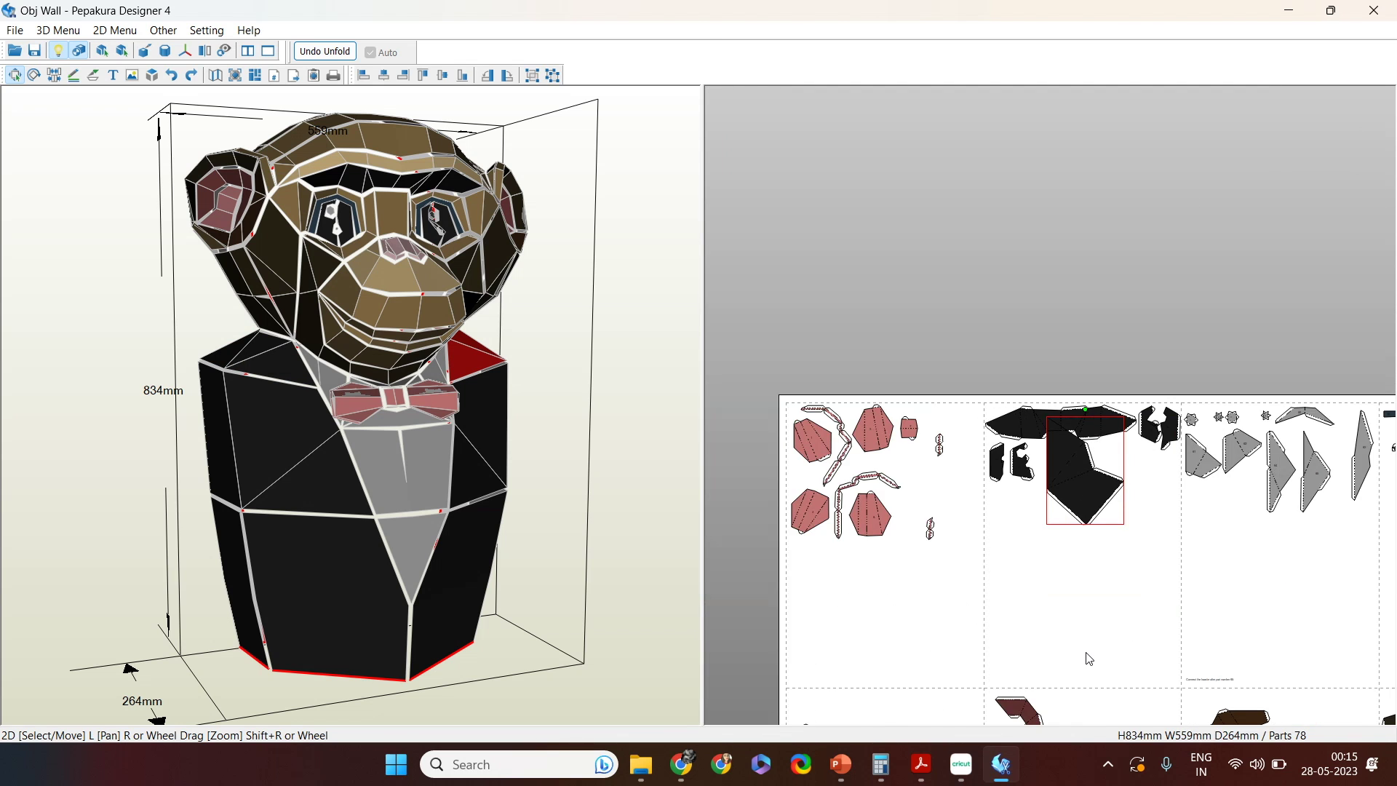
{"action": "left_click_drag", "start_coordinate": [1031, 460], "coordinate": [1035, 500]}
{"action": "mouse_move", "coordinate": [1016, 446]}
{"action": "left_mouse_down"}
{"action": "mouse_move", "coordinate": [1069, 483]}
{"action": "mouse_move", "coordinate": [1060, 530]}
{"action": "mouse_move", "coordinate": [1010, 465]}
{"action": "left_mouse_up"}
{"action": "scroll", "coordinate": [1011, 465], "scroll_direction": "up", "scroll_amount": 4}
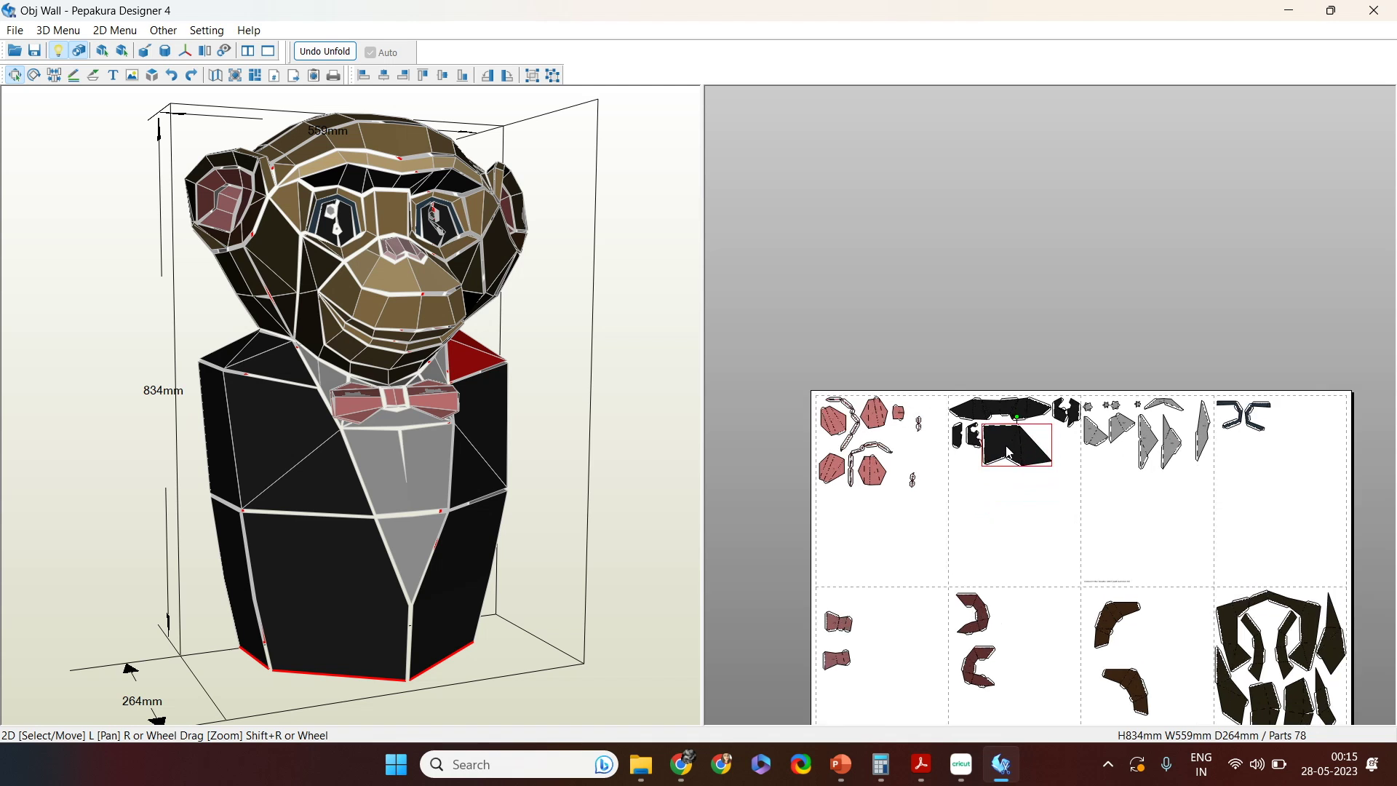
{"action": "middle_click_drag", "start_coordinate": [940, 630], "coordinate": [942, 622]}
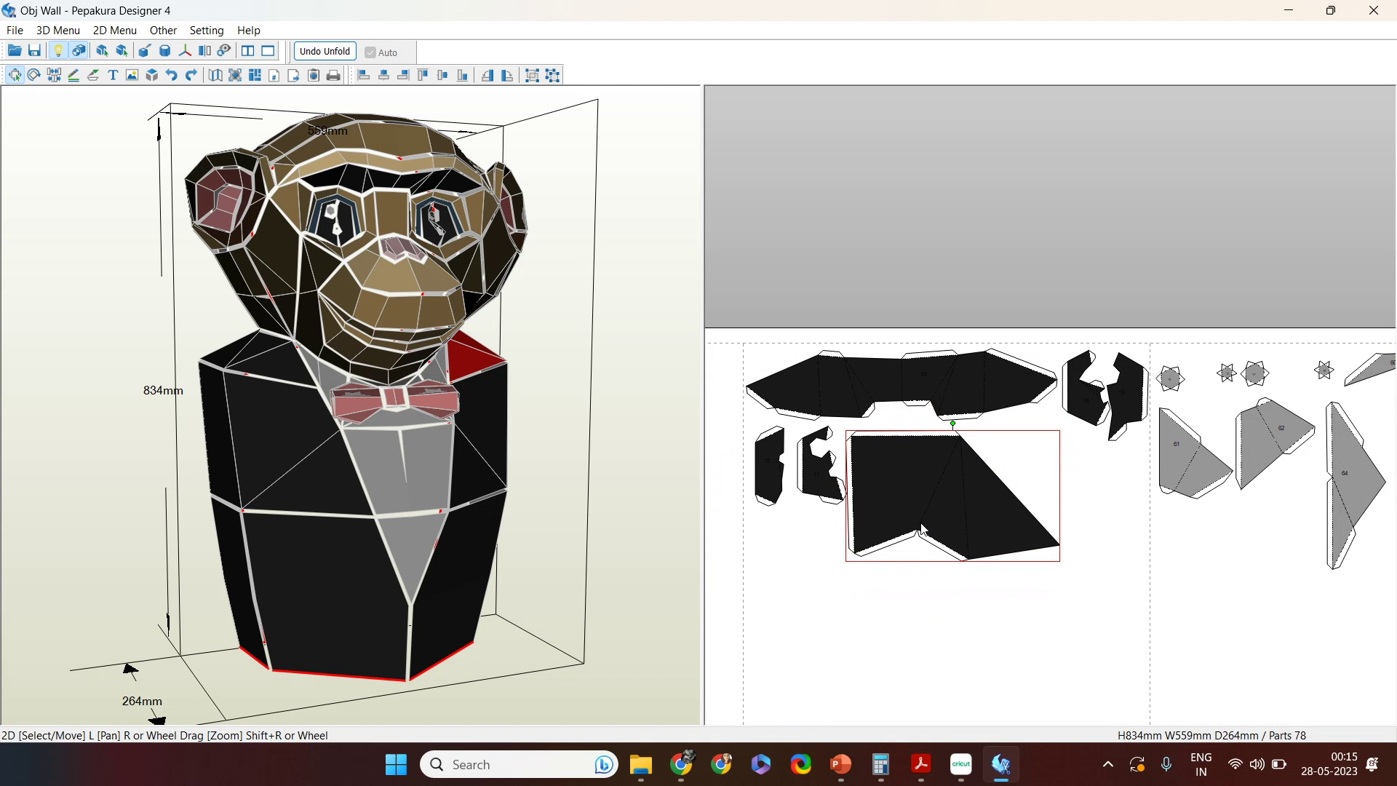
{"action": "left_click_drag", "start_coordinate": [922, 530], "coordinate": [922, 522]}
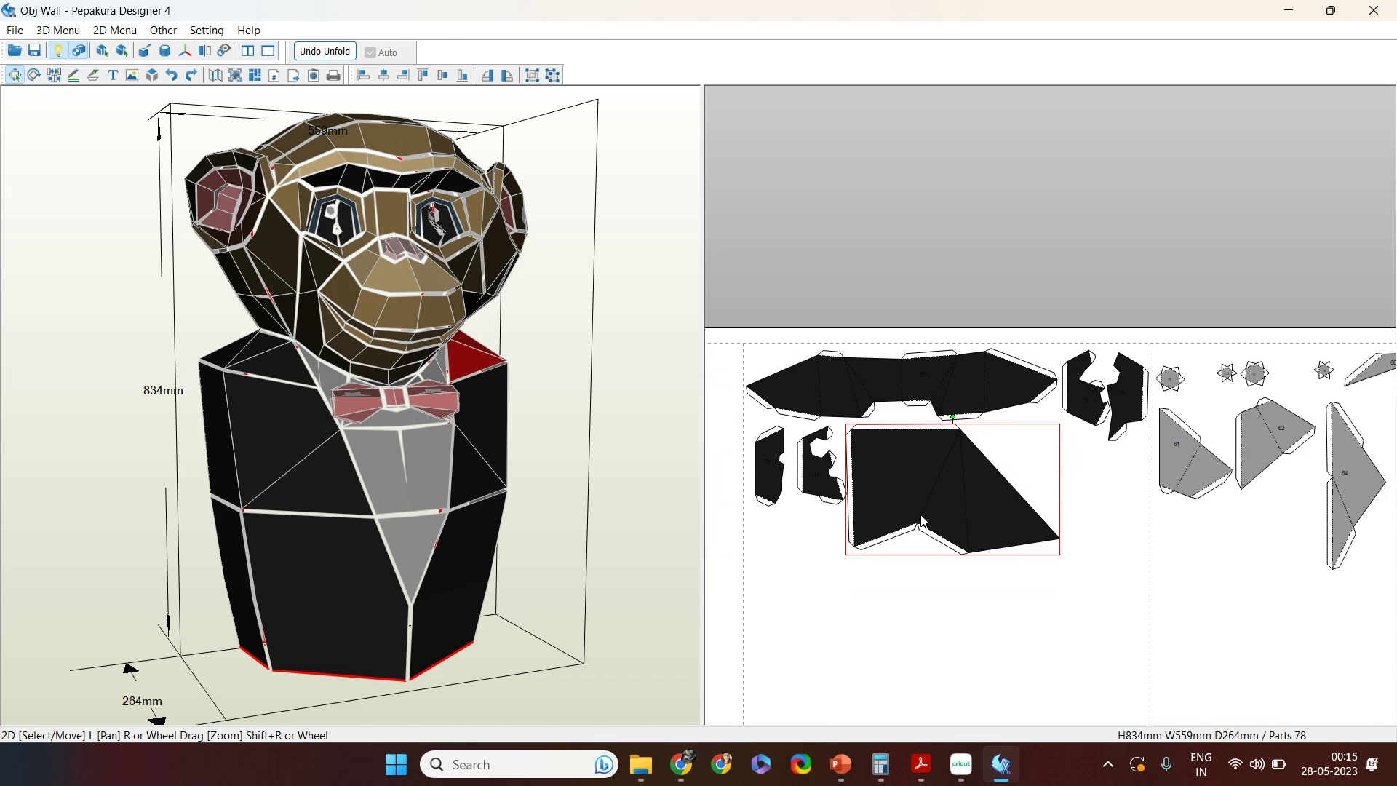
Step: Number the black shoulder part just placed on the black page as 66
{"action": "key", "text": "ctrl+t"}
{"action": "left_click", "coordinate": [901, 468]}
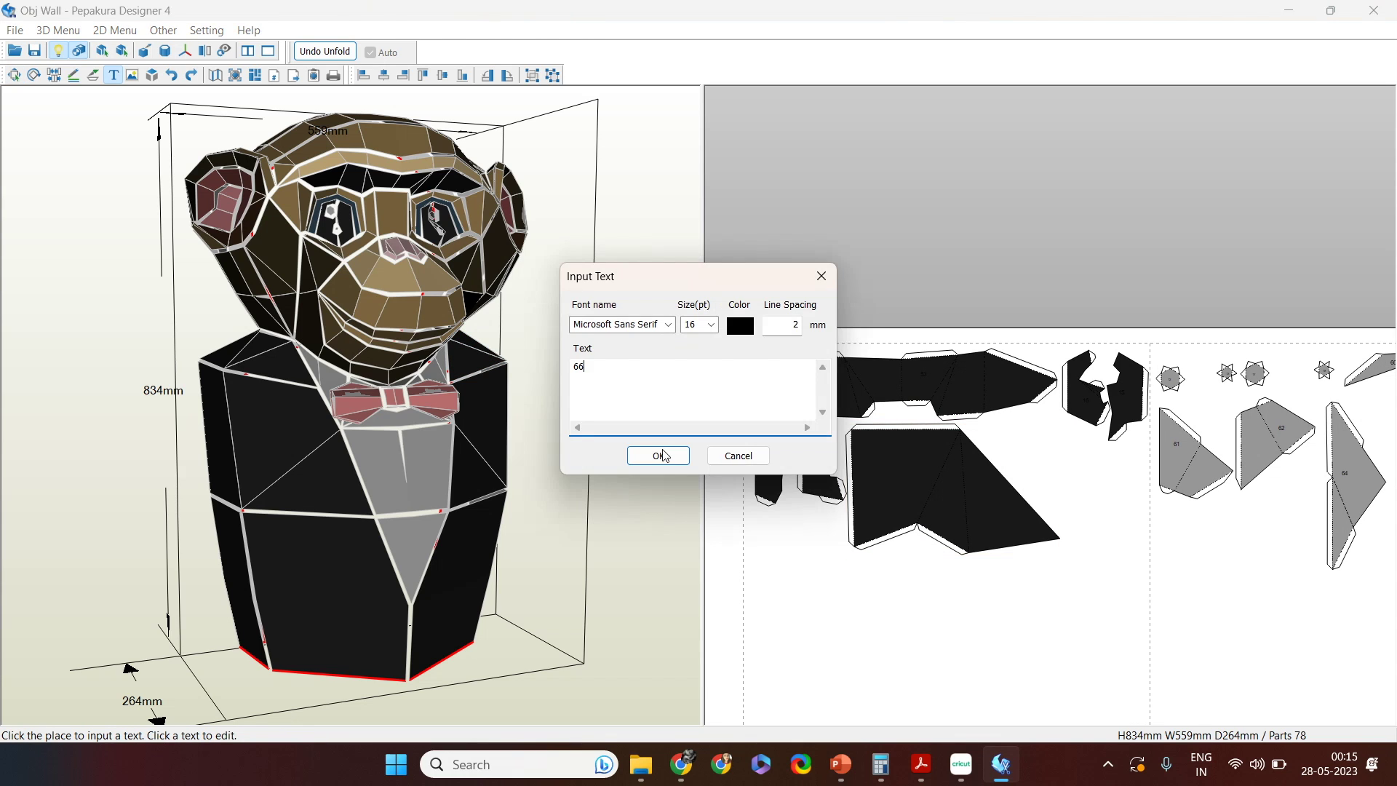
{"action": "left_click", "coordinate": [658, 462]}
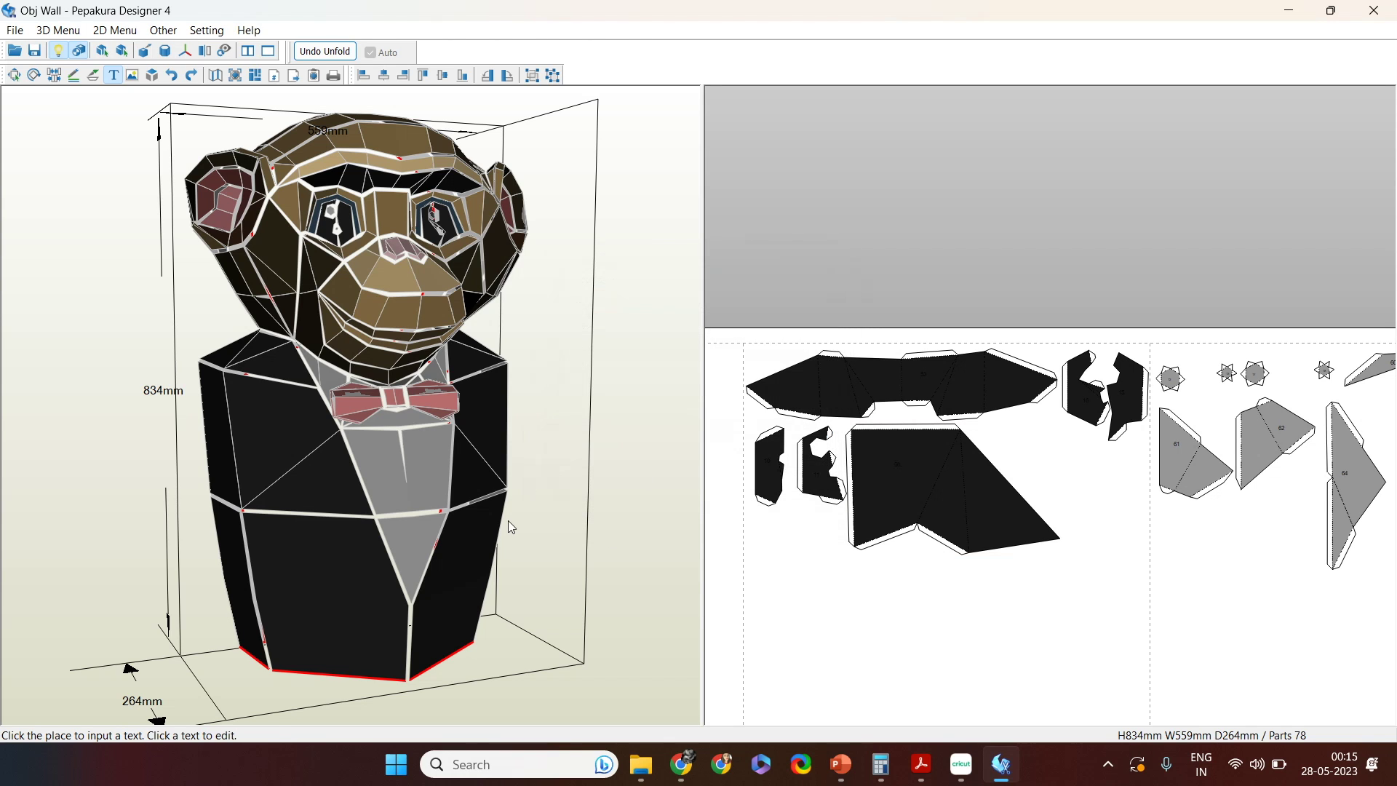
{"action": "key", "text": "Escape"}
Step: Move the other black shoulder part to the black page and fit it below parts 10 and 11 at the page's edge
{"action": "left_click", "coordinate": [874, 474]}
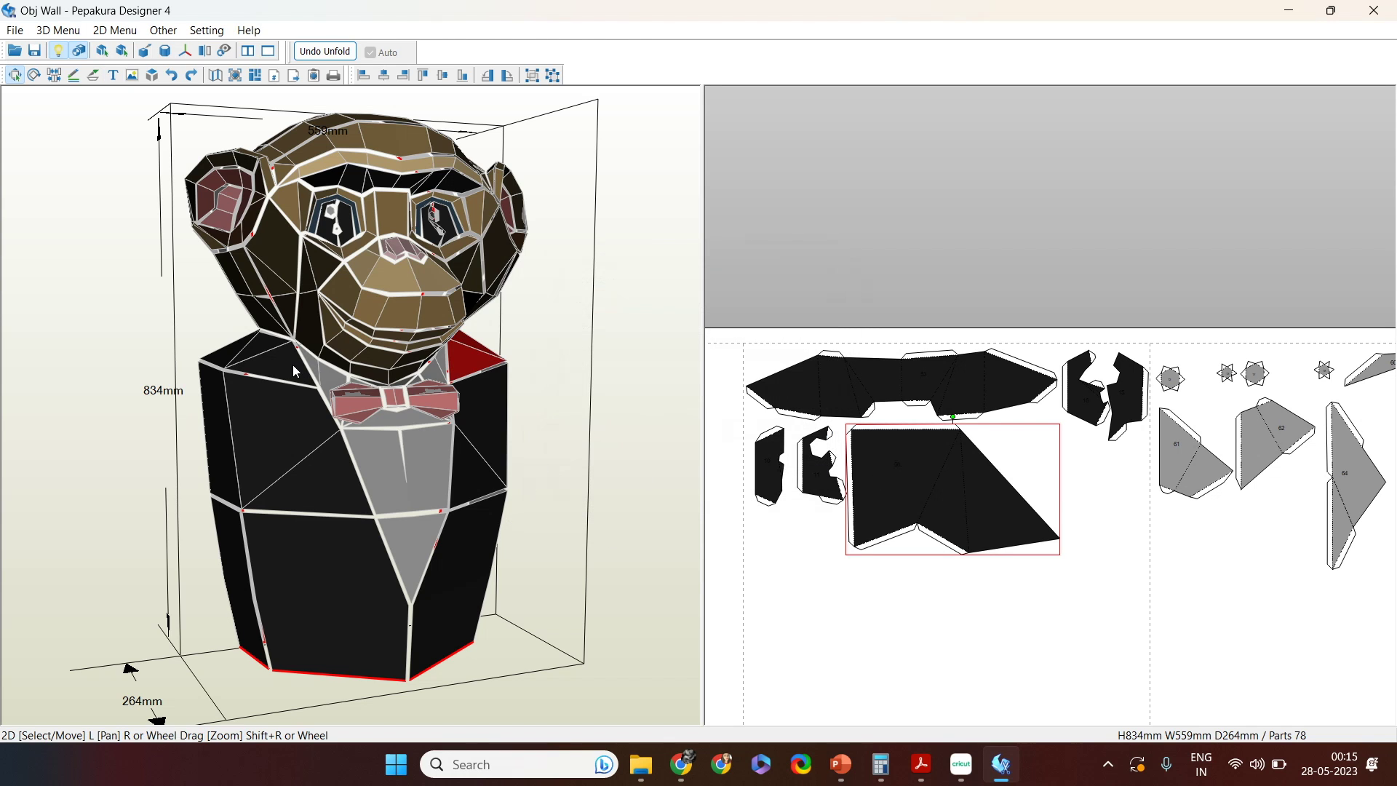
{"action": "scroll", "coordinate": [836, 592], "scroll_direction": "down", "scroll_amount": 5}
{"action": "right_click_drag", "start_coordinate": [928, 510], "coordinate": [876, 443]}
{"action": "left_click_drag", "start_coordinate": [878, 542], "coordinate": [962, 233]}
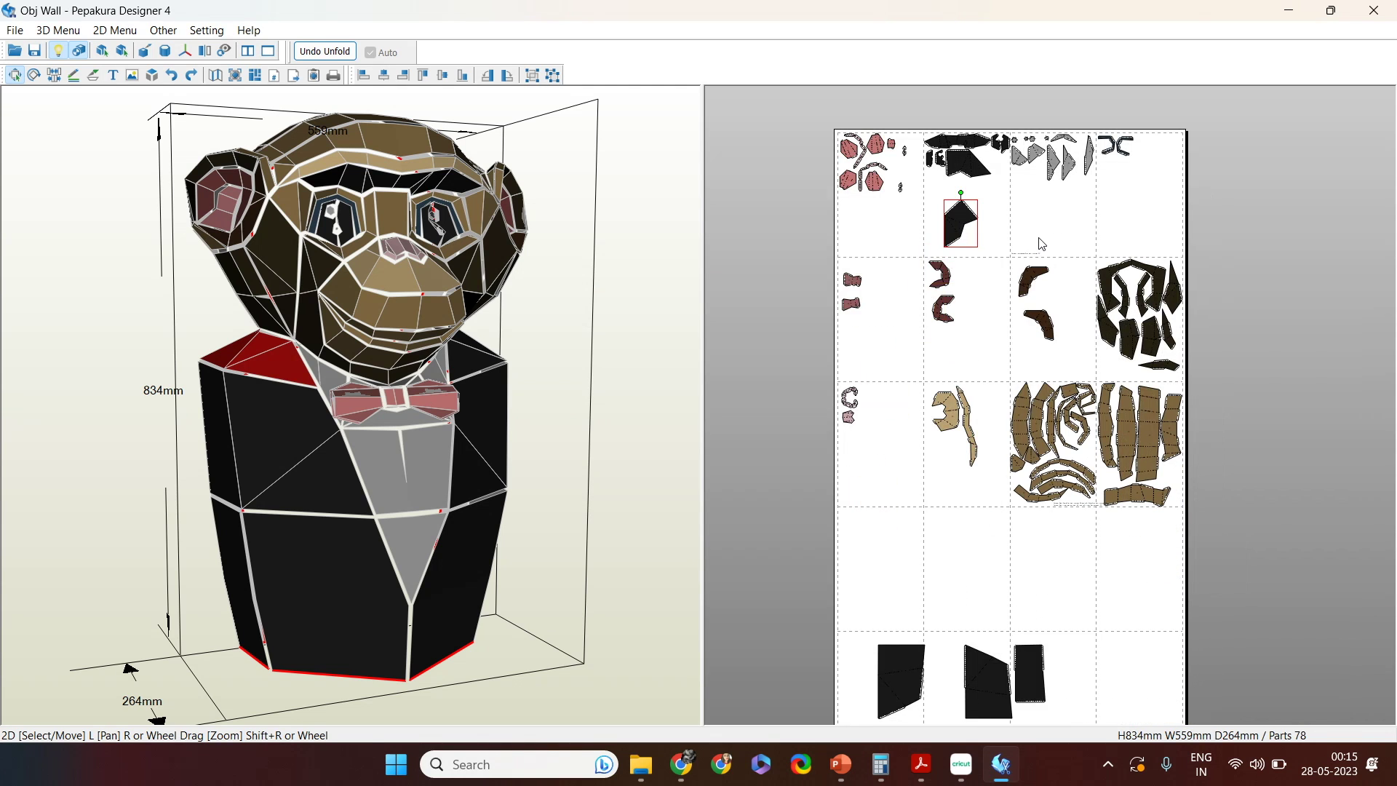
{"action": "right_click_drag", "start_coordinate": [1039, 239], "coordinate": [1026, 484]}
{"action": "scroll", "coordinate": [1011, 472], "scroll_direction": "up", "scroll_amount": 5}
{"action": "right_click_drag", "start_coordinate": [757, 561], "coordinate": [910, 523]}
{"action": "left_click_drag", "start_coordinate": [911, 564], "coordinate": [841, 469]}
{"action": "scroll", "coordinate": [841, 469], "scroll_direction": "up", "scroll_amount": 2}
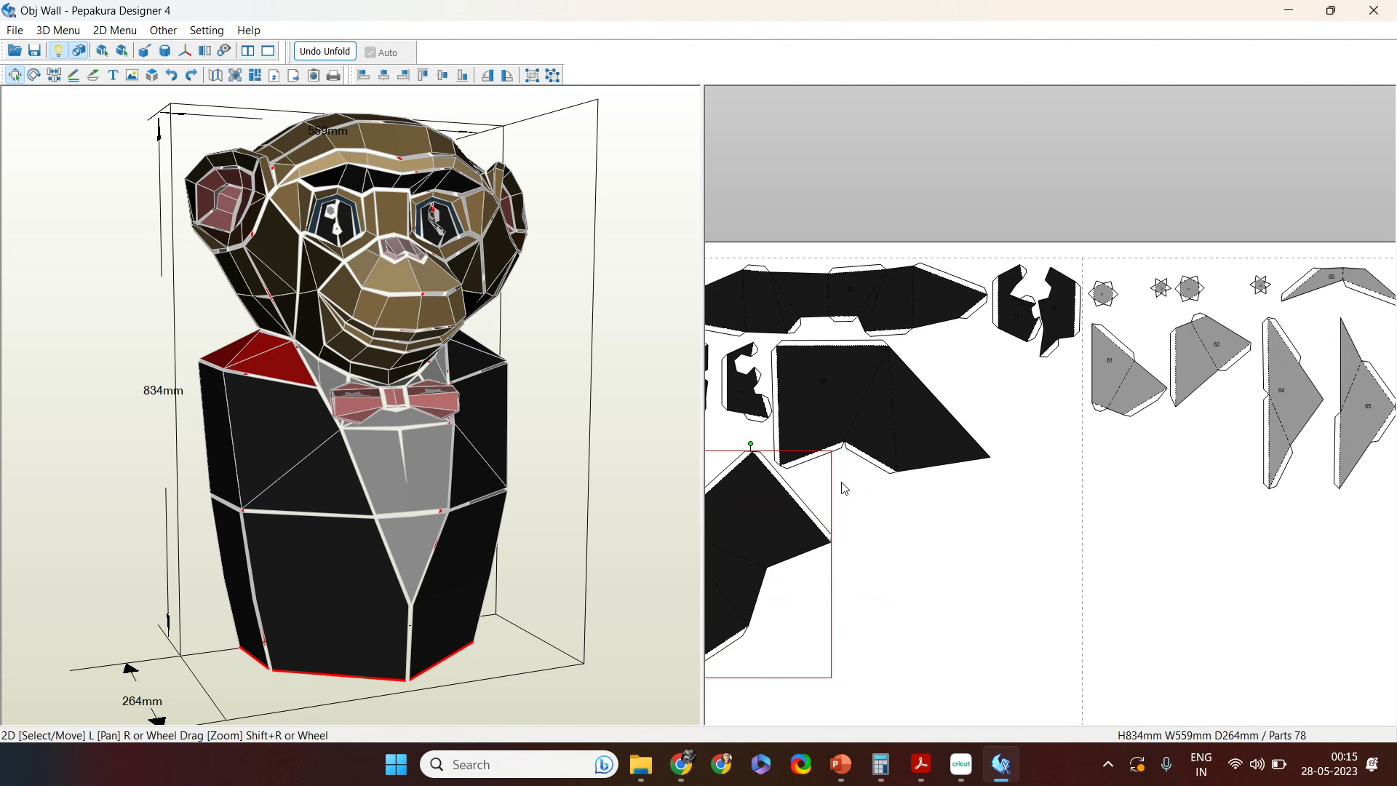
{"action": "scroll", "coordinate": [844, 488], "scroll_direction": "up", "scroll_amount": 2}
{"action": "right_click_drag", "start_coordinate": [941, 558], "coordinate": [1273, 306]}
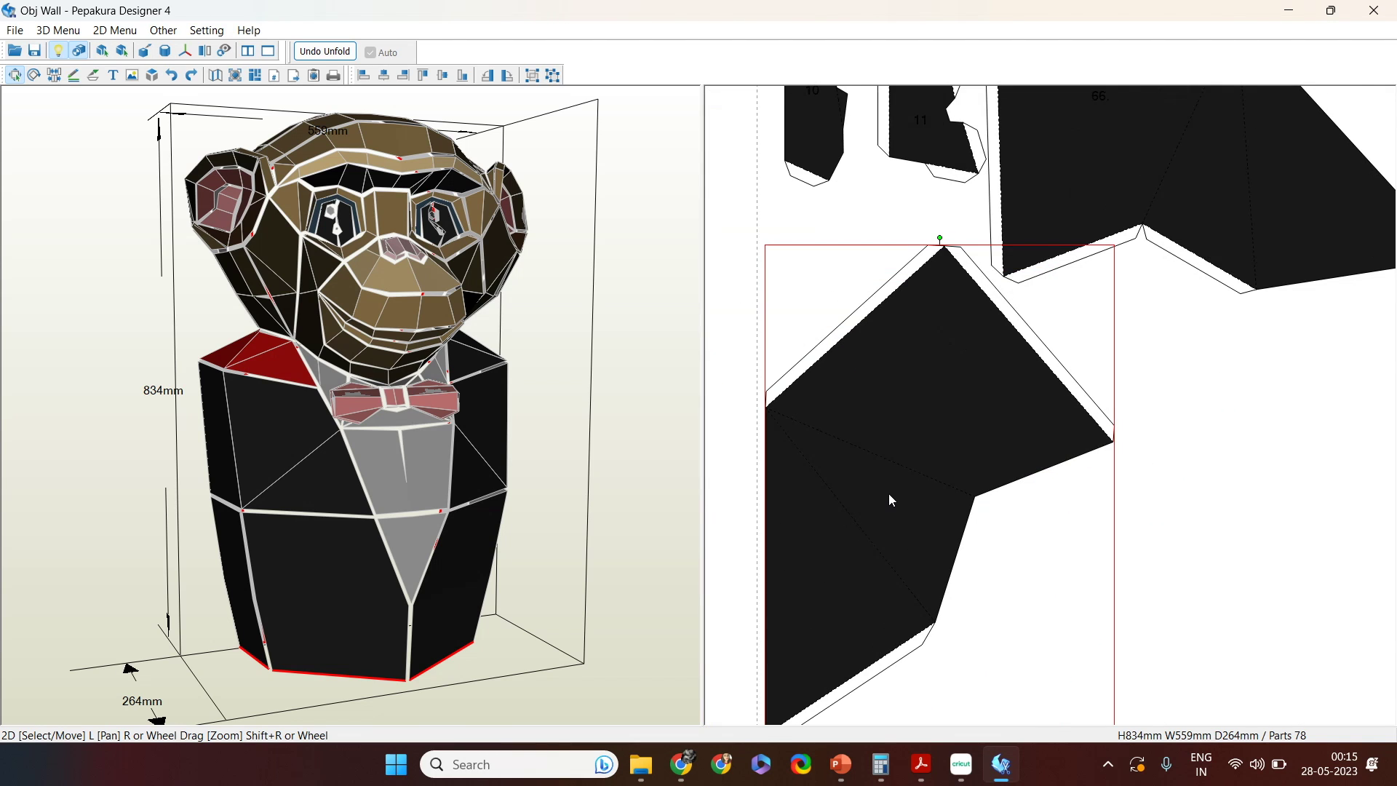
Step: Number the second black shoulder part as 67
{"action": "key", "text": "t"}
{"action": "left_click", "coordinate": [868, 398]}
{"action": "type", "text": "67"}
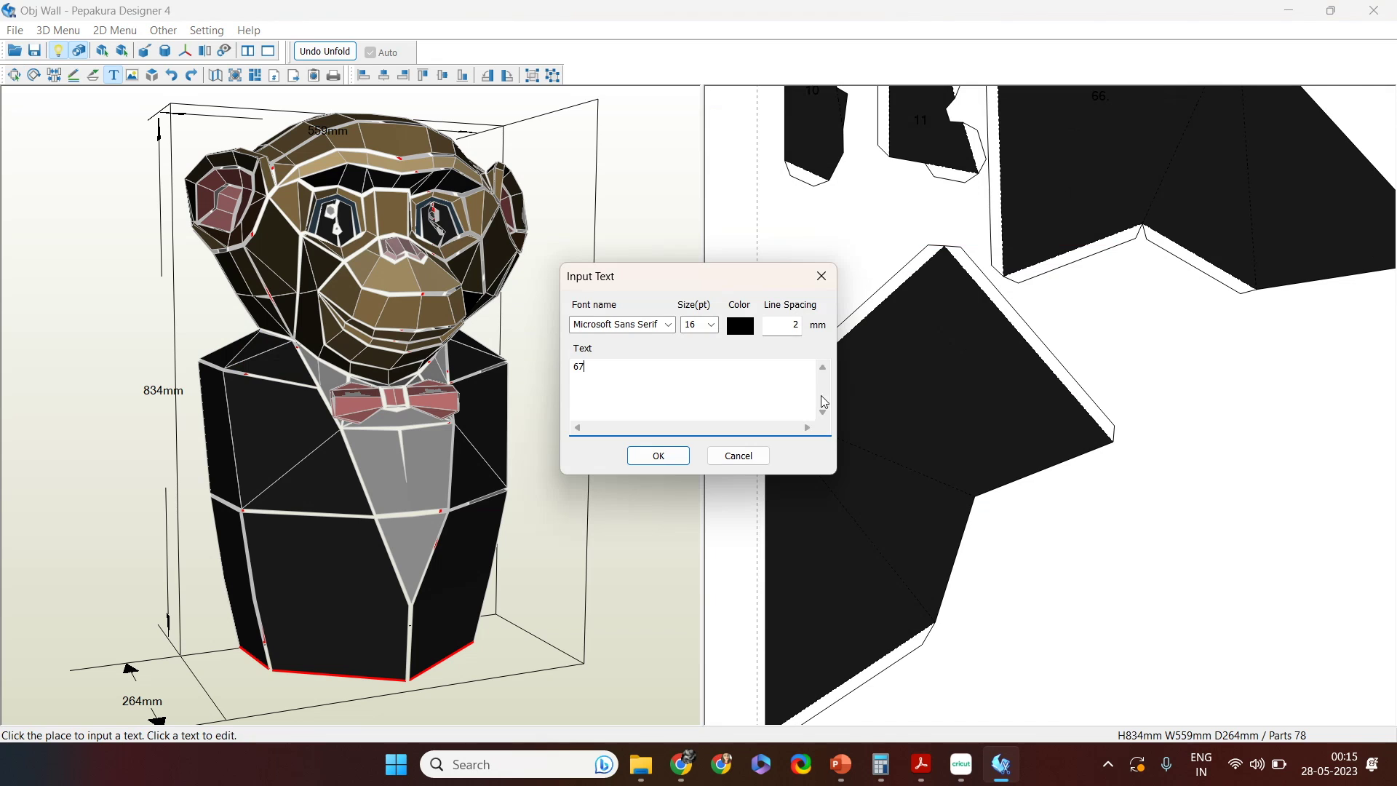
{"action": "left_click", "coordinate": [658, 456]}
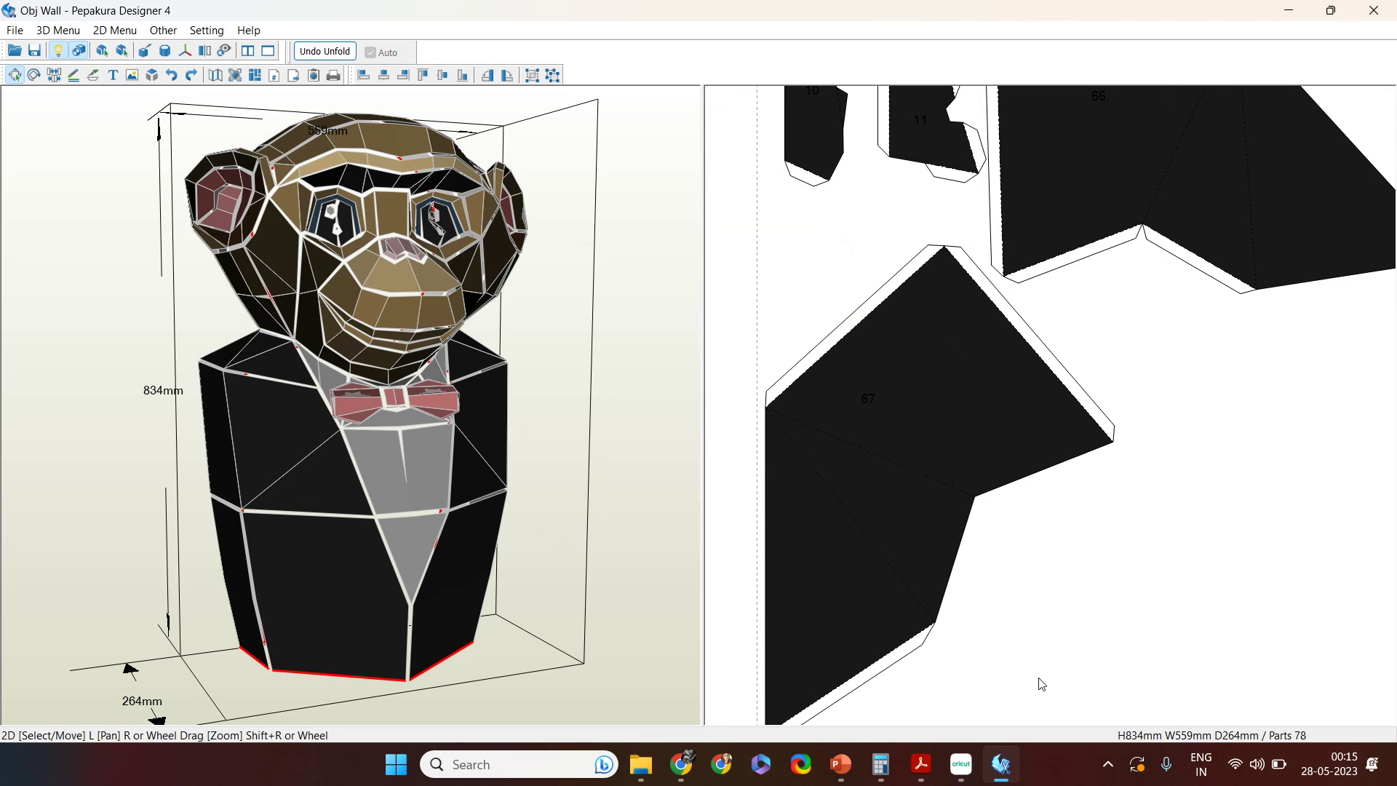
Step: Select all the arranged parts and check on the model which body parts remain unsorted
{"action": "scroll", "coordinate": [1042, 684], "scroll_direction": "down", "scroll_amount": 5}
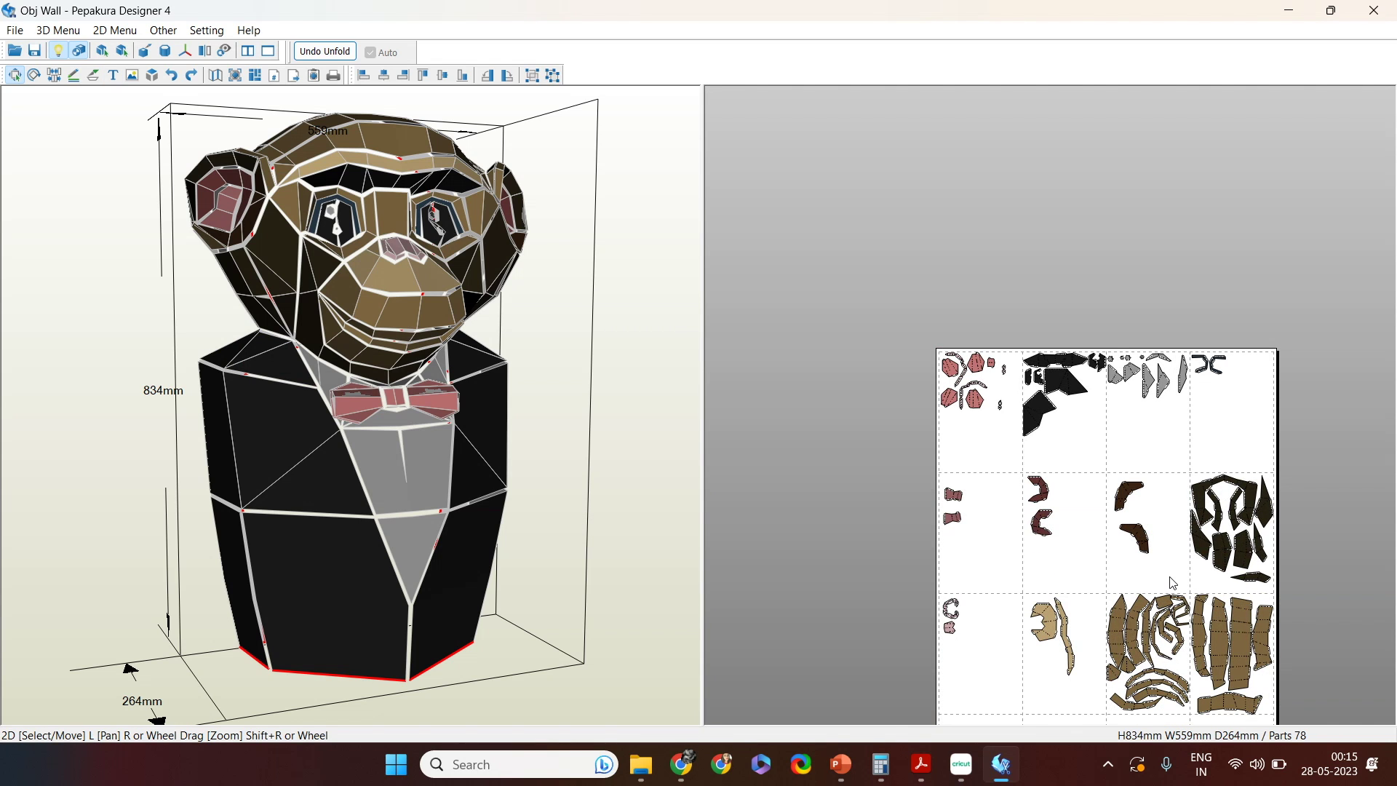
{"action": "right_click_drag", "start_coordinate": [1173, 583], "coordinate": [1133, 514]}
{"action": "left_click_drag", "start_coordinate": [1277, 679], "coordinate": [807, 267]}
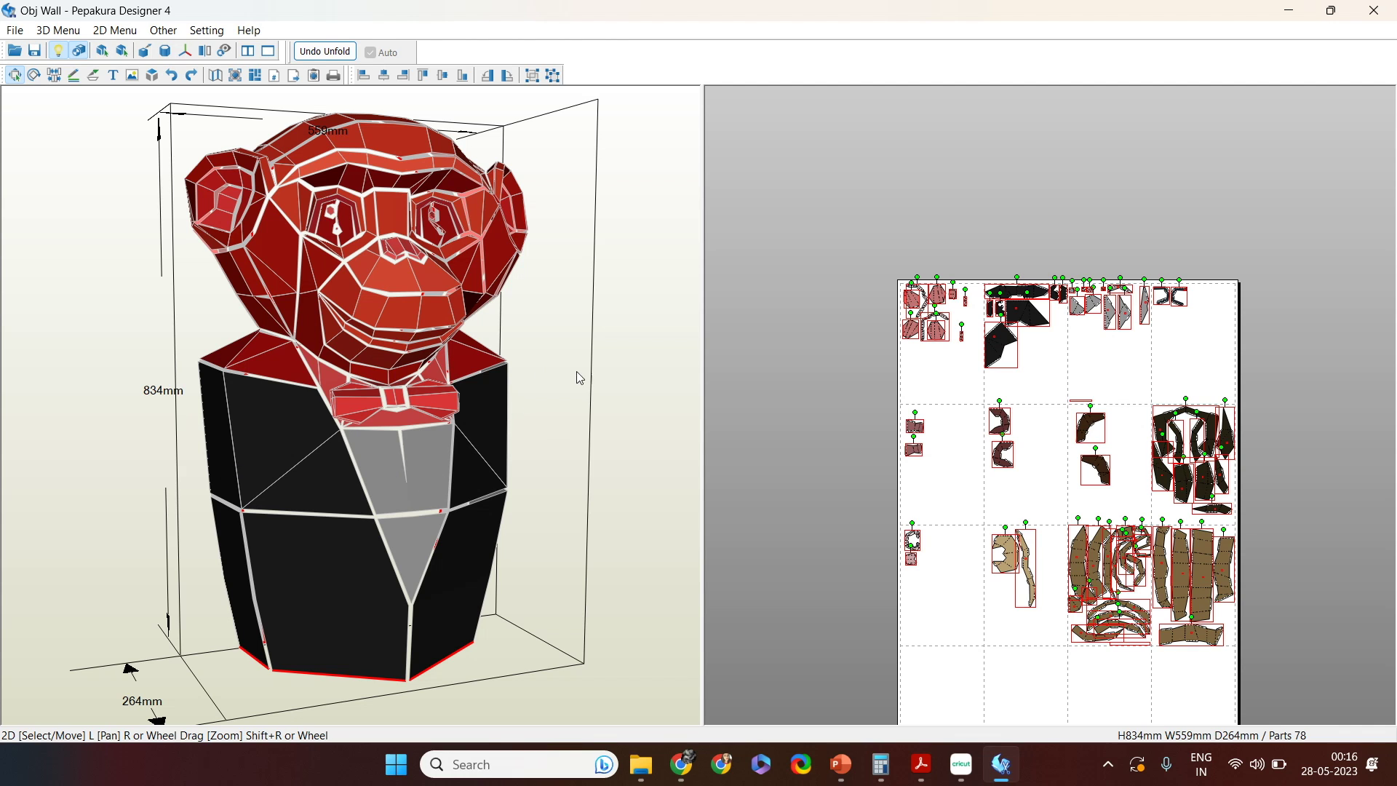
Step: Place the large black upper torso part beside shoulder part 67 on the black page, rotated to fit, and number it 68
{"action": "left_click", "coordinate": [293, 451]}
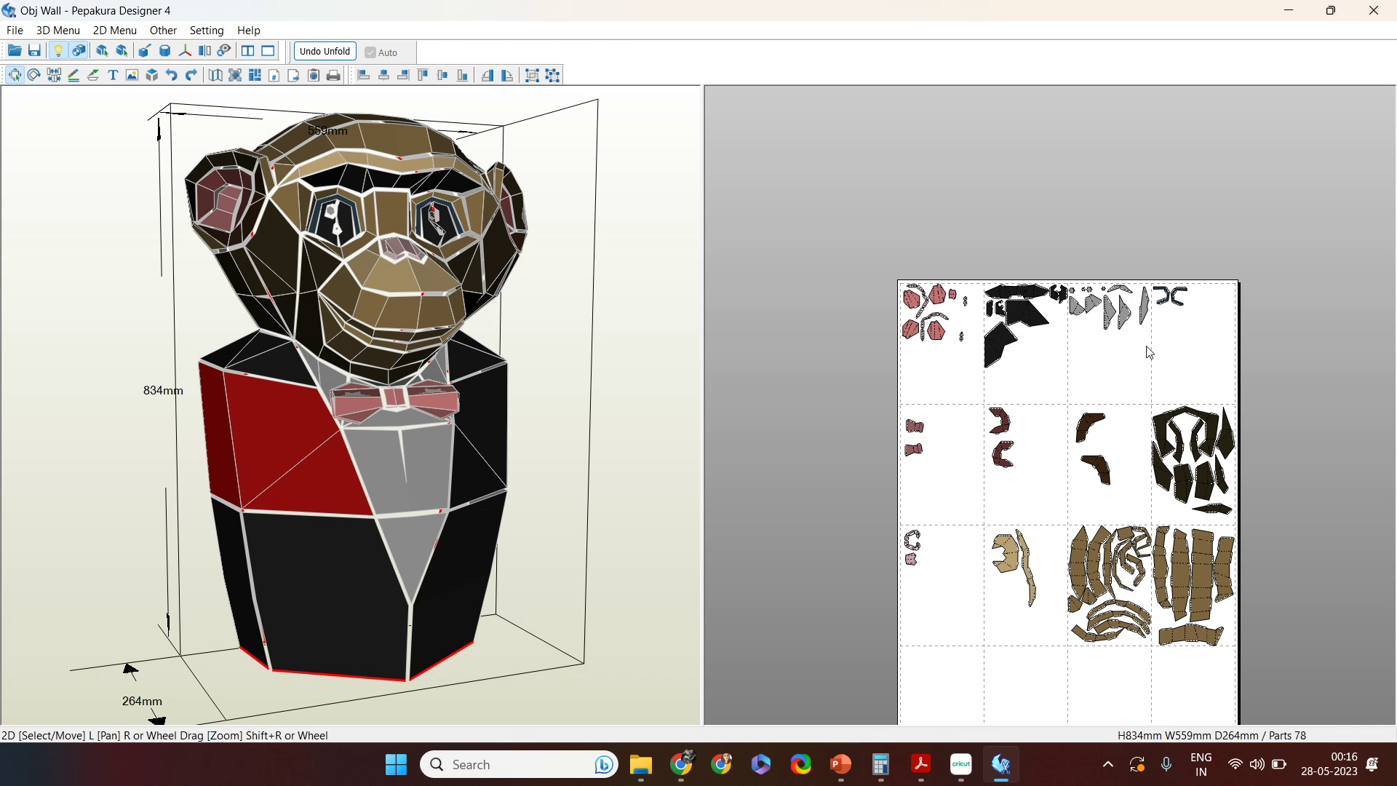
{"action": "right_click_drag", "start_coordinate": [1063, 657], "coordinate": [1051, 379]}
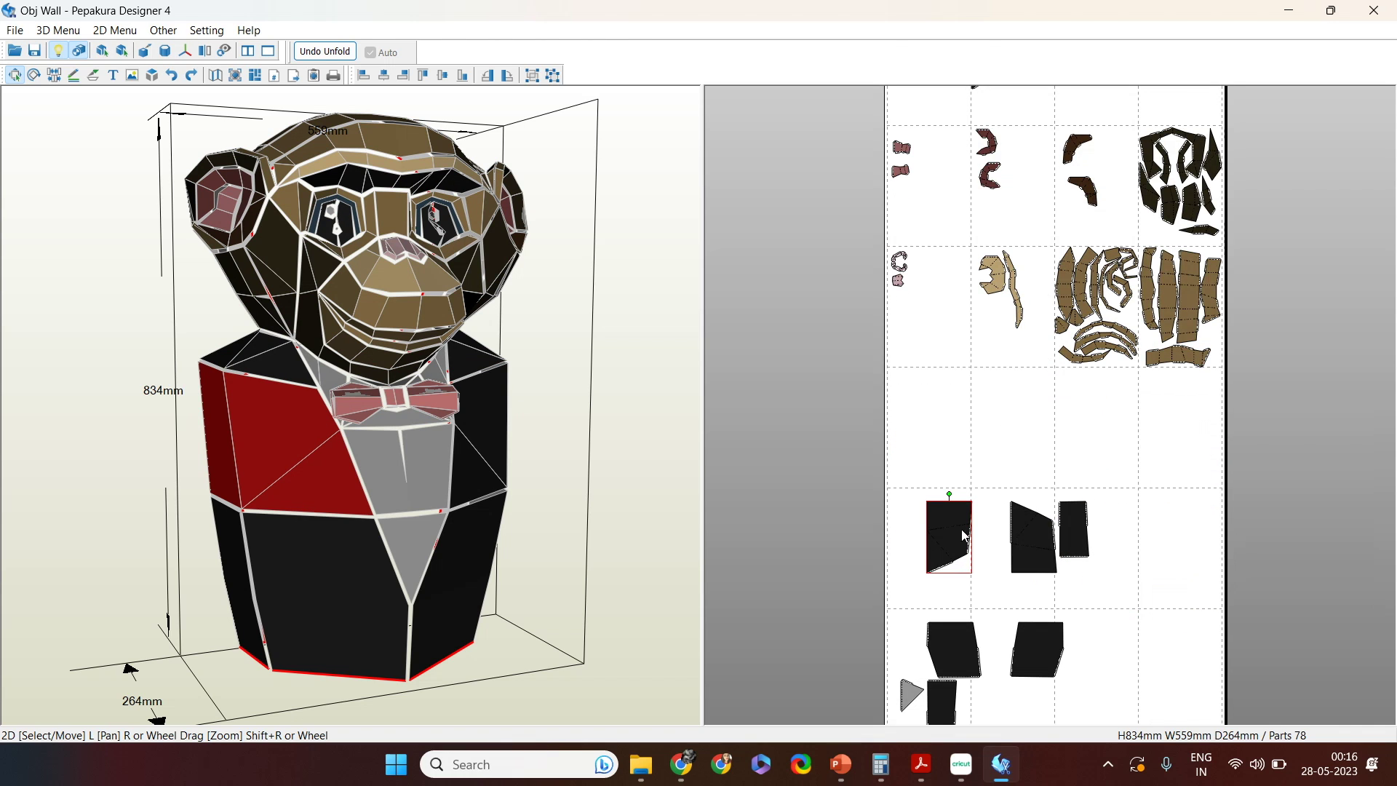
{"action": "left_click_drag", "start_coordinate": [950, 535], "coordinate": [946, 142]}
{"action": "right_click_drag", "start_coordinate": [942, 231], "coordinate": [942, 553]}
{"action": "left_click_drag", "start_coordinate": [937, 468], "coordinate": [980, 505]}
{"action": "scroll", "coordinate": [1010, 423], "scroll_direction": "up", "scroll_amount": 3}
{"action": "scroll", "coordinate": [1010, 423], "scroll_direction": "up", "scroll_amount": 1}
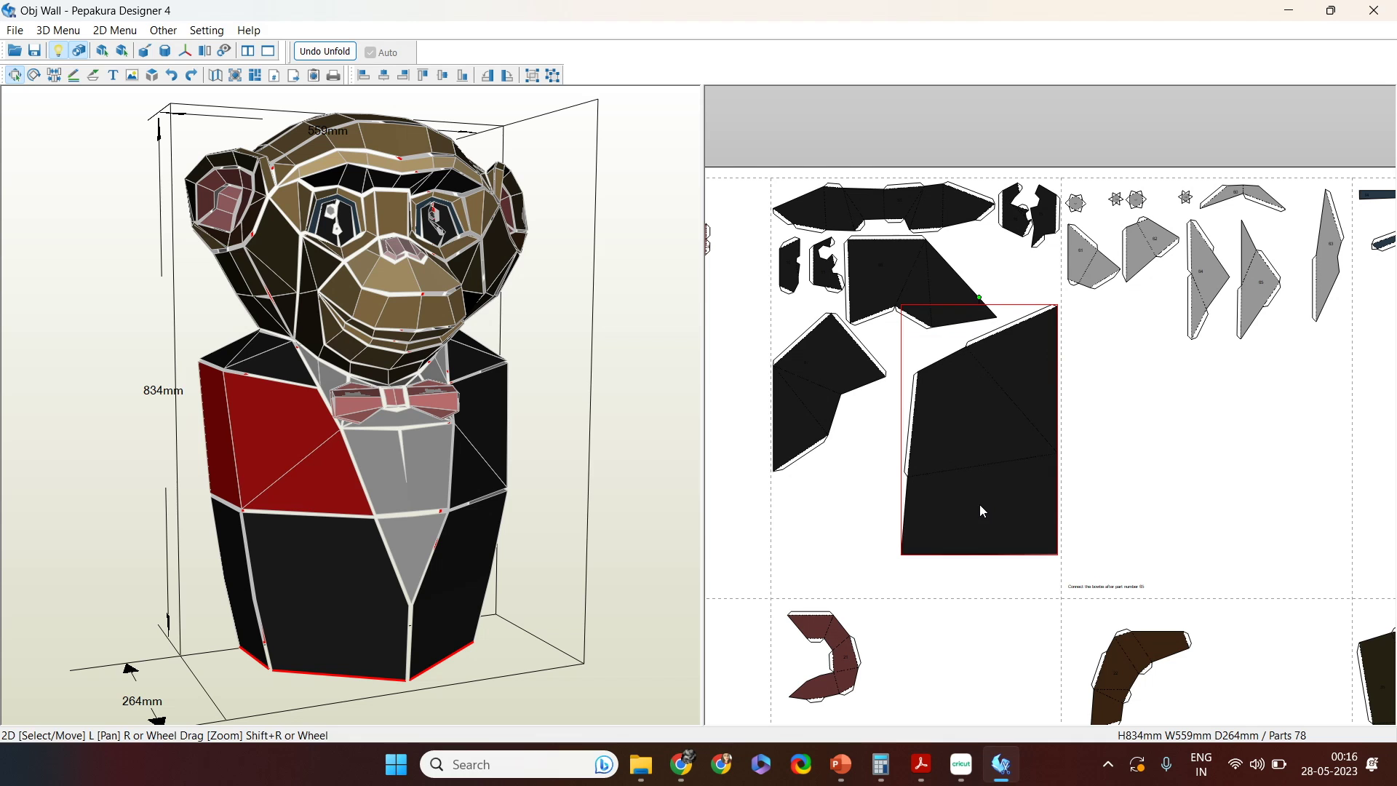
{"action": "left_click", "coordinate": [113, 75]}
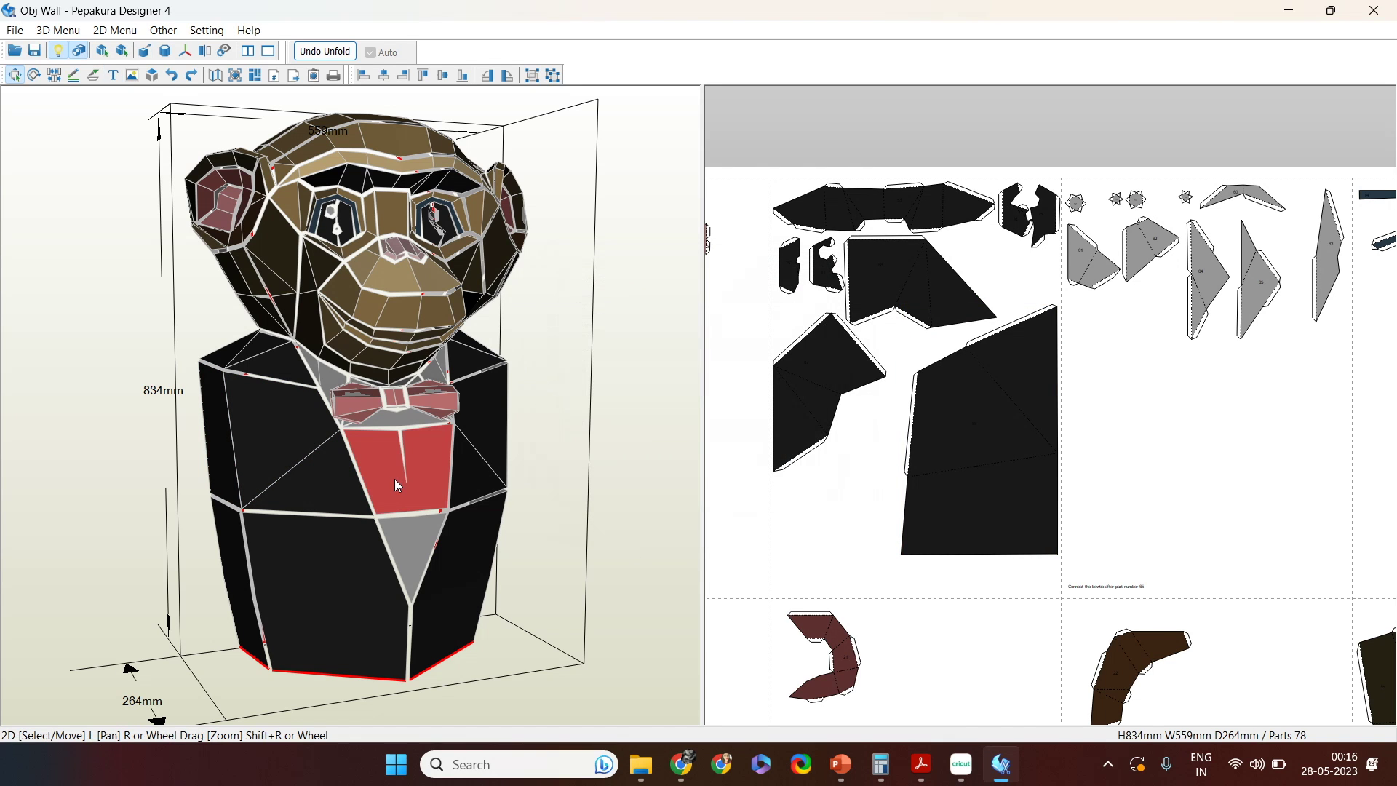
Step: Move the notched grey chest part to the grey page and place it below part 61
{"action": "scroll", "coordinate": [1020, 597], "scroll_direction": "down", "scroll_amount": 4}
{"action": "right_click_drag", "start_coordinate": [1046, 680], "coordinate": [969, 692]}
{"action": "scroll", "coordinate": [1091, 495], "scroll_direction": "up", "scroll_amount": 4}
{"action": "scroll", "coordinate": [1091, 494], "scroll_direction": "up", "scroll_amount": 3}
{"action": "mouse_move", "coordinate": [998, 464]}
{"action": "left_mouse_down"}
{"action": "mouse_move", "coordinate": [976, 526]}
{"action": "mouse_move", "coordinate": [965, 425]}
{"action": "mouse_move", "coordinate": [922, 475]}
{"action": "mouse_move", "coordinate": [979, 466]}
{"action": "left_mouse_up"}
Step: Number the notched grey chest part as 69
{"action": "left_click", "coordinate": [113, 75]}
{"action": "left_click", "coordinate": [979, 466]}
{"action": "type", "text": "69."}
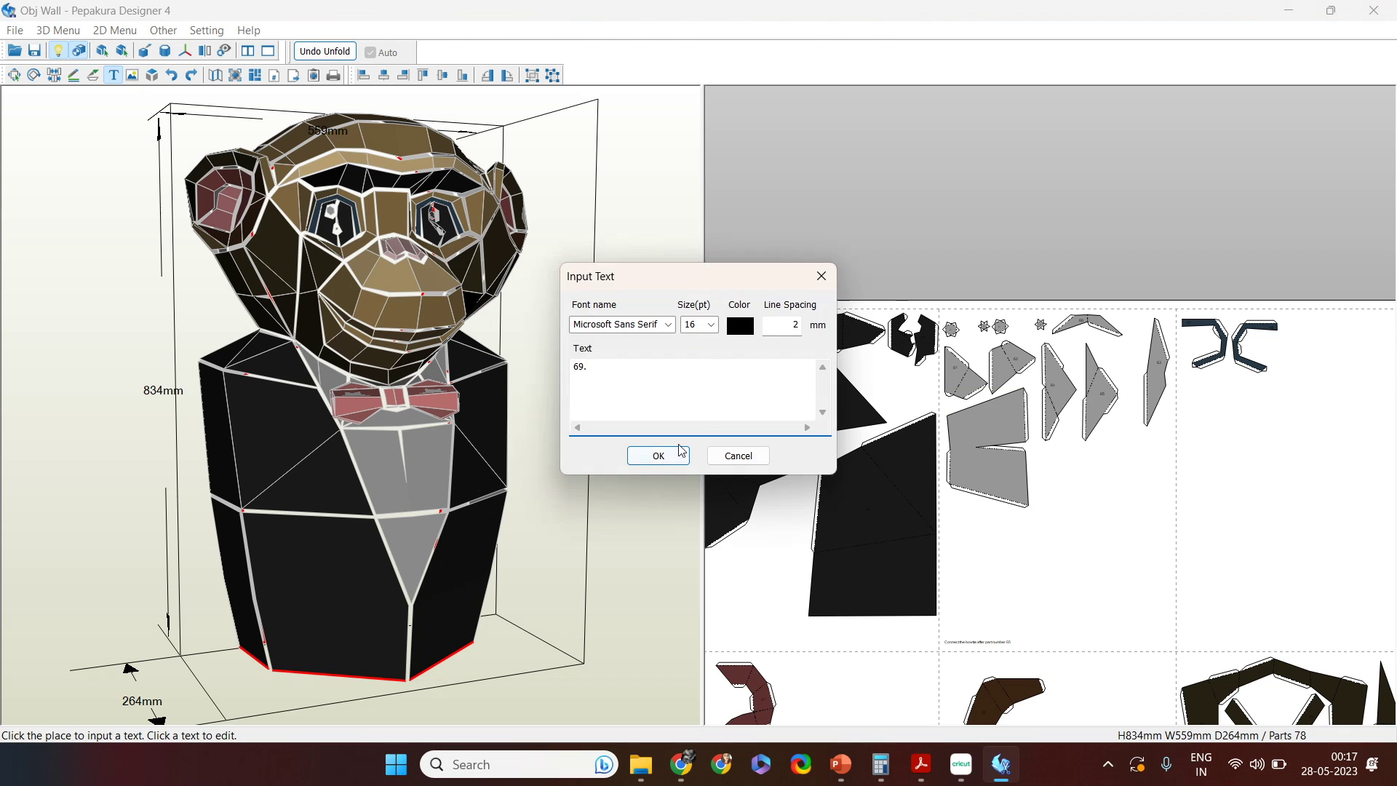
{"action": "left_click", "coordinate": [682, 453]}
{"action": "key", "text": "Escape"}
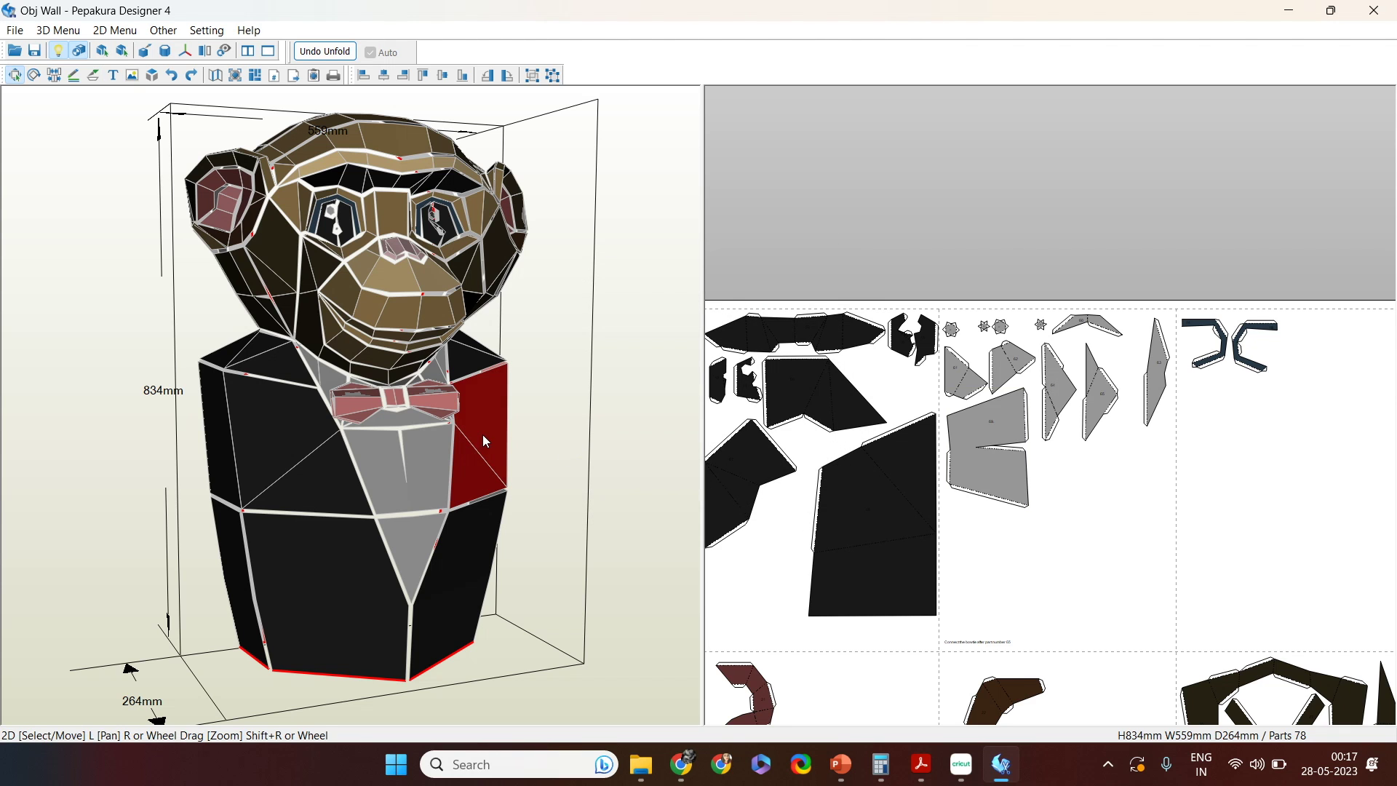
Step: Move the opposite black upper torso part to the first empty page below the arranged rows
{"action": "scroll", "coordinate": [1083, 649], "scroll_direction": "down", "scroll_amount": 3}
{"action": "right_click_drag", "start_coordinate": [1026, 700], "coordinate": [1043, 565]}
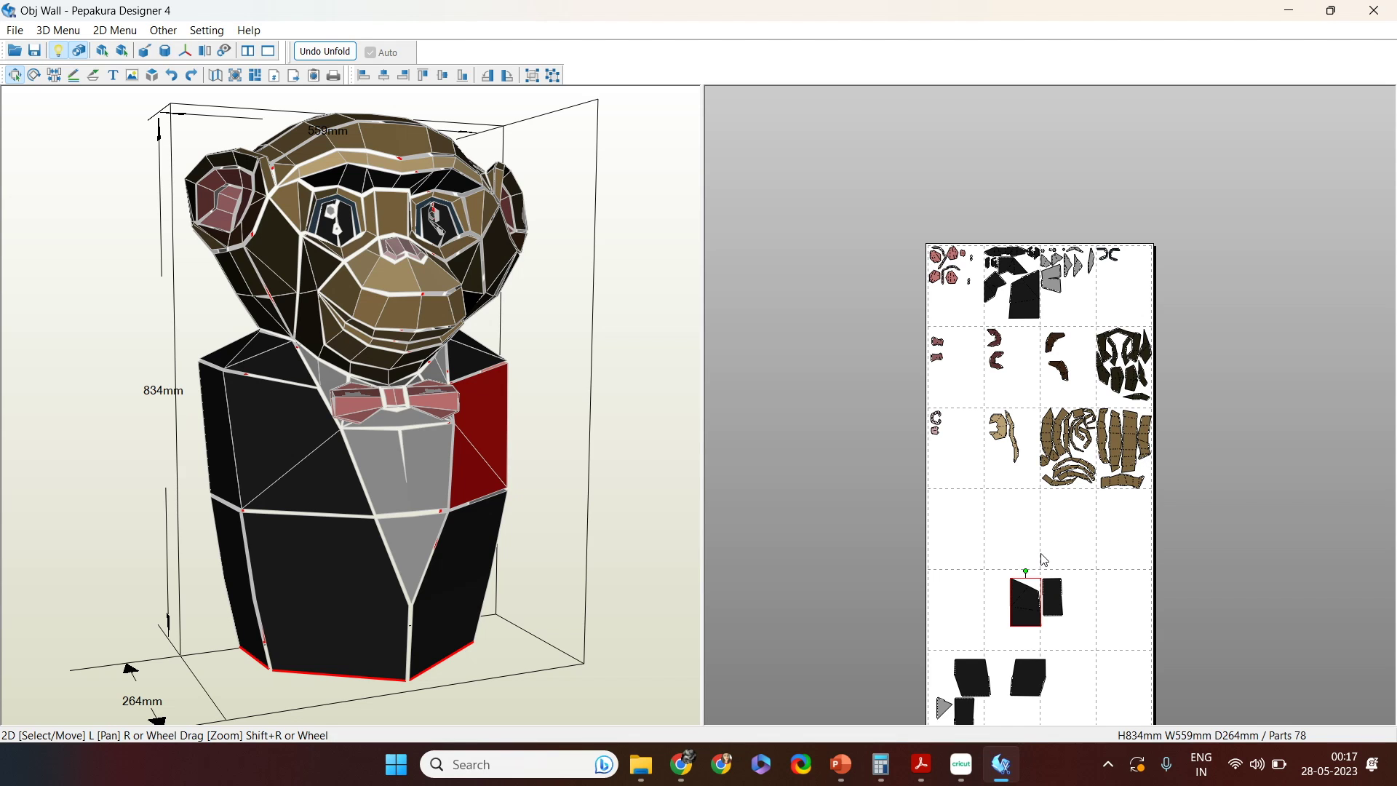
{"action": "left_click_drag", "start_coordinate": [1028, 620], "coordinate": [950, 533]}
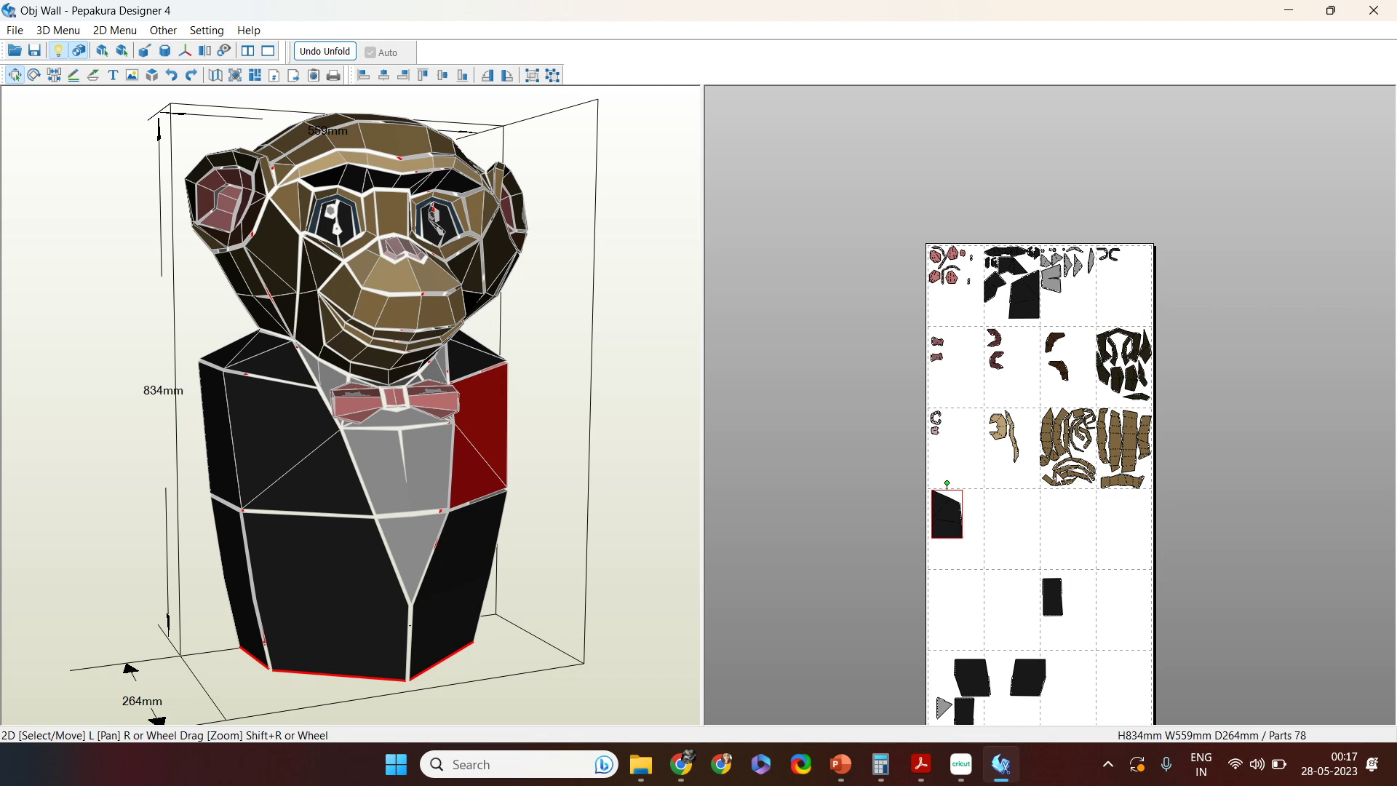
Step: Hide the textures and check the part numbers on the black and grey pages
{"action": "left_click", "coordinate": [80, 52]}
{"action": "scroll", "coordinate": [1049, 252], "scroll_direction": "up", "scroll_amount": 5}
{"action": "right_click_drag", "start_coordinate": [1045, 329], "coordinate": [1079, 539]}
{"action": "scroll", "coordinate": [1017, 477], "scroll_direction": "up", "scroll_amount": 5}
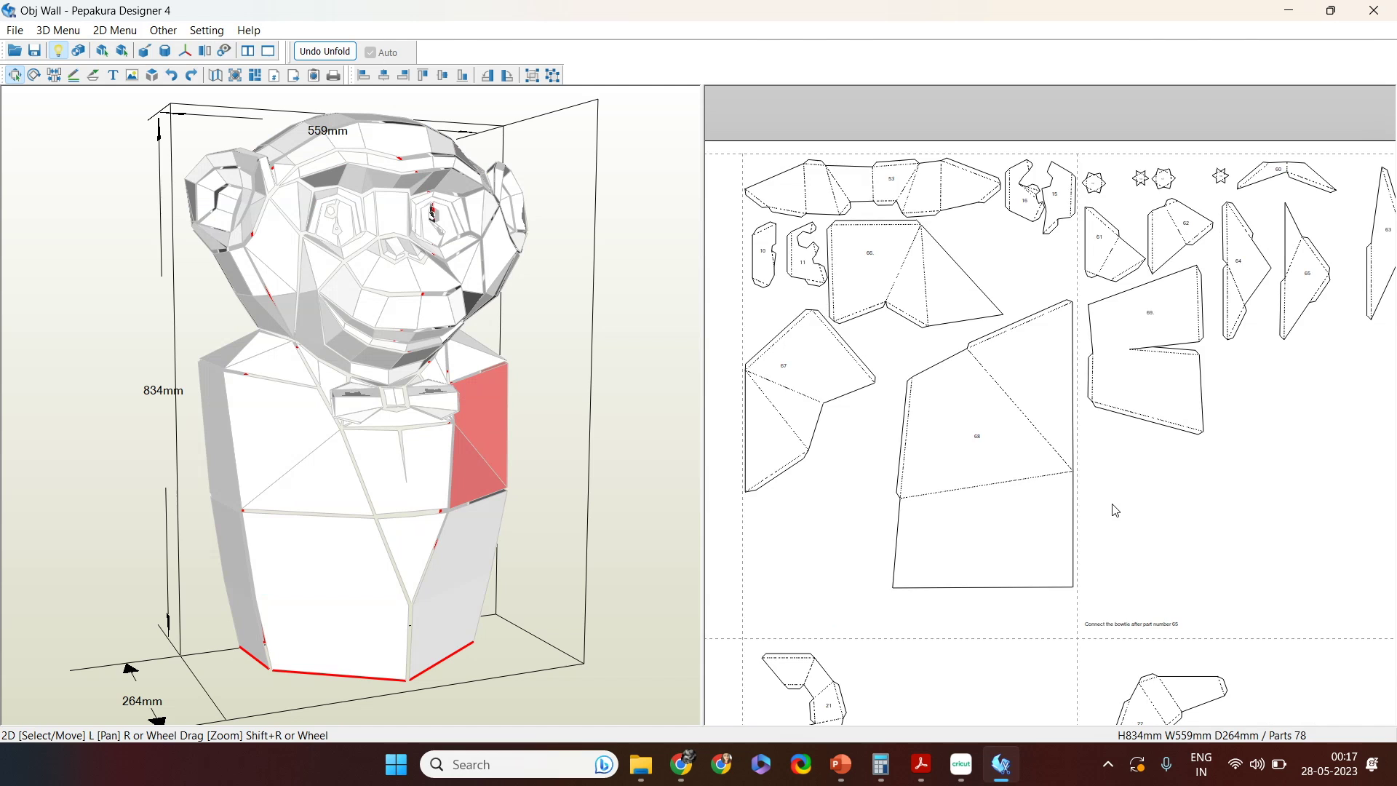
{"action": "scroll", "coordinate": [1300, 575], "scroll_direction": "down", "scroll_amount": 10}
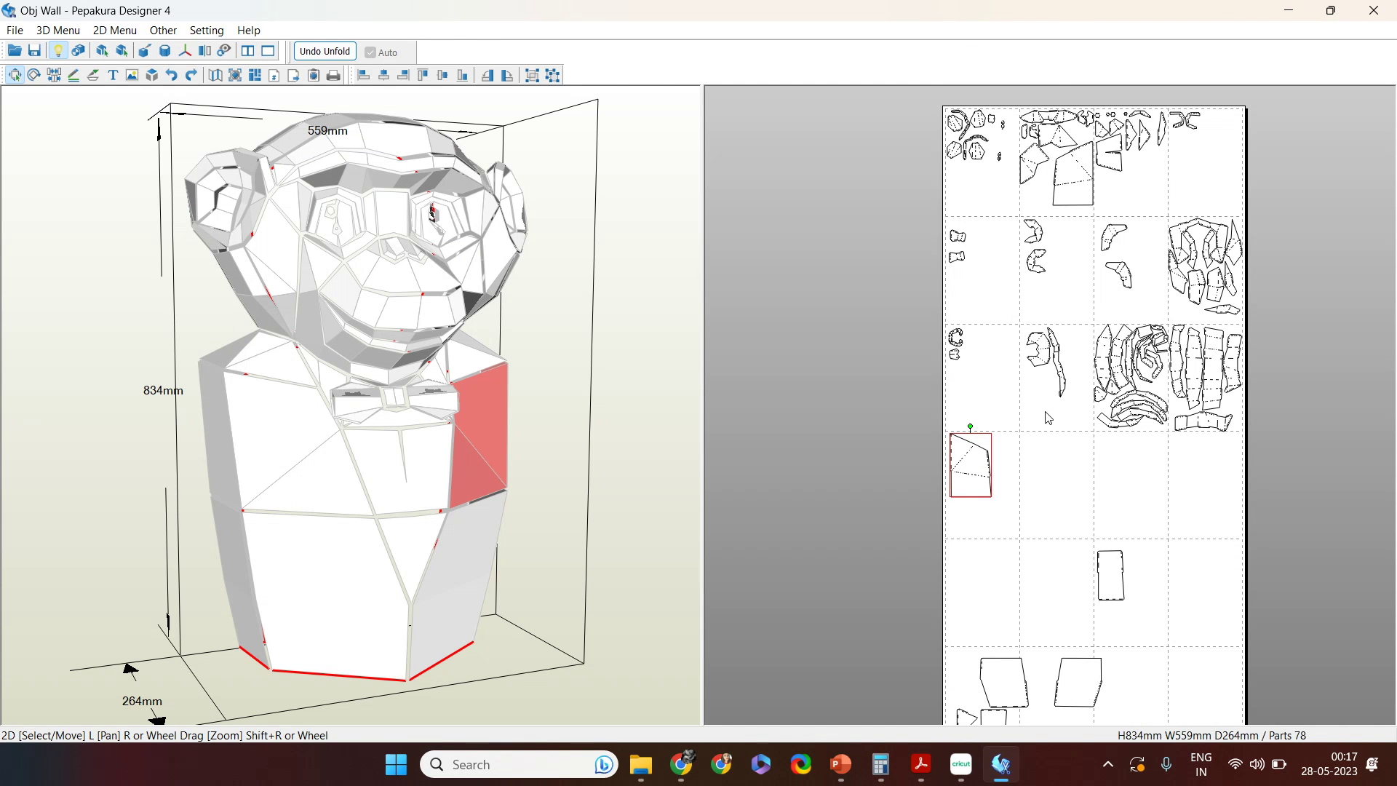
Step: Number the black upper torso part on the fourth-row page as 70
{"action": "scroll", "coordinate": [1047, 418], "scroll_direction": "up", "scroll_amount": 5}
{"action": "left_click_drag", "start_coordinate": [1078, 452], "coordinate": [1082, 456]}
{"action": "key", "text": "t"}
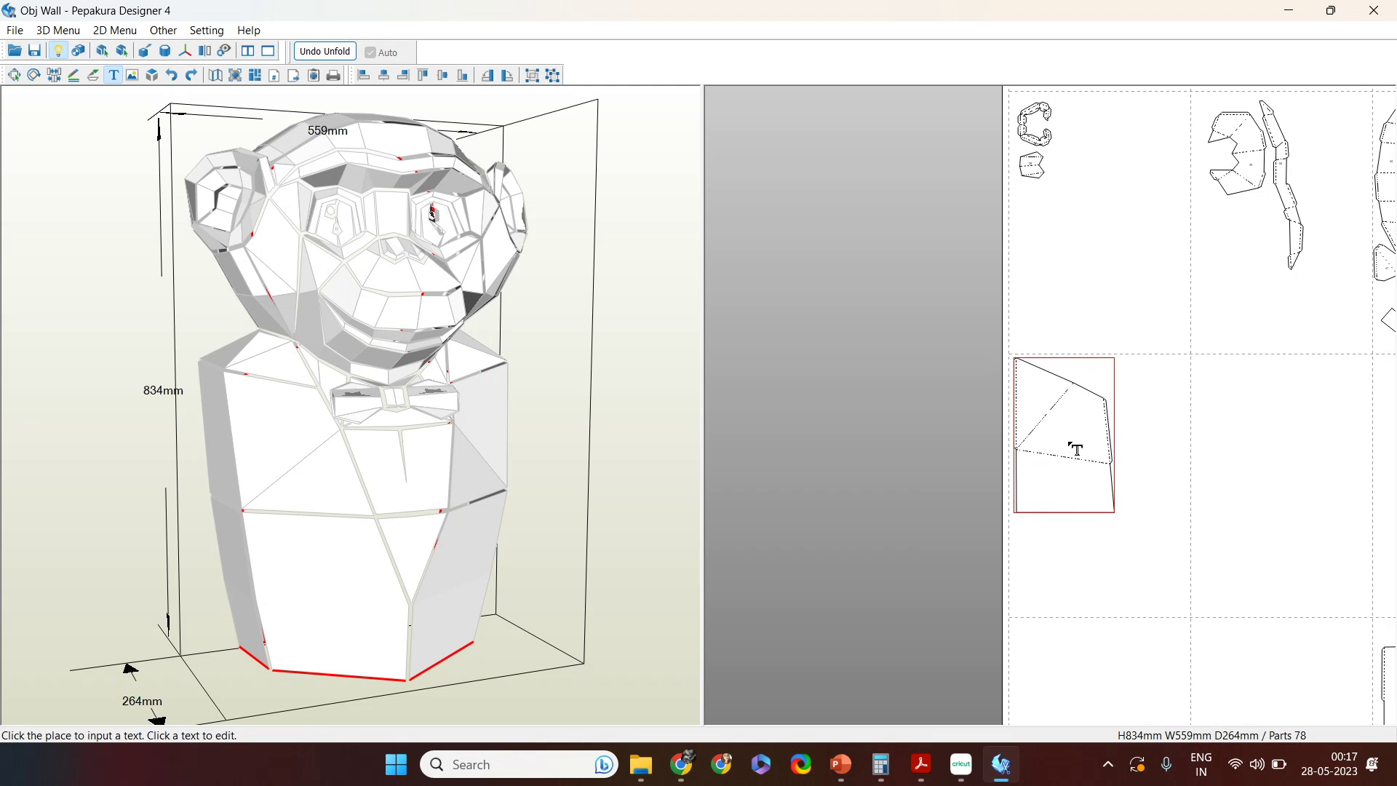
{"action": "left_click", "coordinate": [1070, 452]}
{"action": "type", "text": "70"}
{"action": "left_click", "coordinate": [657, 452]}
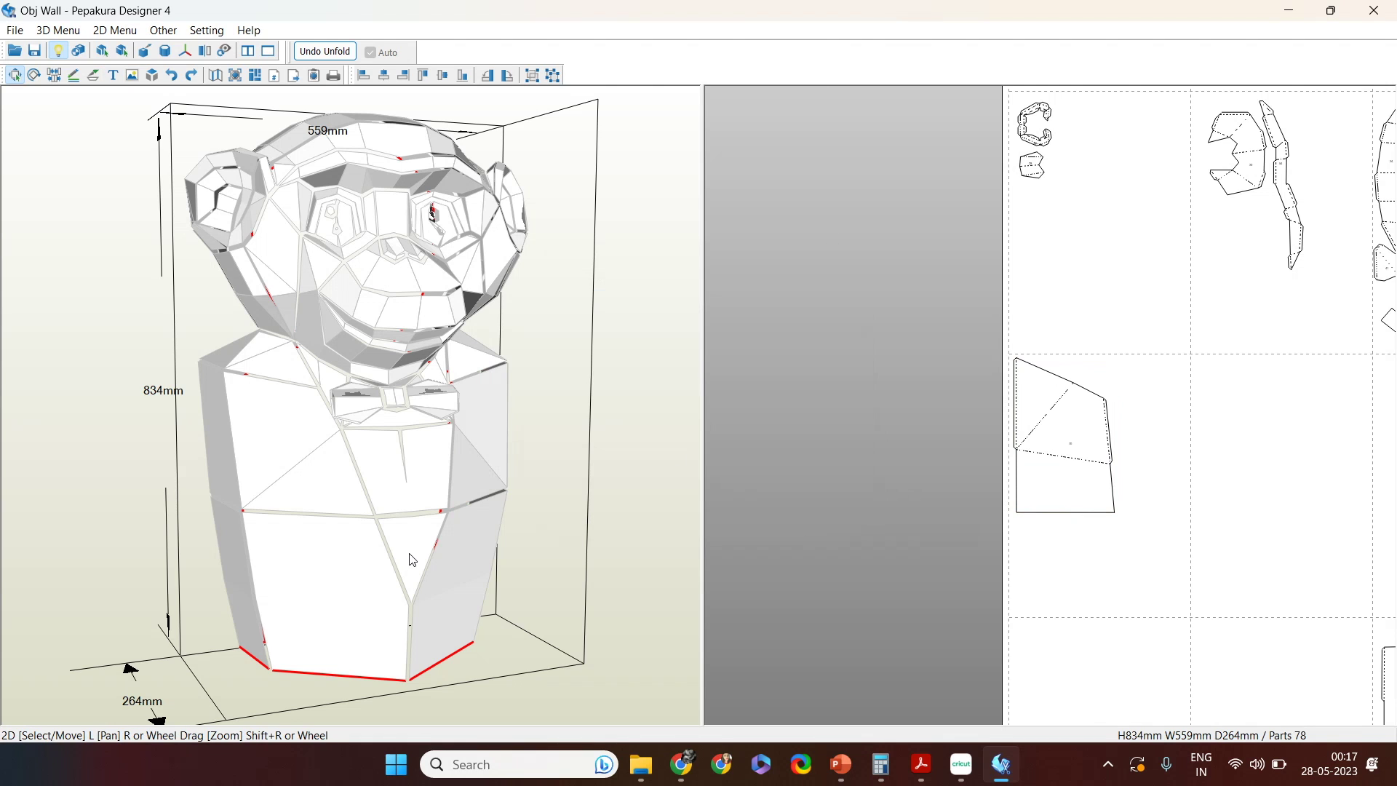
Step: Move the triangular grey chest part to the grey page and place it beside part 69
{"action": "scroll", "coordinate": [1357, 594], "scroll_direction": "down", "scroll_amount": 3}
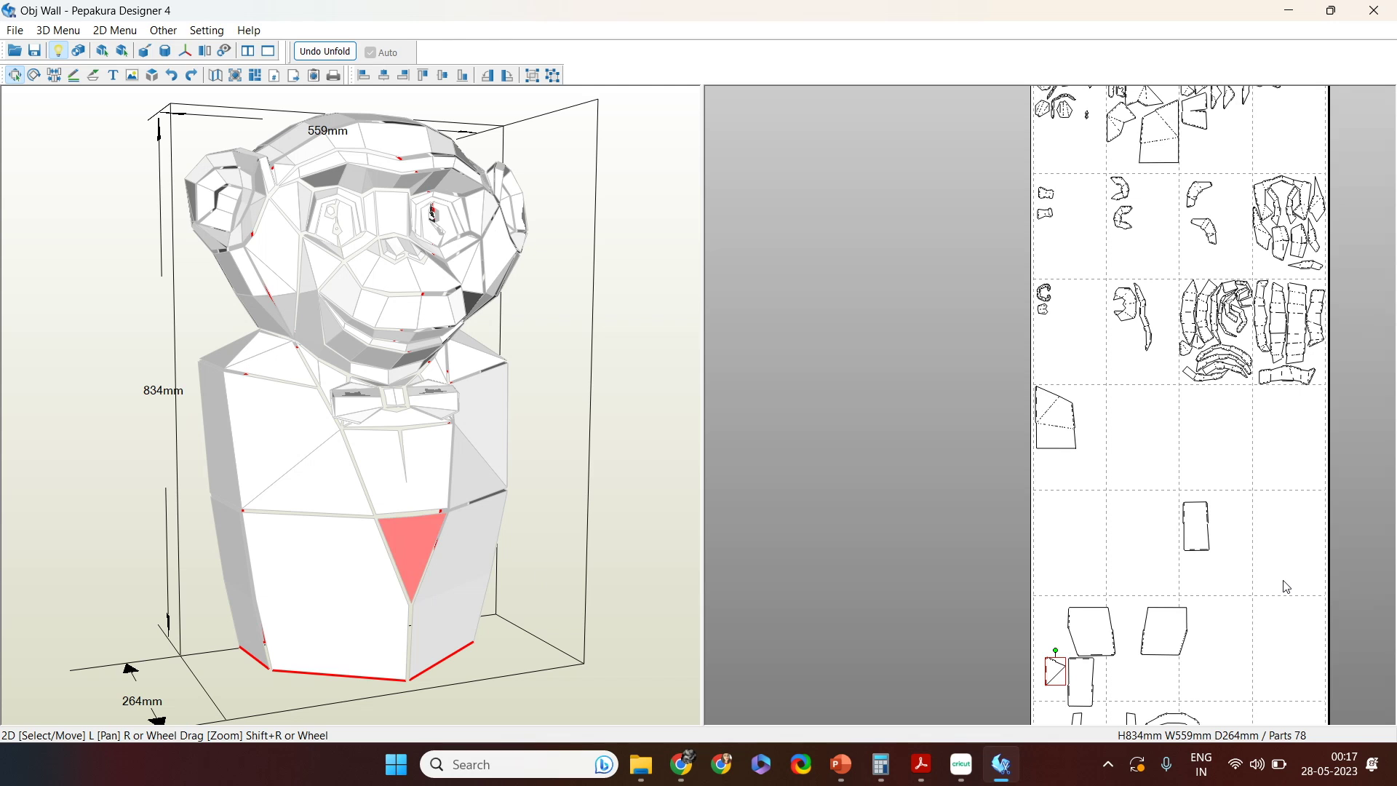
{"action": "left_click_drag", "start_coordinate": [1058, 665], "coordinate": [1228, 144]}
{"action": "middle_click_drag", "start_coordinate": [1245, 155], "coordinate": [1241, 457]}
{"action": "scroll", "coordinate": [1319, 605], "scroll_direction": "up", "scroll_amount": 3}
{"action": "middle_click_drag", "start_coordinate": [1319, 605], "coordinate": [883, 605]}
{"action": "scroll", "coordinate": [909, 591], "scroll_direction": "up", "scroll_amount": 2}
{"action": "right_click", "coordinate": [926, 580]}
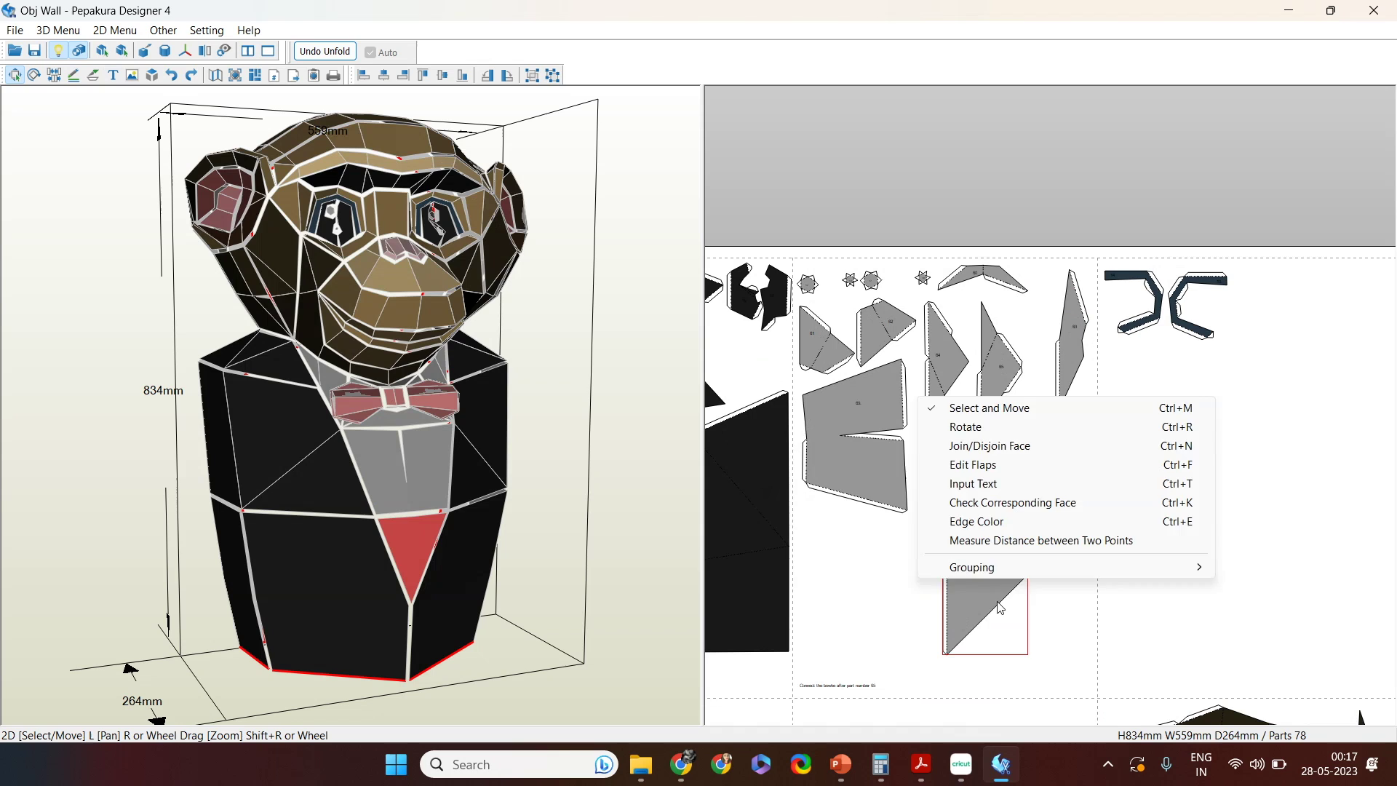
{"action": "left_click_drag", "start_coordinate": [985, 594], "coordinate": [963, 488]}
Step: Number the triangular grey chest part as 71
{"action": "key", "text": "ctrl+t"}
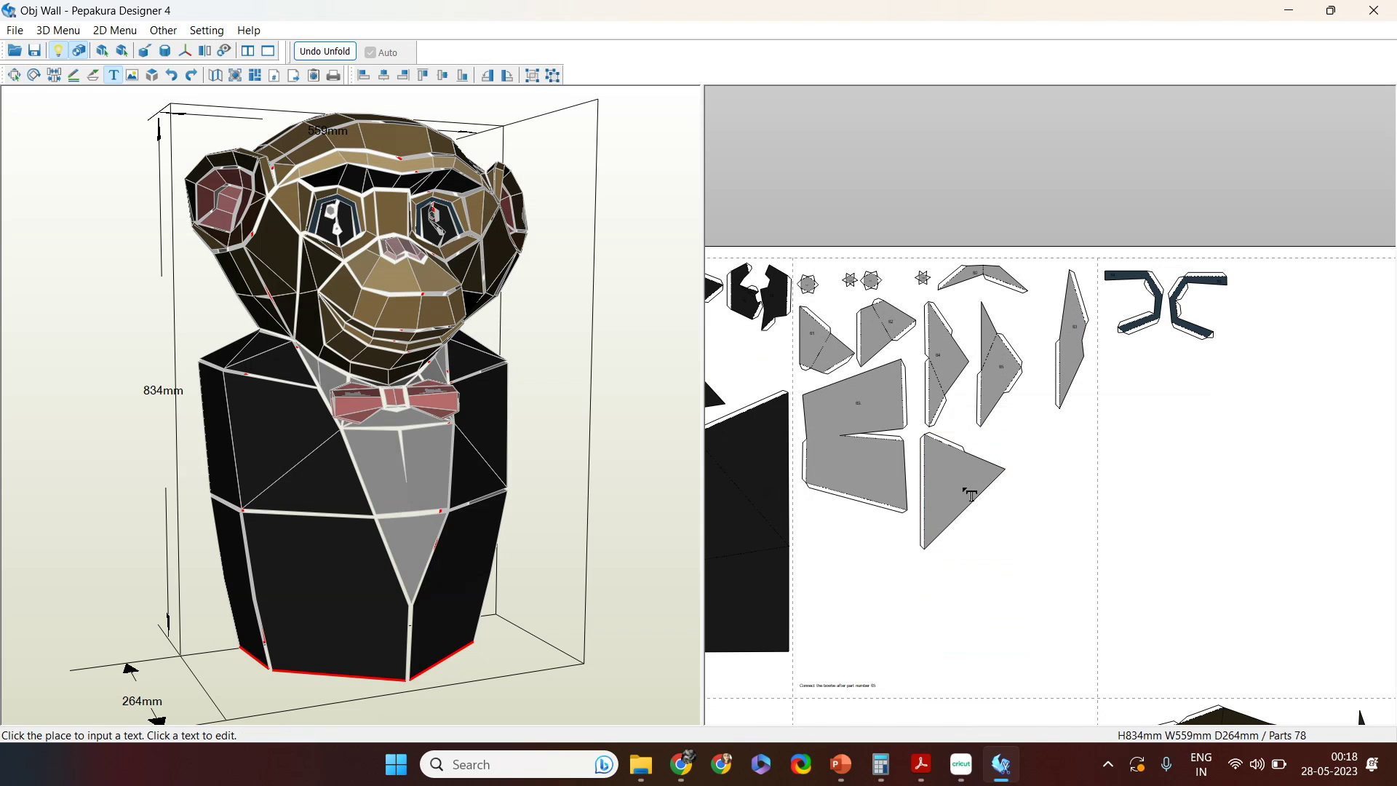
{"action": "left_click", "coordinate": [972, 495]}
{"action": "type", "text": "71"}
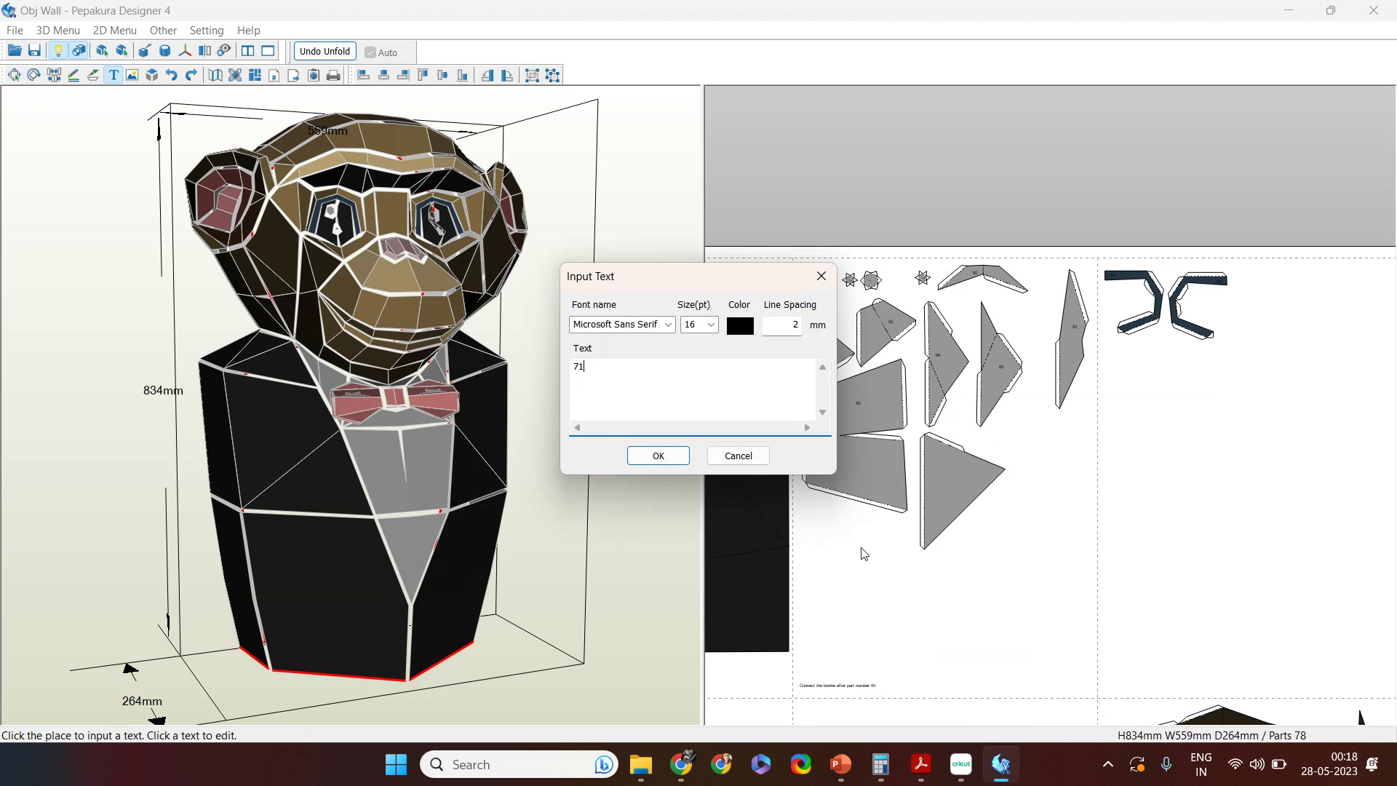
{"action": "left_click", "coordinate": [641, 457]}
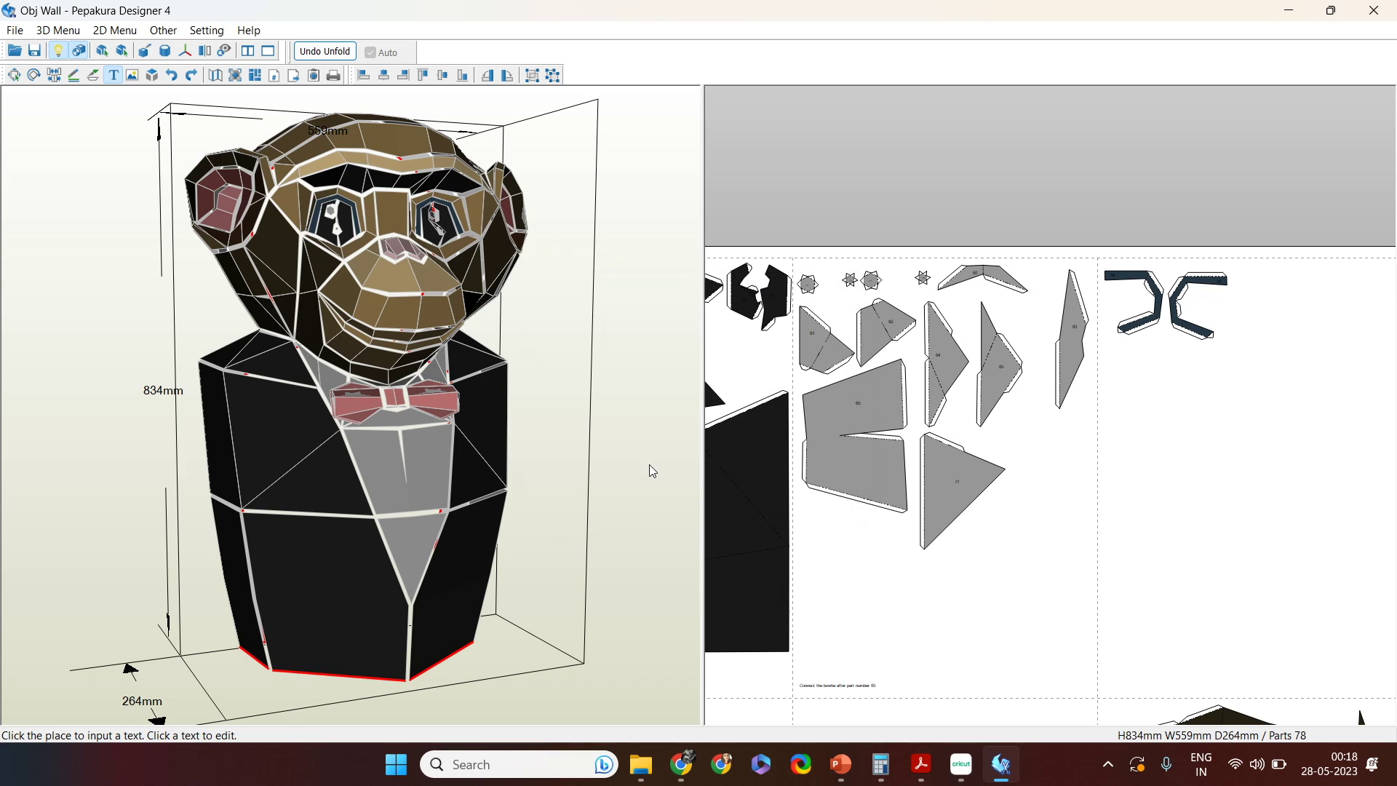
{"action": "key", "text": "Escape"}
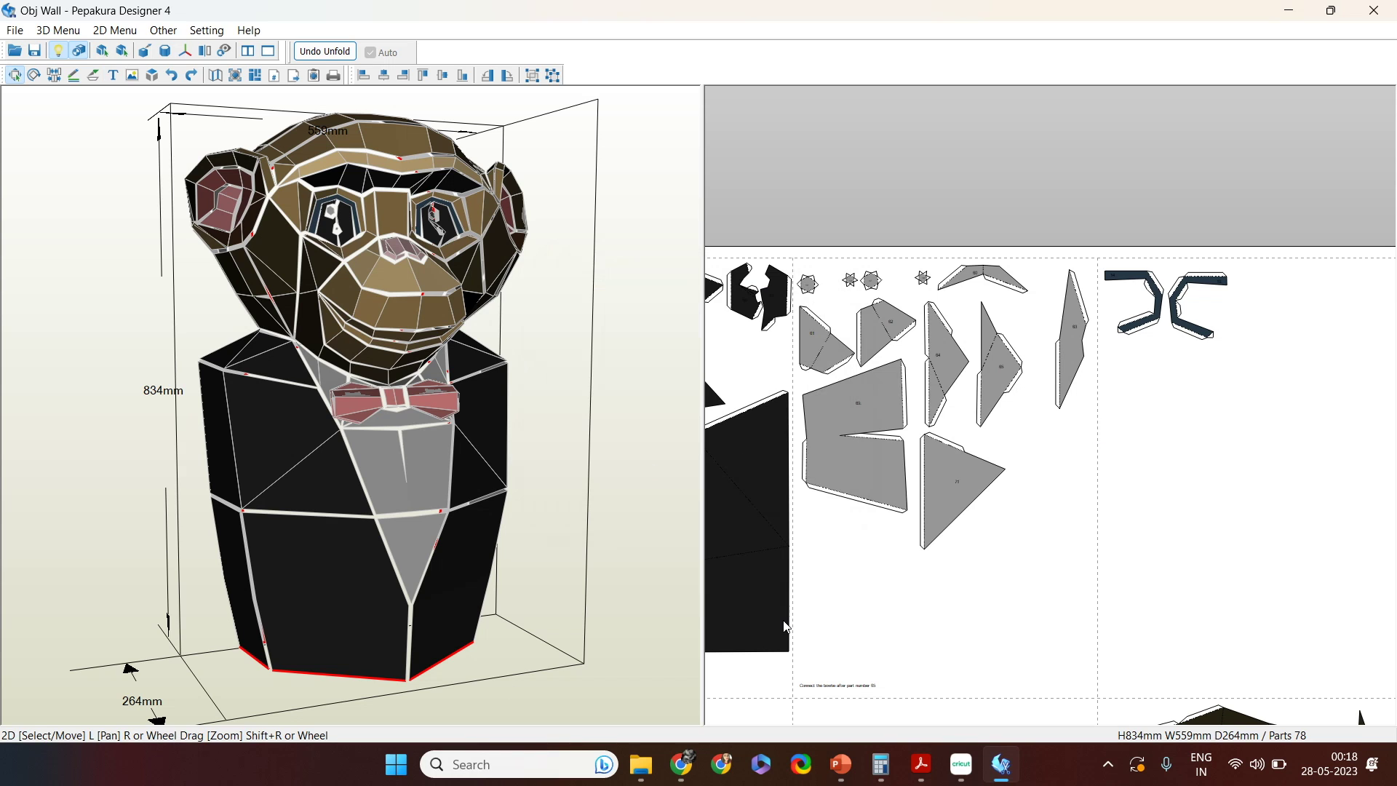
Step: Select every arranged part in all four rows and check on the model which lower body parts are still unsorted
{"action": "scroll", "coordinate": [1236, 636], "scroll_direction": "down", "scroll_amount": 5}
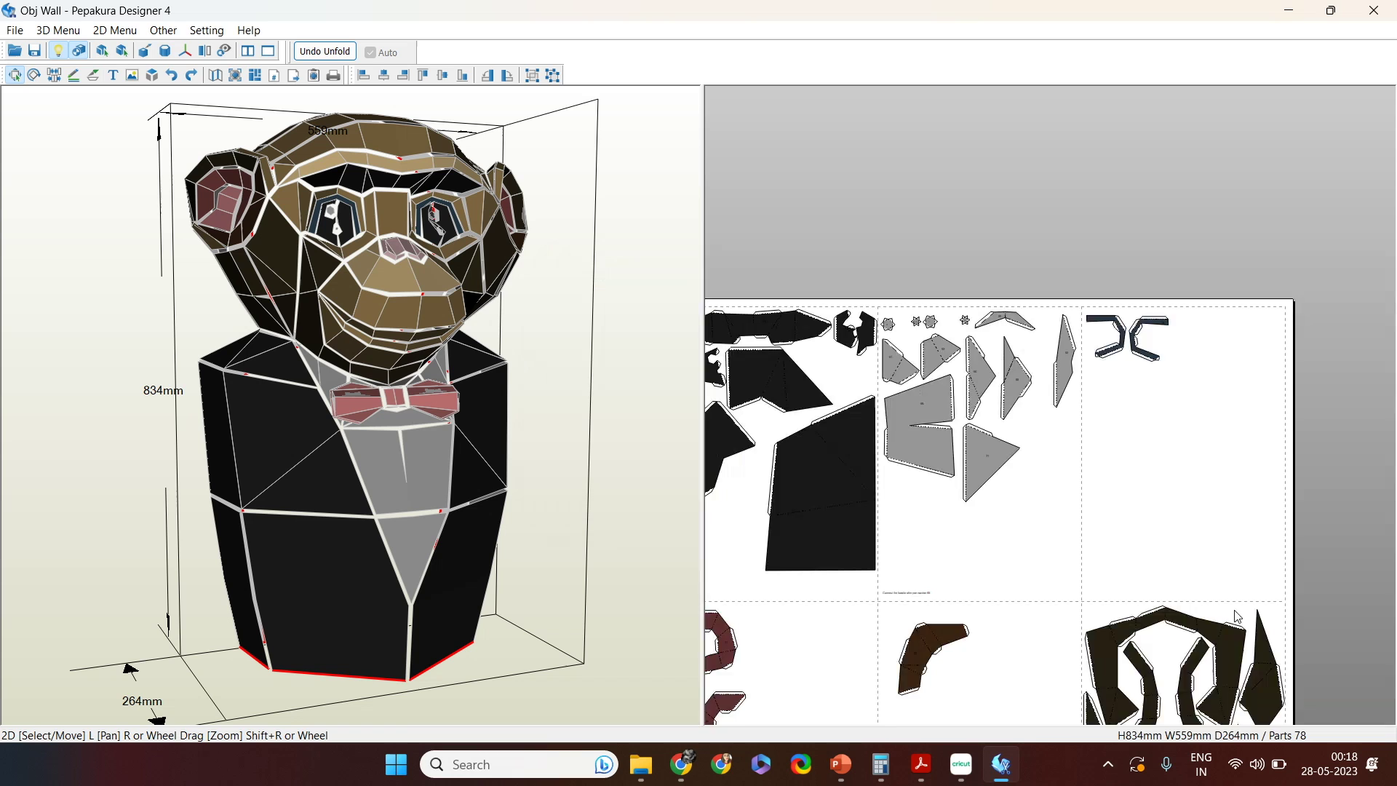
{"action": "middle_click_drag", "start_coordinate": [1076, 610], "coordinate": [1116, 487]}
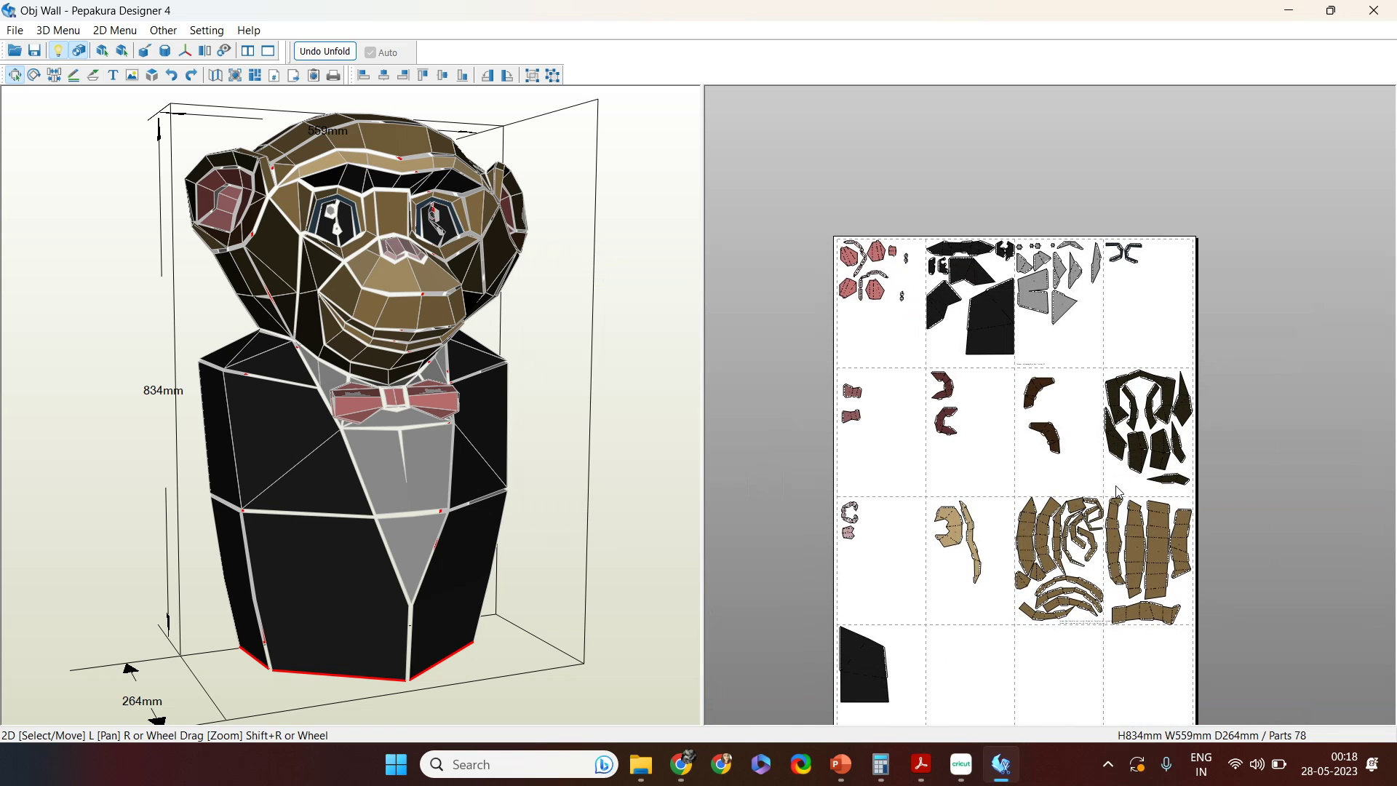
{"action": "left_click_drag", "start_coordinate": [1197, 721], "coordinate": [692, 233]}
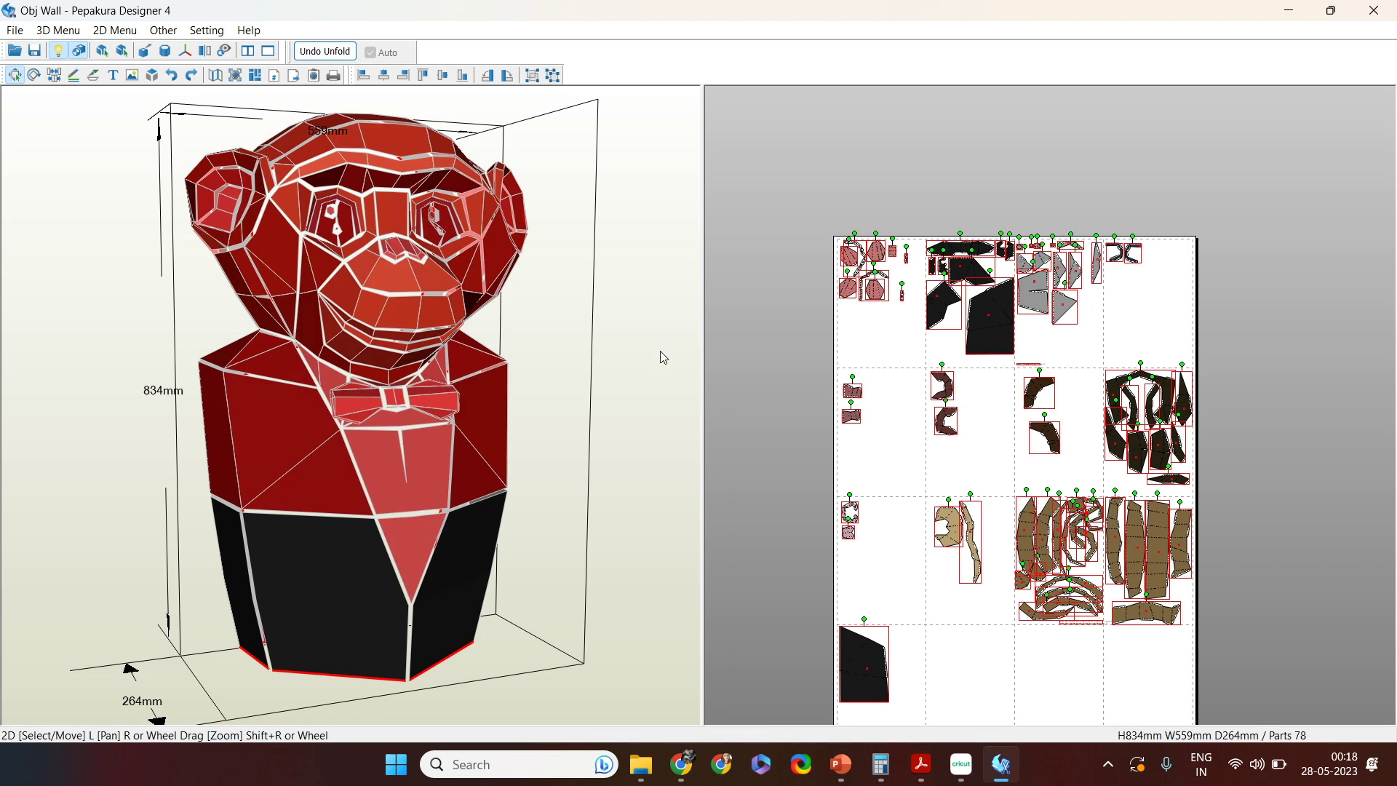
Step: Pick the black lower front body part on the model and move its unfolded piece to the second page of the fourth row
{"action": "left_click_drag", "start_coordinate": [429, 419], "coordinate": [350, 525]}
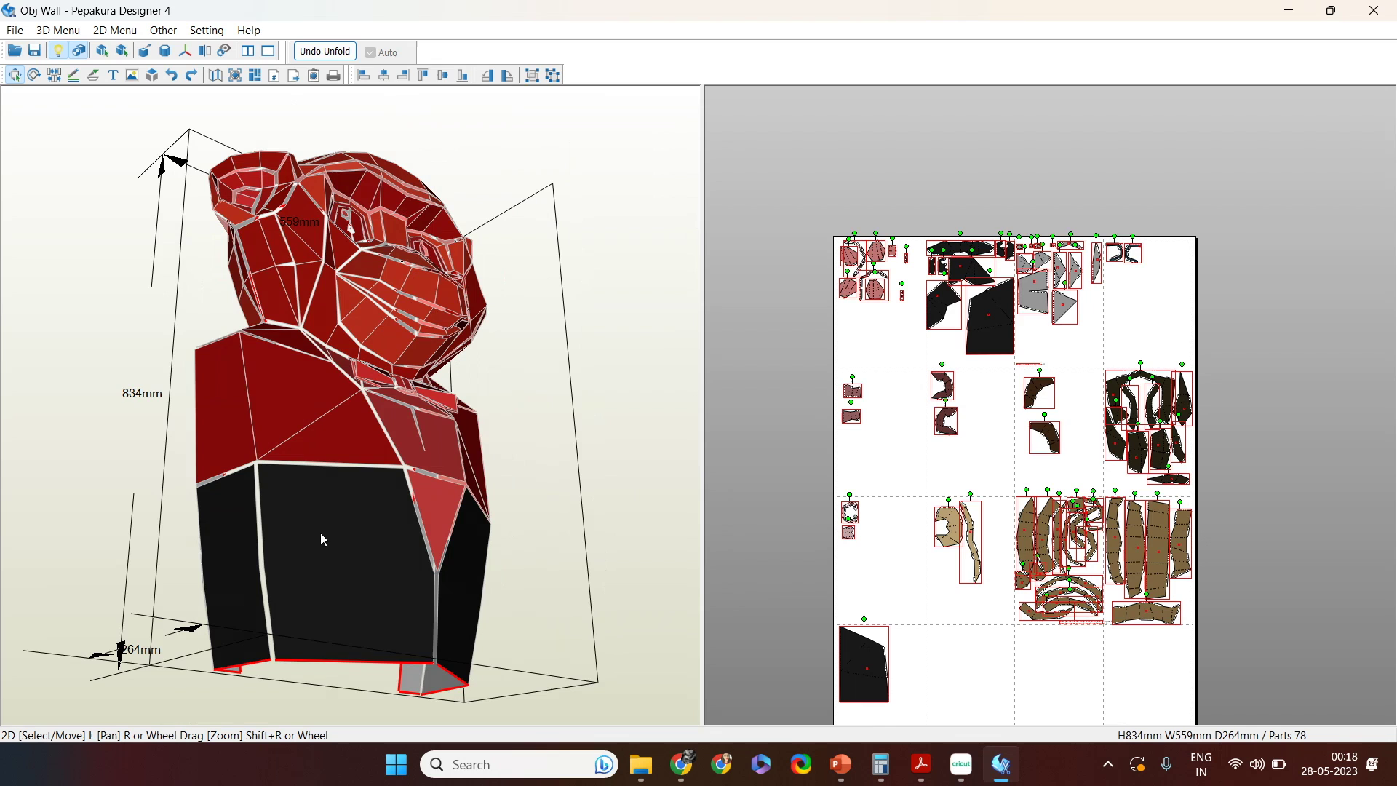
{"action": "left_click", "coordinate": [362, 538]}
{"action": "scroll", "coordinate": [938, 691], "scroll_direction": "down", "scroll_amount": 3}
{"action": "middle_click_drag", "start_coordinate": [951, 710], "coordinate": [982, 420]}
{"action": "left_click_drag", "start_coordinate": [973, 470], "coordinate": [1008, 296]}
{"action": "scroll", "coordinate": [1016, 300], "scroll_direction": "up", "scroll_amount": 6}
{"action": "middle_click_drag", "start_coordinate": [1019, 301], "coordinate": [1075, 641]}
{"action": "scroll", "coordinate": [1027, 461], "scroll_direction": "up", "scroll_amount": 2}
{"action": "middle_click_drag", "start_coordinate": [1087, 101], "coordinate": [951, 705]}
{"action": "scroll", "coordinate": [1195, 341], "scroll_direction": "up", "scroll_amount": 5}
{"action": "middle_click_drag", "start_coordinate": [1195, 342], "coordinate": [1065, 401]}
{"action": "scroll", "coordinate": [1065, 400], "scroll_direction": "down", "scroll_amount": 5}
{"action": "middle_click_drag", "start_coordinate": [846, 558], "coordinate": [942, 102]}
Step: Number the black lower front part on the fourth row's second page as 72
{"action": "left_click", "coordinate": [113, 75]}
{"action": "left_click", "coordinate": [923, 483]}
{"action": "type", "text": "72"}
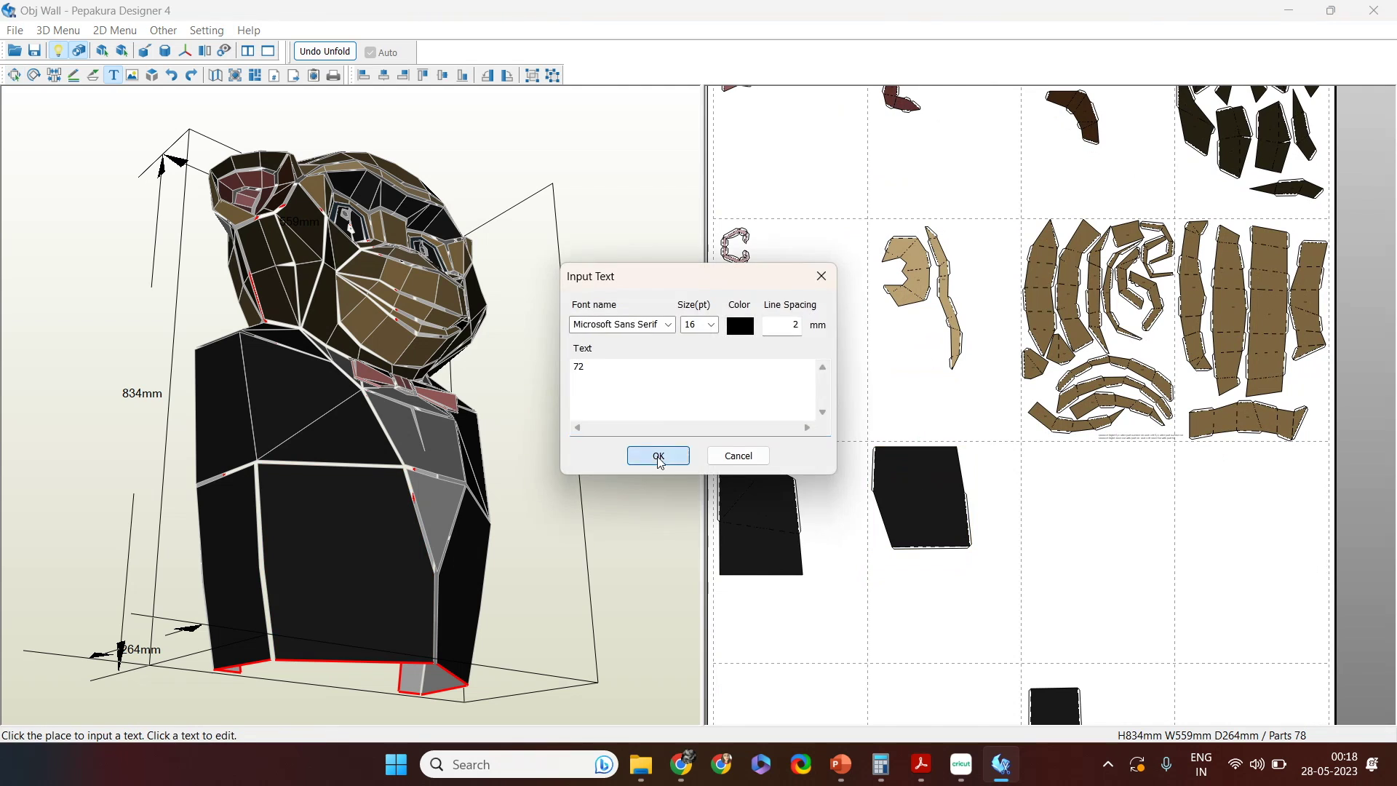
{"action": "left_click", "coordinate": [657, 459]}
{"action": "left_click", "coordinate": [15, 75]}
Step: Move the matching black lower front part from the other side of the body to the space directly below part 72
{"action": "left_click", "coordinate": [448, 601]}
{"action": "middle_click_drag", "start_coordinate": [888, 702], "coordinate": [941, 298]}
{"action": "left_click_drag", "start_coordinate": [1034, 572], "coordinate": [958, 219]}
{"action": "middle_click_drag", "start_coordinate": [958, 220], "coordinate": [986, 400]}
{"action": "left_click_drag", "start_coordinate": [990, 368], "coordinate": [997, 370]}
Step: Number the black lower front part below part 72 as 73
{"action": "left_click", "coordinate": [112, 75]}
{"action": "left_click", "coordinate": [1004, 391]}
{"action": "type", "text": "73"}
{"action": "left_click", "coordinate": [658, 457]}
{"action": "left_click", "coordinate": [15, 75]}
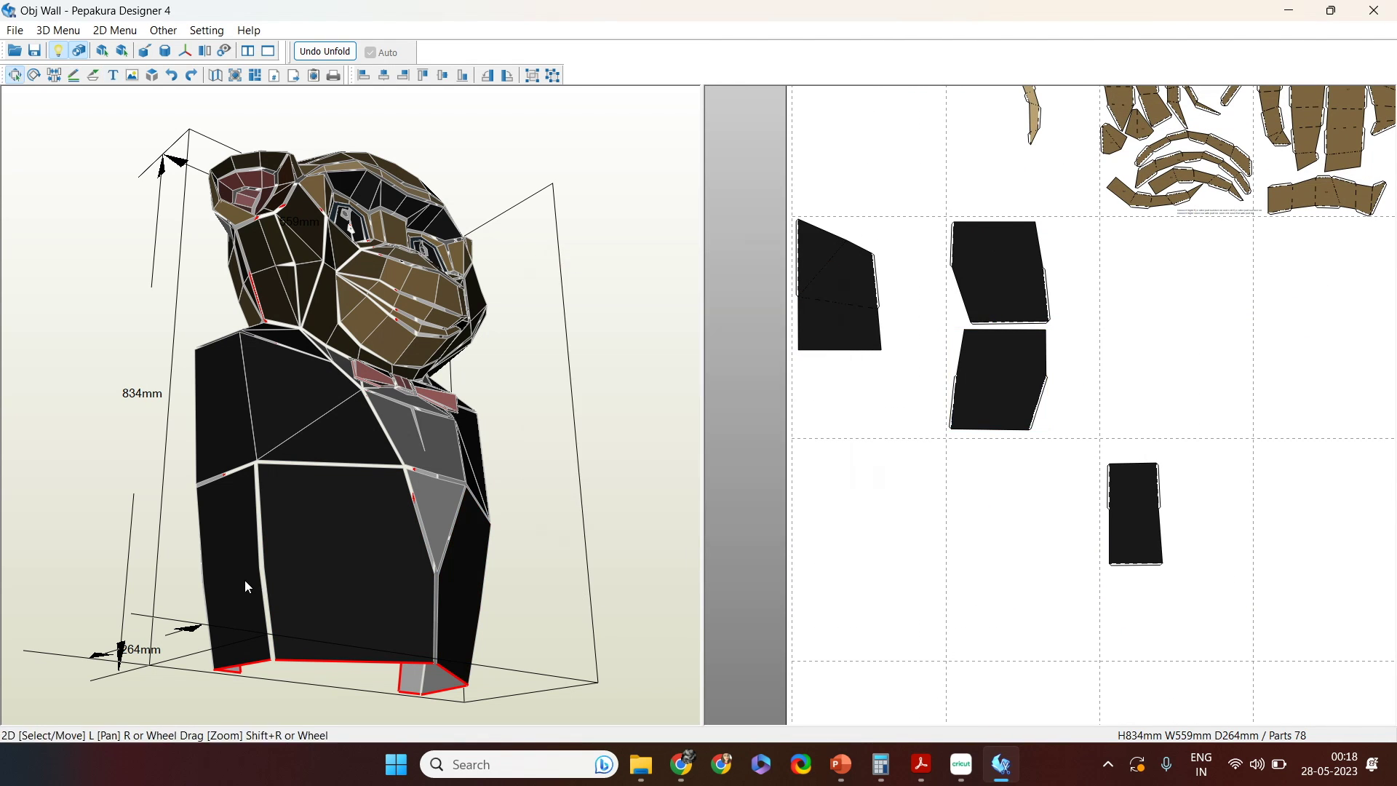
Step: Move the narrow black lower side part next to part 70 on the fourth row's first page and number it 74
{"action": "left_click", "coordinate": [244, 580]}
{"action": "middle_click_drag", "start_coordinate": [891, 684], "coordinate": [912, 510]}
{"action": "left_click_drag", "start_coordinate": [922, 663], "coordinate": [946, 110]}
{"action": "middle_click_drag", "start_coordinate": [946, 111], "coordinate": [911, 325]}
{"action": "left_click", "coordinate": [113, 75]}
{"action": "left_click", "coordinate": [902, 324]}
{"action": "type", "text": "74"}
{"action": "left_click", "coordinate": [658, 457]}
Step: Move the last narrow black side part below part 70, turn it horizontal and number it 75
{"action": "left_click_drag", "start_coordinate": [1123, 553], "coordinate": [855, 479]}
{"action": "left_click_drag", "start_coordinate": [853, 420], "coordinate": [915, 480]}
{"action": "left_click_drag", "start_coordinate": [840, 482], "coordinate": [838, 435]}
{"action": "left_click", "coordinate": [113, 75]}
{"action": "left_click", "coordinate": [848, 431]}
{"action": "type", "text": "75"}
{"action": "left_click", "coordinate": [658, 457]}
{"action": "left_click", "coordinate": [15, 75]}
Step: Move the grey ring part from the back of the head to the fourth row's third page and rotate it so its opening faces down
{"action": "right_click_drag", "start_coordinate": [277, 466], "coordinate": [602, 427]}
{"action": "left_click", "coordinate": [483, 240]}
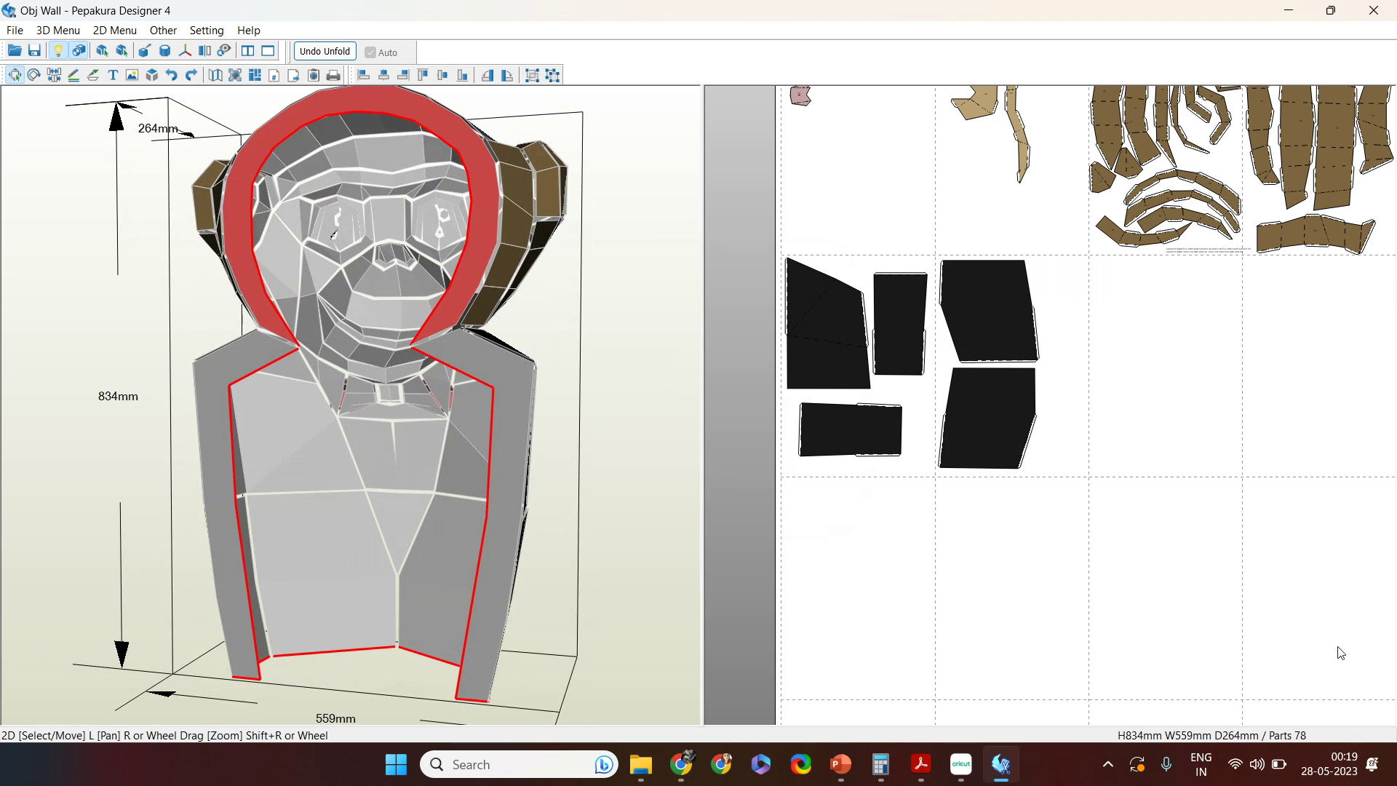
{"action": "scroll", "coordinate": [1341, 652], "scroll_direction": "down", "scroll_amount": 5}
{"action": "left_click_drag", "start_coordinate": [1082, 660], "coordinate": [1089, 505]}
{"action": "middle_click_drag", "start_coordinate": [1142, 497], "coordinate": [1095, 698]}
{"action": "left_click_drag", "start_coordinate": [1047, 699], "coordinate": [1079, 278]}
{"action": "middle_click_drag", "start_coordinate": [1145, 701], "coordinate": [1157, 658]}
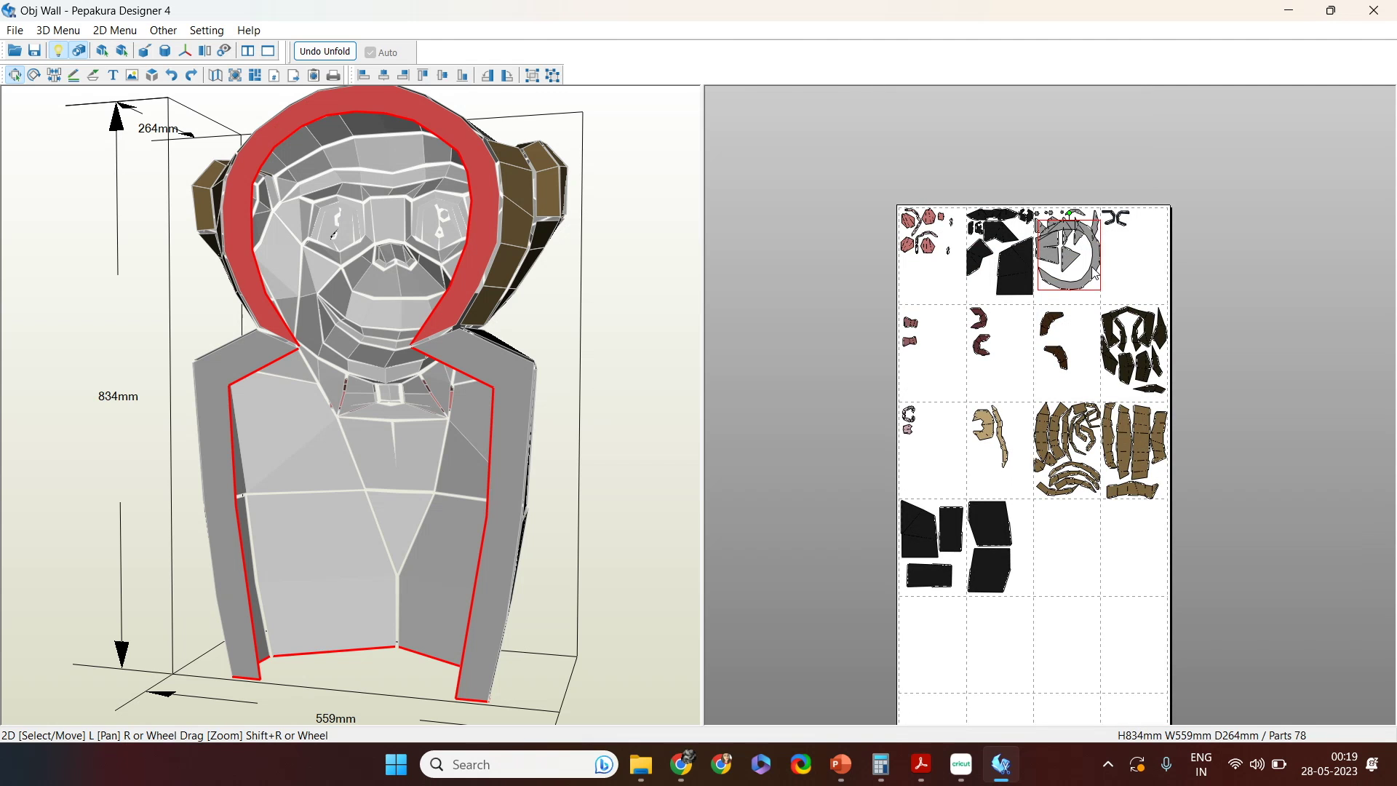
{"action": "left_click_drag", "start_coordinate": [1093, 279], "coordinate": [1089, 591]}
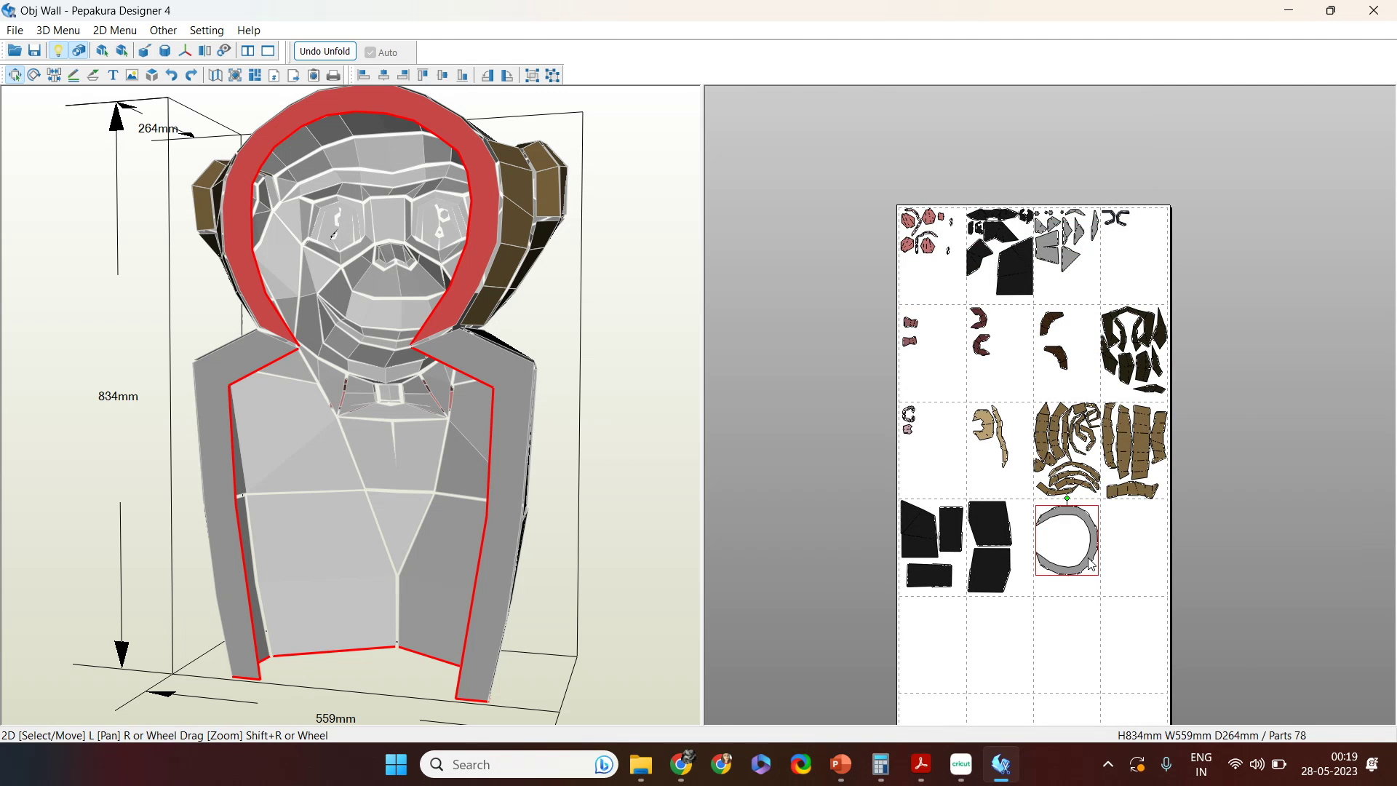
{"action": "scroll", "coordinate": [1066, 567], "scroll_direction": "up", "scroll_amount": 5}
{"action": "middle_click_drag", "start_coordinate": [1027, 502], "coordinate": [1026, 496]}
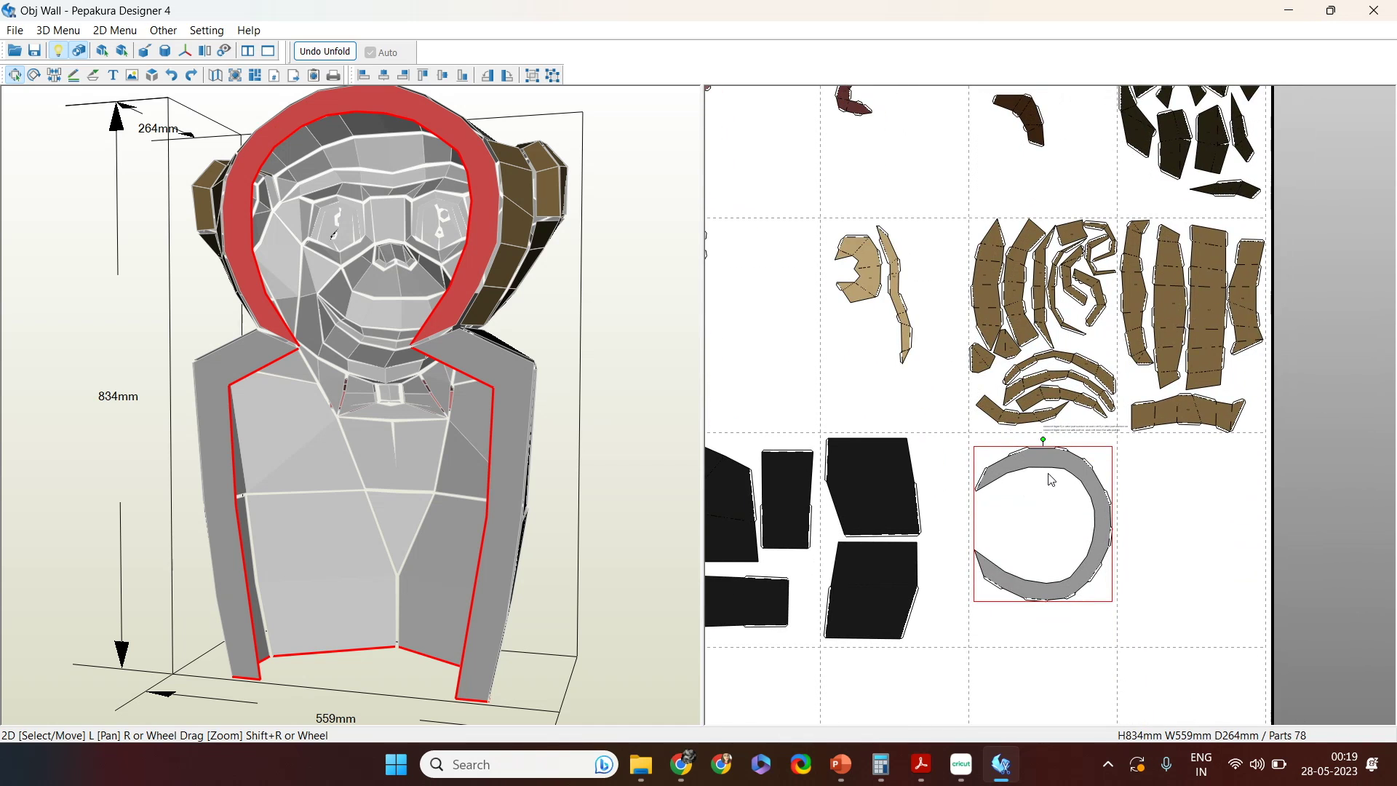
{"action": "left_click_drag", "start_coordinate": [1045, 442], "coordinate": [977, 522]}
Step: Split the grey ring part into two halves along the edge at its top centre
{"action": "key", "text": "ctrl+t"}
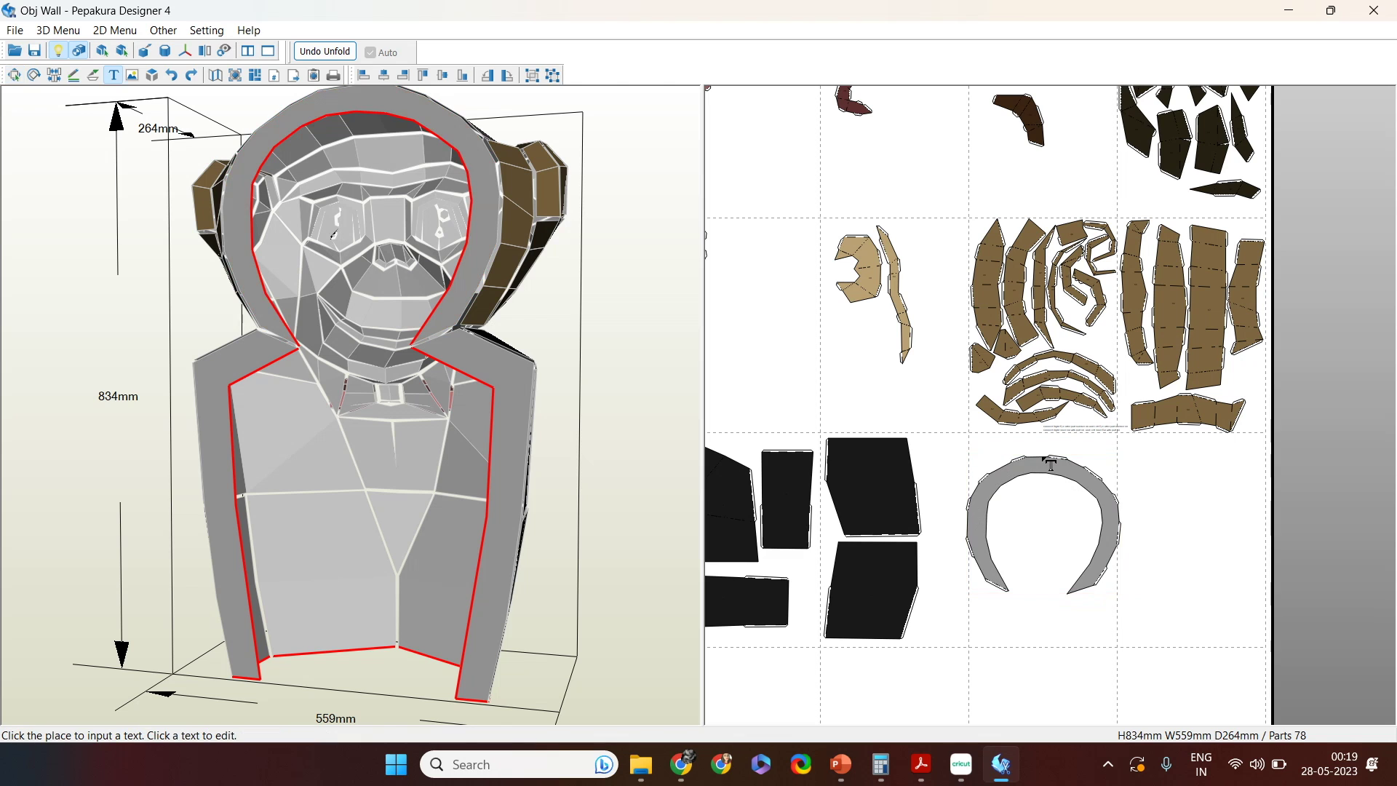
{"action": "key", "text": "ctrl+j"}
{"action": "left_click", "coordinate": [1047, 465]}
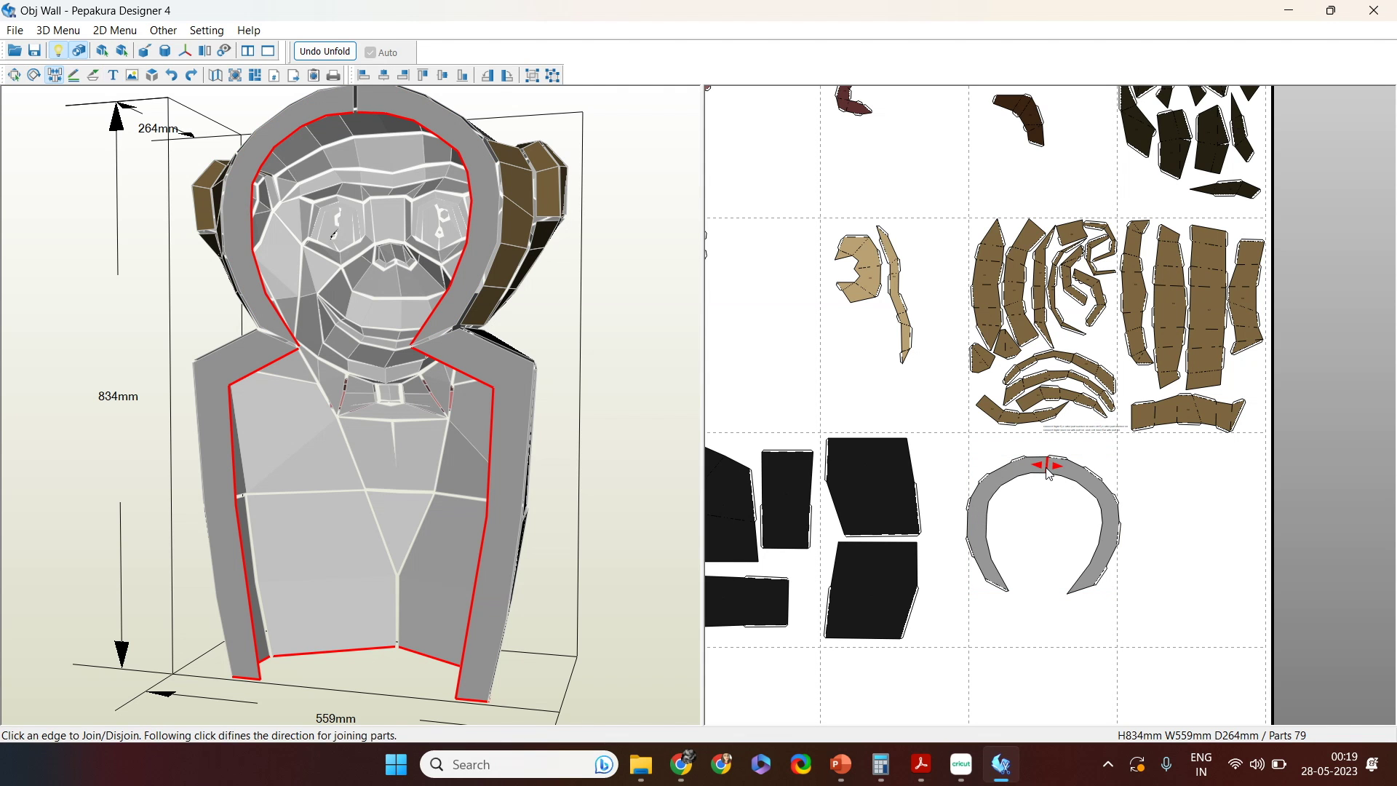
{"action": "key", "text": "Escape"}
Step: Hide the textures and place one half of the ring beside part 71 on the first-row grey page, shifting part 65 clear of it
{"action": "middle_click_drag", "start_coordinate": [990, 483], "coordinate": [958, 680]}
{"action": "left_click_drag", "start_coordinate": [958, 680], "coordinate": [1078, 135]}
{"action": "left_click", "coordinate": [83, 51]}
{"action": "middle_click_drag", "start_coordinate": [873, 633], "coordinate": [1135, 313]}
{"action": "scroll", "coordinate": [899, 586], "scroll_direction": "up", "scroll_amount": 6}
{"action": "scroll", "coordinate": [911, 583], "scroll_direction": "down", "scroll_amount": 6}
{"action": "left_click_drag", "start_coordinate": [1114, 411], "coordinate": [1064, 384]}
{"action": "scroll", "coordinate": [1037, 225], "scroll_direction": "up", "scroll_amount": 4}
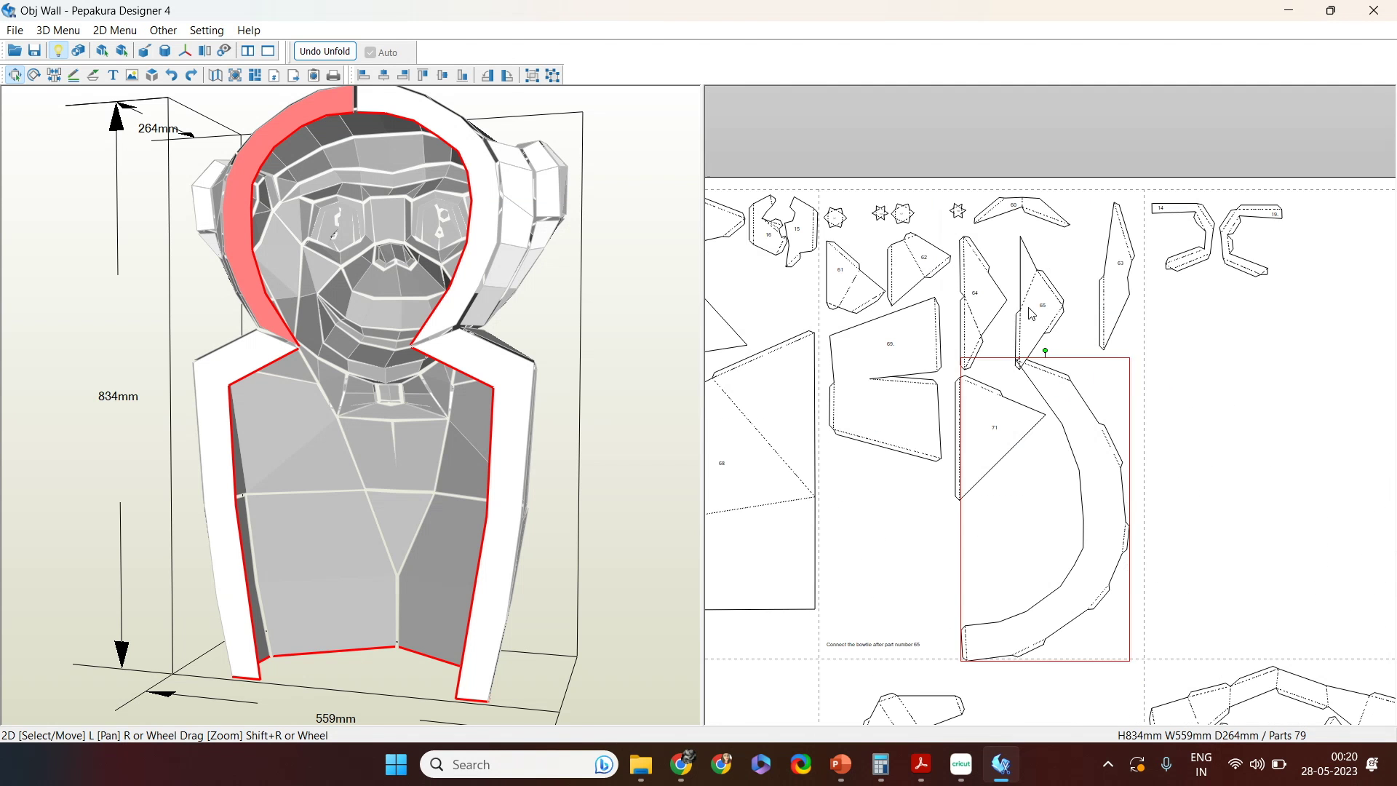
{"action": "left_click", "coordinate": [1041, 284]}
{"action": "left_click_drag", "start_coordinate": [1095, 481], "coordinate": [1109, 475]}
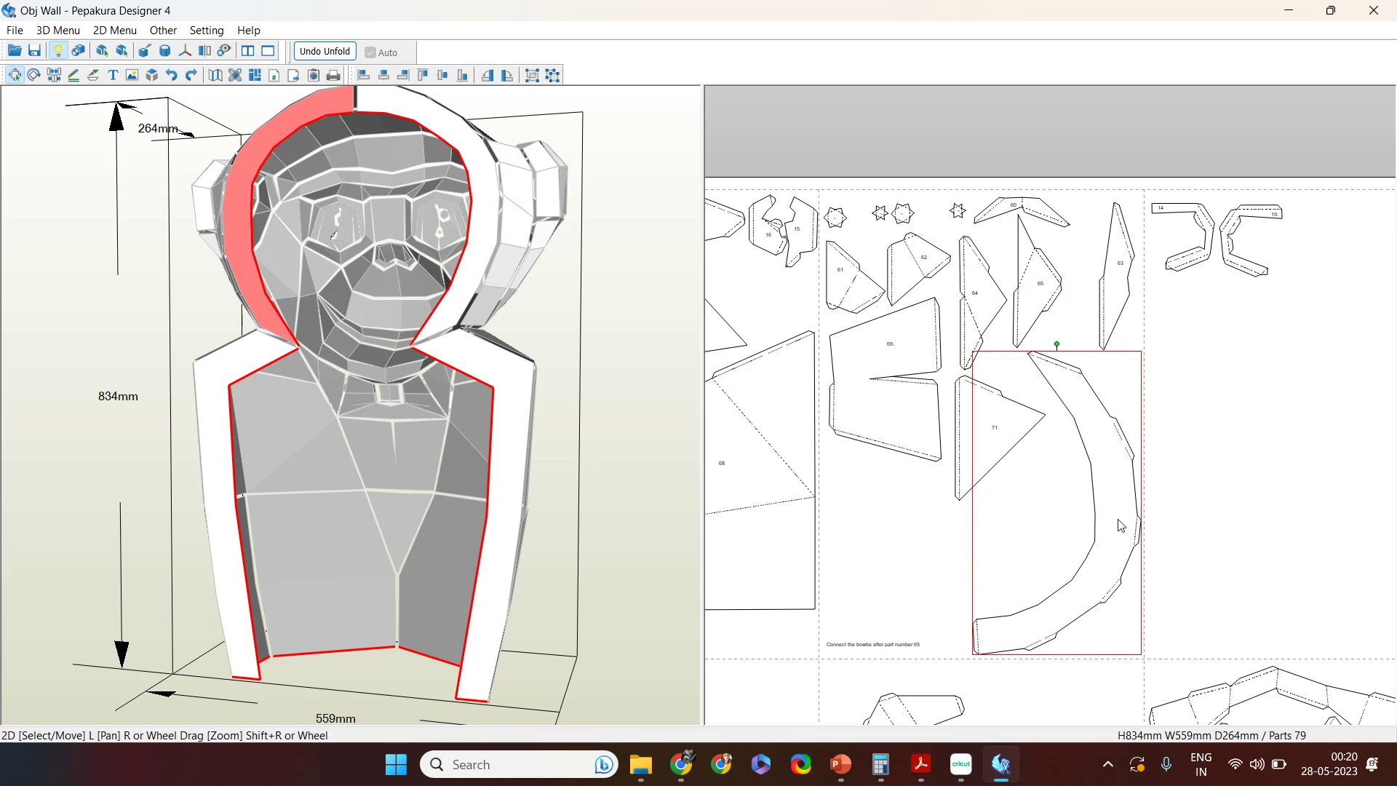
Step: Number the half ring beside part 71 as 76
{"action": "left_click", "coordinate": [113, 75]}
{"action": "left_click", "coordinate": [1106, 502]}
{"action": "type", "text": "7"}
{"action": "left_click", "coordinate": [658, 454]}
{"action": "scroll", "coordinate": [1007, 640], "scroll_direction": "down", "scroll_amount": 6}
{"action": "key", "text": "Escape"}
Step: Try to rotate and fit the other half ring inside part 76 on the first-row grey page
{"action": "left_click_drag", "start_coordinate": [1053, 710], "coordinate": [968, 454]}
{"action": "scroll", "coordinate": [968, 455], "scroll_direction": "up", "scroll_amount": 4}
{"action": "left_click_drag", "start_coordinate": [891, 496], "coordinate": [836, 641]}
{"action": "left_click_drag", "start_coordinate": [860, 588], "coordinate": [951, 499]}
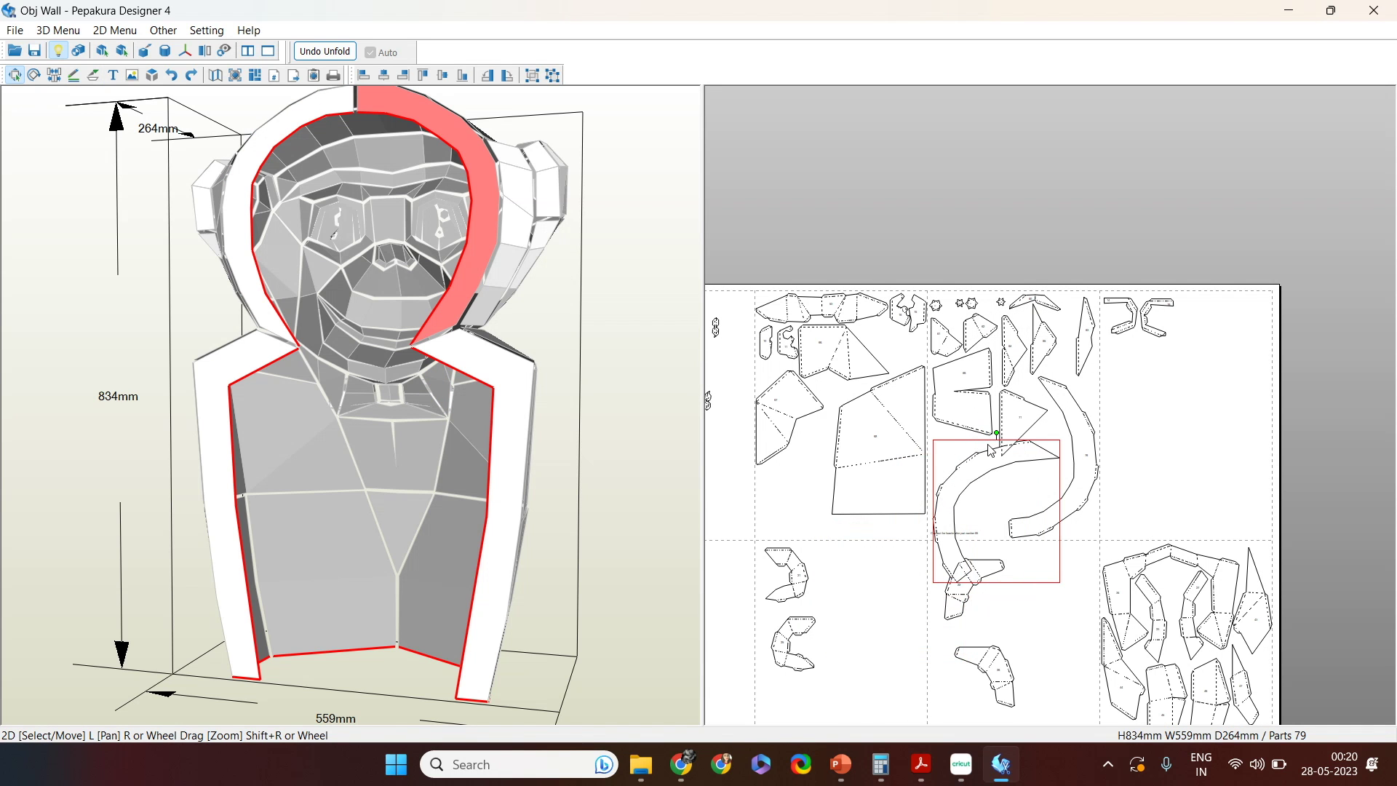
{"action": "left_click_drag", "start_coordinate": [995, 432], "coordinate": [971, 567]}
{"action": "left_click_drag", "start_coordinate": [1013, 561], "coordinate": [1009, 514]}
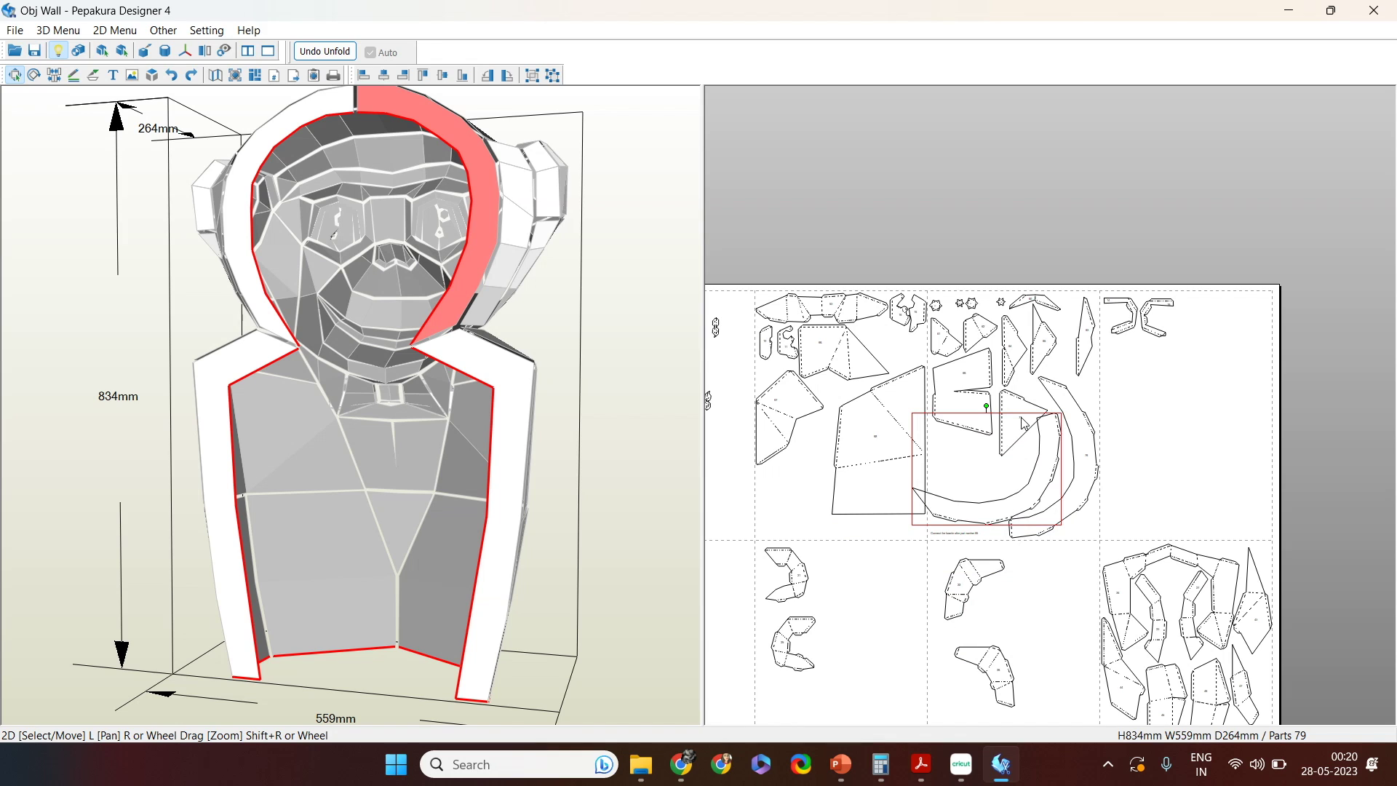
{"action": "left_click", "coordinate": [1029, 440]}
{"action": "left_click", "coordinate": [1046, 454]}
{"action": "left_click_drag", "start_coordinate": [986, 407], "coordinate": [971, 407]}
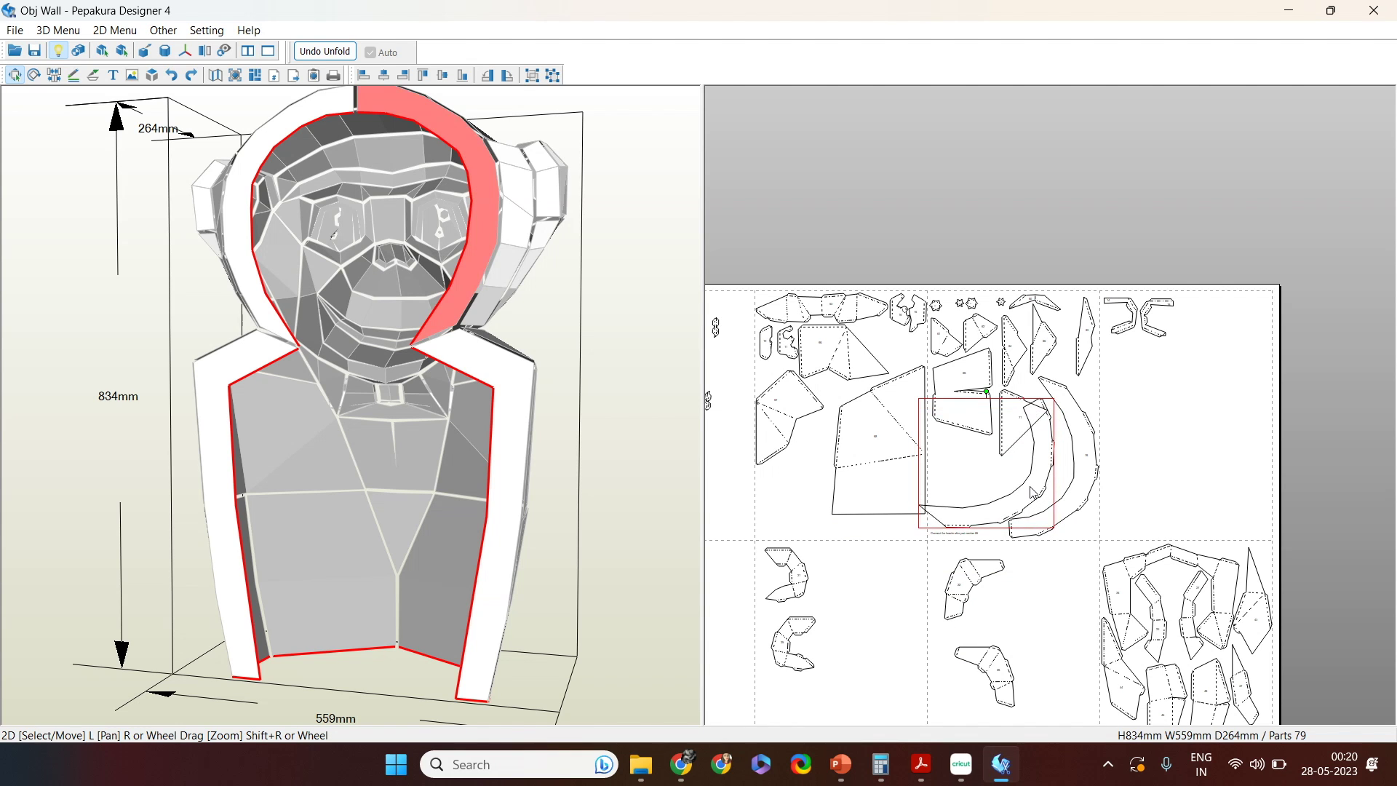
{"action": "left_click_drag", "start_coordinate": [1033, 494], "coordinate": [922, 689]}
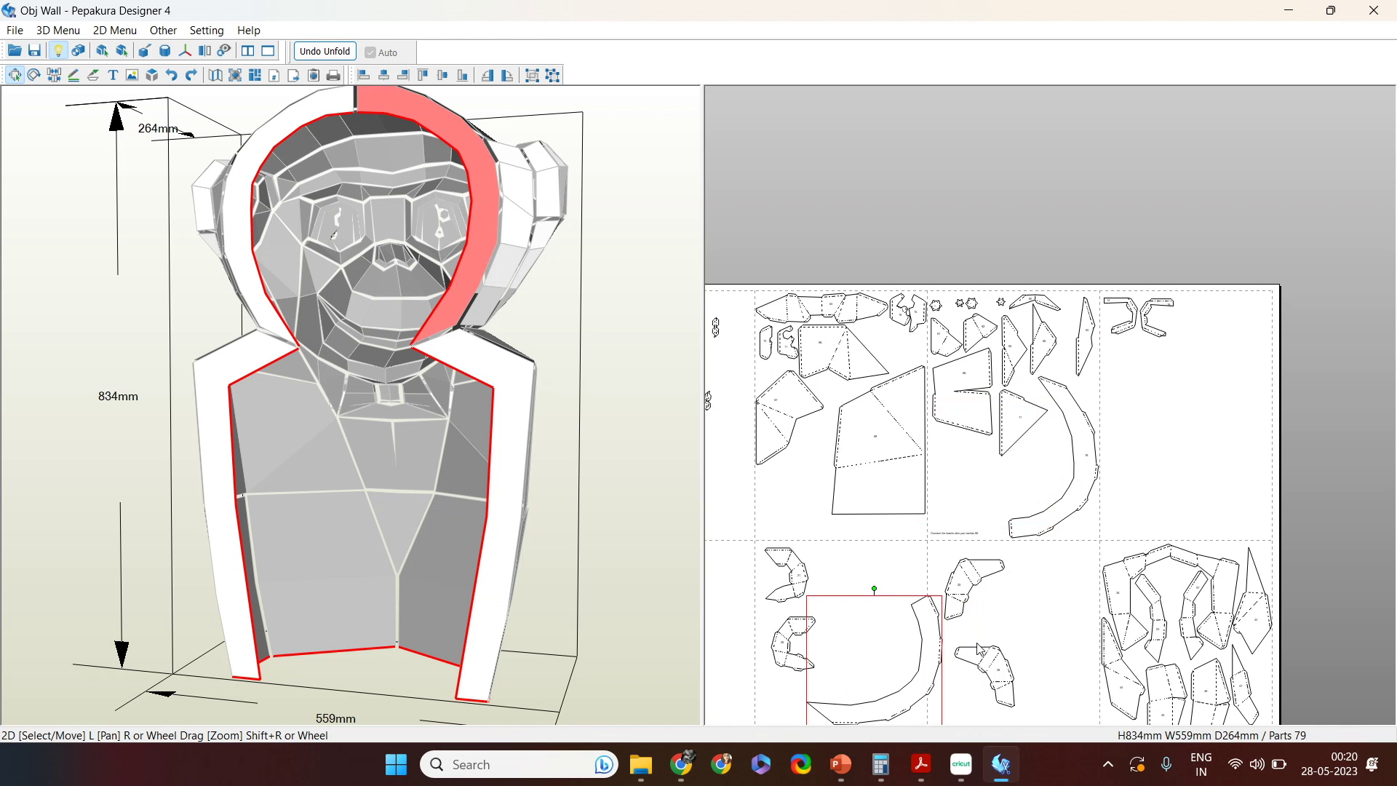
Step: Move the other half ring to the fourth row's third page and turn it into an upright arch
{"action": "scroll", "coordinate": [1053, 664], "scroll_direction": "down", "scroll_amount": 3}
{"action": "left_click_drag", "start_coordinate": [1026, 392], "coordinate": [1077, 571]}
{"action": "left_click_drag", "start_coordinate": [1059, 518], "coordinate": [994, 604]}
{"action": "scroll", "coordinate": [1101, 677], "scroll_direction": "up", "scroll_amount": 3}
{"action": "middle_click_drag", "start_coordinate": [1101, 677], "coordinate": [1071, 354]}
{"action": "scroll", "coordinate": [1027, 630], "scroll_direction": "up", "scroll_amount": 2}
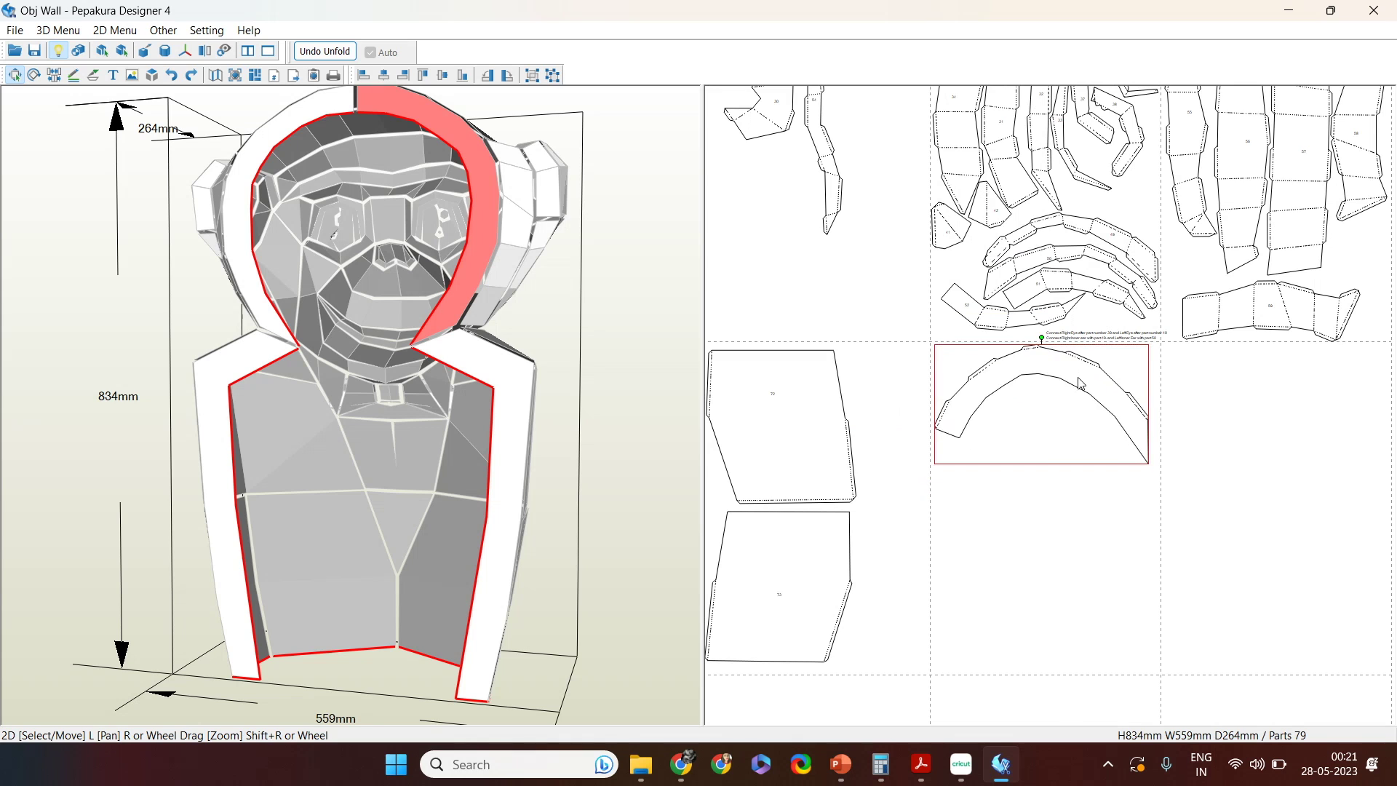
Step: Move the two long grey back side strips from the bottom pages up to the fourth row's last page
{"action": "scroll", "coordinate": [1062, 404], "scroll_direction": "down", "scroll_amount": 3}
{"action": "left_click_drag", "start_coordinate": [946, 681], "coordinate": [1037, 437]}
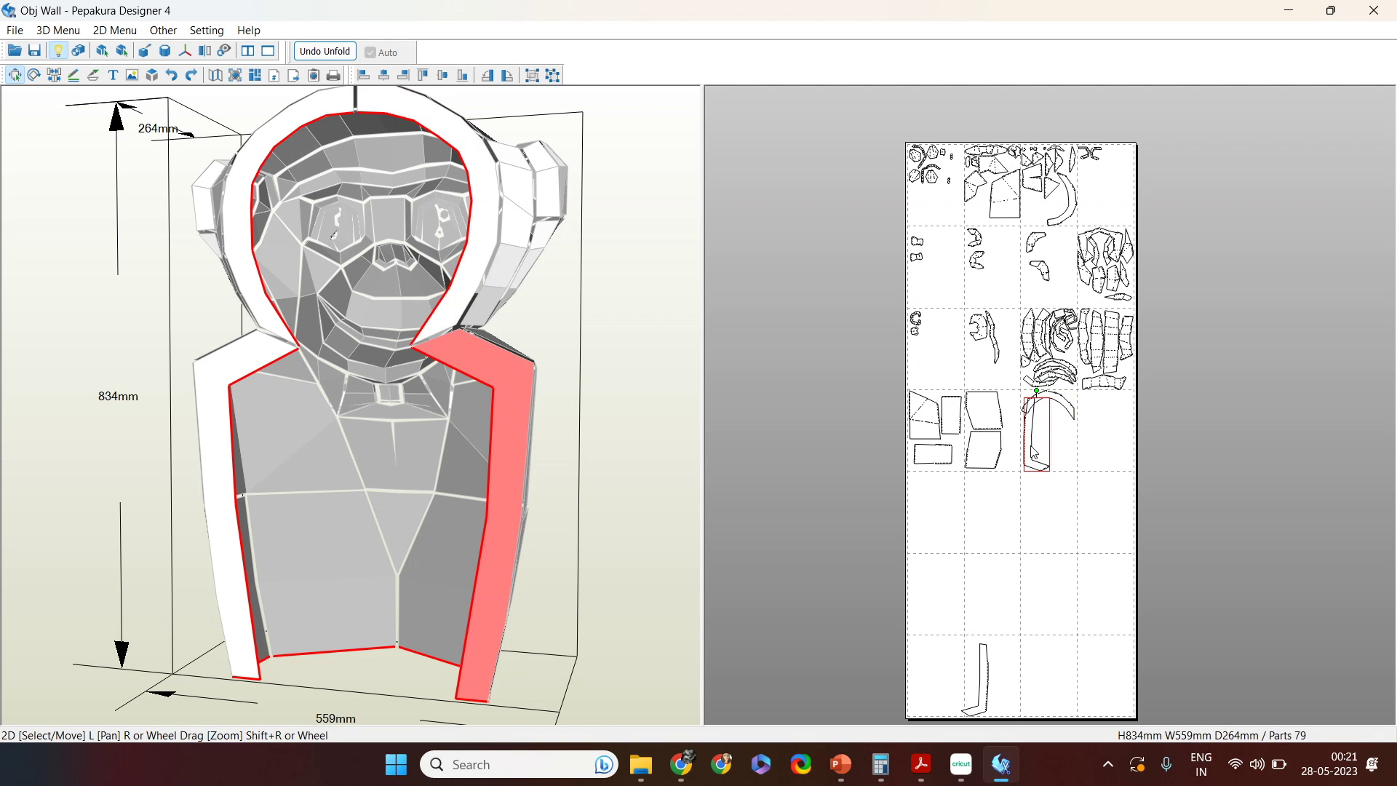
{"action": "left_click_drag", "start_coordinate": [979, 680], "coordinate": [1055, 518]}
{"action": "scroll", "coordinate": [1077, 518], "scroll_direction": "up", "scroll_amount": 5}
{"action": "left_click_drag", "start_coordinate": [1176, 524], "coordinate": [1384, 560]}
{"action": "scroll", "coordinate": [976, 514], "scroll_direction": "down", "scroll_amount": 5}
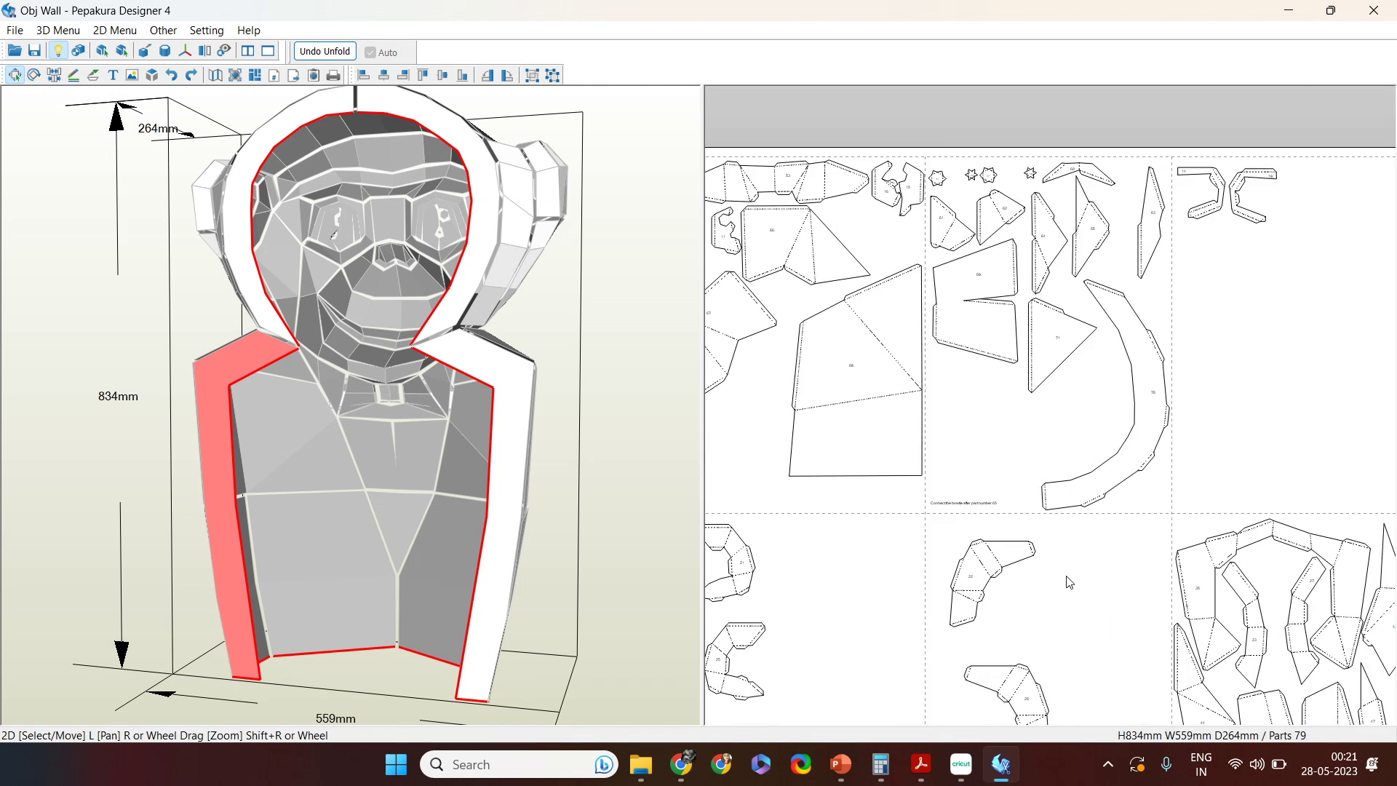
Step: Rotate the half ring, nest it between the two grey strips and move all three parts to the fourth row's third page
{"action": "scroll", "coordinate": [1024, 495], "scroll_direction": "up", "scroll_amount": 4}
{"action": "middle_click_drag", "start_coordinate": [1004, 600], "coordinate": [1020, 626]}
{"action": "left_click_drag", "start_coordinate": [1022, 537], "coordinate": [1026, 561]}
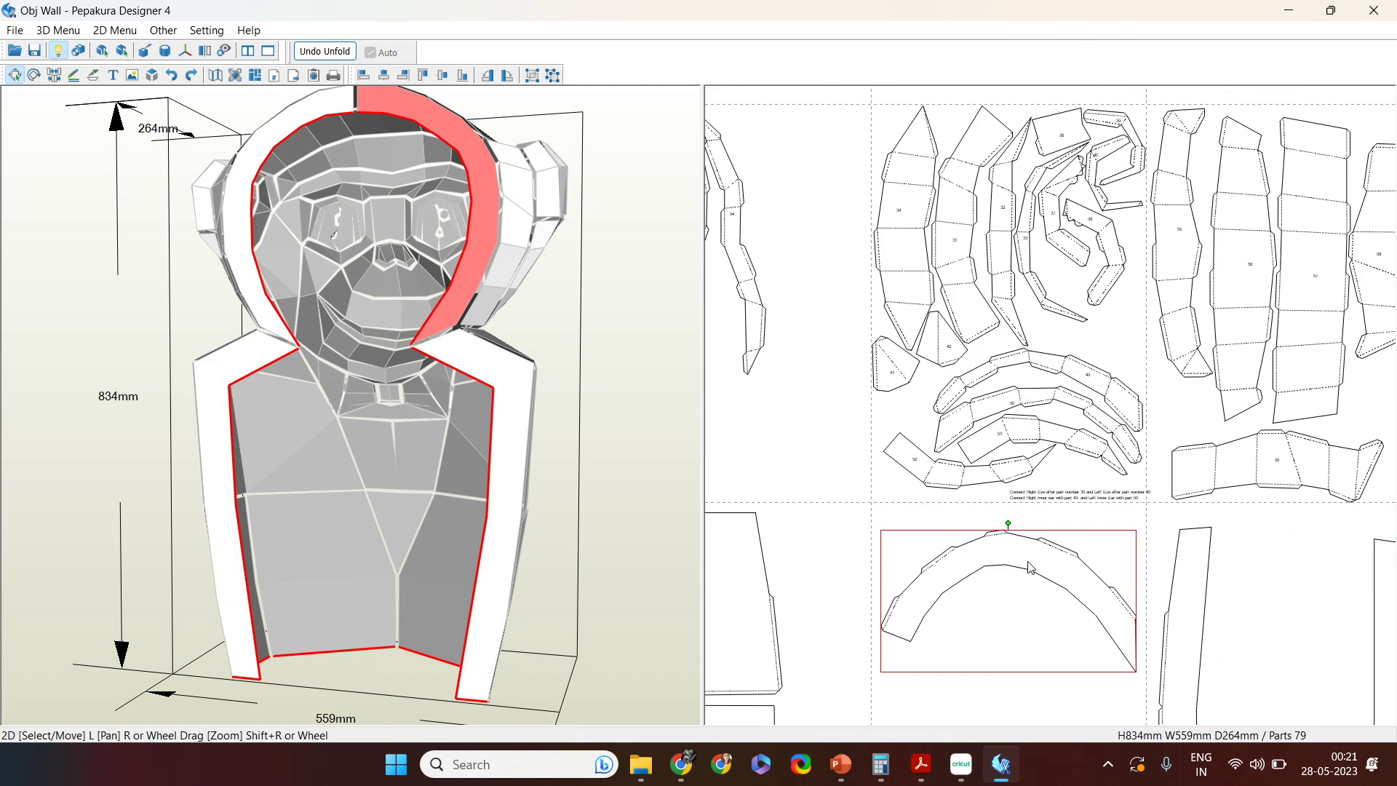
{"action": "middle_click_drag", "start_coordinate": [1011, 631], "coordinate": [932, 387]}
{"action": "left_click_drag", "start_coordinate": [929, 306], "coordinate": [1249, 433]}
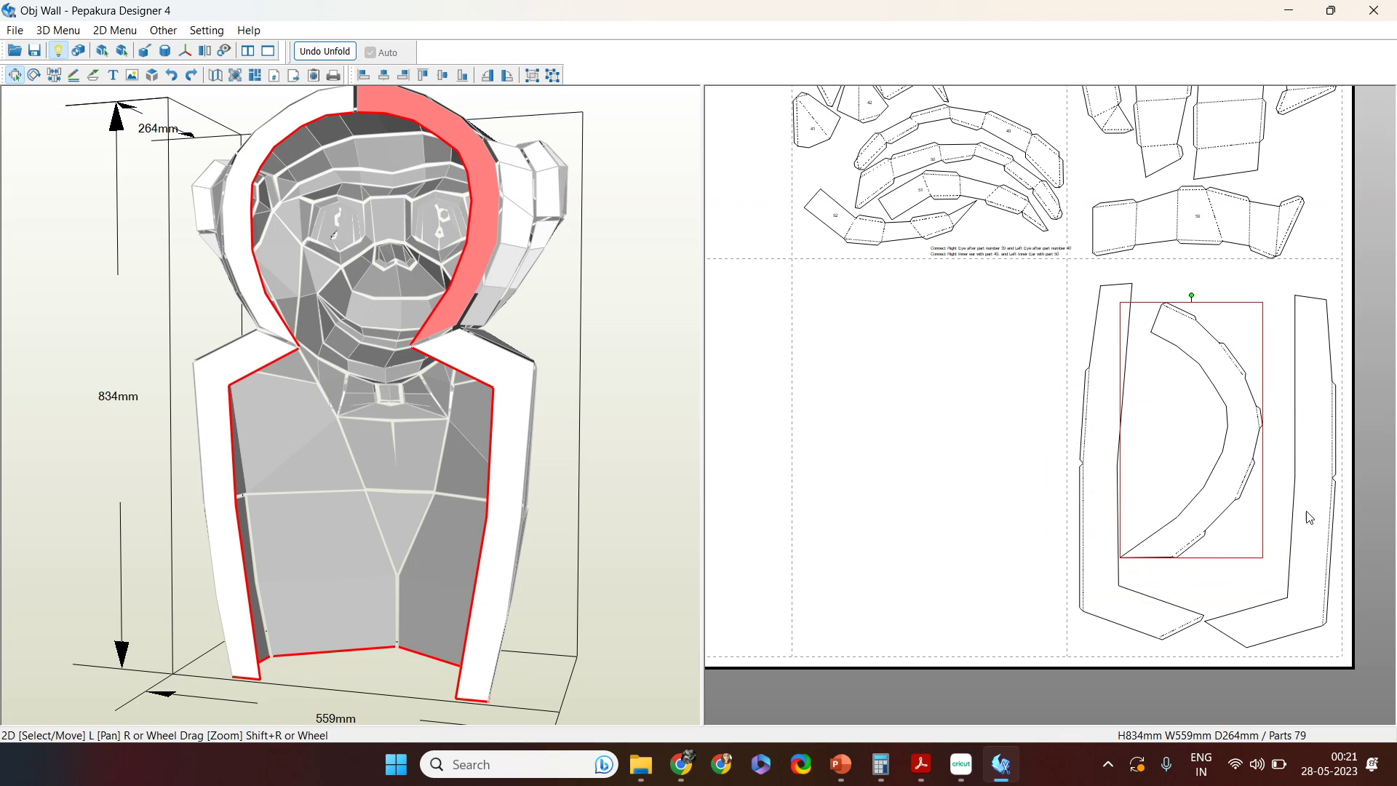
{"action": "left_click", "coordinate": [1310, 515], "text": "shift"}
{"action": "left_click", "coordinate": [1098, 545], "text": "shift"}
{"action": "left_click_drag", "start_coordinate": [1098, 546], "coordinate": [823, 532]}
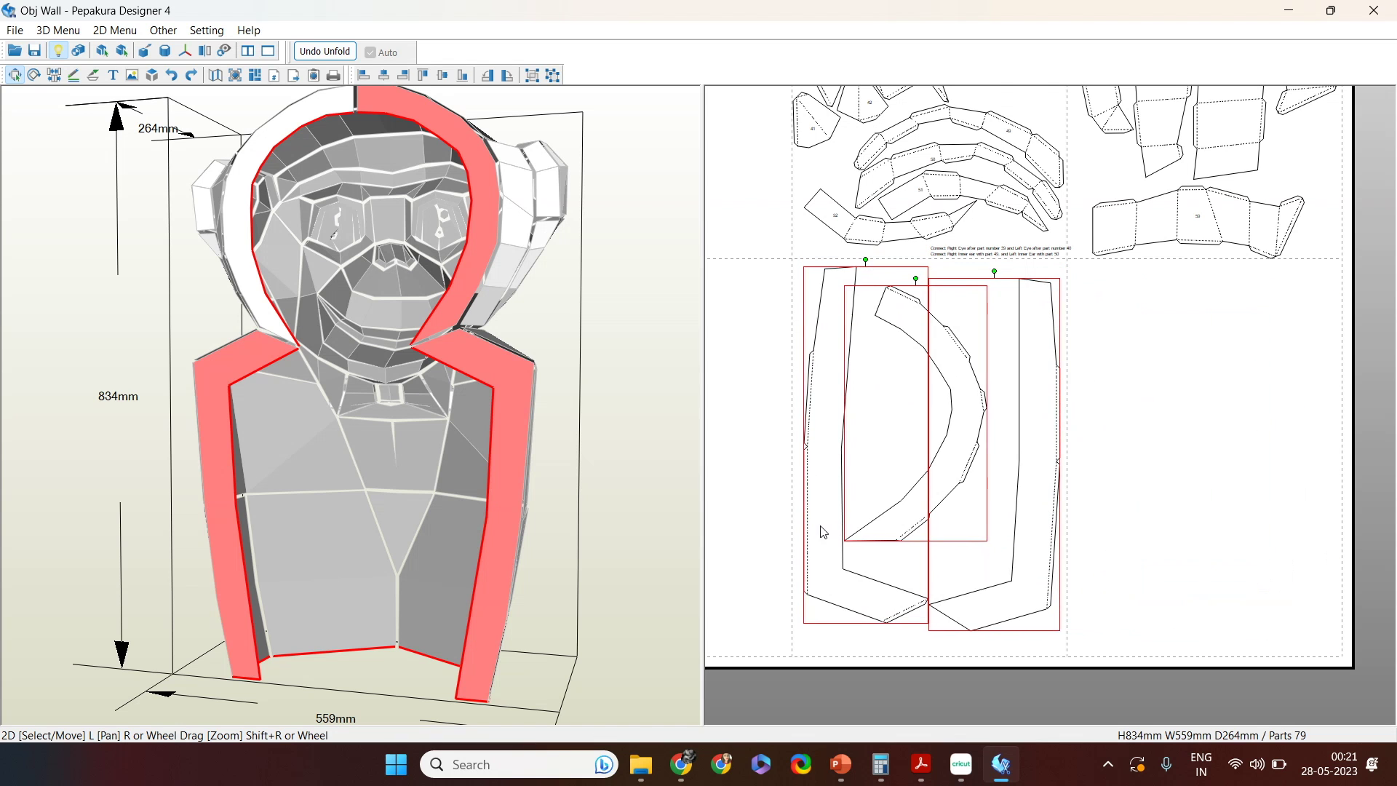
Step: Number the half ring nested between the grey strips as 77
{"action": "left_click", "coordinate": [827, 427]}
{"action": "type", "text": "77"}
{"action": "left_click", "coordinate": [659, 455]}
{"action": "scroll", "coordinate": [919, 430], "scroll_direction": "down", "scroll_amount": 4}
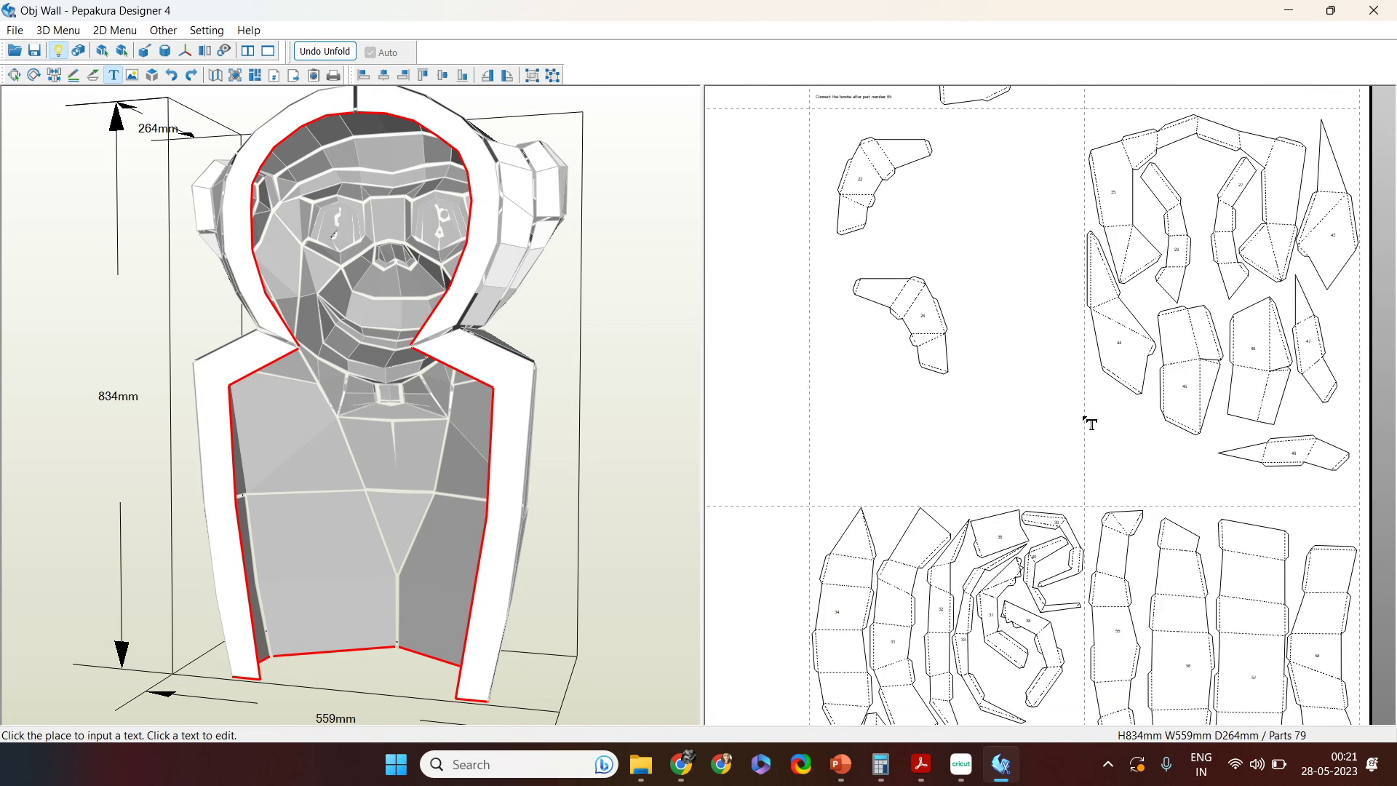
{"action": "key", "text": "Escape"}
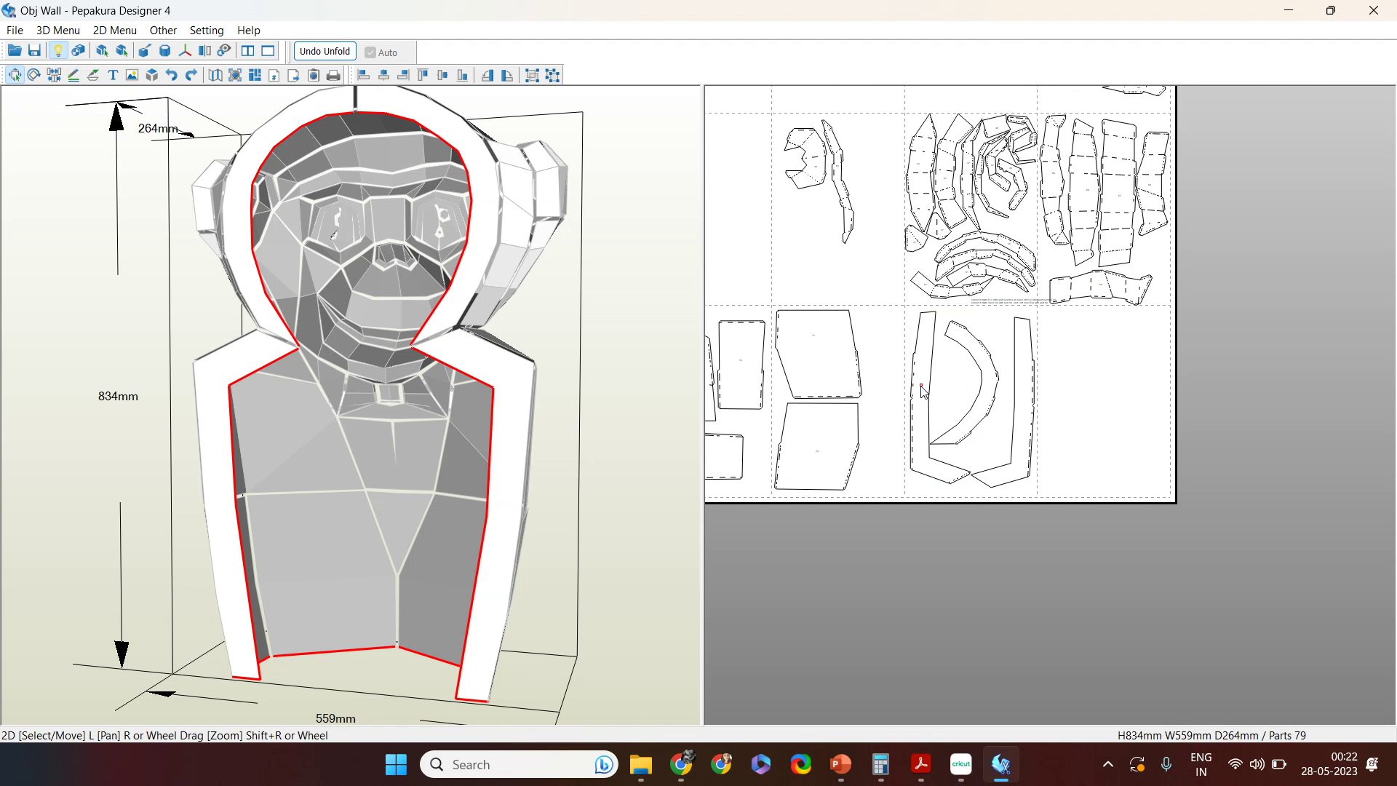
Step: Number the grey strip to the left of part 77 as 78 and the one to its right as 79
{"action": "scroll", "coordinate": [949, 371], "scroll_direction": "up", "scroll_amount": 3}
{"action": "key", "text": "ctrl+t"}
{"action": "left_click", "coordinate": [866, 419]}
{"action": "type", "text": "78"}
{"action": "left_click", "coordinate": [659, 456]}
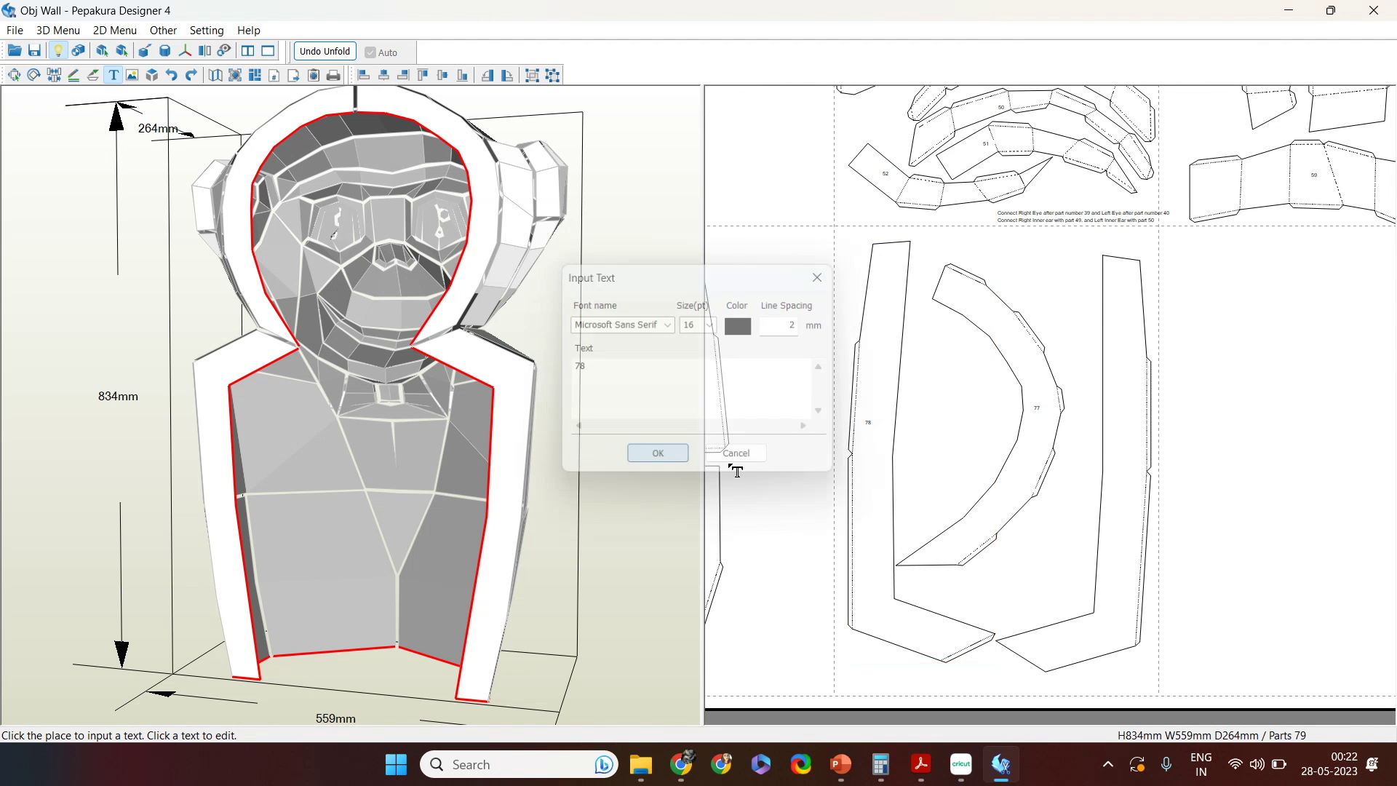
{"action": "left_click", "coordinate": [1114, 417]}
{"action": "type", "text": "79"}
{"action": "left_click", "coordinate": [659, 455]}
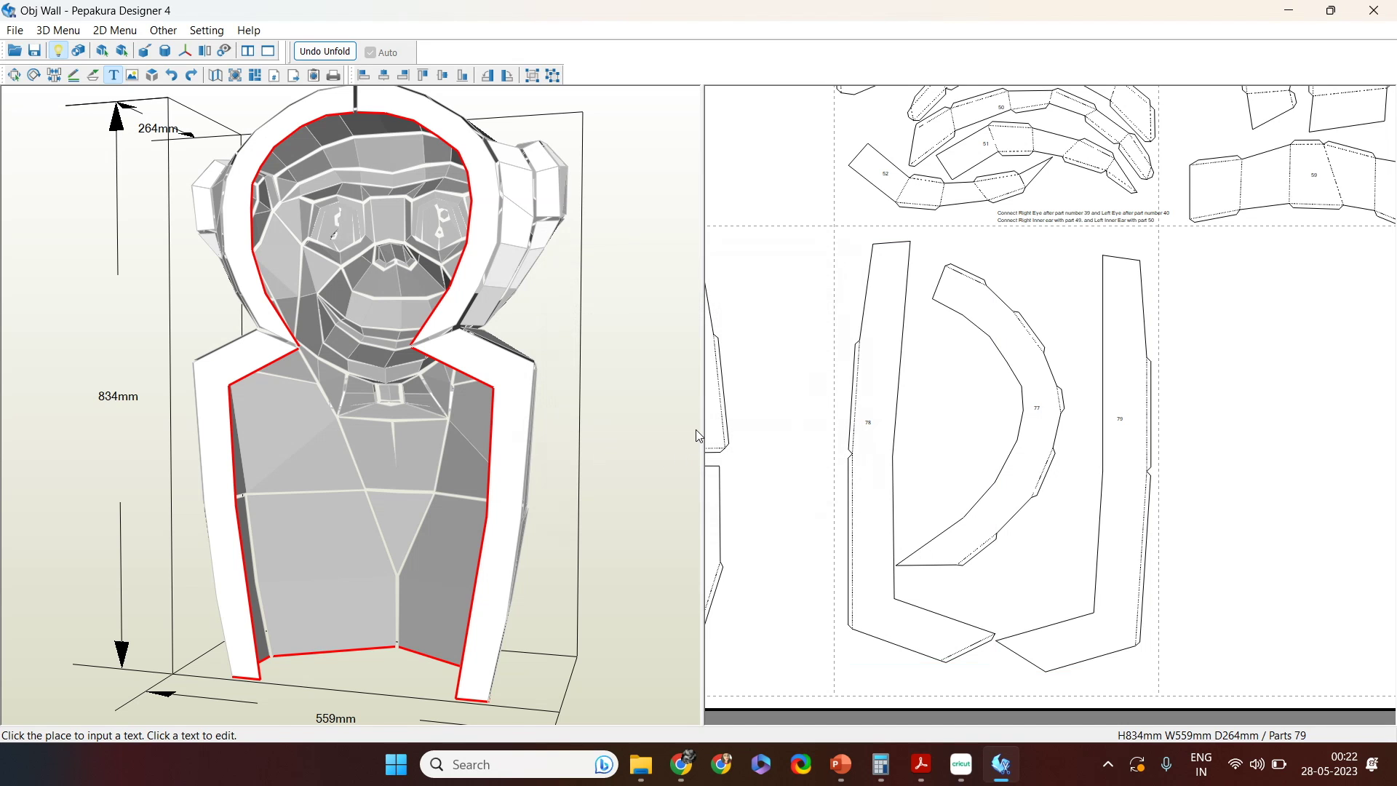
{"action": "key", "text": "Escape"}
Step: Select every arranged part on the pages and check on the model from several angles for unsorted parts
{"action": "scroll", "coordinate": [1355, 469], "scroll_direction": "down", "scroll_amount": 5}
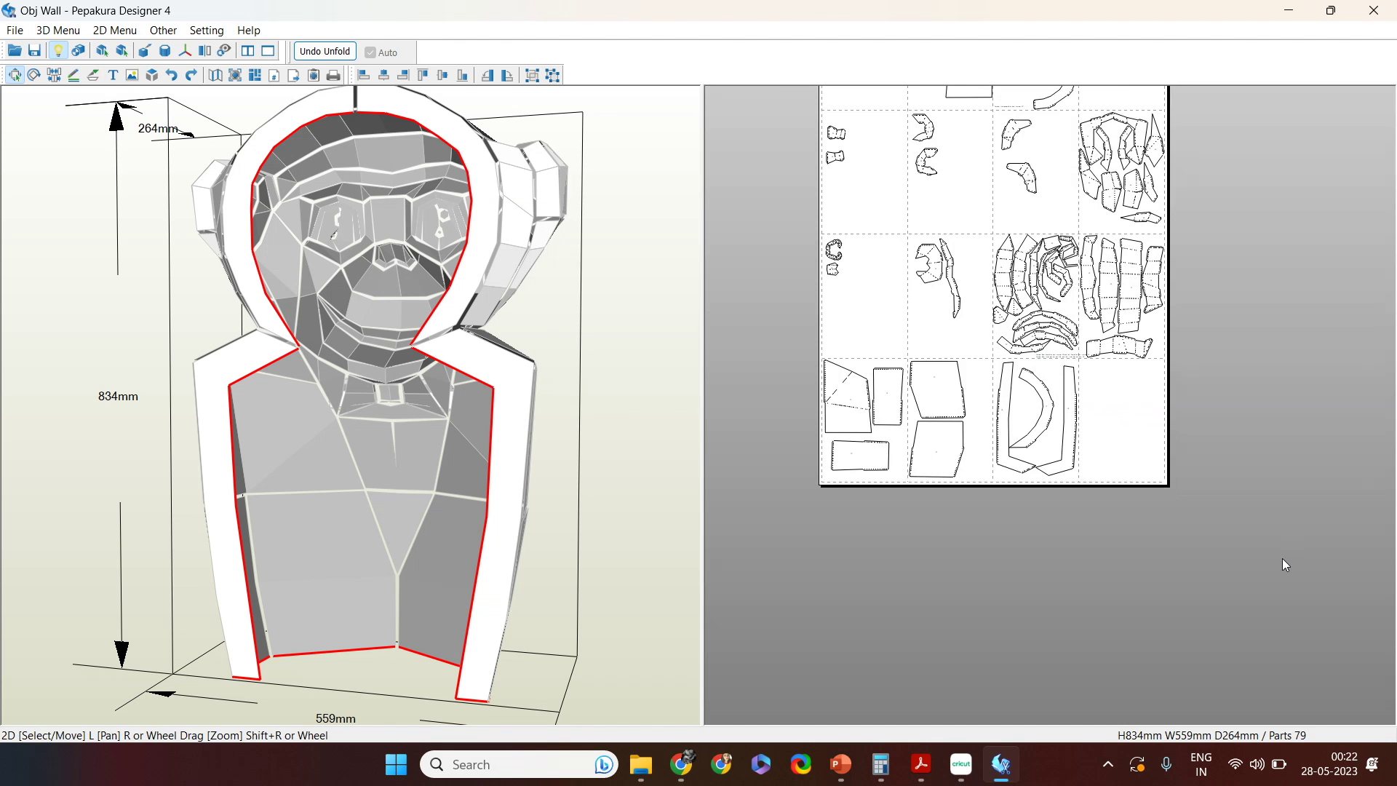
{"action": "middle_click_drag", "start_coordinate": [1242, 551], "coordinate": [1253, 687]}
{"action": "left_click_drag", "start_coordinate": [1253, 687], "coordinate": [731, 146]}
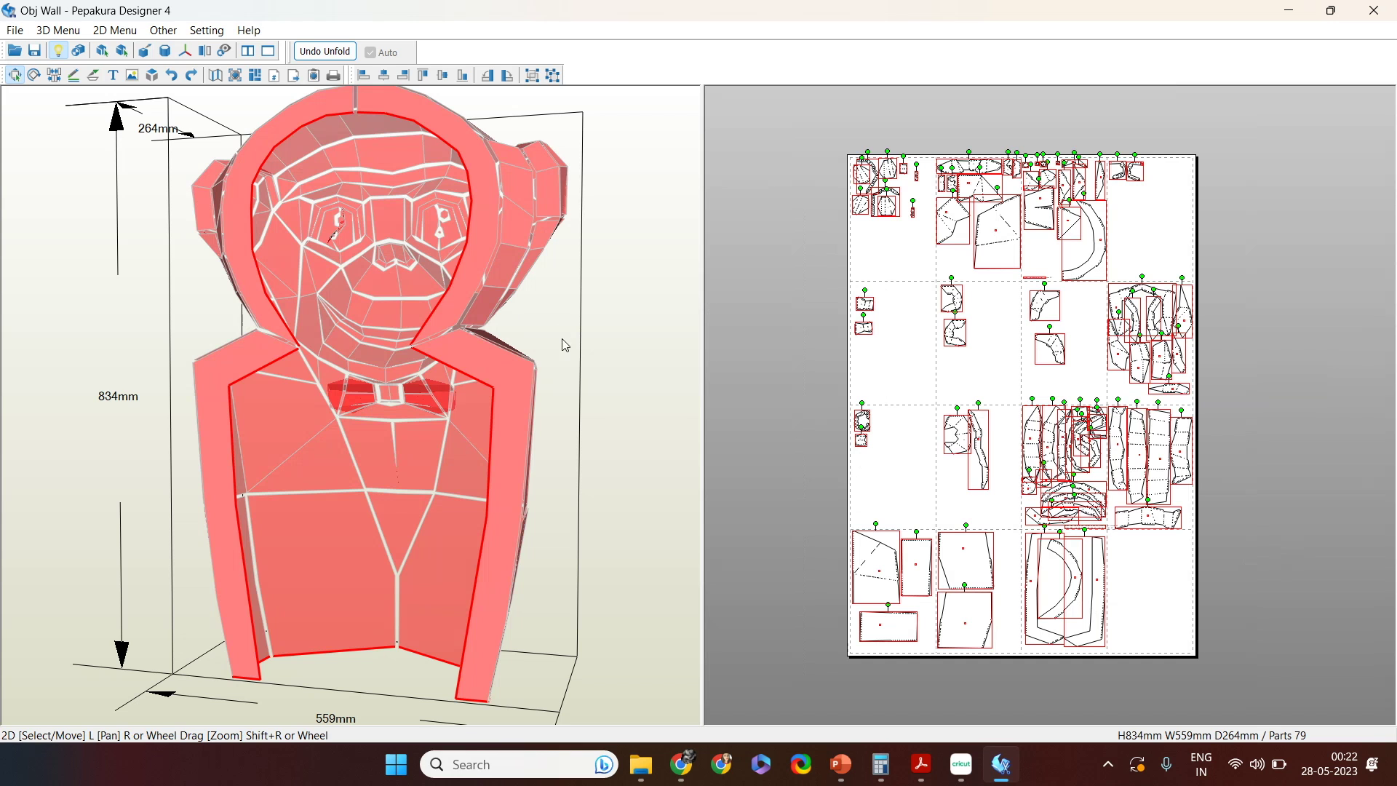
{"action": "left_click_drag", "start_coordinate": [540, 347], "coordinate": [420, 375]}
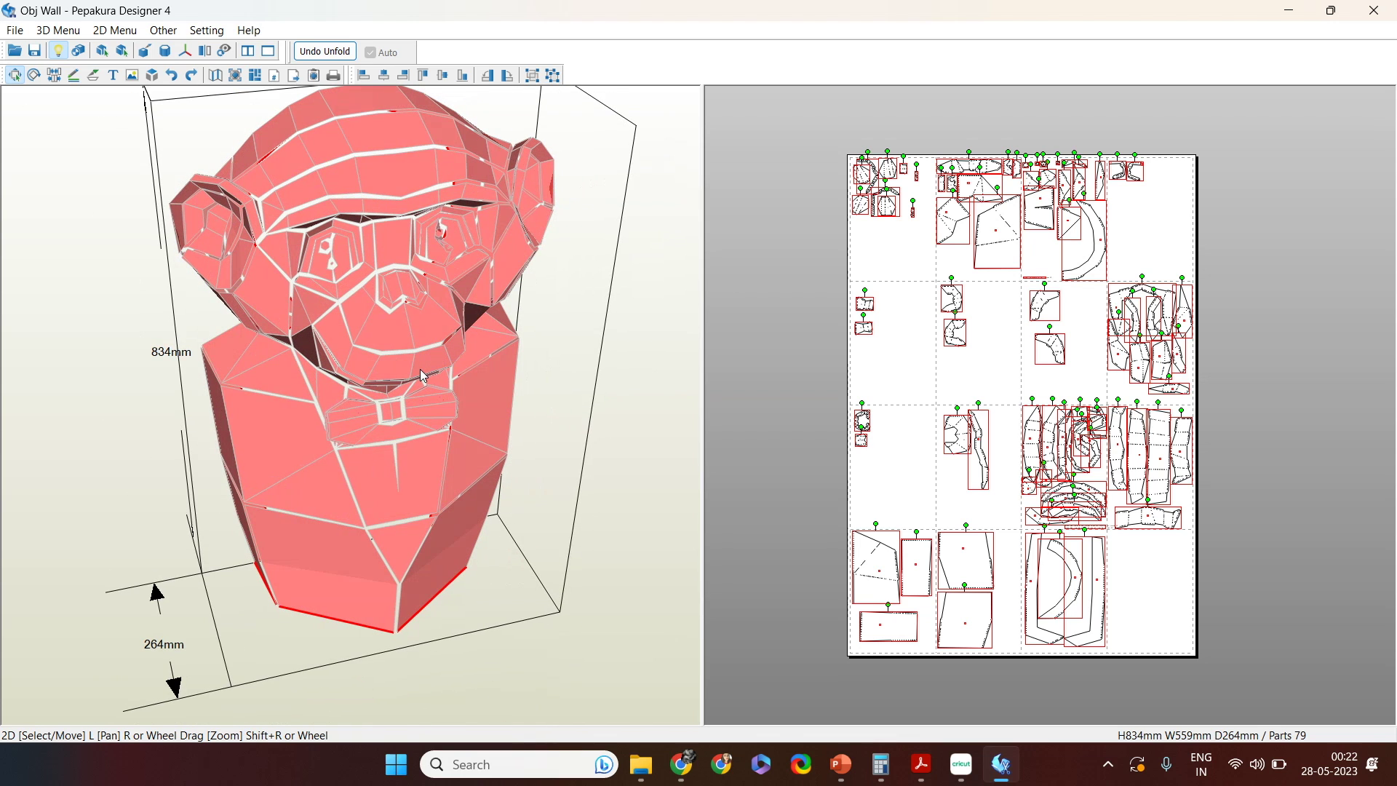
{"action": "left_click_drag", "start_coordinate": [421, 371], "coordinate": [409, 364]}
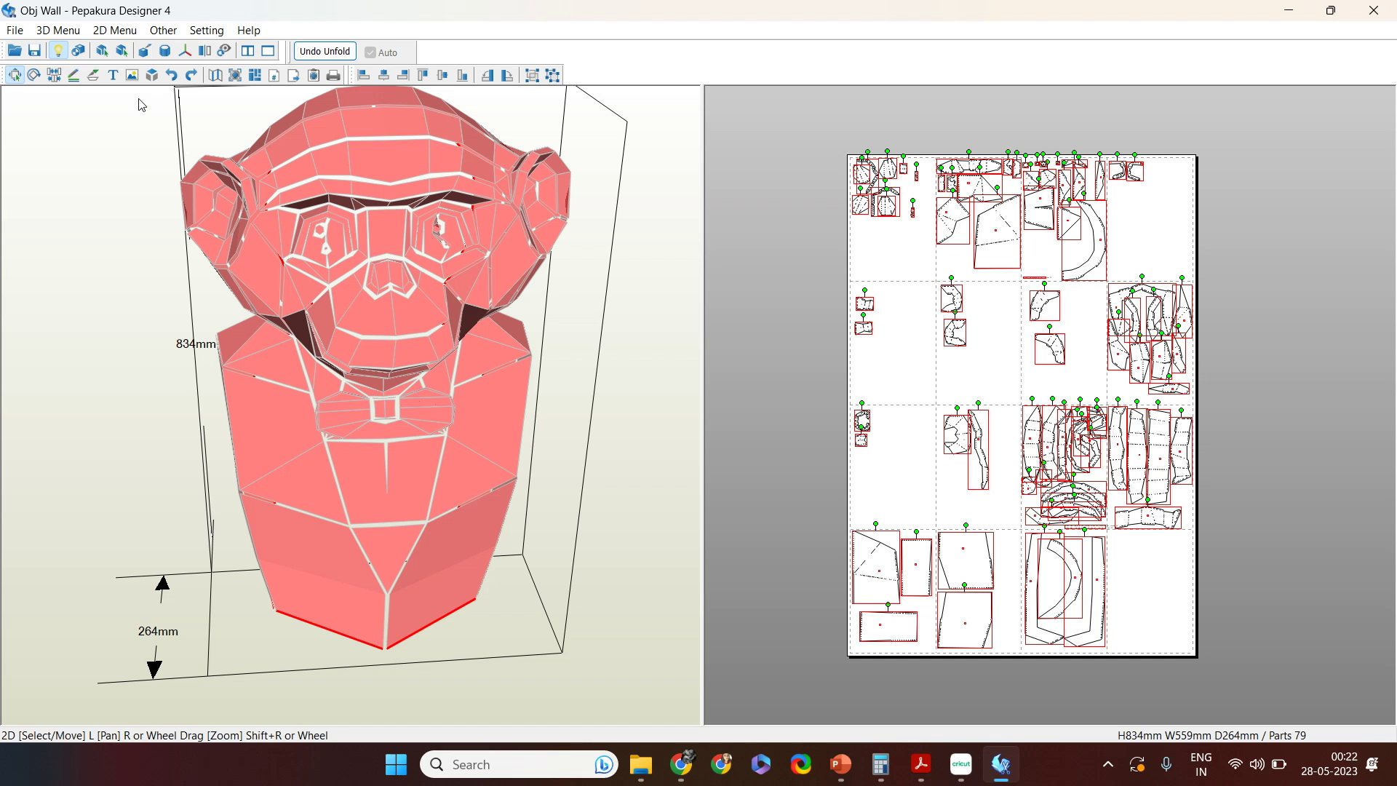
Step: Show the textures again and move the two dark blue eye parts to the second-row page with the small pink parts
{"action": "left_click", "coordinate": [80, 57]}
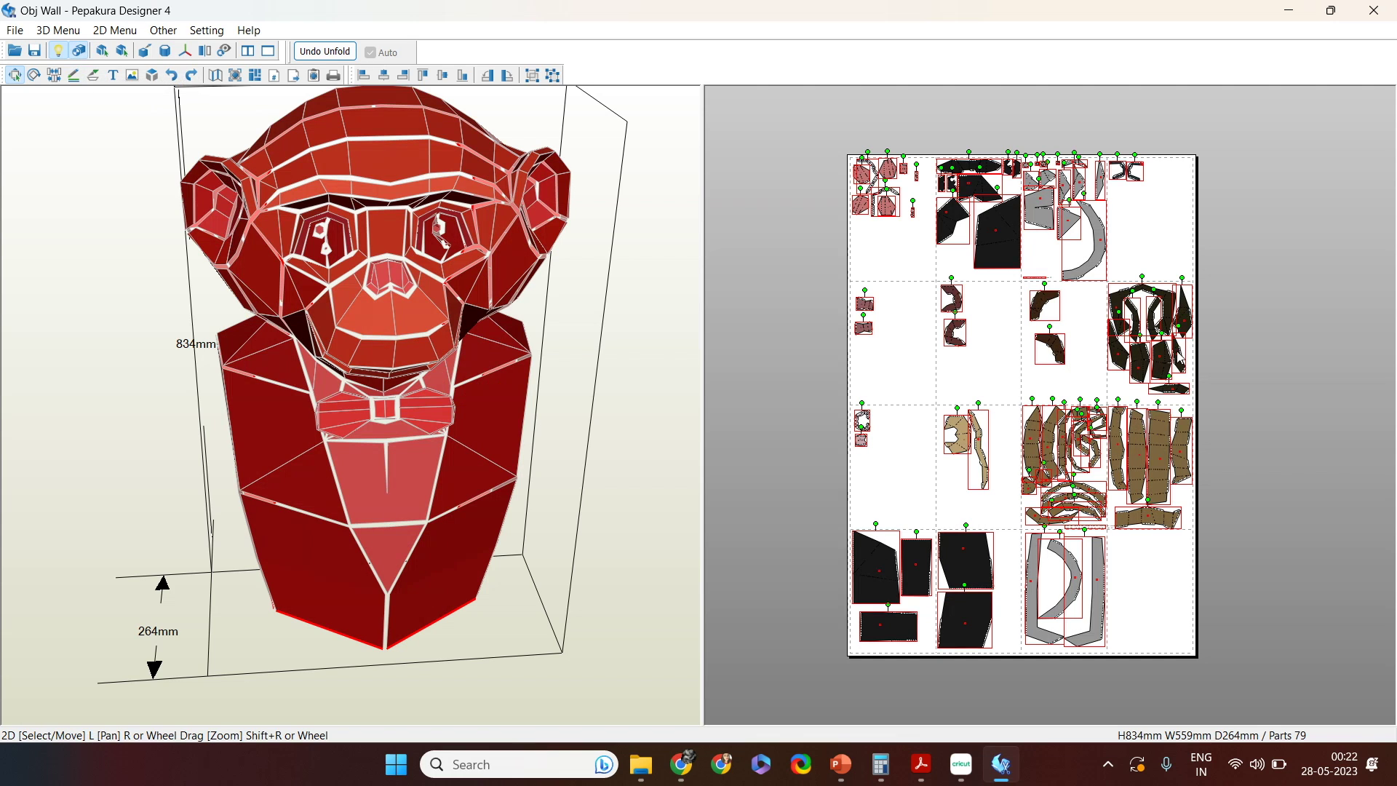
{"action": "left_click", "coordinate": [1158, 222]}
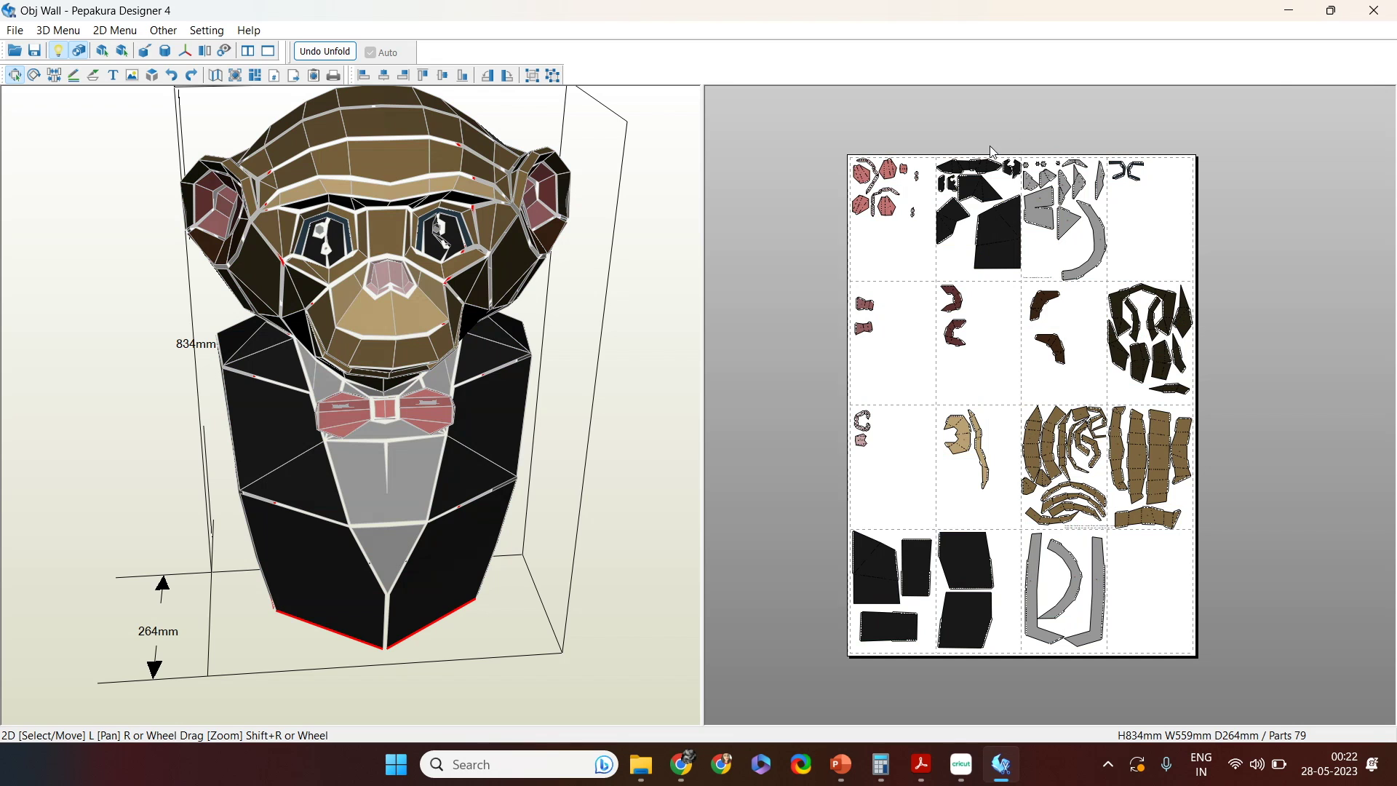
{"action": "scroll", "coordinate": [1121, 241], "scroll_direction": "up", "scroll_amount": 3}
{"action": "right_click_drag", "start_coordinate": [1150, 309], "coordinate": [1118, 488]}
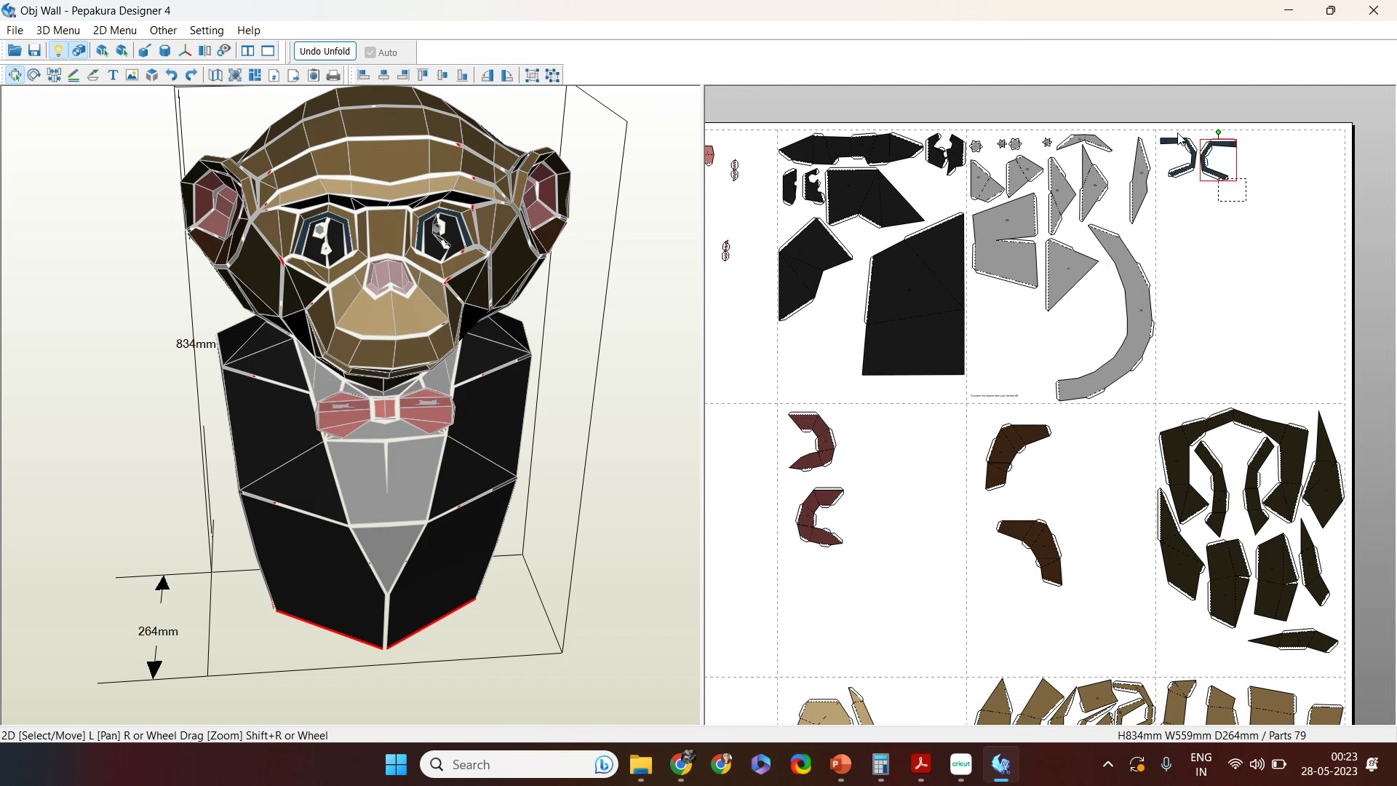
{"action": "right_click_drag", "start_coordinate": [1215, 264], "coordinate": [1257, 153]}
{"action": "right_click_drag", "start_coordinate": [1270, 233], "coordinate": [1353, 349]}
{"action": "left_click", "coordinate": [1308, 171]}
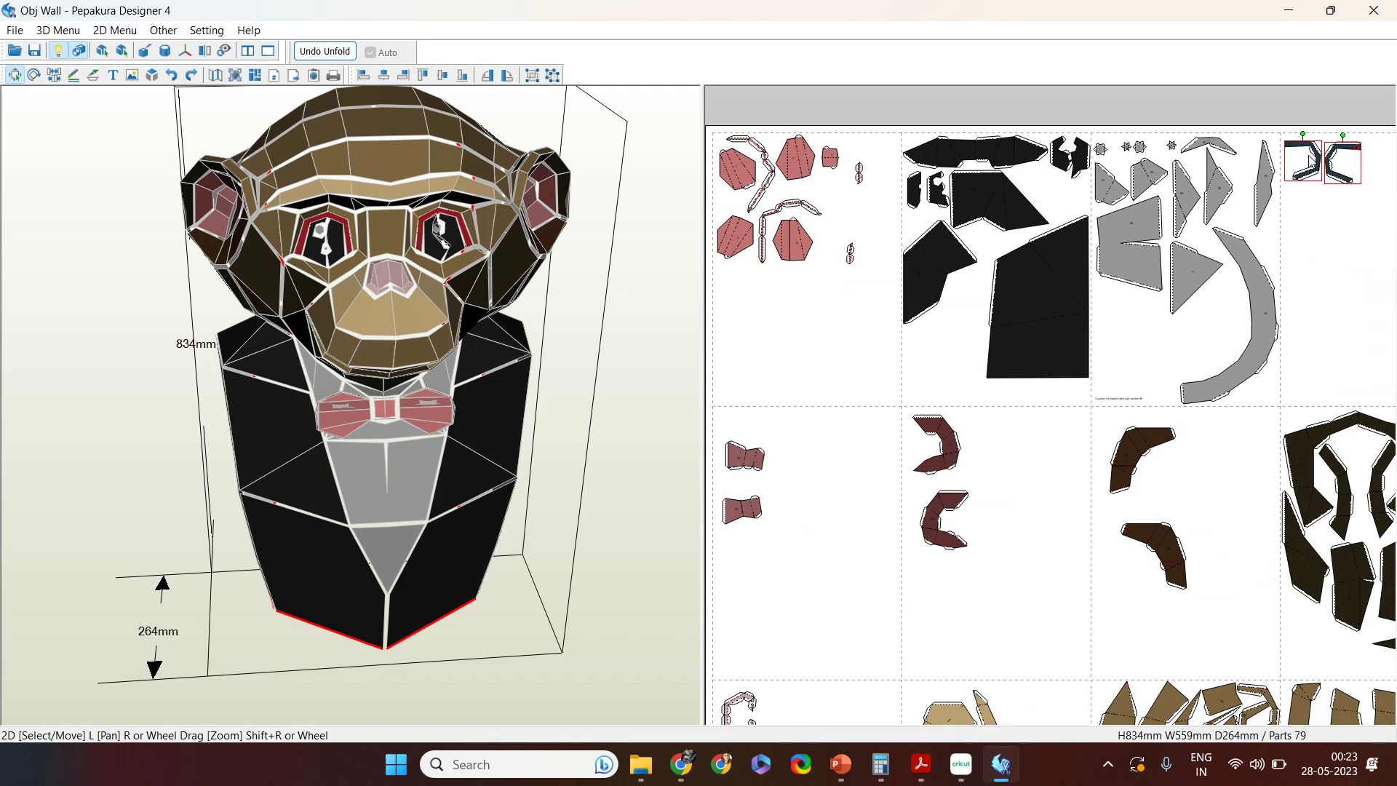
{"action": "left_click_drag", "start_coordinate": [1307, 171], "coordinate": [844, 648]}
{"action": "right_click_drag", "start_coordinate": [985, 608], "coordinate": [964, 212]}
{"action": "scroll", "coordinate": [1115, 402], "scroll_direction": "down", "scroll_amount": 3}
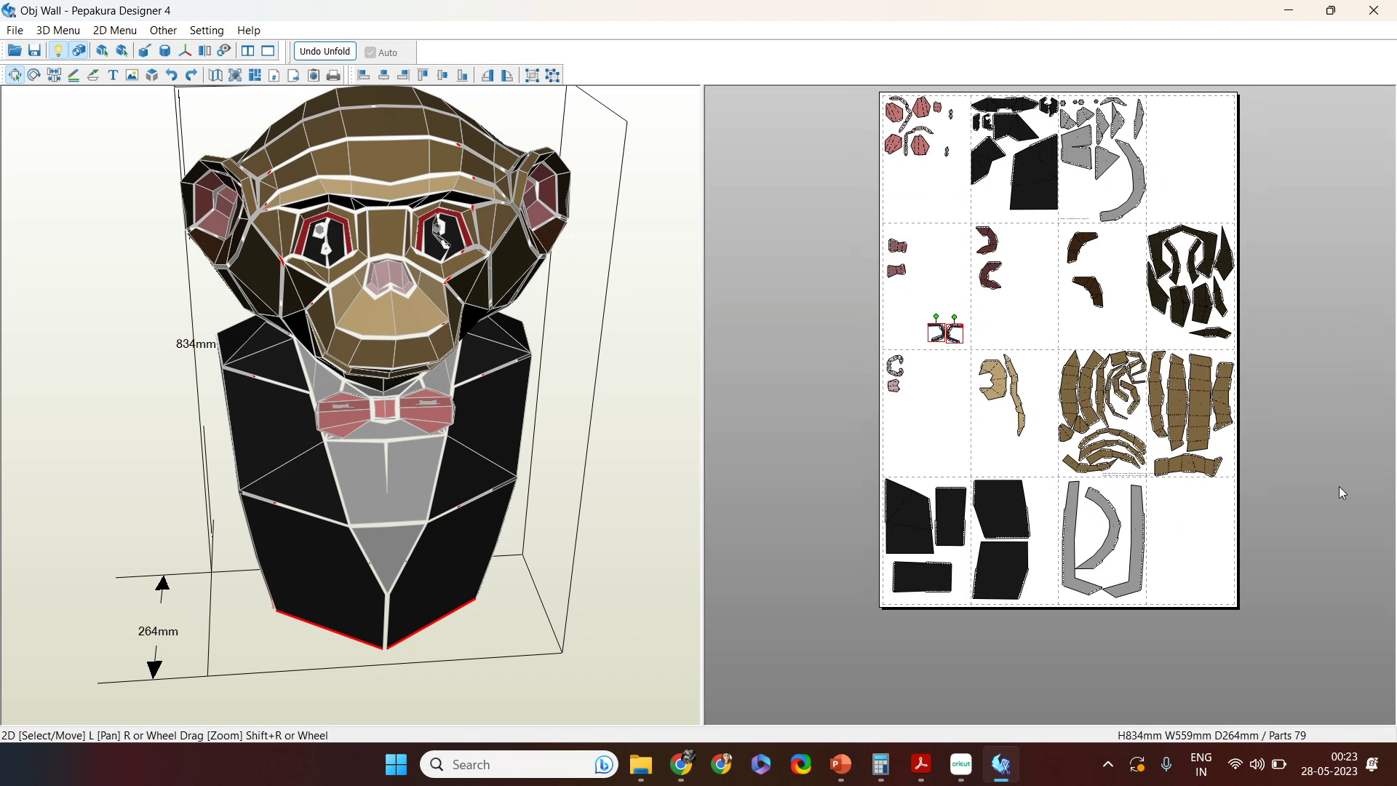
Step: Move grey parts 77, 78 and 79 together to the emptied last page of the first row
{"action": "left_click_drag", "start_coordinate": [1181, 603], "coordinate": [1159, 128]}
{"action": "scroll", "coordinate": [1159, 128], "scroll_direction": "up", "scroll_amount": 6}
{"action": "middle_click_drag", "start_coordinate": [1160, 138], "coordinate": [1013, 390]}
{"action": "scroll", "coordinate": [1101, 311], "scroll_direction": "up", "scroll_amount": 3}
{"action": "middle_click_drag", "start_coordinate": [1103, 318], "coordinate": [987, 492]}
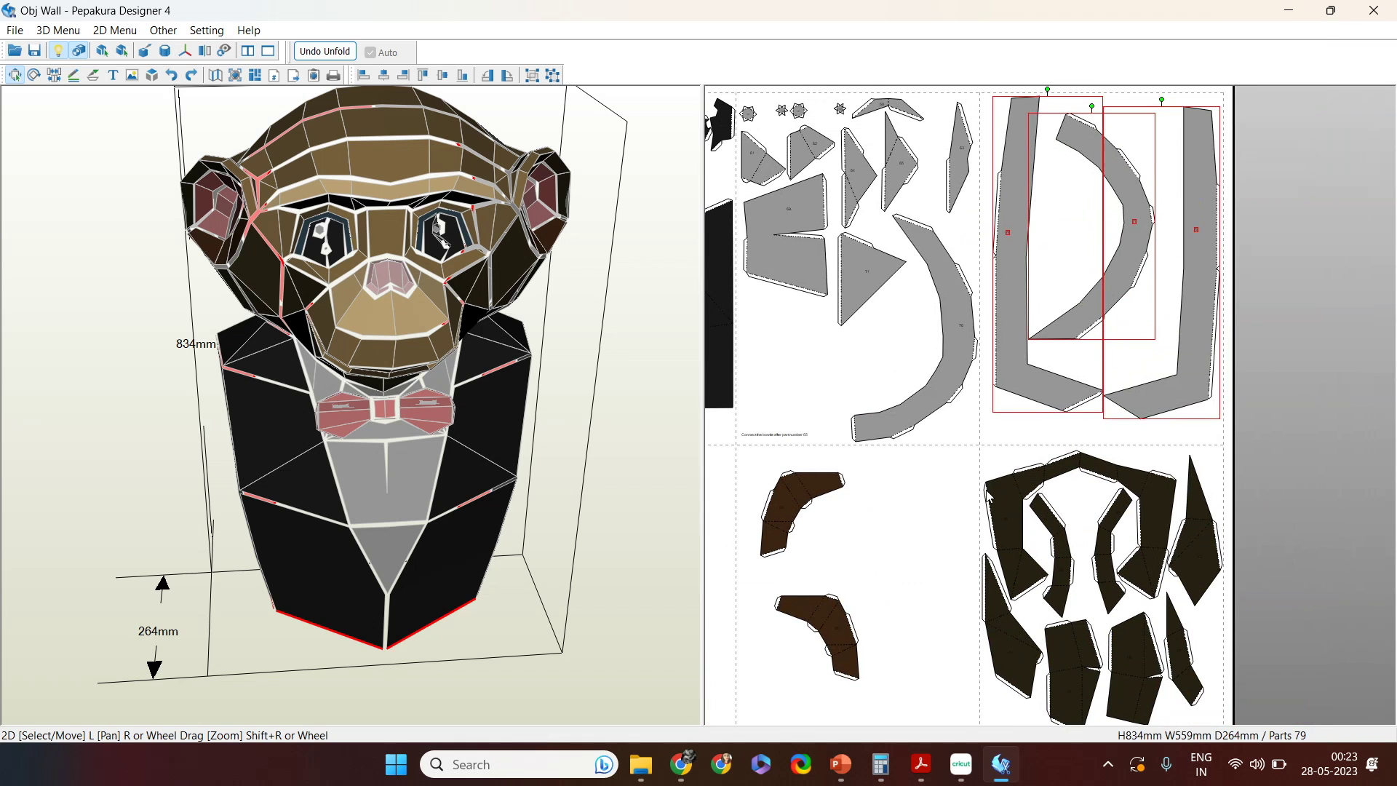
Step: Move all the black parts together from the second page of the first row to the third page of the last row
{"action": "scroll", "coordinate": [968, 466], "scroll_direction": "down", "scroll_amount": 1}
{"action": "scroll", "coordinate": [970, 471], "scroll_direction": "down", "scroll_amount": 5}
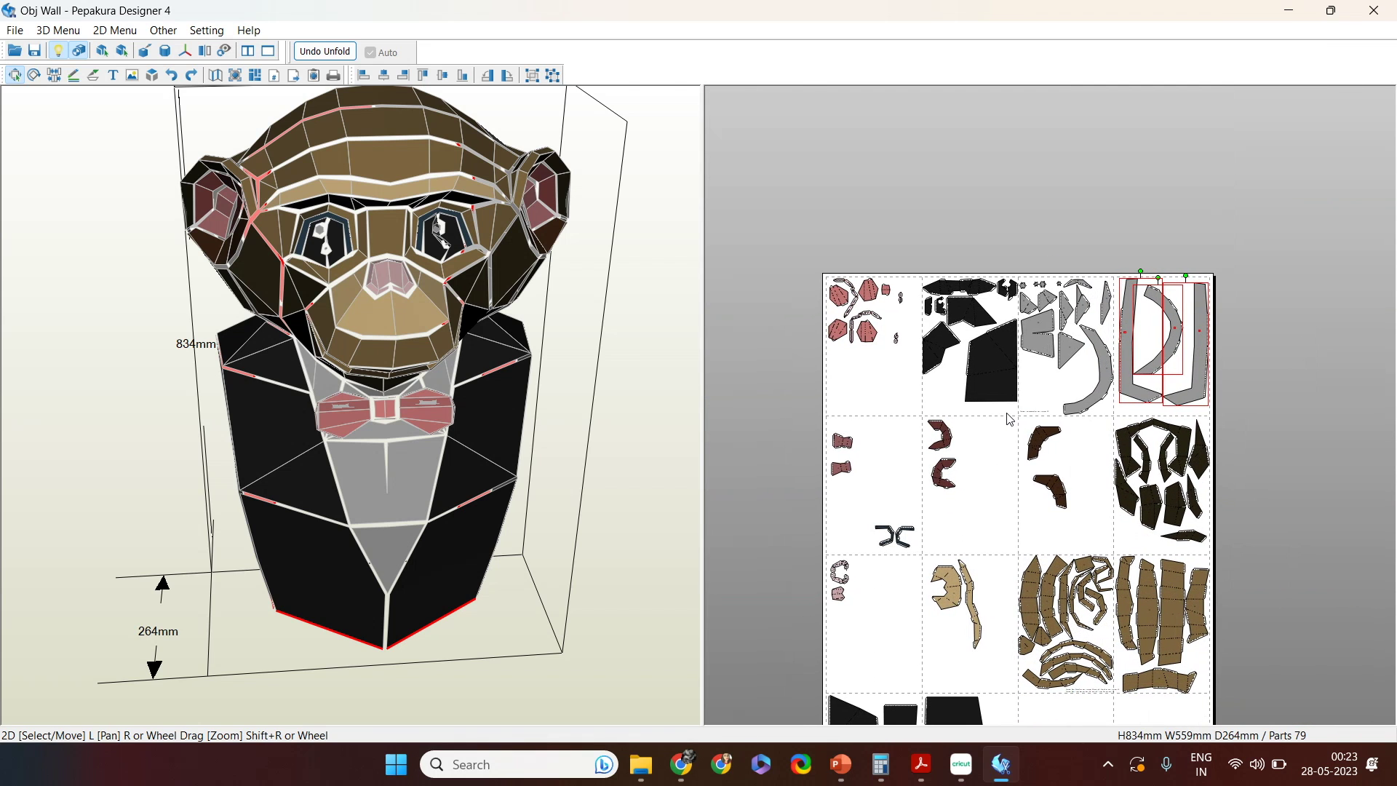
{"action": "left_click_drag", "start_coordinate": [1013, 413], "coordinate": [915, 221]}
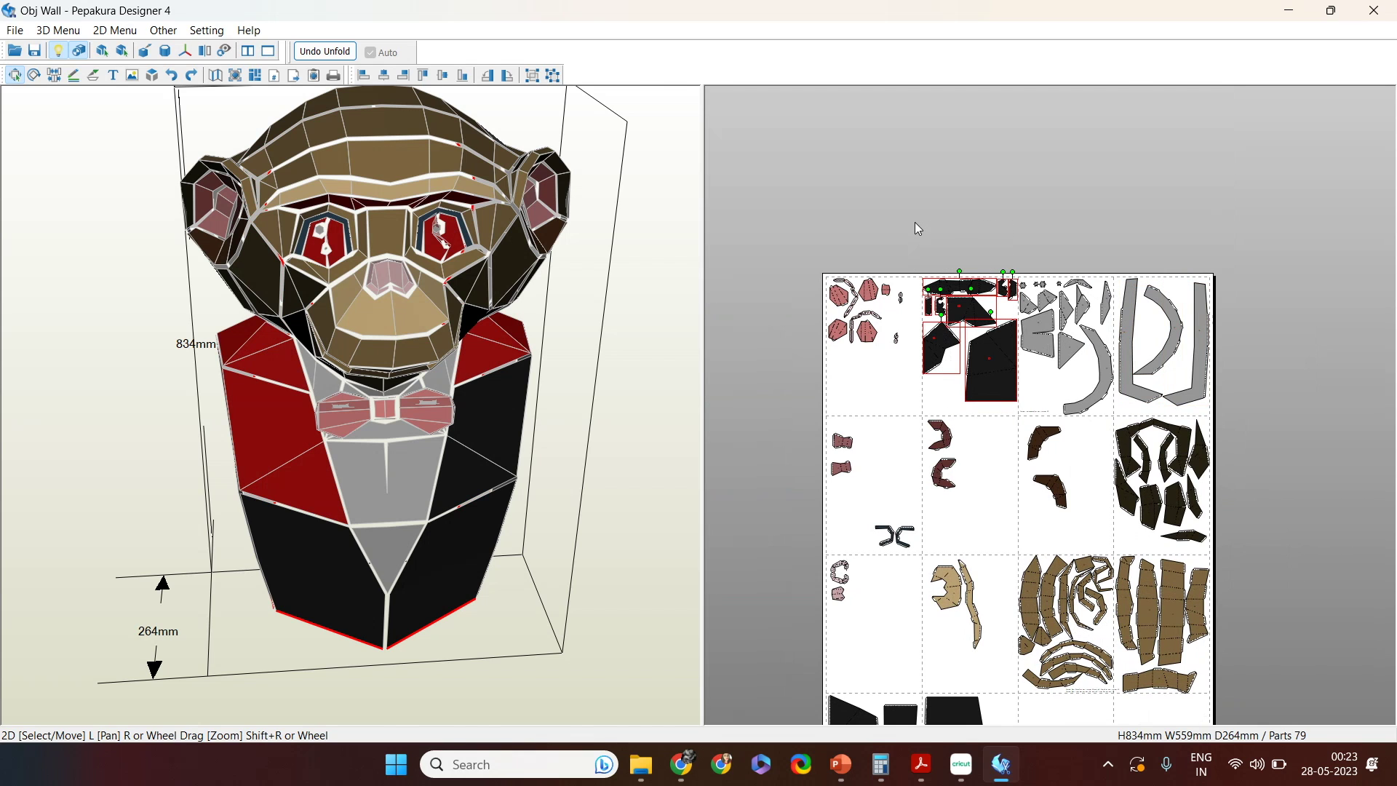
{"action": "scroll", "coordinate": [1029, 377], "scroll_direction": "up", "scroll_amount": 3}
{"action": "scroll", "coordinate": [1098, 424], "scroll_direction": "up", "scroll_amount": 1}
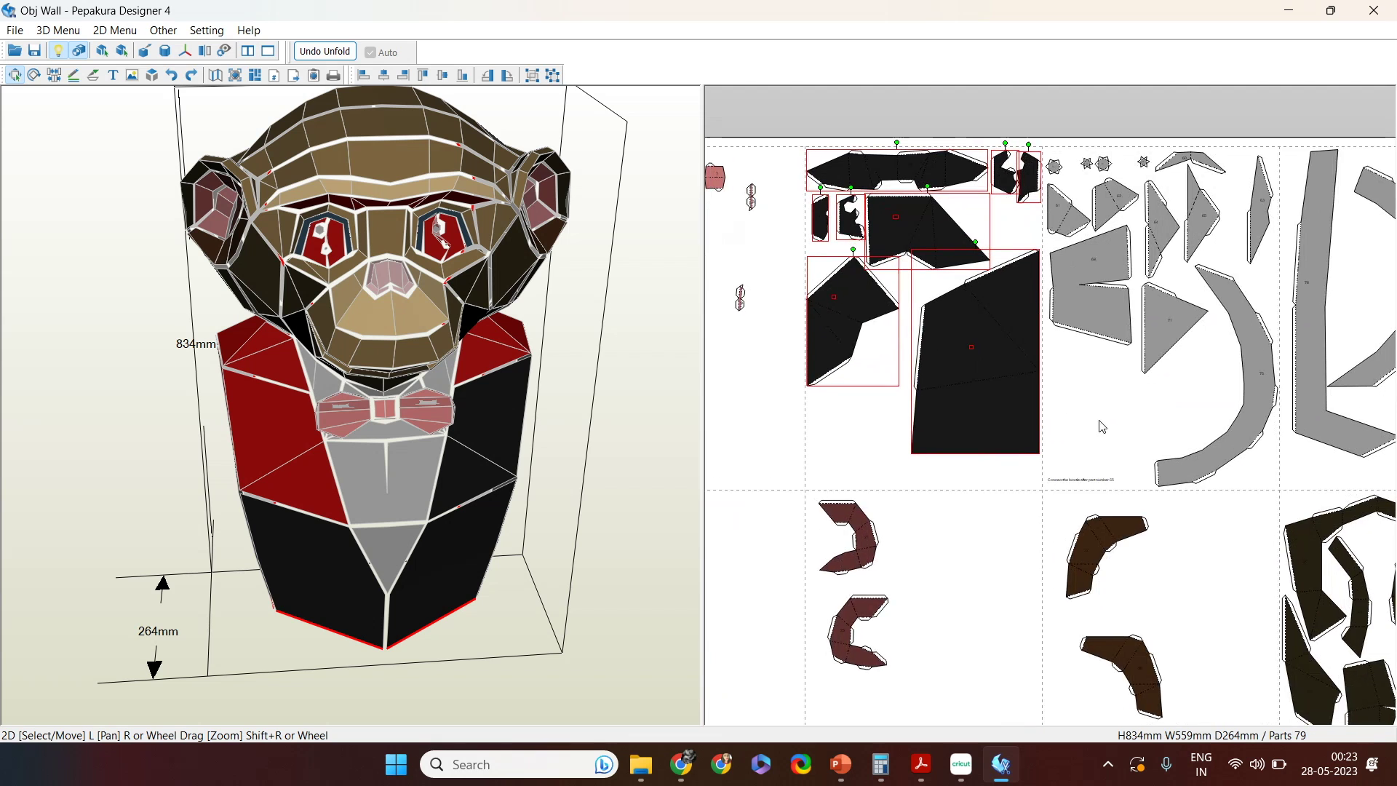
{"action": "right_click_drag", "start_coordinate": [1103, 402], "coordinate": [1133, 230]}
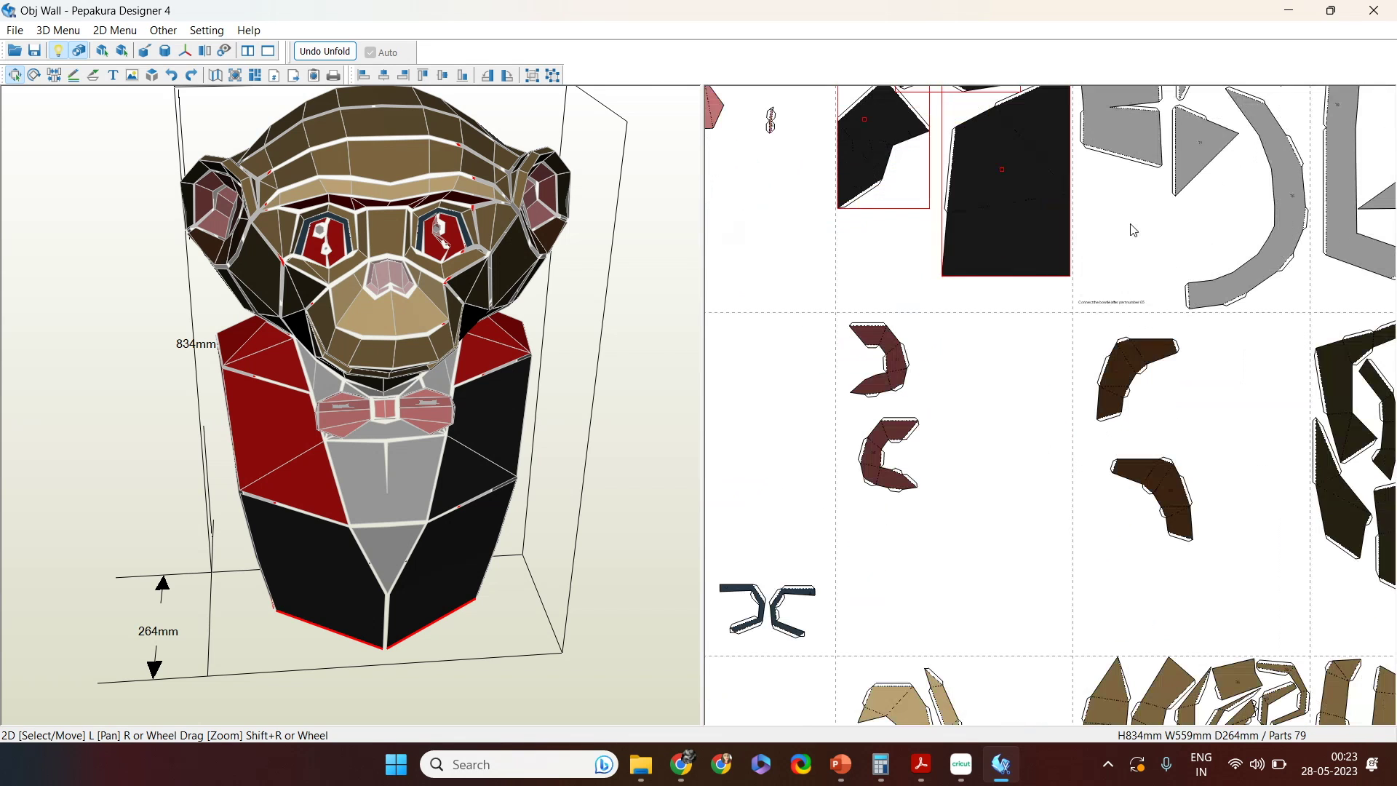
{"action": "scroll", "coordinate": [1133, 230], "scroll_direction": "down", "scroll_amount": 4}
{"action": "left_click_drag", "start_coordinate": [1039, 324], "coordinate": [1133, 742]}
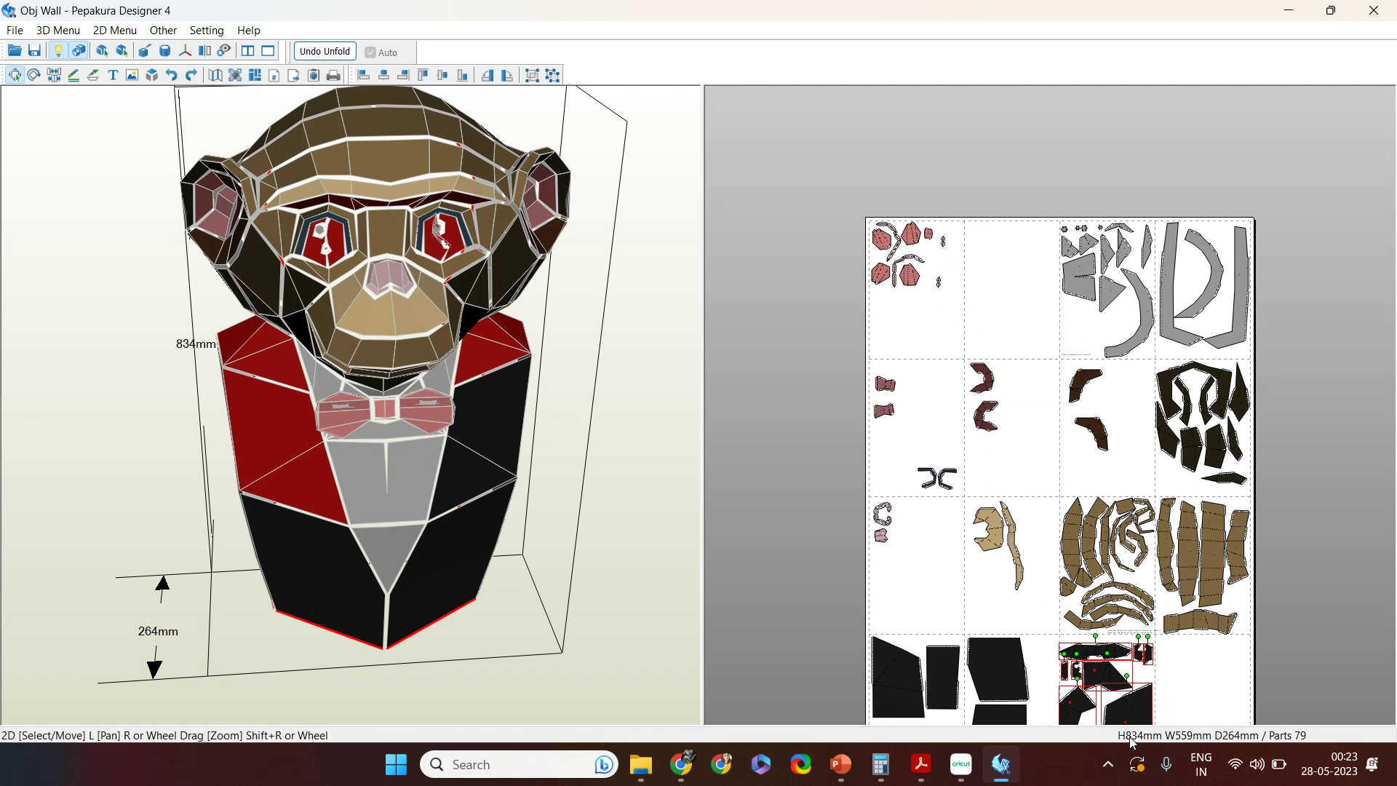
Step: Nudge the moved black parts to fit inside their new page and shift the black shoulder part slightly
{"action": "scroll", "coordinate": [1011, 233], "scroll_direction": "up", "scroll_amount": 3}
{"action": "scroll", "coordinate": [1011, 234], "scroll_direction": "up", "scroll_amount": 1}
{"action": "right_click_drag", "start_coordinate": [1033, 640], "coordinate": [1001, 145]}
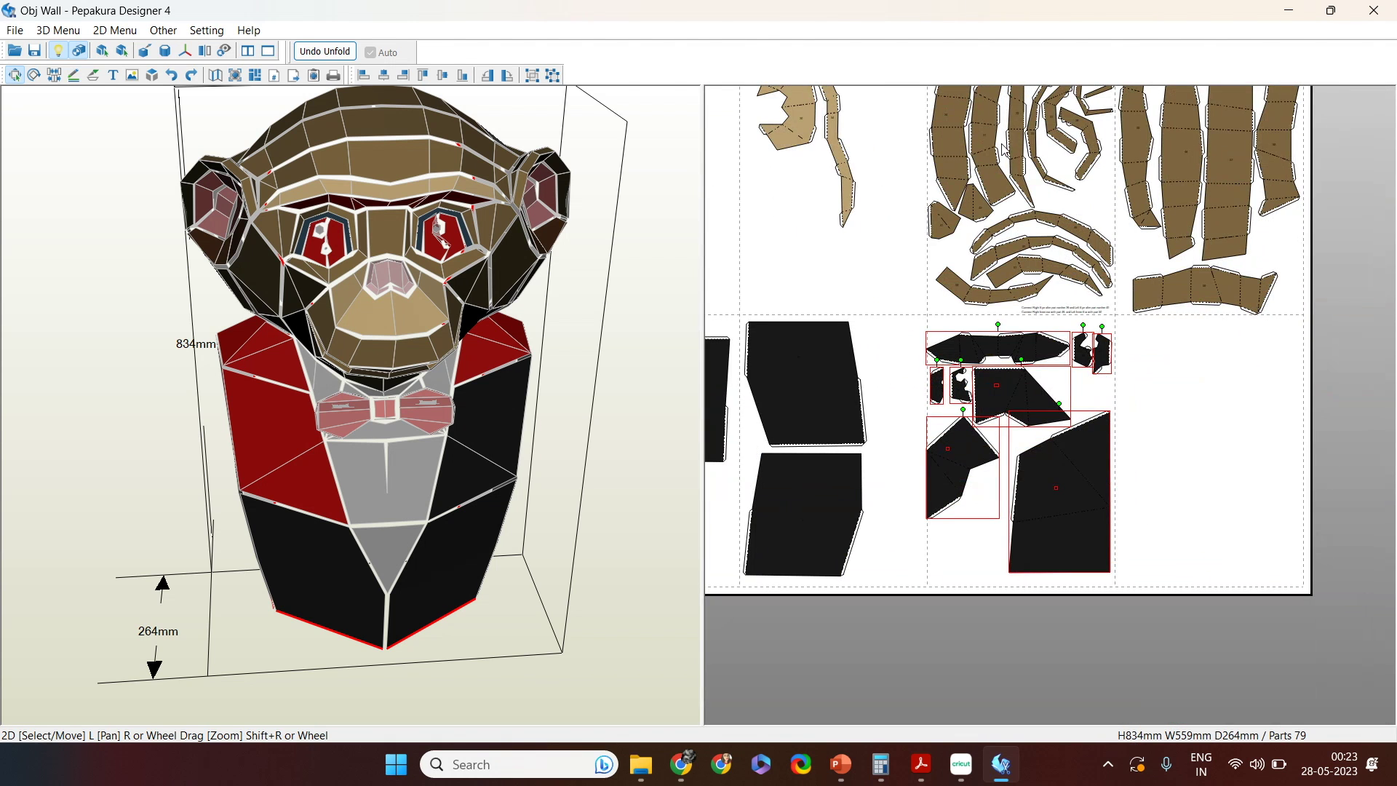
{"action": "scroll", "coordinate": [1055, 404], "scroll_direction": "up", "scroll_amount": 1}
{"action": "left_click_drag", "start_coordinate": [1090, 496], "coordinate": [1094, 486]}
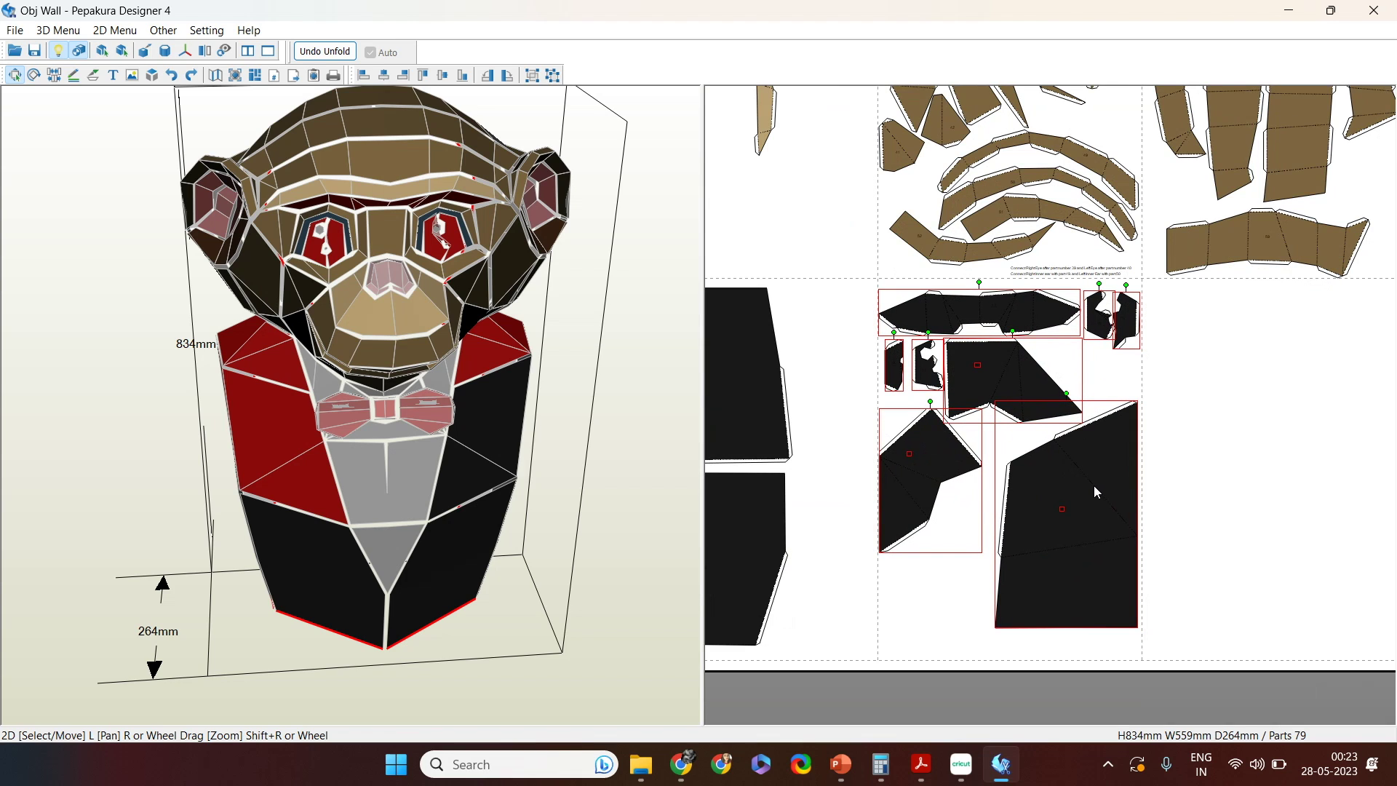
{"action": "left_click", "coordinate": [1239, 492]}
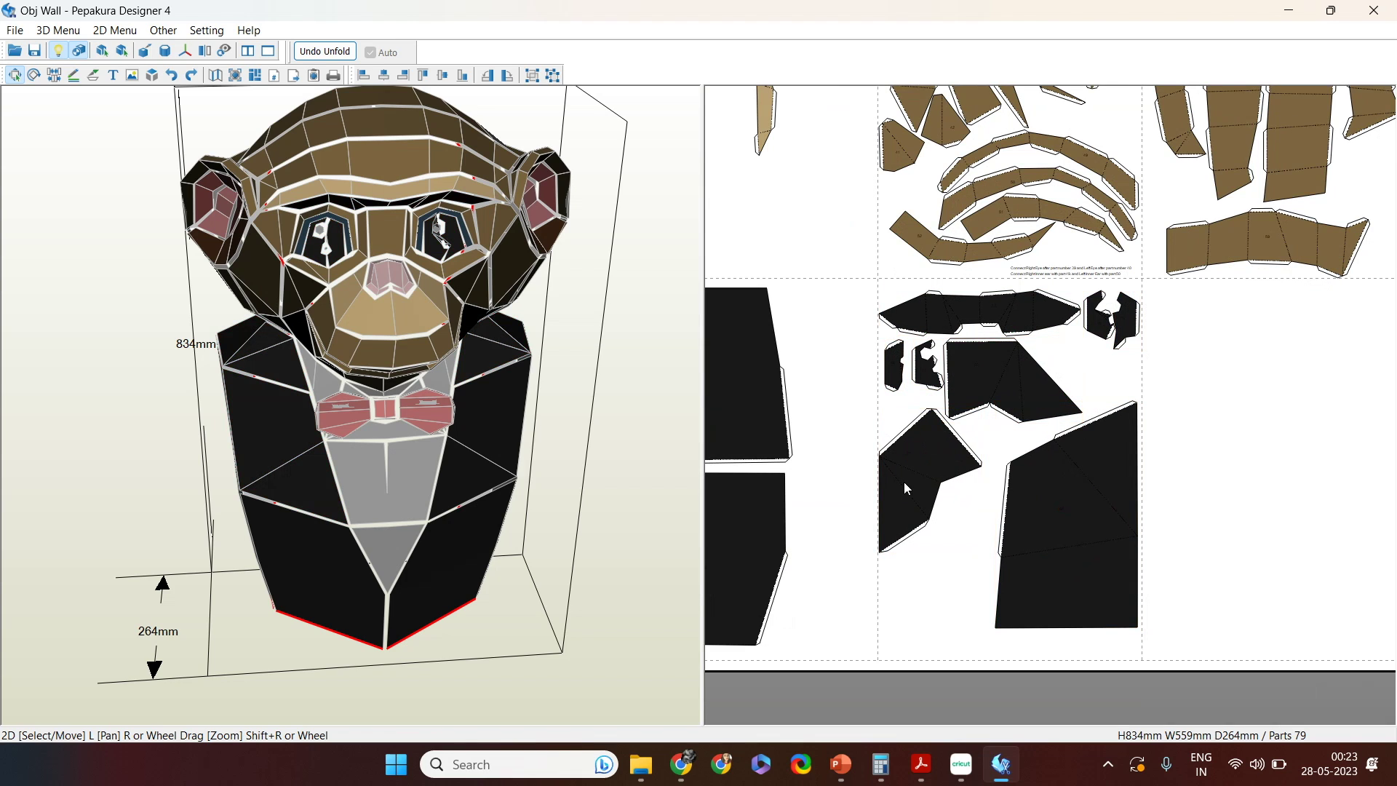
{"action": "left_click_drag", "start_coordinate": [905, 486], "coordinate": [912, 501]}
Step: Move the two dark blue eye parts onto the emptied second page of the first row and clear the selection
{"action": "scroll", "coordinate": [905, 430], "scroll_direction": "down", "scroll_amount": 5}
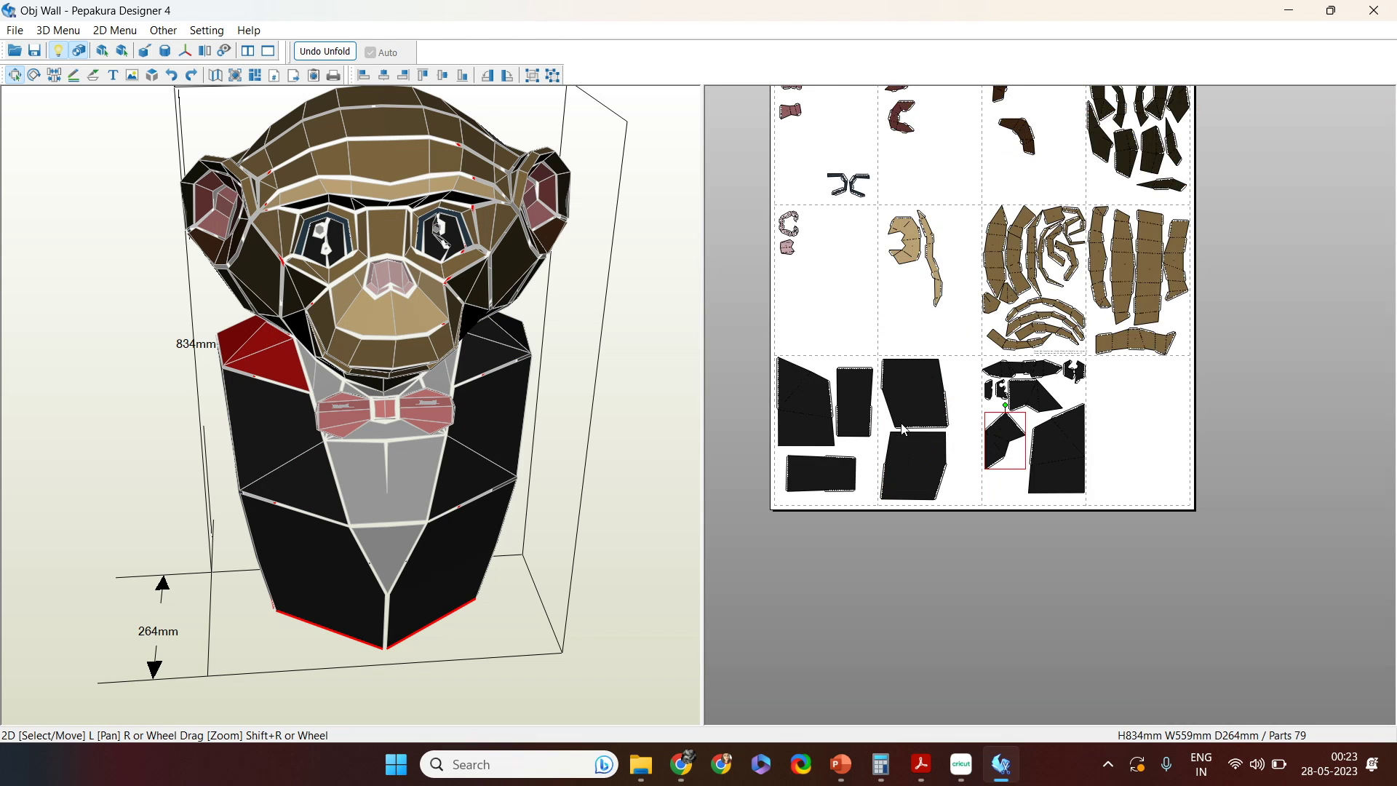
{"action": "right_click_drag", "start_coordinate": [948, 218], "coordinate": [948, 345]}
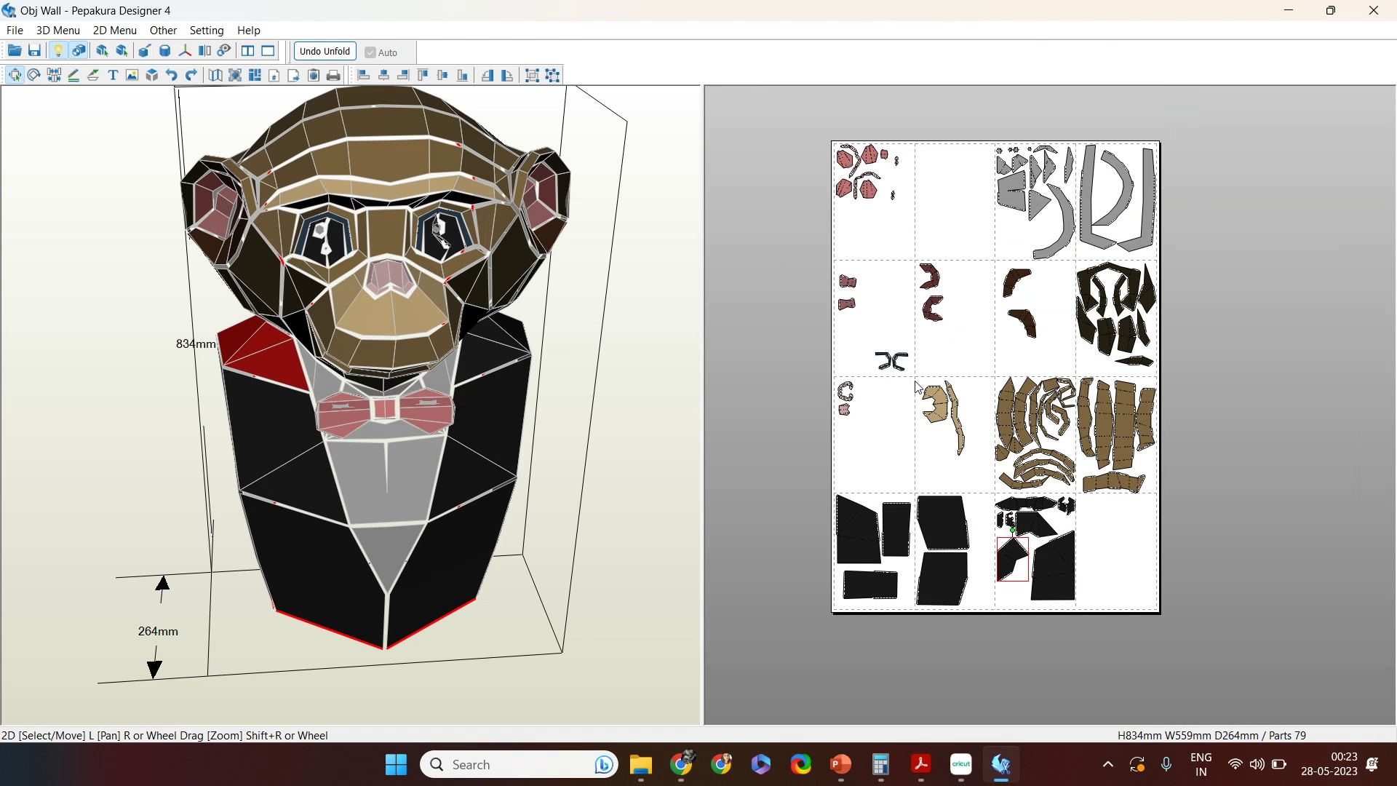
{"action": "left_click", "coordinate": [902, 363]}
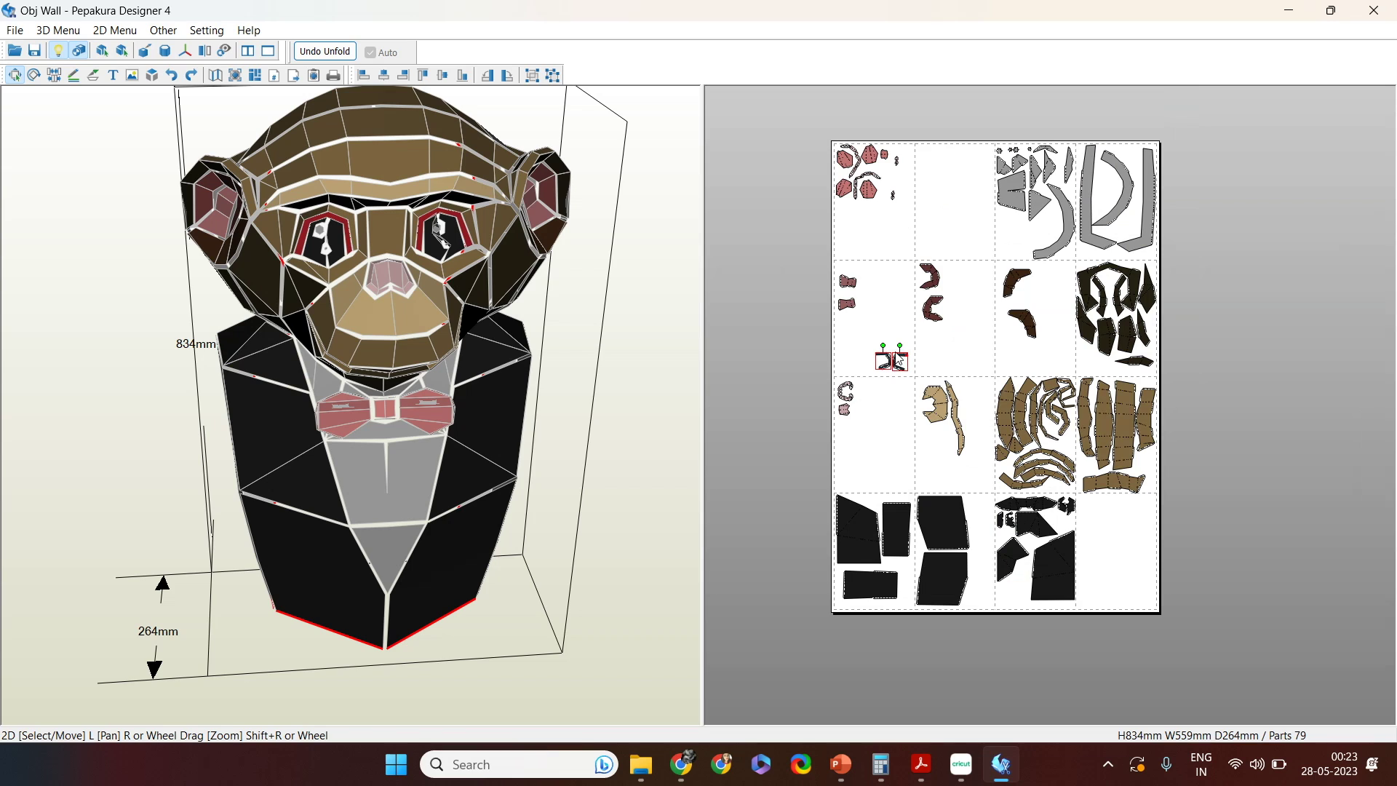
{"action": "left_click_drag", "start_coordinate": [902, 366], "coordinate": [945, 157]}
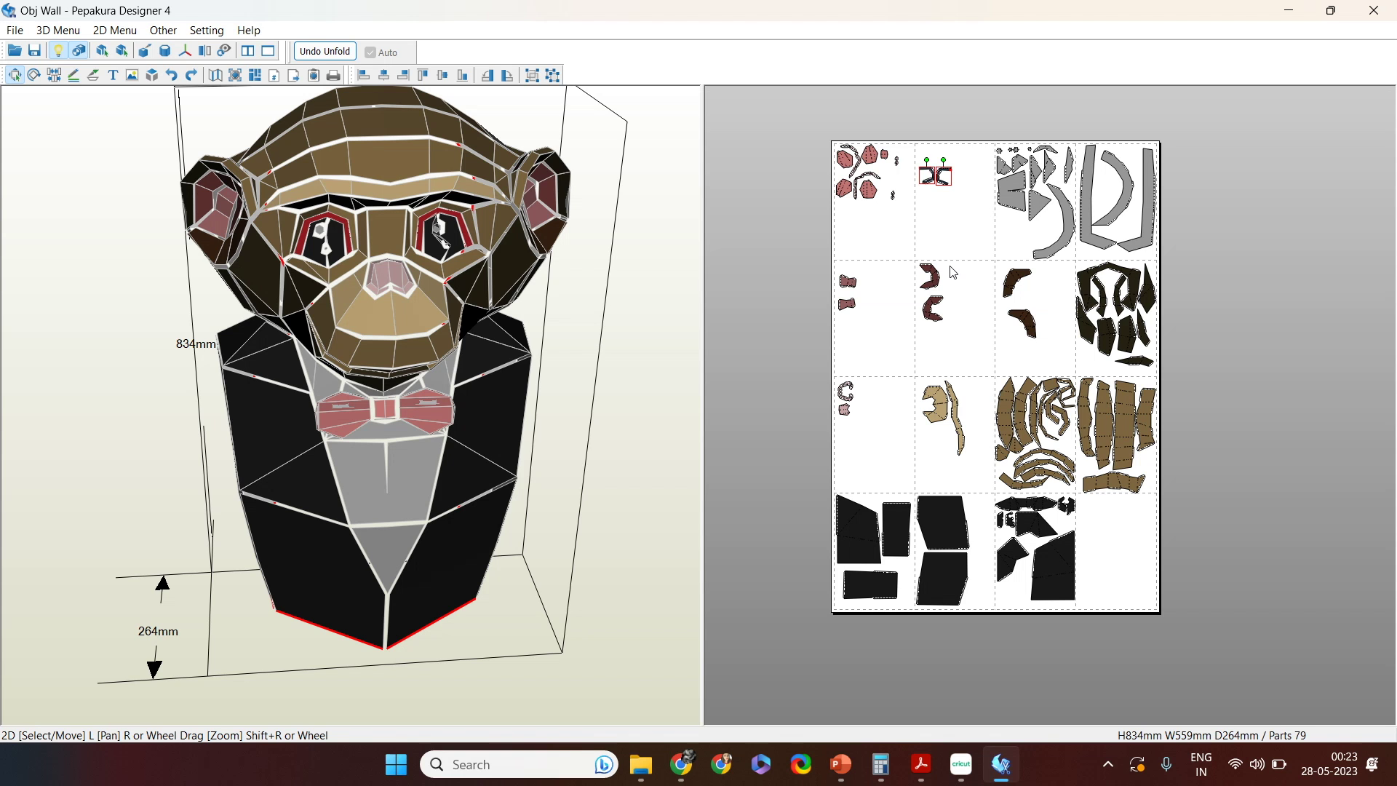
{"action": "scroll", "coordinate": [943, 273], "scroll_direction": "up", "scroll_amount": 1}
{"action": "scroll", "coordinate": [943, 273], "scroll_direction": "up", "scroll_amount": 4}
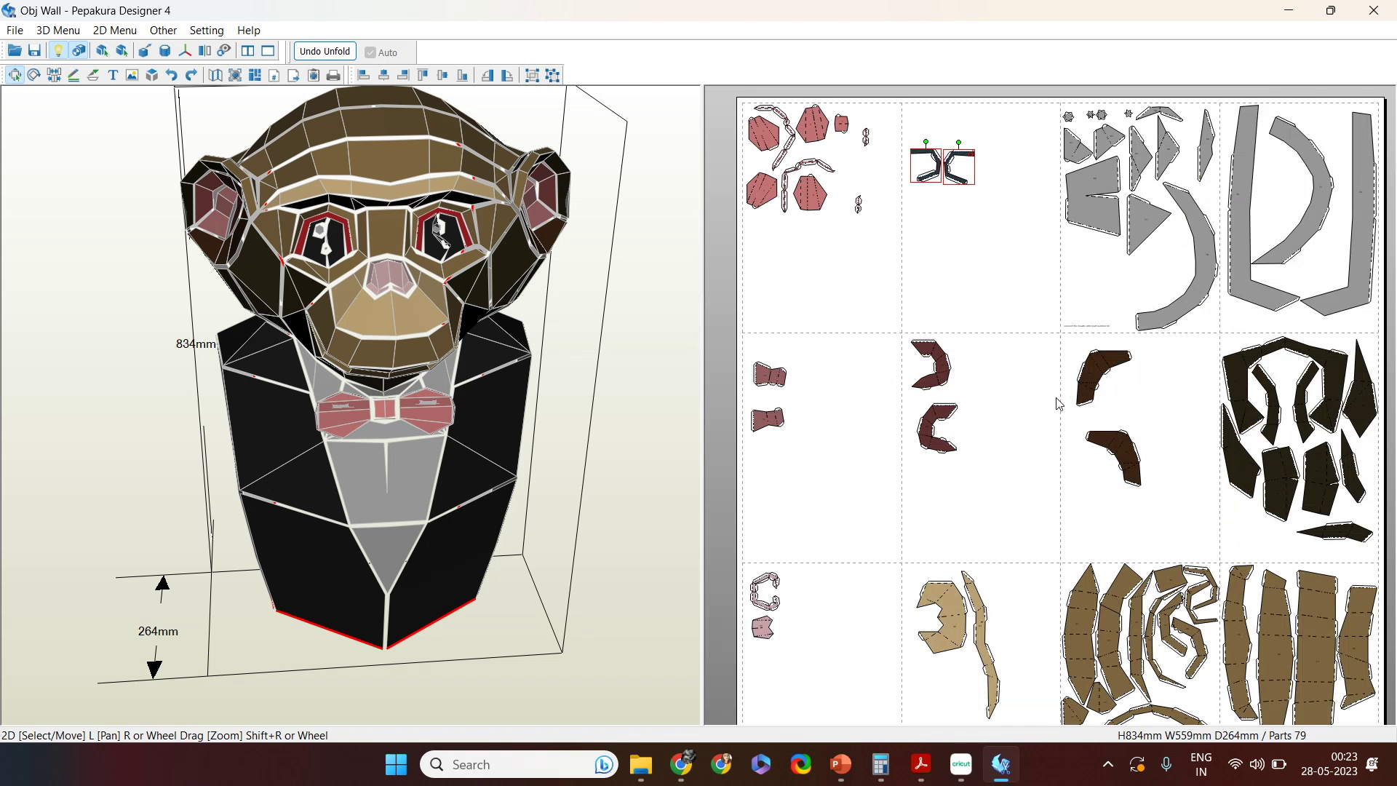
{"action": "middle_click_drag", "start_coordinate": [1024, 217], "coordinate": [1373, 495]}
{"action": "scroll", "coordinate": [1111, 307], "scroll_direction": "up", "scroll_amount": 2}
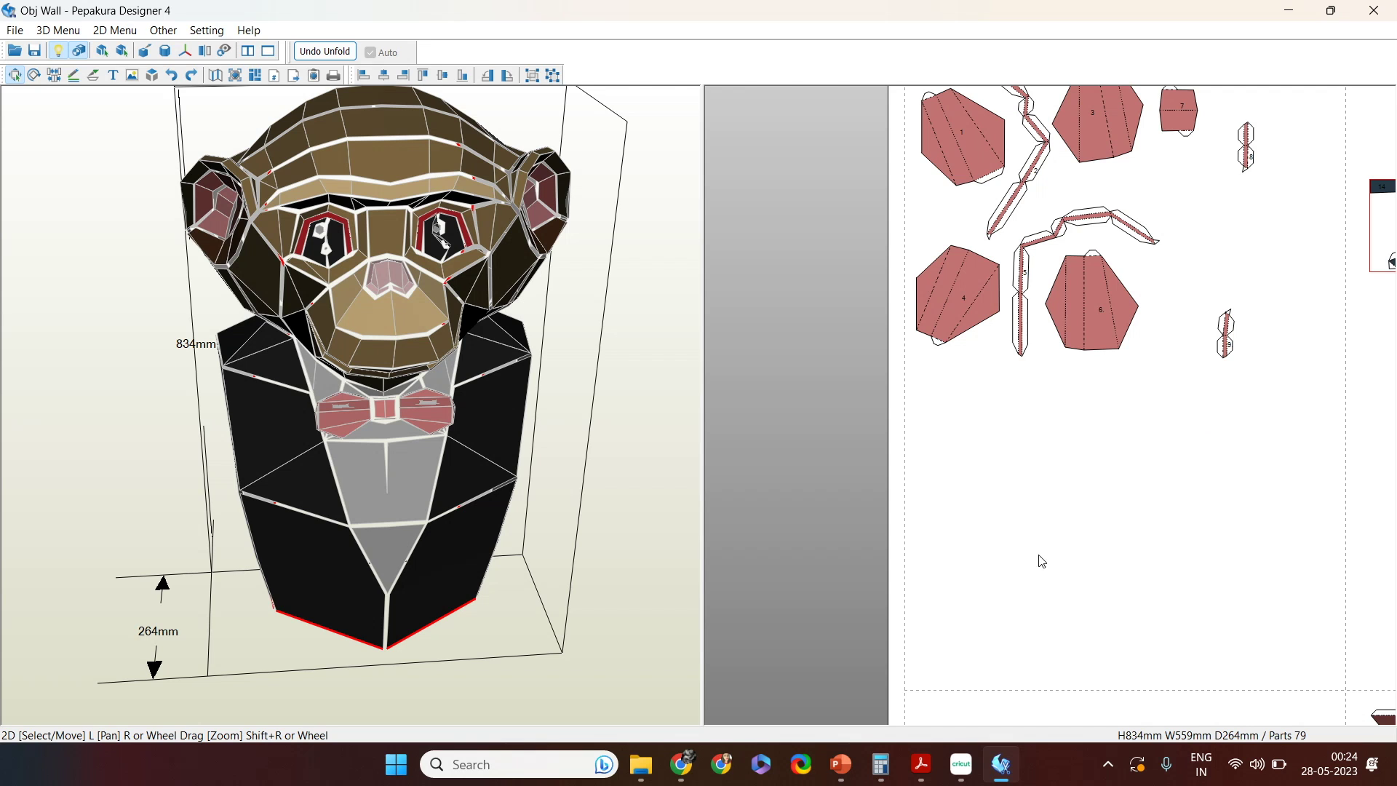
{"action": "scroll", "coordinate": [1179, 567], "scroll_direction": "down", "scroll_amount": 2}
{"action": "scroll", "coordinate": [1129, 433], "scroll_direction": "down", "scroll_amount": 1}
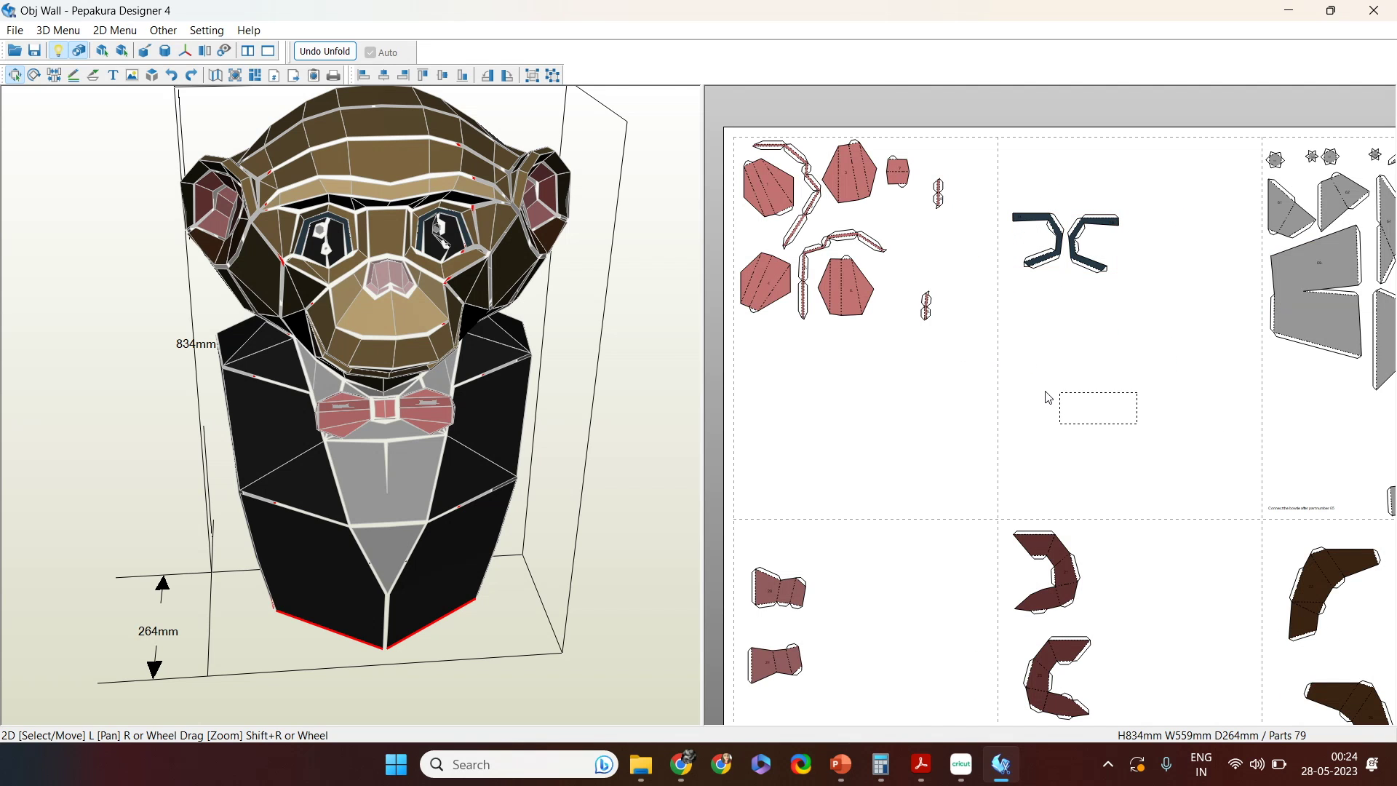
{"action": "middle_click_drag", "start_coordinate": [1384, 420], "coordinate": [1159, 358]}
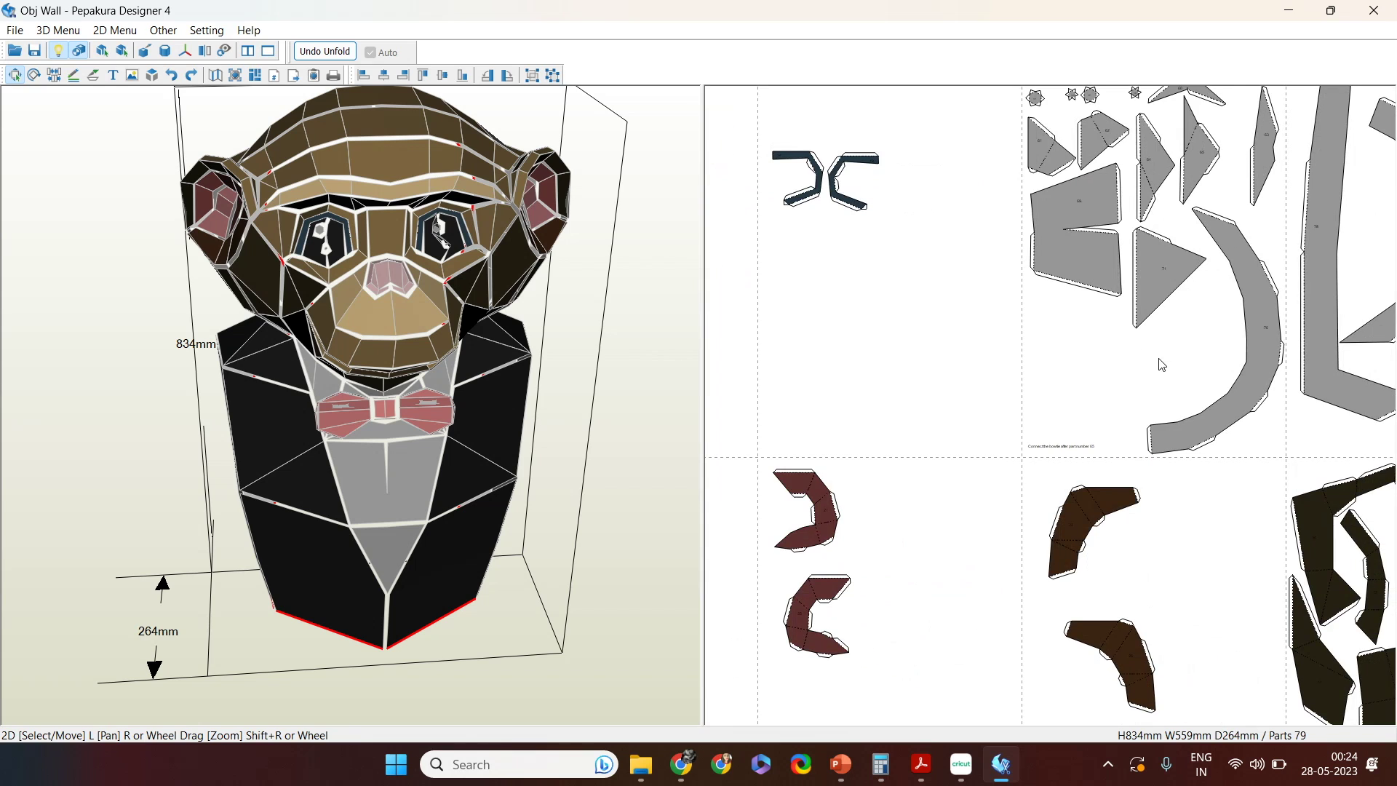
Step: Label both grey-part pages in the first row with the text "GREY" at 24 pt
{"action": "key", "text": "ctrl+t"}
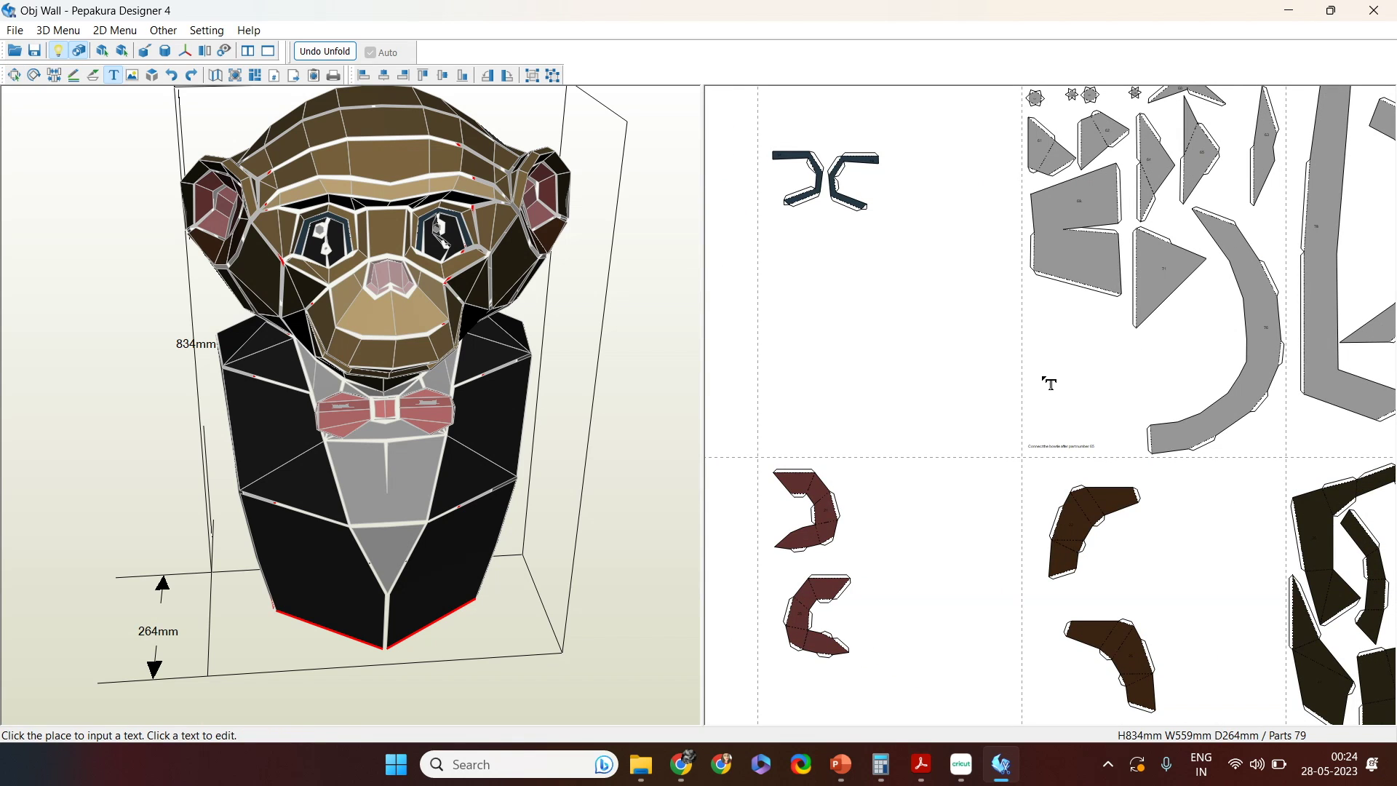
{"action": "left_click", "coordinate": [1005, 286]}
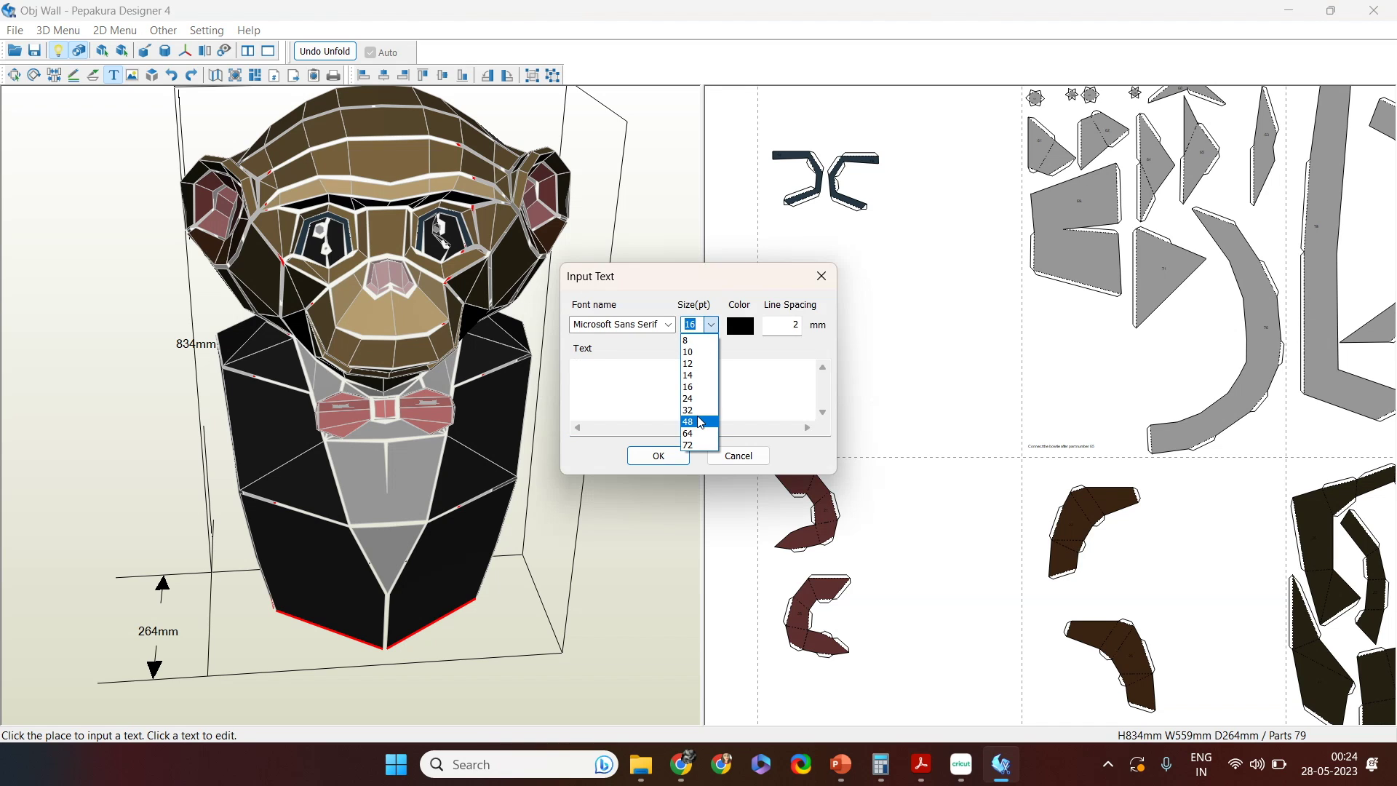
{"action": "left_click", "coordinate": [698, 420]}
{"action": "left_click", "coordinate": [672, 381]}
{"action": "type", "text": "GREY"}
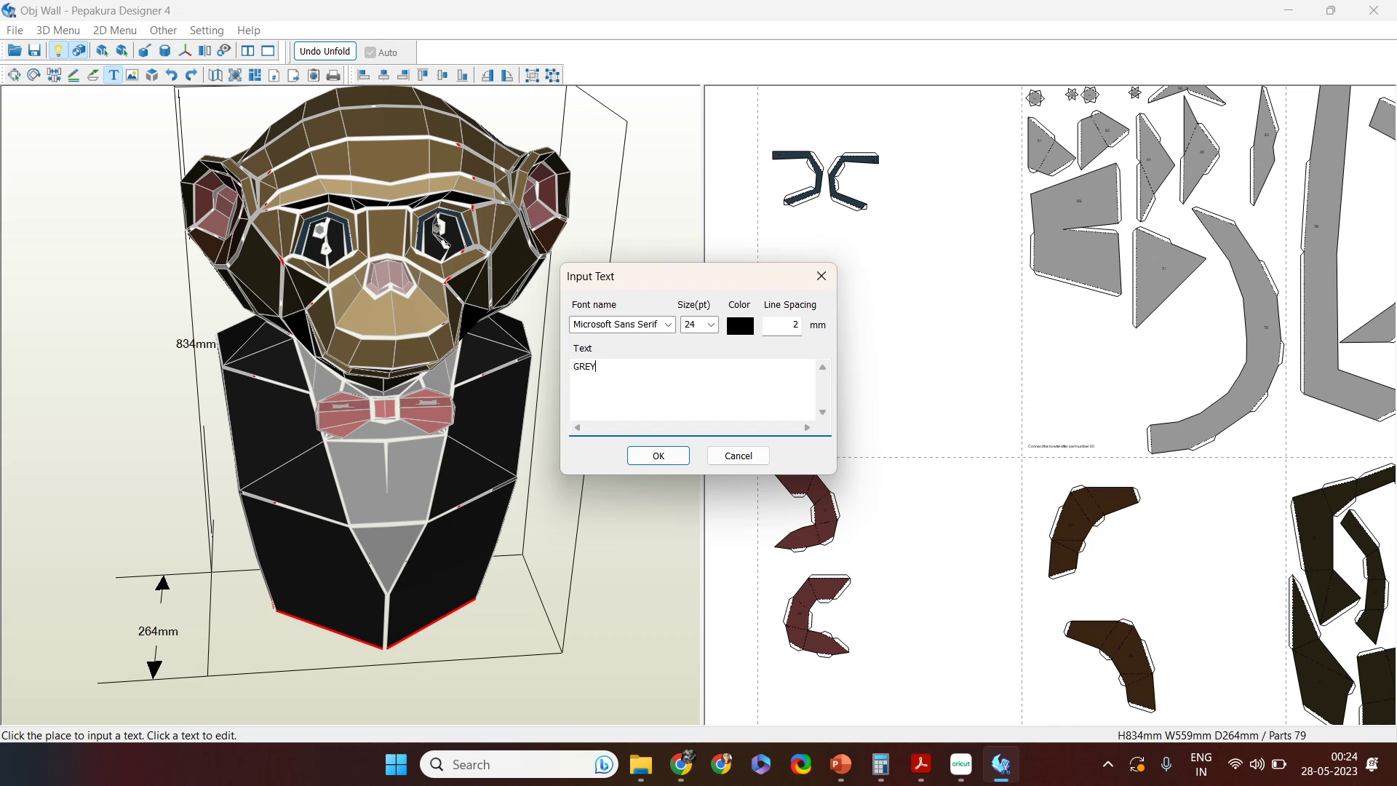
{"action": "left_click", "coordinate": [673, 455]}
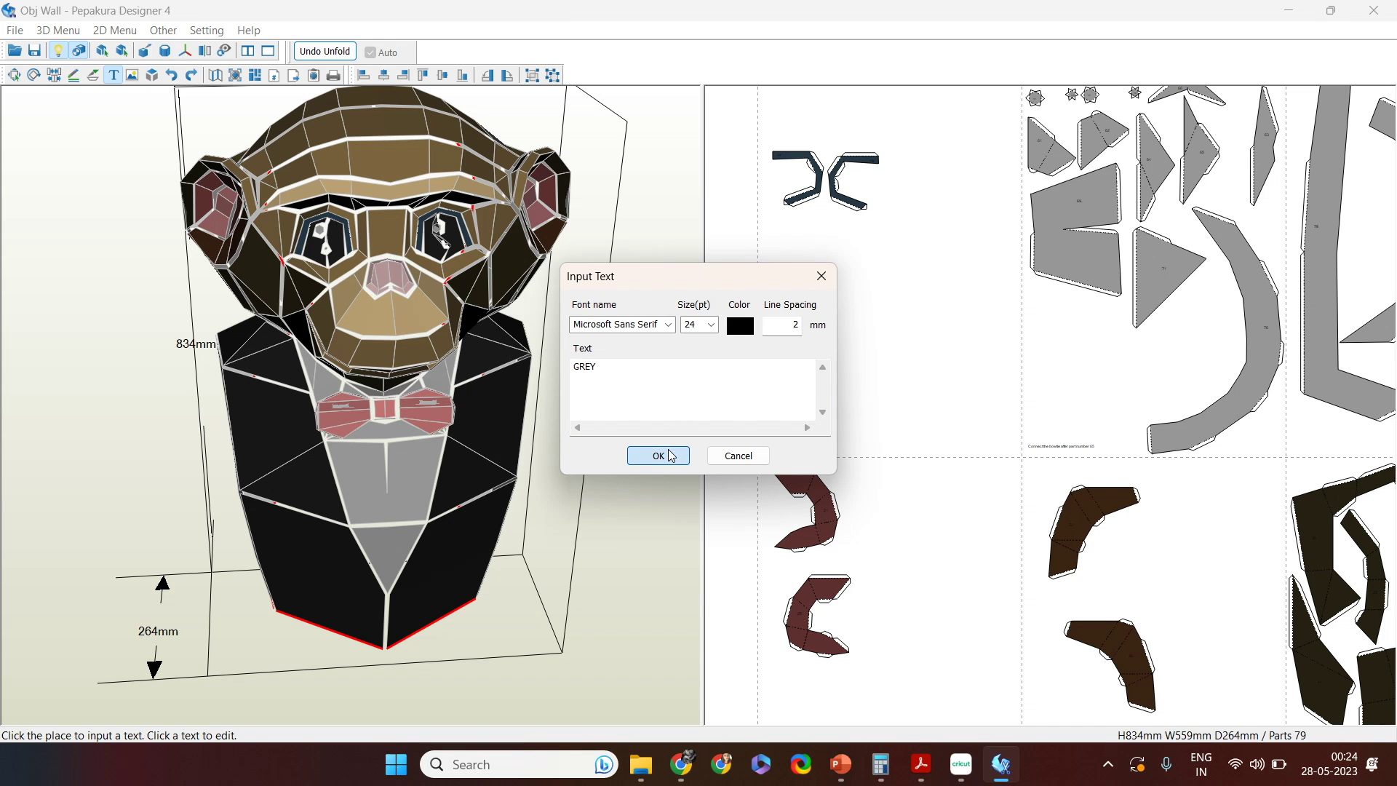
{"action": "right_click_drag", "start_coordinate": [1239, 432], "coordinate": [932, 421]}
{"action": "left_click", "coordinate": [1137, 338]}
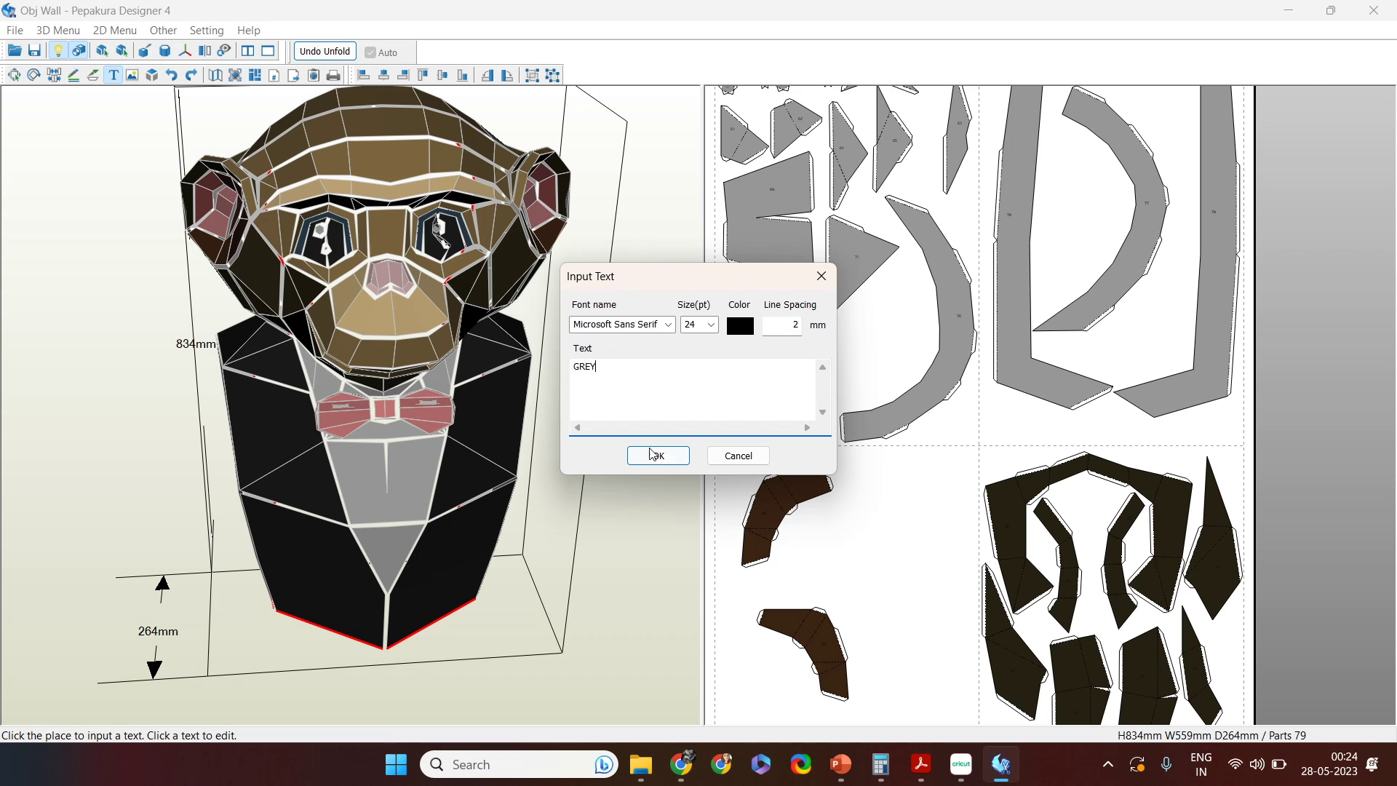
{"action": "left_click", "coordinate": [655, 454]}
Step: Add the text label "DARK GREY" below the dark parts on the last page of the second row
{"action": "right_click_drag", "start_coordinate": [864, 461], "coordinate": [817, 308]}
{"action": "mouse_move", "coordinate": [961, 583]}
{"action": "right_mouse_down"}
{"action": "mouse_move", "coordinate": [942, 446]}
{"action": "mouse_move", "coordinate": [1016, 426]}
{"action": "right_mouse_up"}
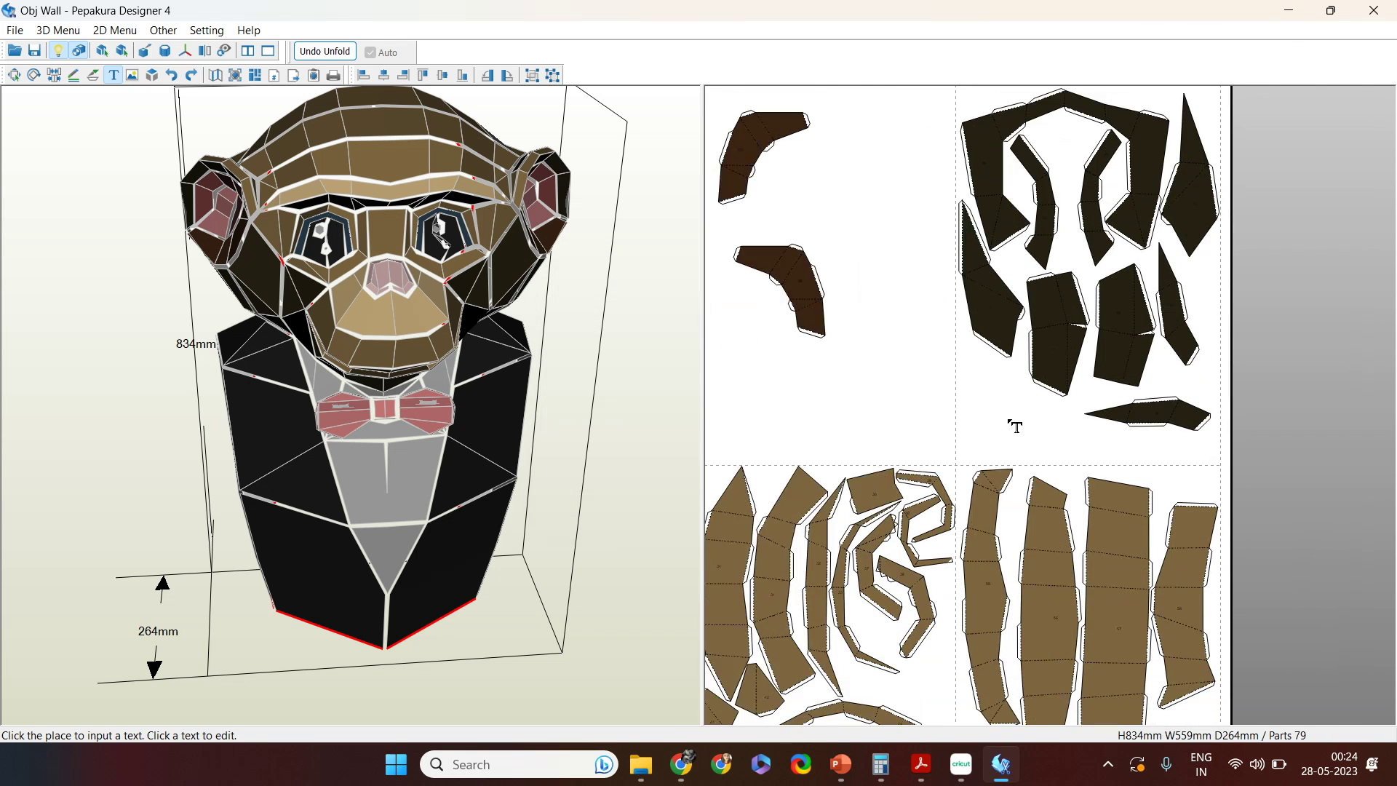
{"action": "left_click", "coordinate": [1006, 422]}
{"action": "type", "text": "DARK GREY"}
{"action": "left_click", "coordinate": [655, 455]}
Step: Add the text label "RED" below the bow tie parts on the first page
{"action": "scroll", "coordinate": [832, 419], "scroll_direction": "down", "scroll_amount": 5}
{"action": "scroll", "coordinate": [1021, 398], "scroll_direction": "up", "scroll_amount": 4}
{"action": "middle_click_drag", "start_coordinate": [1019, 500], "coordinate": [1021, 449]}
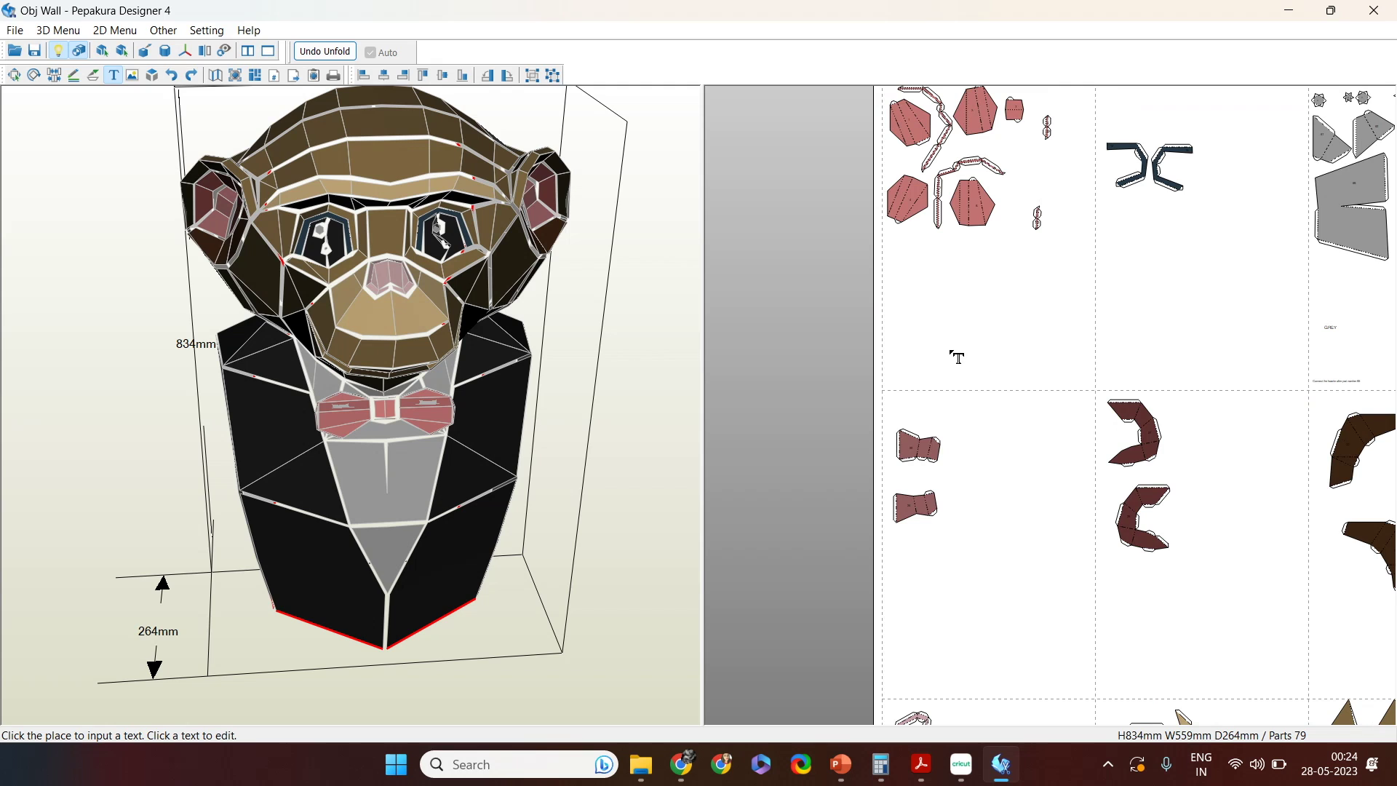
{"action": "left_click", "coordinate": [933, 287]}
{"action": "type", "text": "RED"}
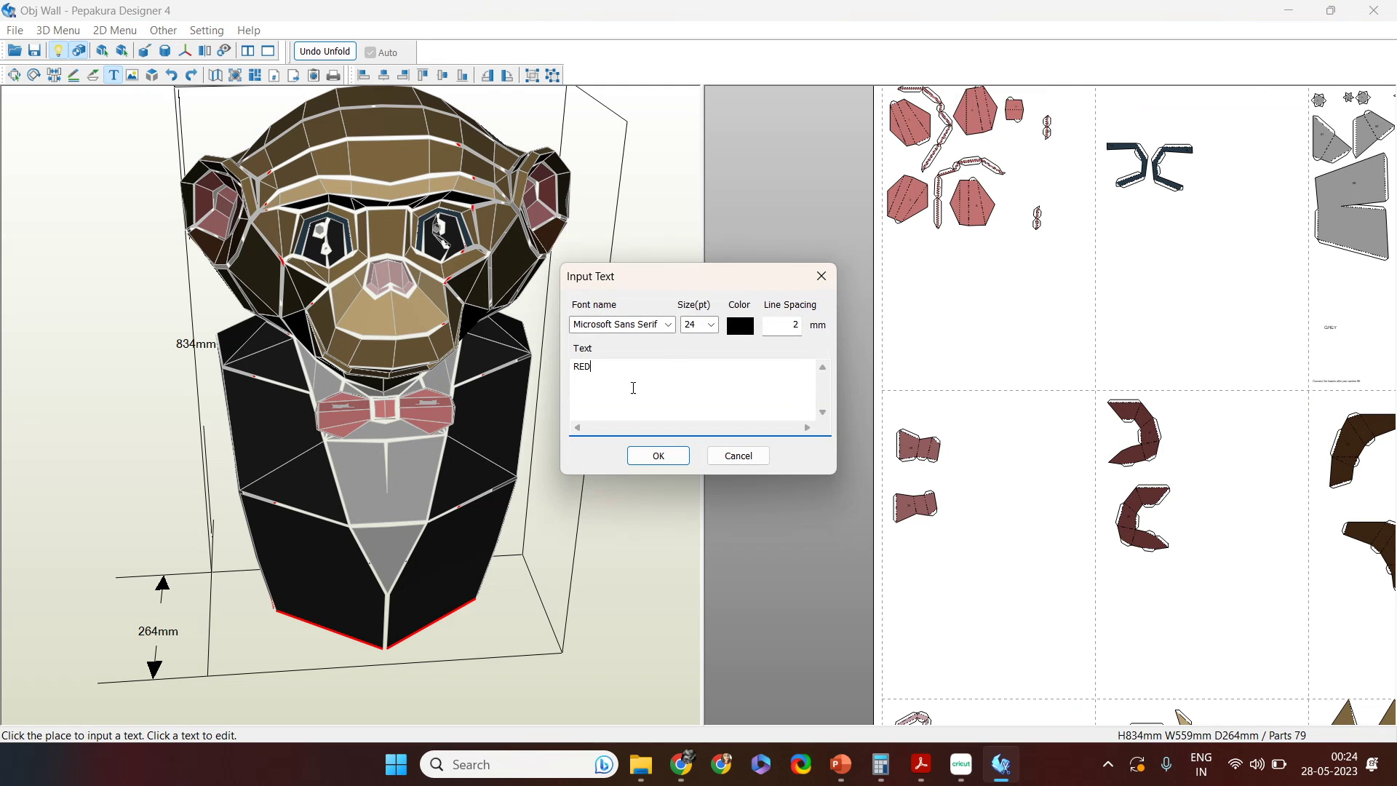
{"action": "left_click", "coordinate": [657, 458]}
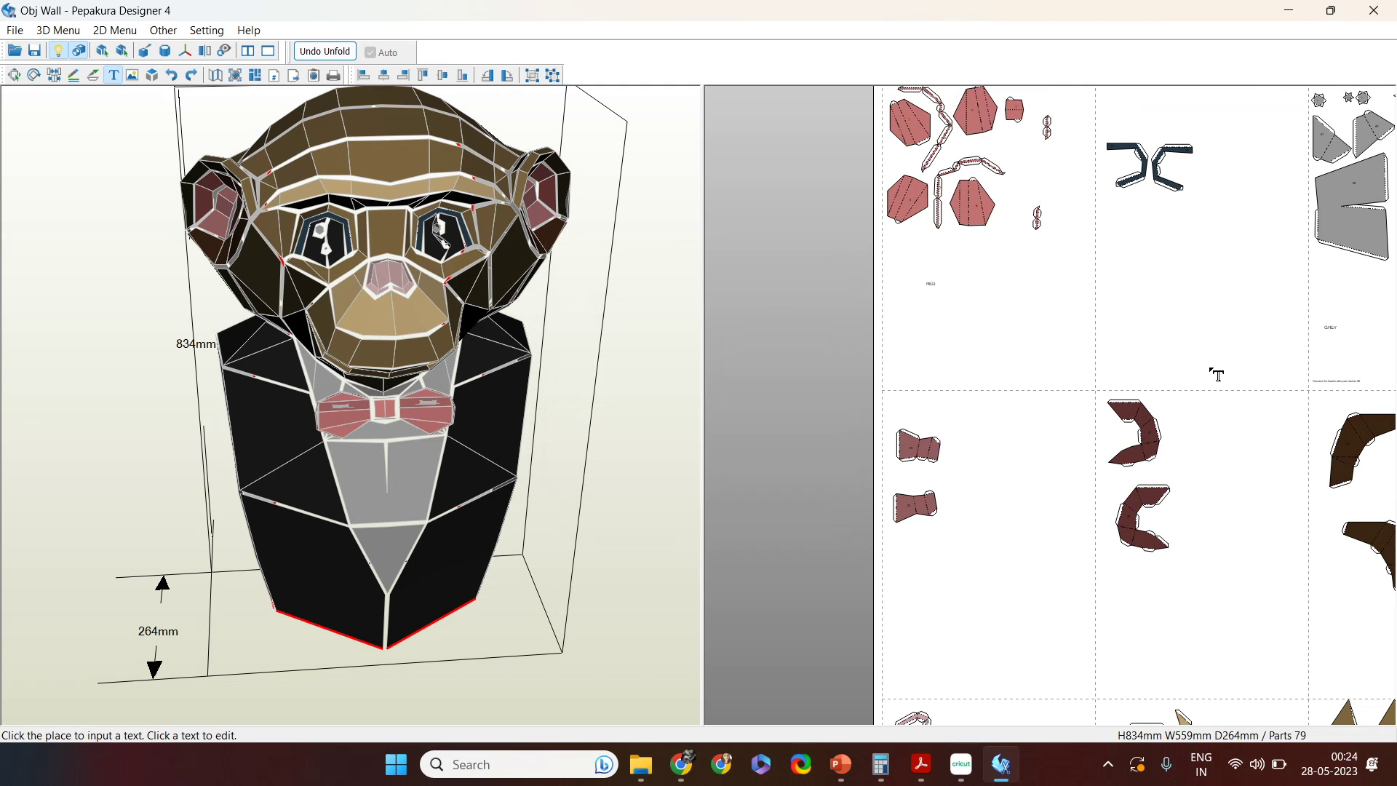
Step: Add the text label "DARK PEACOCK BLUE" below the two dark blue eye parts
{"action": "left_click", "coordinate": [1197, 324]}
{"action": "type", "text": "Pea"}
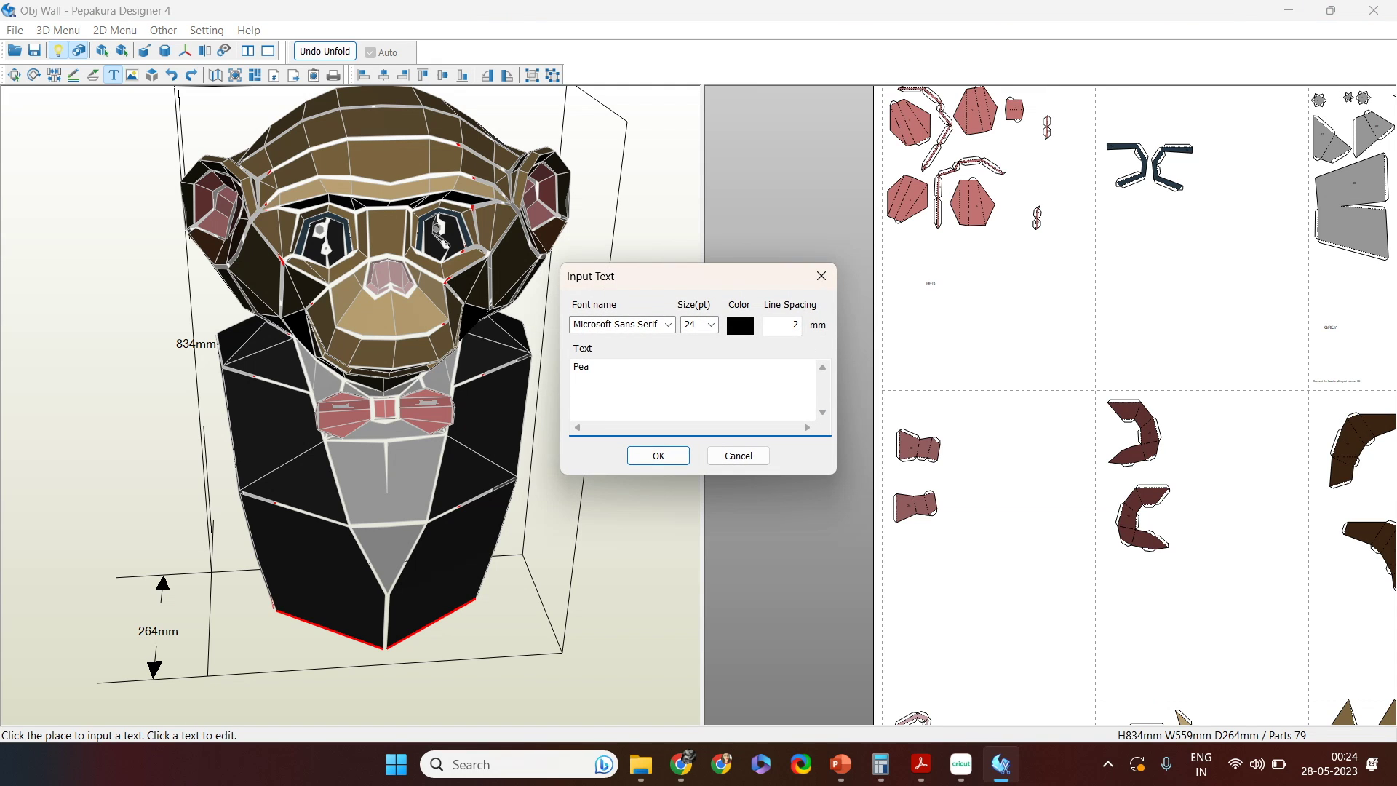
{"action": "key", "text": "BackSpace"}
{"action": "key", "text": "BackSpace"}
{"action": "key", "text": "BackSpace"}
{"action": "type", "text": "PEACOCK BLUE"}
{"action": "key", "text": "Home"}
{"action": "type", "text": "DARK"}
{"action": "left_click", "coordinate": [657, 455]}
Step: Add the text label "SKIN TONE PINK" below the two small pink parts on the first page of the second row
{"action": "right_click_drag", "start_coordinate": [961, 540], "coordinate": [985, 458]}
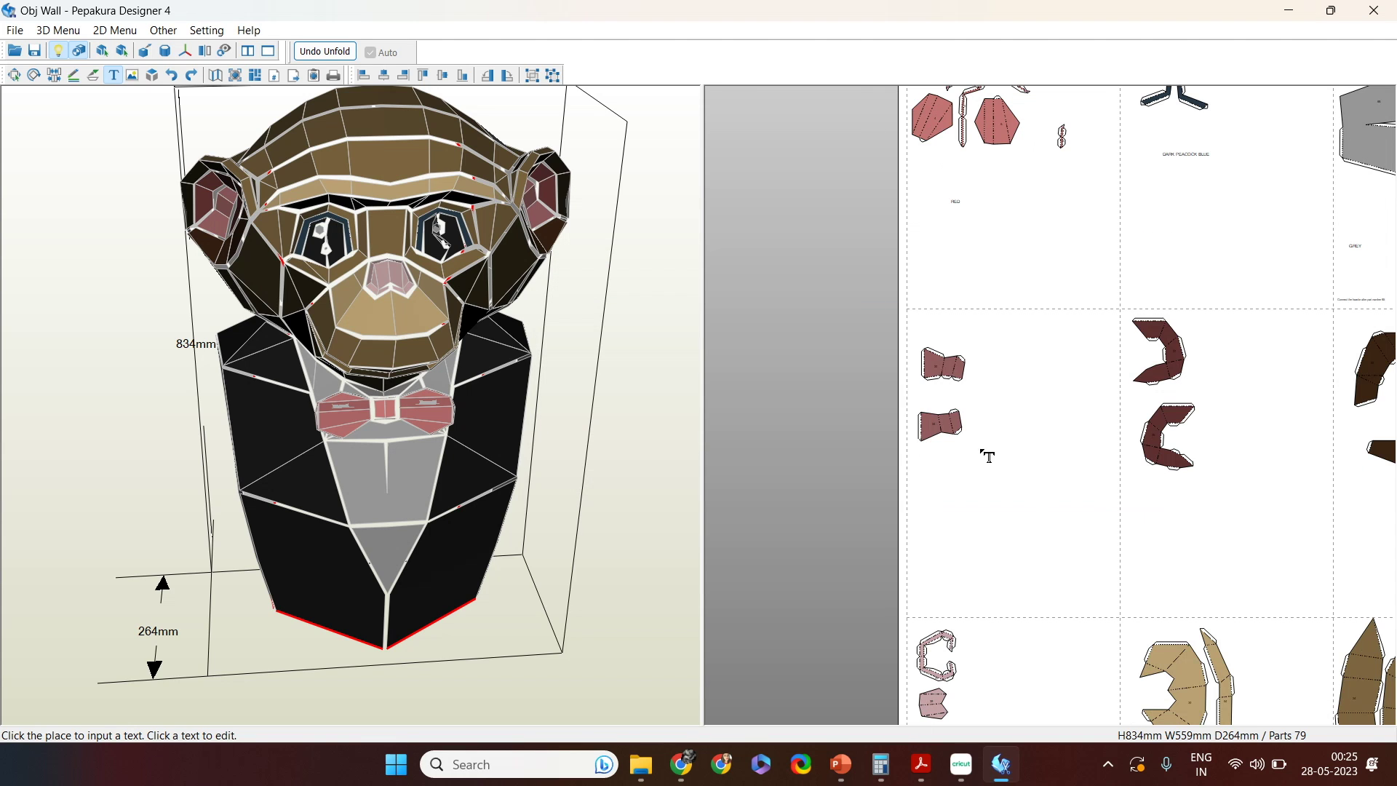
{"action": "left_click", "coordinate": [955, 483]}
{"action": "type", "text": "SKIN TONE PINK"}
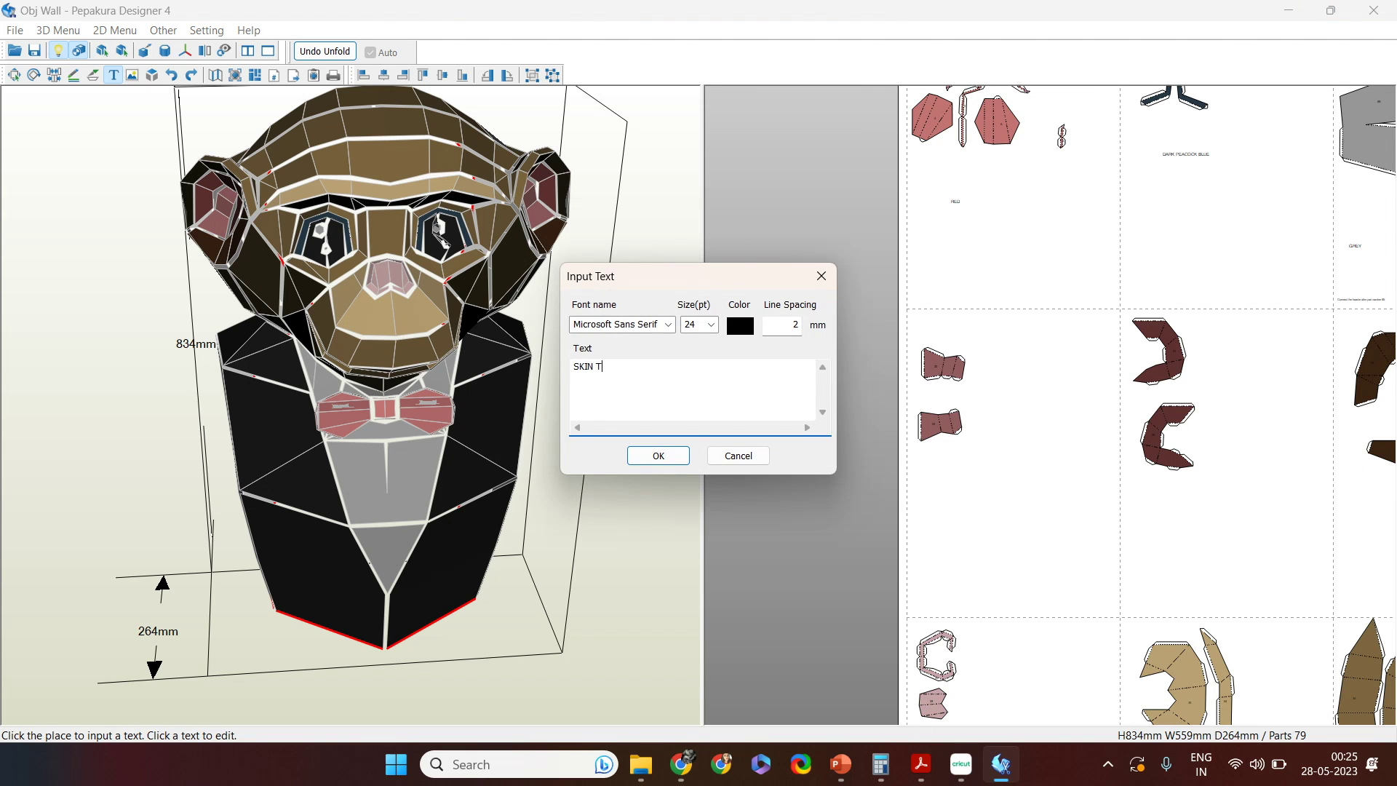
{"action": "left_click", "coordinate": [659, 456]}
Step: Label the second row's reddish-brown parts "SKIN TONE BROWN" and the darker brown parts beside them "SKIN TONE DARK BROWN"
{"action": "right_click_drag", "start_coordinate": [1254, 587], "coordinate": [1123, 487]}
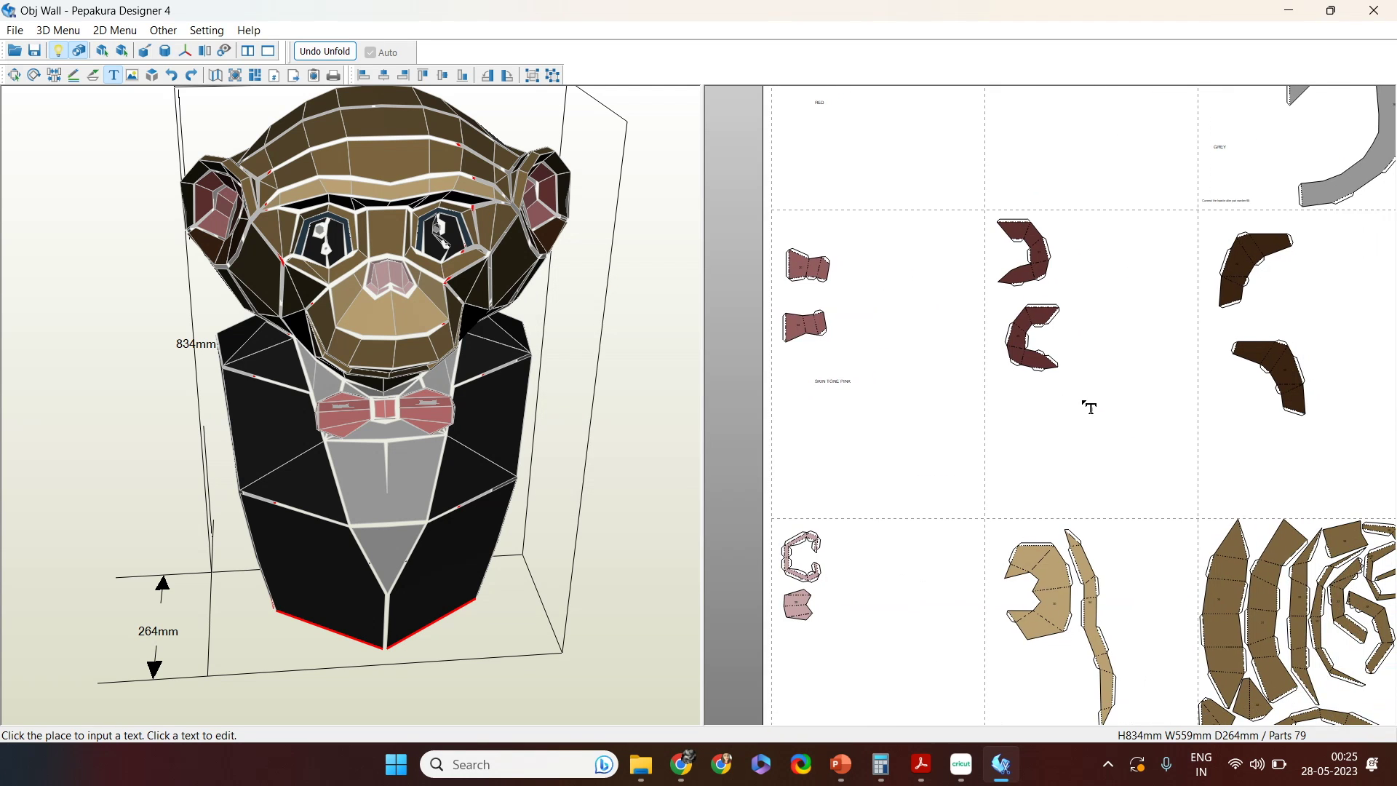
{"action": "left_click", "coordinate": [1085, 405]}
{"action": "type", "text": "SKIN TONE BROWN"}
{"action": "left_click", "coordinate": [660, 455]}
{"action": "left_click", "coordinate": [1320, 441]}
{"action": "type", "text": "SKIN TONE DARK BROWN"}
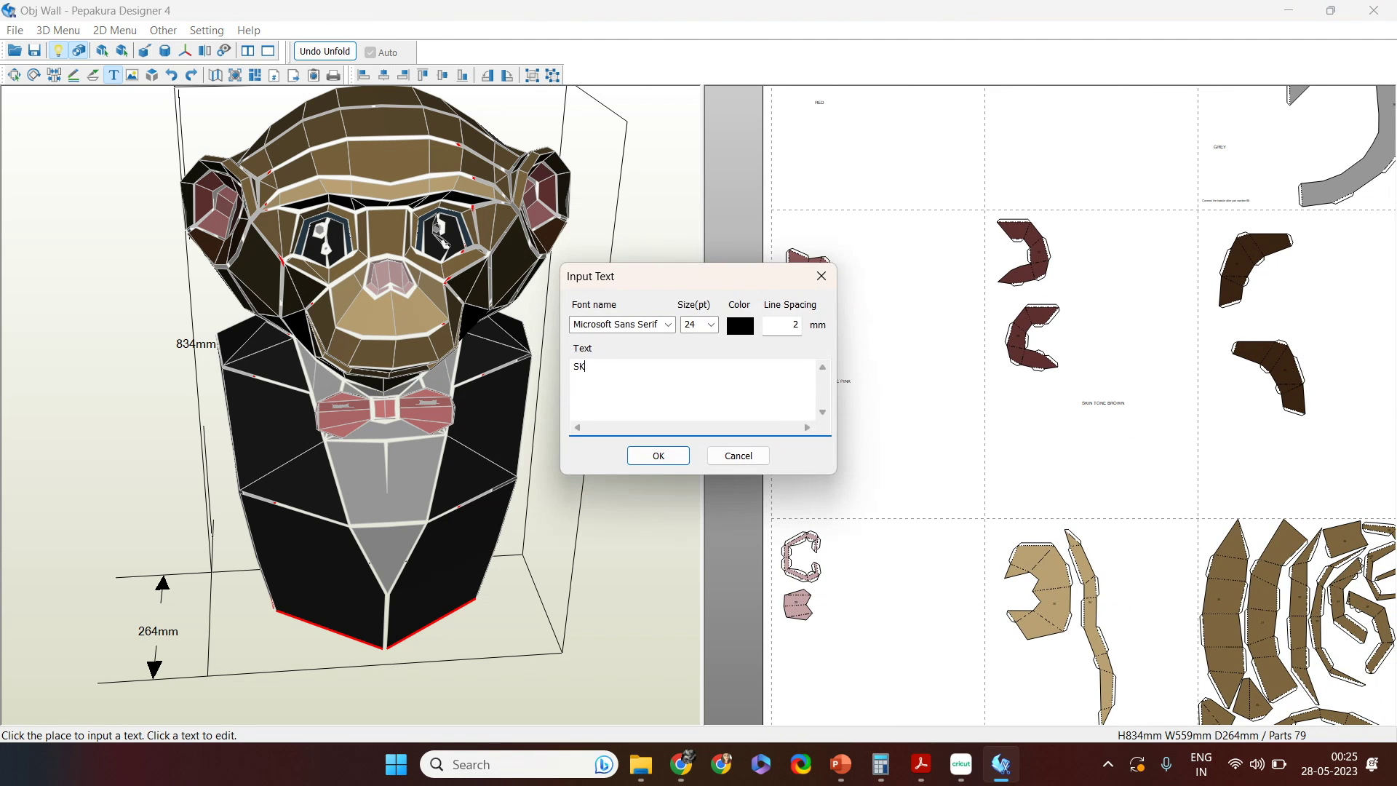
{"action": "left_click", "coordinate": [671, 454]}
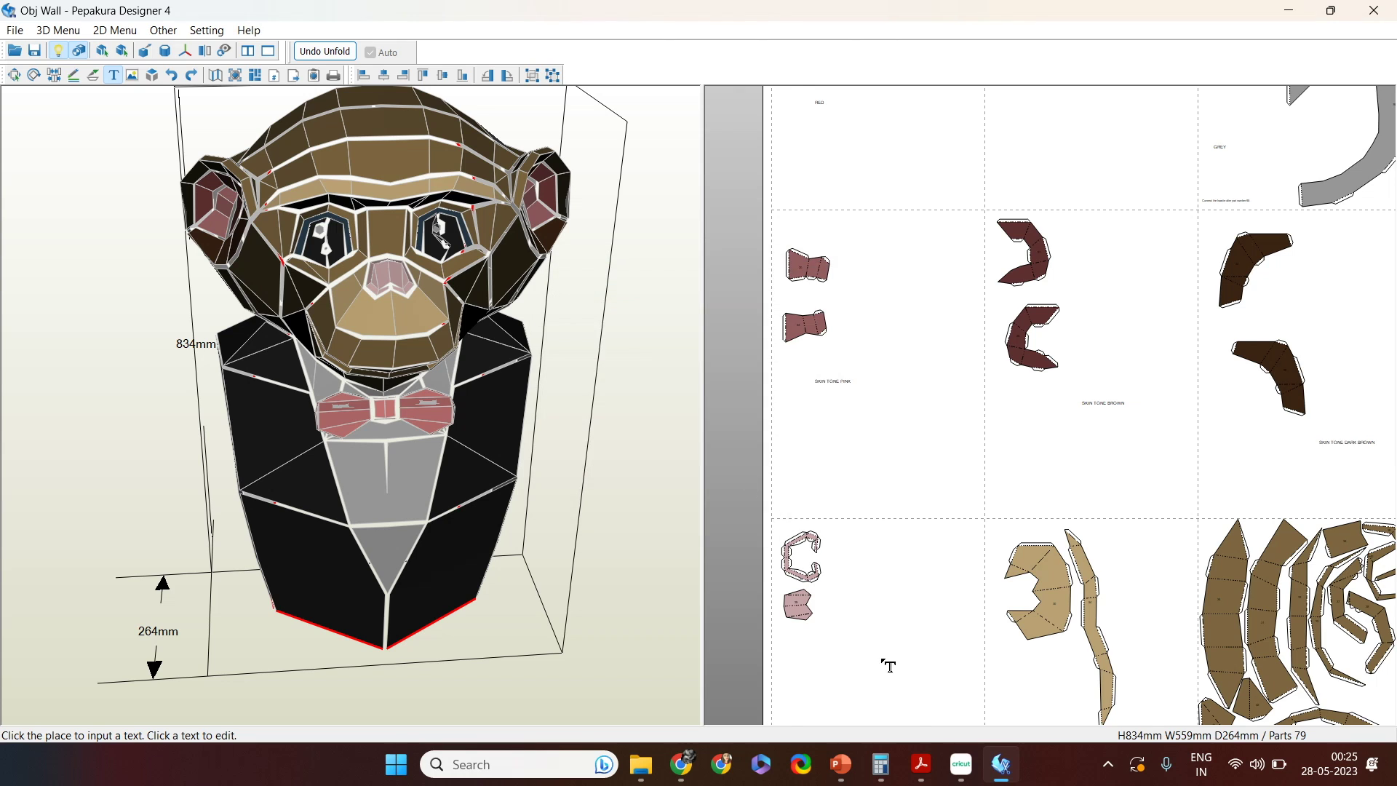
Step: Add the text label "BABY PINK" beside the light pink parts on the first page of the third row
{"action": "right_click_drag", "start_coordinate": [888, 662], "coordinate": [911, 458]}
{"action": "left_click", "coordinate": [910, 459]}
{"action": "type", "text": "BABY PINK"}
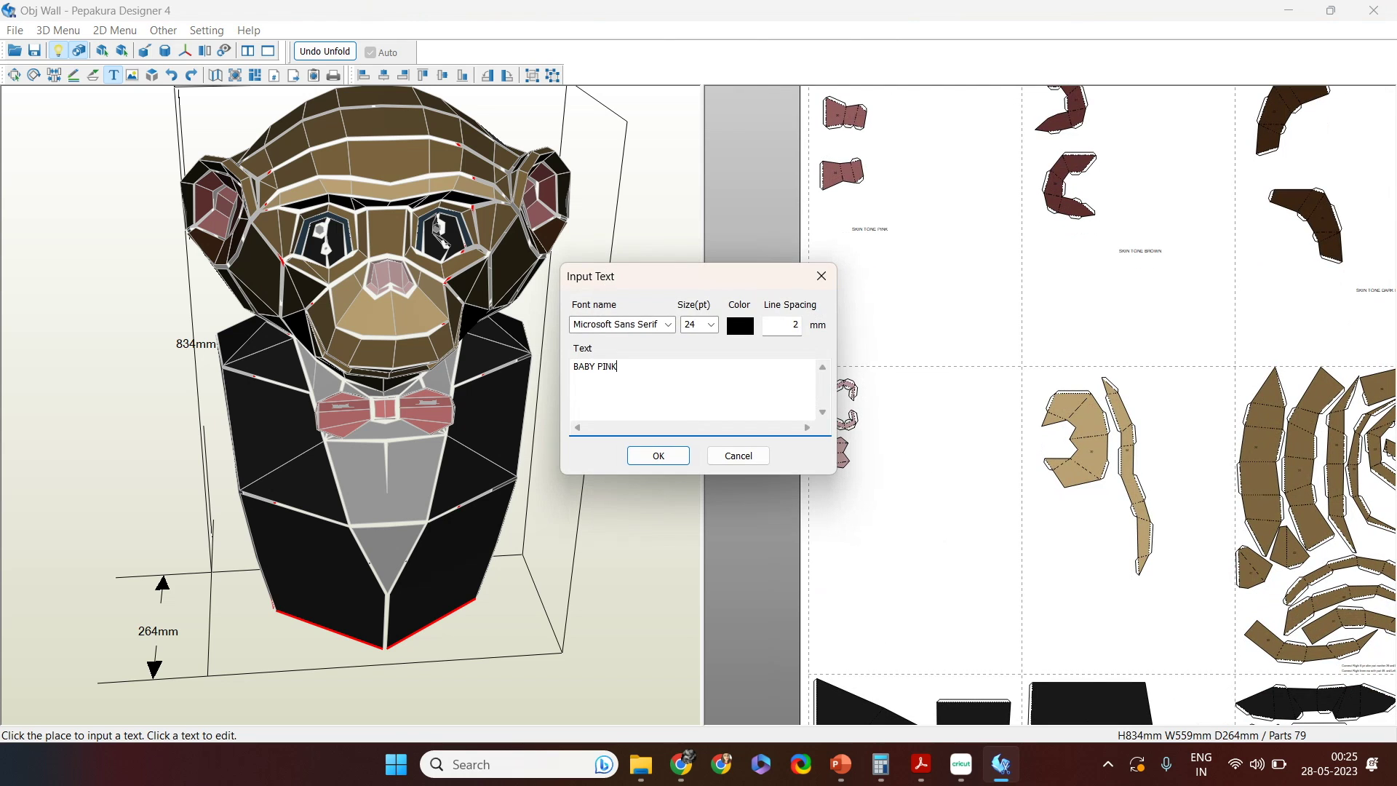
{"action": "left_click", "coordinate": [653, 455]}
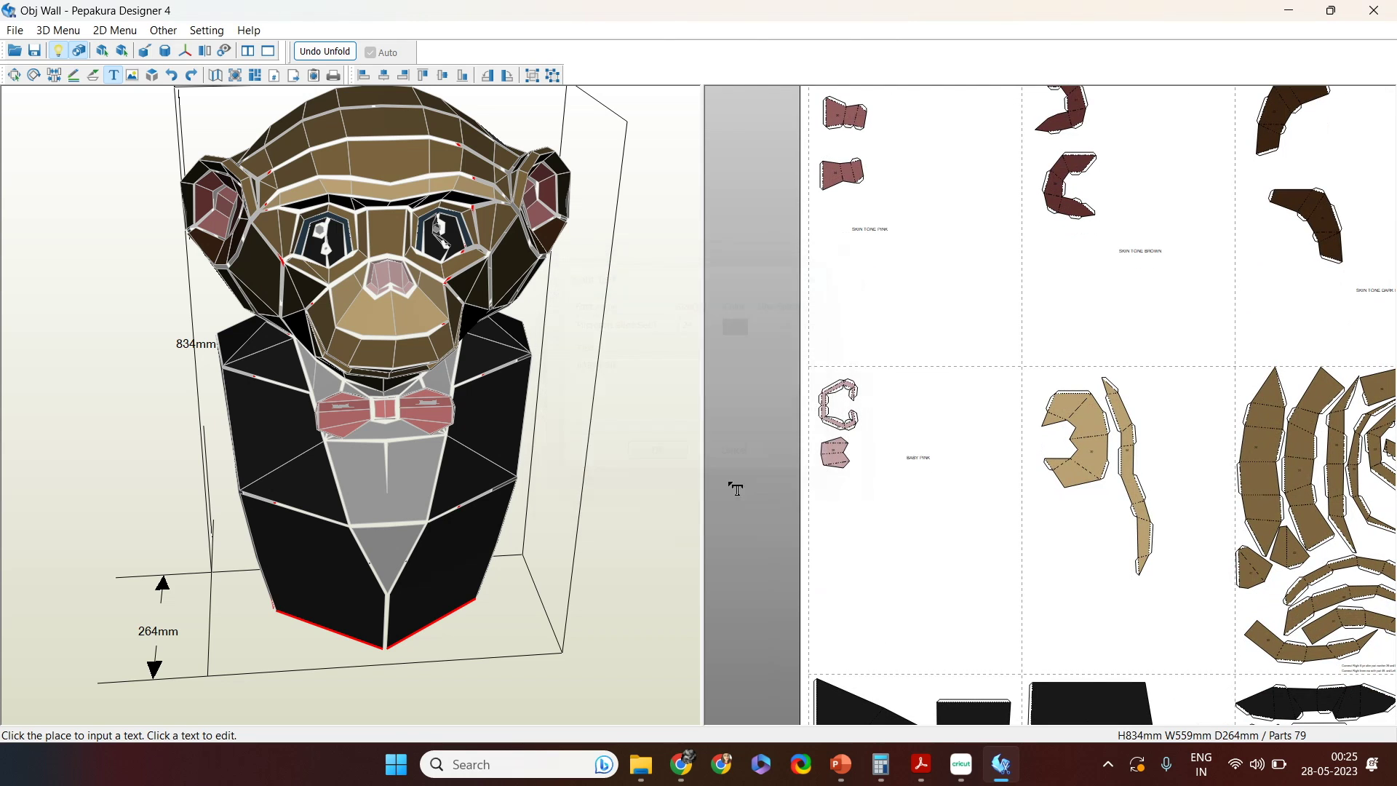
Step: Add the text label "BLACK" below the black parts on the first page of the bottom row
{"action": "right_click_drag", "start_coordinate": [1064, 560], "coordinate": [1041, 251]}
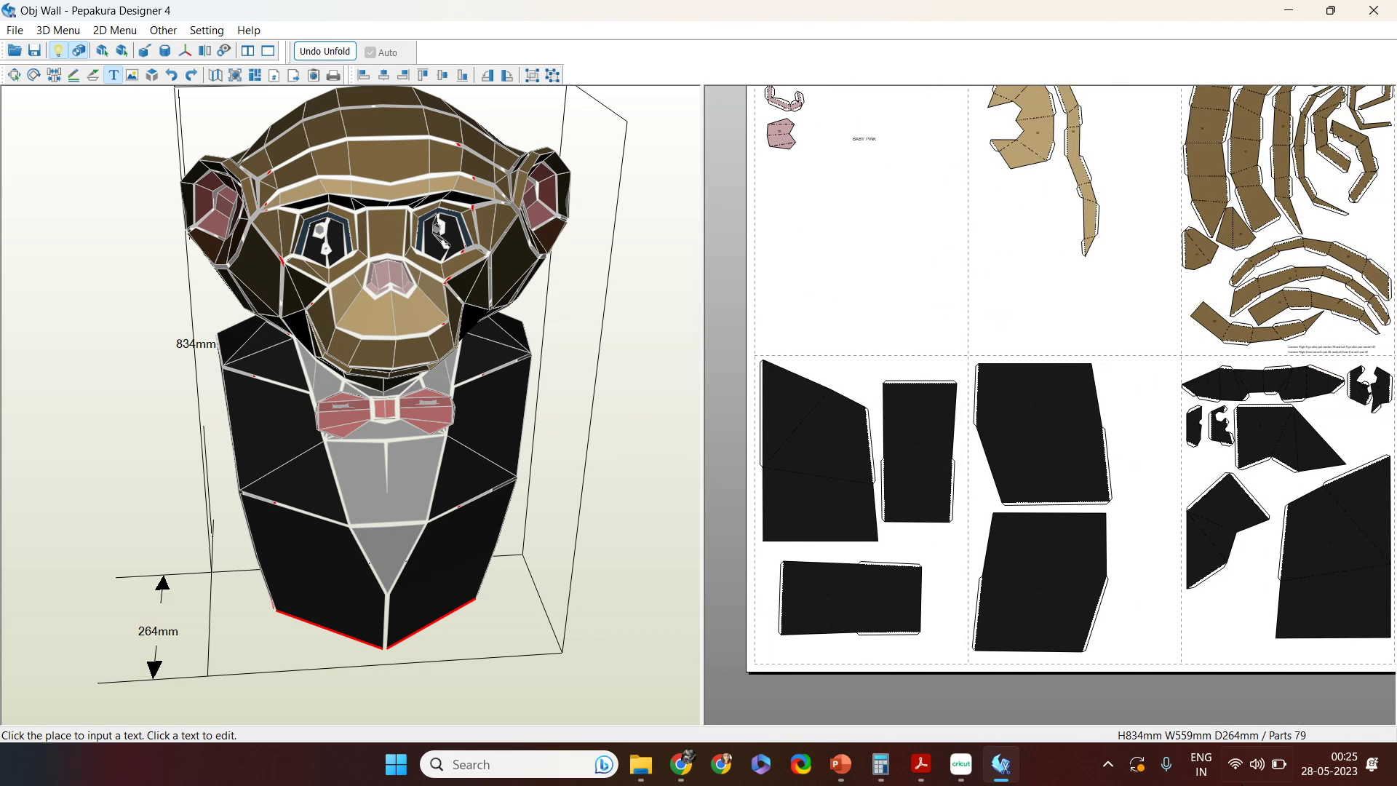
{"action": "left_click", "coordinate": [838, 646]}
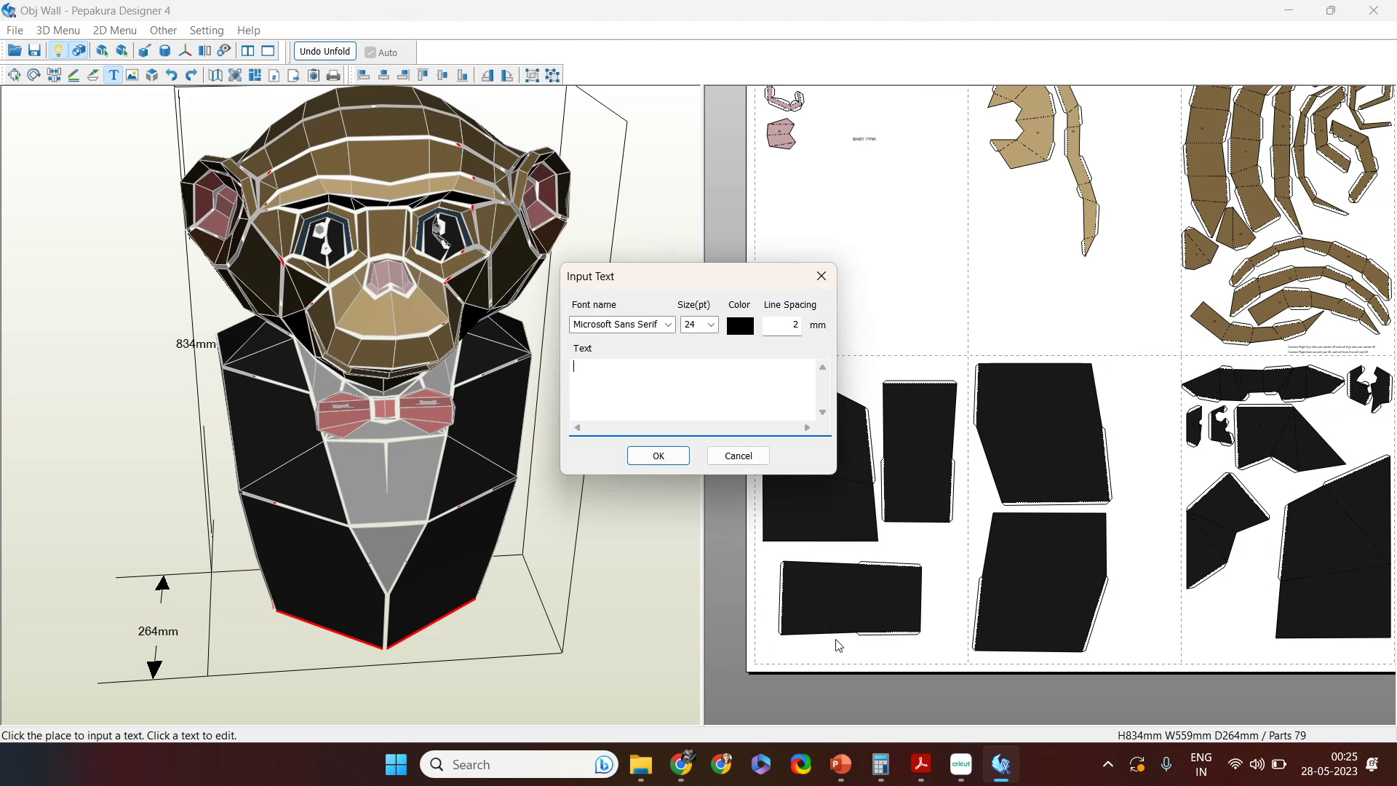
{"action": "type", "text": "BLACK"}
{"action": "left_click", "coordinate": [659, 455]}
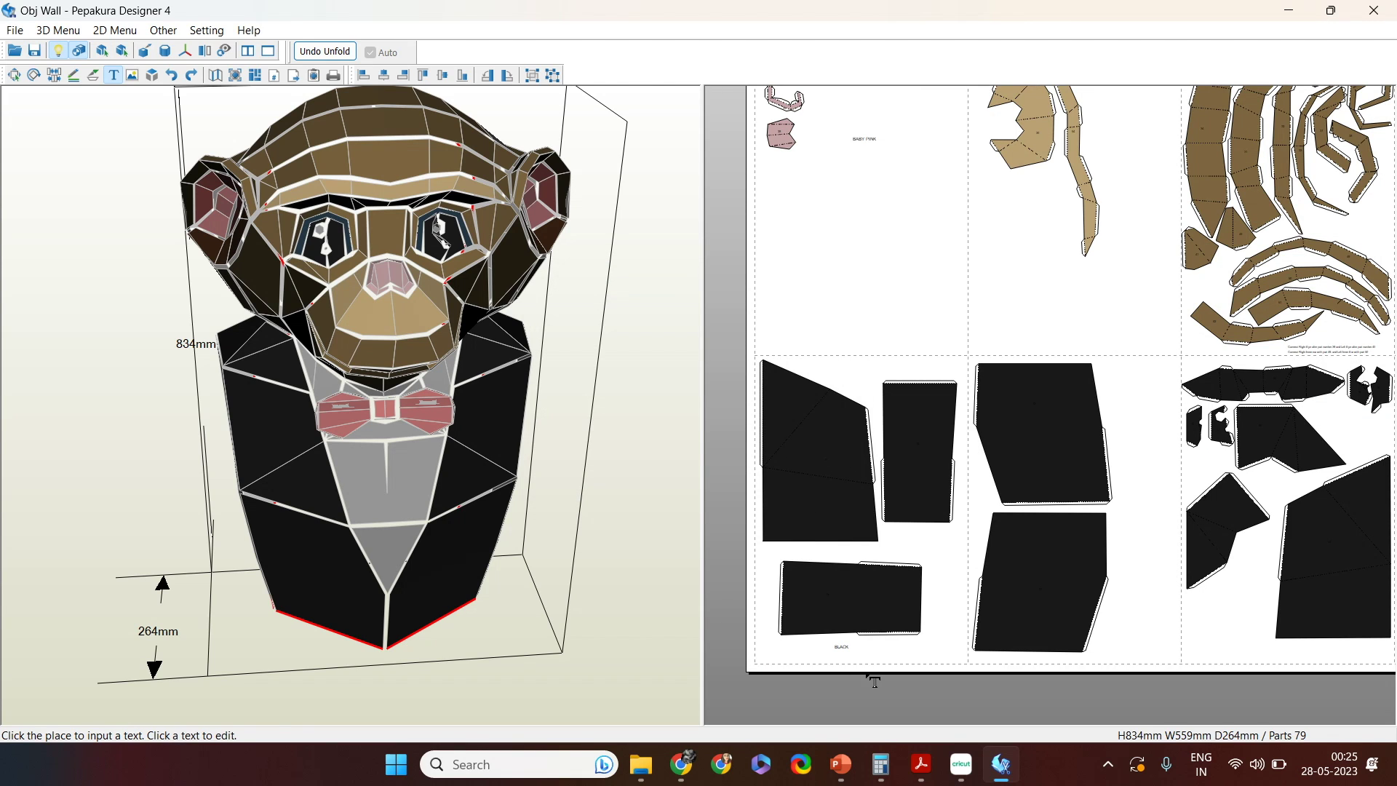
Step: Duplicate the "BLACK" label and place copies beside the black parts on the second and third pages of the bottom row
{"action": "right_click", "coordinate": [843, 649]}
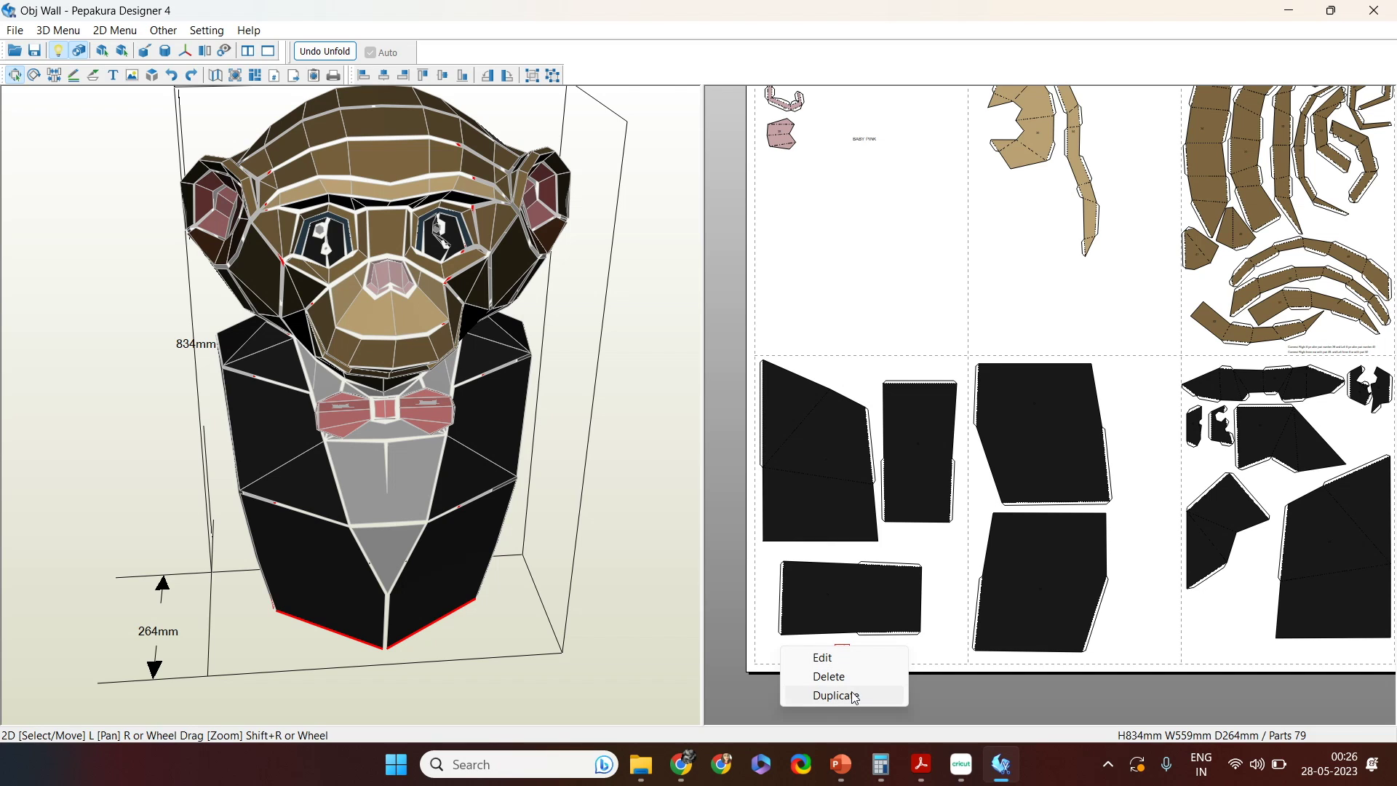
{"action": "left_click", "coordinate": [837, 696]}
{"action": "left_click_drag", "start_coordinate": [848, 655], "coordinate": [1140, 645]}
{"action": "right_click", "coordinate": [1140, 645]}
{"action": "left_click", "coordinate": [1153, 686]}
{"action": "left_click_drag", "start_coordinate": [1150, 646], "coordinate": [1212, 646]}
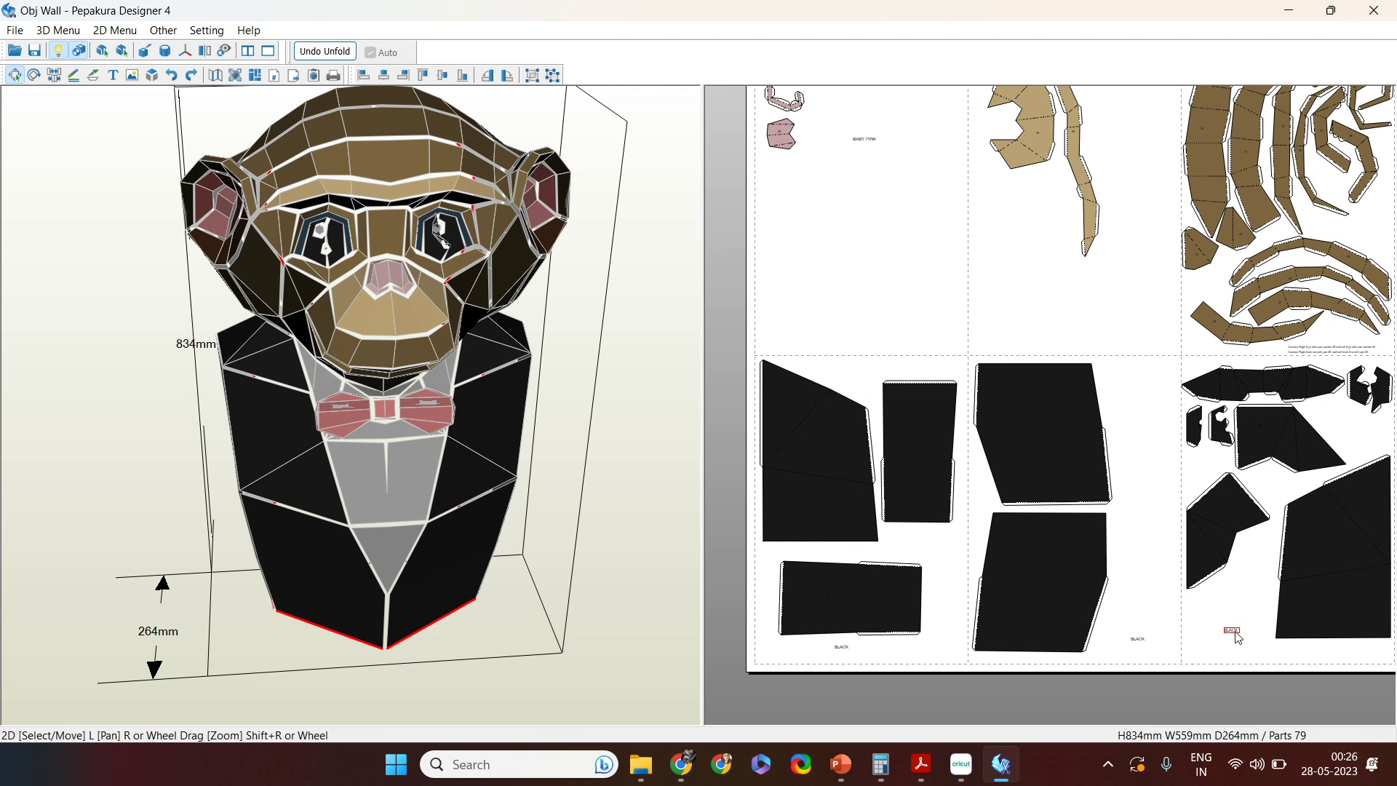
Step: Add the text label "LIGHT NUDE SHADE" below the light tan parts on the second page of the third row
{"action": "right_click_drag", "start_coordinate": [1230, 637], "coordinate": [1059, 762]}
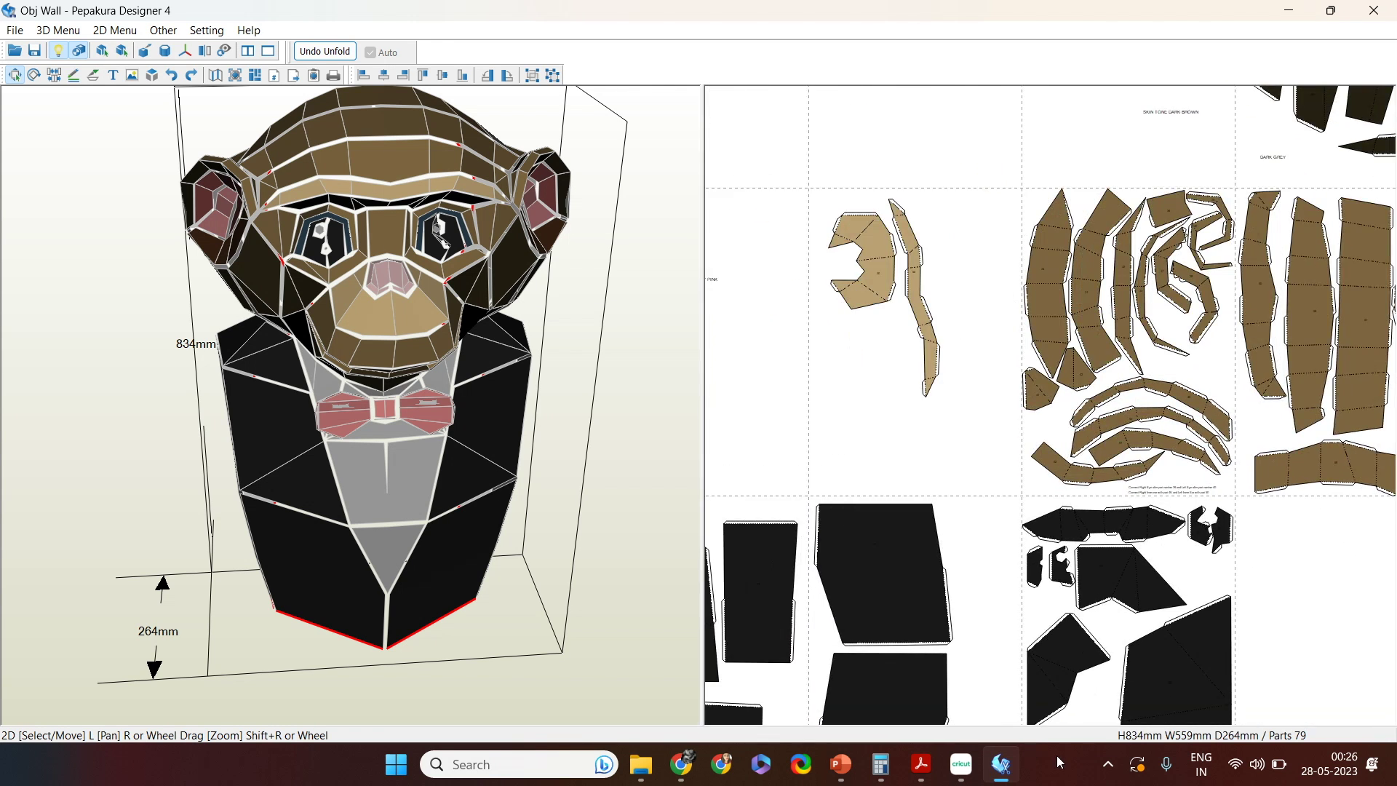
{"action": "scroll", "coordinate": [954, 492], "scroll_direction": "up", "scroll_amount": 2}
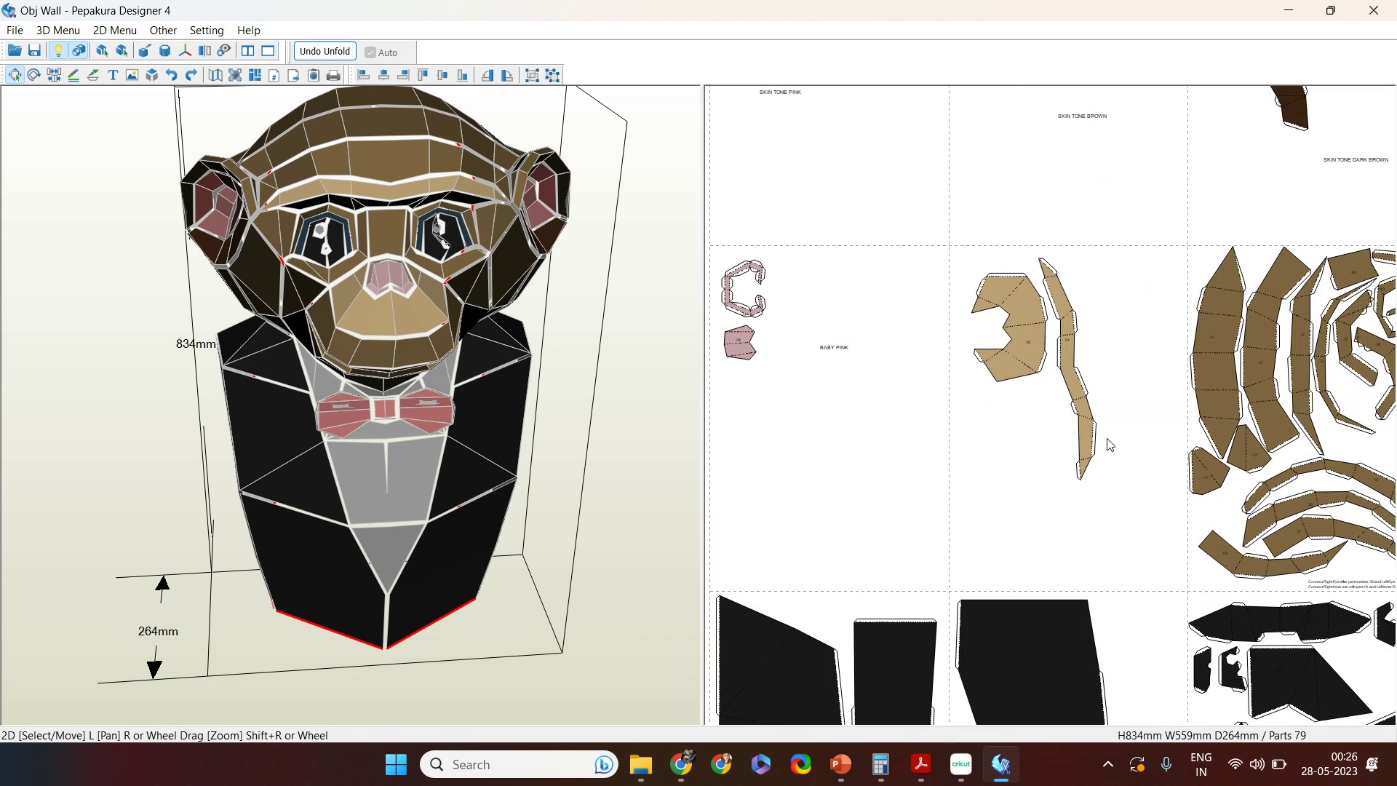
{"action": "scroll", "coordinate": [1045, 531], "scroll_direction": "up", "scroll_amount": 1}
{"action": "scroll", "coordinate": [998, 455], "scroll_direction": "up", "scroll_amount": 1}
{"action": "scroll", "coordinate": [1077, 542], "scroll_direction": "down", "scroll_amount": 1}
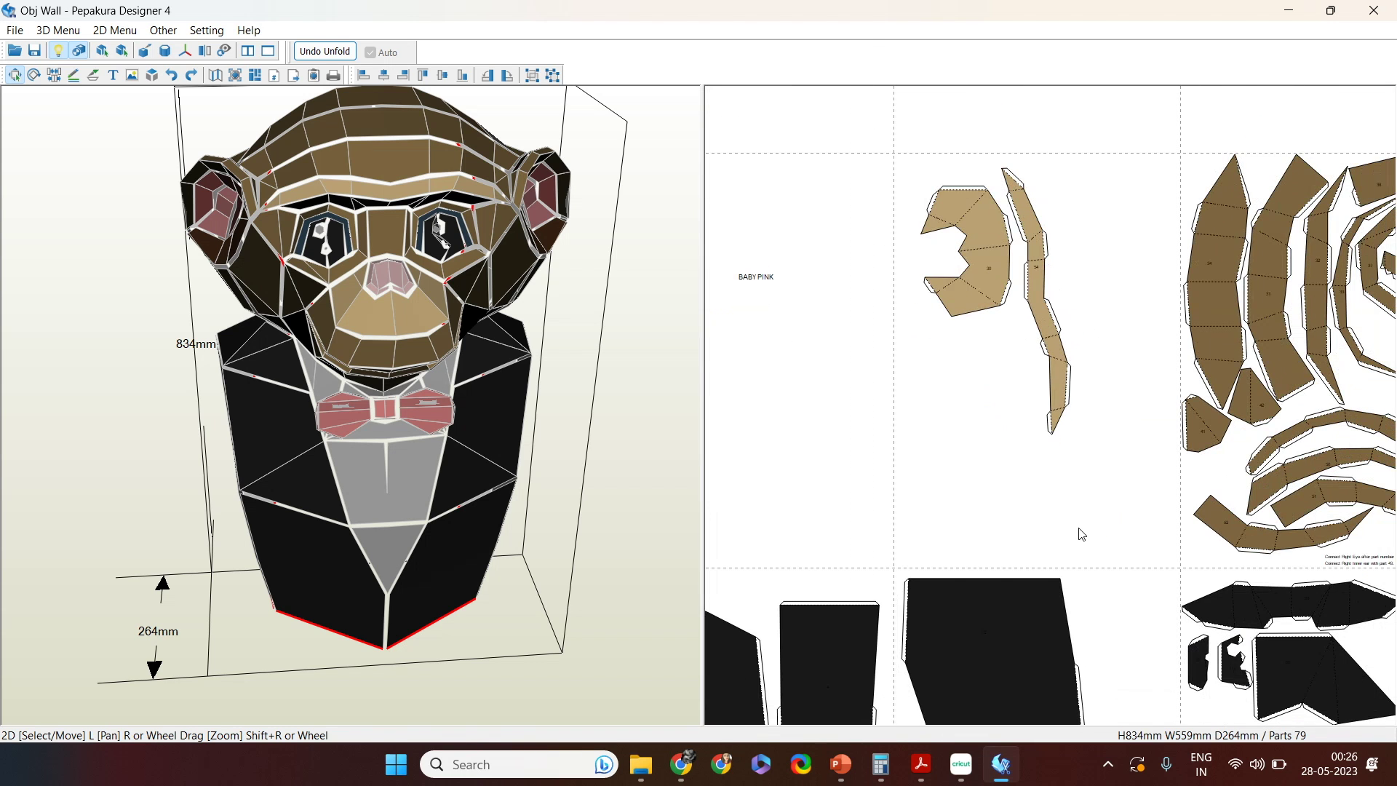
{"action": "mouse_move", "coordinate": [1082, 535]}
{"action": "right_mouse_down"}
{"action": "mouse_move", "coordinate": [723, 580]}
{"action": "mouse_move", "coordinate": [1085, 521]}
{"action": "right_mouse_up"}
{"action": "key", "text": "t"}
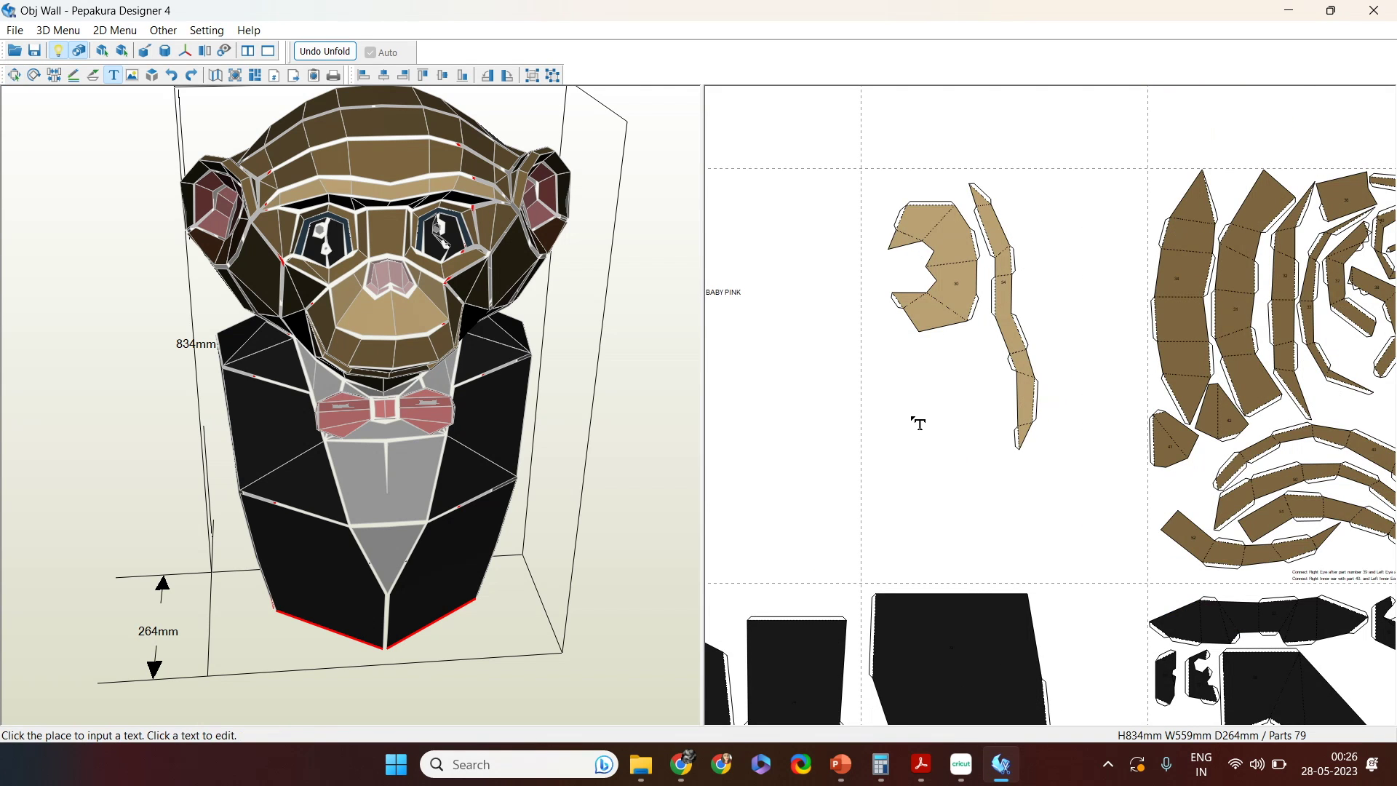
{"action": "left_click", "coordinate": [899, 454]}
{"action": "type", "text": "LIGHT NUDE SHADE"}
{"action": "left_click", "coordinate": [681, 457]}
Step: Add the text label "DARK NUDE SHADE" among the curved brown parts on the third page of the third row
{"action": "middle_click_drag", "start_coordinate": [1354, 403], "coordinate": [986, 401]}
{"action": "left_click", "coordinate": [1125, 460]}
{"action": "type", "text": "DARK NUDE SHADE"}
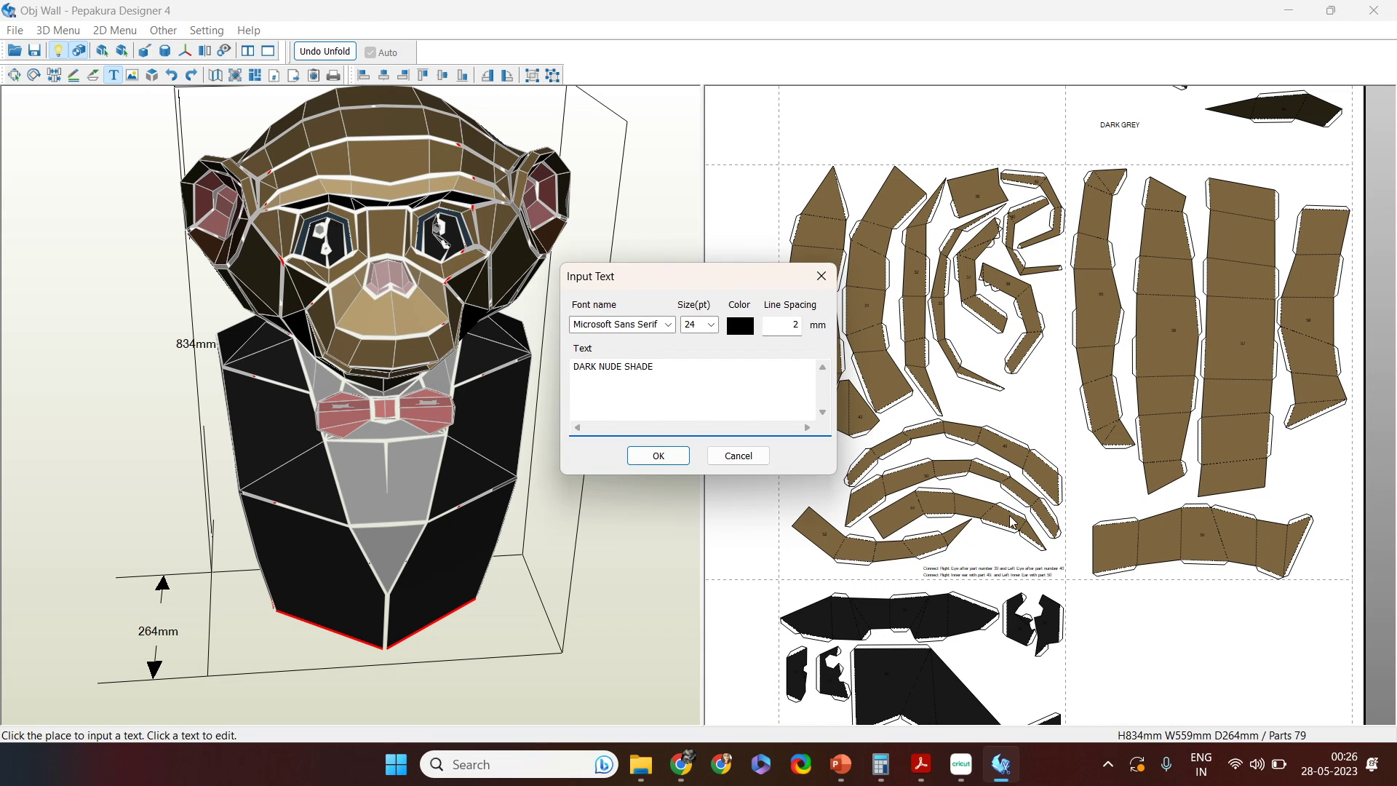
{"action": "left_click", "coordinate": [678, 457]}
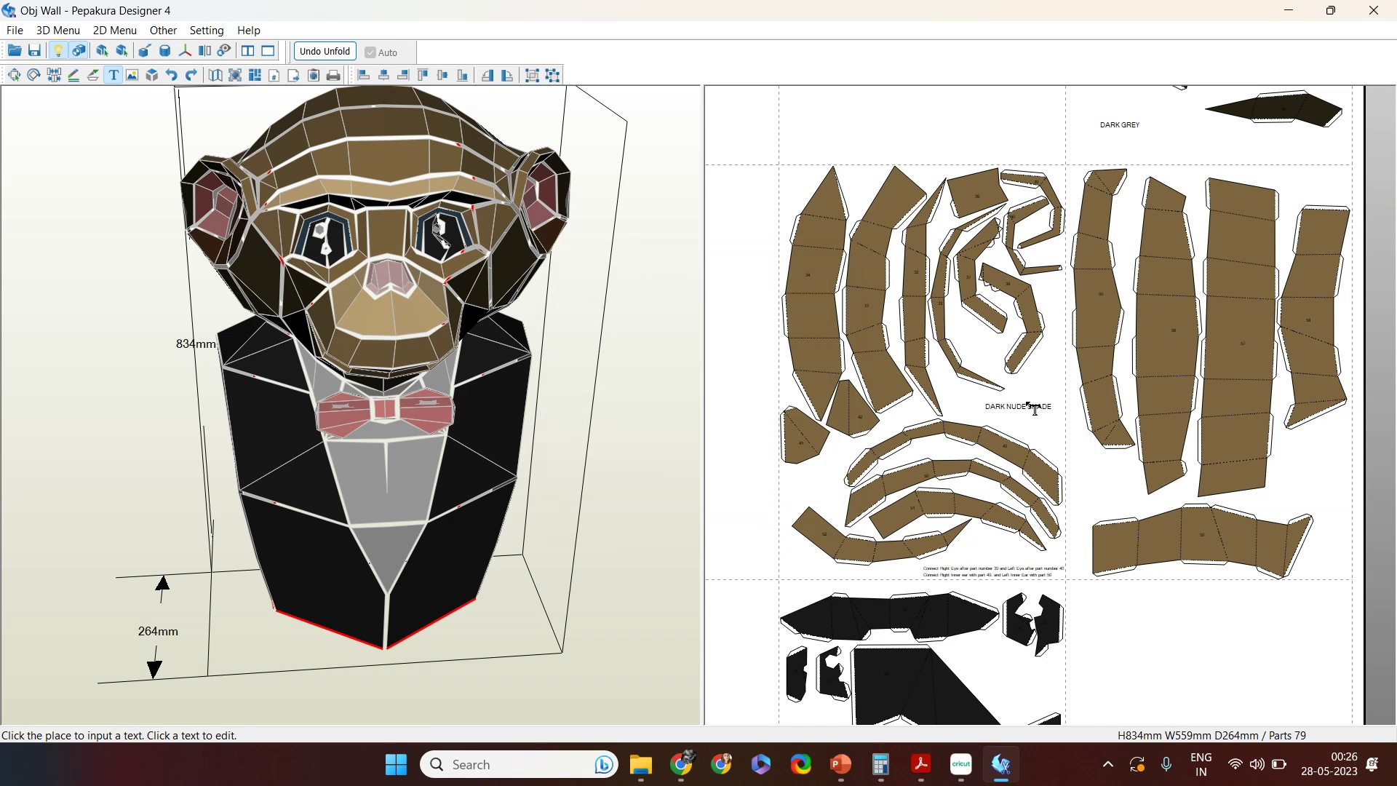
Step: Duplicate the "DARK NUDE SHADE" label and place the copy beside the brown strips on the fourth page of the third row
{"action": "right_click", "coordinate": [993, 405]}
{"action": "left_click", "coordinate": [1037, 455]}
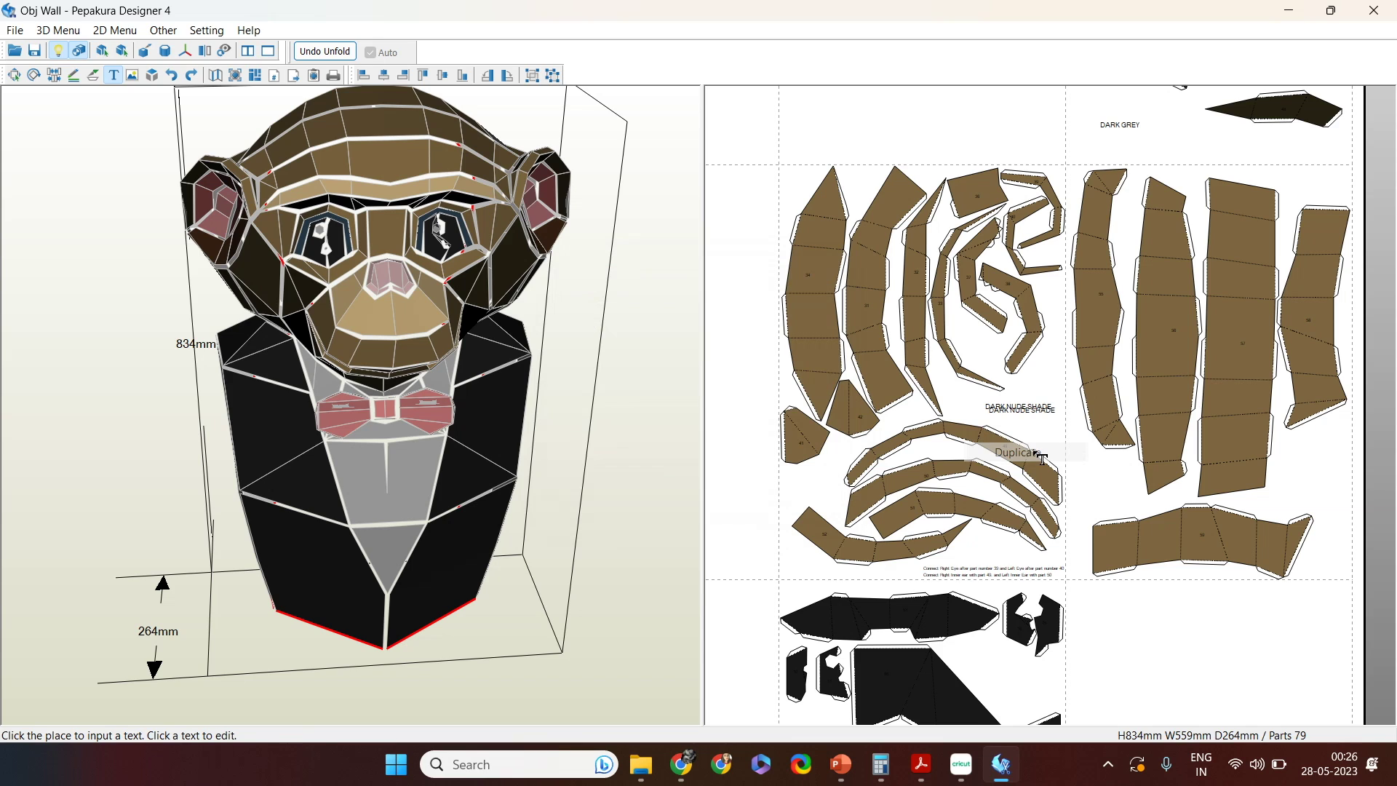
{"action": "key", "text": "Escape"}
{"action": "left_click_drag", "start_coordinate": [1045, 413], "coordinate": [1306, 501]}
Step: Review the colour labels across the whole page layout and examine the dark peacock blue parts up close
{"action": "scroll", "coordinate": [1001, 465], "scroll_direction": "down", "scroll_amount": 2}
{"action": "scroll", "coordinate": [1001, 464], "scroll_direction": "down", "scroll_amount": 1}
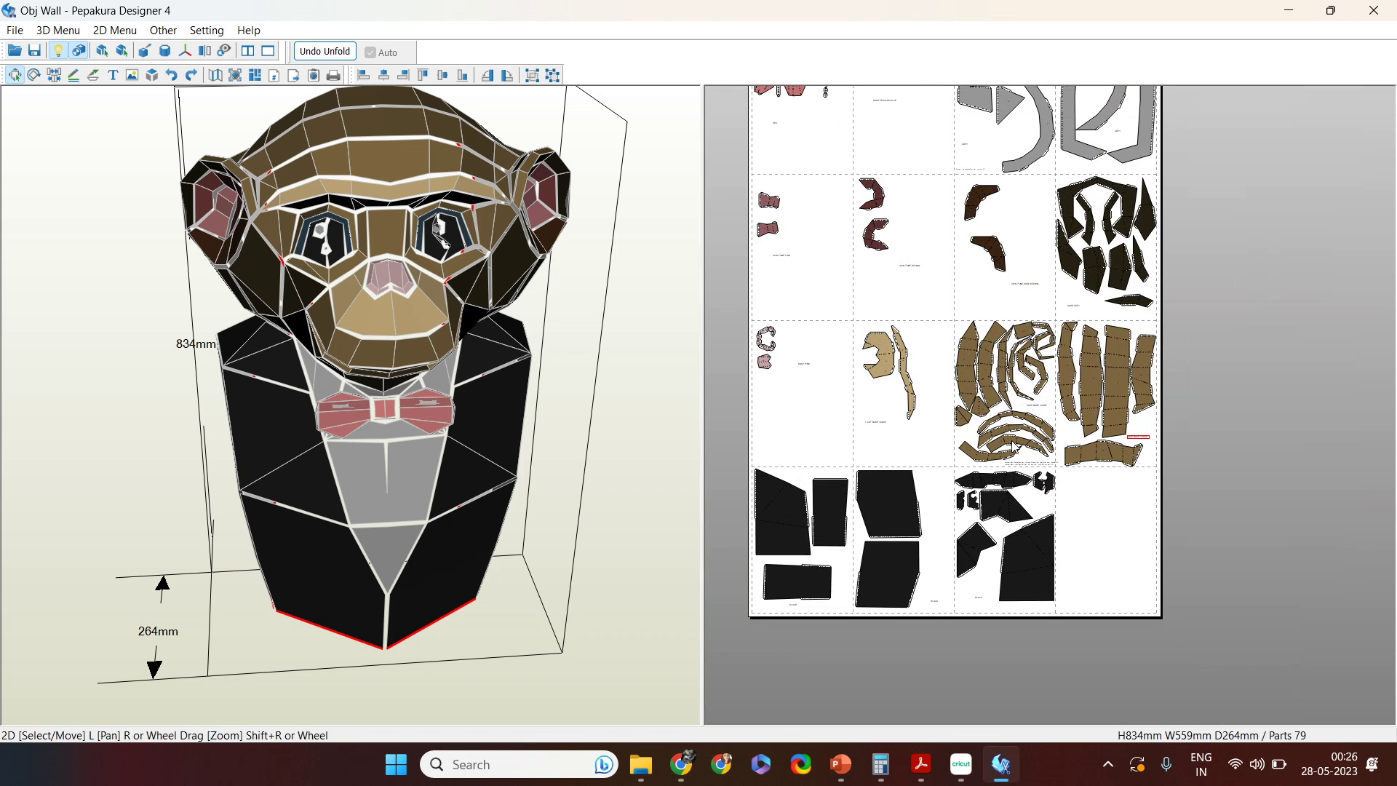
{"action": "scroll", "coordinate": [1013, 446], "scroll_direction": "down", "scroll_amount": 1}
{"action": "scroll", "coordinate": [885, 227], "scroll_direction": "up", "scroll_amount": 4}
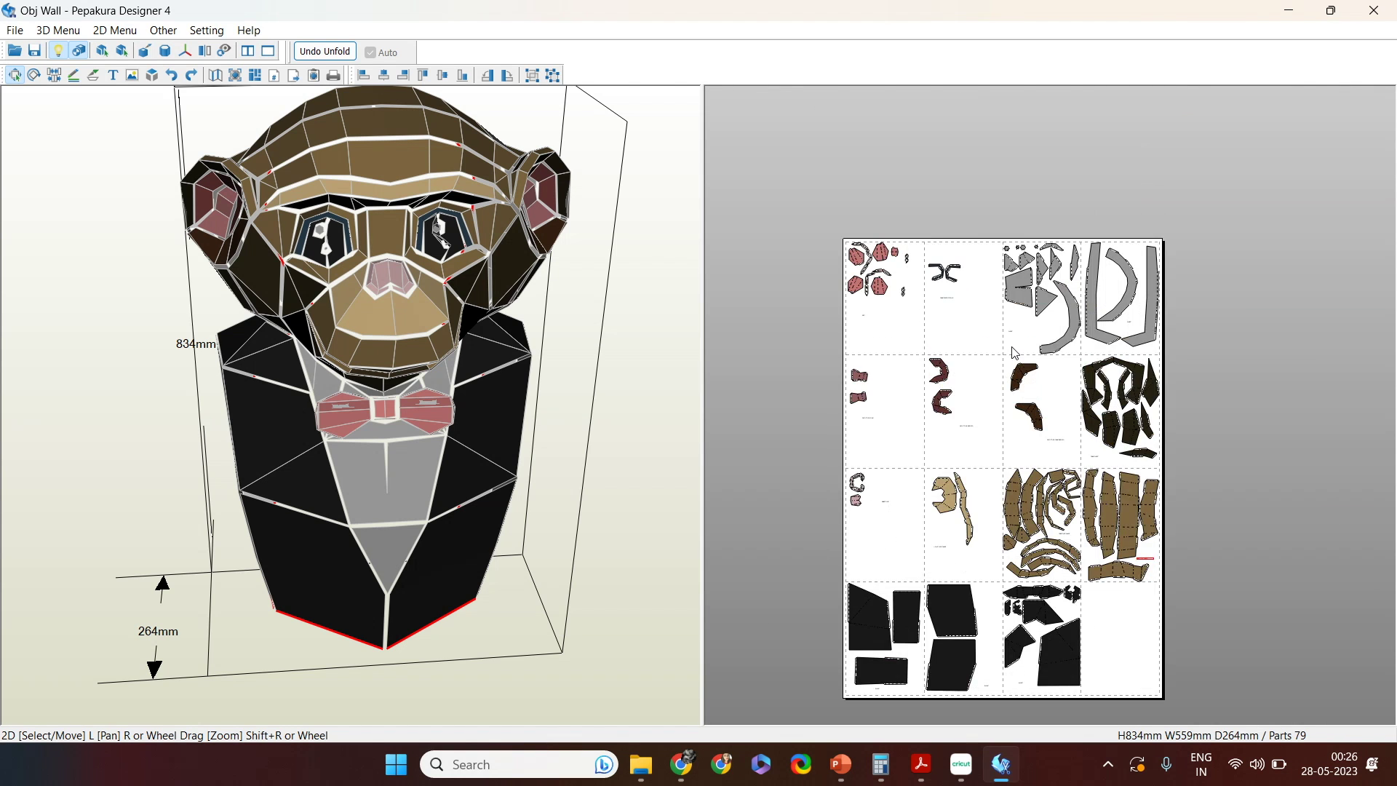
{"action": "right_click_drag", "start_coordinate": [876, 212], "coordinate": [1392, 549]}
{"action": "scroll", "coordinate": [1079, 381], "scroll_direction": "up", "scroll_amount": 3}
{"action": "right_click_drag", "start_coordinate": [1297, 413], "coordinate": [405, 395]}
{"action": "scroll", "coordinate": [1331, 541], "scroll_direction": "up", "scroll_amount": 3}
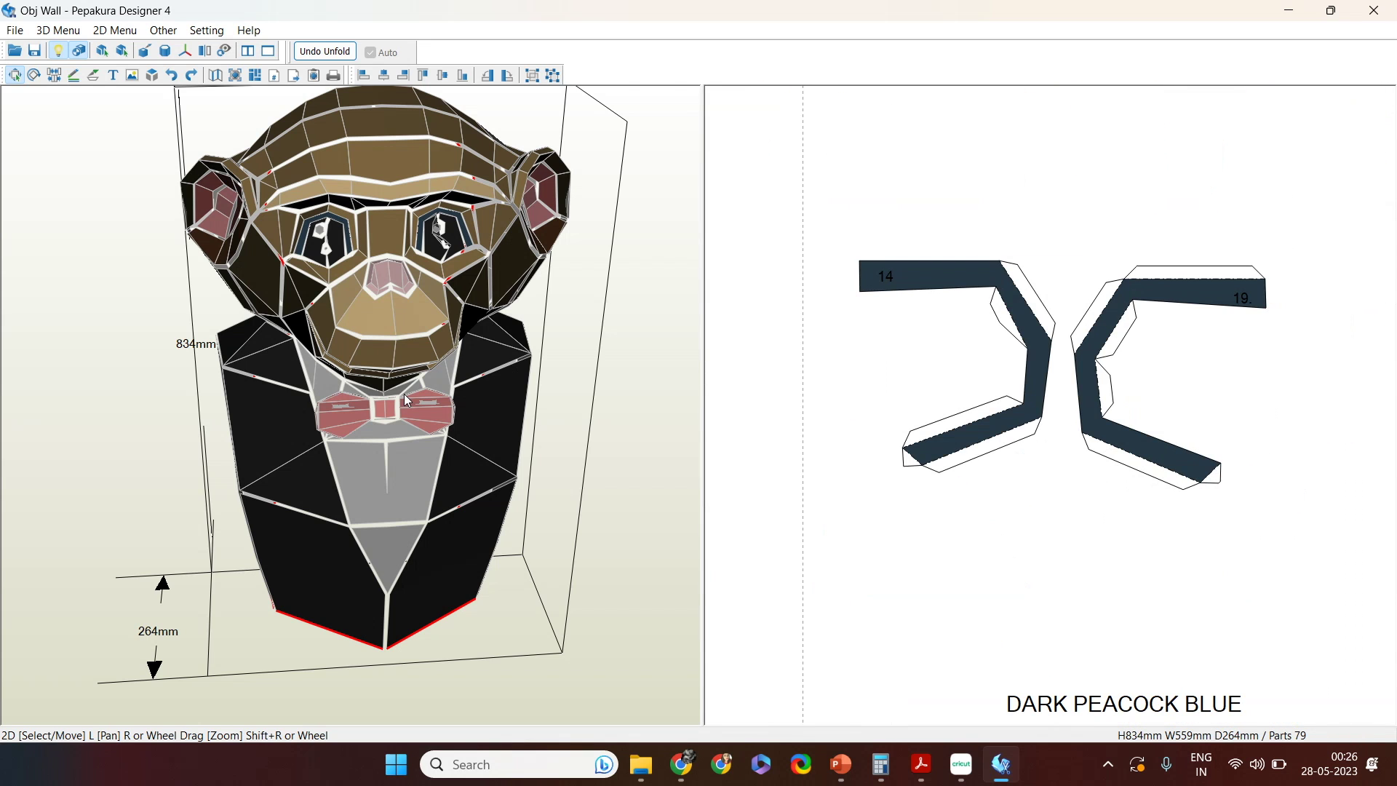
{"action": "scroll", "coordinate": [816, 408], "scroll_direction": "down", "scroll_amount": 5}
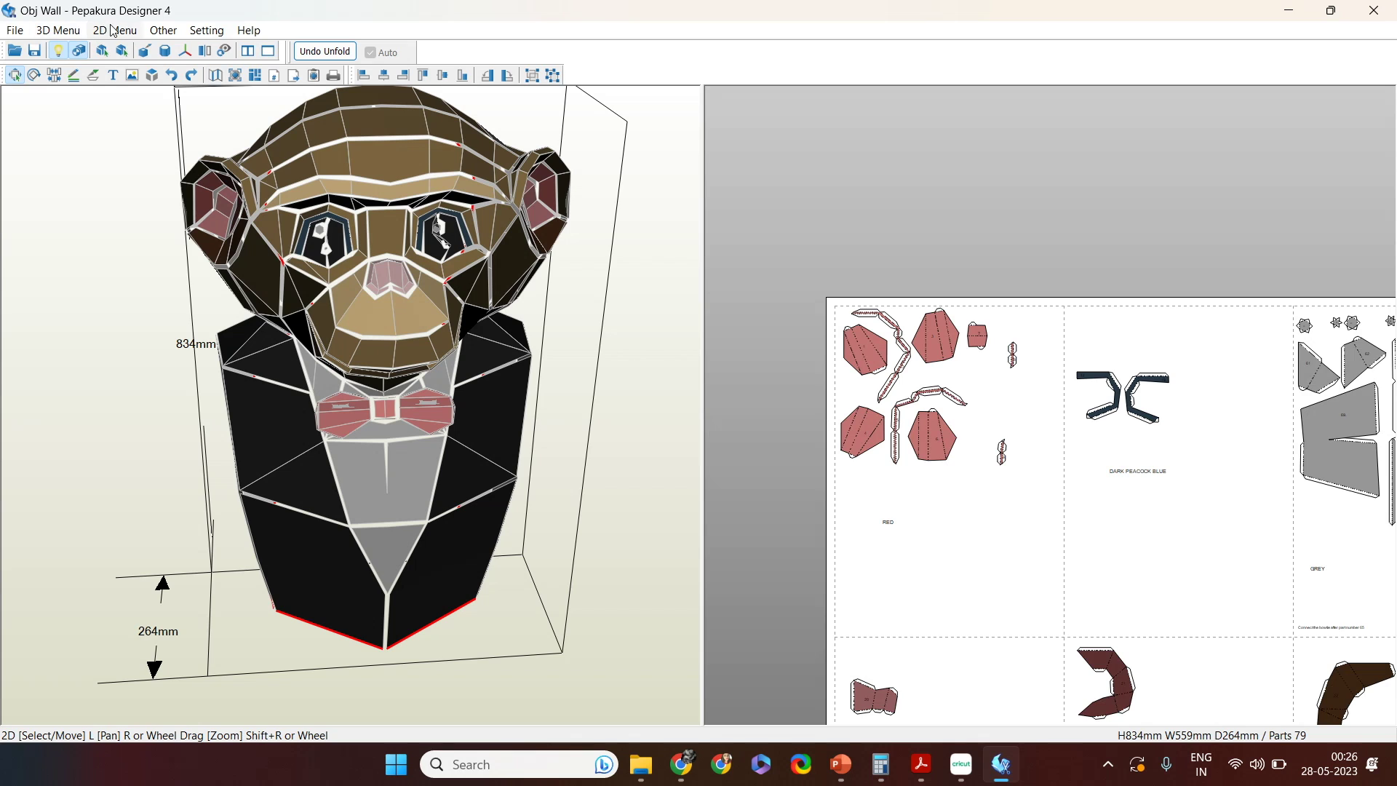
Step: Show the edge IDs on the unfolded parts
{"action": "left_click", "coordinate": [113, 30]}
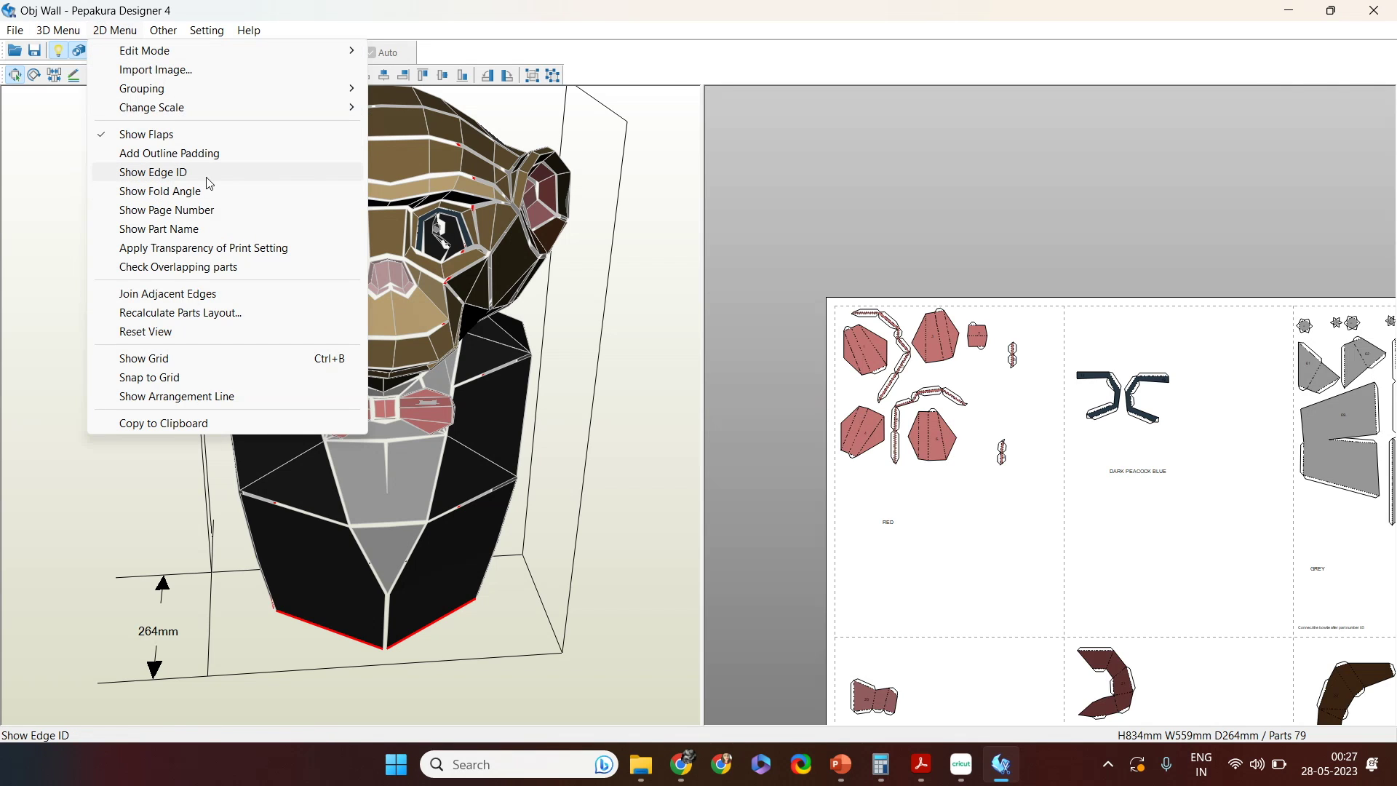
{"action": "left_click", "coordinate": [943, 565]}
{"action": "scroll", "coordinate": [1132, 306], "scroll_direction": "up", "scroll_amount": 3}
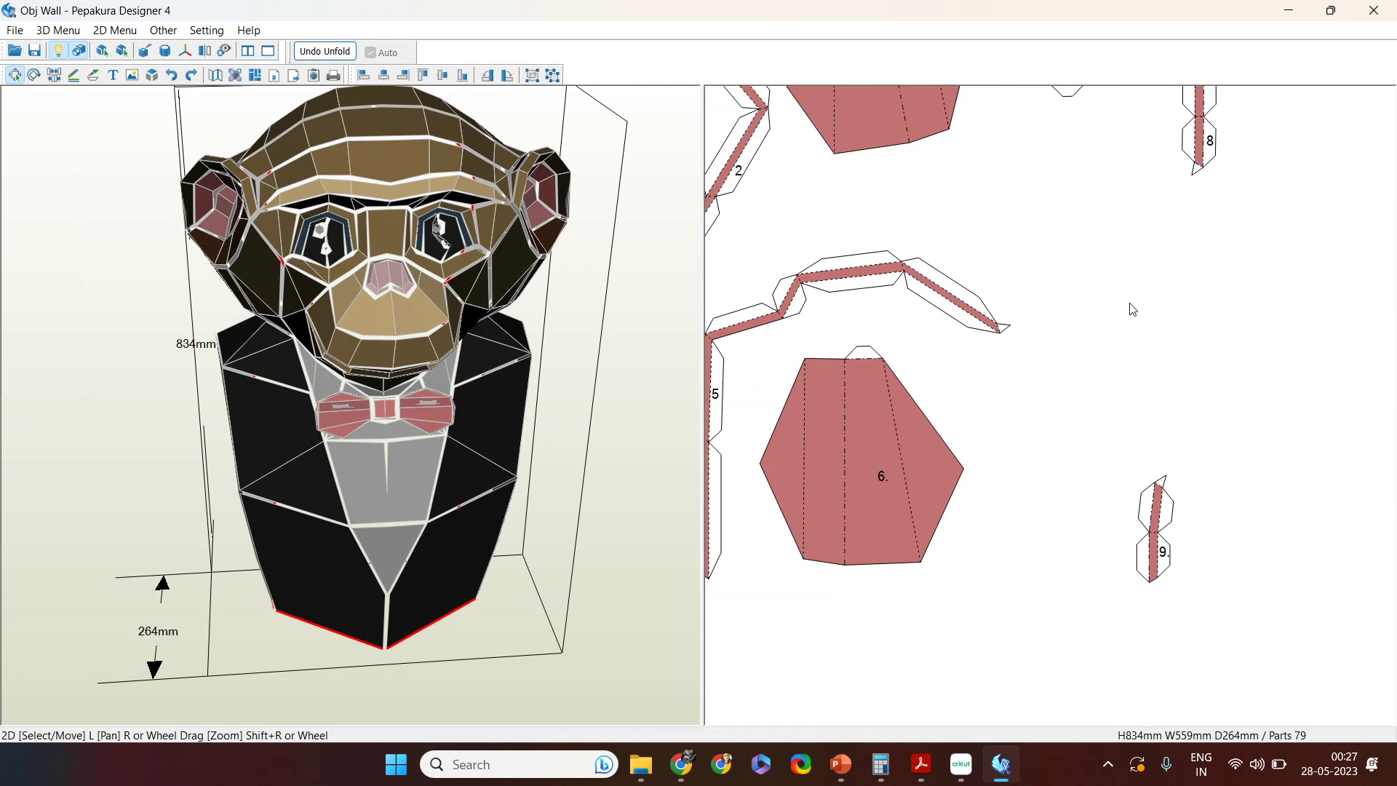
{"action": "scroll", "coordinate": [970, 458], "scroll_direction": "up", "scroll_amount": 2}
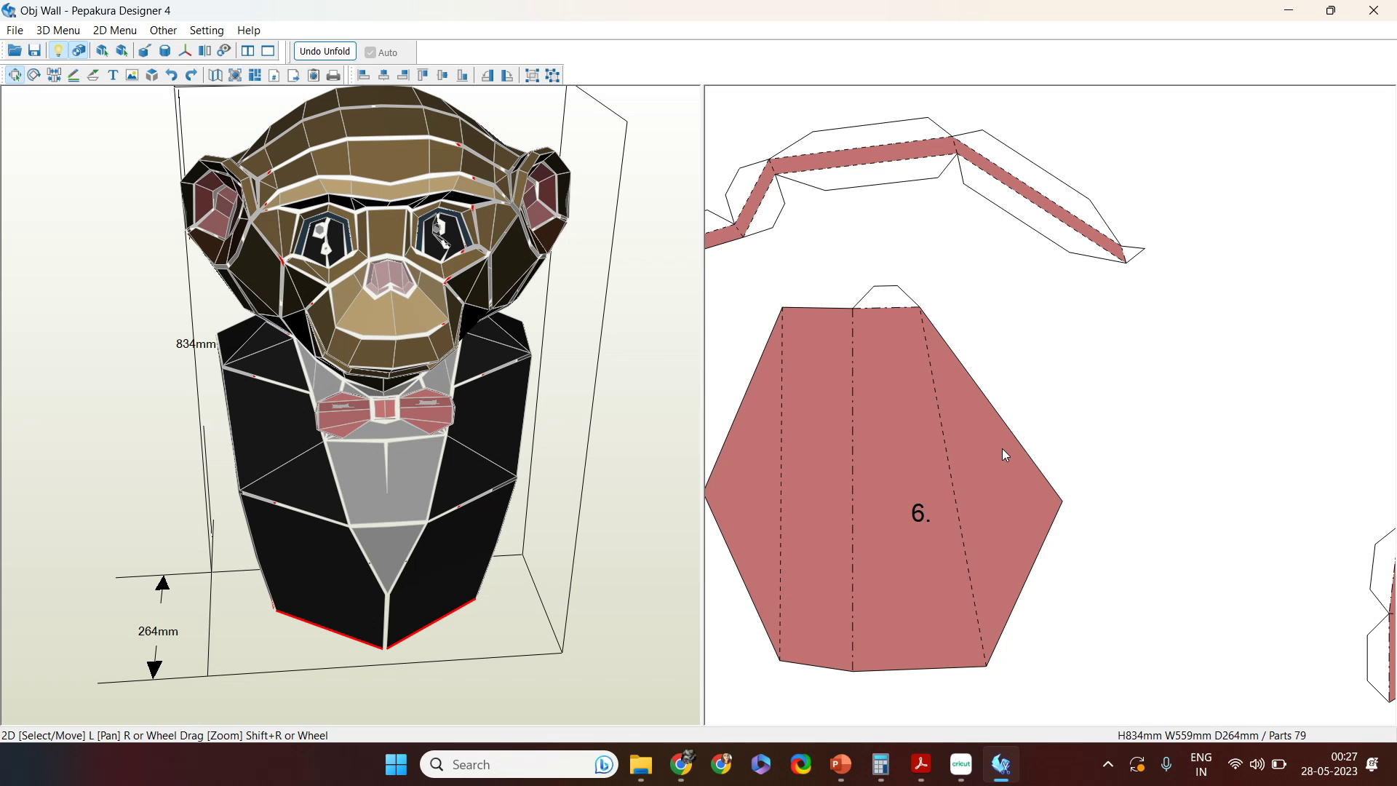
{"action": "left_click", "coordinate": [163, 29]}
{"action": "left_click", "coordinate": [115, 30]}
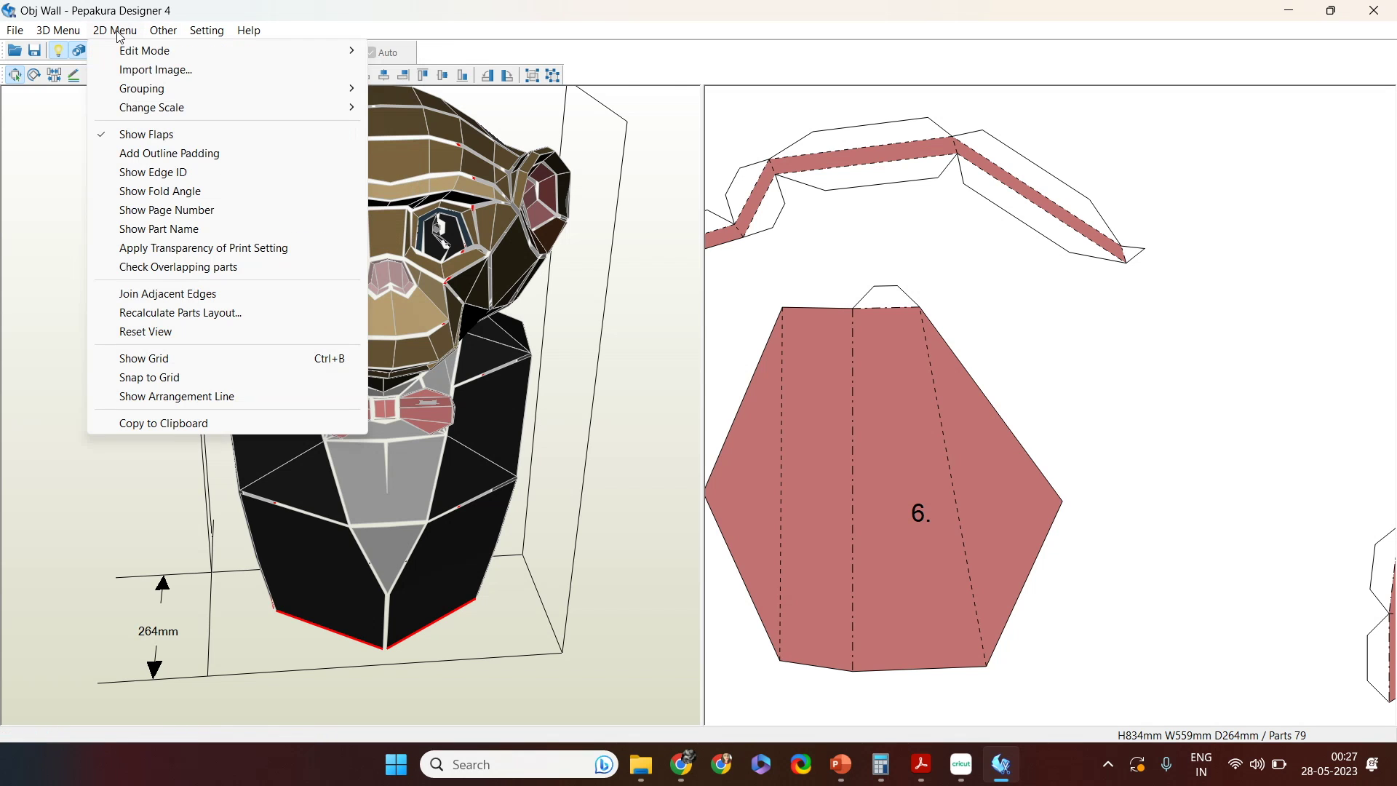
{"action": "left_click", "coordinate": [153, 172]}
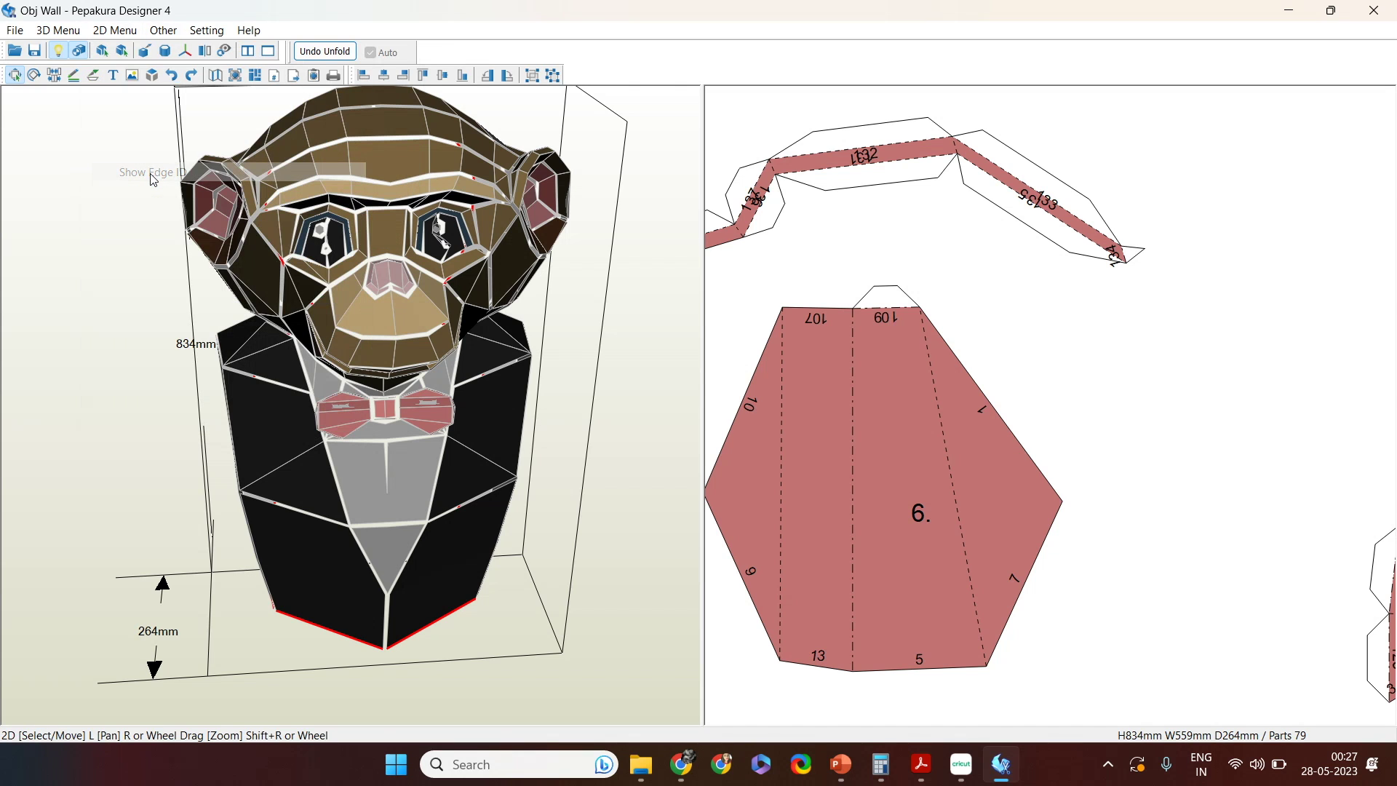
Step: Examine the edge IDs around part 6 and set their font size to 8 pt
{"action": "scroll", "coordinate": [1060, 387], "scroll_direction": "up", "scroll_amount": 1}
{"action": "right_click_drag", "start_coordinate": [1060, 386], "coordinate": [926, 536]}
{"action": "scroll", "coordinate": [909, 580], "scroll_direction": "down", "scroll_amount": 3}
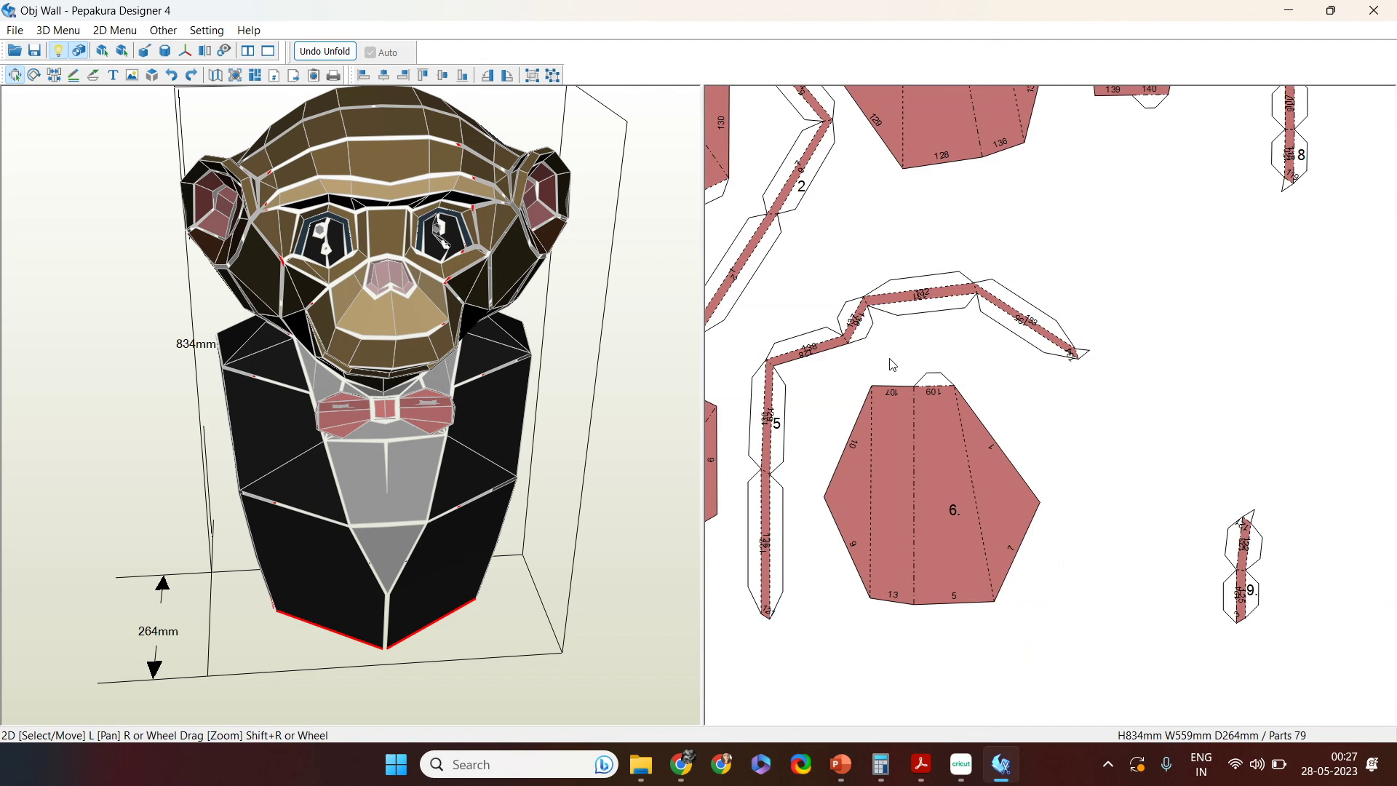
{"action": "scroll", "coordinate": [890, 364], "scroll_direction": "up", "scroll_amount": 3}
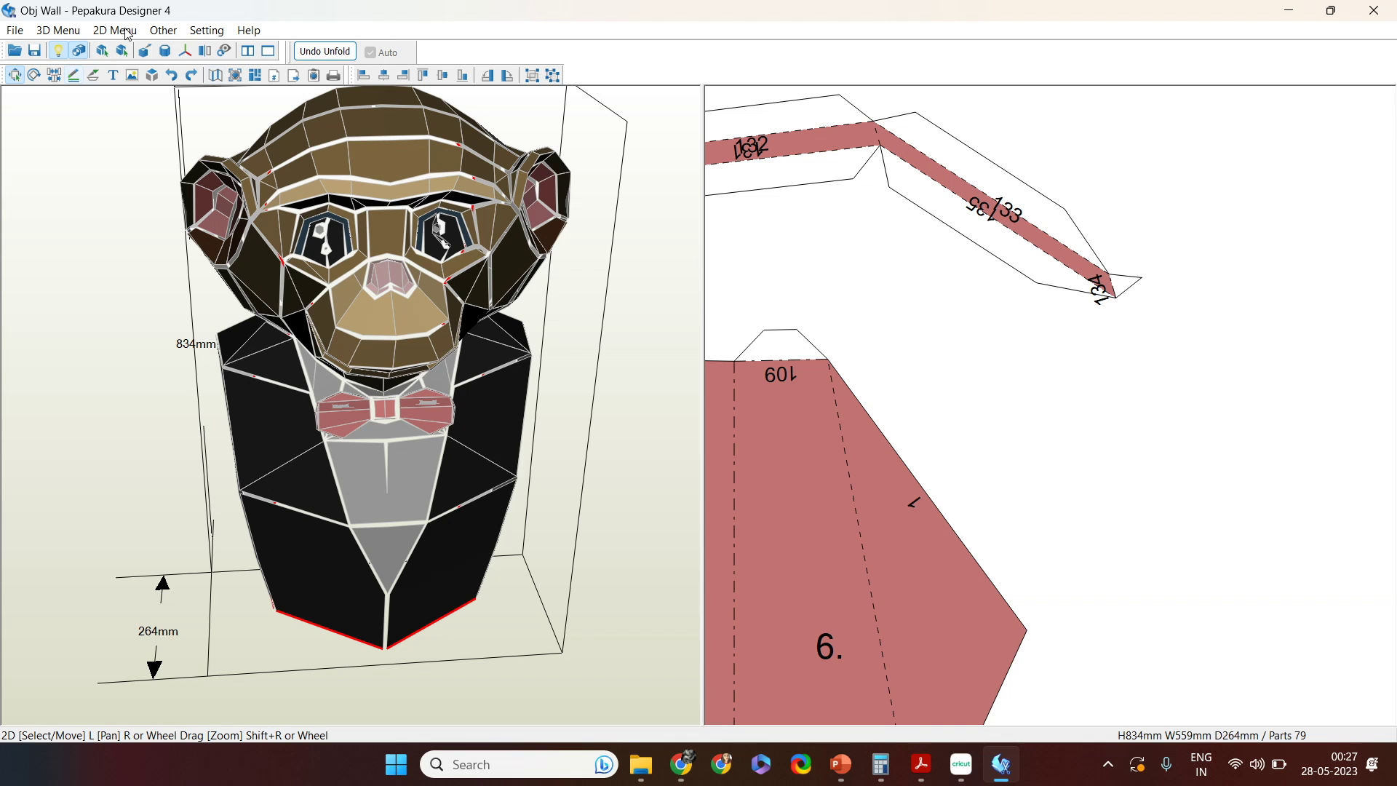
{"action": "left_click", "coordinate": [192, 31]}
{"action": "left_click", "coordinate": [248, 90]}
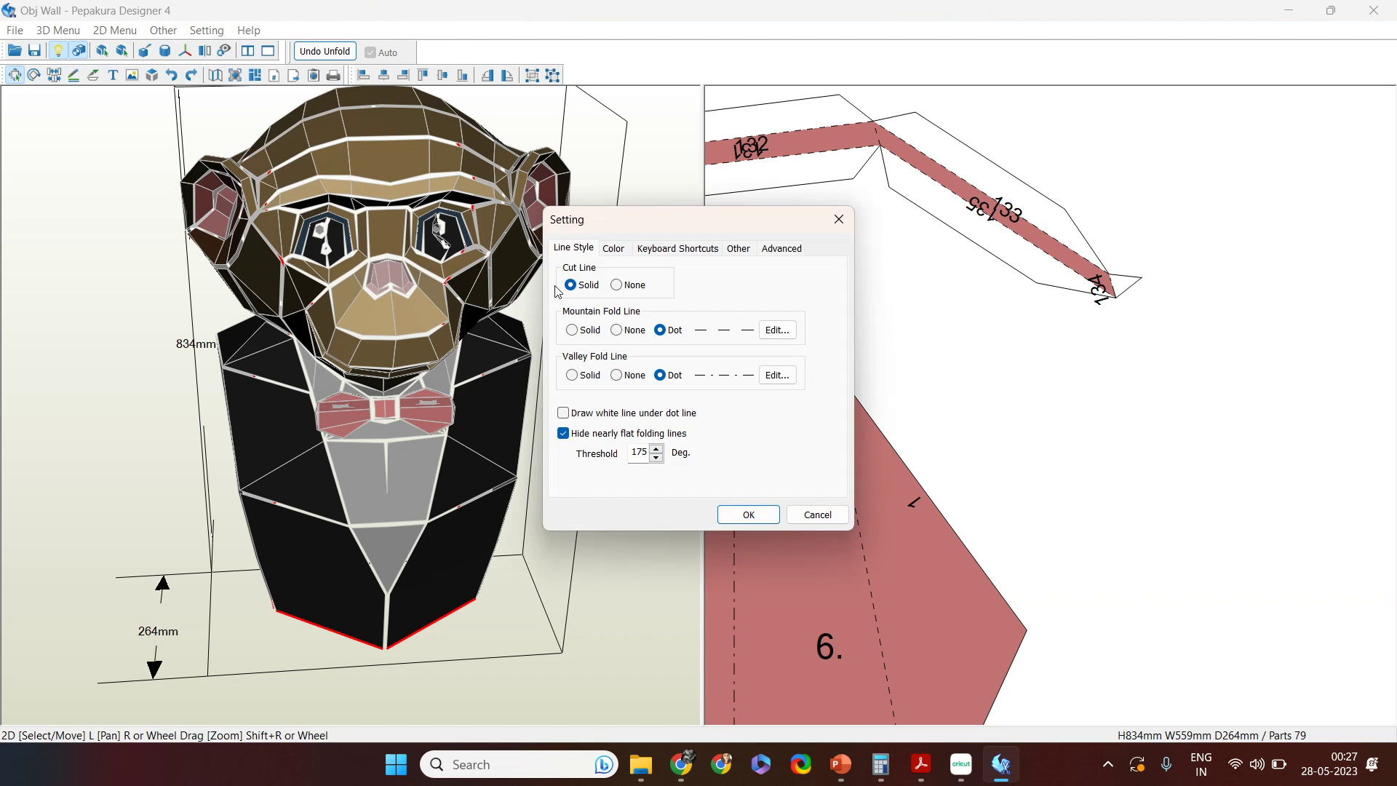
{"action": "left_click_drag", "start_coordinate": [693, 220], "coordinate": [452, 120]}
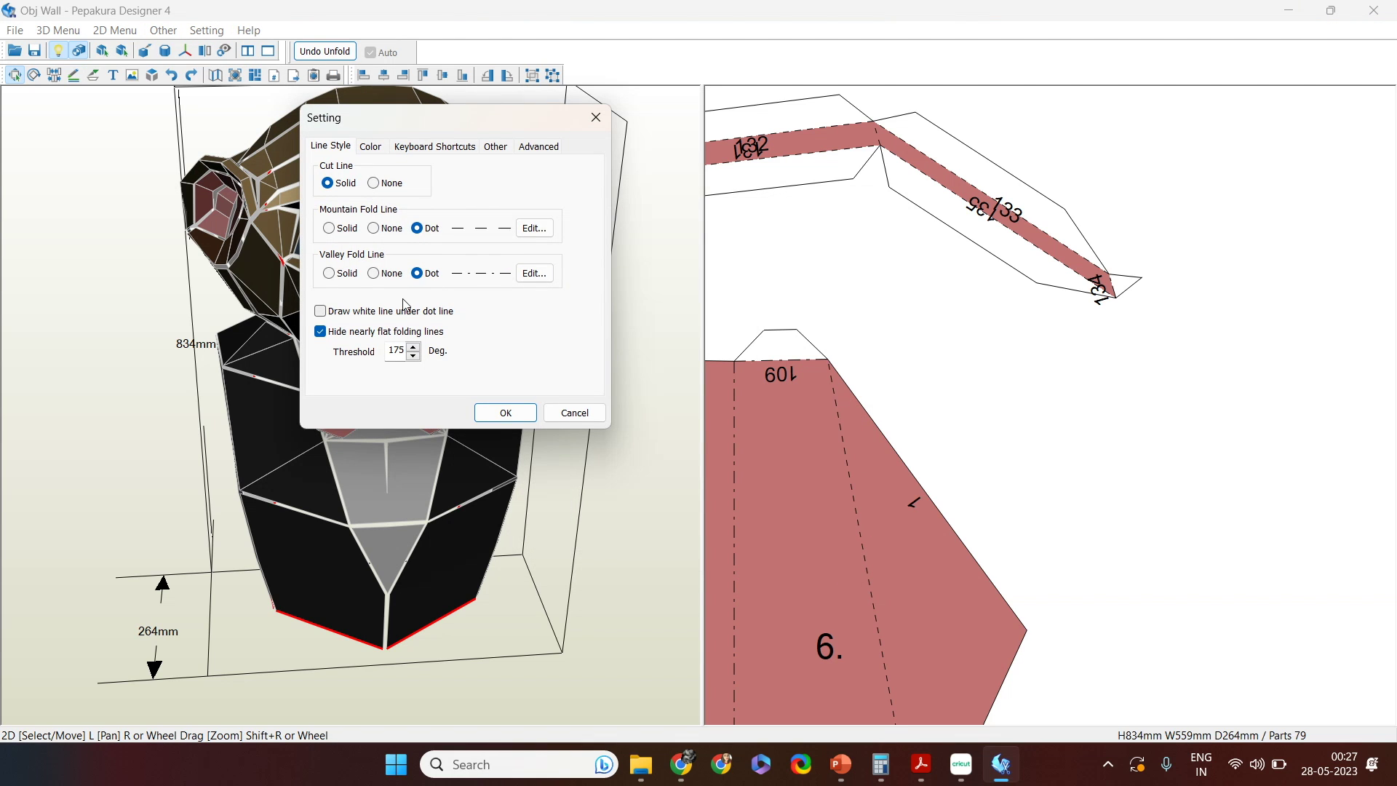
{"action": "left_click", "coordinate": [496, 145]}
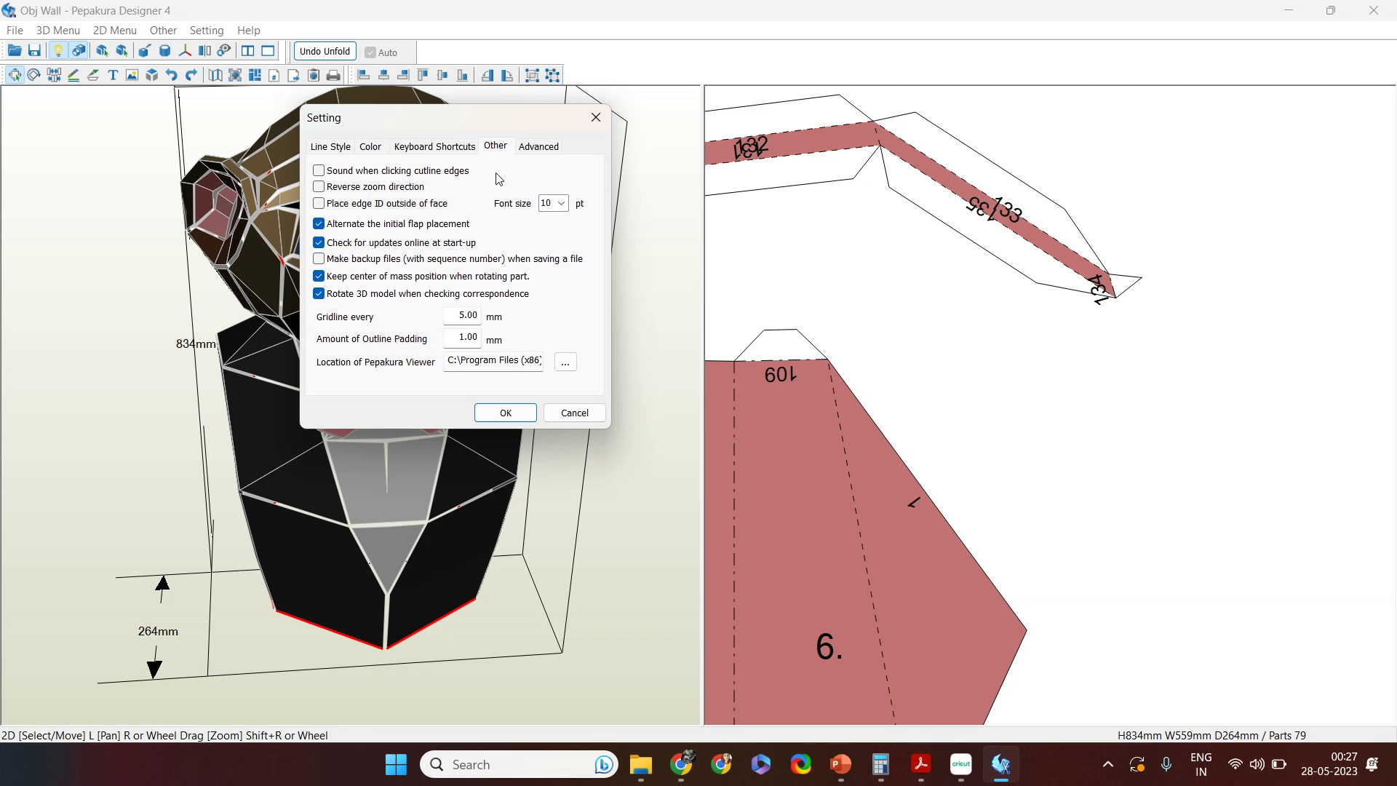
{"action": "left_click", "coordinate": [546, 208]}
{"action": "left_click", "coordinate": [557, 231]}
{"action": "left_click", "coordinate": [530, 415]}
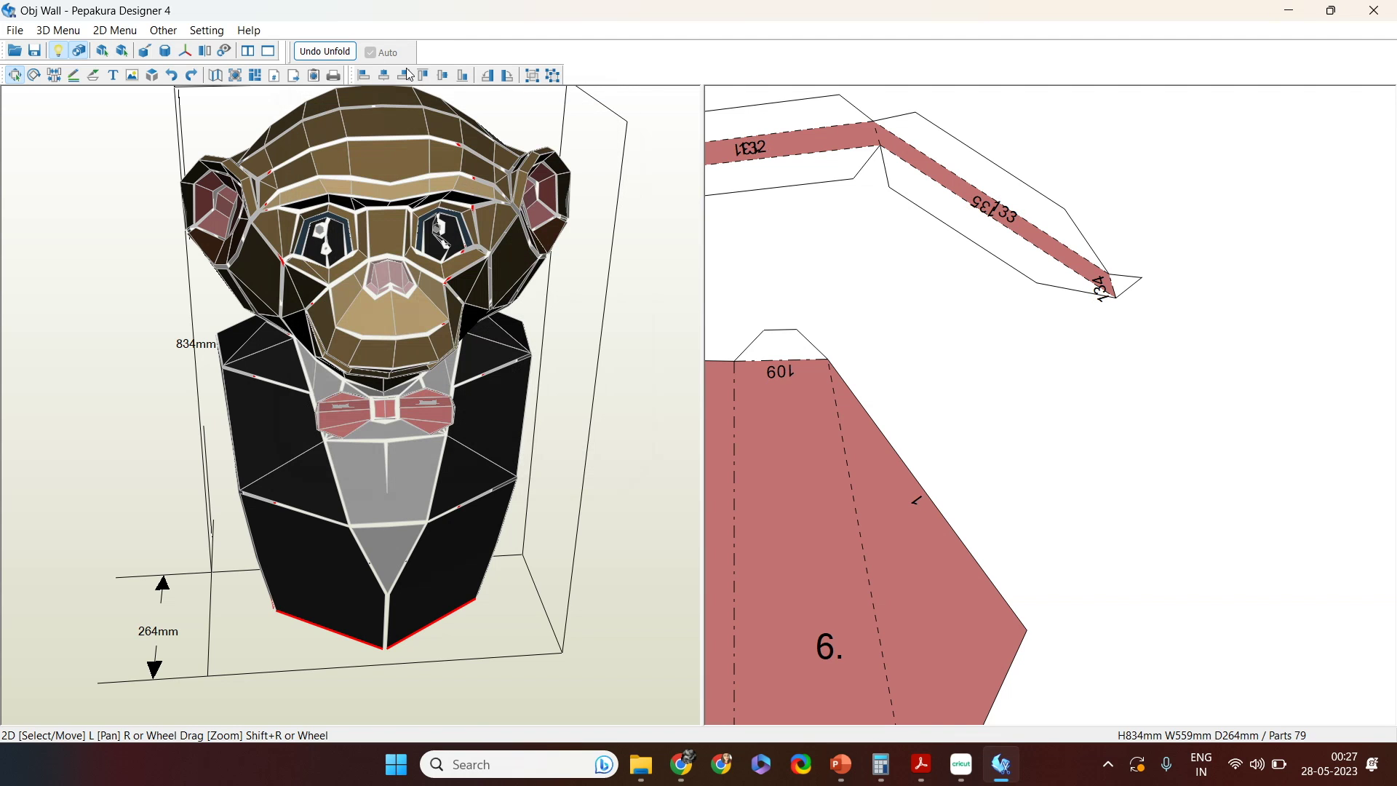
Step: Reduce the edge ID font size to 6 pt
{"action": "left_click", "coordinate": [206, 30]}
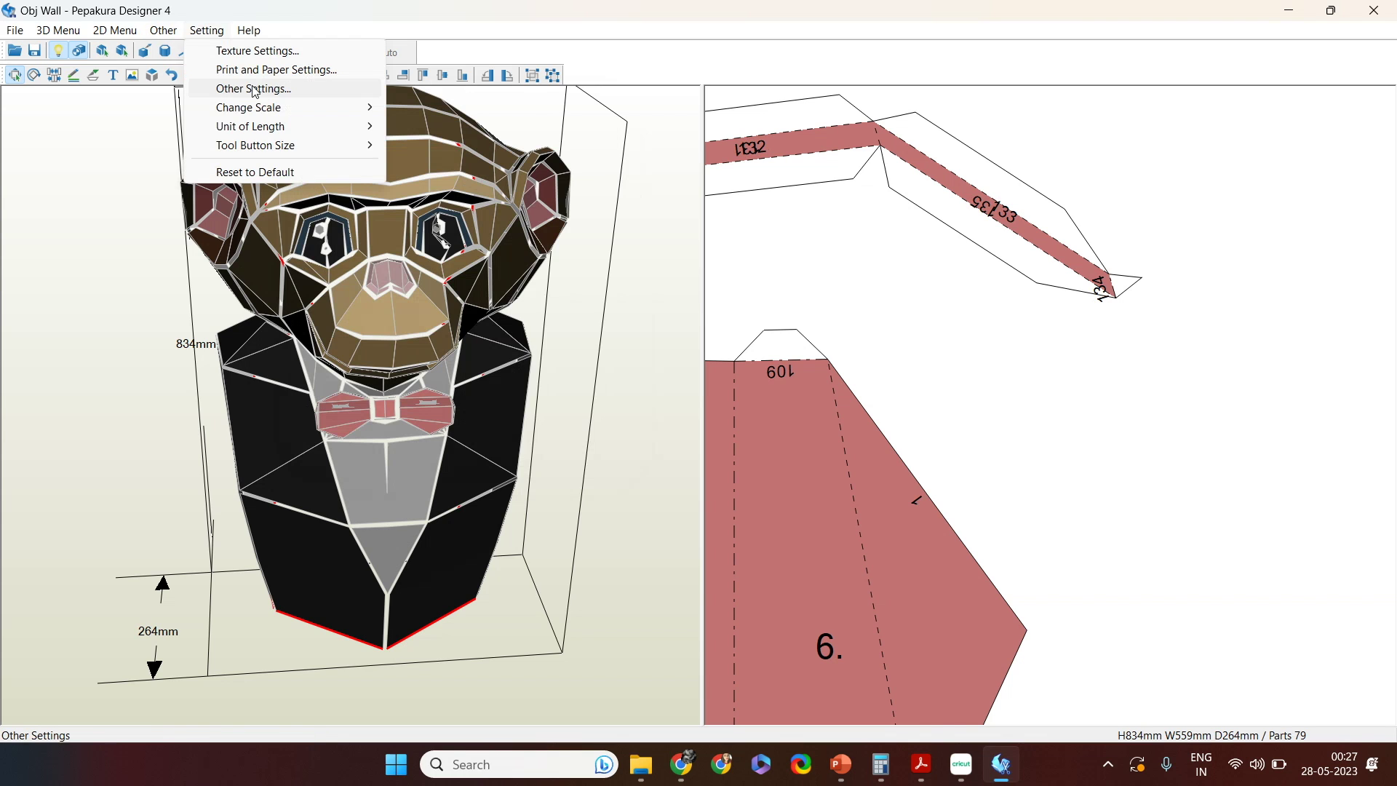
{"action": "left_click", "coordinate": [255, 90]}
{"action": "left_click", "coordinate": [738, 248]}
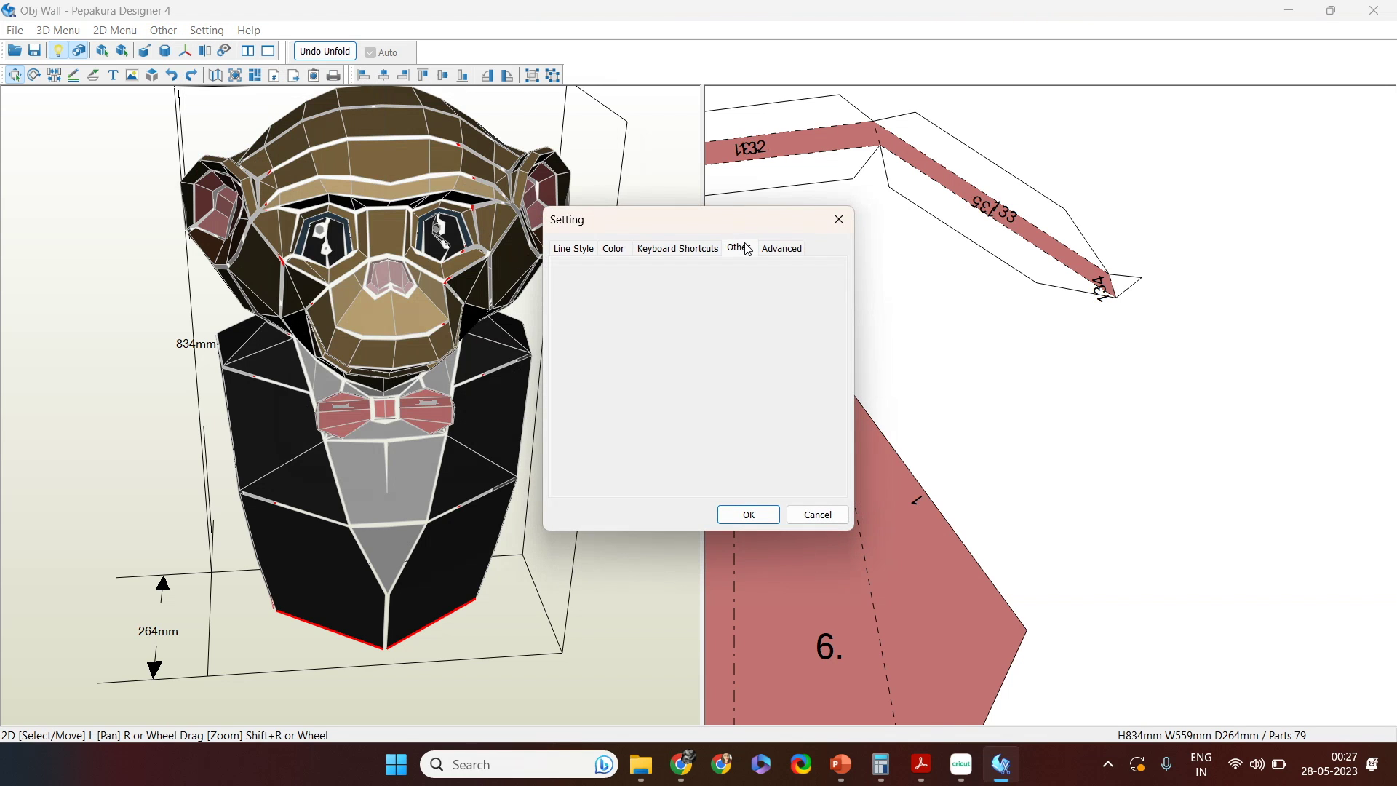
{"action": "left_click", "coordinate": [803, 305]}
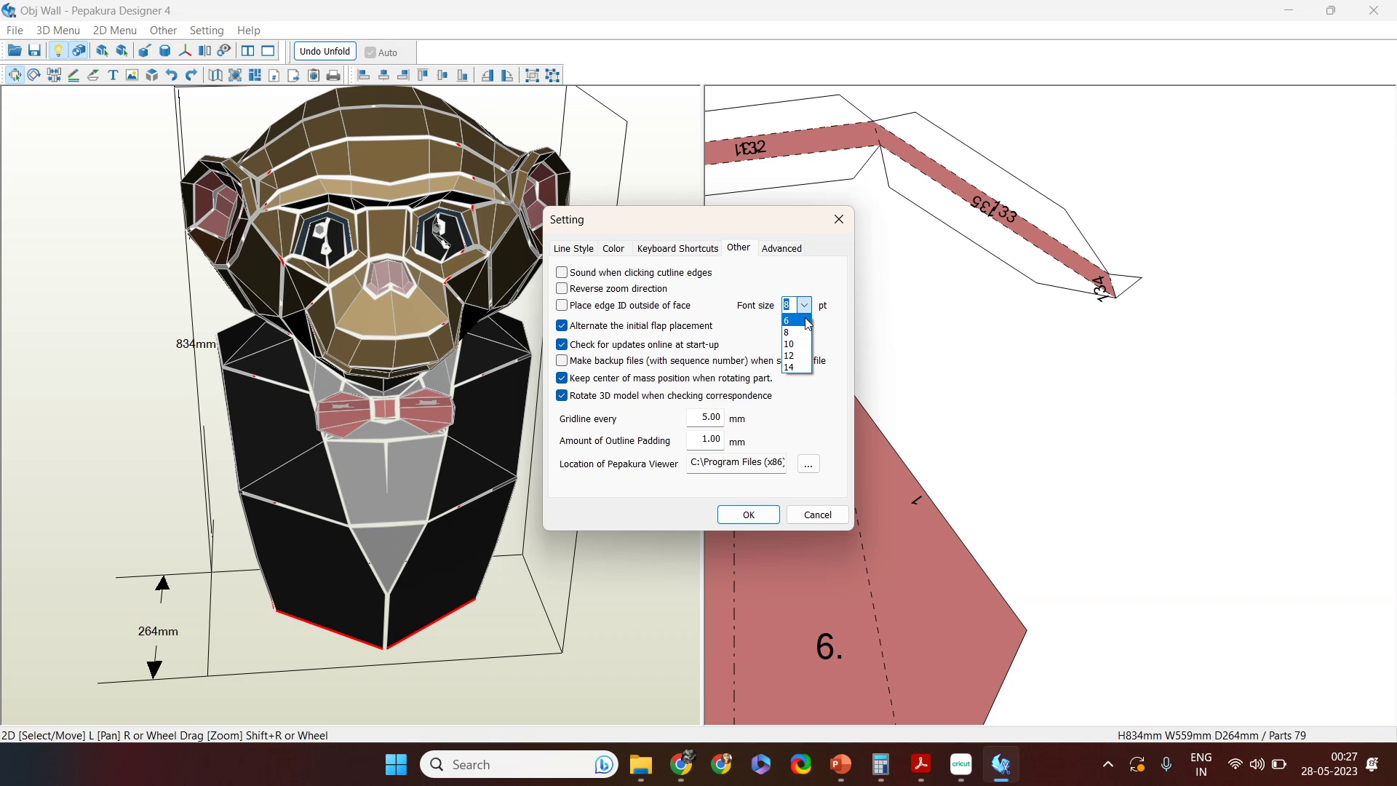
{"action": "left_click", "coordinate": [805, 319]}
{"action": "left_click", "coordinate": [749, 515]}
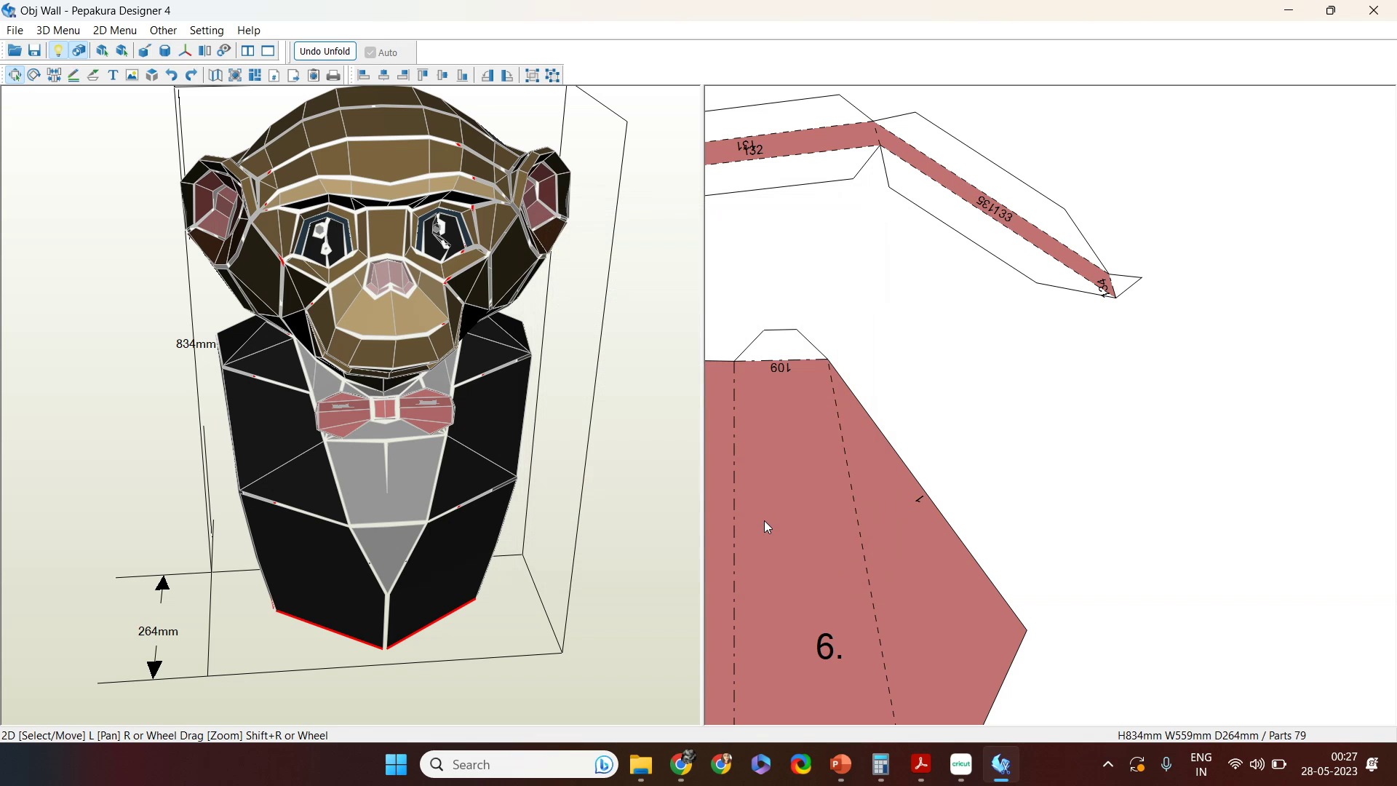
Step: Set the edge ID font size to 4 pt and place the edge IDs outside of the faces
{"action": "left_click", "coordinate": [206, 31]}
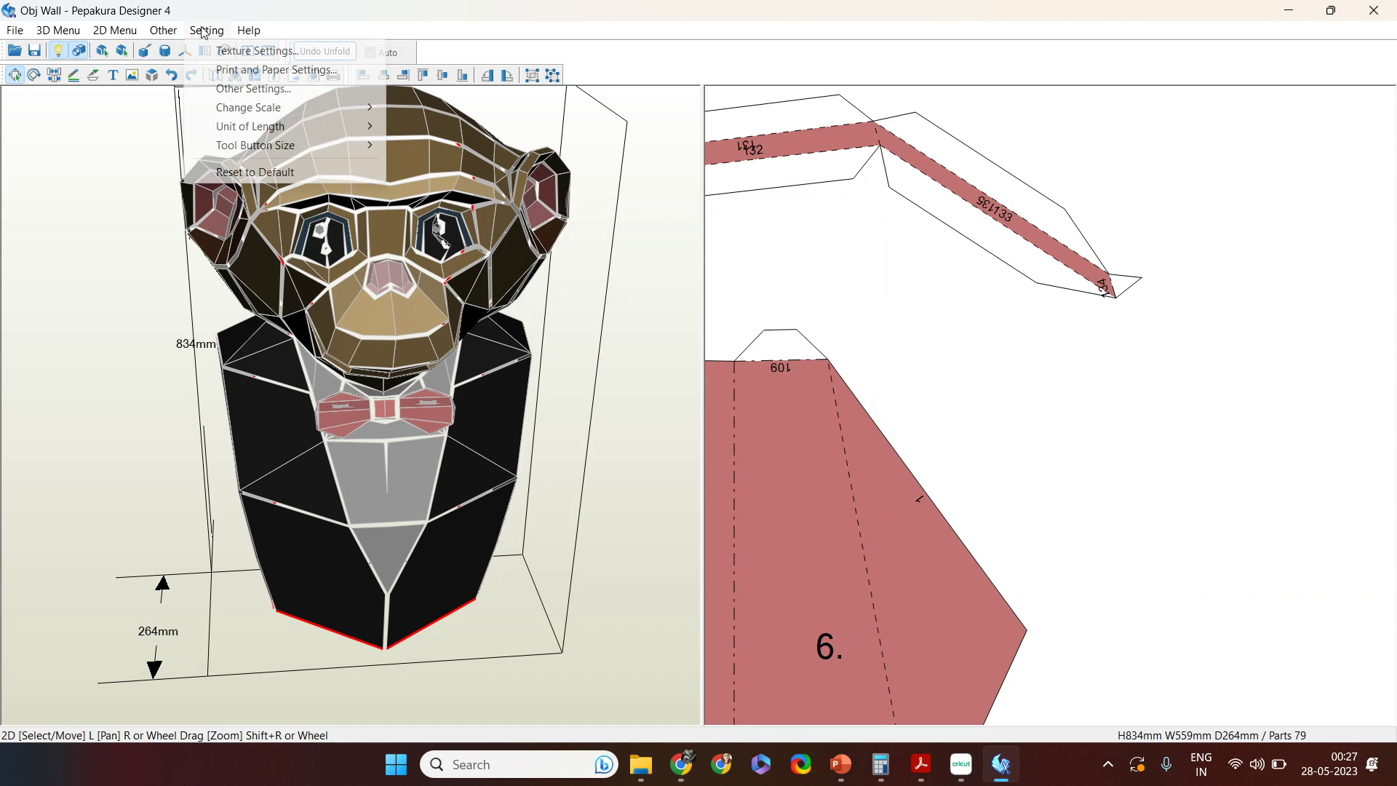
{"action": "left_click", "coordinate": [317, 88]}
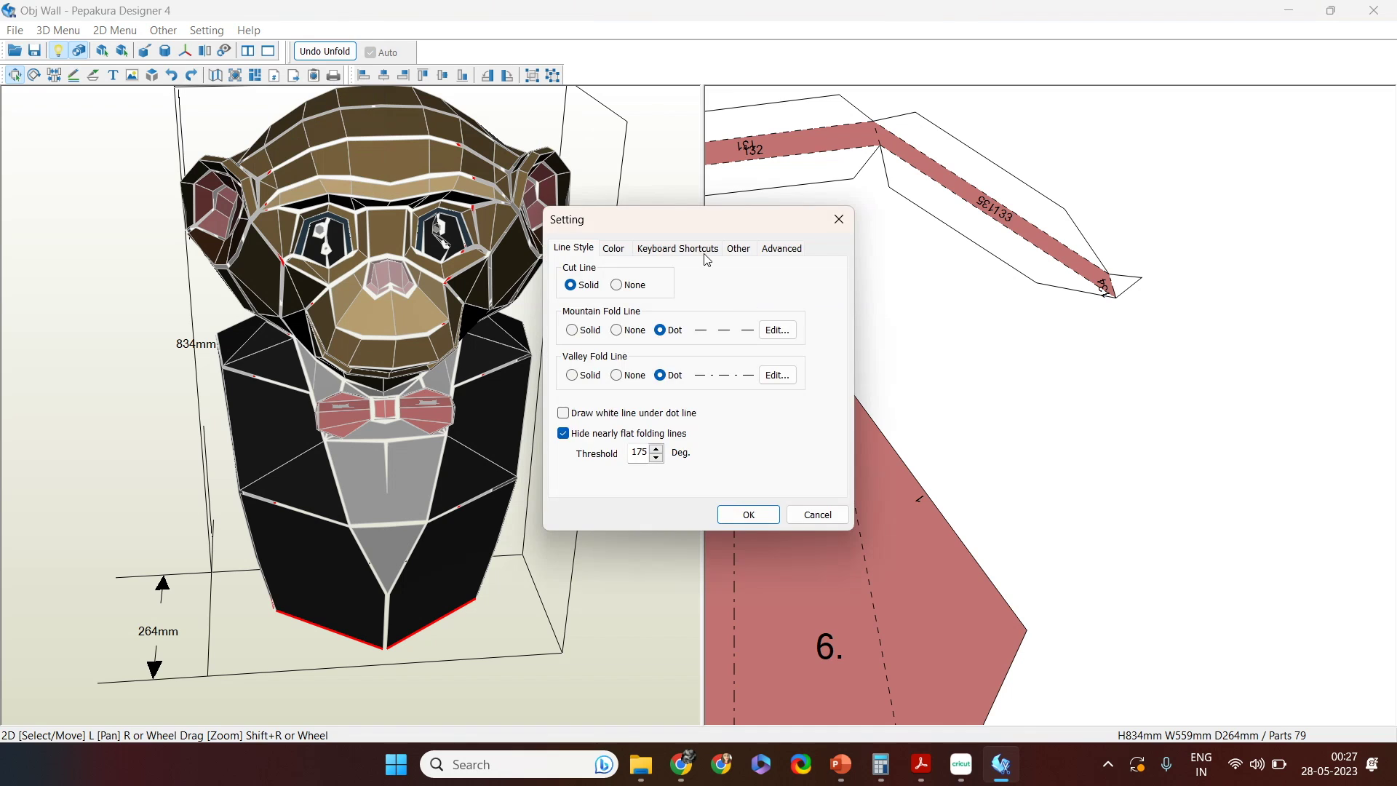
{"action": "left_click", "coordinate": [738, 248]}
{"action": "left_click", "coordinate": [790, 305]}
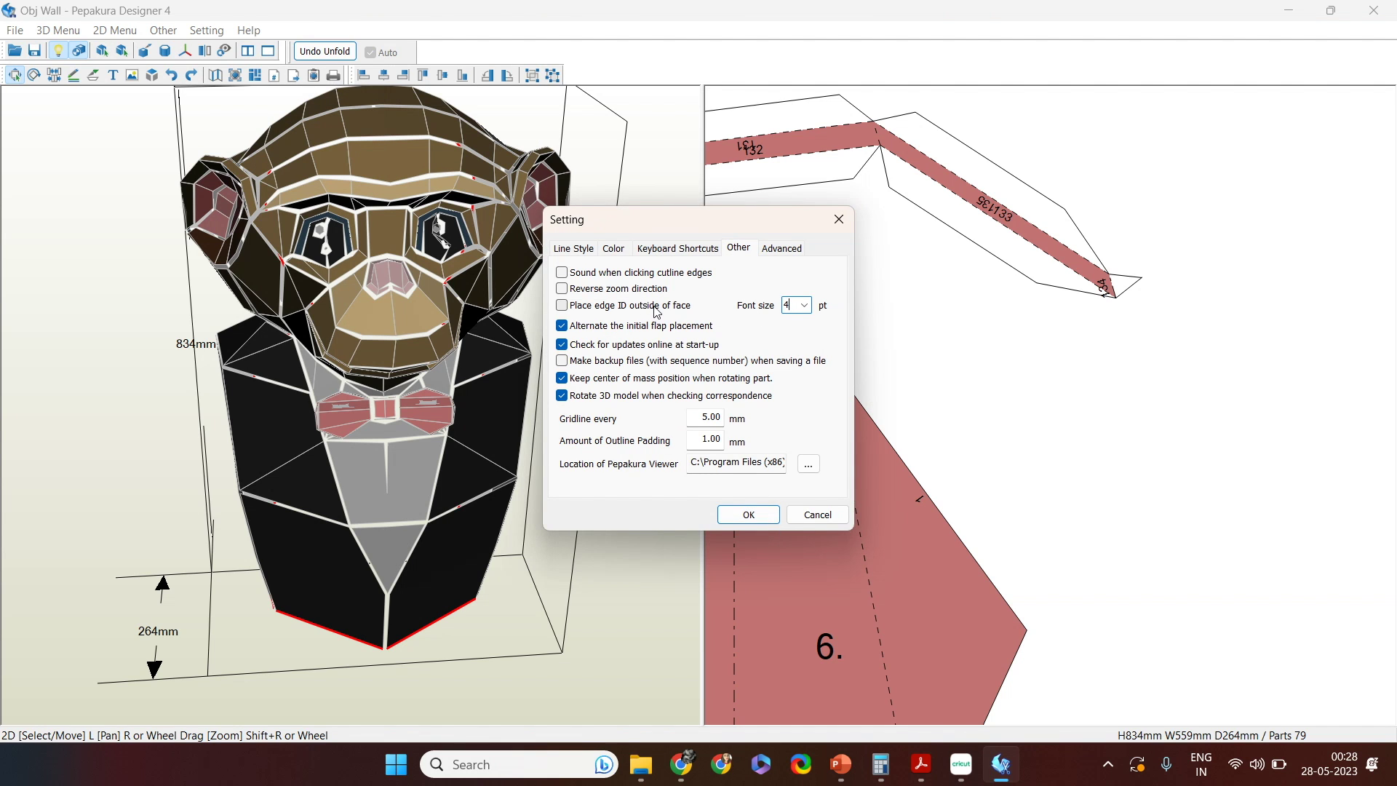
{"action": "left_click", "coordinate": [562, 305]}
{"action": "left_click", "coordinate": [753, 513]}
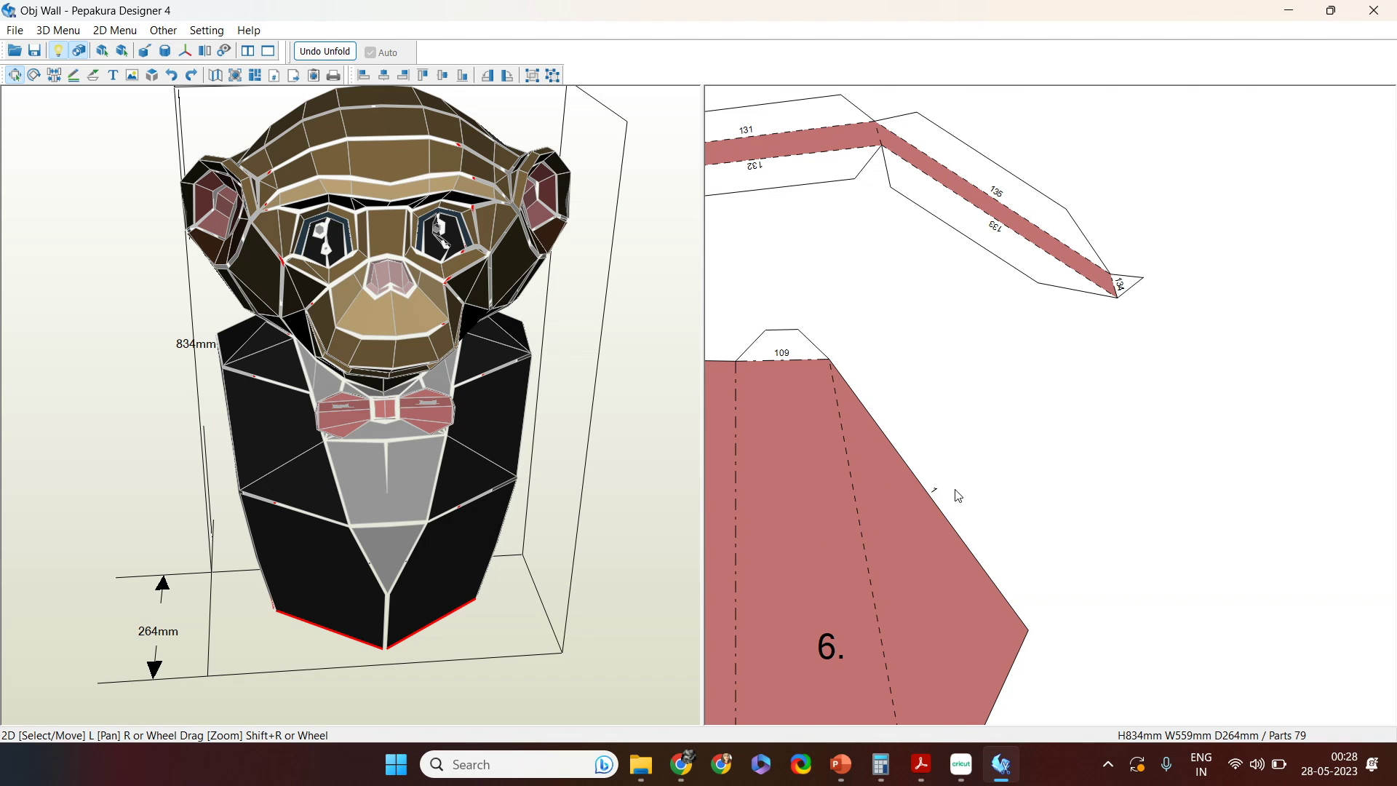
Step: Turn off the placement of edge IDs outside of the faces, keeping their 4 pt font size
{"action": "scroll", "coordinate": [1067, 430], "scroll_direction": "down", "scroll_amount": 2}
{"action": "scroll", "coordinate": [1067, 427], "scroll_direction": "up", "scroll_amount": 2}
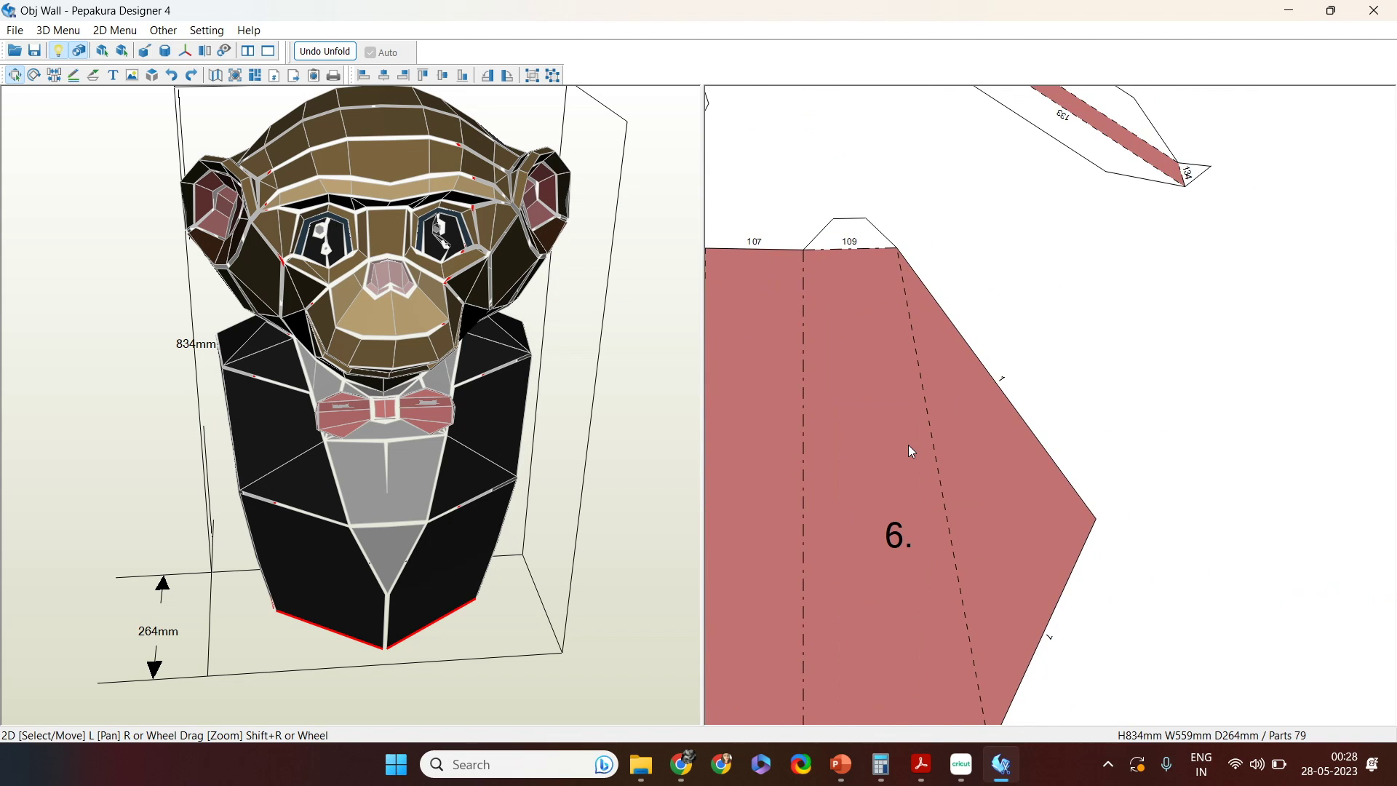
{"action": "middle_click_drag", "start_coordinate": [908, 444], "coordinate": [885, 509]}
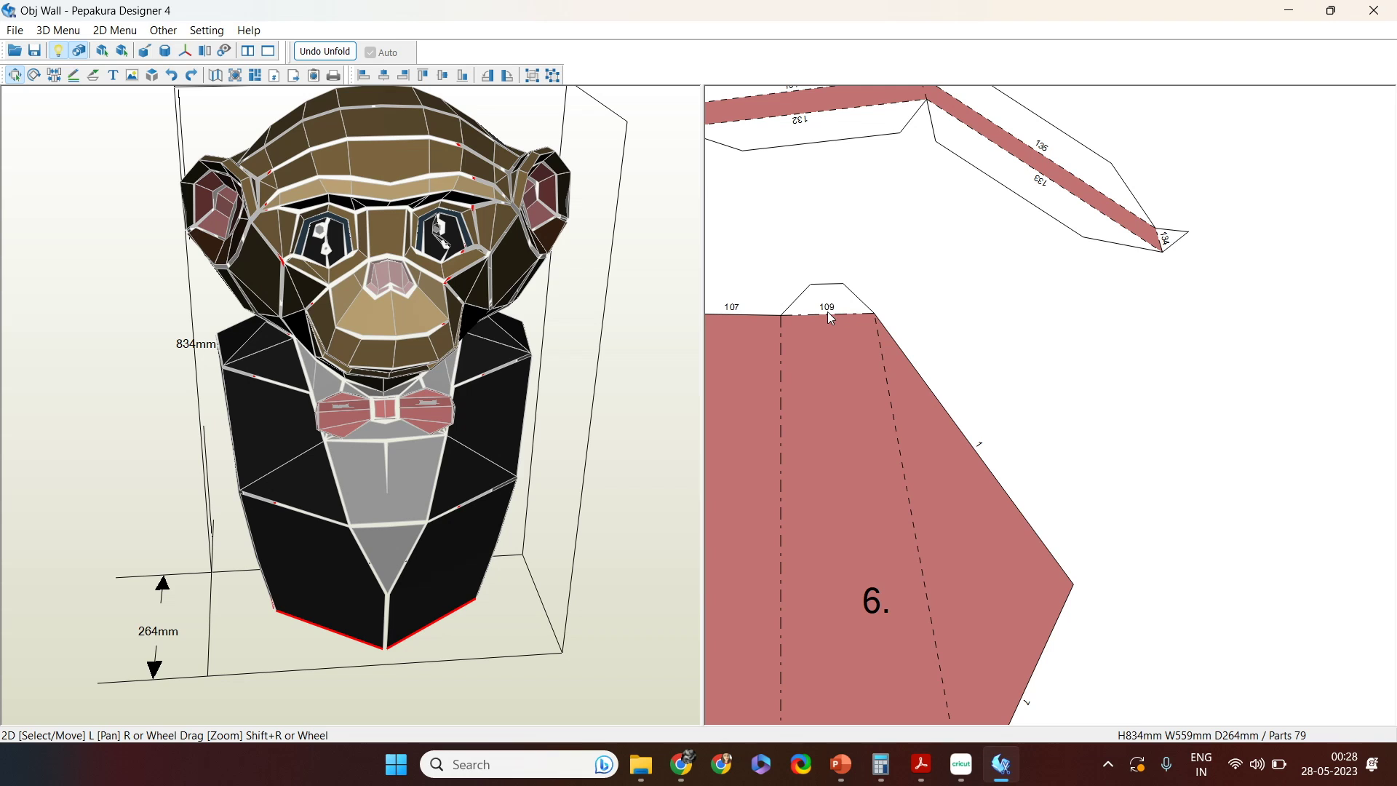
{"action": "middle_click_drag", "start_coordinate": [843, 315], "coordinate": [999, 315]}
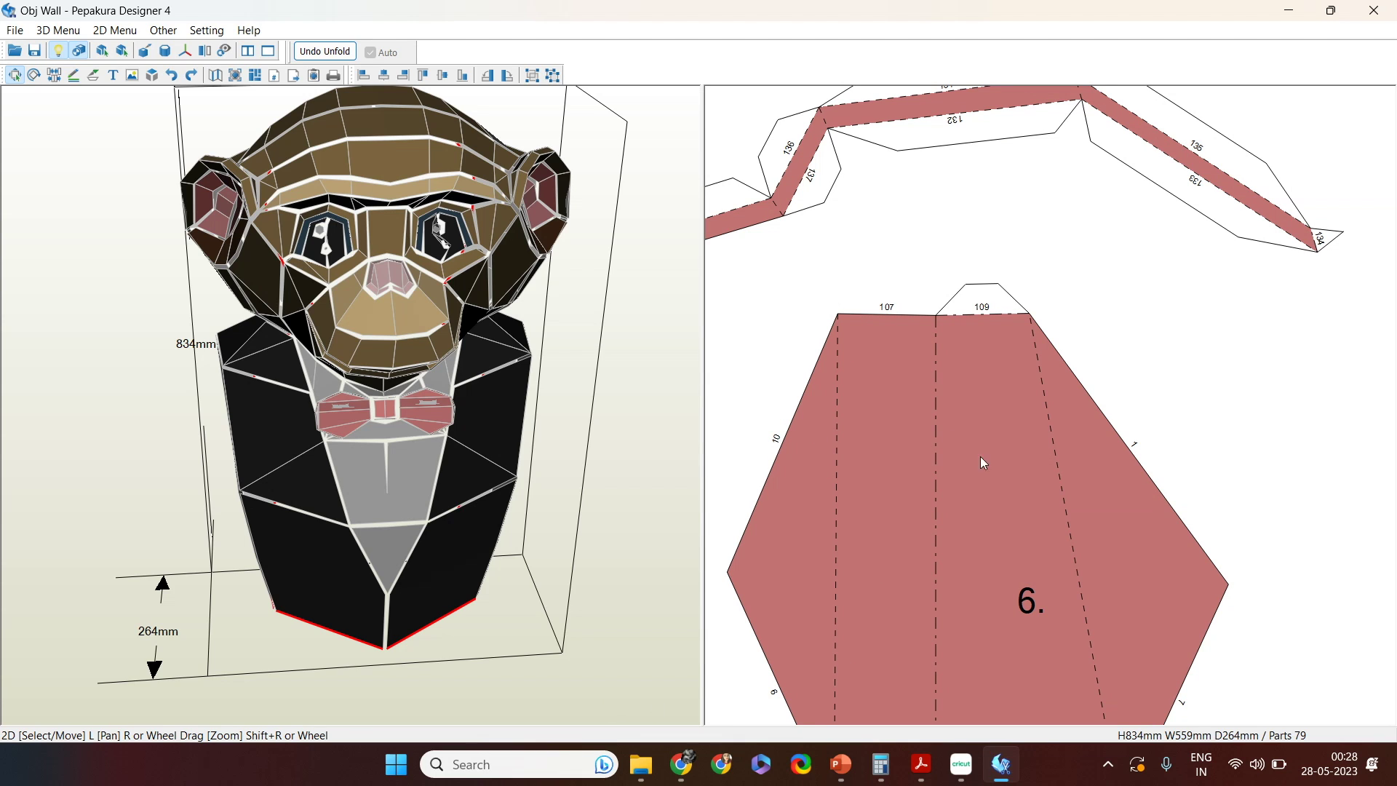
{"action": "left_click", "coordinate": [207, 30]}
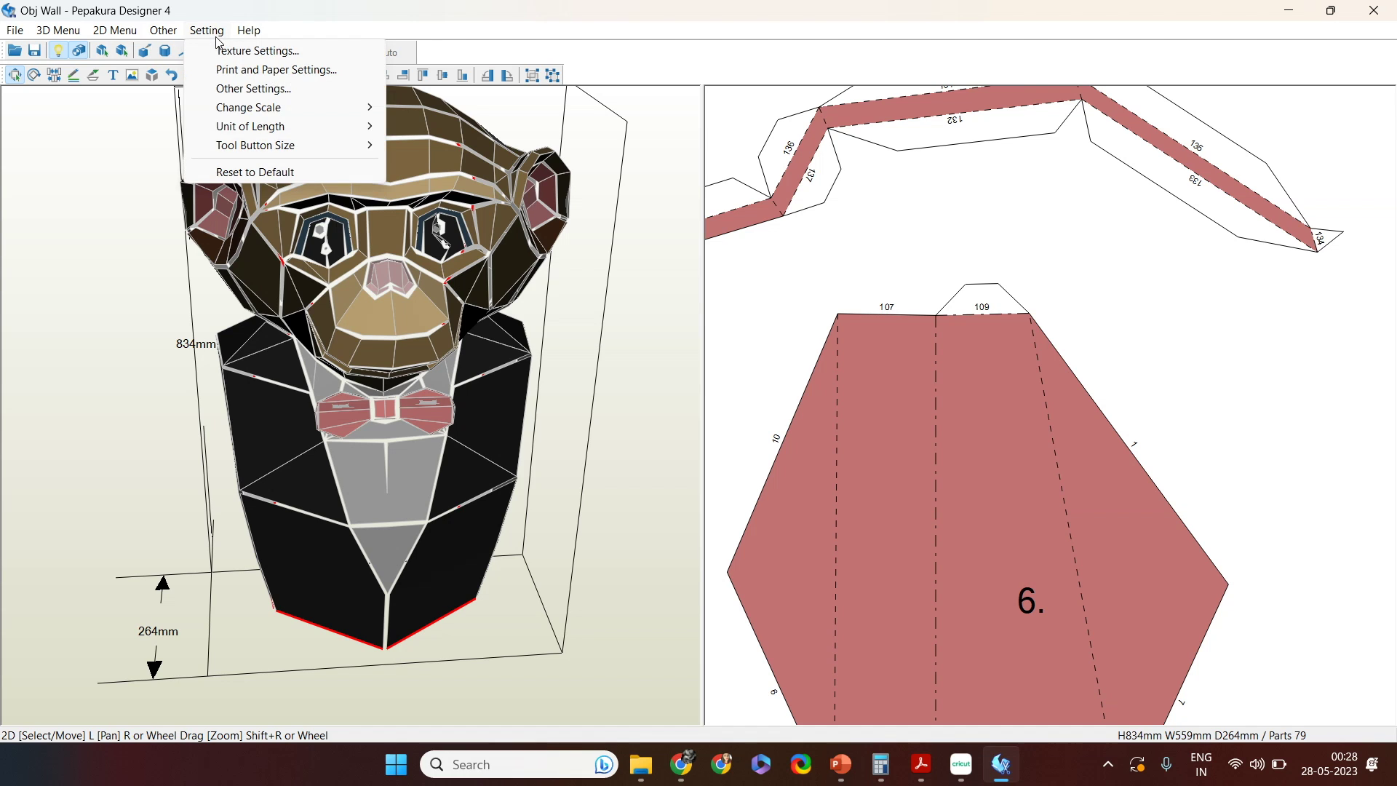
{"action": "left_click", "coordinate": [276, 89]}
{"action": "left_click", "coordinate": [737, 251]}
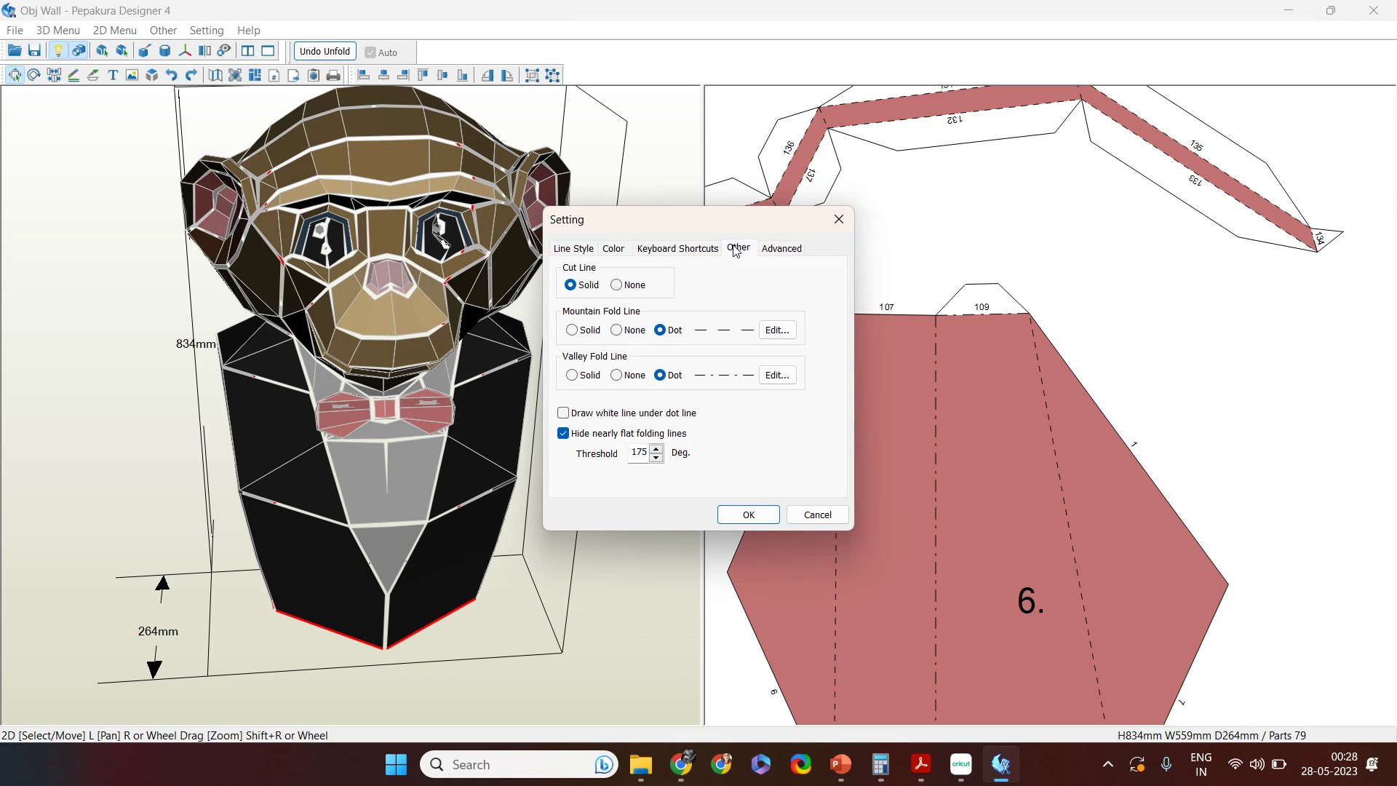
{"action": "left_click", "coordinate": [562, 307]}
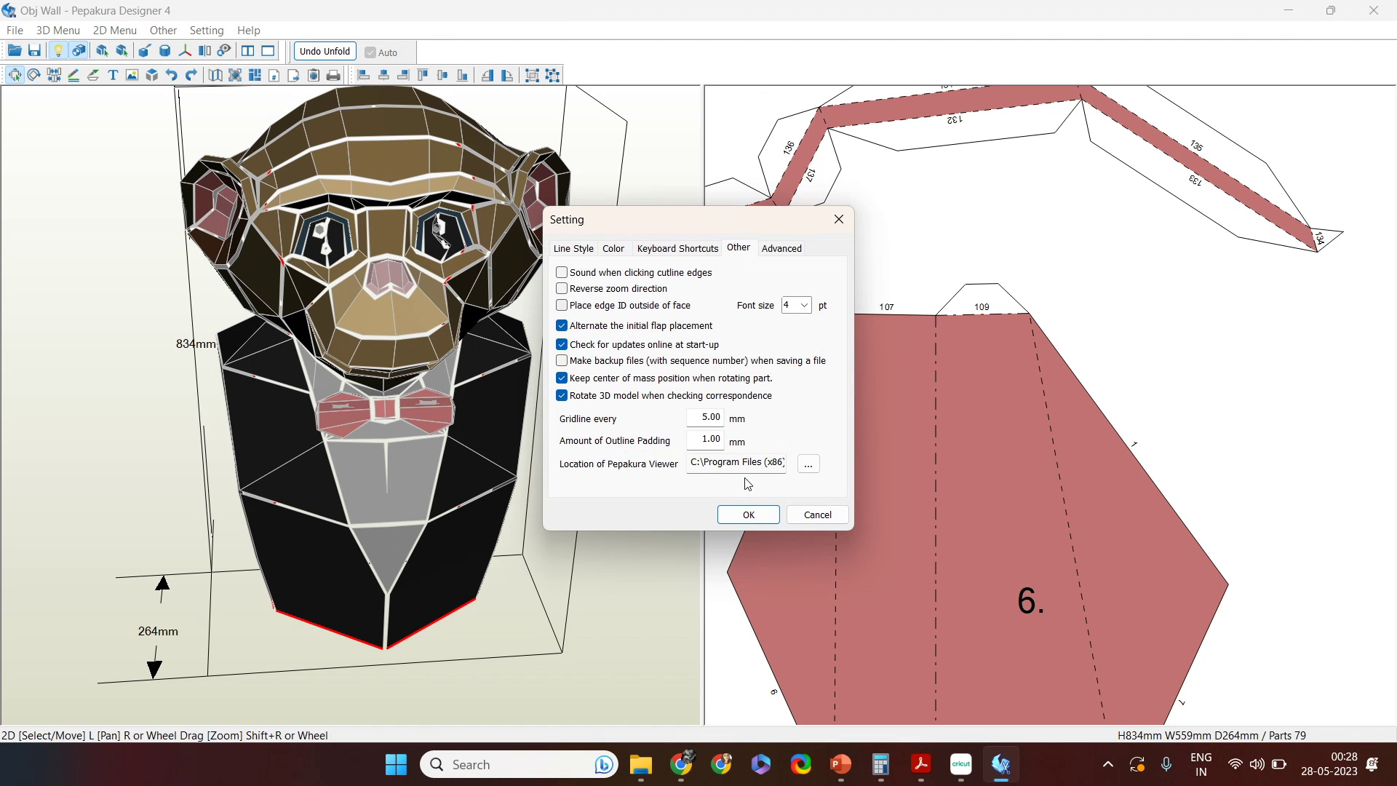
{"action": "left_click", "coordinate": [760, 518]}
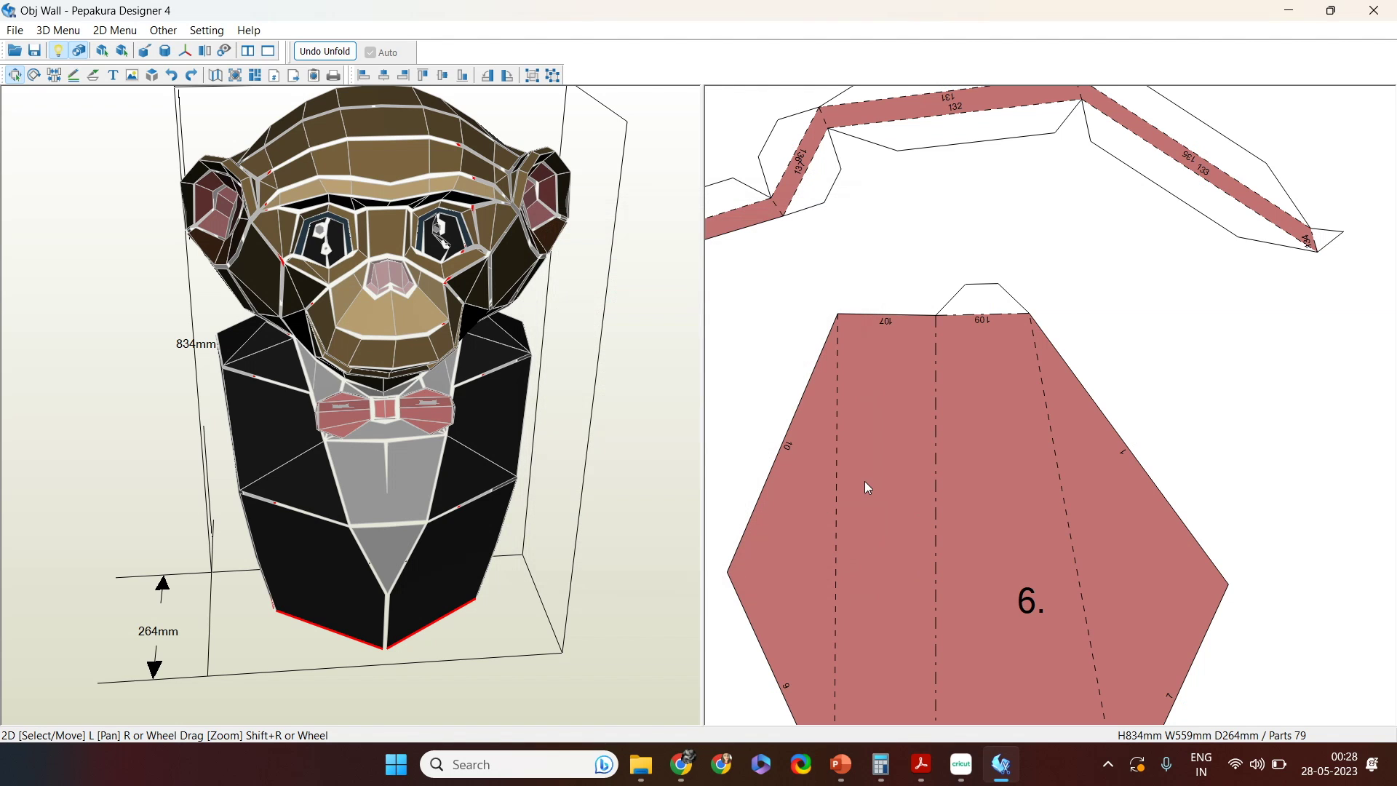
Step: Examine how the edge IDs inside the faces read on the red parts and the dark peacock blue parts
{"action": "middle_click_drag", "start_coordinate": [1190, 228], "coordinate": [1147, 272]}
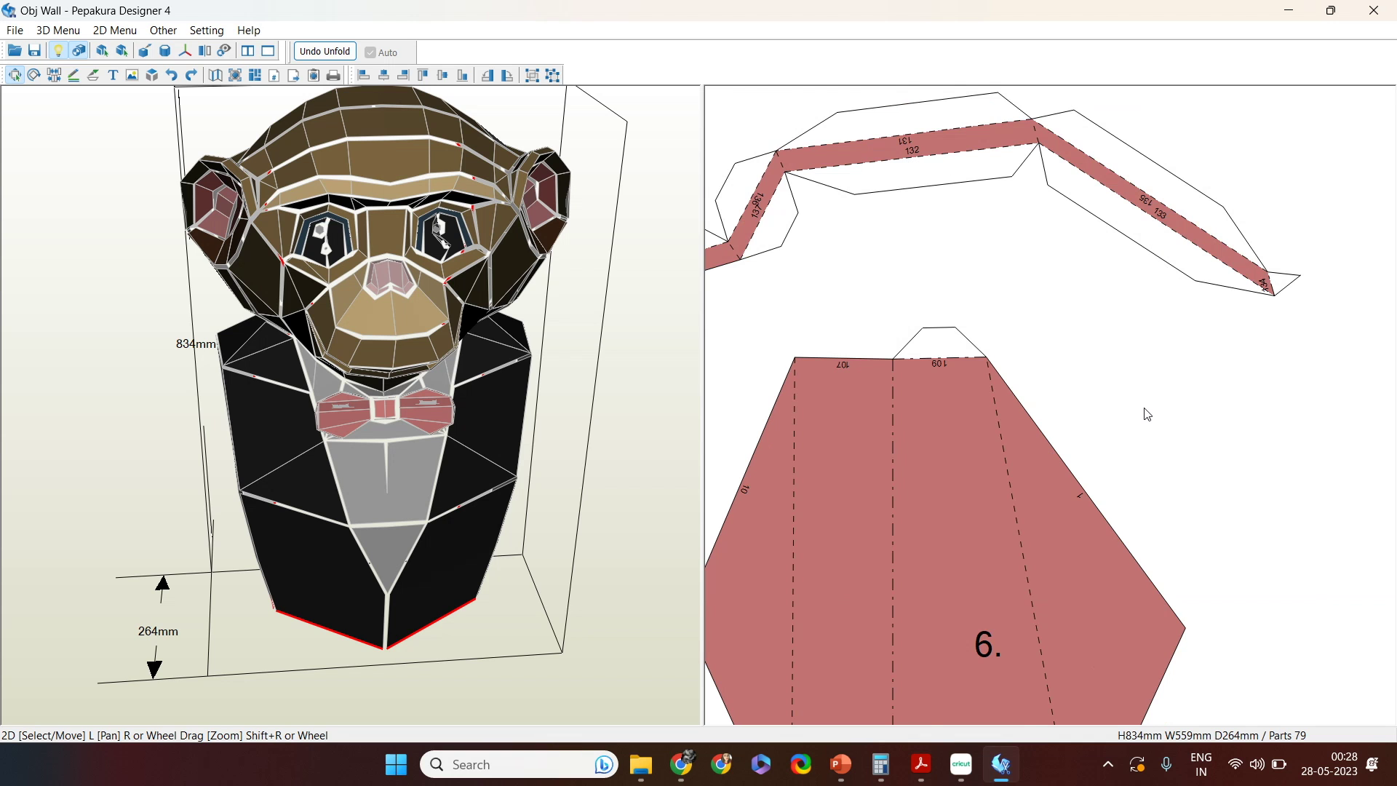
{"action": "scroll", "coordinate": [1146, 413], "scroll_direction": "down", "scroll_amount": 1}
{"action": "scroll", "coordinate": [1147, 414], "scroll_direction": "down", "scroll_amount": 3}
{"action": "scroll", "coordinate": [1027, 320], "scroll_direction": "up", "scroll_amount": 2}
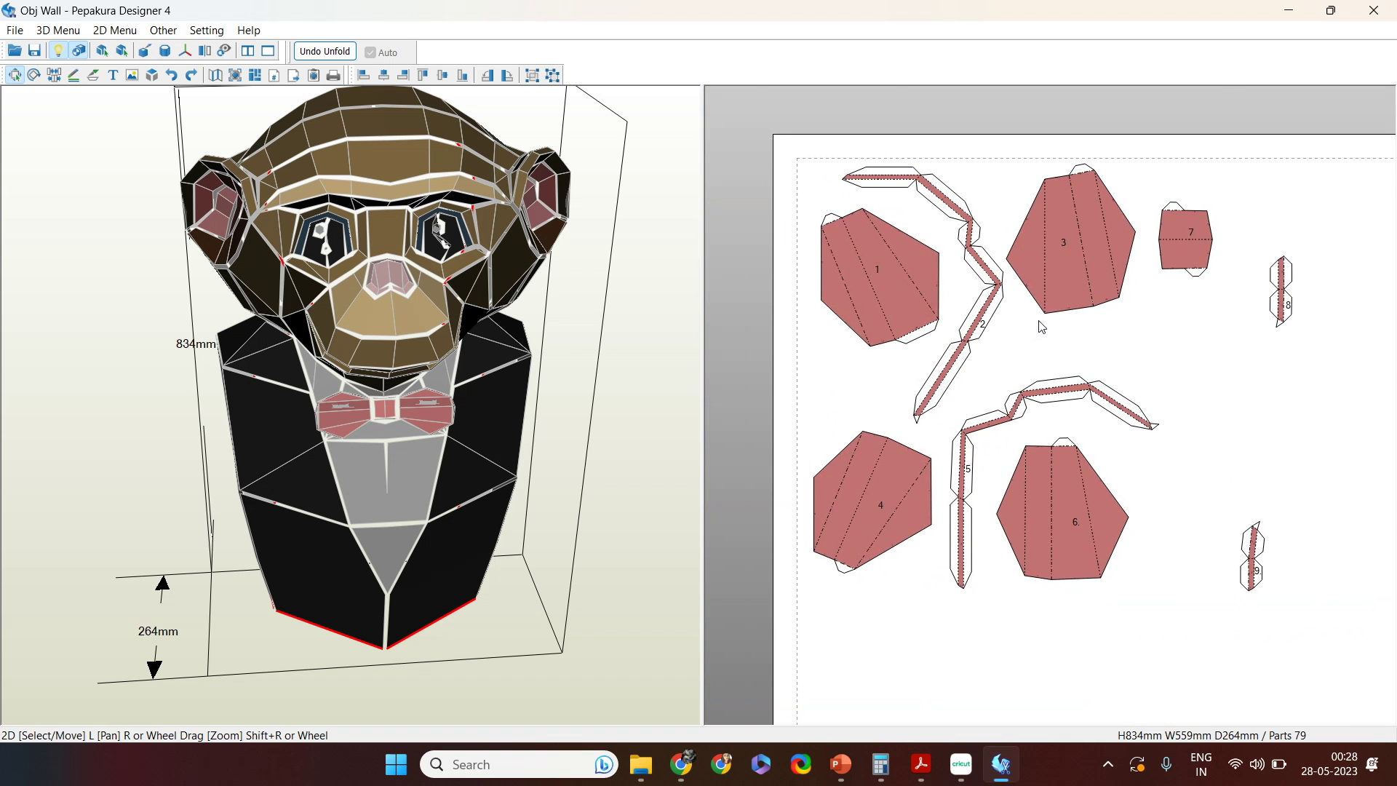
{"action": "scroll", "coordinate": [883, 265], "scroll_direction": "up", "scroll_amount": 4}
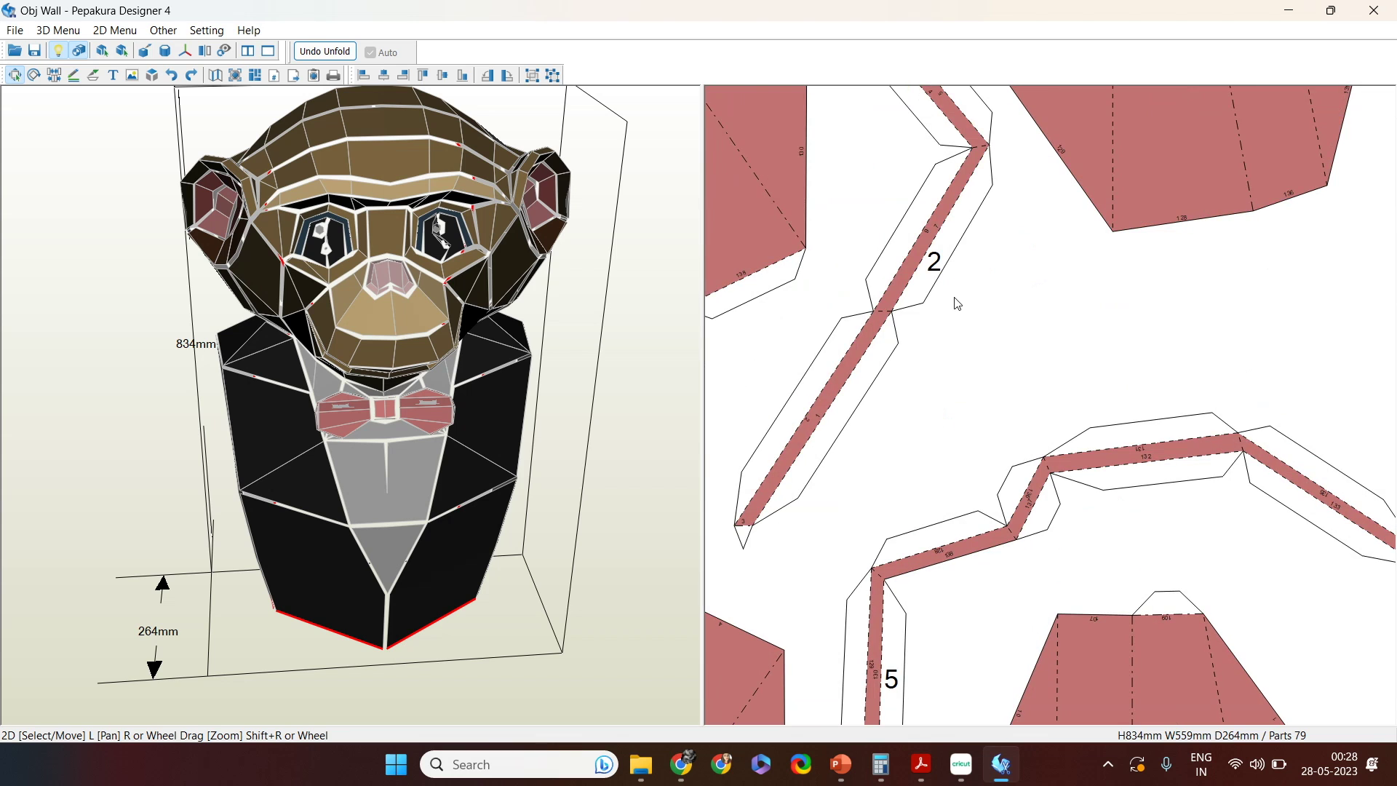
{"action": "scroll", "coordinate": [932, 273], "scroll_direction": "down", "scroll_amount": 1}
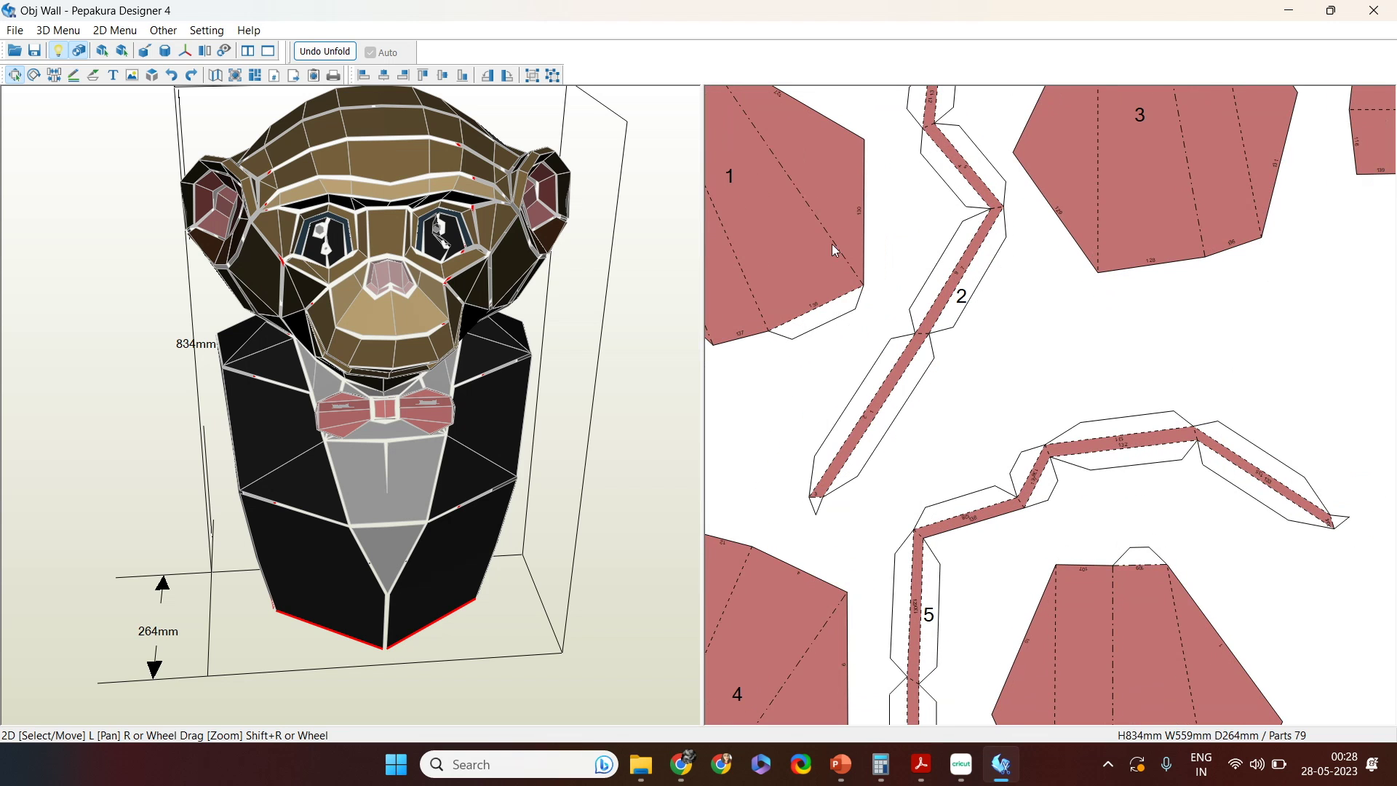
{"action": "scroll", "coordinate": [1133, 318], "scroll_direction": "down", "scroll_amount": 1}
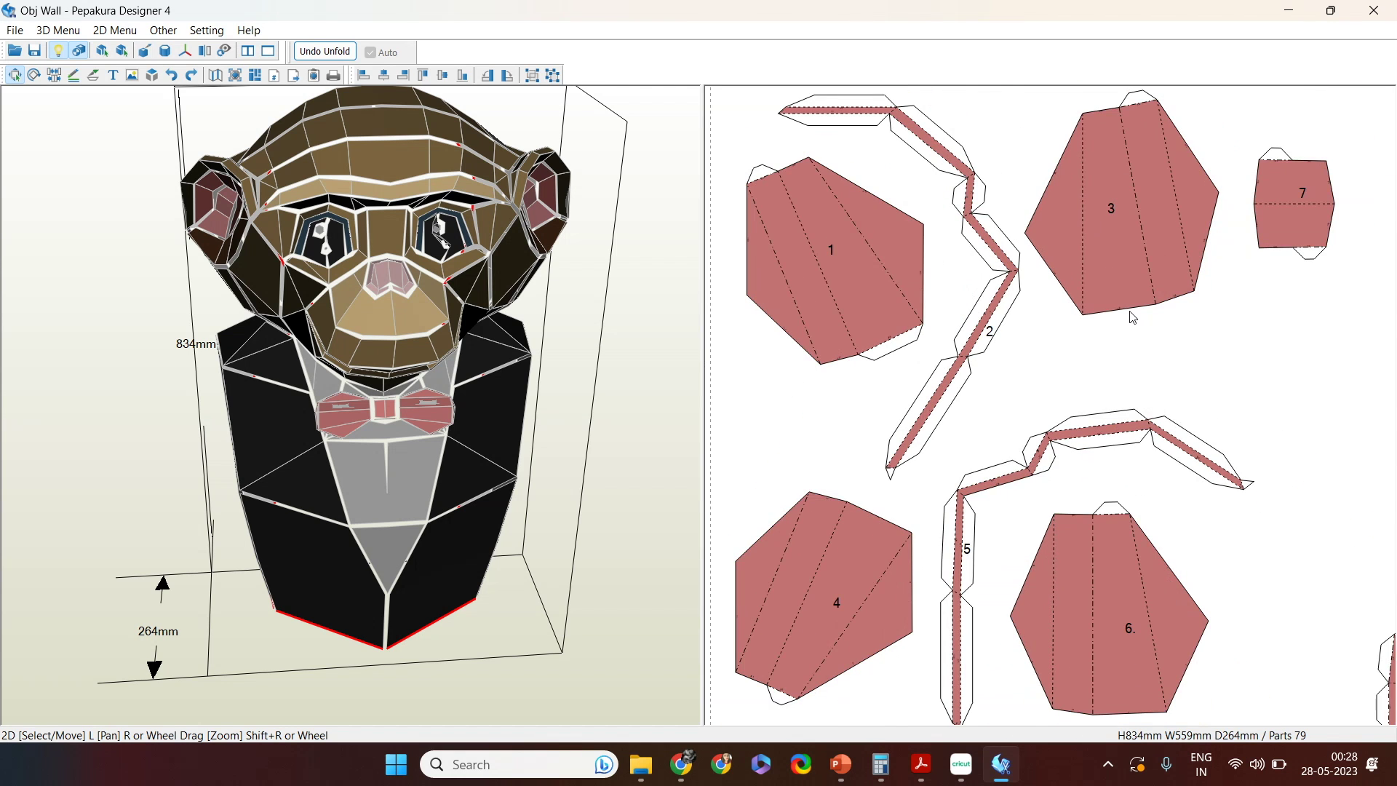
{"action": "scroll", "coordinate": [1222, 269], "scroll_direction": "up", "scroll_amount": 2}
{"action": "scroll", "coordinate": [1098, 374], "scroll_direction": "down", "scroll_amount": 3}
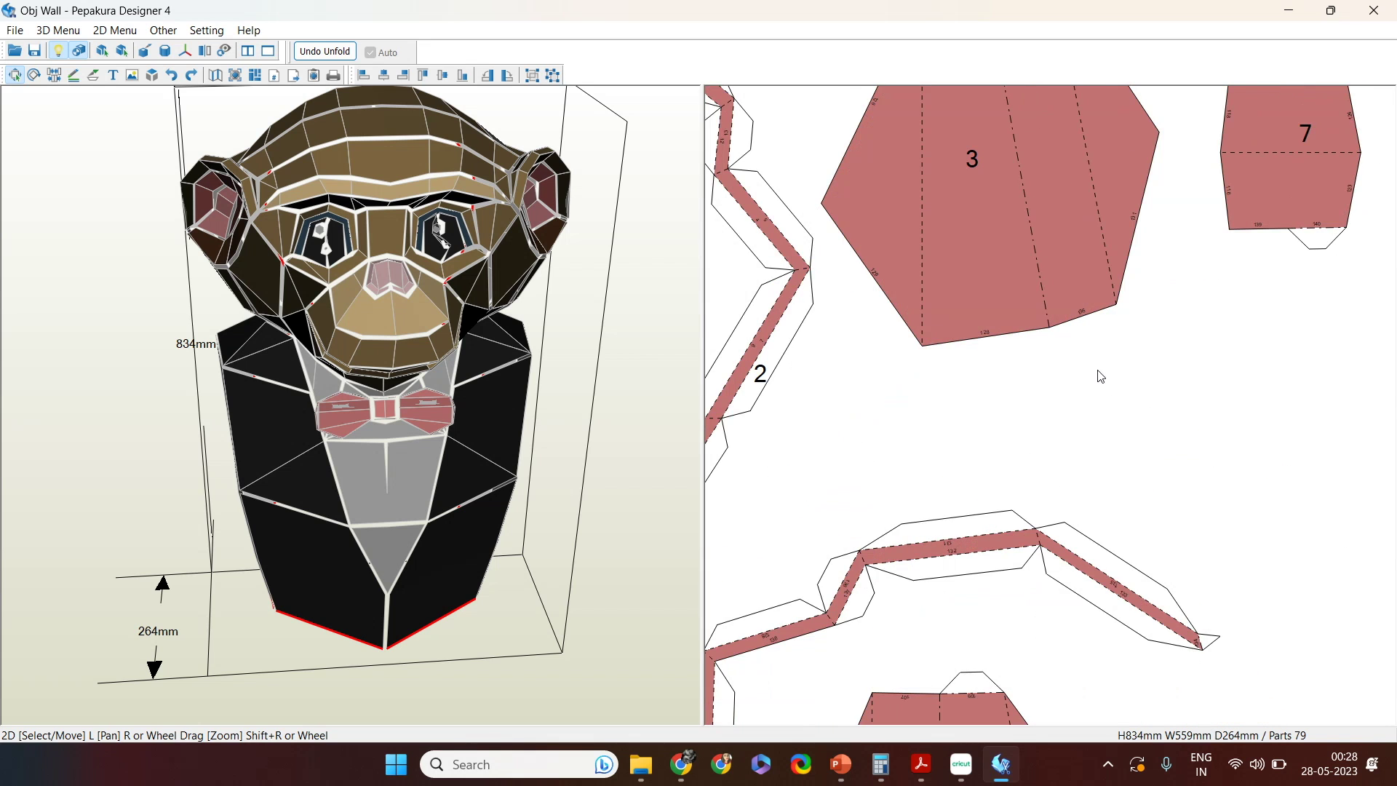
{"action": "middle_click_drag", "start_coordinate": [1144, 438], "coordinate": [864, 342]}
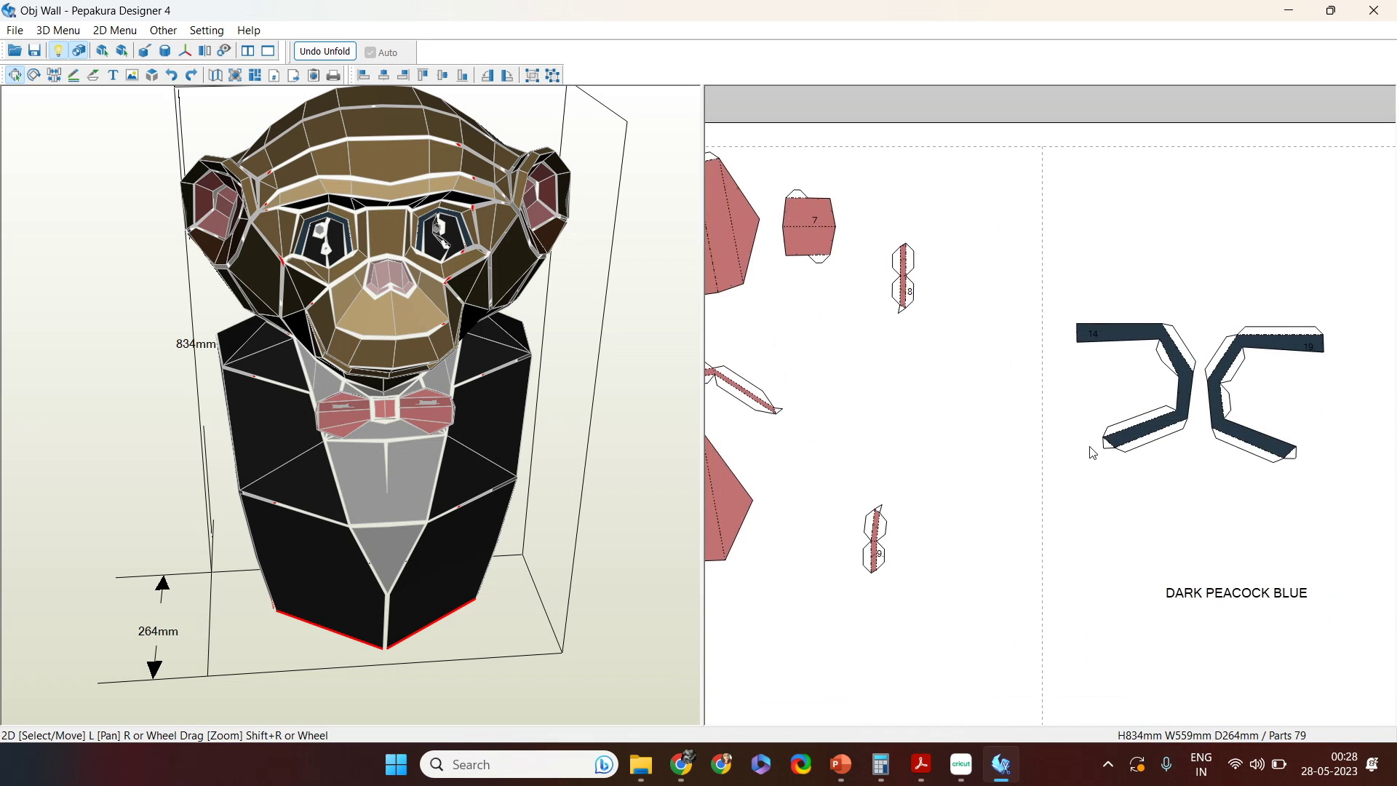
{"action": "scroll", "coordinate": [1085, 342], "scroll_direction": "up", "scroll_amount": 2}
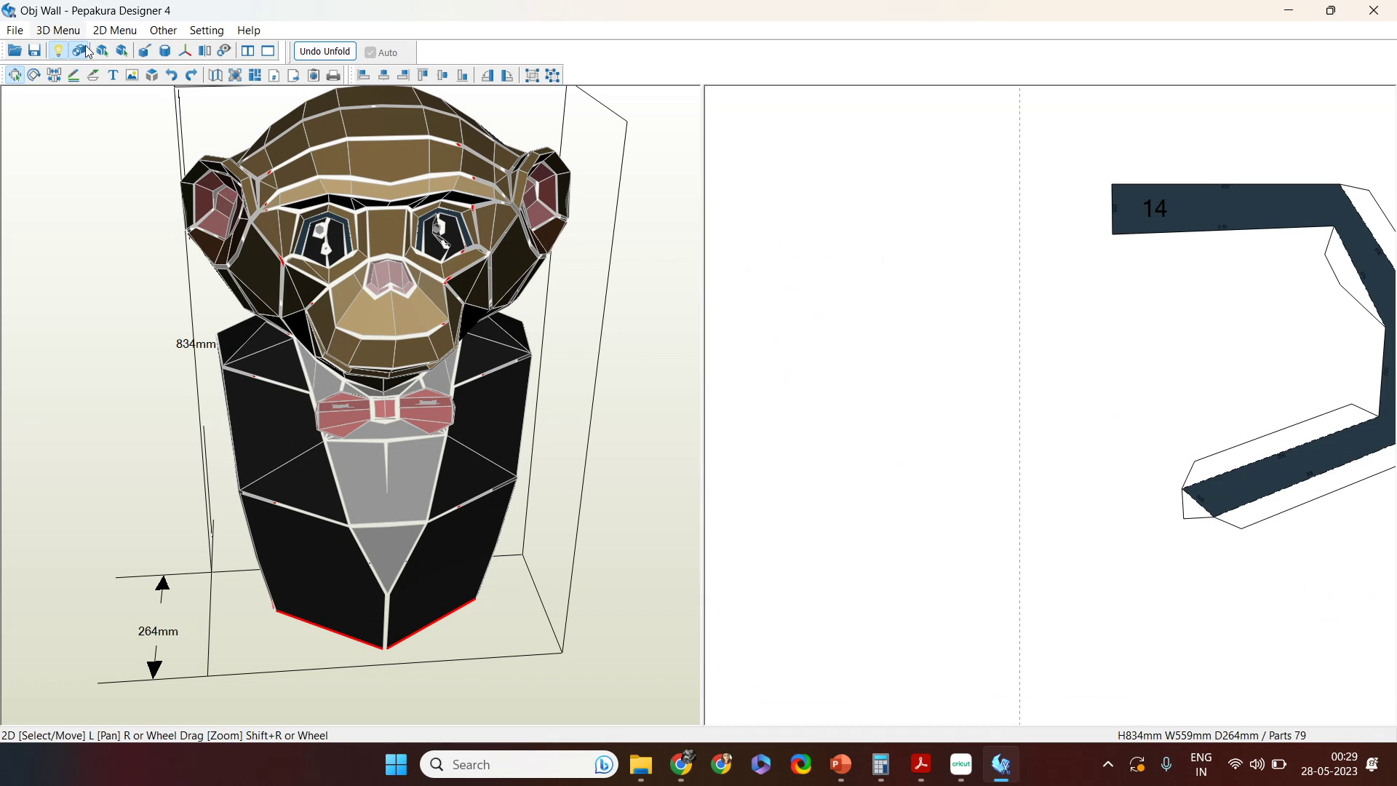
Step: Hide the textures and inspect the edge IDs on the uncoloured grey parts, including parts 77, 78 and 79
{"action": "left_click", "coordinate": [82, 51]}
{"action": "middle_click_drag", "start_coordinate": [1368, 367], "coordinate": [808, 313]}
{"action": "middle_click_drag", "start_coordinate": [1197, 311], "coordinate": [748, 303]}
{"action": "scroll", "coordinate": [1079, 312], "scroll_direction": "down", "scroll_amount": 3}
{"action": "middle_click_drag", "start_coordinate": [1165, 349], "coordinate": [491, 399]}
{"action": "middle_click_drag", "start_coordinate": [829, 295], "coordinate": [957, 111]}
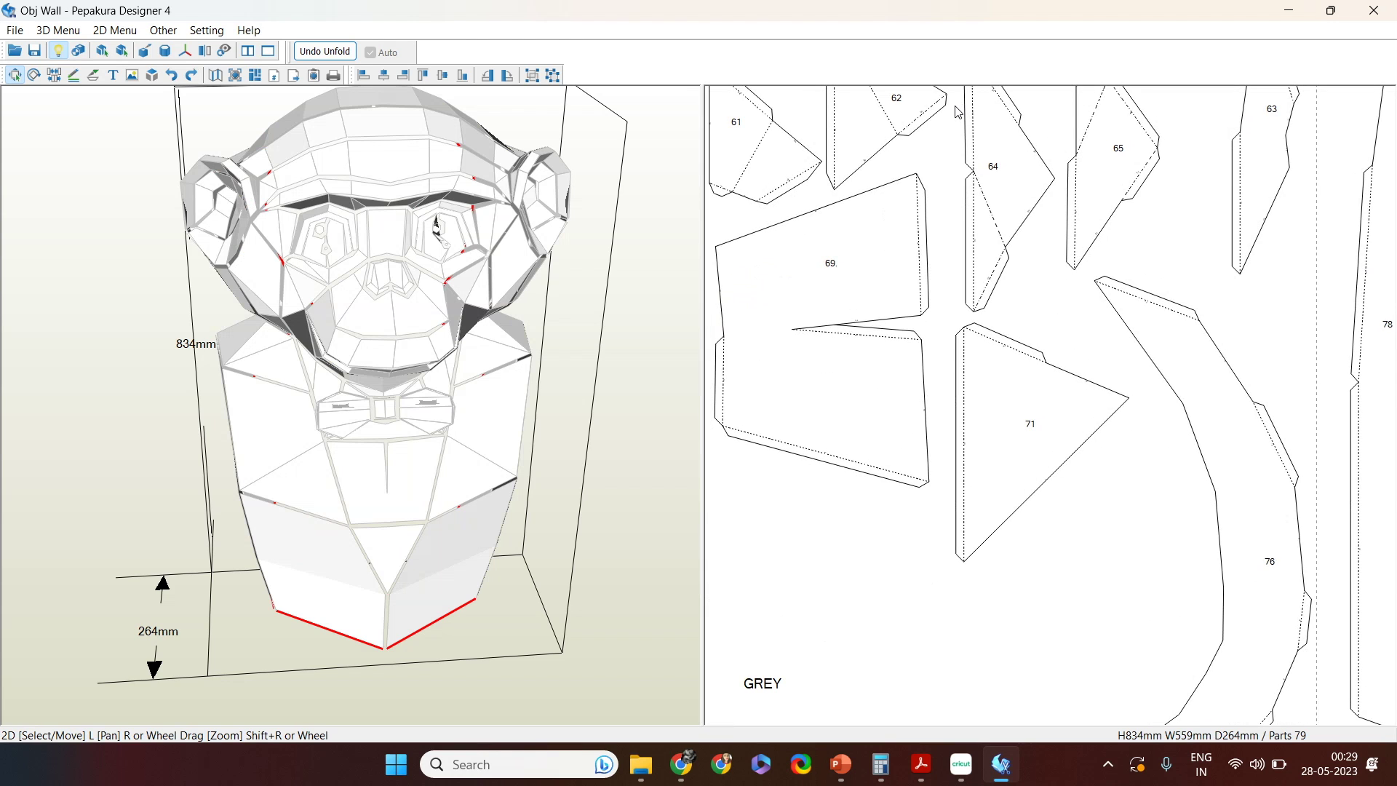
{"action": "middle_click_drag", "start_coordinate": [1295, 271], "coordinate": [852, 286]}
{"action": "scroll", "coordinate": [945, 246], "scroll_direction": "up", "scroll_amount": 6}
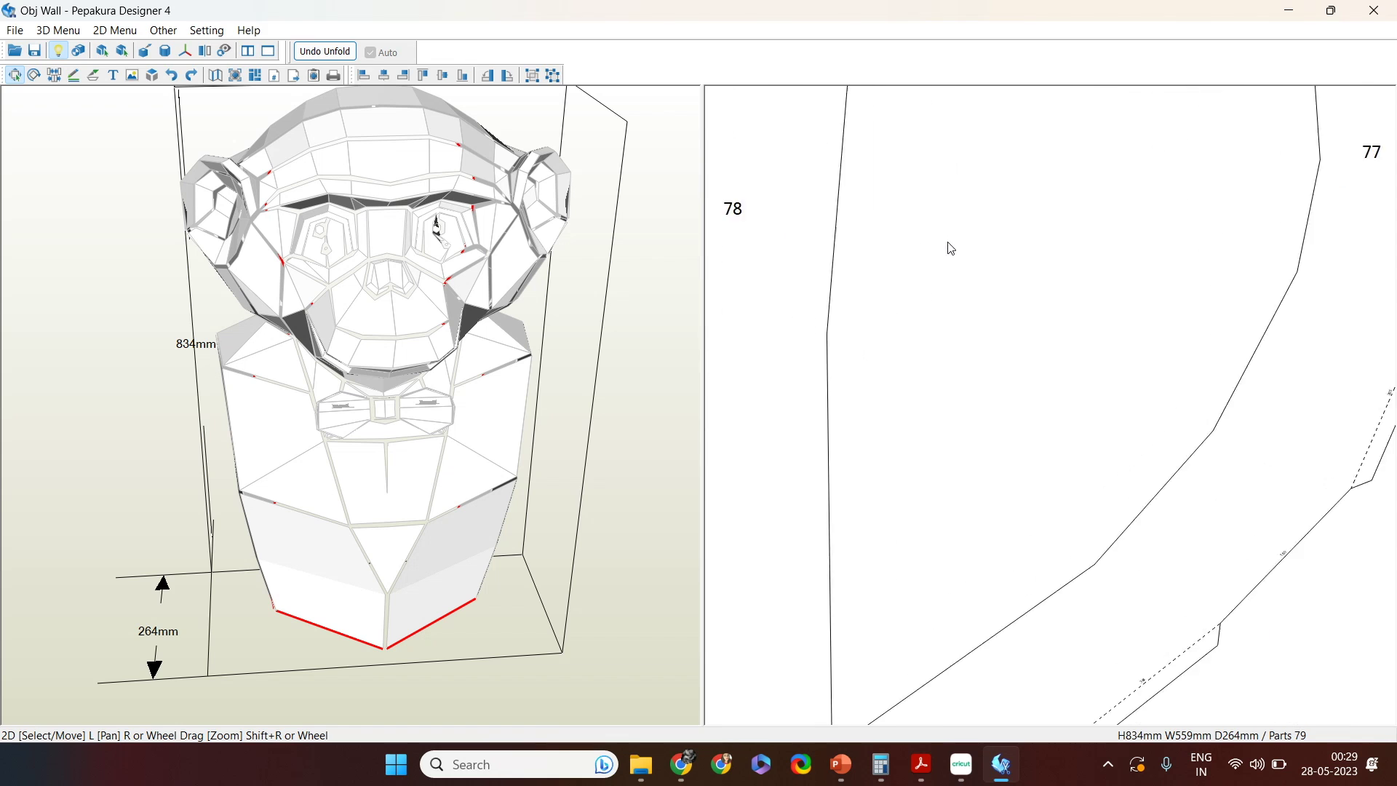
{"action": "scroll", "coordinate": [1030, 406], "scroll_direction": "up", "scroll_amount": 4}
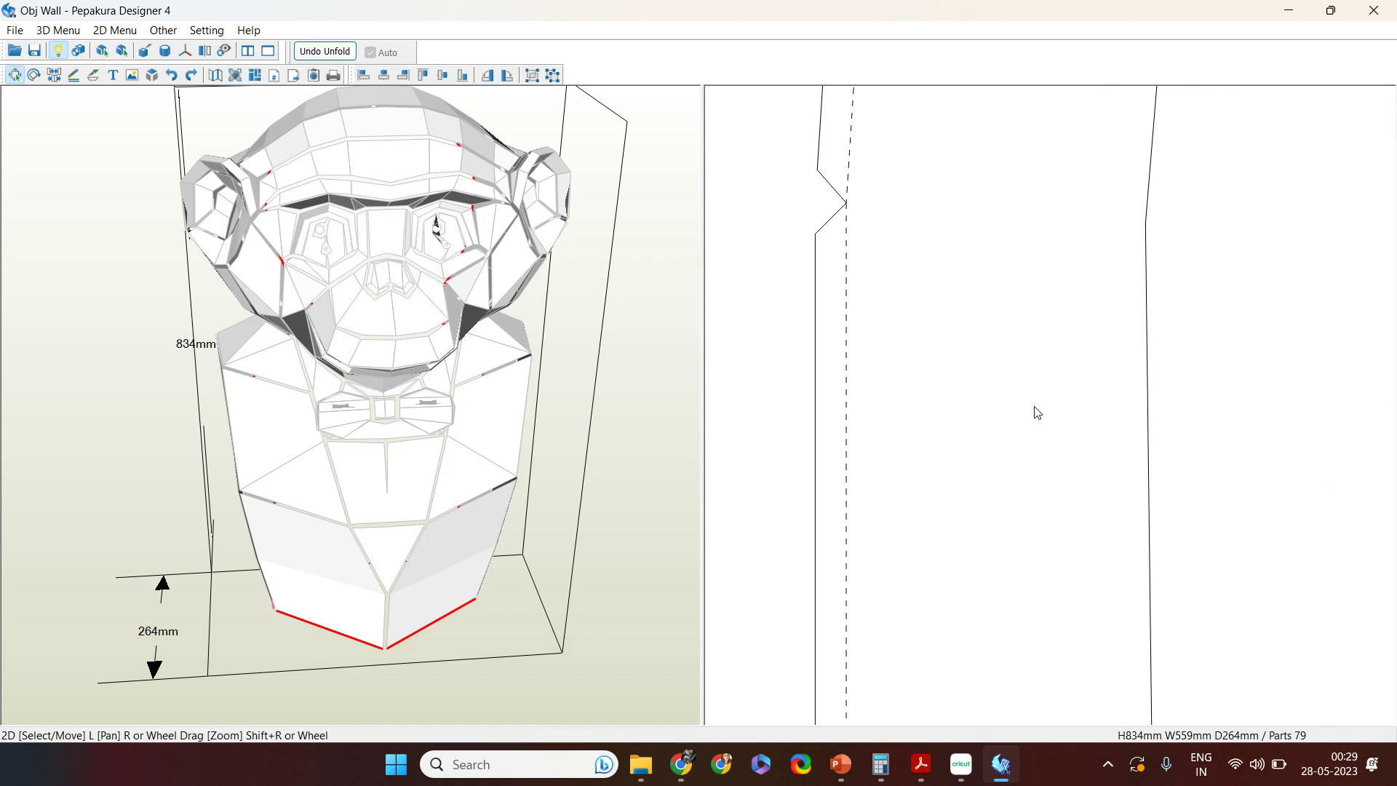
{"action": "middle_click_drag", "start_coordinate": [956, 241], "coordinate": [1017, 494]}
{"action": "scroll", "coordinate": [1011, 307], "scroll_direction": "up", "scroll_amount": 3}
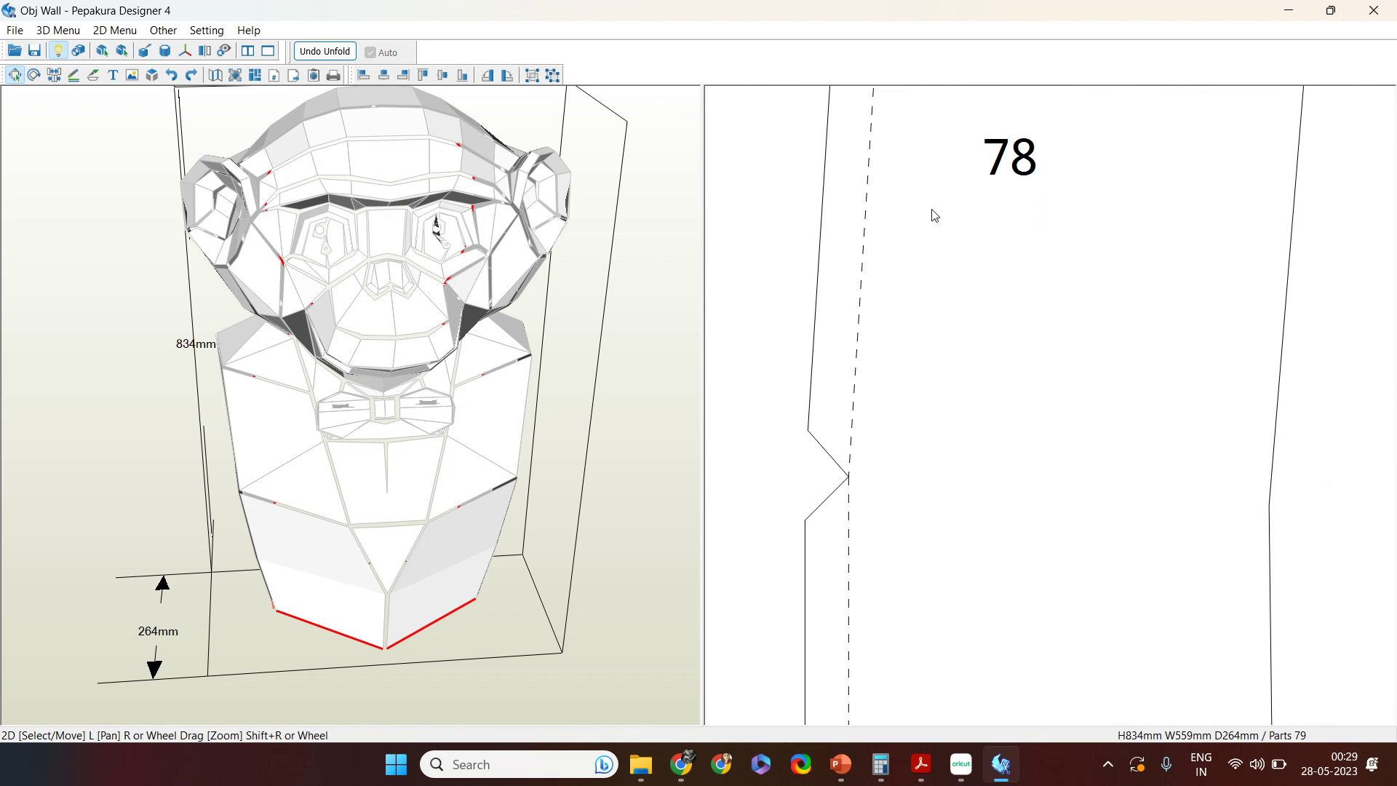
{"action": "middle_click_drag", "start_coordinate": [935, 215], "coordinate": [1039, 405]}
{"action": "scroll", "coordinate": [1038, 405], "scroll_direction": "down", "scroll_amount": 5}
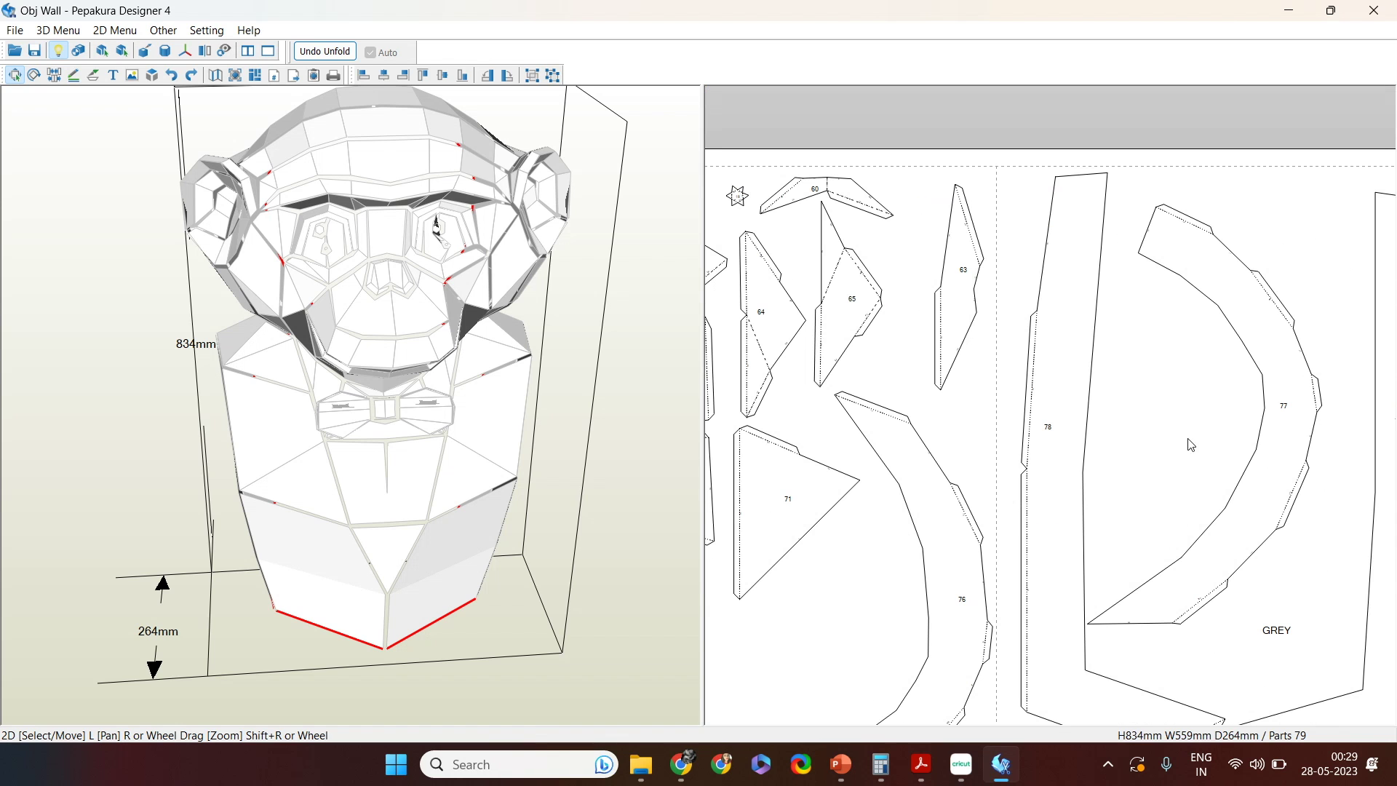
{"action": "middle_click_drag", "start_coordinate": [1187, 444], "coordinate": [1223, 514]}
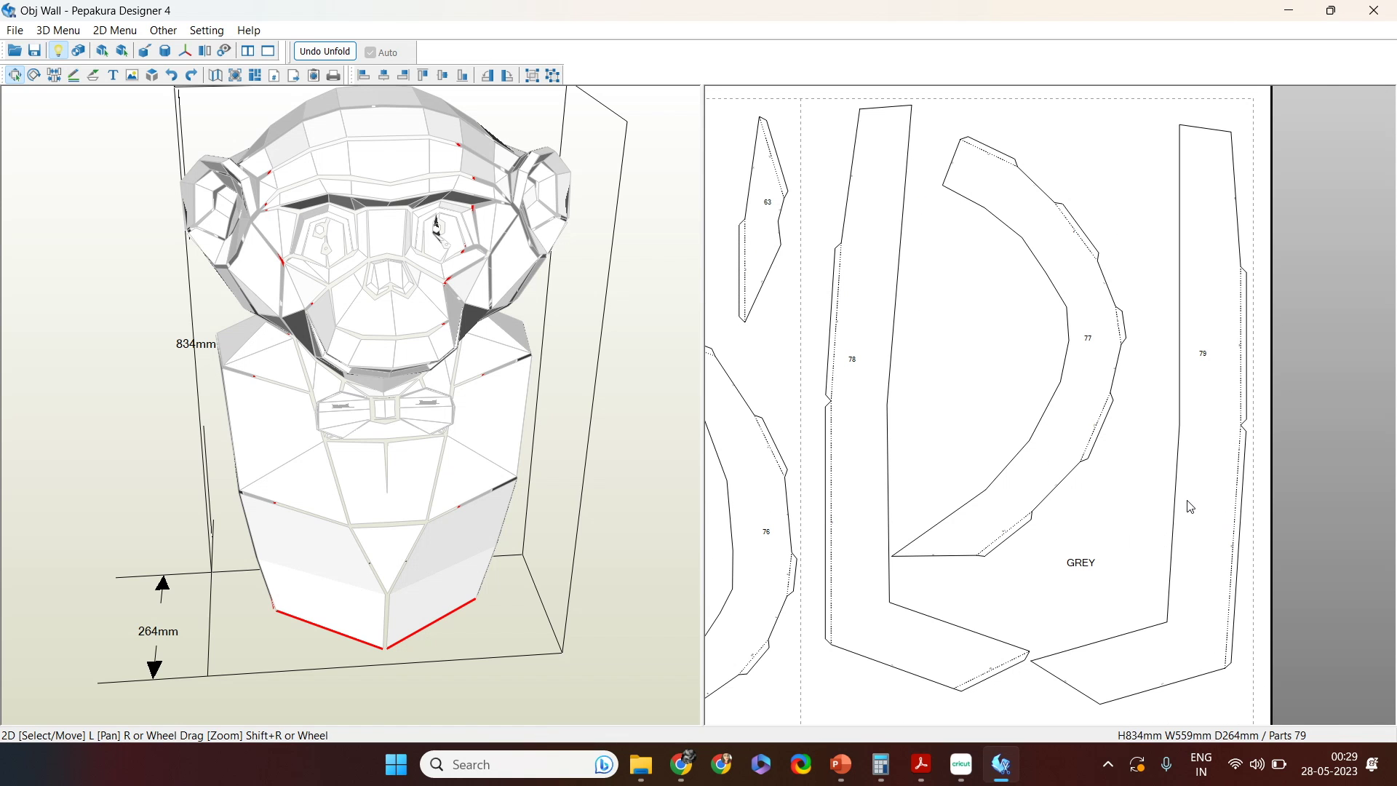
Step: Examine the edge IDs on the untextured parts of the remaining pages, from skin tone pink to black
{"action": "middle_click_drag", "start_coordinate": [1075, 556], "coordinate": [1143, 61]}
{"action": "mouse_move", "coordinate": [1082, 508]}
{"action": "middle_mouse_down"}
{"action": "mouse_move", "coordinate": [1043, 467]}
{"action": "mouse_move", "coordinate": [1269, 330]}
{"action": "mouse_move", "coordinate": [1312, 330]}
{"action": "middle_mouse_up"}
{"action": "mouse_move", "coordinate": [940, 328]}
{"action": "middle_mouse_down"}
{"action": "mouse_move", "coordinate": [962, 452]}
{"action": "mouse_move", "coordinate": [1003, 374]}
{"action": "mouse_move", "coordinate": [1237, 80]}
{"action": "middle_mouse_up"}
{"action": "middle_click_drag", "start_coordinate": [874, 509], "coordinate": [1106, 213]}
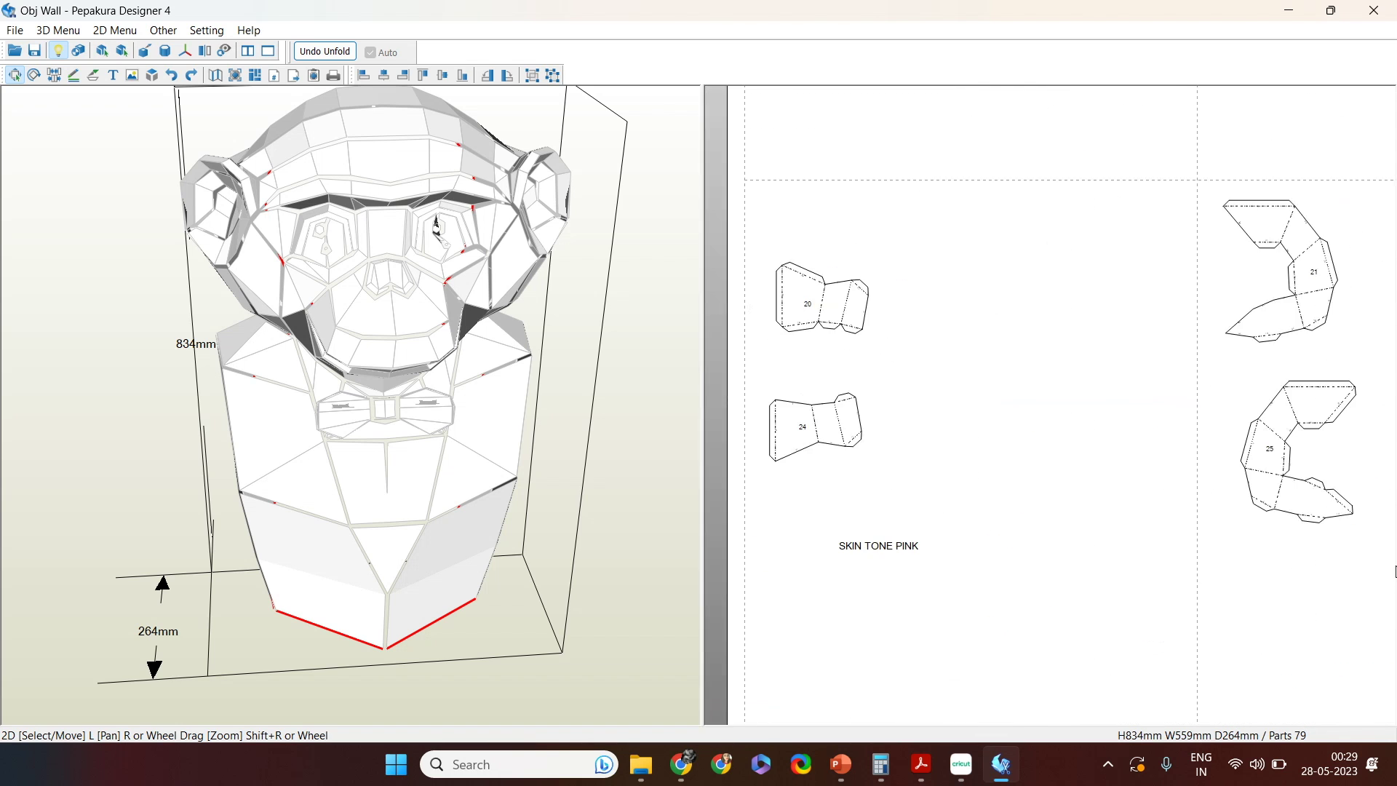
{"action": "middle_click_drag", "start_coordinate": [1082, 664], "coordinate": [1173, 34]}
{"action": "scroll", "coordinate": [867, 316], "scroll_direction": "up", "scroll_amount": 3}
{"action": "middle_click_drag", "start_coordinate": [868, 317], "coordinate": [1089, 428]}
{"action": "middle_click_drag", "start_coordinate": [1302, 466], "coordinate": [756, 442]}
{"action": "middle_click_drag", "start_coordinate": [1270, 568], "coordinate": [716, 554]}
{"action": "scroll", "coordinate": [736, 539], "scroll_direction": "down", "scroll_amount": 5}
{"action": "middle_click_drag", "start_coordinate": [985, 569], "coordinate": [711, 318]}
{"action": "middle_click_drag", "start_coordinate": [709, 710], "coordinate": [900, 489]}
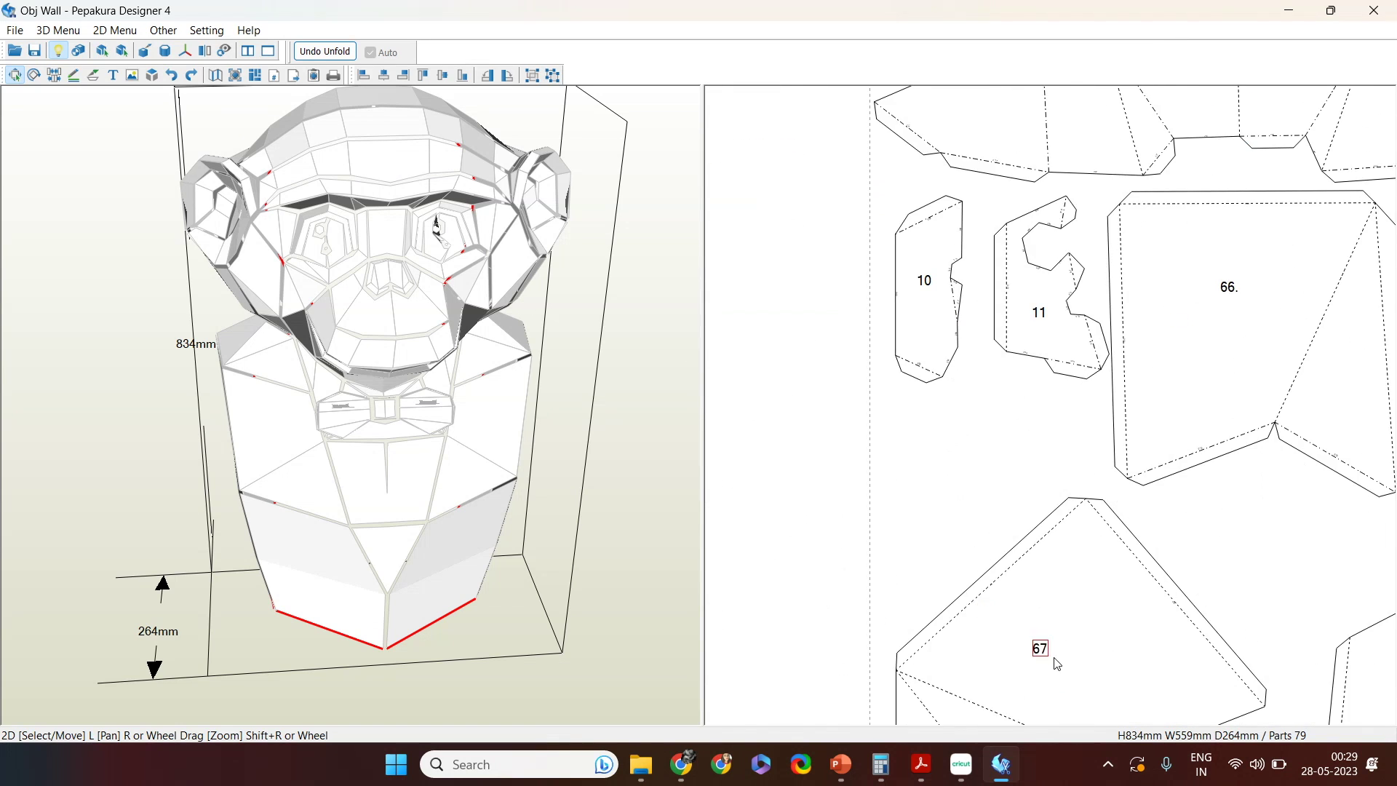
{"action": "scroll", "coordinate": [1037, 644], "scroll_direction": "up", "scroll_amount": 5}
{"action": "scroll", "coordinate": [1031, 518], "scroll_direction": "down", "scroll_amount": 5}
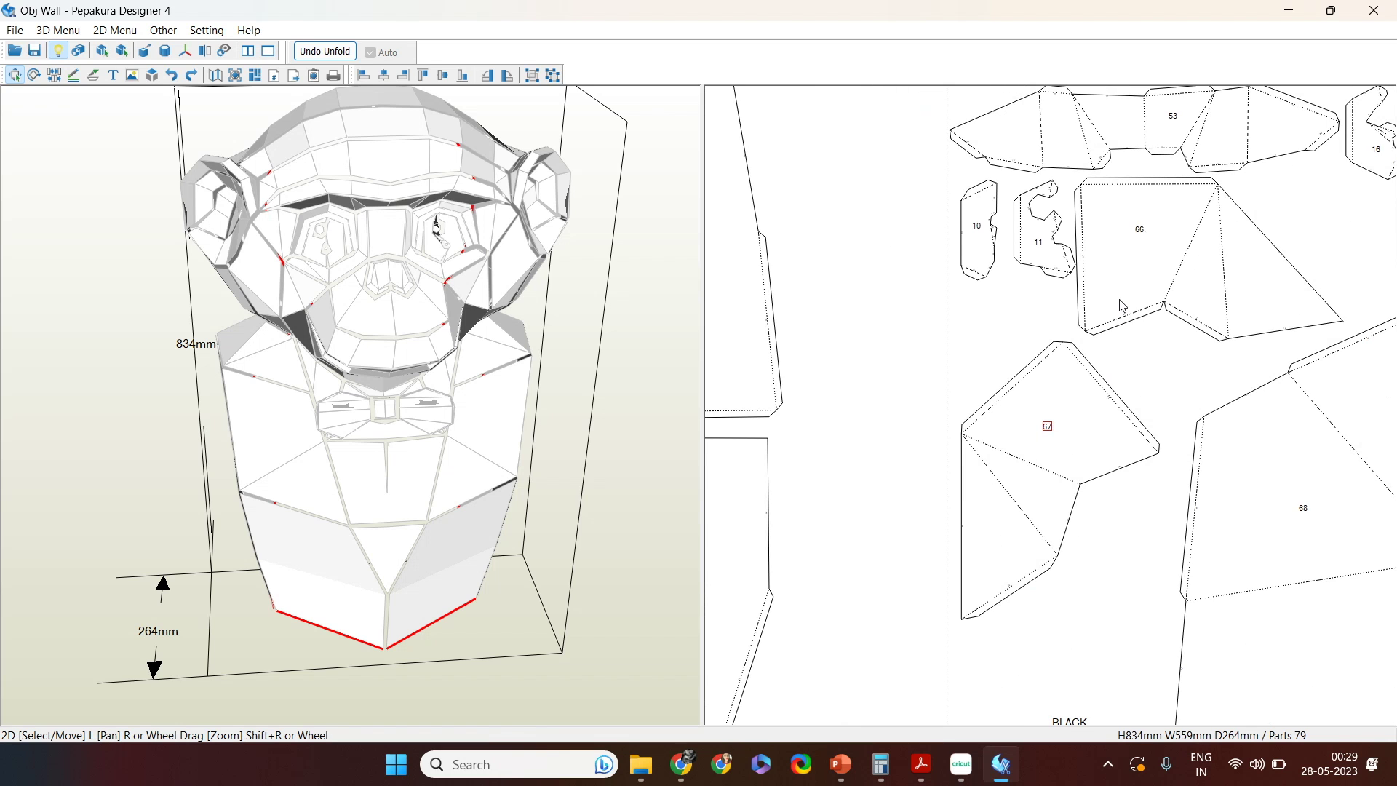
{"action": "scroll", "coordinate": [1295, 274], "scroll_direction": "down", "scroll_amount": 4}
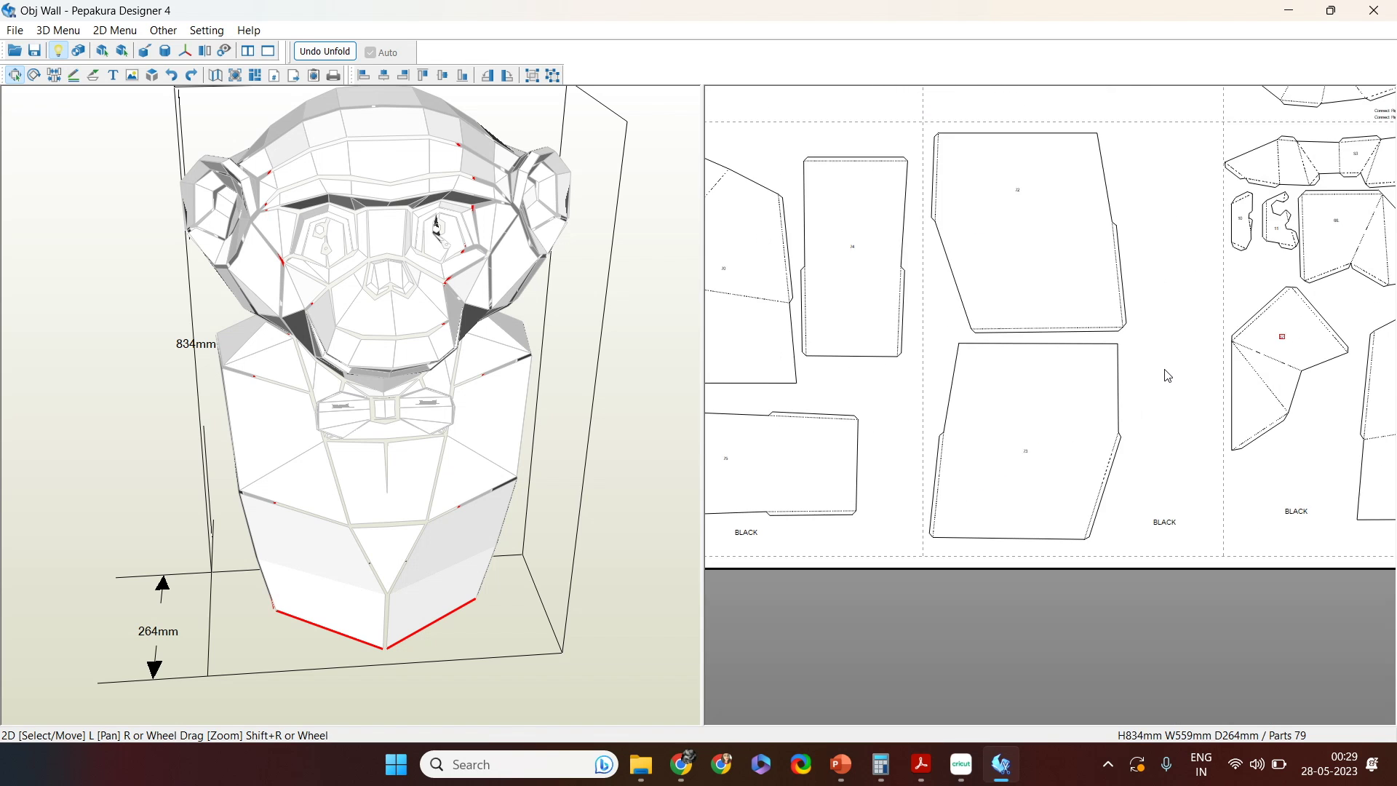
Step: Show the textures again and review the complete page layout
{"action": "right_click_drag", "start_coordinate": [1010, 437], "coordinate": [583, 507]}
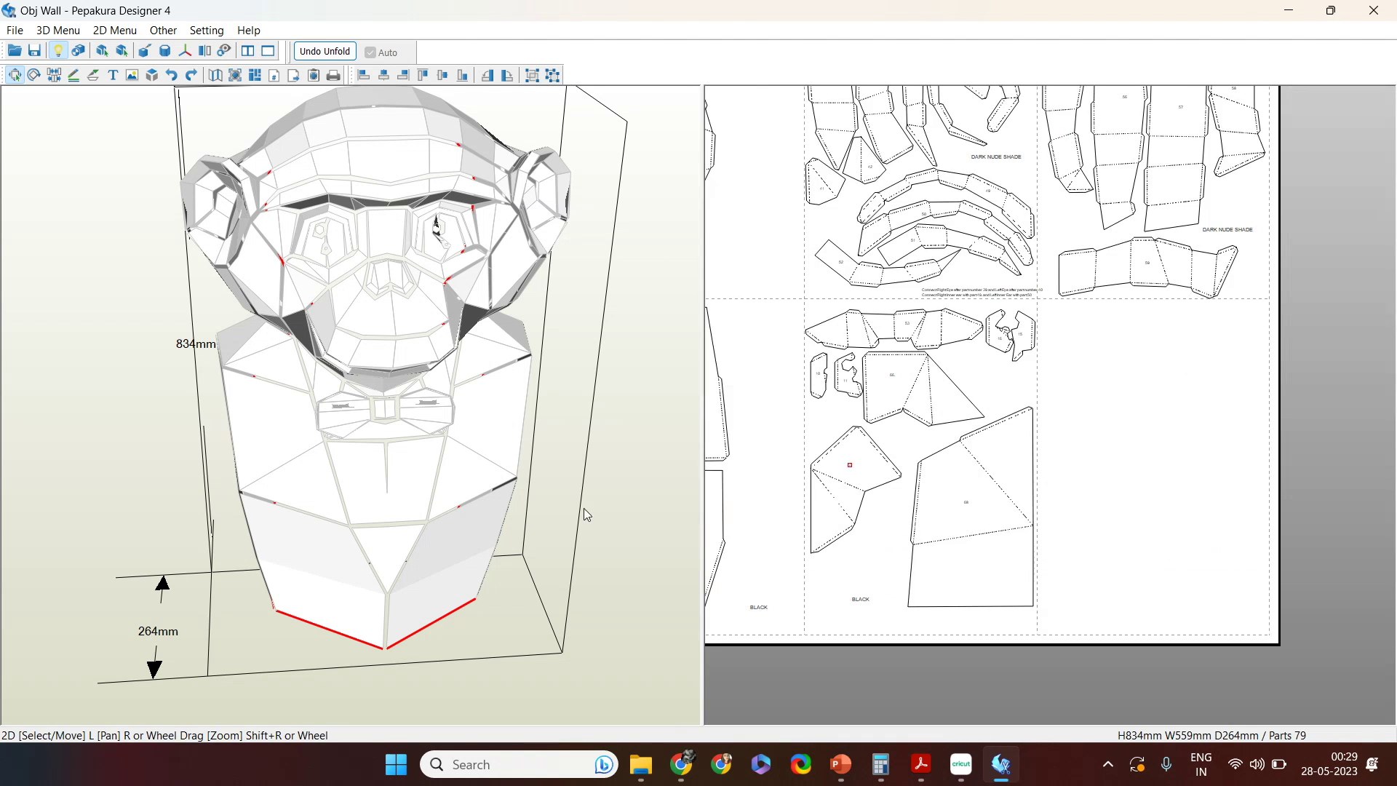
{"action": "left_click", "coordinate": [79, 51]}
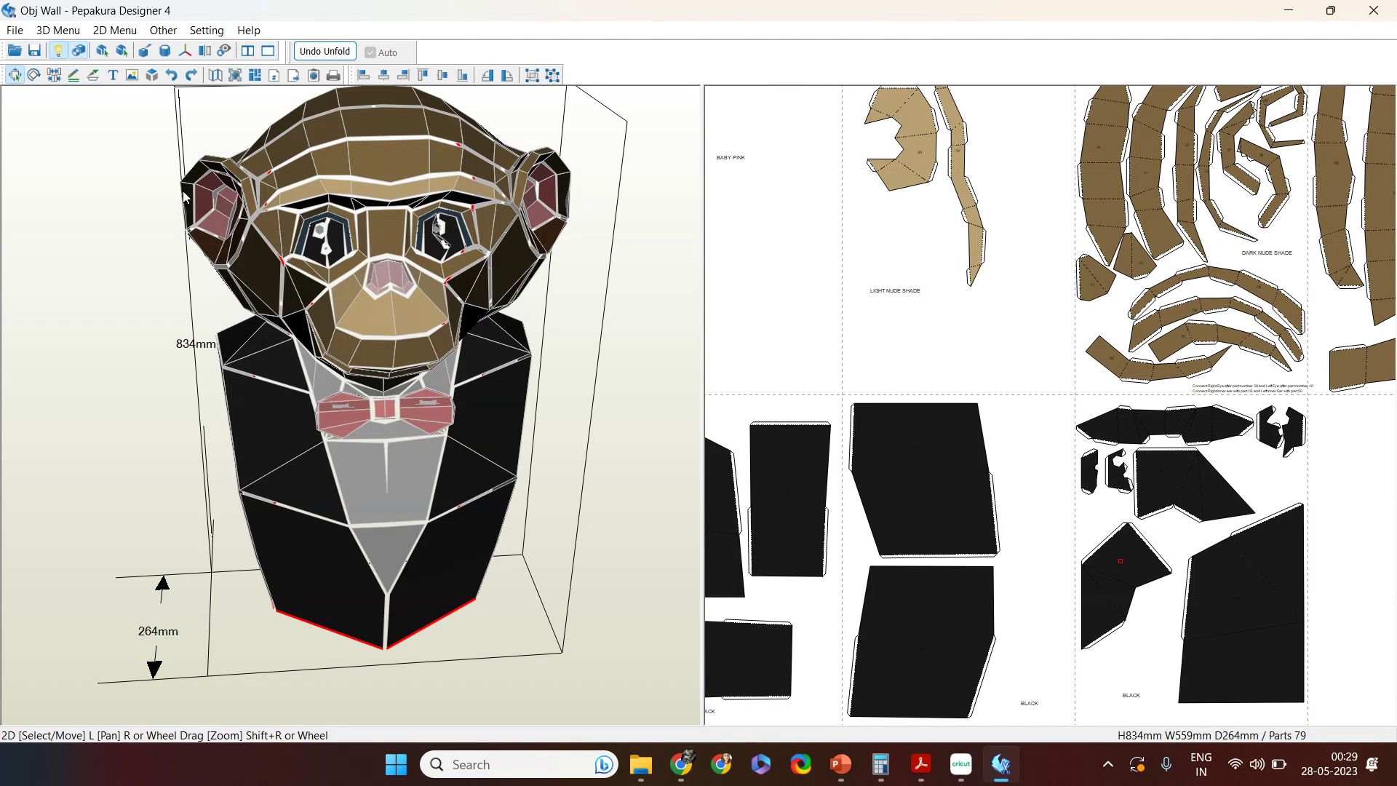
{"action": "scroll", "coordinate": [831, 288], "scroll_direction": "down", "scroll_amount": 5}
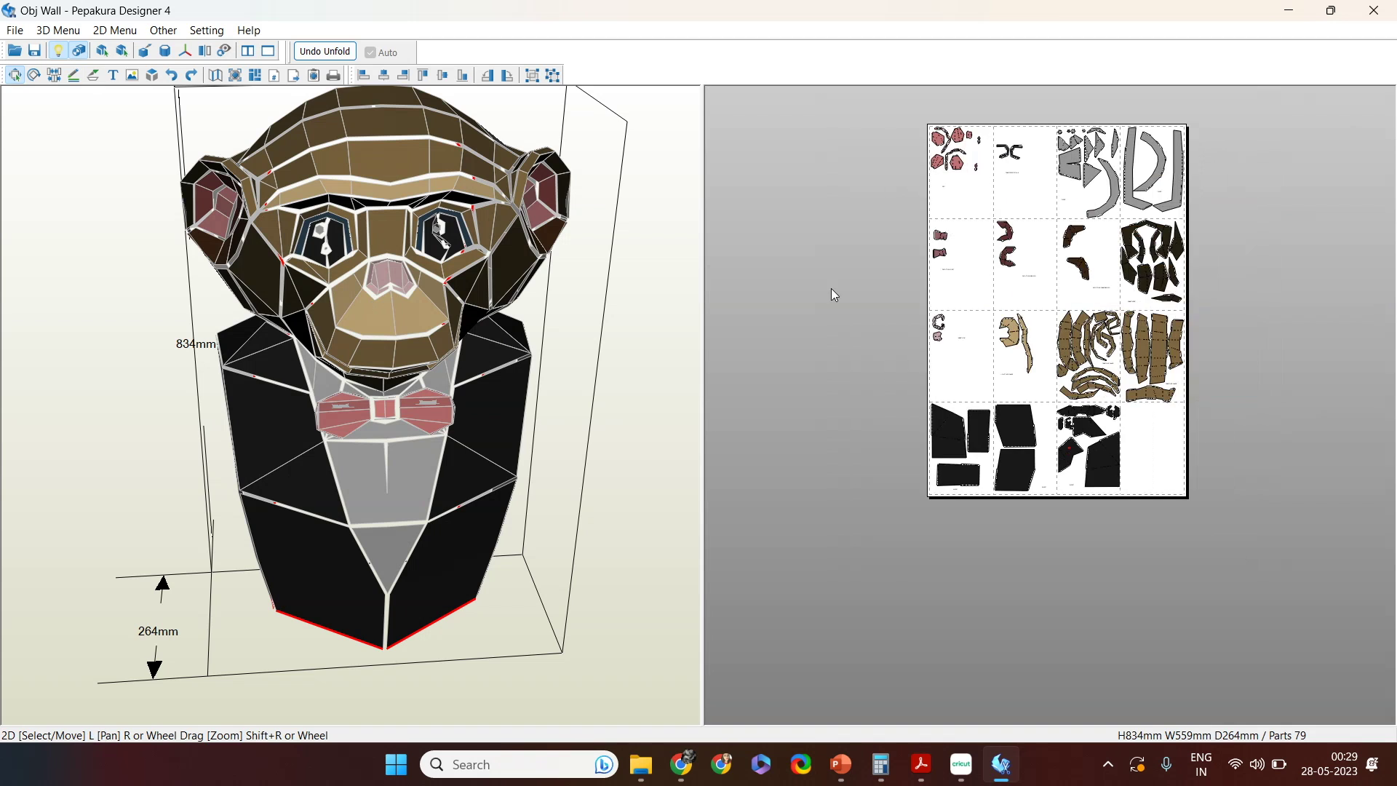
Step: Print the pattern pages to a PDF named Chimp in the Wall Mount folder of Version 02, and return to Pepakura Designer
{"action": "left_click", "coordinate": [15, 30]}
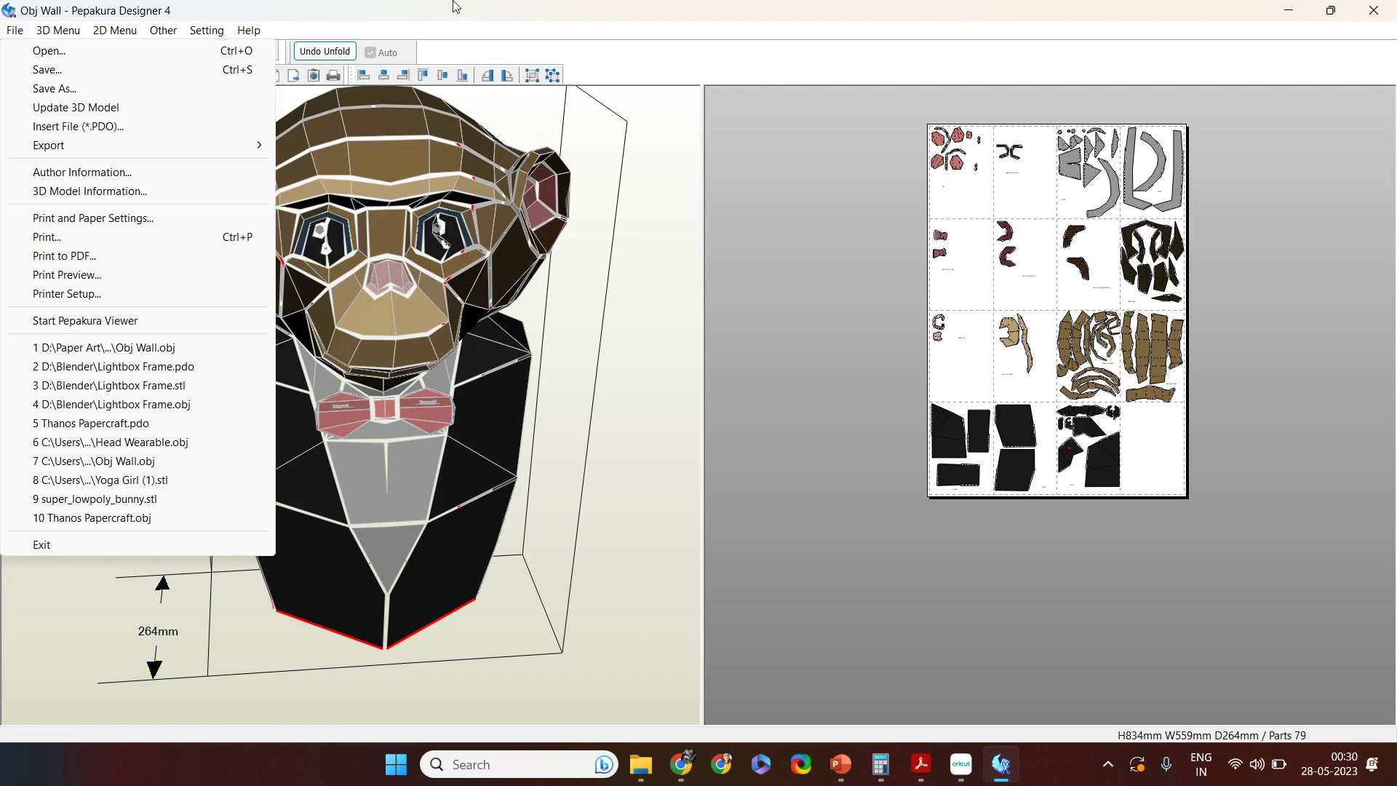
{"action": "key", "text": "Escape"}
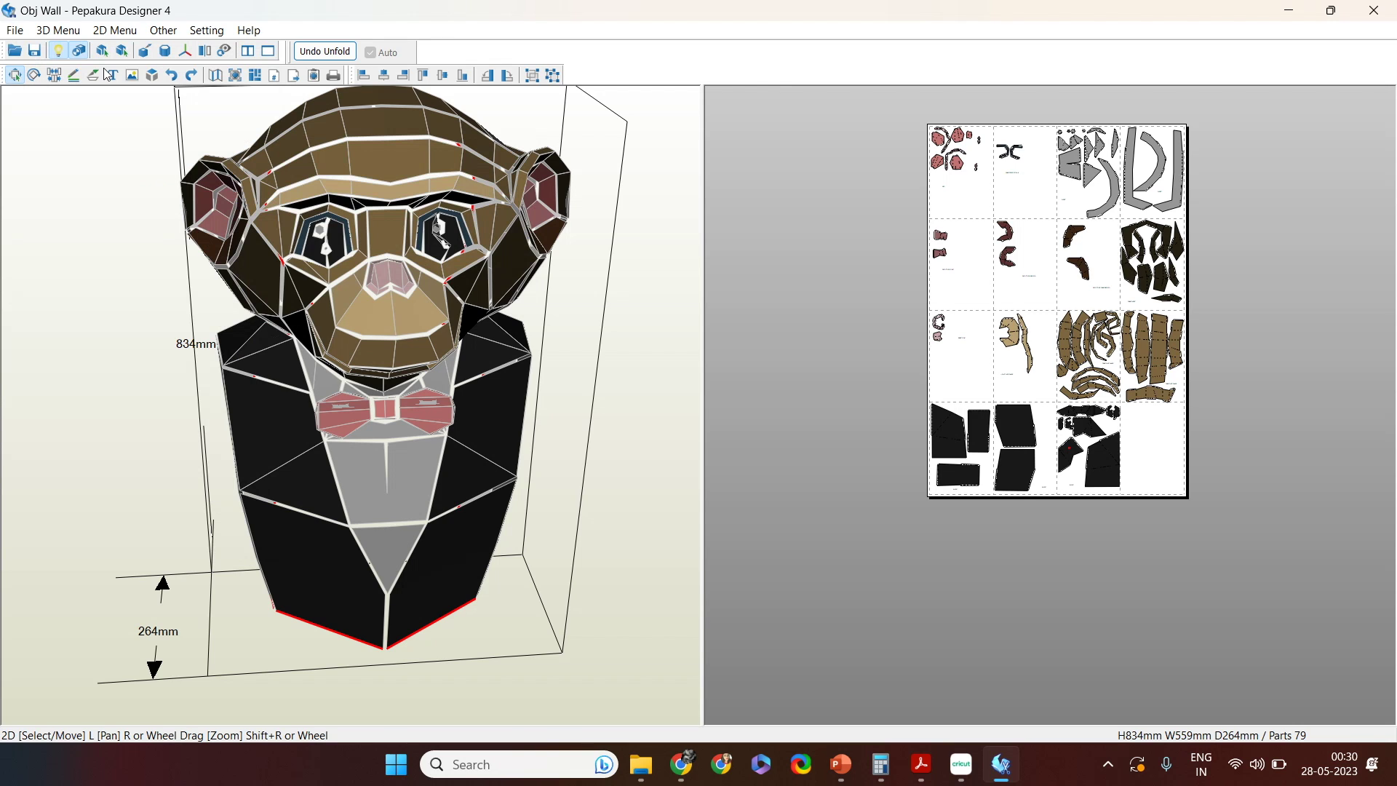
{"action": "left_click", "coordinate": [15, 30]}
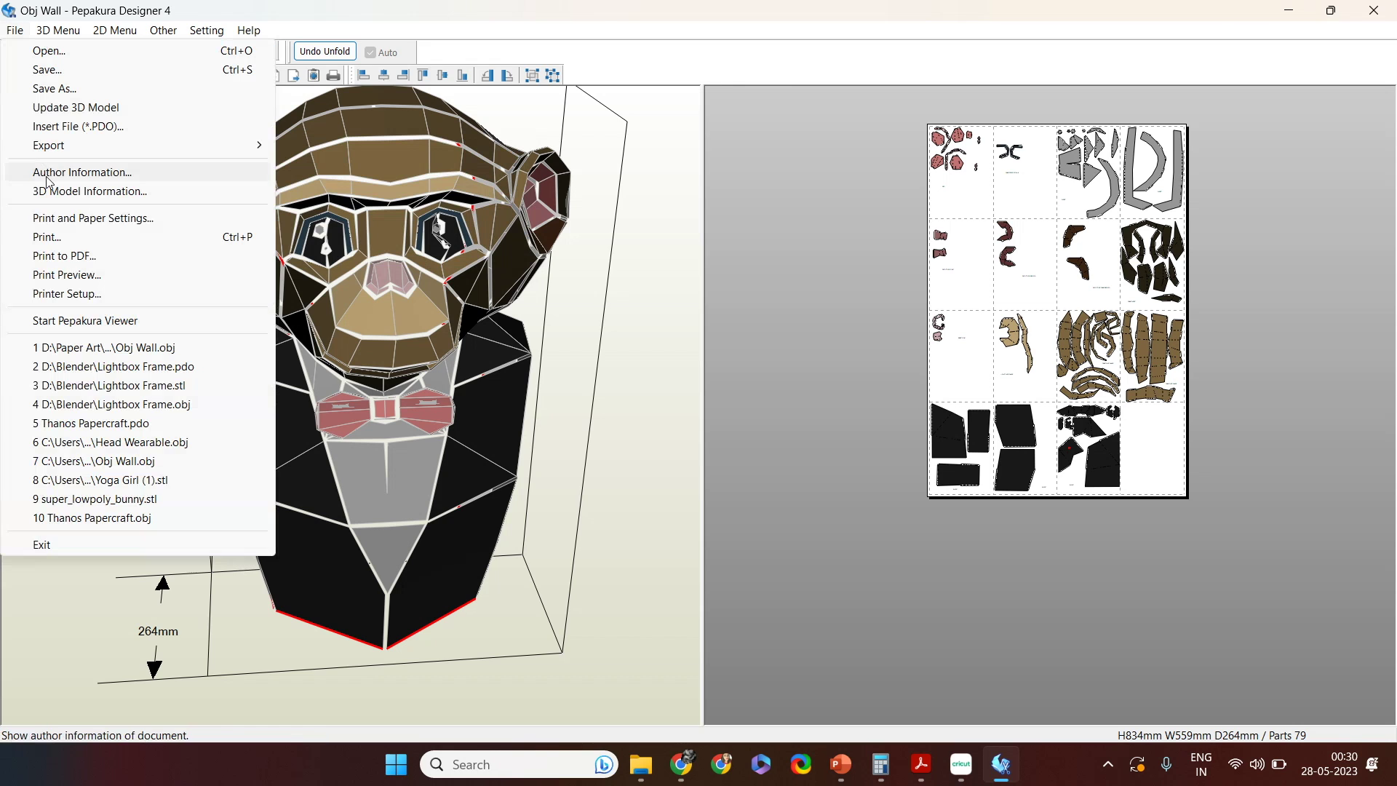
{"action": "left_click", "coordinate": [117, 256]}
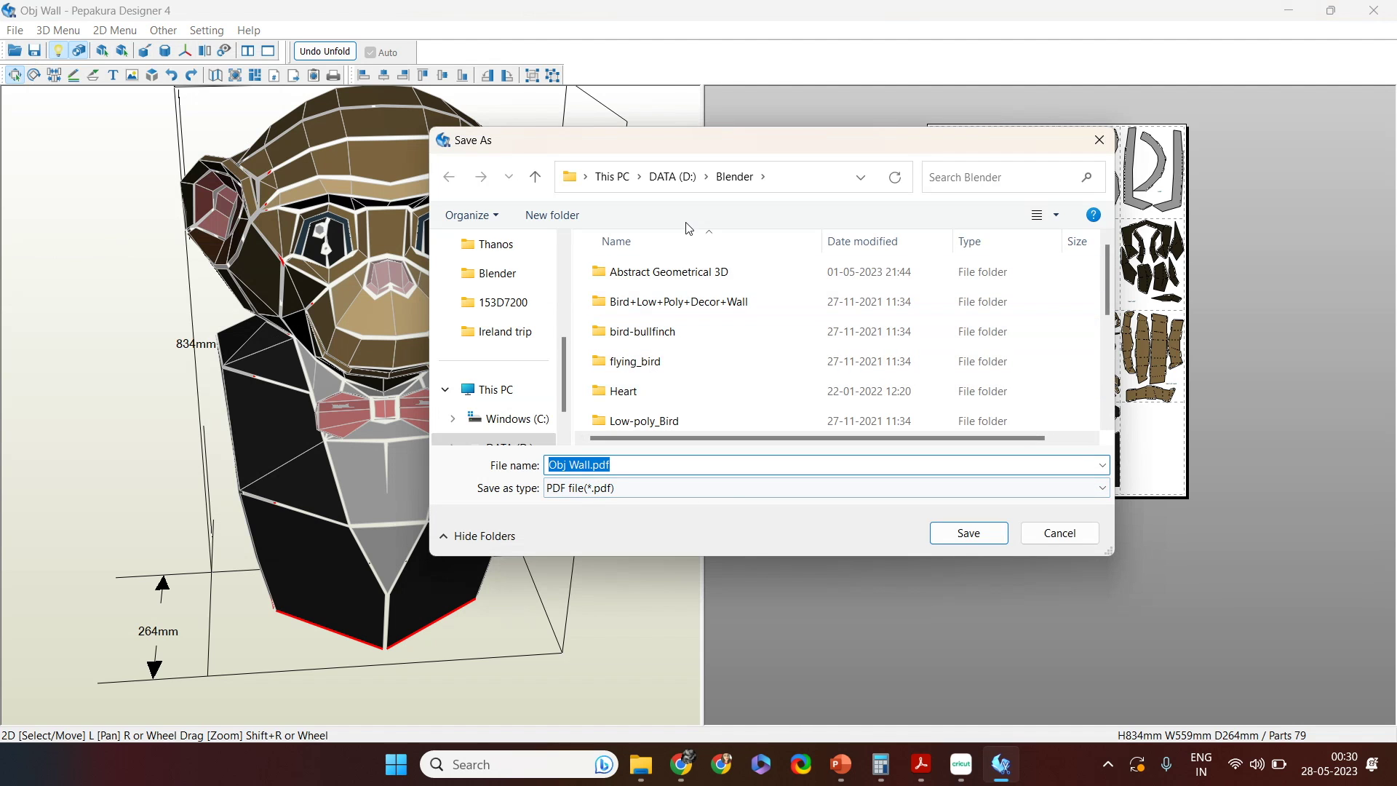
{"action": "left_click", "coordinate": [518, 303]}
{"action": "double_click", "coordinate": [641, 272]}
{"action": "double_click", "coordinate": [641, 271]}
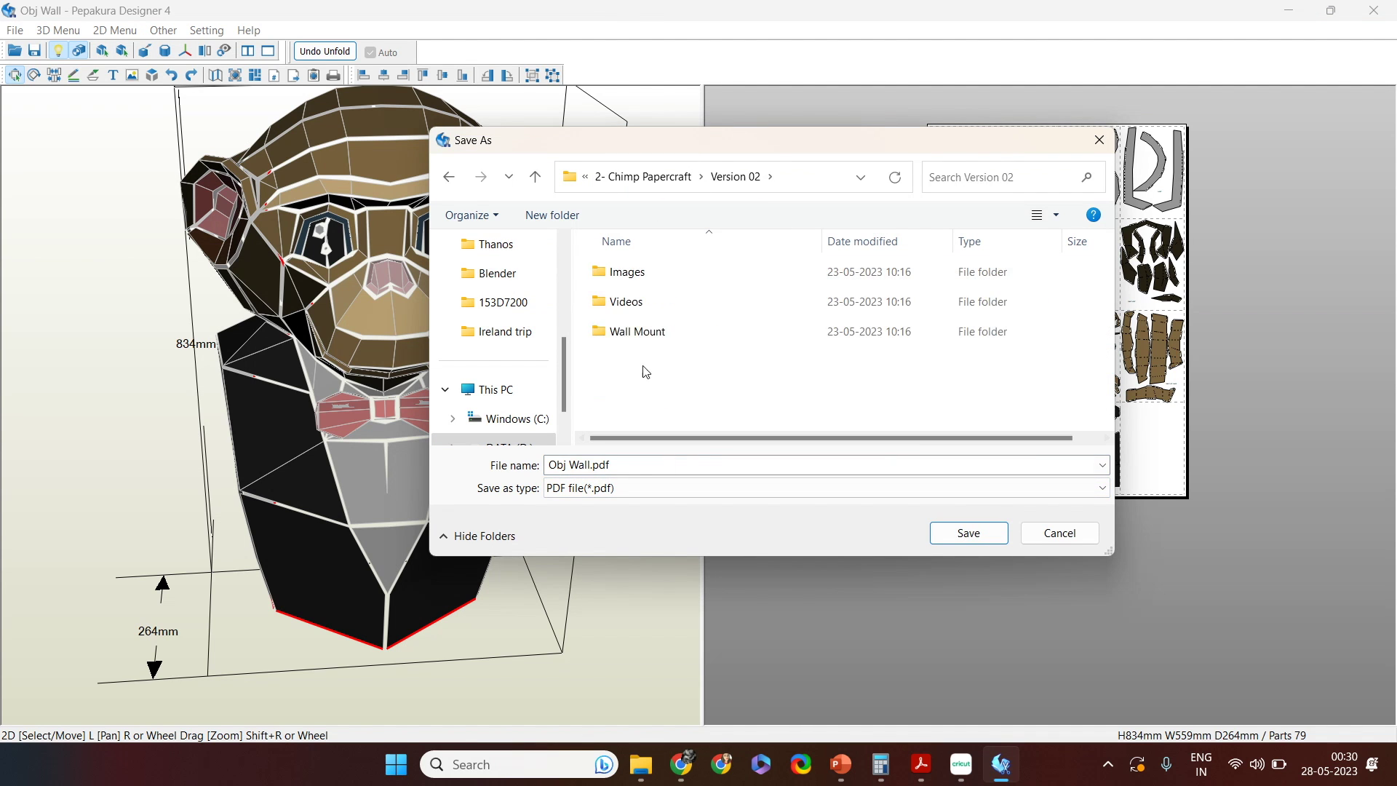
{"action": "double_click", "coordinate": [633, 331]}
{"action": "type", "text": "Chimp"}
{"action": "left_click", "coordinate": [975, 535]}
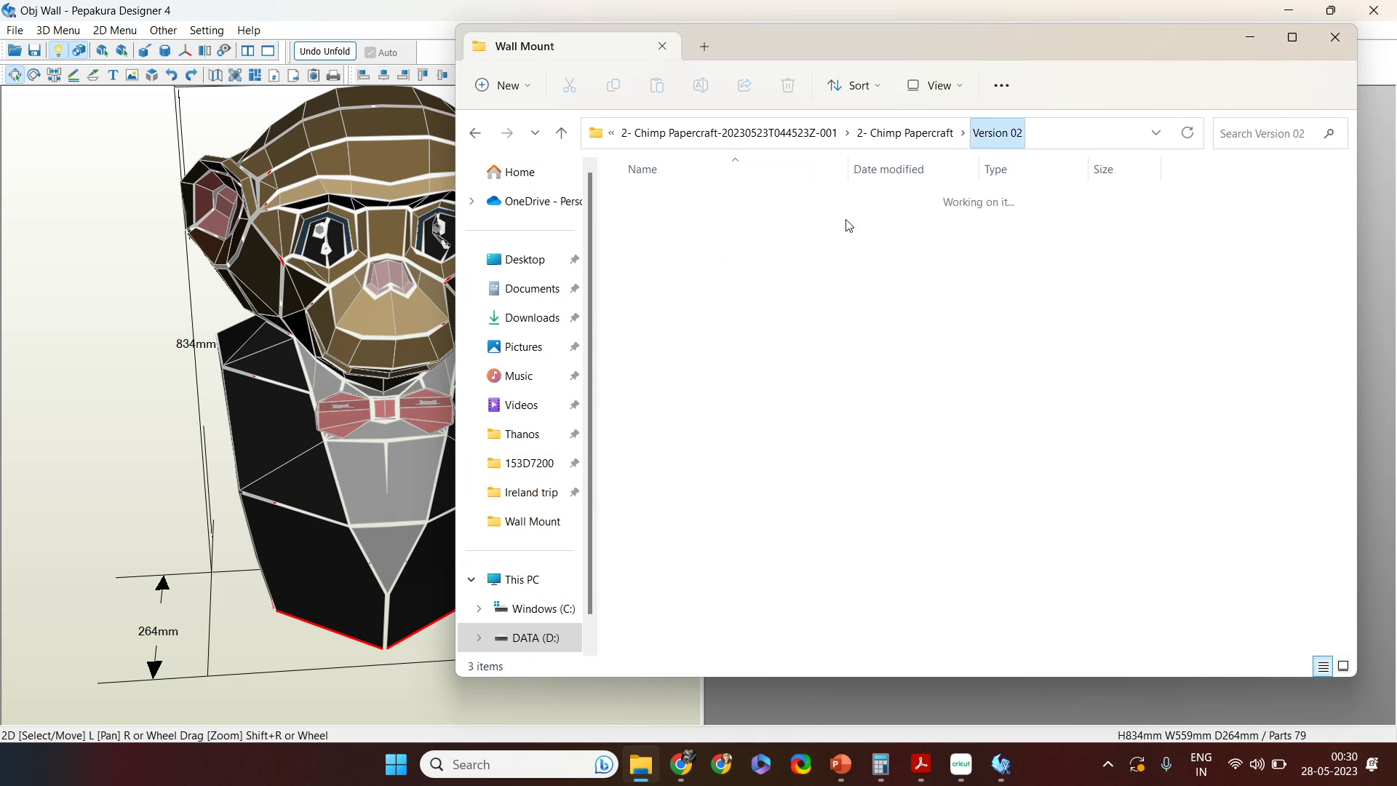
{"action": "left_click", "coordinate": [1017, 763]}
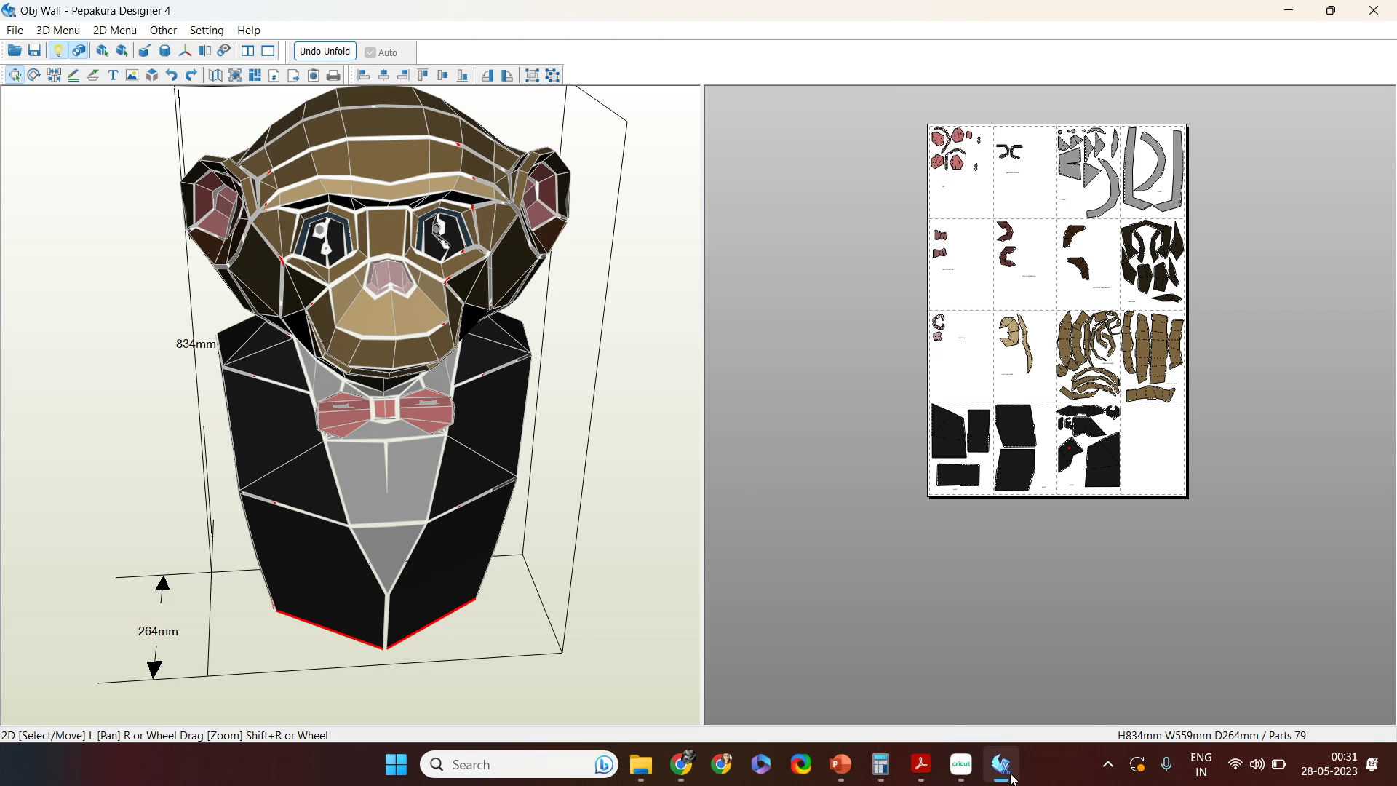
Step: Save the project as Obj Wall.pdo in the Wall Mount folder and open Chimp.pdf from there in Acrobat Reader
{"action": "left_click", "coordinate": [641, 764]}
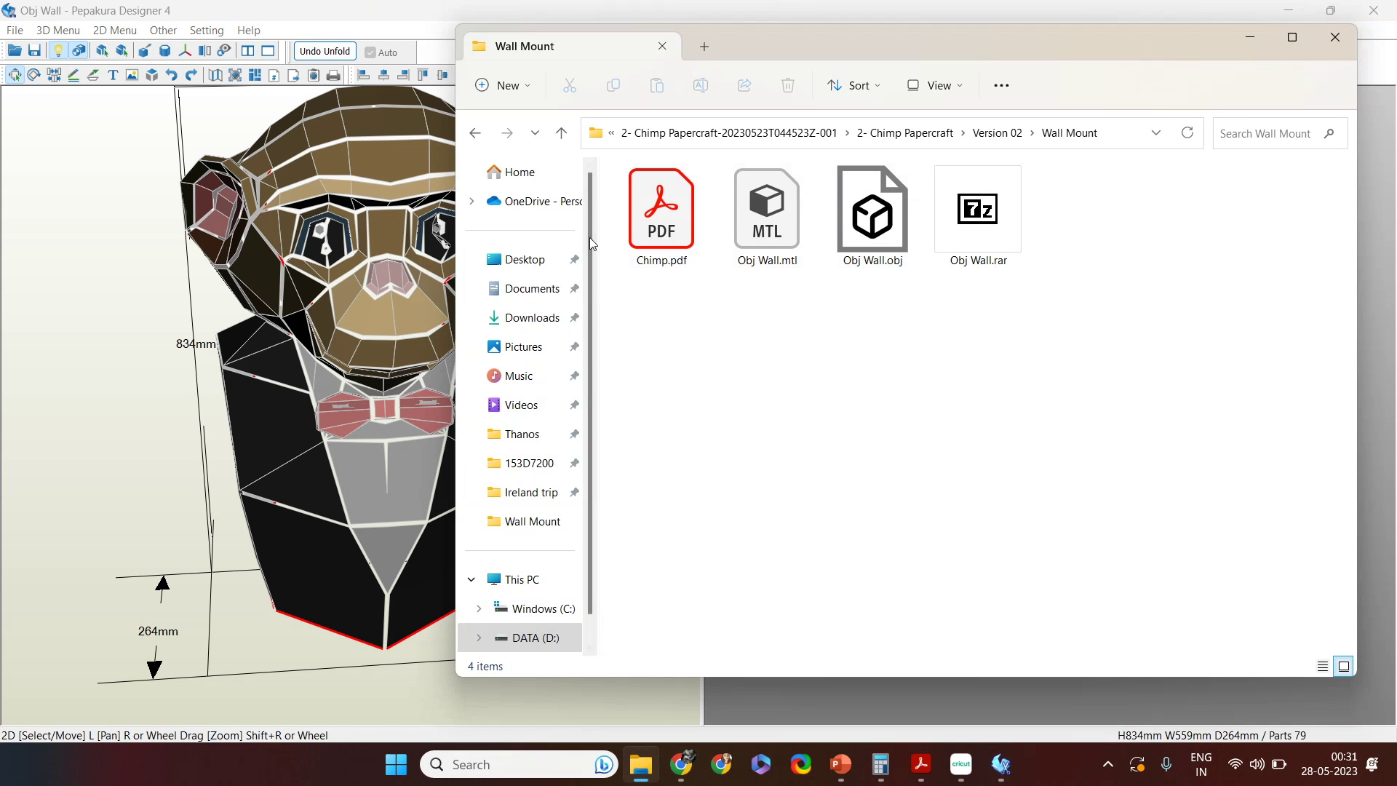
{"action": "left_click", "coordinate": [50, 369]}
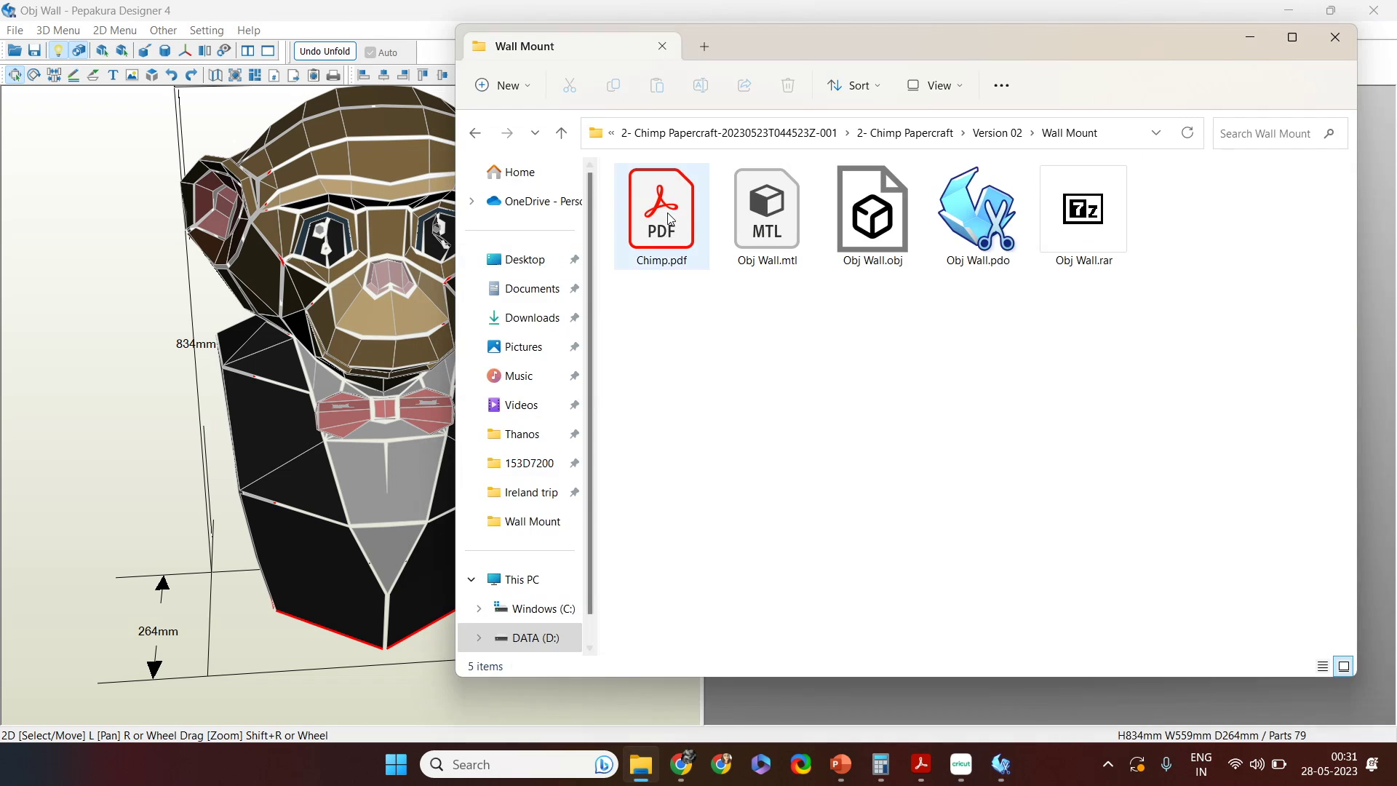
{"action": "double_click", "coordinate": [669, 219]}
Step: Examine the red and dark peacock blue parts on pages 1 and 2 of Chimp.pdf at several zoom levels
{"action": "scroll", "coordinate": [695, 448], "scroll_direction": "down", "scroll_amount": 10}
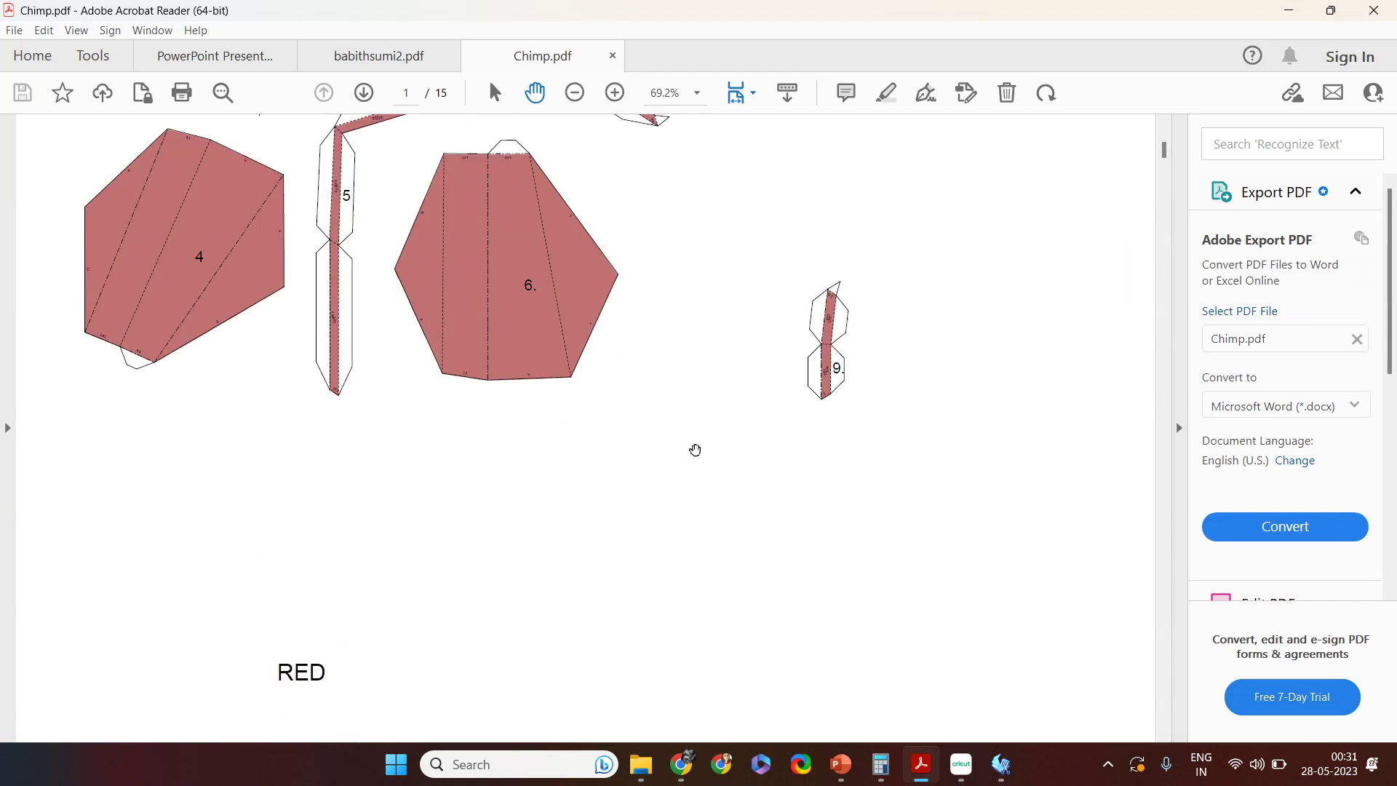
{"action": "scroll", "coordinate": [614, 359], "scroll_direction": "down", "scroll_amount": 2, "text": "ctrl"}
{"action": "scroll", "coordinate": [614, 359], "scroll_direction": "up", "scroll_amount": 3, "text": "ctrl"}
{"action": "scroll", "coordinate": [614, 359], "scroll_direction": "down", "scroll_amount": 5, "text": "ctrl"}
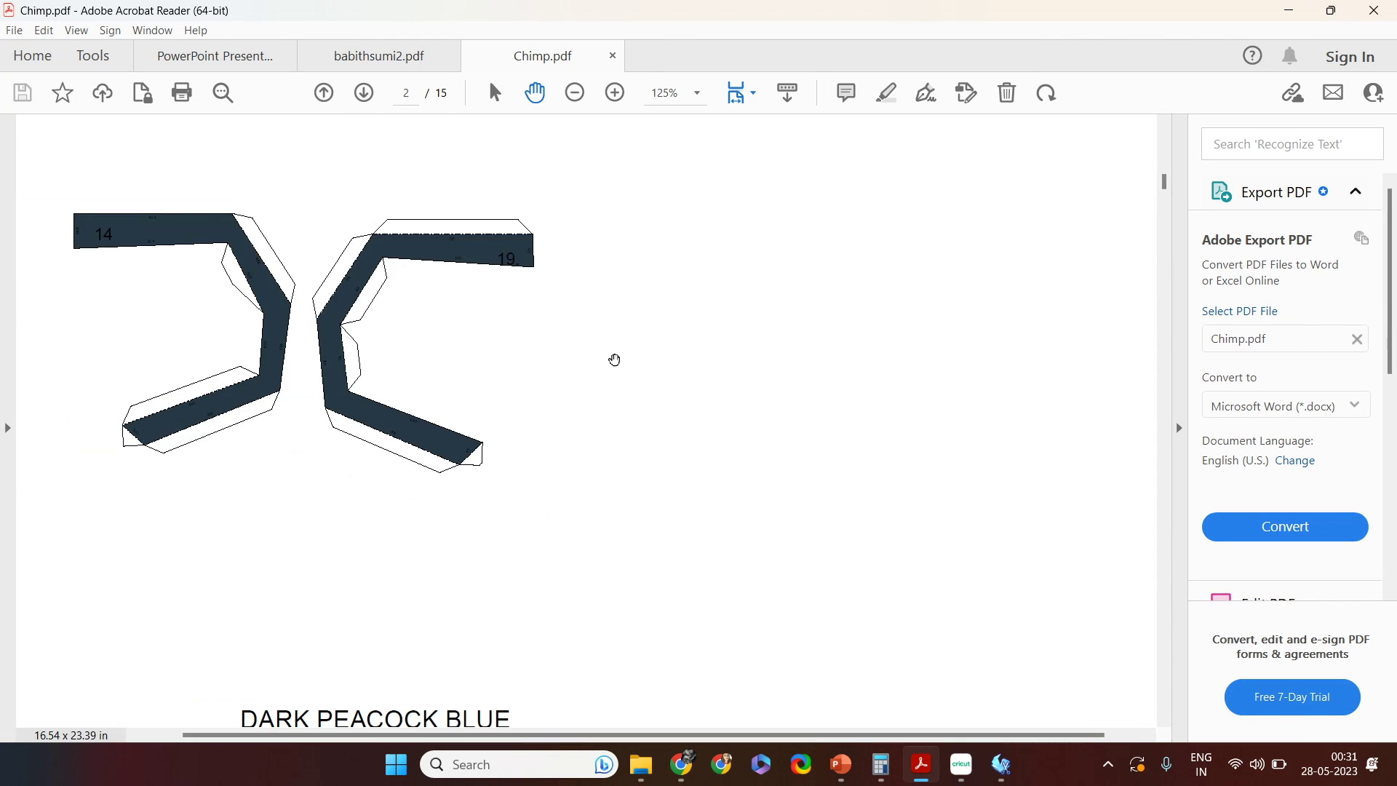
{"action": "scroll", "coordinate": [614, 360], "scroll_direction": "up", "scroll_amount": 3, "text": "ctrl"}
{"action": "scroll", "coordinate": [571, 262], "scroll_direction": "up", "scroll_amount": 1}
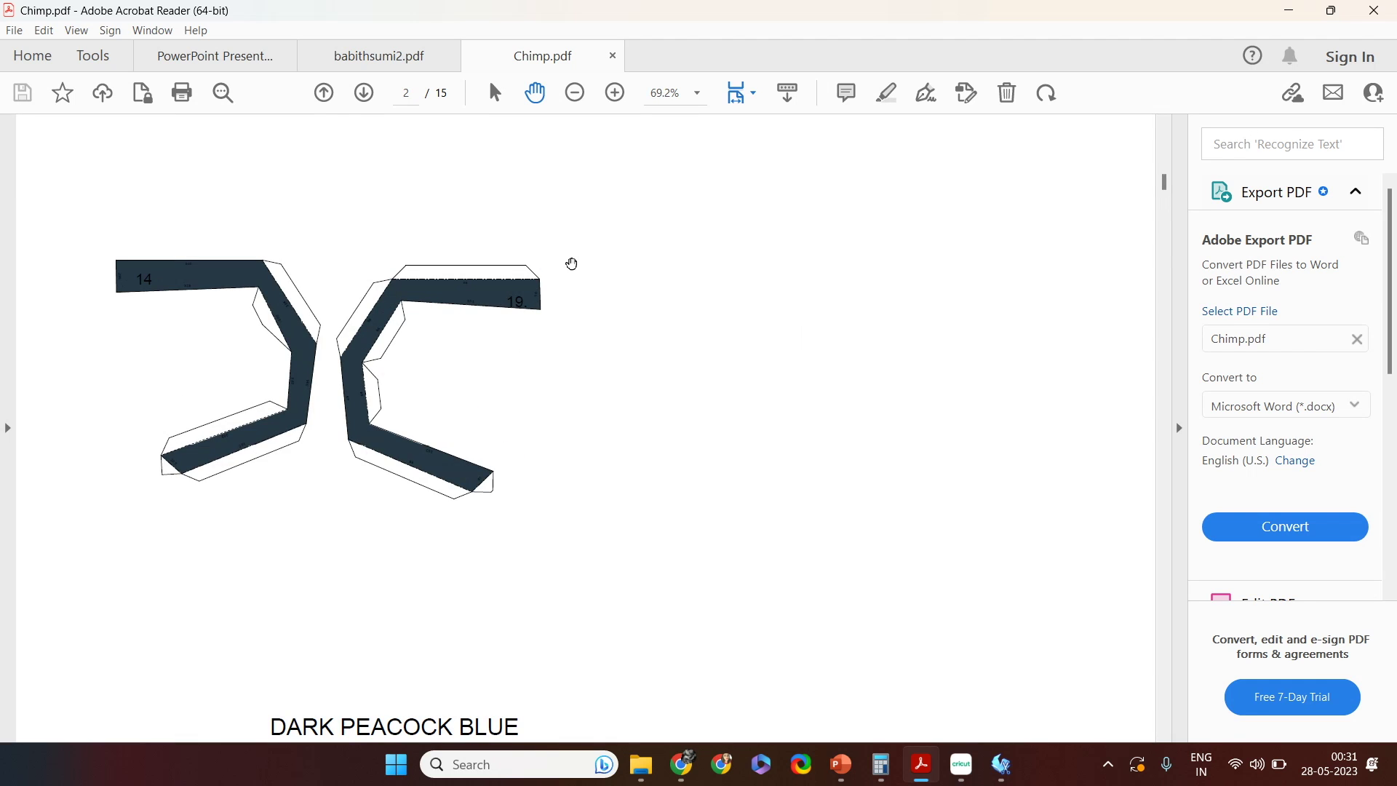
{"action": "scroll", "coordinate": [572, 263], "scroll_direction": "down", "scroll_amount": 8}
{"action": "scroll", "coordinate": [572, 263], "scroll_direction": "down", "scroll_amount": 1}
{"action": "scroll", "coordinate": [572, 264], "scroll_direction": "up", "scroll_amount": 1, "text": "ctrl"}
{"action": "scroll", "coordinate": [572, 263], "scroll_direction": "down", "scroll_amount": 2, "text": "ctrl"}
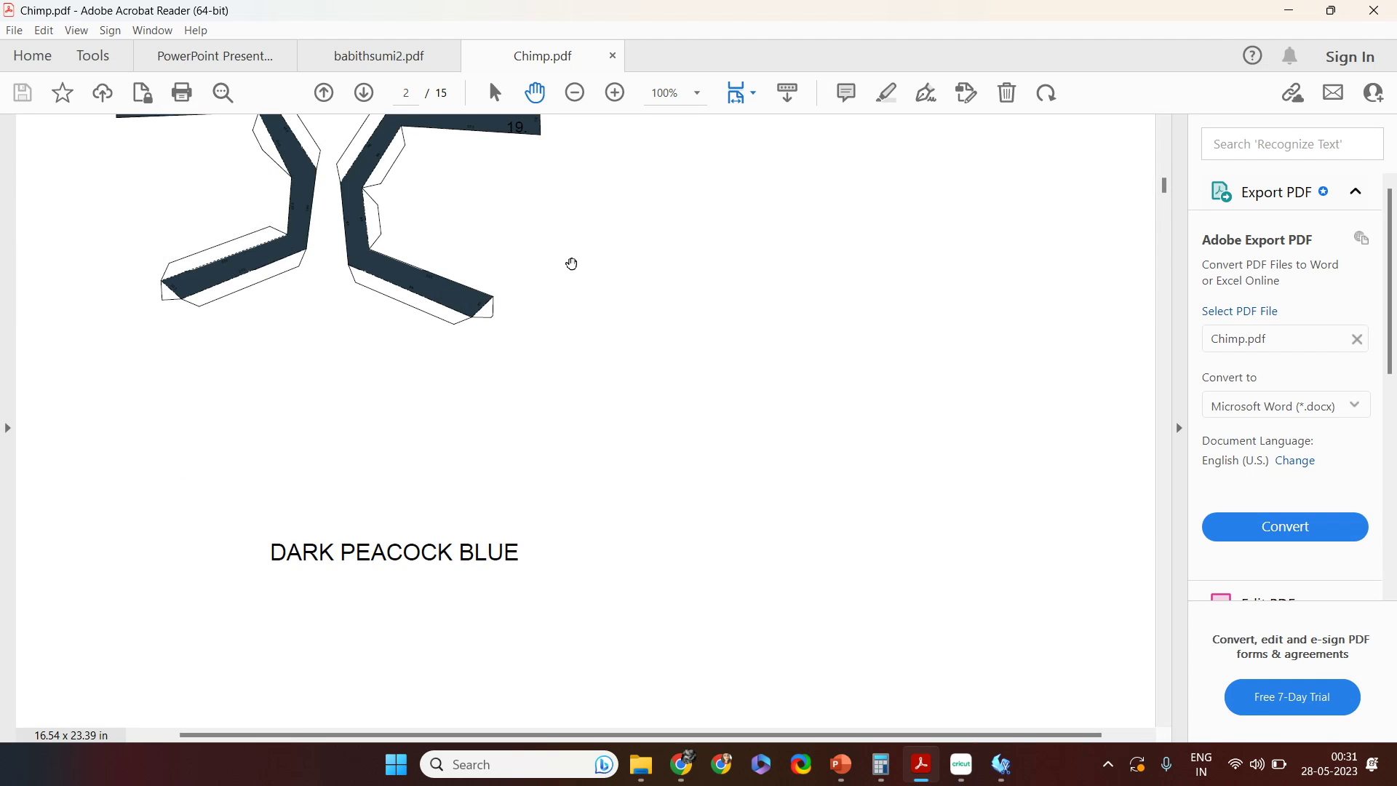
{"action": "scroll", "coordinate": [572, 263], "scroll_direction": "down", "scroll_amount": 3}
{"action": "scroll", "coordinate": [572, 264], "scroll_direction": "up", "scroll_amount": 12}
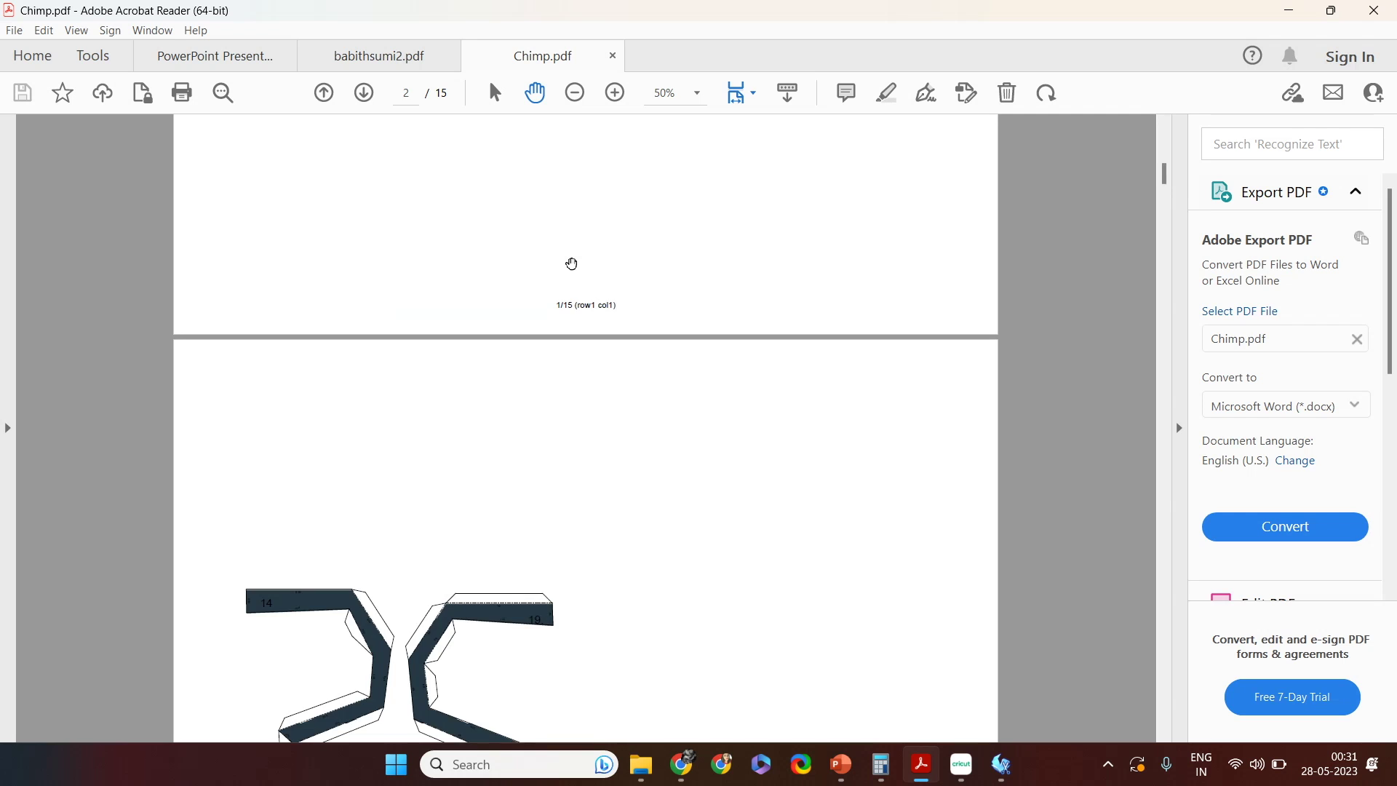
{"action": "scroll", "coordinate": [572, 263], "scroll_direction": "up", "scroll_amount": 6}
{"action": "scroll", "coordinate": [330, 473], "scroll_direction": "up", "scroll_amount": 3}
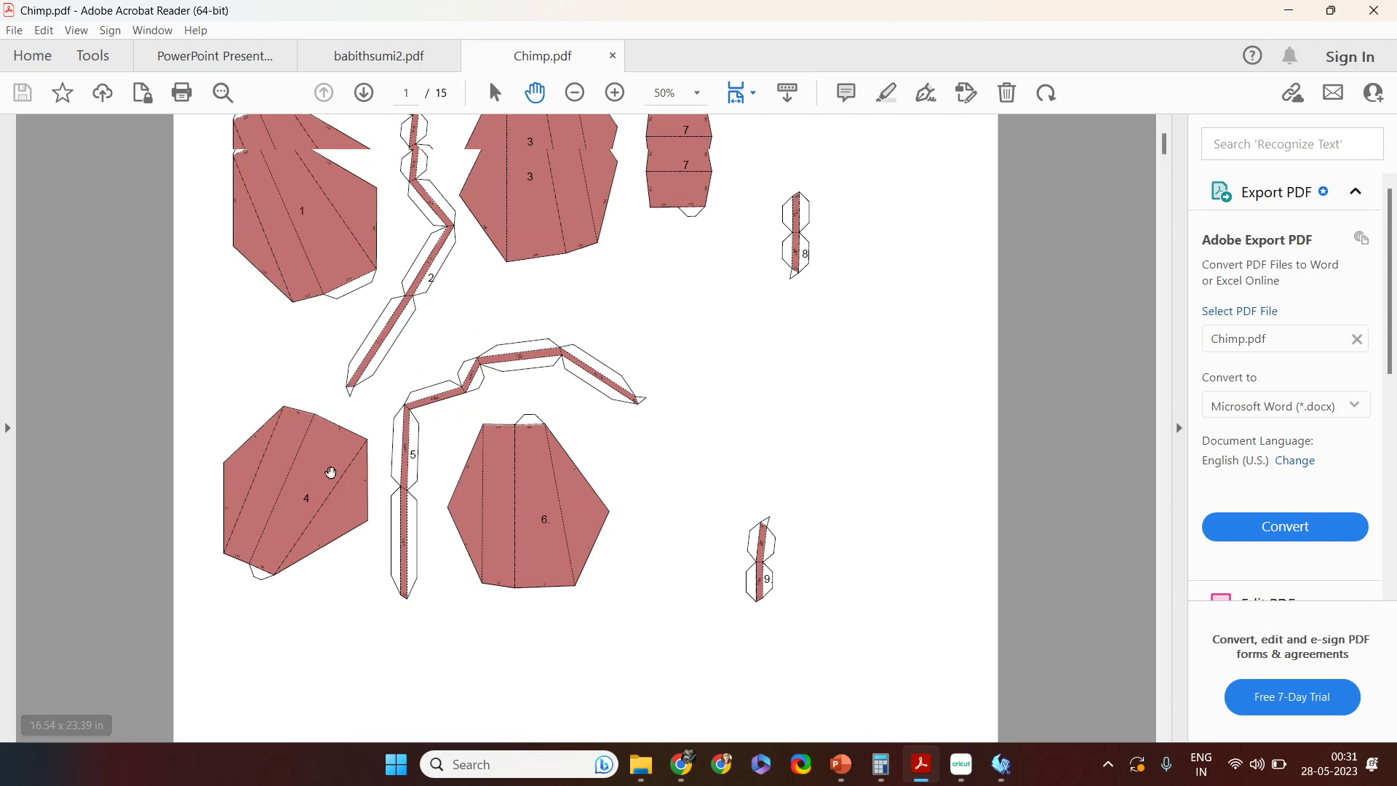
Step: Review the coloured parts and page labels of Chimp.pdf through page 12
{"action": "scroll", "coordinate": [331, 473], "scroll_direction": "down", "scroll_amount": 13}
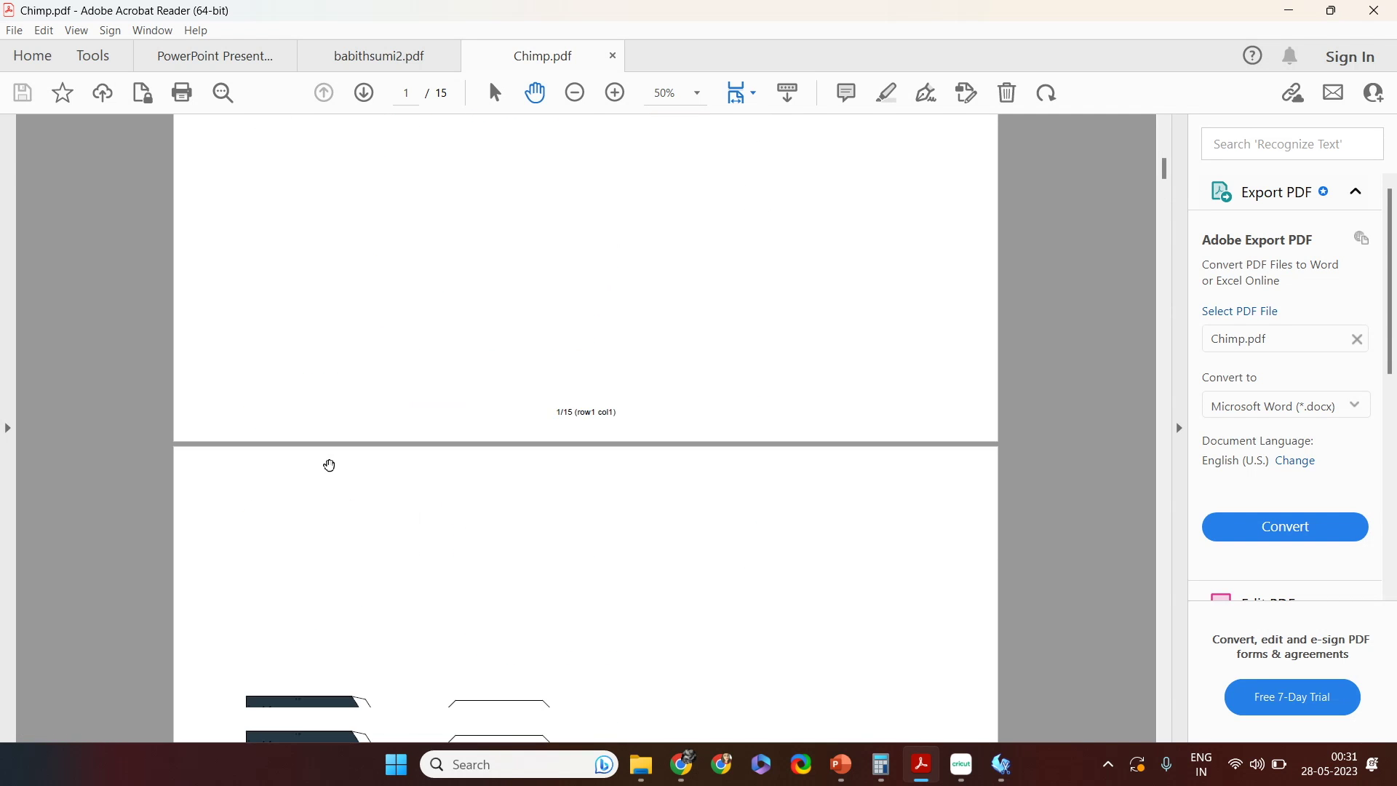
{"action": "scroll", "coordinate": [330, 466], "scroll_direction": "down", "scroll_amount": 10}
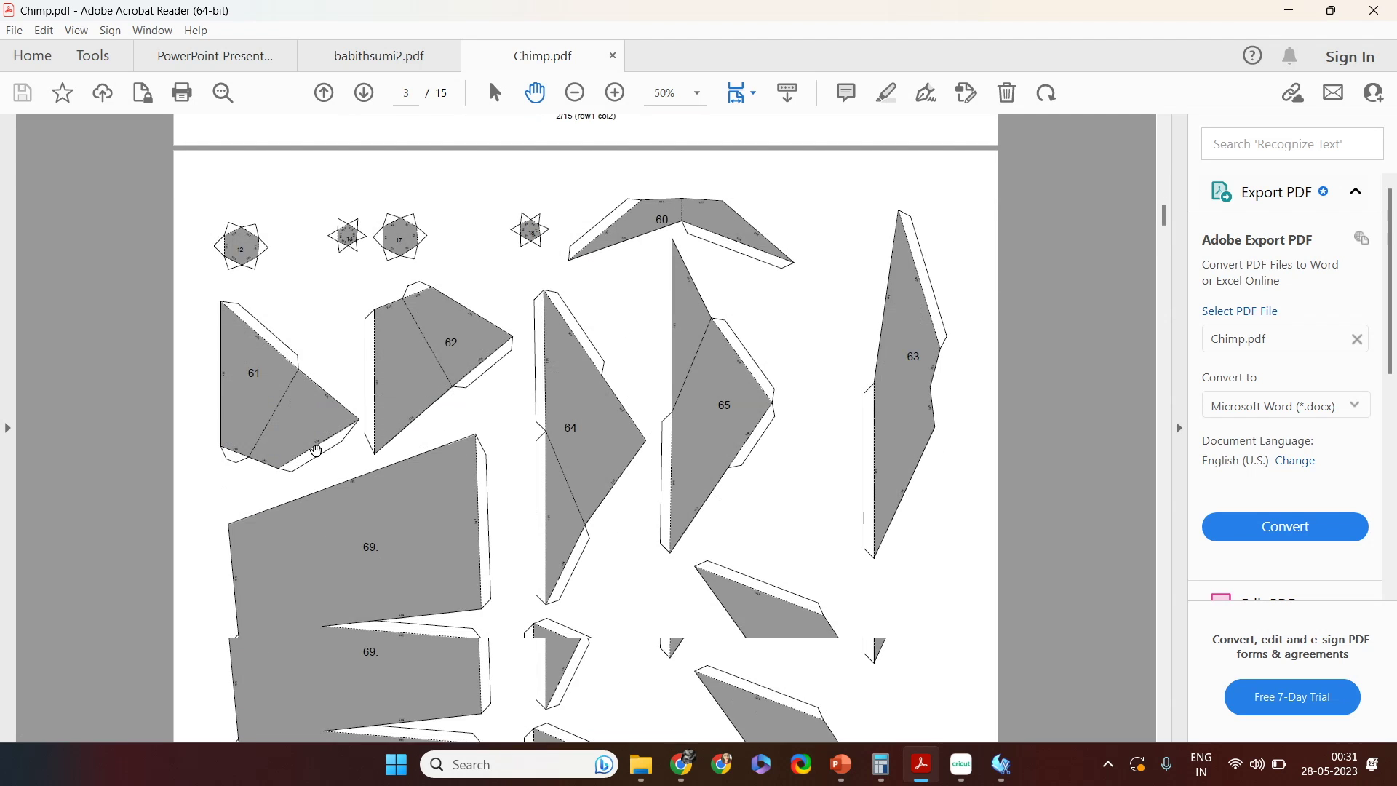
{"action": "scroll", "coordinate": [316, 450], "scroll_direction": "down", "scroll_amount": 12}
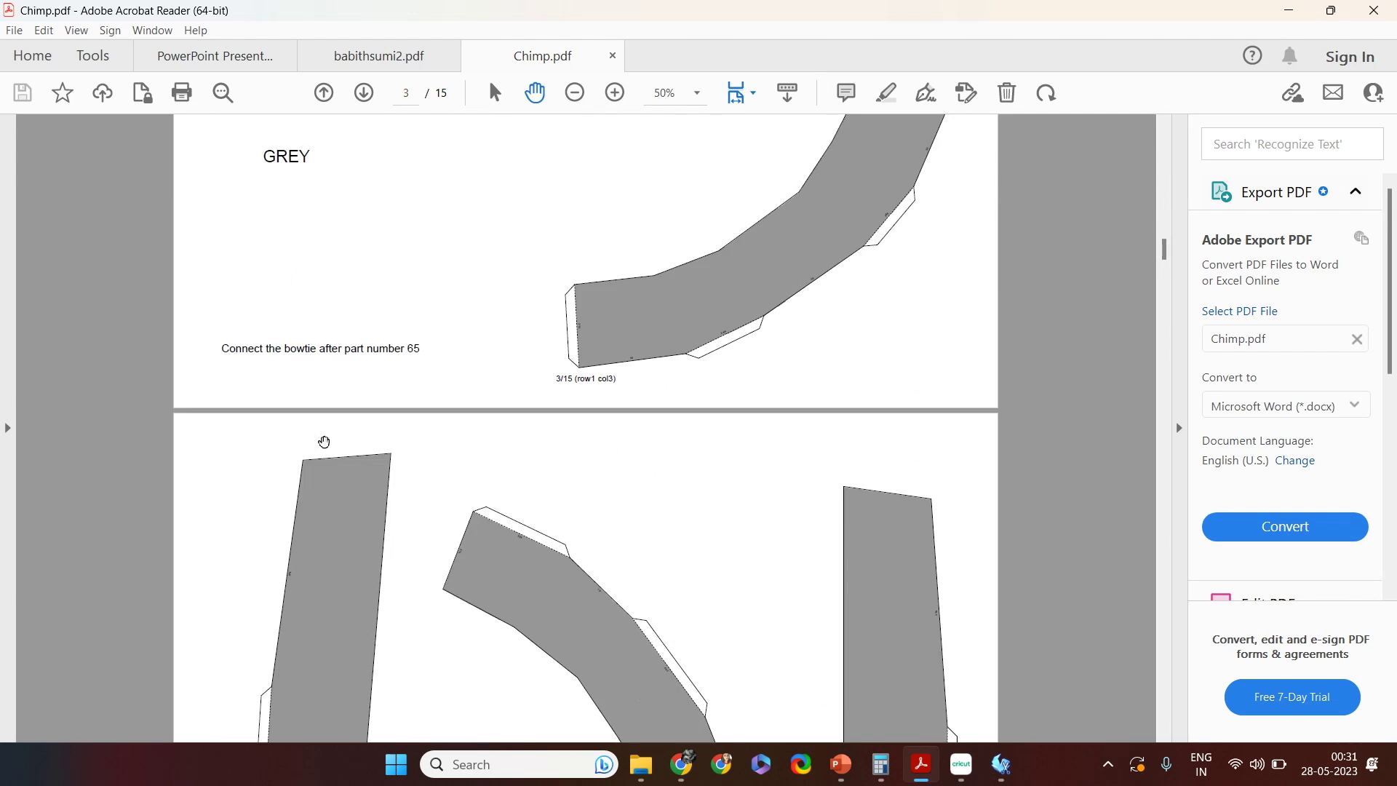
{"action": "scroll", "coordinate": [324, 442], "scroll_direction": "down", "scroll_amount": 12}
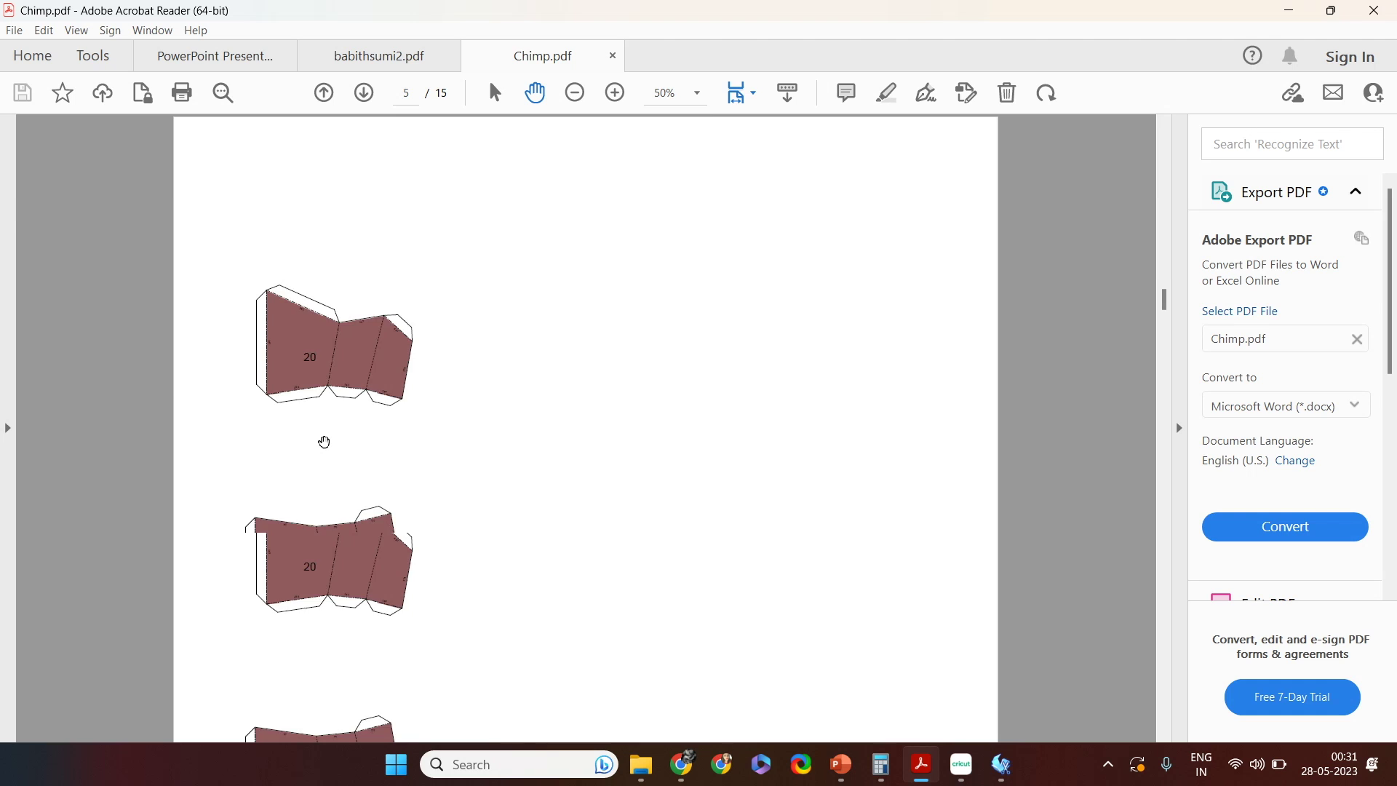
{"action": "scroll", "coordinate": [325, 441], "scroll_direction": "down", "scroll_amount": 12}
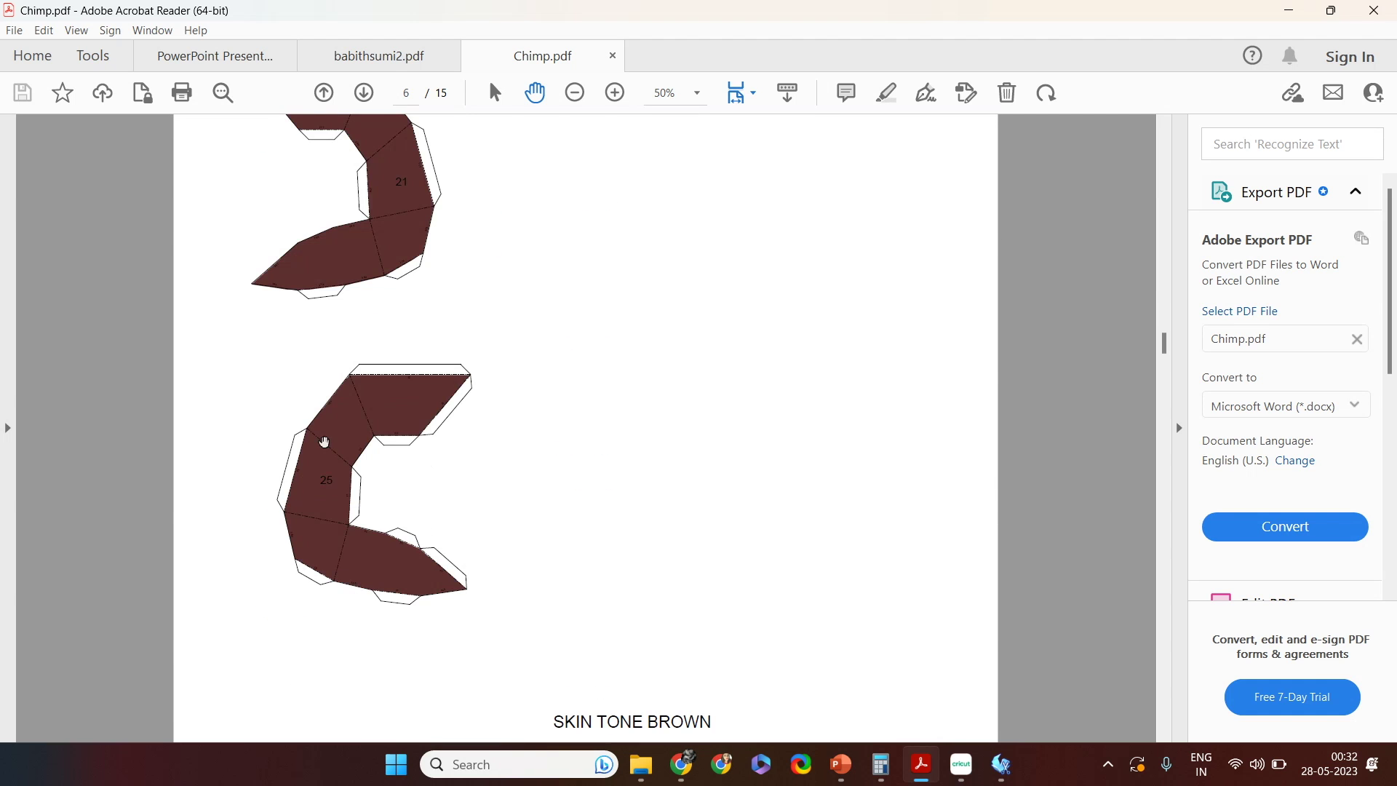
{"action": "scroll", "coordinate": [325, 441], "scroll_direction": "down", "scroll_amount": 12}
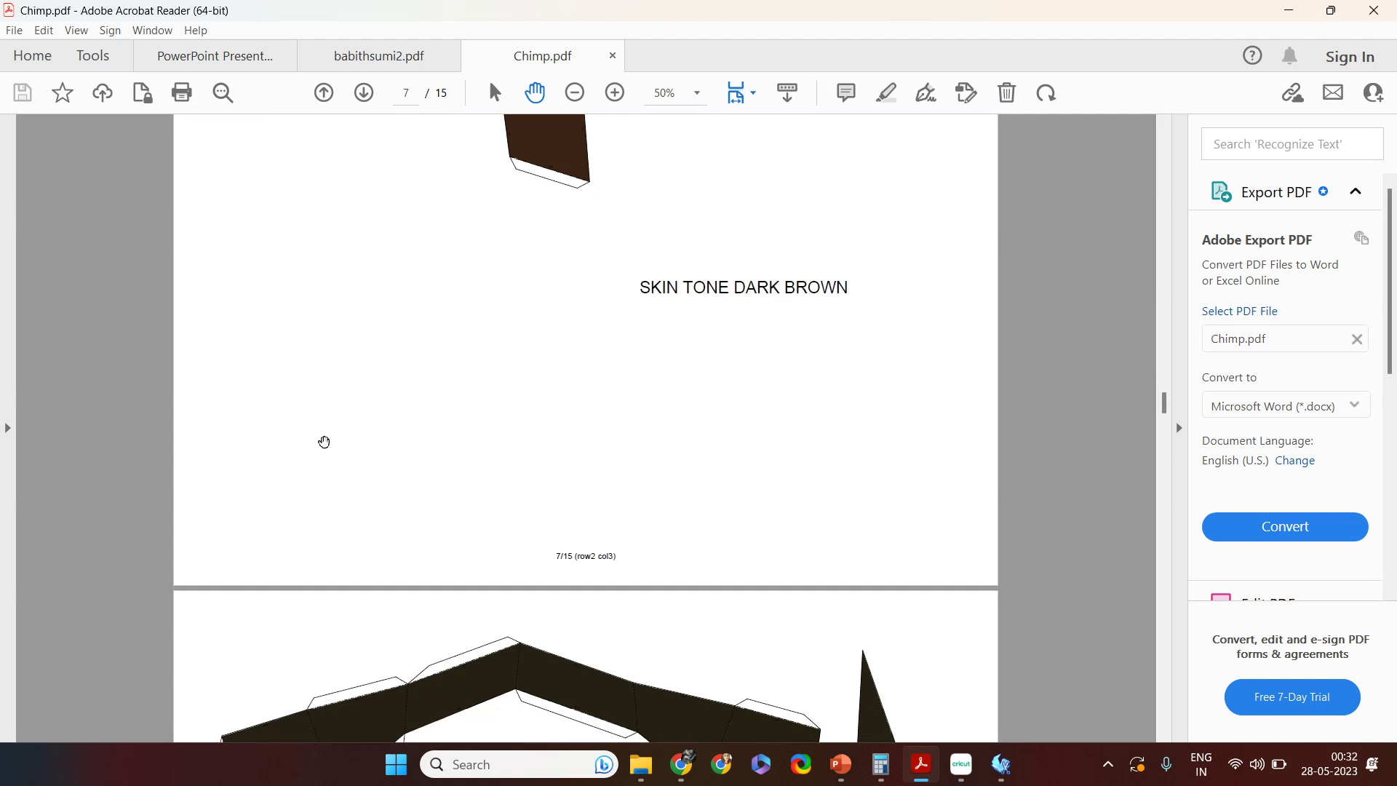
{"action": "scroll", "coordinate": [324, 428], "scroll_direction": "down", "scroll_amount": 10}
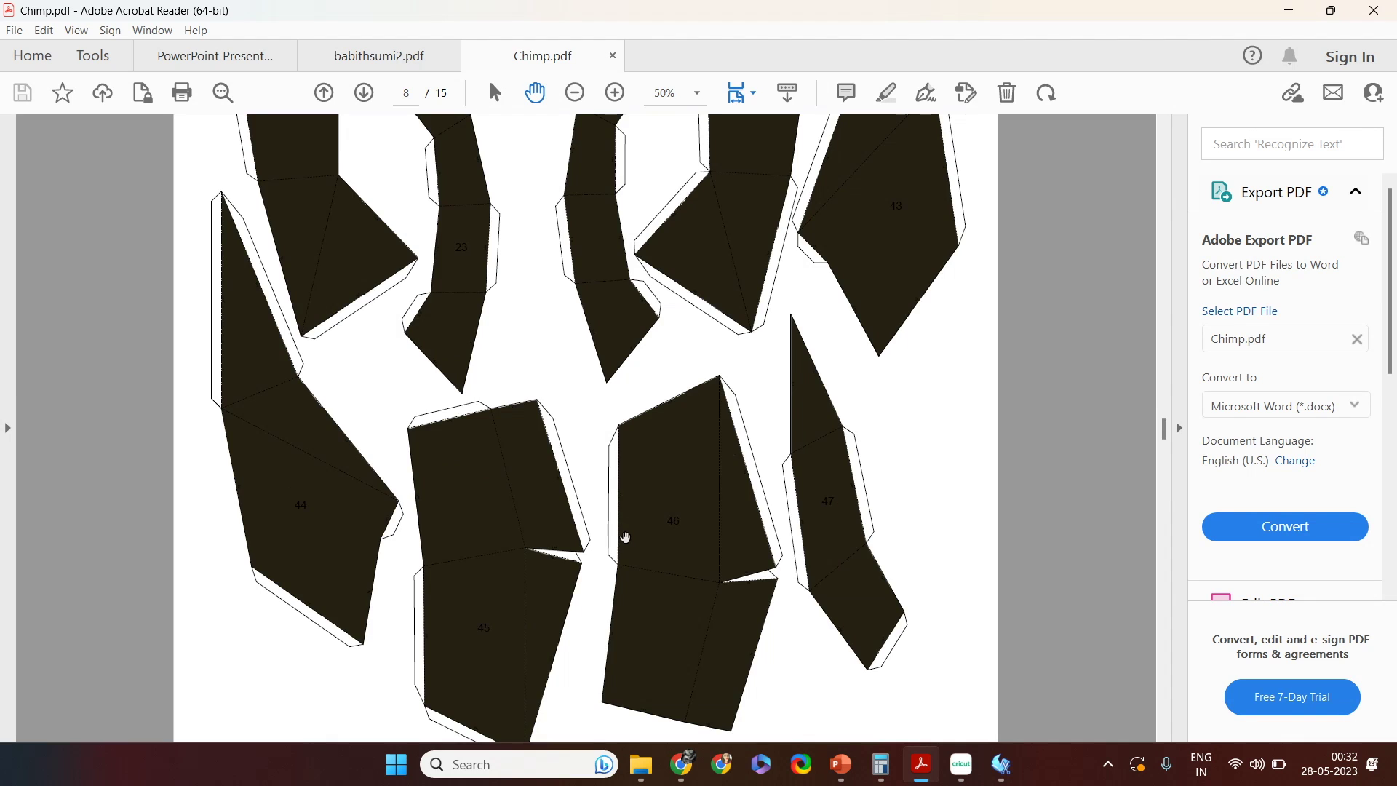
{"action": "scroll", "coordinate": [621, 541], "scroll_direction": "down", "scroll_amount": 12}
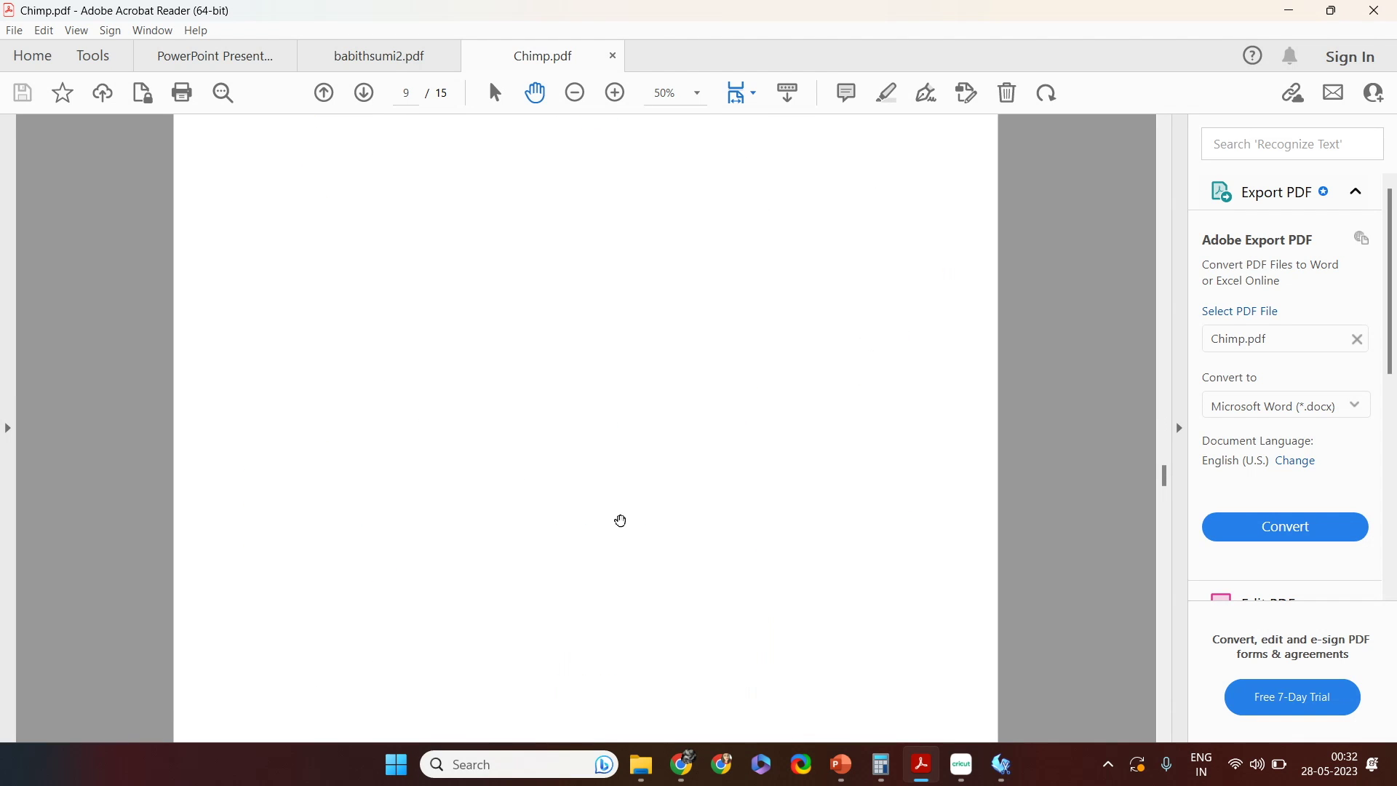
{"action": "scroll", "coordinate": [531, 499], "scroll_direction": "down", "scroll_amount": 10}
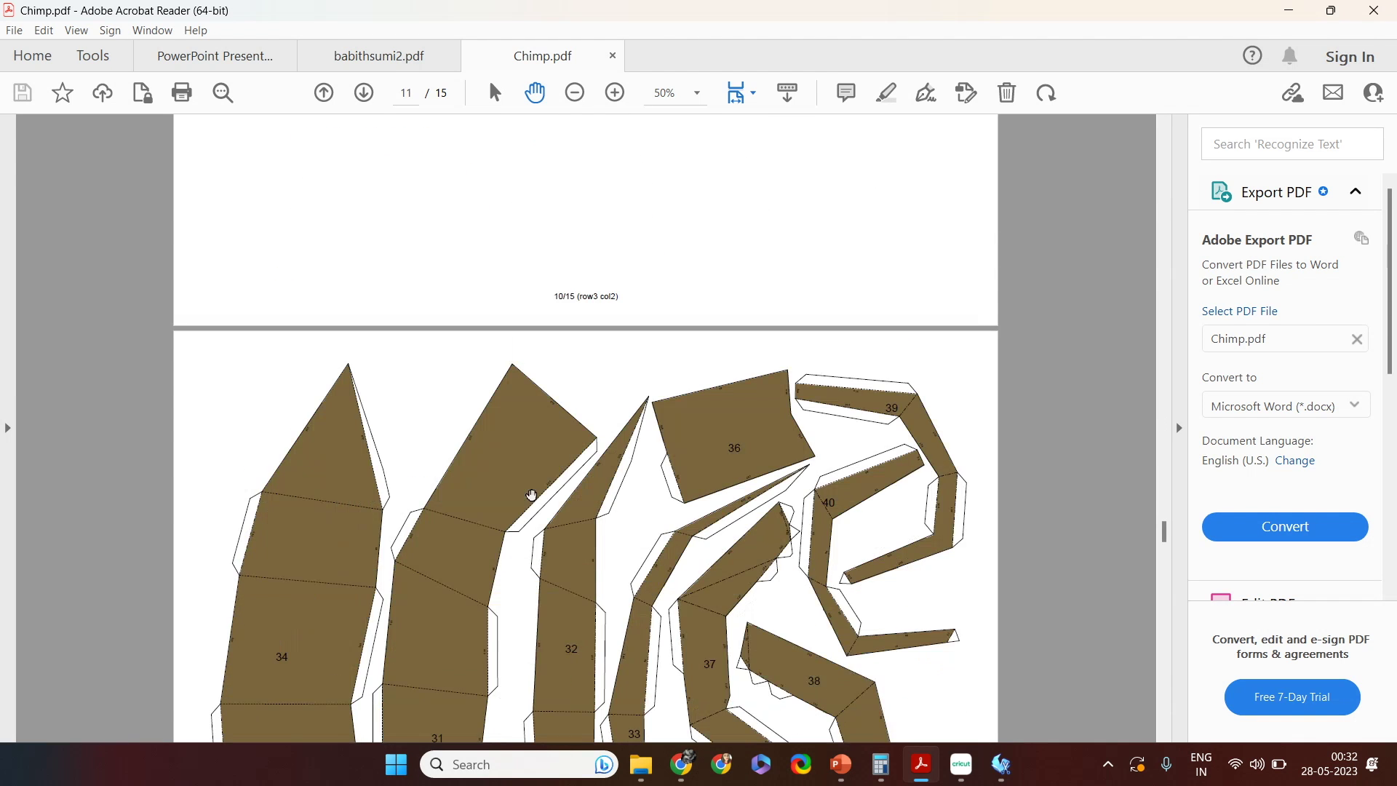
{"action": "scroll", "coordinate": [532, 494], "scroll_direction": "down", "scroll_amount": 10}
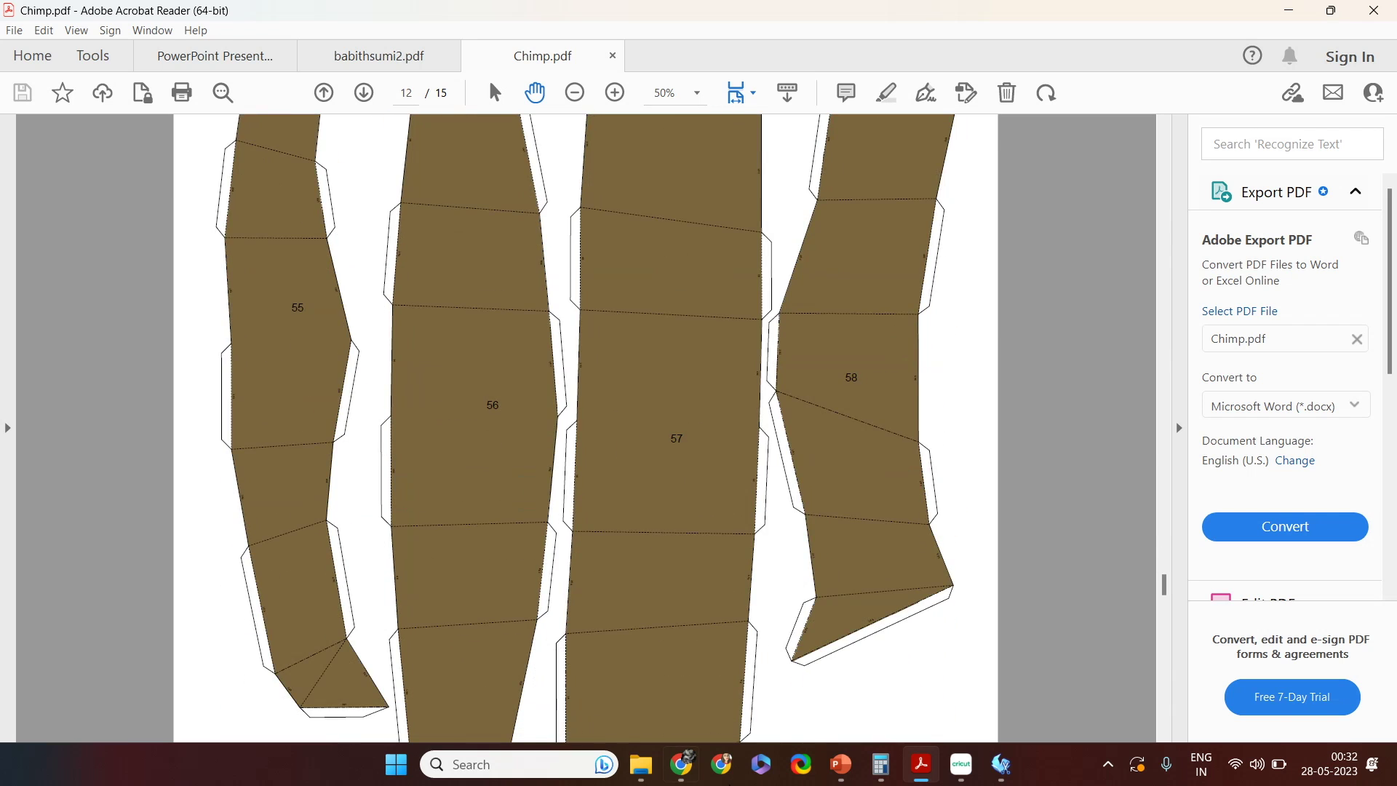
Step: Return to Pepakura Designer, hide the textures and print the uncoloured pattern to a PDF named Chimp Without Color
{"action": "left_click", "coordinate": [1000, 764]}
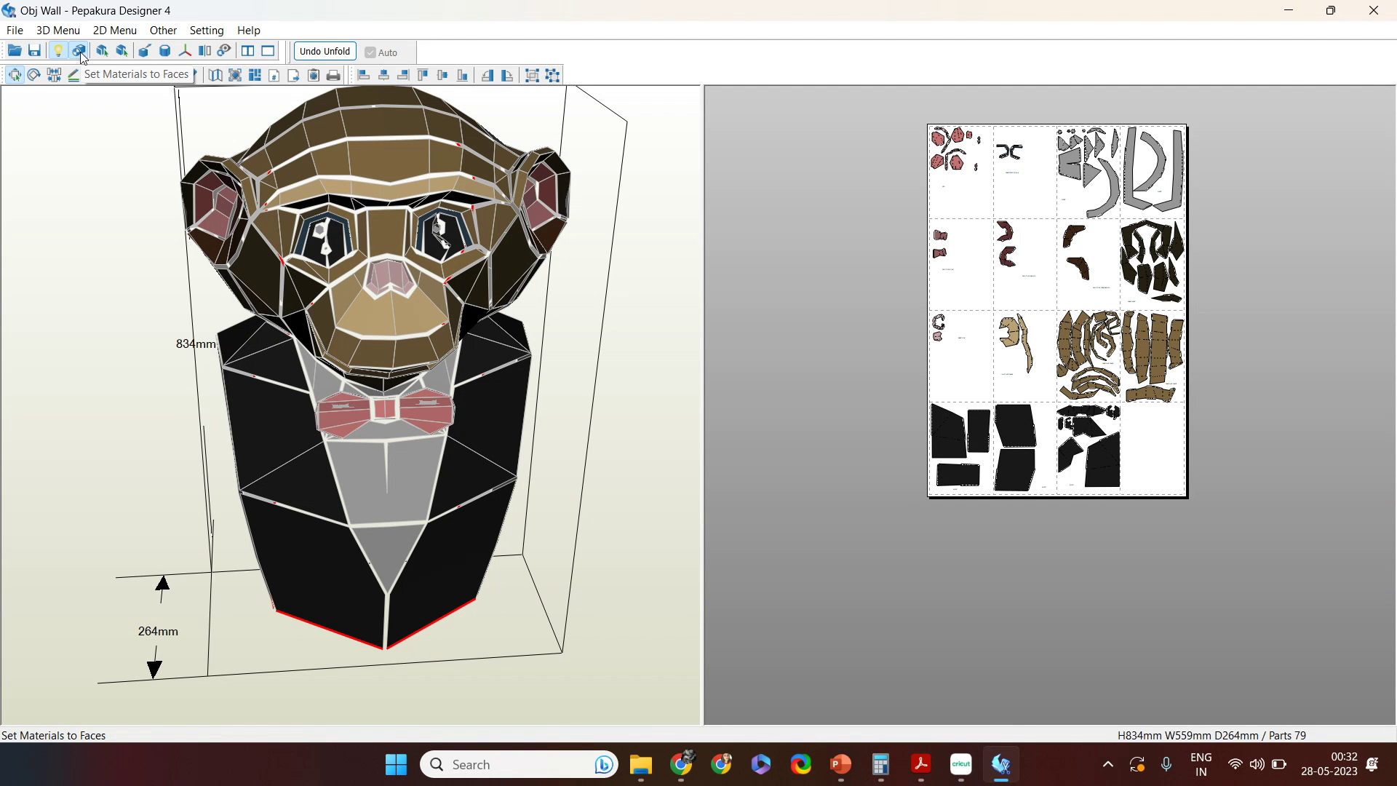
{"action": "scroll", "coordinate": [1082, 393], "scroll_direction": "up", "scroll_amount": 6}
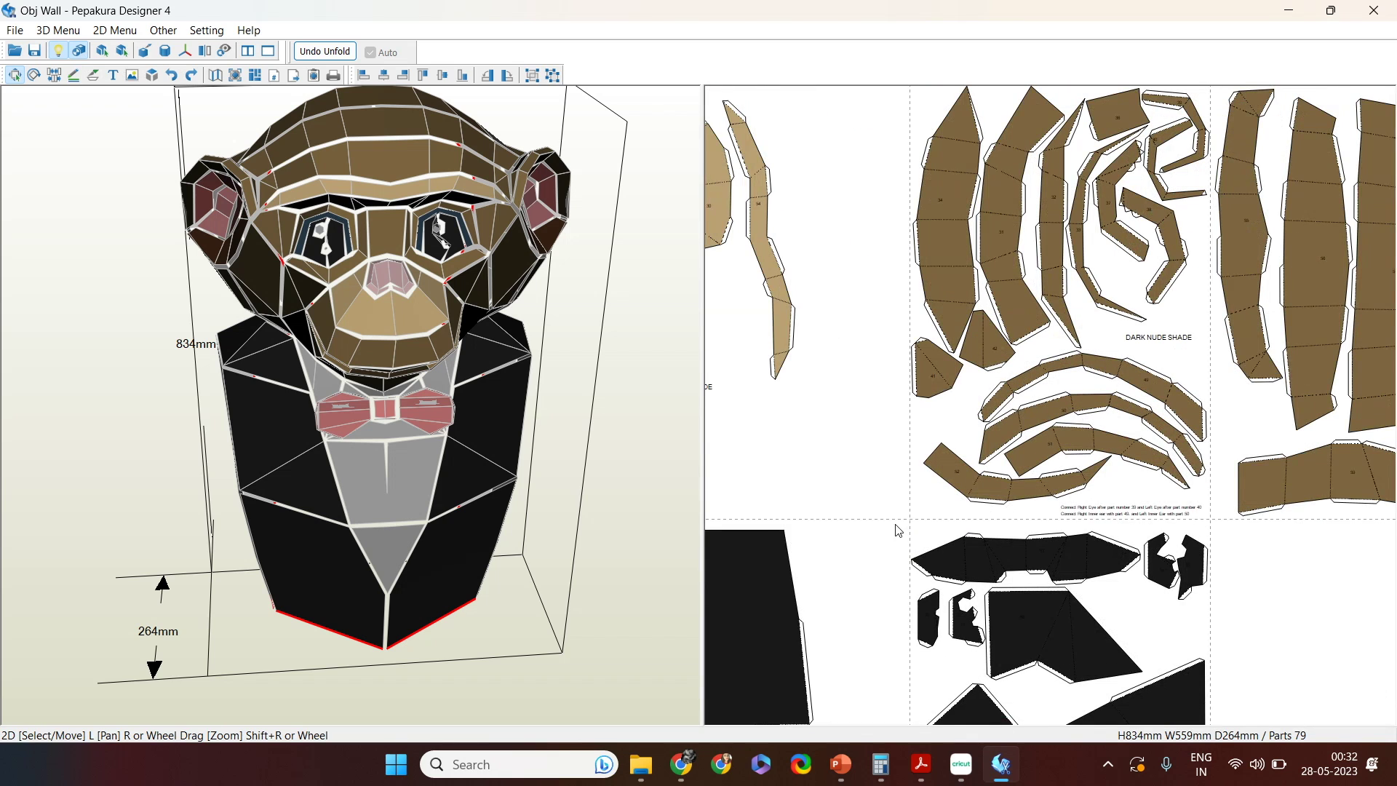
{"action": "scroll", "coordinate": [964, 382], "scroll_direction": "up", "scroll_amount": 3}
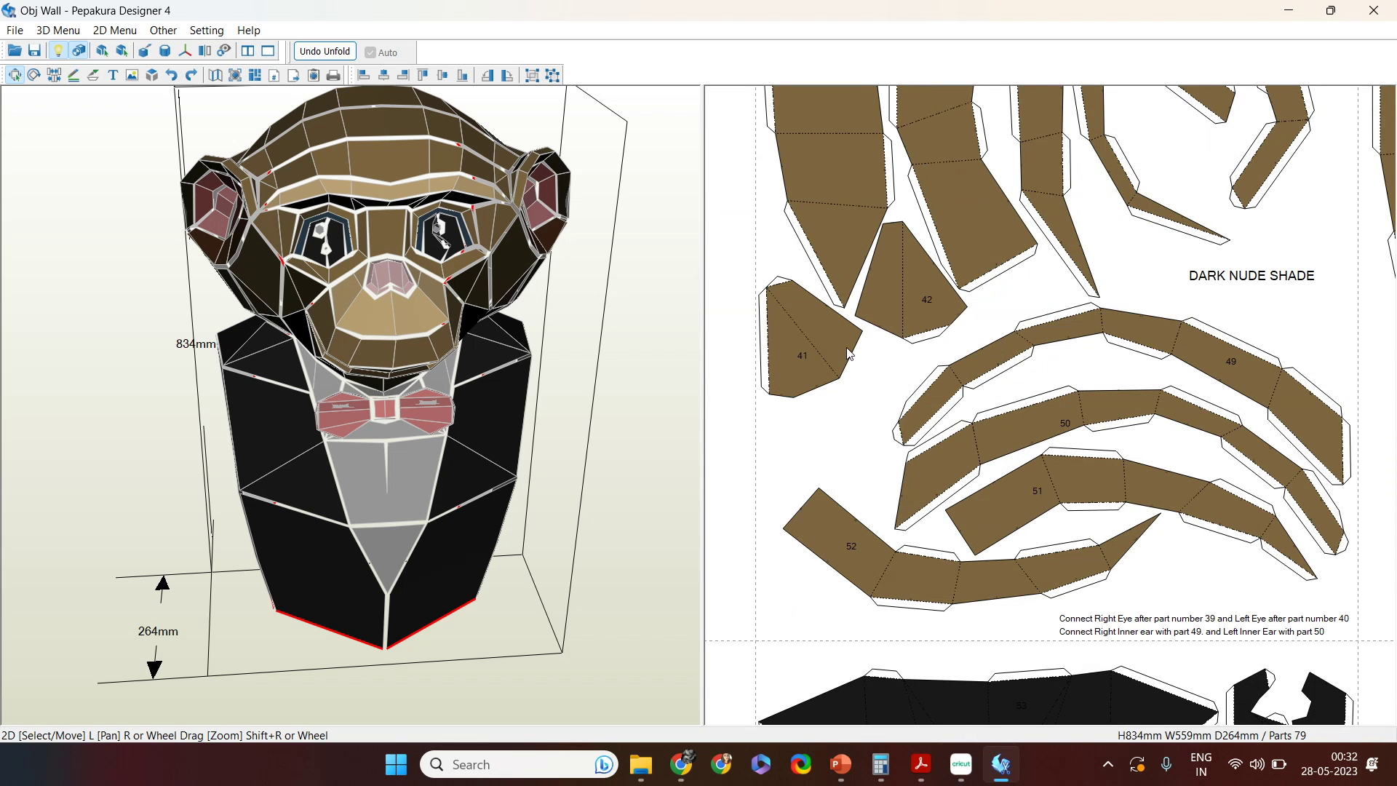
{"action": "left_click", "coordinate": [83, 52]}
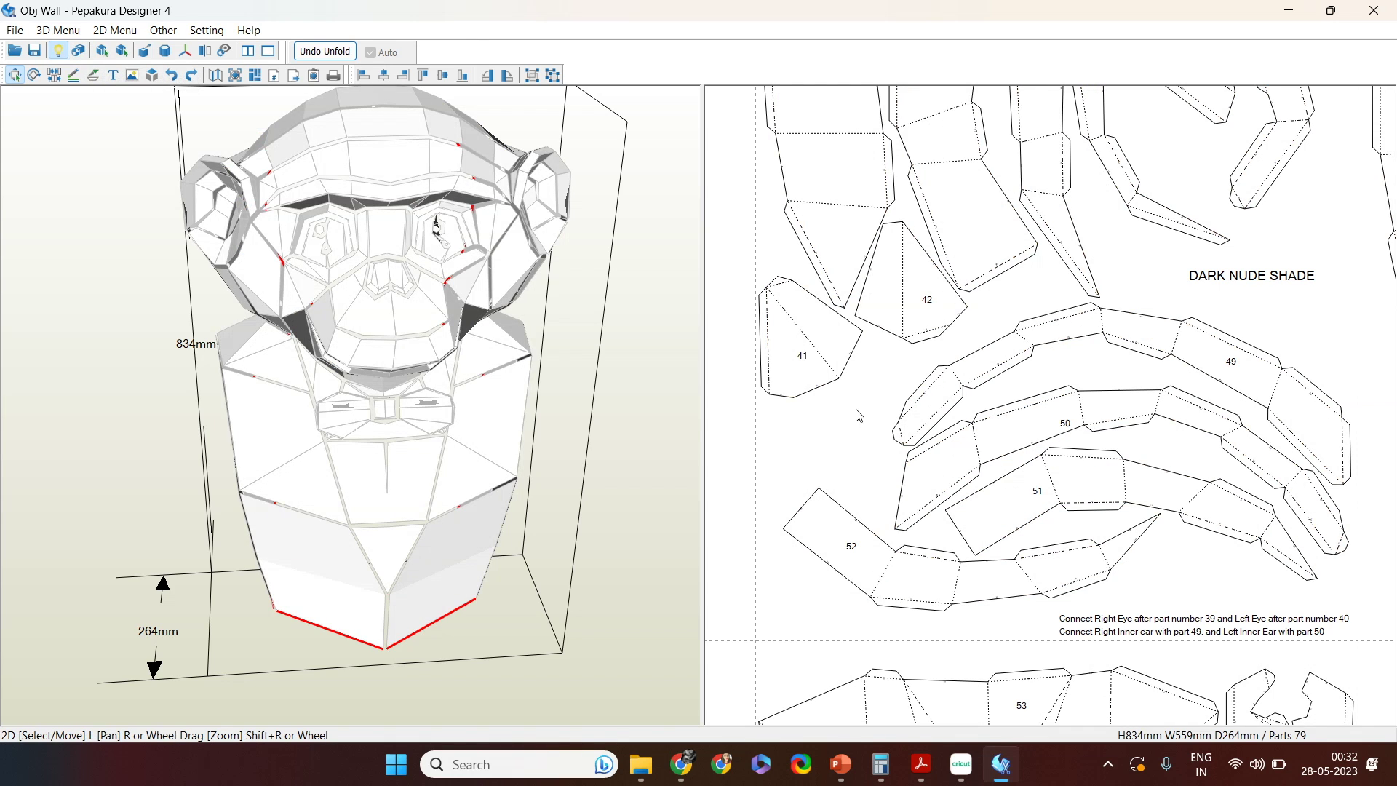
{"action": "left_click", "coordinate": [15, 29]}
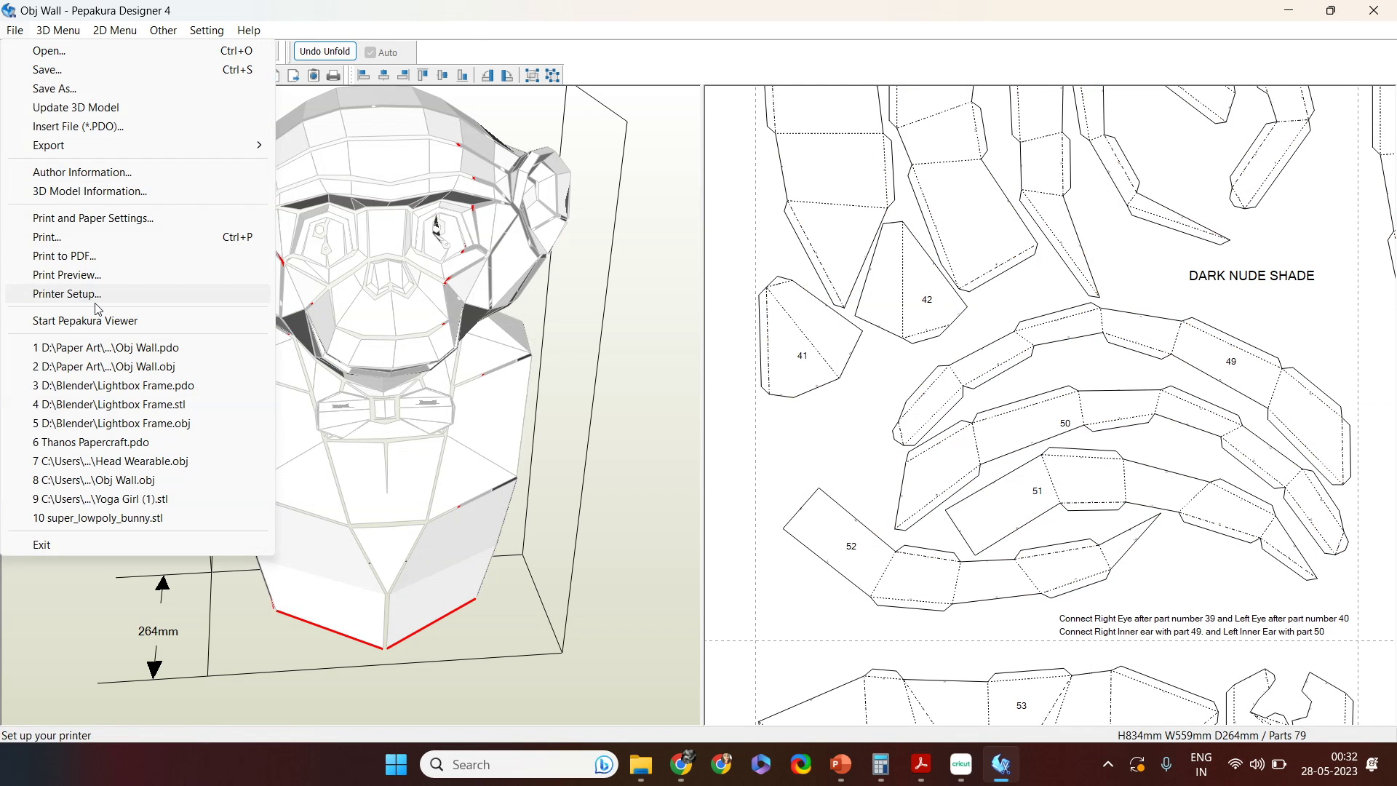
{"action": "left_click", "coordinate": [97, 255]}
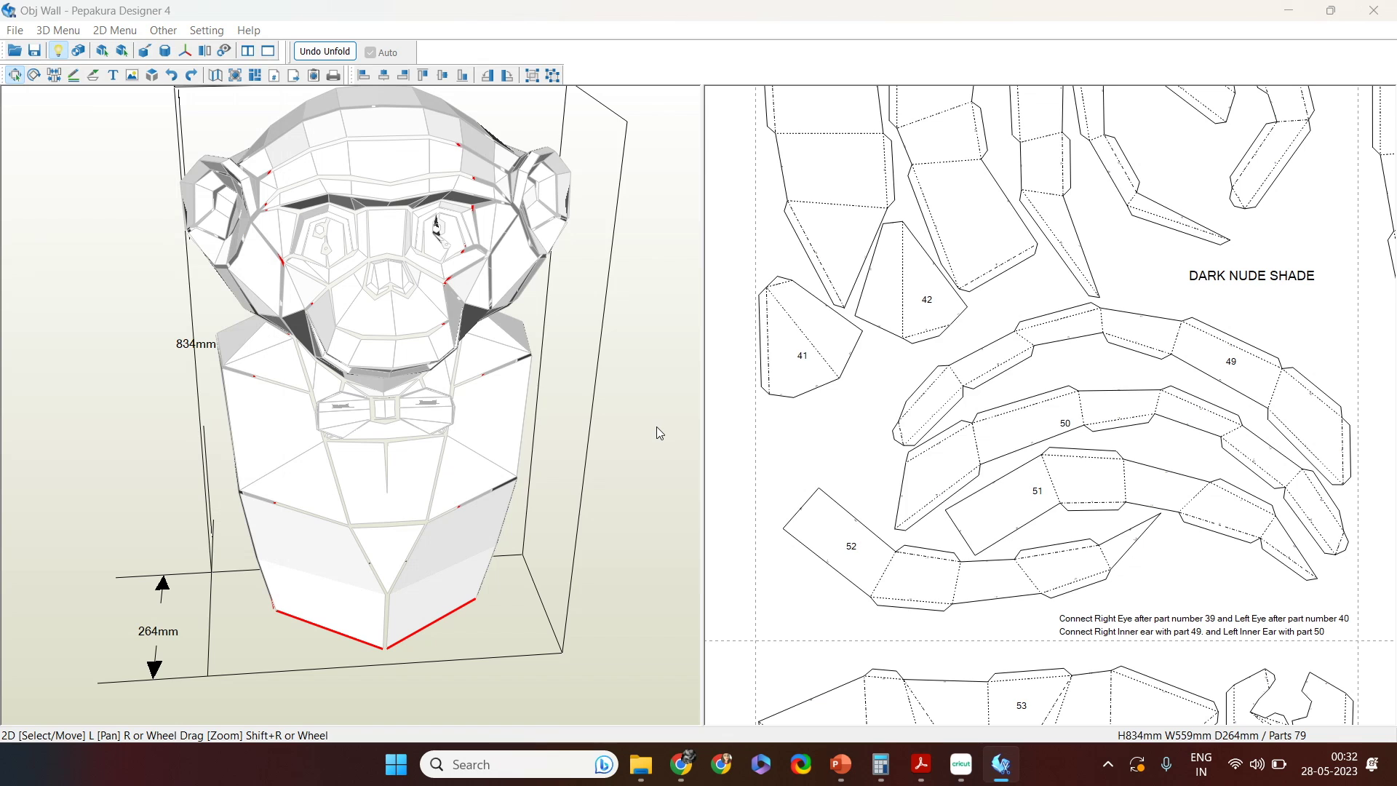
{"action": "type", "text": "Chimp Without color"}
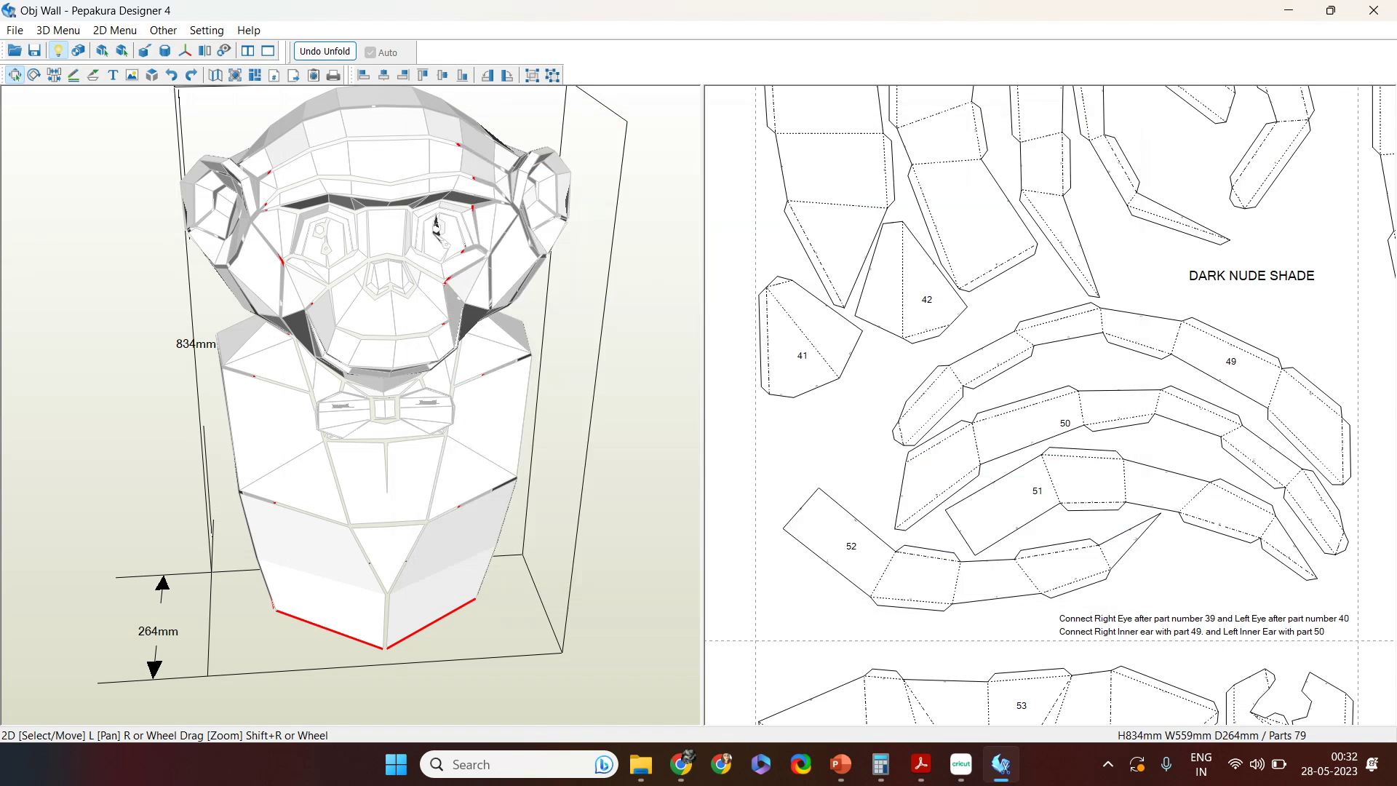
{"action": "key", "text": "Return"}
Step: Open Chimp Without Color.pdf from the Wall Mount folder in Acrobat Reader
{"action": "left_click", "coordinate": [645, 768]}
{"action": "left_click", "coordinate": [645, 768]}
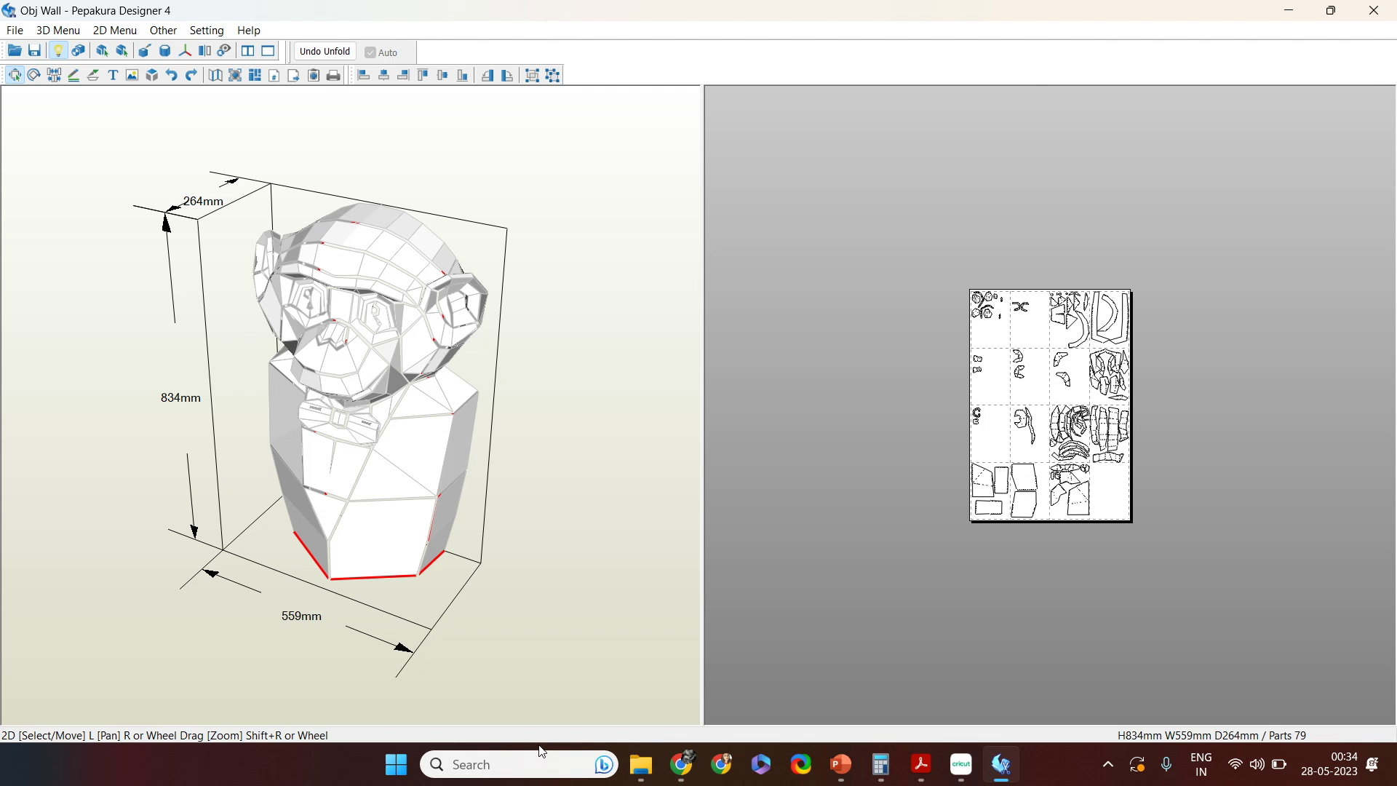
{"action": "left_click", "coordinate": [640, 764]}
{"action": "double_click", "coordinate": [677, 226]}
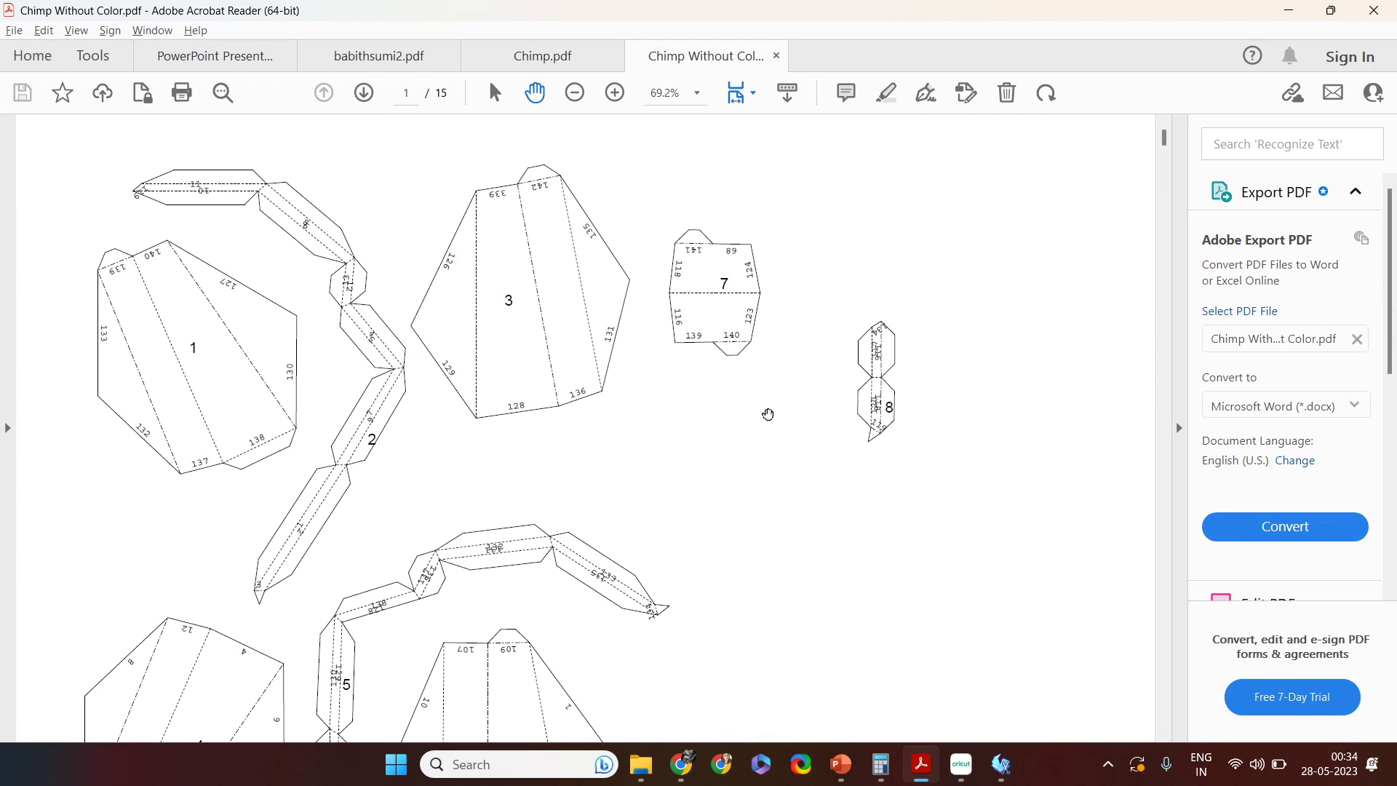
Step: Inspect the edge IDs on the uncoloured parts of page 1, including a closer look at part 9
{"action": "scroll", "coordinate": [676, 427], "scroll_direction": "down", "scroll_amount": 1}
{"action": "scroll", "coordinate": [668, 407], "scroll_direction": "down", "scroll_amount": 10}
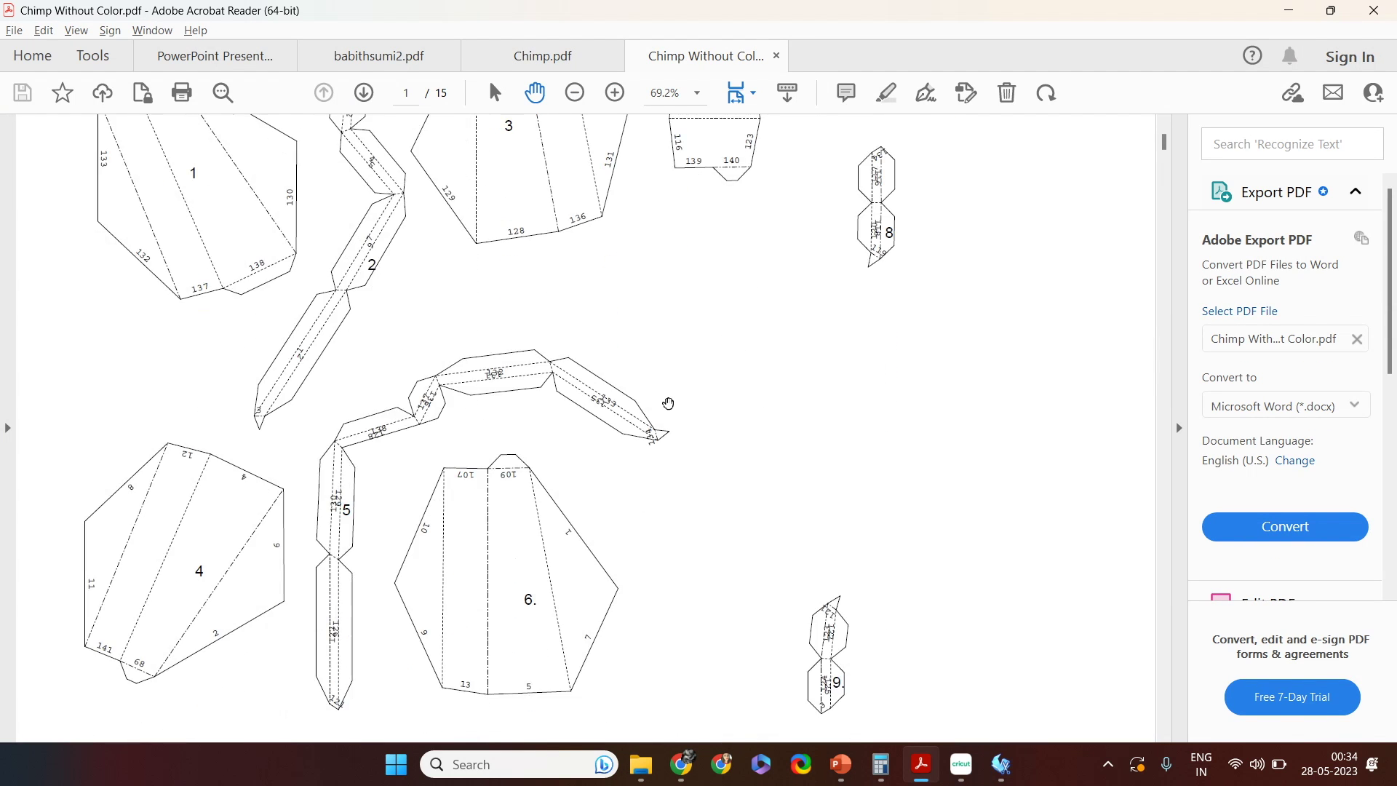
{"action": "scroll", "coordinate": [668, 403], "scroll_direction": "down", "scroll_amount": 4}
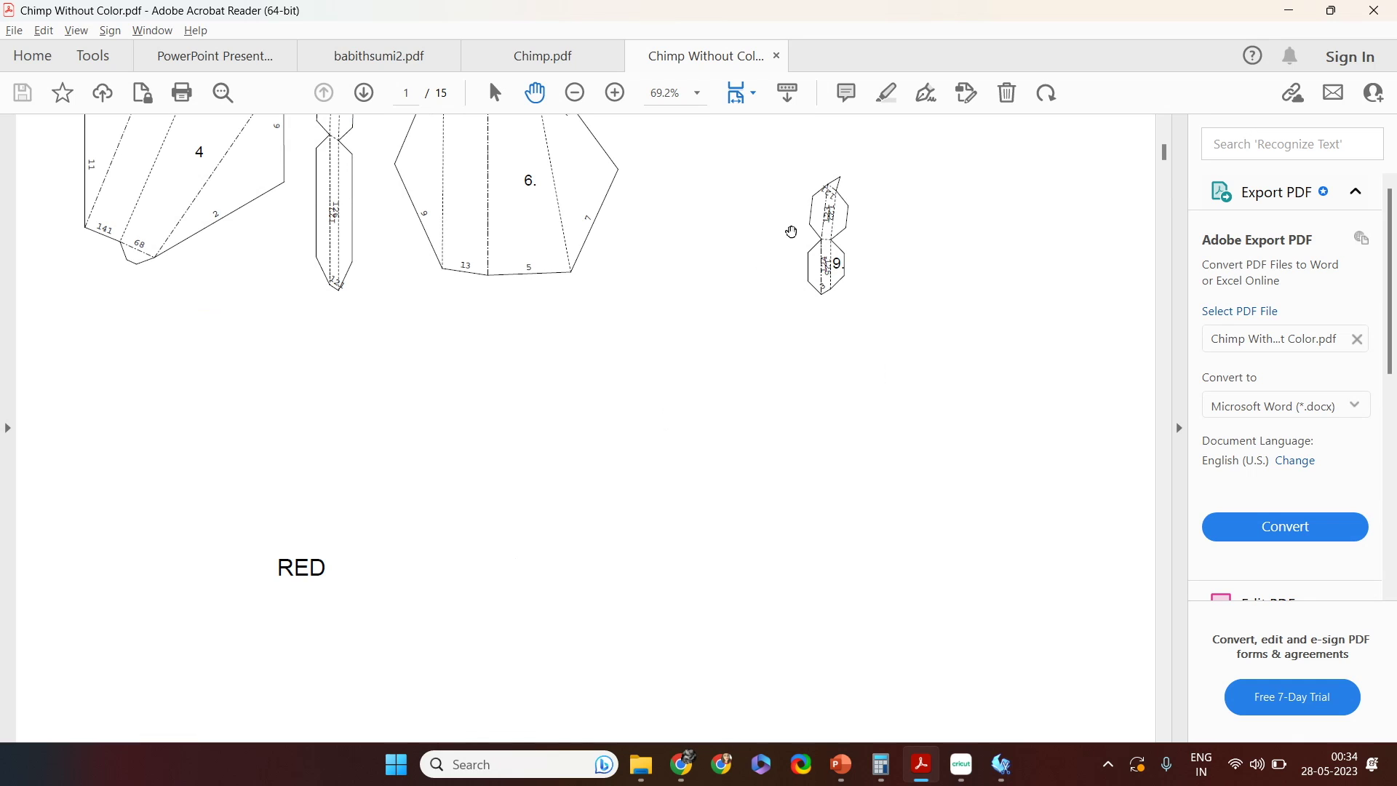
{"action": "scroll", "coordinate": [869, 275], "scroll_direction": "down", "scroll_amount": 2}
{"action": "scroll", "coordinate": [870, 280], "scroll_direction": "down", "scroll_amount": 2, "text": "ctrl"}
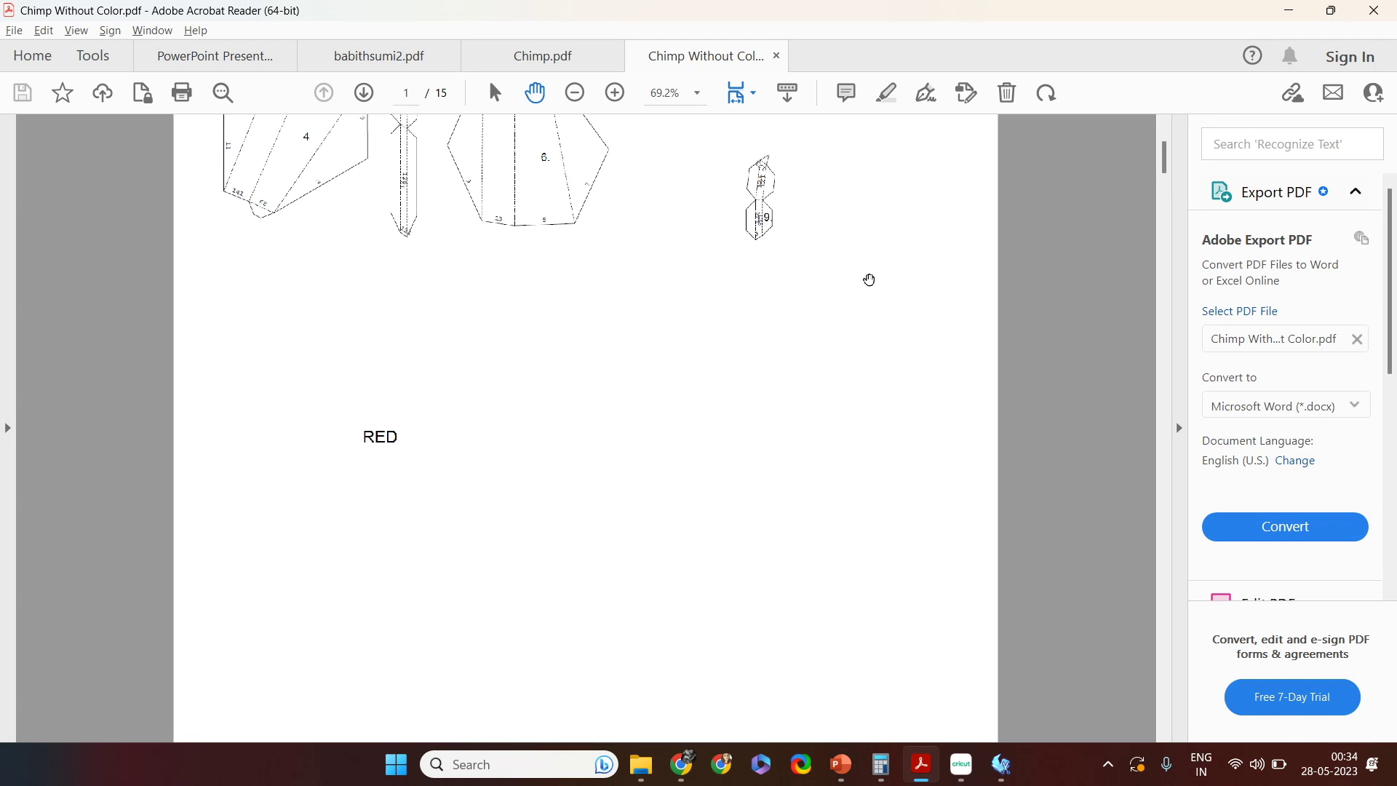
{"action": "scroll", "coordinate": [870, 281], "scroll_direction": "up", "scroll_amount": 3, "text": "ctrl"}
{"action": "scroll", "coordinate": [847, 249], "scroll_direction": "up", "scroll_amount": 1, "text": "ctrl"}
{"action": "right_click", "coordinate": [847, 250]}
{"action": "left_click", "coordinate": [775, 337]}
{"action": "scroll", "coordinate": [774, 337], "scroll_direction": "up", "scroll_amount": 5}
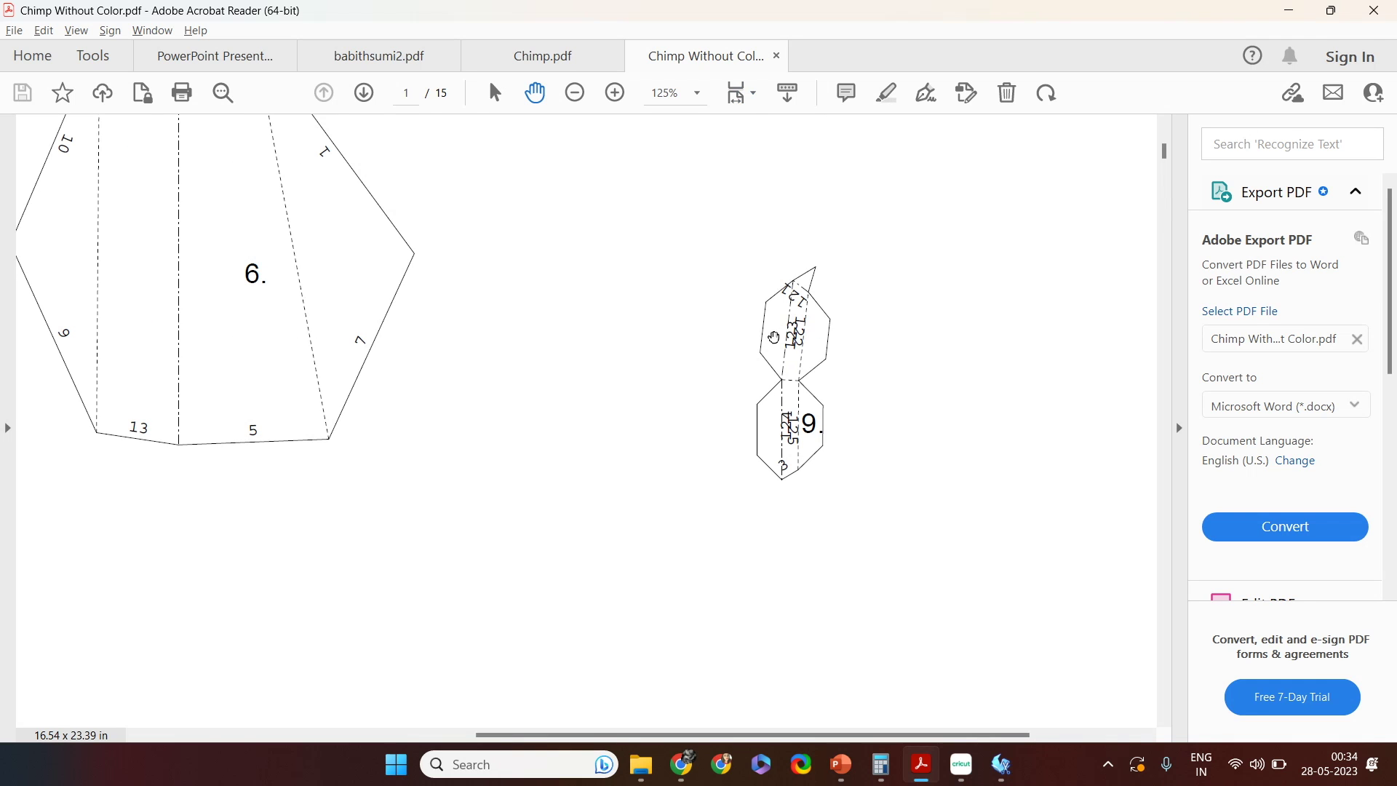
{"action": "scroll", "coordinate": [774, 337], "scroll_direction": "down", "scroll_amount": 3}
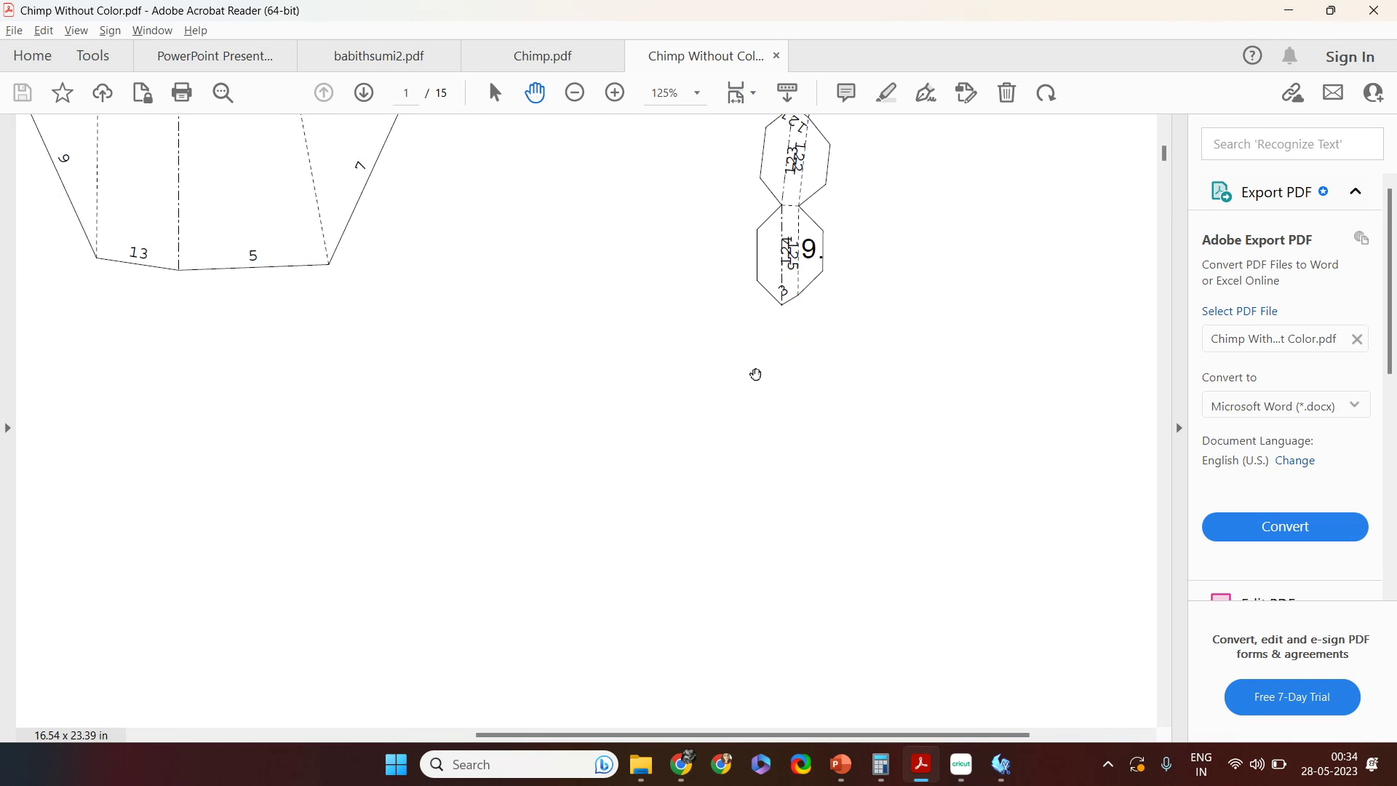
{"action": "scroll", "coordinate": [754, 374], "scroll_direction": "down", "scroll_amount": 3, "text": "ctrl"}
Step: Check the uncoloured parts and their edge IDs on the following pages, up to parts 77, 78 and 79 on page 4
{"action": "scroll", "coordinate": [572, 495], "scroll_direction": "down", "scroll_amount": 15}
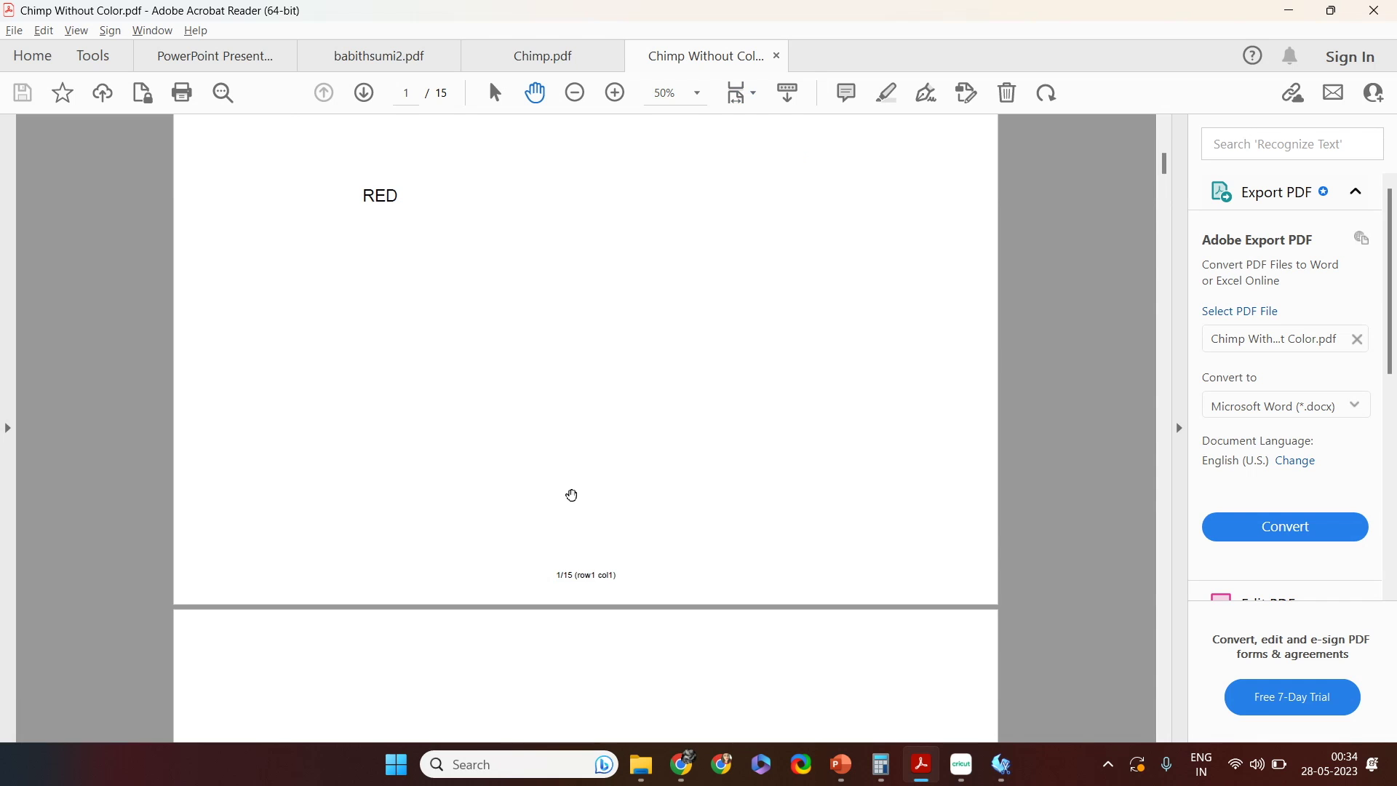
{"action": "scroll", "coordinate": [574, 500], "scroll_direction": "down", "scroll_amount": 15}
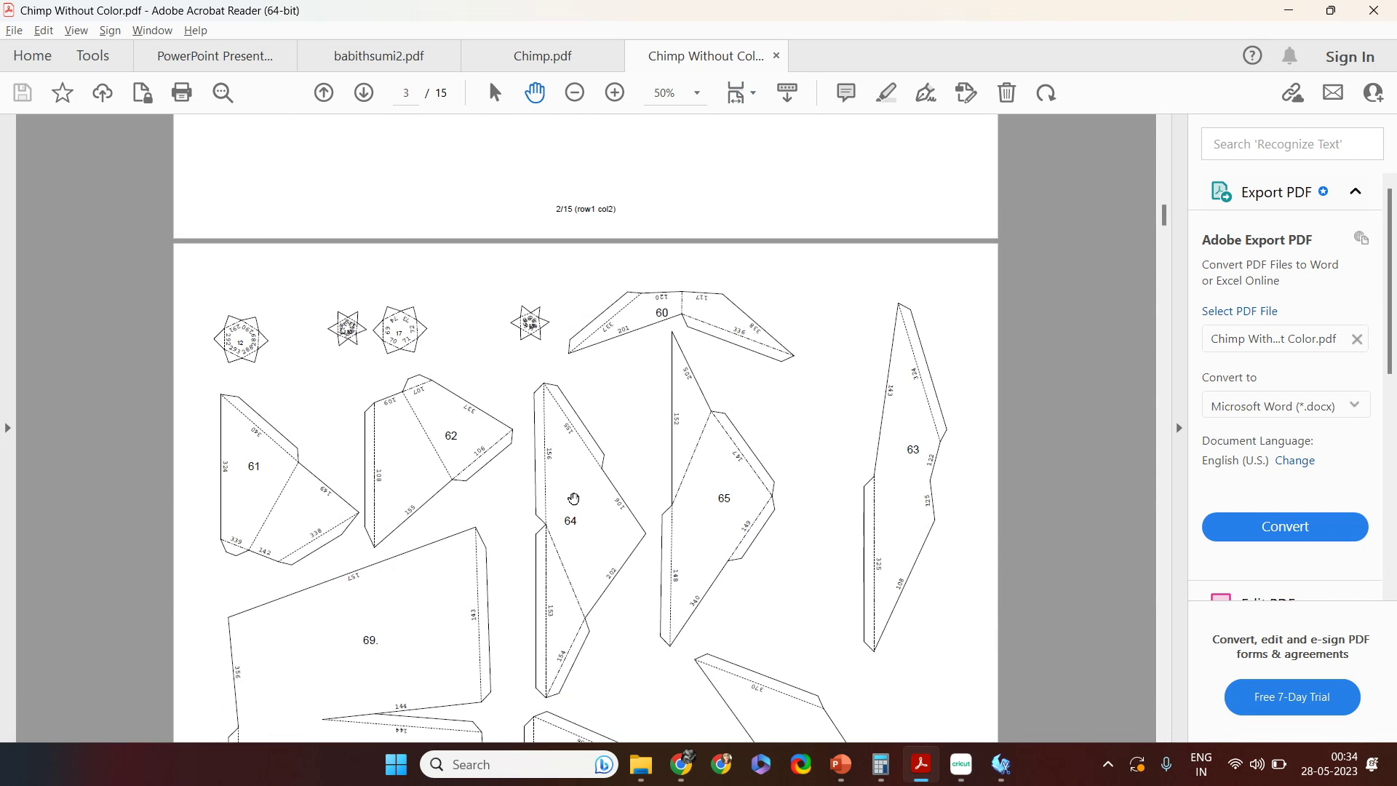
{"action": "scroll", "coordinate": [576, 502], "scroll_direction": "down", "scroll_amount": 7}
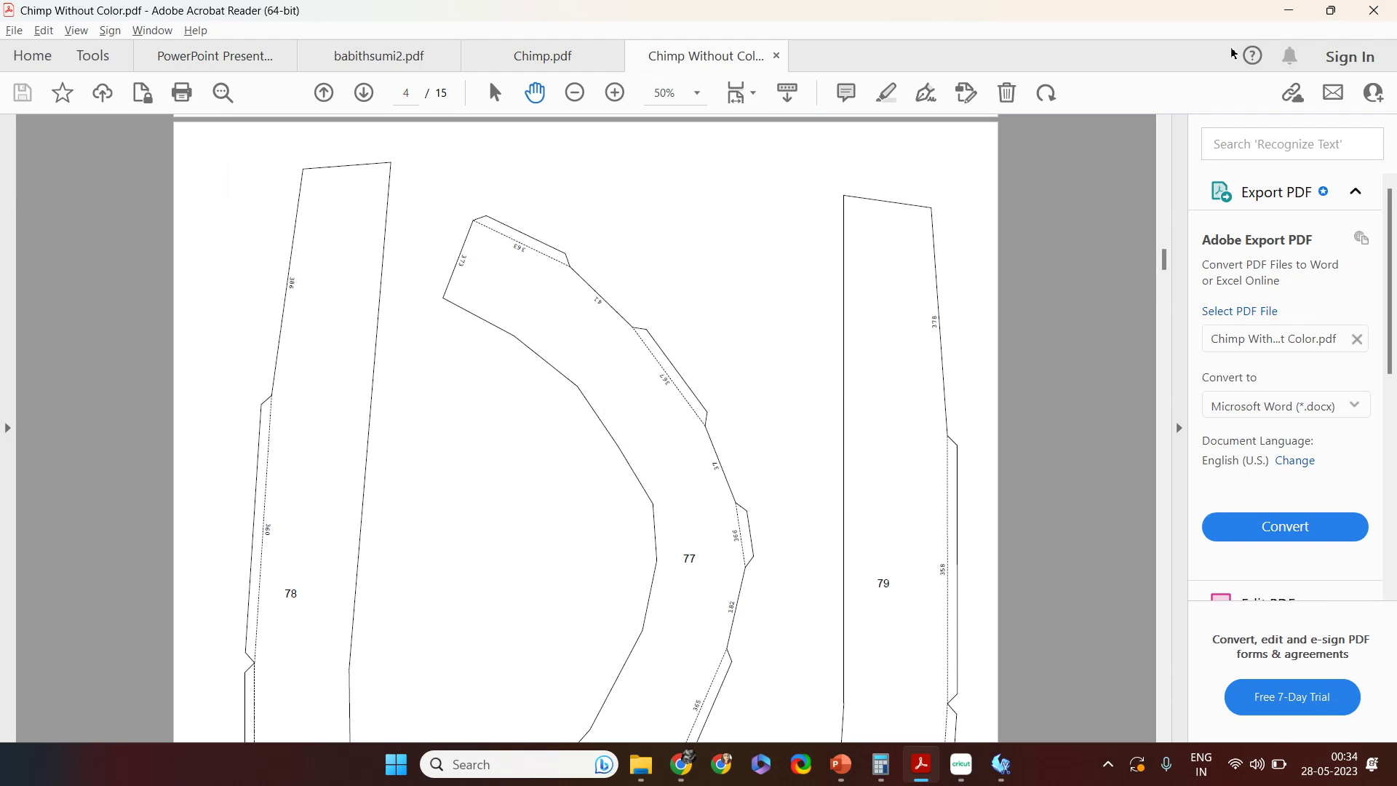
Step: Return to Pepakura Designer, show the textures again and review the coloured chimpanzee model and pattern pages
{"action": "left_click", "coordinate": [1289, 10]}
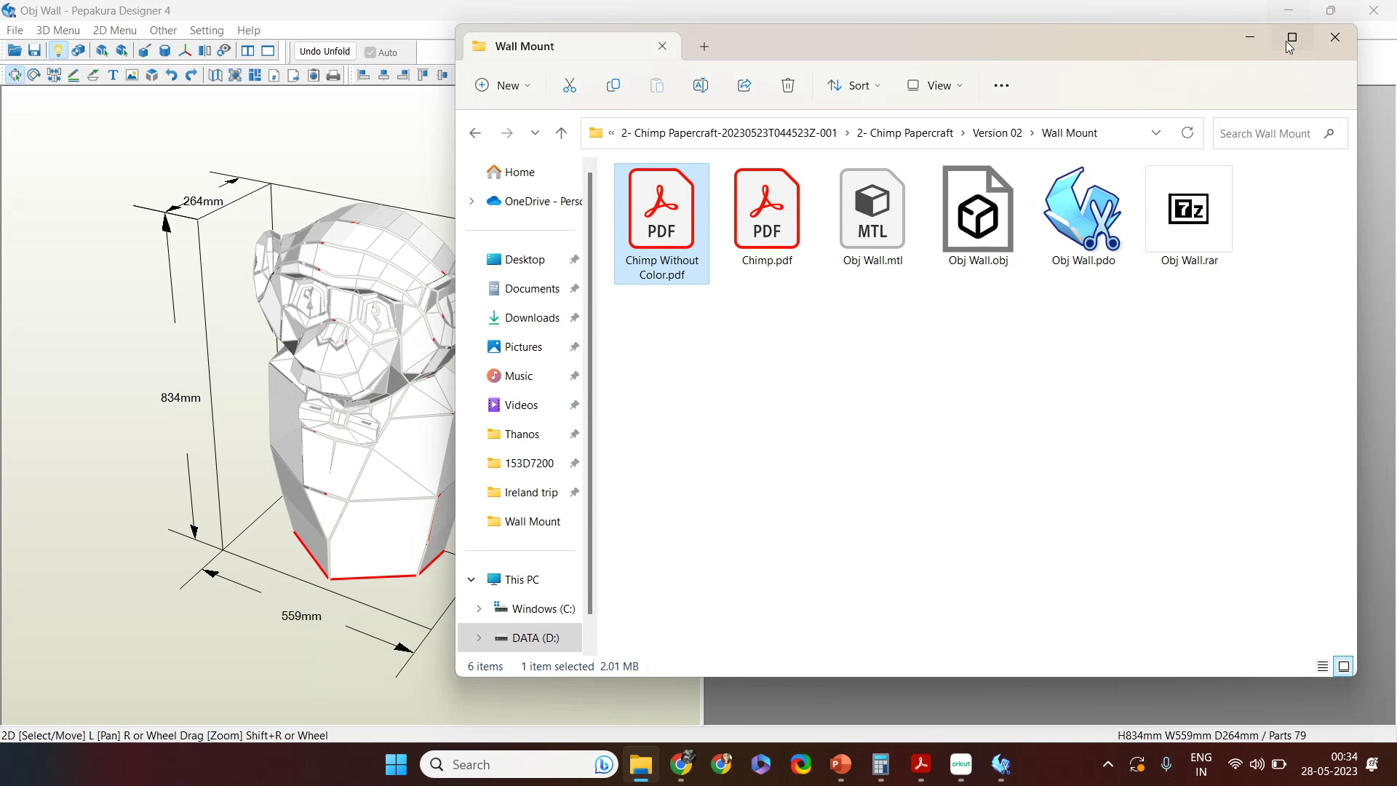
{"action": "left_click", "coordinate": [147, 551]}
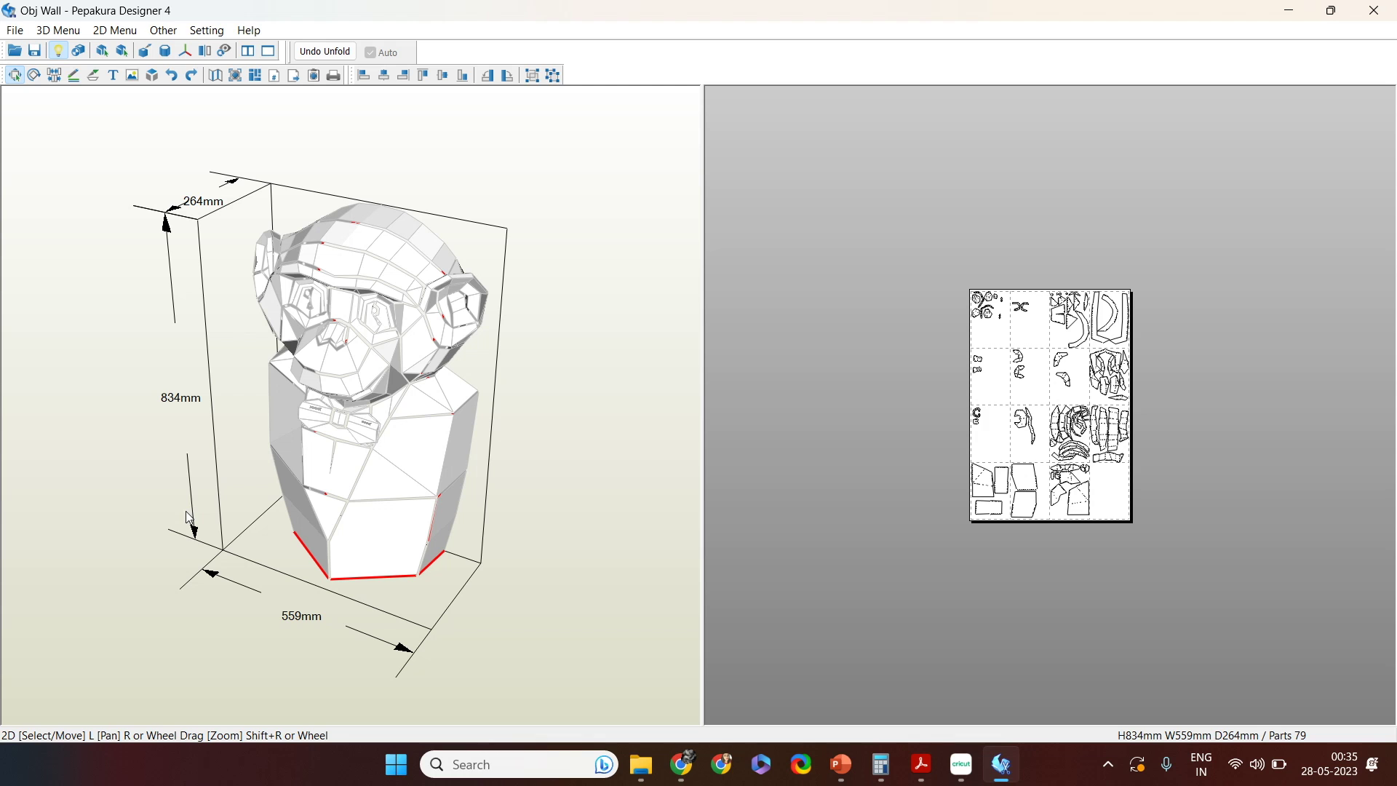
{"action": "left_click", "coordinate": [78, 58]}
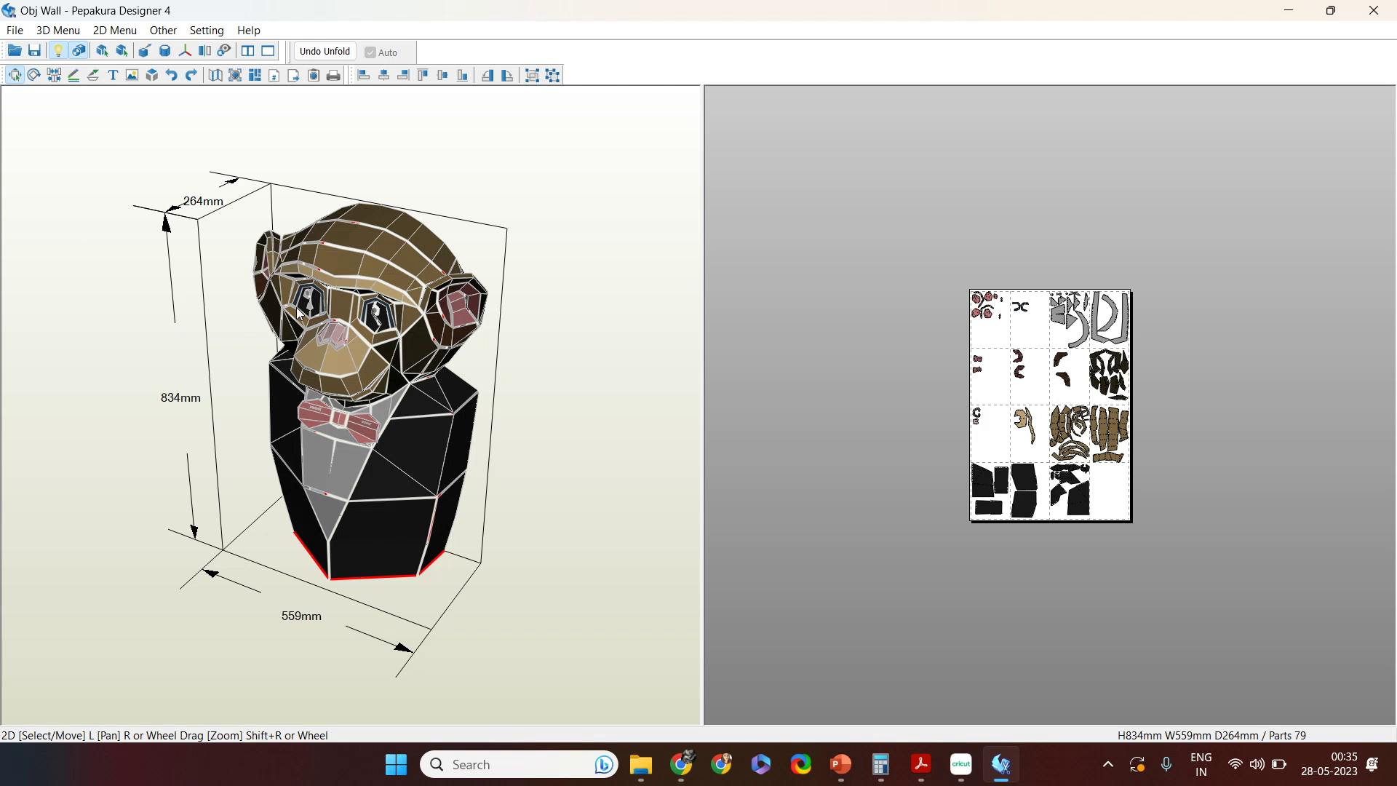
{"action": "scroll", "coordinate": [579, 446], "scroll_direction": "up", "scroll_amount": 5}
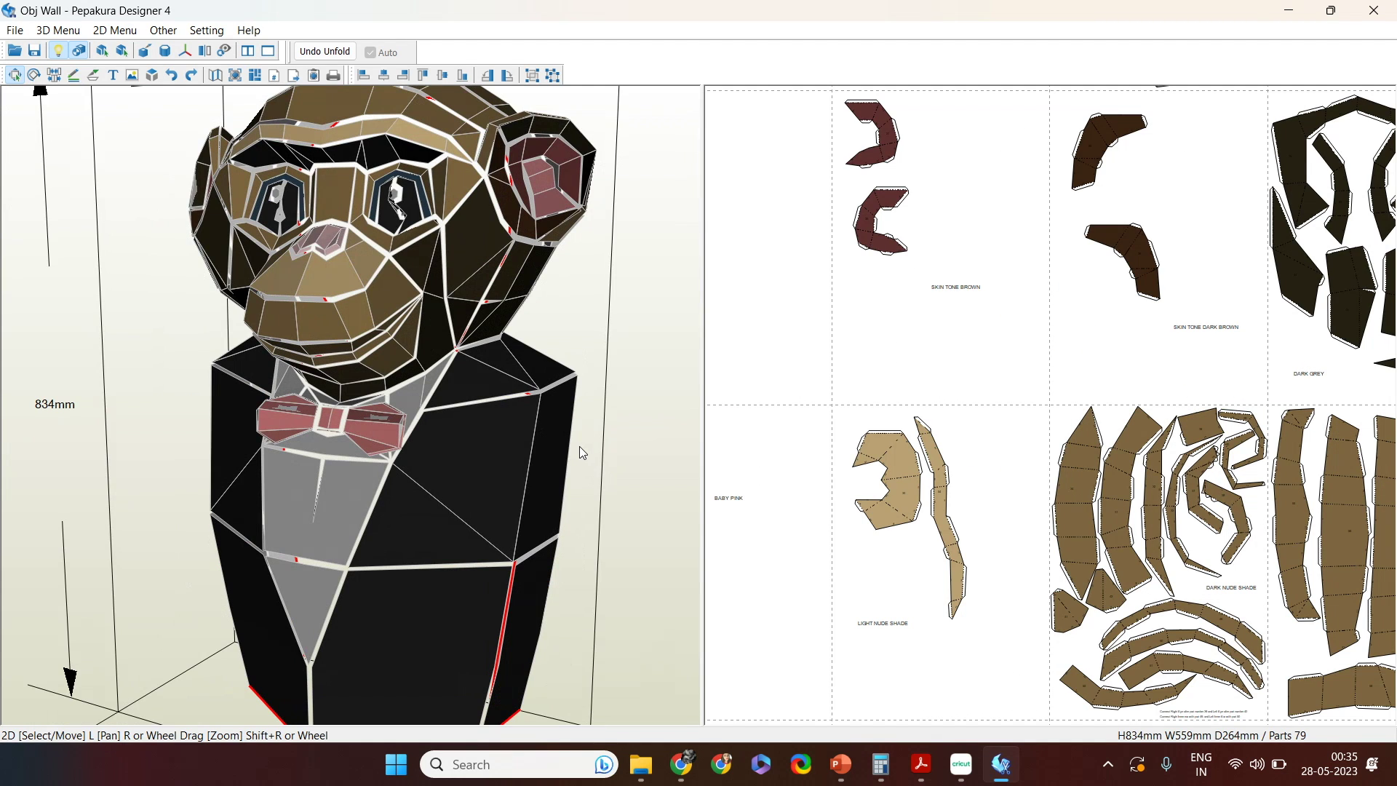
{"action": "mouse_move", "coordinate": [579, 447]}
{"action": "left_mouse_down"}
{"action": "mouse_move", "coordinate": [632, 456]}
{"action": "mouse_move", "coordinate": [578, 451]}
{"action": "left_mouse_up"}
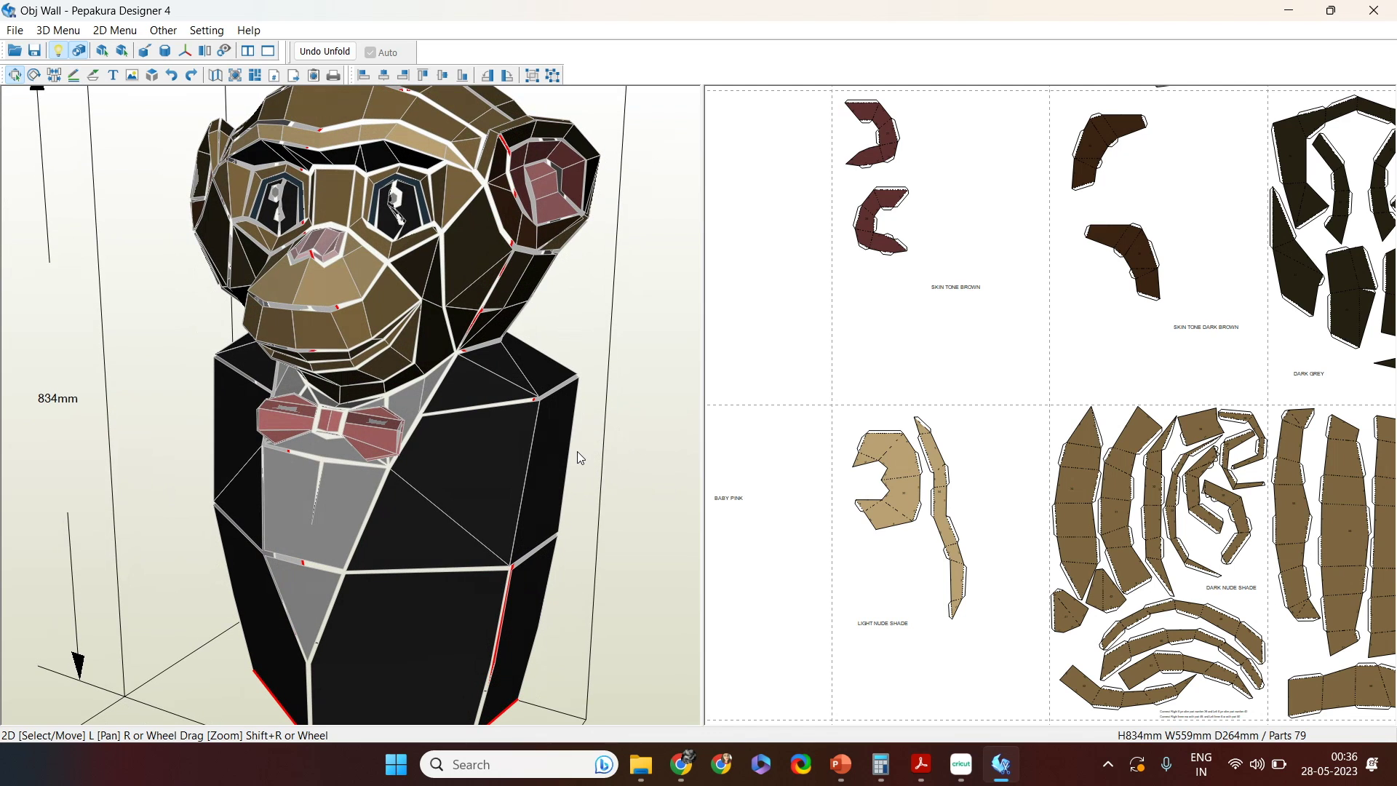